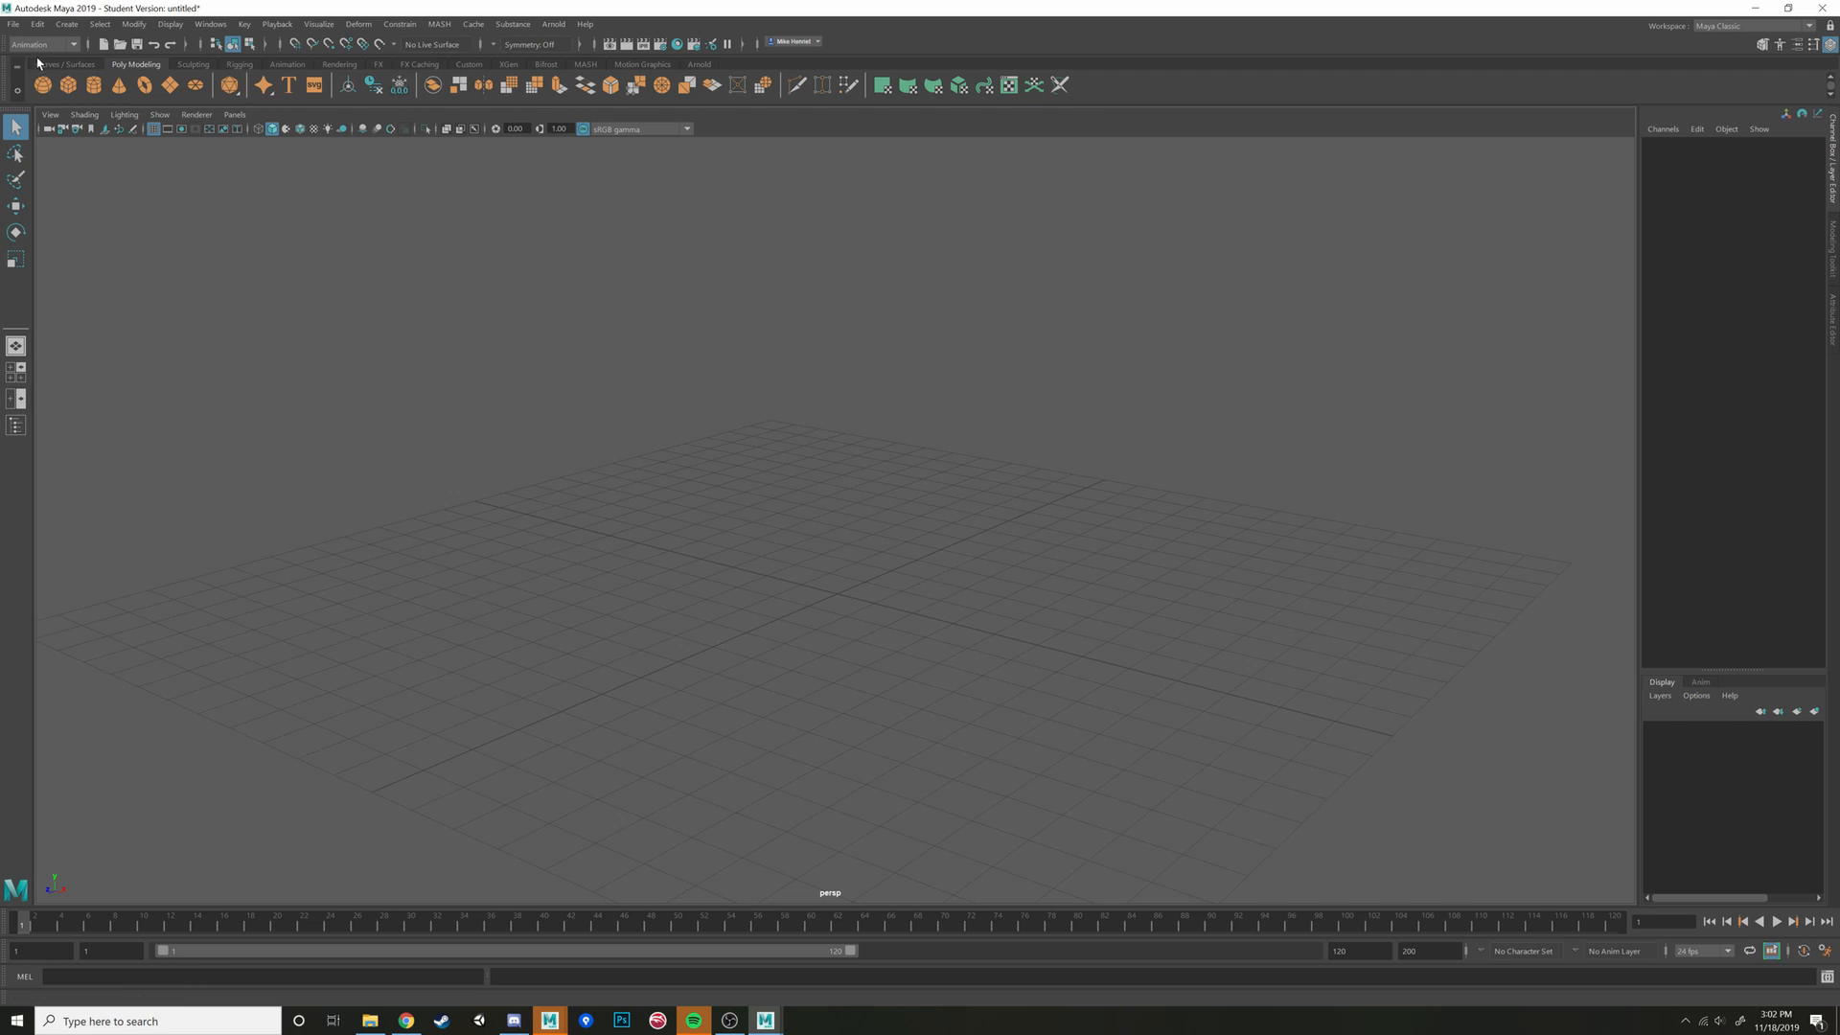
Start creating a file reference and browse the Z drive's Unity project to its SauceArt folder
left_click(14, 24)
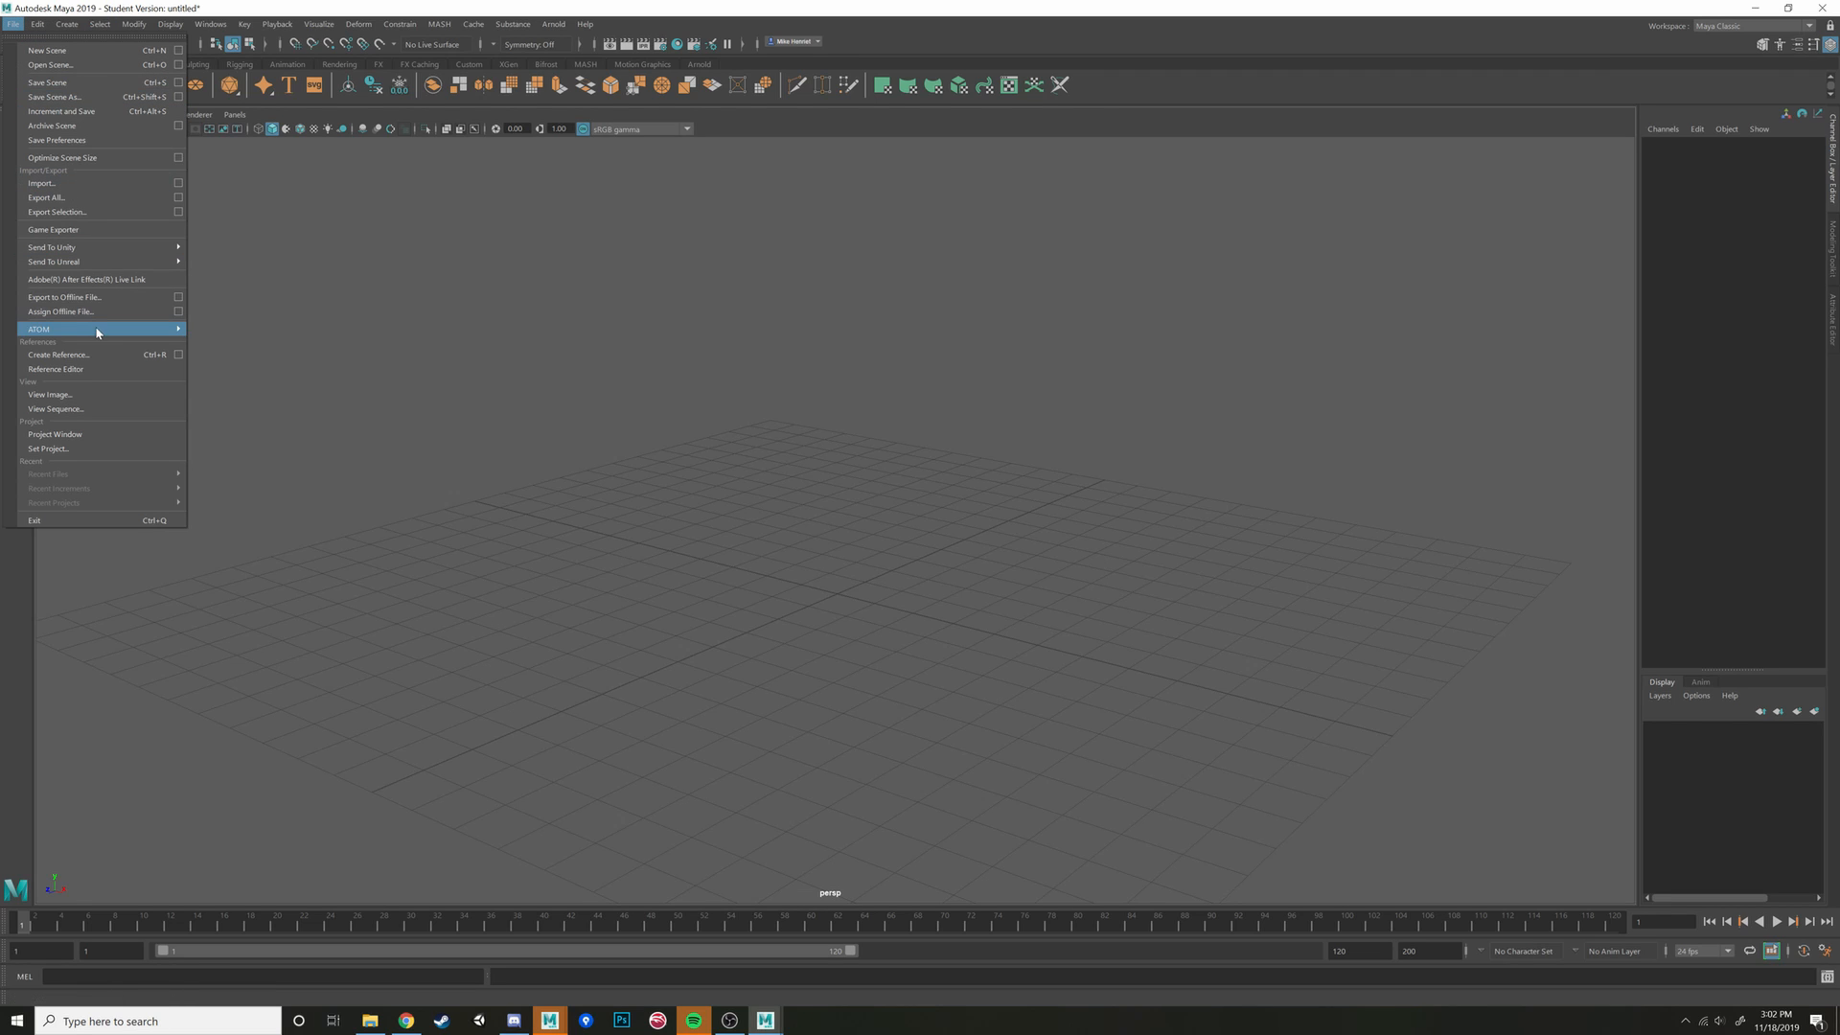
left_click(95, 357)
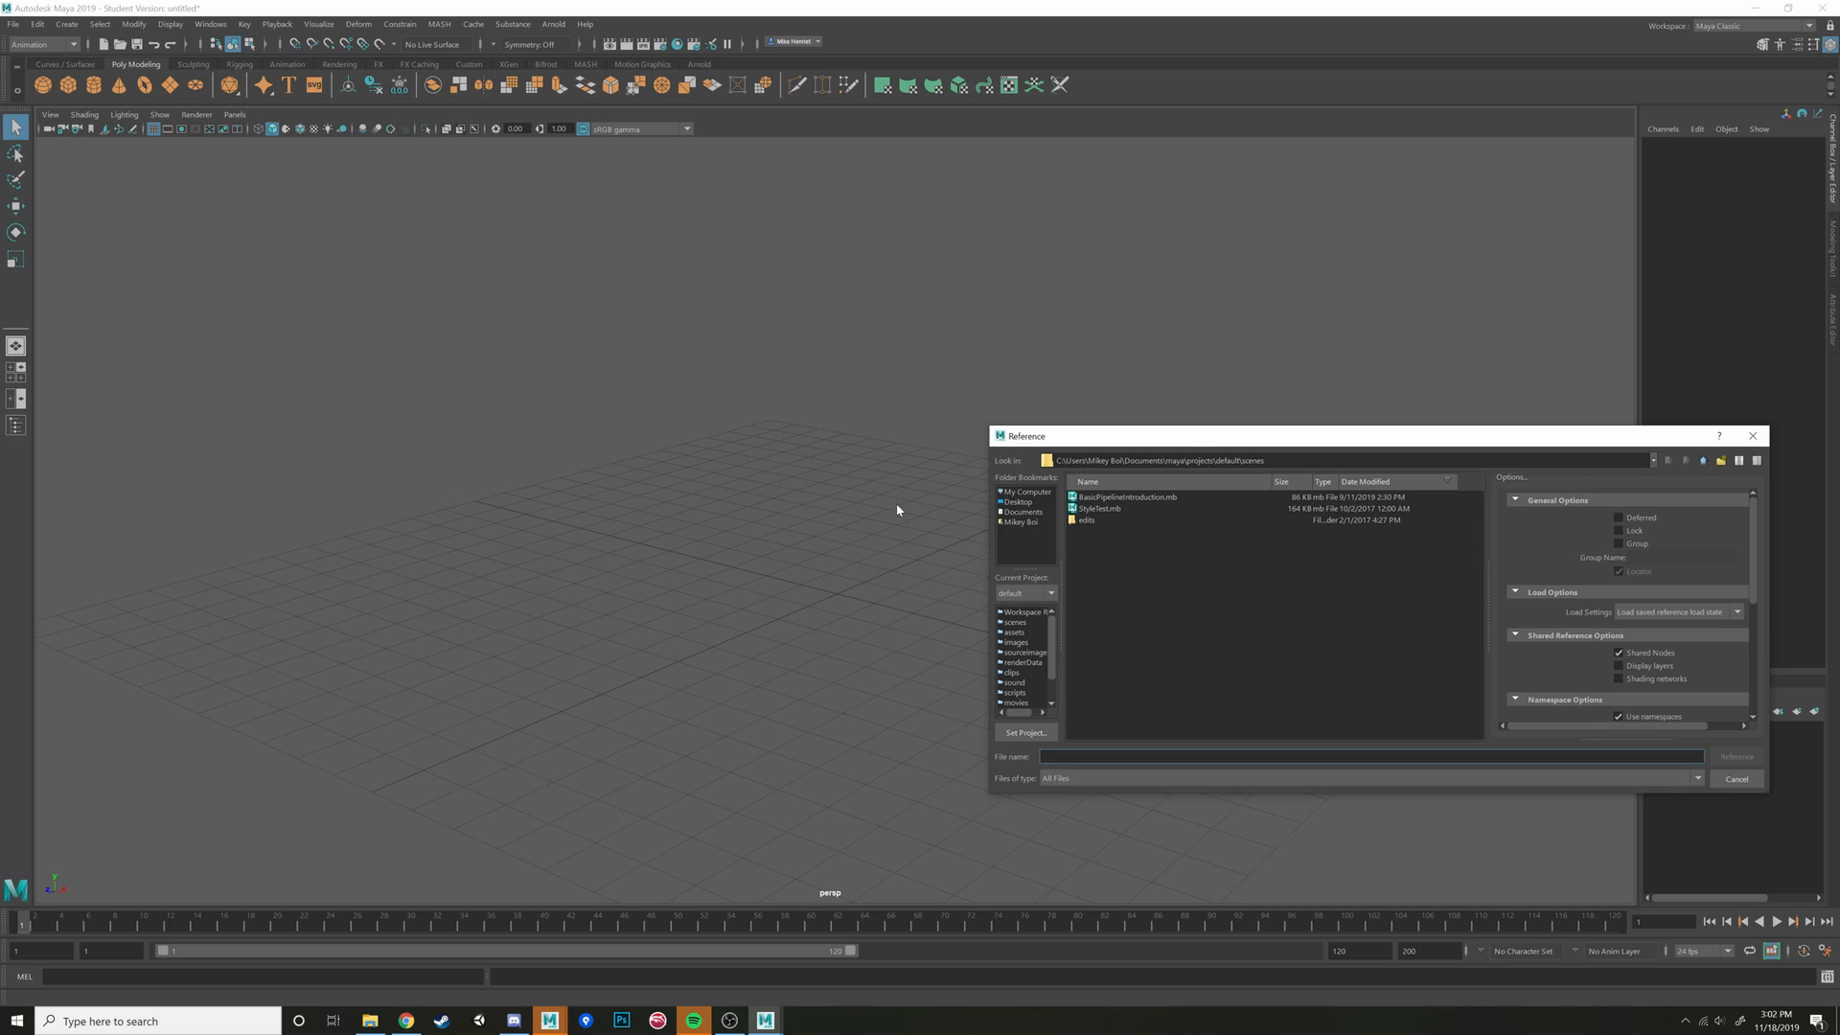
left_click(1028, 491)
left_click(1100, 509)
double_click(1109, 510)
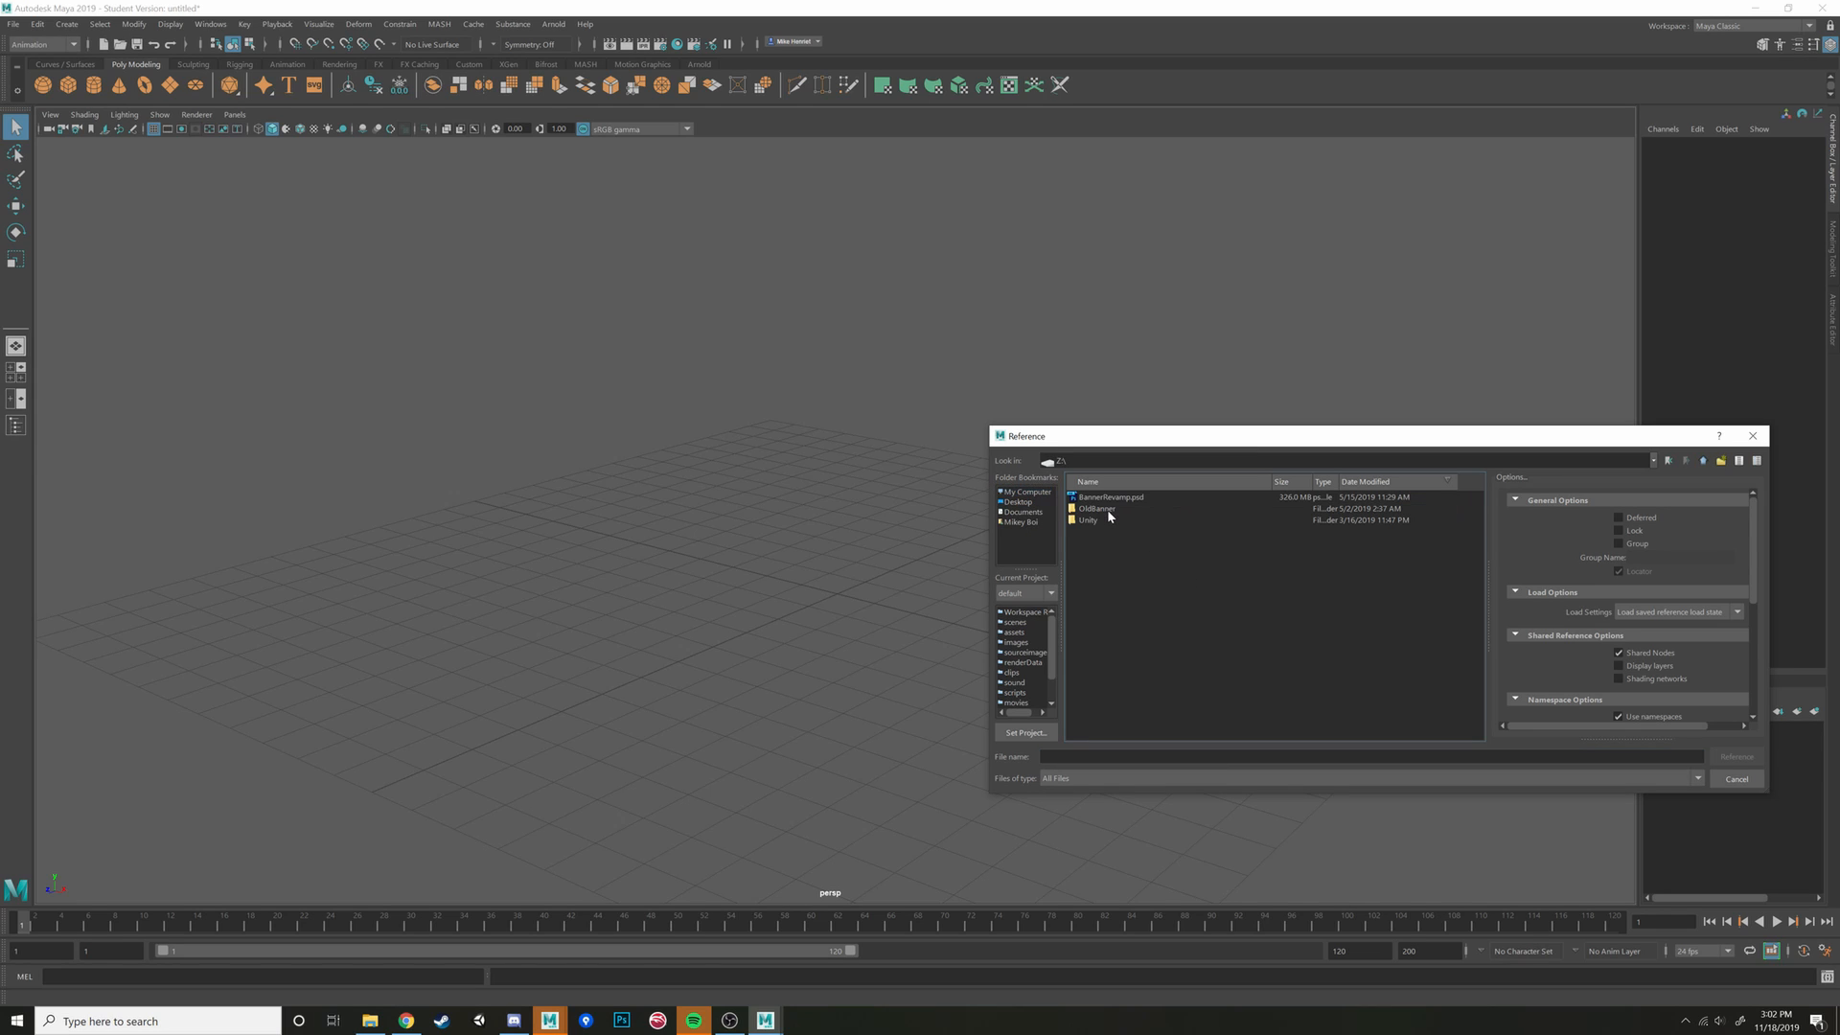
double_click(1093, 520)
double_click(1114, 496)
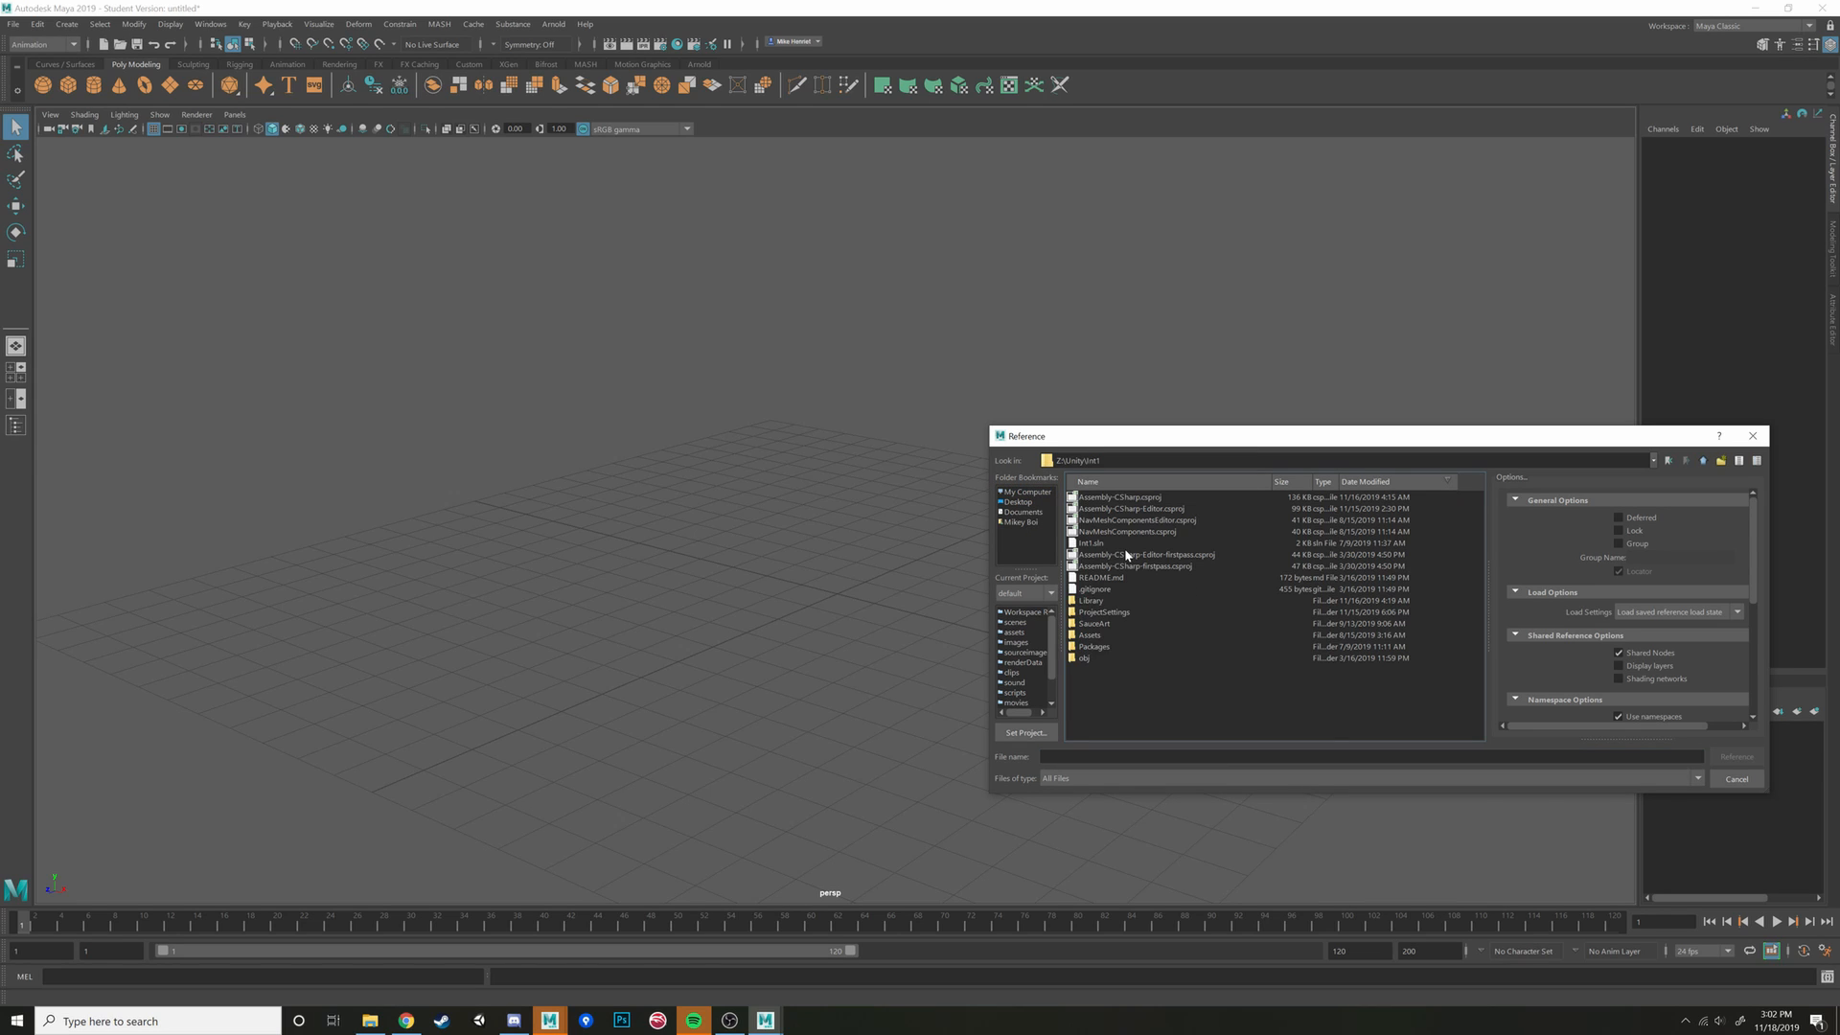
double_click(1097, 624)
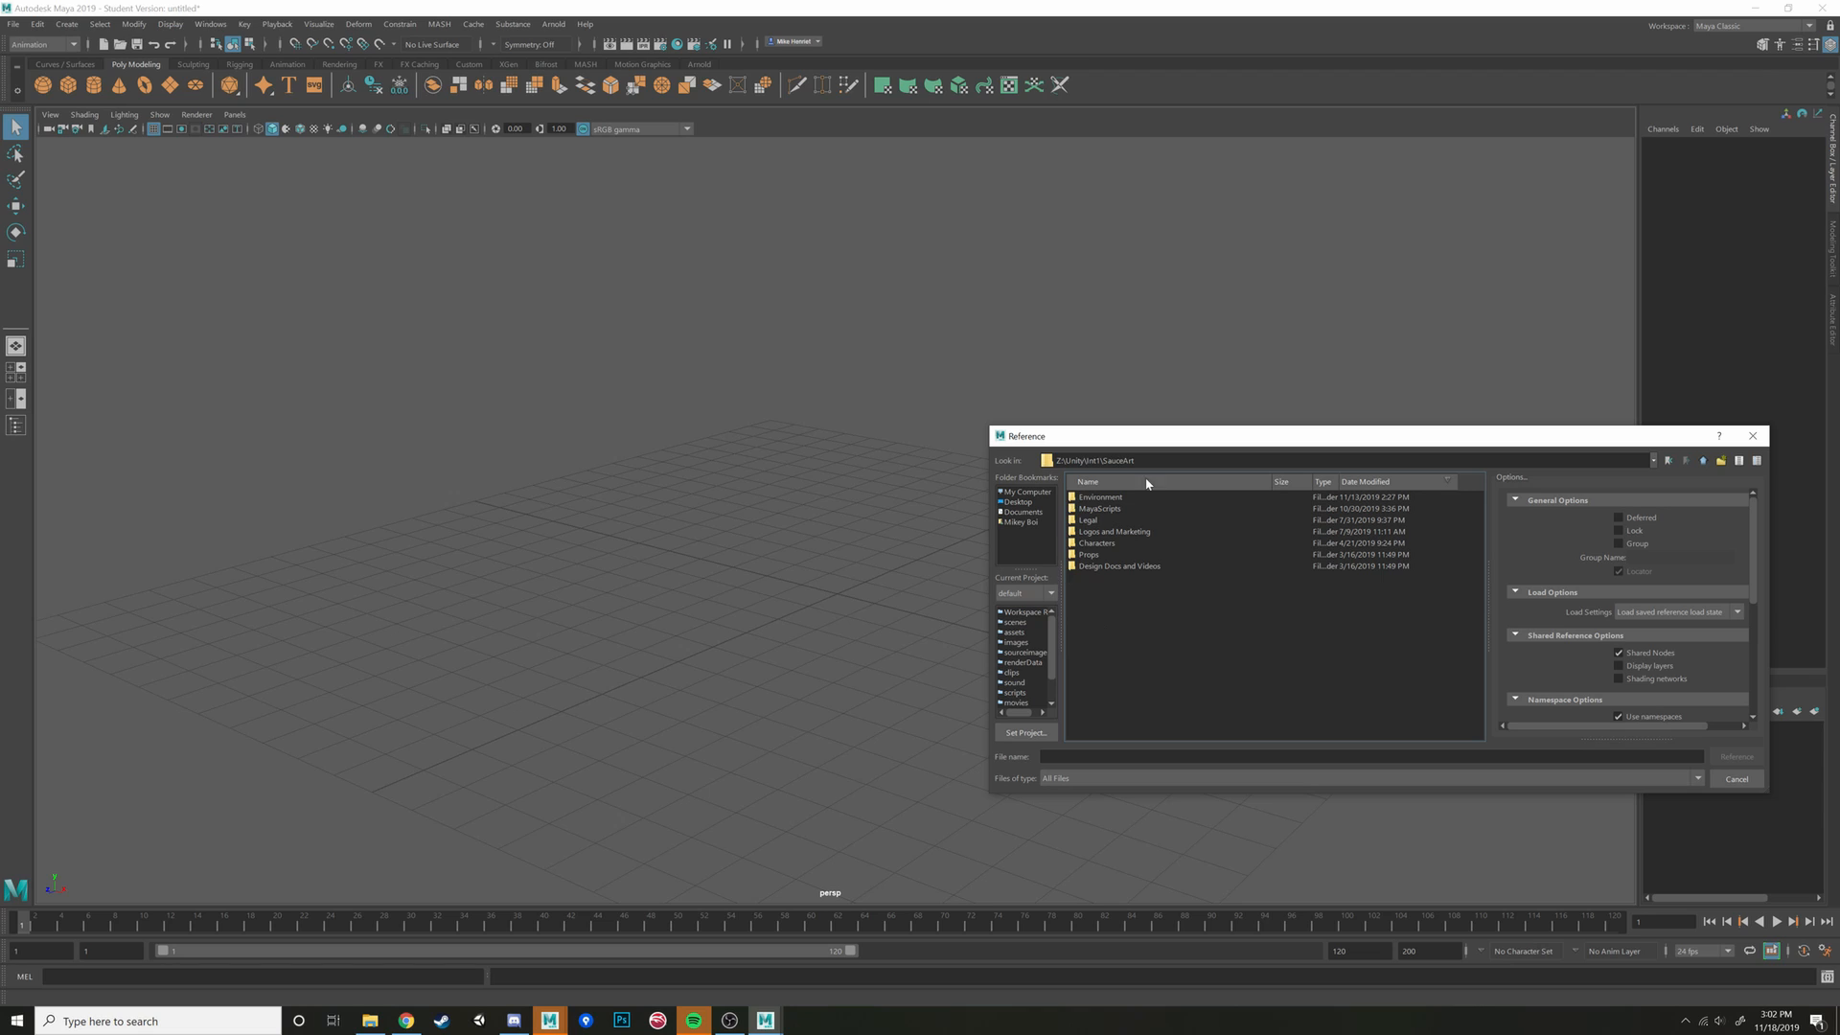
Reference GrandmaRig.mb into the scene from the Rig folder of the Grandma character under Characters and NPCs
double_click(1101, 544)
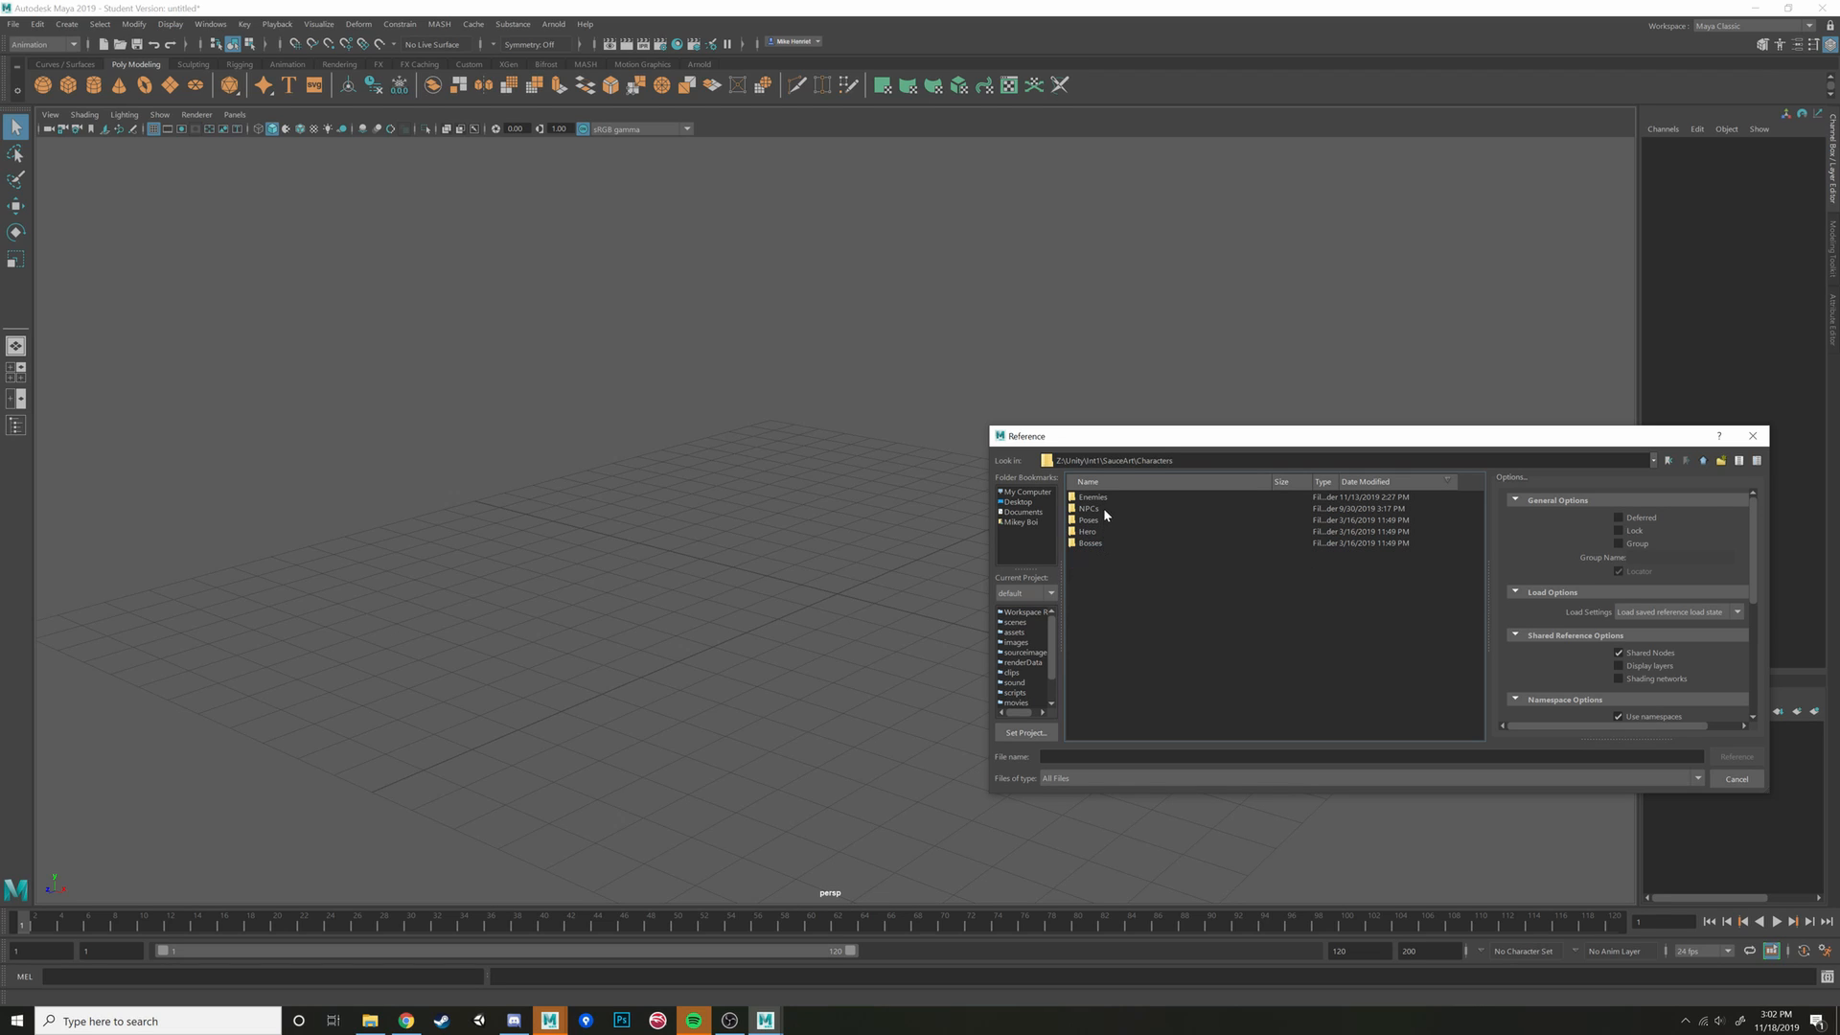
double_click(1102, 508)
double_click(1094, 509)
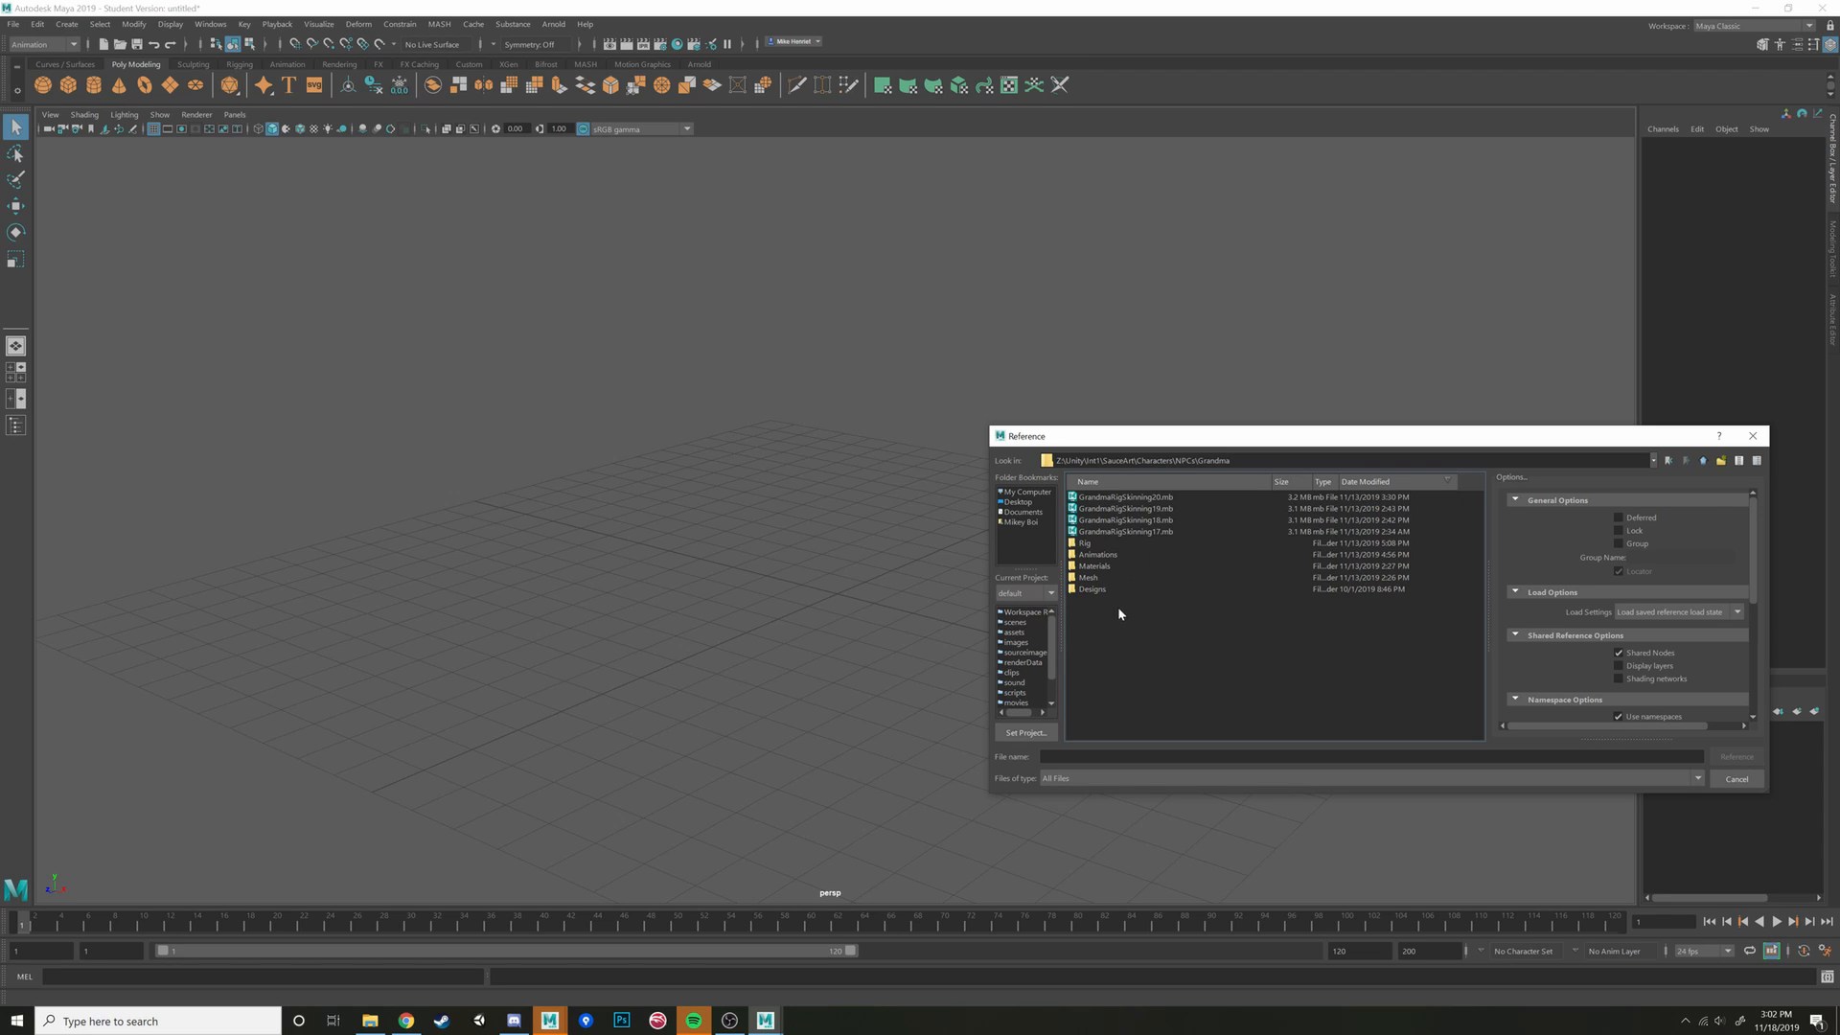
double_click(1096, 545)
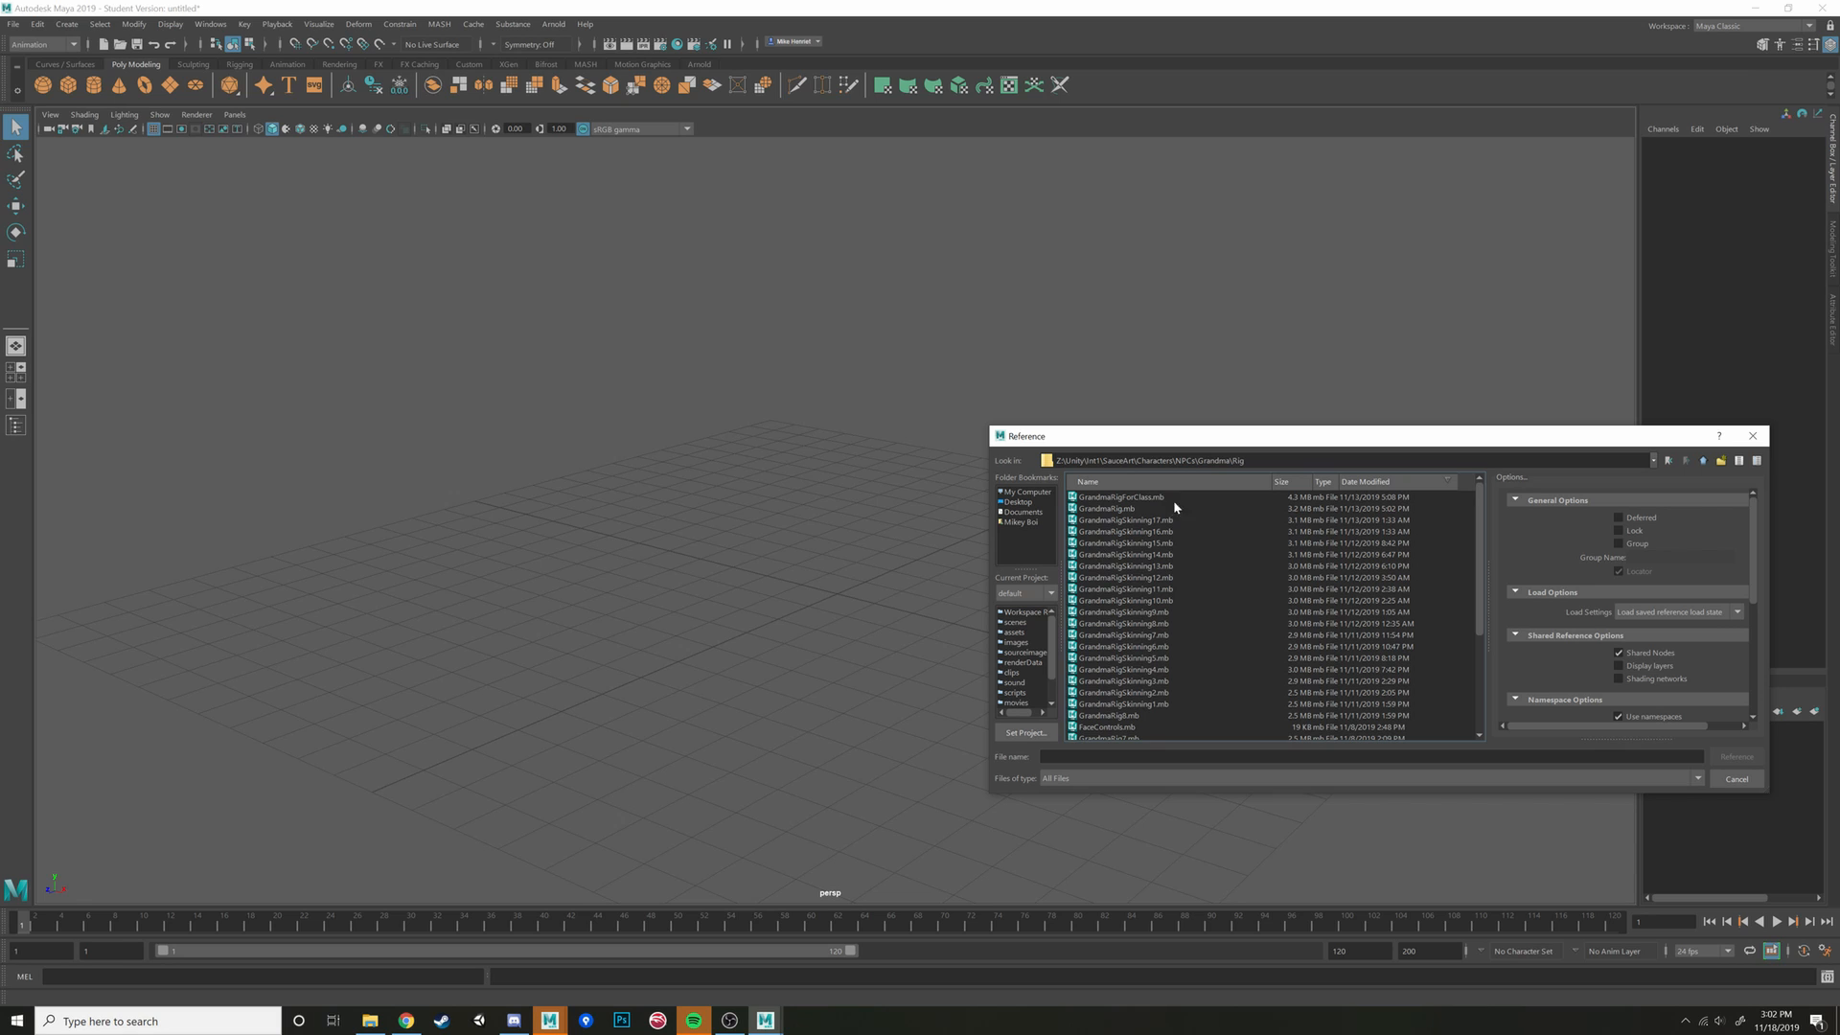
double_click(1119, 509)
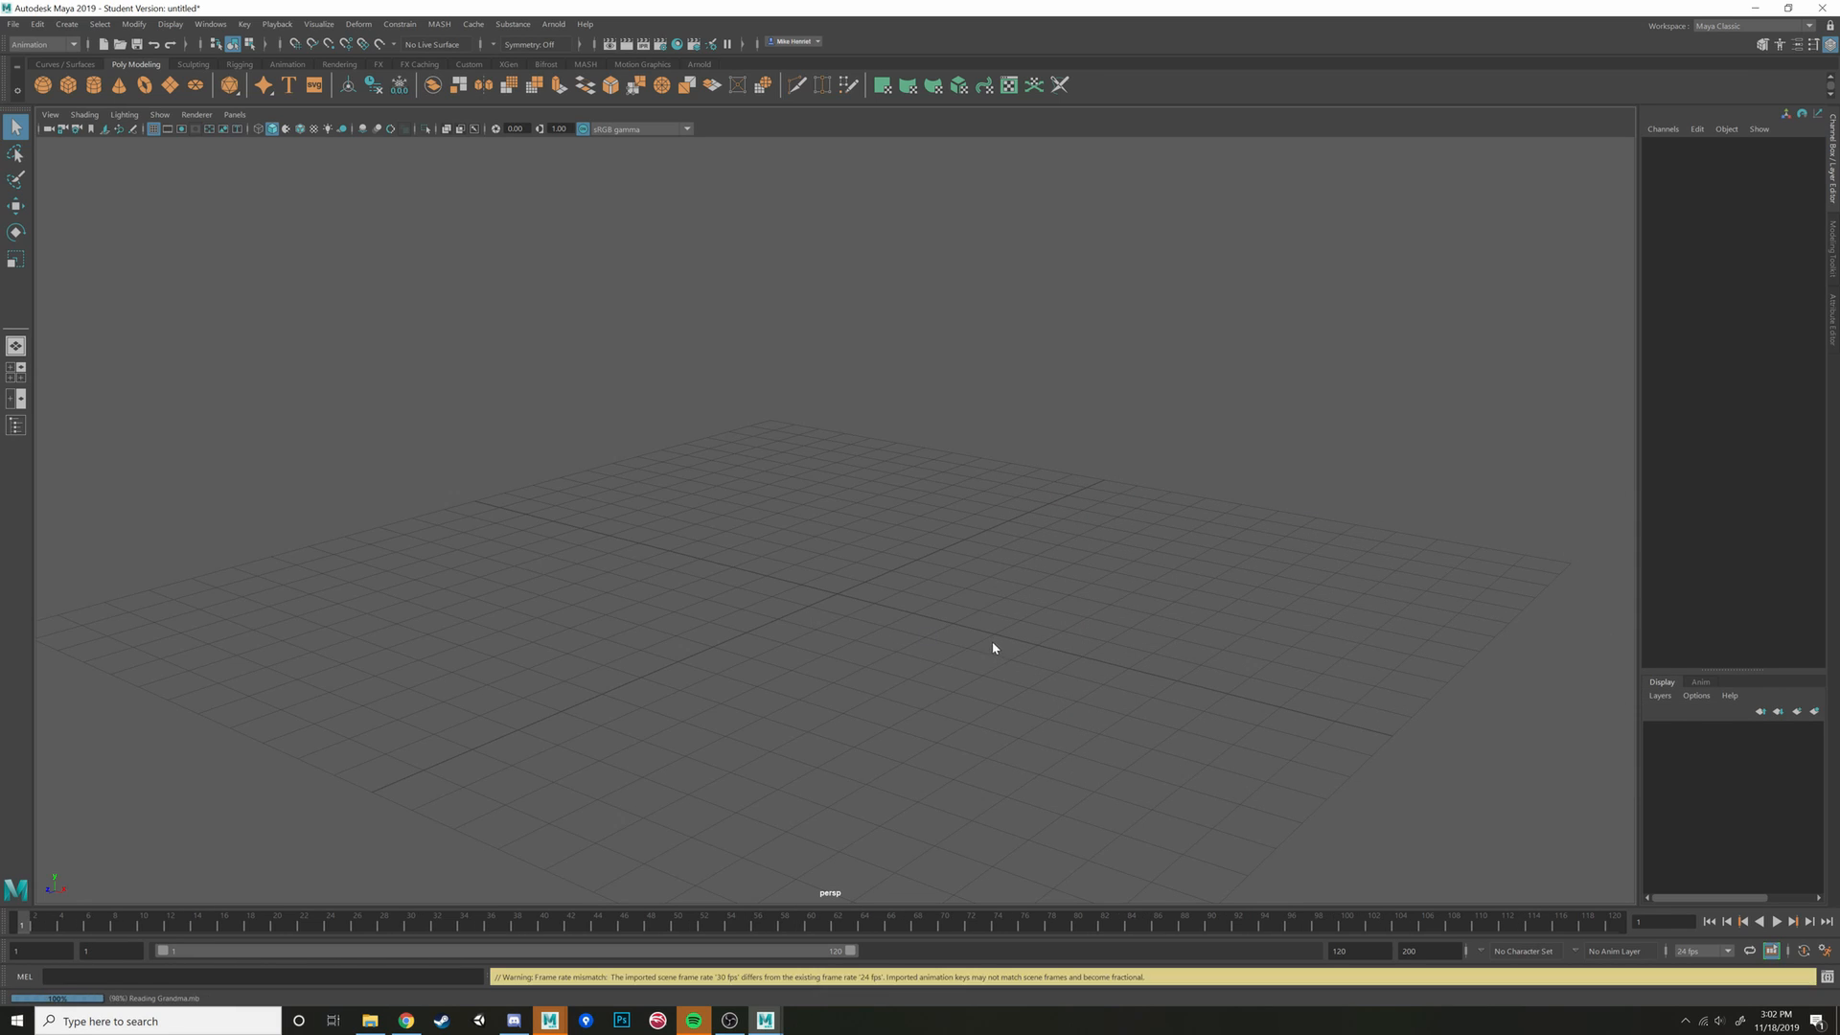
Frame the character's upper body and select the left wrist IK control with the Move tool active
scroll(987, 643, "down", 12)
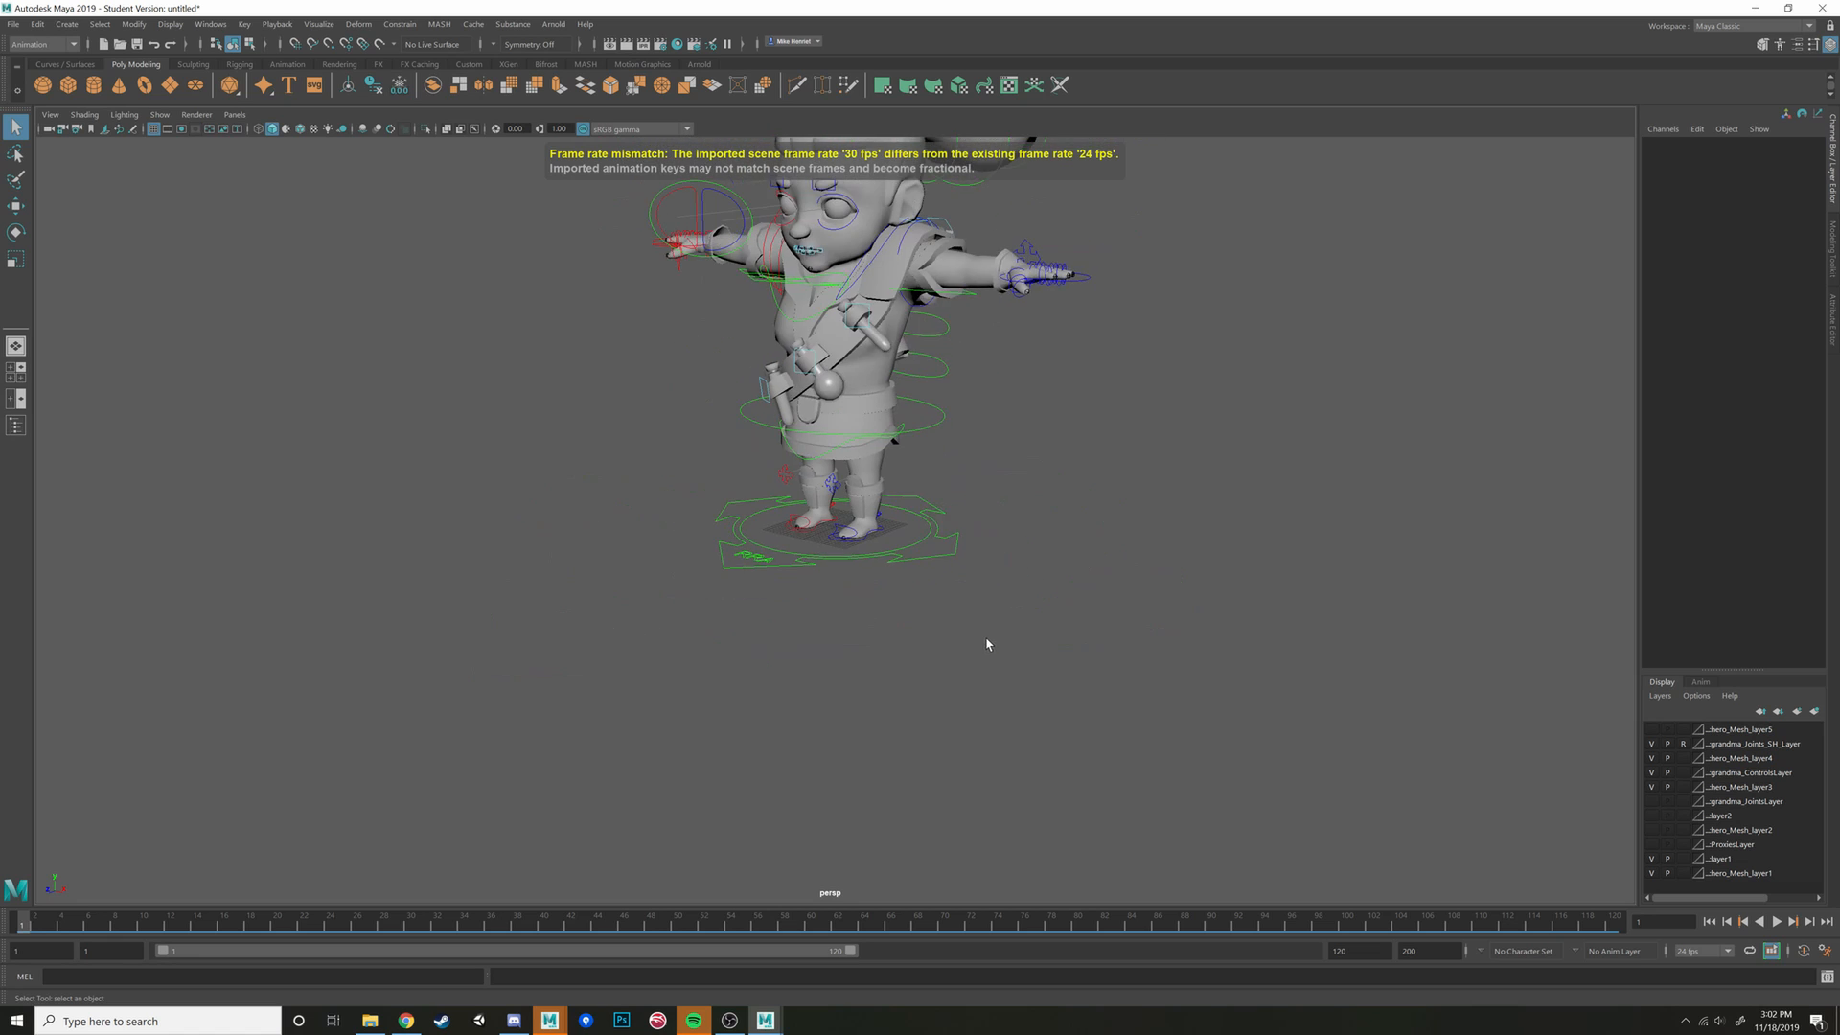
middle_click_drag(905, 465, 890, 623, "alt")
mouse_move(890, 623)
left_mouse_down("alt")
mouse_move(959, 614)
mouse_move(924, 615)
left_mouse_up("alt")
scroll(917, 613, "up", 6)
middle_click_drag(924, 615, 889, 659, "alt")
left_click_drag(890, 658, 1044, 589, "alt")
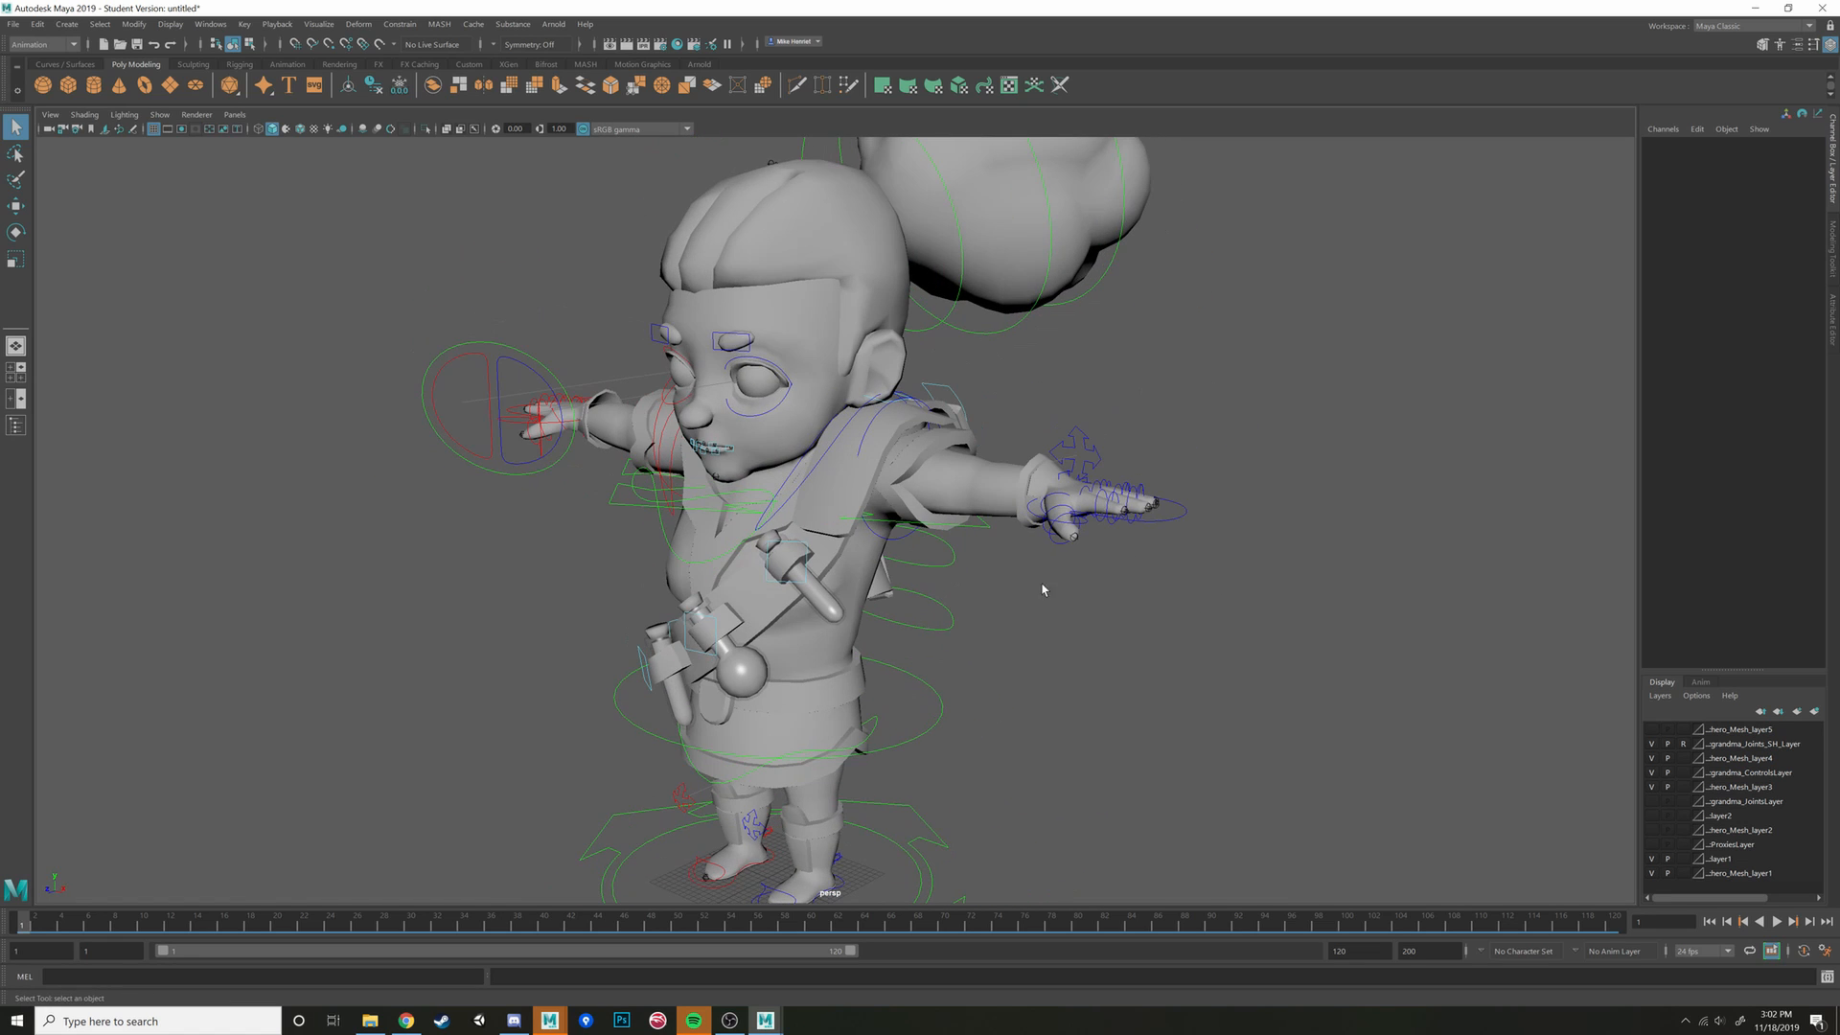
left_click_drag(1237, 465, 1137, 616)
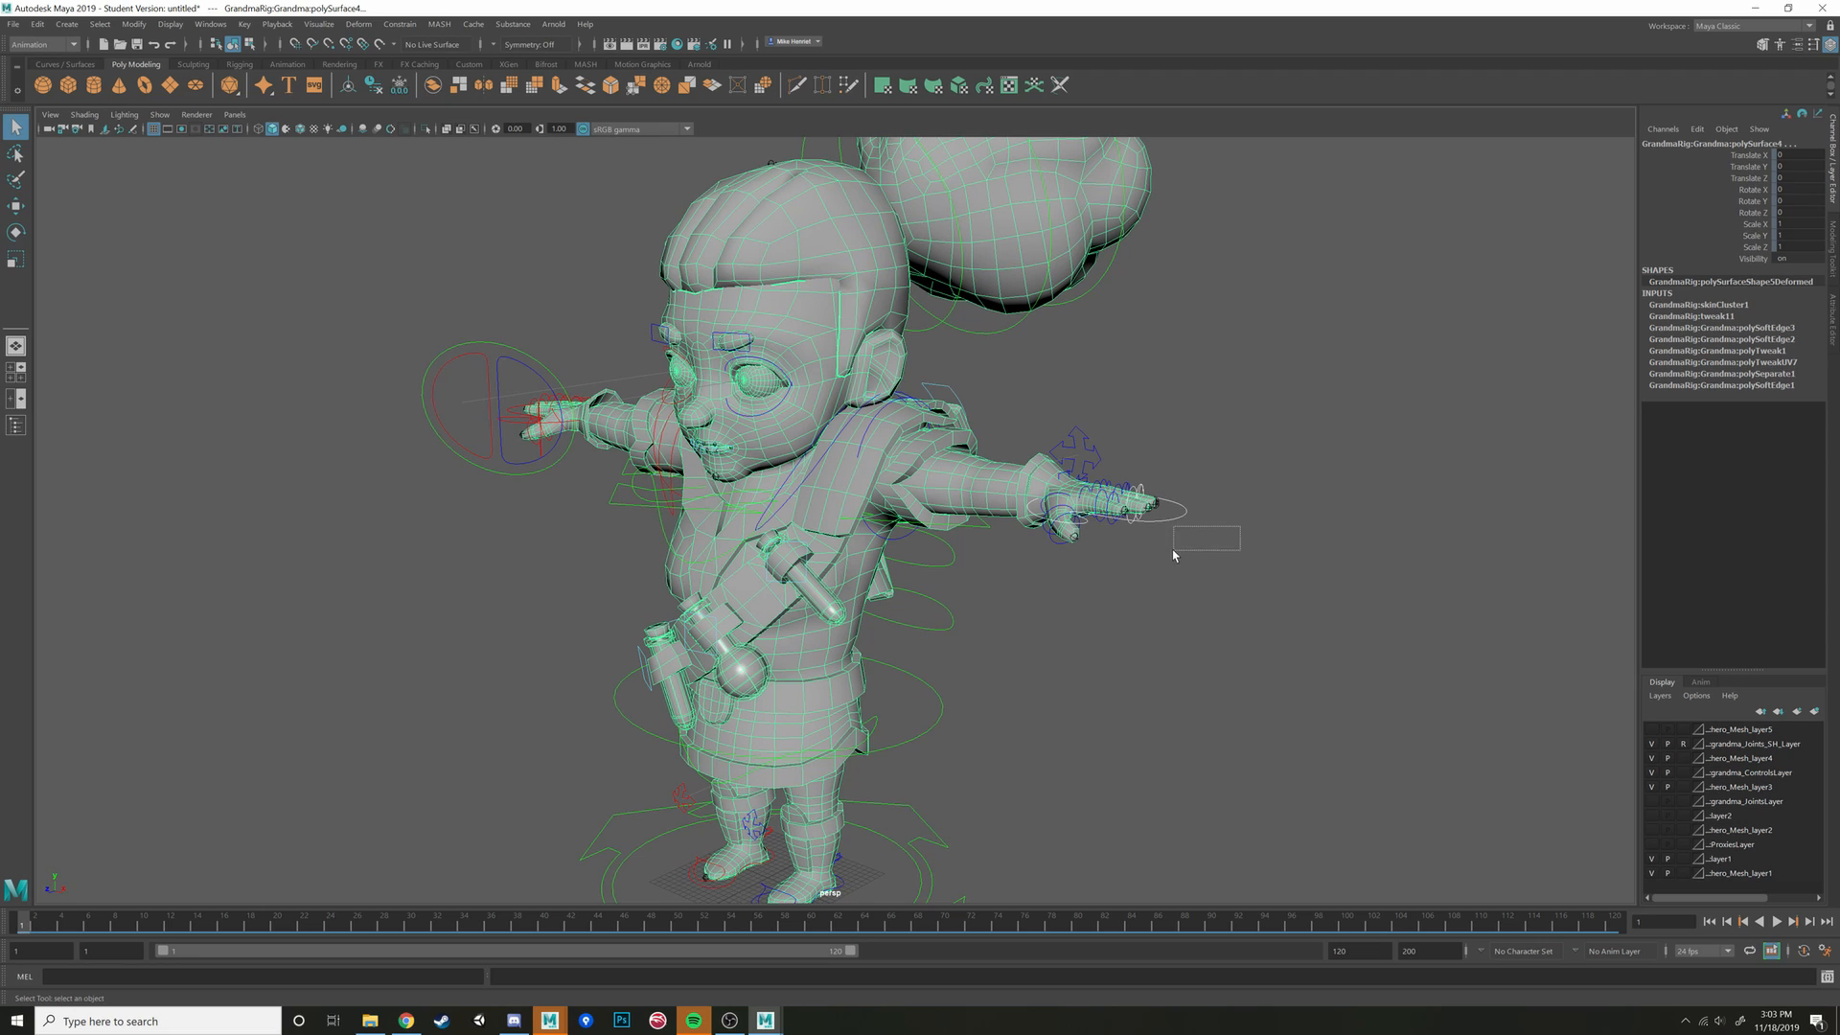
left_click_drag(1174, 554, 1180, 618)
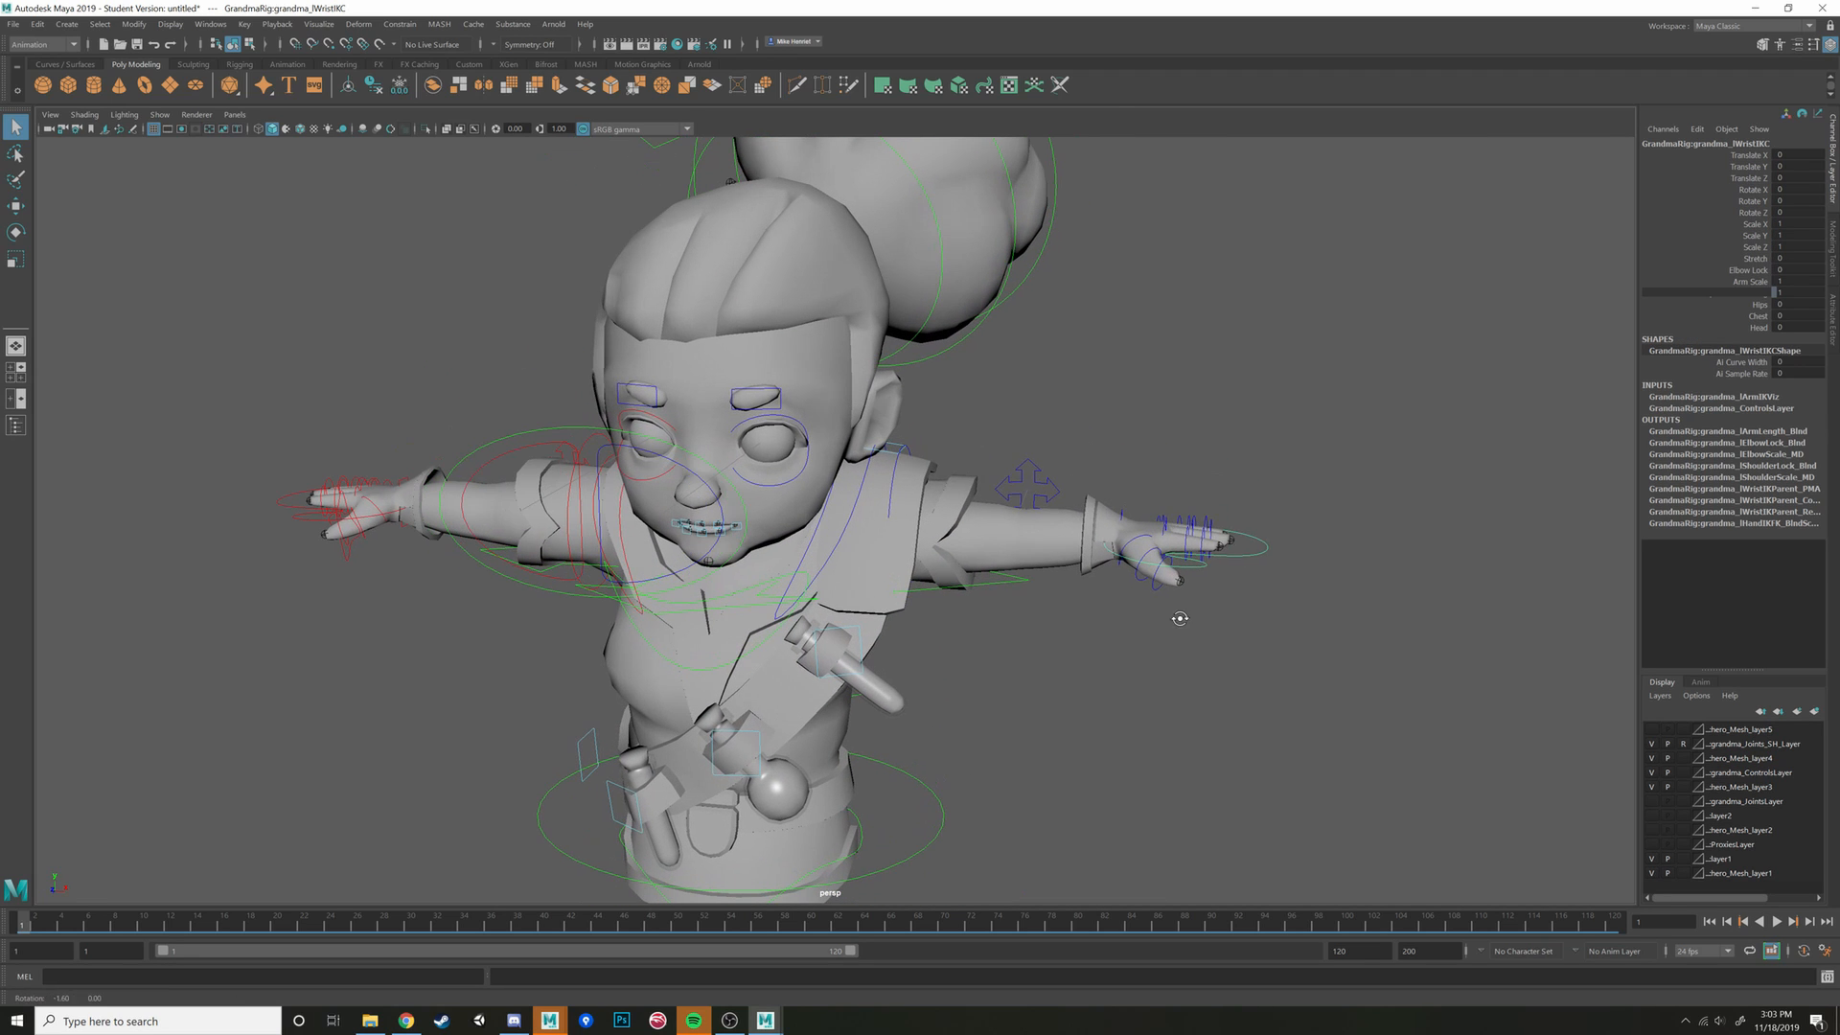
key("w")
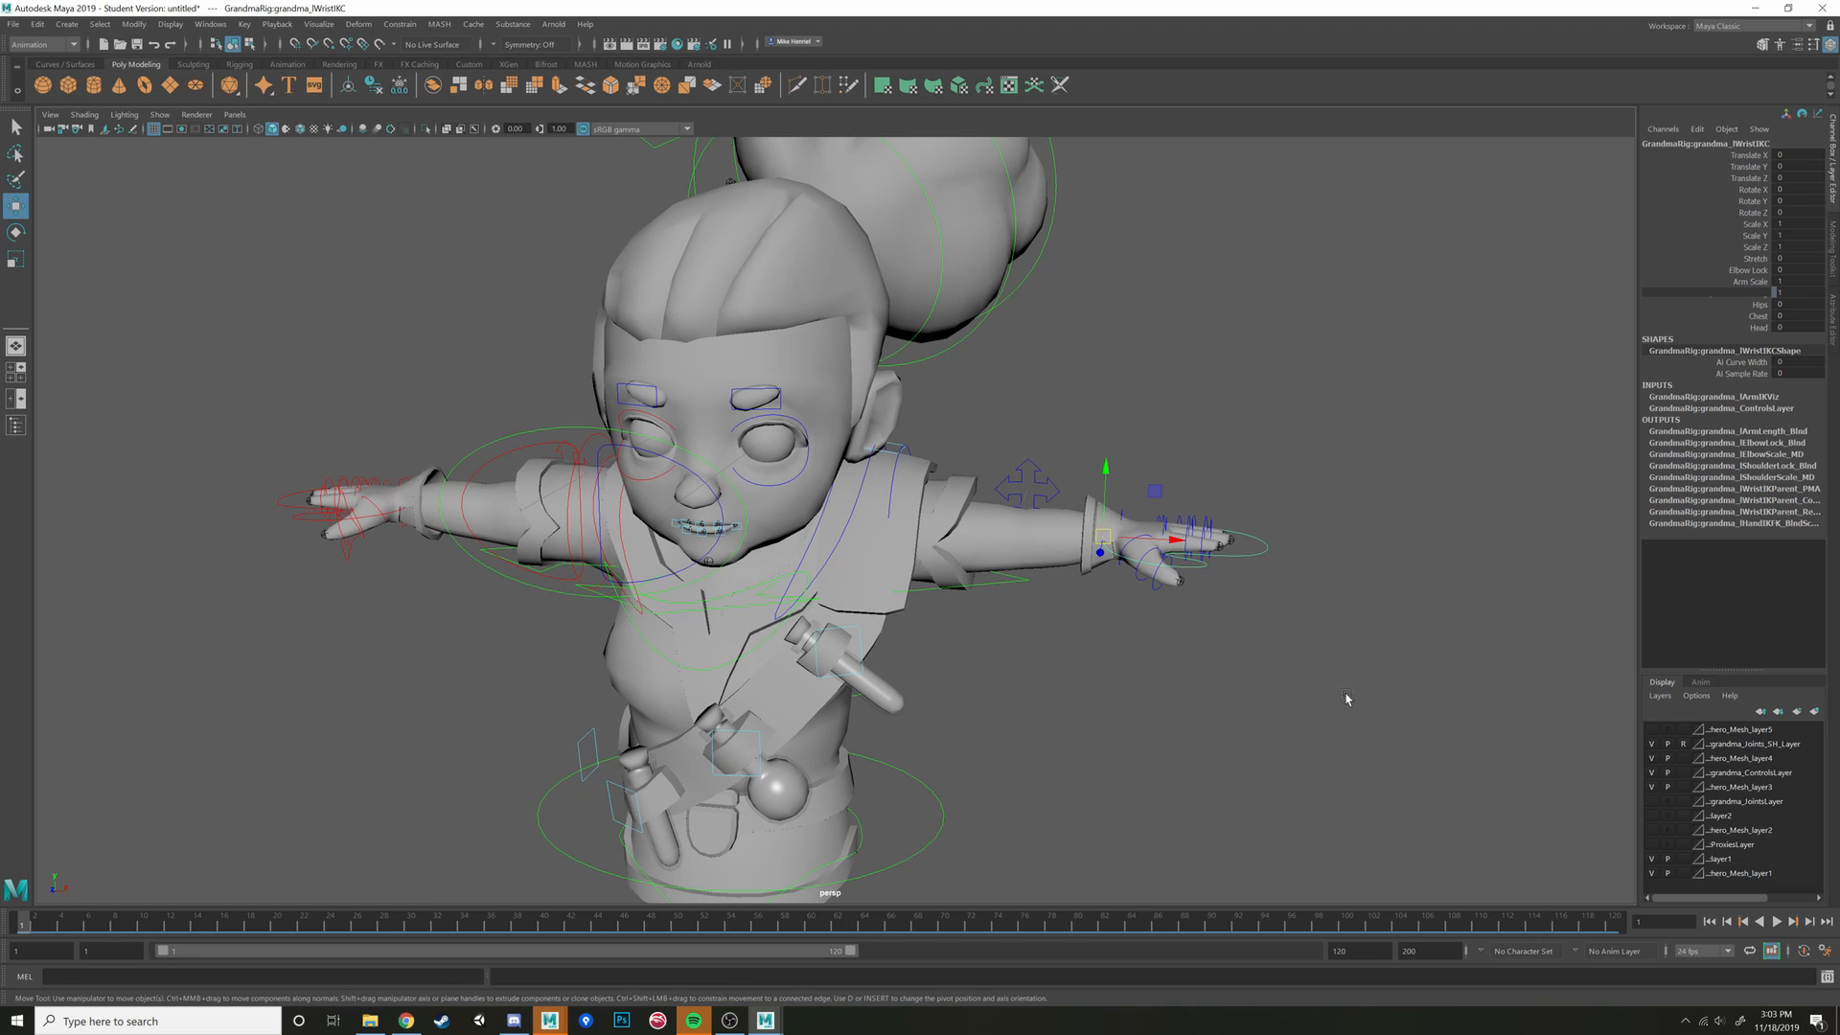
Reselect the left wrist IK control to inspect it around the hand from above, and clear the selection
left_click(1282, 509)
left_click(1263, 558)
left_click_drag(1274, 537, 1294, 594, "alt")
scroll(1275, 585, "up", 4)
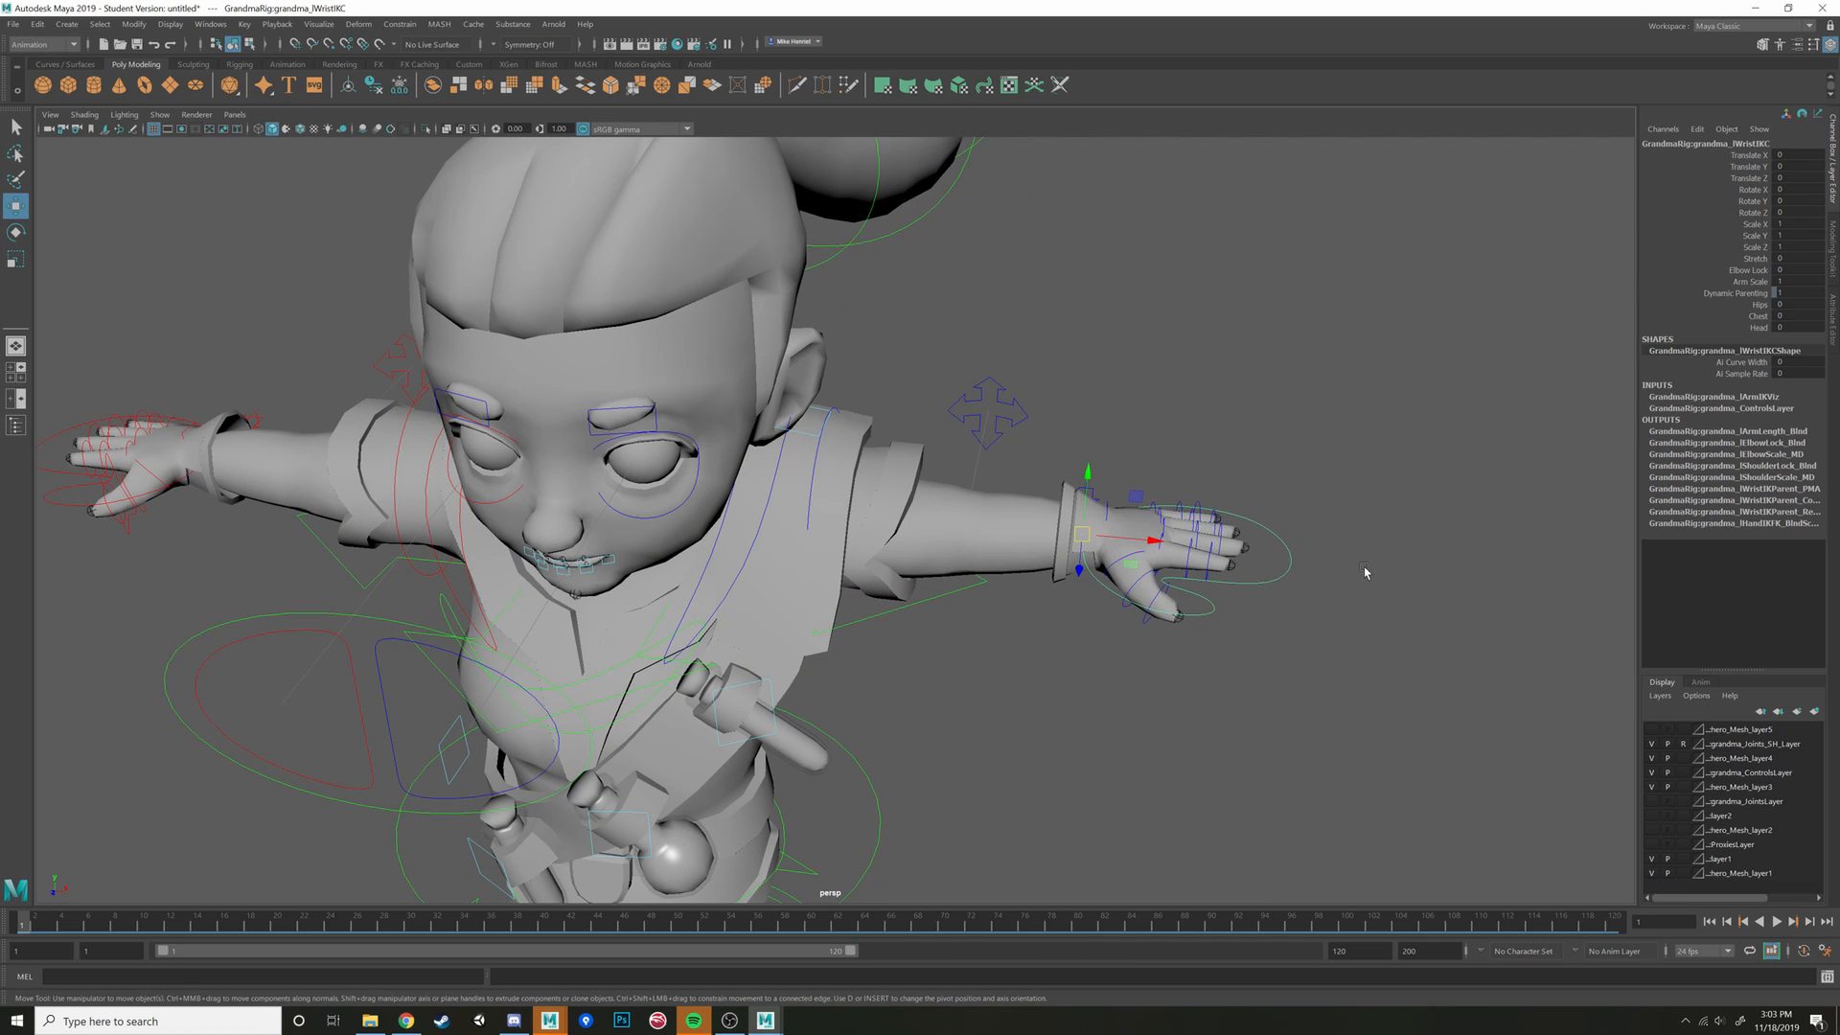
left_click(1341, 507)
left_click_drag(1320, 524, 1280, 591)
left_click(1500, 592)
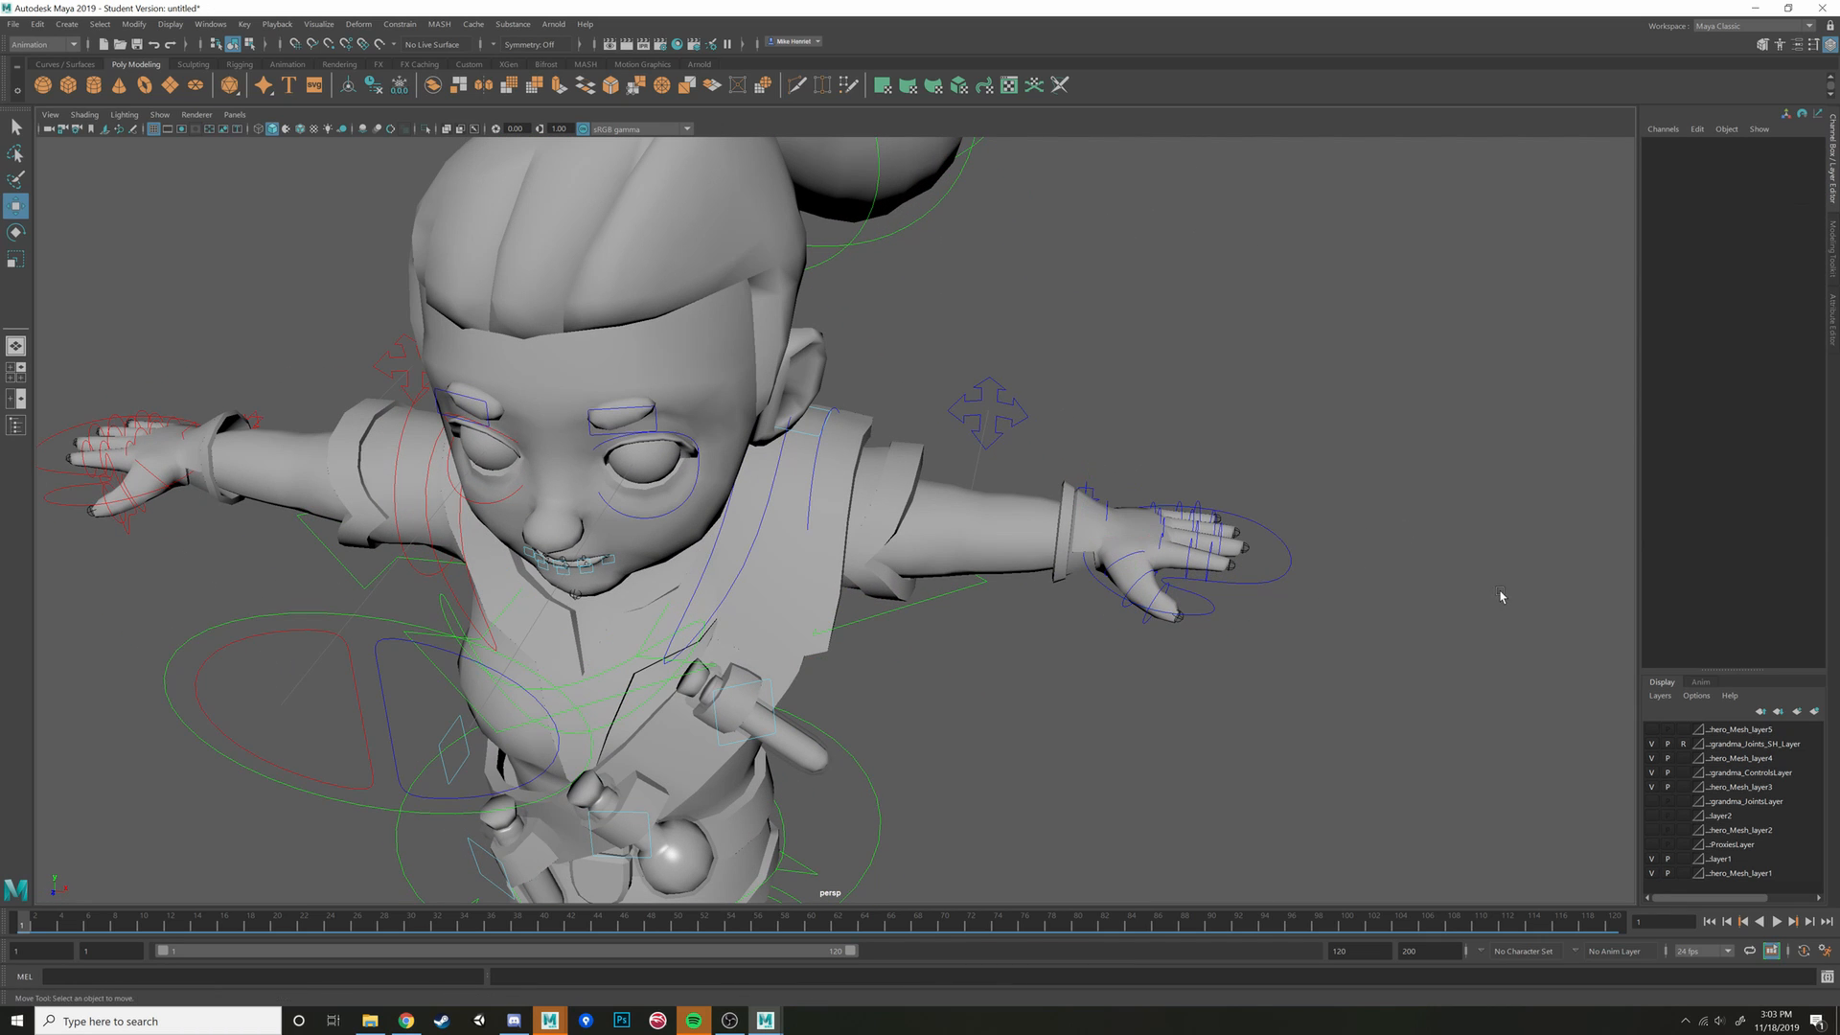
Set Switch Ik Fk to 1 on the left arm switch control and deselect it
left_click_drag(1439, 623, 1385, 625, "alt")
left_click_drag(1063, 573, 996, 621)
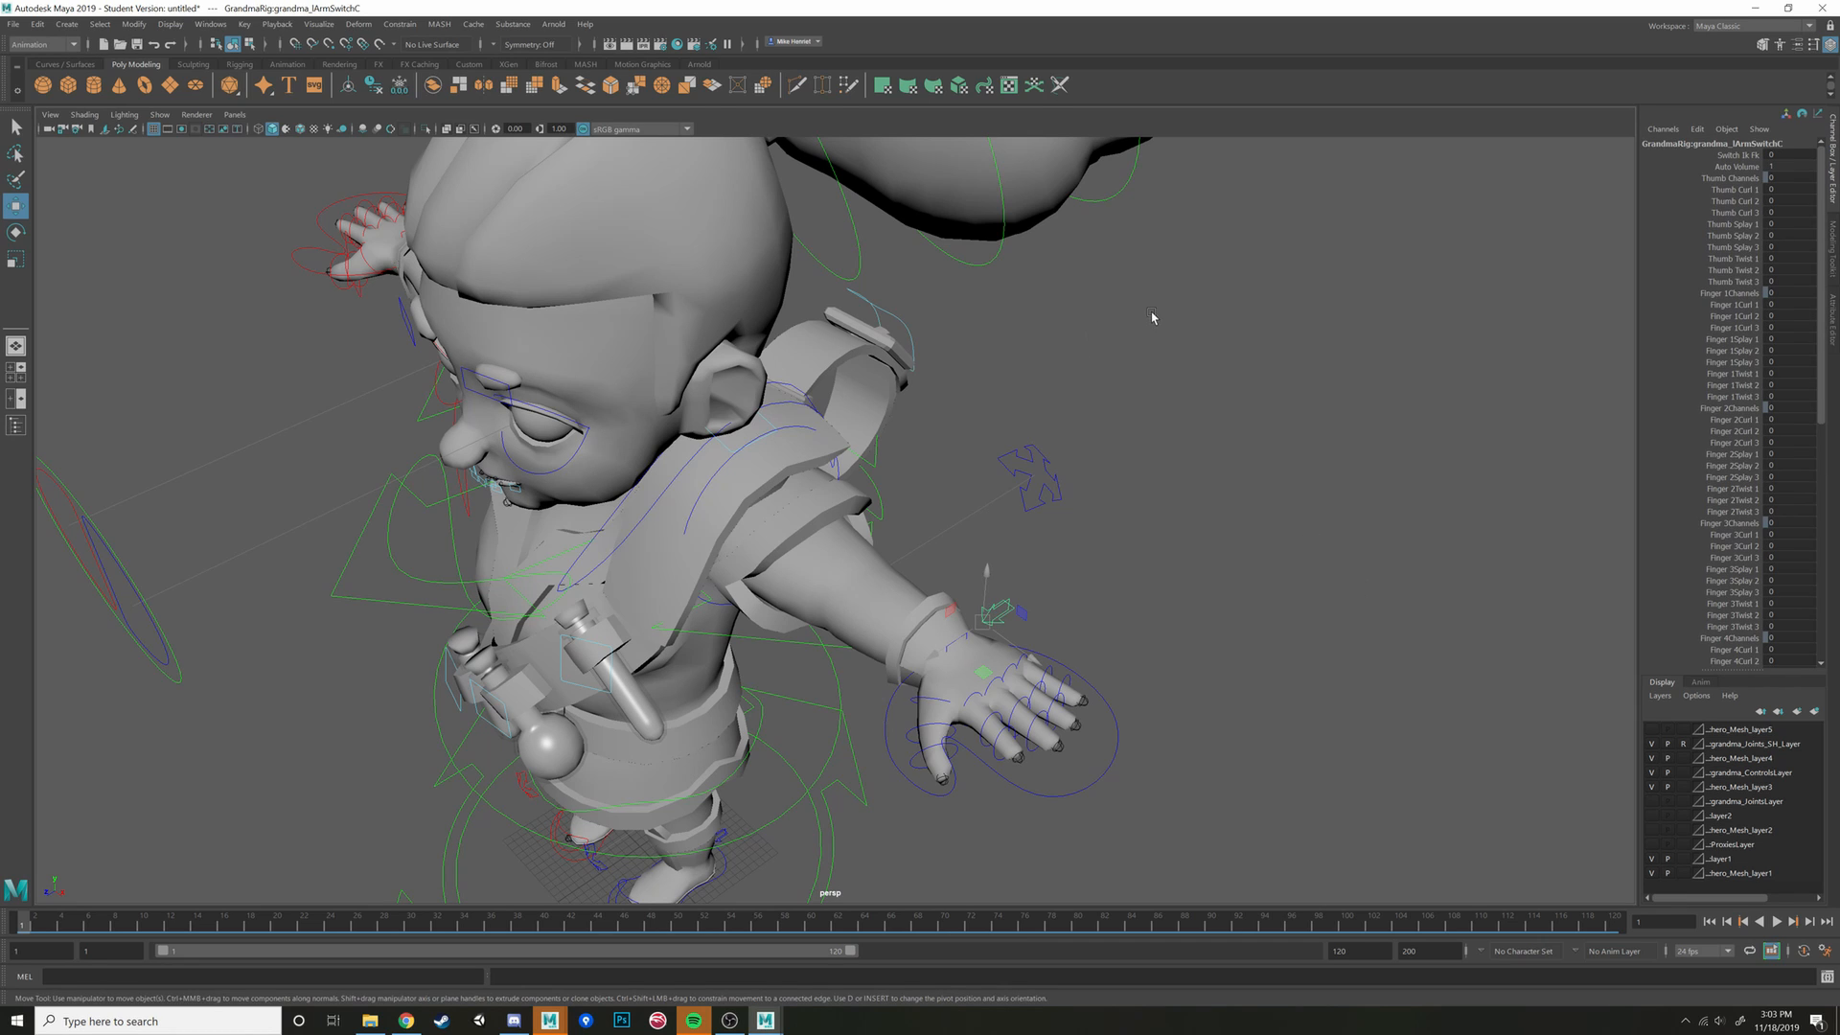
double_click(1771, 154)
type("1")
key("Return")
left_click(1100, 619)
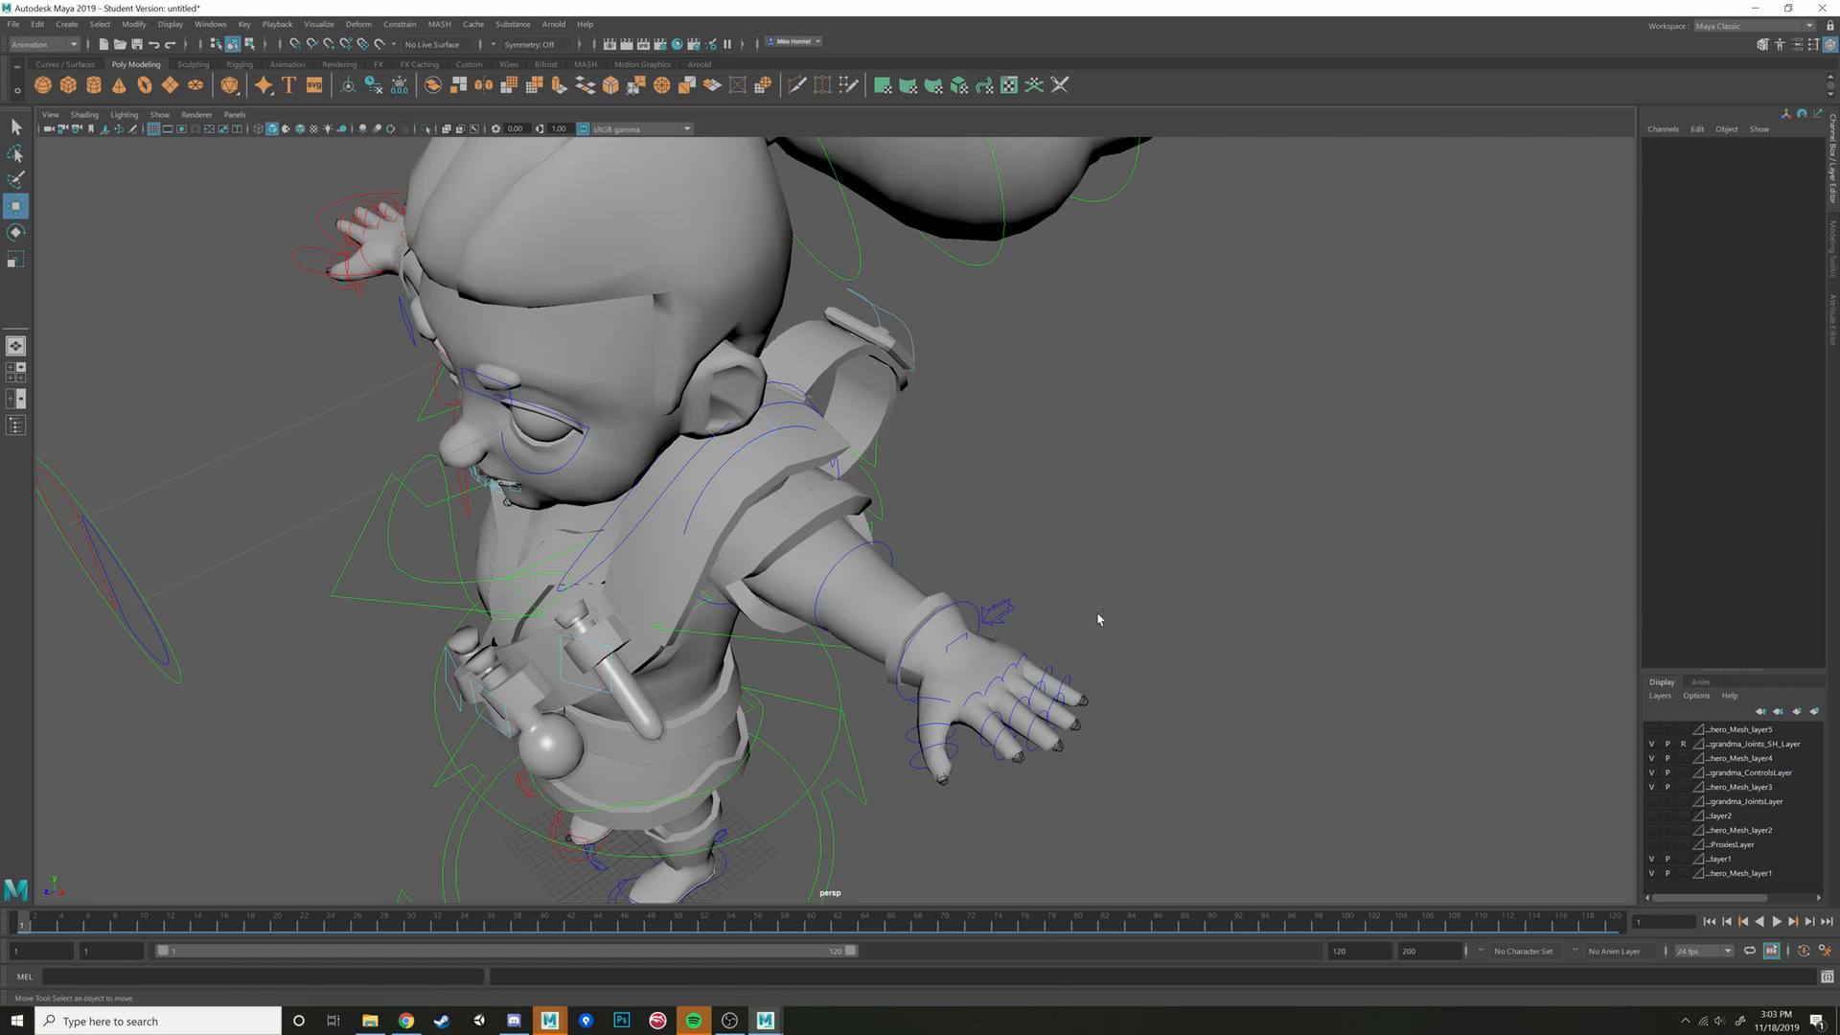
Reselect the left arm switch control beside the wrist and review its Switch Ik Fk attribute
left_click(998, 619)
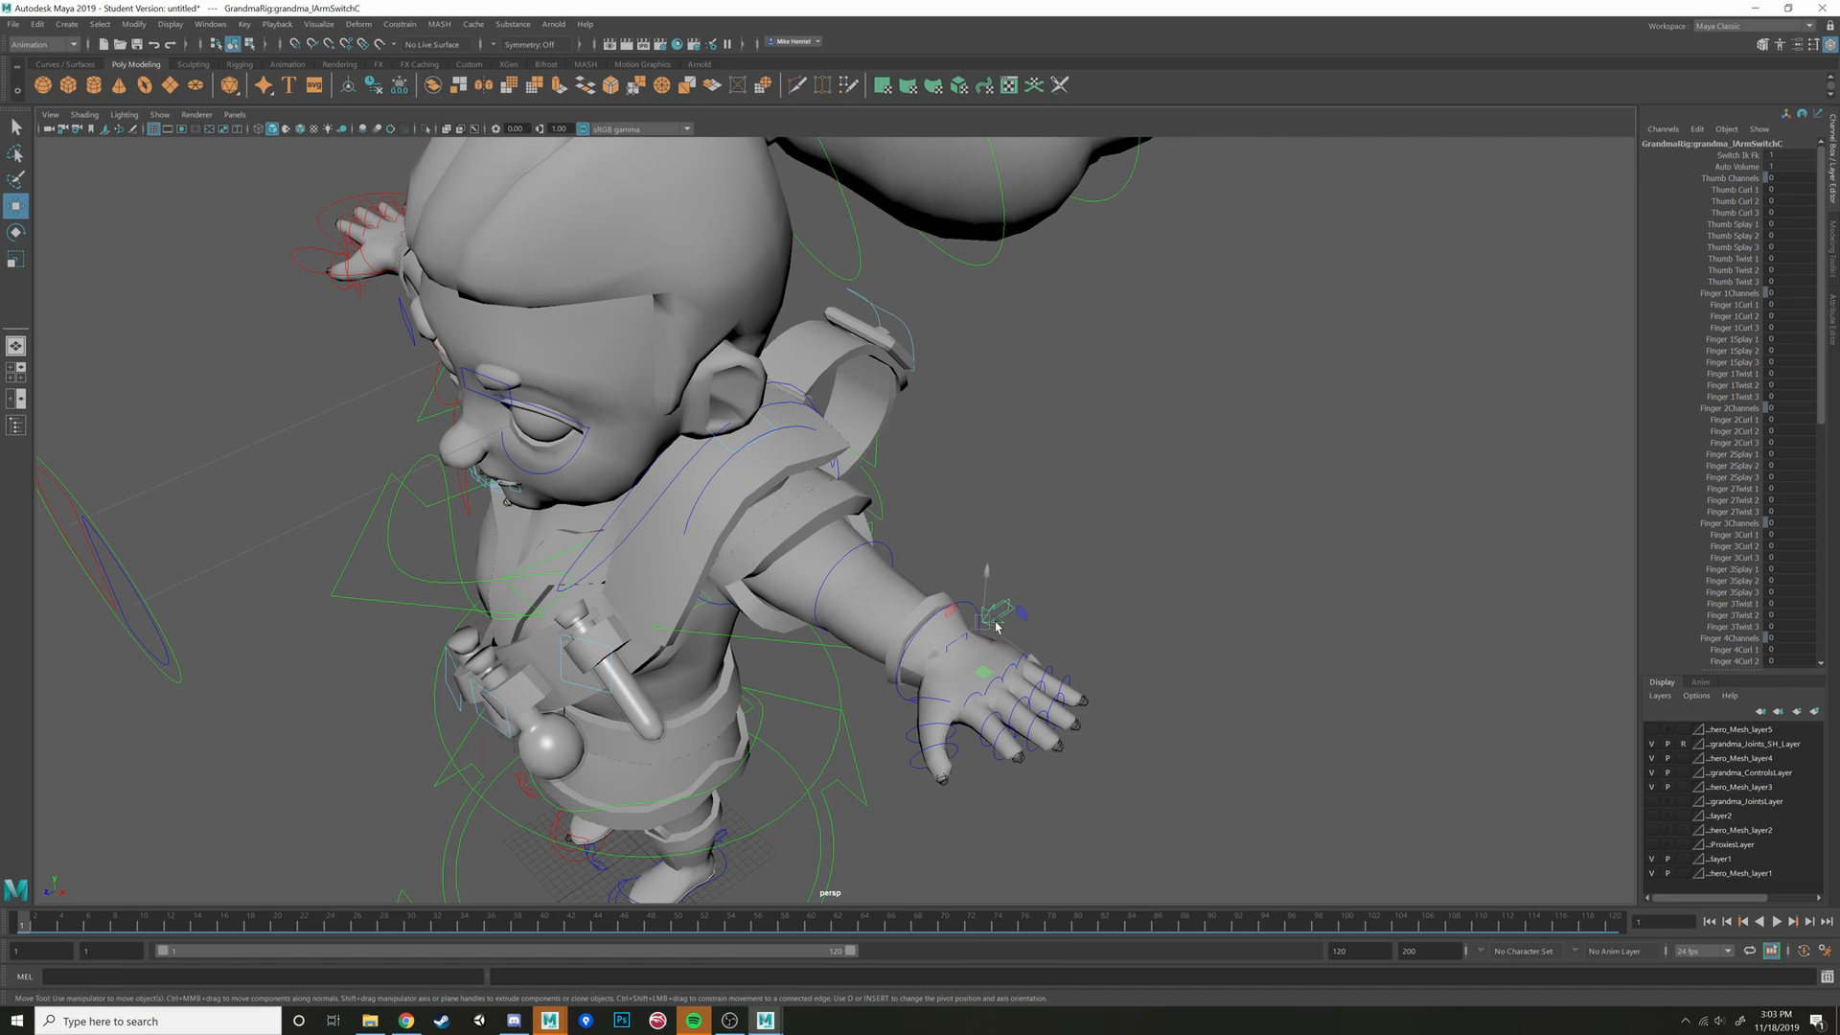
left_click(1776, 156)
left_click(1100, 687)
left_click_drag(1100, 688, 1007, 543, "alt")
scroll(1022, 698, "up", 2)
left_click(984, 556)
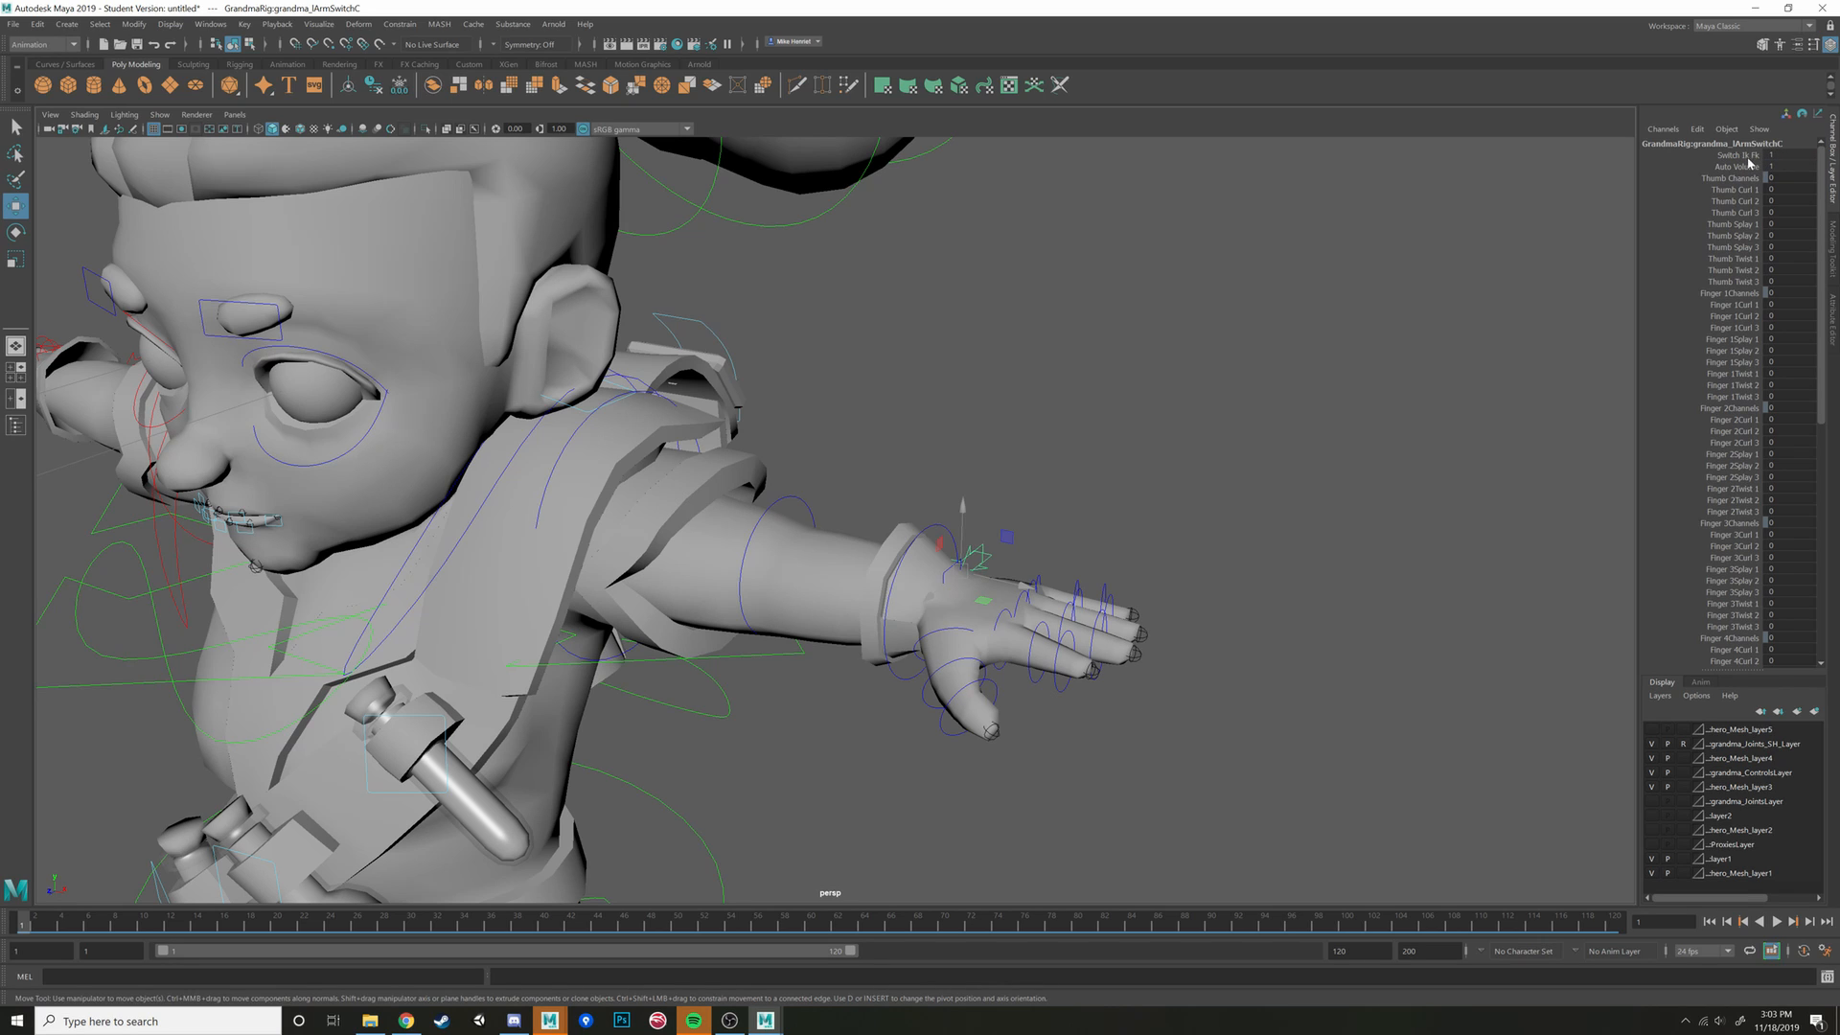
left_click_drag(1122, 463, 1055, 499, "alt")
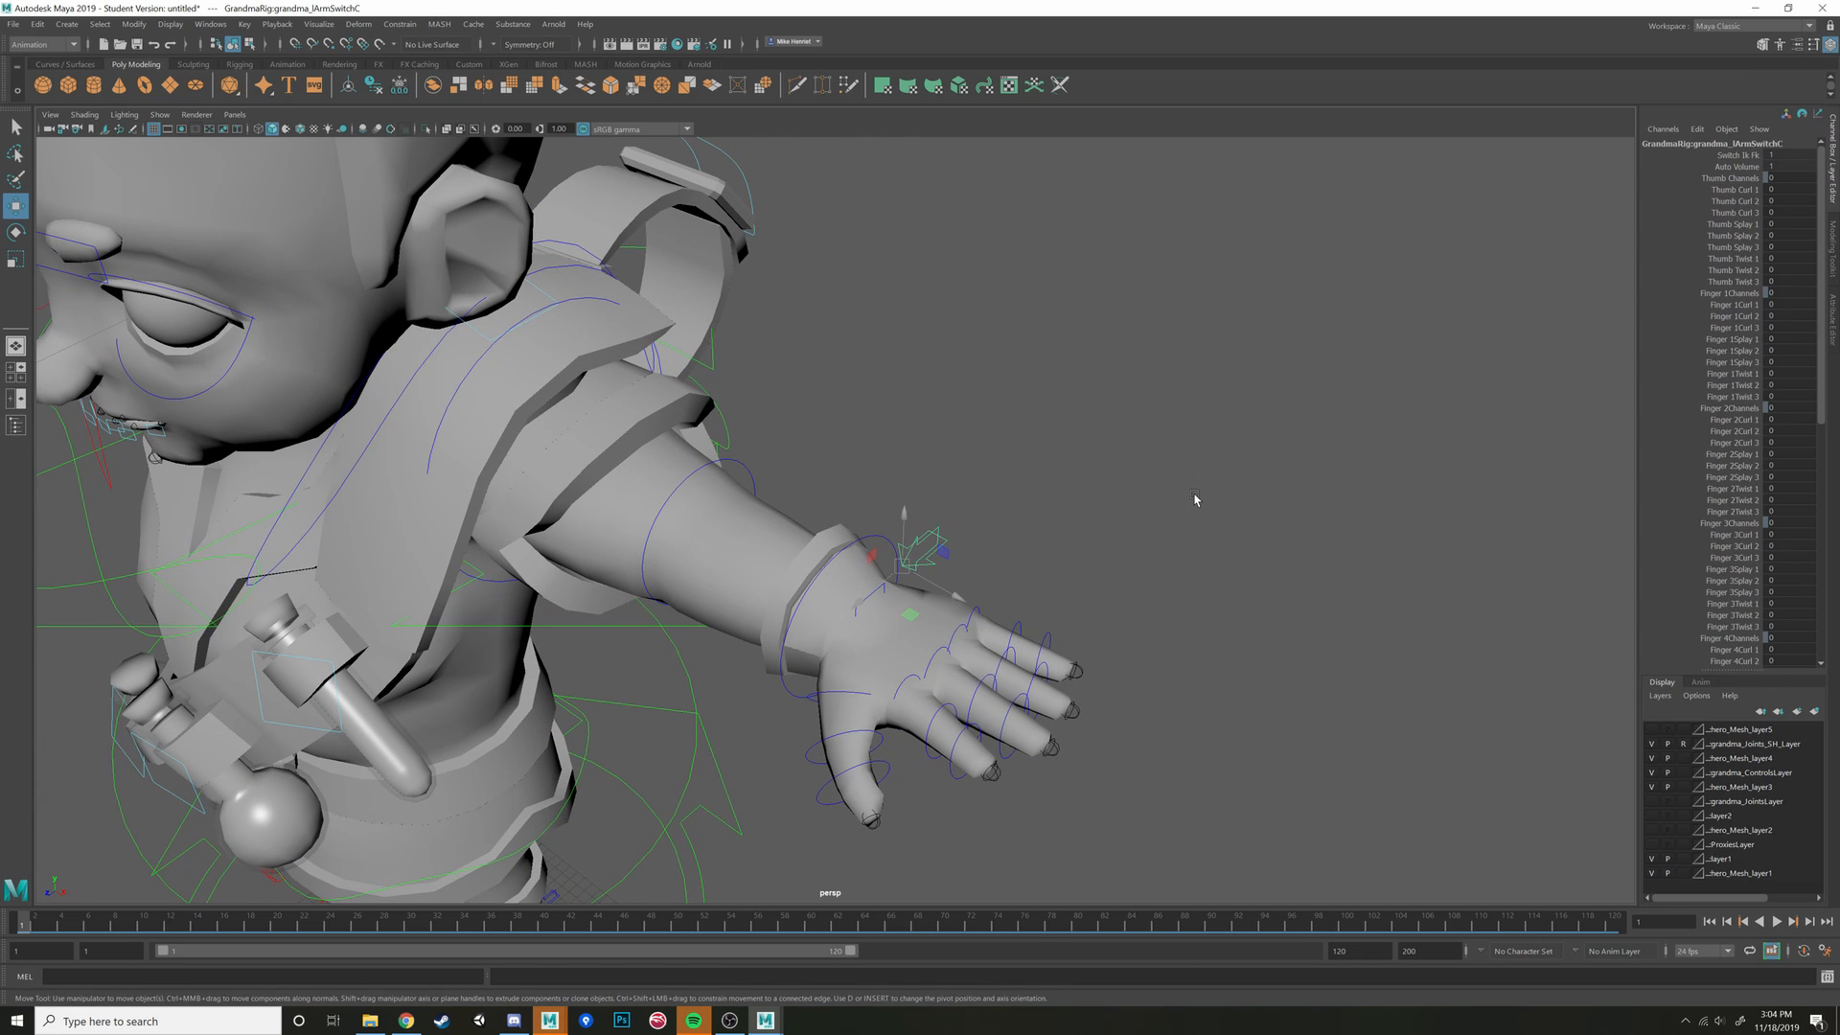
Inspect the left arm's wrist FK and elbow FK controls and their channels, and clear the selection
left_click(871, 539)
left_click_drag(1141, 518, 1242, 506, "alt")
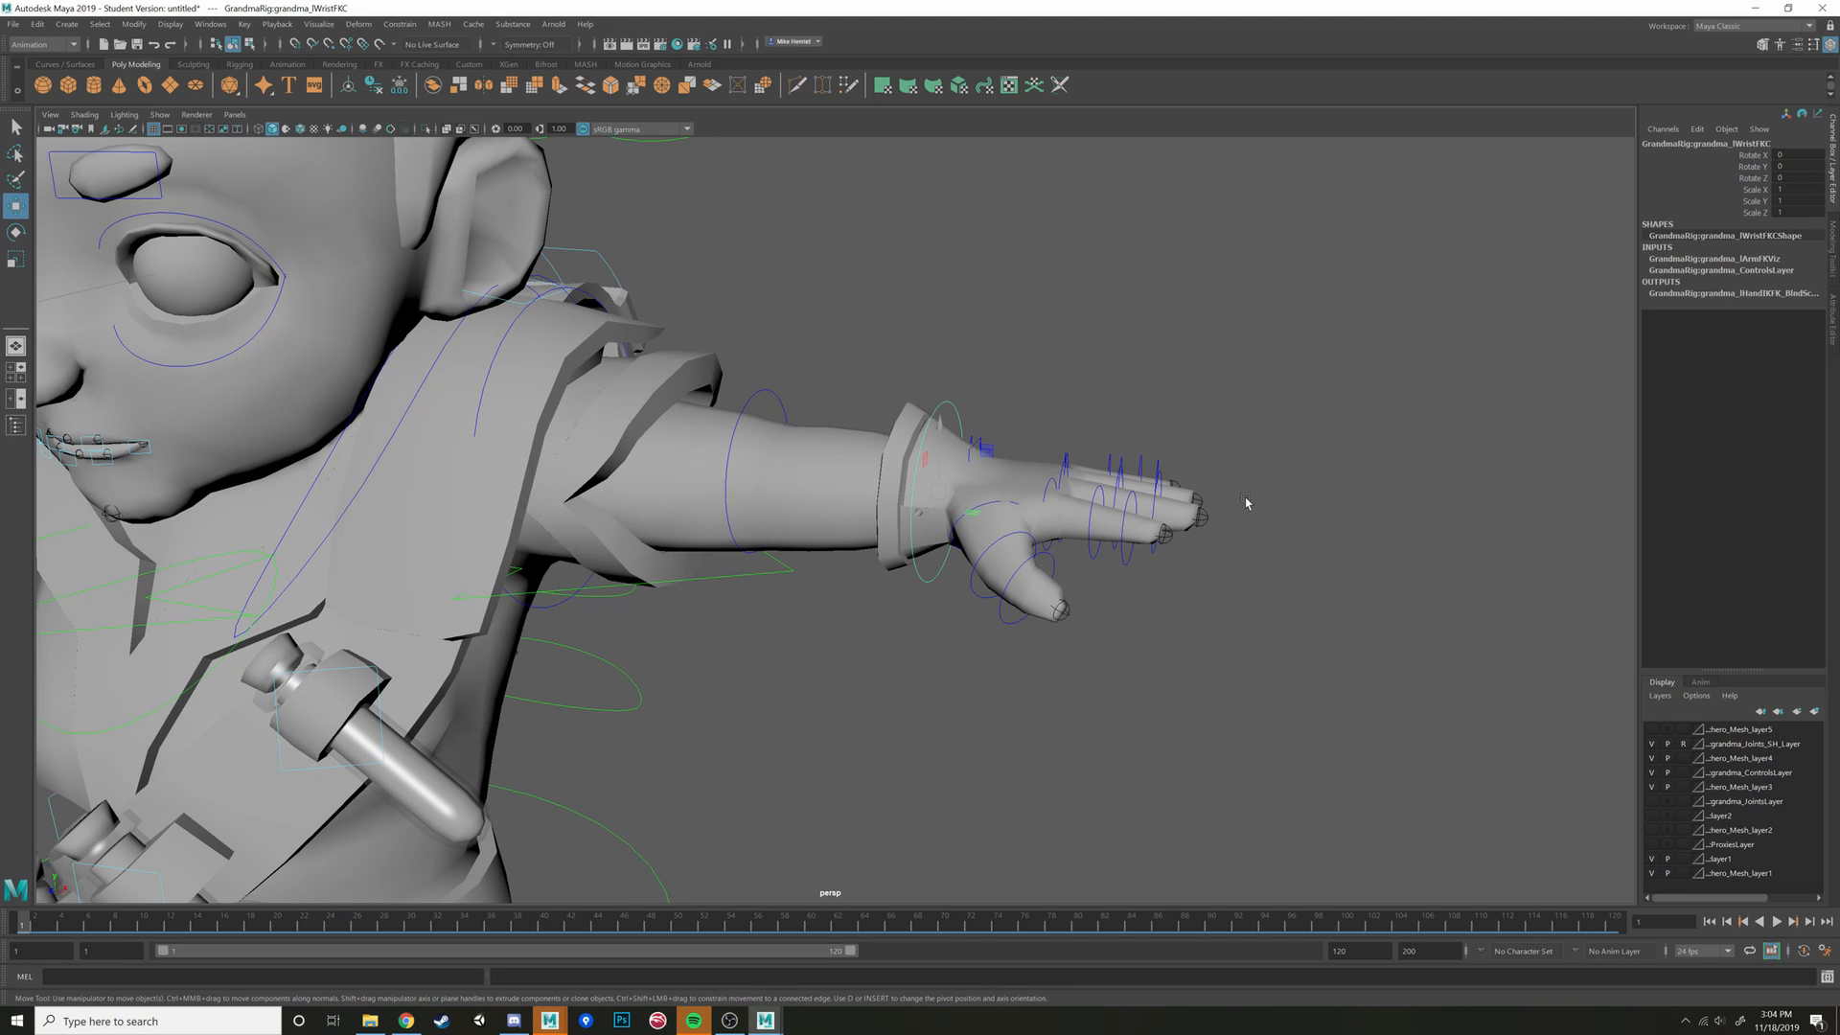
left_click(940, 415)
left_click(780, 402)
left_click(771, 393)
left_click(781, 401)
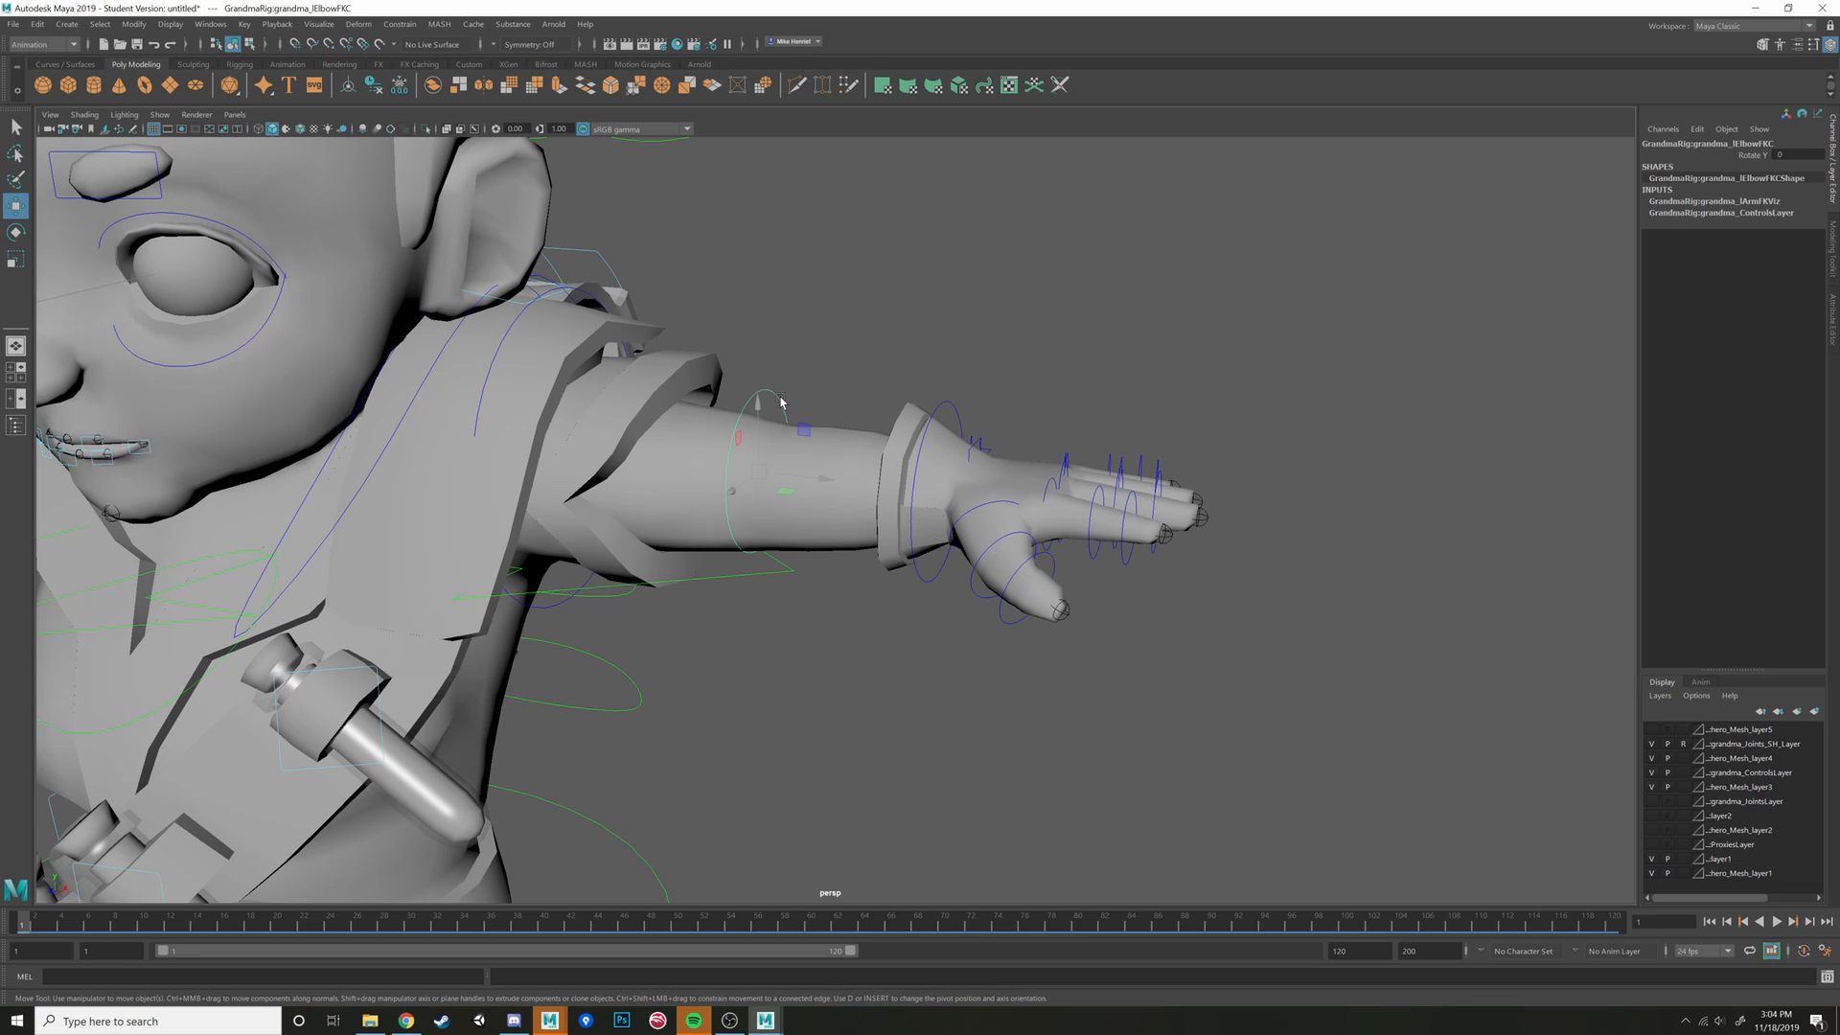
left_click(1064, 450)
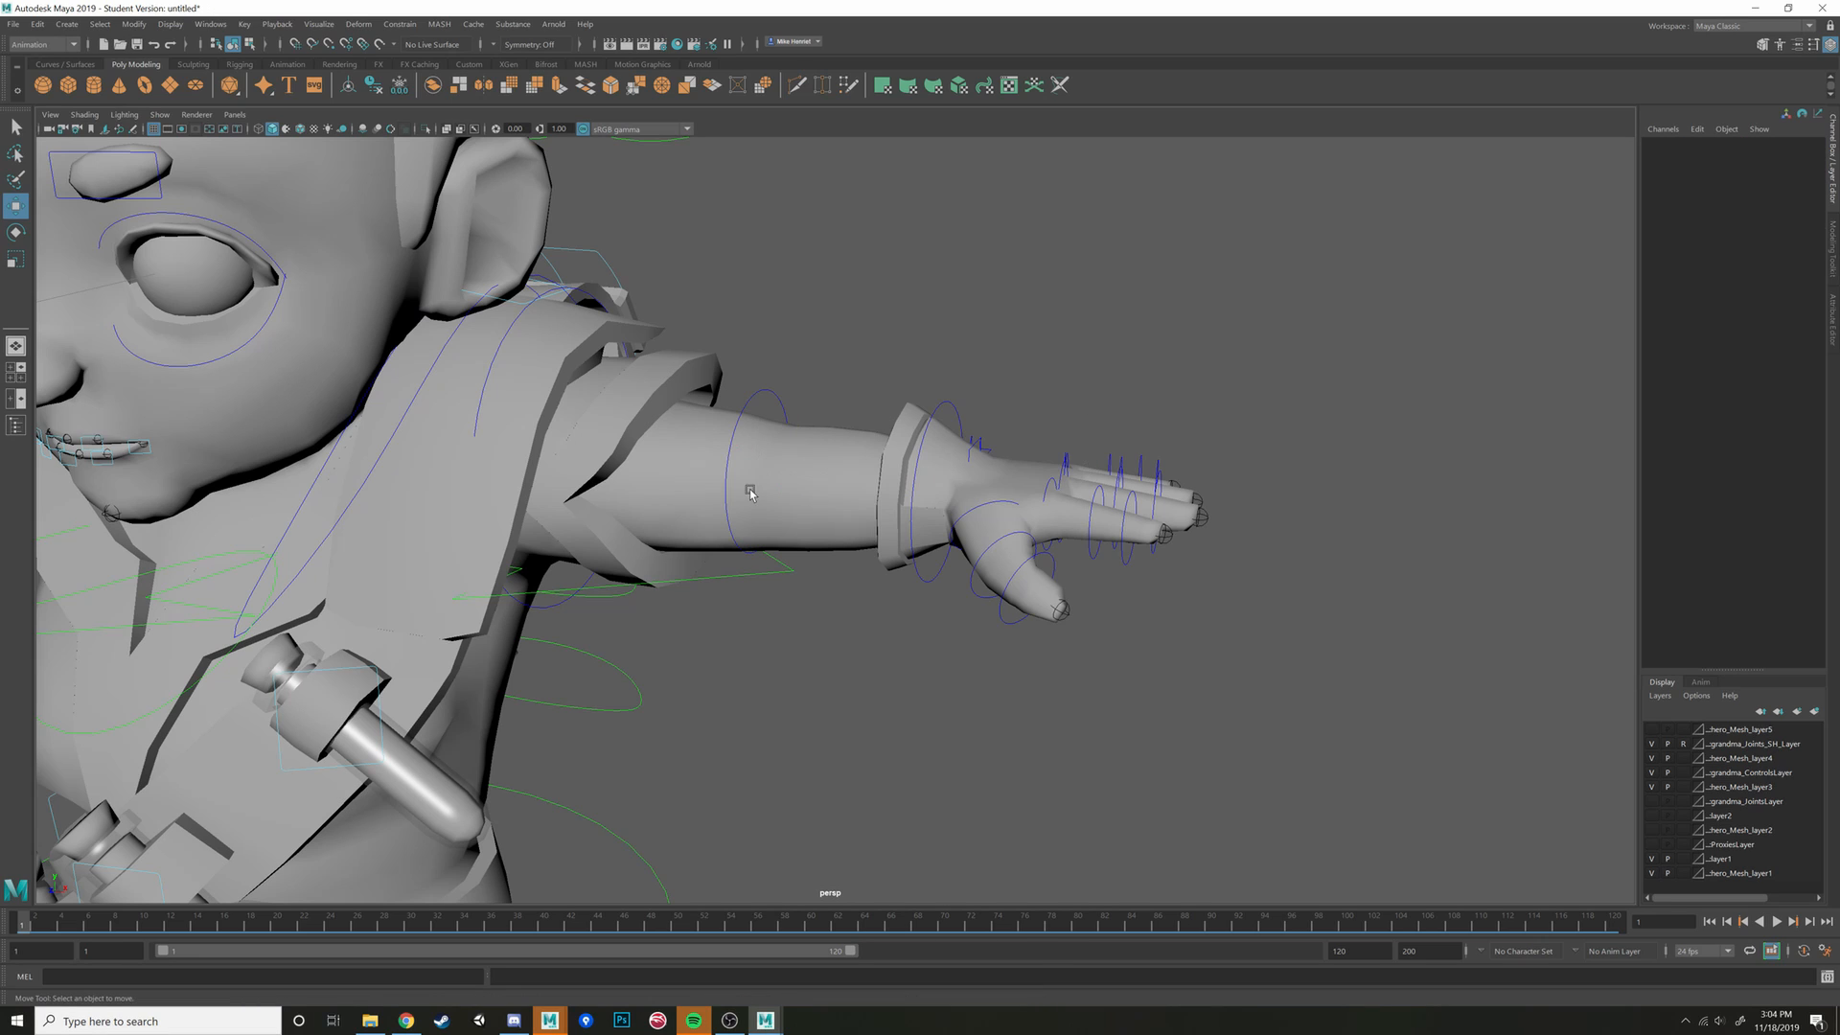
Turn on X-ray joints in the viewport to examine the arm's skeleton, and turn the display off again
left_click(161, 115)
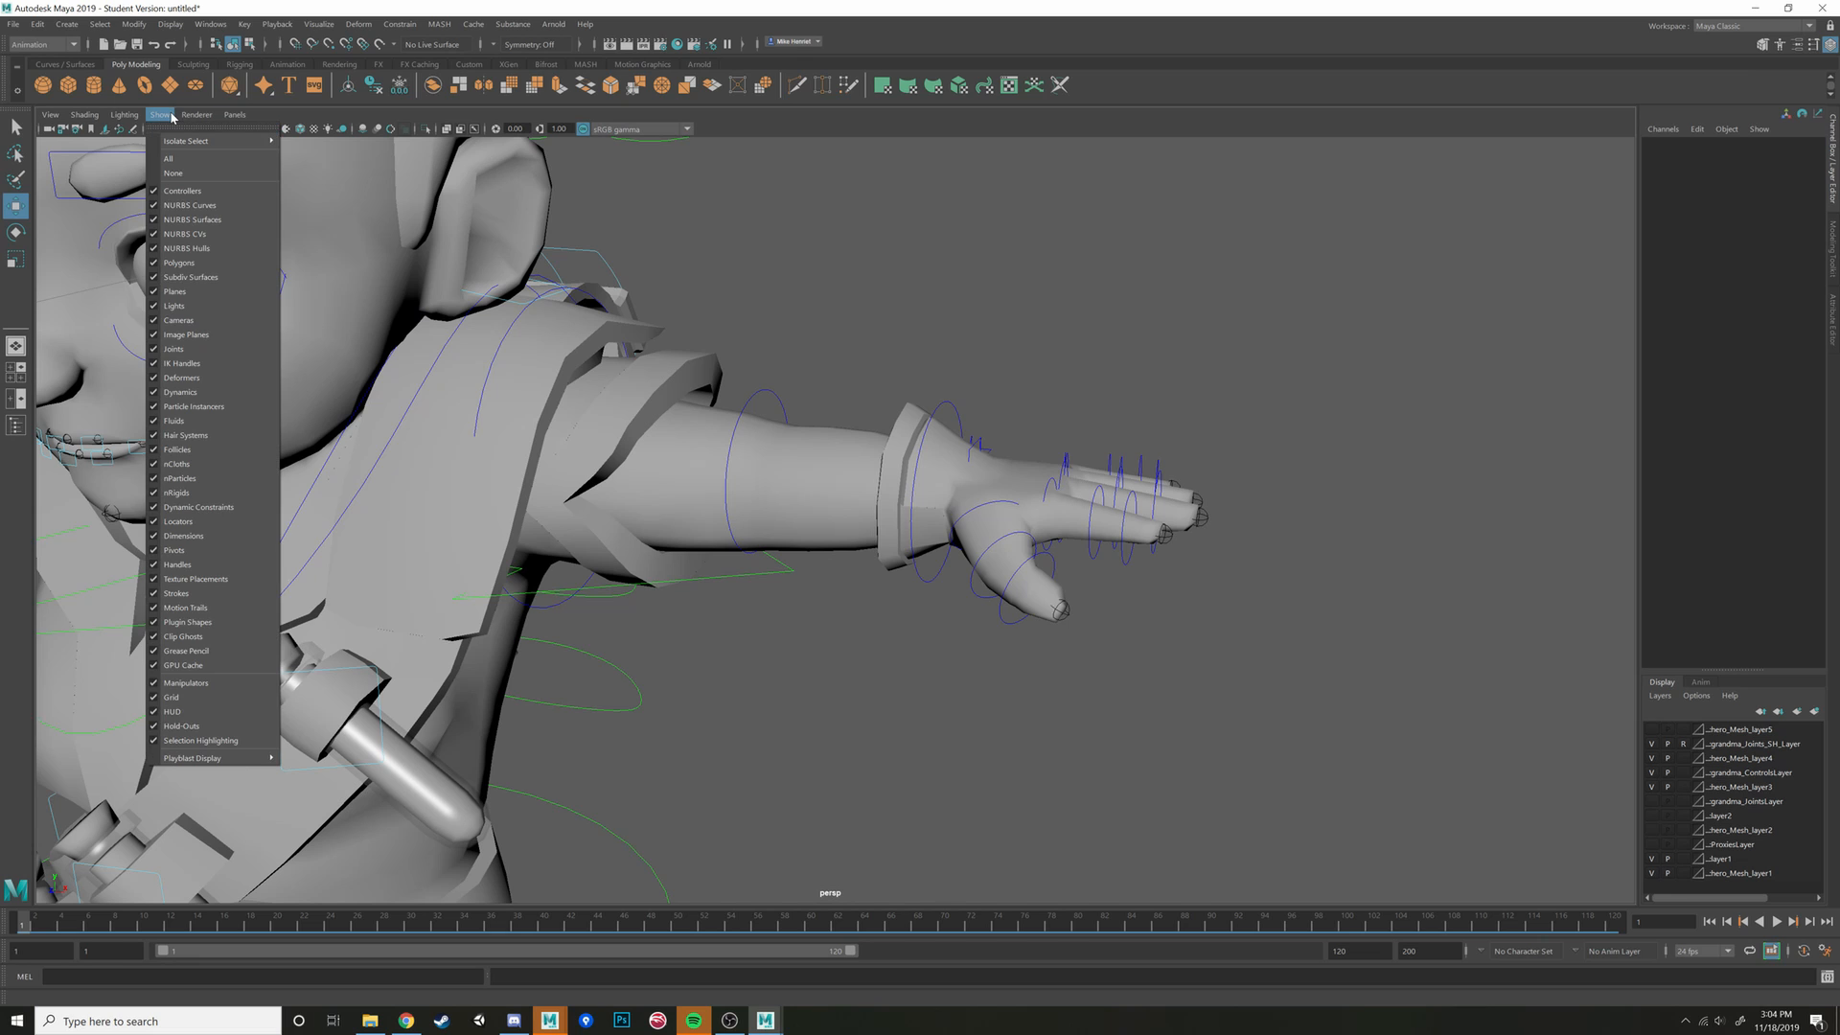
left_click(161, 115)
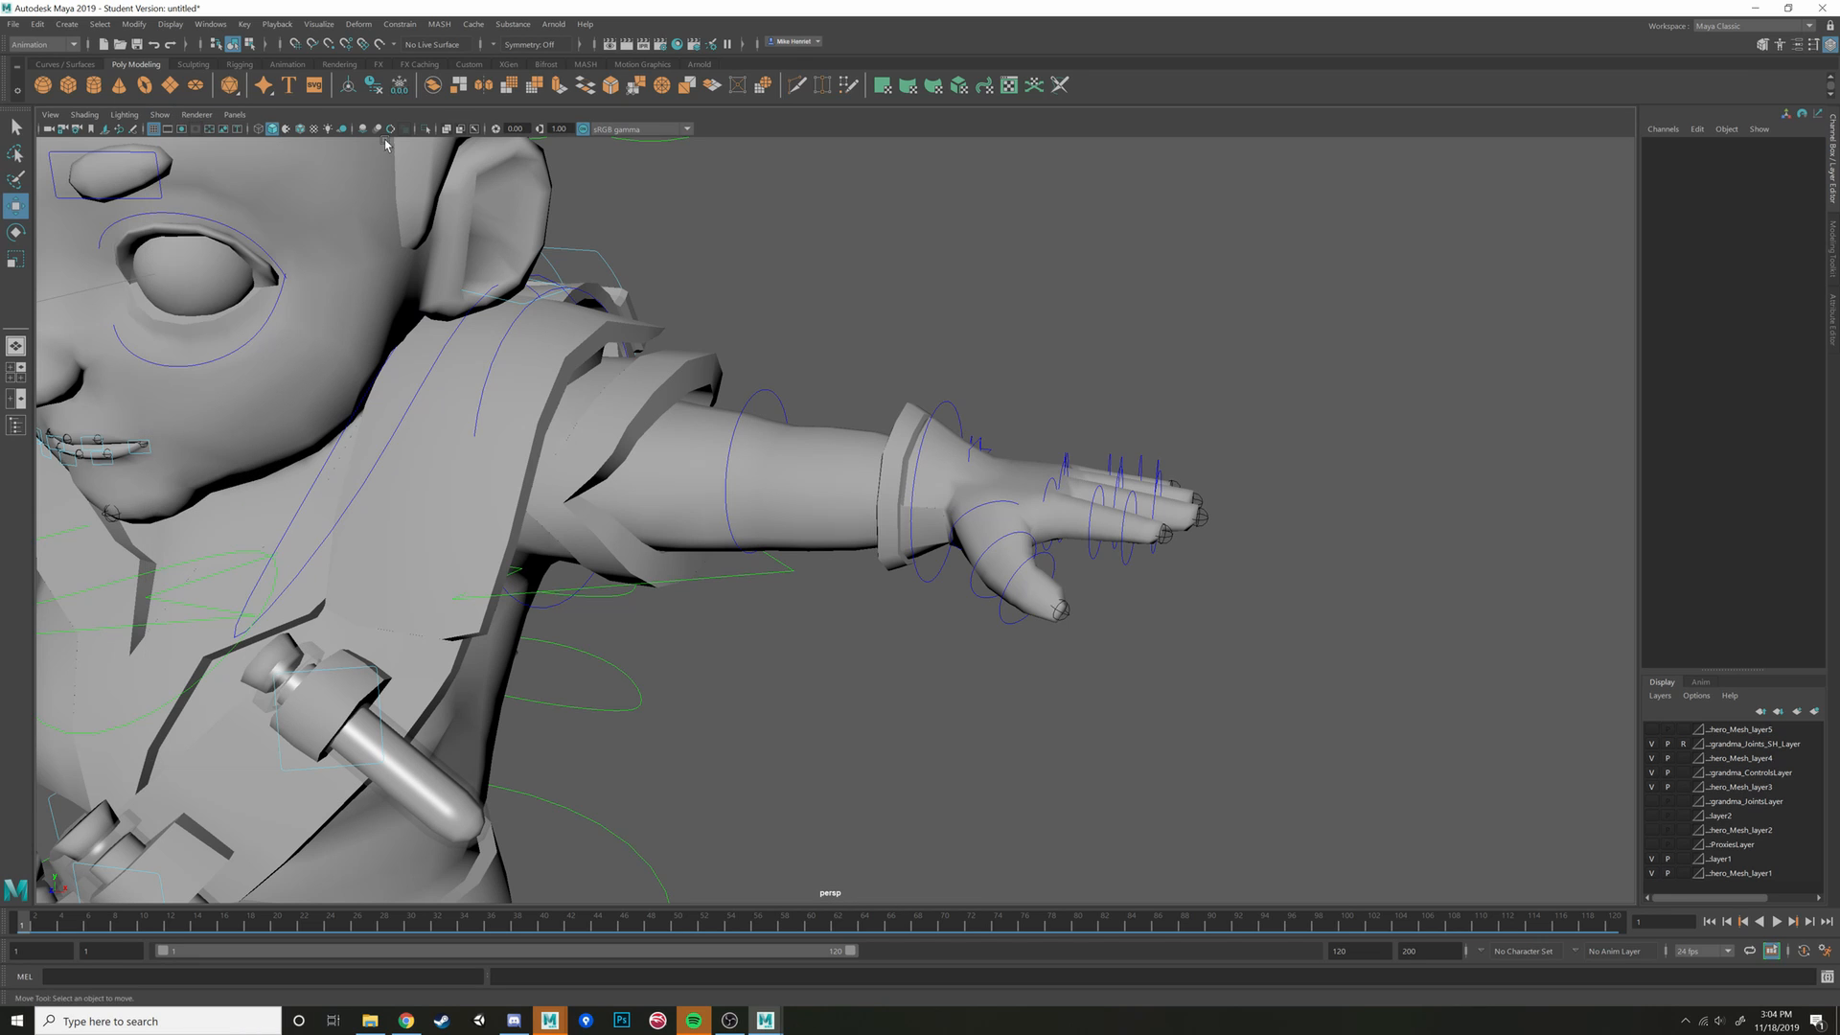
left_click(474, 128)
left_click_drag(873, 390, 747, 596, "alt")
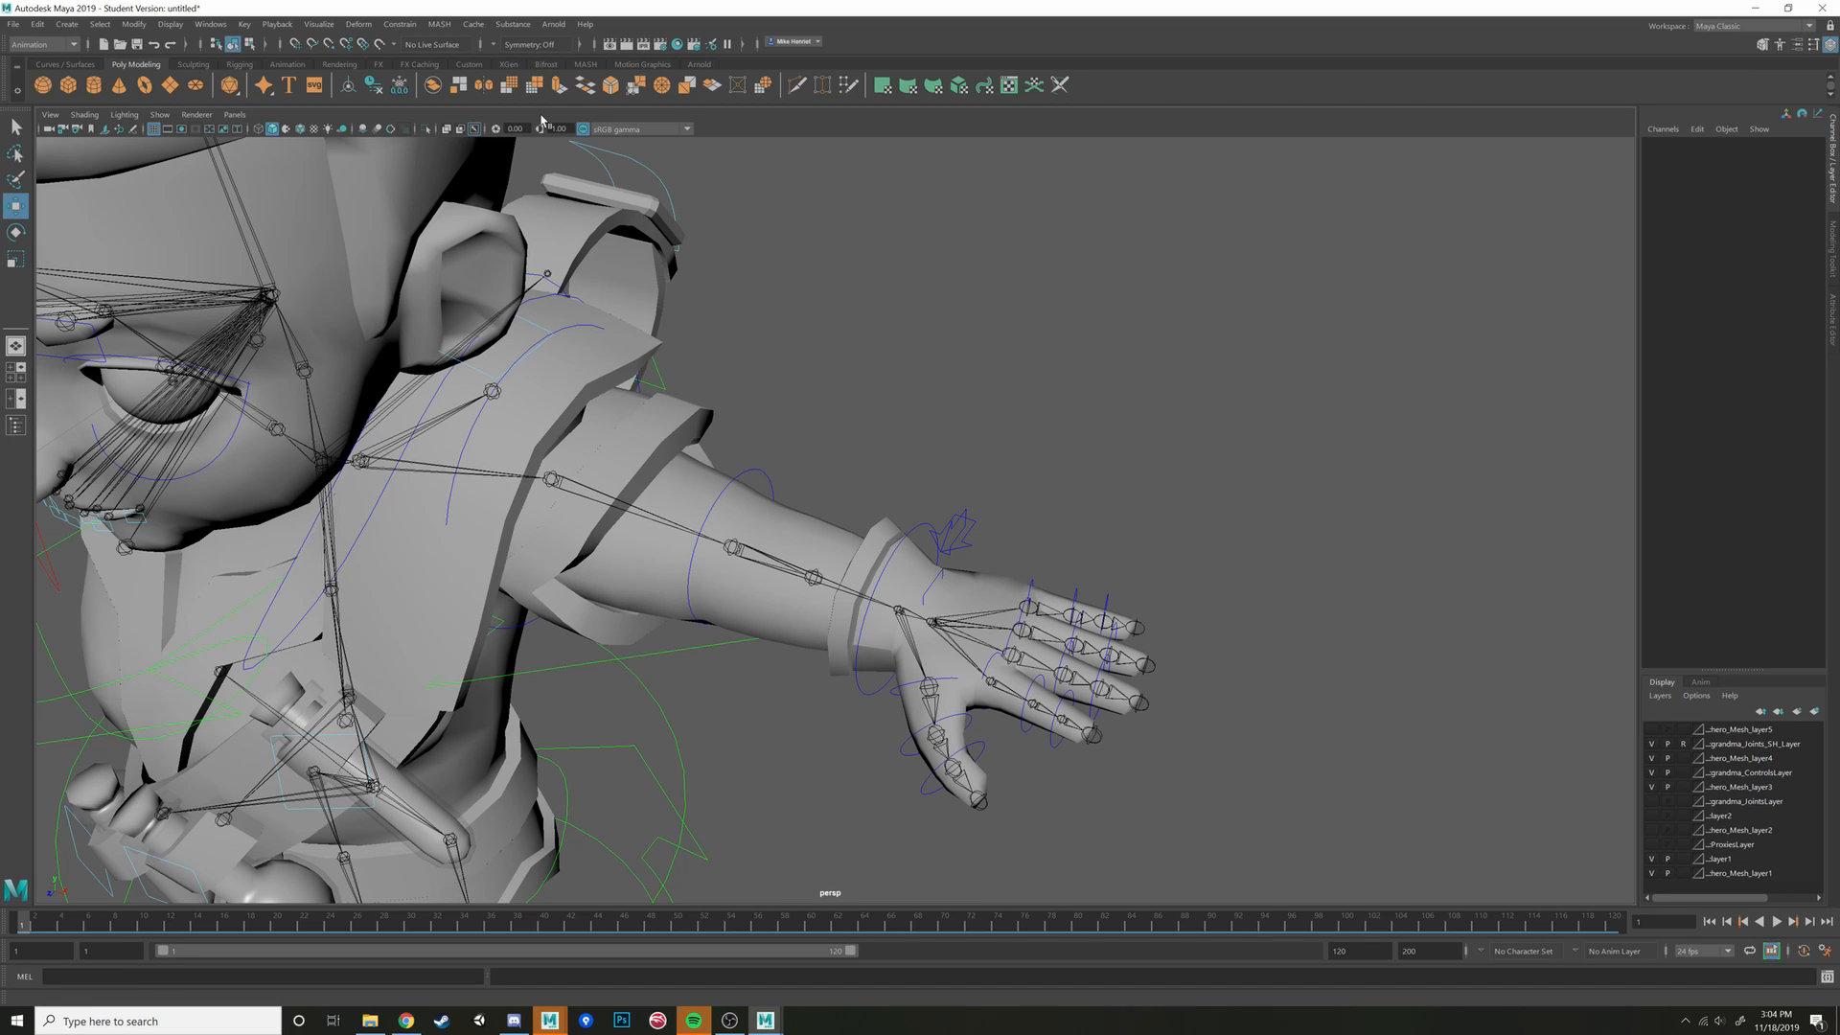
left_click(484, 130)
left_click_drag(944, 466, 780, 388, "alt")
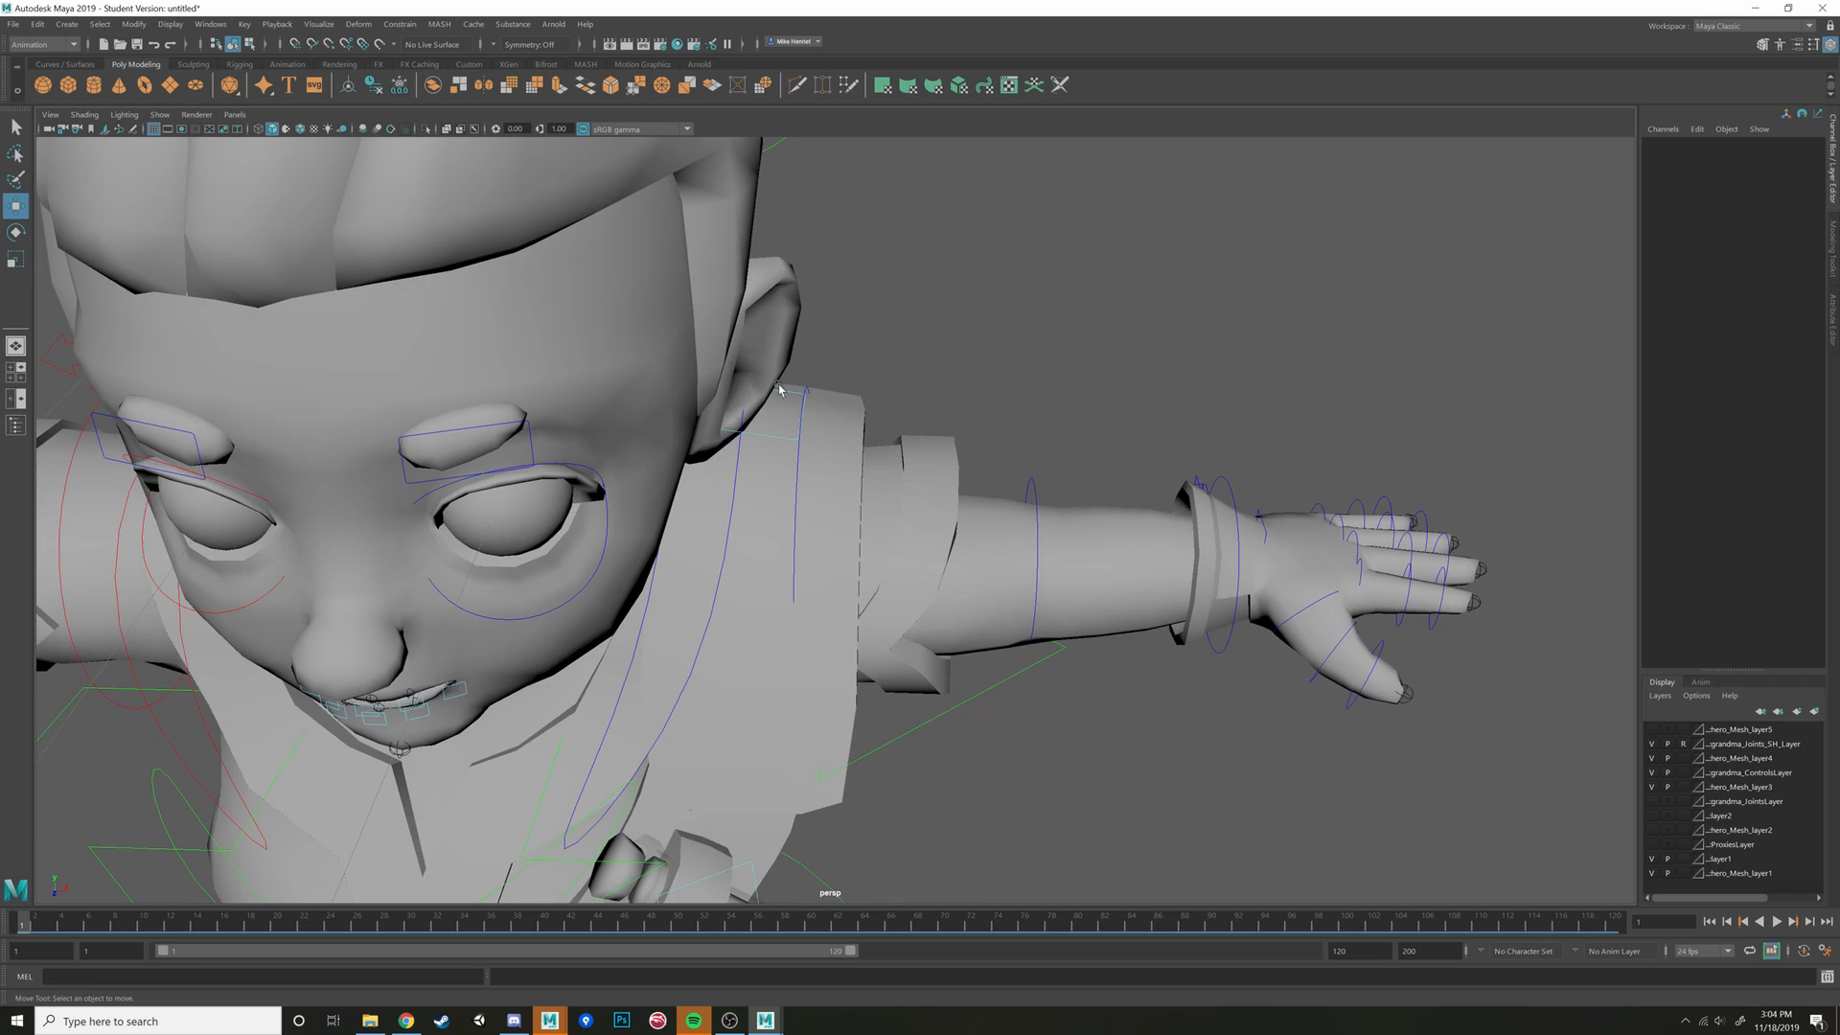
Check the left shoulder FK control at the upper arm, and clear the selection
left_click(807, 393)
left_click_drag(1026, 444, 914, 461, "alt")
left_click(1105, 372)
left_click_drag(1105, 372, 897, 418, "alt")
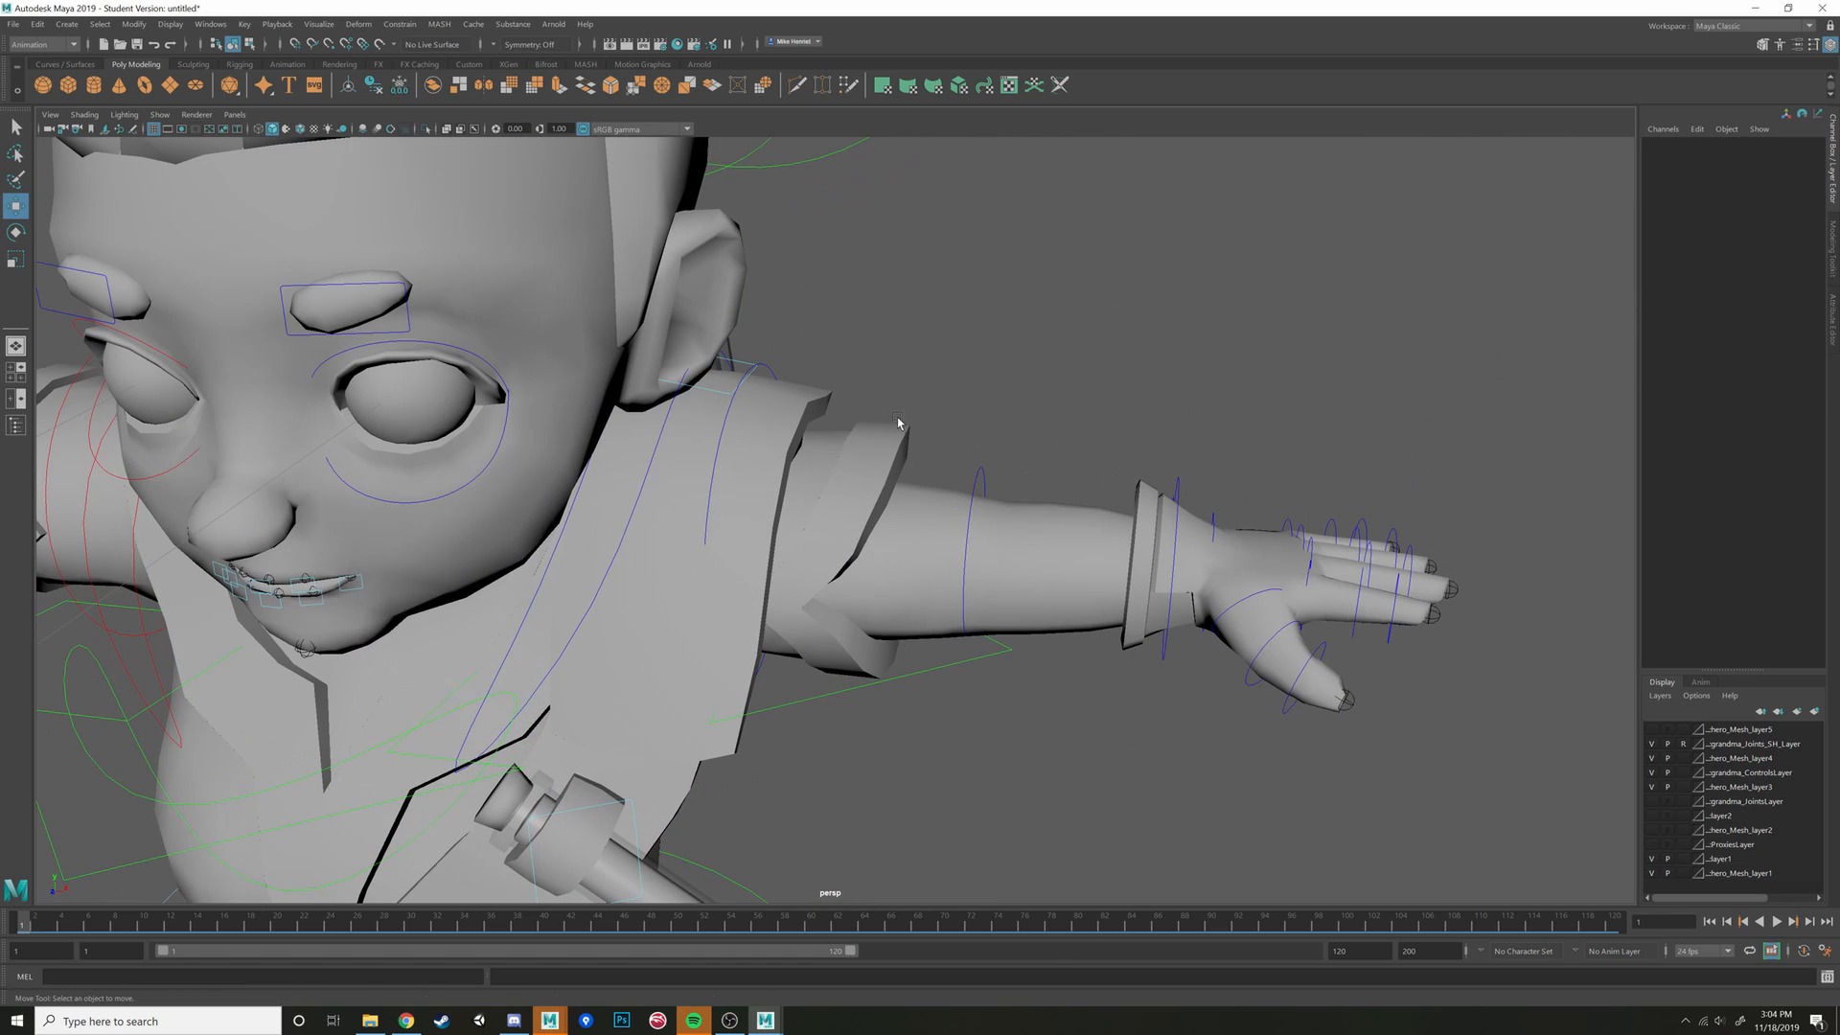
Try rotating the left wrist FK control to bend the hand, and undo the test rotations
left_click(1178, 485)
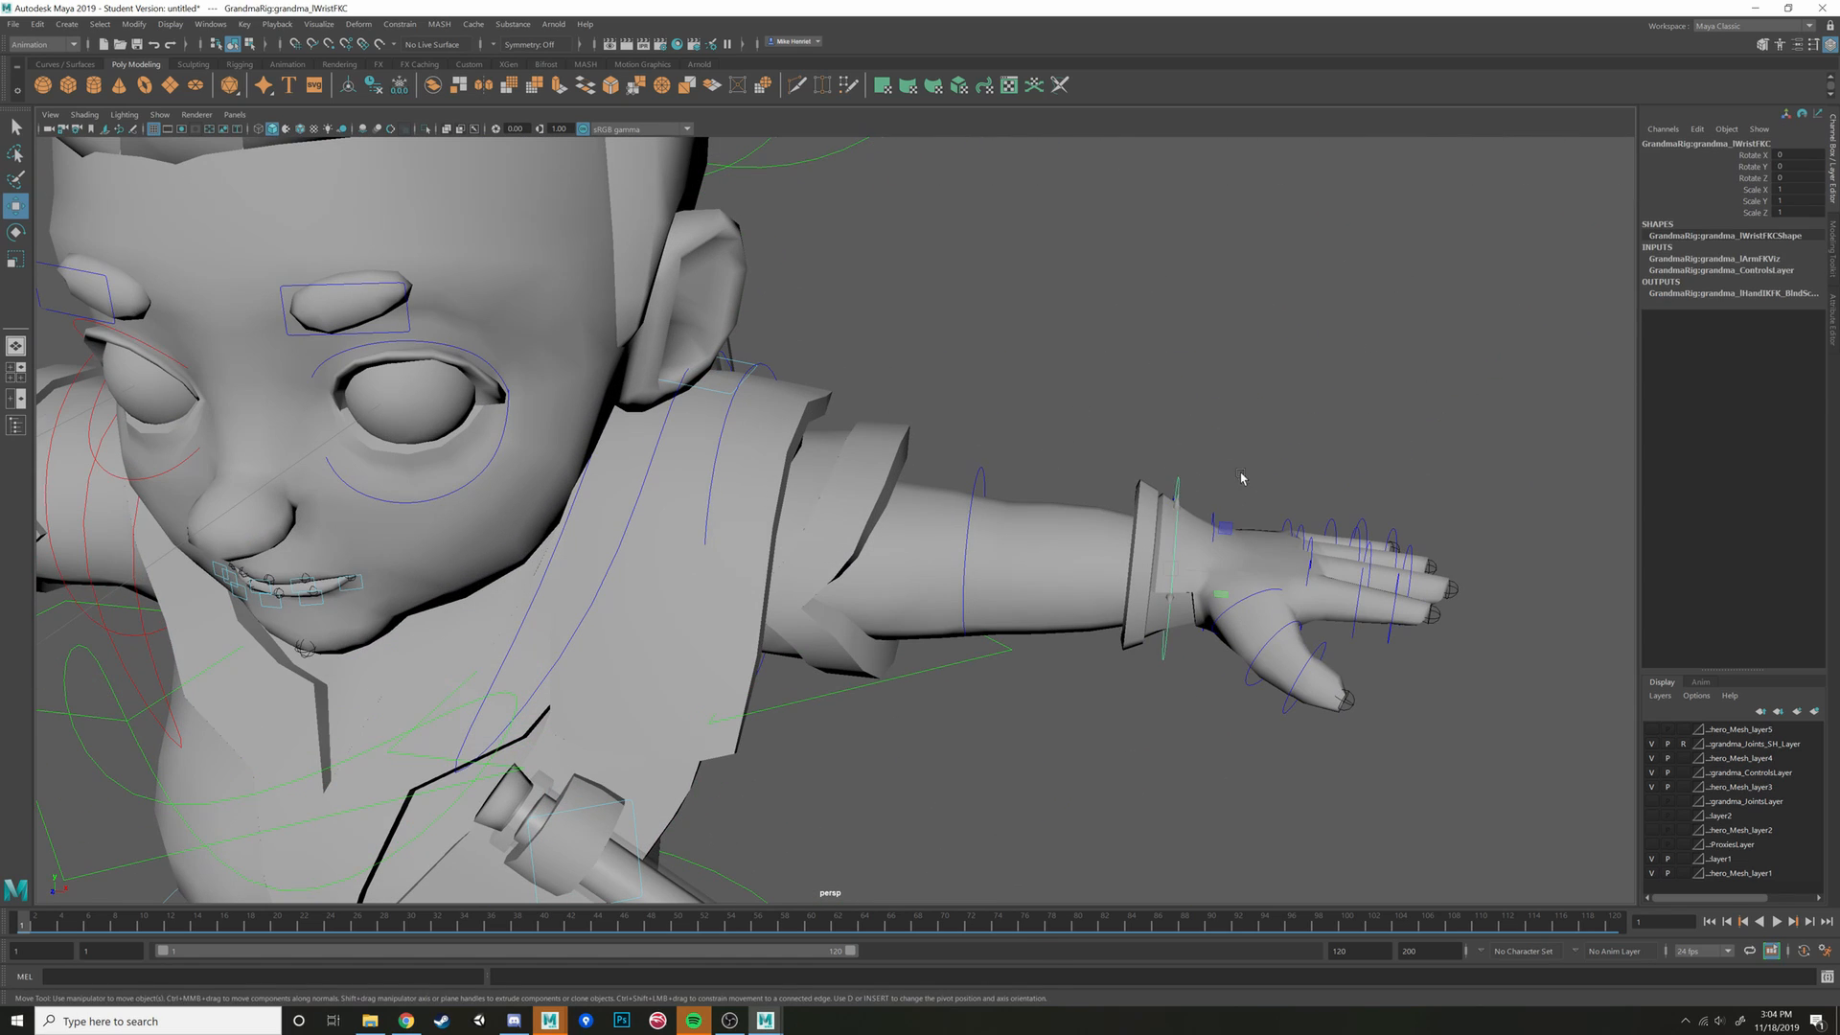
left_click_drag(1241, 477, 985, 630, "alt")
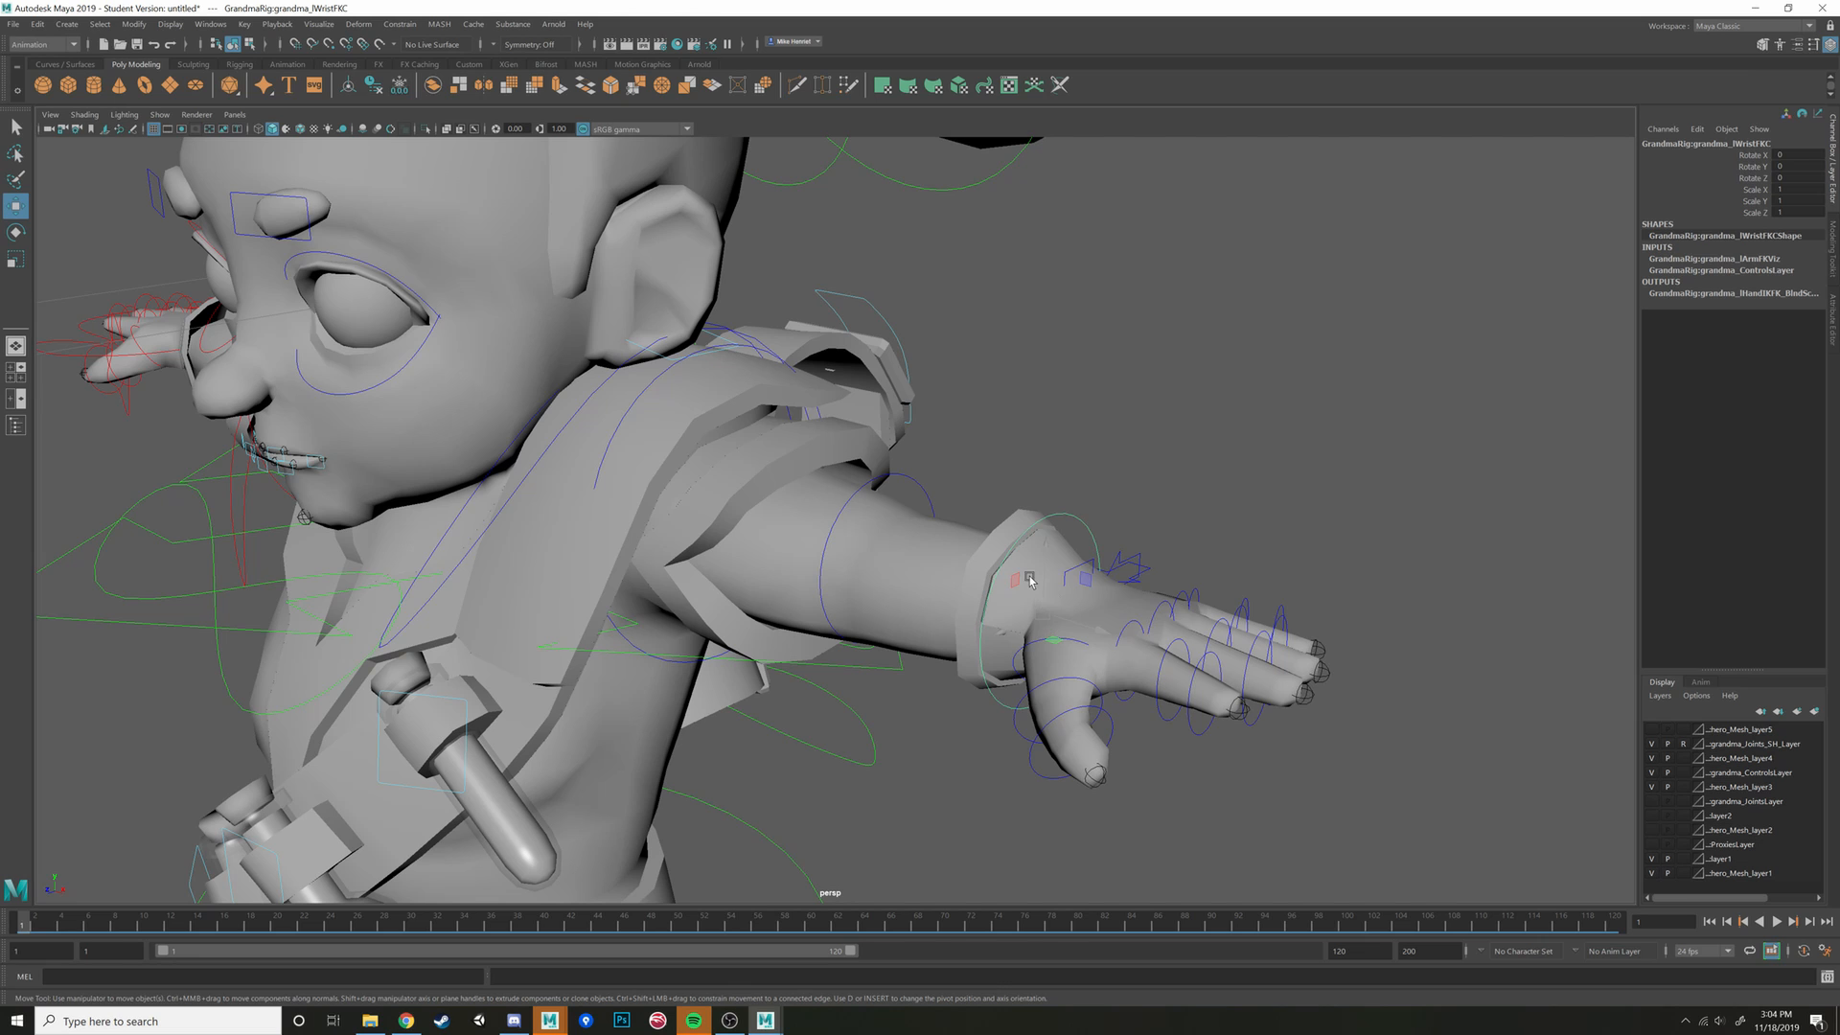
key("e")
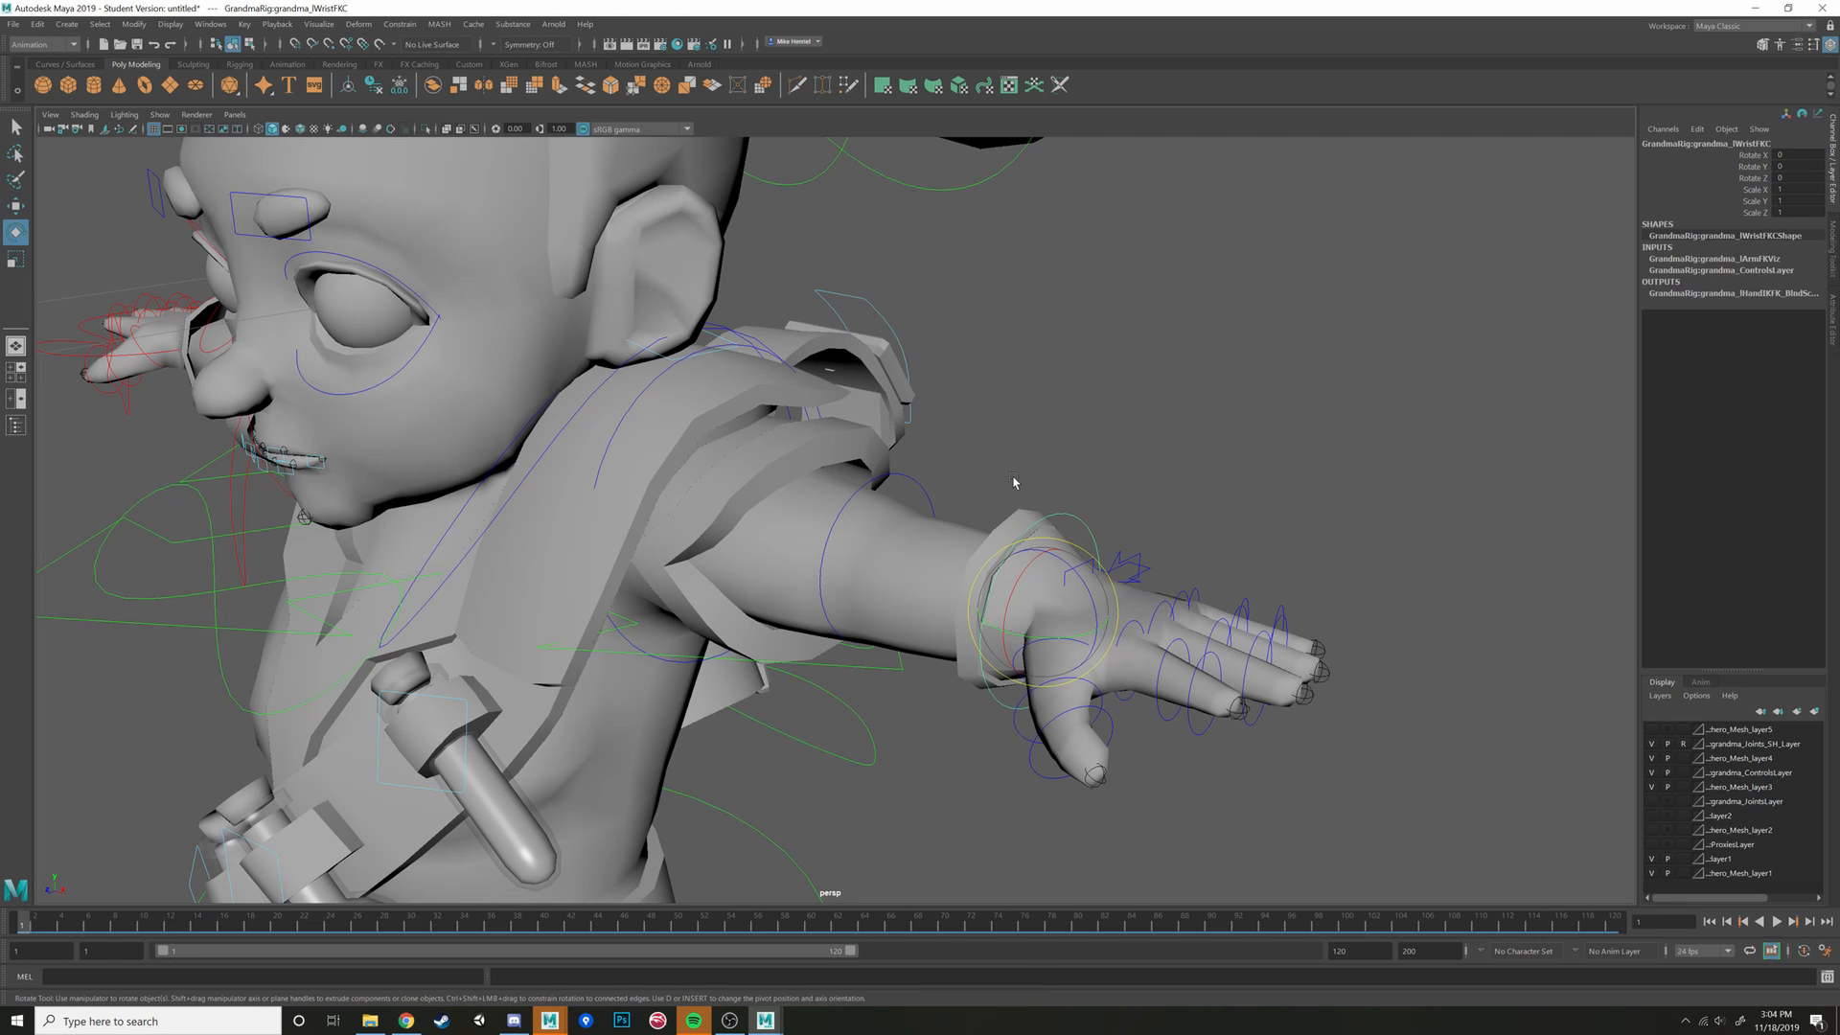
left_click_drag(1013, 482, 1073, 479, "alt")
left_click_drag(1157, 546, 1161, 578)
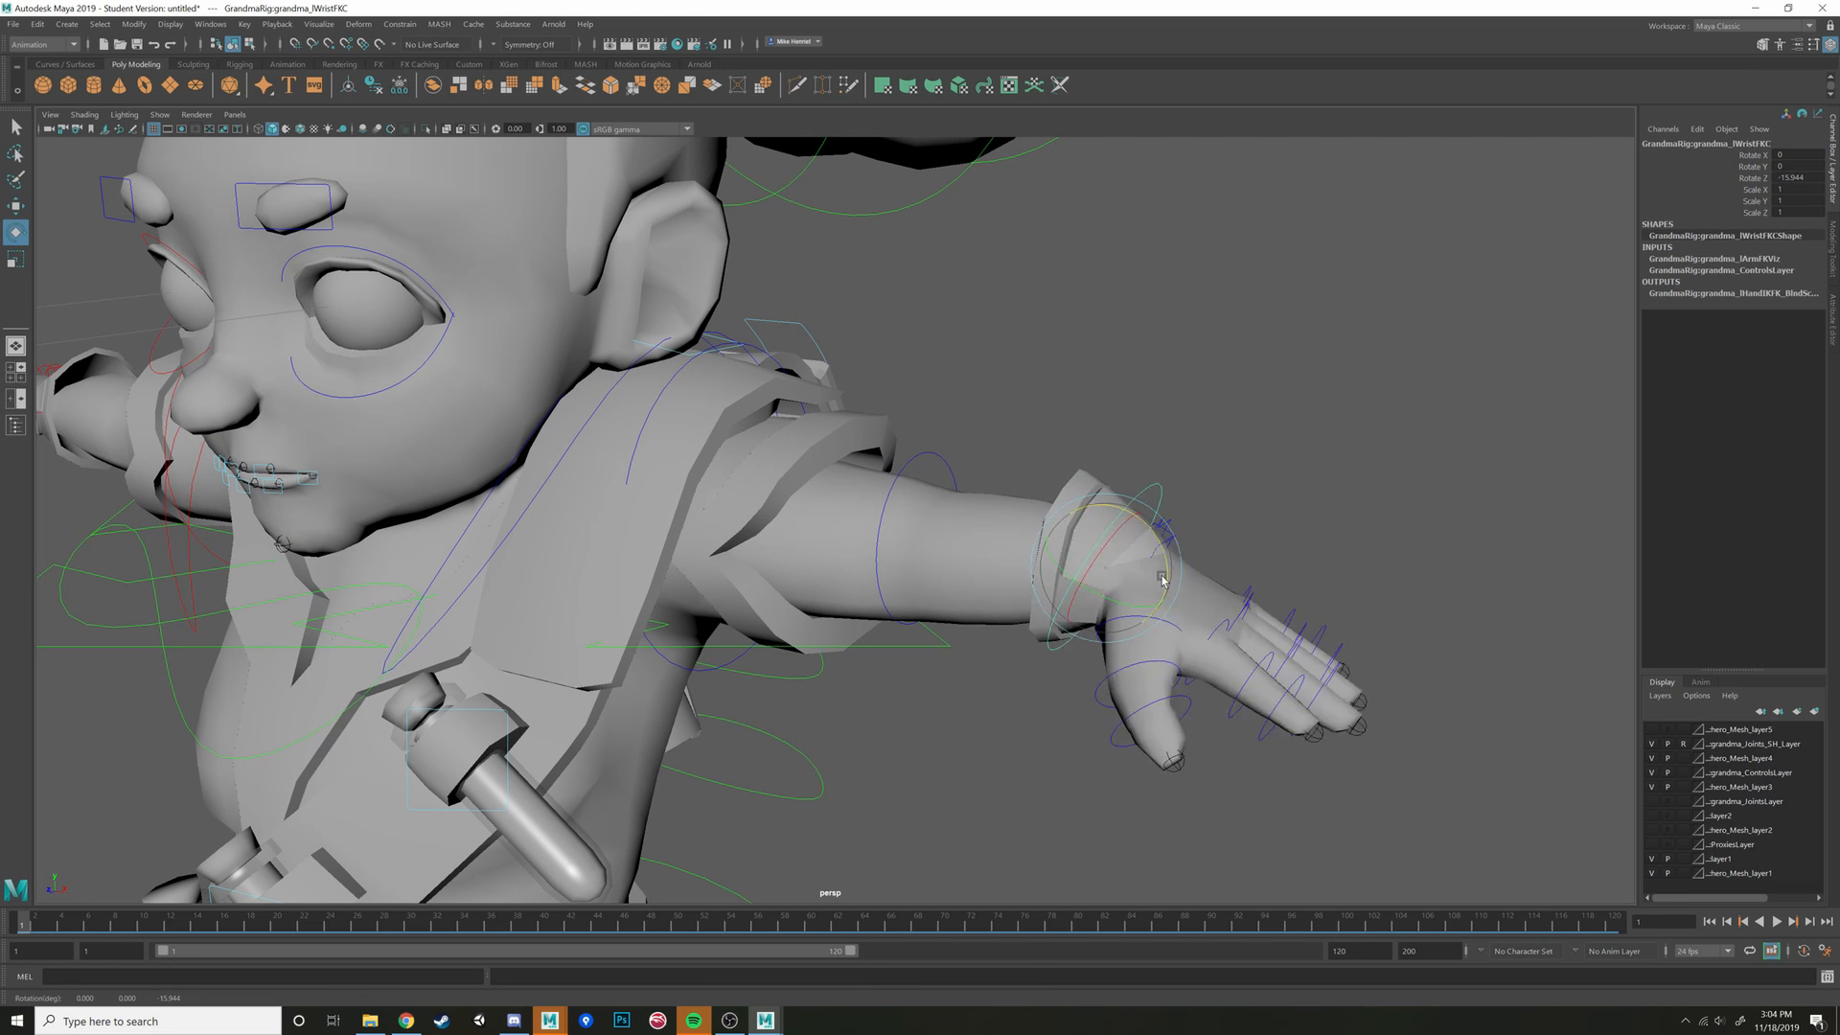
key("ctrl+z")
key("ctrl+z")
key("ctrl+z")
key("ctrl+z")
key("ctrl+z")
key("ctrl+z")
key("ctrl+z")
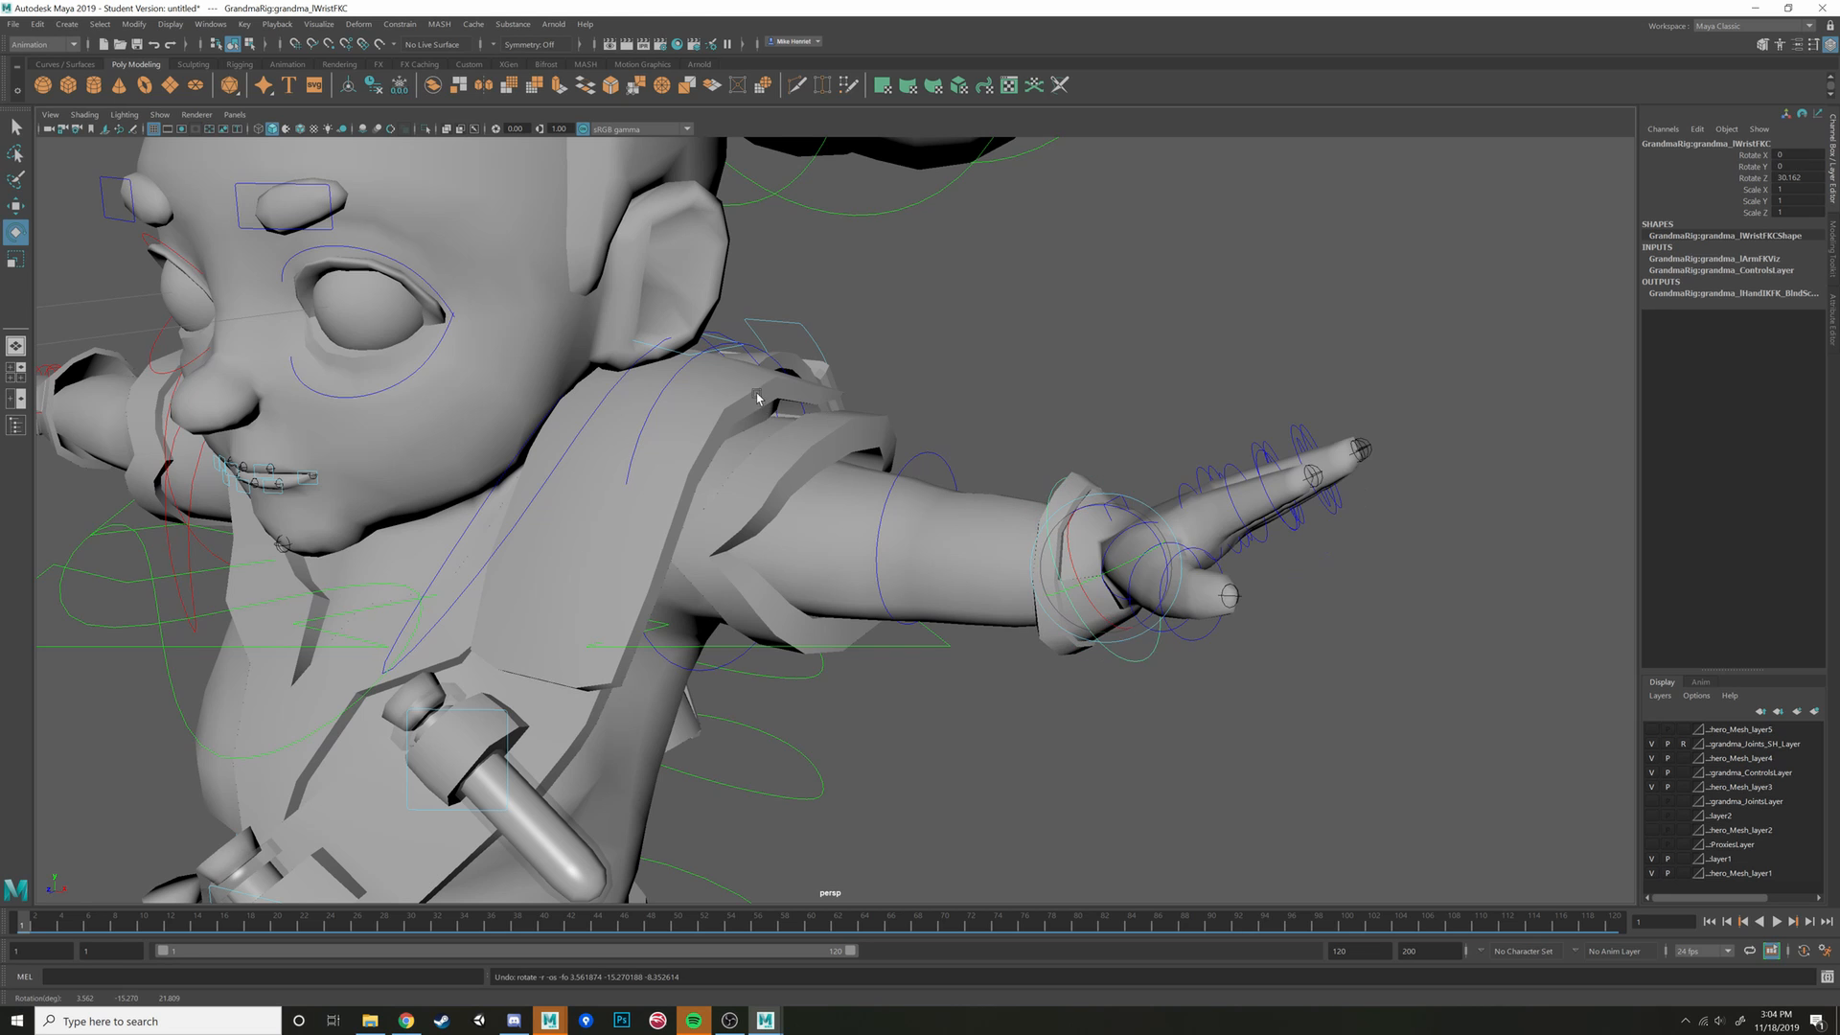
Rotate the left shoulder FK control to about -61 on Z to lower the arm beside the body
left_click(752, 347)
left_click_drag(756, 459, 771, 502)
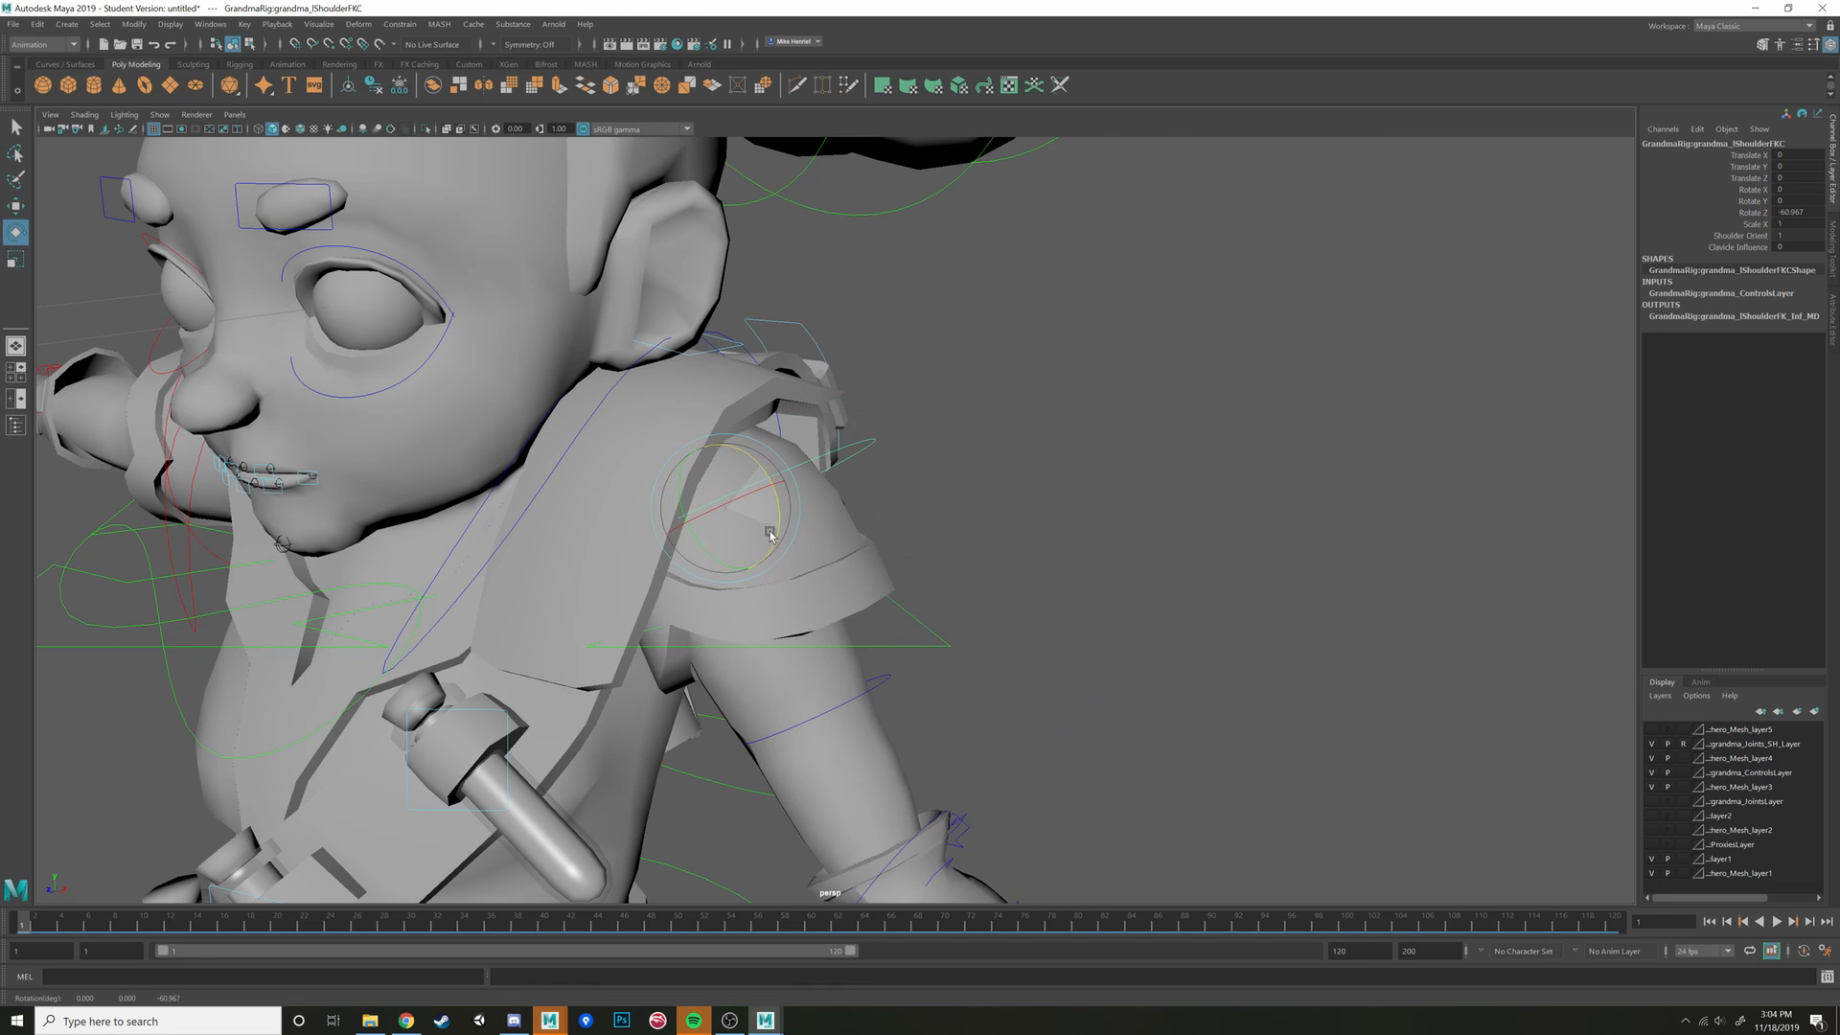
scroll(942, 617, "down", 3)
left_click_drag(943, 617, 952, 460, "alt")
scroll(952, 460, "up", 3)
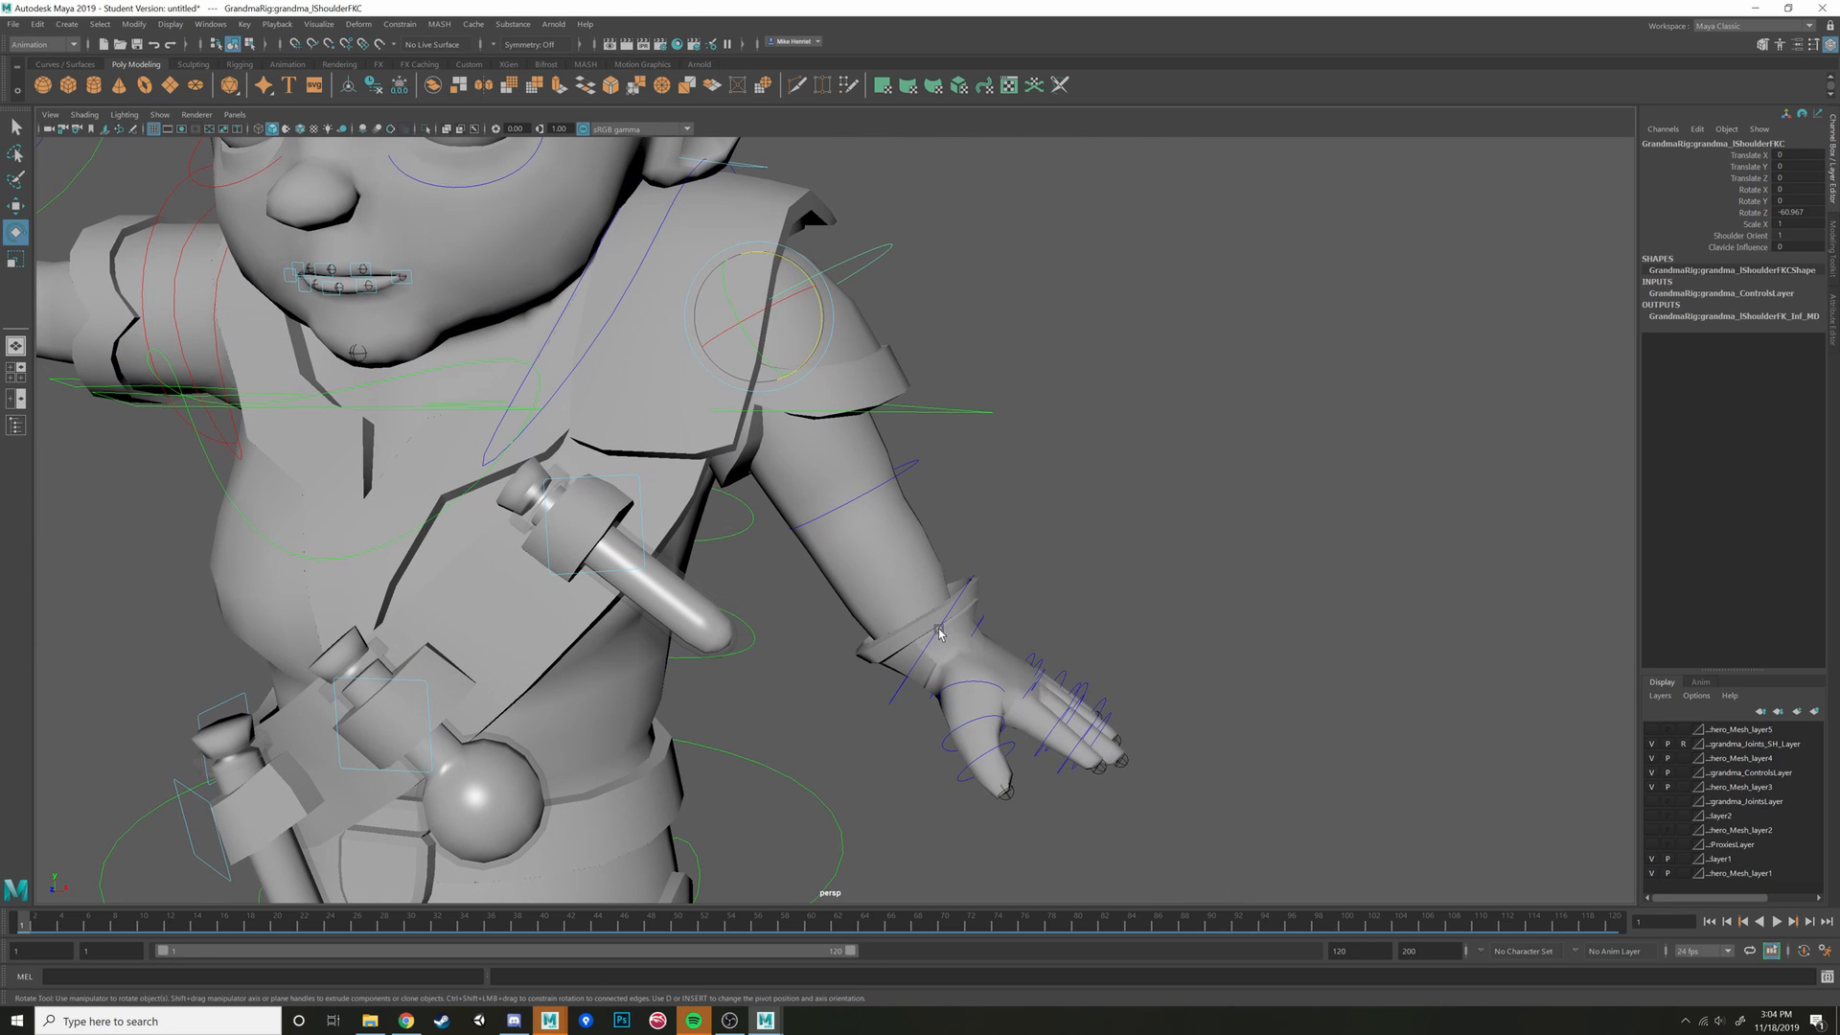
Rotate the left wrist FK control so the hand hangs downward, and clear the selection
left_click(896, 694)
left_click_drag(972, 596, 1234, 648)
left_click(1234, 648)
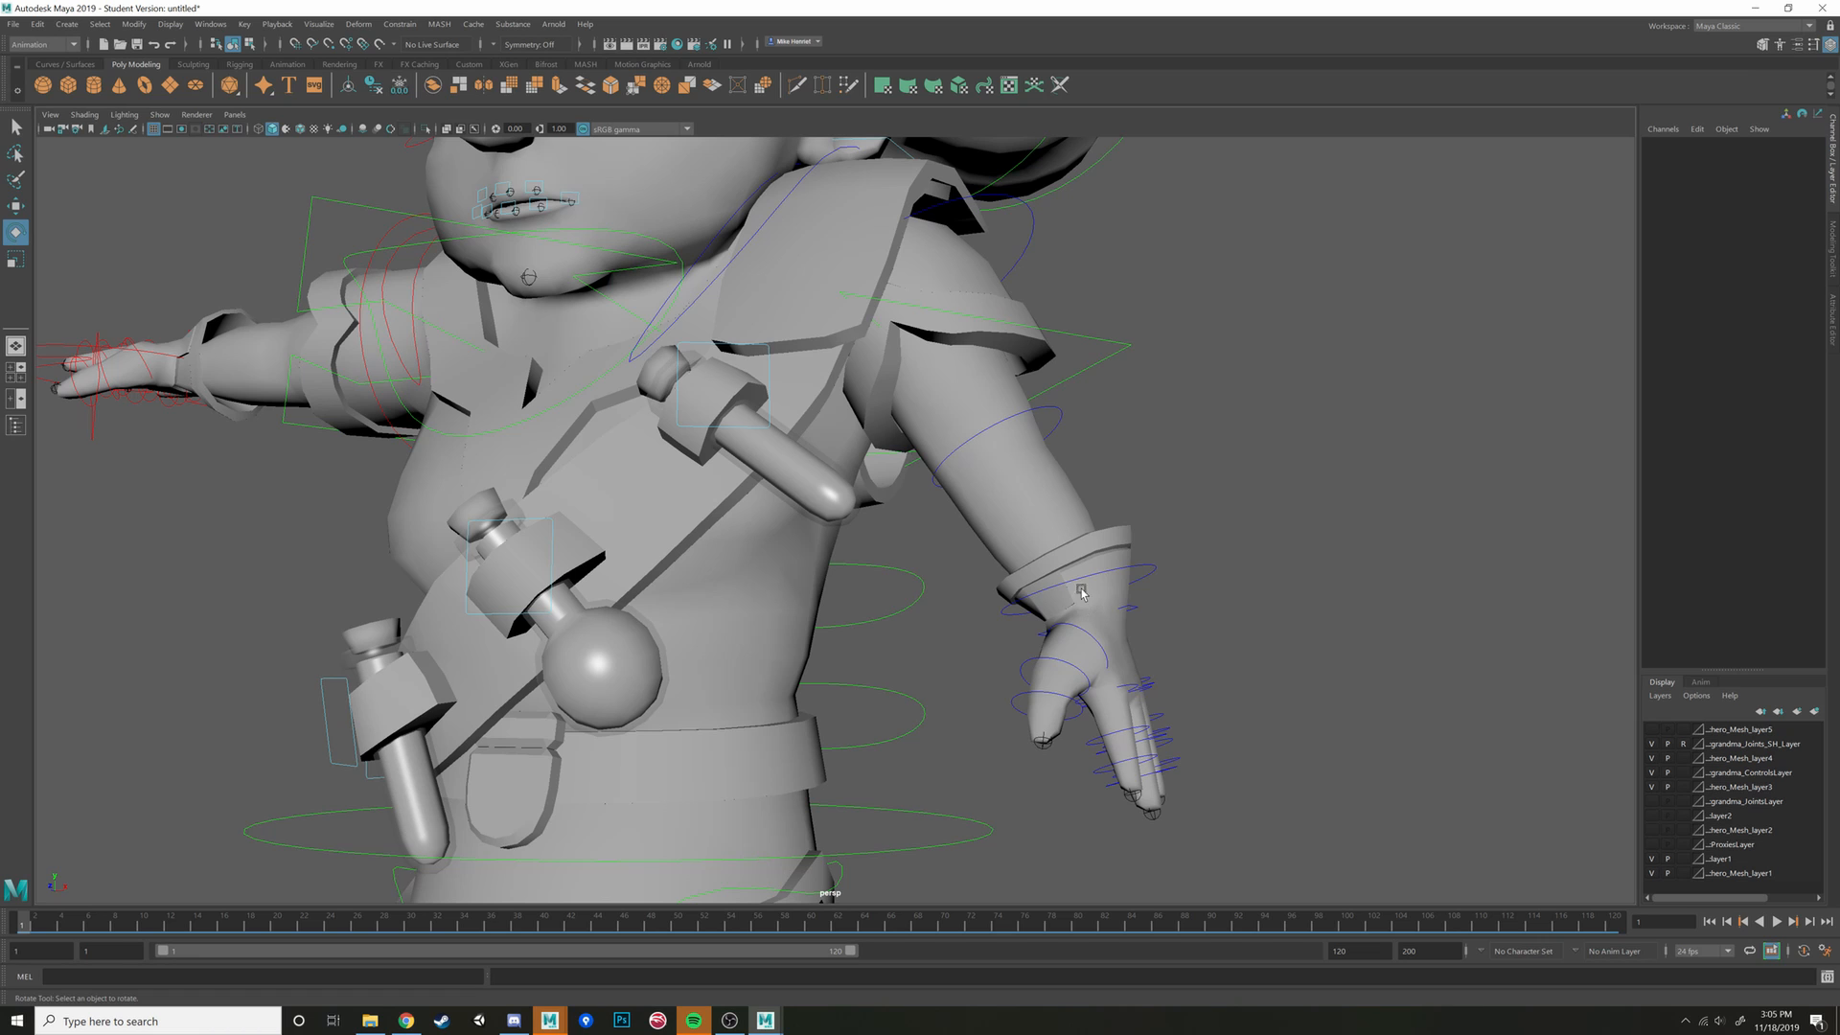
Bend the left forearm forward by rotating the elbow FK control to about -59 on Y
left_click_drag(1033, 349, 951, 445, "alt")
left_click(1080, 466)
left_click_drag(987, 509, 946, 513, "alt")
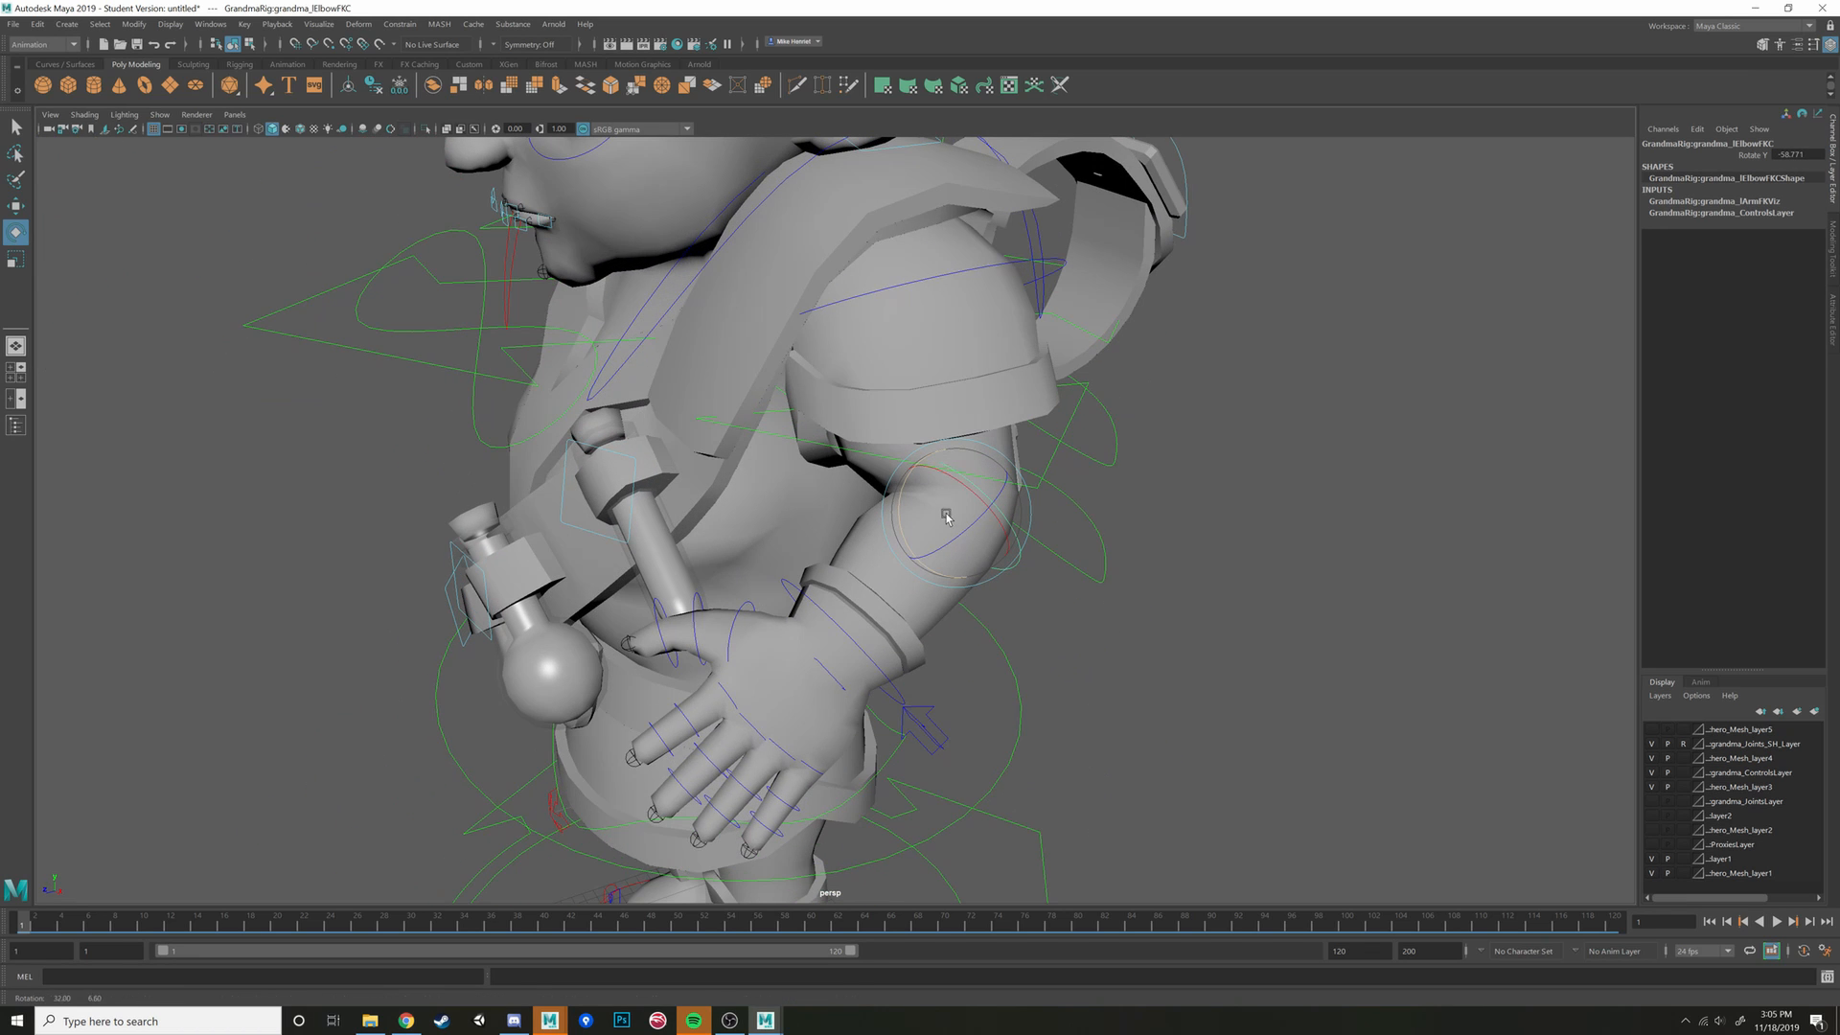
Check the left shoulder FK control and adjust the shoulder's pose slightly with the left clavicle control
left_click(986, 267)
left_click_drag(992, 273, 1147, 316, "alt")
middle_click_drag(972, 182, 952, 306, "alt")
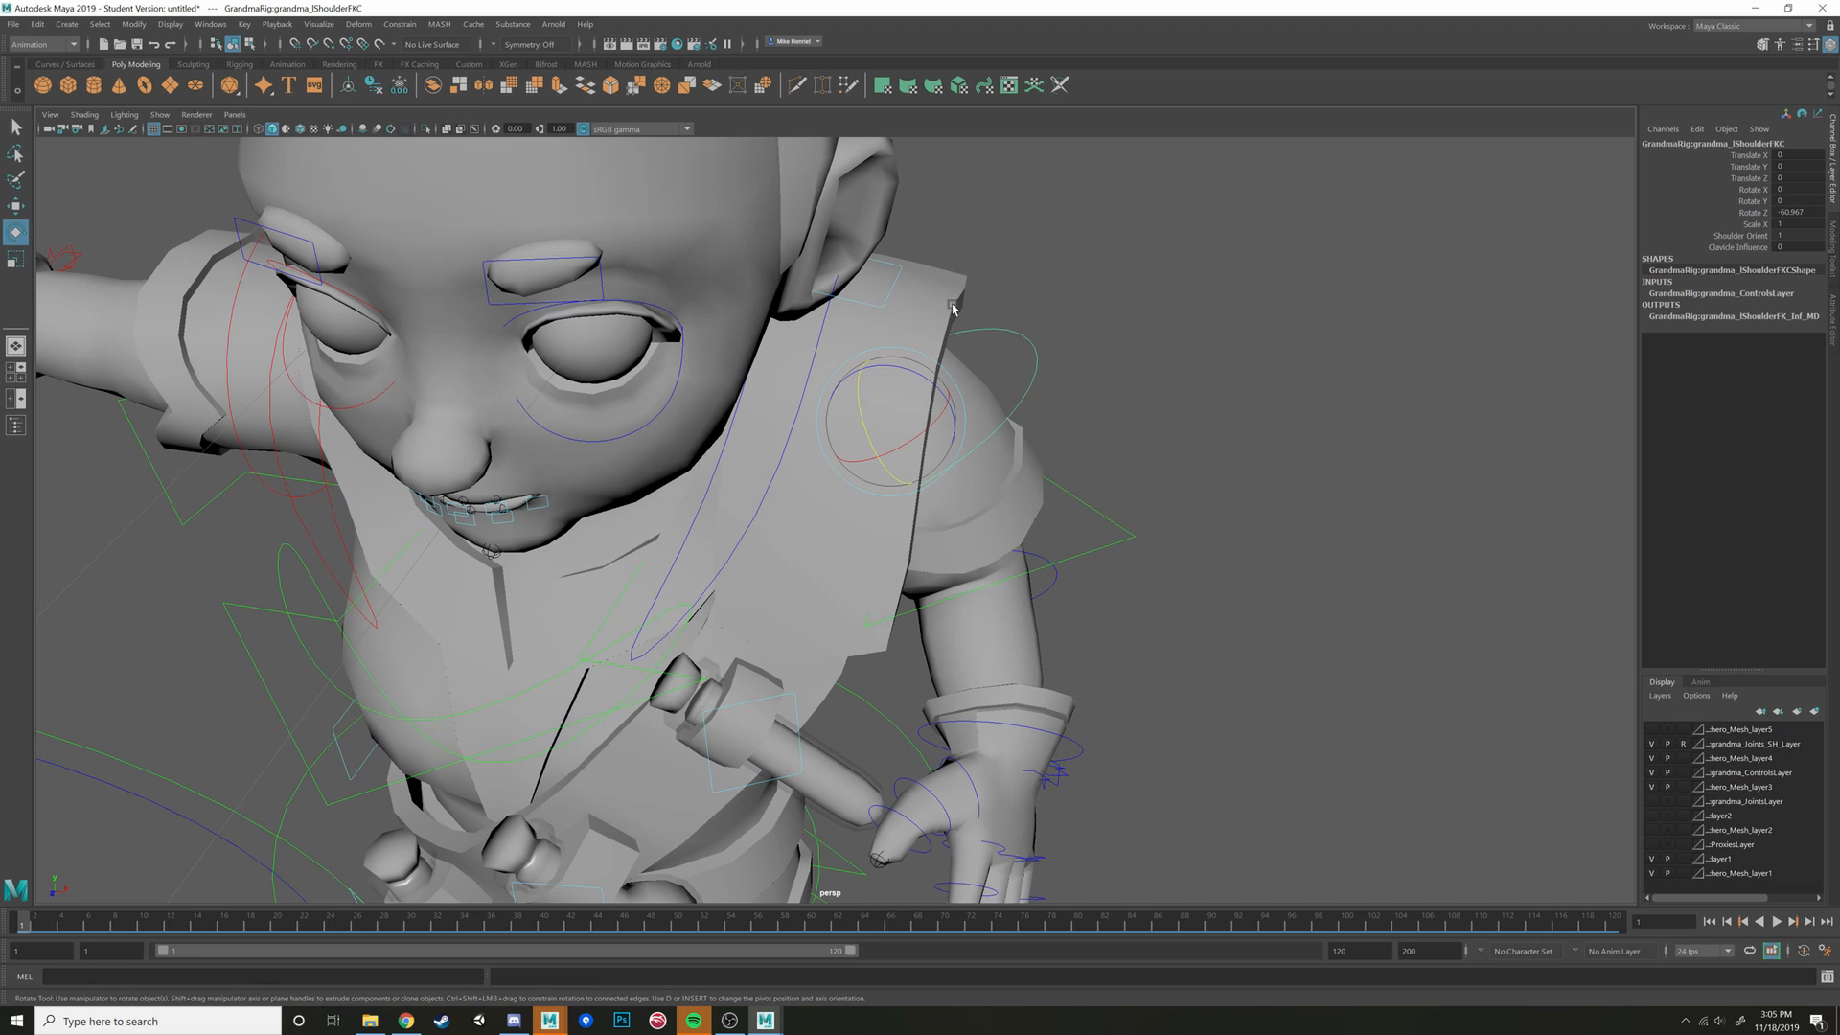
left_click(819, 351)
mouse_move(820, 351)
left_mouse_down("alt")
mouse_move(786, 356)
mouse_move(815, 362)
left_mouse_up("alt")
left_click_drag(709, 399, 707, 404)
left_click_drag(706, 403, 728, 254, "alt")
Rotate the left wrist FK control on several axes to give the hand a relaxed pose in front of the body
left_click(912, 495)
left_click_drag(912, 496, 1031, 527, "alt")
left_click(1091, 526)
left_click(949, 571)
left_click_drag(949, 571, 905, 439, "alt")
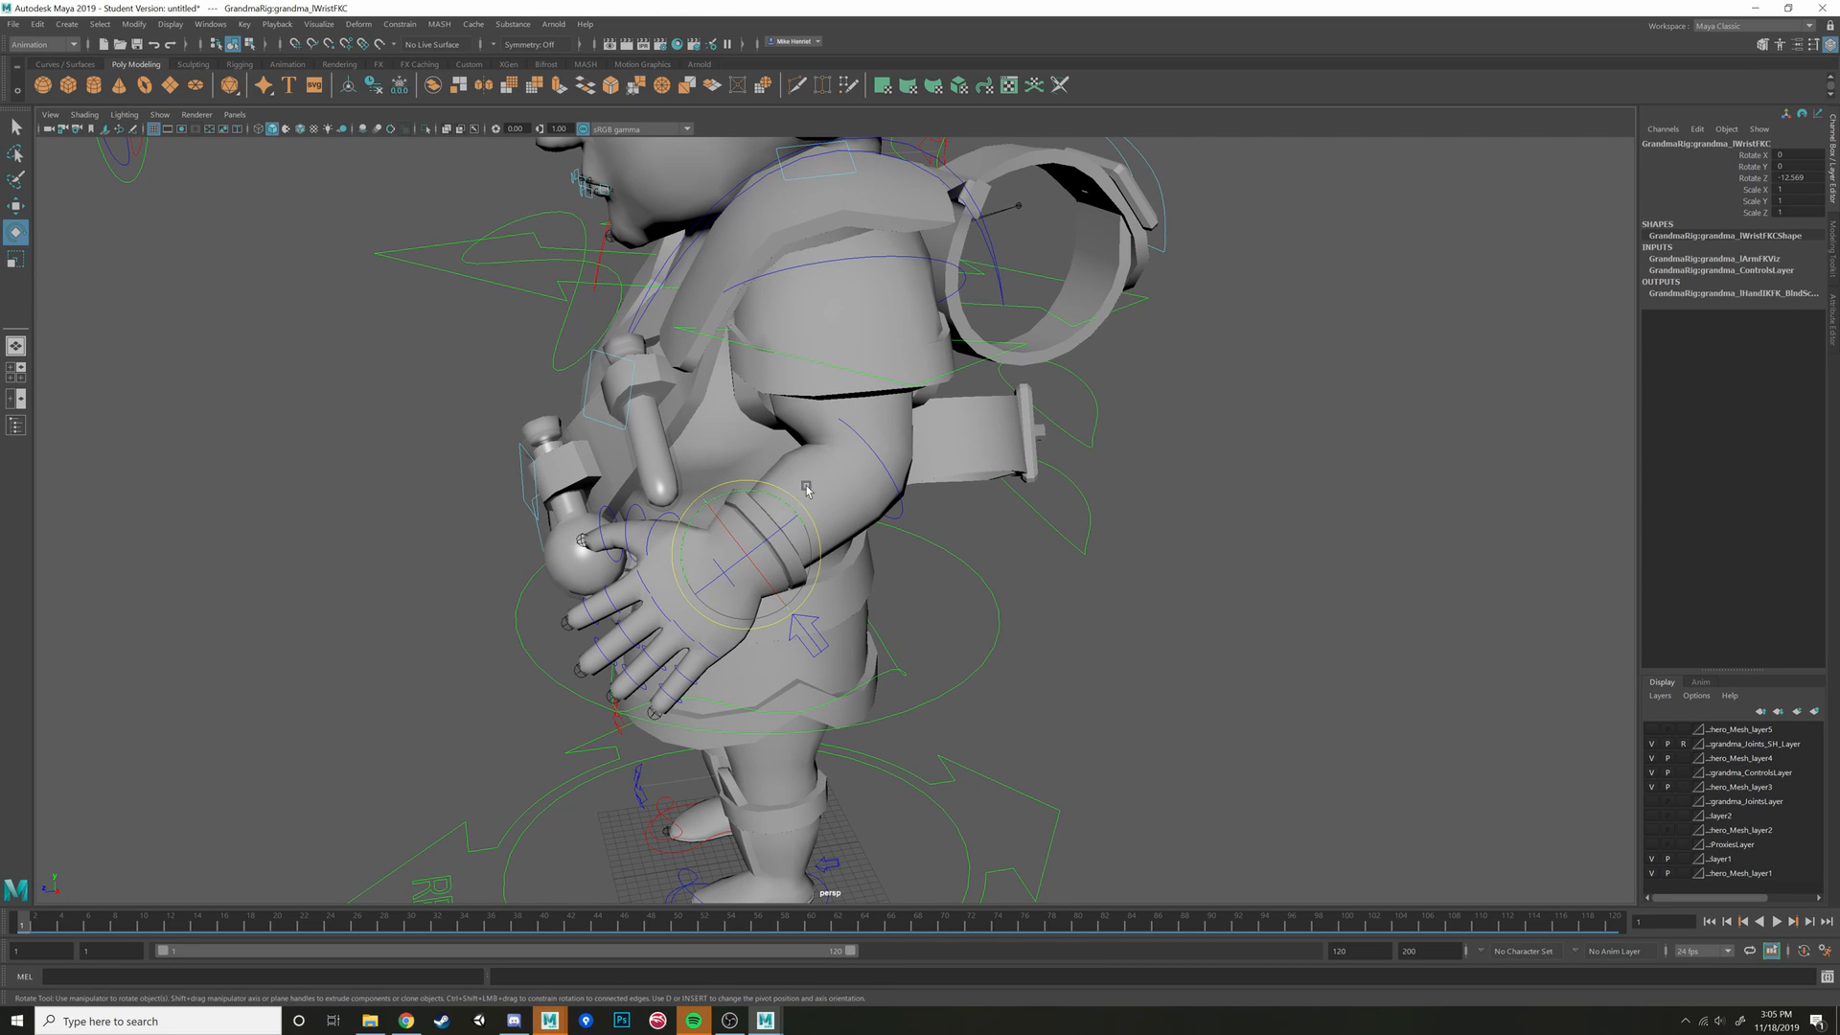
left_click_drag(806, 490, 1117, 498, "alt")
left_click(1117, 497)
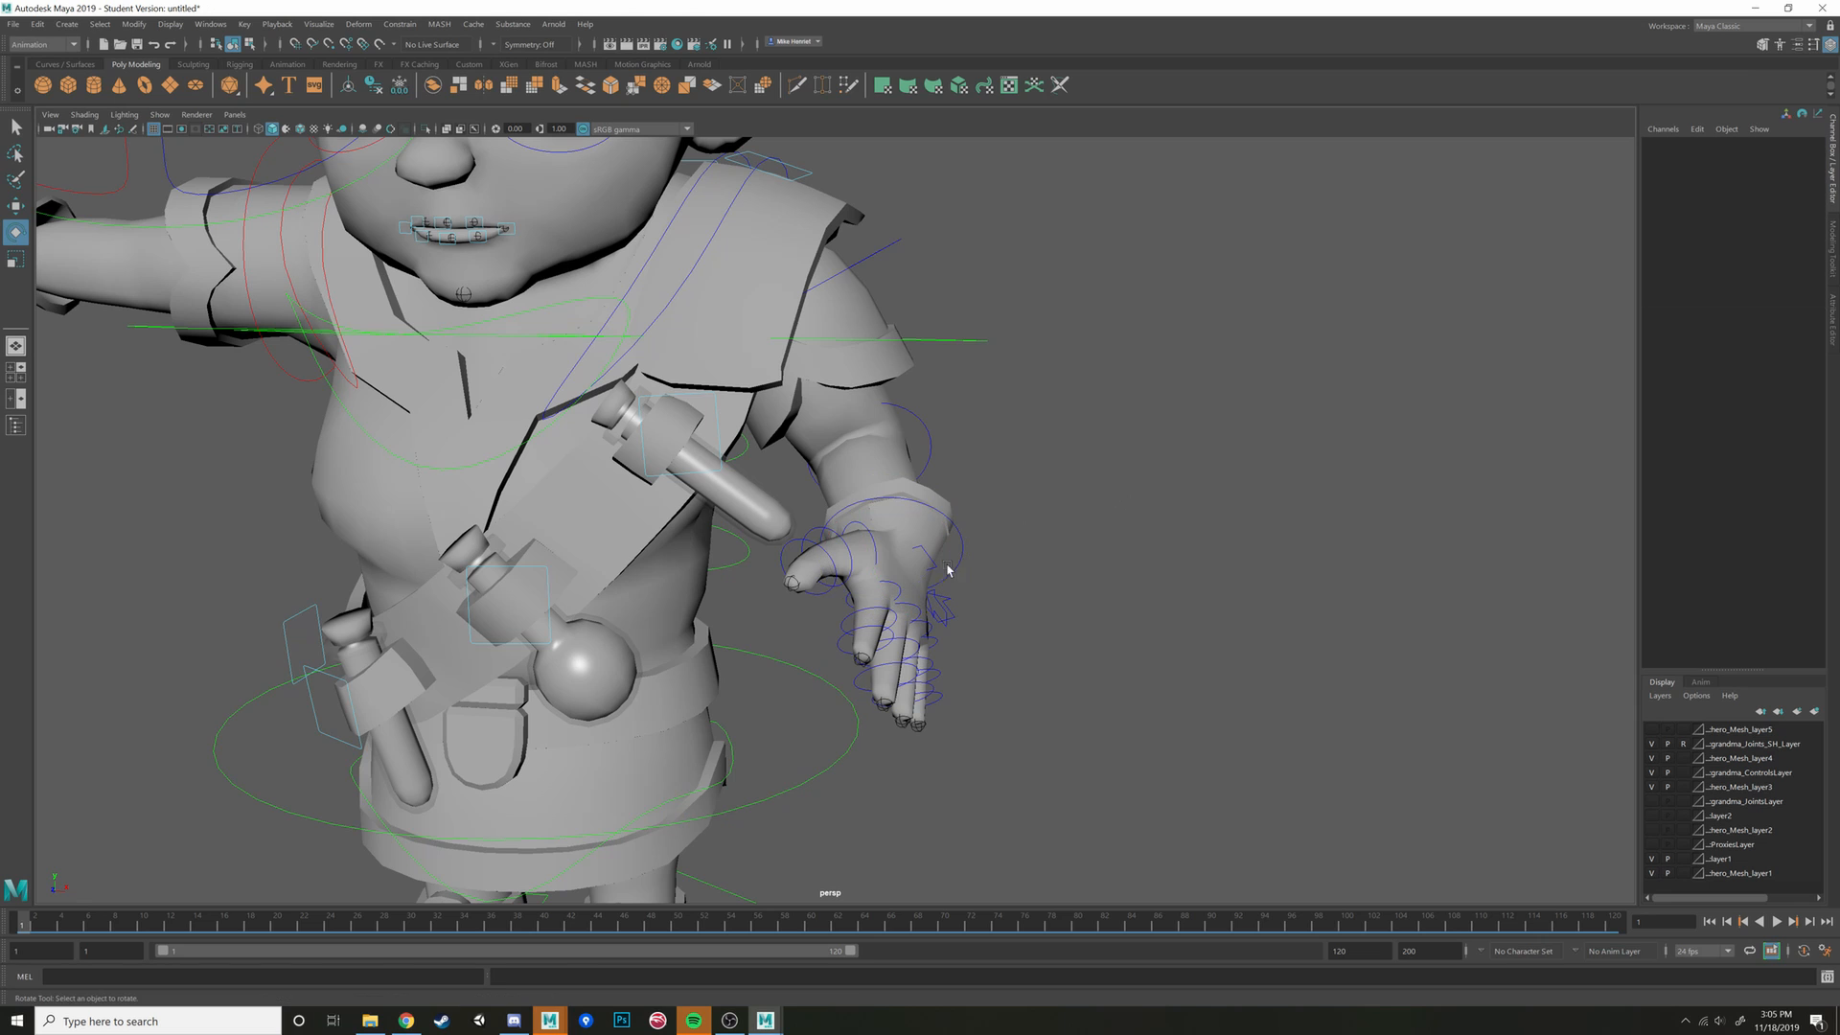
left_click(947, 570)
left_click_drag(974, 562, 874, 466, "alt")
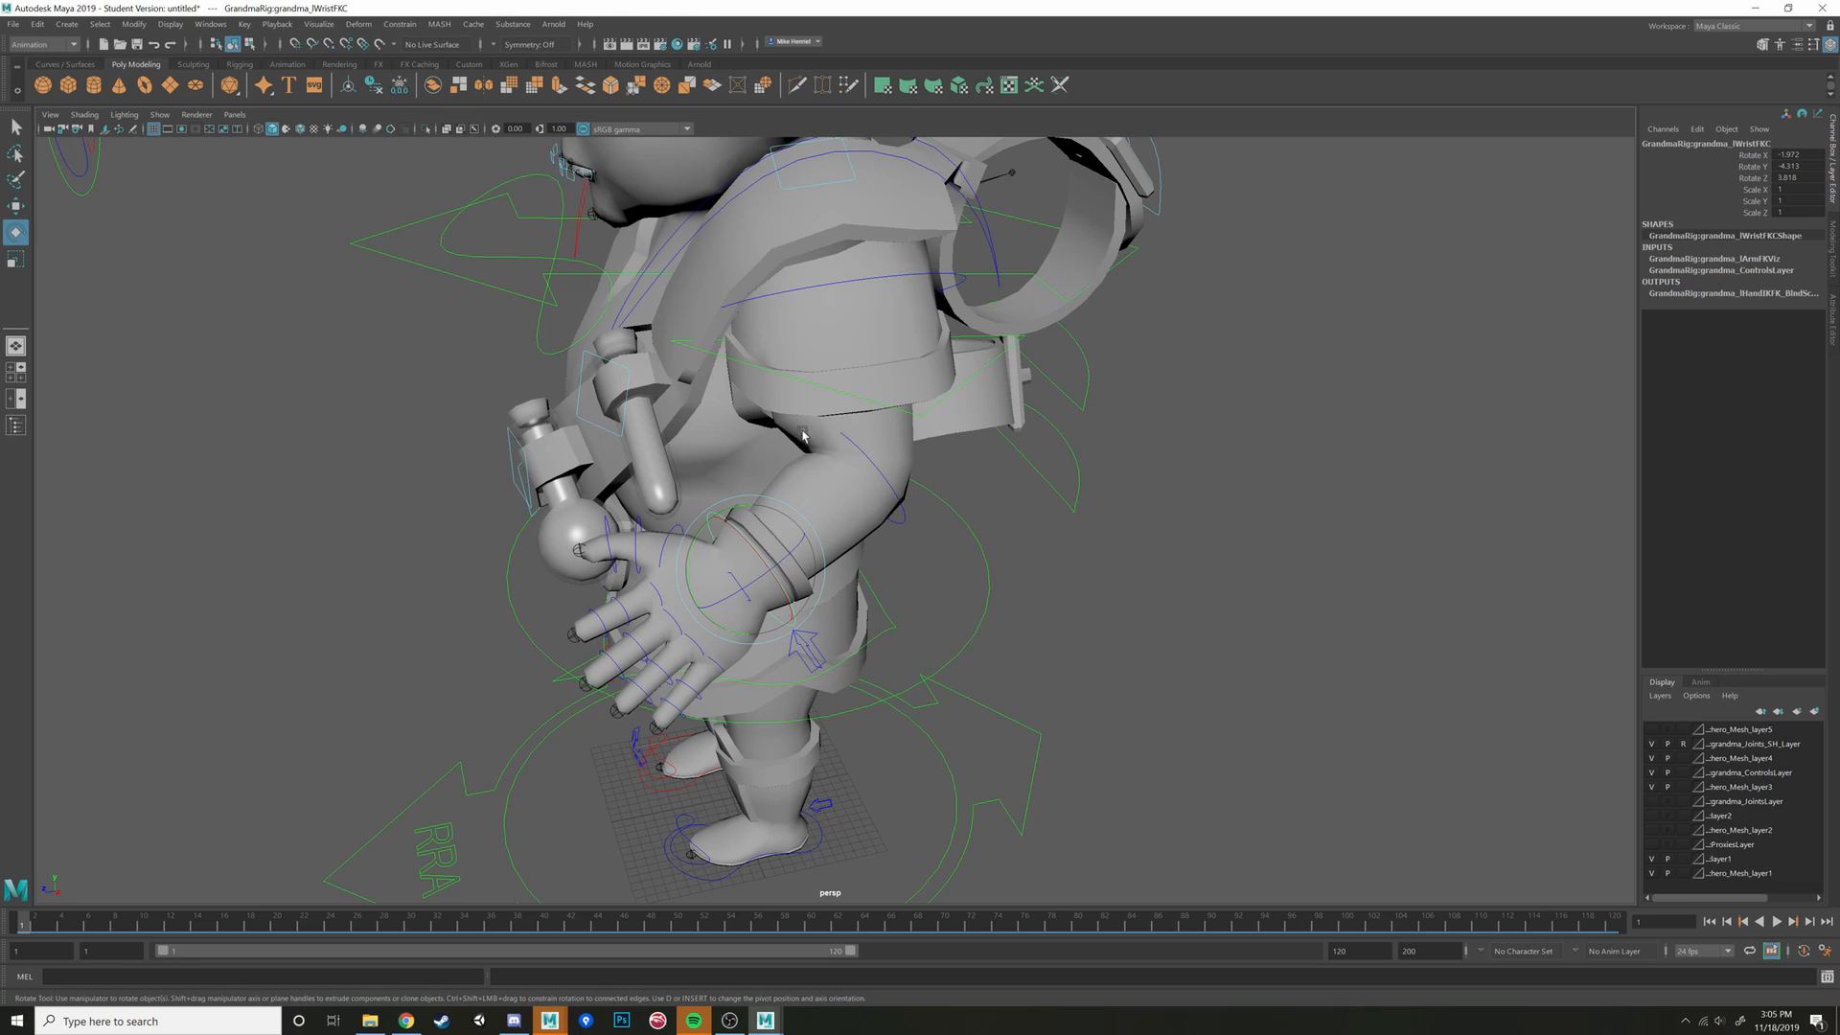
left_click_drag(859, 550, 927, 587, "alt")
Rotate the left shoulder FK control to about X 8.5, Y 8.8, Z -66.5 and relax the elbow bend to about -29.8
left_click(876, 247)
left_click_drag(876, 246, 828, 347, "alt")
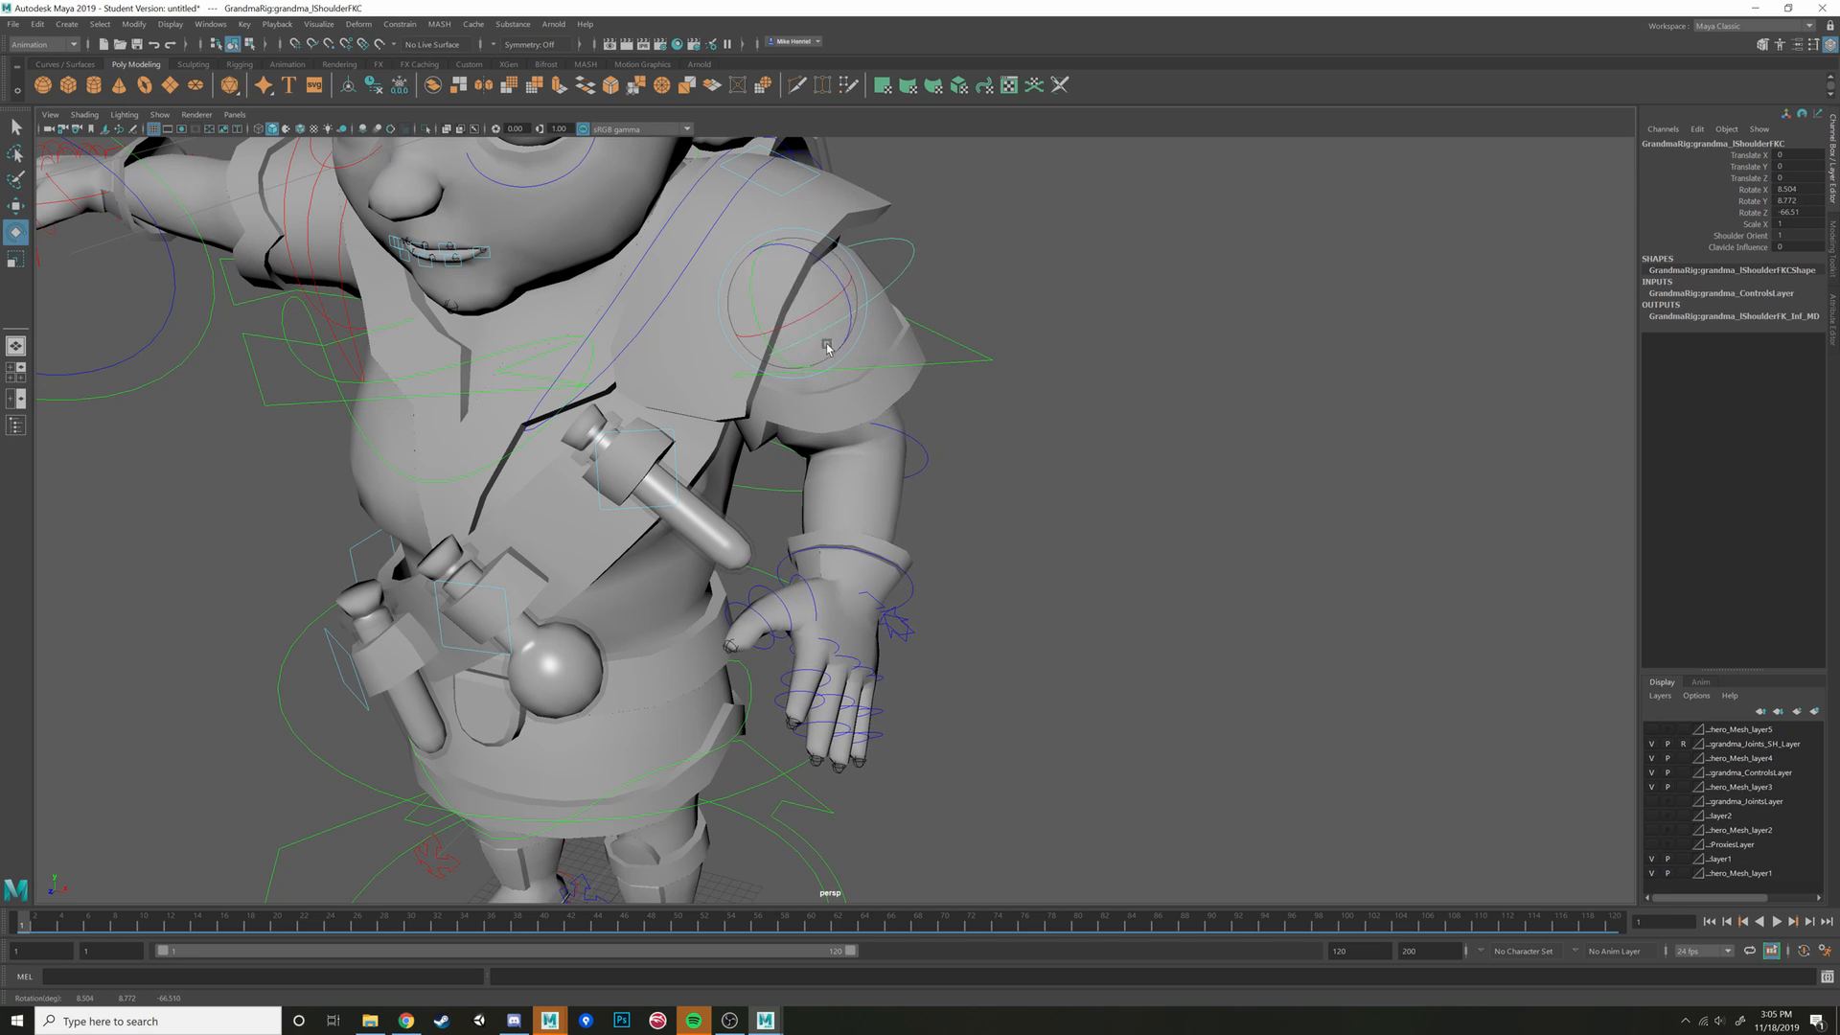
left_click(934, 463)
left_click_drag(1011, 489, 246, 834, "alt")
left_click(932, 495)
left_click(927, 493)
Select the left shoulder FK control and key its pose at frame 1
left_click(852, 266)
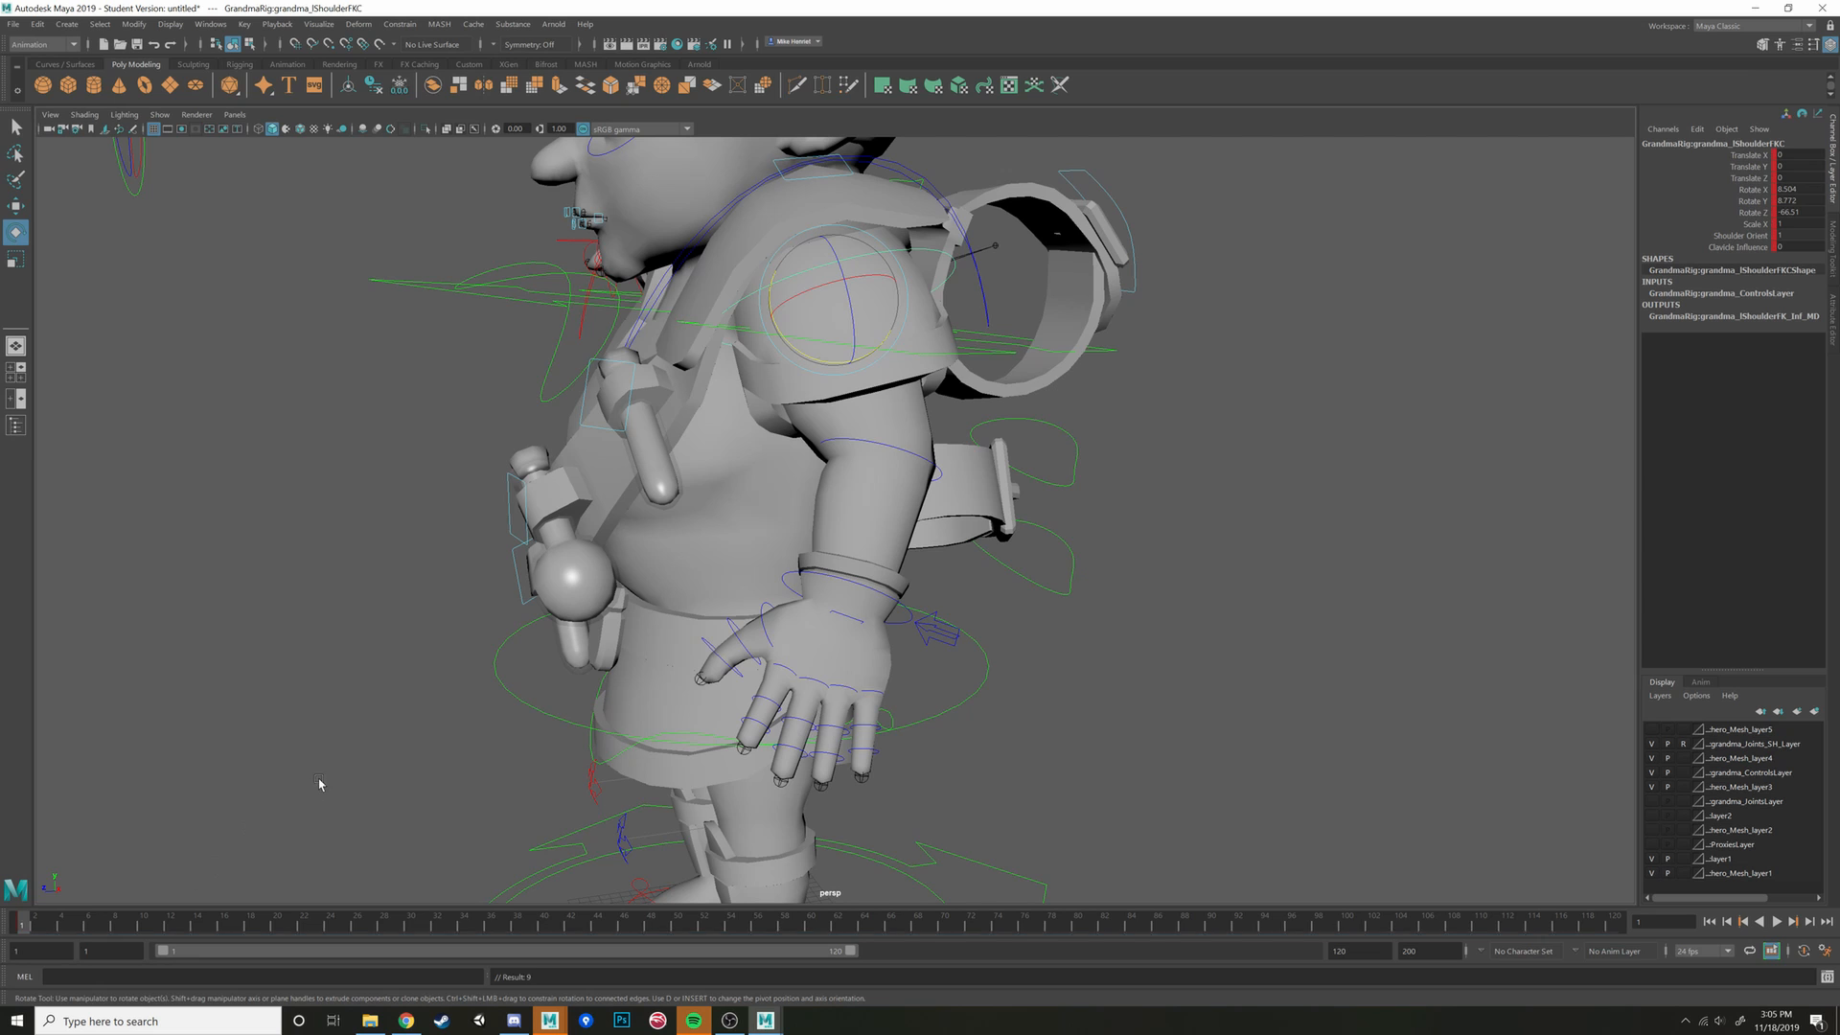
scroll(720, 680, "up", 3)
left_click_drag(722, 665, 682, 686, "alt")
Swing the left arm forward with the shoulder FK control at frame 12, to about Y -21 and Z -64.2, and key it
left_click(169, 923)
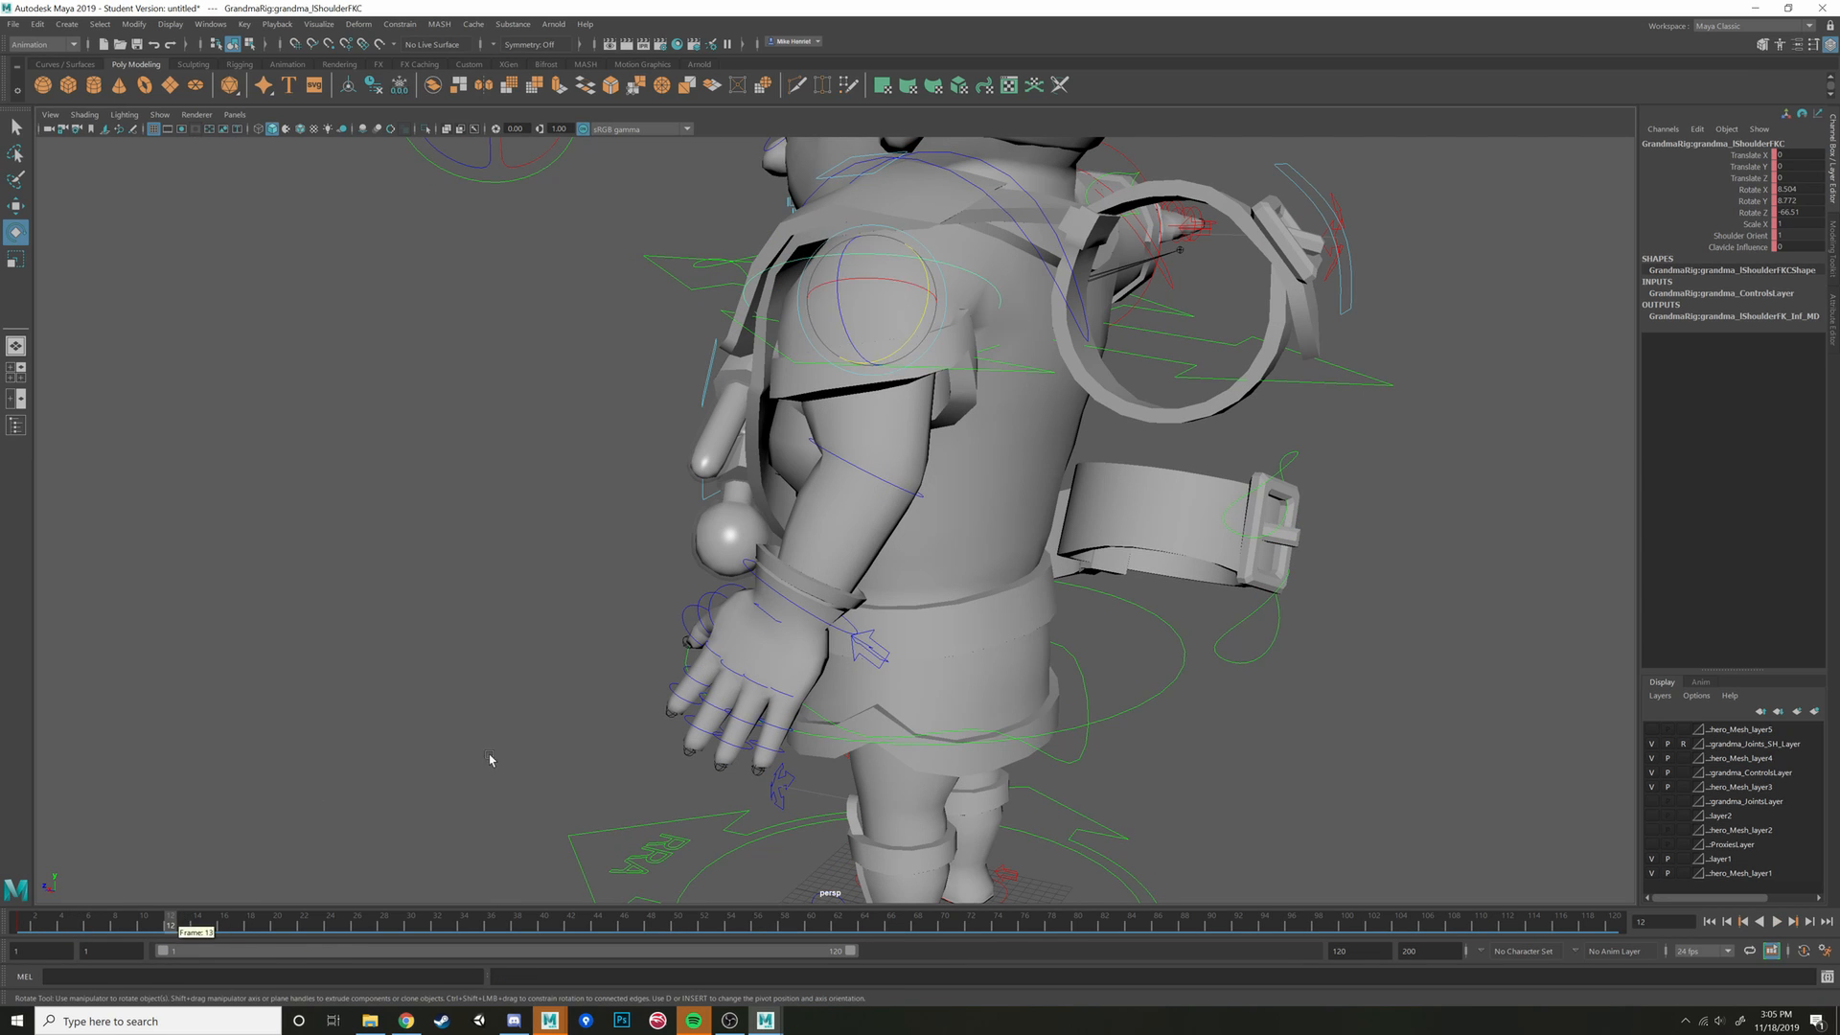
left_click_drag(766, 450, 834, 407, "alt")
left_click_drag(883, 230, 912, 255)
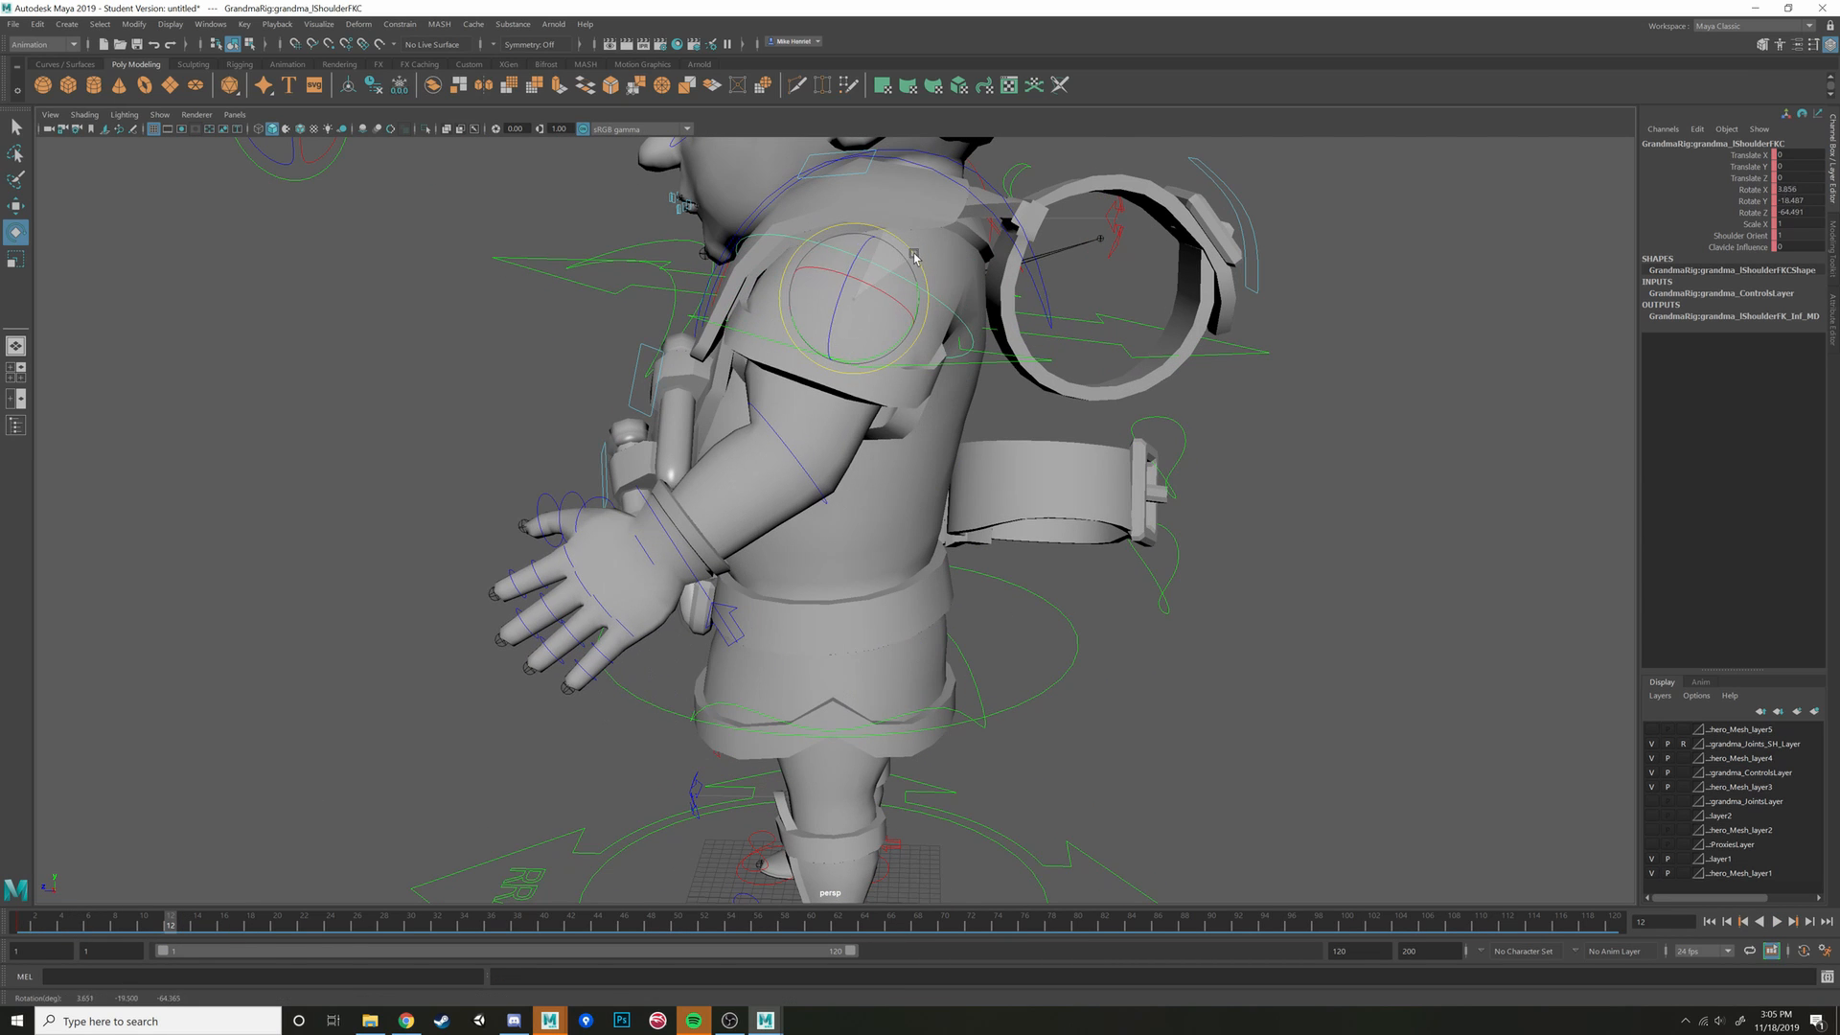
key("s")
Scrub between frames 1, 12 and 24 and examine the left arm's pose from several angles
left_click(331, 924)
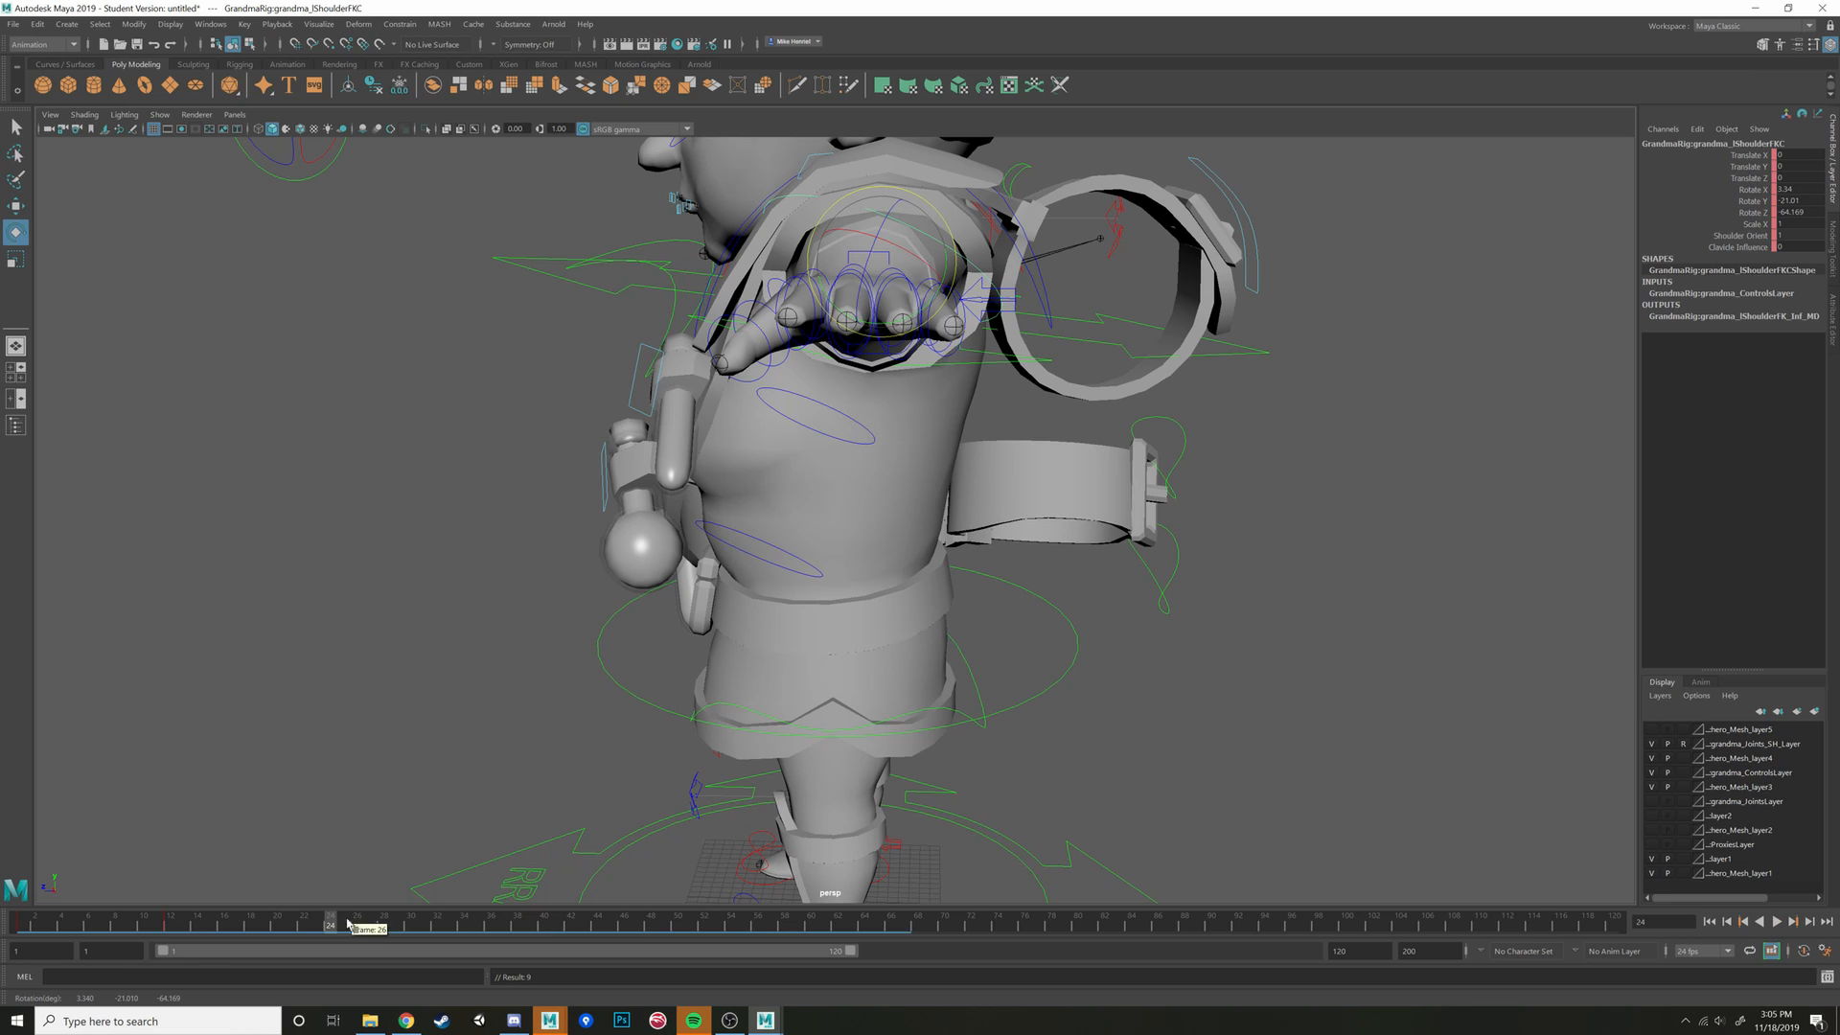
left_click(165, 920)
left_click_drag(556, 740, 591, 762, "alt")
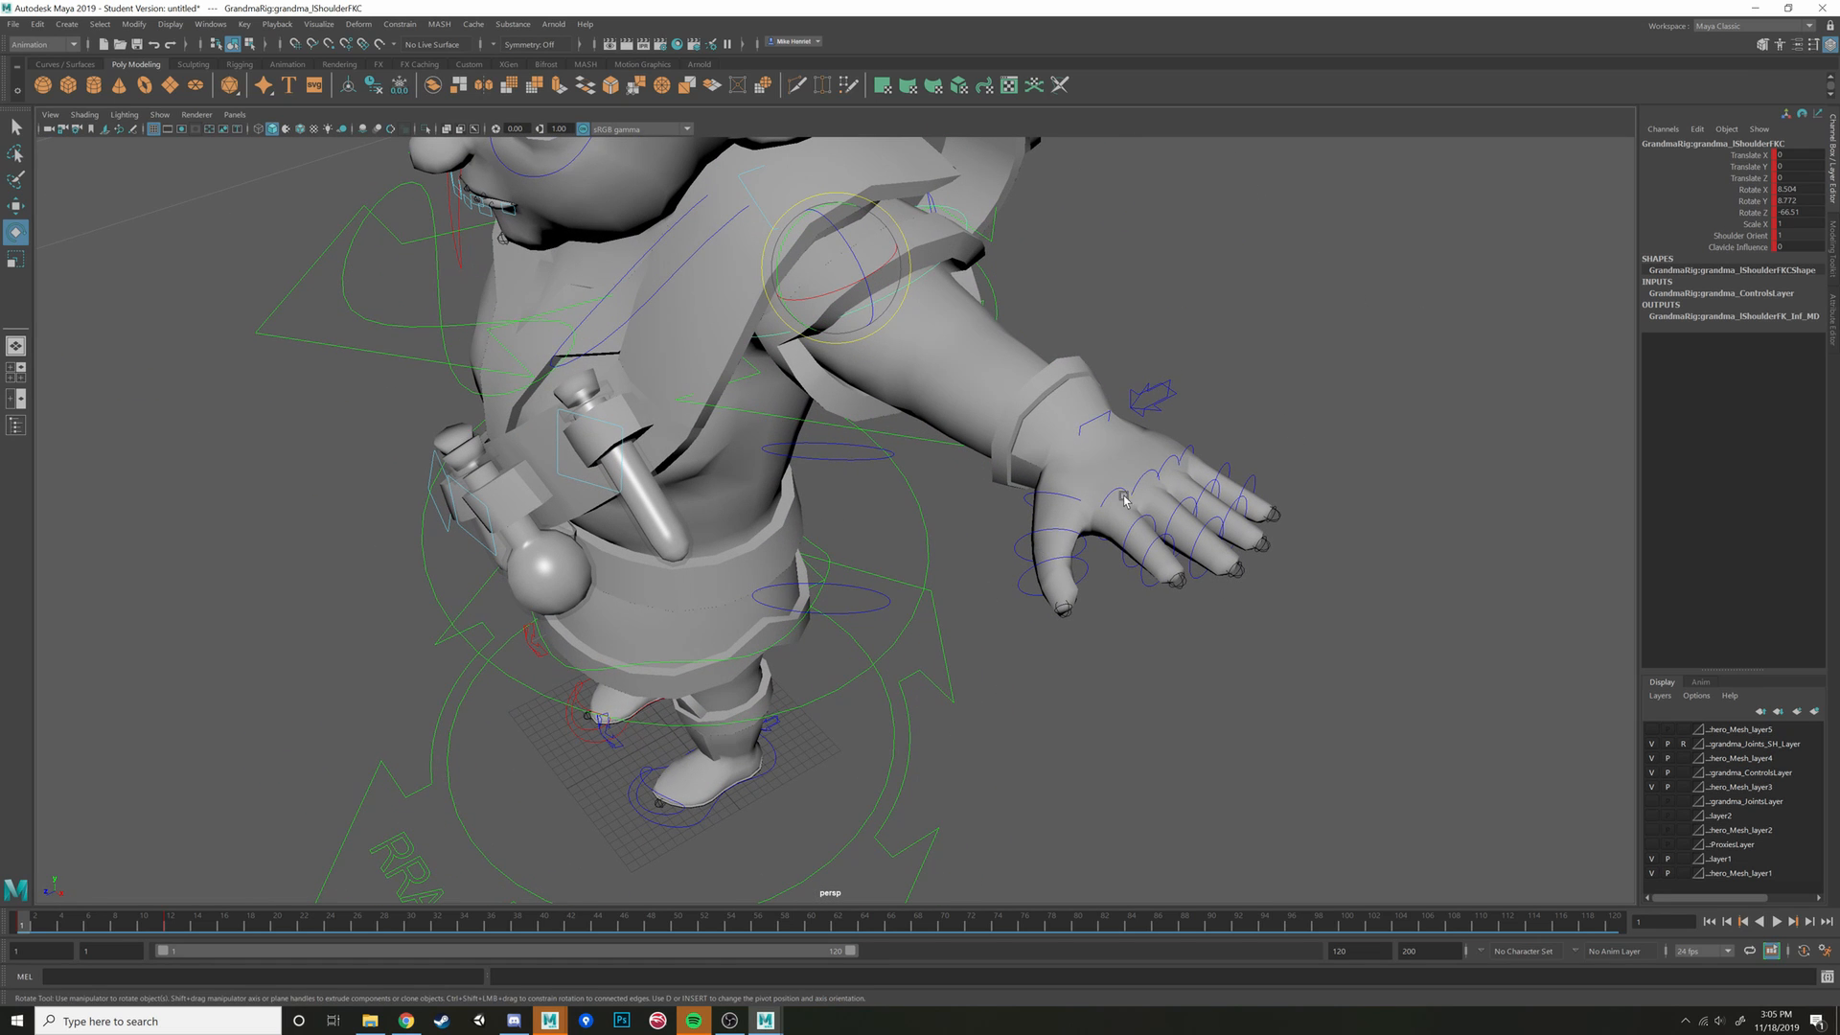
left_click(170, 921)
left_click_drag(1001, 308, 1264, 690, "alt")
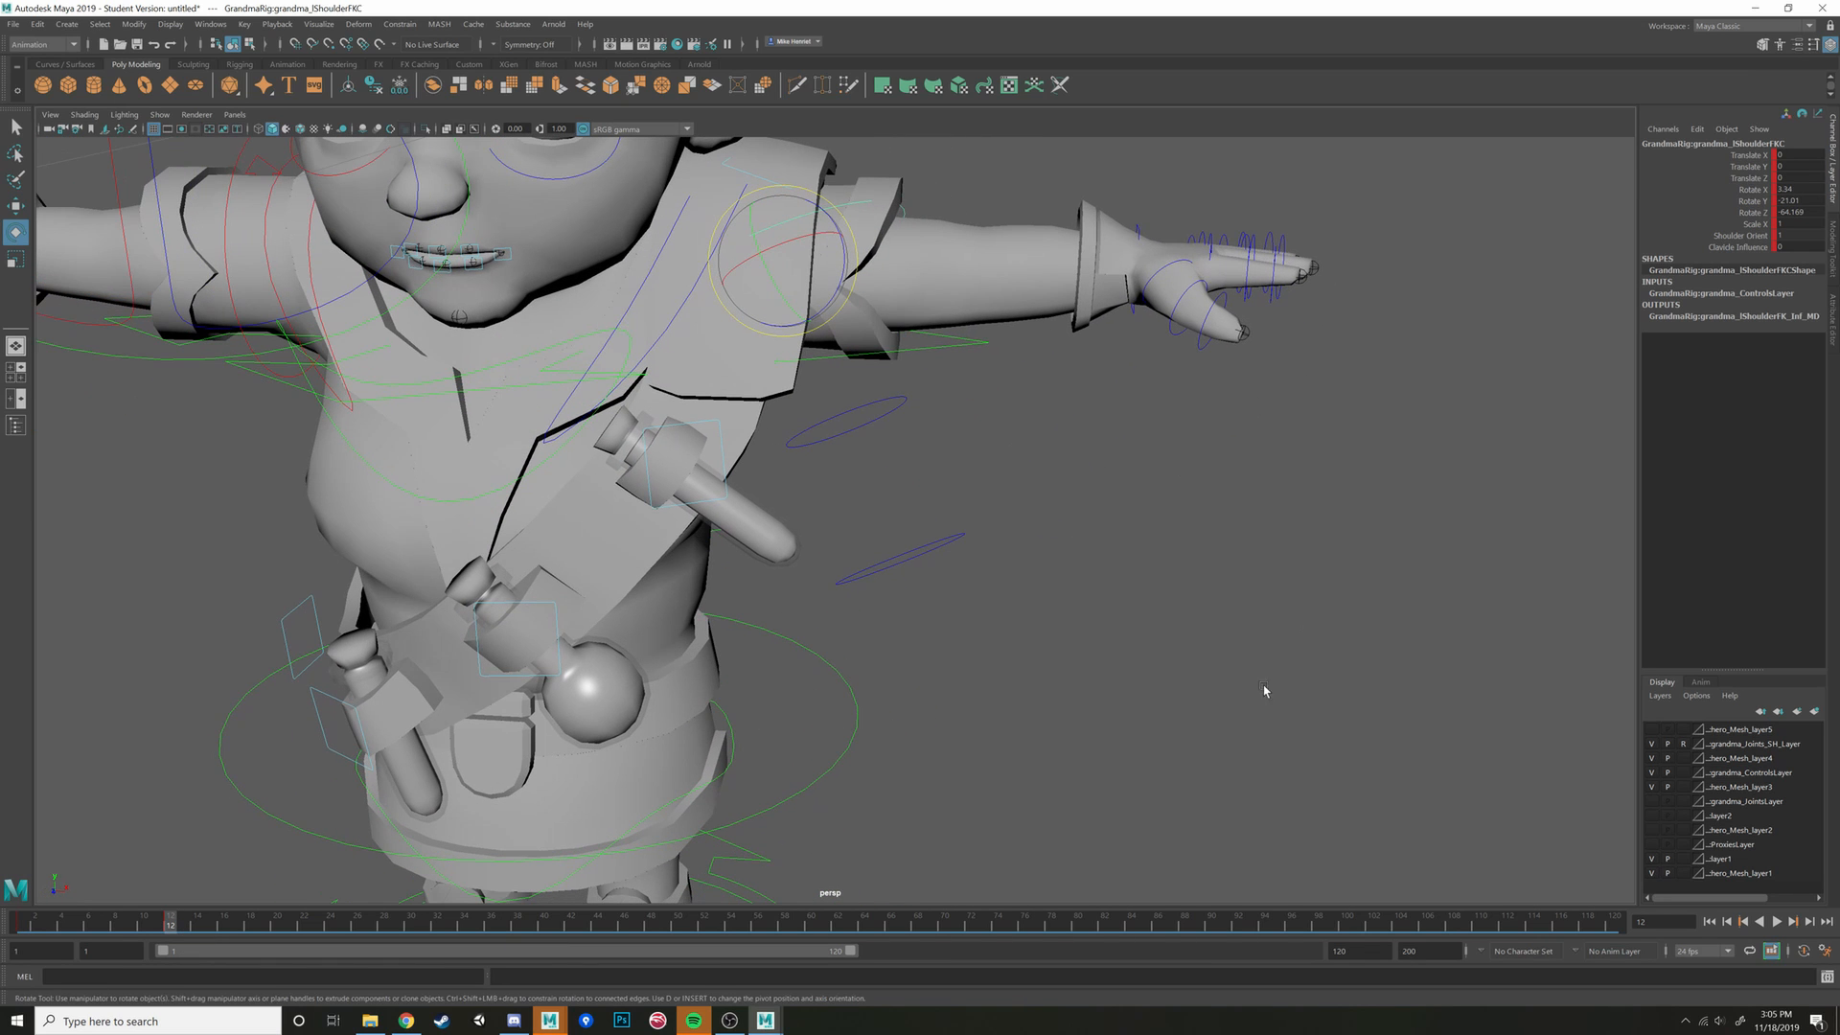
middle_click_drag(1053, 455, 1023, 554, "alt")
right_click_drag(167, 924, 219, 791)
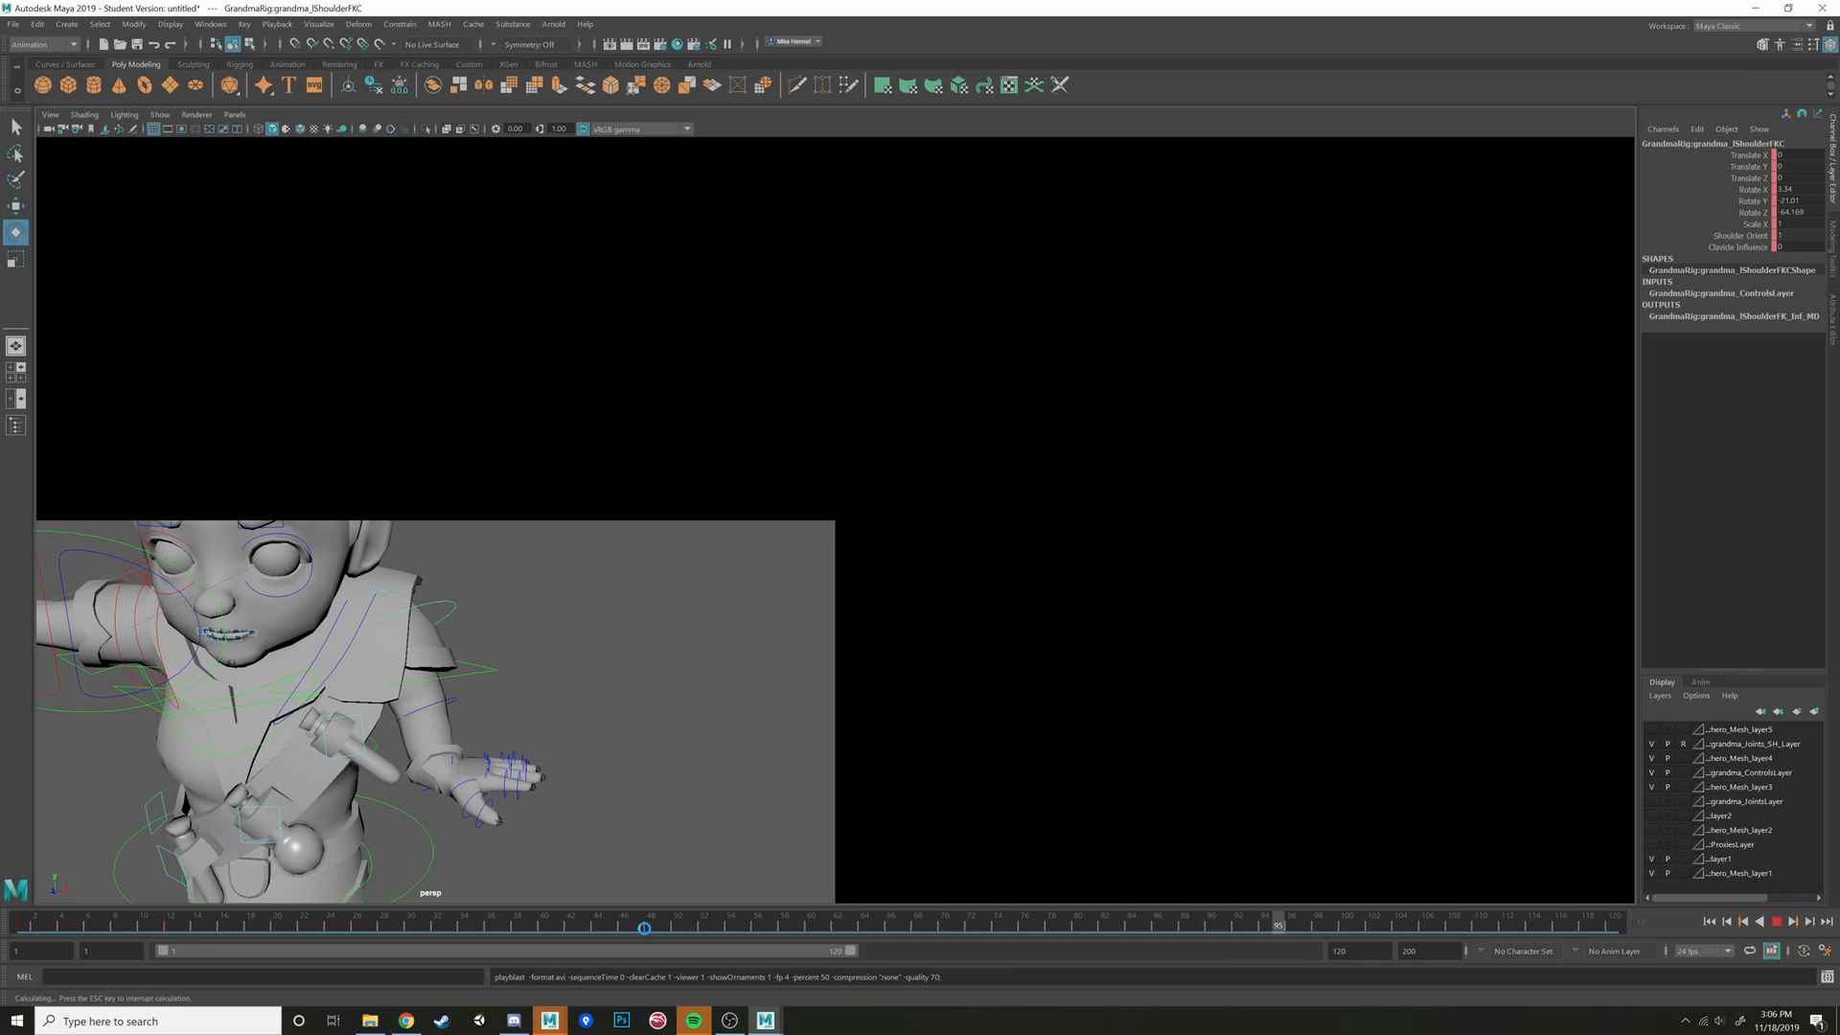
key("Escape")
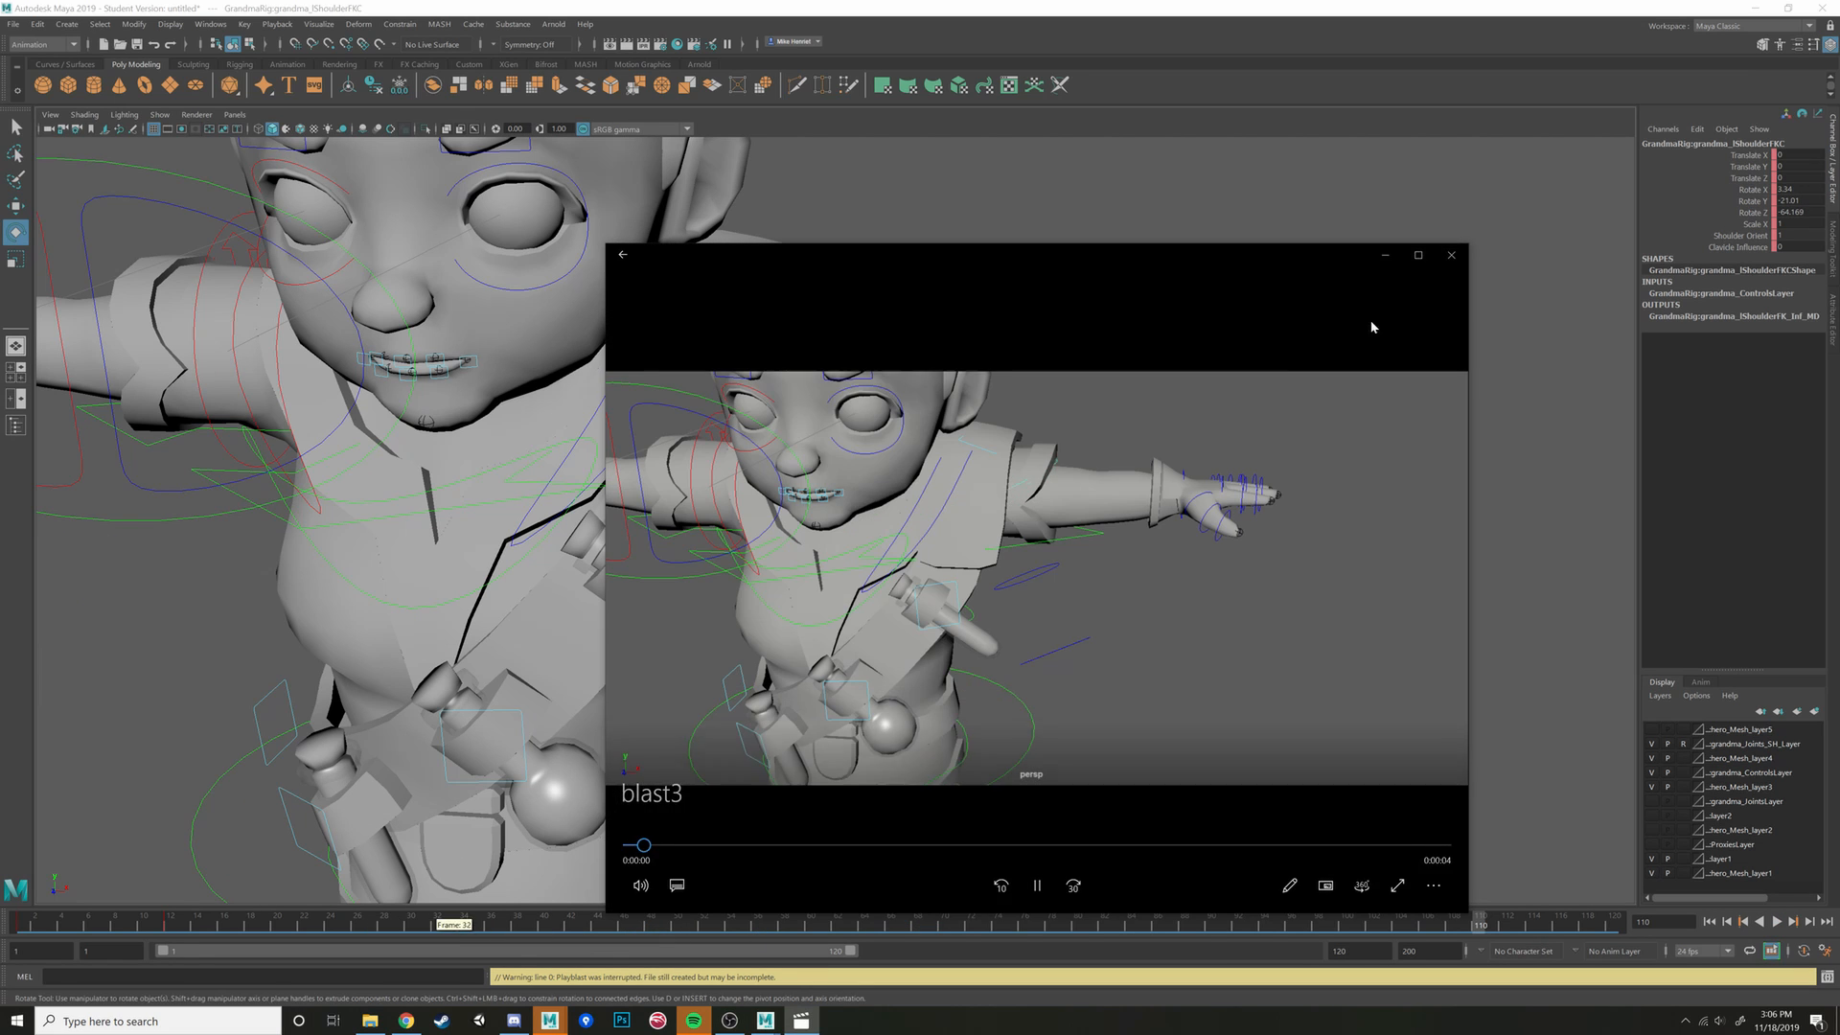
left_click(1451, 254)
Delete the left shoulder FK control's key at frame 12
left_click(168, 924)
right_click(167, 924)
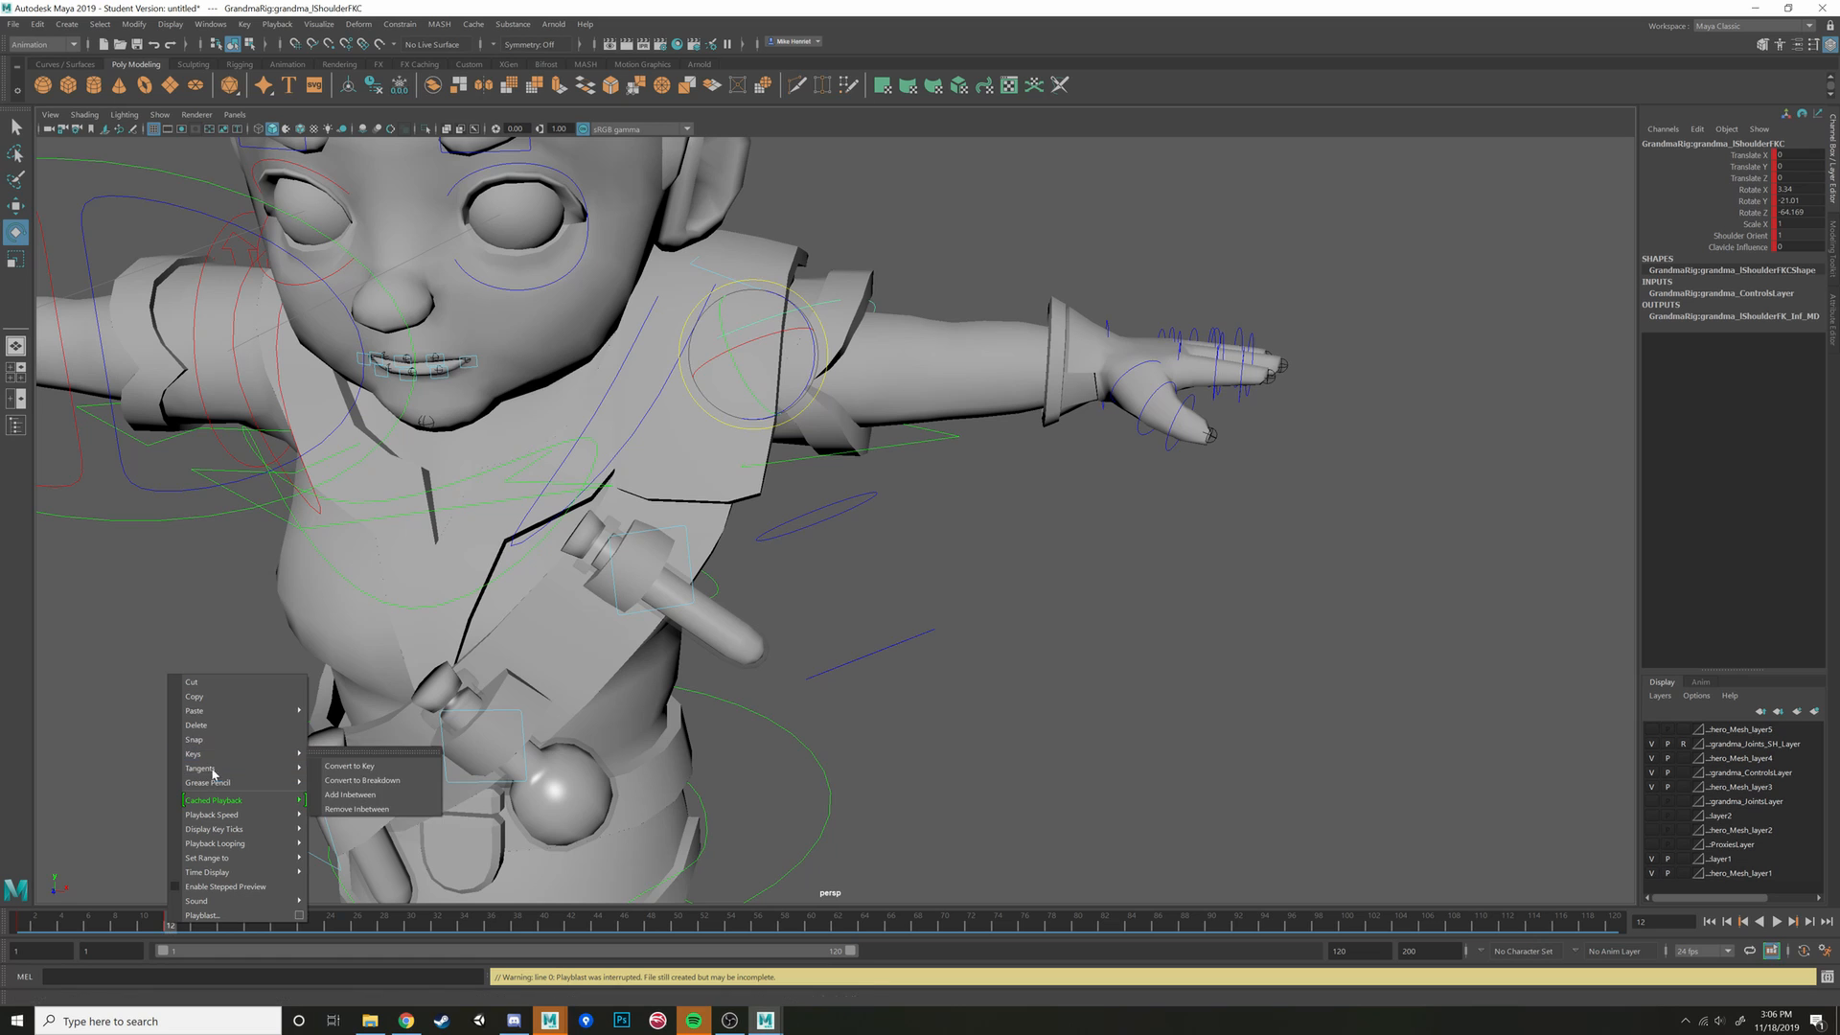
left_click(195, 725)
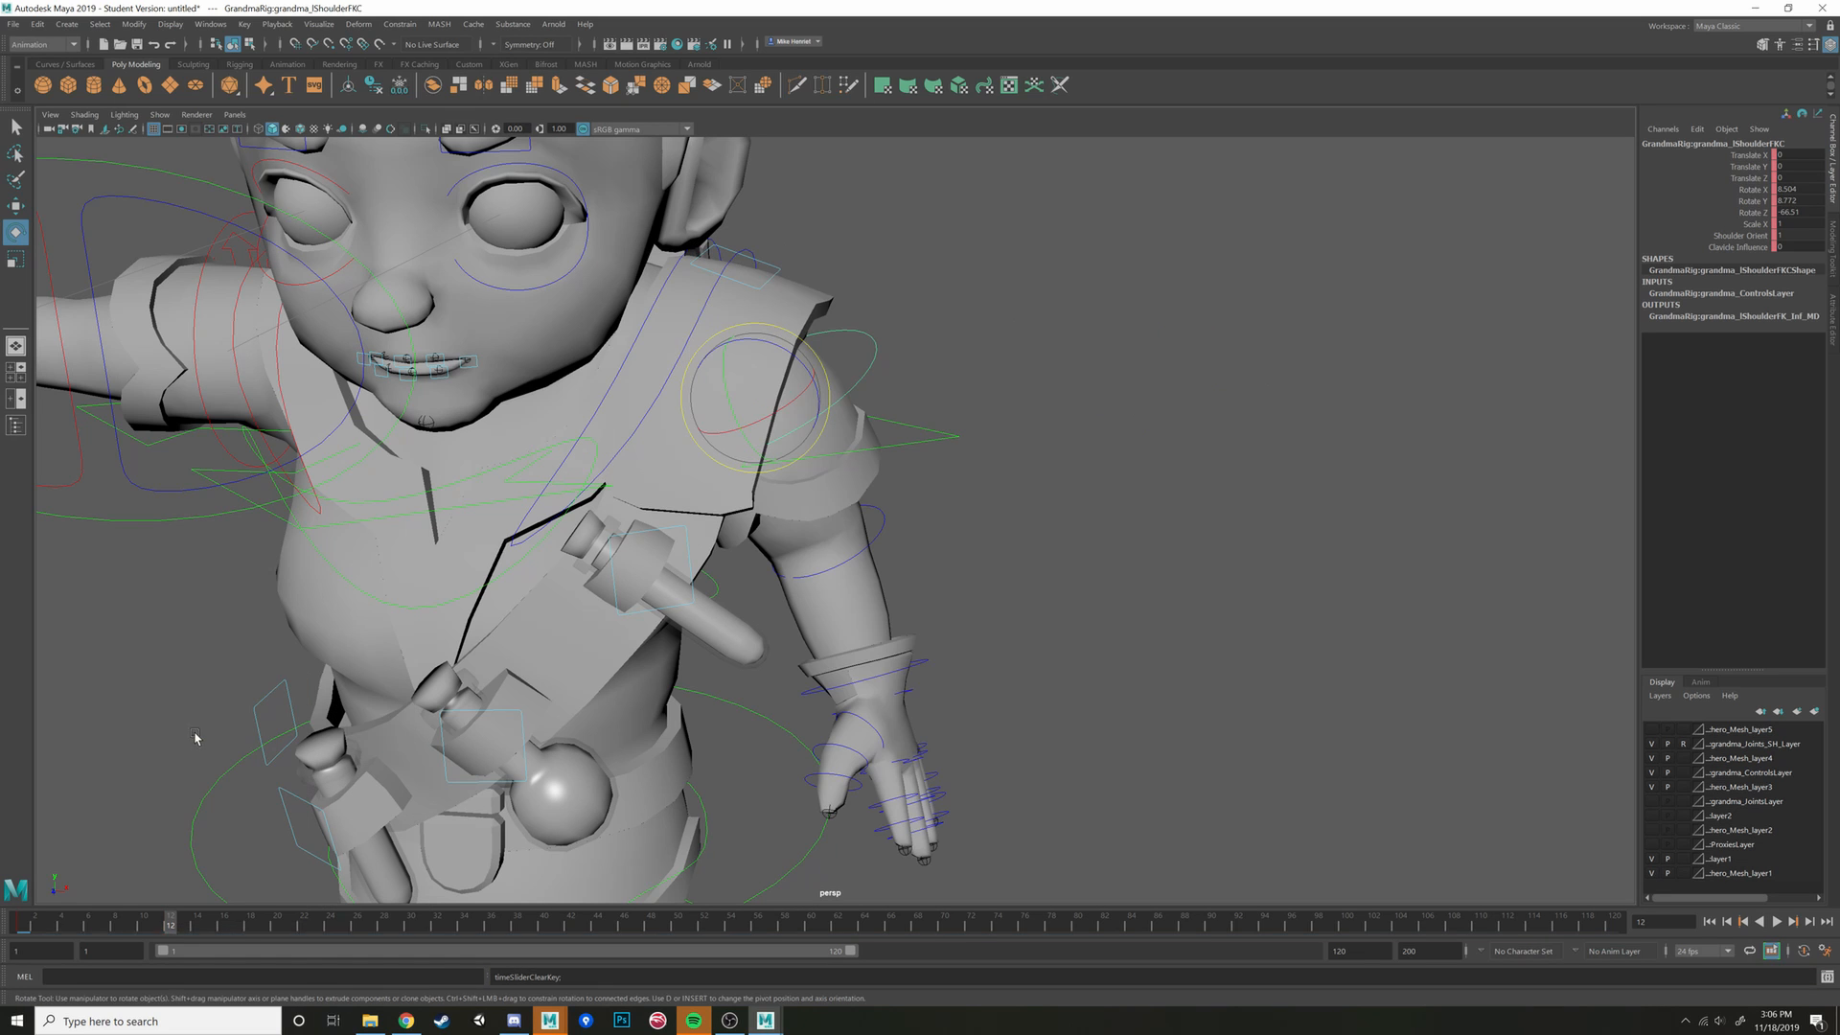
Return to frame 1 and inspect the left arm's IK/FK switch control and its channels
left_click(21, 924)
left_click_drag(946, 361, 932, 389, "alt")
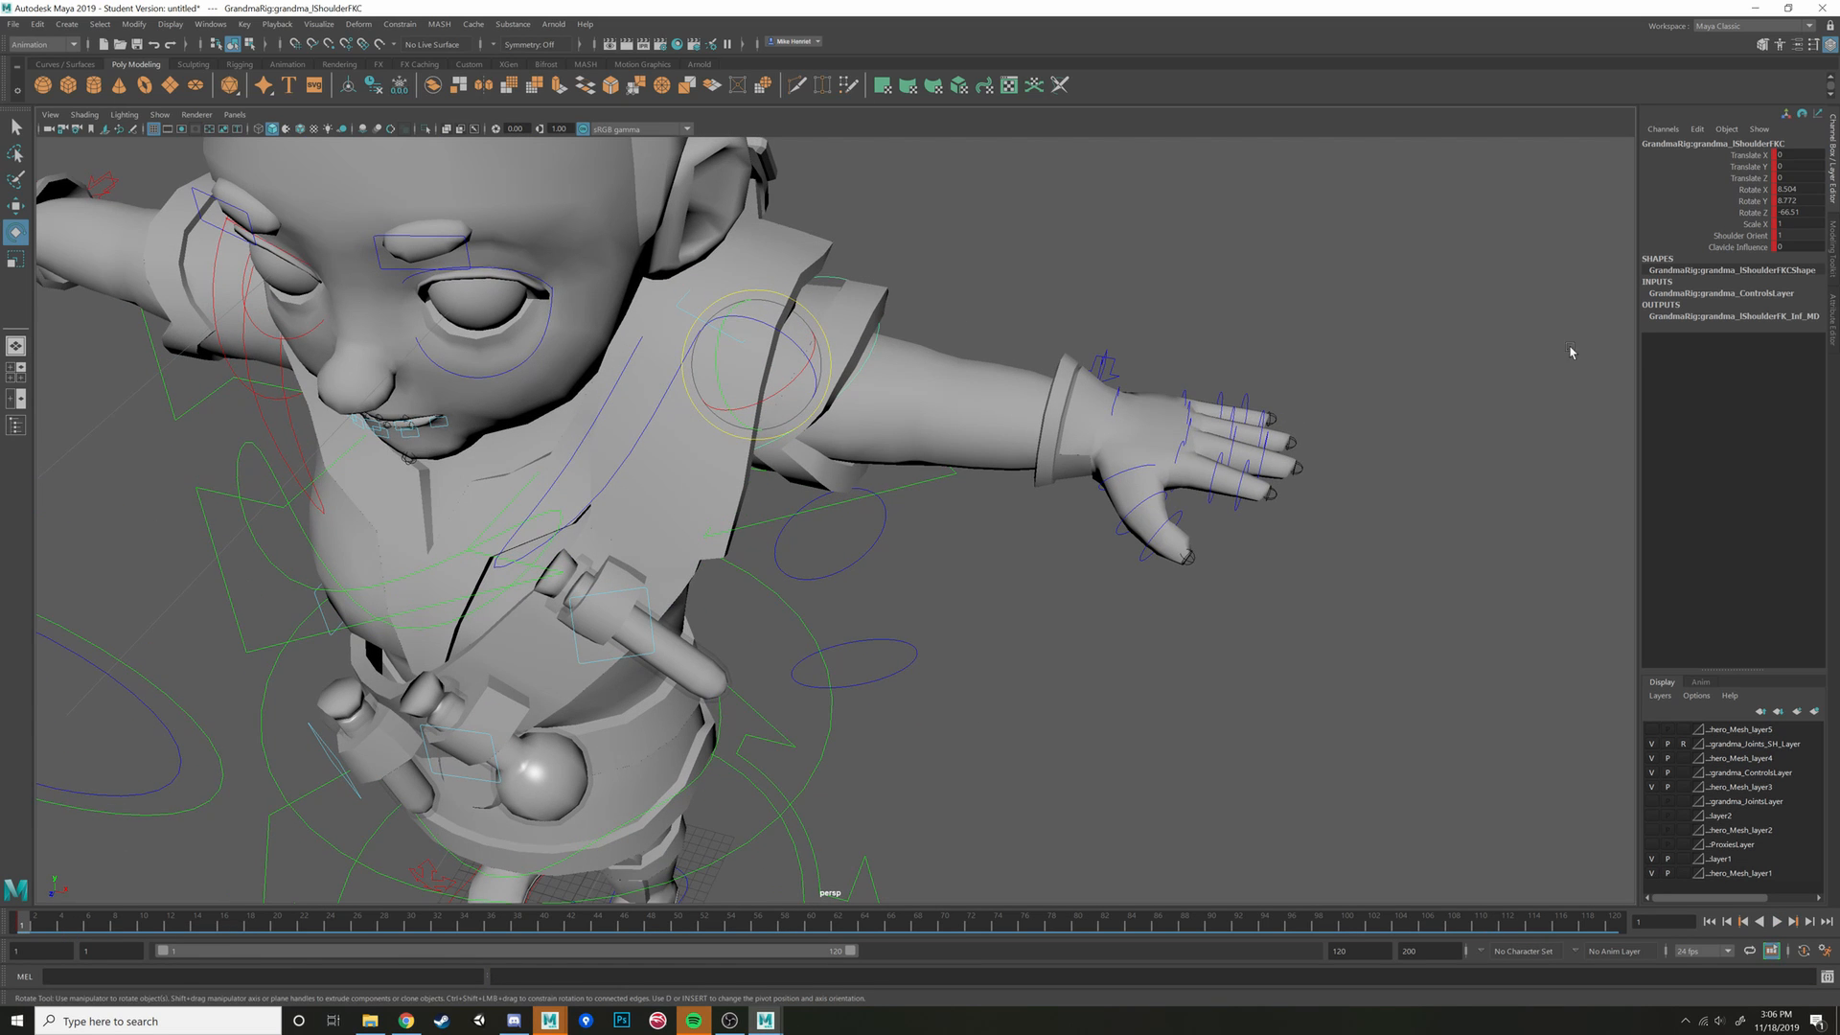
left_click_drag(1572, 349, 1170, 382, "alt")
left_click(1137, 419)
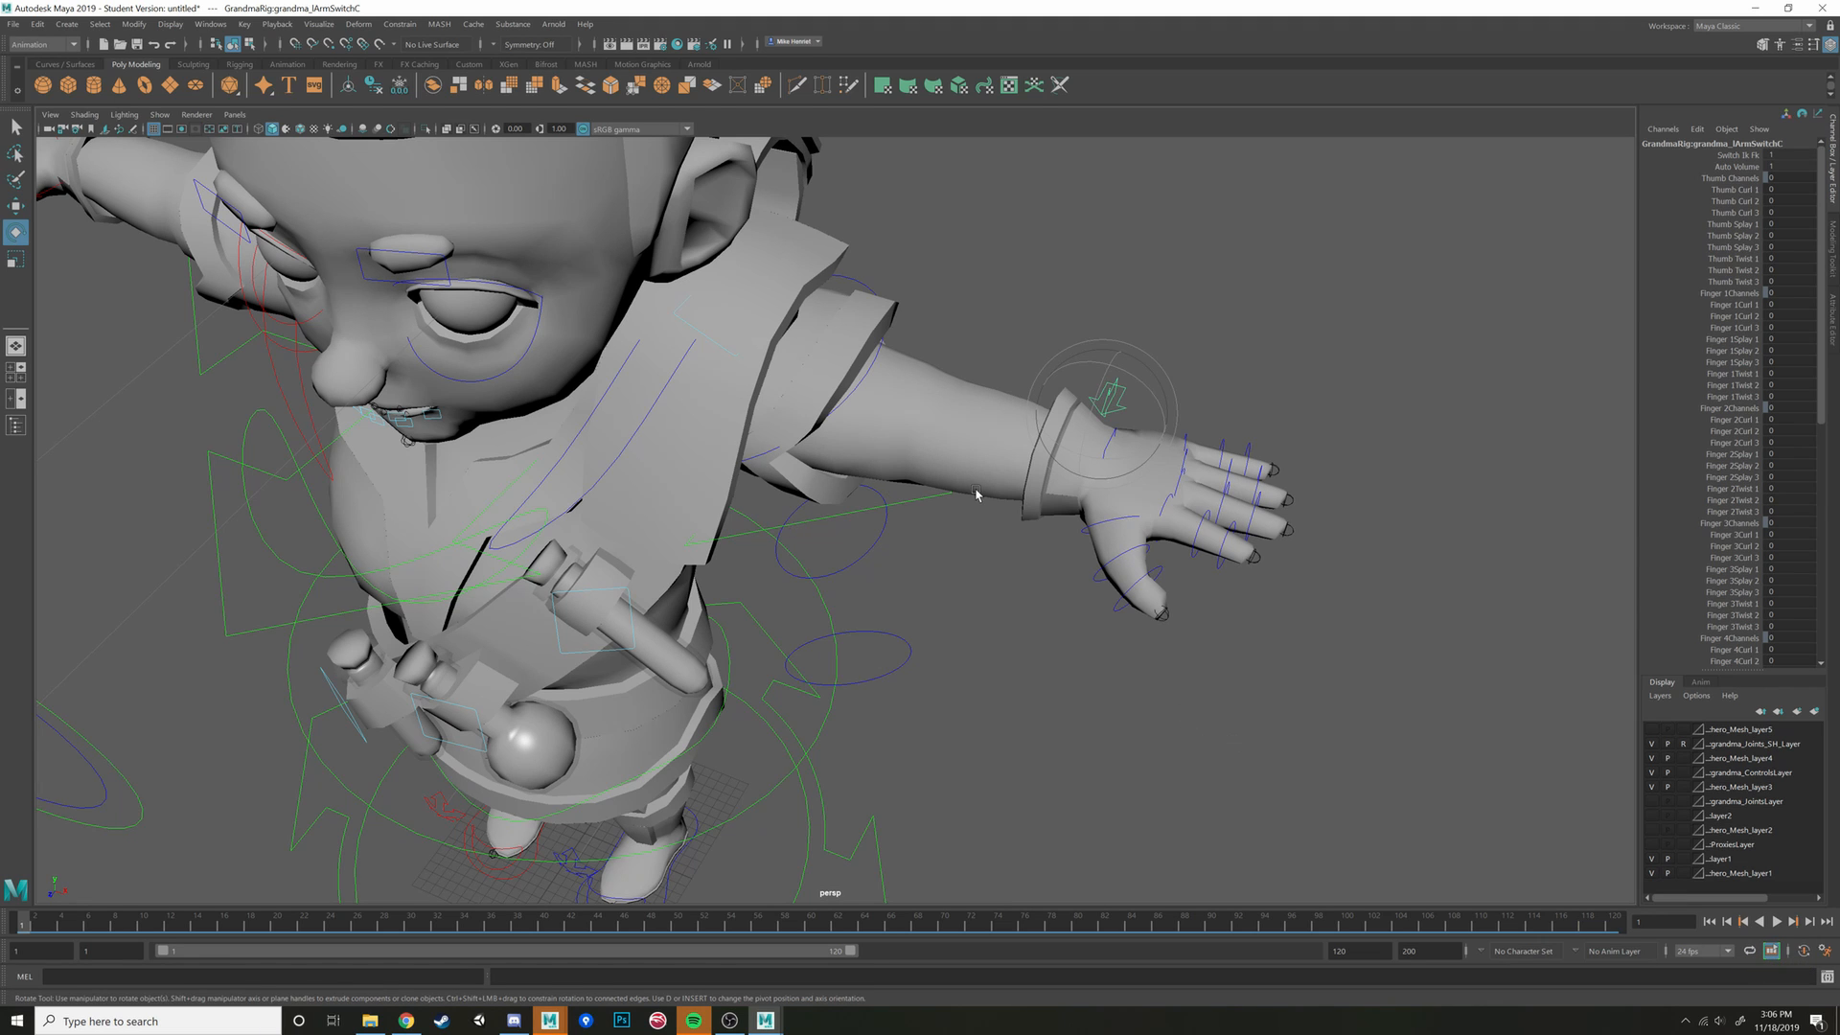
left_click_drag(980, 589, 983, 567, "alt")
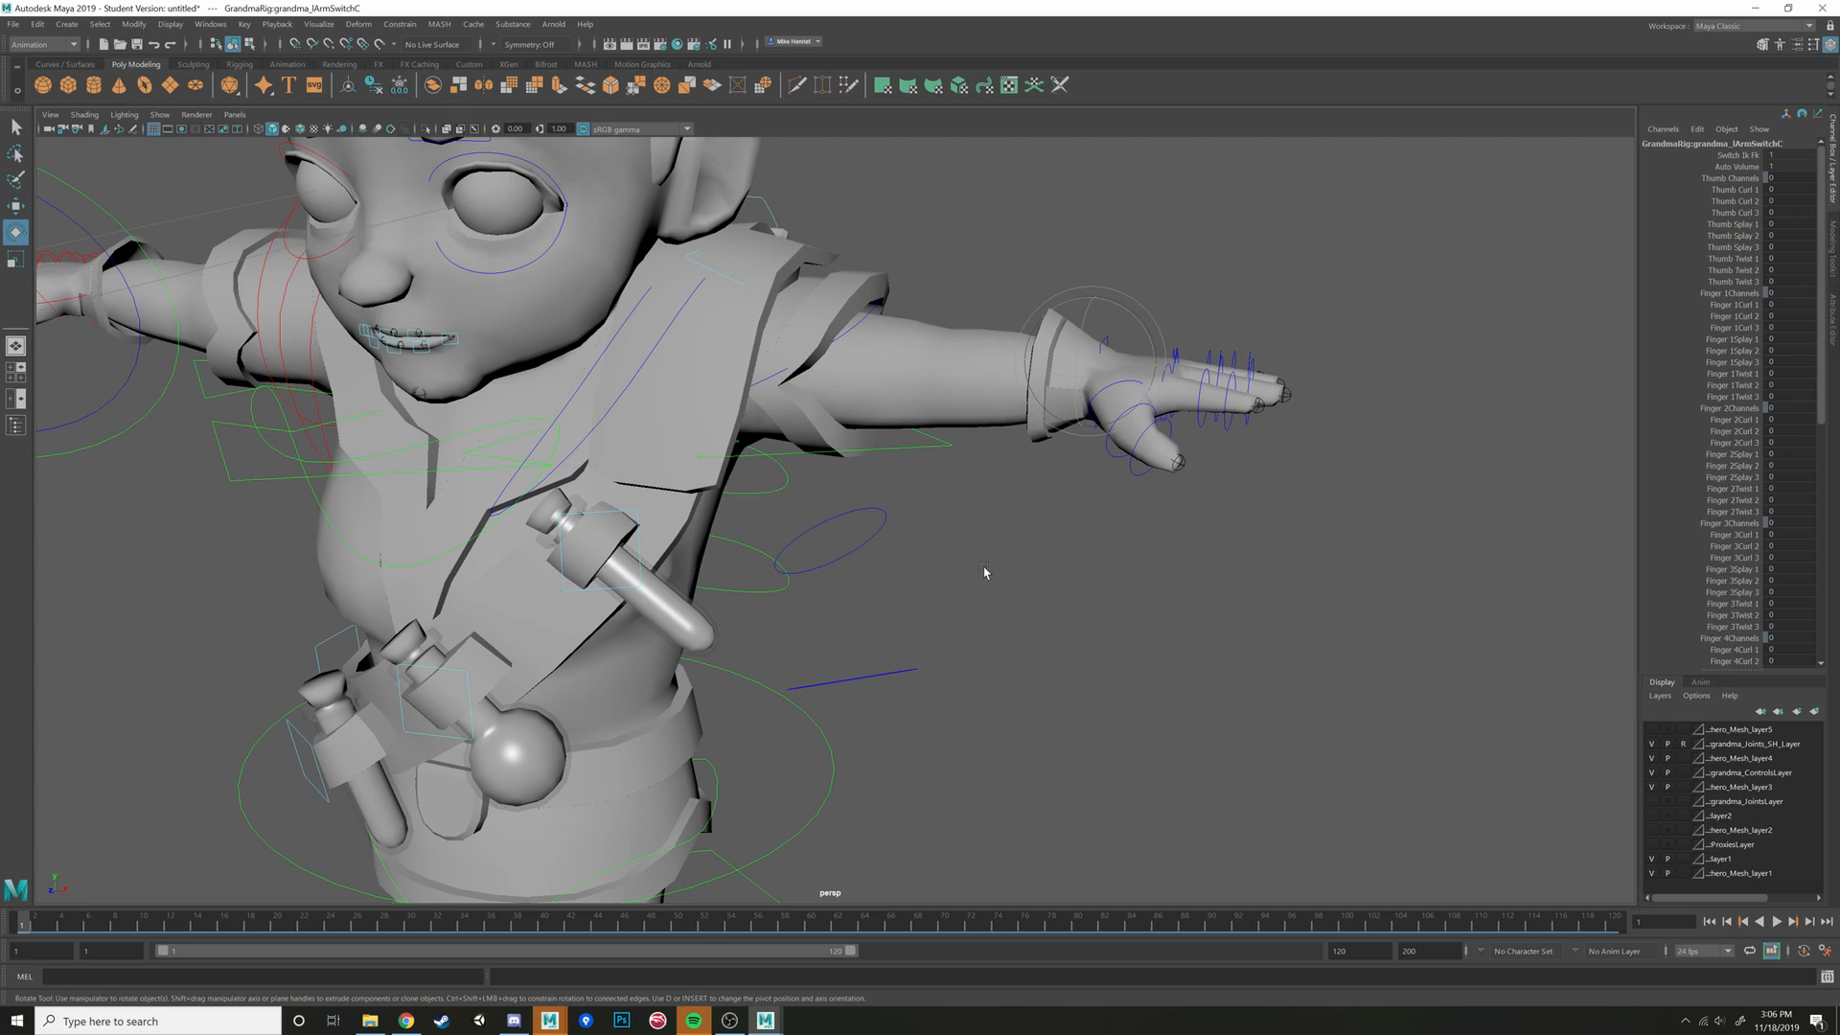
Check the left elbow FK control's position relative to the arm, and clear the selection
left_click(877, 533)
left_click_drag(877, 533, 1110, 618, "alt")
left_click(1161, 634)
left_click(808, 539)
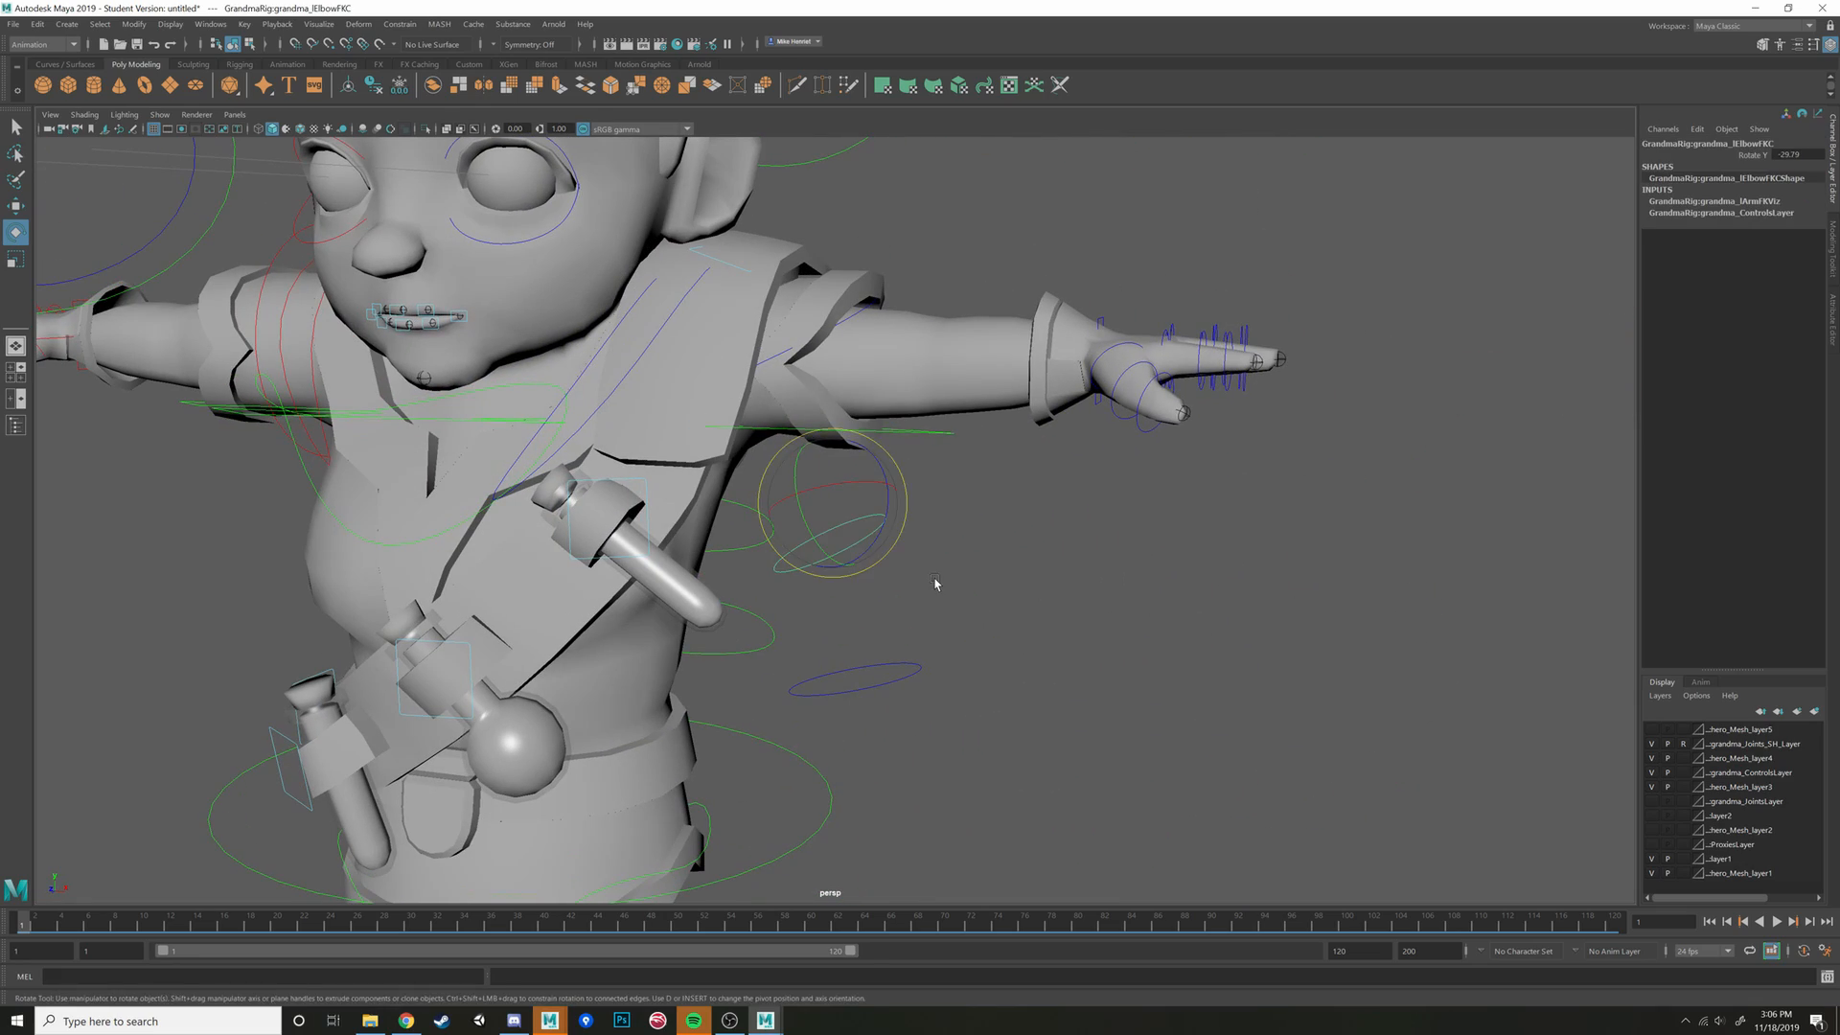
left_click_drag(973, 607, 1124, 639, "alt")
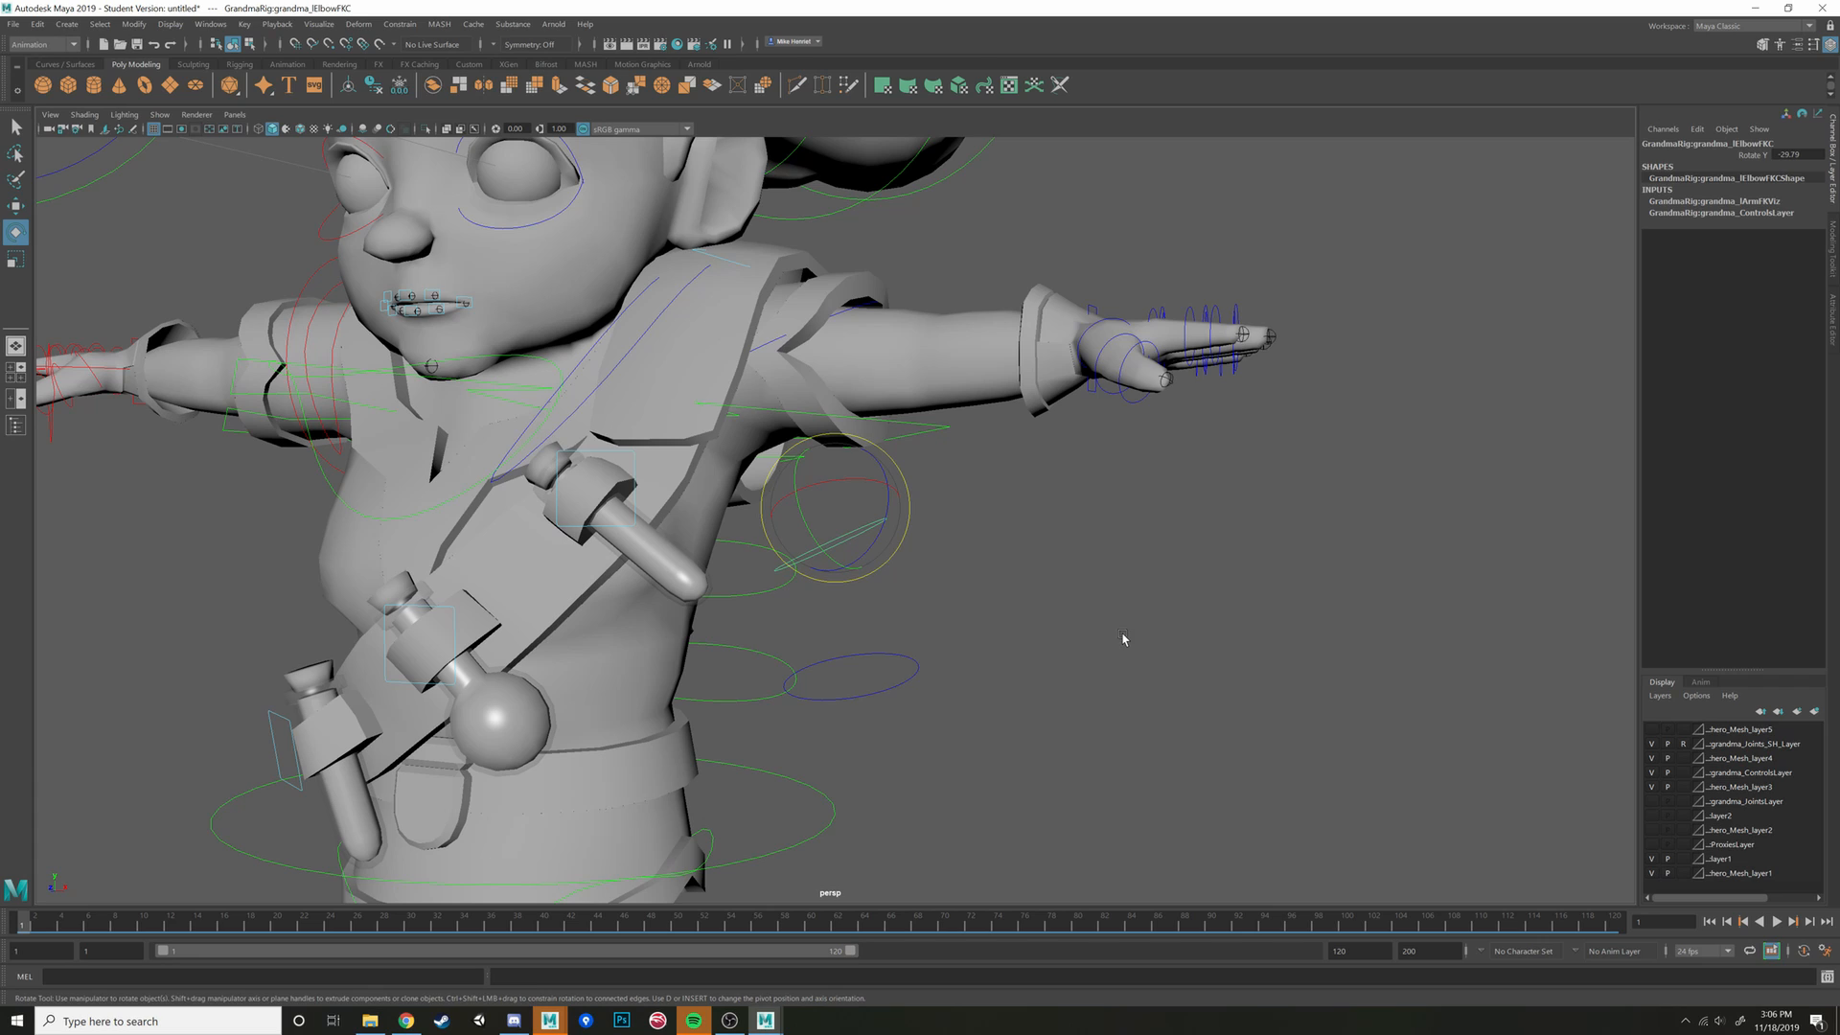
left_click(1113, 643)
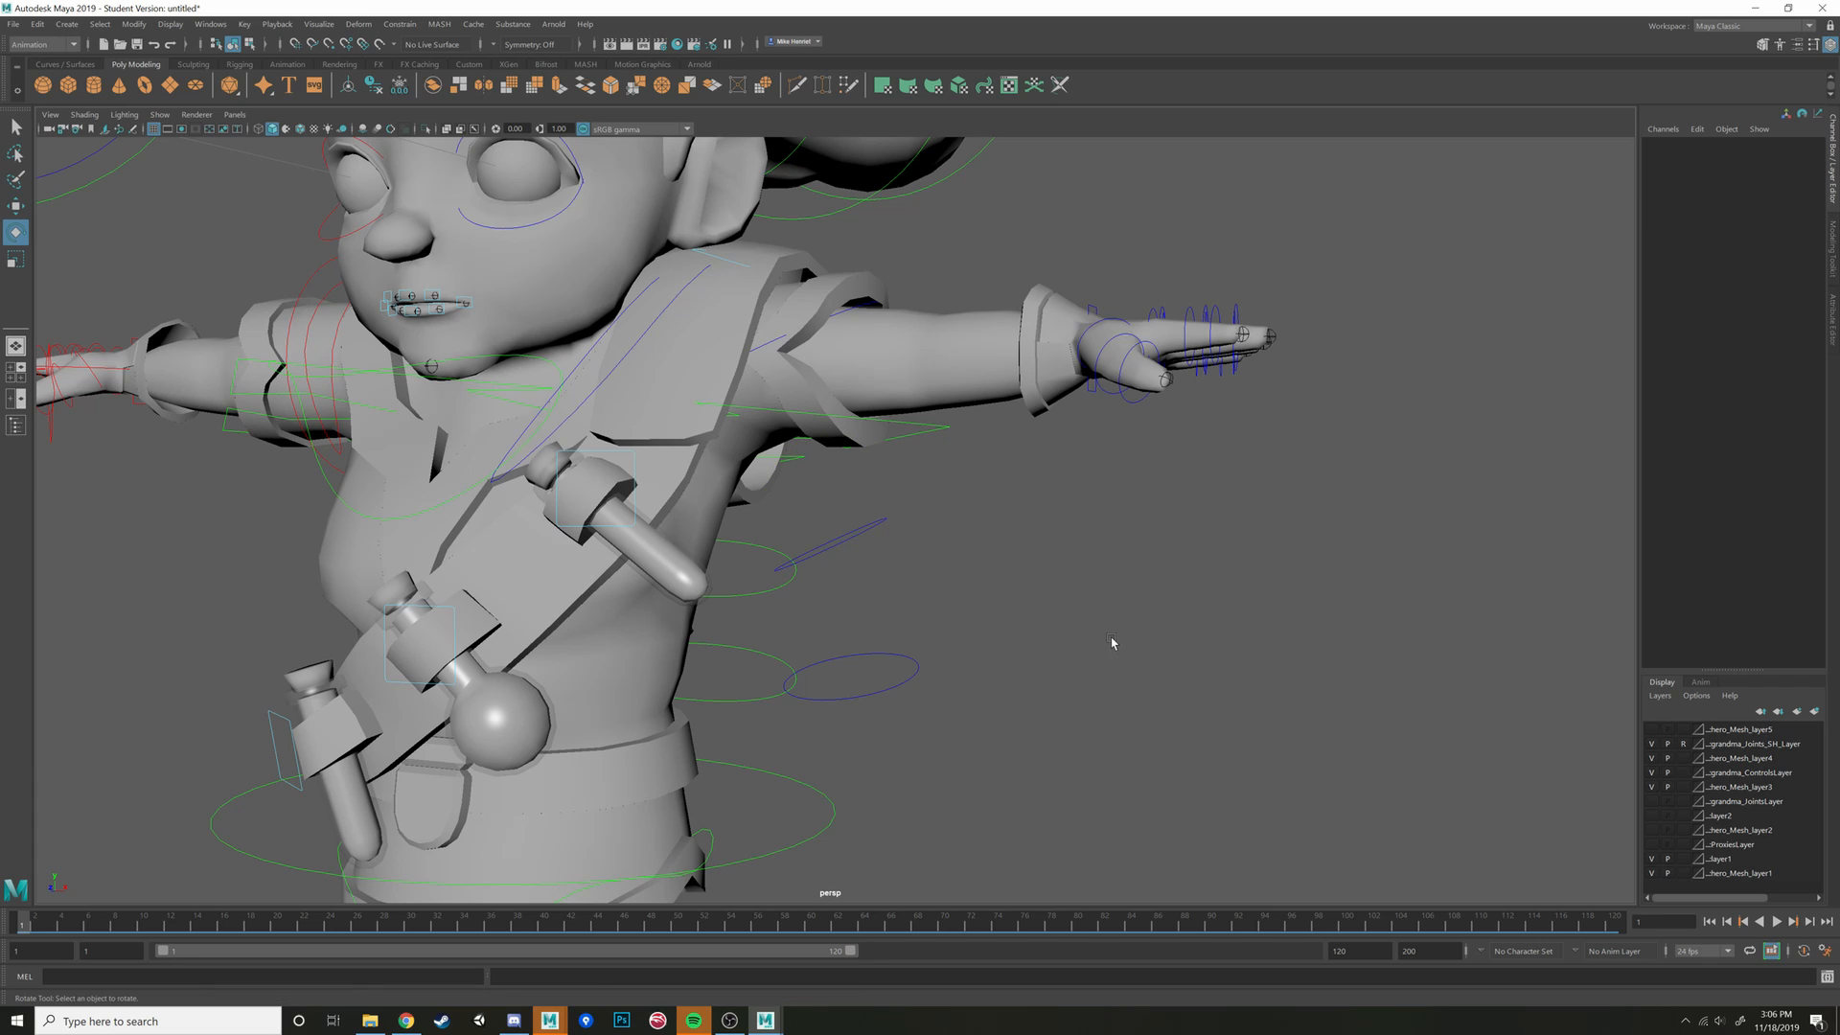
Turn on automatic keyframing, and check the left arm's elbow and wrist FK controls
left_click(1803, 951)
left_click_drag(903, 584, 965, 588, "alt")
left_click(880, 525)
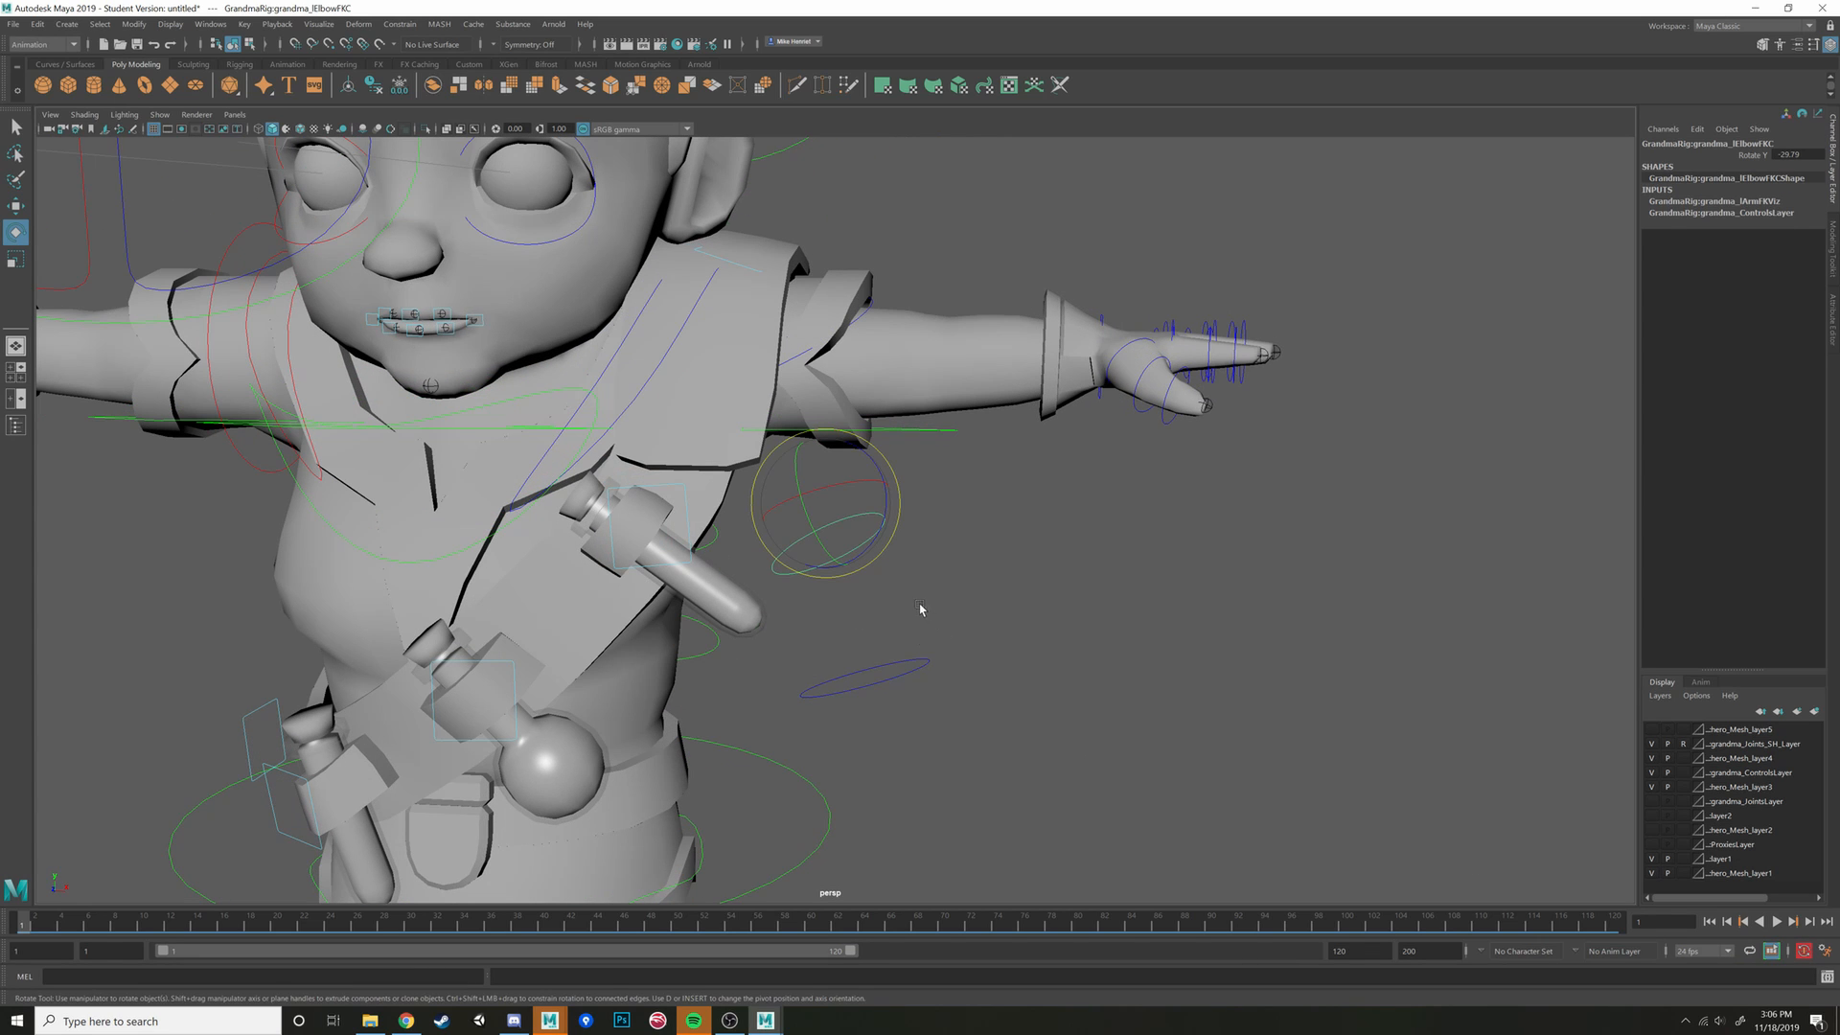
left_click(911, 671)
left_click_drag(915, 662, 867, 767, "alt")
Set the left arm switch control's Switch Ik Fk channel to 1 to put the arm in FK
left_click(1121, 369)
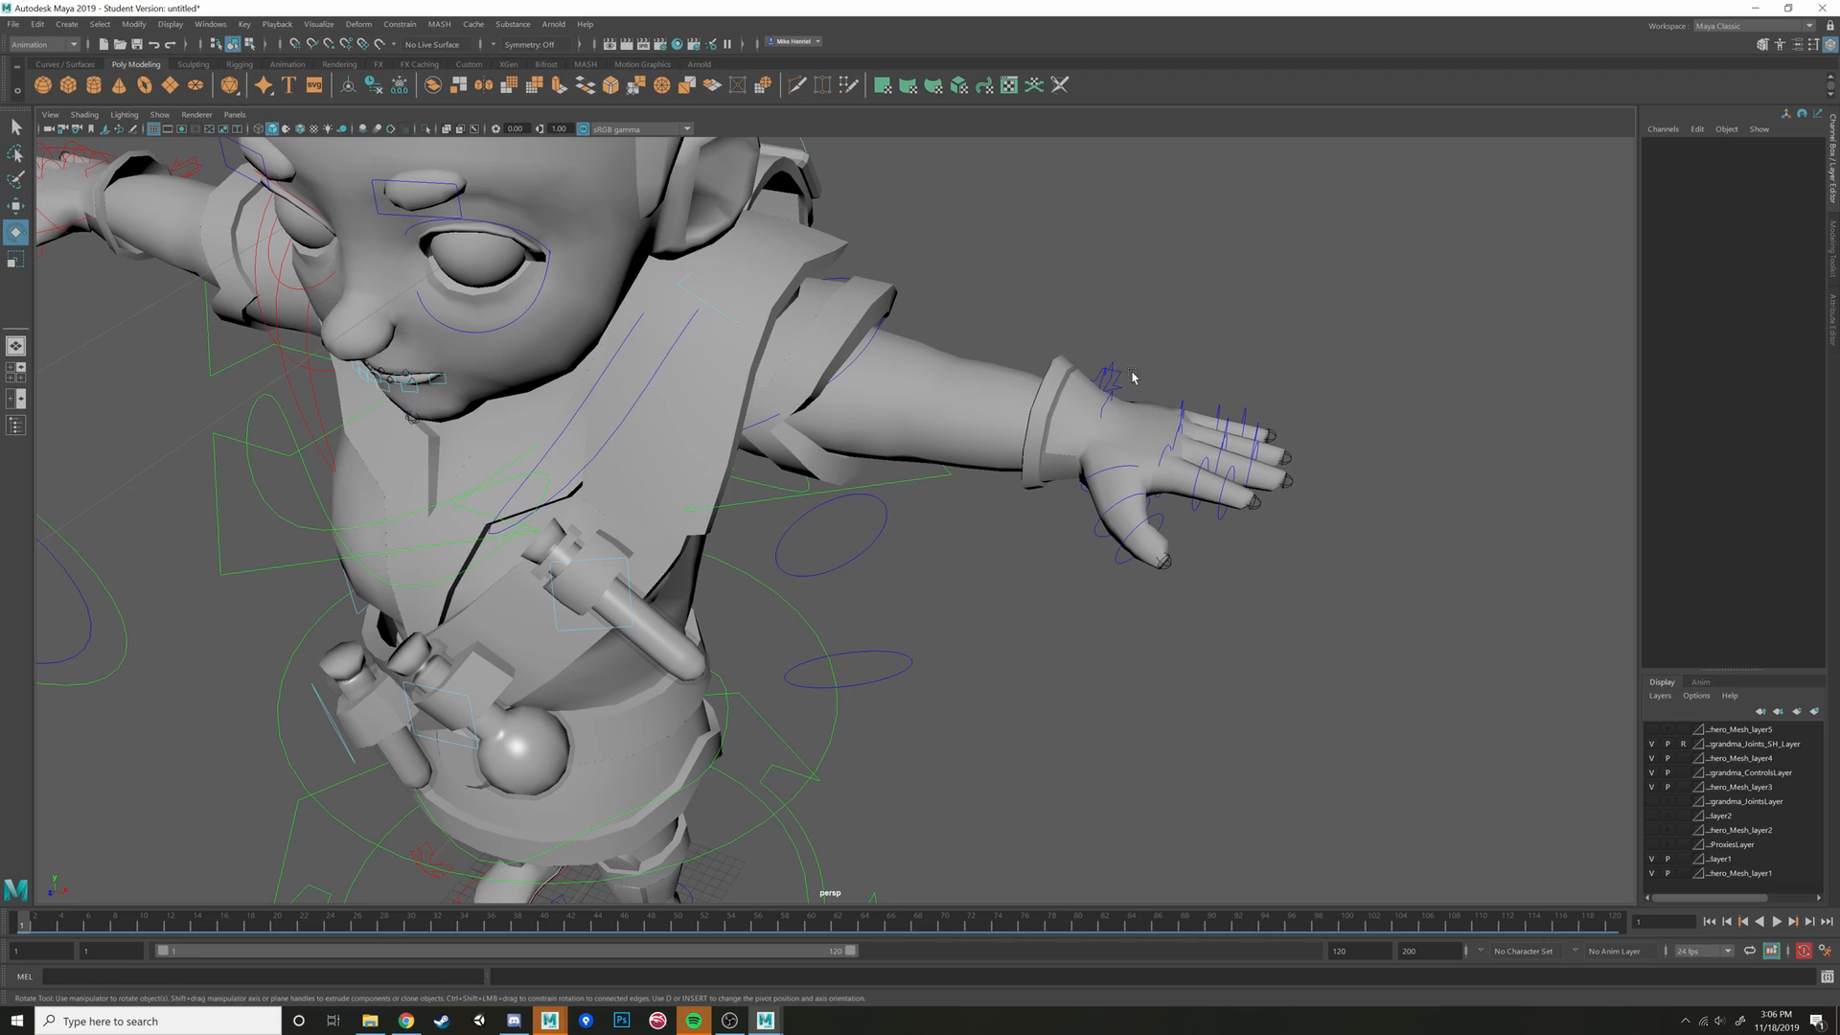
left_click(1133, 378)
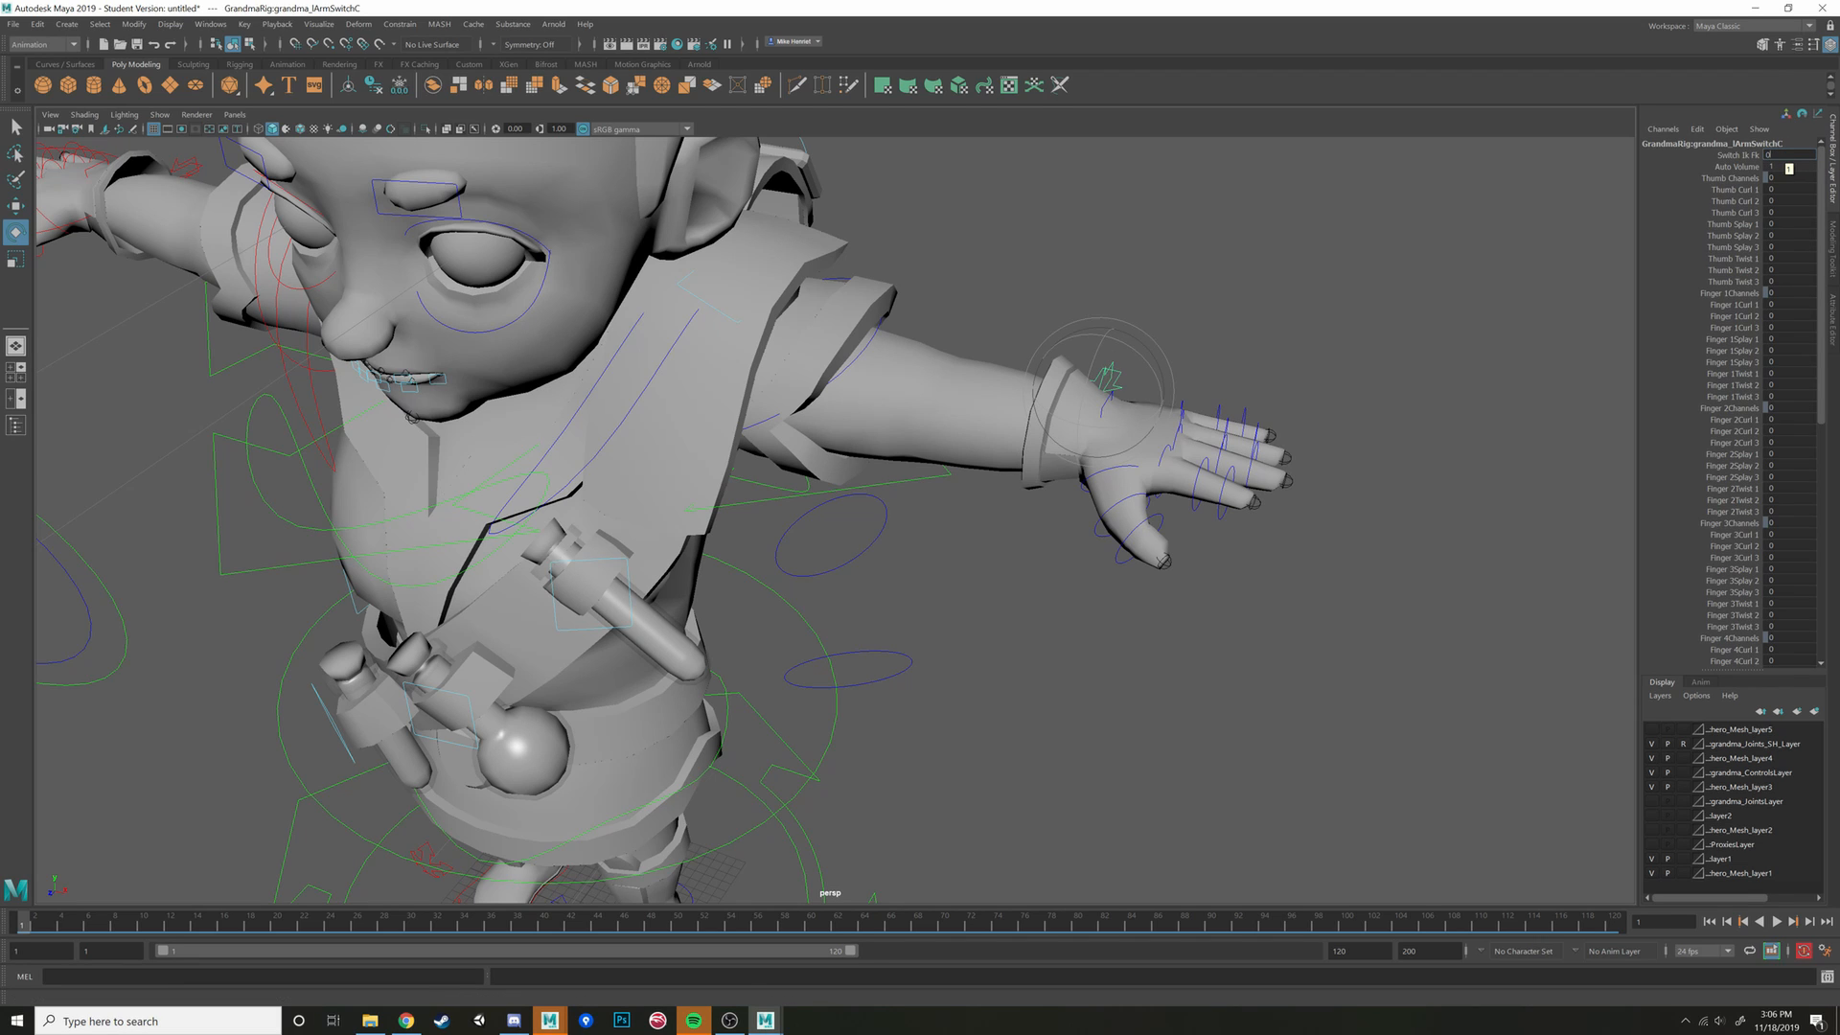
key("Return")
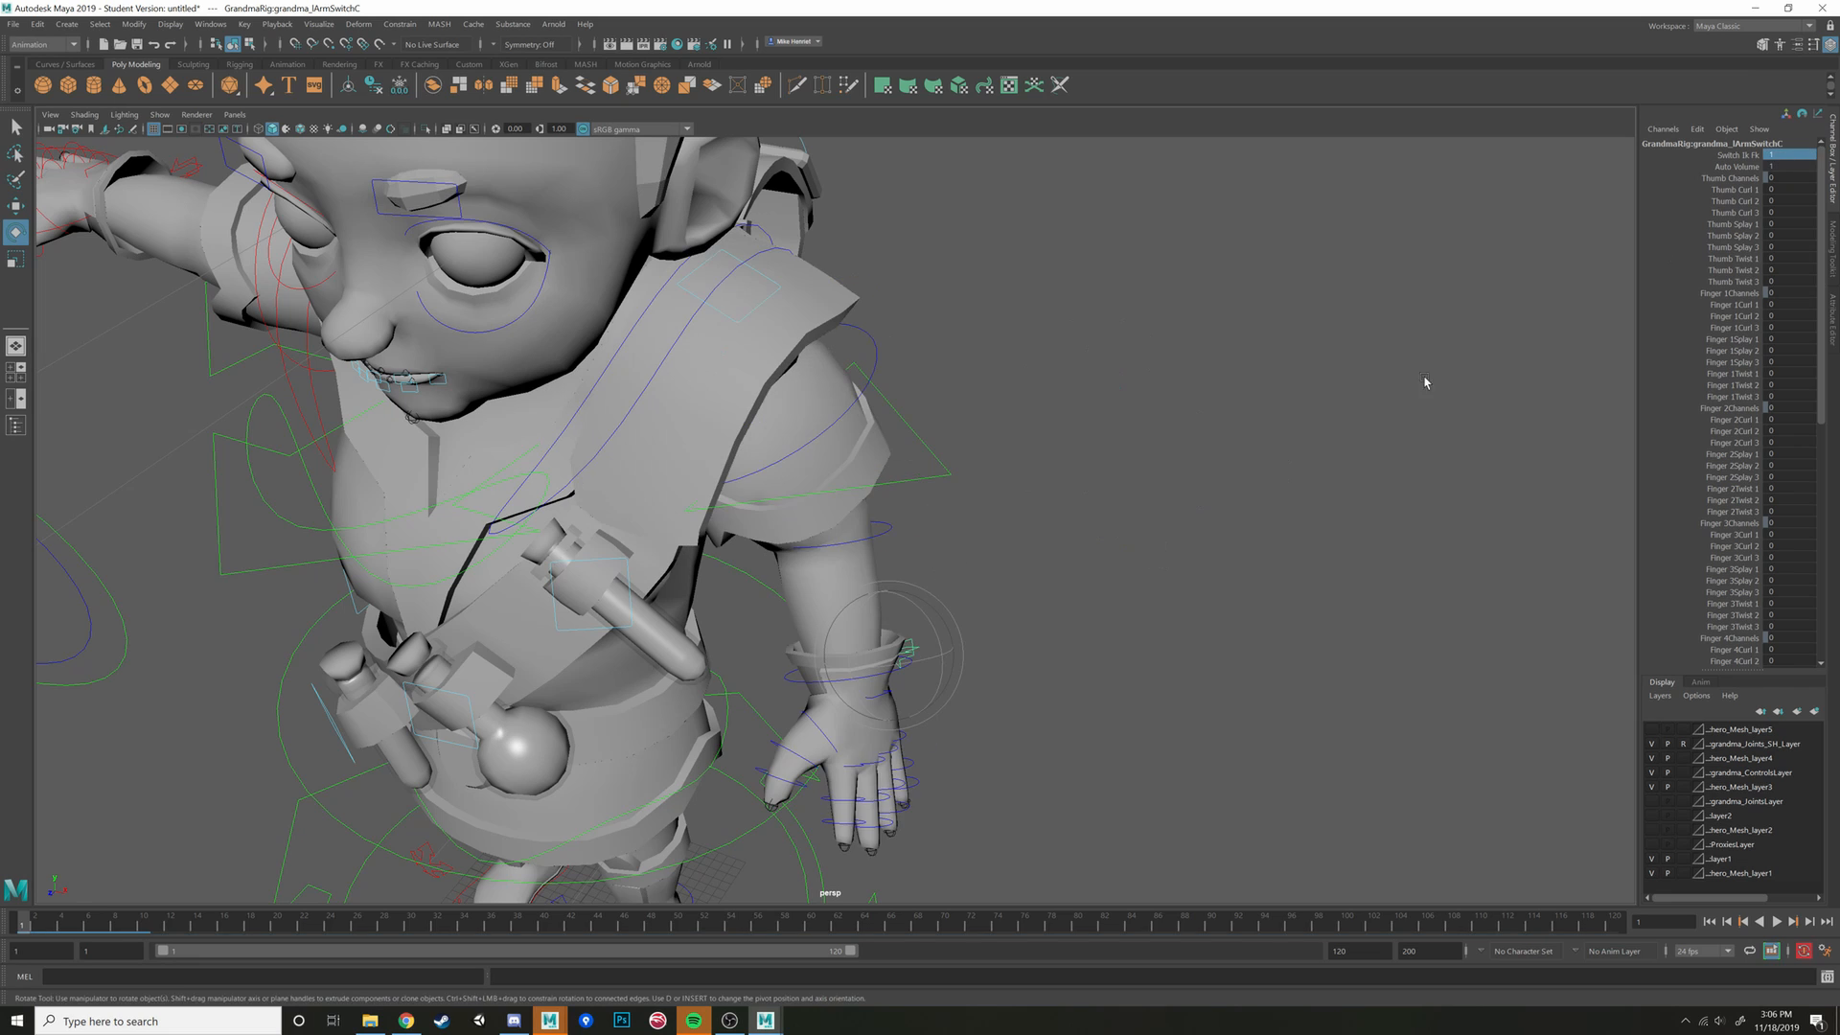
Select the left wrist, elbow, shoulder and clavicle controls together and key them at frame 1
left_click_drag(1068, 563, 1039, 543, "alt")
scroll(1039, 543, "up", 5)
key("w")
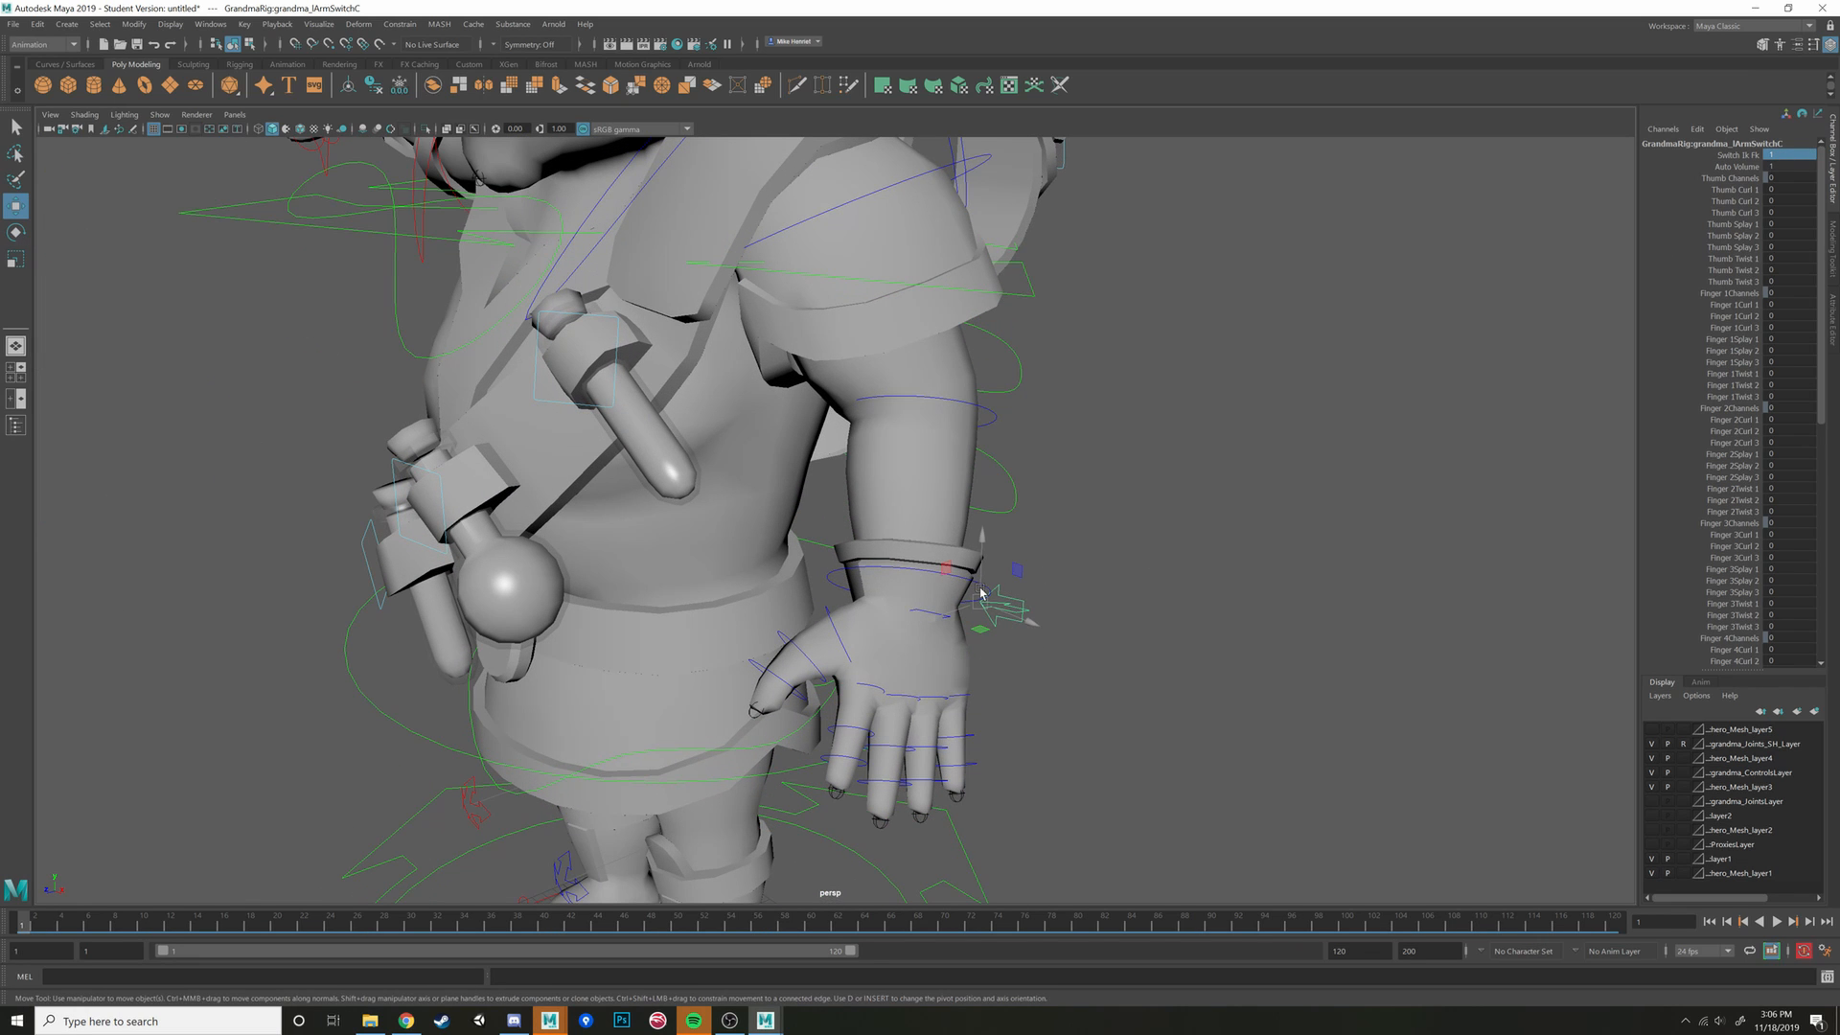
left_click(1005, 398)
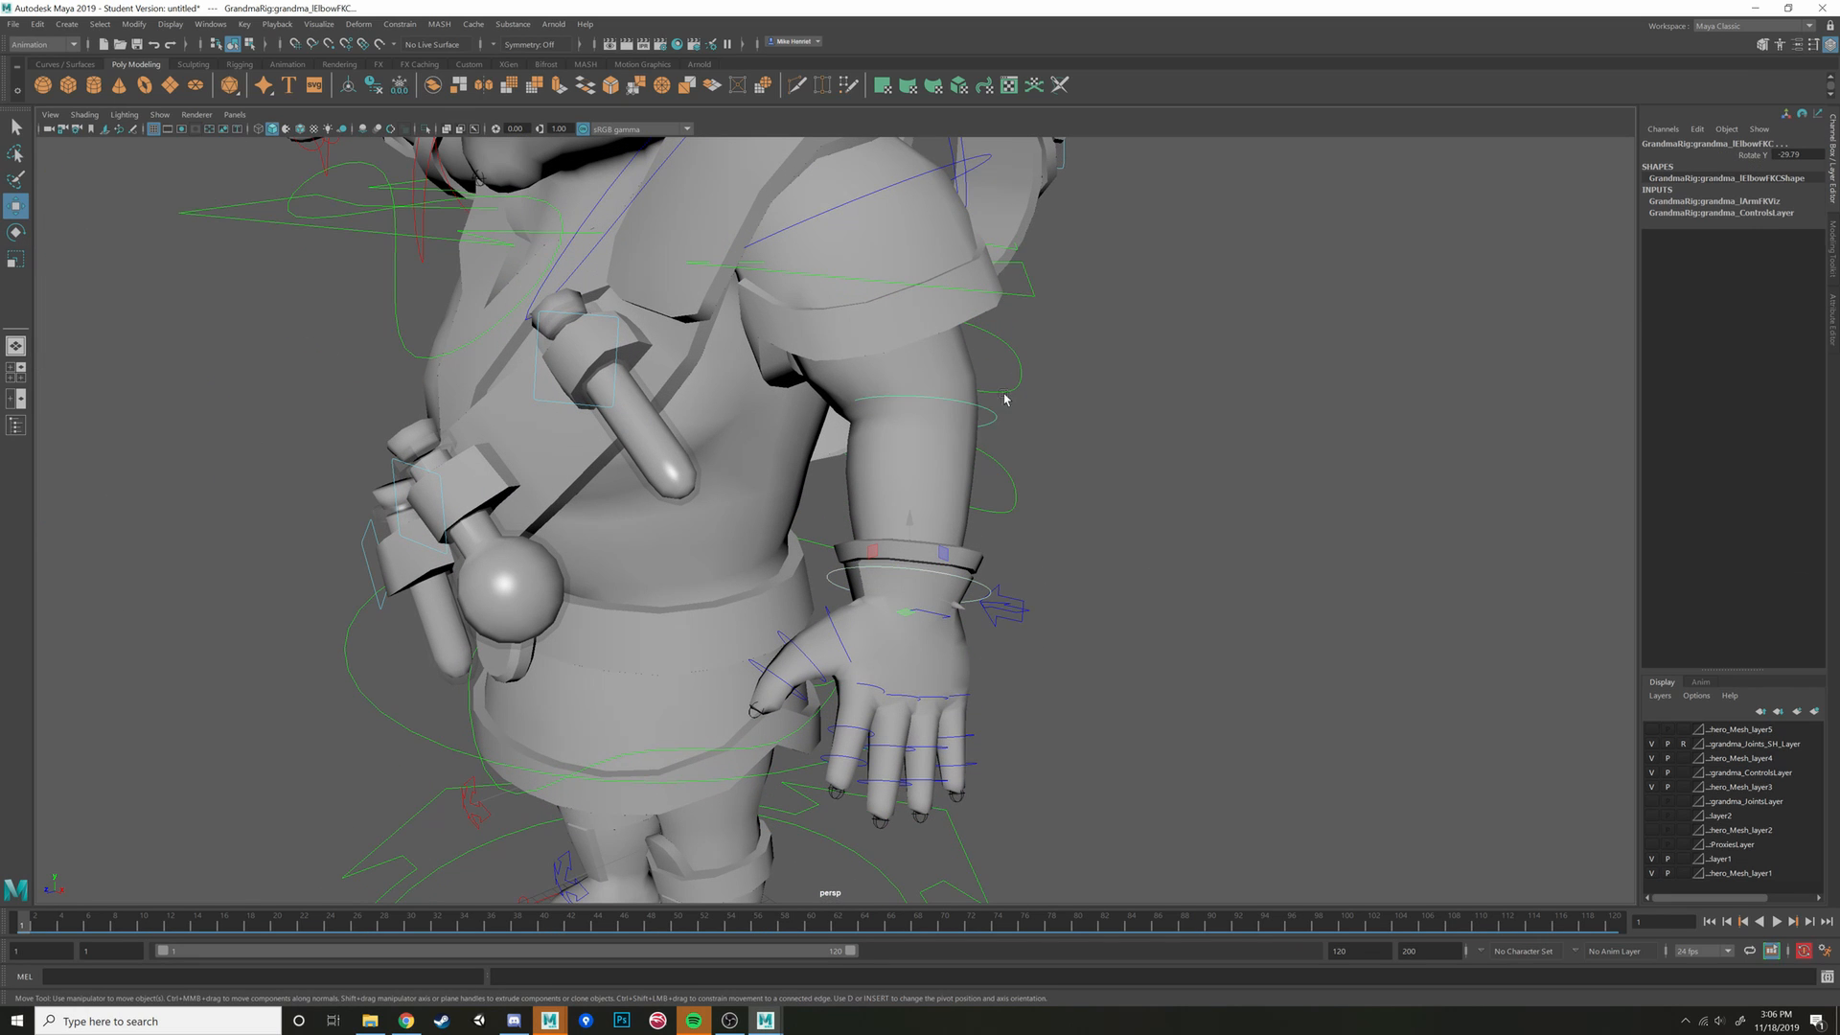
left_click(945, 170)
left_click_drag(945, 169, 1048, 440, "alt")
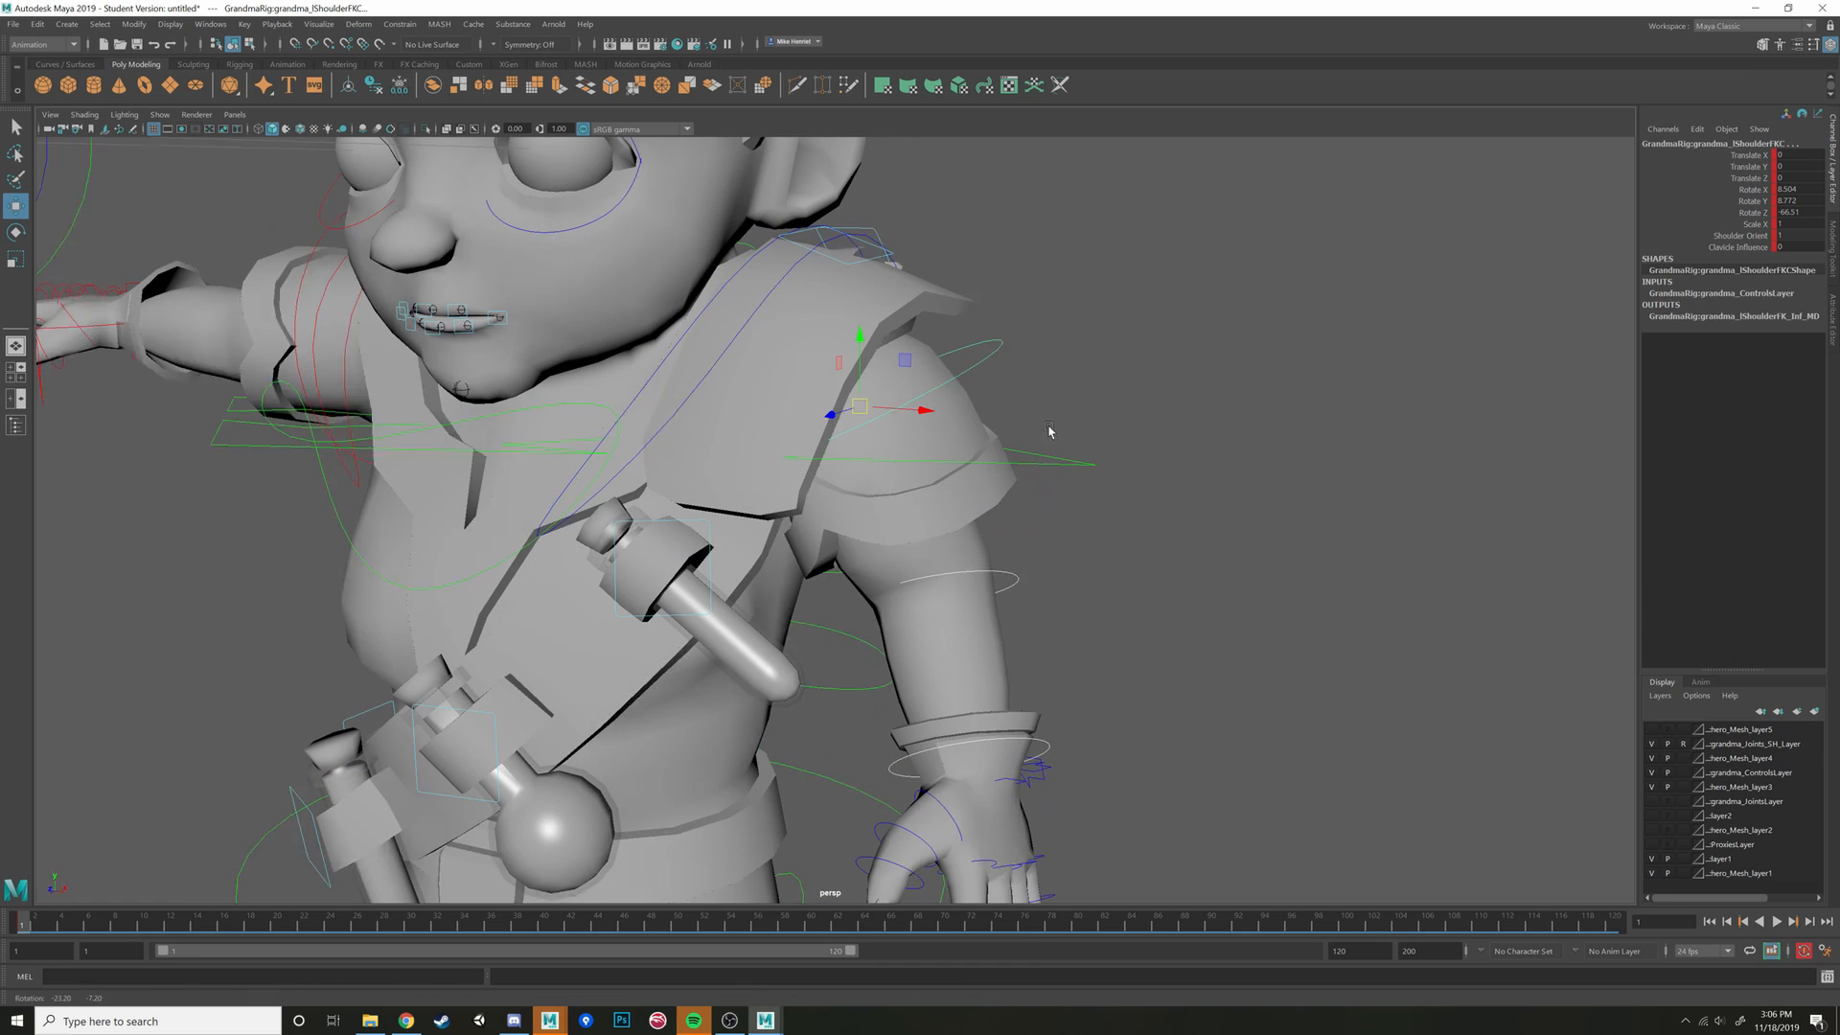
scroll(1048, 440, "up", 3)
left_click(830, 243)
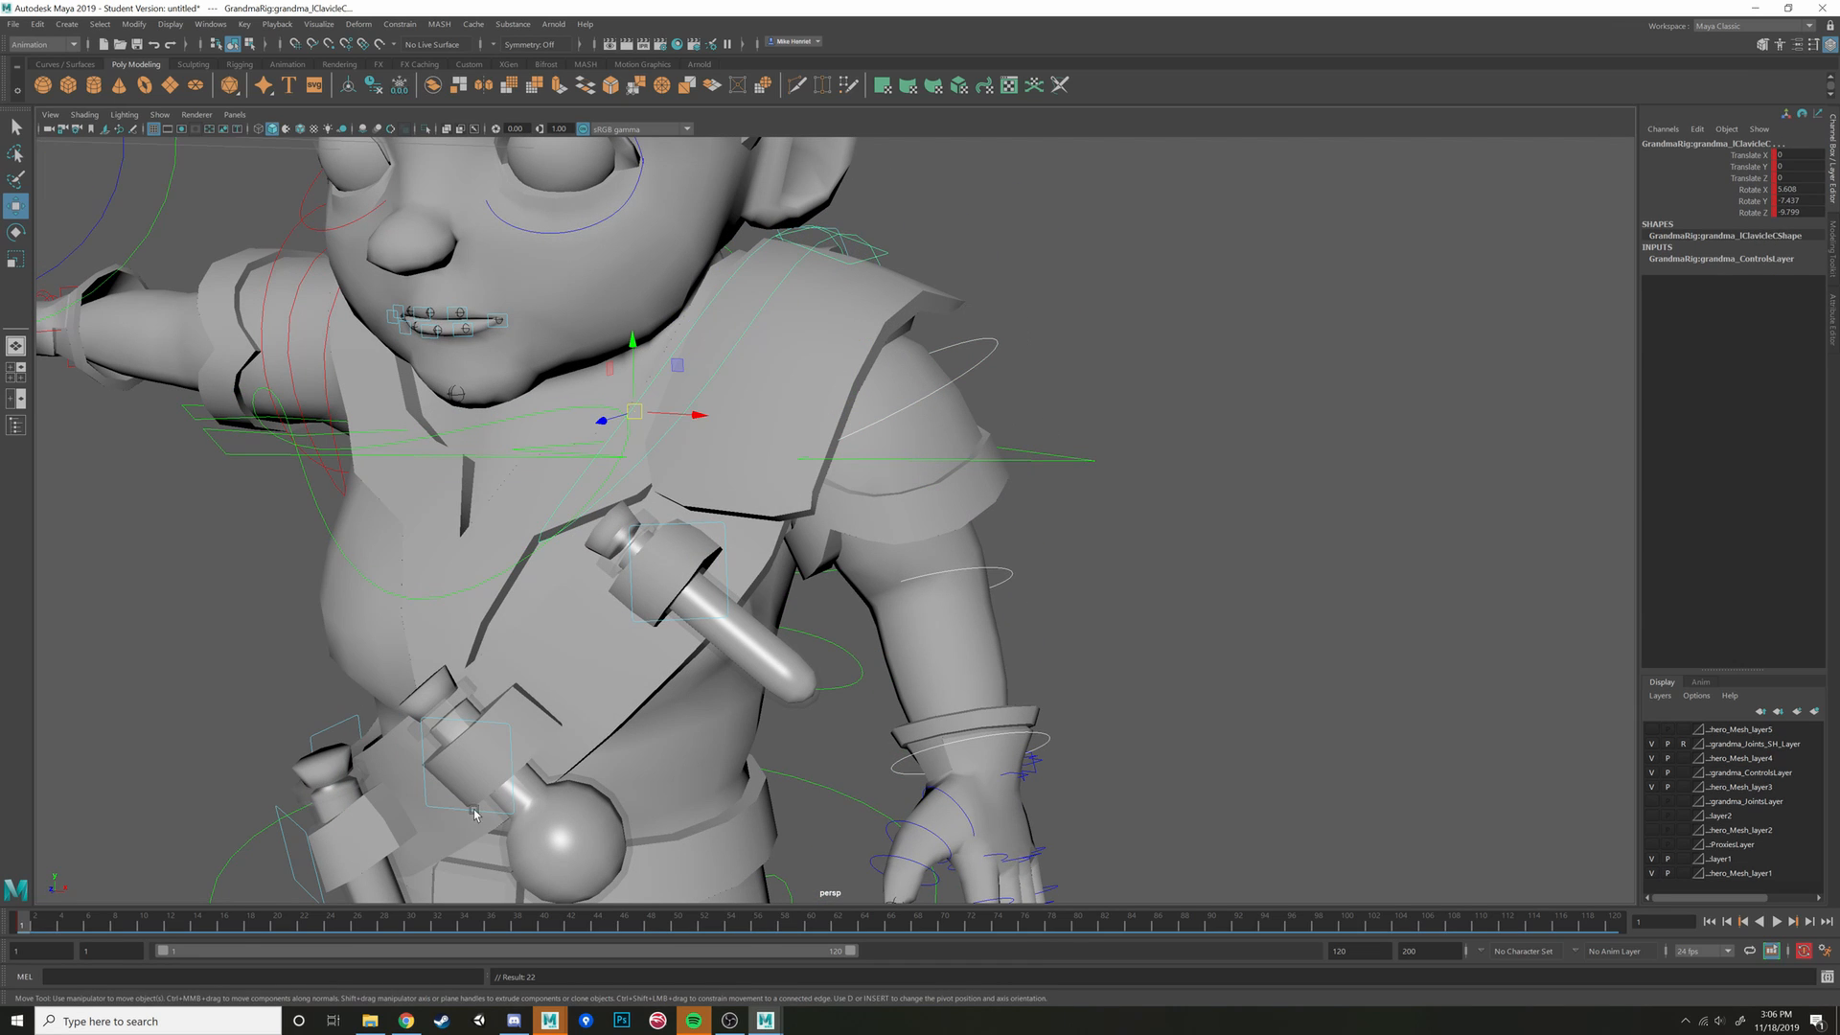
key("alt+v")
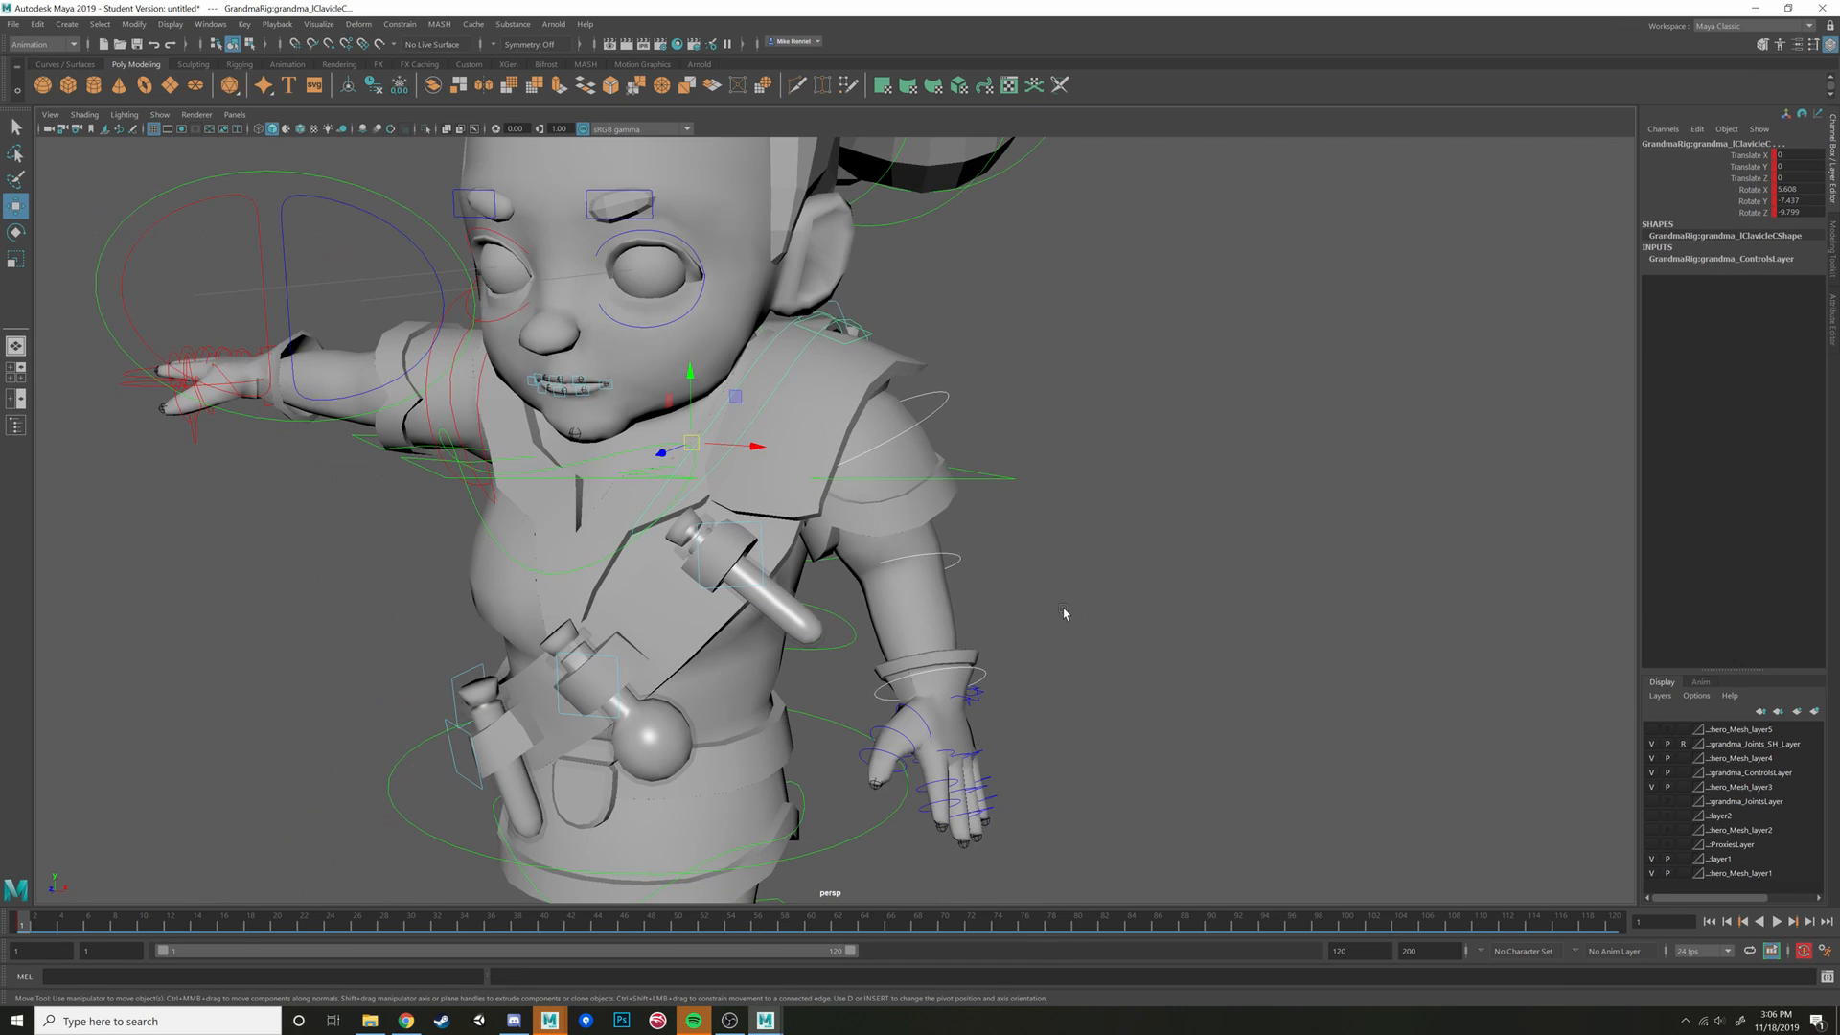
At frame 10, rotate the left shoulder FK control to about -51 degrees in Z and the left elbow FK control to about -60 in Y
left_click(3, 925)
left_click_drag(3, 924, 144, 925)
left_click(926, 380)
key("e")
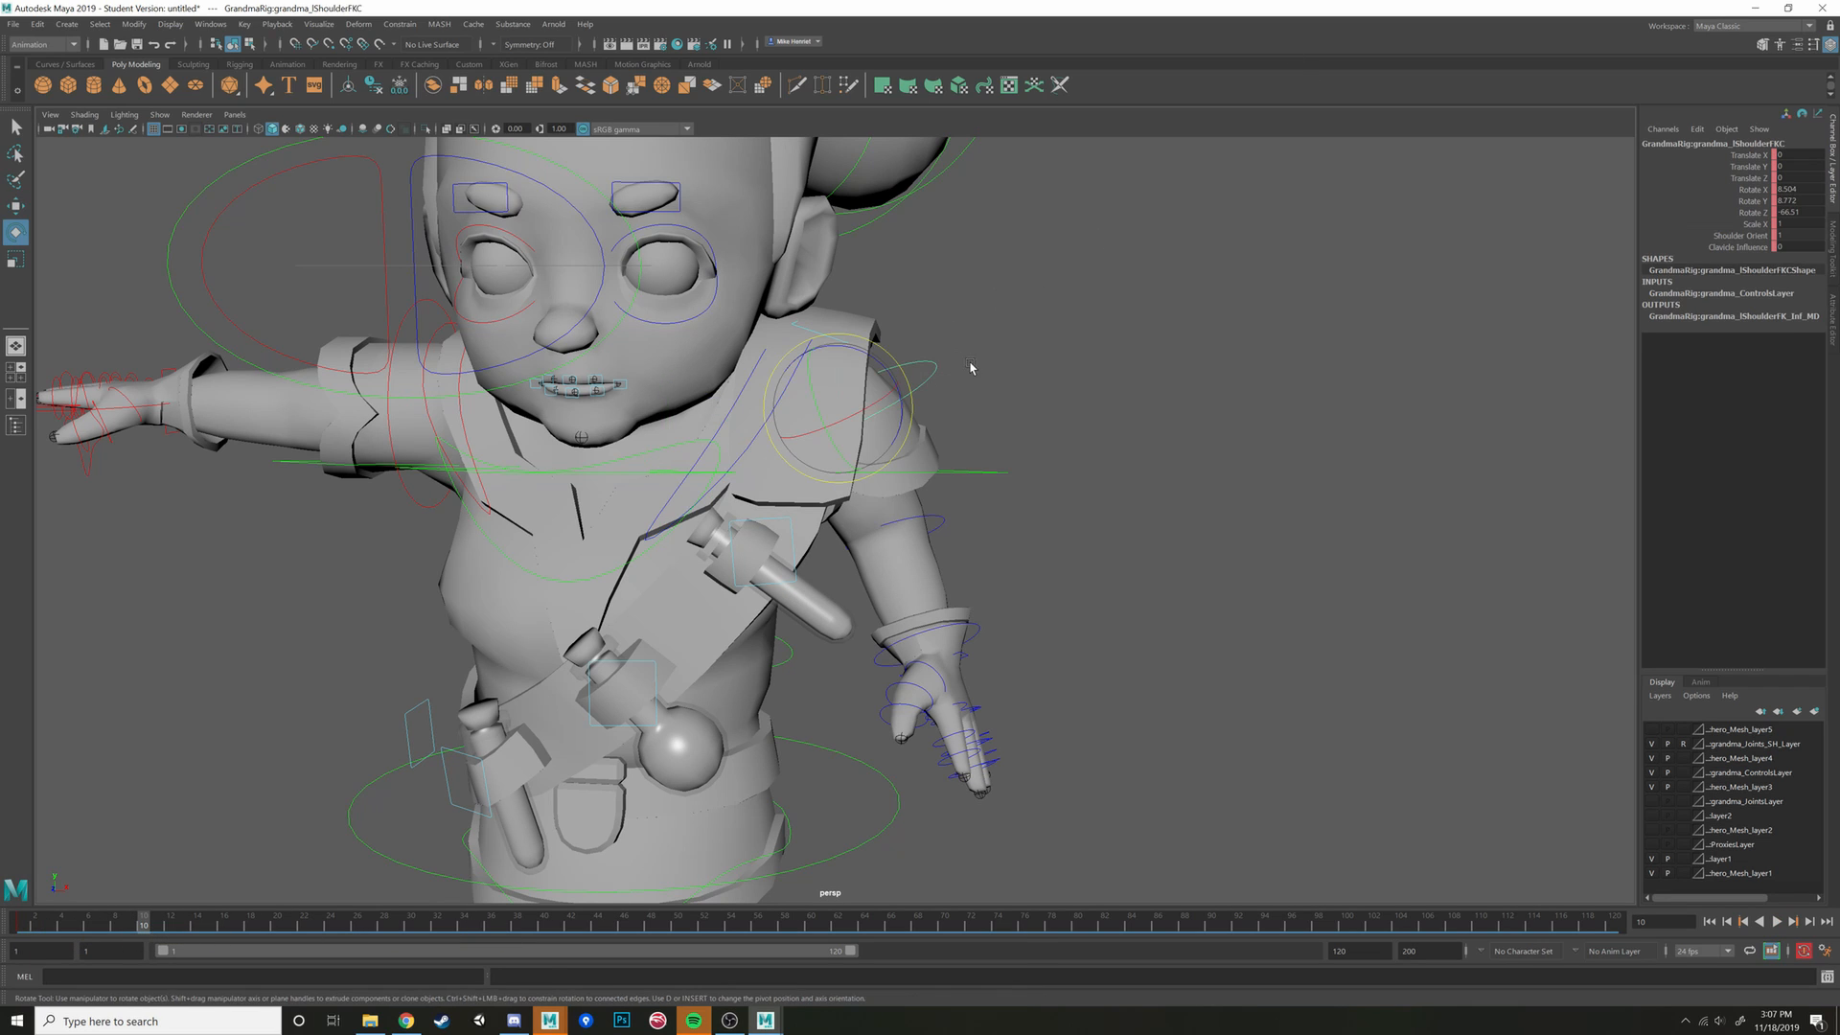
mouse_move(54, 922)
left_mouse_down()
mouse_move(38, 922)
mouse_move(148, 922)
left_mouse_up()
left_click_drag(896, 379, 979, 534)
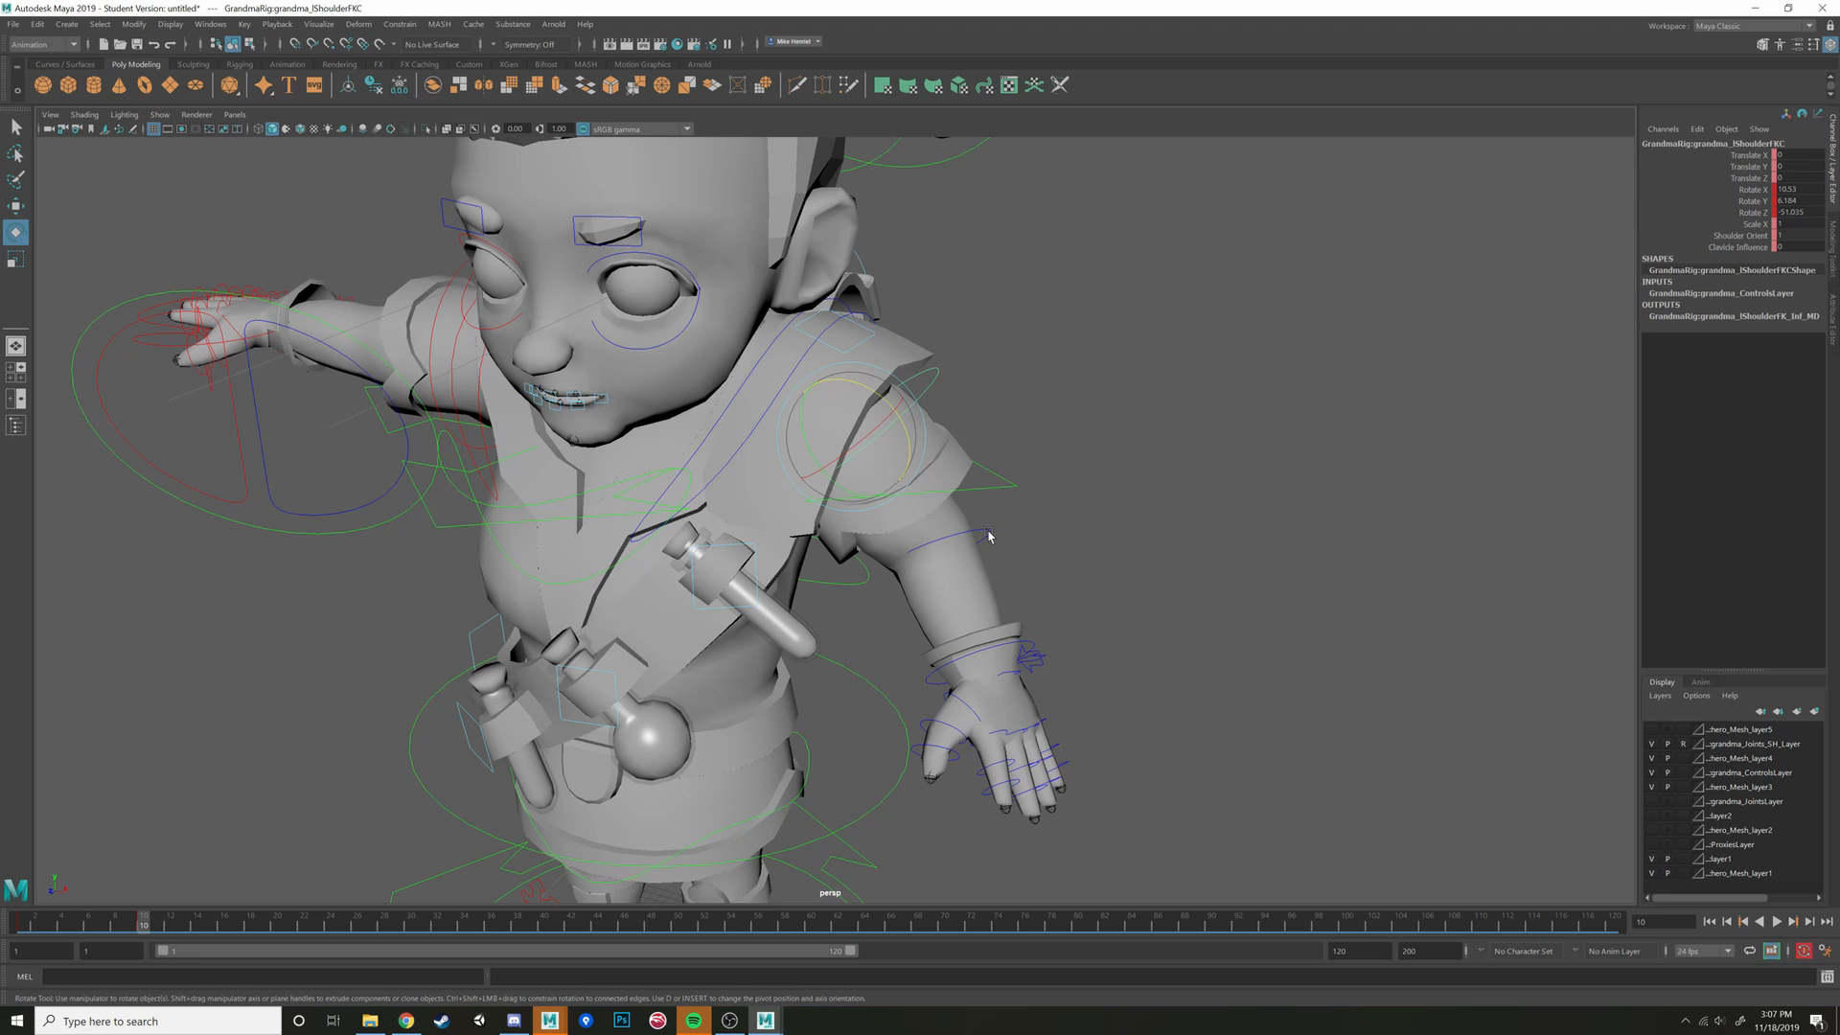
left_click(989, 536)
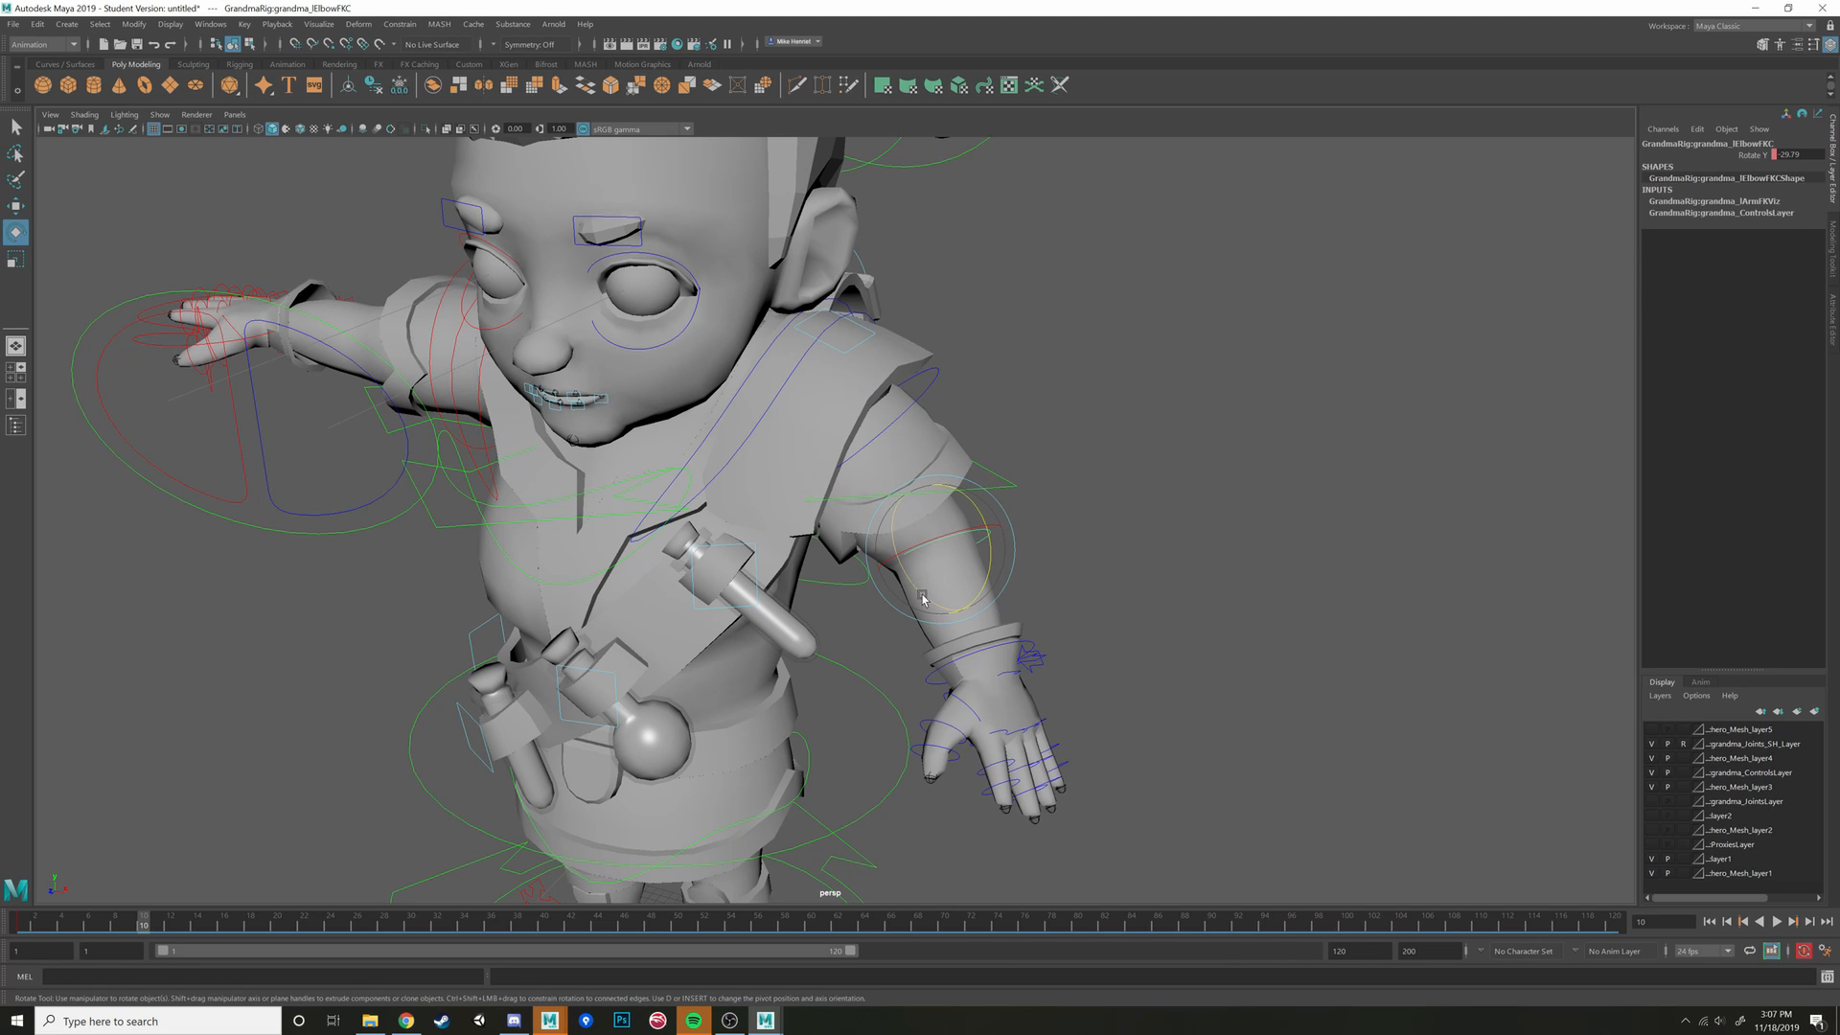
left_click_drag(923, 600, 755, 817)
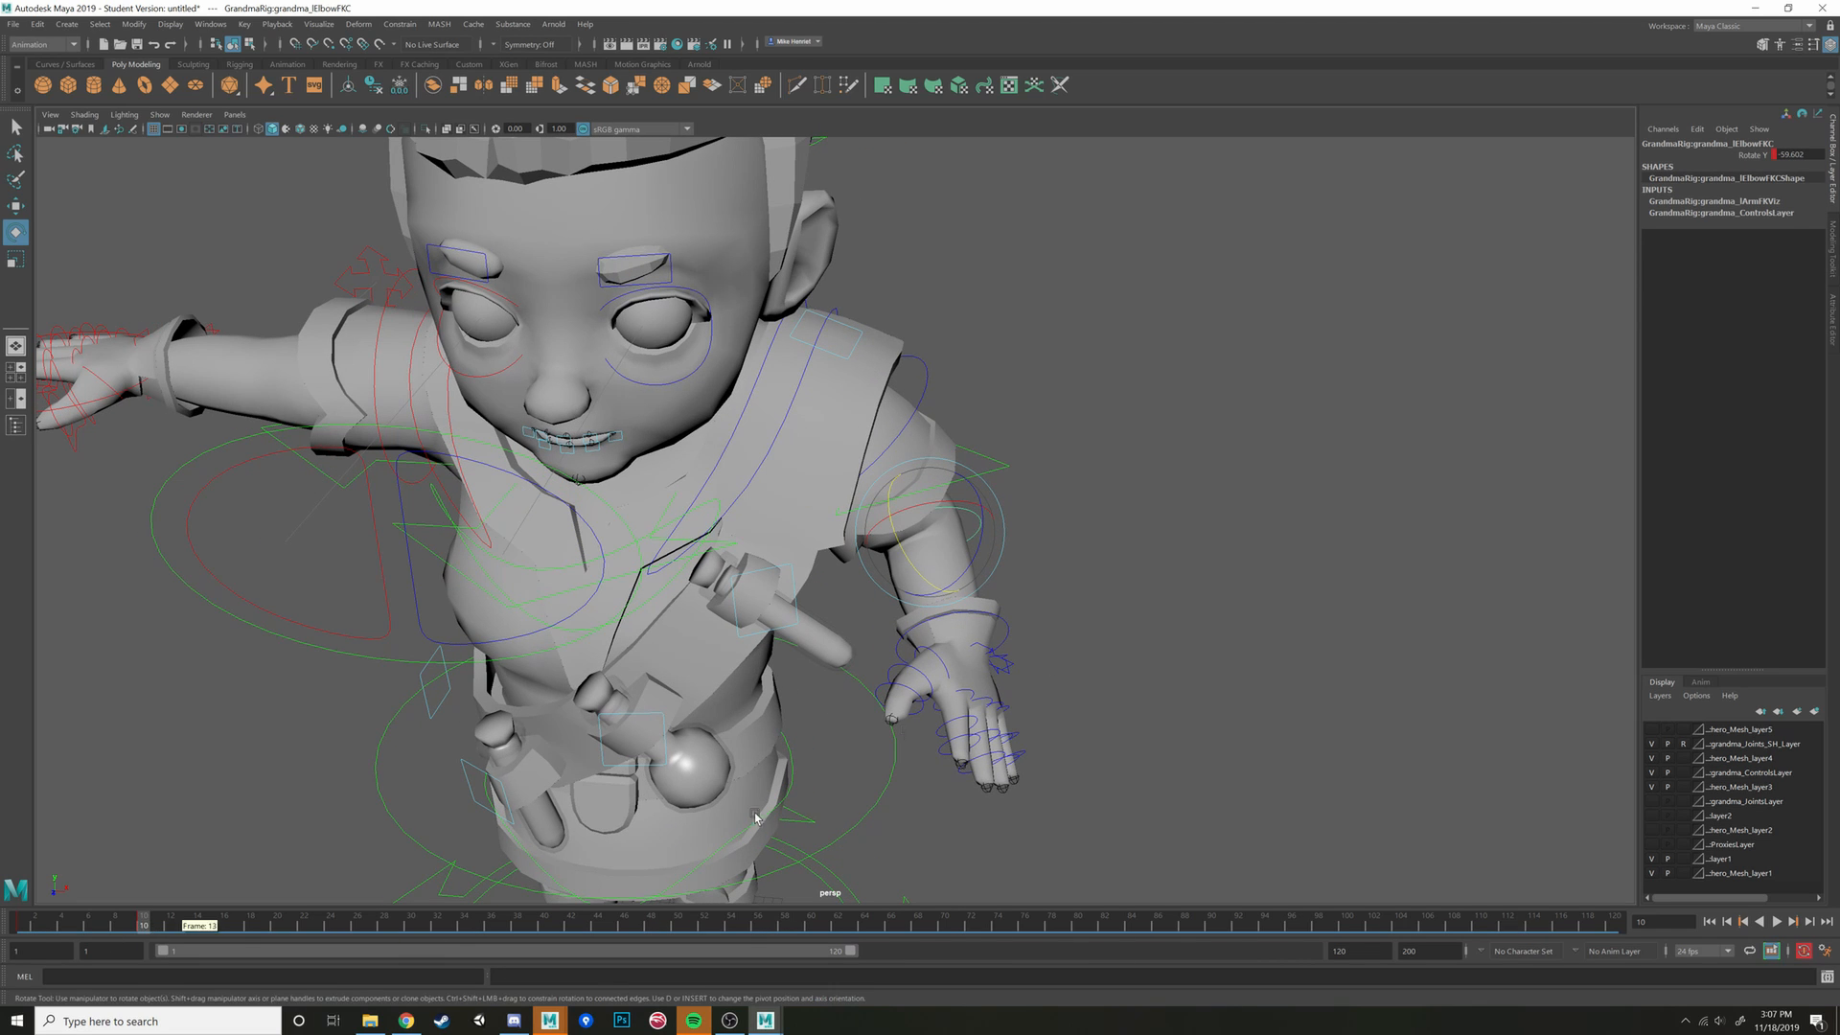
Rotate the left wrist FK control to about -17 degrees in Z at frame 10, and scrub the arm motion through frame 21
left_click(1006, 633)
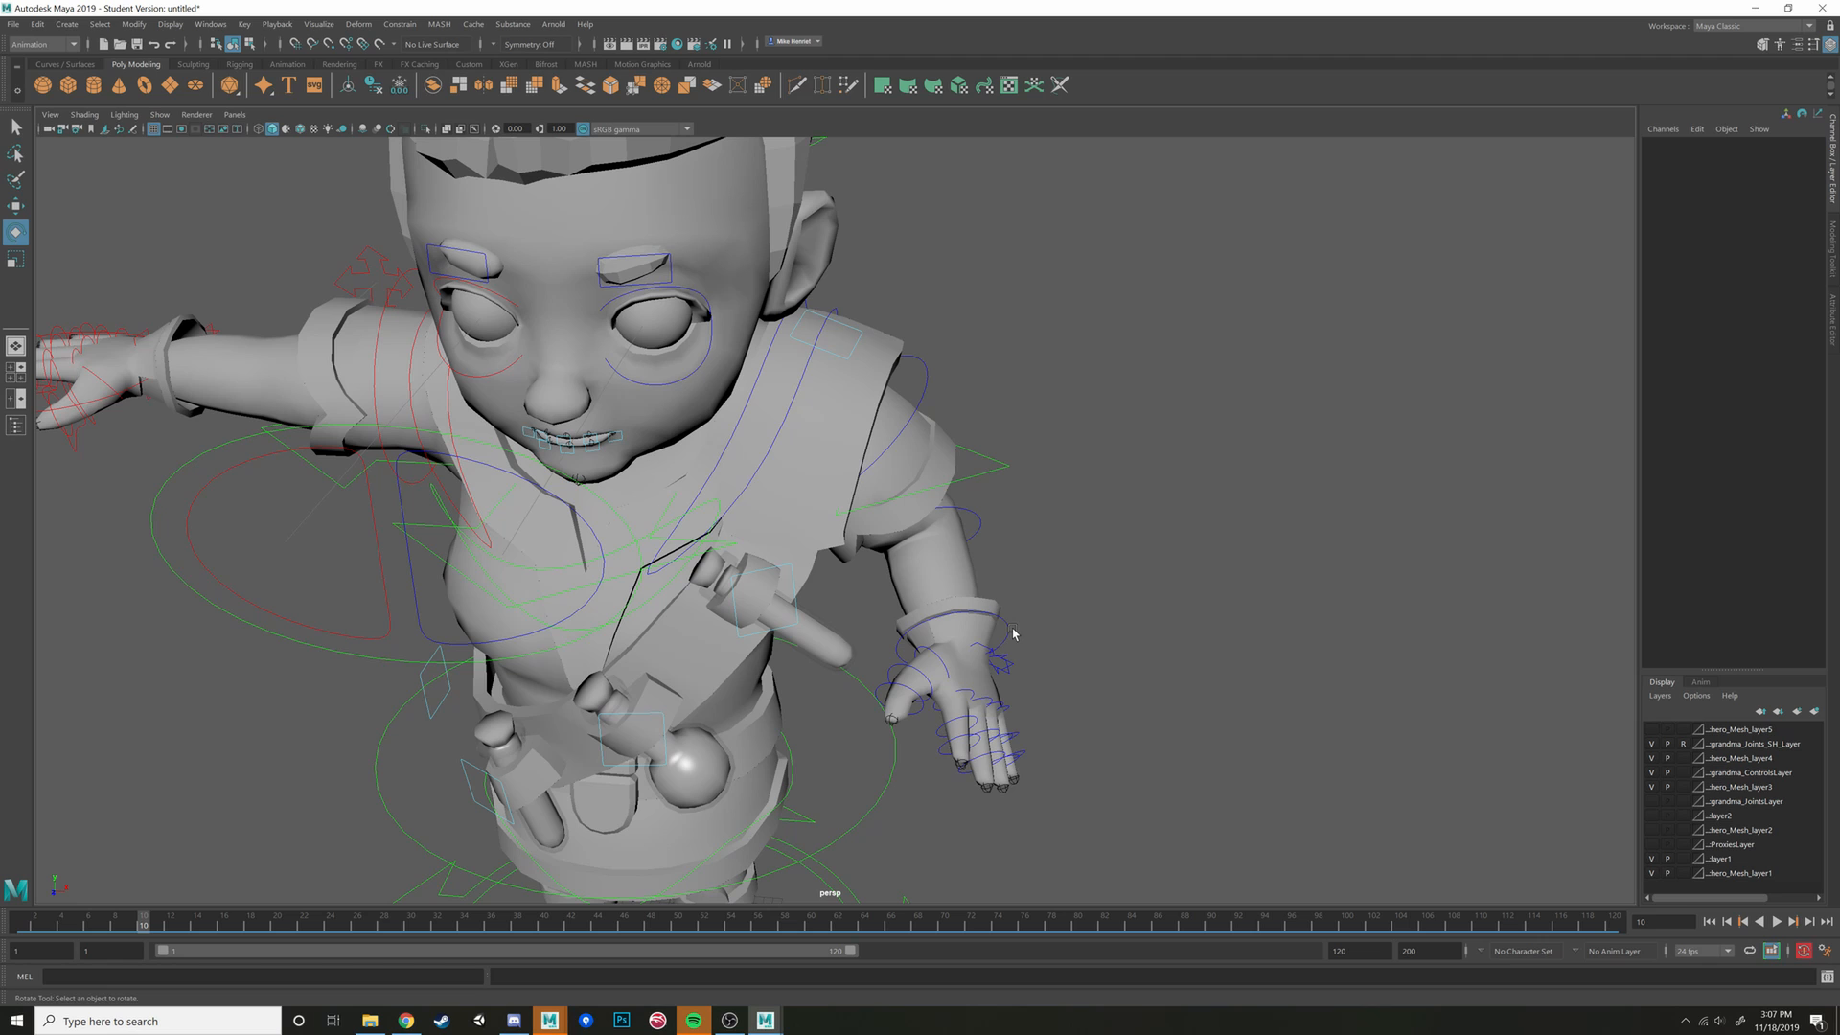
left_click(1013, 633)
left_click(170, 922)
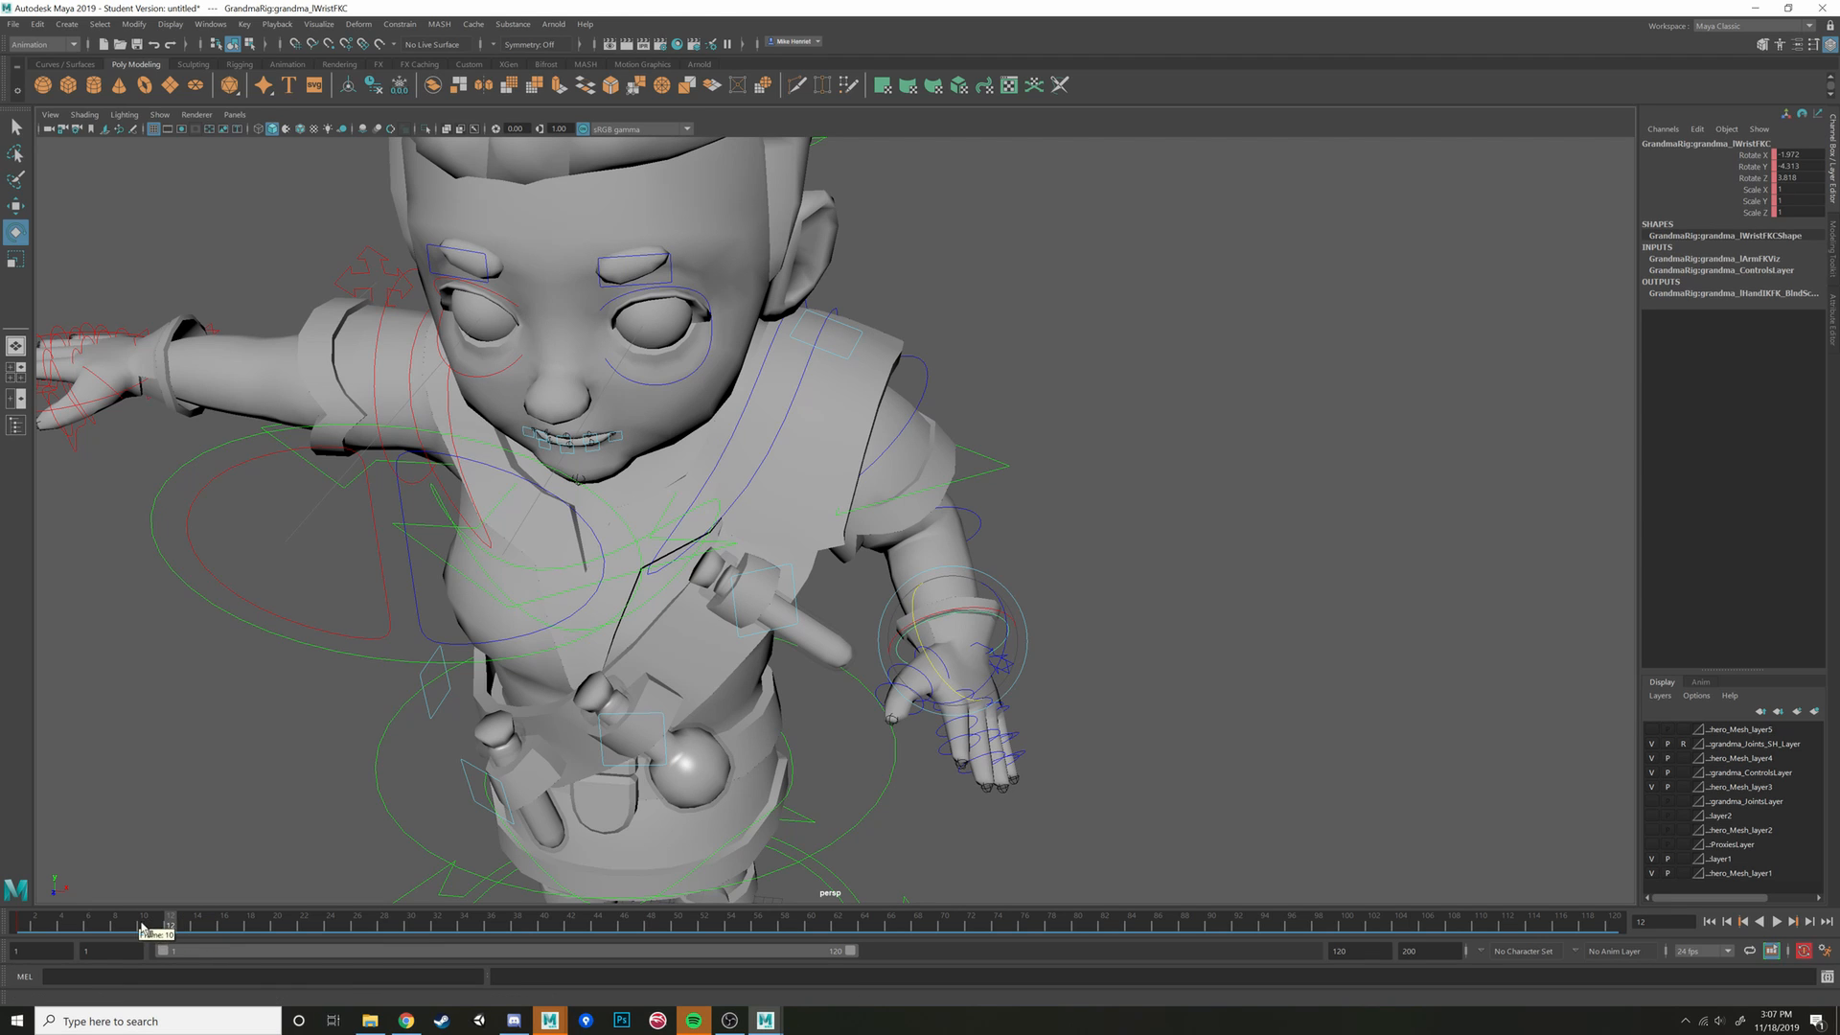
left_click(141, 927)
left_click_drag(974, 648, 959, 682)
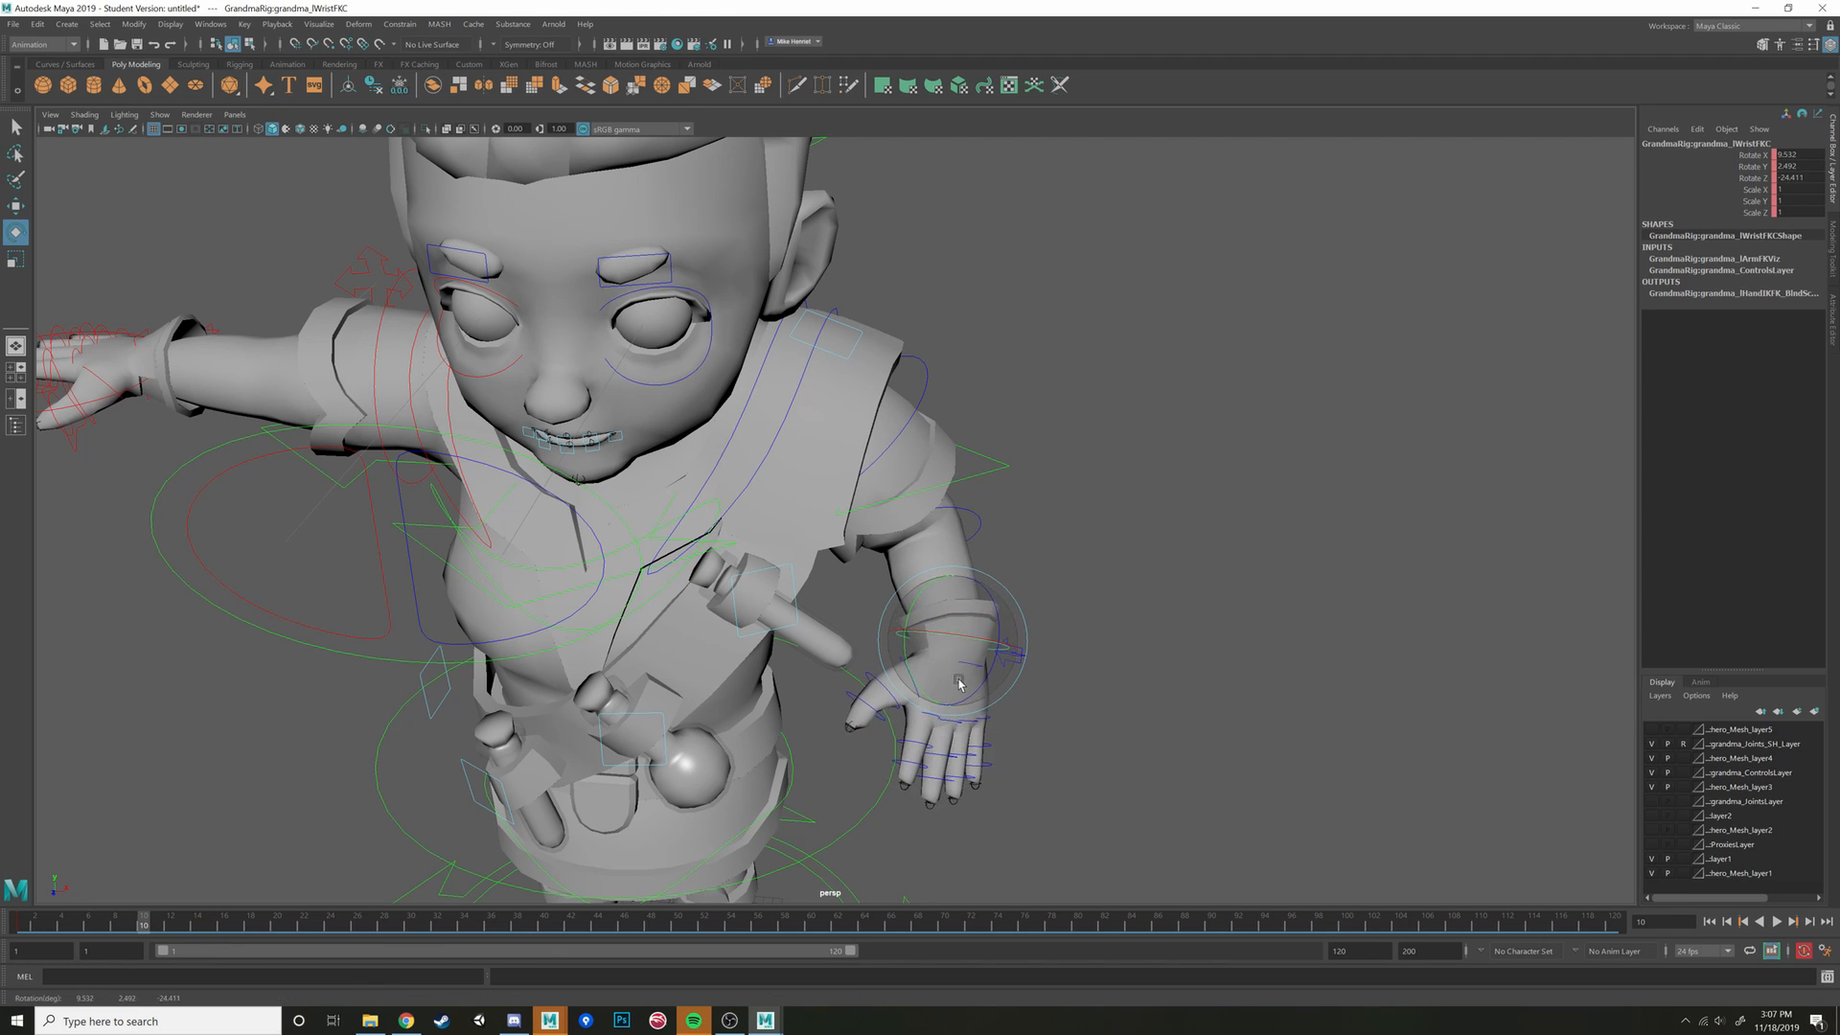
left_click(47, 926)
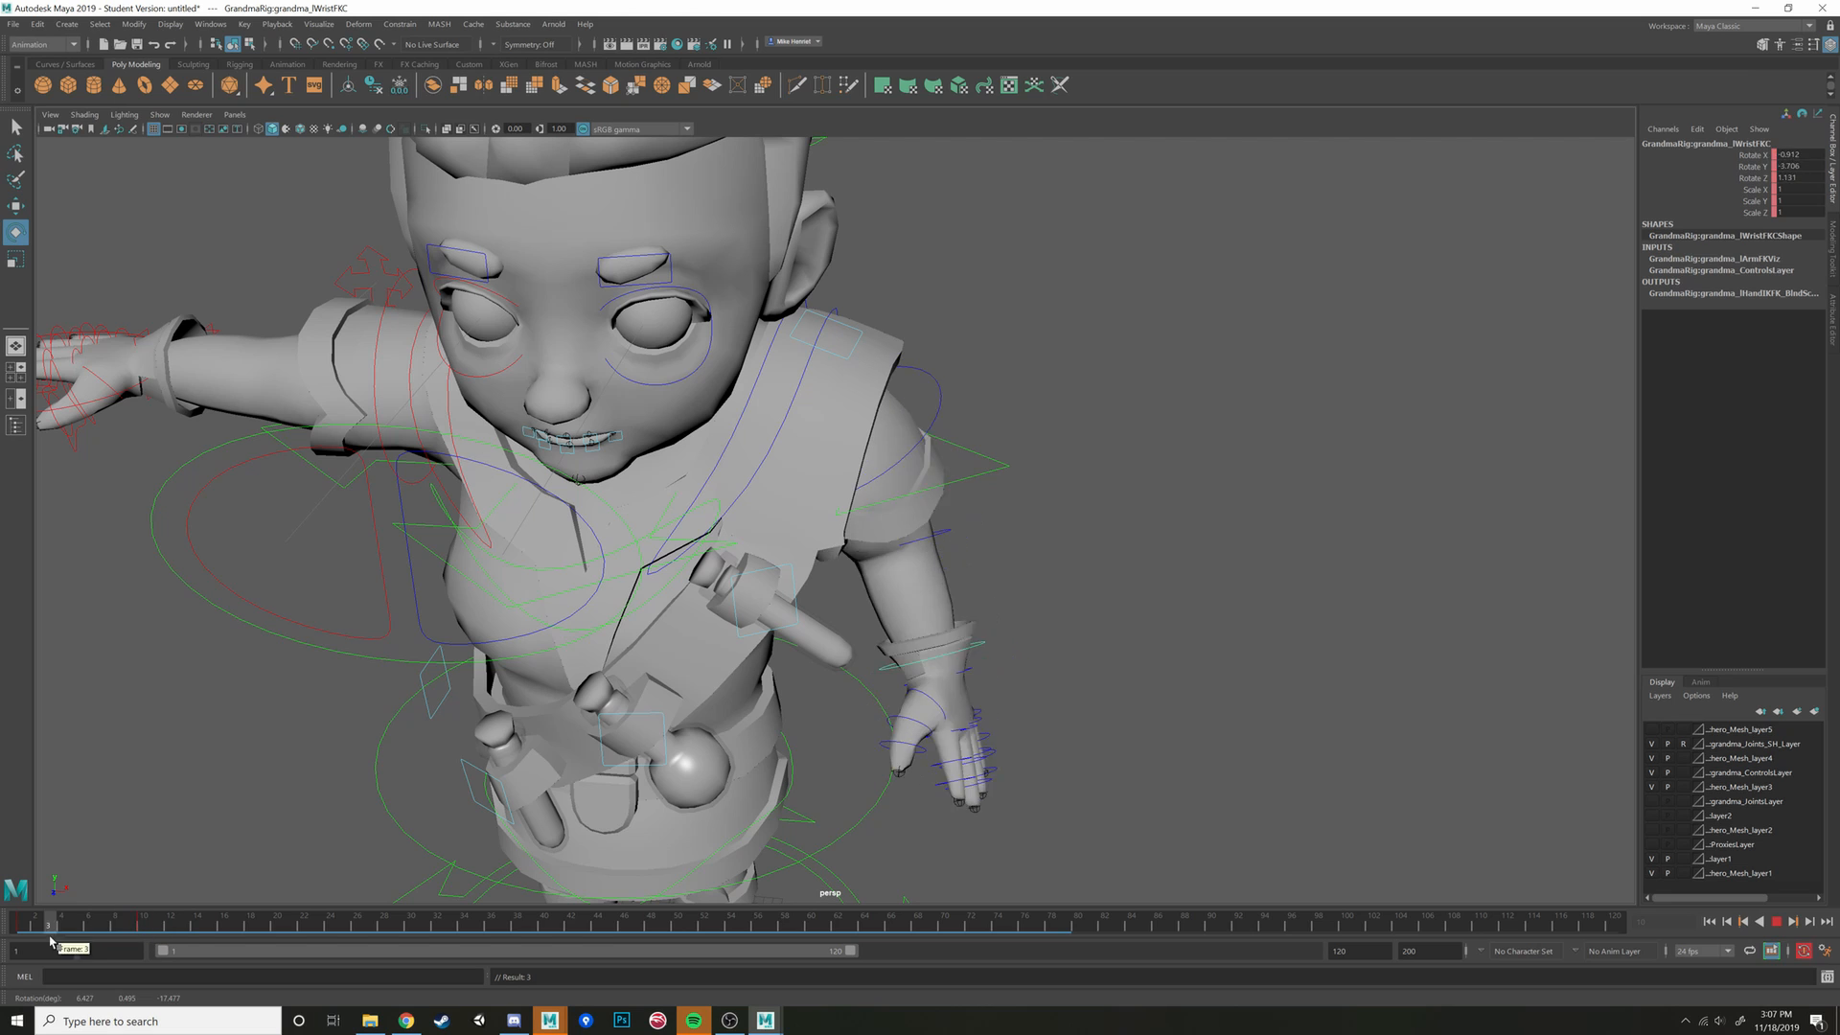
left_click_drag(50, 941, 297, 938)
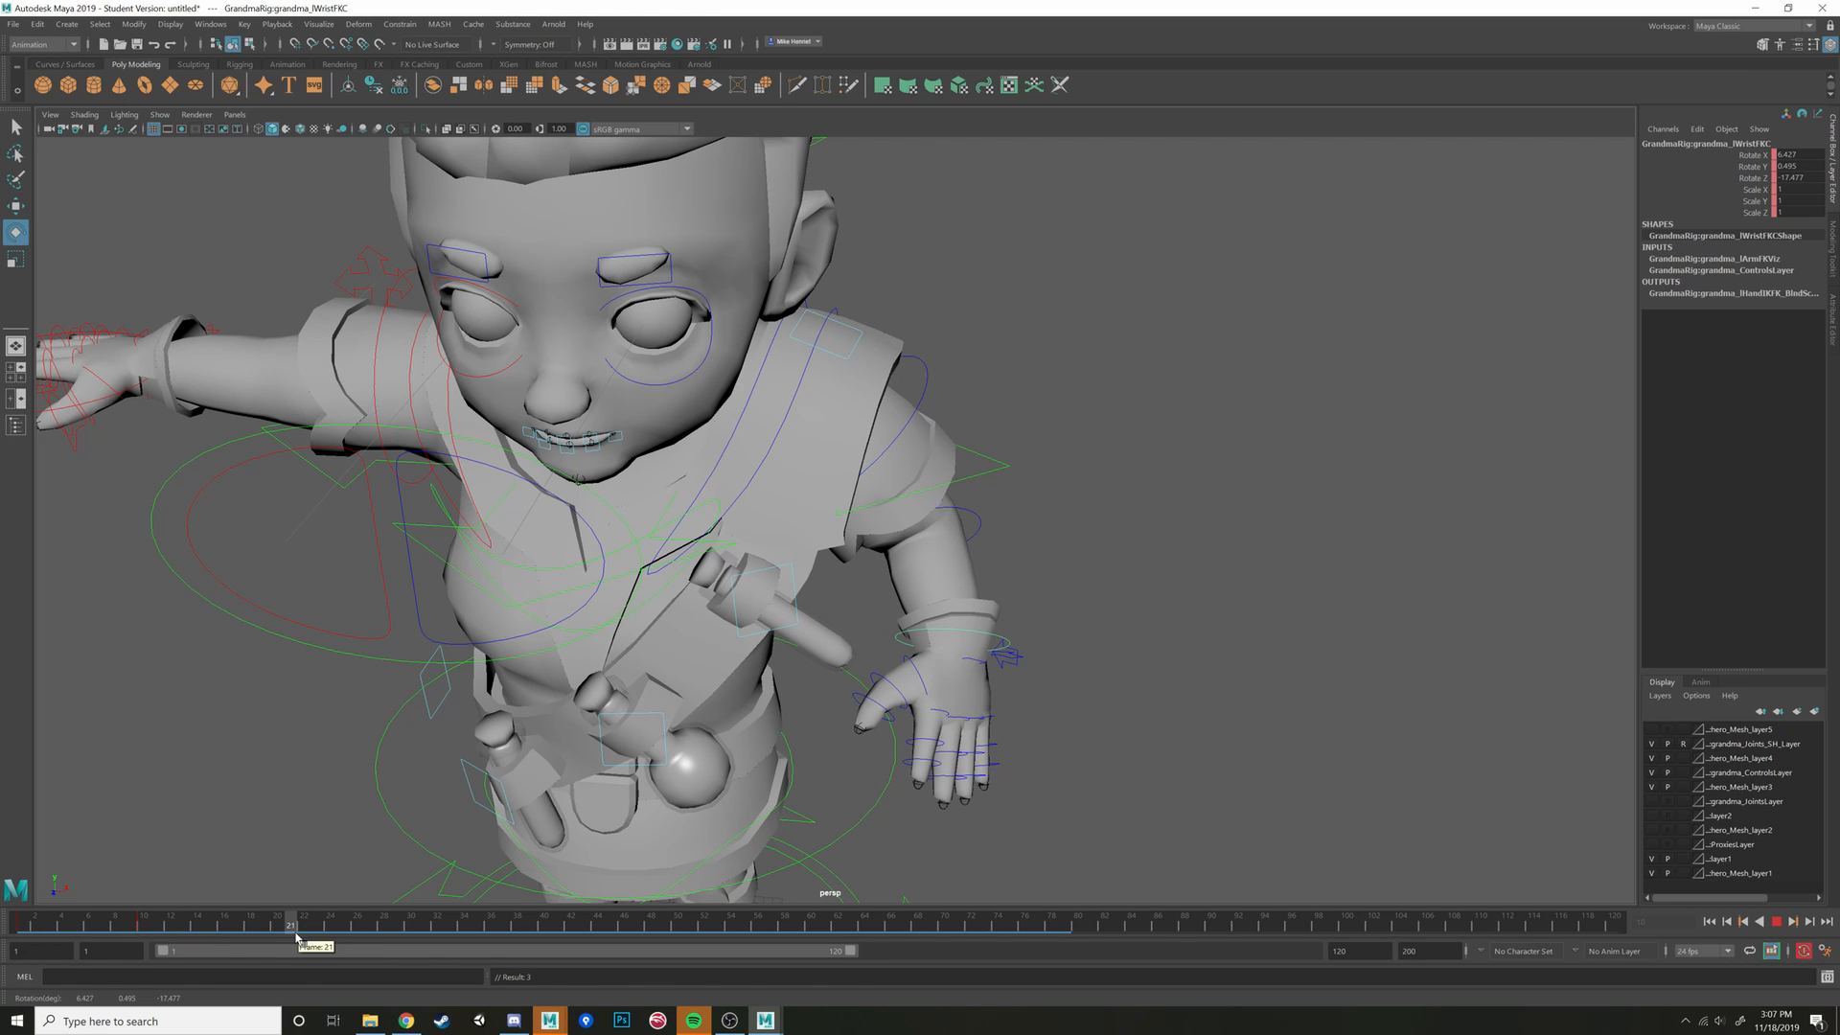
Select the left clavicle control and key it at frame 10
left_click_drag(959, 537, 948, 307, "alt")
left_click(944, 315)
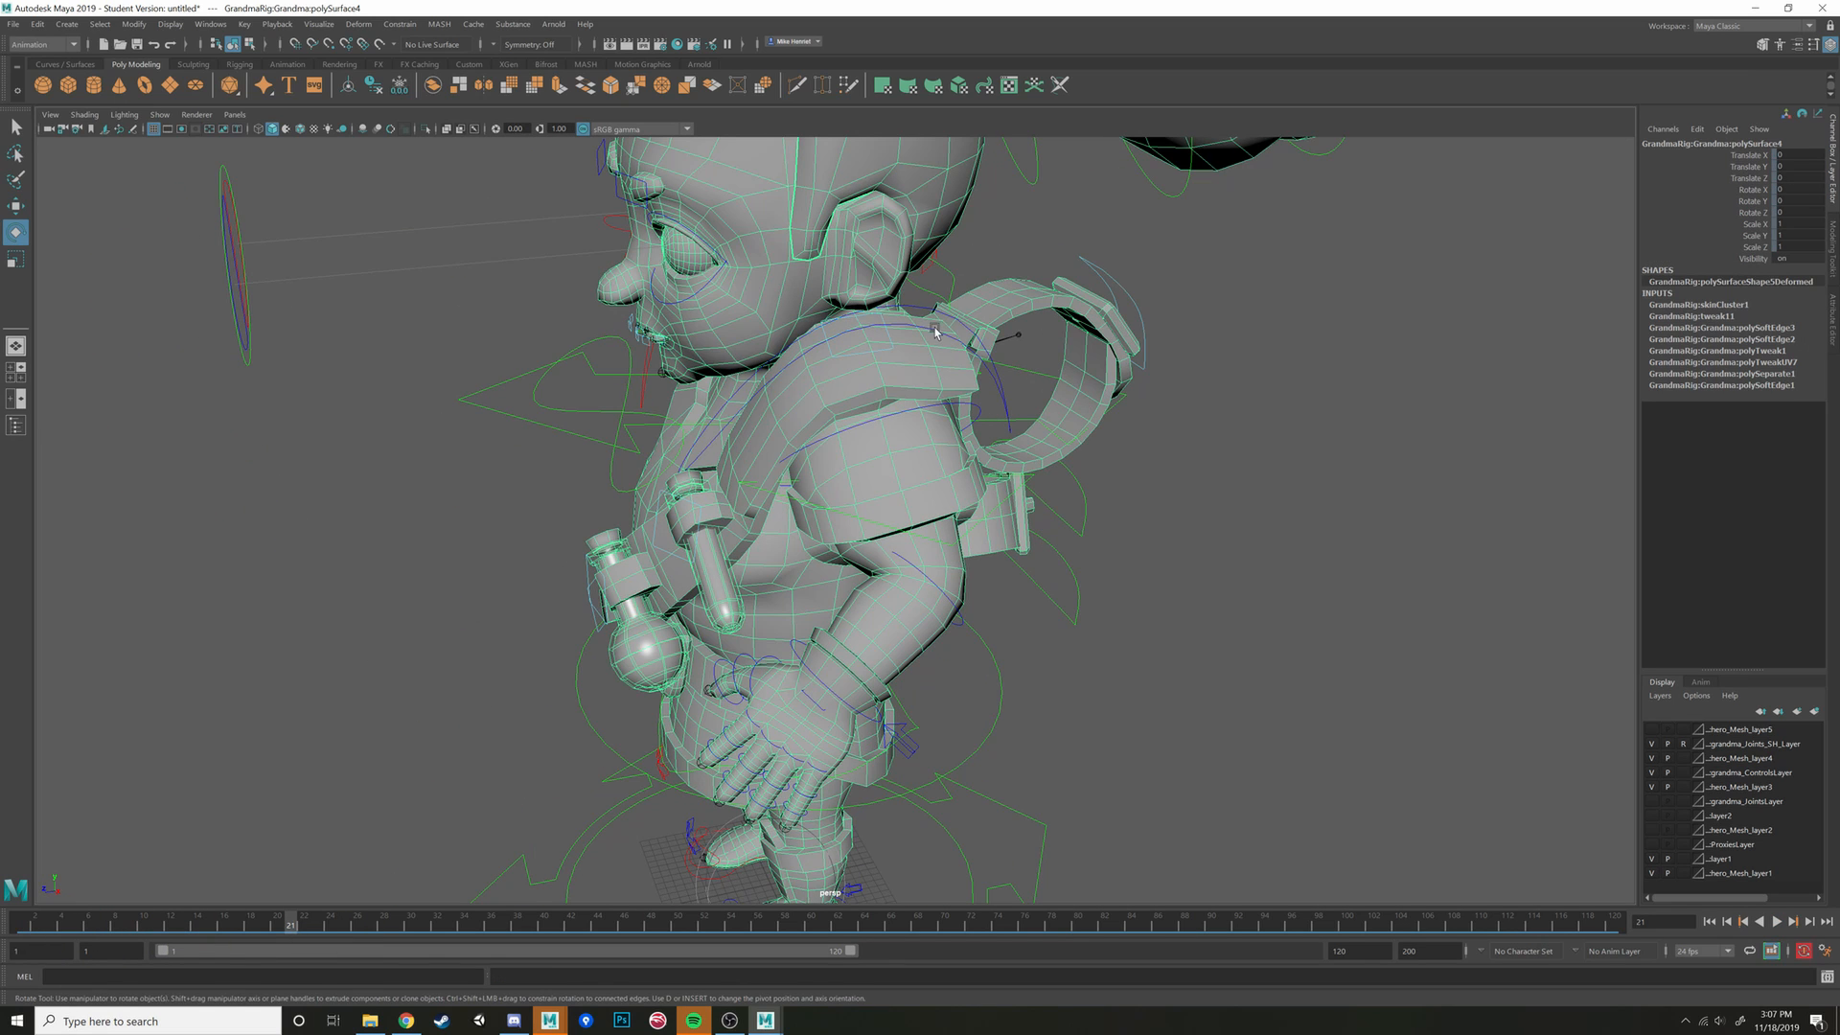
left_click(936, 332)
left_click(923, 314)
left_click(141, 928)
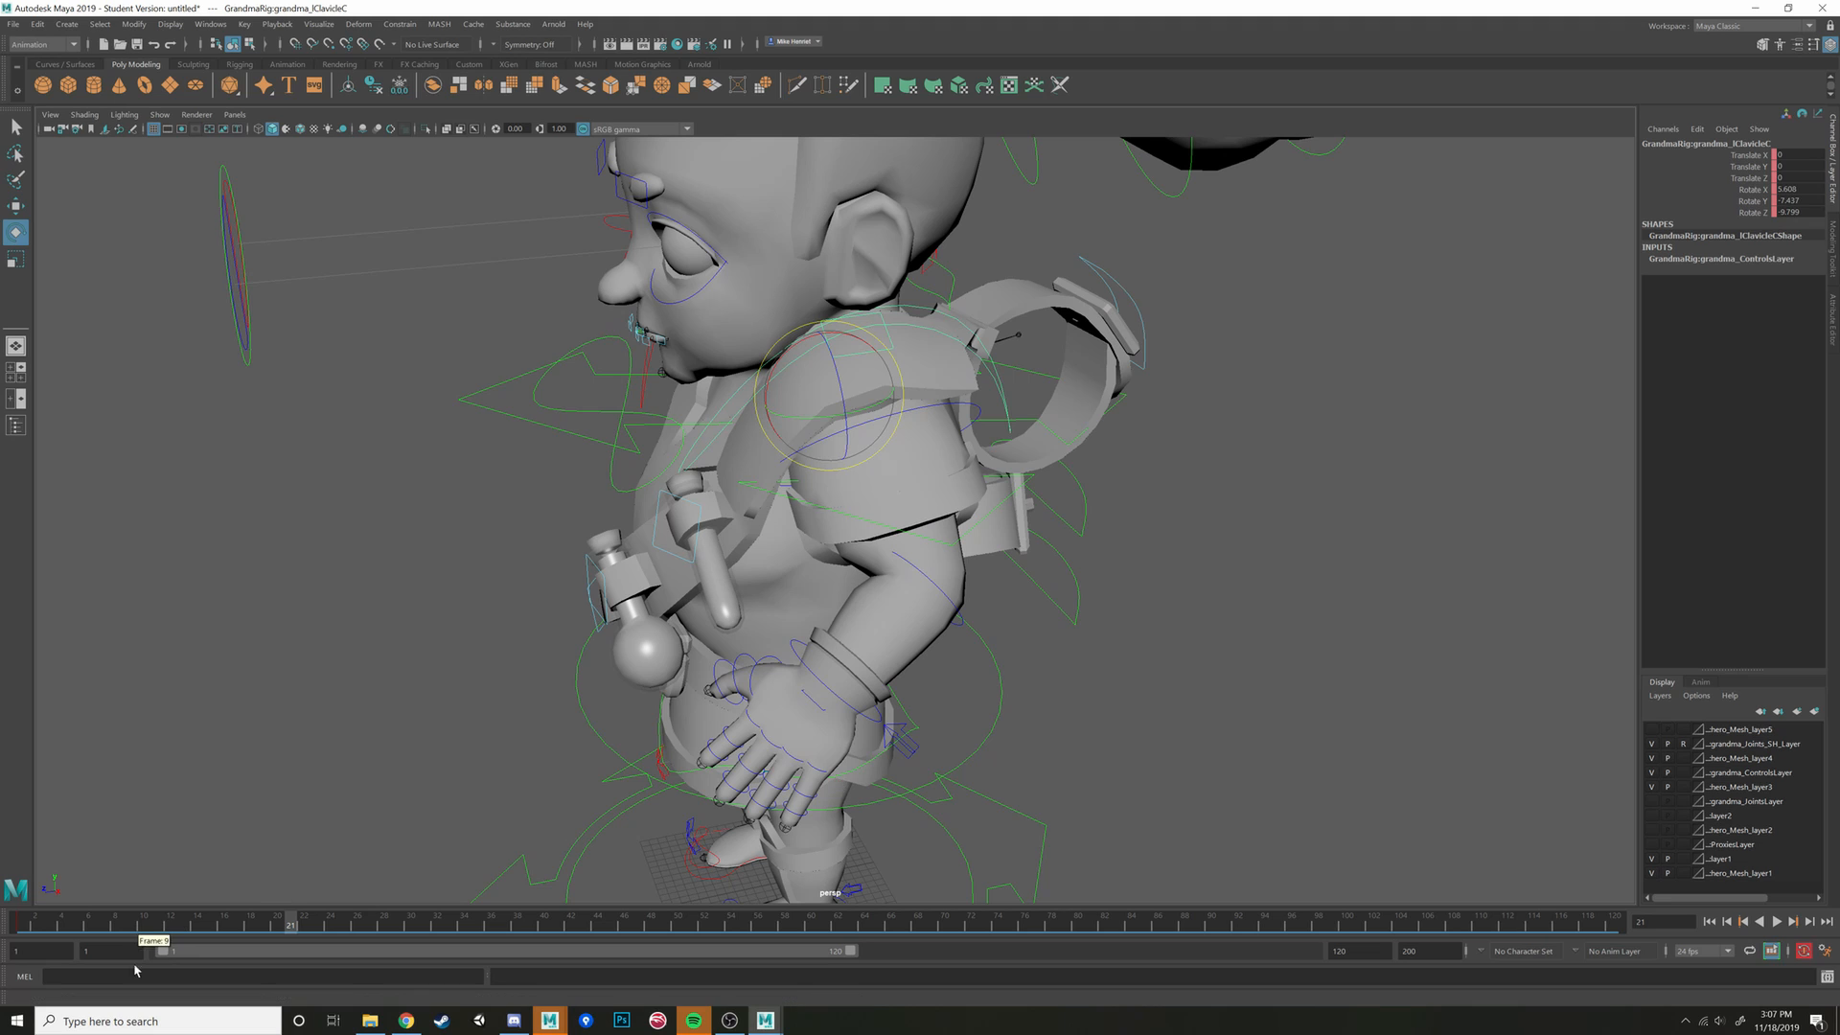
key("s")
At frame 20, rotate the left clavicle control to about 14 degrees in Y and the left shoulder FK control to about 32 in Y
left_click(276, 926)
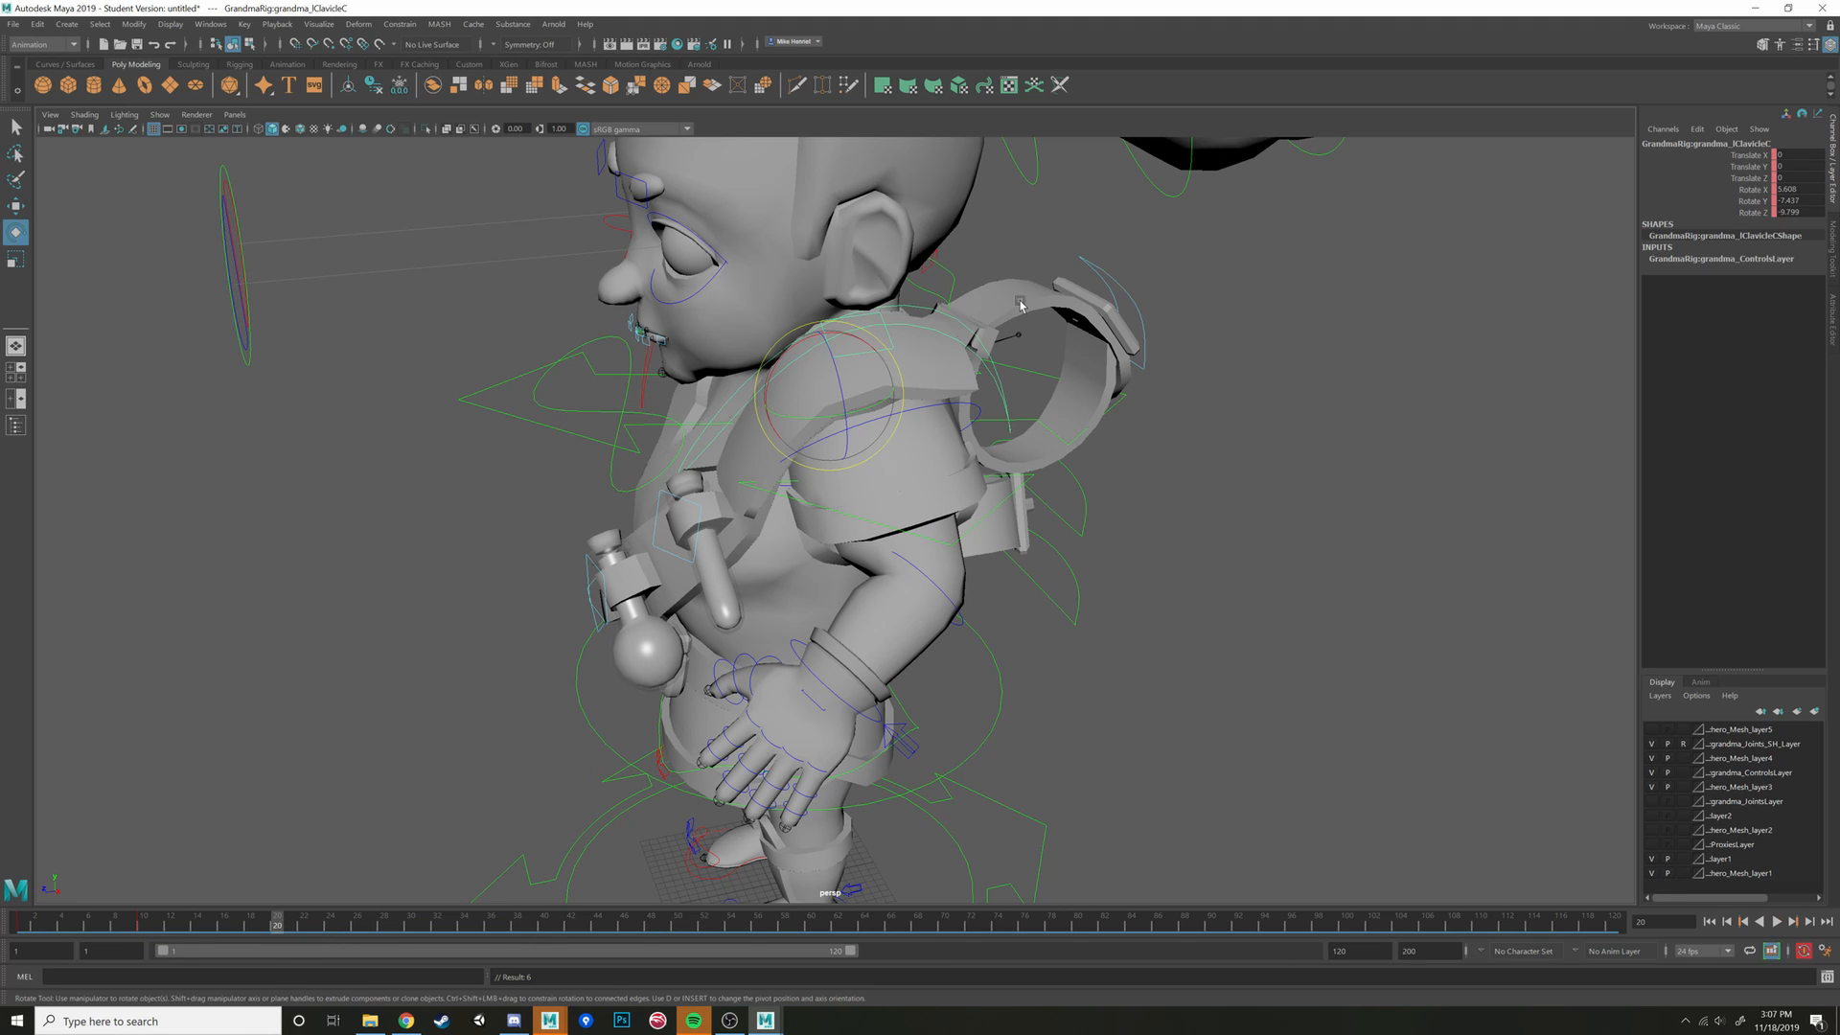
left_click_drag(862, 427, 884, 393)
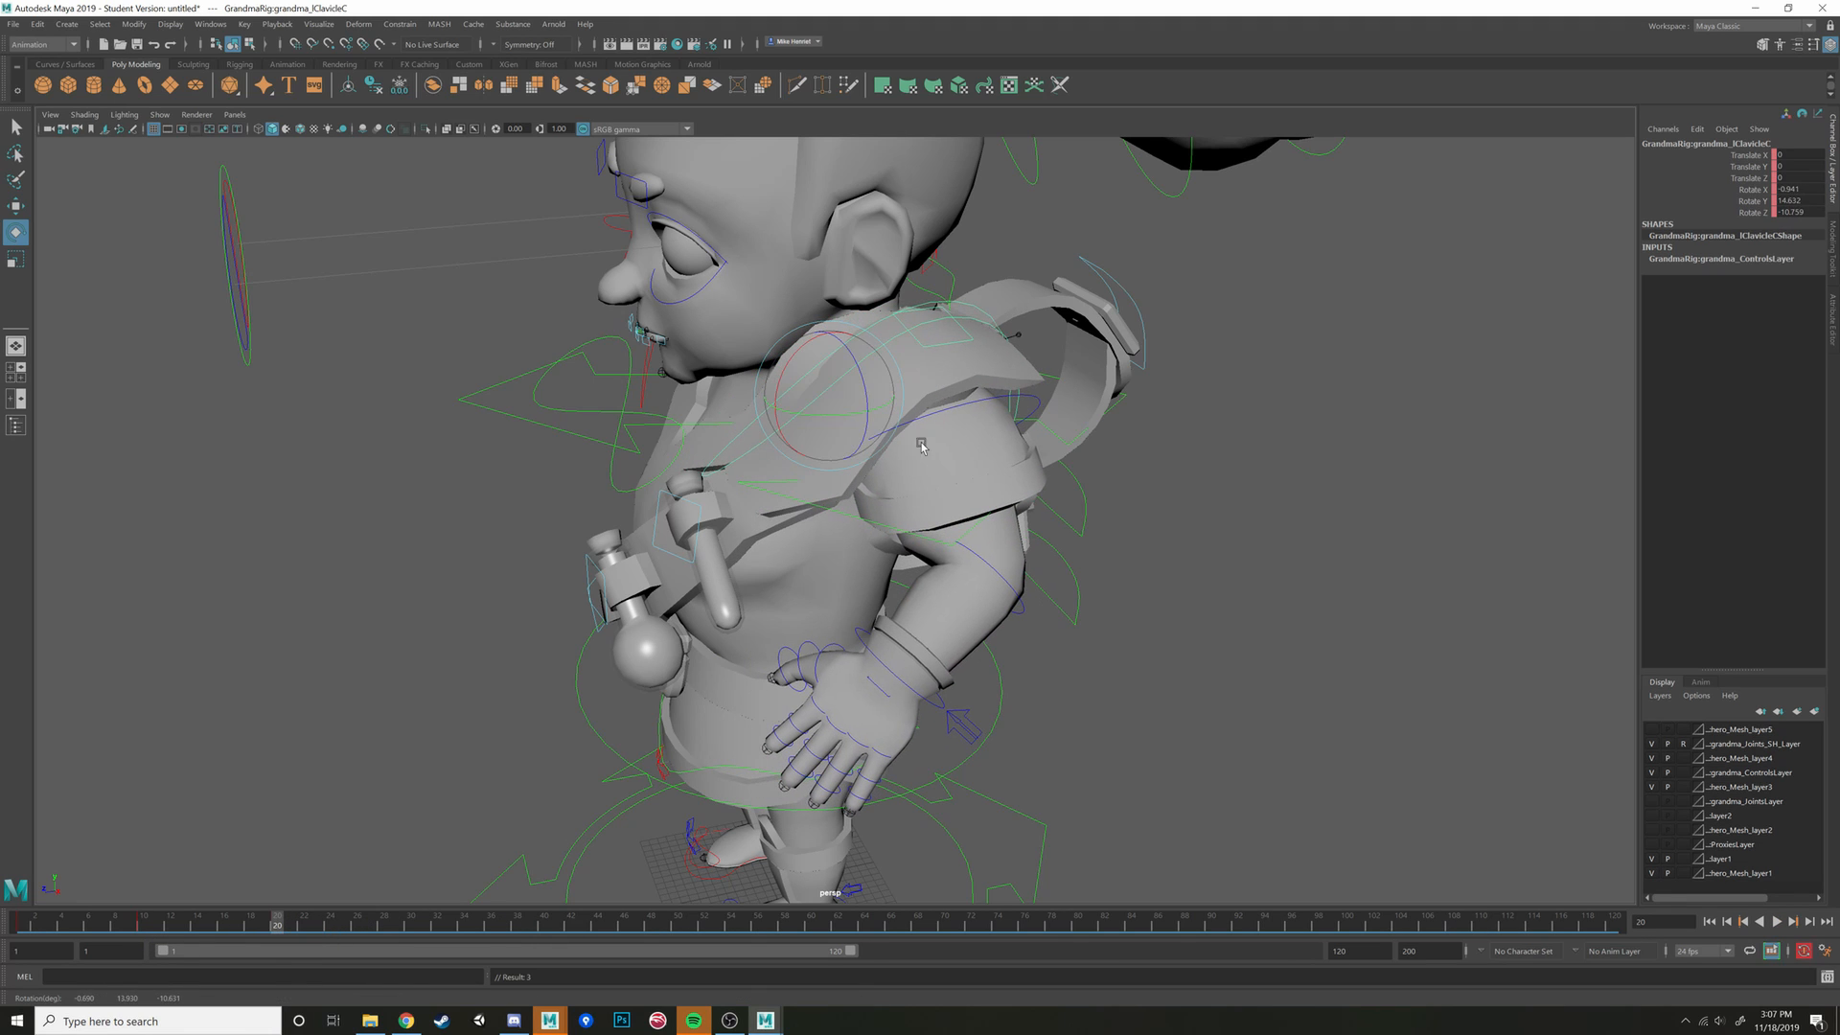
left_click(968, 408)
left_click_drag(993, 480, 1022, 549, "alt")
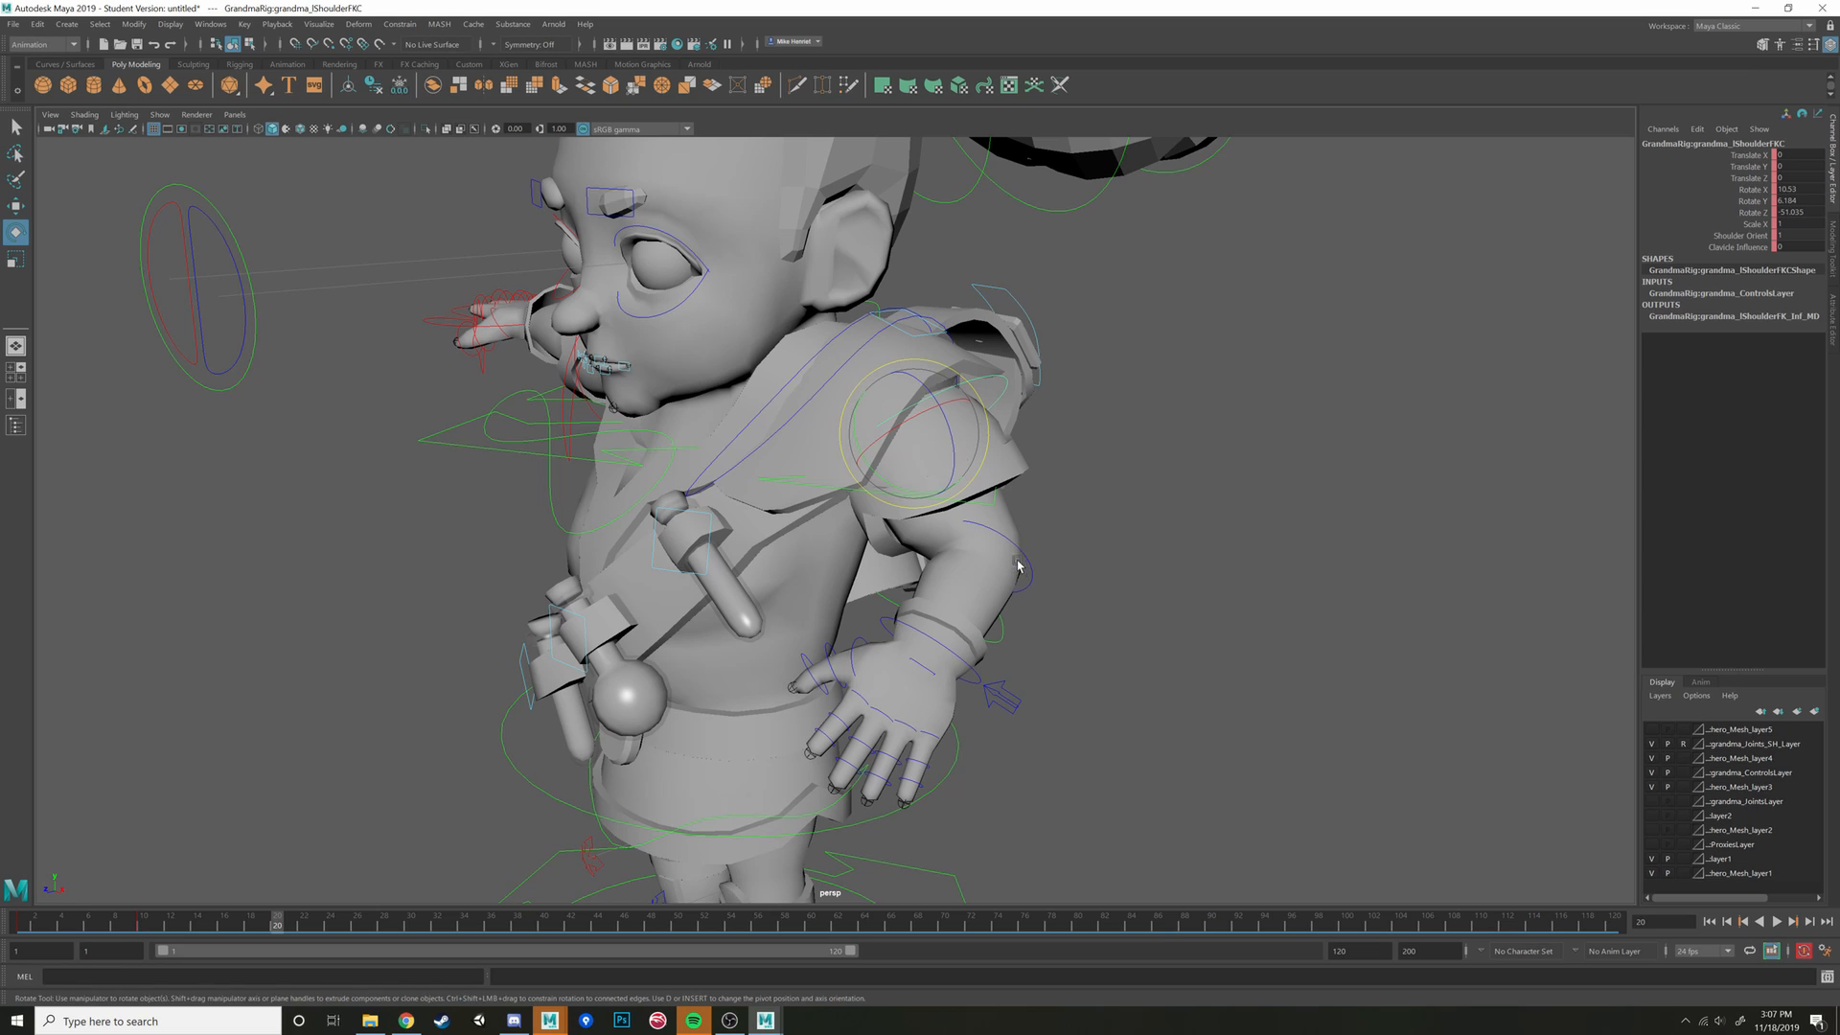
left_click_drag(944, 484, 928, 429)
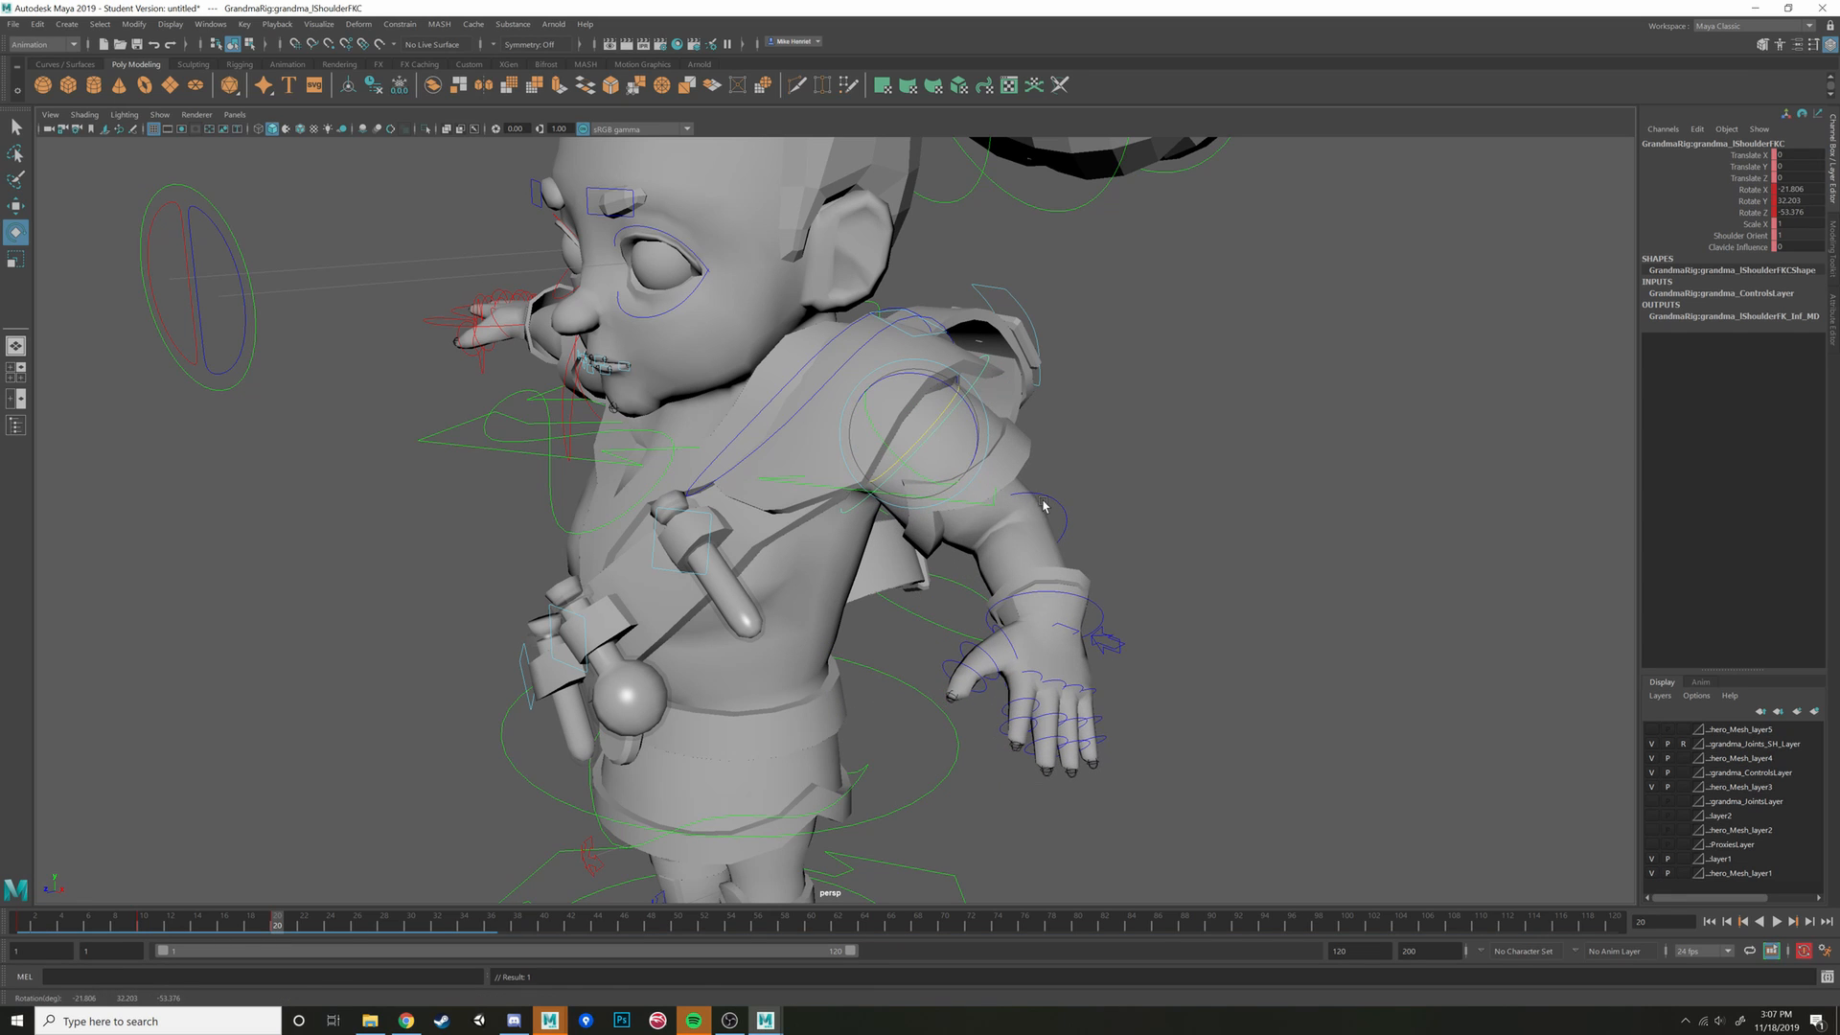
Rotate the left elbow FK control to about -32 degrees in Y and adjust the left wrist FK control's rotation at frame 20
left_click(1045, 503)
left_click(1053, 502)
left_click_drag(992, 541, 1062, 697)
key("w")
left_click(1100, 610)
left_click(1076, 658)
key("e")
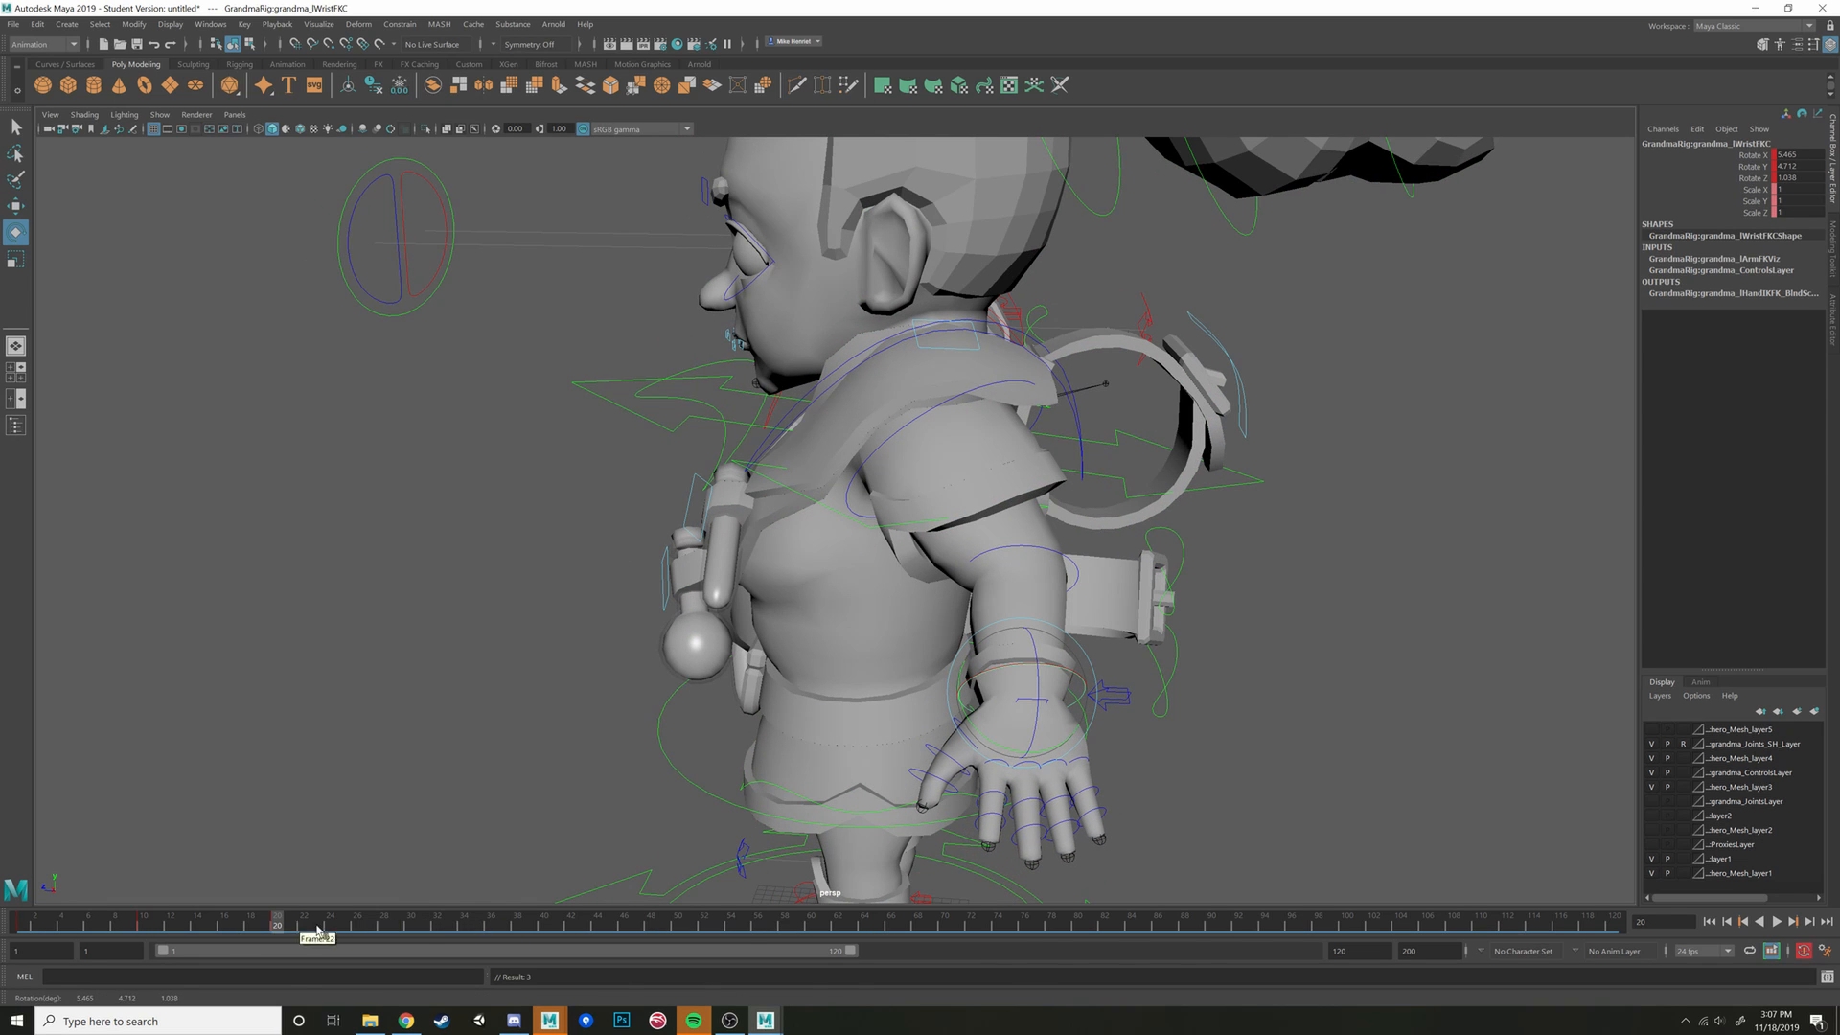
Select the left wrist, elbow, shoulder and clavicle controls together and show their animation curves in an enlarged Graph Editor
left_click(1070, 564)
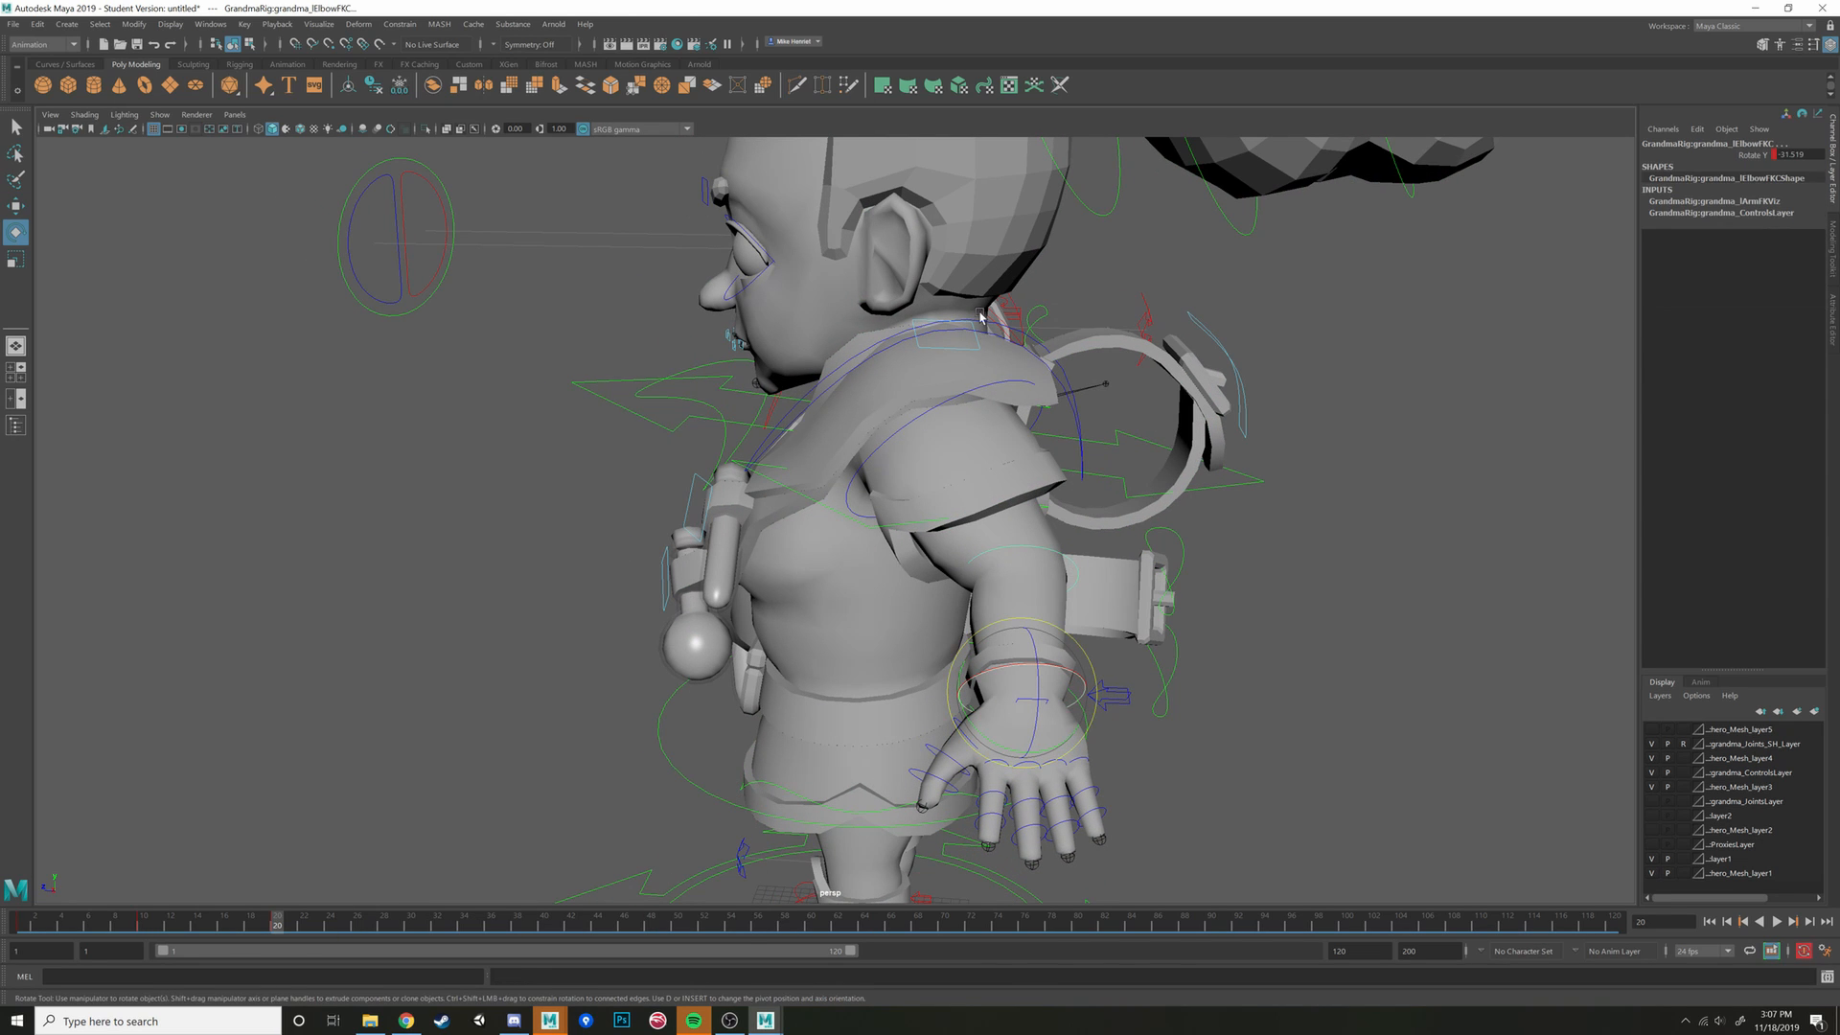
left_click(964, 400)
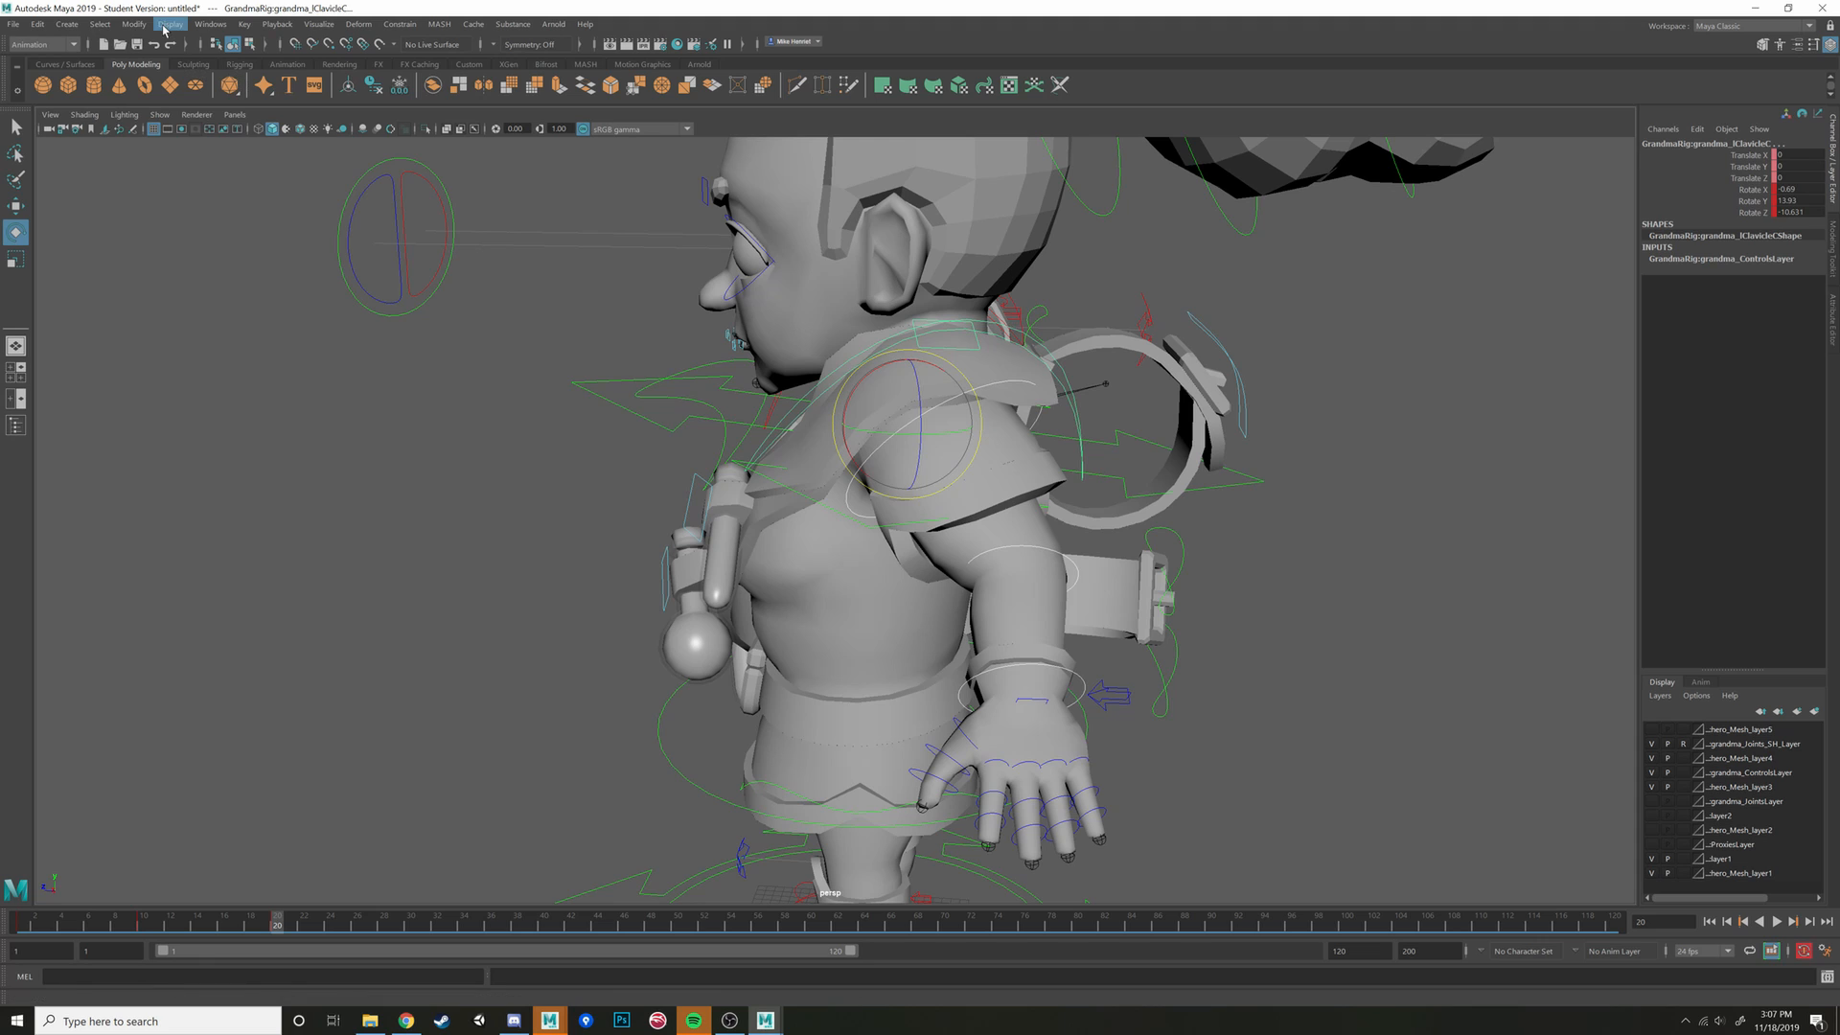
left_click(220, 27)
mouse_move(321, 107)
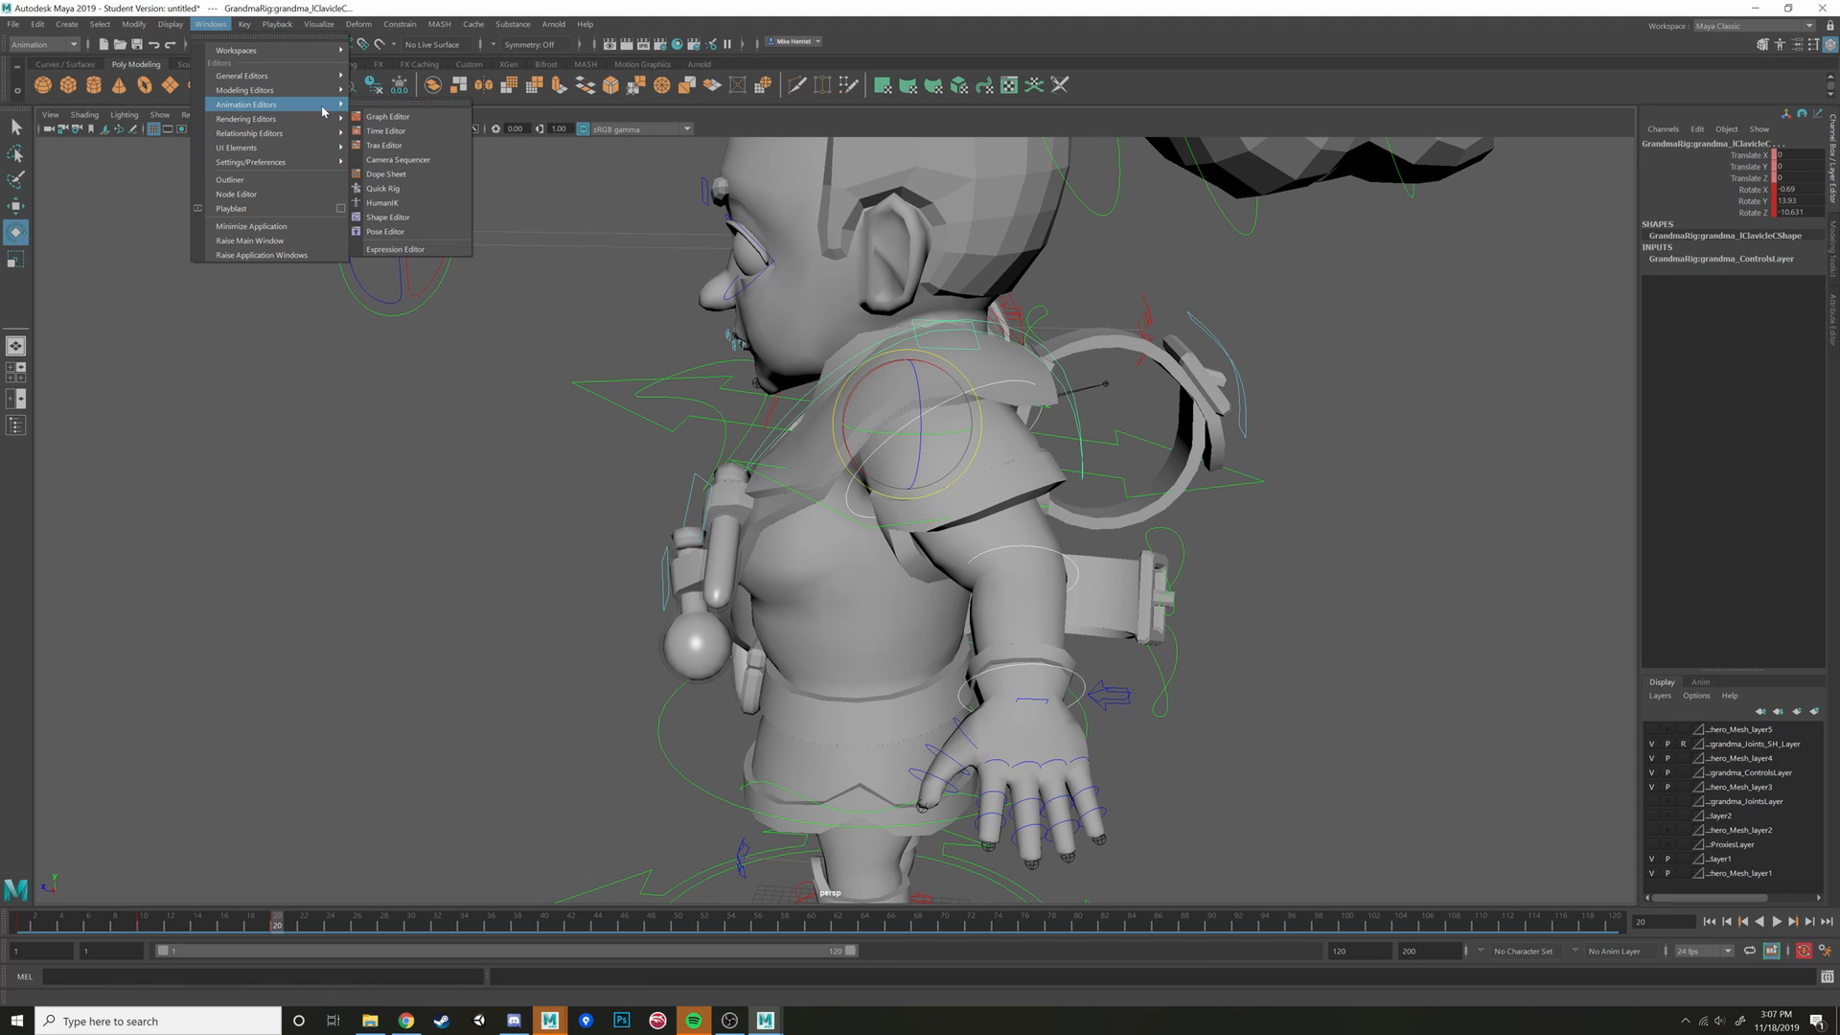
left_click(389, 116)
scroll(463, 411, "down", 2)
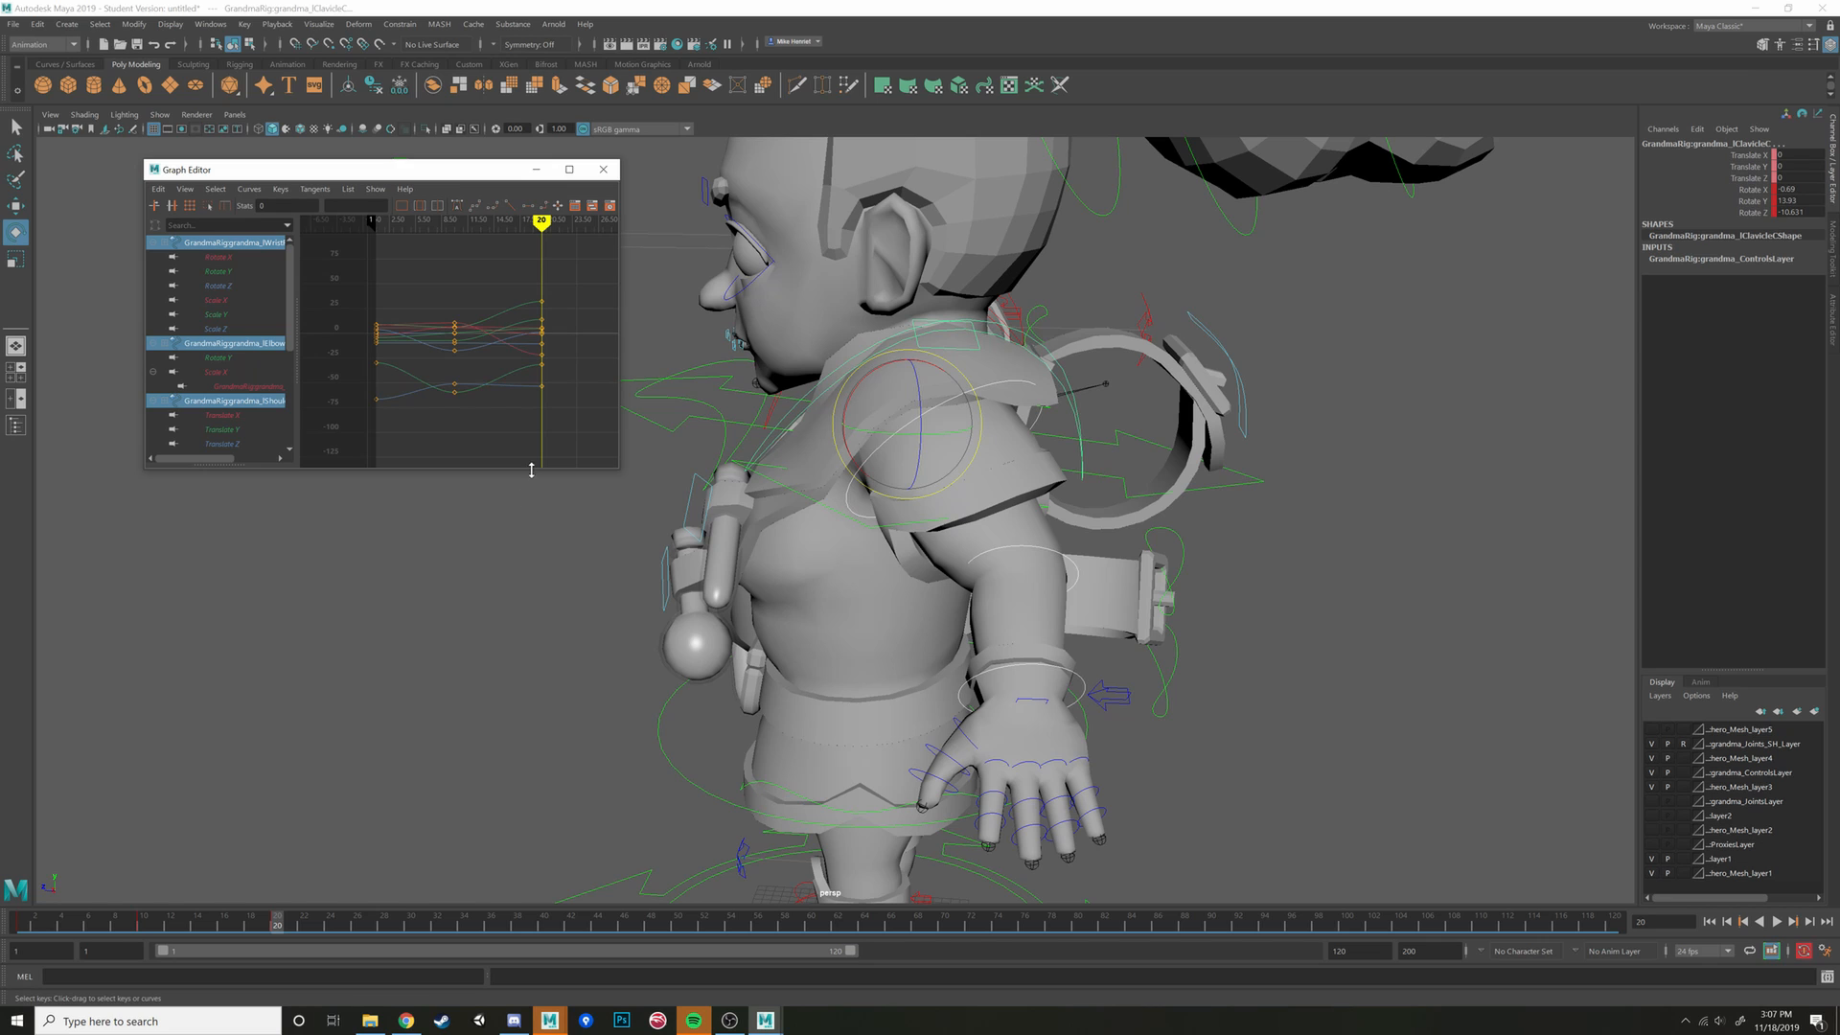
left_click_drag(531, 470, 508, 644)
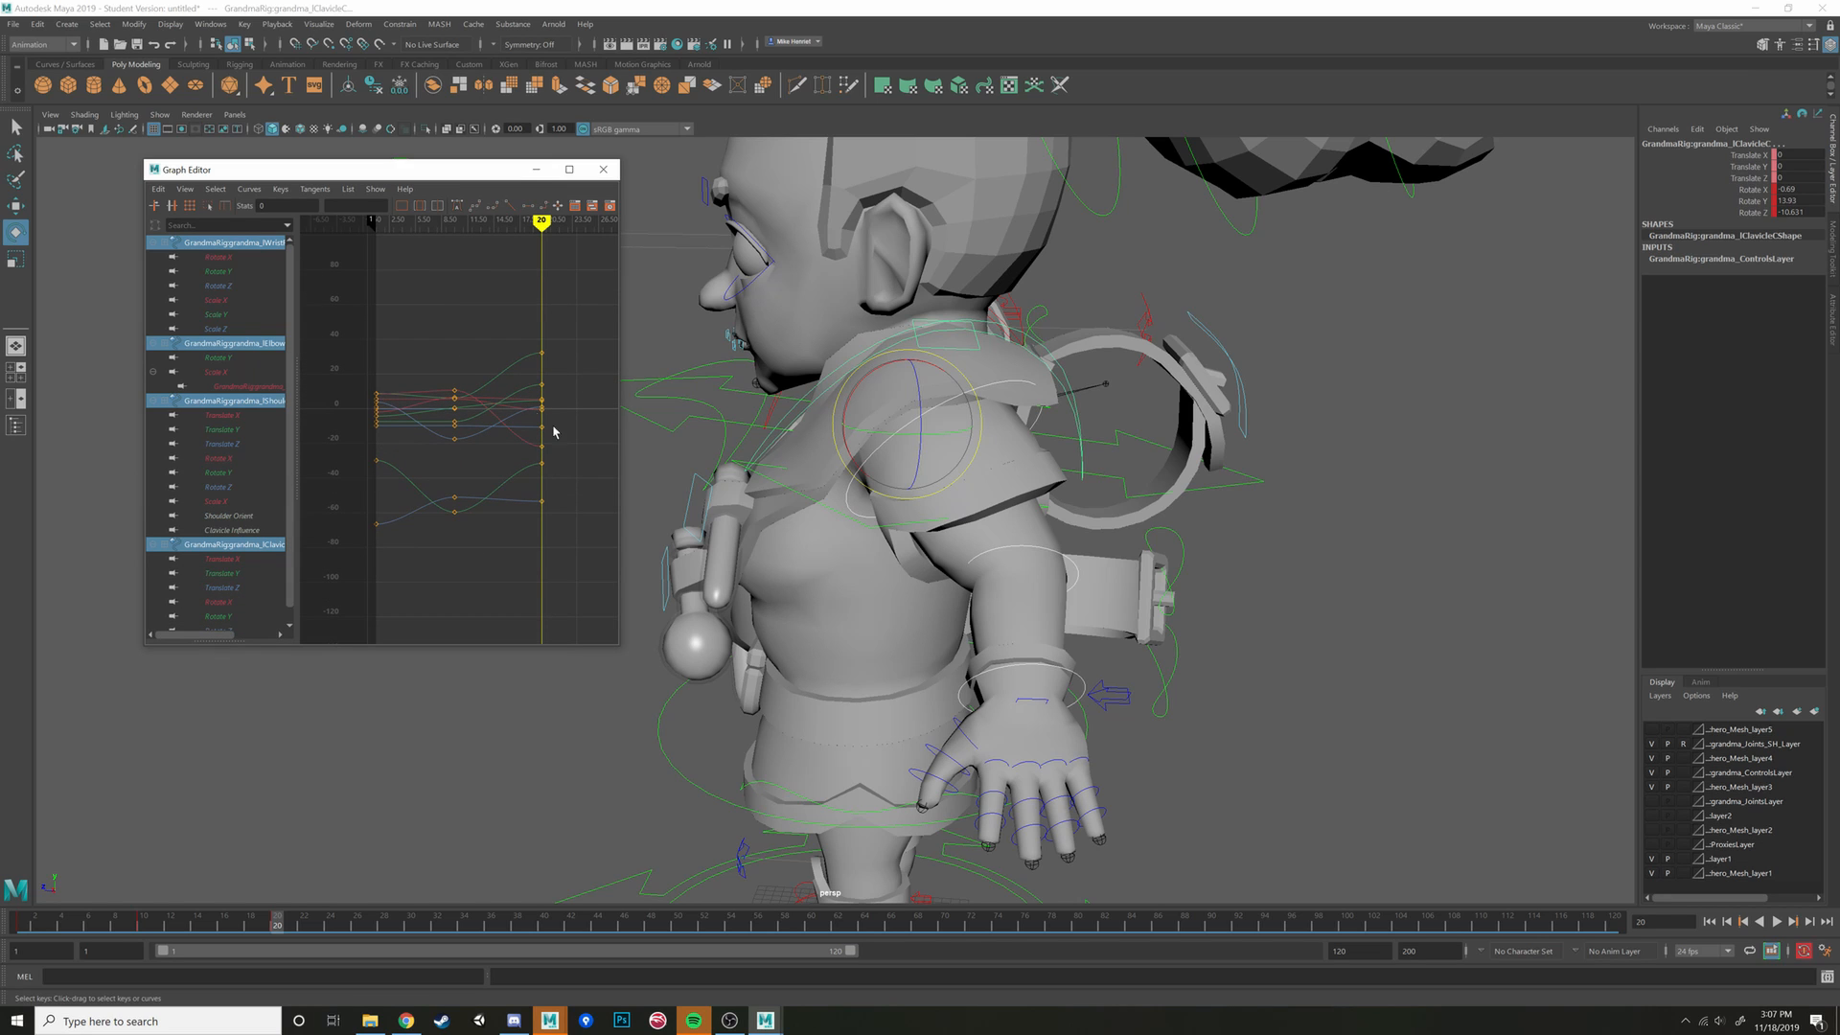
Play back the arm animation, stop it, and scrub the keyed frames up to frame 24
mouse_move(274, 922)
left_mouse_down()
mouse_move(24, 922)
mouse_move(323, 942)
left_mouse_up()
left_click(1778, 923)
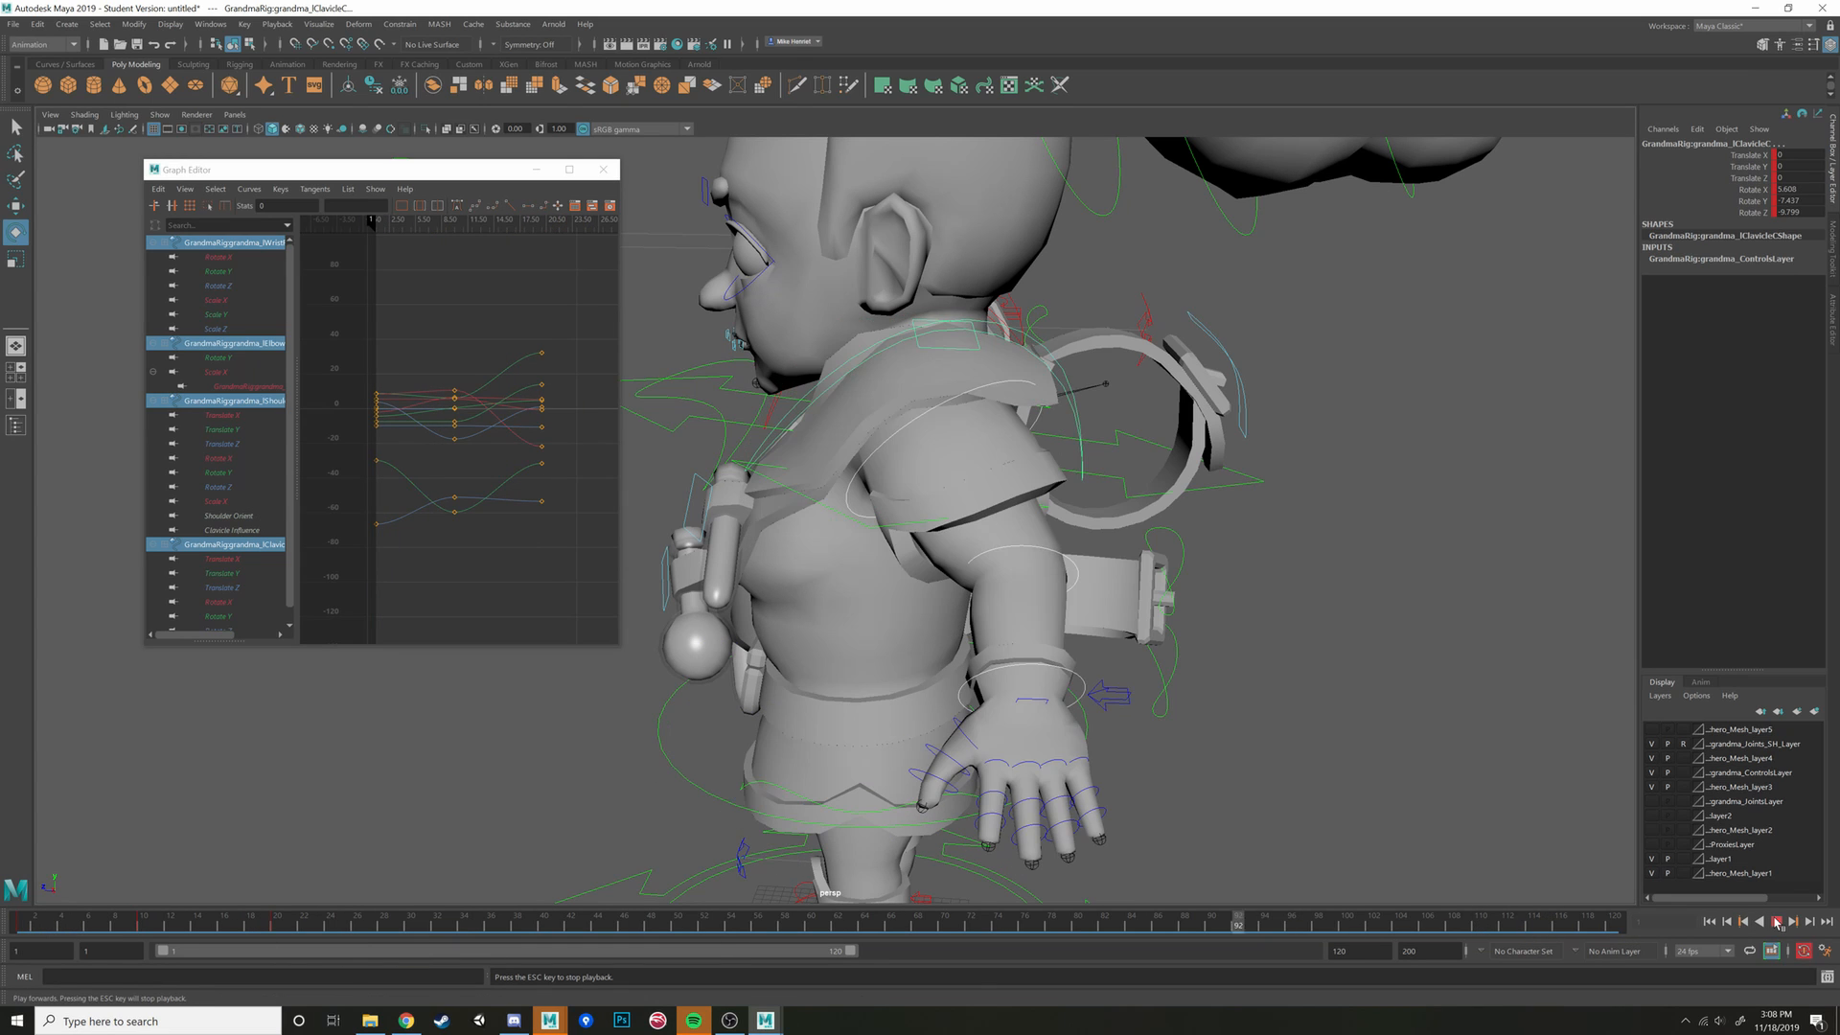
left_click(1776, 922)
left_click_drag(55, 922, 330, 922)
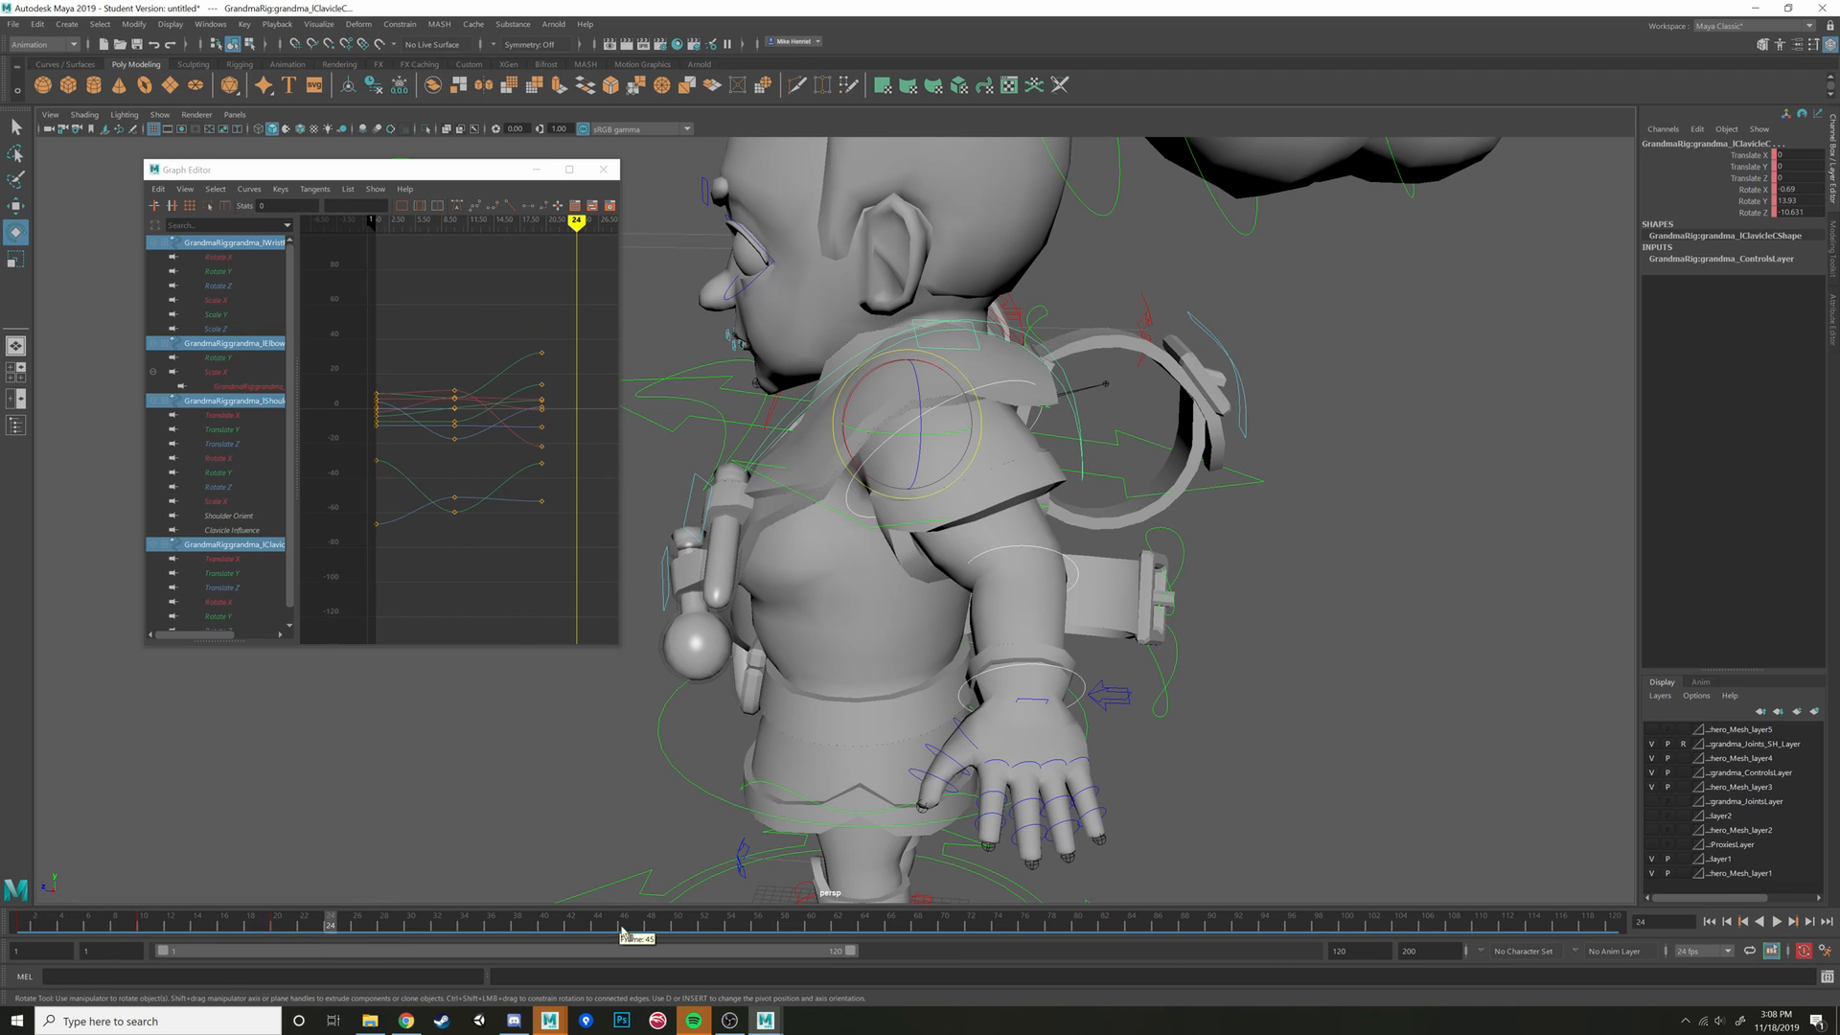
right_click(635, 928)
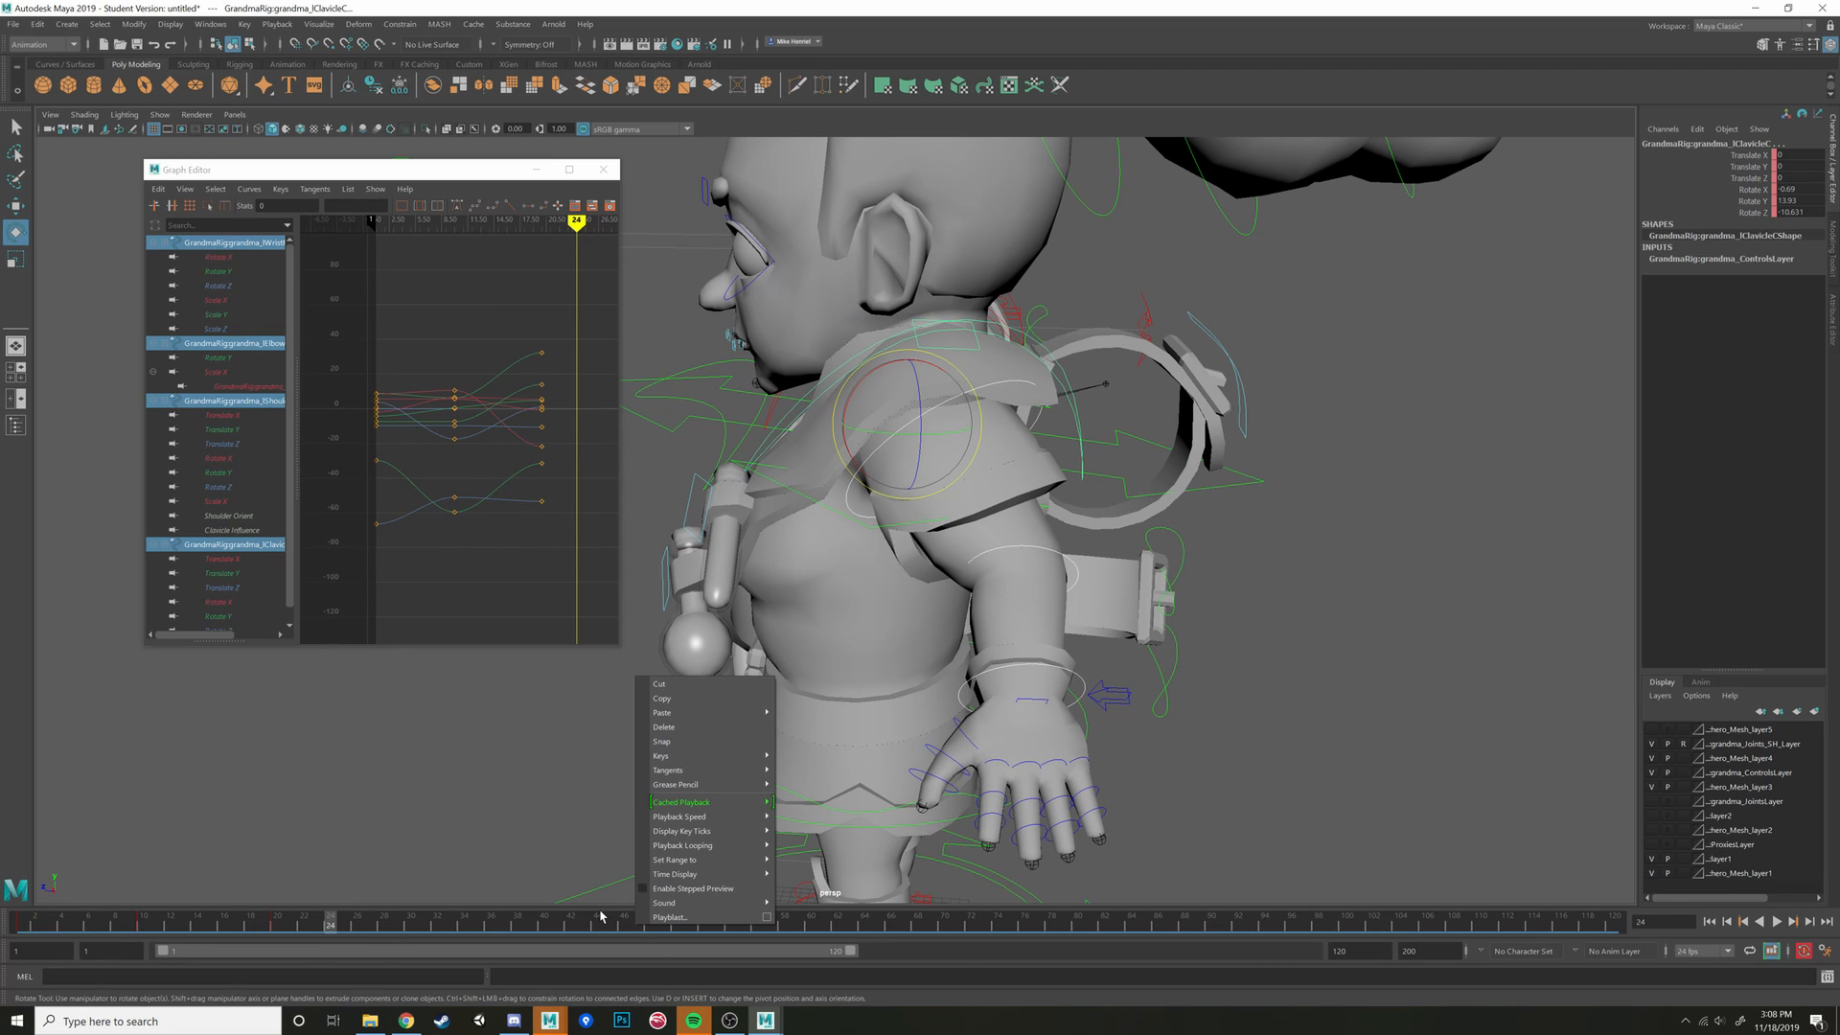
mouse_move(708, 876)
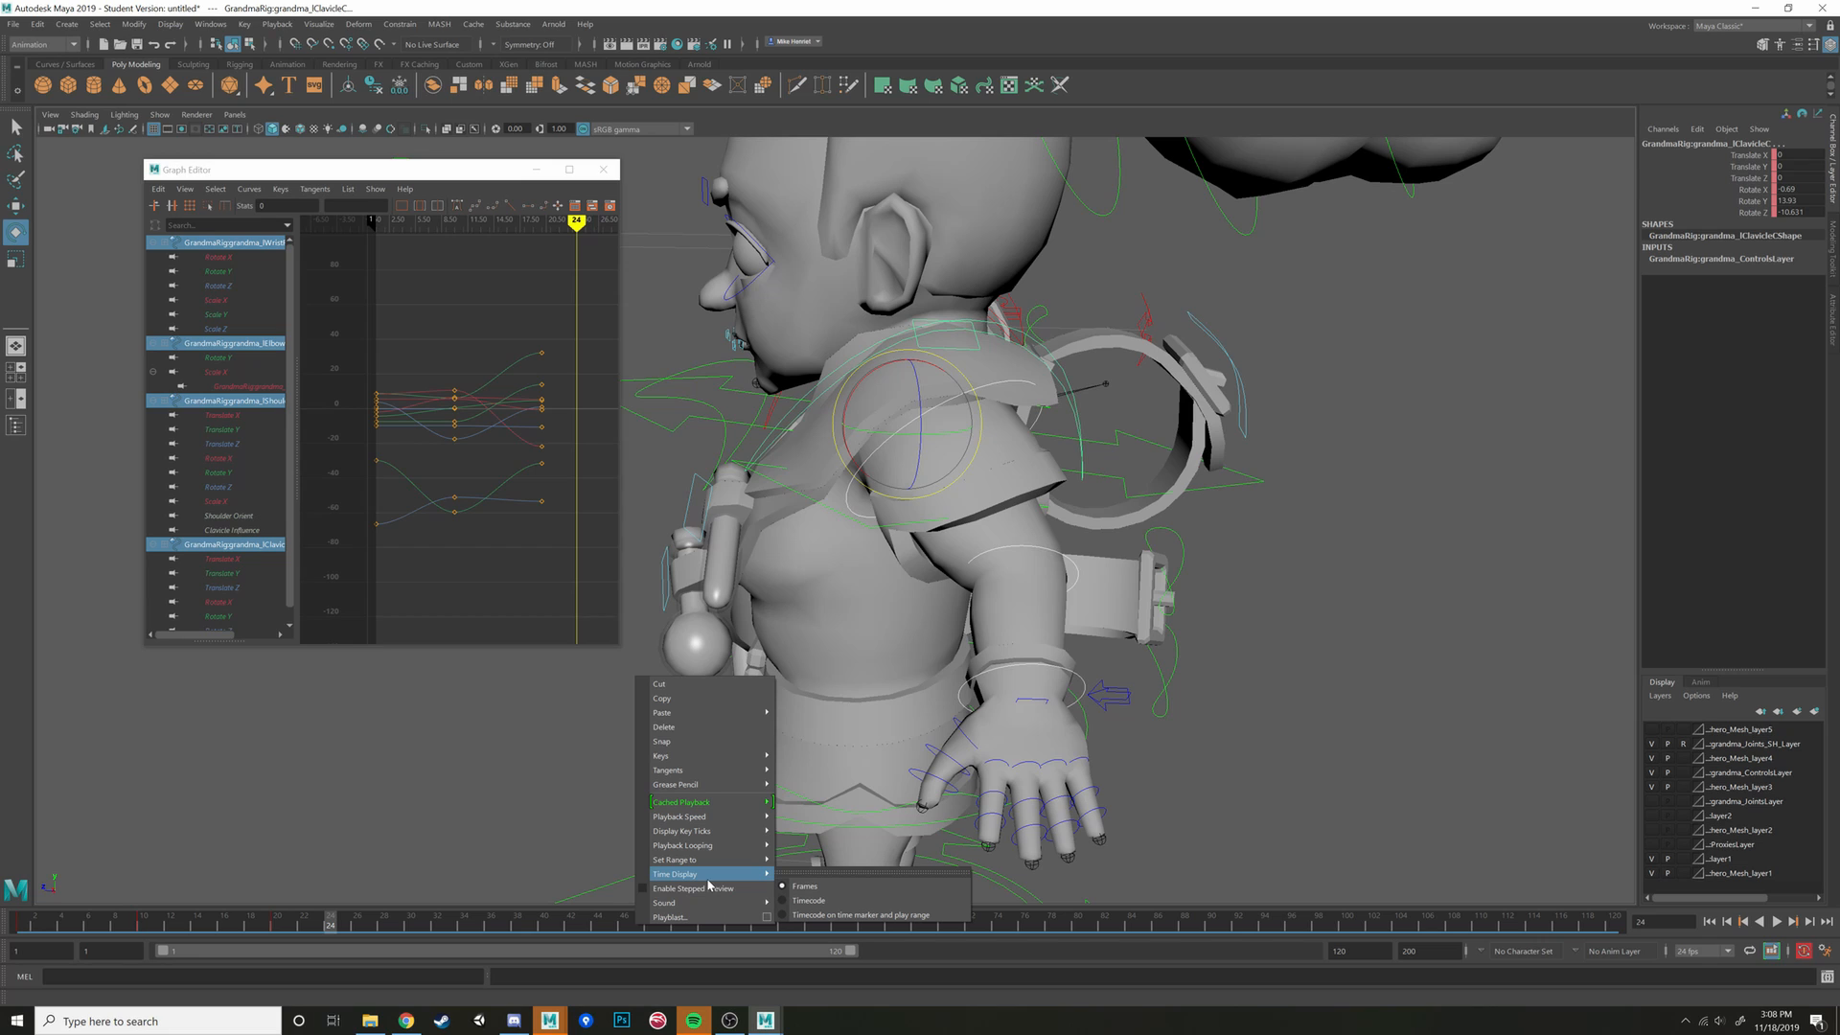
left_click(13, 24)
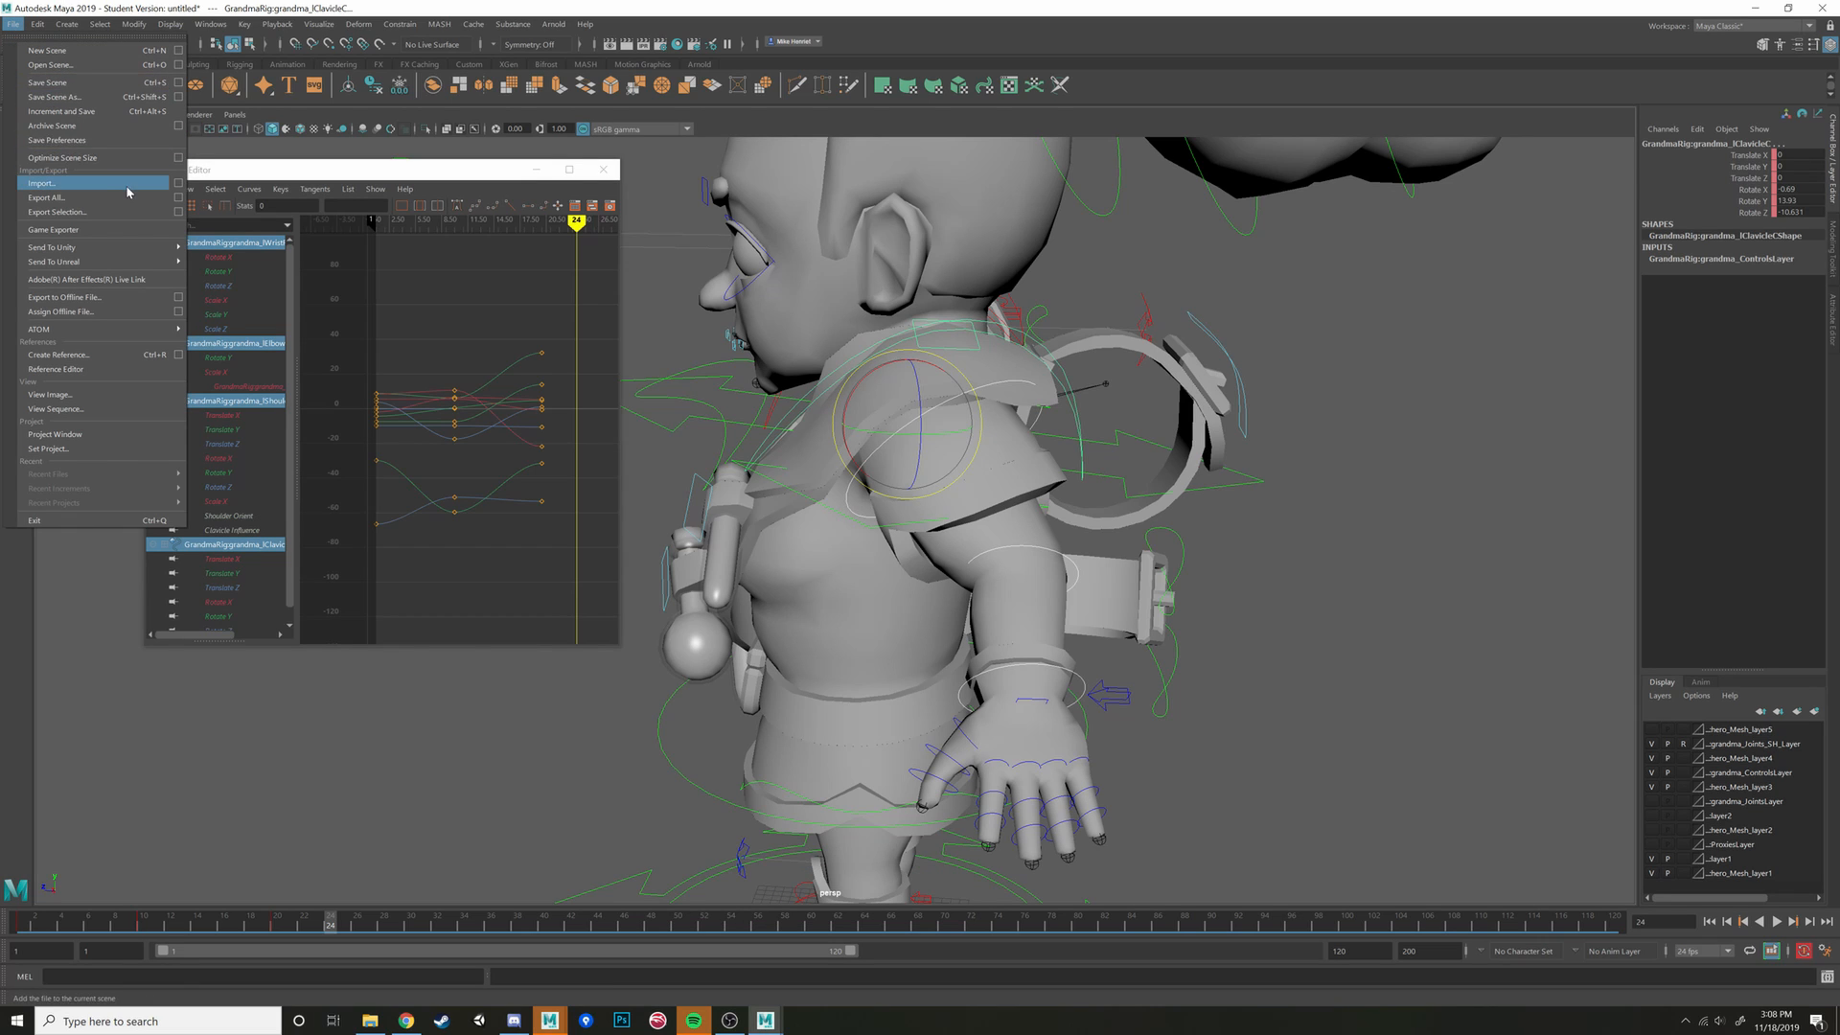
Set the linear working unit to meter in the general application preferences, and check the character's size against the grid
left_click(214, 24)
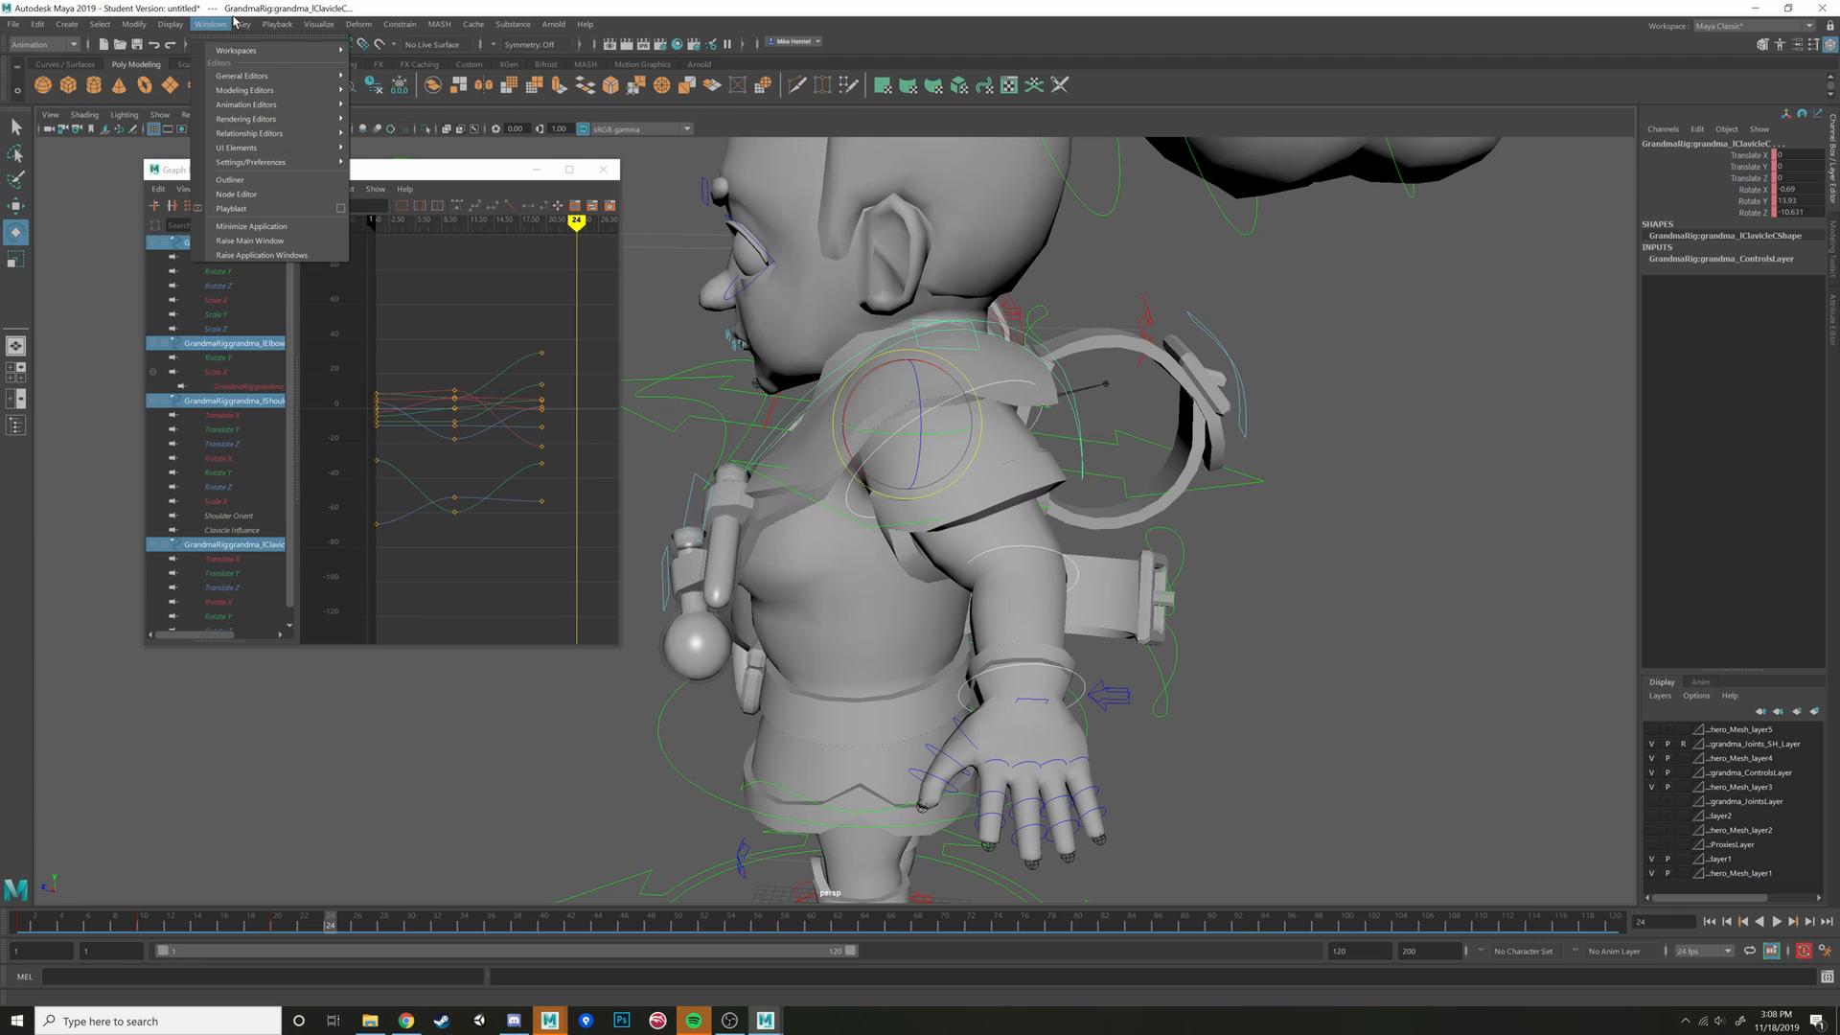
mouse_move(316, 162)
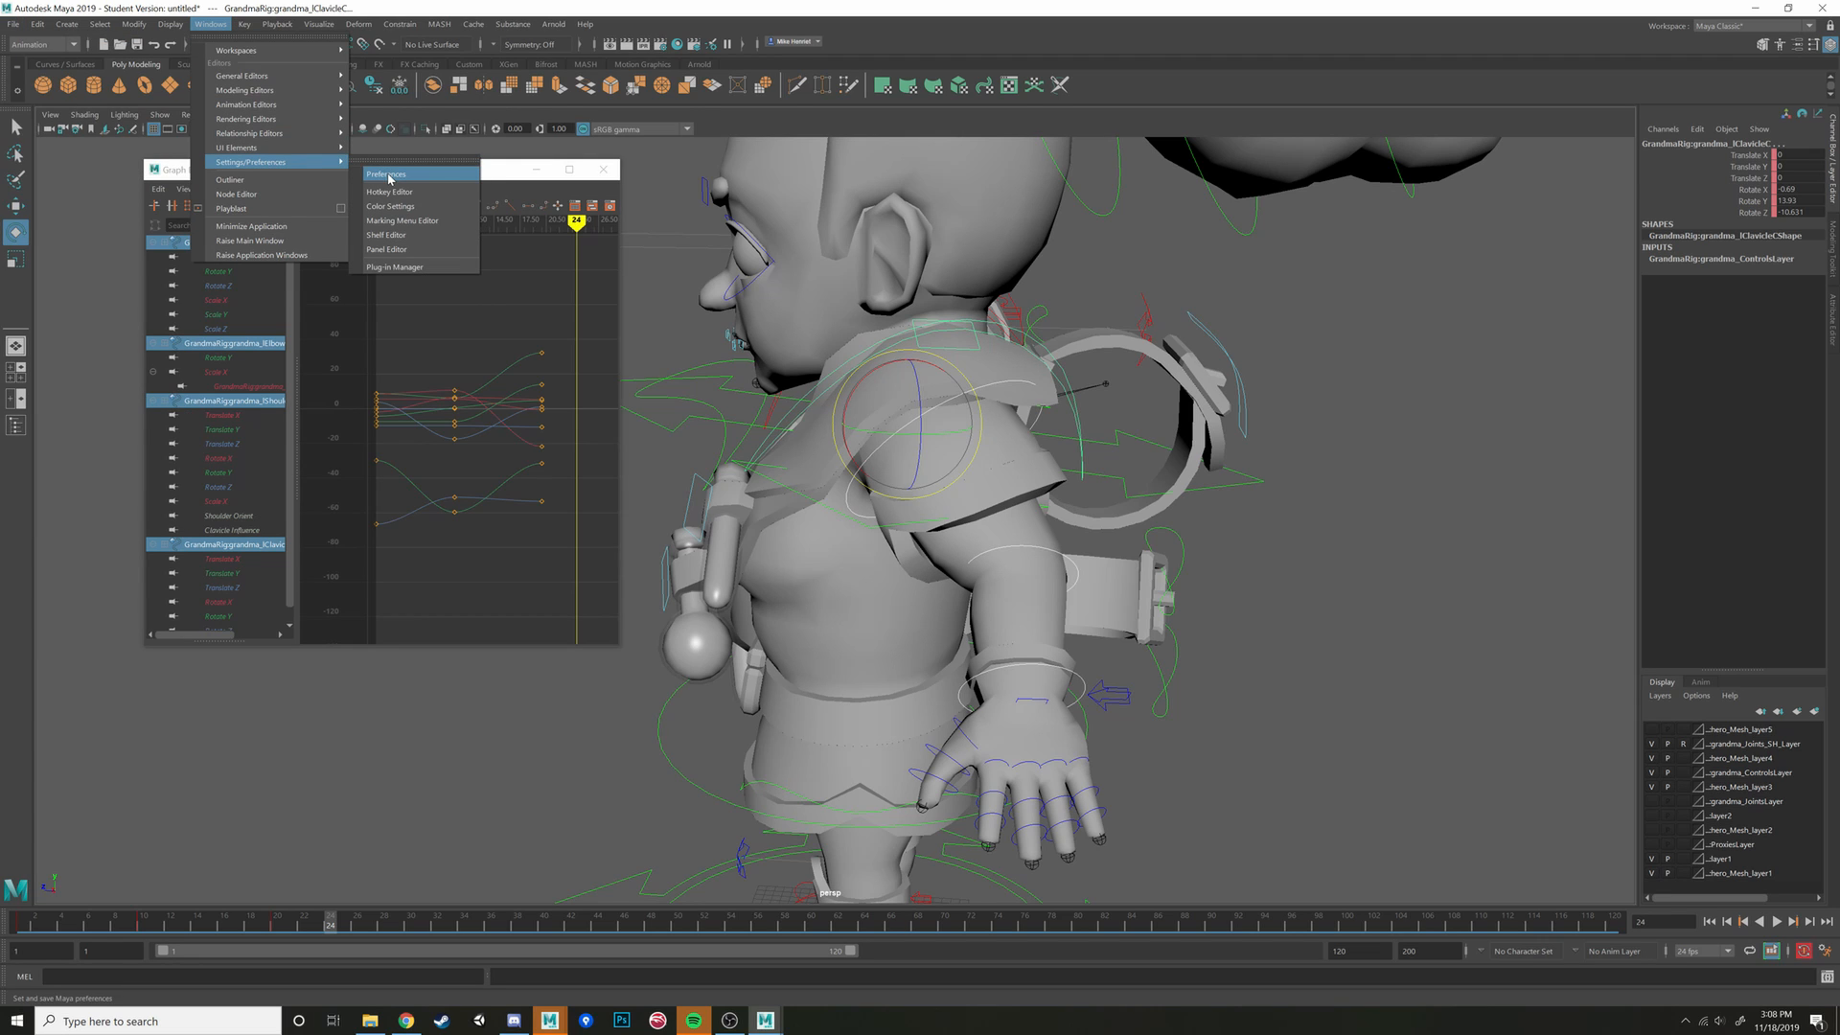
left_click(389, 175)
left_click(212, 275)
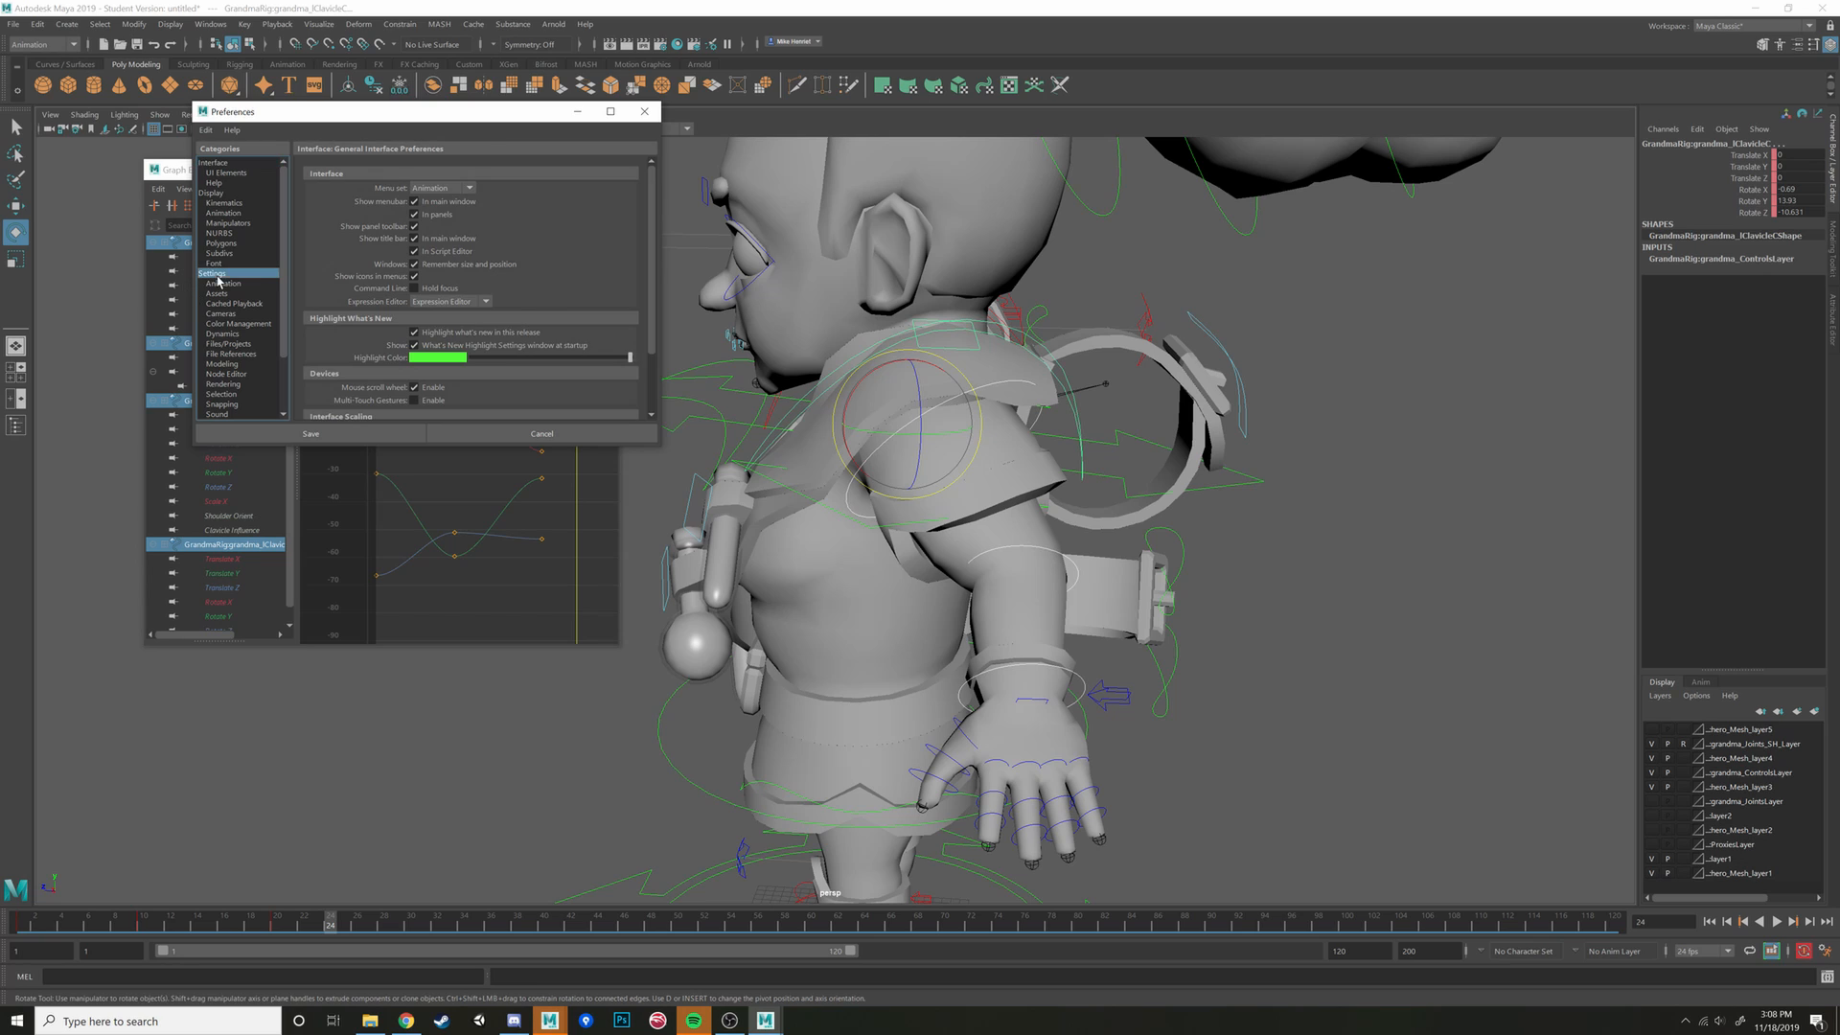
left_click(458, 220)
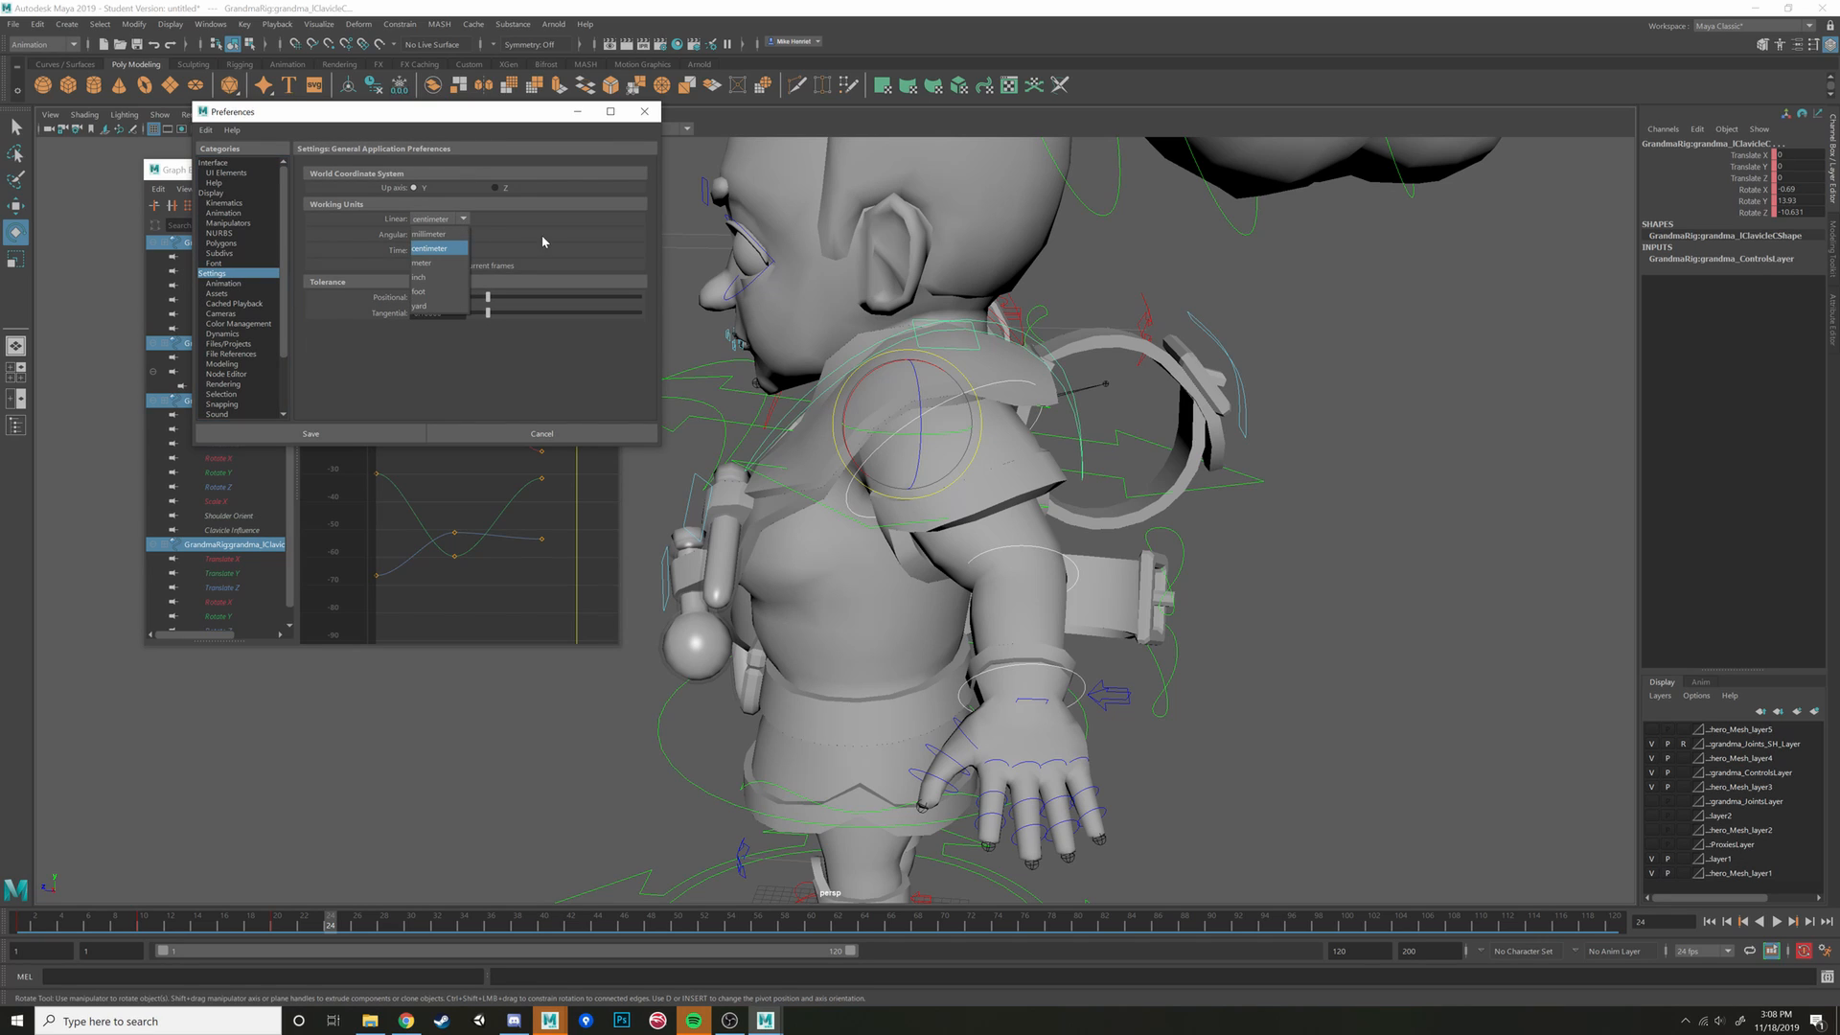
left_click(444, 263)
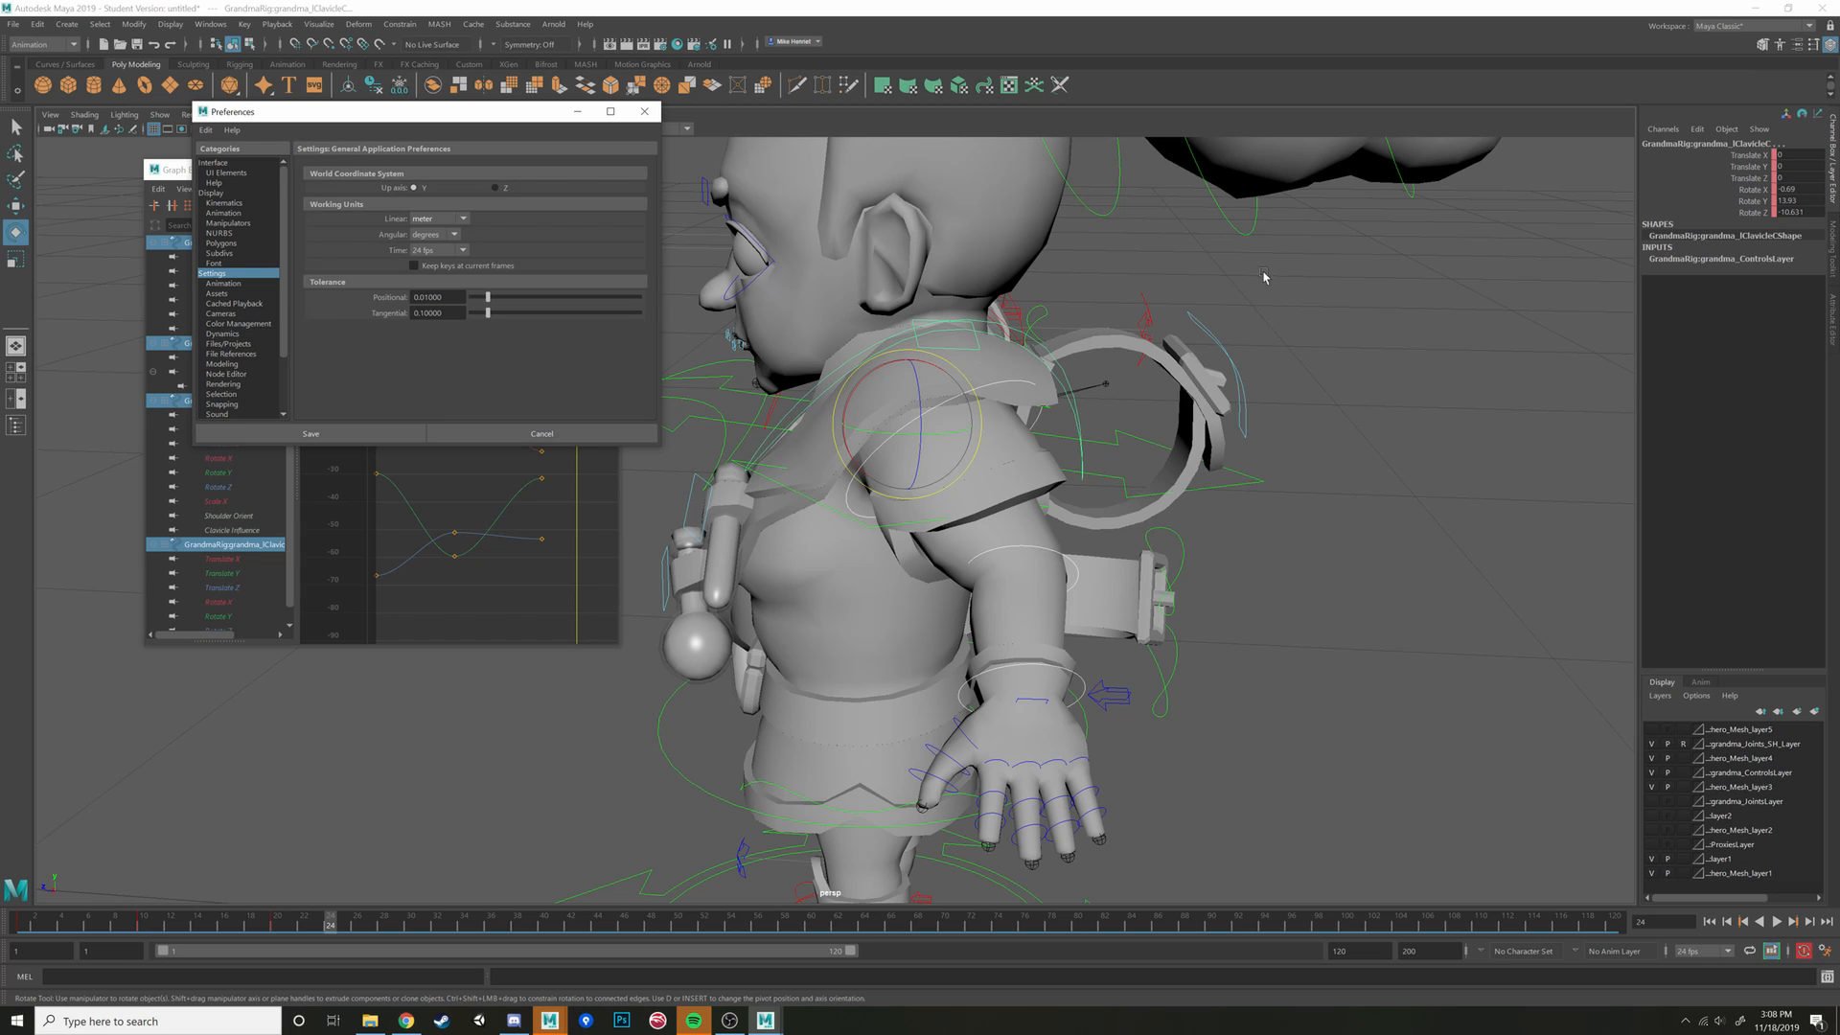
scroll(1191, 370, "down", 5)
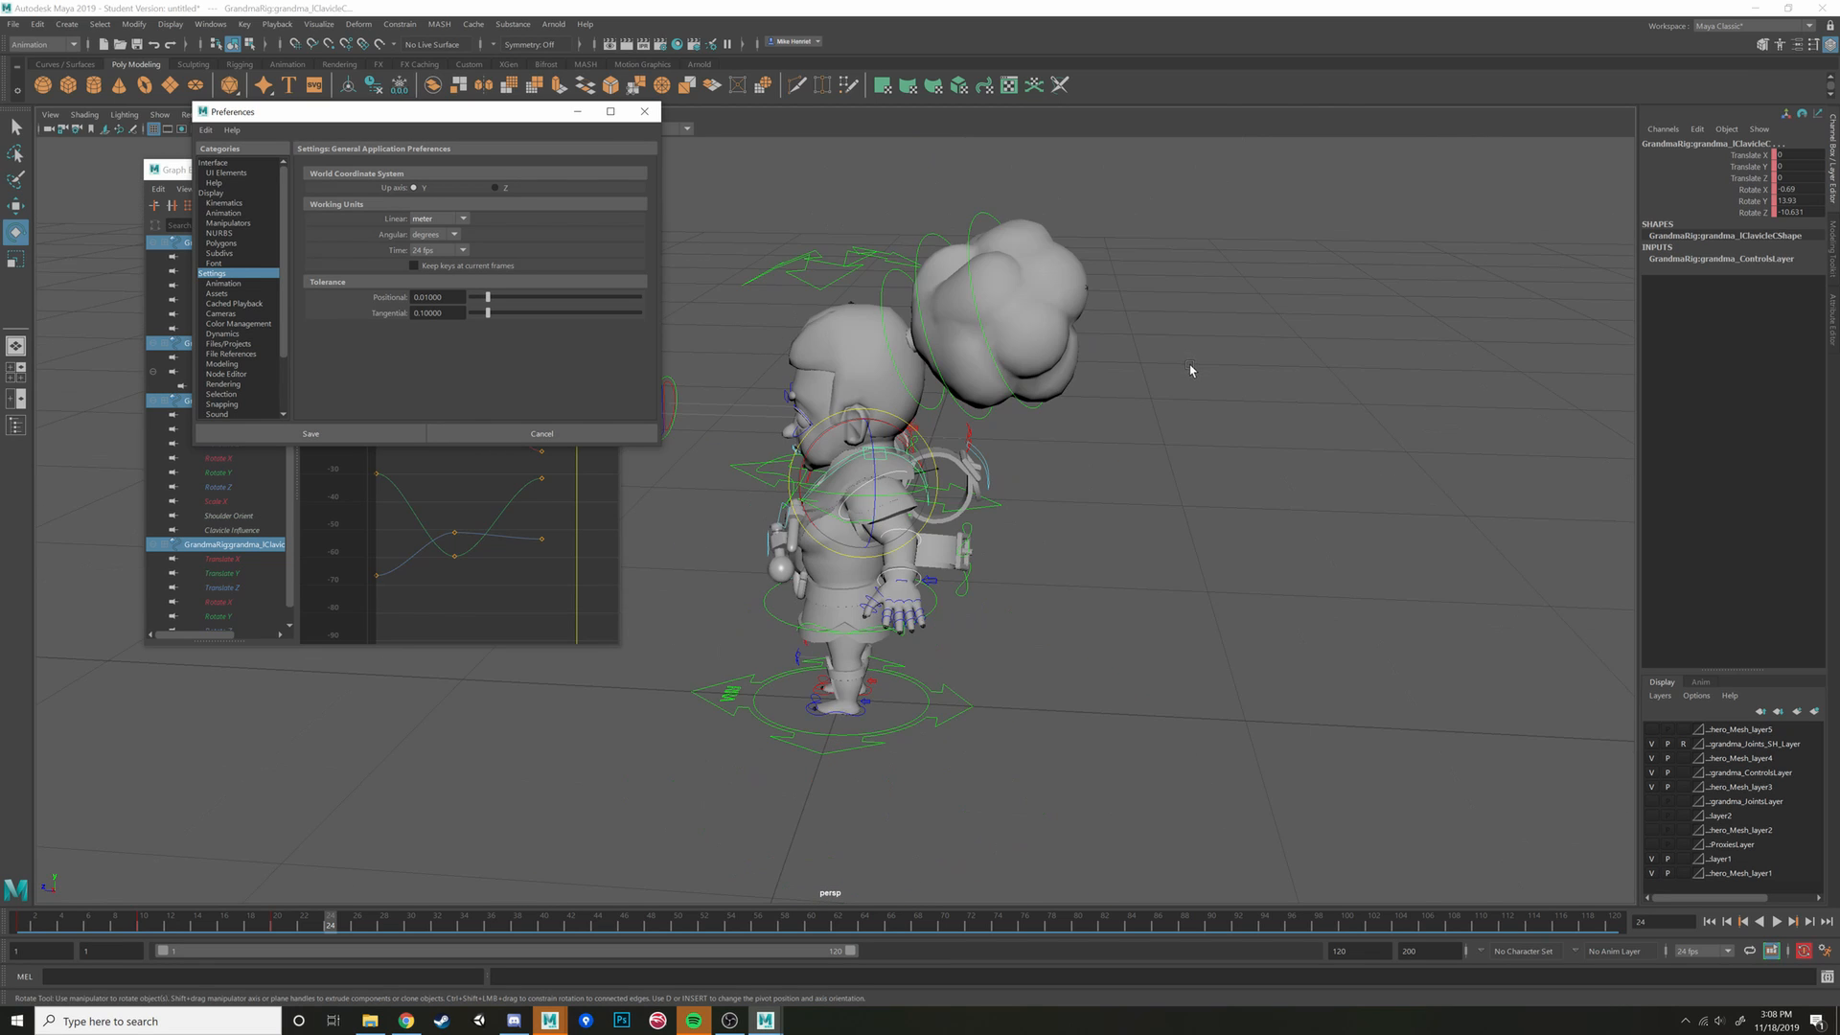
scroll(1175, 373, "up", 5)
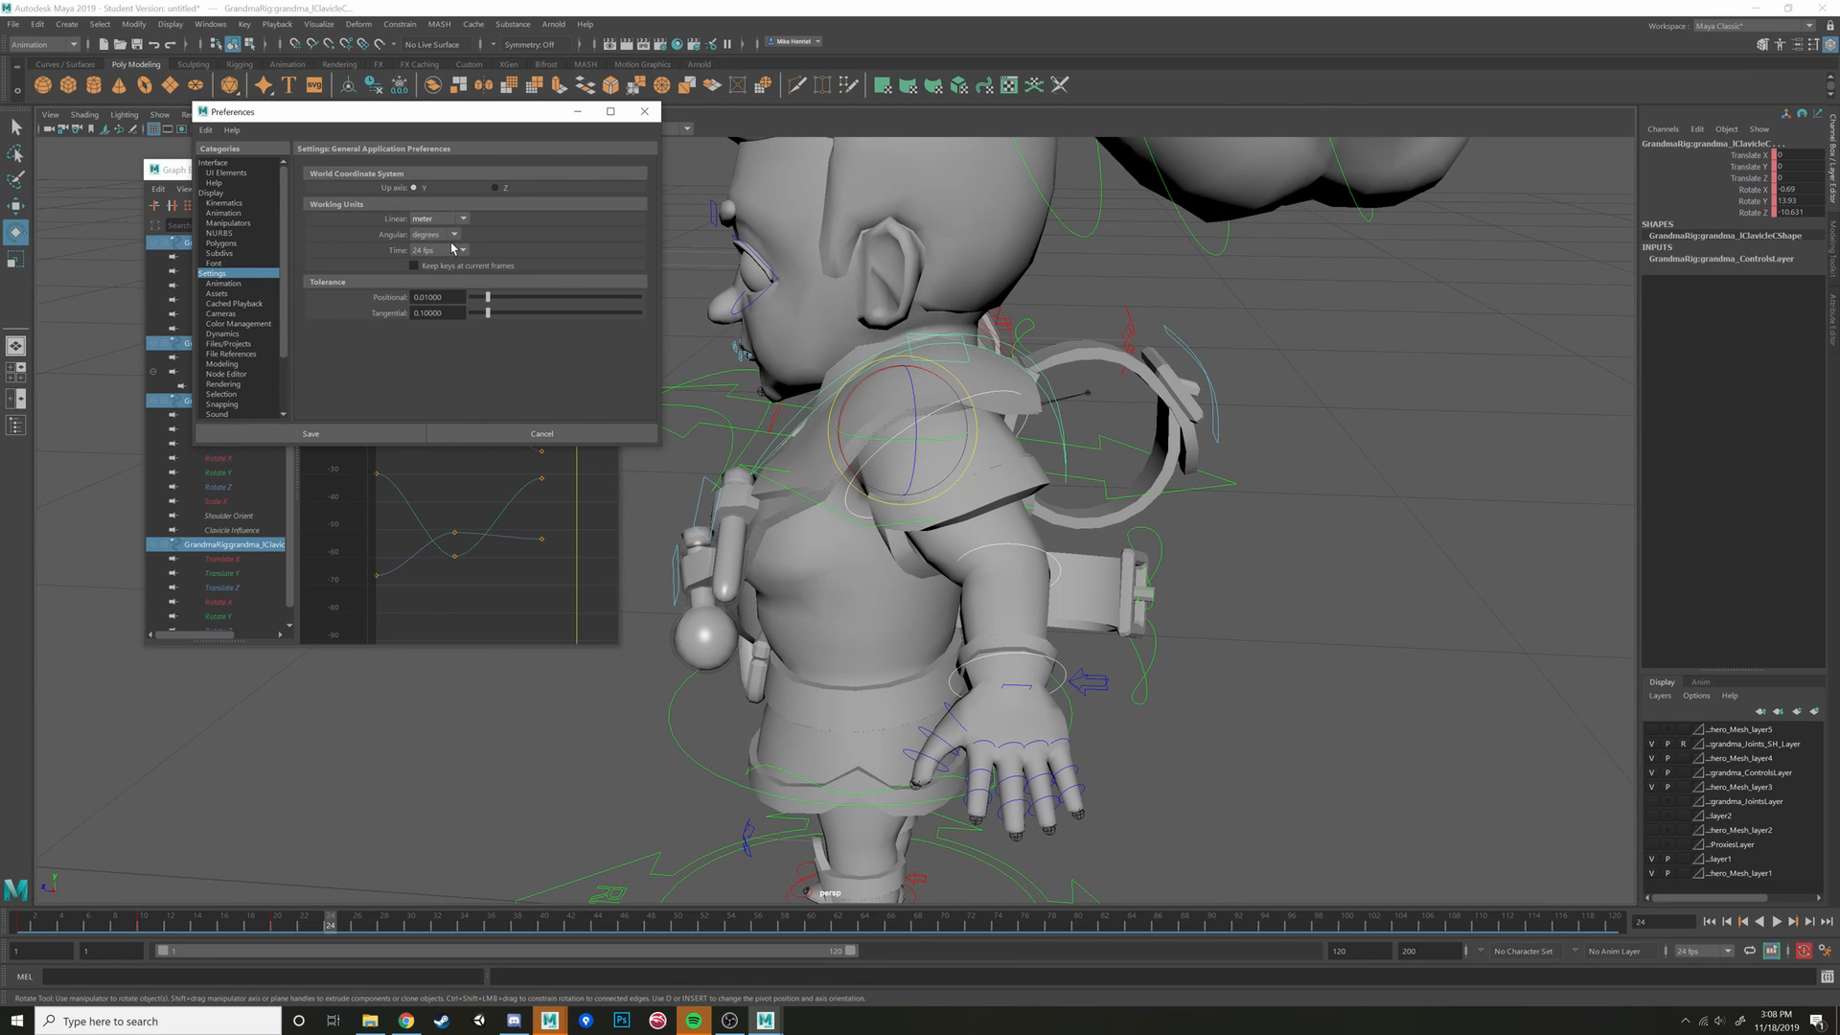
Look through the available frame rates, set the working time unit to 30 fps and save the preferences
left_click(463, 250)
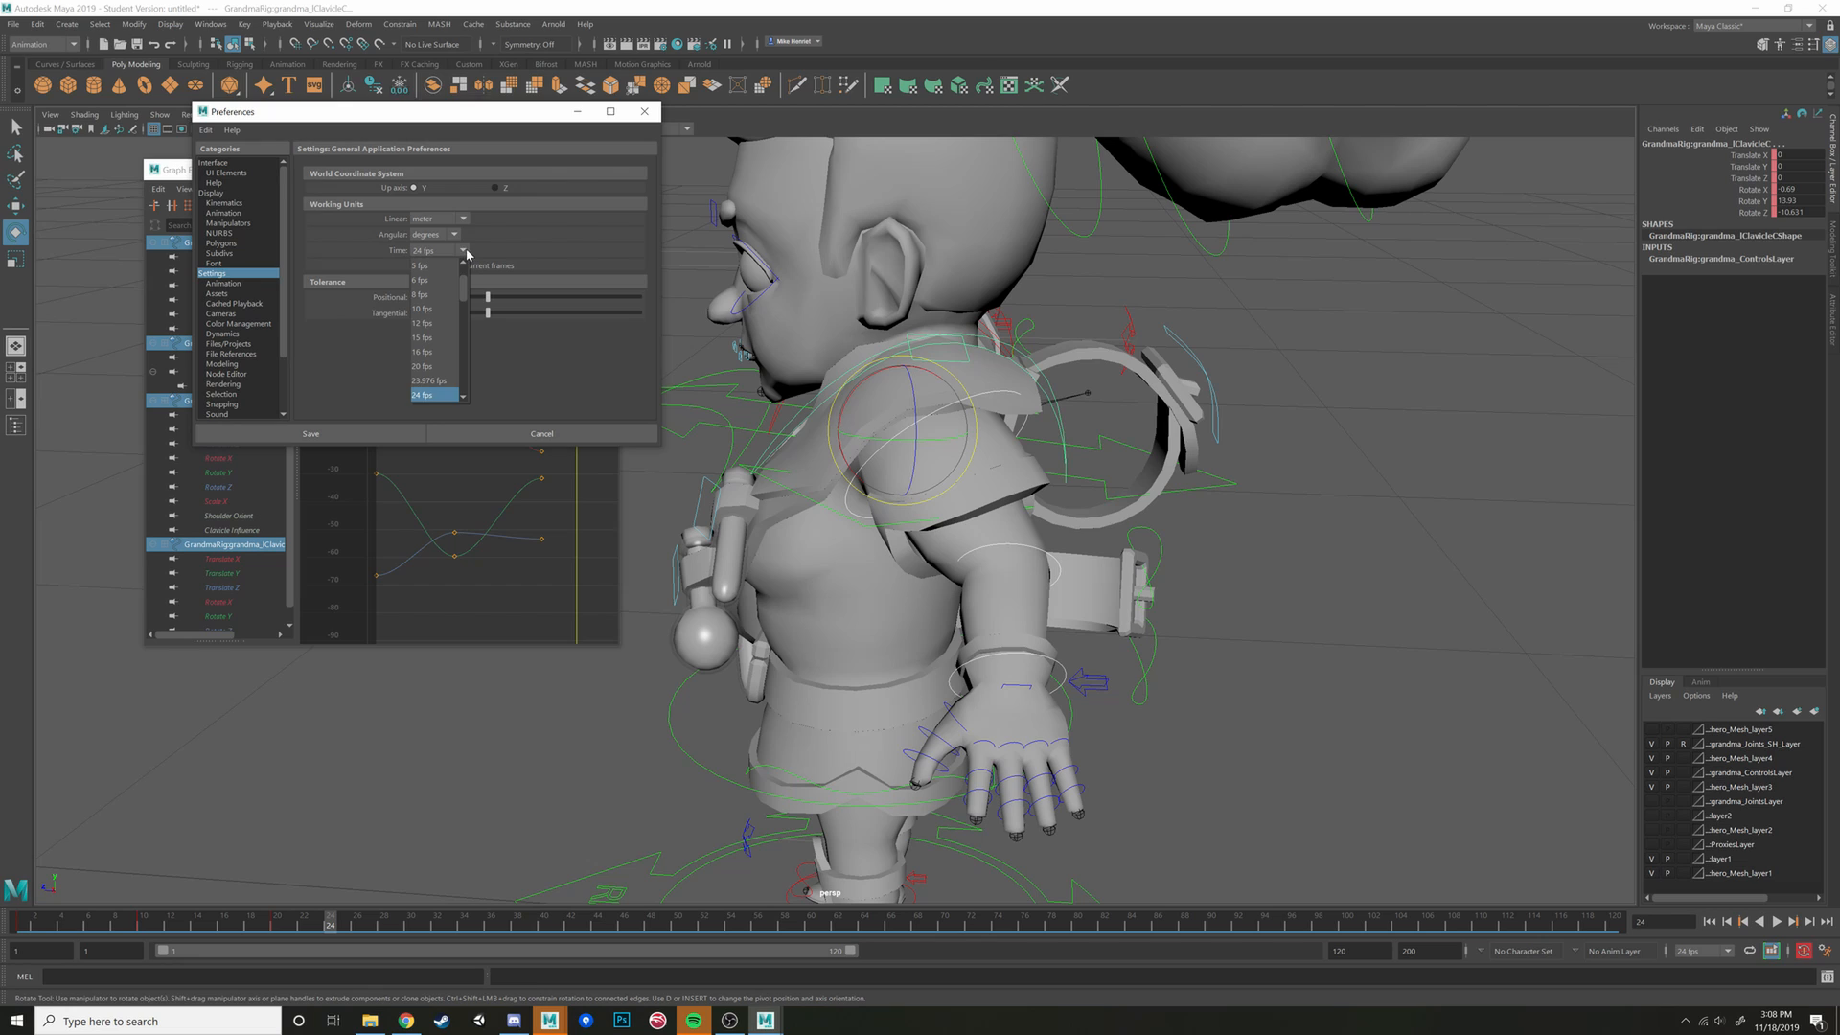
scroll(442, 354, "down", 1)
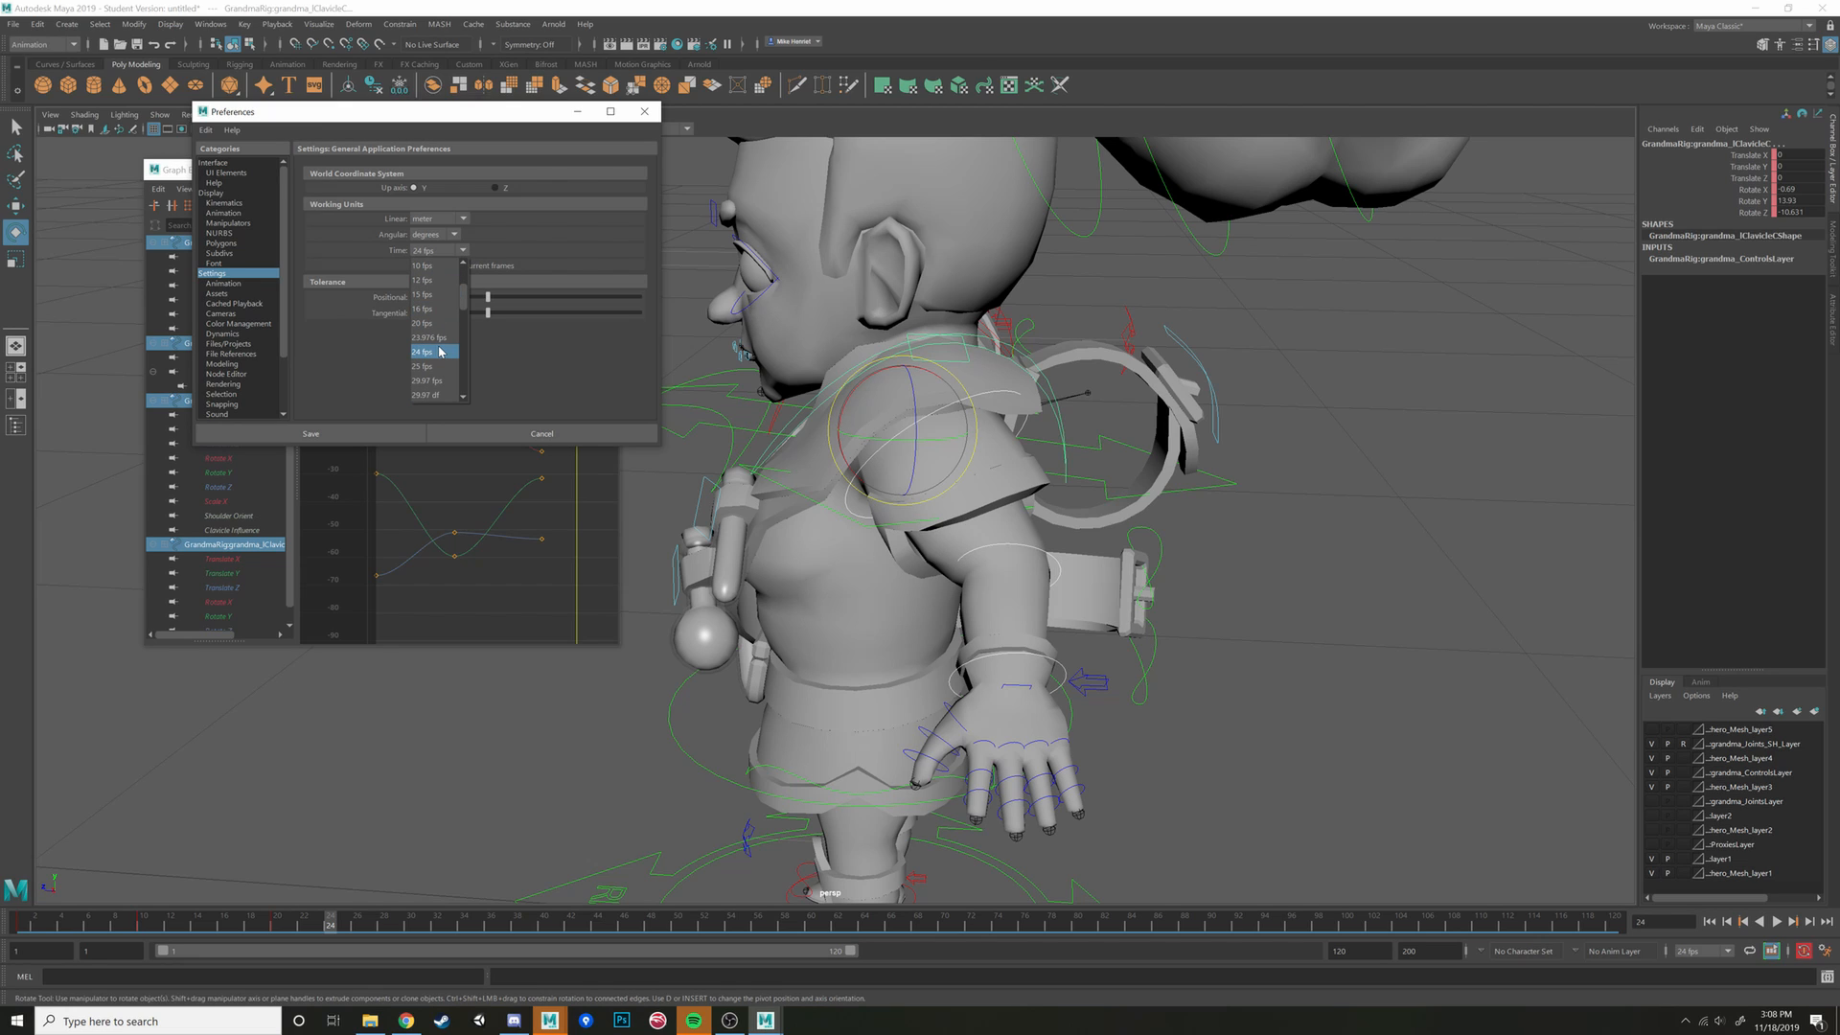
scroll(442, 354, "down", 1)
scroll(428, 370, "up", 2)
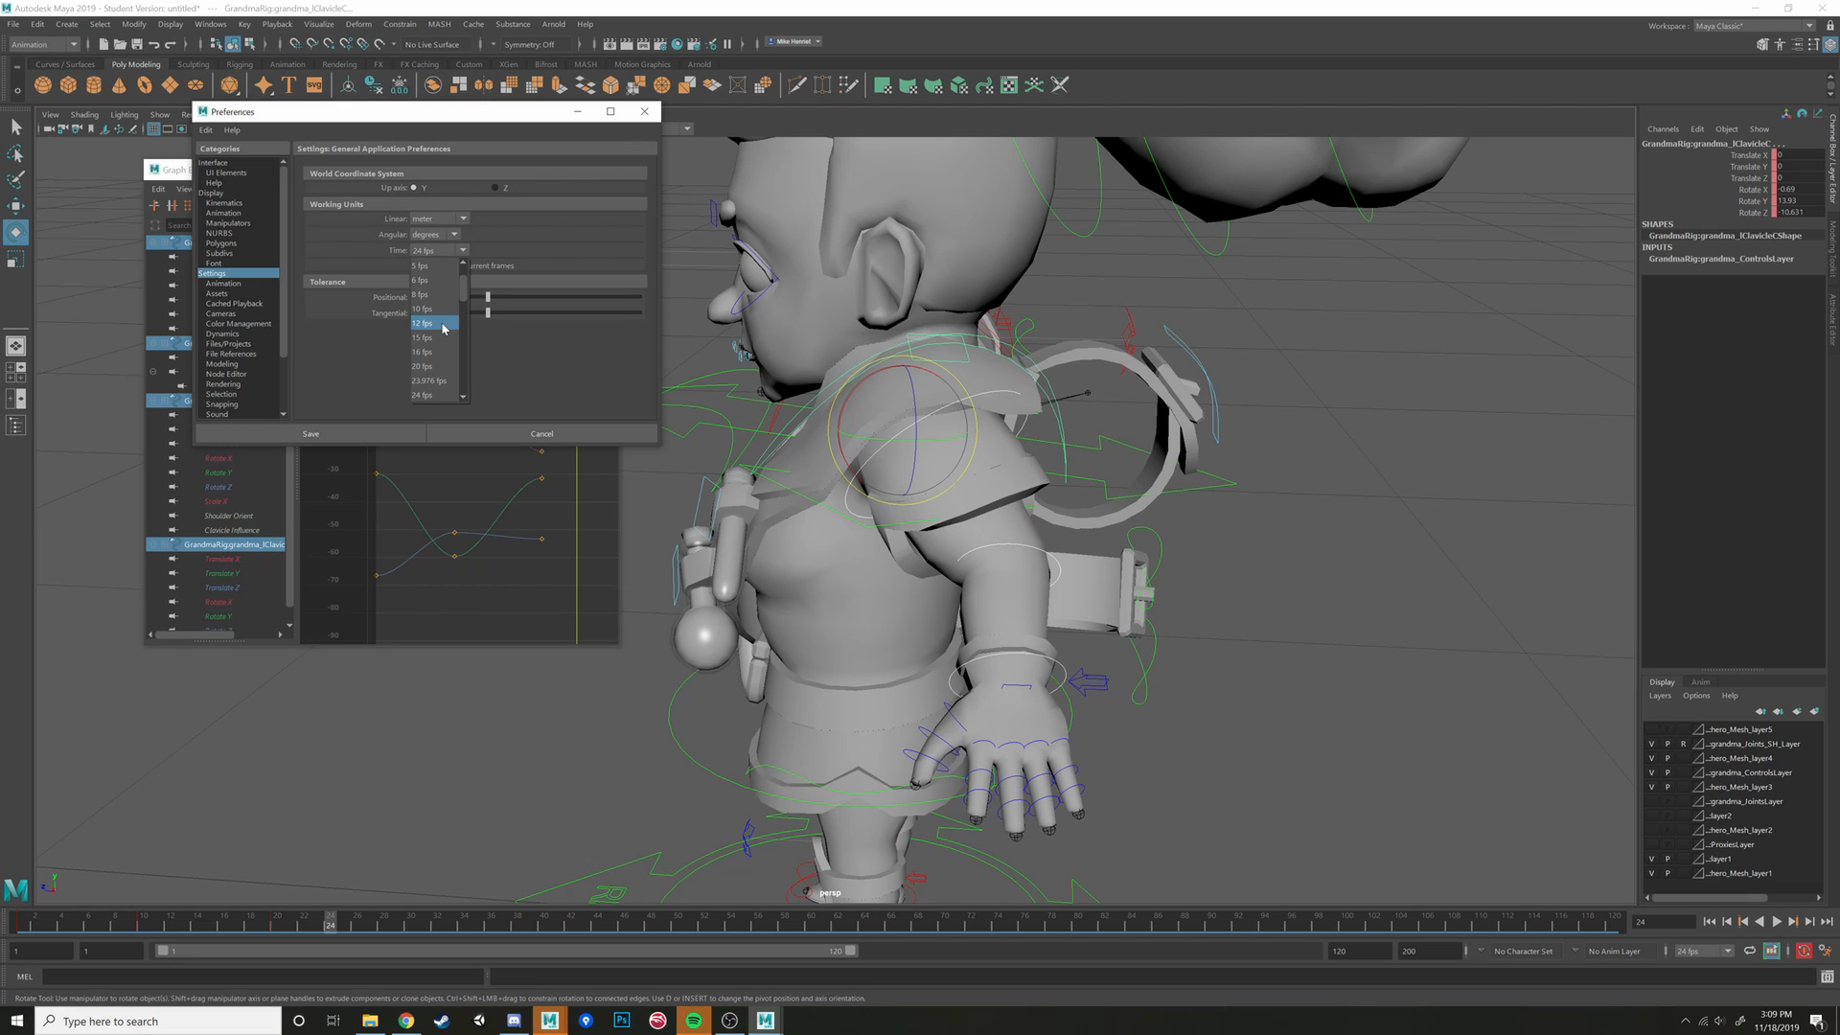
scroll(444, 328, "down", 1)
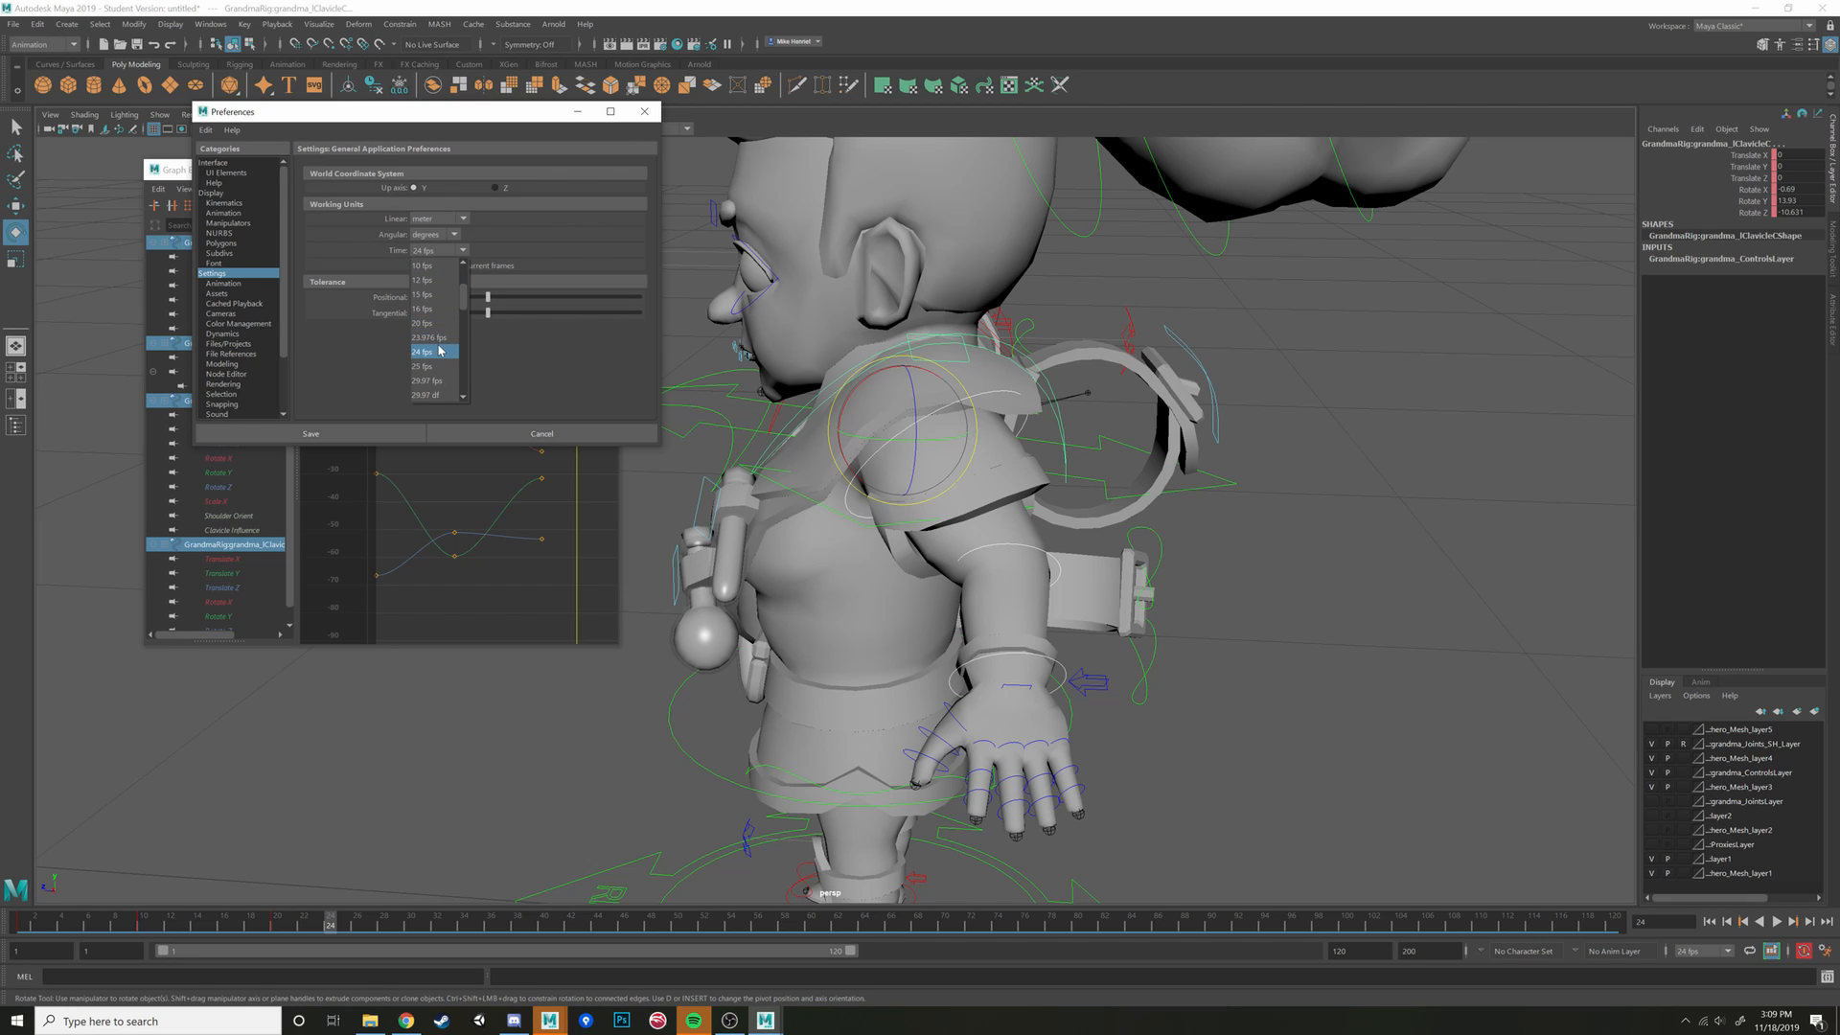
scroll(433, 336, "up", 1)
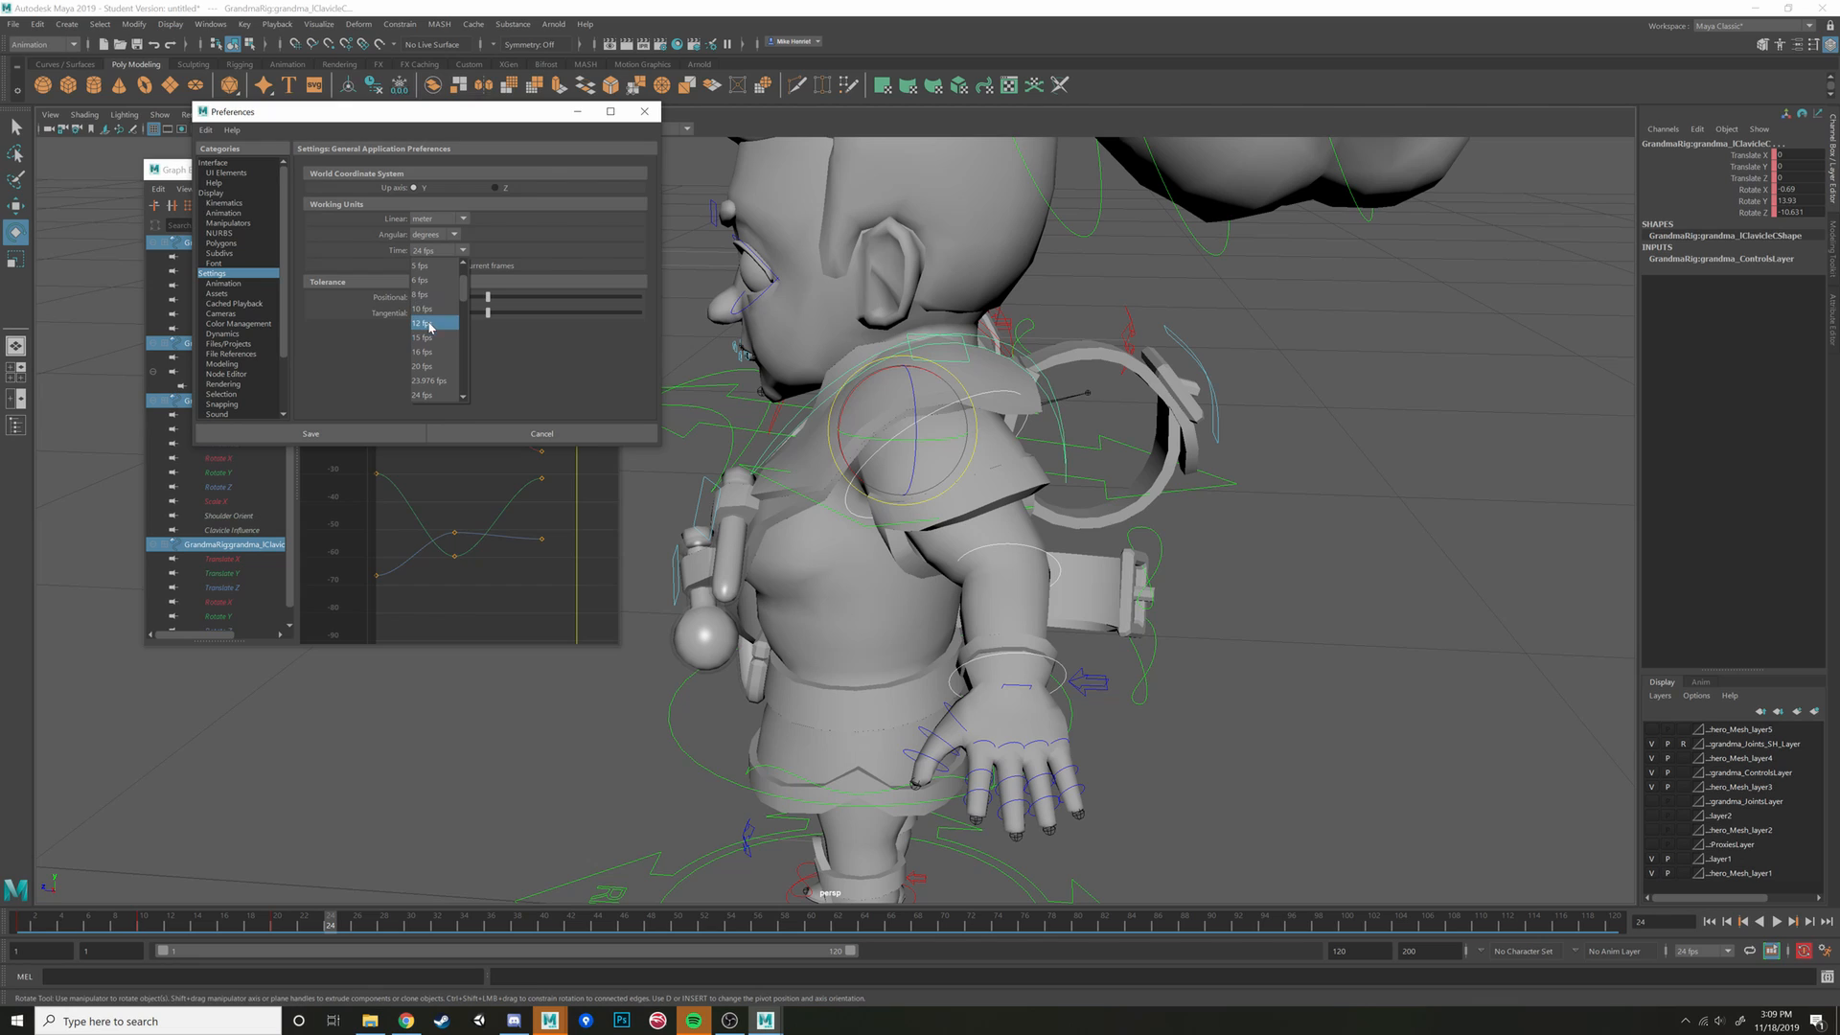
scroll(431, 323, "down", 1)
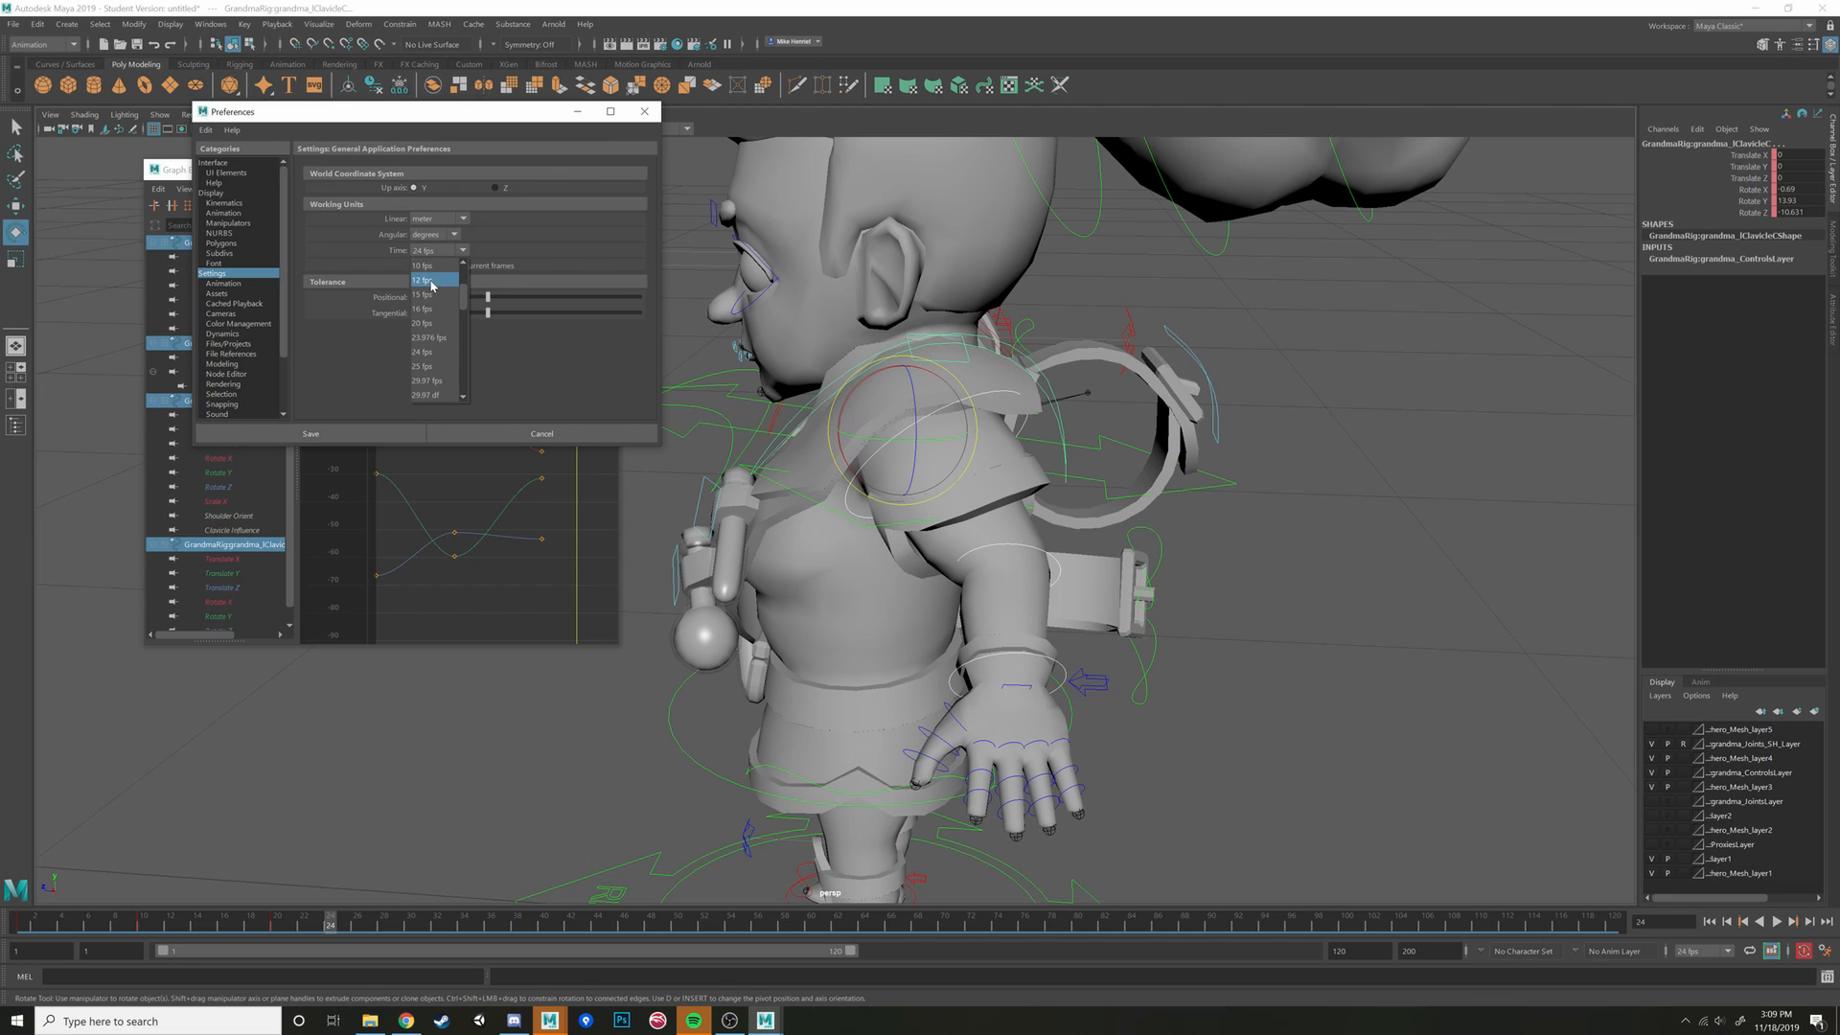
scroll(435, 311, "down", 2)
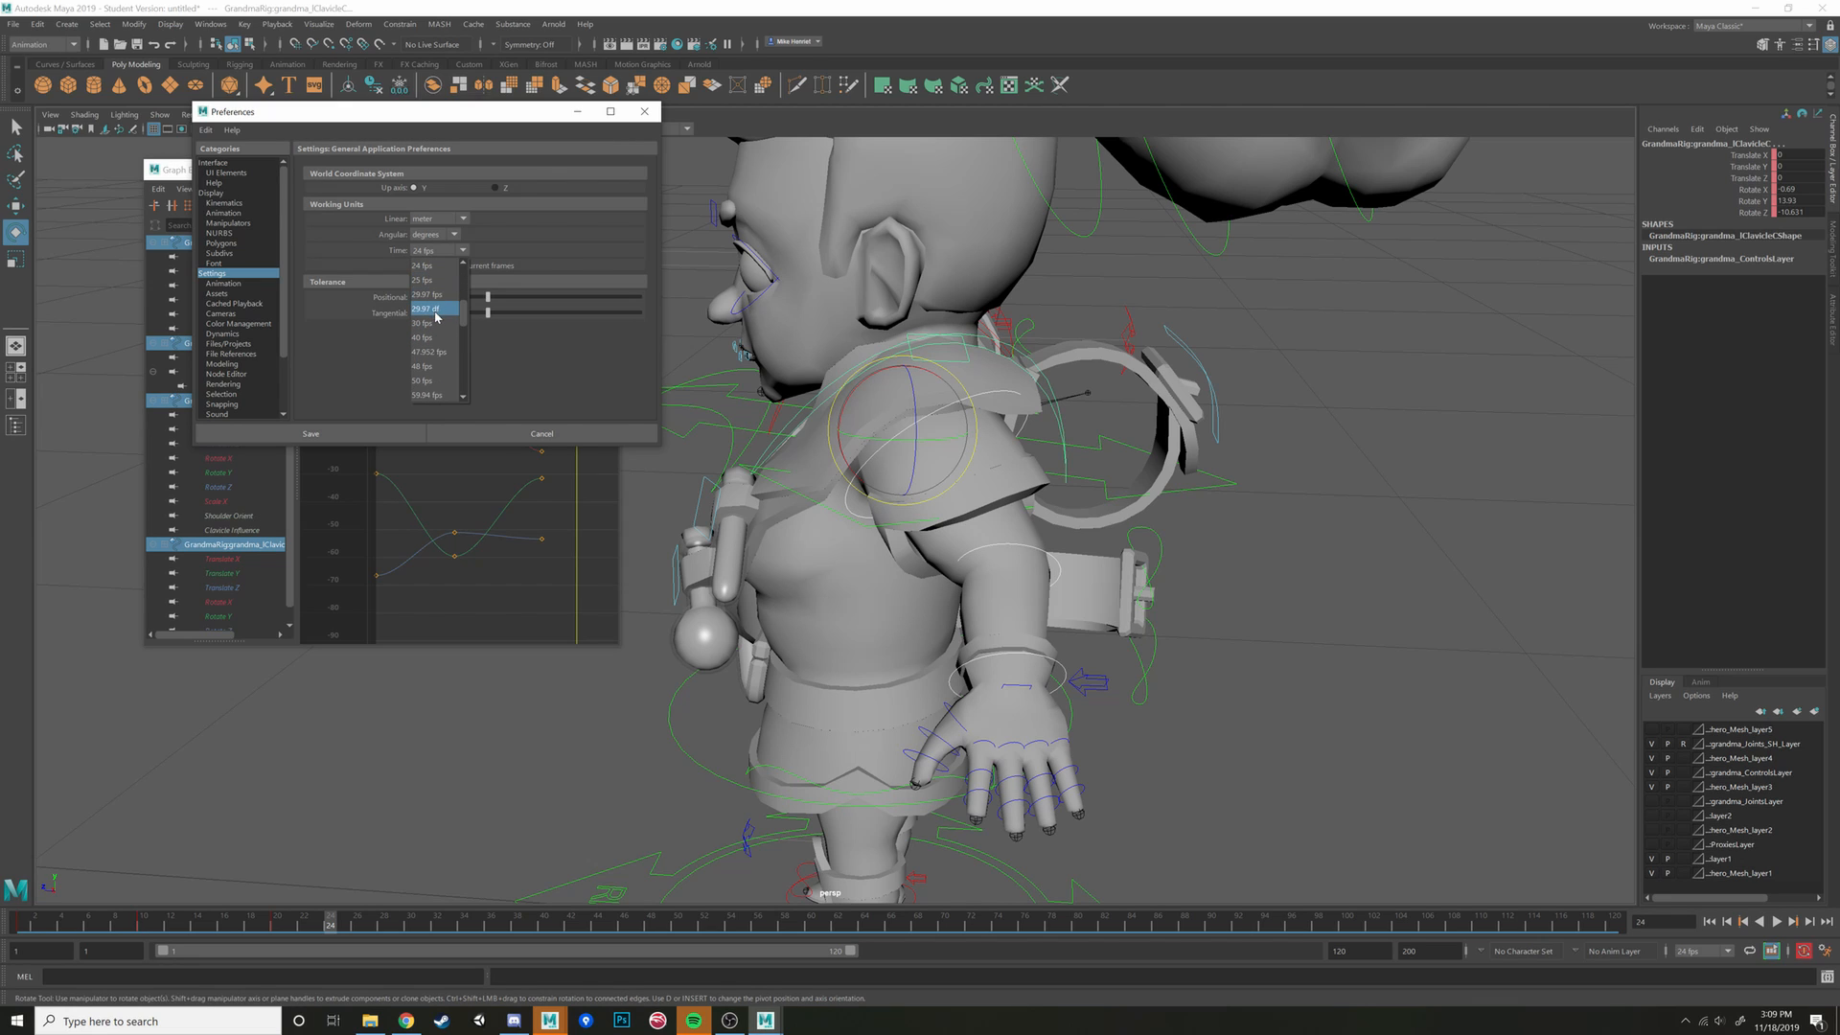
left_click(429, 323)
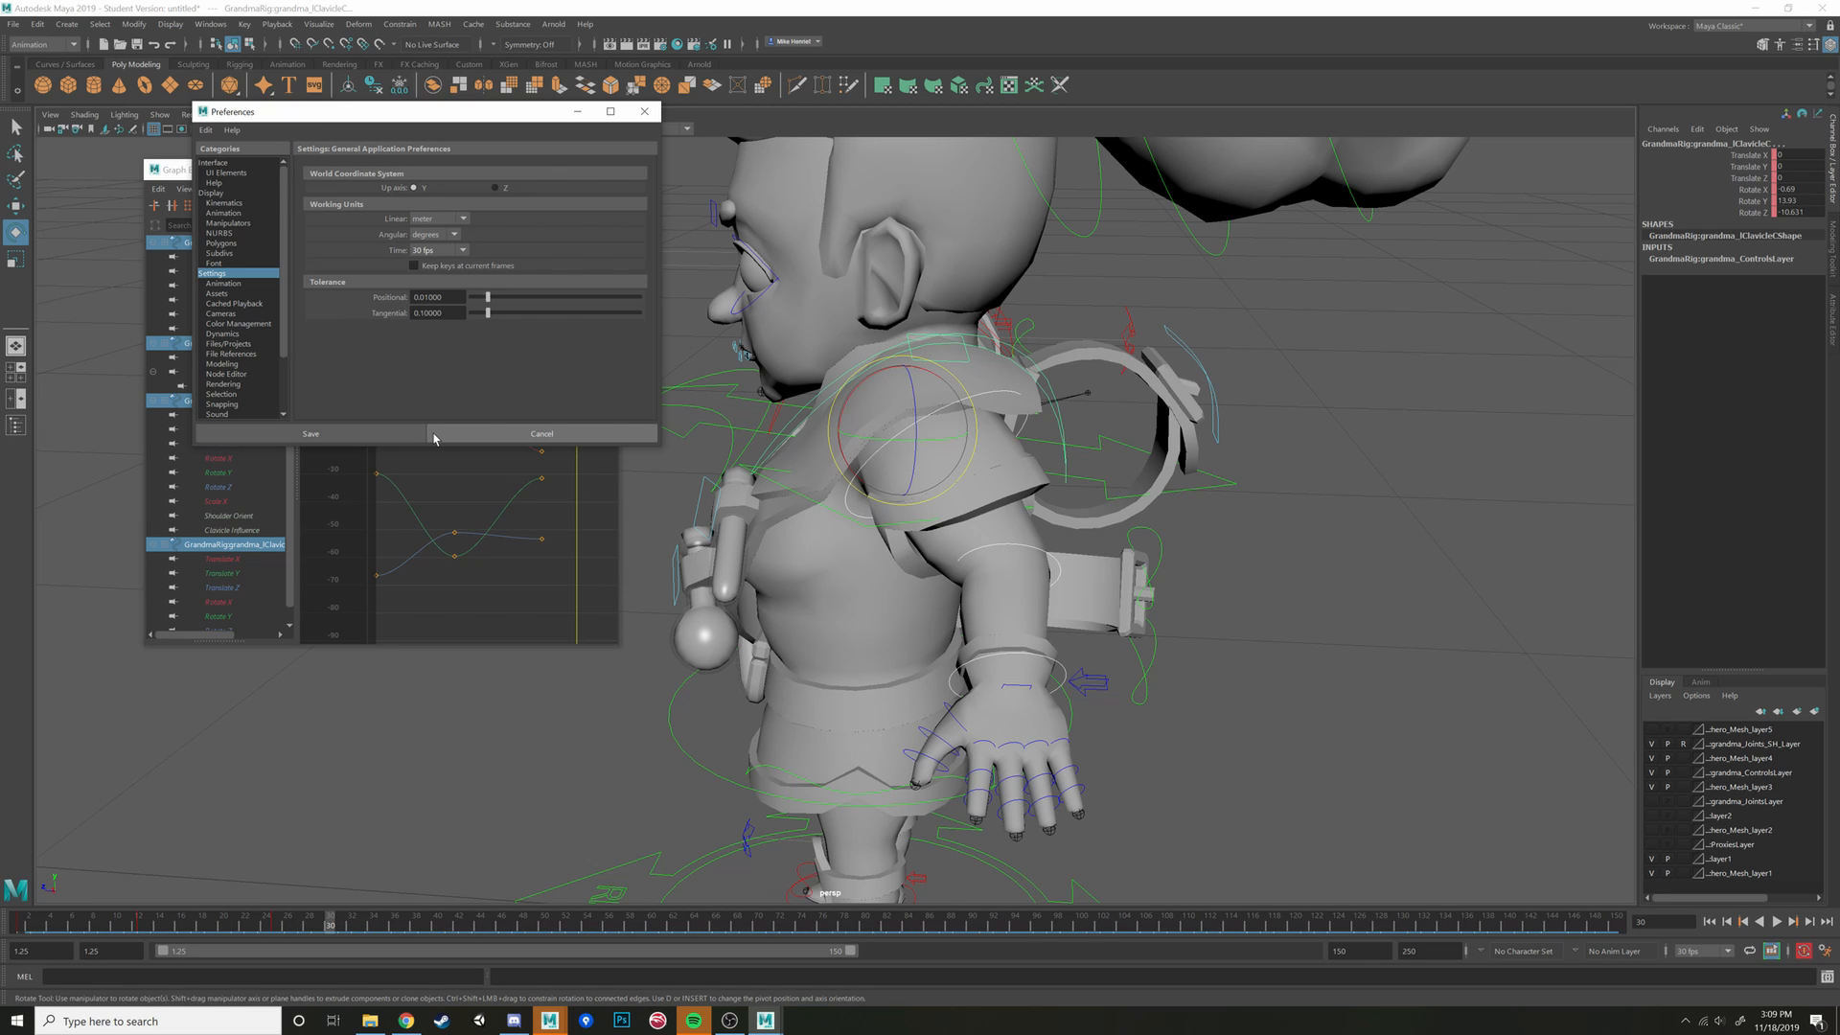
left_click(340, 437)
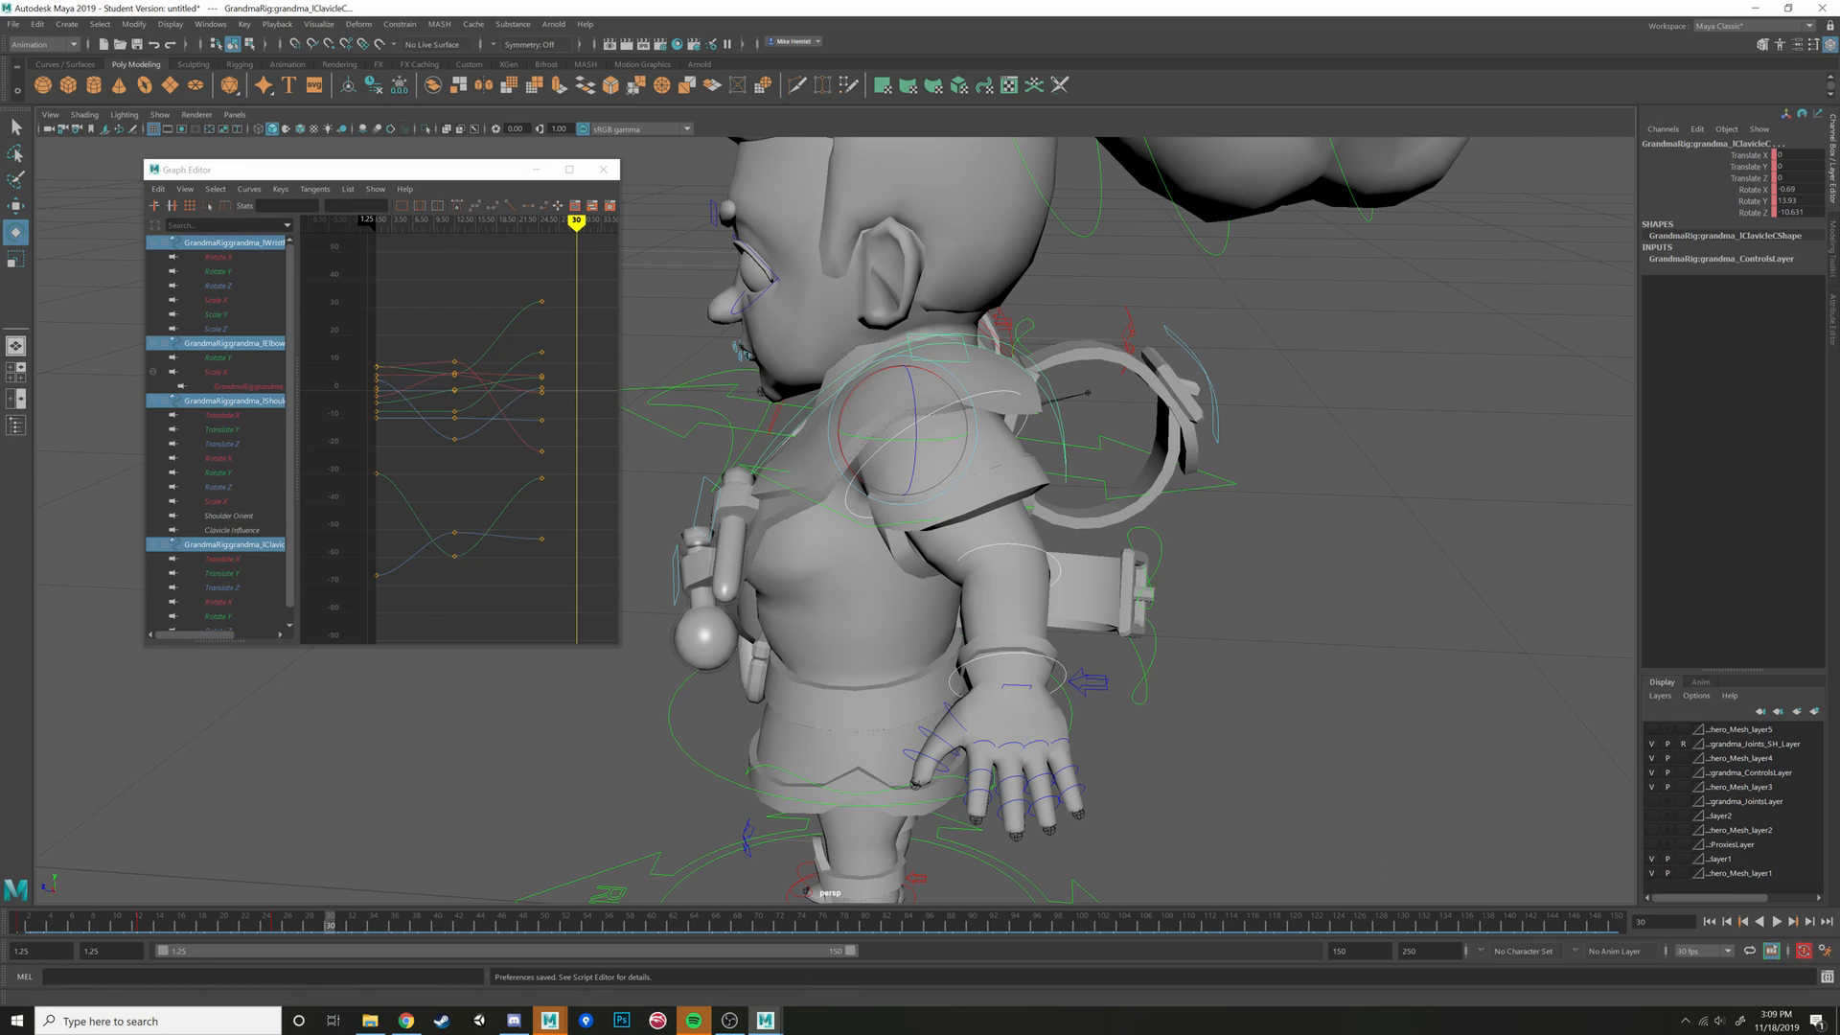
Play the animation briefly, stop it, and set the timeline's playback speed to Real-time
left_click(1776, 922)
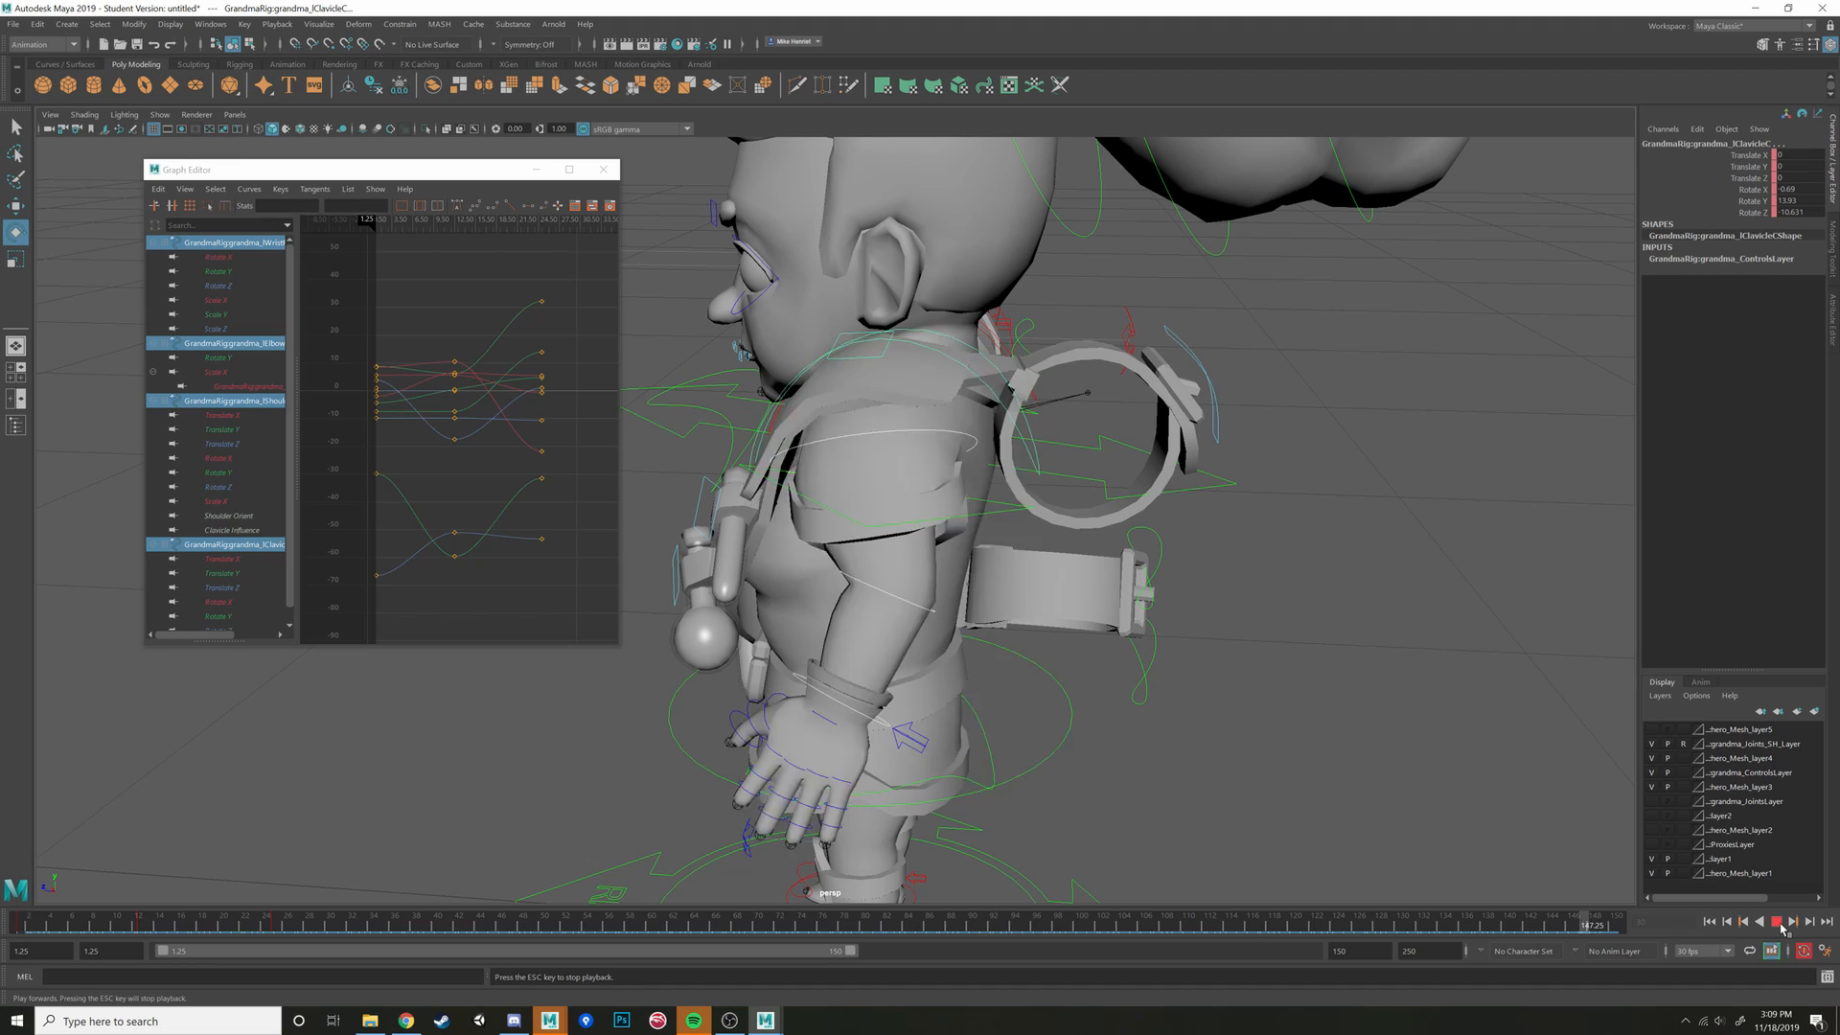
left_click(1776, 922)
right_click(720, 919)
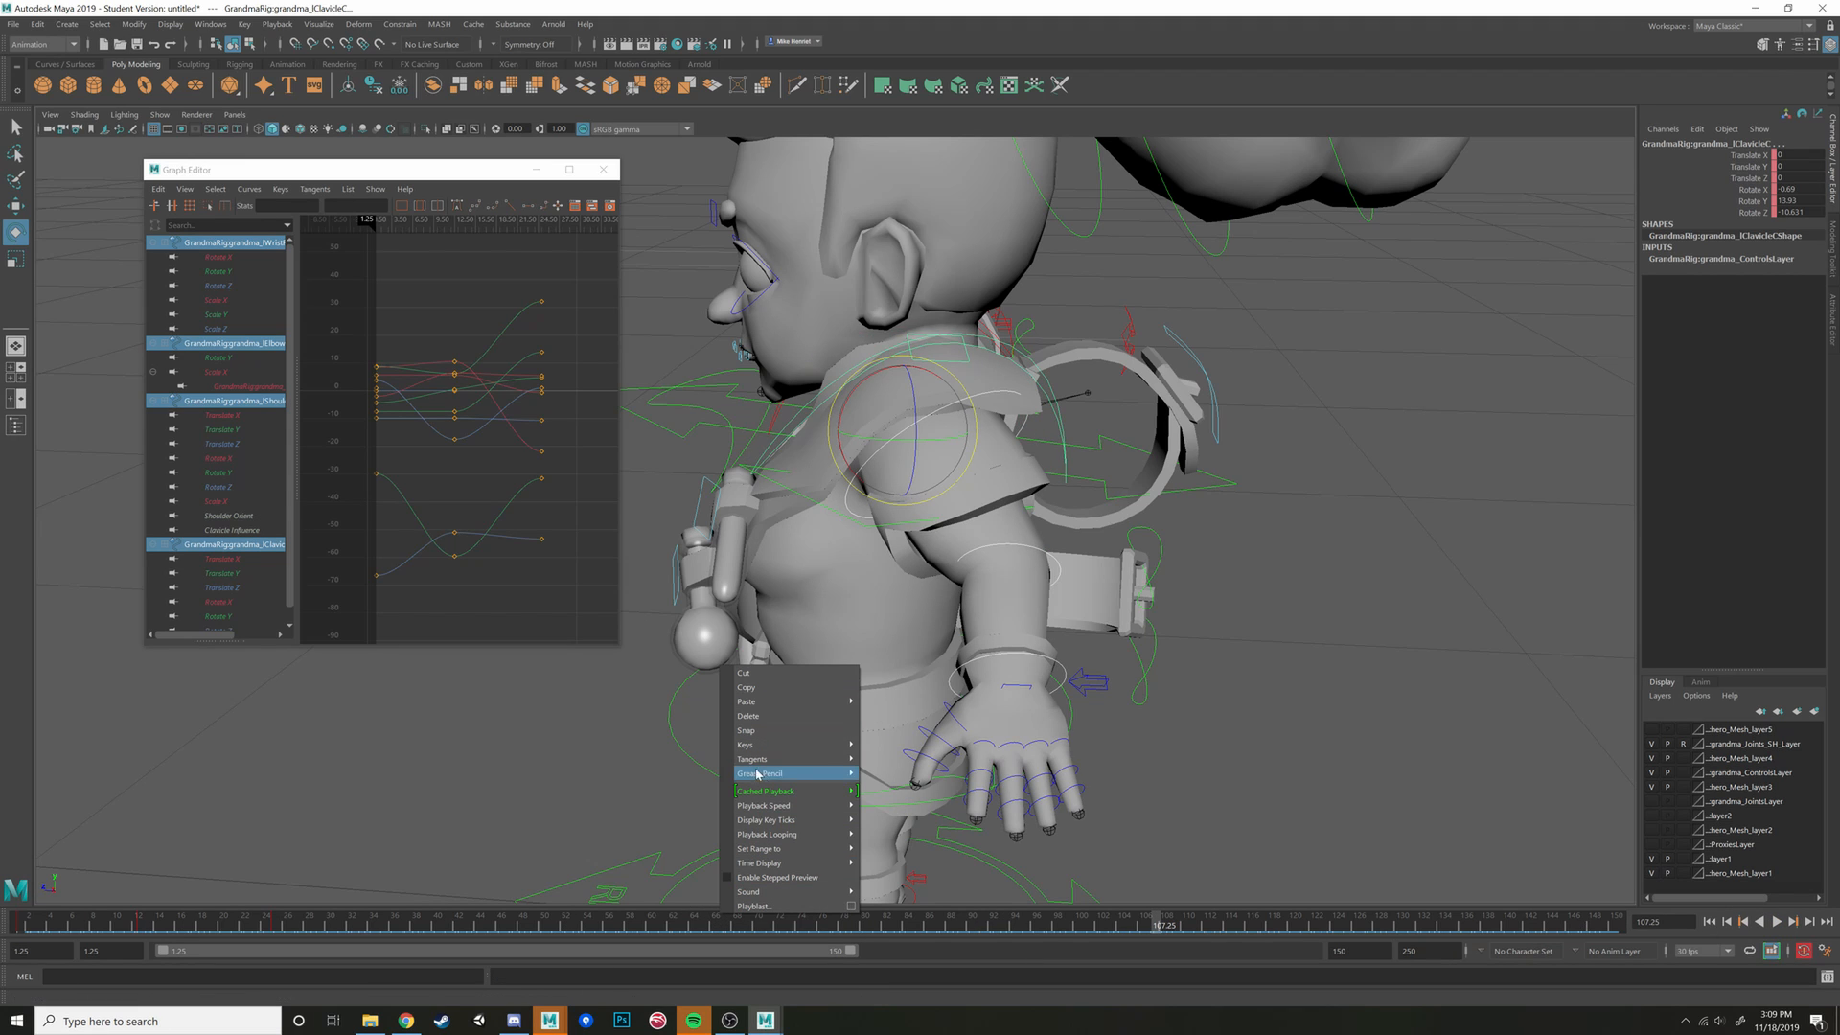
mouse_move(737, 844)
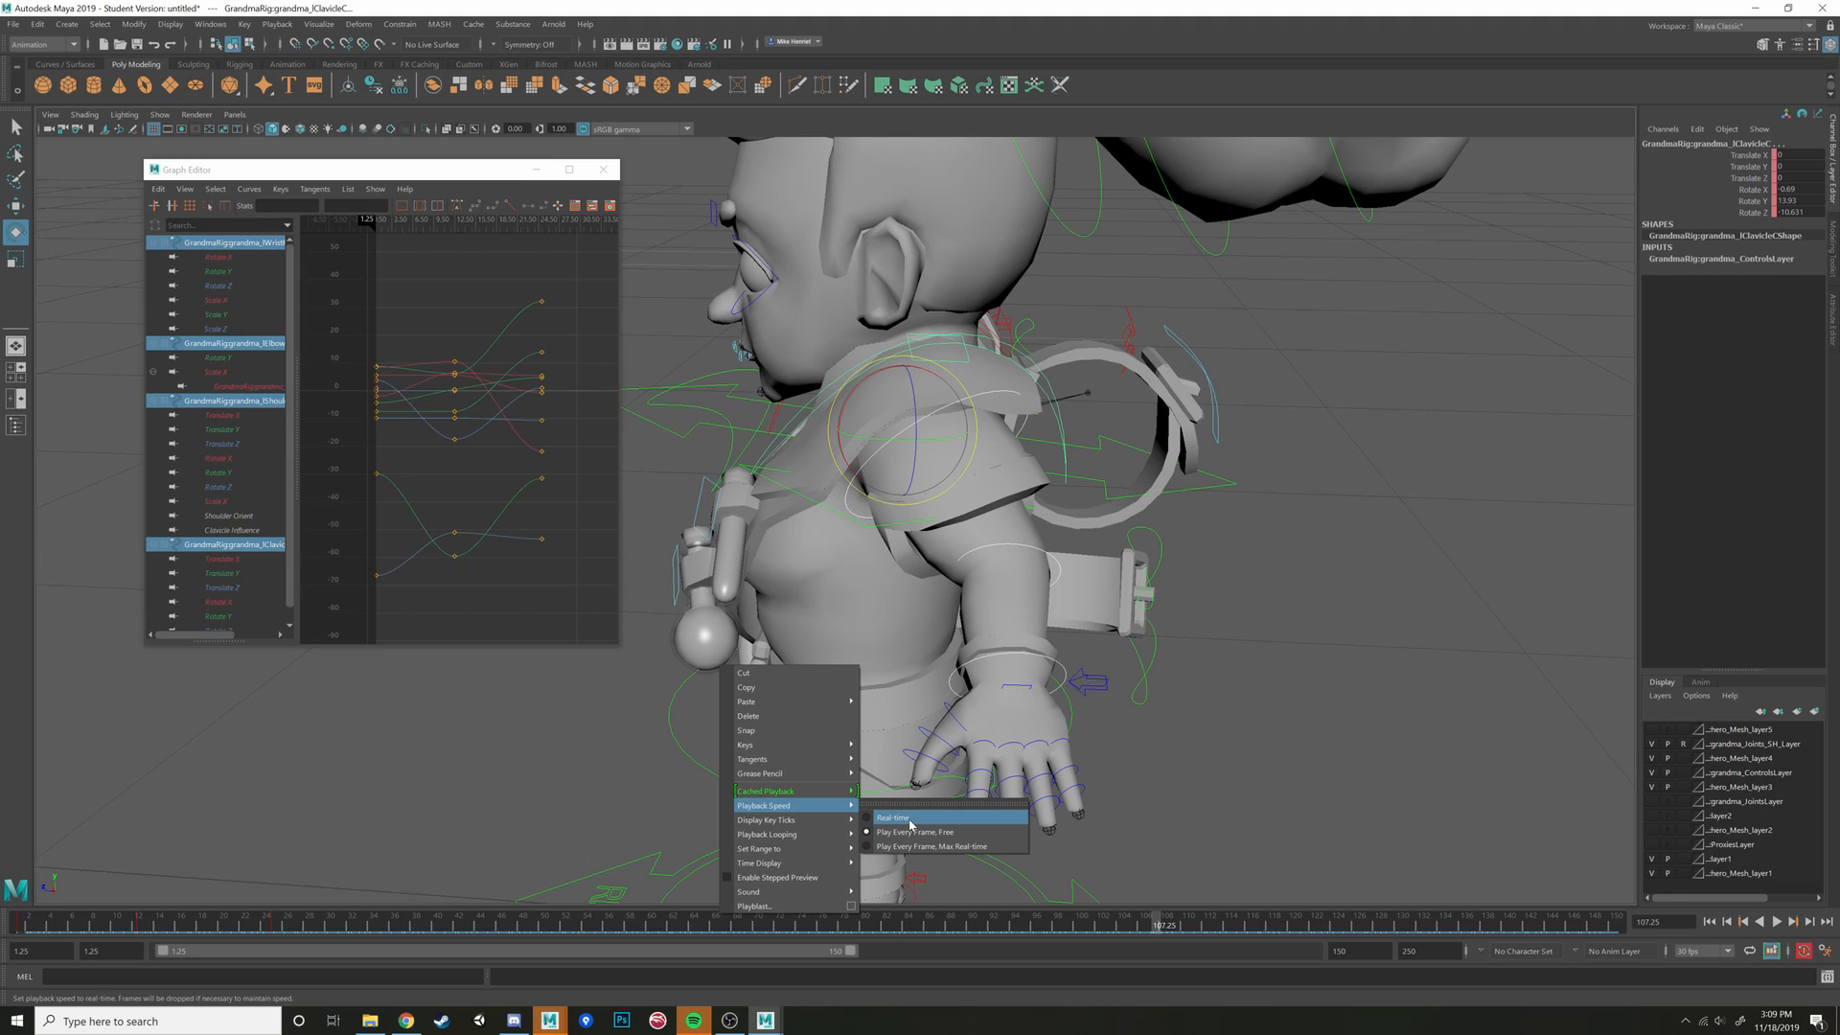
left_click(911, 820)
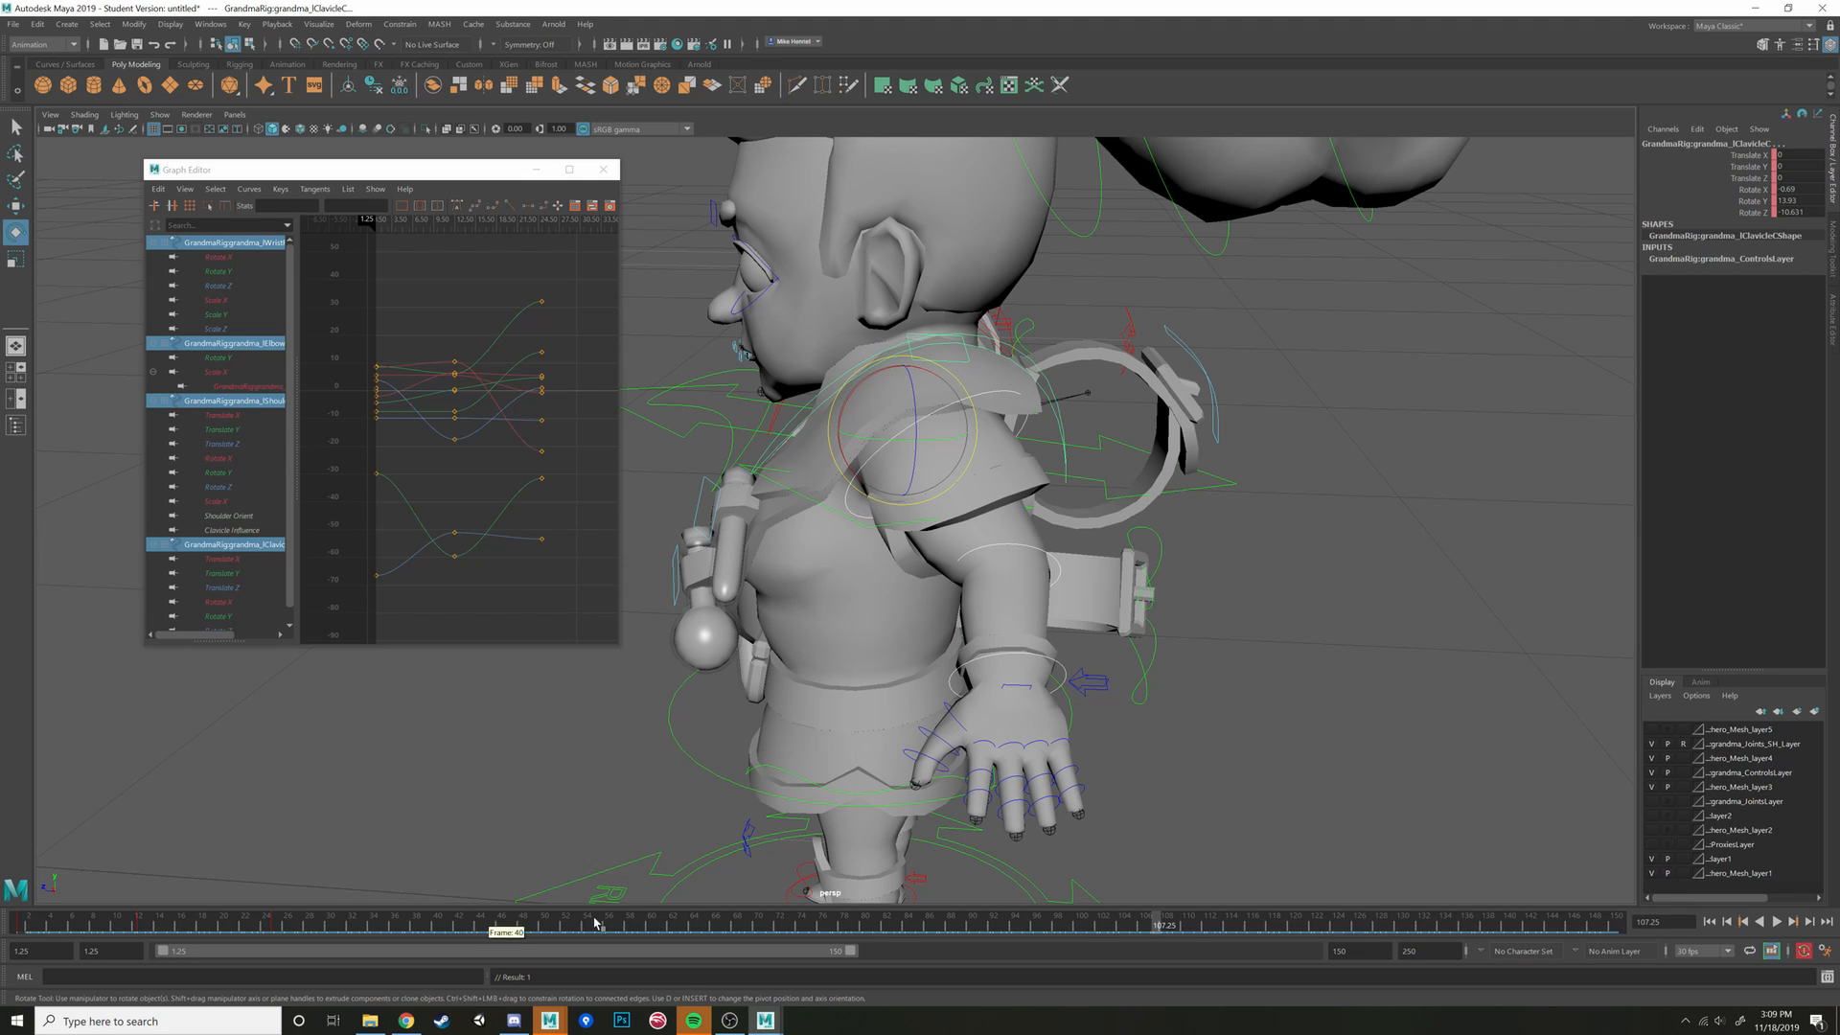
Scrub the arm's keyed frames back to the start, play the animation in real time from several angles, and stop it
left_click_drag(958, 776, 1089, 776, "alt")
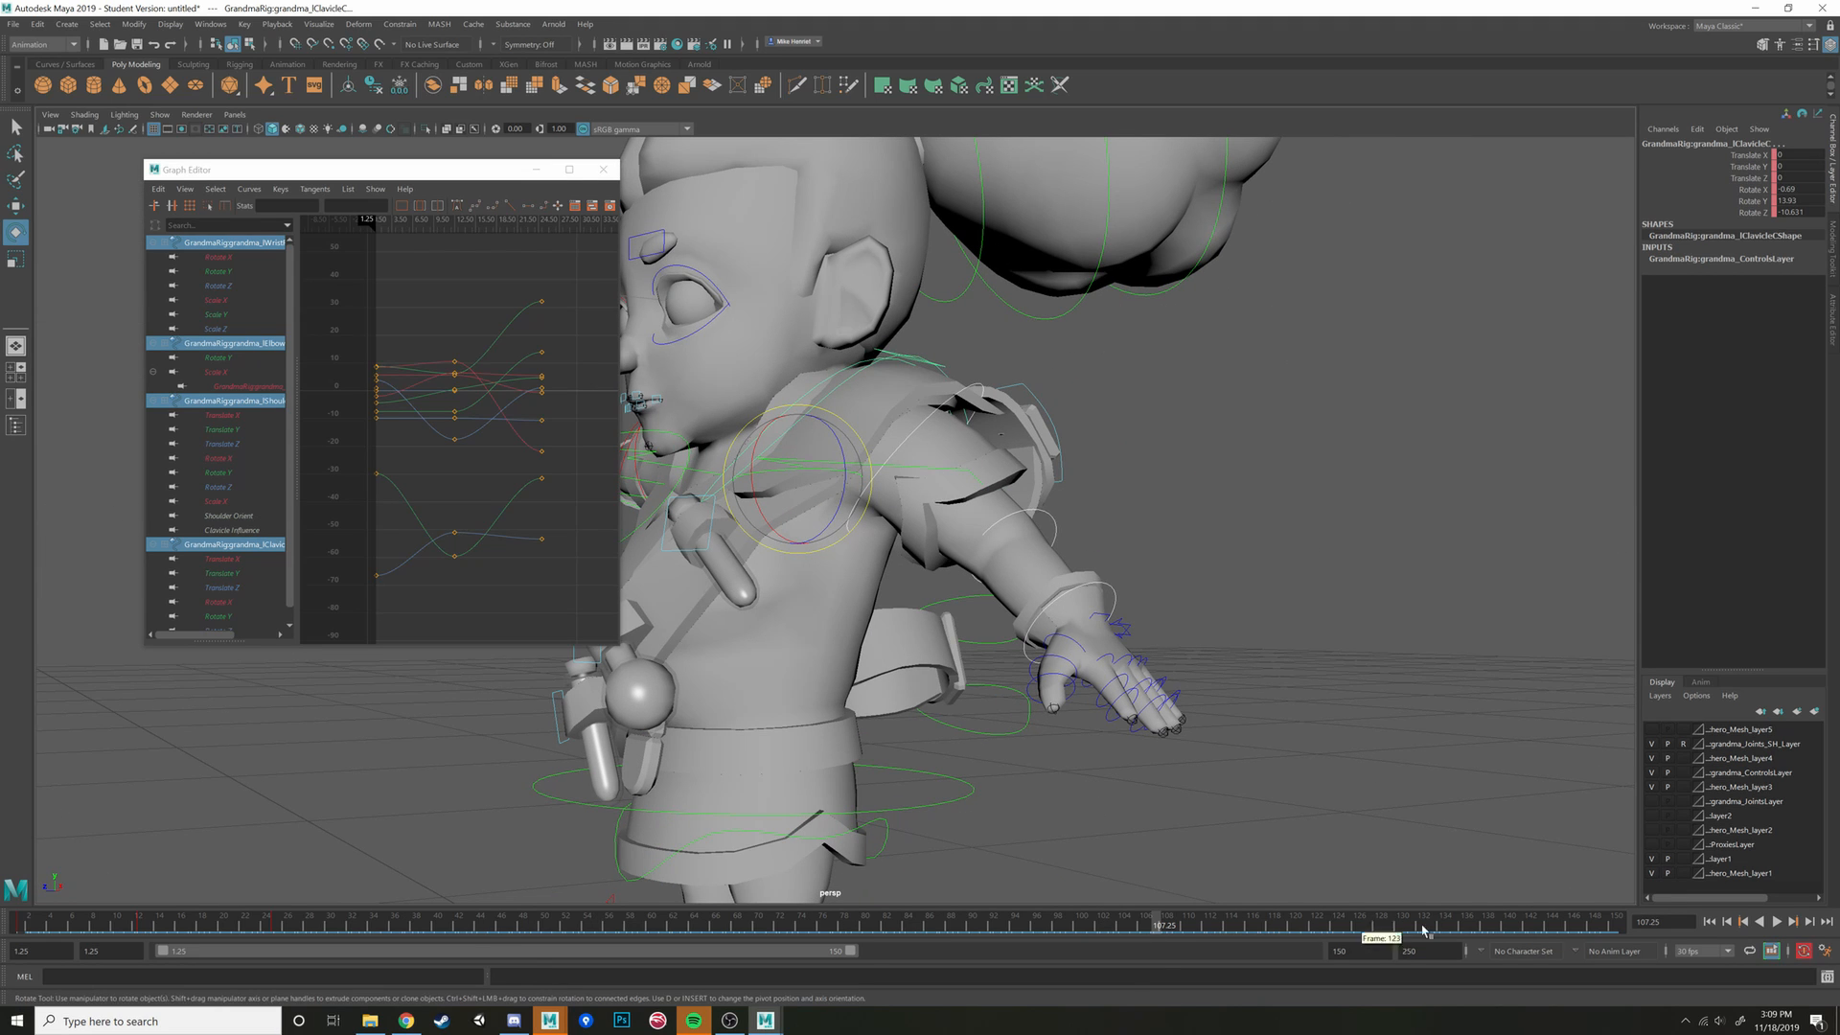
left_click(268, 923)
left_click_drag(266, 923, 21, 926)
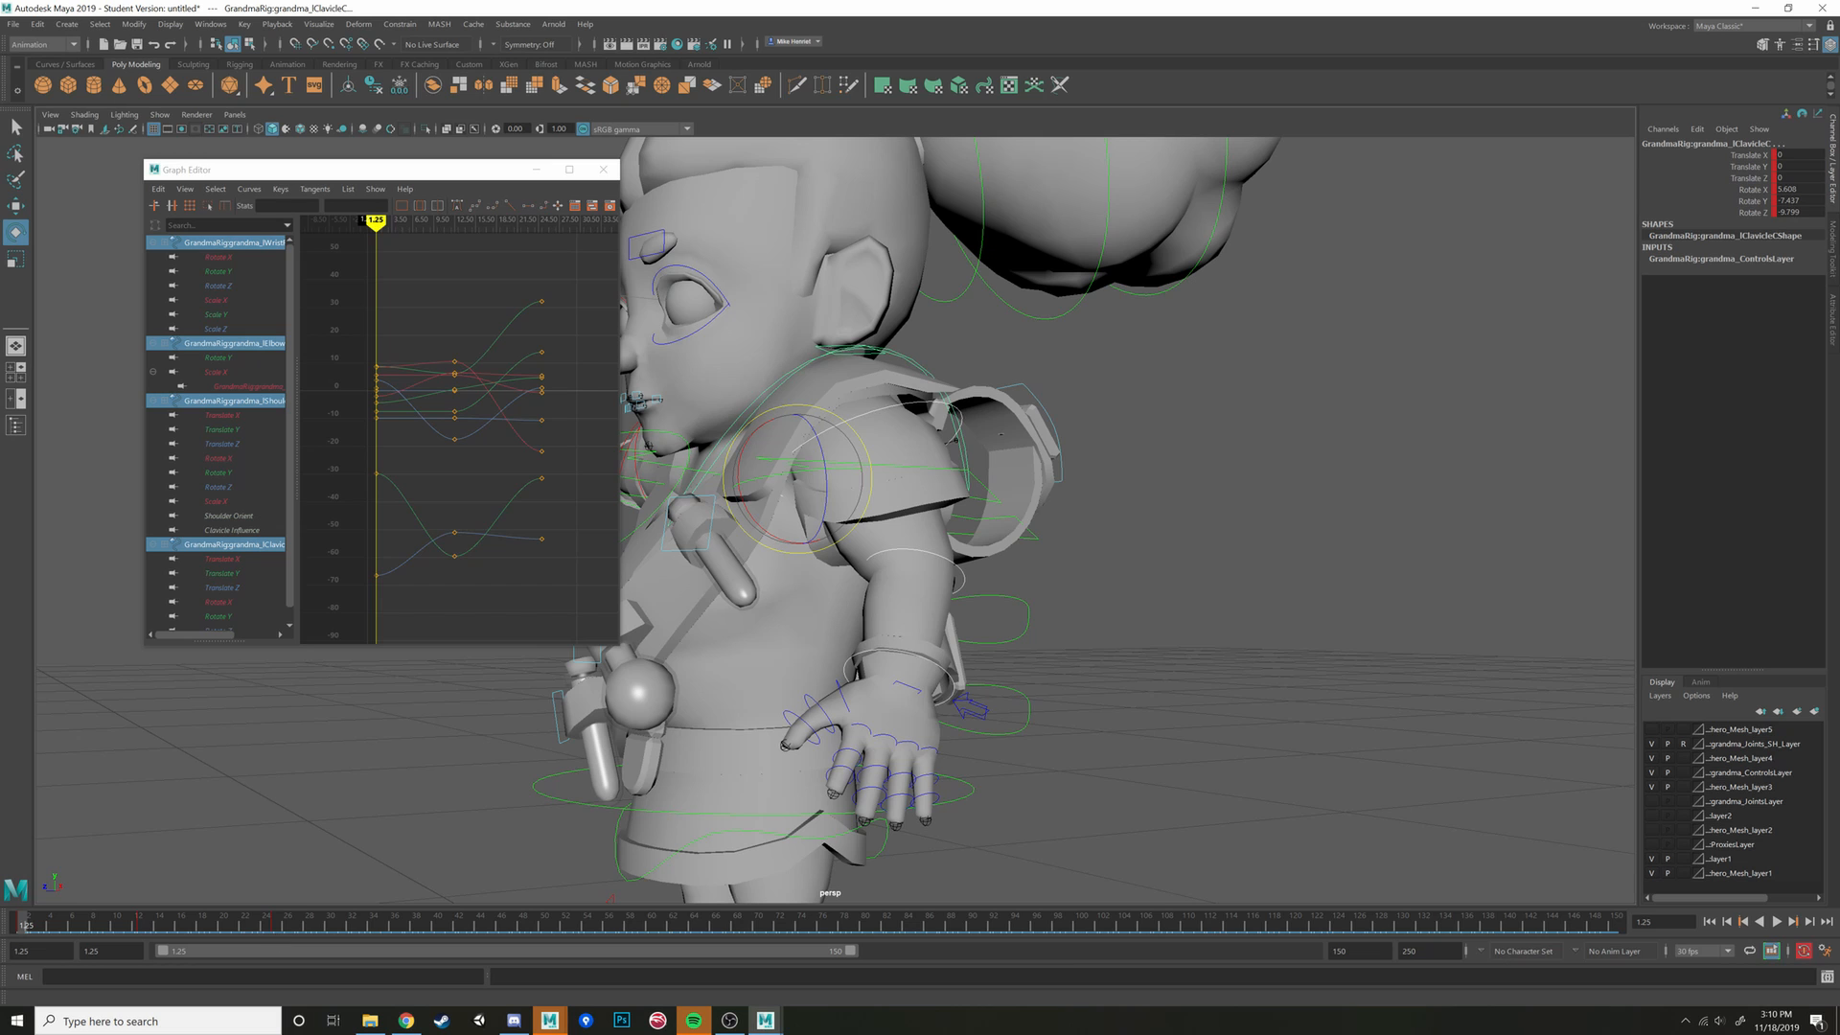
left_click(1776, 921)
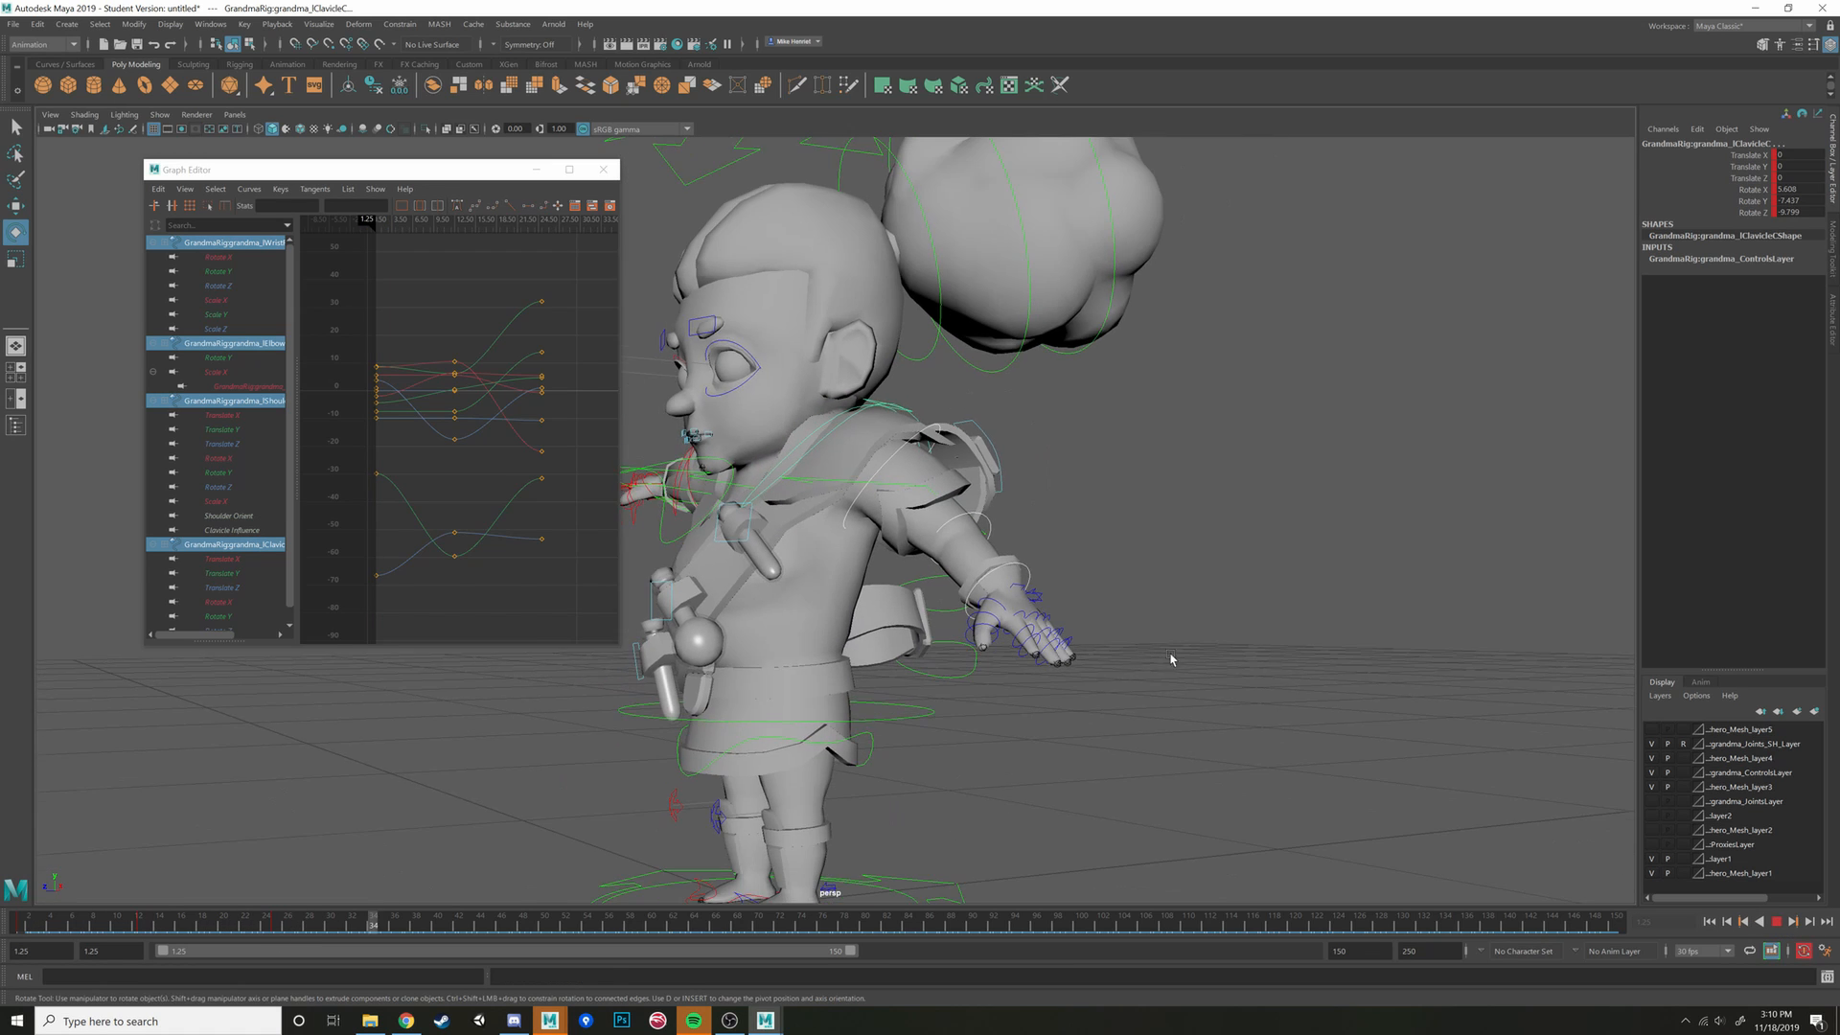
left_click_drag(1171, 659, 1049, 742, "alt")
left_click(23, 926)
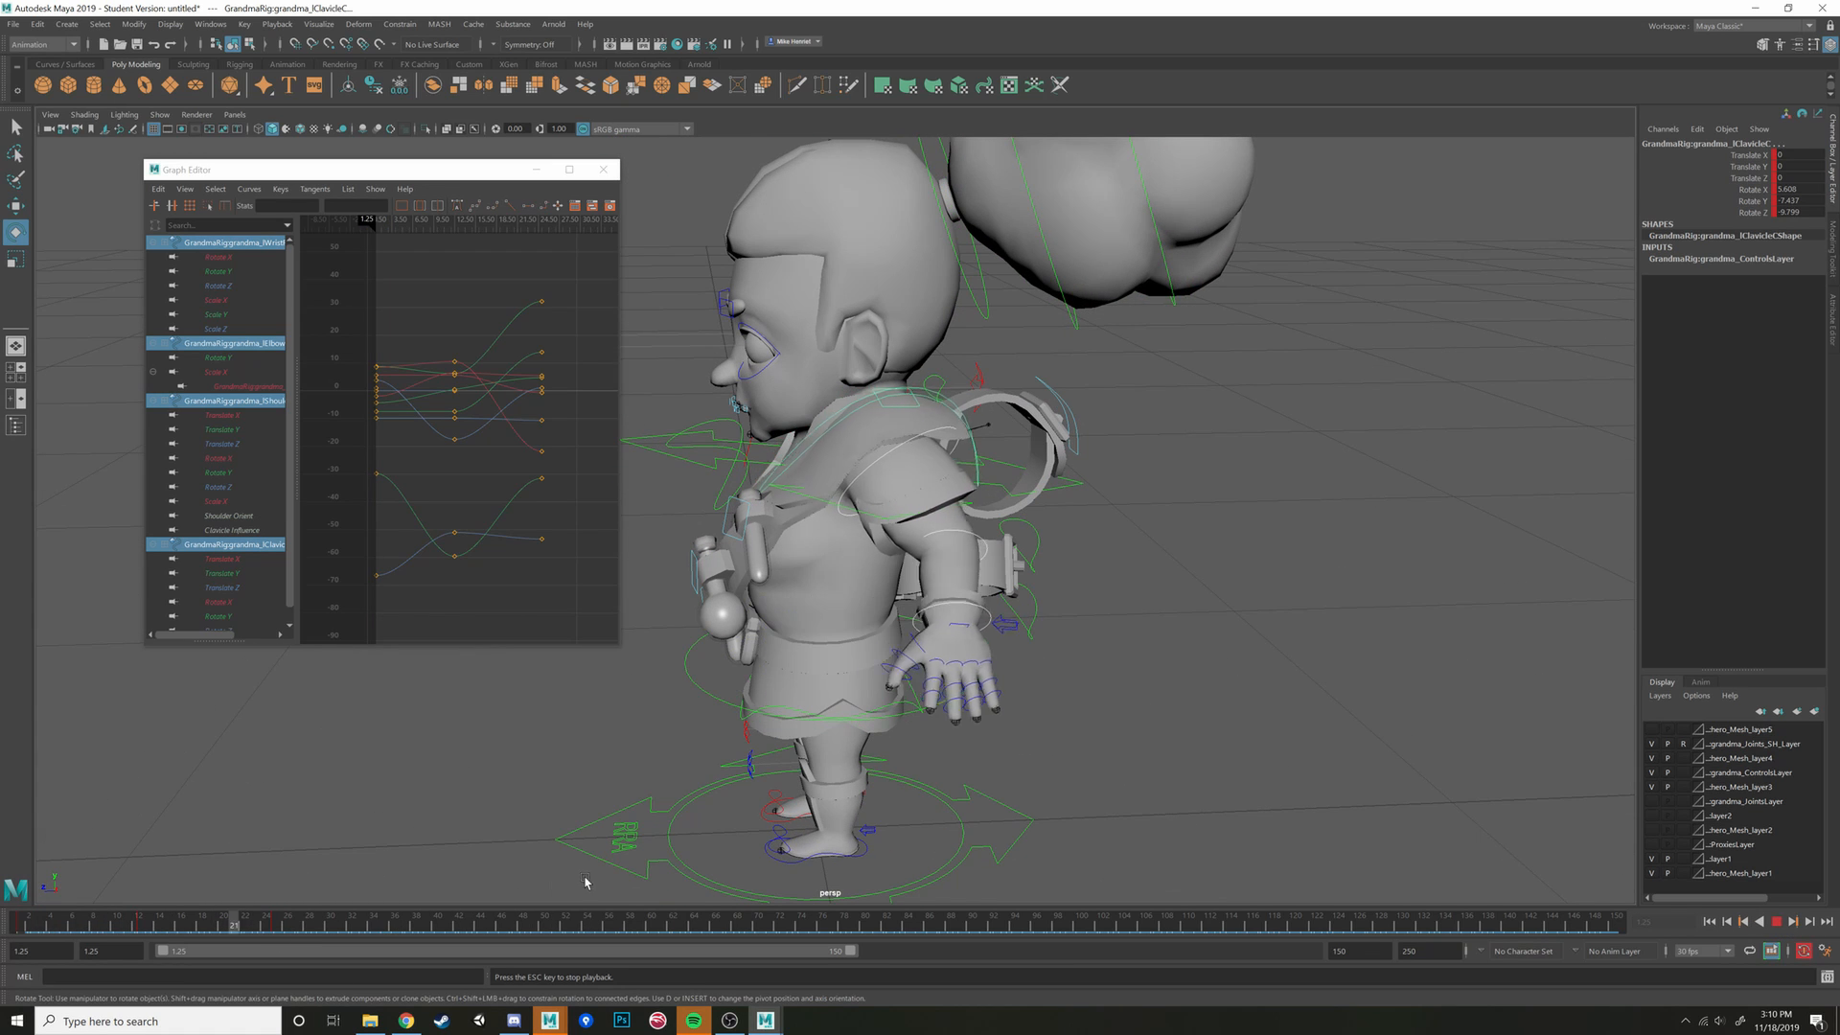
key("Escape")
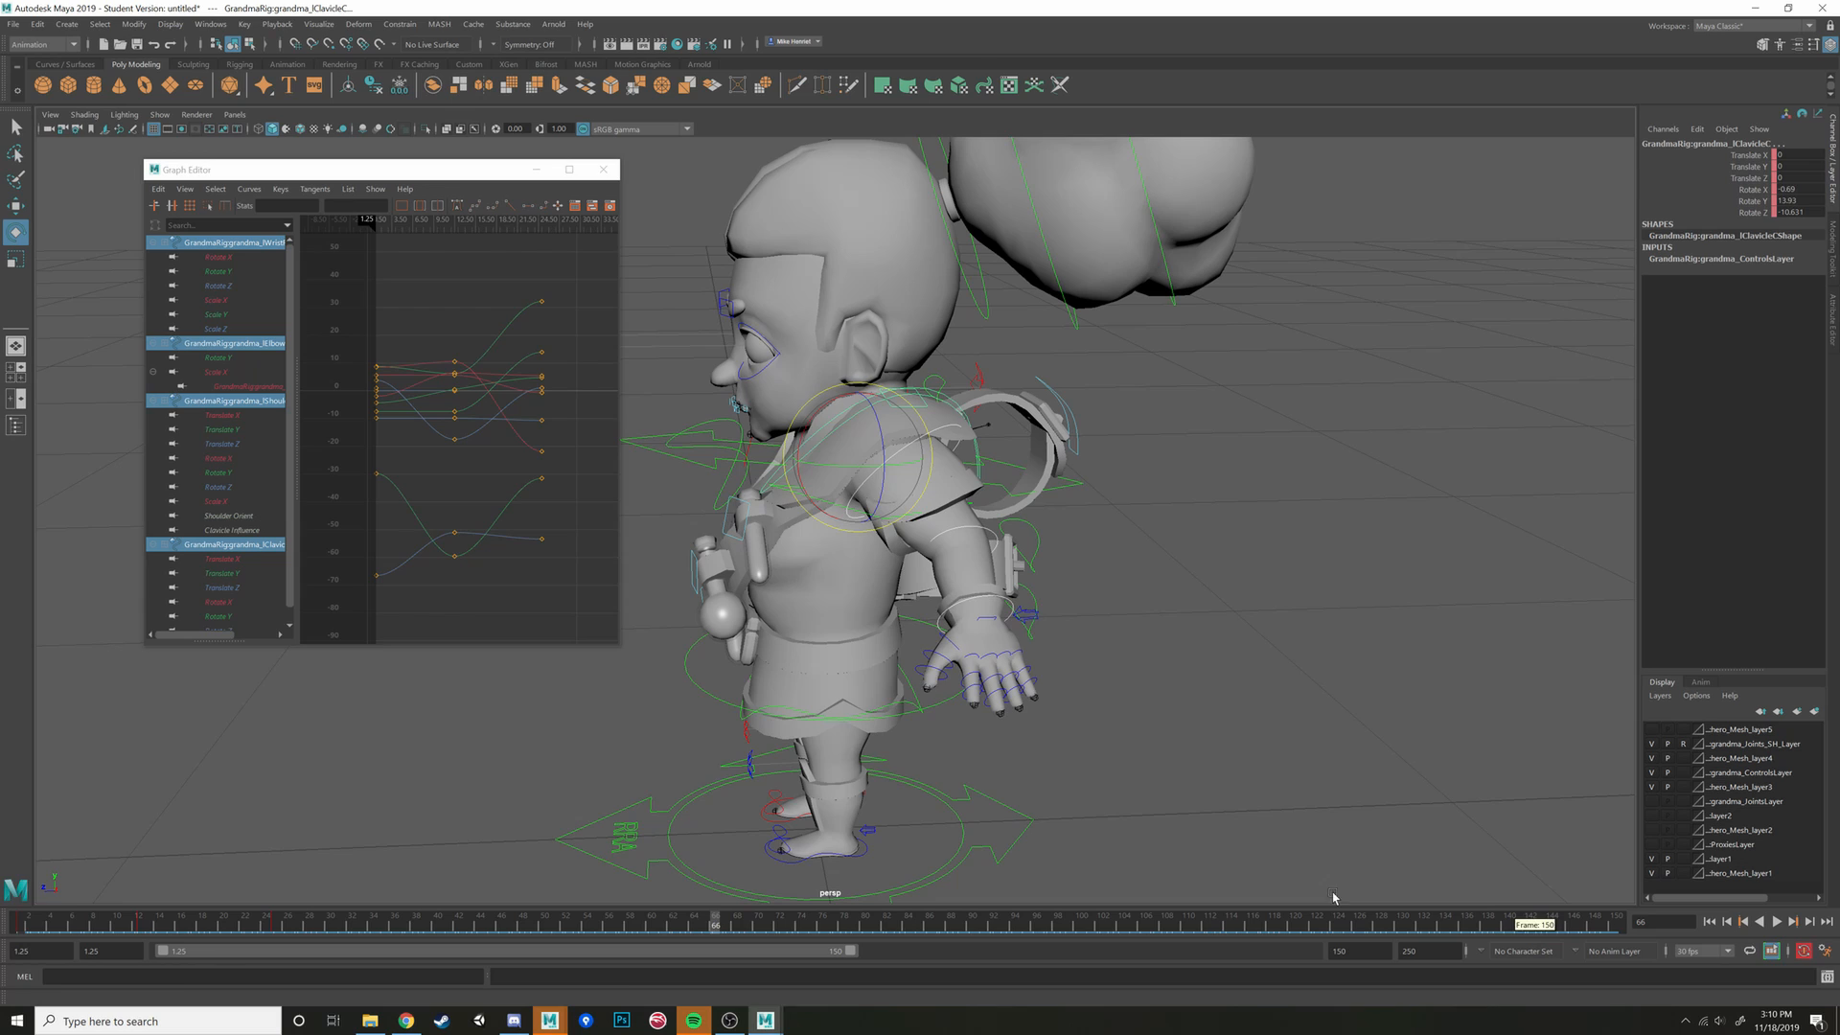
Return to the start of the timeline, set the playback start frame to 1 and extend the playback range to frame 250
left_click(21, 930)
left_click(96, 951)
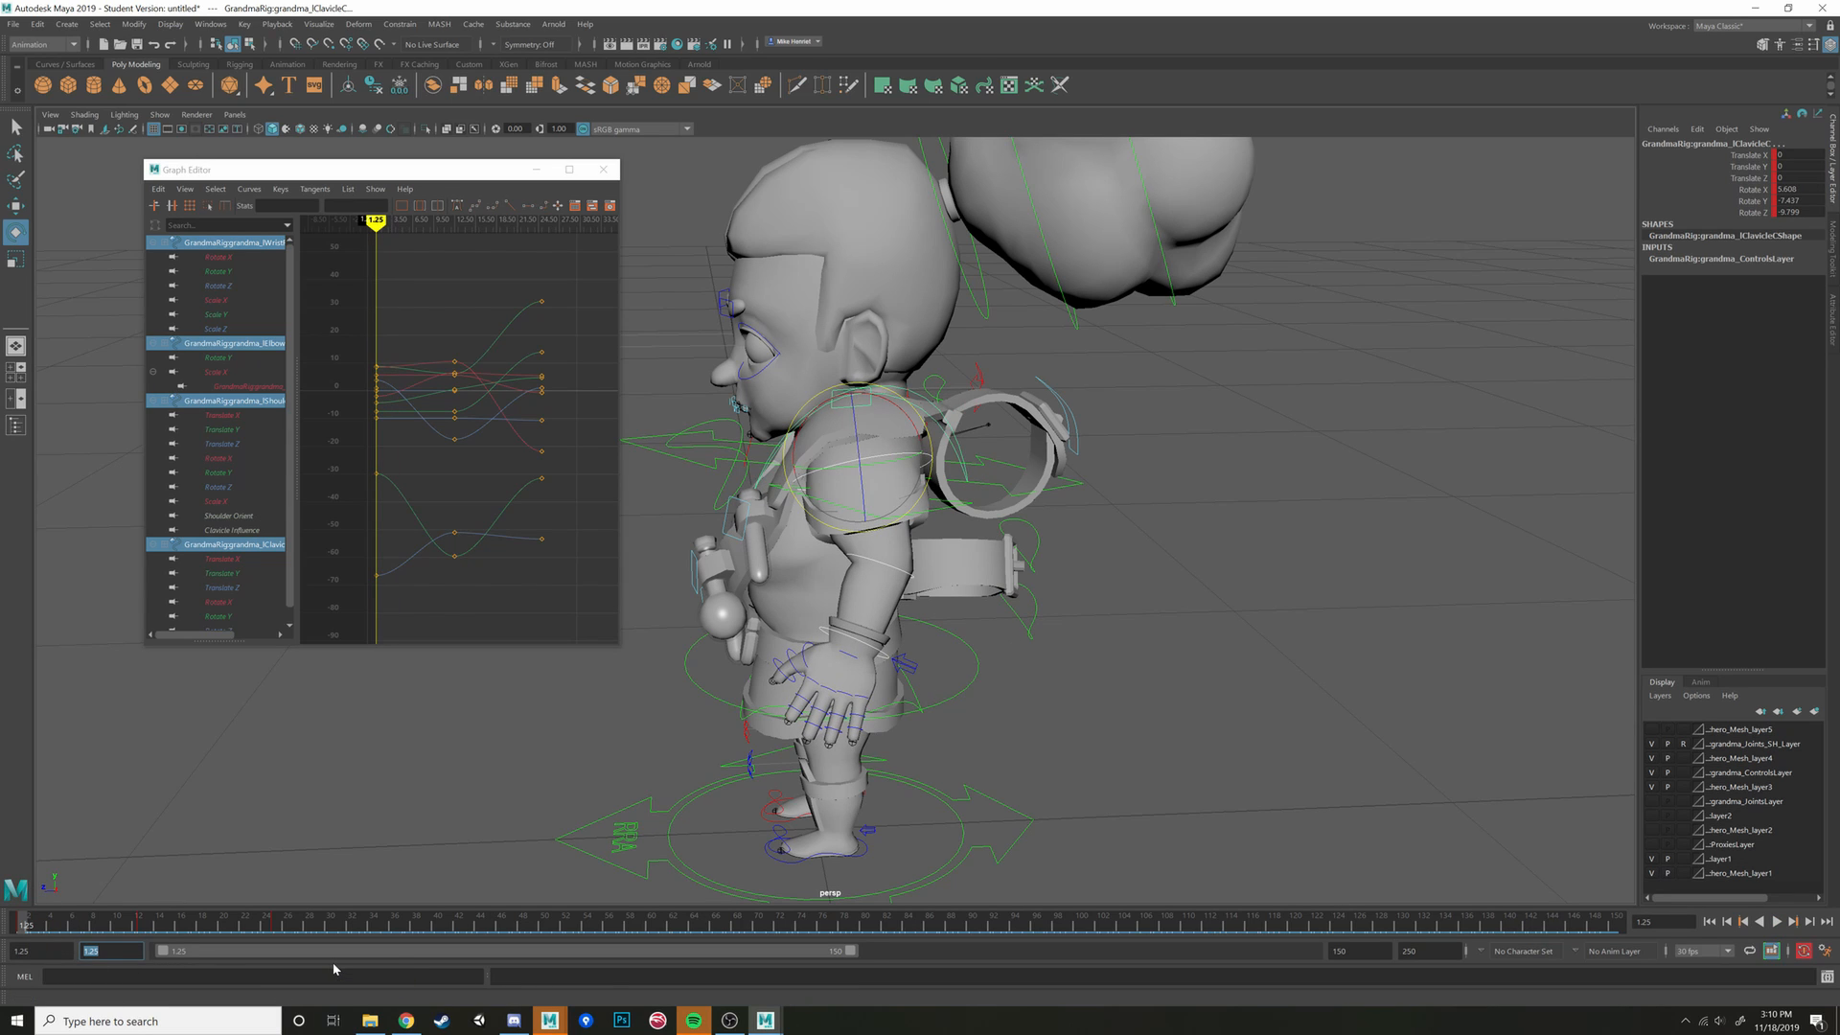
type("1")
key("Return")
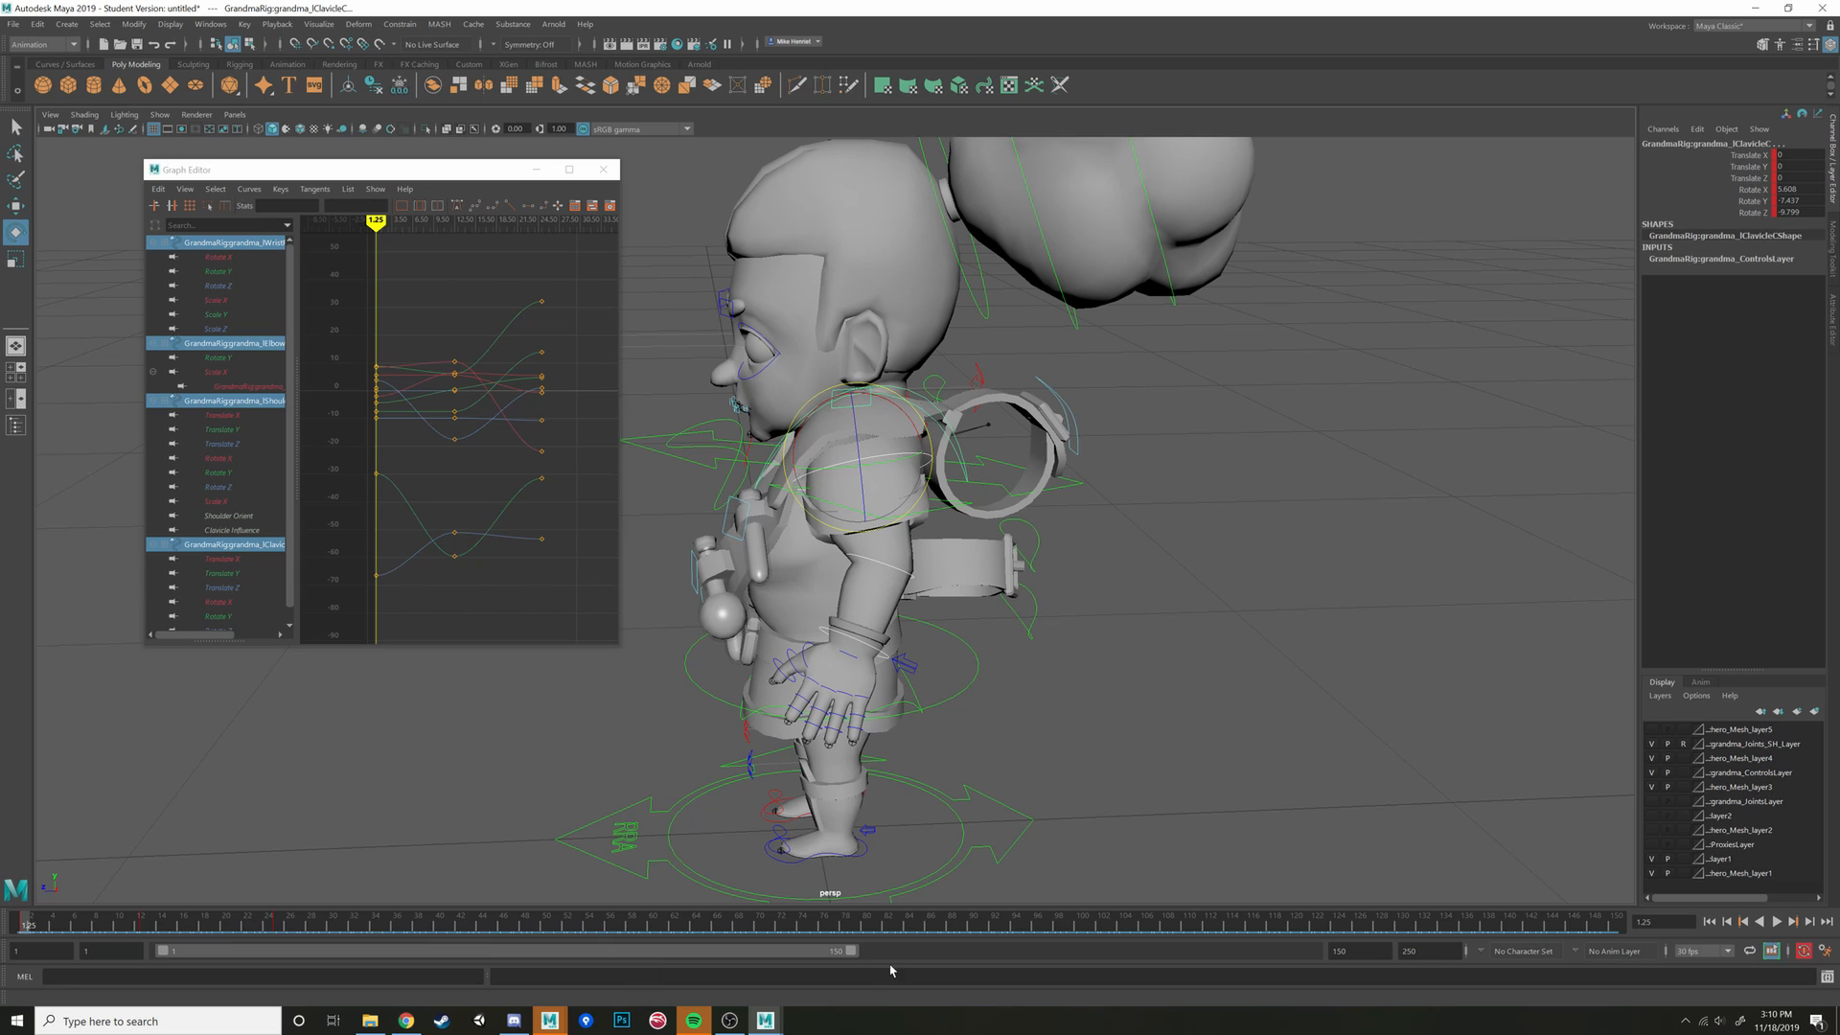
left_click_drag(846, 952, 849, 952)
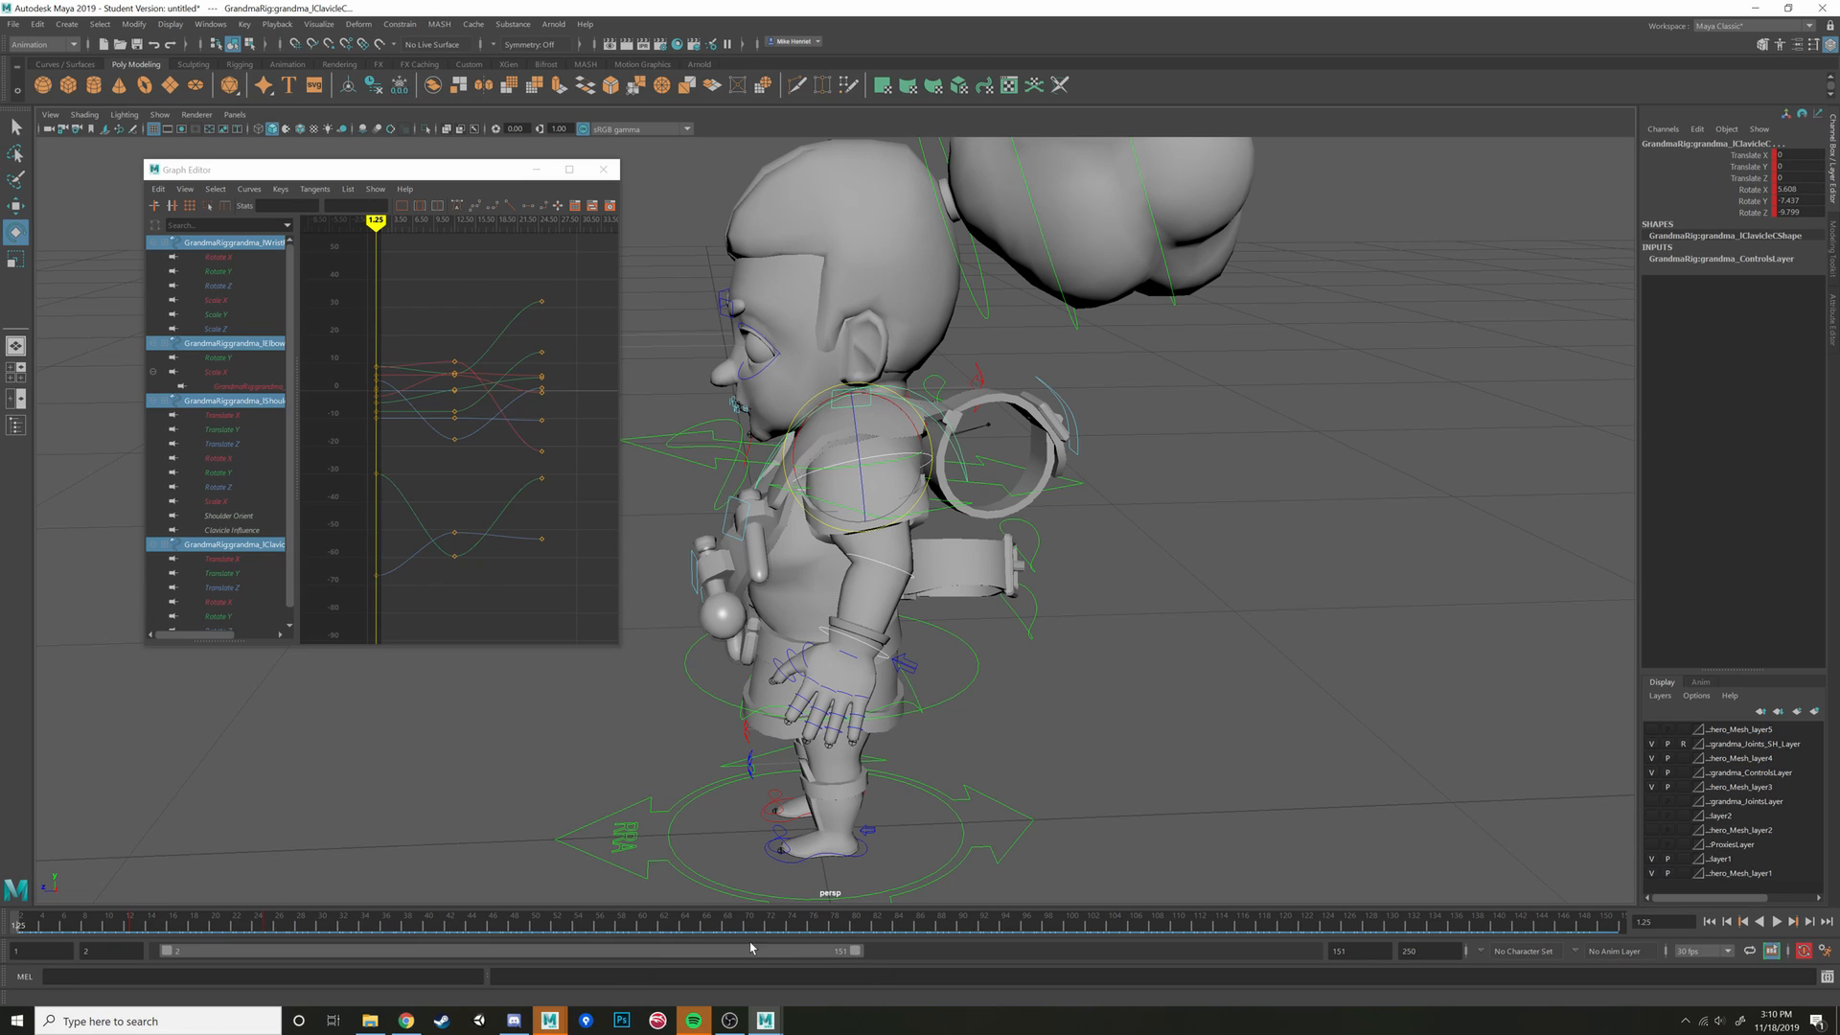
left_click_drag(608, 954, 603, 954)
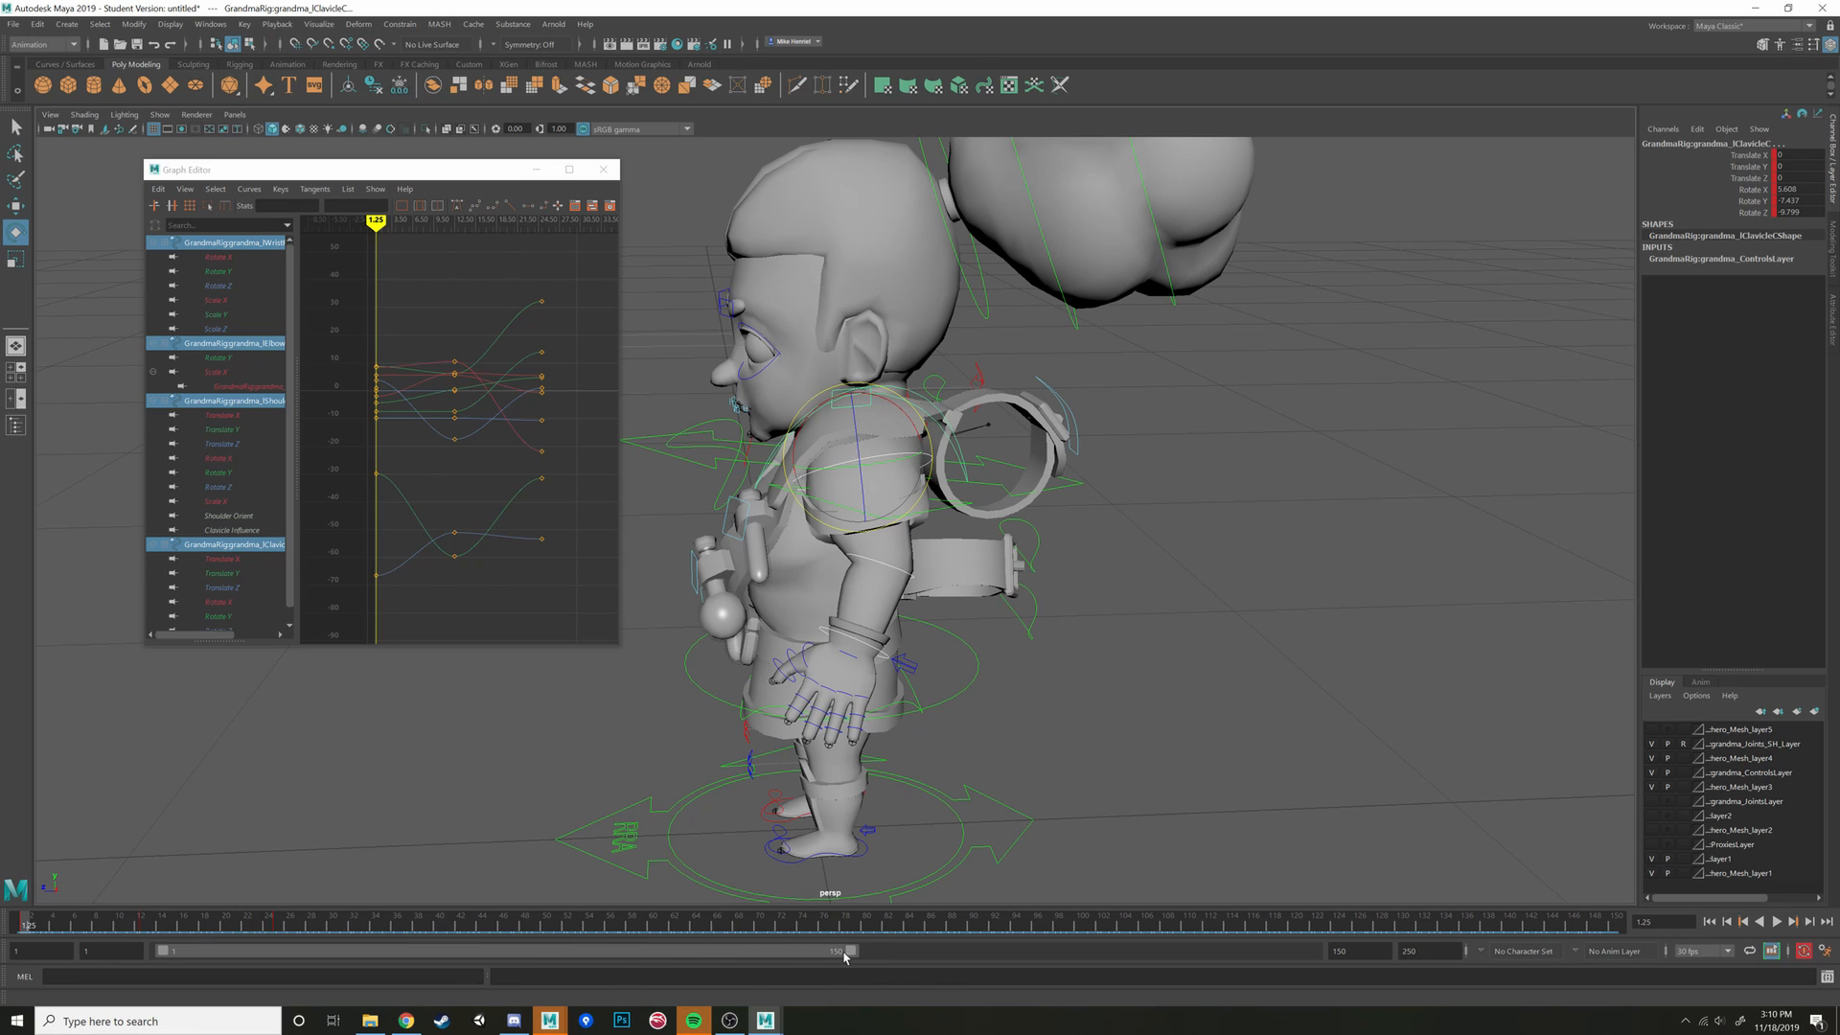
left_click_drag(849, 956, 1309, 951)
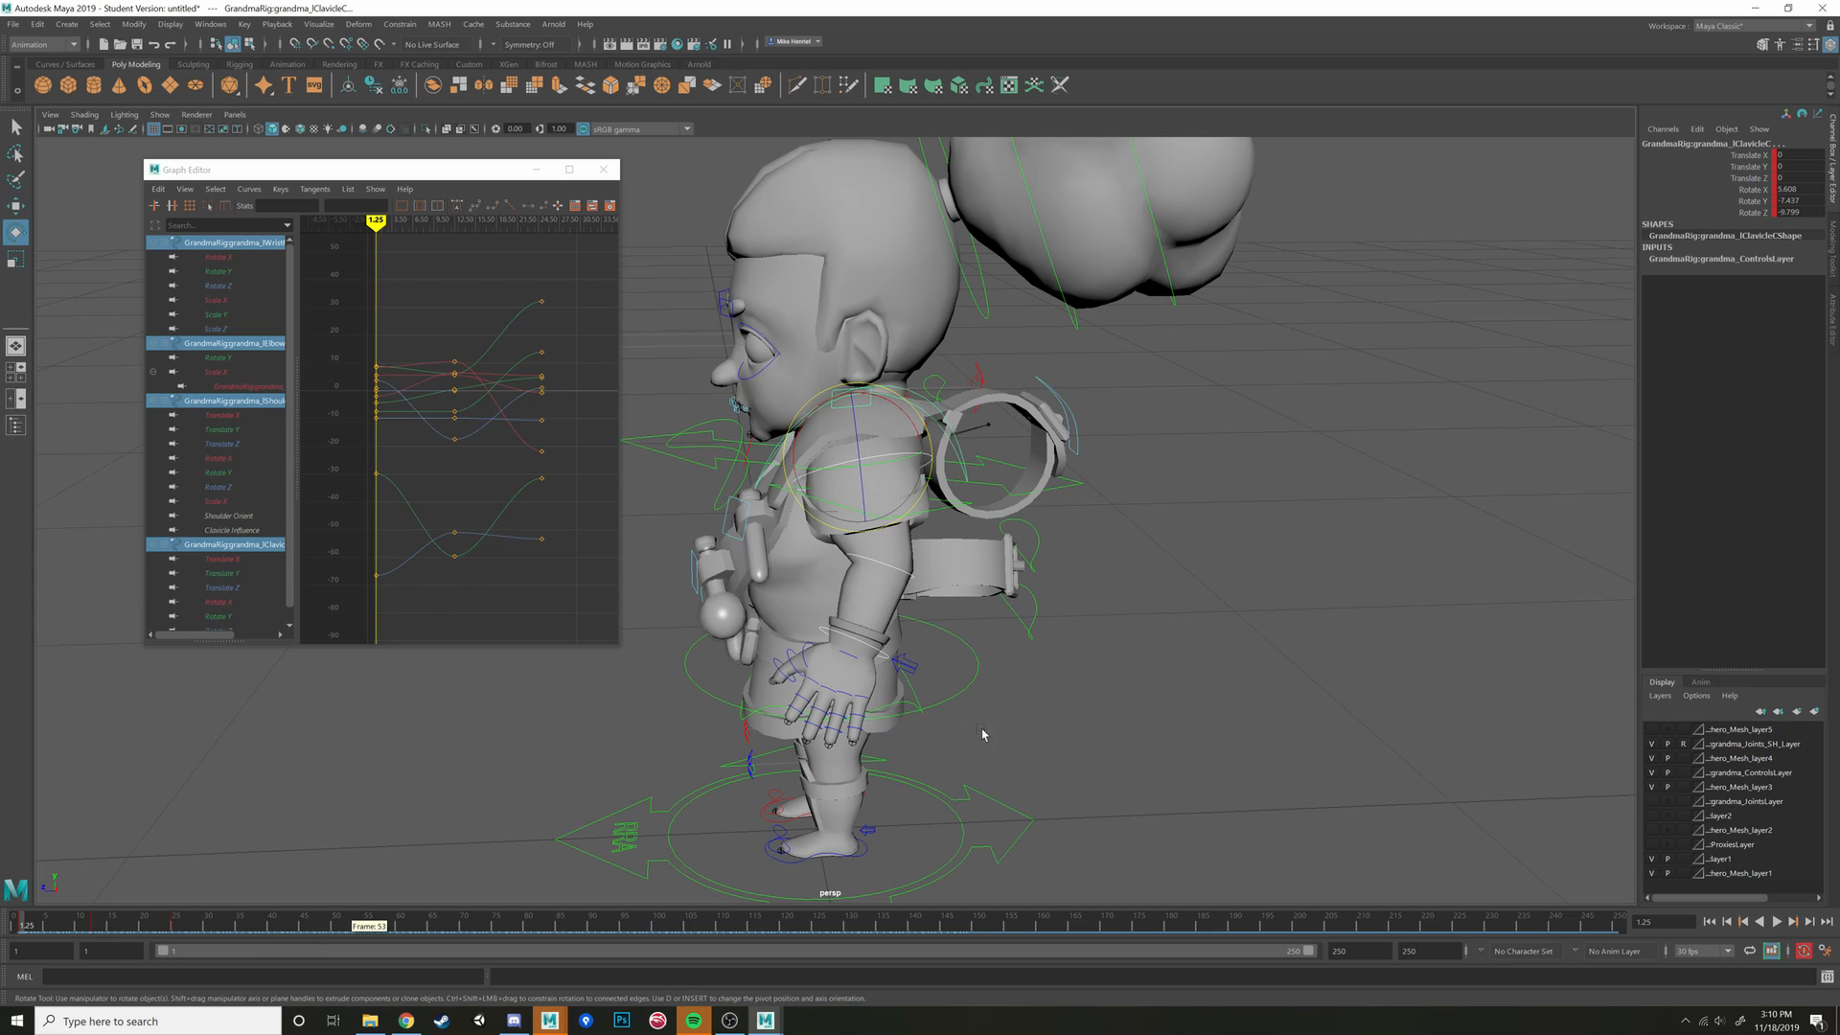
Select the left arm switch control, set the current time to frame 1 and activate the Move tool
left_click_drag(925, 534, 945, 636, "alt")
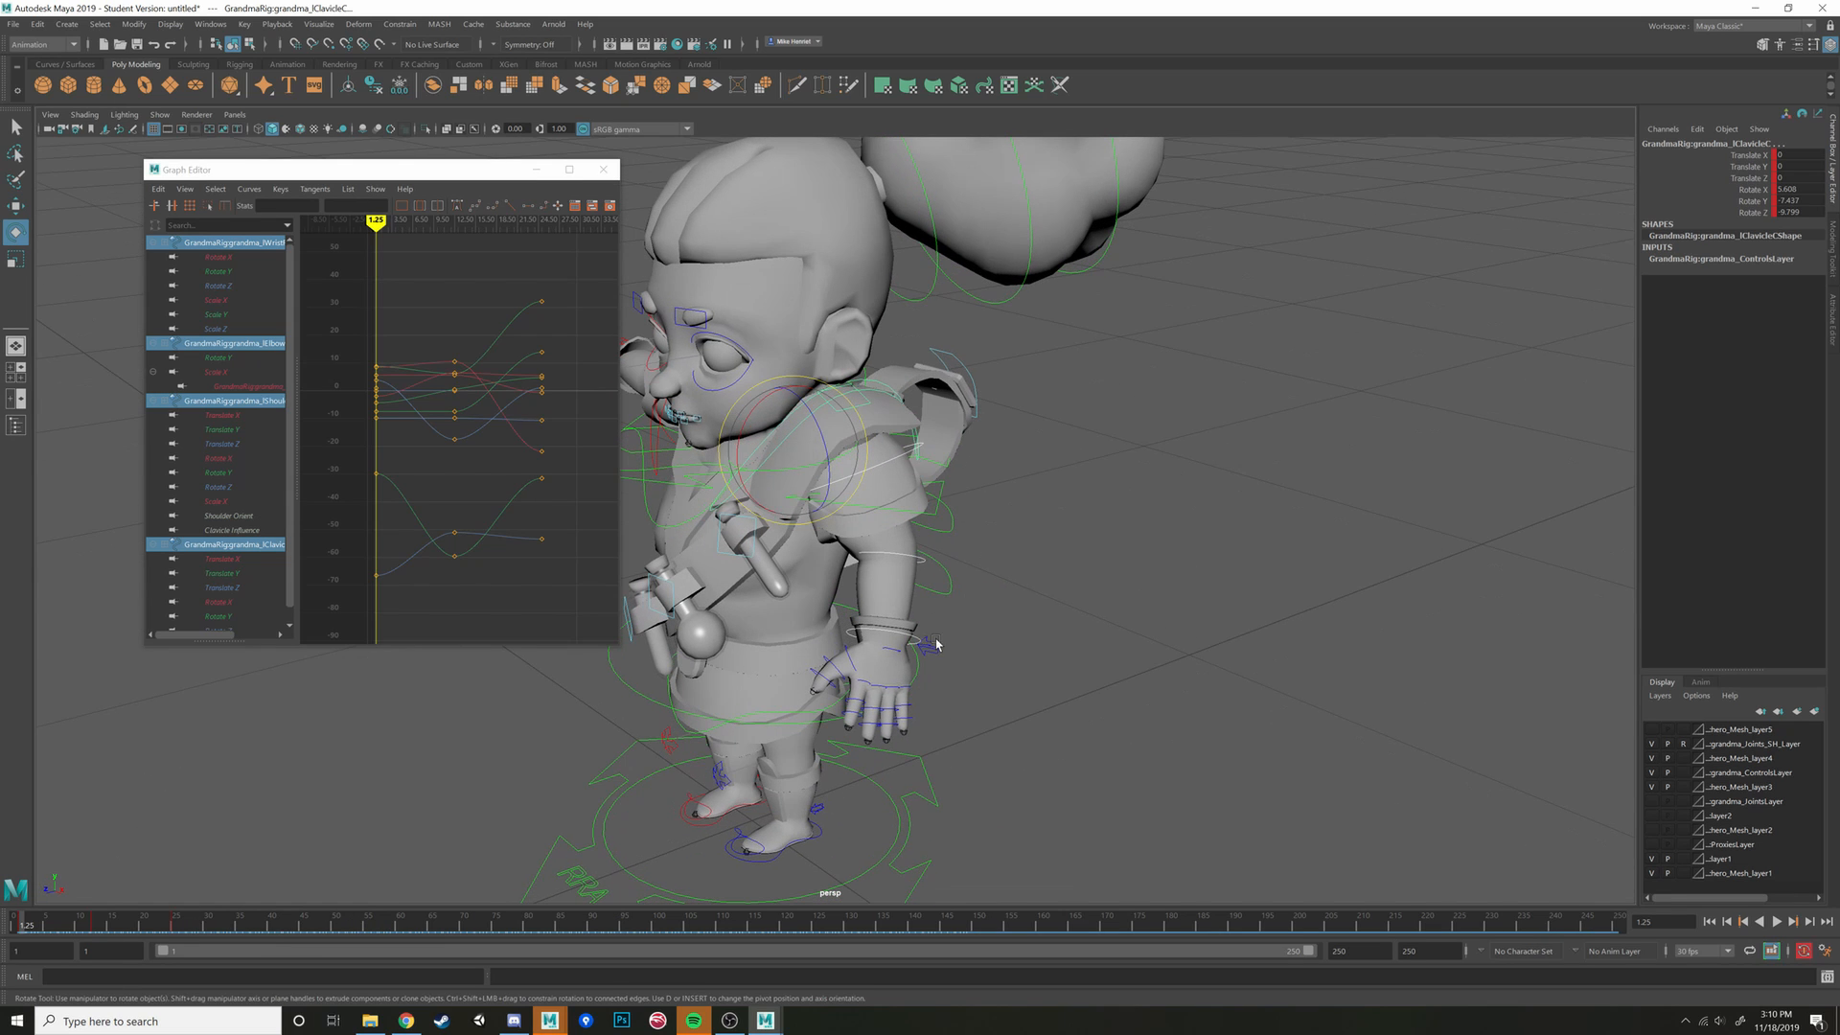
left_click(961, 642)
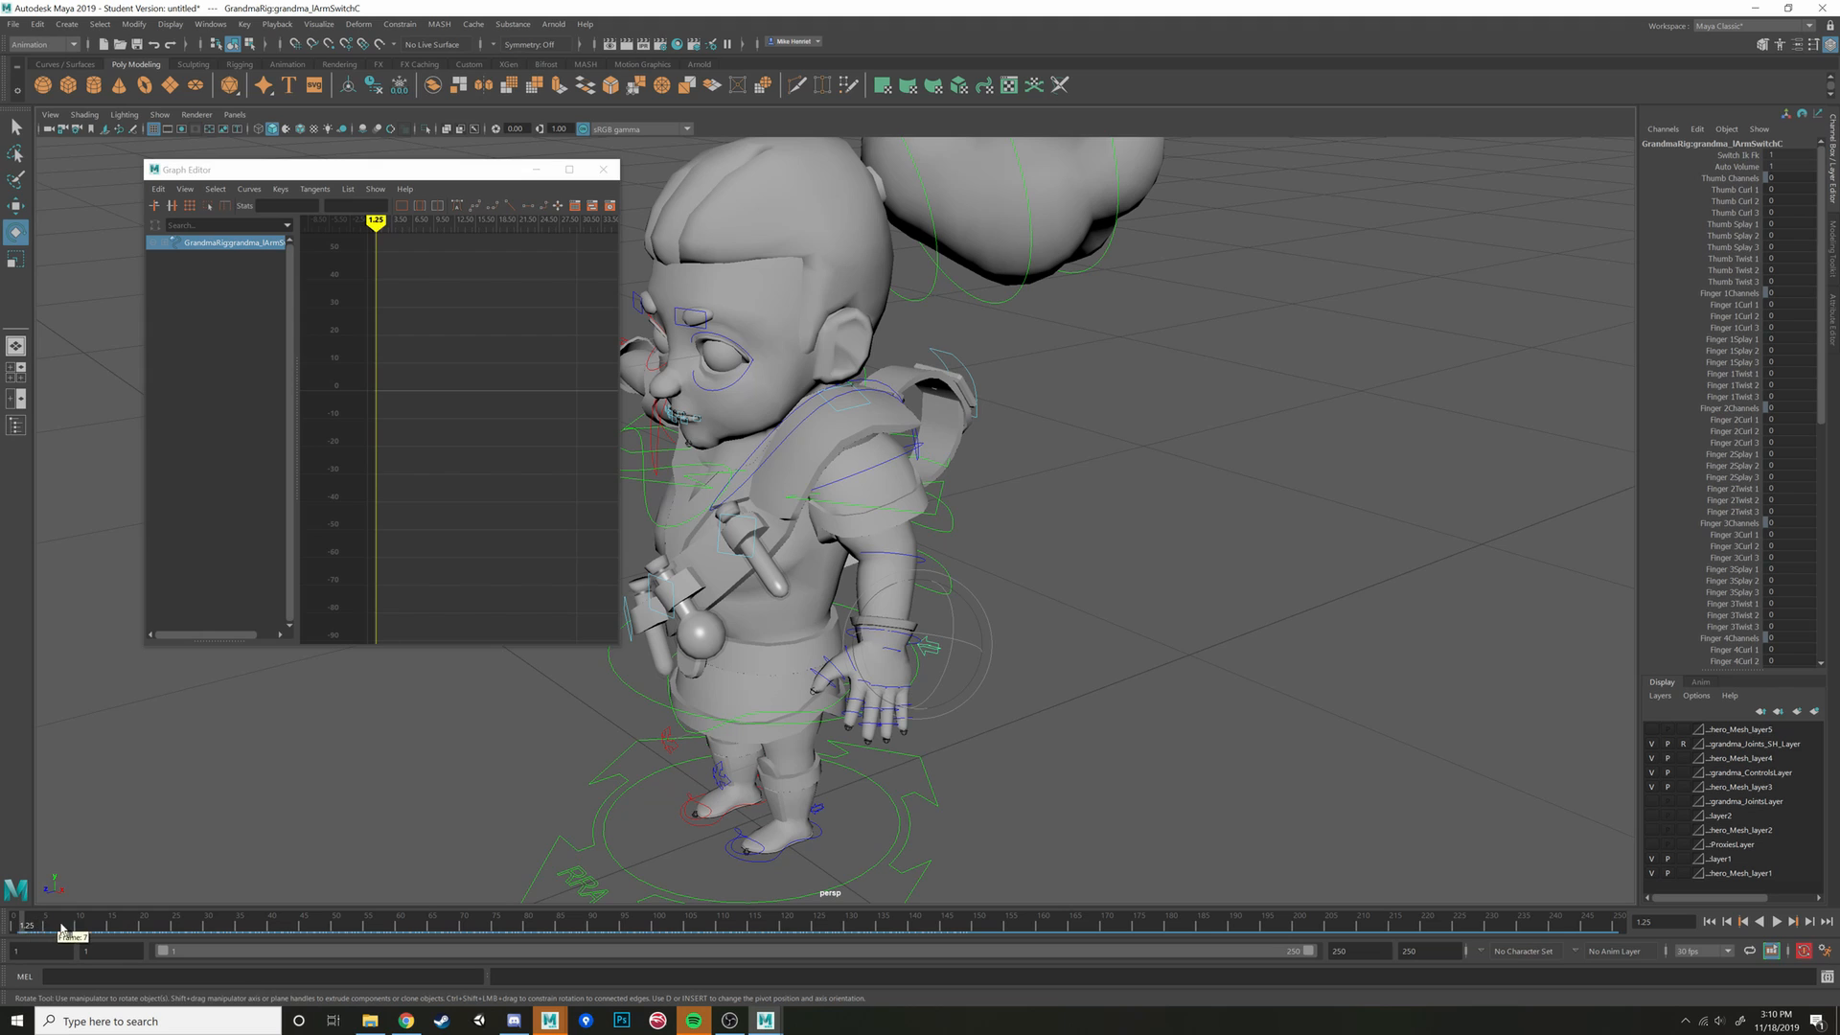
left_click(19, 924)
scroll(974, 645, "up", 5)
key("w")
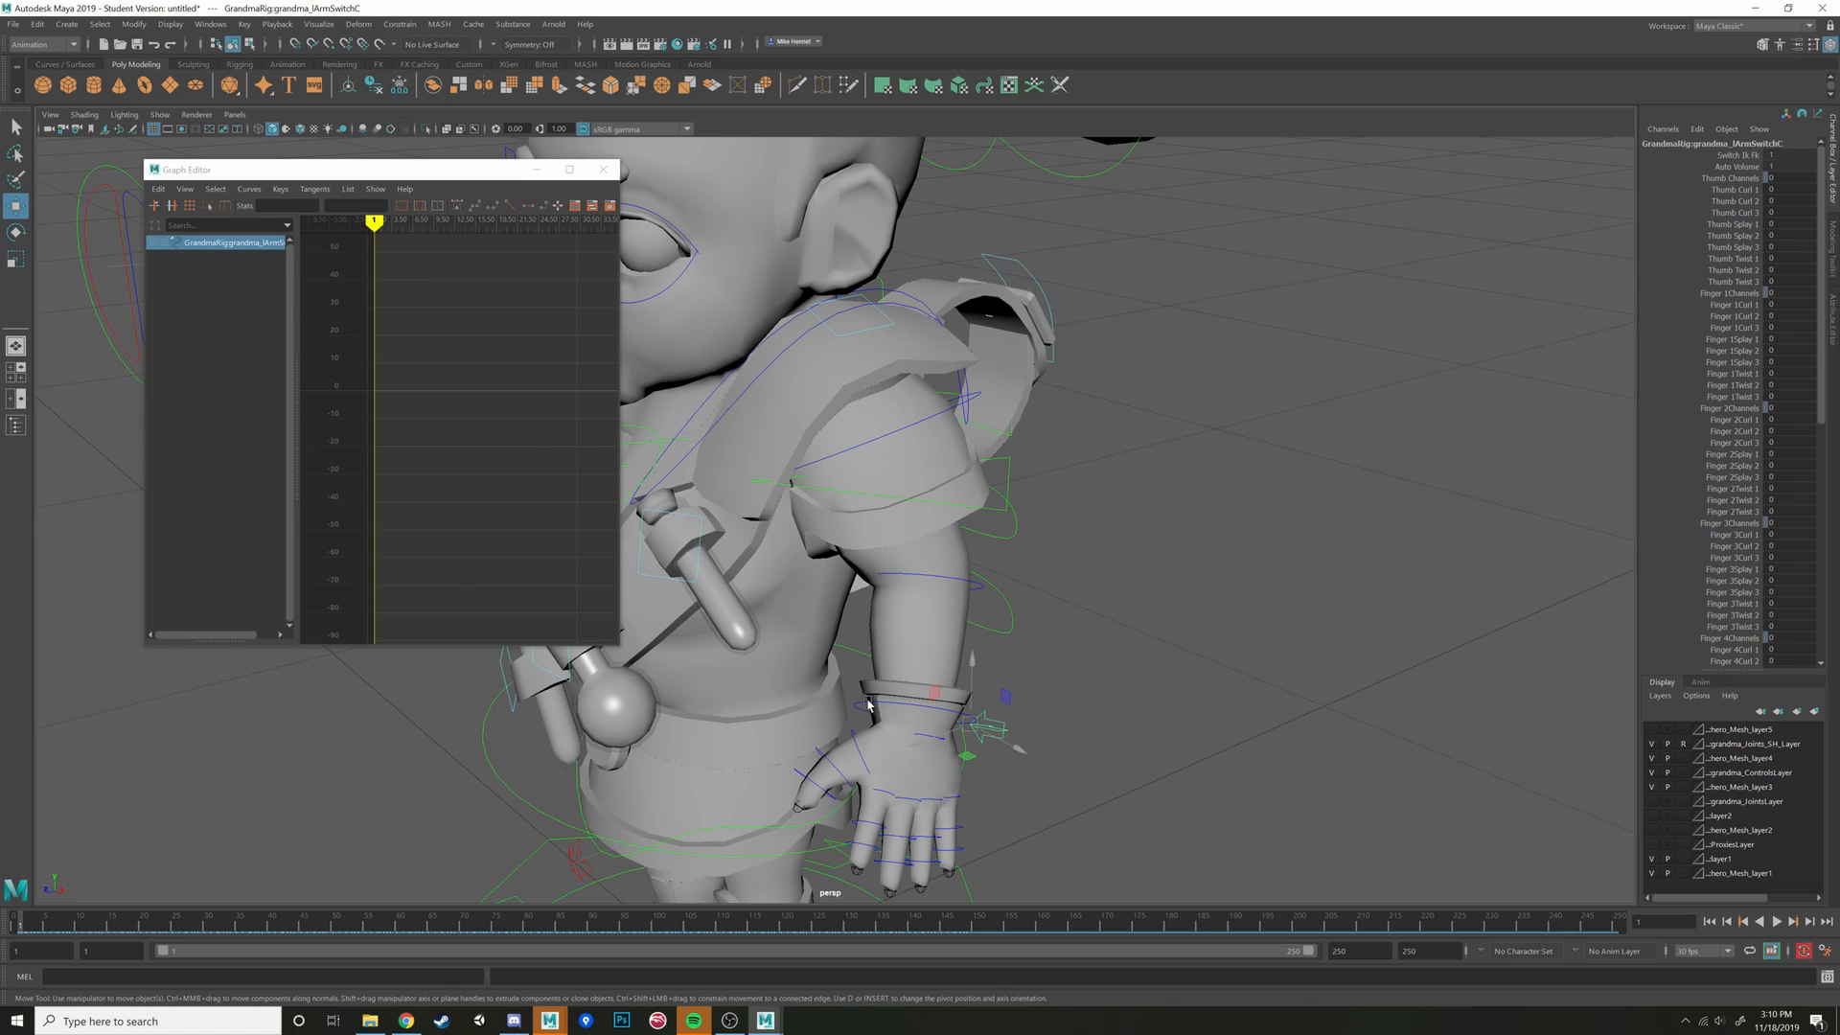
Select the left wrist, elbow and shoulder FK controls together and delete all their keys after the starting pose in the Graph Editor
left_click(869, 705)
left_click(982, 585, "shift")
left_click(955, 410, "shift")
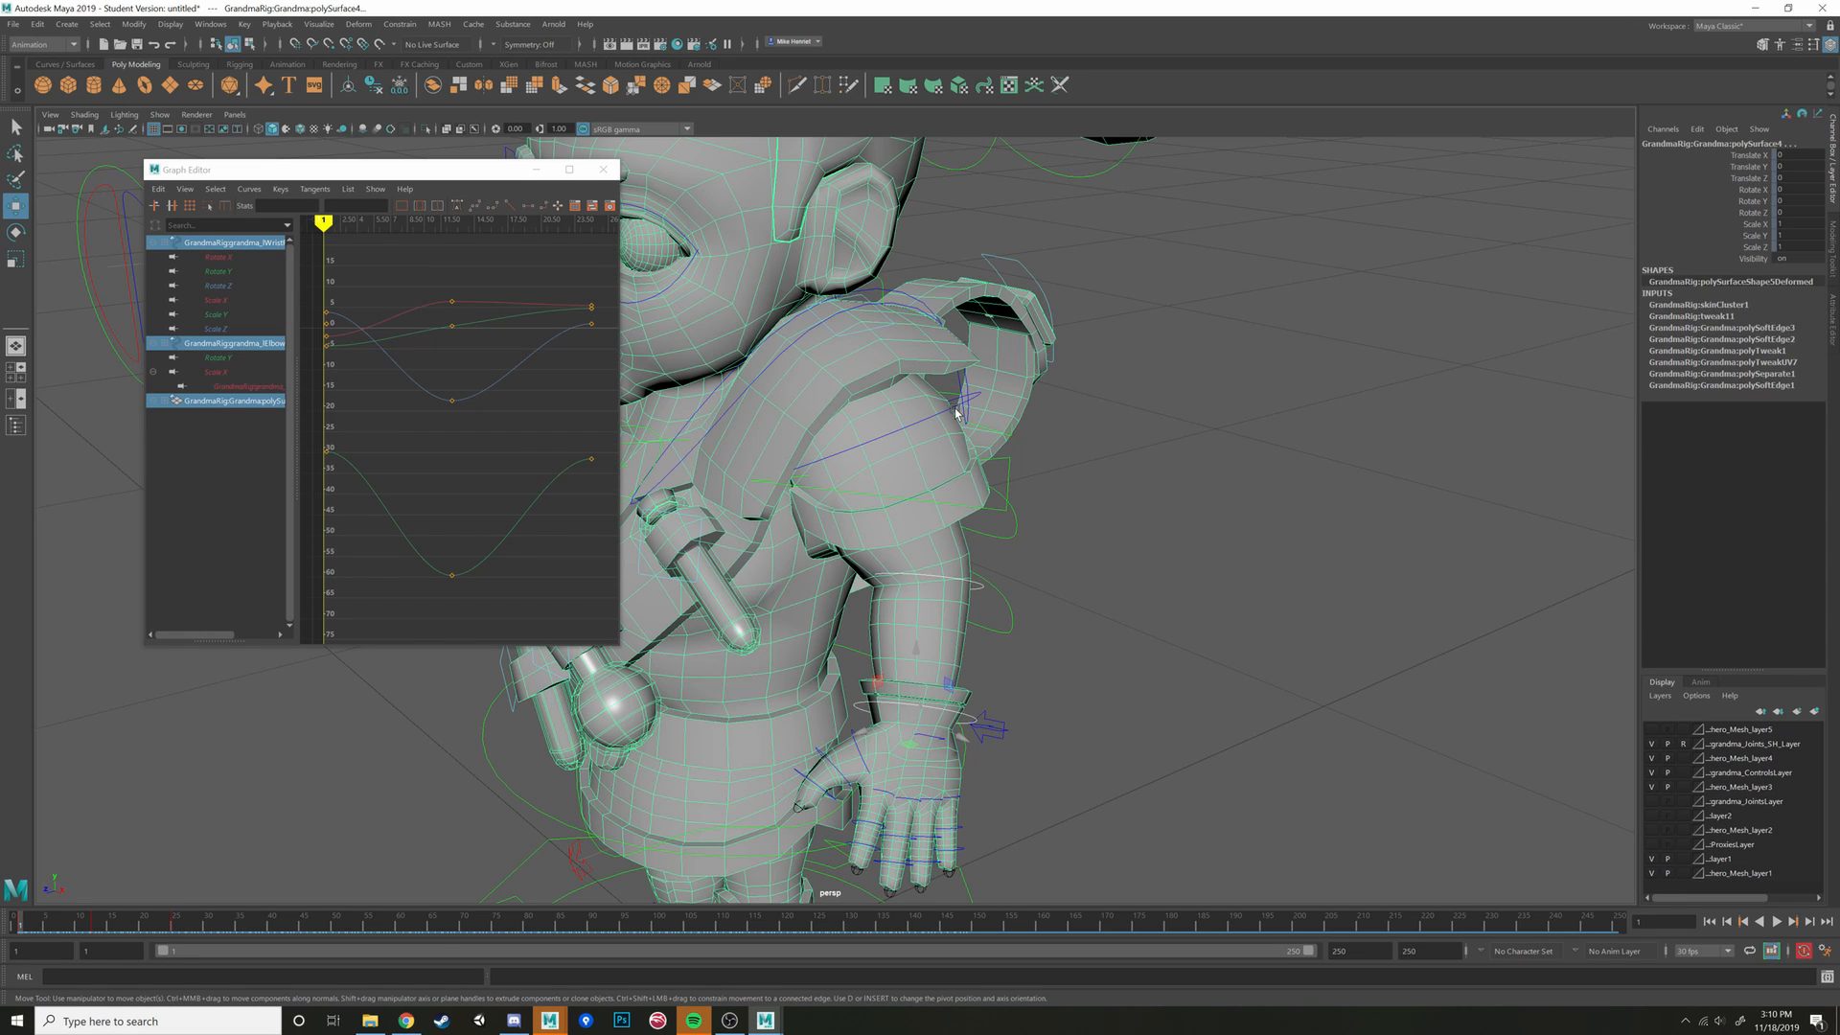
left_click(955, 405, "shift")
left_click(954, 406, "shift")
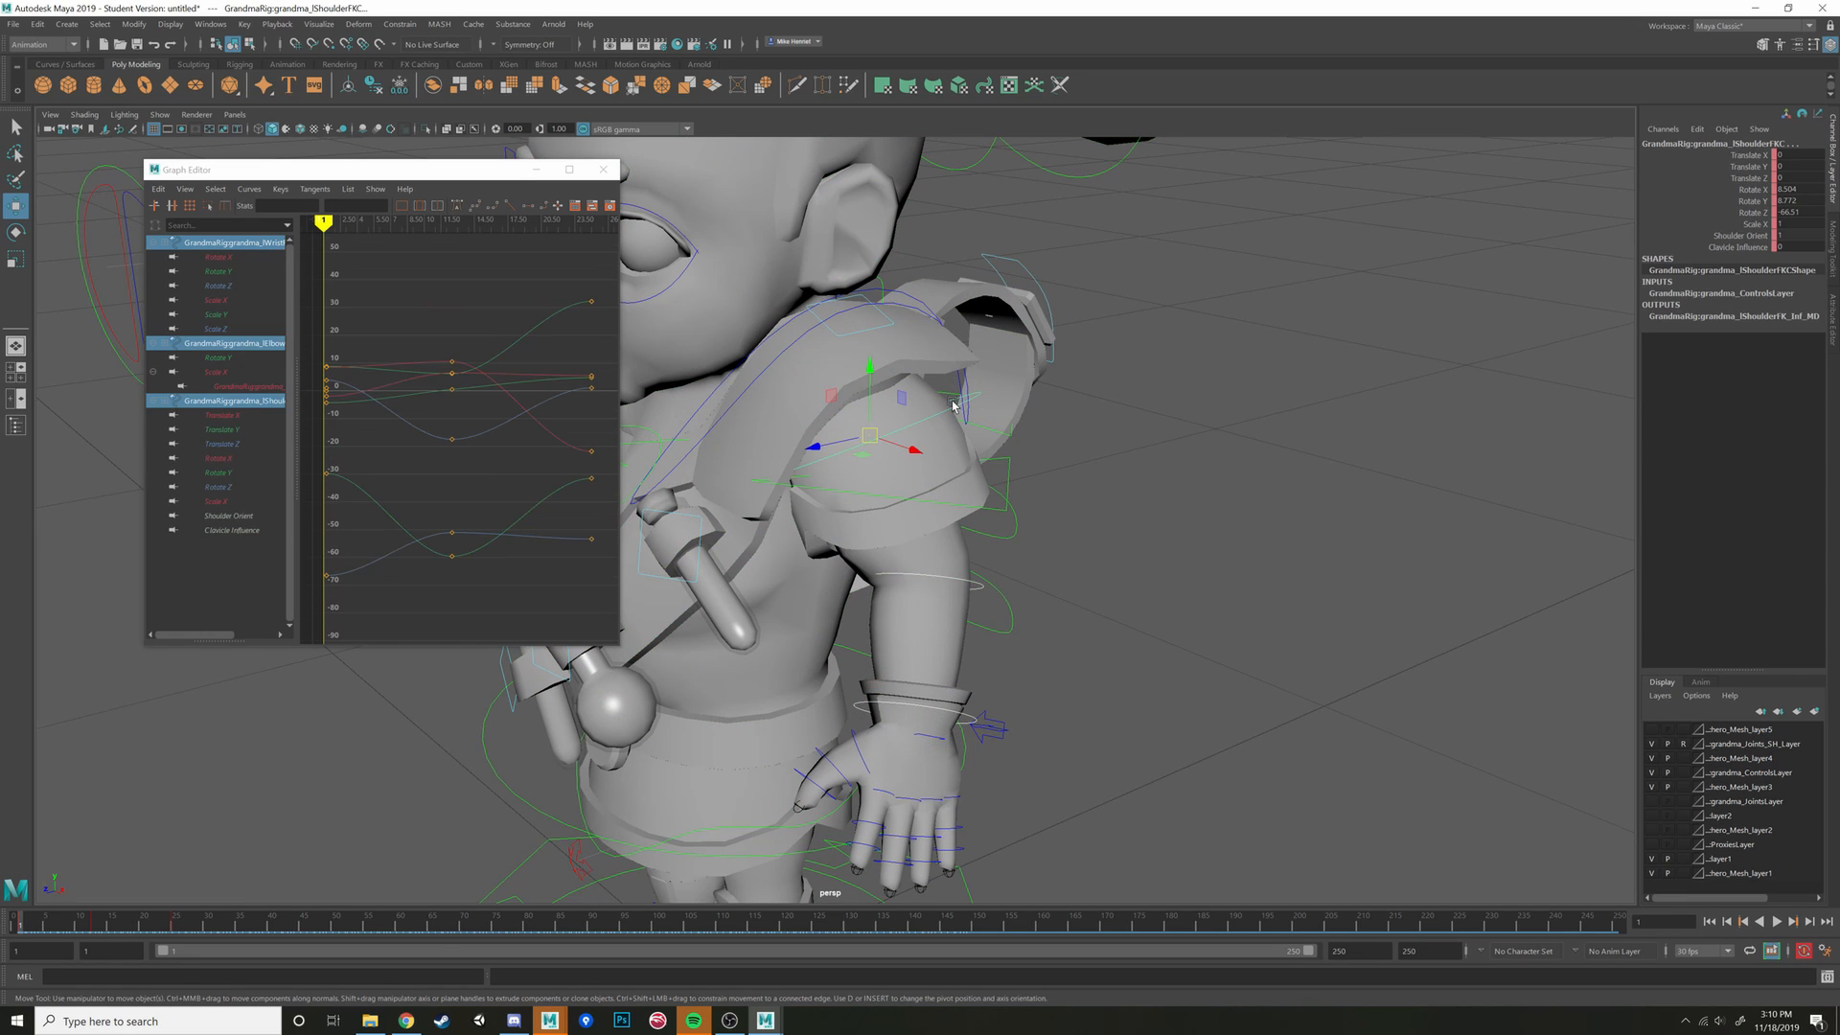
left_click_drag(1023, 467, 1021, 489, "alt")
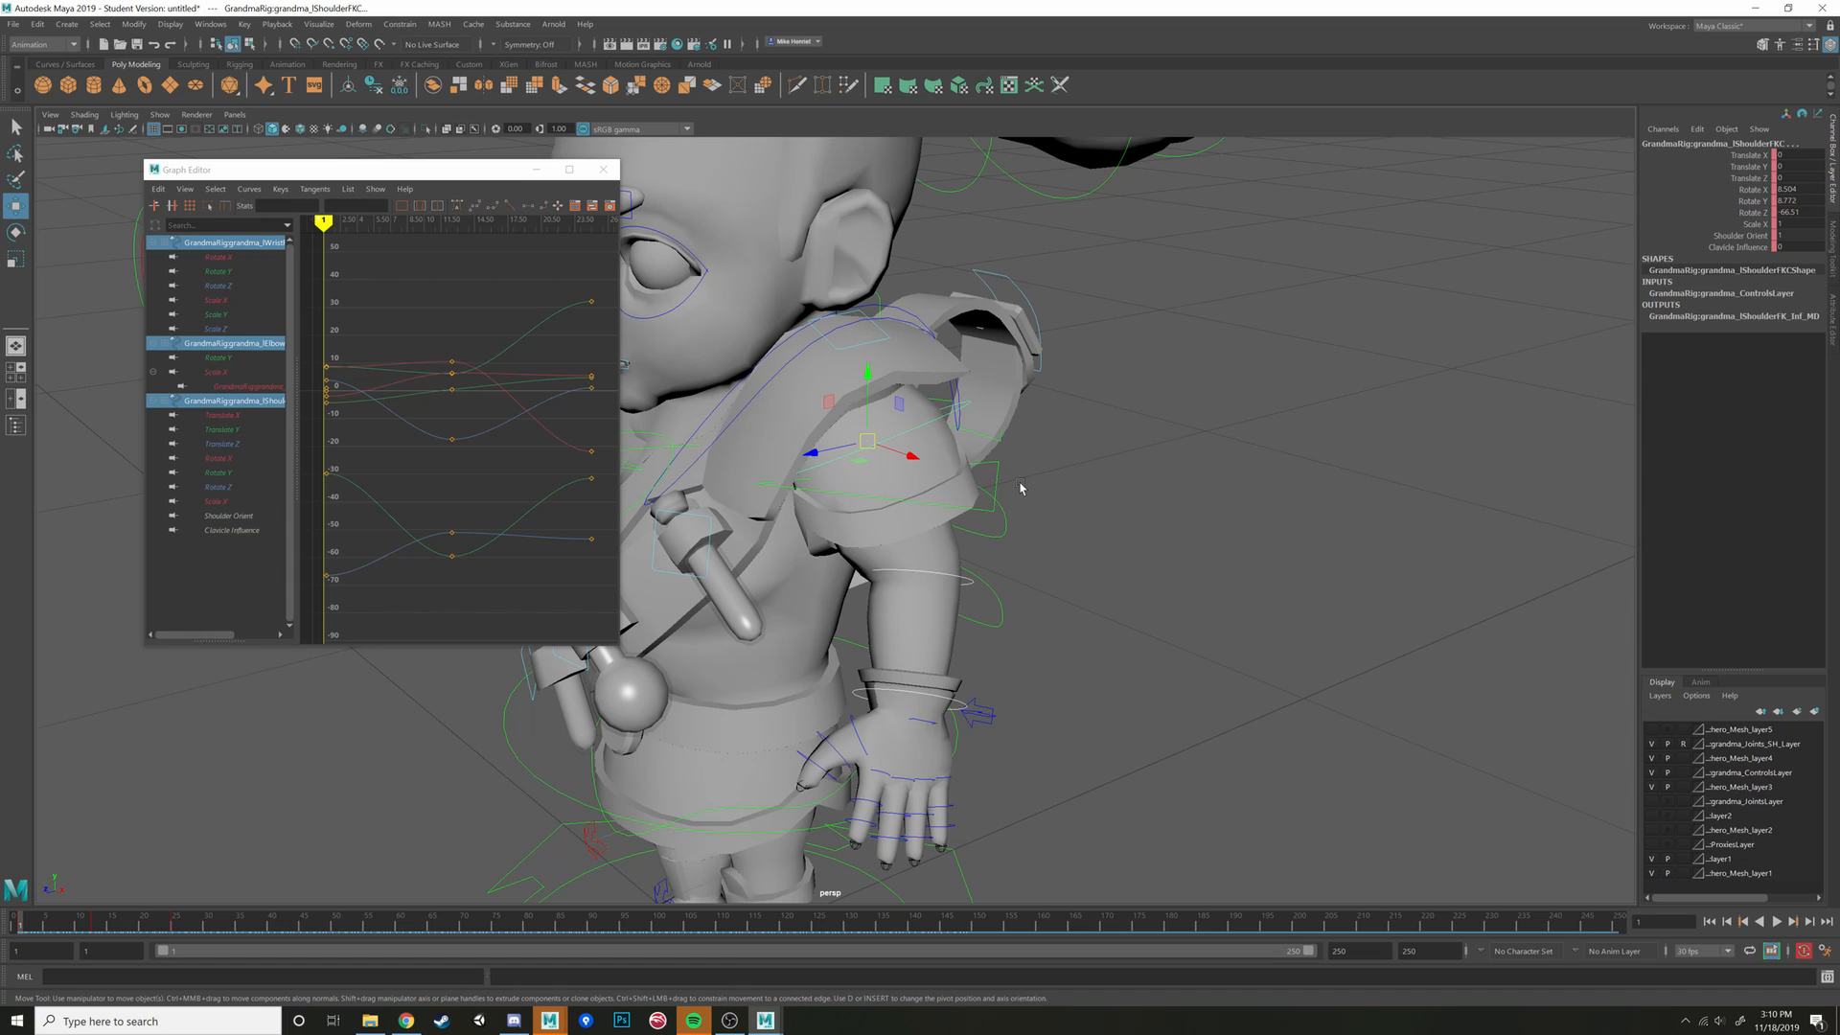
scroll(489, 497, "down", 5)
scroll(555, 407, "up", 3)
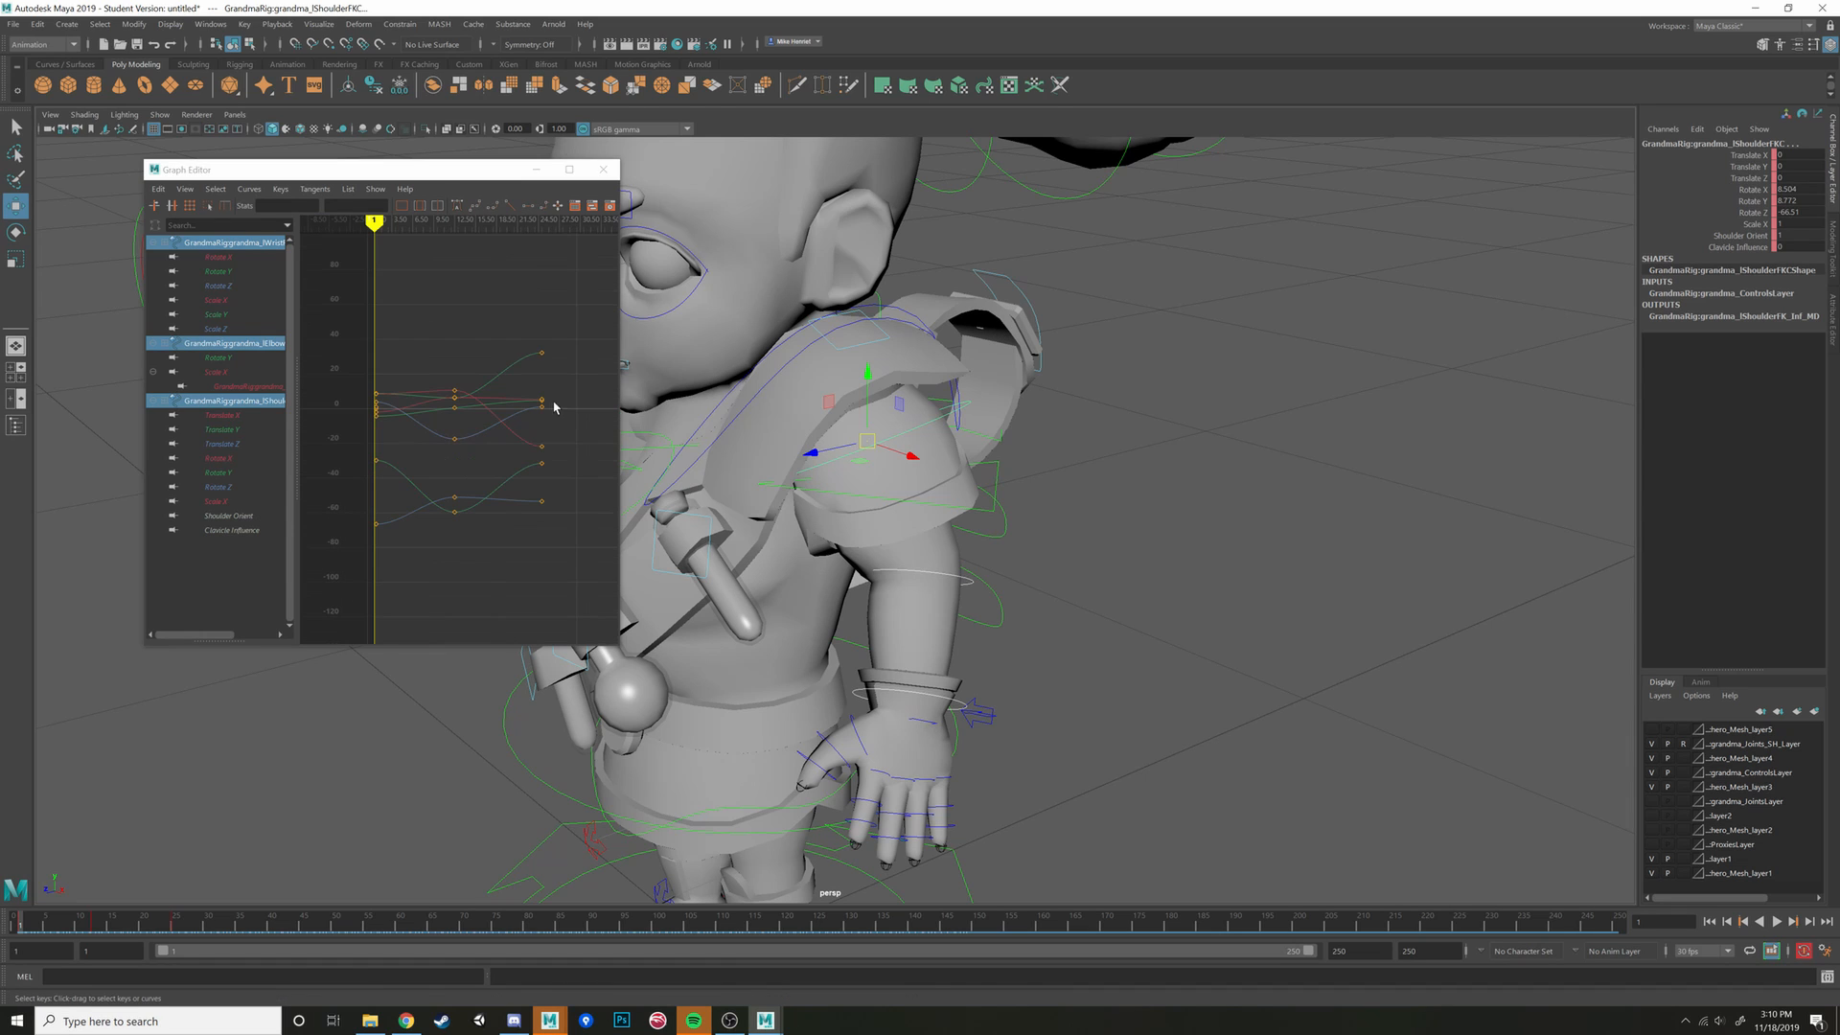
left_click_drag(591, 291, 386, 589)
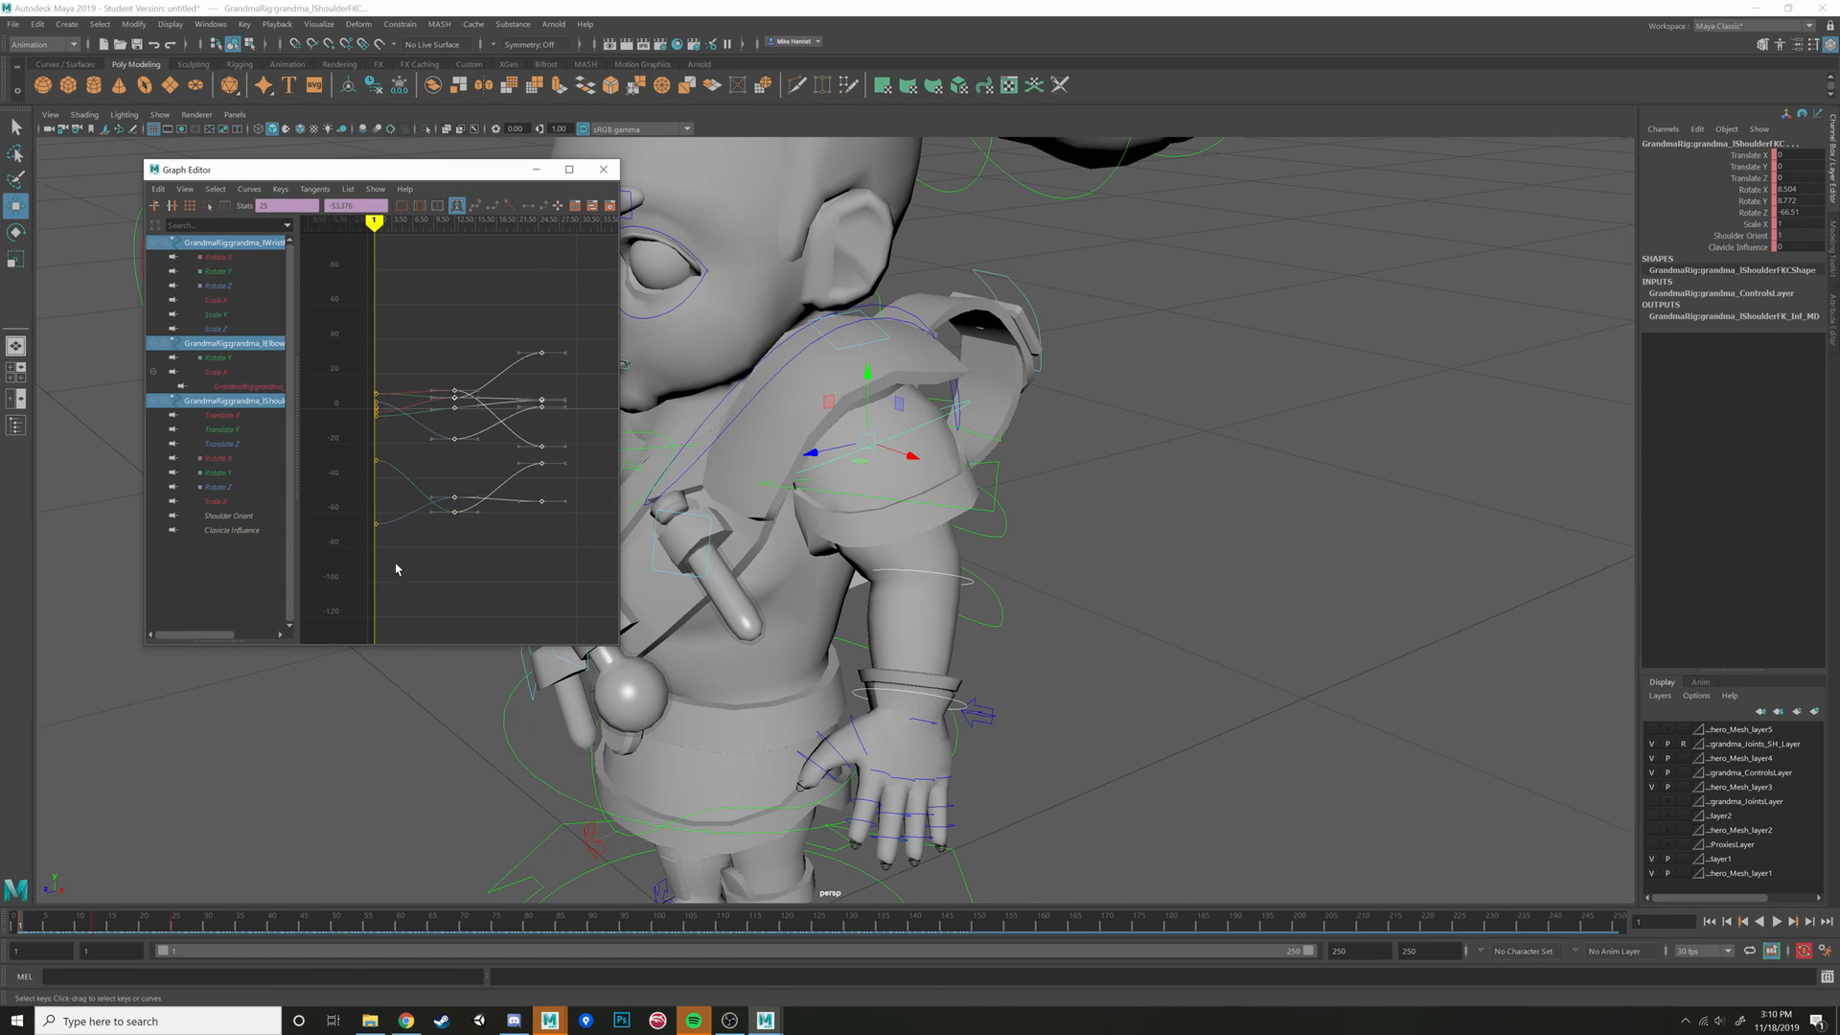
key("Delete")
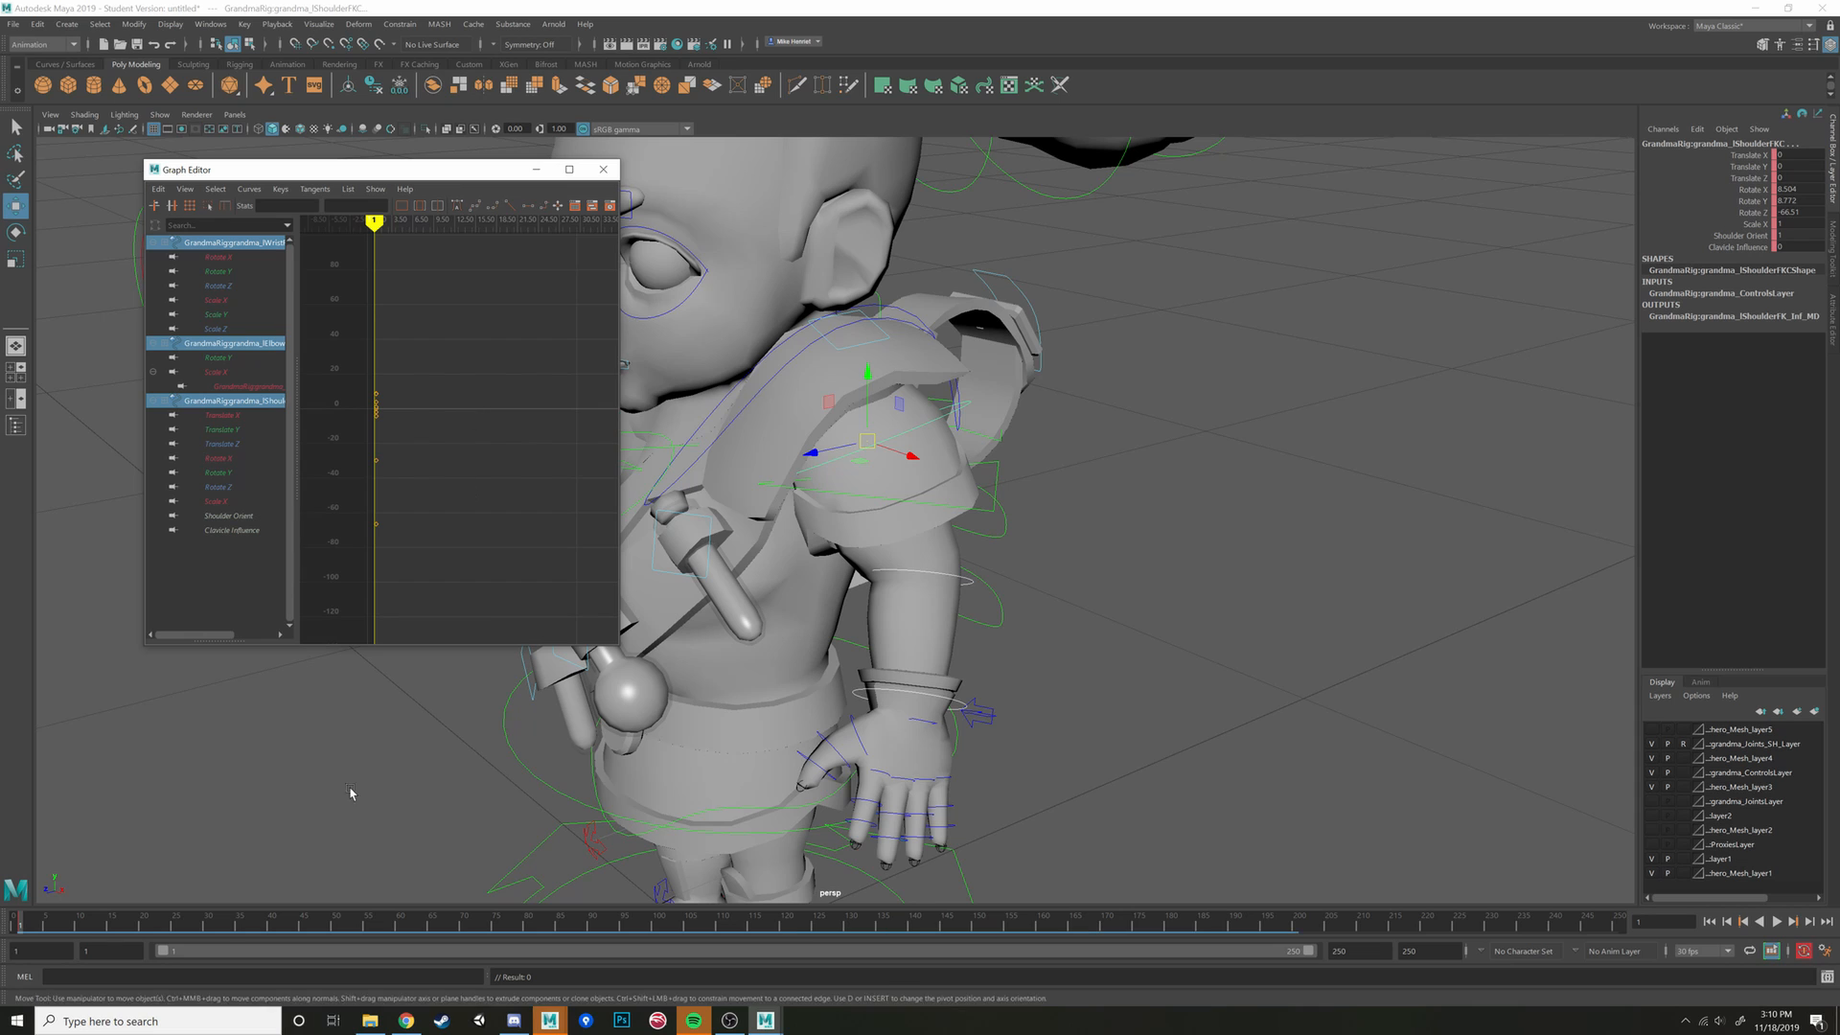
key("alt+v")
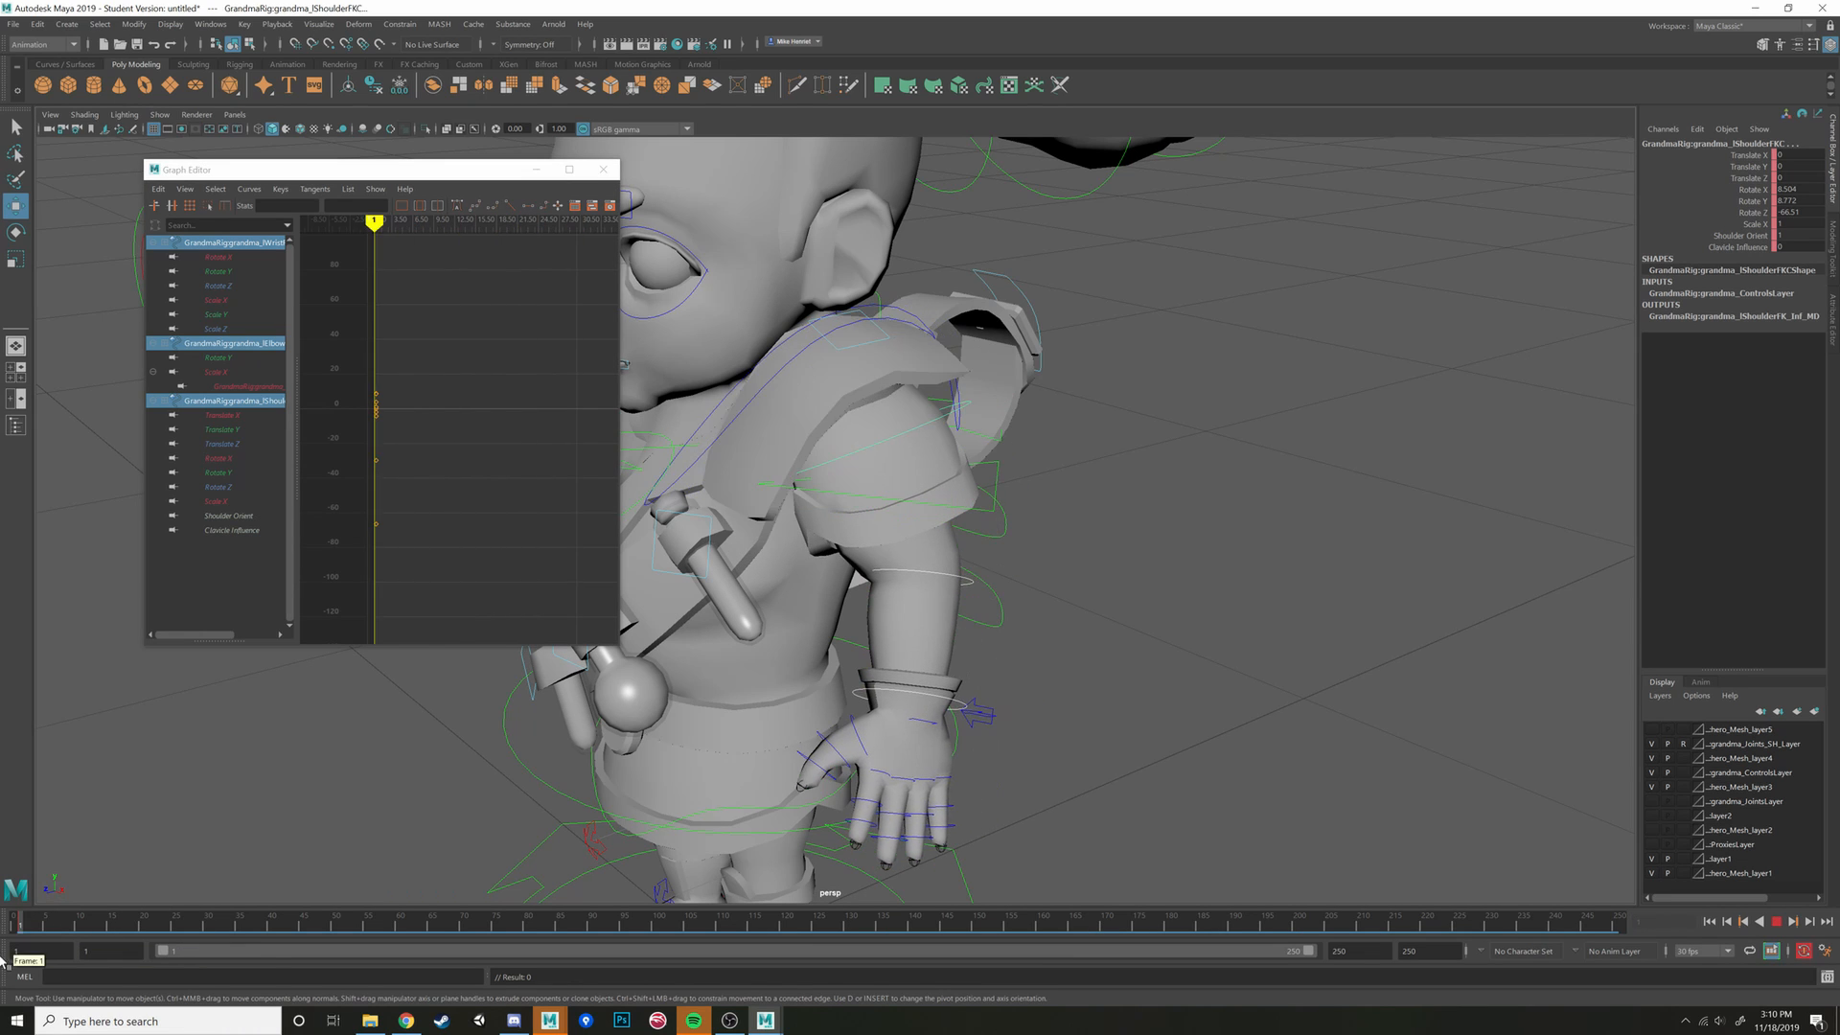
key("alt+v")
Delete all of the left clavicle control's keys after the starting pose in the Graph Editor and check the playback
left_click(915, 321, "shift")
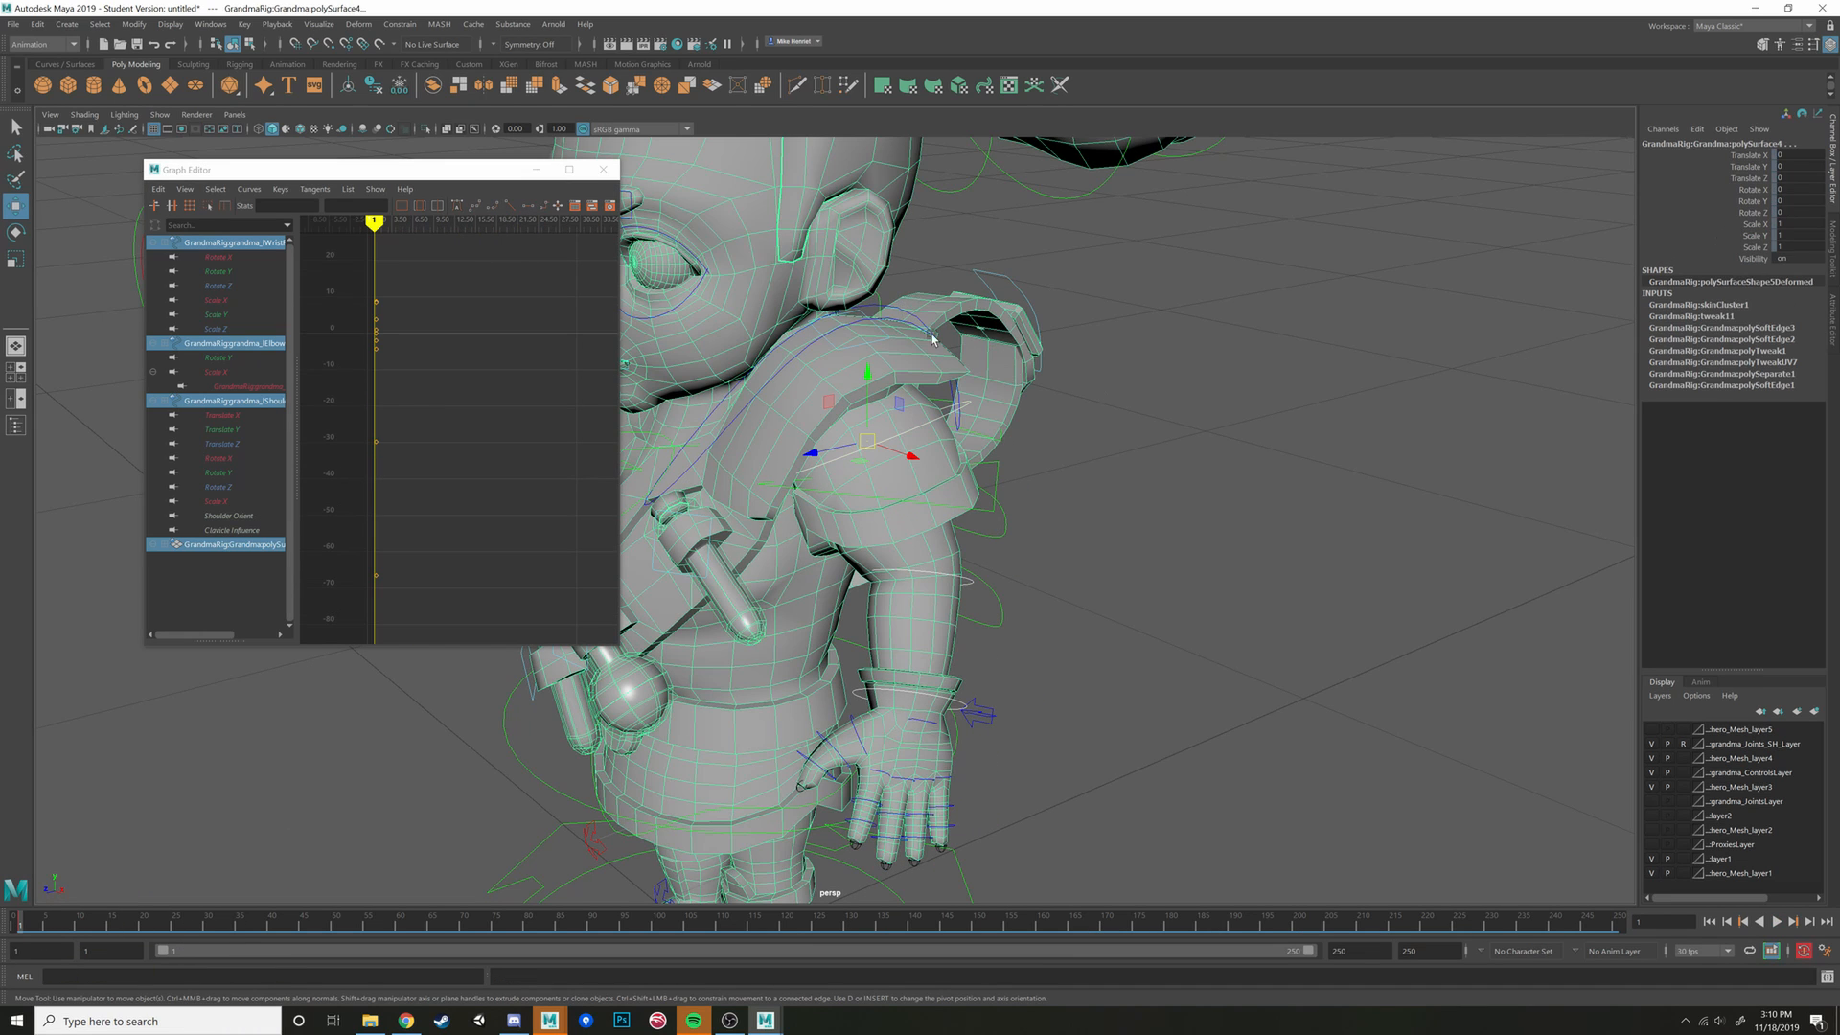
key("ctrl+z")
left_click(886, 305)
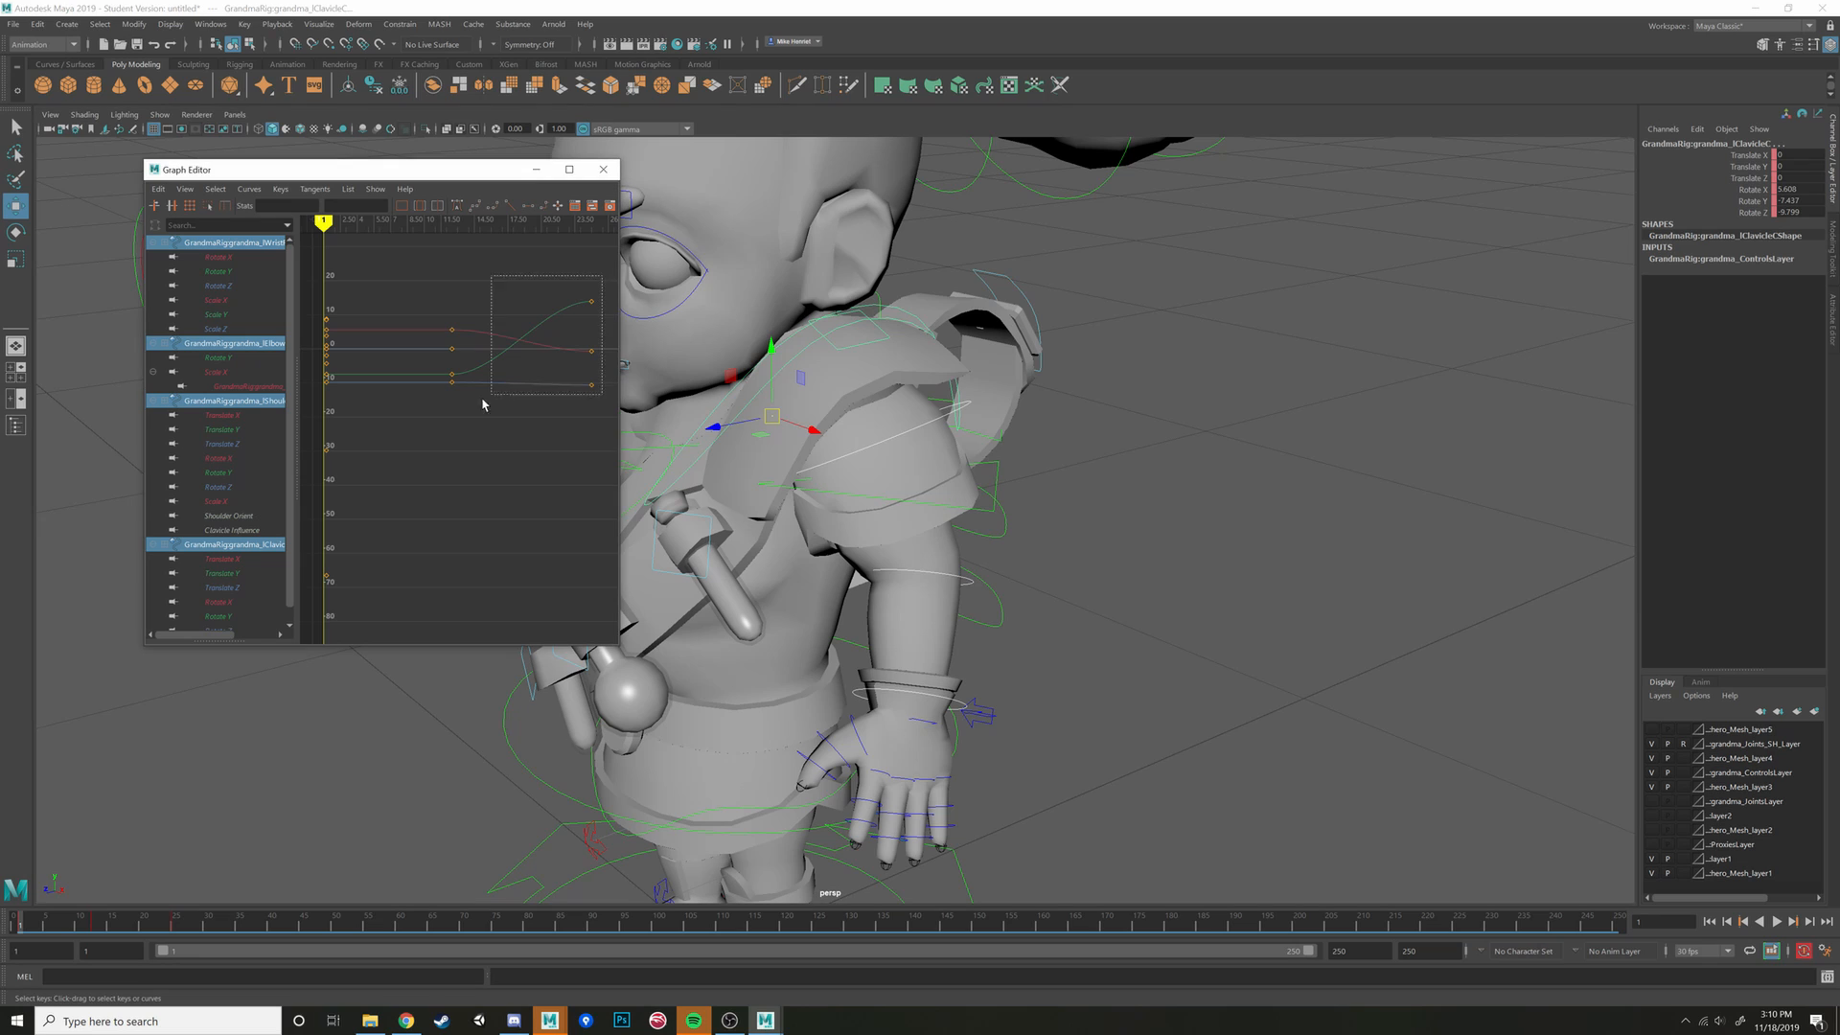
key("f")
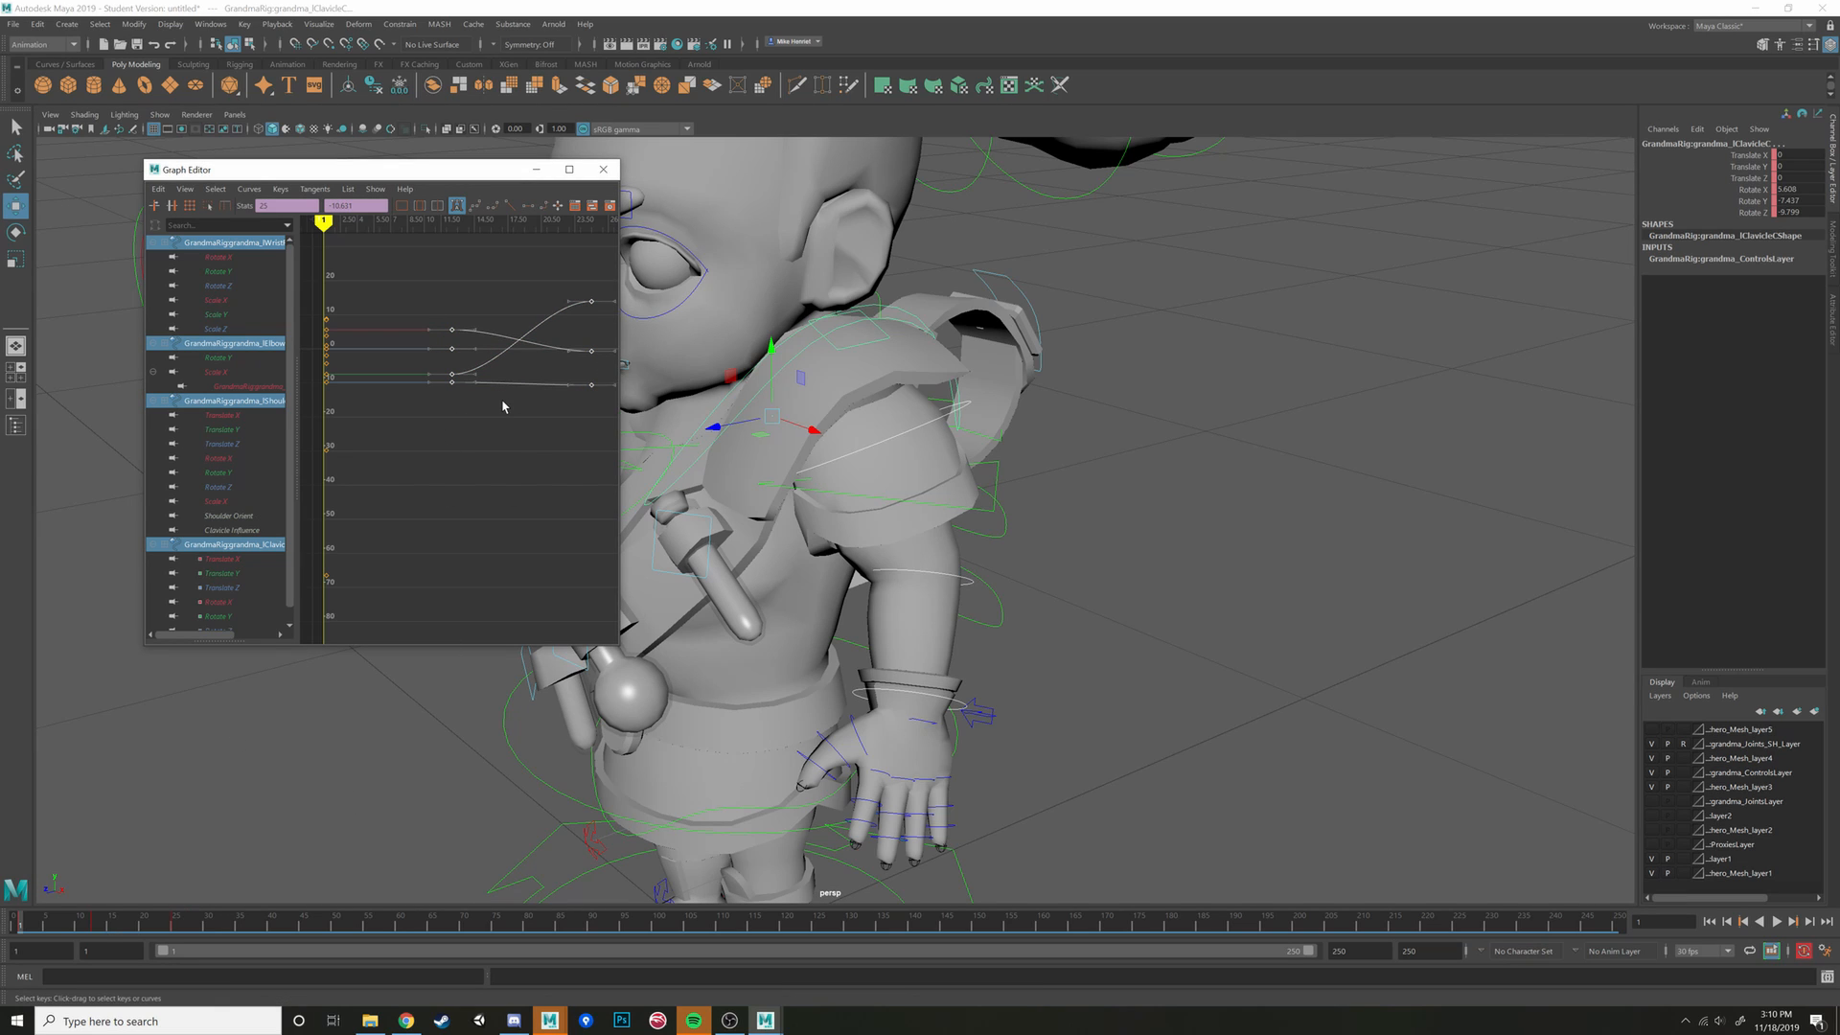
key("alt+v")
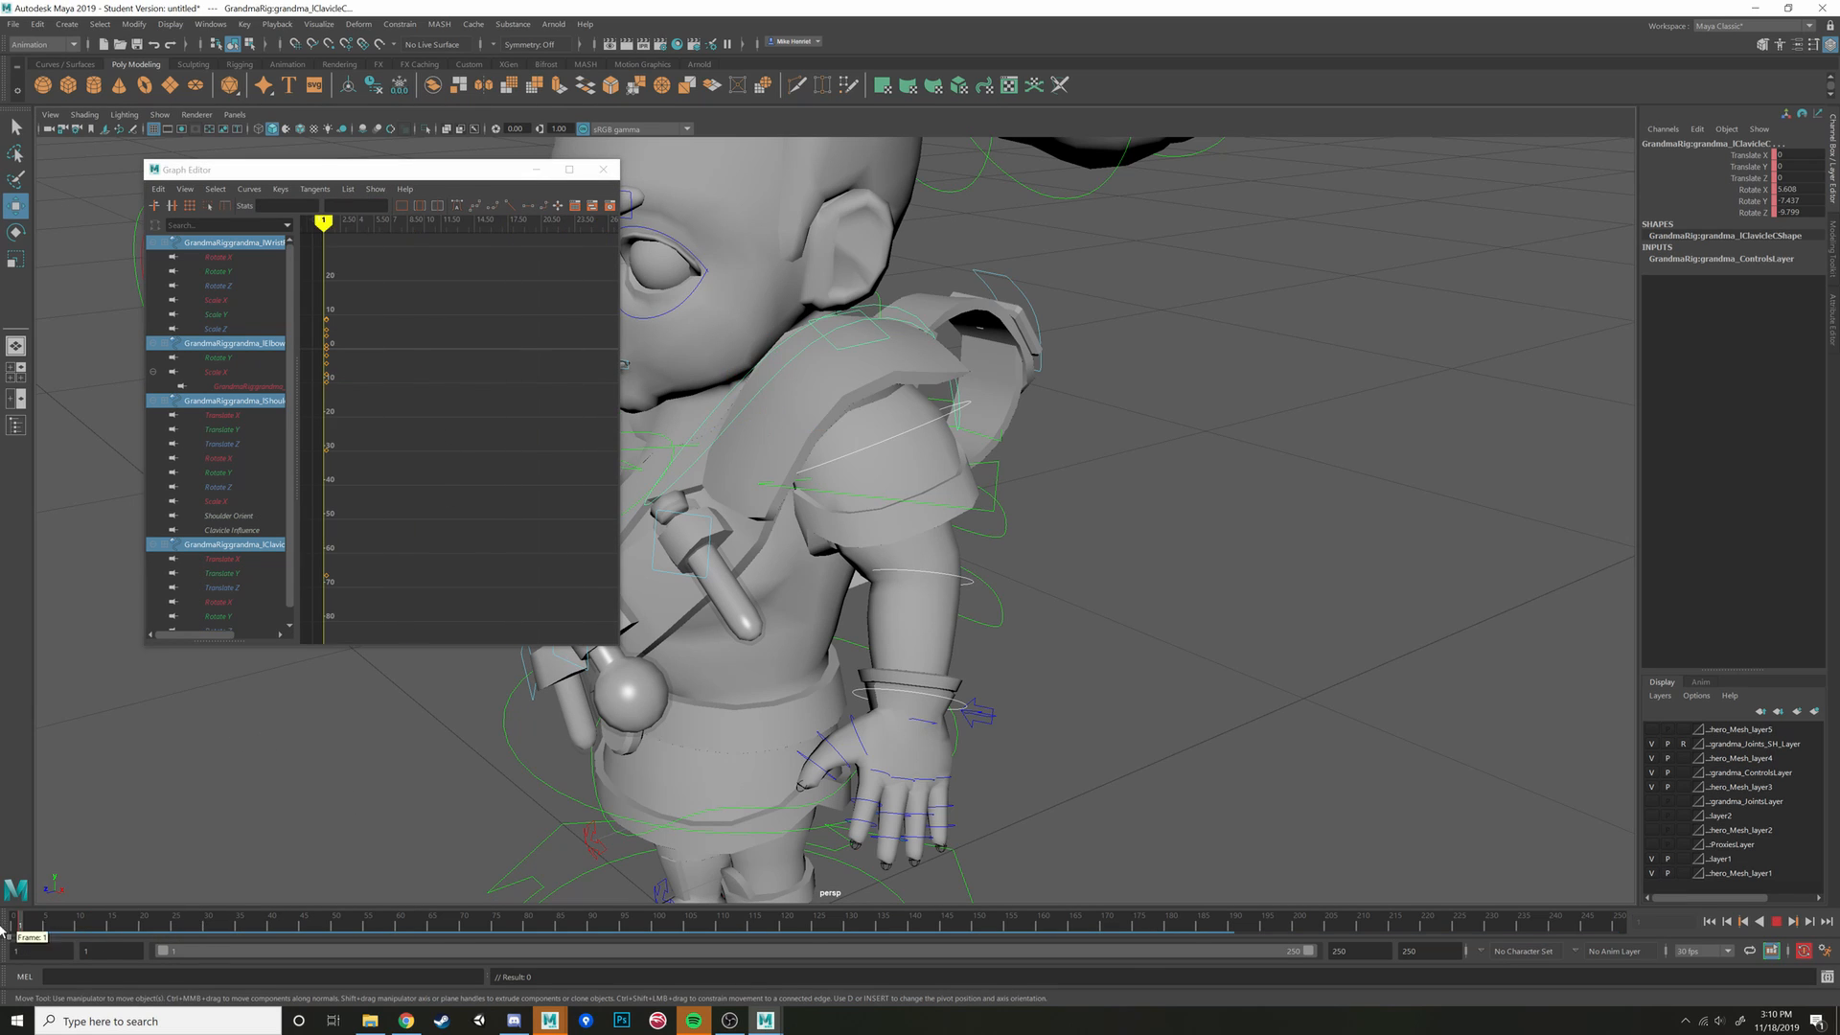
key("alt+v")
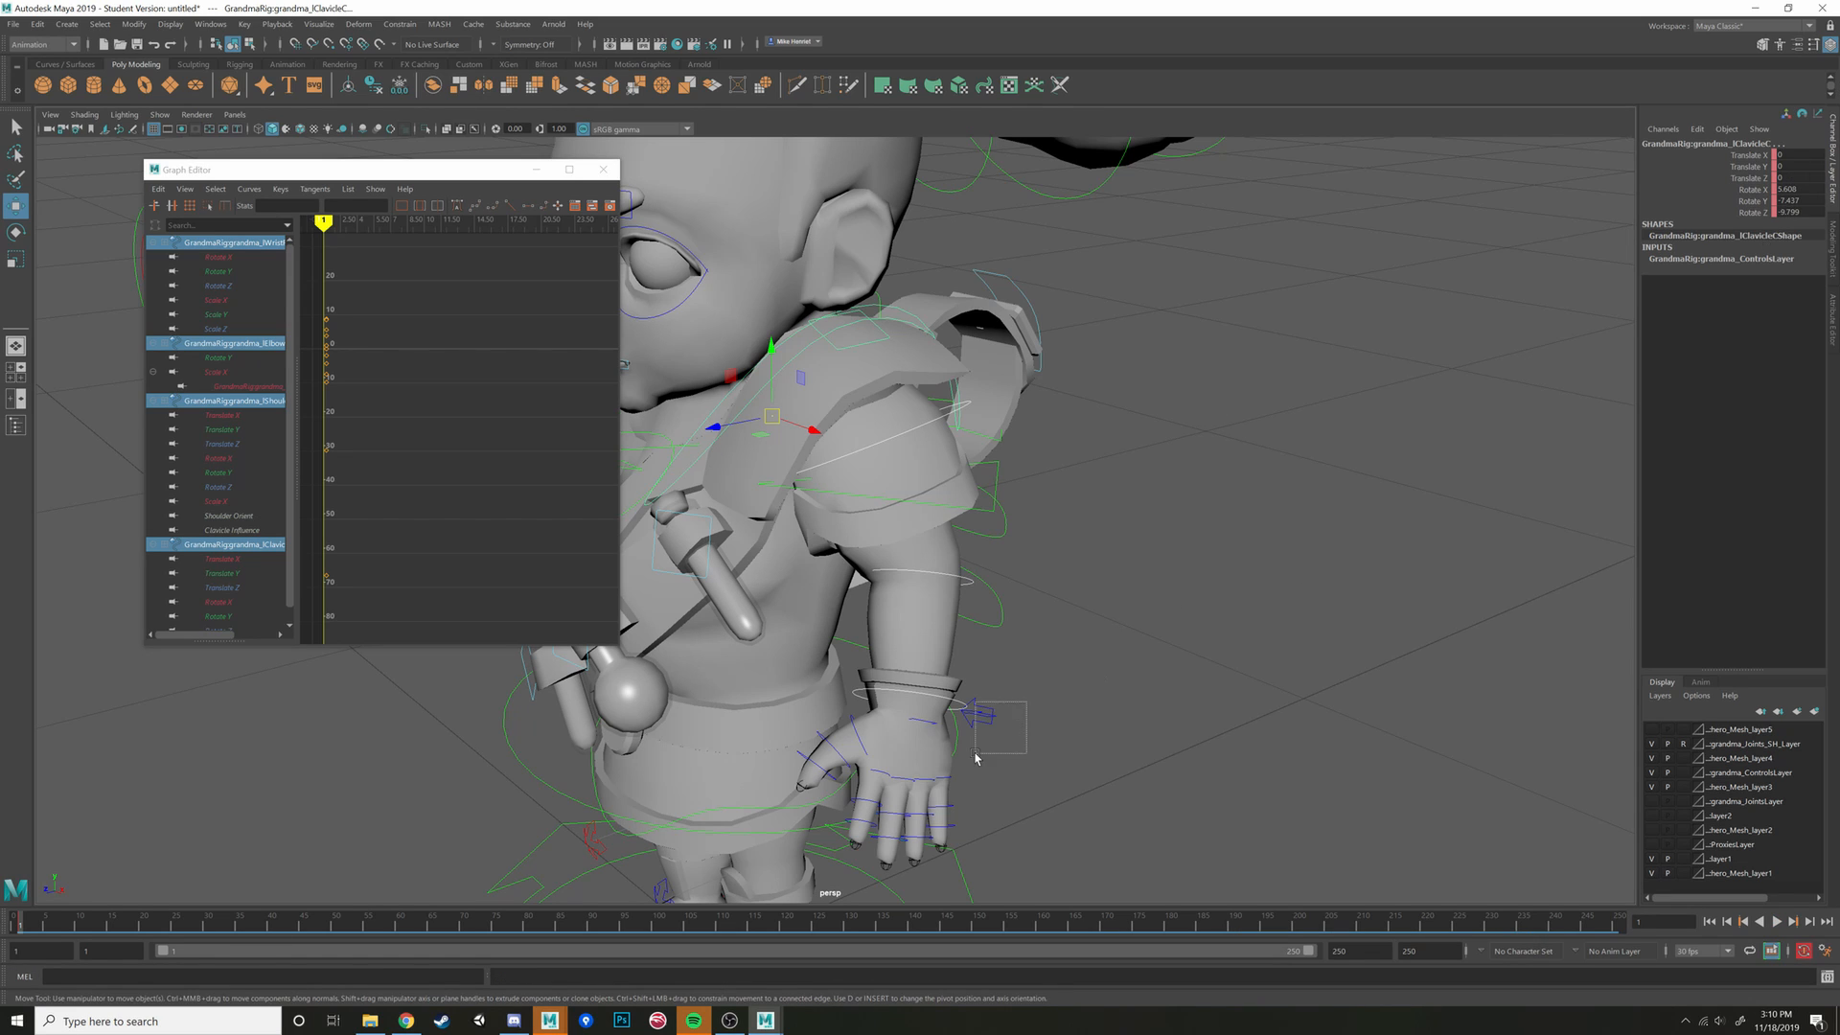
Select the left arm switch control and change its Switch Ik Fk attribute from FK to IK
left_click(978, 717)
left_click(1790, 154)
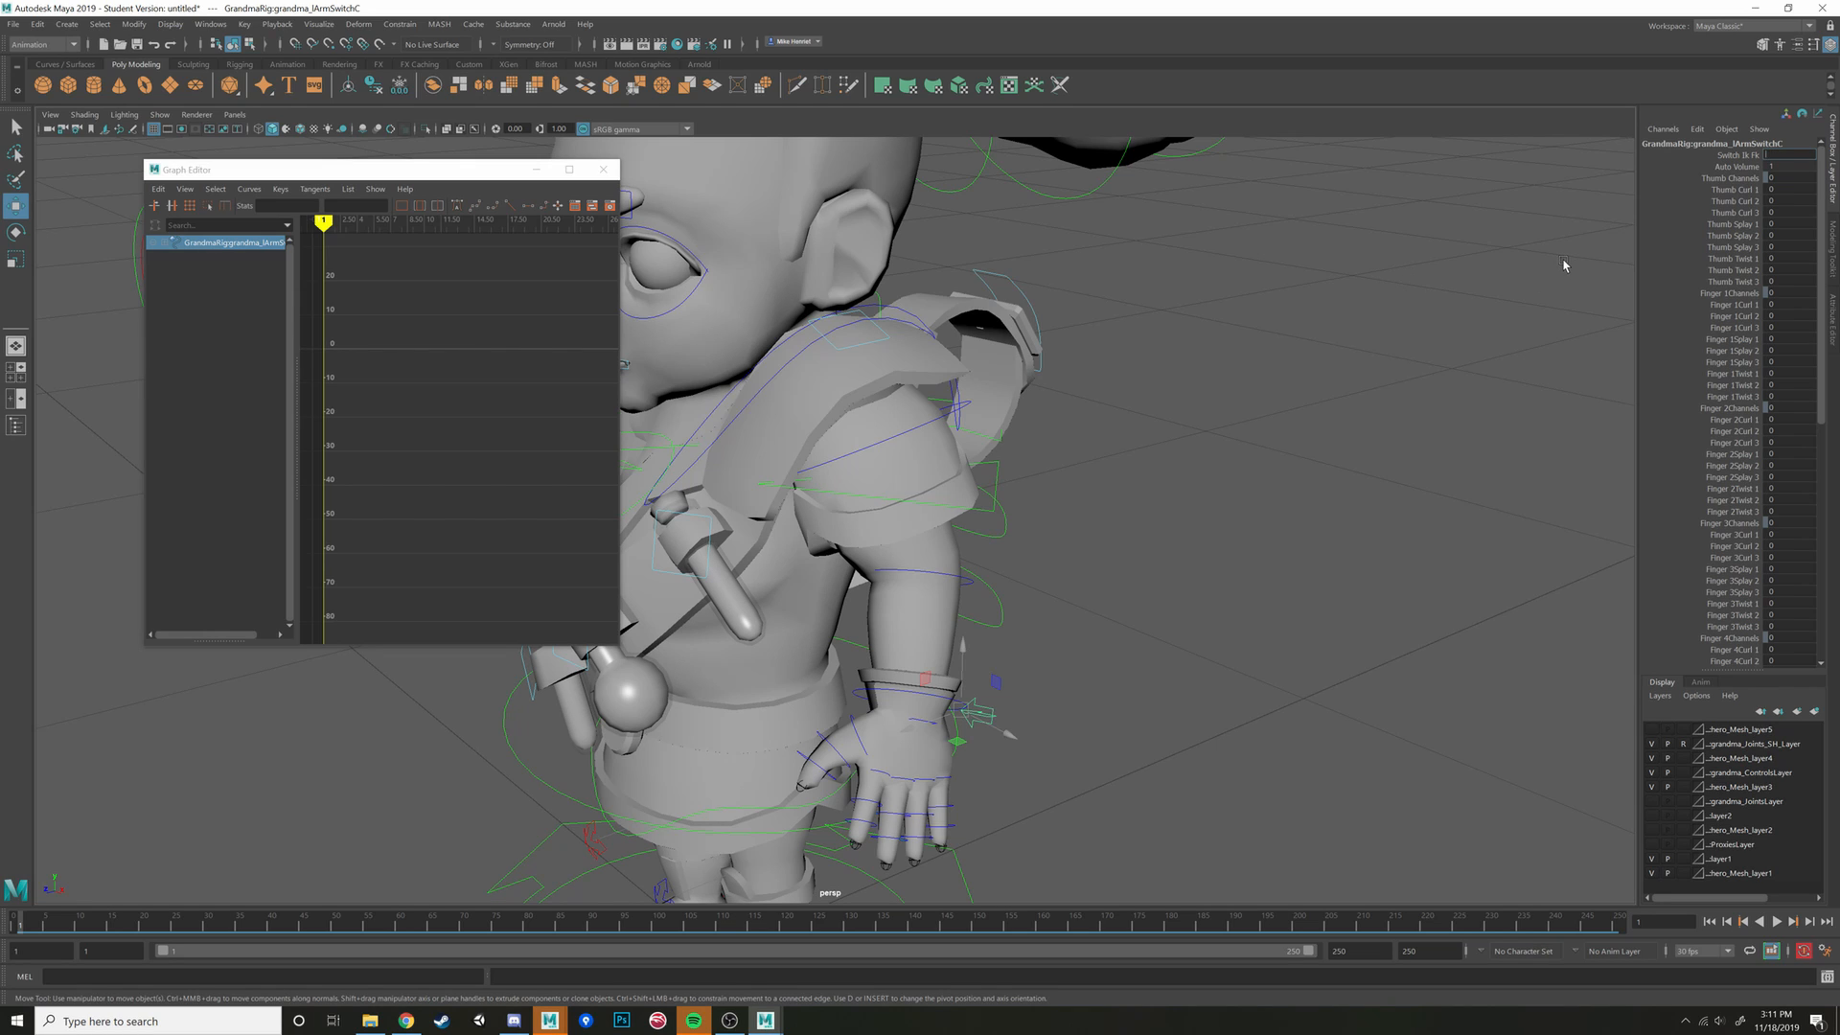
key("Return")
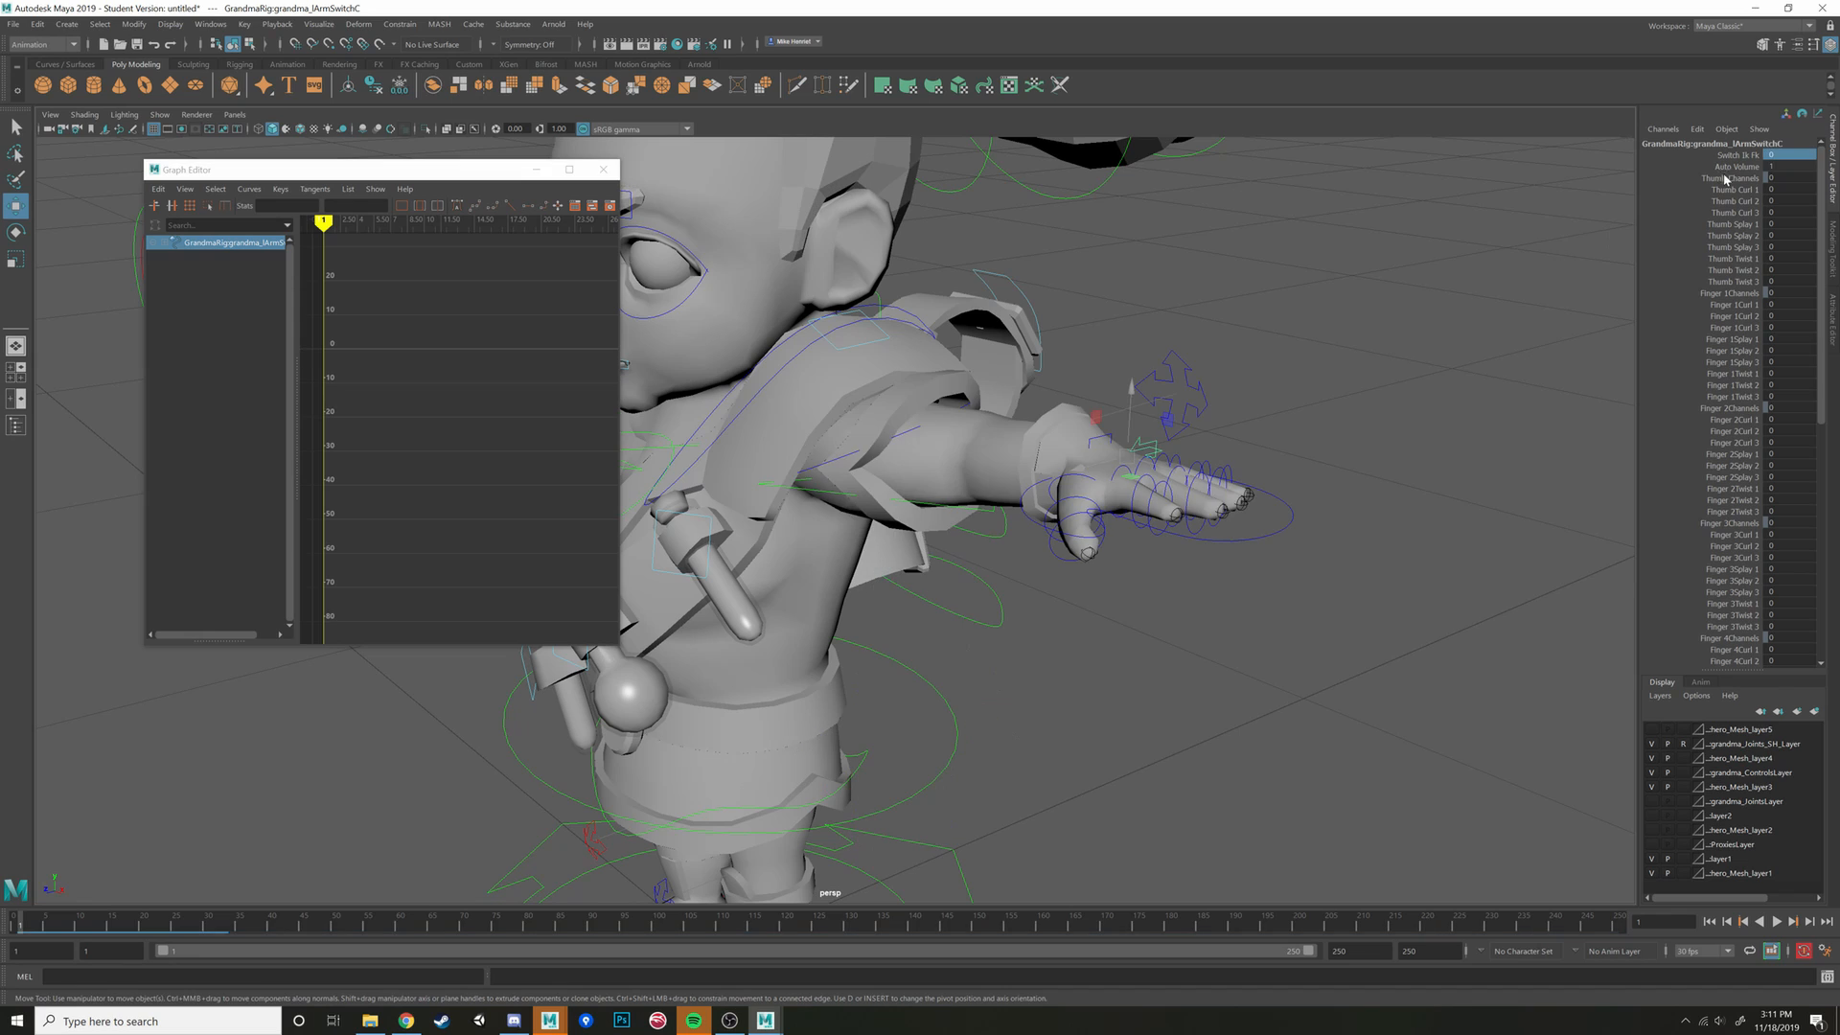
left_click(1784, 158)
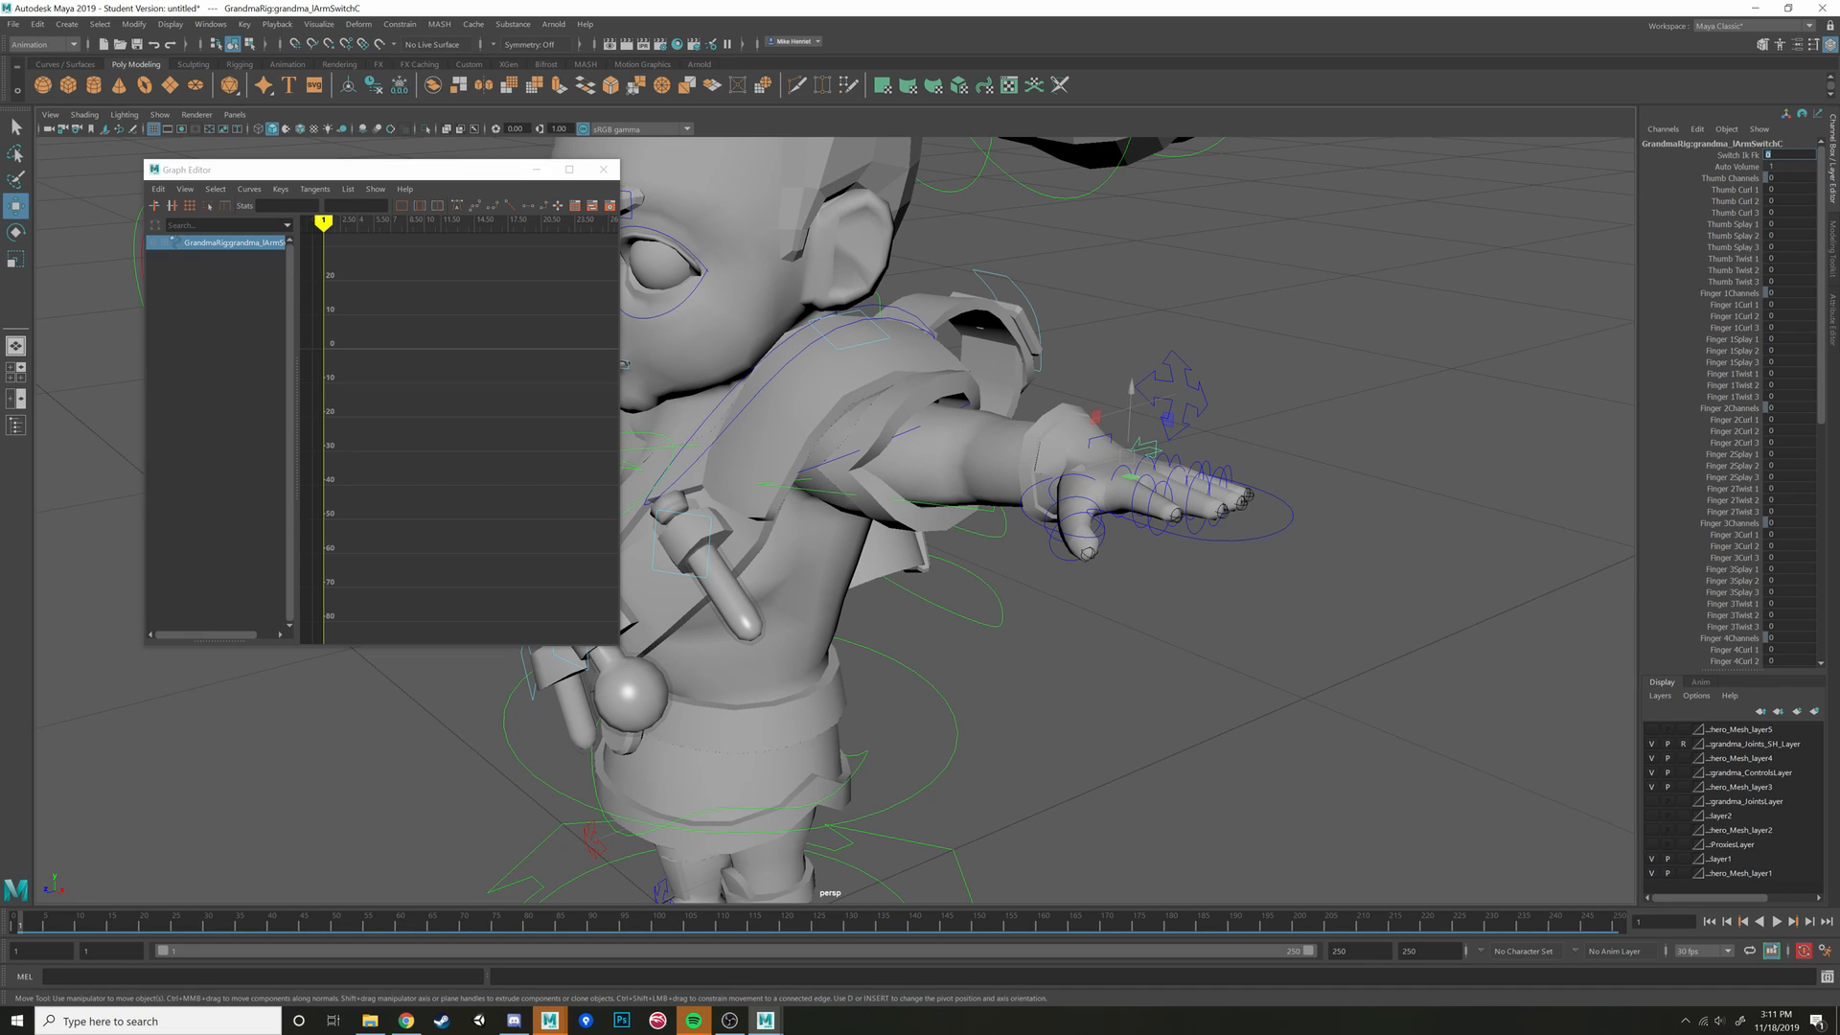
left_click(1790, 155)
Select the left wrist IK control and examine it and the nearby arm switch control from several angles
left_click_drag(1444, 402, 1425, 264, "alt")
left_click(1070, 518)
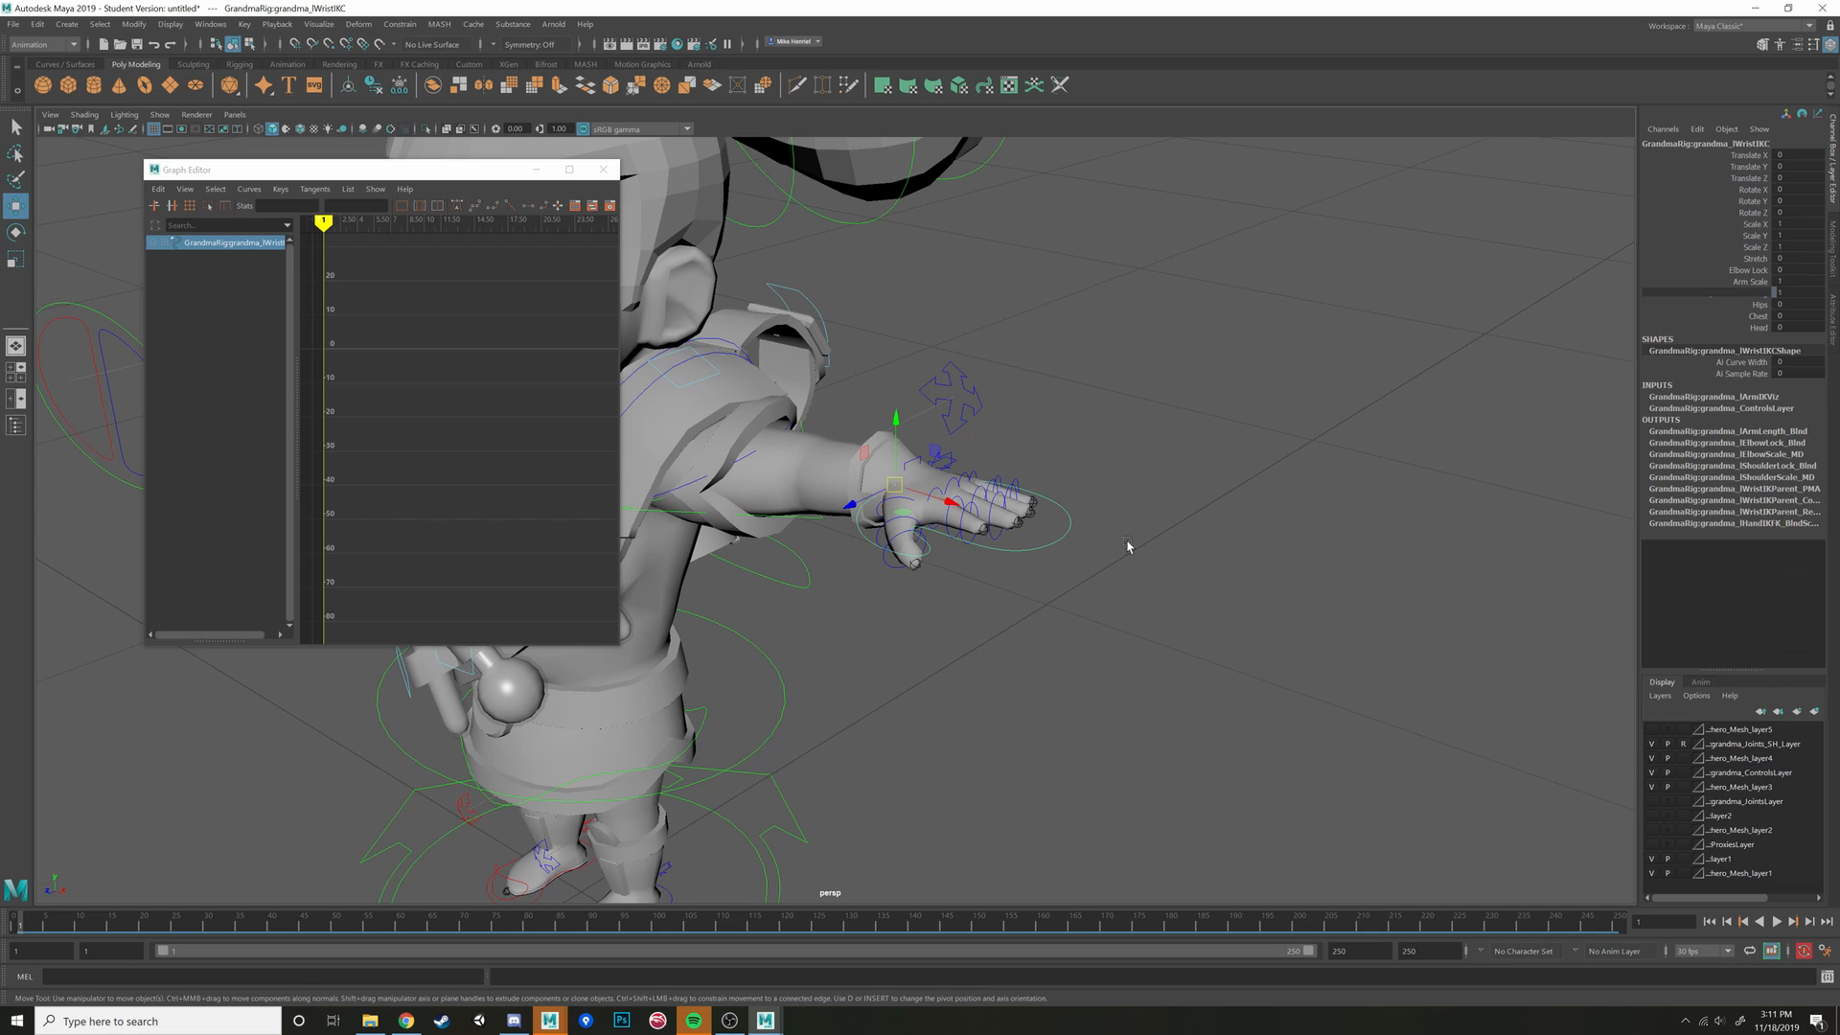
left_click_drag(1356, 416, 1051, 534, "alt")
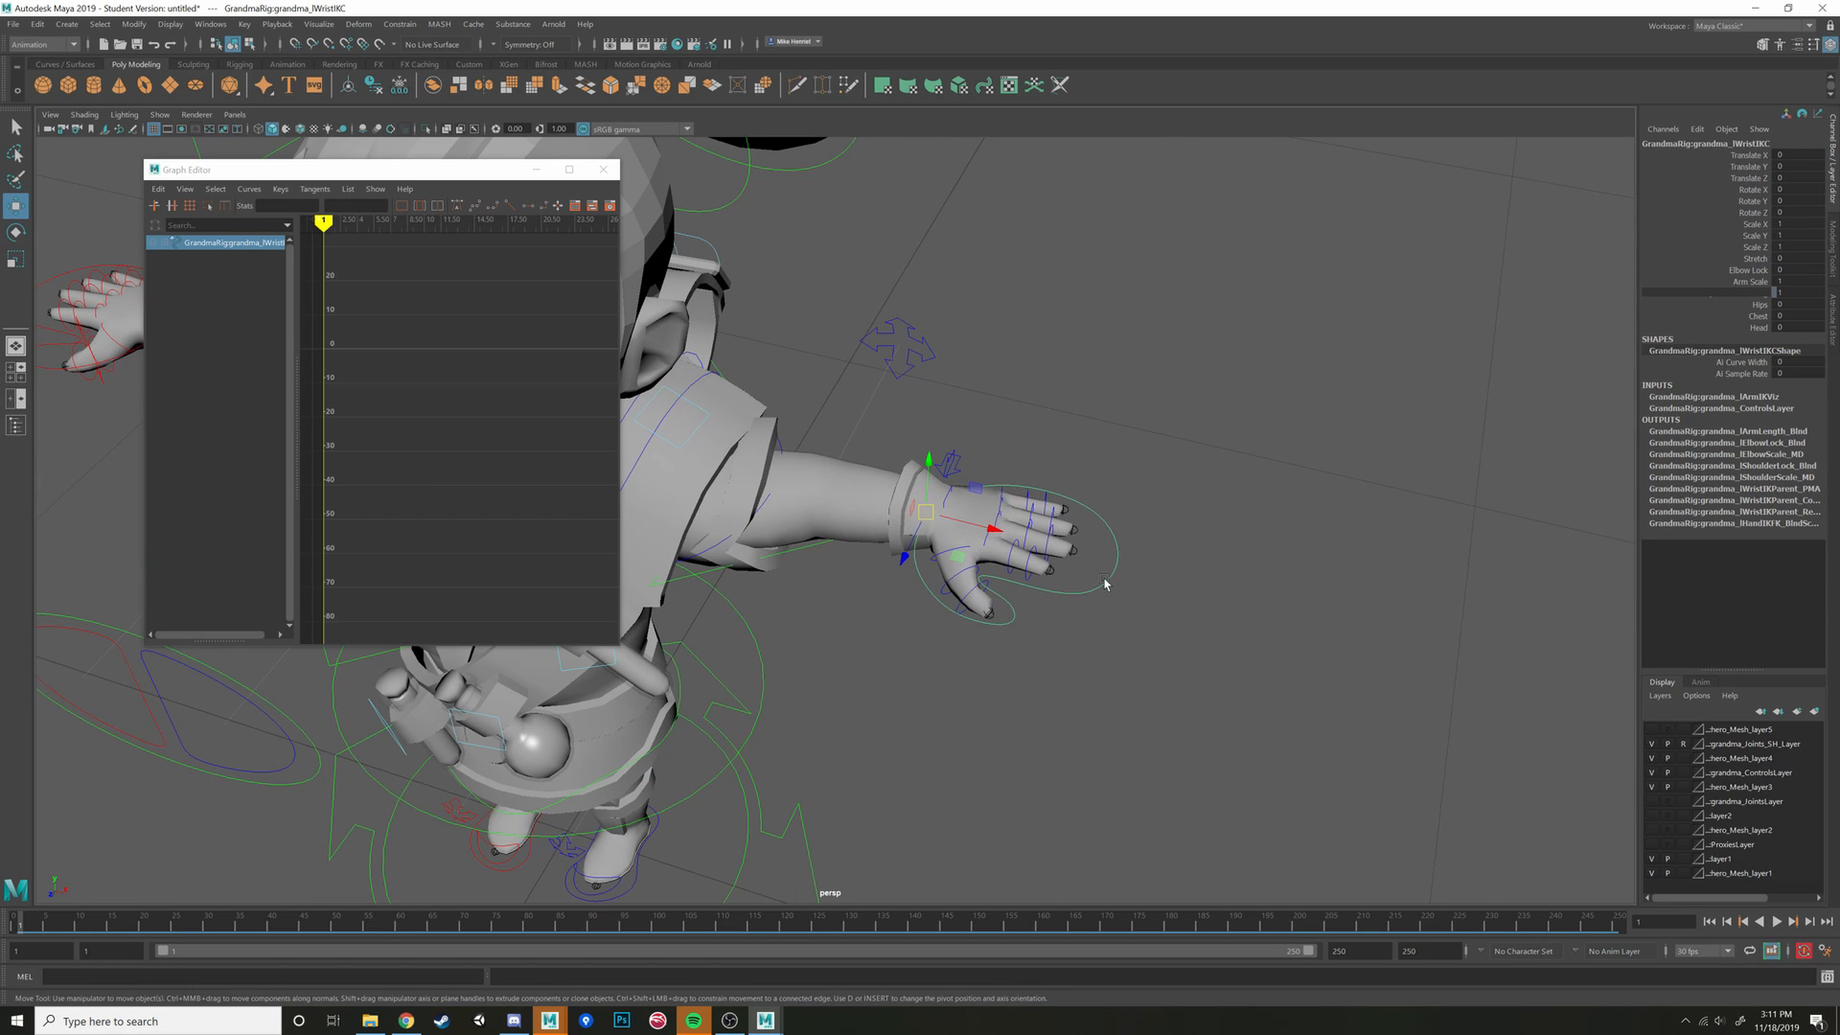
left_click(1134, 608)
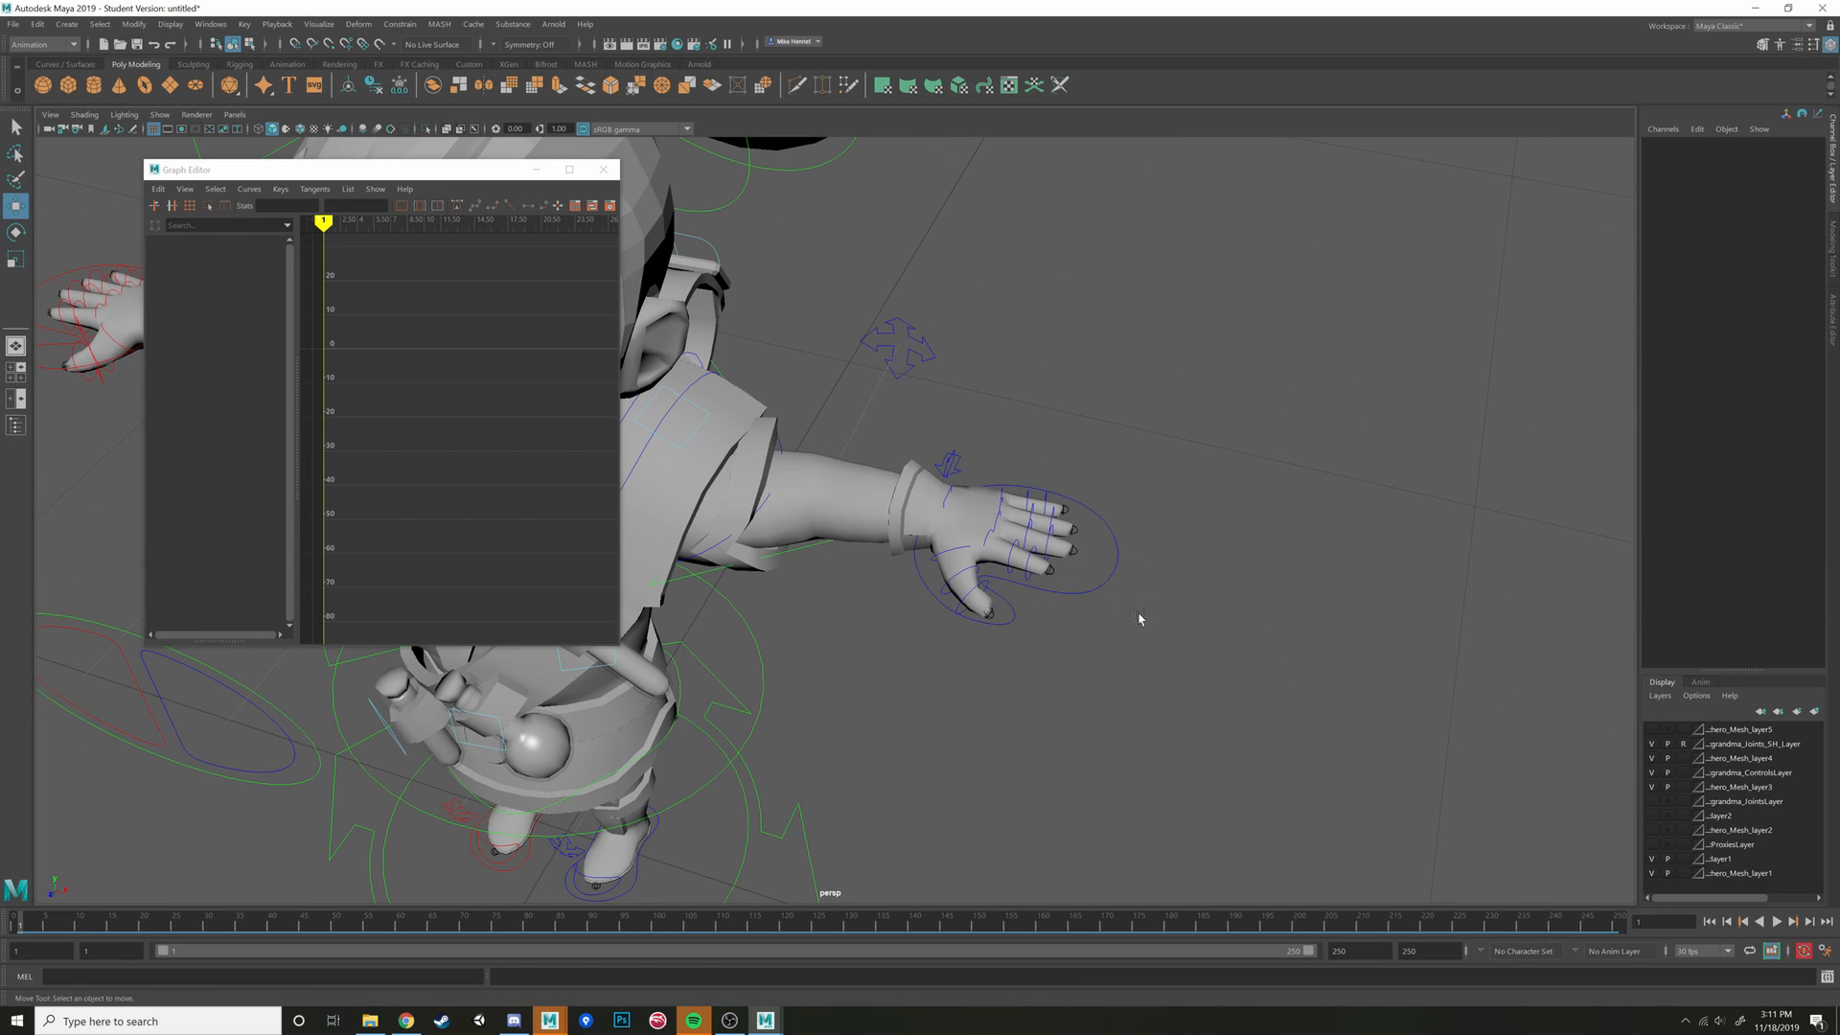
key("ctrl+z")
mouse_move(1182, 624)
left_mouse_down("alt")
mouse_move(1195, 608)
mouse_move(1172, 599)
left_mouse_up("alt")
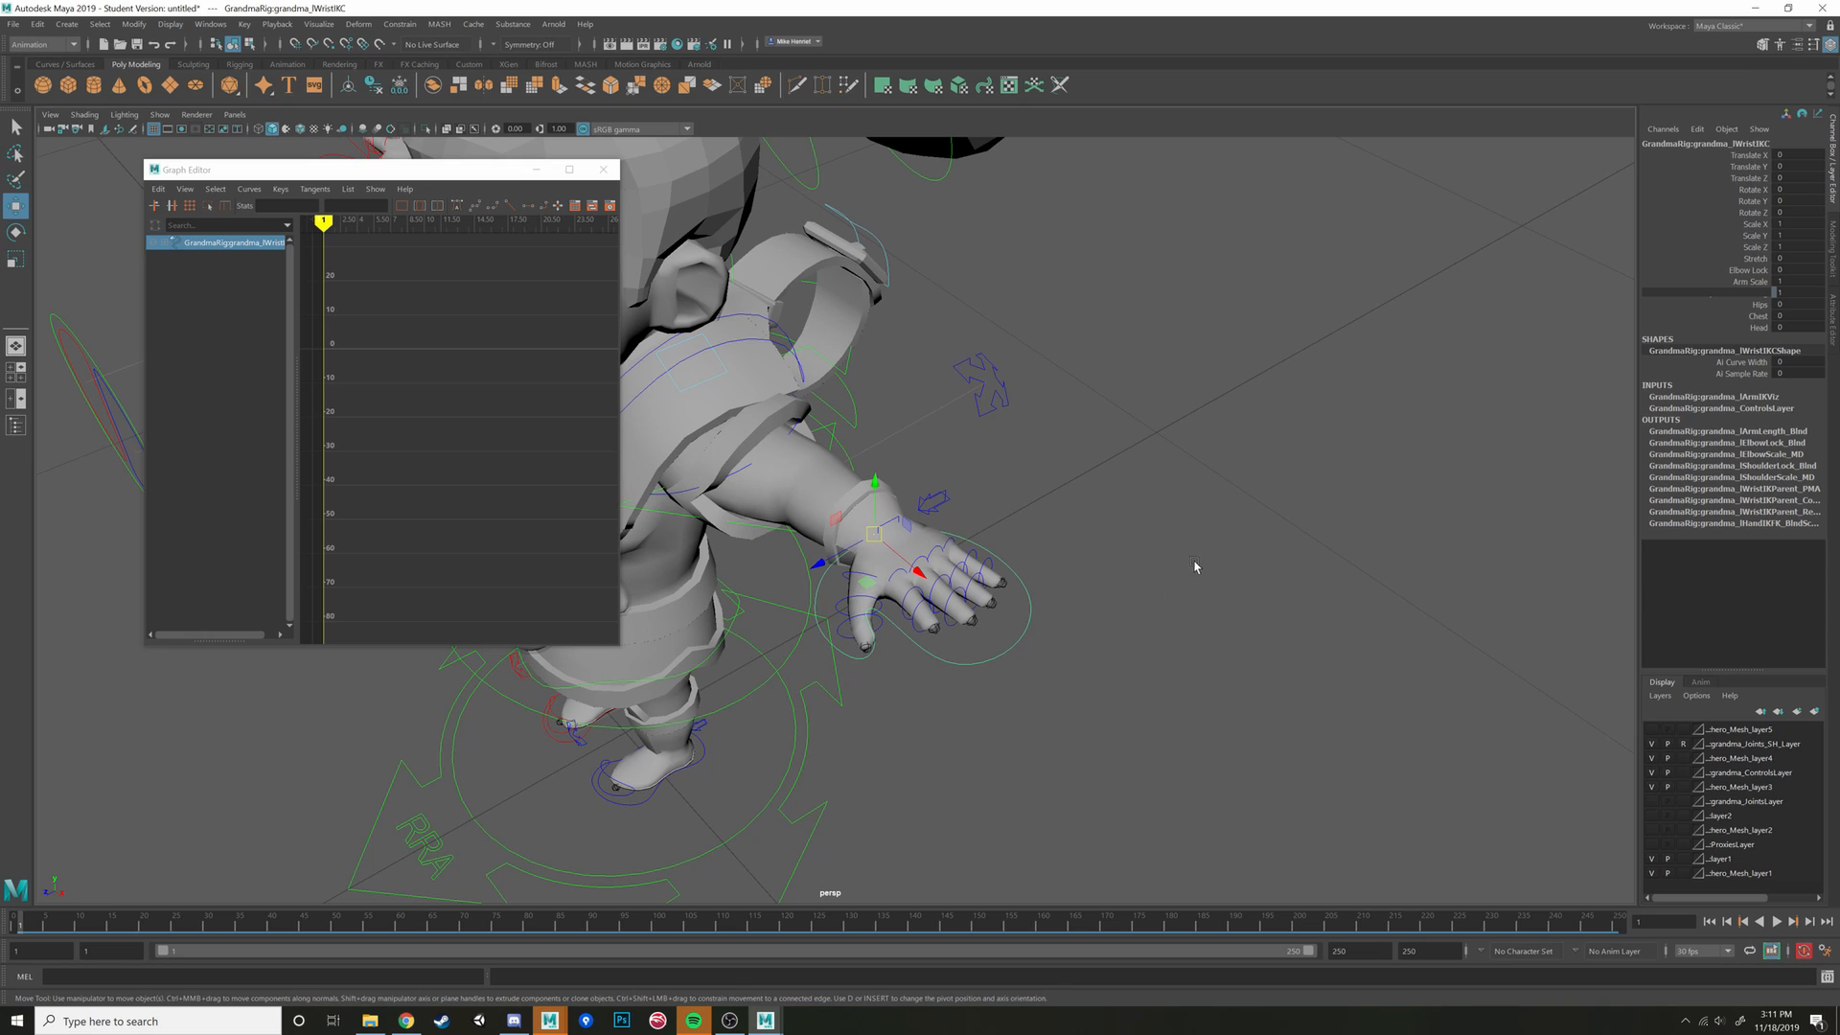
left_click_drag(923, 390, 1074, 407, "alt")
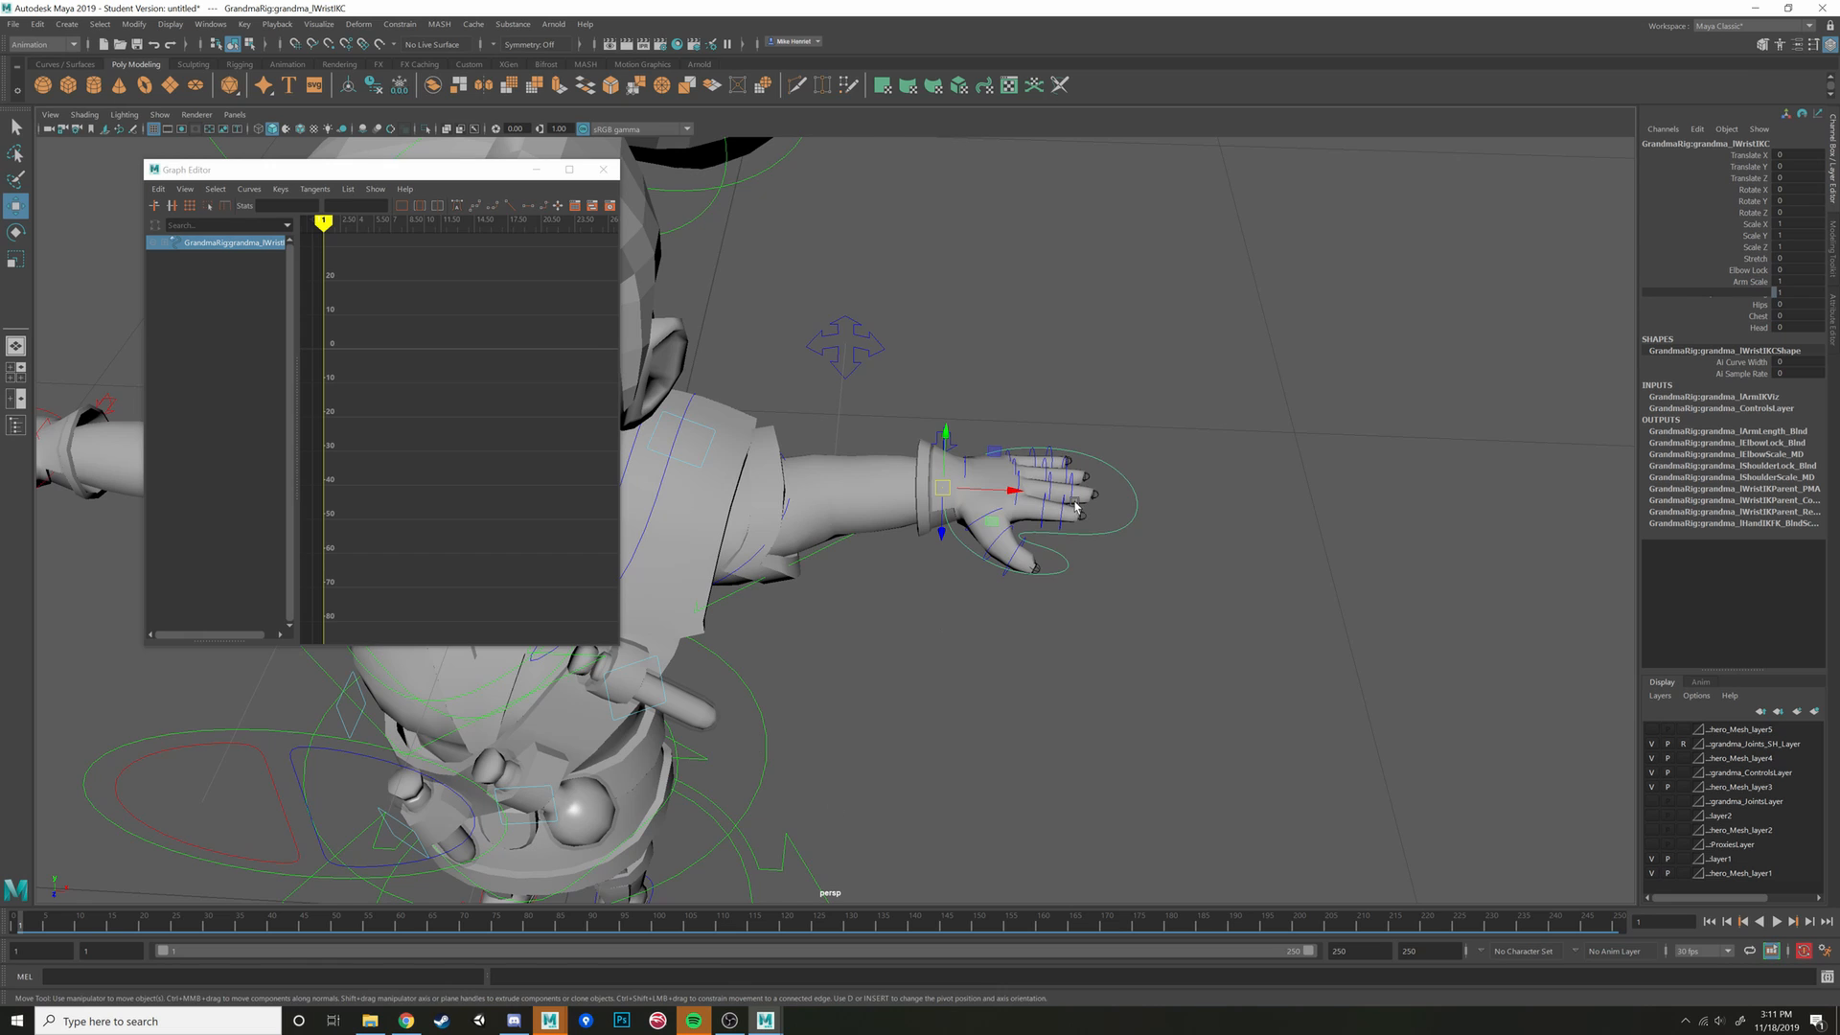
left_click_drag(1076, 508, 1532, 256, "alt")
left_click_drag(972, 402, 1027, 462, "alt")
left_click(1027, 462)
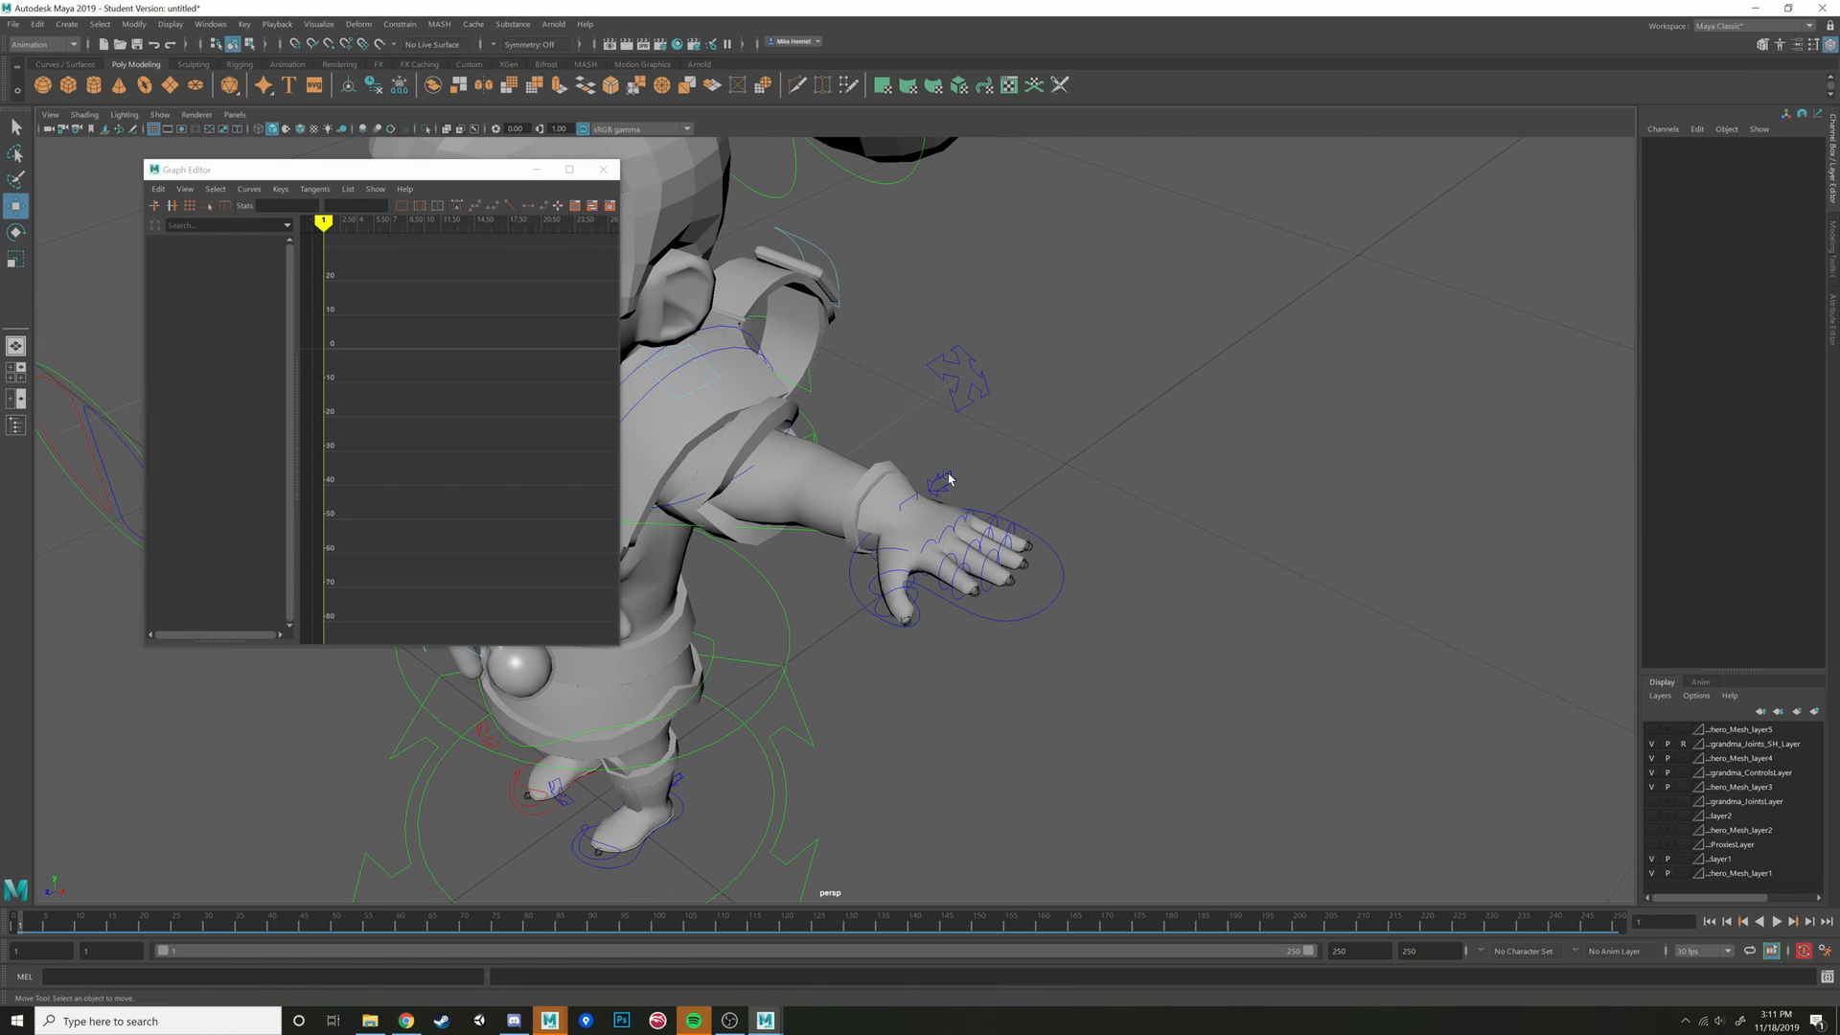
left_click(946, 476)
left_click(1089, 476)
Examine the left leg's switch control and foot IK control by selecting each of them in turn
left_click_drag(1174, 579, 1083, 537, "alt")
middle_click_drag(1083, 537, 1151, 239, "alt")
scroll(785, 500, "up", 5)
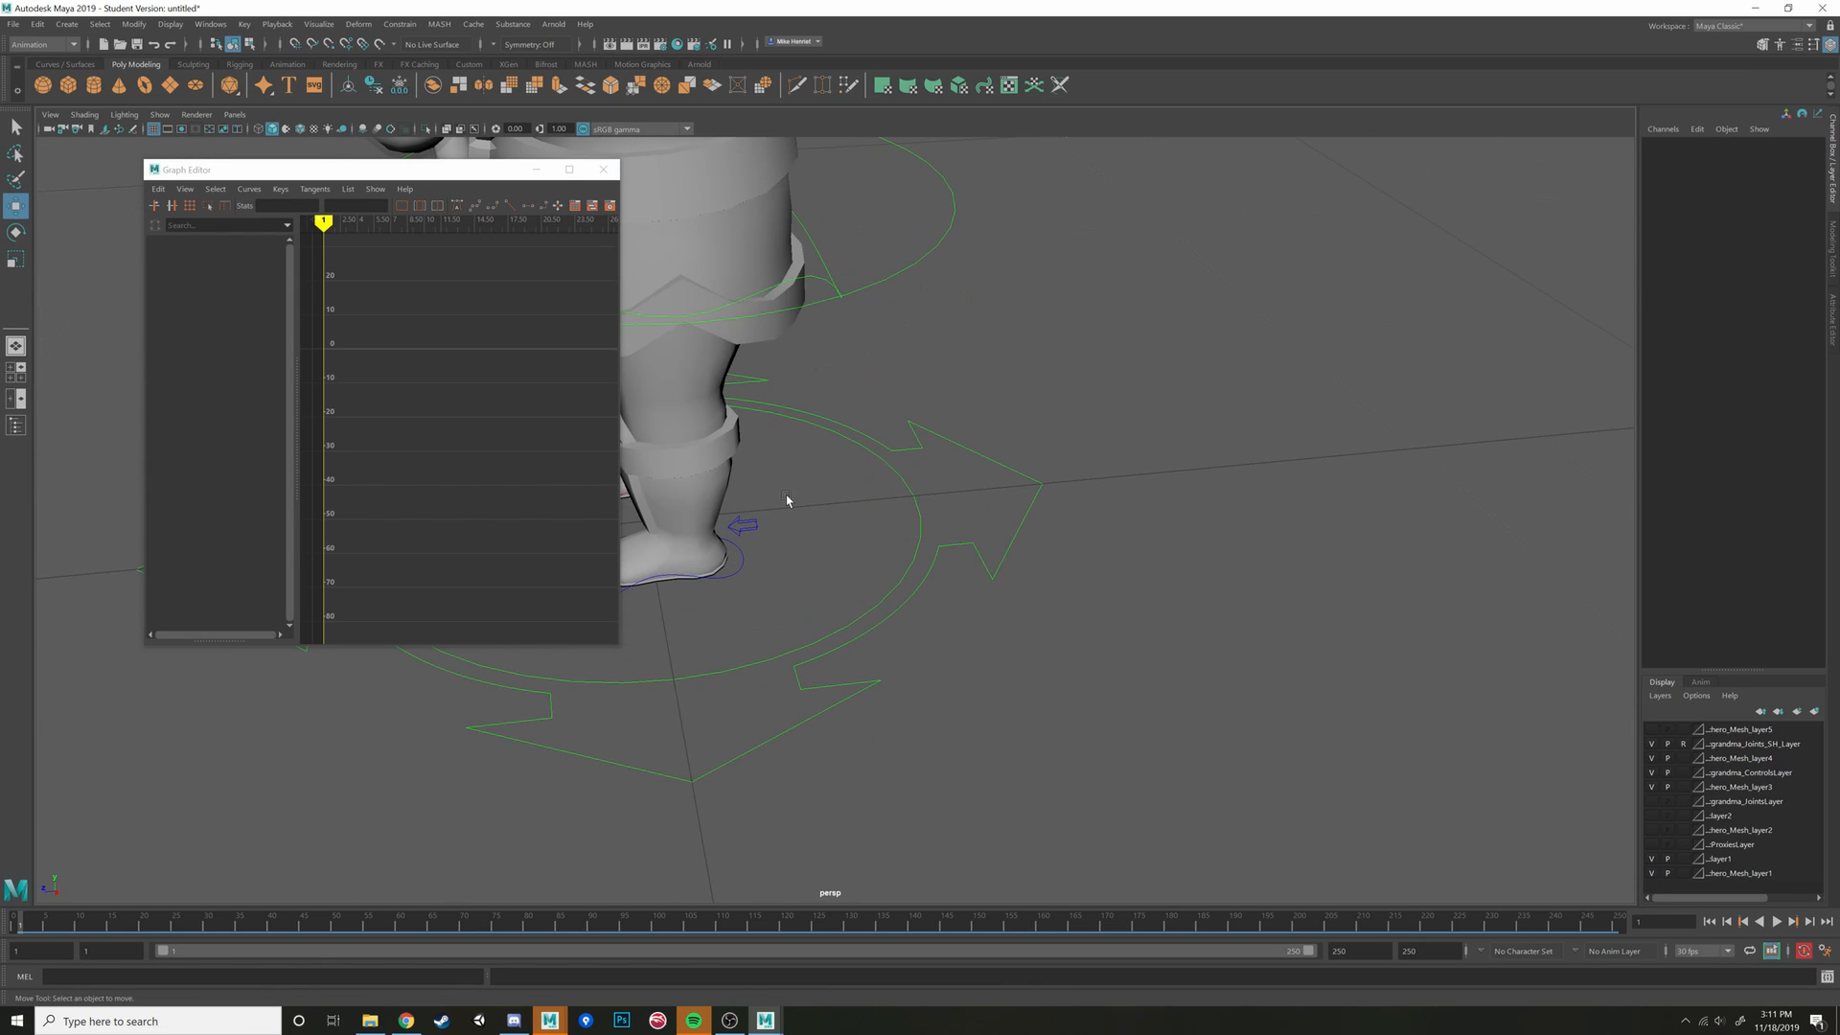
middle_click_drag(771, 531, 907, 518, "alt")
left_click(905, 514)
key("f")
scroll(911, 512, "down", 5)
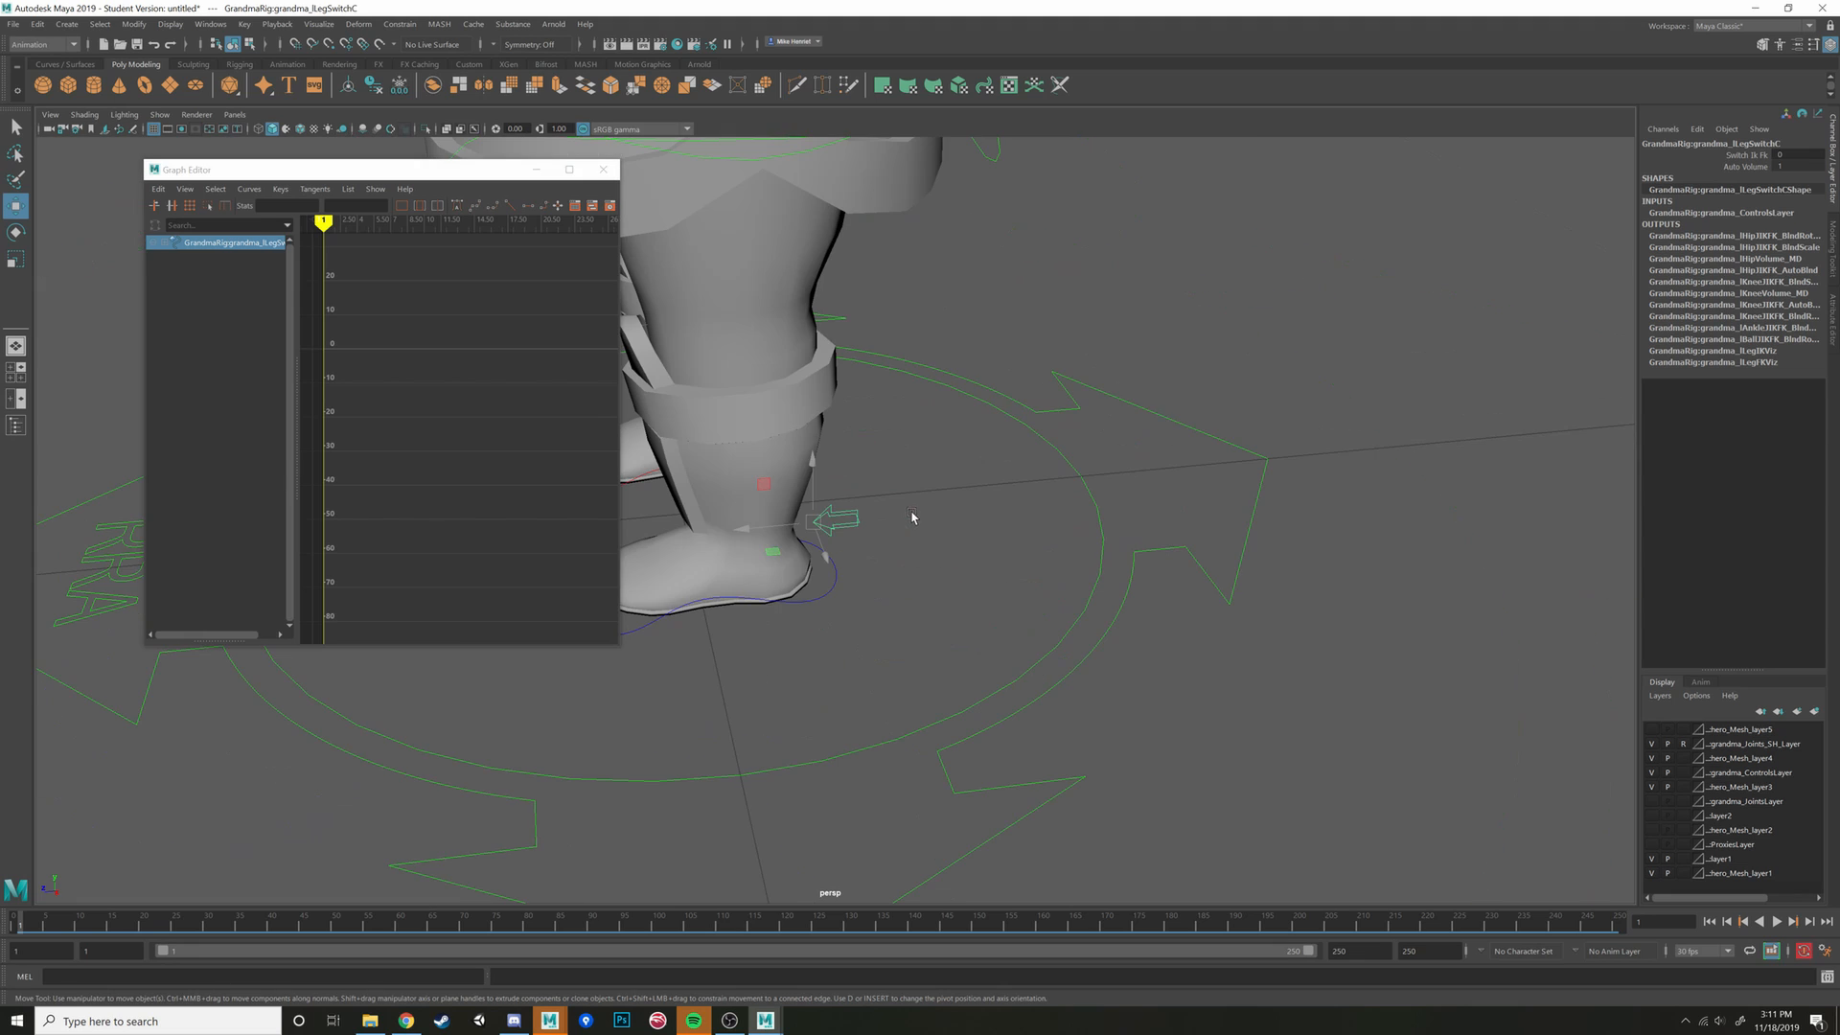
left_click(851, 616)
left_click_drag(851, 616, 1001, 614, "alt")
left_click(936, 592)
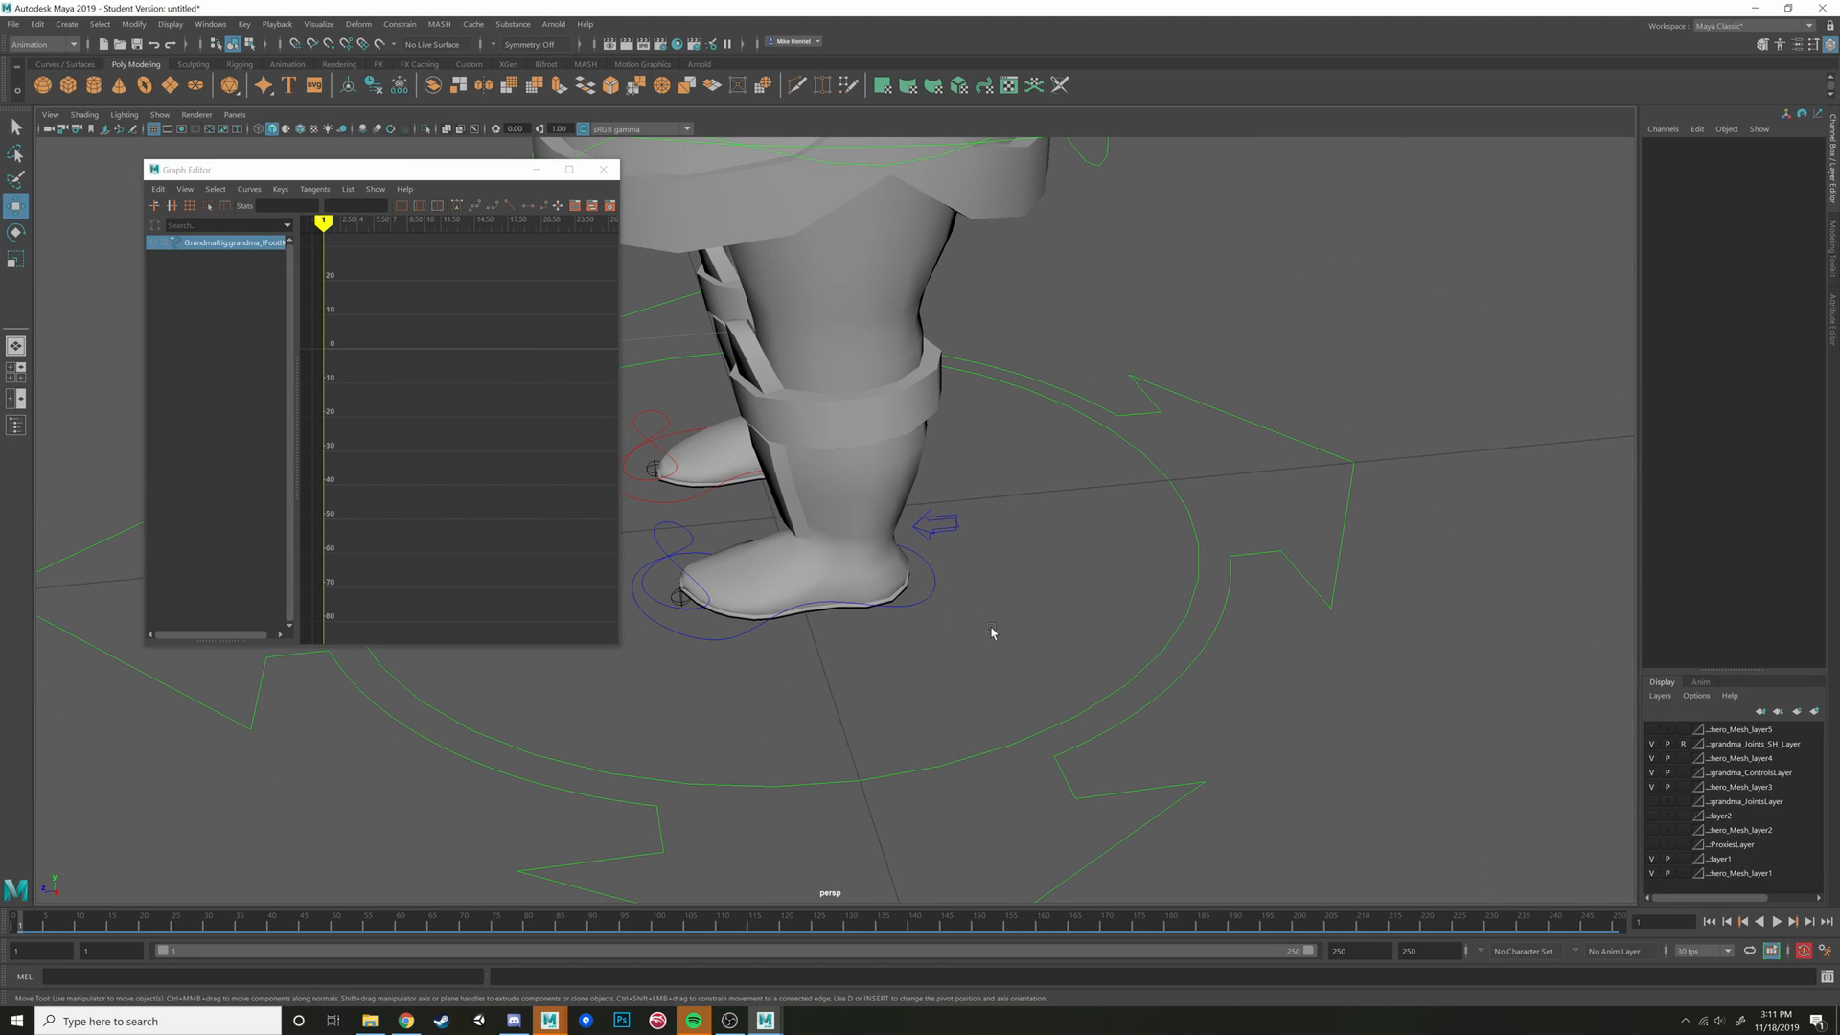
left_click(1089, 497)
Select the left leg switch control and change its Switch Ik Fk attribute from IK to FK
left_click(961, 525)
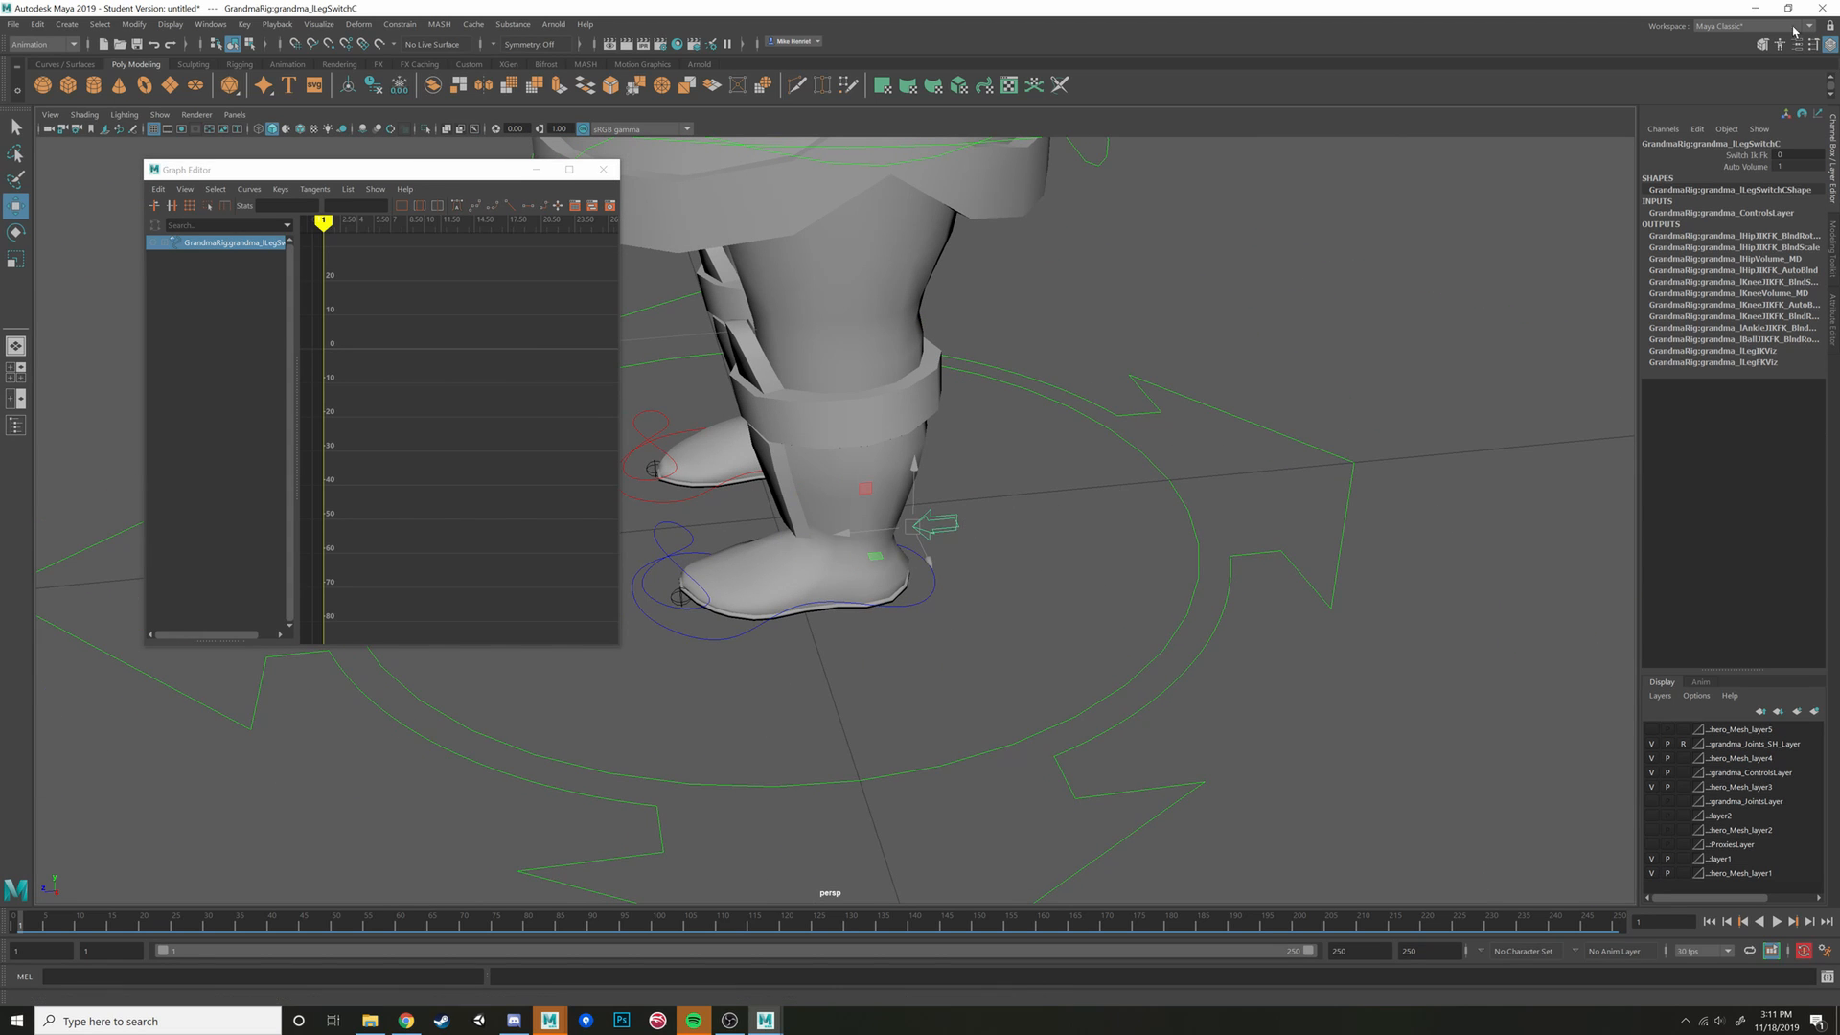
double_click(1781, 155)
key("Return")
right_click_drag(1089, 287, 1027, 329, "alt")
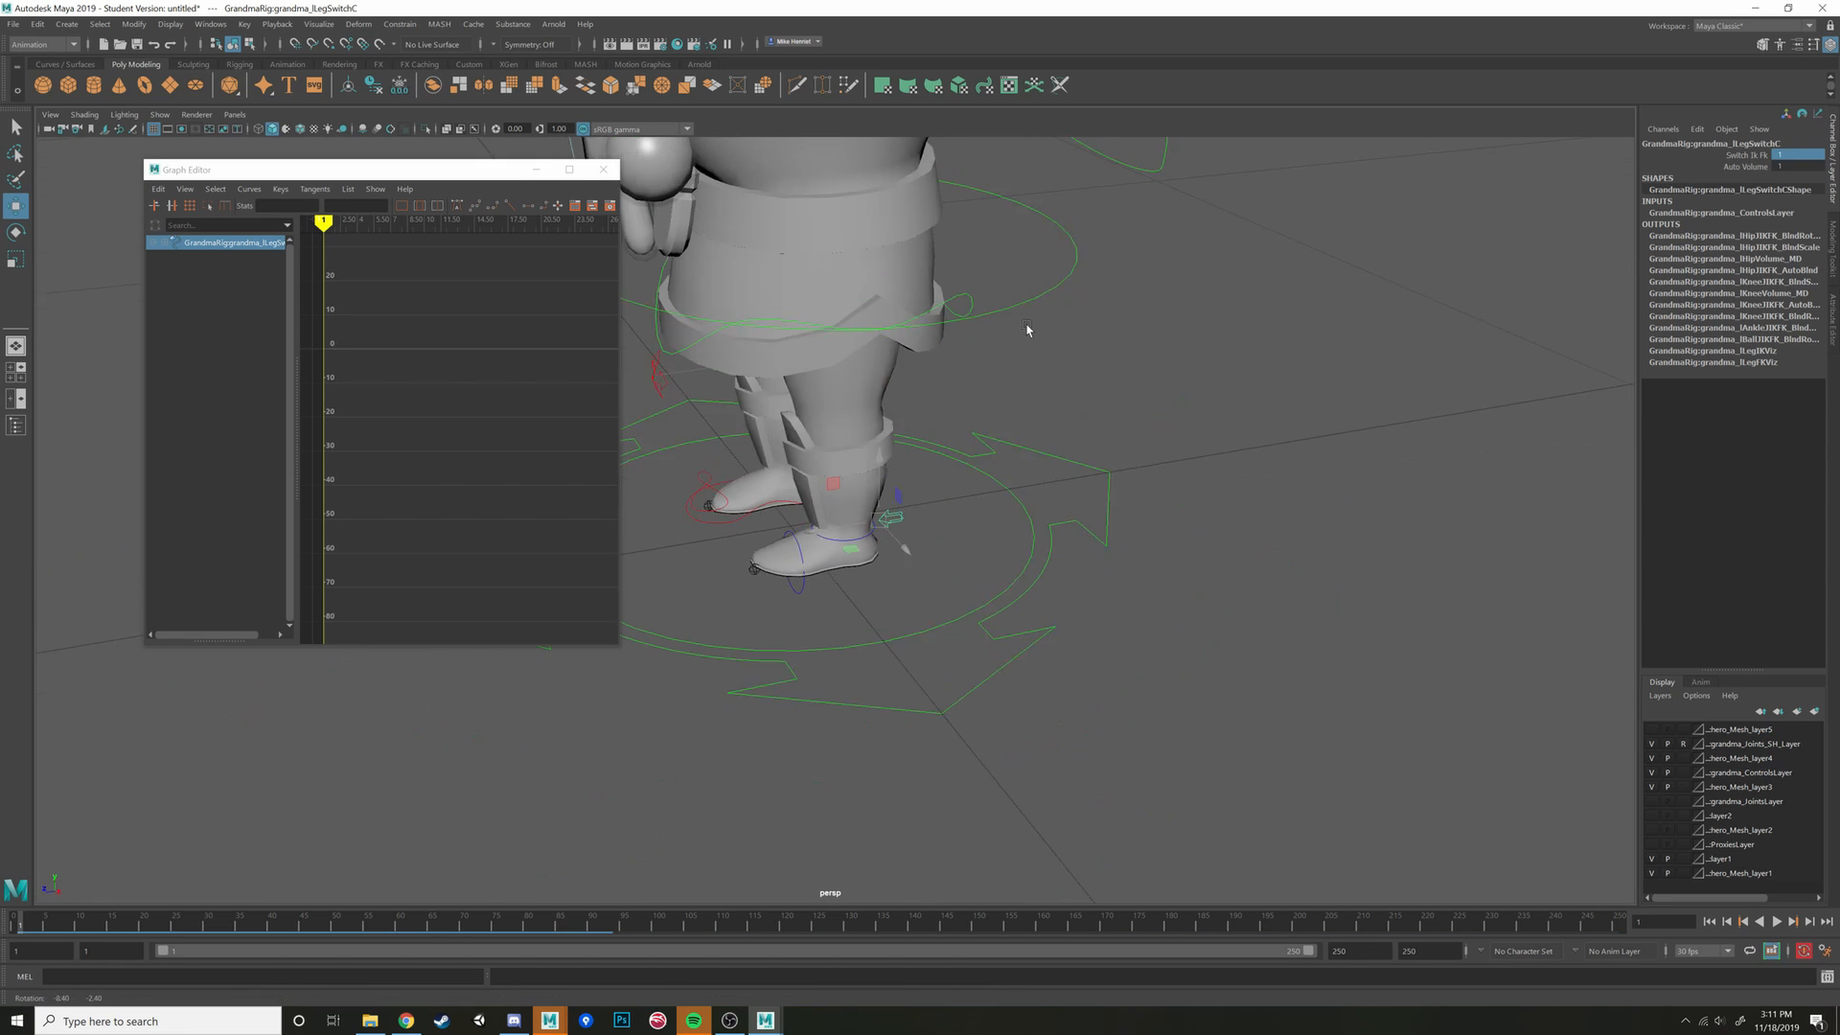
Select the left knee FK control inside the leg in wireframe and compare its visibility in shaded and wireframe display
left_click_drag(1026, 328, 1208, 452, "alt")
left_click_drag(1102, 431, 1006, 534, "alt")
mouse_move(843, 677)
left_mouse_down("alt")
mouse_move(934, 632)
mouse_move(930, 503)
mouse_move(1027, 571)
mouse_move(1073, 564)
mouse_move(936, 559)
mouse_move(869, 584)
left_mouse_up("alt")
key("4")
left_click(911, 486)
key("5")
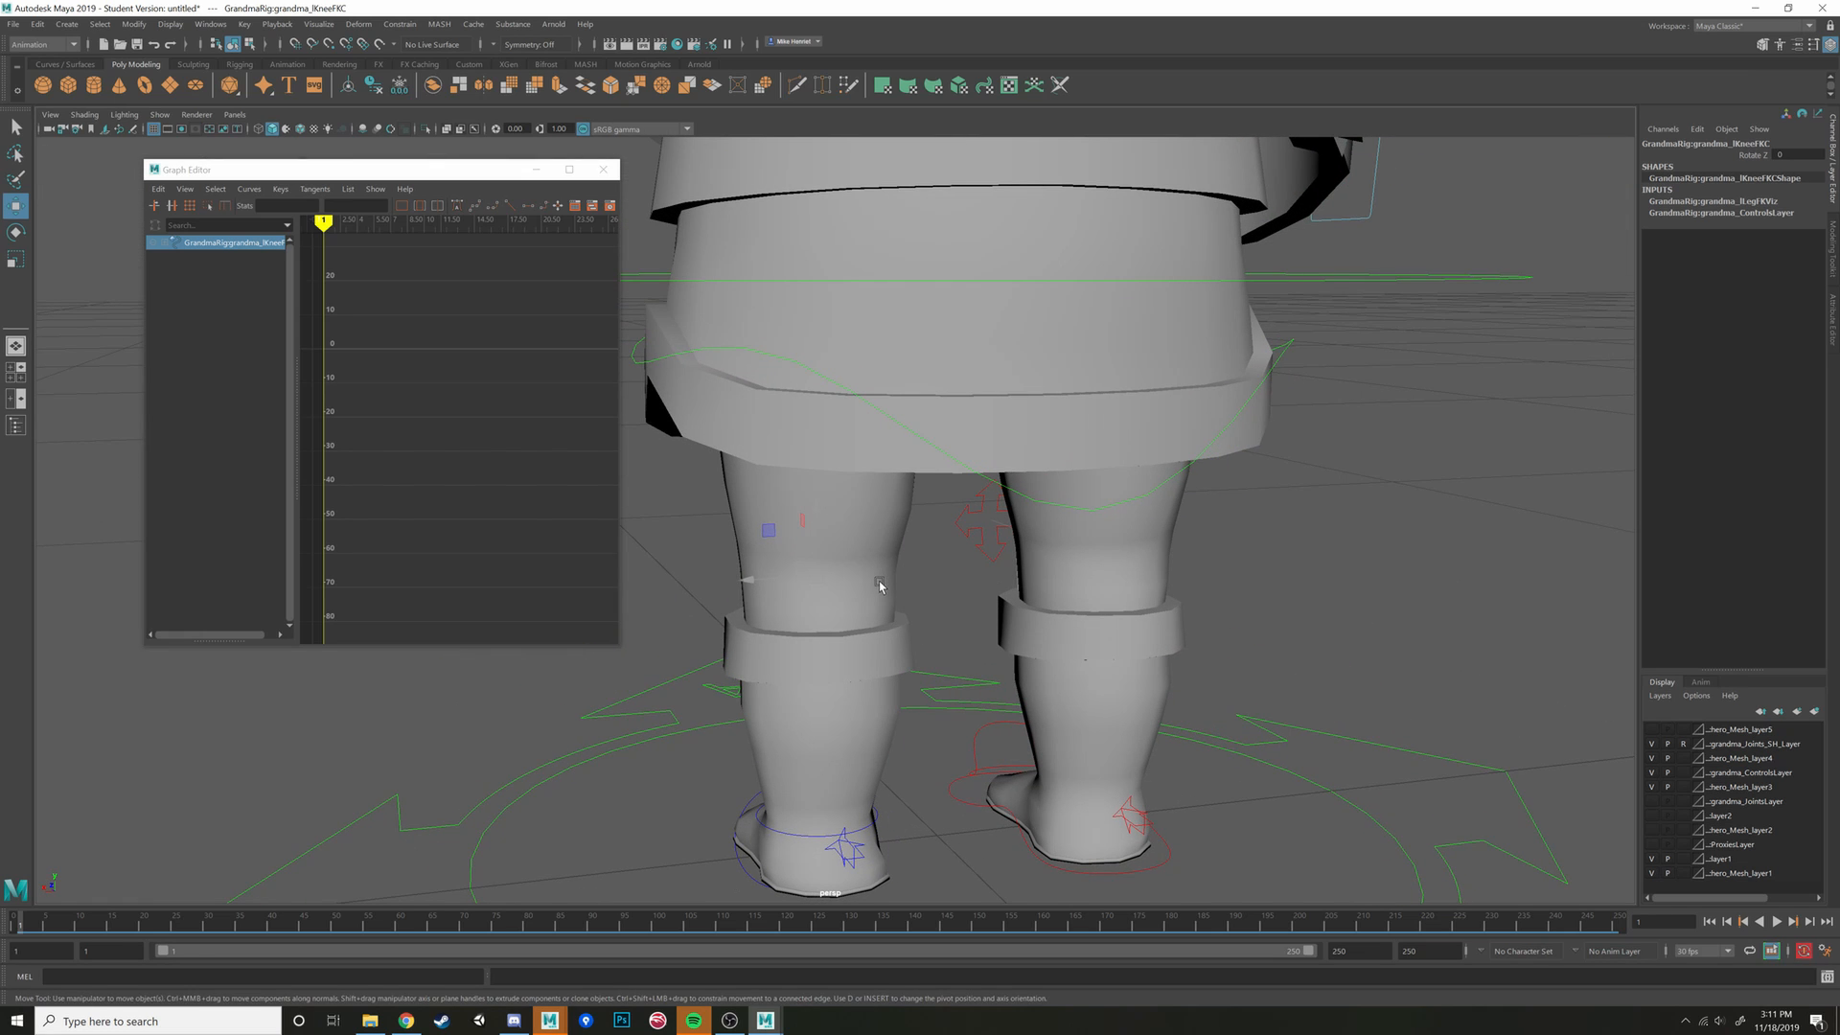
key("4")
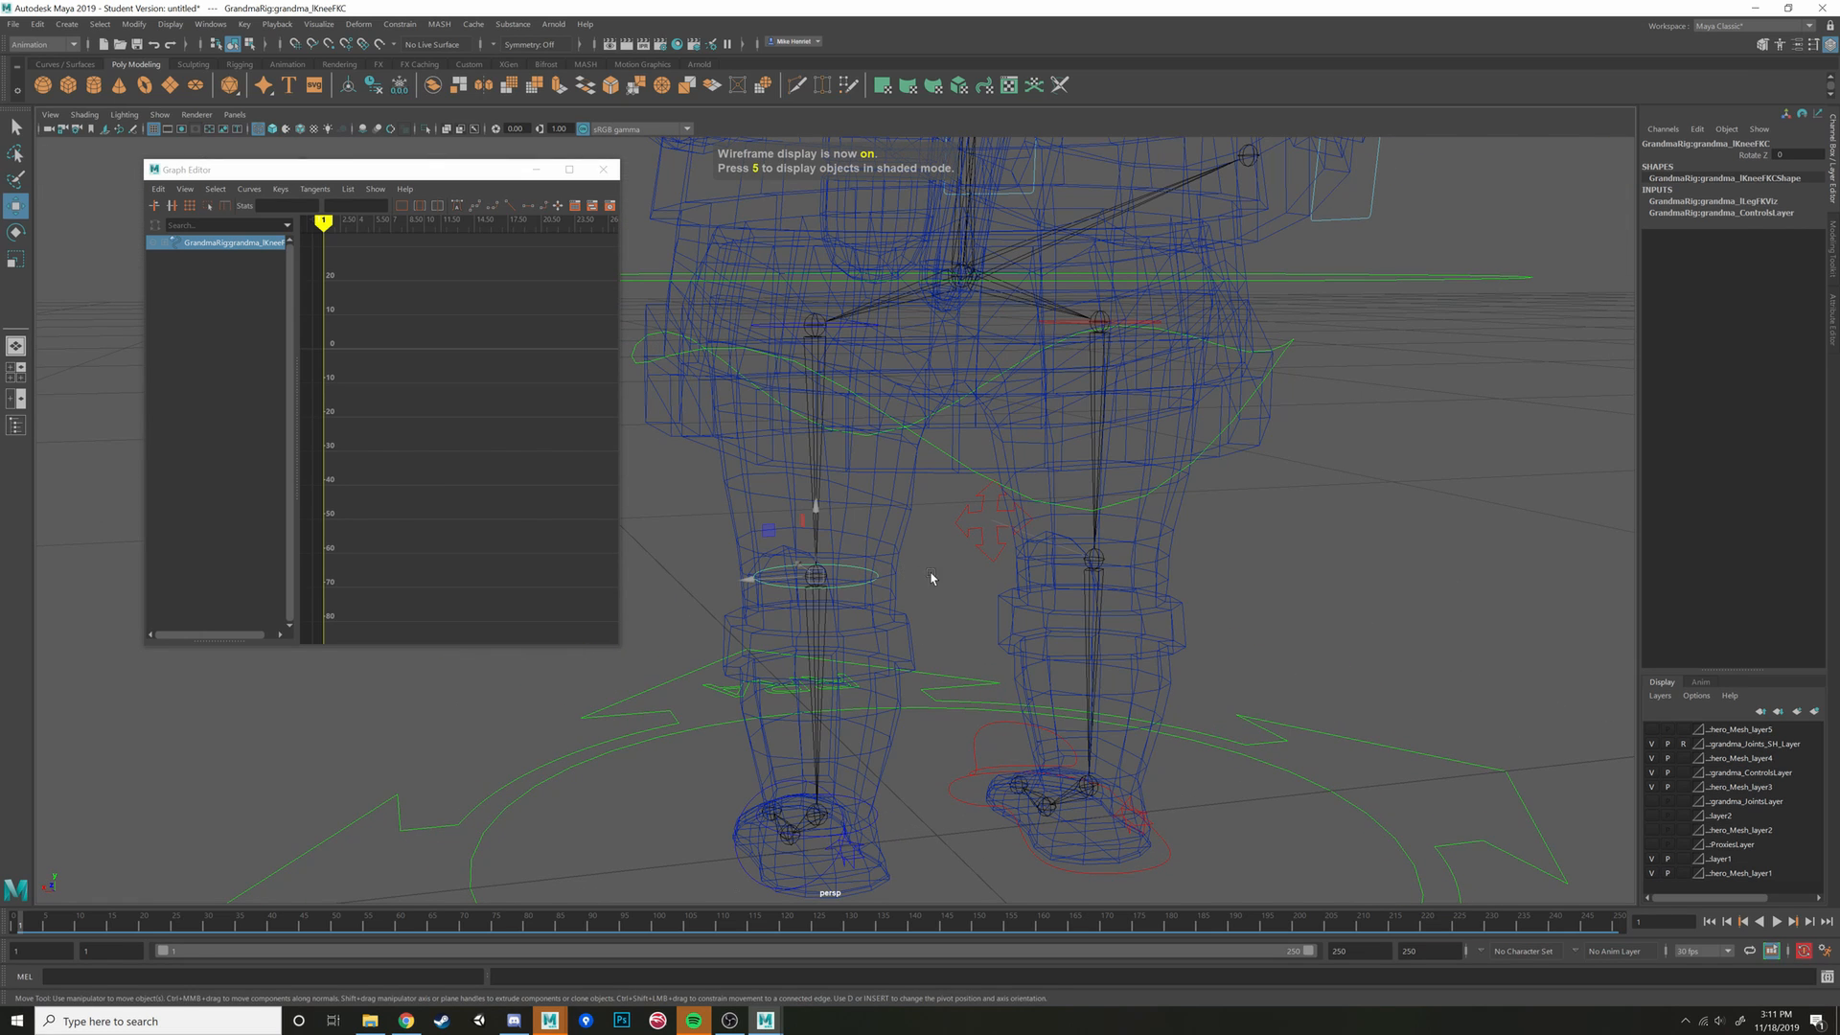
Enlarge the left knee FK control's curve by selecting all its control vertices and scaling them outside the leg mesh
right_click(965, 574)
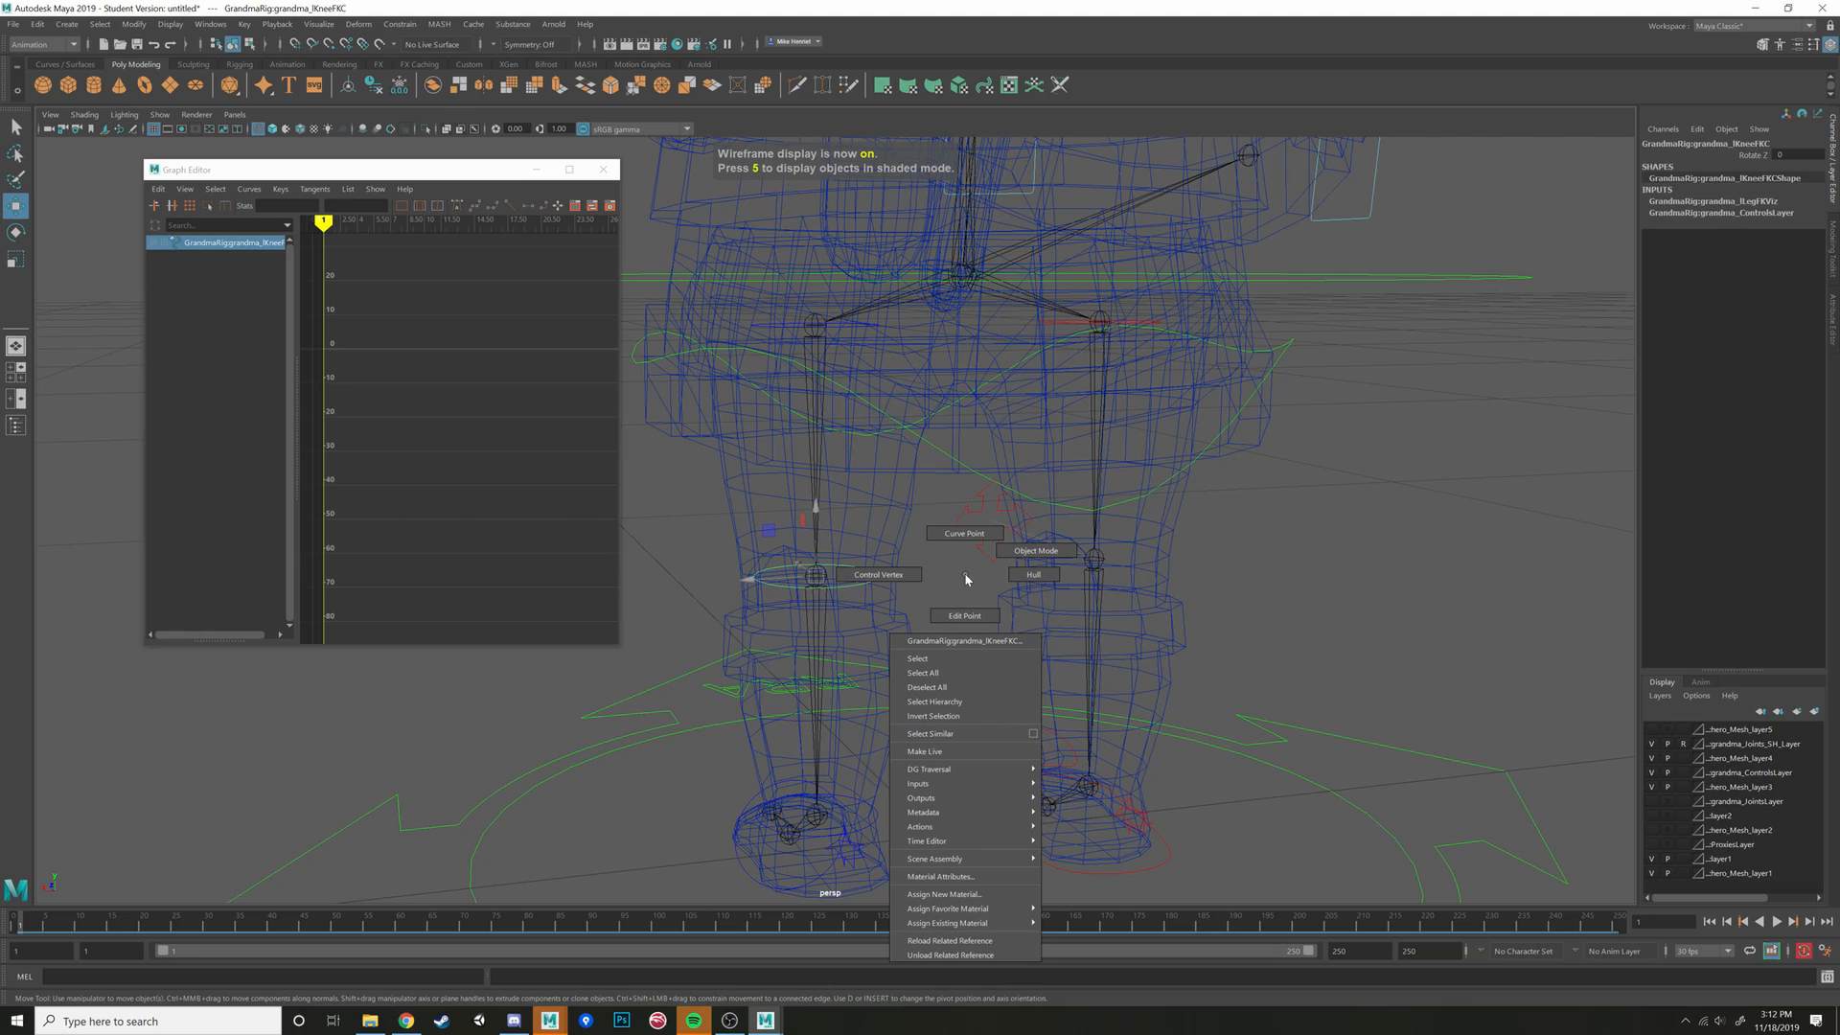
left_click(903, 579)
left_click_drag(934, 547, 826, 606)
left_click_drag(827, 607, 880, 615, "alt")
left_click_drag(730, 549, 844, 606, "shift")
mouse_move(845, 604)
left_mouse_down("alt")
mouse_move(823, 615)
mouse_move(876, 606)
left_mouse_up("alt")
key("r")
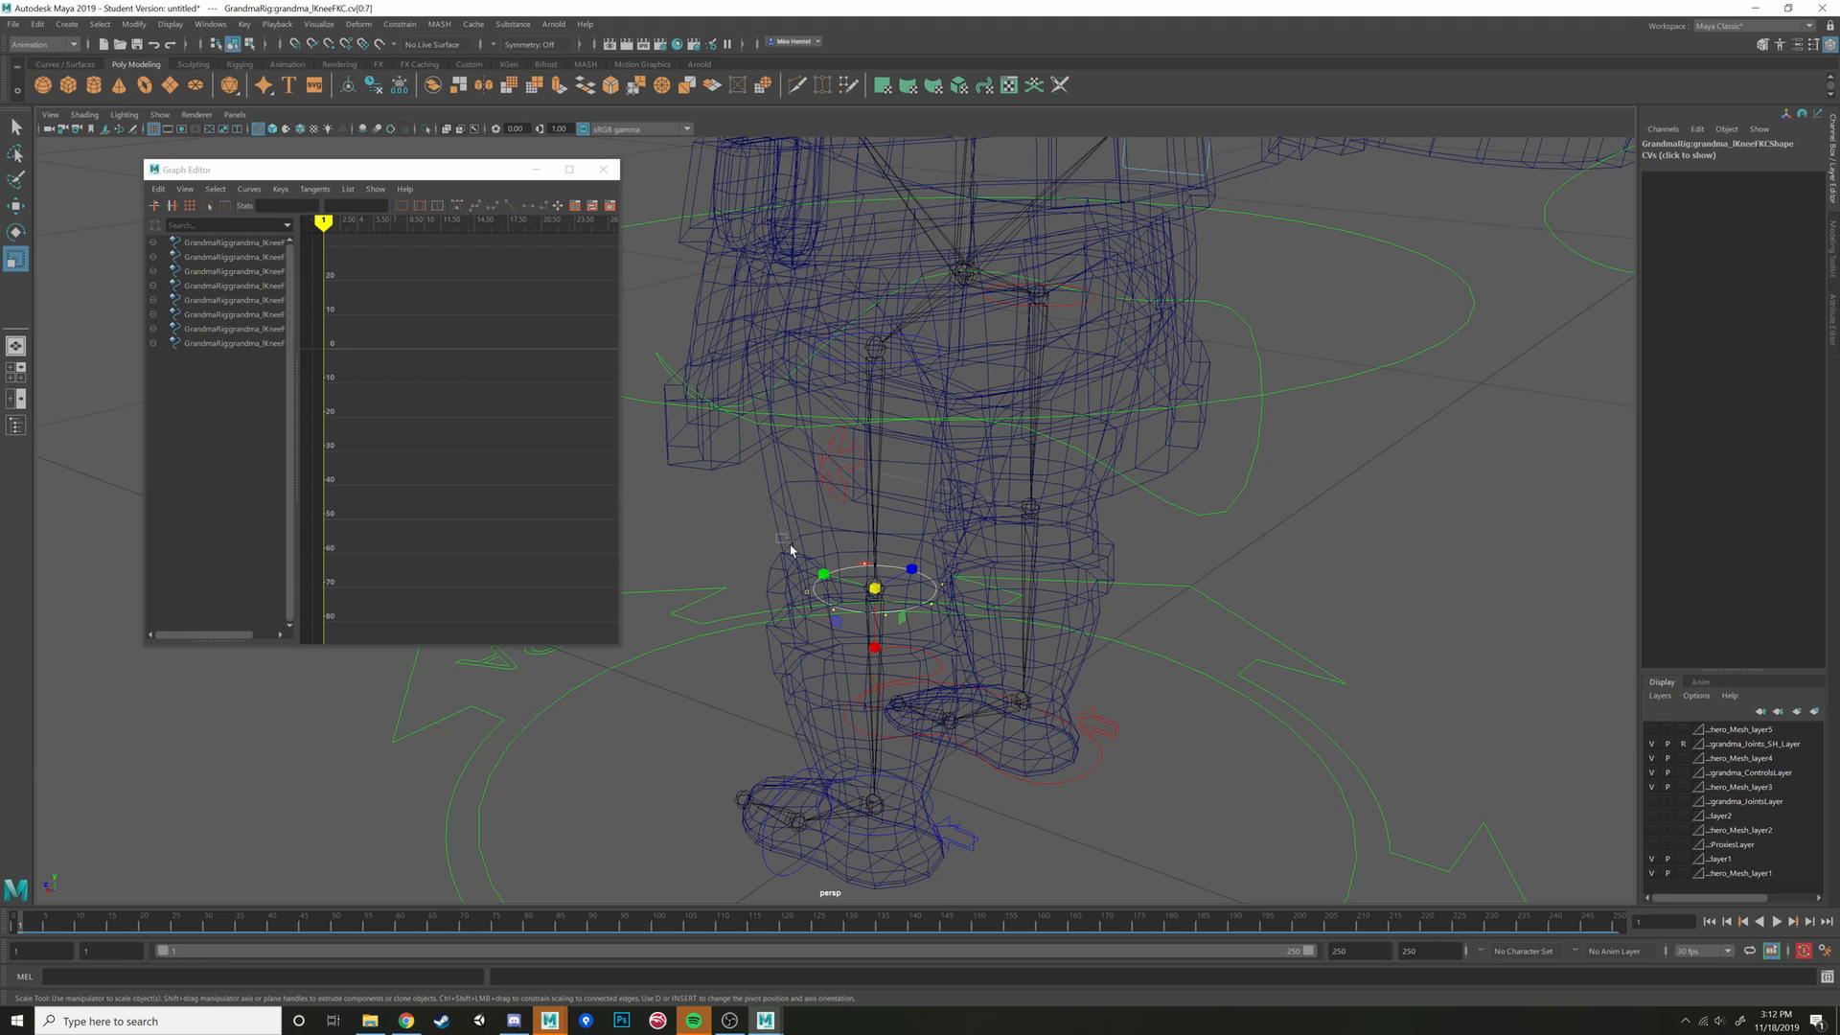
mouse_move(791, 549)
left_mouse_down("ctrl")
mouse_move(853, 594)
mouse_move(1101, 646)
mouse_move(1076, 627)
left_mouse_up("ctrl")
key("5")
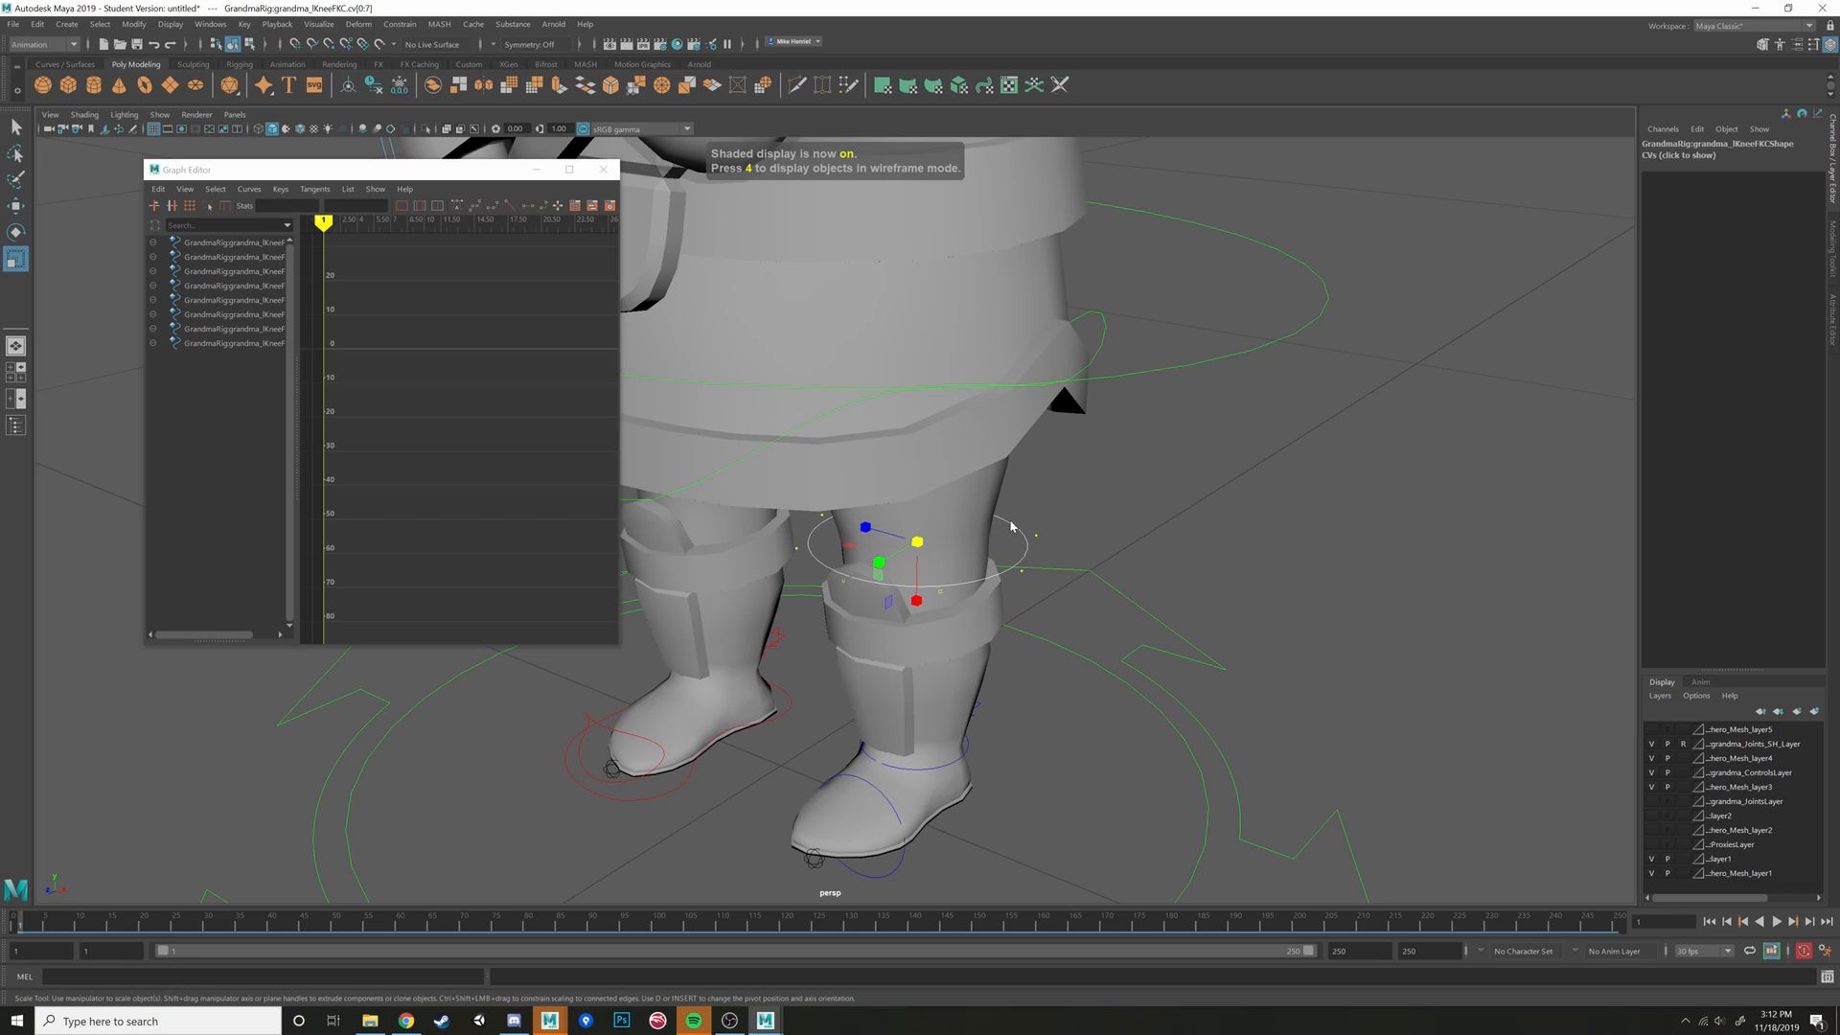
Undo the scaling of the left knee FK control's curve vertices
left_click(1038, 538)
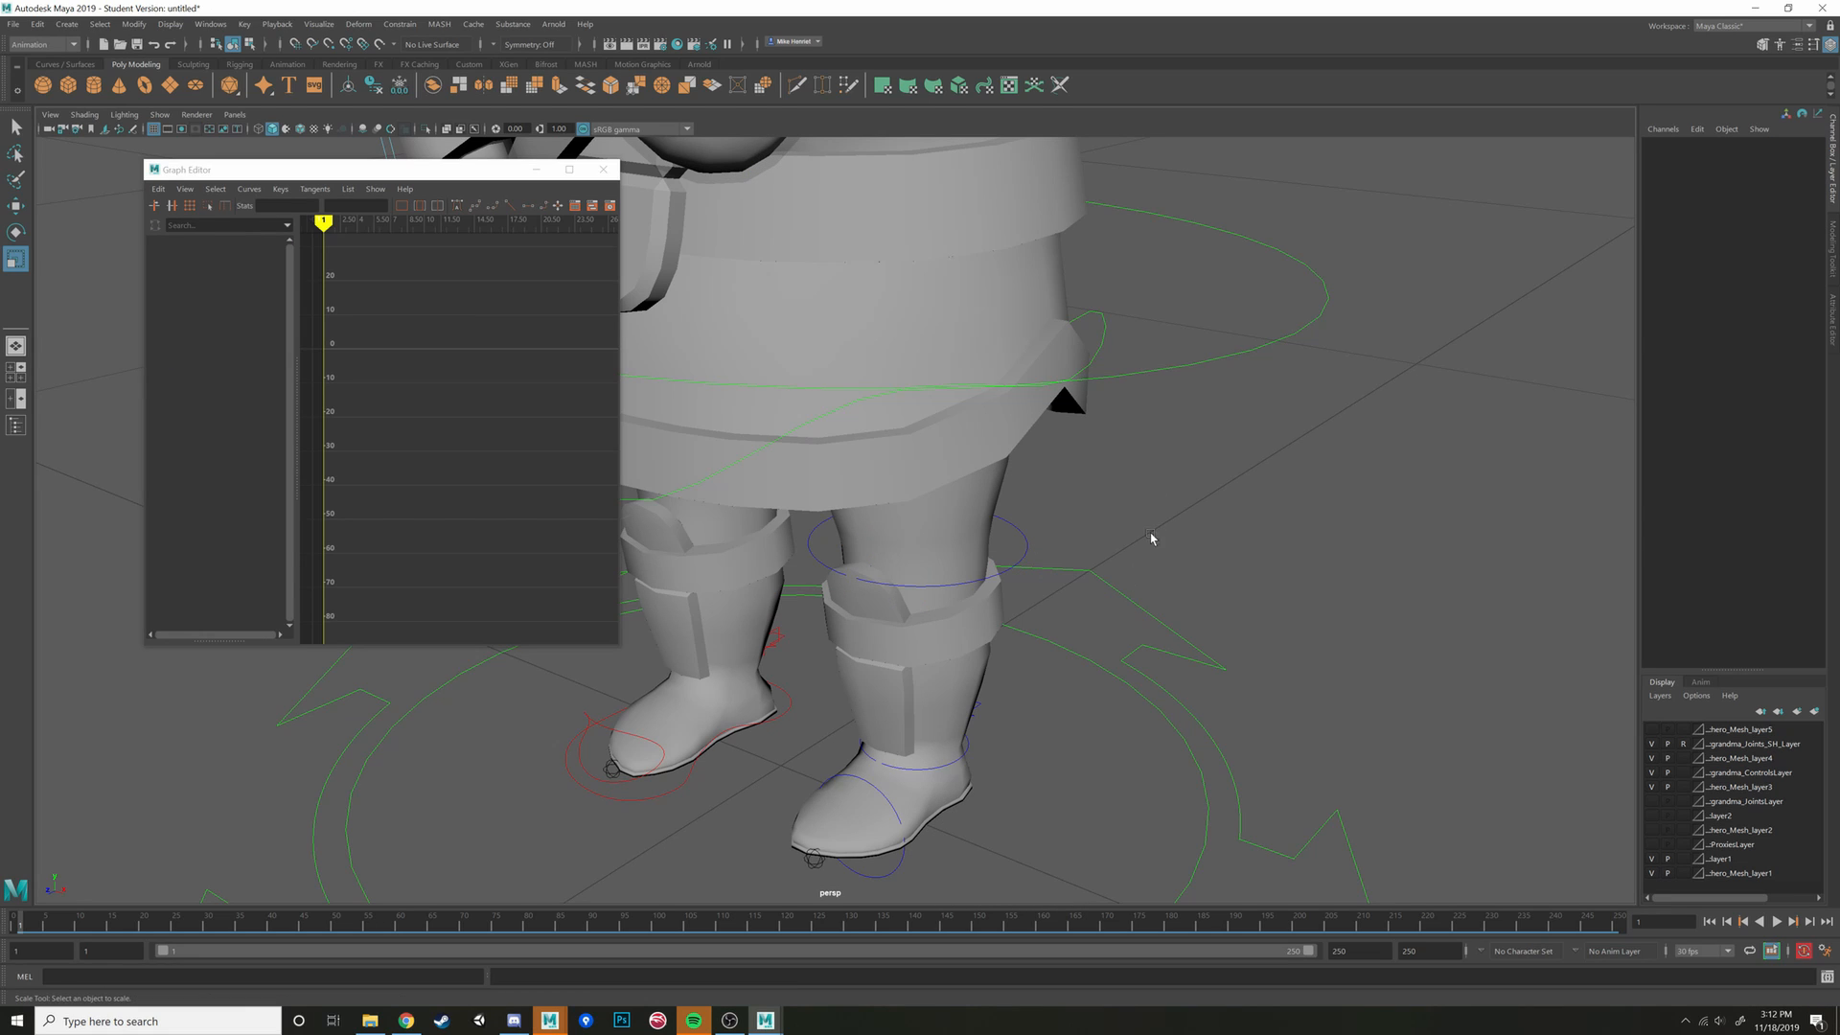
key("ctrl+z")
key("ctrl+z")
key("ctrl+z")
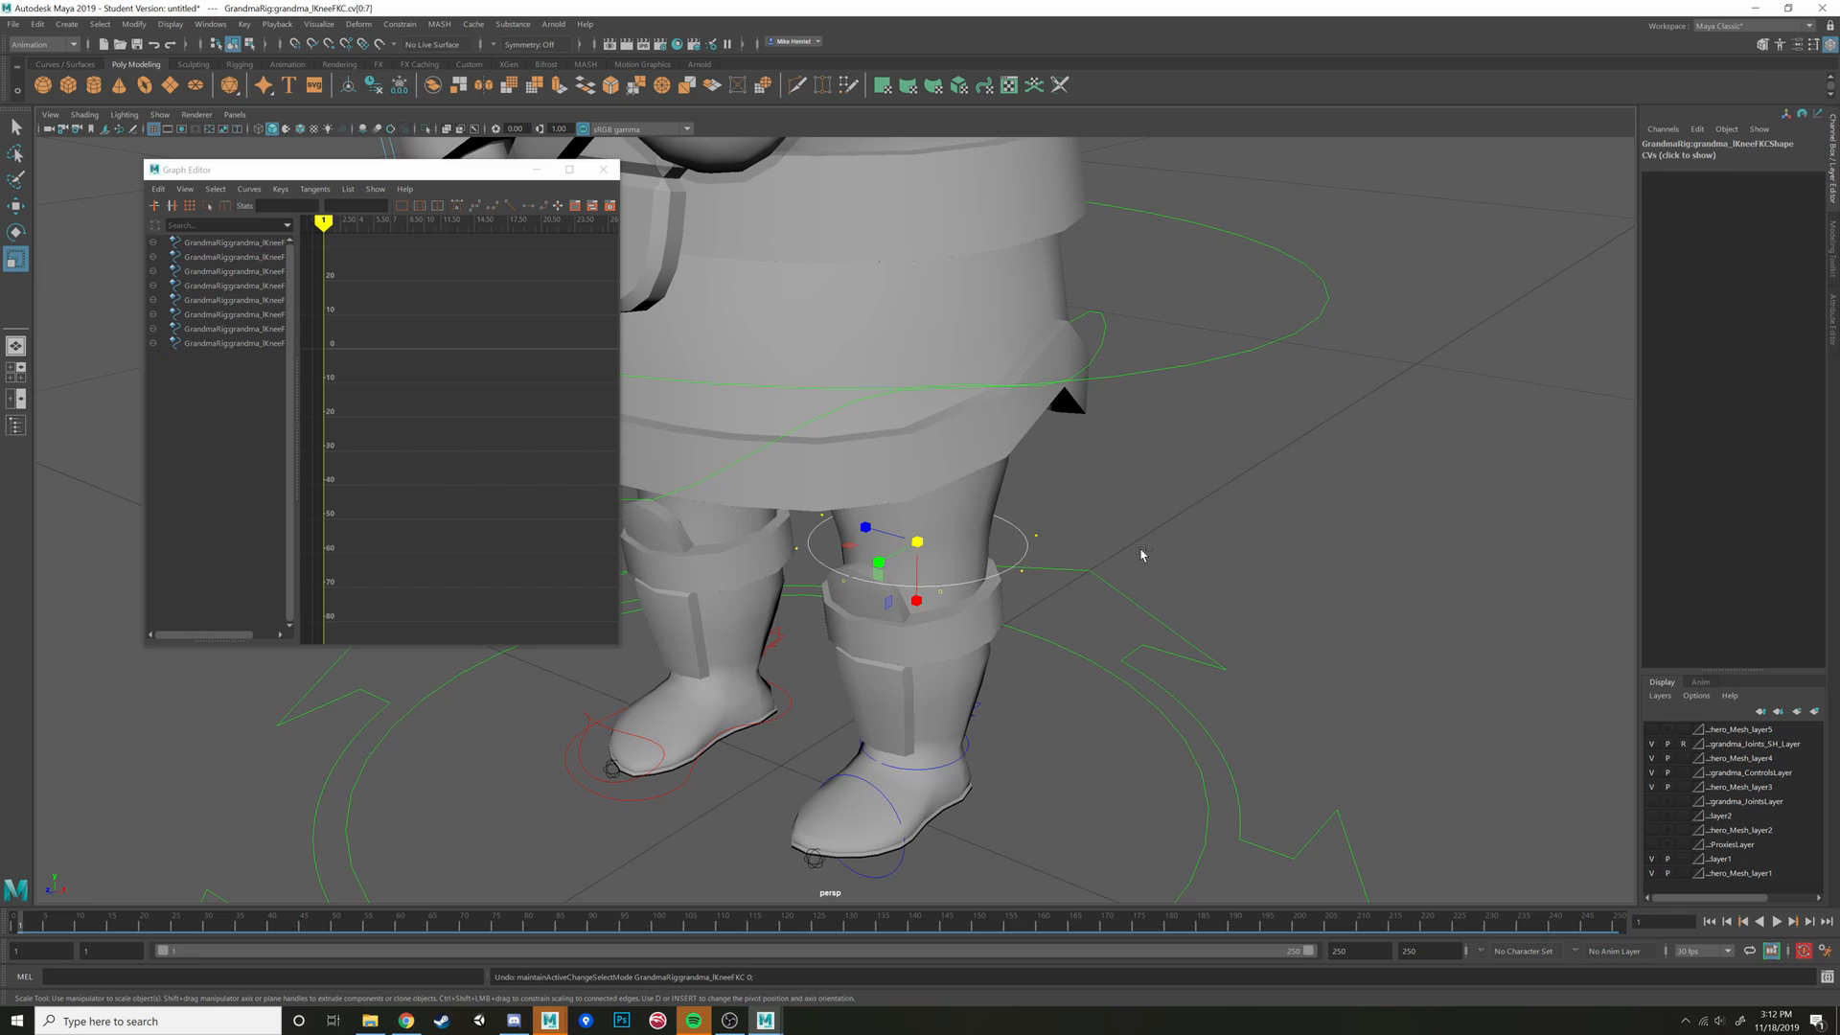
Reselect the left knee FK control as a whole object in wireframe display
left_click_drag(1135, 543, 1014, 529, "alt")
key("4")
left_click(1014, 529)
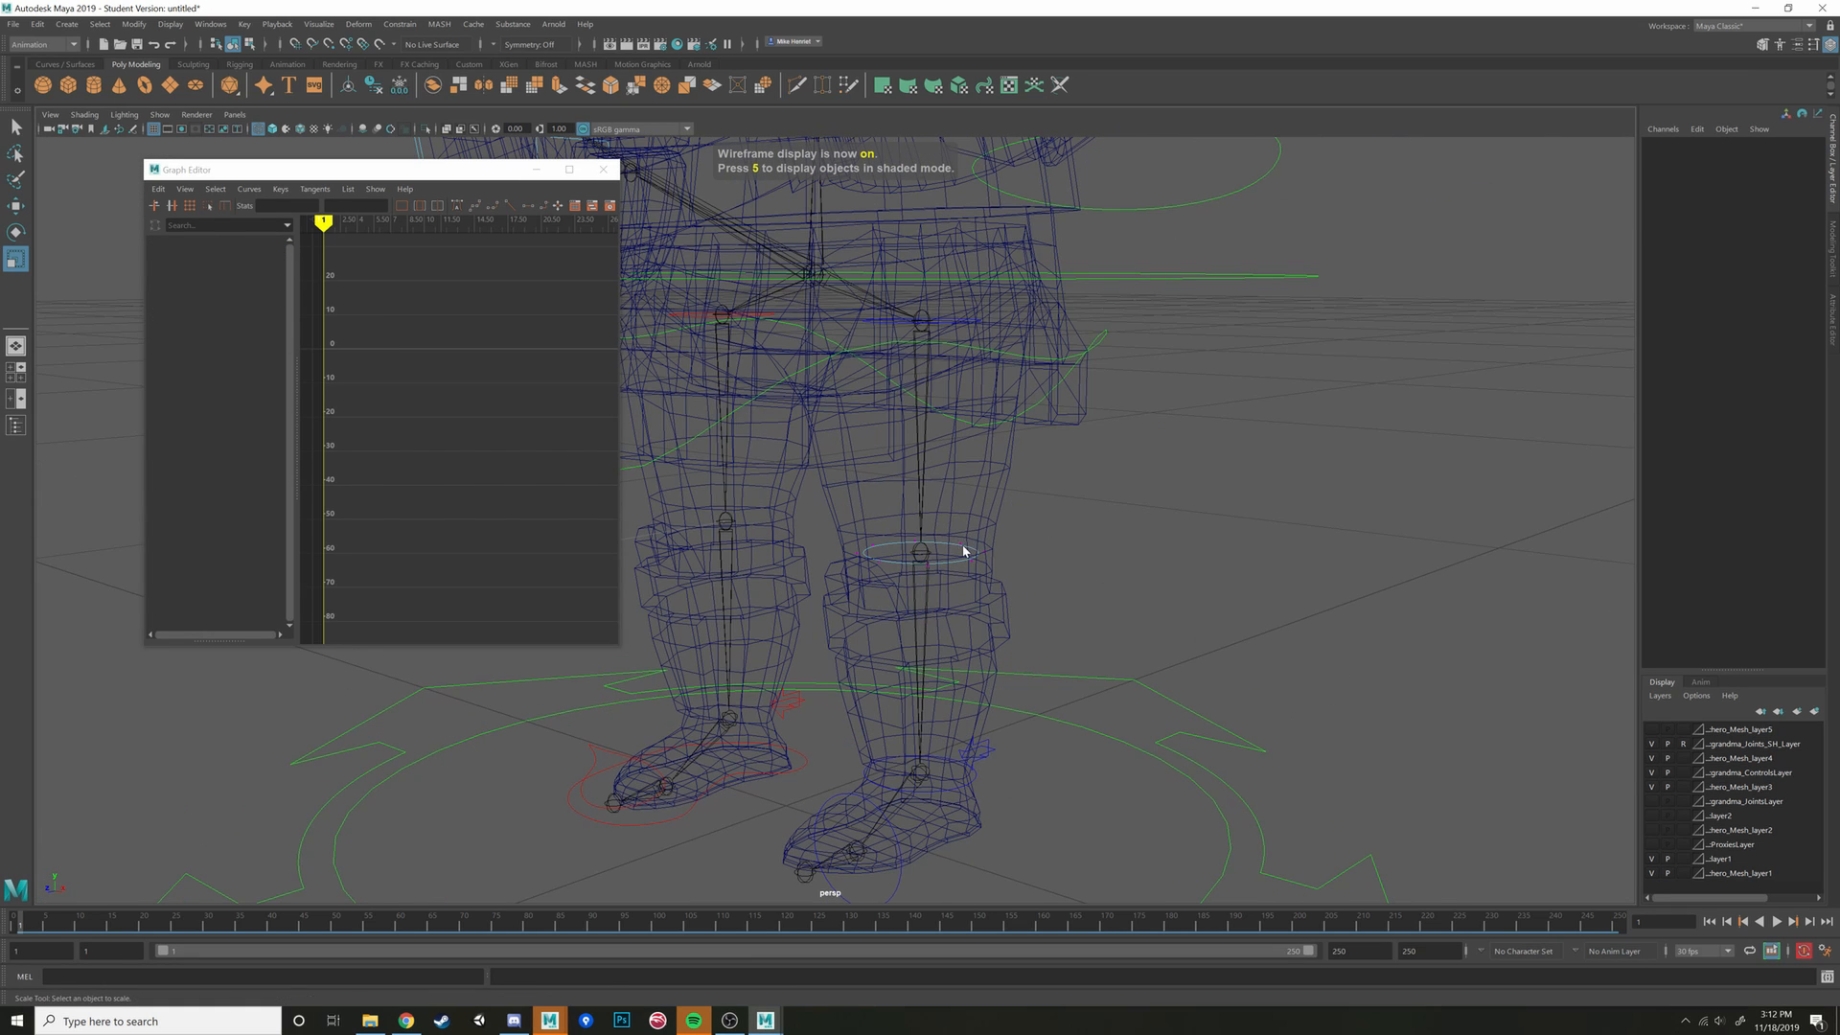
left_click(964, 551)
left_click(986, 534)
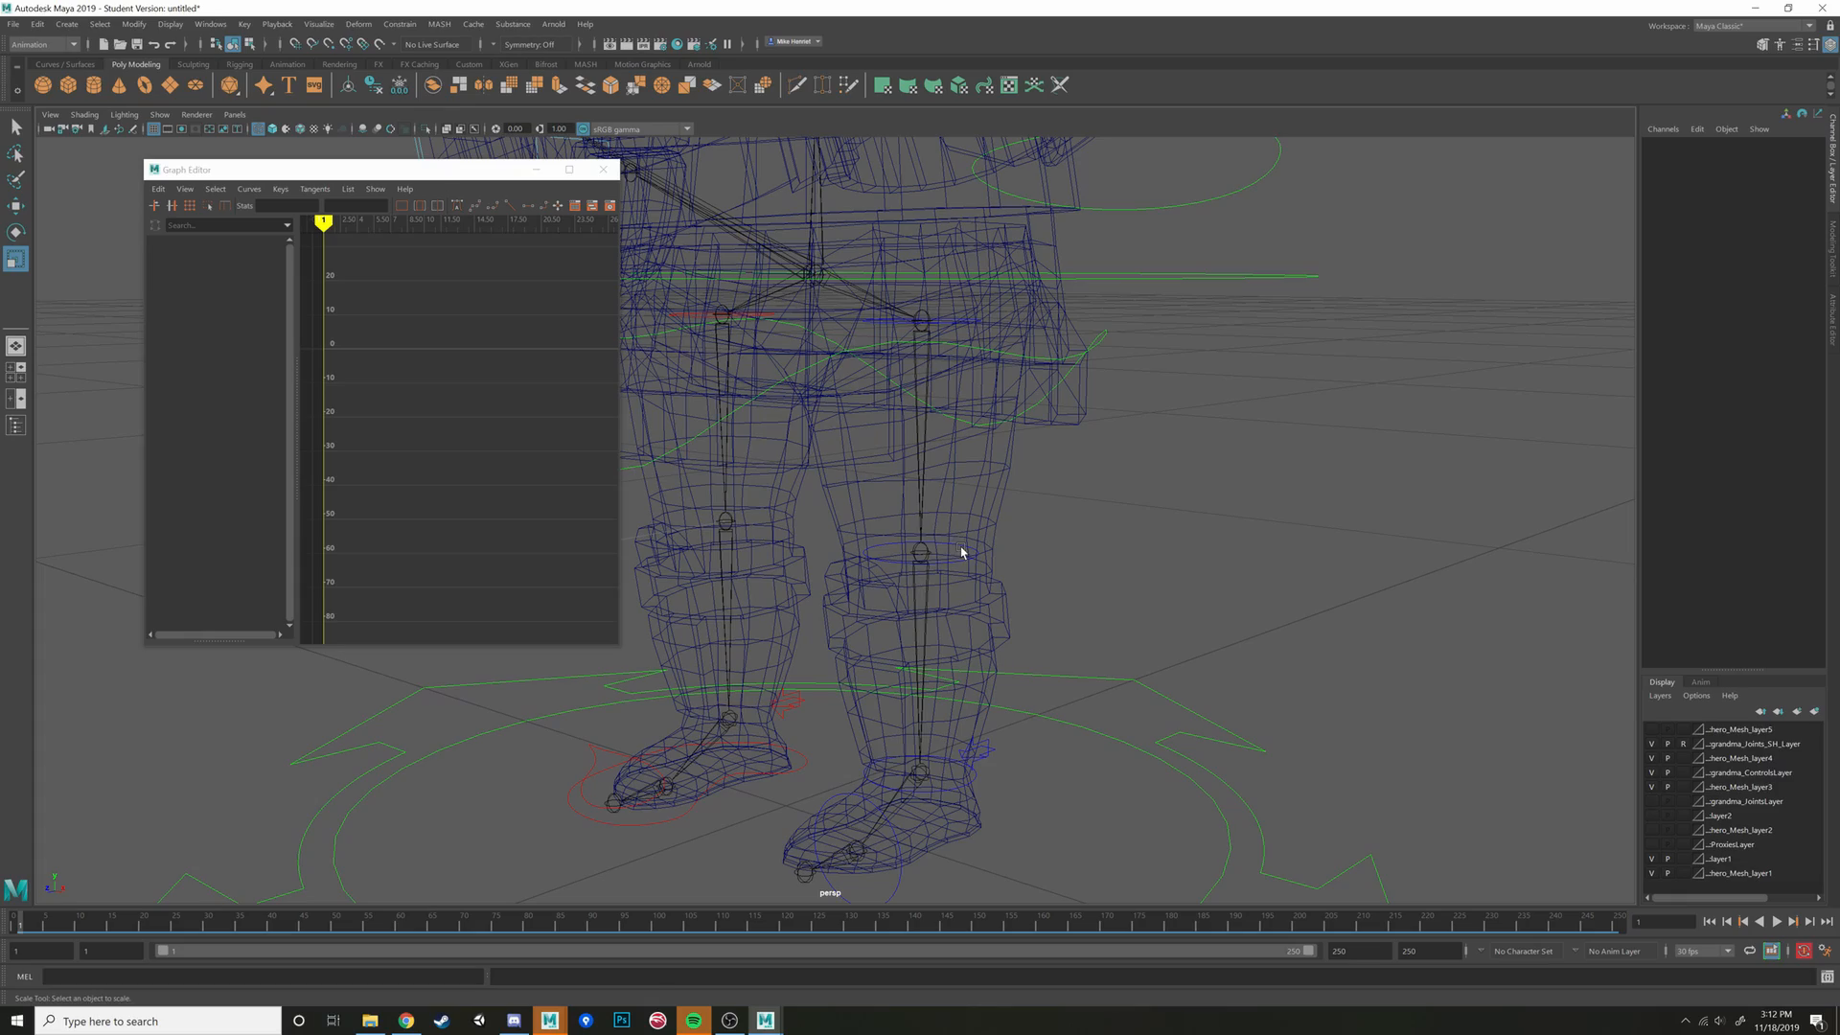
left_click(963, 550)
Select the left hip FK control in wireframe and rotate it about -47 degrees in Z to swing the leg backward
scroll(1102, 551, "down", 3)
scroll(1025, 538, "up", 4)
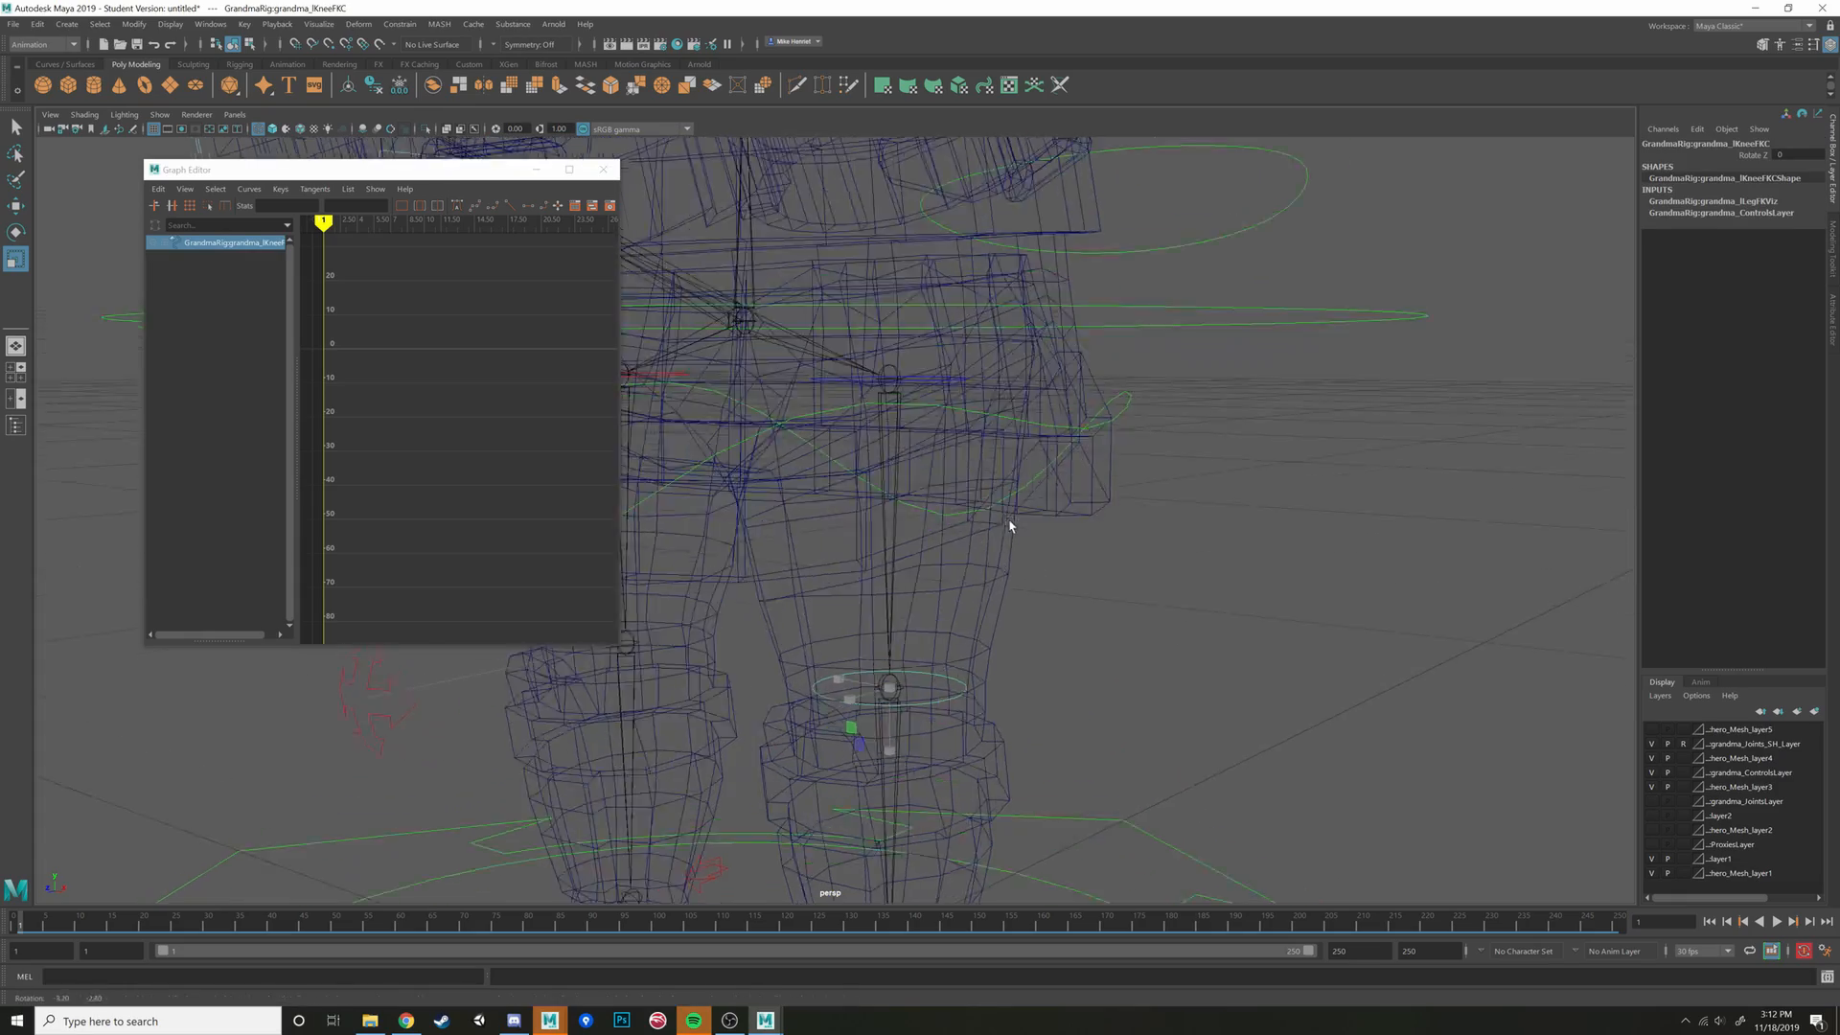
left_click_drag(1010, 526, 1031, 596, "alt")
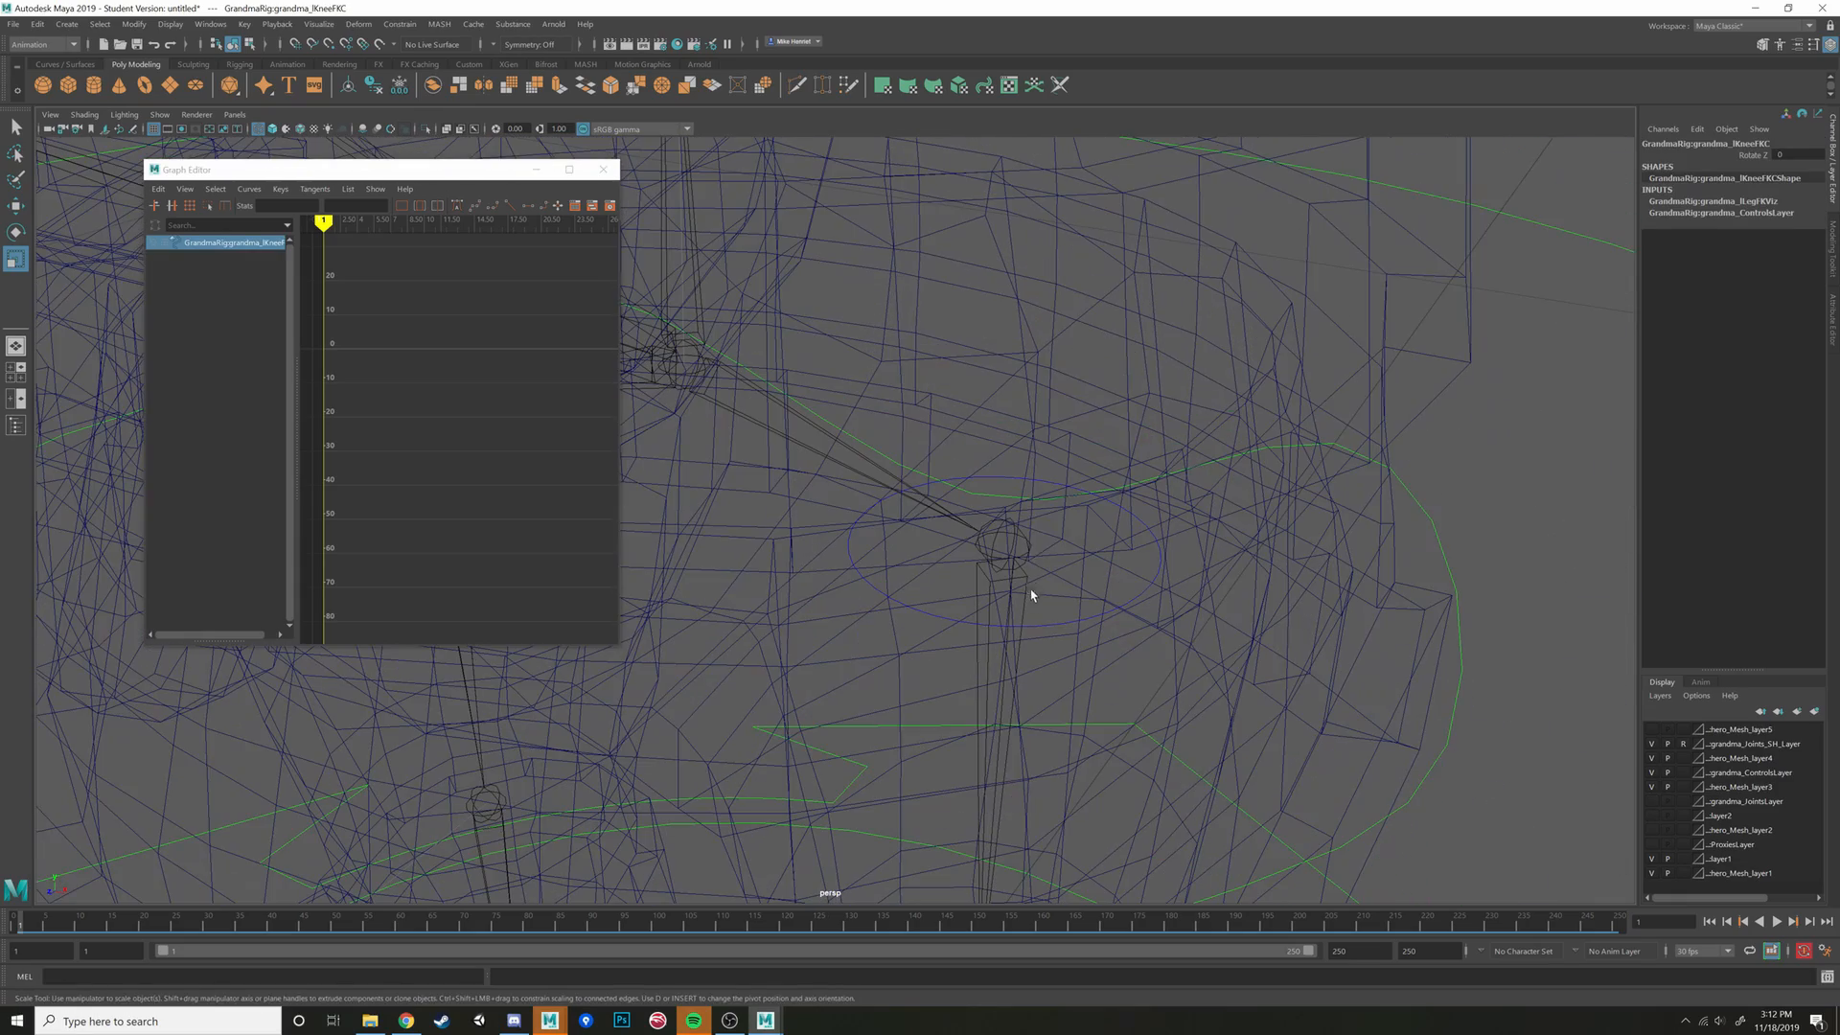
left_click(1045, 486)
mouse_move(1002, 533)
left_mouse_down("alt")
mouse_move(1030, 489)
mouse_move(969, 559)
mouse_move(900, 557)
mouse_move(935, 510)
left_mouse_up("alt")
scroll(965, 543, "up", 5)
scroll(969, 546, "down", 7)
key("5")
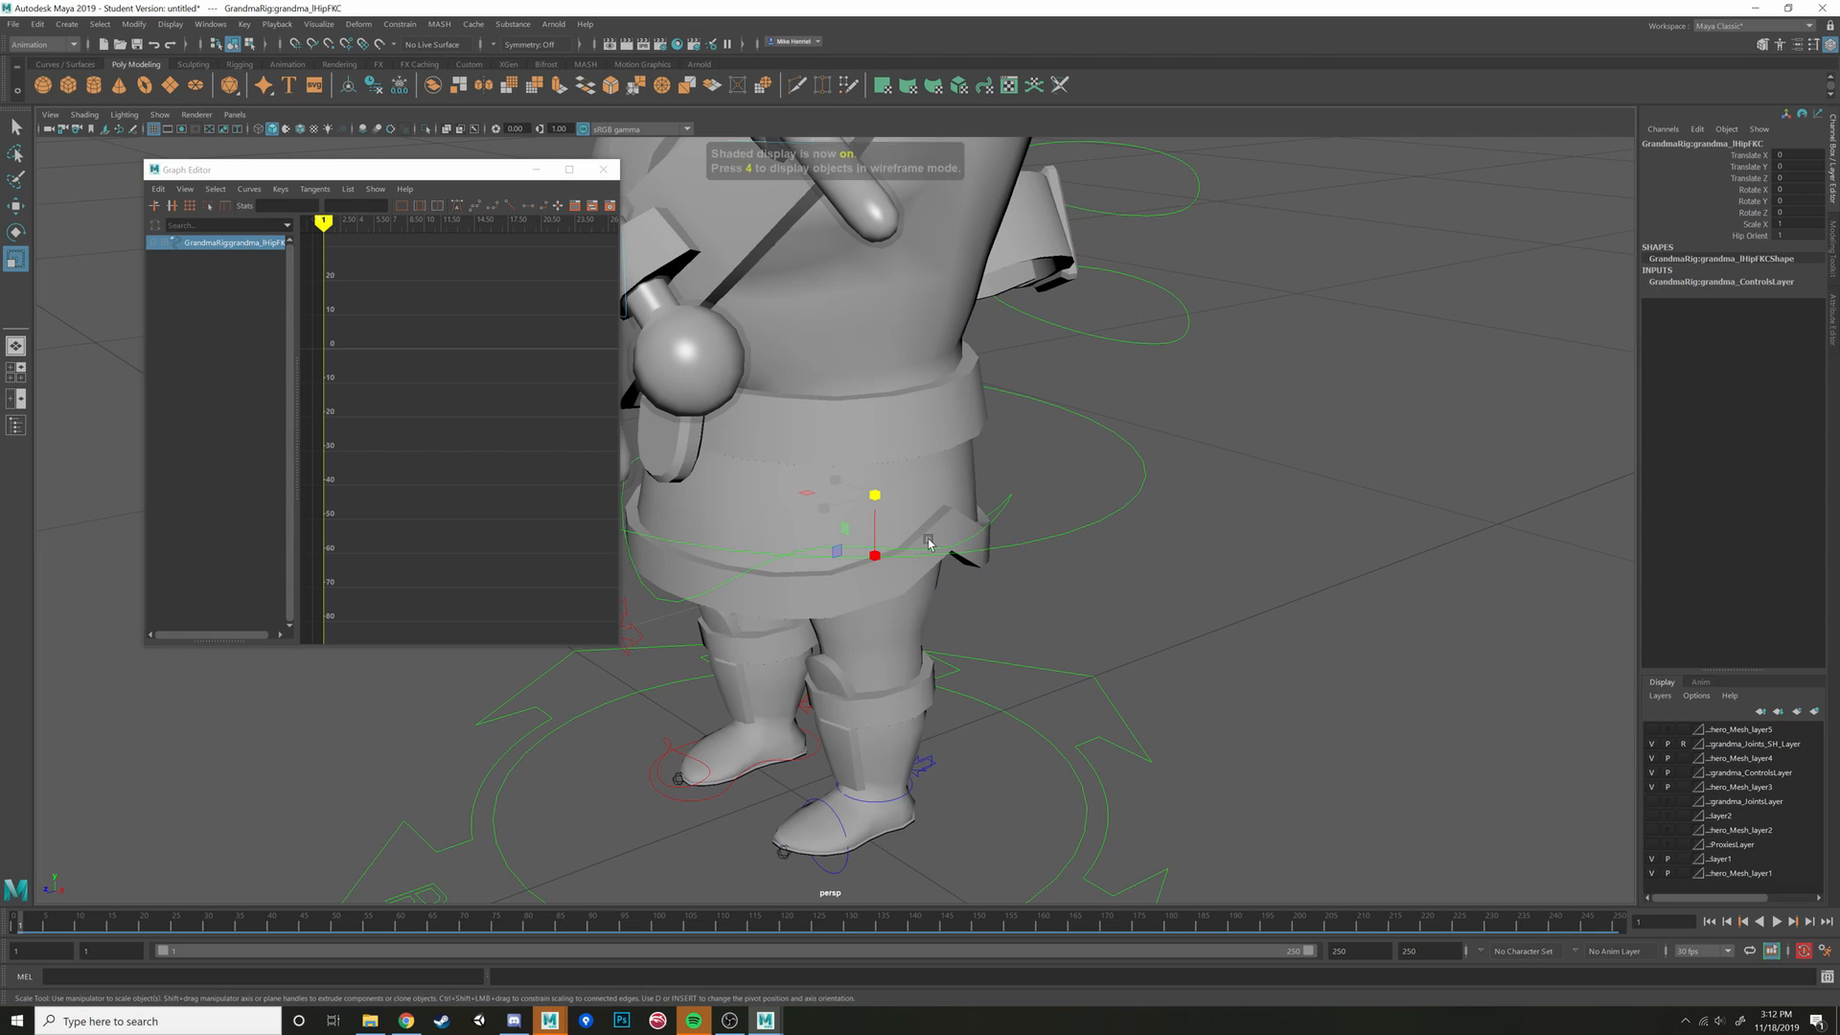
left_click_drag(830, 473, 877, 552)
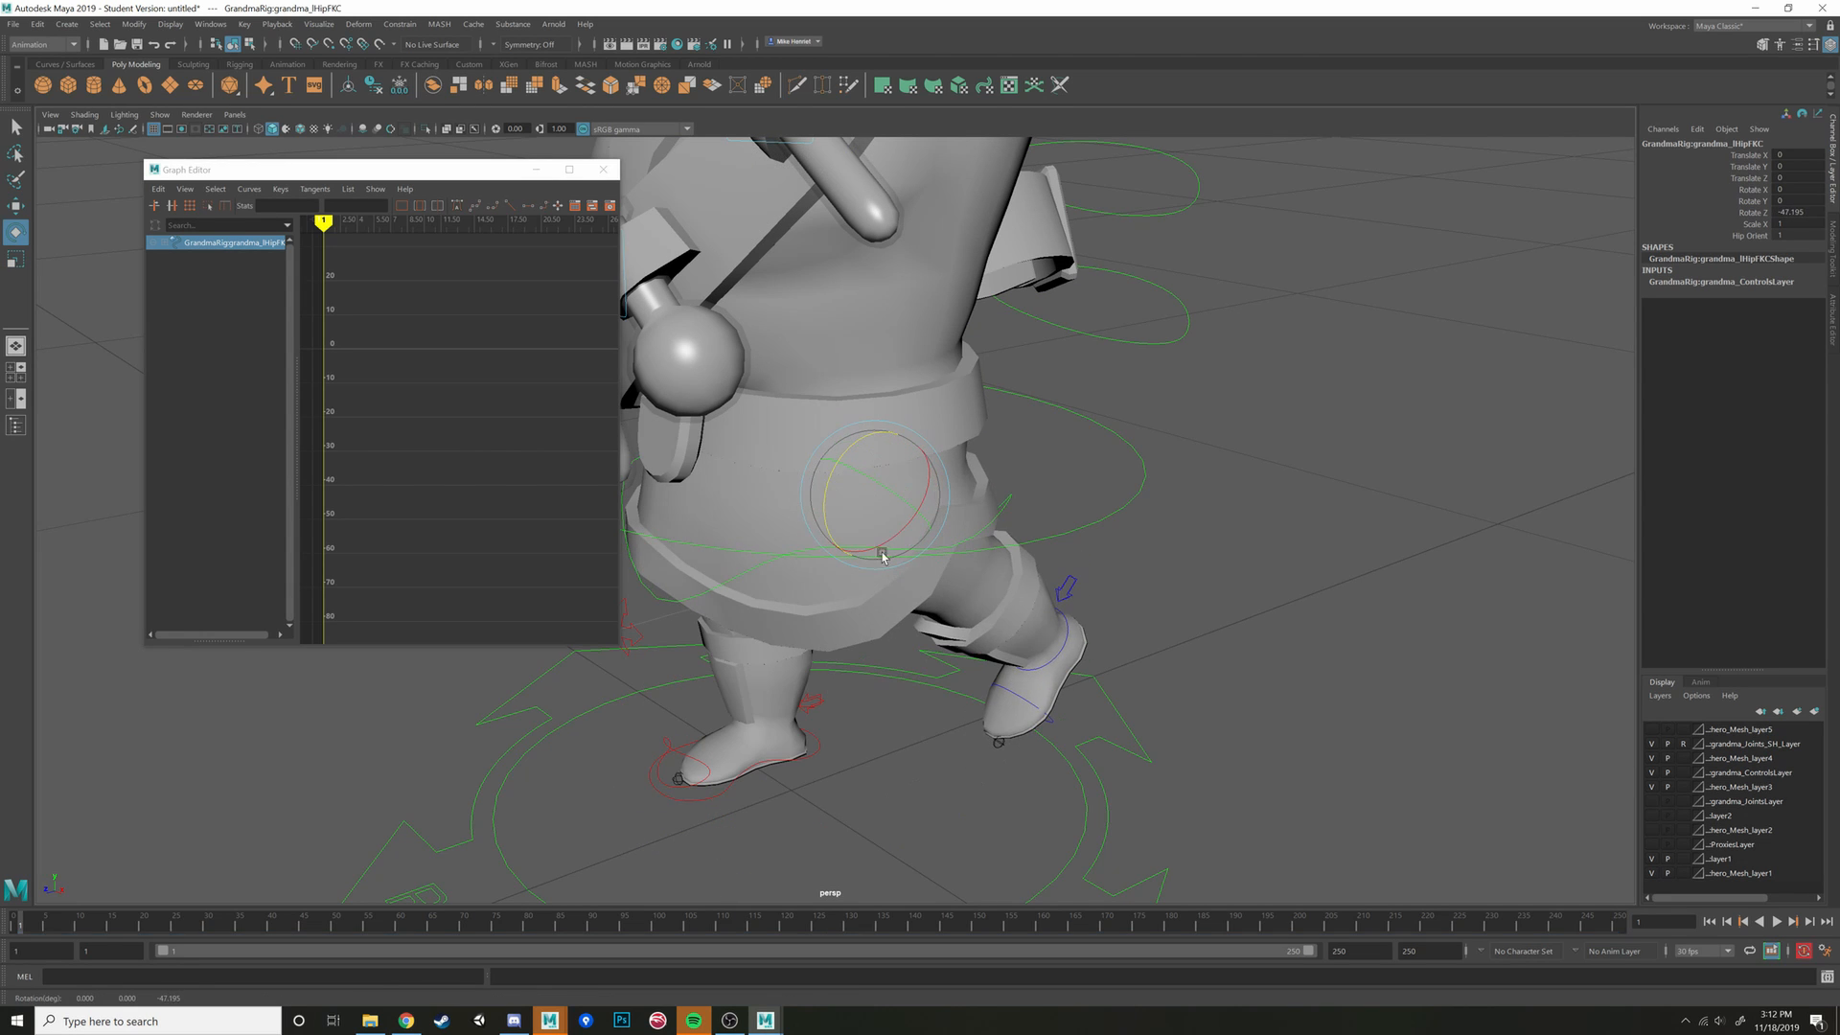
Select the left knee FK control in wireframe and rotate it about -46 degrees in Z to bend the lower leg backward
key("w")
left_click_drag(1013, 608, 970, 579, "alt")
key("4")
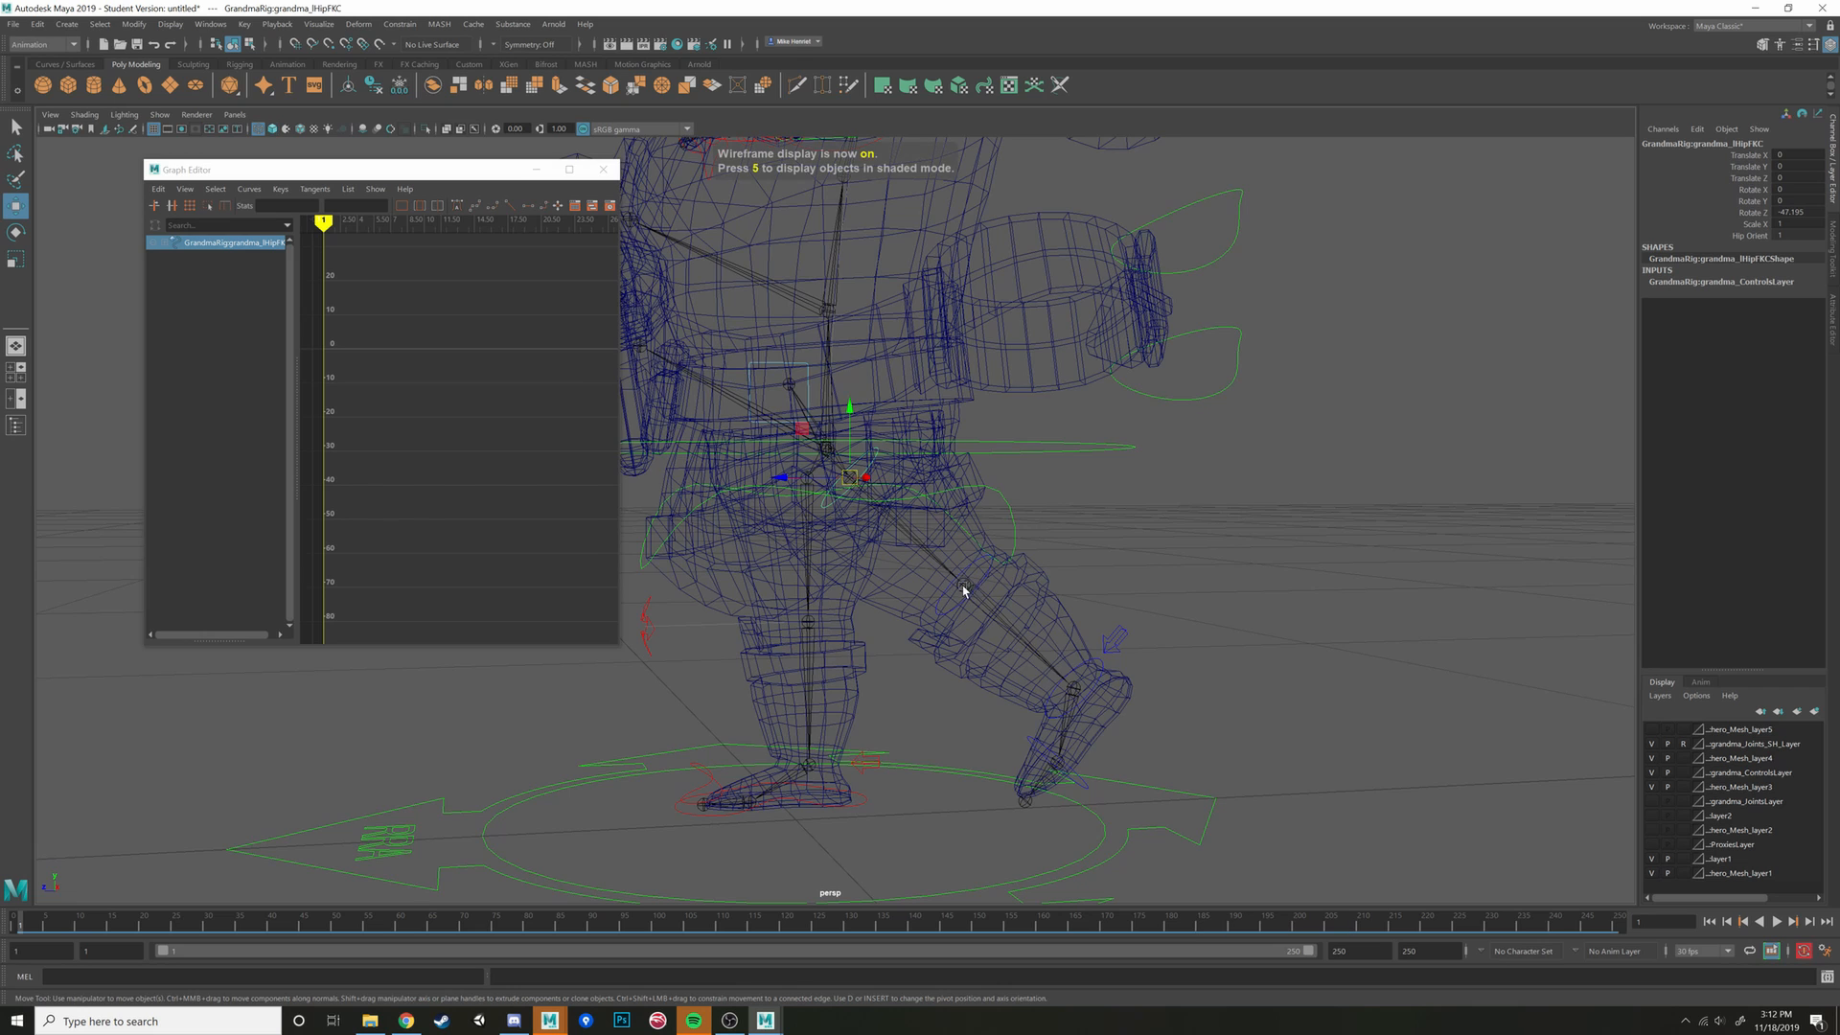
left_click(944, 618)
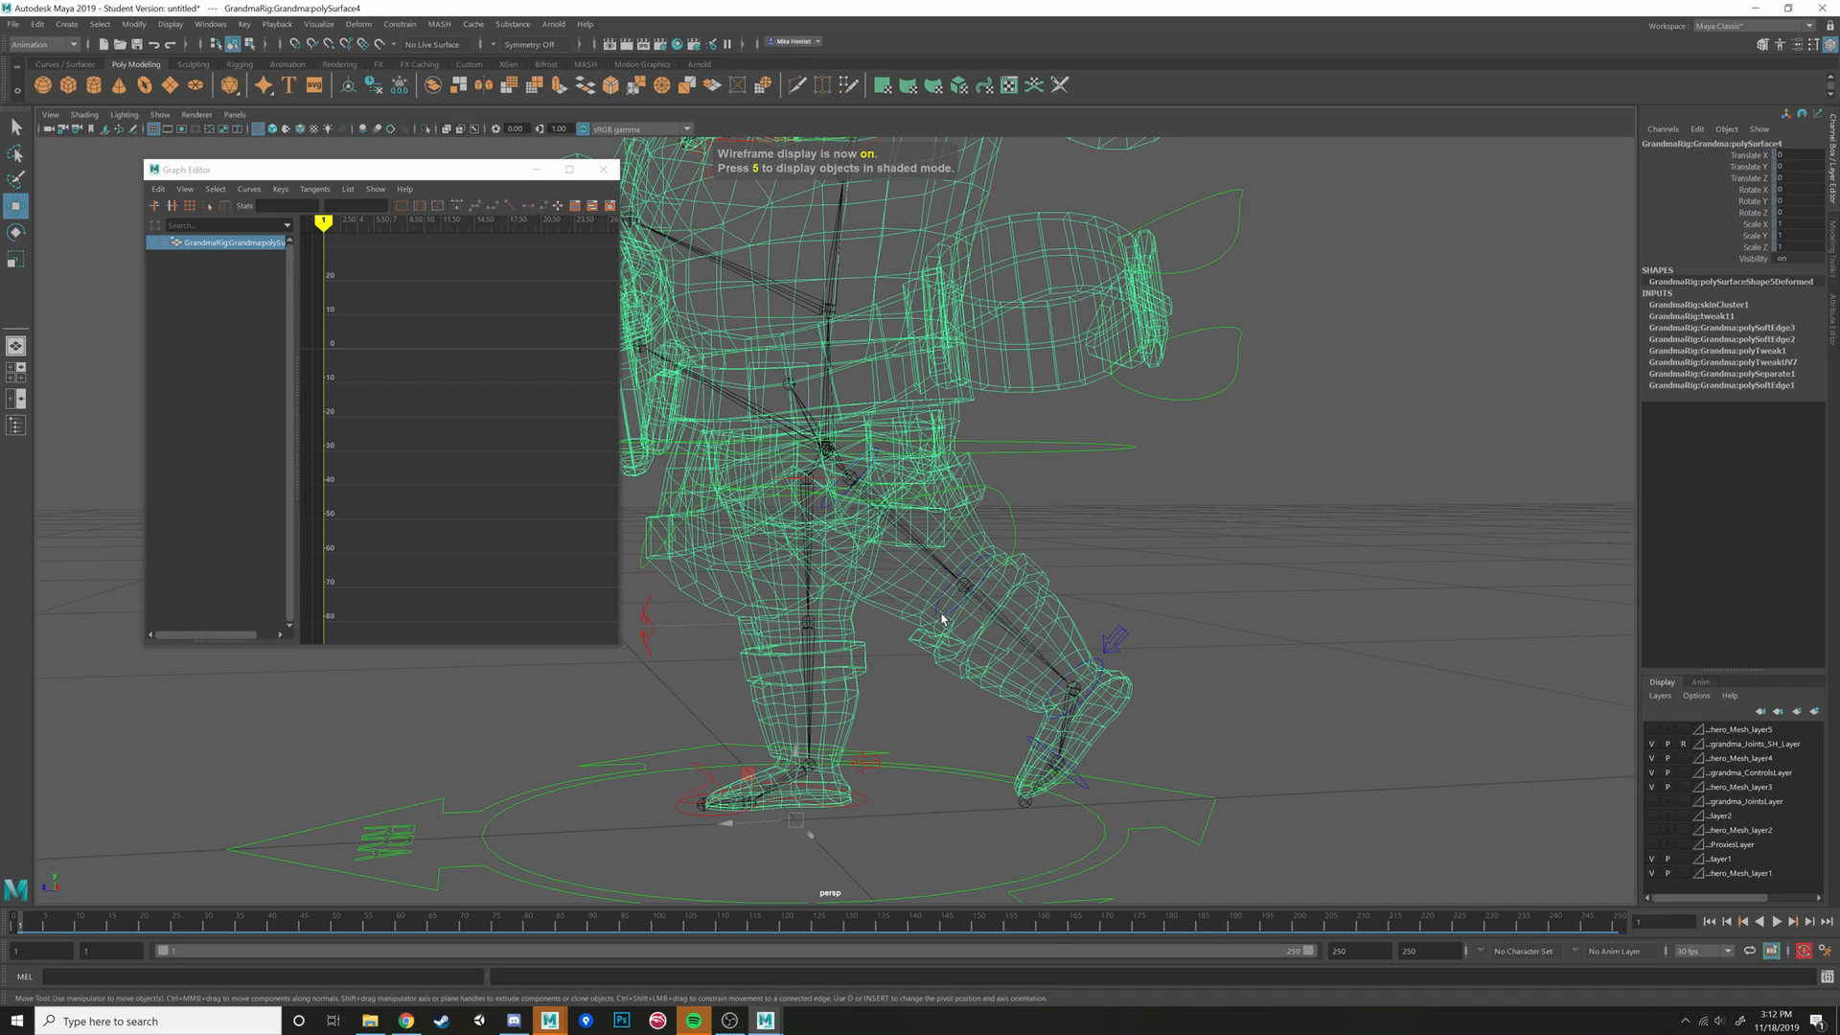
left_click(935, 619)
key("5")
key("e")
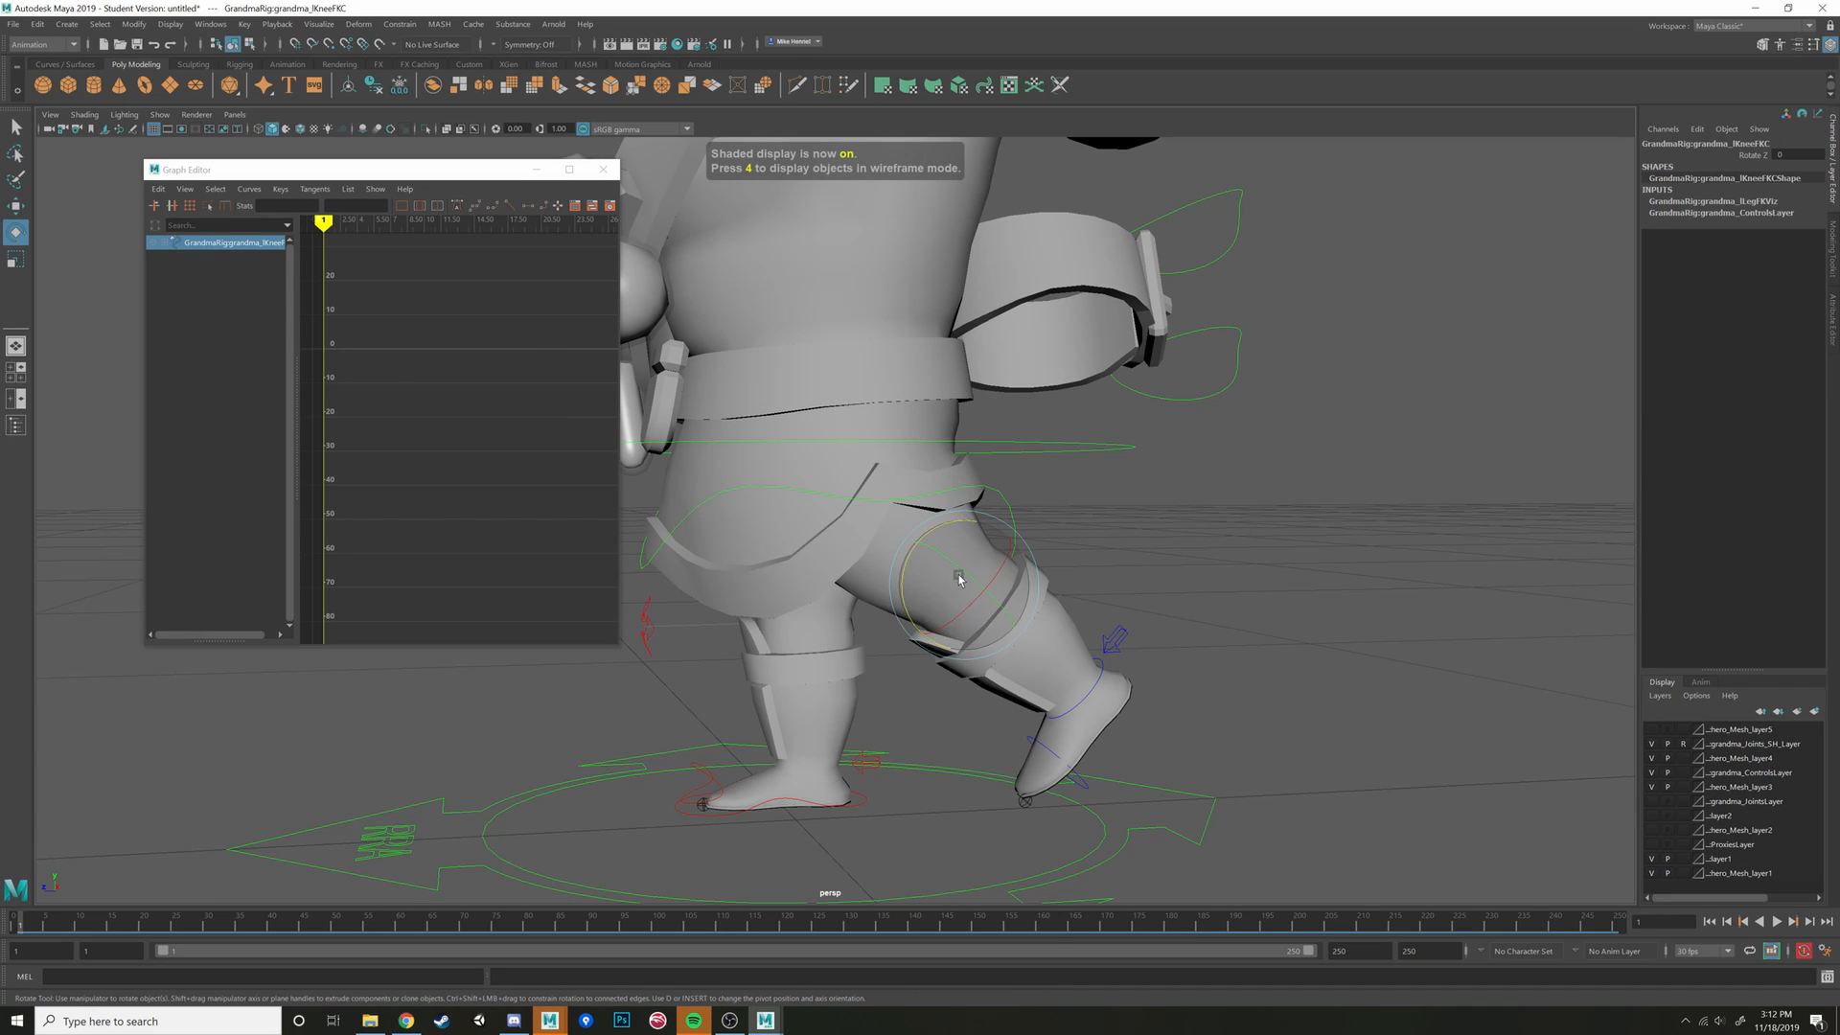
mouse_move(936, 526)
left_mouse_down()
mouse_move(899, 559)
mouse_move(915, 575)
left_mouse_up()
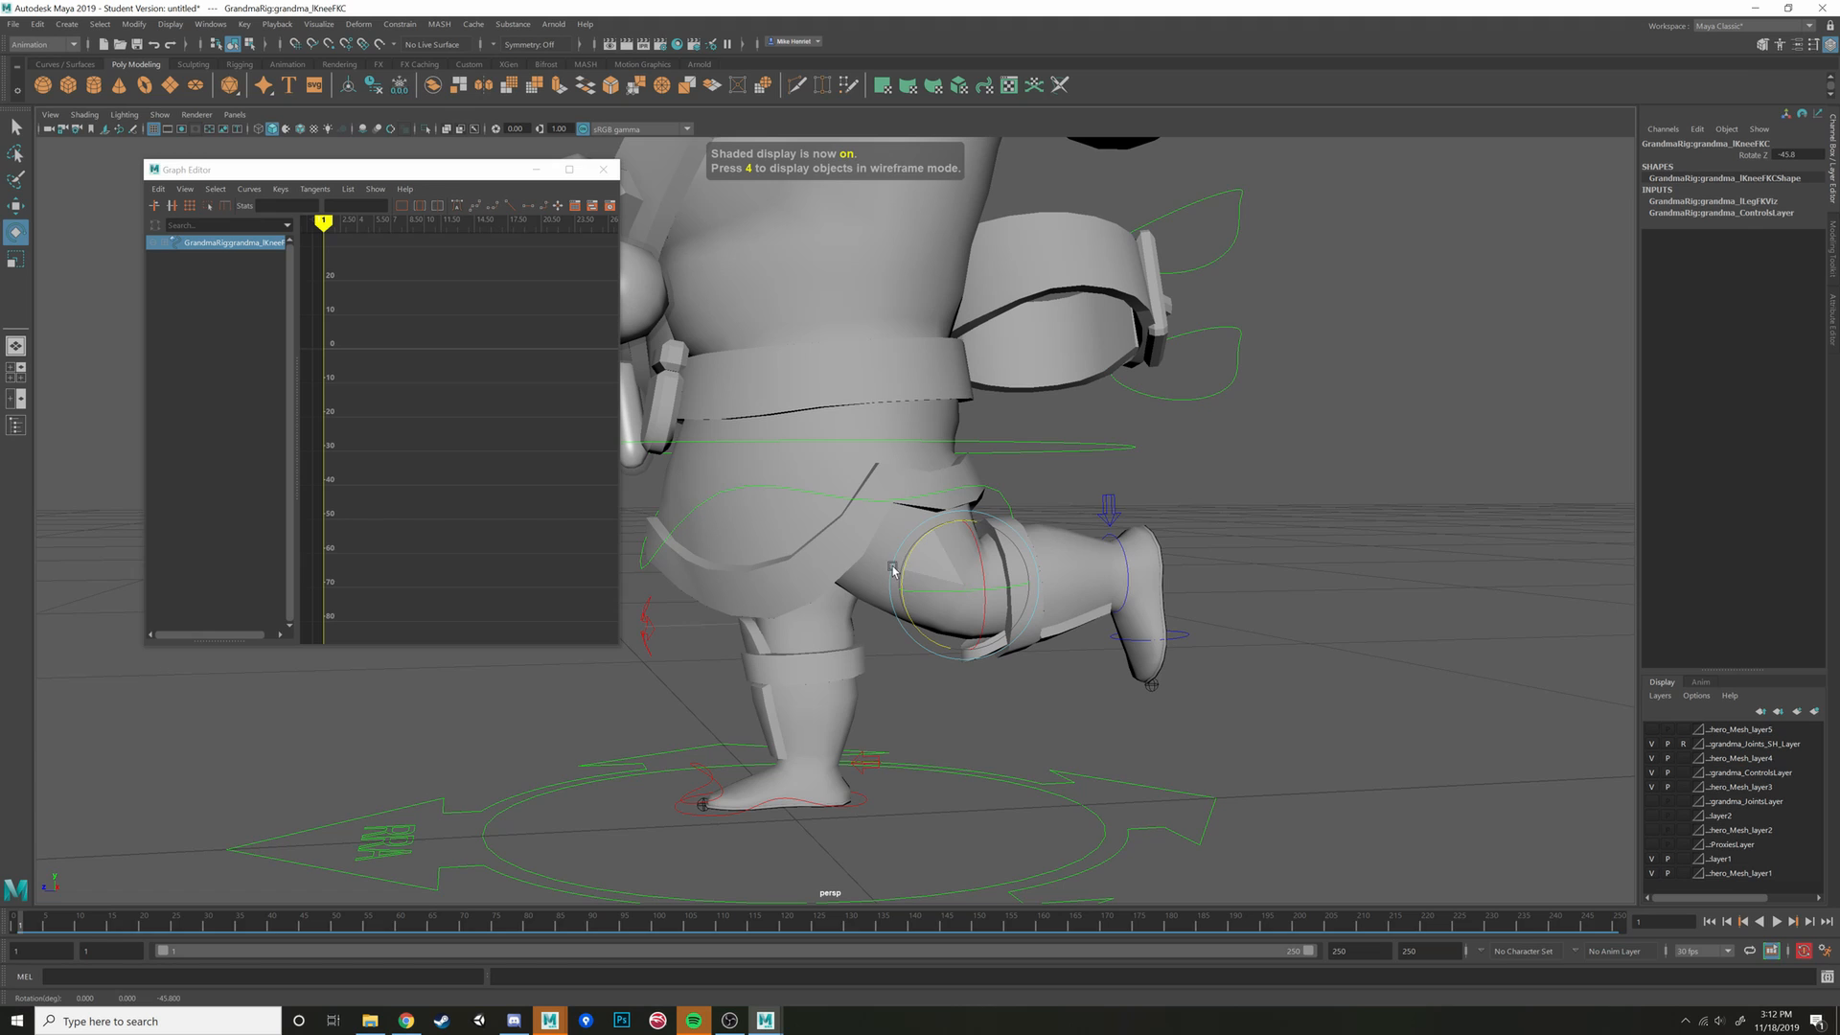
Rotate the left ankle FK control about -36 degrees in Z to point the foot backward, and clear the selection
left_click(1109, 551)
left_click_drag(1068, 523, 1060, 562)
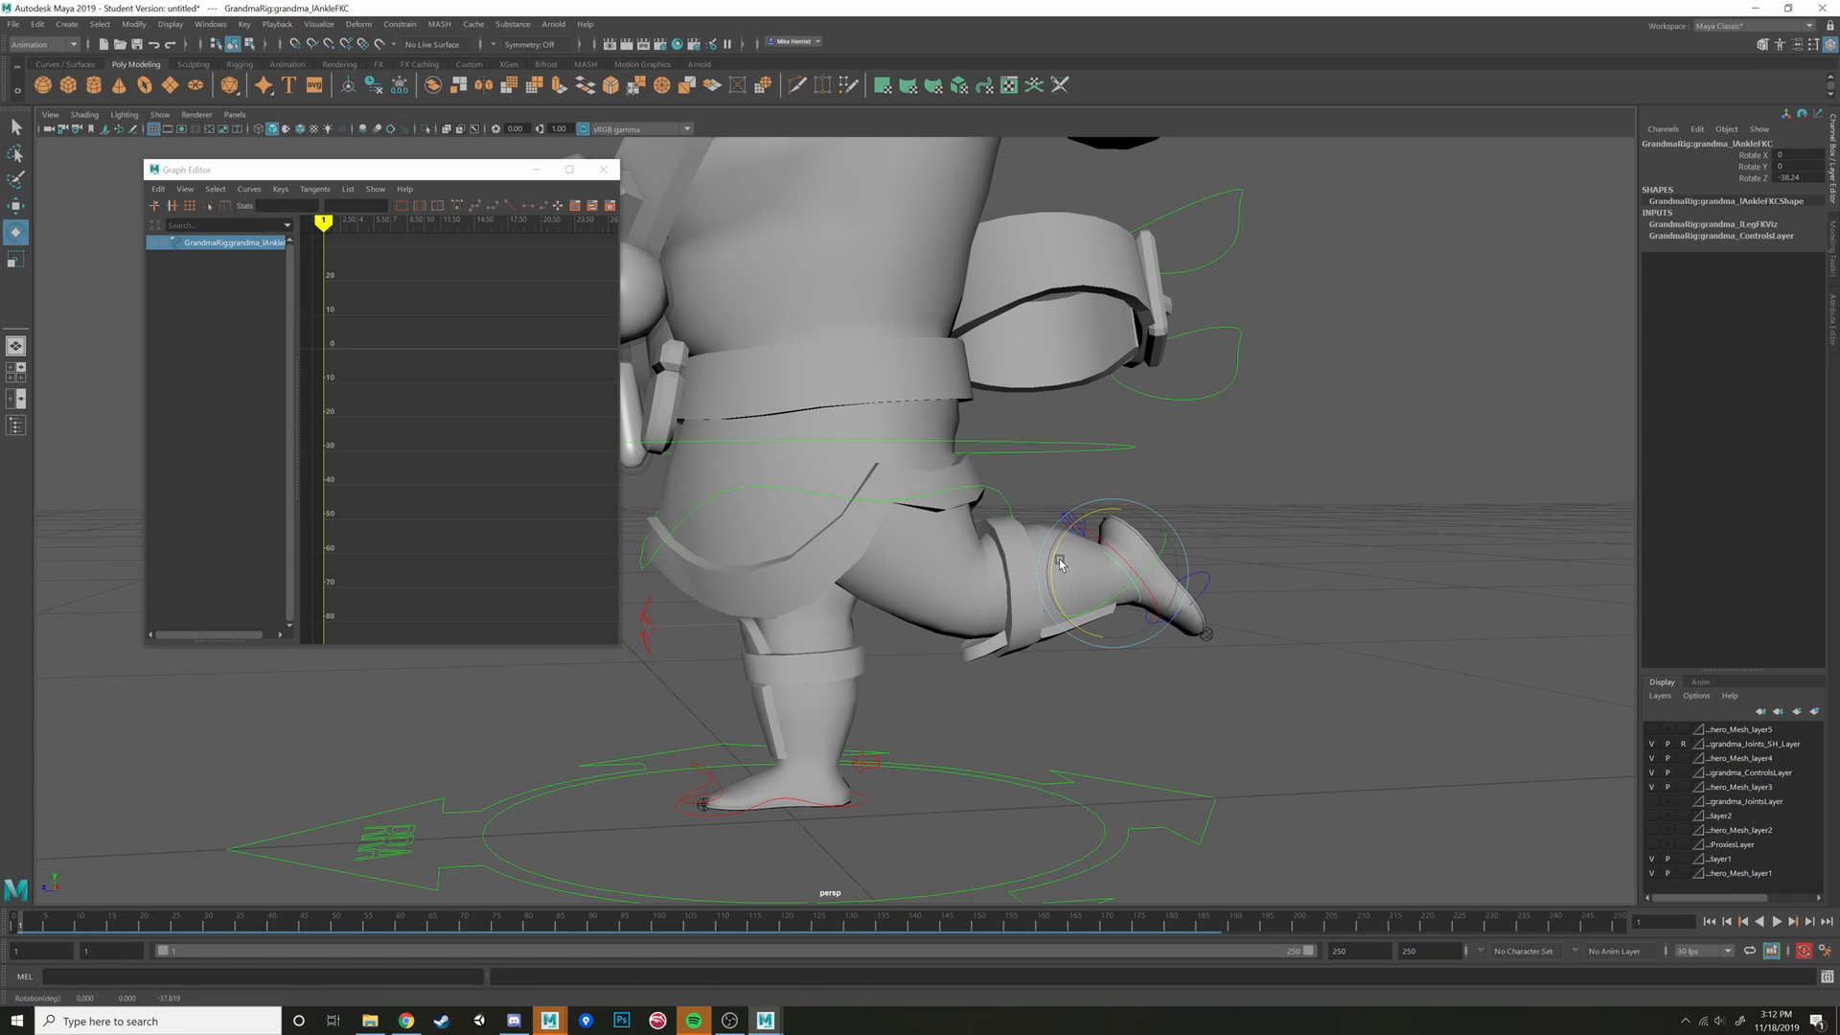
scroll(1228, 562, "down", 4)
left_click(1227, 562)
scroll(1228, 561, "down", 4)
Select the left elbow IK control and examine its position behind the arm from several angles
left_click_drag(982, 489, 1019, 590, "alt")
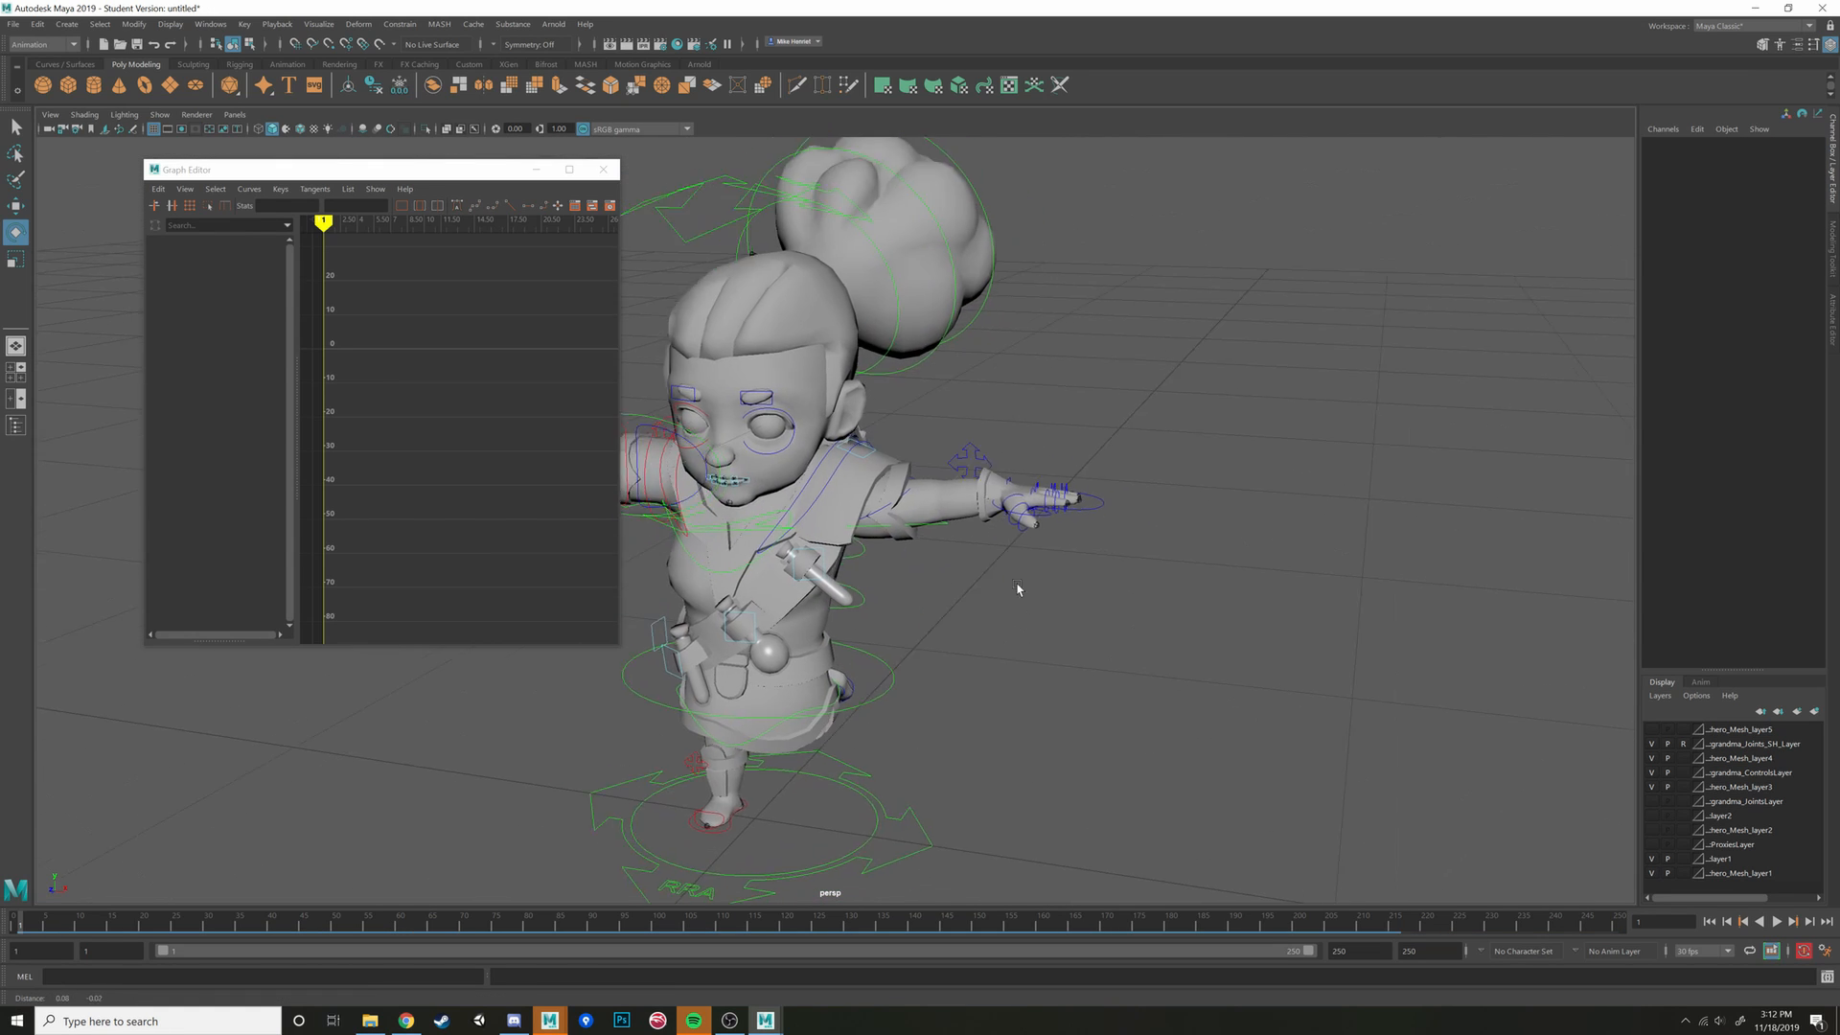
scroll(938, 403, "up", 4)
left_click_drag(939, 402, 957, 491, "alt")
middle_click_drag(956, 490, 876, 301, "alt")
left_click_drag(865, 305, 847, 347)
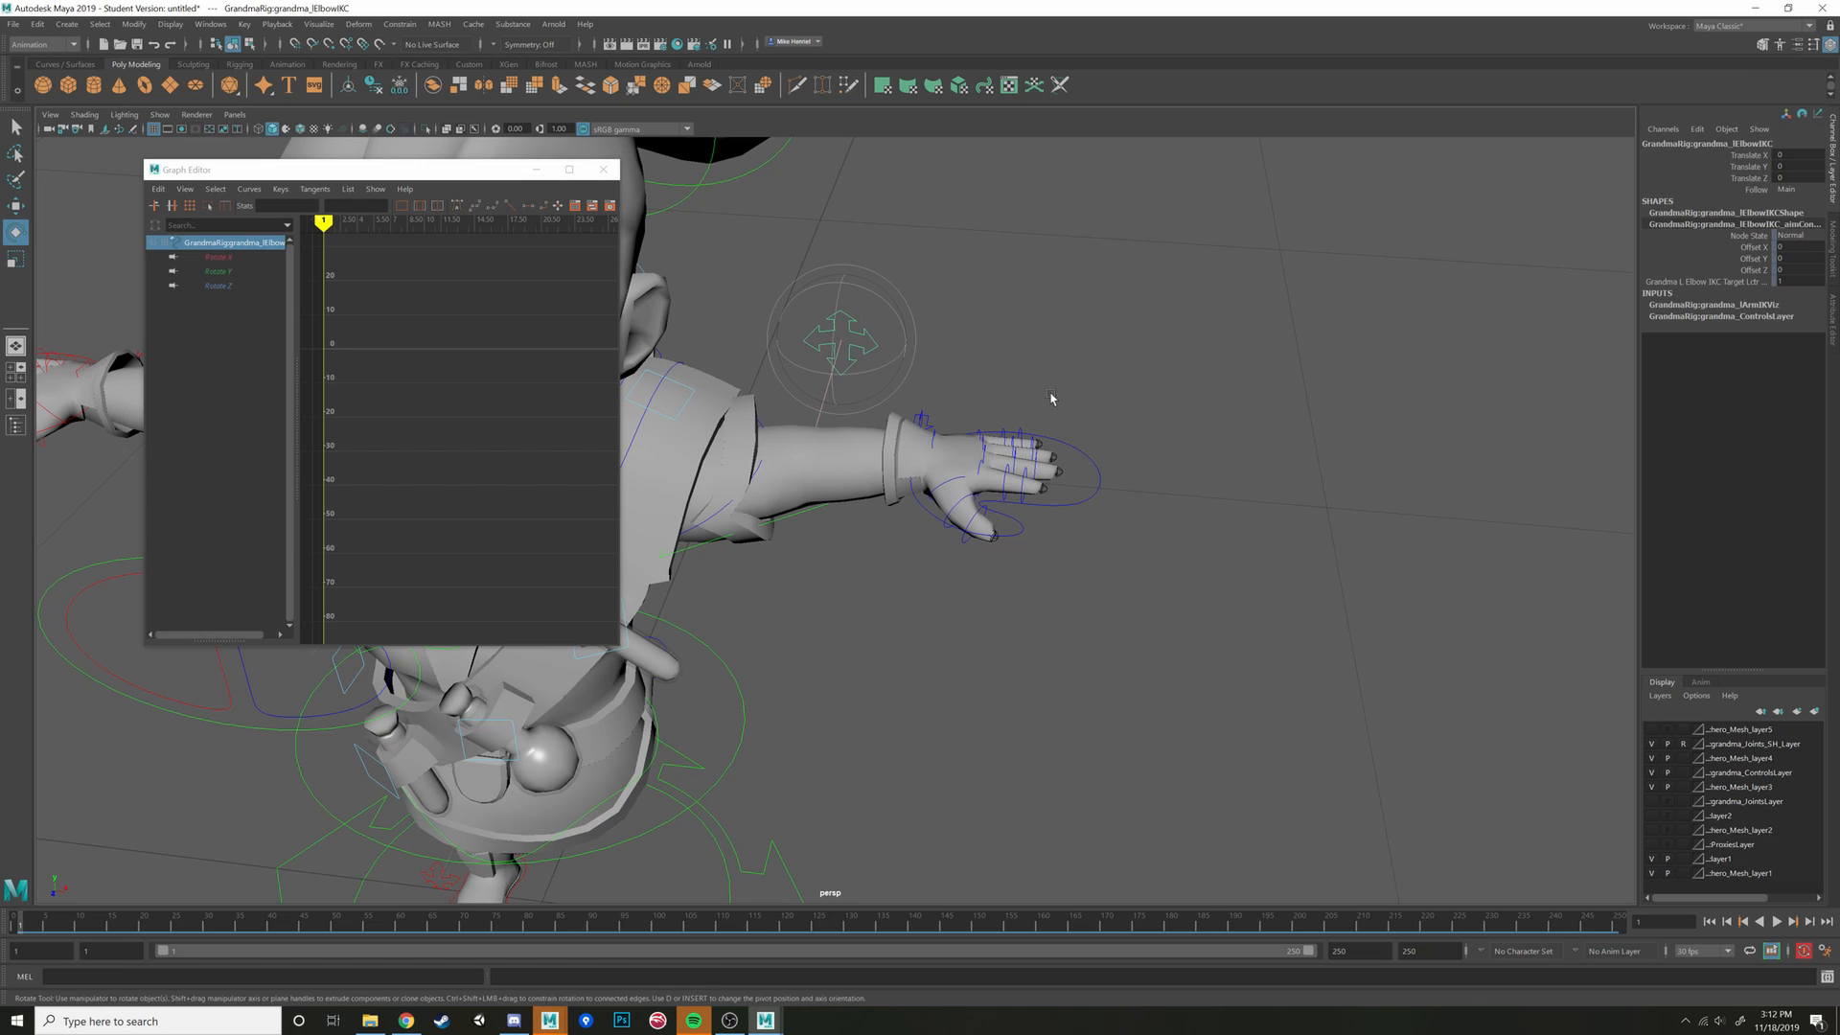
left_click_drag(1051, 395, 820, 709, "alt")
left_click(1073, 446)
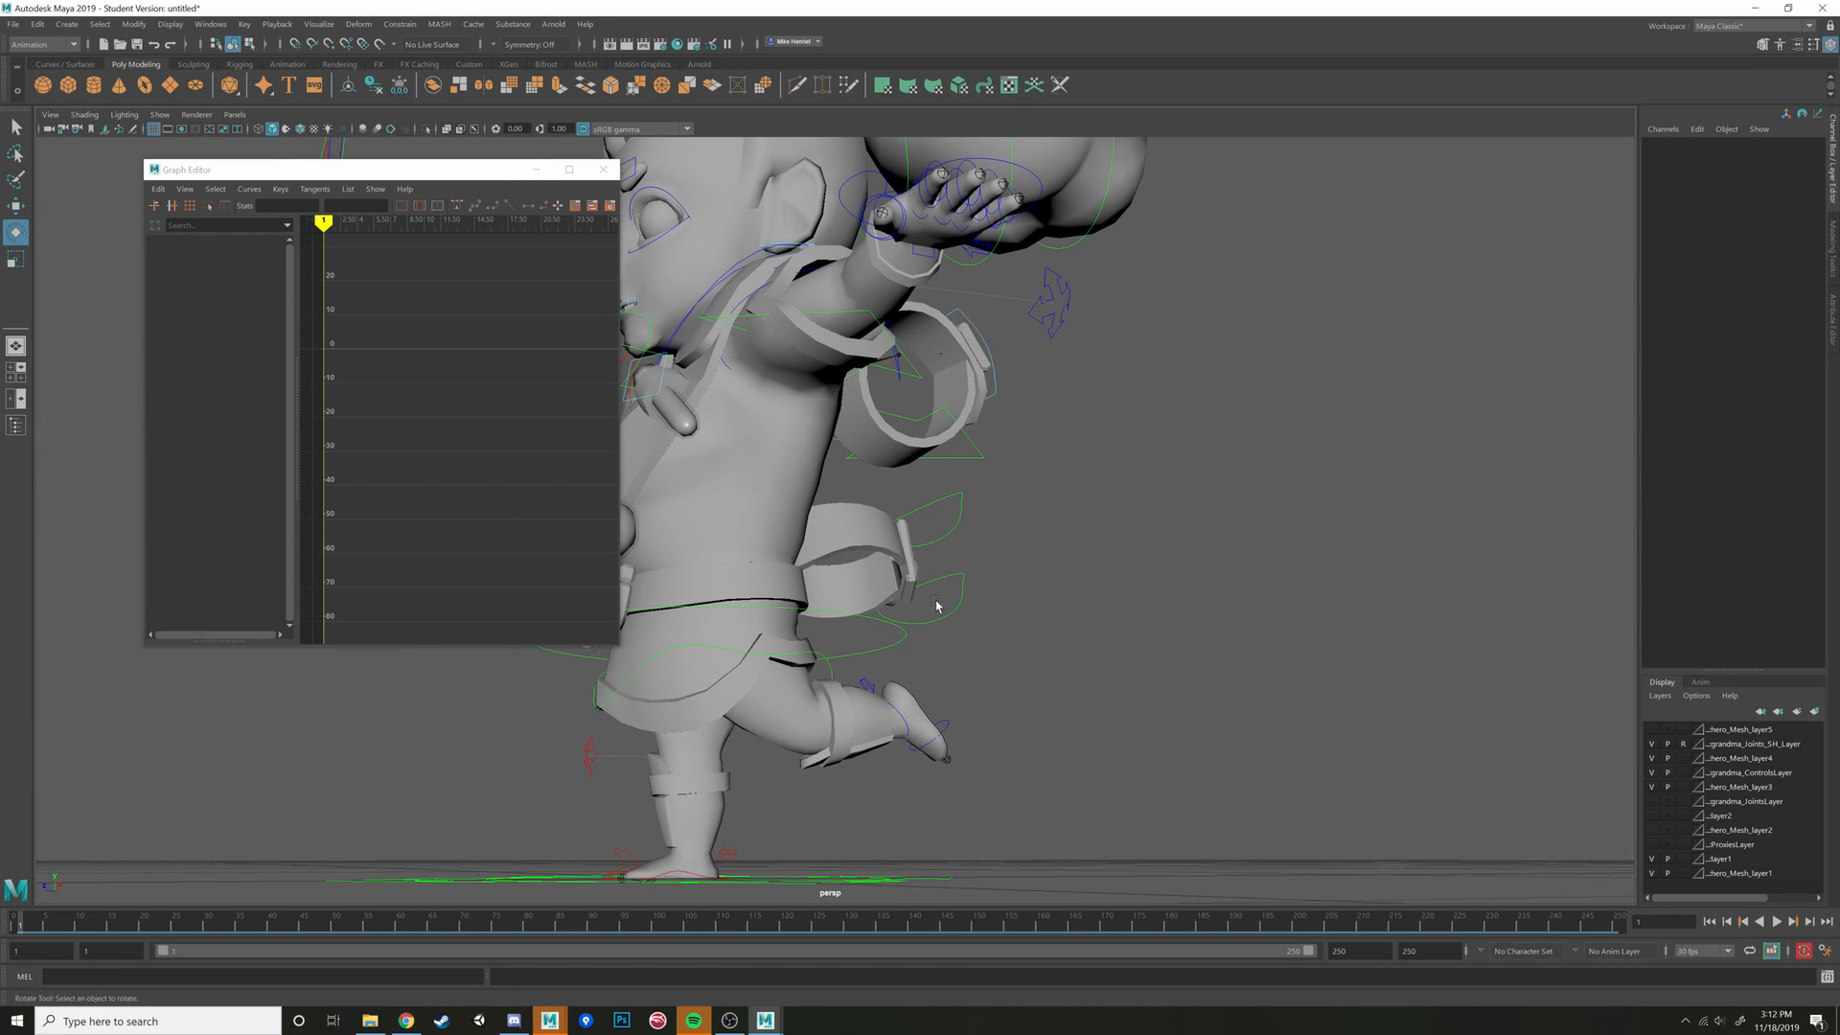
left_click_drag(938, 606, 1051, 550, "alt")
left_click_drag(1208, 564, 1204, 415)
left_click_drag(1023, 400, 1158, 278)
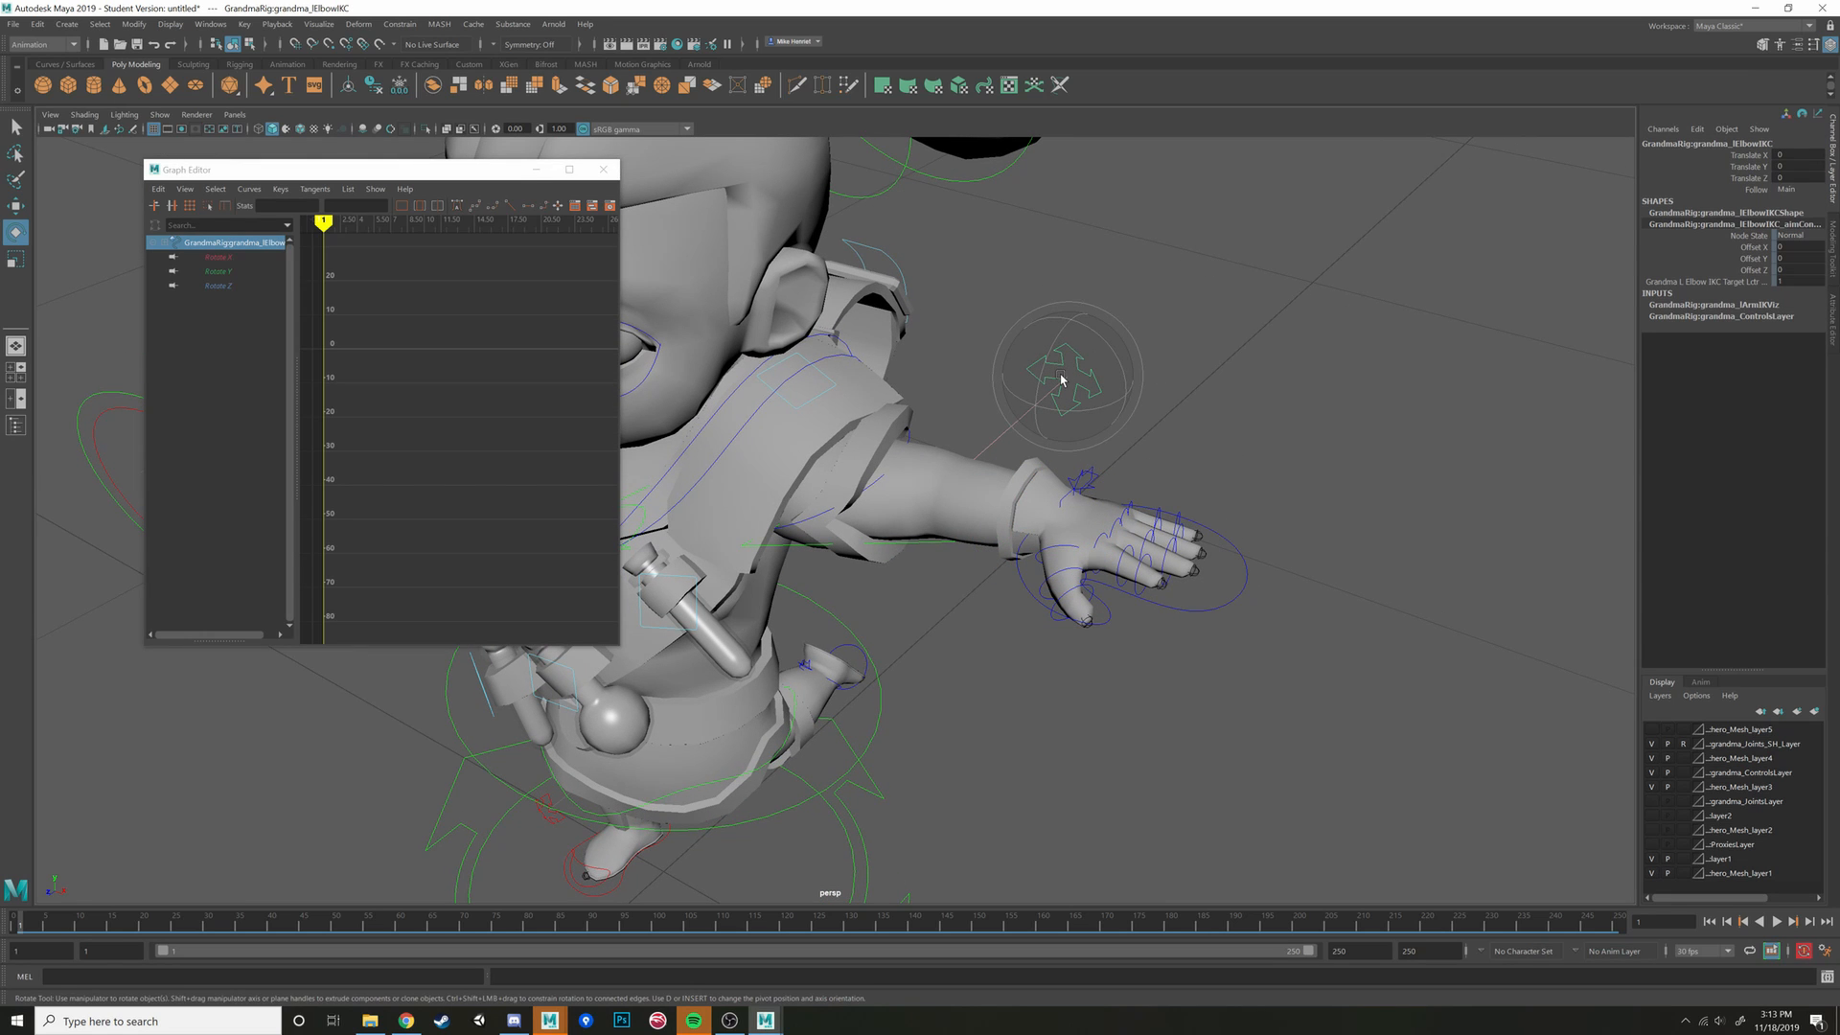
left_click_drag(1061, 379, 1148, 451, "alt")
left_click(1311, 442)
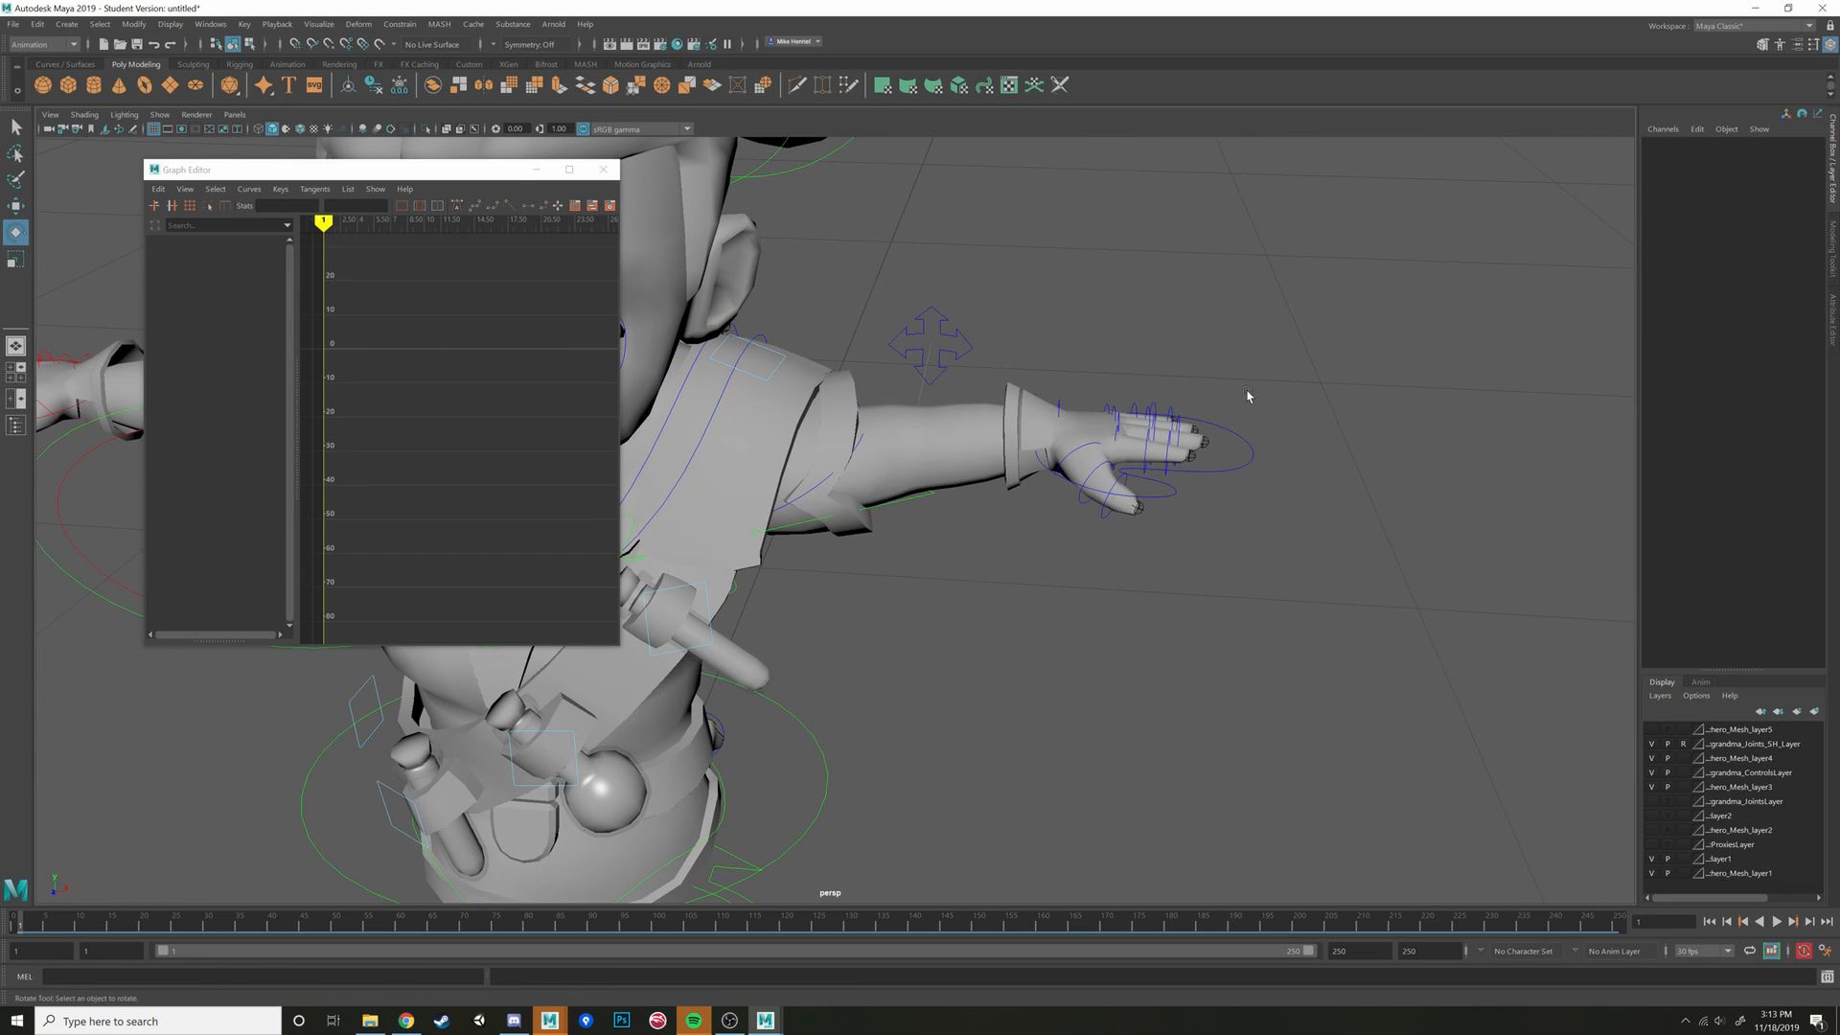
Select the left wrist IK control and rotate it about 11, -13 and -9 degrees in X, Y and Z
left_click_drag(1248, 399, 1302, 504, "alt")
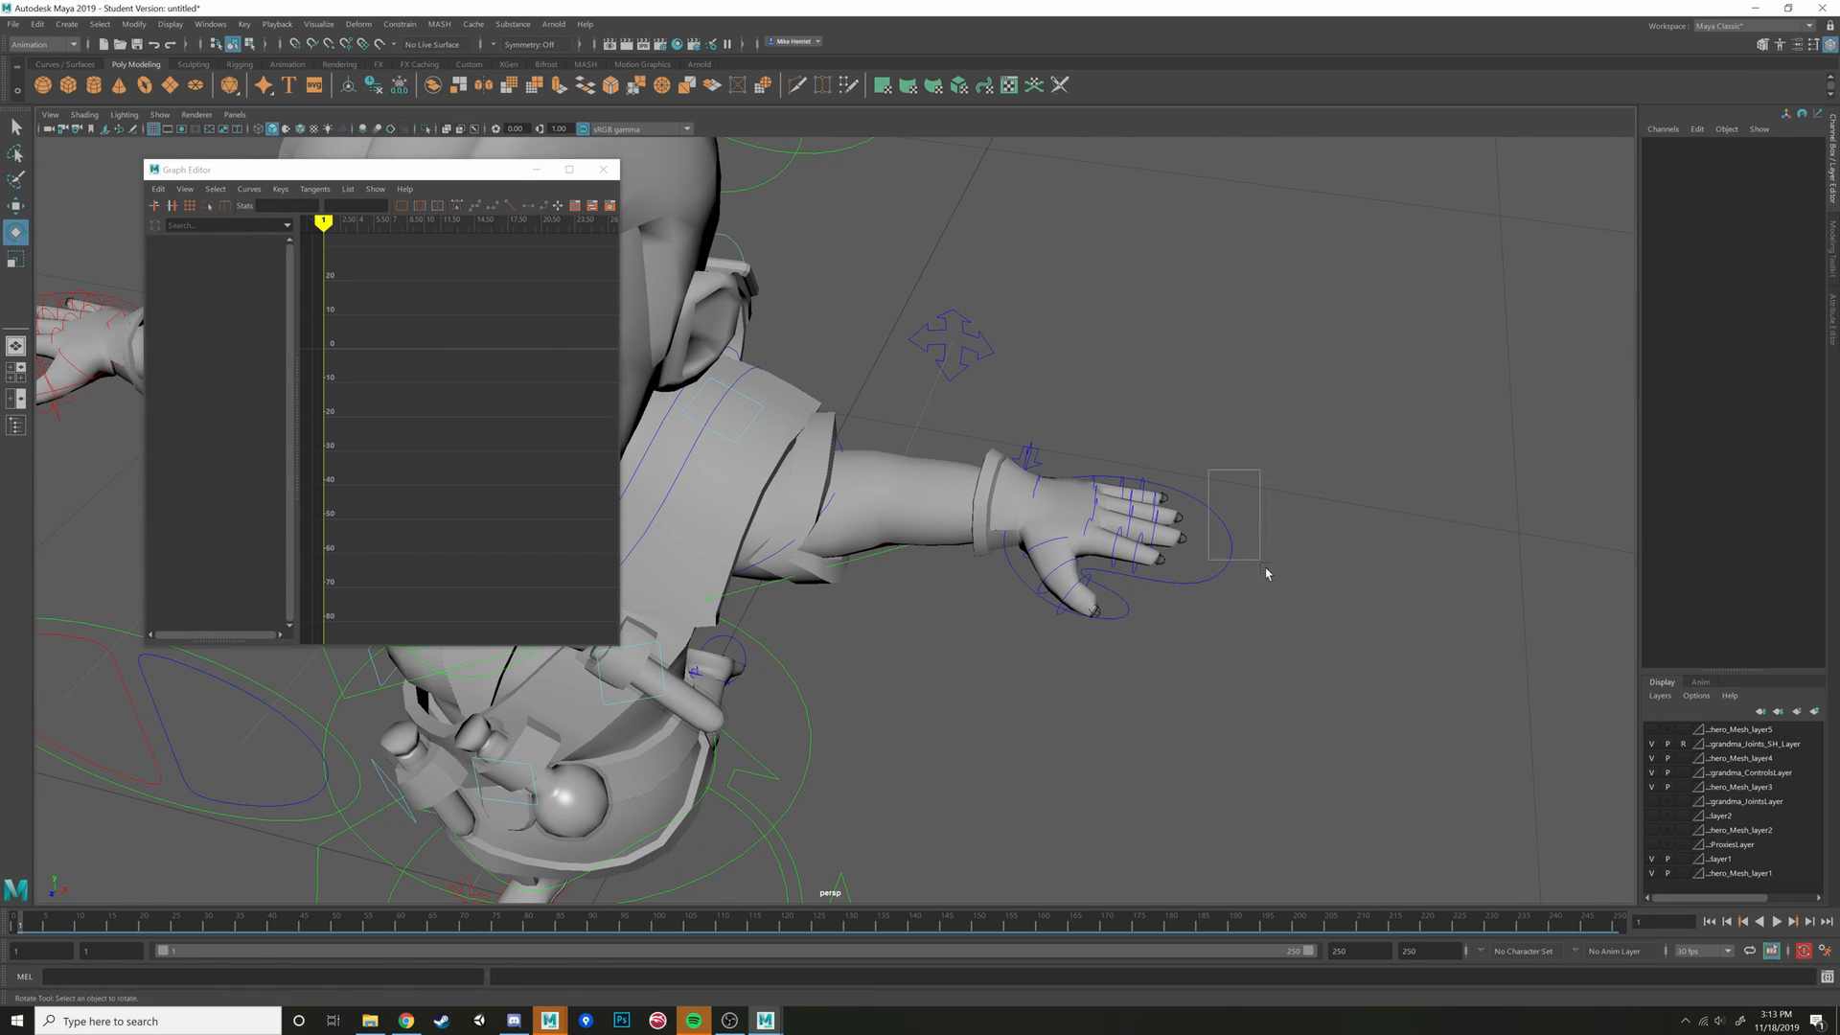
left_click_drag(1266, 573, 1267, 576)
left_click_drag(1351, 514, 1090, 530, "alt")
key("w")
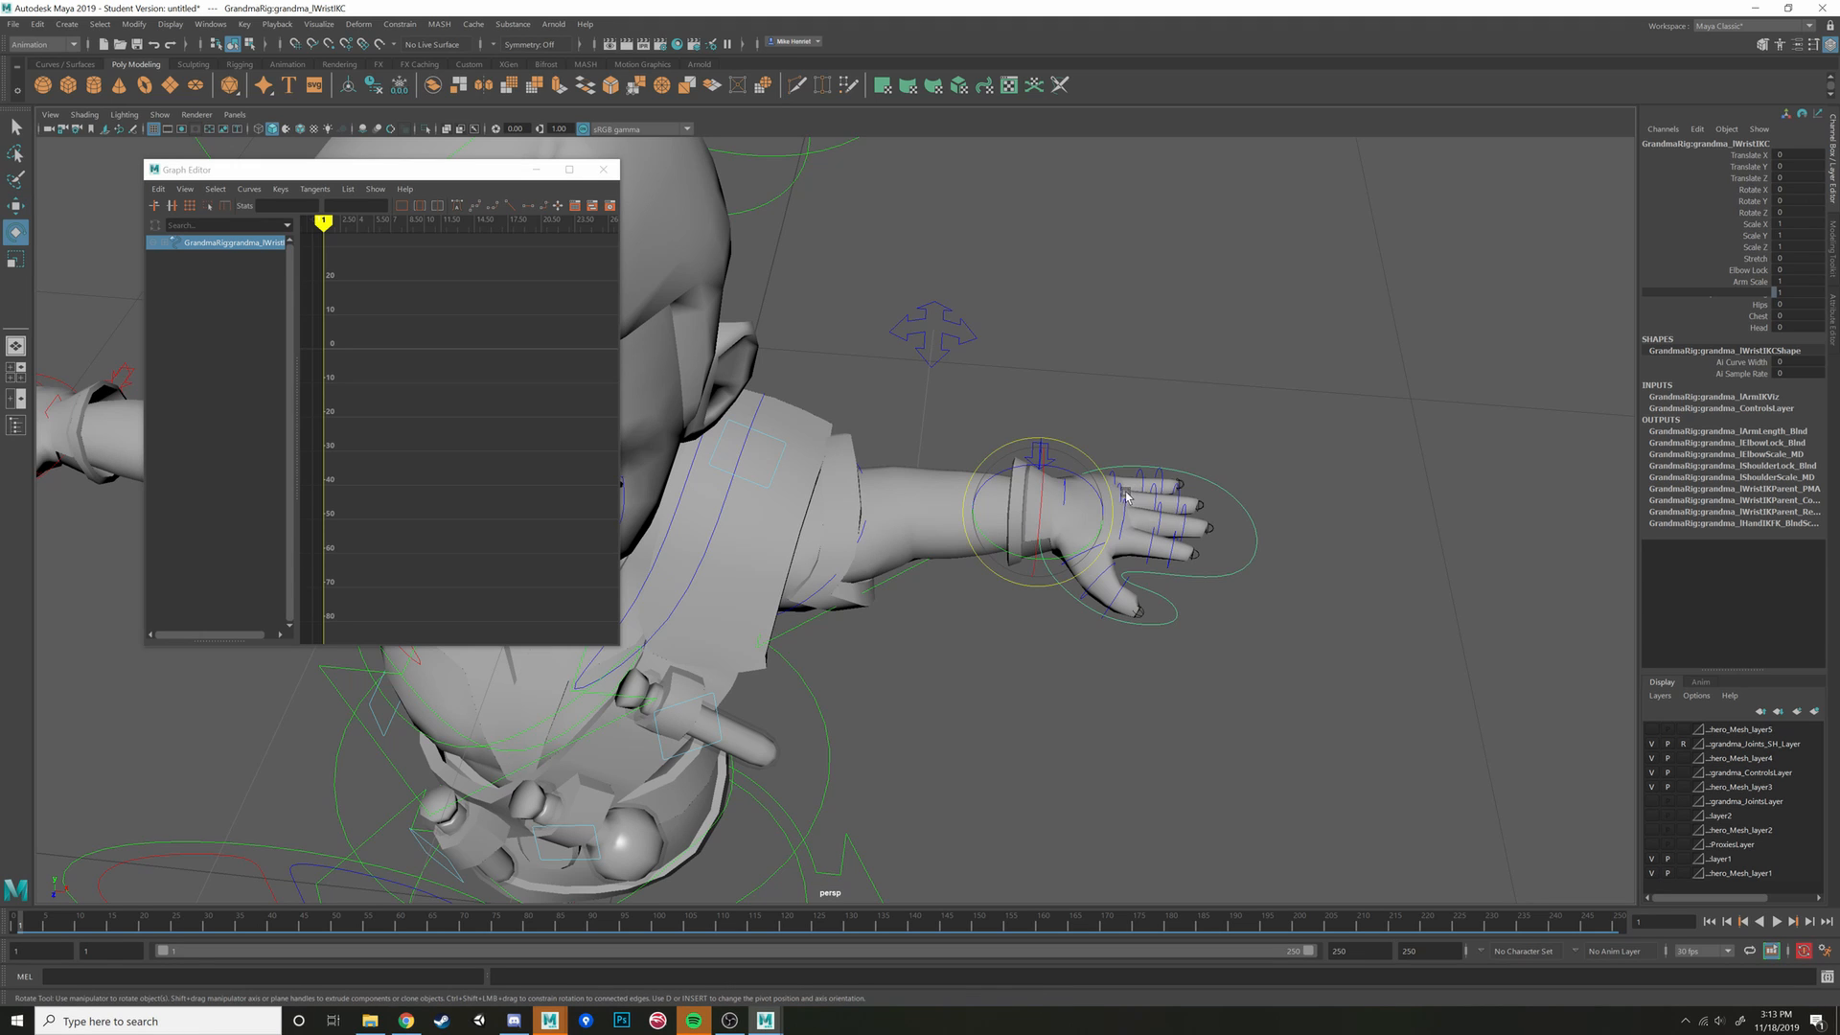
left_click_drag(1101, 507, 1114, 528, "alt")
left_click_drag(1077, 458, 1015, 460)
key("w")
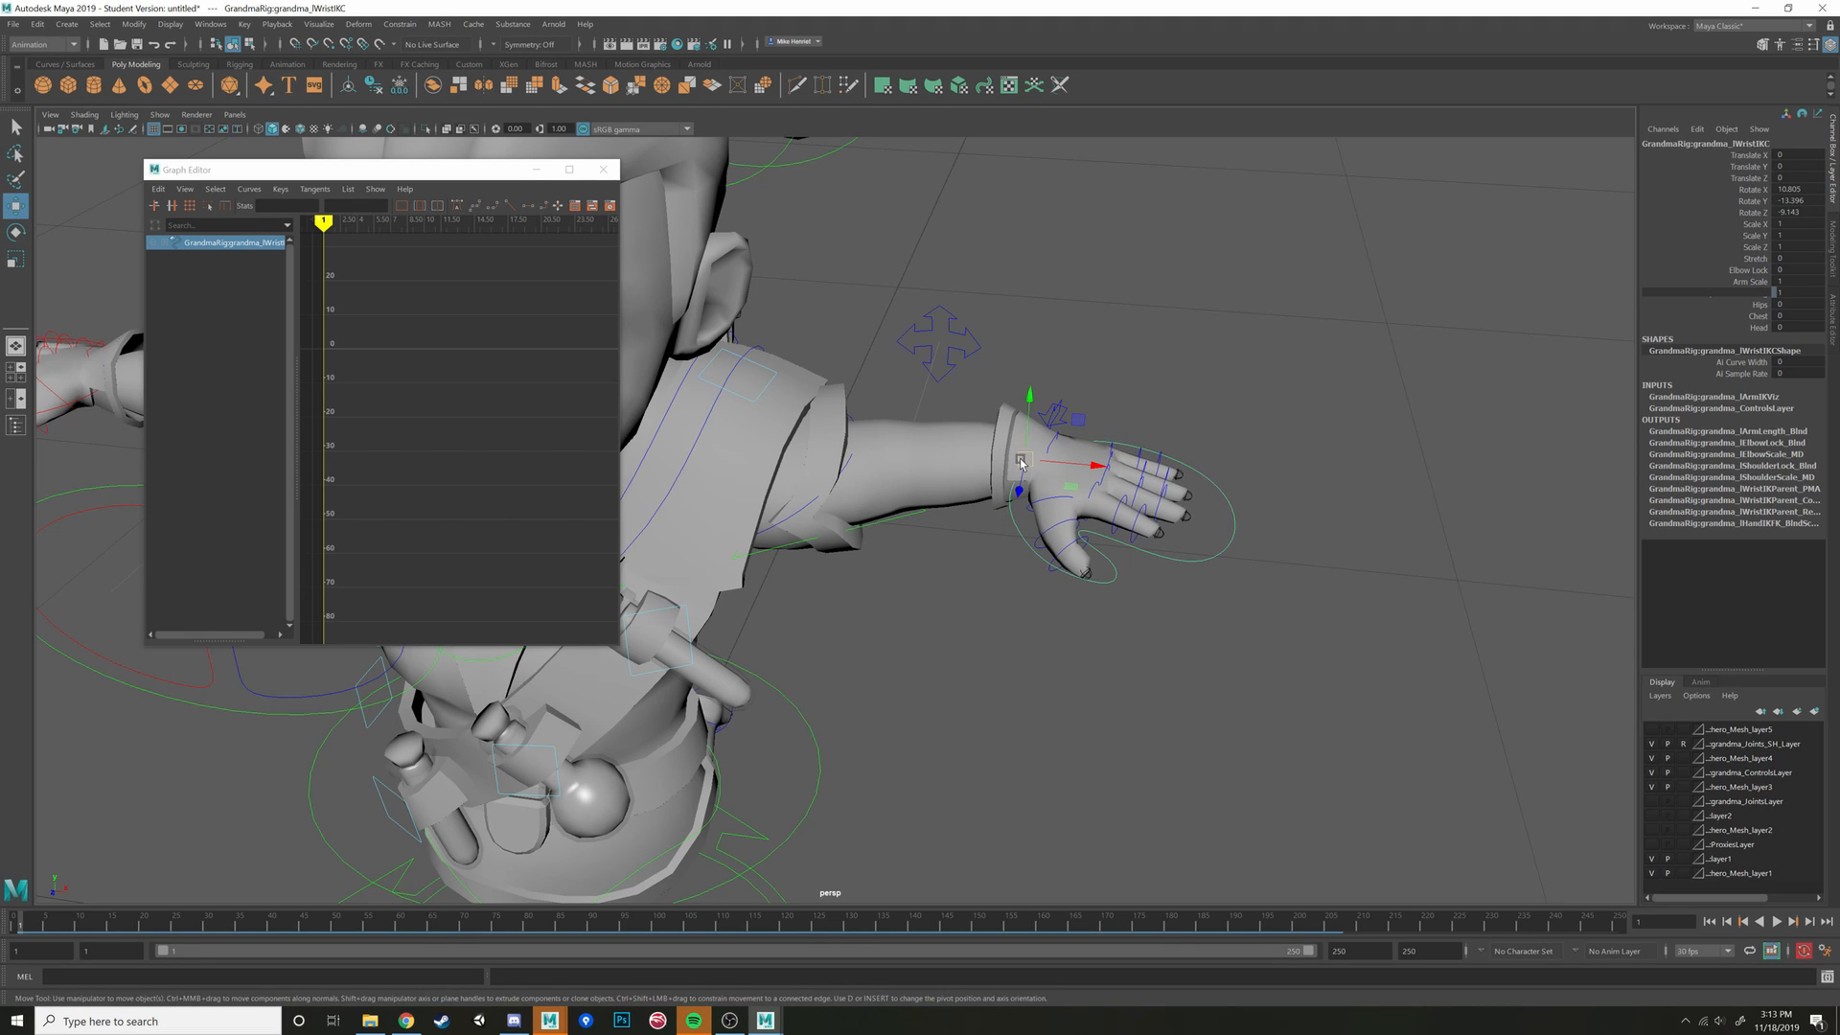
Move and rotate the left wrist IK control to bring the arm down with the hand beside the hip
left_click_drag(1080, 492, 1014, 502)
key("e")
left_click_drag(1033, 436, 1005, 359)
left_click_drag(1060, 424, 1044, 522)
key("w")
left_click_drag(918, 479, 1035, 554)
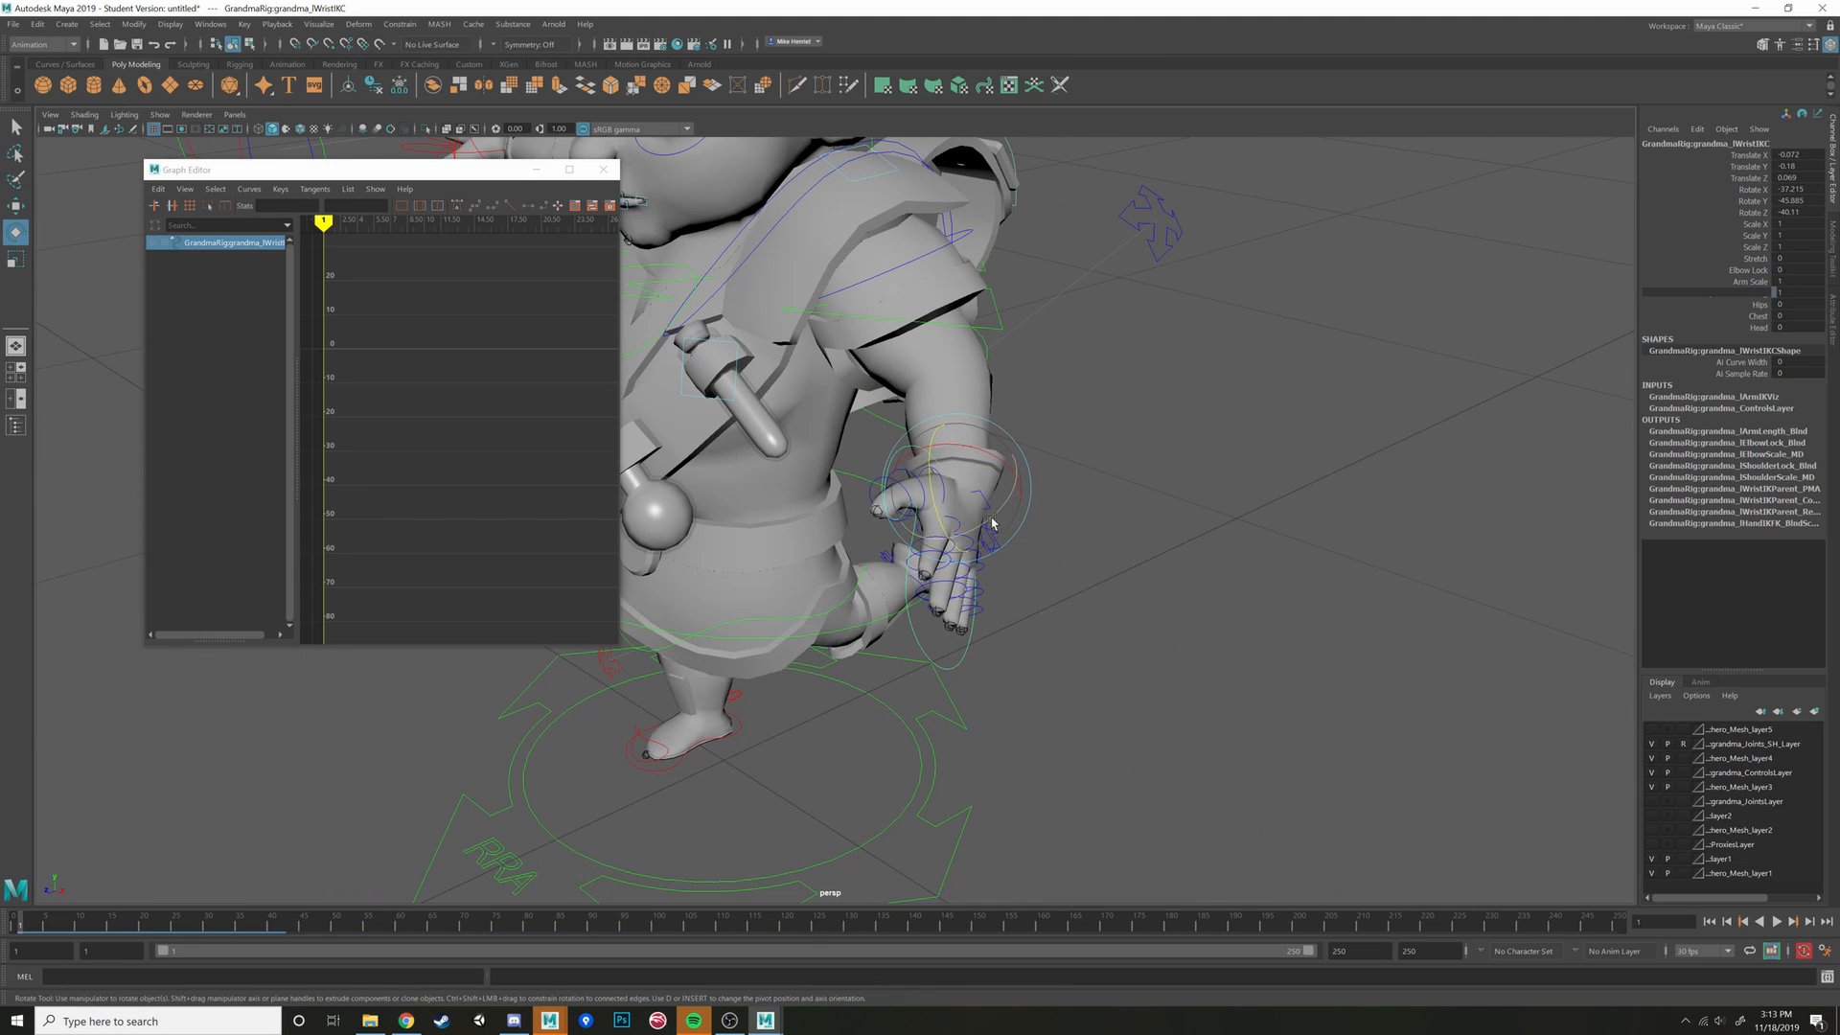
left_click_drag(1105, 415, 904, 628, "alt")
key("w")
left_click_drag(1097, 532, 955, 570, "alt")
left_click_drag(905, 668, 927, 672)
Move the left elbow IK control down behind the waist, to about -0.21, -0.33, -0.04 in X, Y and Z
left_click_drag(1007, 651, 876, 458, "alt")
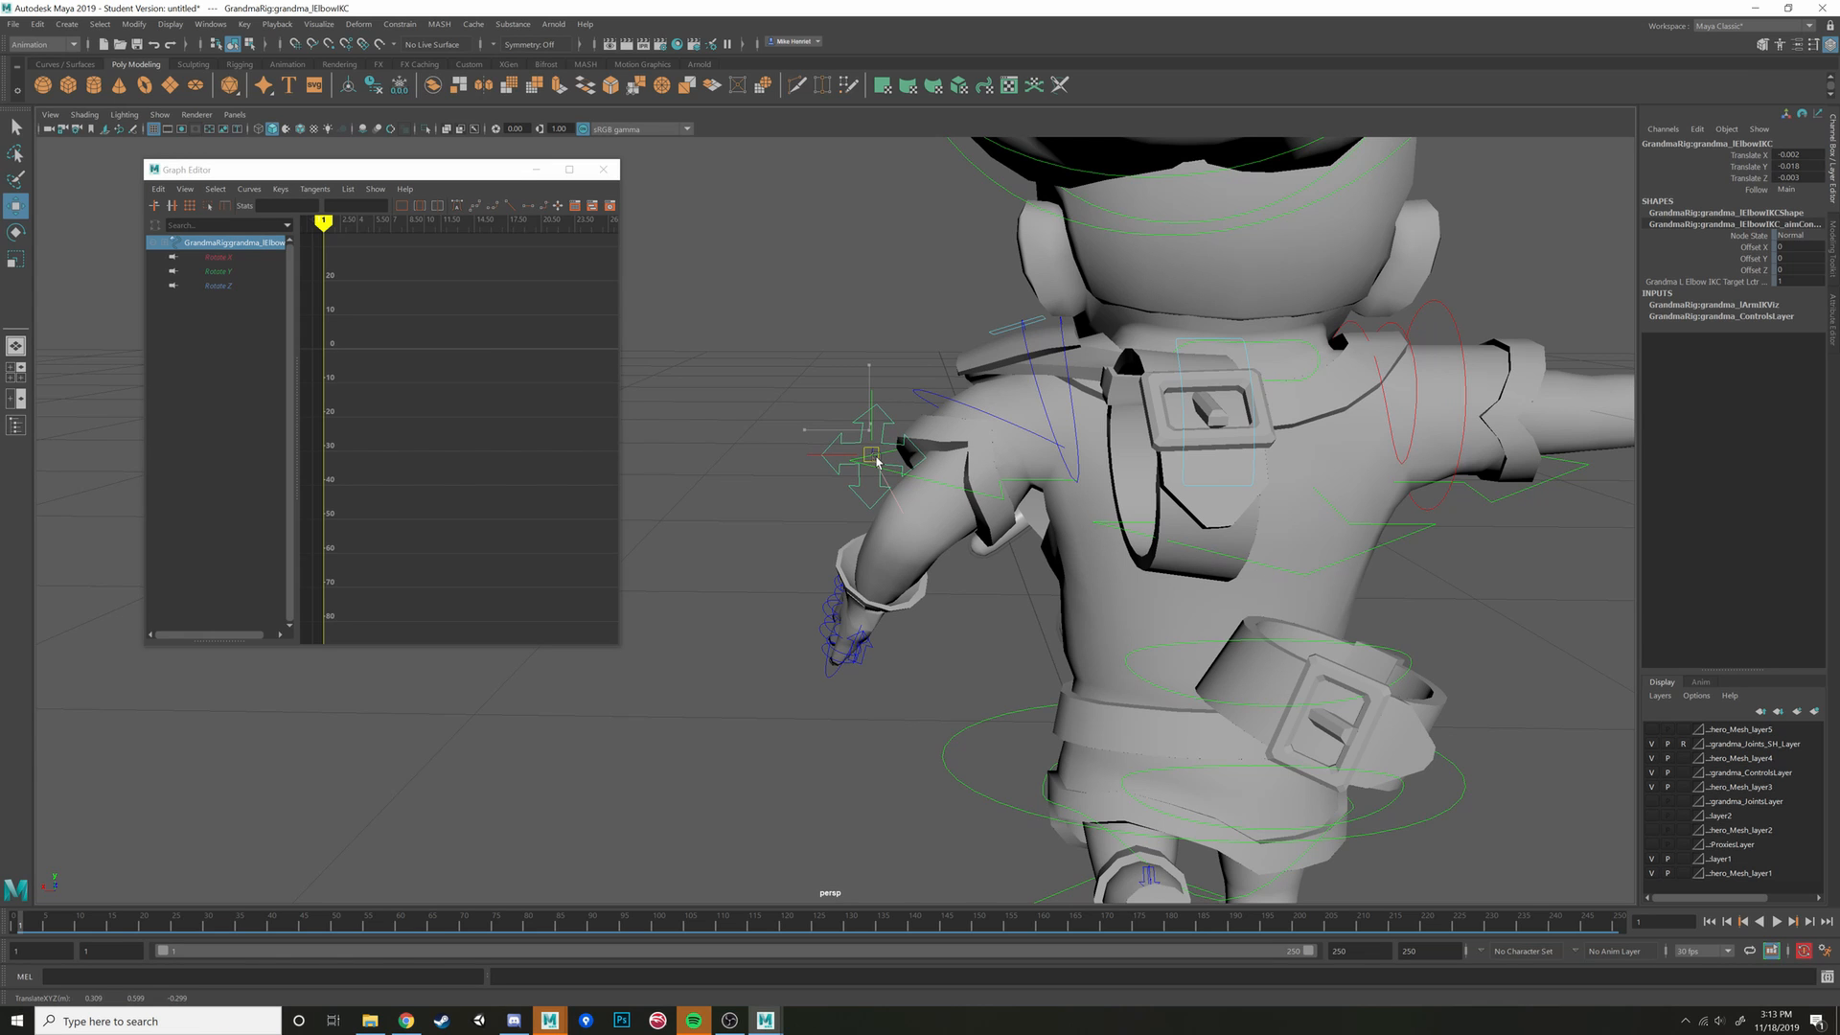
left_click_drag(876, 458, 1001, 446, "alt")
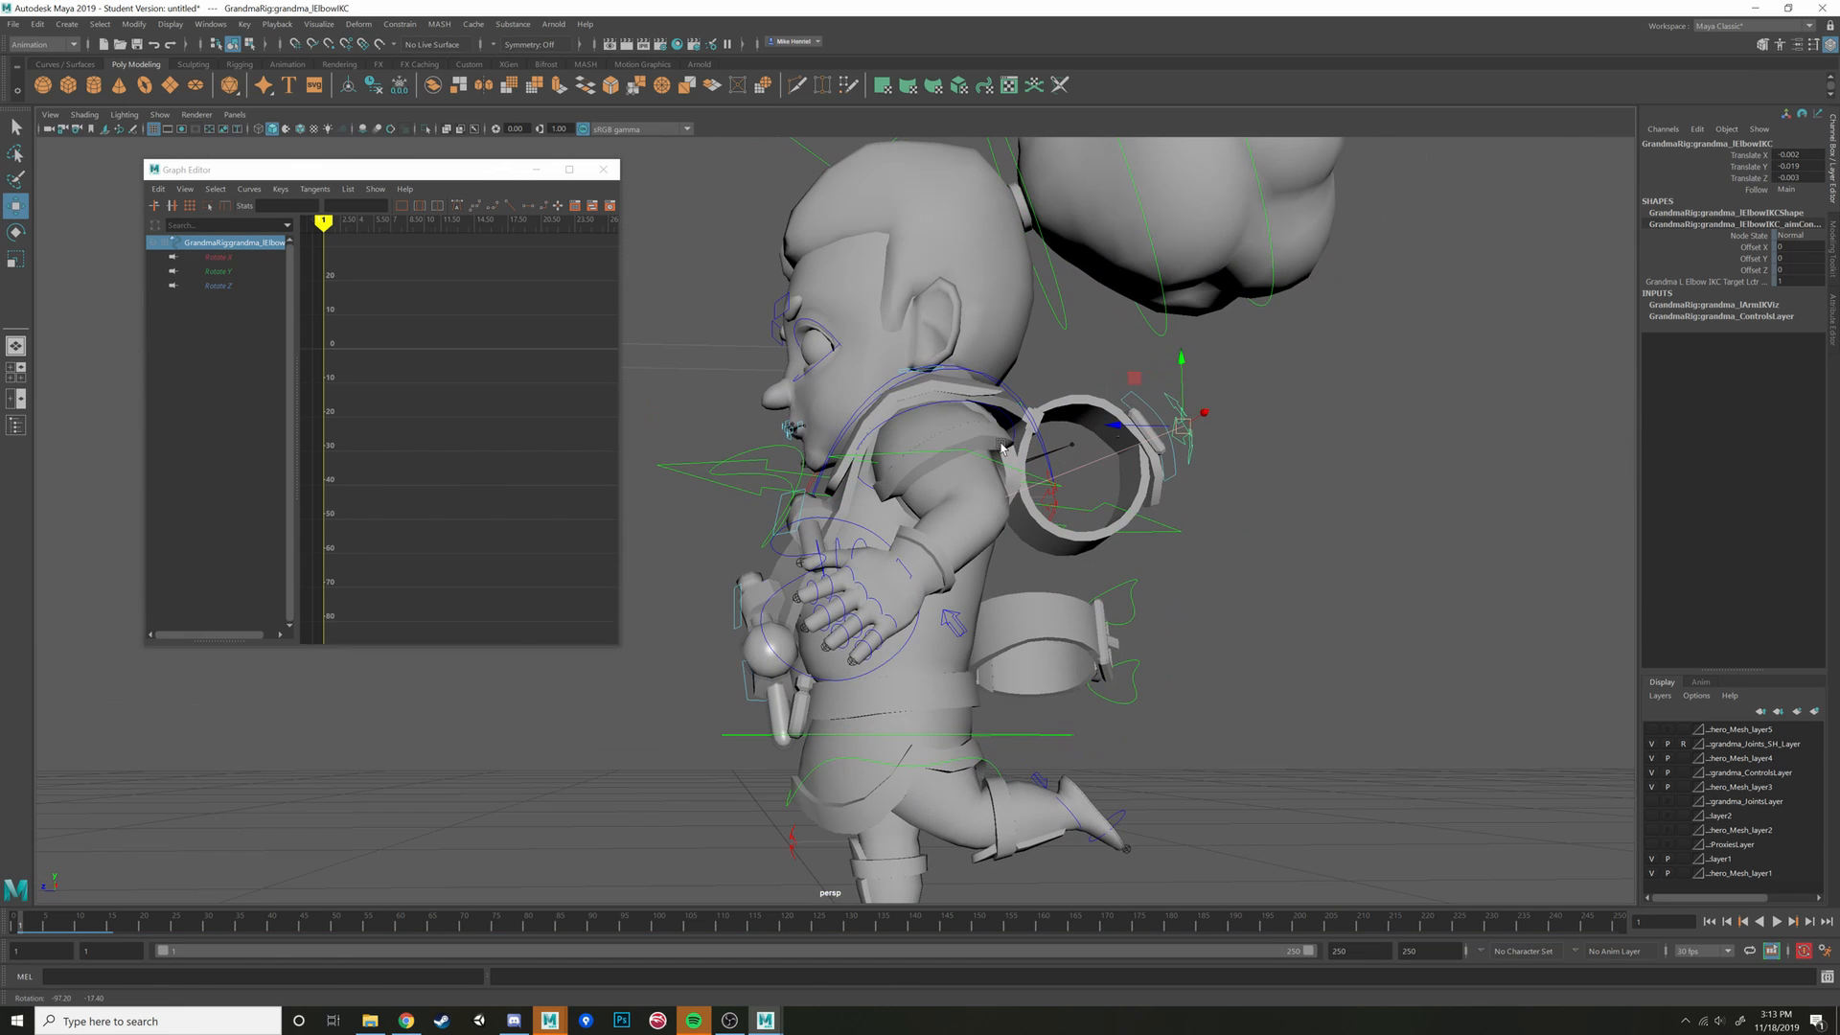
left_click_drag(1191, 435, 1070, 443, "alt")
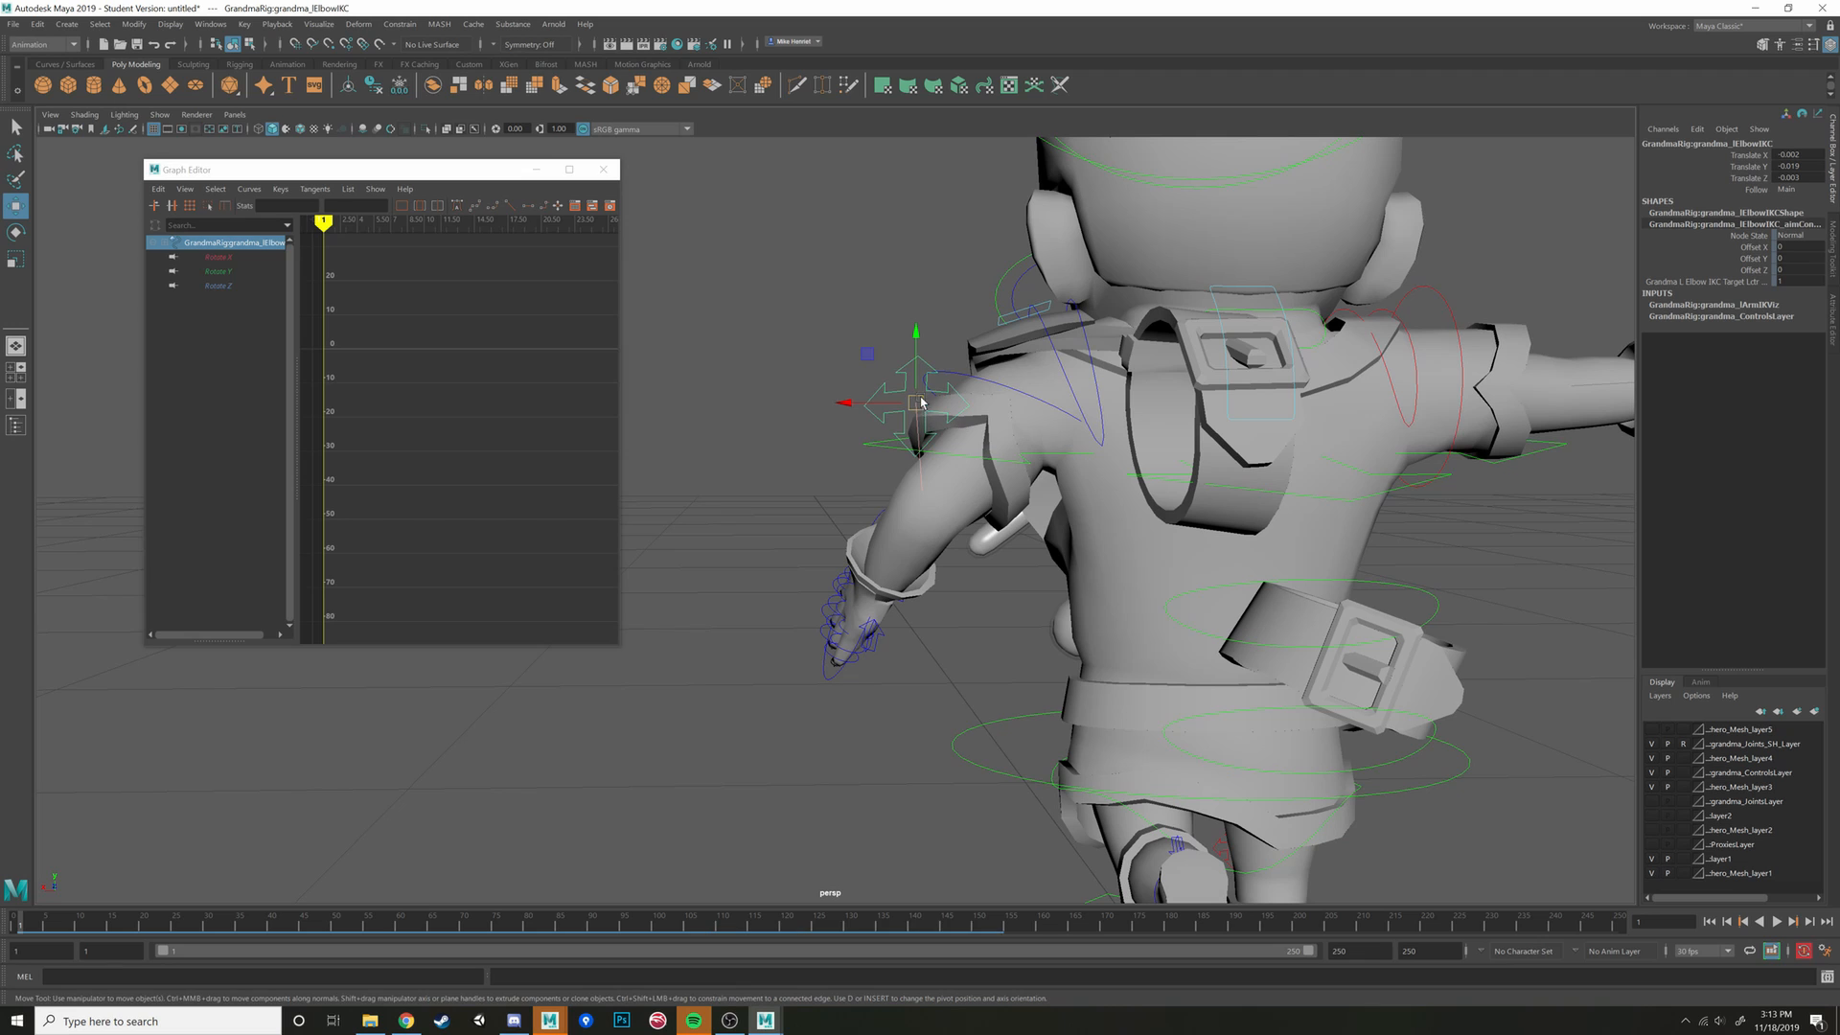
left_click_drag(918, 402, 928, 435)
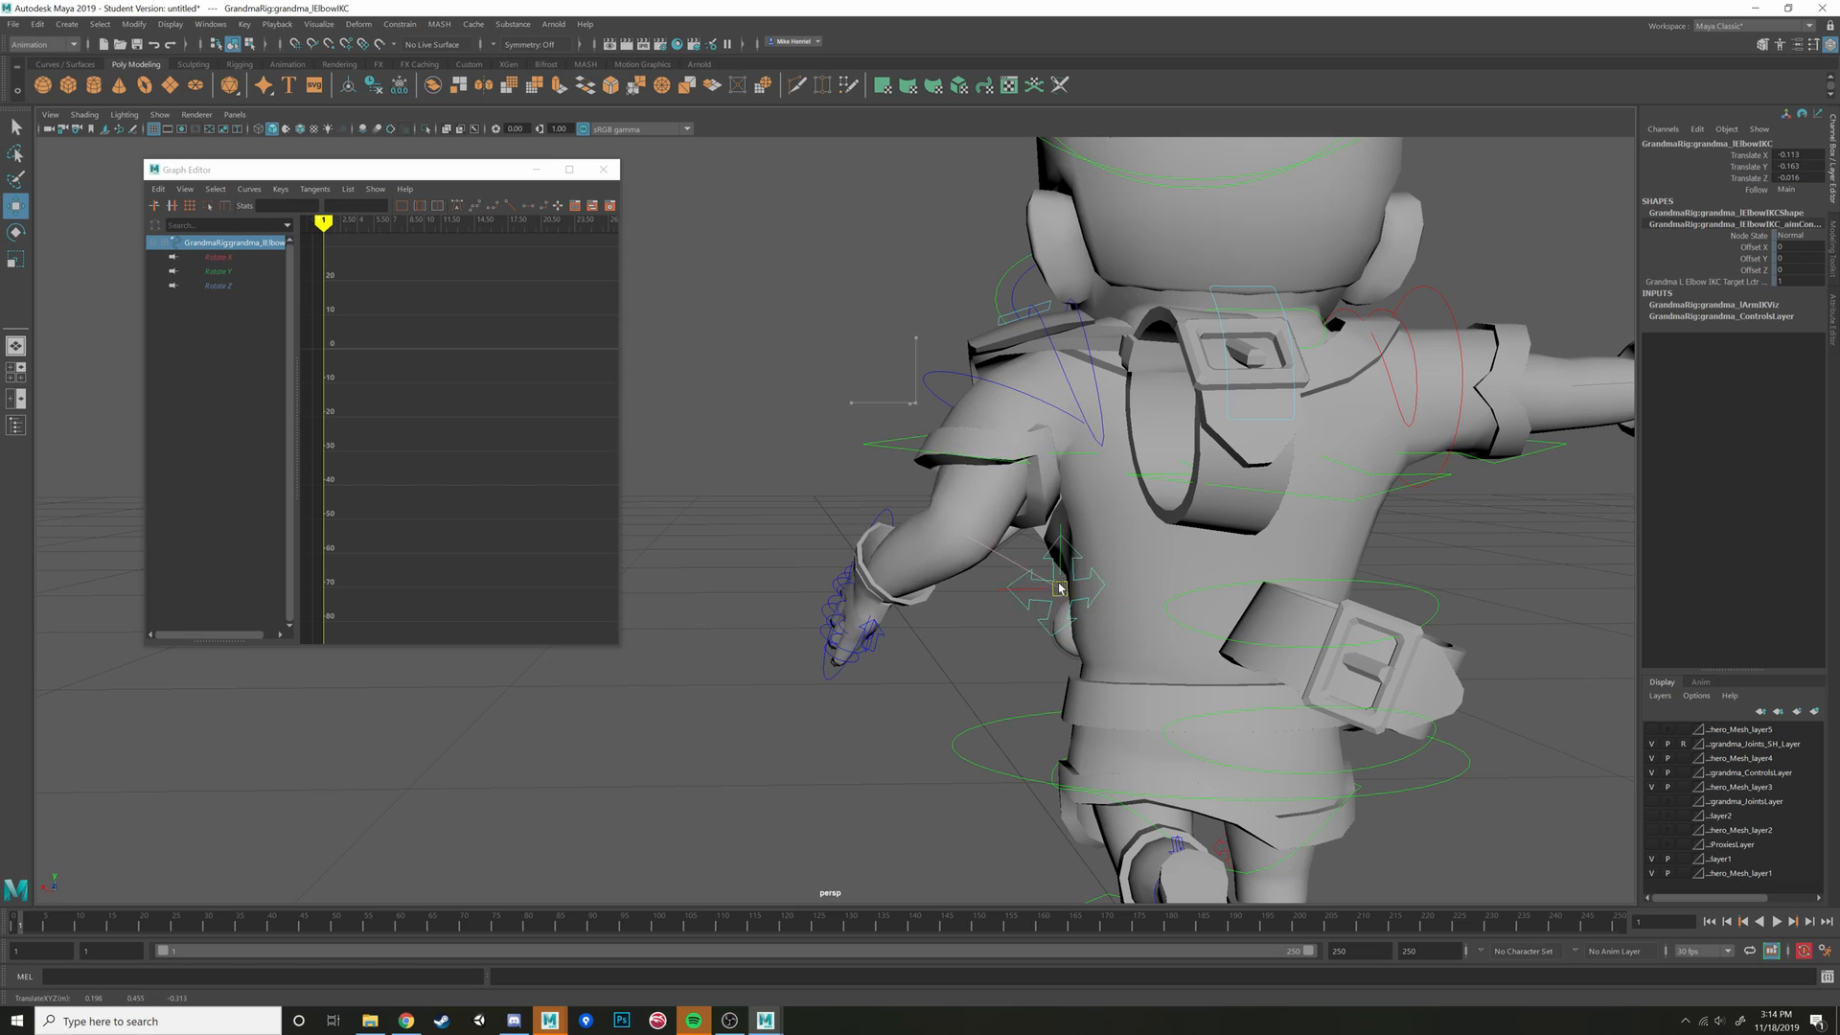
left_click_drag(1005, 590, 1034, 658, "alt")
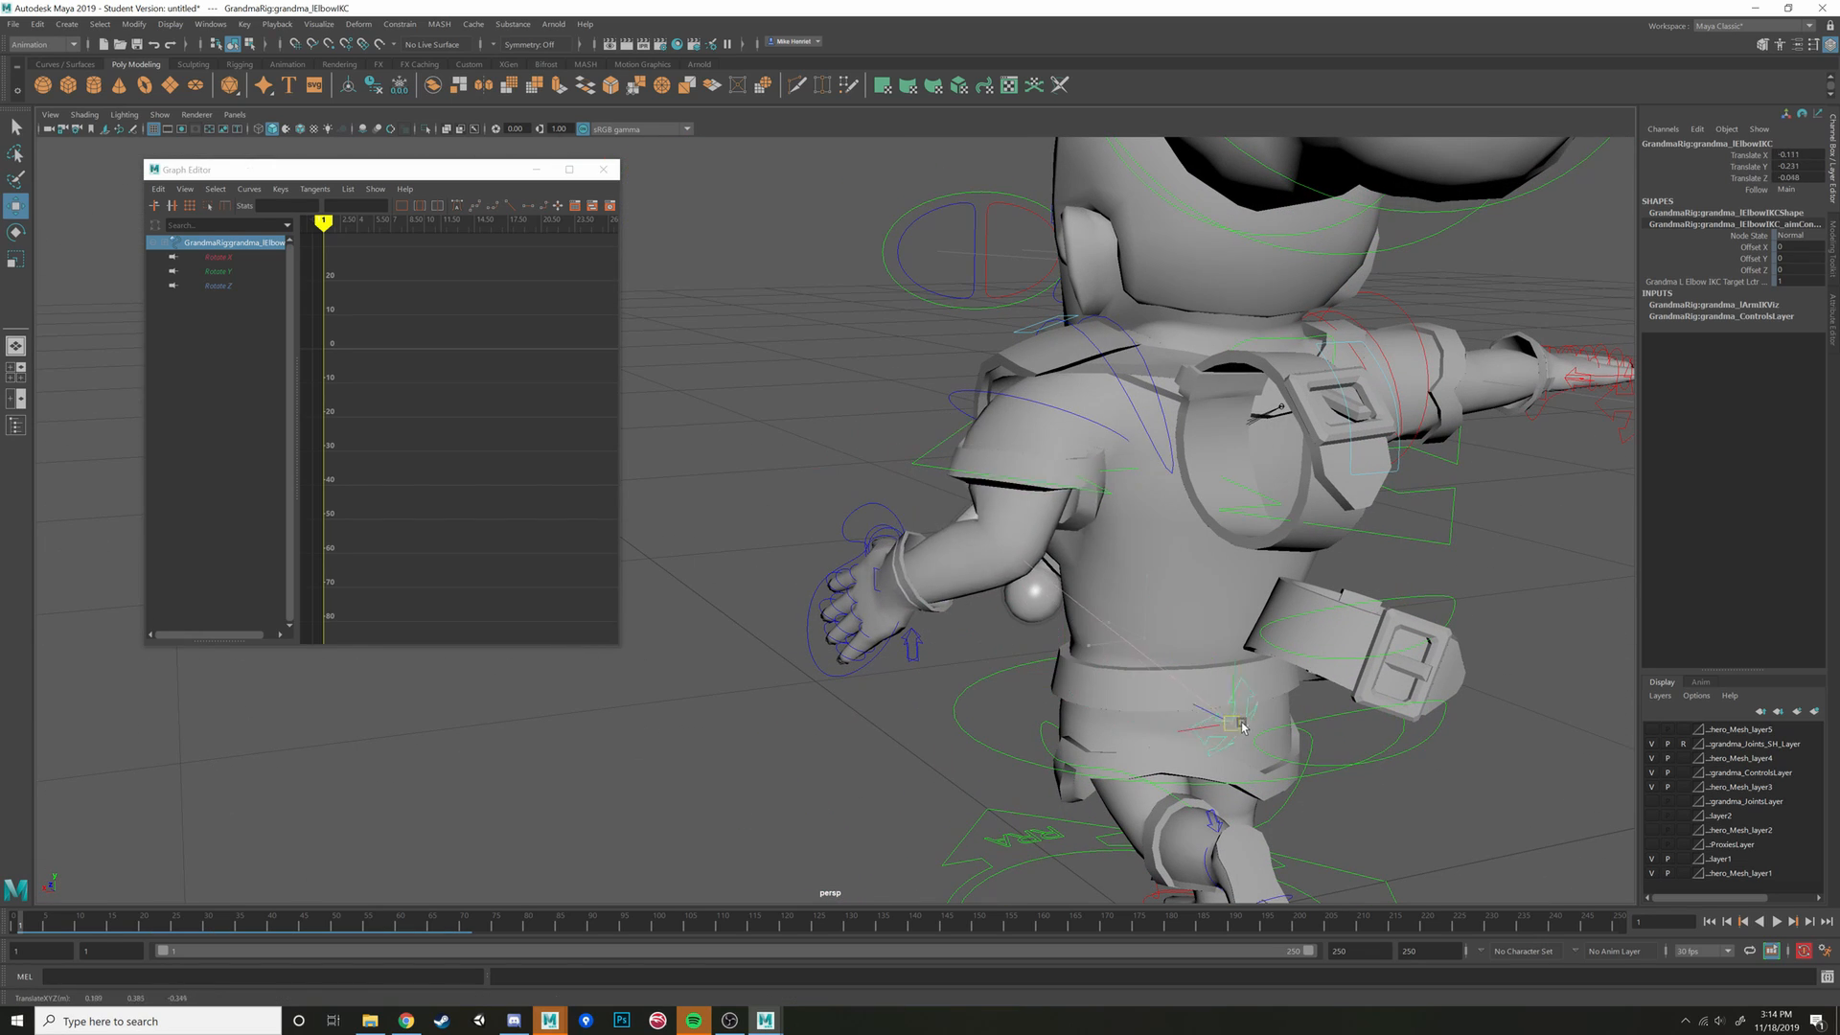
left_click_drag(1241, 723, 1273, 783)
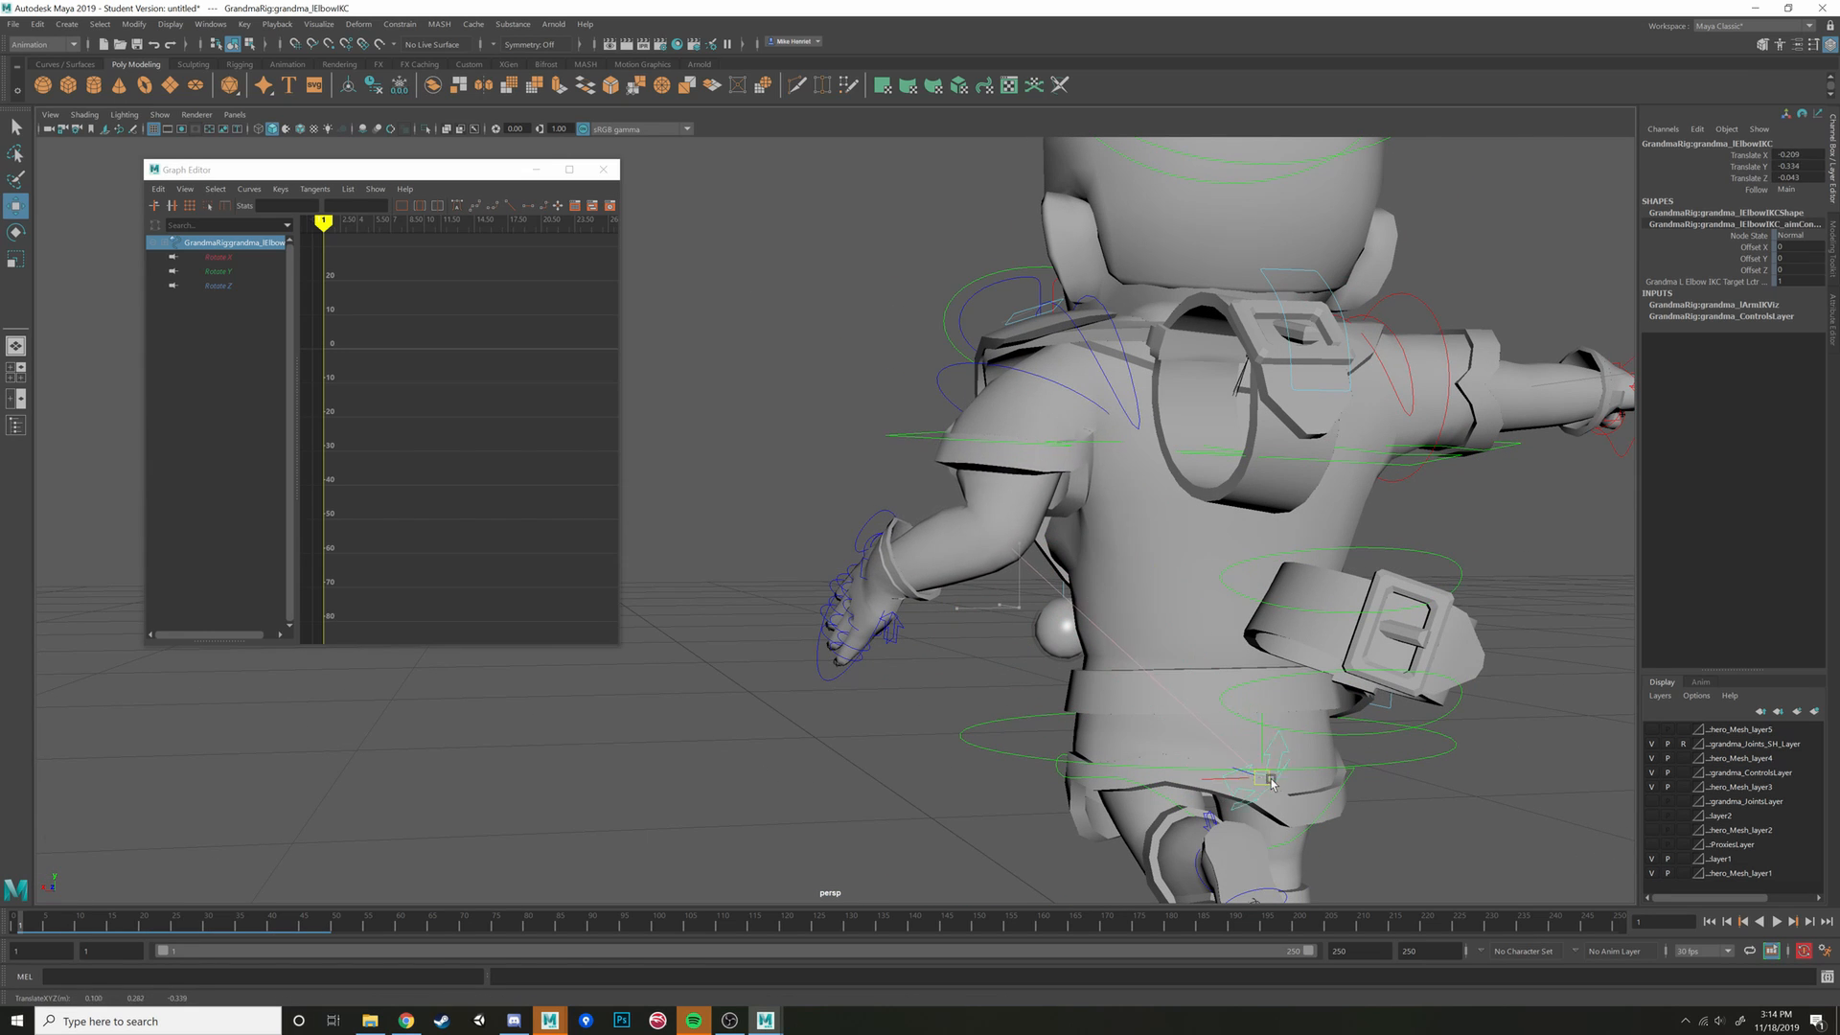
Try moving the left elbow IK control low and far away from the arm, and undo the last move
left_click_drag(1191, 665, 1259, 641, "alt")
left_click_drag(1177, 535, 1025, 632)
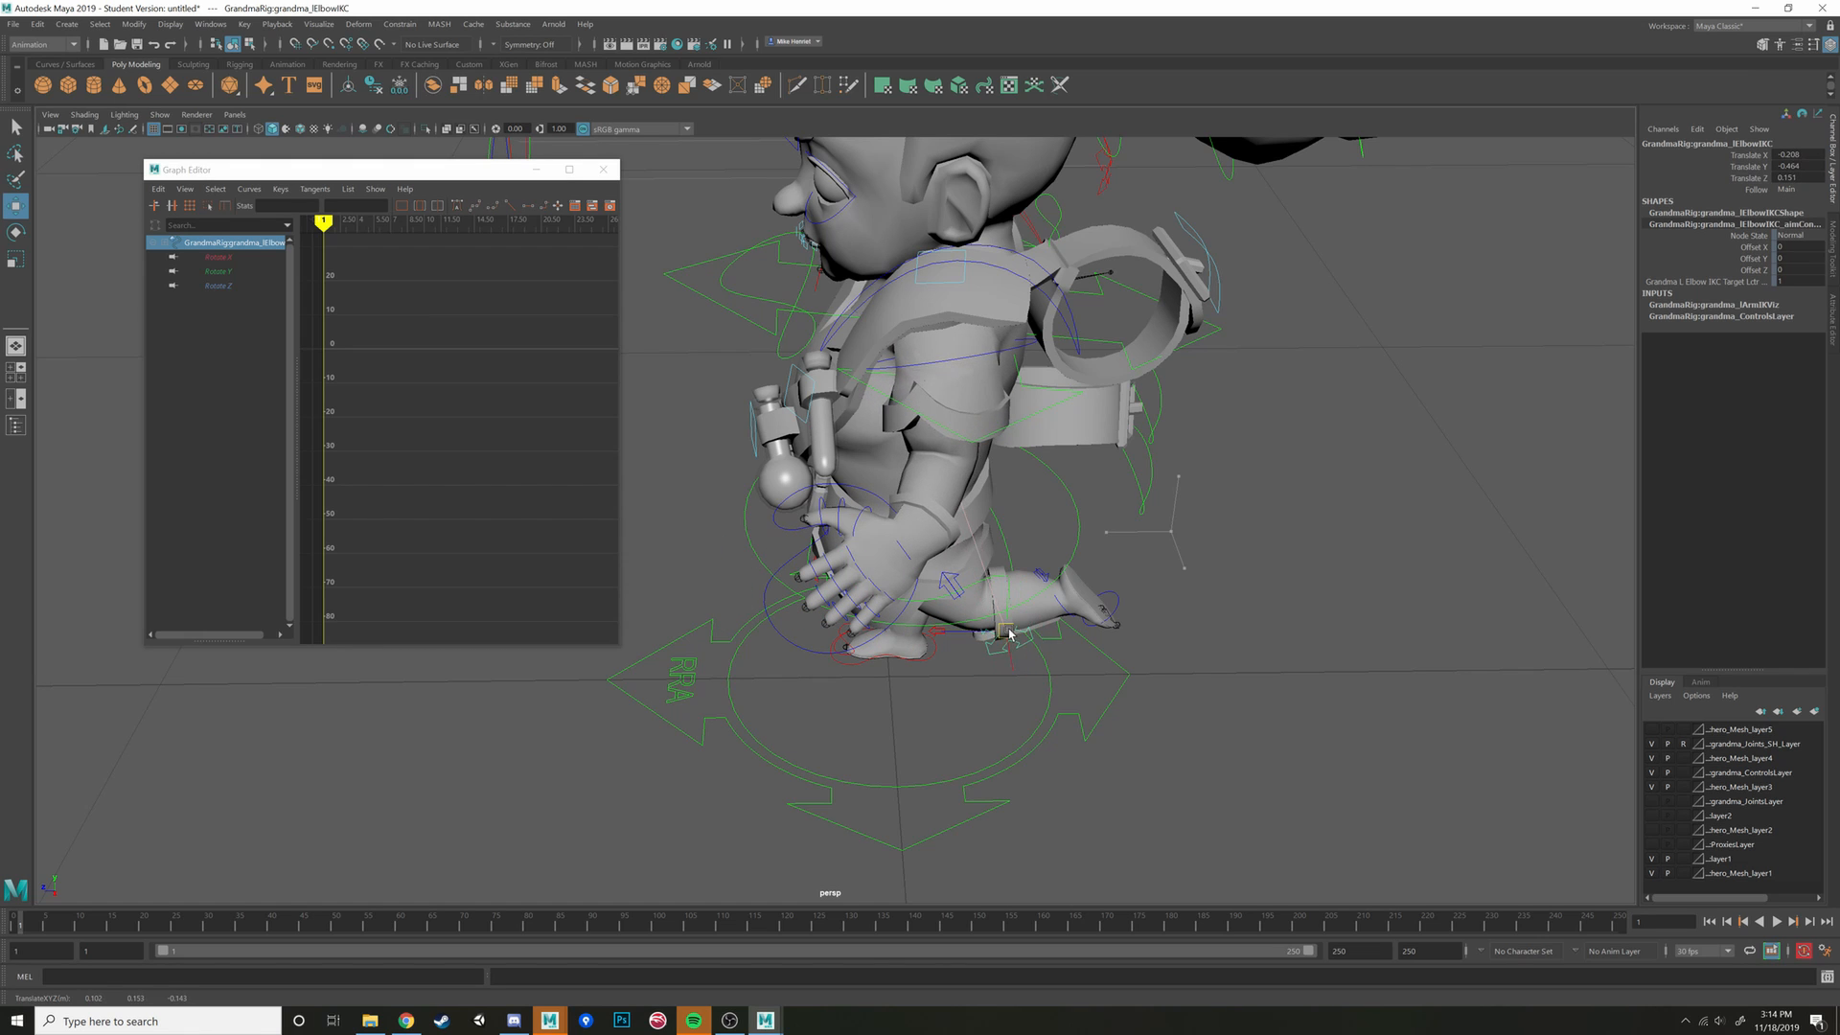
left_click_drag(1014, 633, 1177, 586)
left_click_drag(1177, 585, 863, 479, "alt")
middle_click_drag(863, 479, 1096, 563, "alt")
middle_click_drag(1111, 826, 1078, 731, "alt")
left_click_drag(1089, 781, 974, 578)
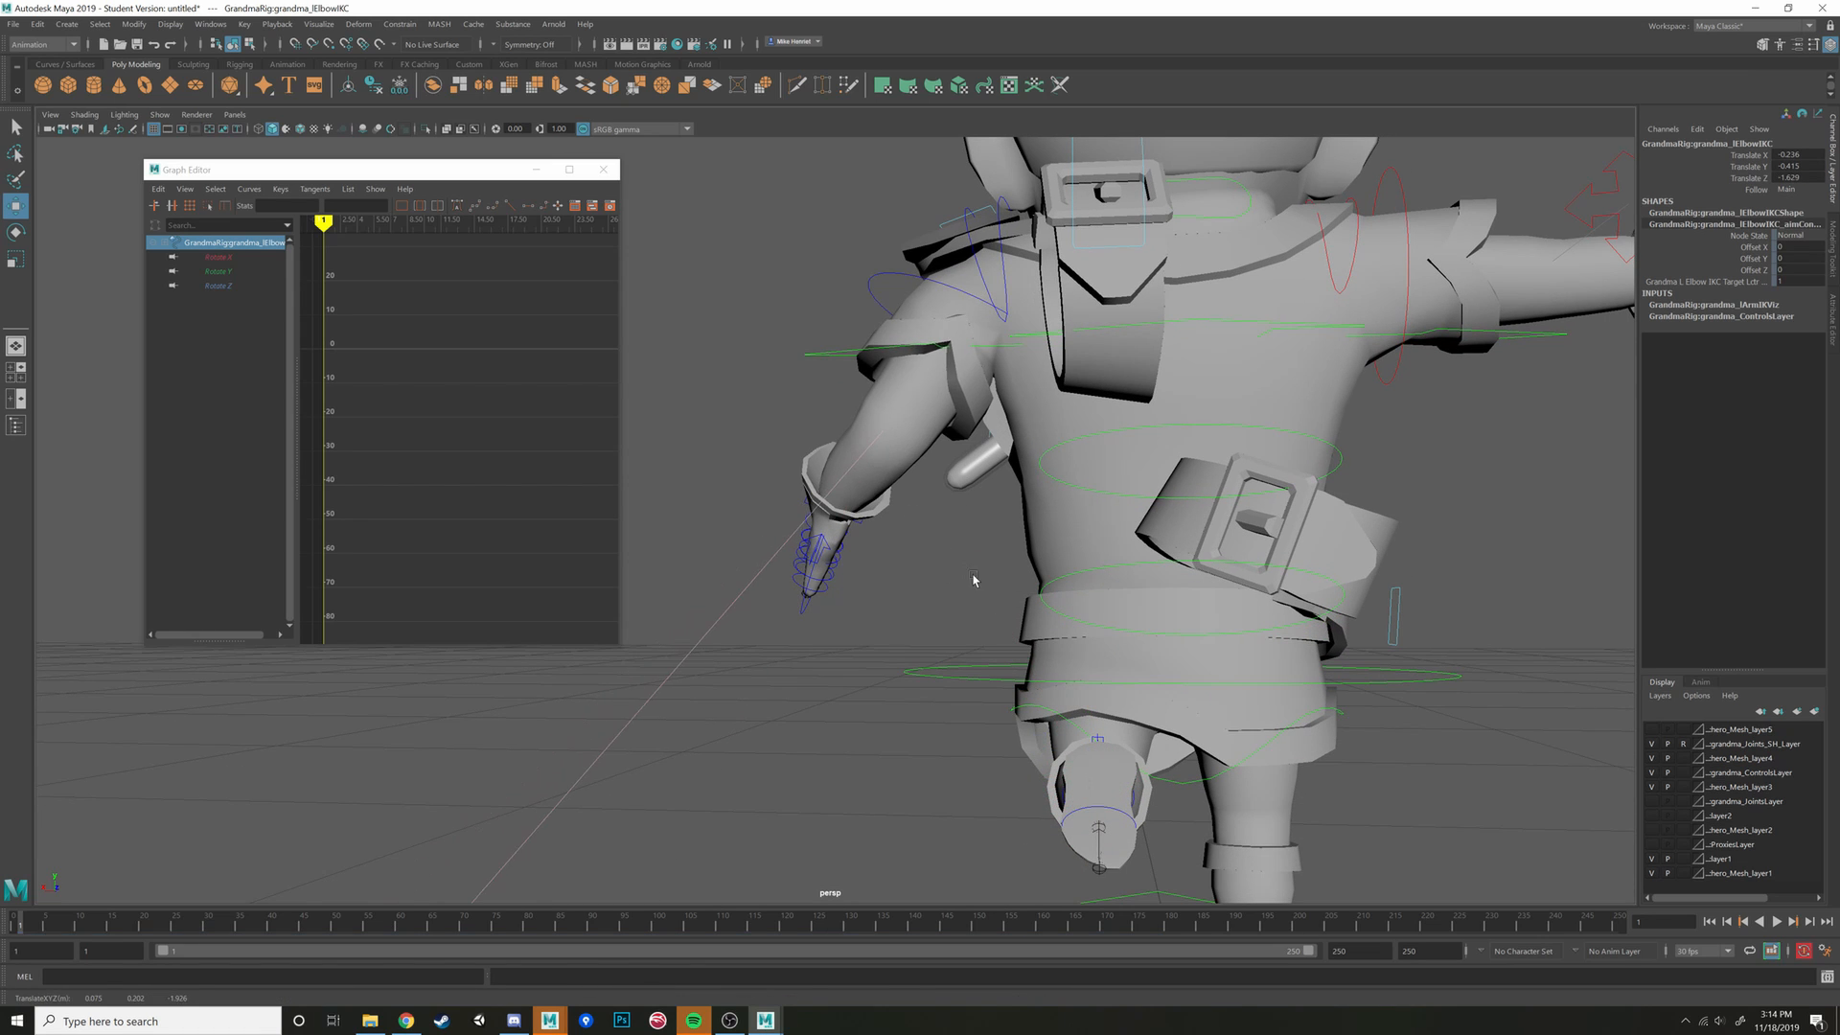
scroll(979, 586, "down", 3)
key("ctrl+z")
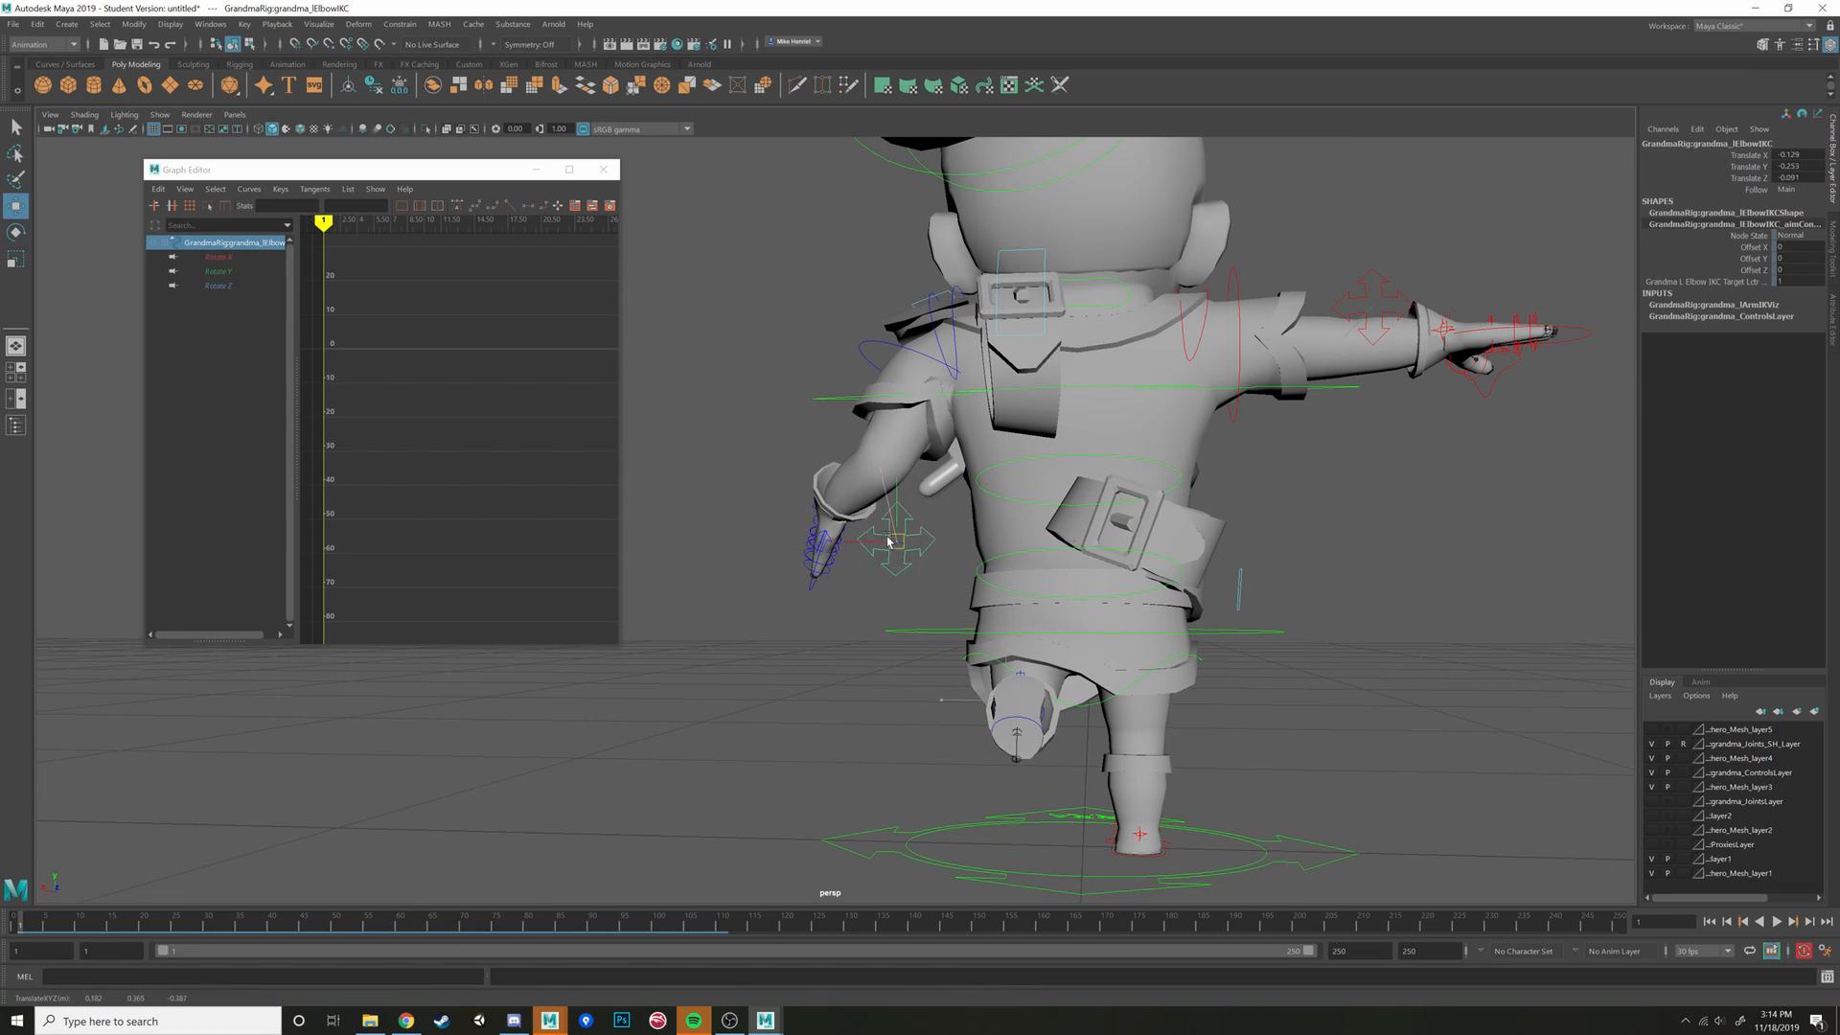
Place the left elbow IK control behind the arm at about -0.10, -0.24, -0.10 and key it with the left wrist IK control at frame 1
left_click_drag(820, 494, 797, 542, "alt")
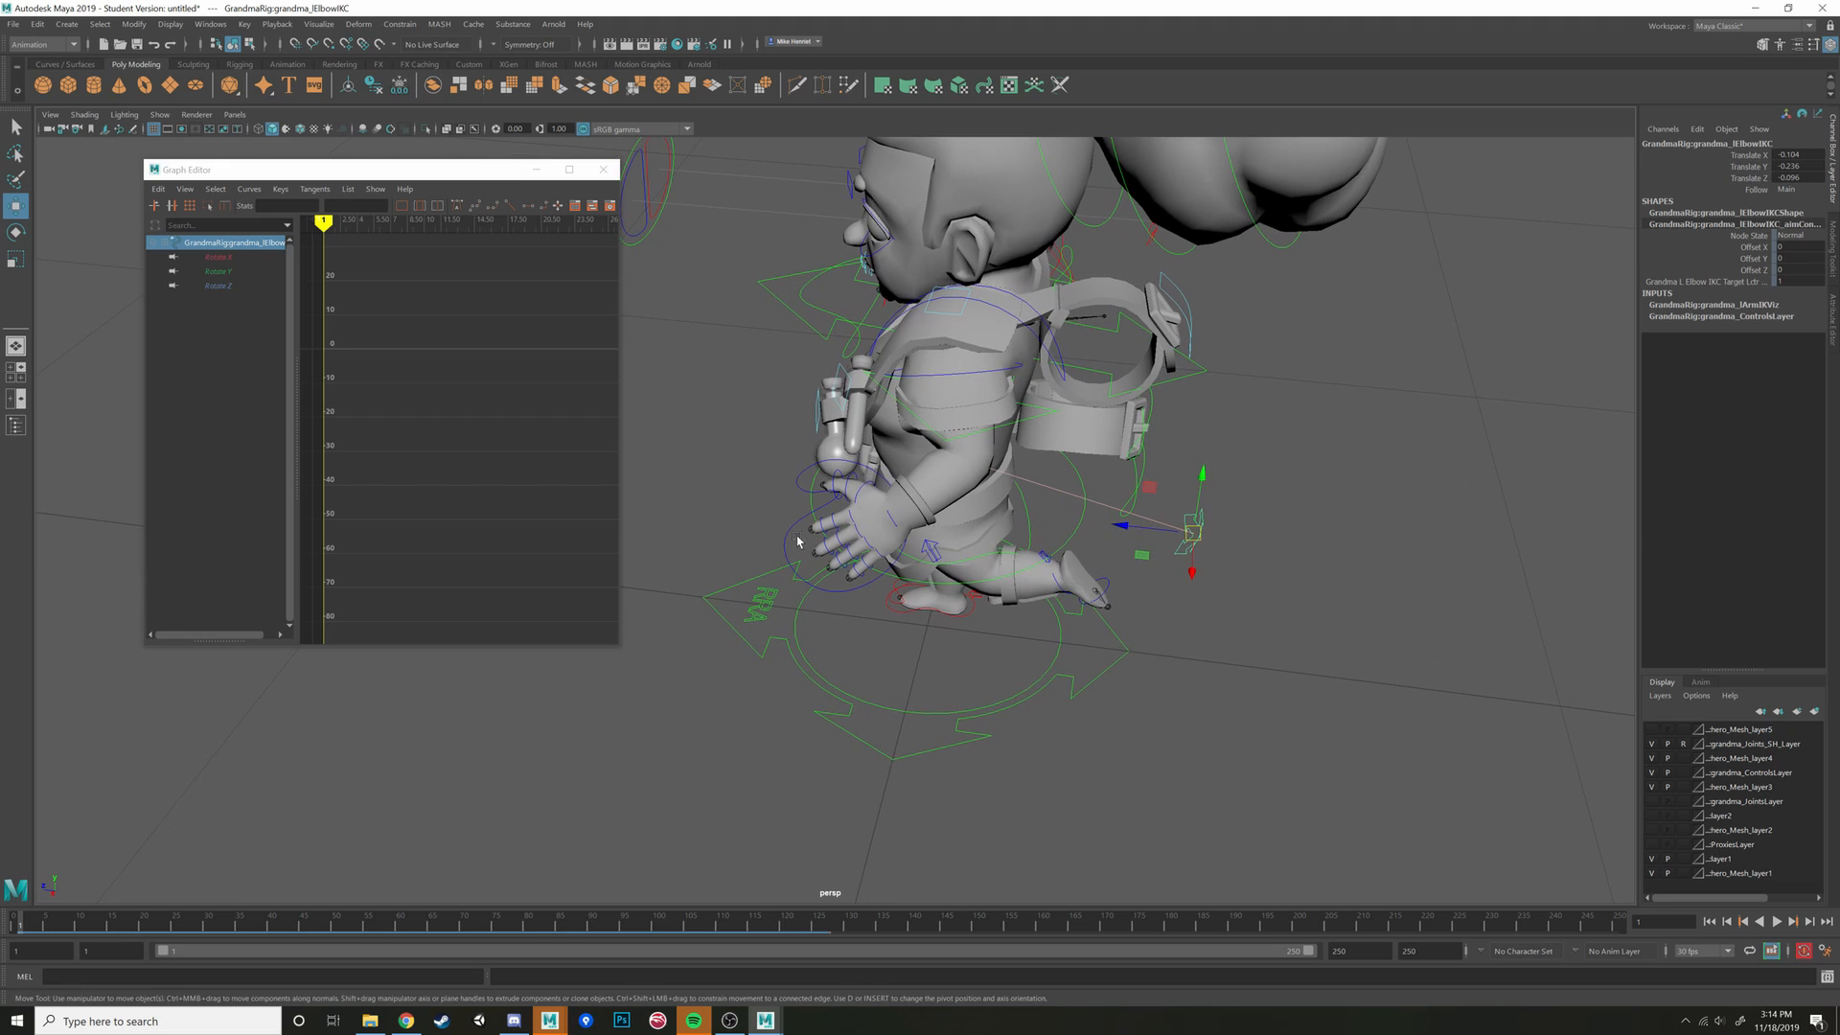
left_click(794, 552, "shift")
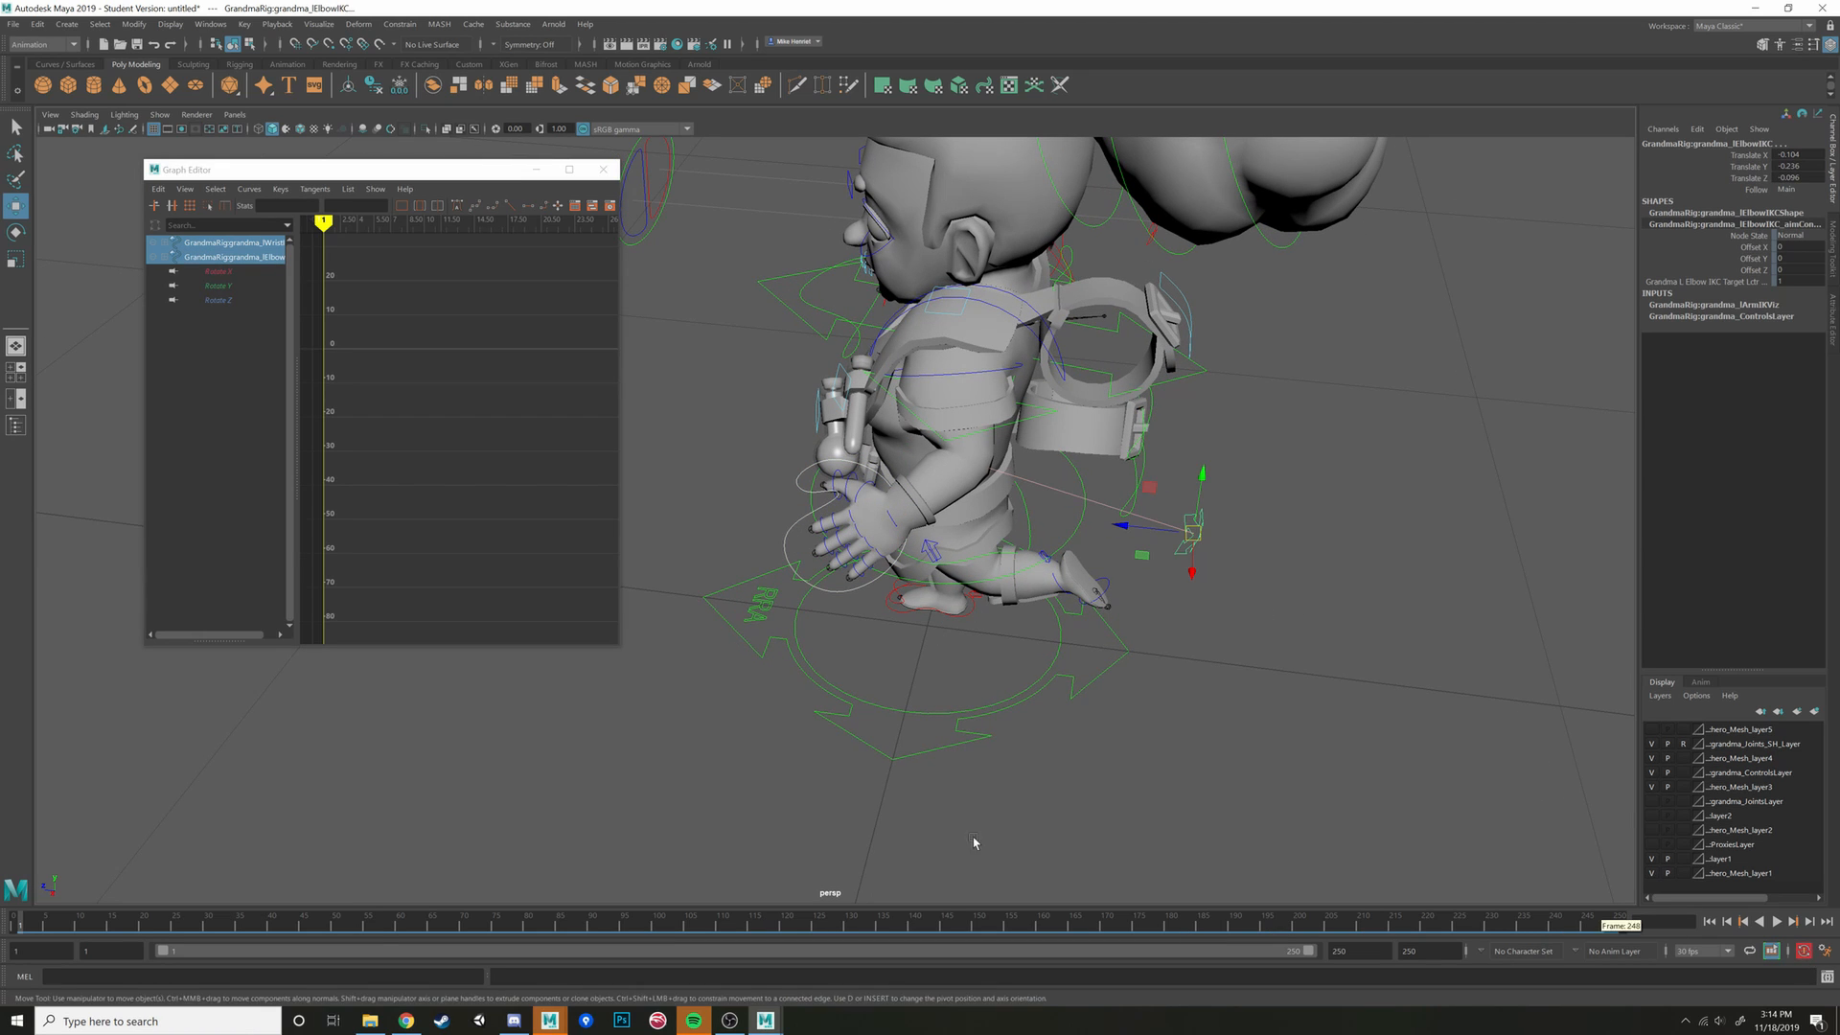
key("s")
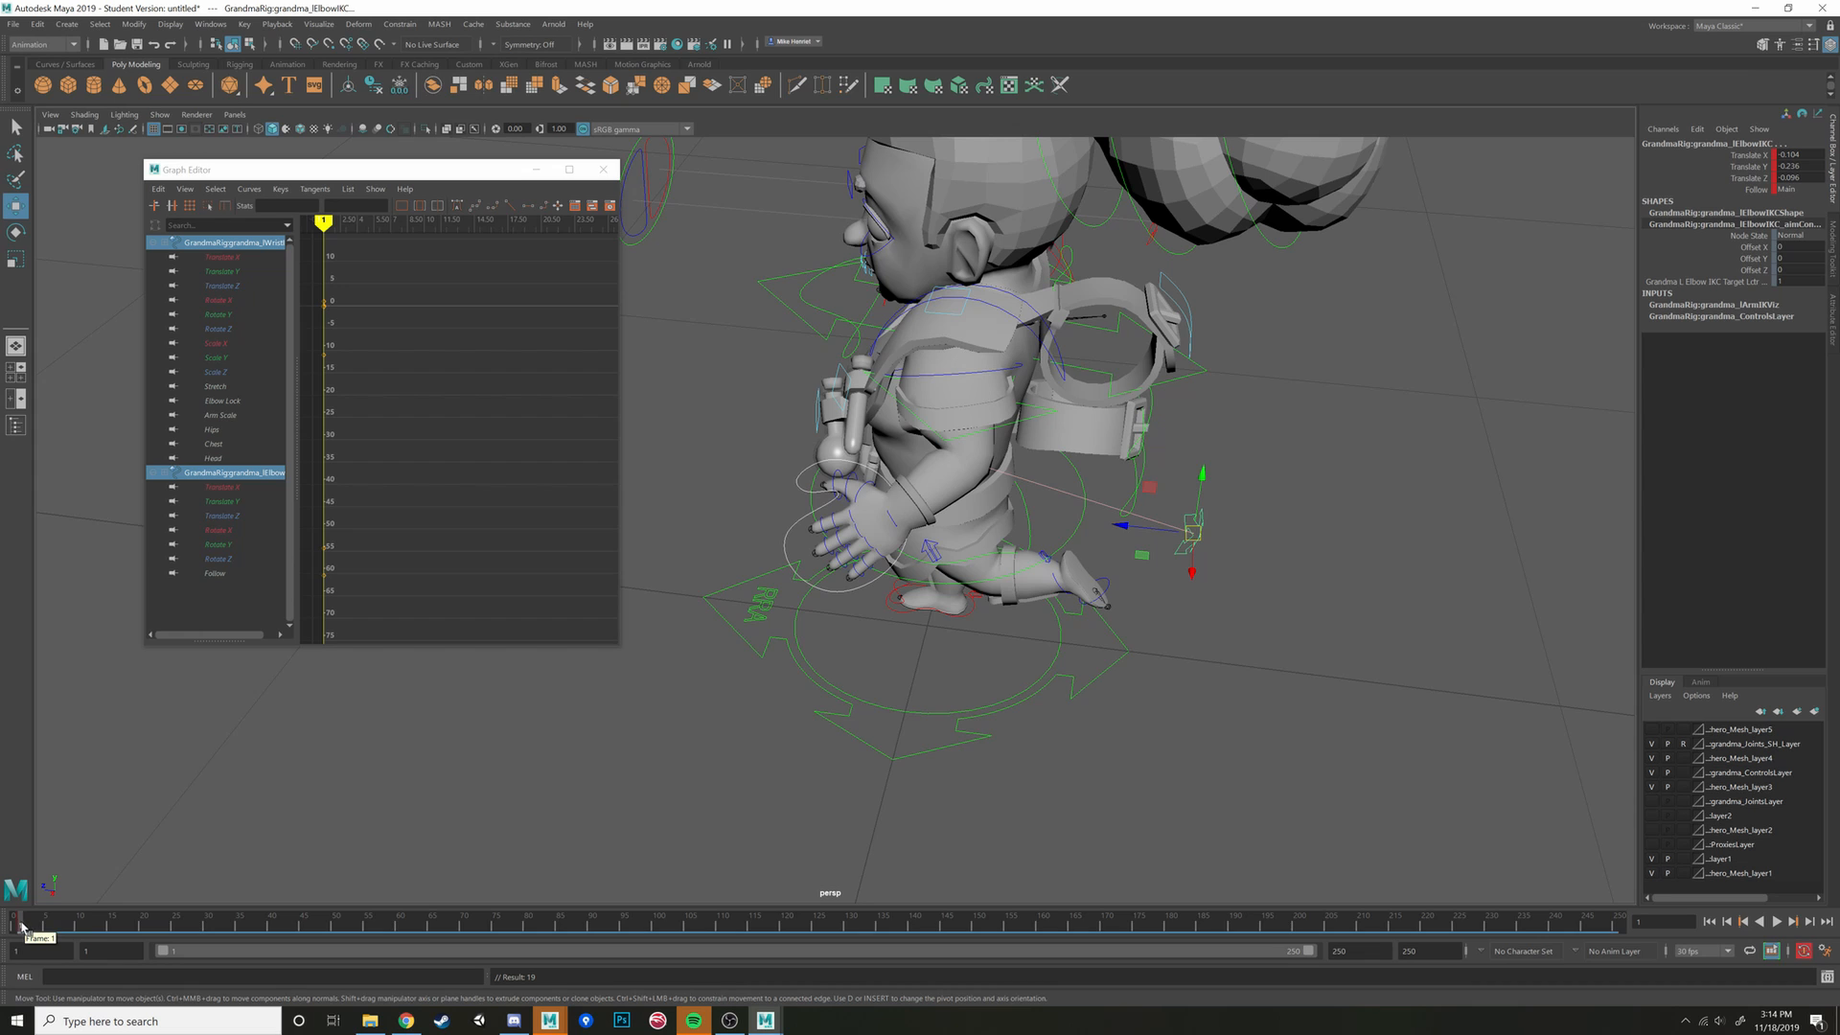
left_click_drag(738, 718, 661, 758, "alt")
Go to frame 13 and move and rotate the left wrist IK control into a new hand pose beside the hip
left_click_drag(41, 924, 73, 924)
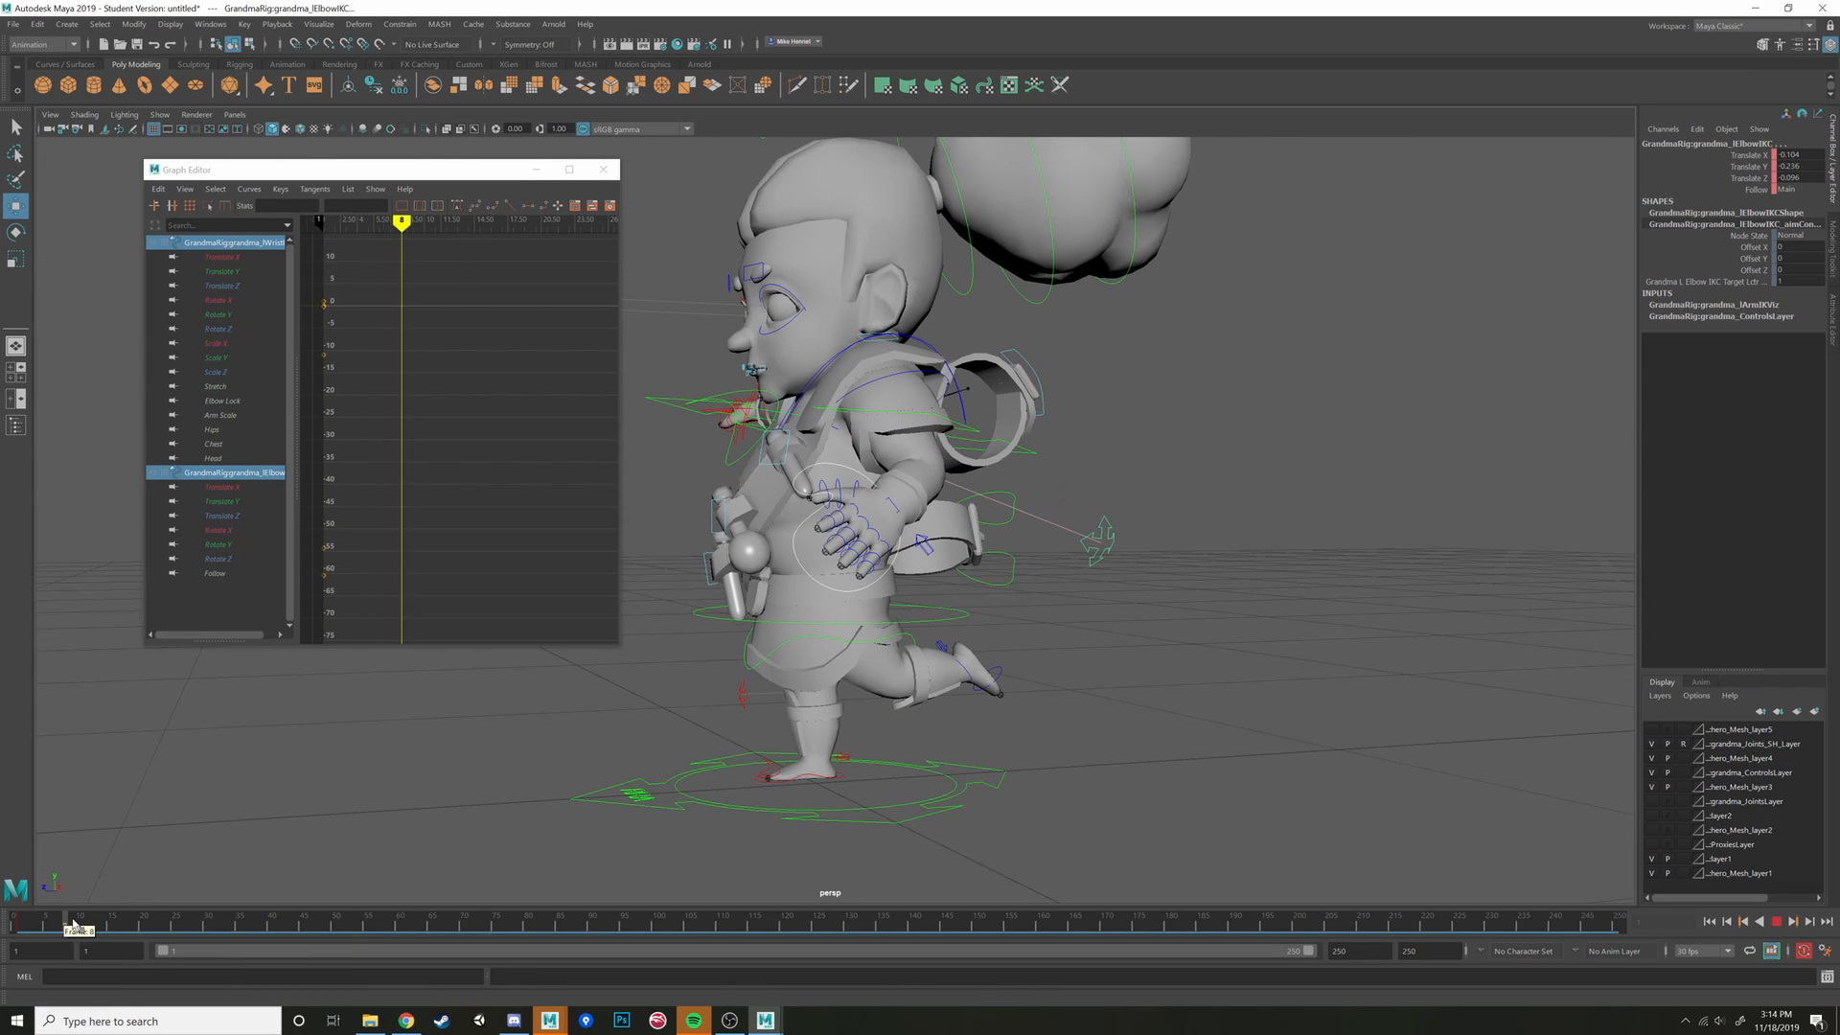
left_click_drag(844, 710, 976, 581, "alt")
left_click_drag(808, 485, 746, 525)
left_click_drag(832, 536, 746, 496, "alt")
key("e")
left_click_drag(866, 414, 815, 450)
Move the left elbow IK control at frame 13 to about 0.05, -0.20, -0.19 in X, Y and Z
left_click_drag(945, 487, 900, 498, "alt")
key("w")
left_click_drag(928, 404, 987, 378)
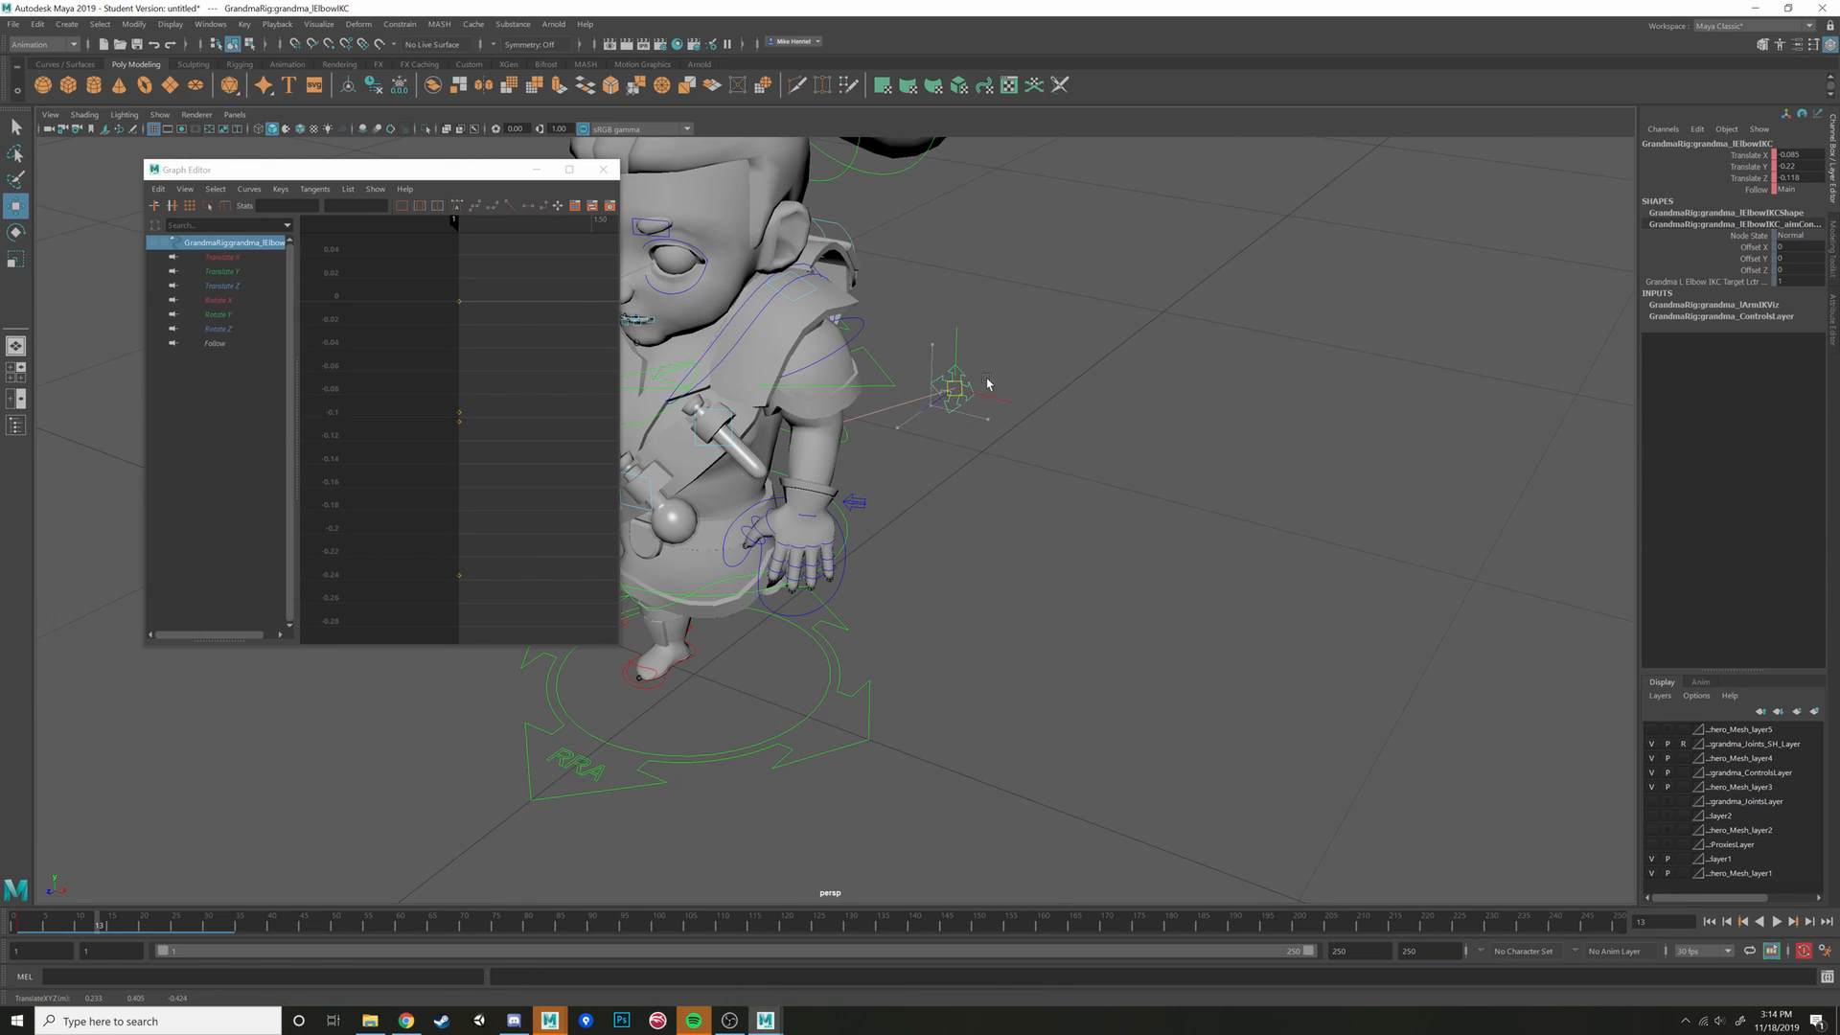
left_click_drag(1027, 453, 970, 504, "alt")
left_click_drag(863, 585, 948, 678, "alt")
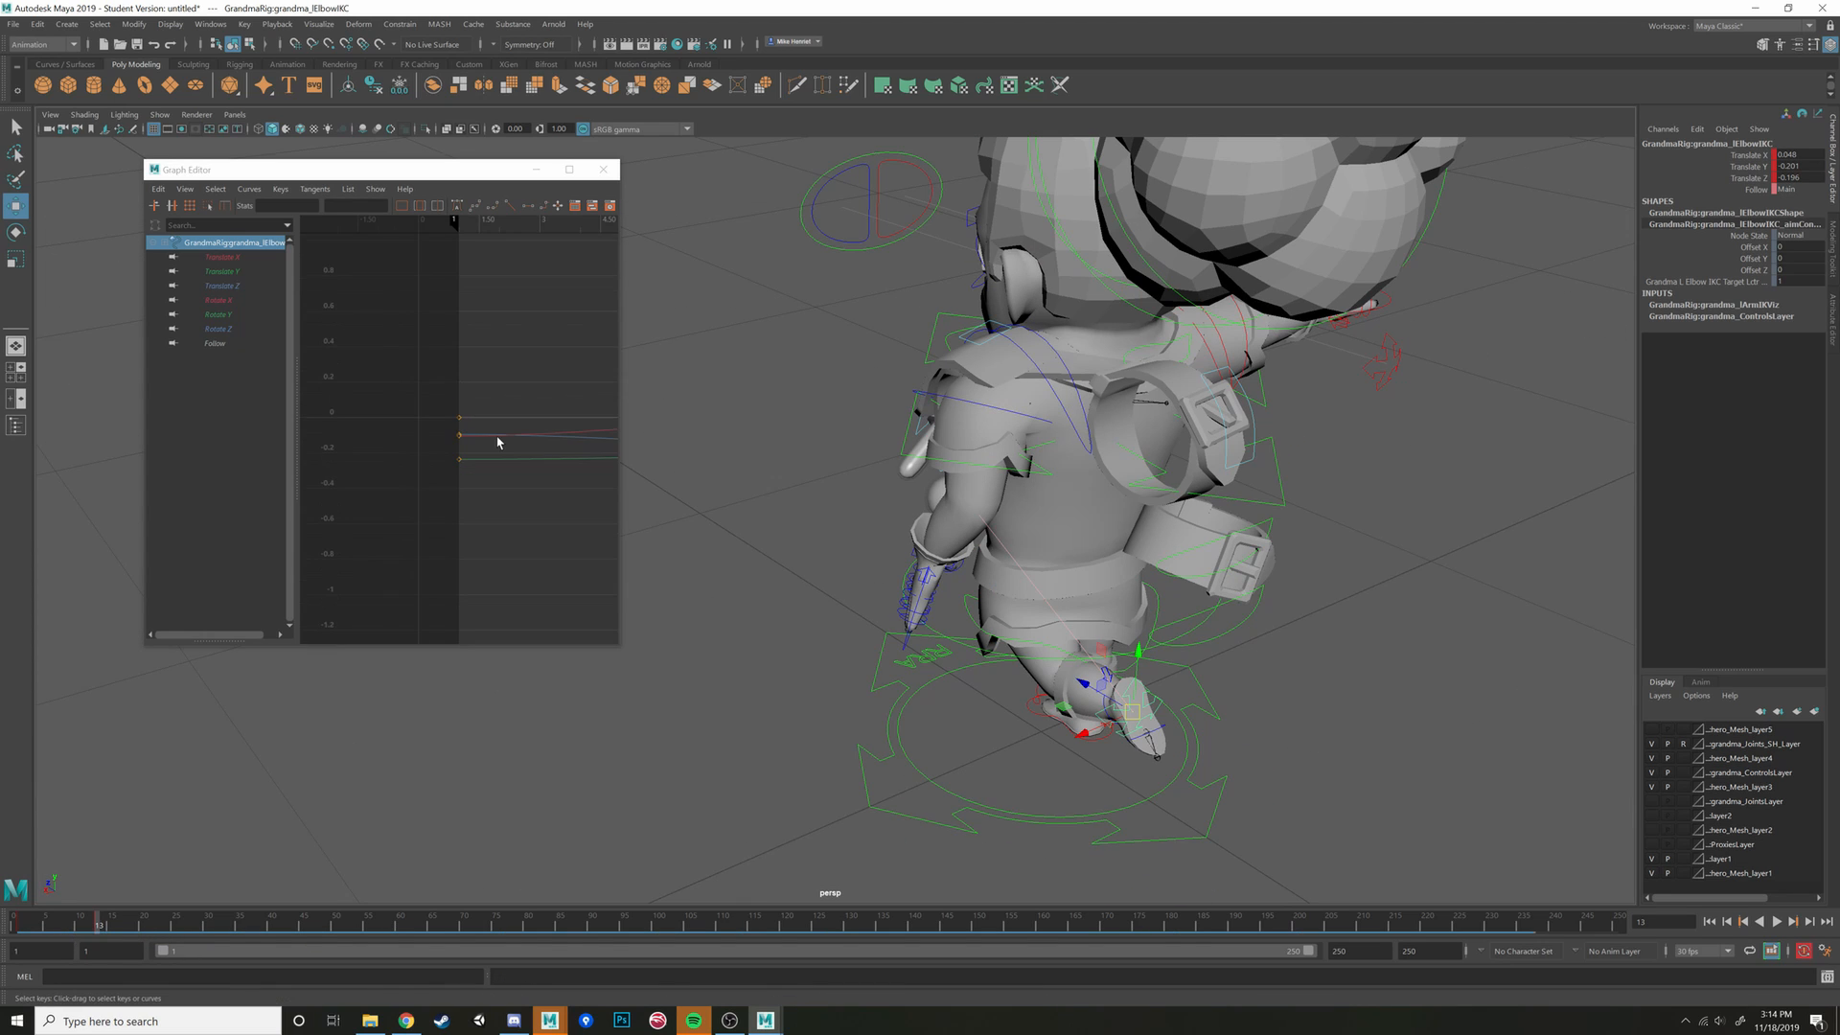
Frame the left elbow IK control's curves, scrub the arm motion to frame 12, and examine the left wrist IK control's curves
key("a")
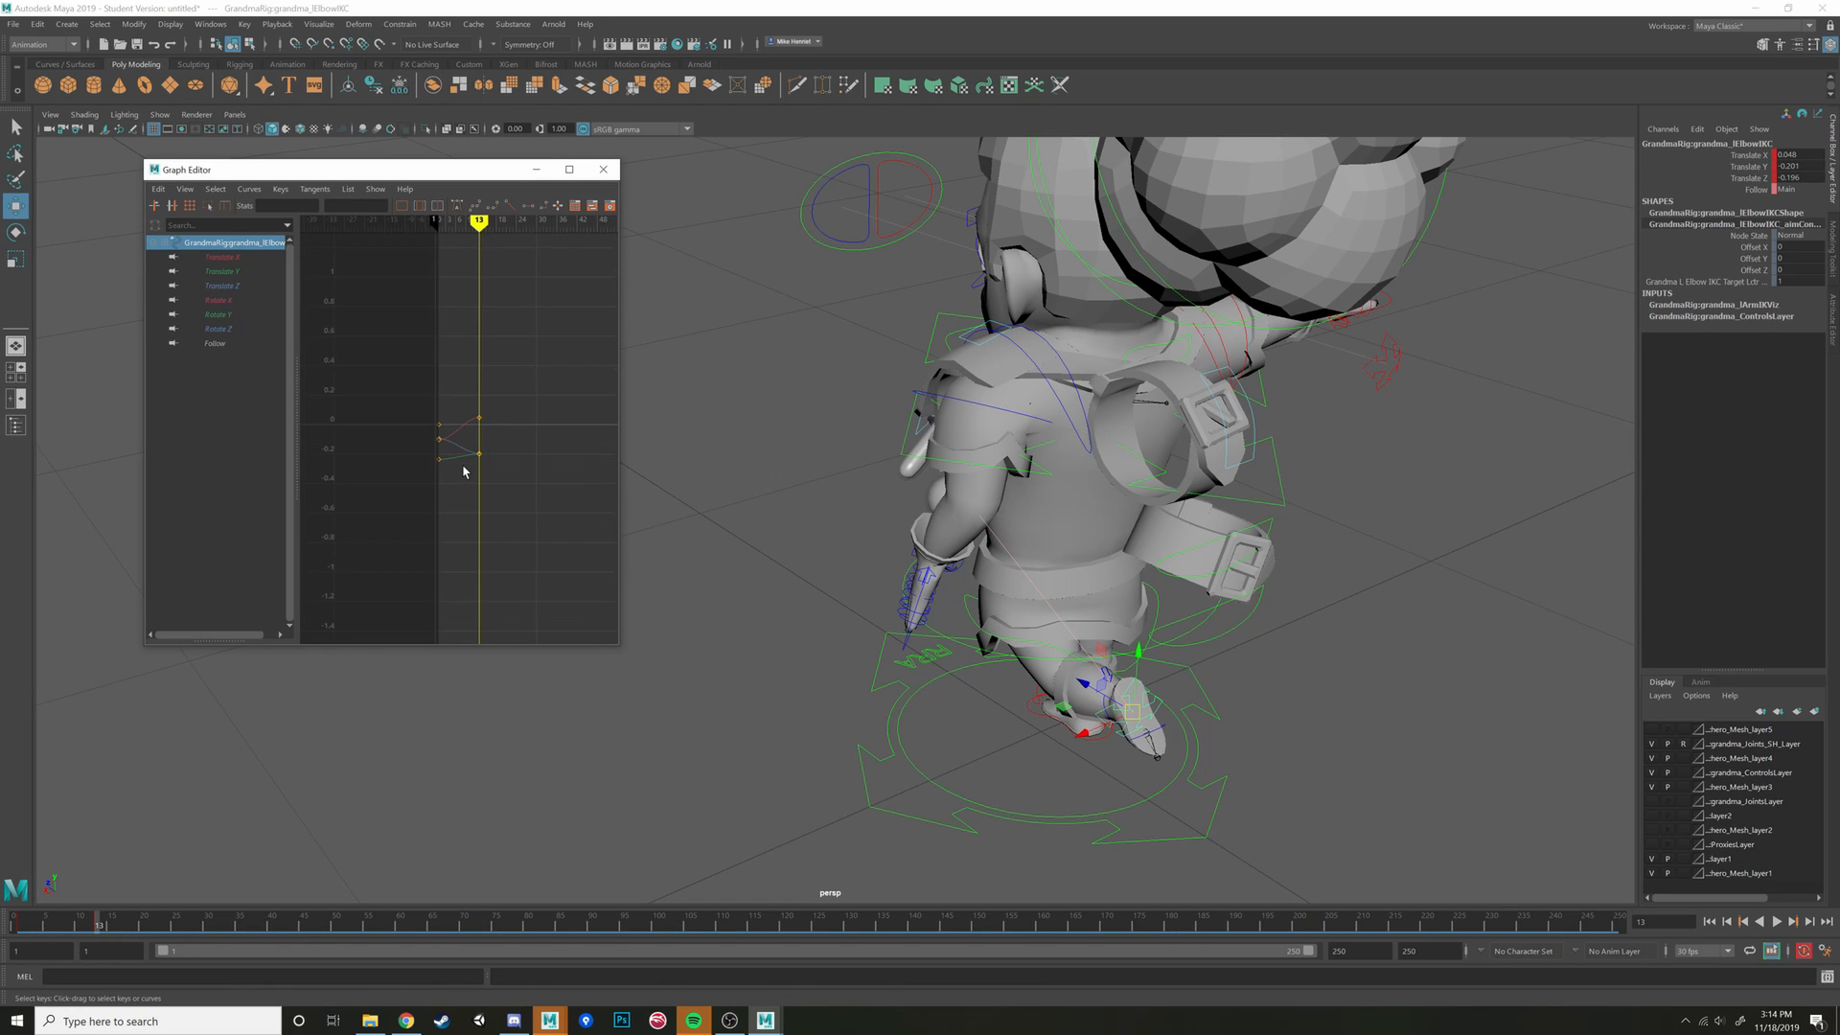
key("f")
left_click_drag(50, 926, 93, 944)
left_click_drag(666, 863, 1026, 533, "alt")
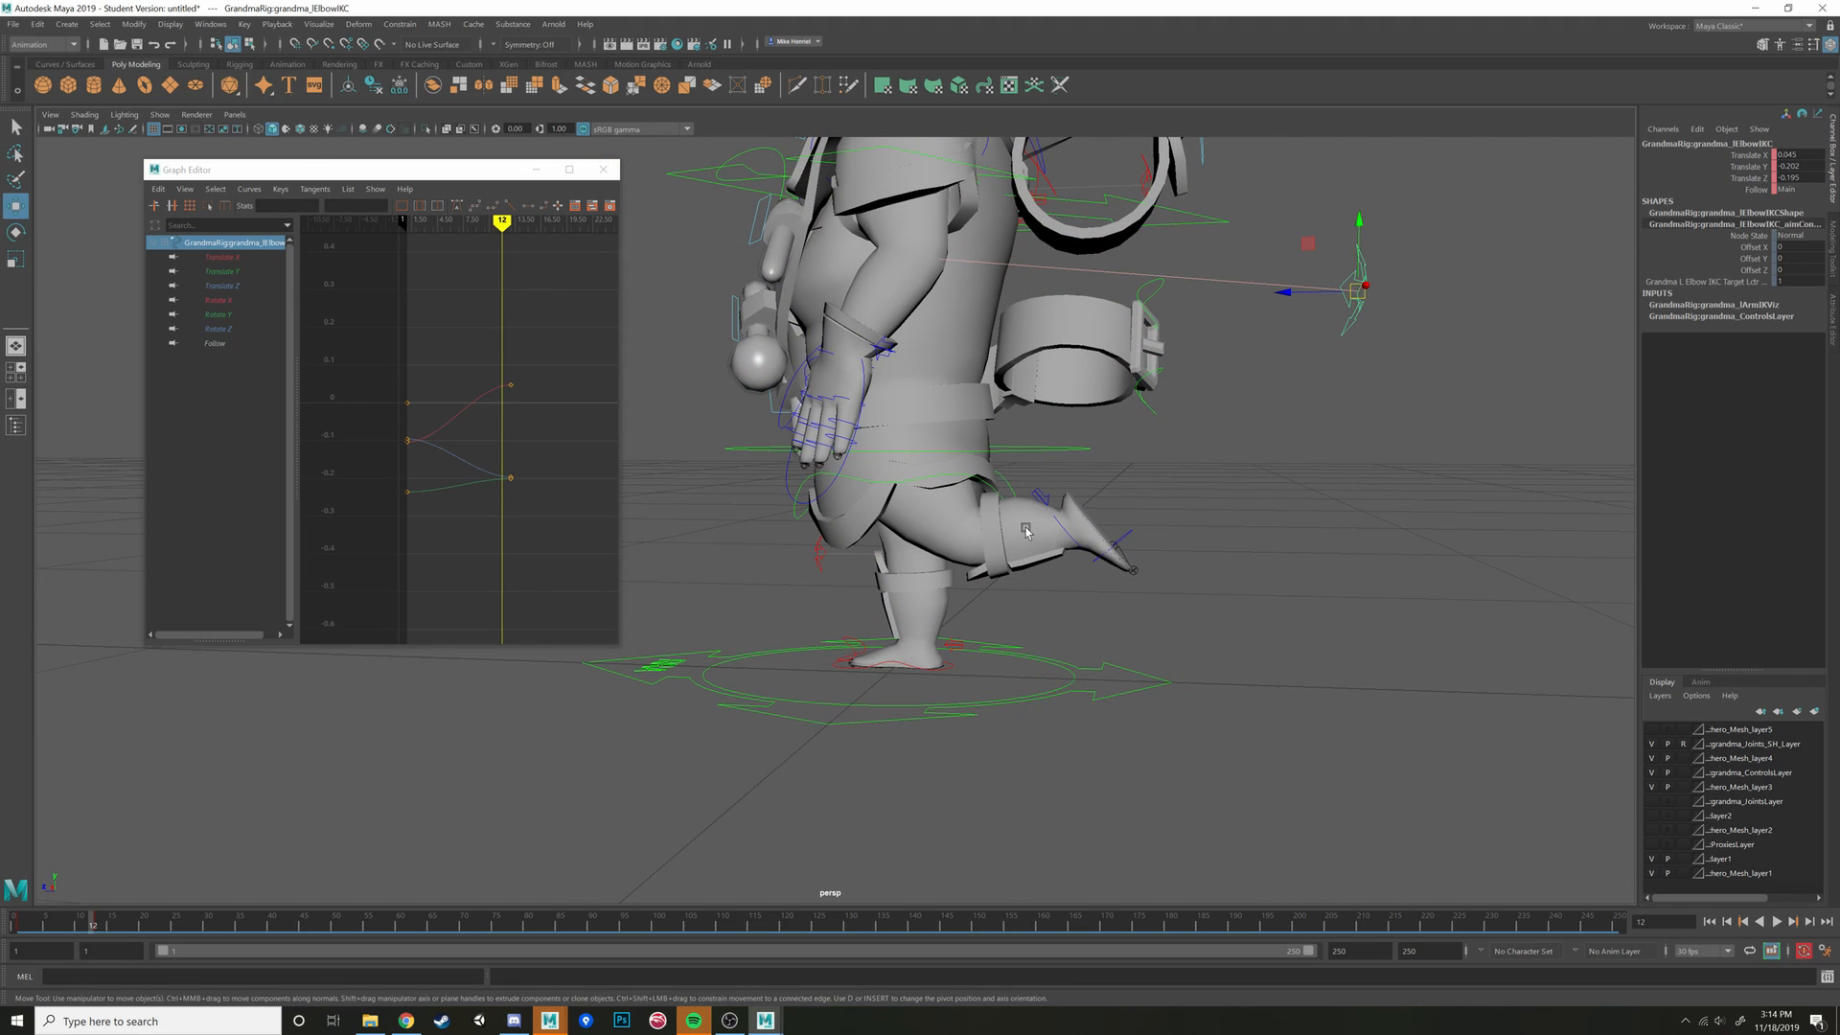
left_click_drag(978, 309, 1073, 388, "alt")
right_click_drag(1077, 441, 1076, 456, "alt")
middle_click_drag(1077, 456, 1051, 489, "alt")
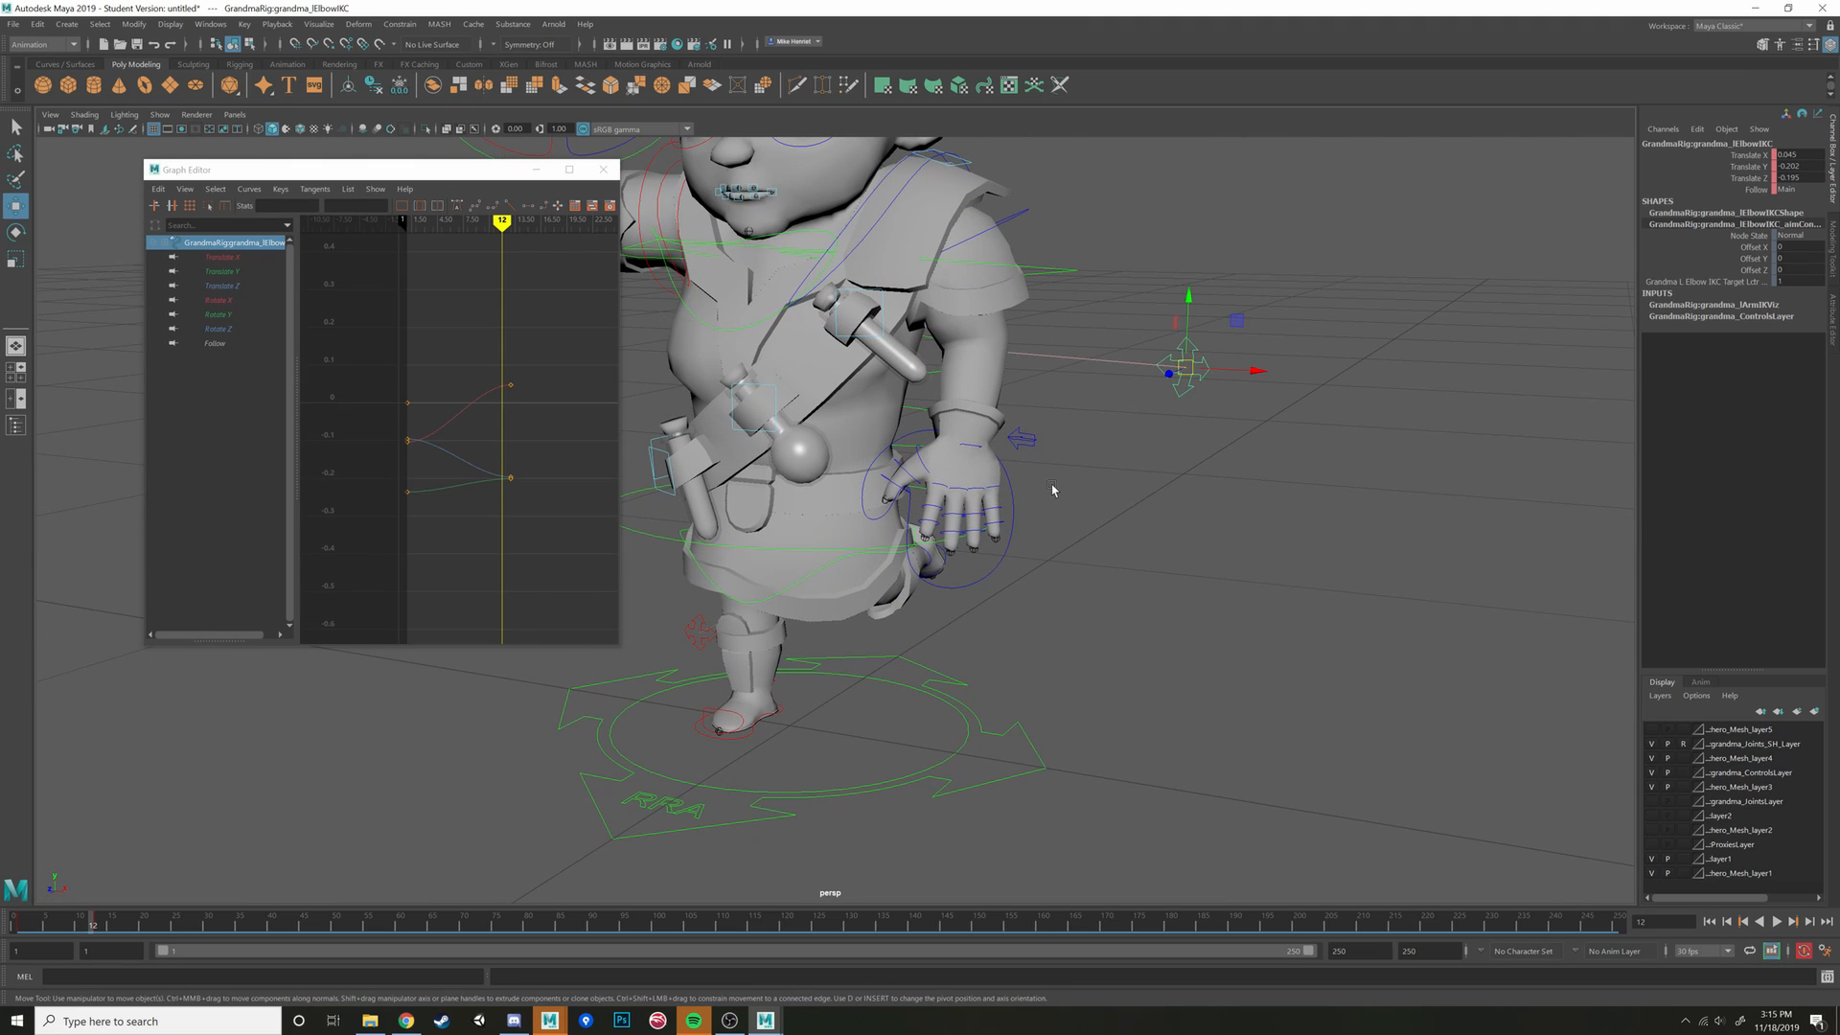
left_click(993, 580)
left_click_drag(1297, 509, 363, 277, "alt")
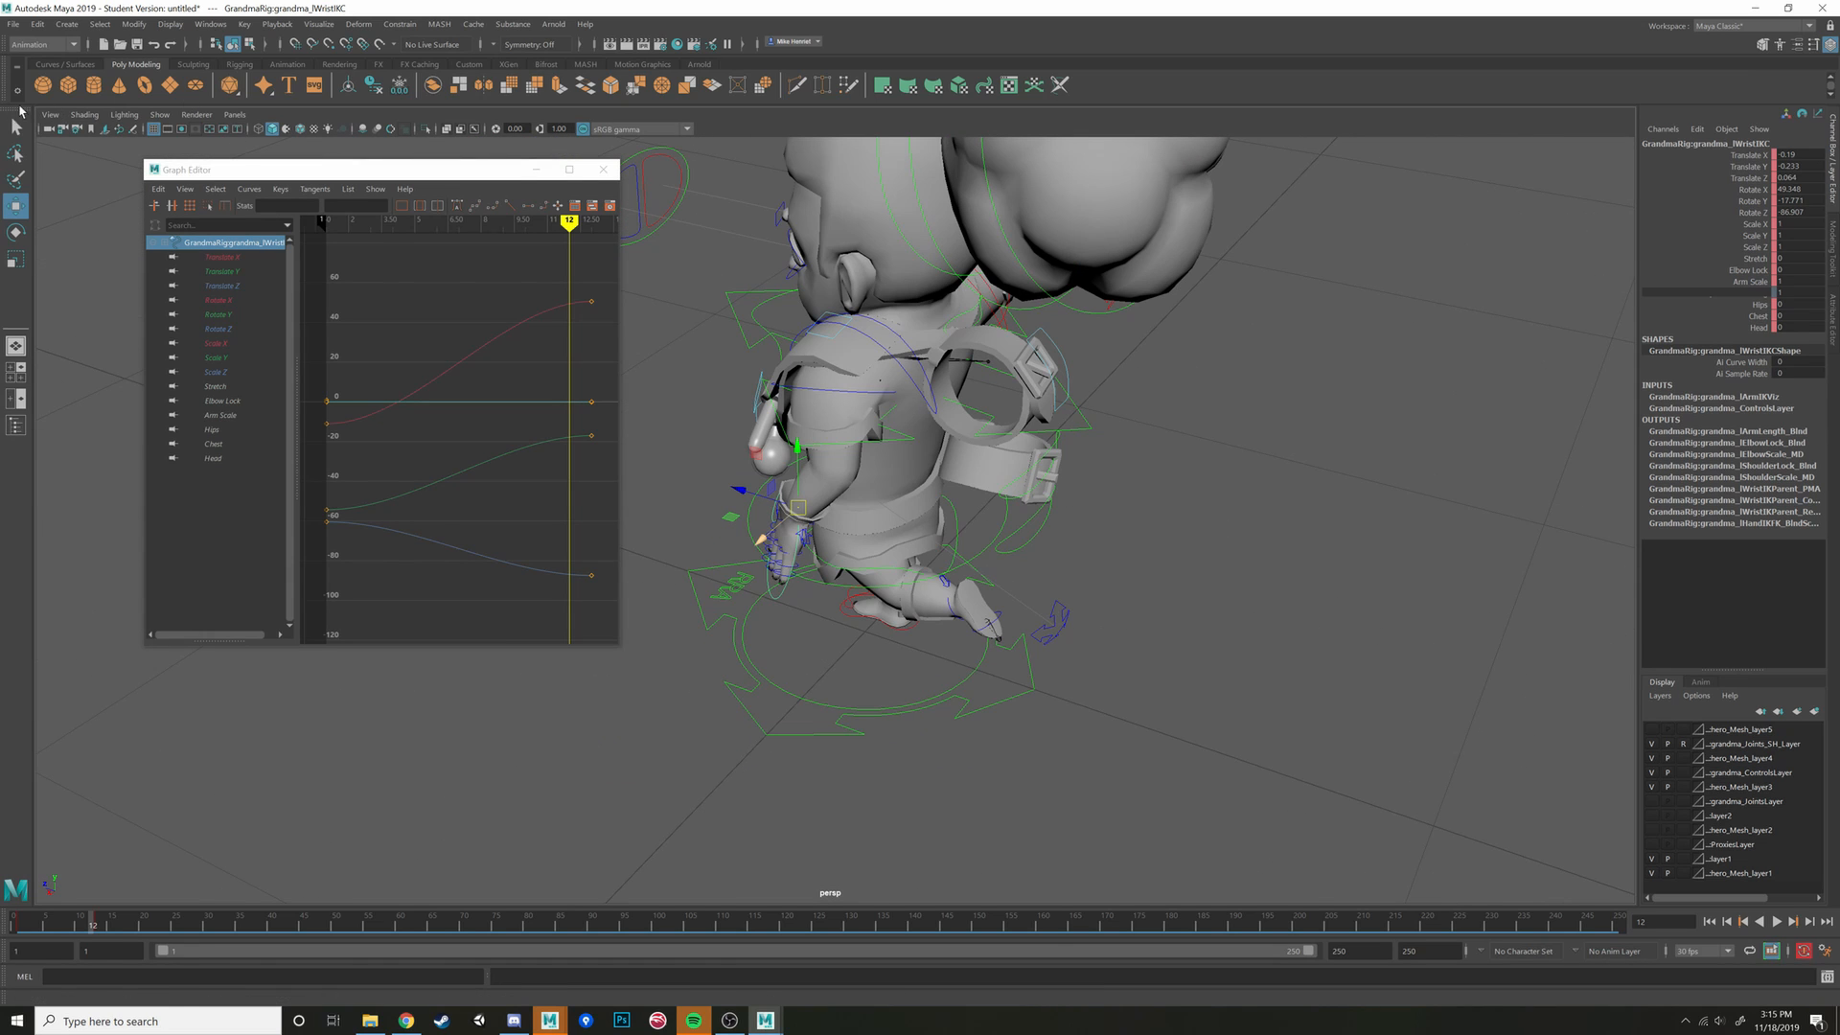
Create a polygon cube and move it in front of the character with its top at about waist height
left_click(67, 87)
left_click_drag(699, 484, 865, 395, "alt")
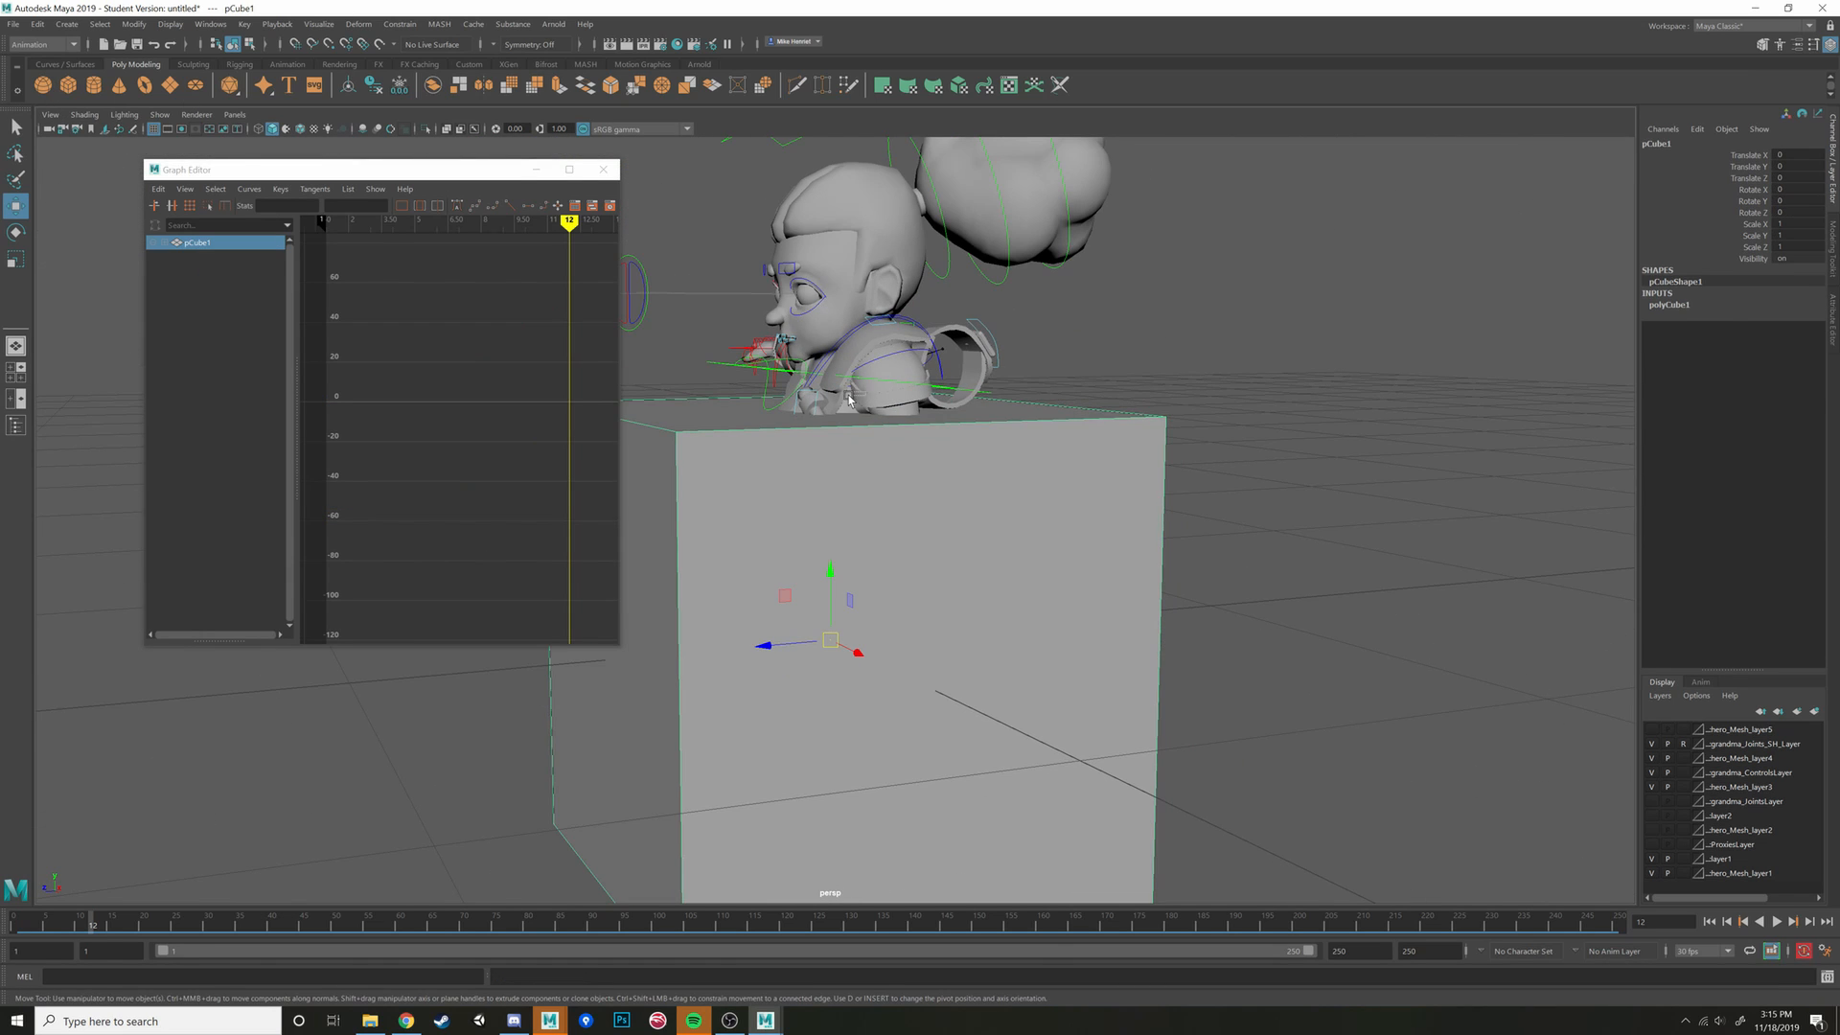
left_click_drag(1060, 472, 1014, 494, "alt")
left_click_drag(825, 634, 538, 620)
key("w")
left_click_drag(633, 661, 959, 450)
left_click_drag(958, 450, 967, 535, "alt")
Select the character's root control and rotate it about 2.7, 0.1 and 10.5 degrees in X, Y and Z
left_click(960, 515)
left_click(960, 515)
key("e")
left_click_drag(853, 523, 940, 568)
middle_click_drag(961, 555, 977, 493, "alt")
scroll(977, 492, "up", 5)
key("w")
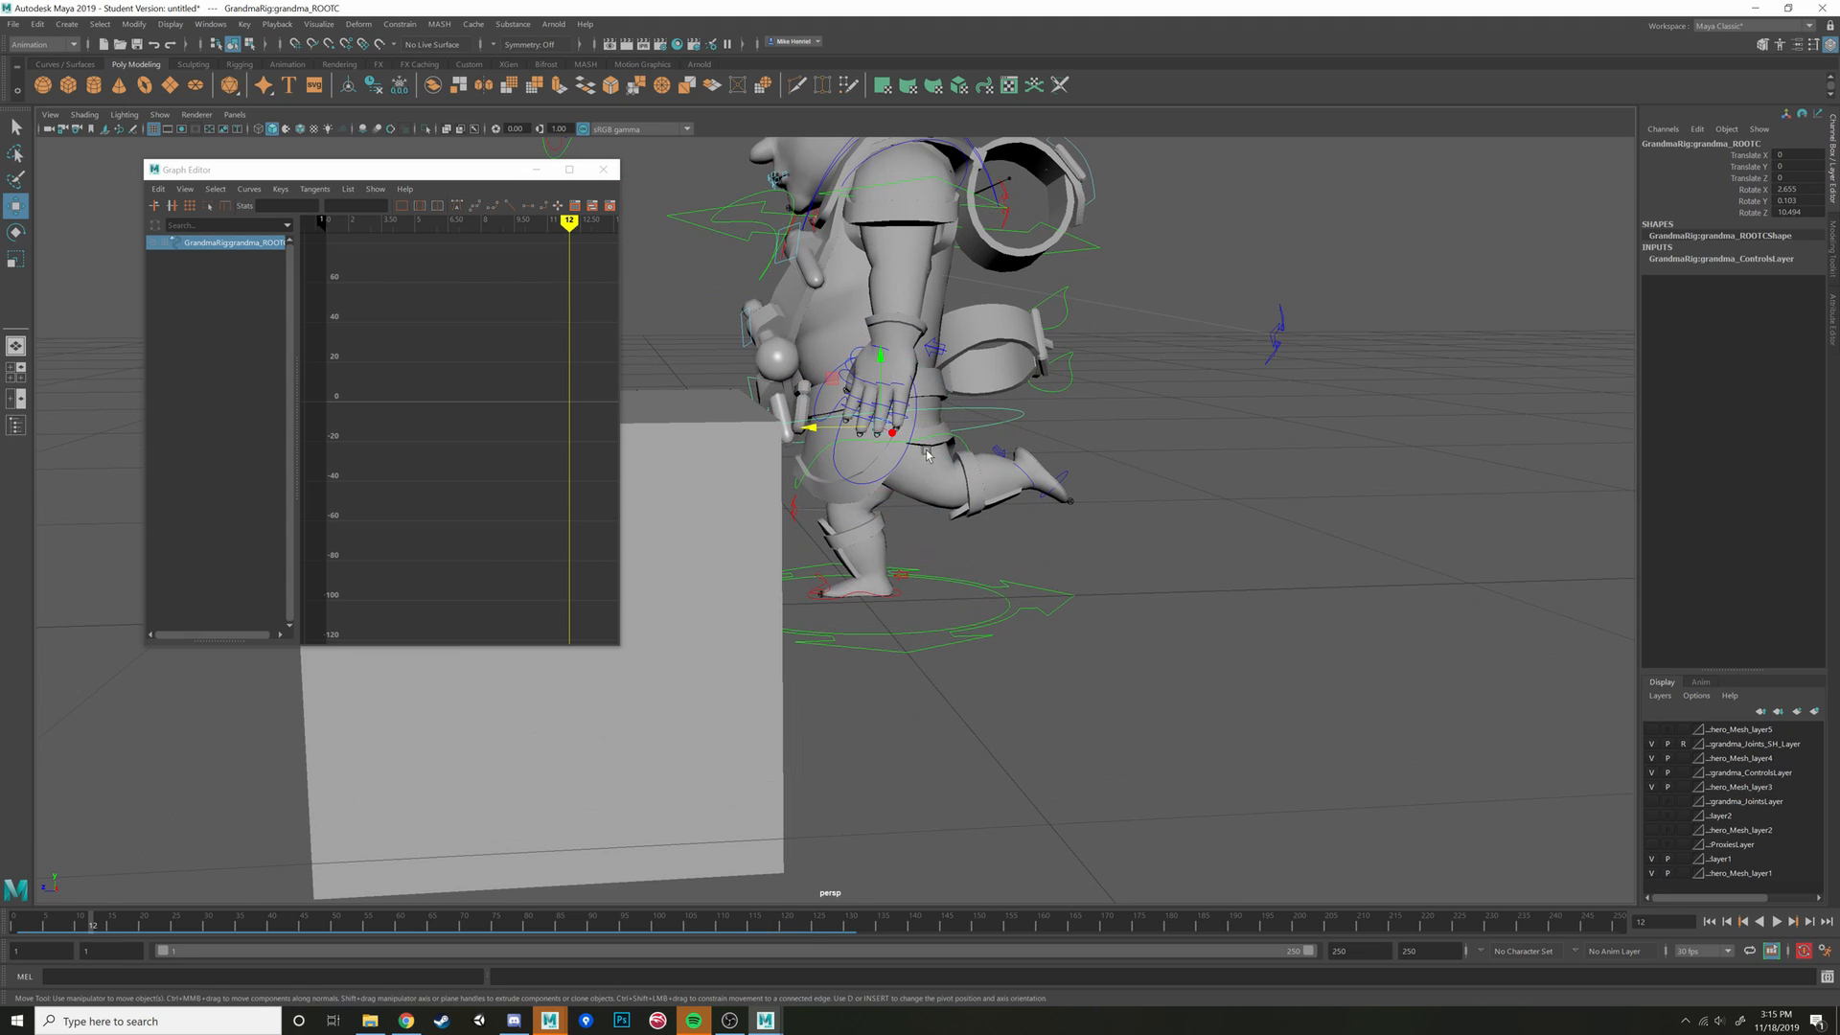
Shift the root control to about 0.002, -0.023, 0.011 and rotate it to about 3.3, -0.1, 4.4 in X, Y and Z
left_click_drag(881, 425, 871, 444)
key("e")
left_click_drag(970, 500, 886, 450, "alt")
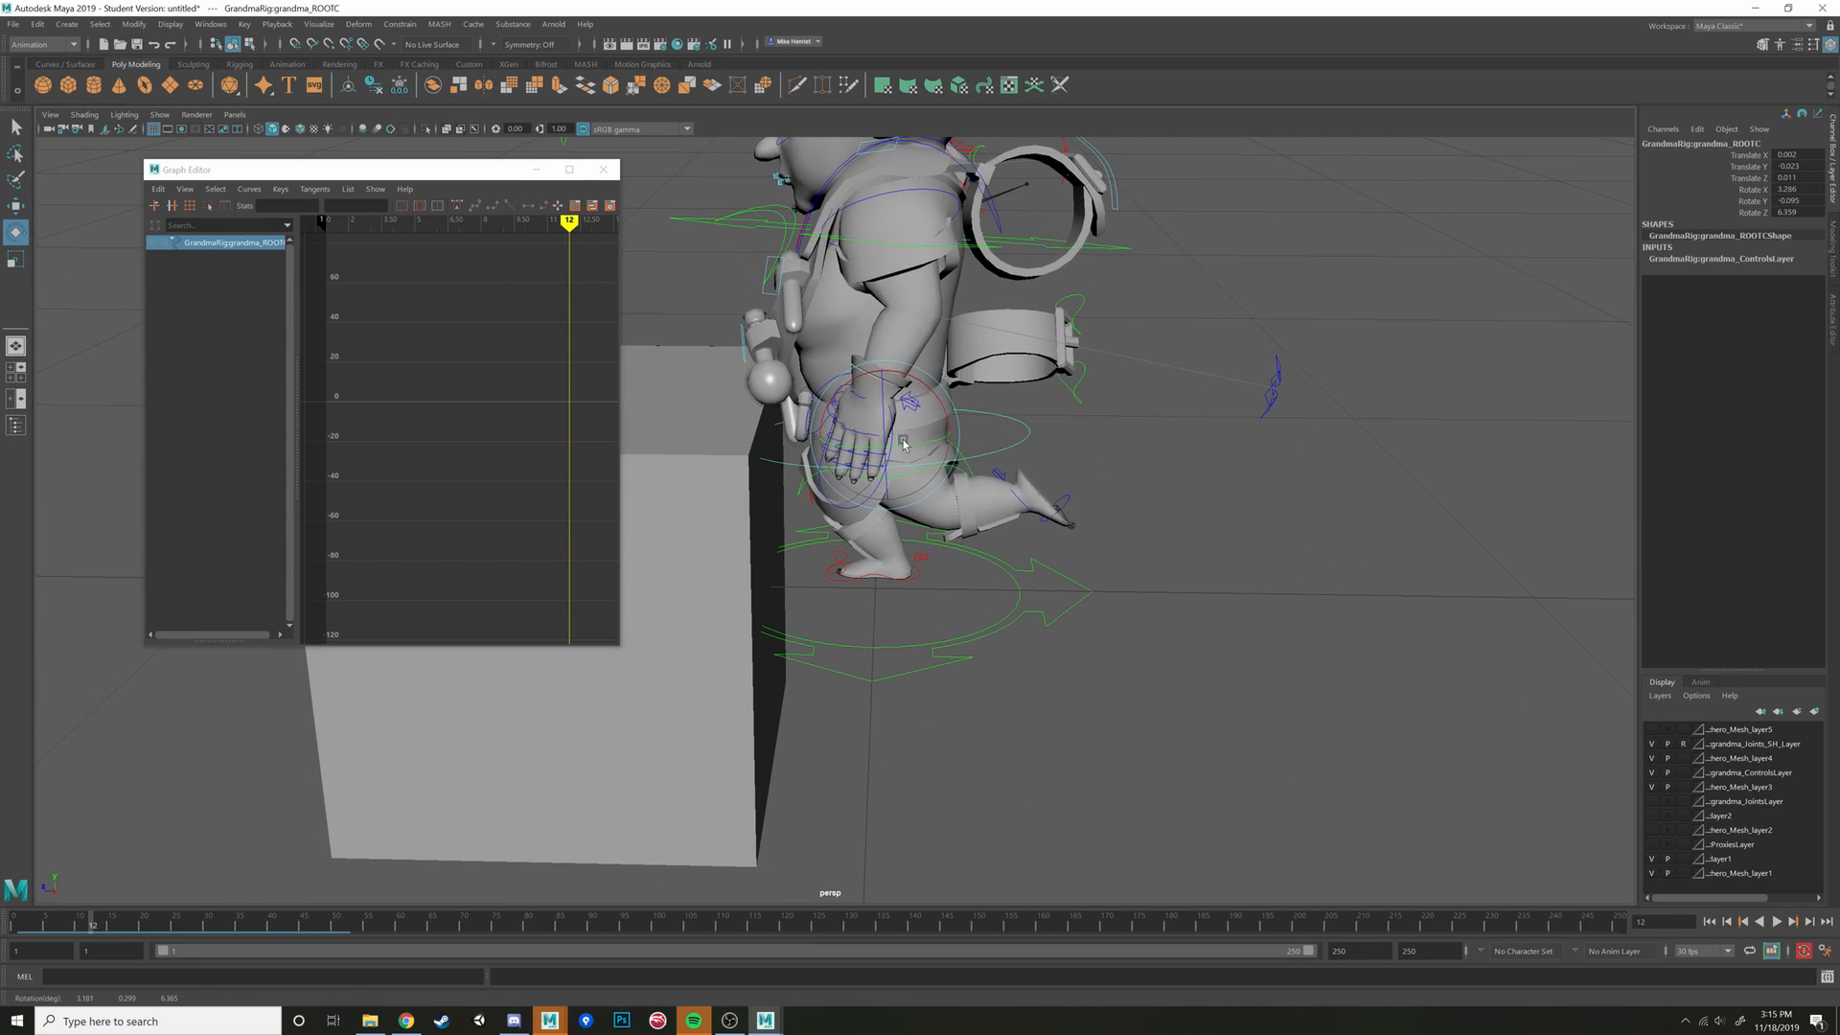
left_click_drag(1016, 450, 959, 471, "alt")
left_click_drag(925, 586, 875, 541, "alt")
Select the left wrist IK control and rotate it at frame 12 to about 79.3, -60.9, -89.8 in X, Y and Z
key("w")
left_click(875, 538)
left_click(878, 532)
middle_click_drag(901, 549, 971, 593, "alt")
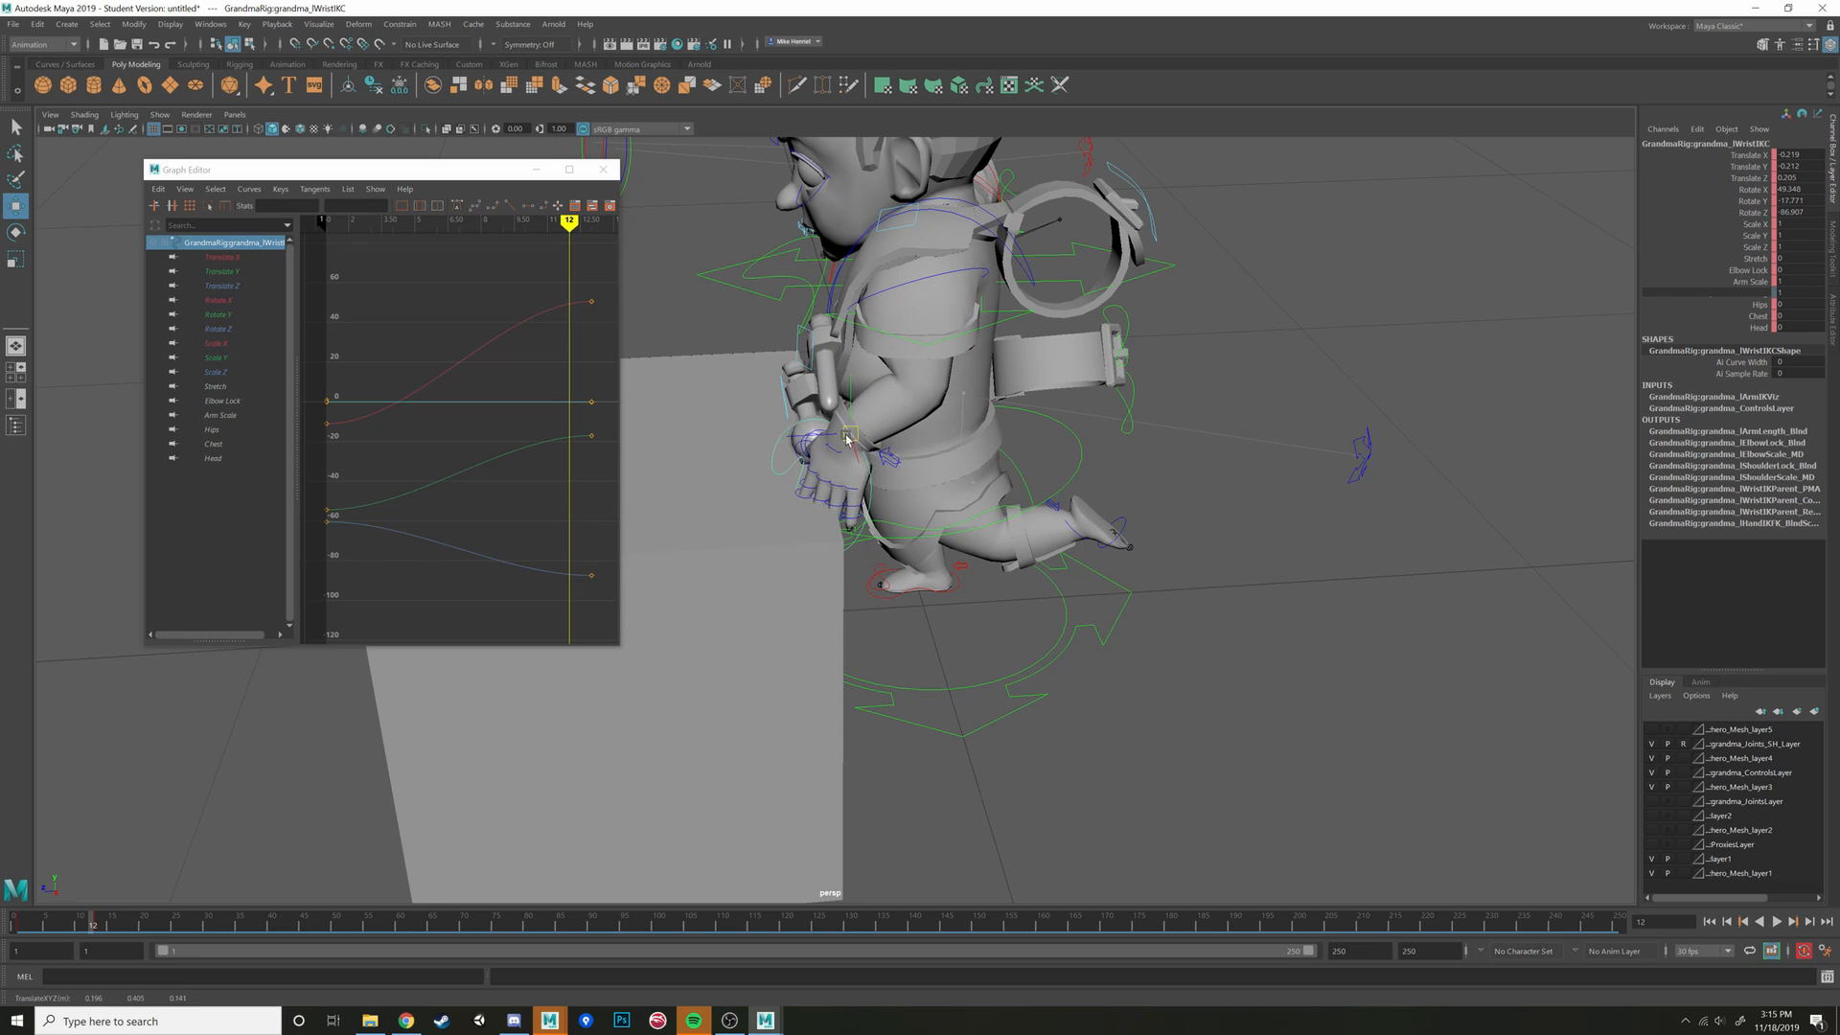
key("e")
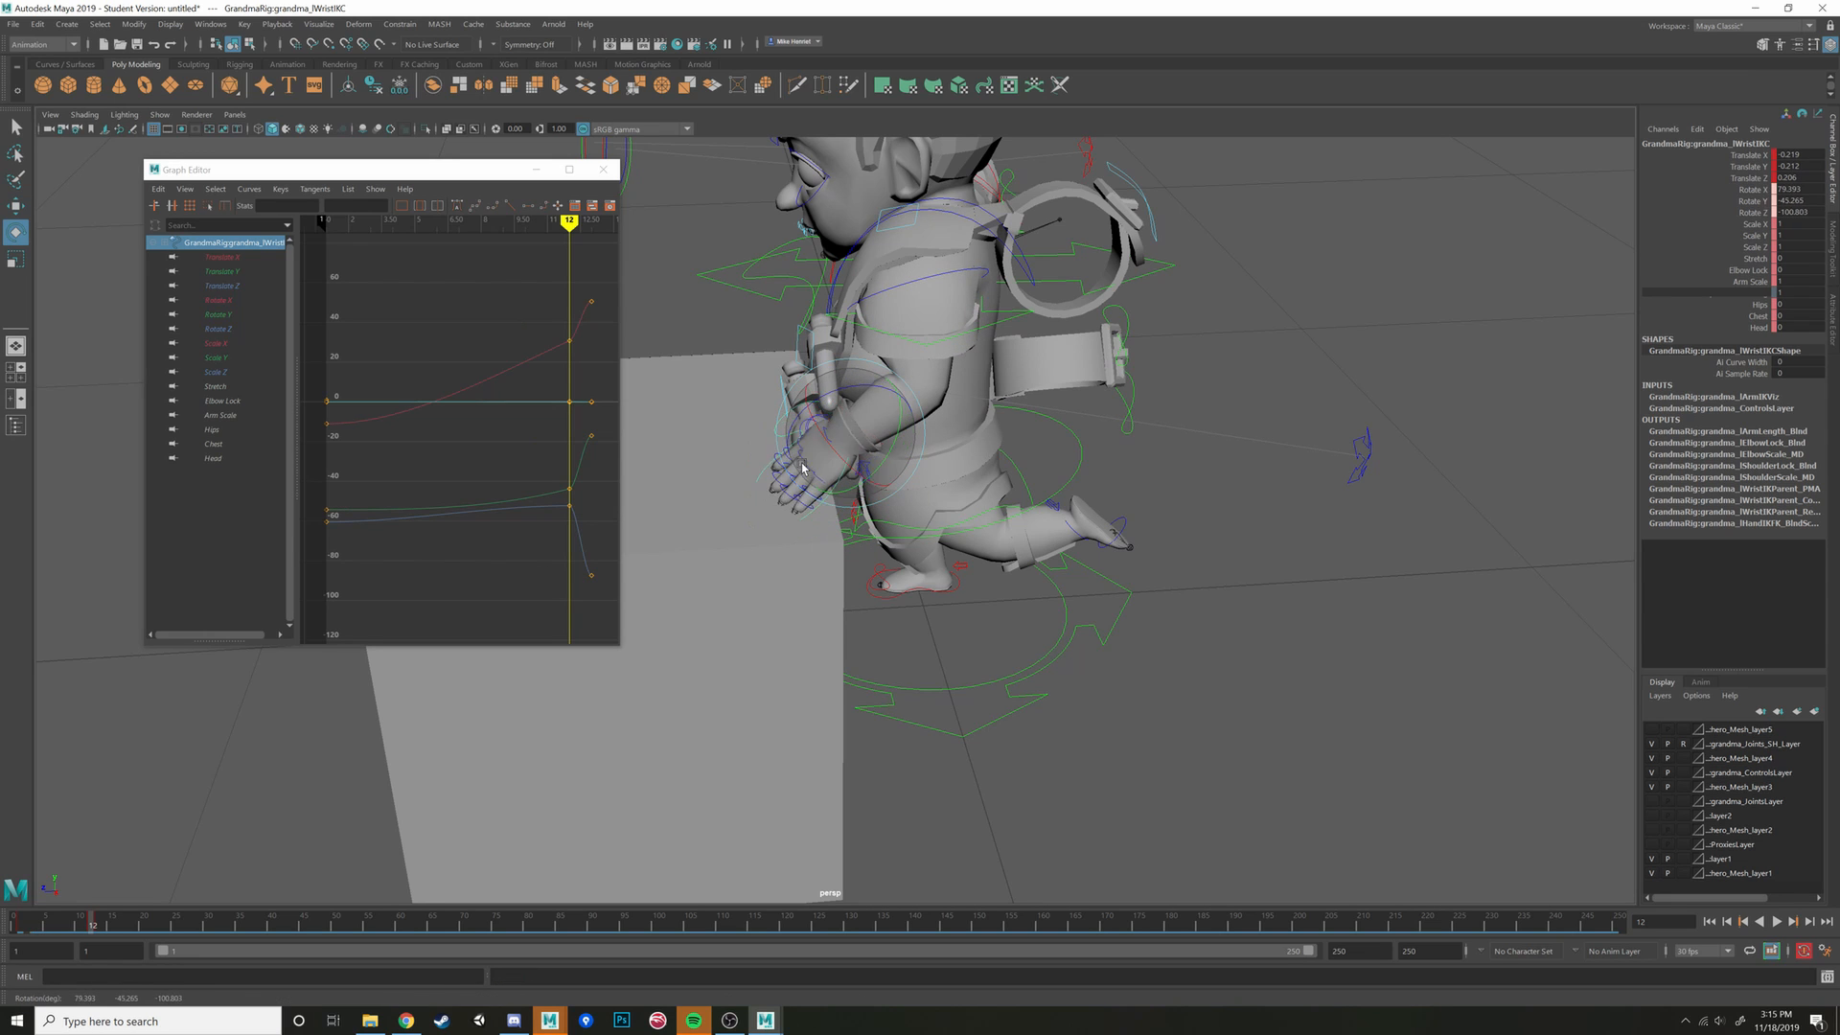
left_click_drag(802, 469, 793, 451)
mouse_move(834, 460)
left_mouse_down("alt")
mouse_move(934, 513)
mouse_move(848, 427)
left_mouse_up("alt")
Move the left wrist IK control to about -0.21, -0.23, 0.20 and rotate it to about 70.1, -50.5, -101.9 to place the hand by the cube
key("w")
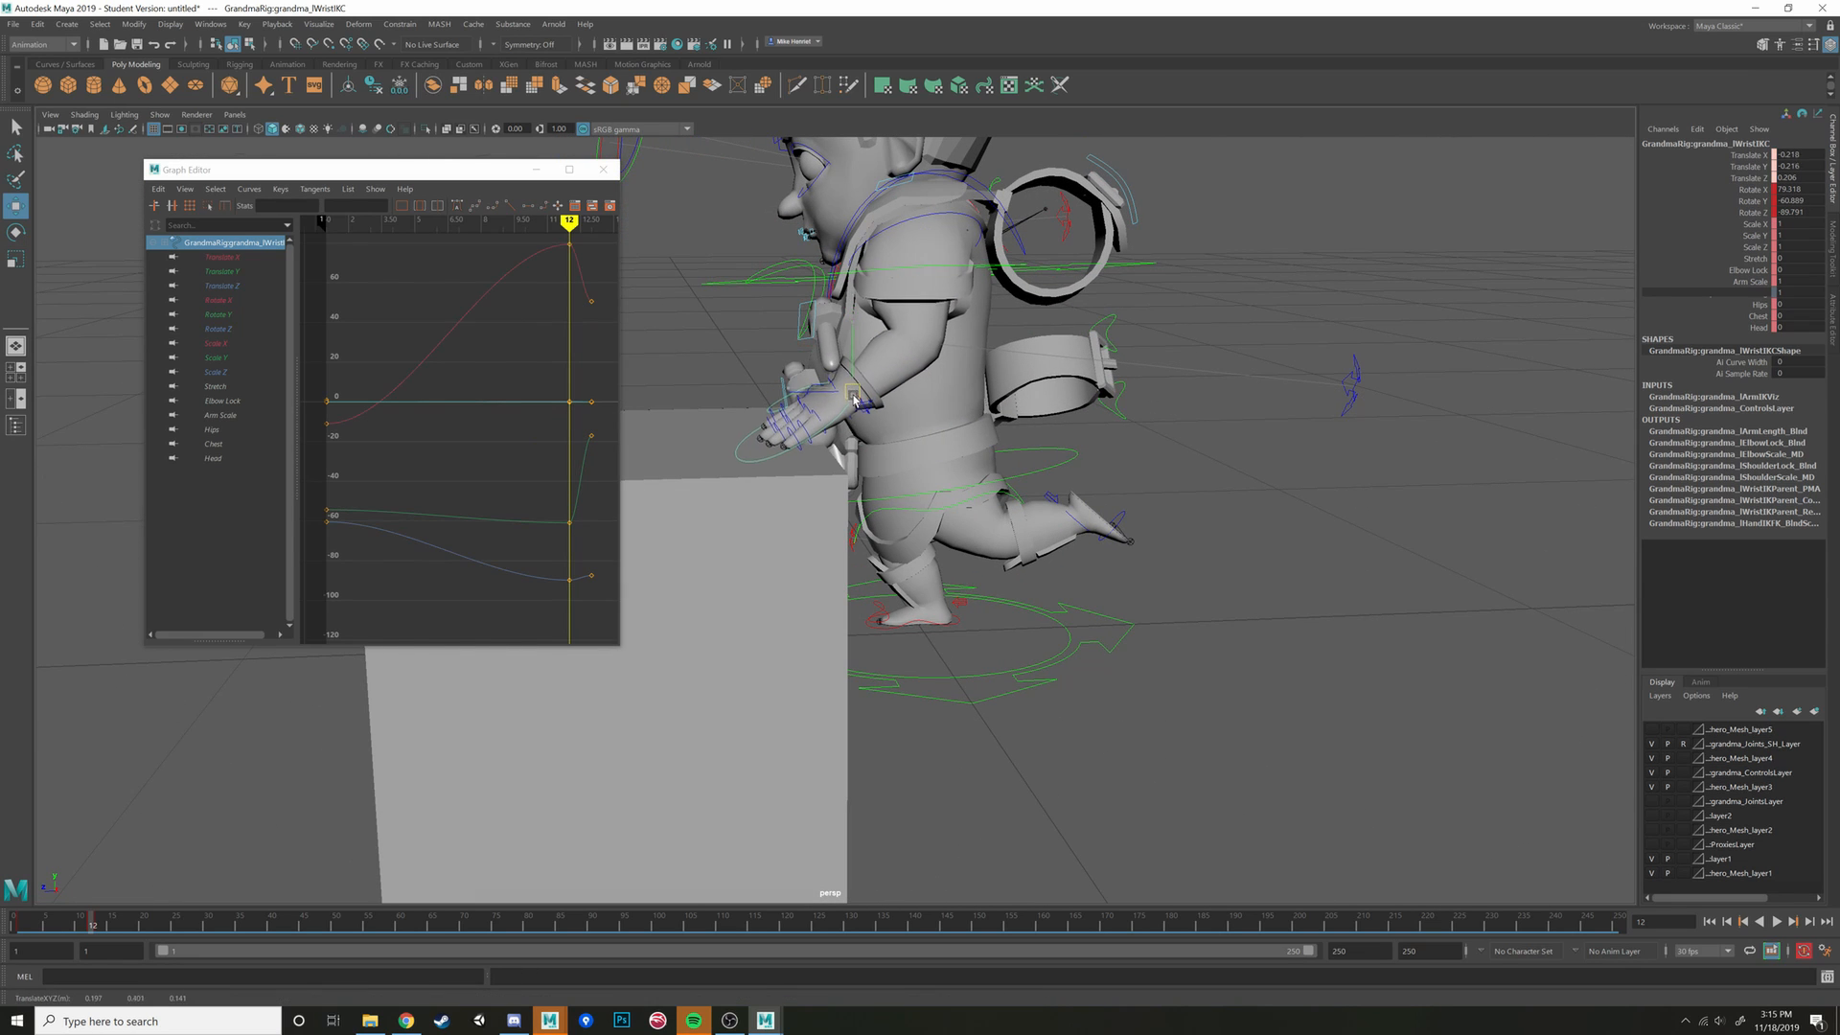
middle_click_drag(870, 431, 896, 518, "alt")
right_click_drag(896, 517, 944, 522, "alt")
left_click_drag(944, 522, 934, 460, "alt")
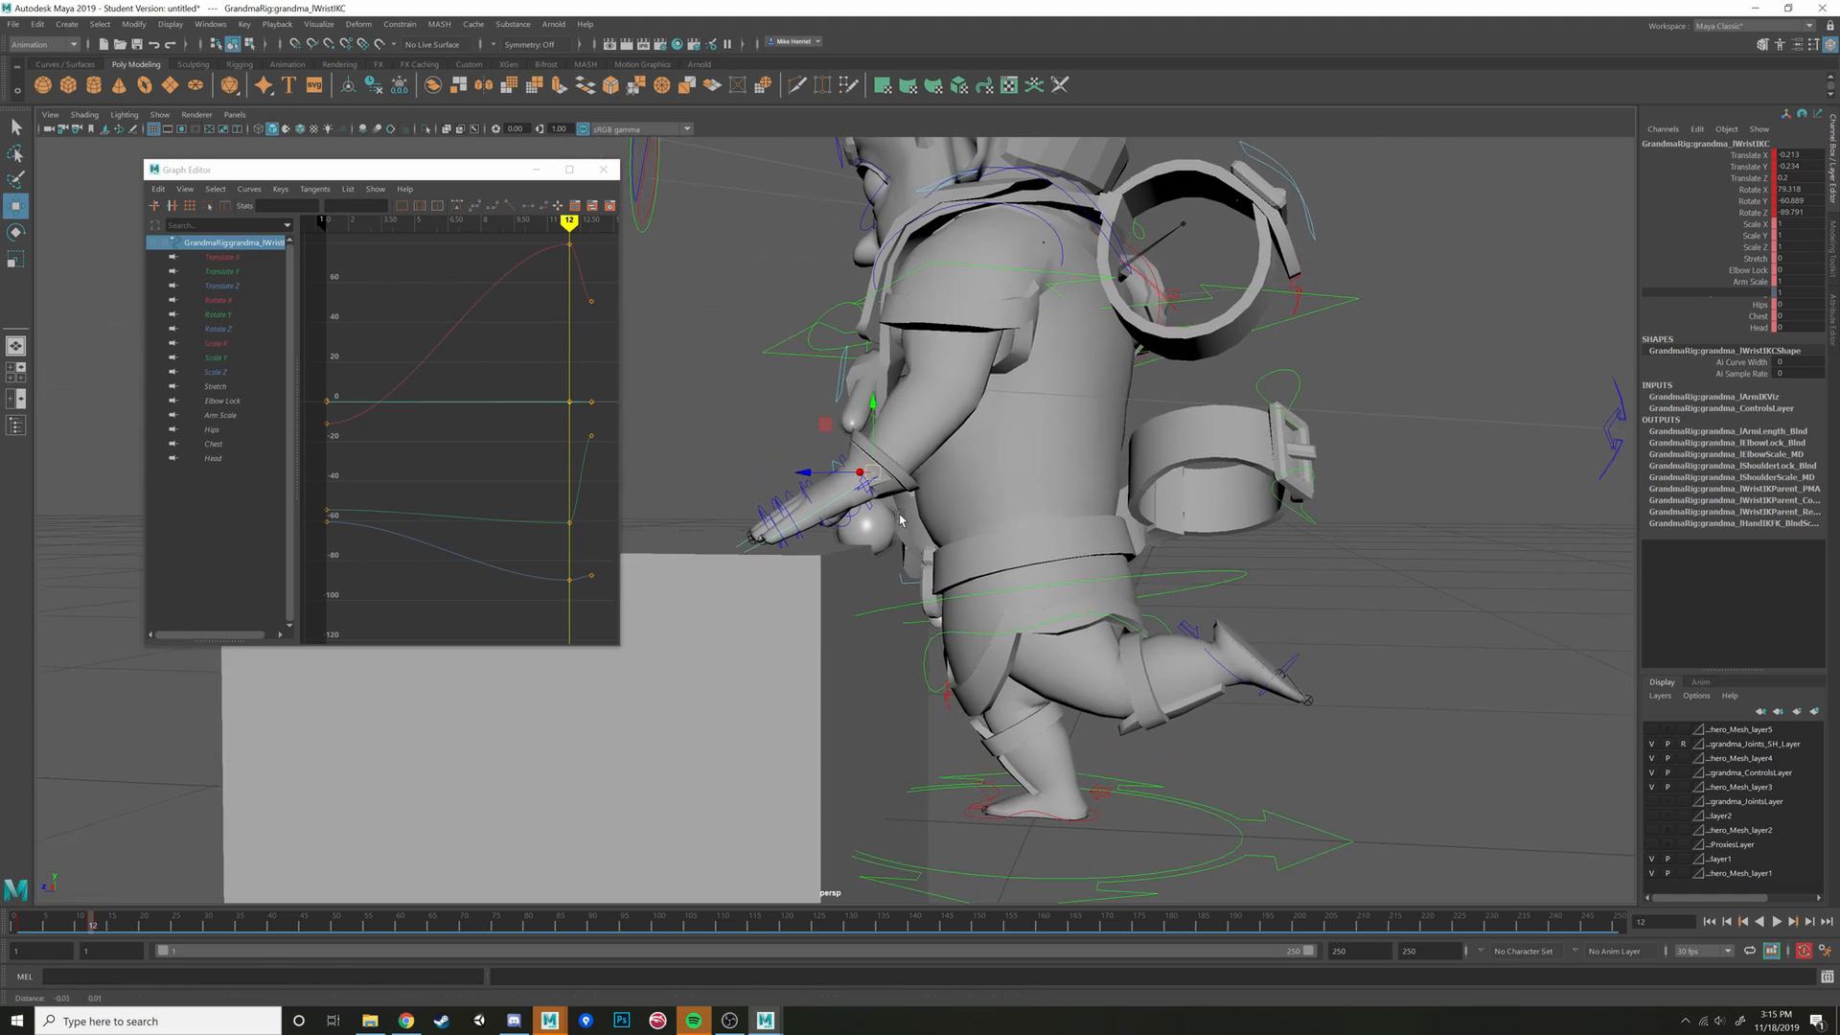
right_click_drag(935, 460, 977, 460, "alt")
left_click_drag(978, 460, 929, 431, "alt")
key("e")
left_click_drag(911, 429, 1035, 513)
middle_click_drag(949, 585, 1048, 565, "alt")
scroll(1047, 566, "up", 3)
Select four controls on the left hand's fingers 3 and 4 and curl them together, rotating finger 4's base to about 10.3, -3.8, -70.0
key("w")
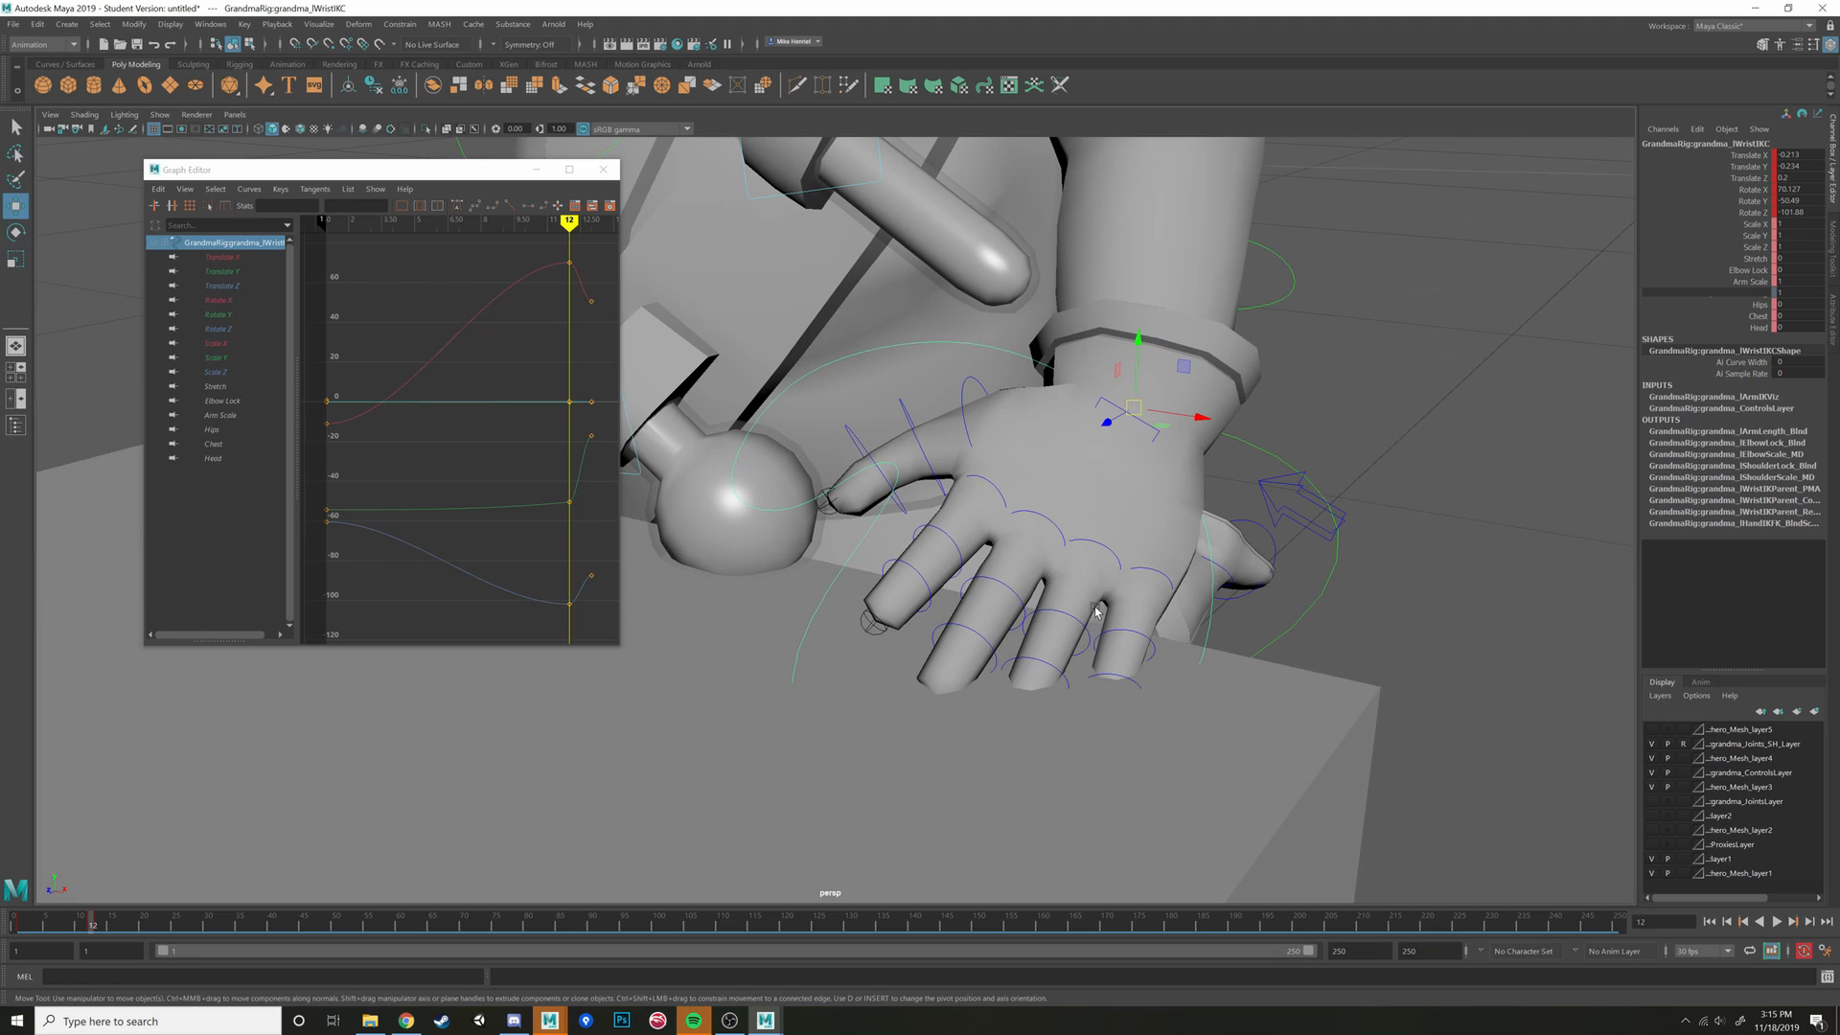
left_click(1159, 578)
left_click_drag(1134, 629, 1056, 548, "alt")
key("w")
left_click(1124, 564)
key("e")
key("w")
left_click(1173, 600)
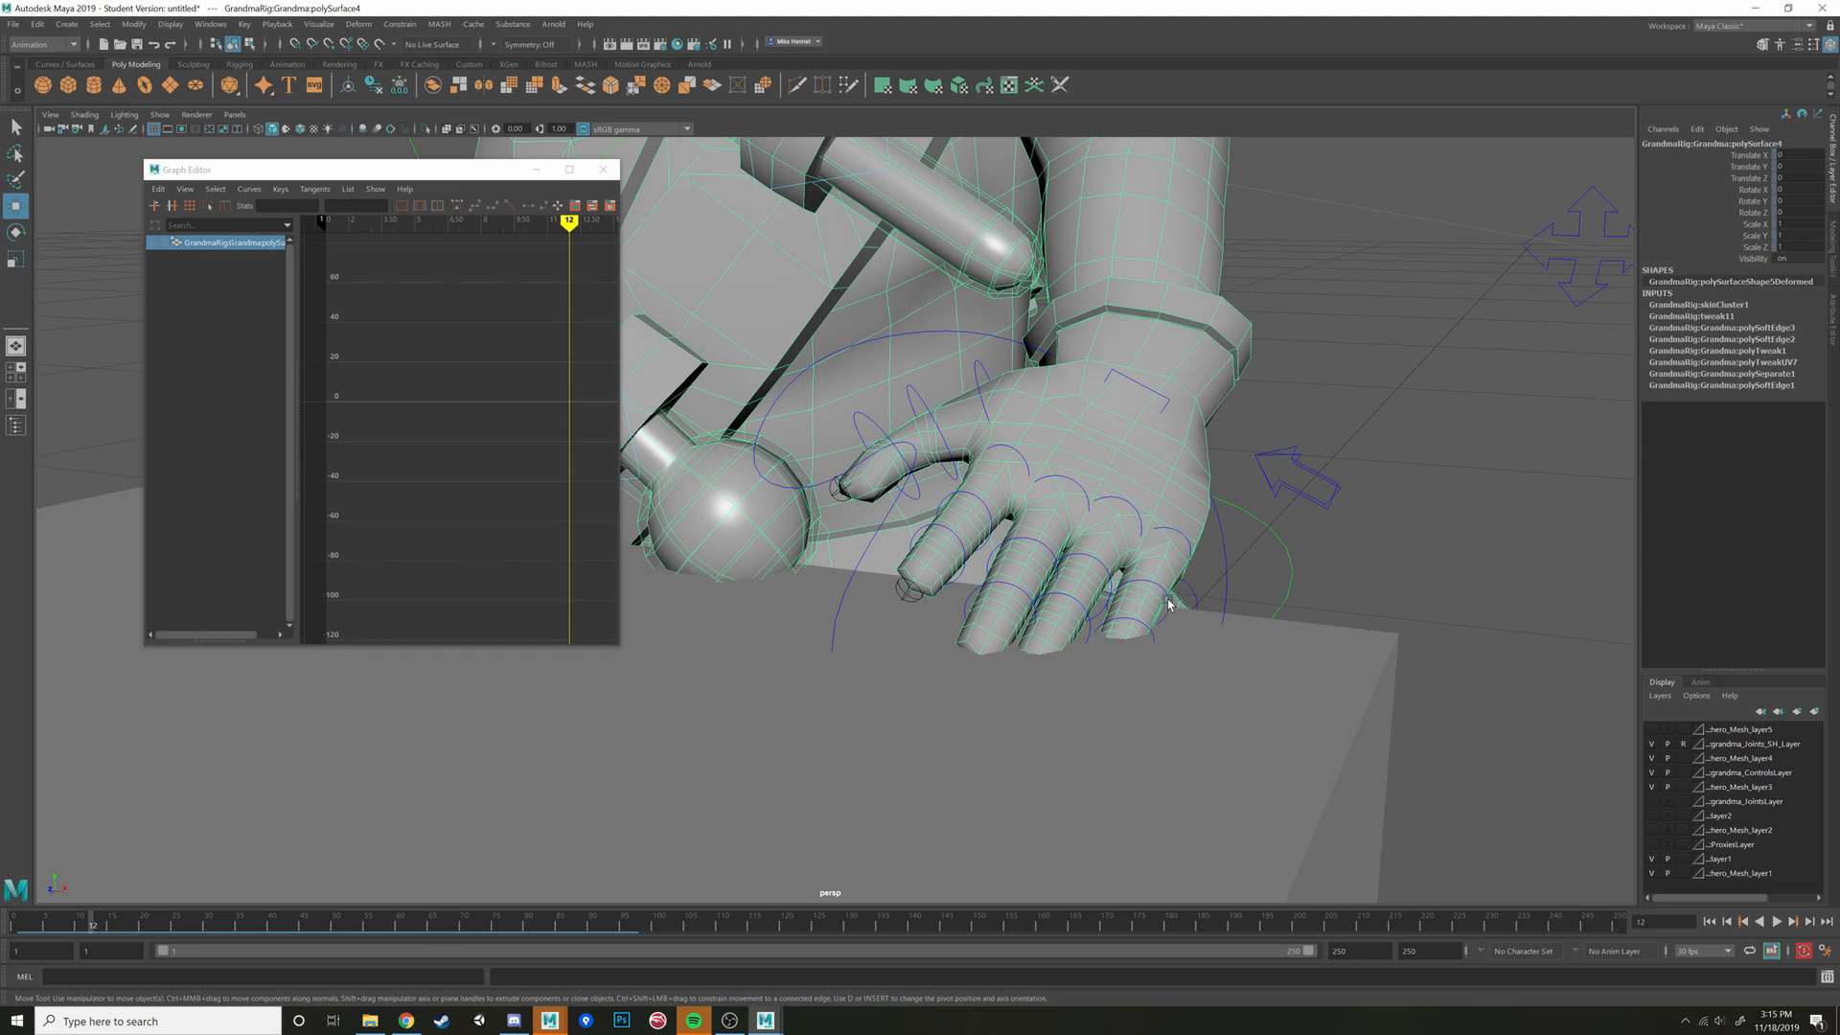
left_click(1170, 607)
left_click(1135, 518)
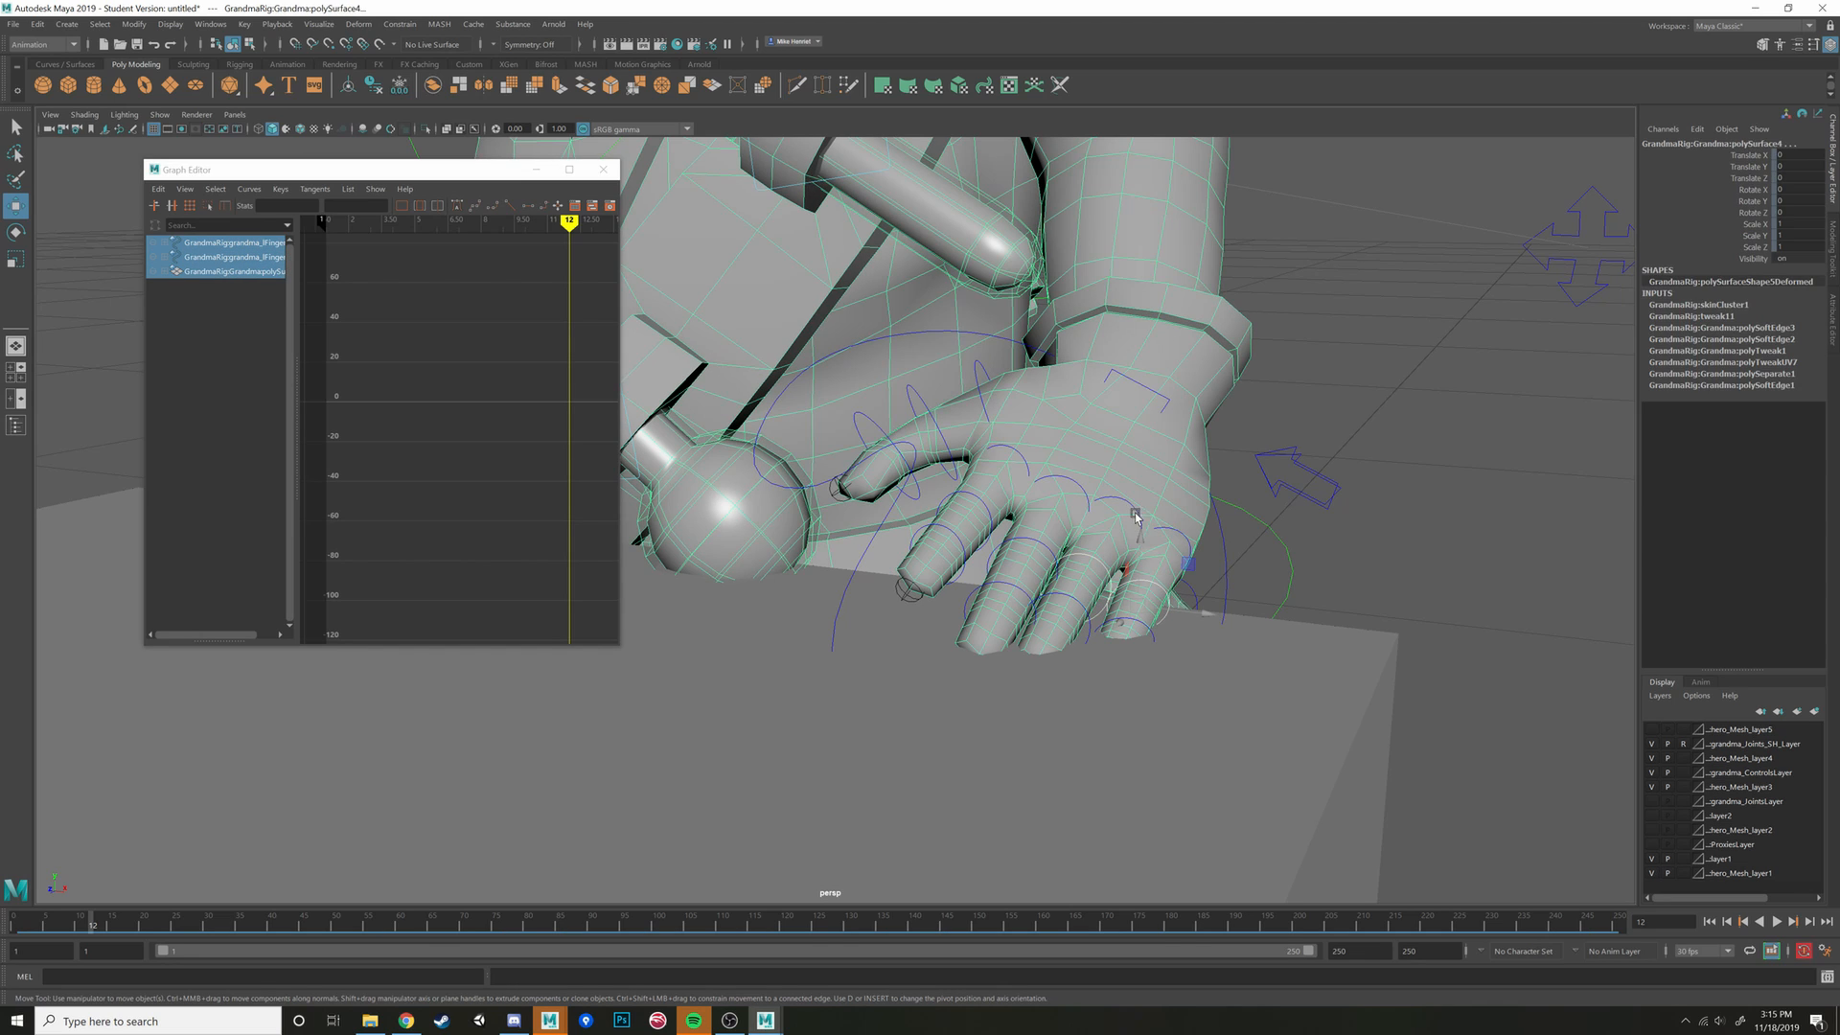
left_click(1153, 518)
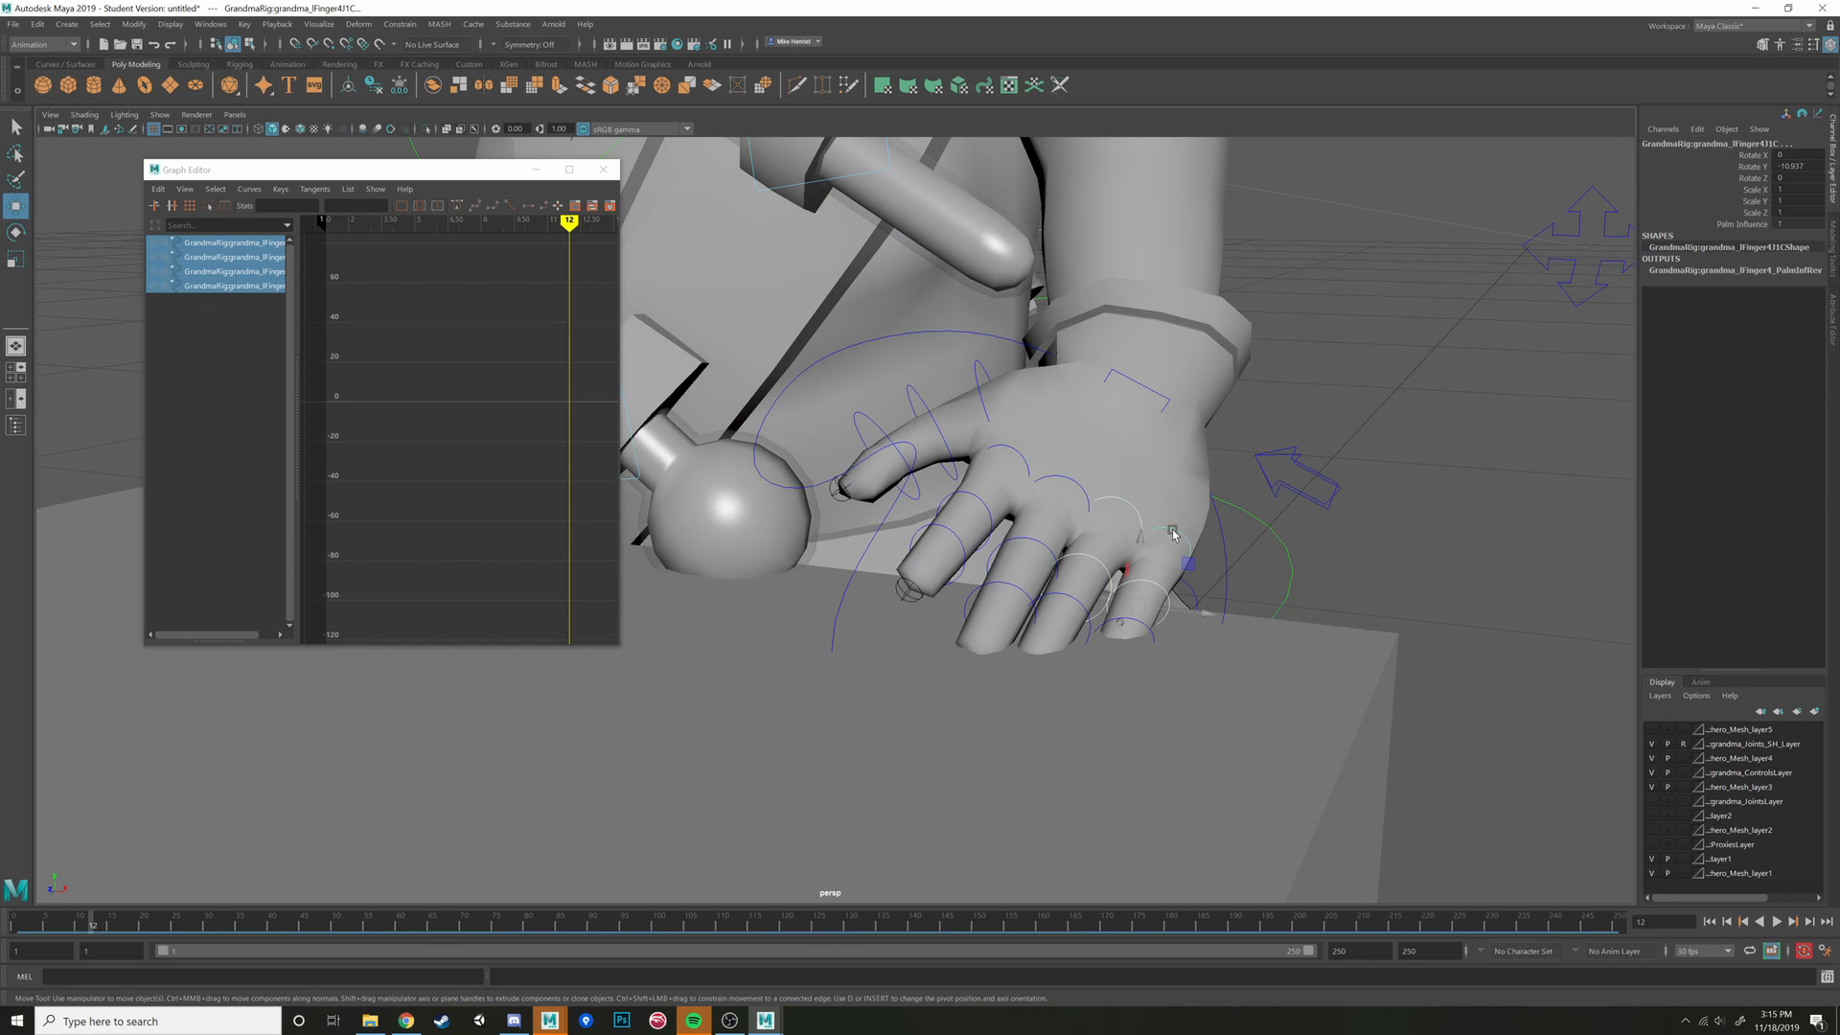
key("e")
left_click_drag(1174, 534, 944, 609)
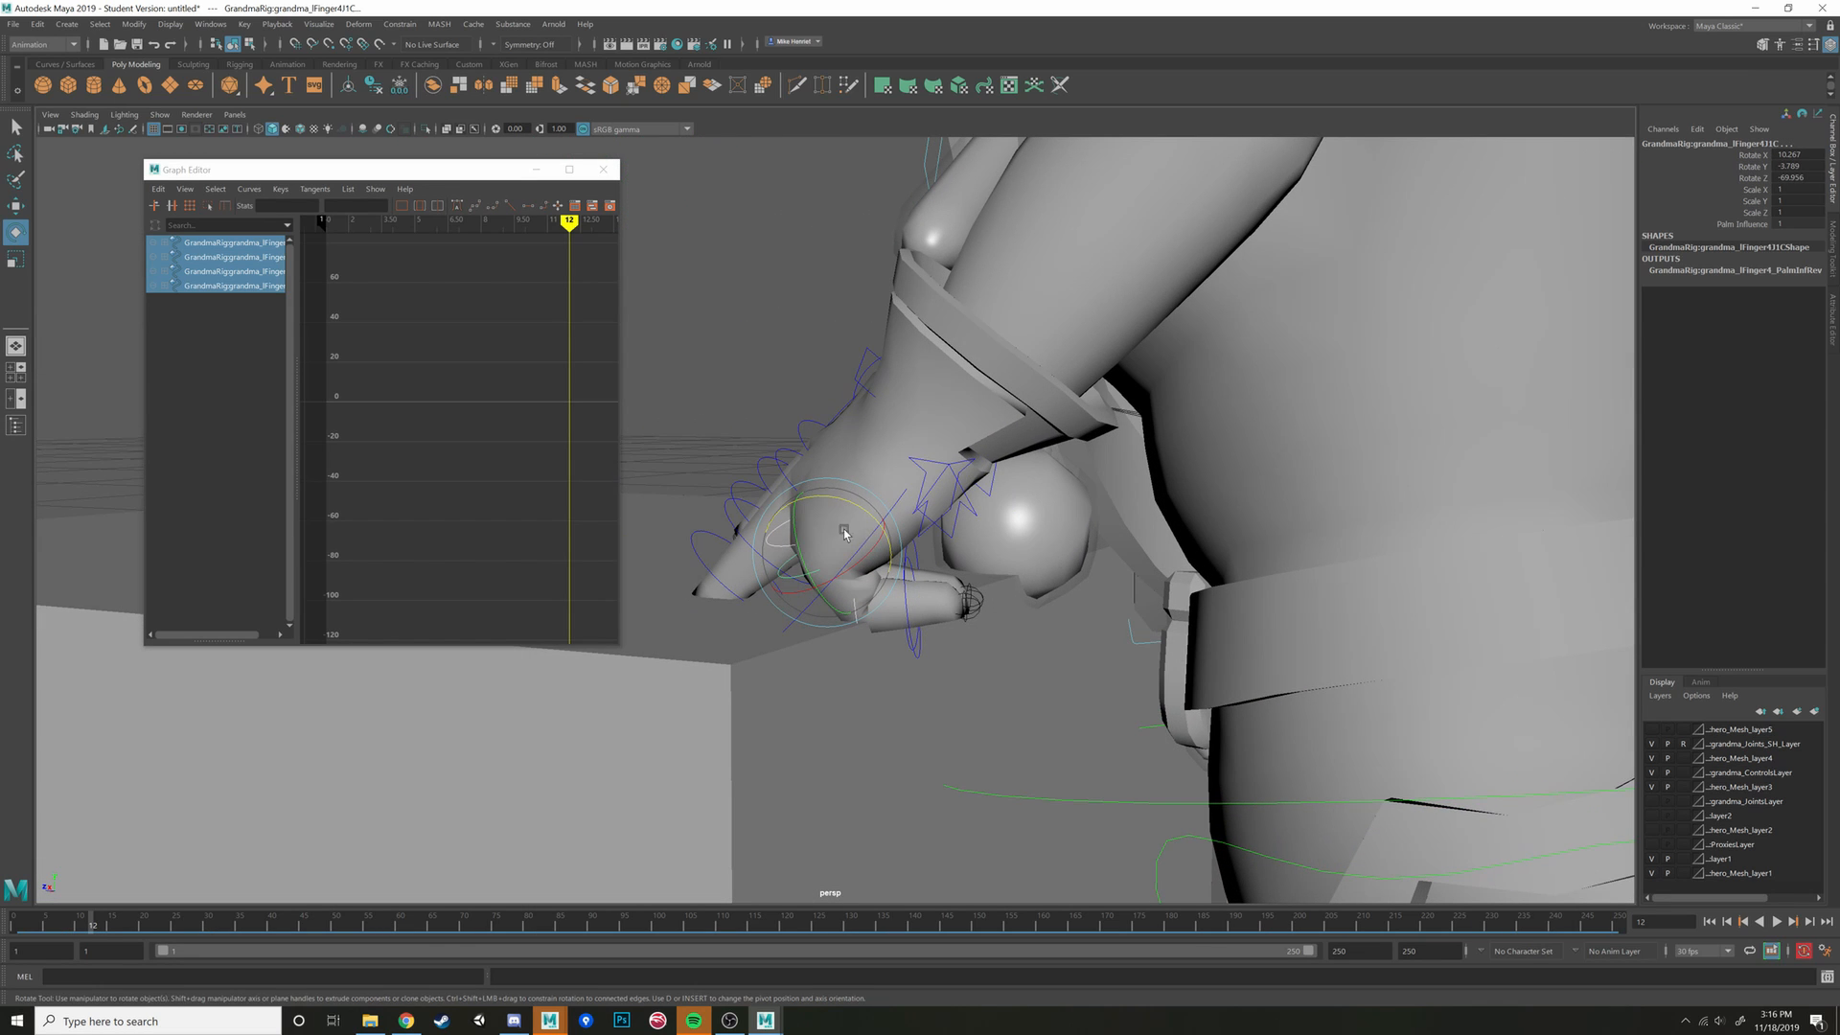
Keep only two of the finger controls selected, including finger 4's base, and rotate them to refine the curl
key("w")
left_click(782, 576)
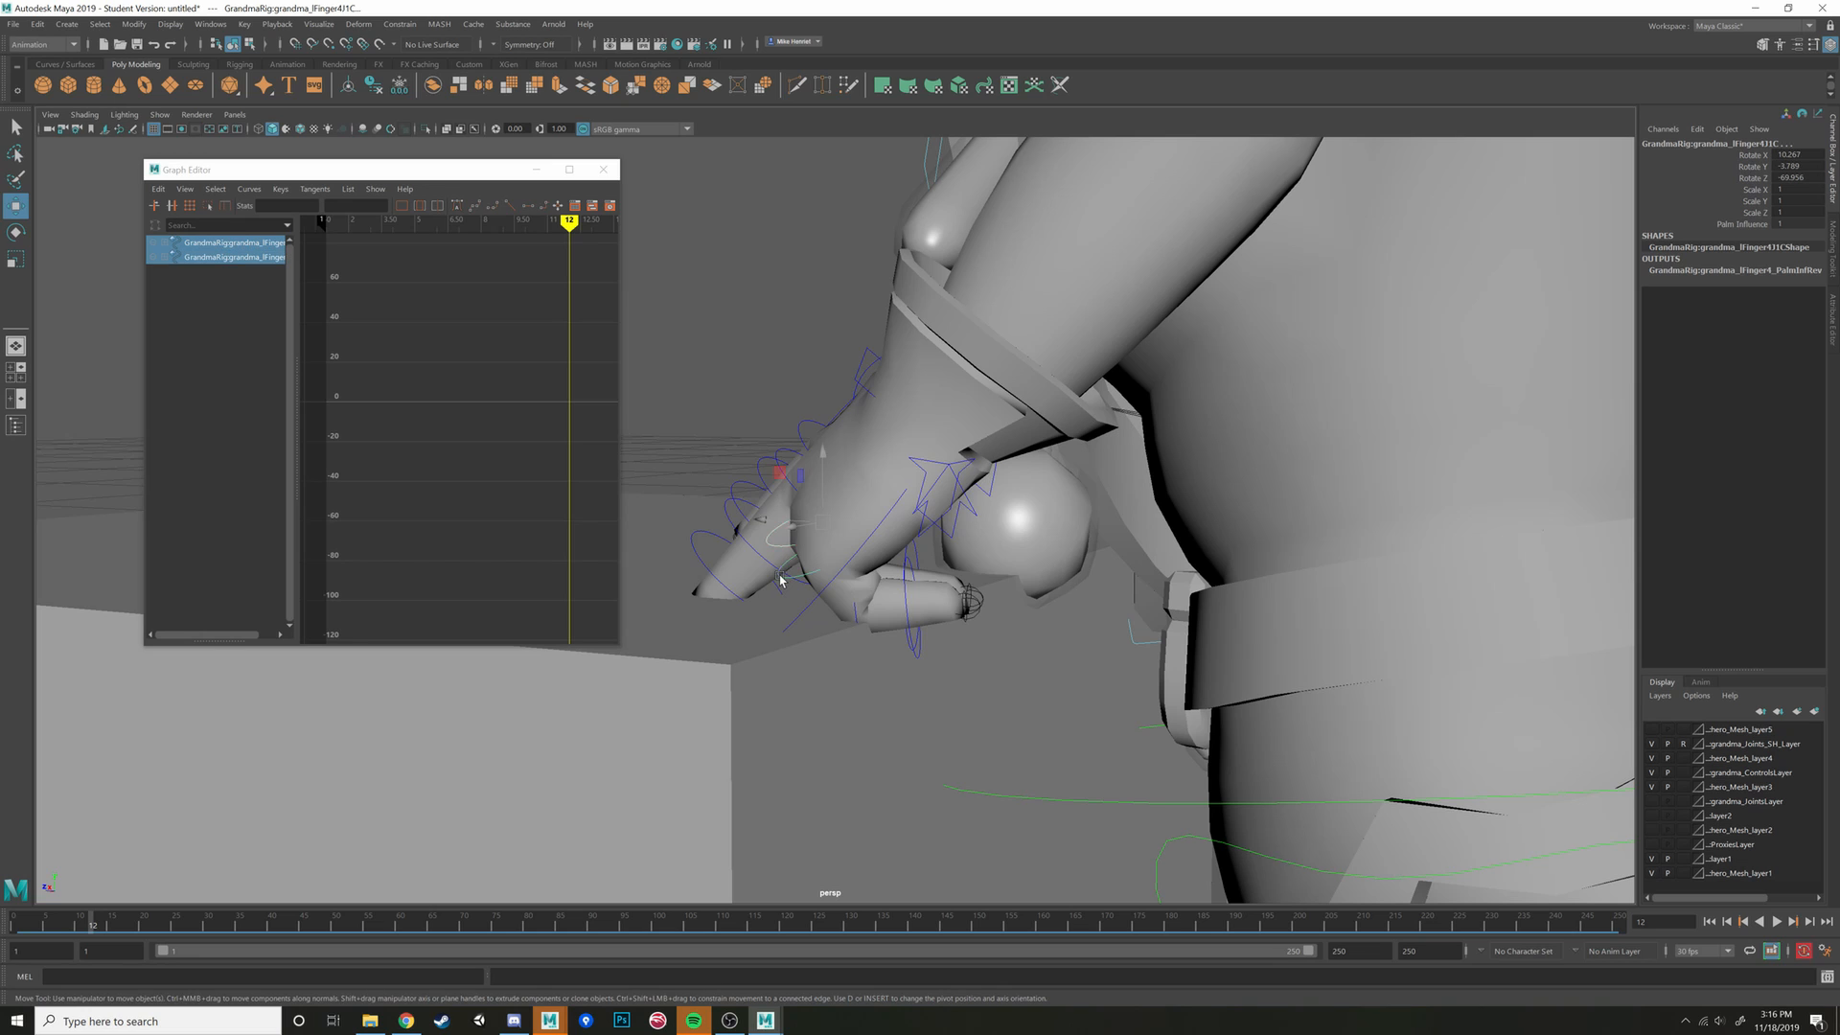
key("e")
left_click_drag(826, 500, 866, 515)
left_click_drag(868, 565, 907, 618, "alt")
key("w")
left_click(925, 623)
left_click(998, 630)
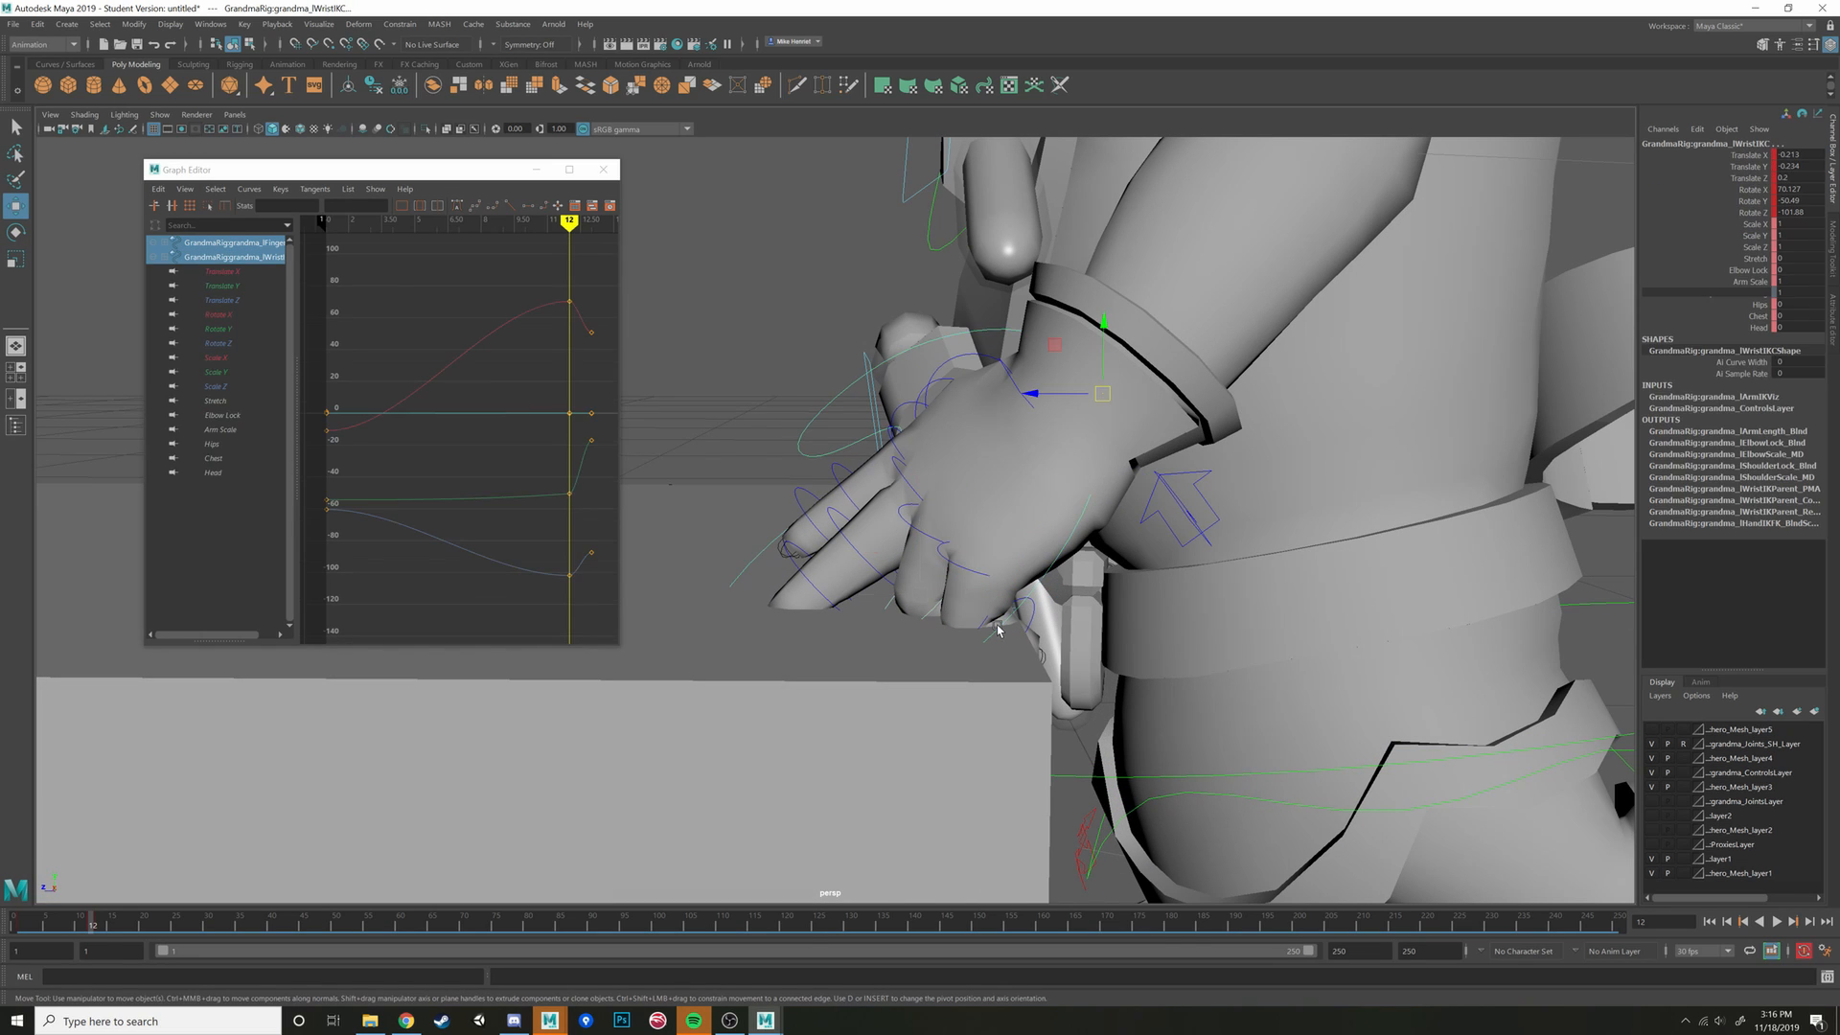
key("ctrl+z")
key("e")
left_click_drag(1014, 640, 861, 346, "alt")
Select the fingertip controls of left fingers 3 and 4 and rotate them to about 1.2, 5.6, -28.3 in X, Y and Z
key("w")
left_click(997, 395)
left_click_drag(996, 412, 1021, 450, "alt")
left_click(834, 558)
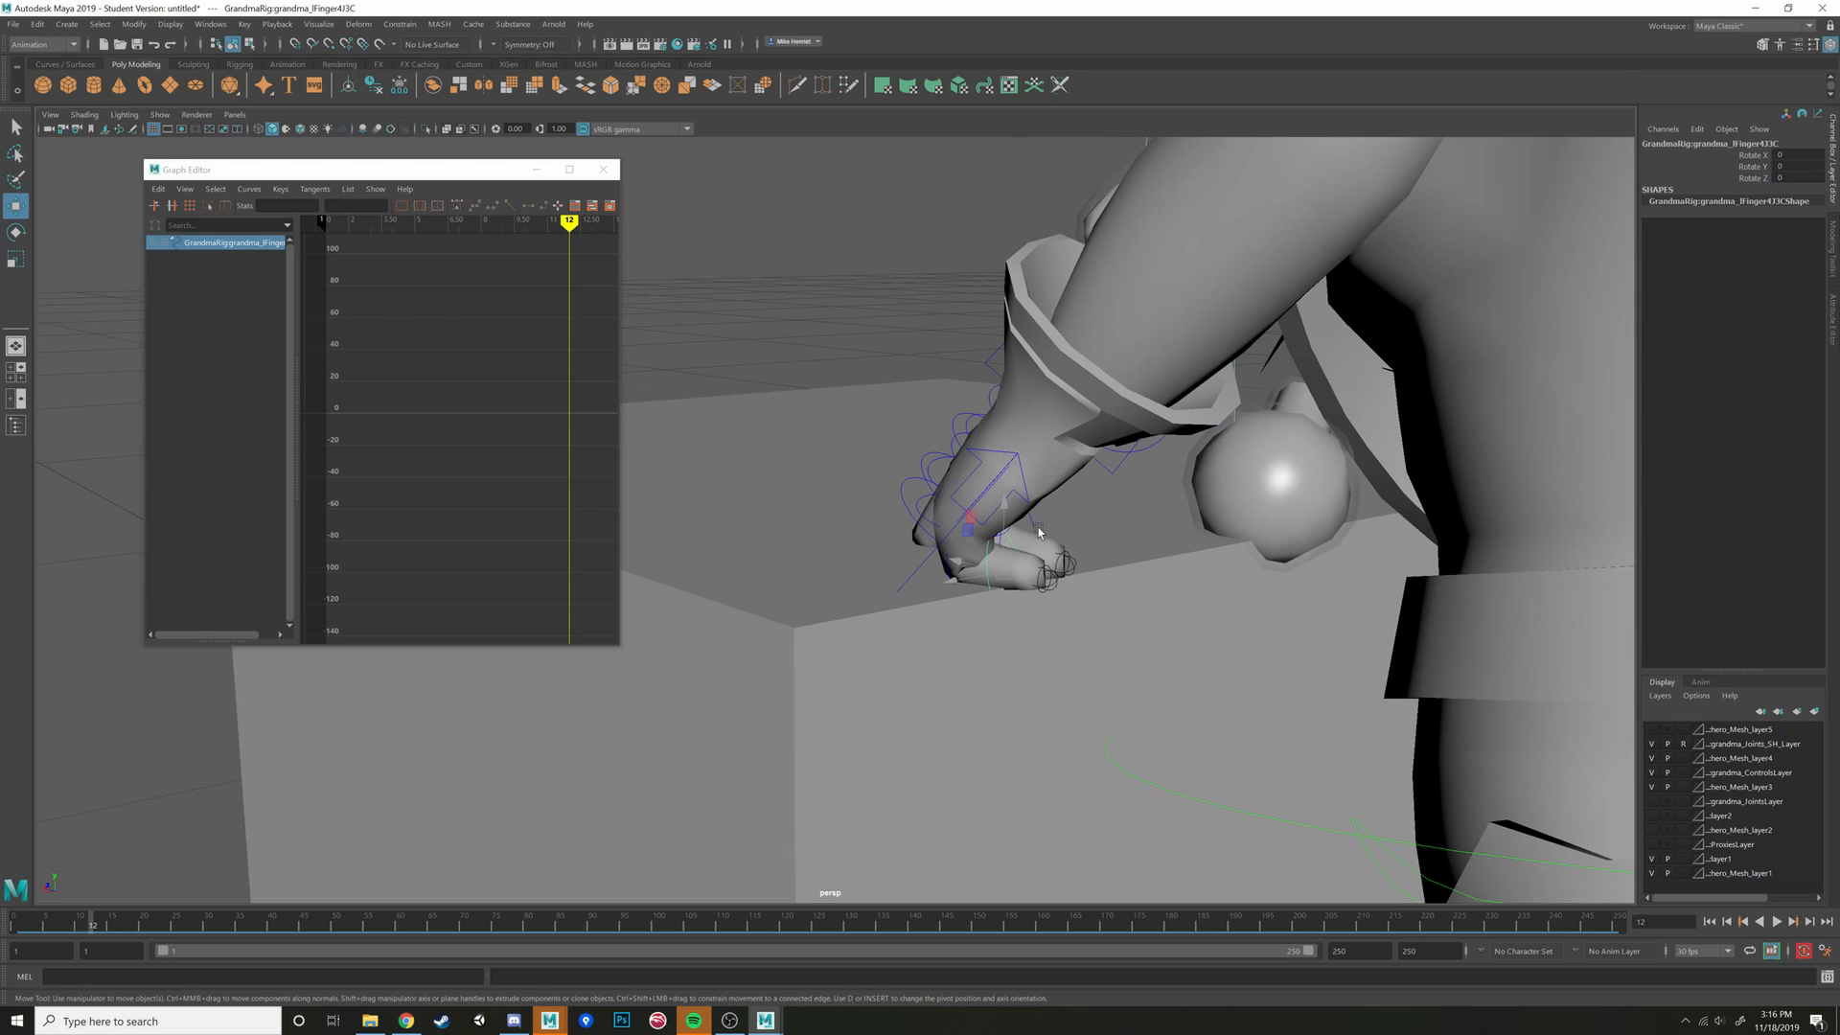
left_click(1049, 527, "shift")
key("ctrl+z")
key("w")
key("e")
left_click_drag(1050, 537, 965, 516, "alt")
left_click_drag(965, 517, 1142, 567, "alt")
scroll(1131, 527, "up", 4)
Rotate left finger 2's base control to about -9.1, -1.8, -11.7 and curl the finger at its second joint control
key("w")
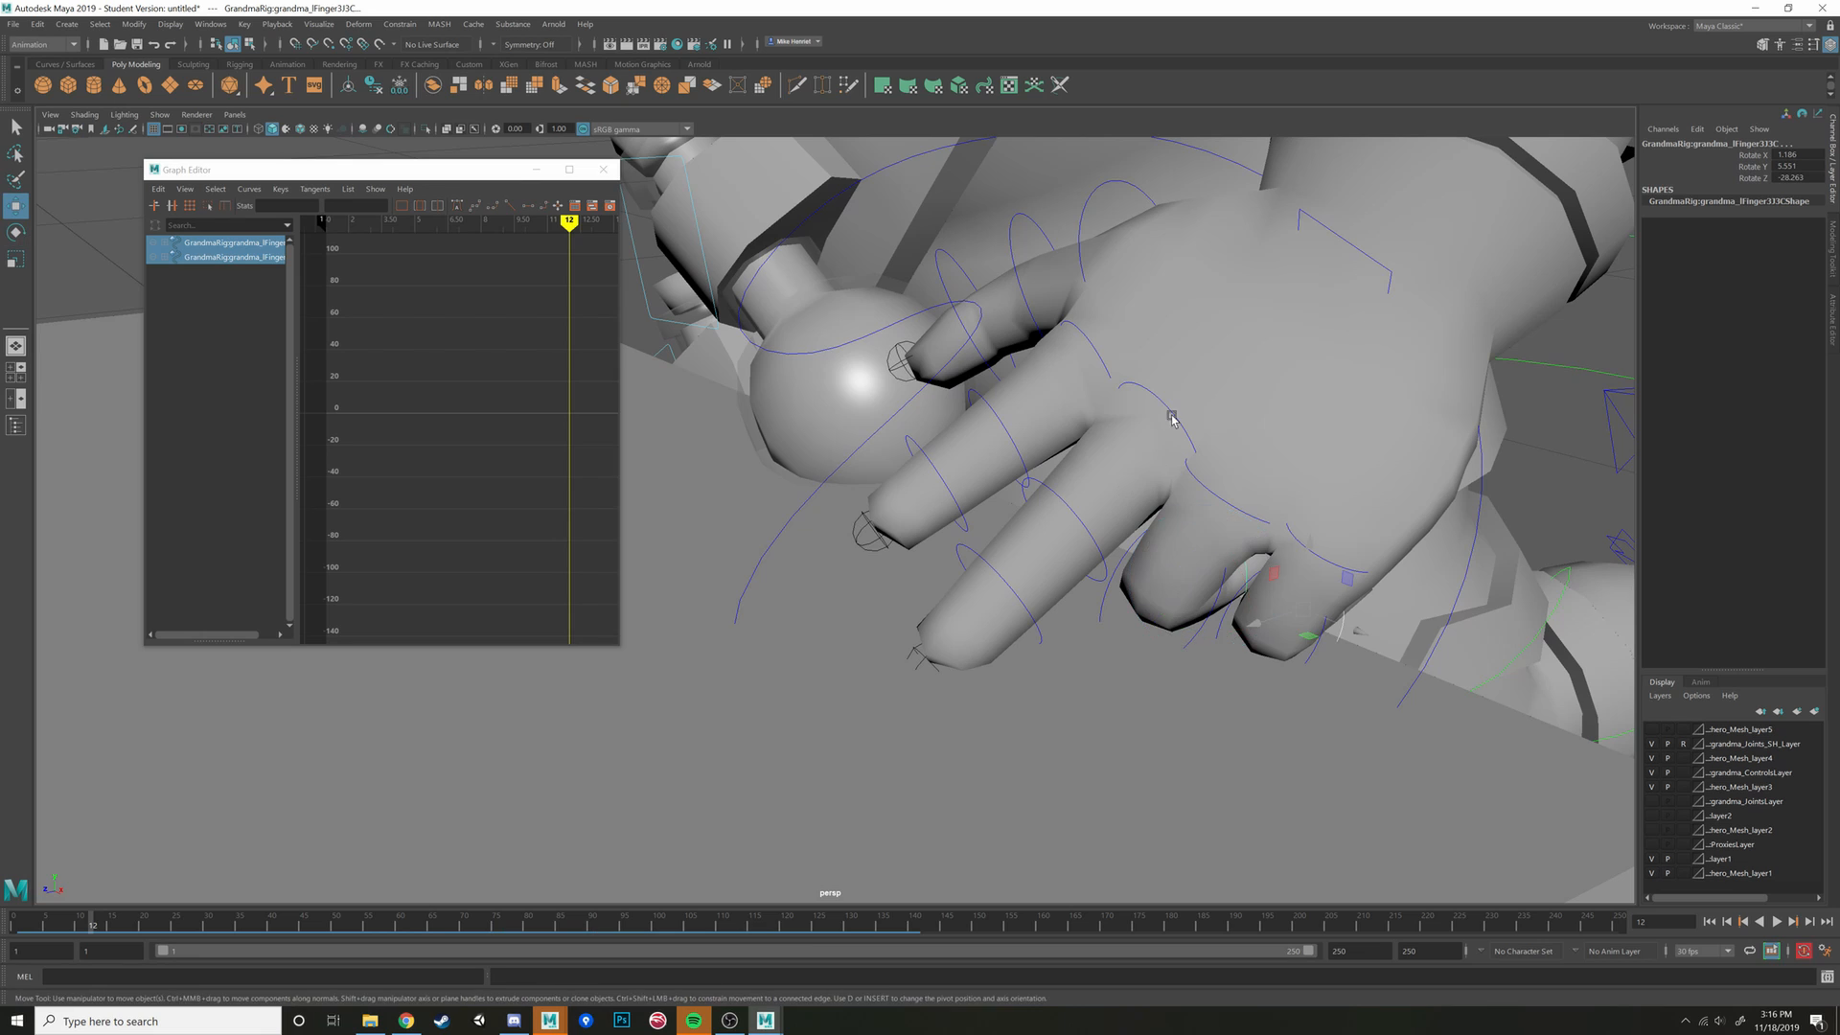
left_click(1172, 419)
left_click_drag(1171, 419, 1183, 440, "alt")
key("e")
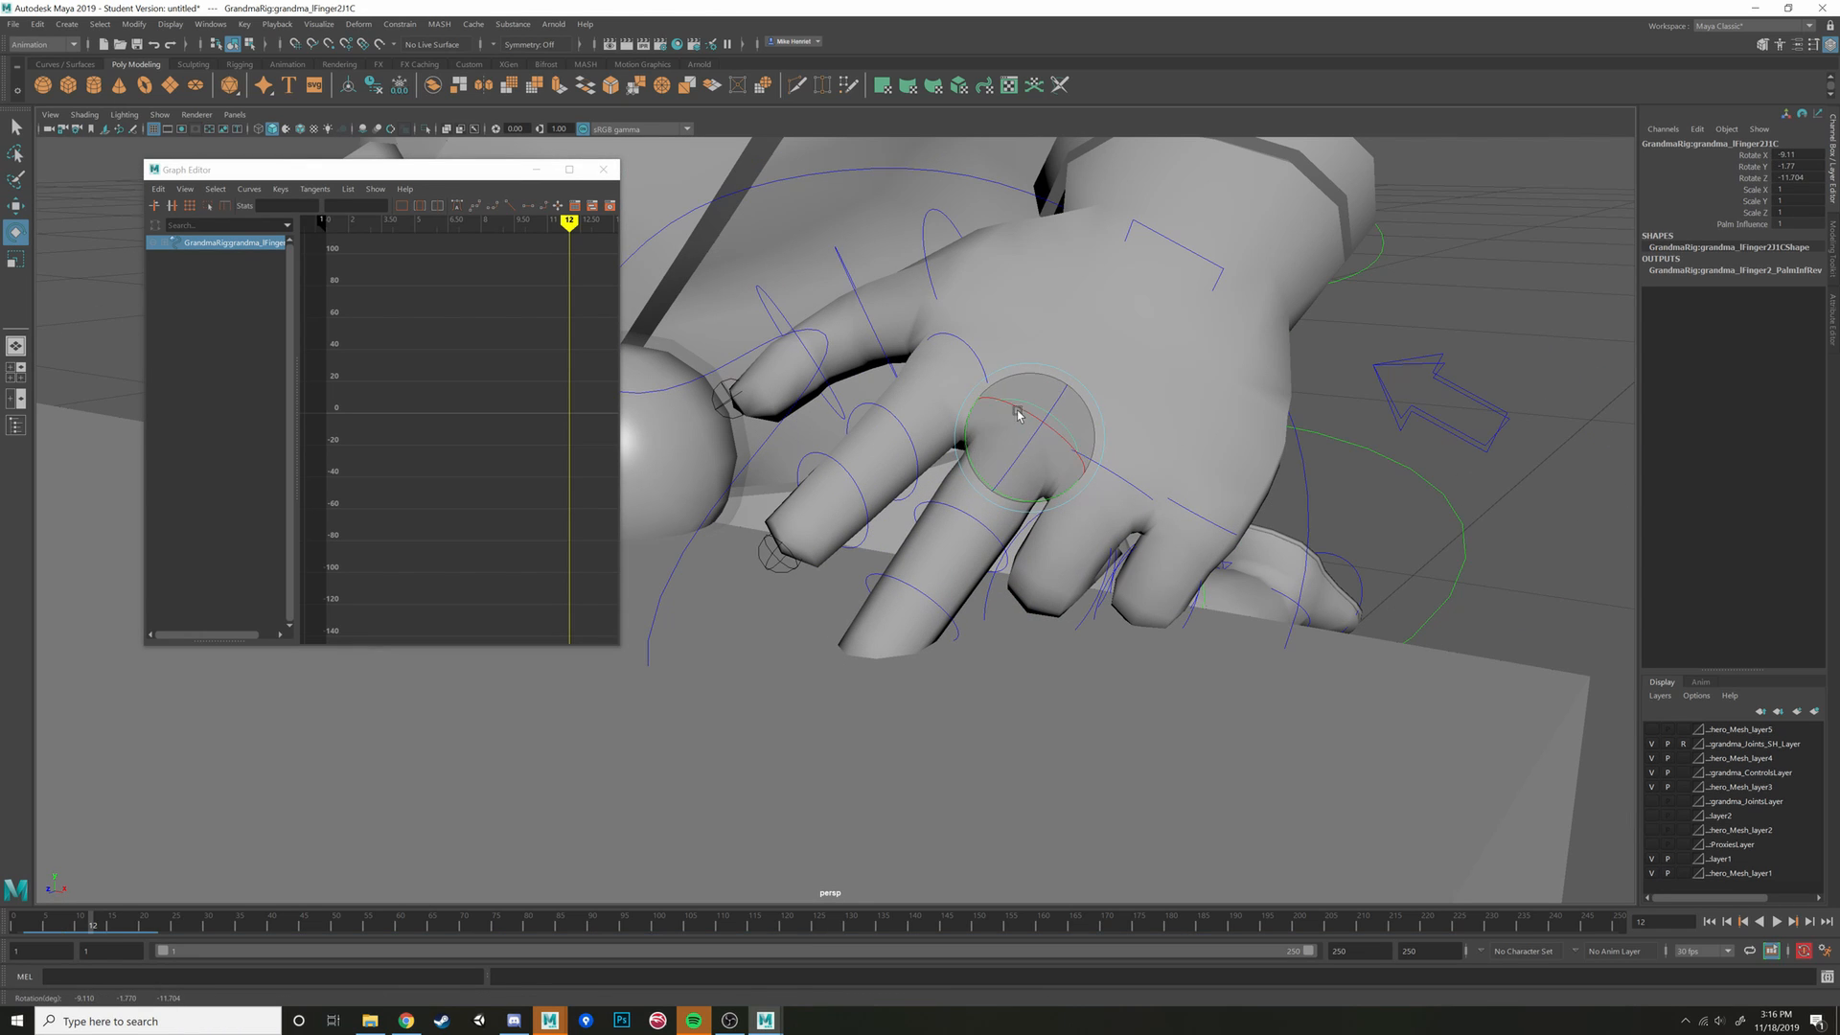
left_click(990, 544)
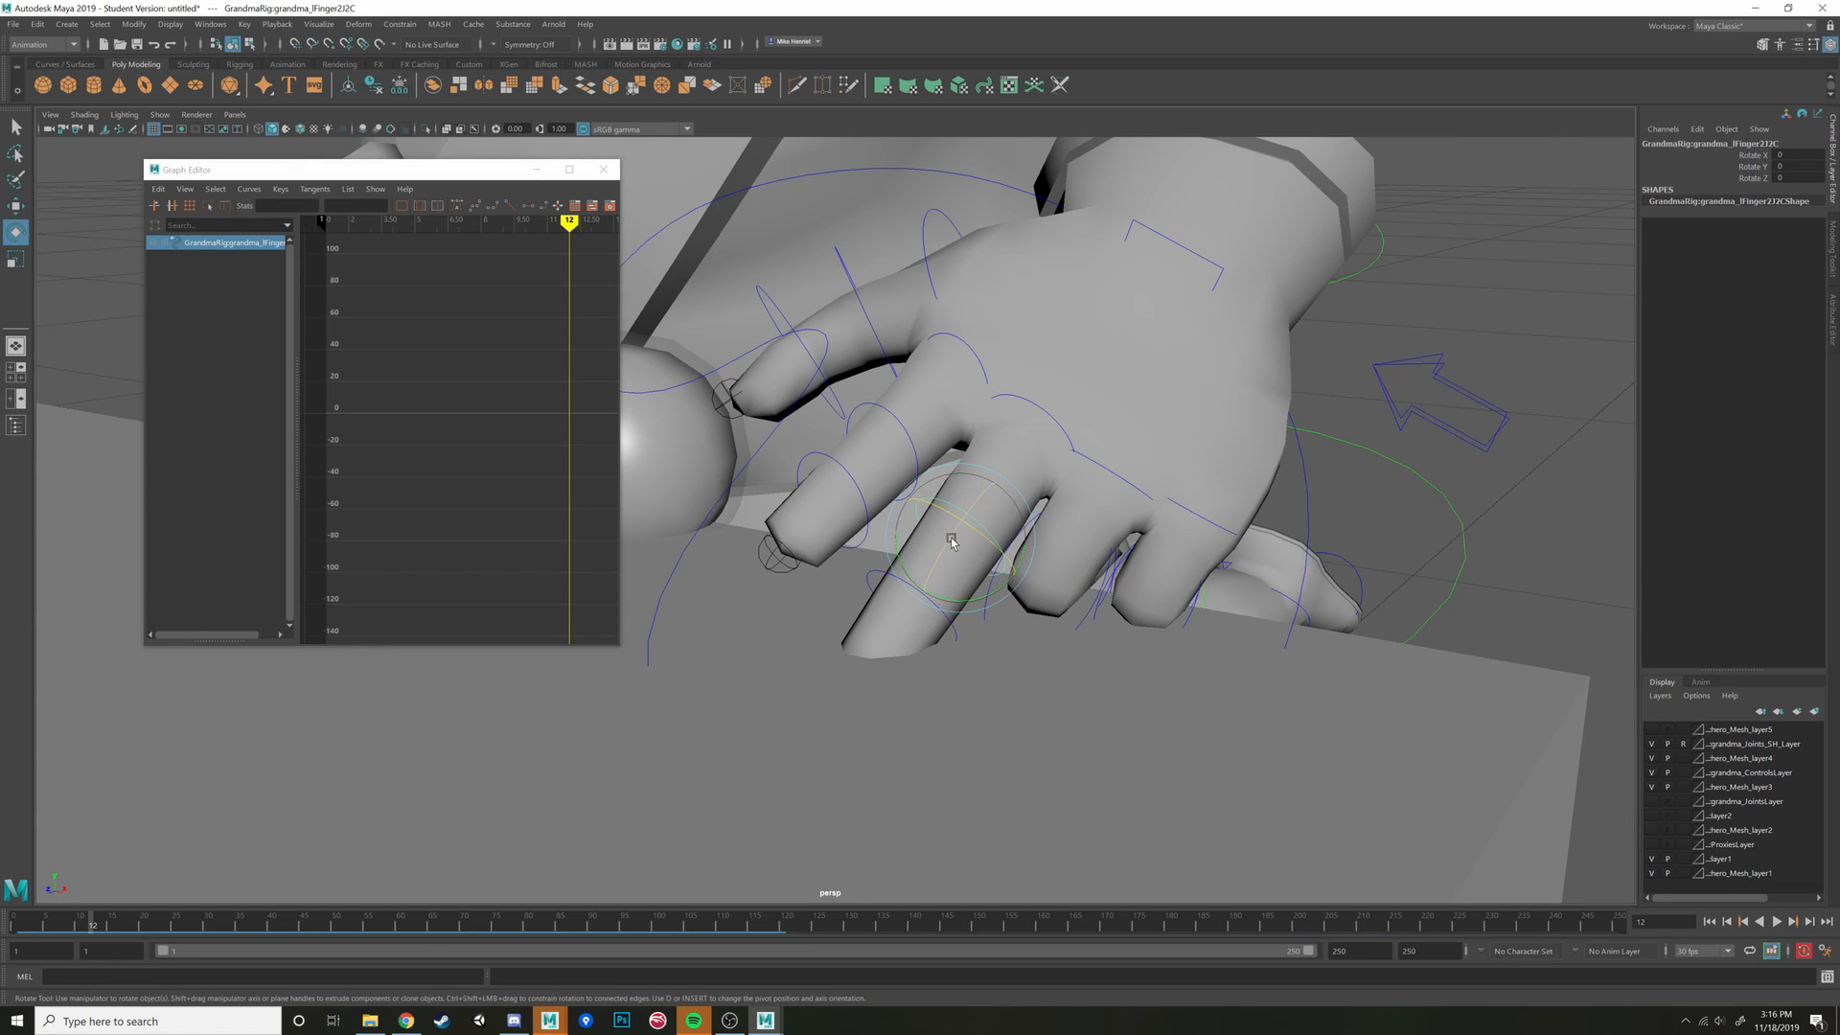
left_click_drag(952, 541, 913, 597)
left_click_drag(1064, 591, 1016, 548, "alt")
Rotate left finger 2's base control to about -3.9, 6.7, -20.8 and finger 1's base control to about 11.2, 7.1, -44.0
left_click(1412, 536)
middle_click_drag(1429, 530, 1343, 492, "alt")
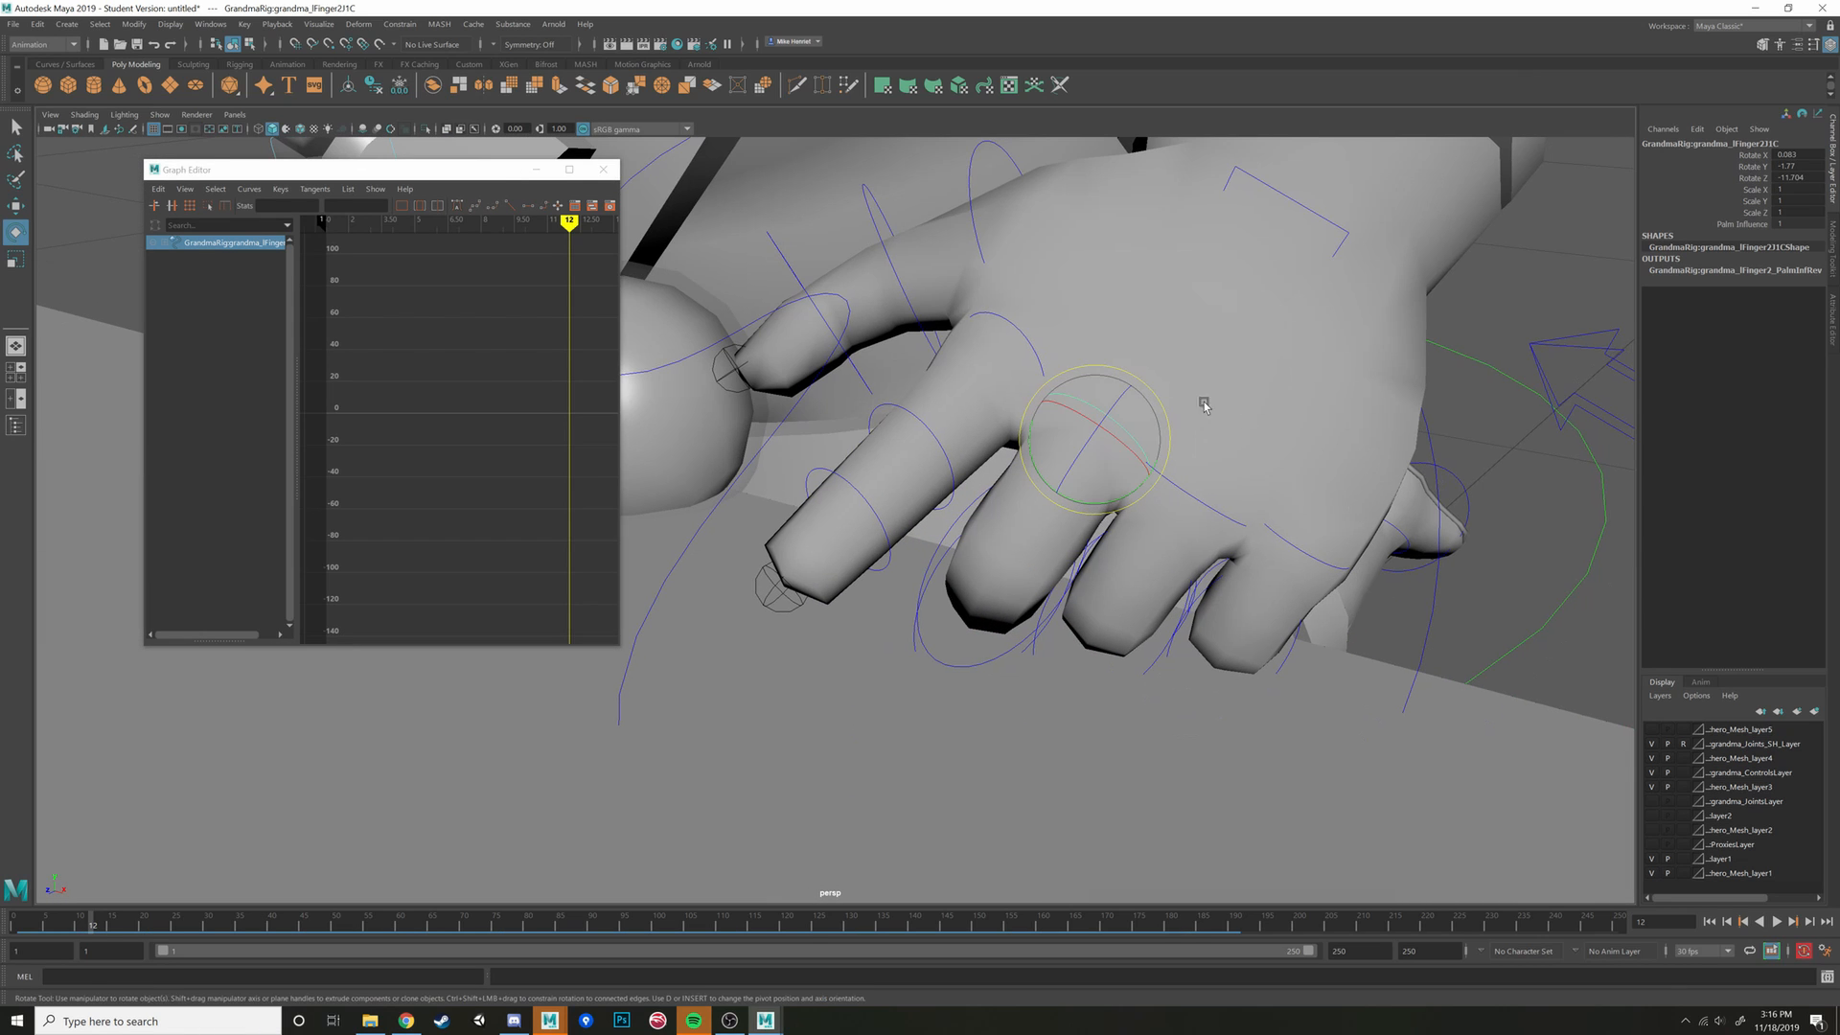
left_click_drag(1149, 389, 1179, 410)
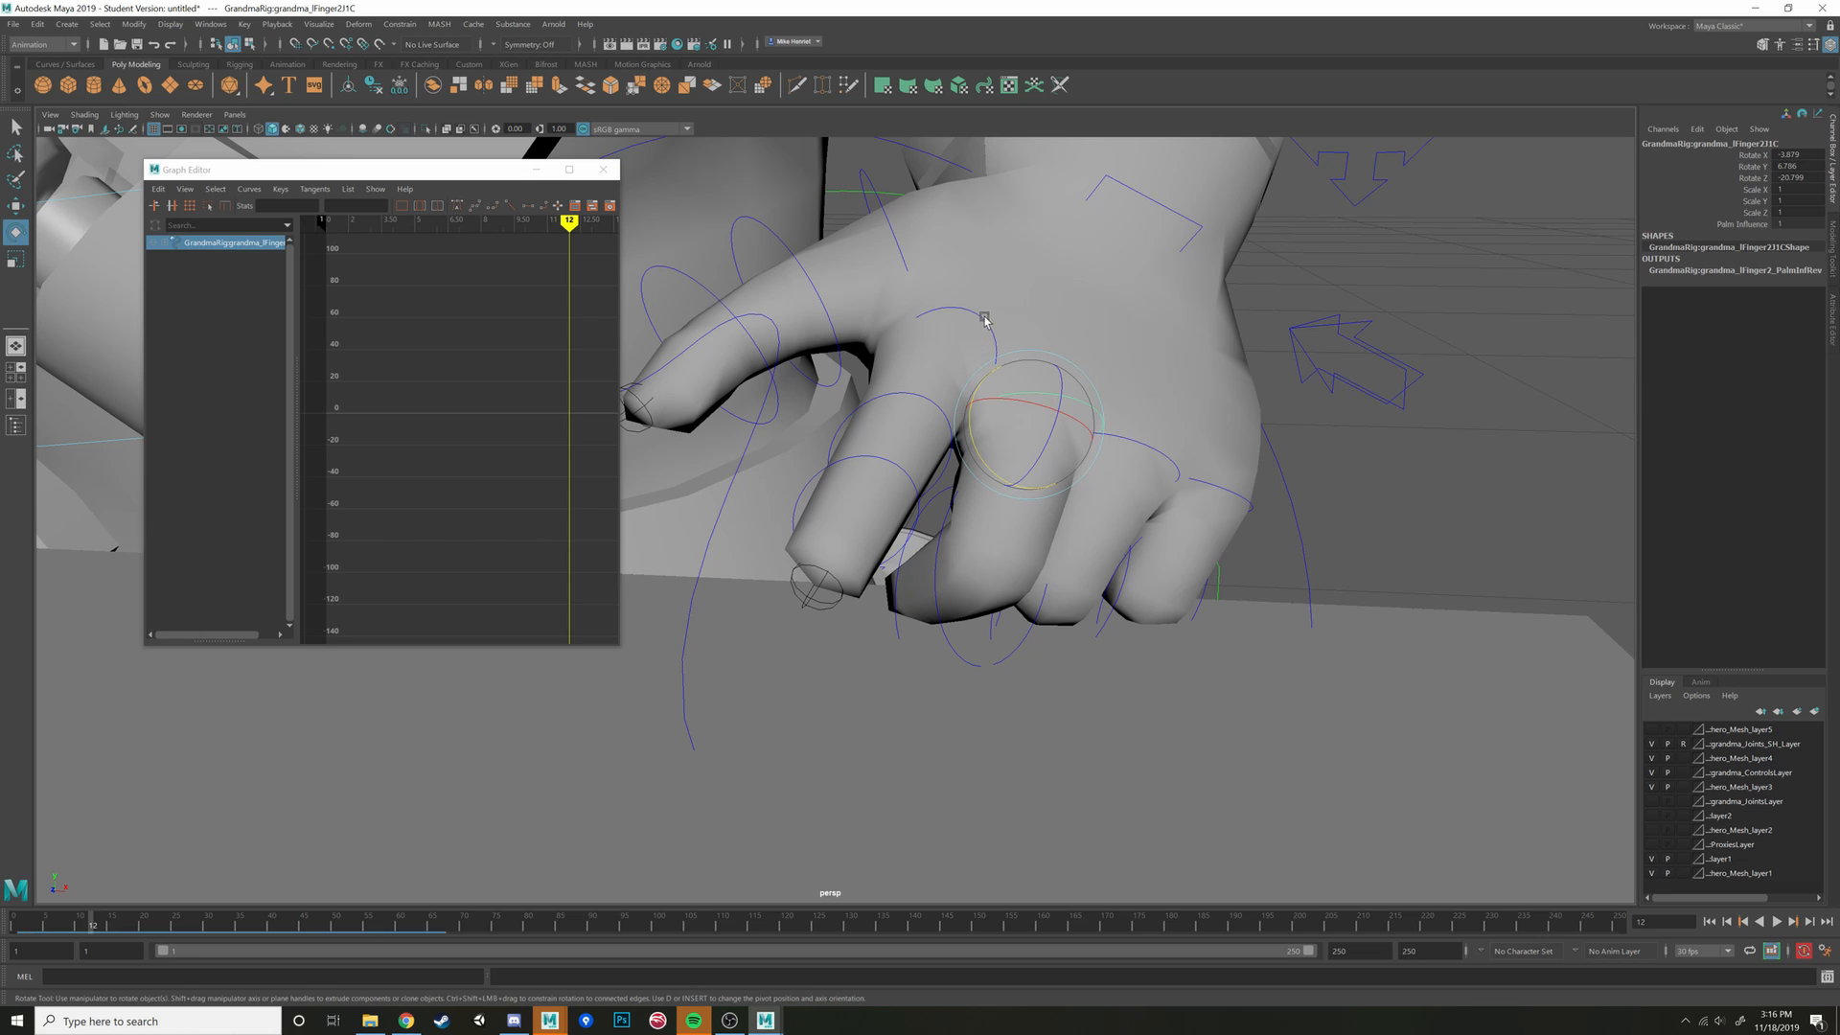
left_click_drag(936, 356, 899, 395)
left_click_drag(899, 395, 772, 479, "alt")
Bend the left thumb and finger 1 controls inward so the hand forms a loose fist against the cube
key("w")
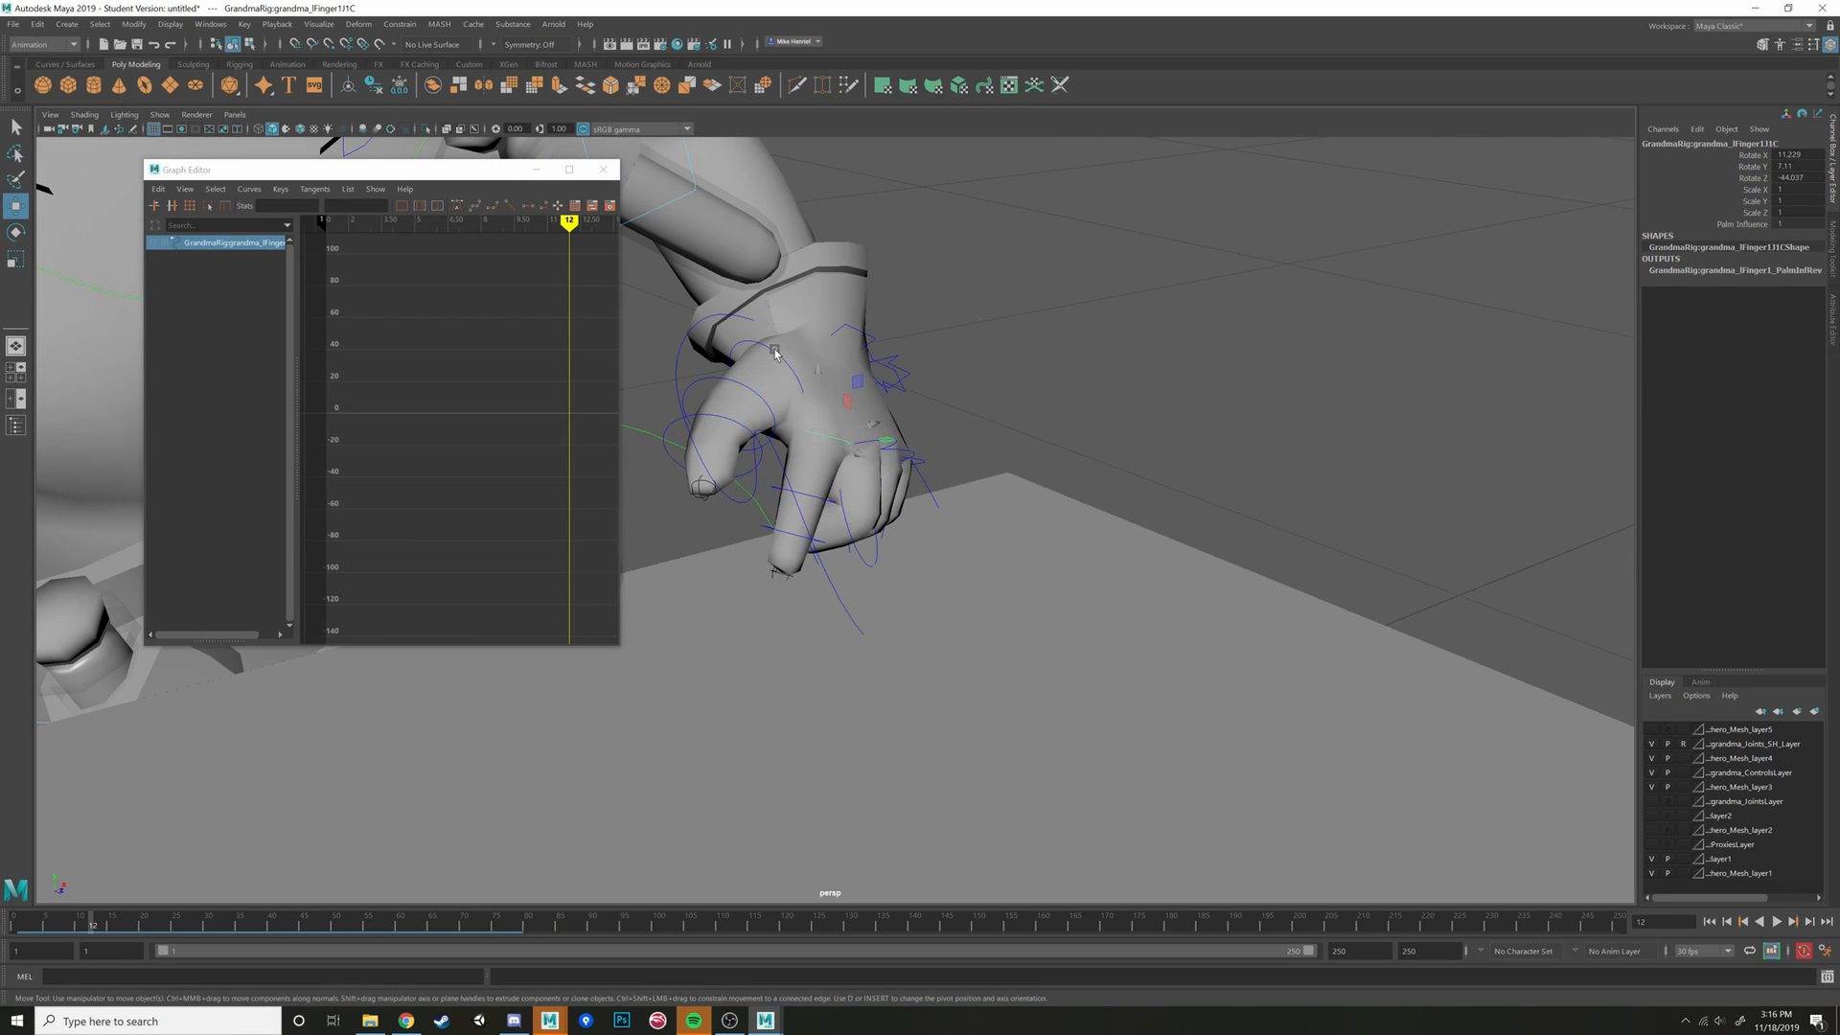
left_click(774, 353)
key("e")
middle_click_drag(820, 377, 999, 423, "alt")
scroll(999, 423, "up", 3)
left_click_drag(998, 423, 901, 659, "alt")
left_click(963, 463)
left_click(966, 468)
left_click(1097, 522)
left_click(892, 603)
left_click_drag(901, 659, 1030, 589, "alt")
Select the left wrist IK control and nudge it to about -0.214, -0.231, 0.2 in X, Y and Z
scroll(1129, 612, "down", 3)
key("w")
left_click(1129, 613)
left_click(1014, 602)
scroll(1007, 579, "up", 3)
Using wireframe display, select the left thumb and finger controls without the wrist, palm and arm switch controls, and key the selection at frame 12
key("4")
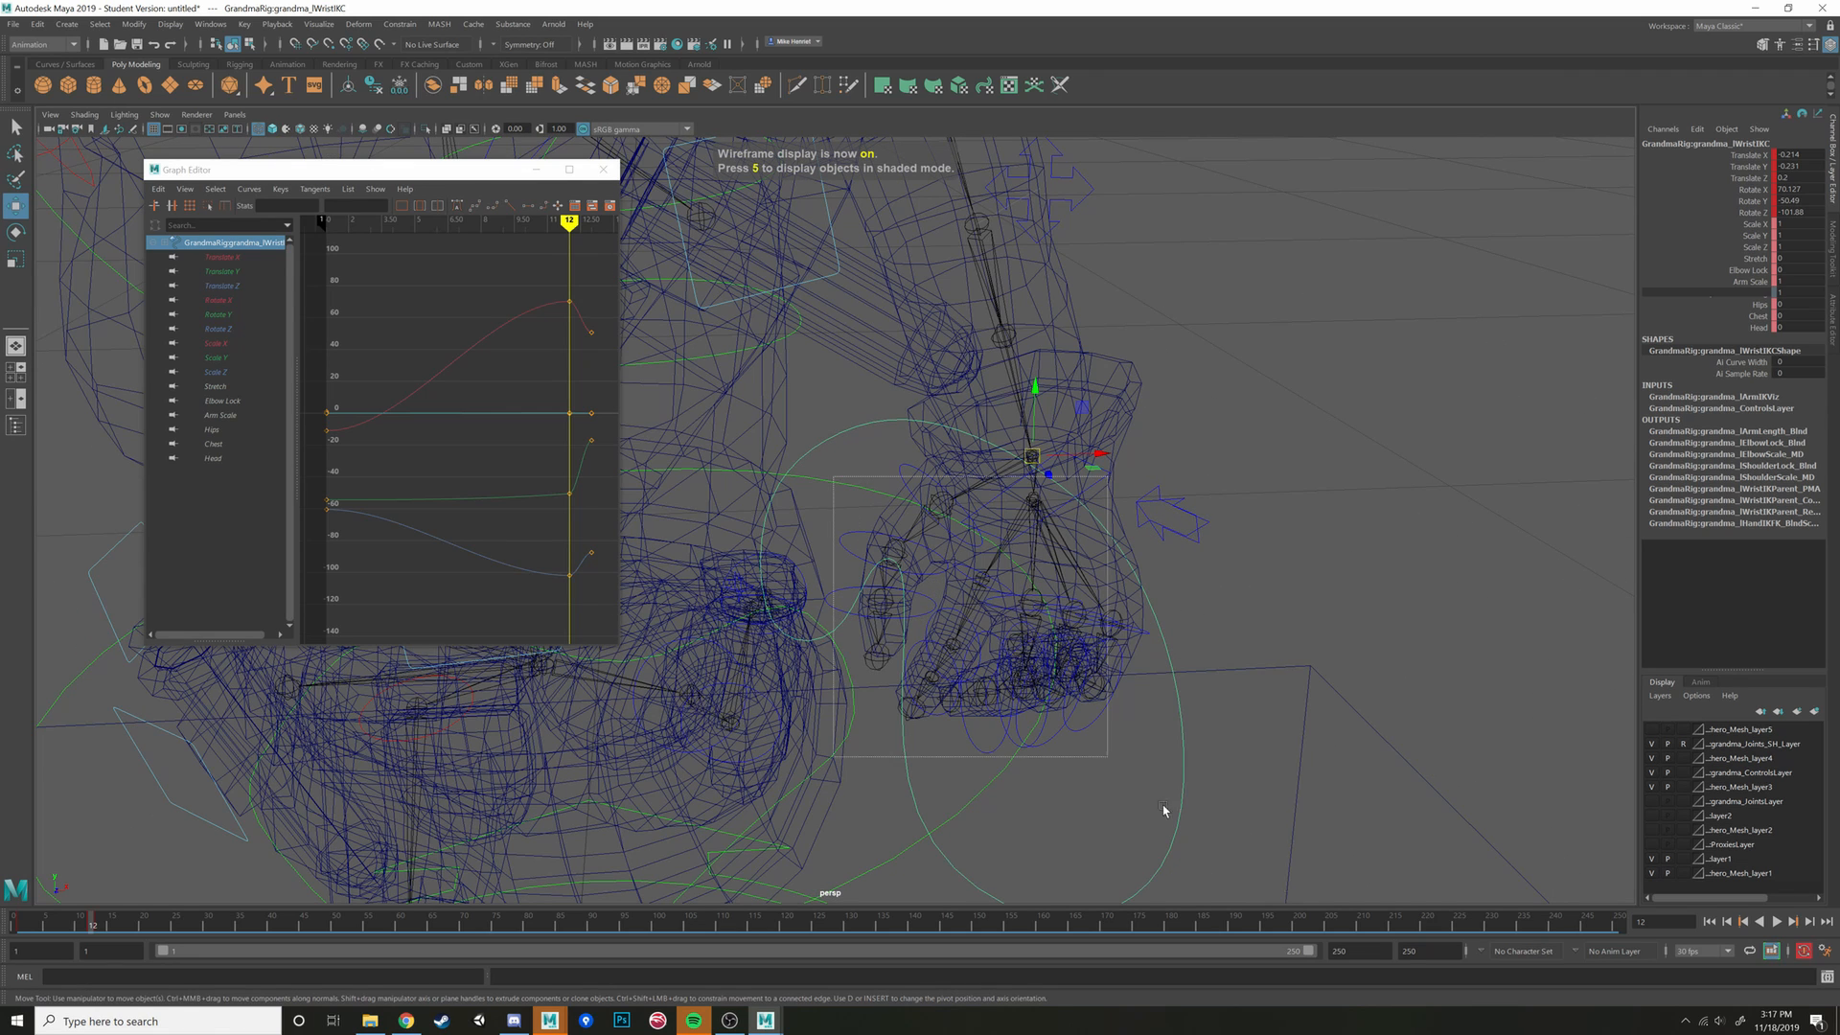
left_click_drag(1164, 810, 1272, 787)
left_click(791, 531)
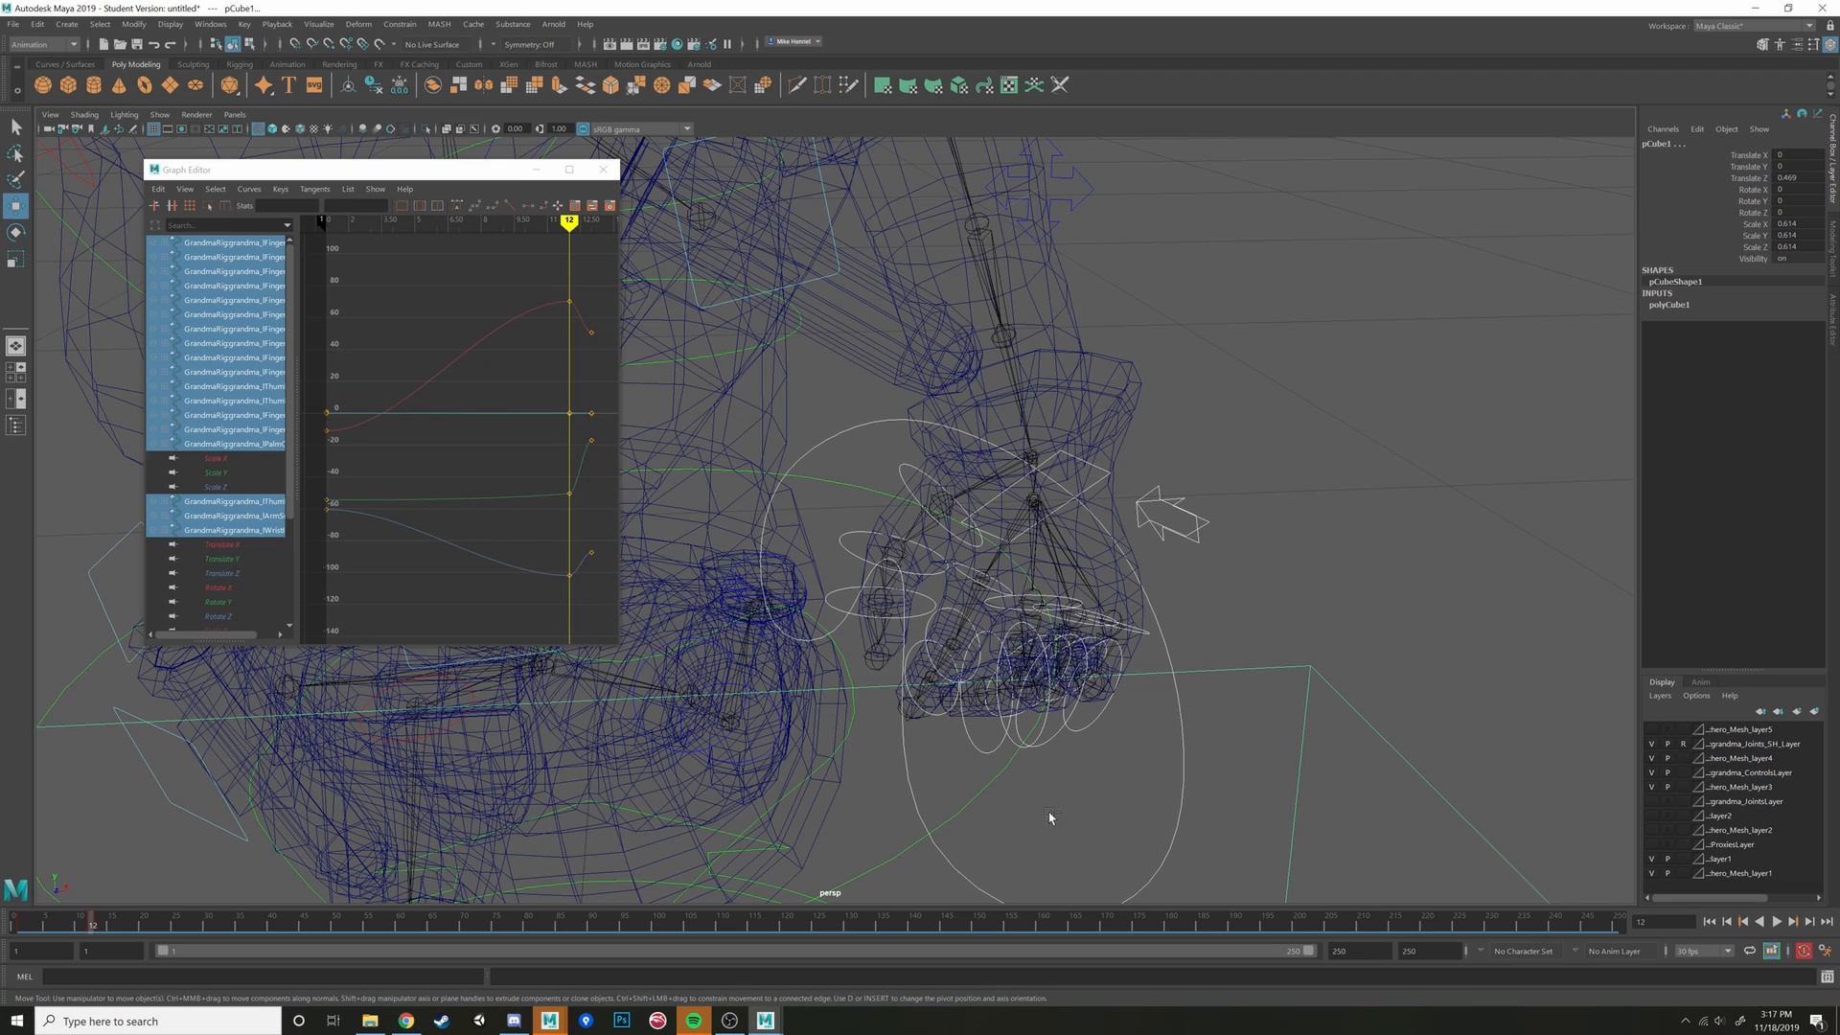
left_click(1235, 677)
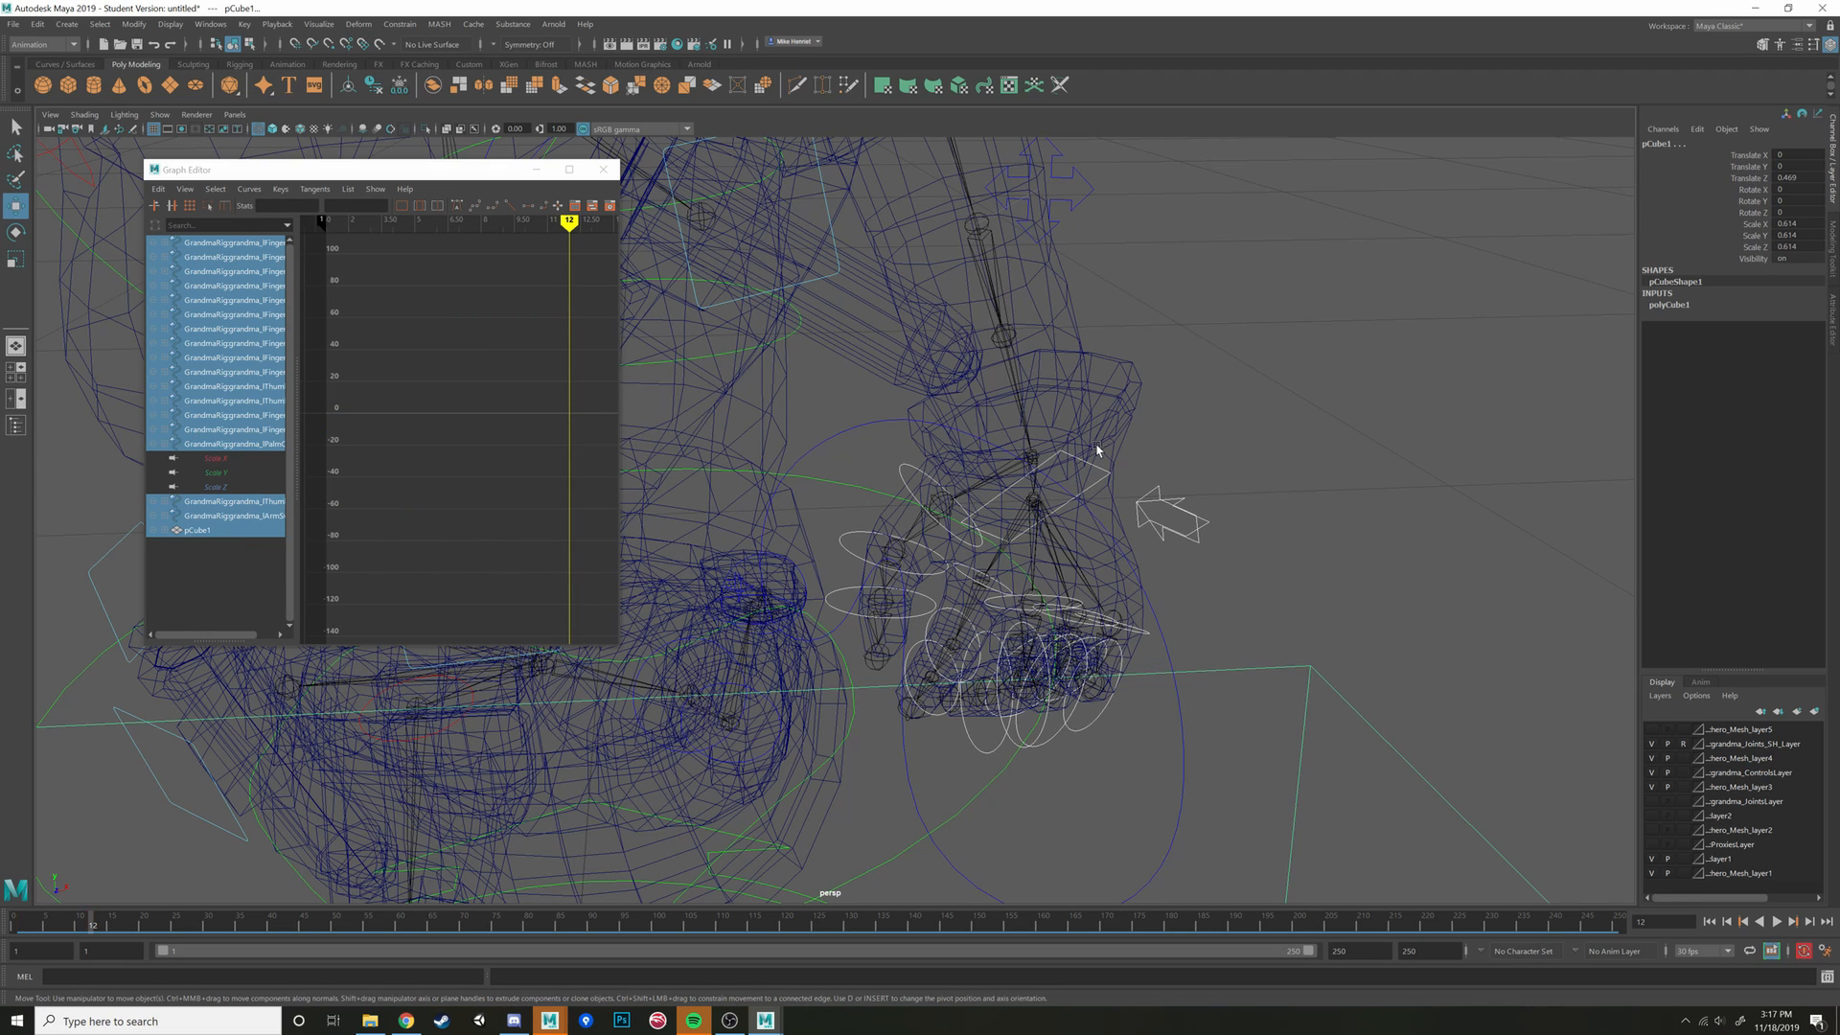
left_click_drag(1226, 514, 1223, 513, "ctrl")
left_click_drag(1087, 450, 1128, 477, "ctrl")
key("5")
key("s")
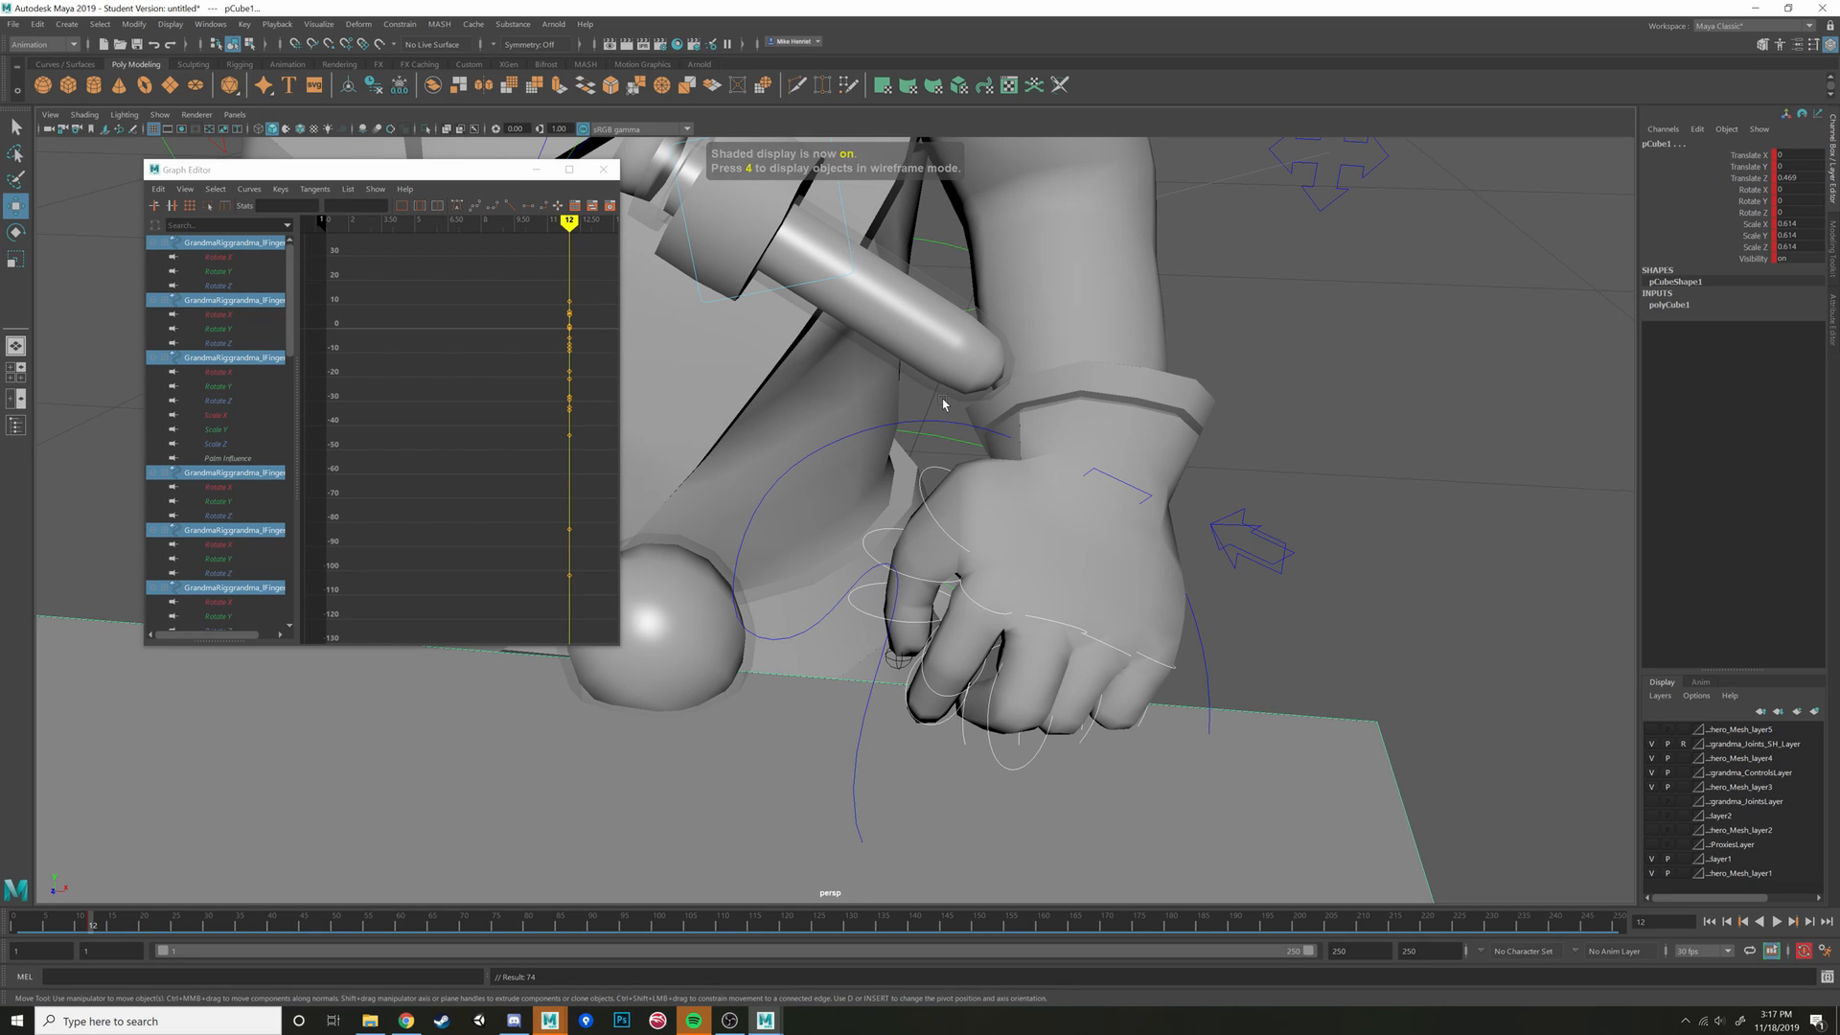
Examine the keyed hand pose, inspecting the left palm control and the channels of the left arm switch control
mouse_move(1024, 614)
left_mouse_down("alt")
mouse_move(1056, 624)
mouse_move(1050, 592)
left_mouse_up("alt")
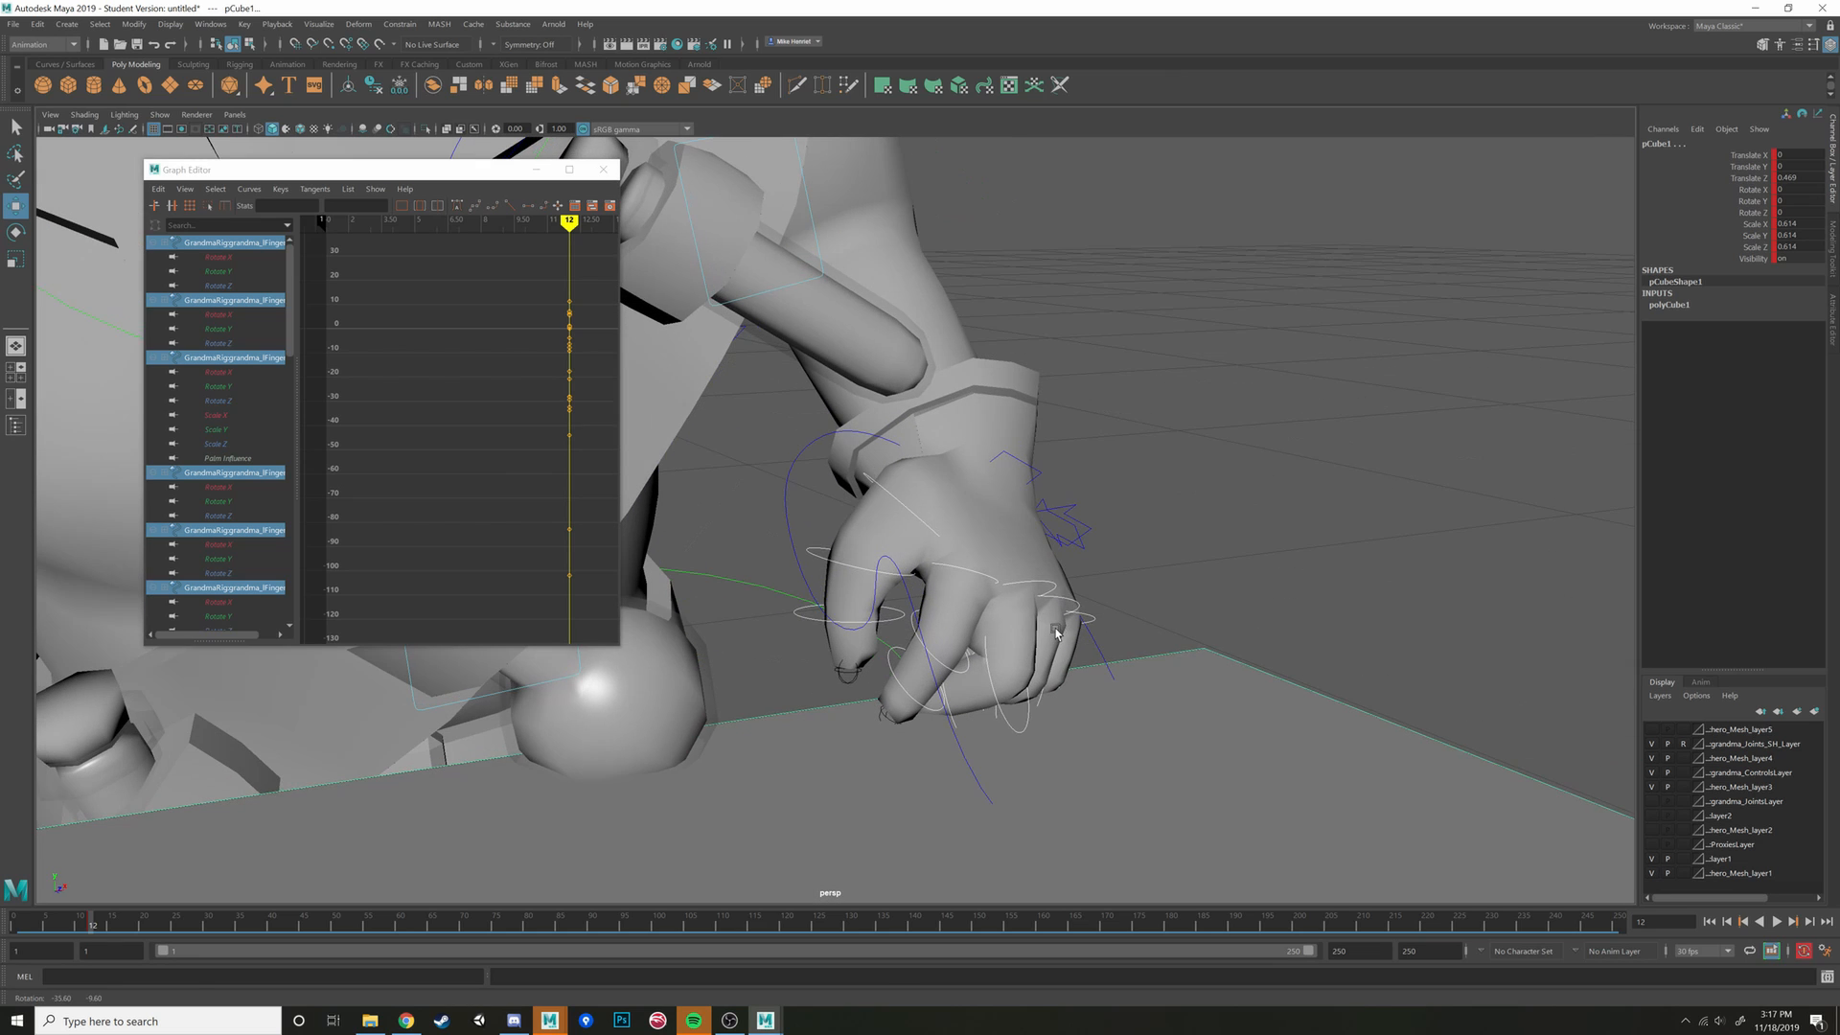
left_click(1049, 475)
left_click_drag(1042, 475, 1051, 496, "alt")
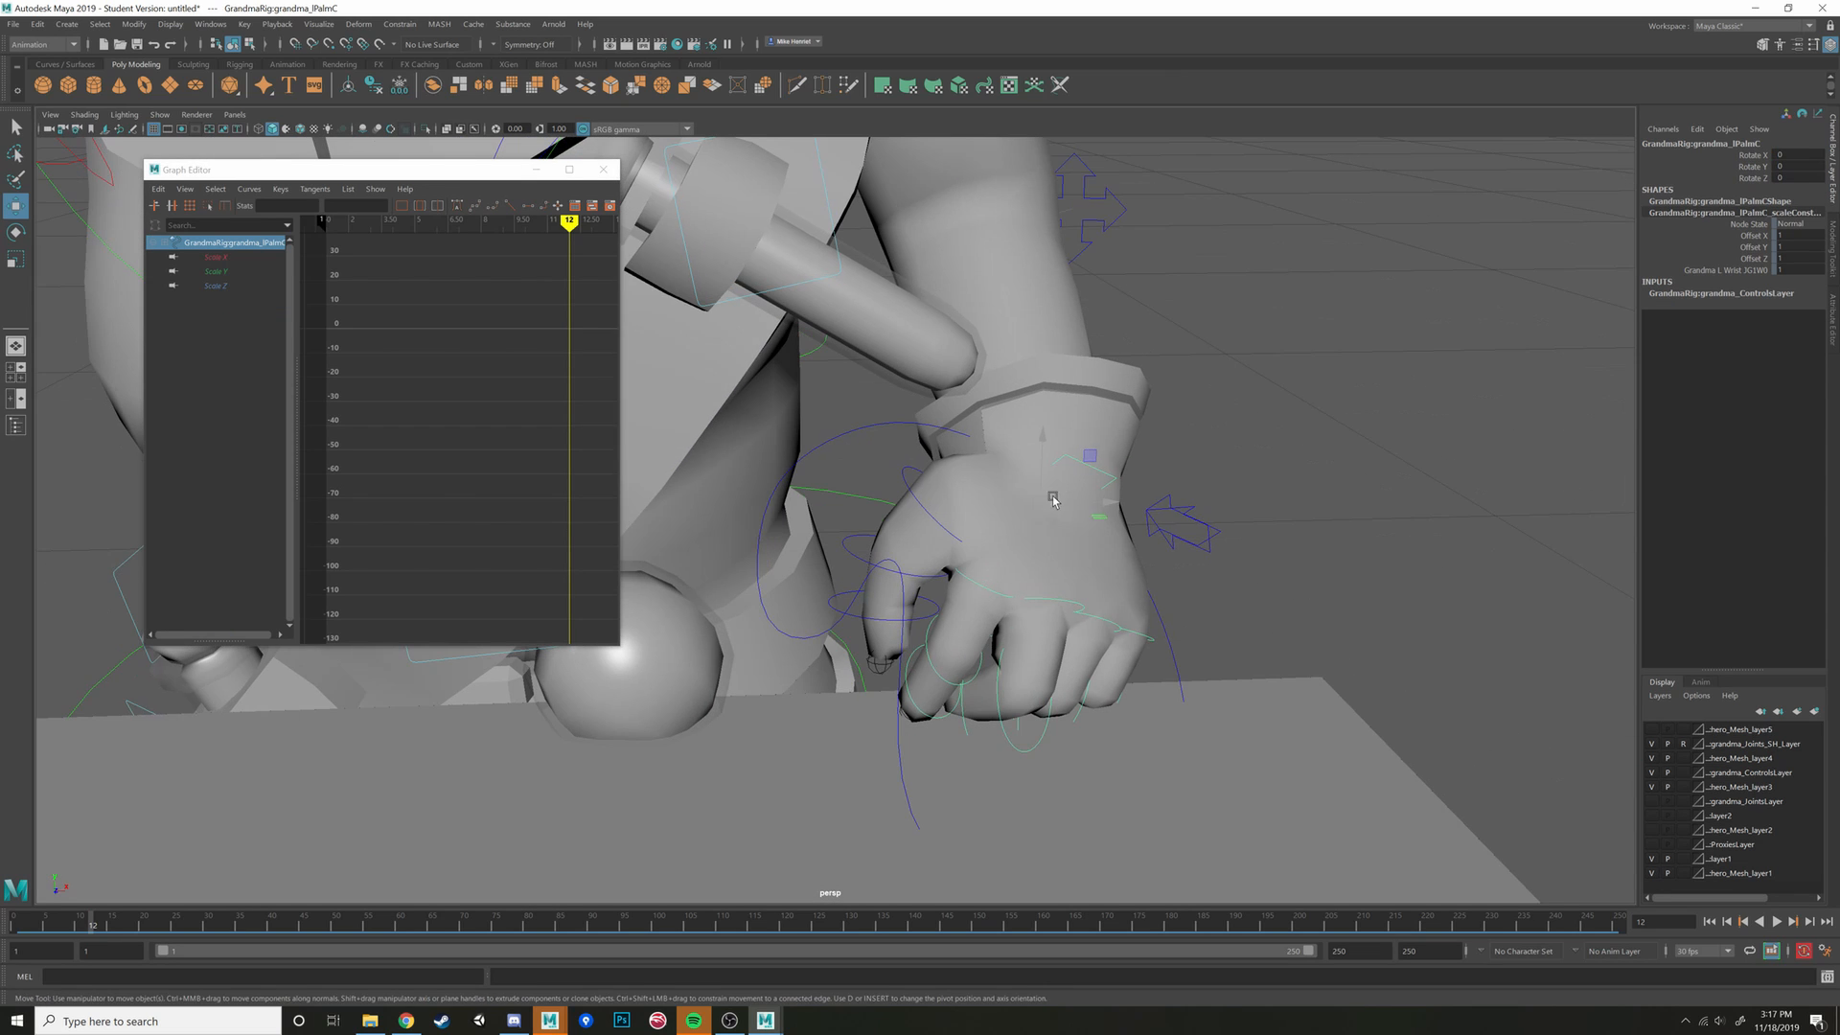
left_click(1191, 539)
left_click_drag(1191, 539, 1380, 448, "alt")
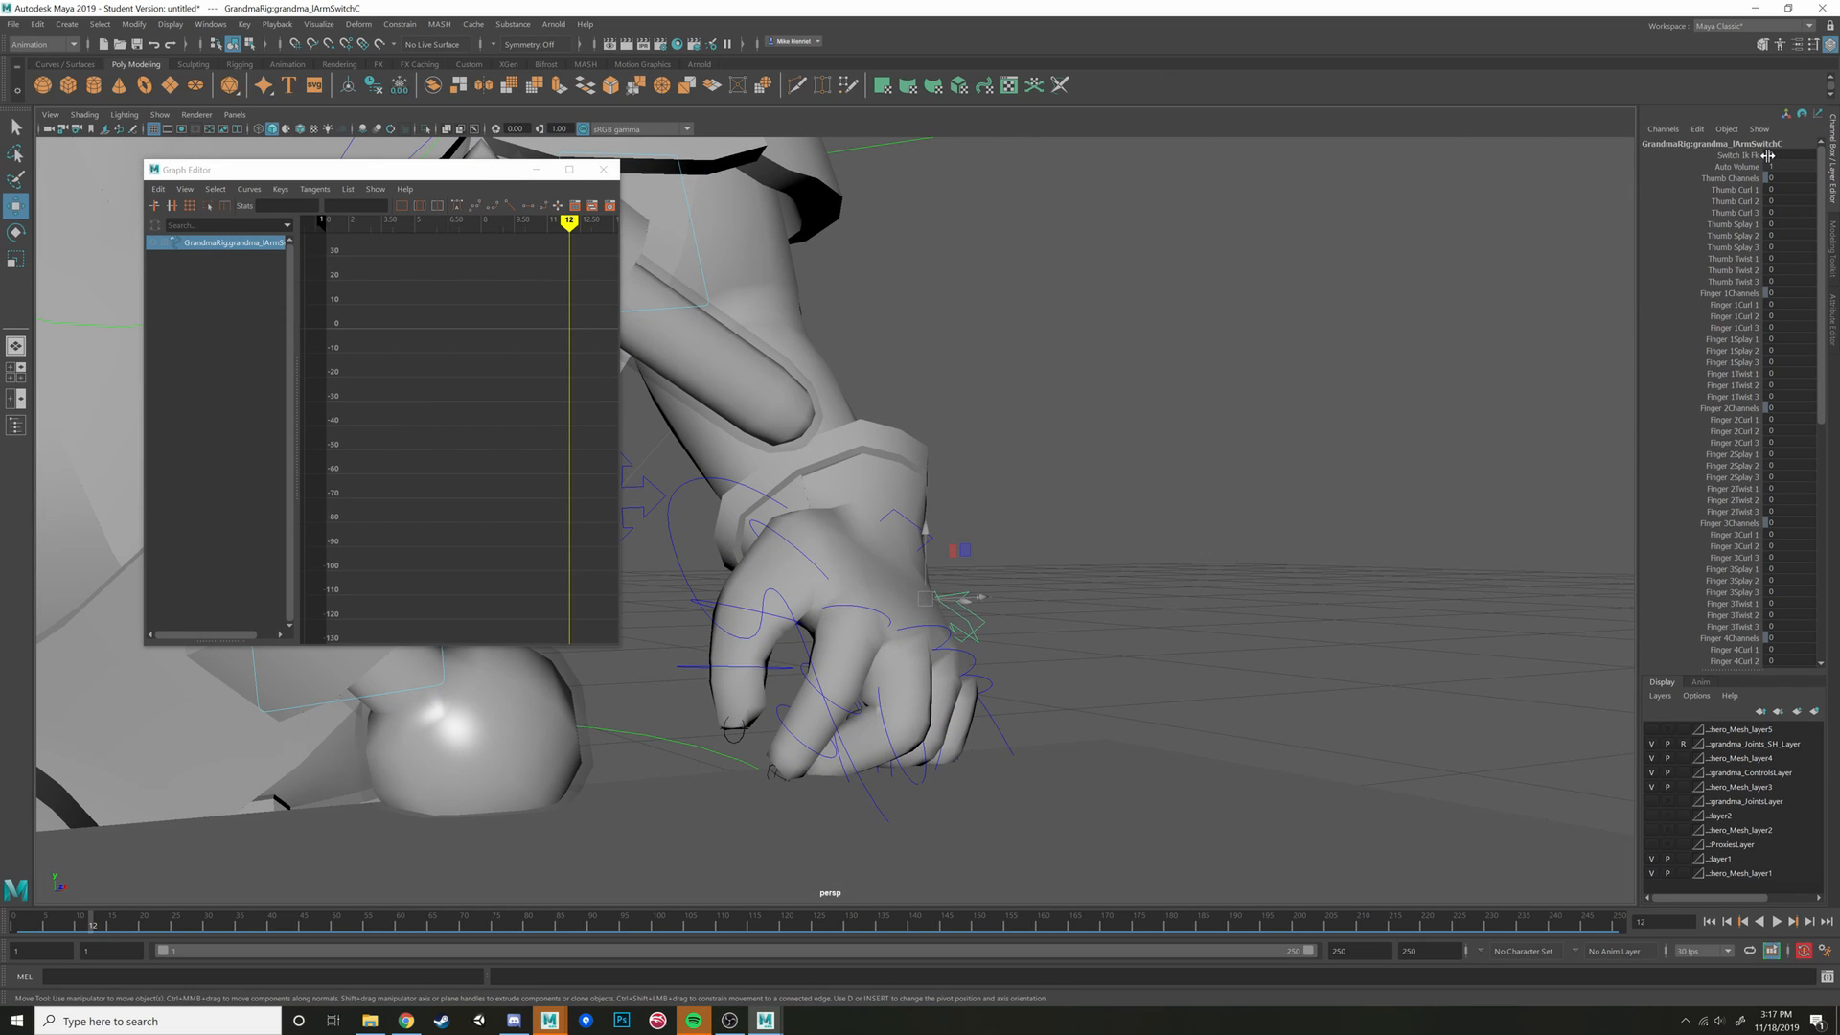
left_click_drag(974, 616, 1618, 475, "alt")
Try adjusting all Thumb Curl and Finger 1 to 4 Curl channels together on the left arm switch control, and undo the change
left_click_drag(1740, 189, 1752, 213)
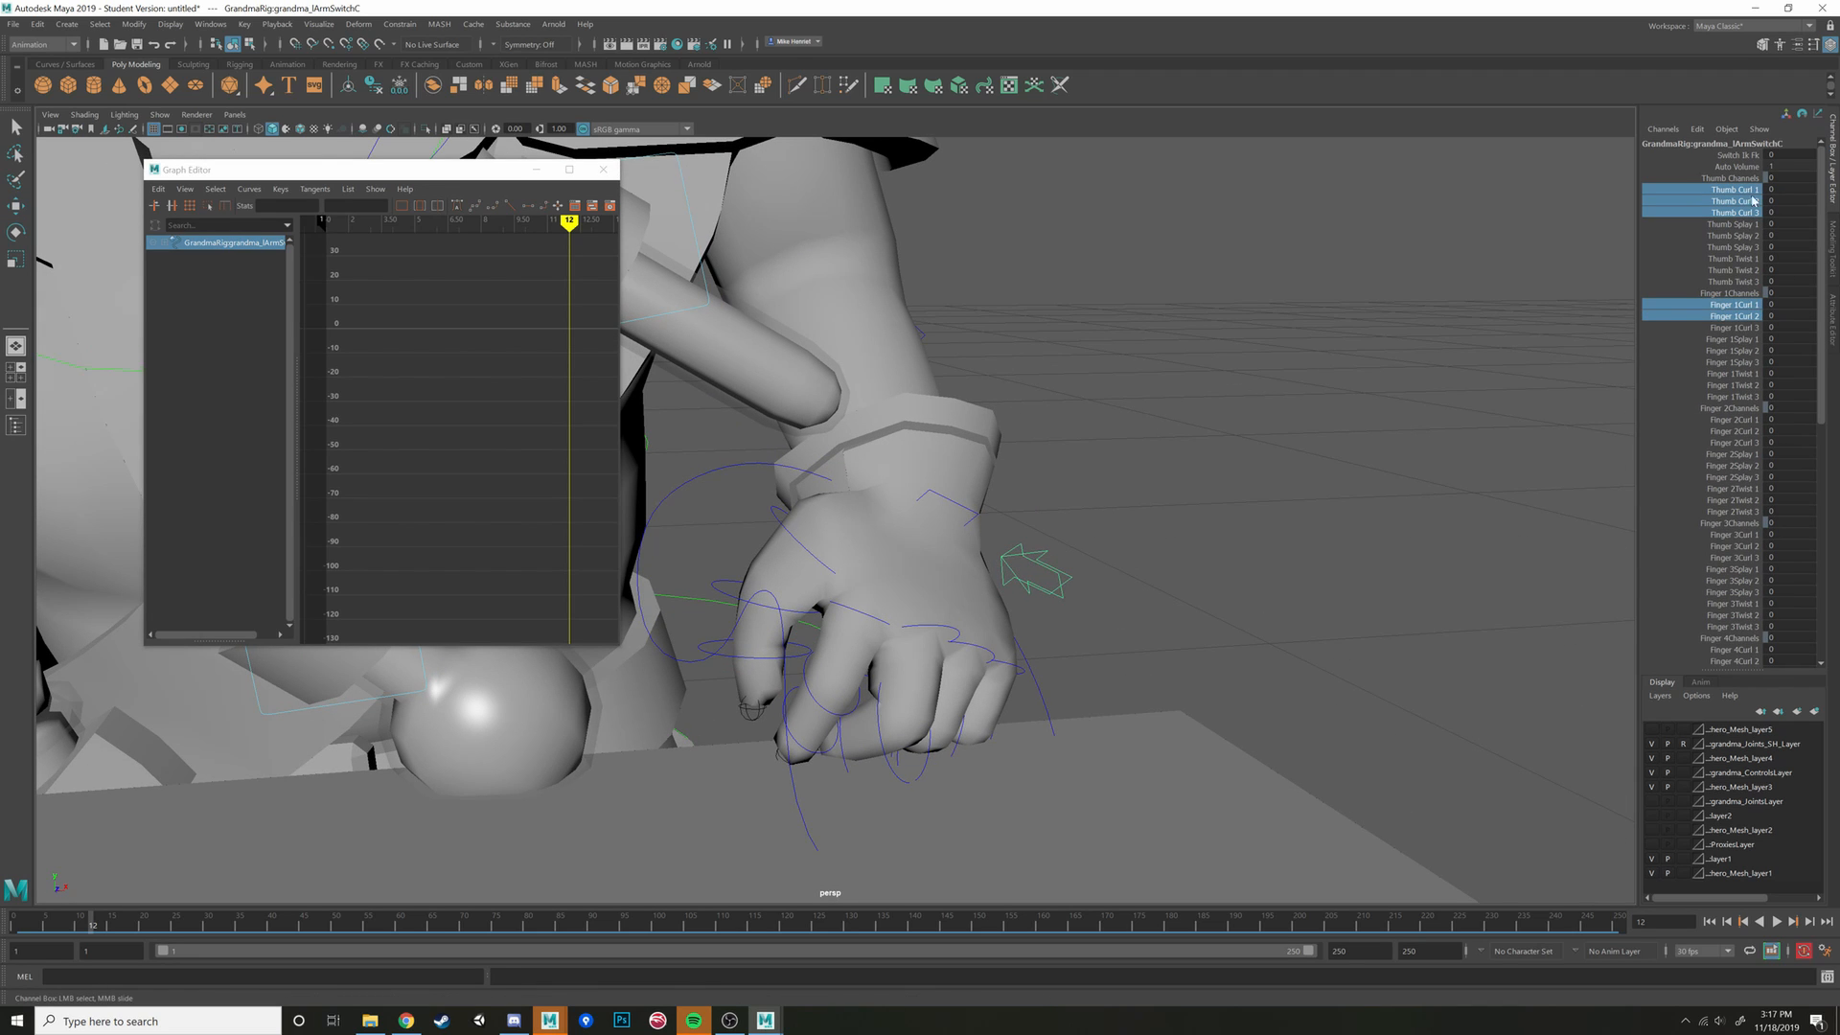
left_click(1746, 202)
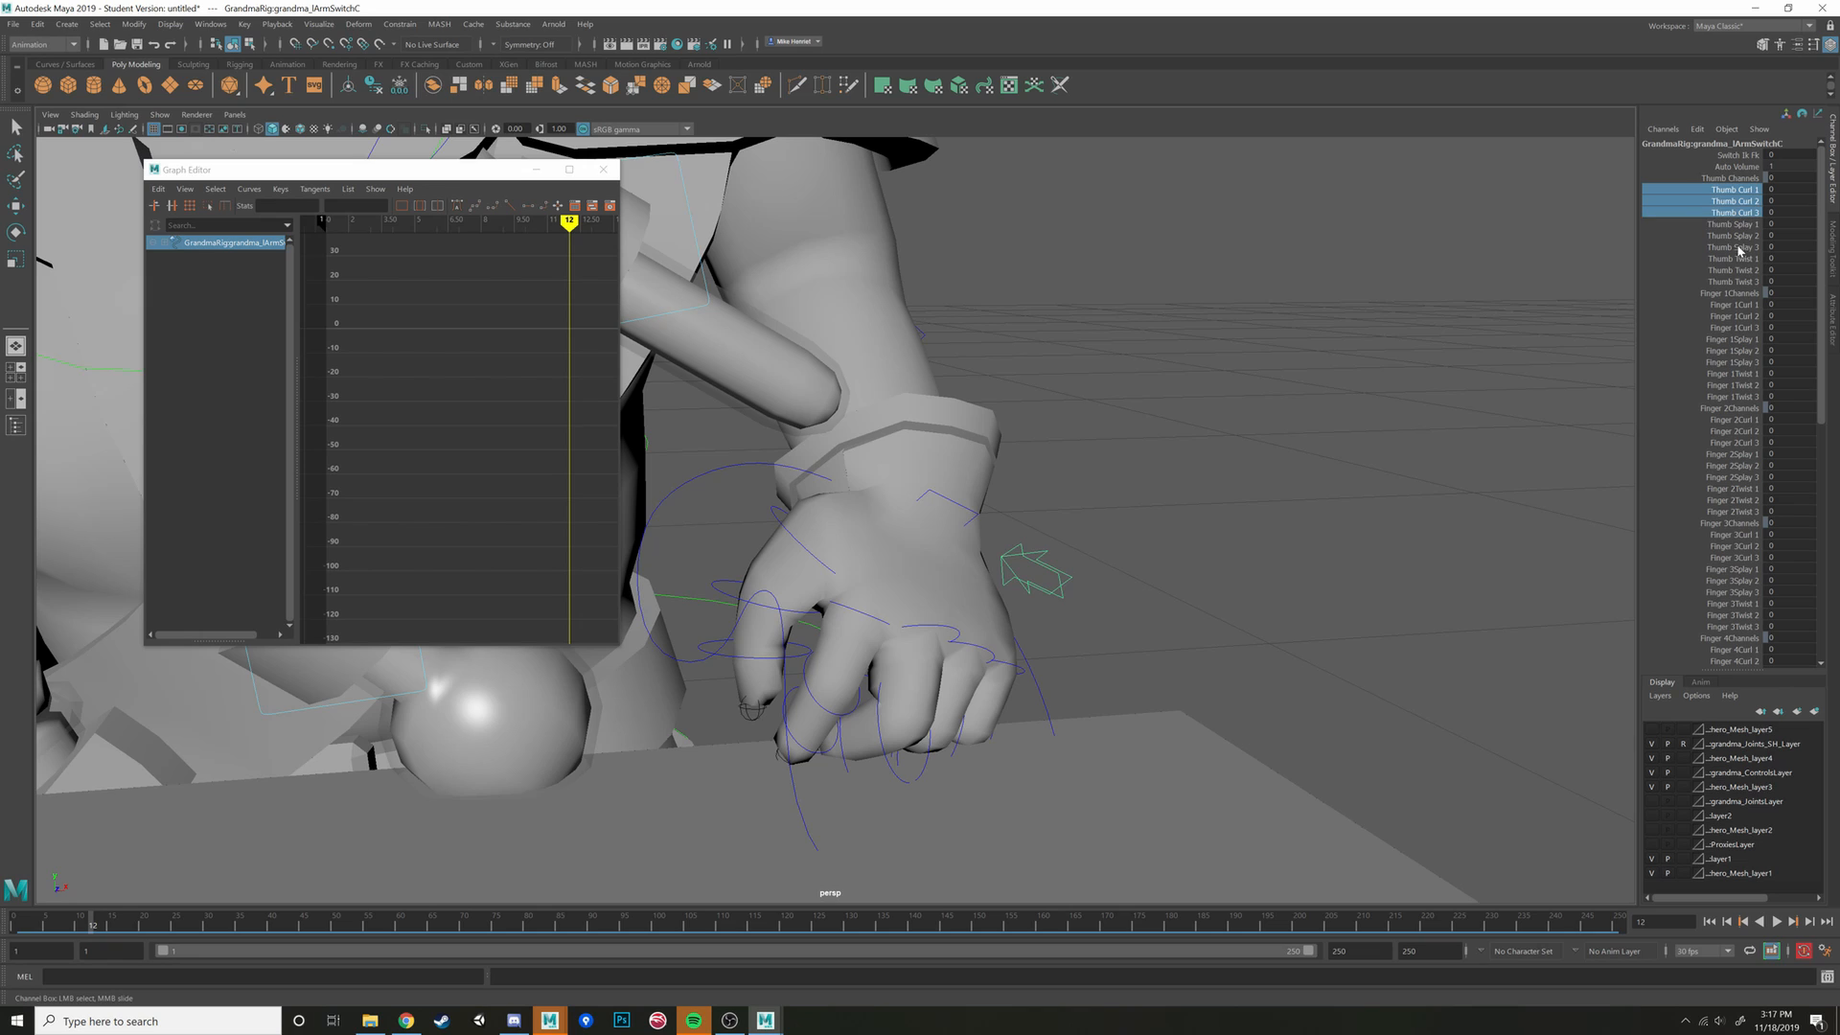
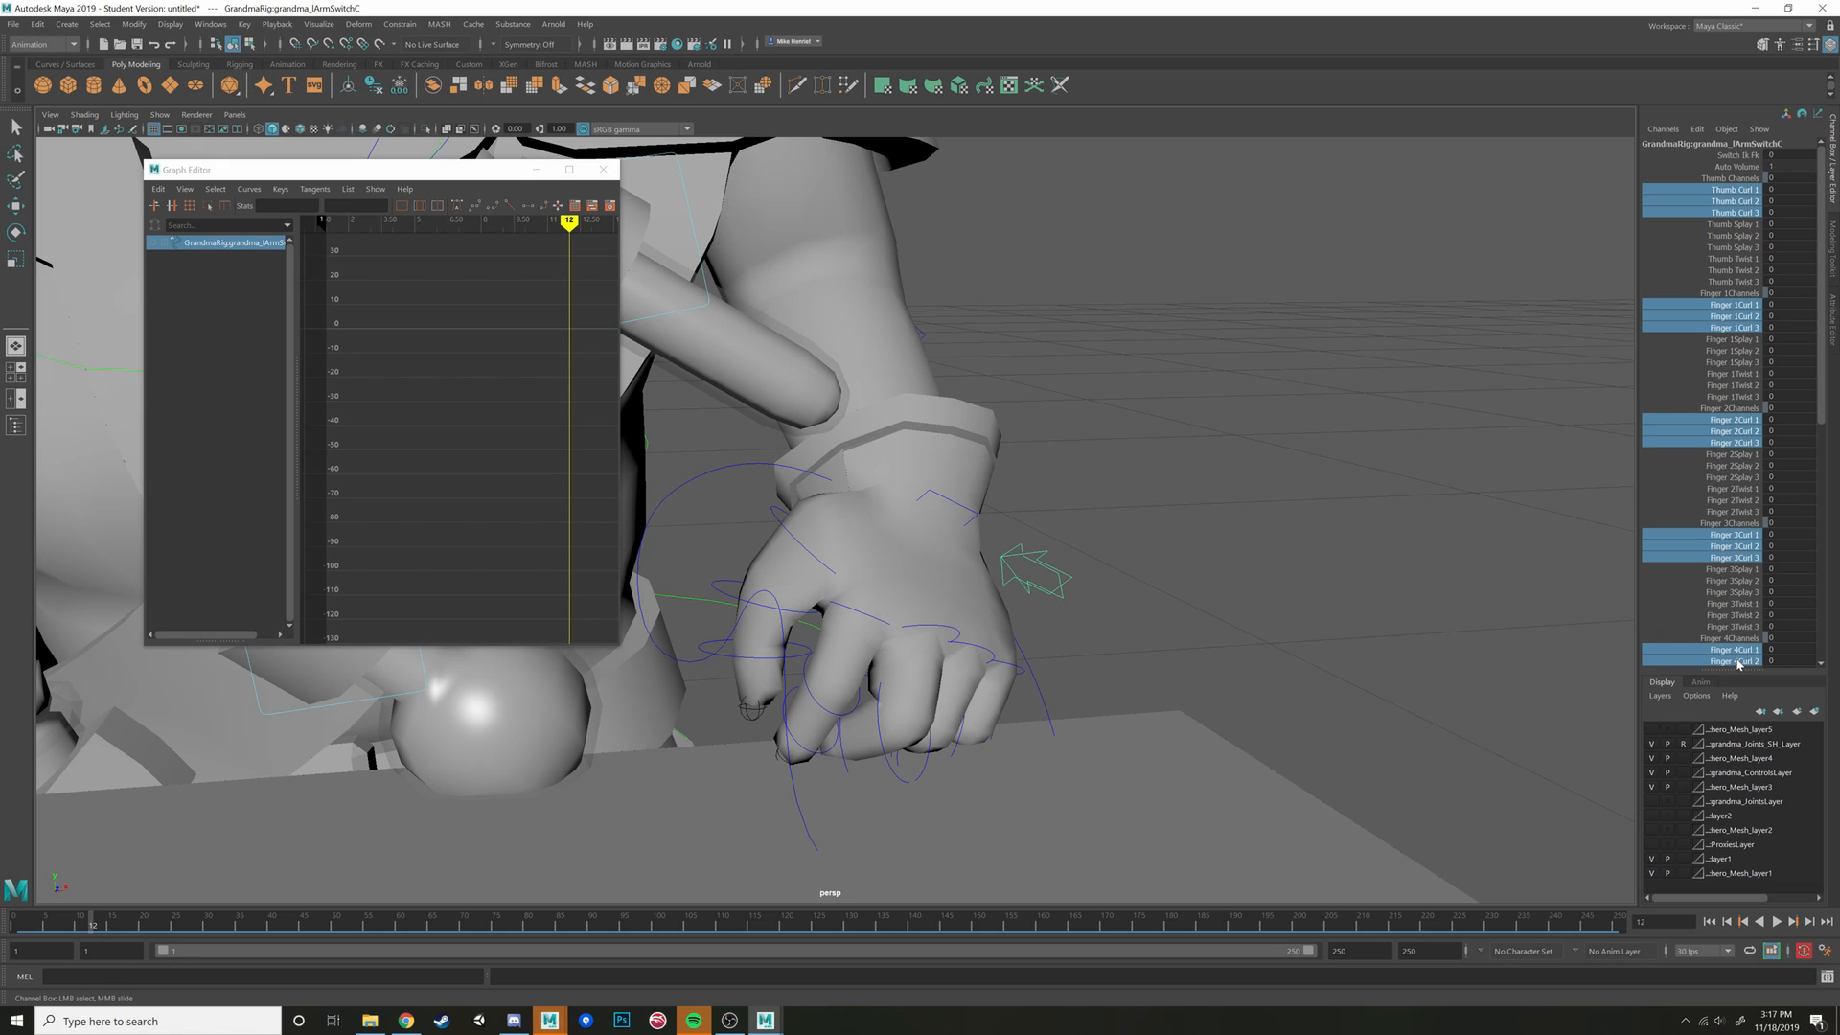
scroll(1740, 663, "down", 2)
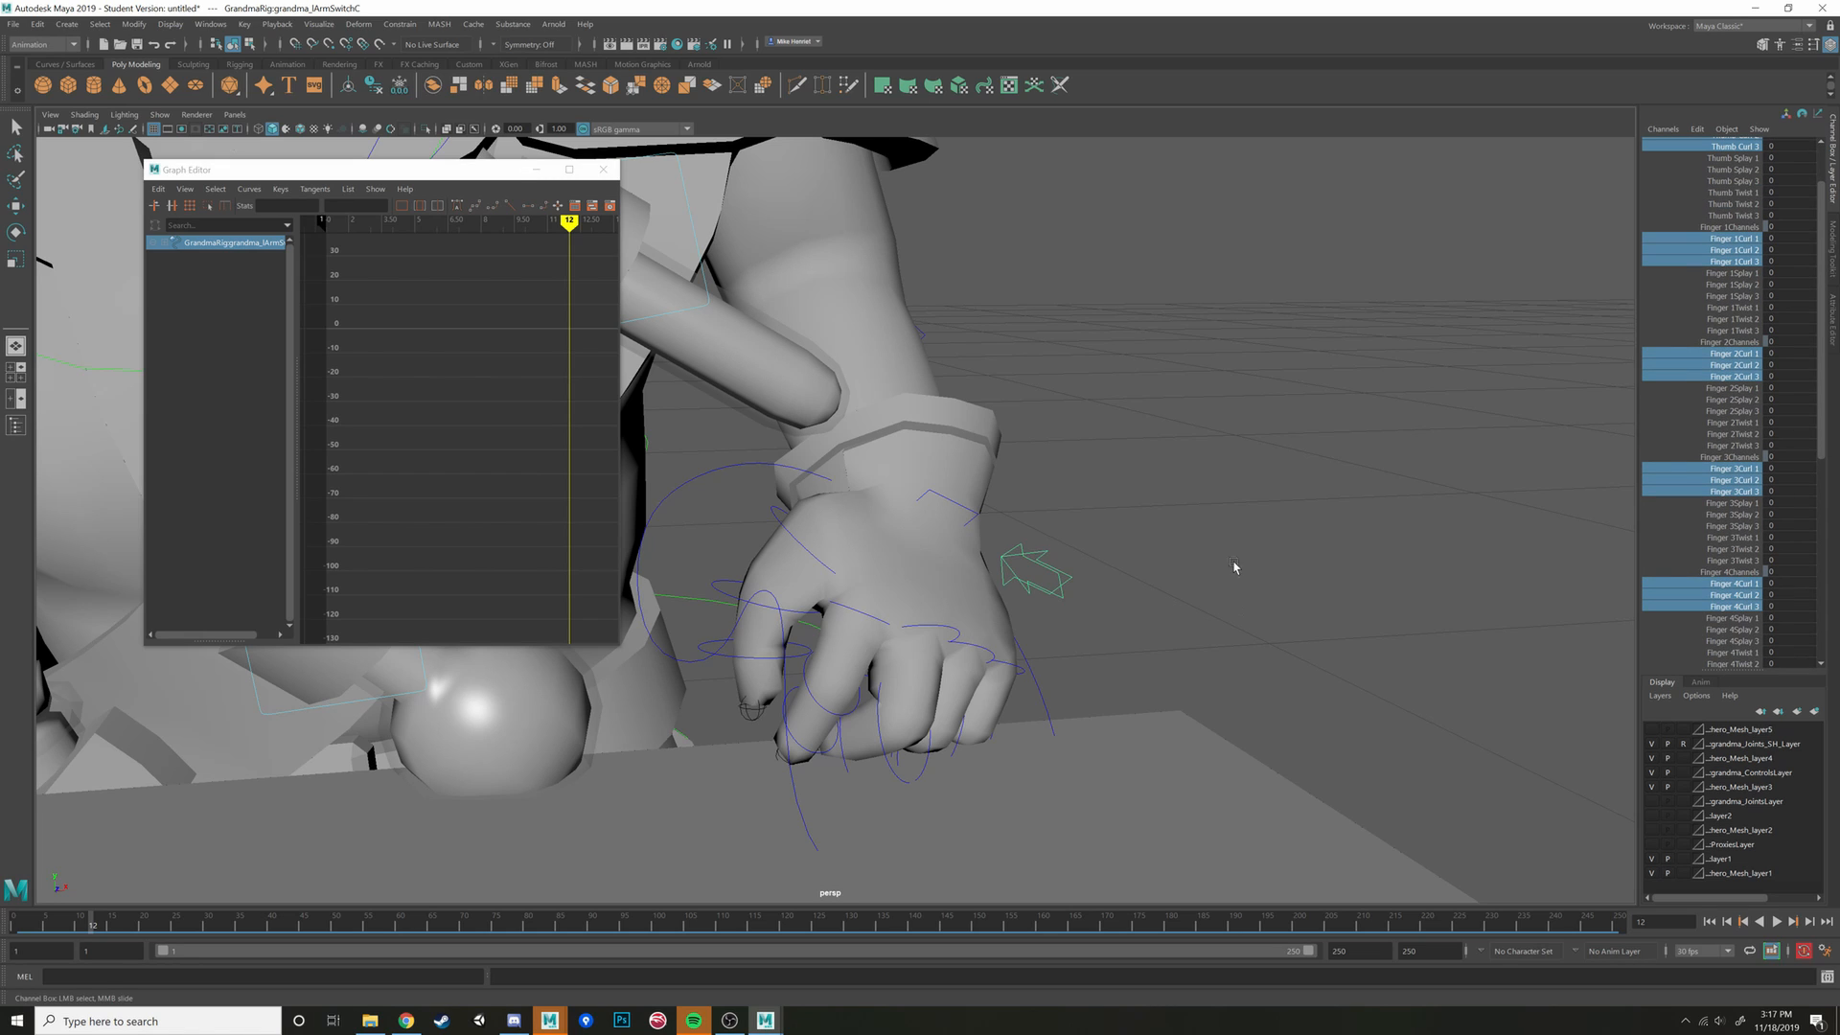
mouse_move(1176, 524)
middle_mouse_down()
mouse_move(1162, 538)
mouse_move(1206, 523)
middle_mouse_up()
key("ctrl+z")
key("ctrl+z")
key("ctrl+z")
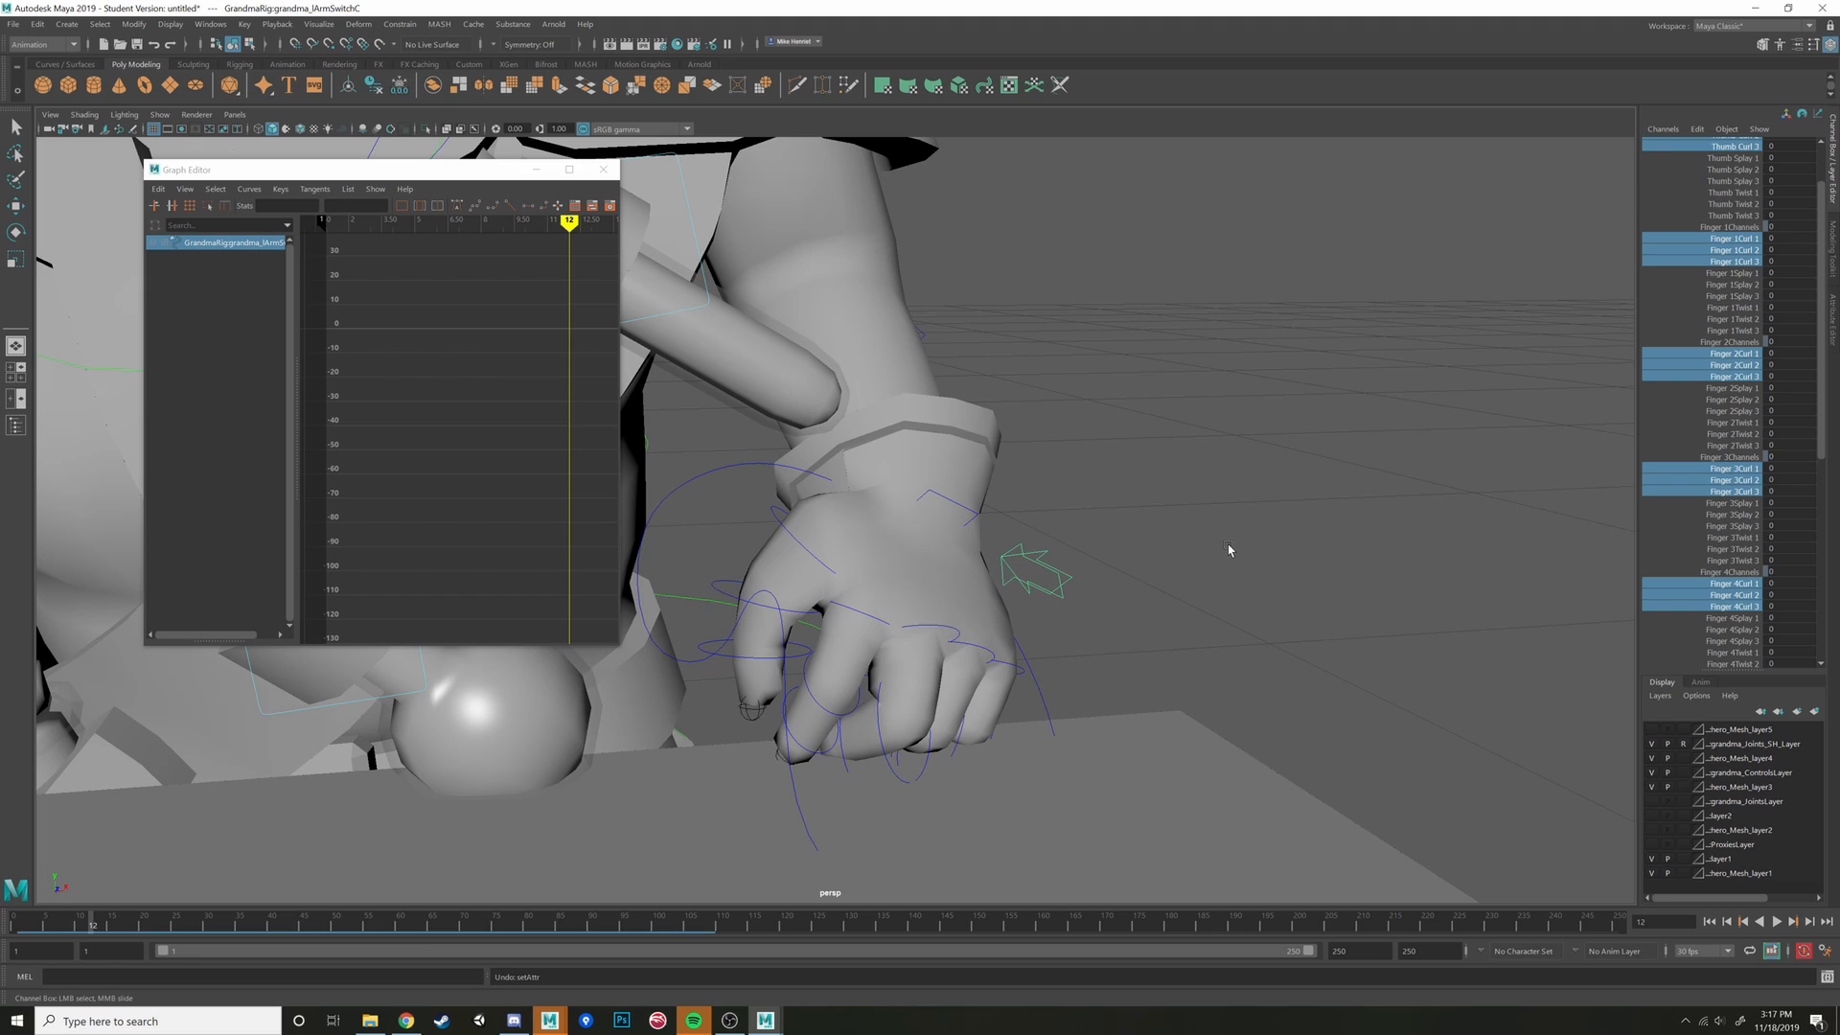
Check the left hand's pose on the cube and the arm switch control, and clear the selection
left_click(1233, 636)
left_click_drag(1232, 637, 986, 695, "alt")
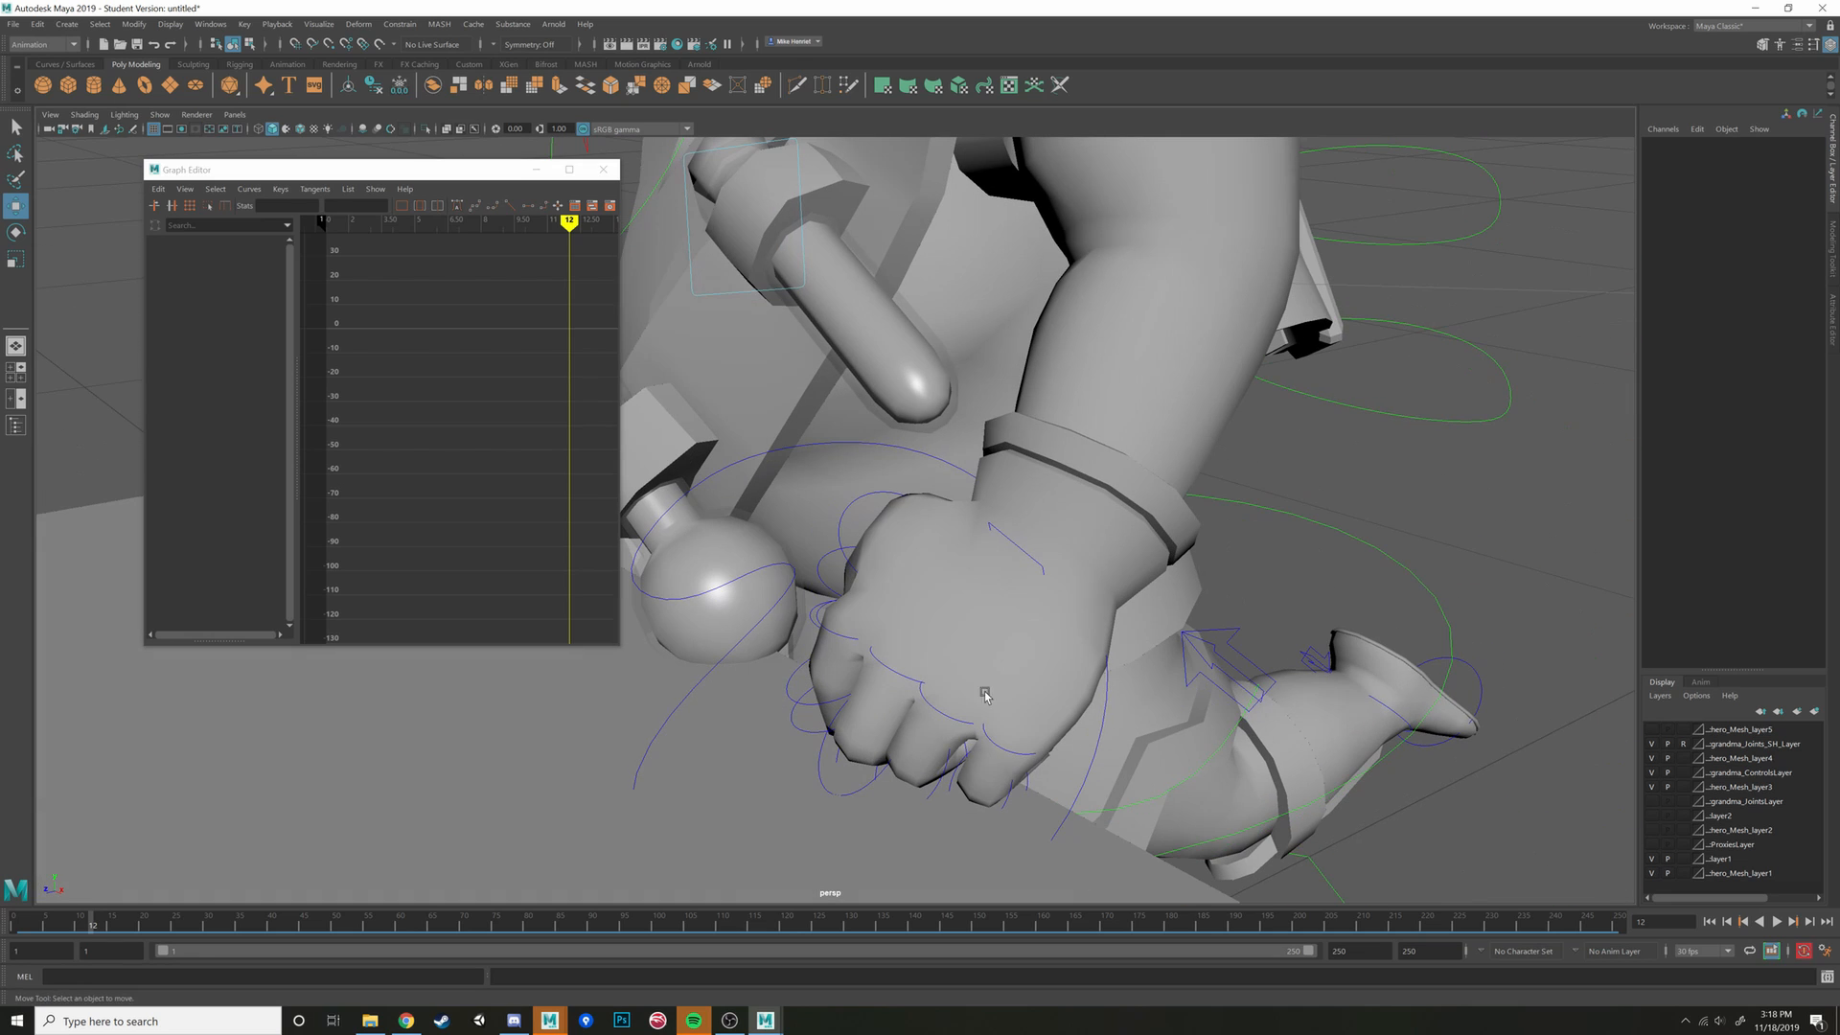
left_click(1153, 642)
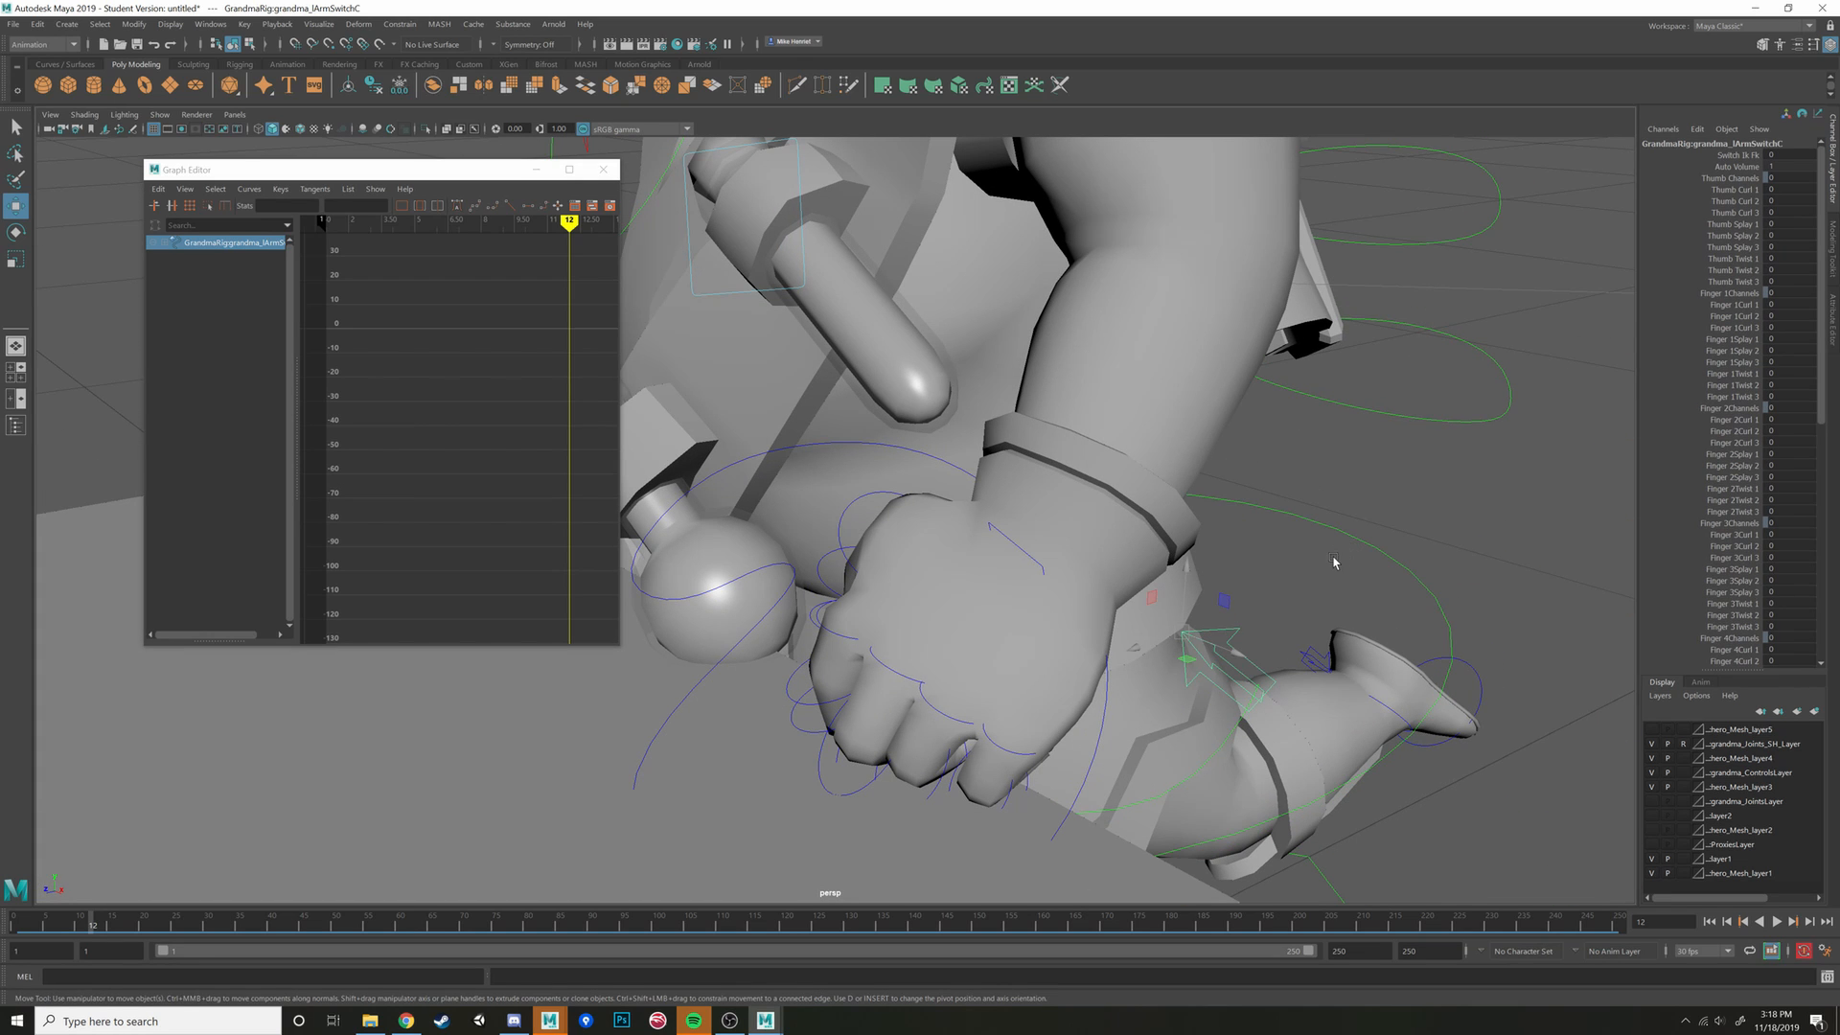
left_click(1298, 594)
left_click(1225, 634)
left_click(1290, 582)
scroll(1193, 640, "down", 10)
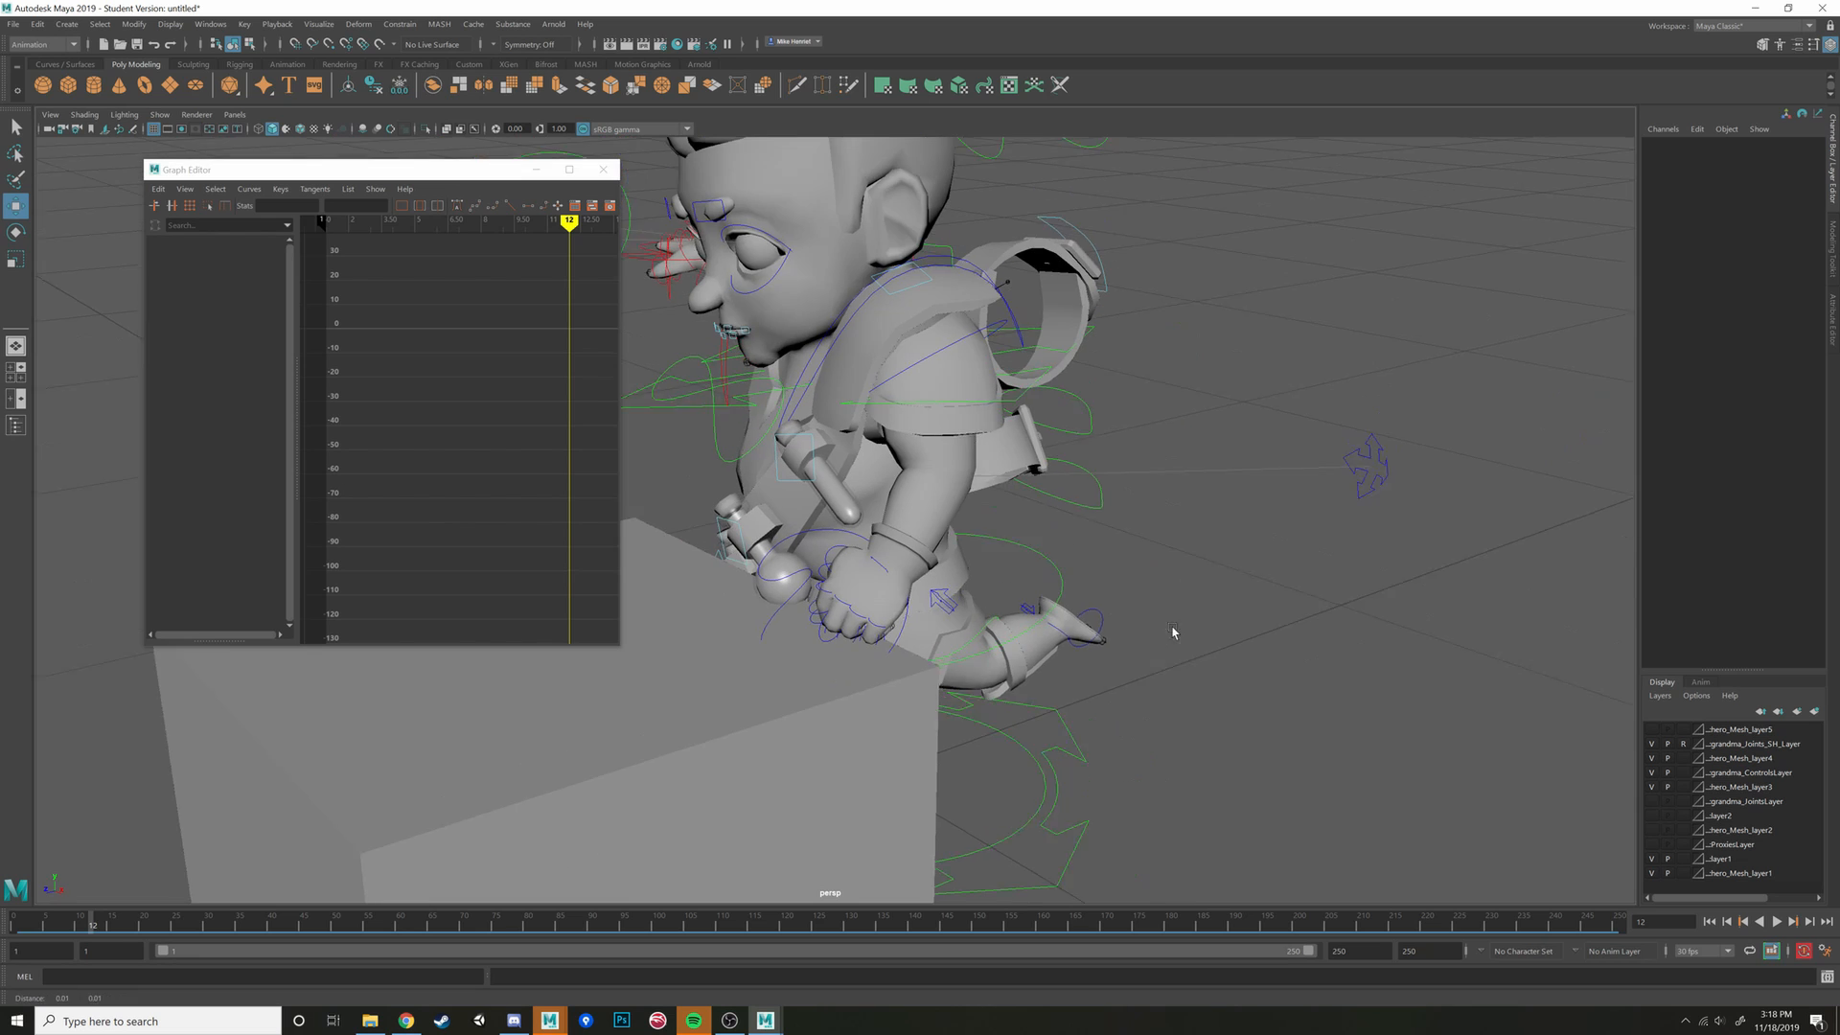
Check the left wrist IK control's curves, and rotate the root control to adjust the body's lean while viewing the hand against the cube
left_click(858, 599)
scroll(1193, 599, "up", 5)
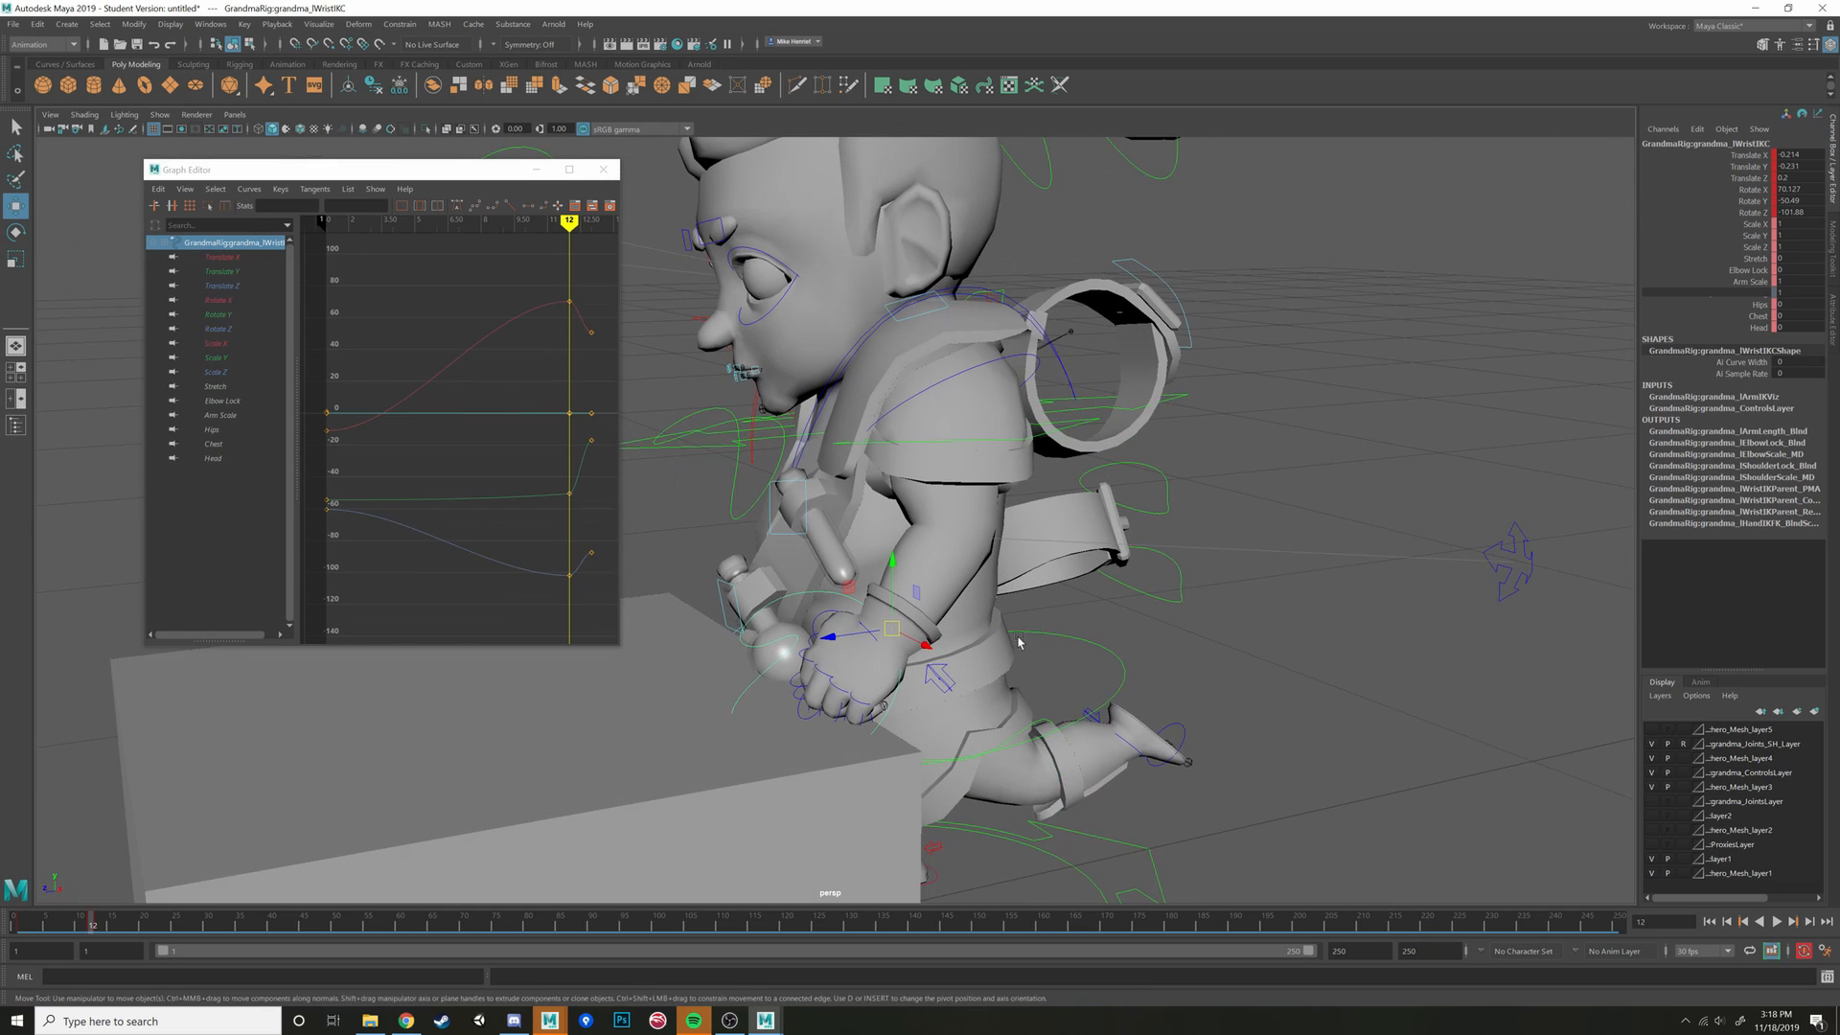
left_click_drag(1023, 606, 867, 621)
left_click_drag(867, 621, 1002, 631, "alt")
left_click_drag(766, 646, 1169, 604)
left_click_drag(1352, 594, 1102, 695, "alt")
left_click_drag(1051, 625, 782, 759, "alt")
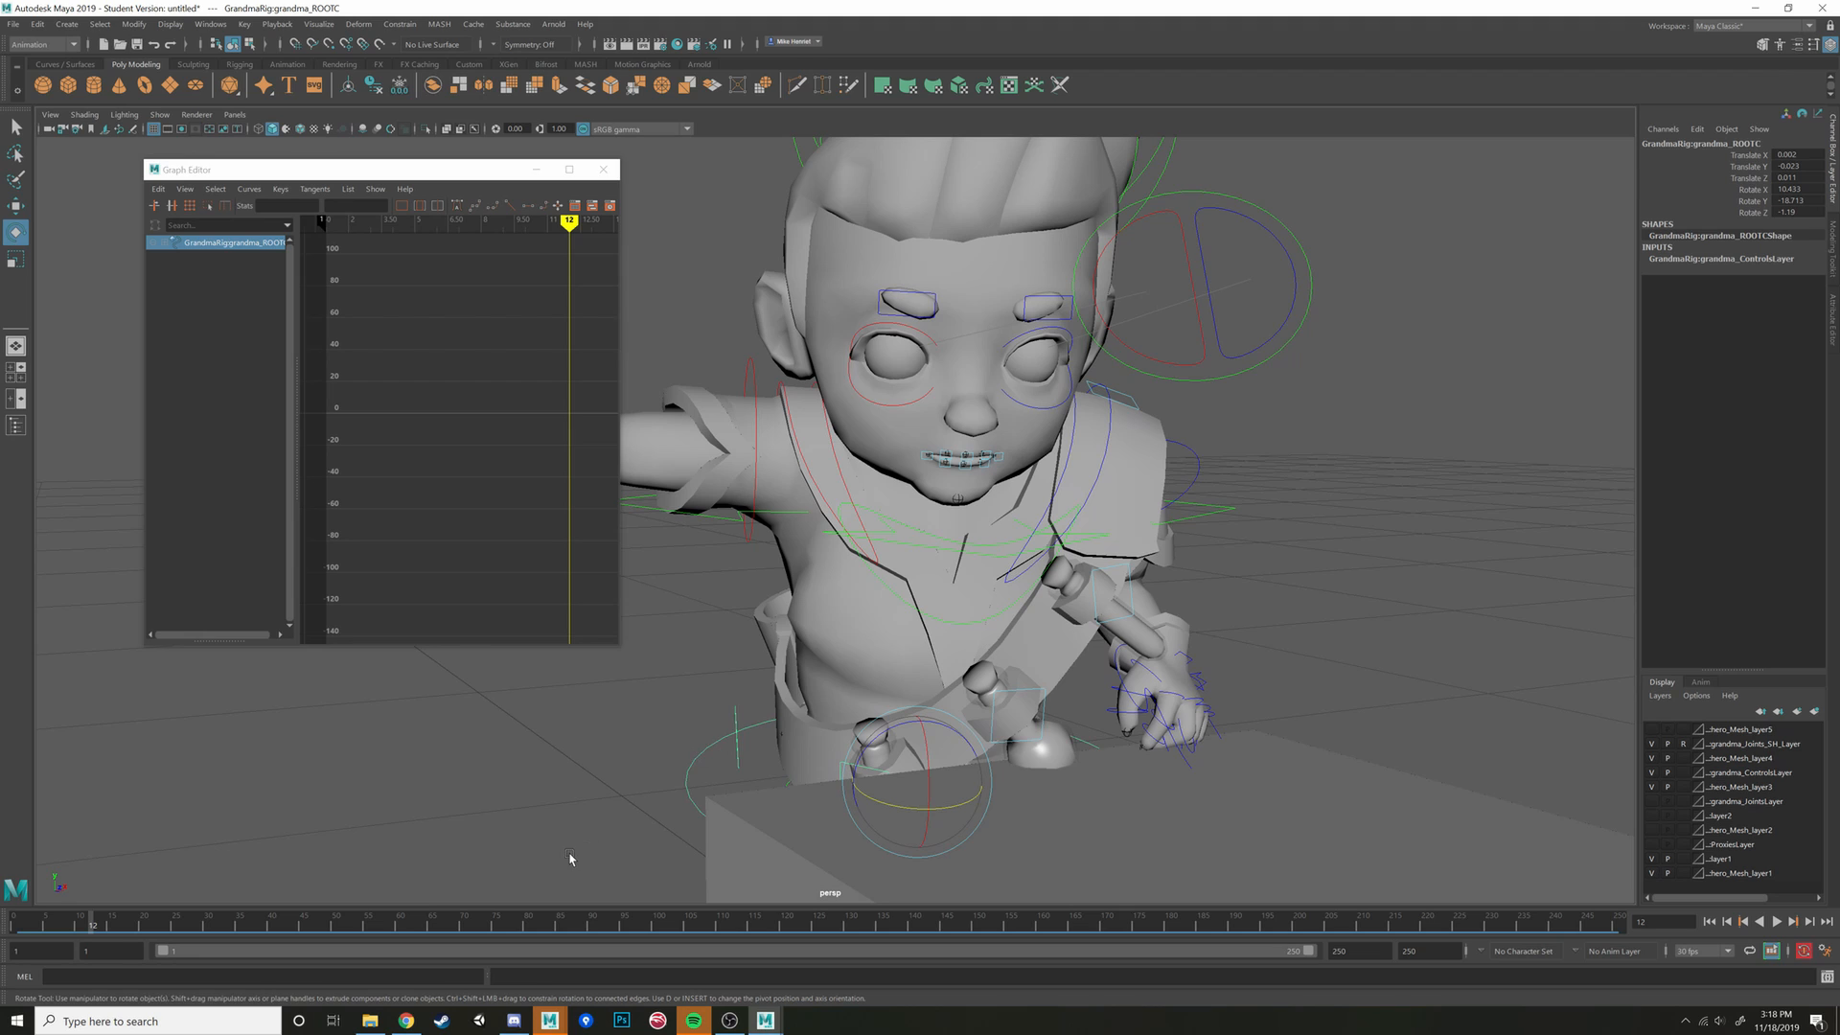
left_click_drag(570, 861, 863, 829, "alt")
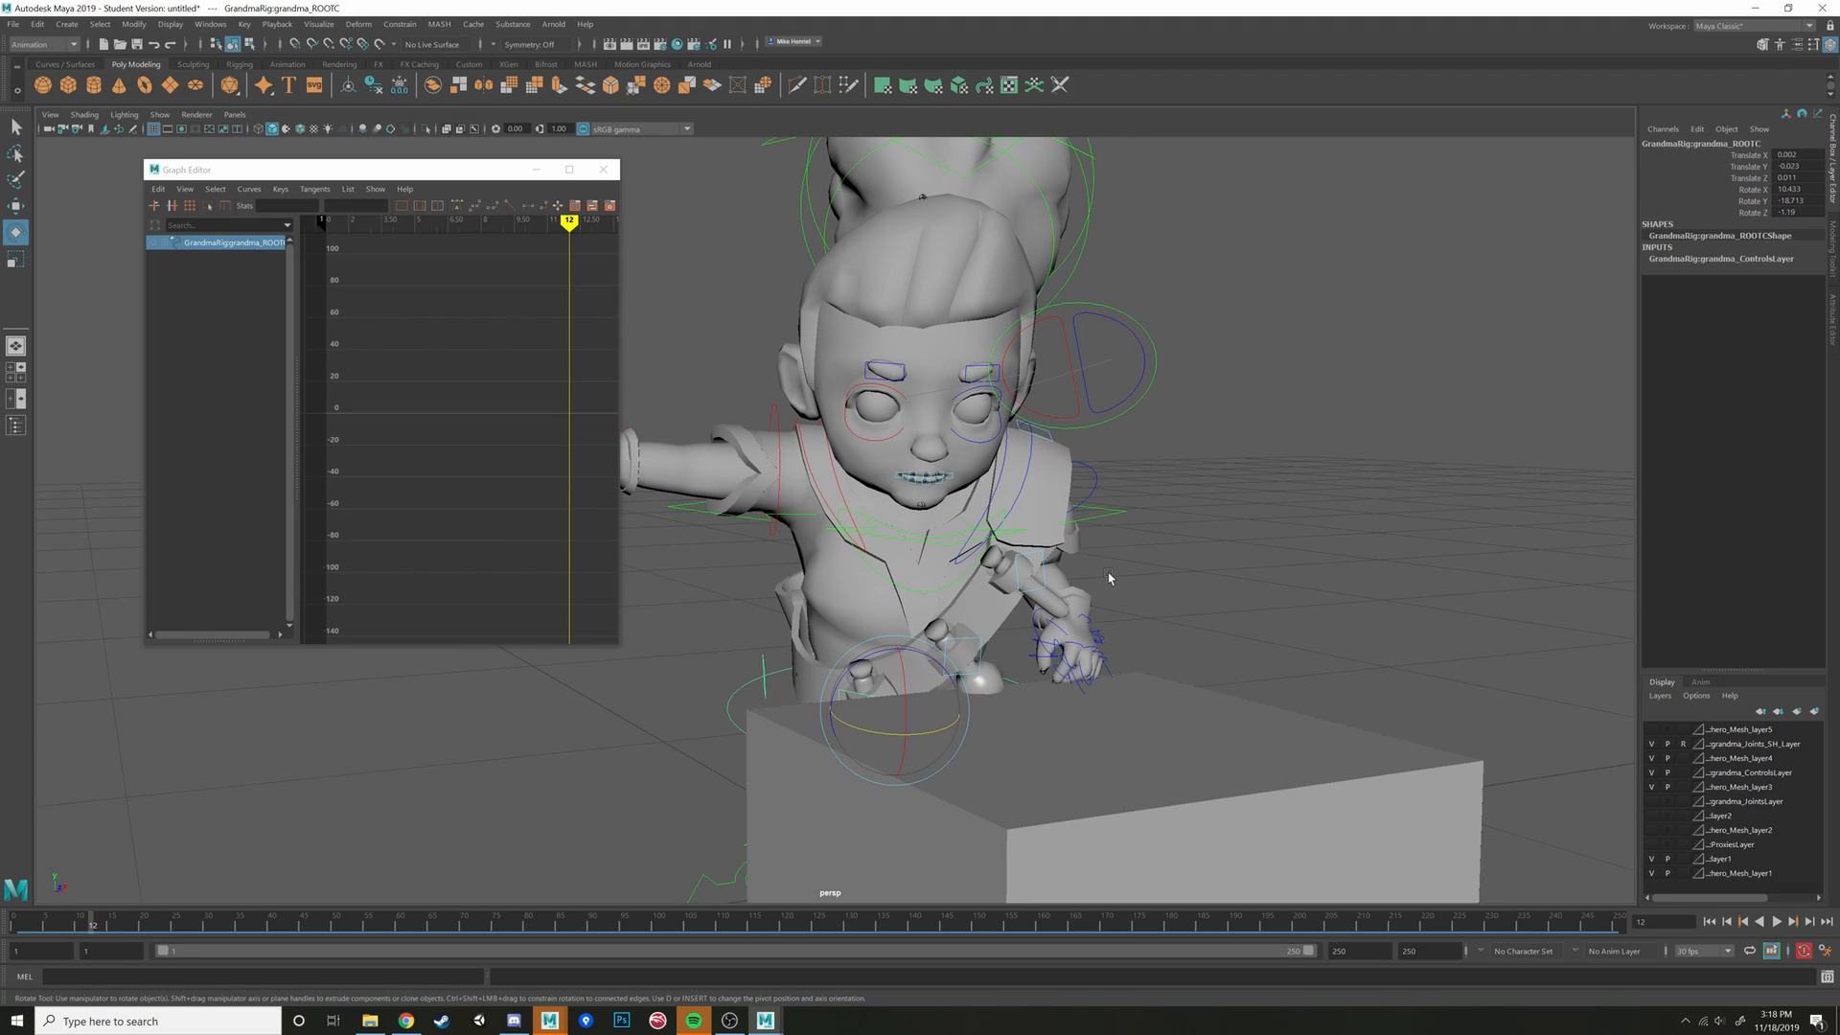
left_click_drag(1246, 618, 1094, 638, "alt")
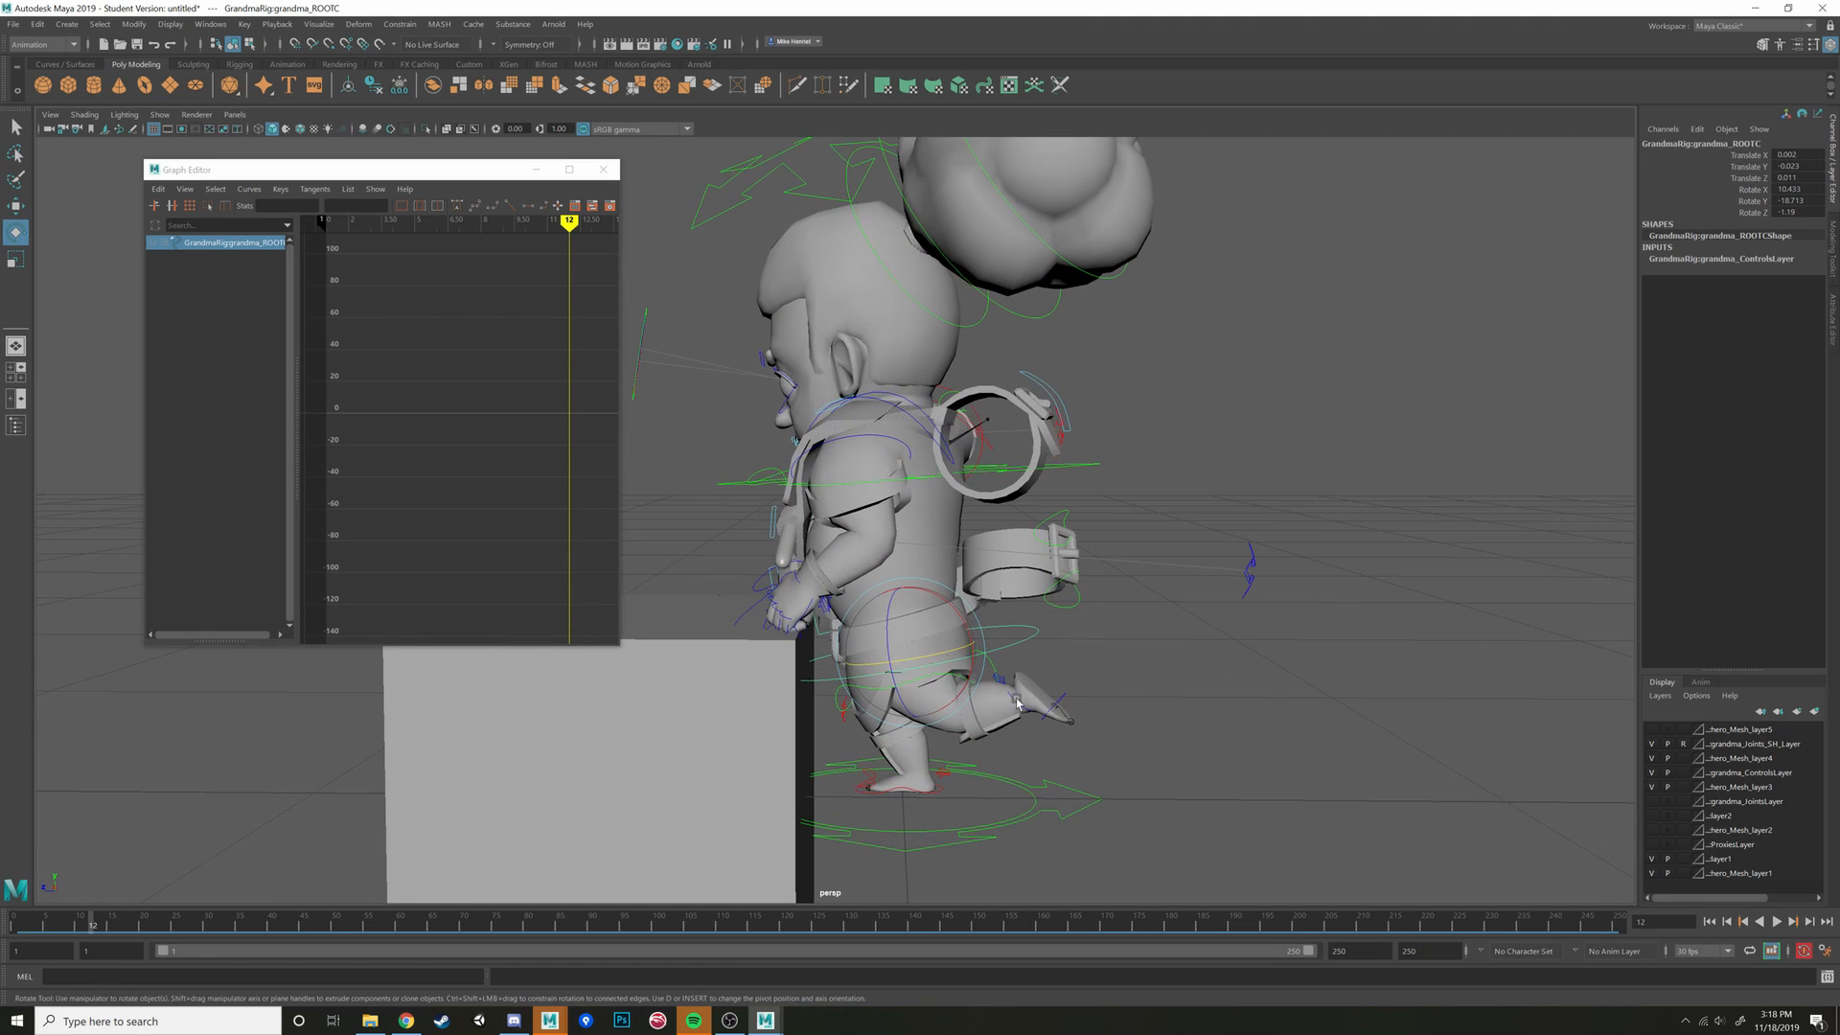
scroll(1055, 671, "up", 5)
key("w")
middle_click_drag(1023, 735, 1000, 664, "alt")
scroll(1000, 663, "down", 3)
scroll(980, 575, "down", 5)
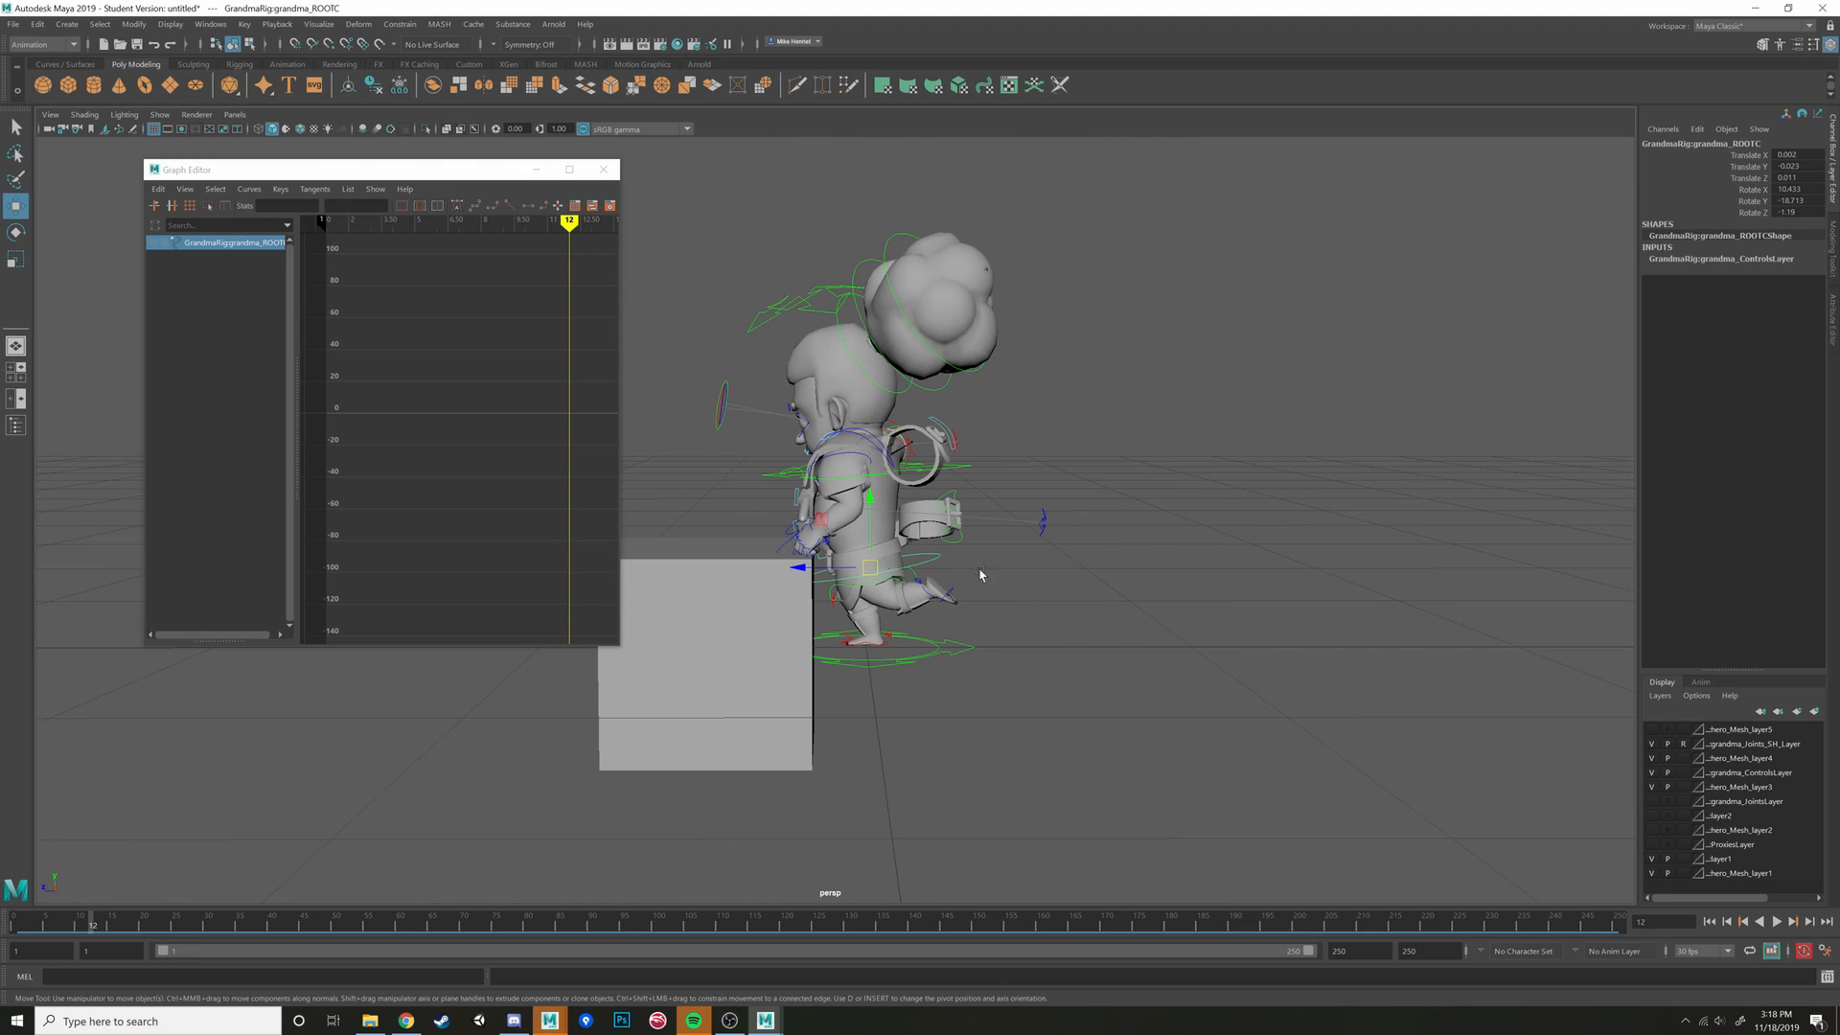
left_click_drag(1176, 772, 1176, 770)
left_click(776, 556)
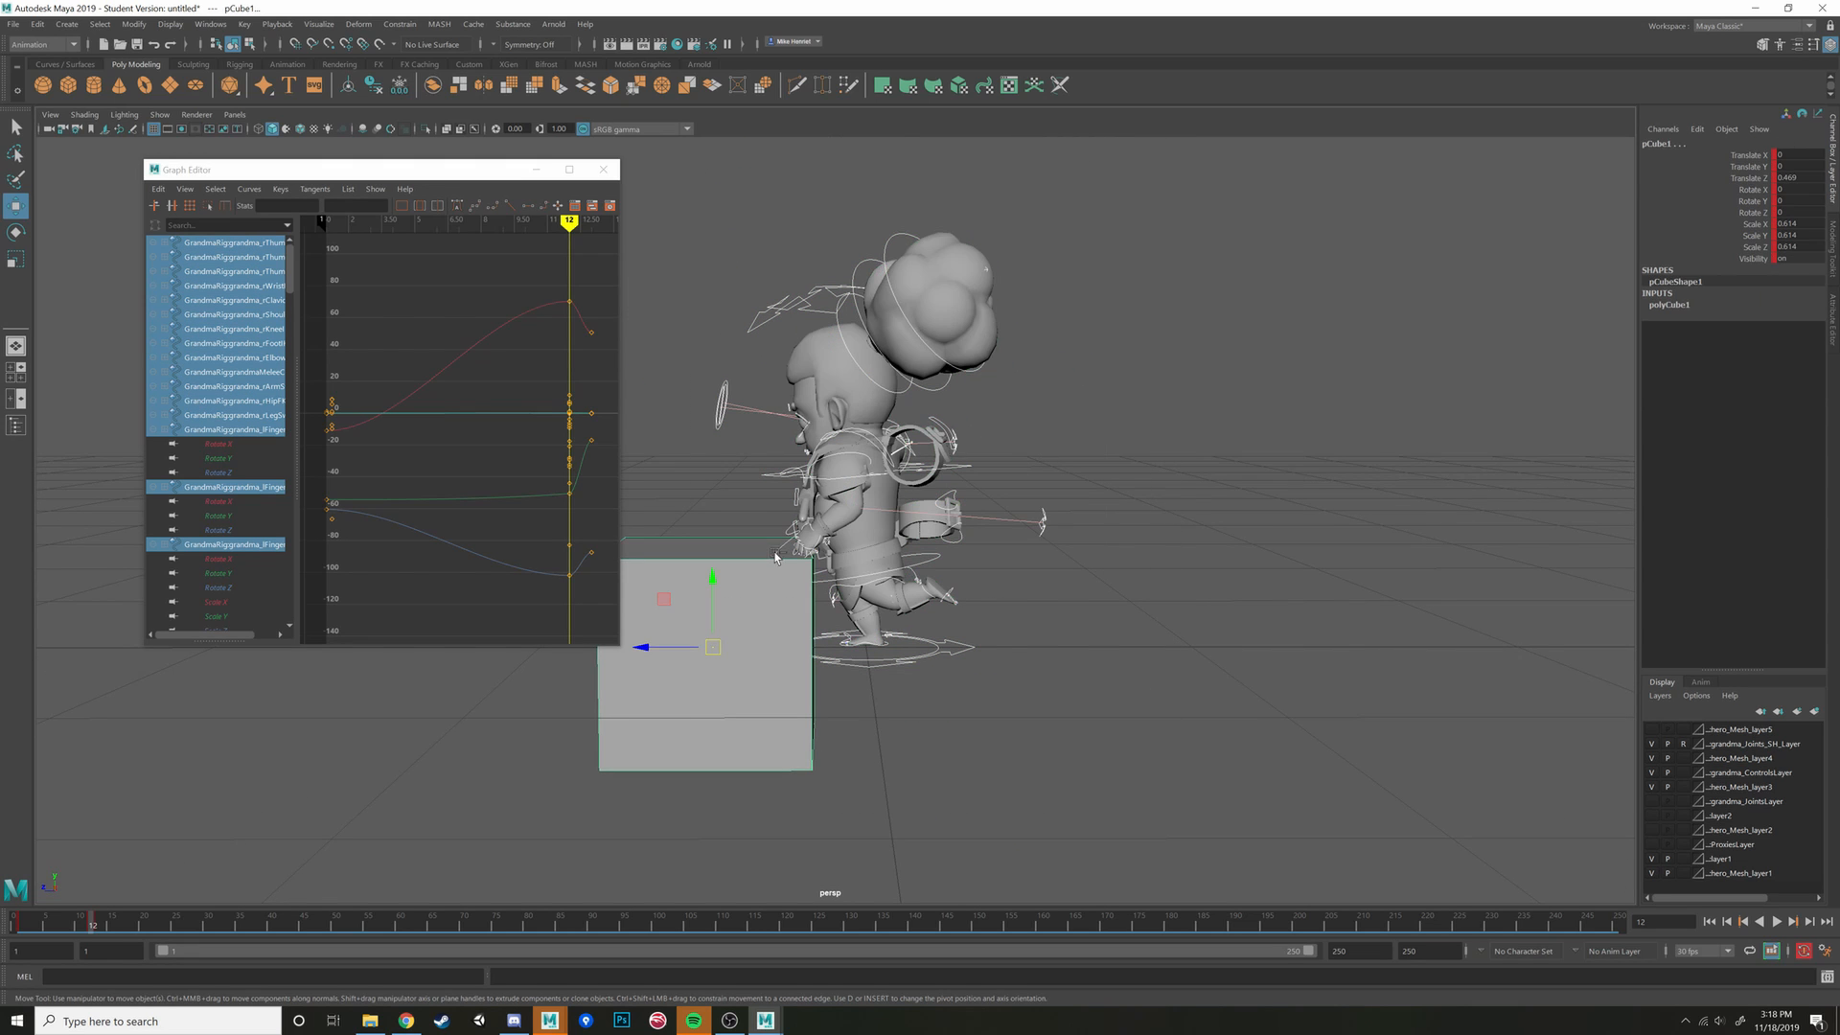
left_click(772, 664, "ctrl")
left_click_drag(1052, 353, 1072, 387, "alt")
middle_click_drag(1072, 387, 1015, 504, "alt")
scroll(1015, 504, "up", 4)
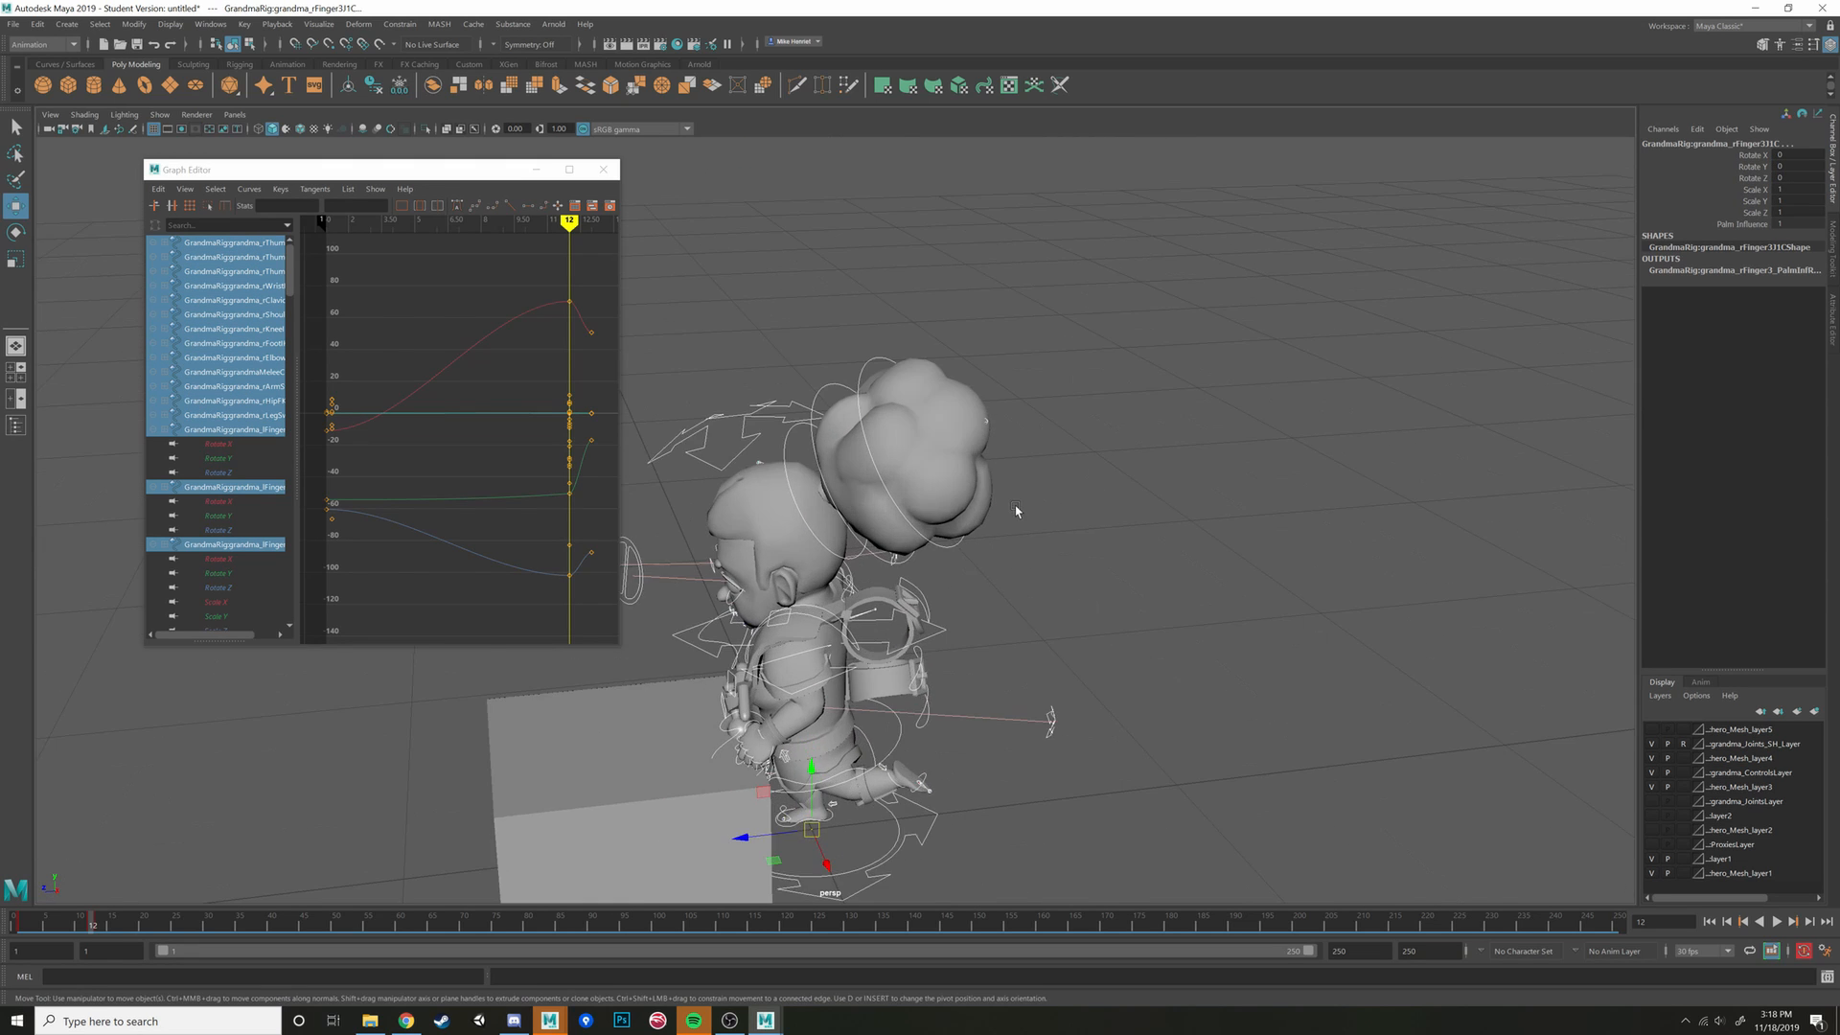
Switch the viewport to wireframe display, clear the selection, and hide the joints from view
key("4")
scroll(1015, 504, "up", 4)
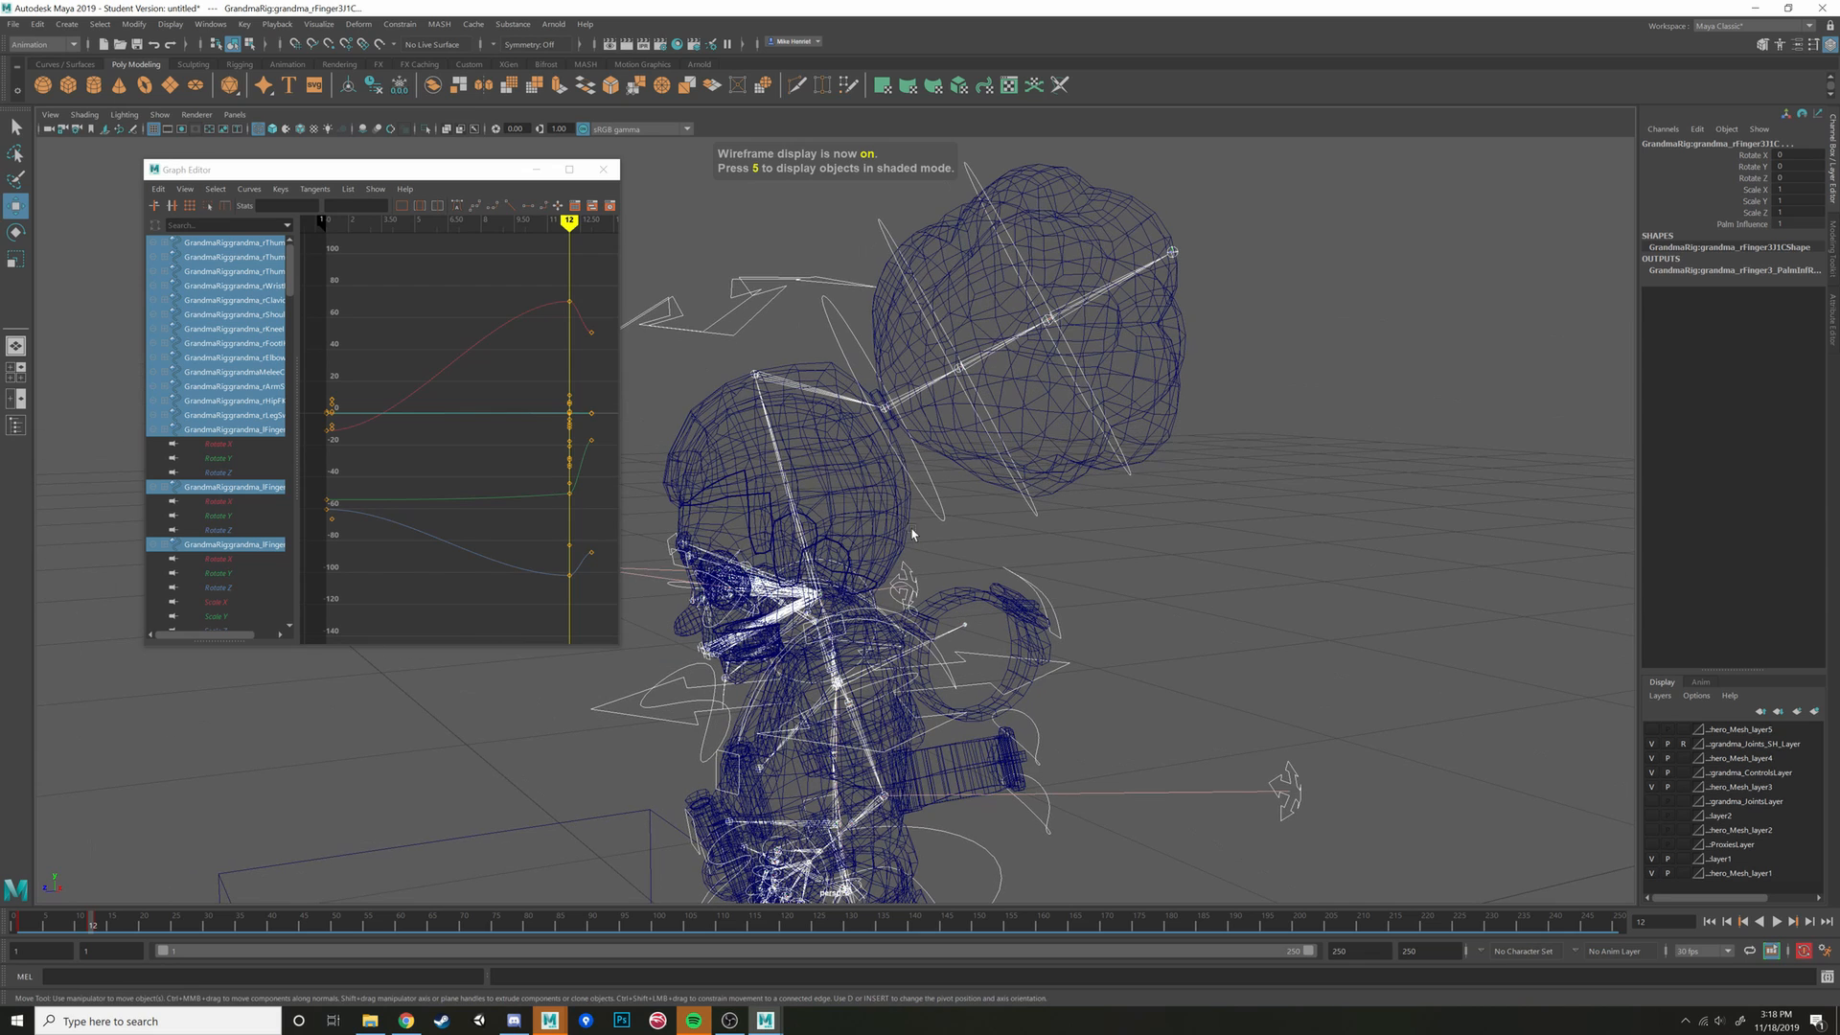
scroll(943, 681, "down", 2)
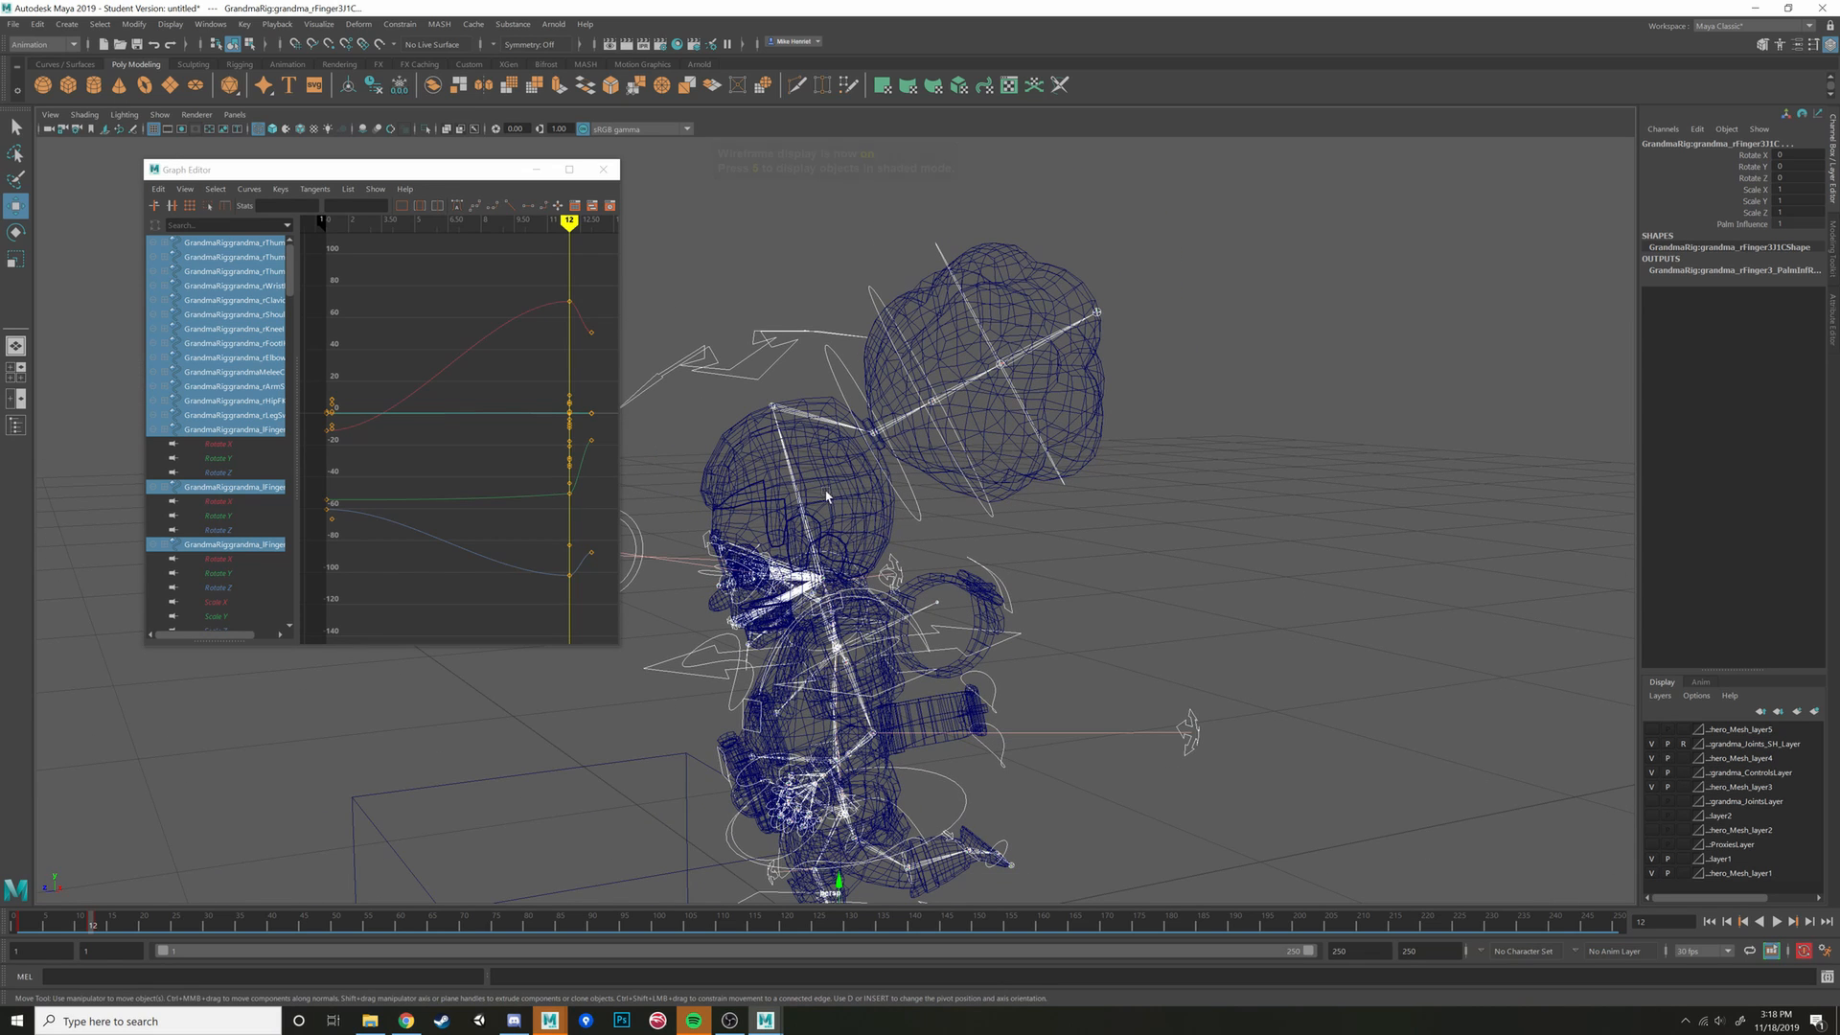
left_click(1215, 491)
scroll(1215, 491, "down", 3)
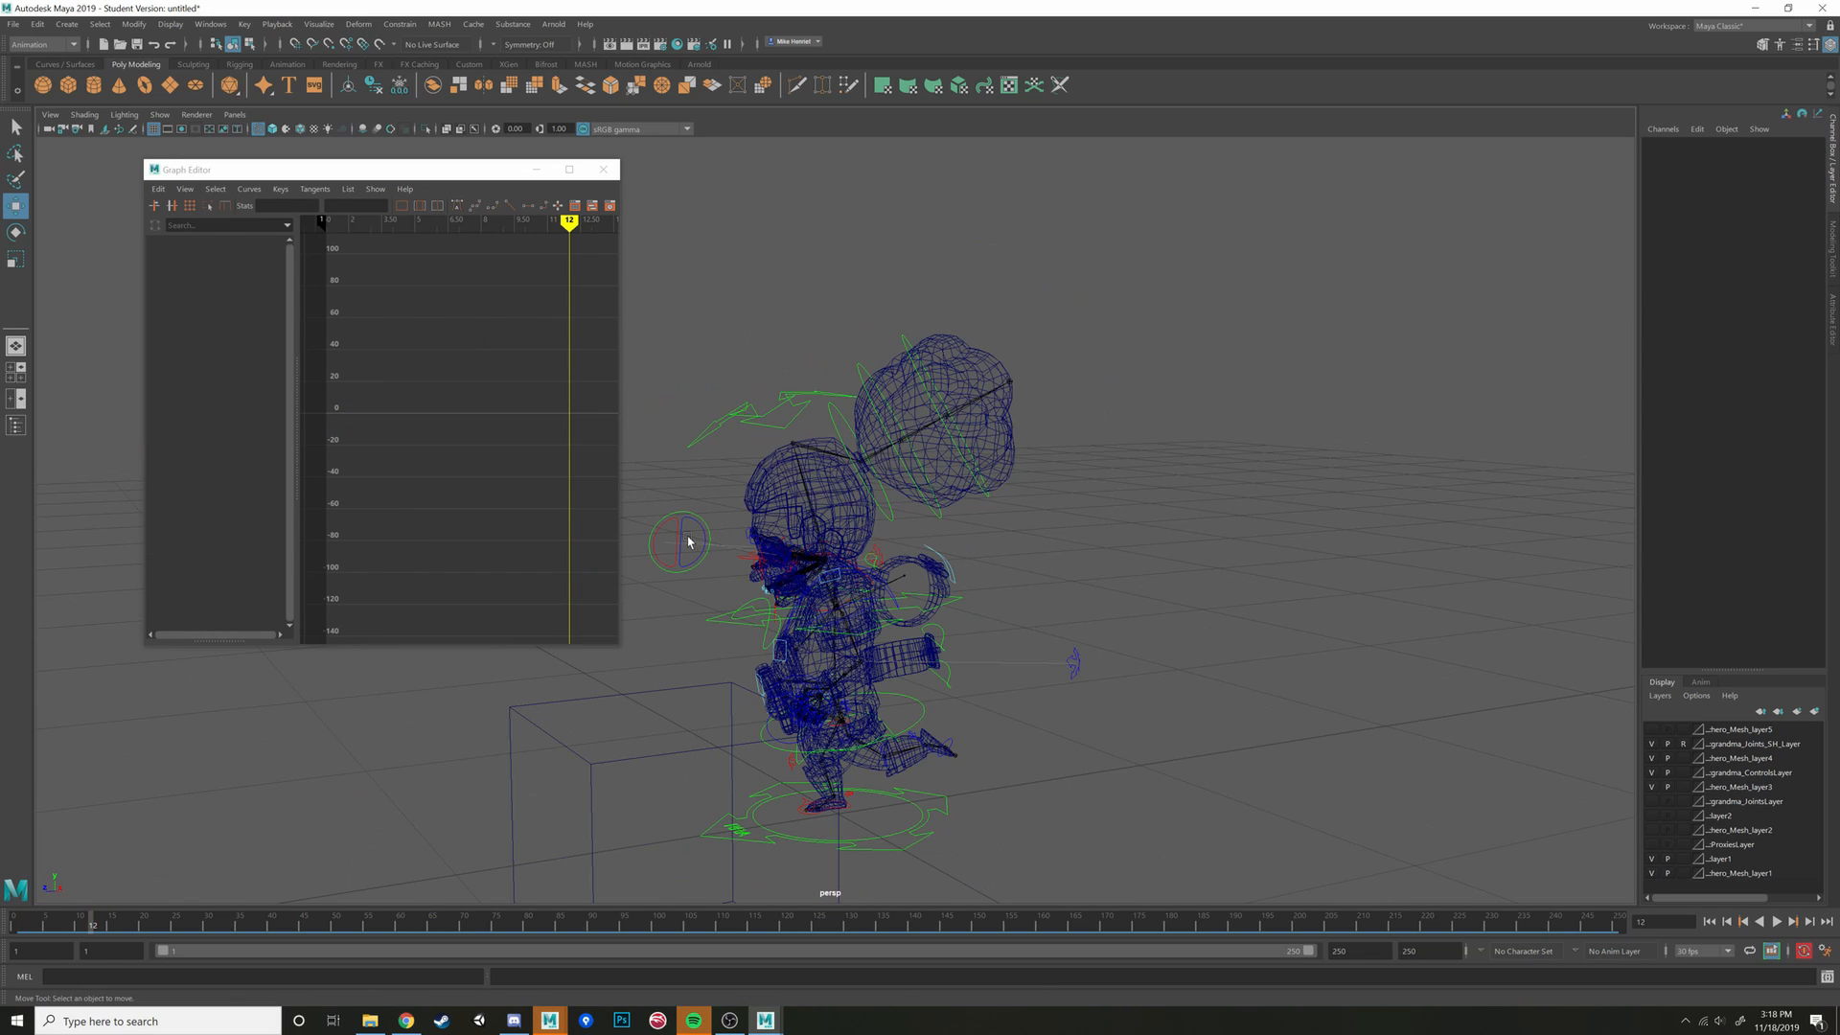
left_click(158, 115)
left_click(159, 351)
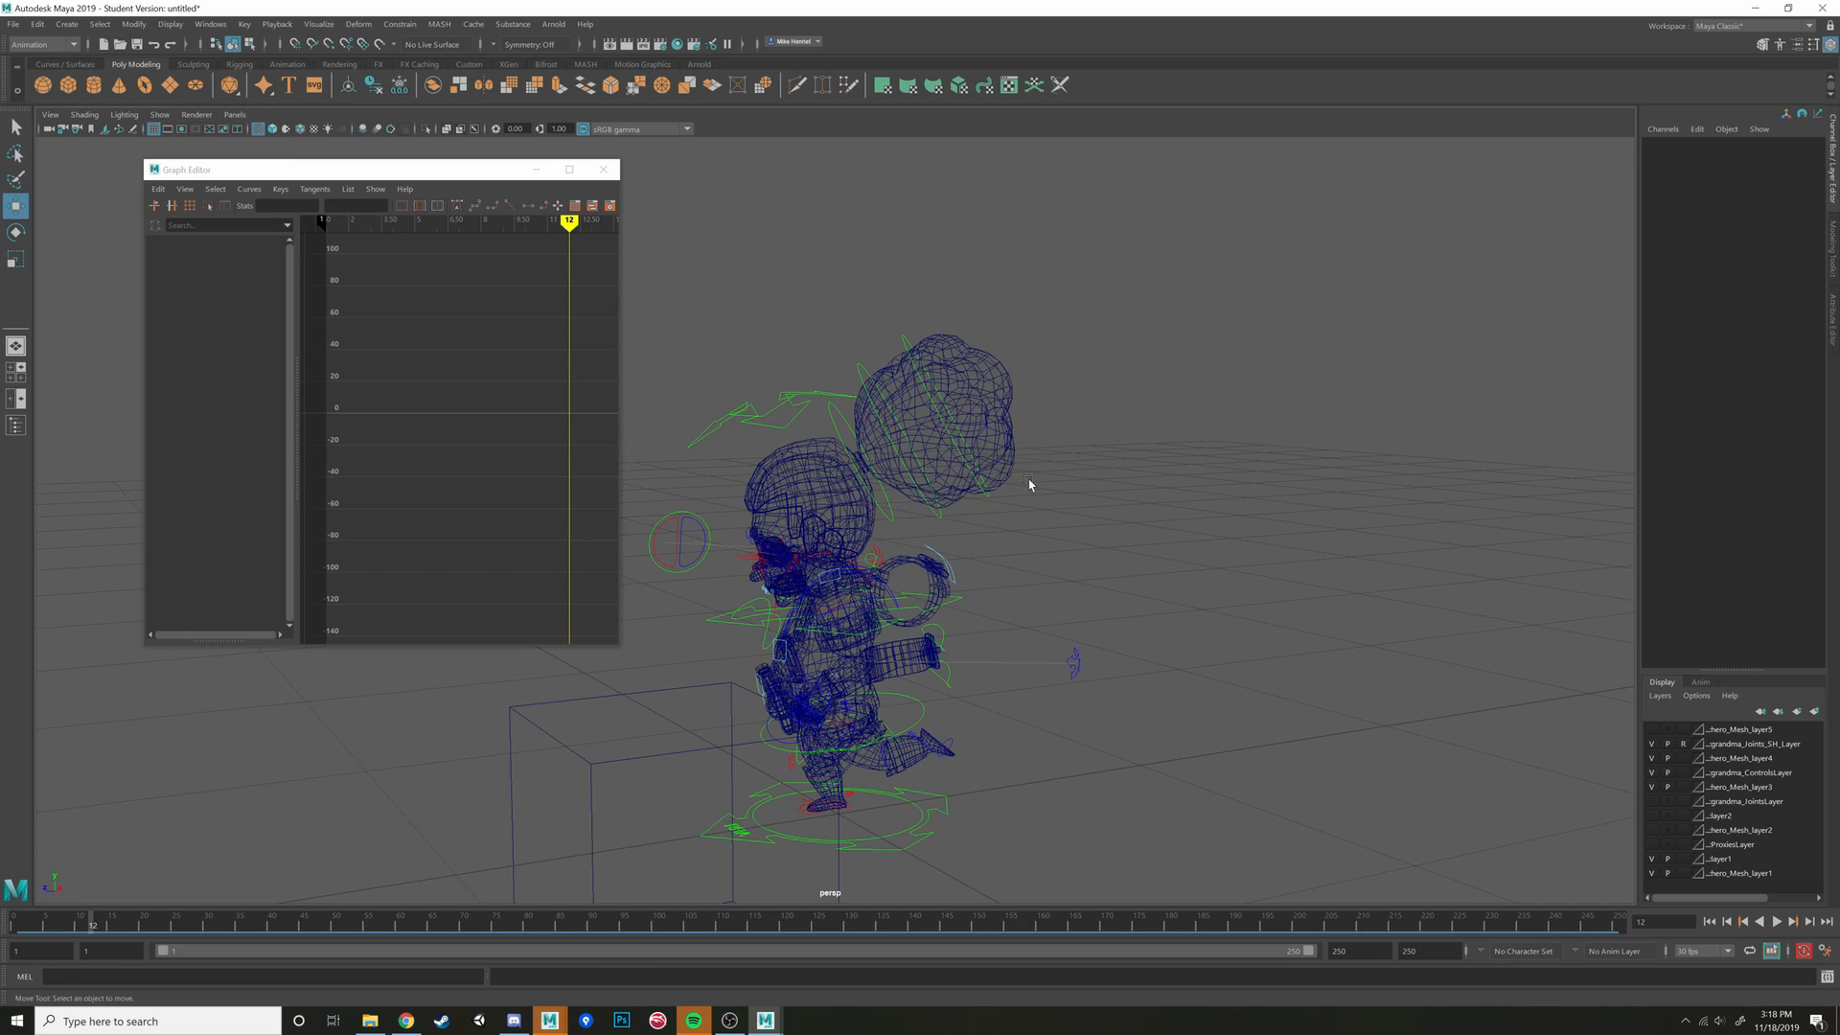
Select all of the character's rig controls, leave the cube out of the selection, and return to shaded display
left_click_drag(1031, 485, 941, 469, "alt")
scroll(940, 469, "down", 3)
middle_click_drag(941, 468, 1060, 474, "alt")
left_click_drag(1162, 363, 728, 818)
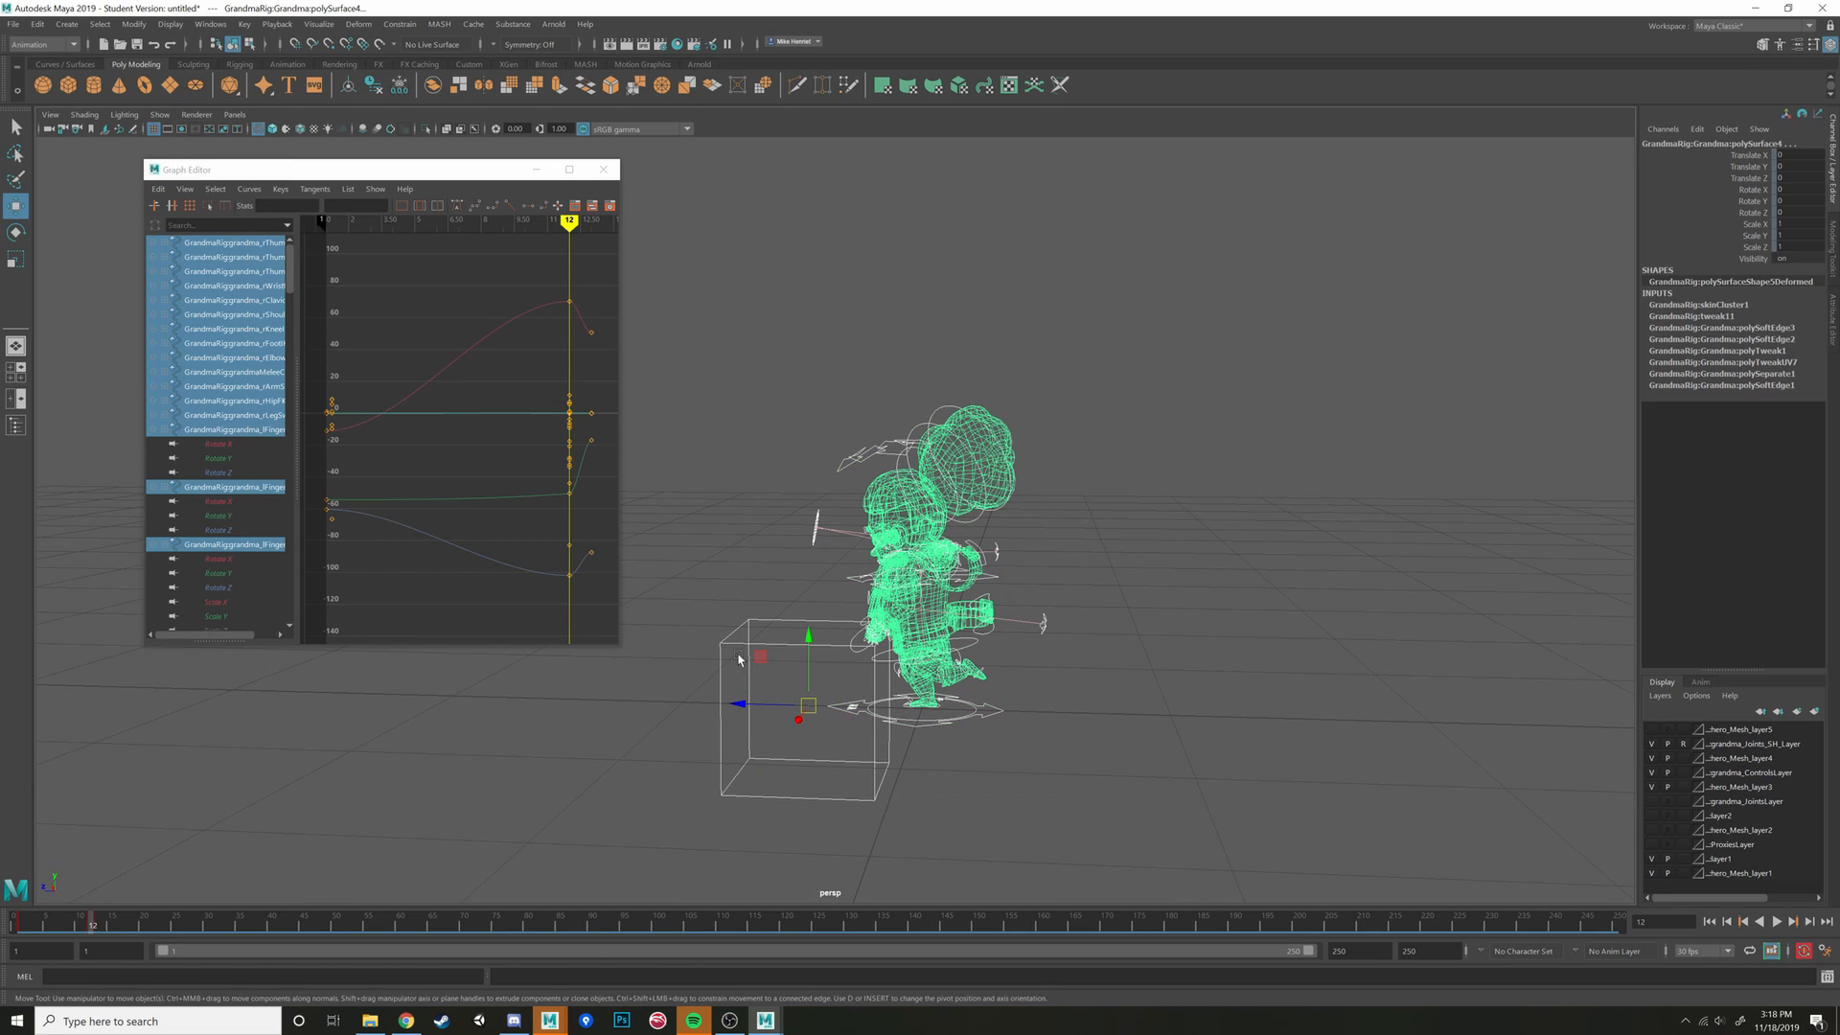
left_click(781, 740, "ctrl")
left_click(1002, 480)
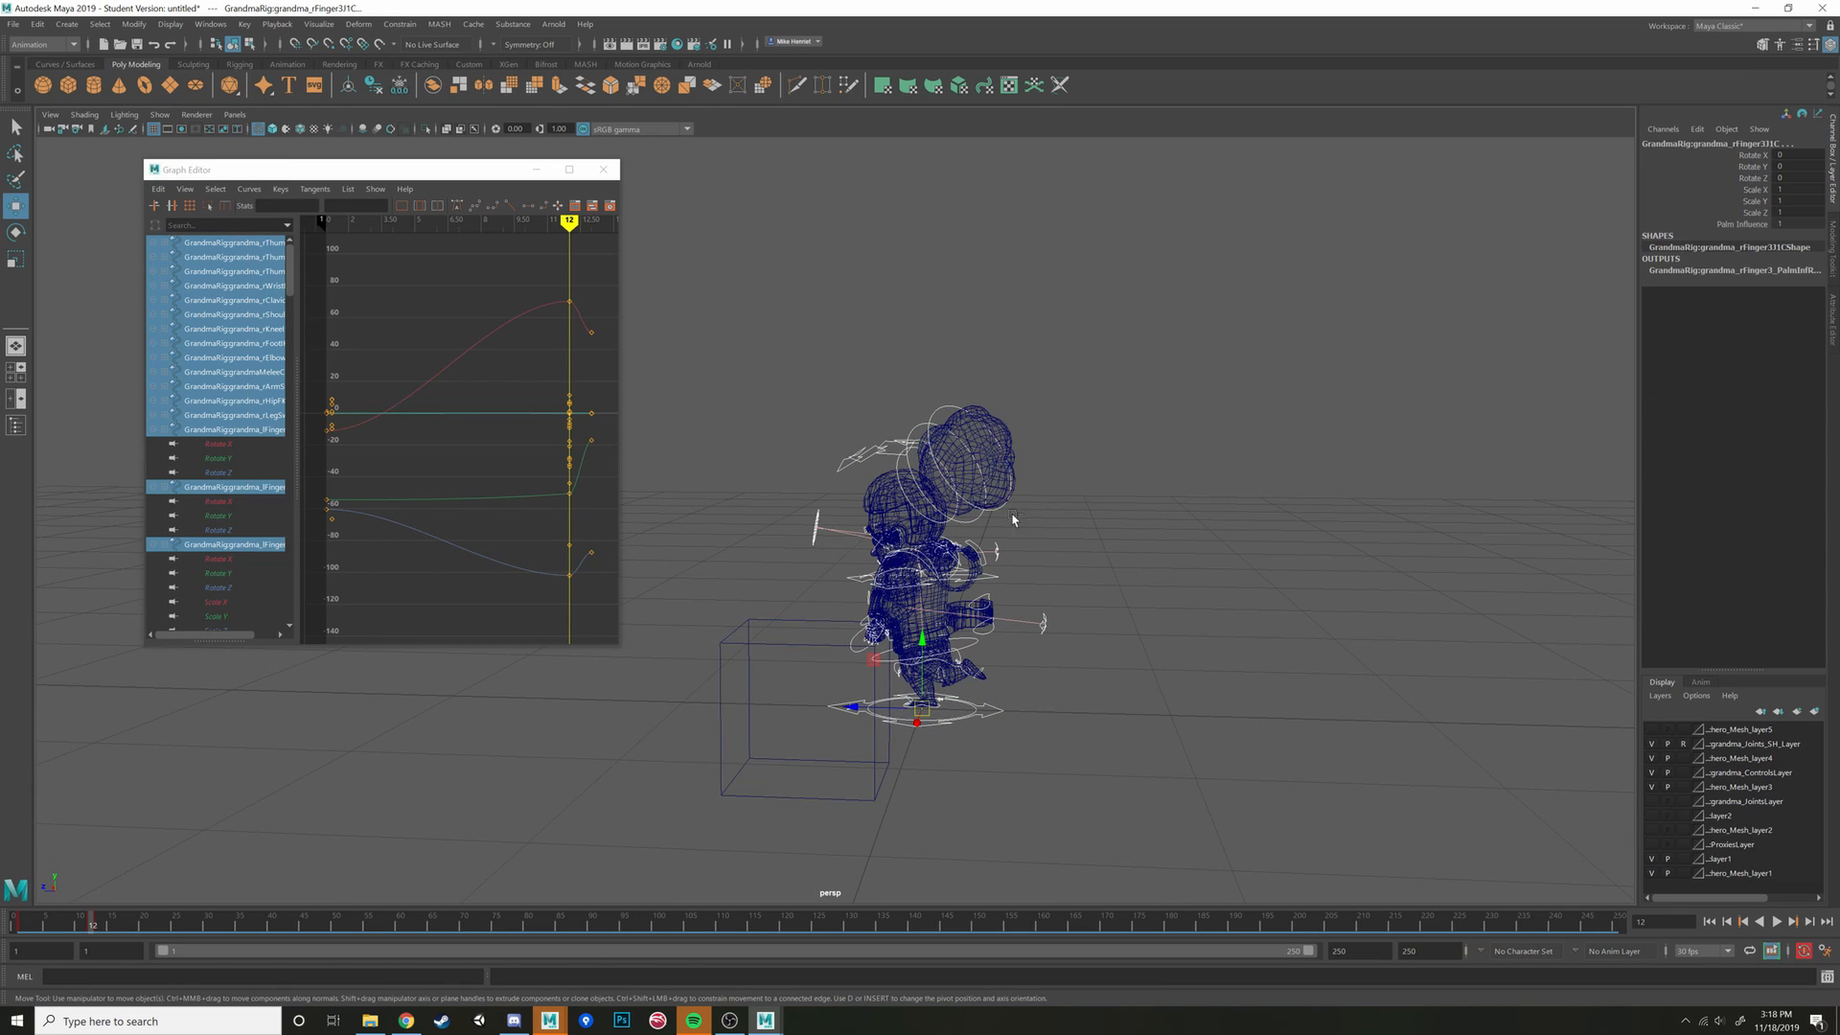
scroll(911, 524, "up", 5)
key("5")
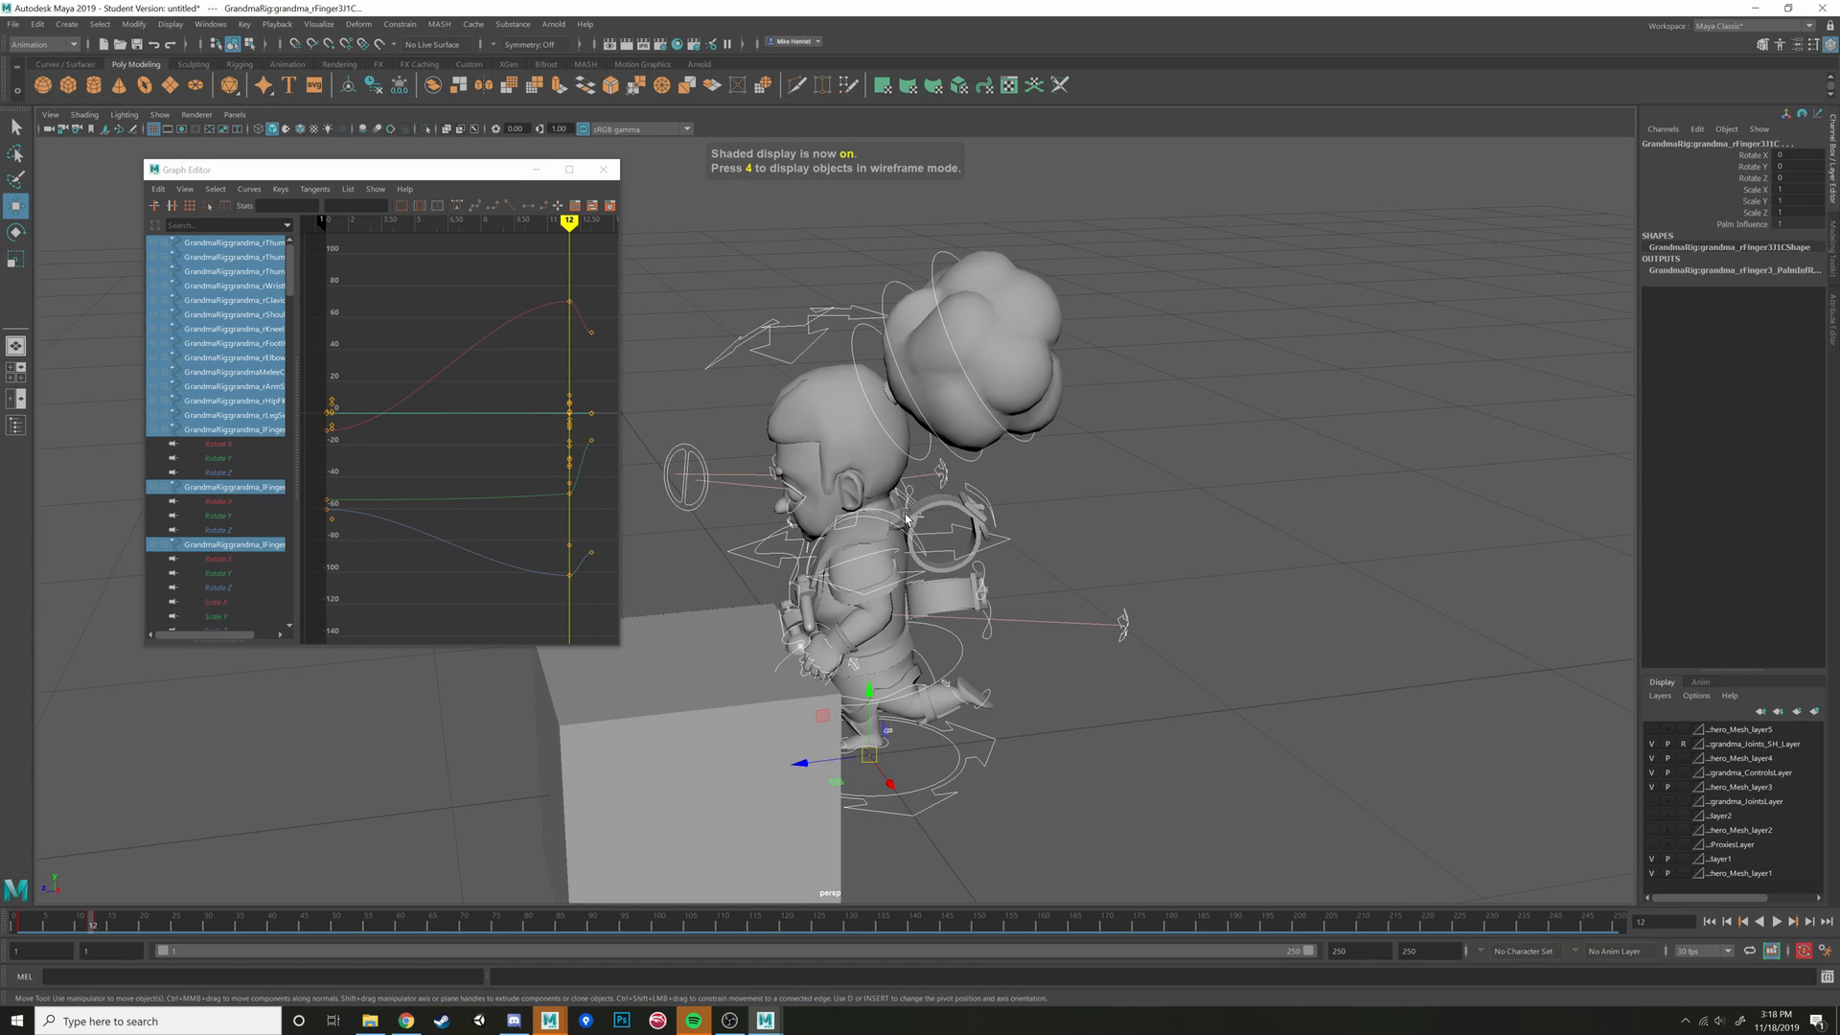
Key all selected rig controls at frame 12
scroll(906, 519, "down", 5)
middle_click_drag(913, 638, 901, 573, "alt")
scroll(901, 573, "up", 3)
left_click_drag(774, 623, 826, 648, "alt")
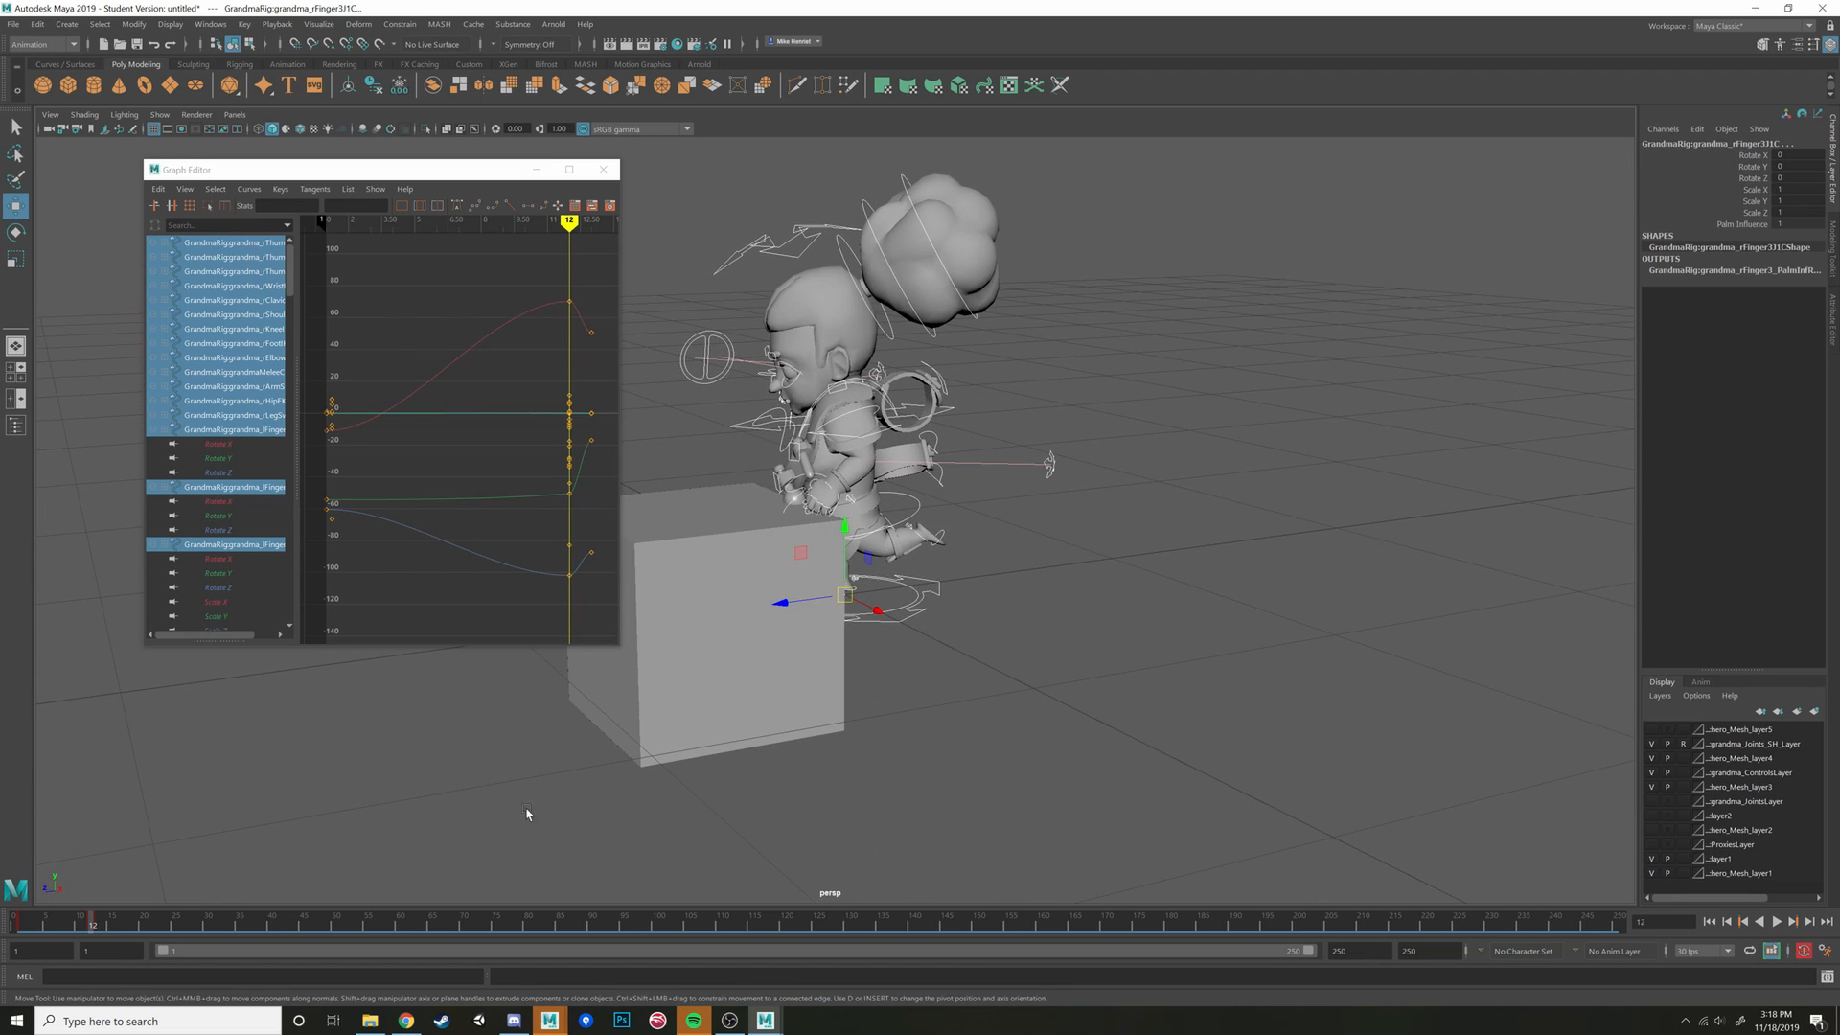
key("s")
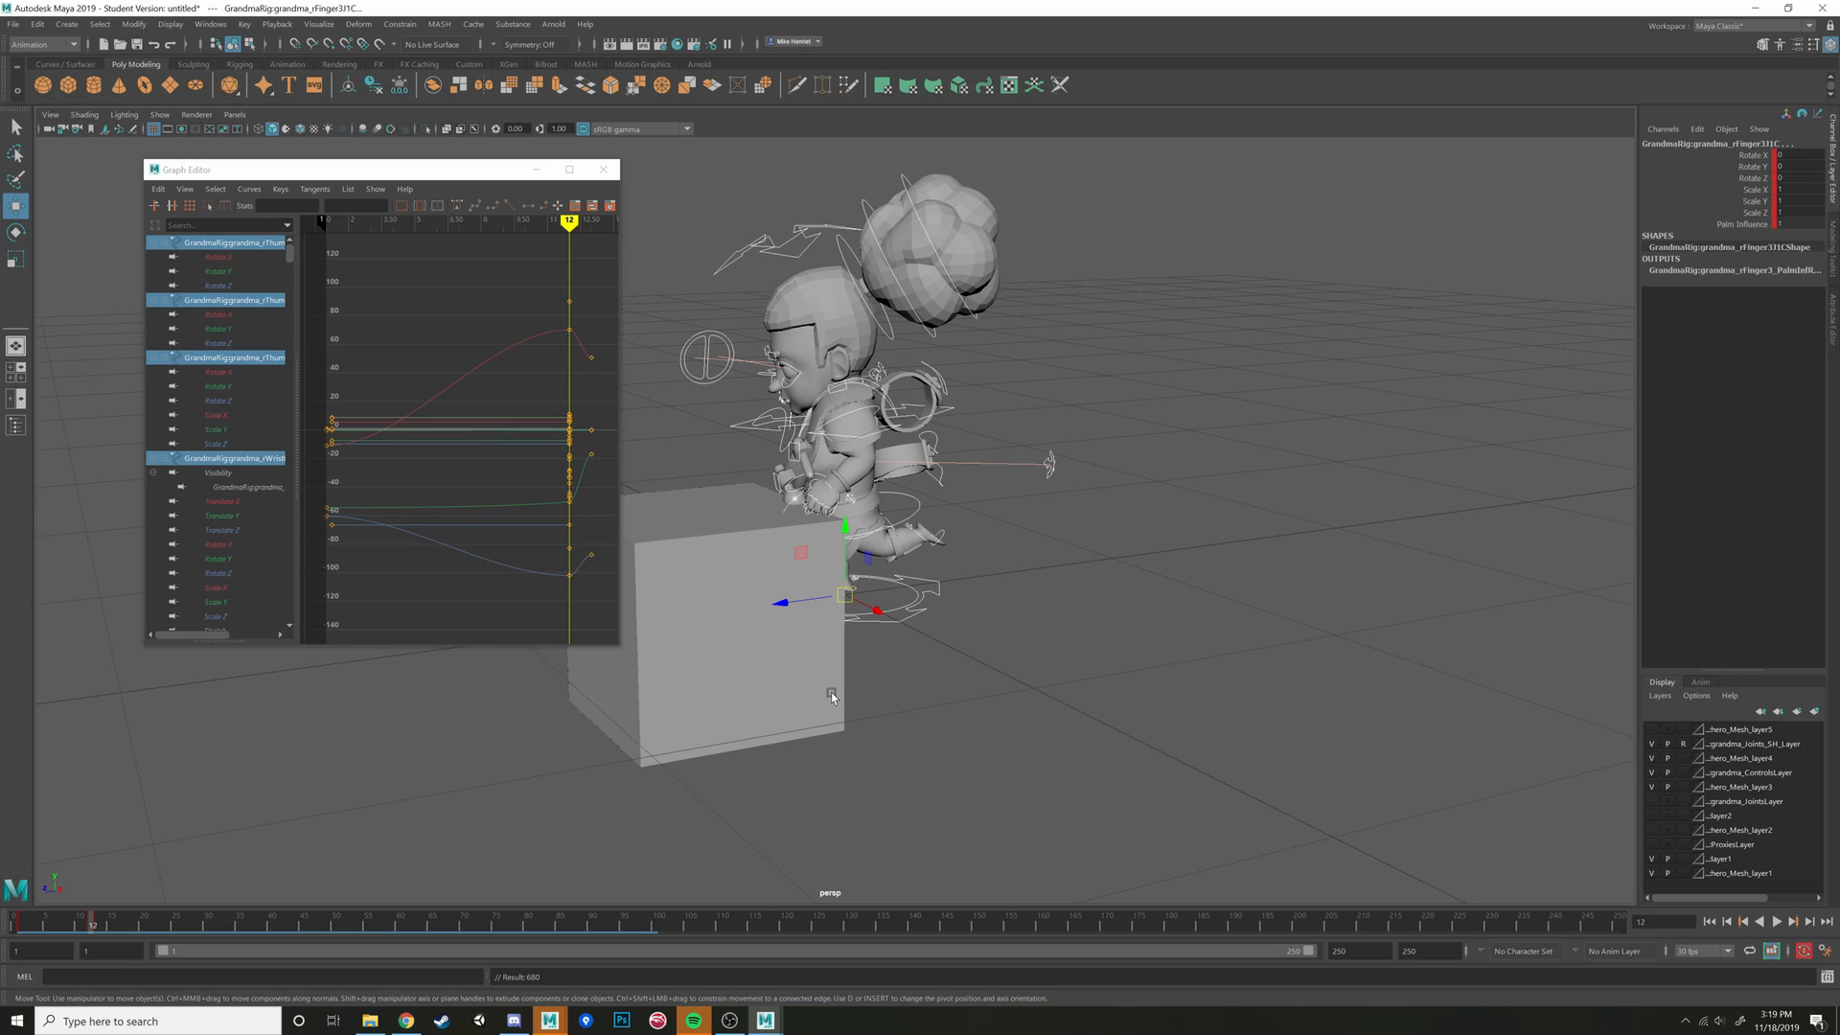
Key all selected rig controls at frame 1 and frame their starting keys in the Graph Editor
left_click_drag(297, 842, 575, 849, "alt")
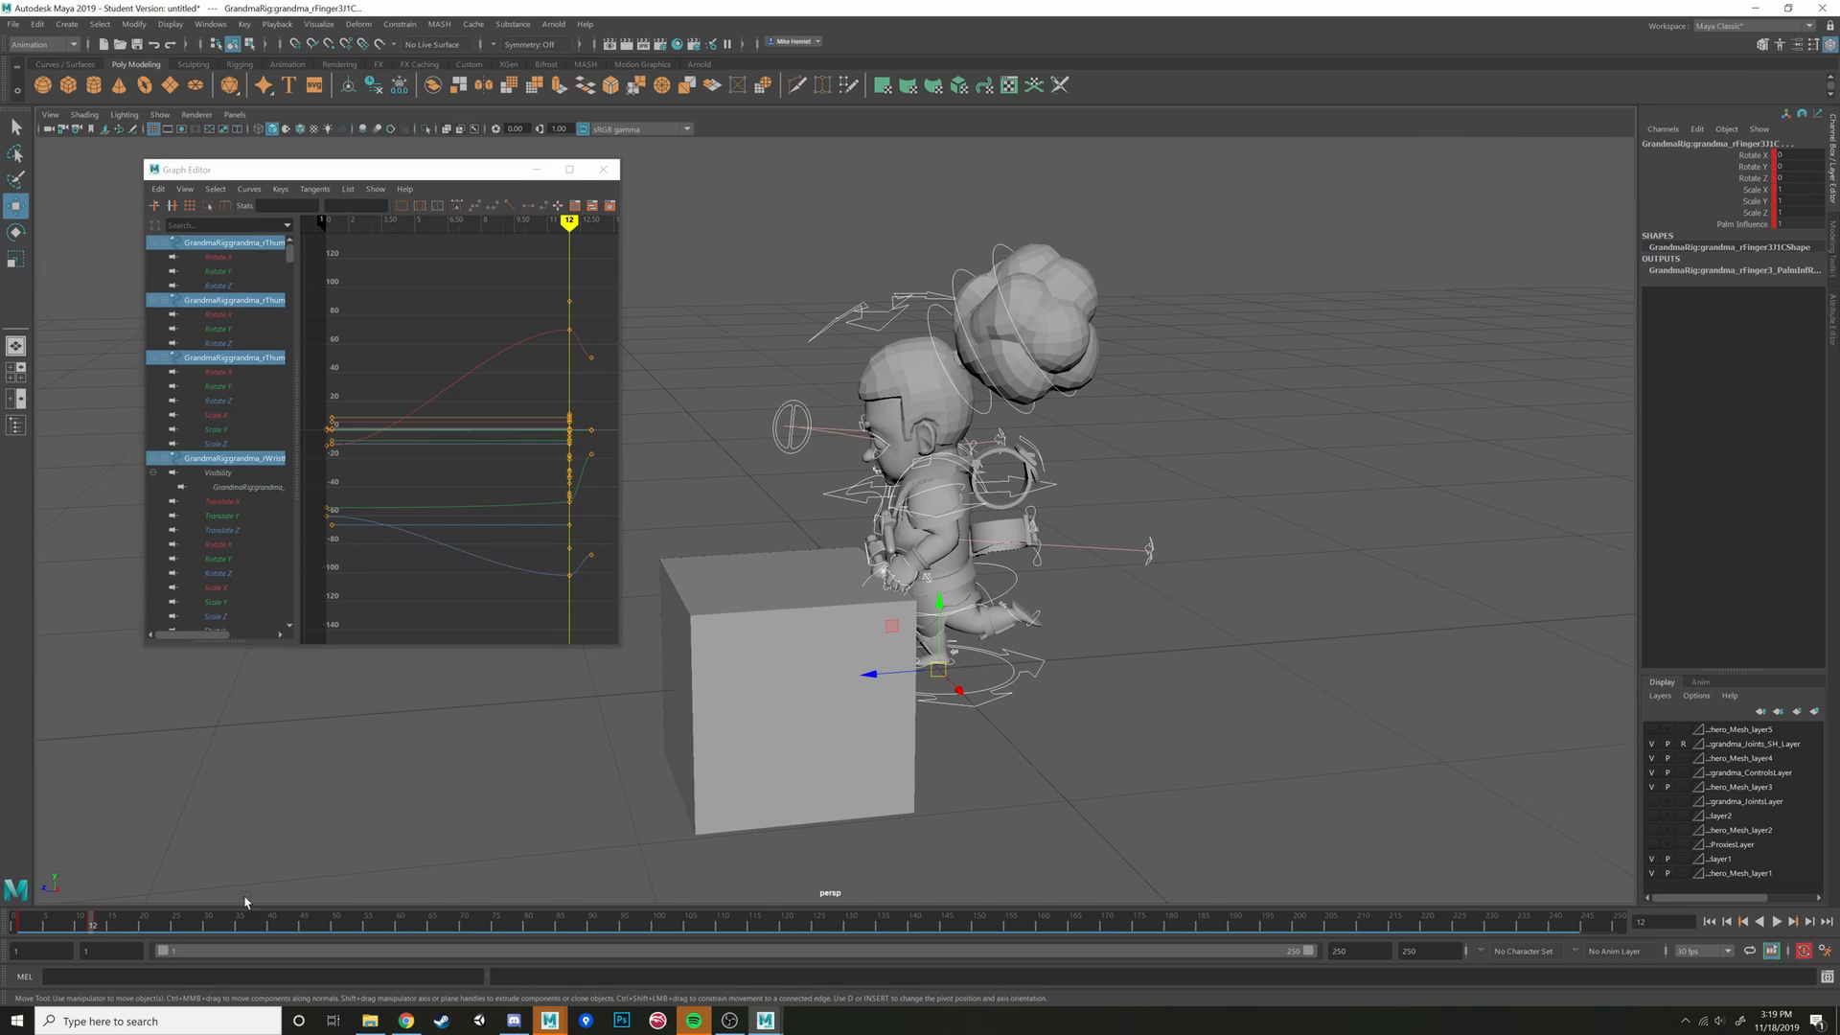
left_click(22, 926)
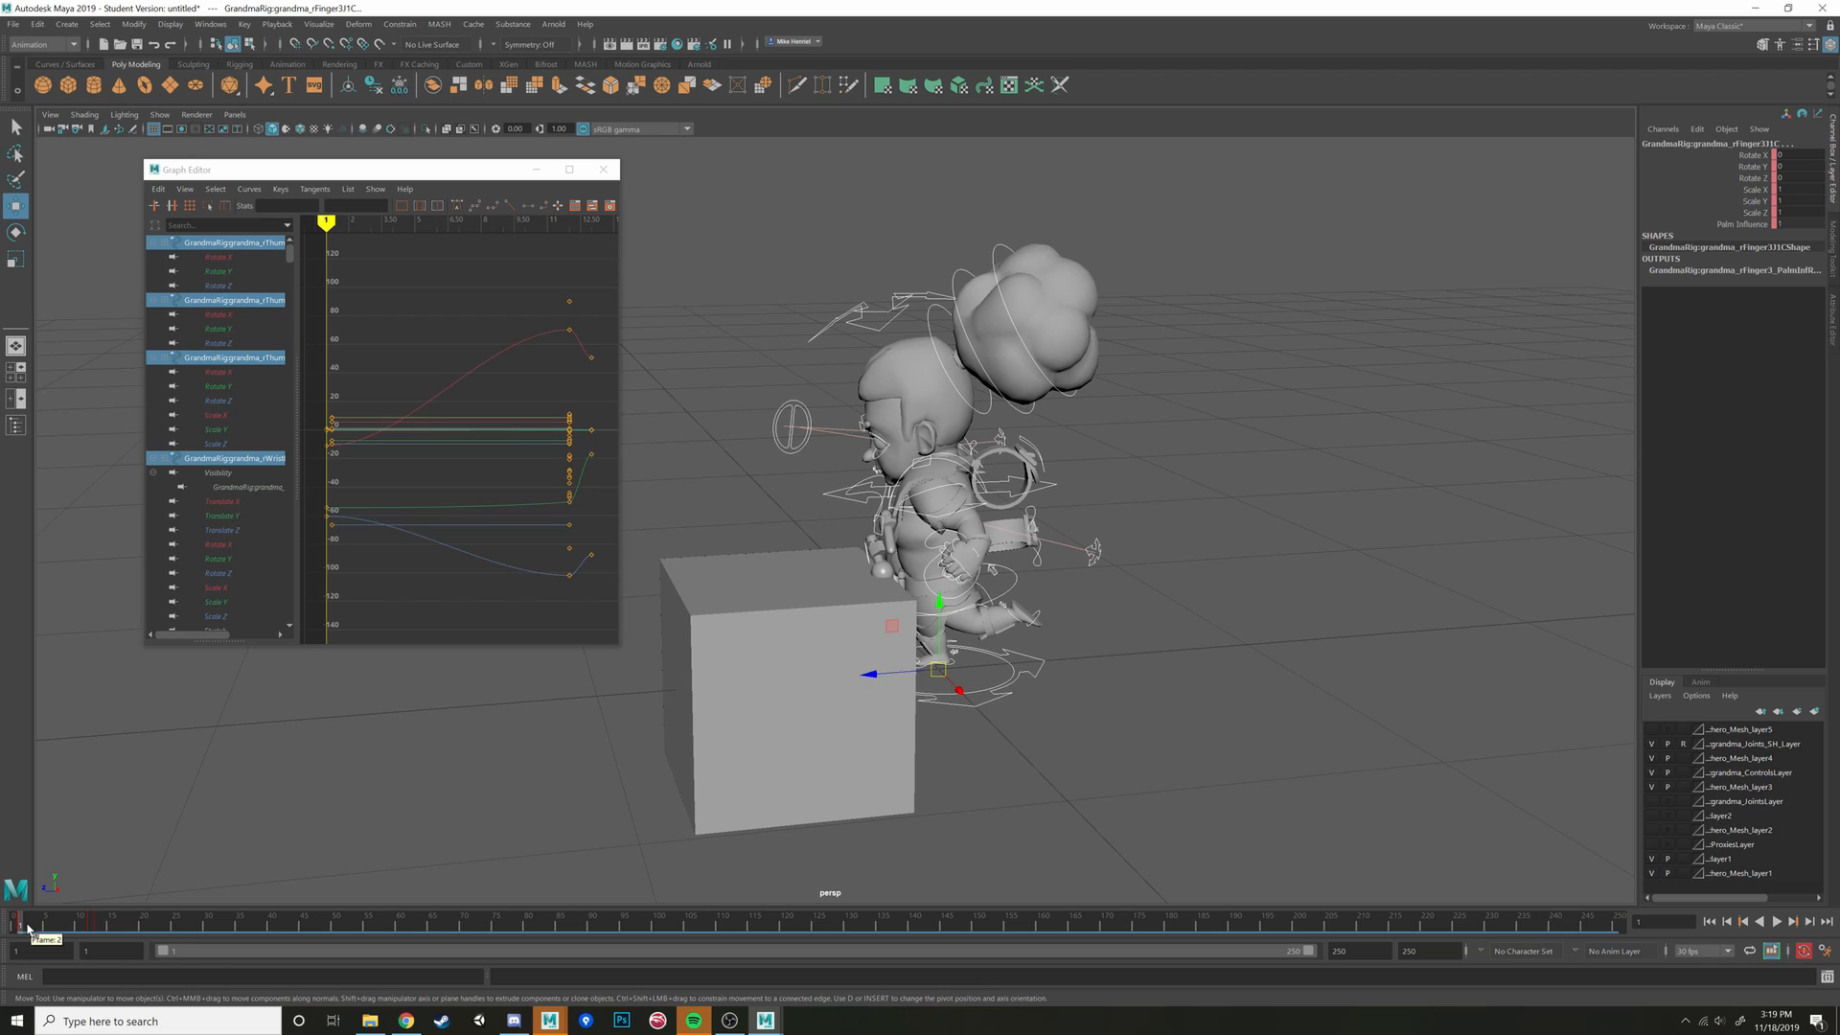
key("s")
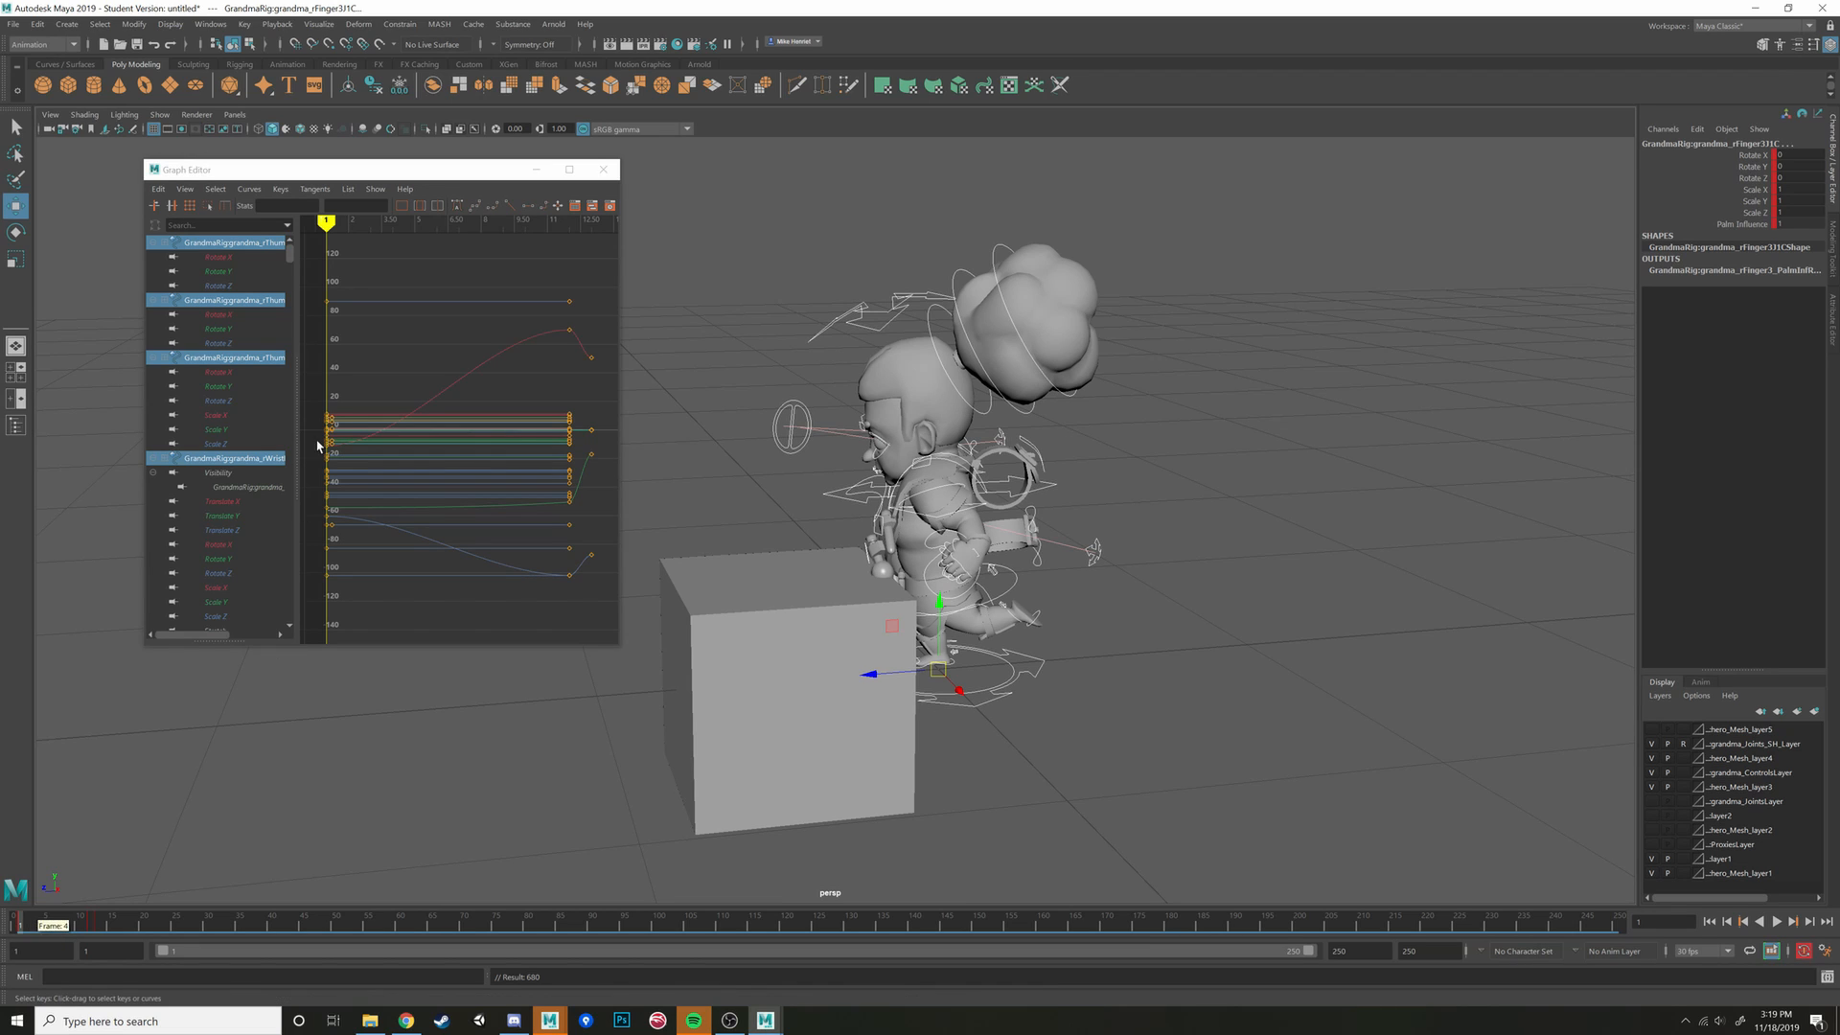
scroll(320, 447, "up", 4)
scroll(324, 451, "down", 3)
middle_click_drag(374, 481, 559, 477, "alt")
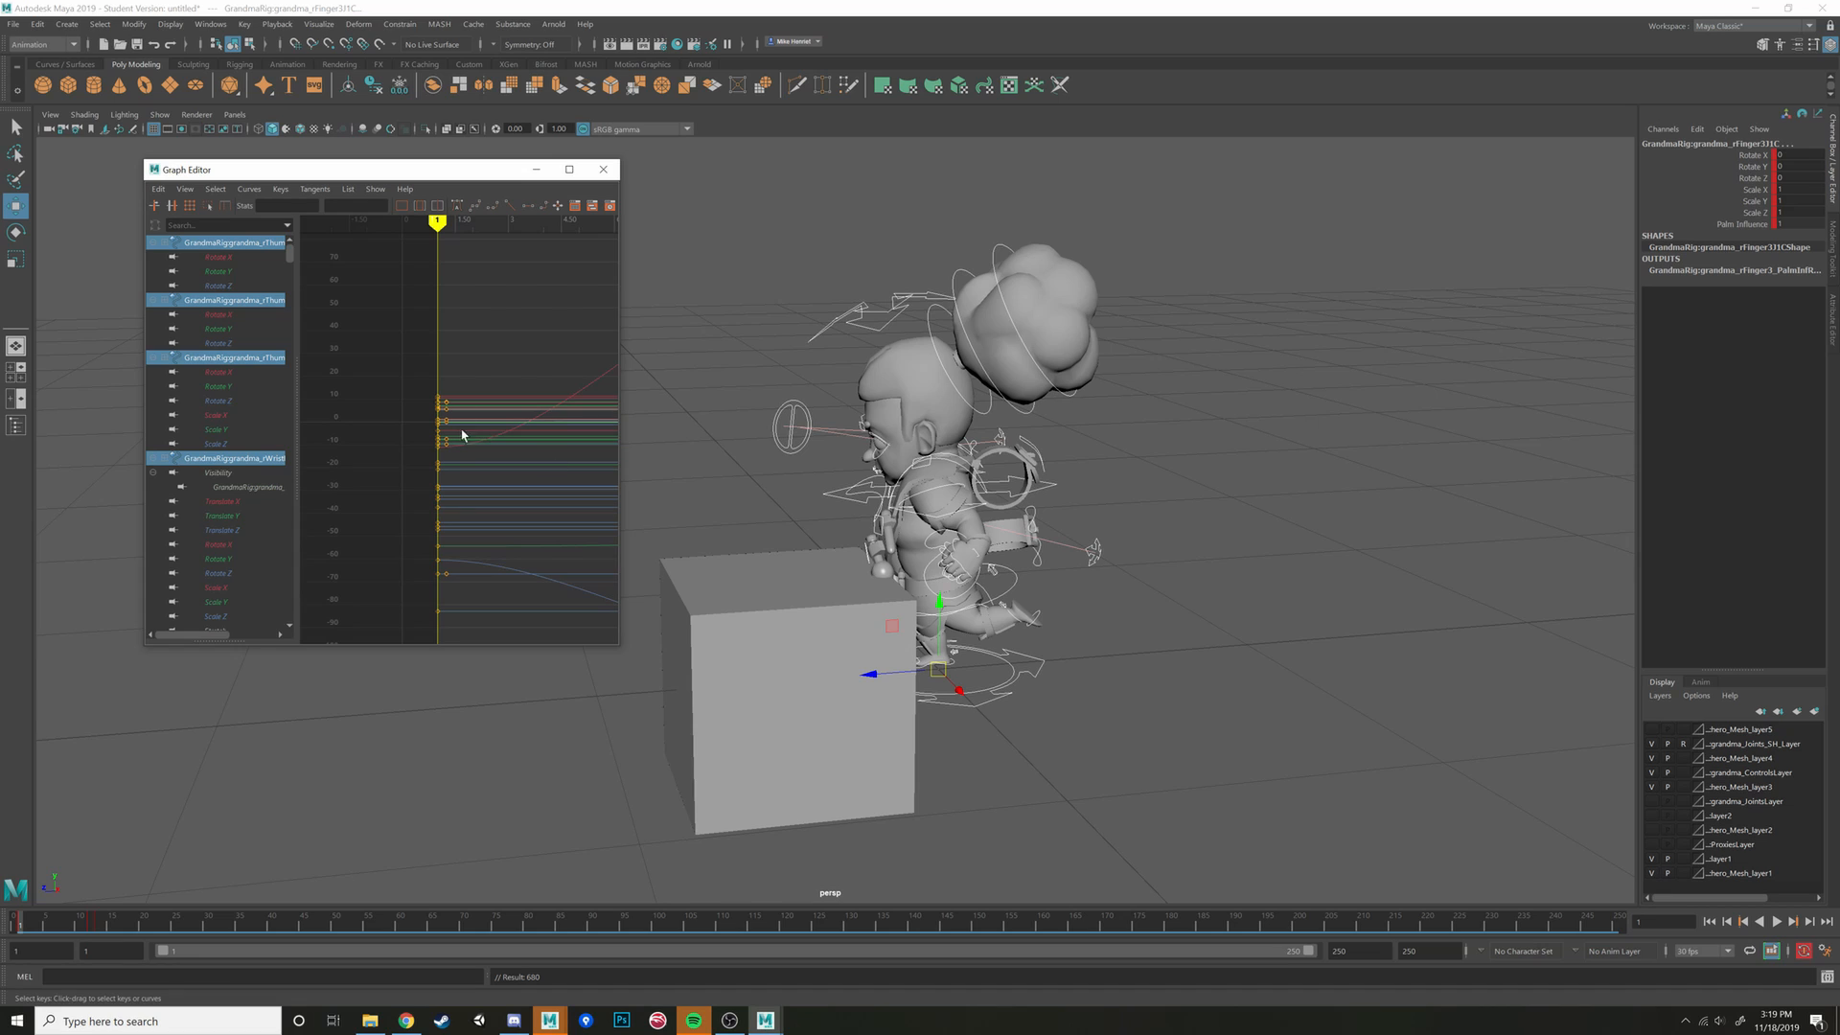
Try to align the keys just after frame 1 by selecting them in the Graph Editor and setting their time to 1
left_click(28, 929)
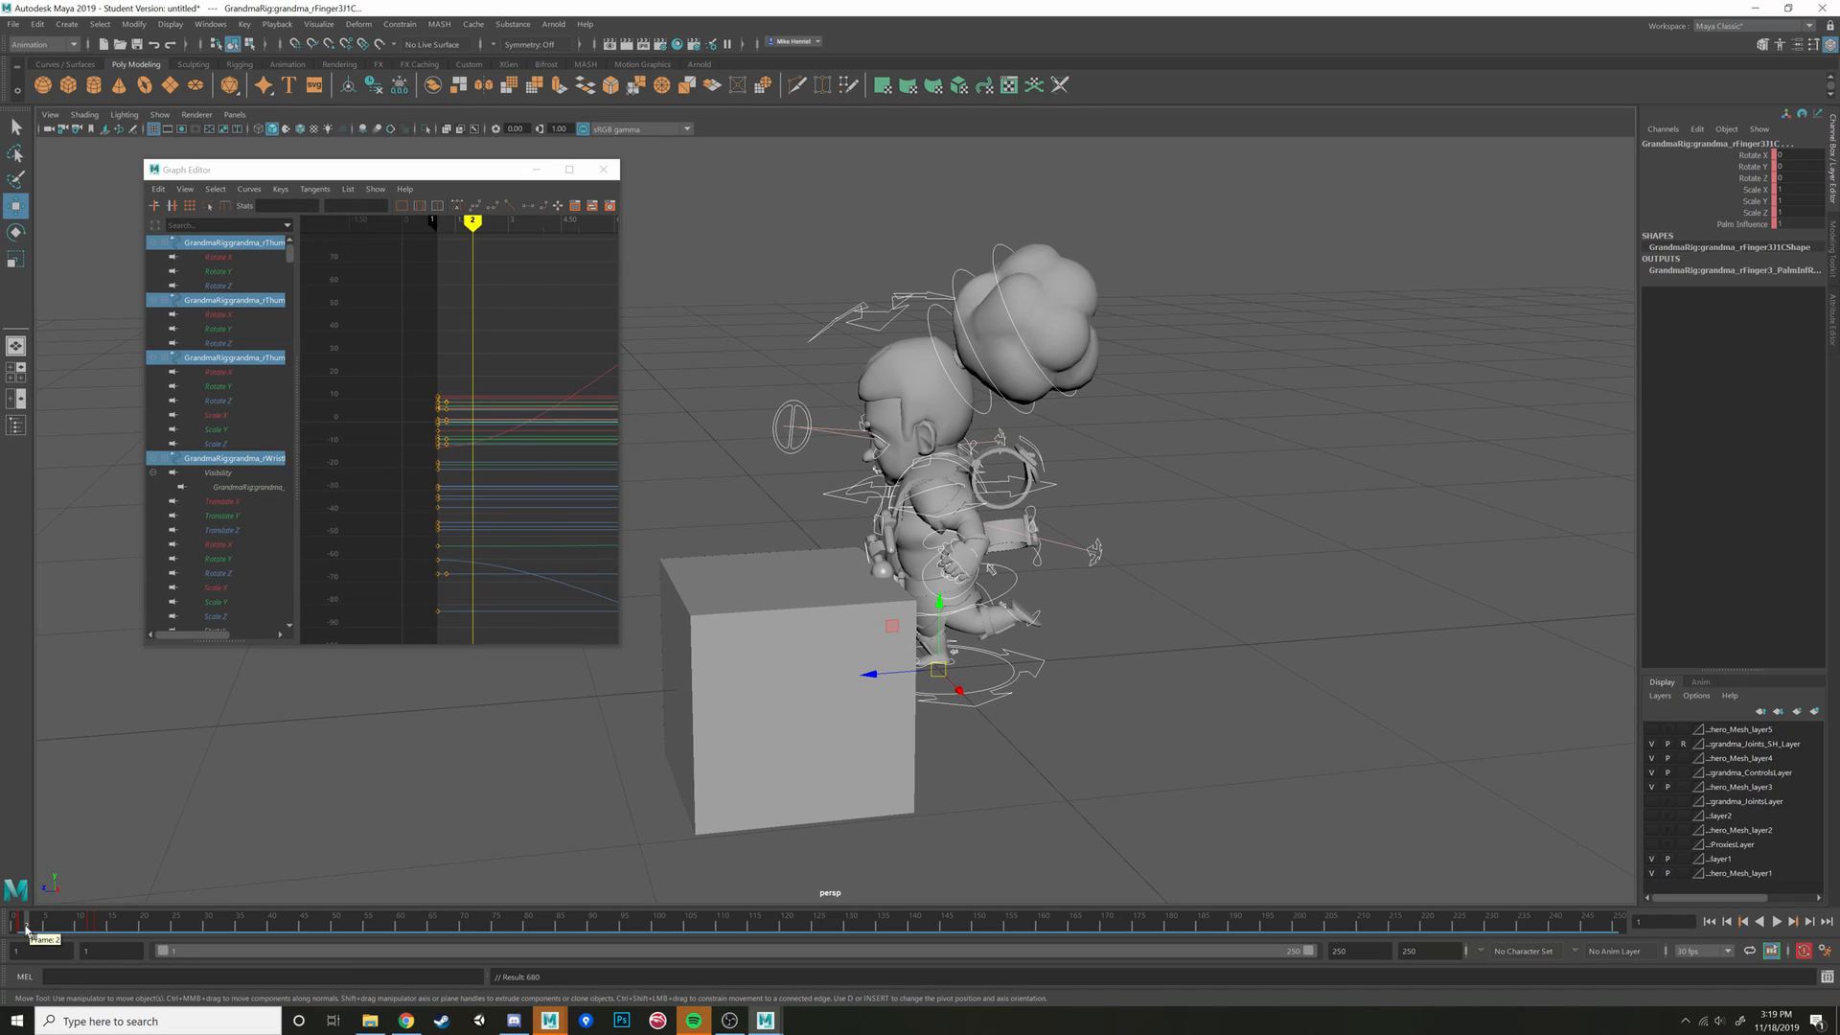
left_click(19, 928)
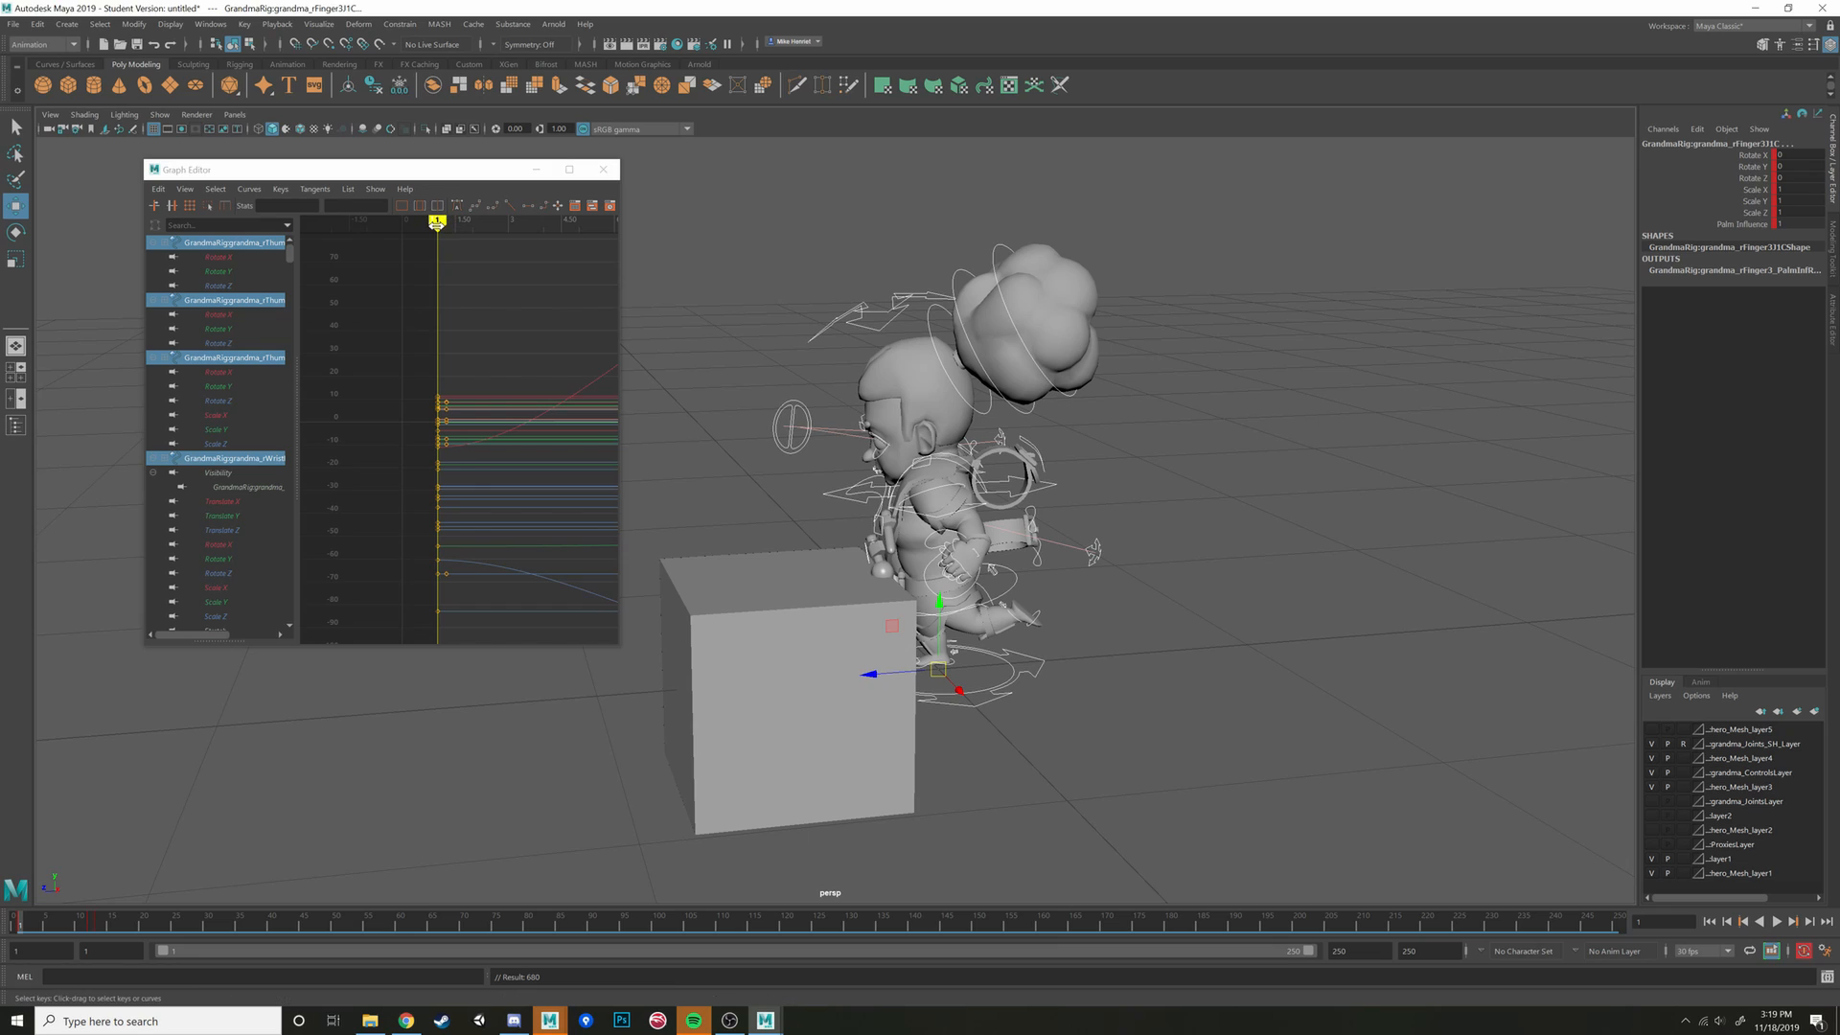
left_click_drag(450, 223, 473, 222)
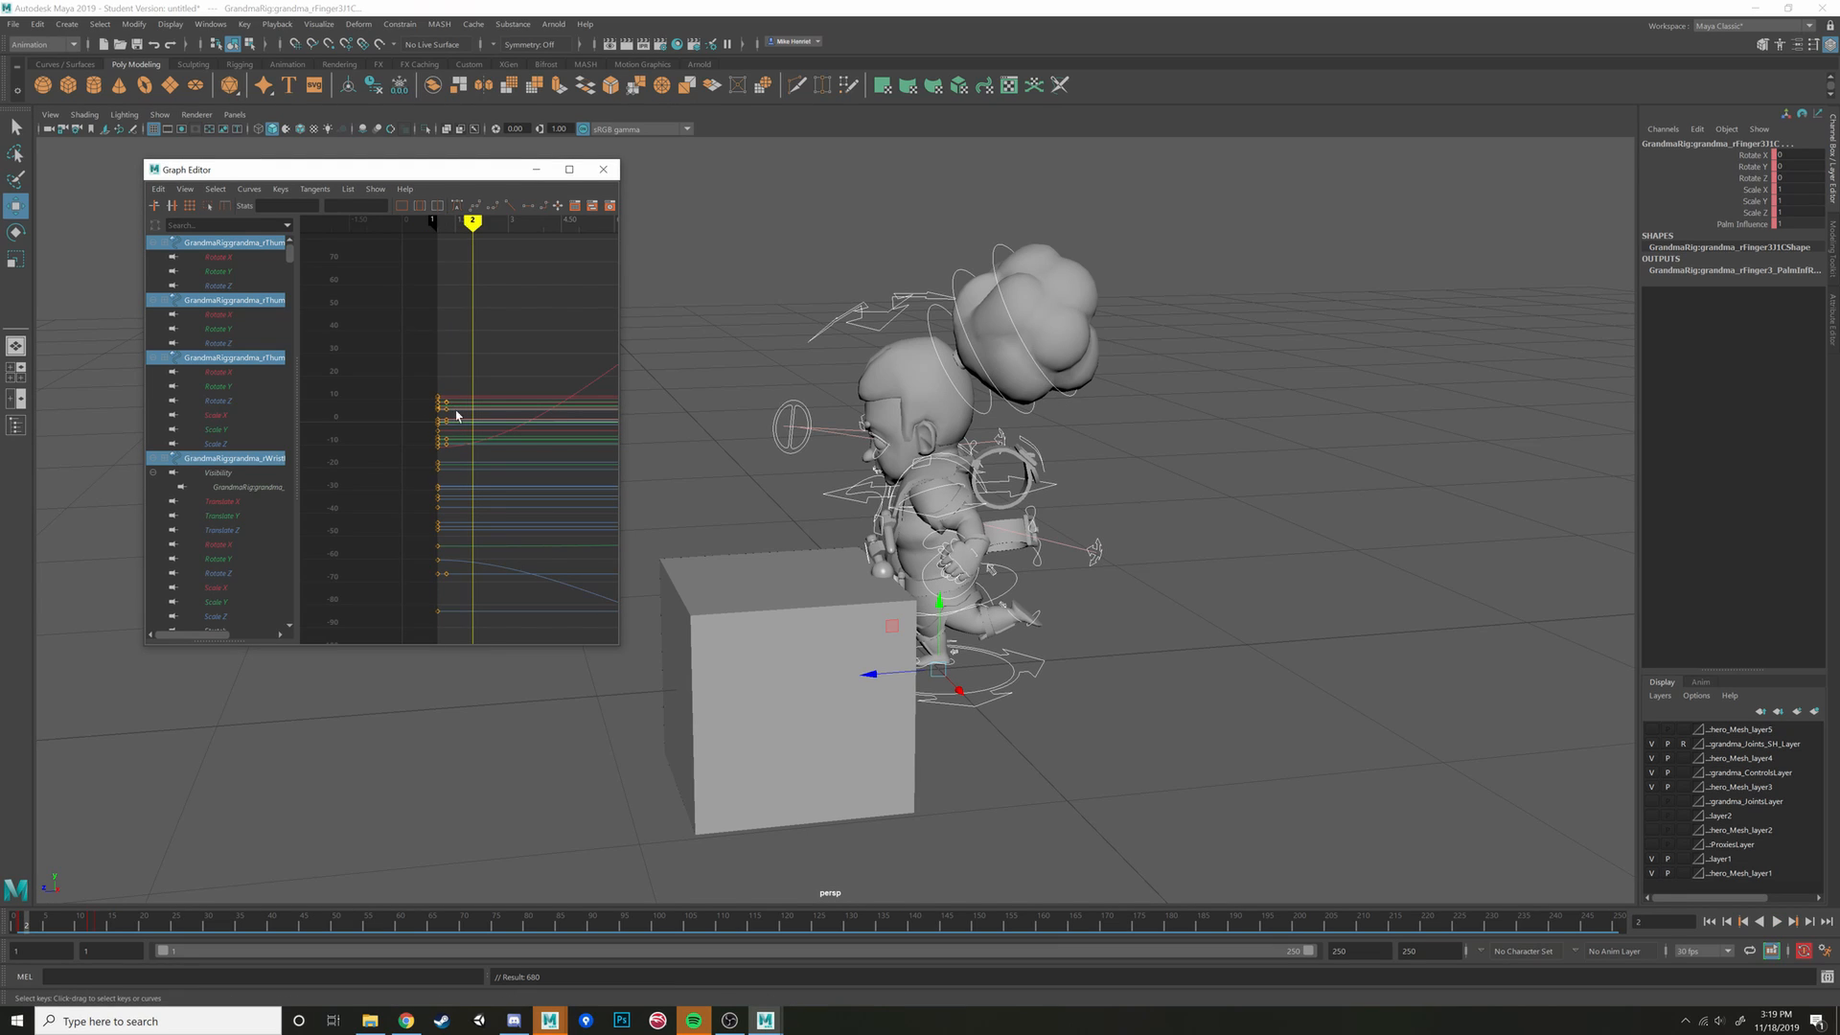
left_click_drag(479, 352, 442, 628)
left_click(282, 205)
type("1")
key("Return")
scroll(497, 399, "down", 5)
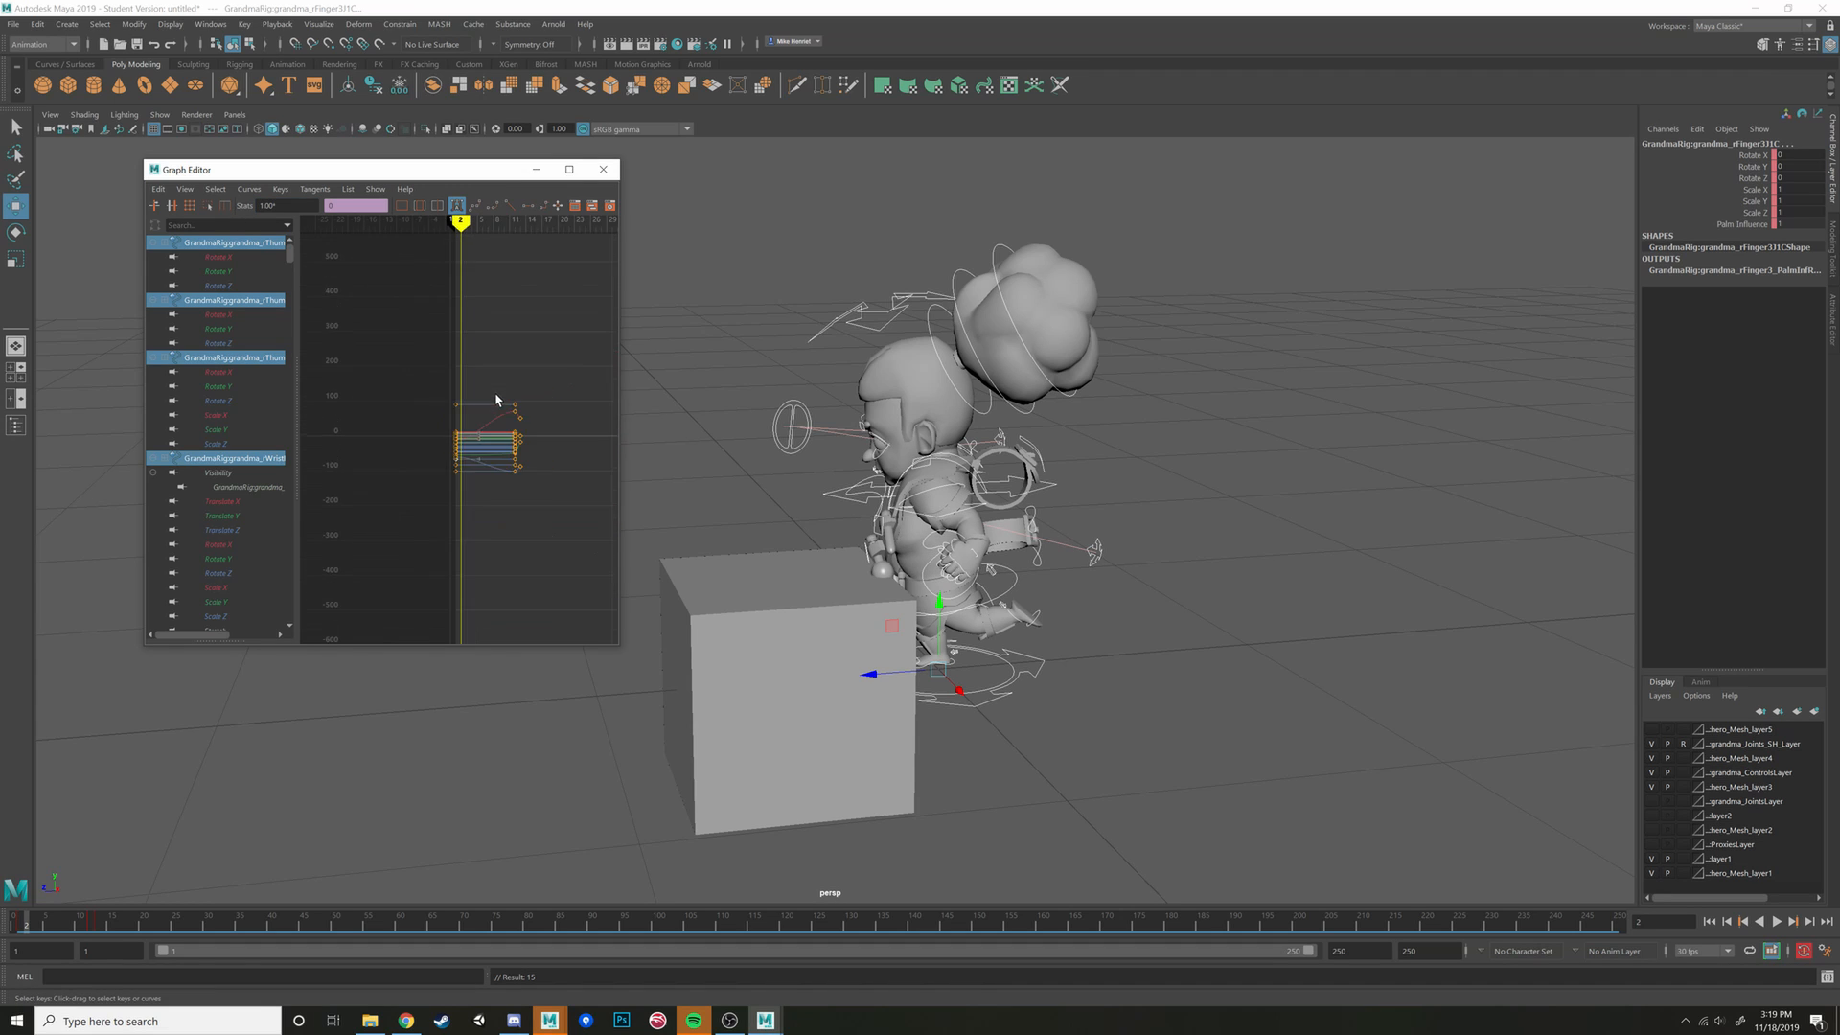
Select the keys around frame 1 on all curves to check their timing, and undo the last keyframe edit
scroll(480, 444, "up", 4)
scroll(478, 446, "down", 3)
middle_click_drag(476, 447, 440, 443, "alt")
scroll(438, 442, "up", 2)
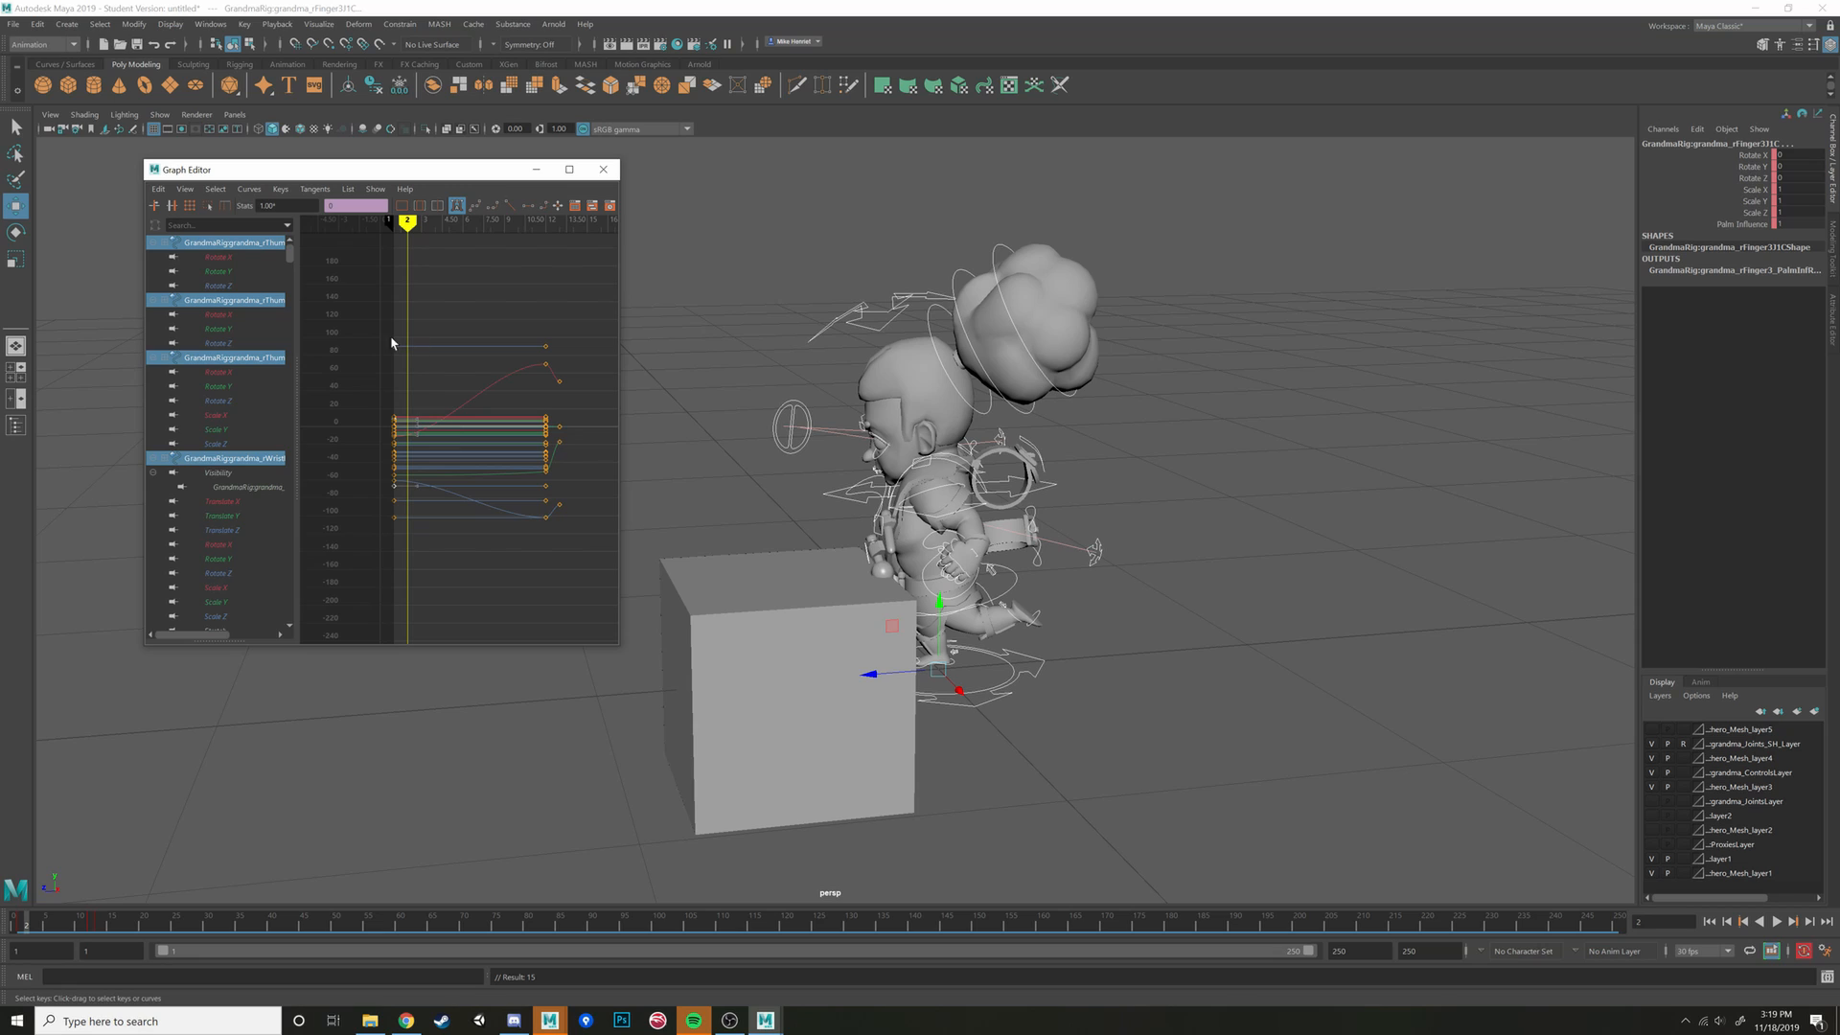
left_click_drag(454, 324, 348, 550)
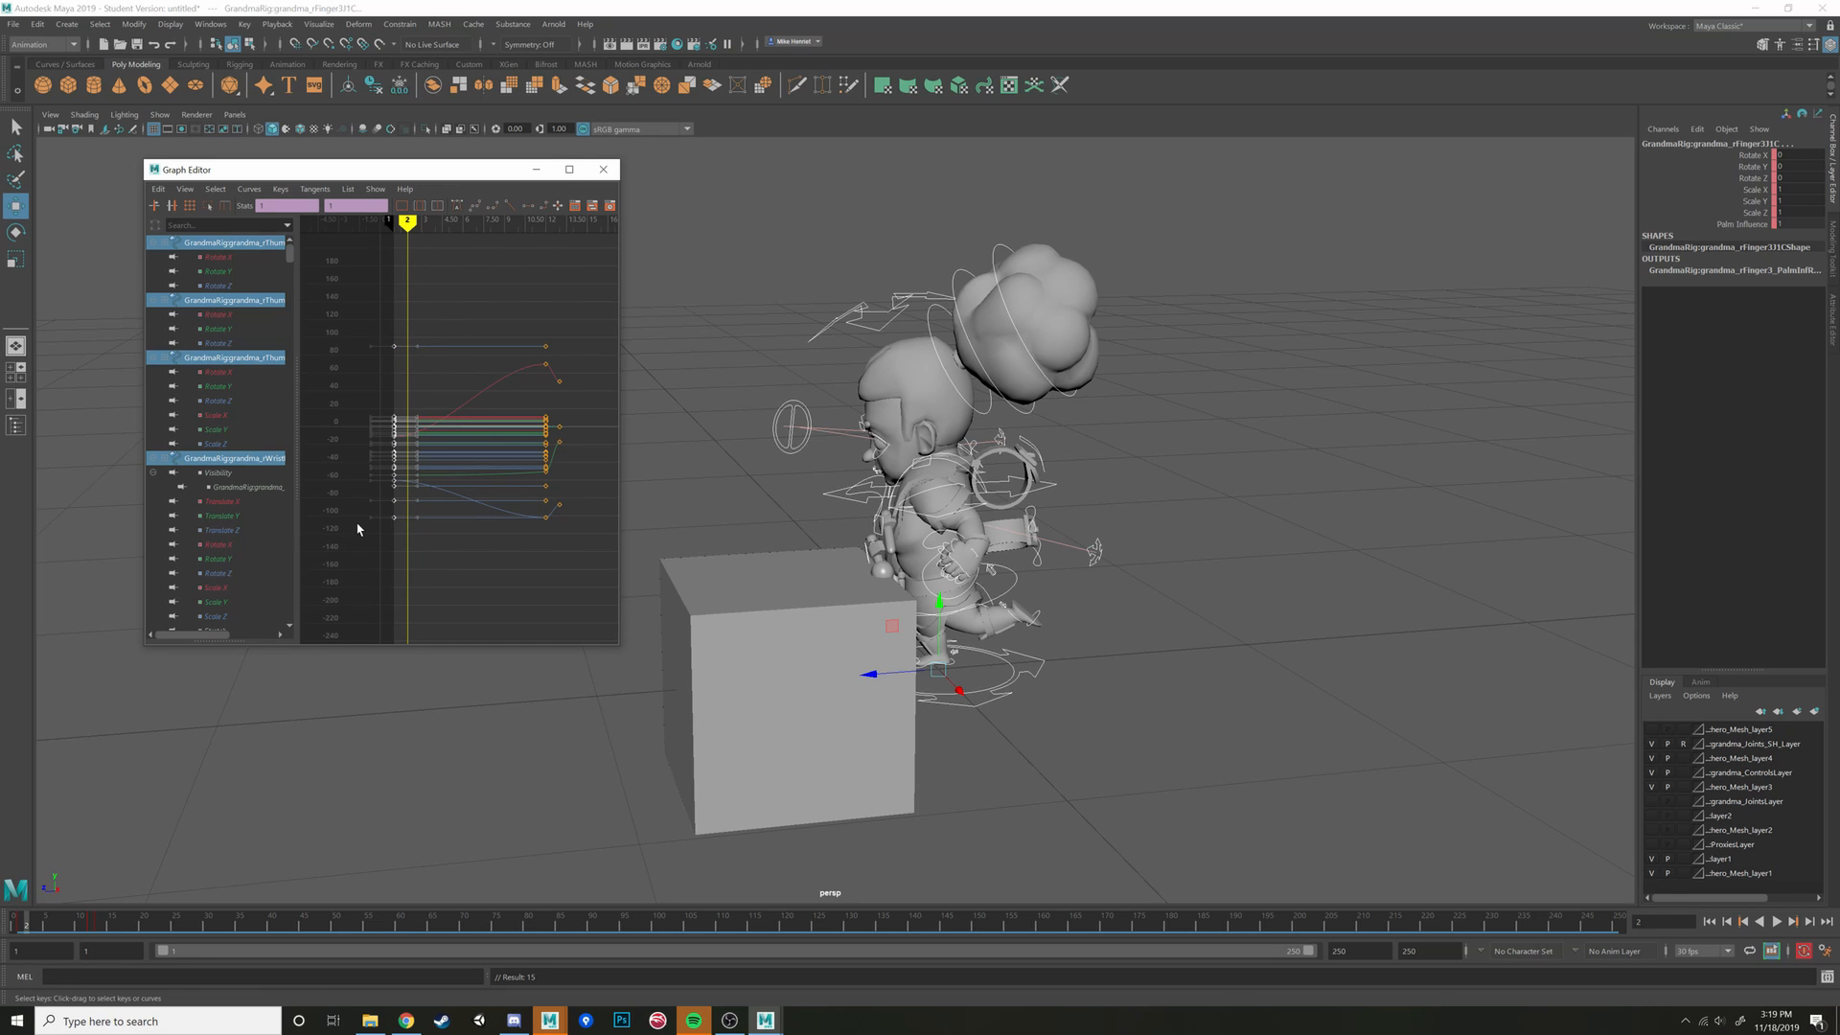
scroll(381, 537, "up", 4)
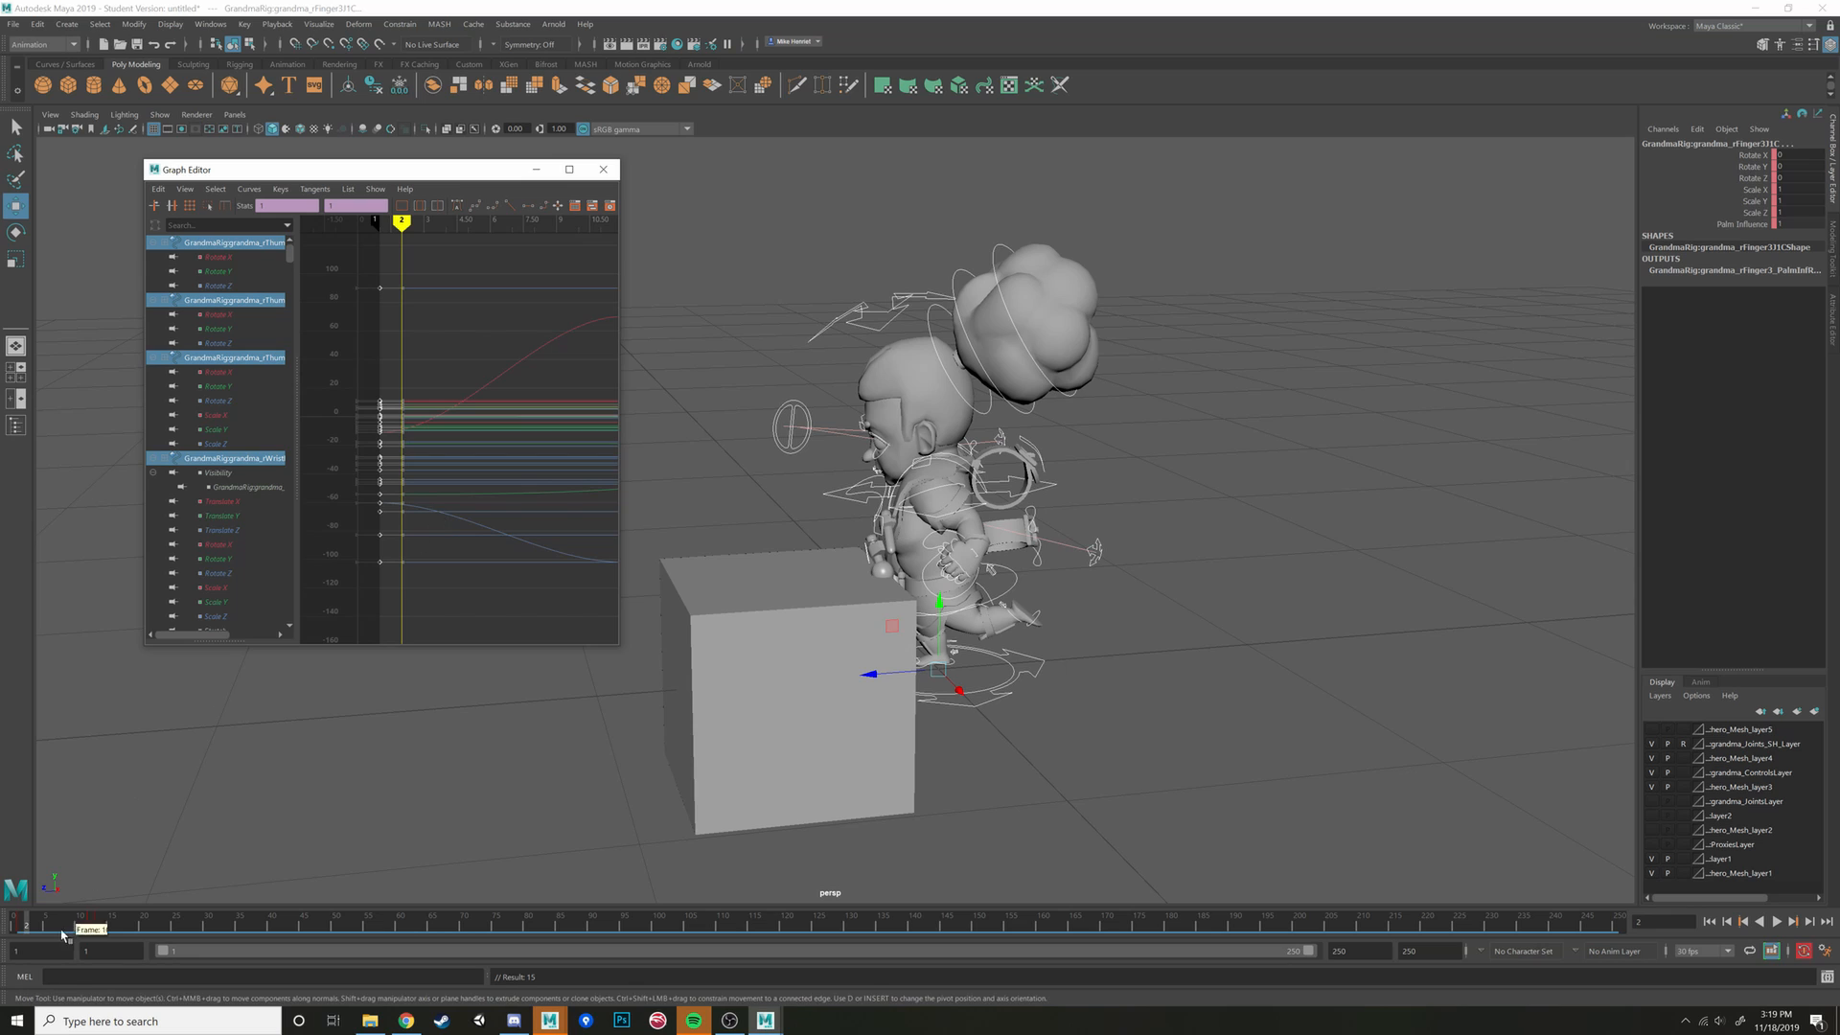
left_click(20, 928)
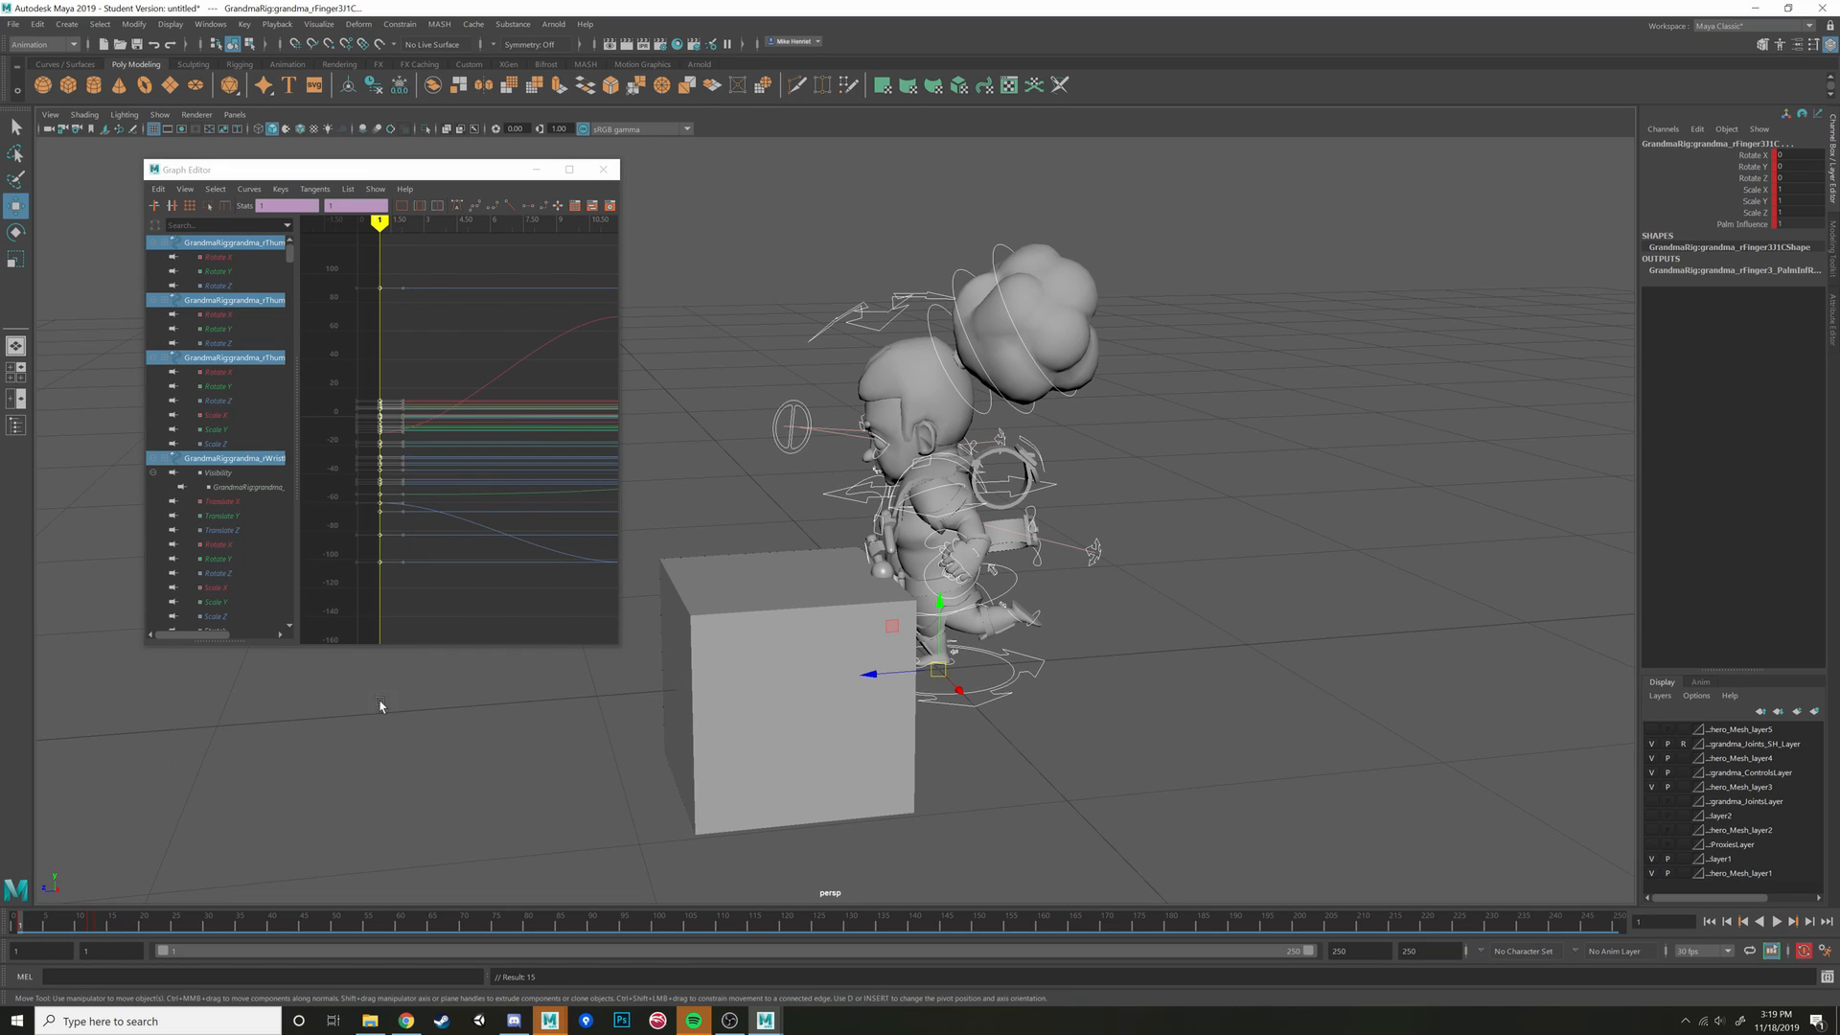
key("ctrl+z")
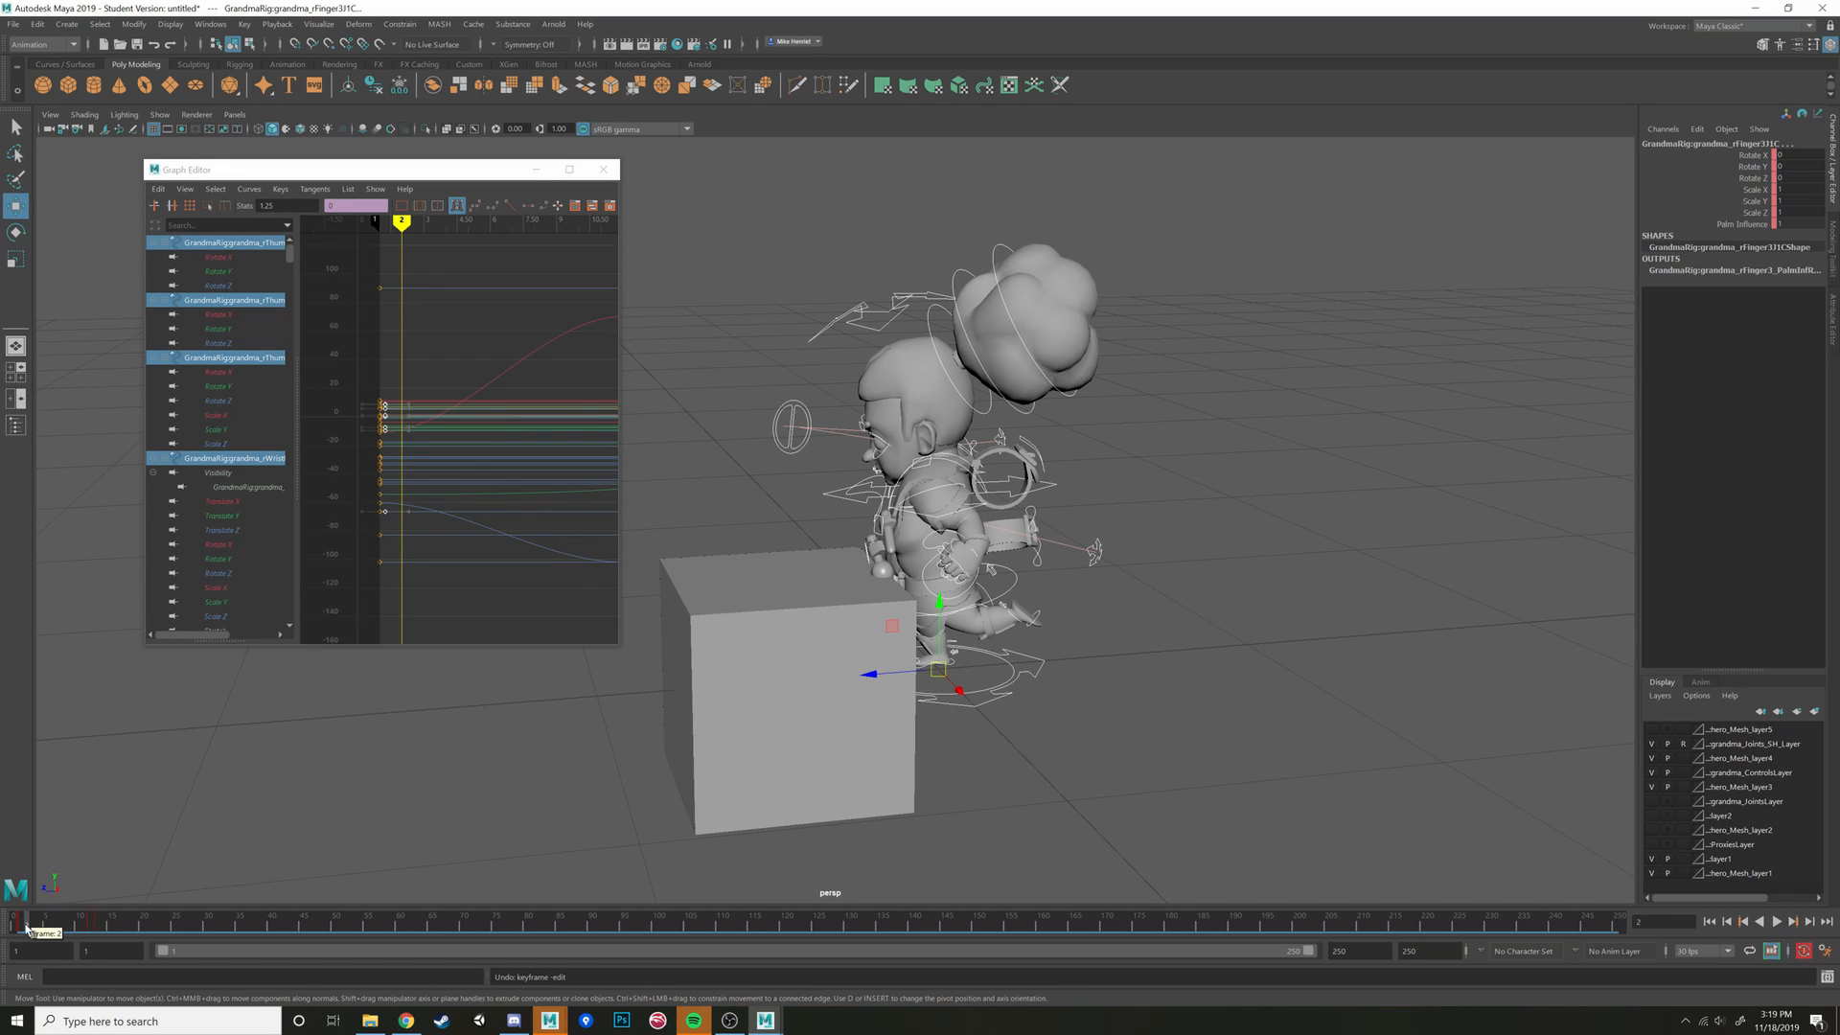
Snap the selected controls' keys at frame 1 to whole frames and inspect the starting keys in the Graph Editor
left_click(19, 928)
right_click(21, 928)
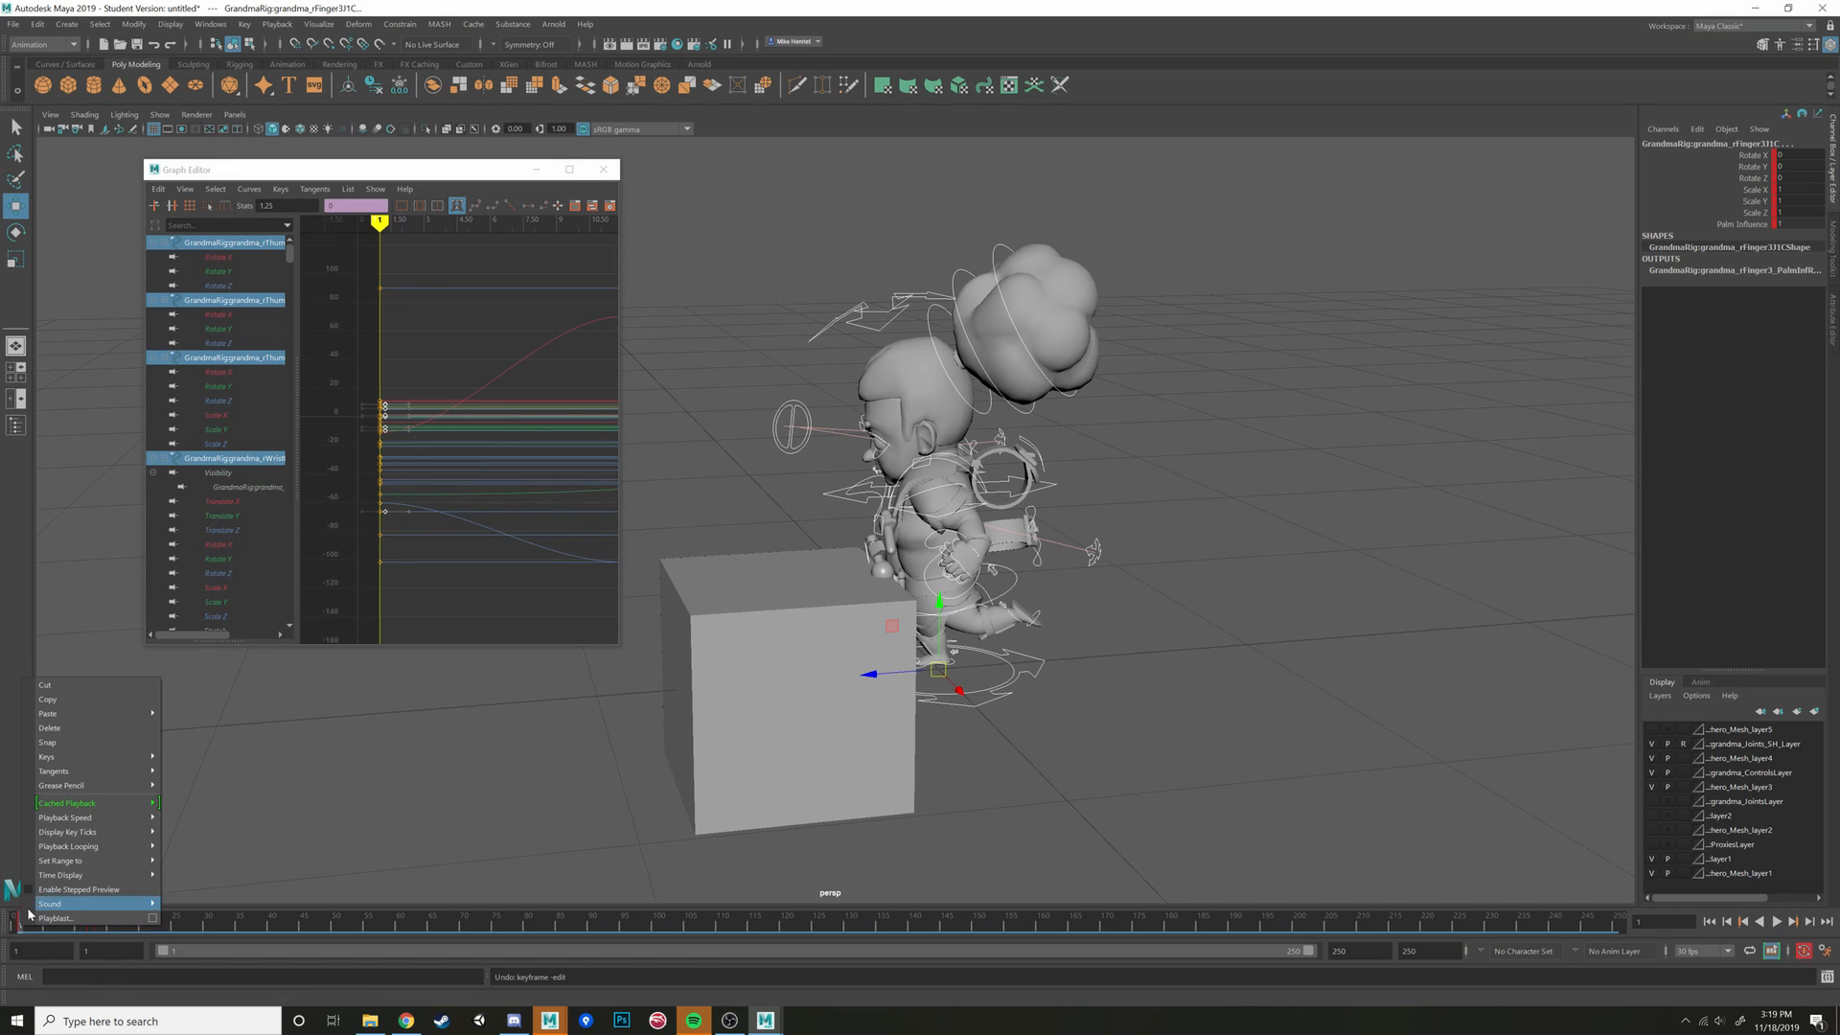
left_click(64, 742)
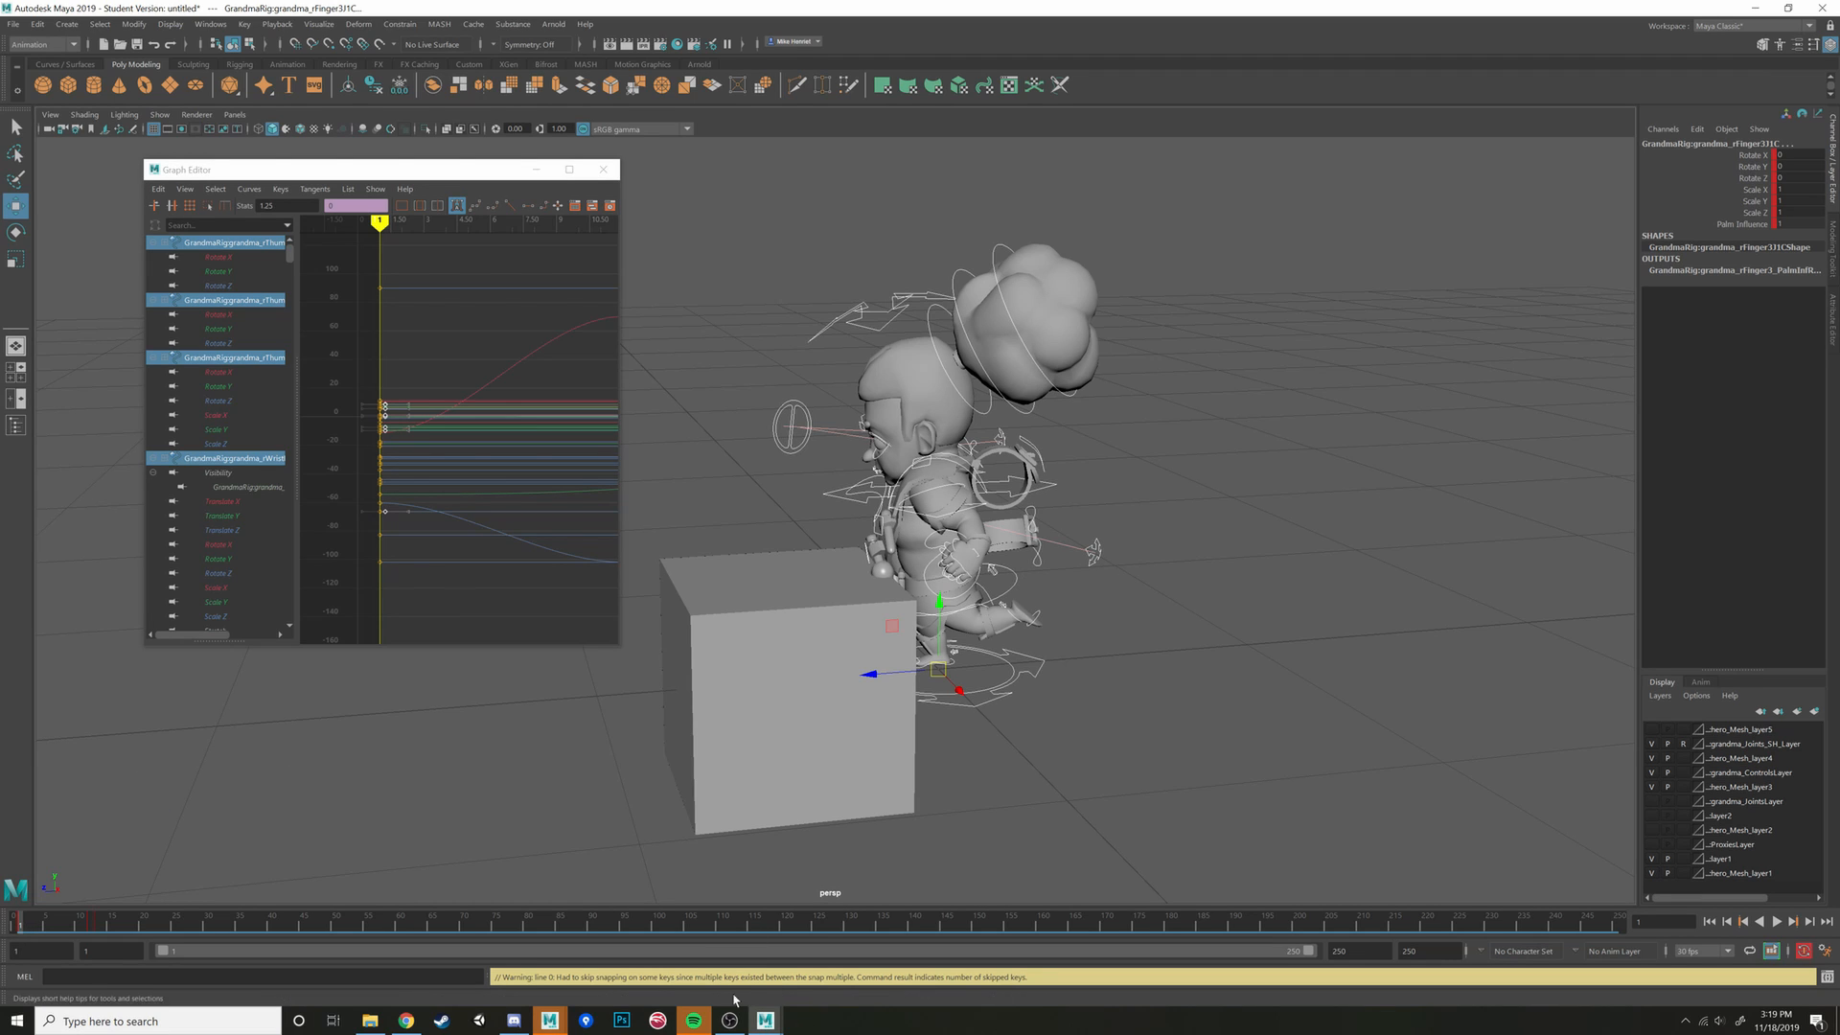
scroll(456, 566, "up", 3)
middle_click_drag(514, 476, 531, 458, "alt")
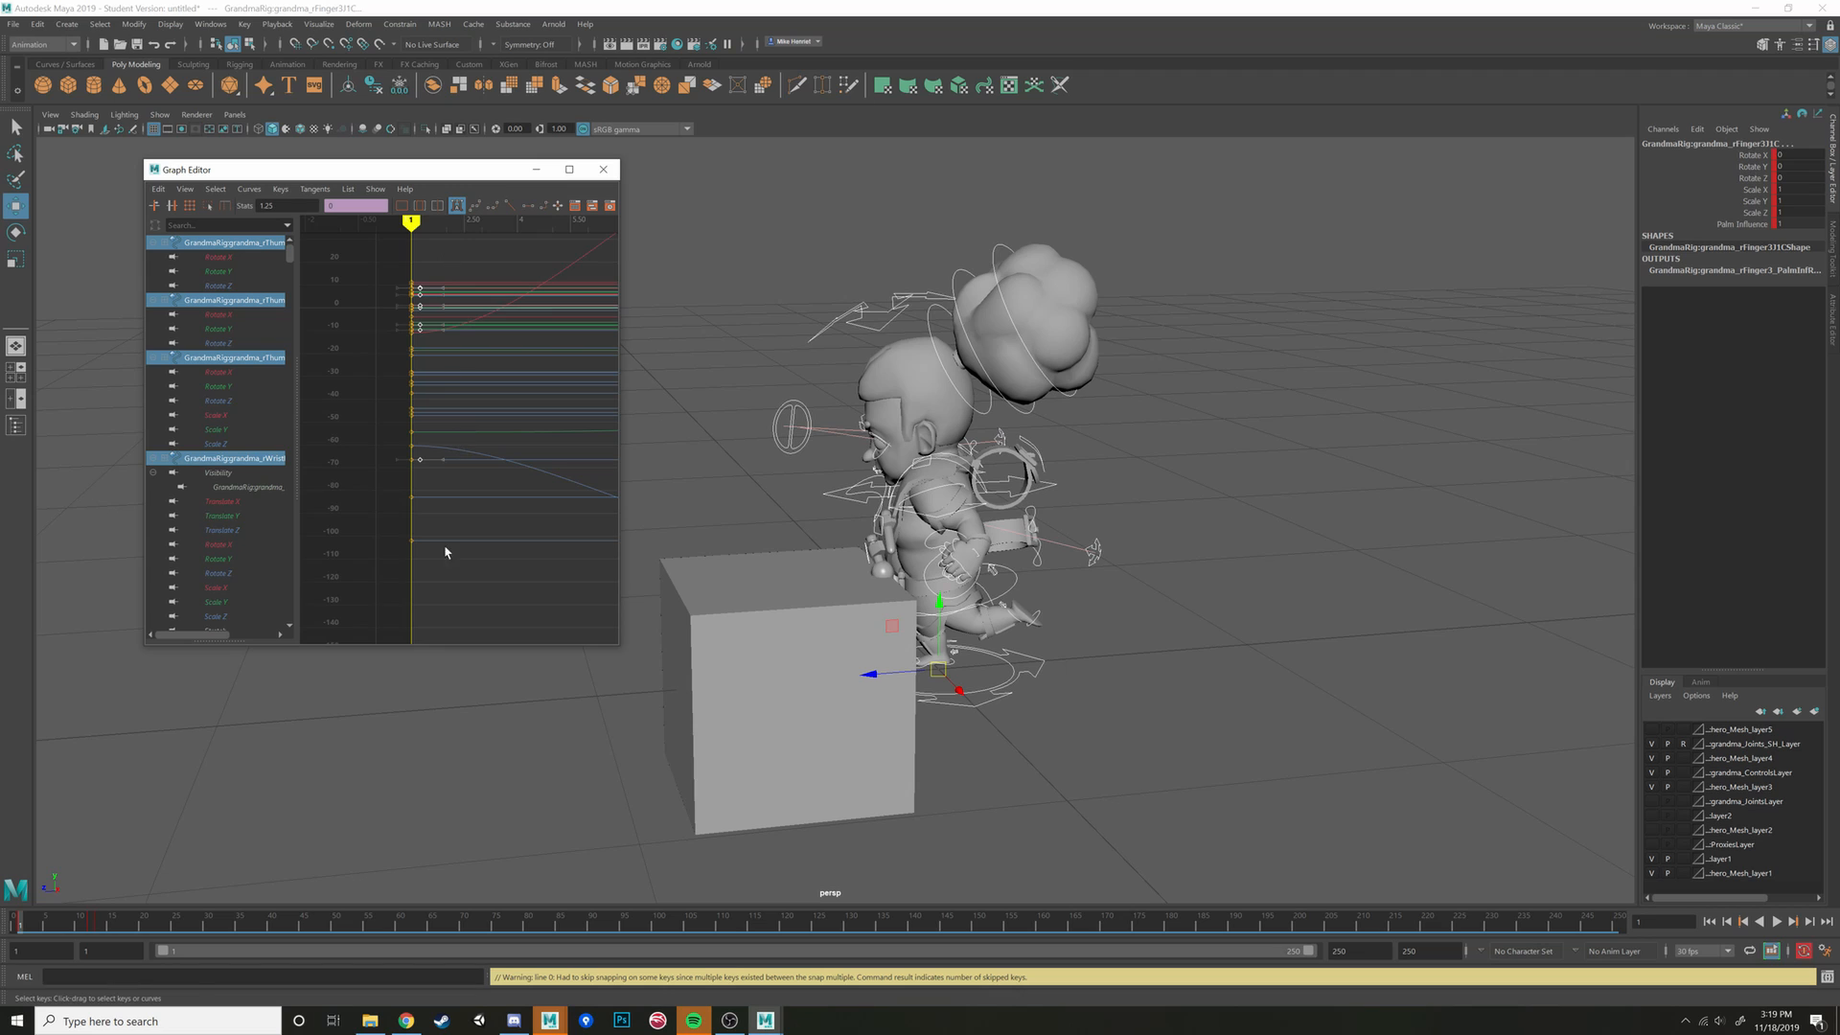
Play back the animation, return to frame 1, and scrub the Graph Editor's current time to frame 0
key("alt+v")
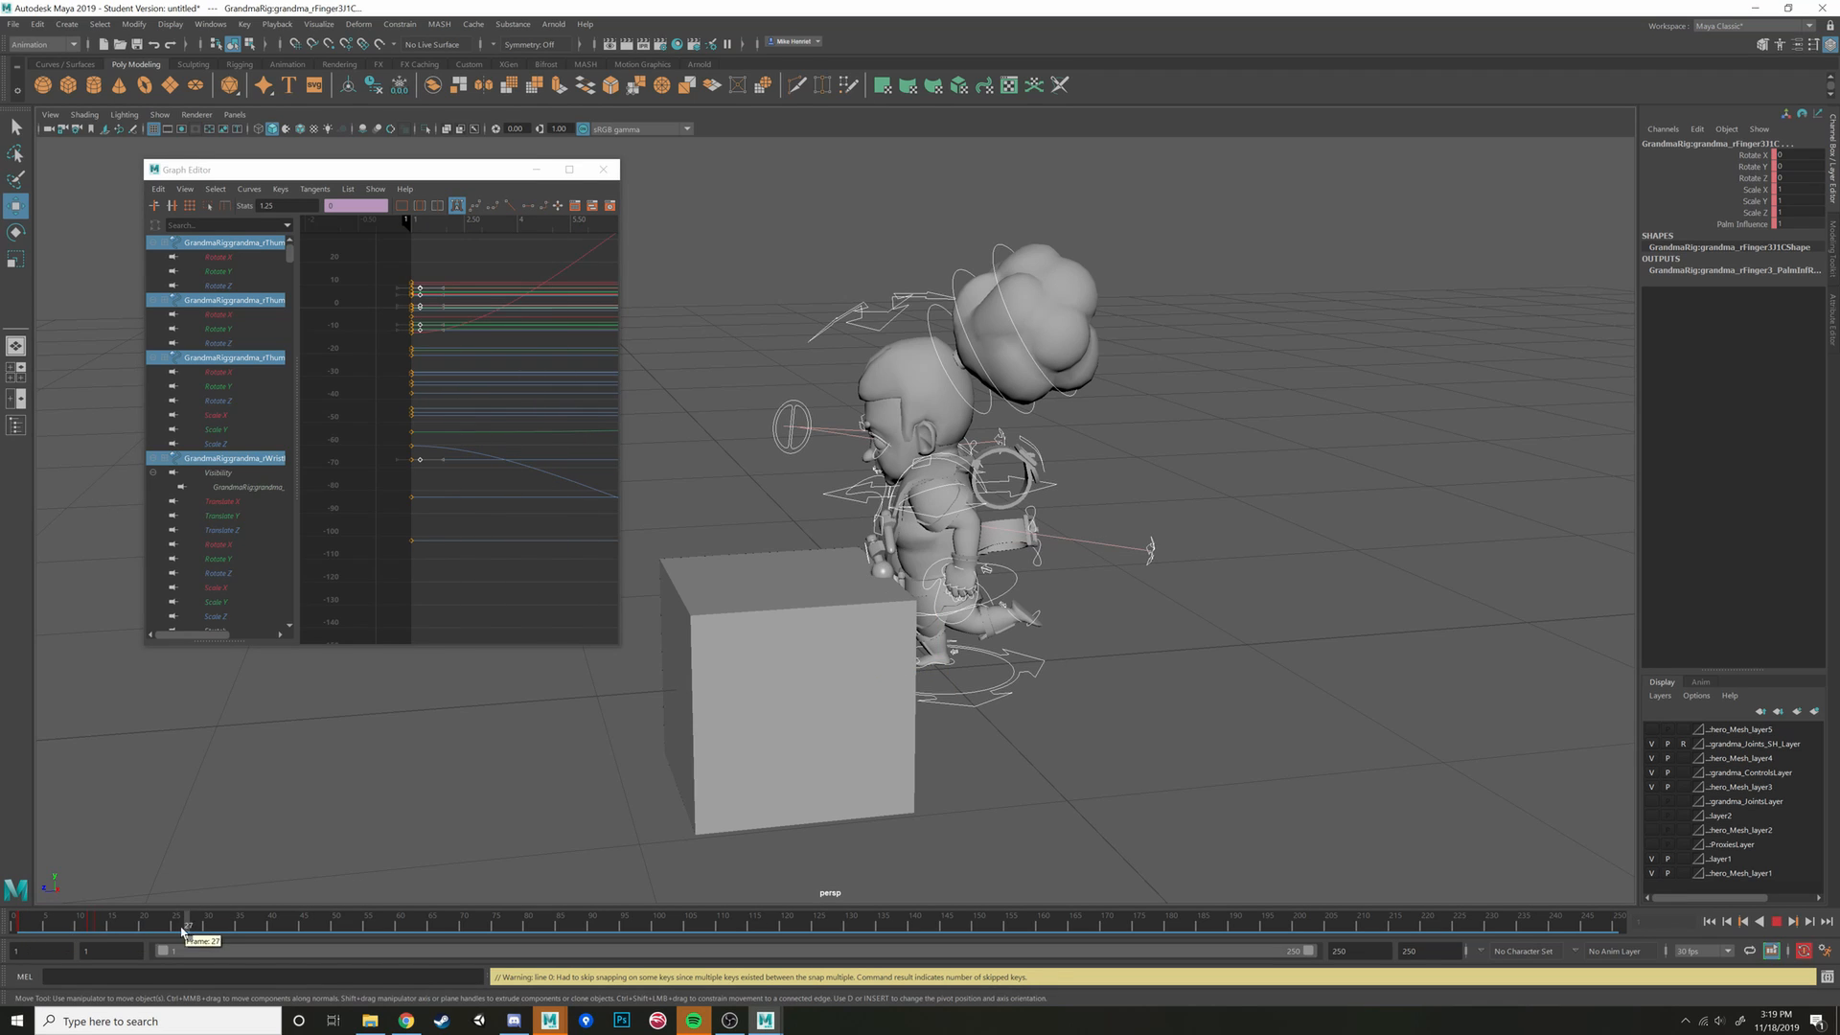
left_click_drag(181, 931, 13, 932)
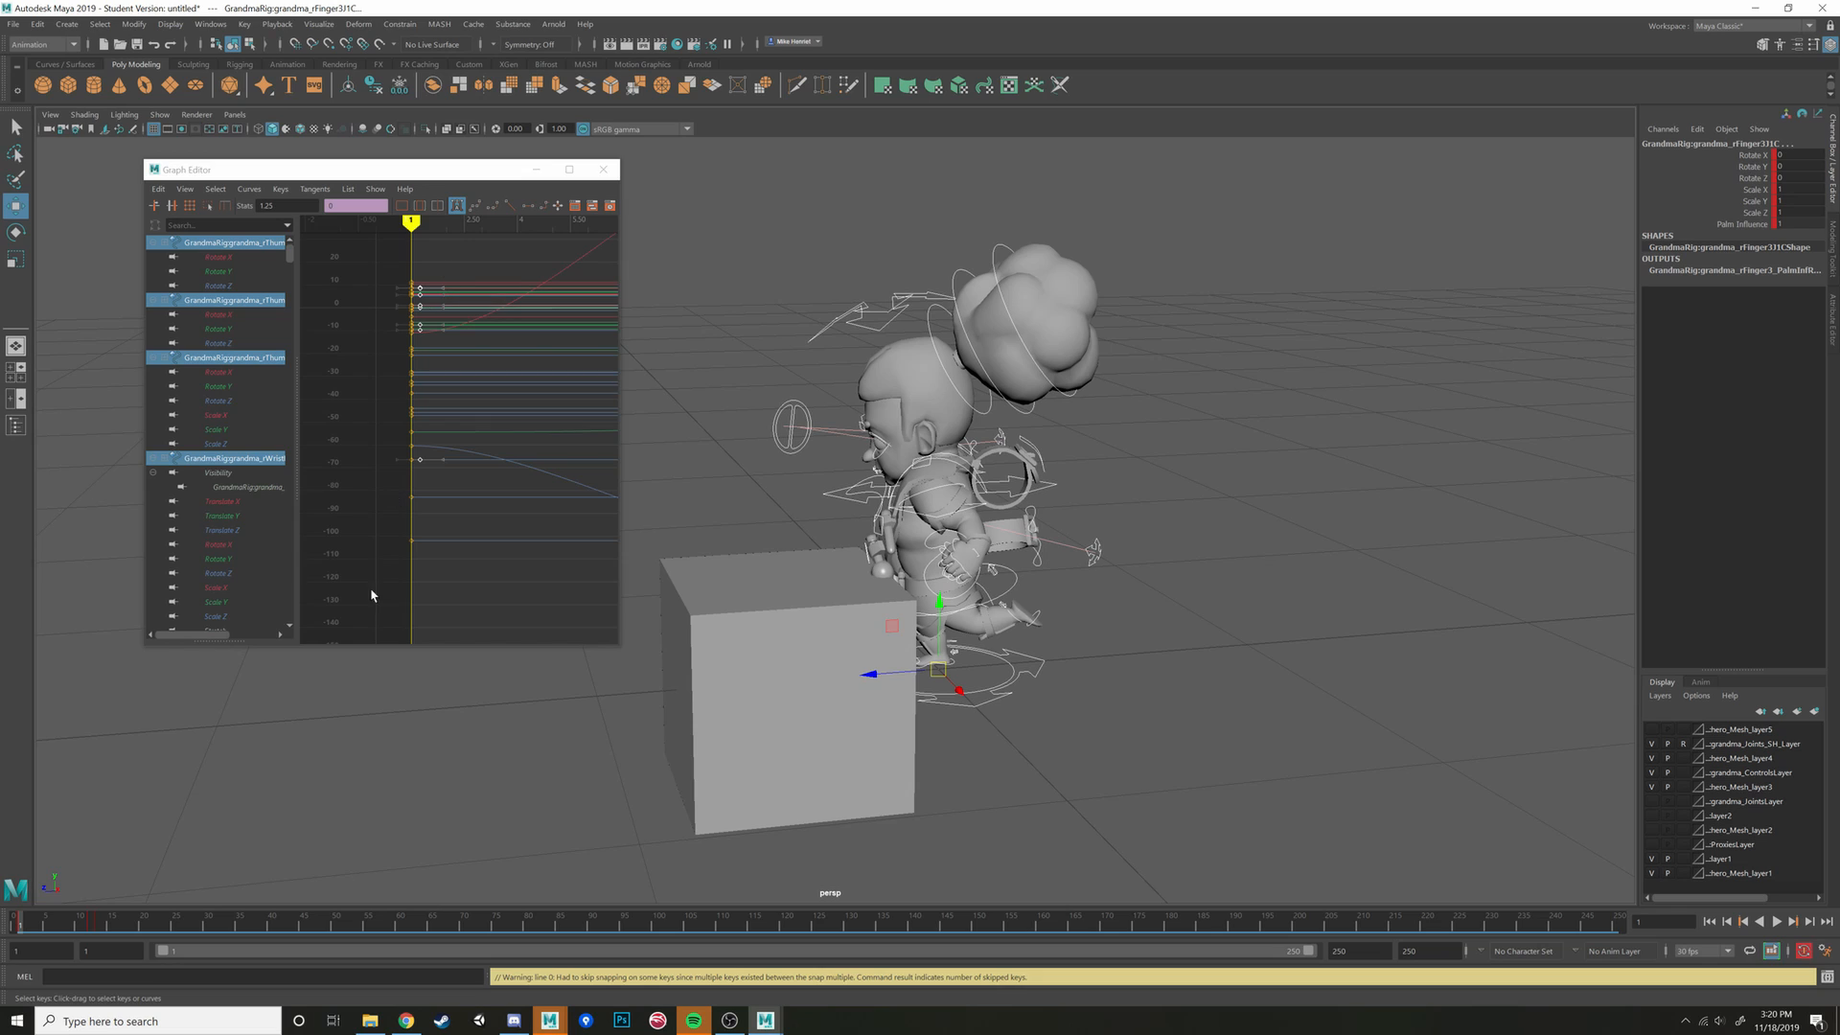
left_click(408, 230)
key("alt+v")
left_click_drag(429, 221, 376, 221)
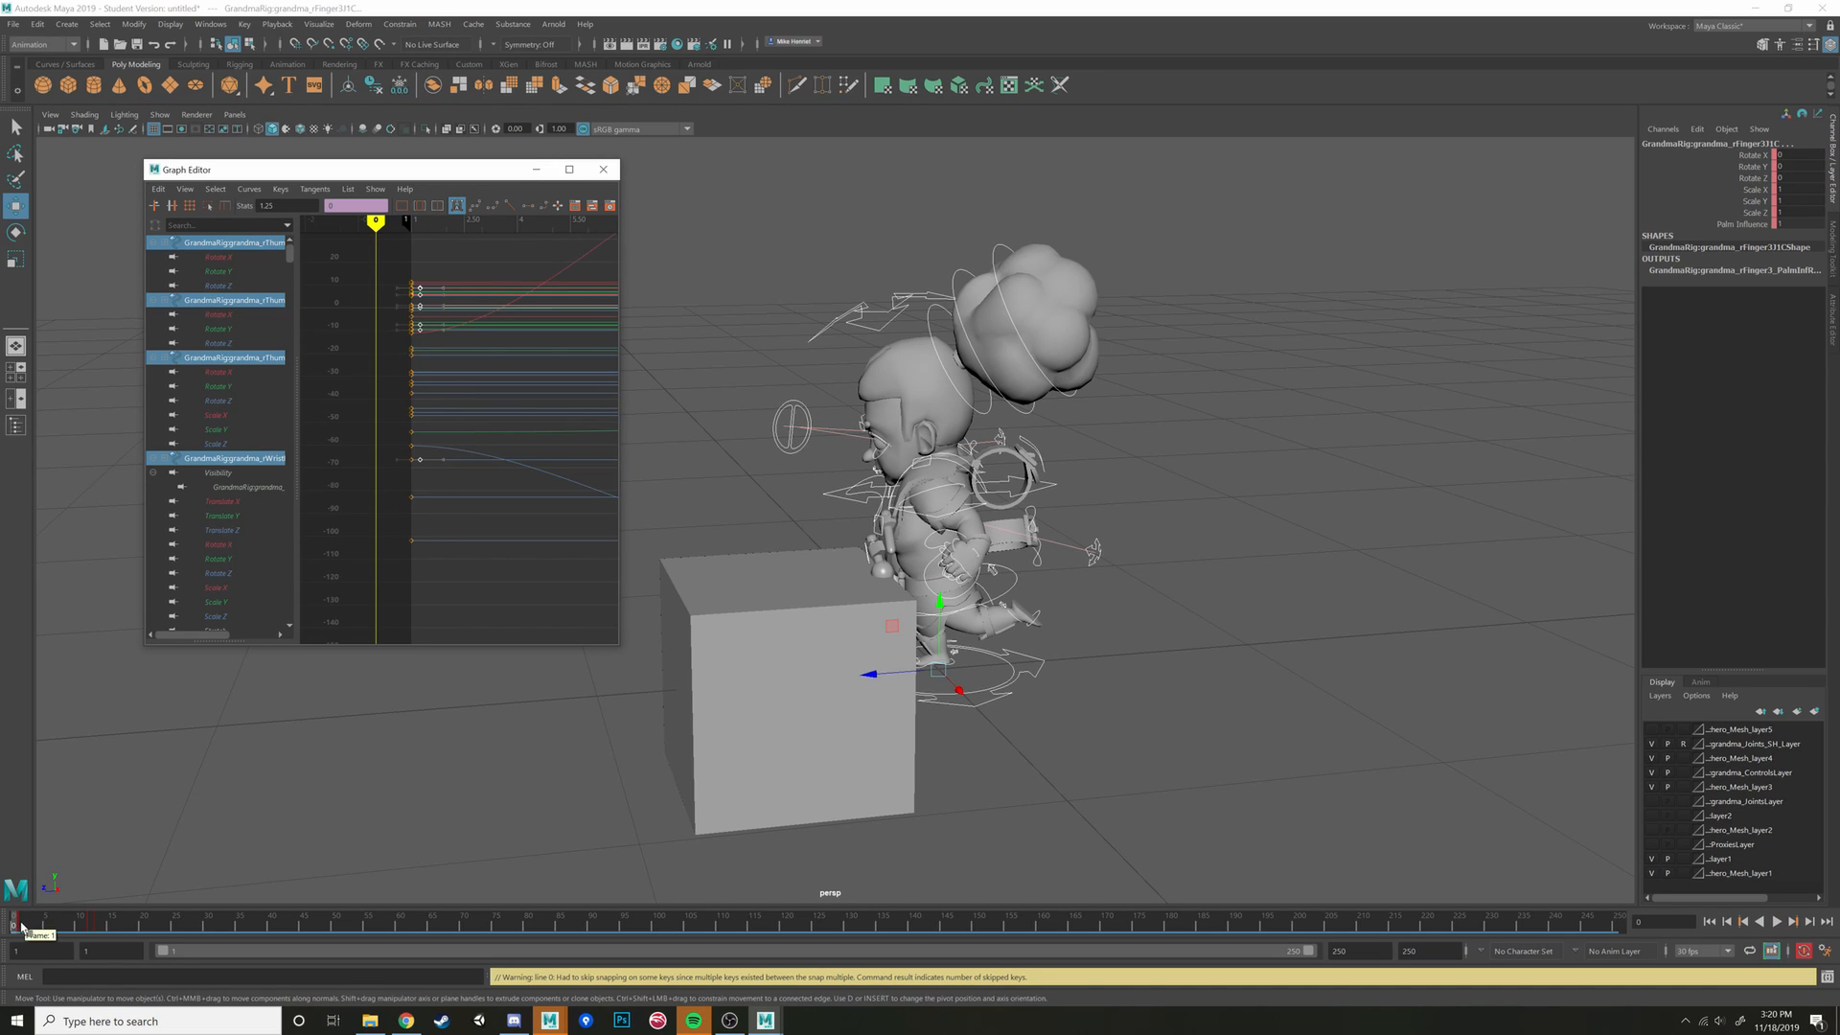
Return to frame 1, select the stray keys just after it on all curves, and delete them
left_click(21, 926)
key("alt+v")
key("alt+v")
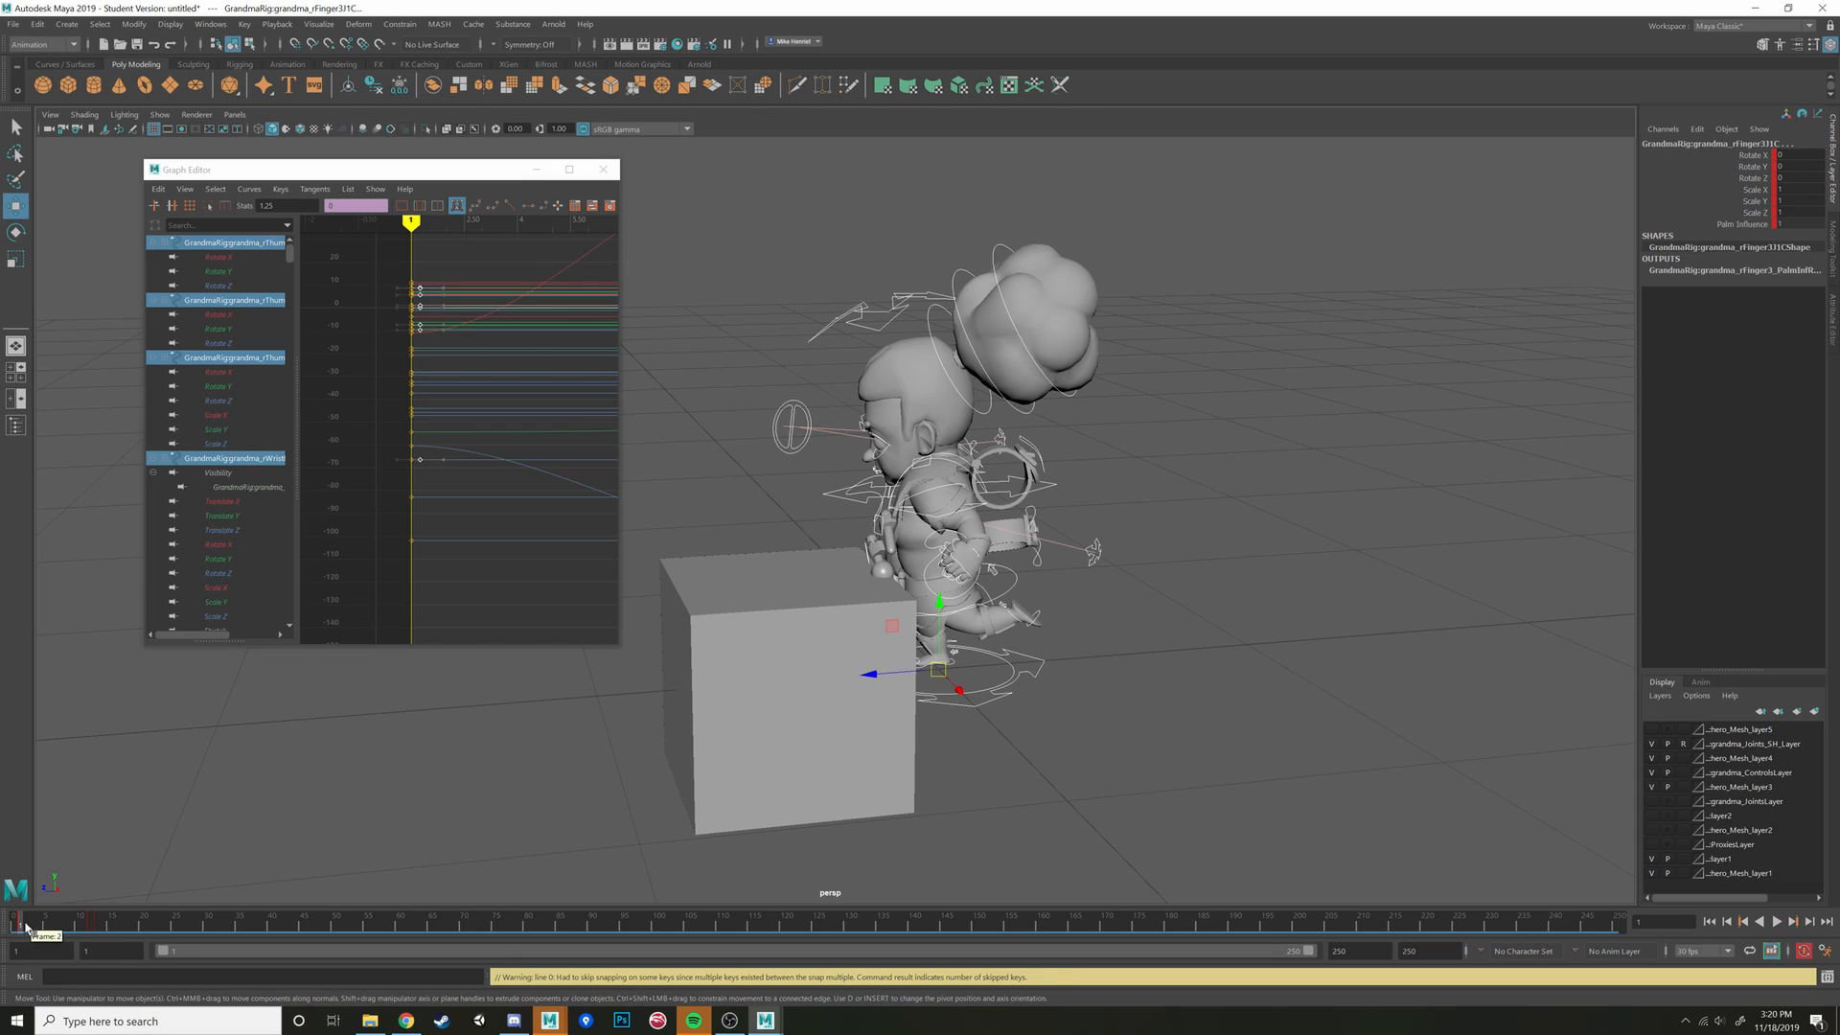
left_click_drag(483, 265, 415, 554)
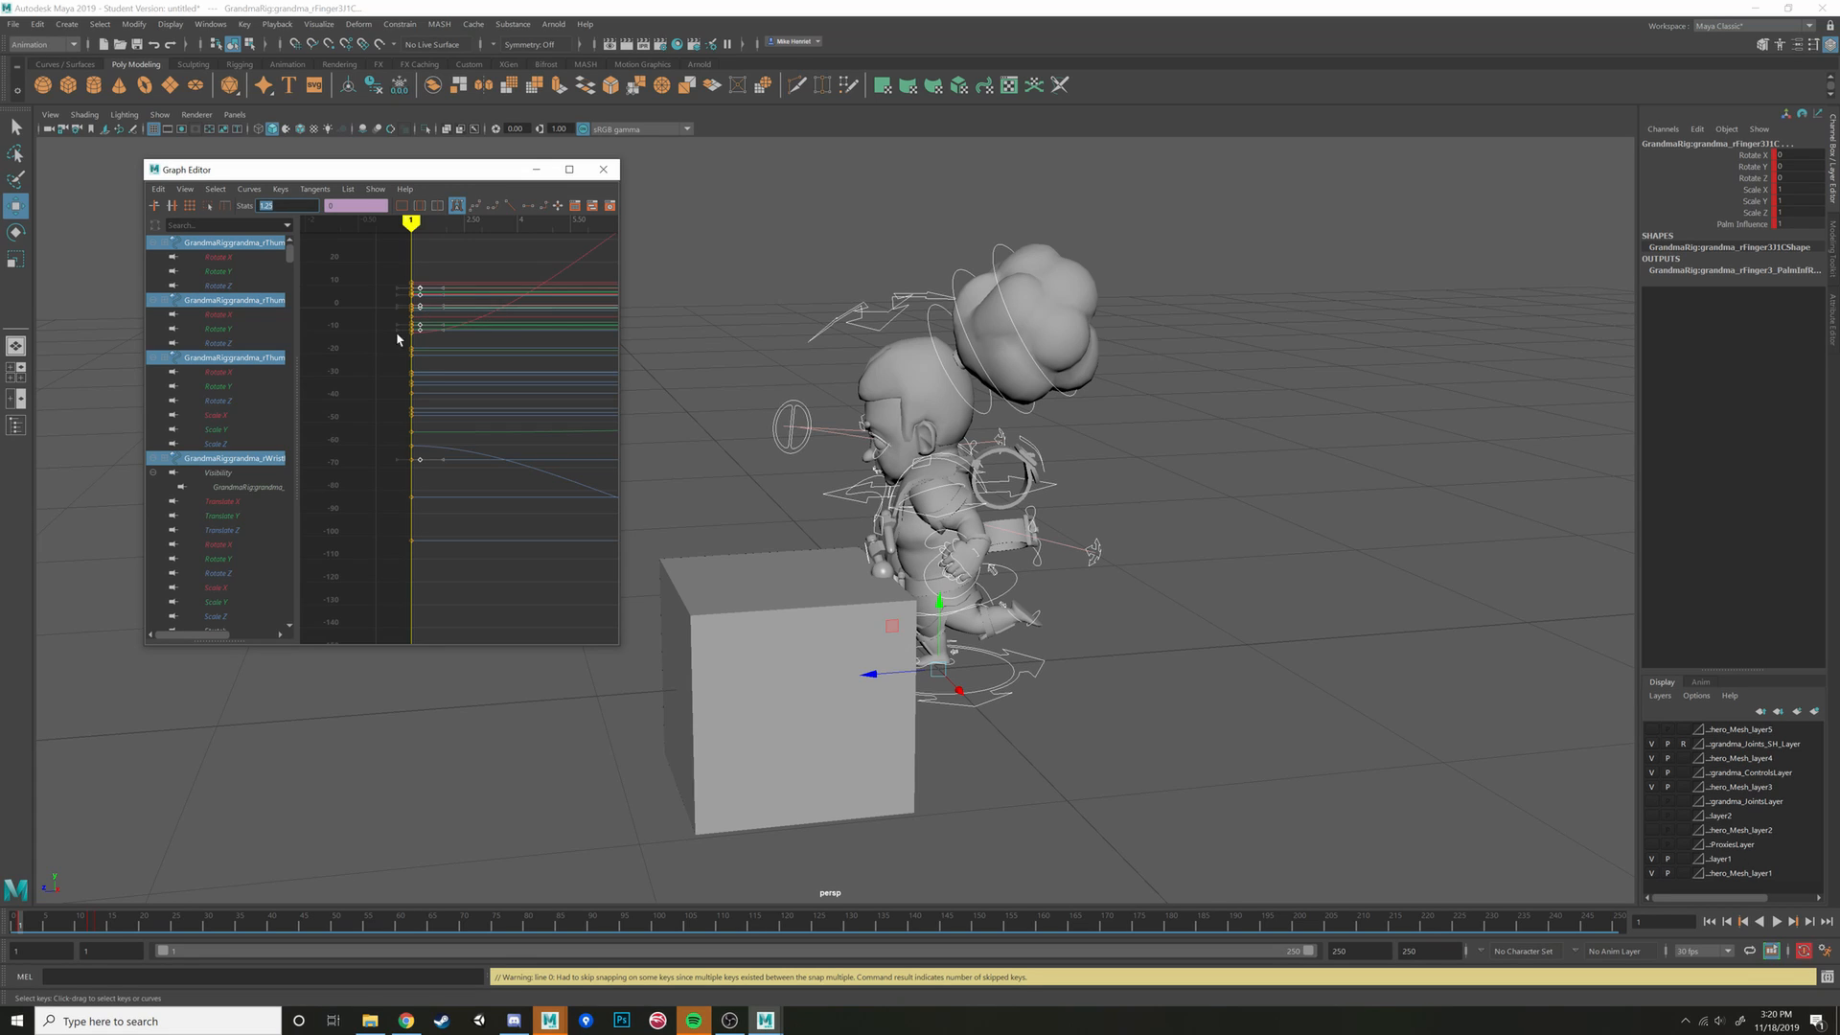
left_click_drag(525, 250, 416, 545)
key("Delete")
scroll(460, 447, "down", 7)
scroll(460, 451, "up", 3)
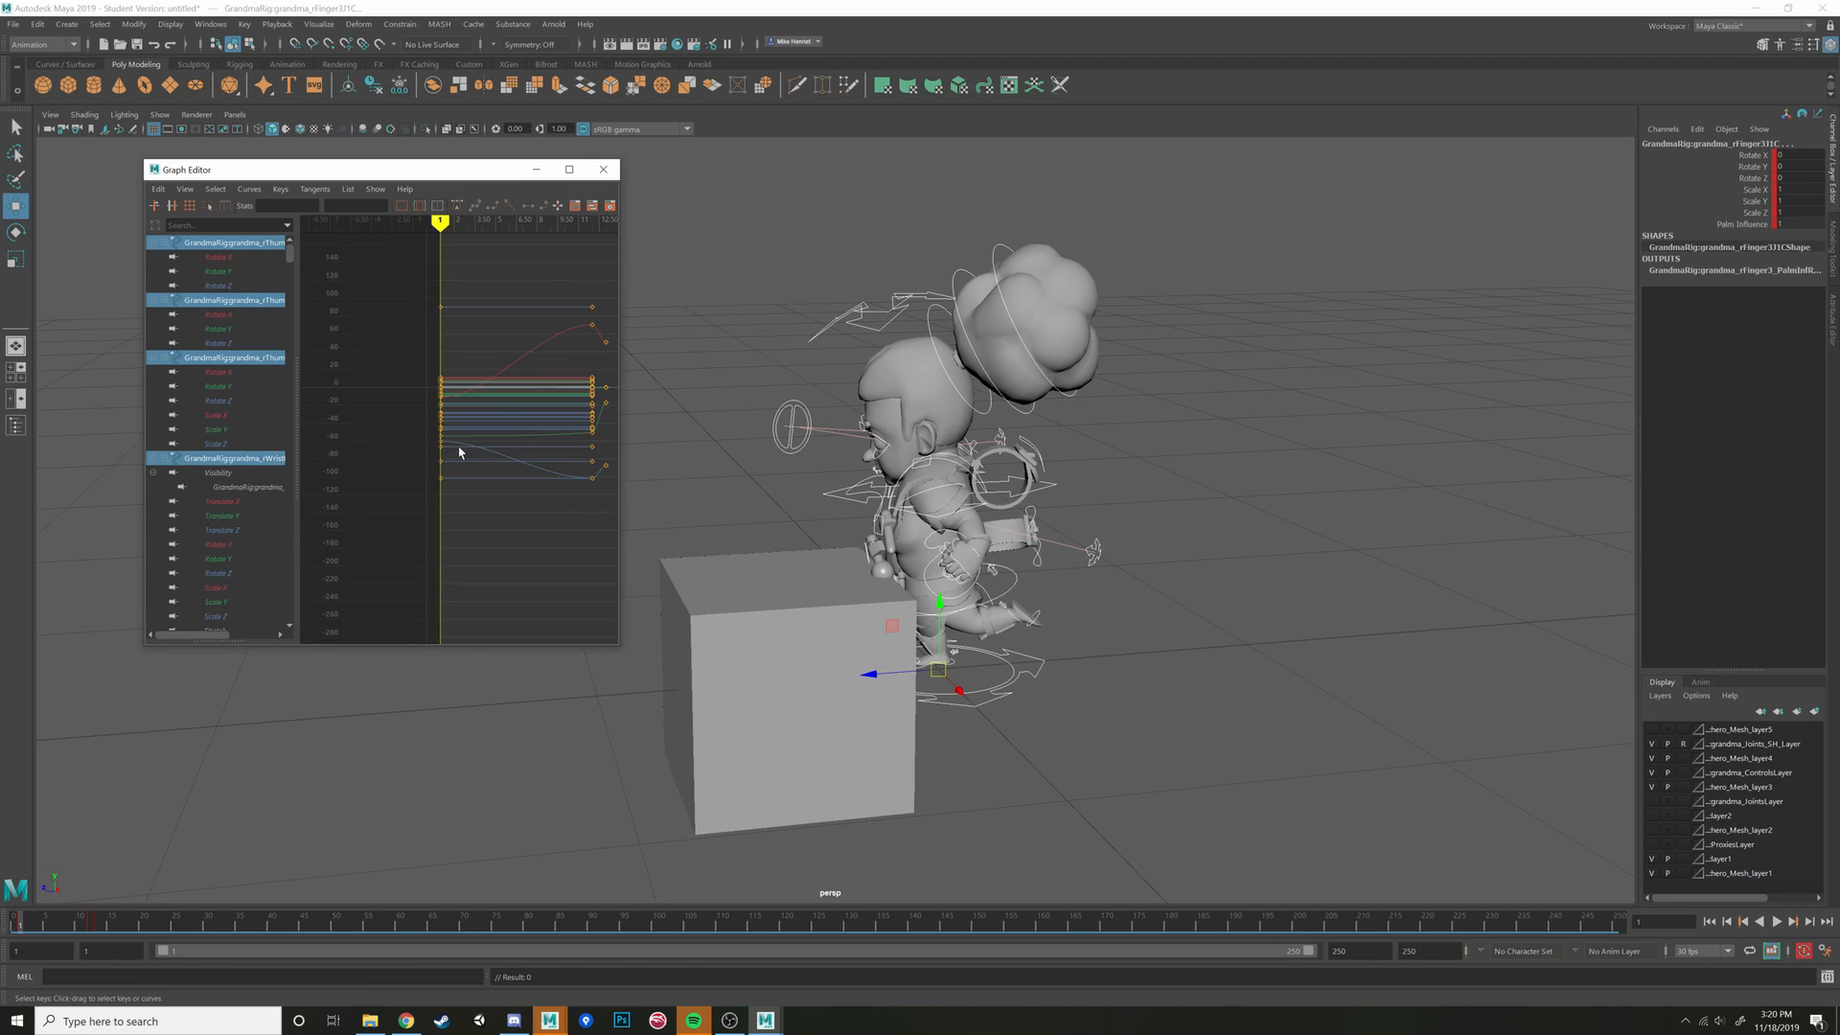
Check the timing of the frame 12 keys by selecting them across all curves in the Graph Editor
scroll(607, 350, "up", 4)
middle_click_drag(374, 538, 318, 508, "alt")
scroll(307, 444, "up", 3)
scroll(382, 402, "down", 7)
left_click_drag(432, 330, 477, 661)
scroll(463, 455, "down", 5)
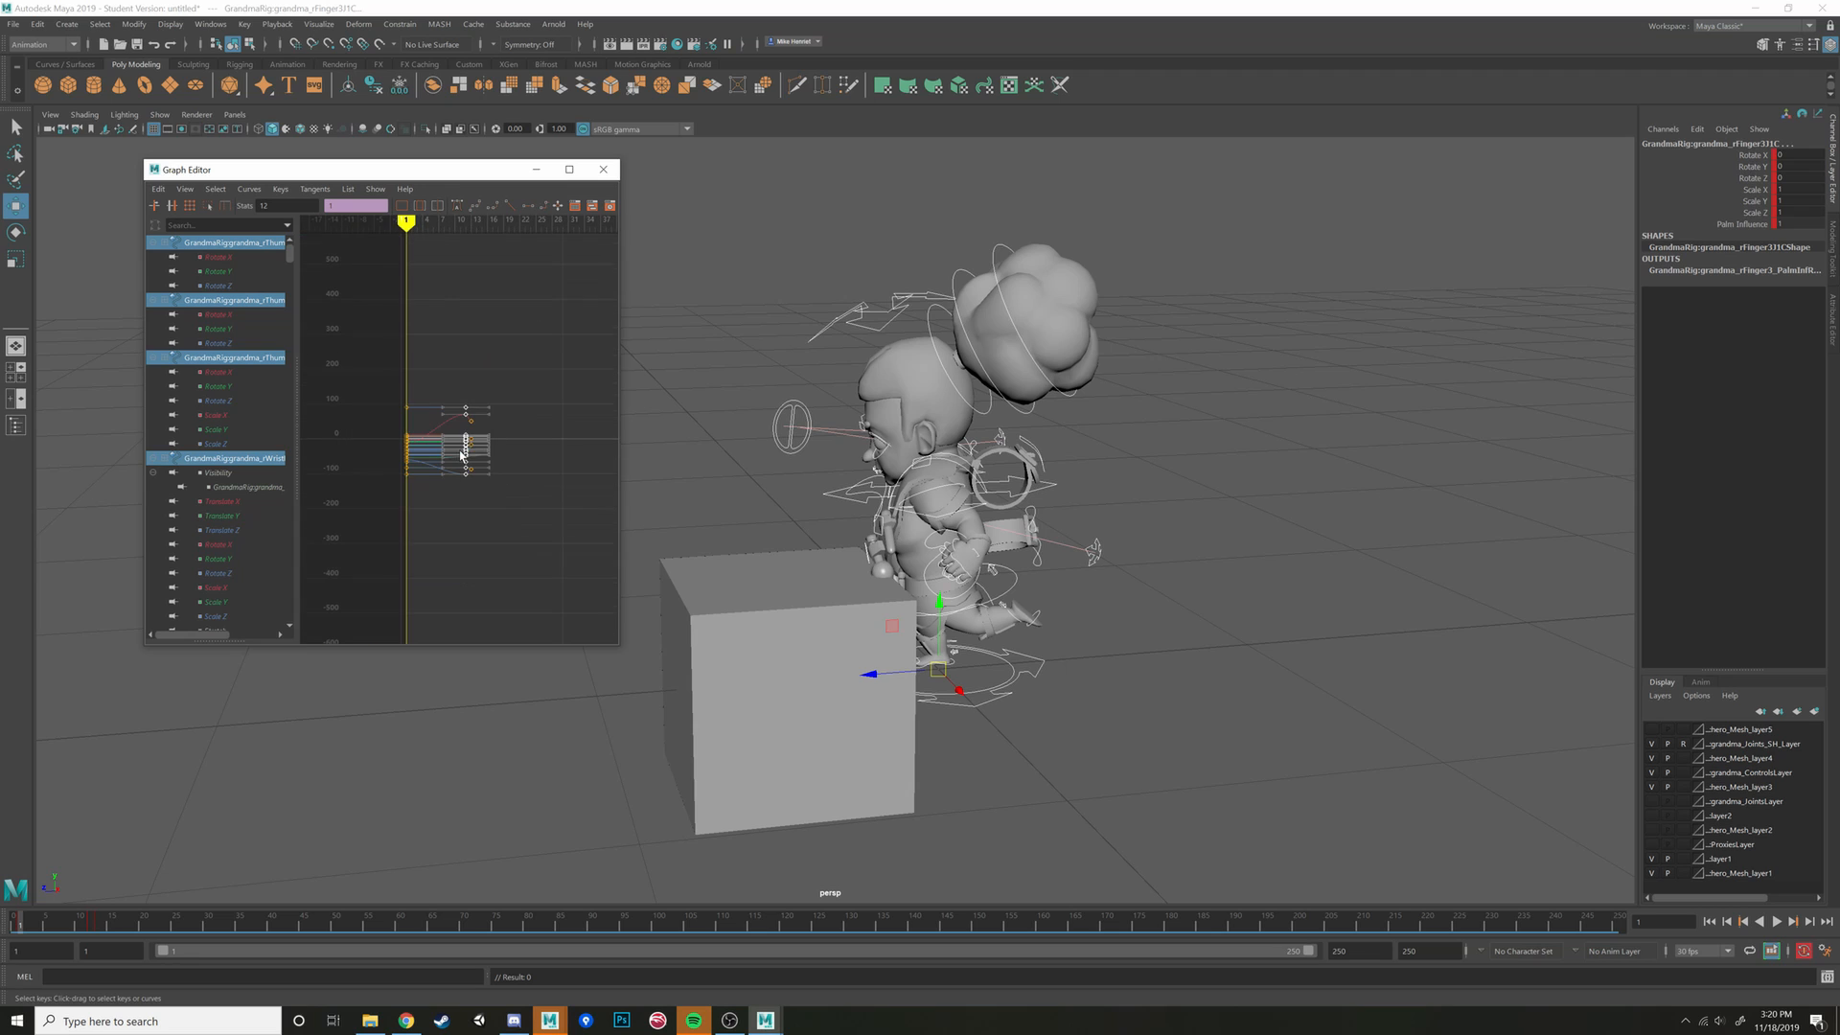
Move the current time to frame 21 and set a key on all selected controls
left_click_drag(393, 219, 515, 220)
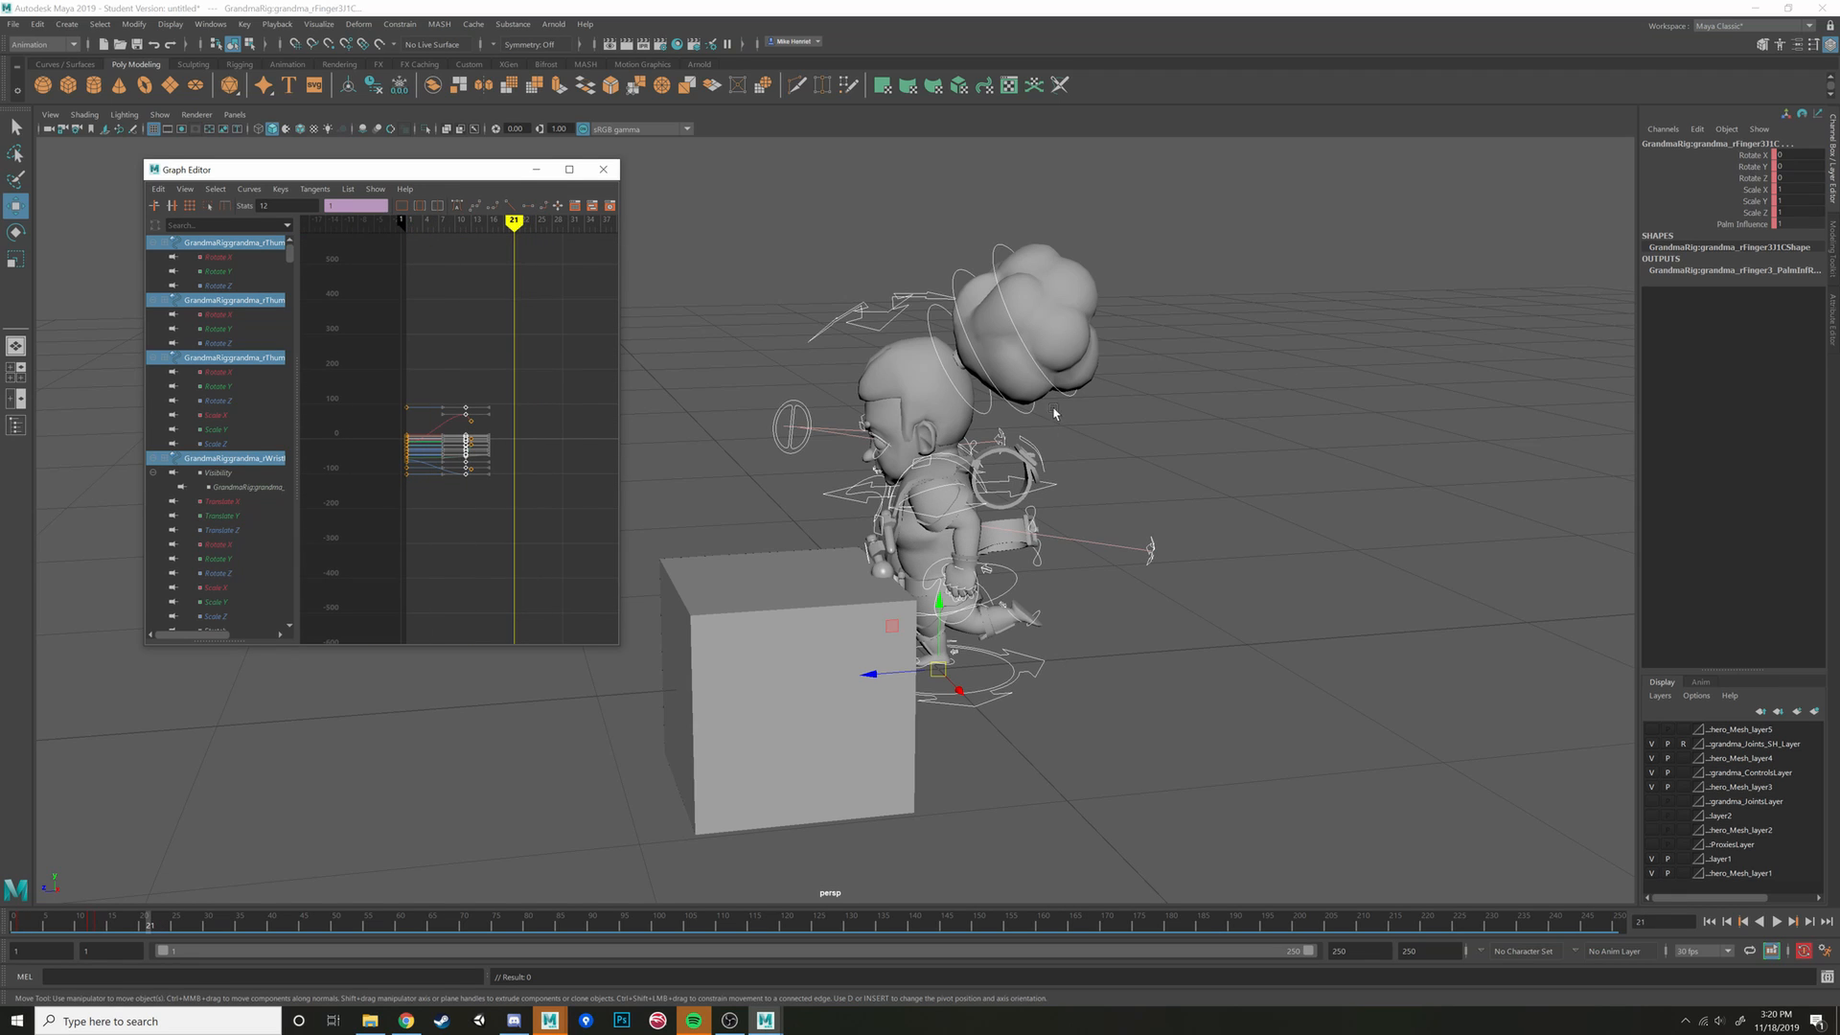
key("s")
scroll(441, 412, "up", 5)
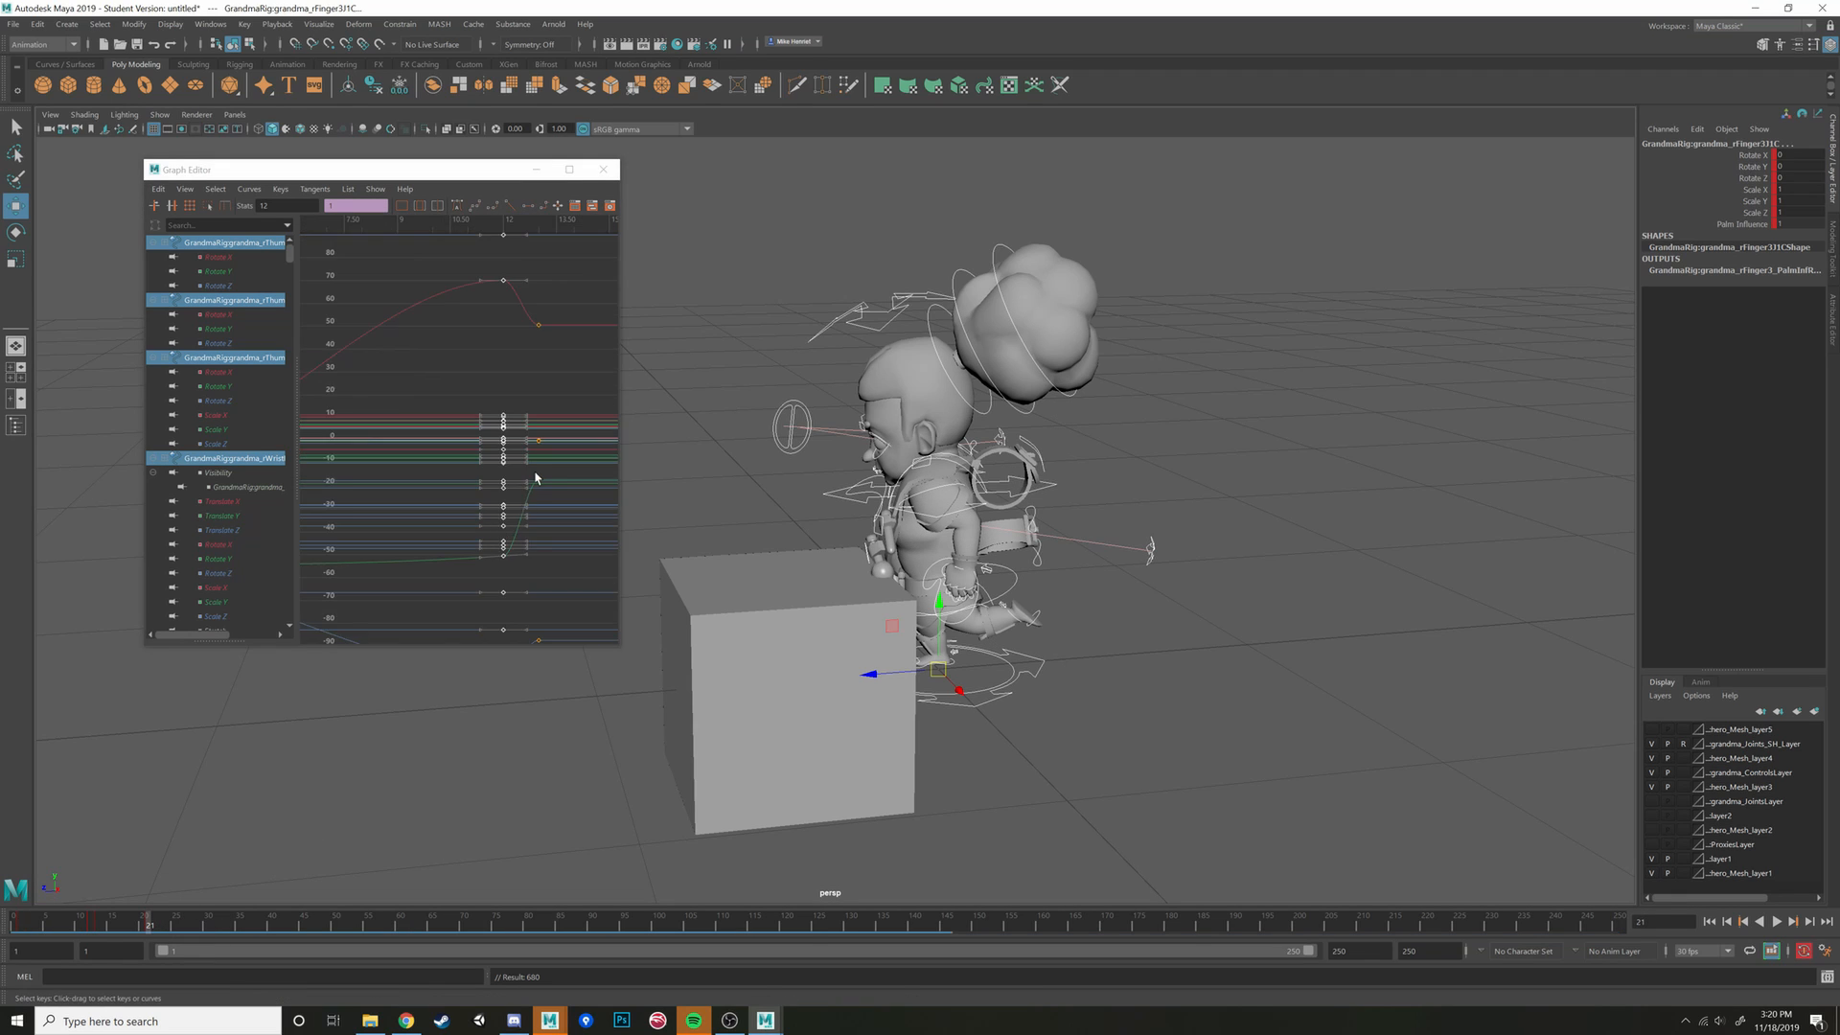
middle_click_drag(524, 514, 464, 457, "alt")
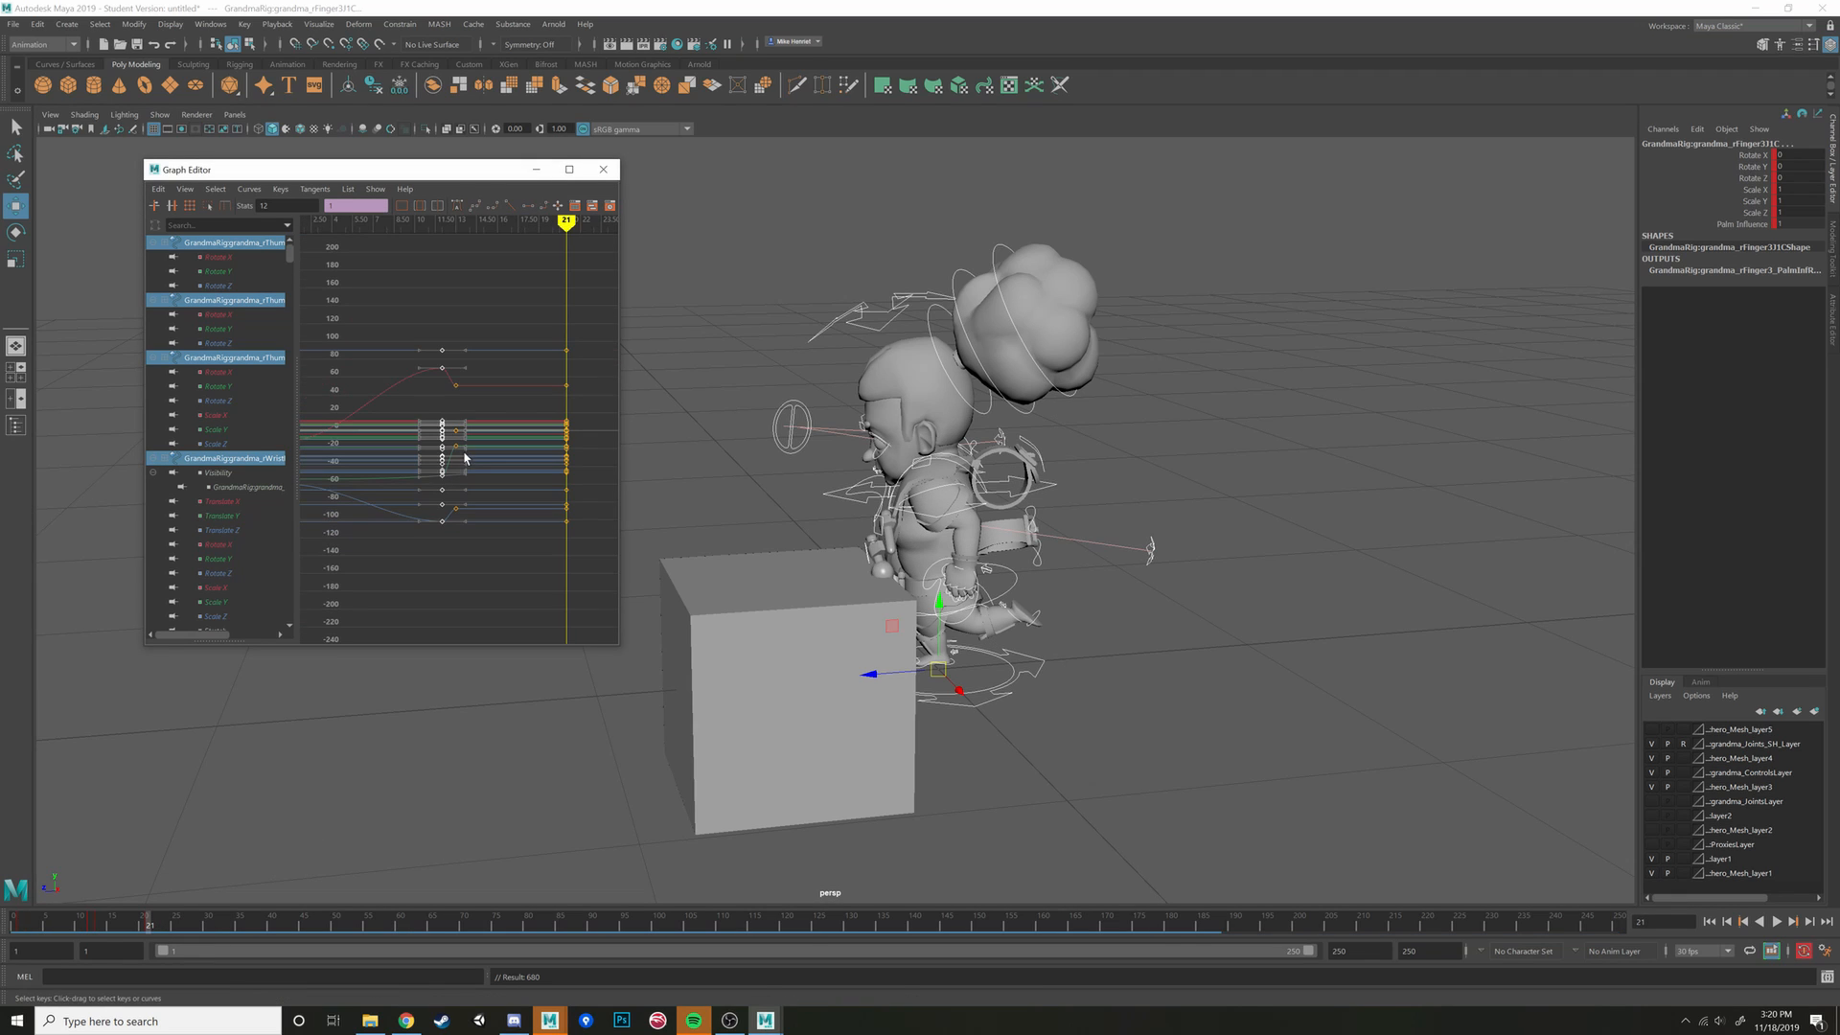
Reselect all of the character's controls and select their keys at frames 12 and 13 in the Graph Editor
left_click(93, 926)
left_click(99, 927)
right_click(98, 926)
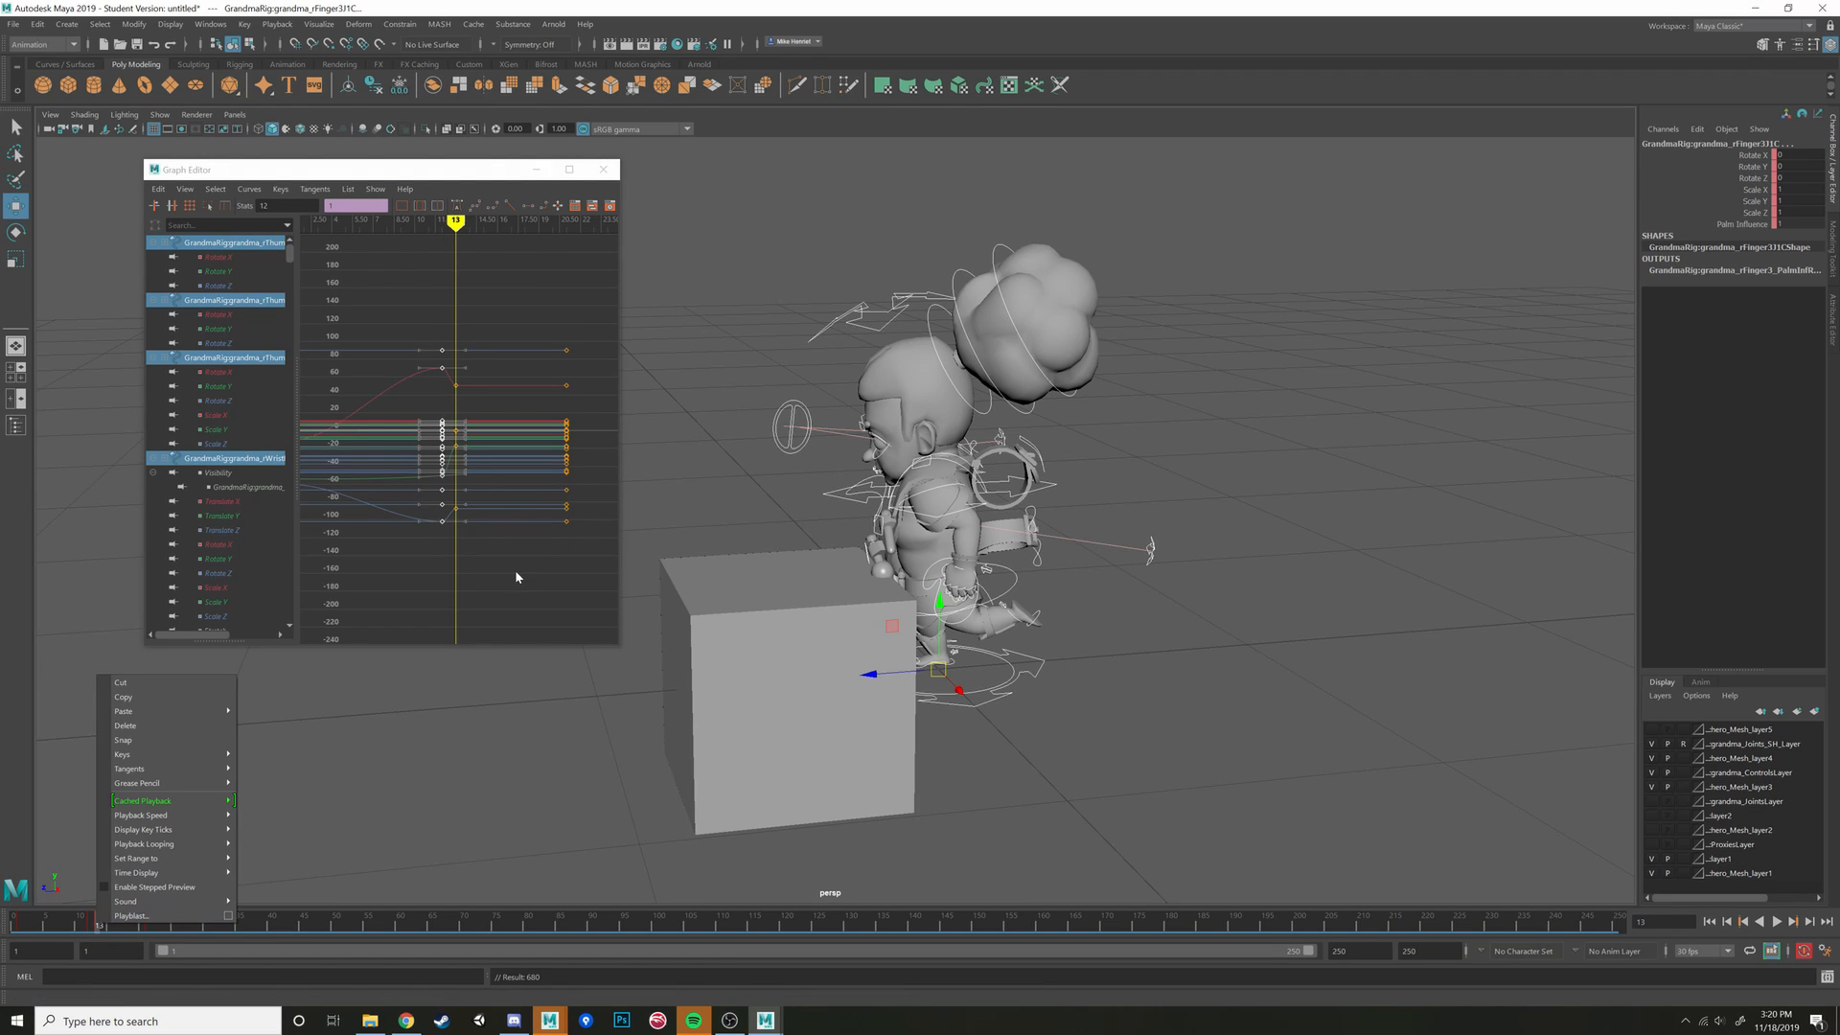
left_click(344, 852)
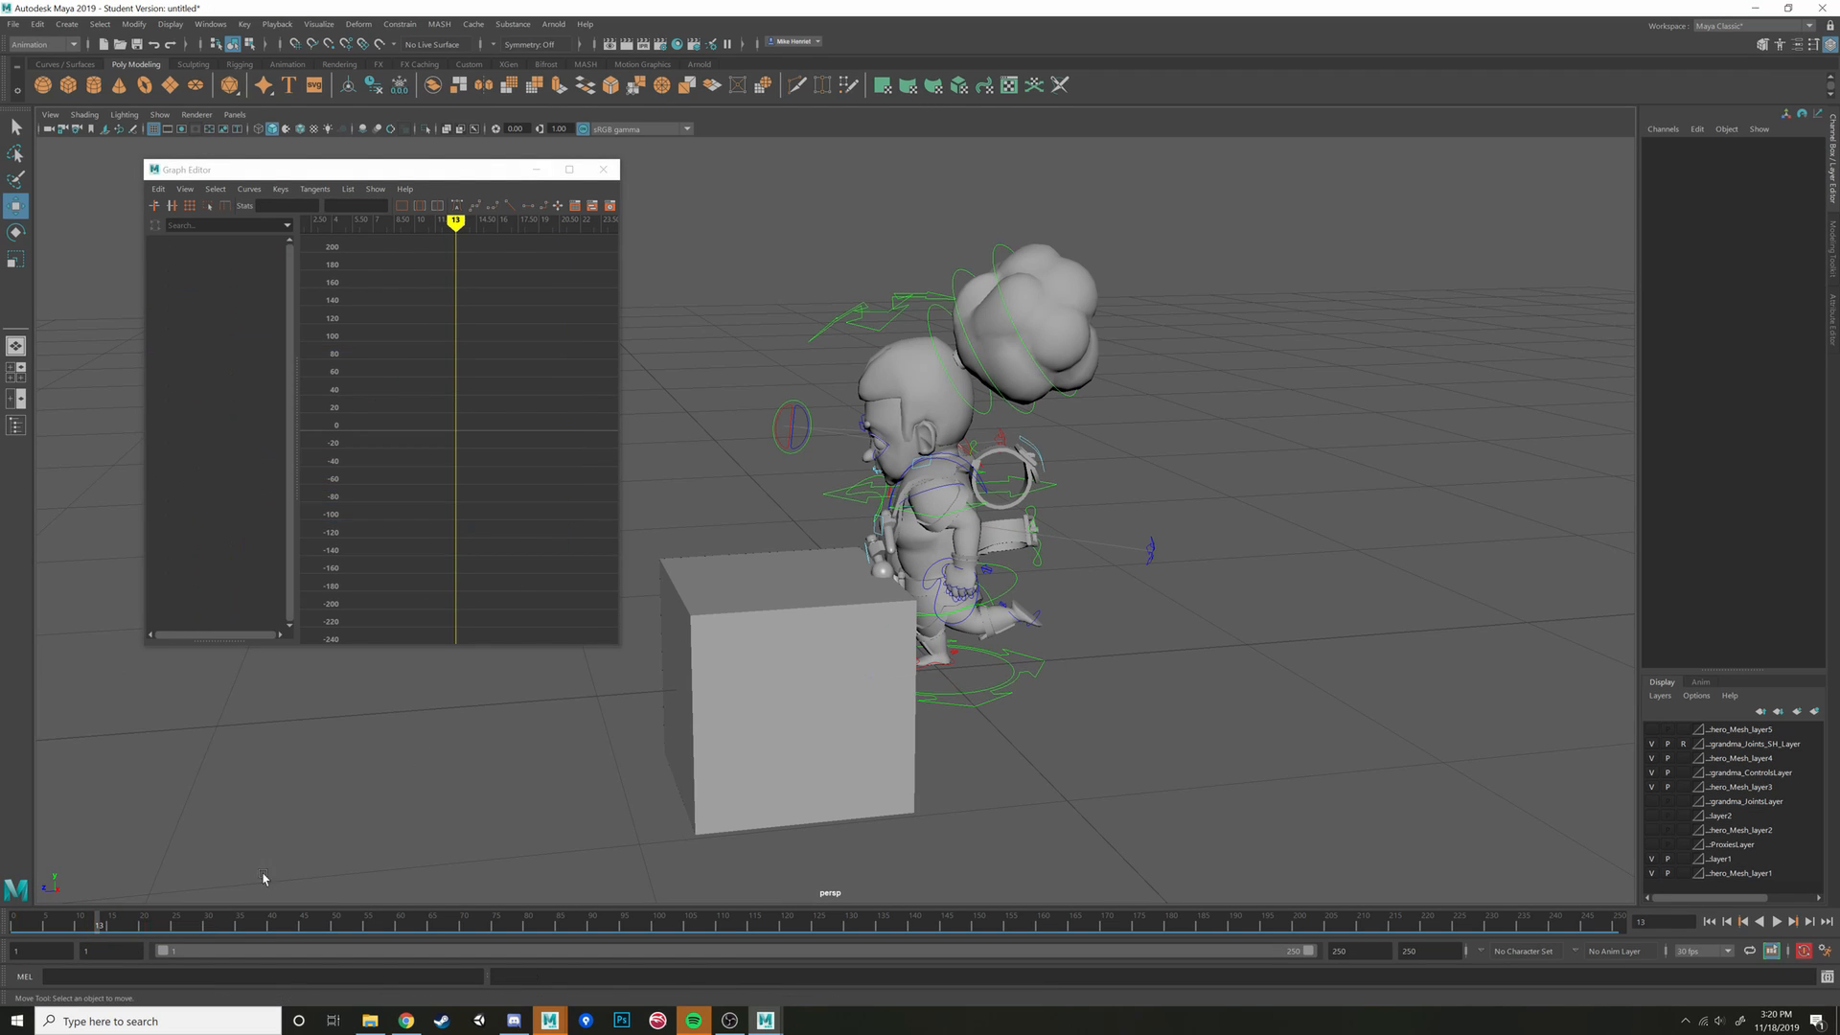
left_click(105, 927)
left_click_drag(765, 230, 1098, 715)
left_click(886, 393, "ctrl")
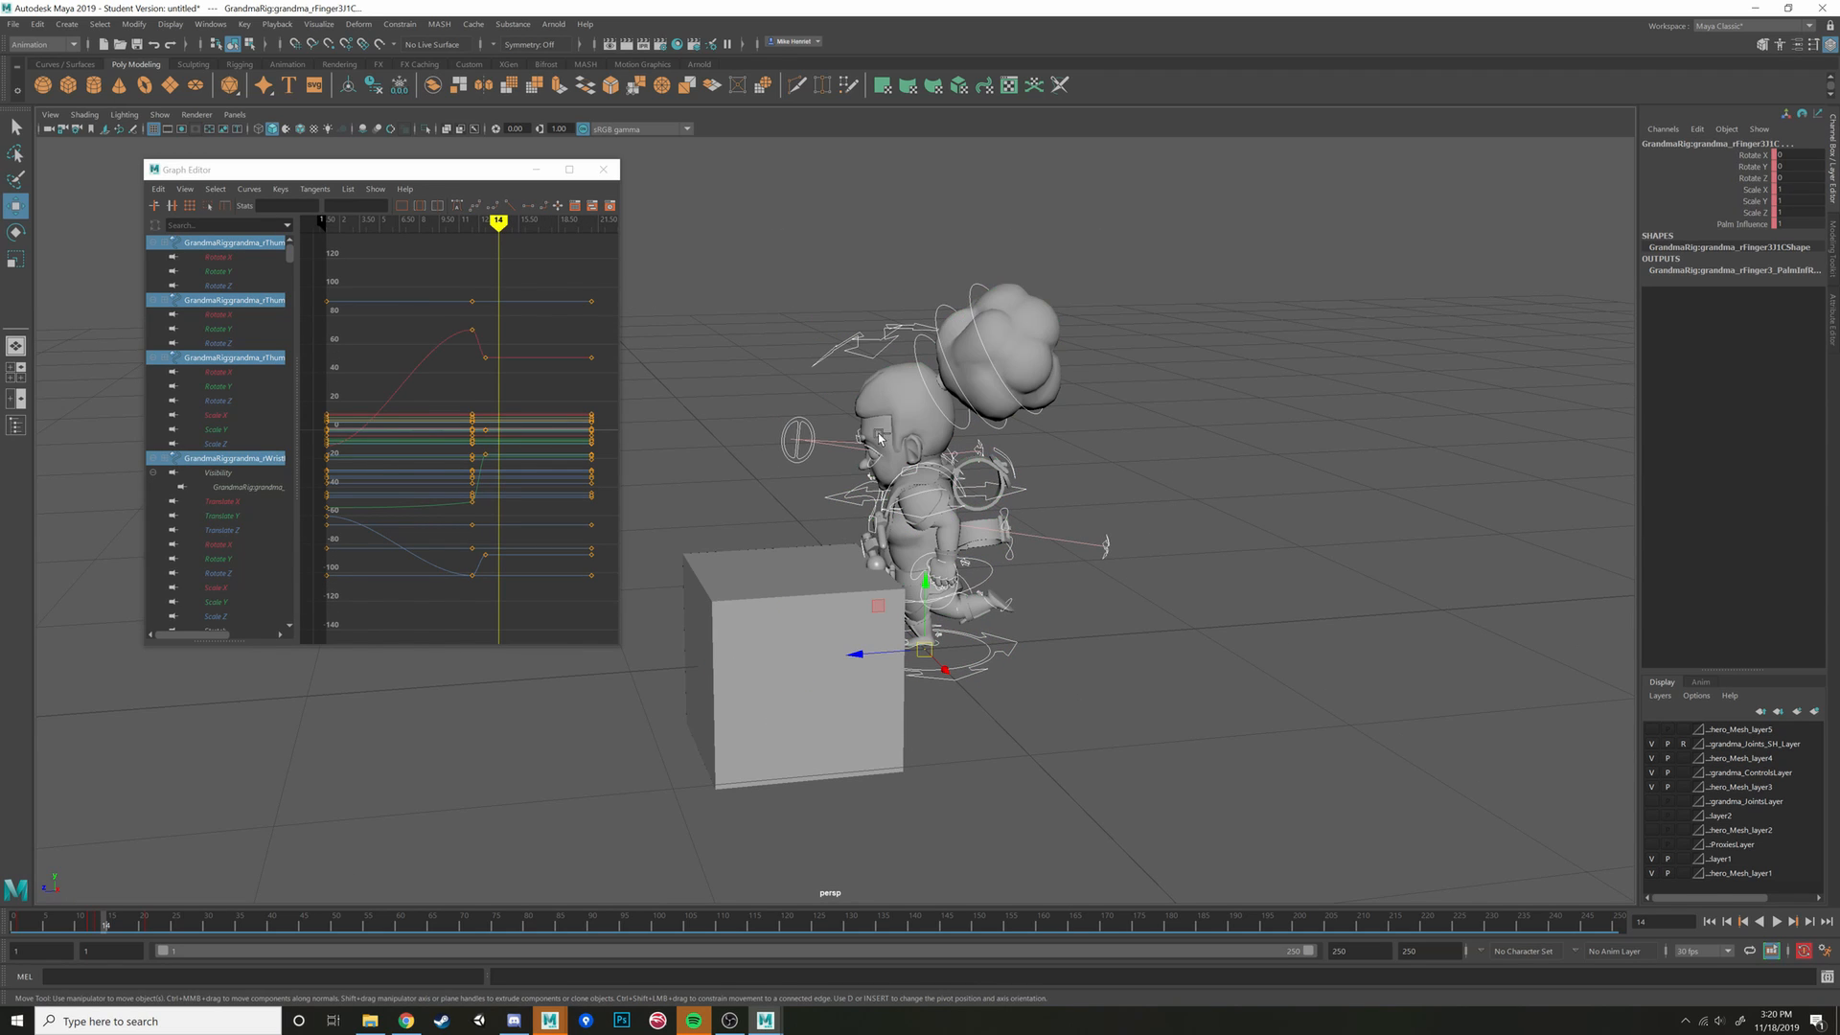
mouse_move(503, 225)
left_mouse_down()
mouse_move(486, 224)
mouse_move(443, 631)
left_mouse_up()
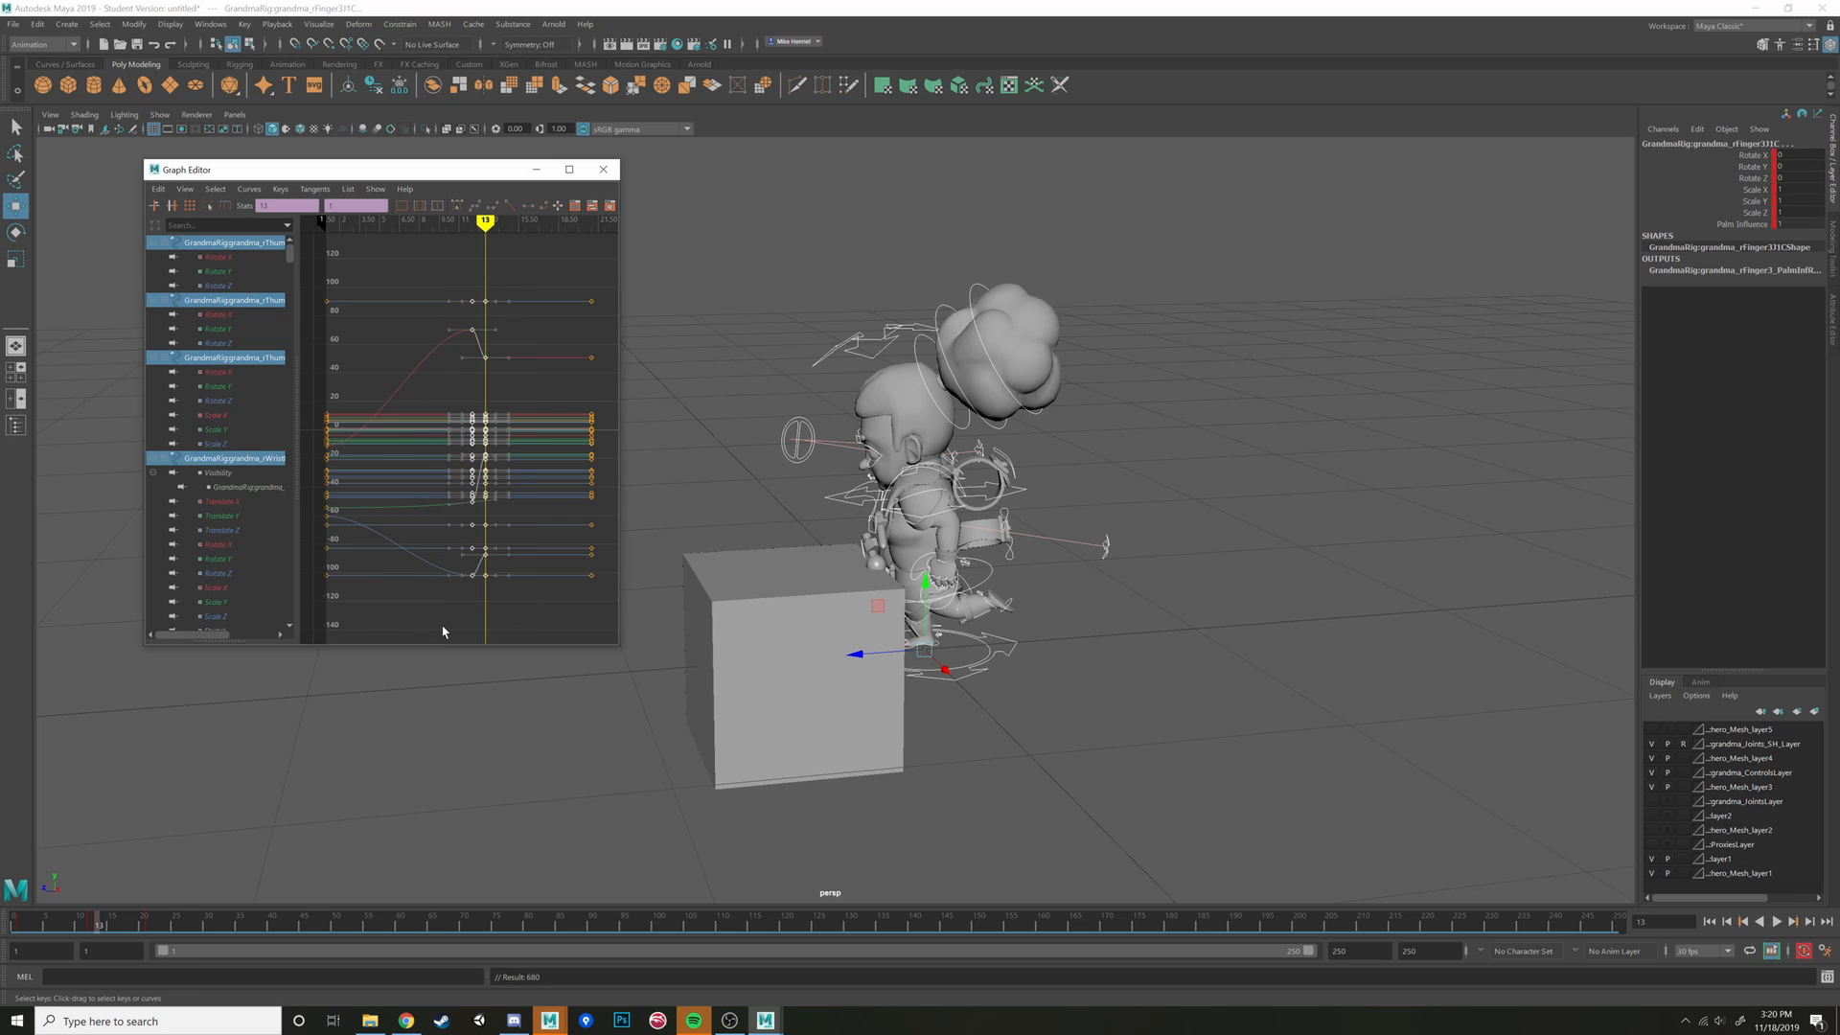
Try scaling the values of the selected keys at frames 12 and 13, and undo the scaling
key("r")
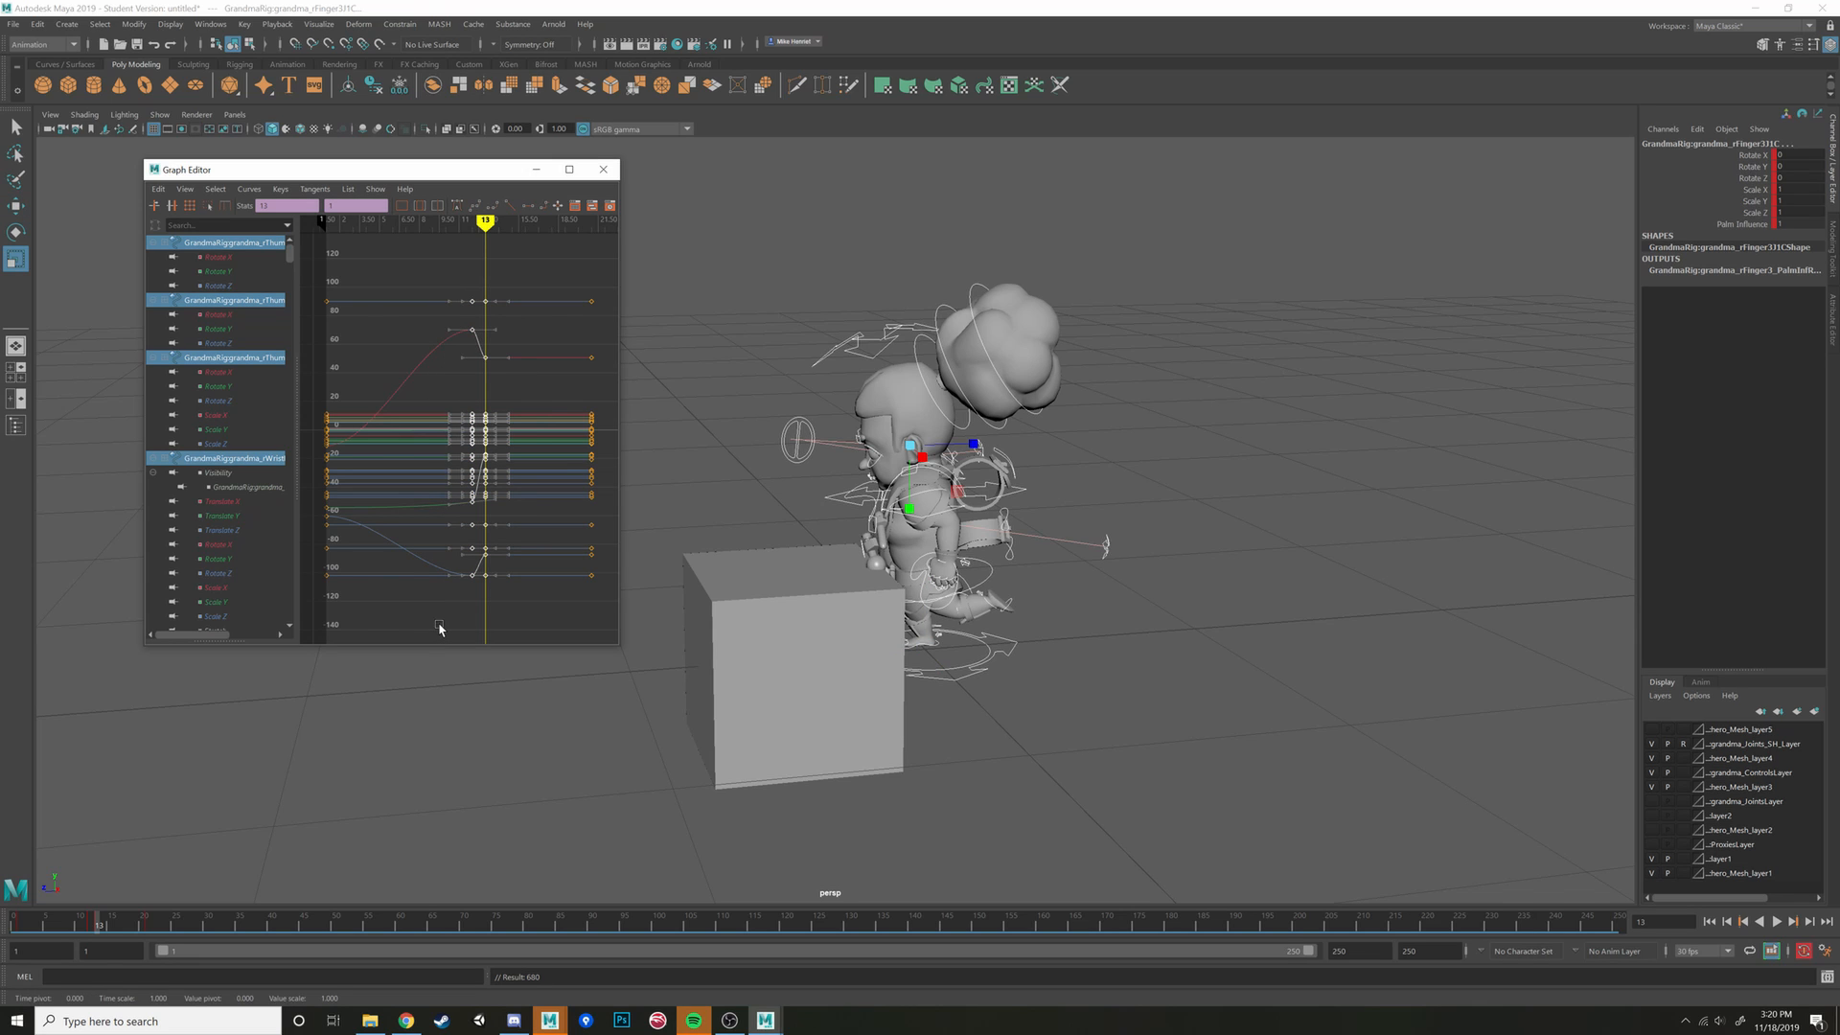
left_click_drag(471, 456, 471, 442)
scroll(960, 526, "down", 15)
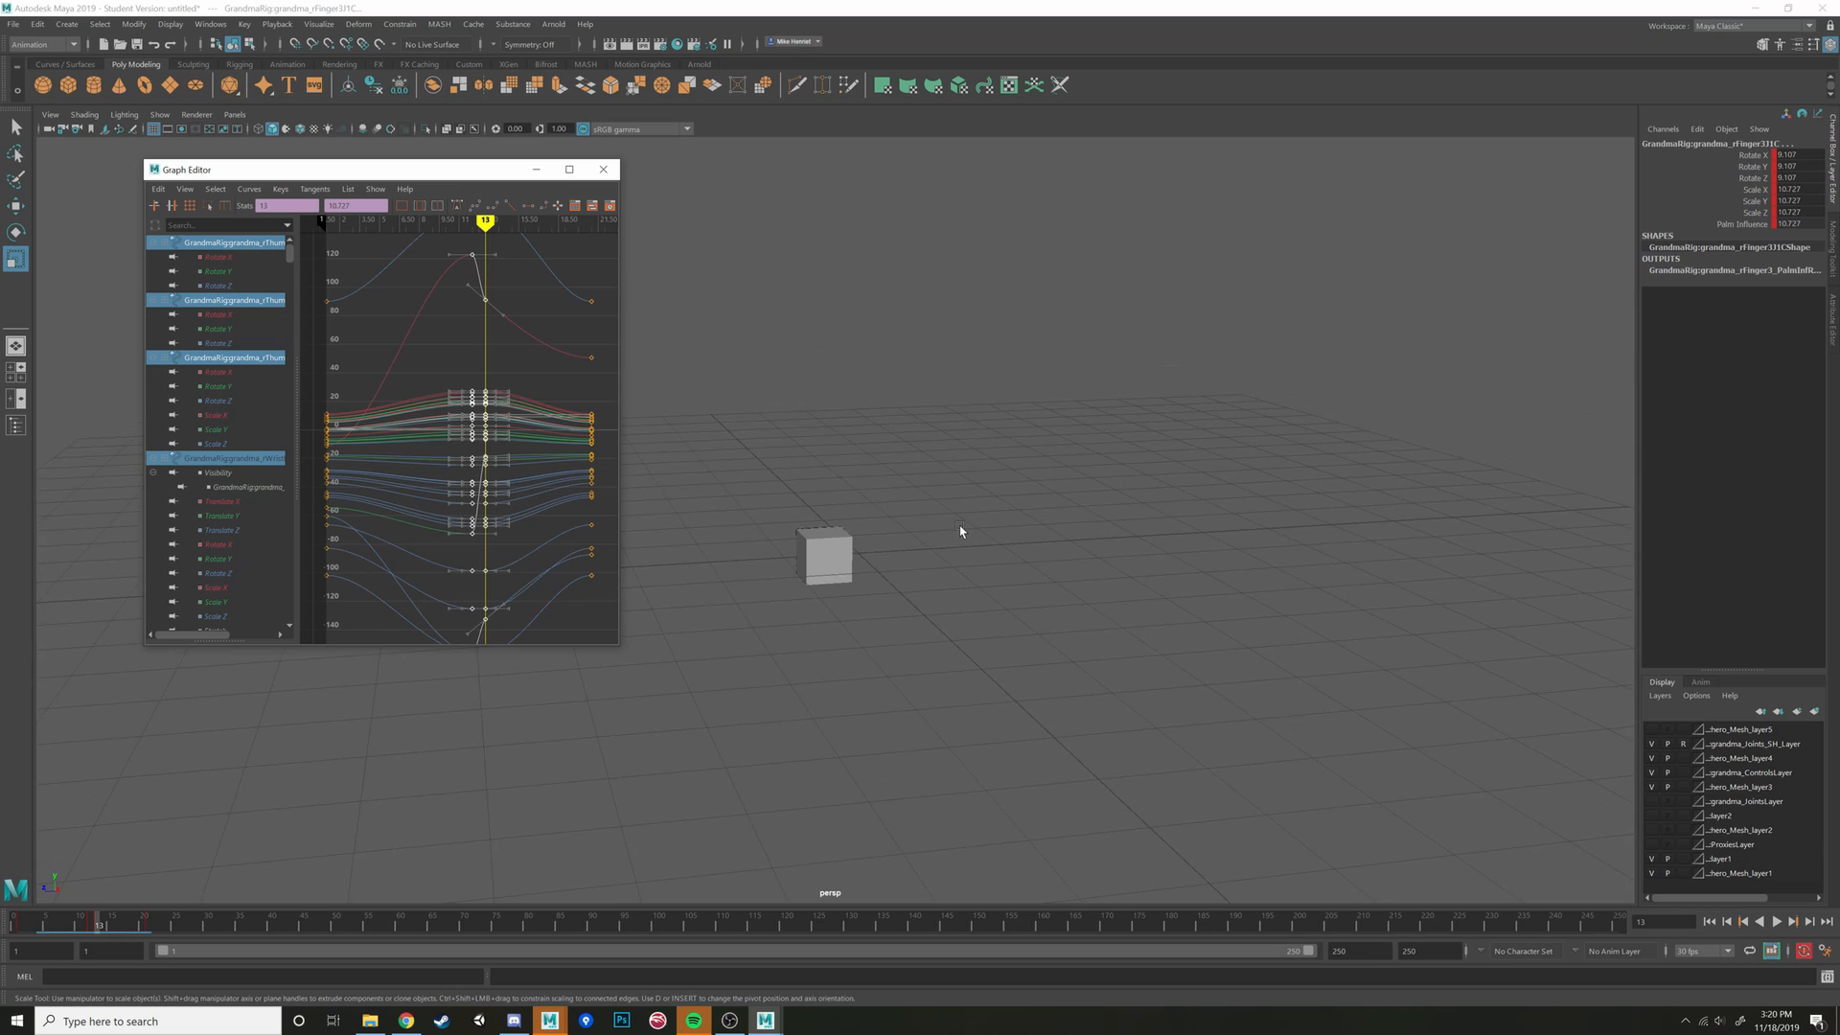
scroll(955, 537, "up", 15)
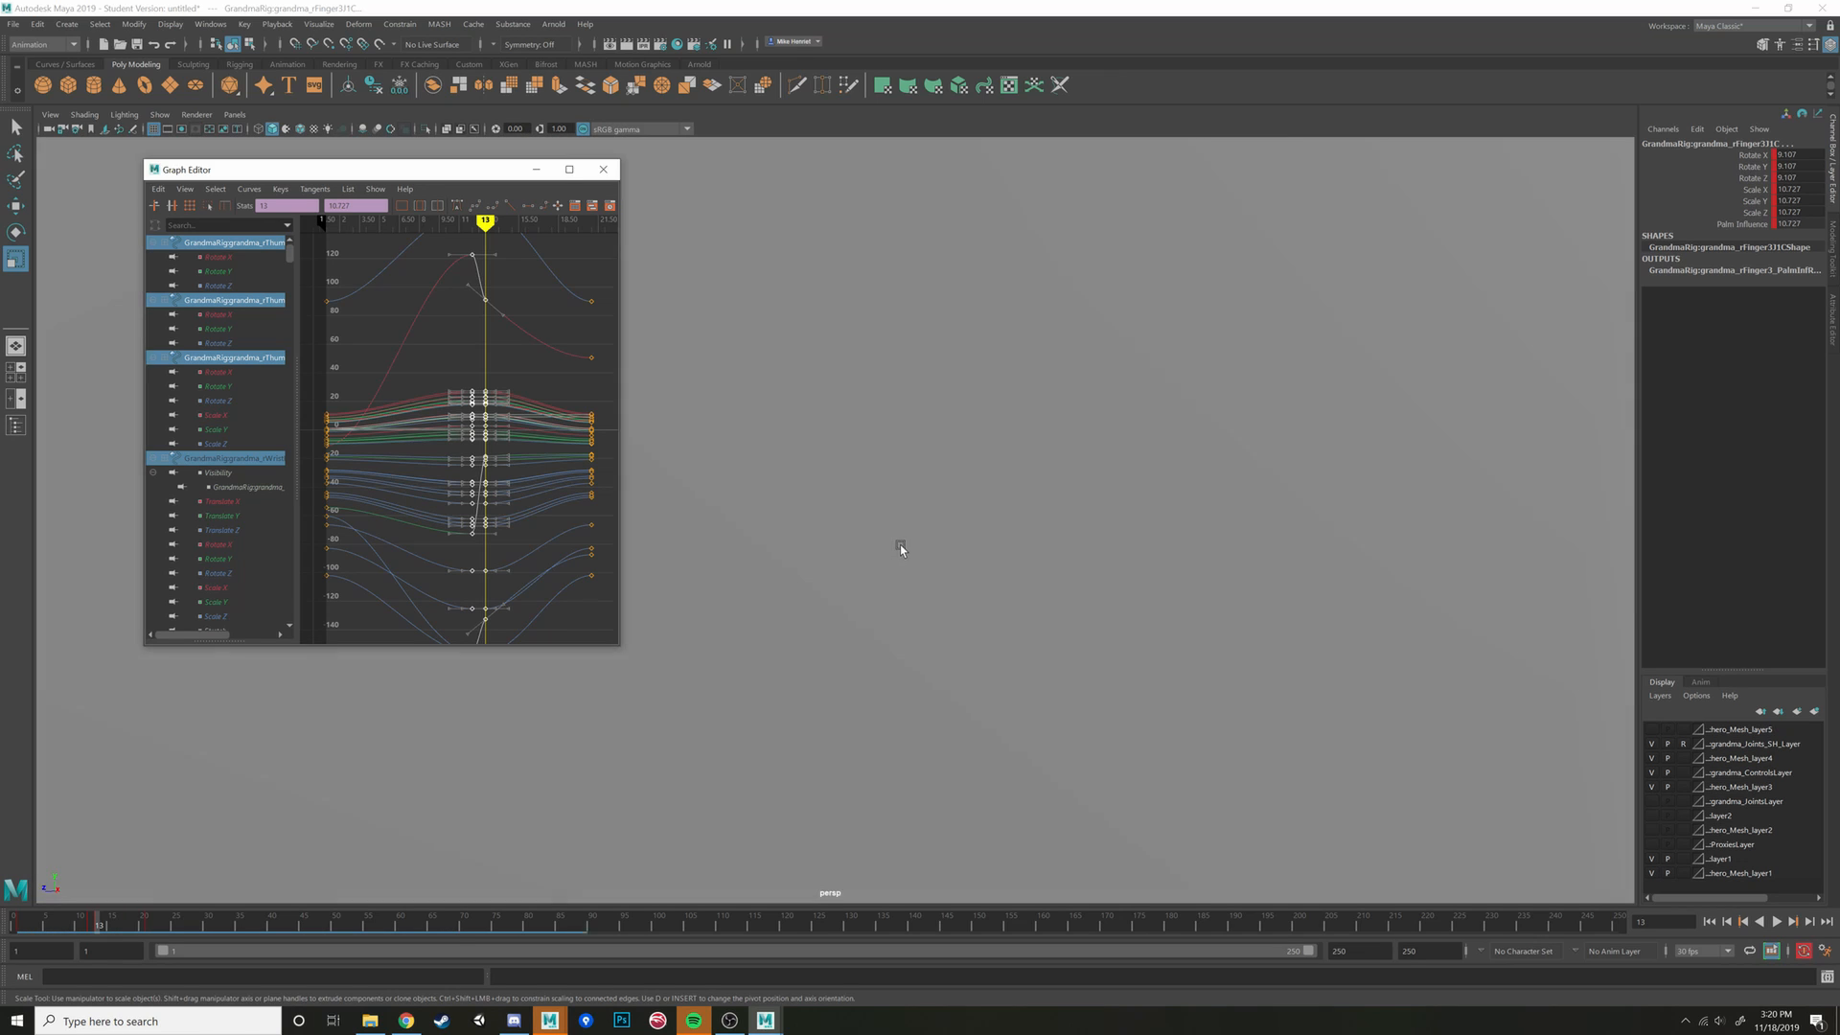
scroll(903, 545, "down", 10)
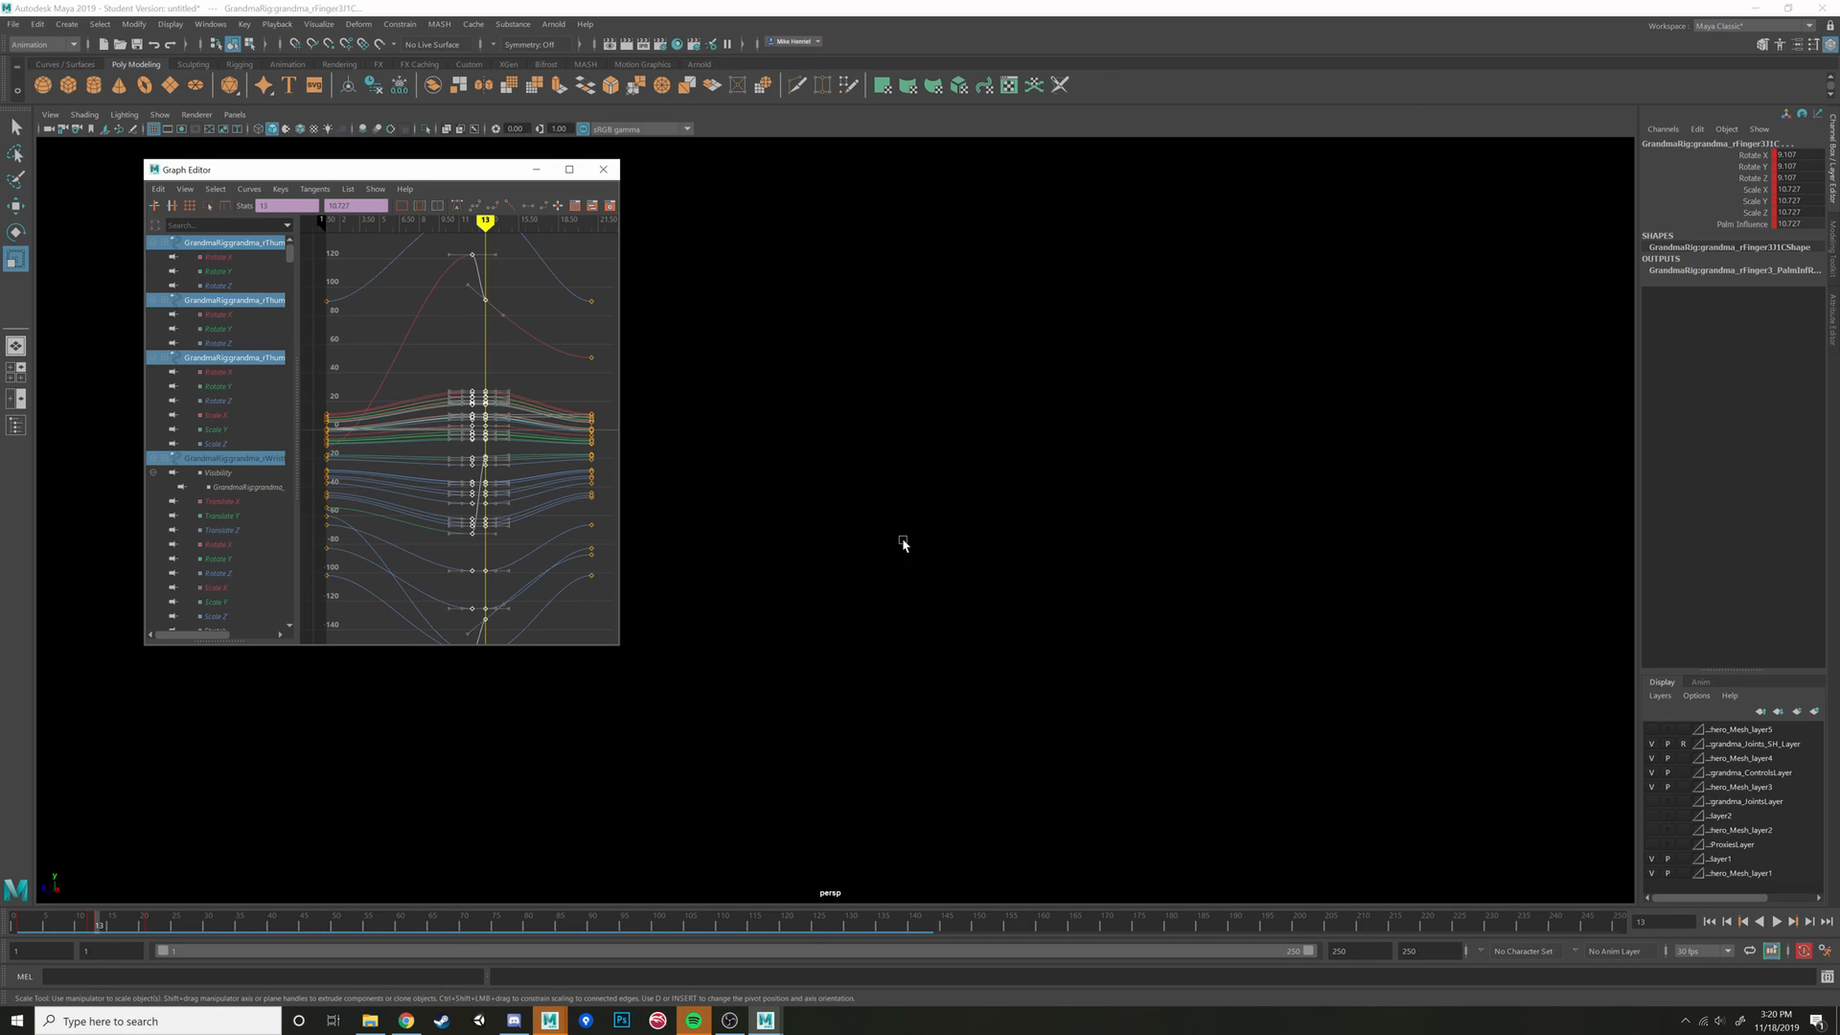
key("ctrl+z")
scroll(903, 545, "up", 8)
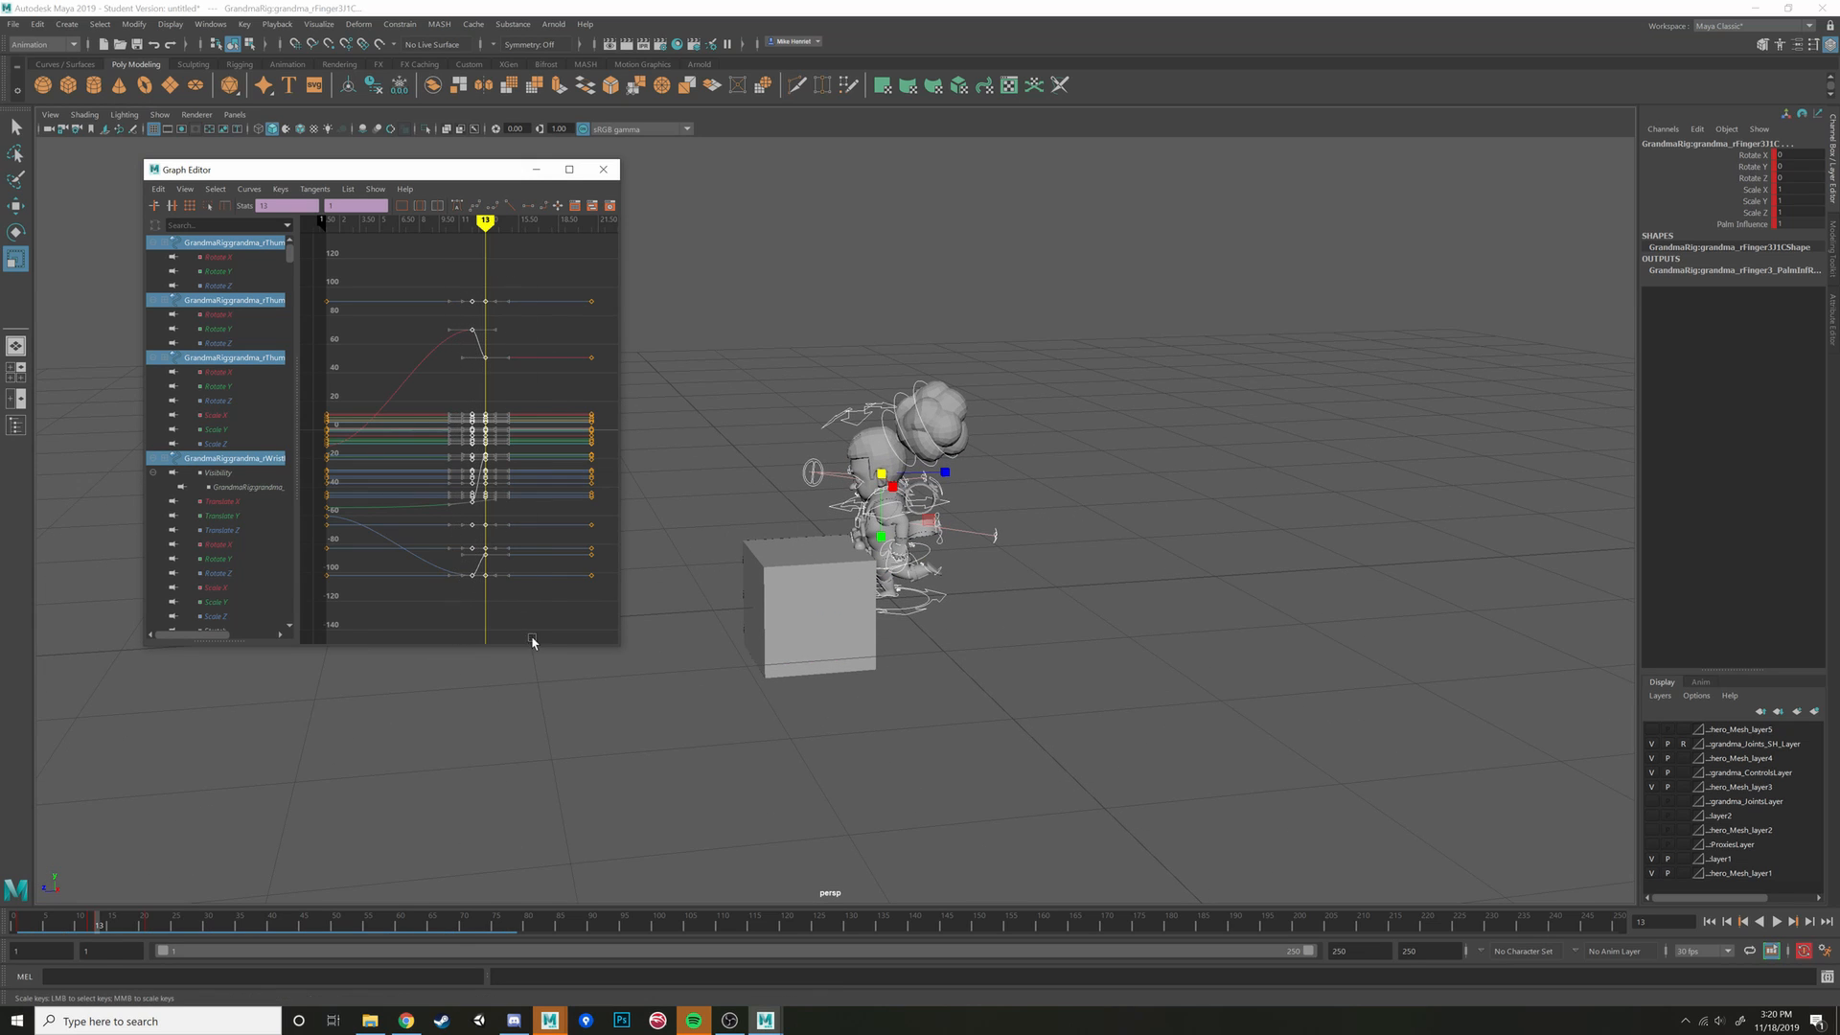
Scale the selected keys in time from frame 12 until the later ones reach about frame 16.5, and select those later keys
left_click_drag(486, 221, 473, 222)
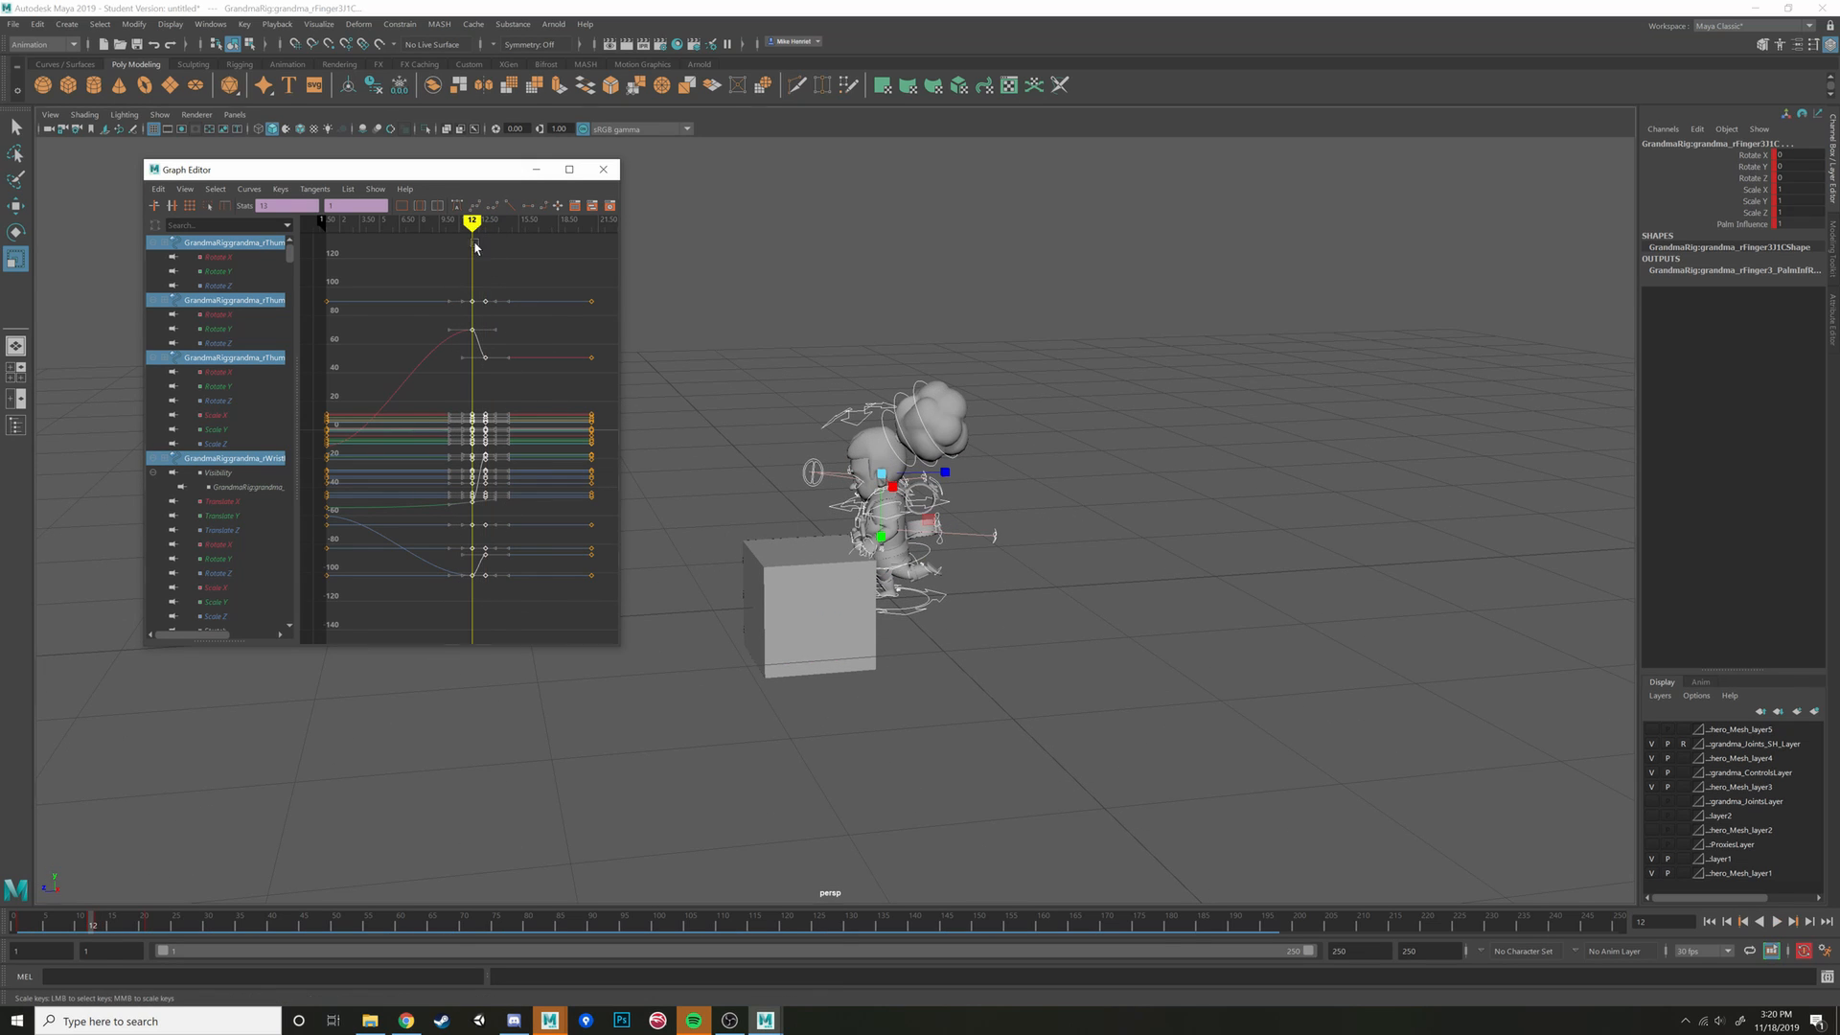
middle_click_drag(473, 467, 556, 456)
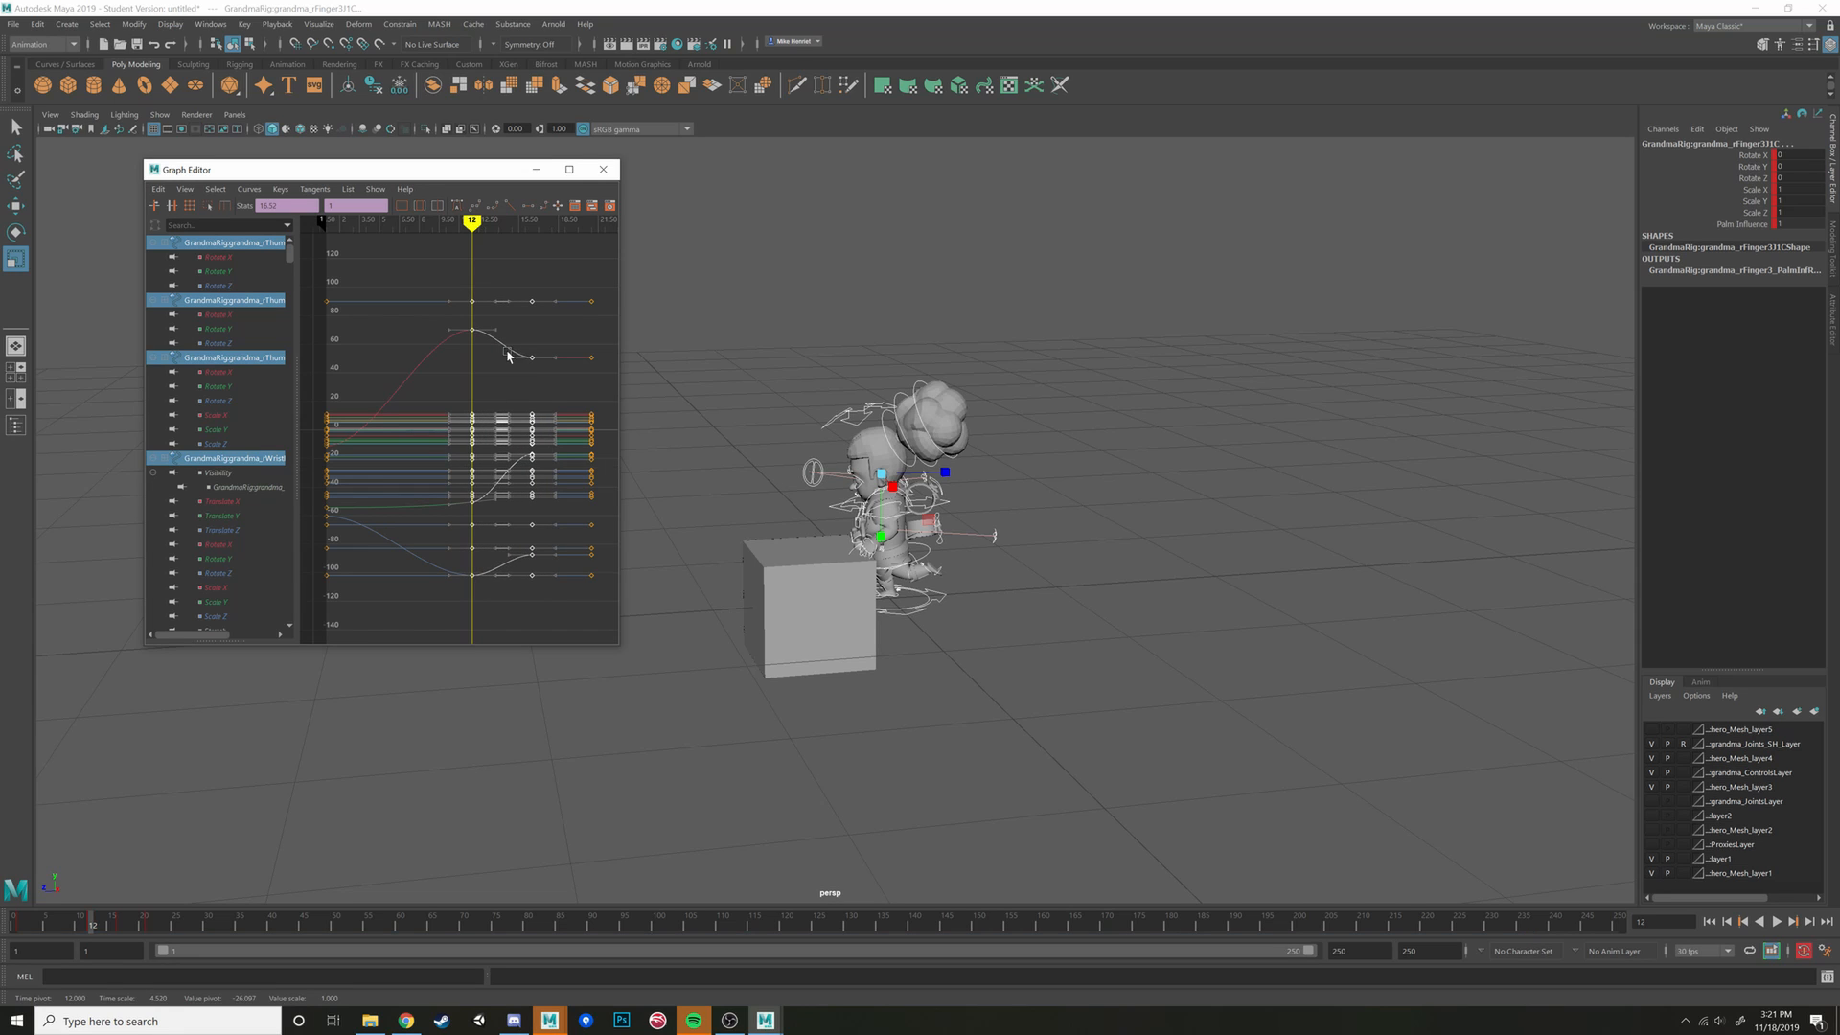
mouse_move(473, 230)
left_mouse_down()
mouse_move(537, 238)
mouse_move(529, 602)
left_mouse_up()
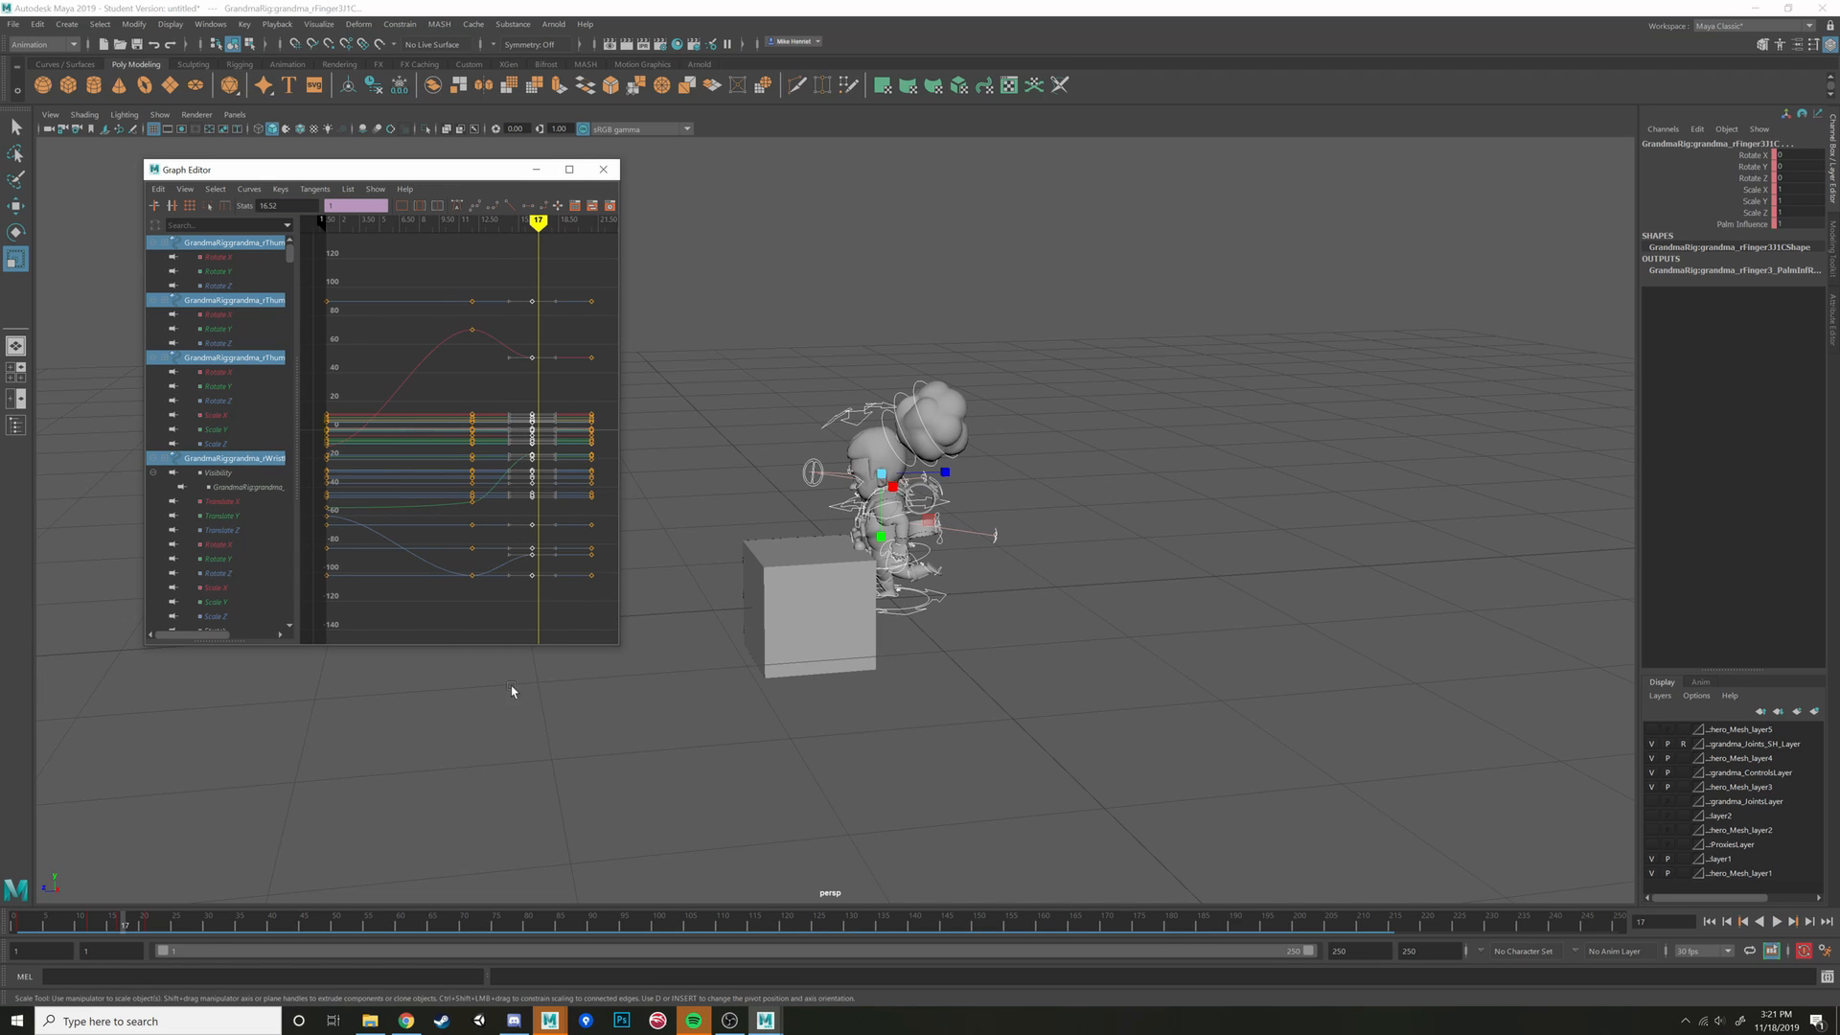
left_click(118, 926)
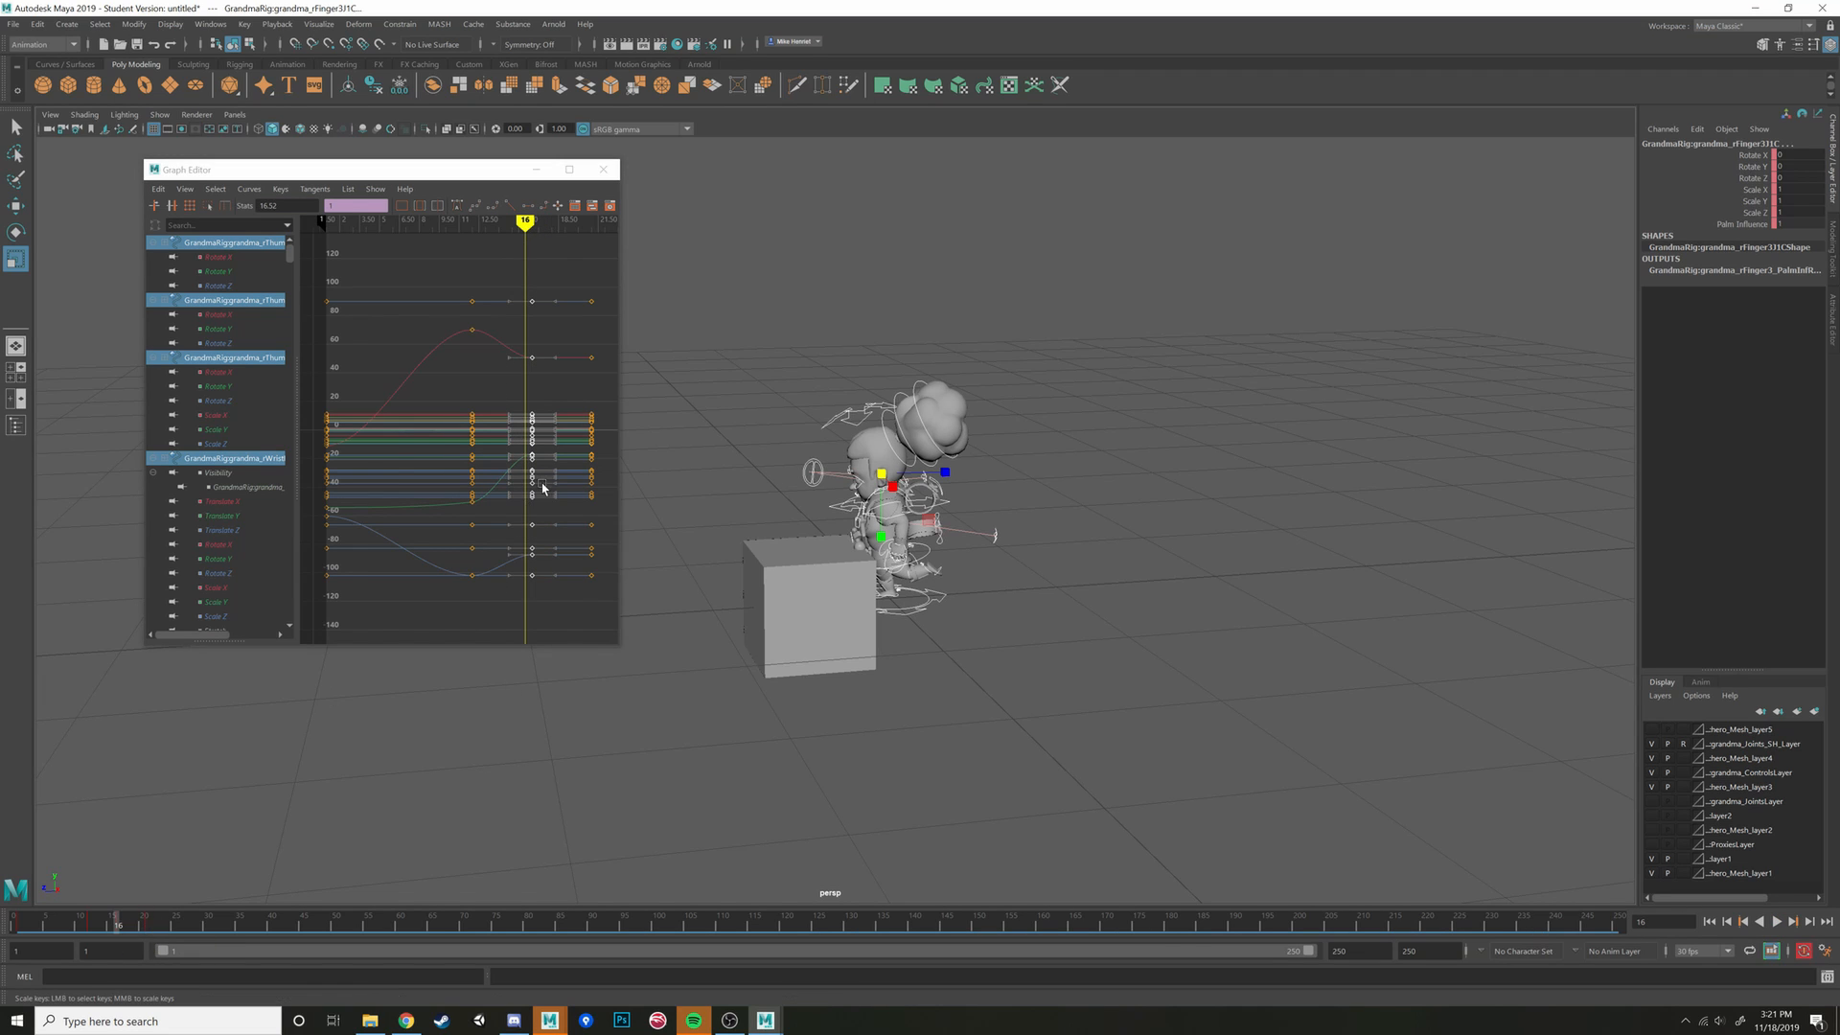
Try snapping the keys near frame 16.5 to a whole frame, check them at frame 17, and undo the snap
scroll(542, 485, "up", 4)
scroll(569, 495, "down", 2)
middle_click_drag(546, 503, 526, 502, "alt")
scroll(527, 503, "down", 3)
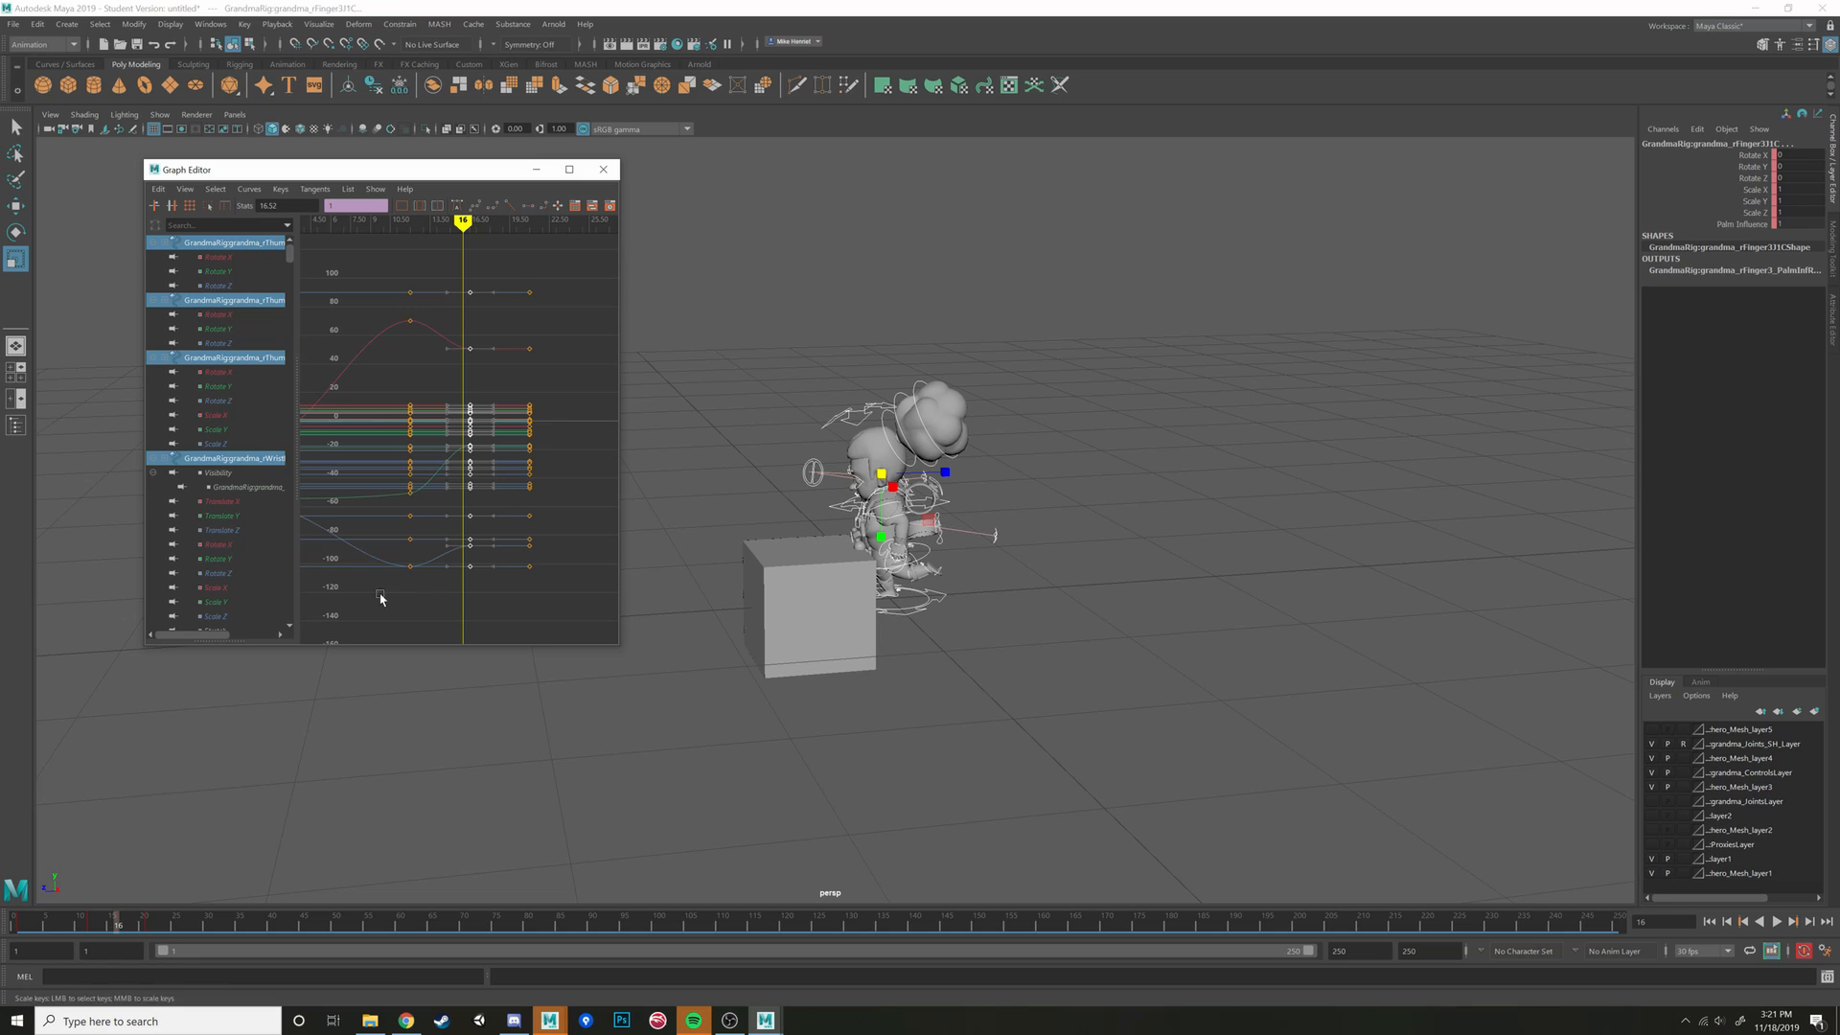
right_click(120, 928)
left_click(158, 743)
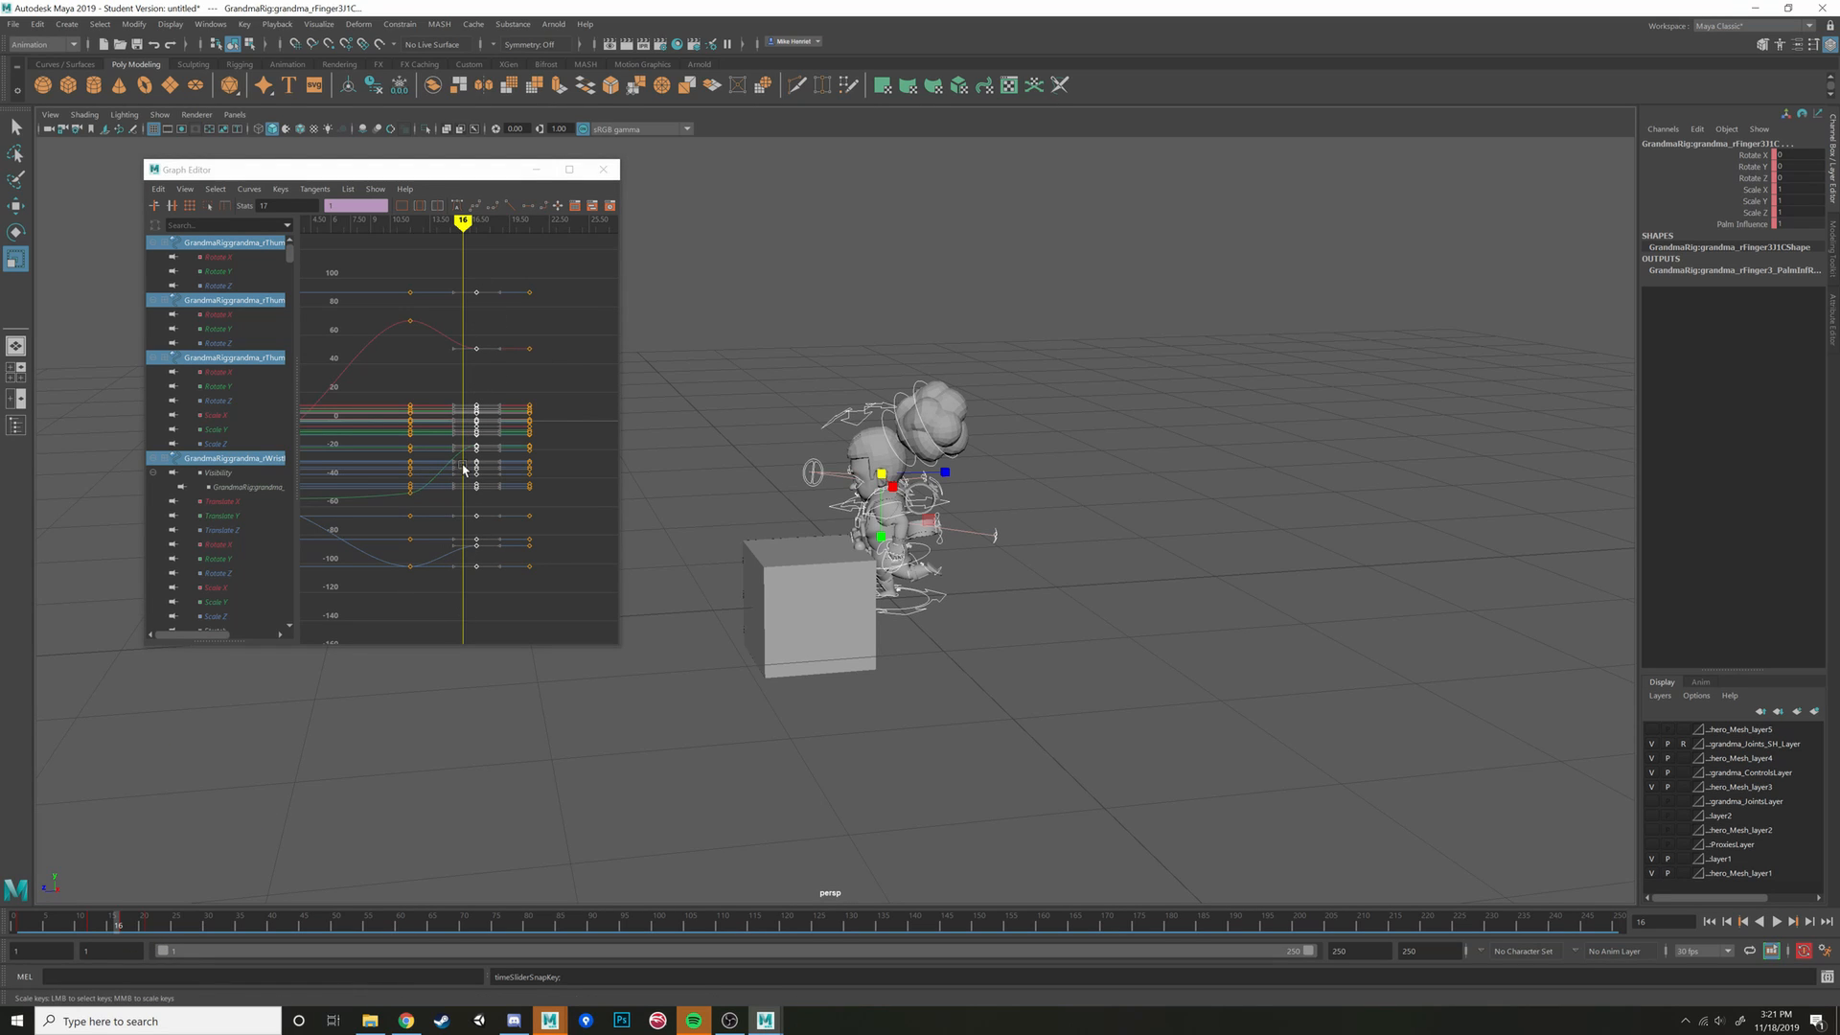
left_click(123, 926)
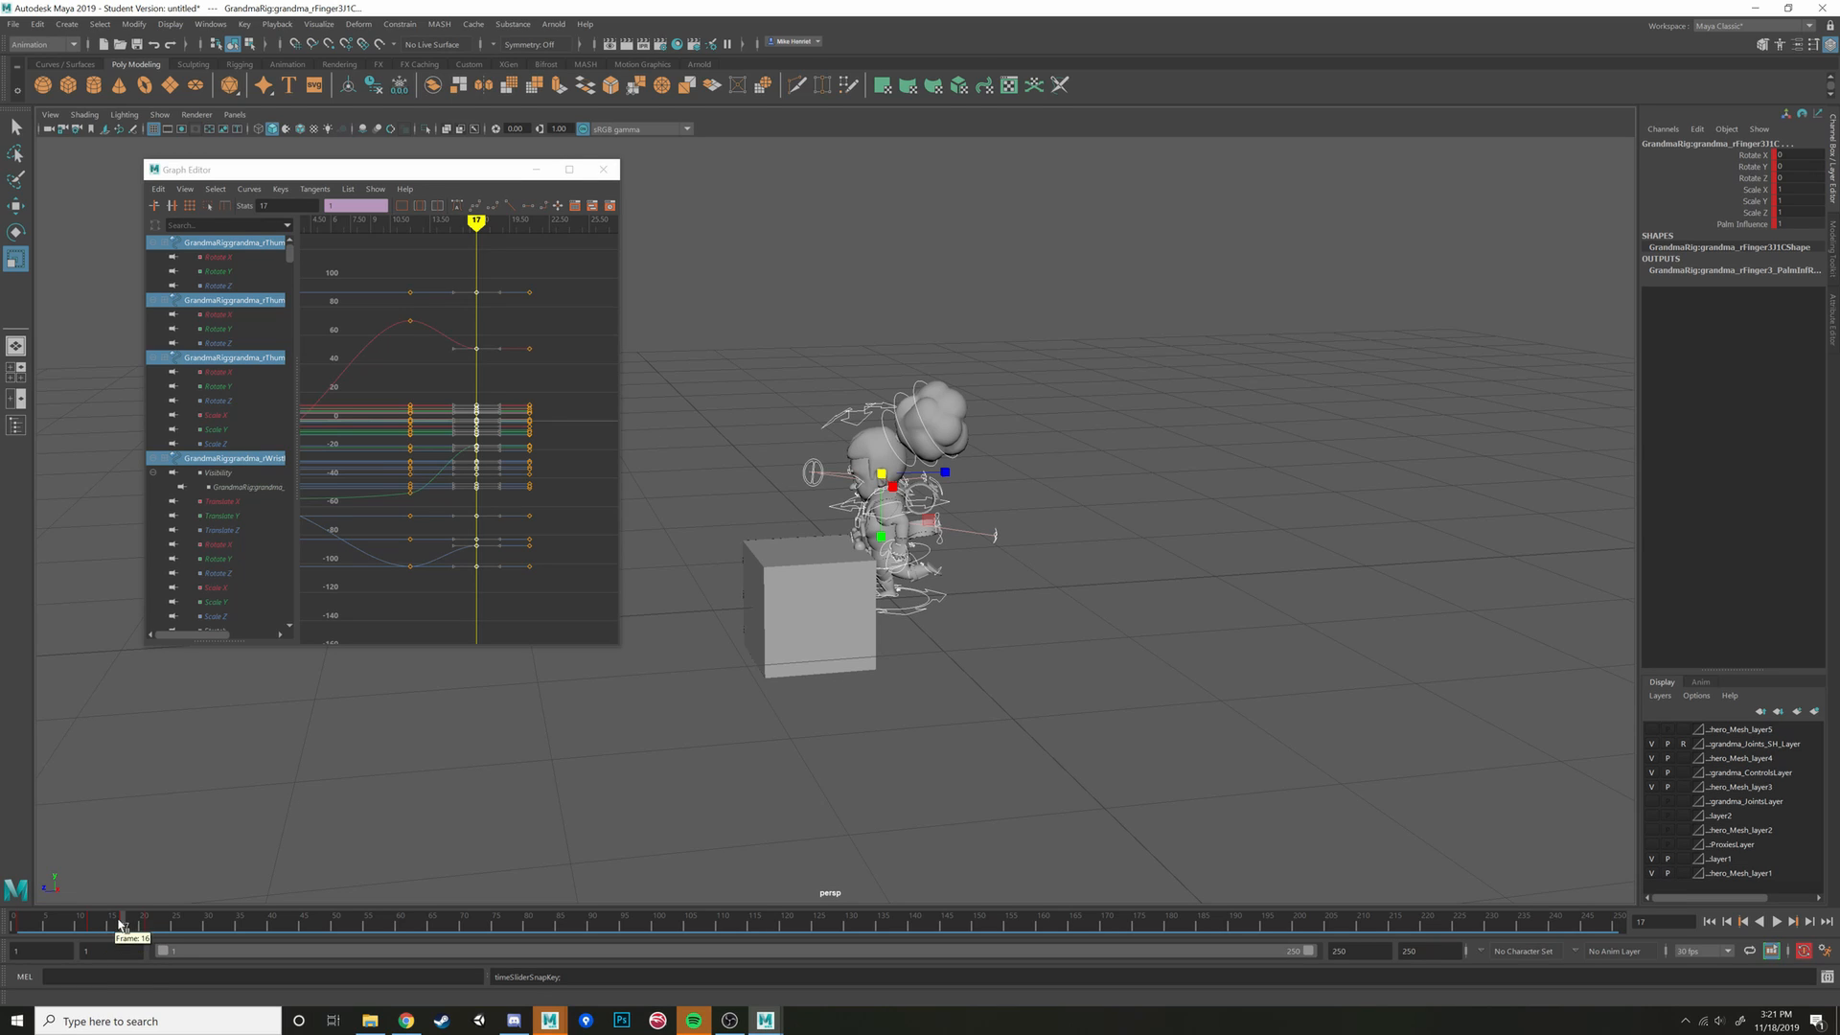
key("ctrl+z")
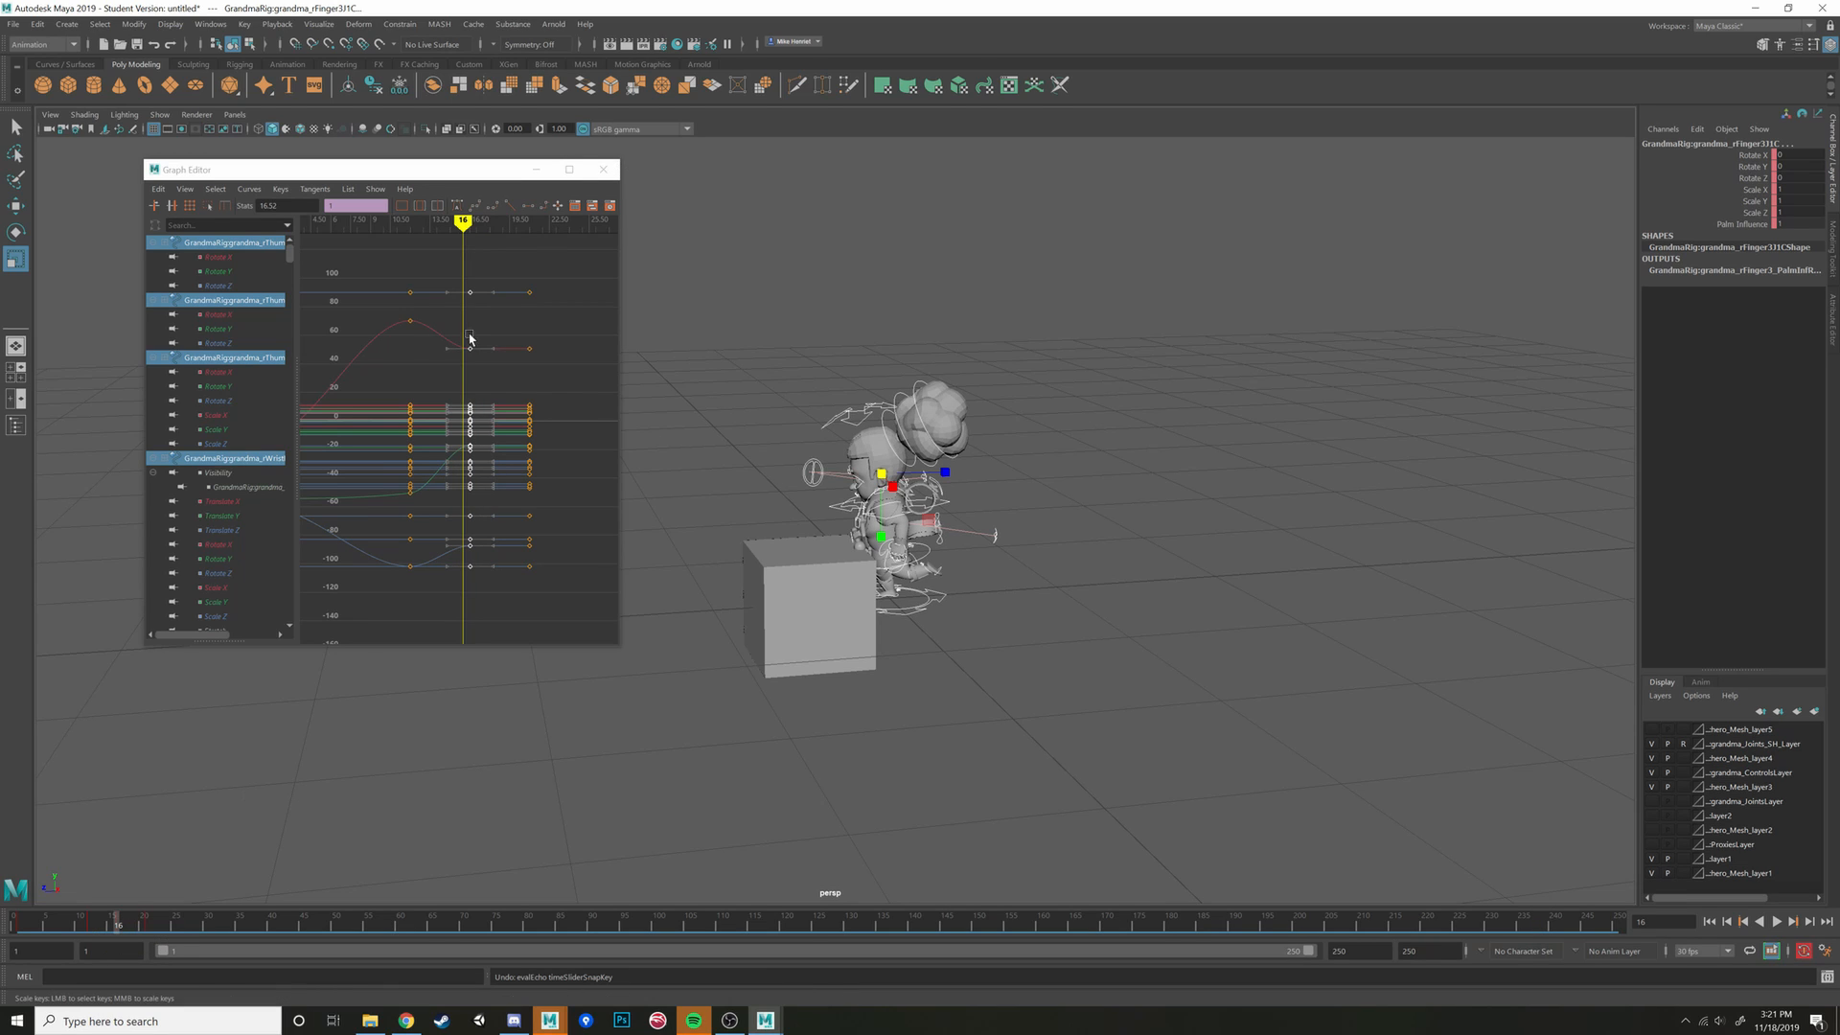
Select the keys near frame 16.5 on all curves and set their time to 16
left_click_drag(448, 268, 498, 655)
left_click(275, 206)
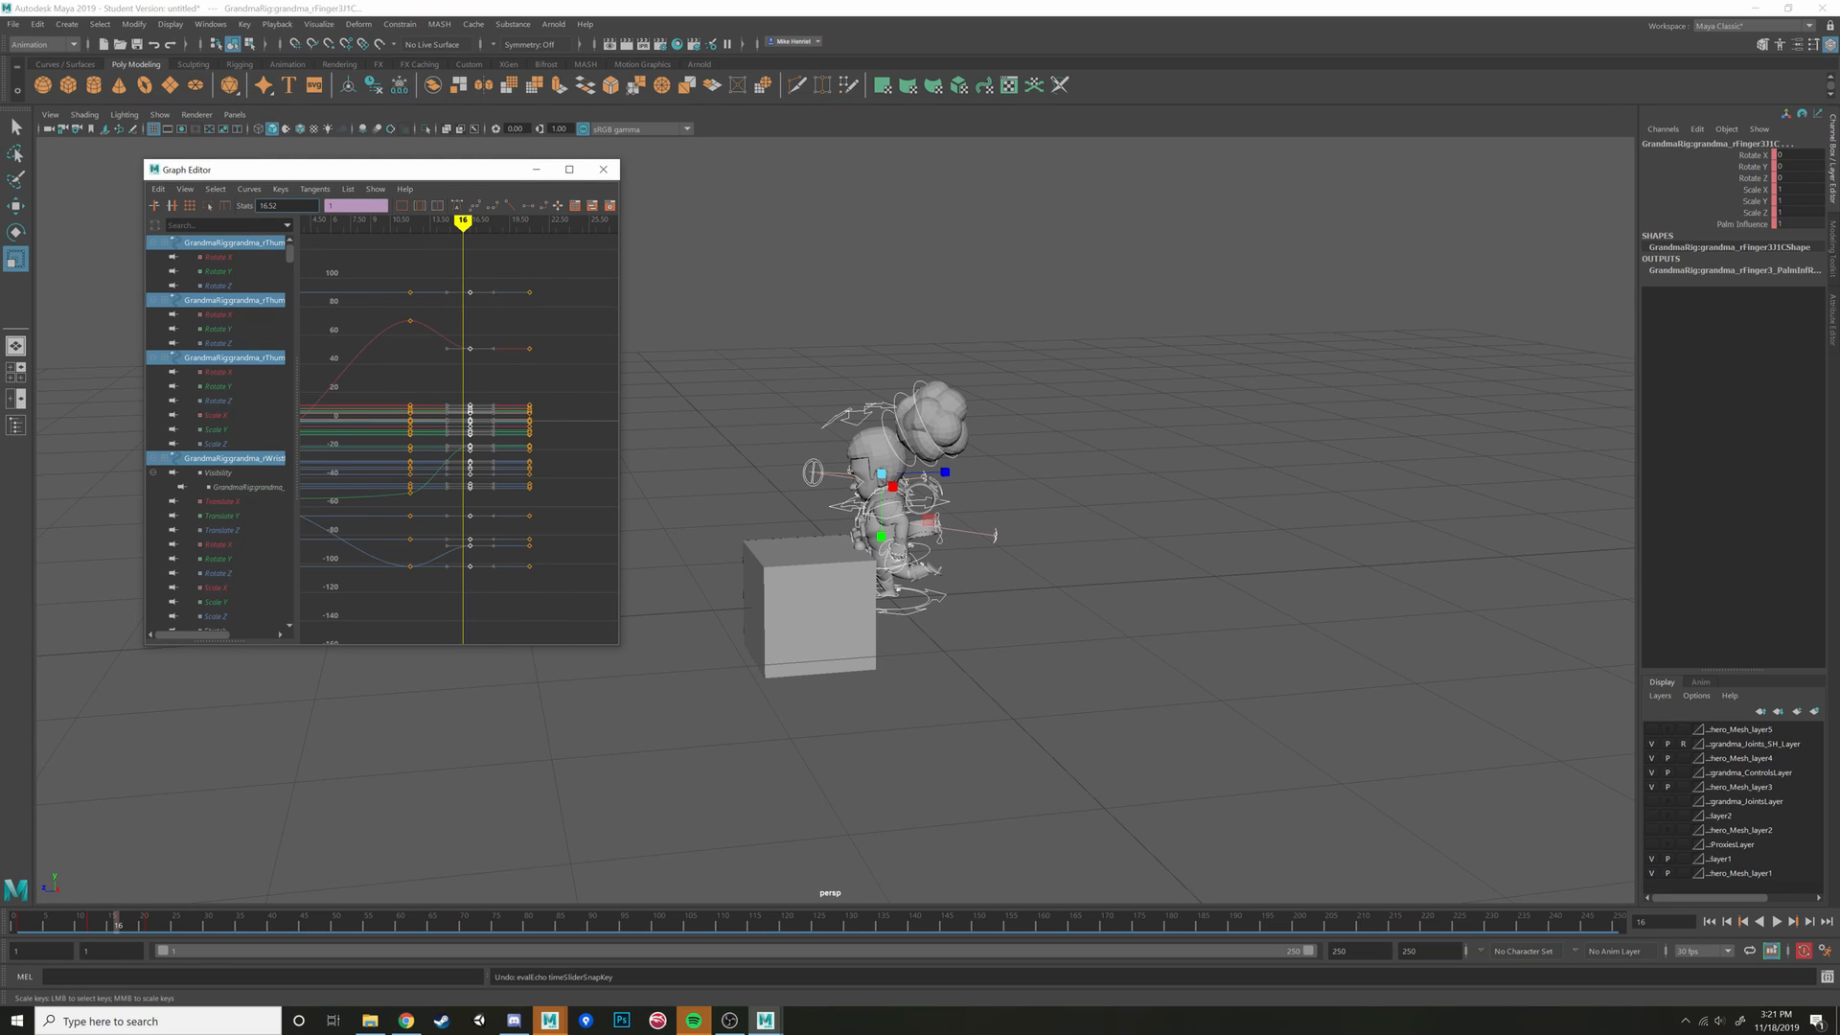
type("16")
key("Return")
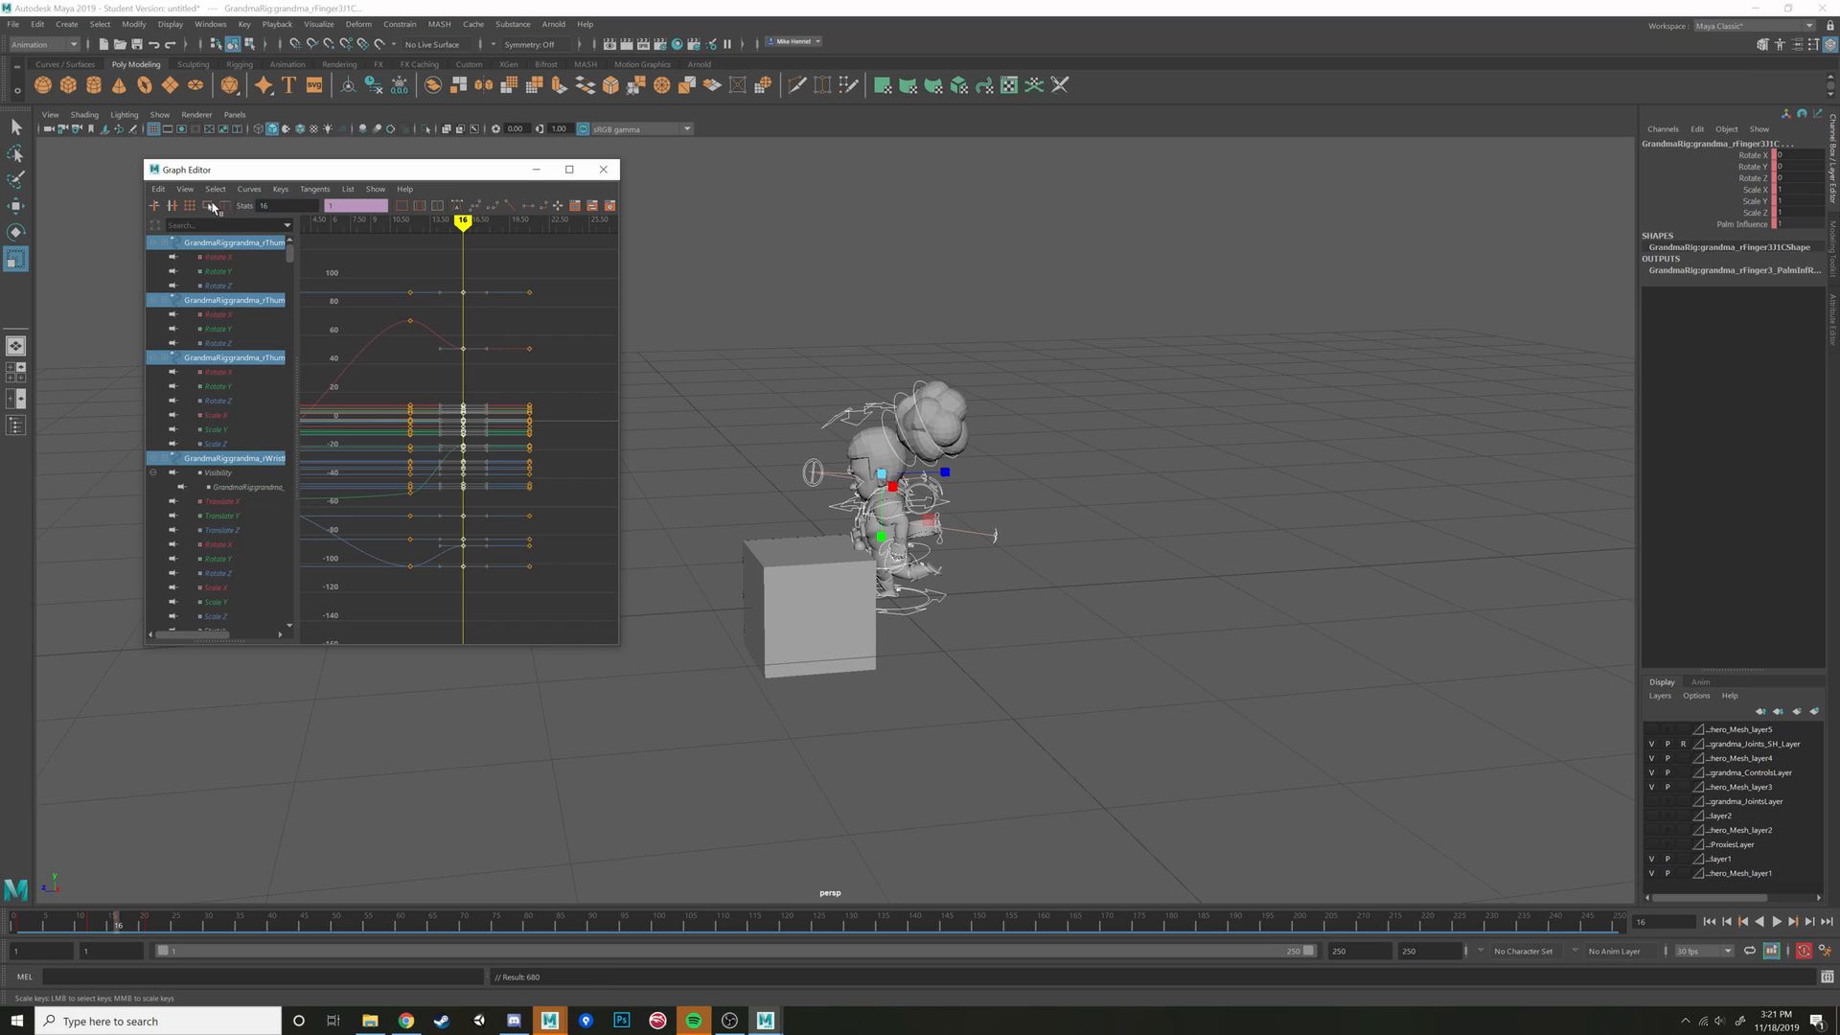
left_click(588, 452)
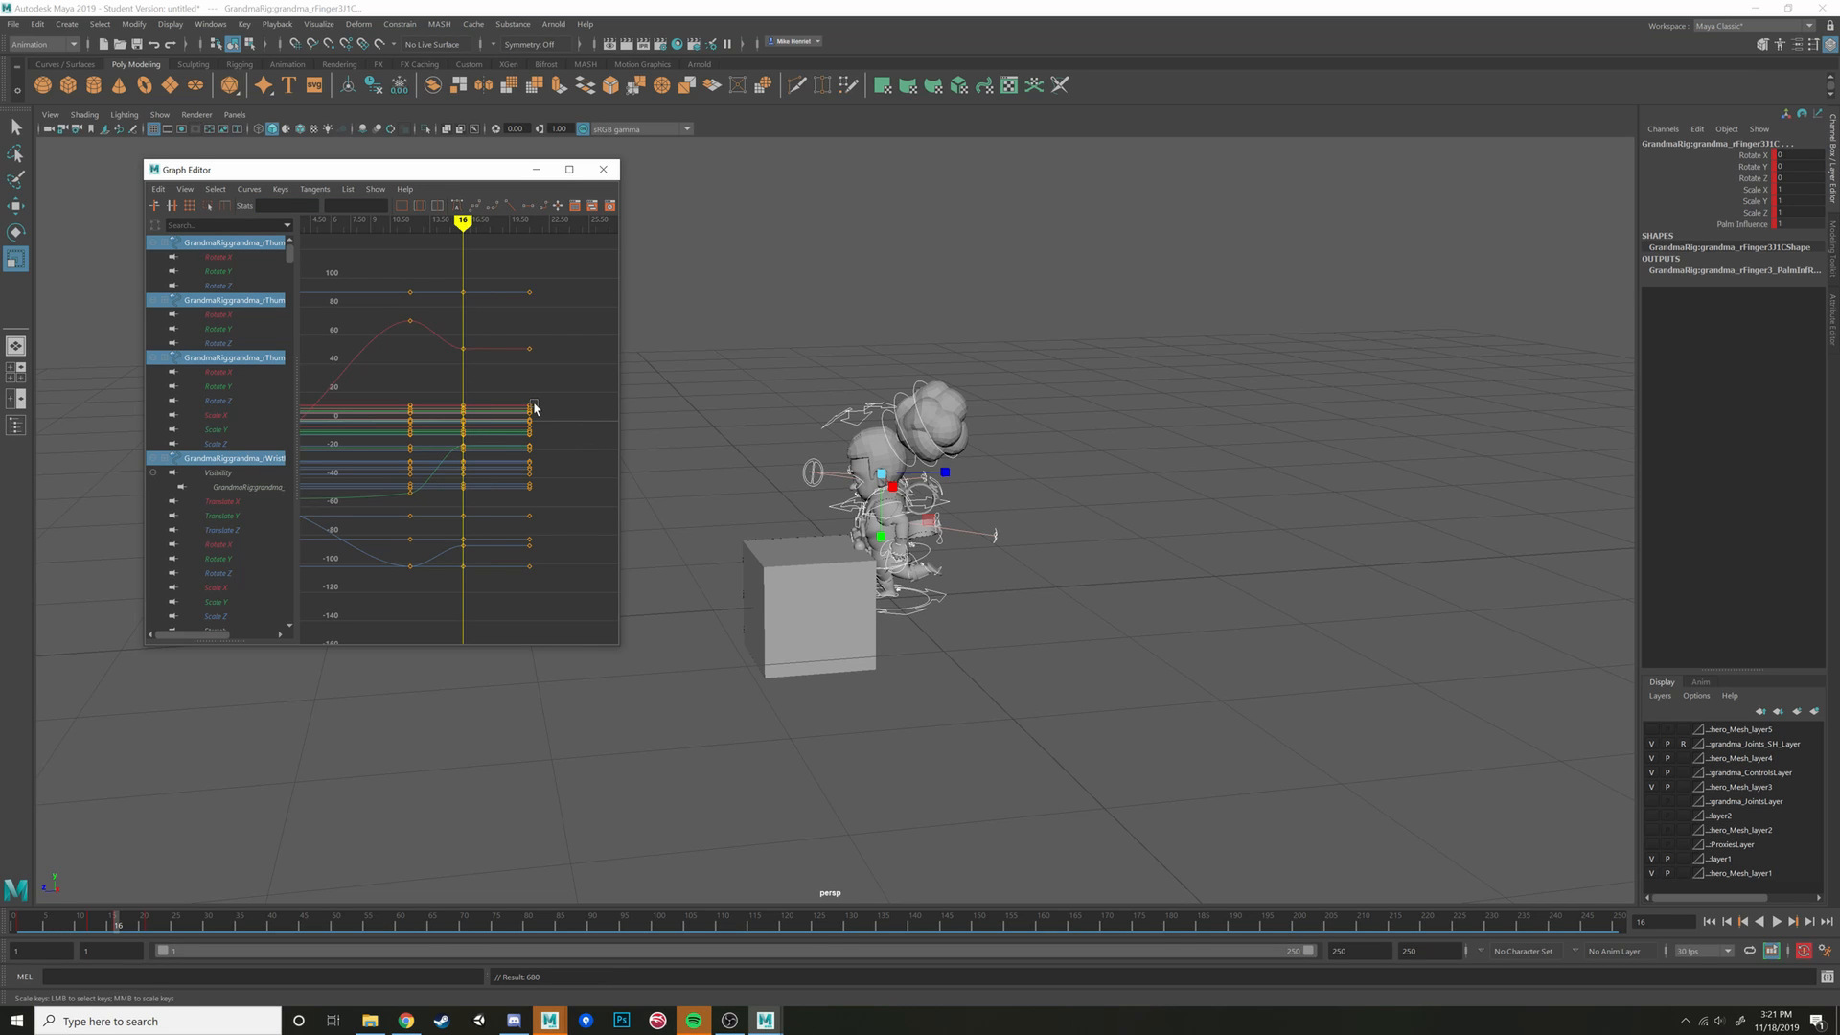
Clear the selection and reselect all of the character's controls, leaving the cube out
left_click(1133, 604)
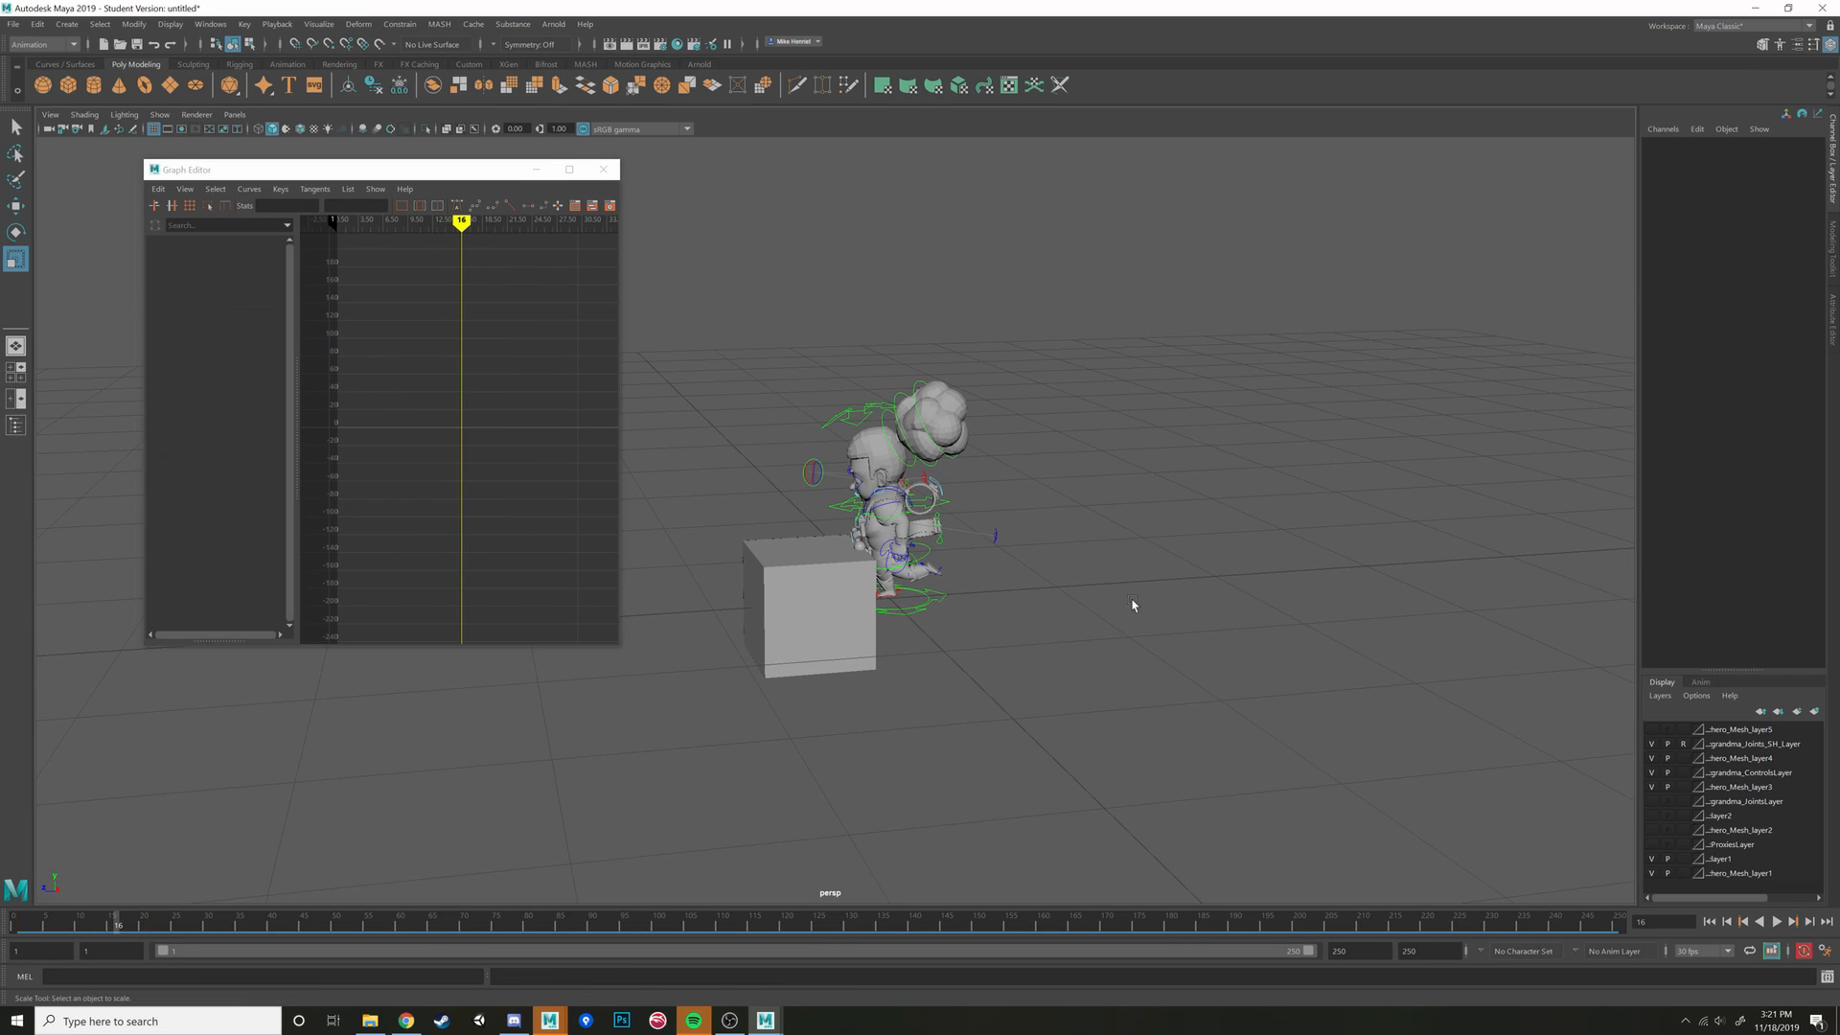
scroll(1132, 604, "up", 3)
mouse_move(1072, 613)
left_mouse_down("alt")
mouse_move(966, 611)
mouse_move(1015, 595)
mouse_move(1056, 624)
left_mouse_up("alt")
scroll(966, 611, "up", 5)
scroll(1055, 624, "down", 6)
middle_click_drag(1056, 624, 1006, 649, "alt")
left_click_drag(991, 647, 939, 623, "alt")
left_click_drag(1032, 270, 739, 650)
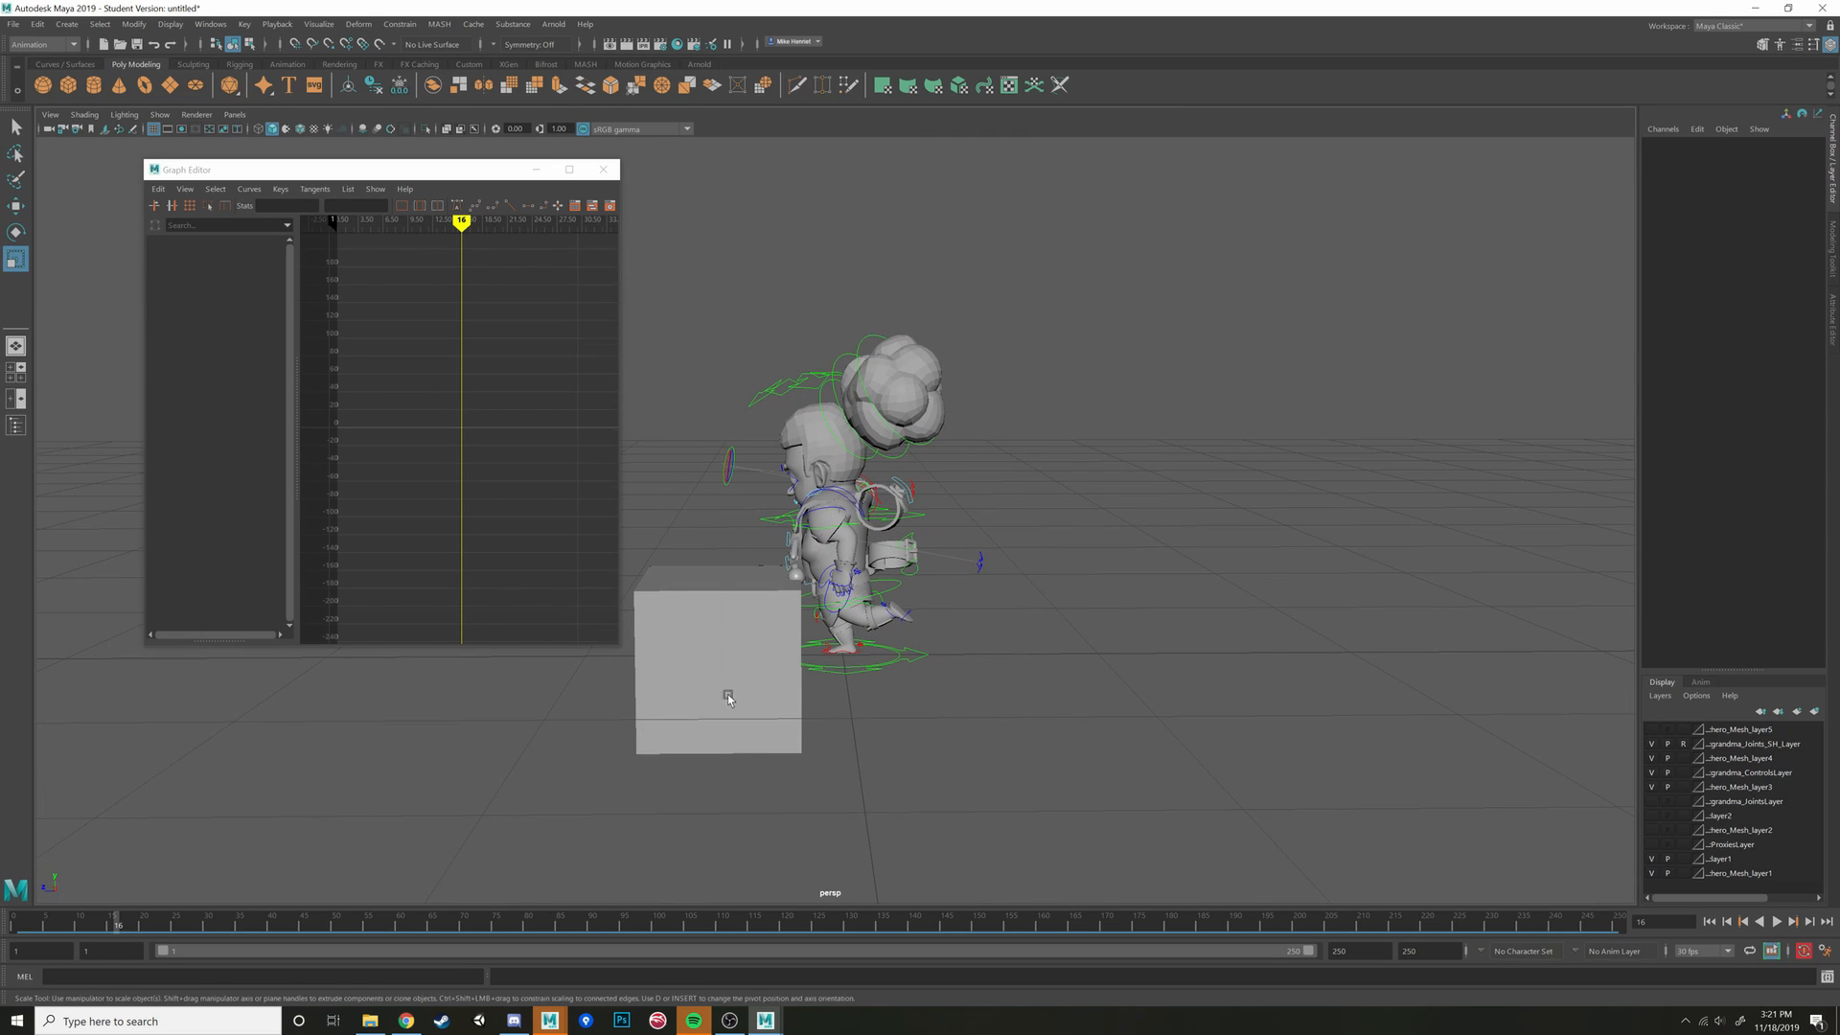
left_click(679, 615)
left_click(698, 582, "ctrl")
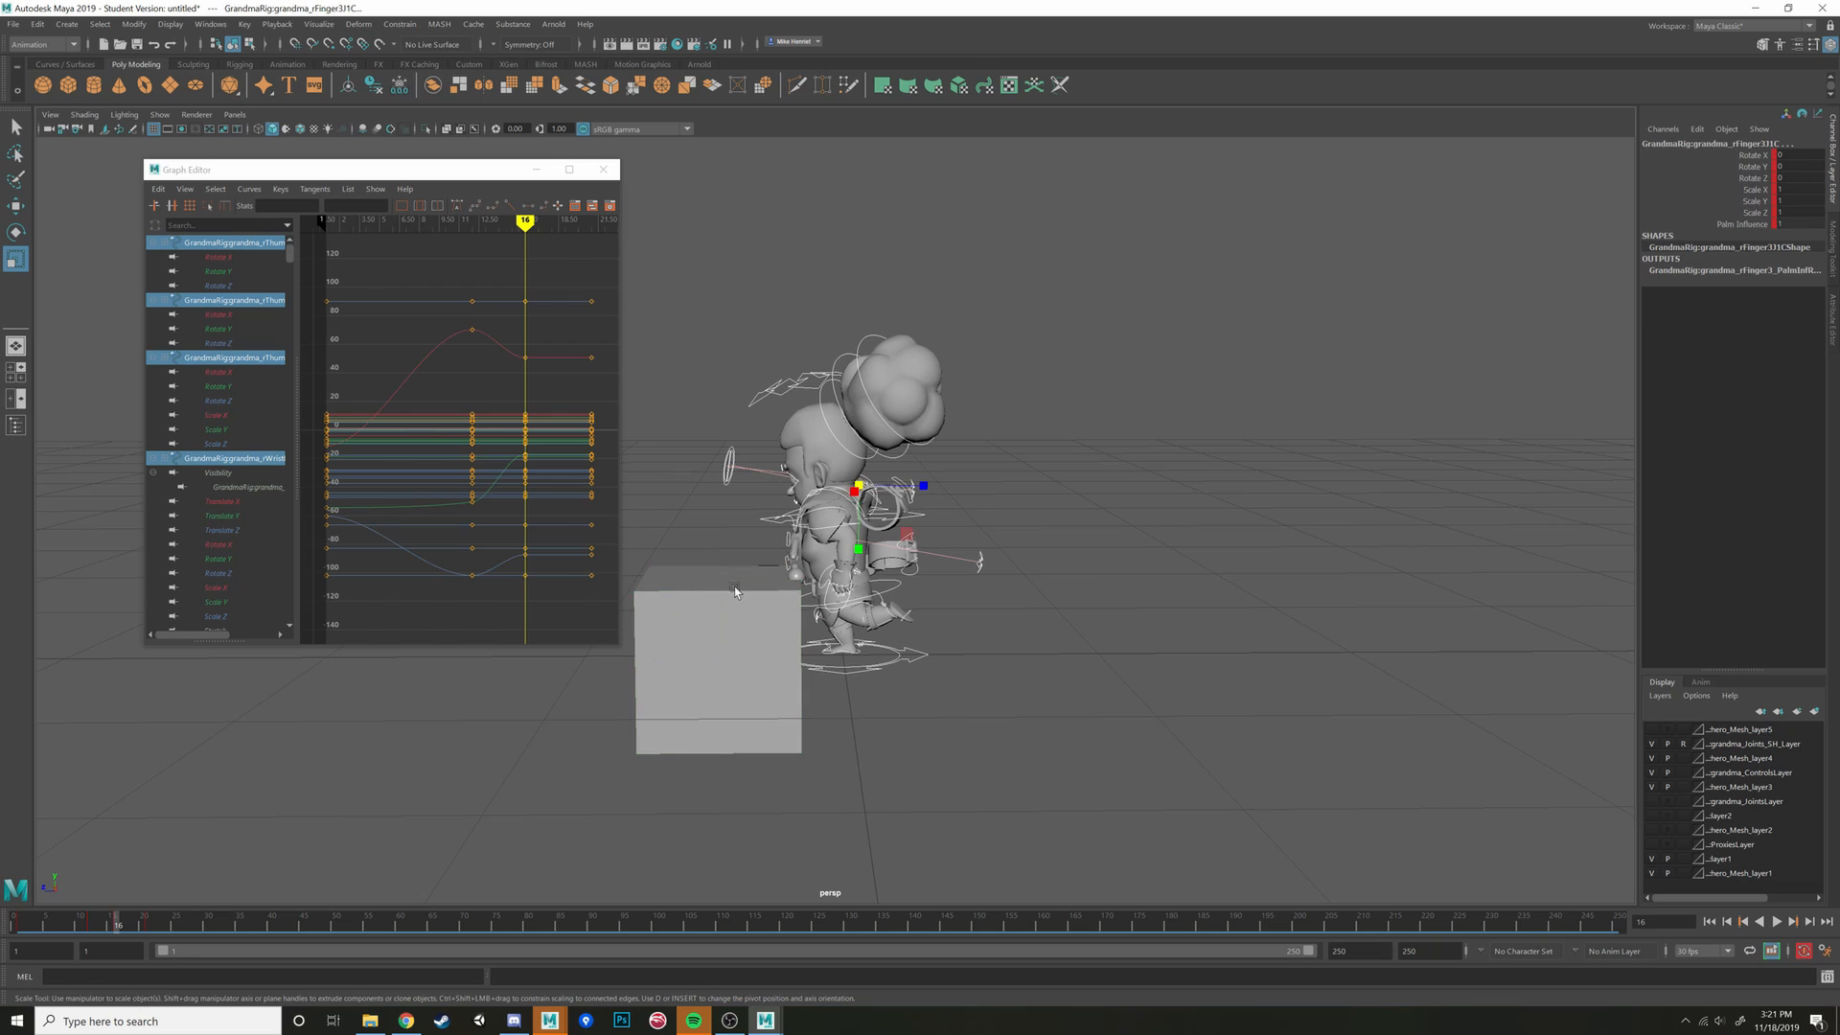
Play back the animation from frame 1 to review the motion from the side
right_click(213, 923)
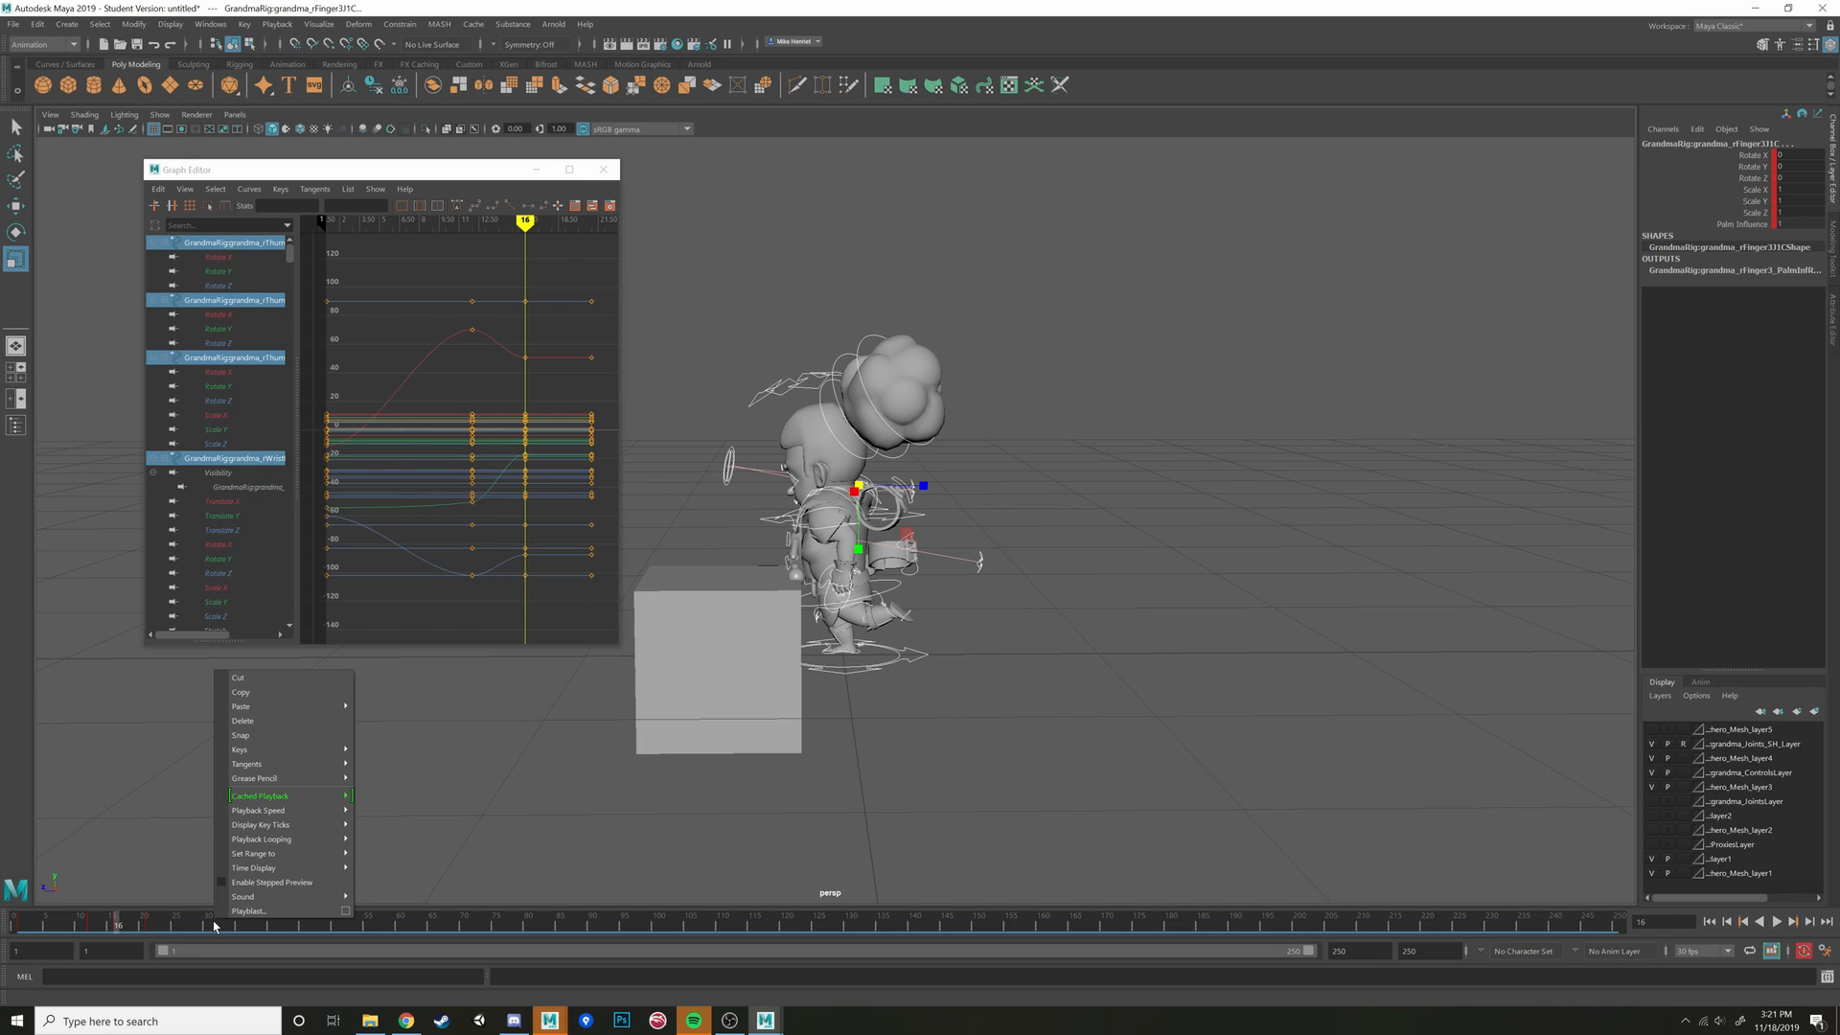
left_click(22, 925)
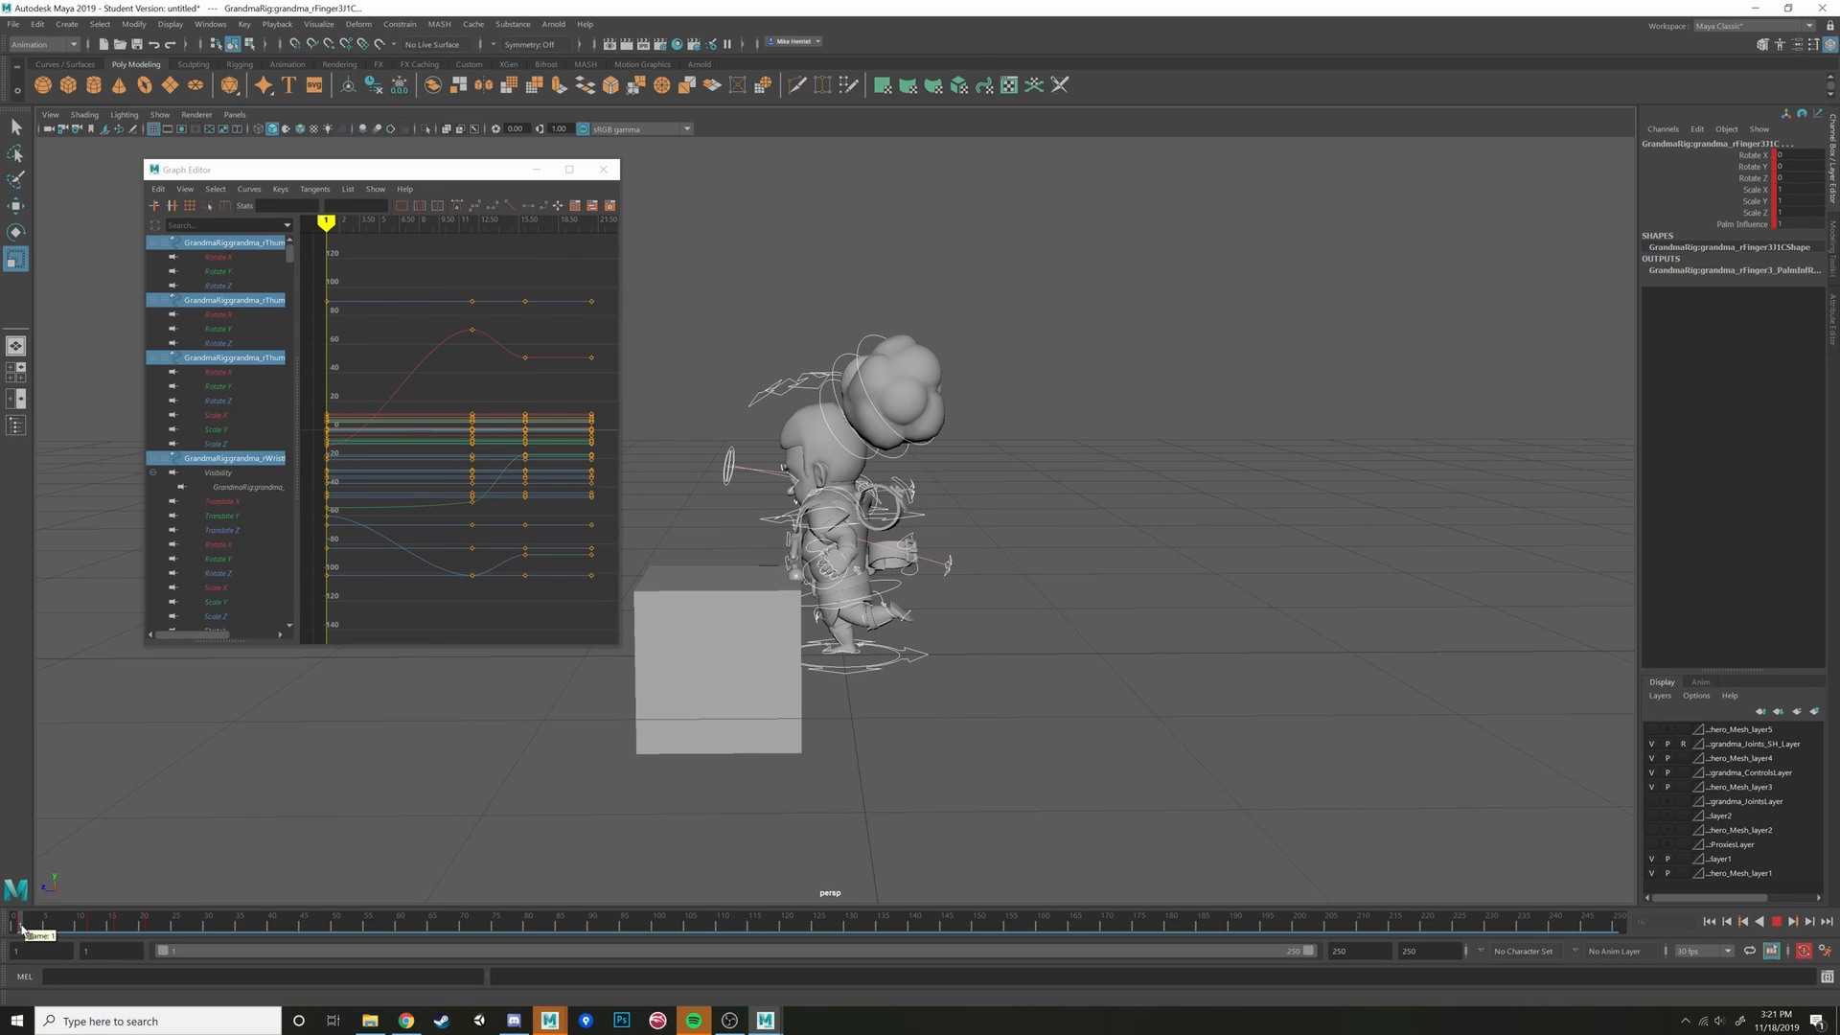
mouse_move(20, 930)
left_mouse_down()
mouse_move(744, 955)
mouse_move(1123, 937)
mouse_move(17, 949)
left_mouse_up()
mouse_move(746, 634)
left_mouse_down("alt")
mouse_move(792, 645)
mouse_move(747, 645)
left_mouse_up("alt")
scroll(793, 645, "up", 3)
At frame 12, try rotating the right shoulder FK control about -28 degrees in Z, and undo the rotation
left_click(92, 926)
left_click_drag(690, 767, 830, 641, "alt")
scroll(830, 641, "up", 5)
left_click_drag(808, 498, 861, 455, "alt")
left_click(844, 434)
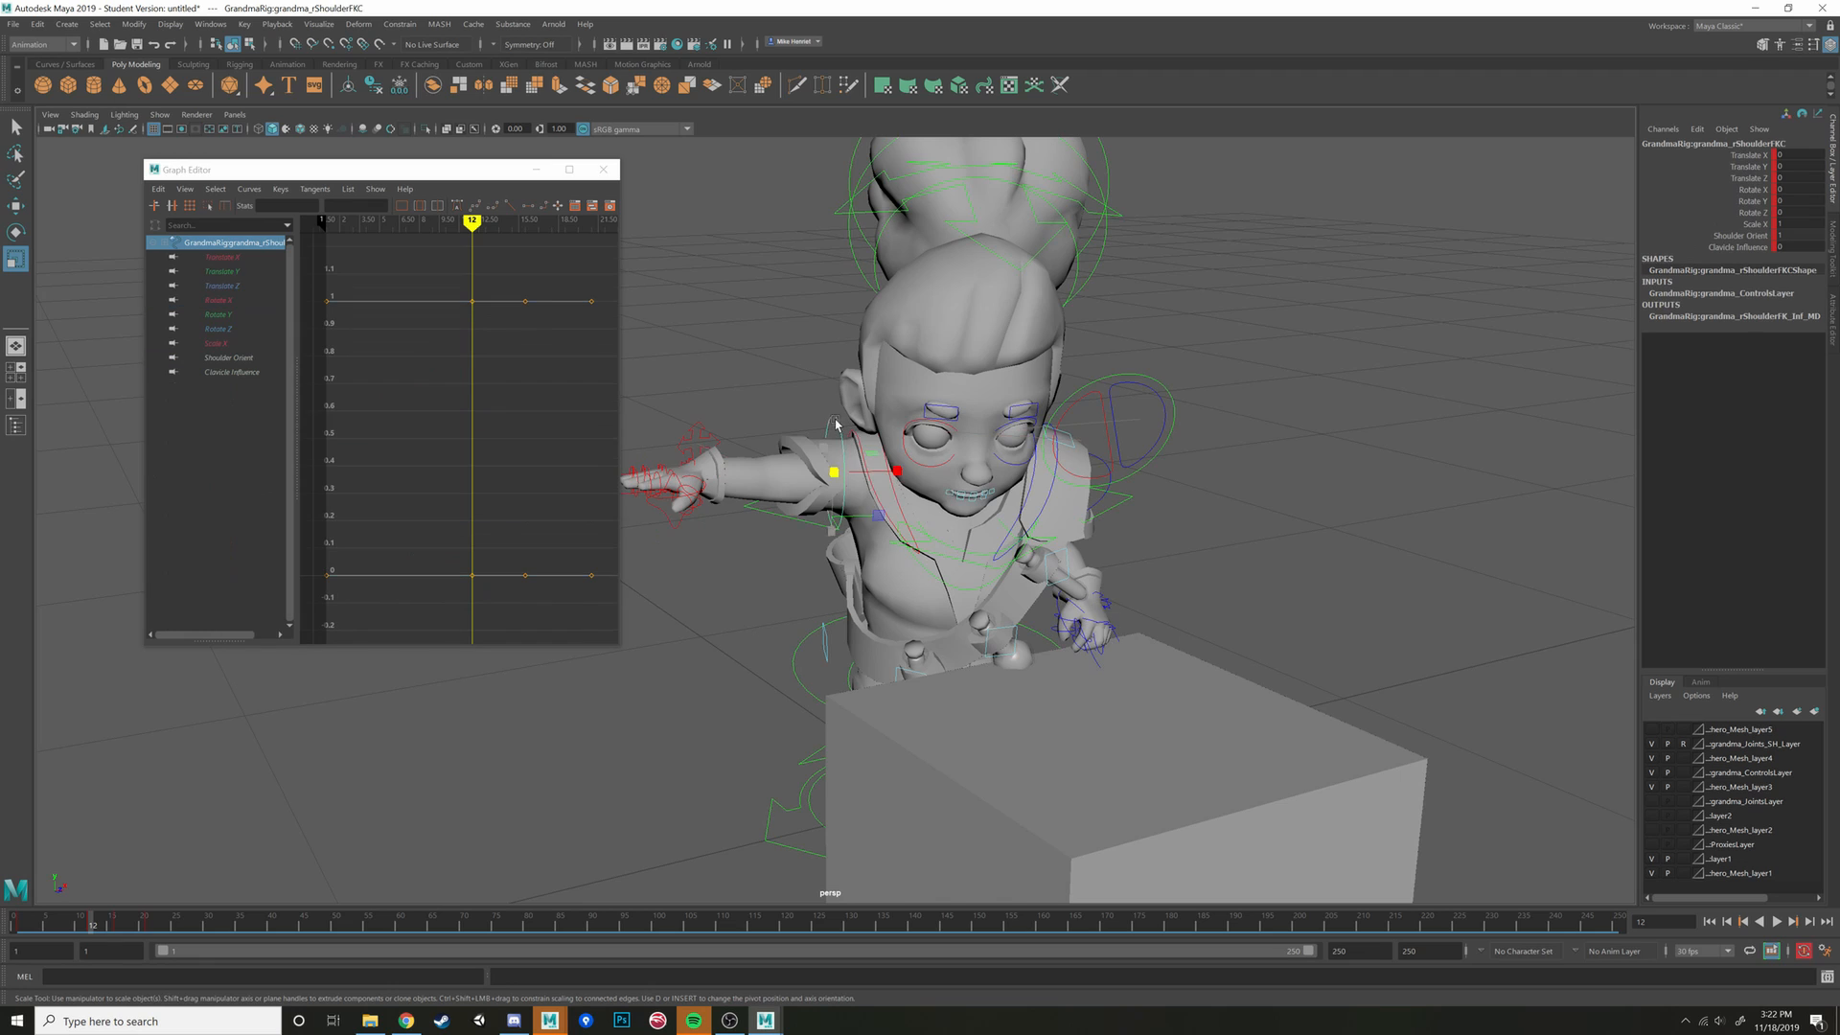
key("e")
key("ctrl+z")
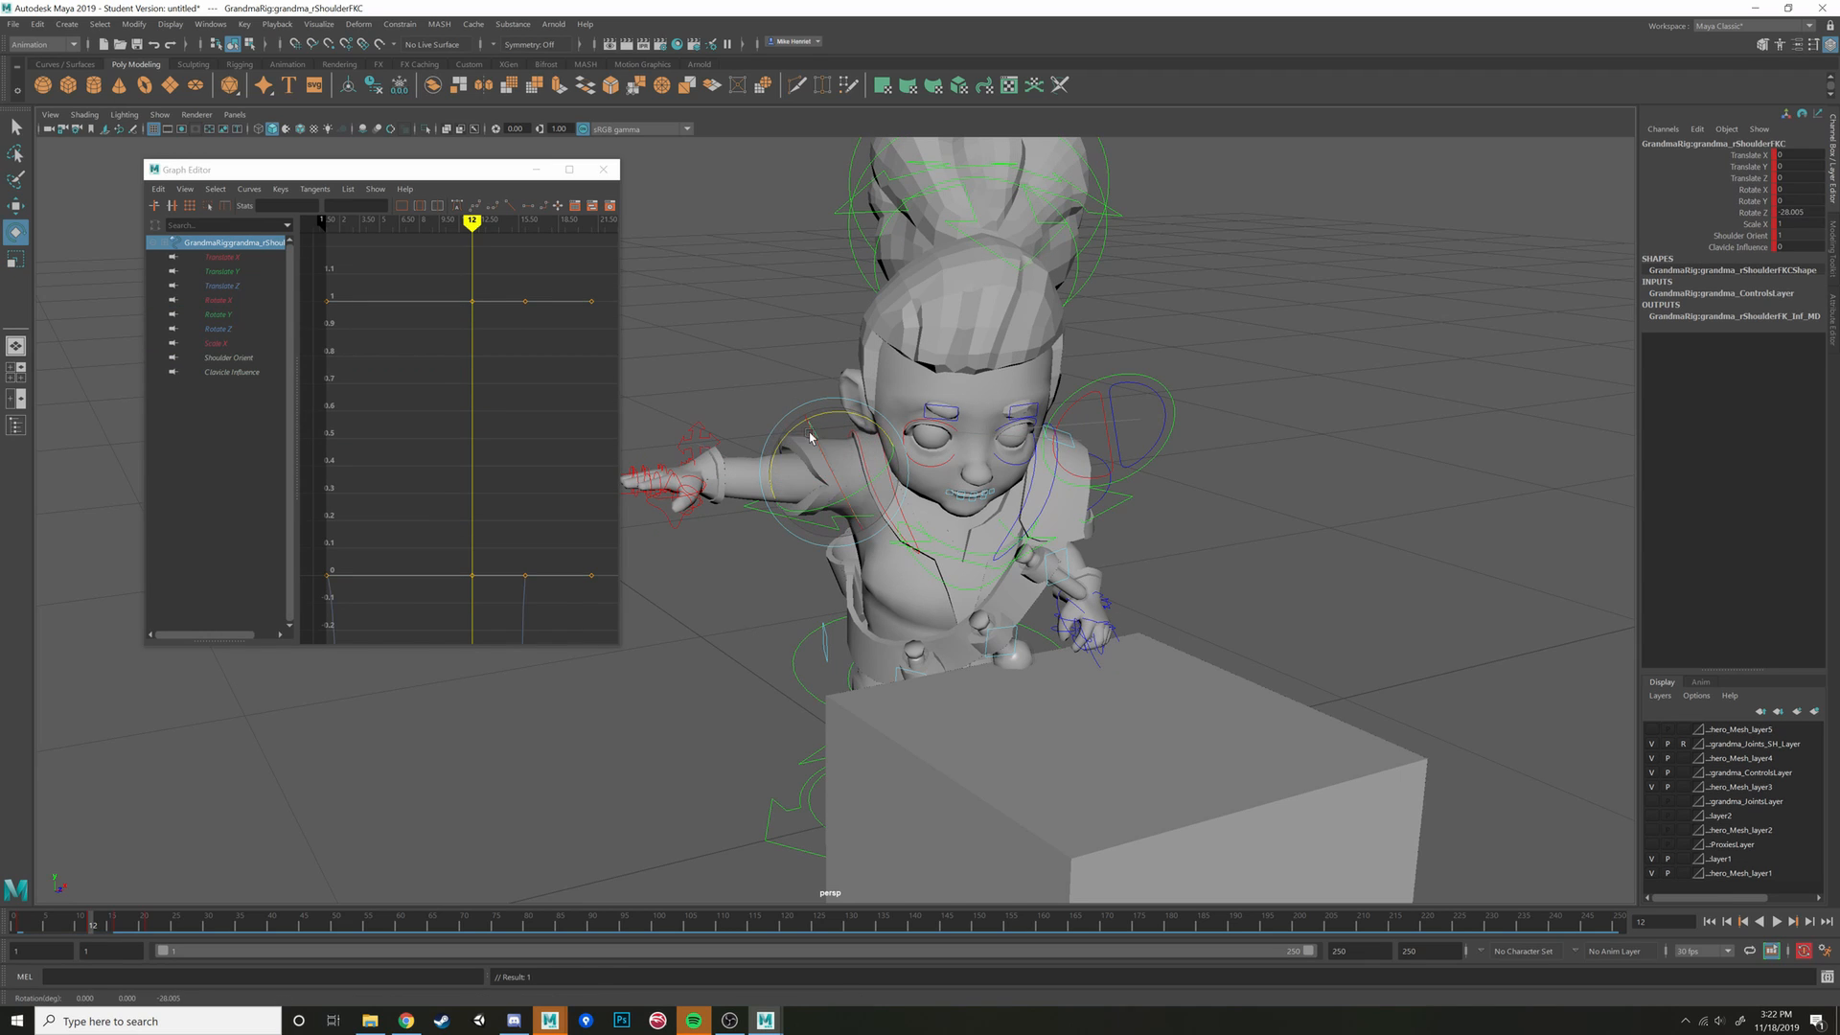
Set the right arm switch control's Switch Ik Fk to 1 at frame 12
key("w")
left_click(698, 440)
left_click_drag(698, 455, 686, 476, "alt")
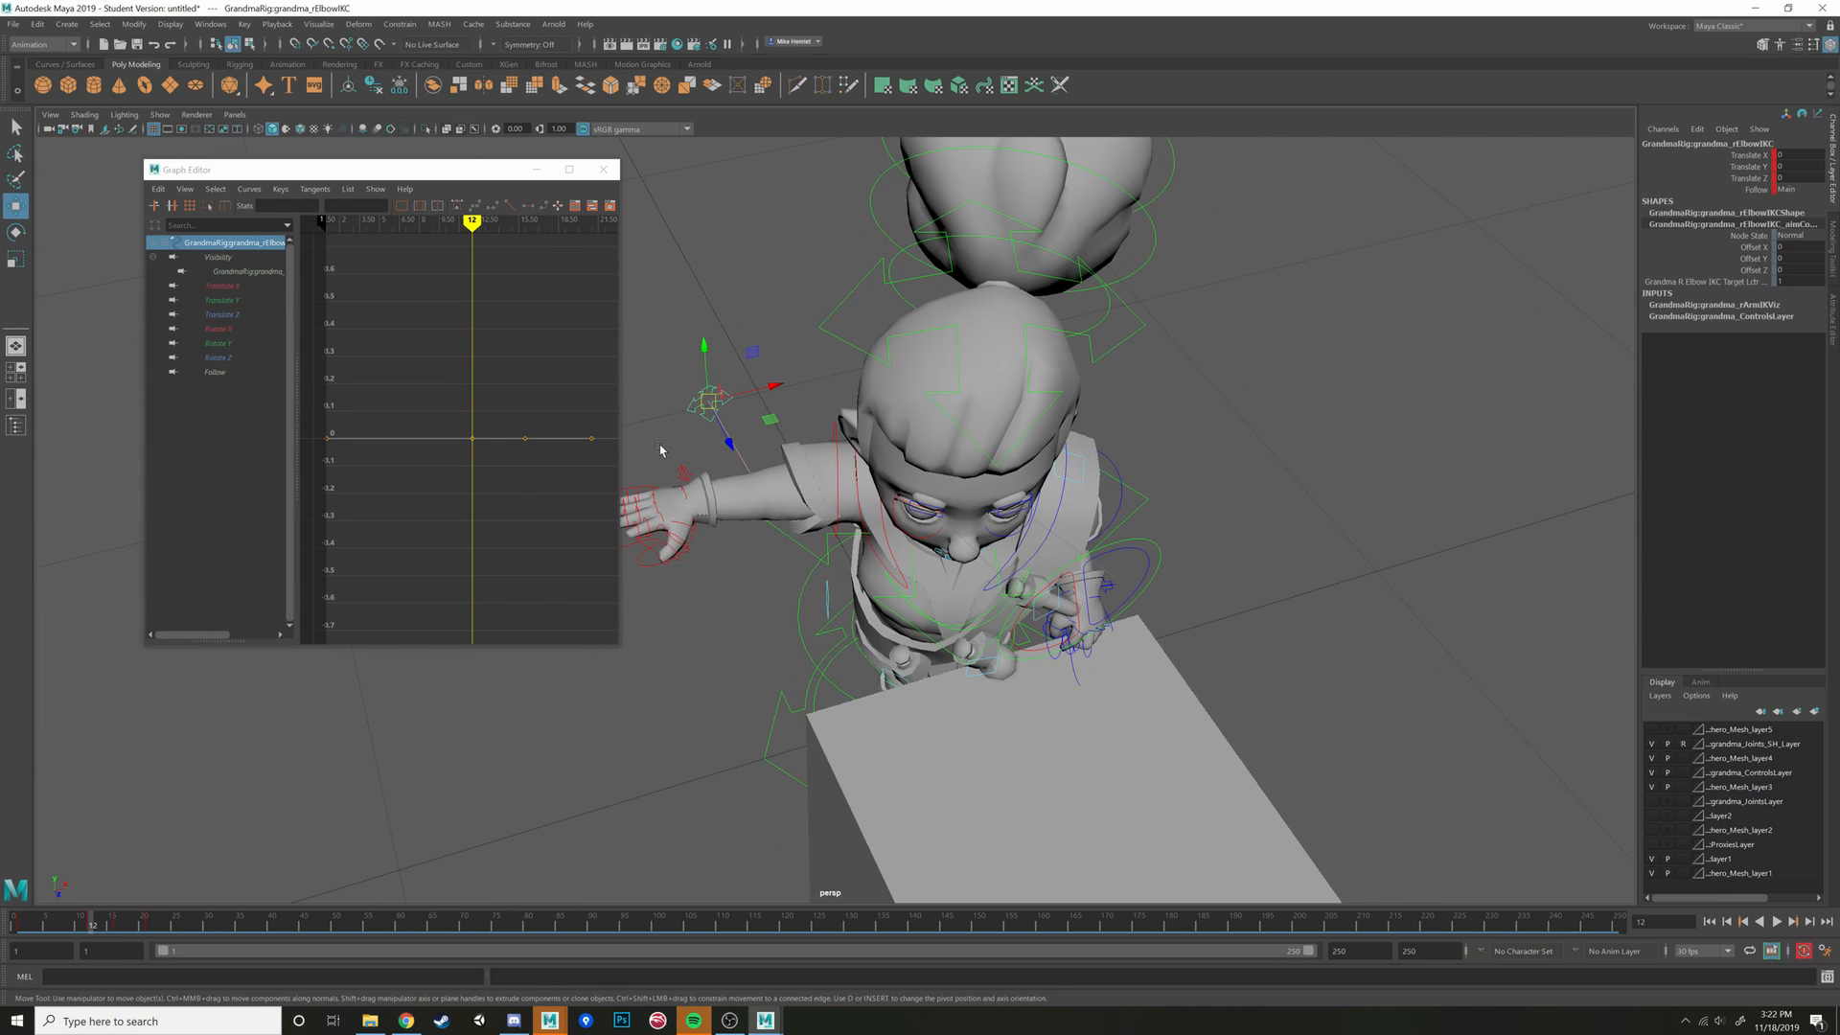
left_click(682, 472)
left_click(1770, 154)
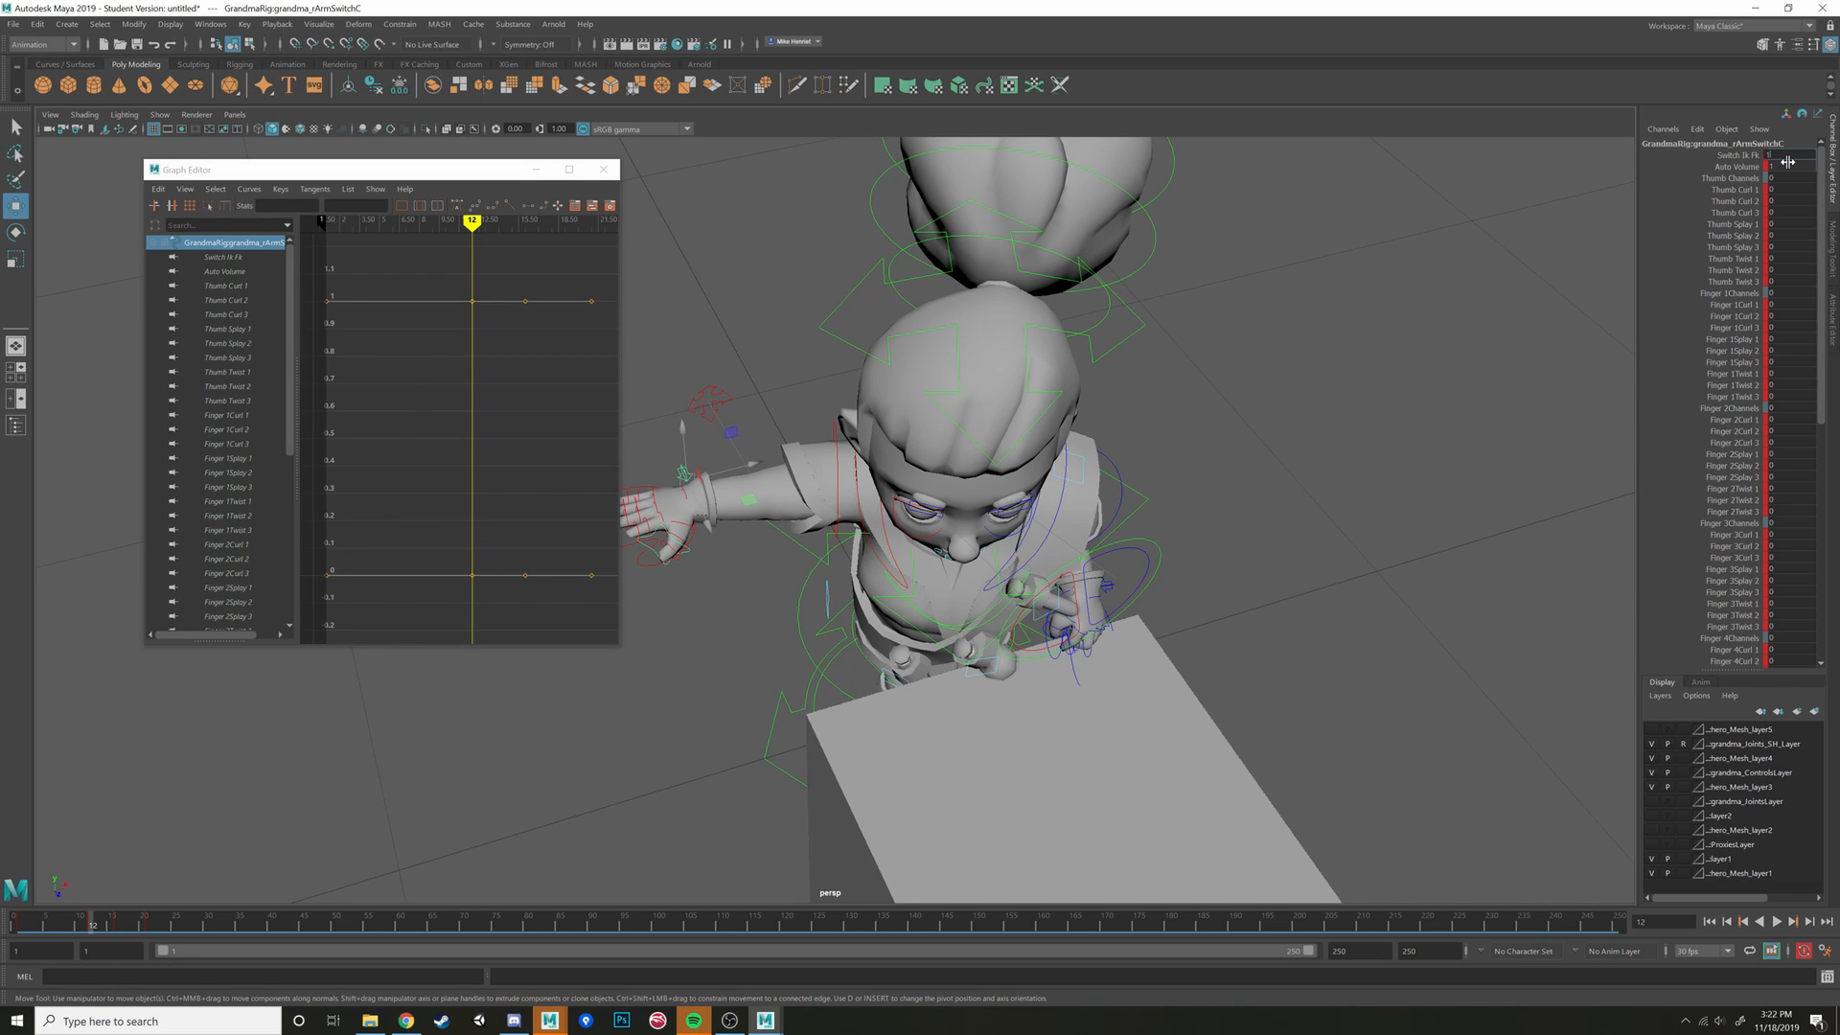
type("1")
key("Return")
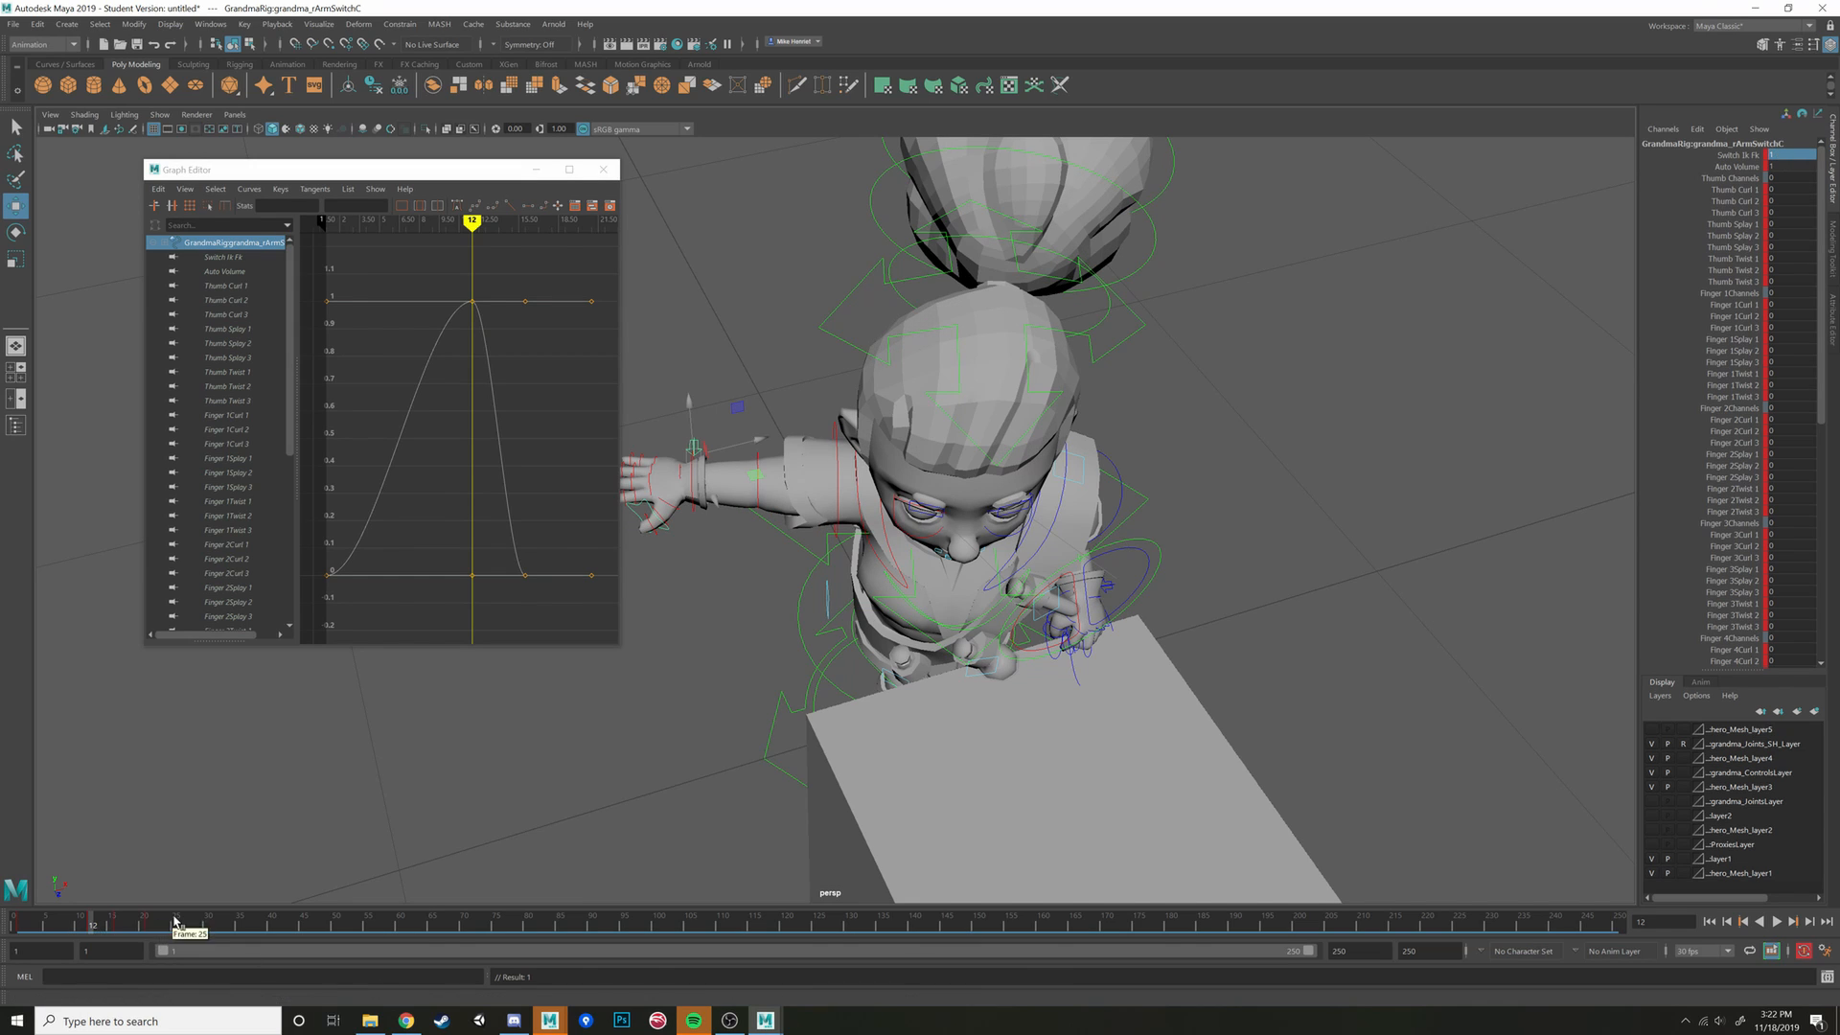
Delete the right arm switch control's keys at frames 1, 16 and 21, keeping only the one at frame 12
left_click_drag(175, 922, 122, 930, "shift")
right_click(133, 928)
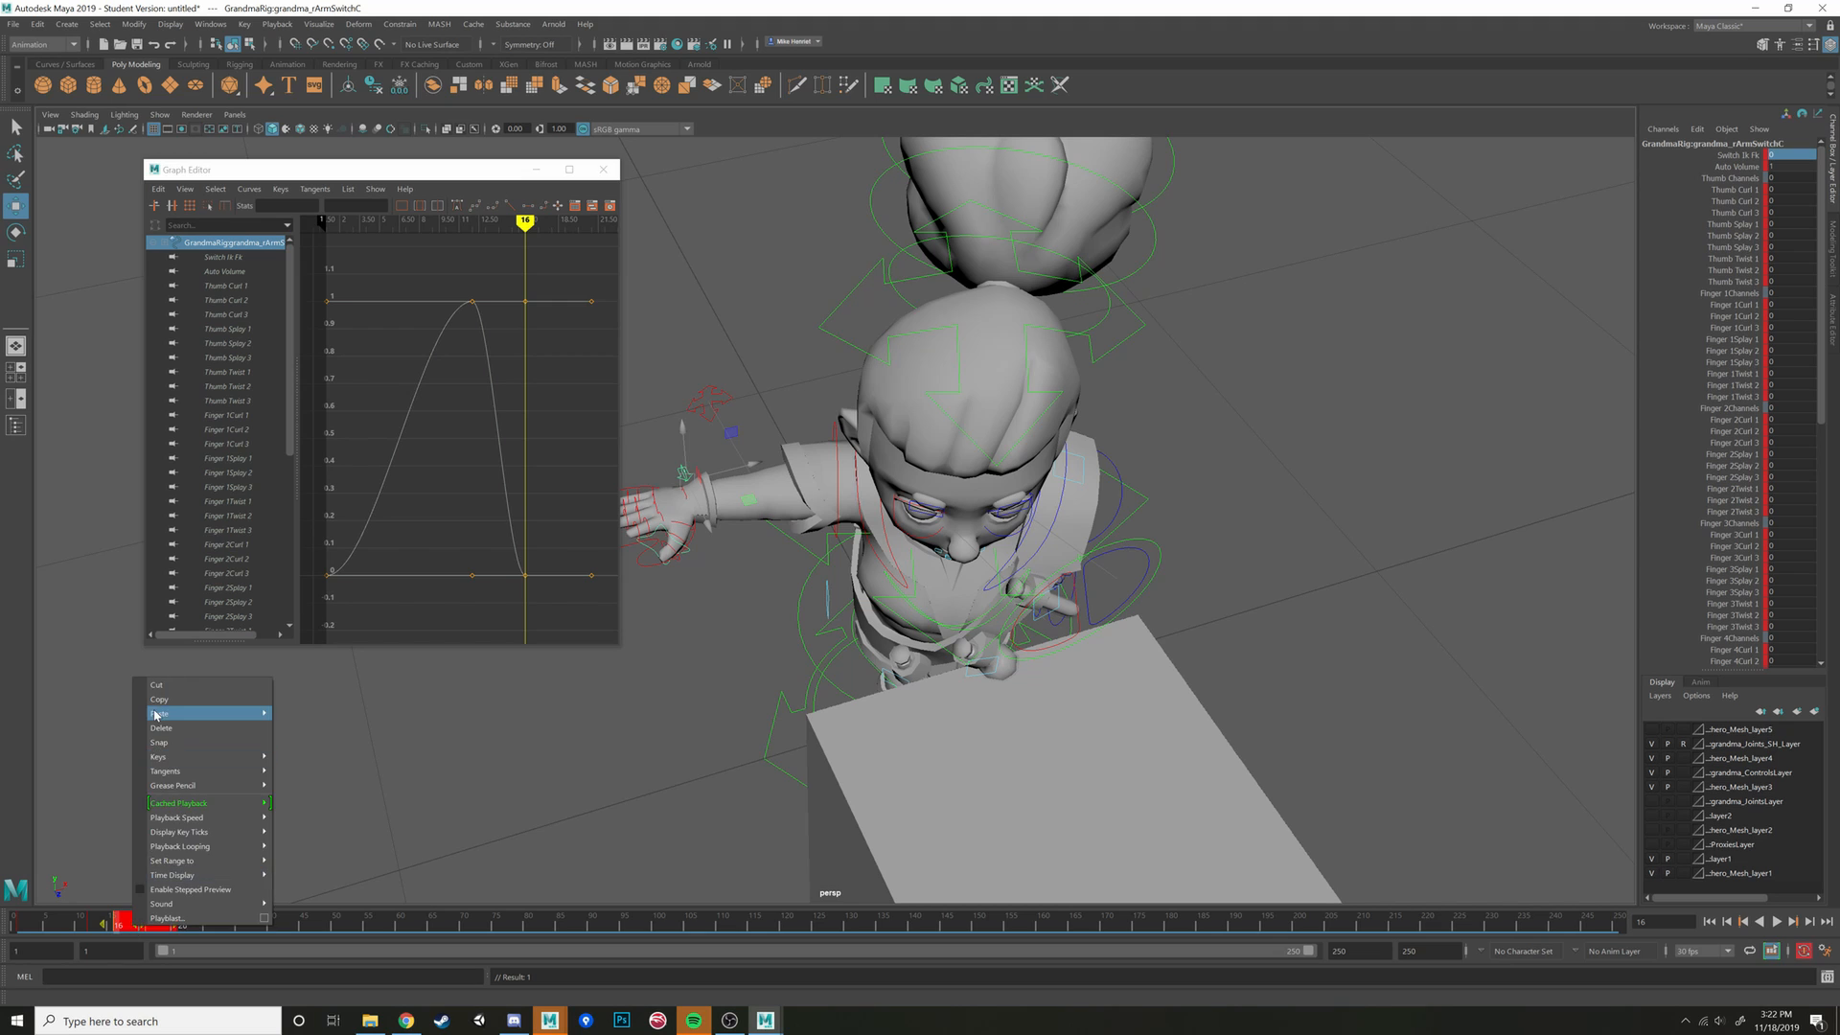
left_click(192, 728)
left_click(19, 928)
right_click(19, 927)
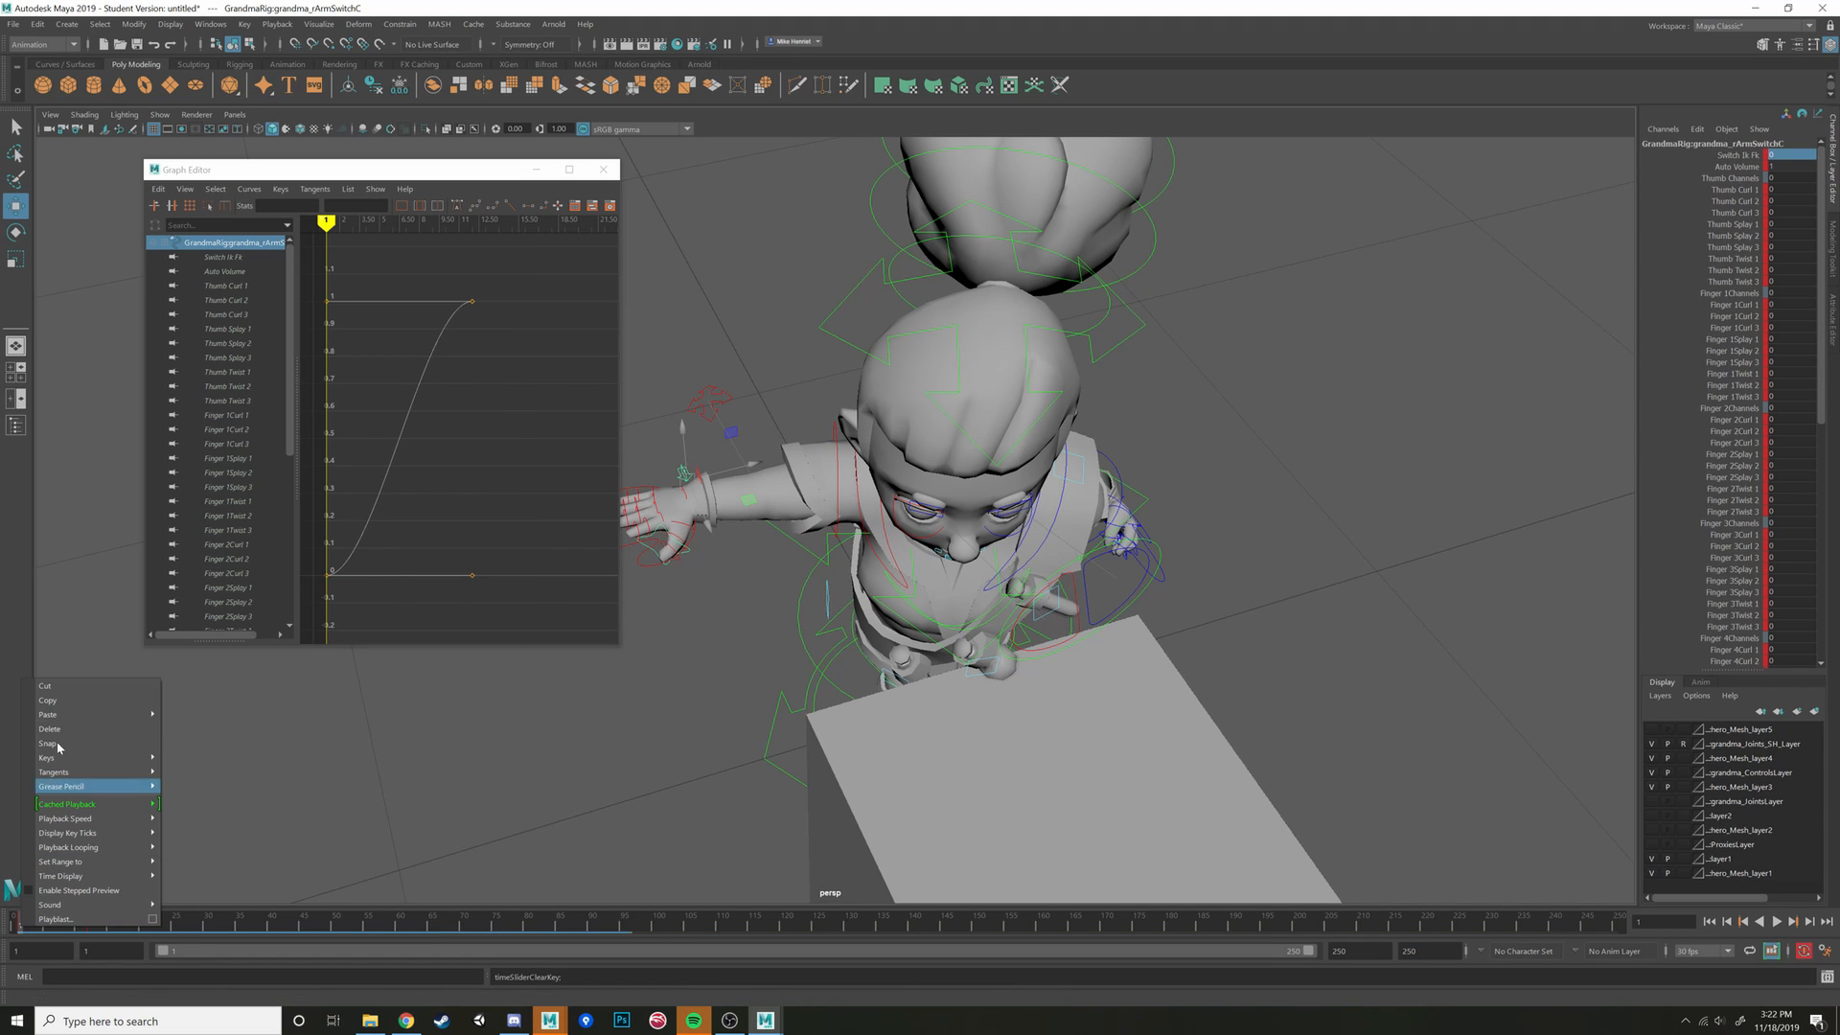
left_click(96, 739)
left_click_drag(465, 859, 775, 515, "alt")
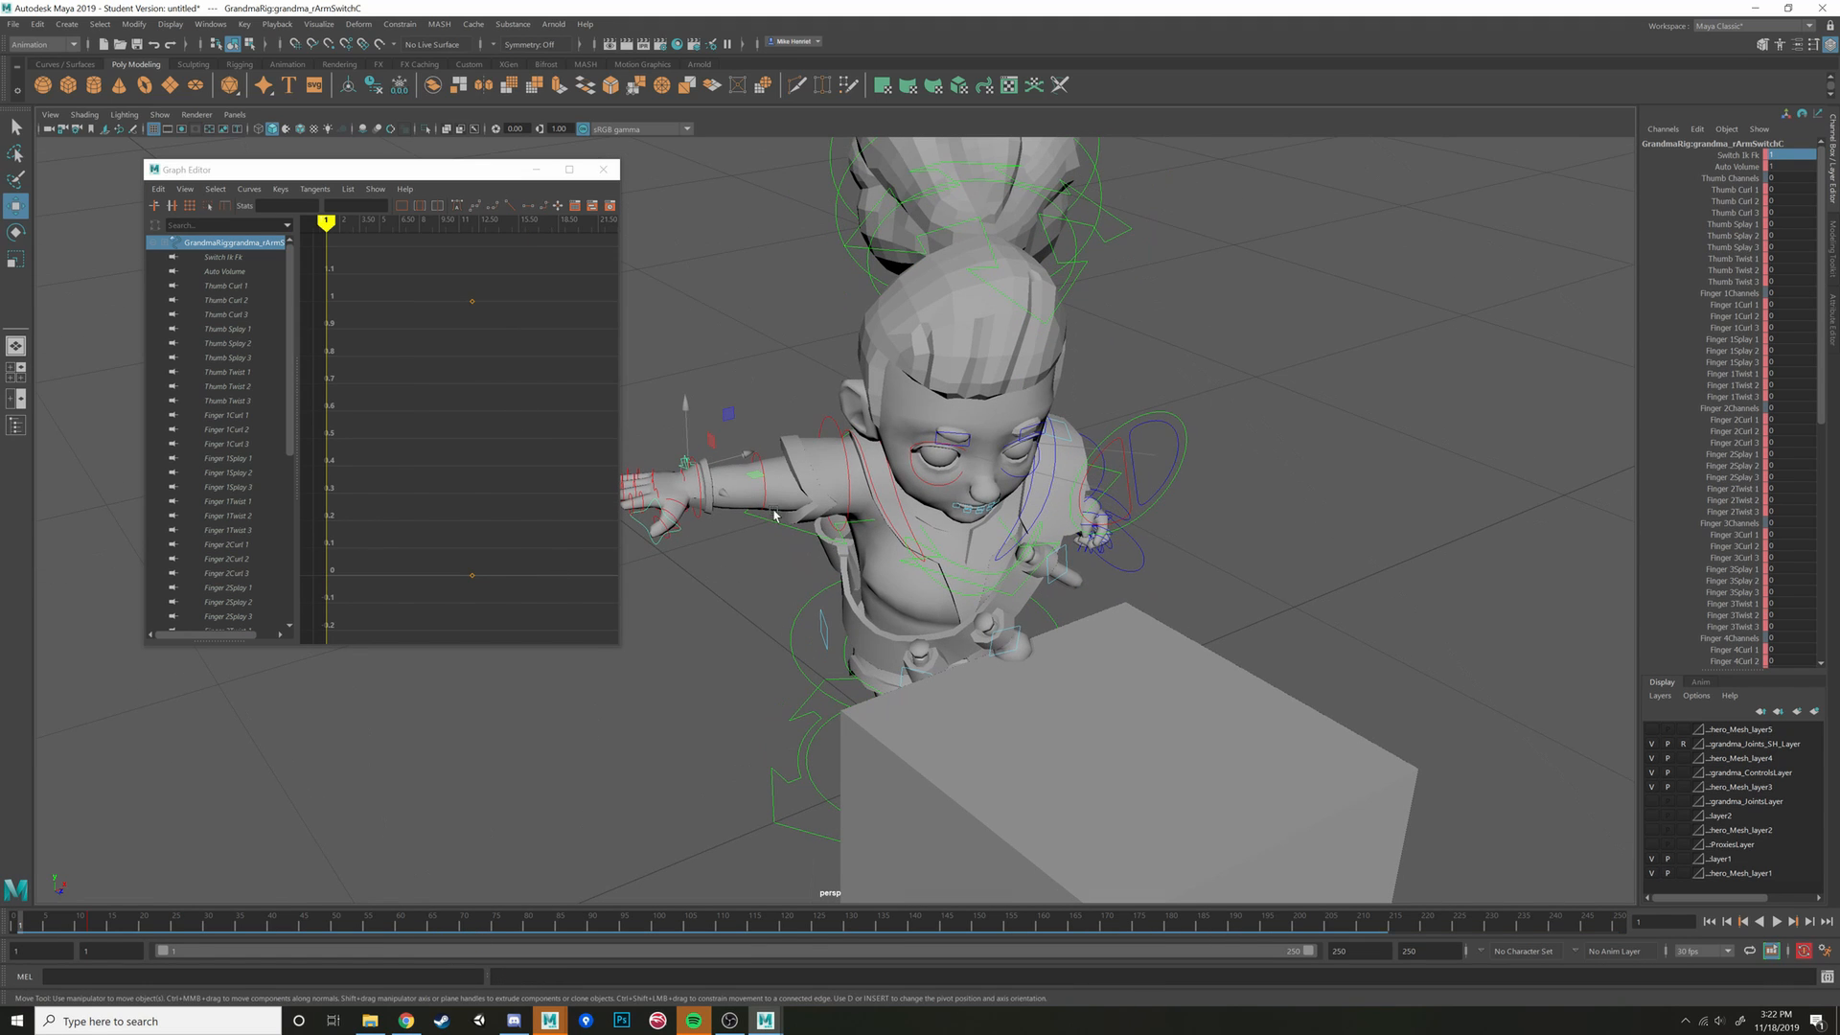
Examine the right arm switch control's remaining keys in the Graph Editor and play back the animation
left_click(844, 469)
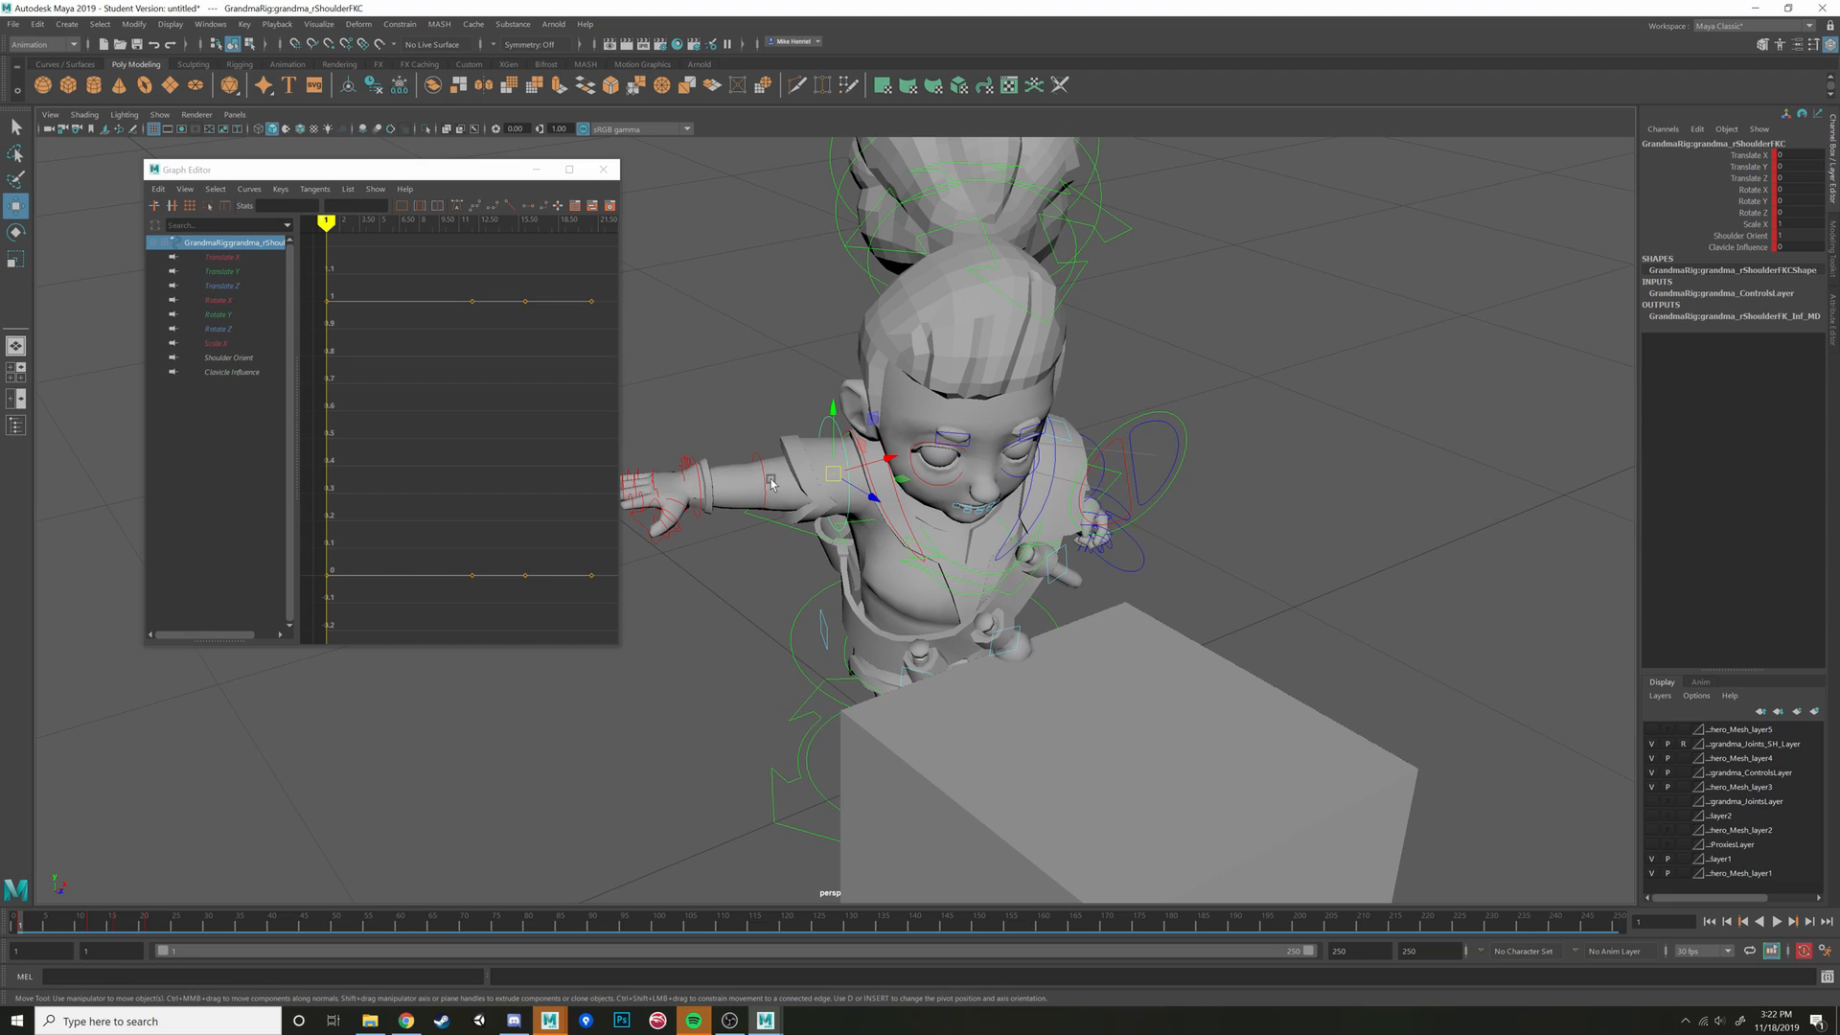
left_click_drag(772, 387, 688, 441, "alt")
left_click(678, 455)
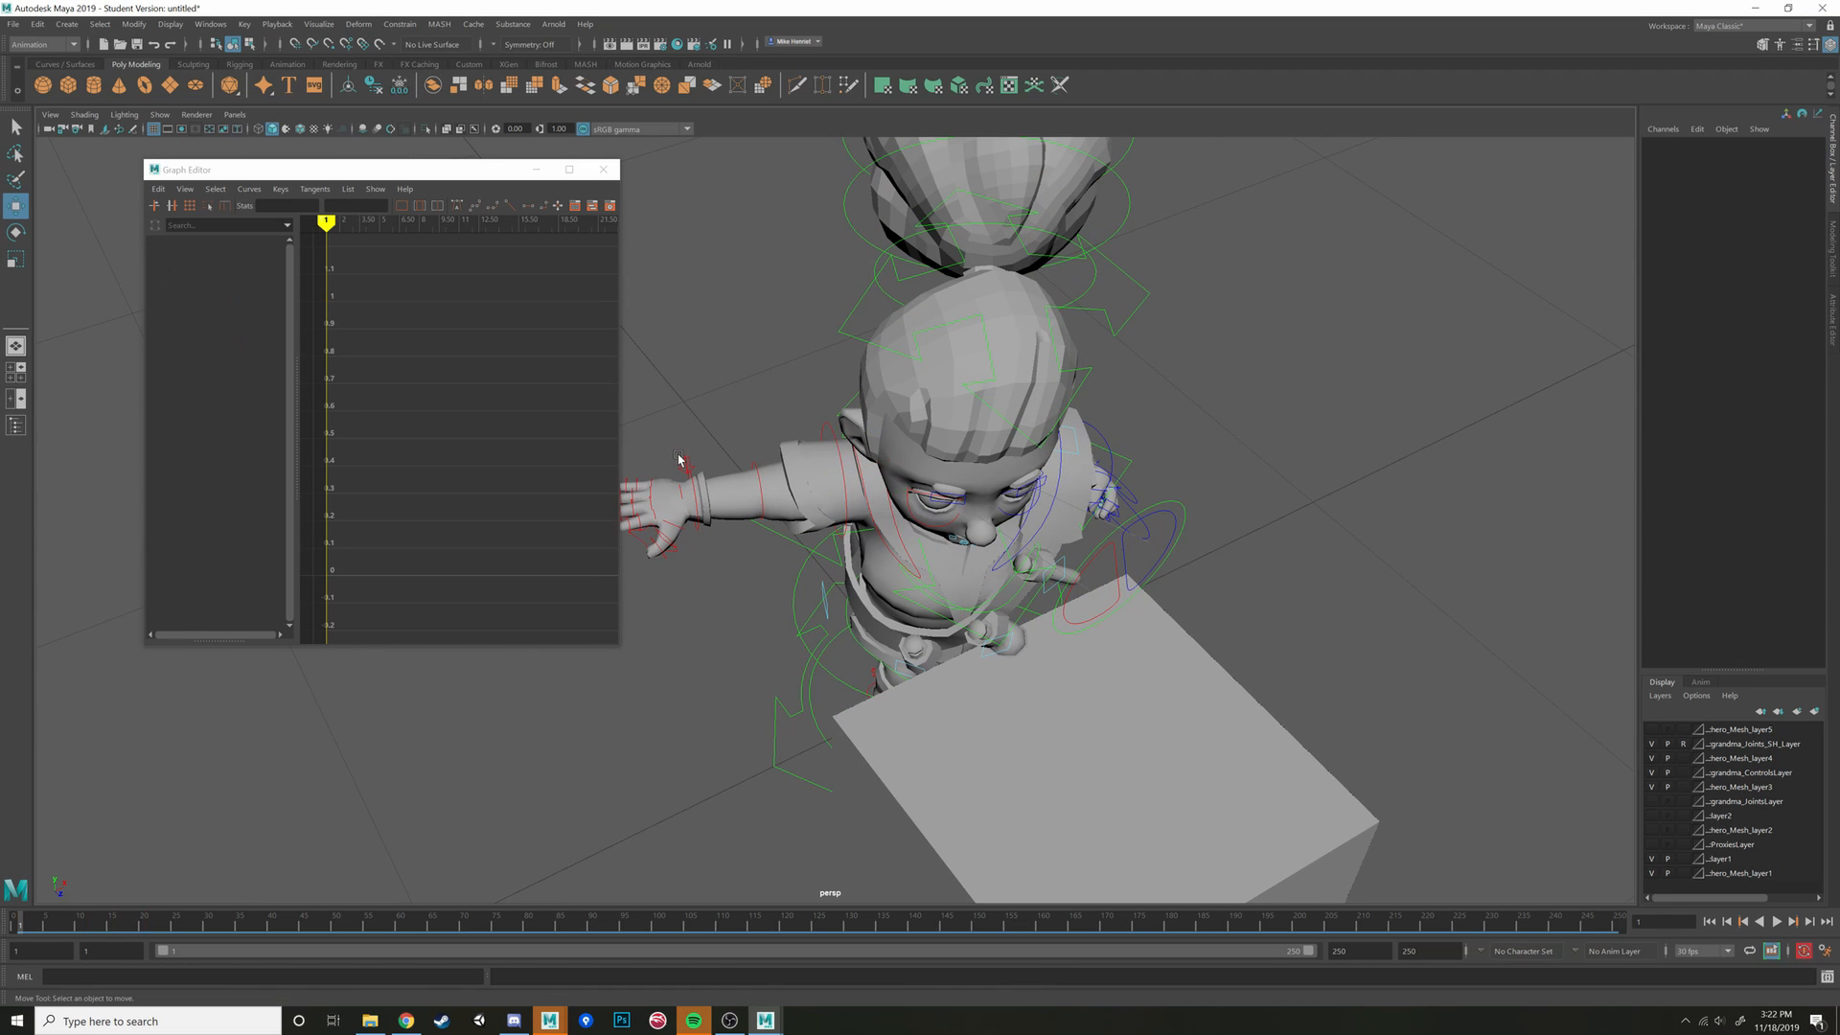
left_click(686, 466)
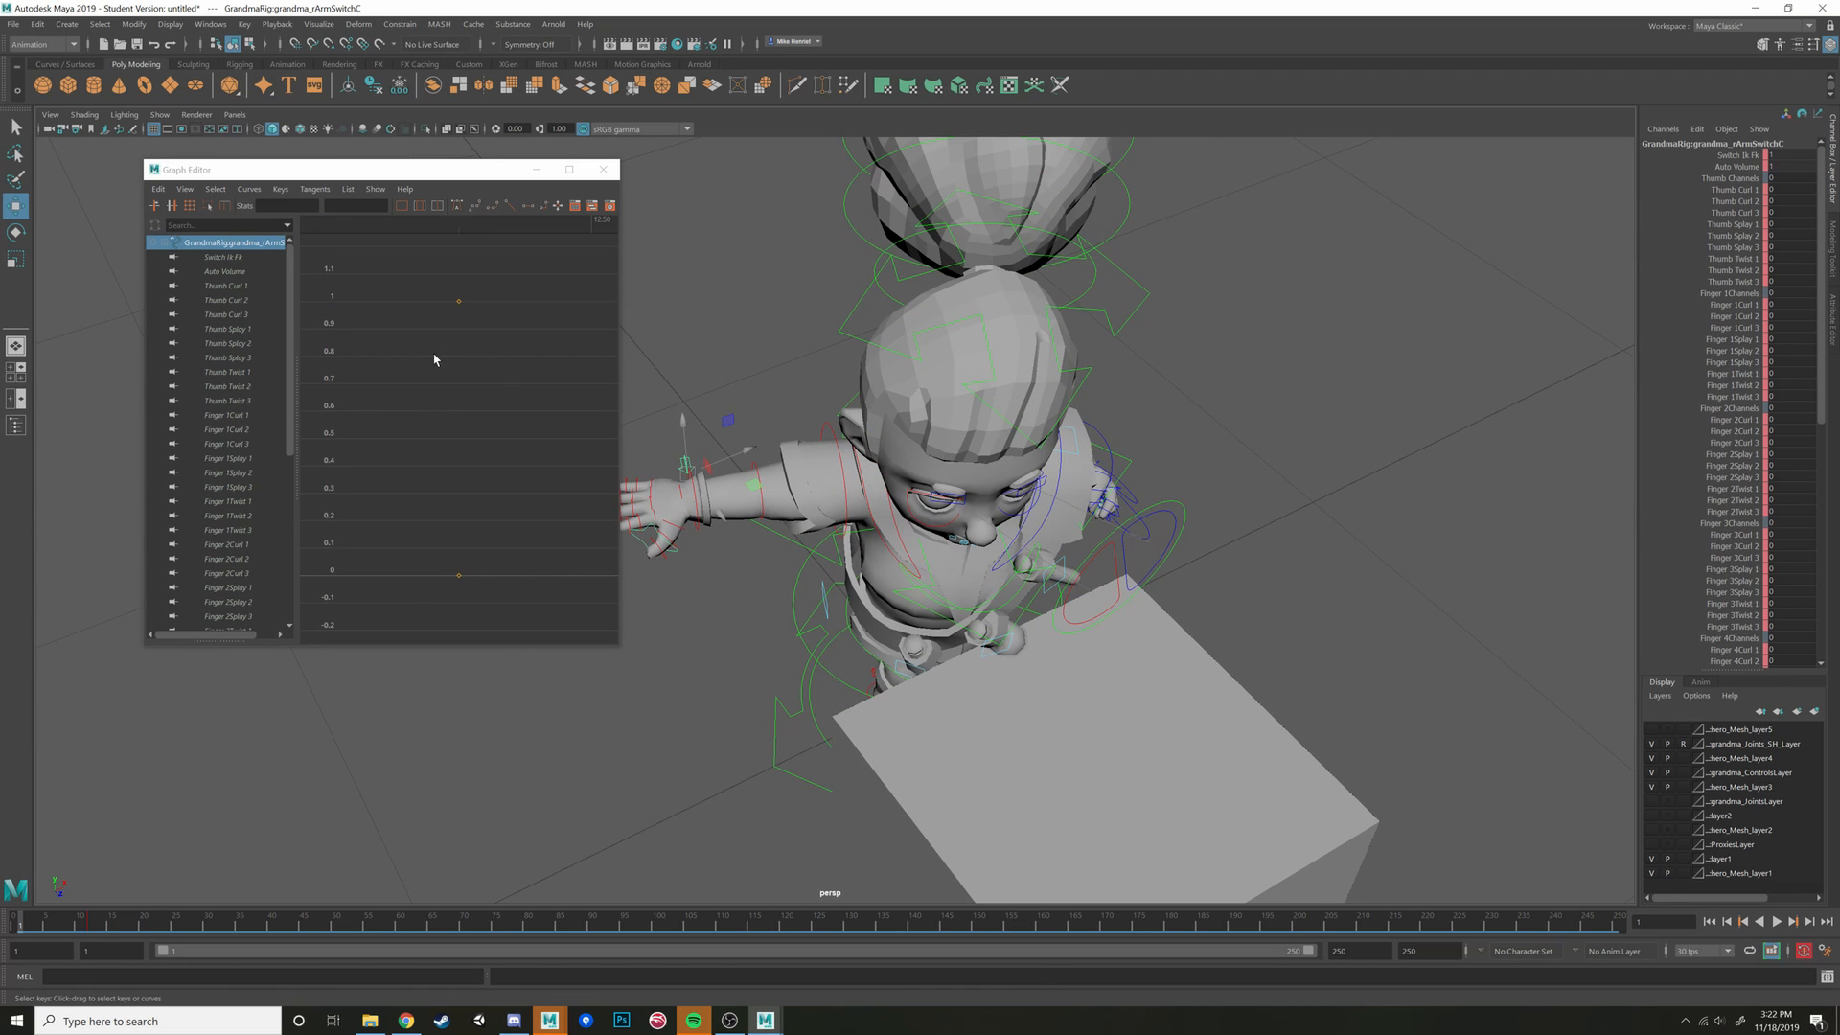
left_click(481, 384)
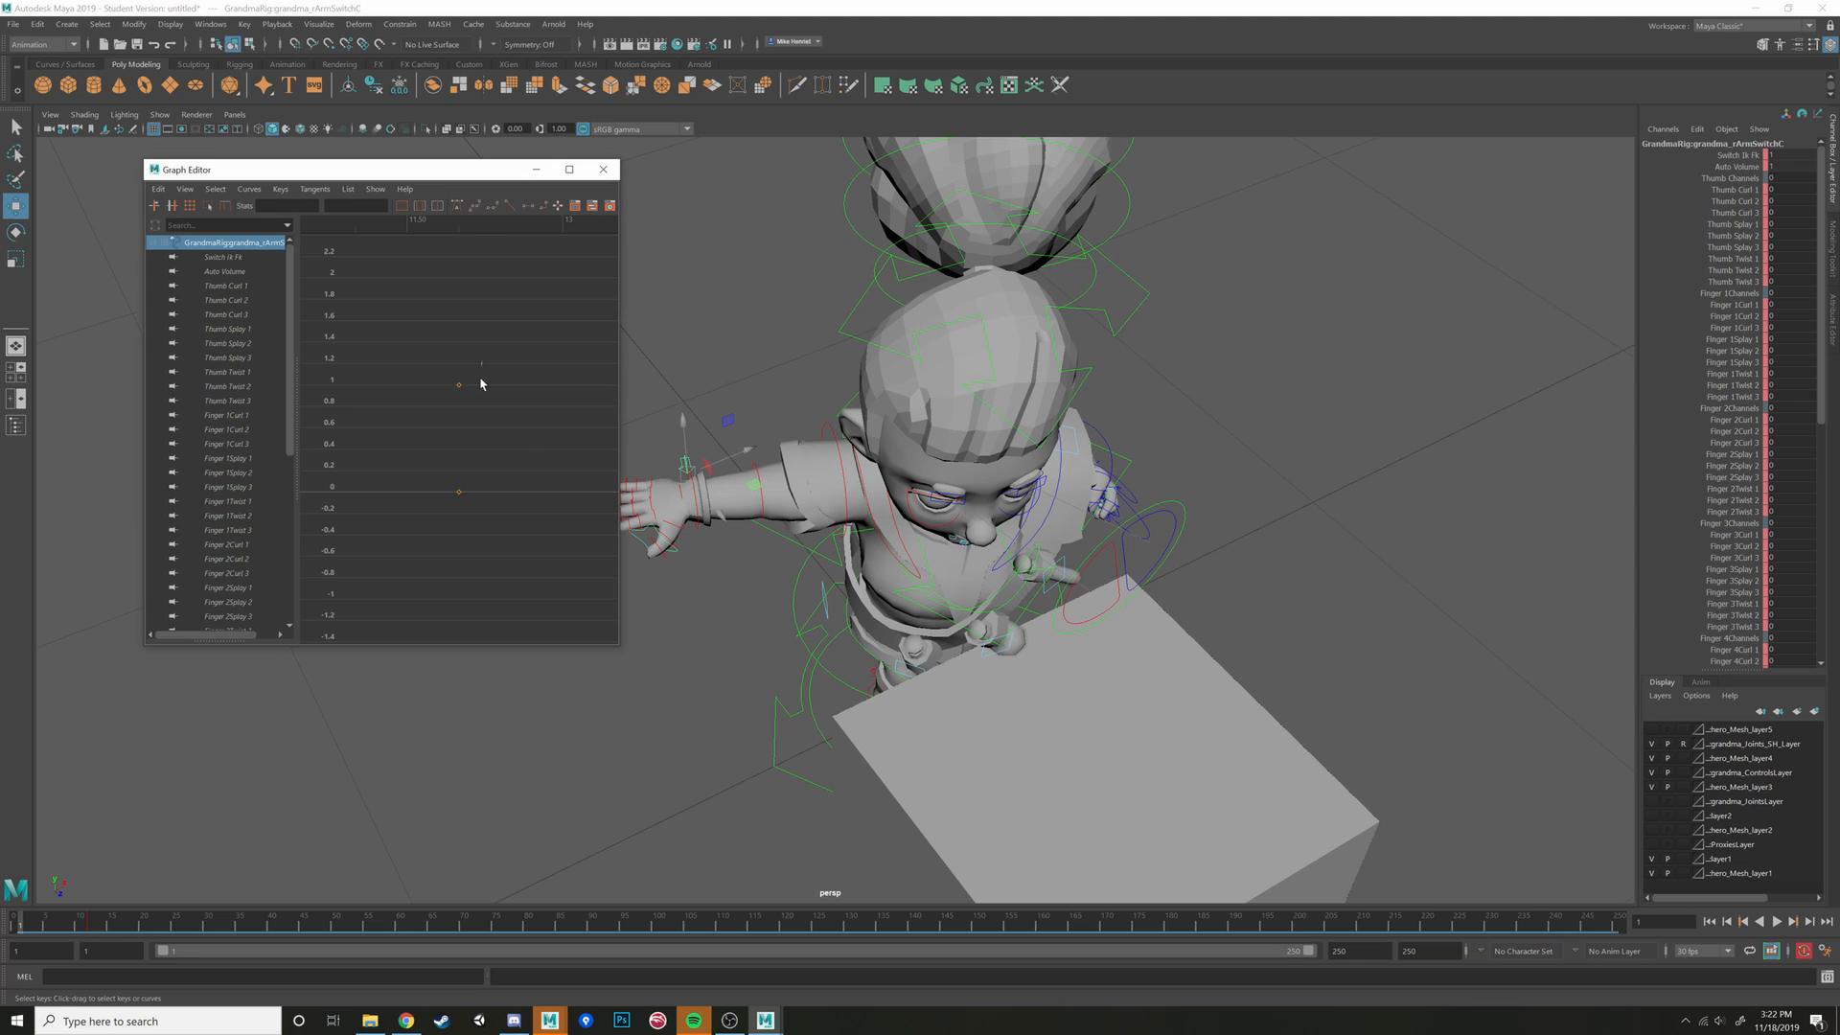
left_click(43, 935)
key("alt+v")
left_click_drag(181, 934, 14, 923)
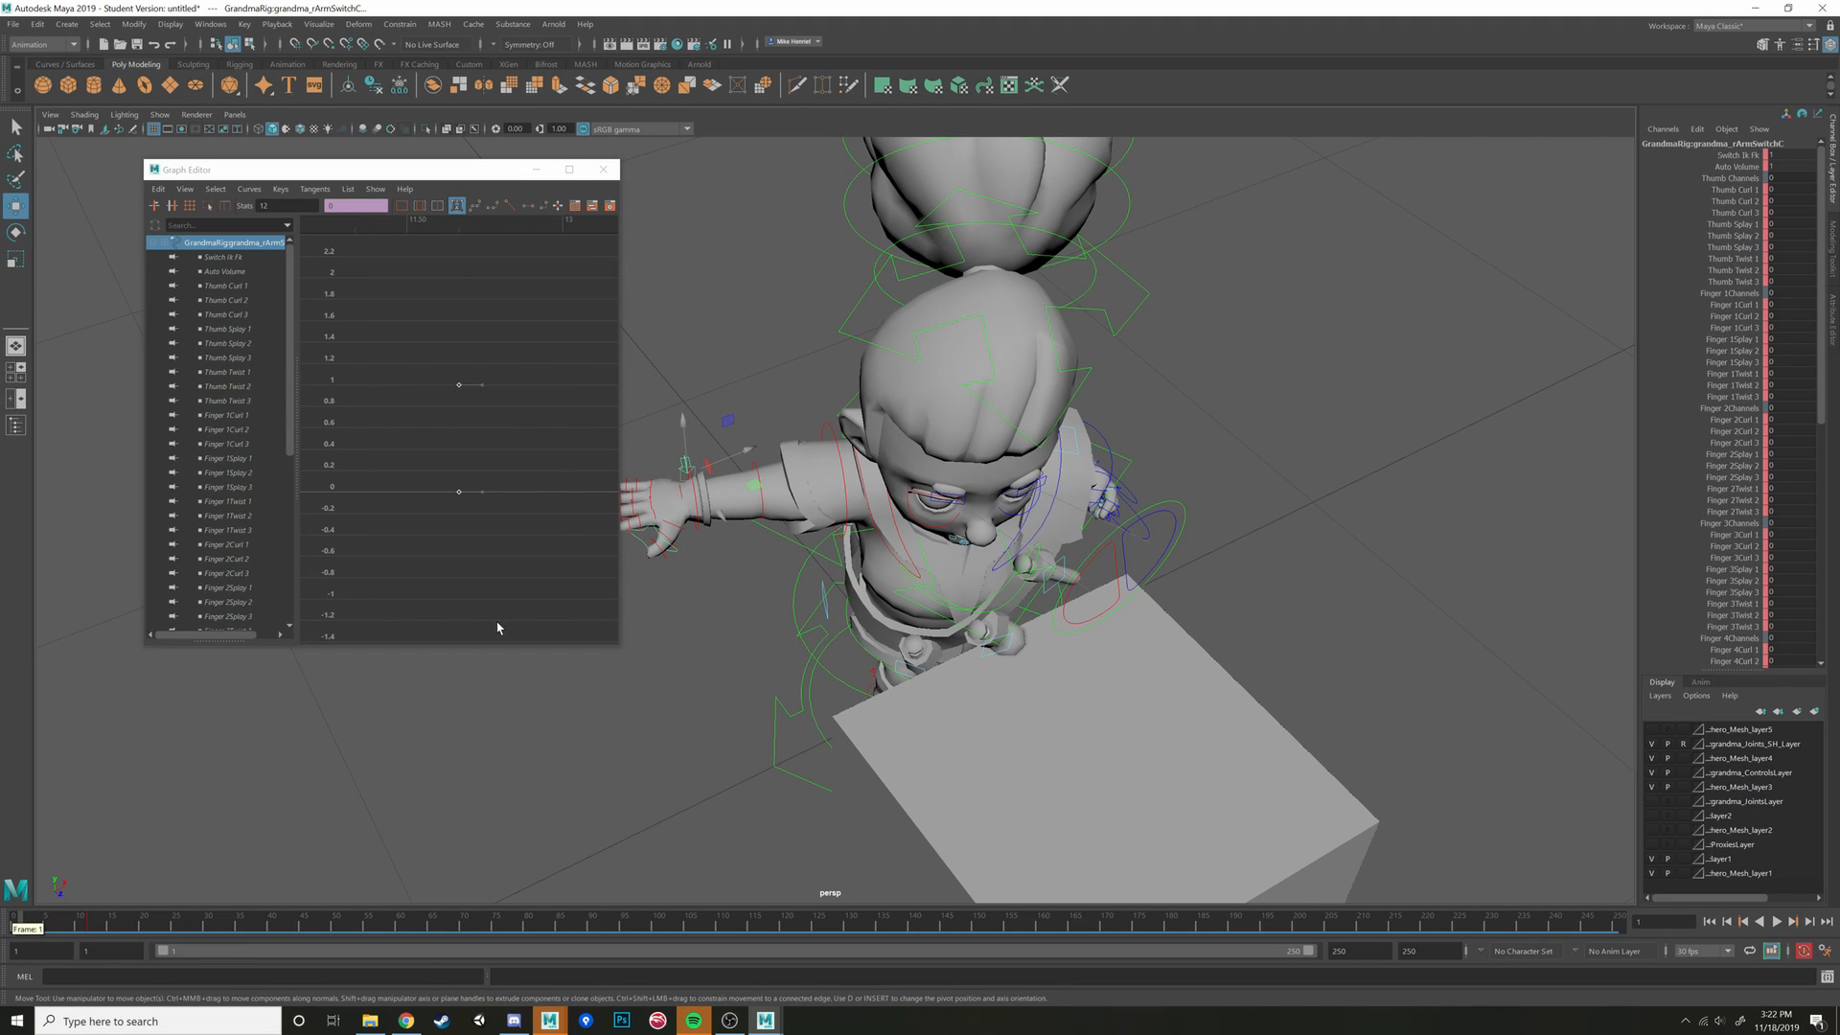
At frame 1, lower the right arm with the shoulder FK control and rotate the right clavicle about -16 degrees in Z
left_click(835, 458)
left_click_drag(835, 458, 826, 544, "alt")
key("e")
left_click(851, 444)
left_click(888, 449)
key("w")
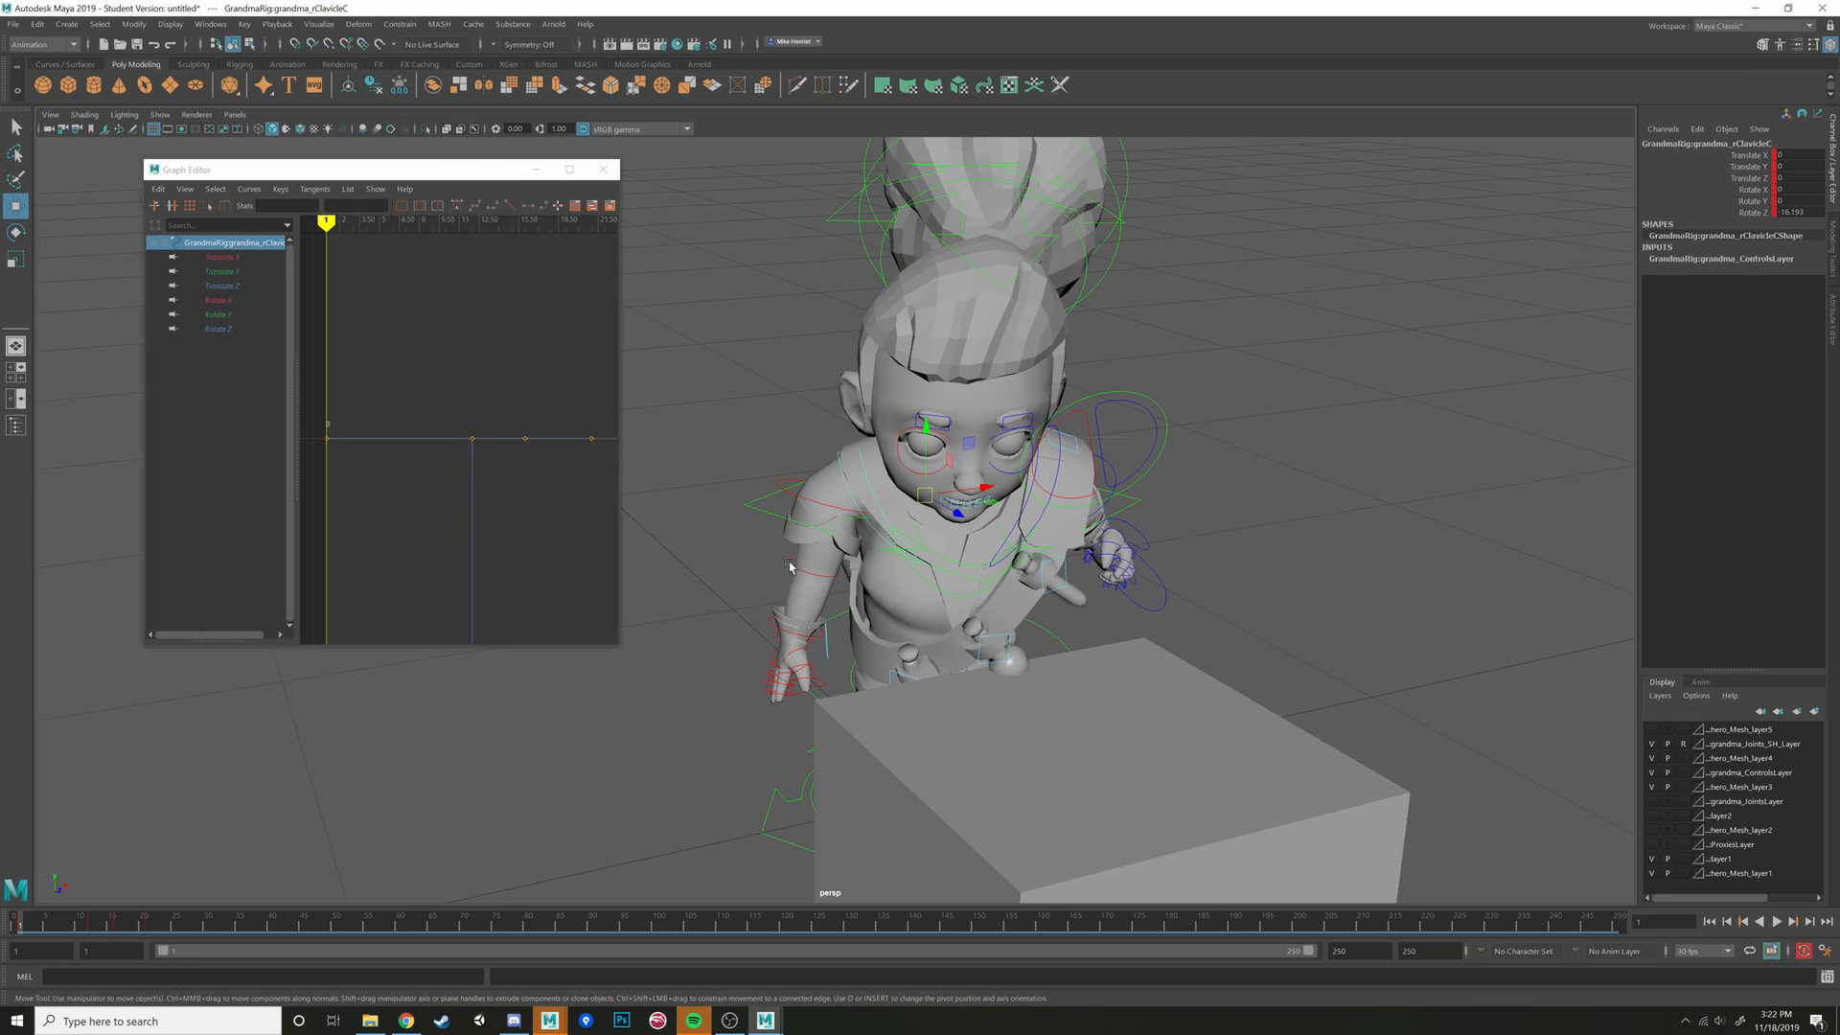
Rotate the right elbow FK control about -25.5 degrees in Y and the shoulder FK control to about 23.7, -4.7 and -79.5 degrees
left_click(789, 567)
key("e")
left_click(792, 568)
right_click_drag(791, 569, 937, 431, "alt")
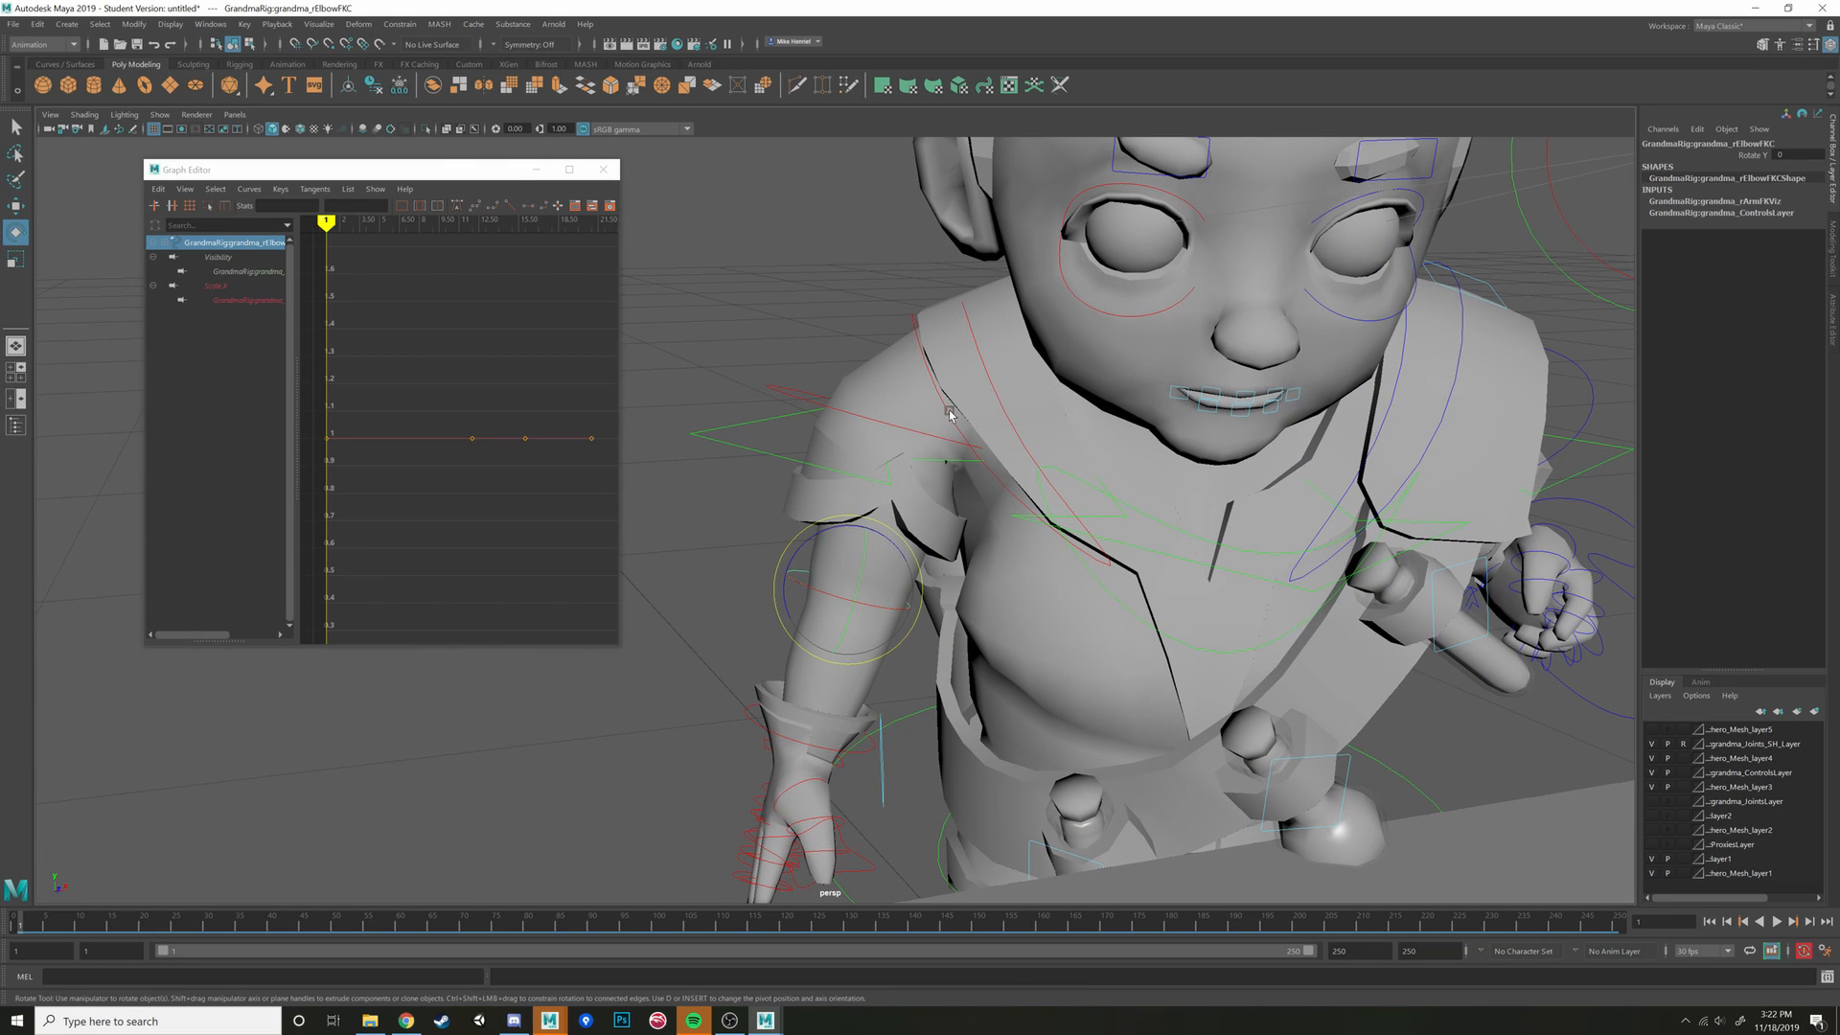
left_click_drag(850, 583, 877, 464, "alt")
key("w")
left_click(879, 396)
key("e")
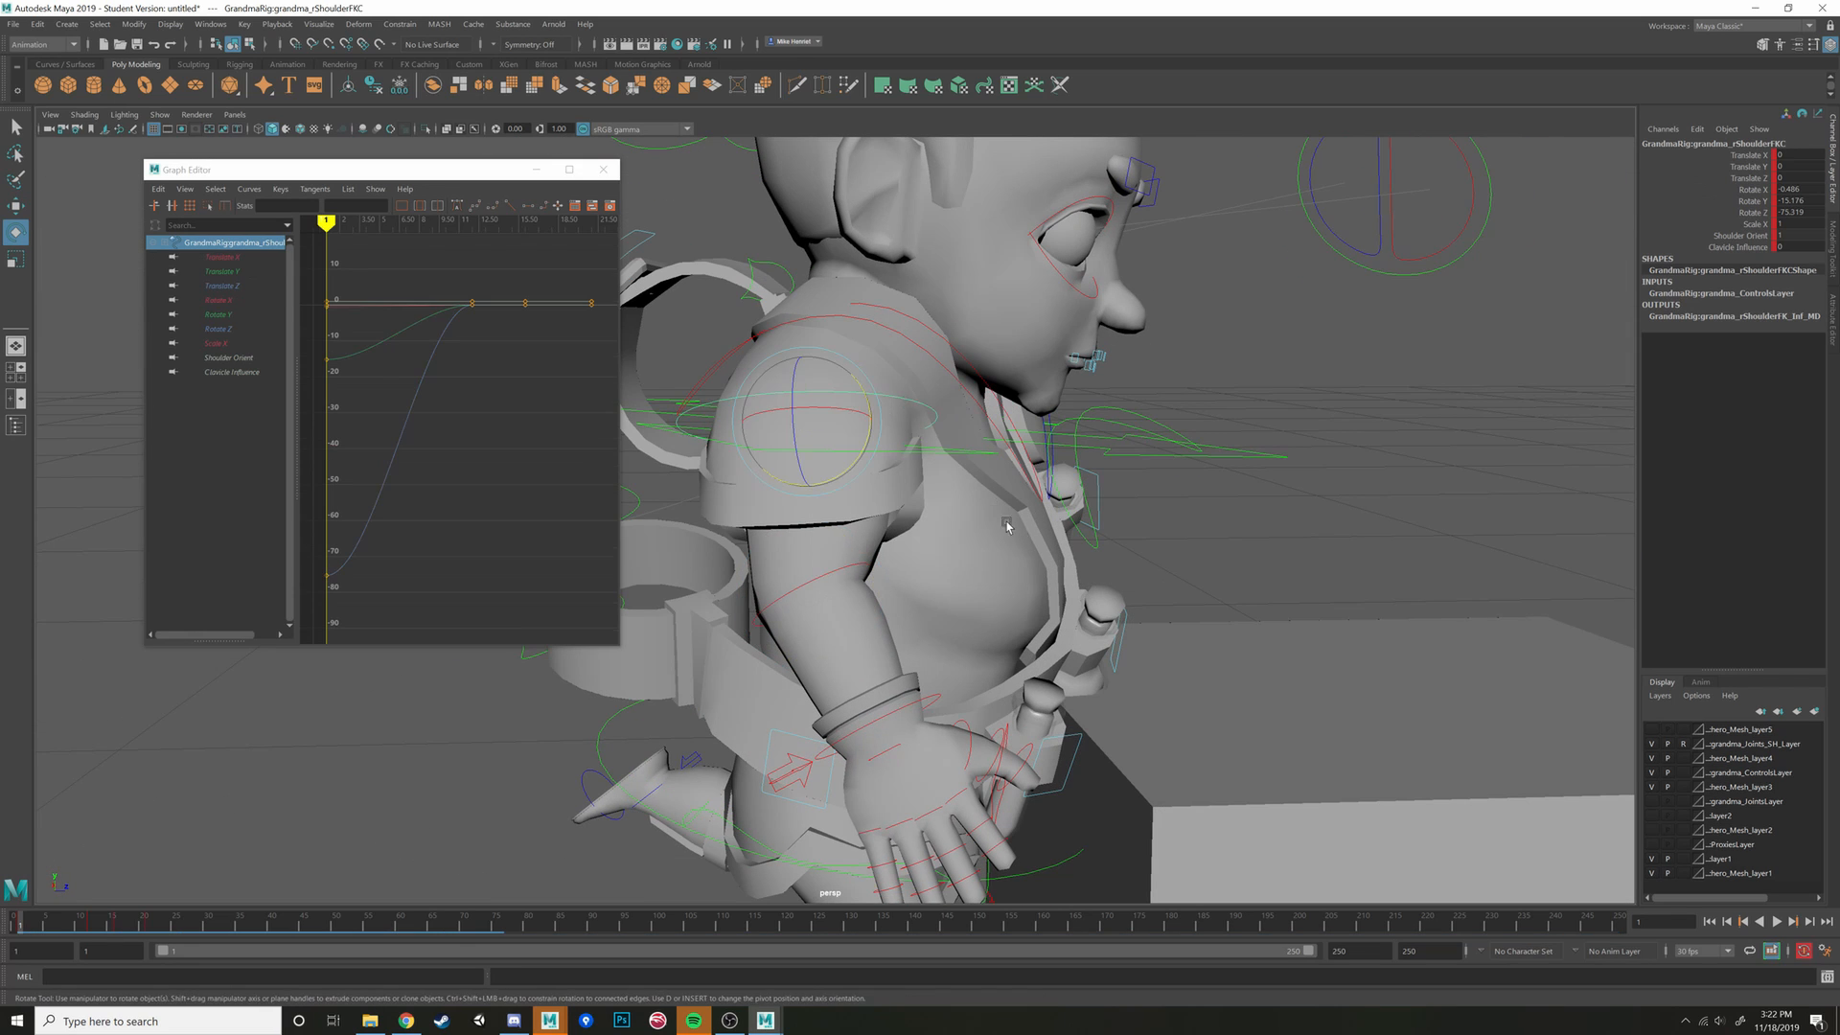
left_click_drag(1005, 526, 1011, 620, "alt")
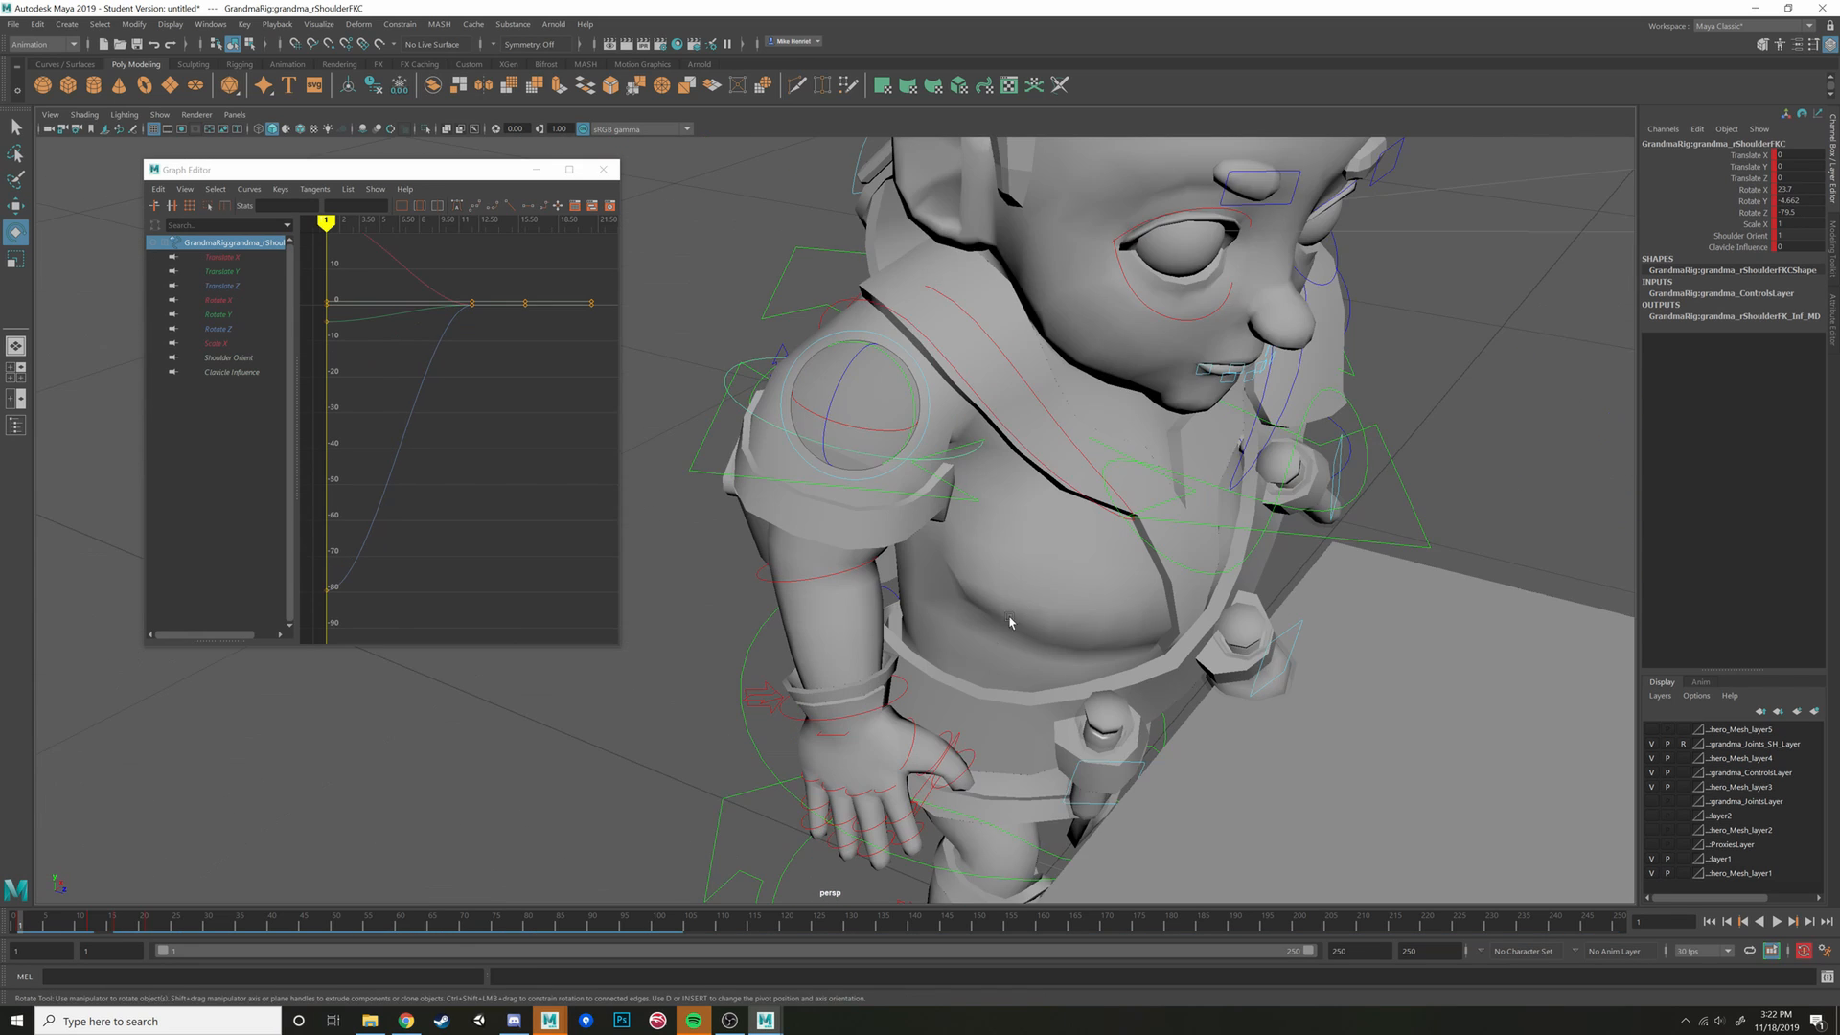
middle_click_drag(1010, 620, 1054, 422, "alt")
Rotate the right wrist FK control to about 15.4, 2.7 and 5.8 degrees in X, Y and Z
left_click(828, 513)
left_click_drag(1074, 522, 944, 589, "alt")
left_click_drag(944, 589, 1031, 566, "alt")
right_click_drag(1030, 566, 929, 621, "alt")
left_click_drag(929, 621, 1153, 644, "alt")
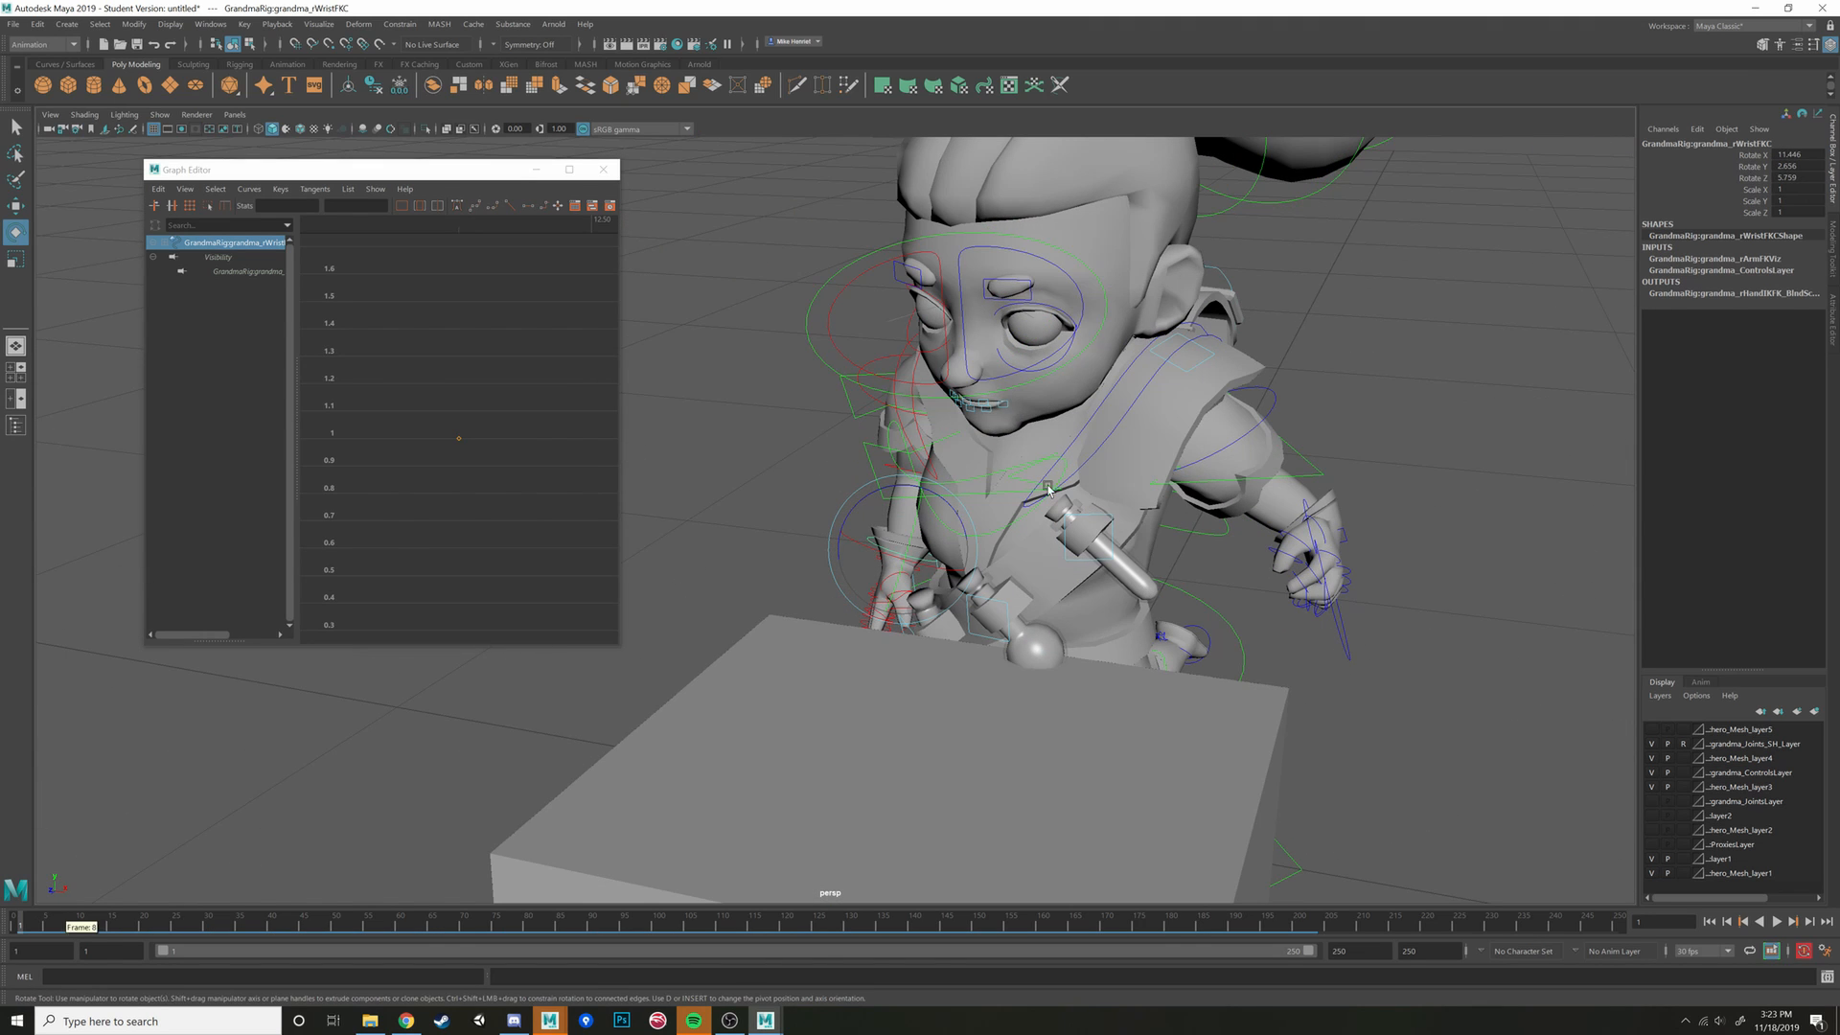
Key the right wrist, elbow and shoulder FK controls at frame 1 and delete their keys from frame 12 to 21
right_click_drag(1049, 490, 735, 336, "alt")
left_click_drag(736, 336, 781, 336, "alt")
right_click_drag(780, 336, 792, 412, "alt")
left_click(896, 424, "shift")
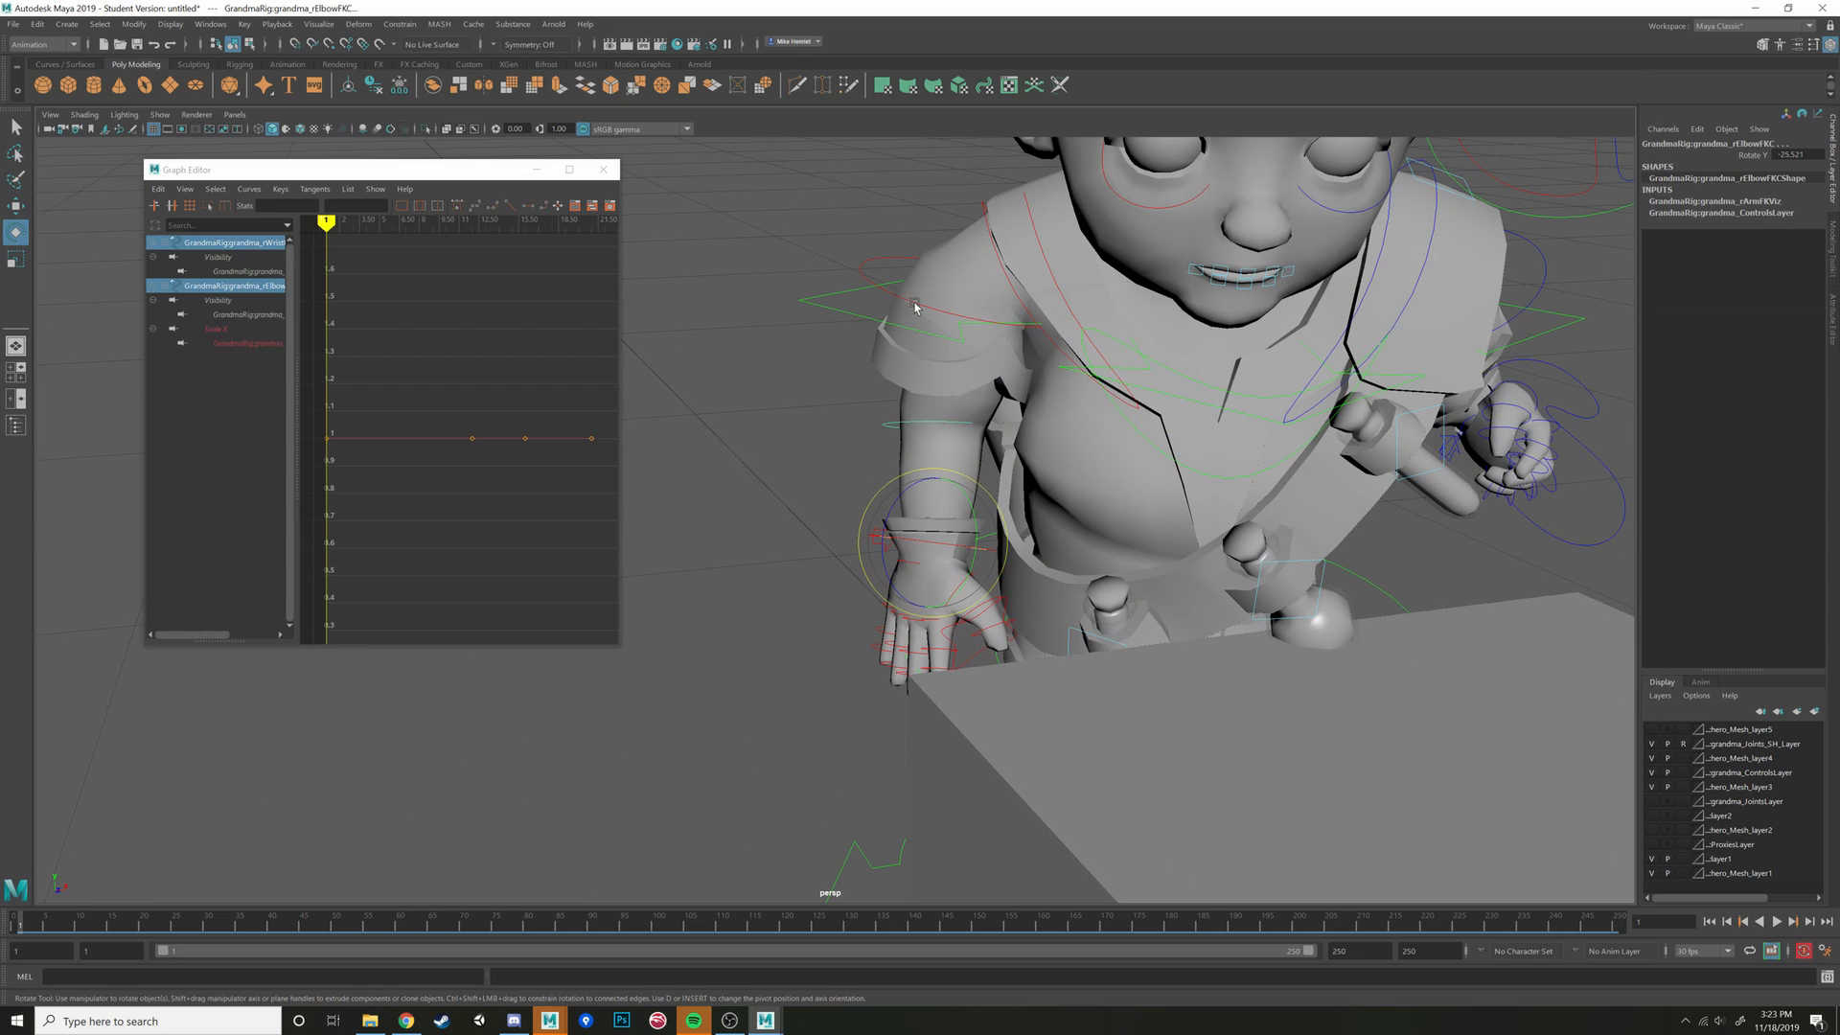
left_click(915, 305, "shift")
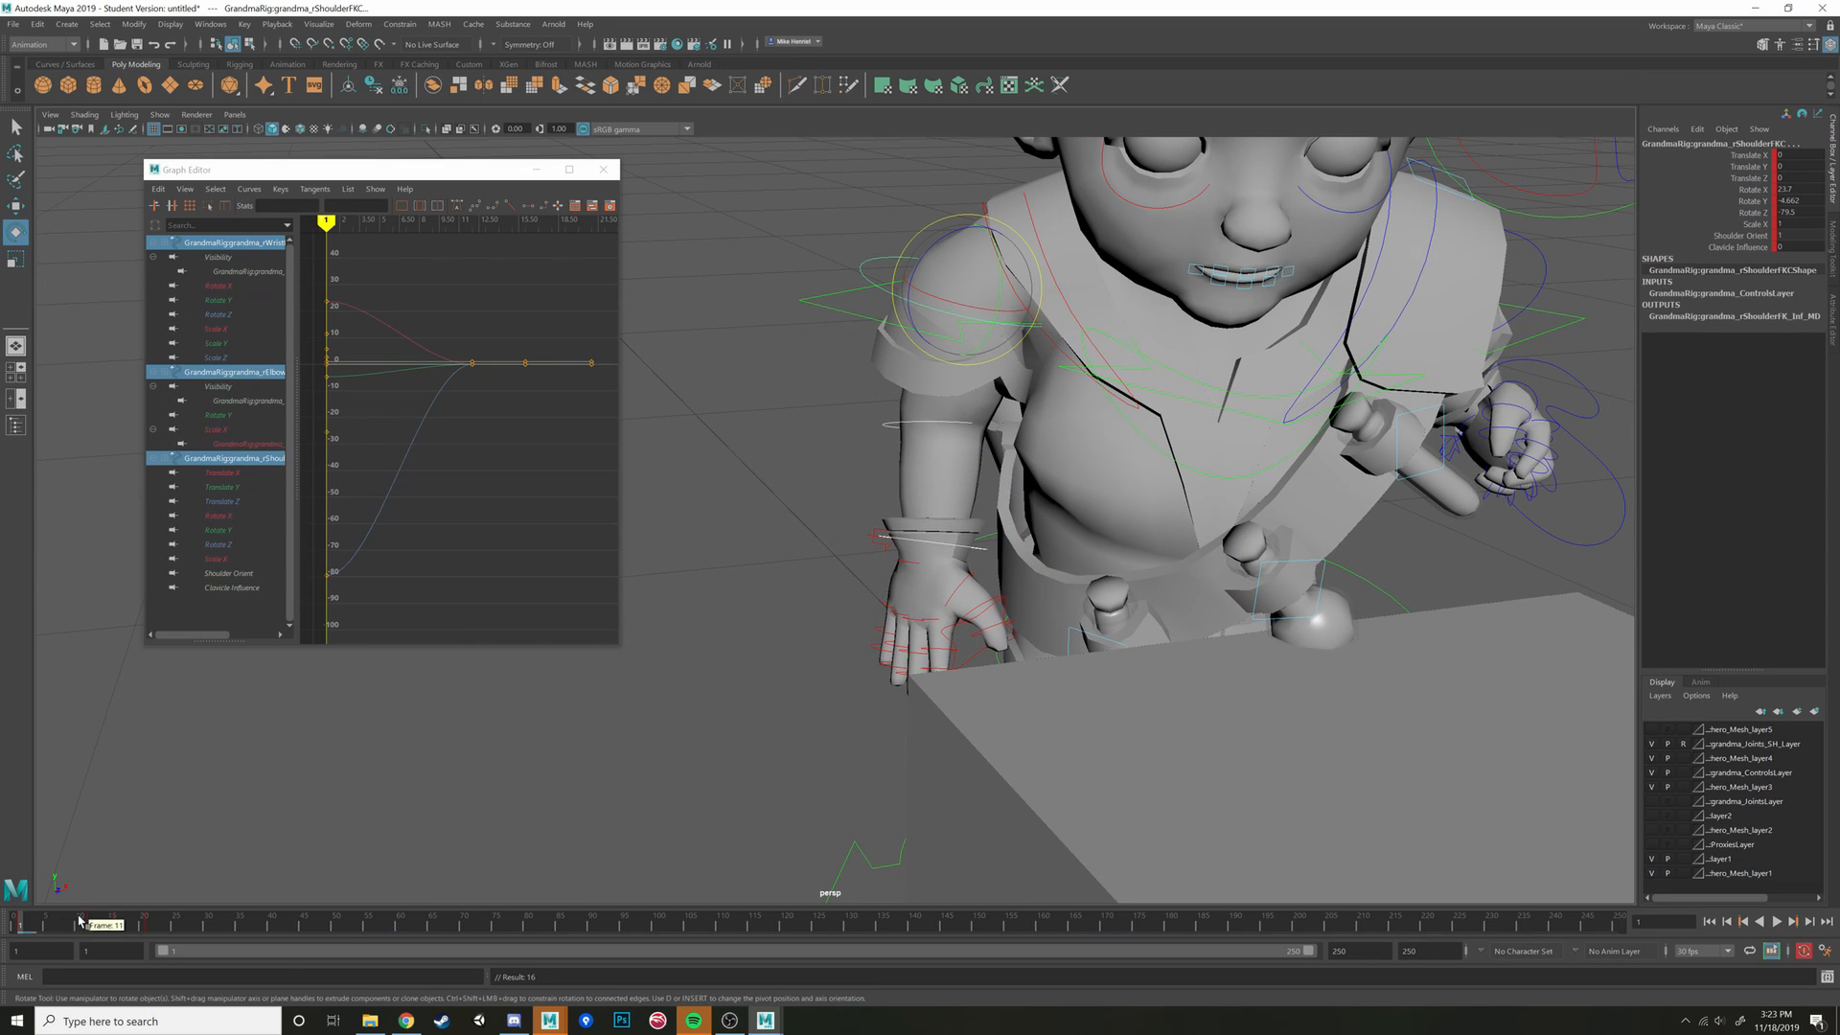
left_click_drag(83, 926, 150, 926, "shift")
right_click(151, 926)
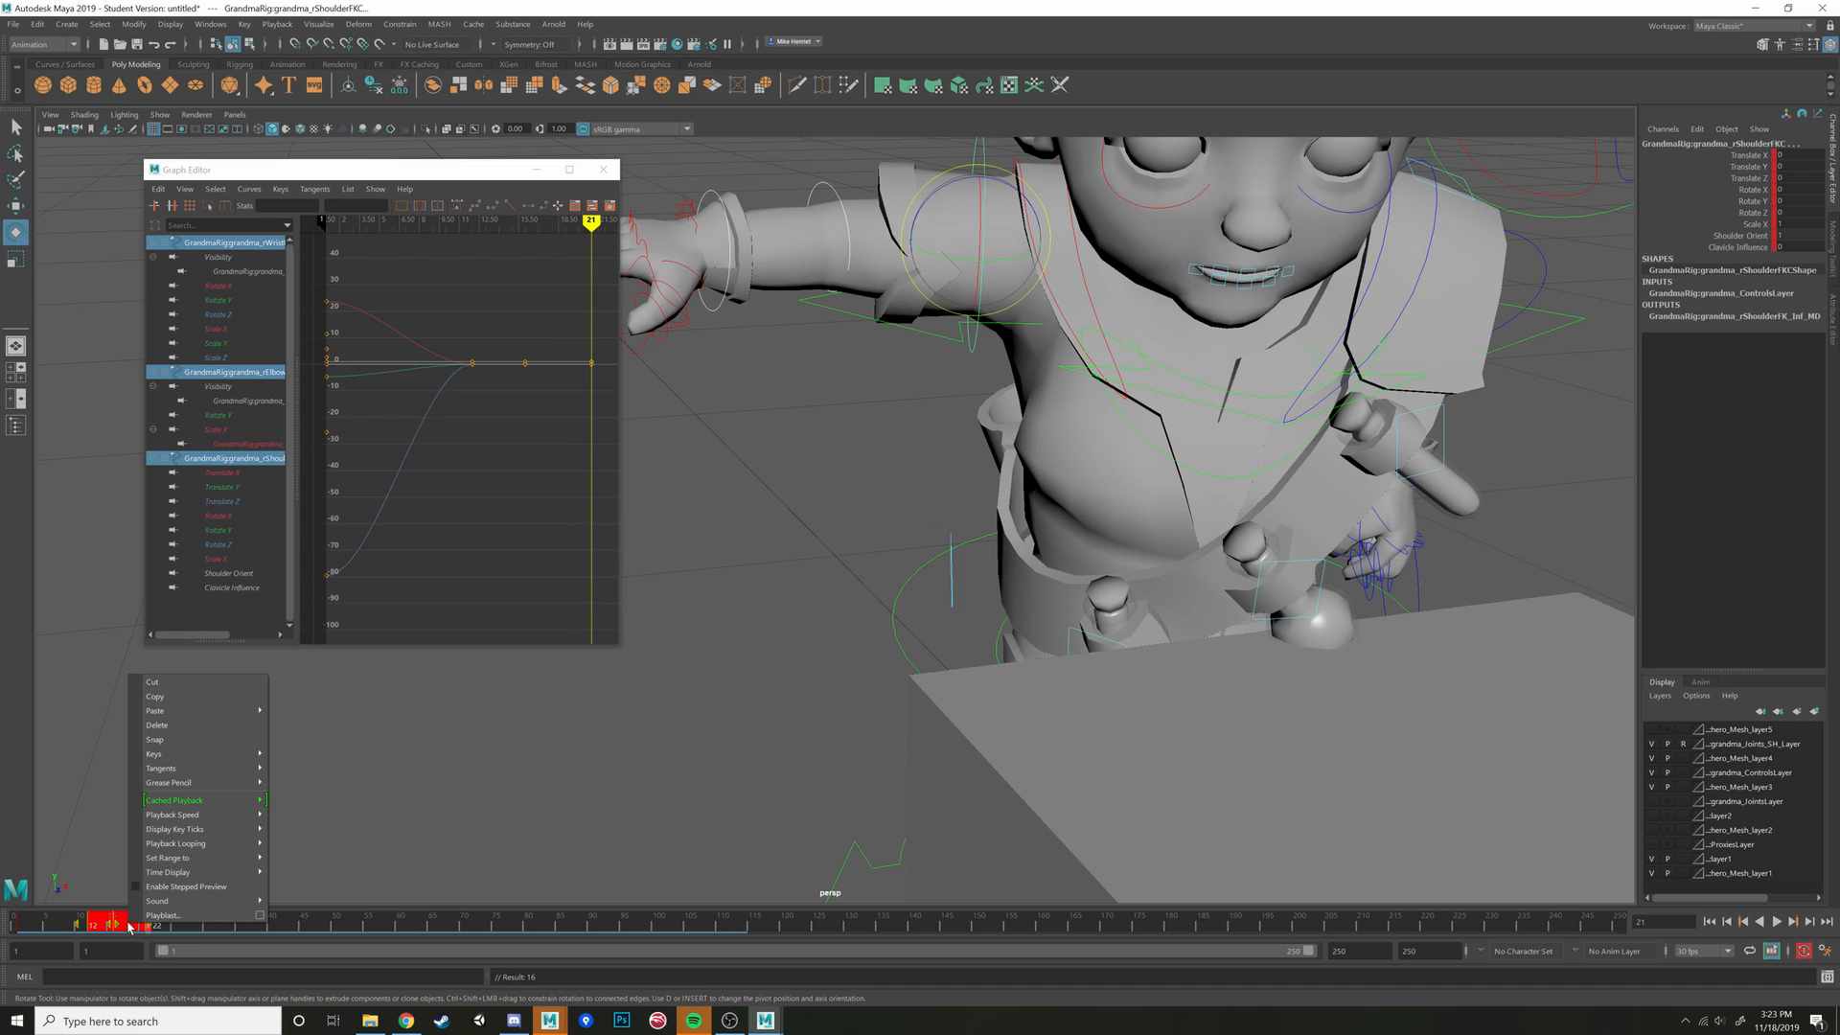
left_click(200, 726)
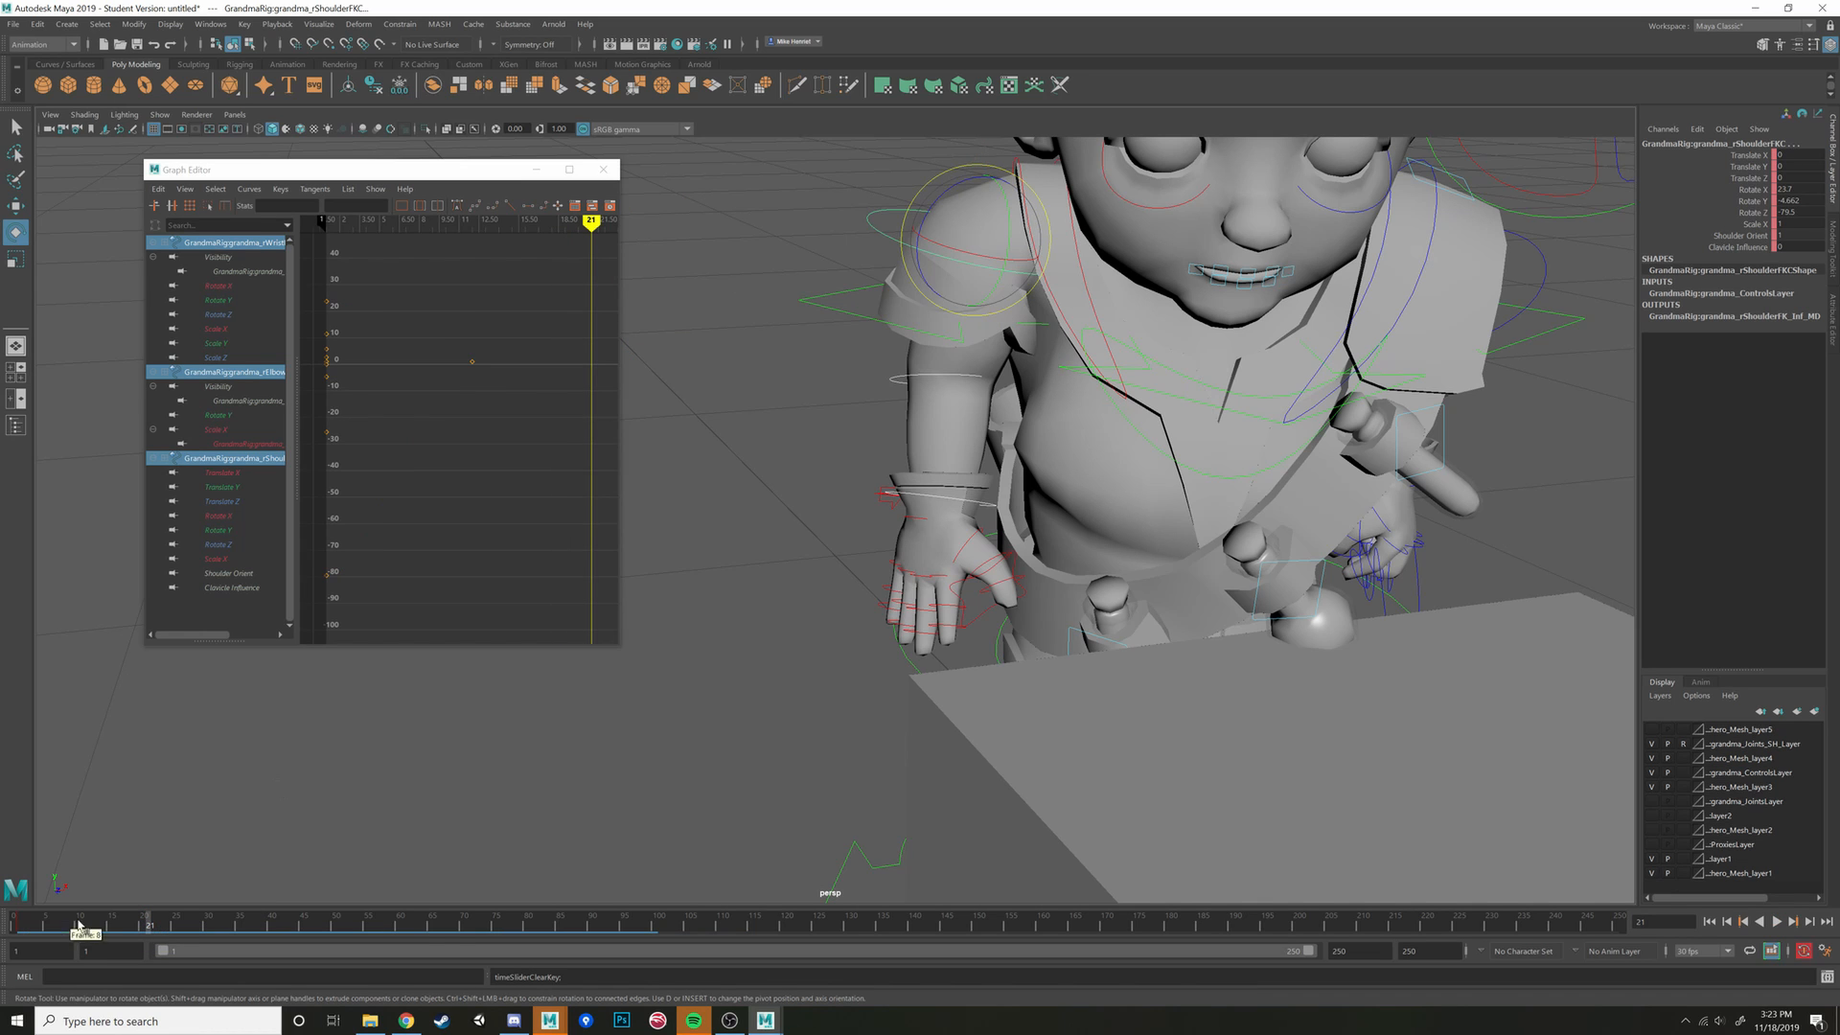
key("alt+v")
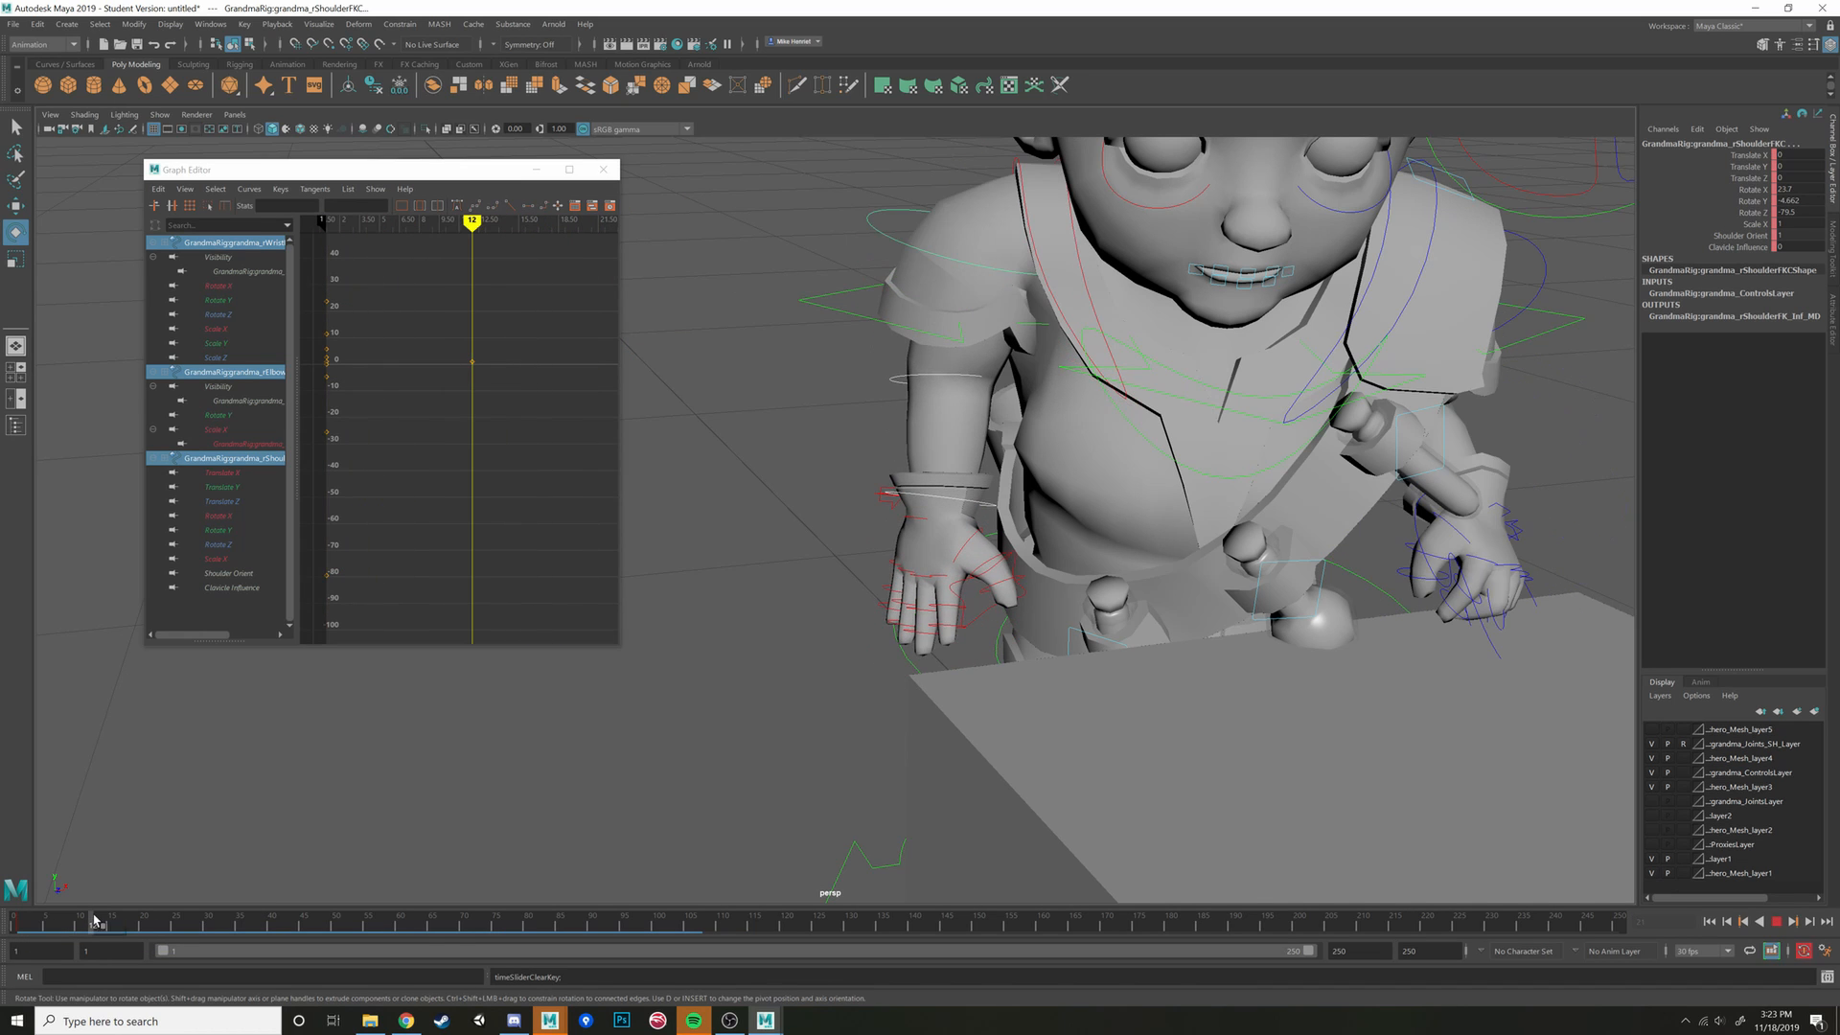
At frame 12, select the left wrist IK, elbow IK, shoulder FK and clavicle controls together
middle_click_drag(1087, 733, 786, 721, "alt")
left_click(1124, 516)
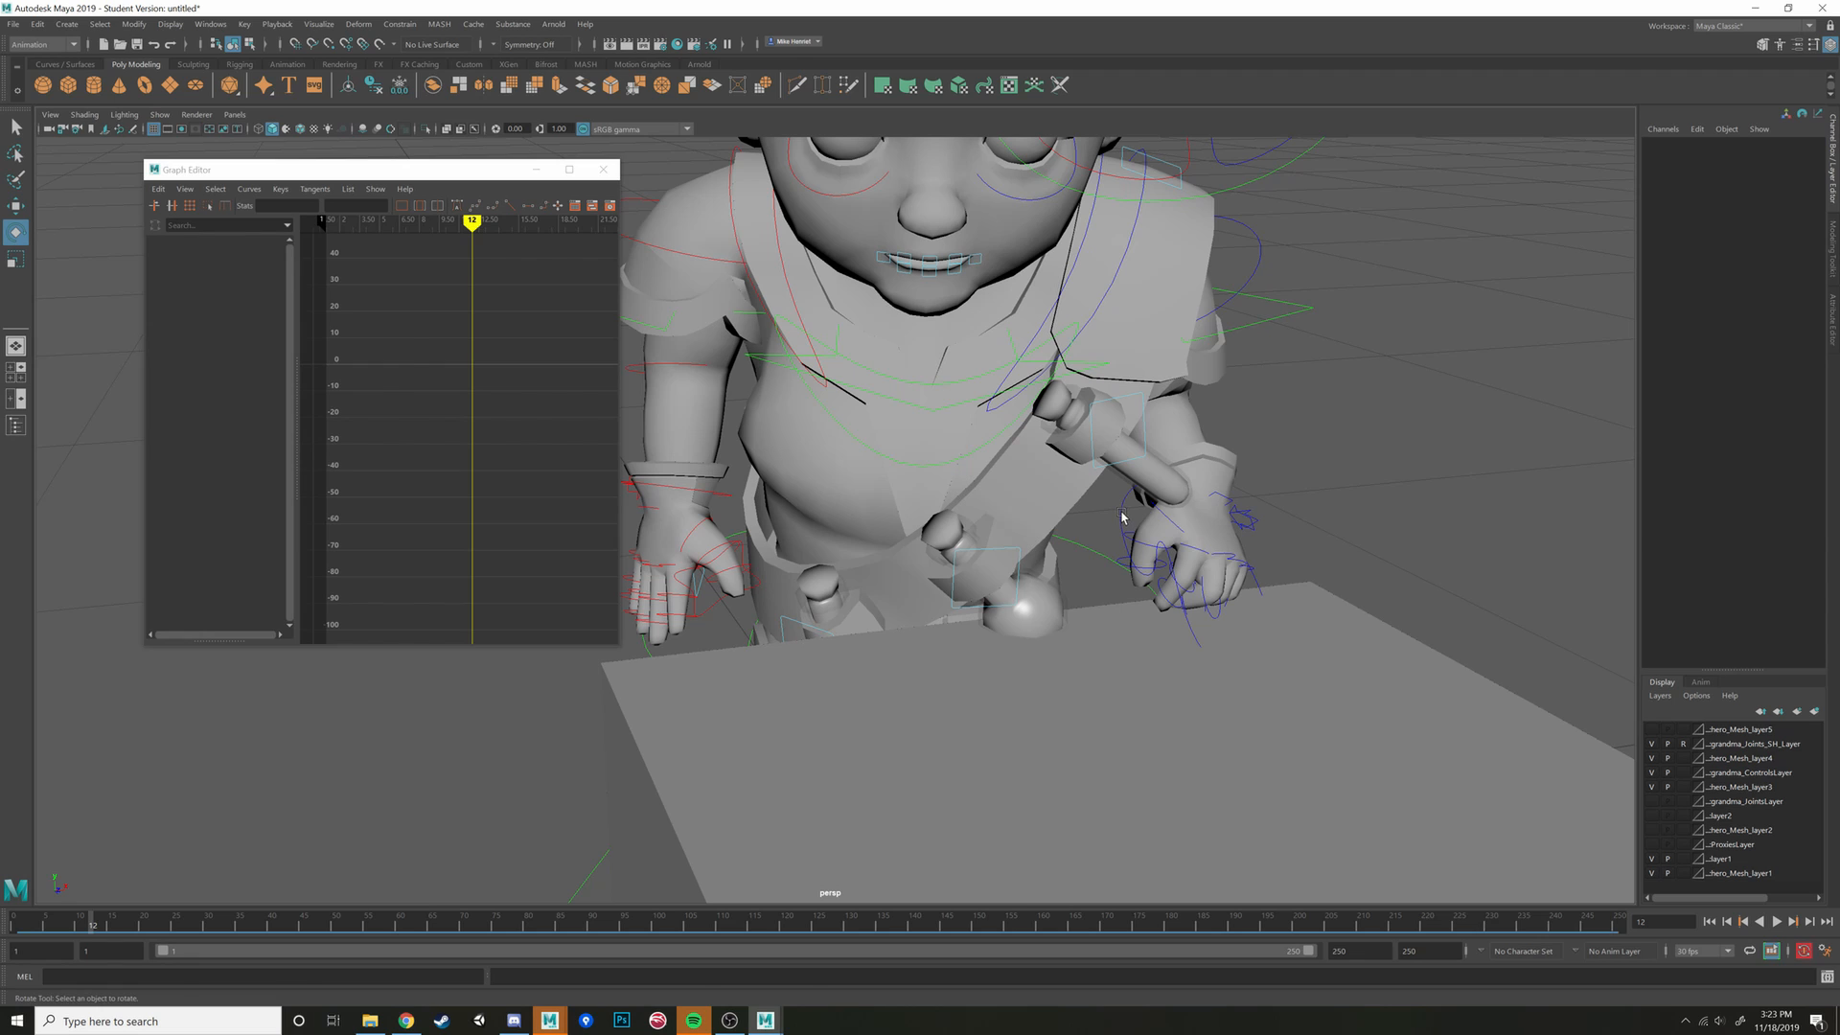
left_click(1123, 518)
mouse_move(87, 926)
left_mouse_down()
mouse_move(43, 927)
mouse_move(94, 926)
left_mouse_up()
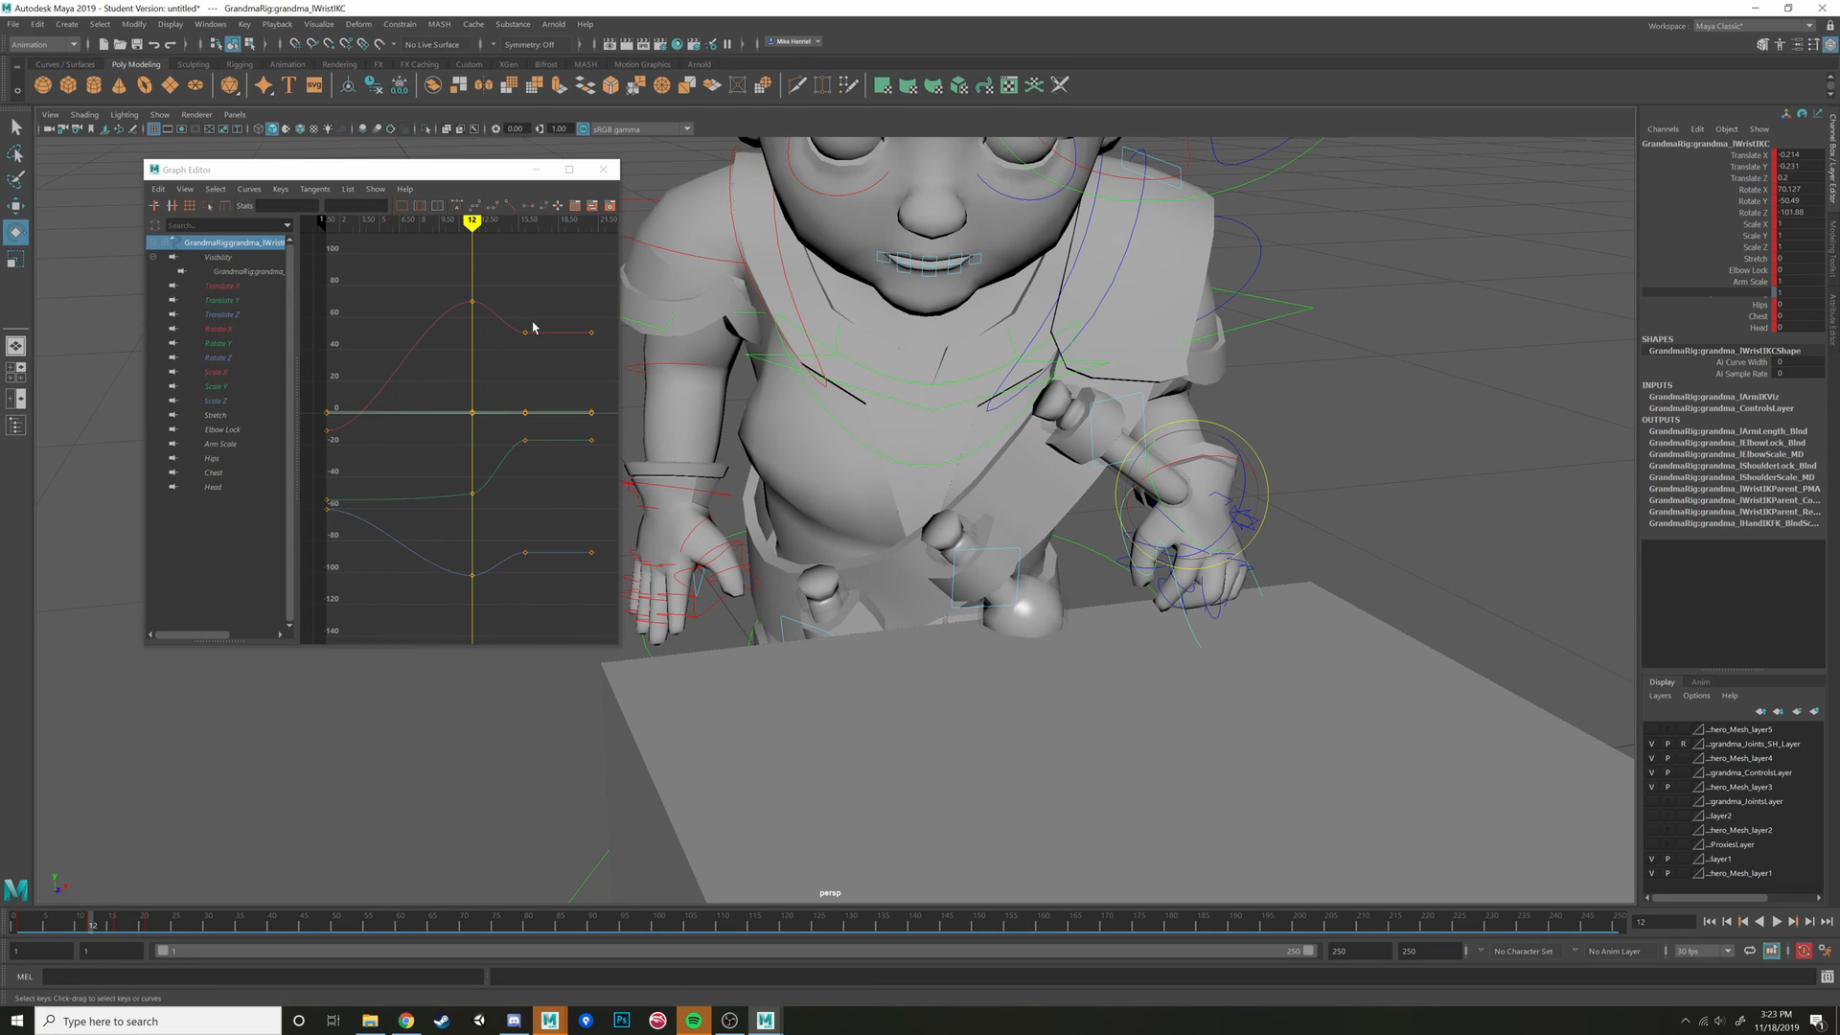
left_click_drag(1408, 427, 1393, 353, "alt")
left_click(1392, 362, "shift")
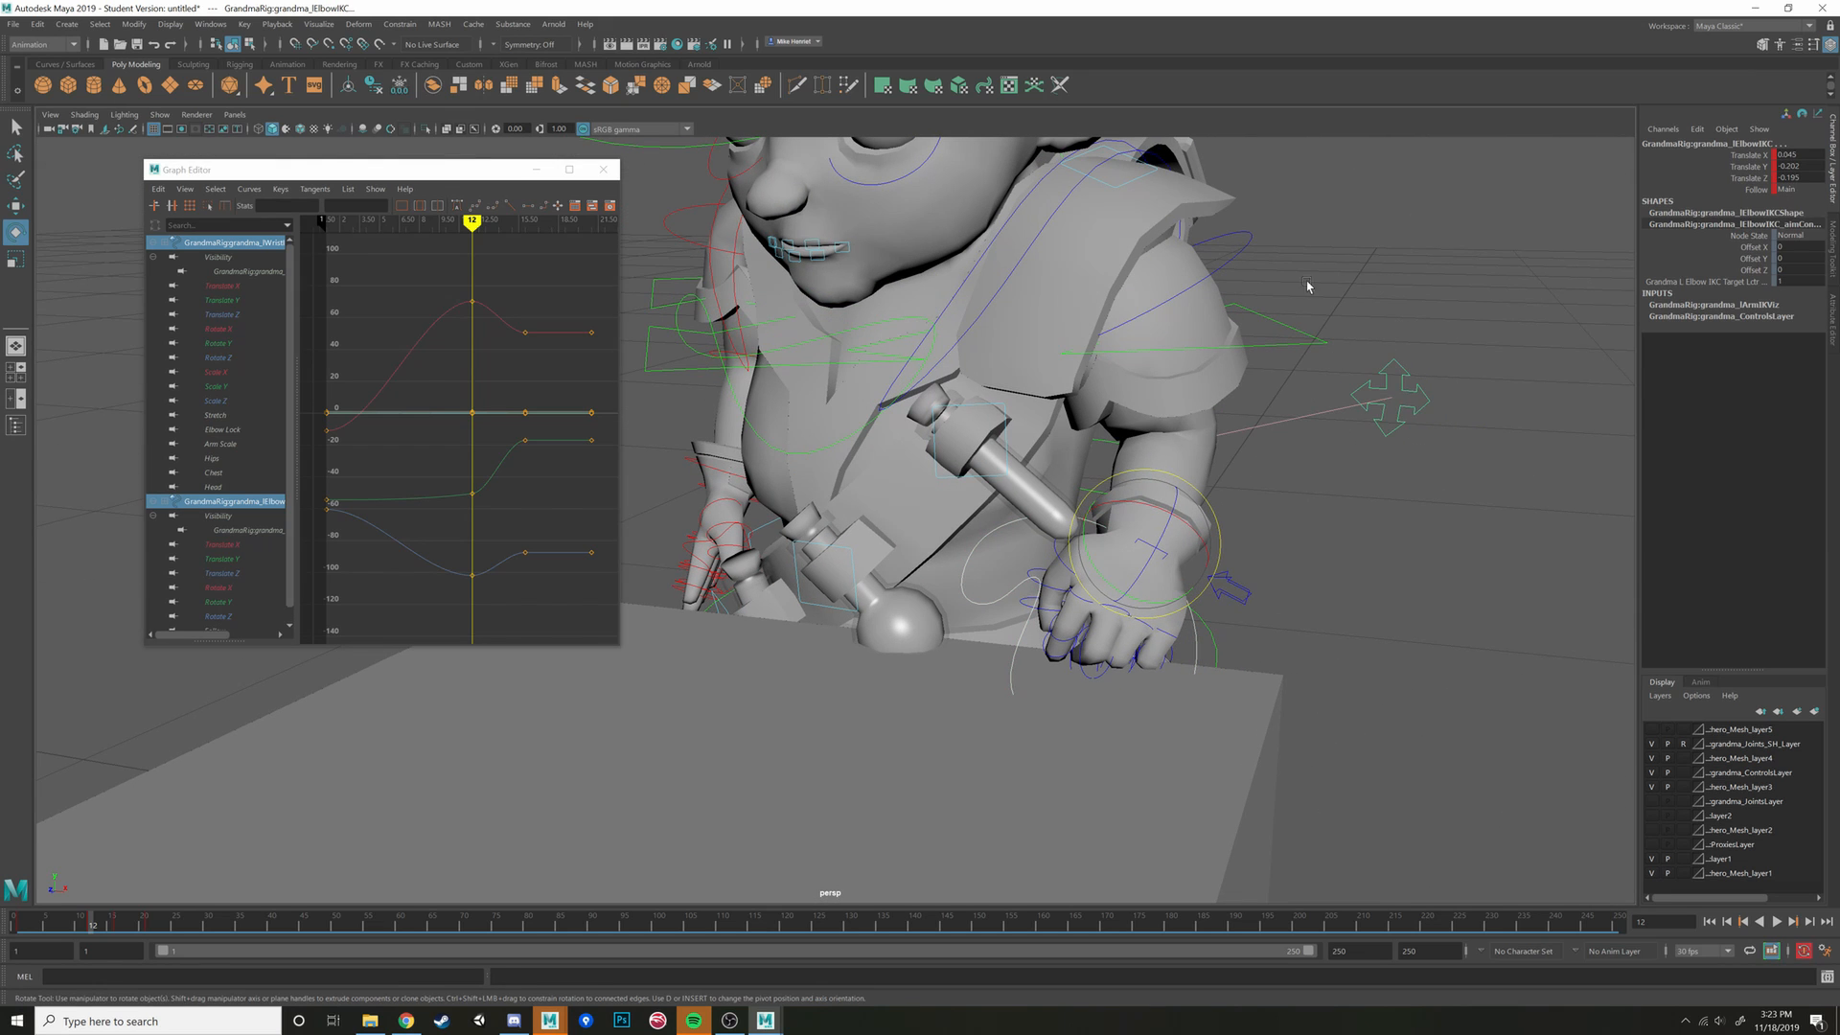
left_click(1239, 238)
left_click_drag(1214, 239, 1308, 377, "alt")
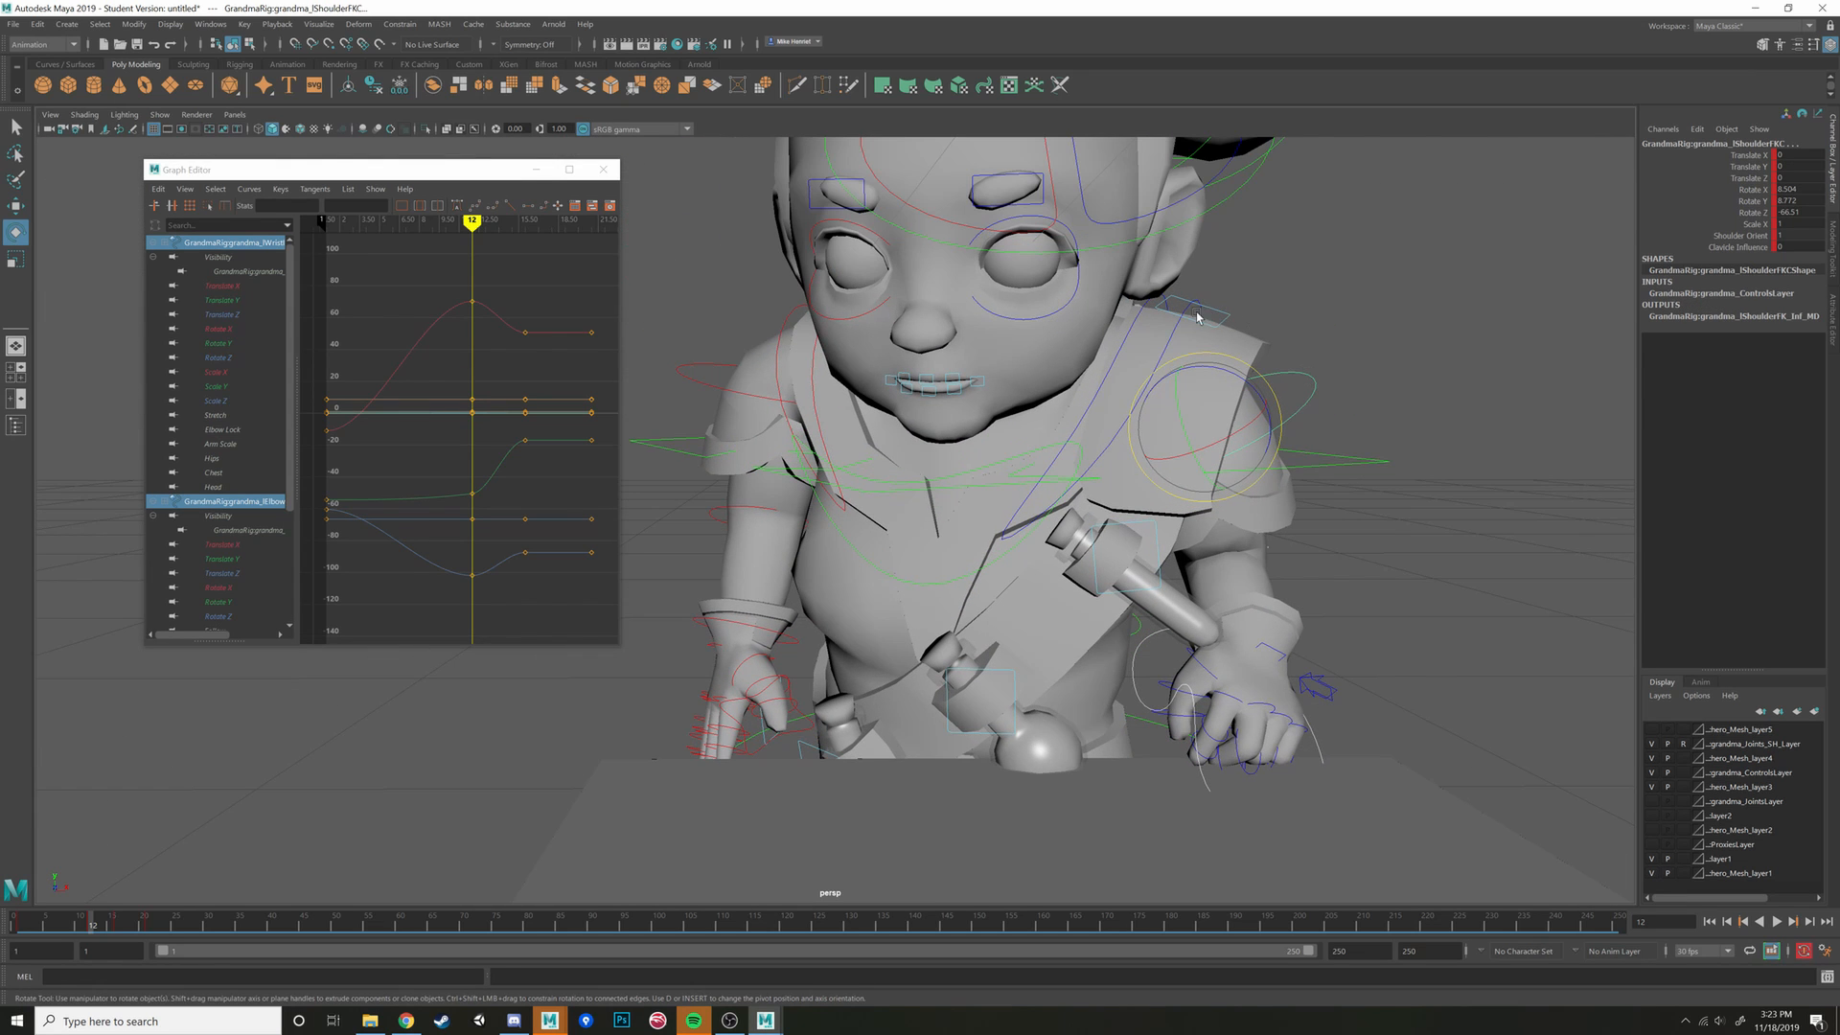
left_click(1070, 479)
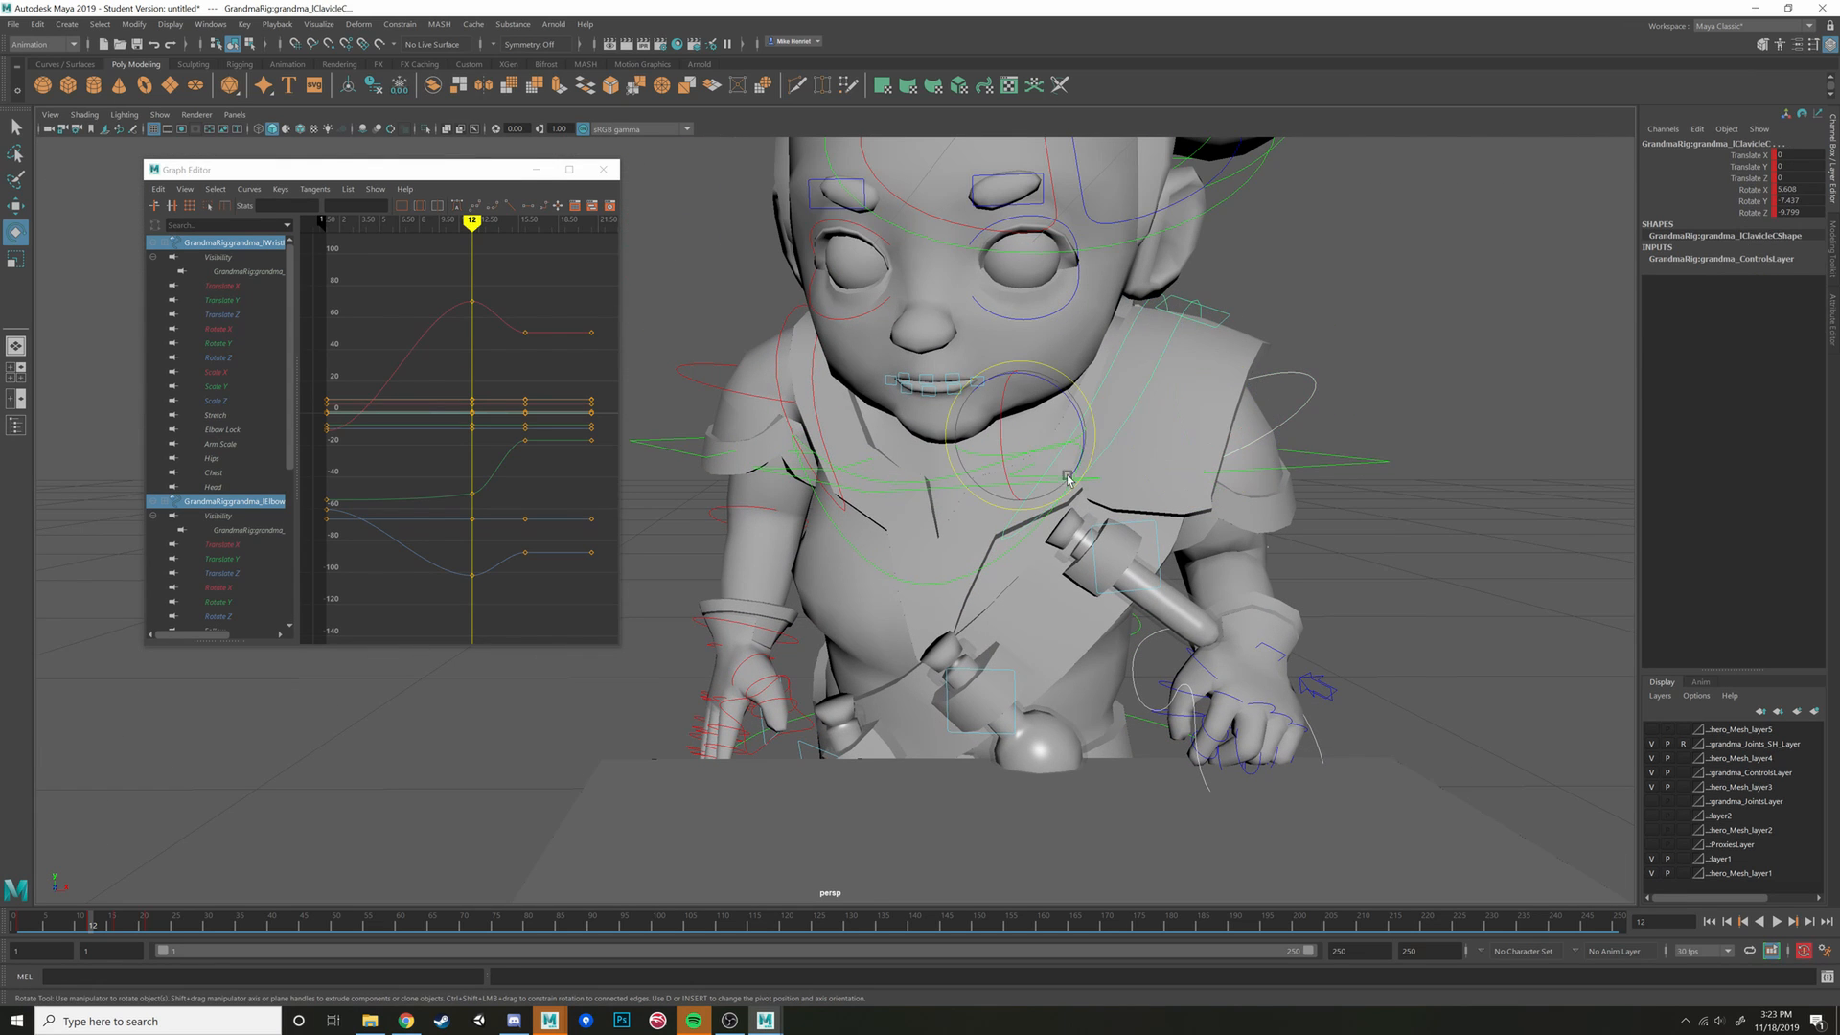
Delete all frame 1 keys of the selected left arm controls in the Graph Editor
left_click(374, 271)
left_click_drag(311, 383, 337, 503)
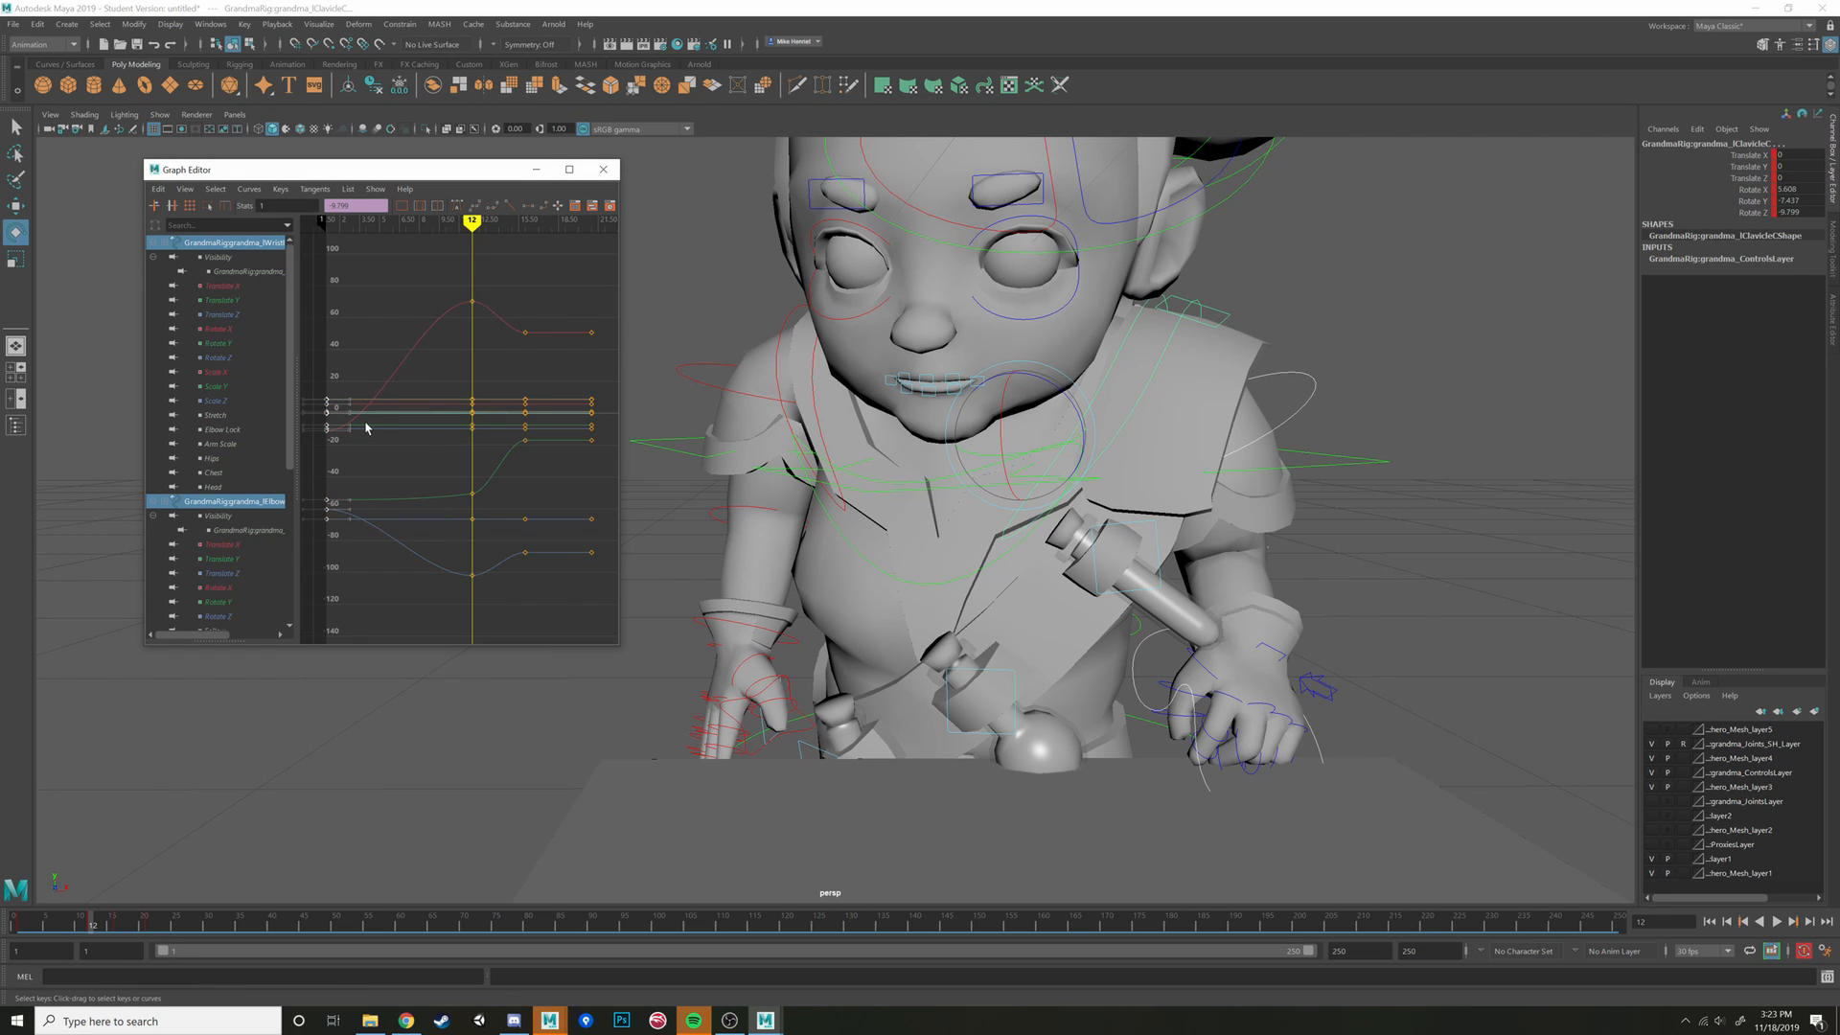
key("Delete")
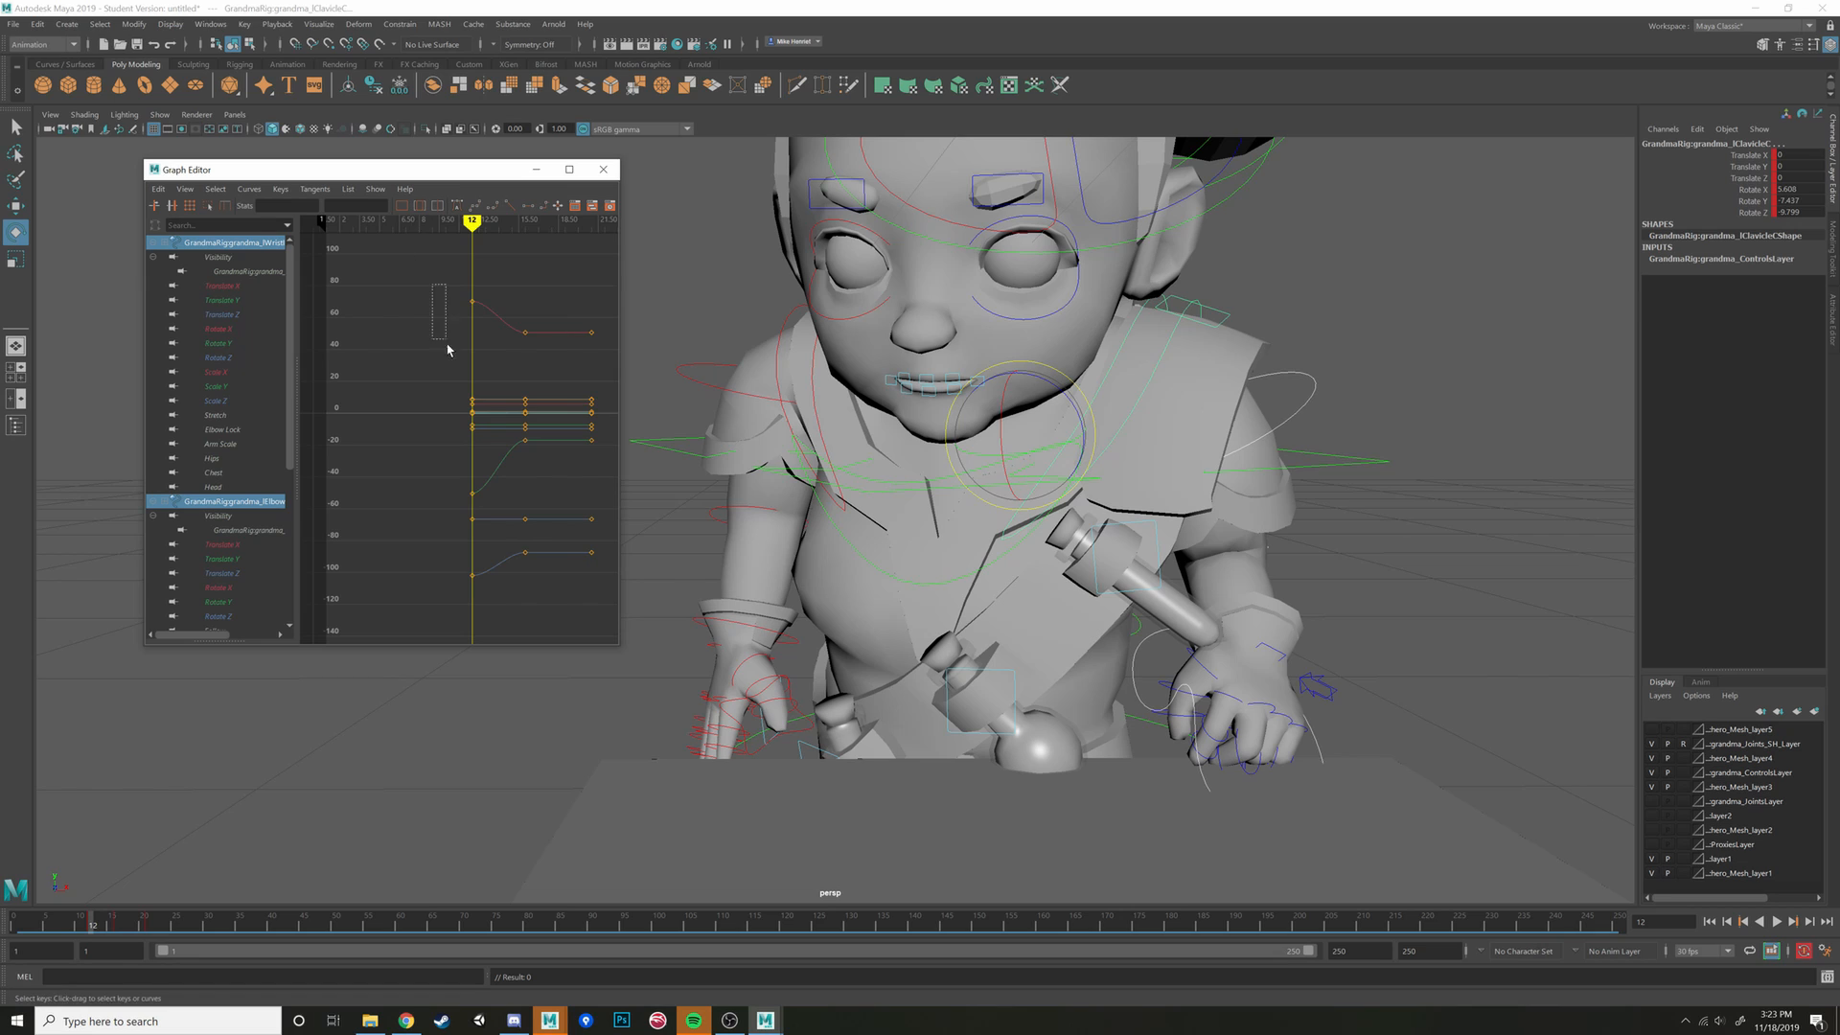
Try shifting the left arm's frame 12 keys in time in the Graph Editor, and undo the move
left_click_drag(448, 349, 480, 633)
key("w")
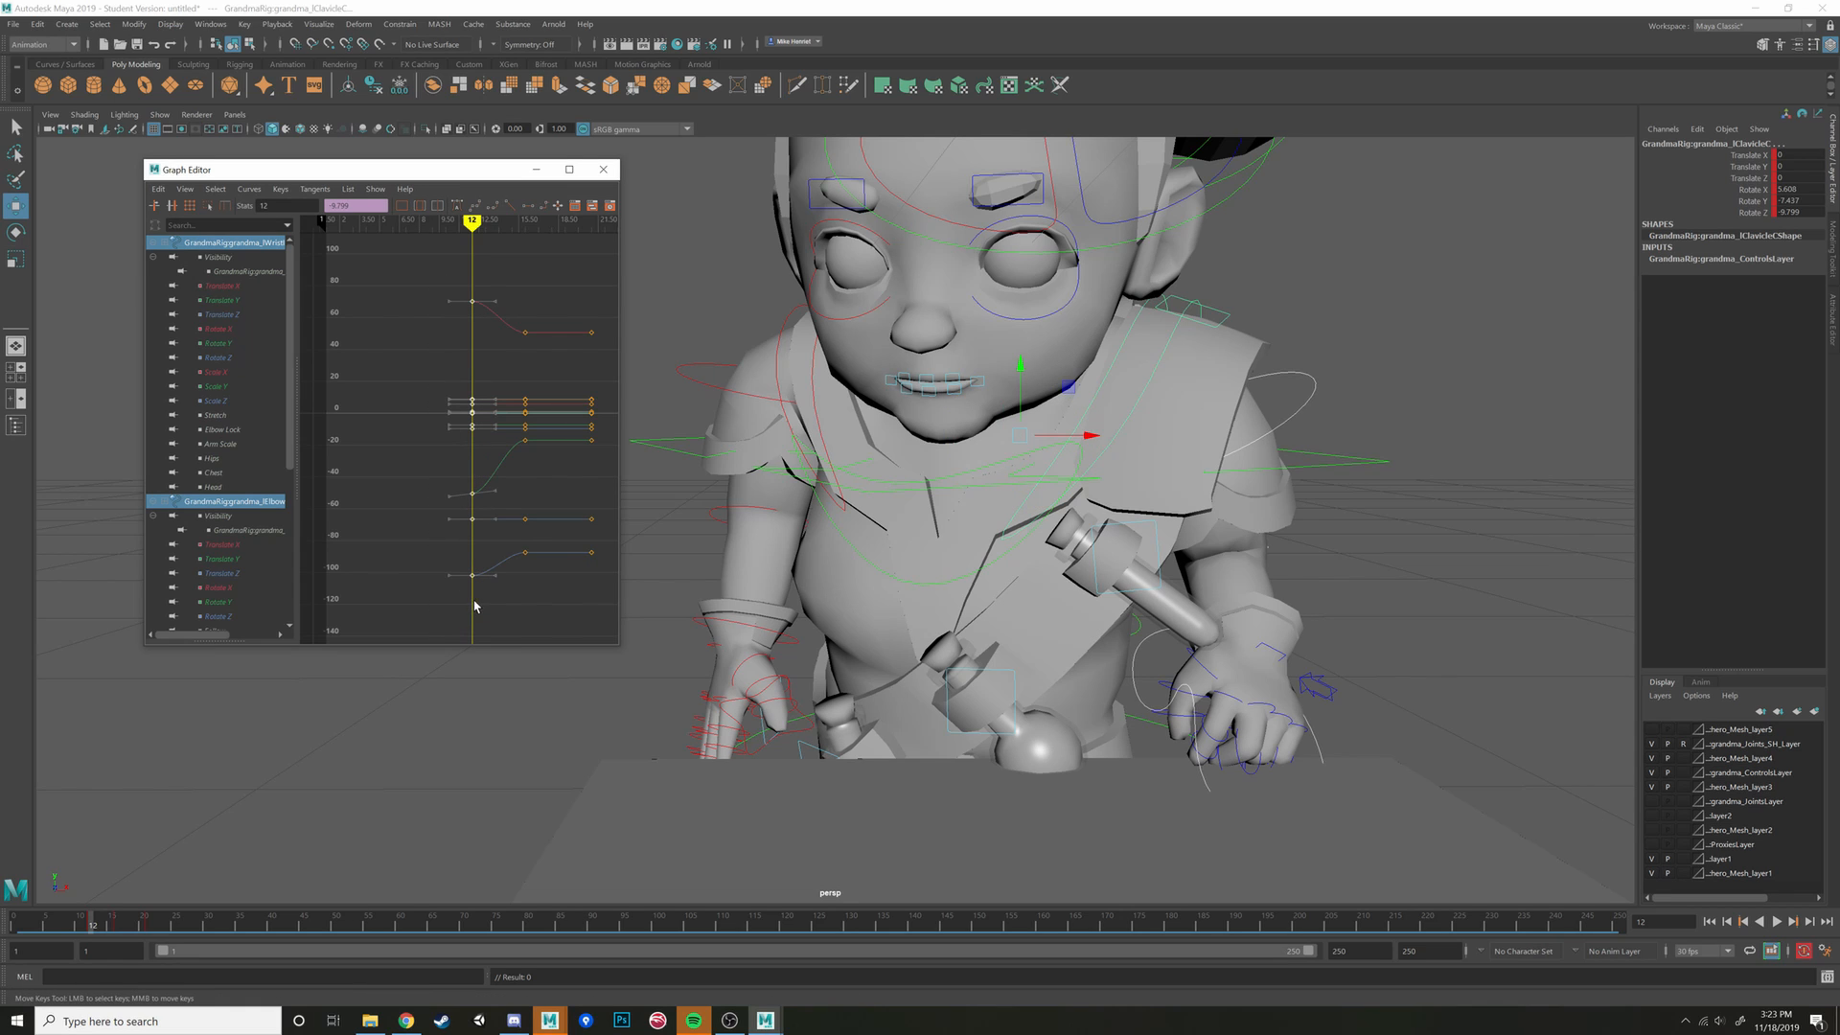
mouse_move(472, 601)
middle_mouse_down("shift")
mouse_move(381, 616)
mouse_move(485, 601)
middle_mouse_up("shift")
key("ctrl+z")
mouse_move(460, 620)
middle_mouse_down("shift")
mouse_move(479, 616)
mouse_move(423, 604)
mouse_move(440, 575)
mouse_move(493, 567)
mouse_move(457, 570)
mouse_move(495, 624)
mouse_move(467, 620)
mouse_move(490, 621)
middle_mouse_up("shift")
left_click_drag(507, 333, 502, 328)
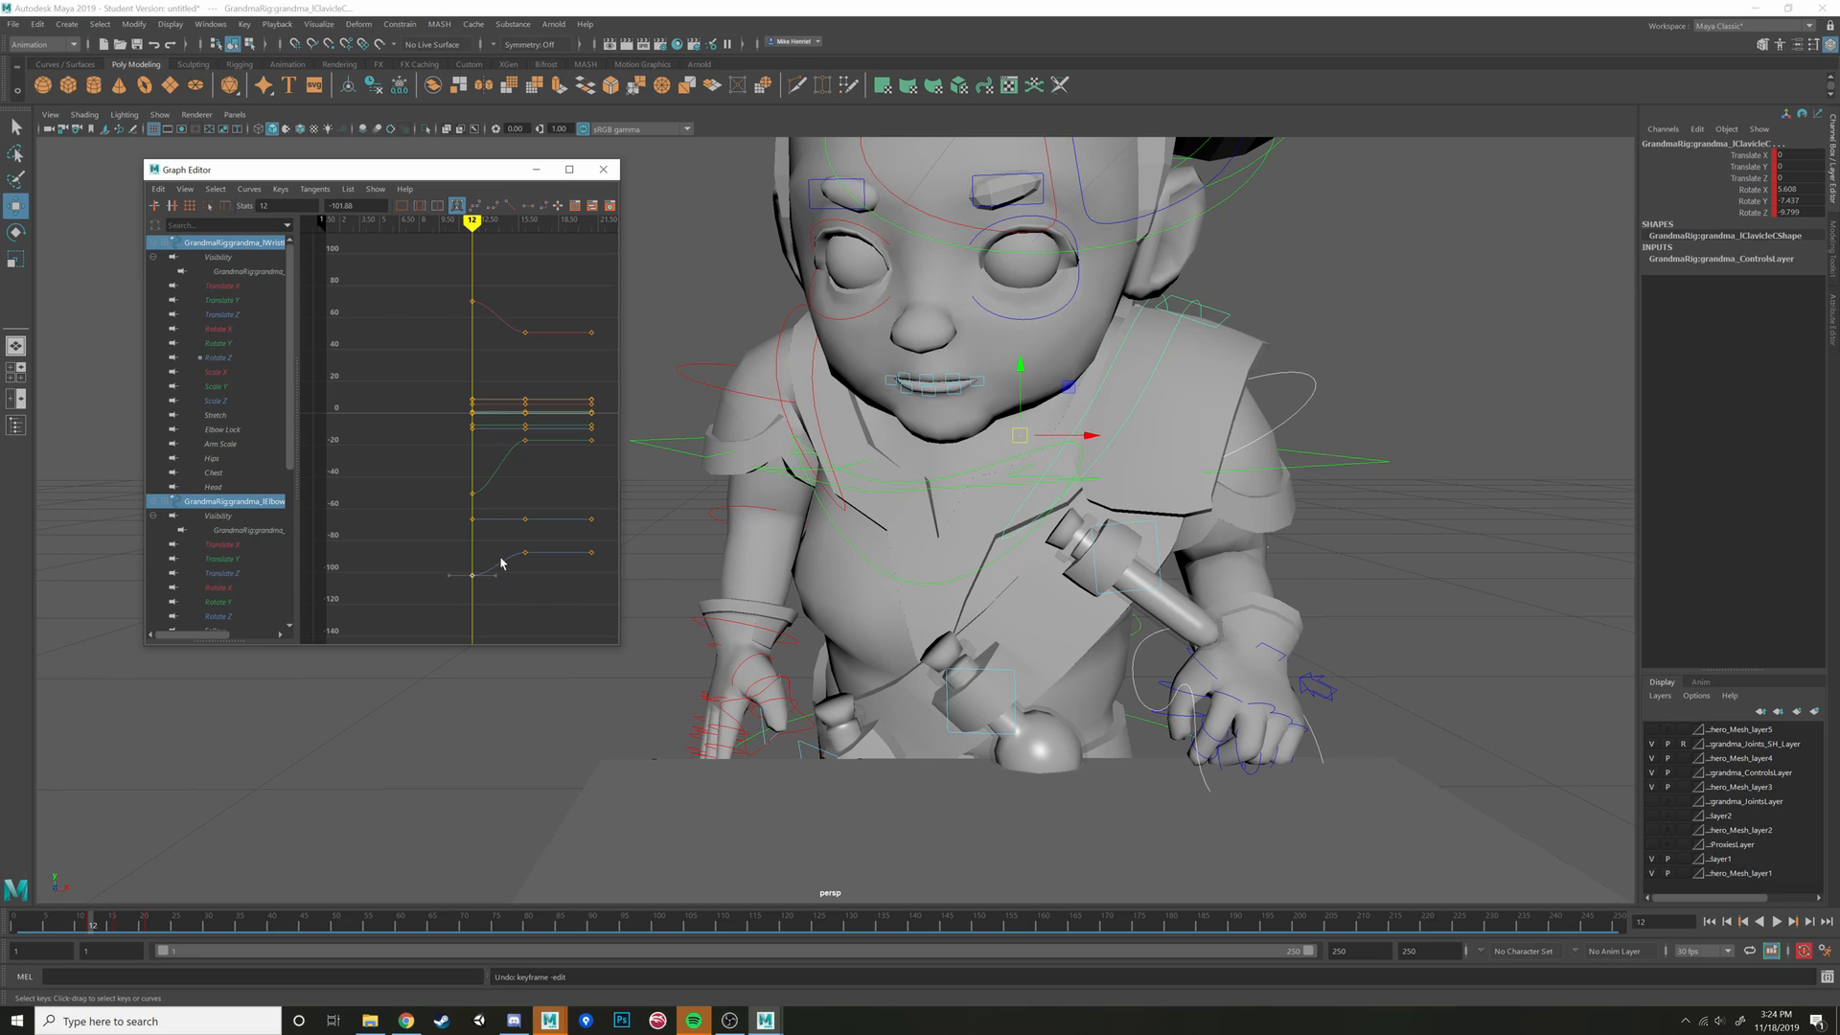
Select the left arm's frame 12 keys, try pasting a copy of them at frame 1, and undo the paste
left_click_drag(435, 274, 484, 597)
left_click_drag(480, 443, 514, 637)
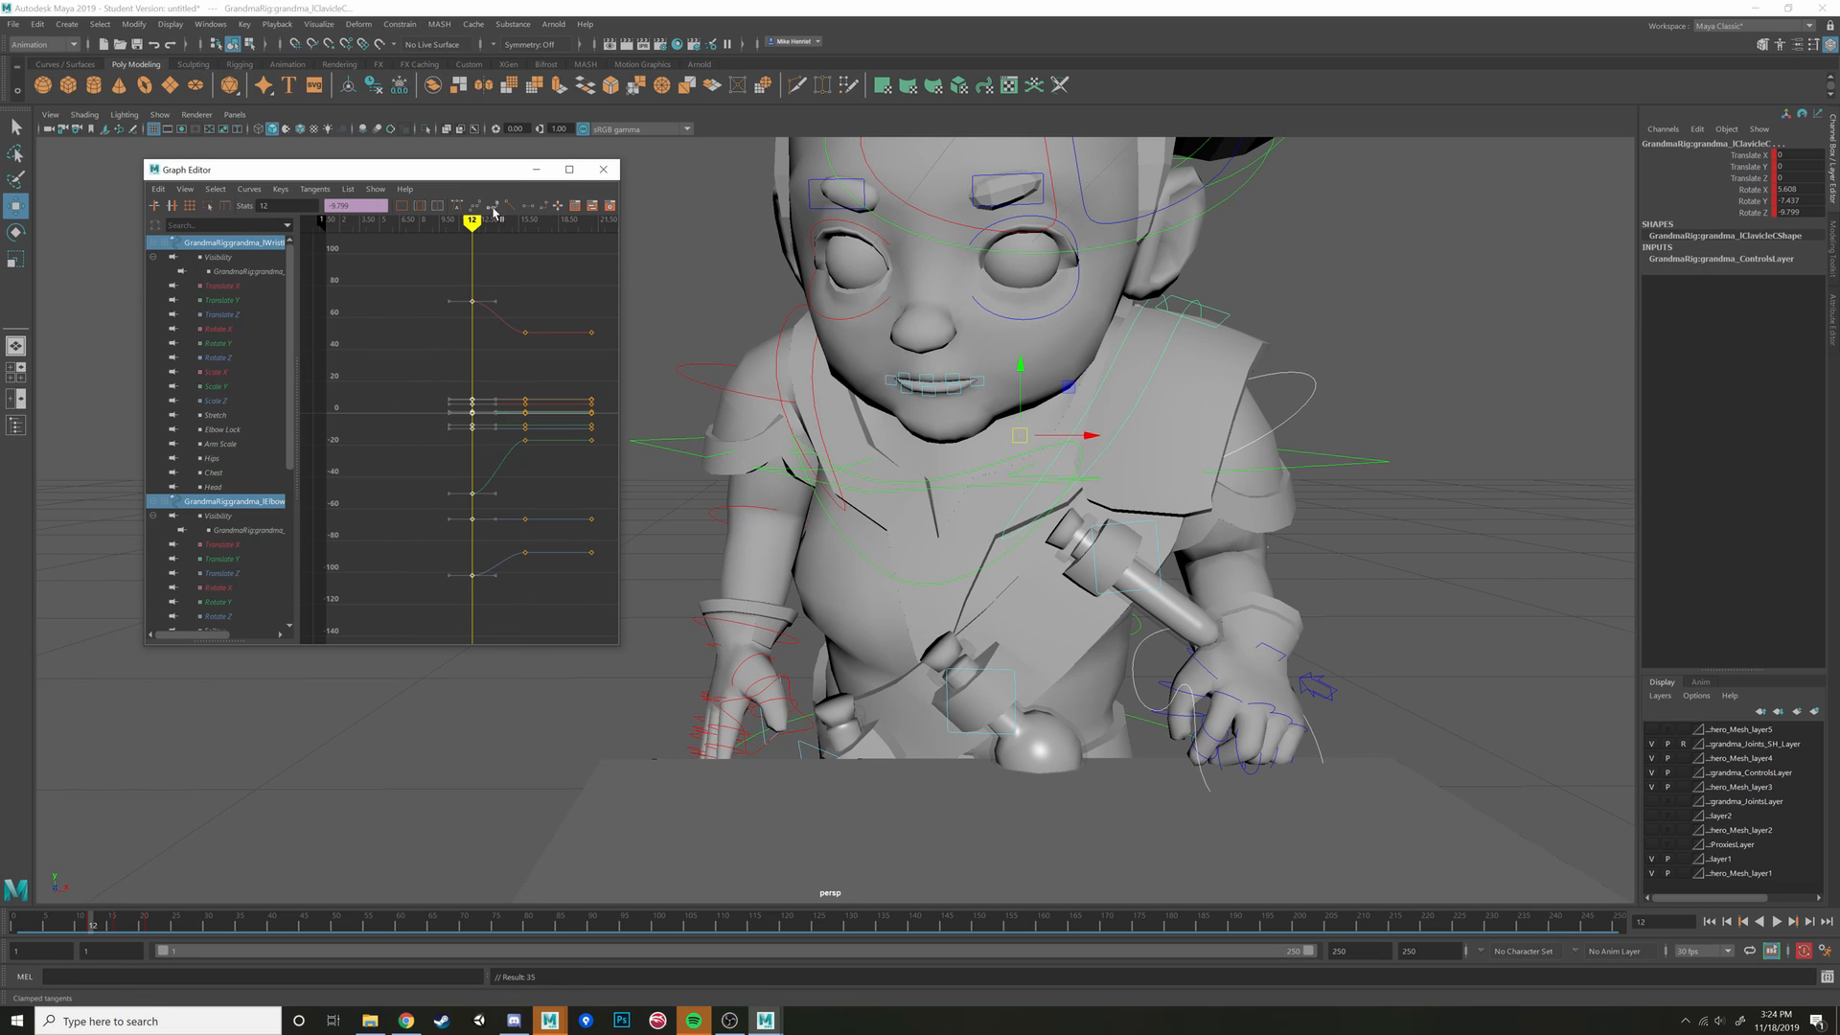
key("alt+shift+v")
key("ctrl+v")
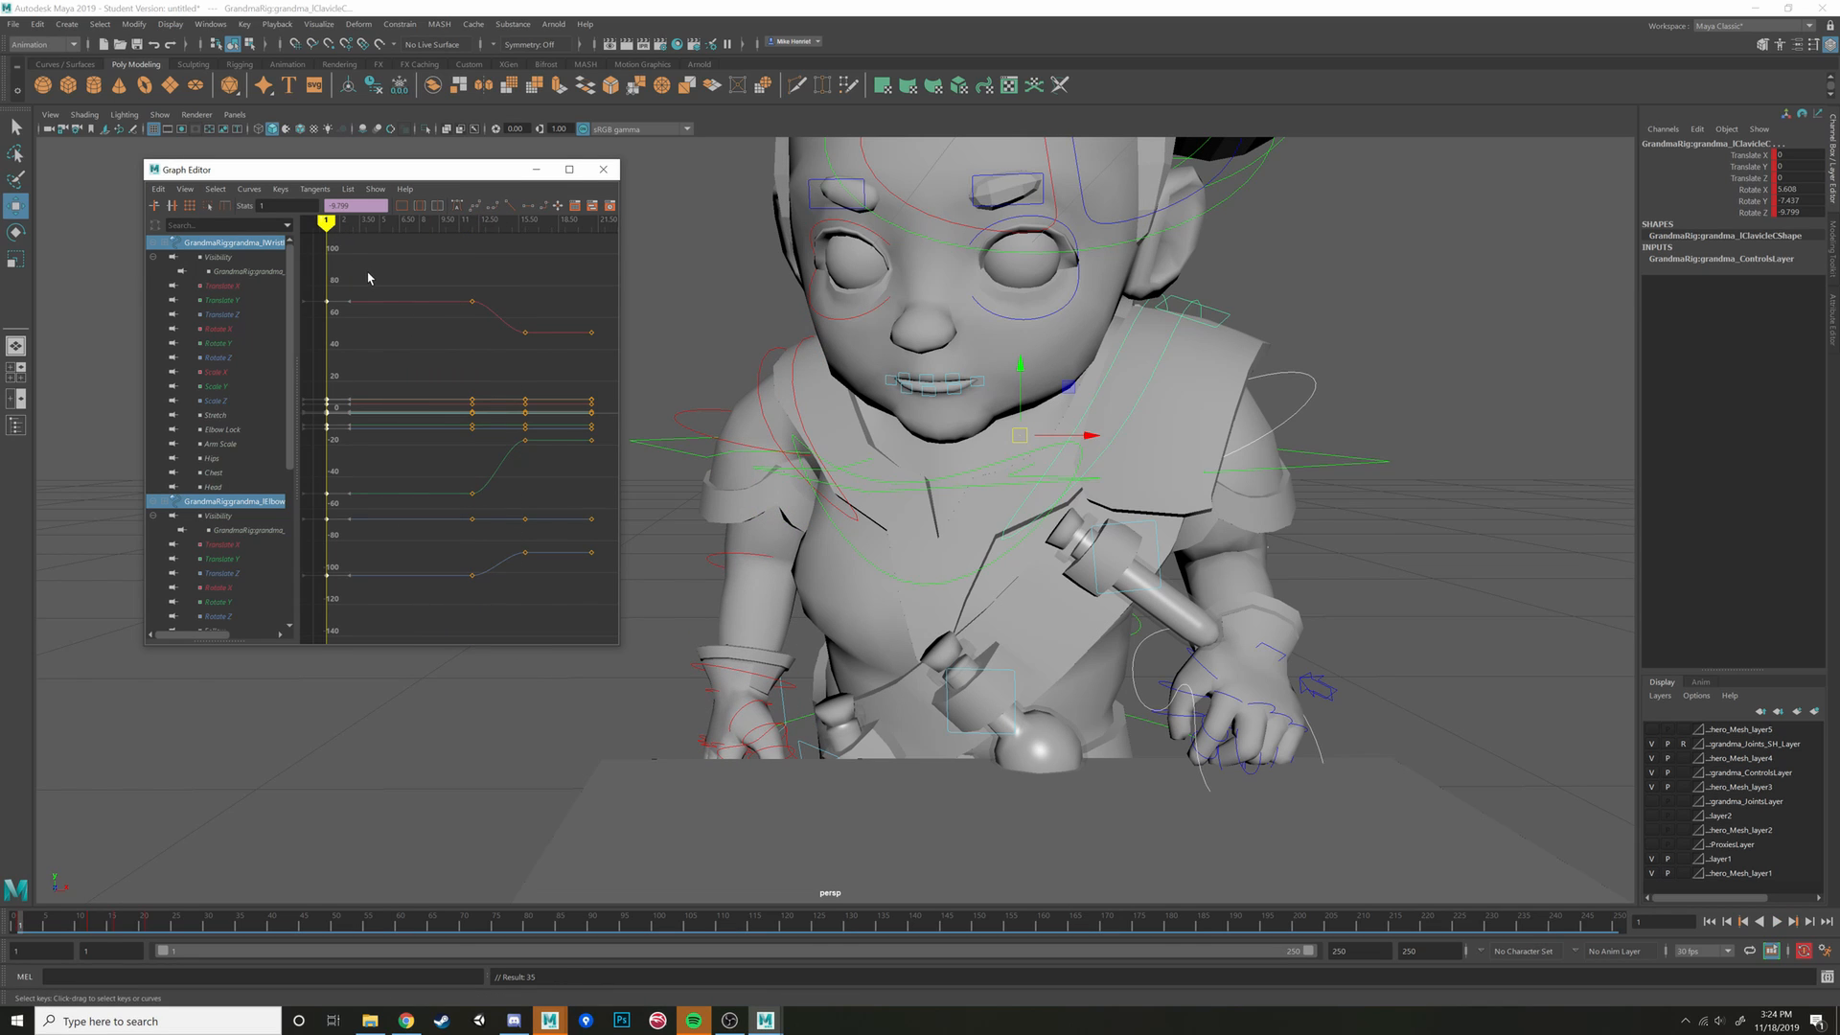
key("ctrl+z")
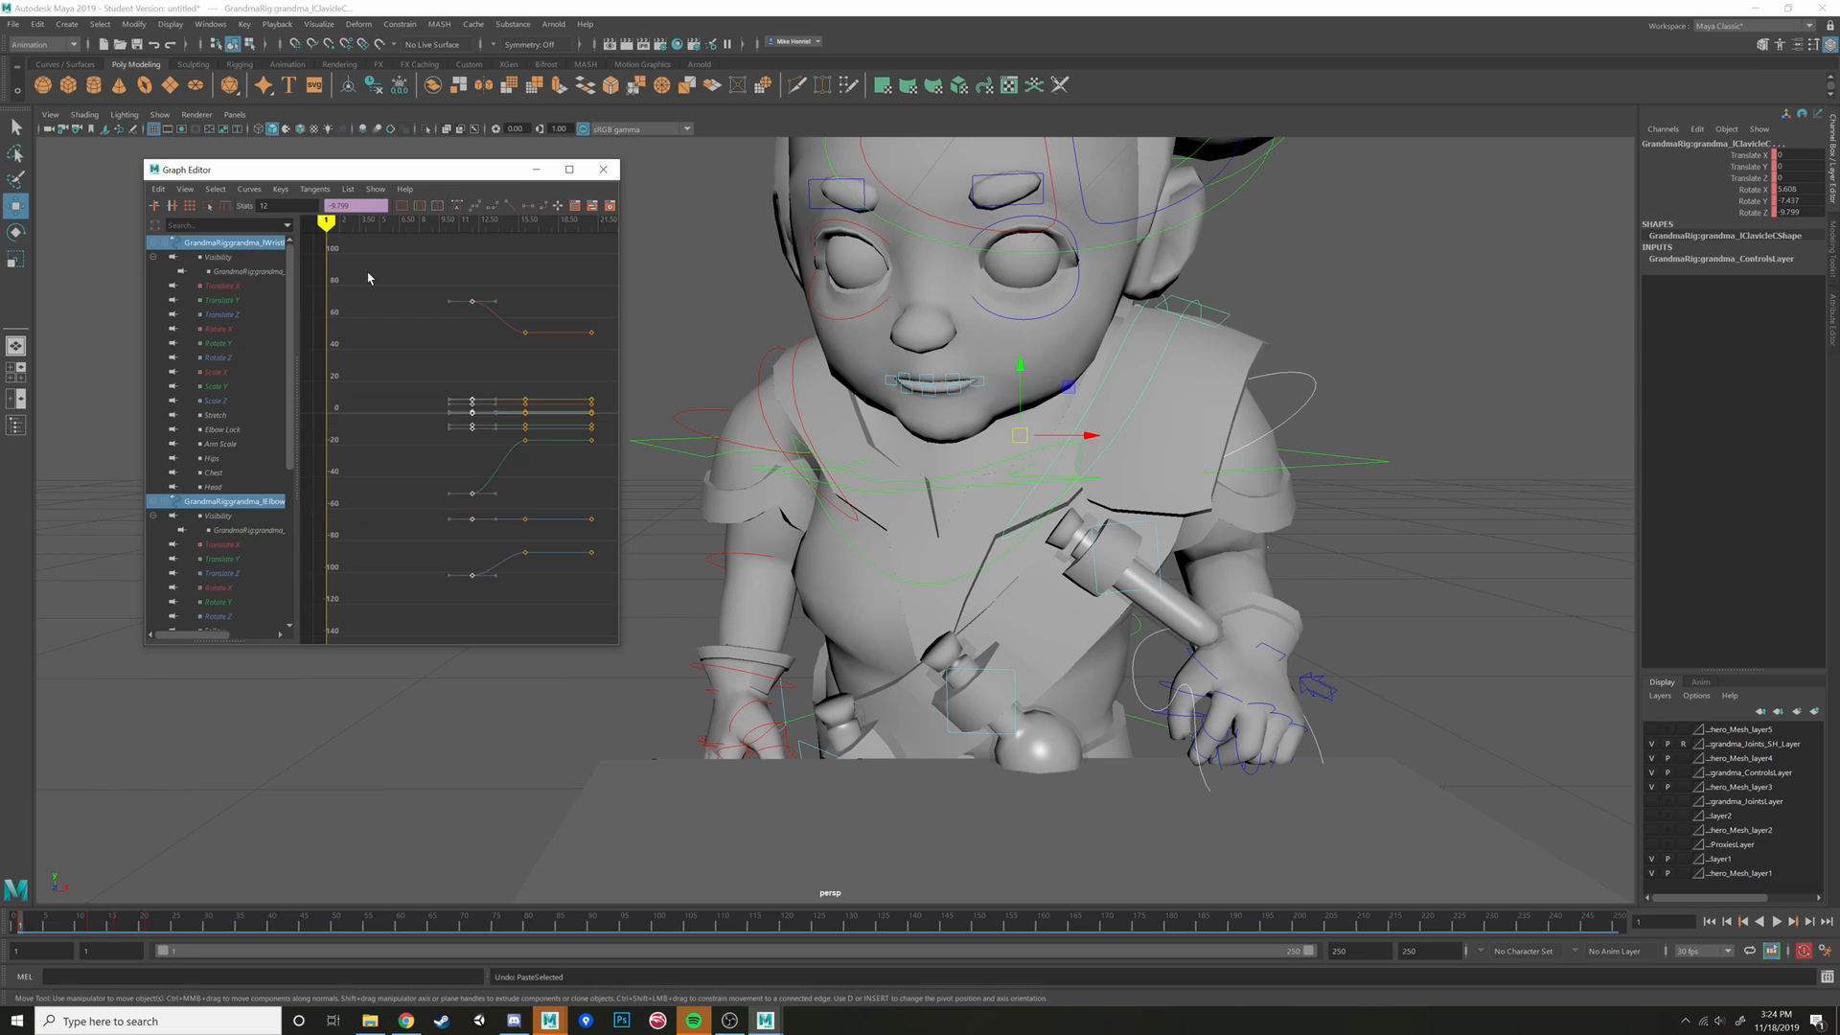
Move the left arm controls' frame 12 keys to frame 1 in the Graph Editor, and return the timeline to frame 1
mouse_move(326, 222)
left_mouse_down()
mouse_move(484, 223)
mouse_move(470, 248)
left_mouse_up()
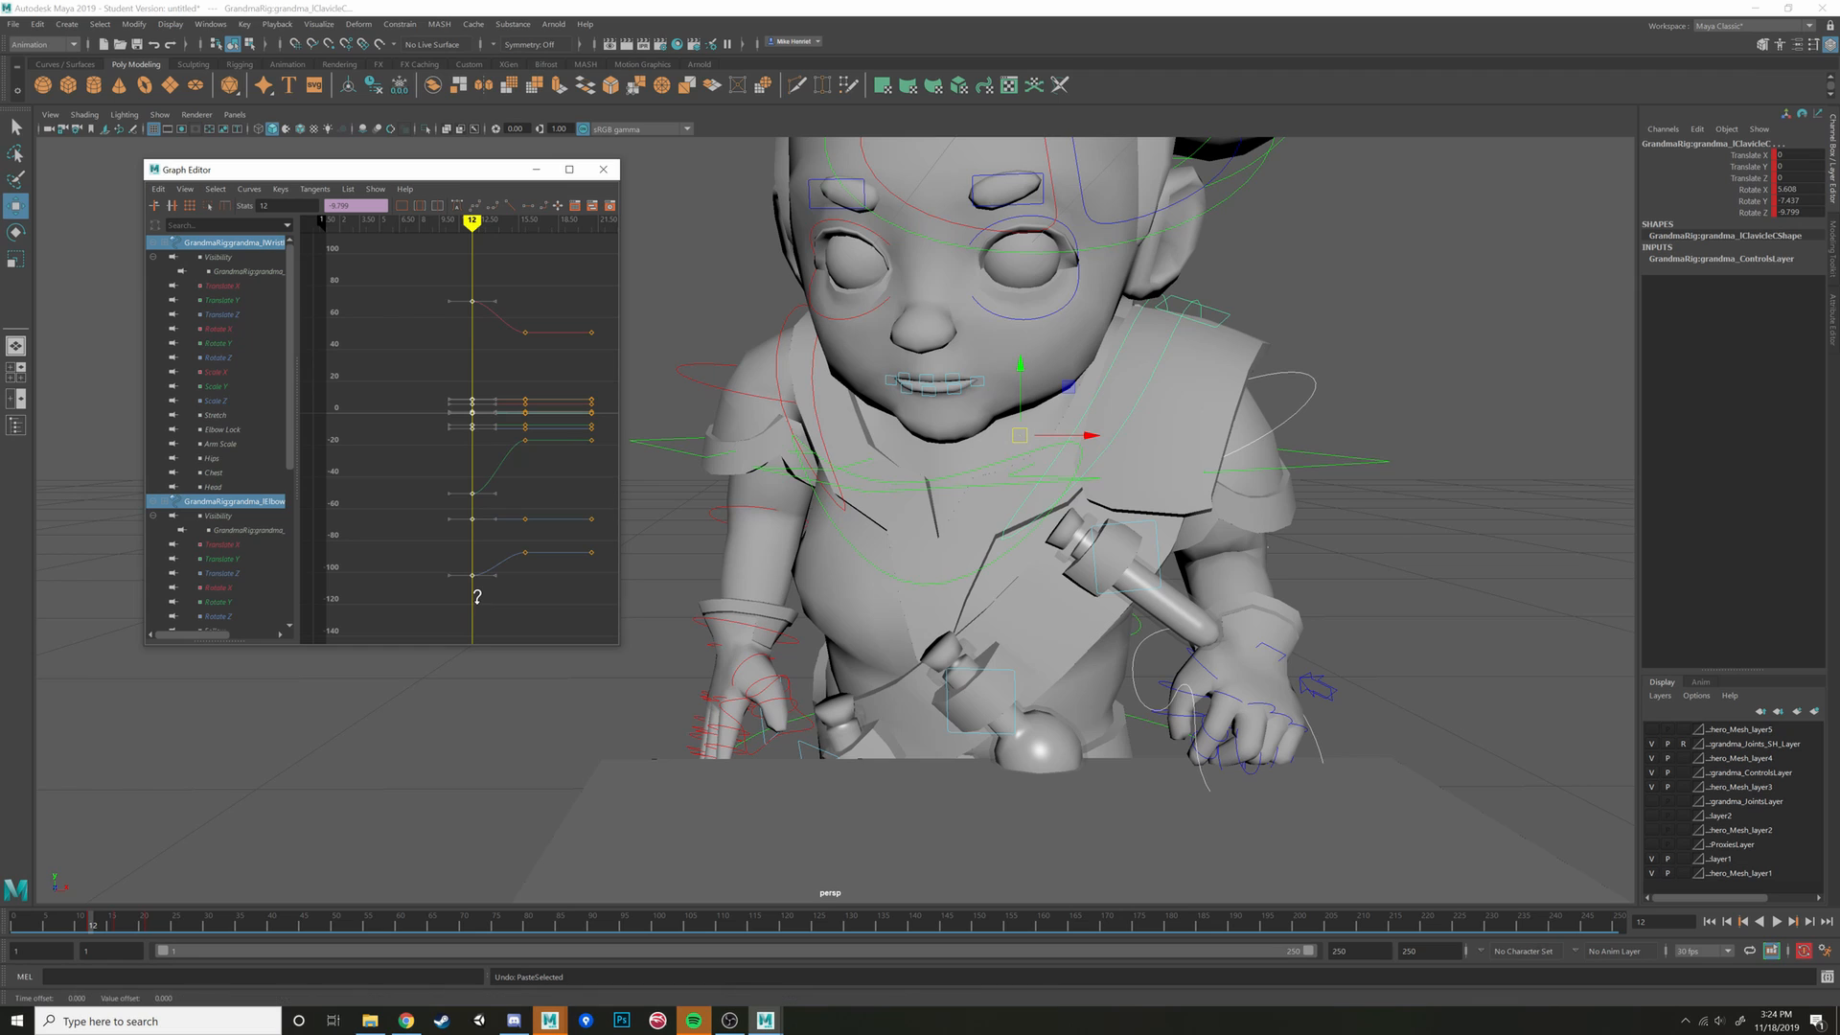
middle_click_drag(474, 605, 404, 455, "shift")
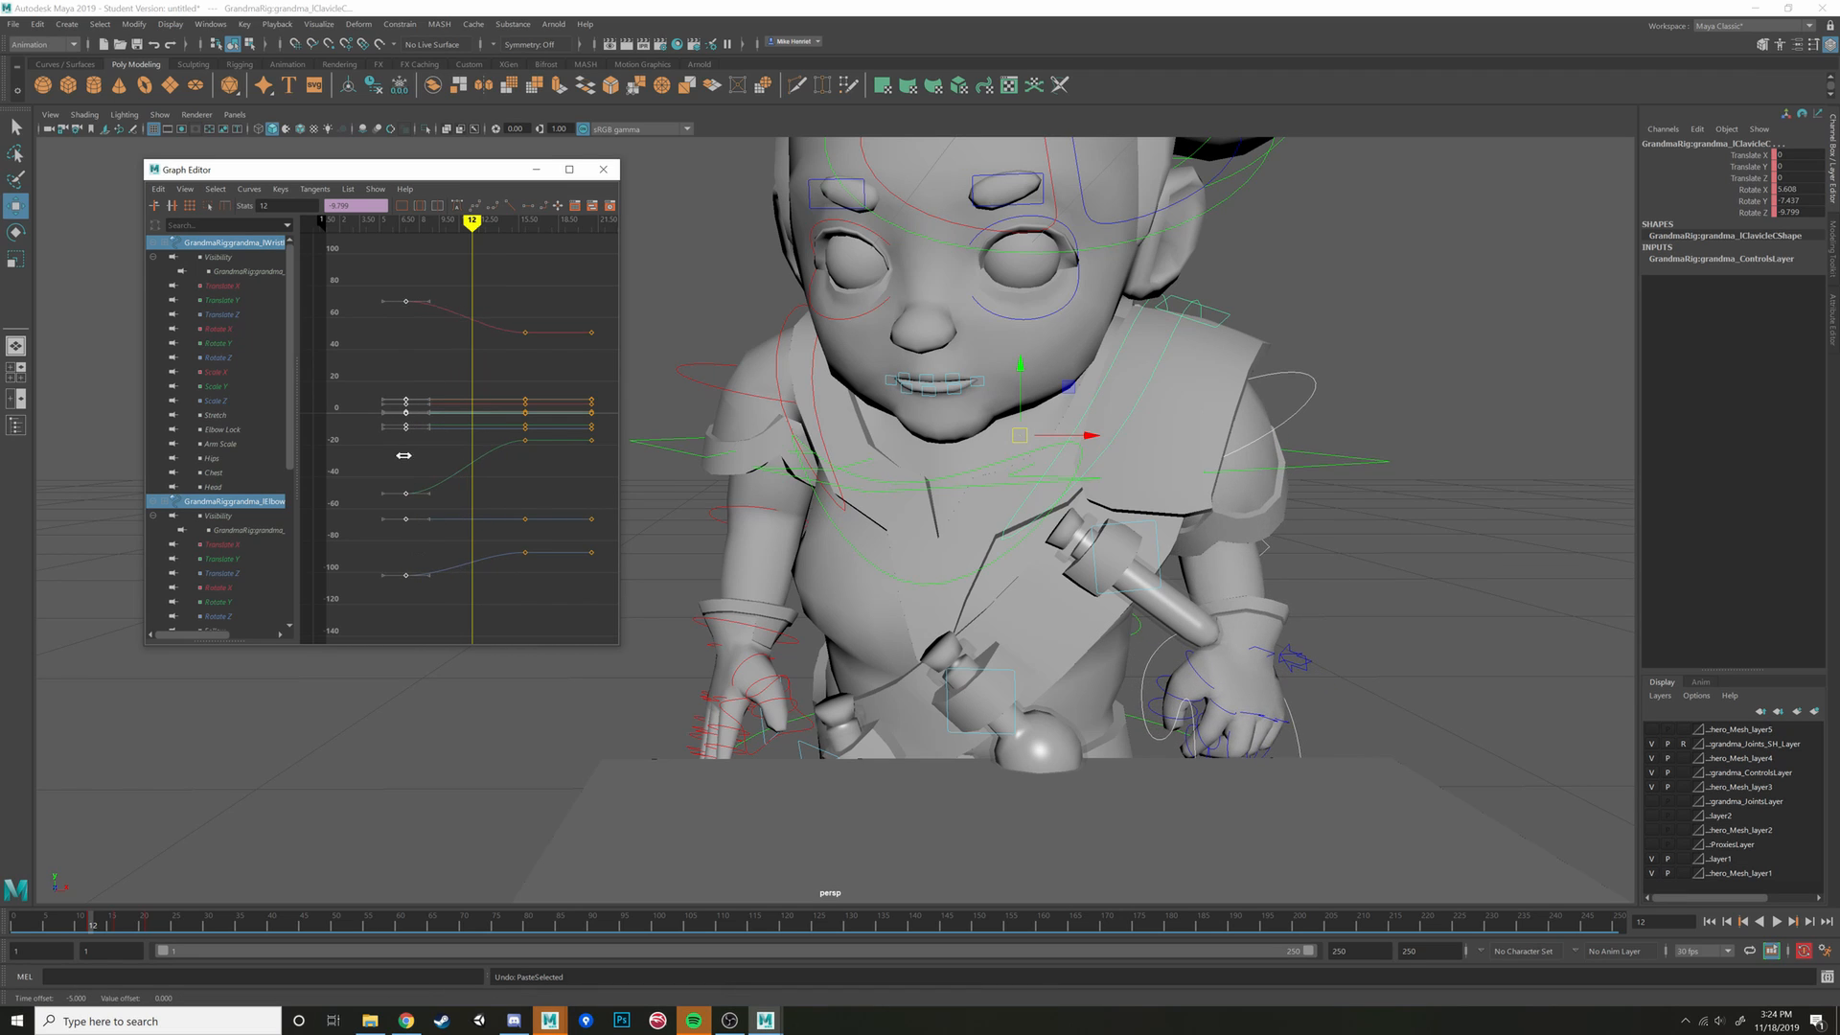
middle_click_drag(417, 526, 418, 469, "shift")
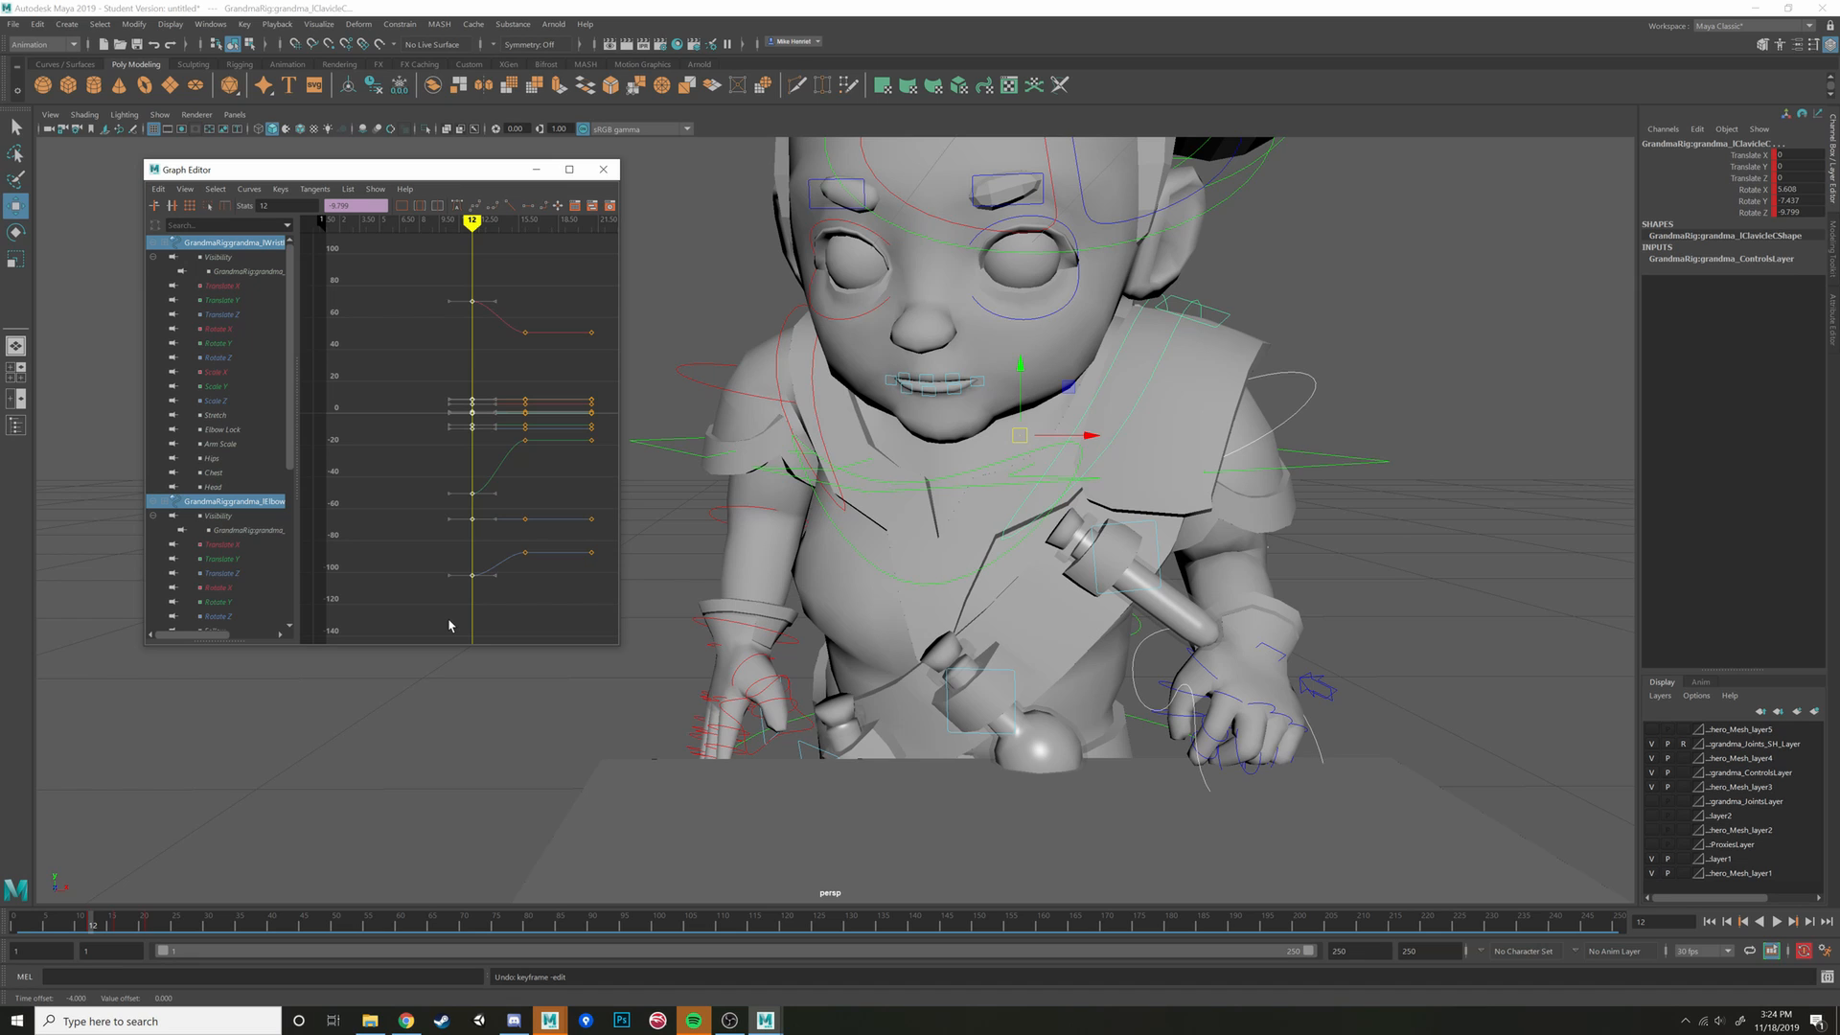
middle_click_drag(449, 612, 325, 615, "shift")
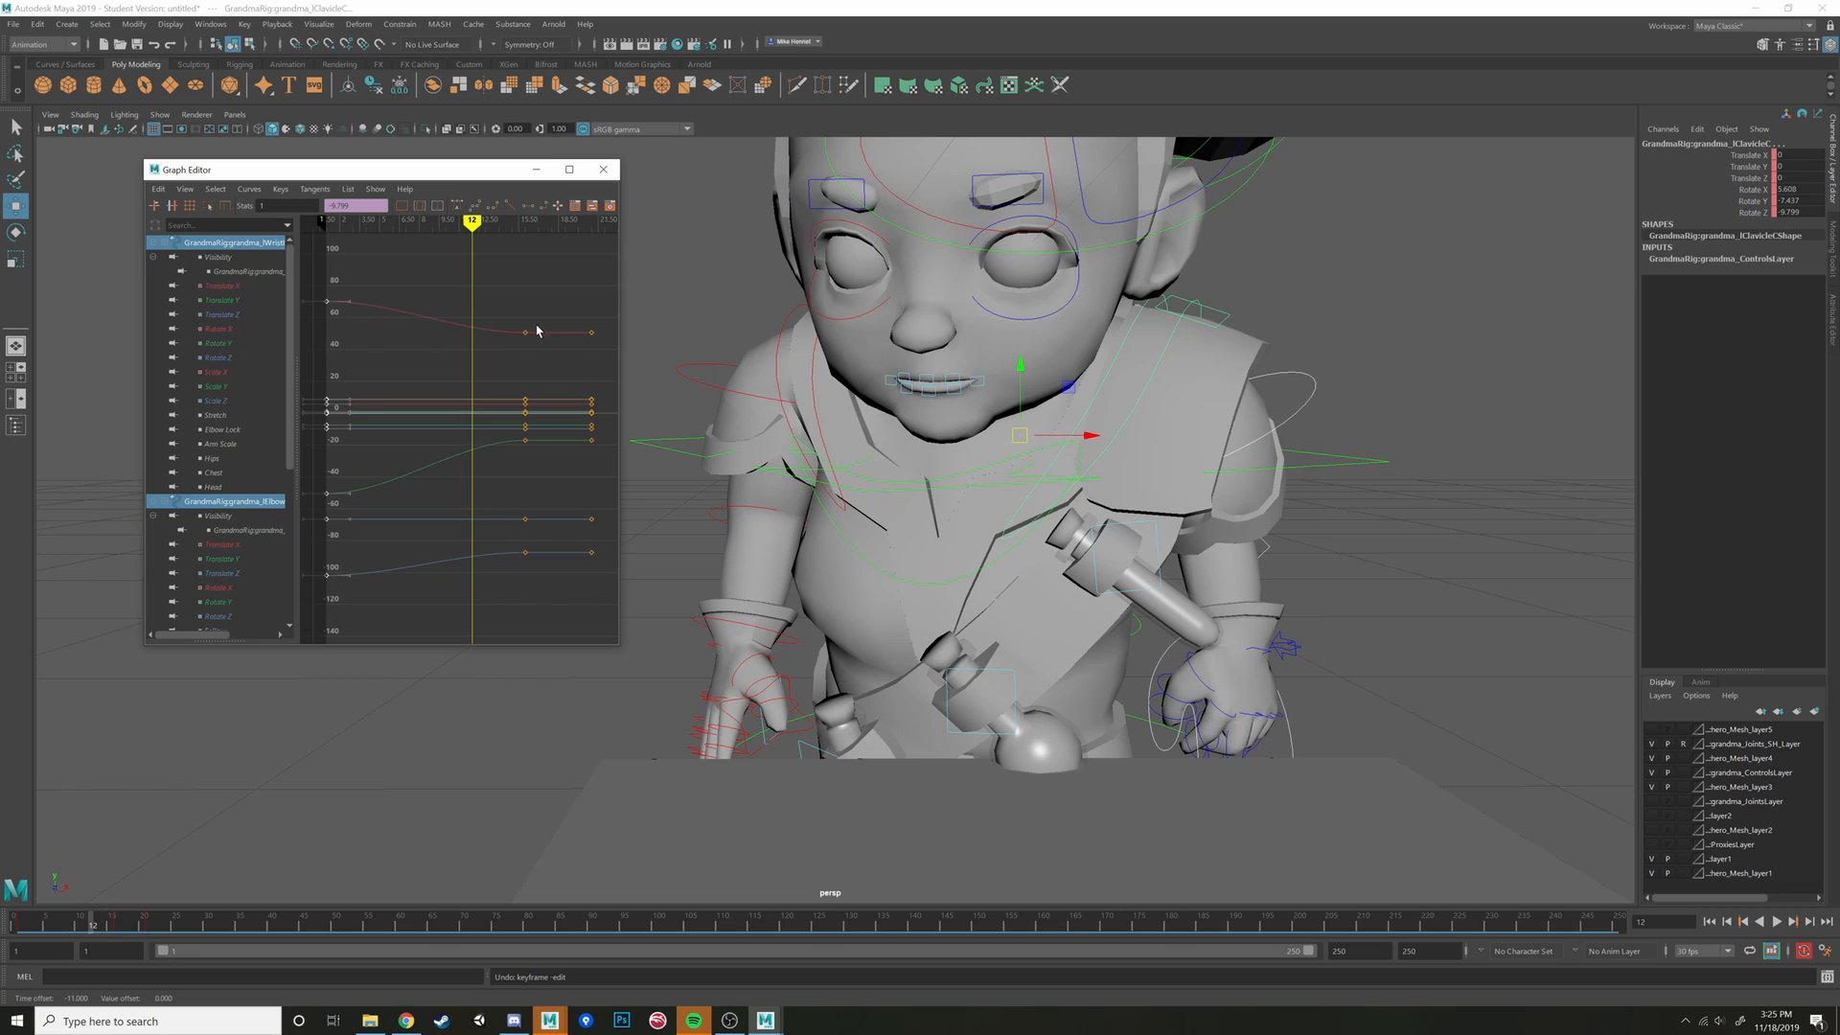
left_click_drag(46, 922, 20, 922)
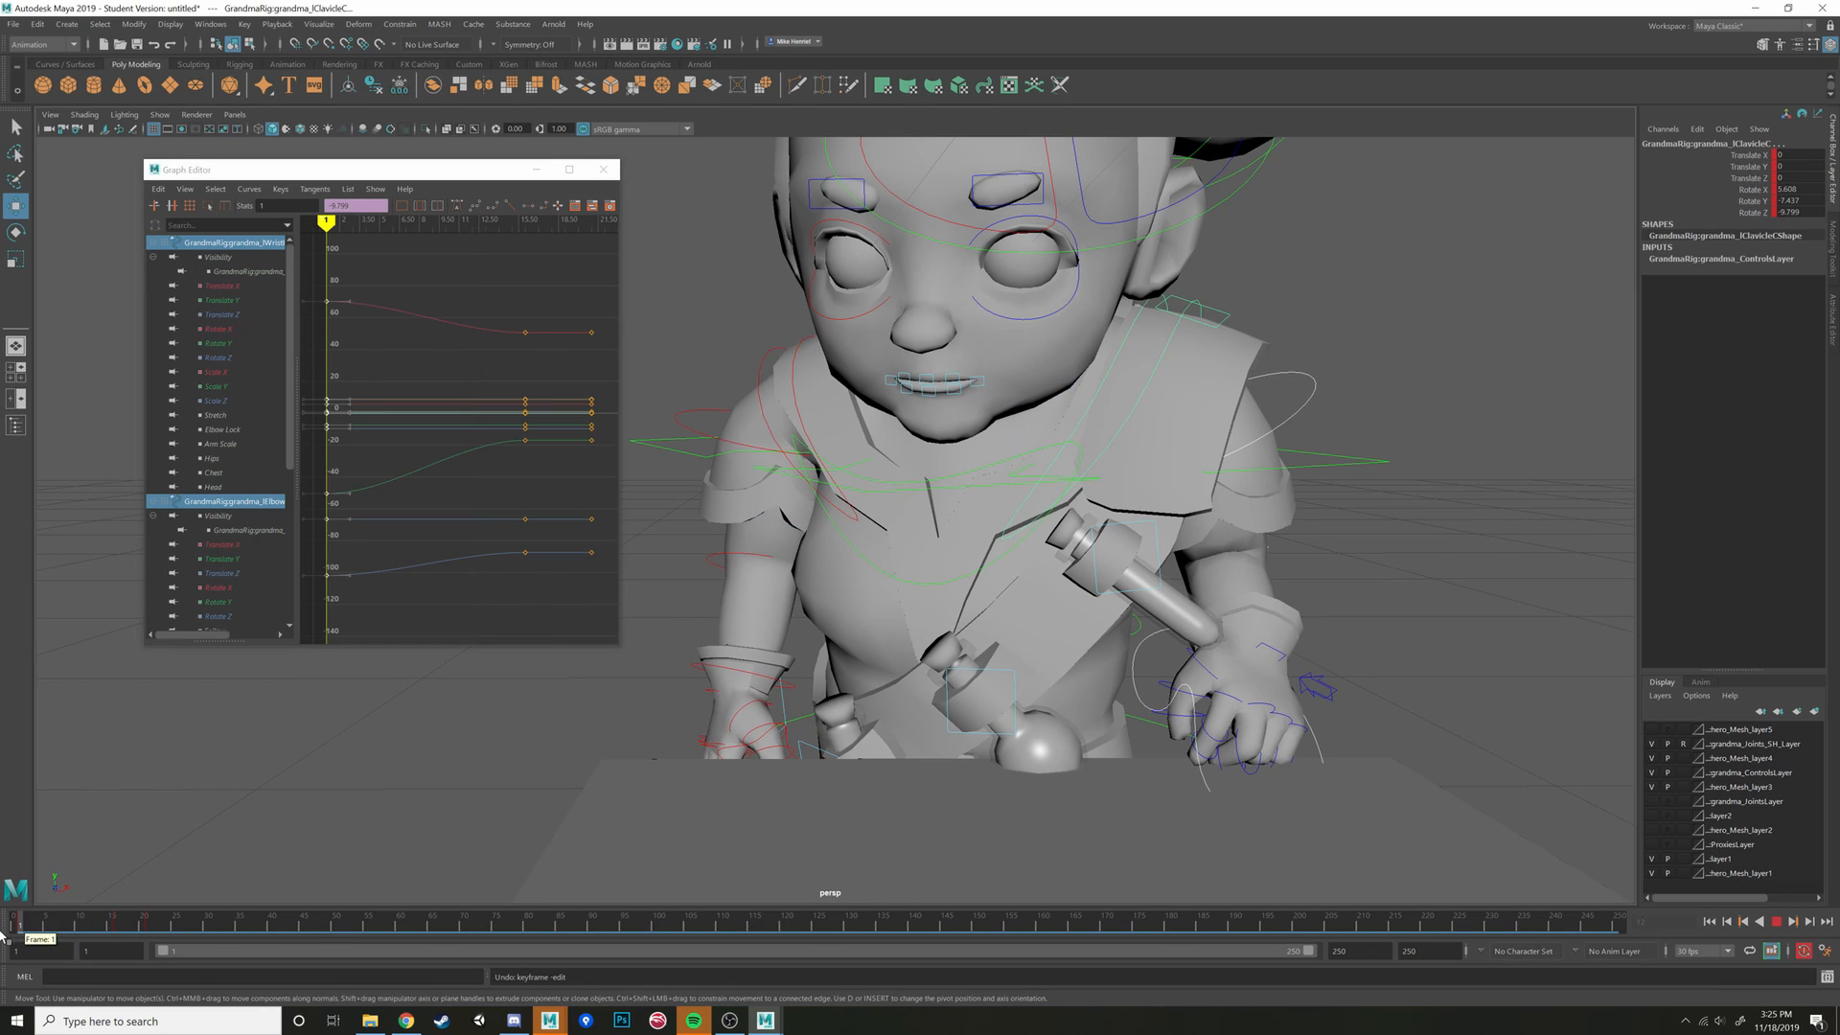
Select the head control and activate the Rotate tool
left_click_drag(559, 851, 761, 345, "alt")
left_click(766, 403)
key("e")
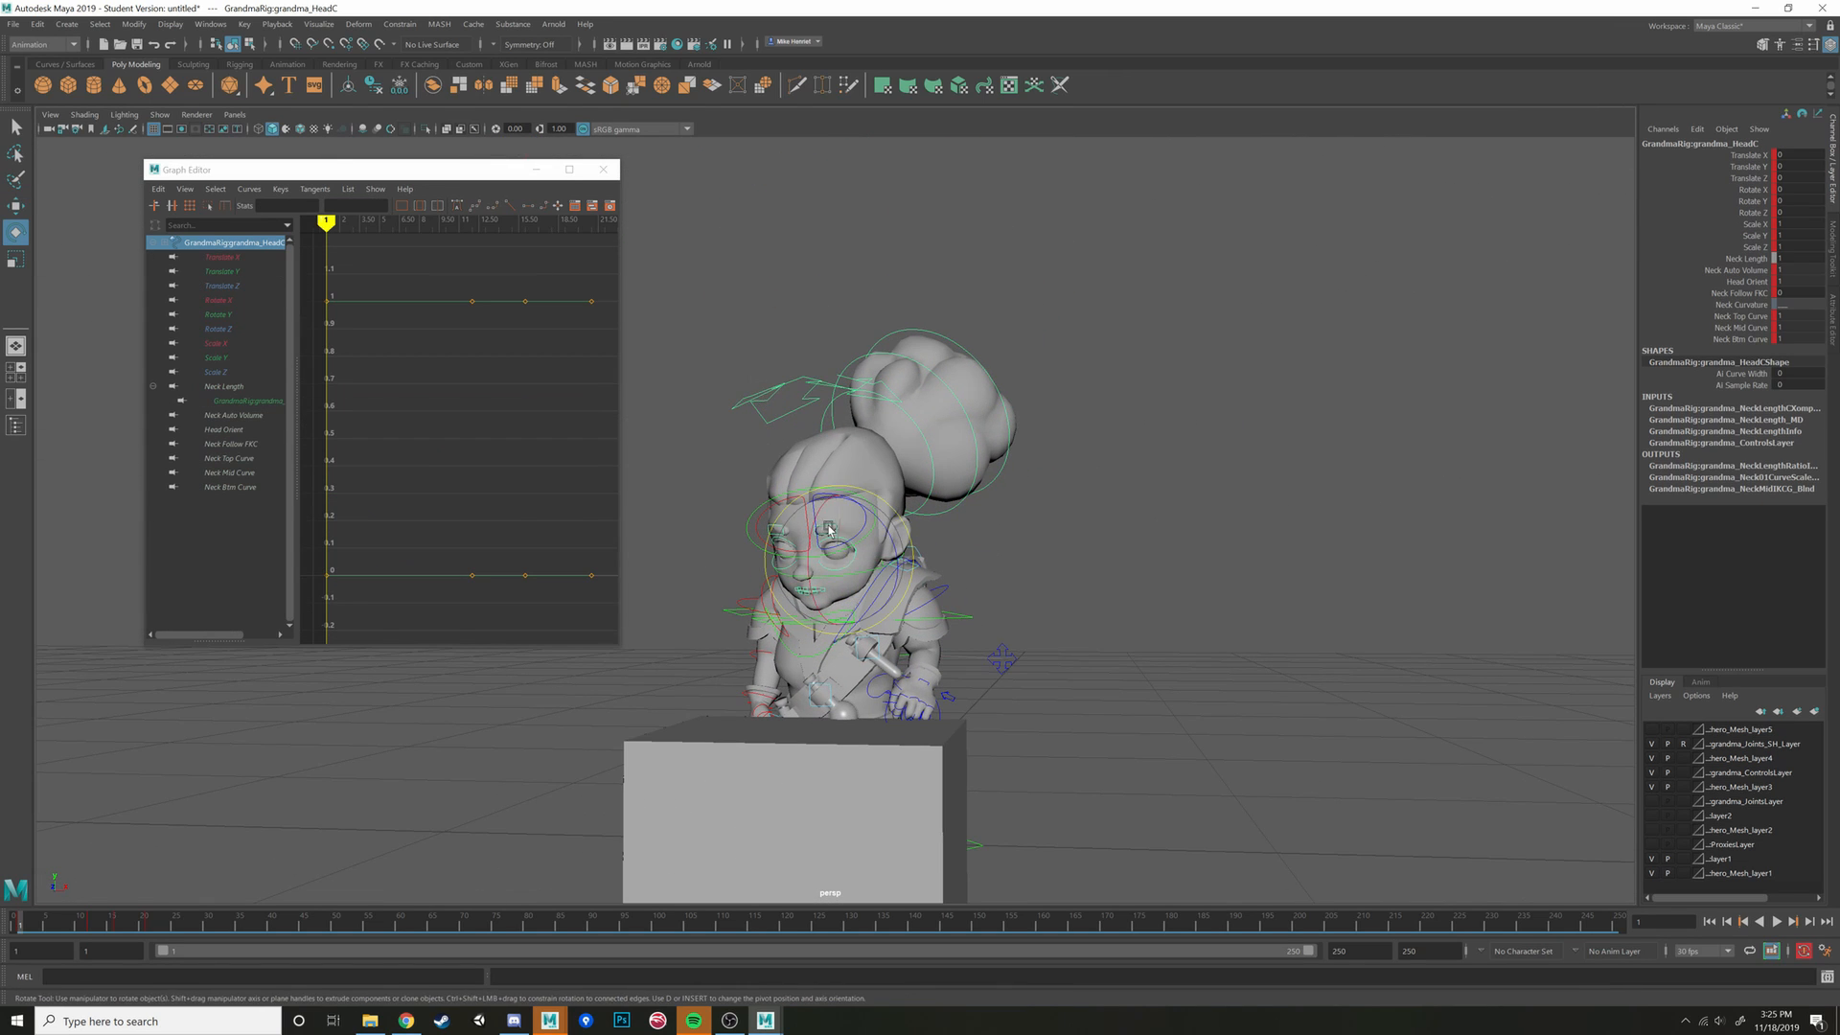
mouse_move(838, 512)
left_mouse_down()
mouse_move(844, 557)
mouse_move(890, 572)
mouse_move(1022, 522)
mouse_move(1210, 567)
mouse_move(1186, 595)
mouse_move(1233, 547)
left_mouse_up()
Turn on textured shading in the viewport, activate the Move tool and clear the control selection
scroll(889, 572, "up", 3)
left_click(1016, 510)
key("w")
key("6")
left_click(1102, 710)
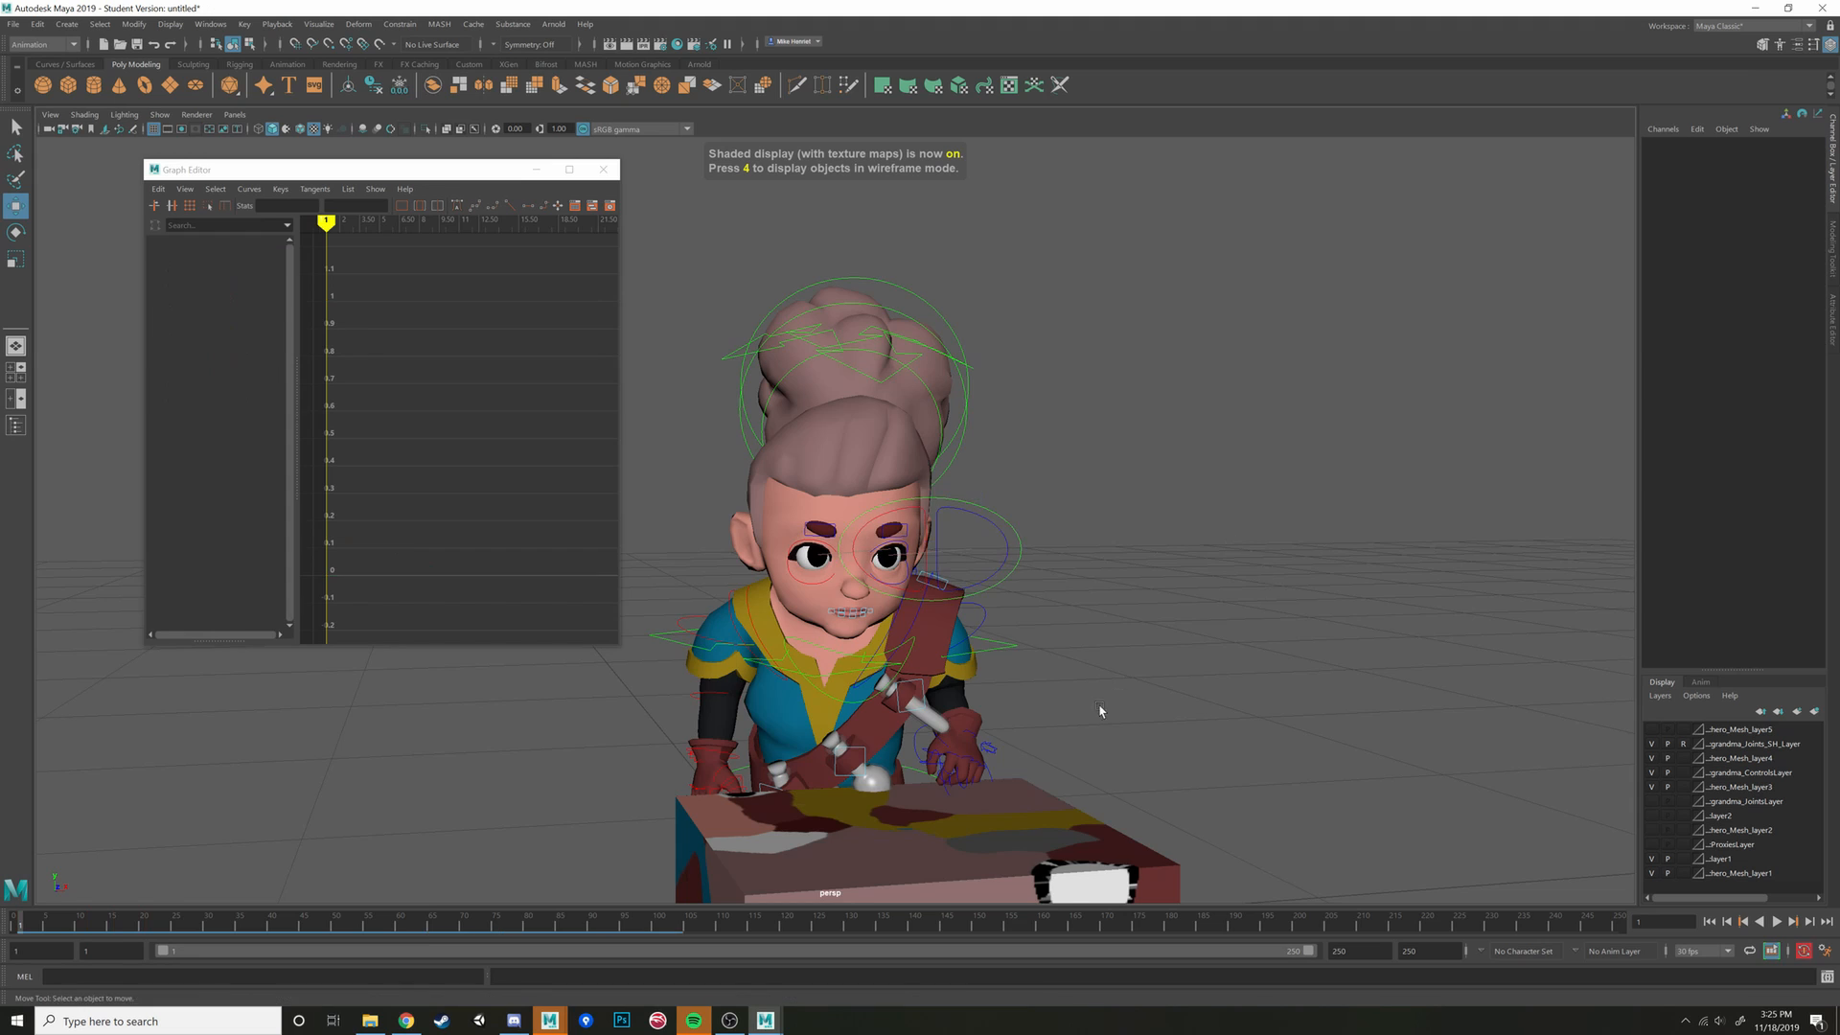
Assign a new Lambert material to the cube in front of the character
left_click_drag(1101, 711, 1208, 718, "alt")
middle_click_drag(1208, 719, 1207, 480, "alt")
left_click(1305, 664)
left_click_drag(1304, 664, 1050, 571, "alt")
right_click_drag(1050, 571, 1045, 932)
left_click(729, 414)
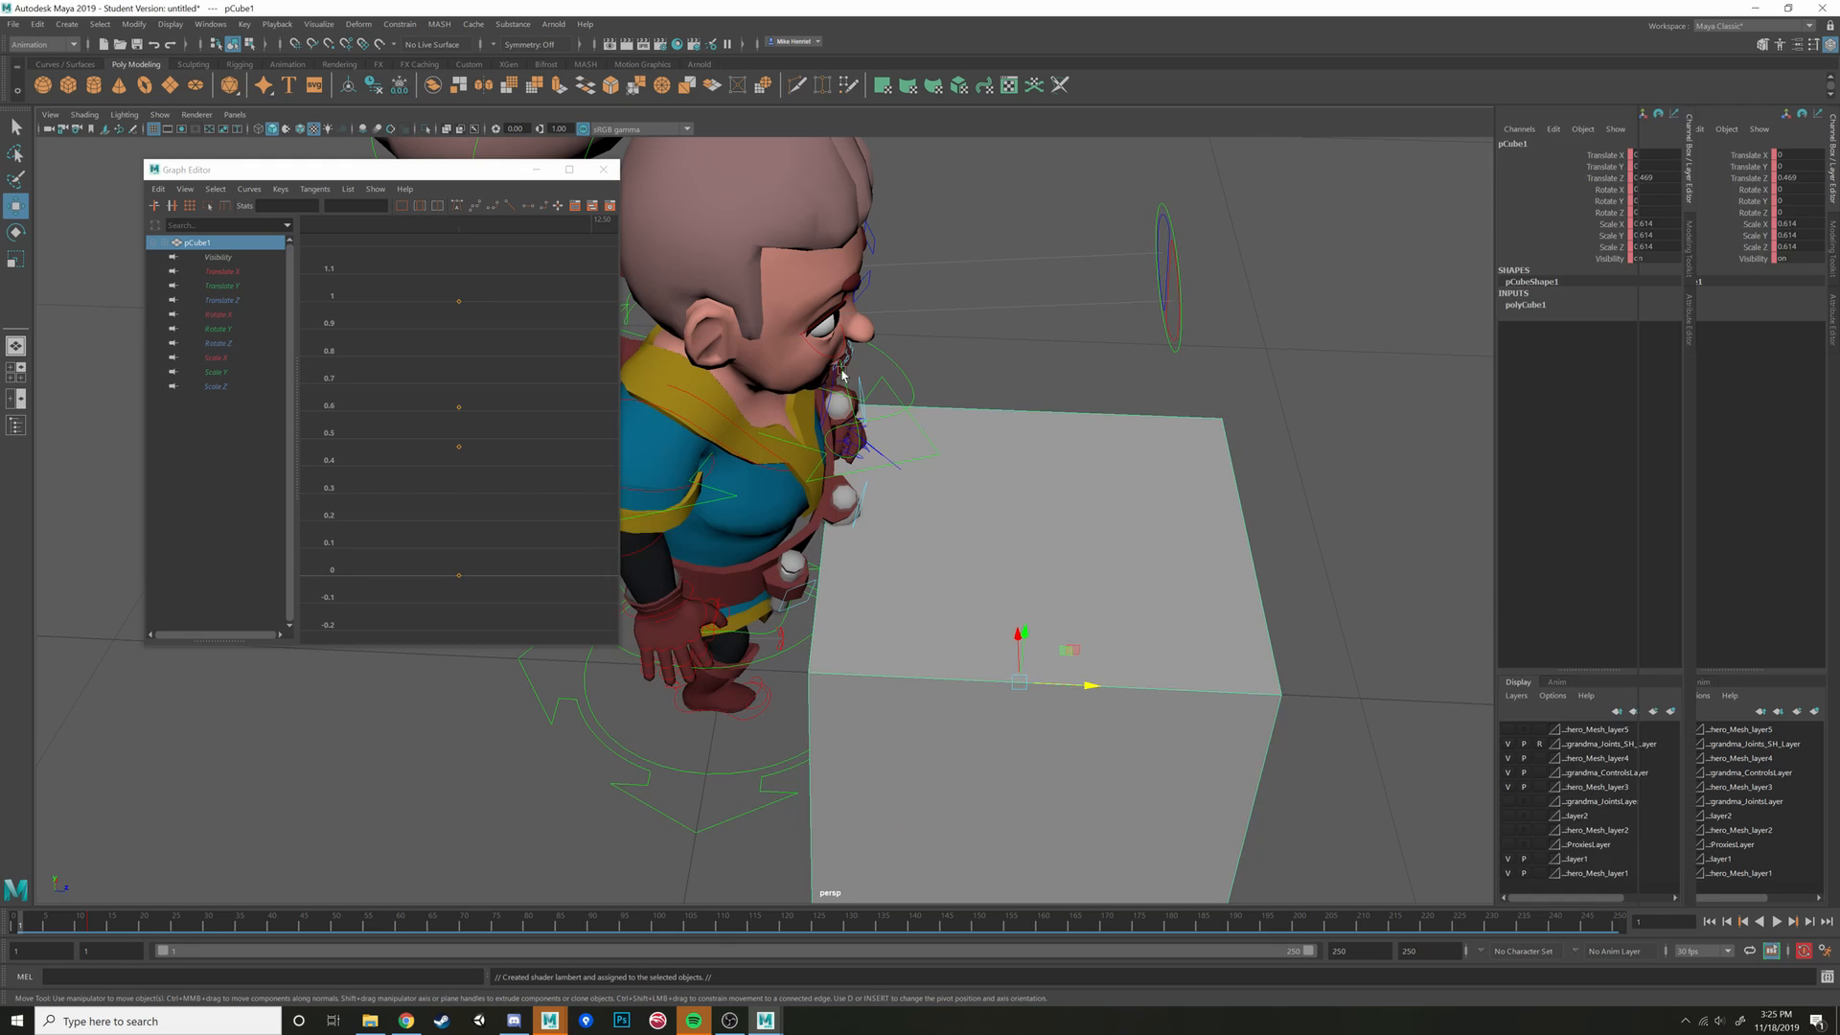
Select the character's root control with the whole body and the cube in view
left_click(1210, 481)
left_click_drag(1150, 485, 881, 610, "alt")
left_click(785, 668)
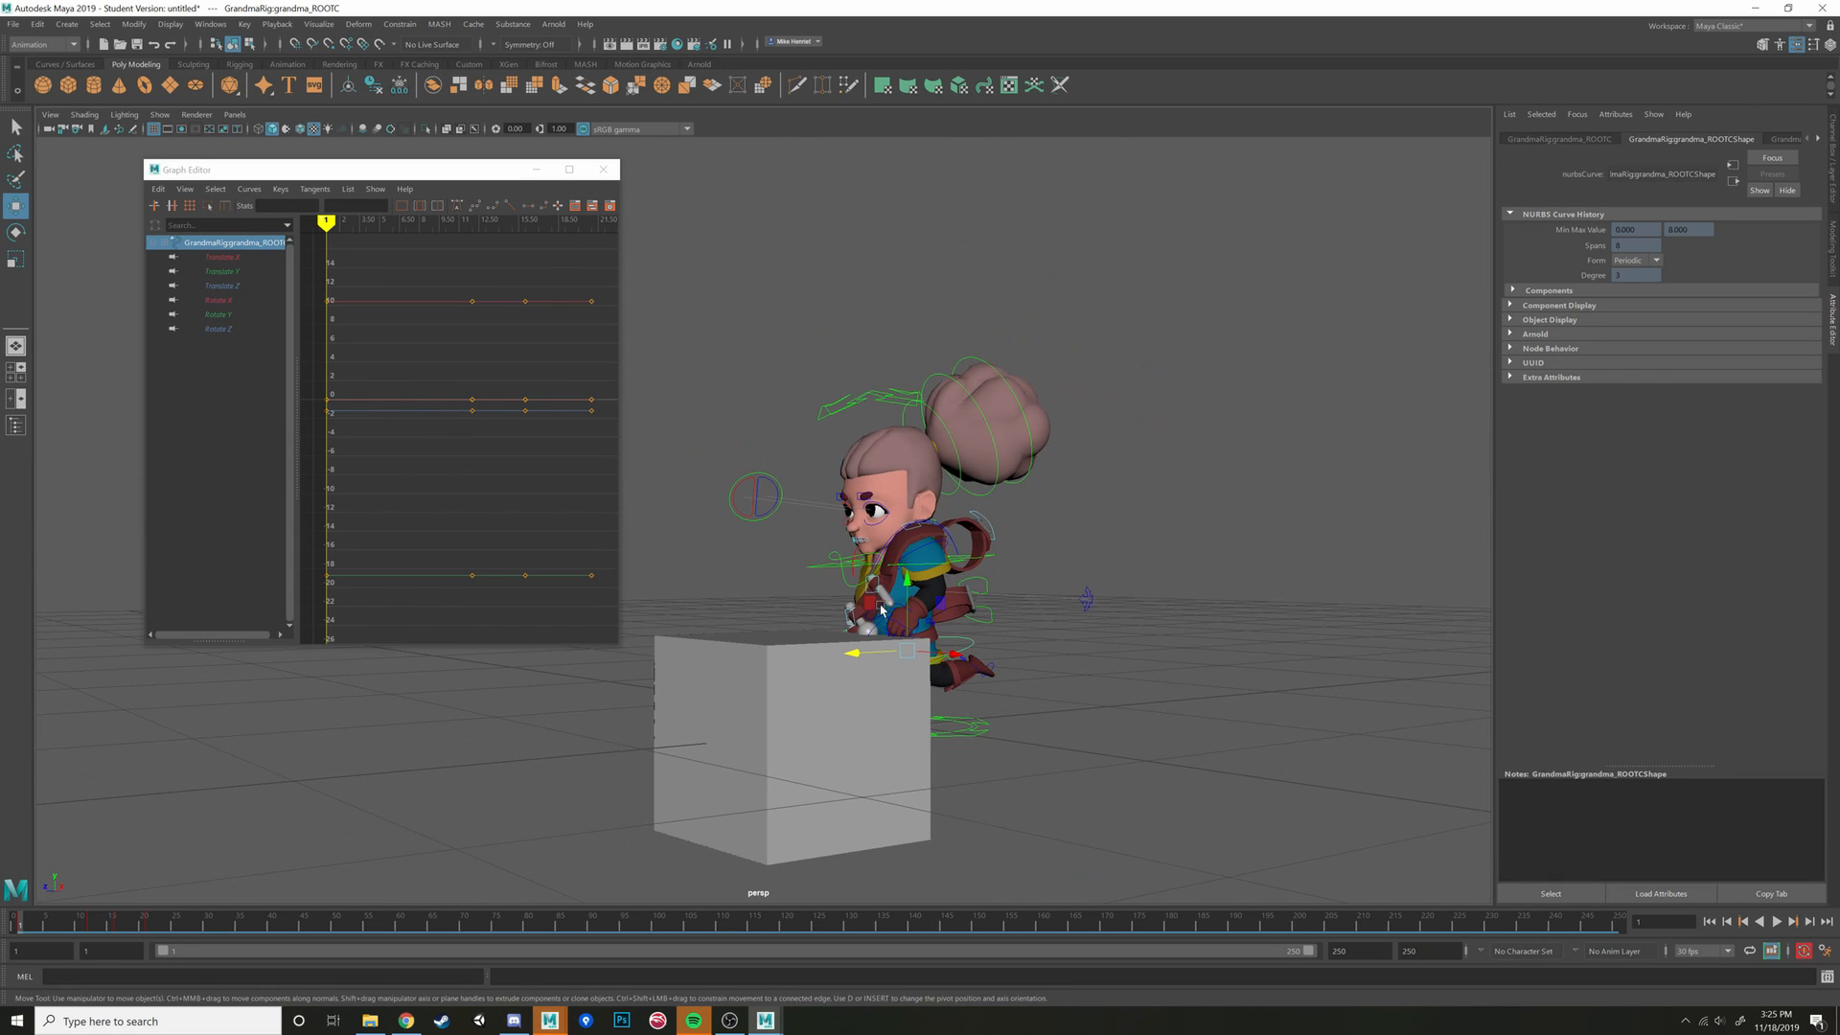
Select all of the character's rig controls, leaving out the box and body mesh, and delete their keys at frame 16
left_click_drag(680, 332, 985, 708)
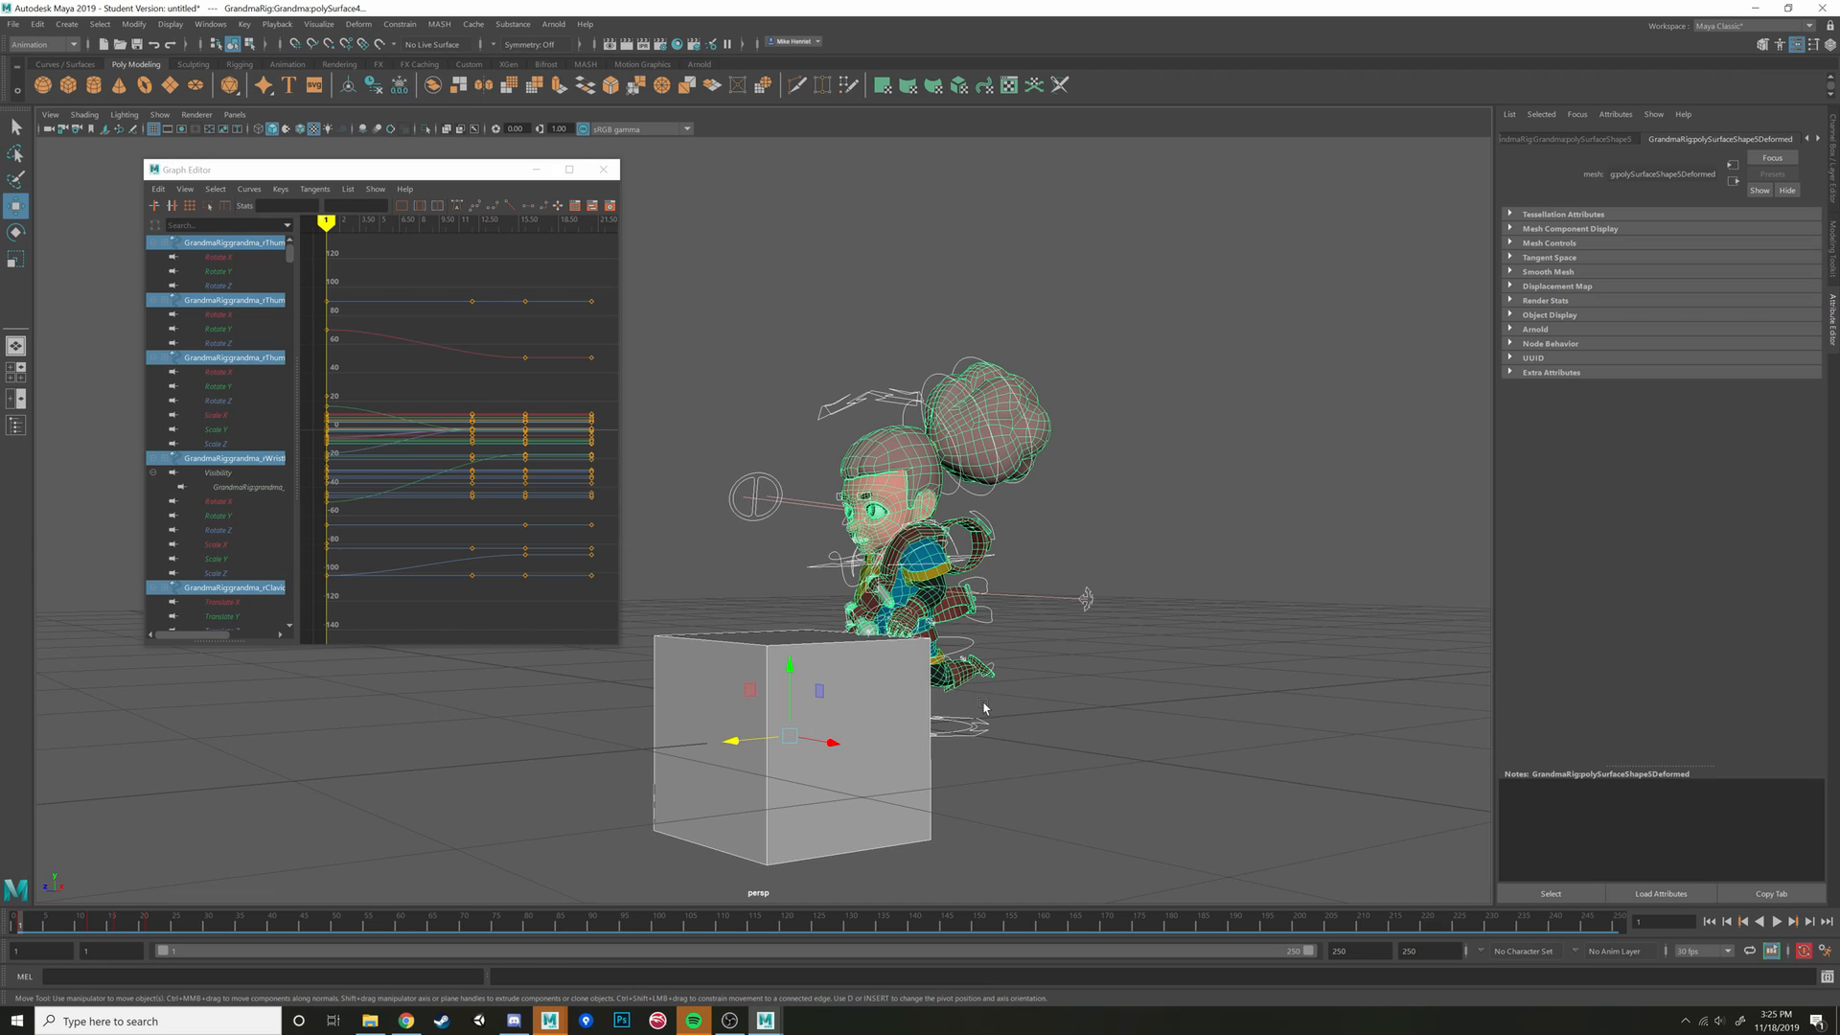
left_click(836, 794, "ctrl")
left_click(904, 447, "ctrl")
left_click_drag(815, 767, 835, 810, "alt")
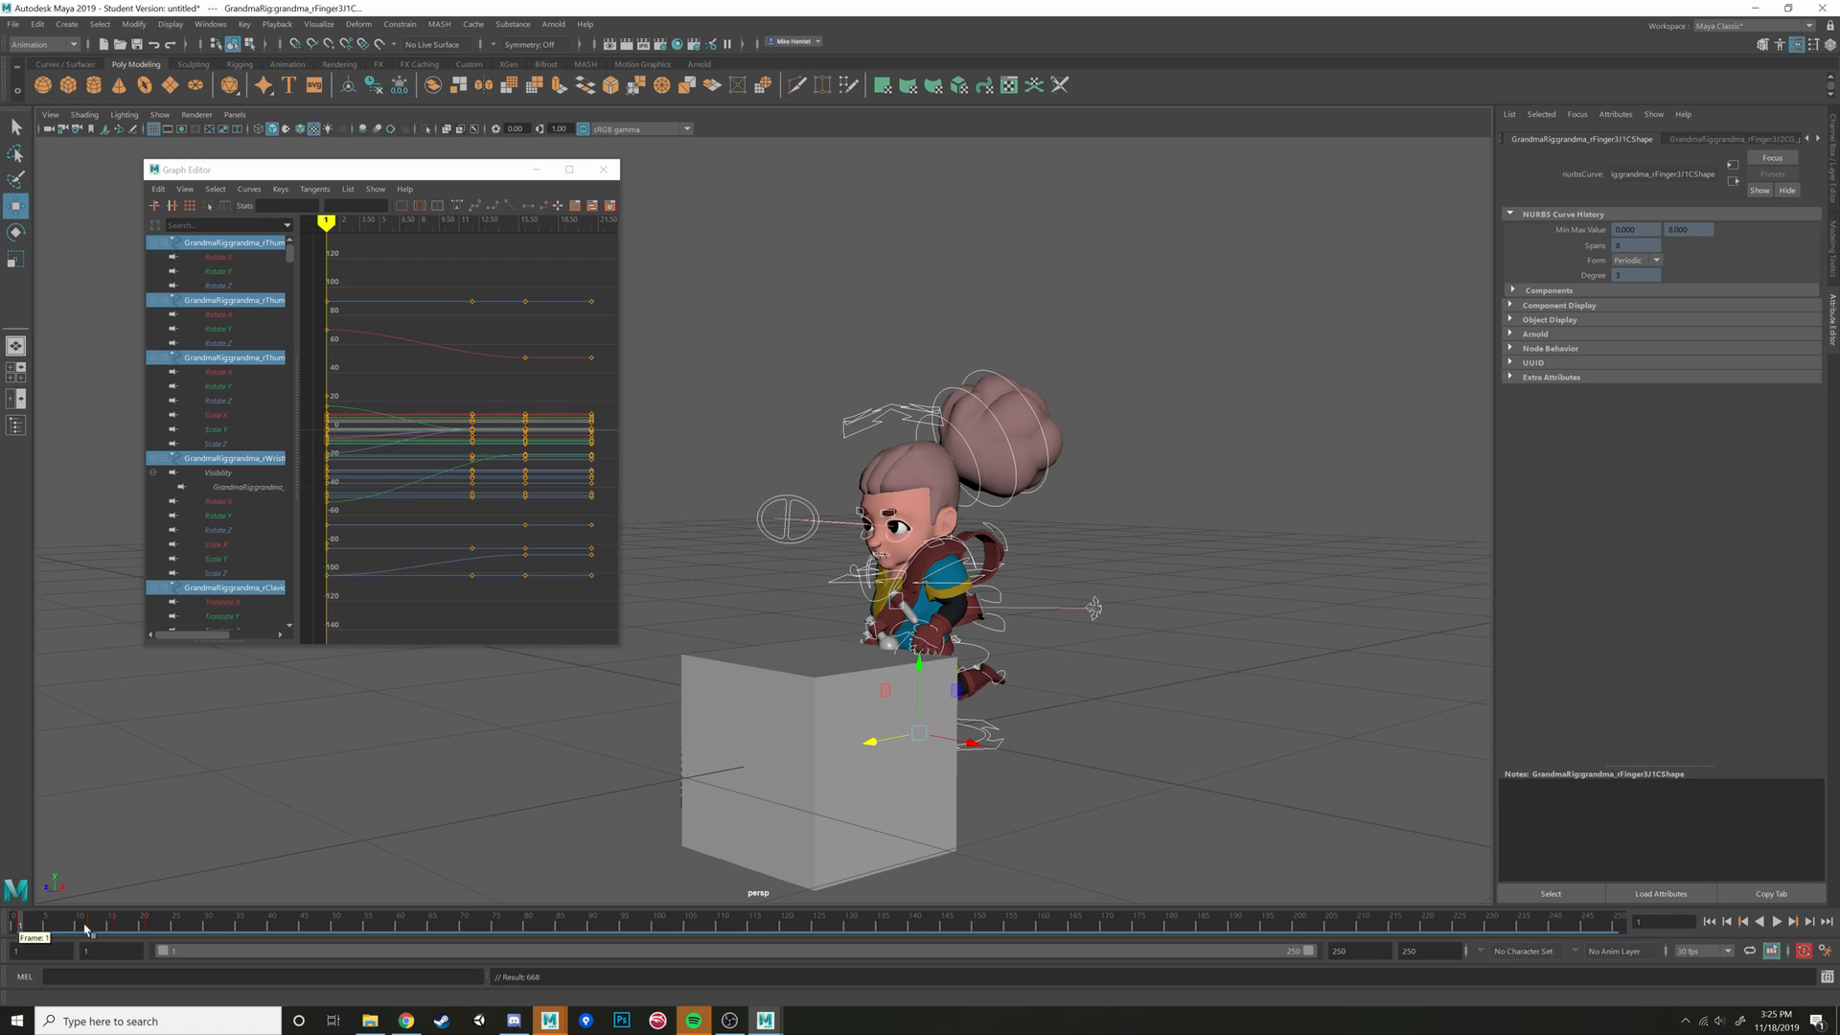
left_click_drag(85, 928, 93, 928)
left_click_drag(144, 926, 91, 925)
right_click(117, 926)
left_click(182, 731)
Select the lower, middle and top spine controls together and rotate them at frame 12 to lean the torso back
left_click_drag(710, 832, 726, 809, "alt")
middle_click_drag(726, 809, 584, 805, "alt")
scroll(583, 805, "up", 3)
left_click_drag(584, 805, 799, 624, "alt")
left_click(881, 555)
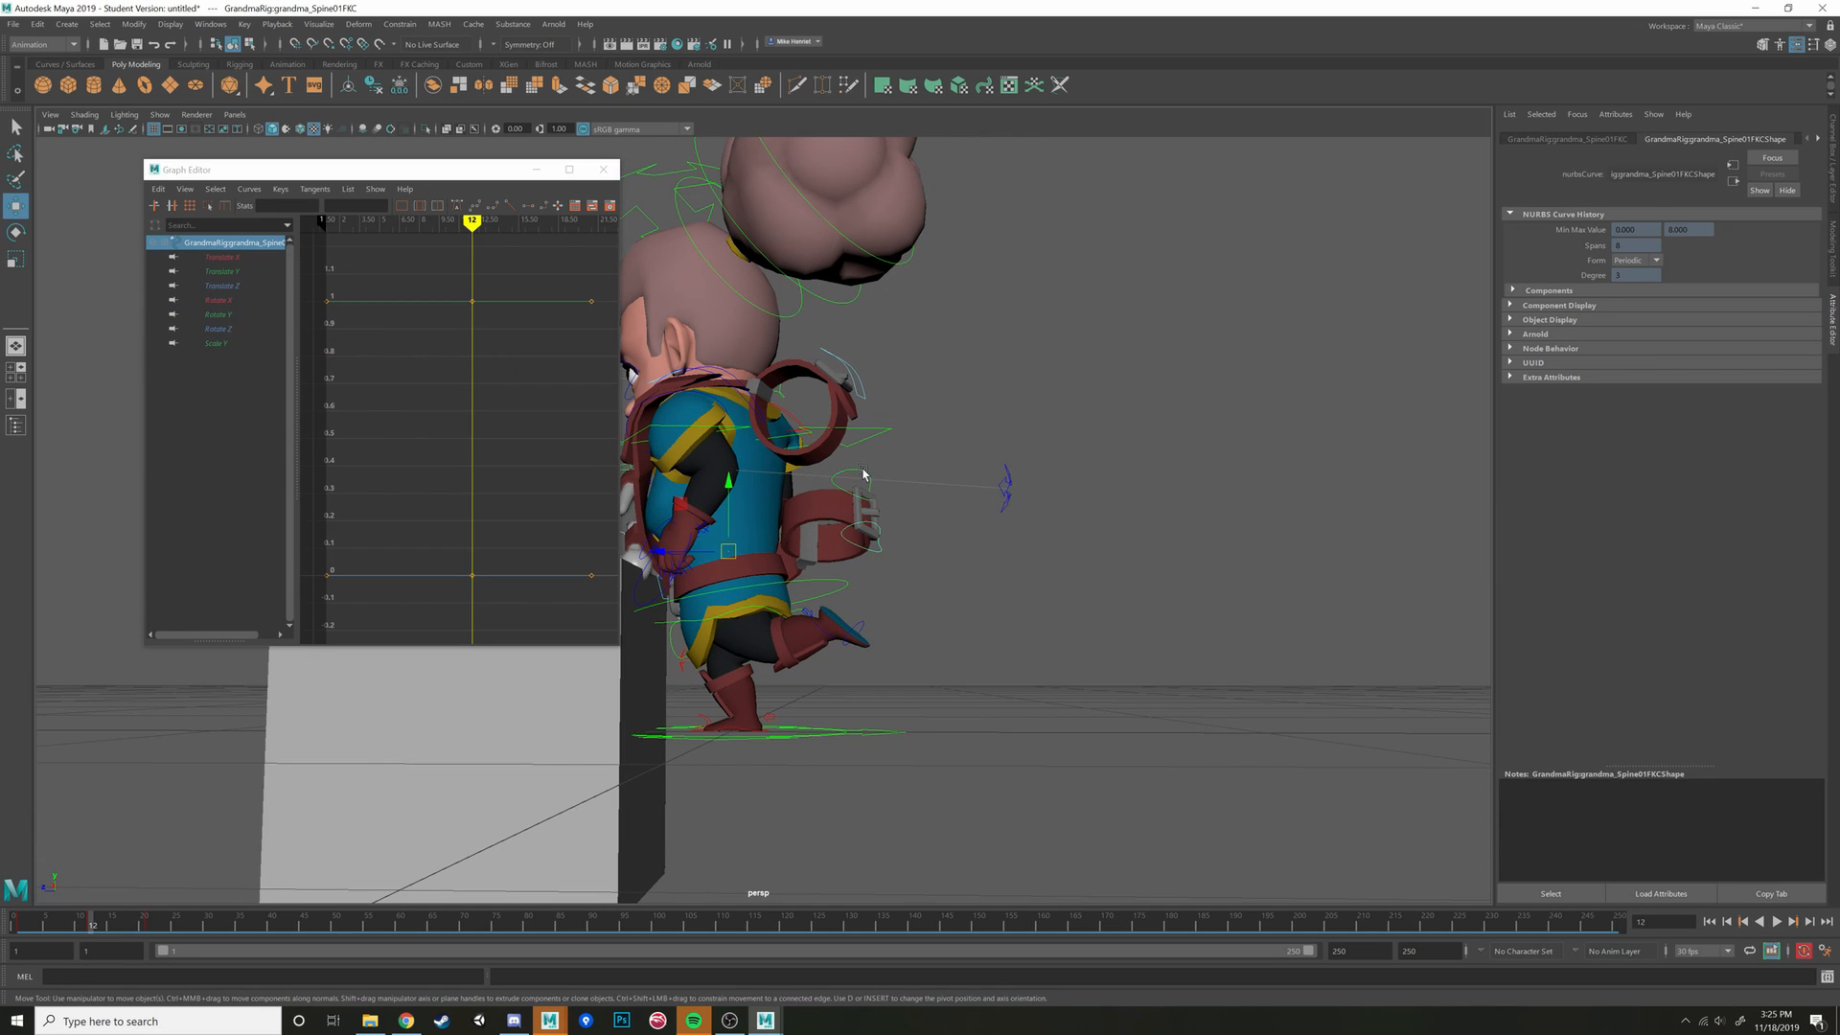
left_click(875, 439, "shift")
left_click(875, 472, "shift")
left_click_drag(875, 472, 843, 493, "alt")
key("e")
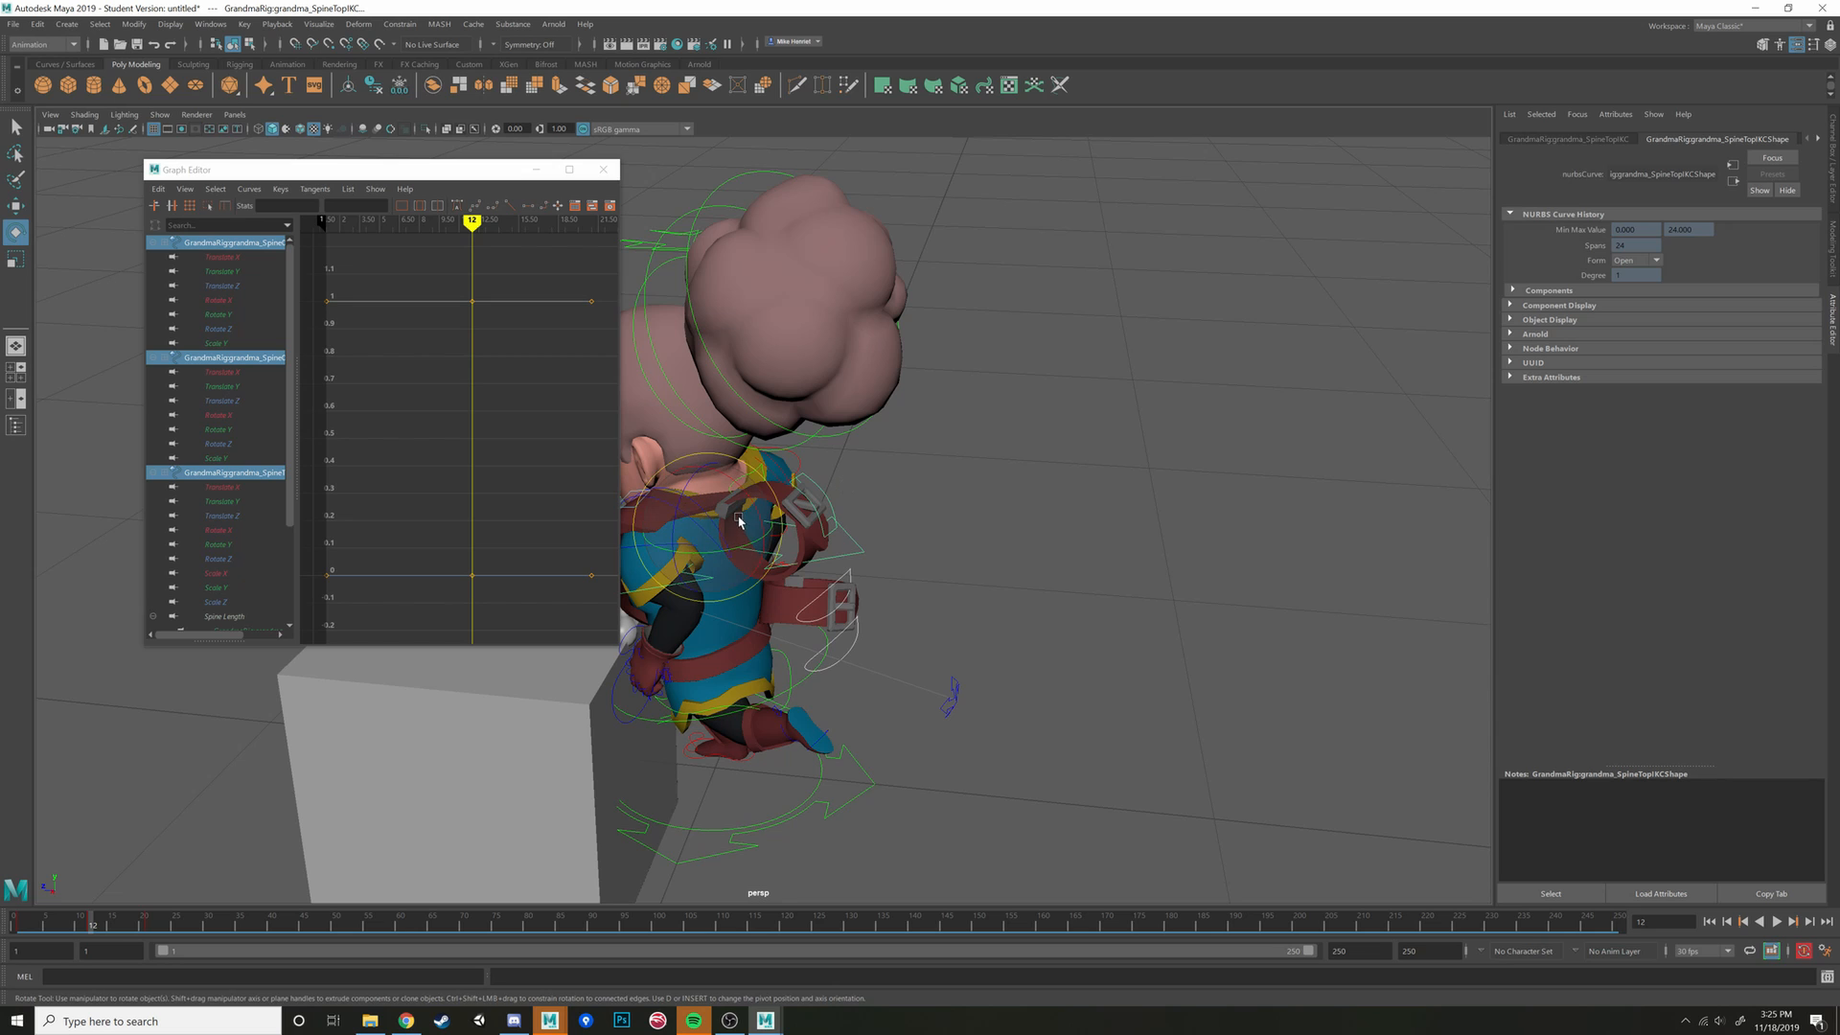
left_click_drag(741, 517, 877, 578)
left_click_drag(826, 456, 877, 479)
Rotate the left wrist IK control at frame 12 to turn the left hand
key("w")
left_click(899, 629)
left_click_drag(899, 629, 994, 641, "alt")
key("e")
left_click_drag(1018, 527, 1080, 497)
left_click_drag(1007, 566, 935, 500)
Move the left wrist IK control up and outward so the left arm is raised to the side
key("w")
middle_click_drag(934, 500, 1250, 498, "alt")
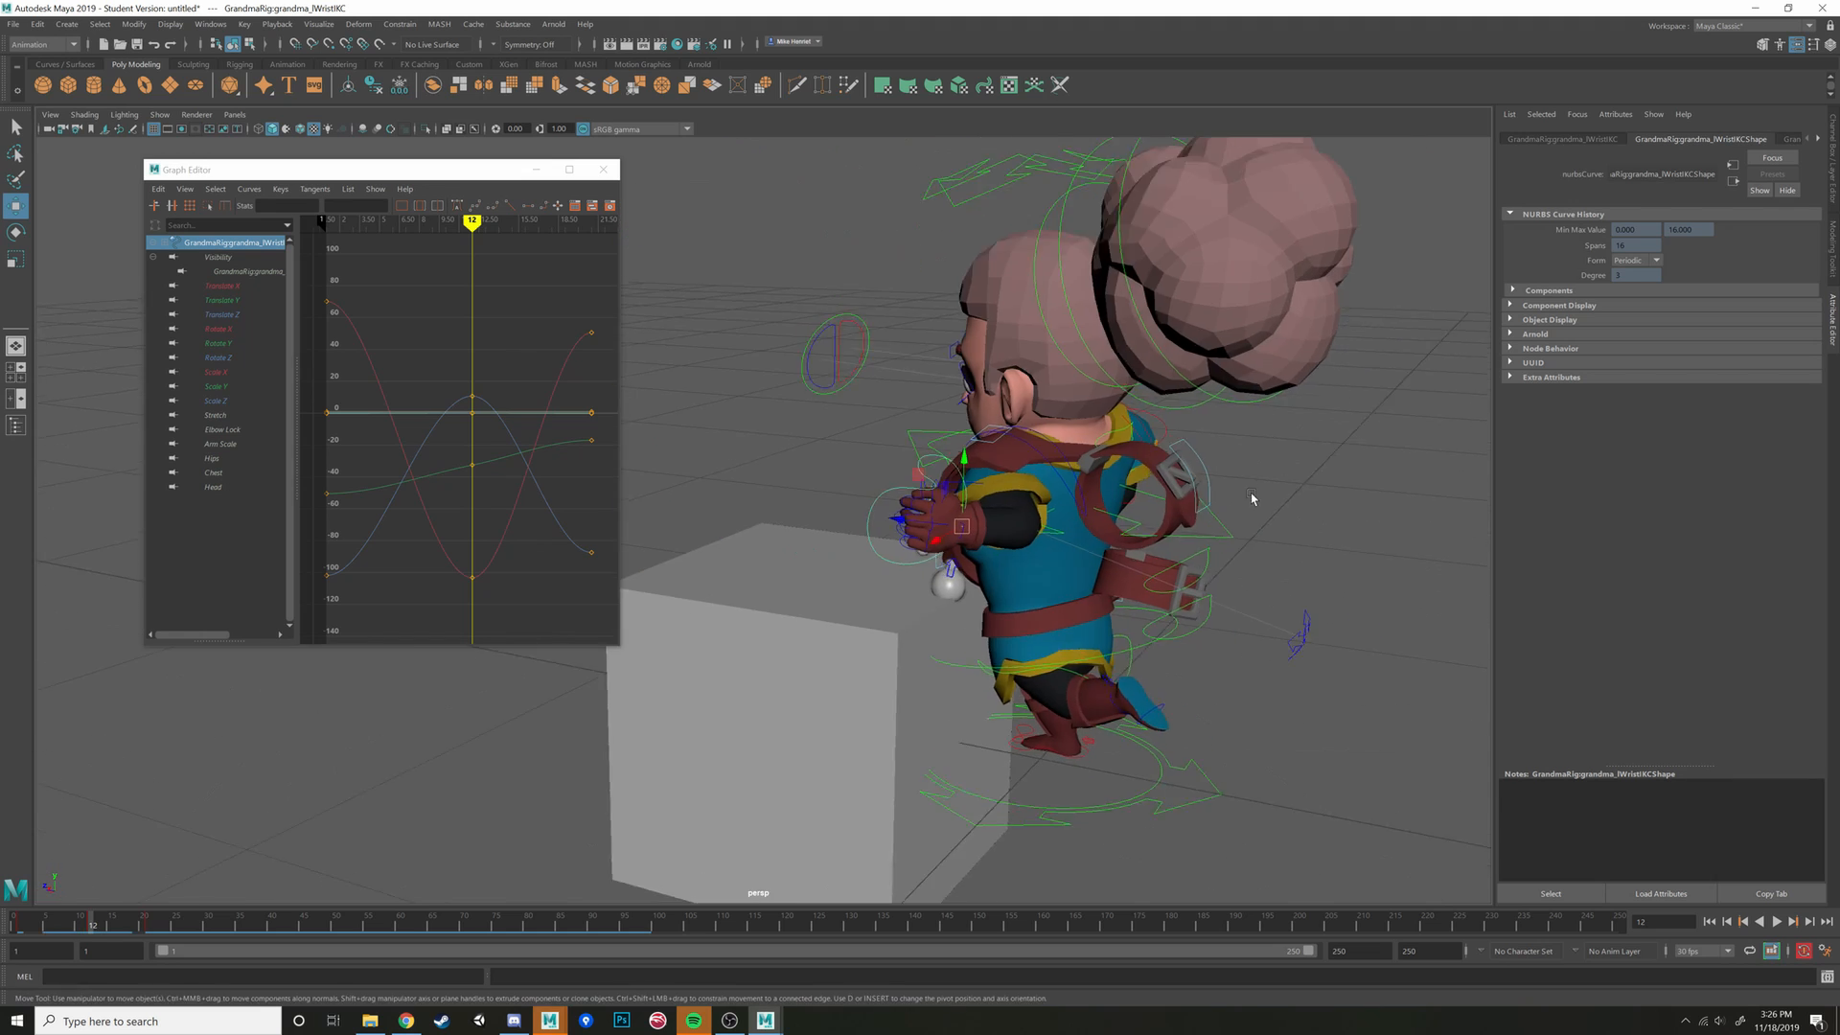
left_click_drag(1251, 498, 912, 520, "alt")
left_click_drag(762, 553, 726, 487)
left_click_drag(726, 487, 868, 410, "alt")
key("e")
left_click_drag(901, 479, 936, 533, "alt")
Reposition the left elbow IK control at frame 12 to set the bend direction of the raised arm
left_click(937, 533)
key("w")
left_click_drag(976, 595, 988, 545, "alt")
left_click_drag(988, 544, 1112, 565, "alt")
middle_click_drag(921, 583, 1208, 575, "alt")
left_click_drag(979, 575, 934, 565, "alt")
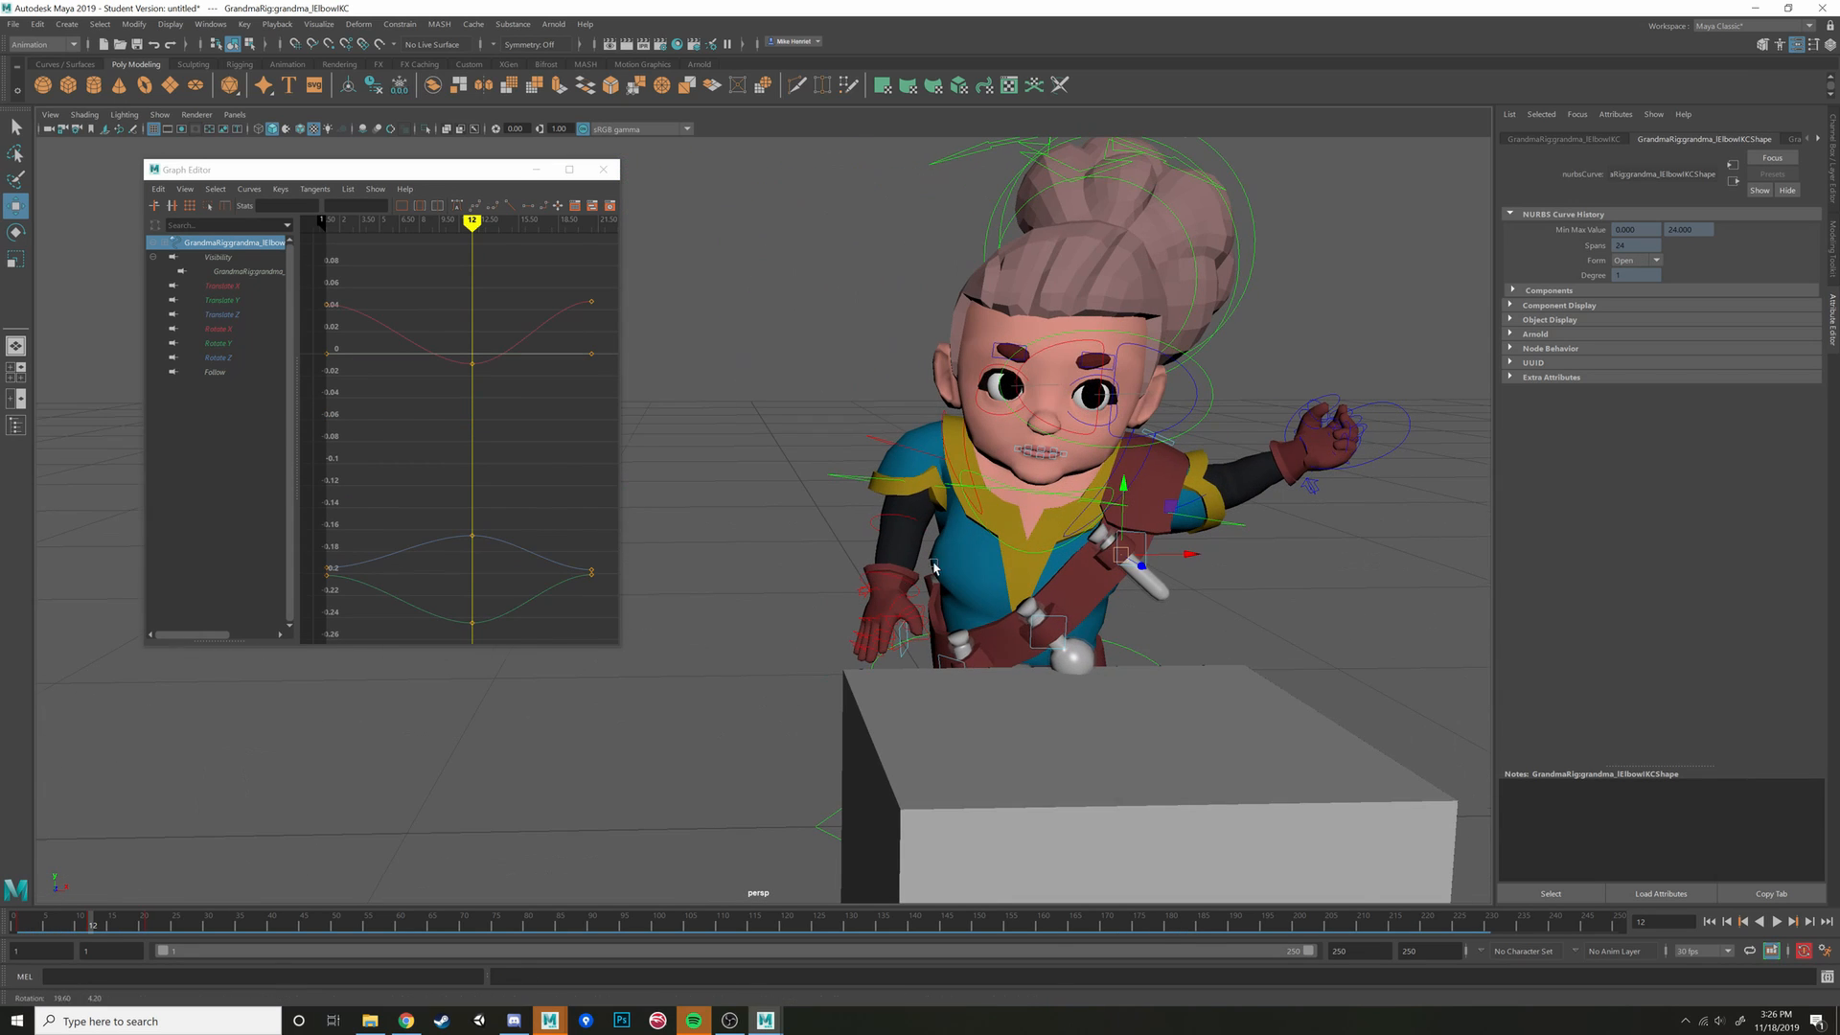
Rotate the right shoulder FK control at frame 12 to lift the right arm out to the side
left_click(882, 437)
left_click(878, 442)
key("e")
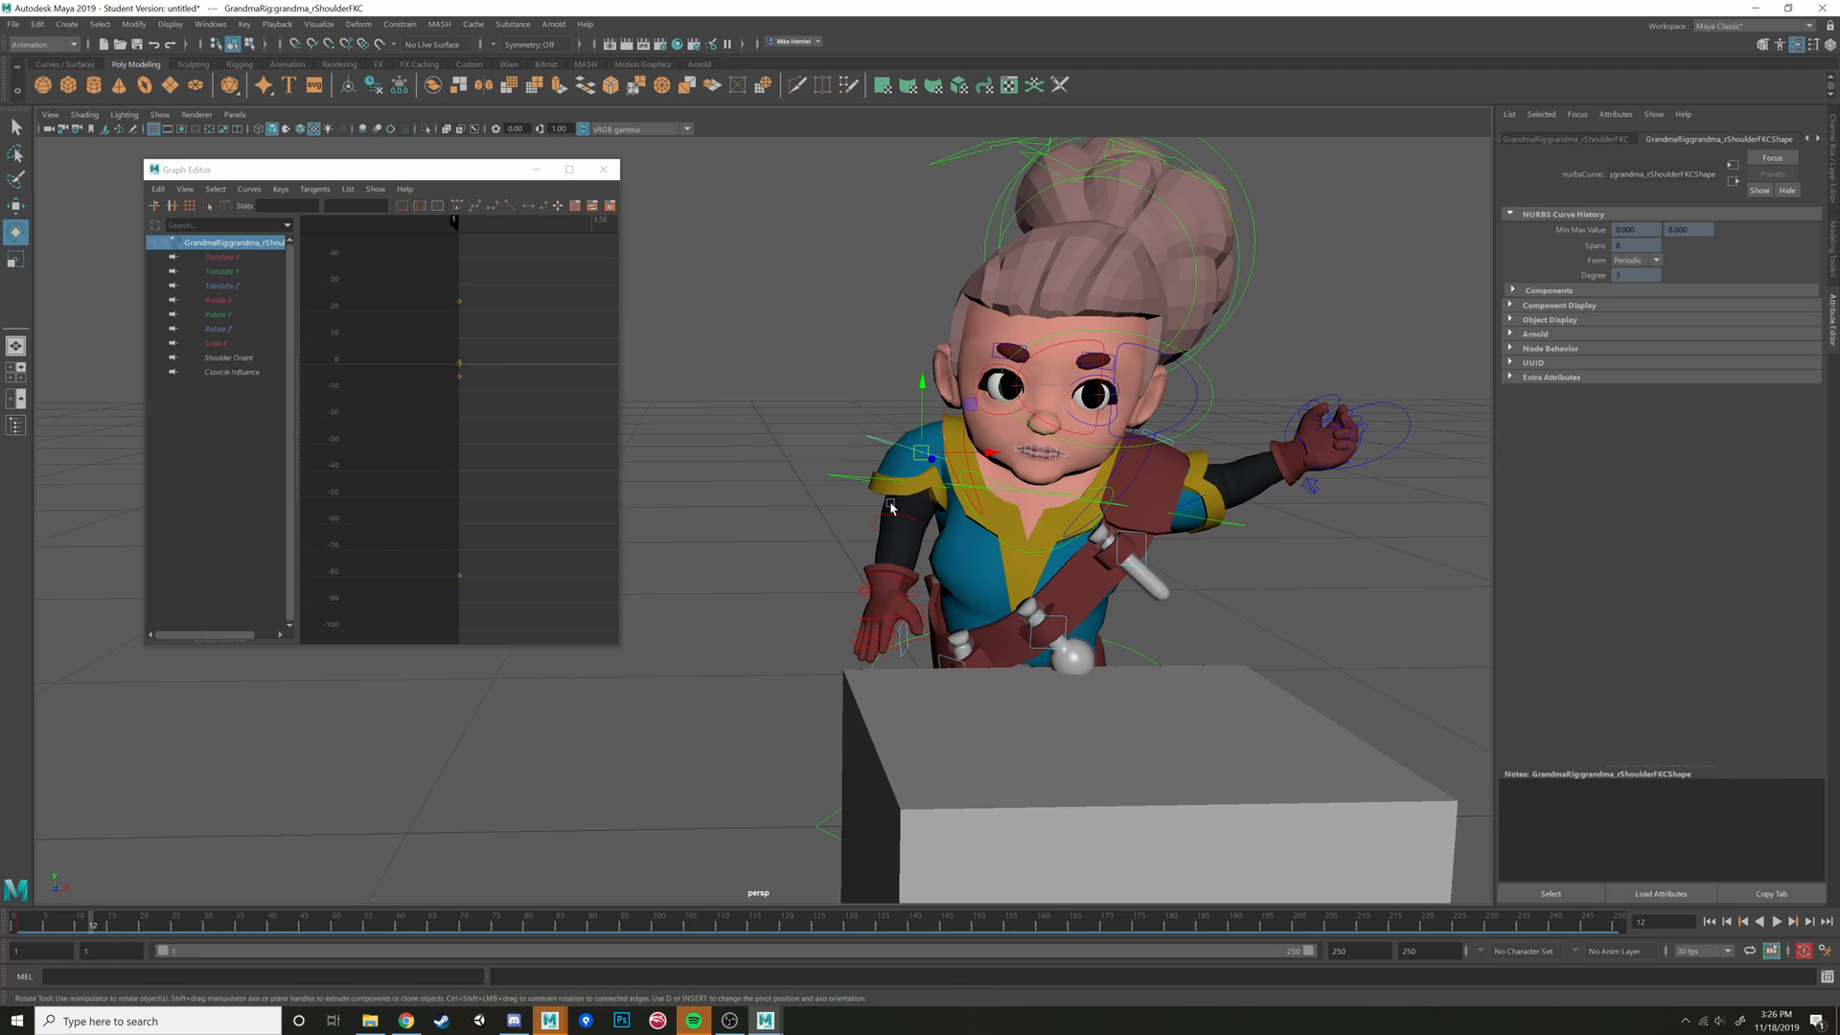
left_click_drag(890, 508, 901, 437)
key("w")
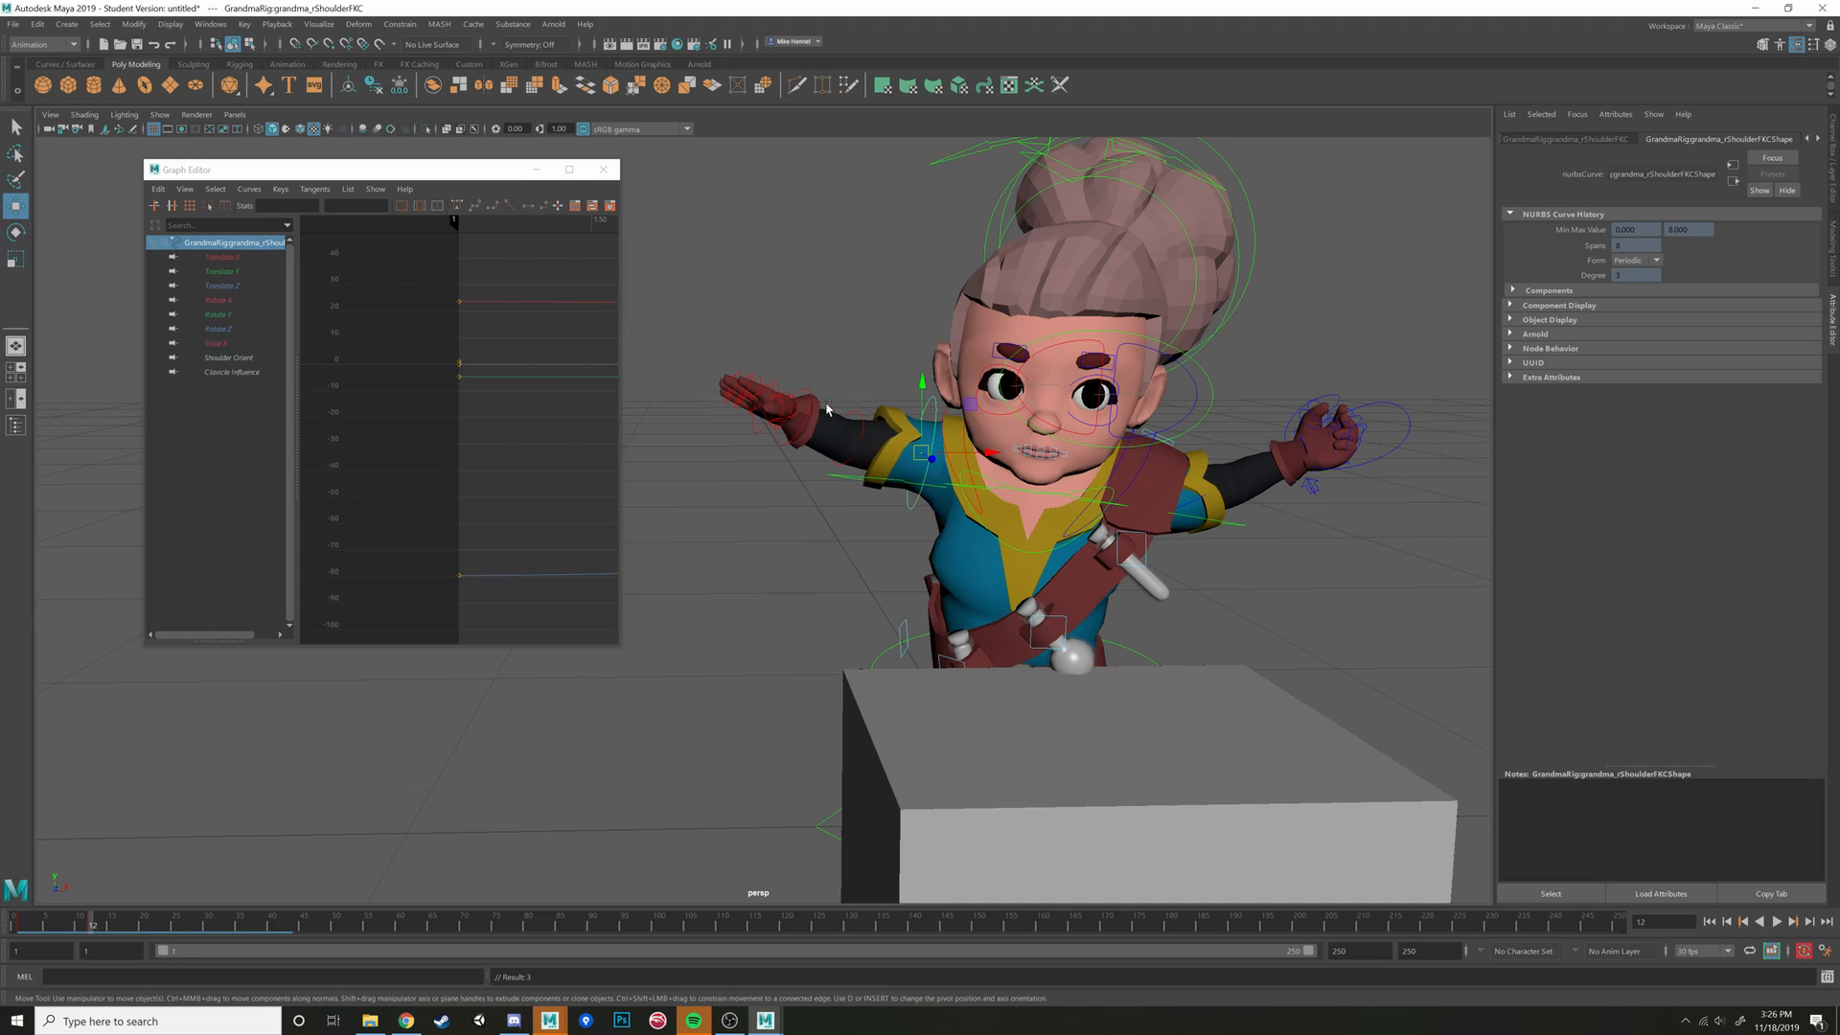
Rotate the right wrist FK control at frame 12 so the raised hand bends upward with its open palm facing forward
left_click(811, 391)
key("e")
left_click(807, 391)
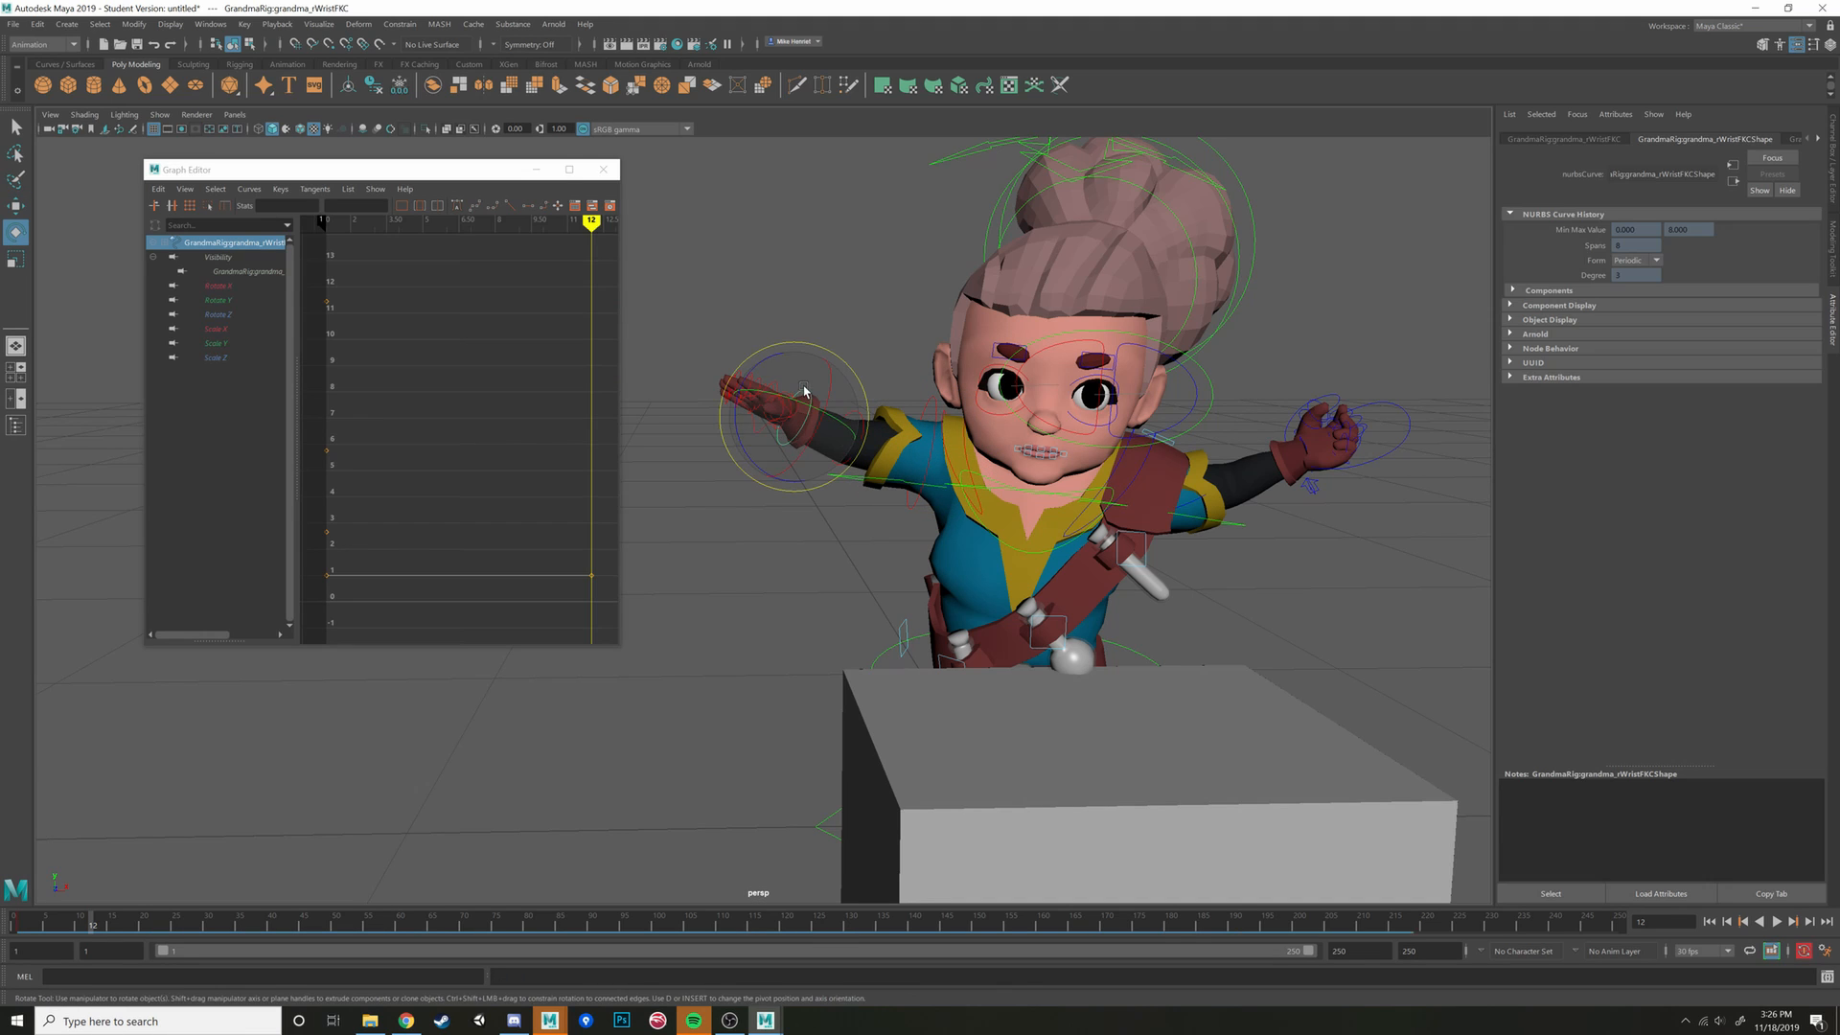
left_click_drag(807, 424, 842, 476)
right_click_drag(841, 476, 864, 498, "alt")
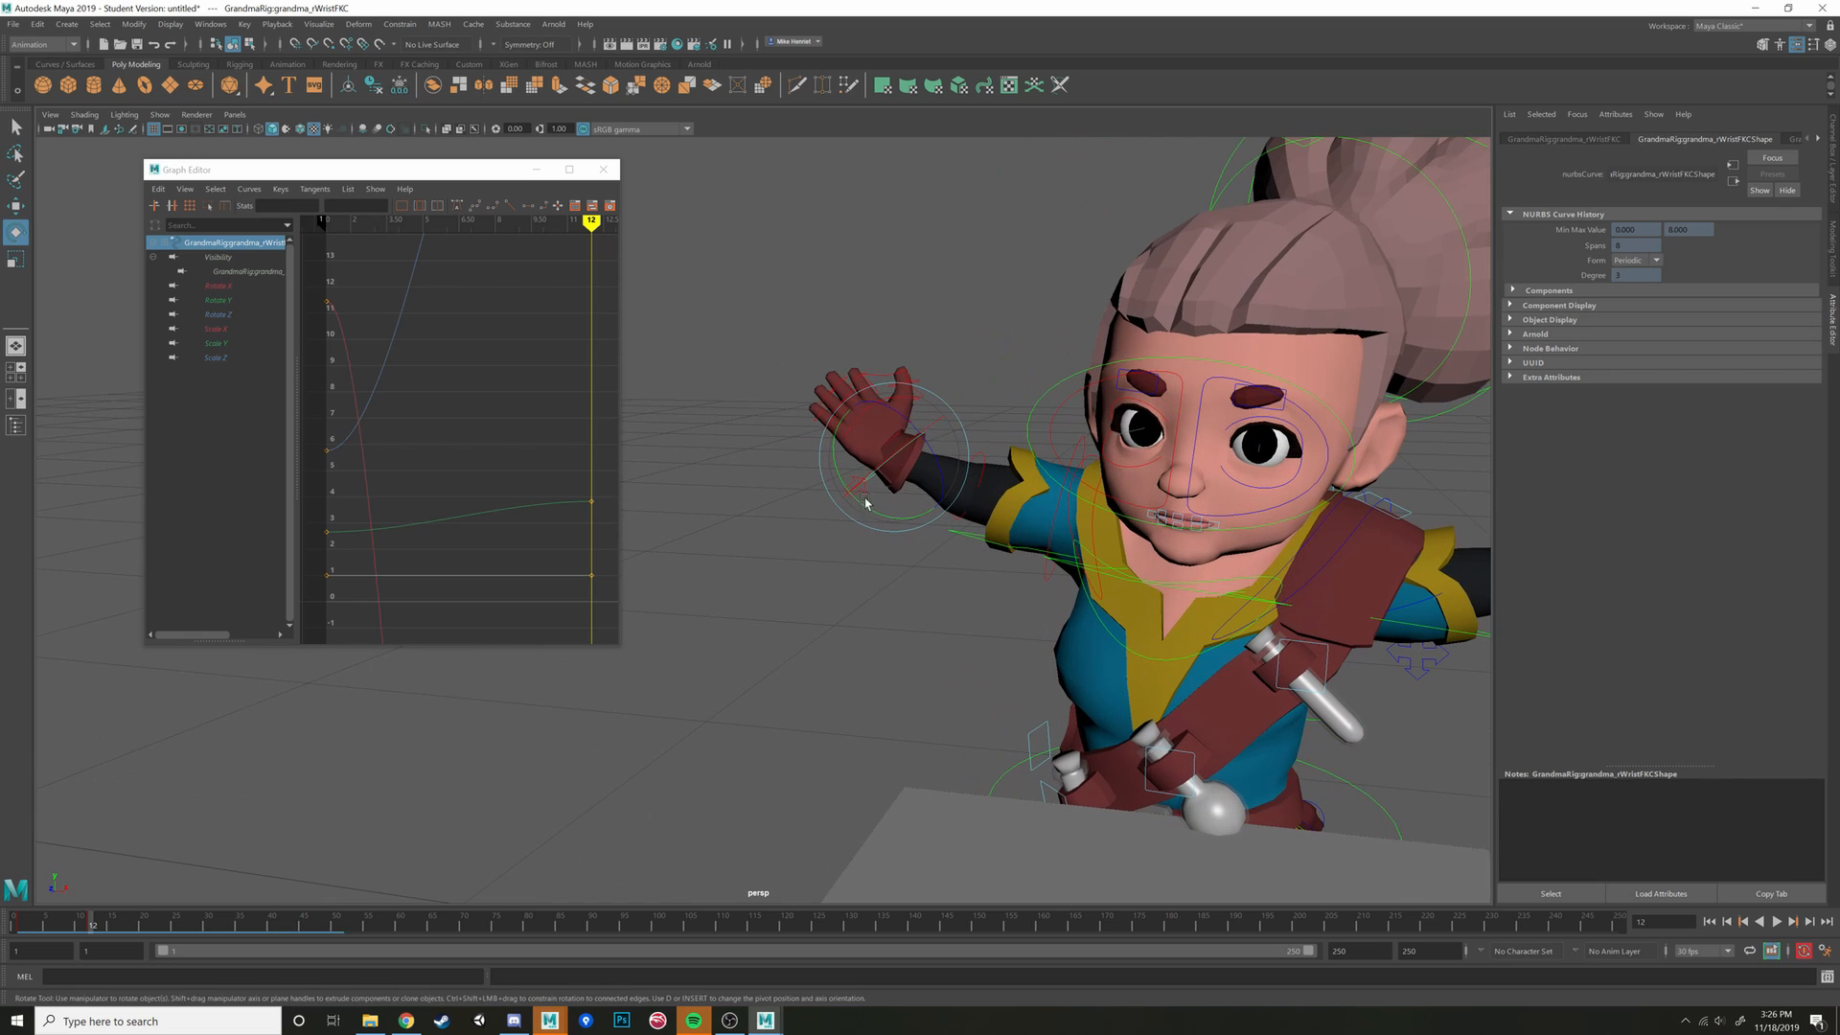
left_click_drag(884, 428, 973, 410)
key("w")
scroll(922, 362, "up", 3)
key("e")
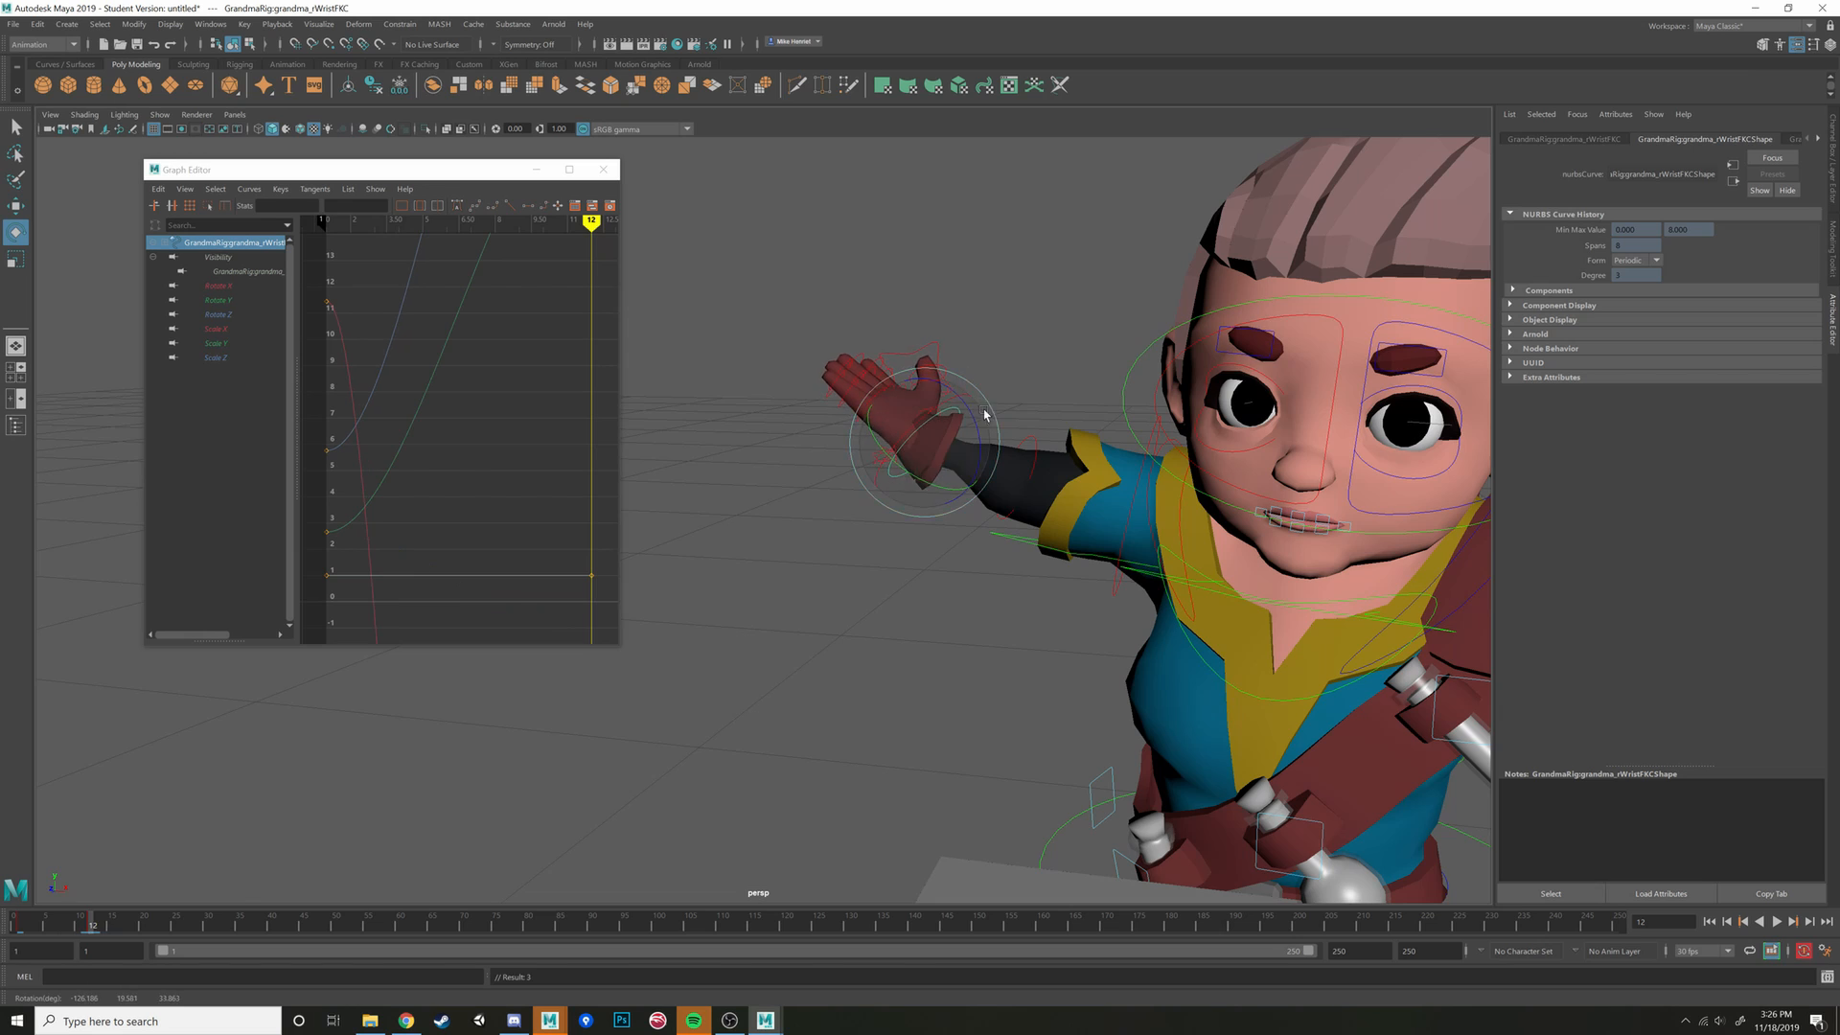
scroll(928, 496, "up", 5)
scroll(879, 518, "down", 5)
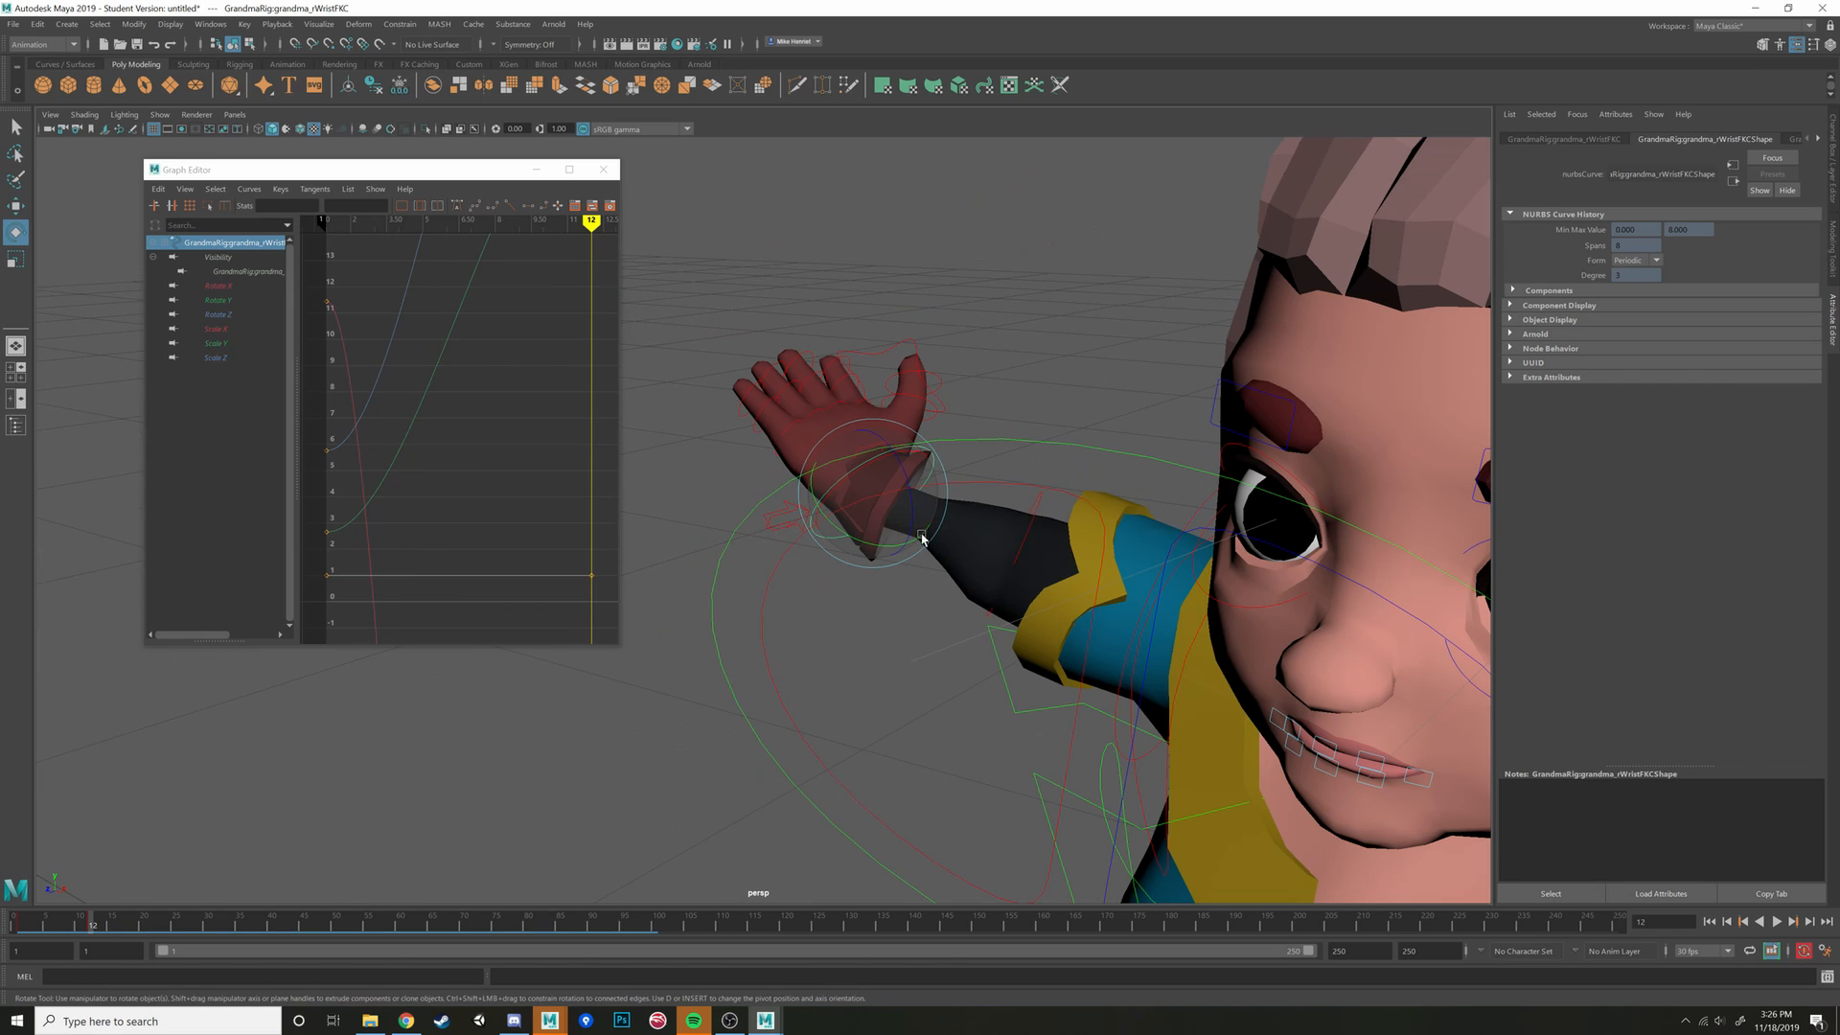
left_click_drag(855, 486, 901, 523)
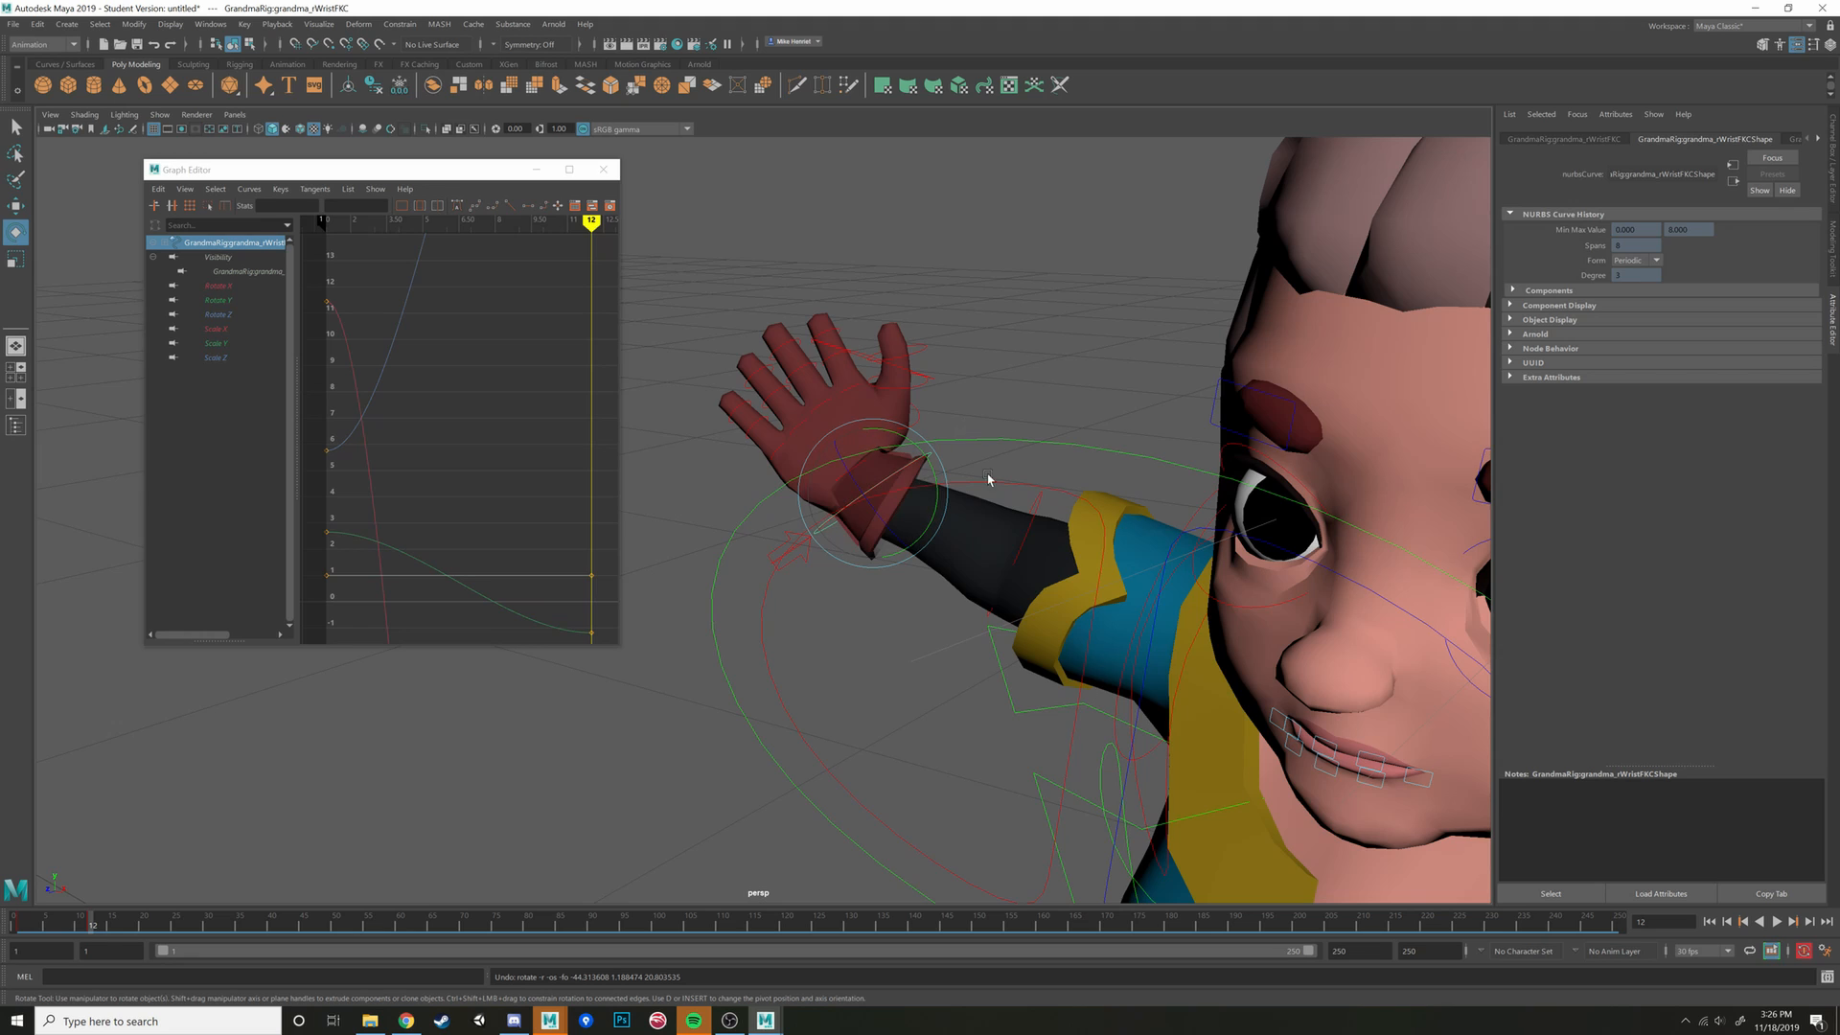
Switch the viewport to wireframe and turn on joint display to inspect the right arm's wrist joints
key("4")
left_click_drag(986, 555, 990, 537, "alt")
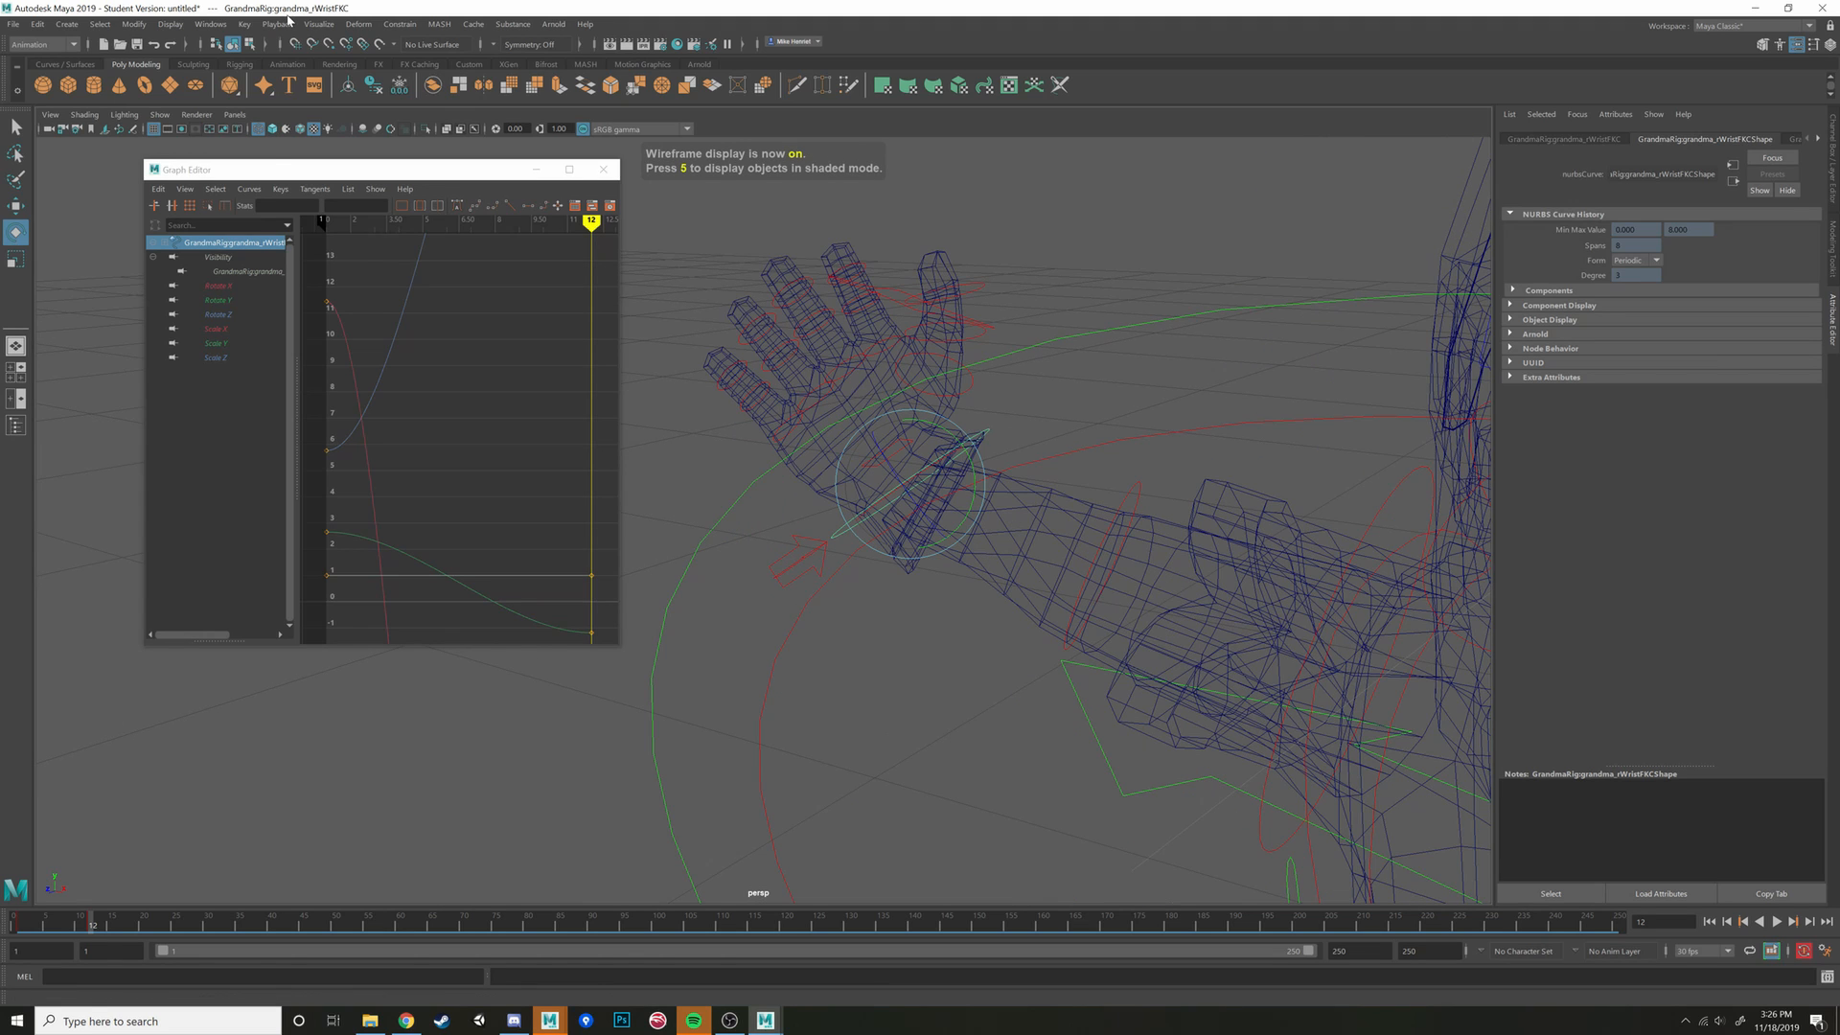
left_click(160, 114)
left_click(177, 355)
left_click(1010, 522)
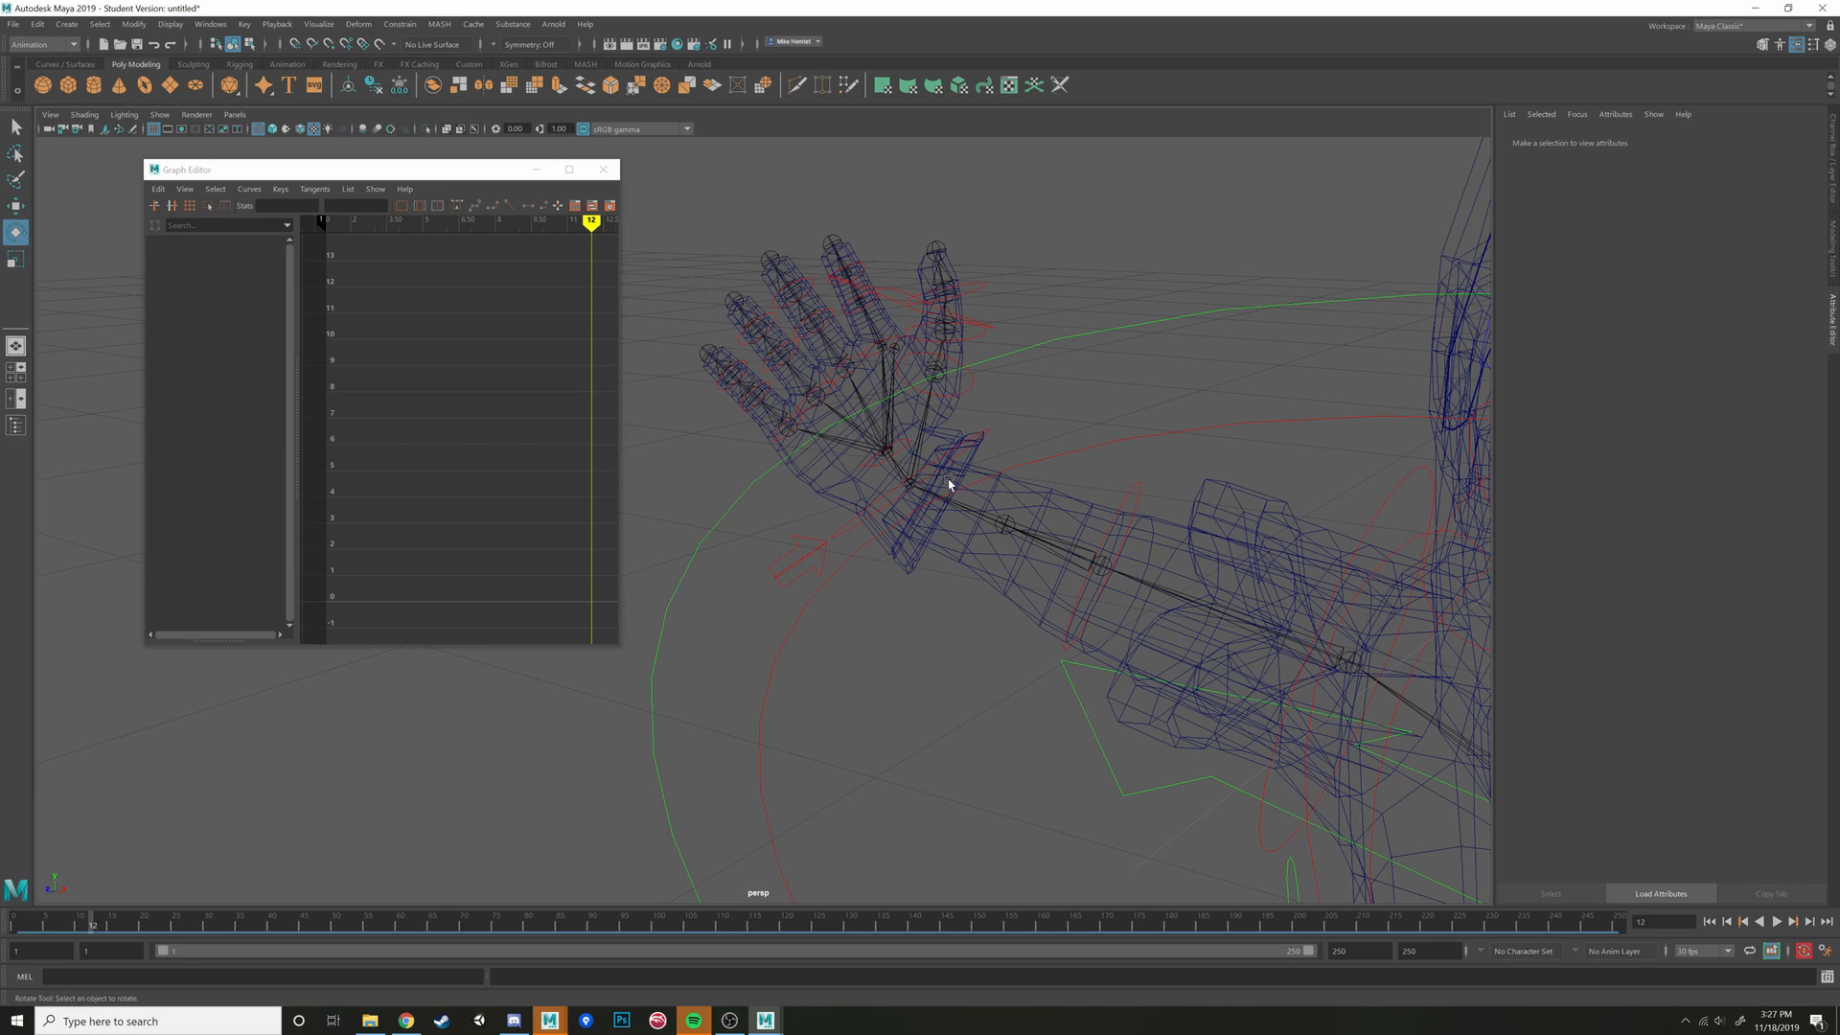
Restore the shaded, textured viewport display and bring the whole upper body back into view
key("5")
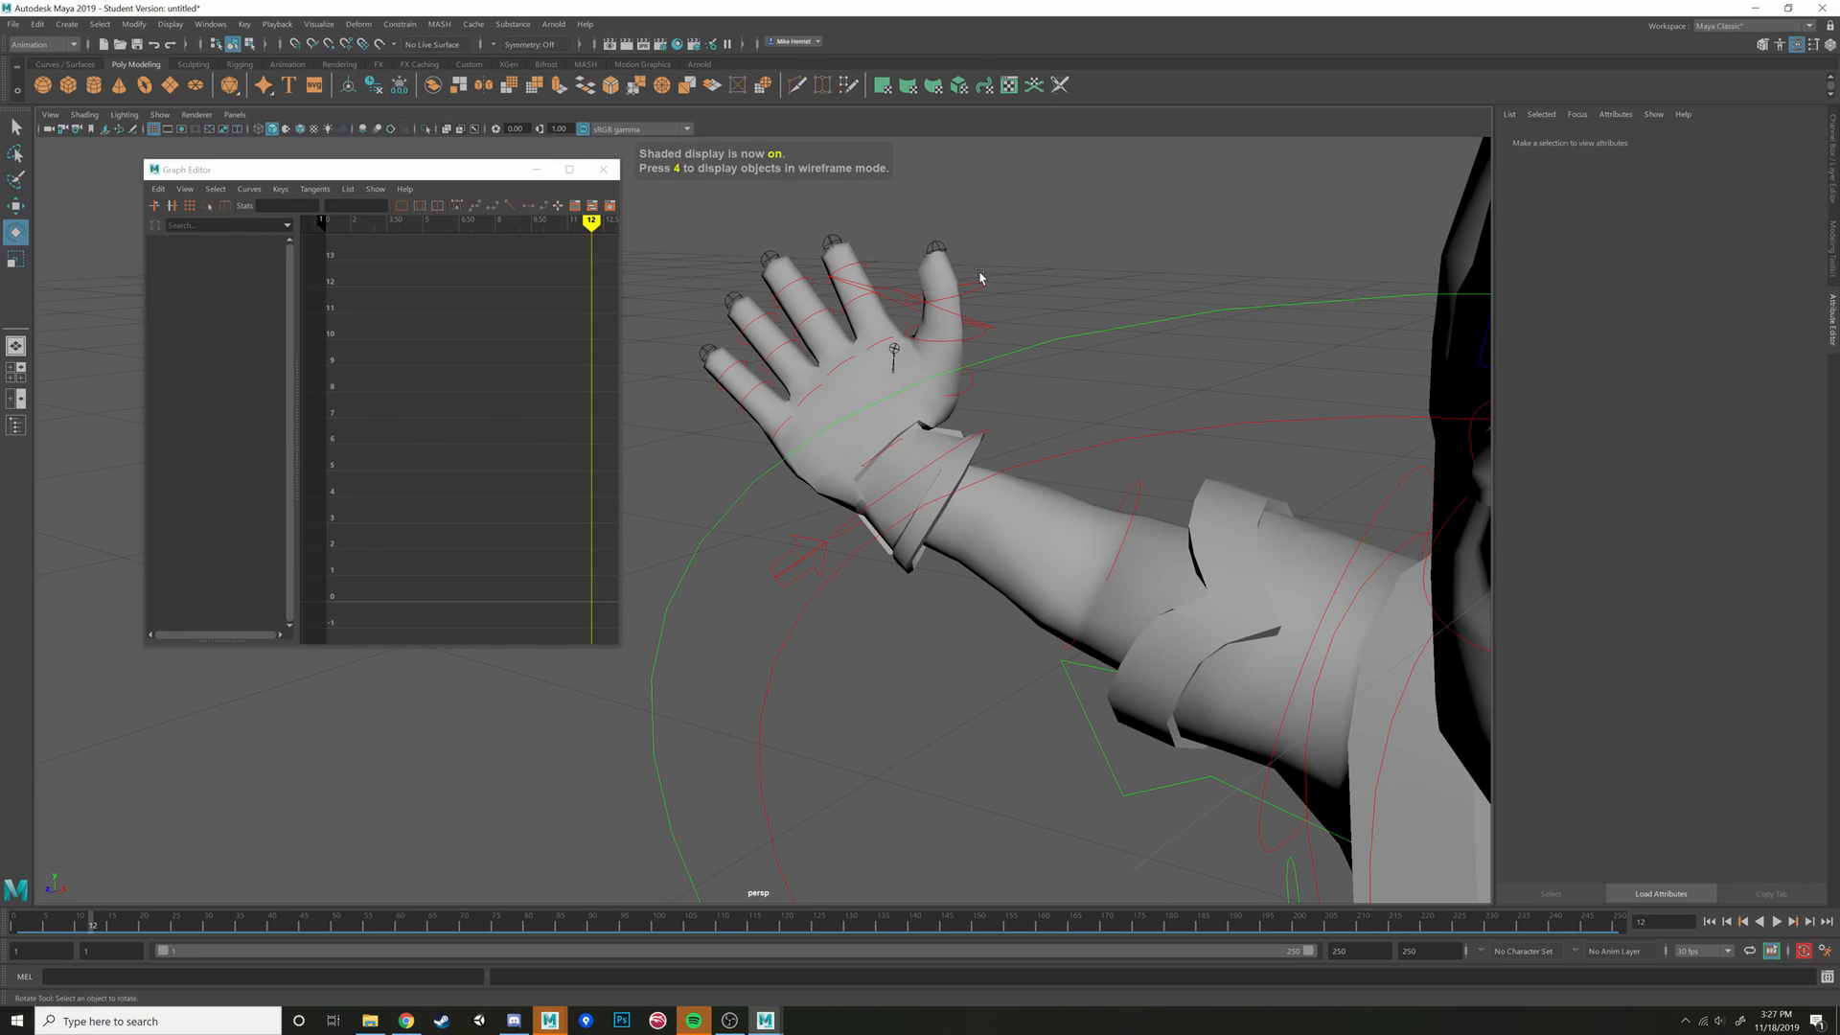
left_click(986, 433)
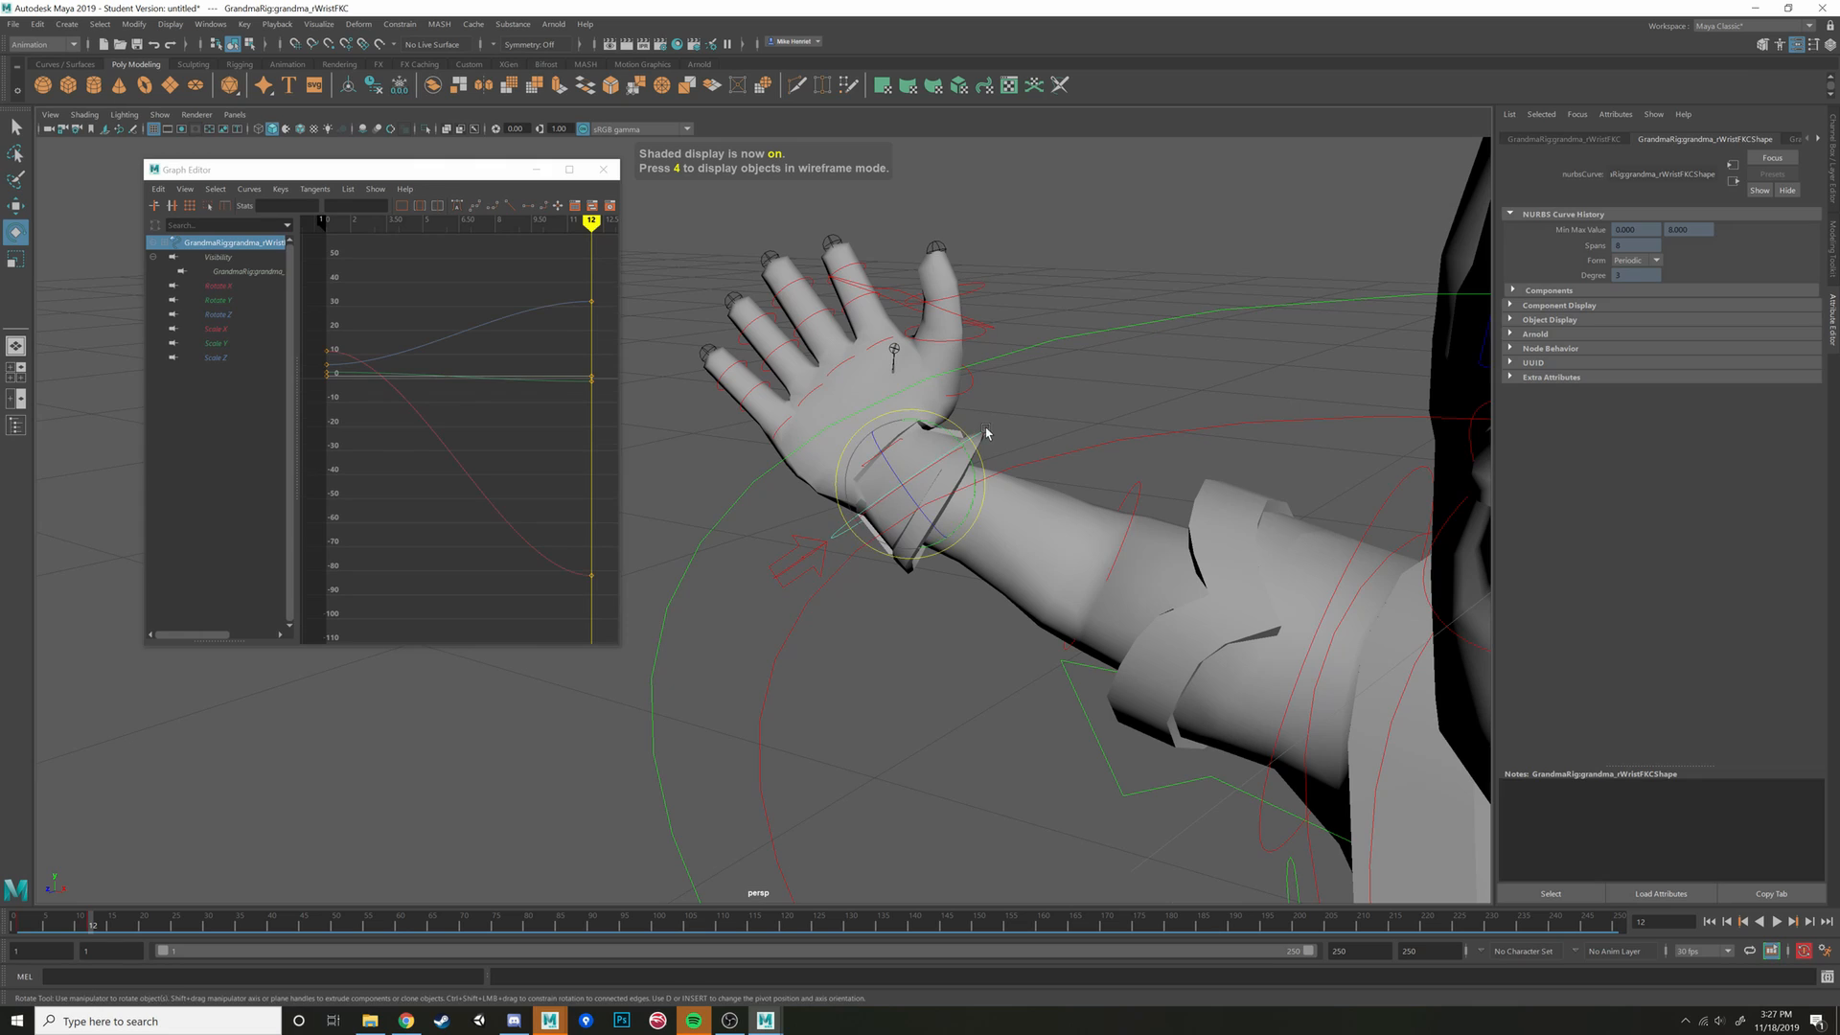
scroll(989, 418, "down", 5)
left_click_drag(991, 415, 1022, 447, "alt")
mouse_move(1001, 580)
left_mouse_down("alt")
mouse_move(1009, 565)
mouse_move(945, 593)
mouse_move(919, 641)
mouse_move(898, 617)
left_mouse_up("alt")
scroll(1013, 571, "down", 5)
scroll(1007, 576, "up", 4)
key("6")
Rotate the jaw control at frame 12 to open the character's mouth
scroll(948, 602, "down", 2)
key("w")
left_click(918, 641)
key("e")
mouse_move(999, 465)
left_mouse_down("alt")
mouse_move(1083, 474)
mouse_move(997, 484)
left_mouse_up("alt")
key("3")
scroll(962, 537, "up", 3)
key("w")
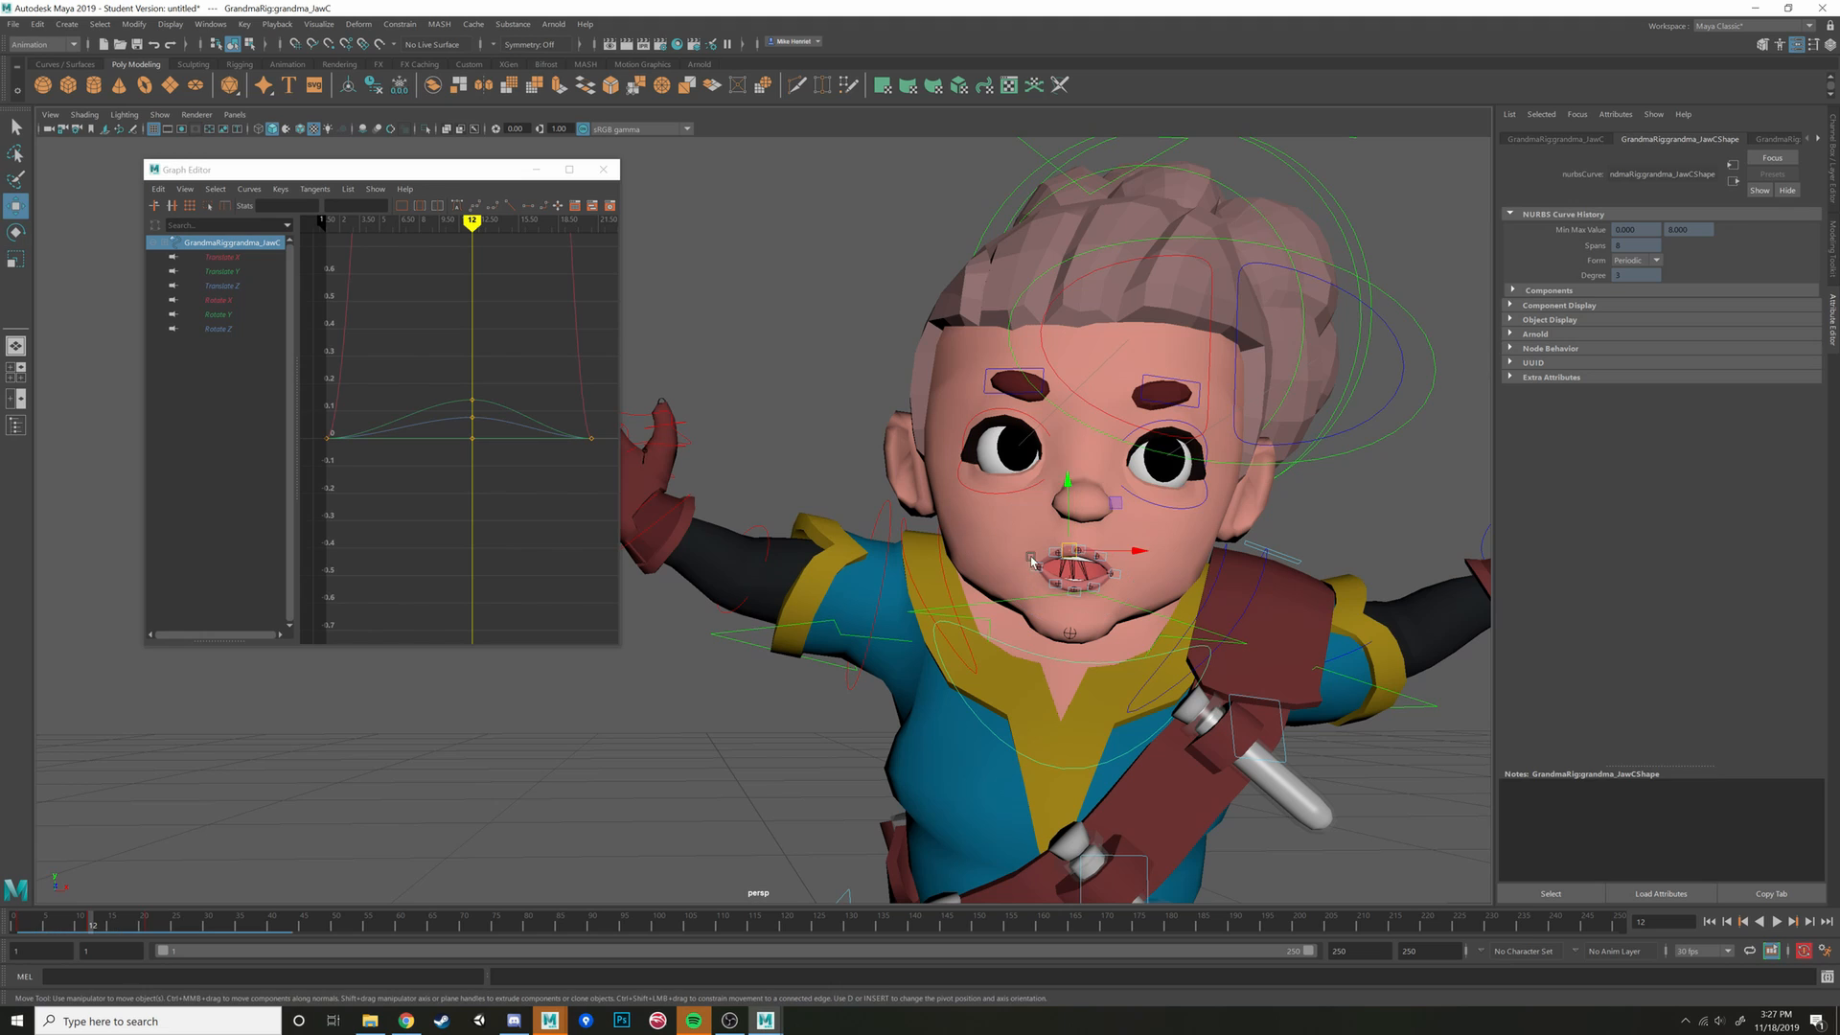
Raise both mouth-corner lip controls at frame 12 and adjust each one sideways to shape the open mouth
left_click(1035, 565)
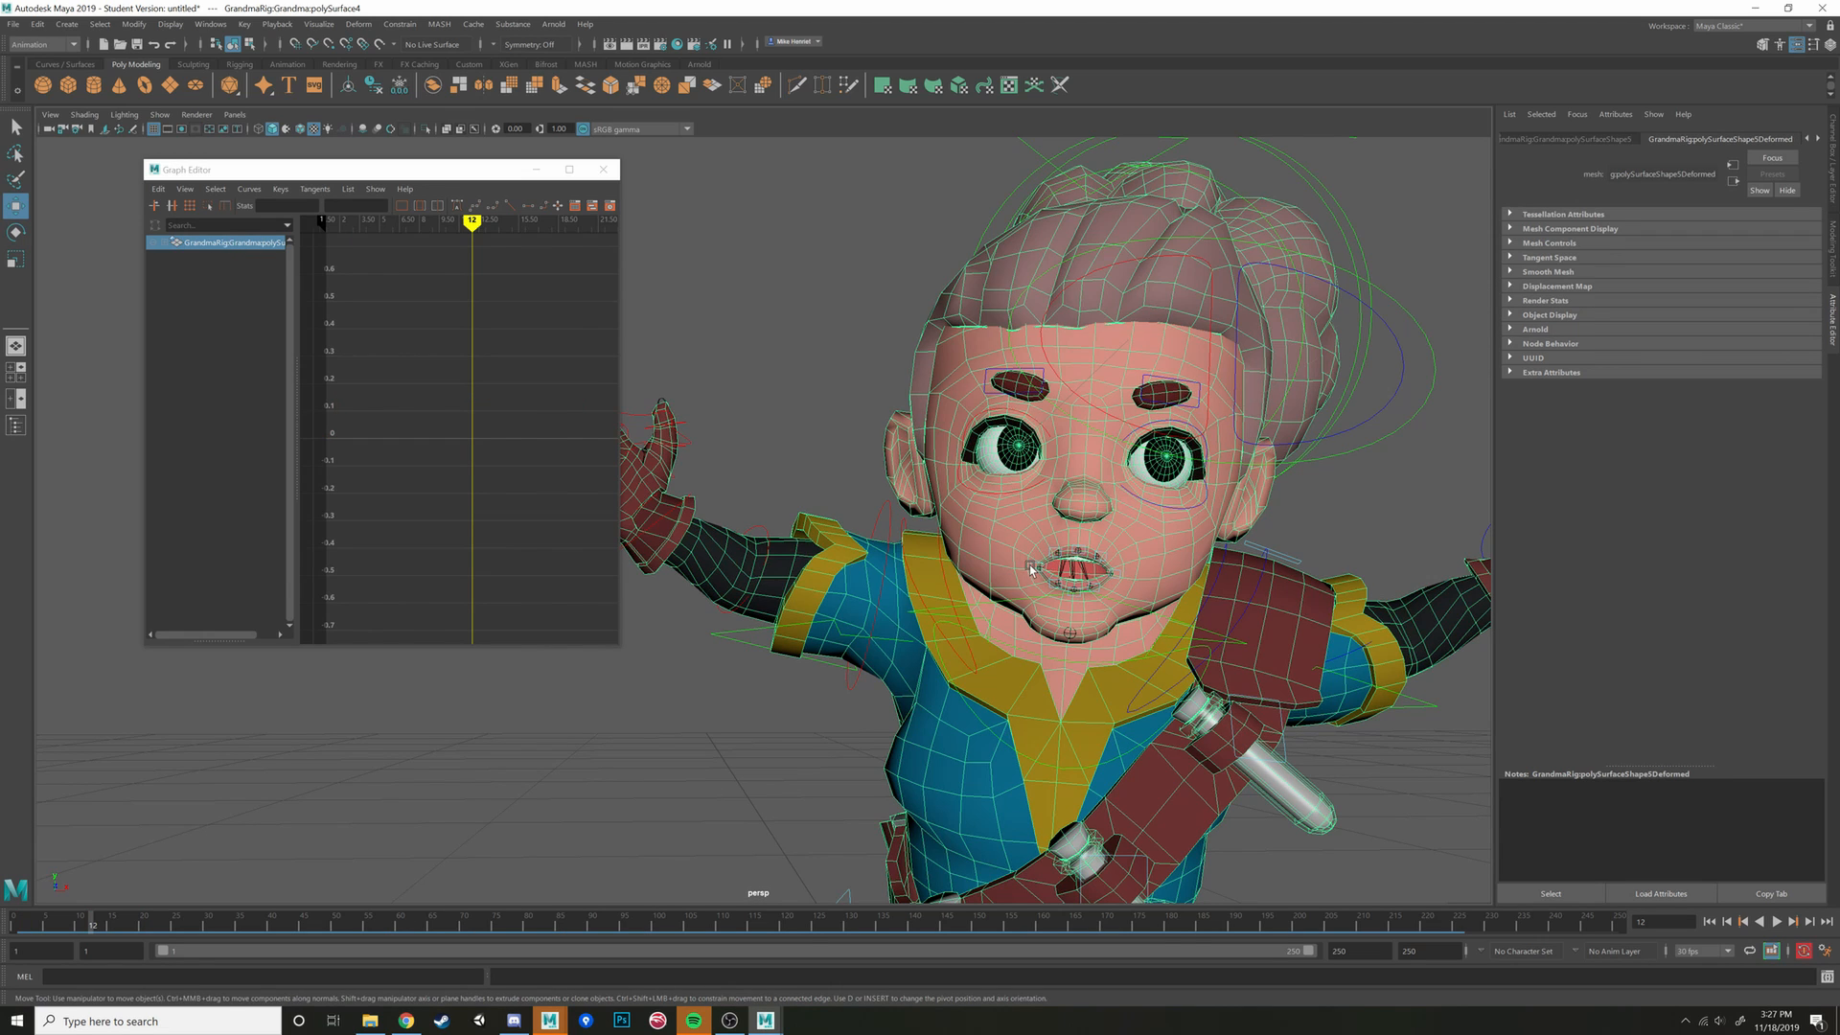
left_click(1032, 570)
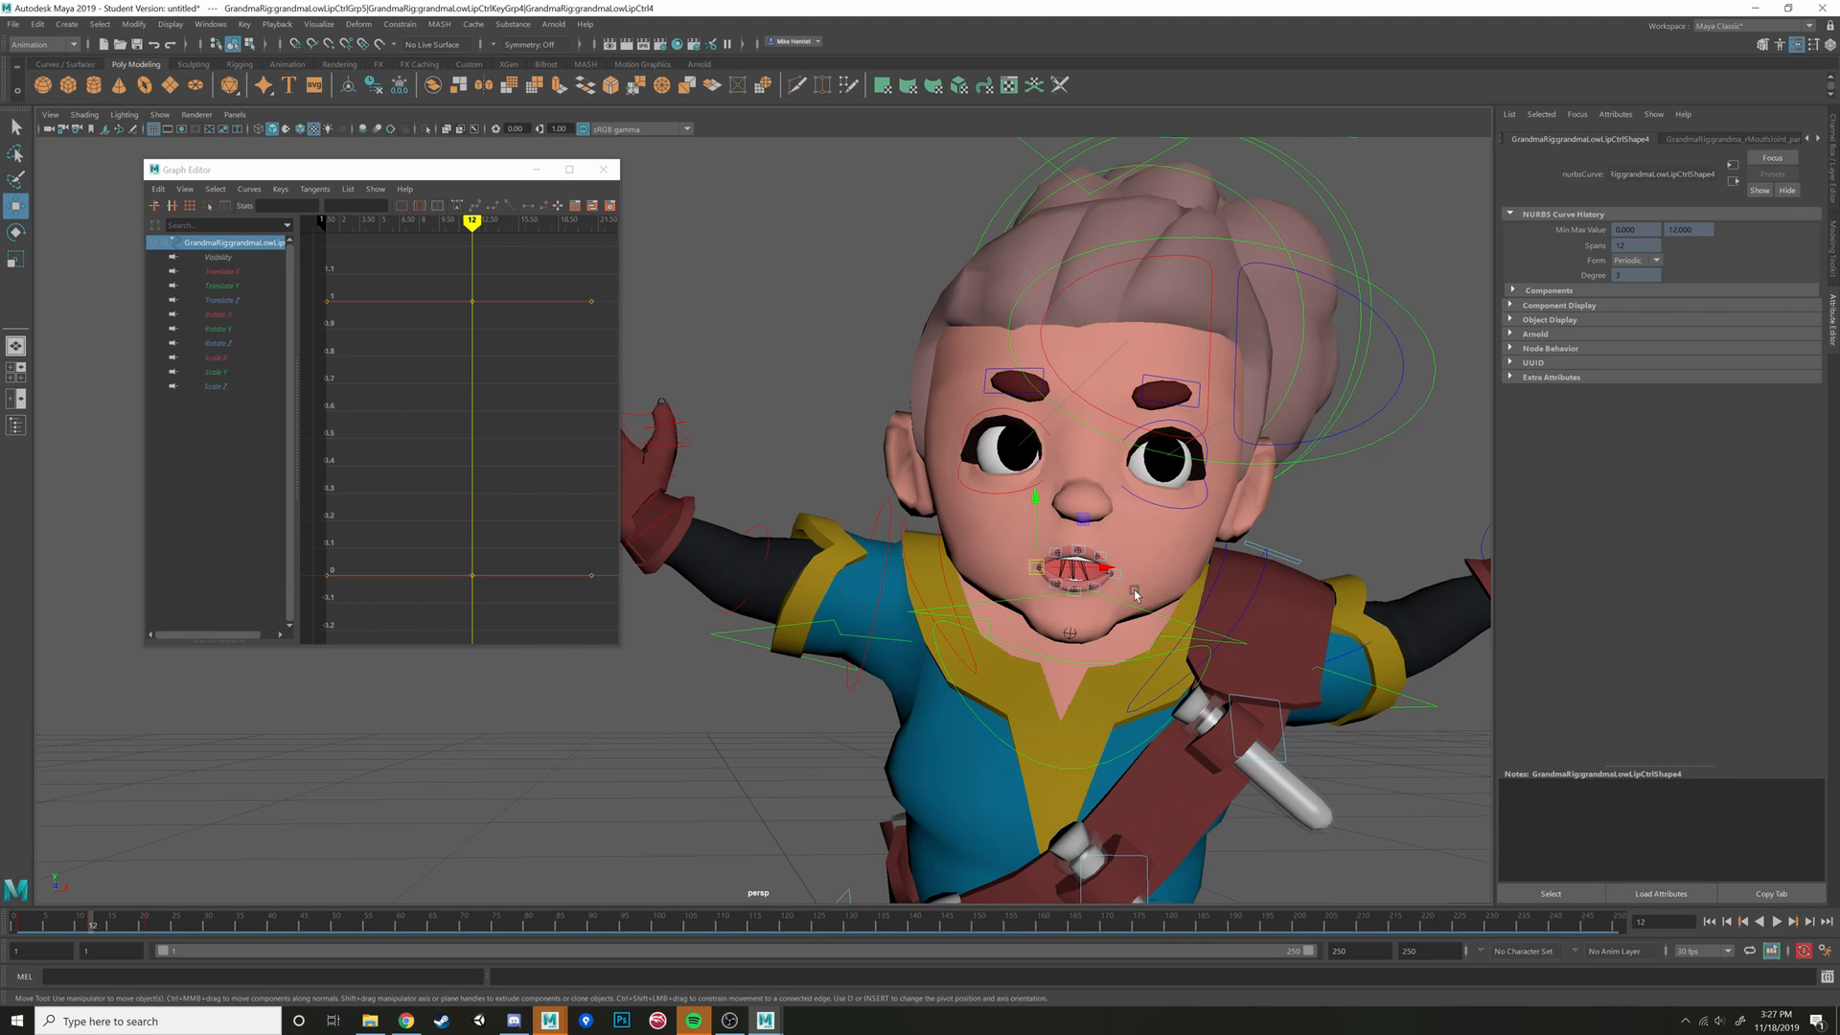
left_click(1124, 572, "shift")
left_click_drag(1115, 505, 1114, 504)
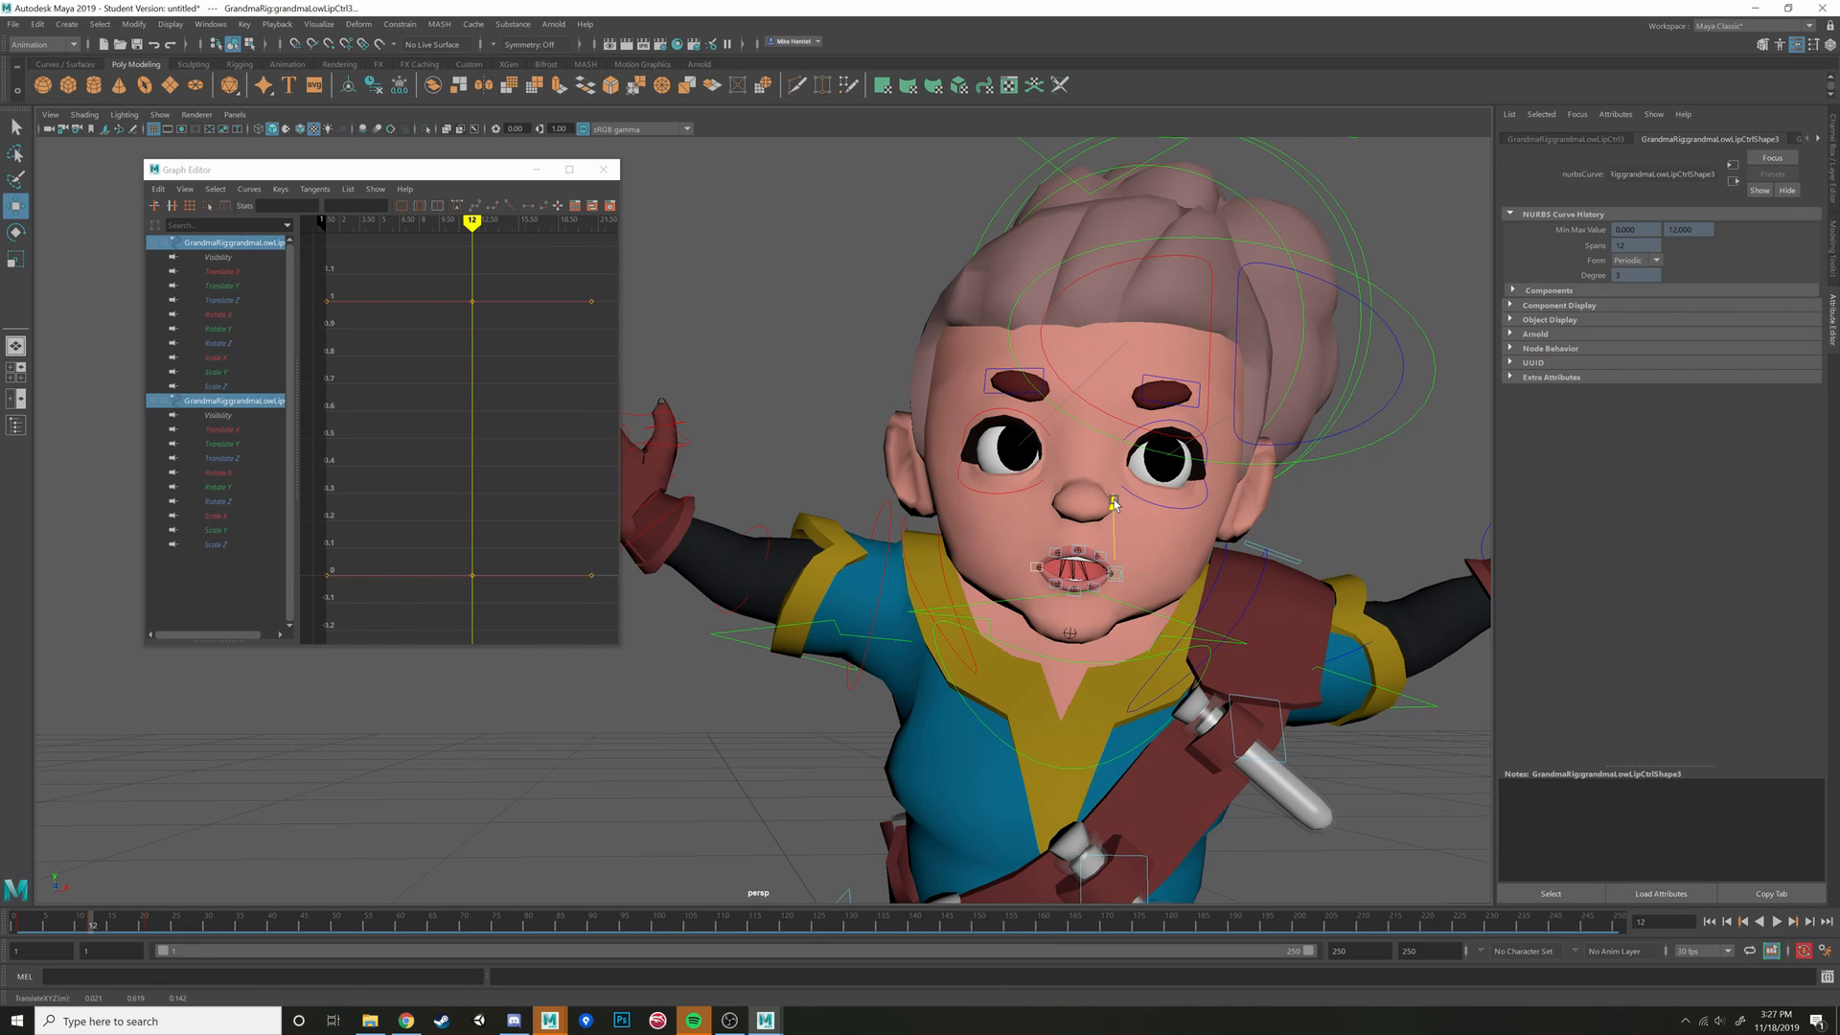
key("1")
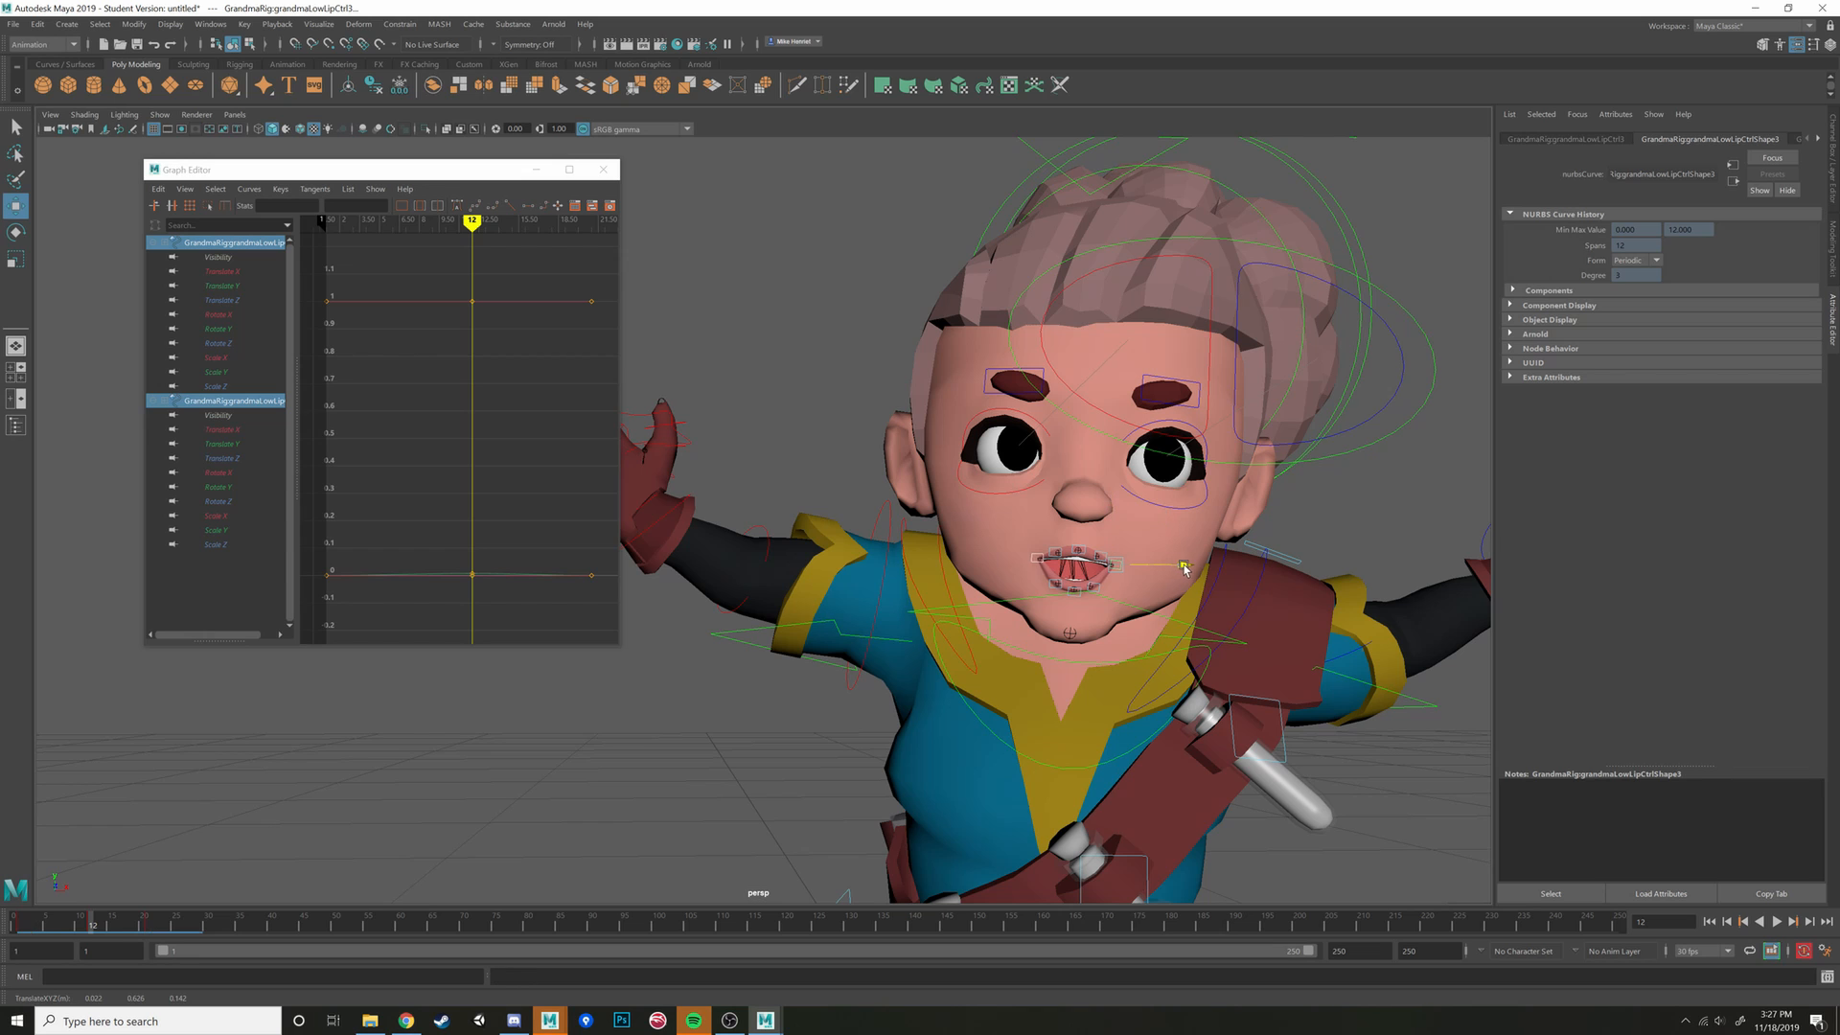
left_click(1105, 559)
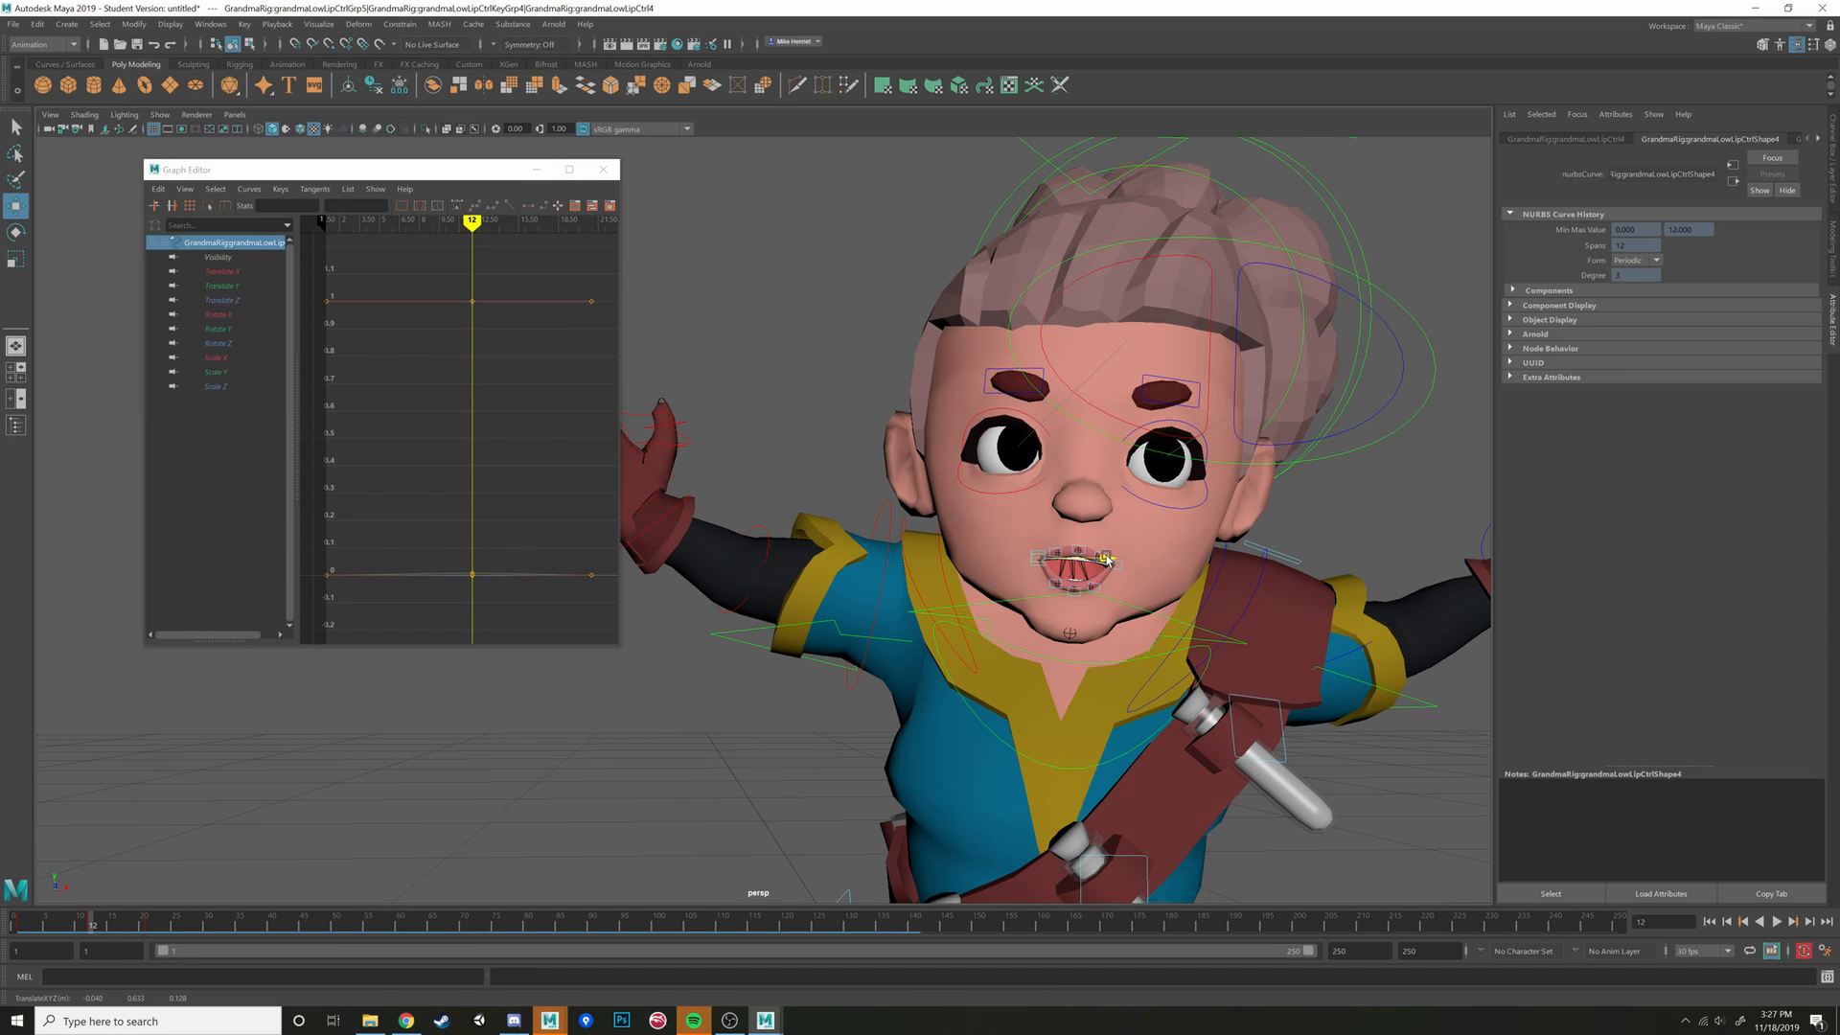
Examine the frame 12 pose from the front, three-quarter and side views
left_click_drag(1105, 559, 1035, 581, "alt")
scroll(1059, 566, "down", 7)
left_click_drag(1067, 336, 1154, 526, "alt")
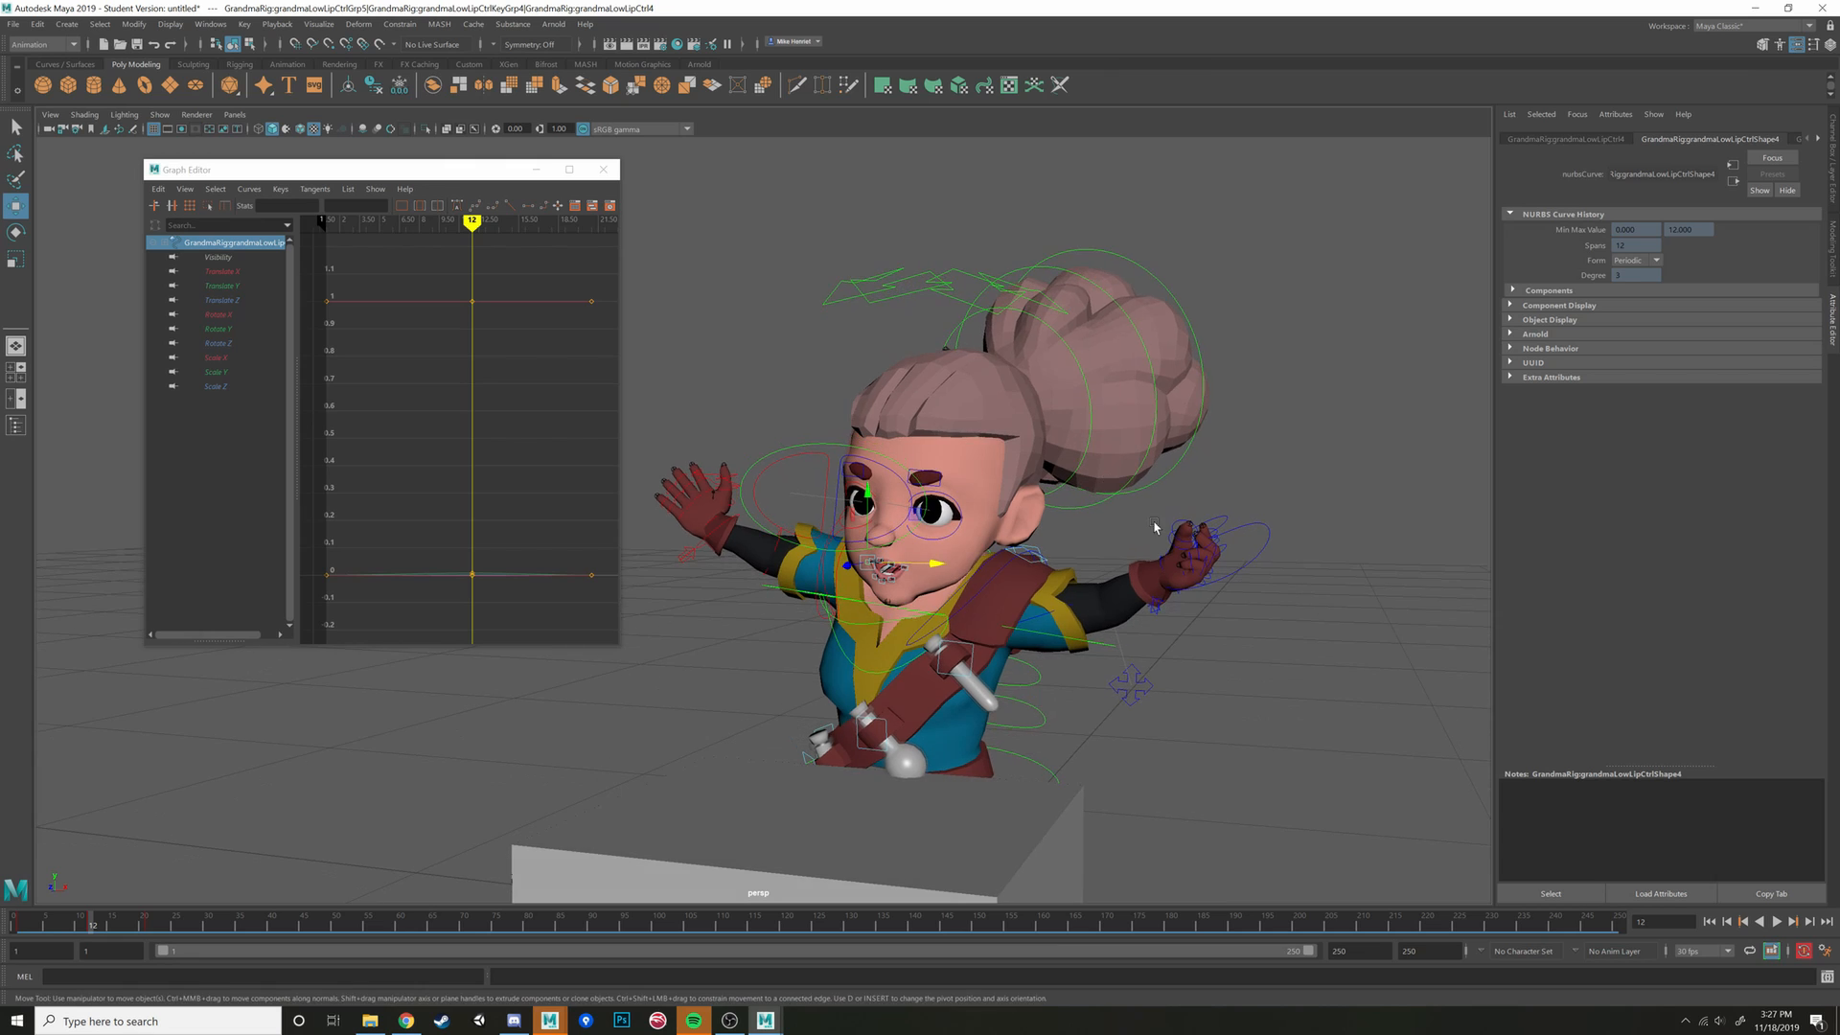
scroll(1154, 526, "up", 3)
middle_click_drag(1154, 526, 1095, 422, "alt")
left_click_drag(1095, 422, 1126, 425, "alt")
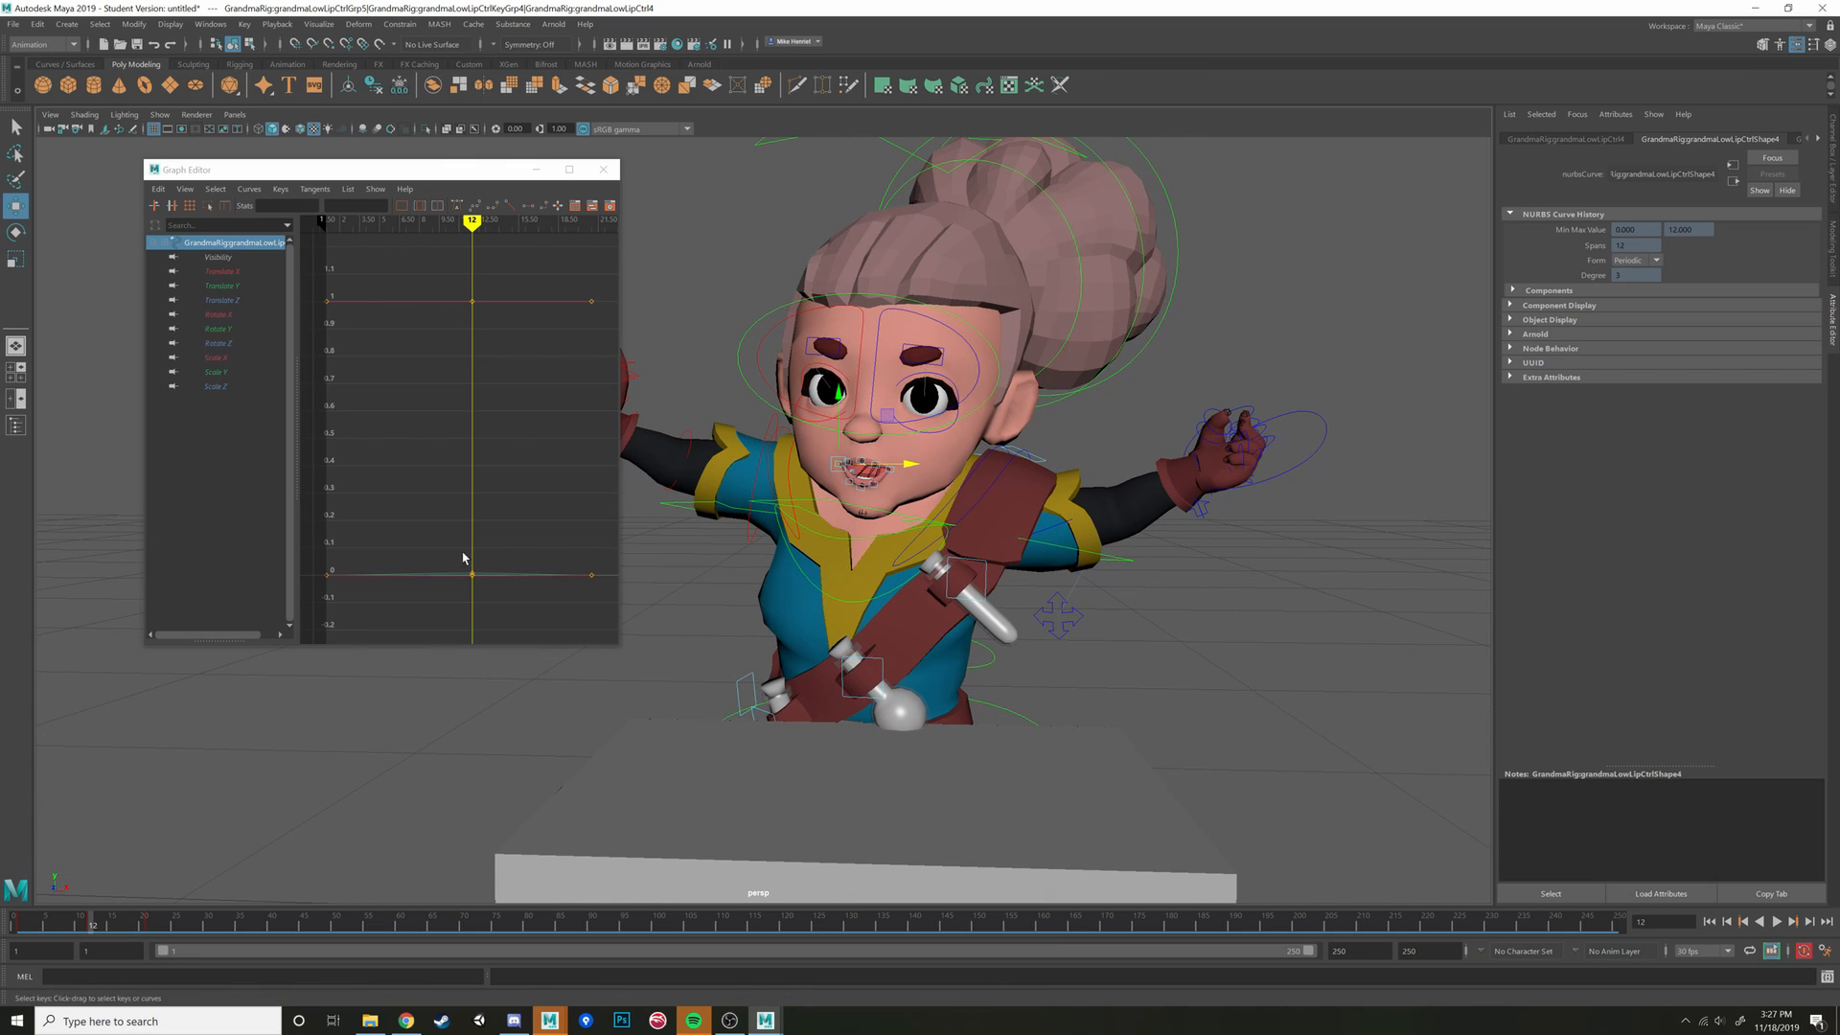
scroll(1068, 528, "down", 4)
left_click_drag(1068, 528, 1021, 733, "alt")
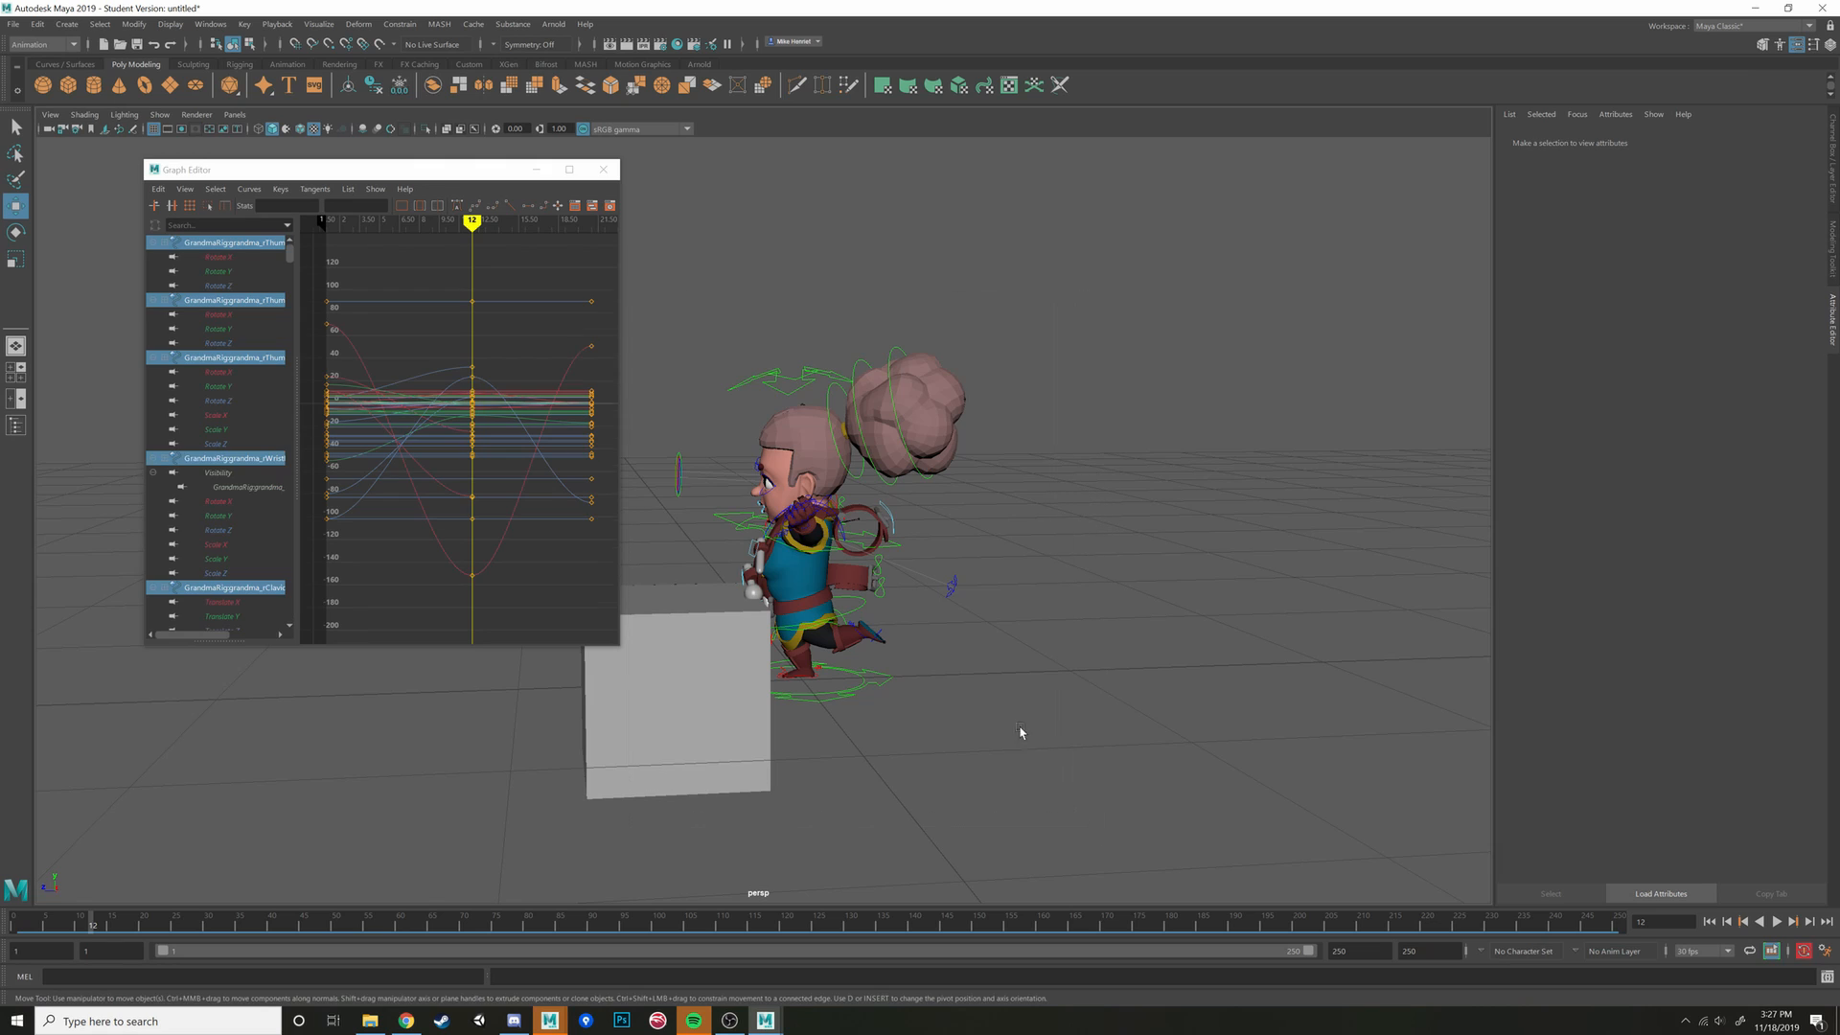
Exclude the box and body mesh from the selection and set a key on all rig controls at frame 12
scroll(1020, 732, "up", 3)
middle_click_drag(647, 655, 921, 640, "alt")
left_click(903, 662, "shift")
left_click(1050, 443, "shift")
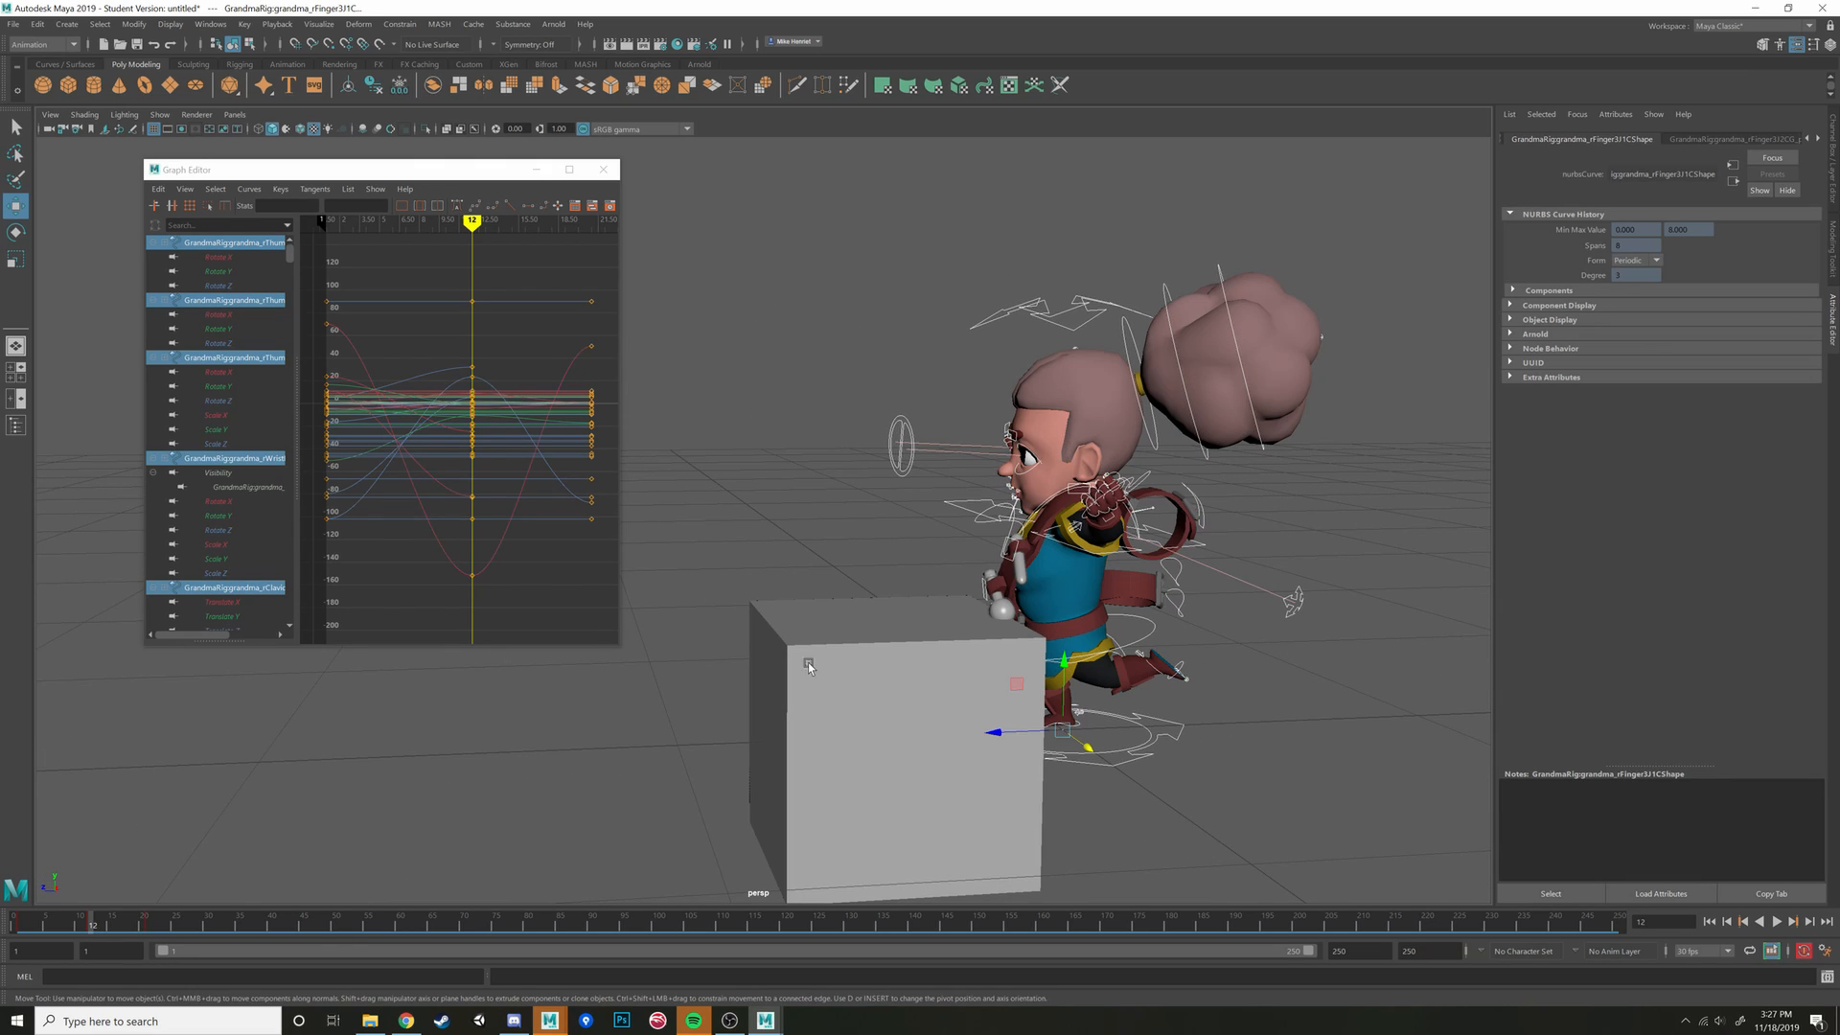
key("s")
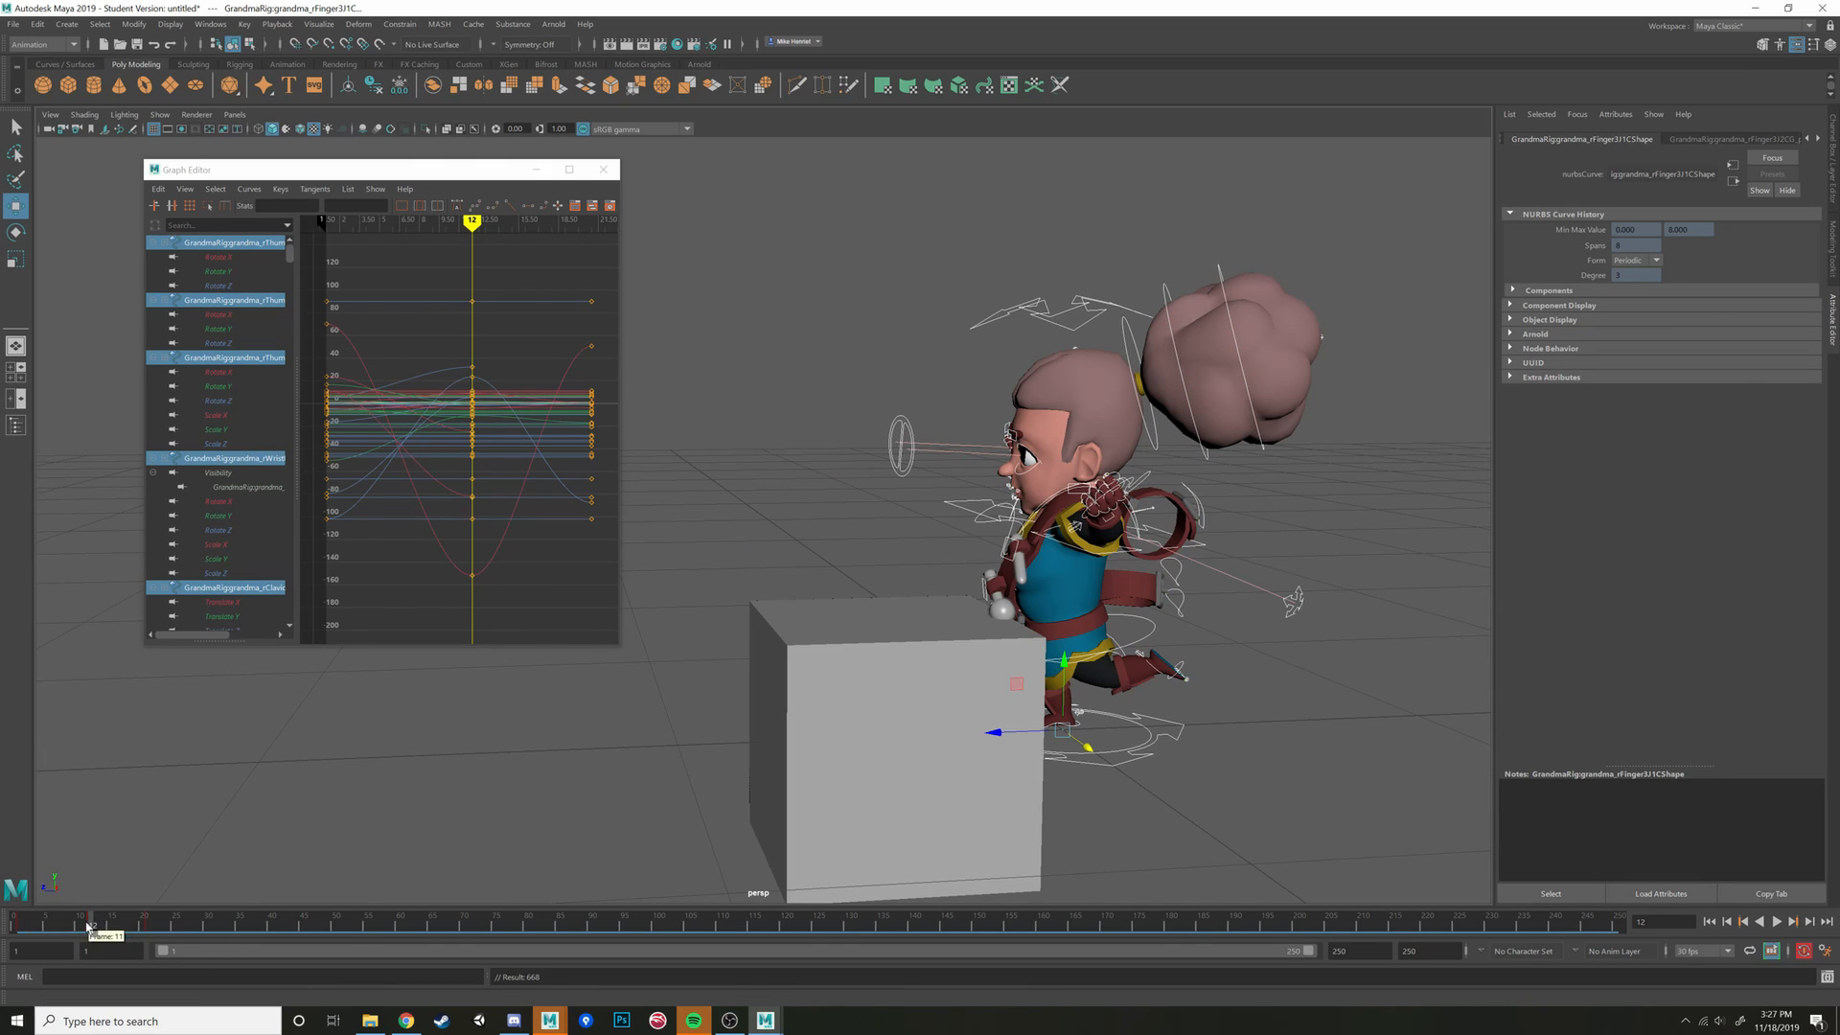
Delete the keys of all rig controls at frame 21 and return to frame 12
left_click(16, 923)
left_click(90, 925)
left_click(150, 928)
right_click(150, 928)
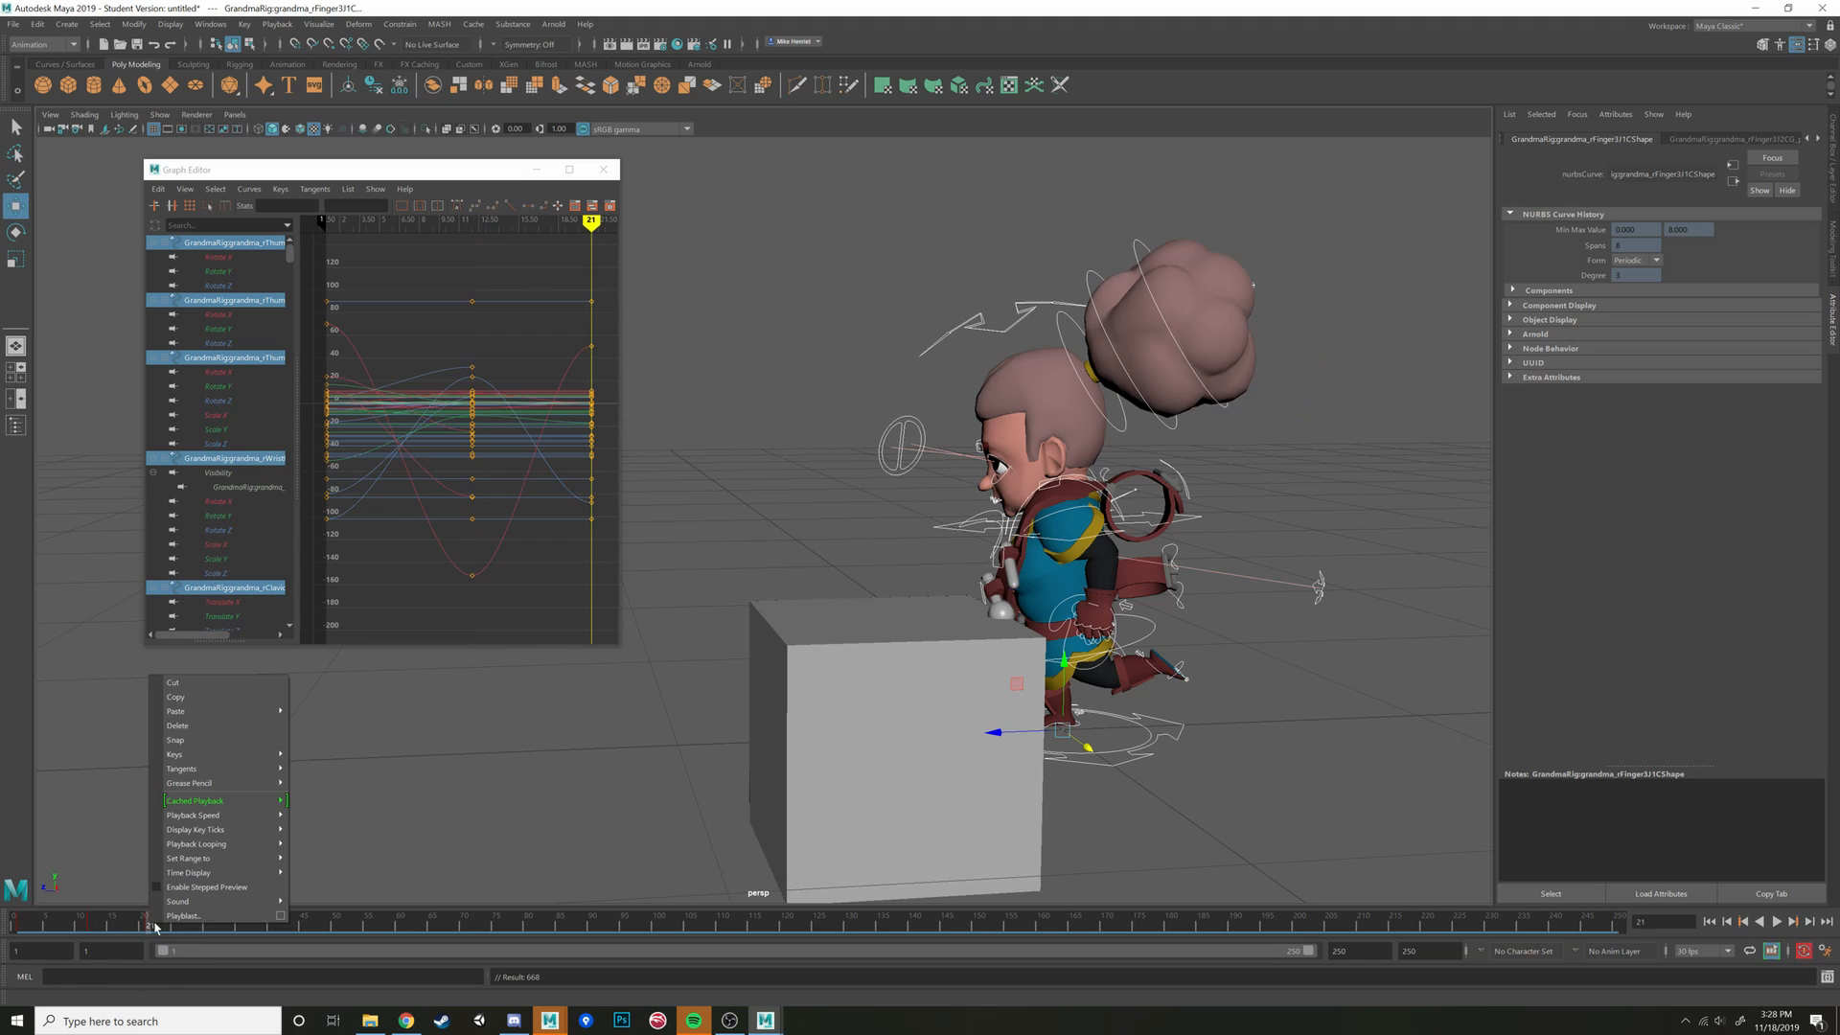
left_click(180, 725)
left_click(98, 927)
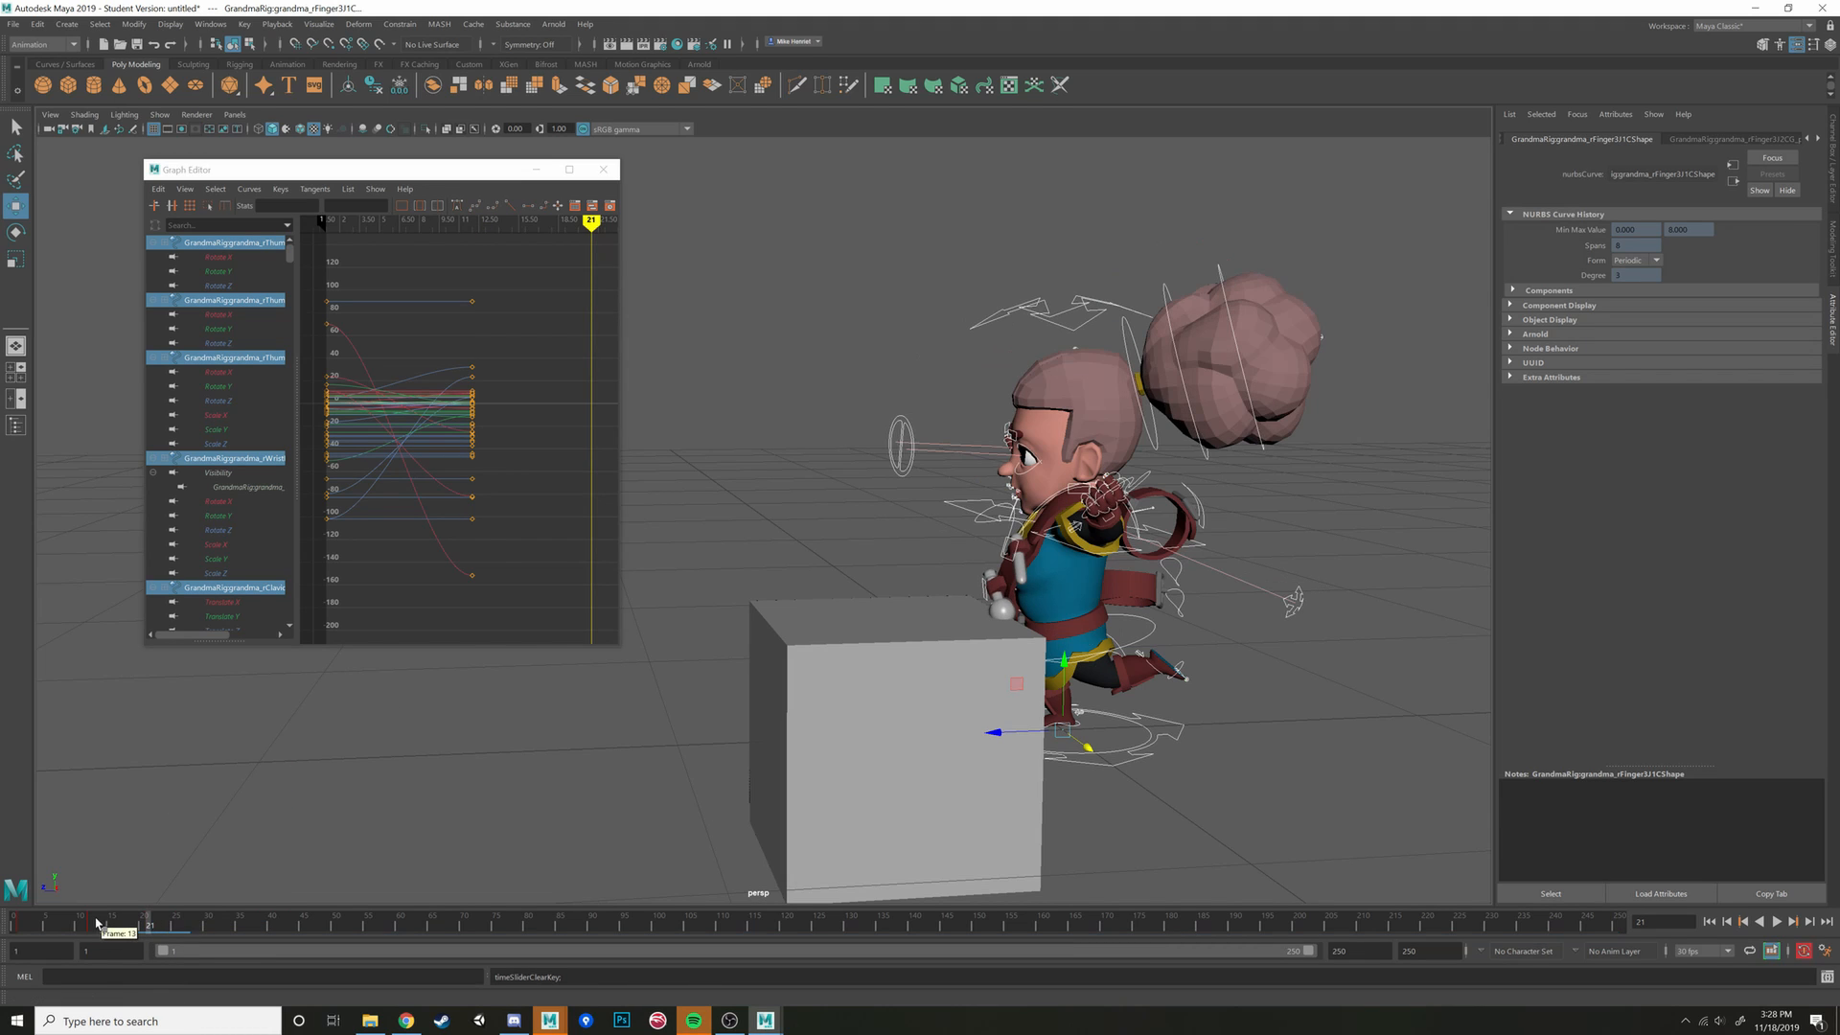
double_click(94, 926)
left_click(93, 926)
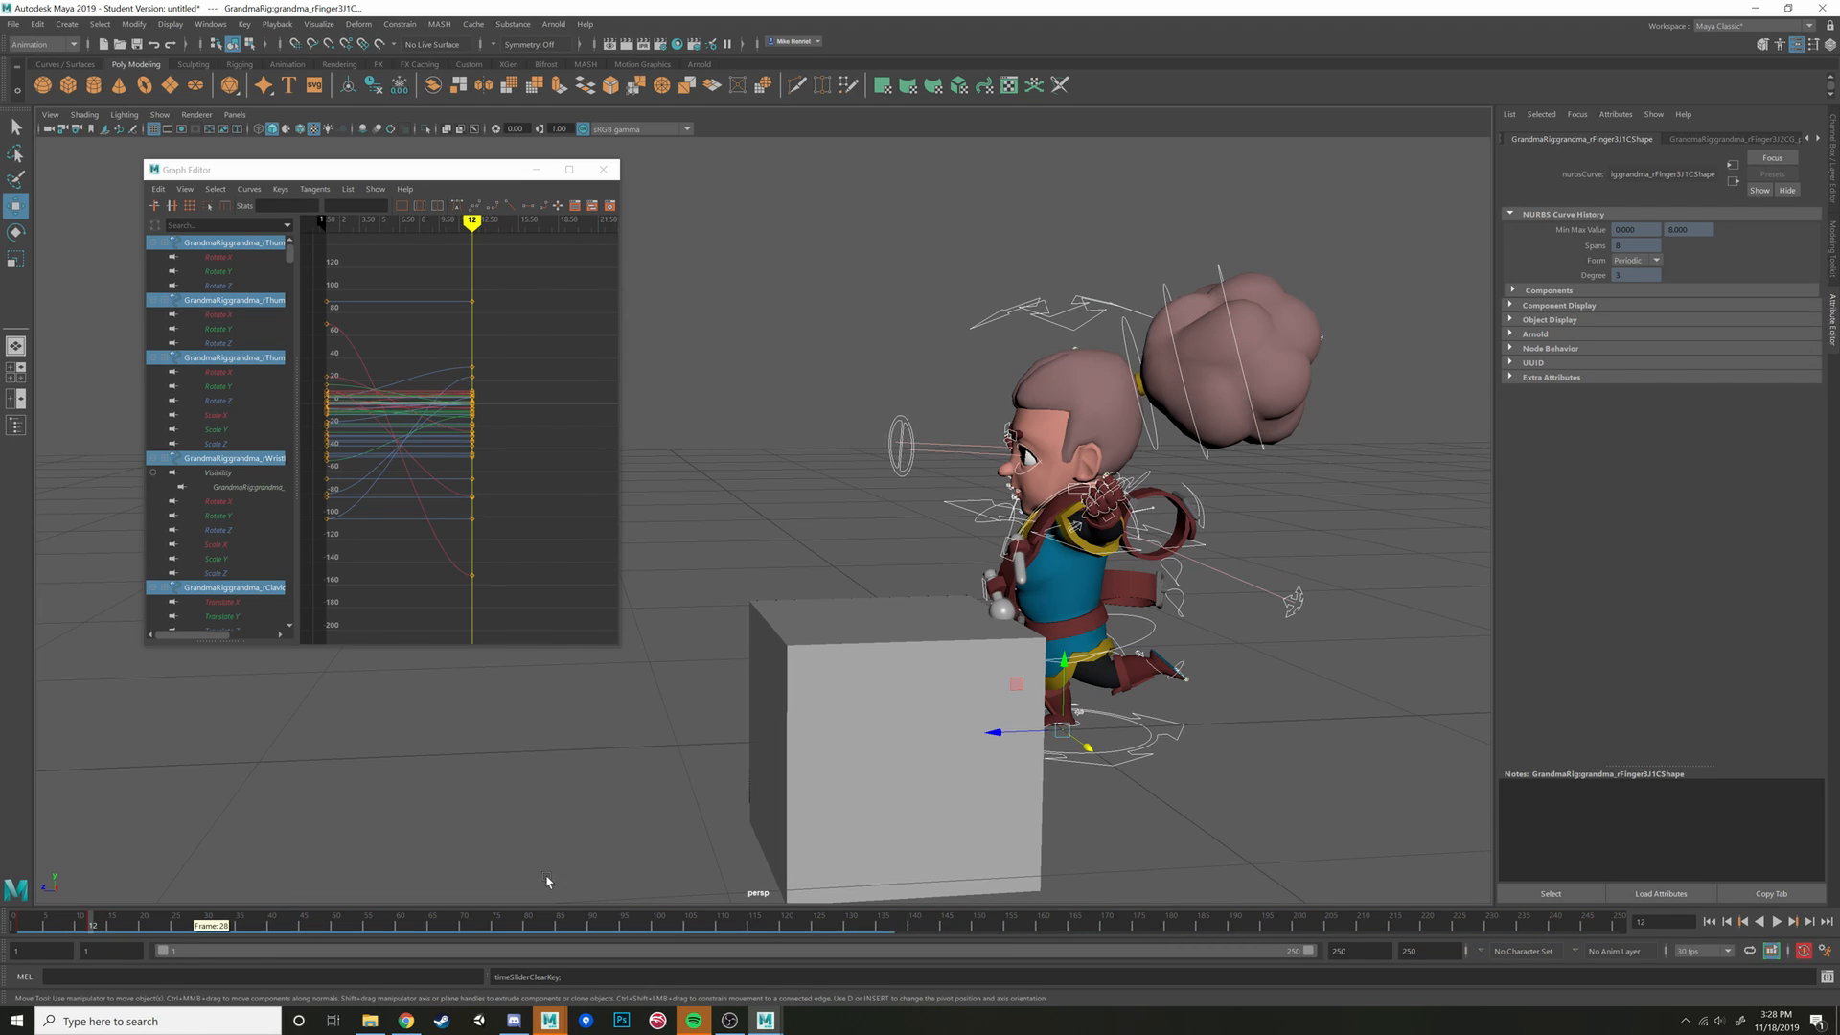
Play the animation from frame 1 and review the move into the raised-arms pose from the side and front
key("alt+v")
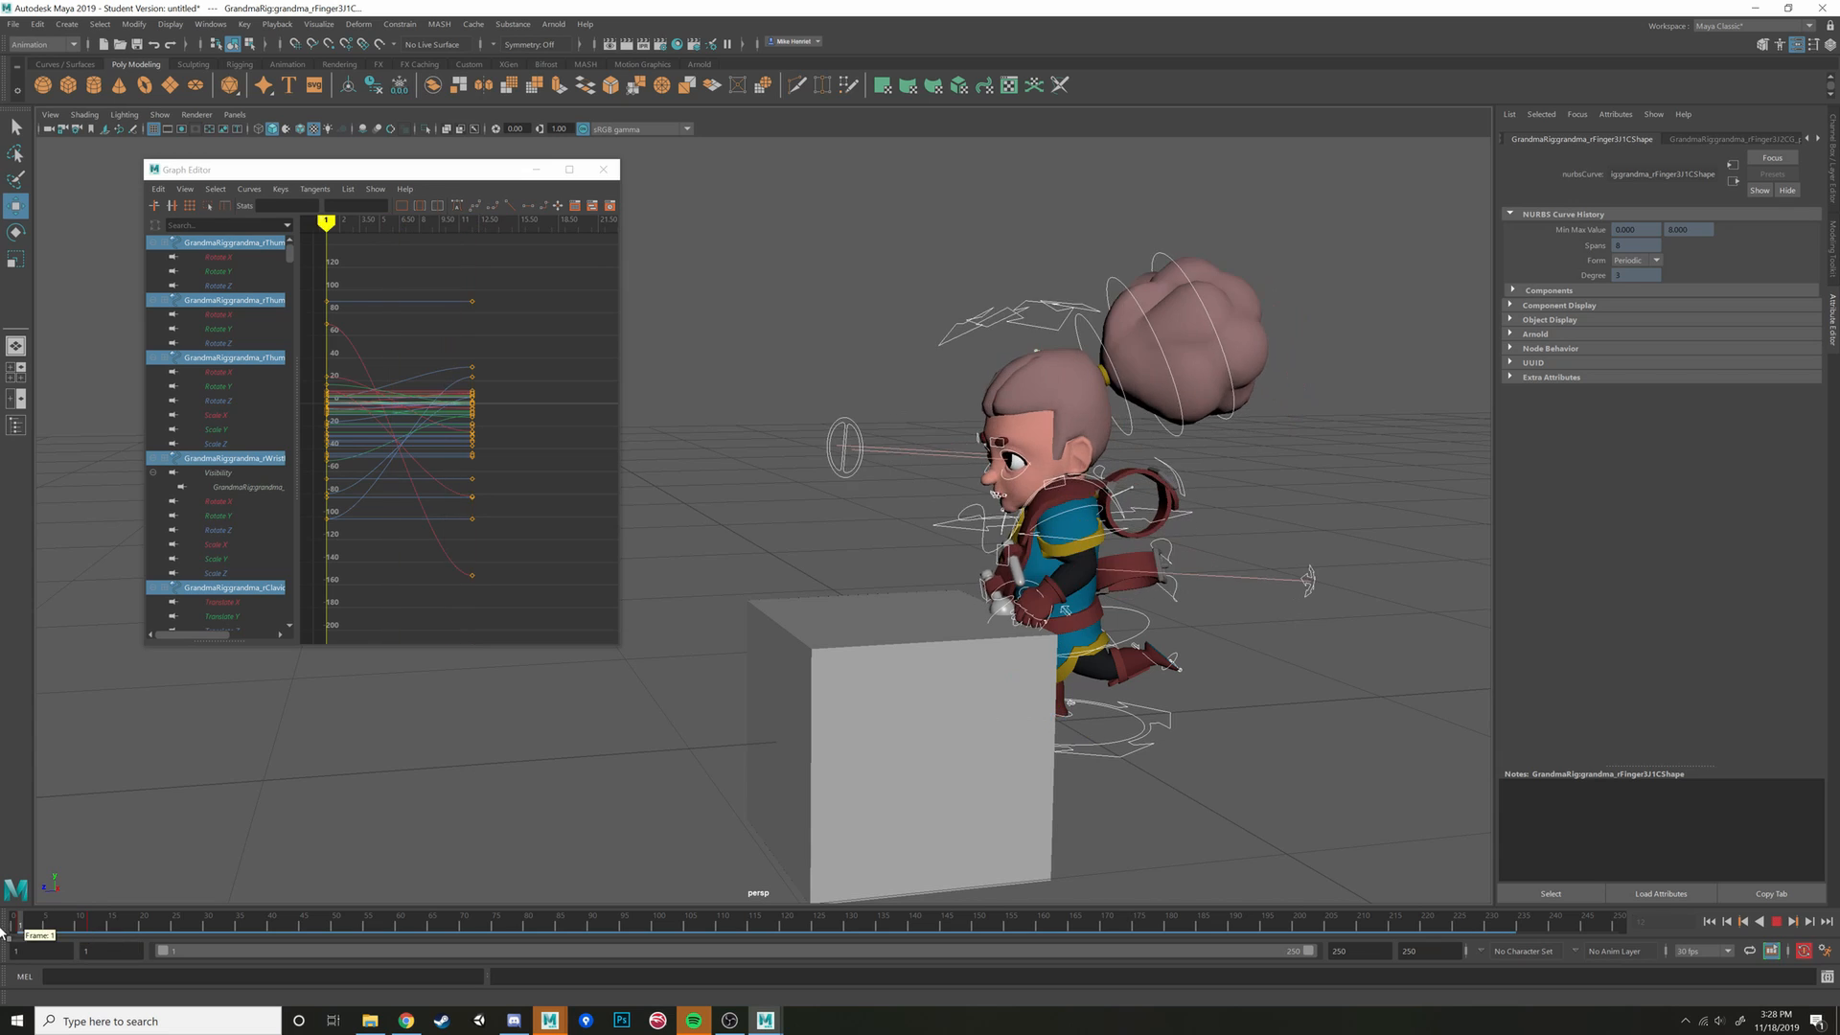
key("alt+v")
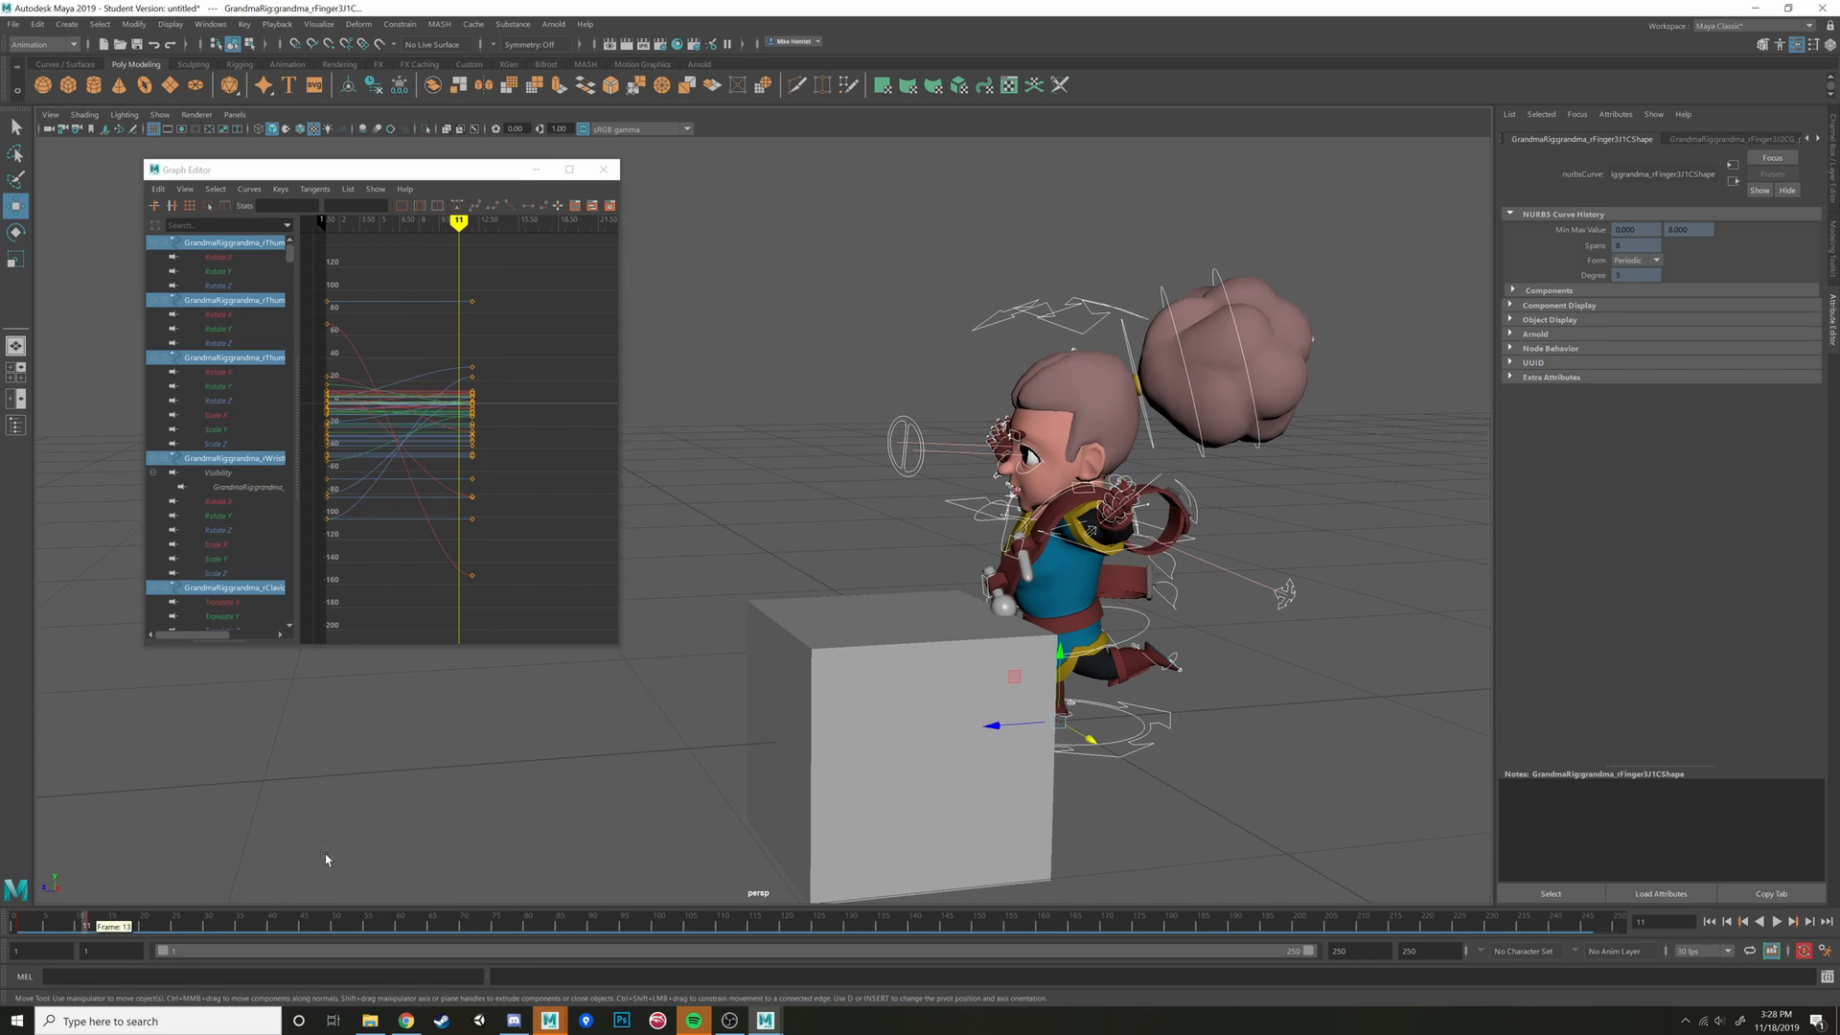
mouse_move(328, 863)
left_mouse_down("alt")
mouse_move(374, 853)
mouse_move(340, 866)
left_mouse_up("alt")
left_click_drag(88, 925, 17, 926)
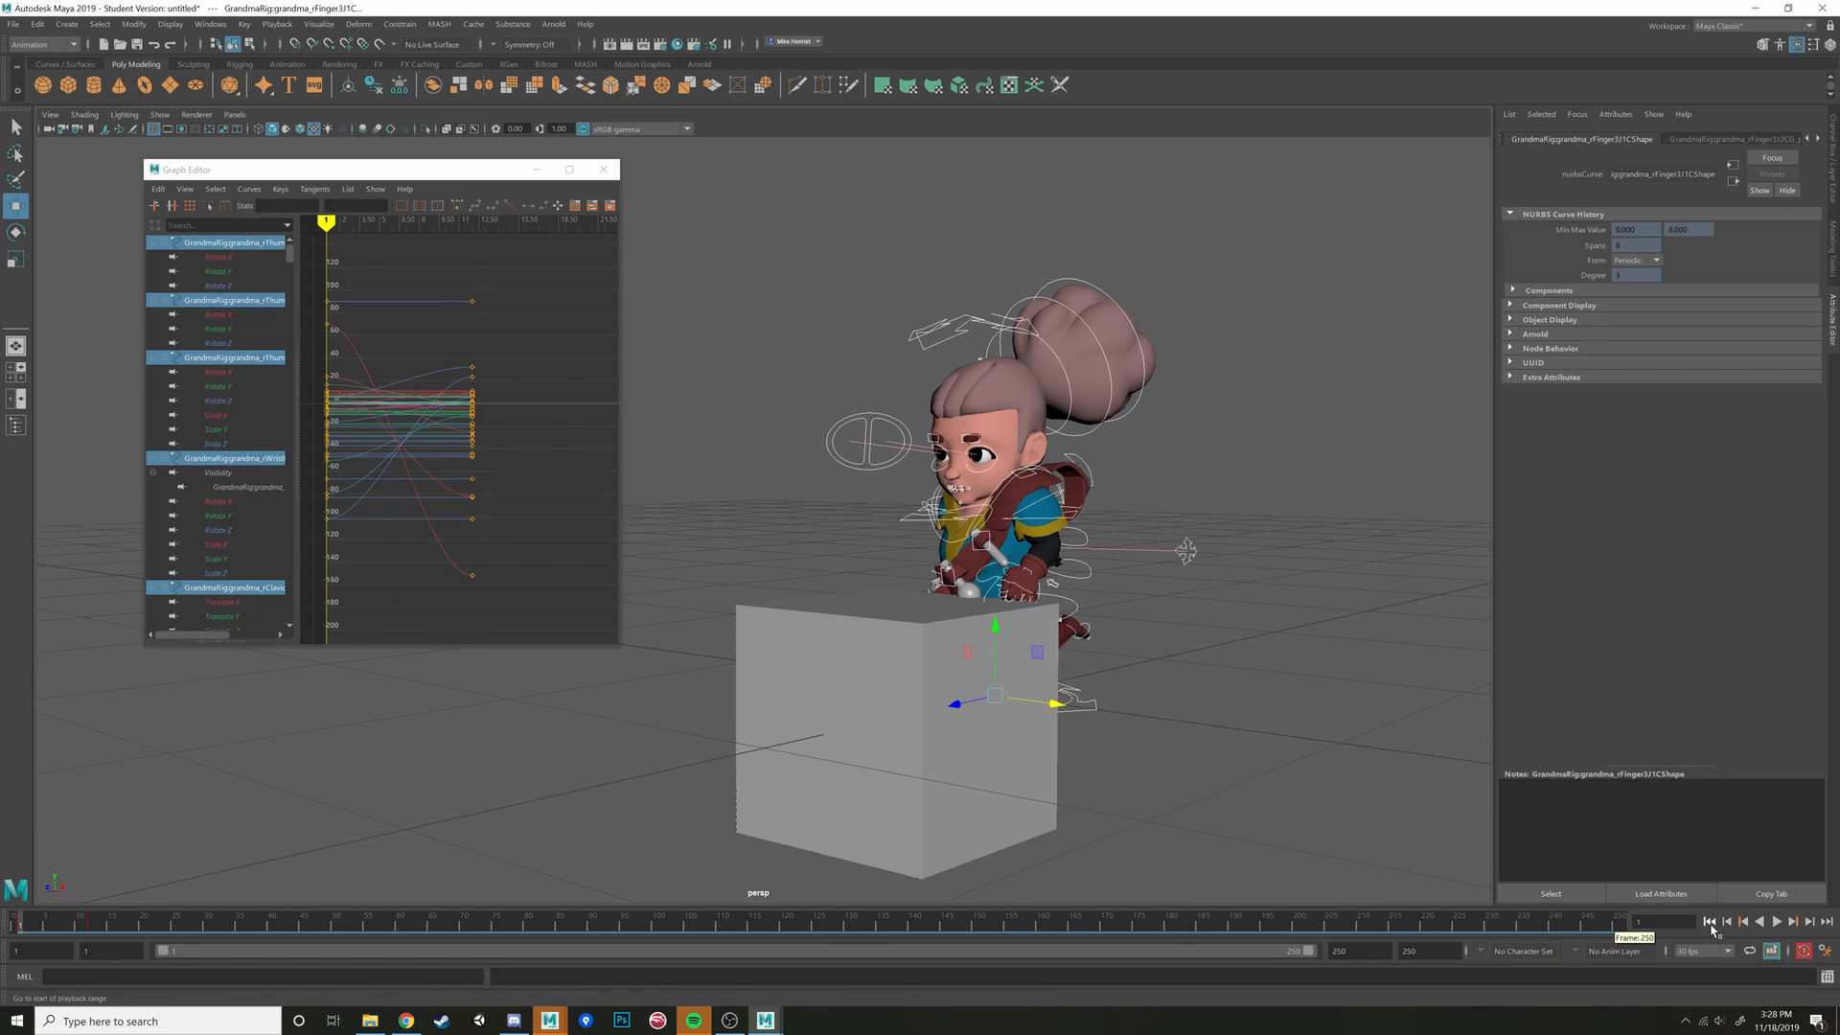
left_click(1775, 924)
left_click_drag(1222, 730, 1315, 725, "alt")
scroll(1187, 752, "up", 3)
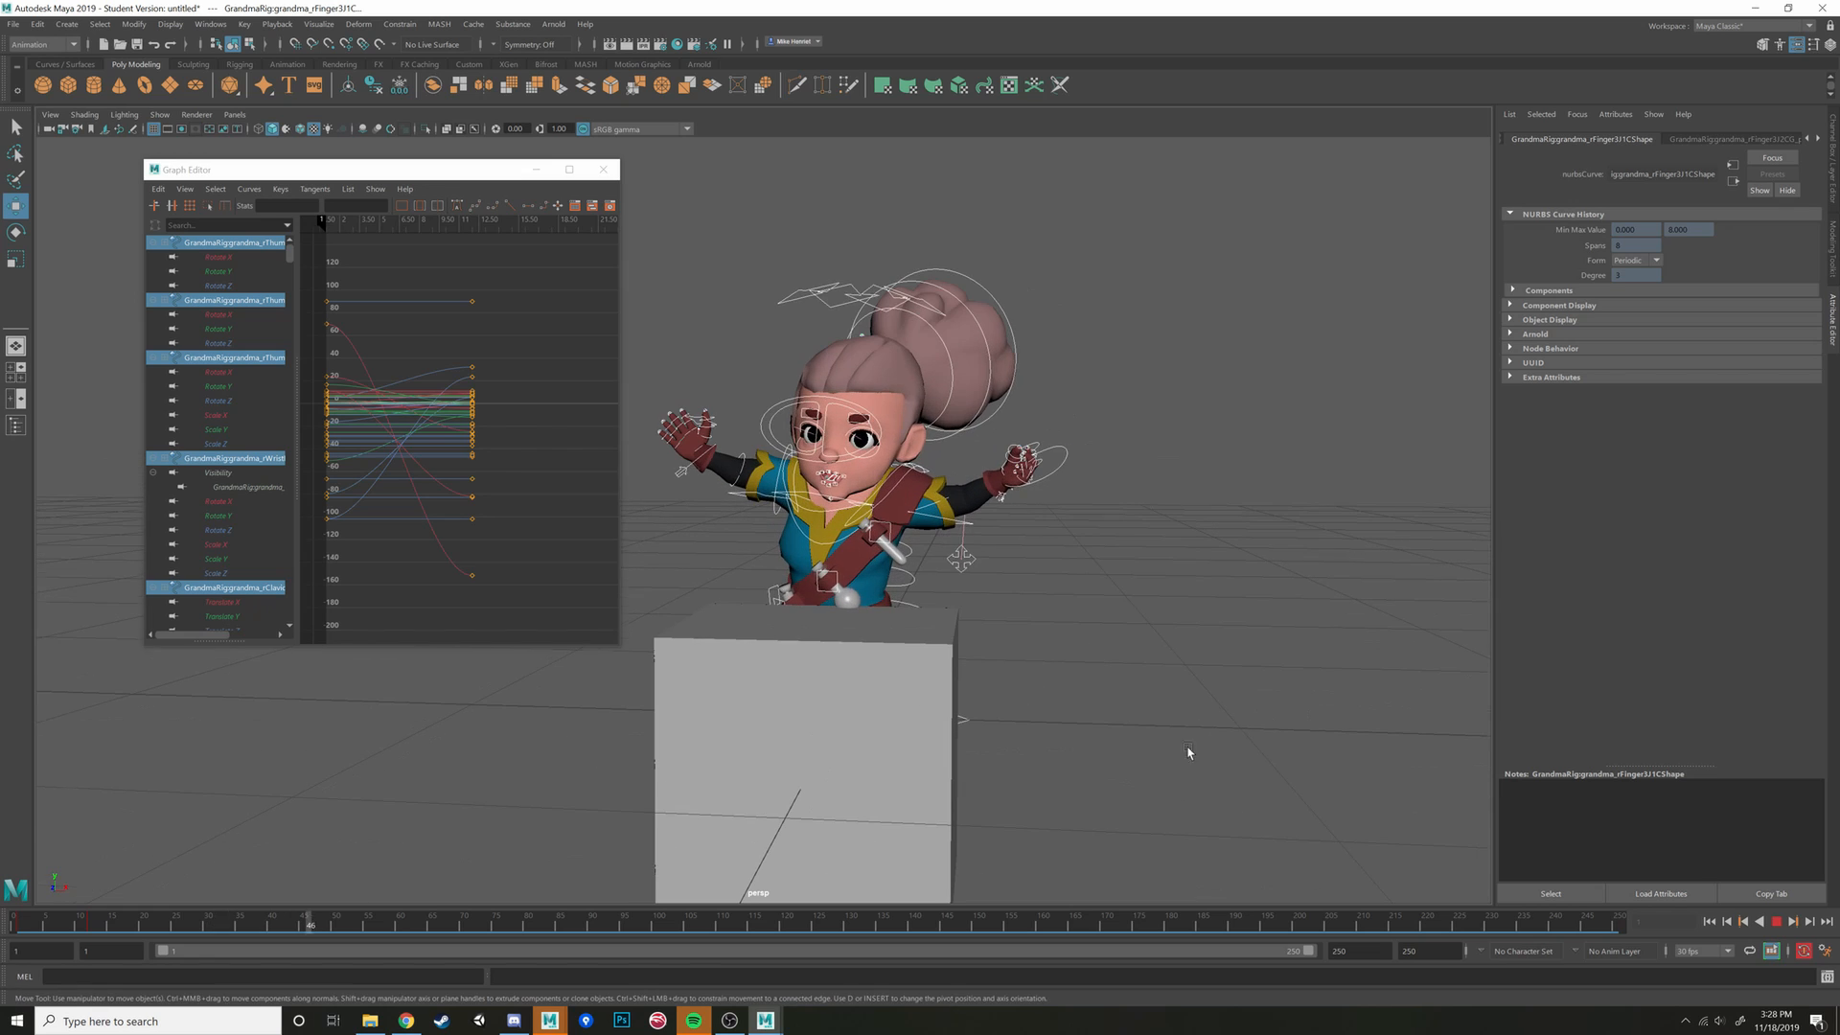
Replay the animation from frame 1 to review the arm raise, stop playback and return to frame 1
scroll(276, 801, "up", 3)
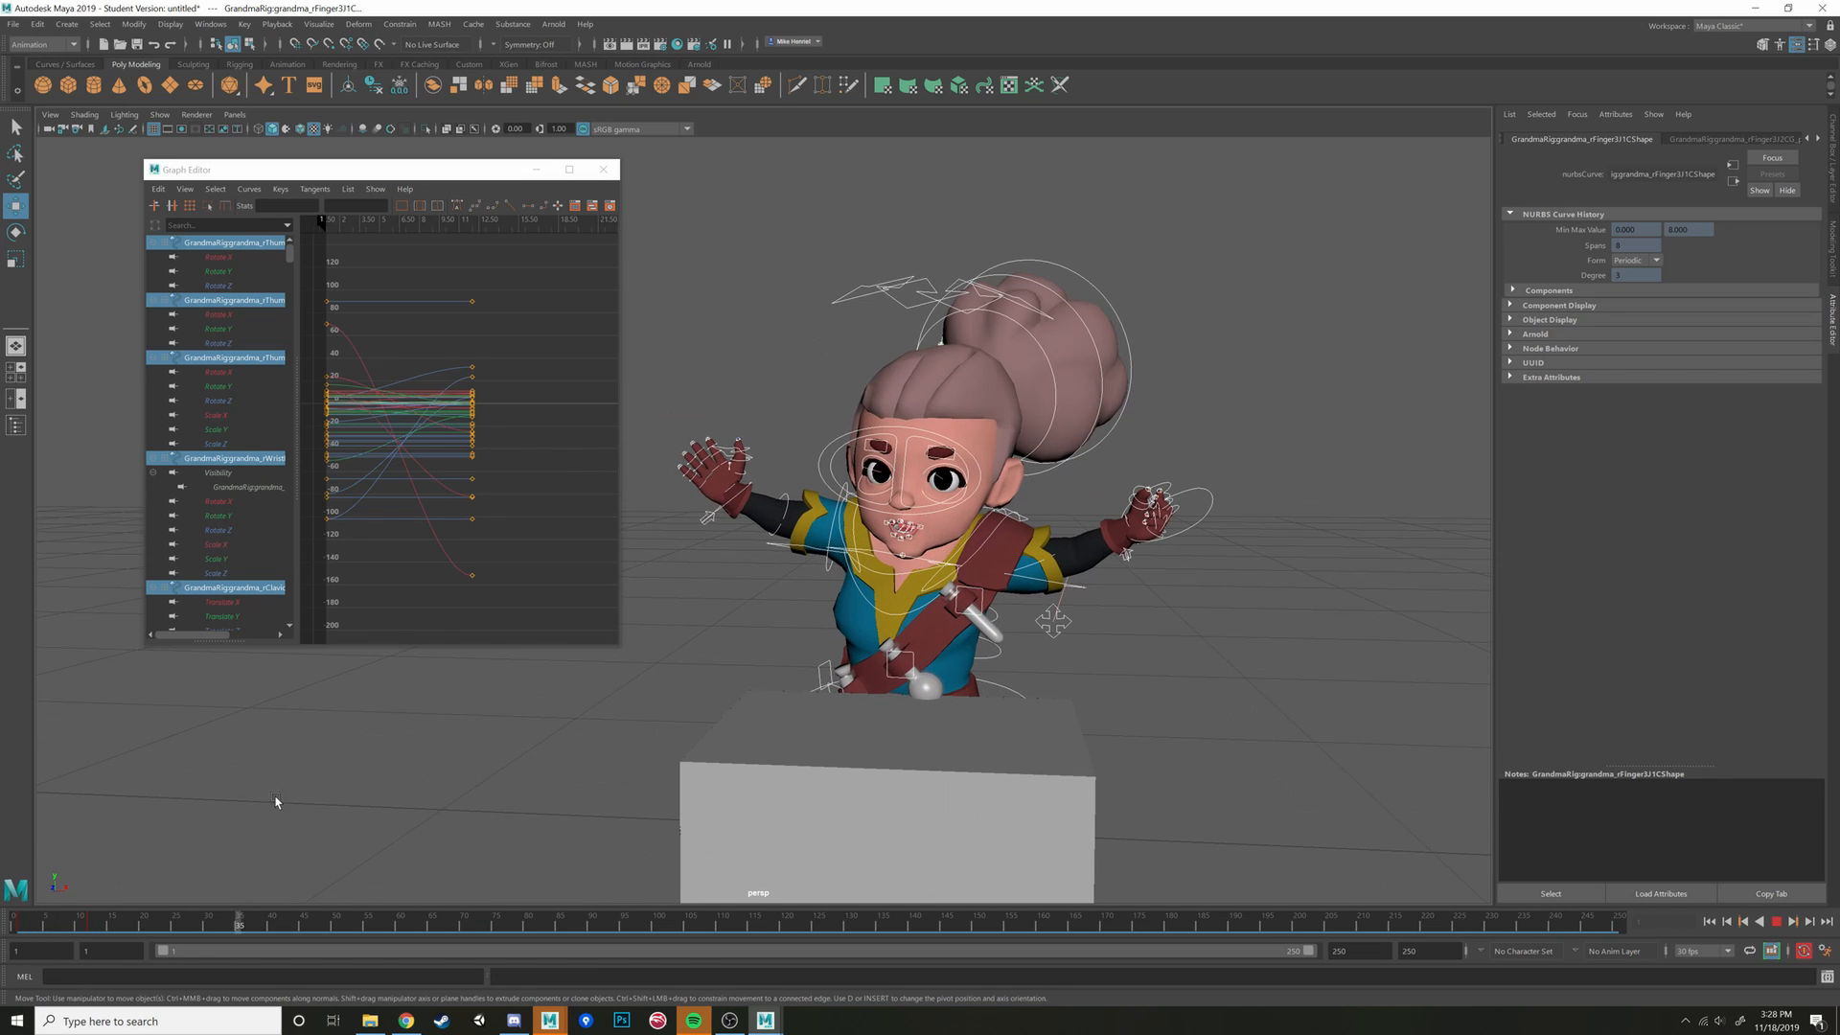
left_click(20, 926)
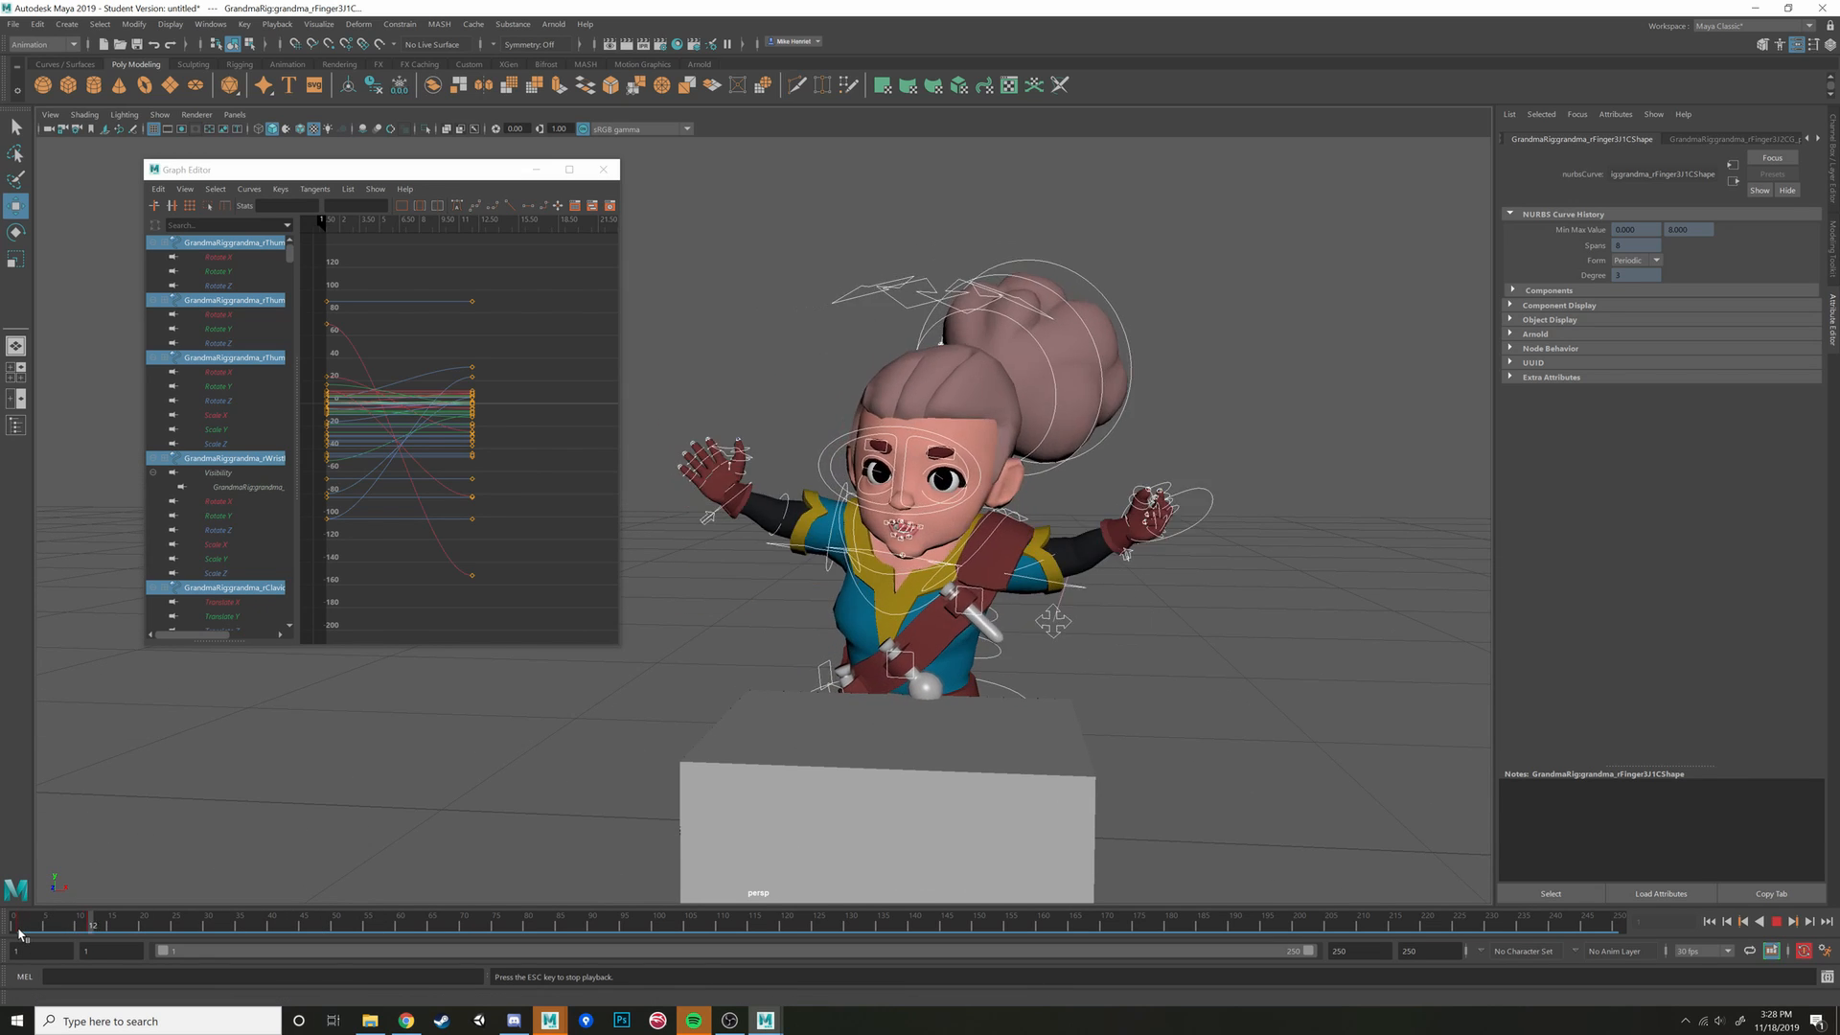
left_click(18, 931)
left_click(18, 931)
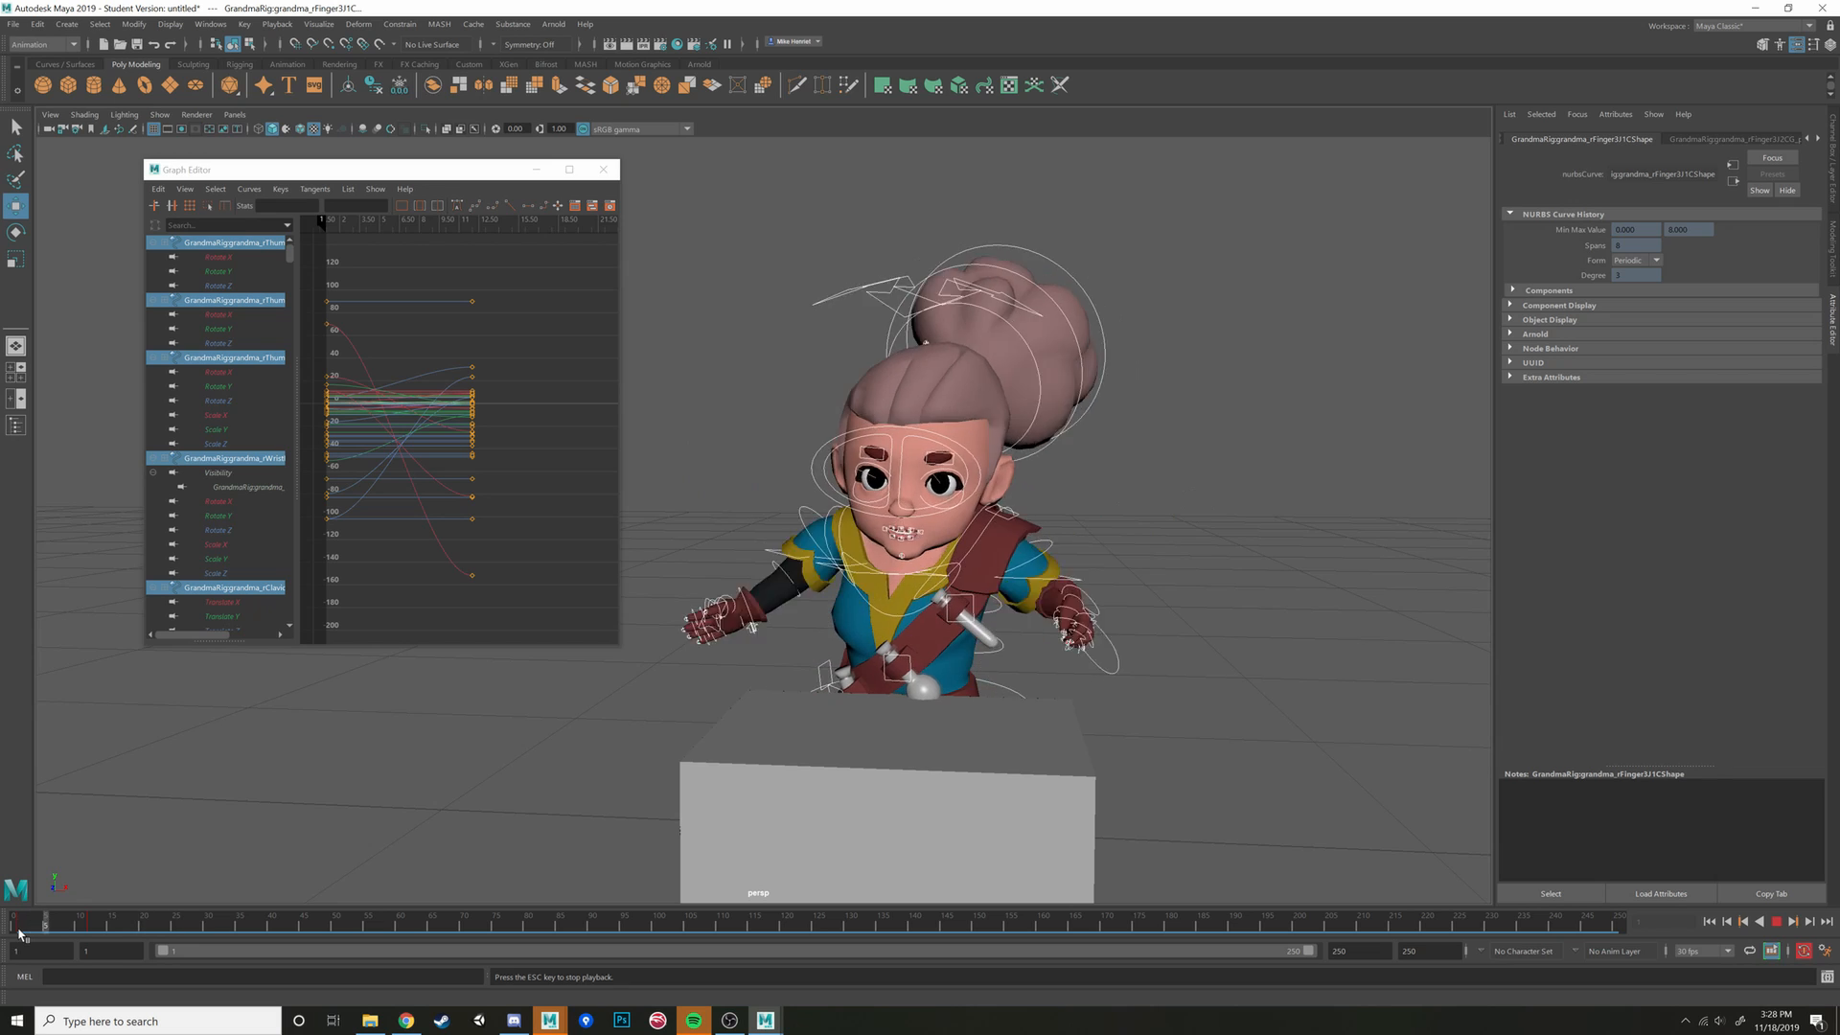
left_click(19, 930)
double_click(20, 930)
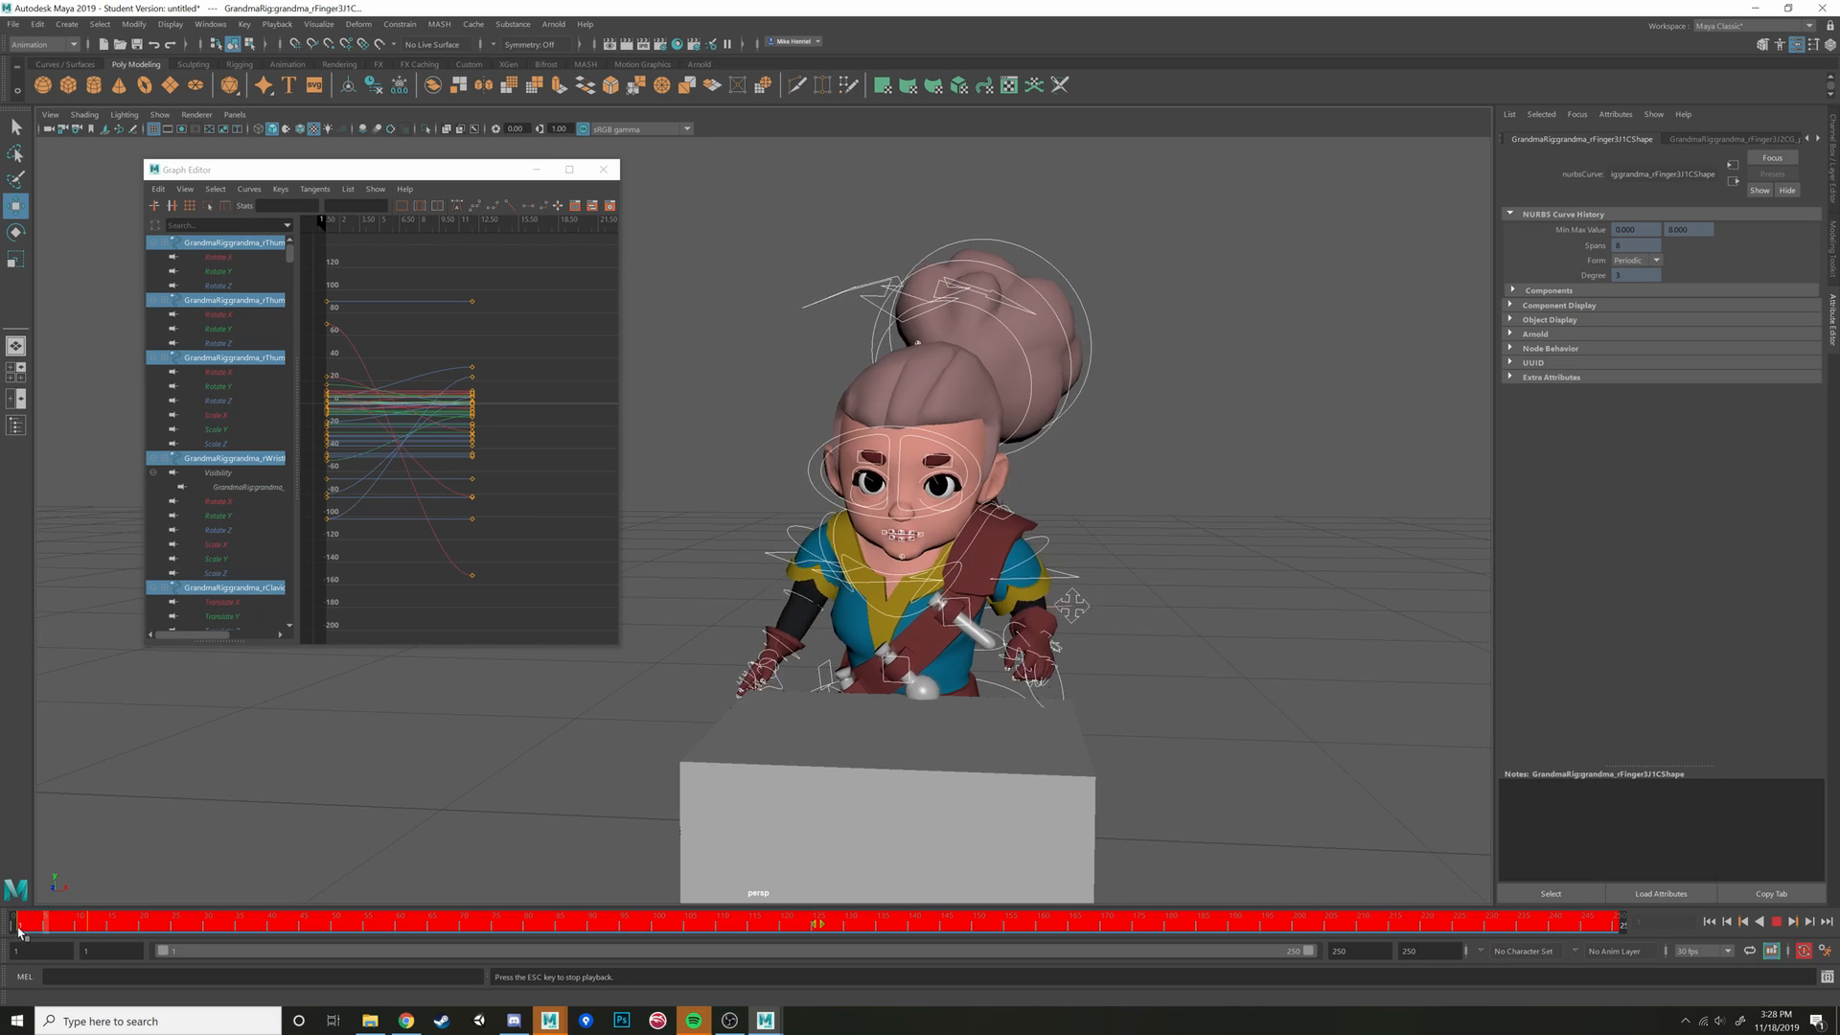
left_click(1776, 926)
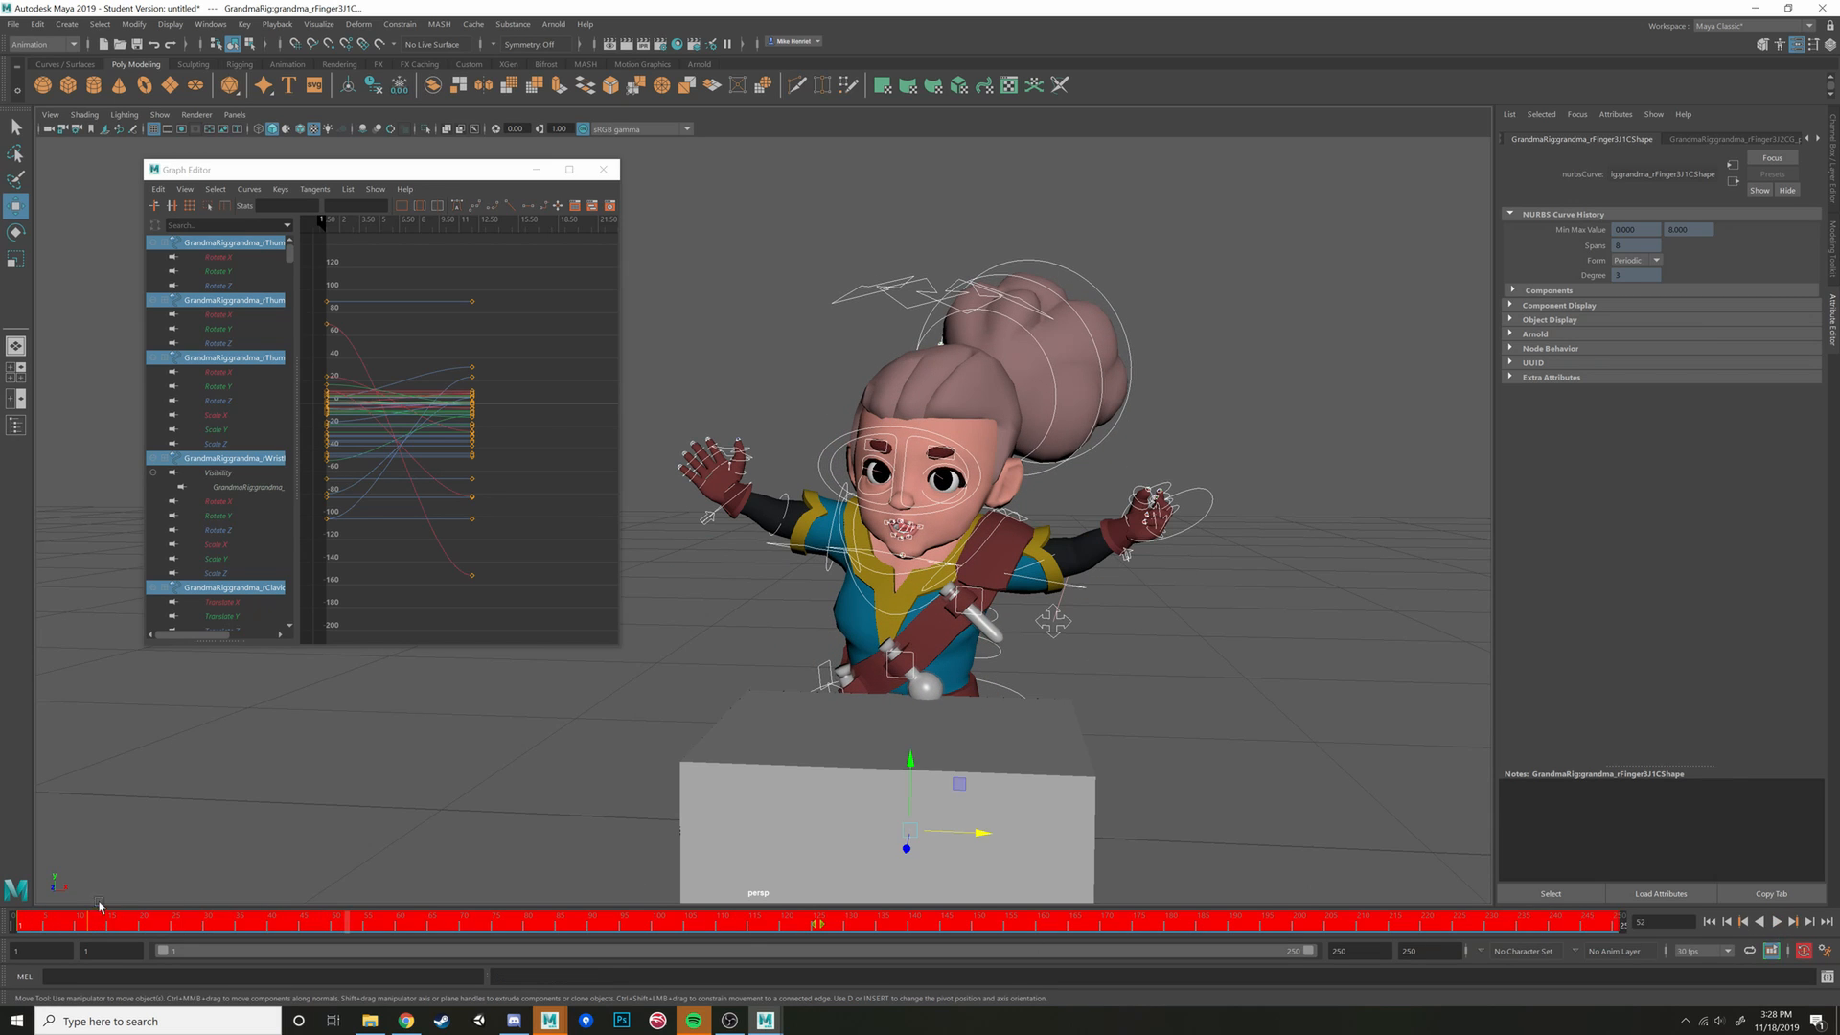
left_click_drag(103, 925, 16, 930)
Scrub between frames 1 and 12 and examine the in-between motion of the right elbow and wrist controls up close
right_click_drag(686, 768, 723, 727, "alt")
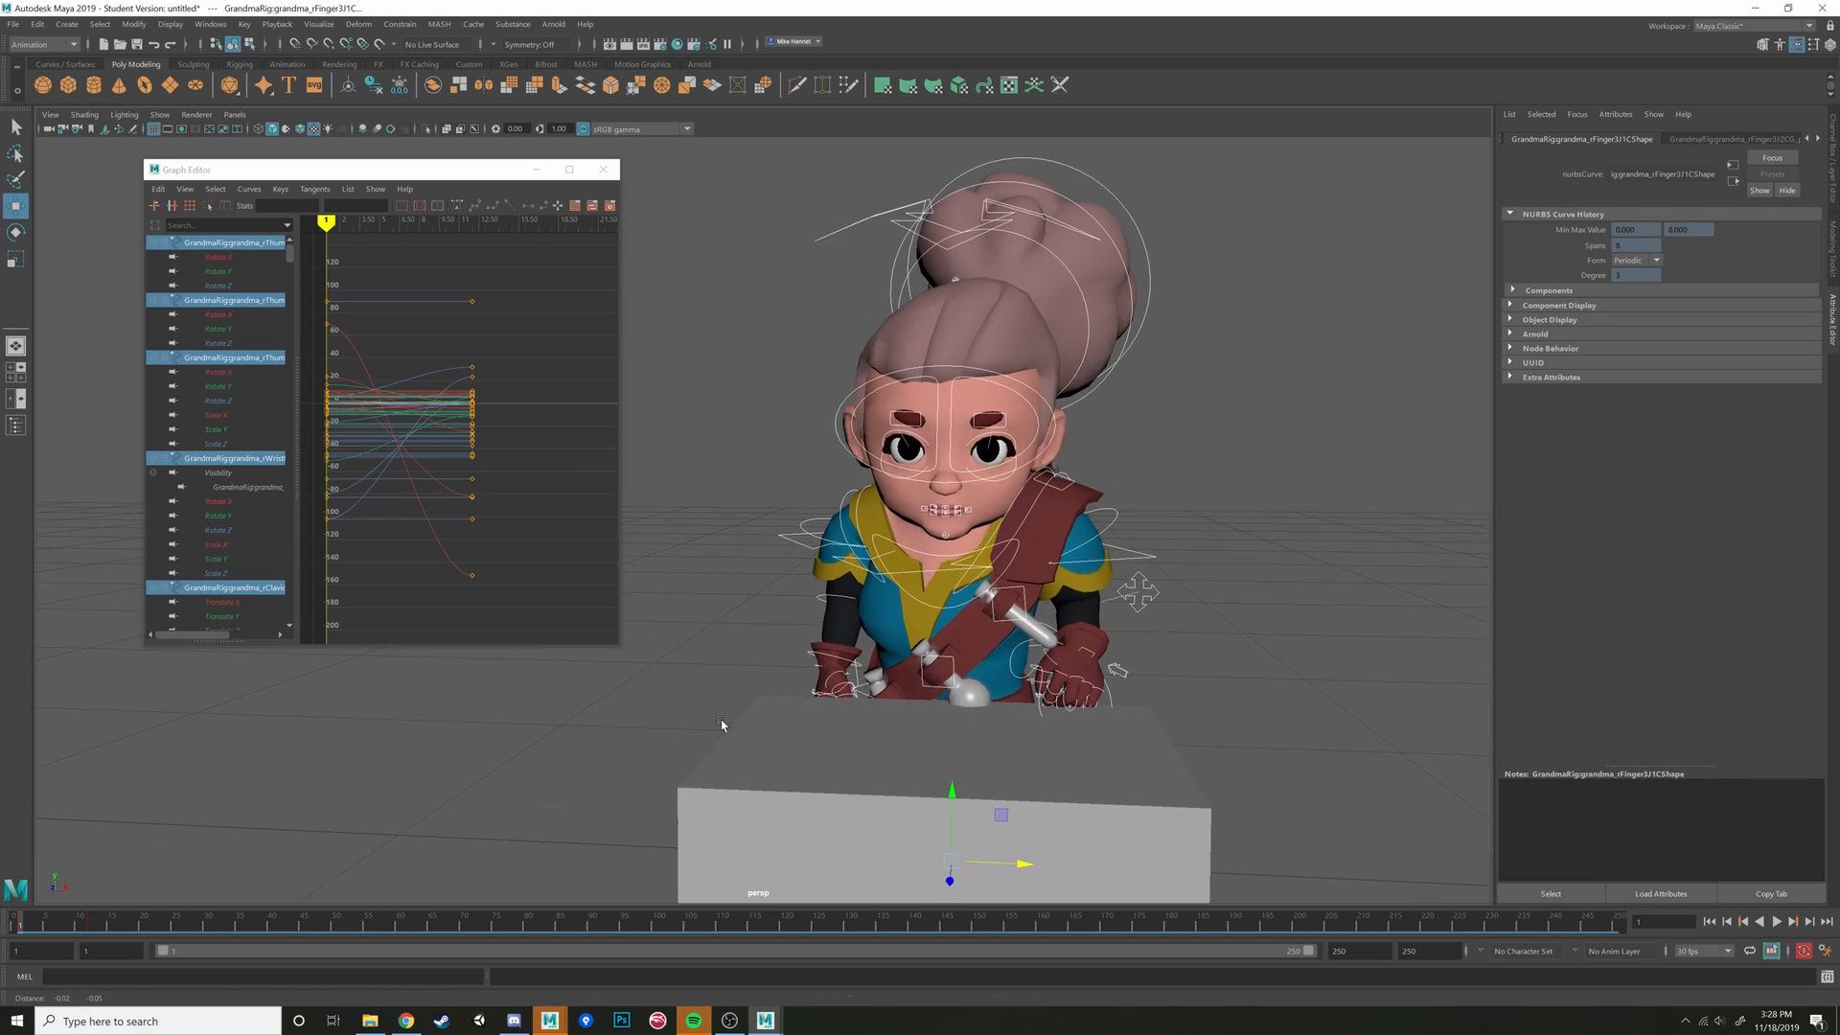
left_click_drag(722, 728, 616, 723, "alt")
right_click_drag(616, 722, 842, 562, "alt")
left_click(842, 564)
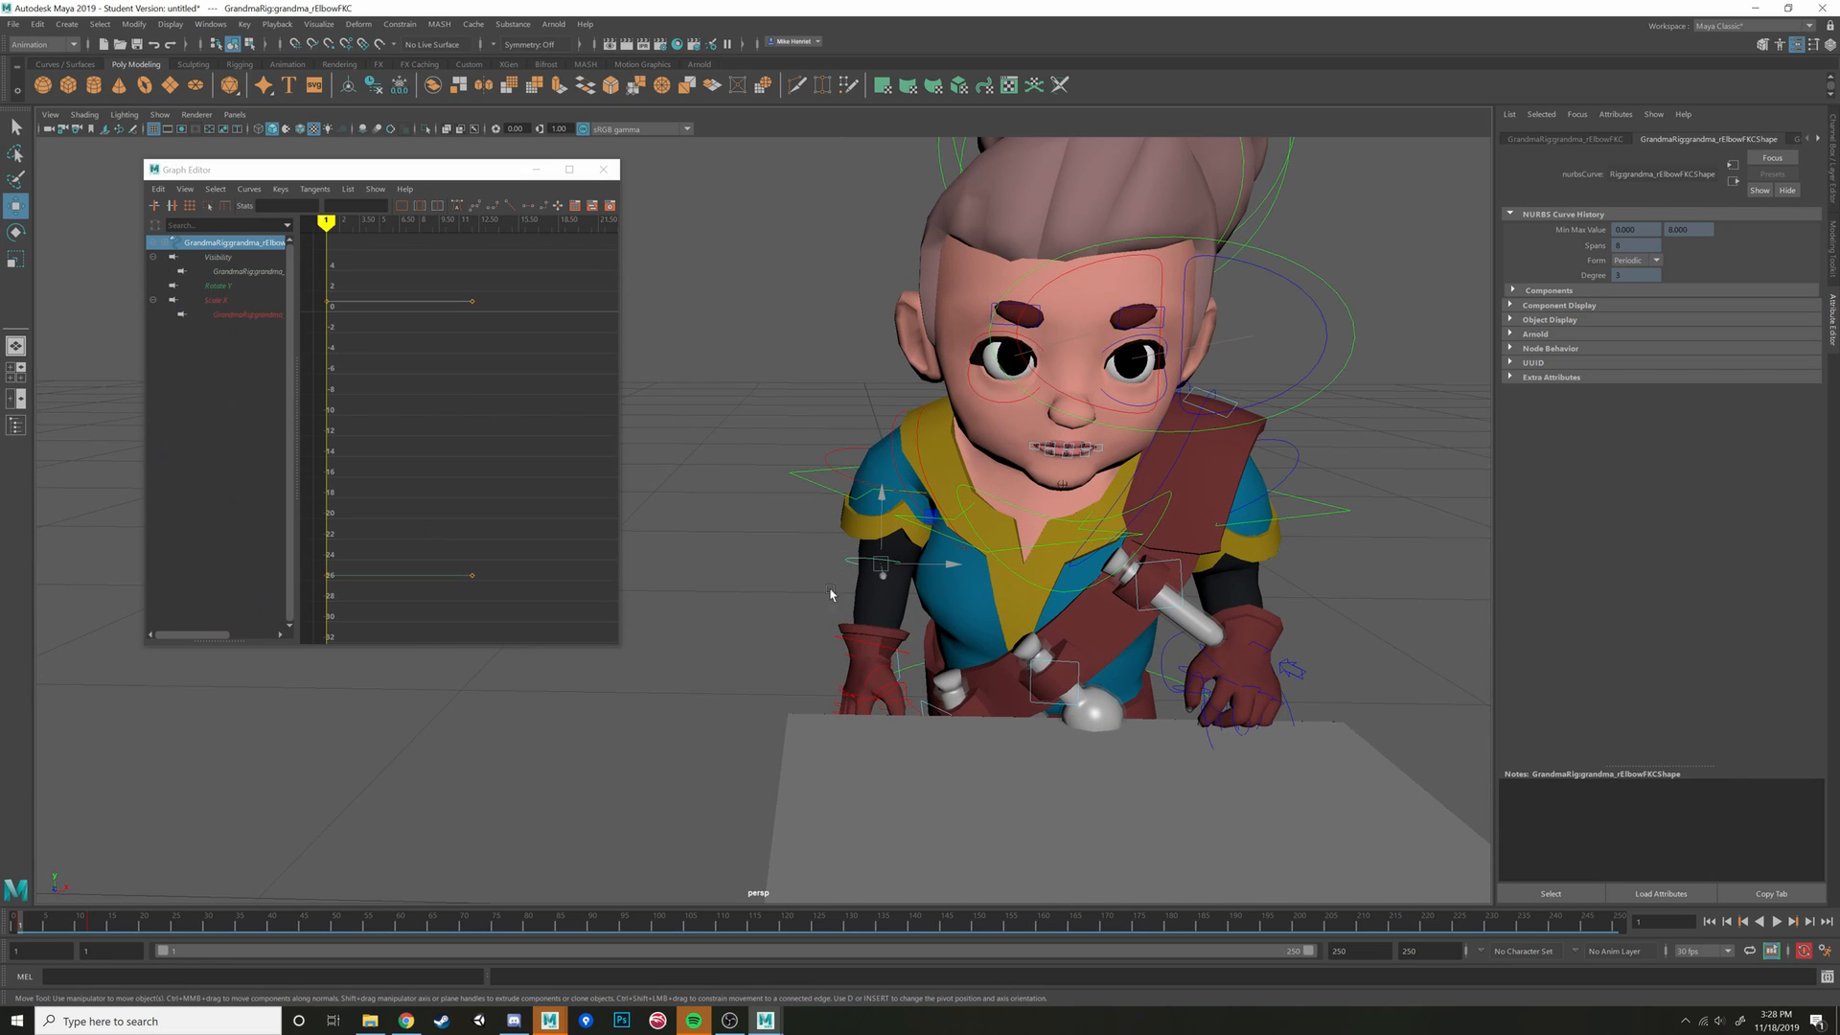
left_click_drag(34, 923, 73, 909)
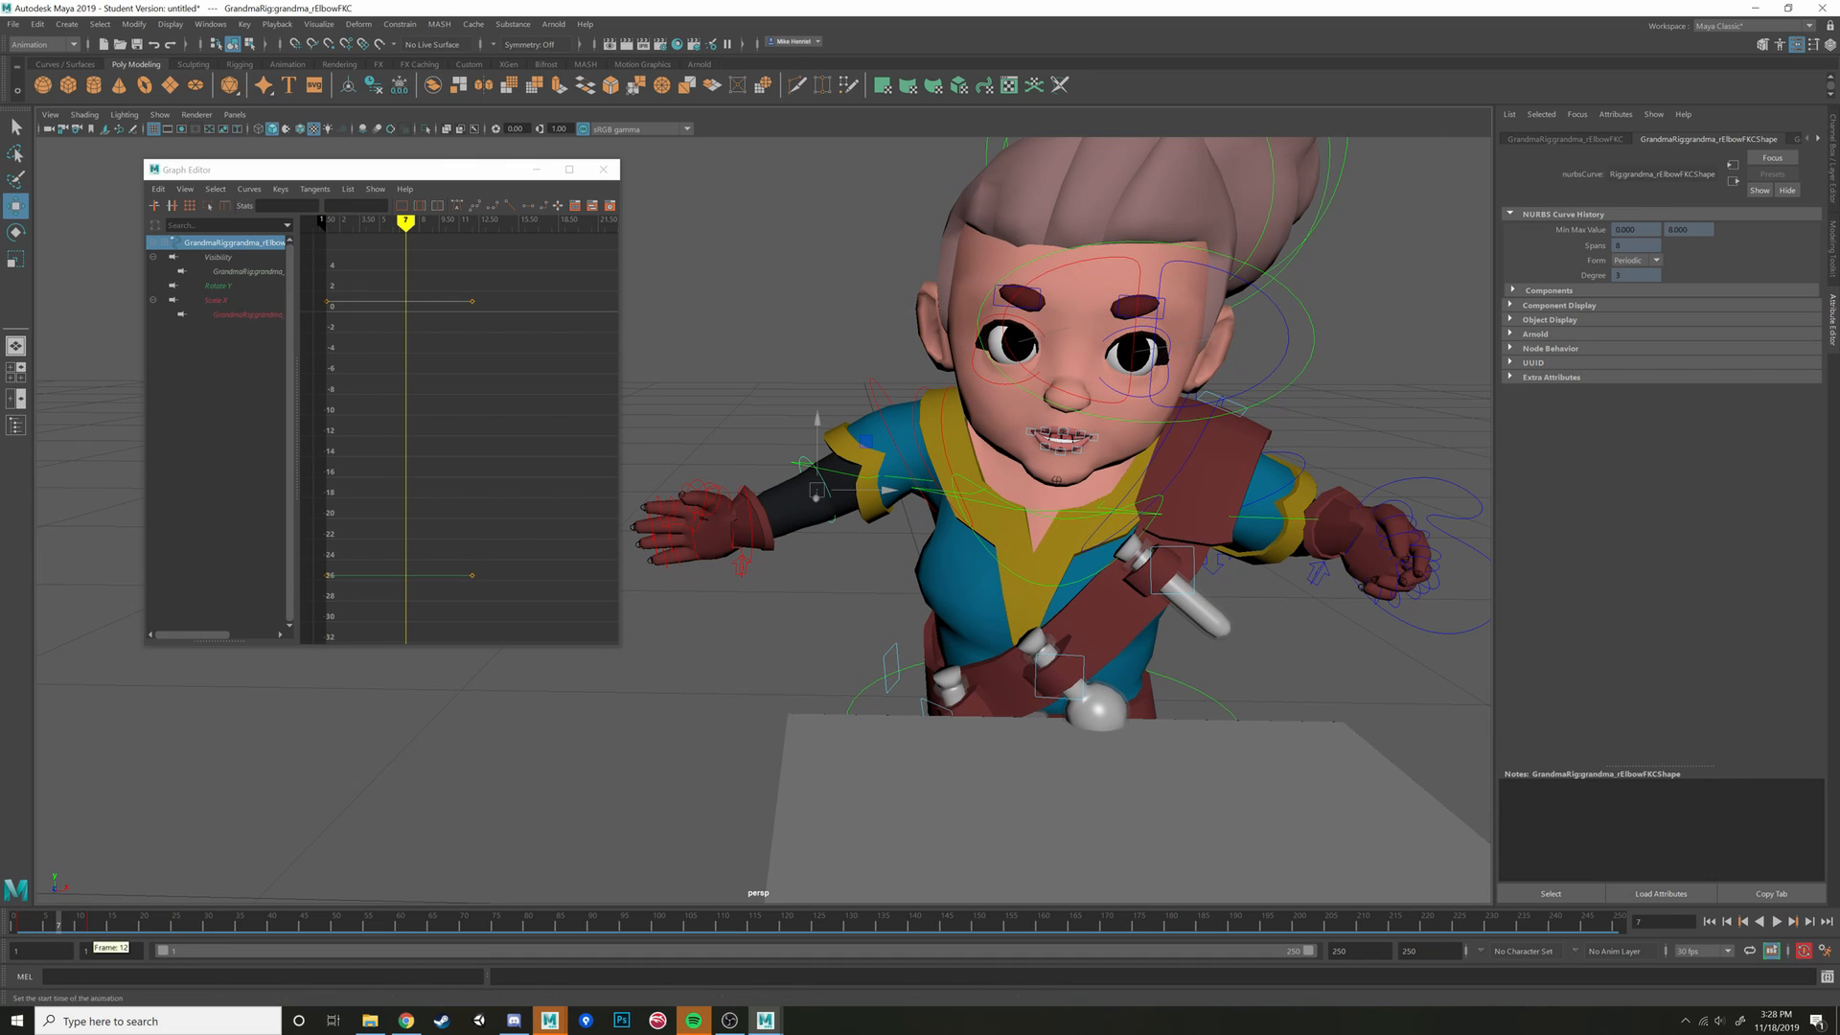
left_click_drag(12, 922, 58, 923)
left_click(814, 623)
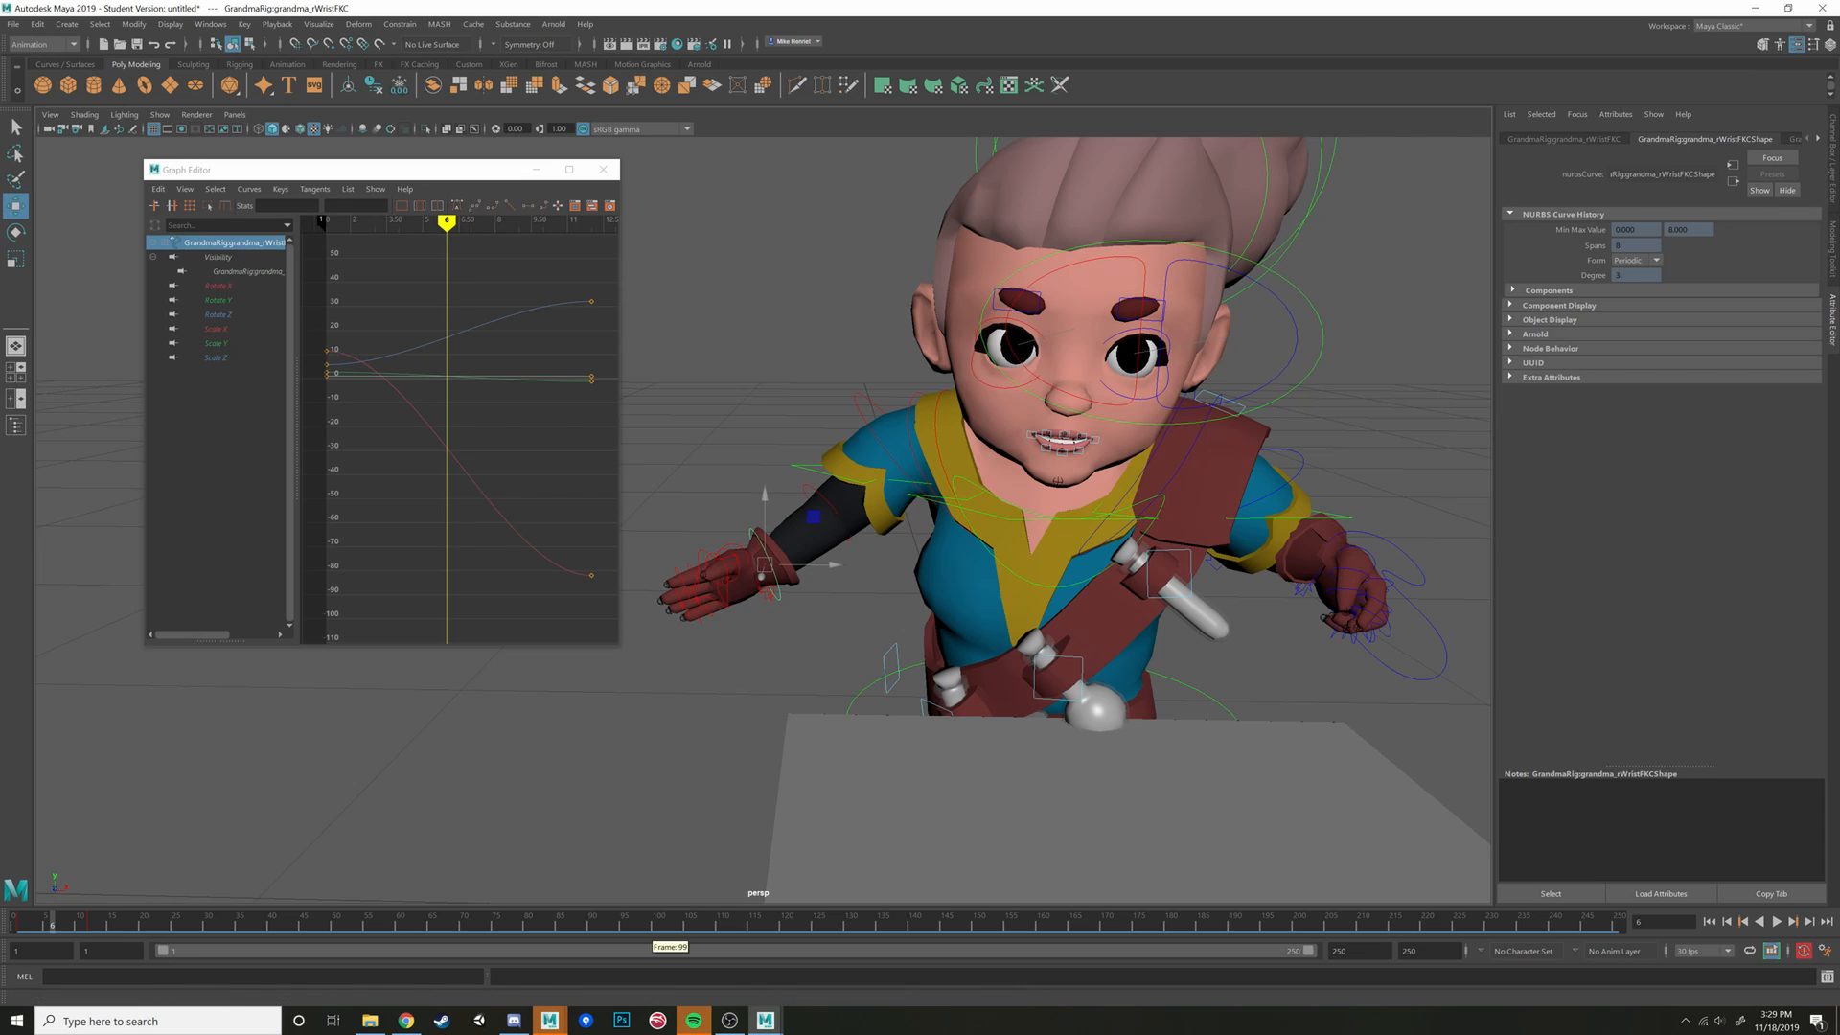
mouse_move(29, 922)
left_mouse_down()
mouse_move(9, 968)
mouse_move(91, 983)
mouse_move(6, 1003)
mouse_move(132, 996)
left_mouse_up()
left_click_drag(30, 984, 92, 947)
Play the move from frame 1 with the upper body and box in view and return to frame 1
scroll(1084, 584, "down", 6)
middle_click_drag(1061, 588, 1034, 601, "alt")
scroll(1034, 605, "up", 3)
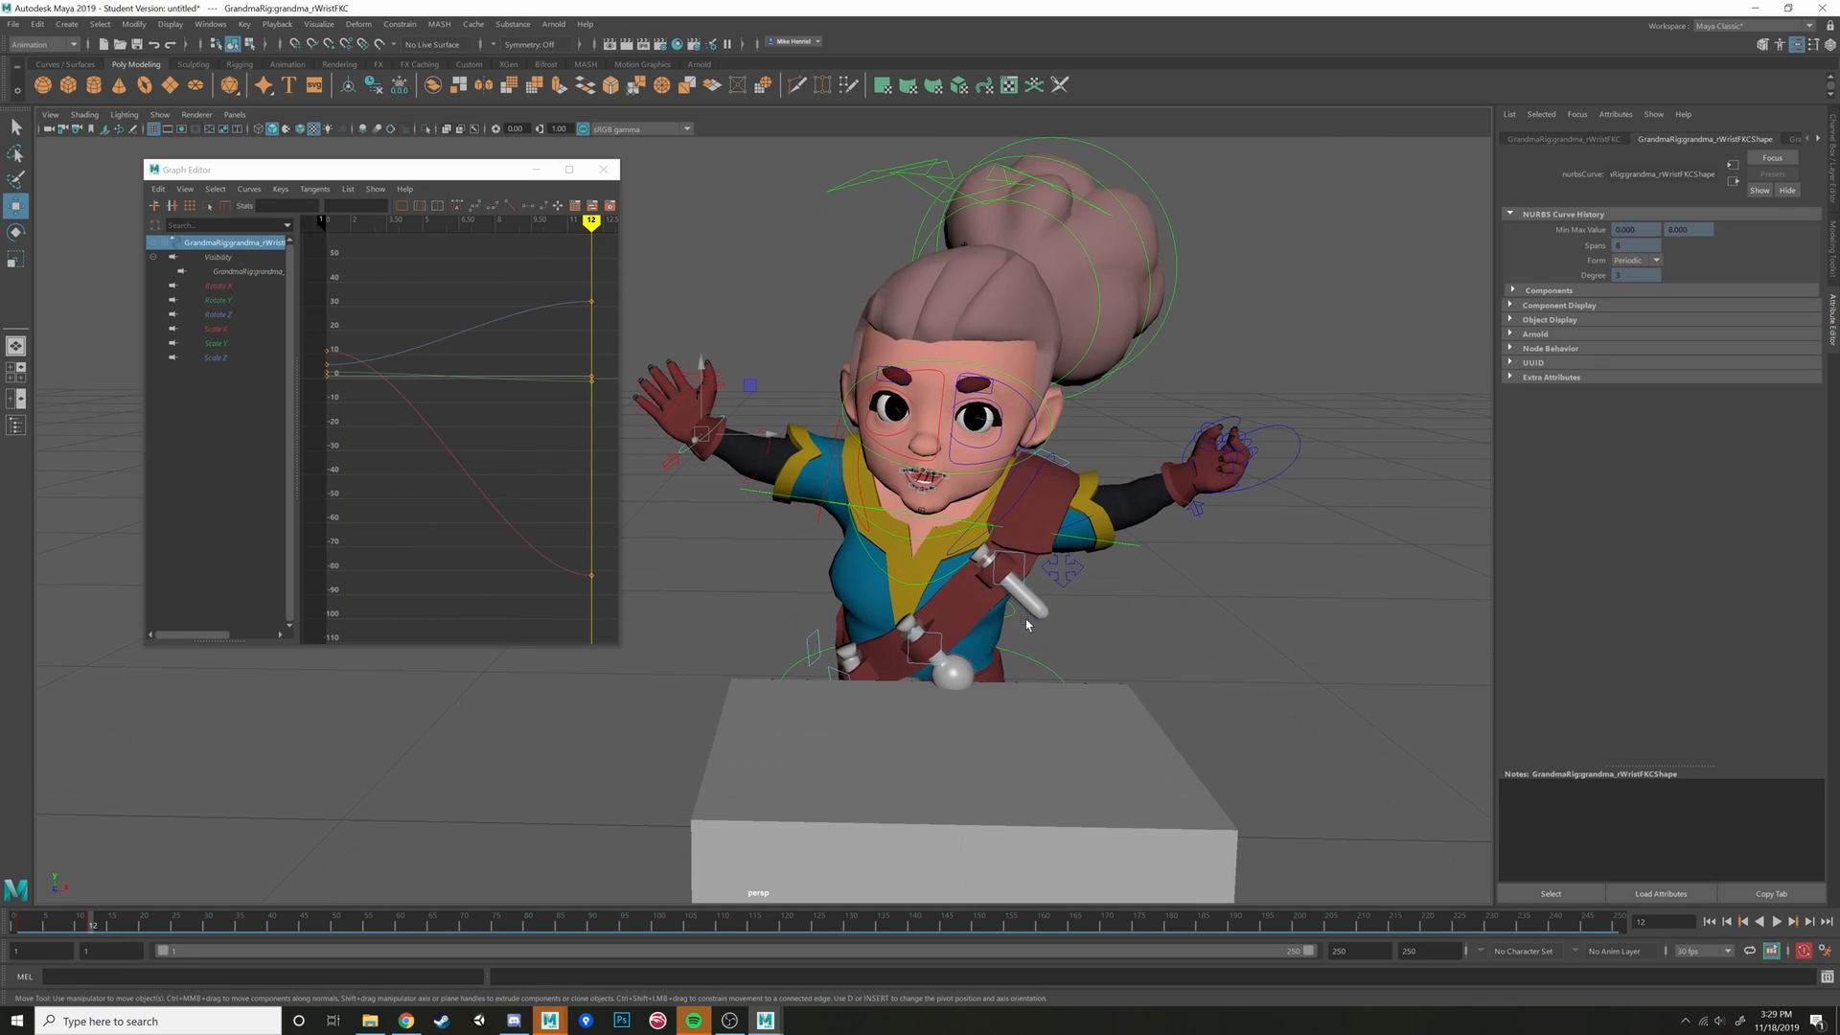
left_click_drag(86, 947, 15, 948)
right_click(158, 918)
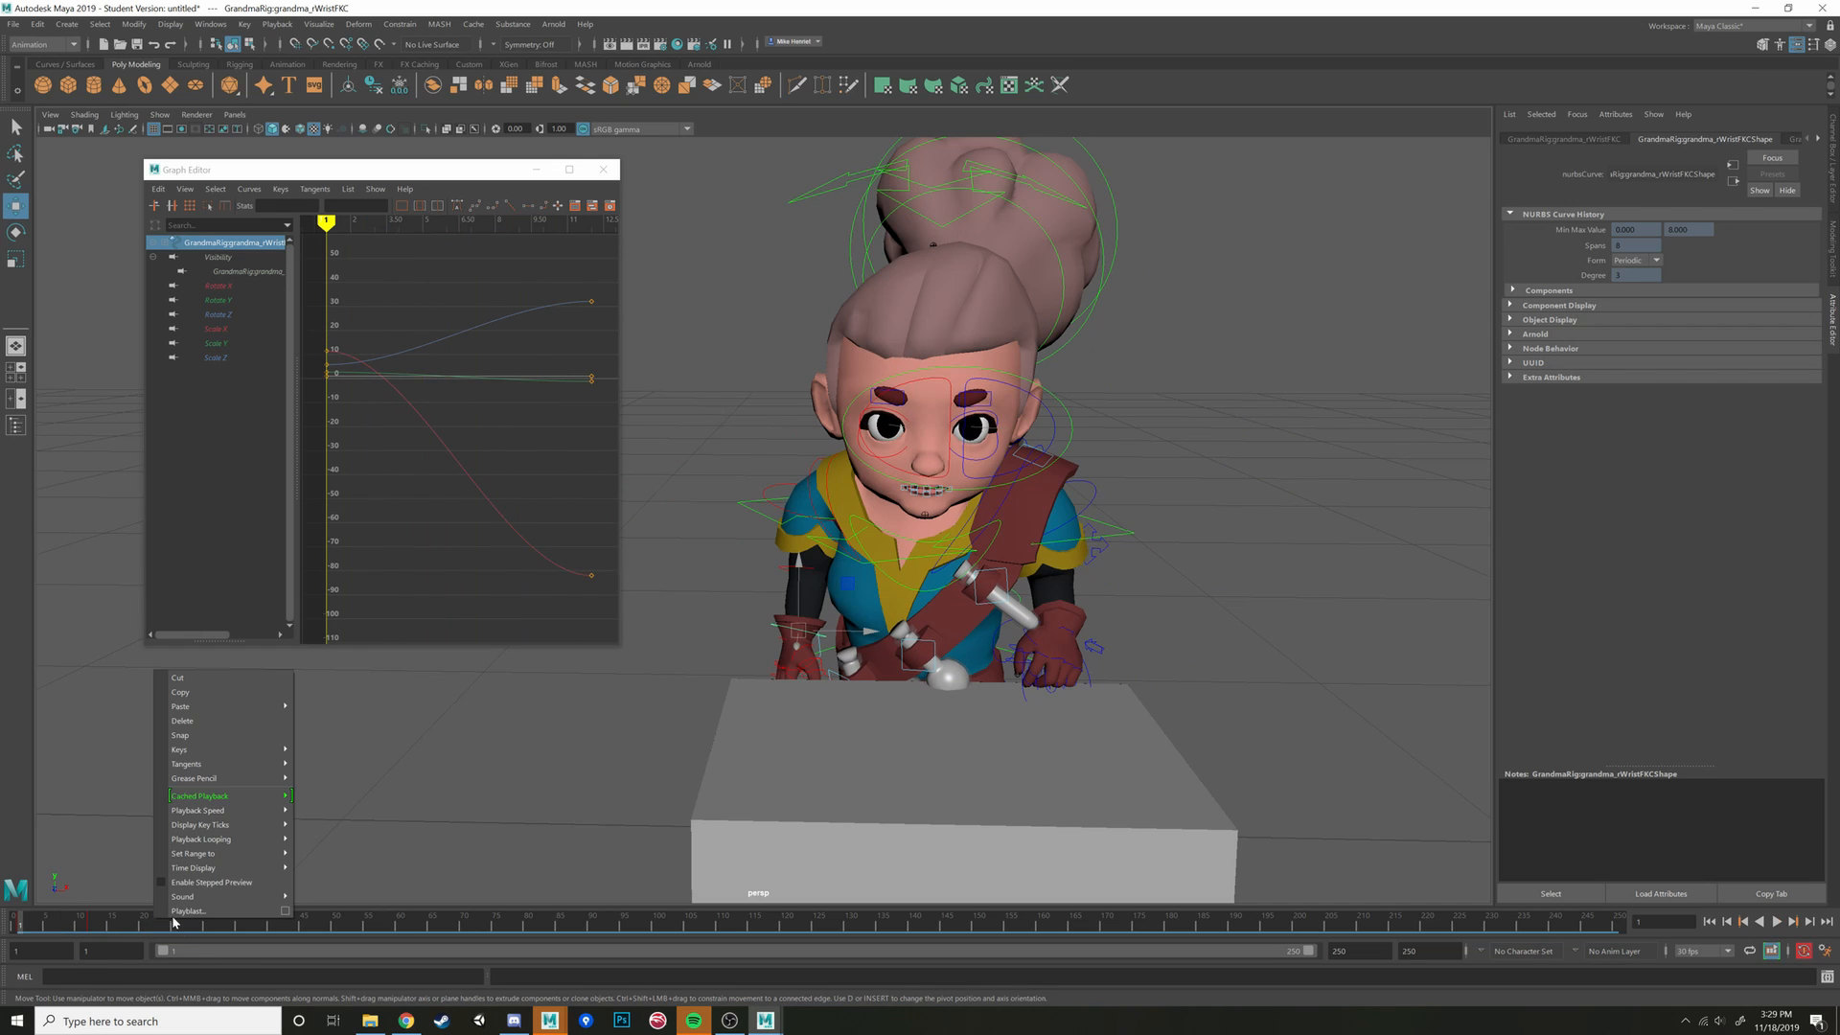
key("Escape")
key("alt+v")
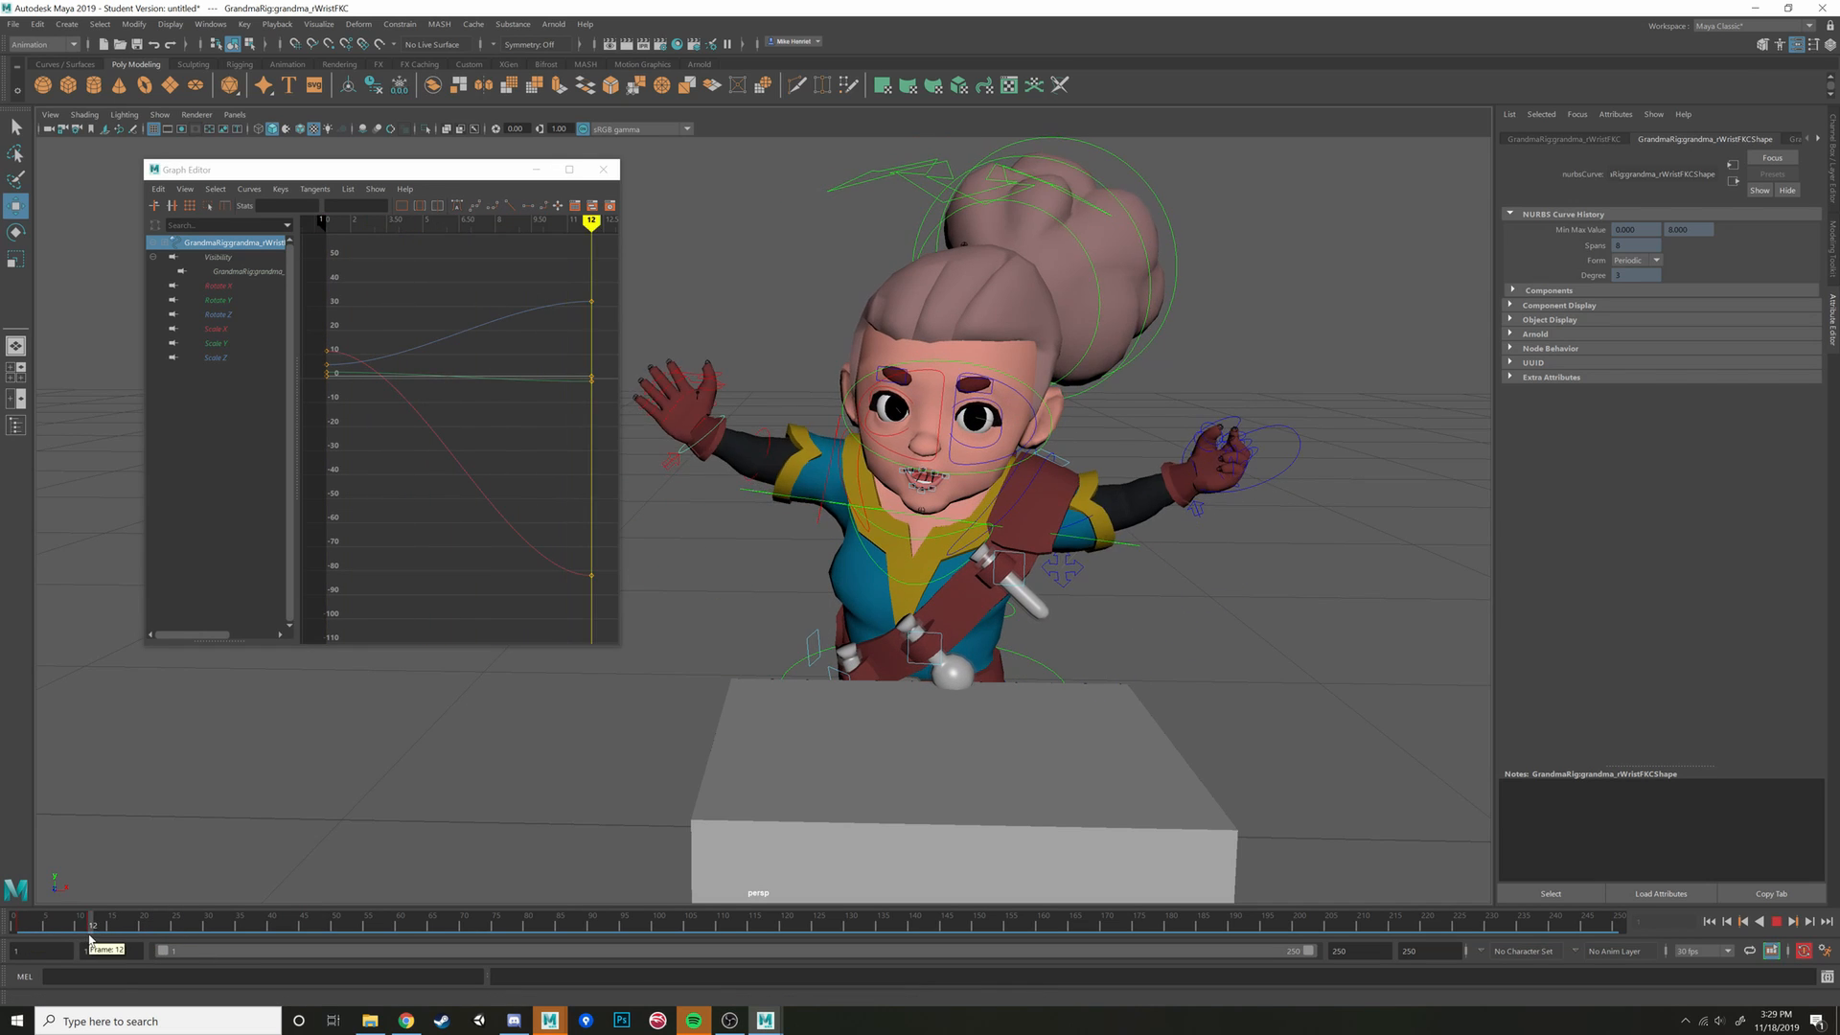
left_click(19, 942)
Enable stepped preview for the timeline and play the animation from frame 1
right_click(95, 926)
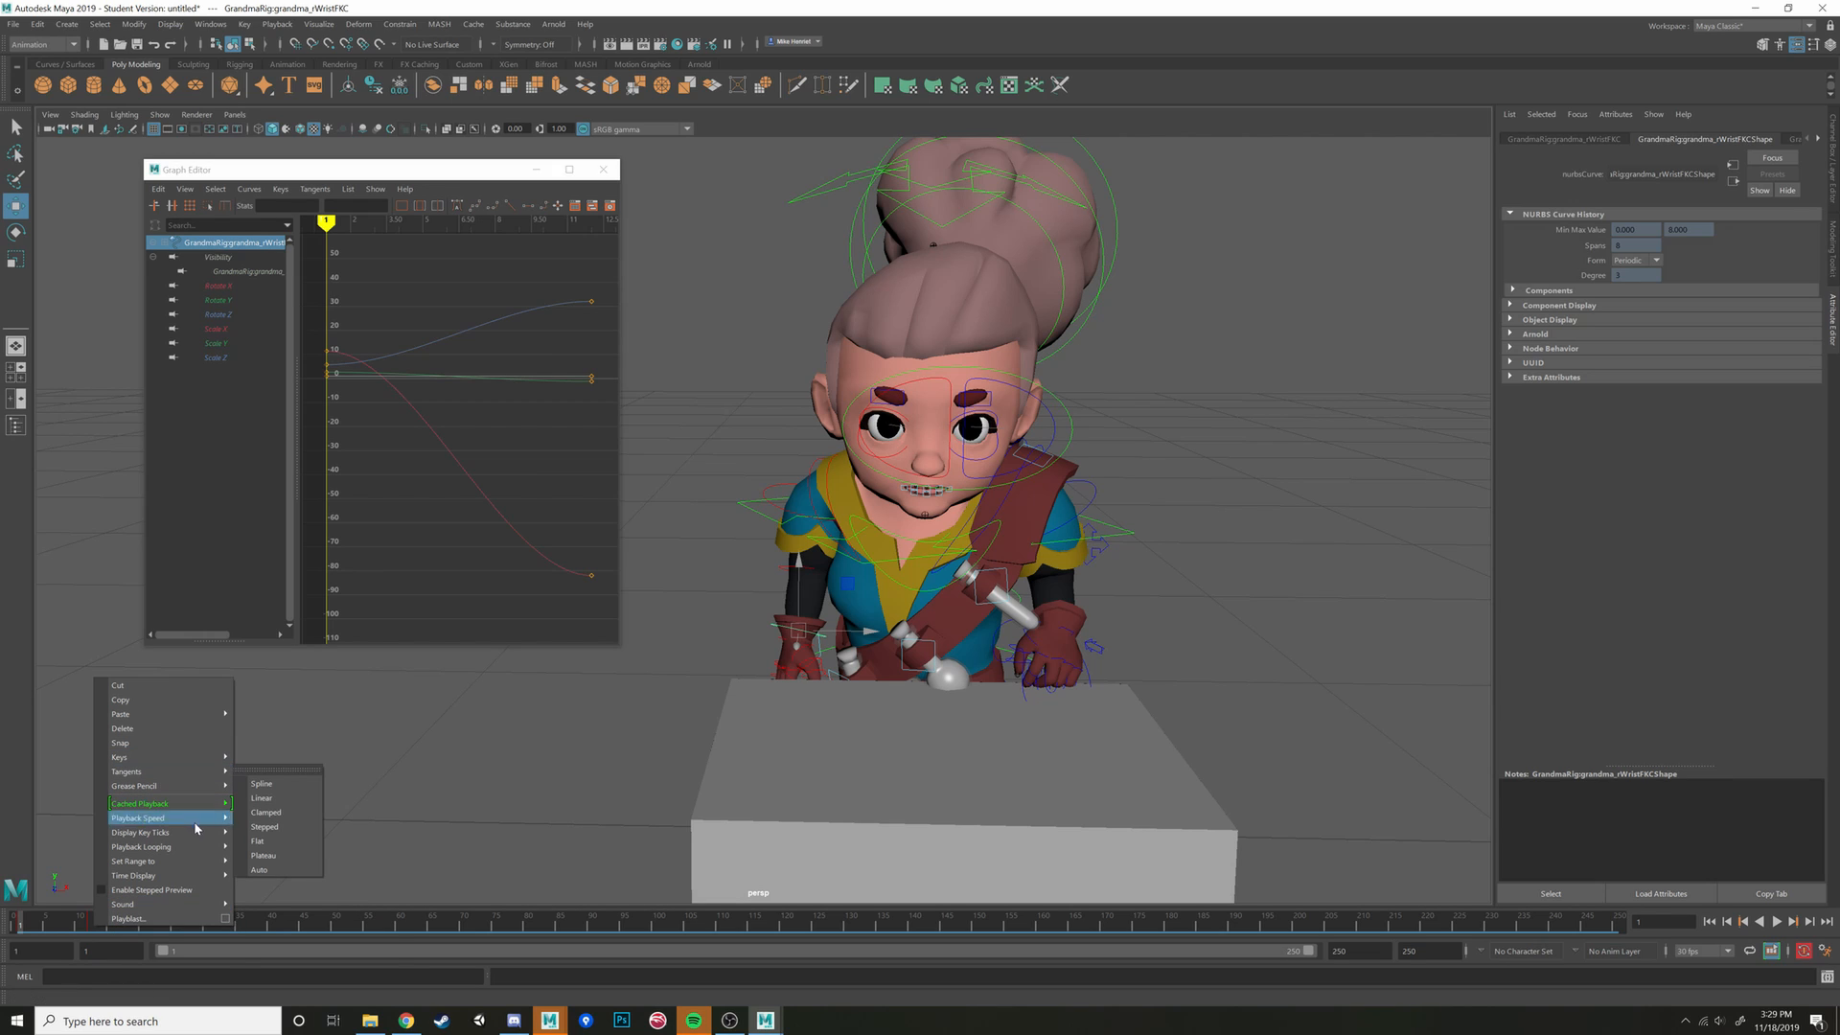
mouse_move(197, 822)
mouse_move(185, 880)
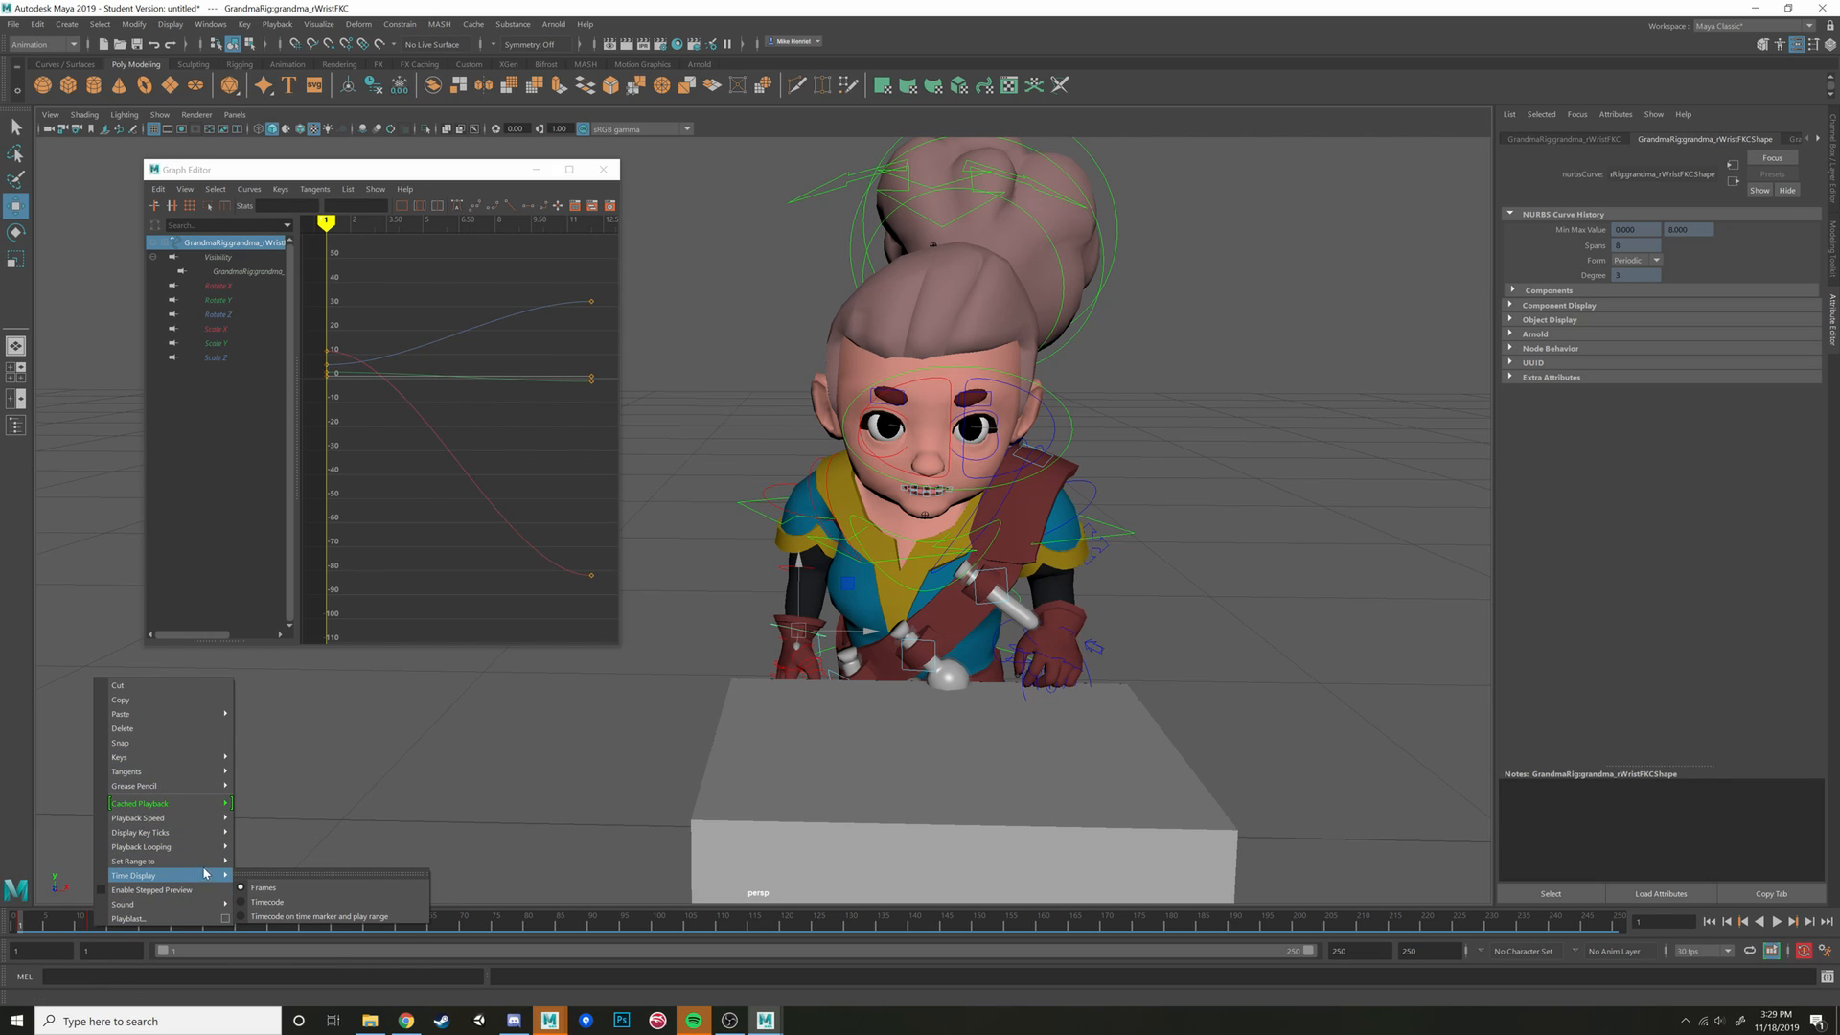
left_click(112, 890)
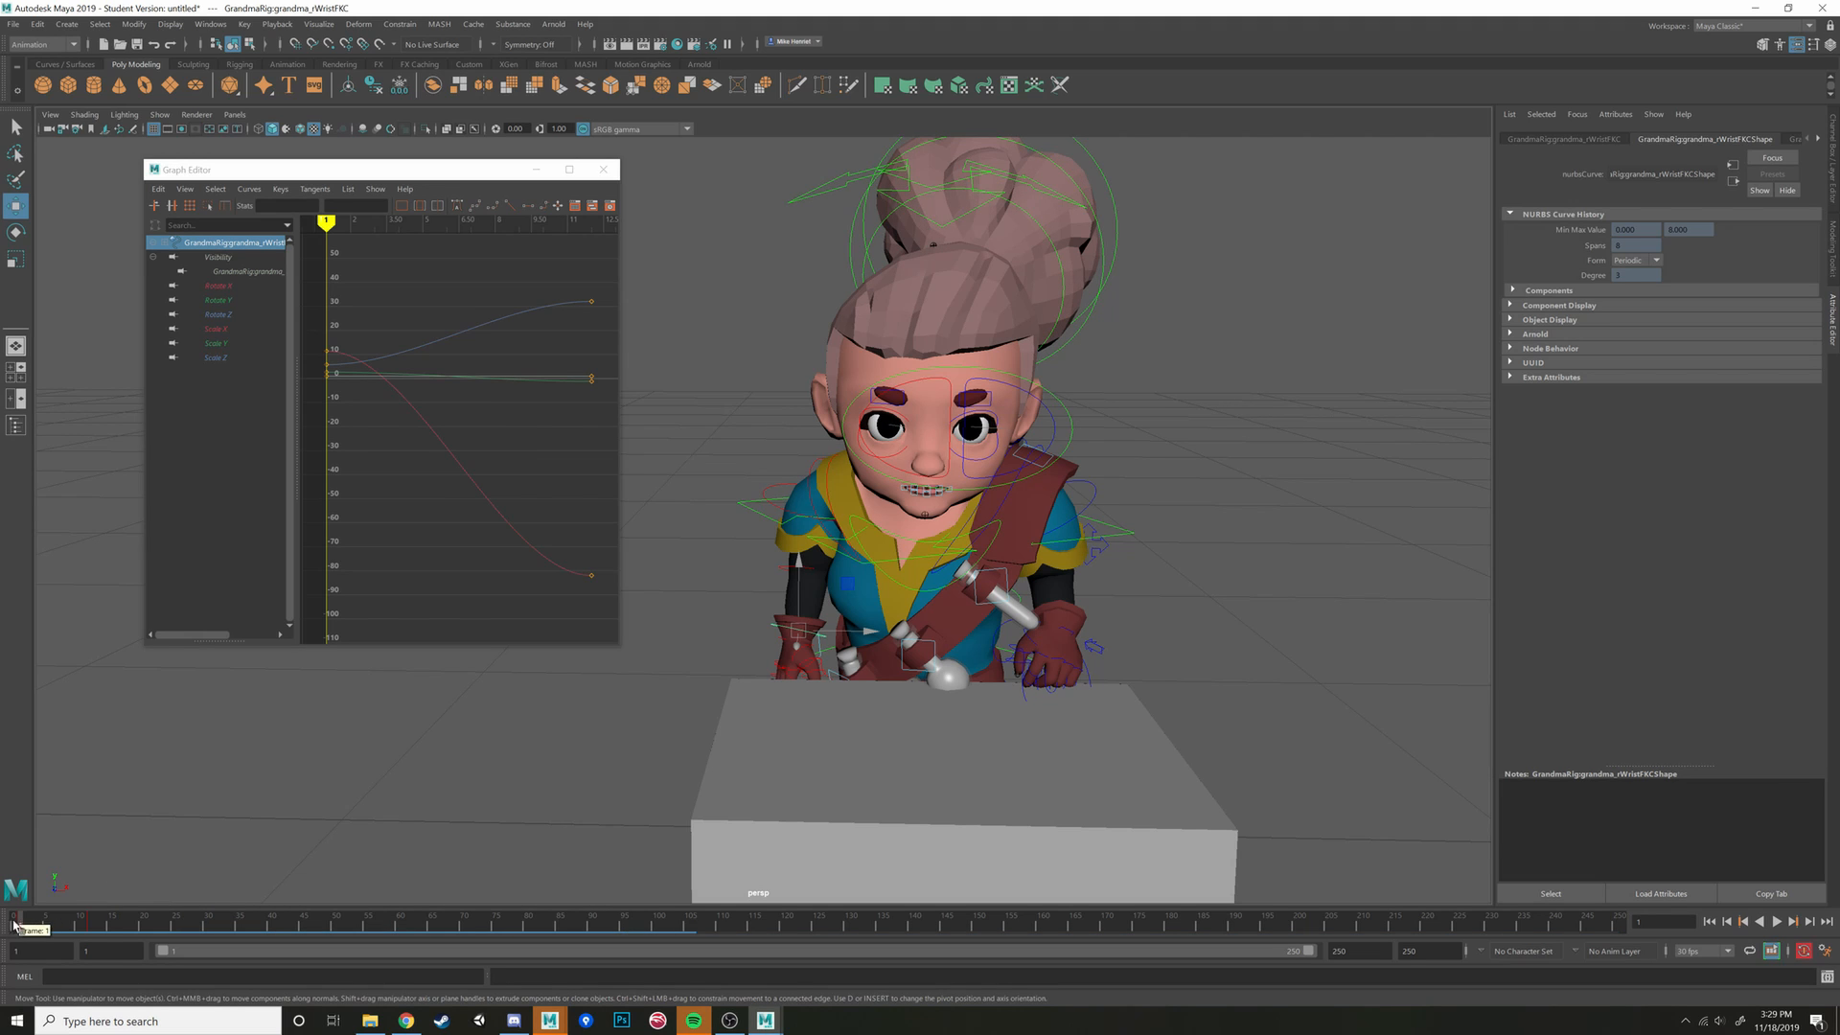
mouse_move(21, 924)
left_mouse_down()
mouse_move(81, 924)
mouse_move(20, 924)
left_mouse_up()
left_click(1775, 922)
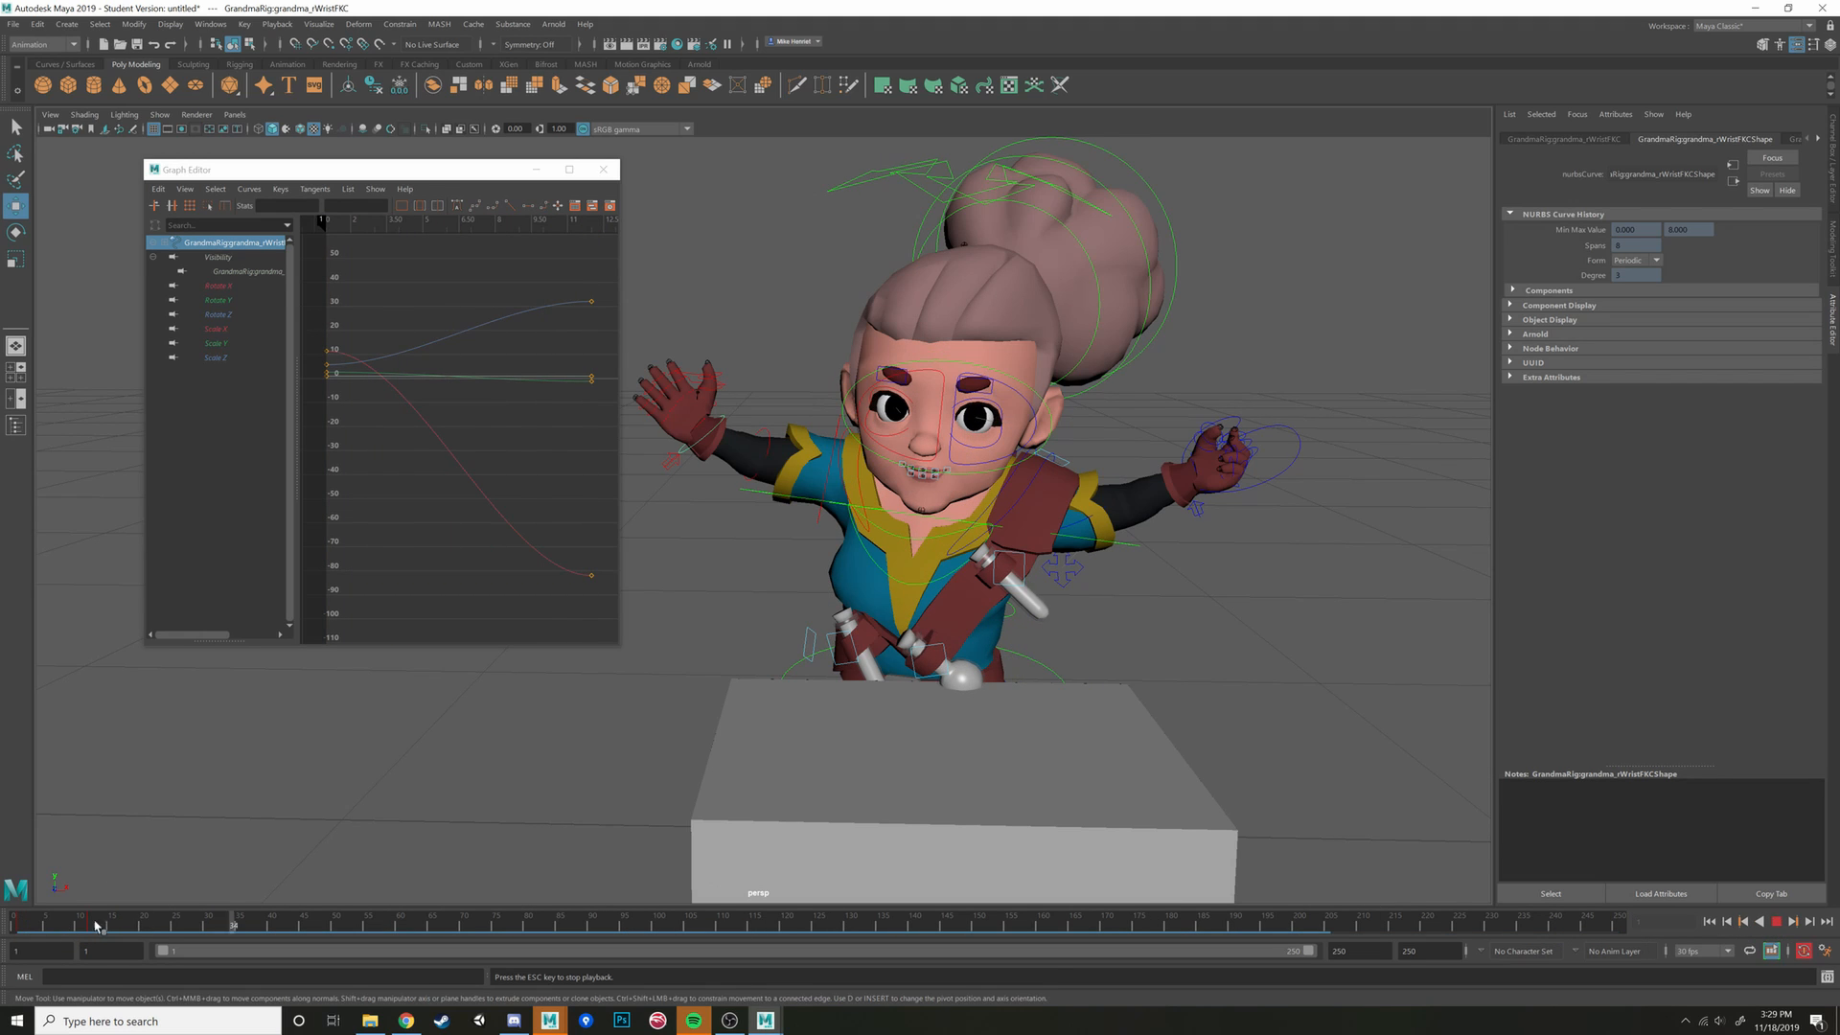
left_click(13, 921)
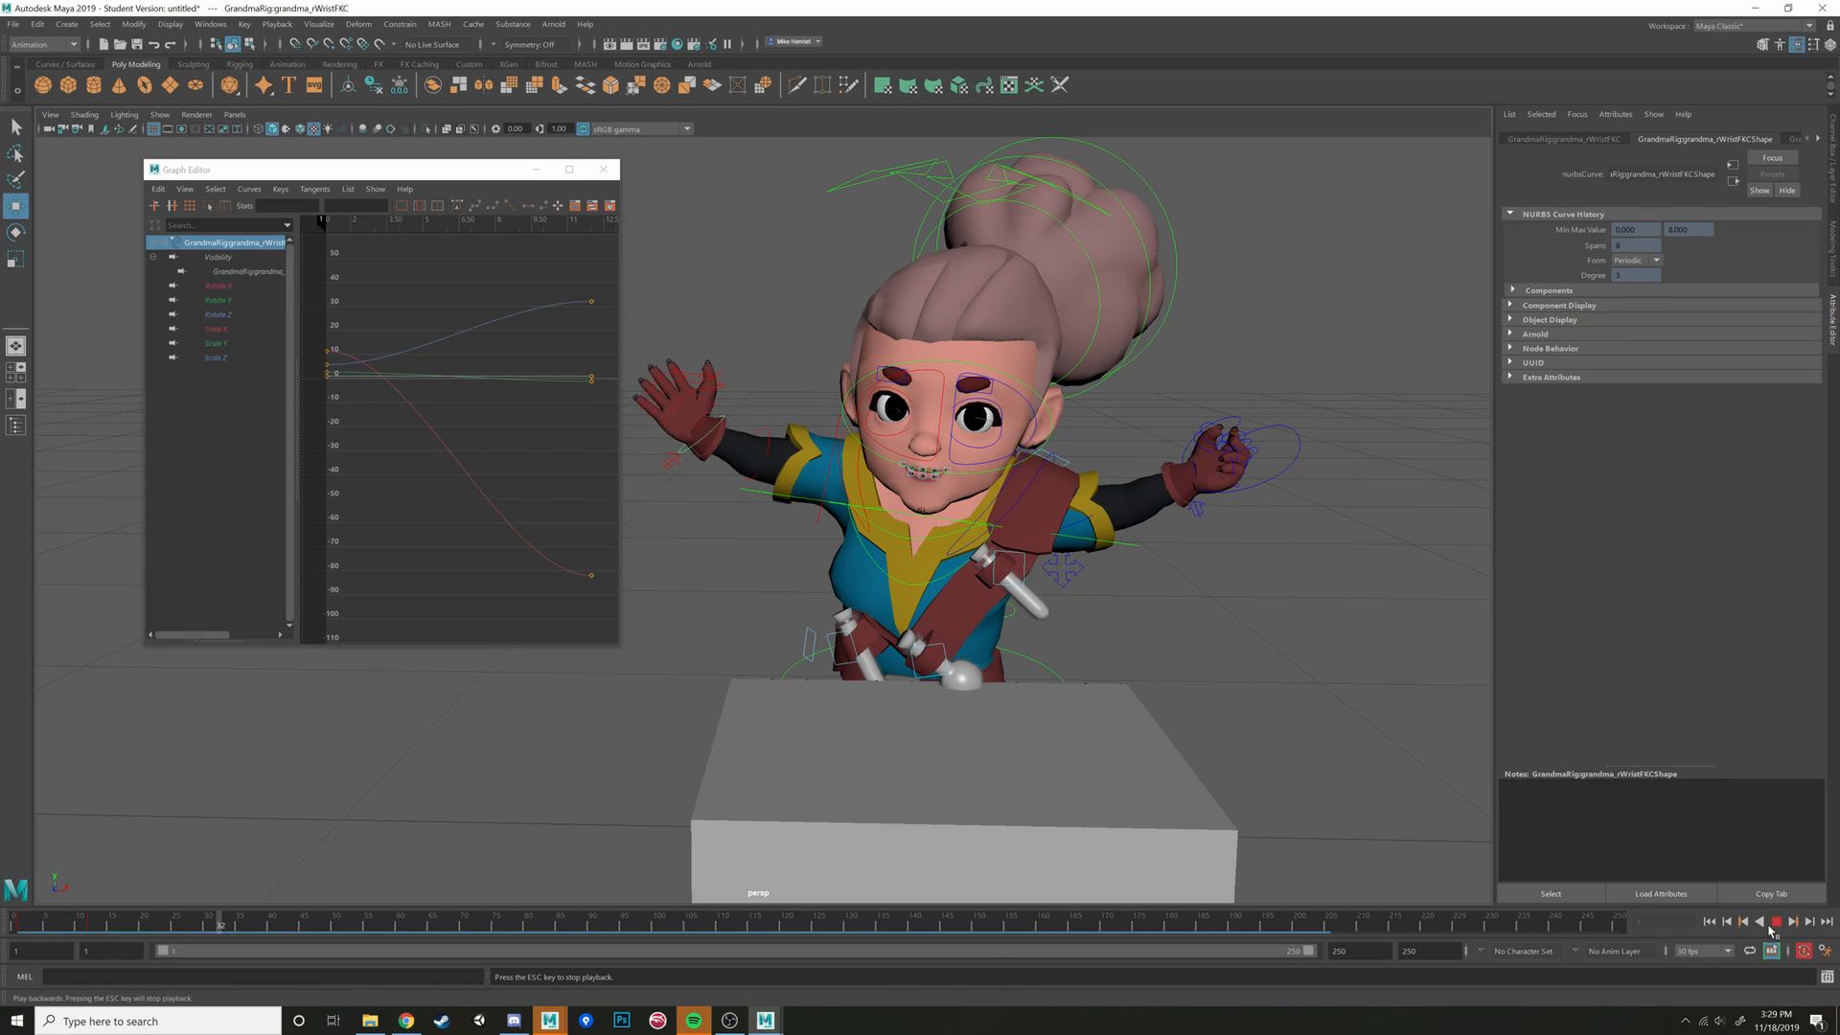
key("Escape")
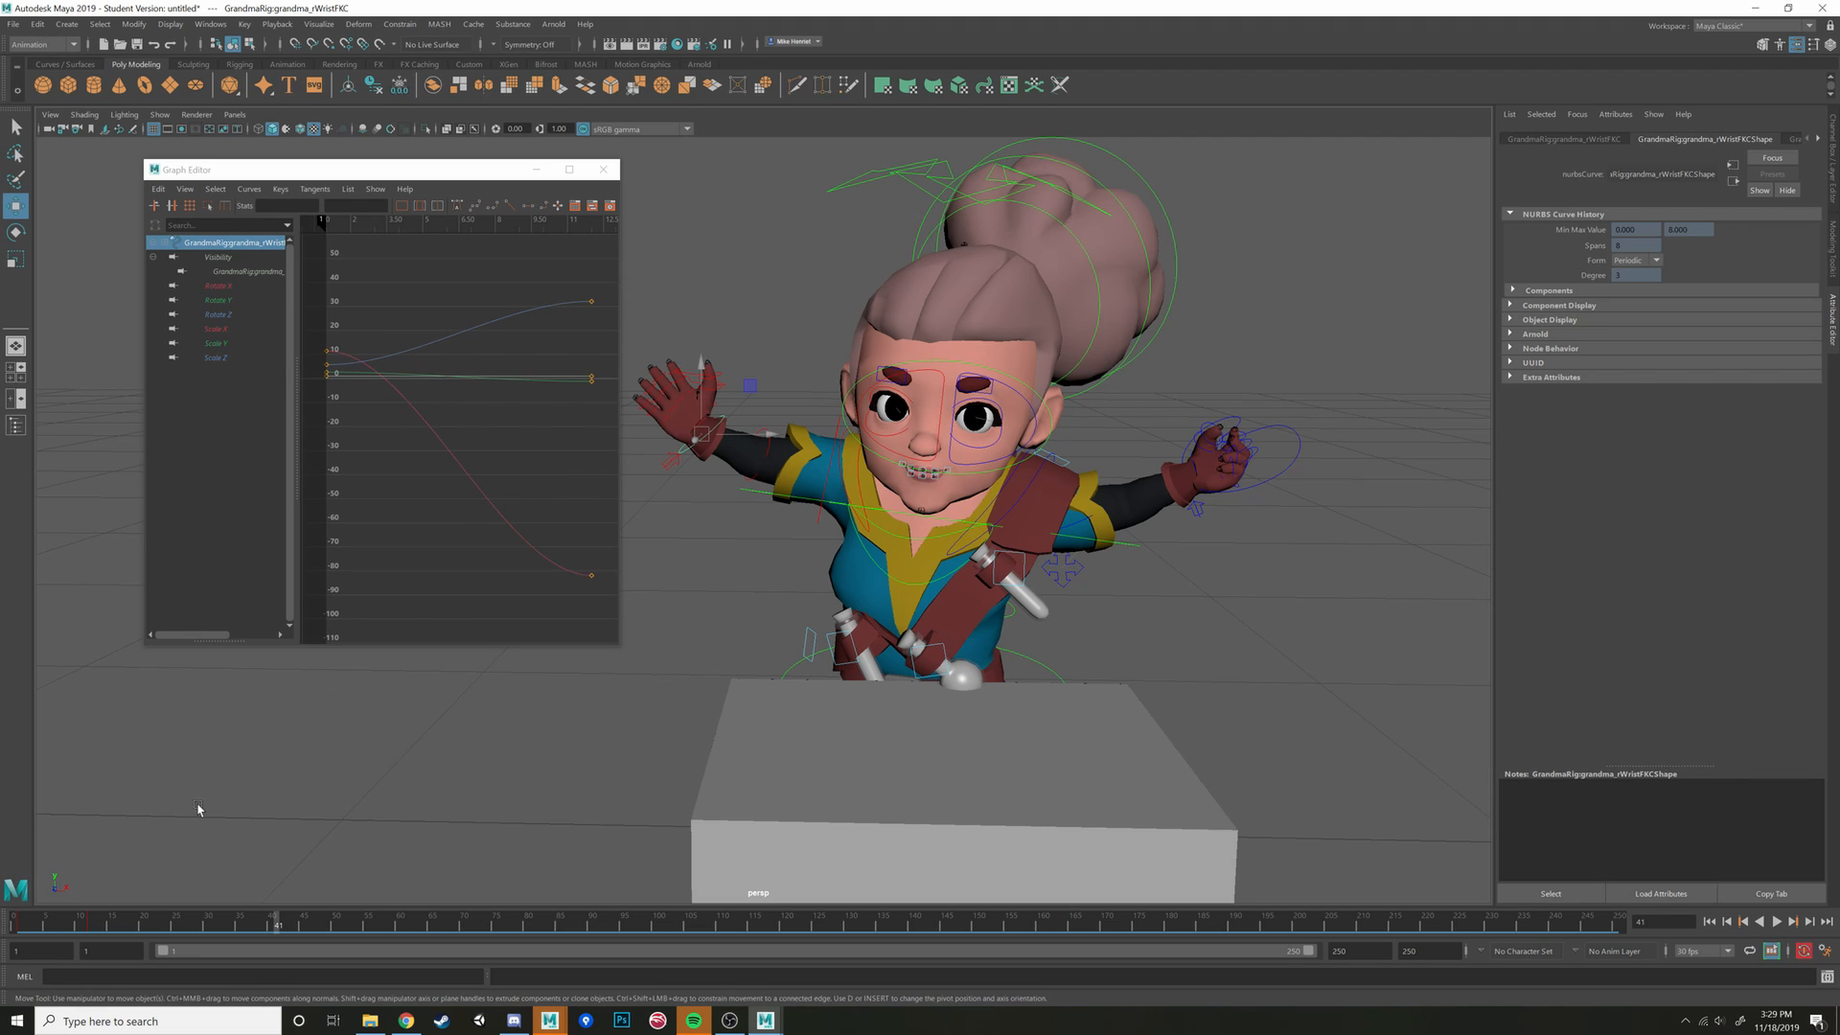
Turn off stepped preview at frame 1, play the animation again and return to frame 1
left_click_drag(53, 925, 17, 926)
right_click(71, 925)
mouse_move(108, 786)
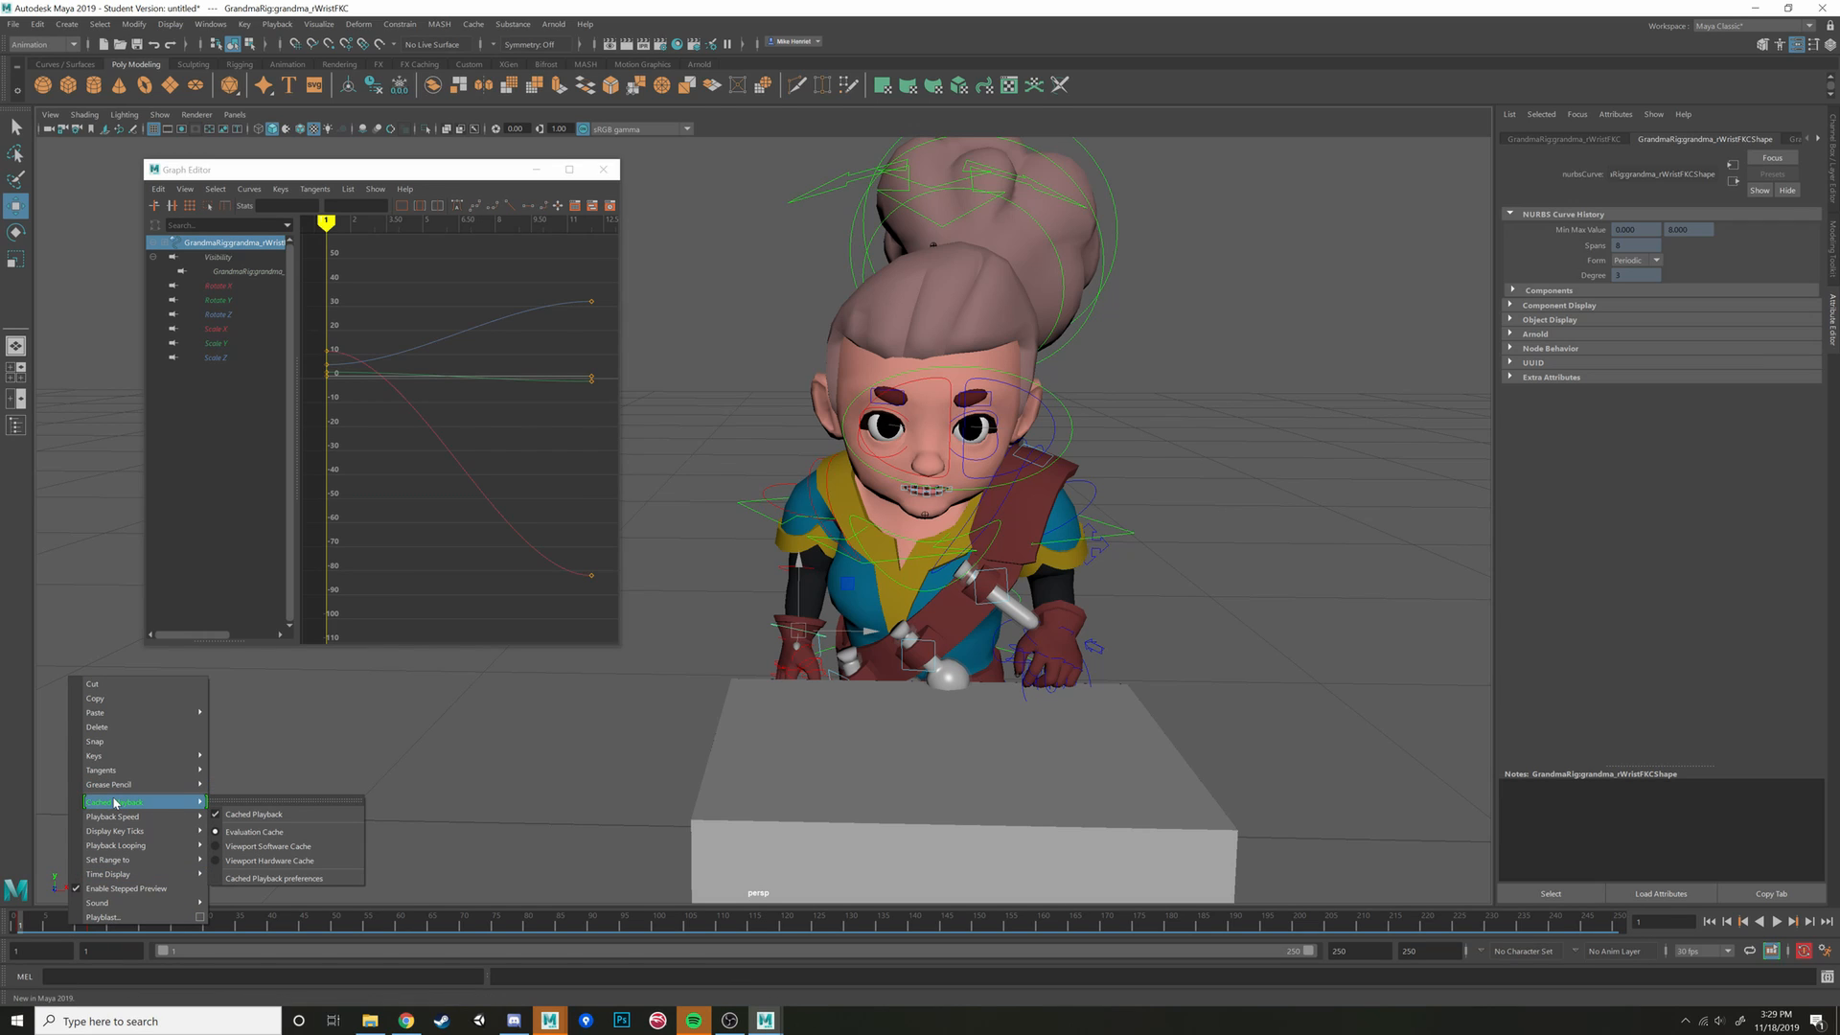
left_click(135, 888)
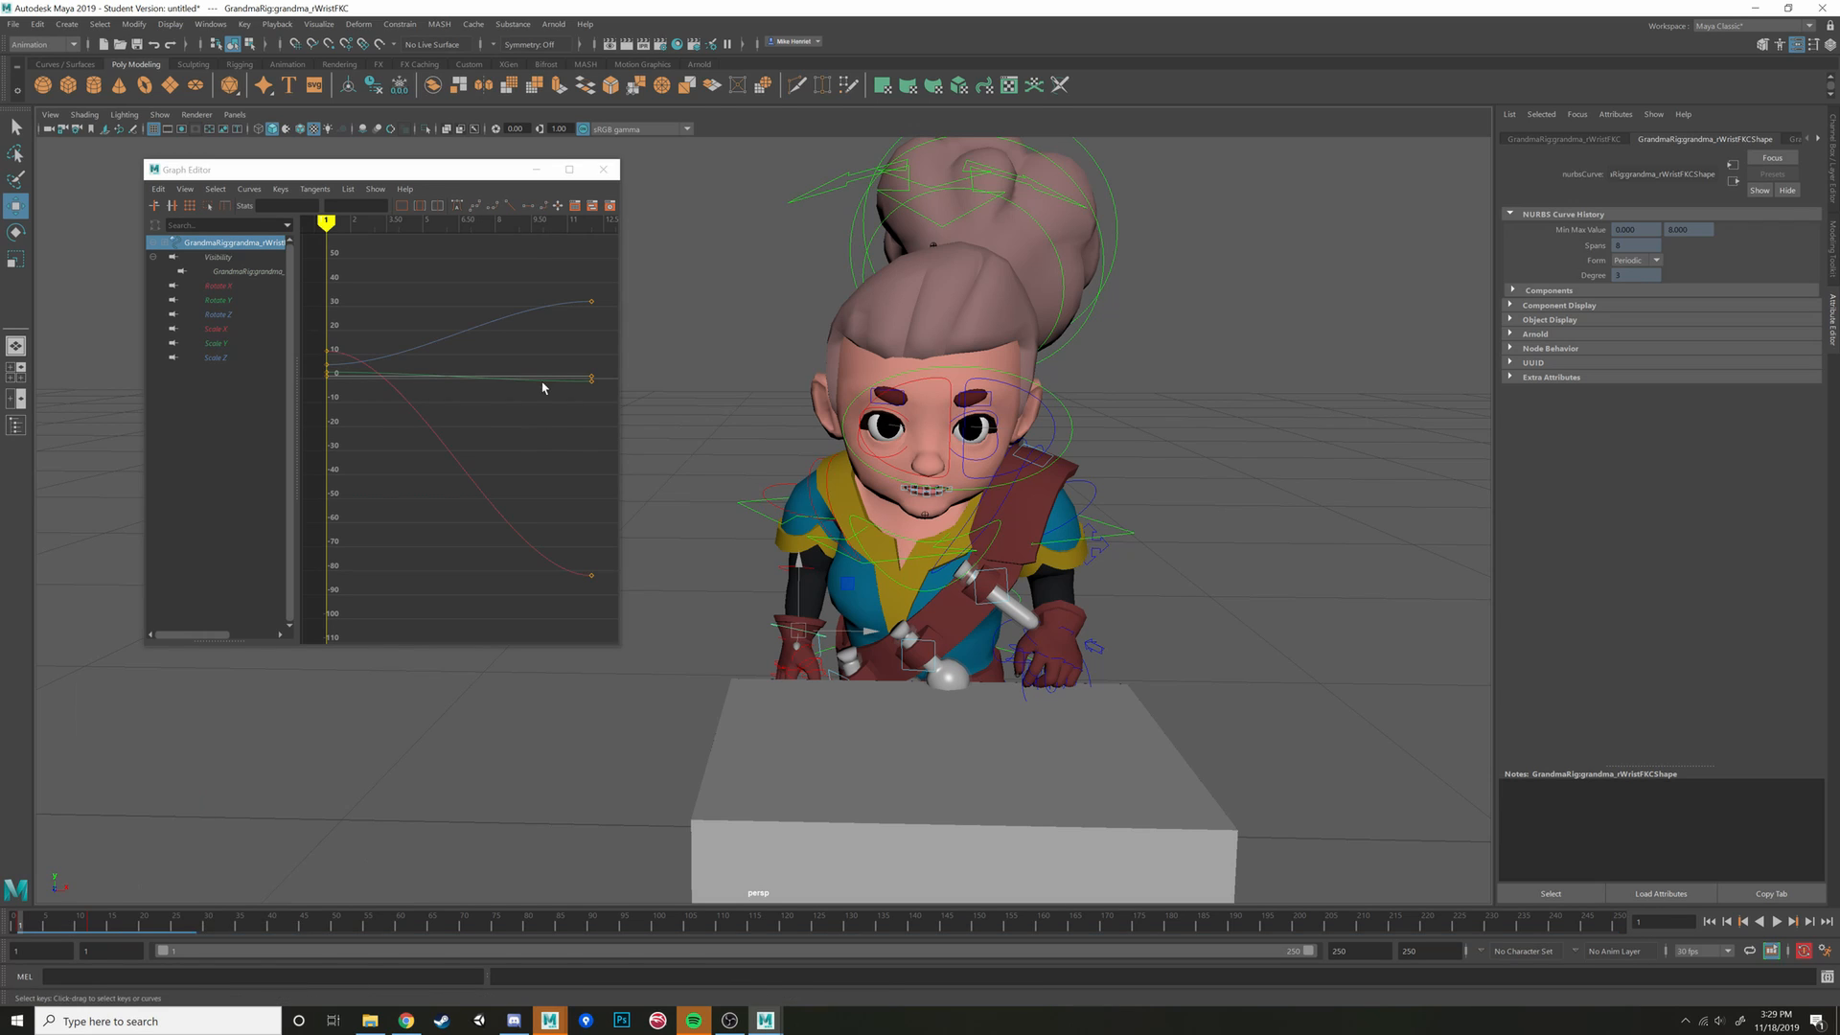
left_click(1774, 922)
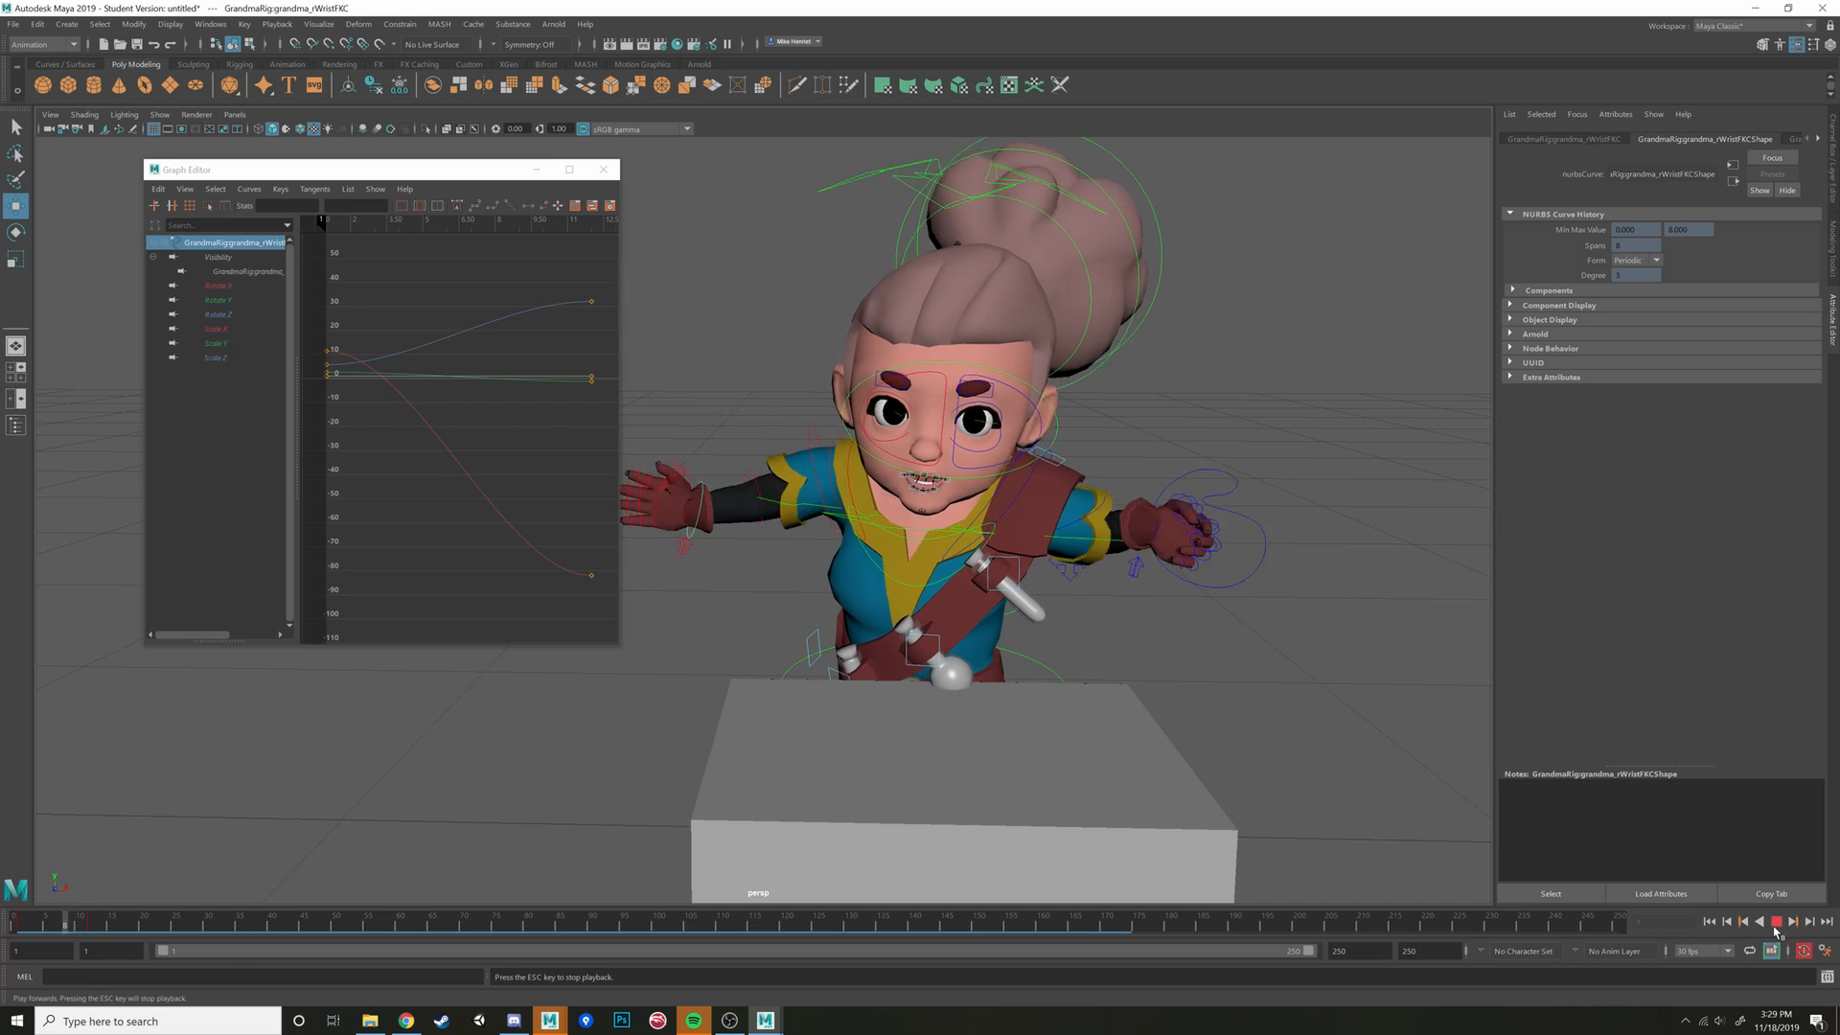
left_click(13, 926)
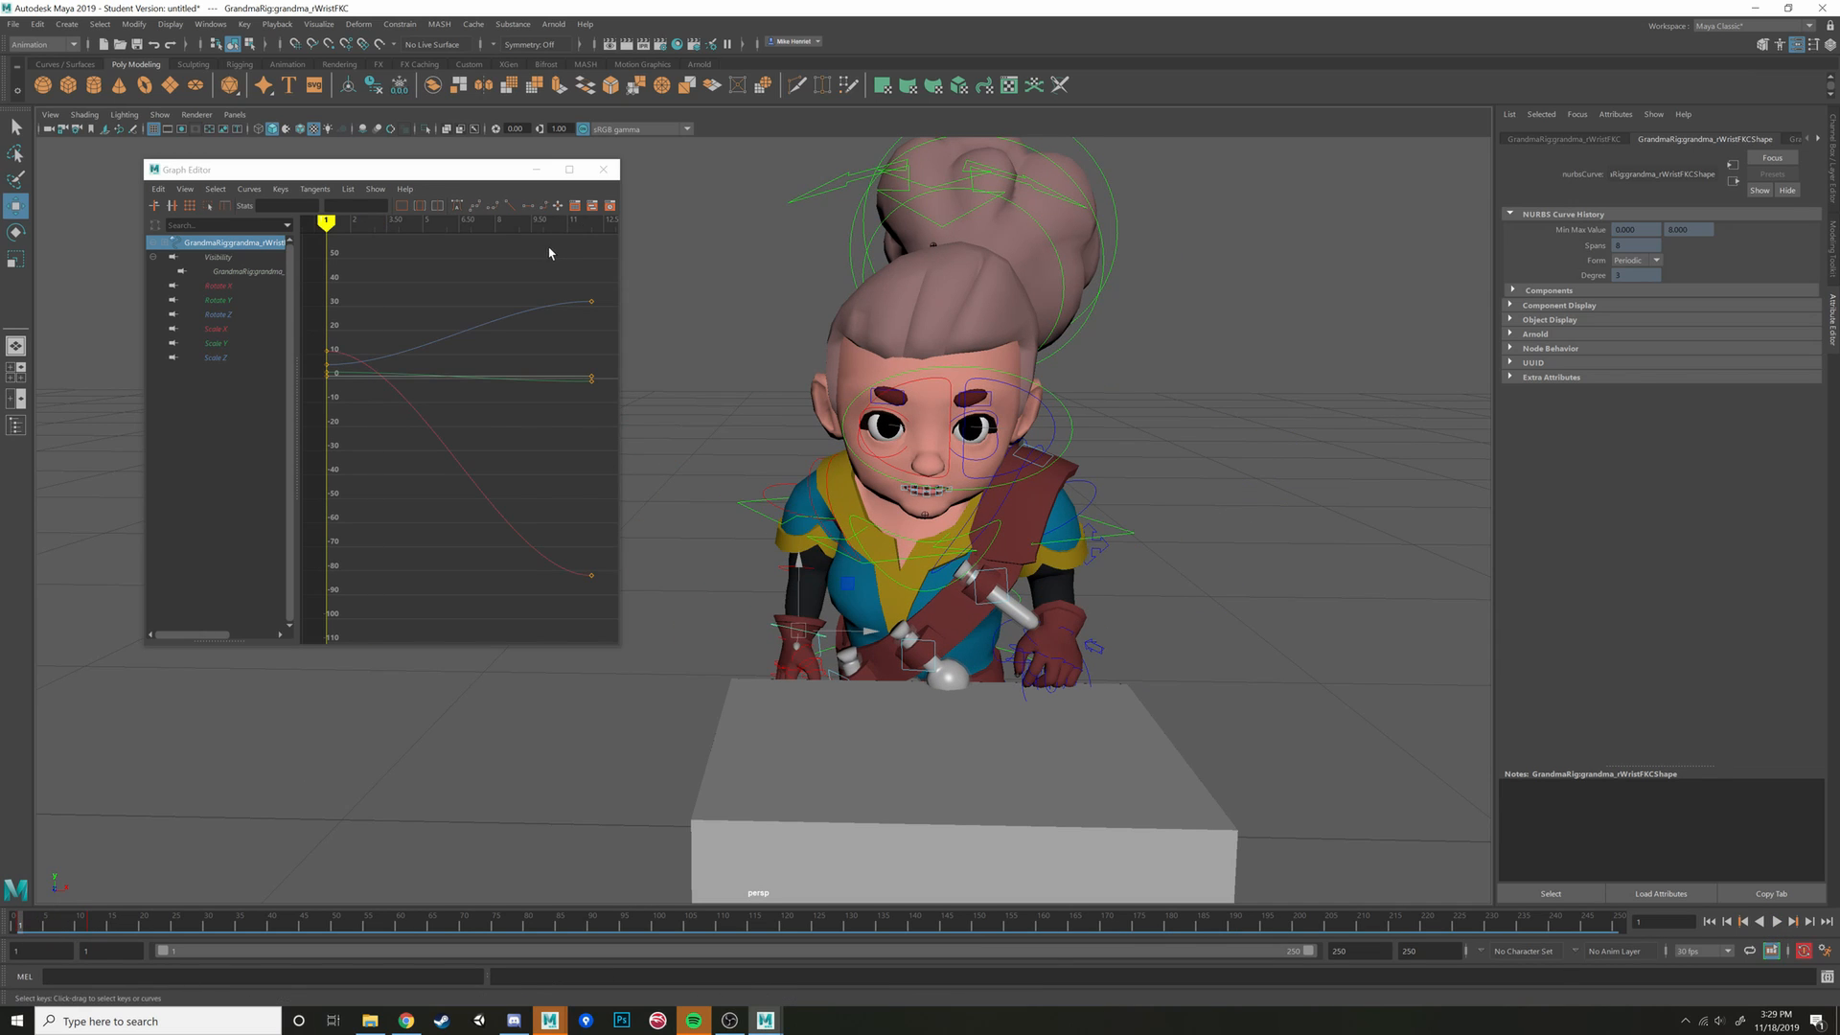
Select the whole rig and exclude the body mesh from the selection
scroll(650, 268, "down", 4)
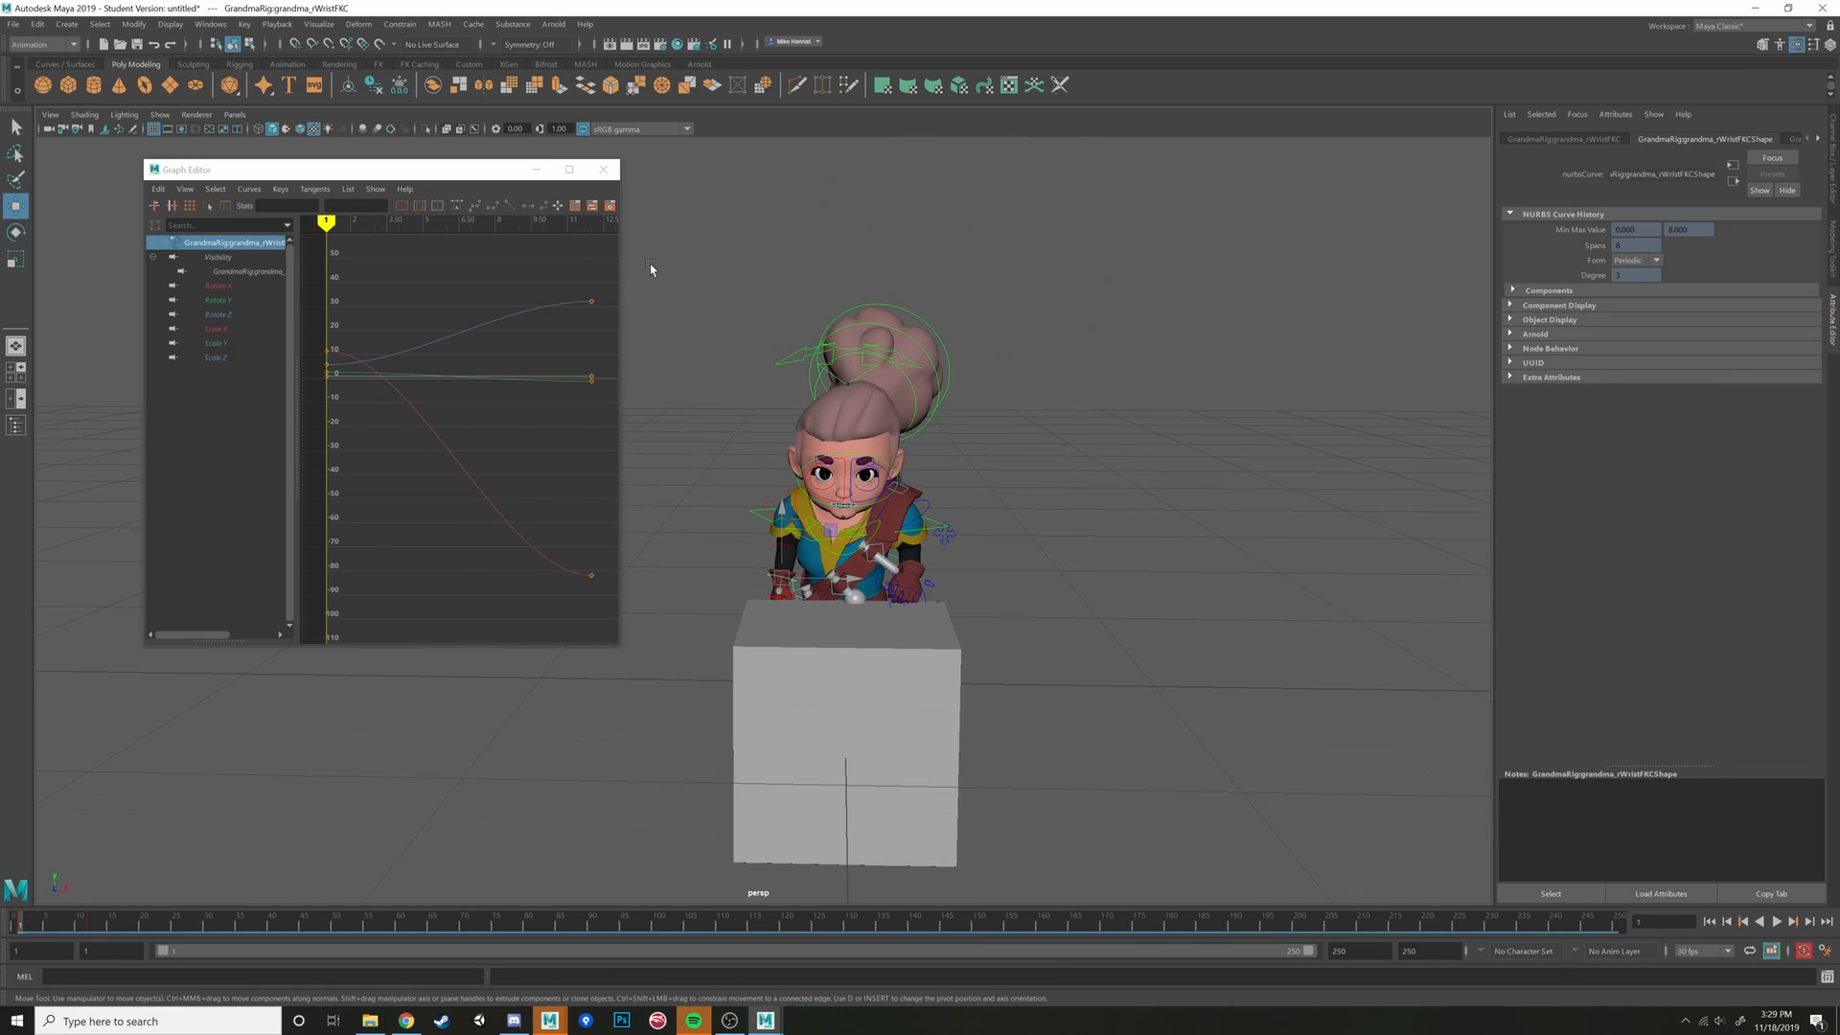
left_click_drag(704, 262, 871, 743)
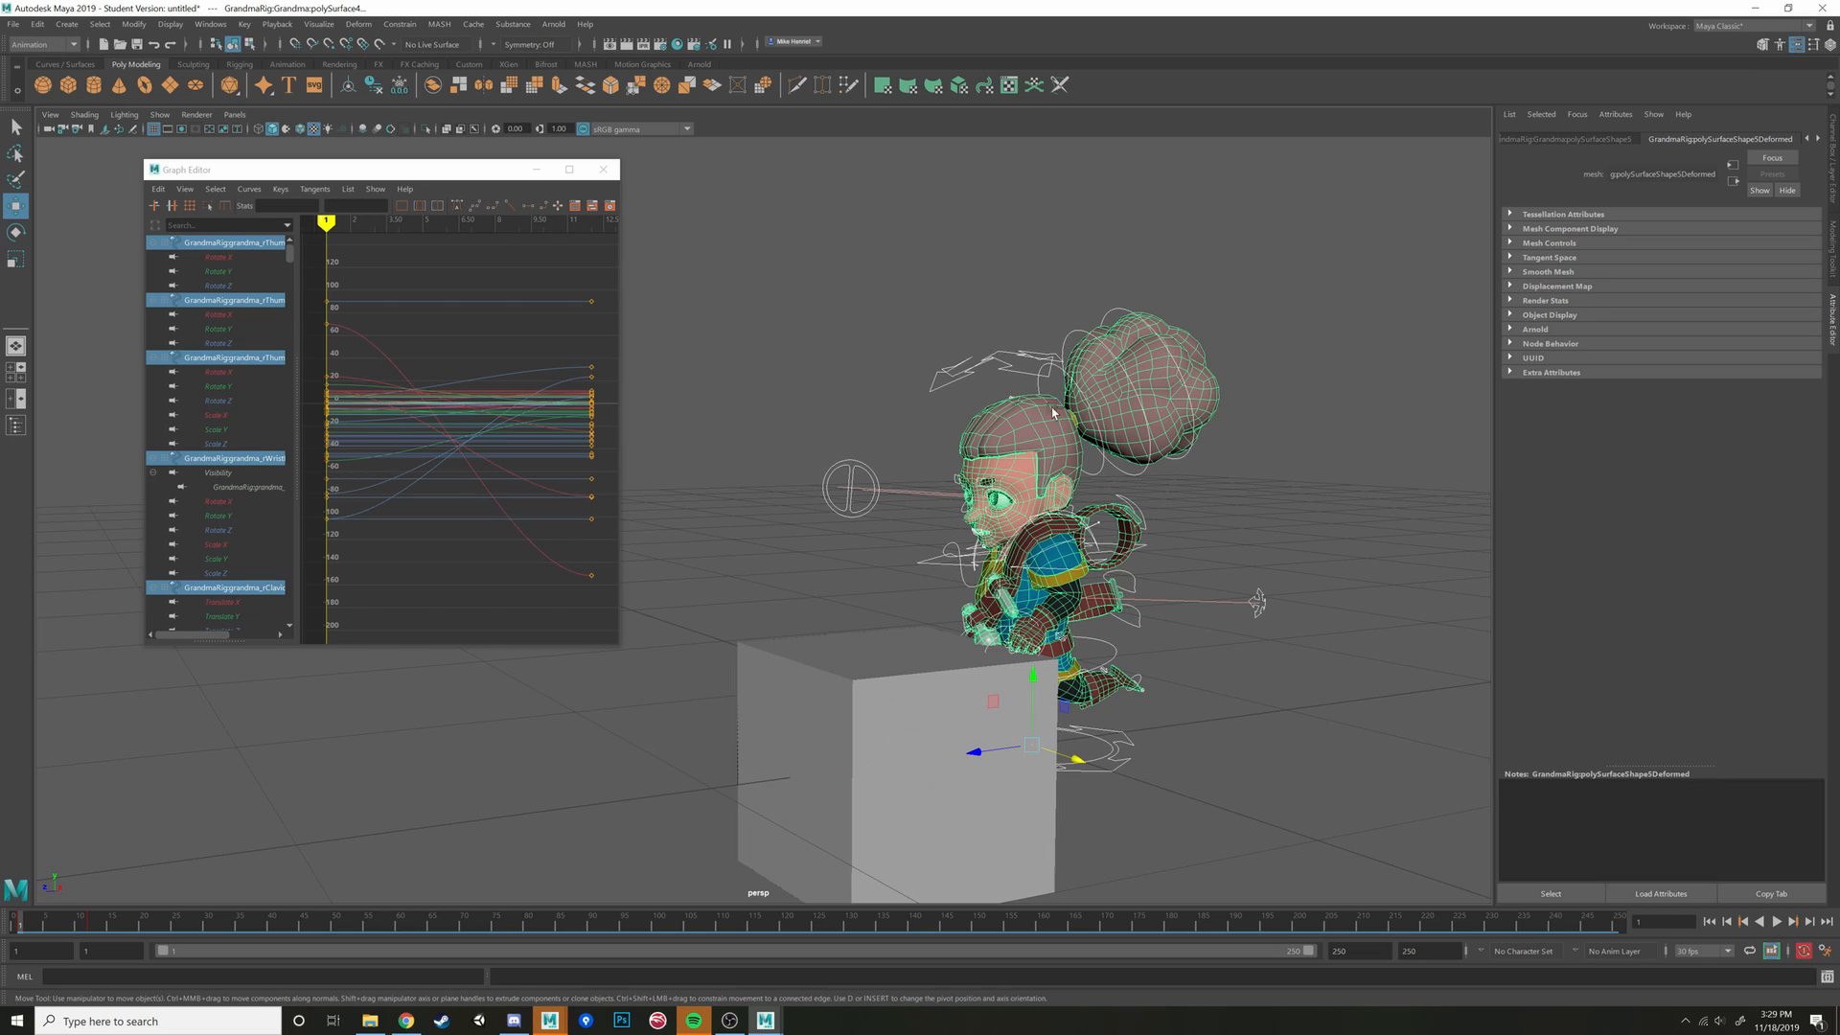
left_click(1026, 425, "ctrl")
left_click_drag(1028, 427, 1175, 512, "alt")
scroll(1035, 513, "up", 3)
left_click_drag(944, 484, 987, 510, "alt")
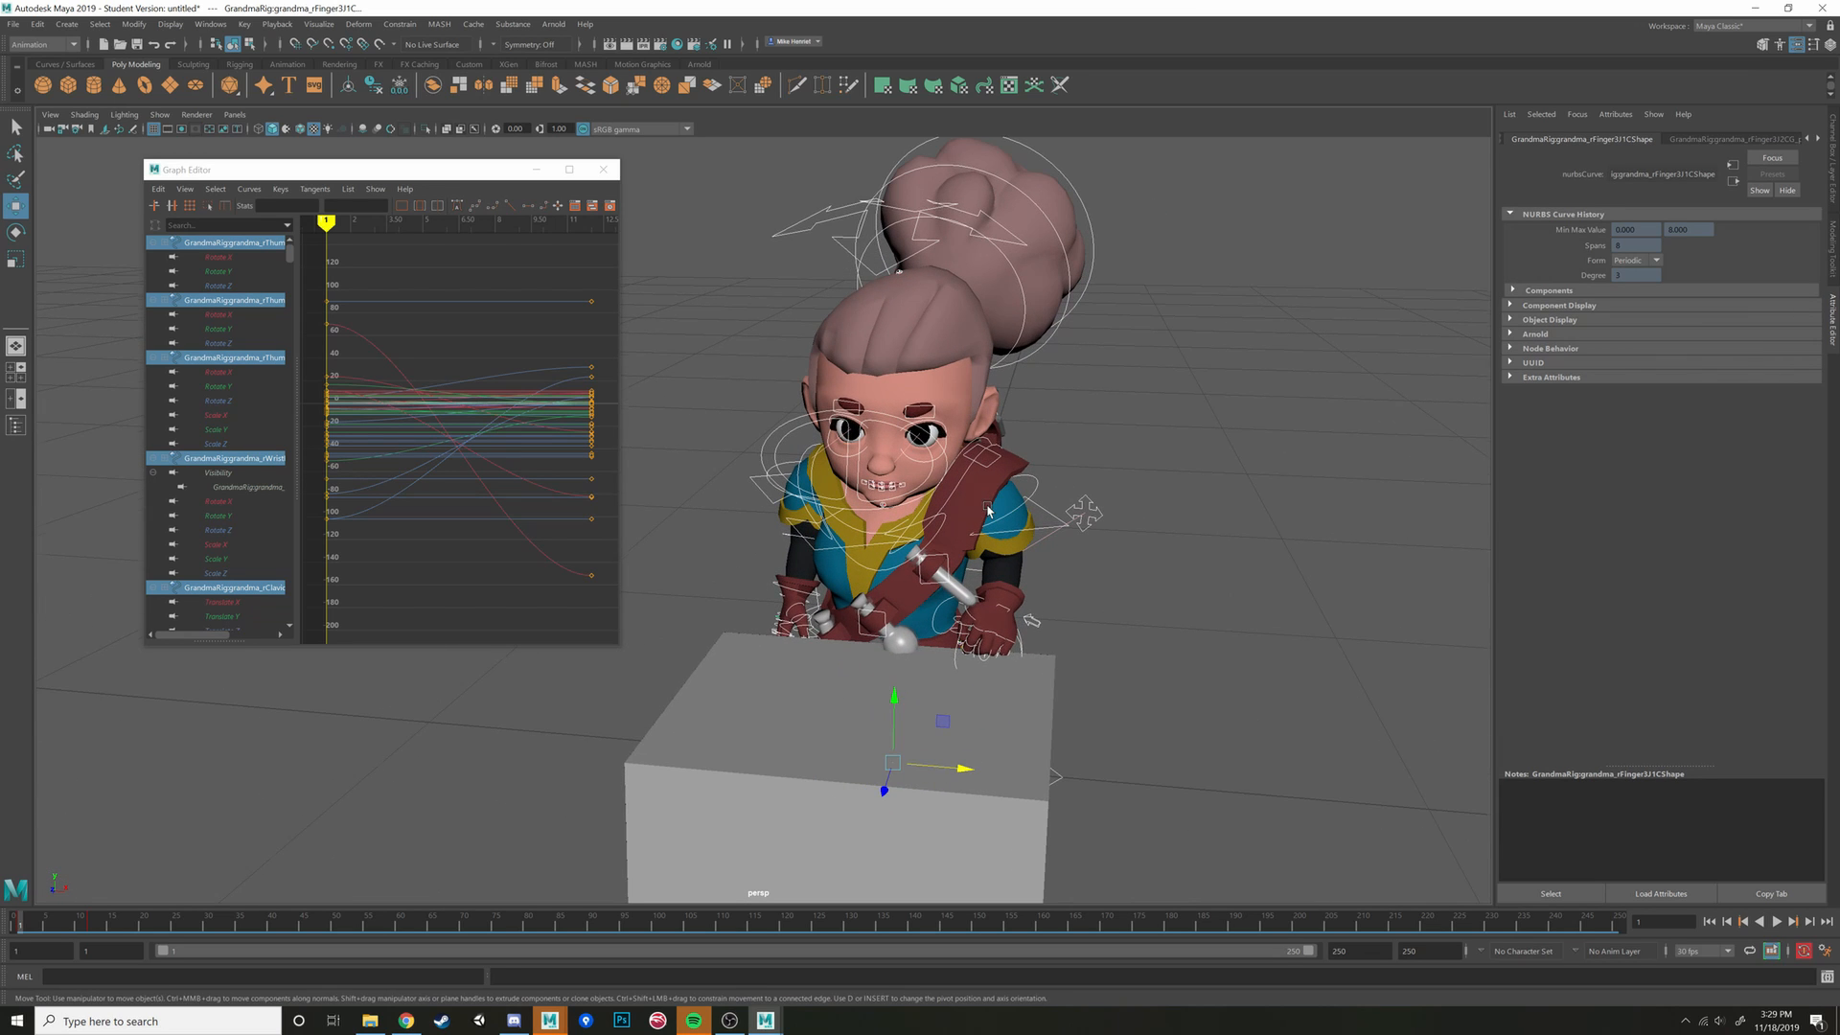
Hide joints in the viewport, reselect all rig controls in wireframe without the meshes, and restore textured shading
key("4")
left_click(1144, 393)
left_click(159, 114)
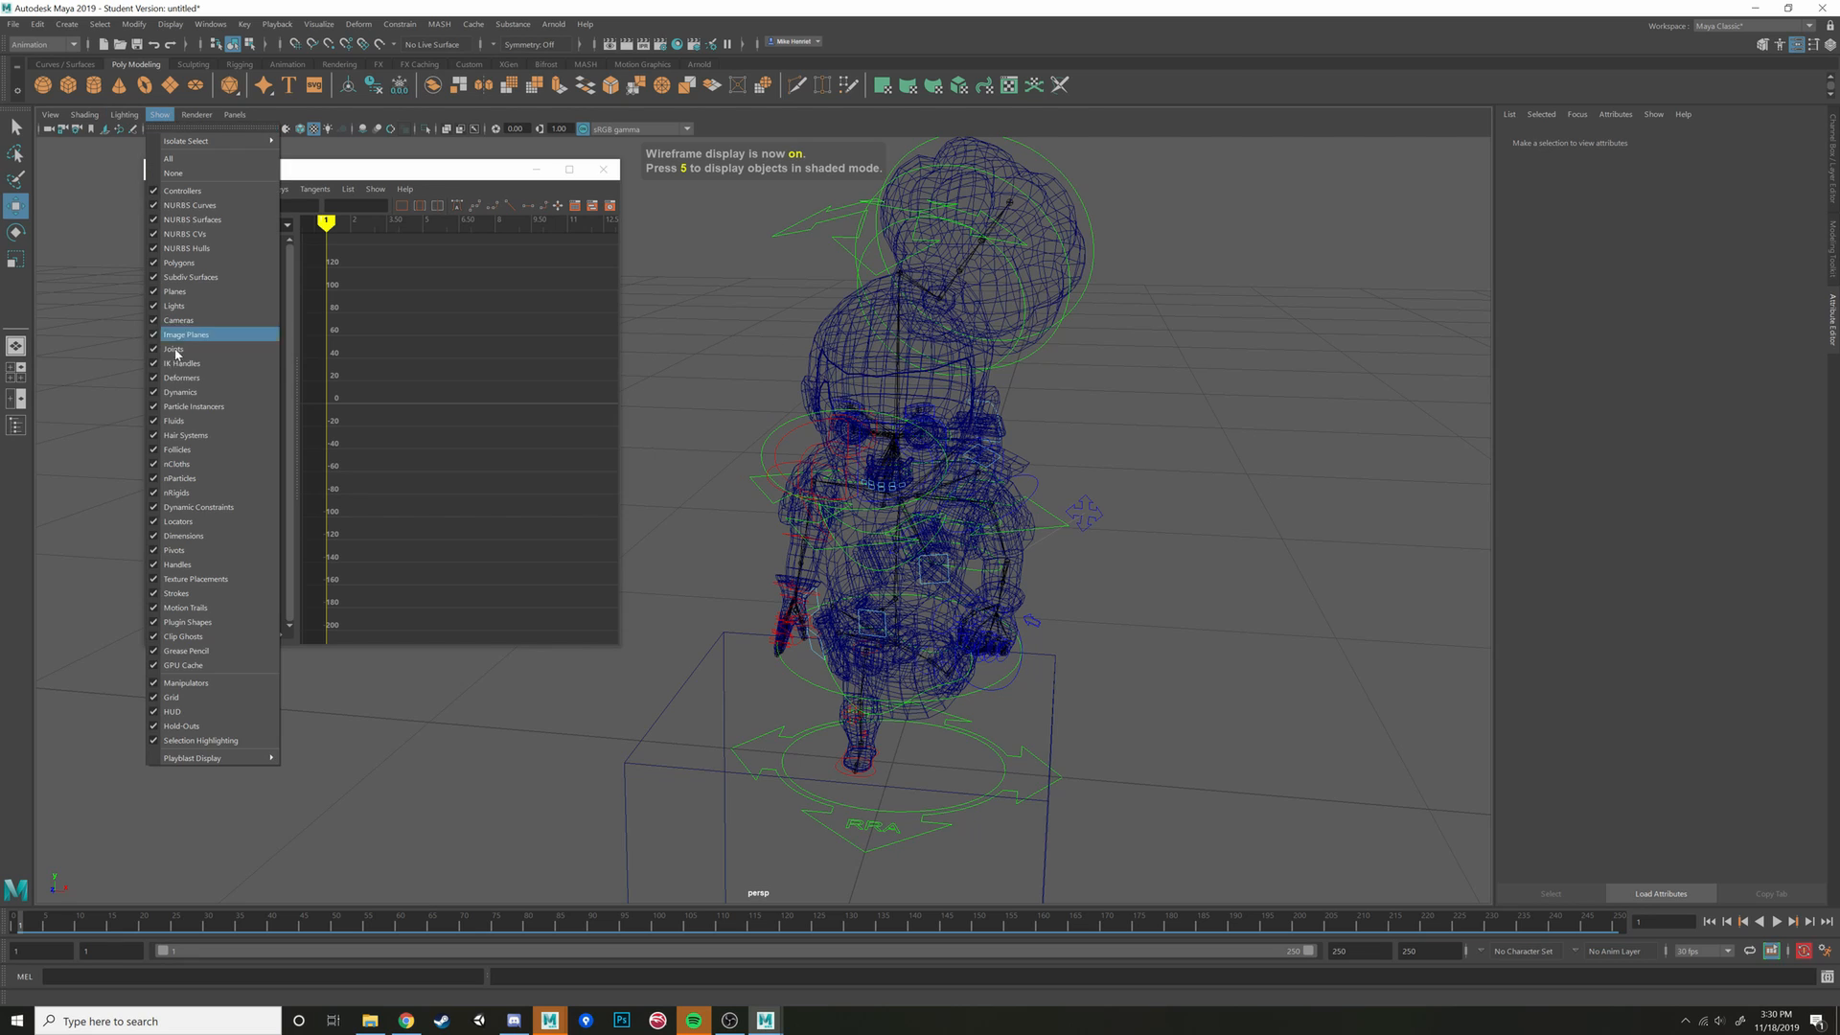
left_click(174, 350)
scroll(1055, 403, "down", 5)
left_click_drag(1066, 289, 863, 527)
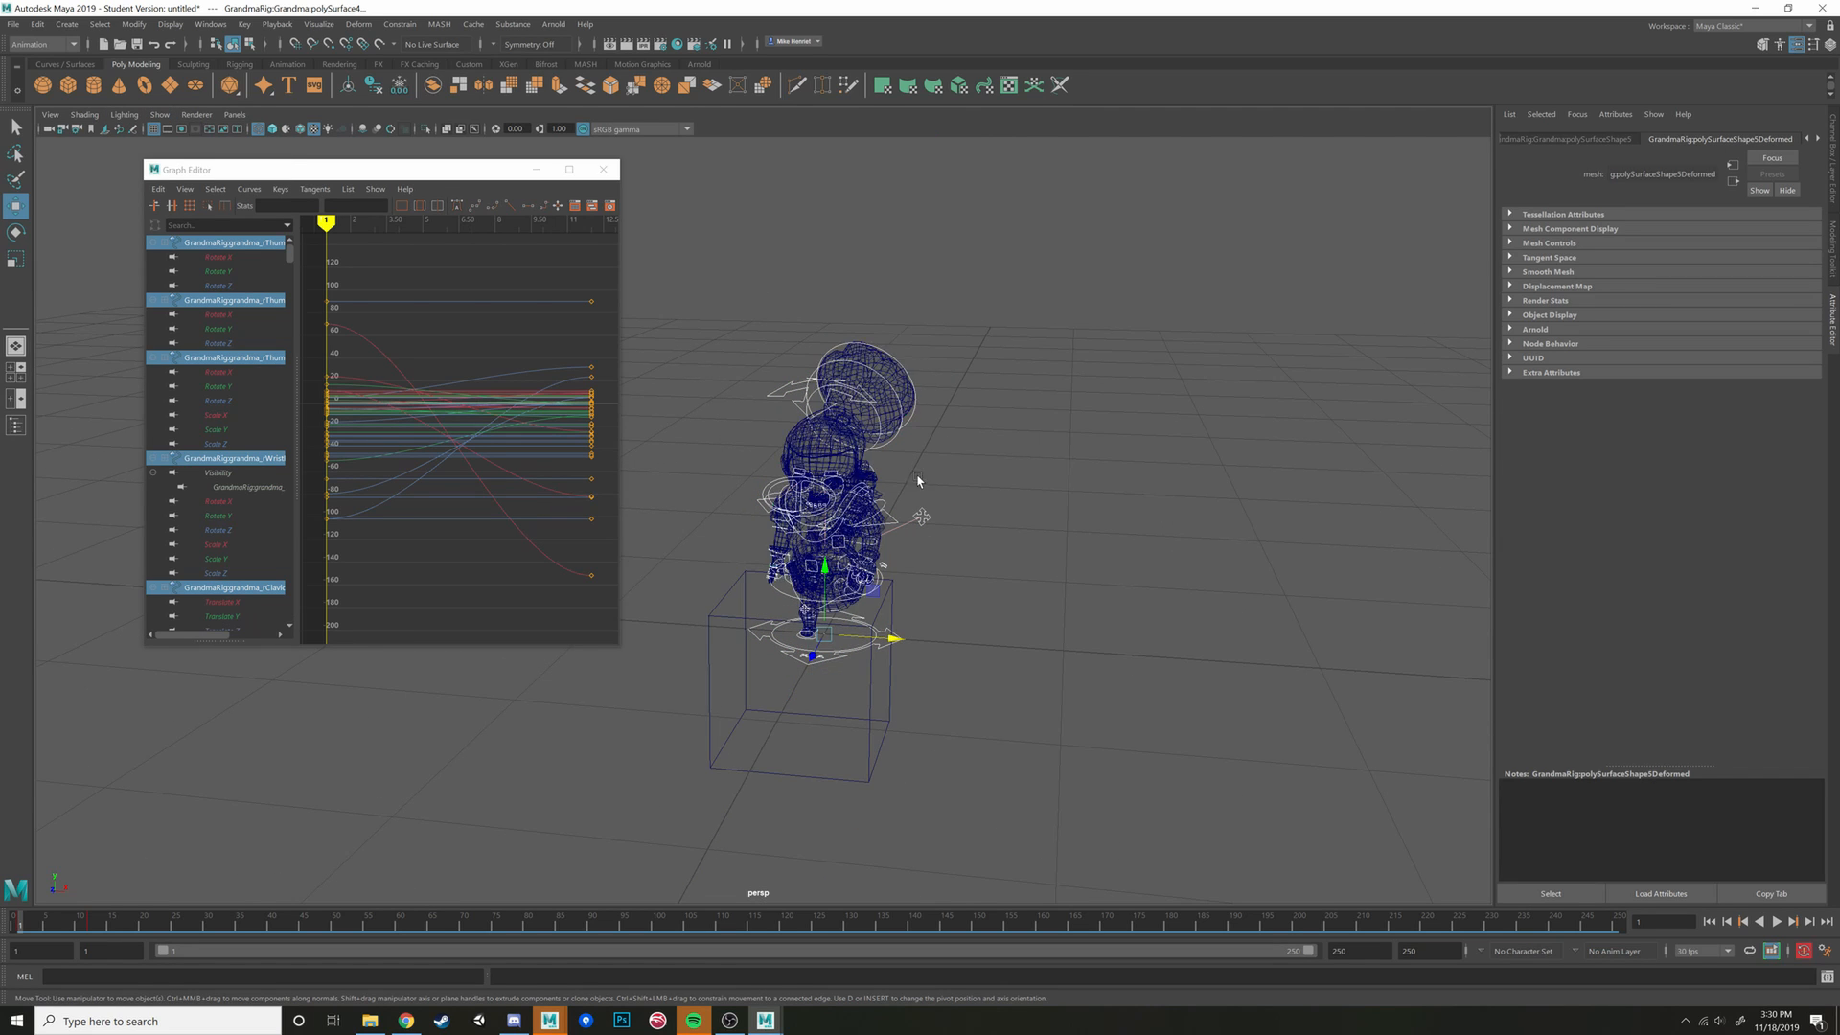
scroll(1052, 509, "up", 6)
key("6")
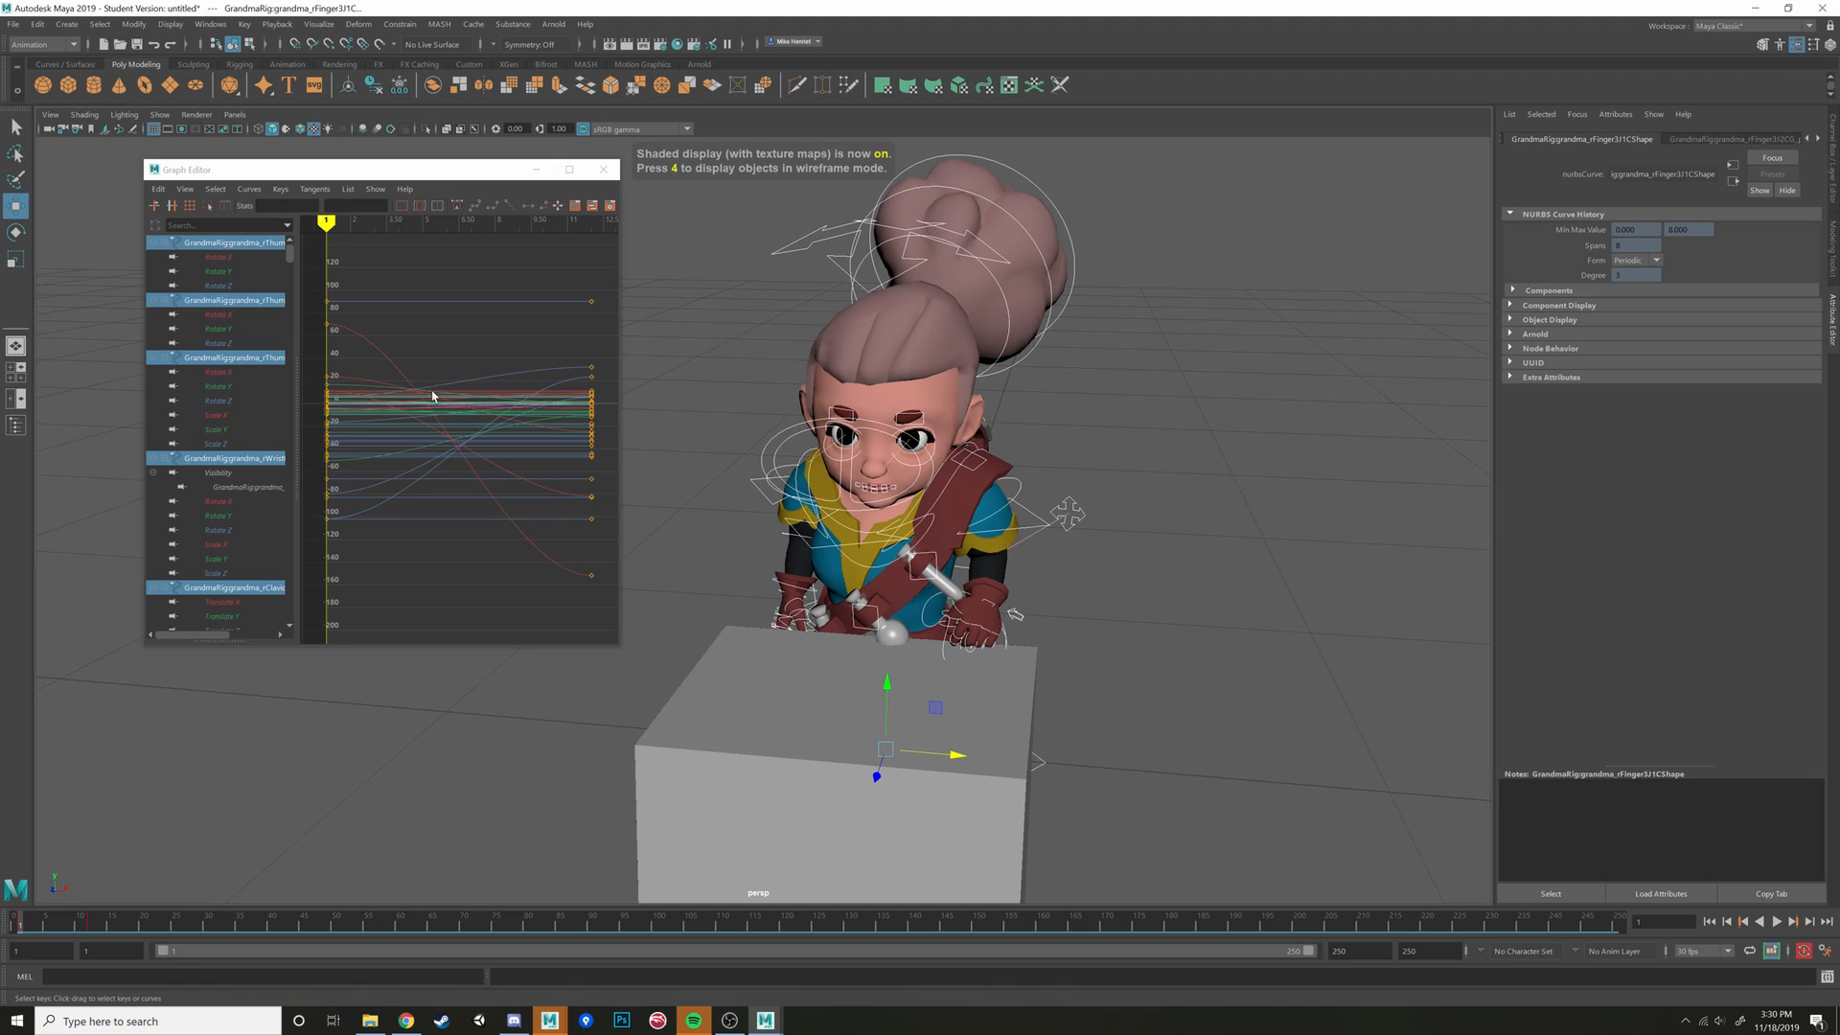
Select all keys of the rig controls in the Graph Editor and set their tangents to stepped
scroll(374, 304, "up", 3)
scroll(370, 311, "down", 8)
scroll(509, 415, "up", 4)
key("f")
scroll(379, 369, "down", 2)
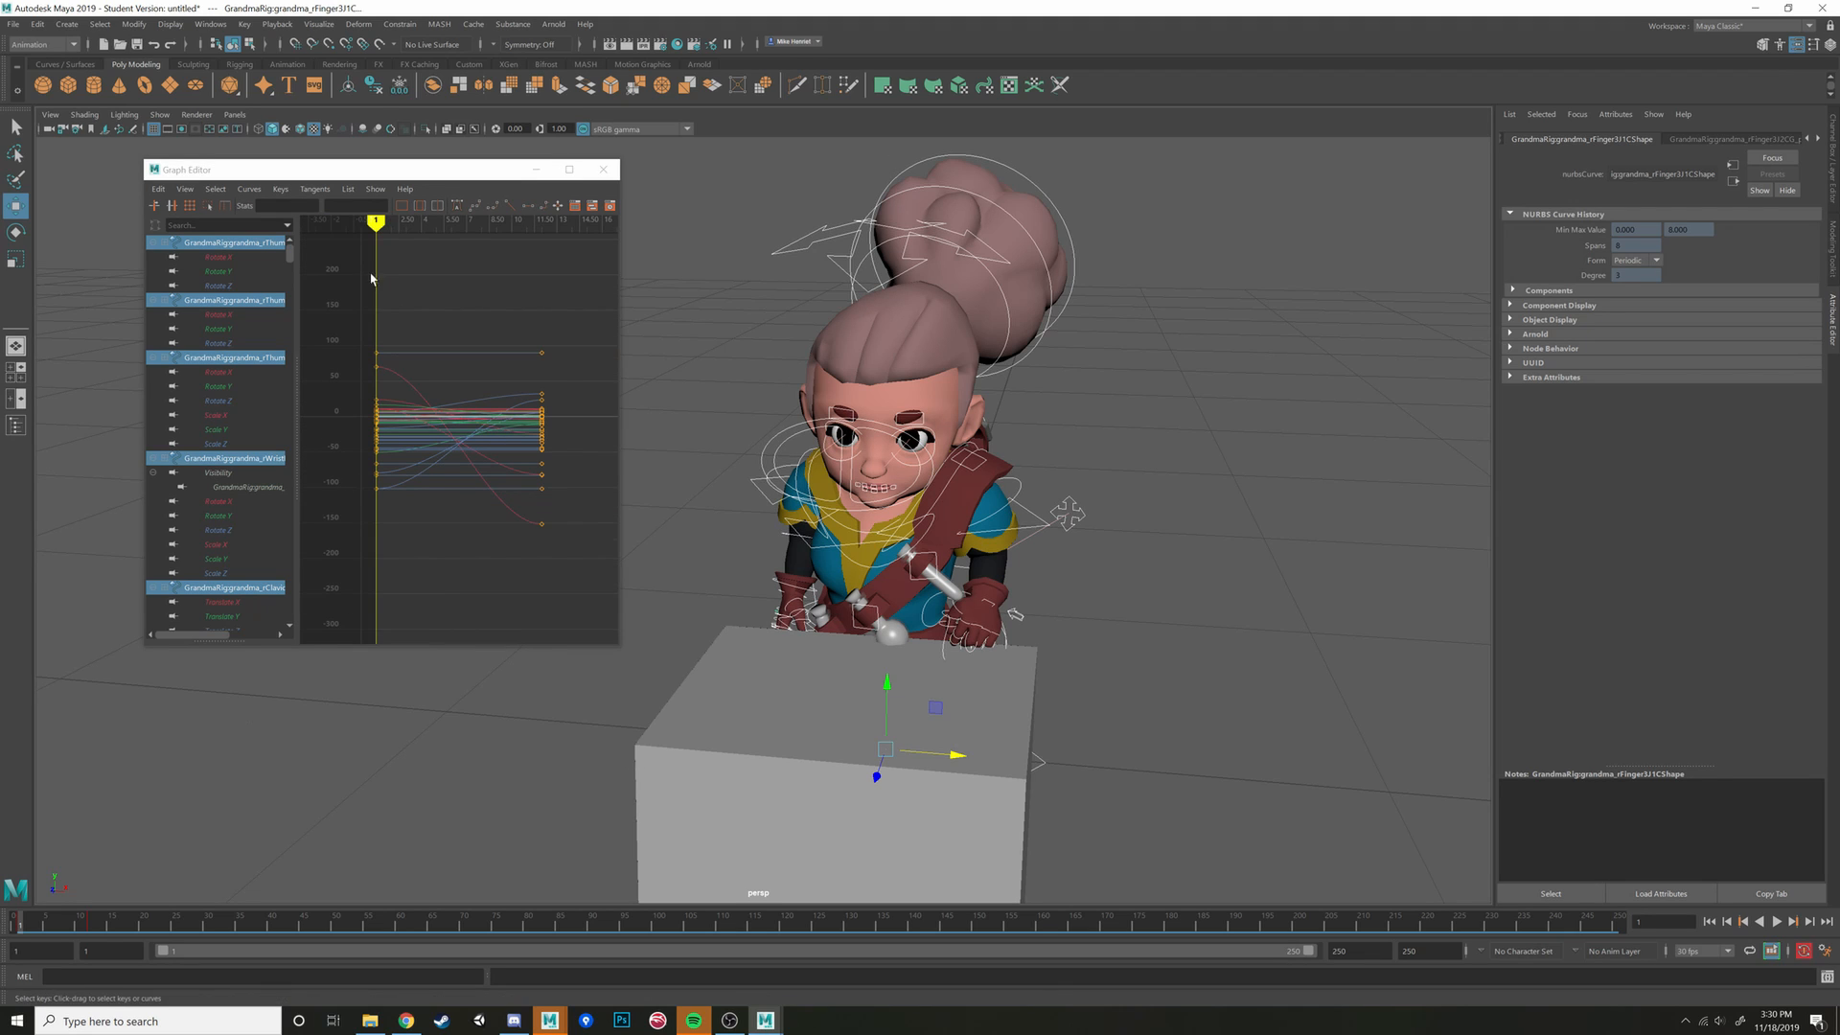
left_click_drag(372, 278, 574, 545)
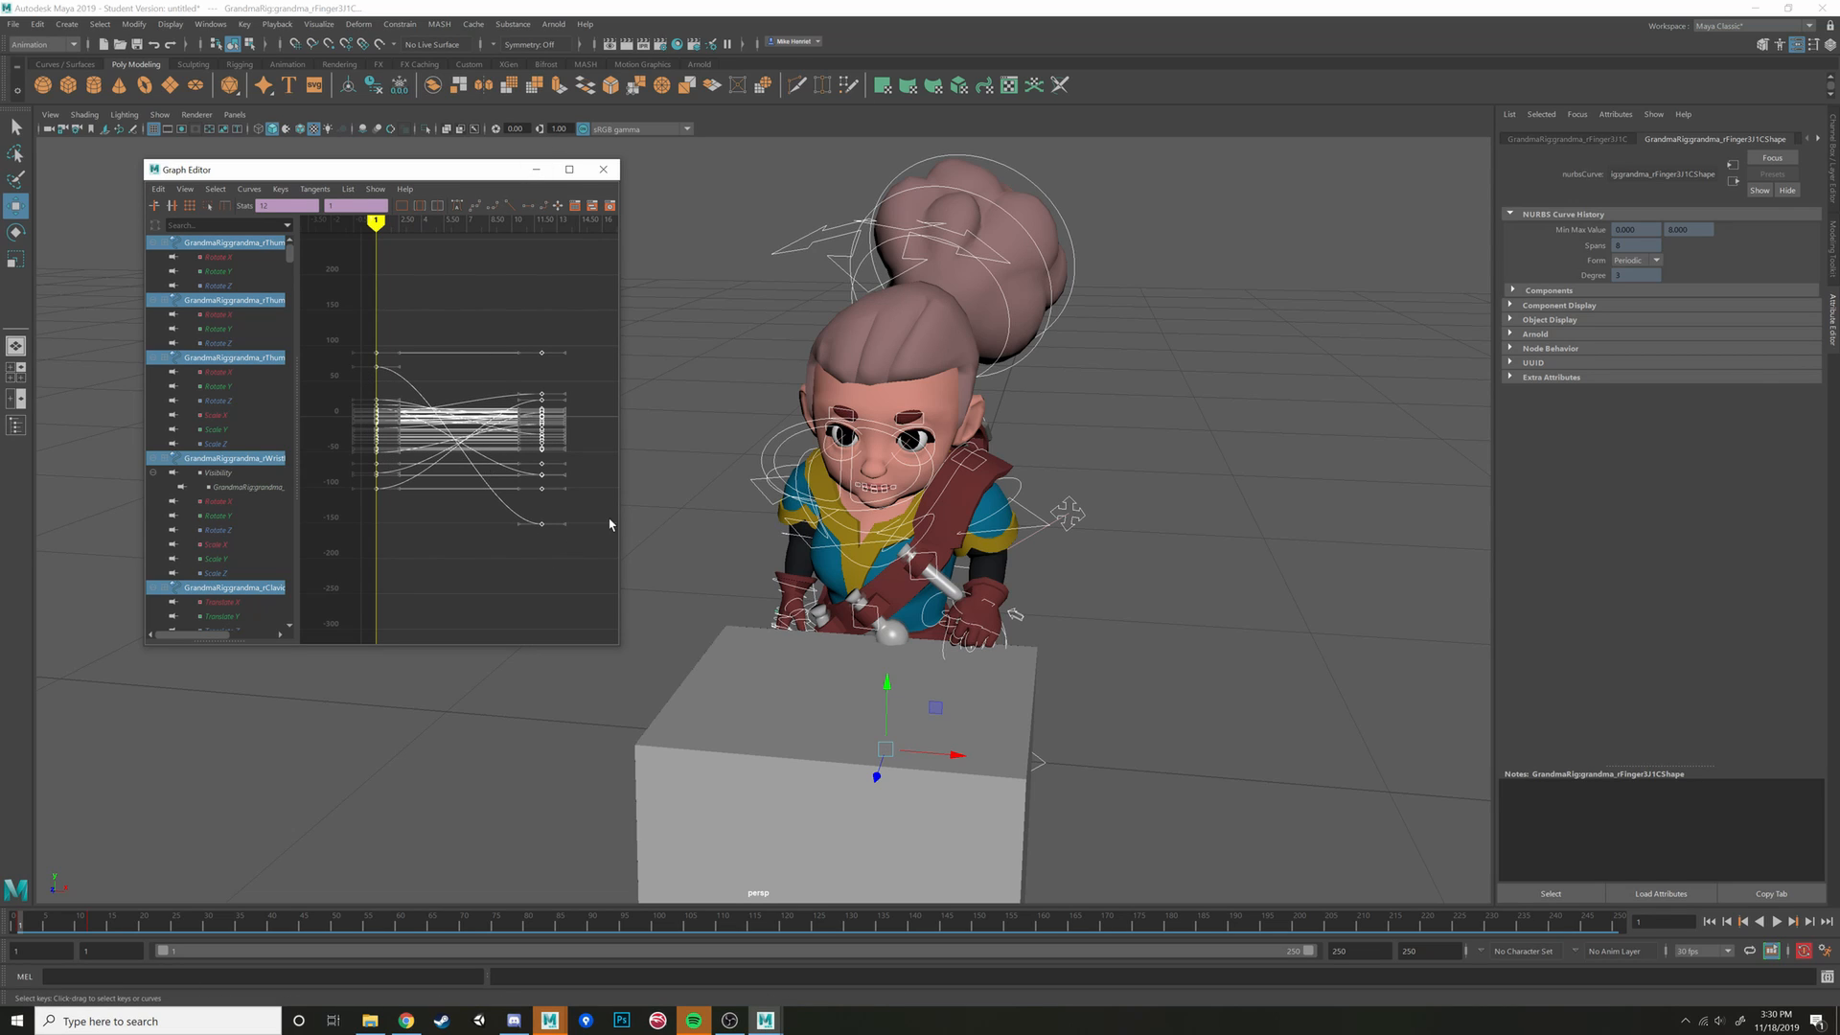
left_click(457, 205)
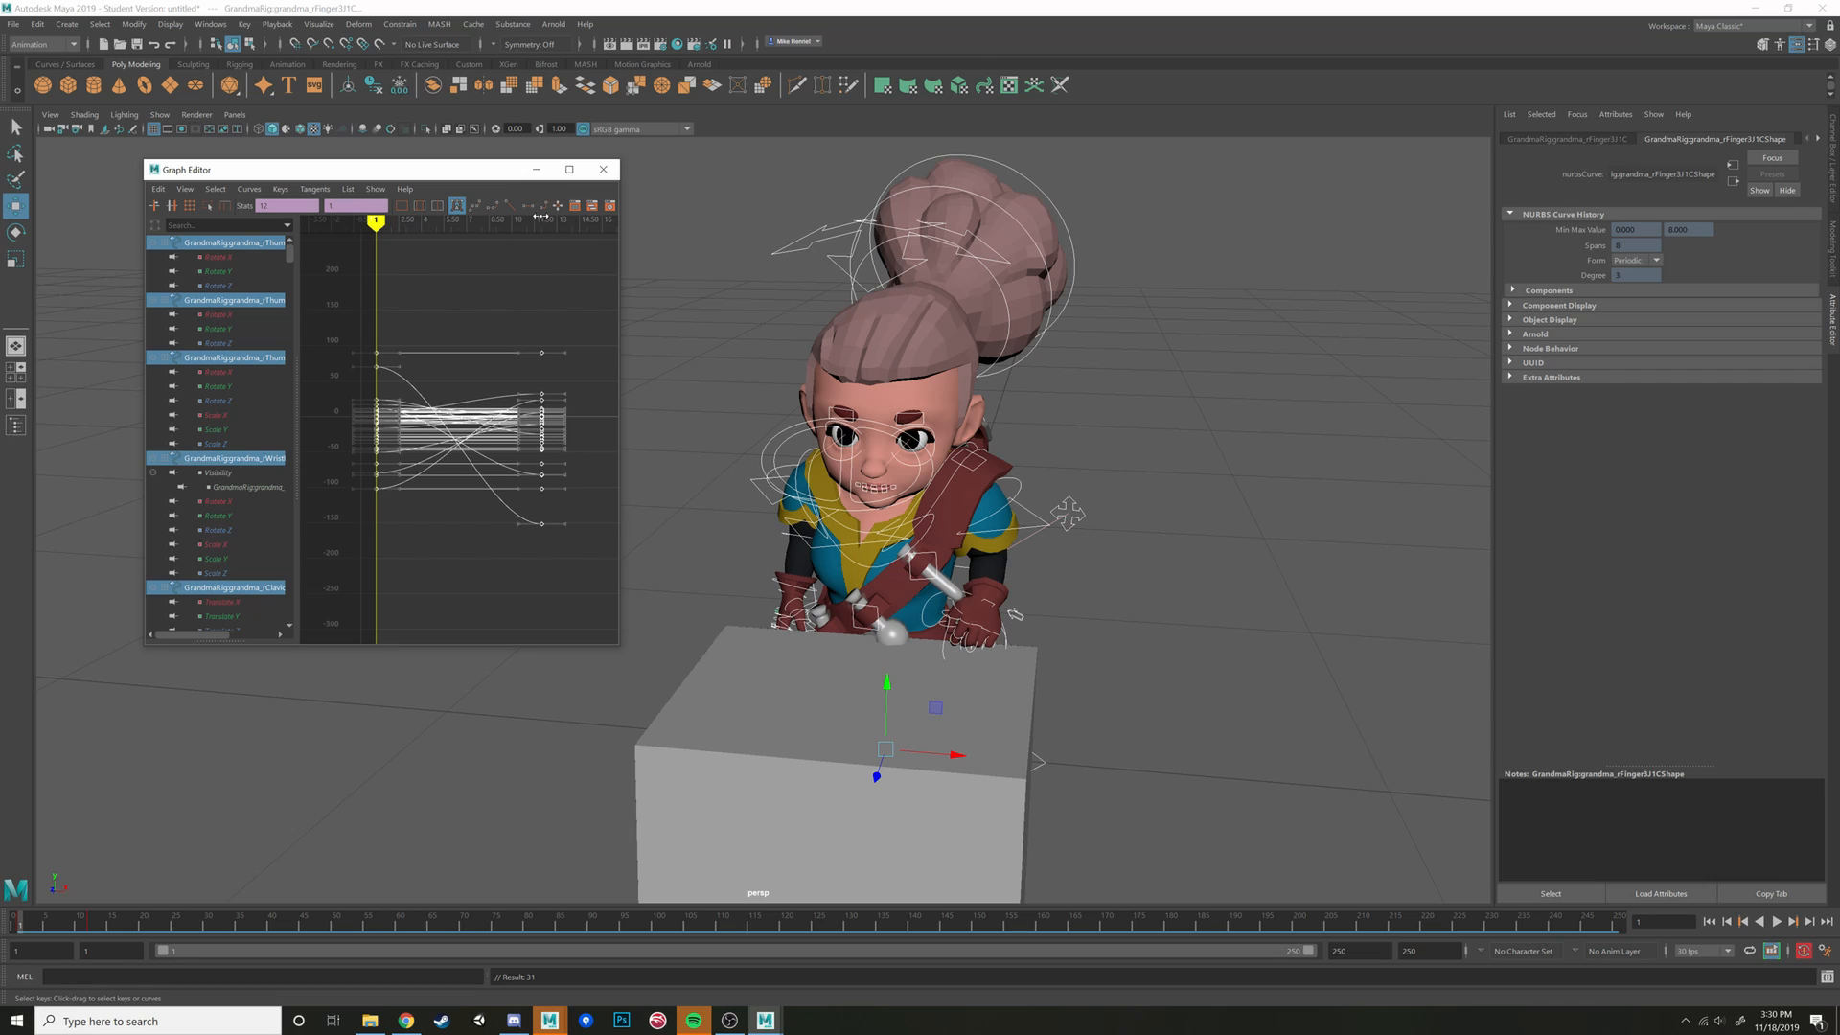
left_click_drag(619, 348, 768, 347)
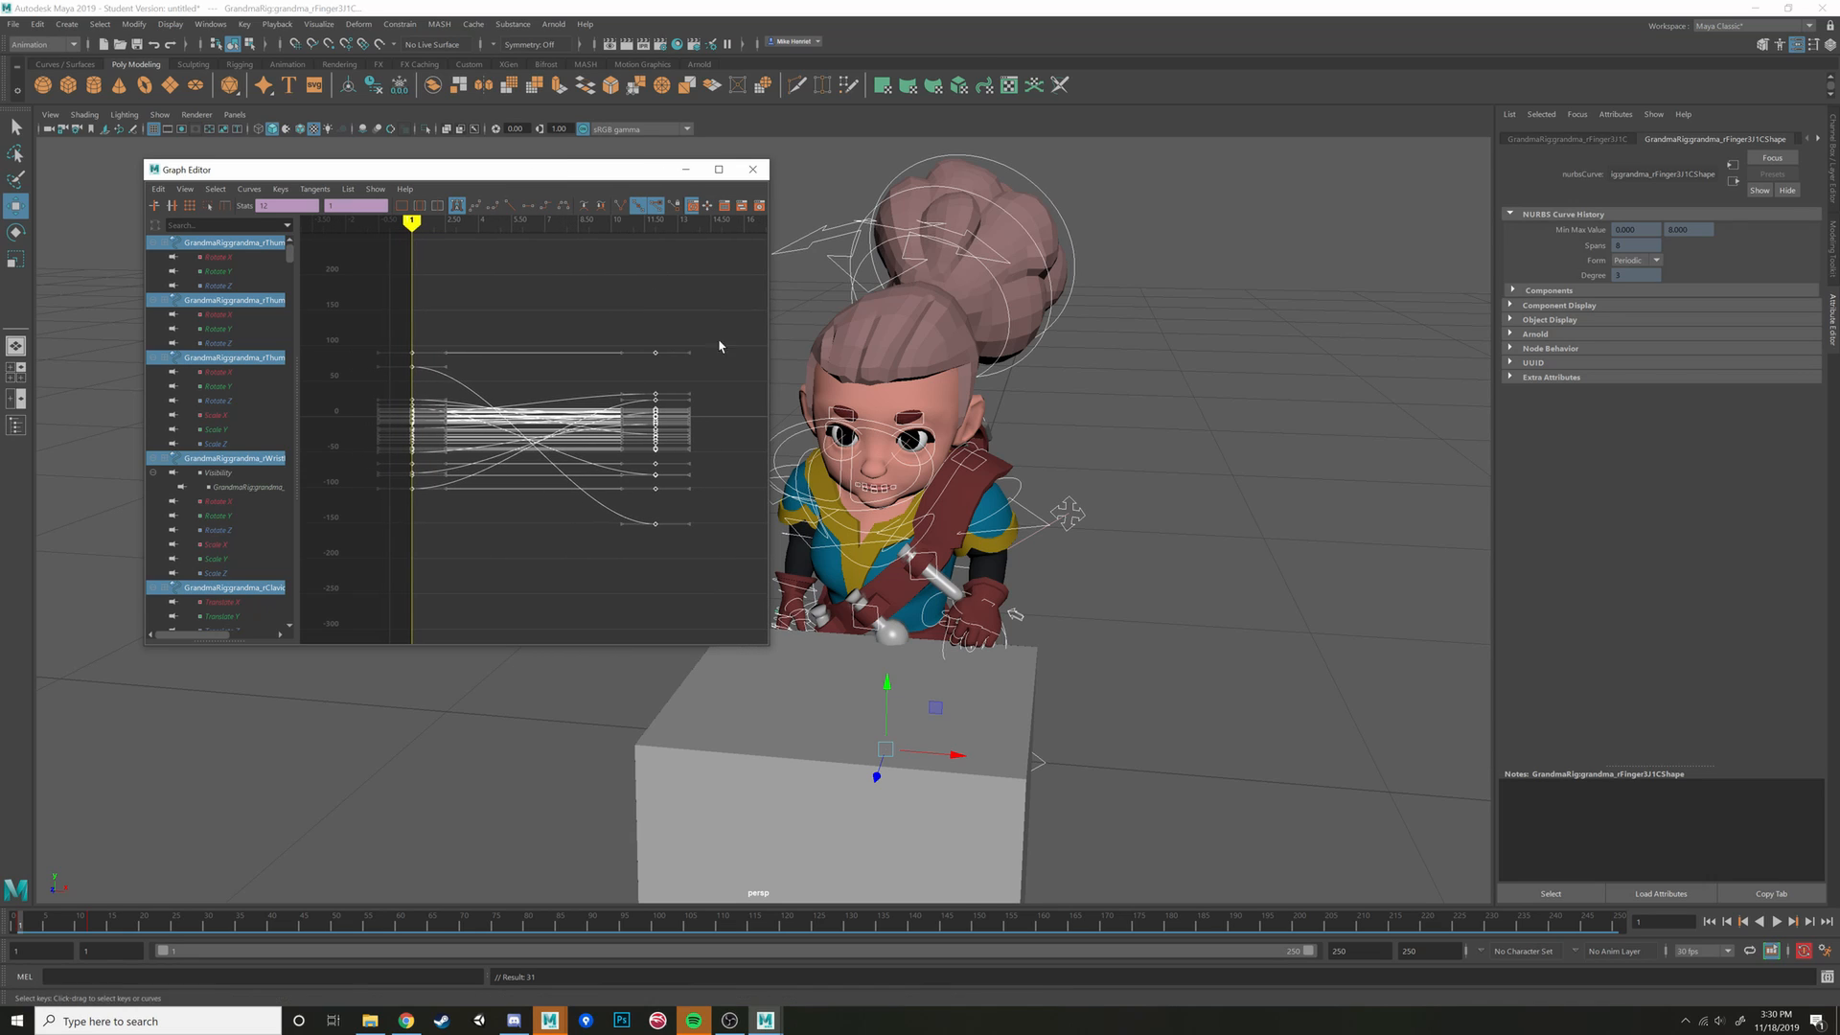
left_click(545, 213)
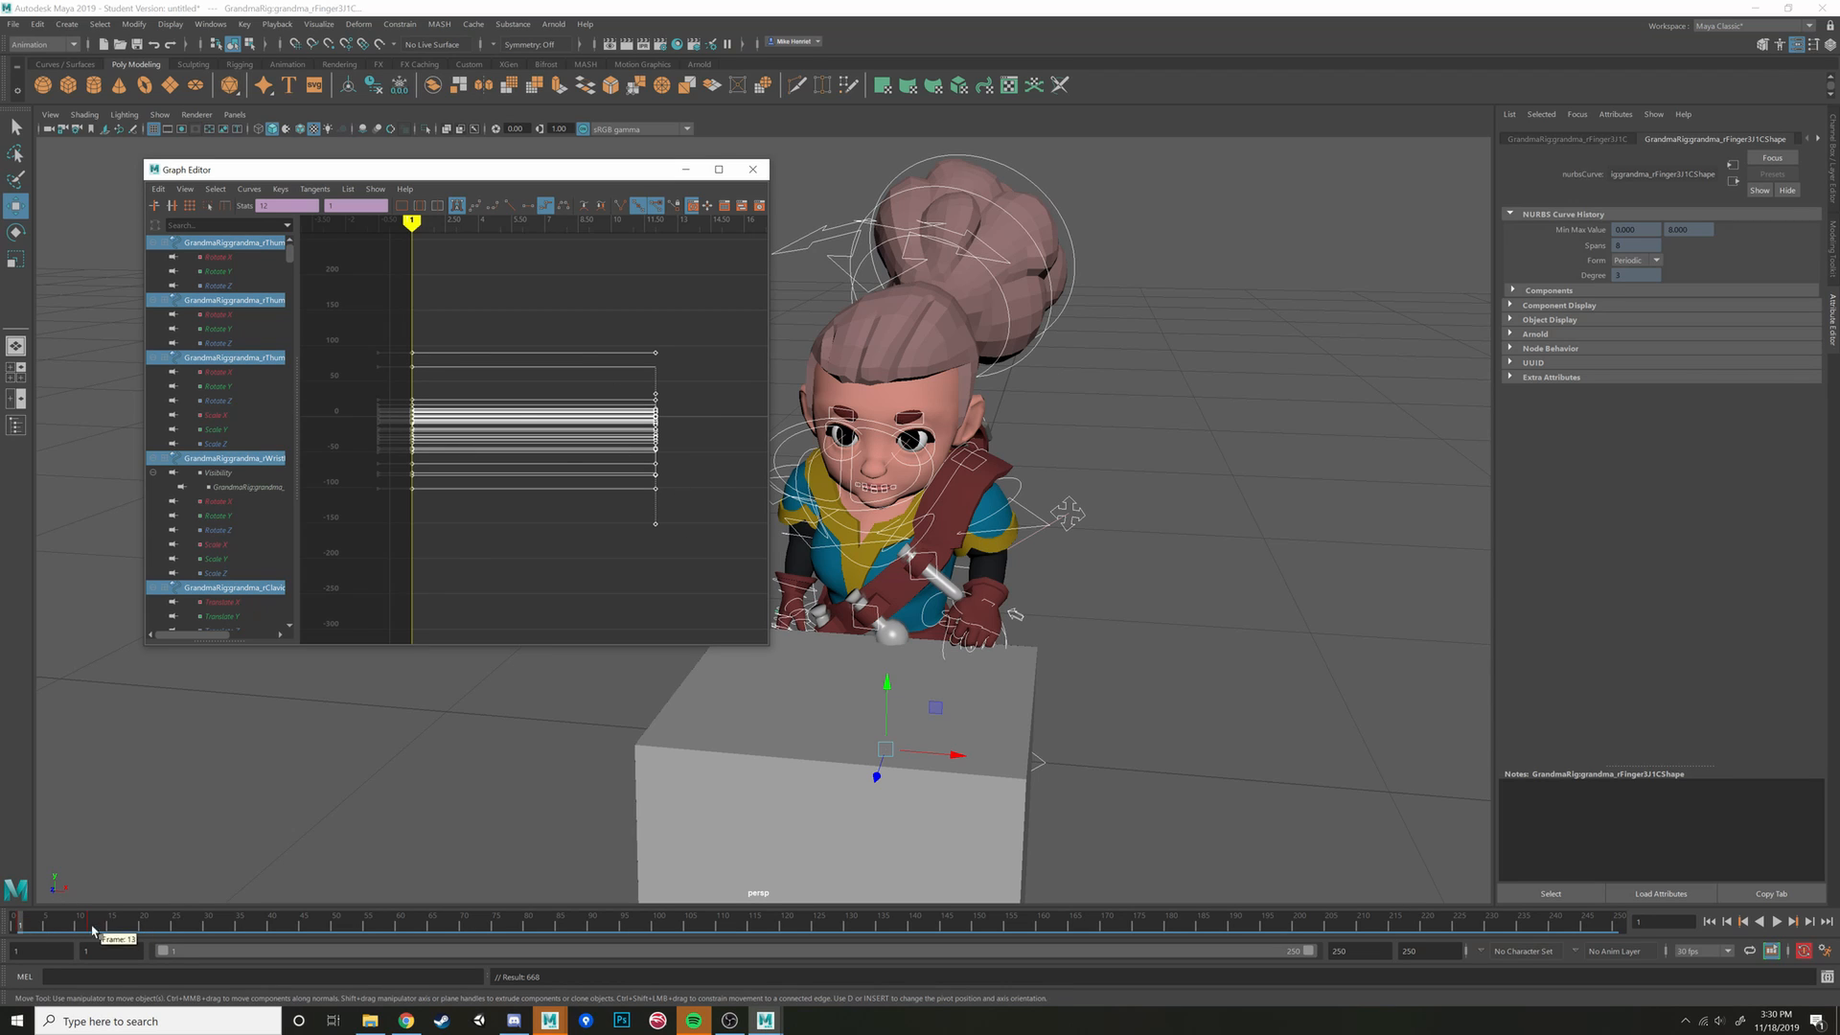
Review the stepped poses between frames 1 and 12 and reapply stepped tangents to the selected keys
key("alt+v")
left_click_drag(94, 930, 19, 928)
right_click(164, 927)
left_click(199, 886)
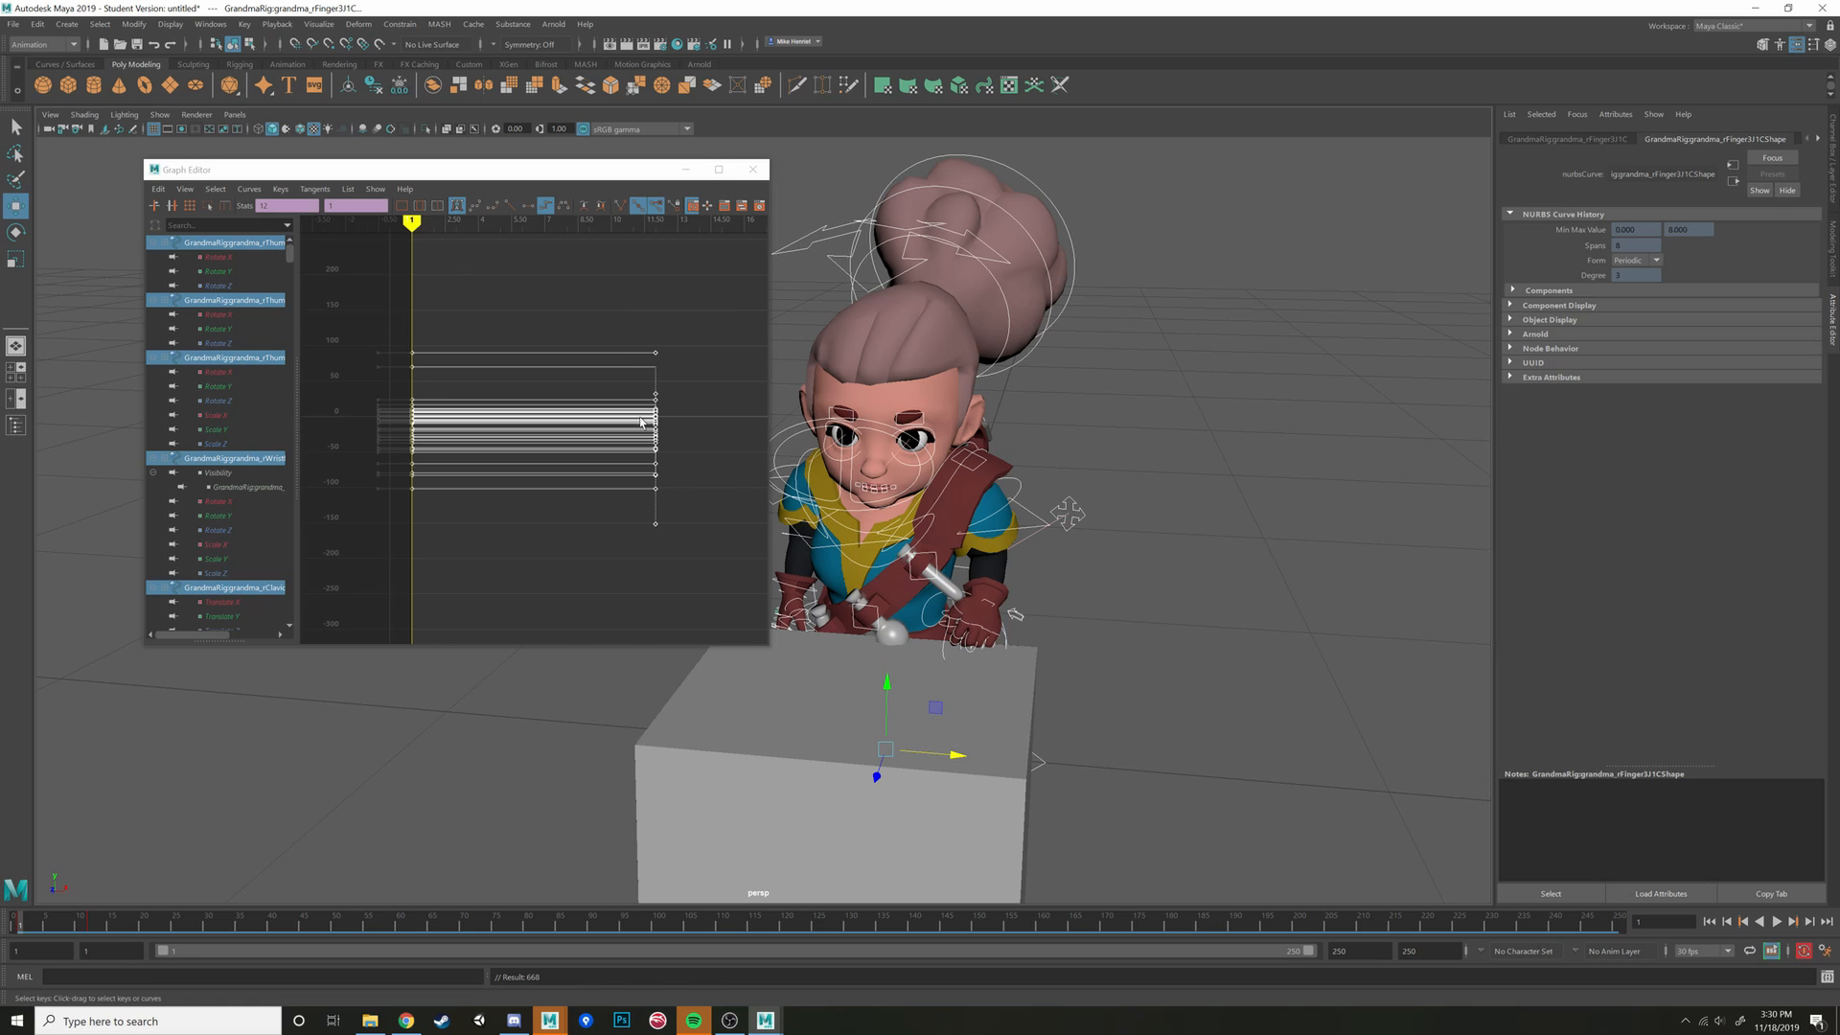
left_click(545, 207)
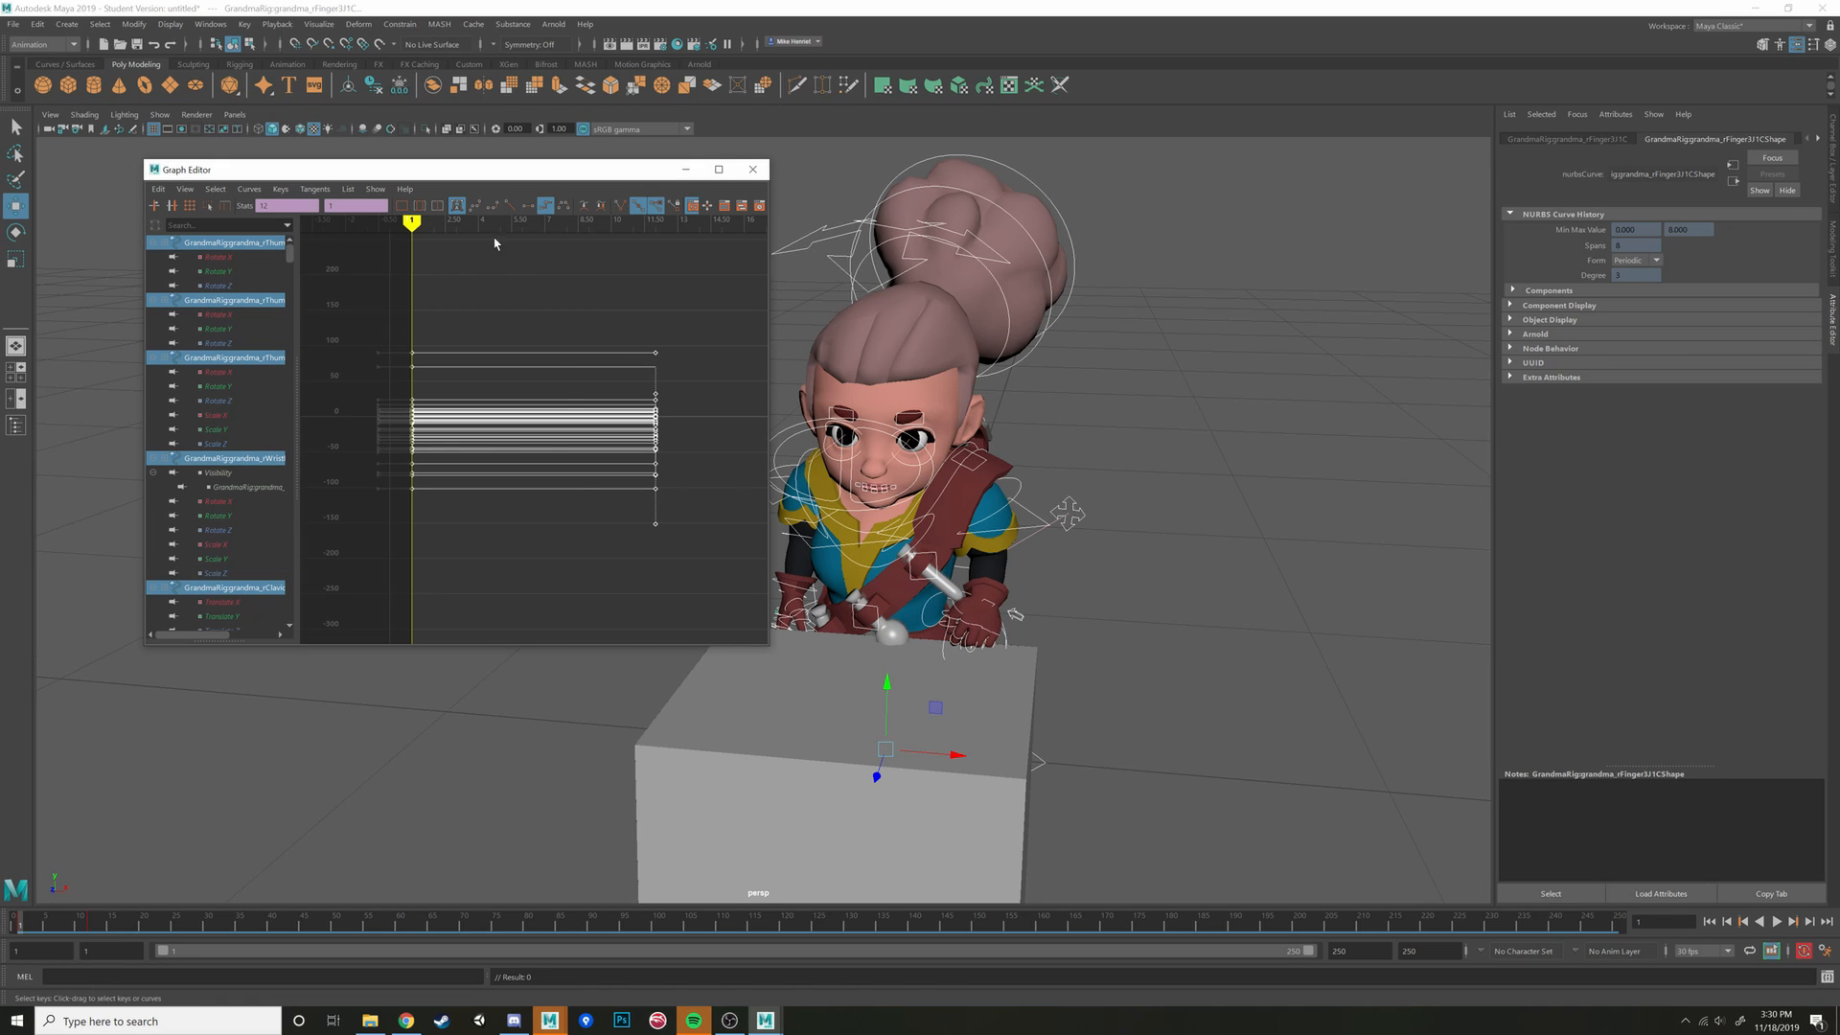
Switch the selected keys to auto tangents for comparison and back to stepped, and return to frame 1
left_click(460, 205)
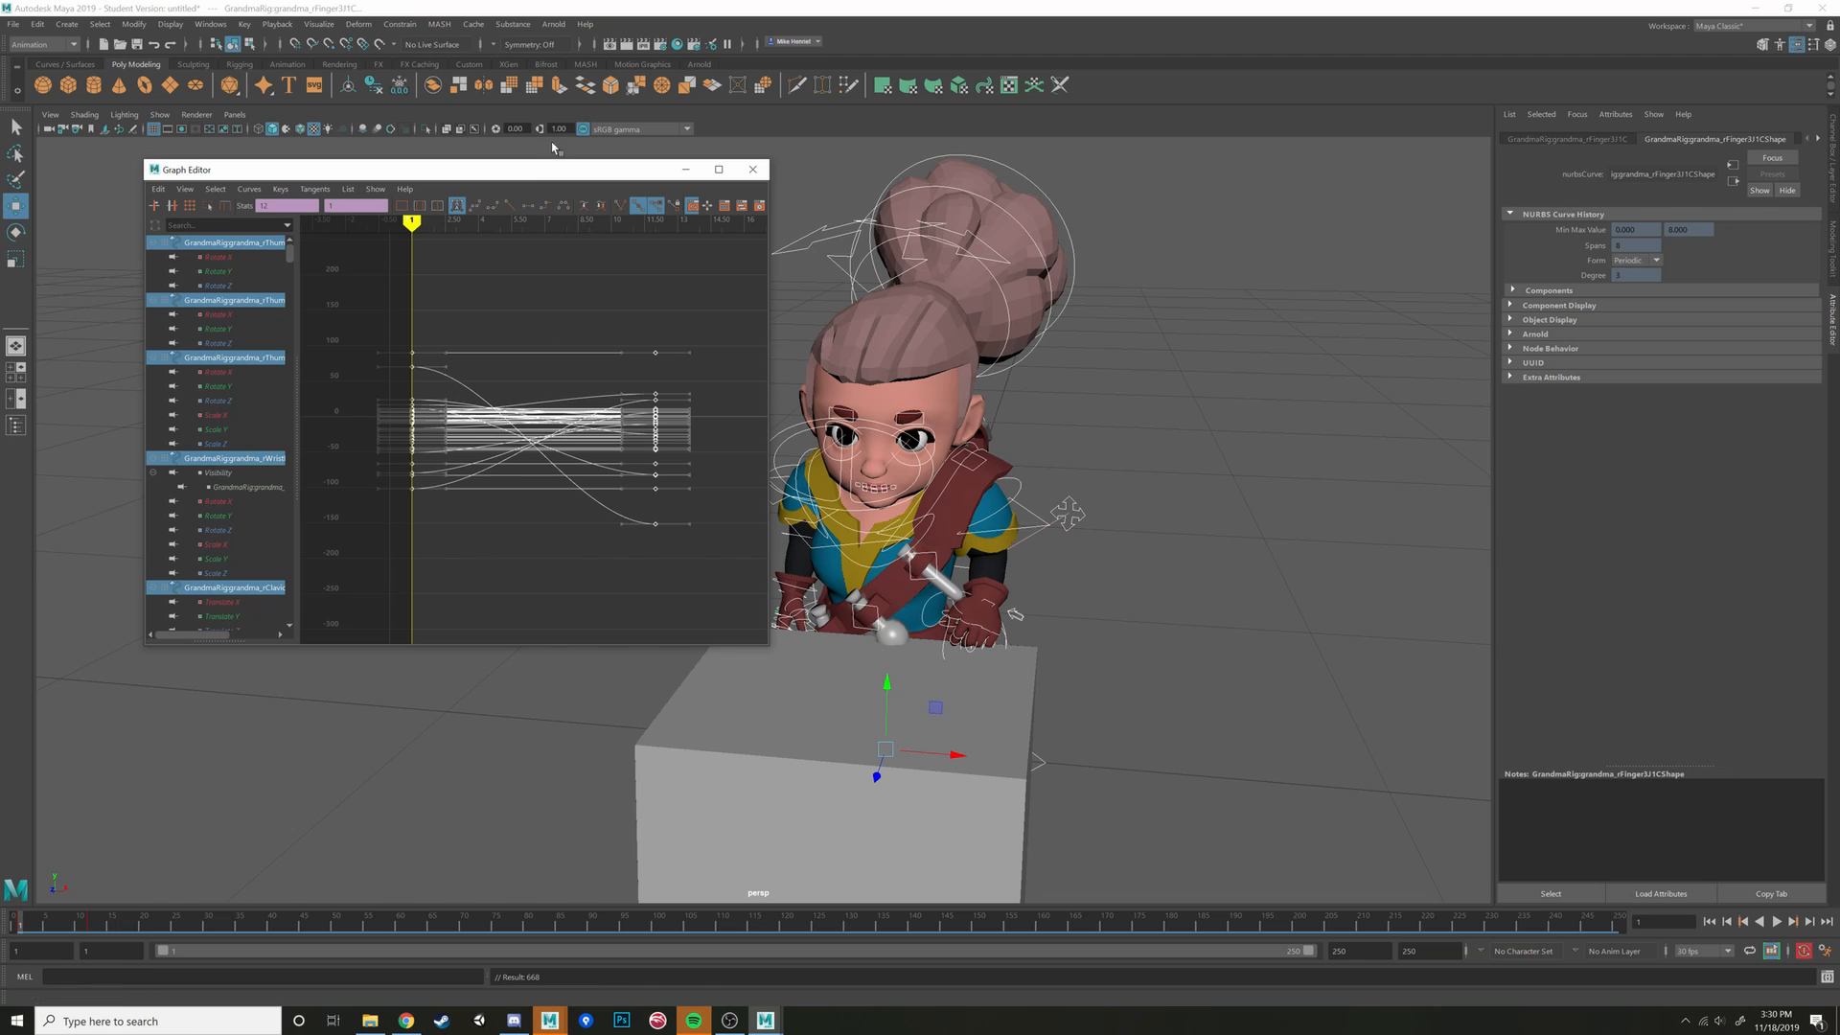
left_click(546, 206)
left_click(26, 928)
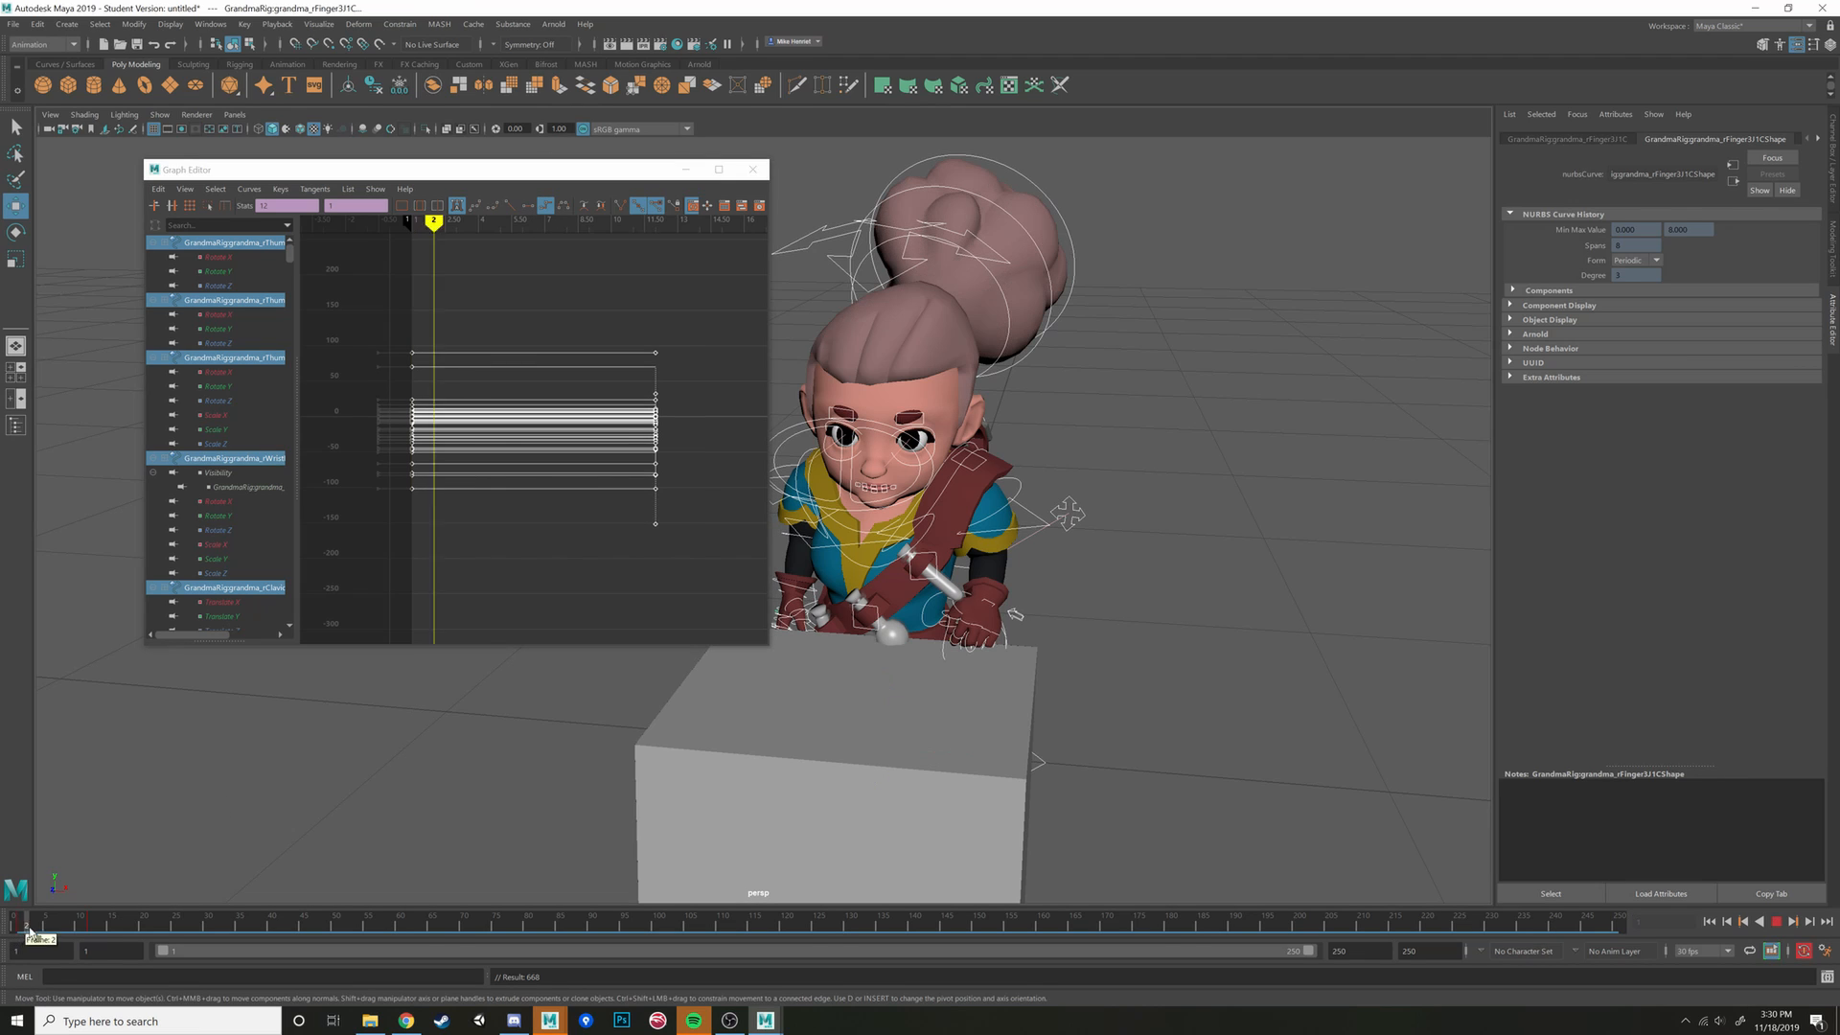
mouse_move(27, 928)
left_mouse_down()
mouse_move(93, 937)
mouse_move(13, 927)
left_mouse_up()
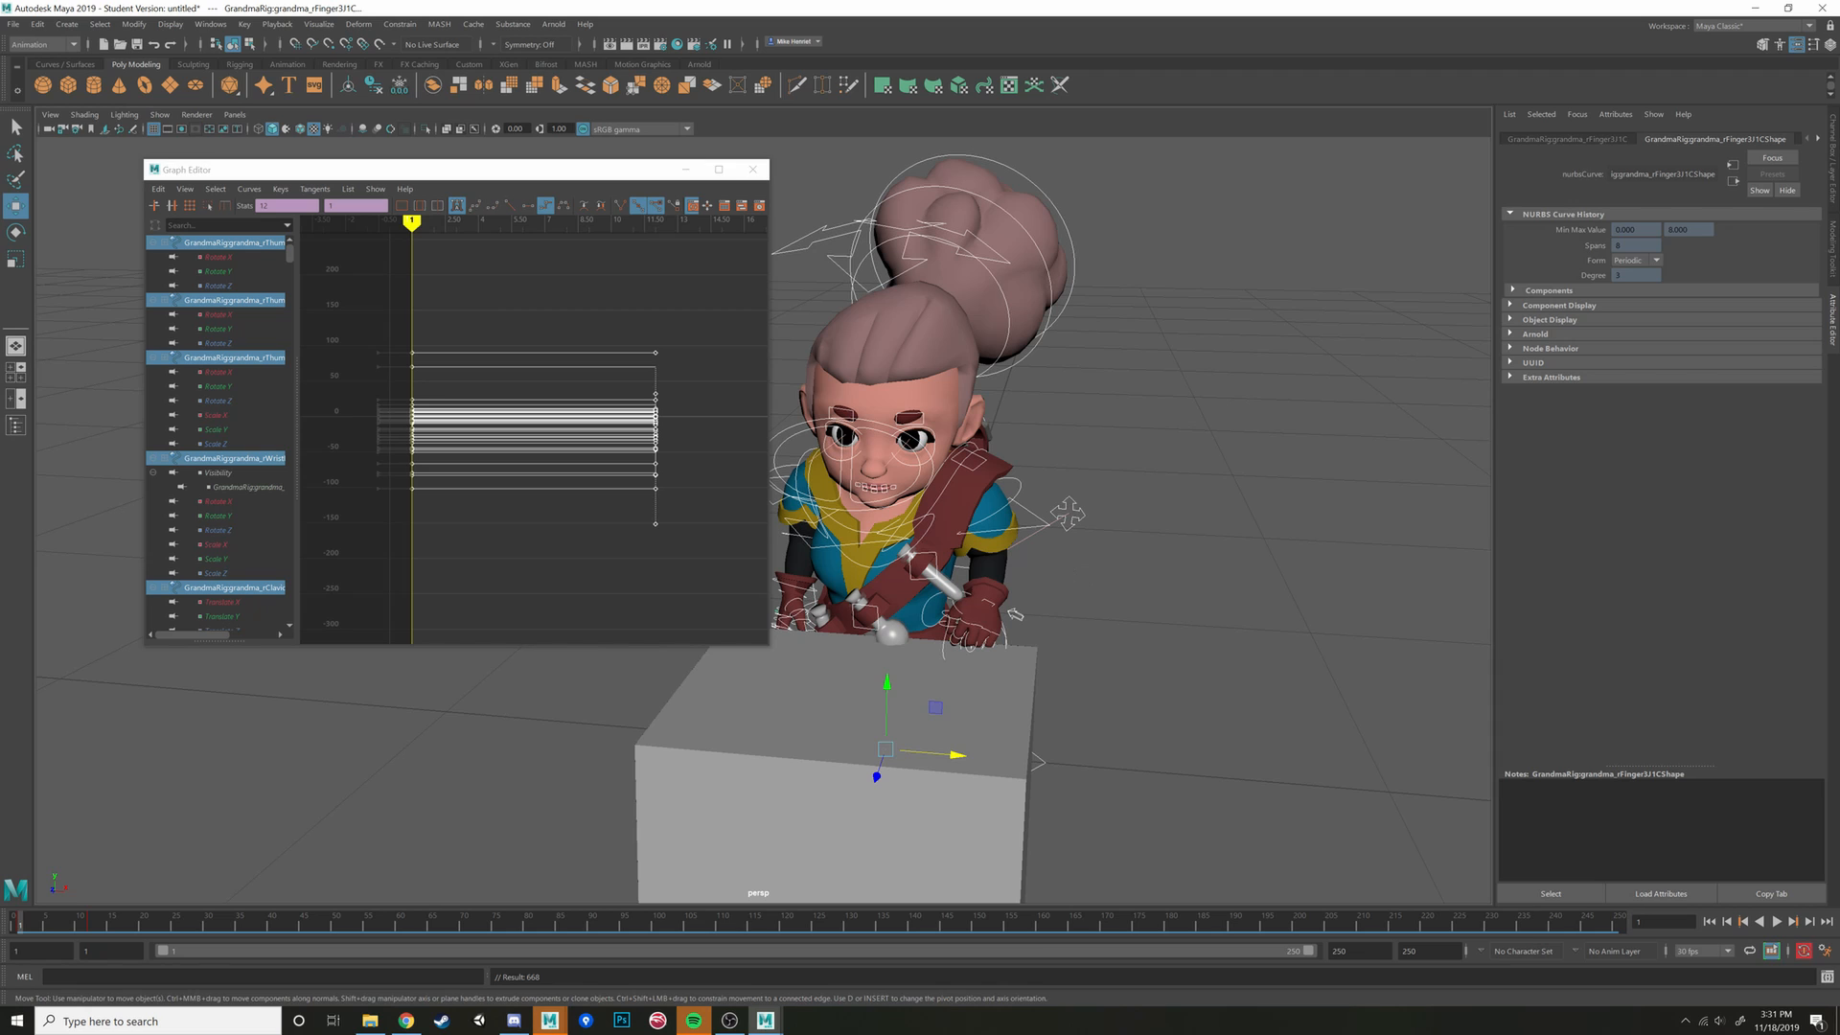
Play the stepped animation from frame 1 to check the pose change, and stop playback
left_click(1776, 922)
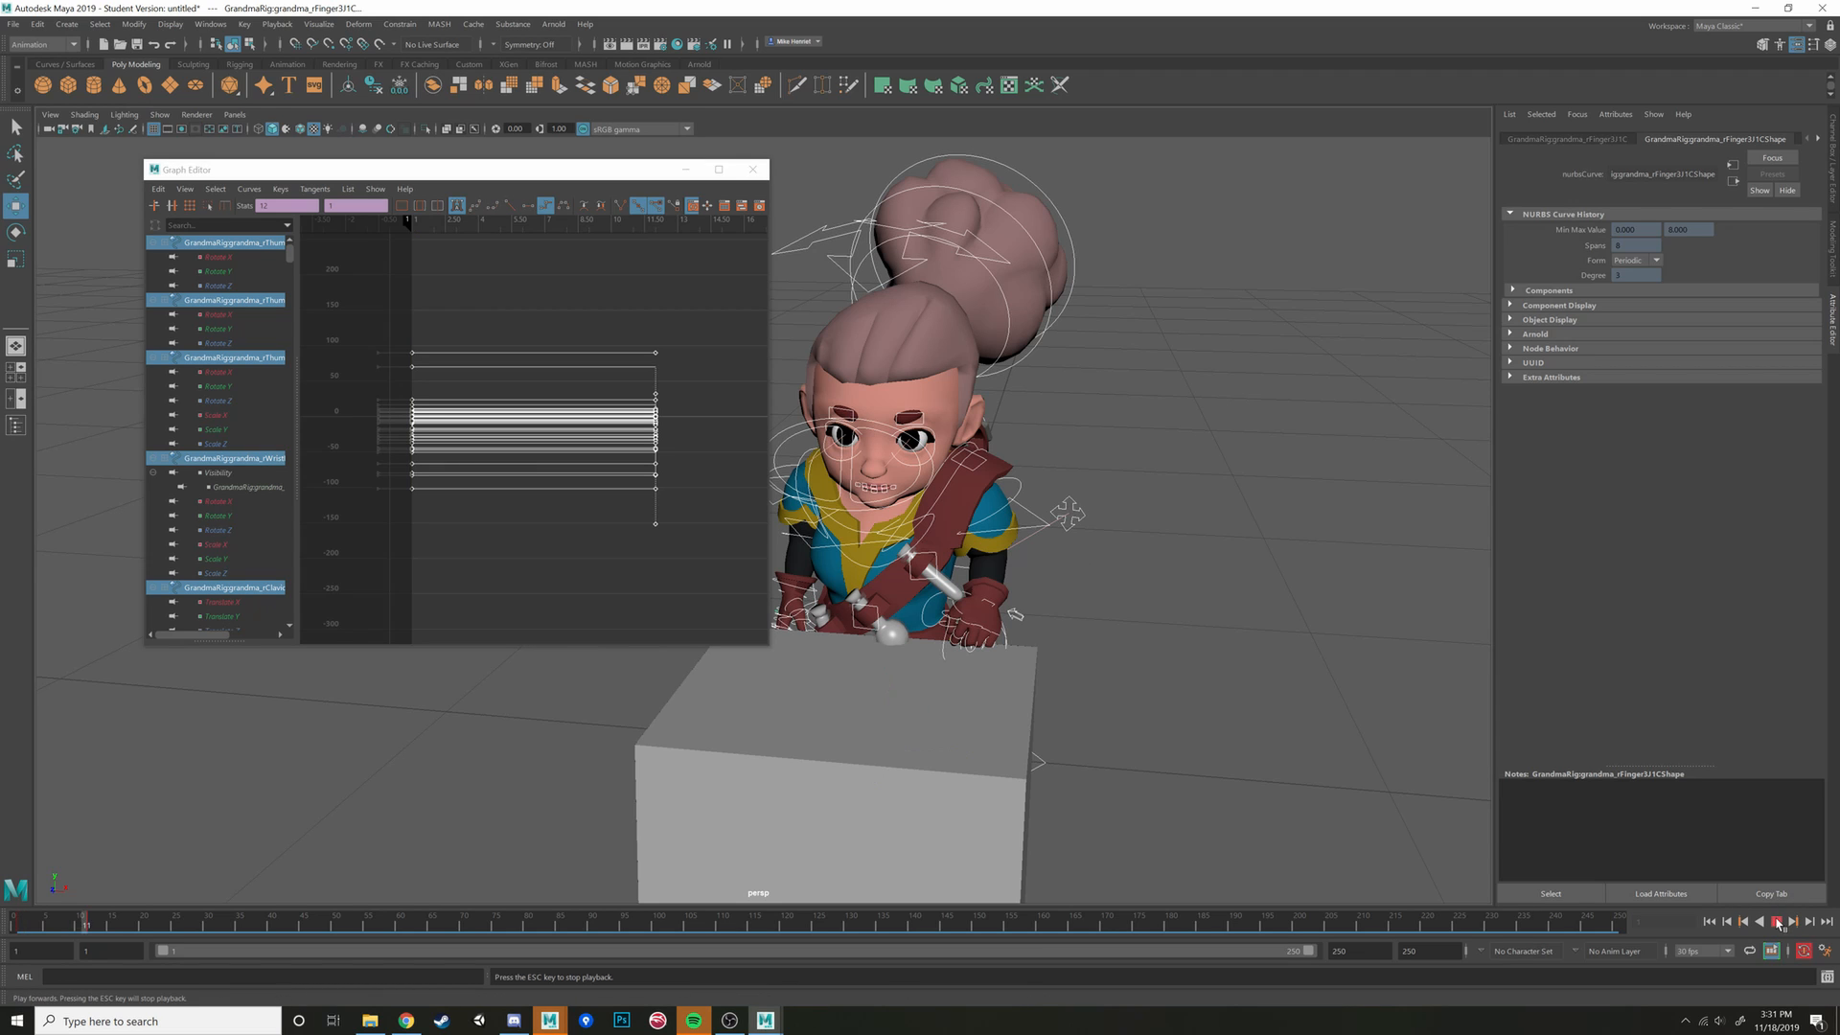
left_click(20, 925)
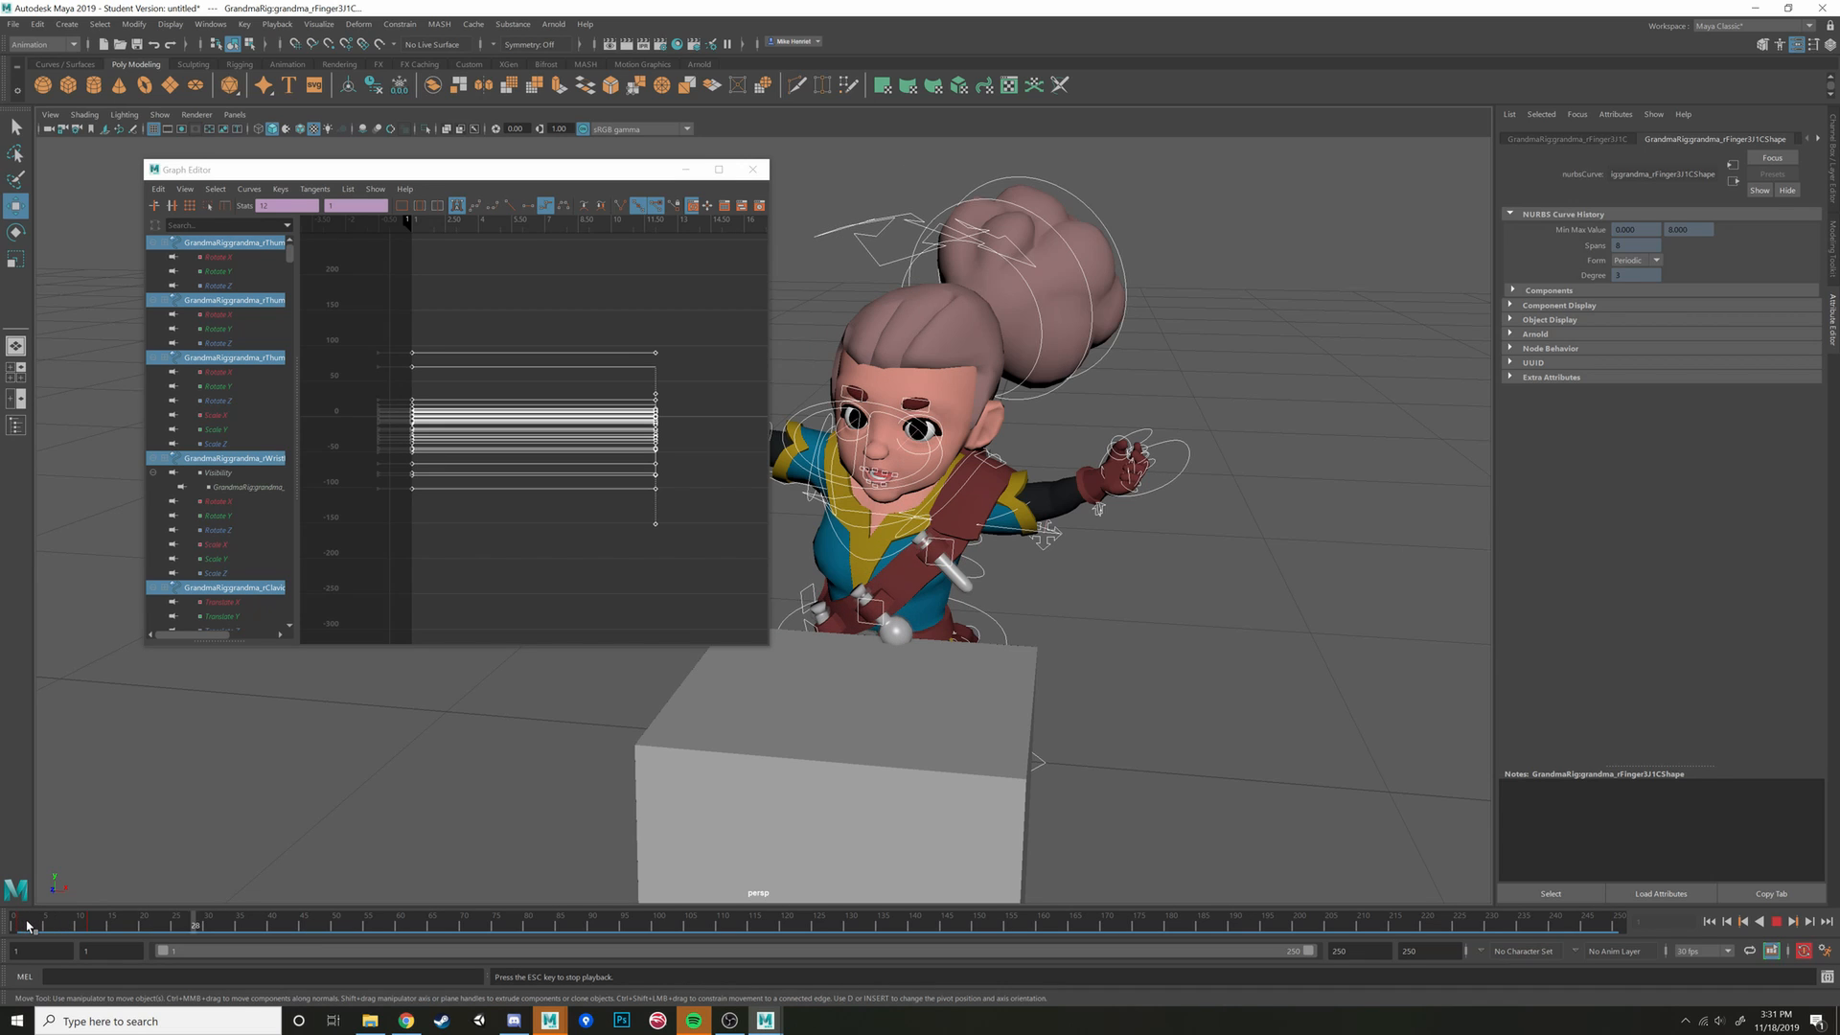
left_click(27, 928)
left_click(20, 926)
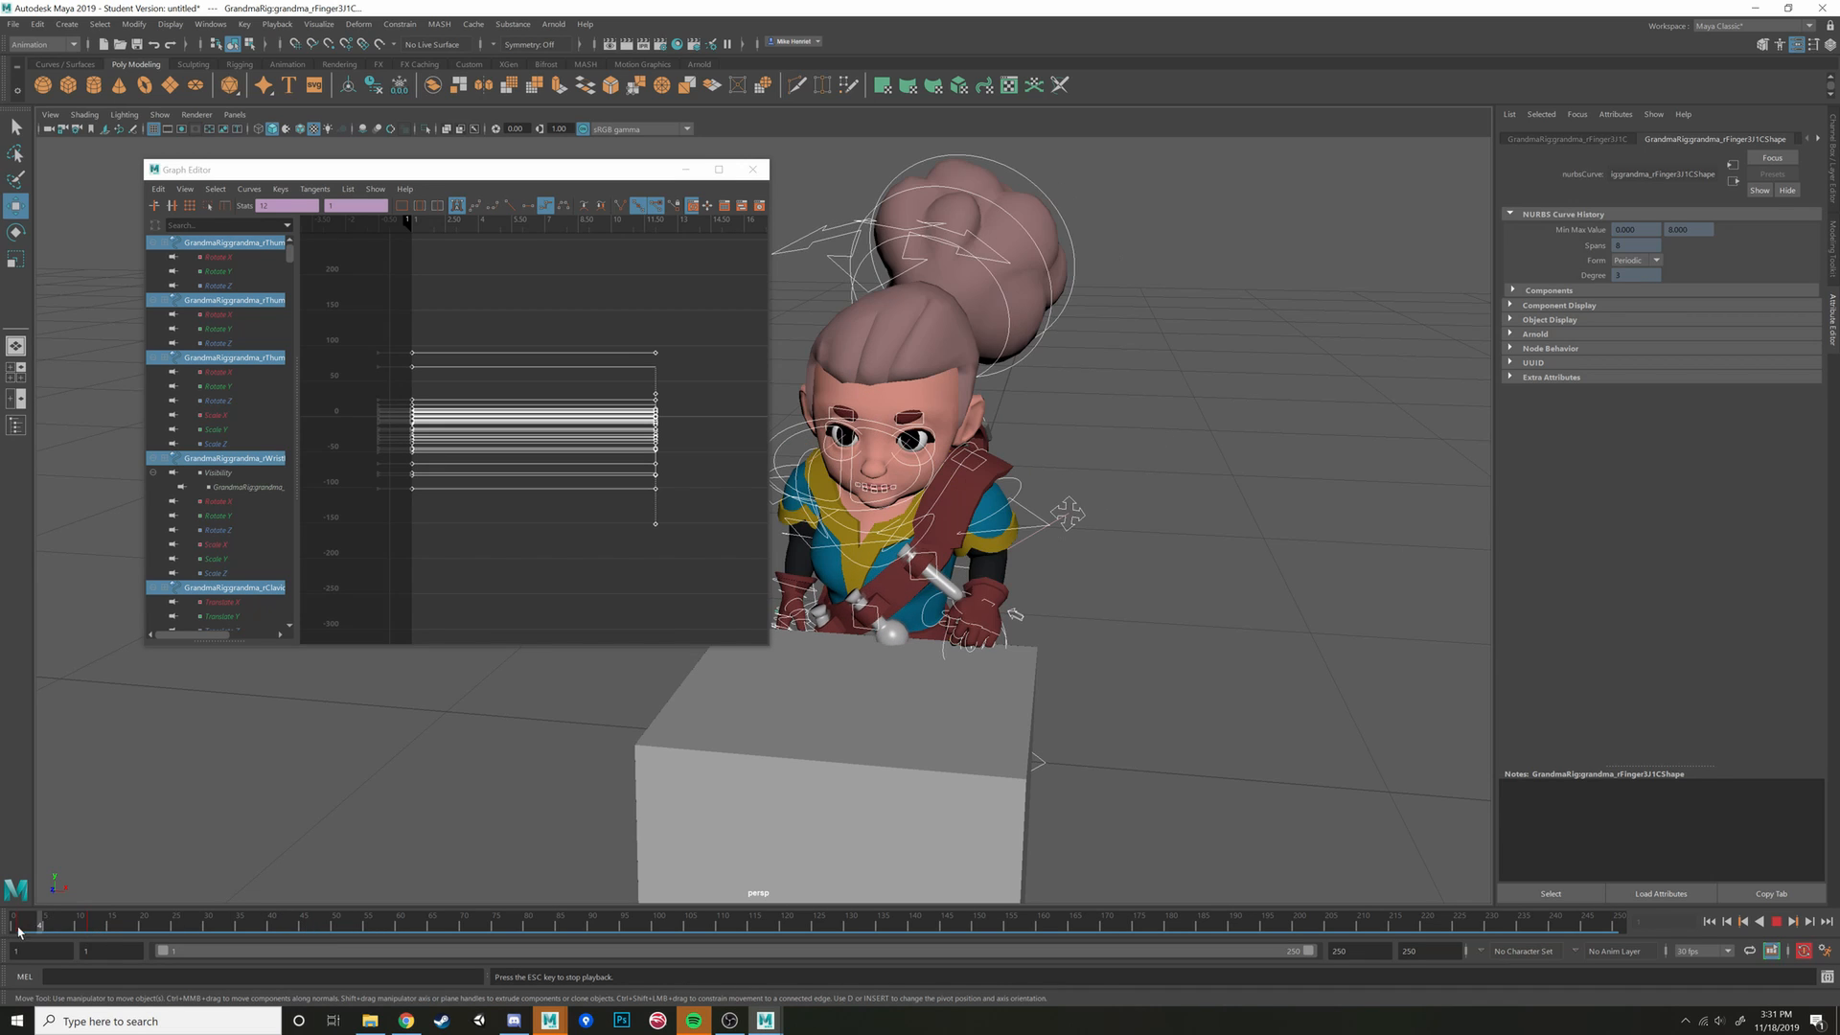
left_click(17, 928)
left_click(21, 928)
key("Escape")
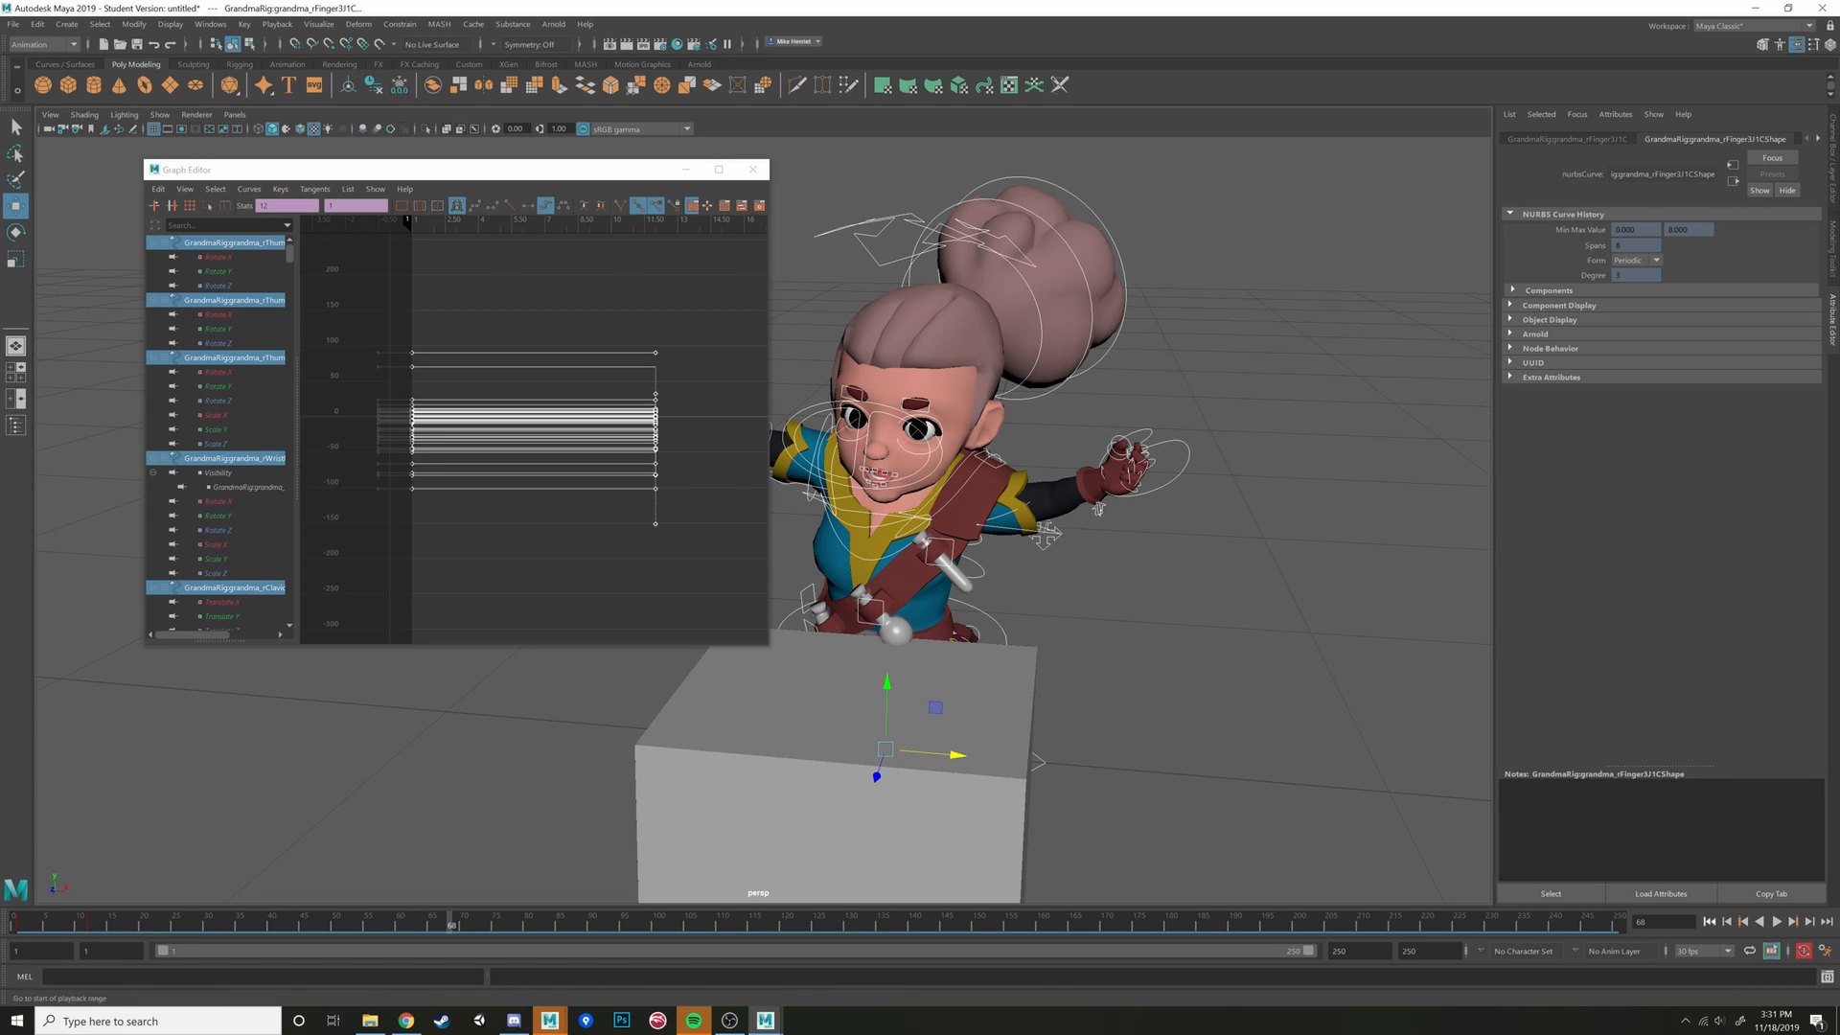
Go to frame 5 and move the Graph Editor window clear of the character
left_click_drag(19, 928, 45, 928)
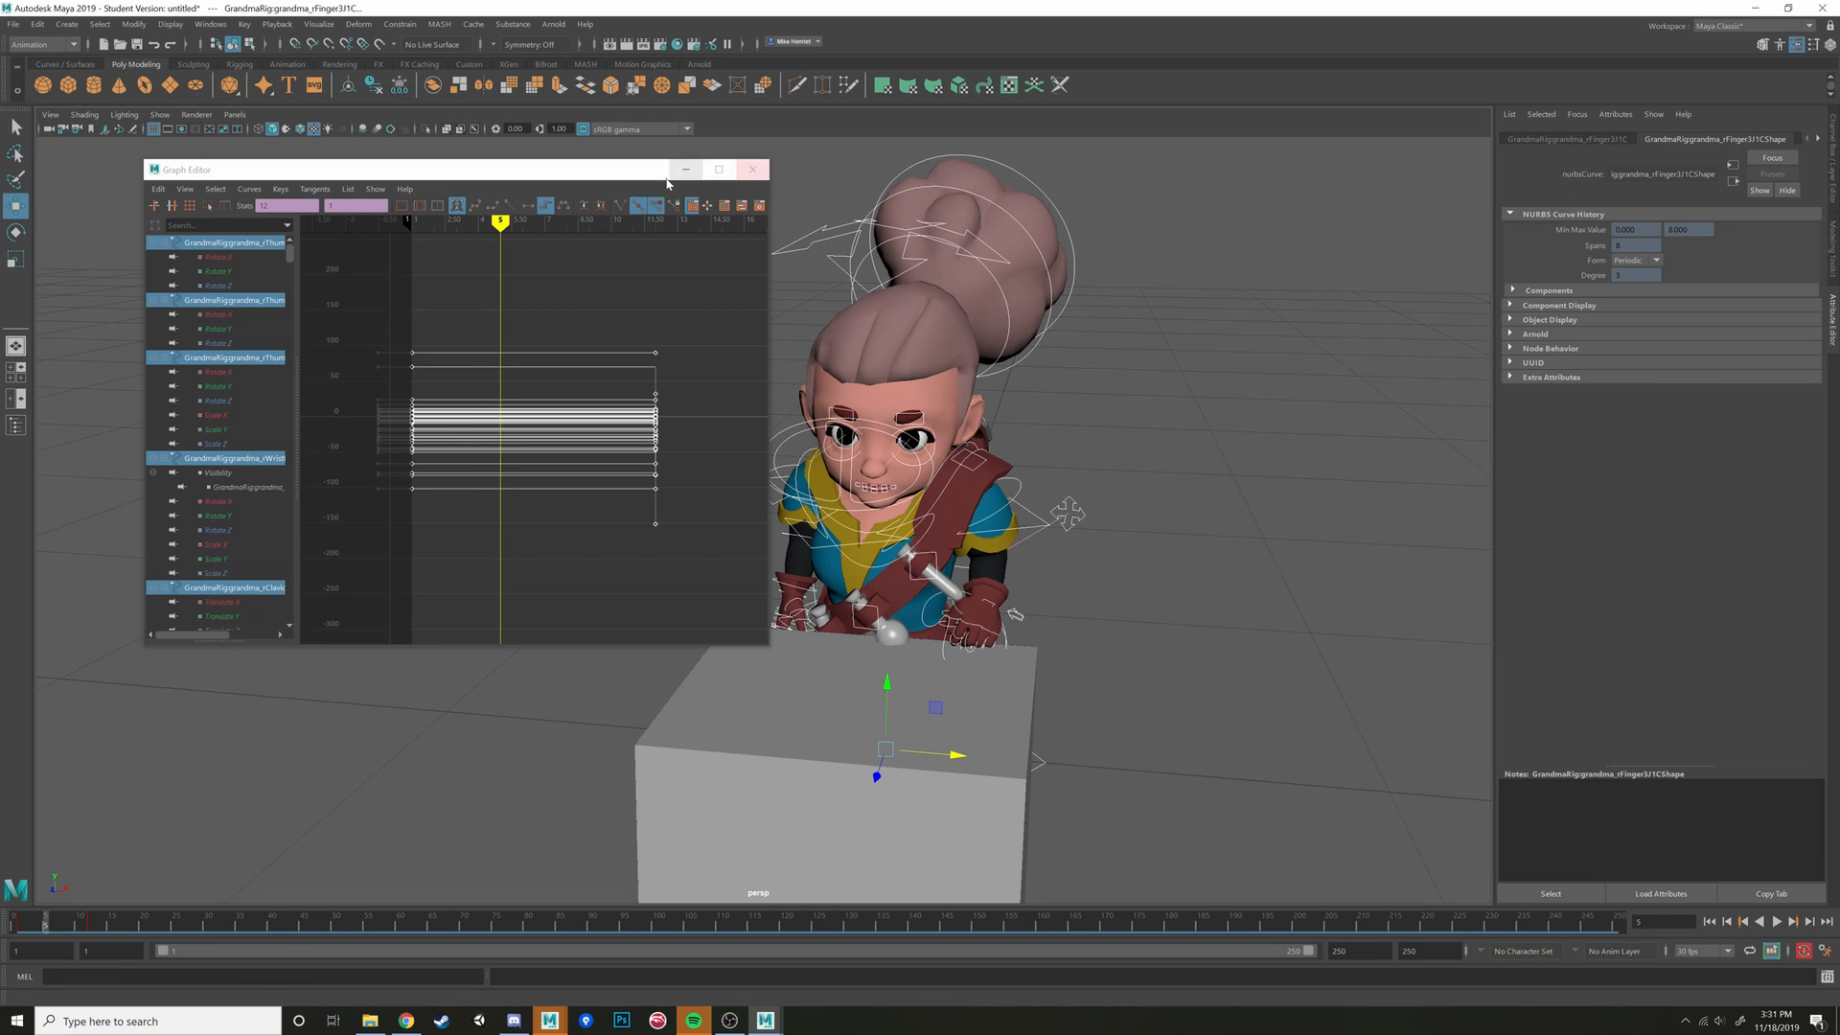
left_click_drag(585, 173, 1674, 186)
scroll(1035, 523, "up", 3)
middle_click_drag(1033, 522, 911, 489, "alt")
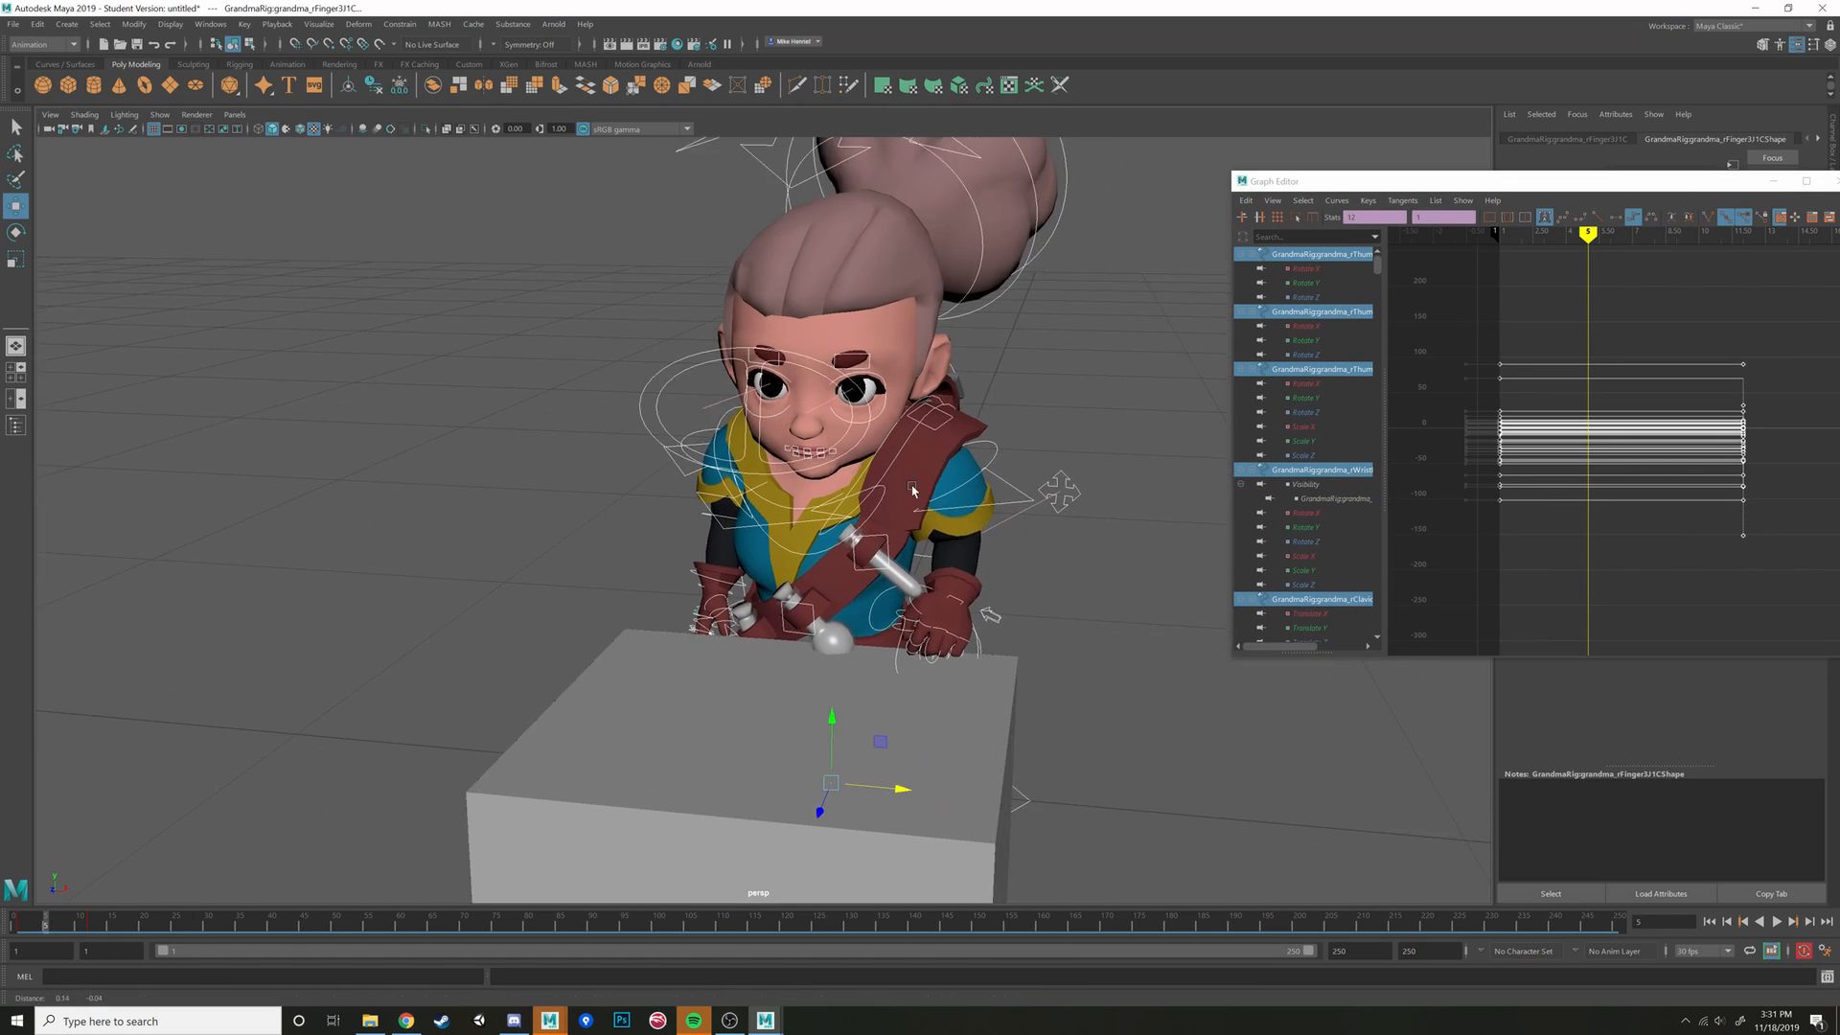
left_click_drag(997, 527, 834, 497, "alt")
middle_click_drag(835, 498, 412, 436, "alt")
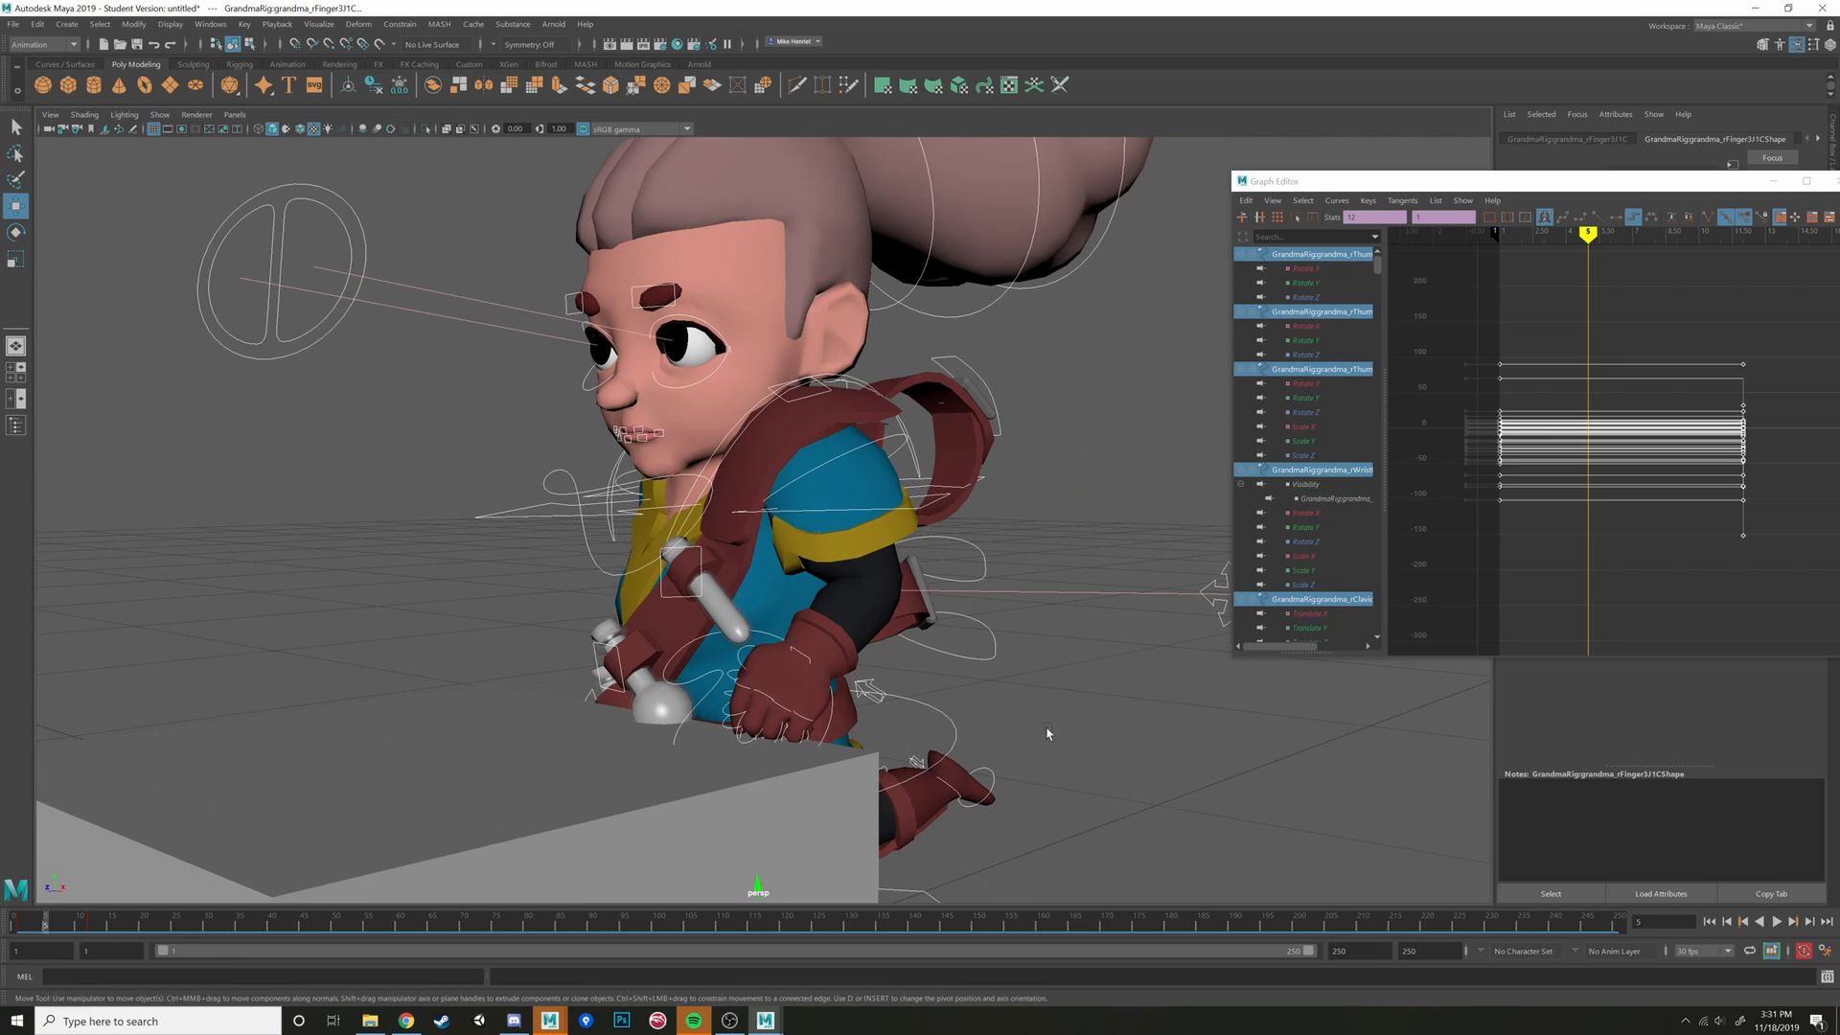
Lower the grandma's root control slightly at frame 5, tilt it back away from the box, and key it
left_click(965, 731)
left_click_drag(964, 731, 575, 579, "alt")
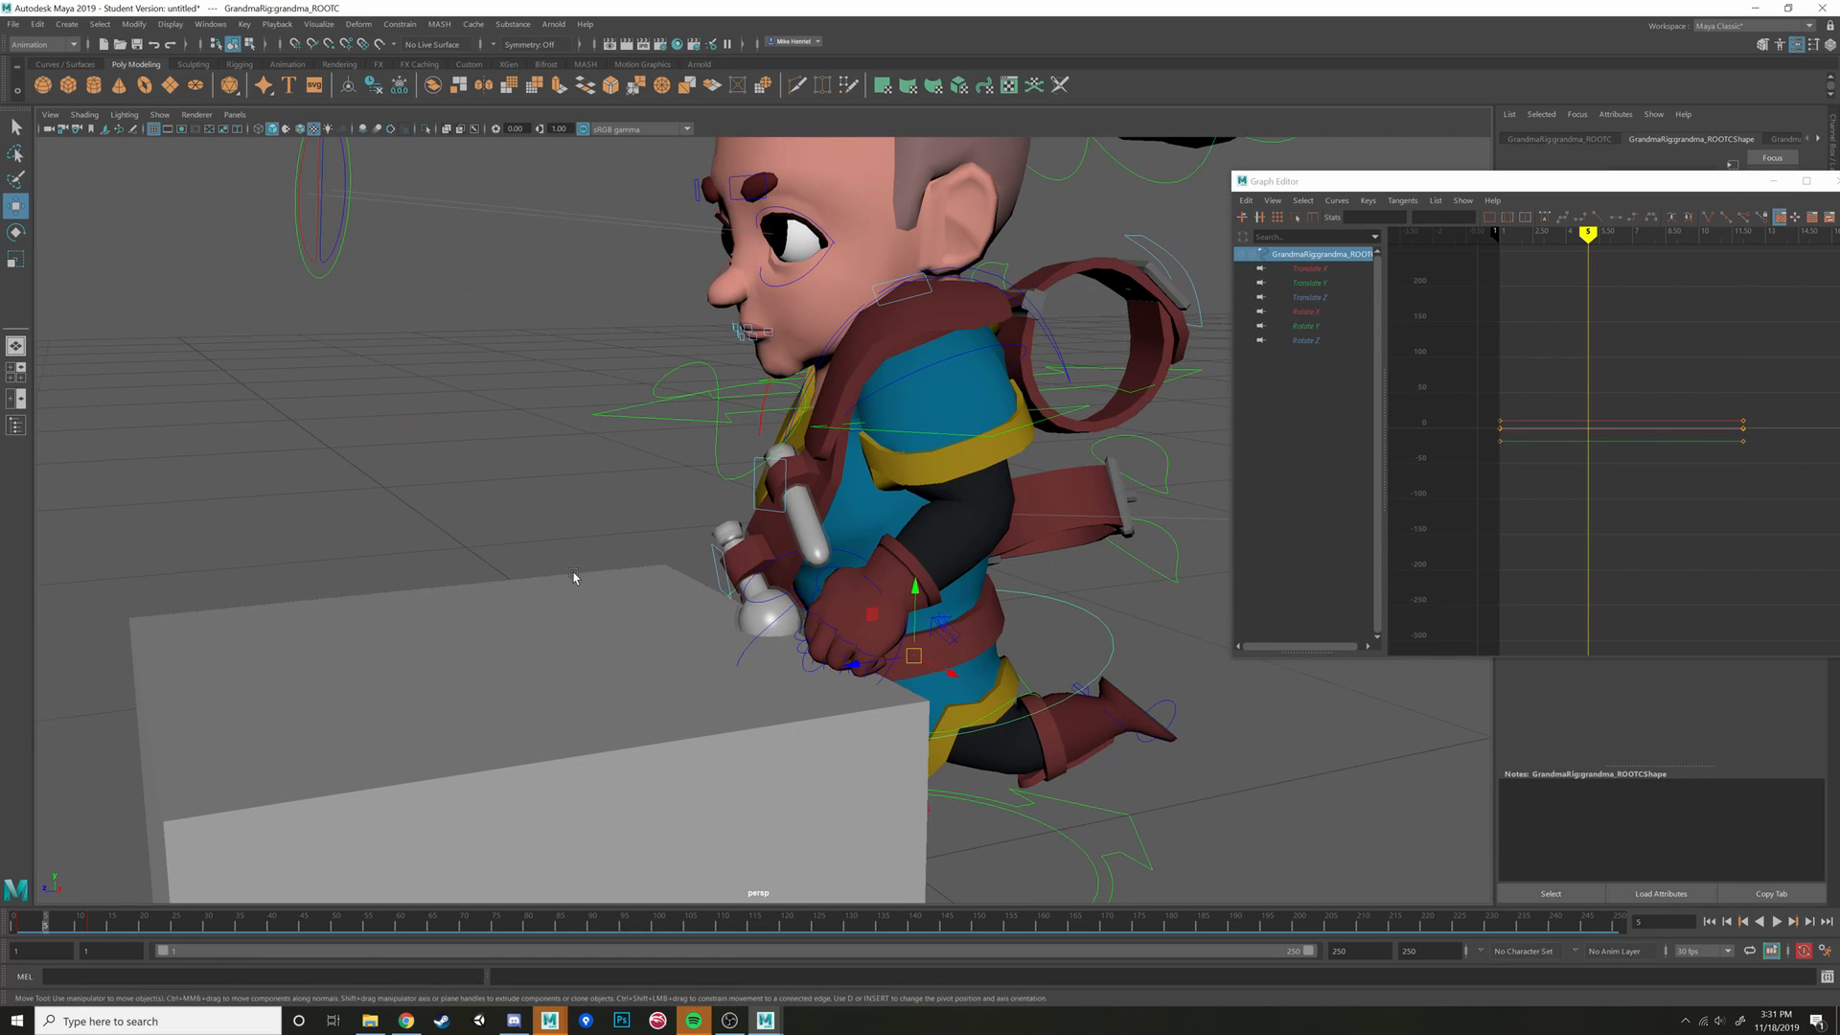
middle_click_drag(575, 579, 525, 559, "alt")
left_click_drag(830, 606, 801, 488, "alt")
left_click_drag(801, 302, 807, 562, "alt")
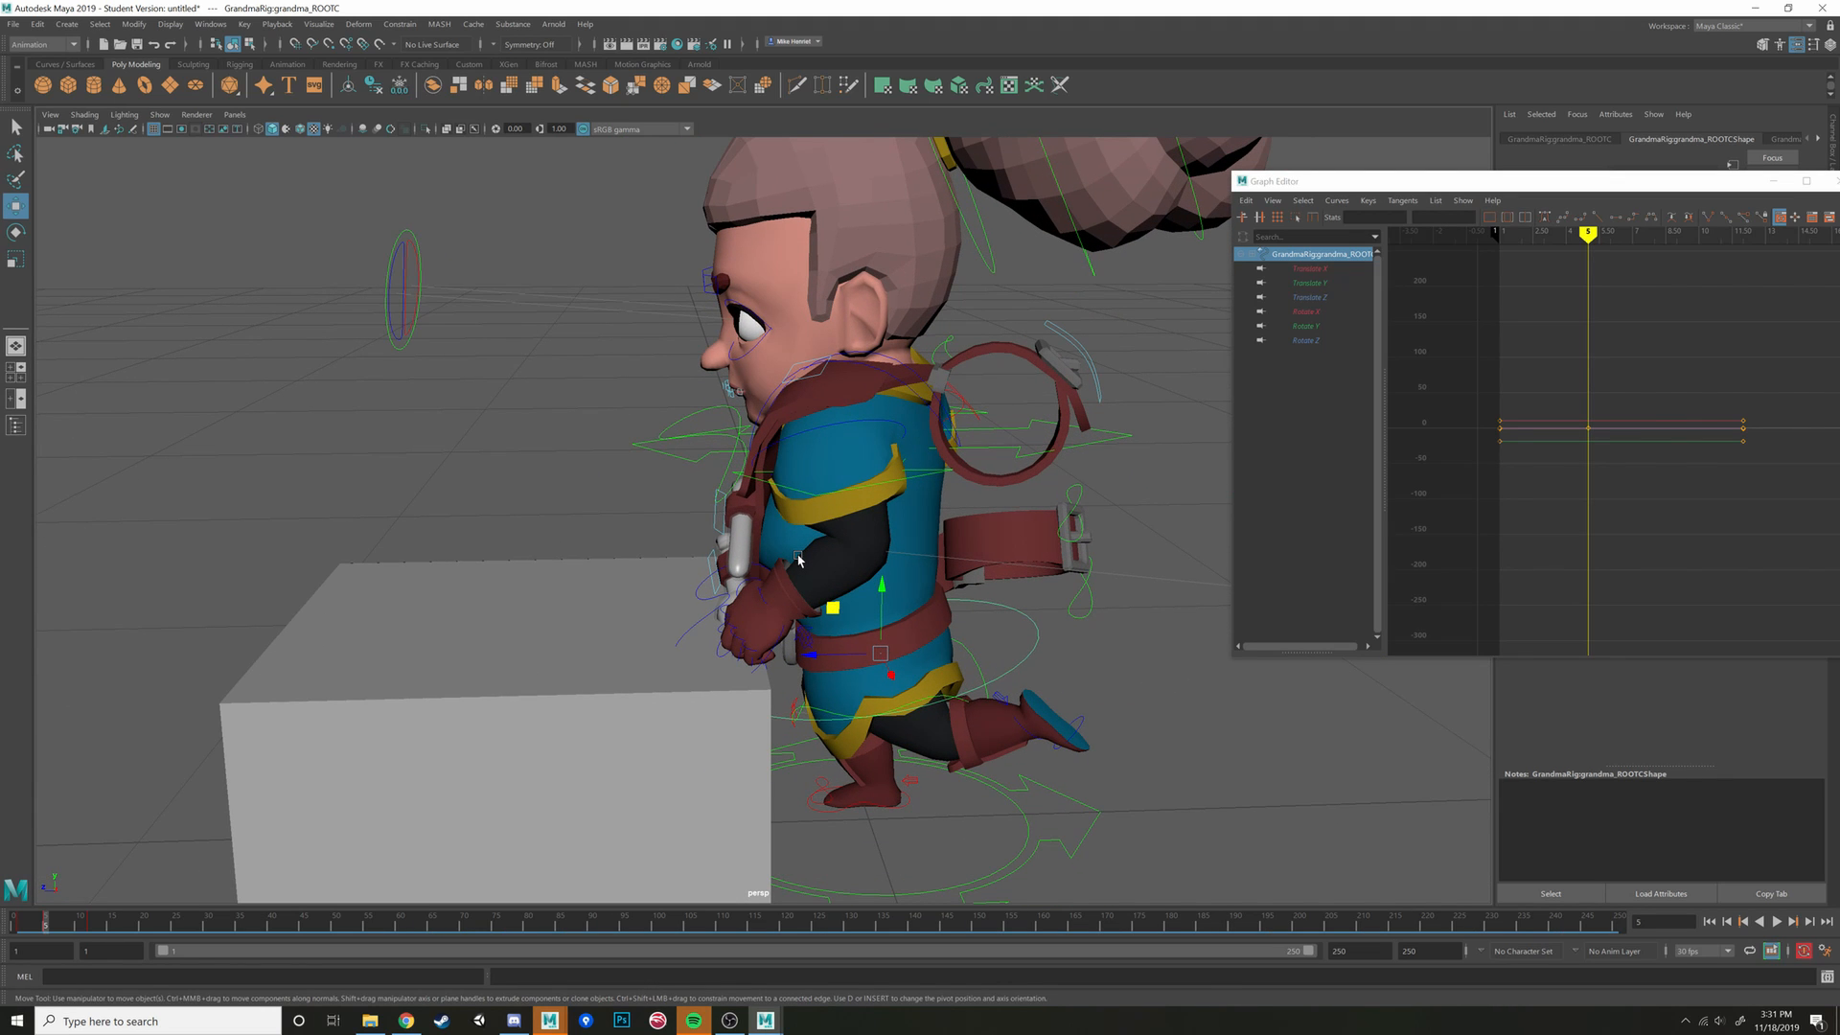
left_click_drag(878, 582, 881, 590)
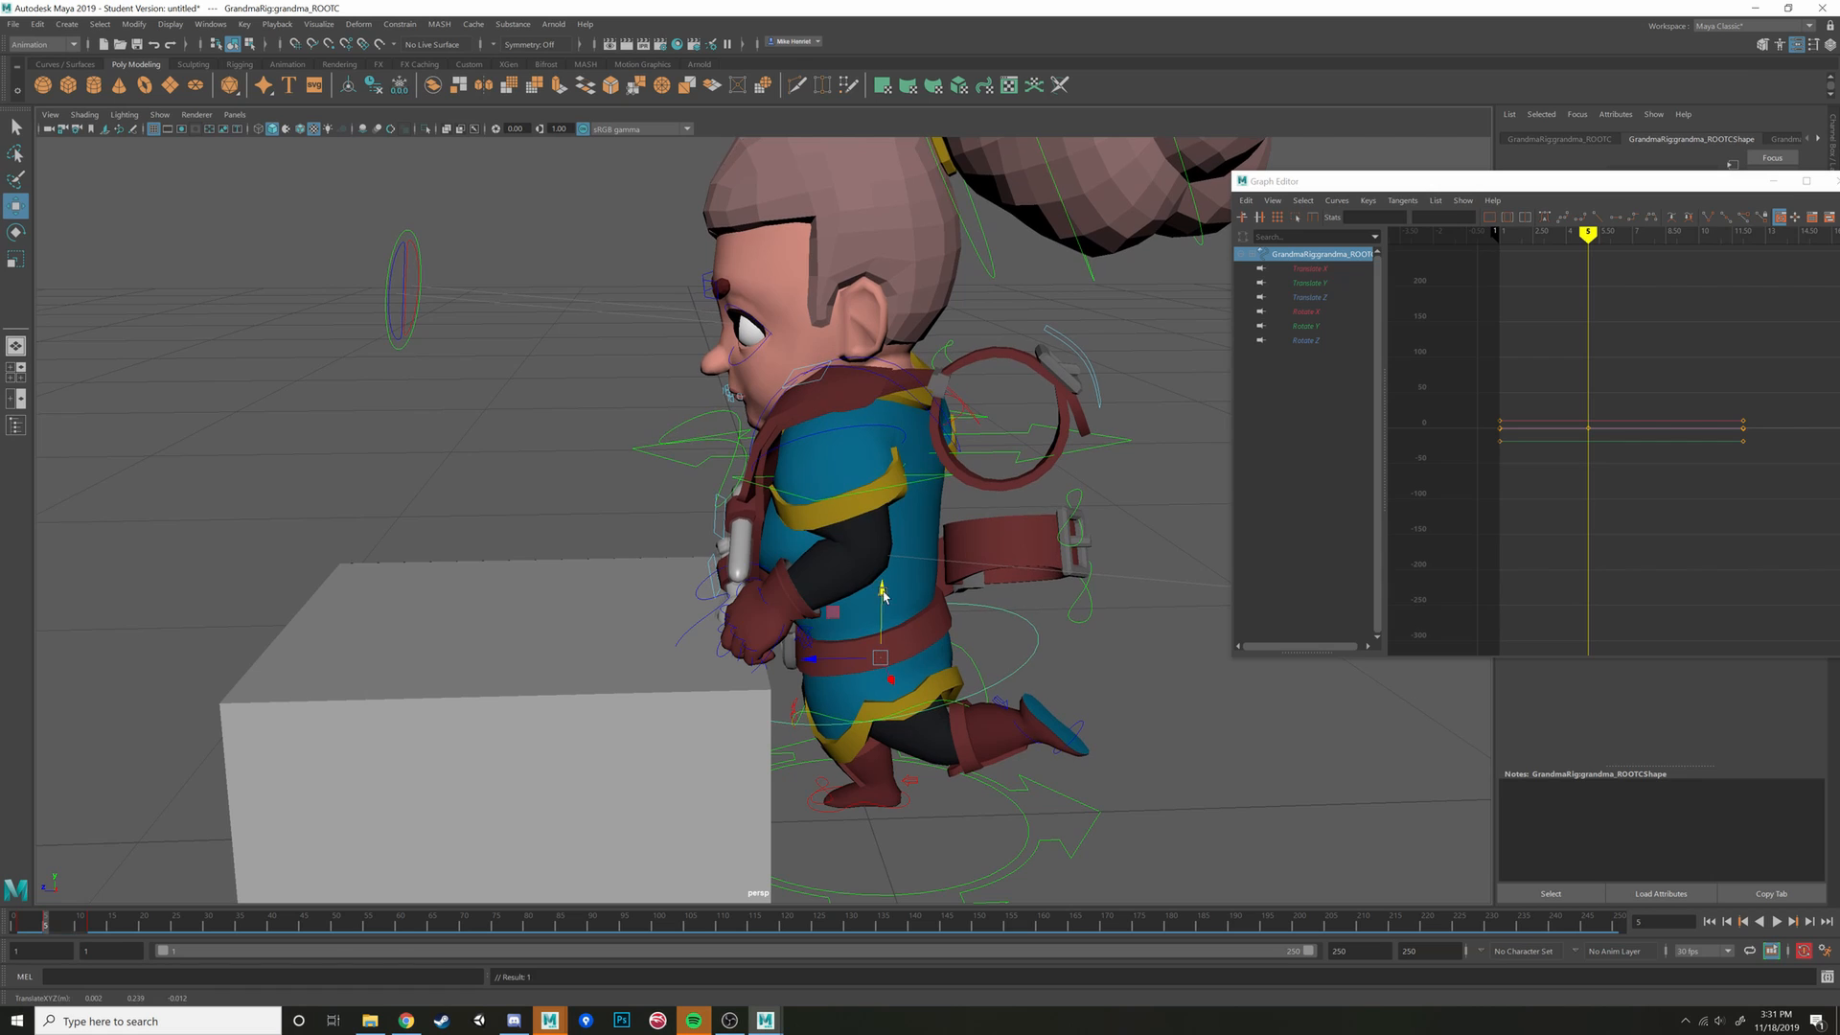
middle_click_drag(992, 636, 960, 626, "alt")
scroll(959, 628, "up", 5)
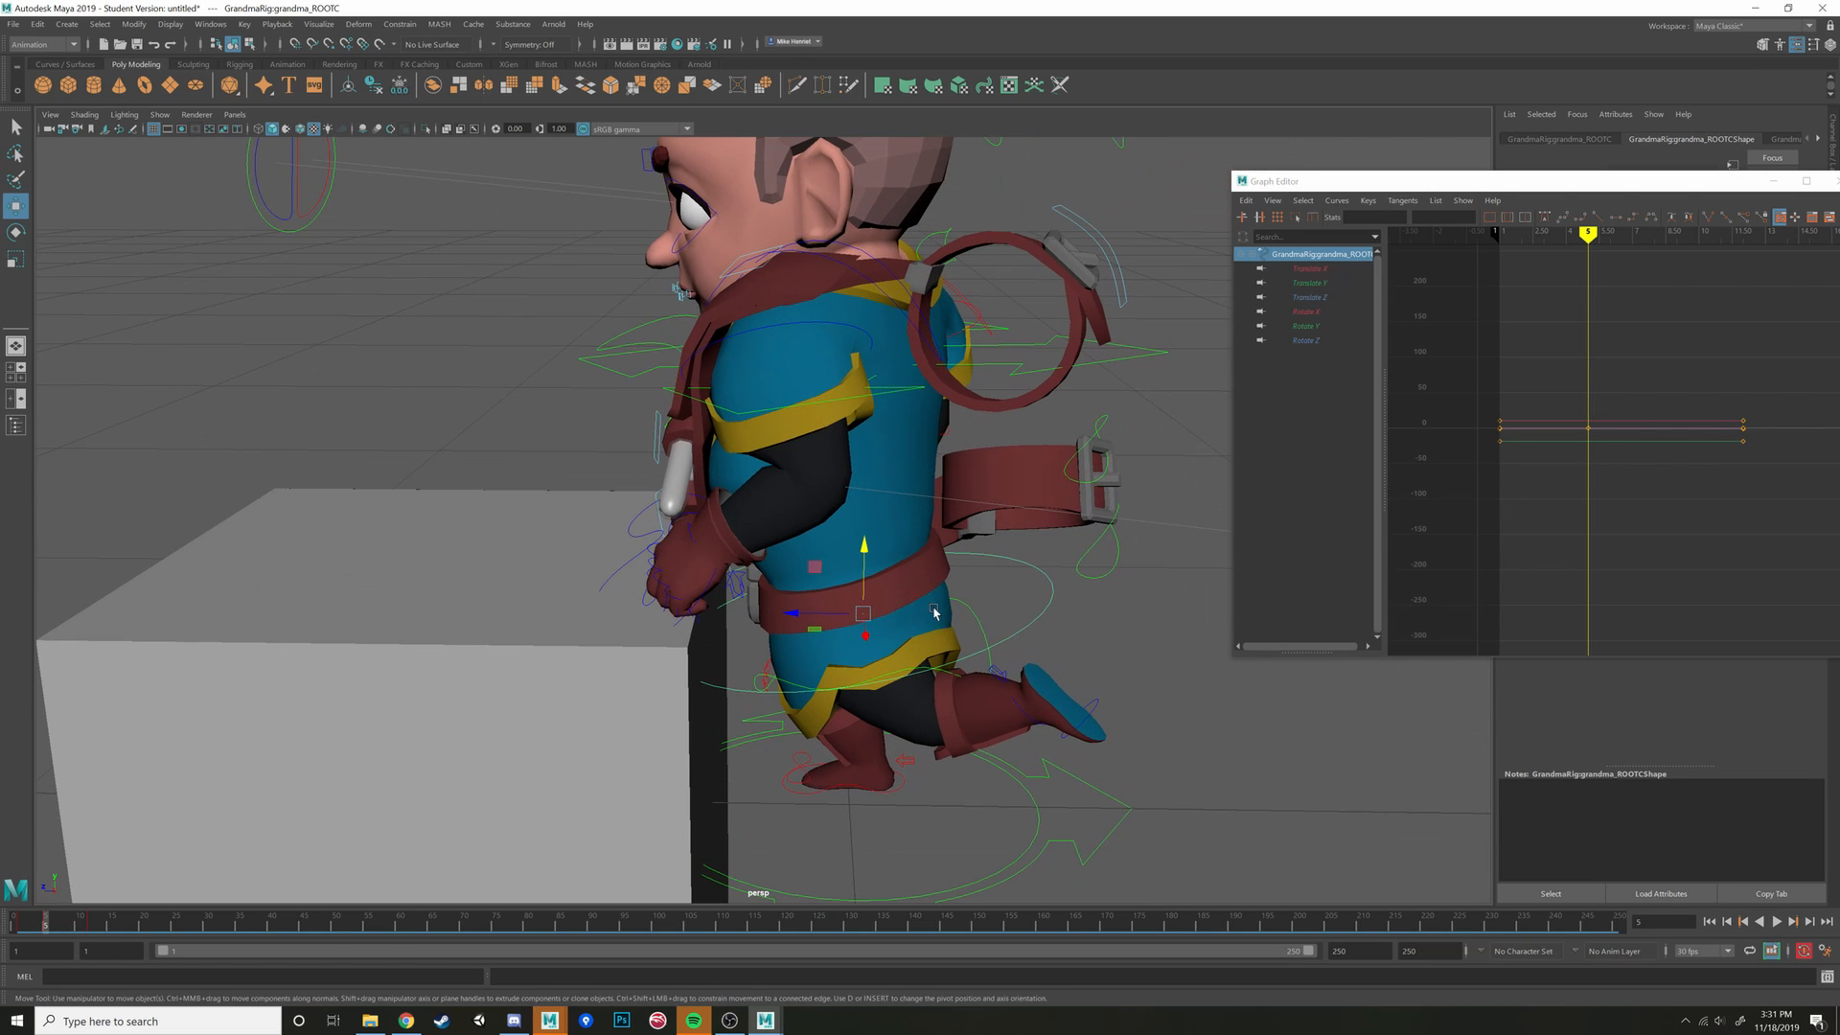
left_click_drag(864, 546, 908, 575)
key("e")
key("s")
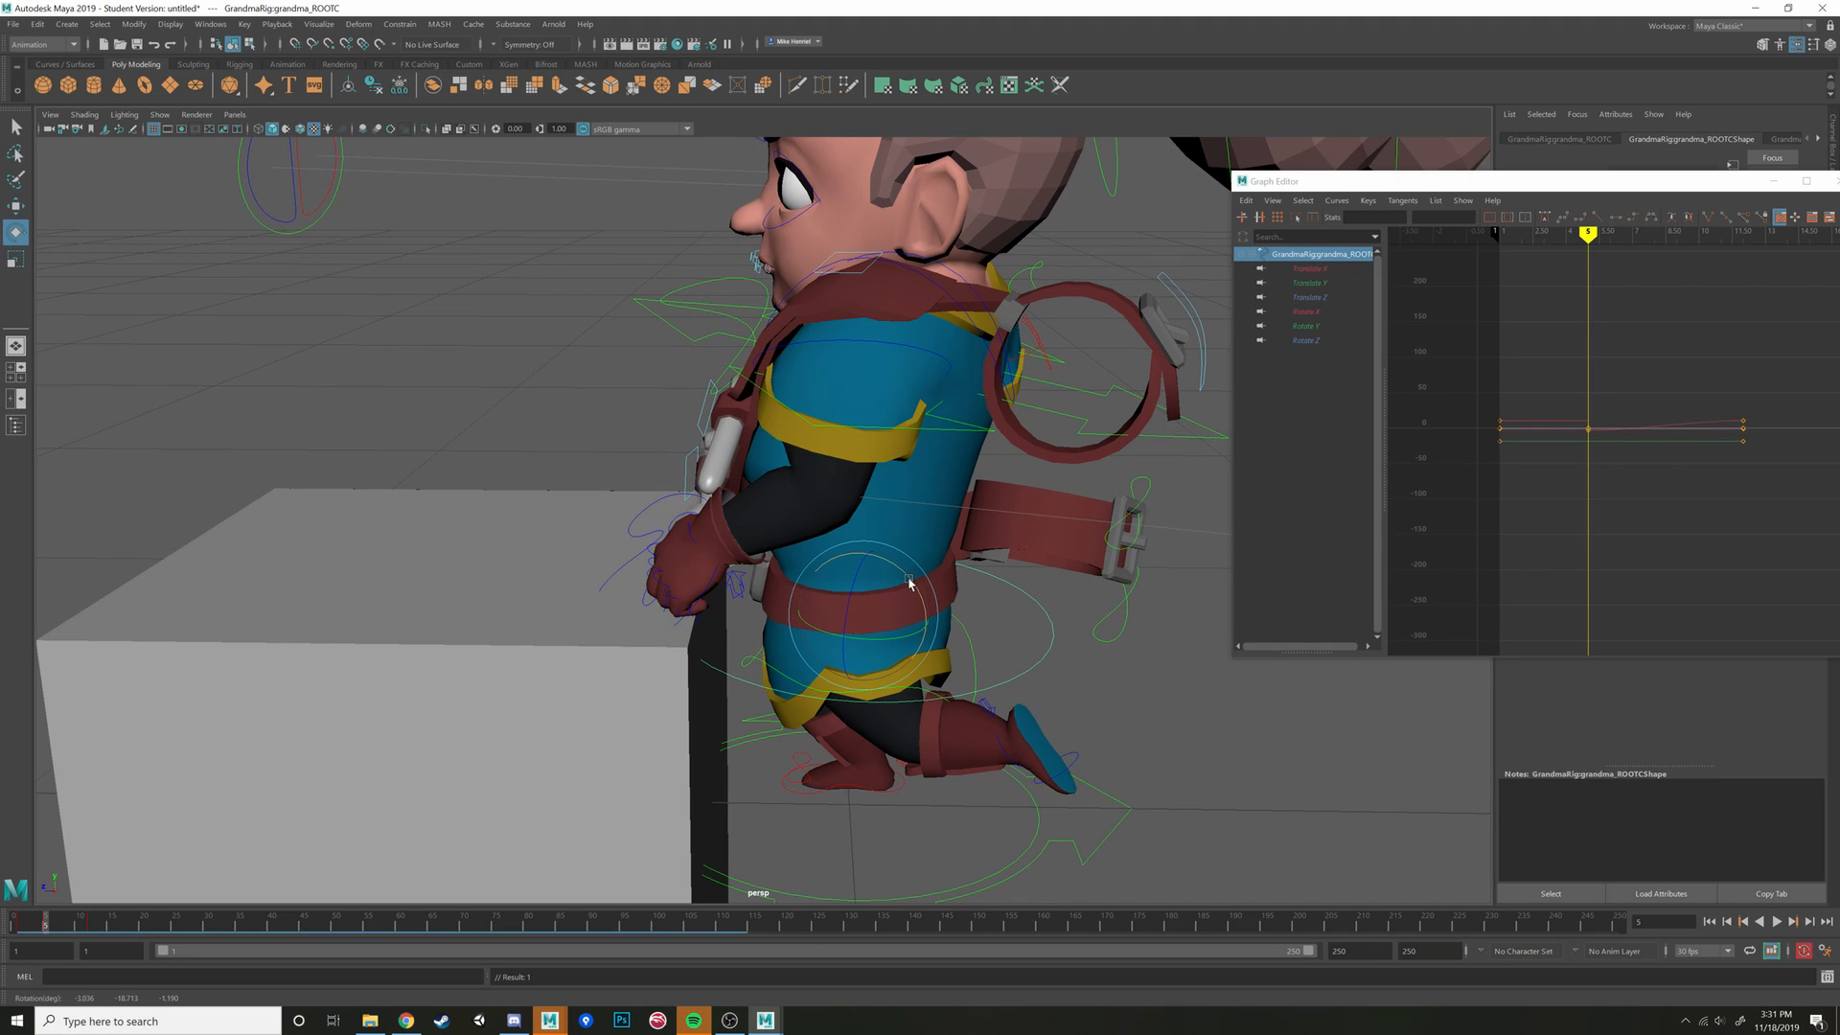
Select the two FK spine controls and the top spine control and rotate them together to curl the torso forward at frame 5
left_click(1148, 482)
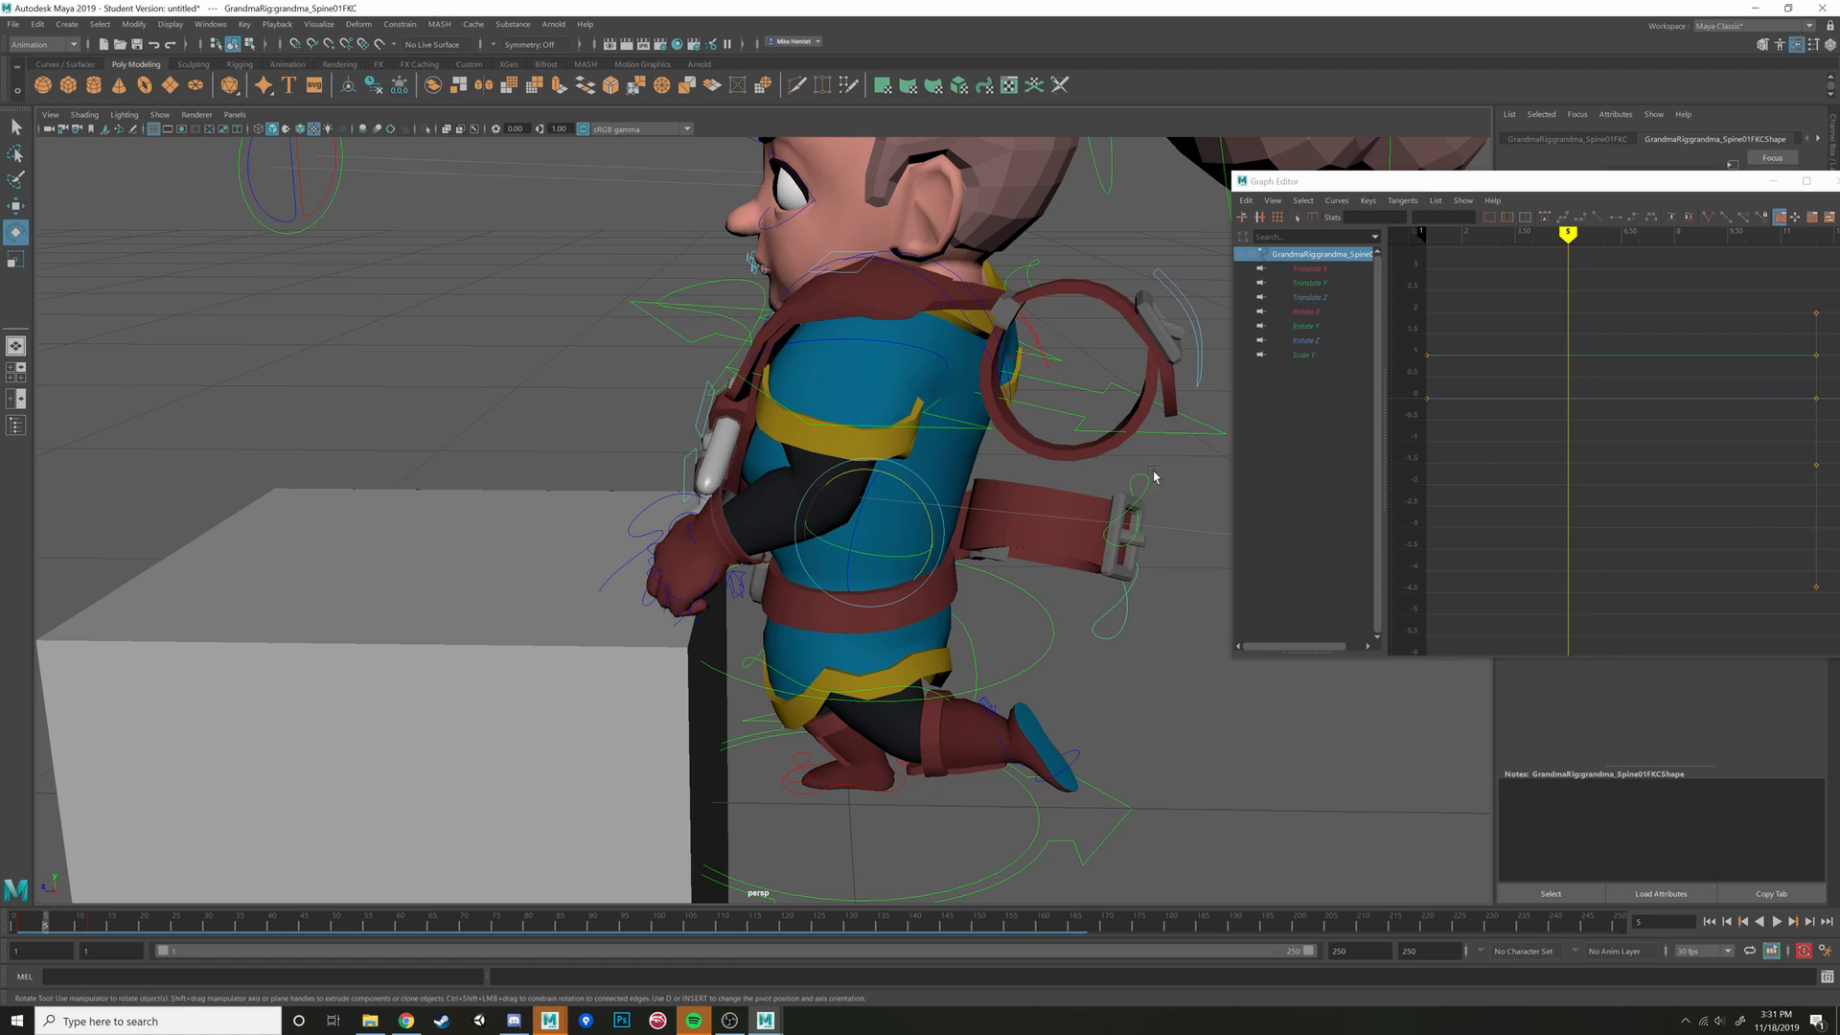
left_click(1161, 428, "shift")
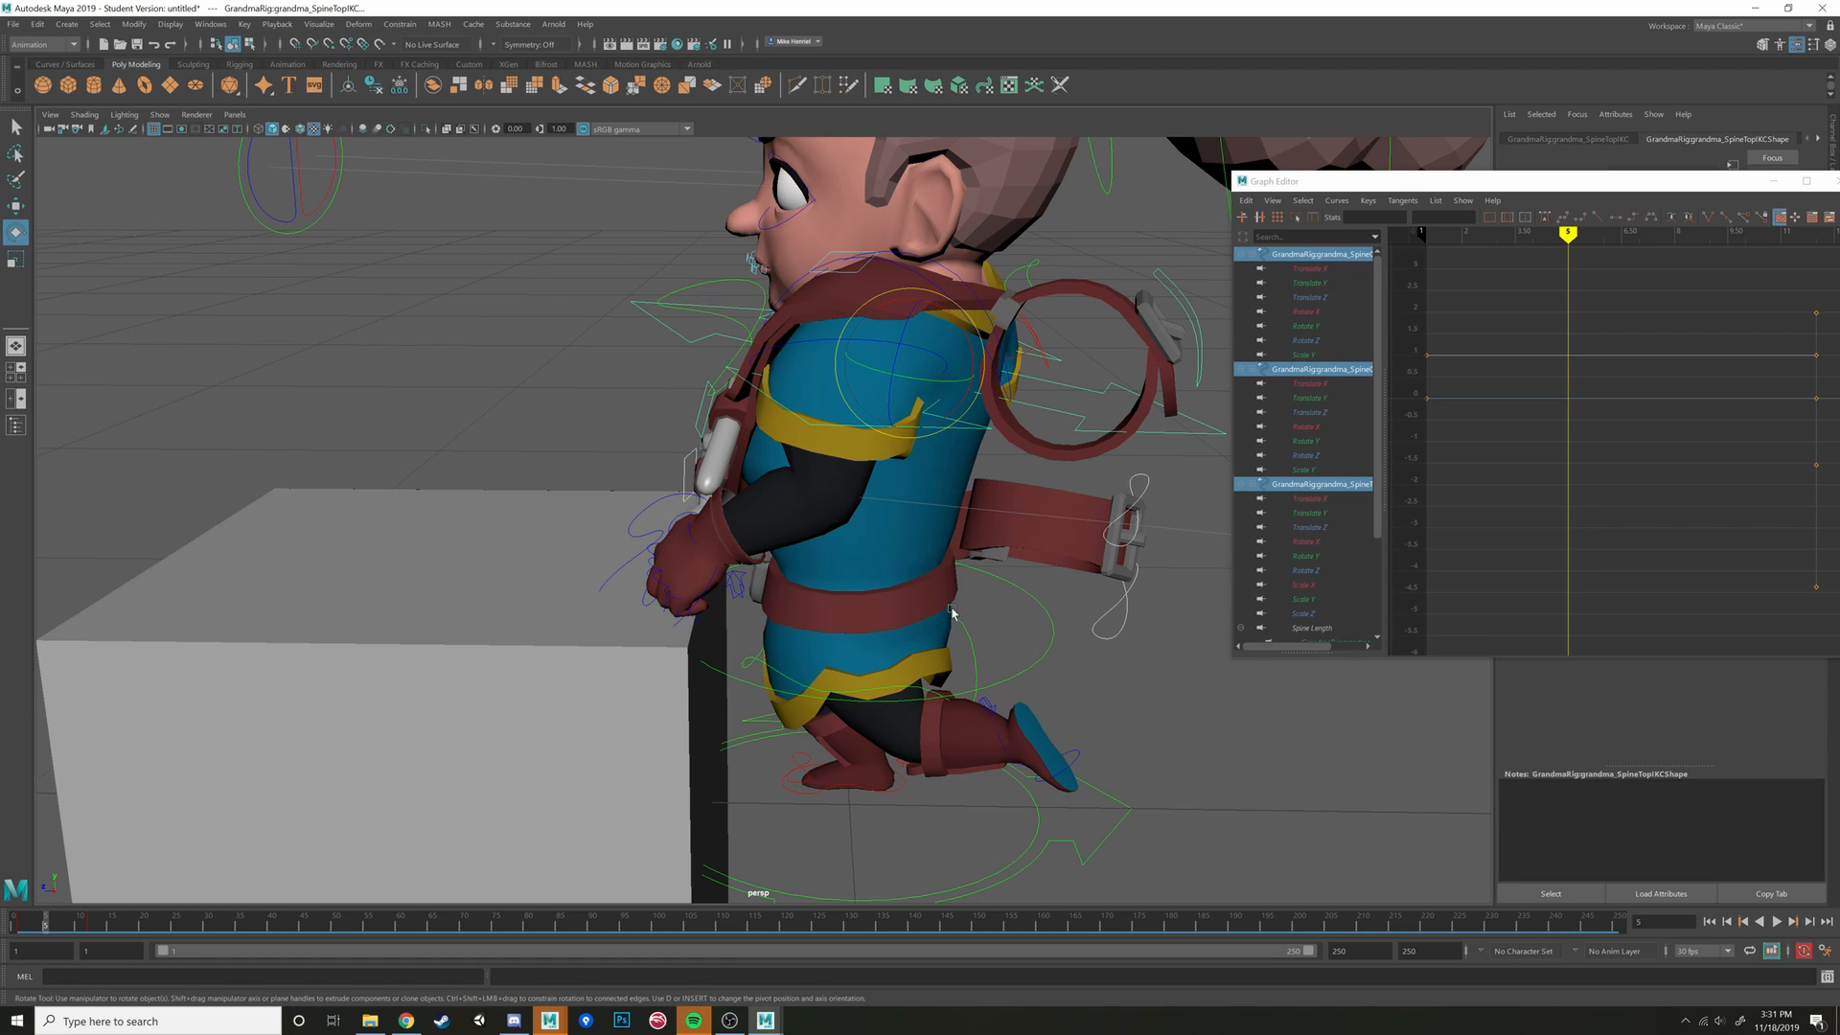
key("ctrl+z")
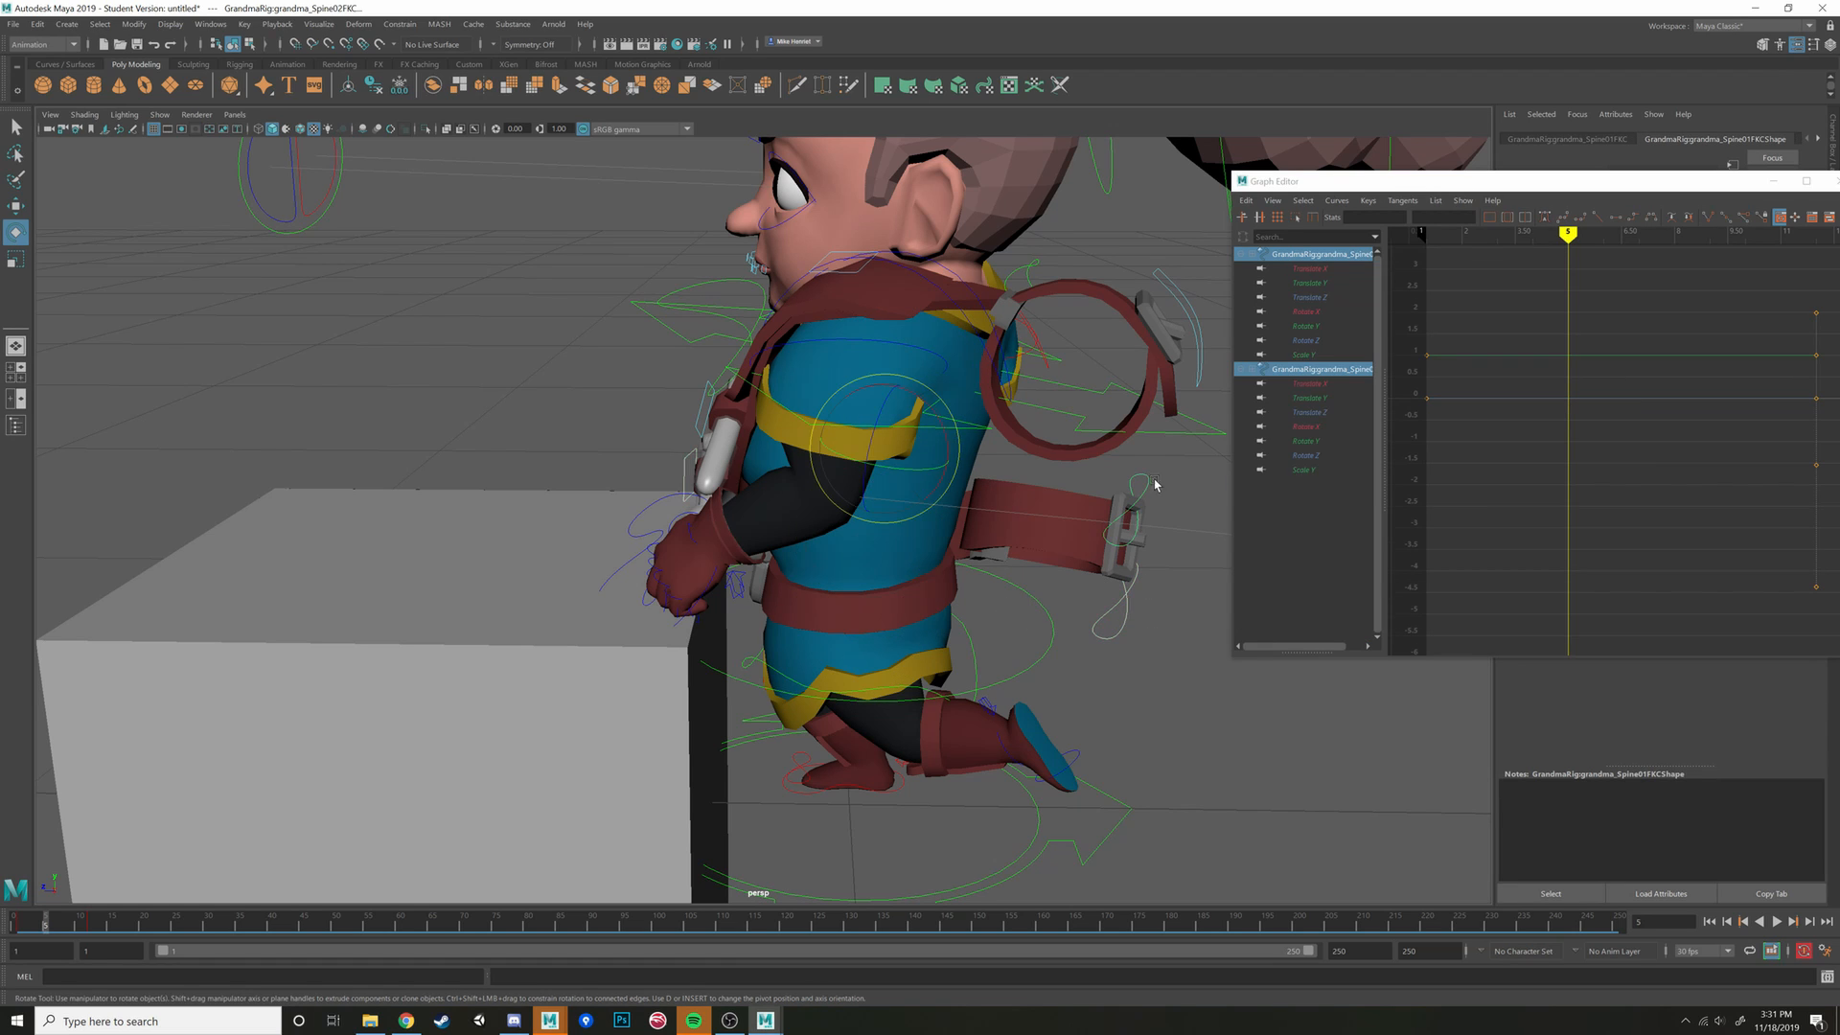
left_click(1167, 433, "shift")
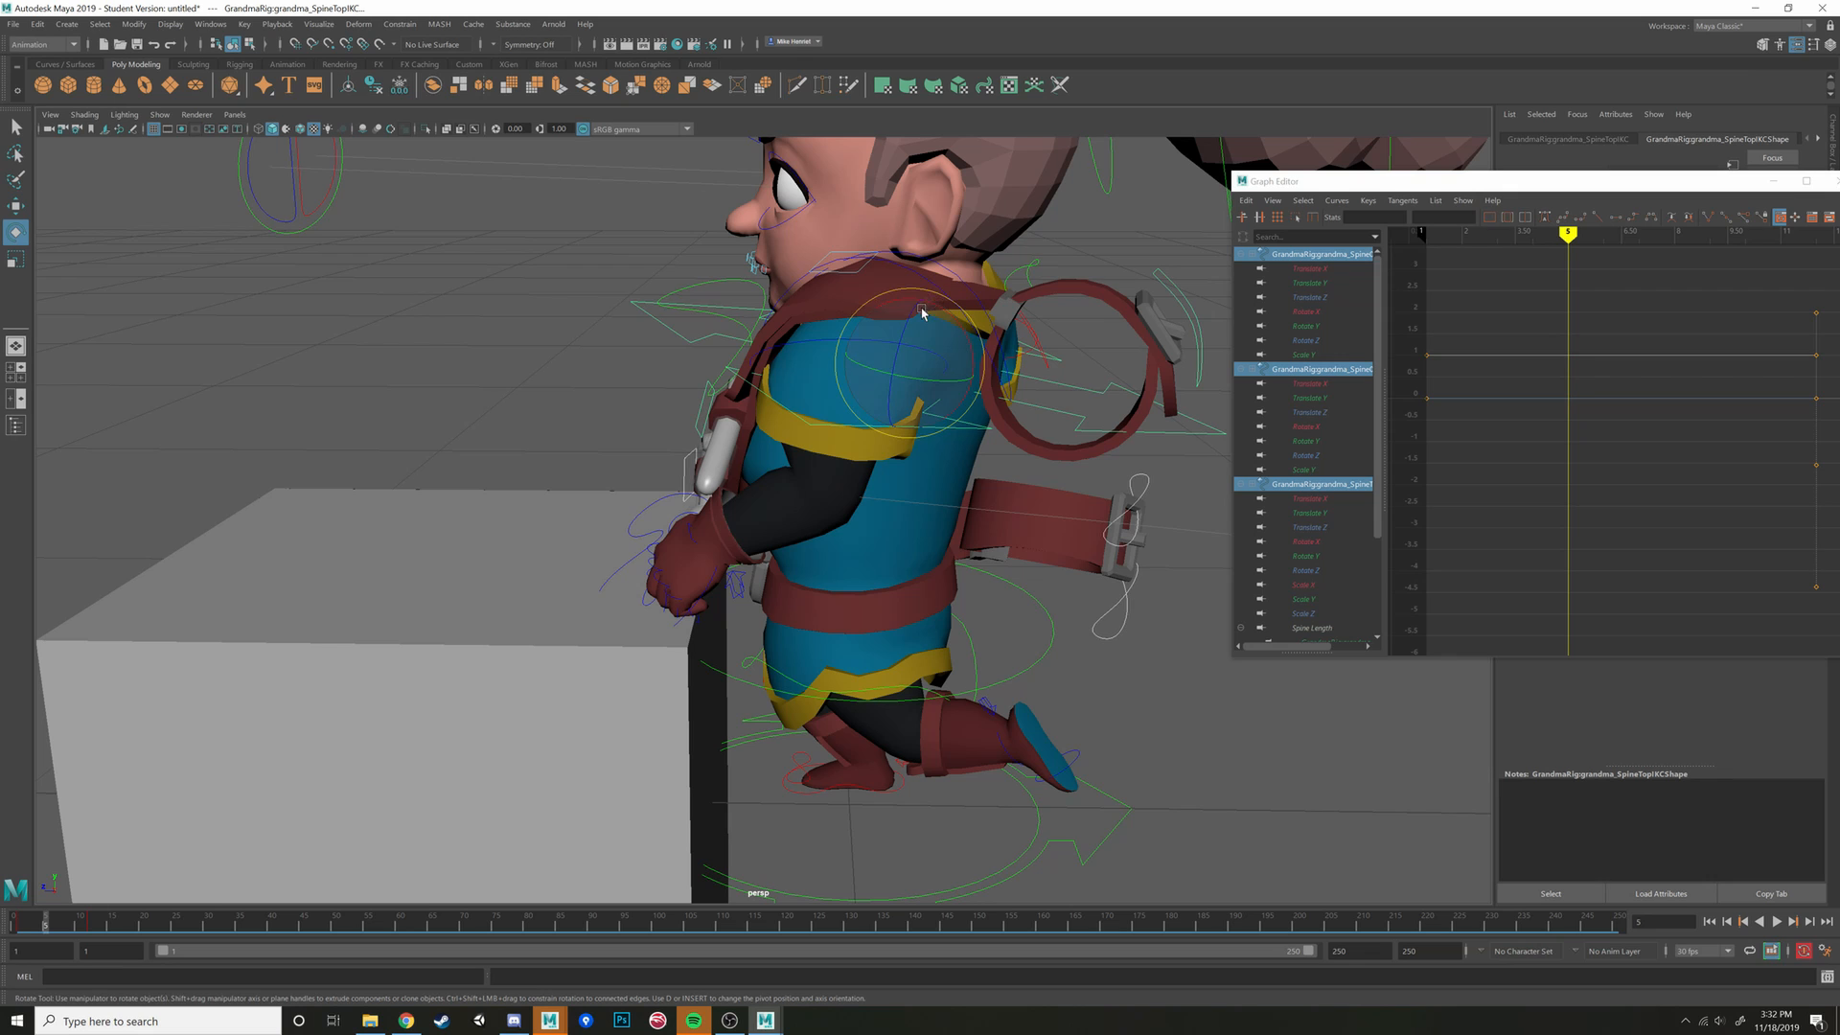
left_click_drag(945, 314, 941, 315)
left_click_drag(968, 433, 940, 547, "alt")
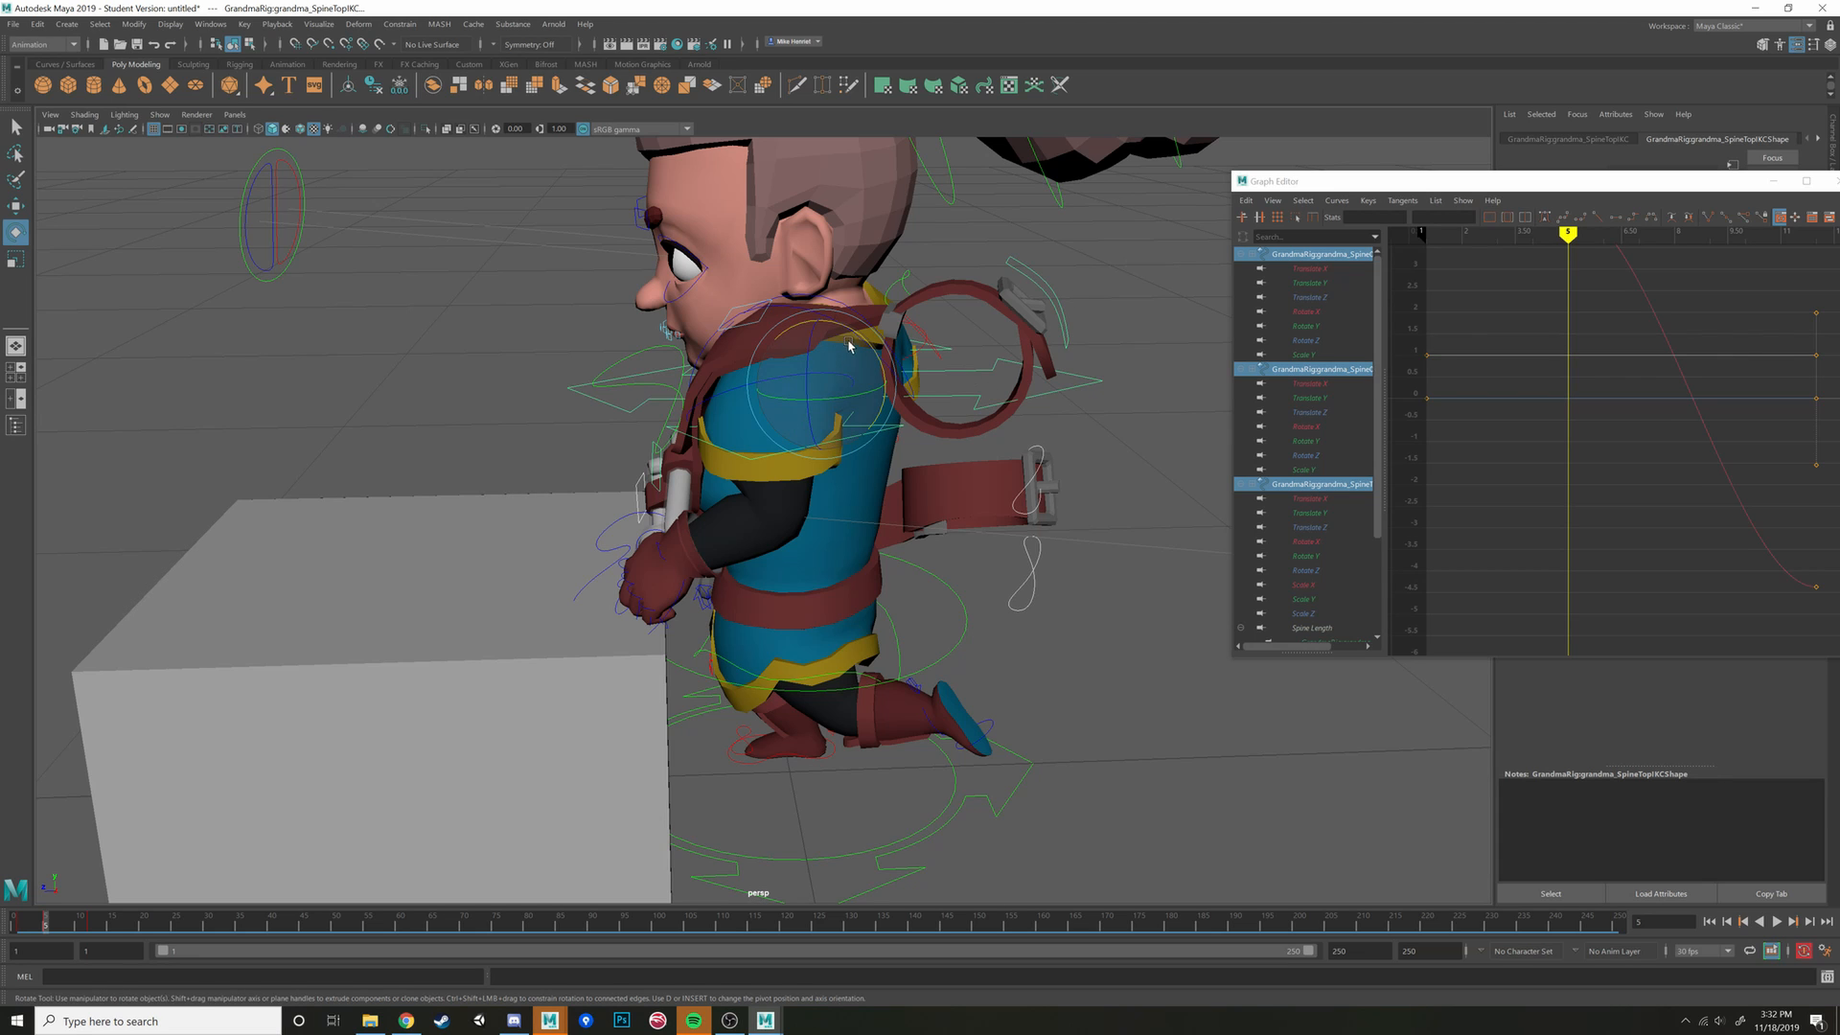
left_click_drag(858, 339, 948, 583)
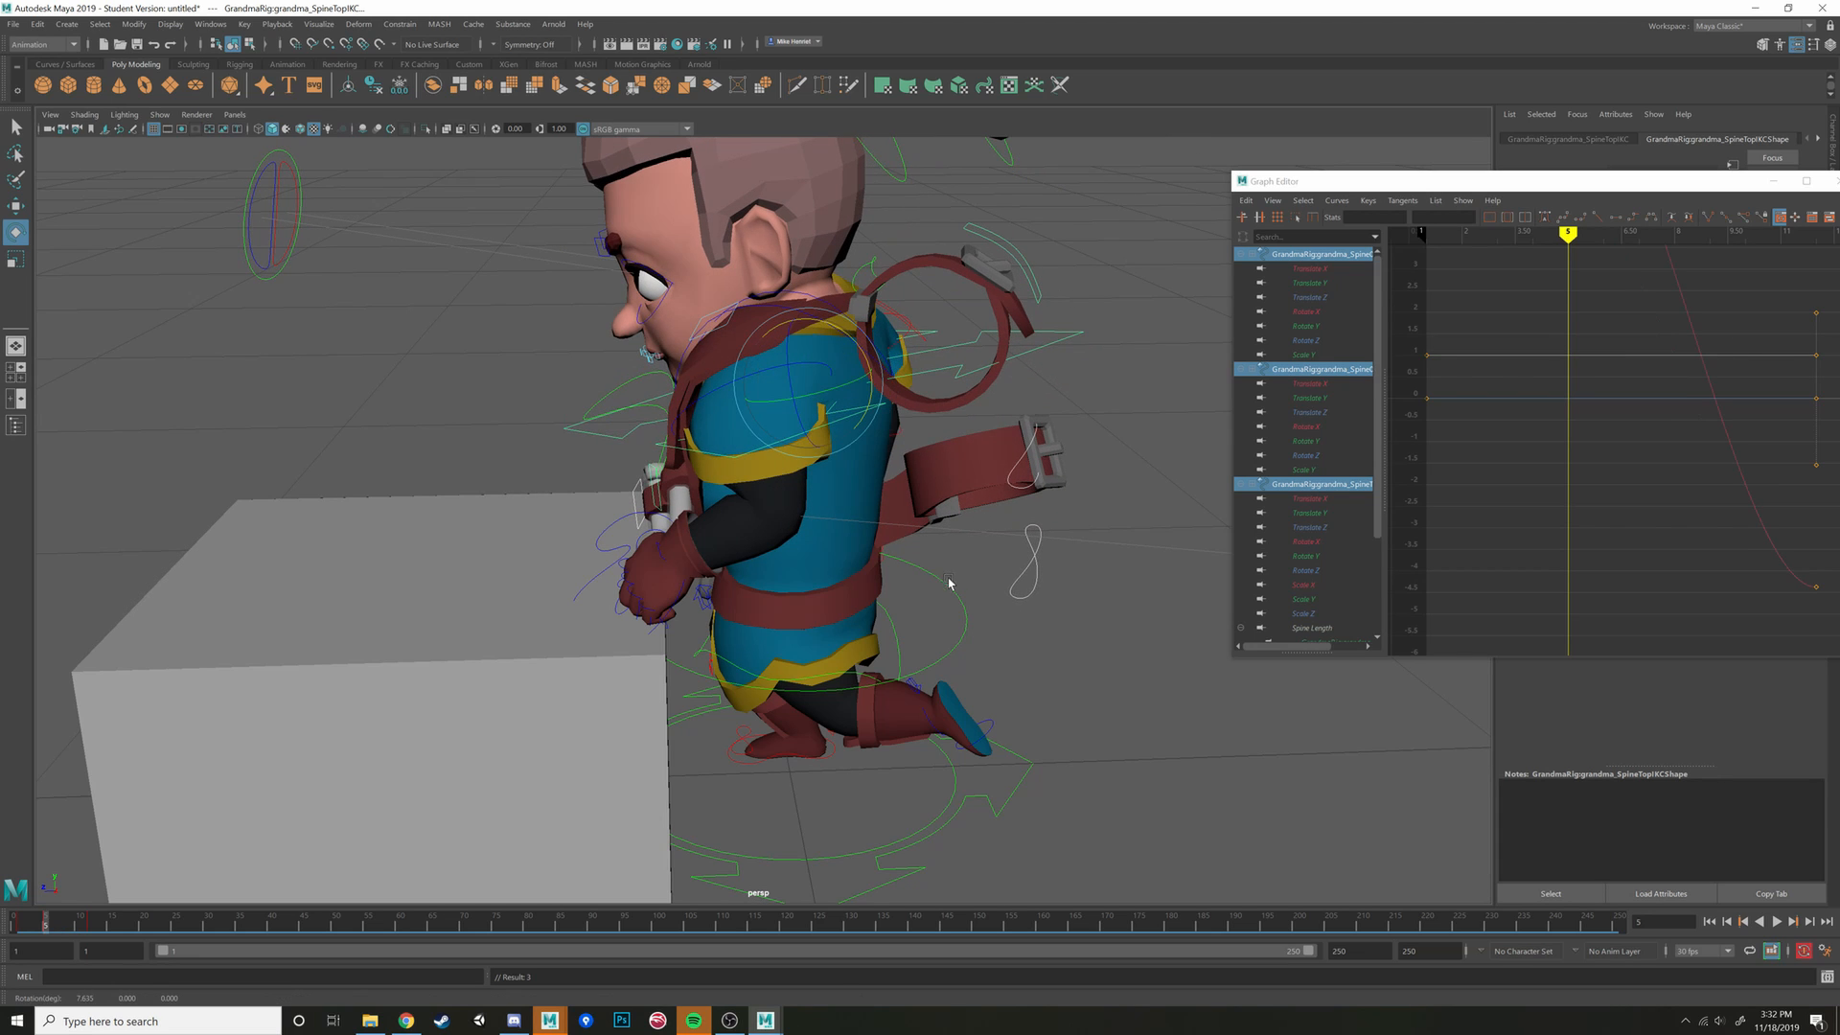
Check the movement into the crouched frame 5 pose from side and front views
left_click_drag(38, 926, 21, 927)
left_click(39, 928)
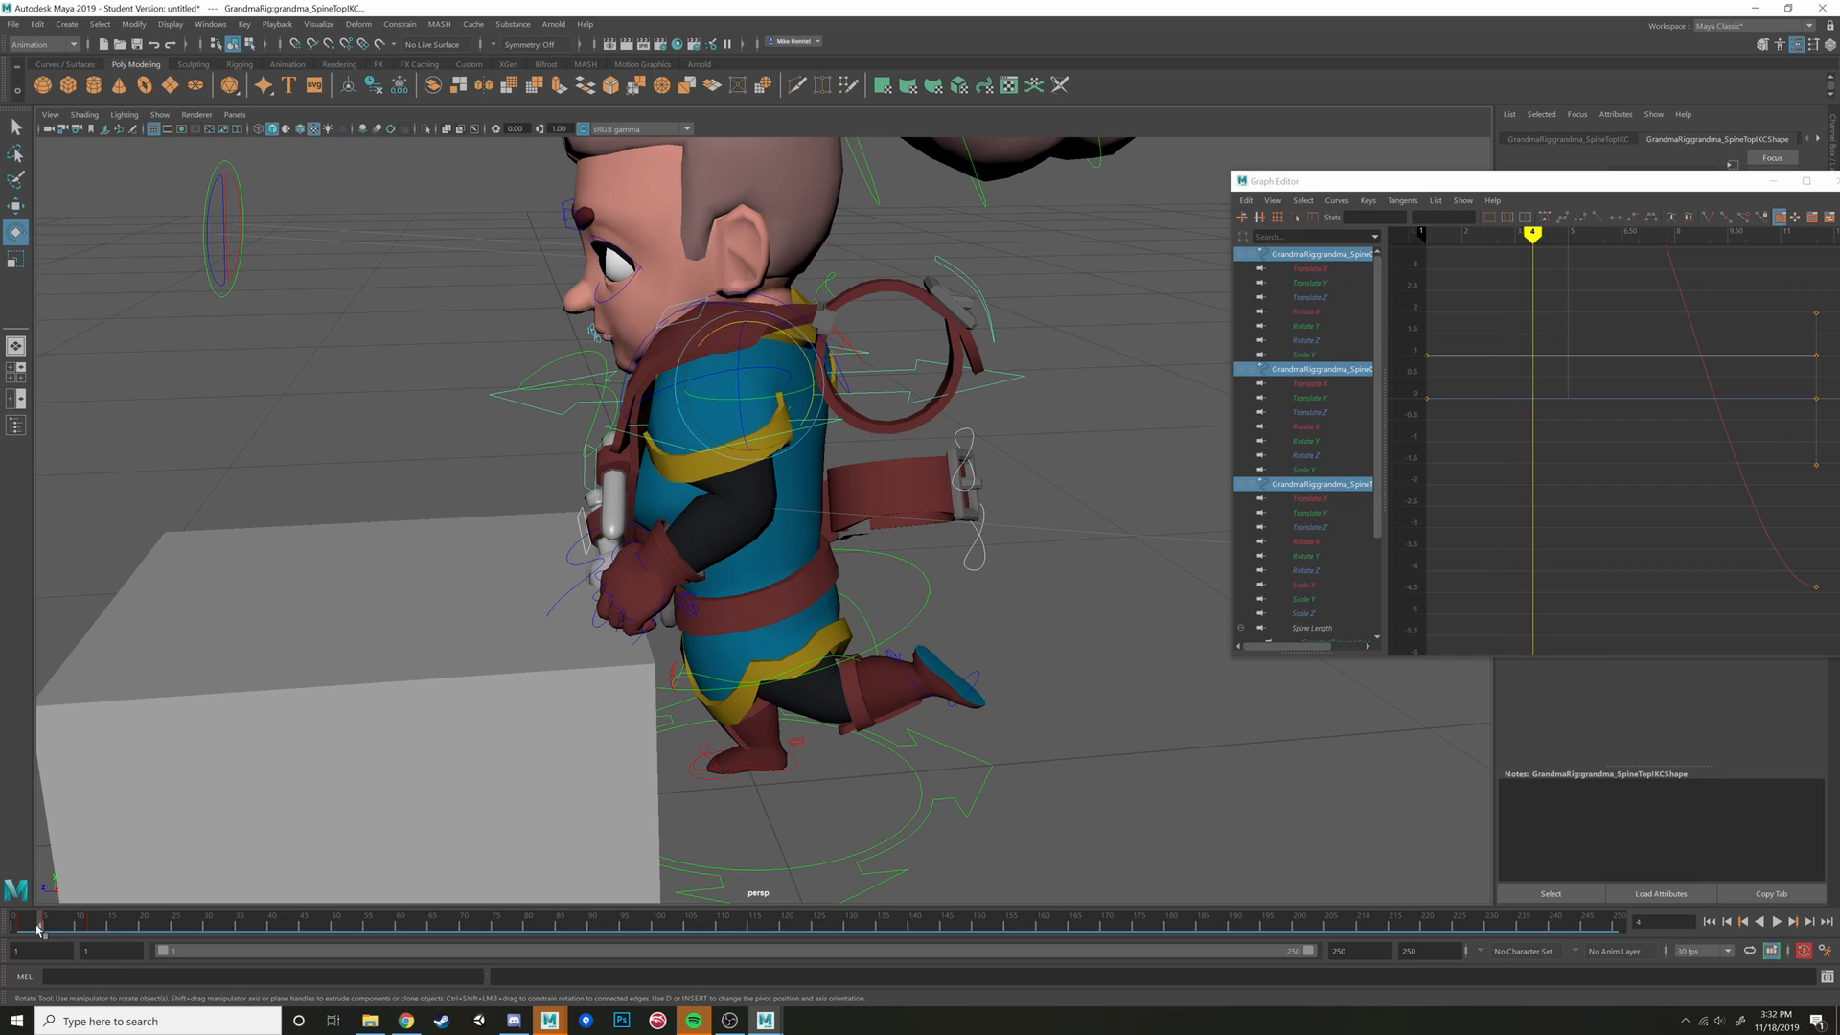
left_click(46, 927)
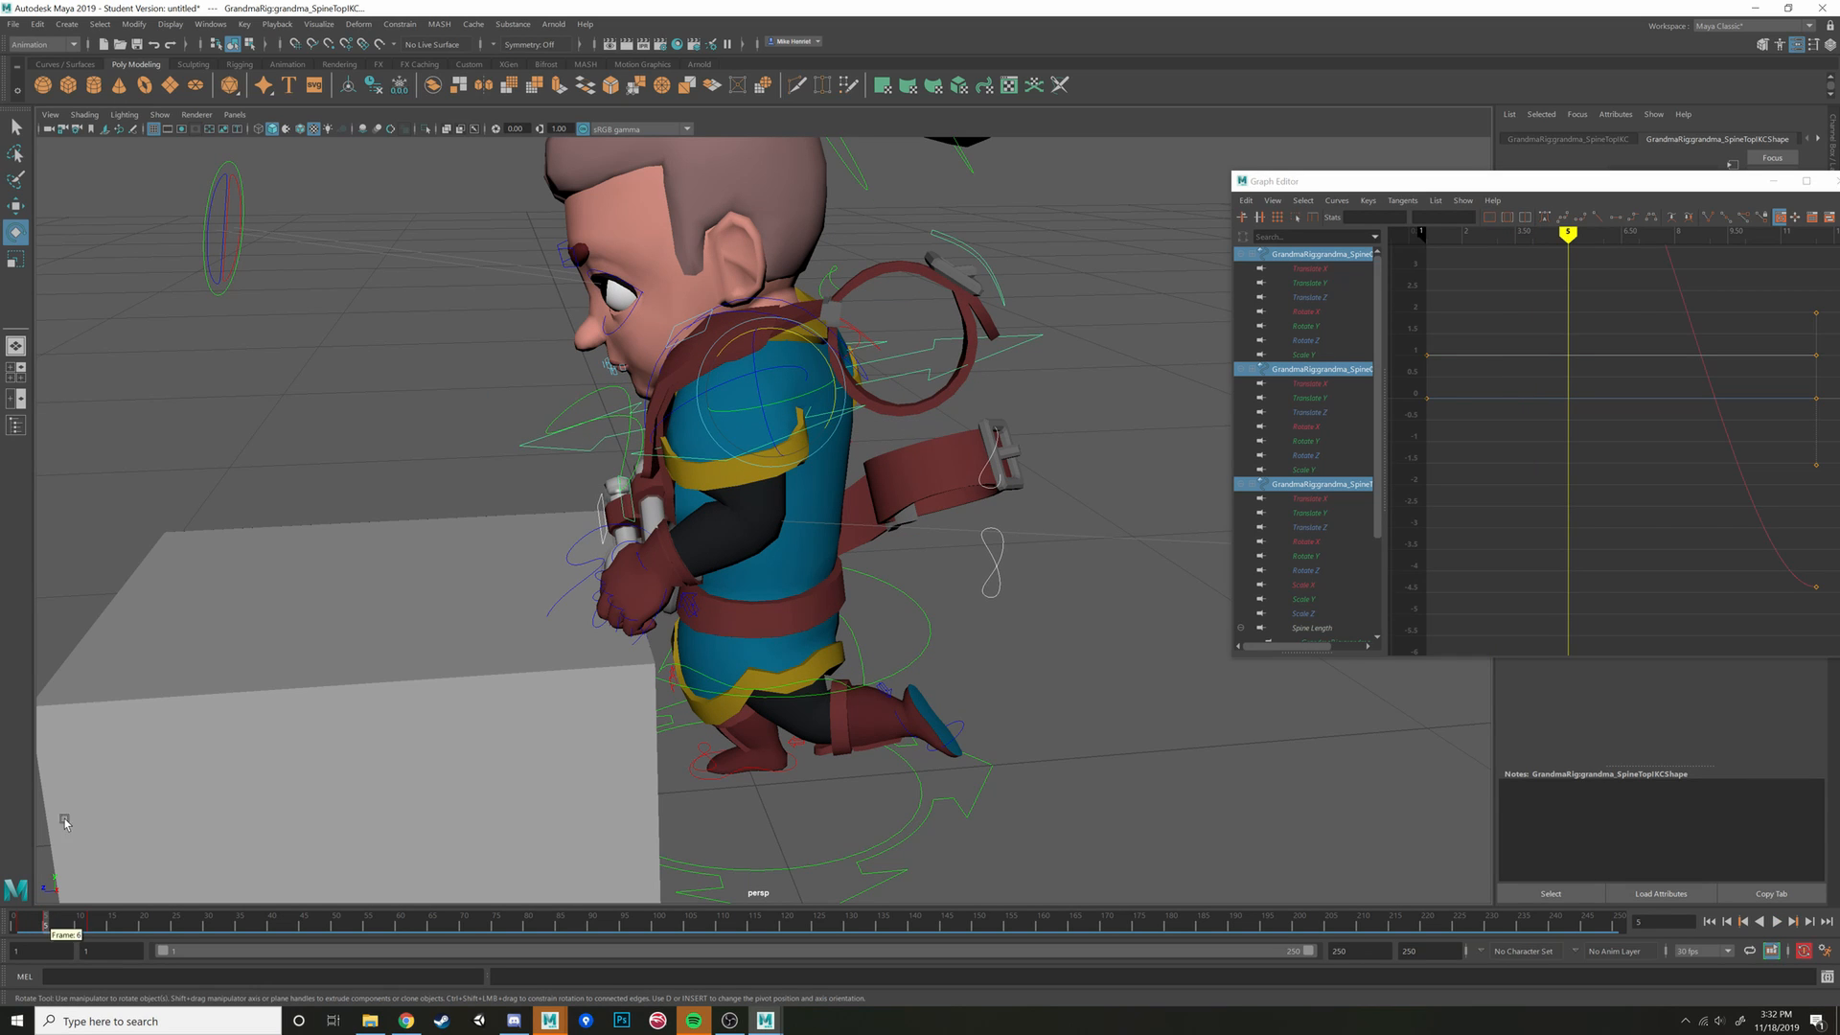
scroll(890, 518, "down", 3)
left_click_drag(774, 582, 894, 637, "alt")
key("alt+v")
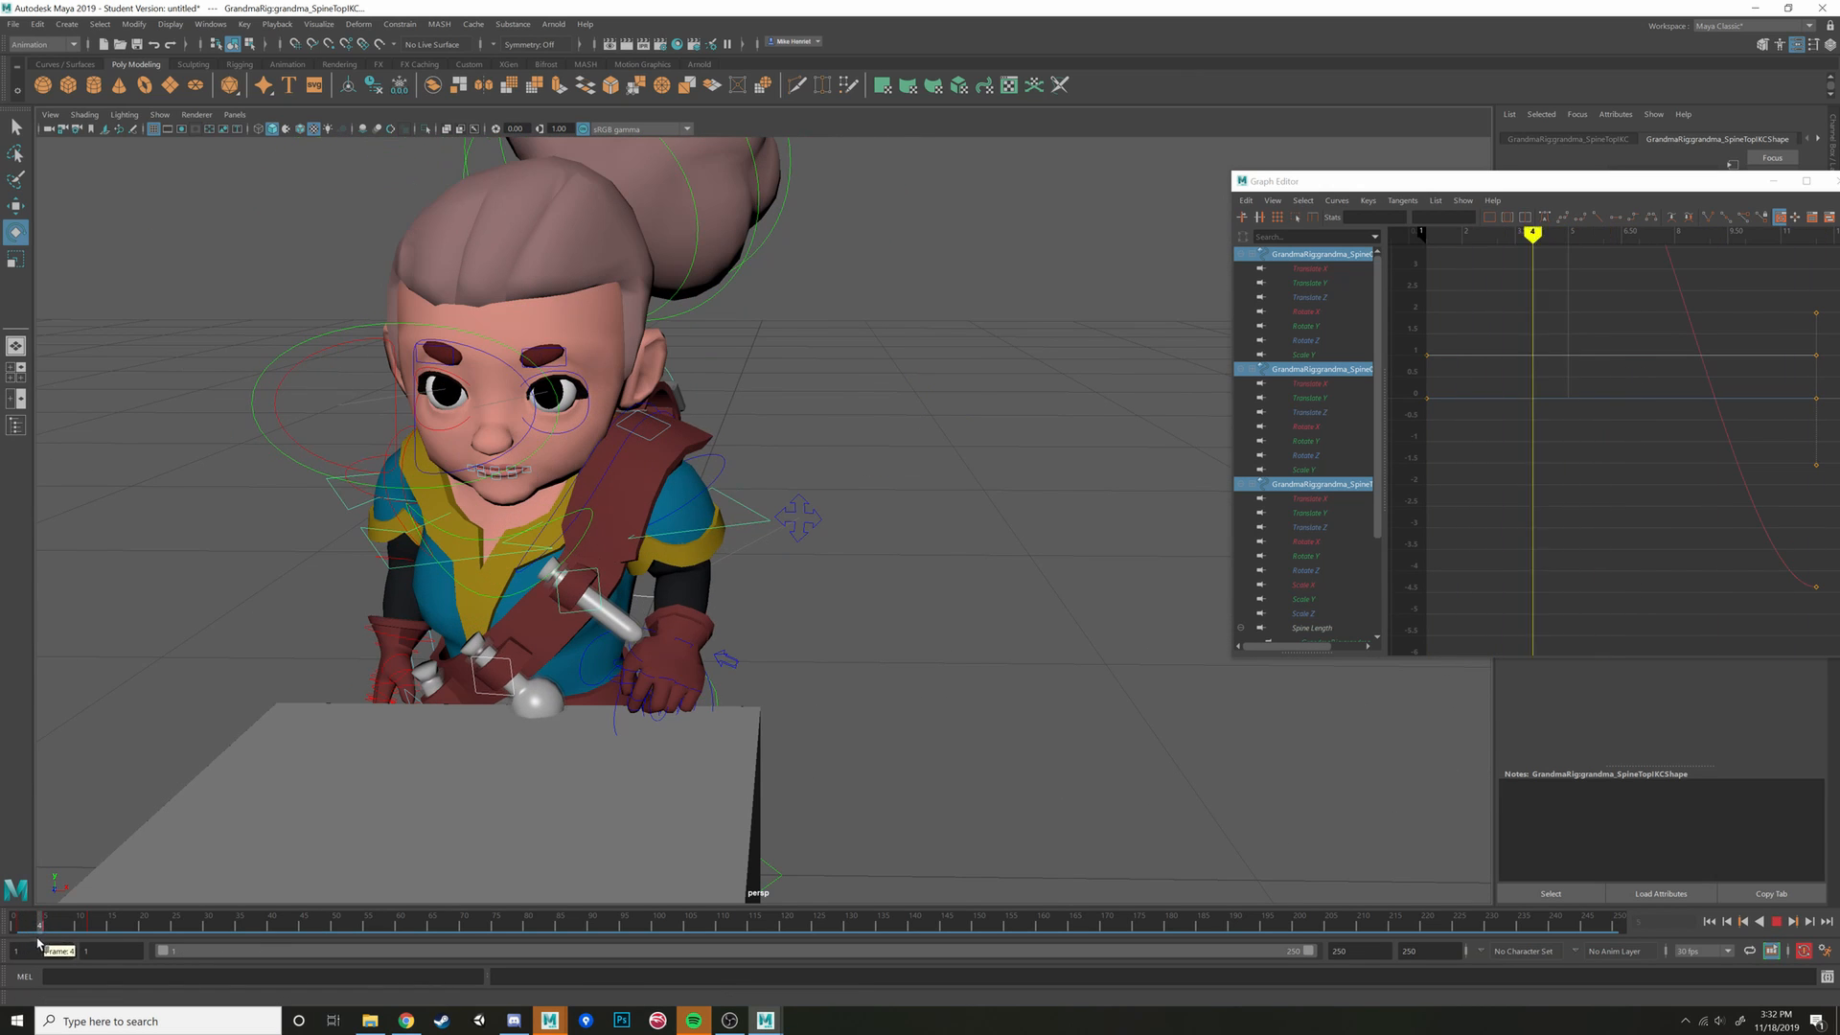
mouse_move(39, 930)
left_mouse_down()
mouse_move(92, 911)
mouse_move(44, 926)
left_mouse_up()
left_click_drag(898, 405, 909, 456, "alt")
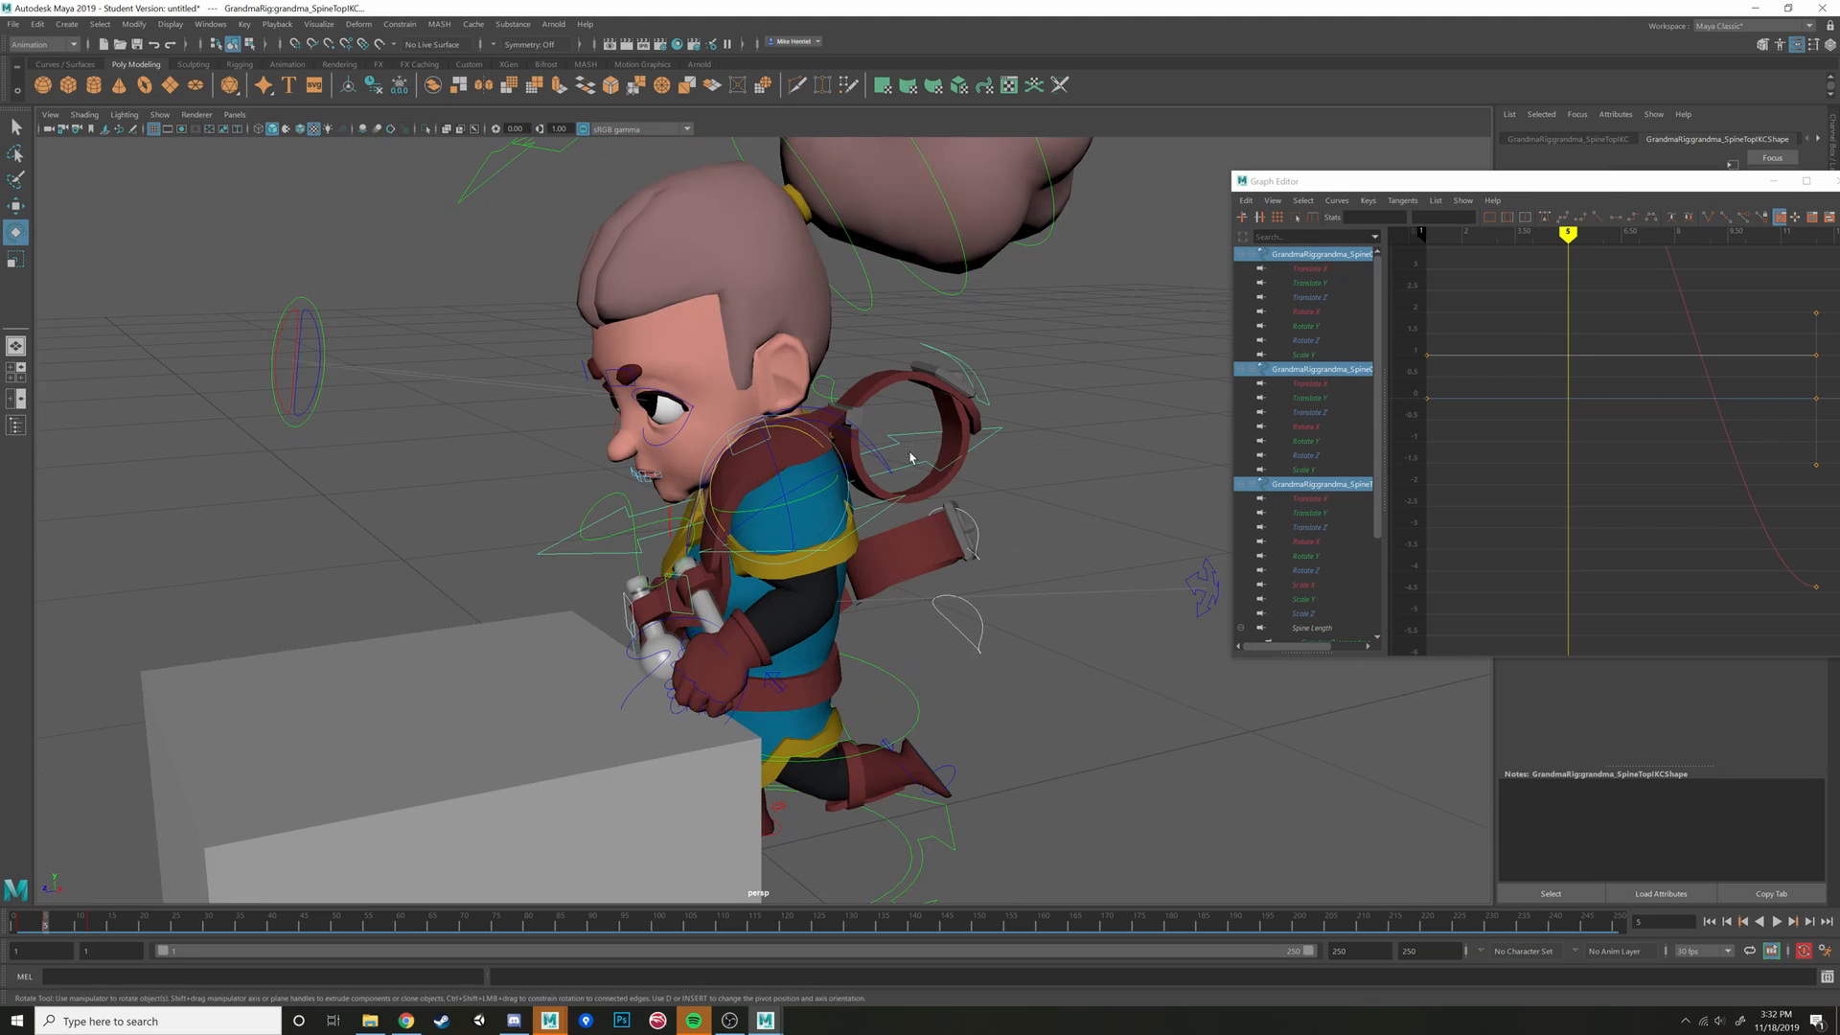
right_click_drag(909, 456, 895, 431, "alt")
left_click_drag(895, 431, 872, 595, "alt")
scroll(872, 590, "up", 8)
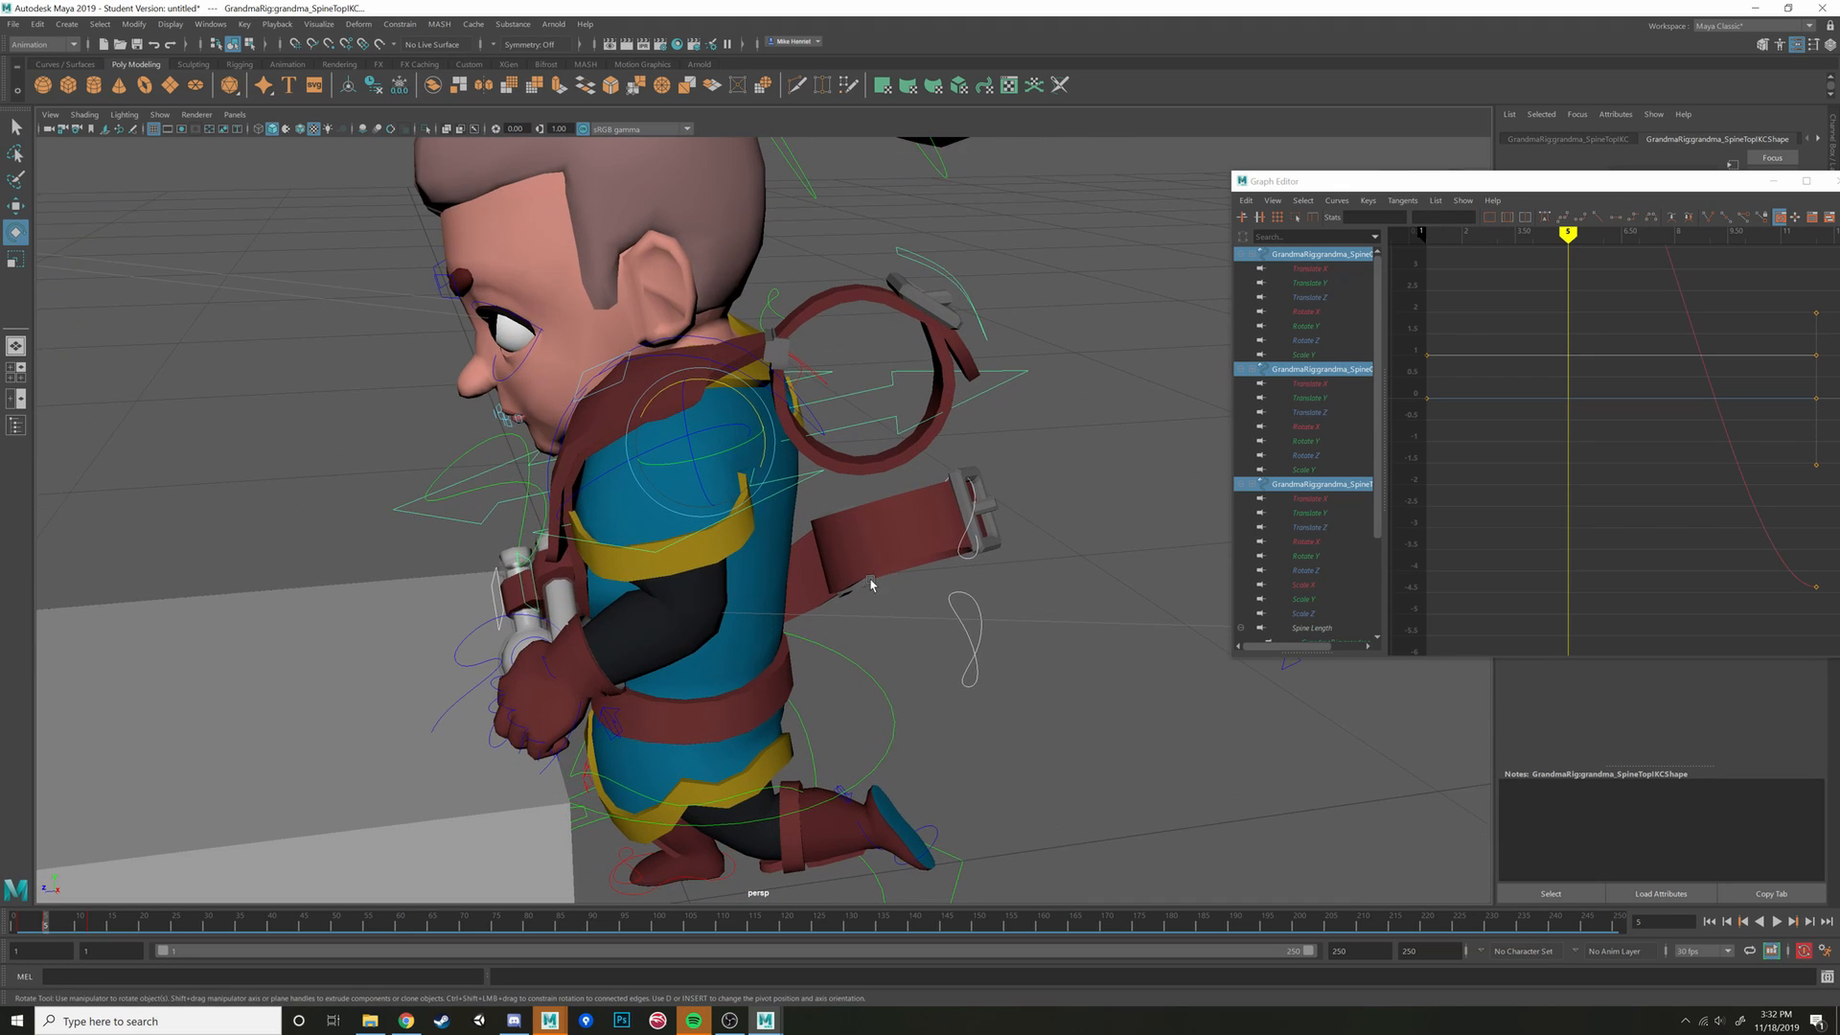
scroll(877, 580, "down", 3)
scroll(886, 571, "down", 8)
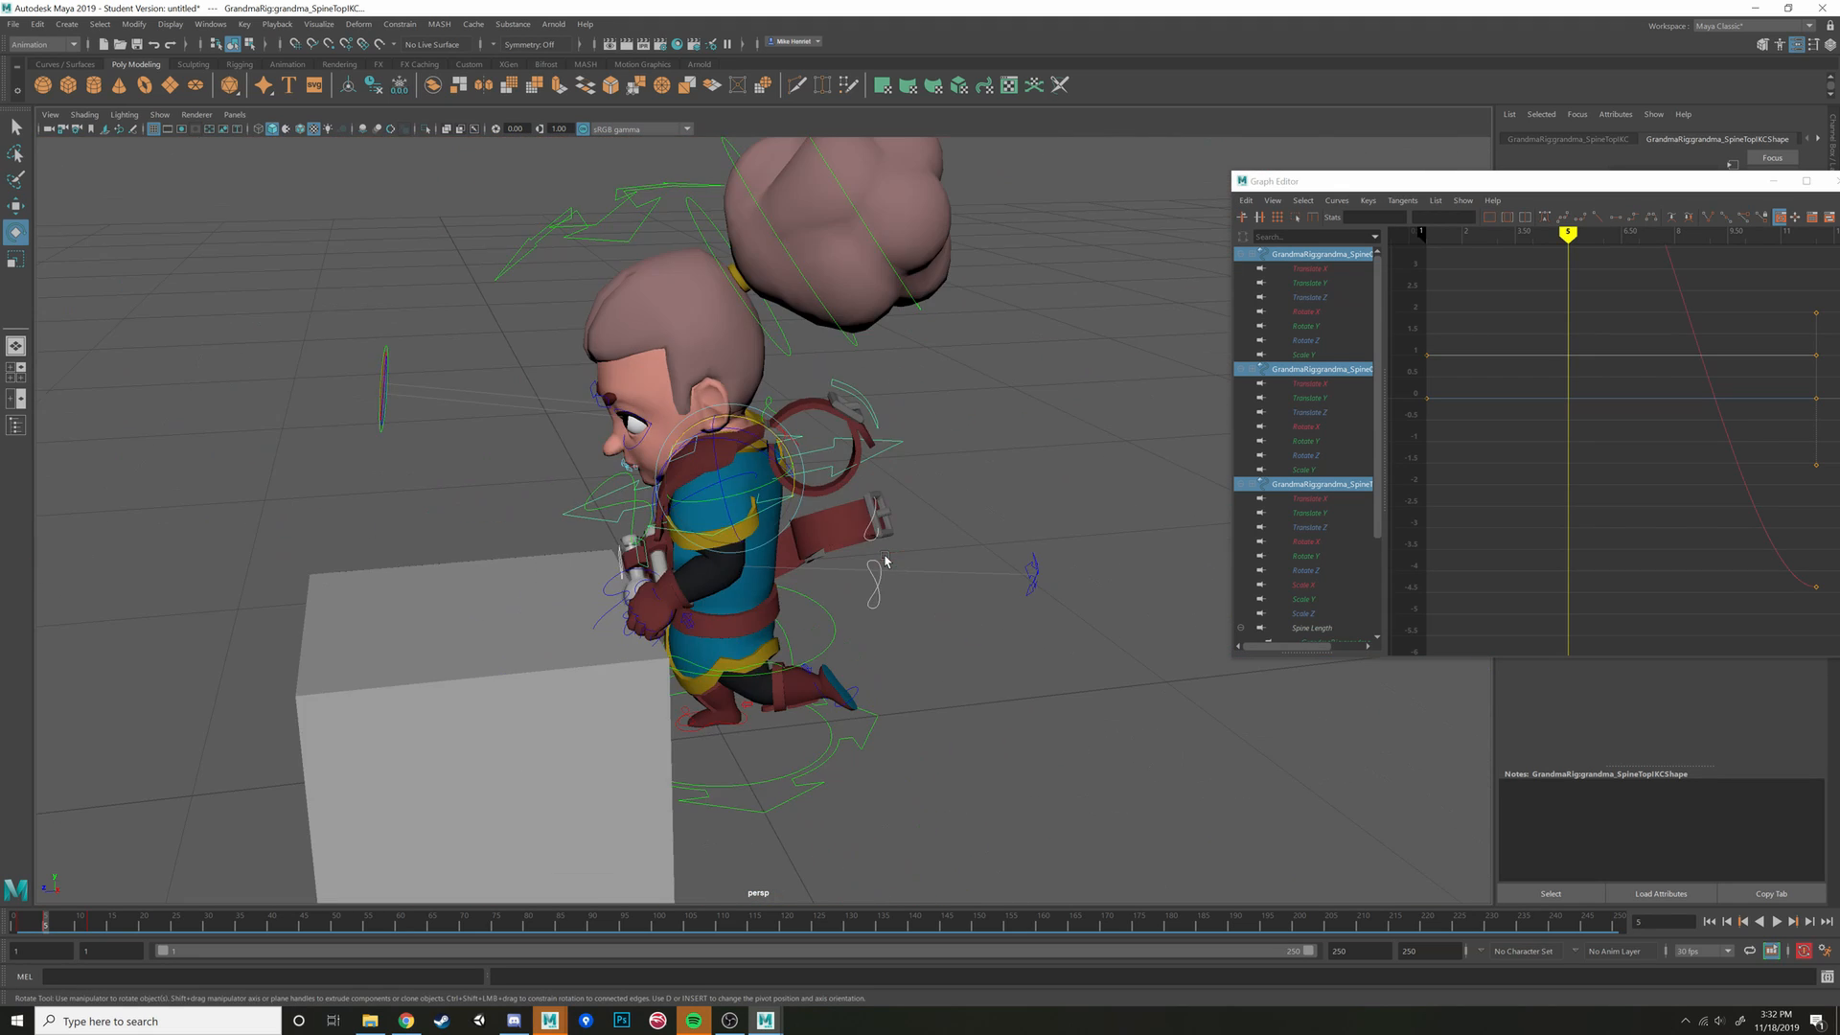
Select all rig controls without the box and the character meshes, and key them at frame 5
left_click_drag(885, 571, 875, 518, "alt")
scroll(875, 518, "down", 3)
left_click_drag(1036, 215, 526, 748)
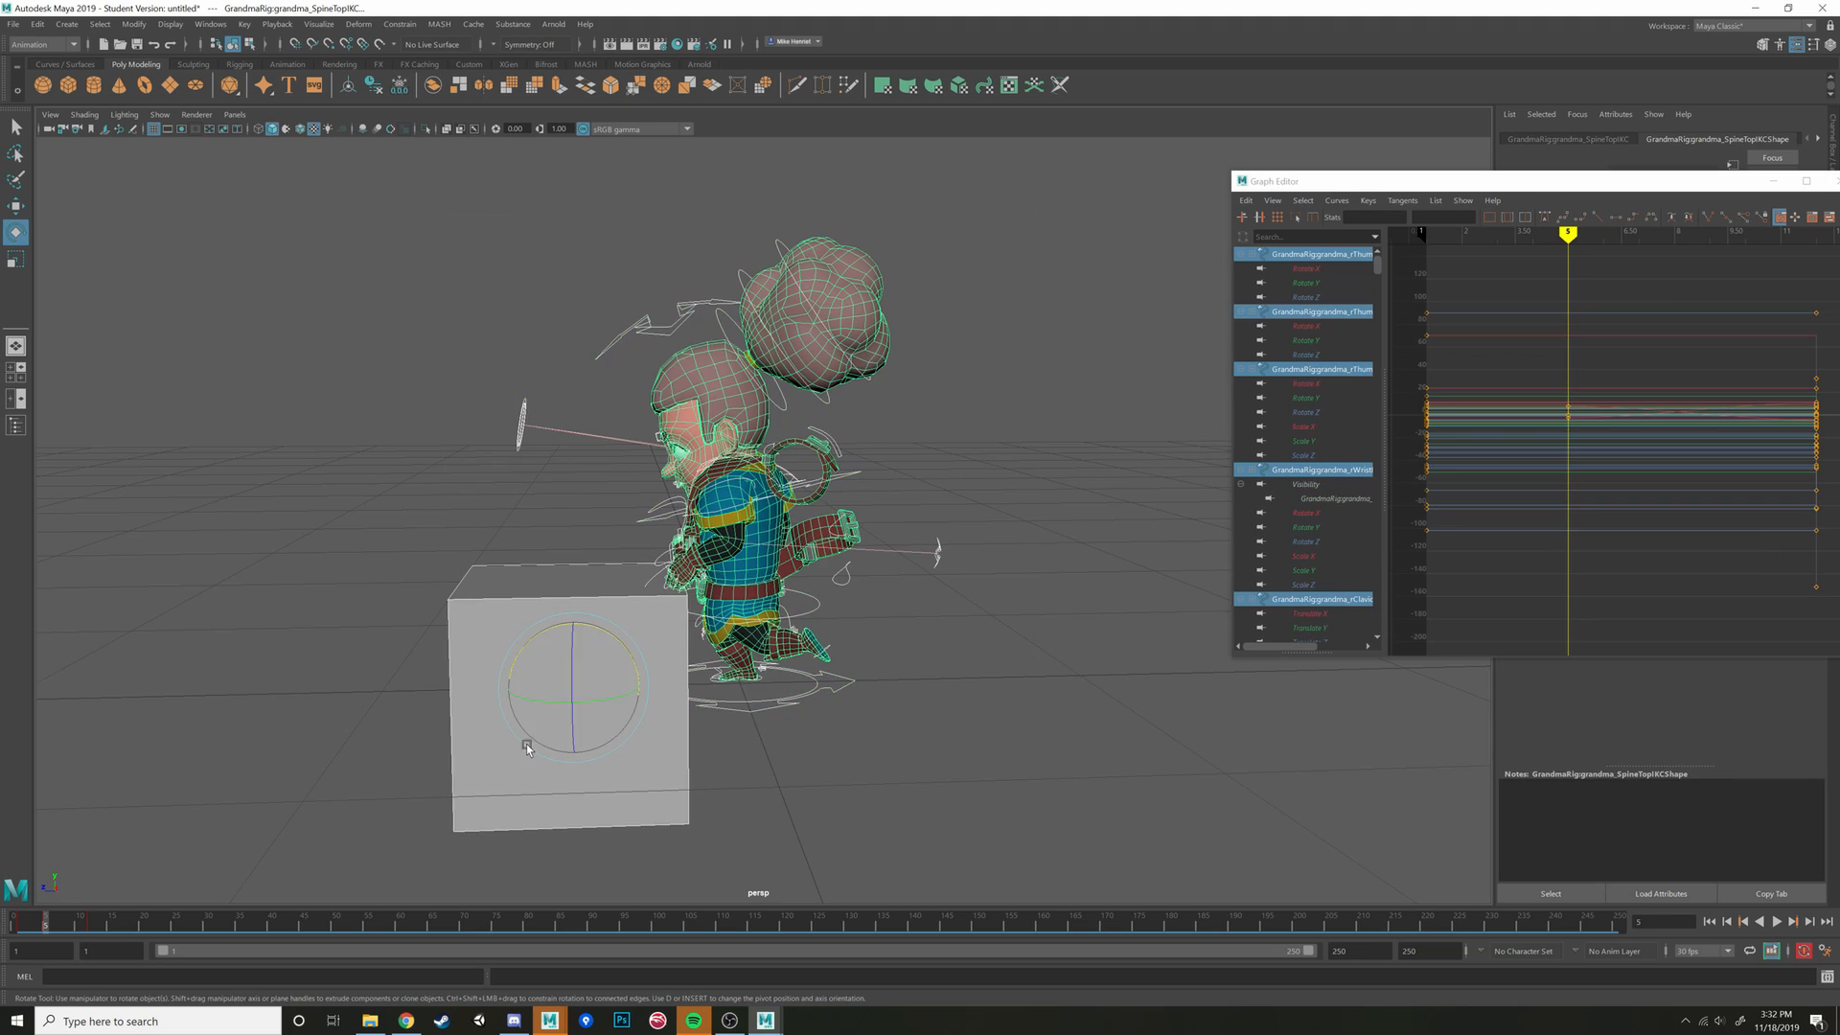
left_click(512, 585, "shift")
left_click(697, 398, "shift")
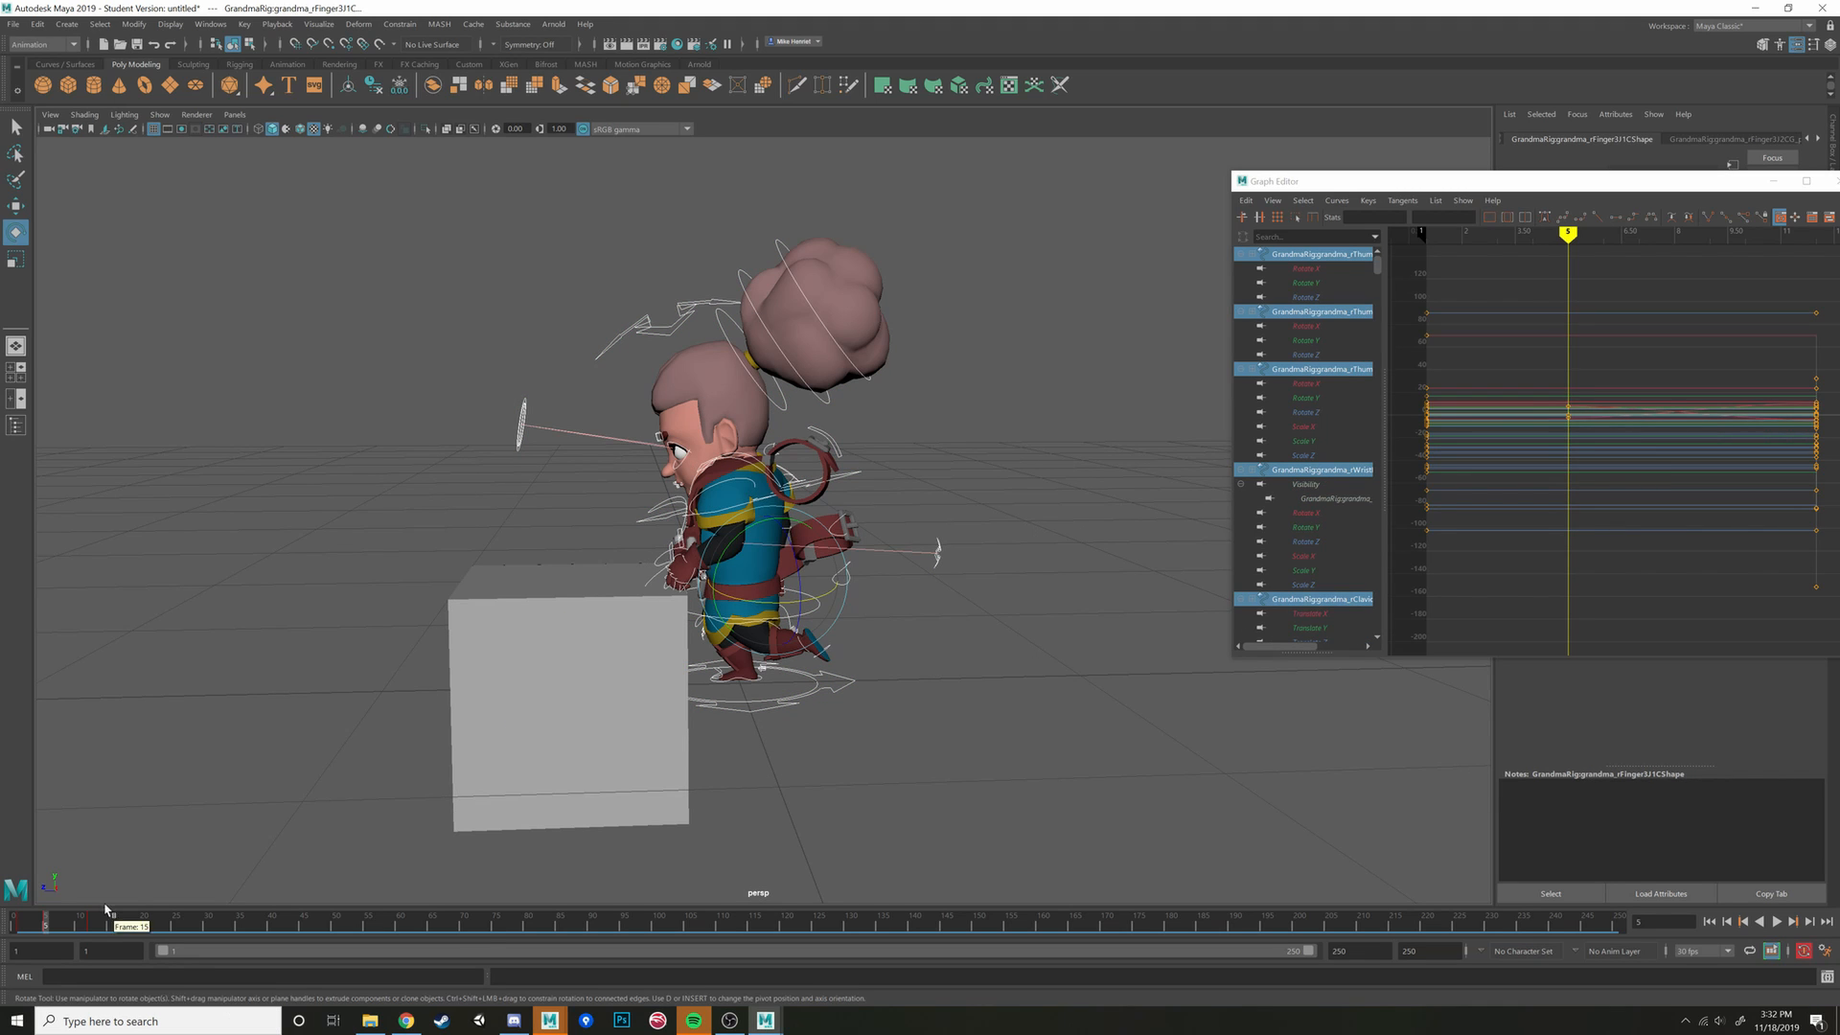
key("s")
Compare the poses between frames 1 and 5 and return to frame 1
left_click(21, 926)
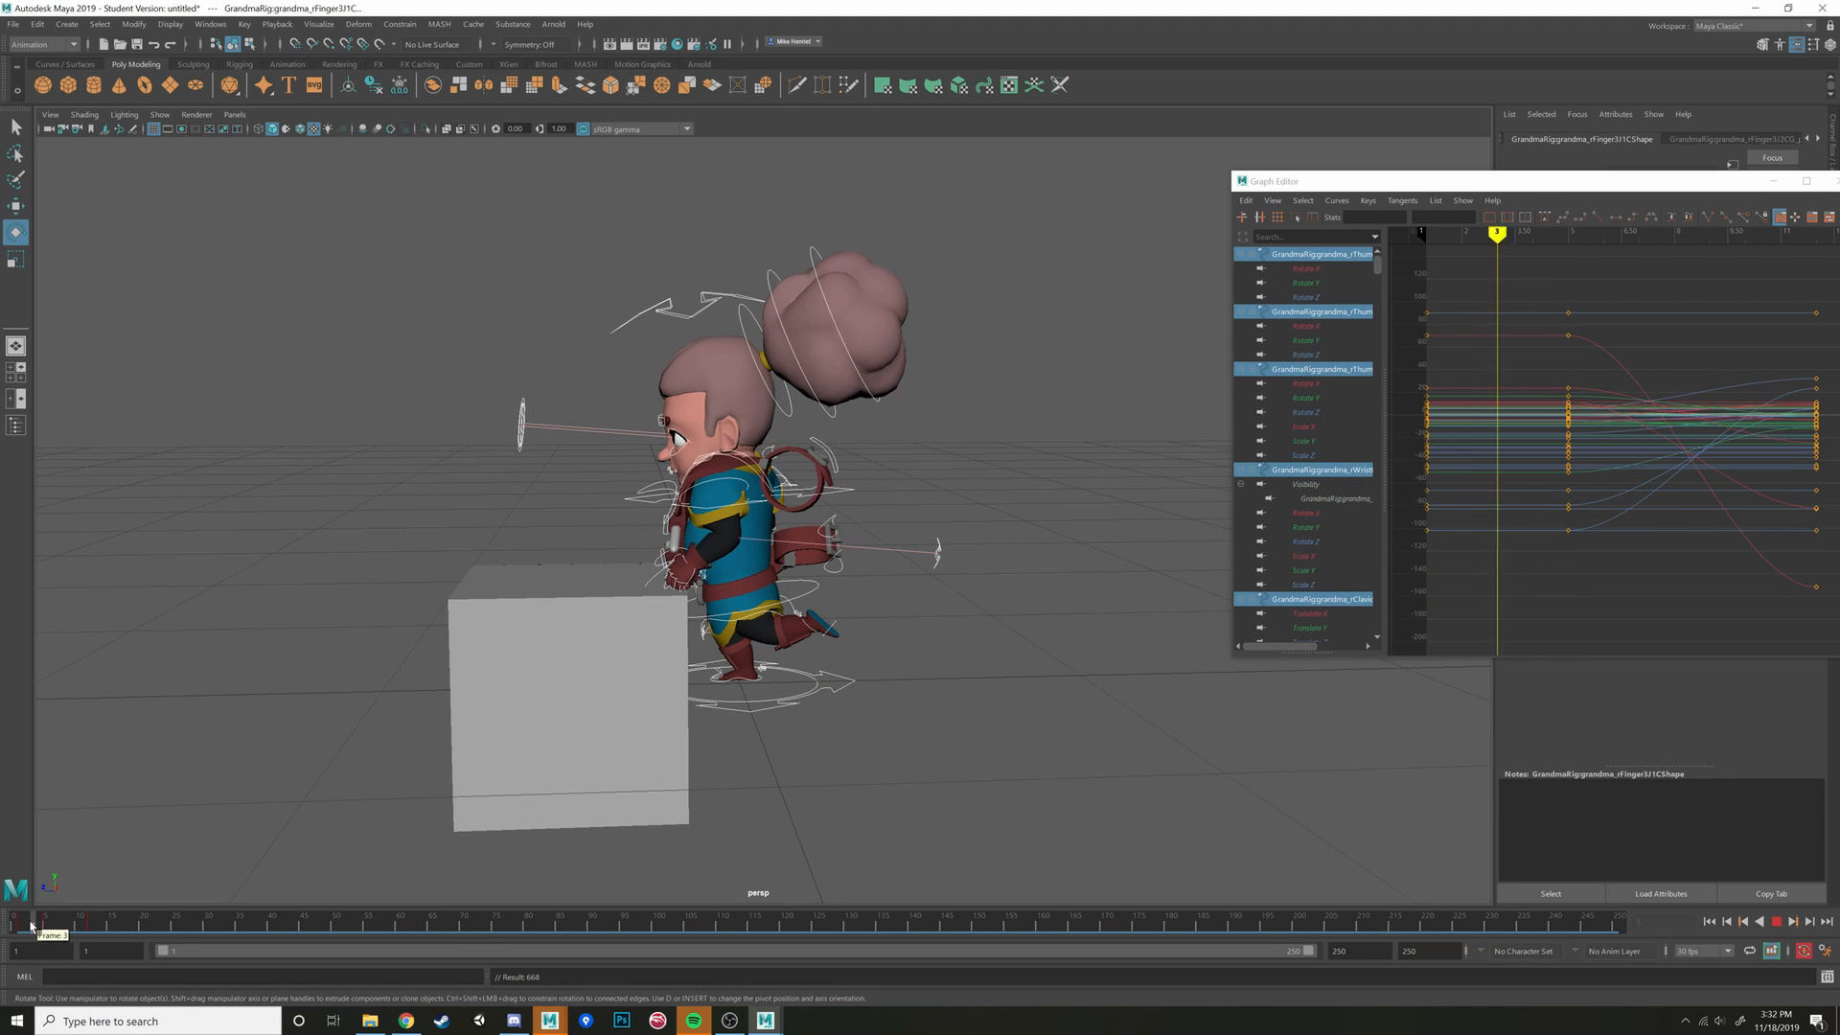
left_click_drag(41, 925, 46, 924)
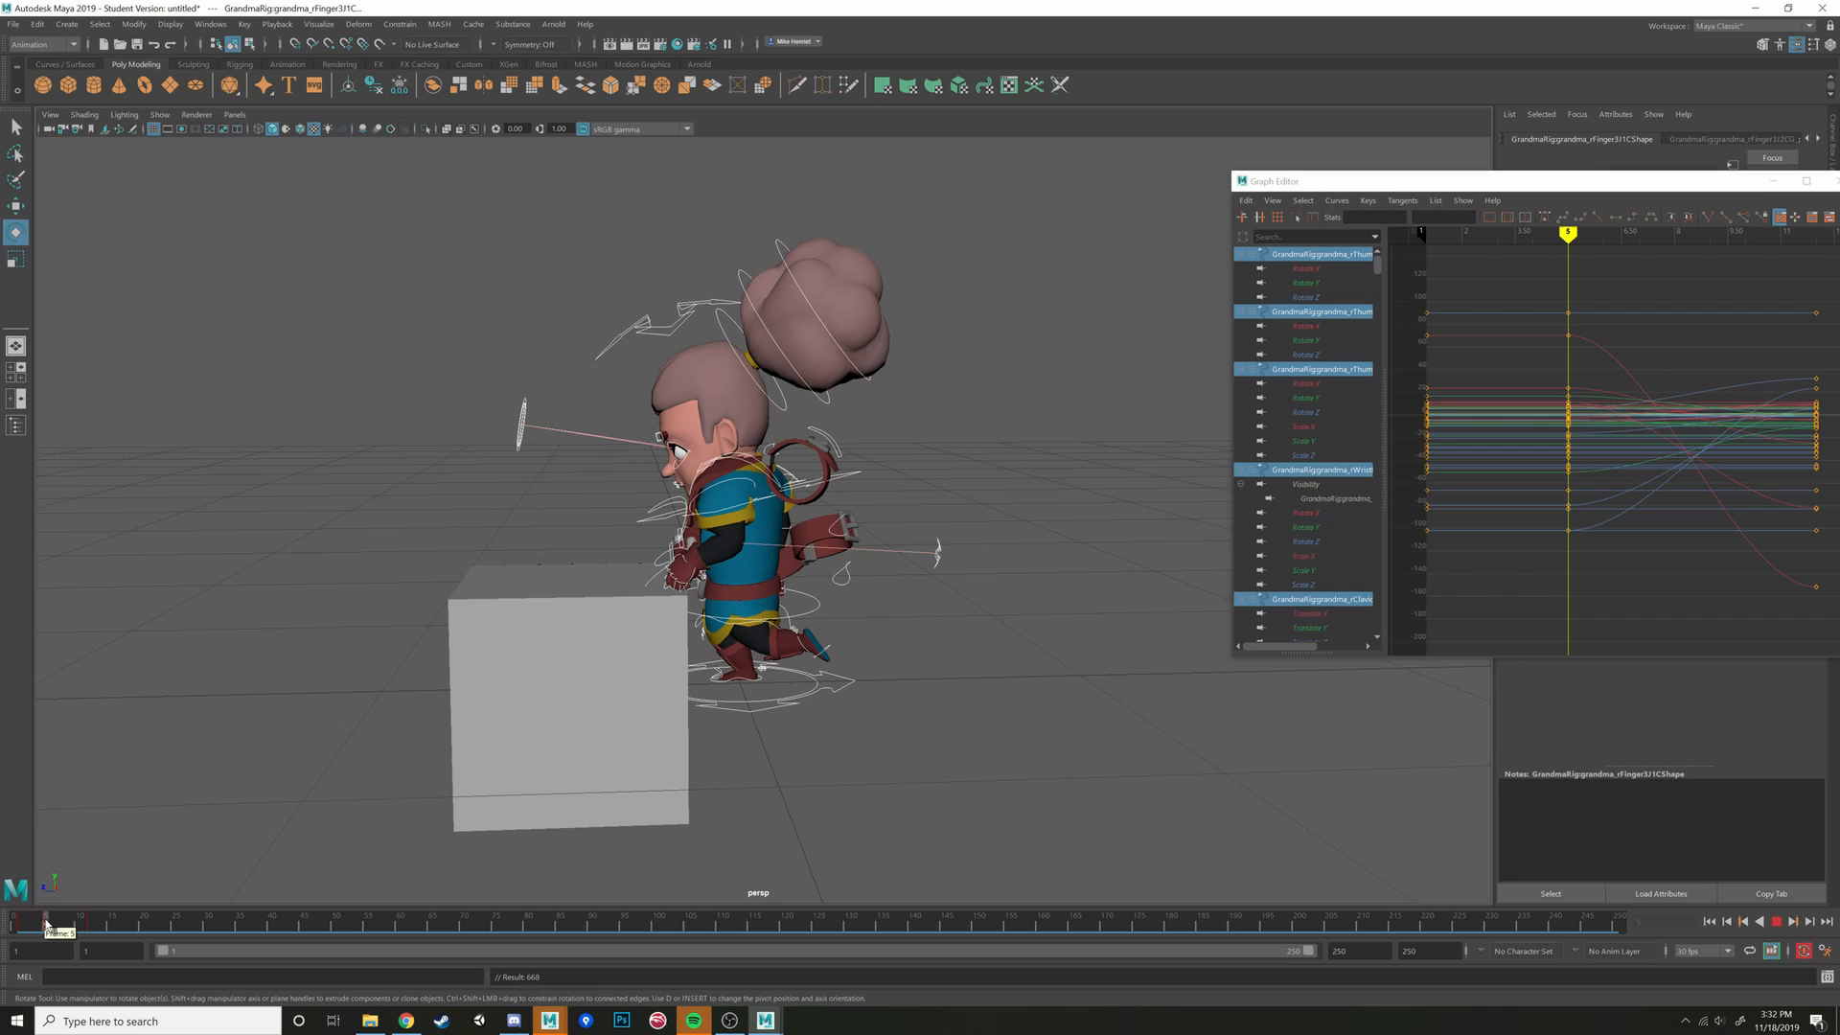
right_click(94, 924)
left_click(143, 891)
left_click(20, 924)
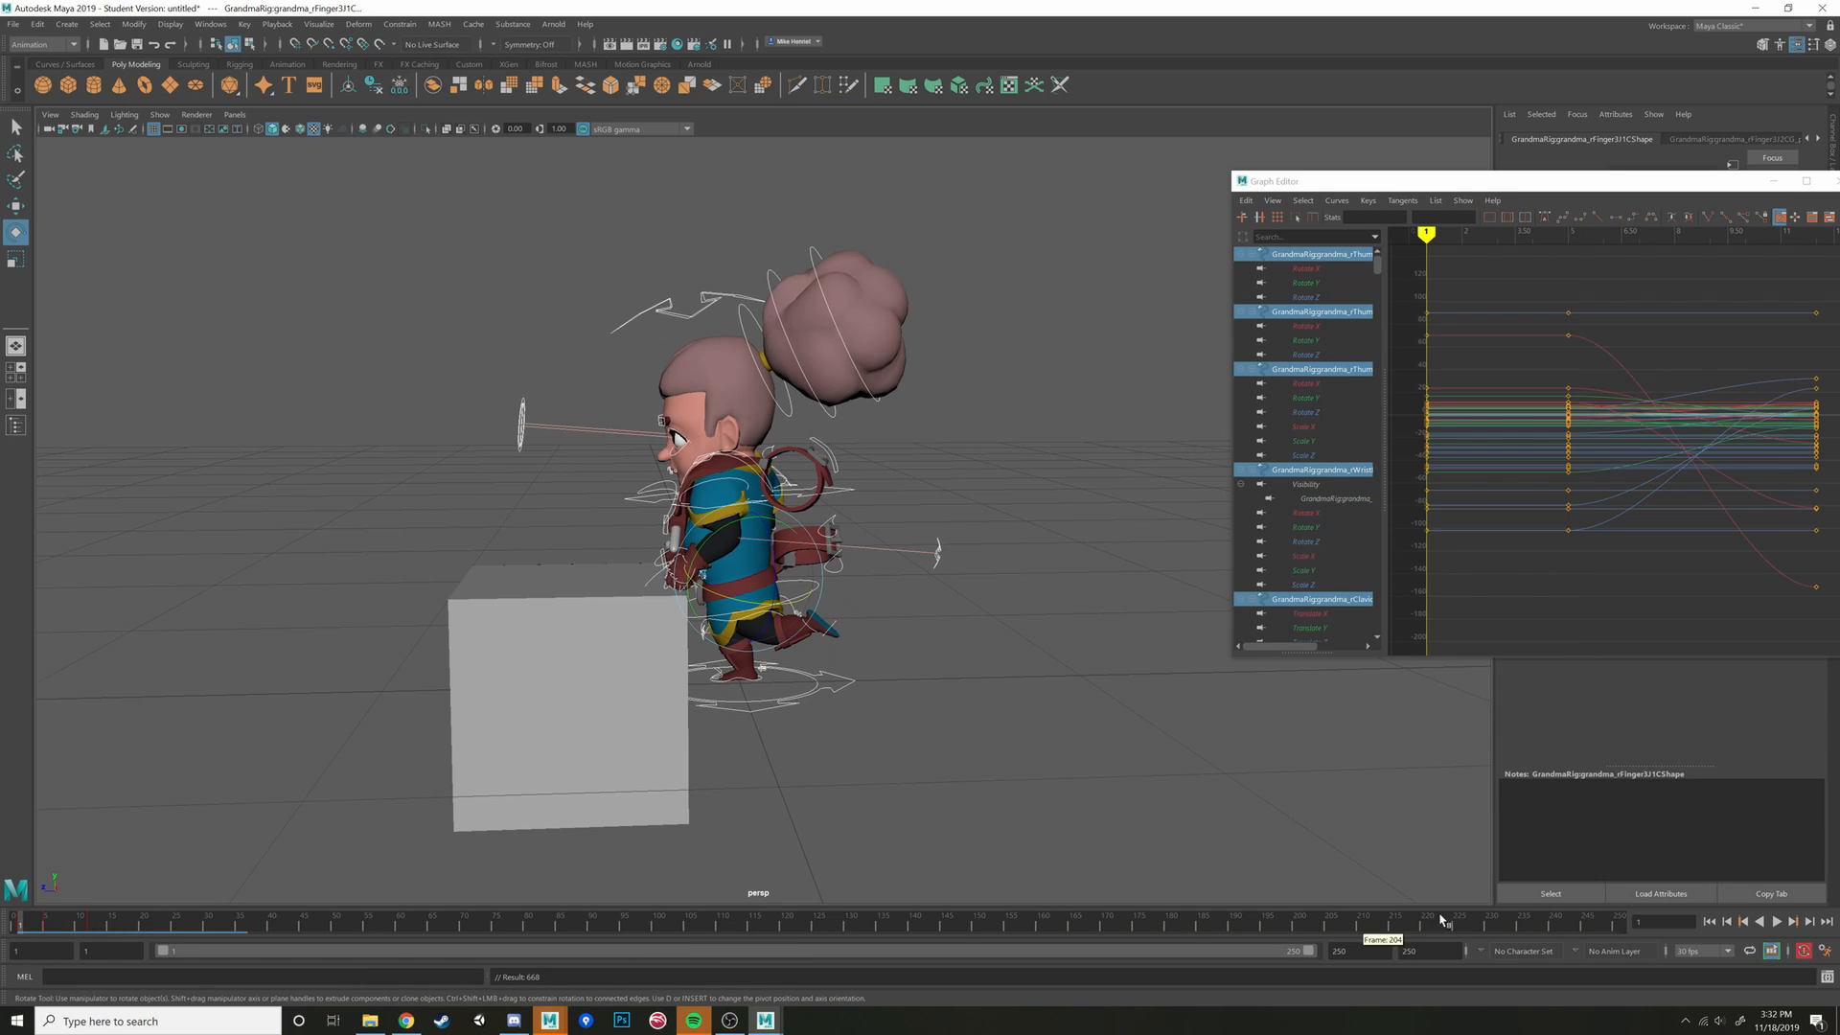
Play the animation and shorten the playback range to end at frame 25
key("alt+v")
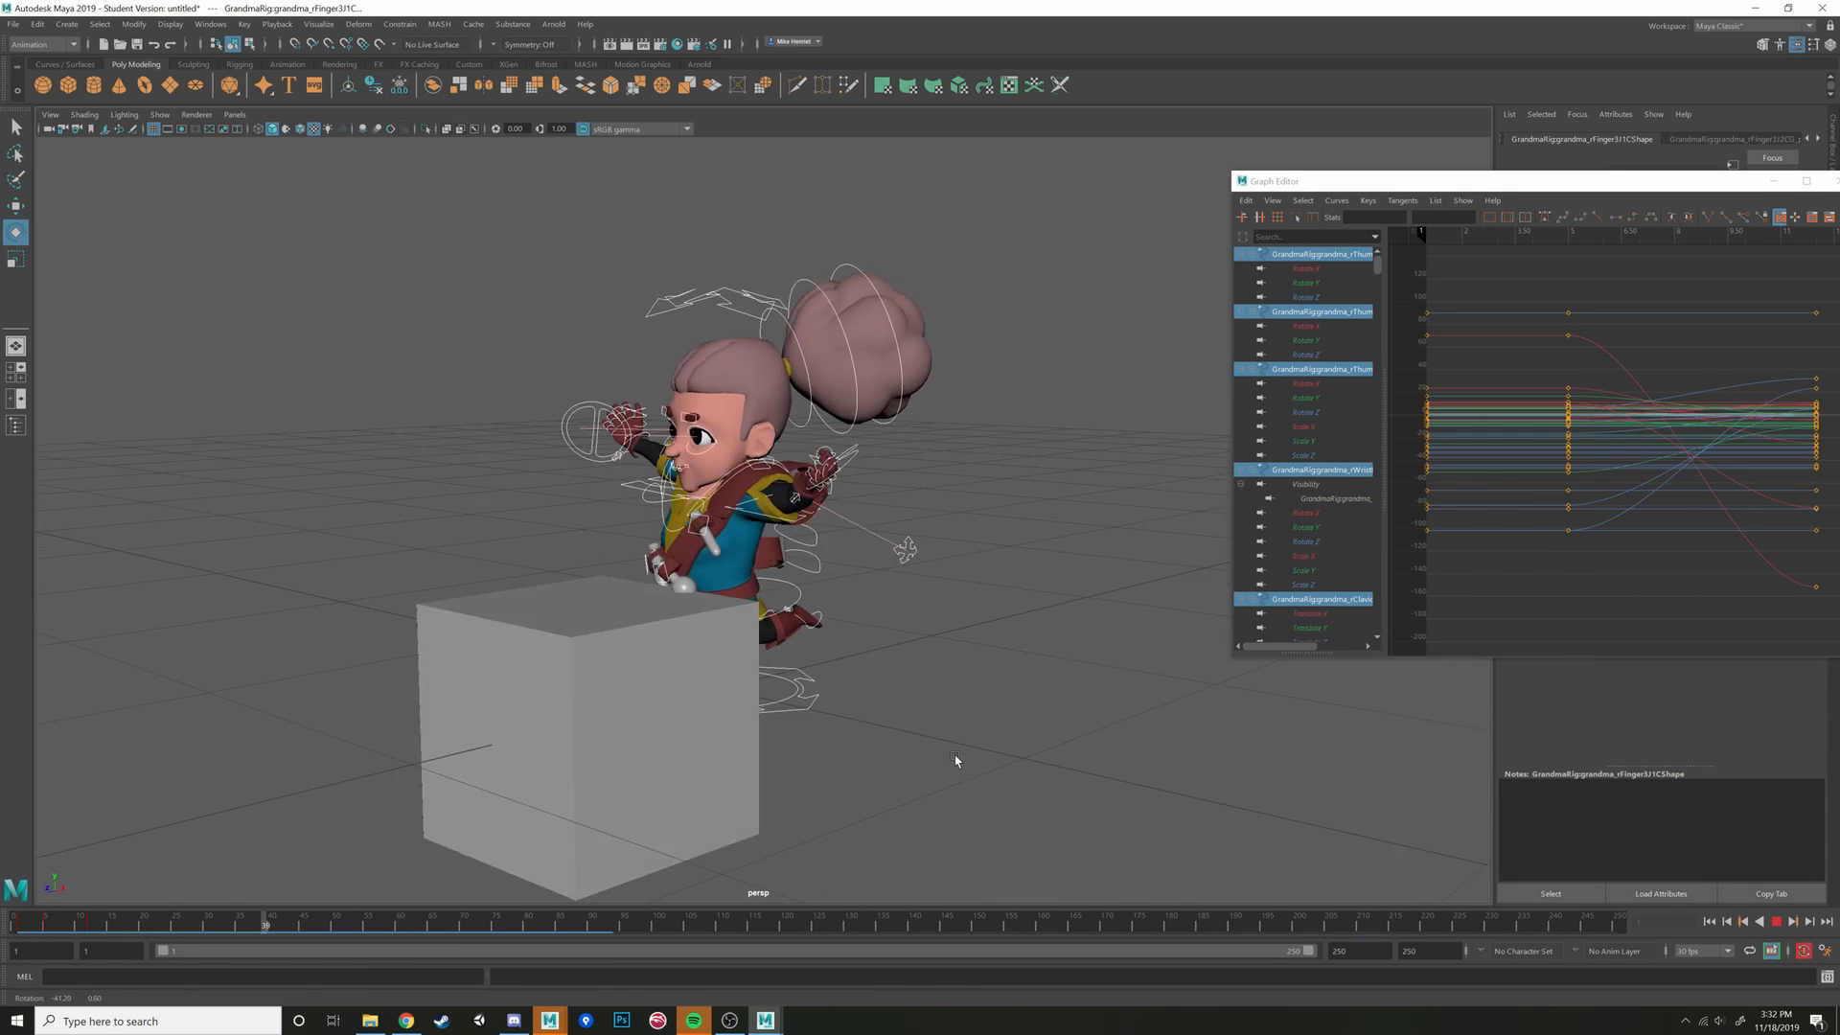
left_click_drag(956, 761, 557, 853, "alt")
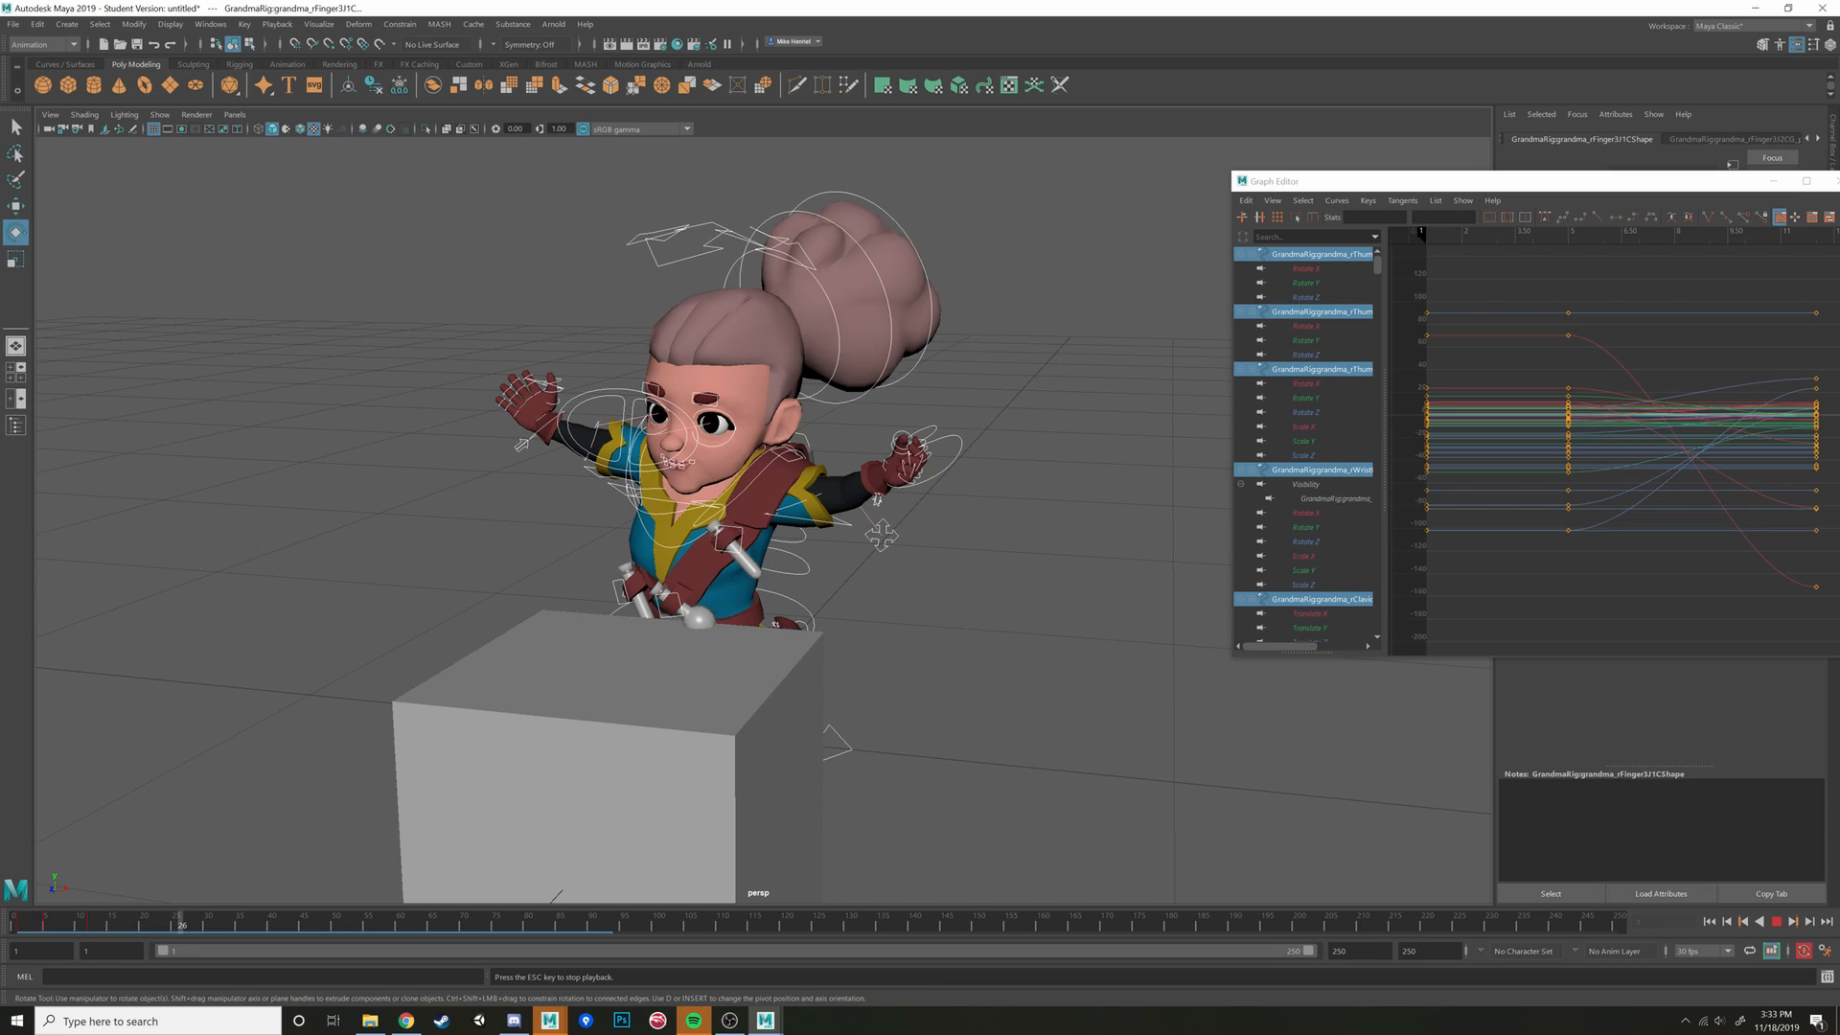
left_click_drag(1309, 951, 278, 951)
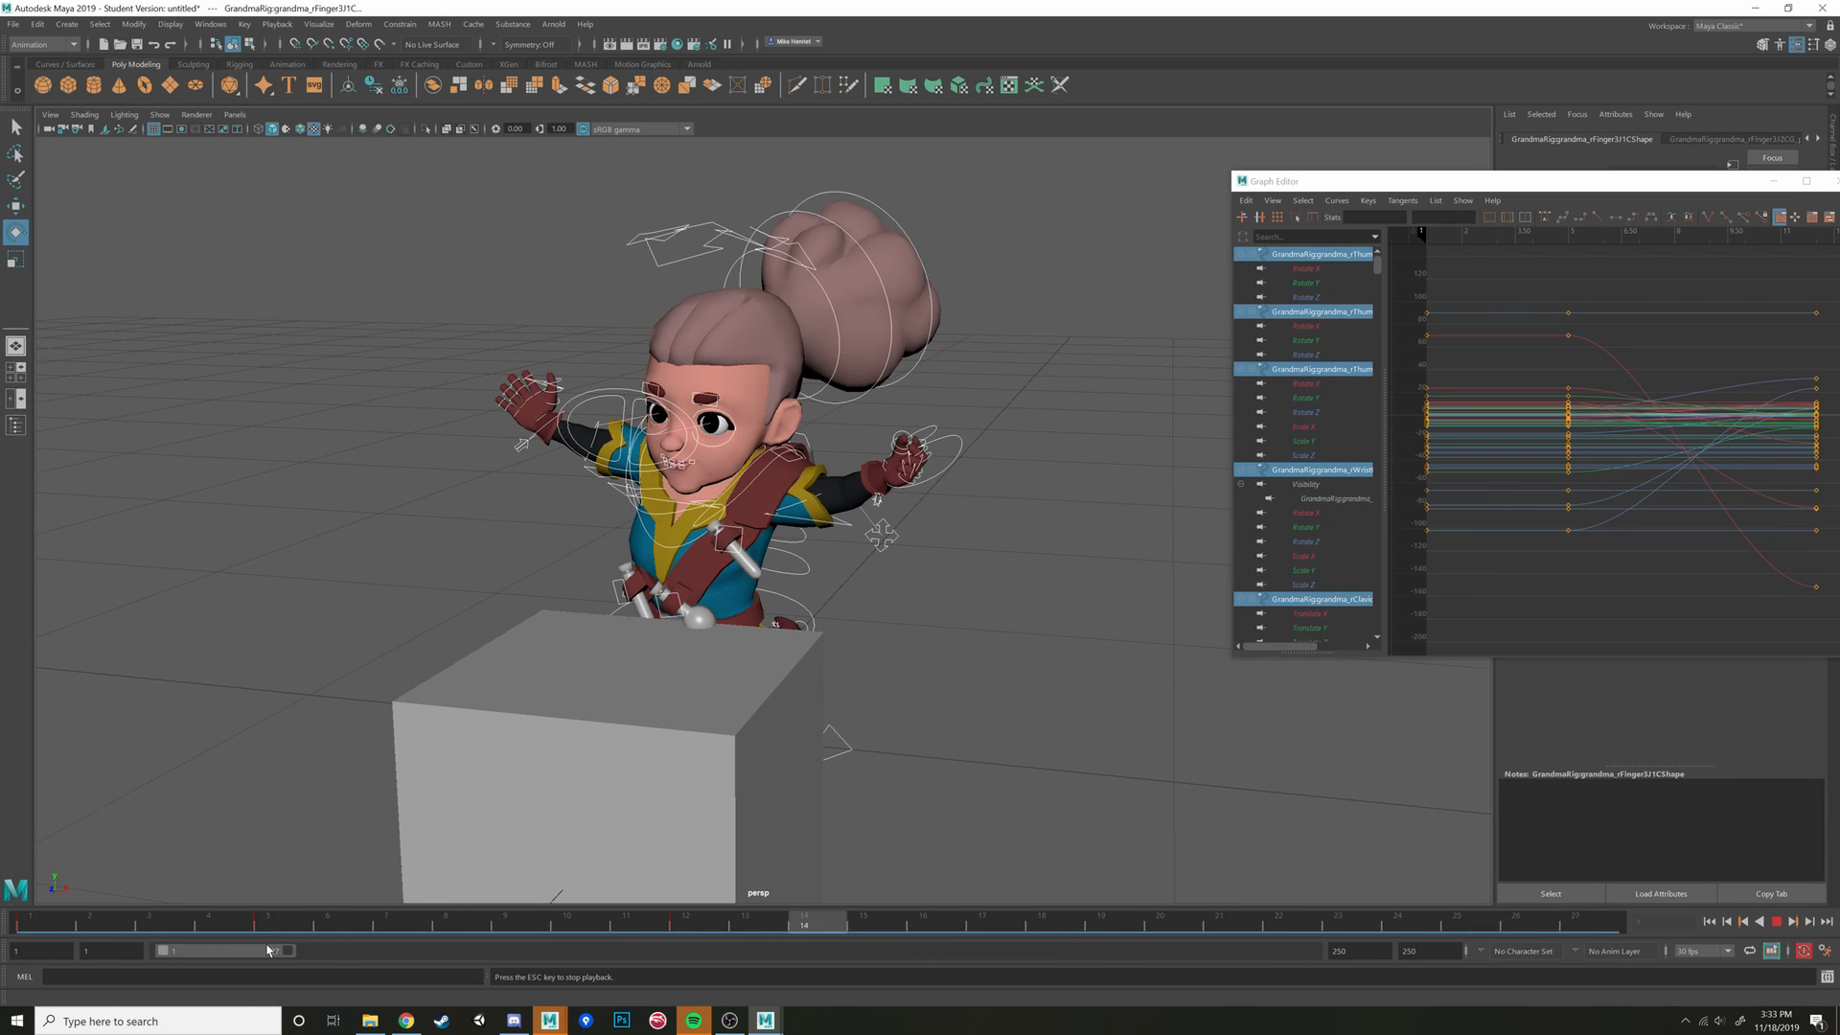
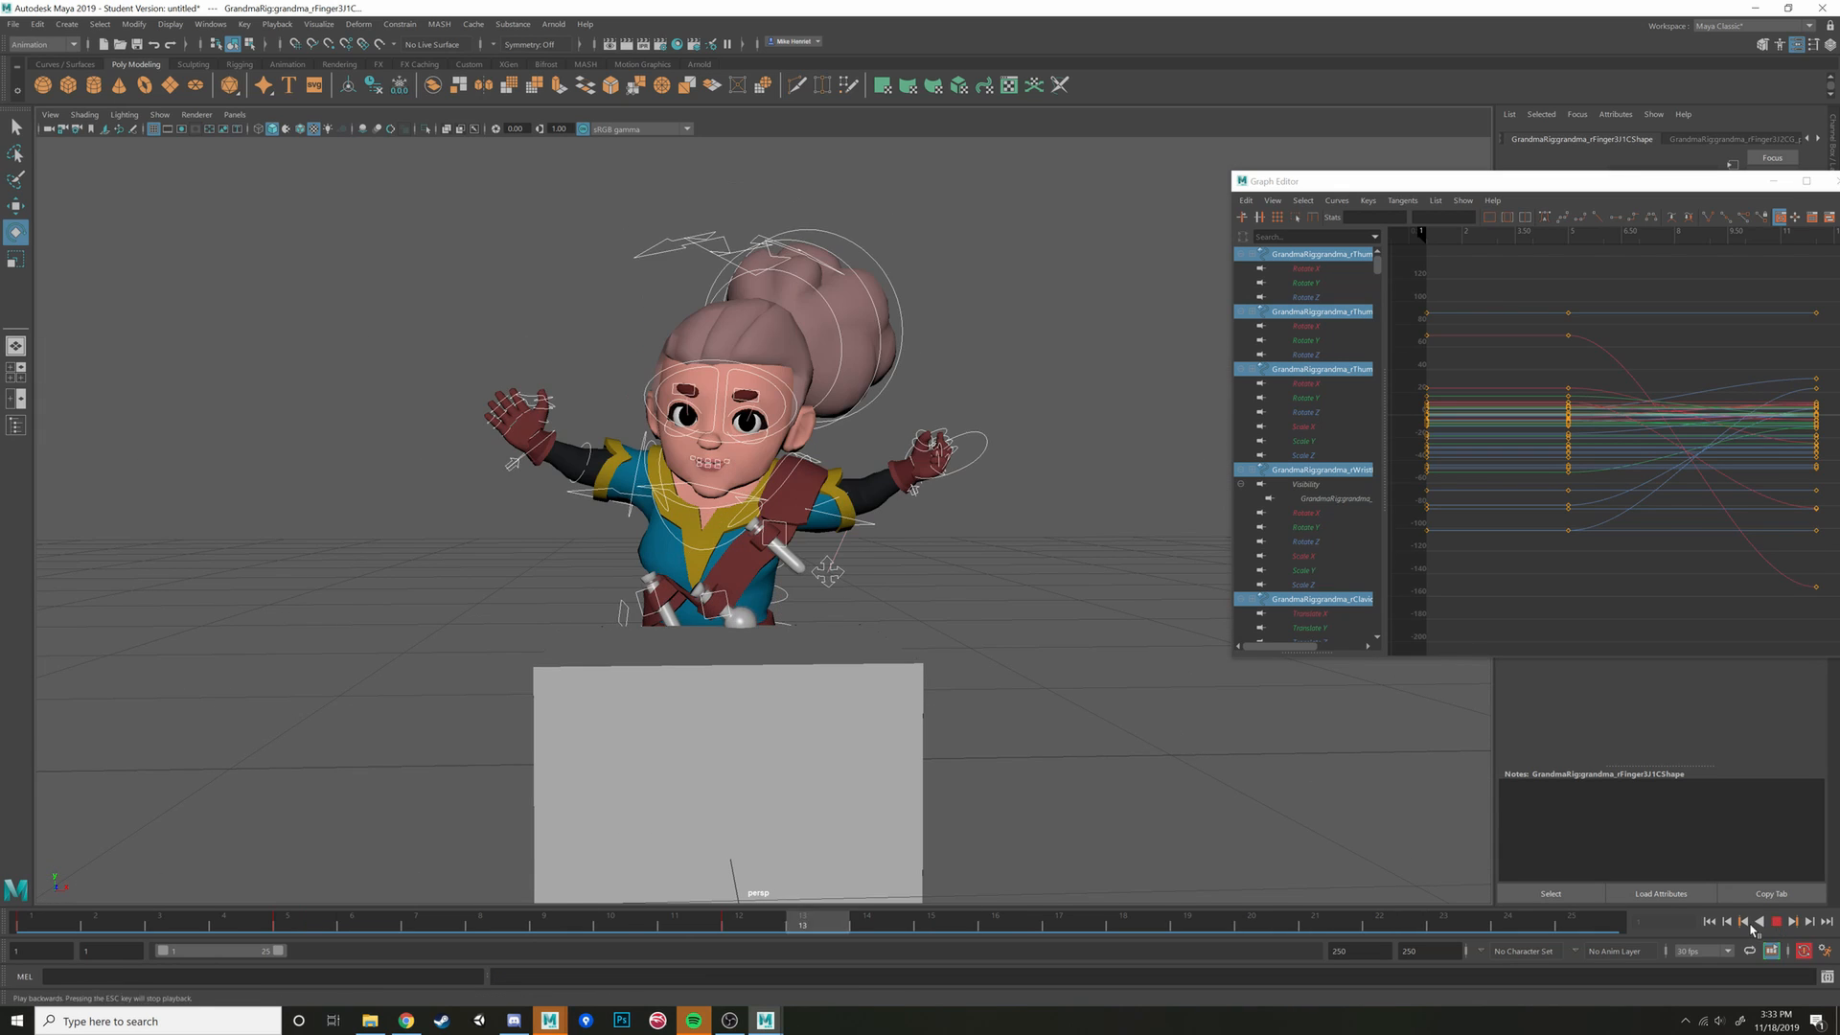
key("Escape")
Scrub and replay the three poses within the shortened range
left_click_drag(39, 925, 422, 927)
left_click_drag(736, 968, 3, 924)
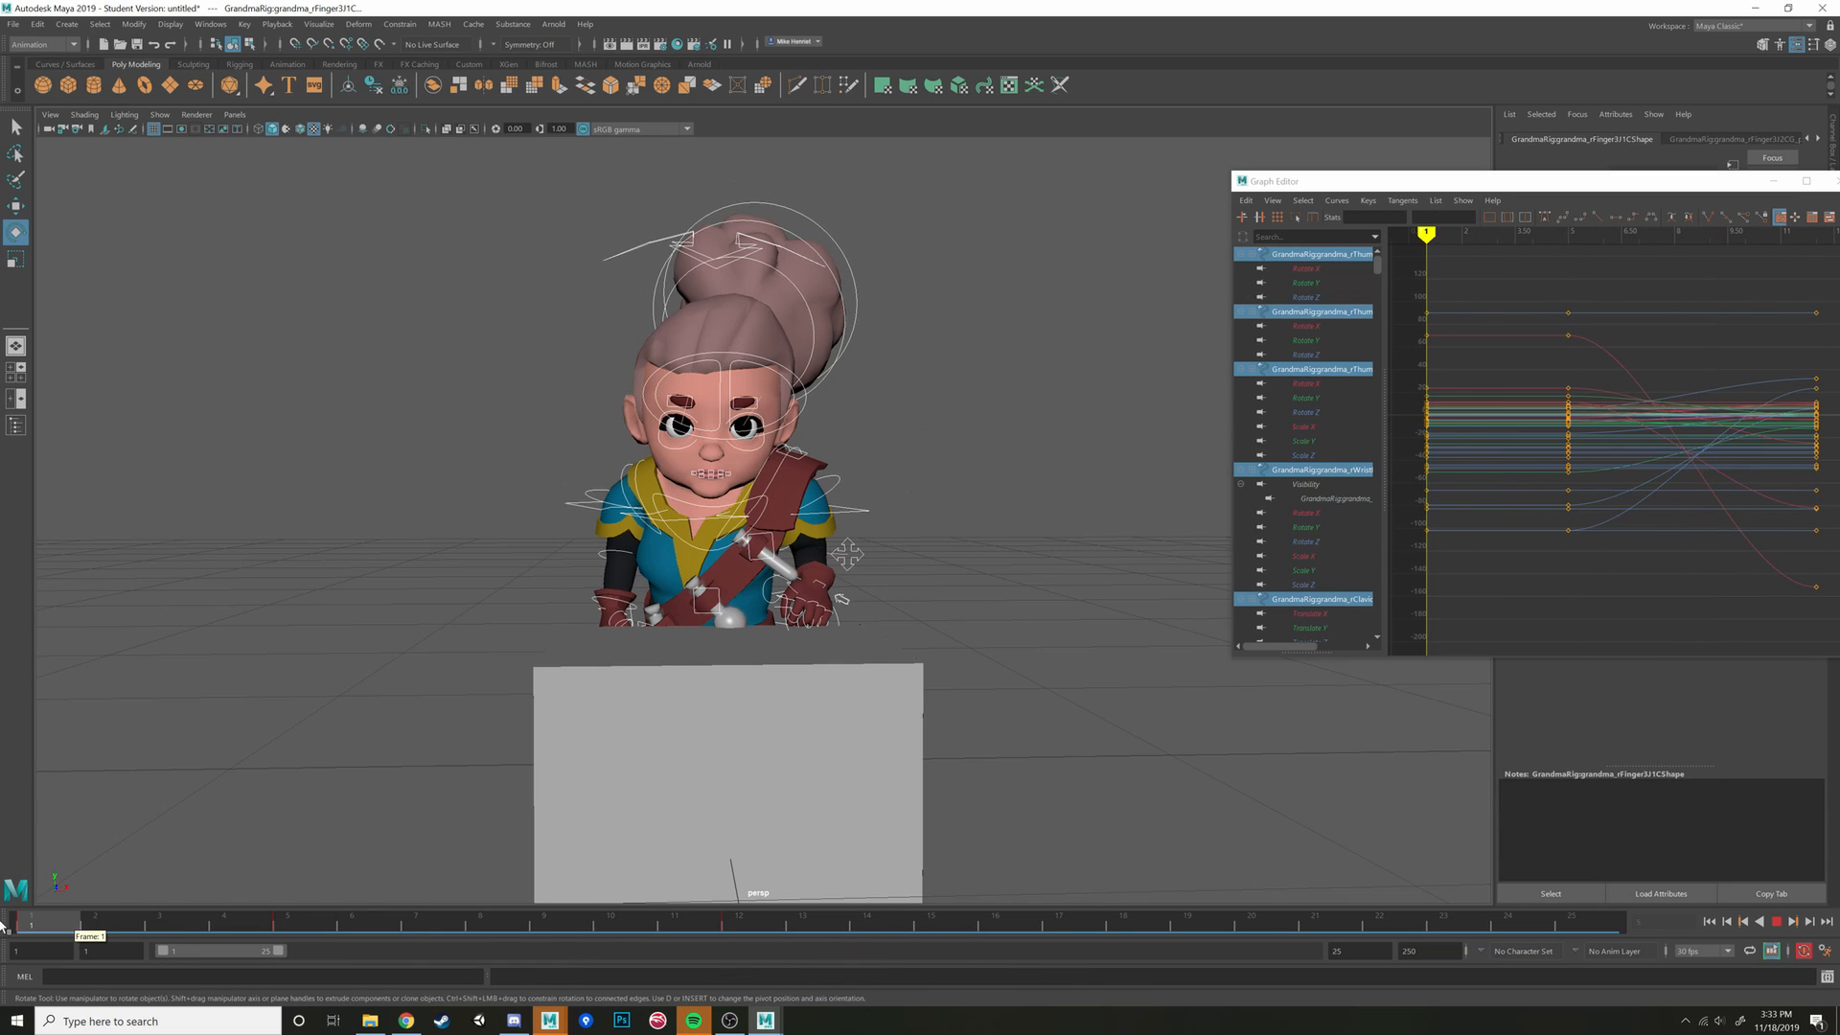
left_click(1776, 921)
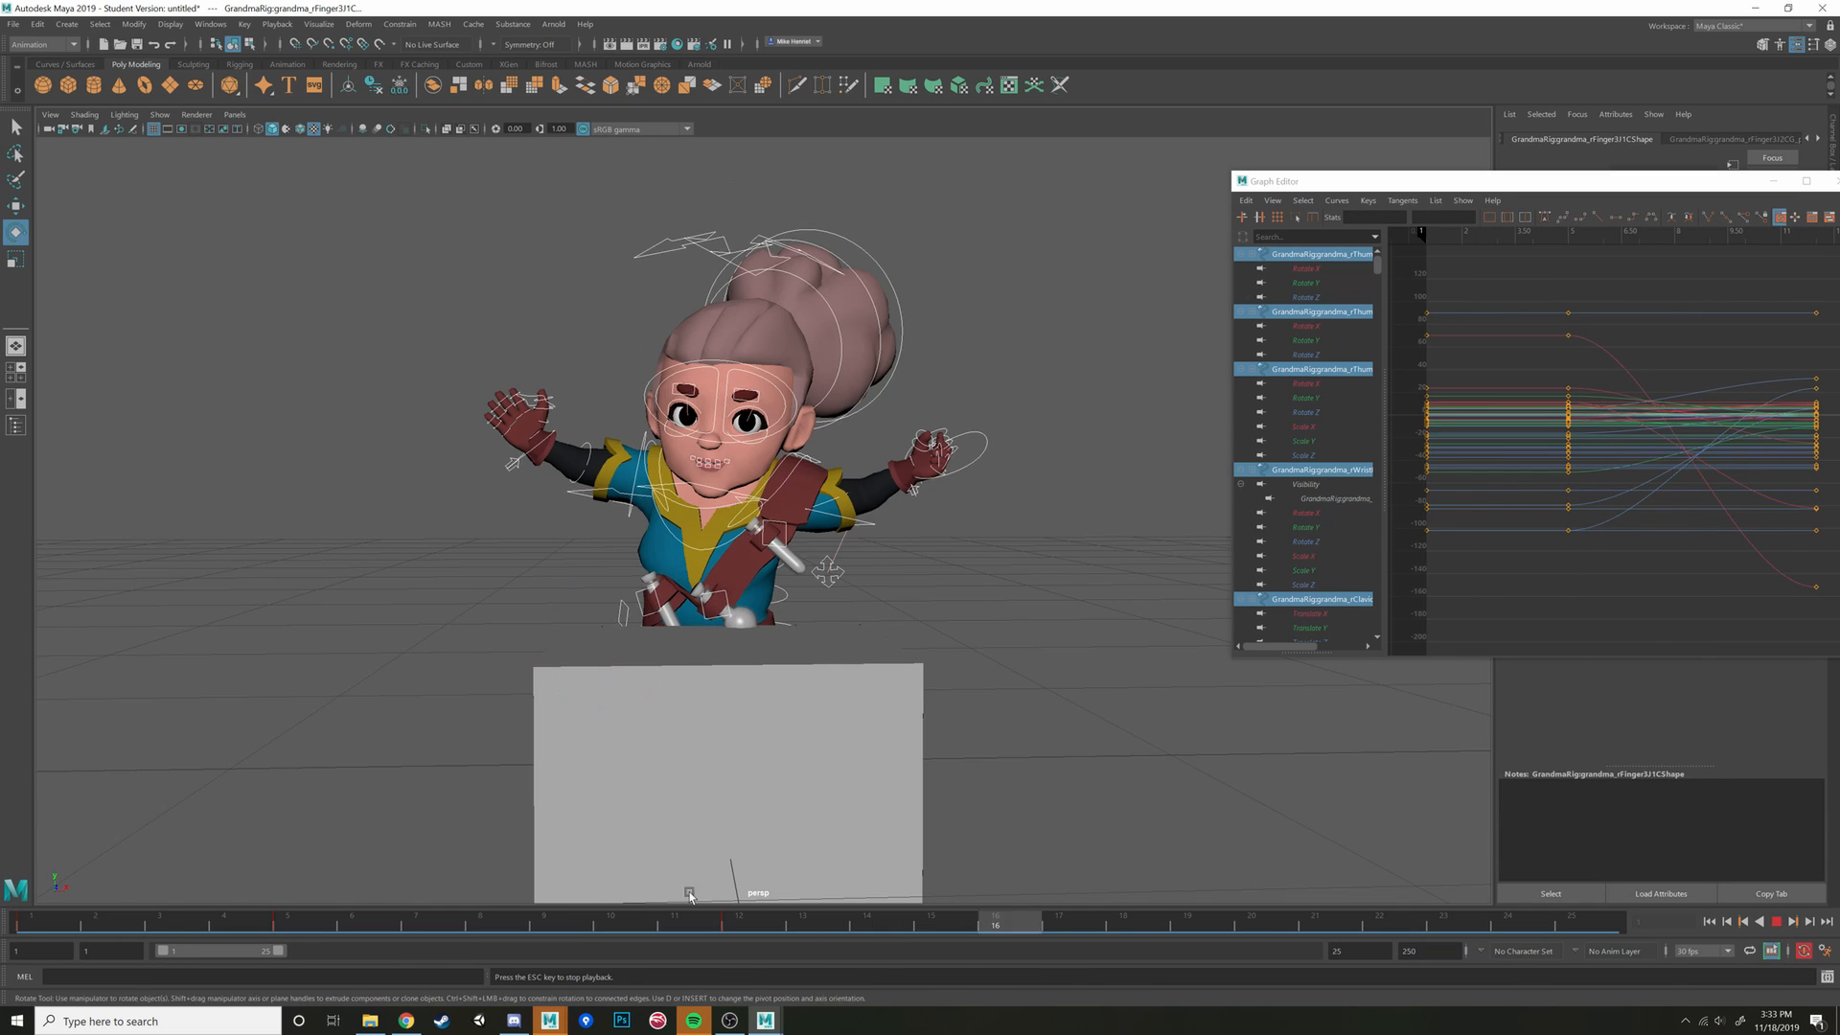
Move the raised-arms pose keys from frame 12 to frame 14
key("Escape")
left_click_drag(309, 931, 873, 941)
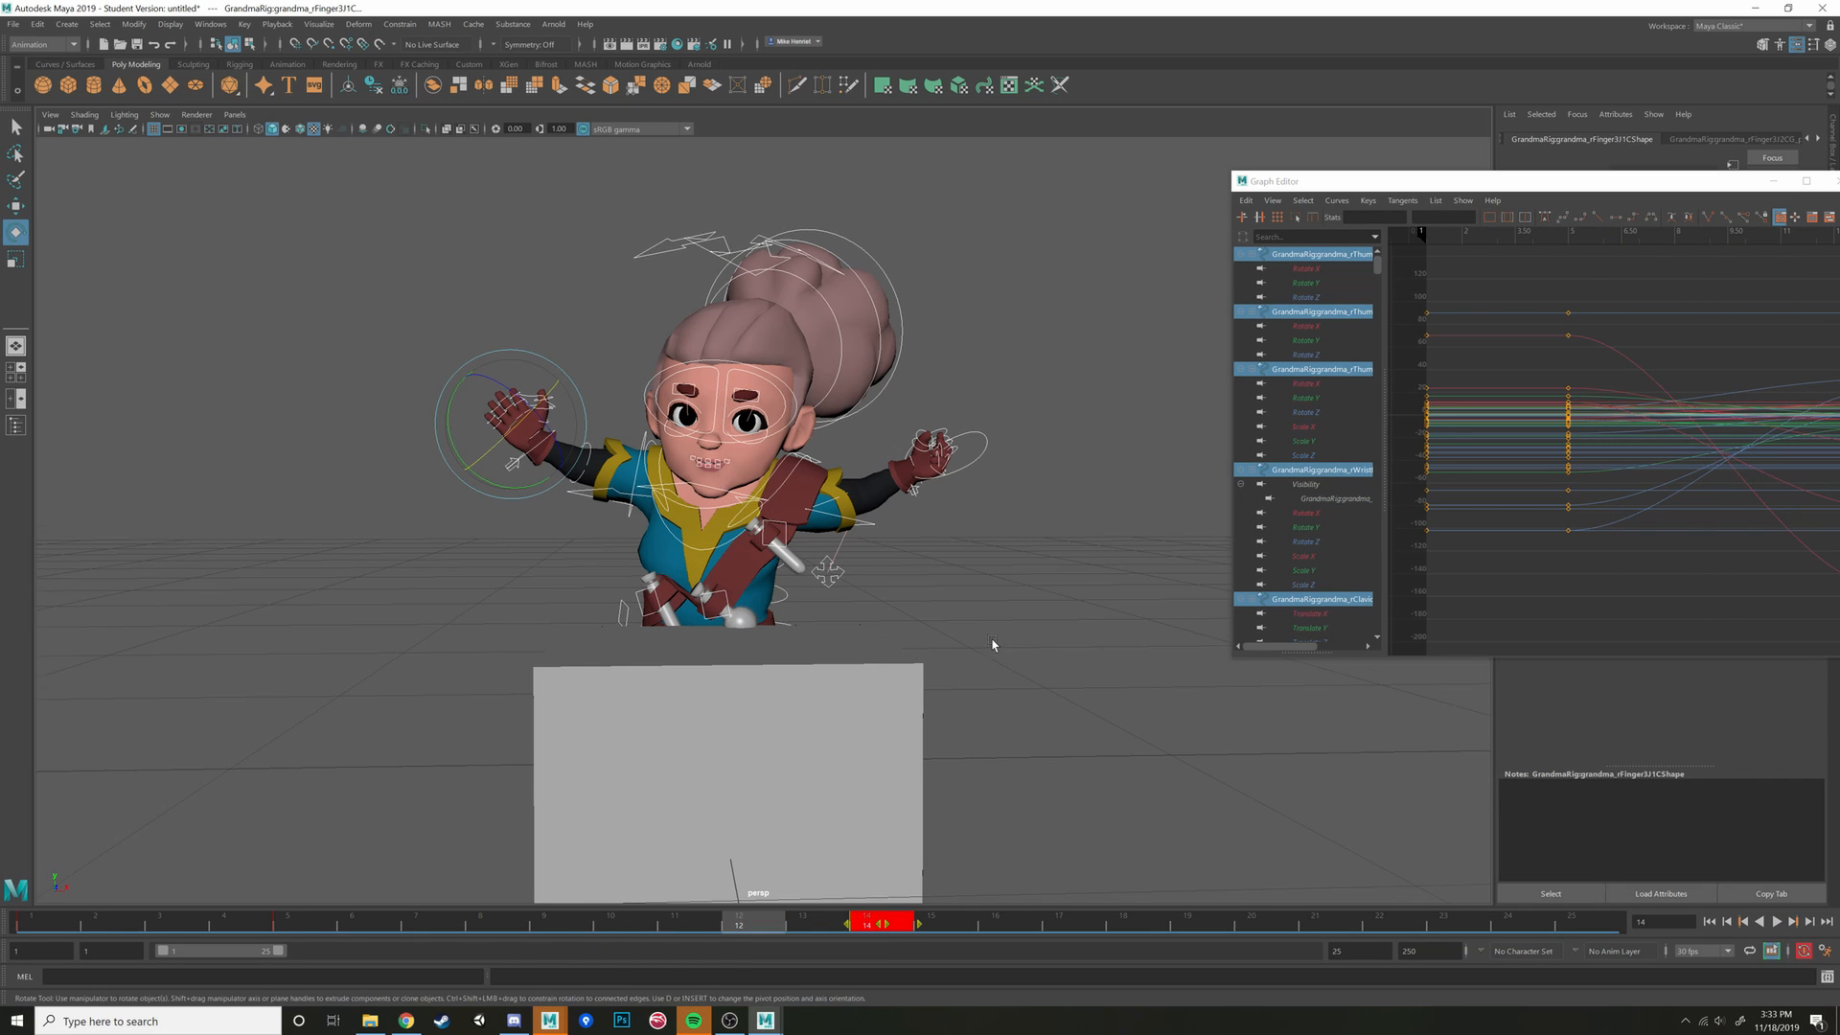
Try to reselect the rig controls, shift the raised-arms keys from frame 14 to frame 17, and inspect their curves
left_click_drag(993, 645, 1029, 440, "alt")
left_click_drag(1012, 349, 1053, 312, "alt")
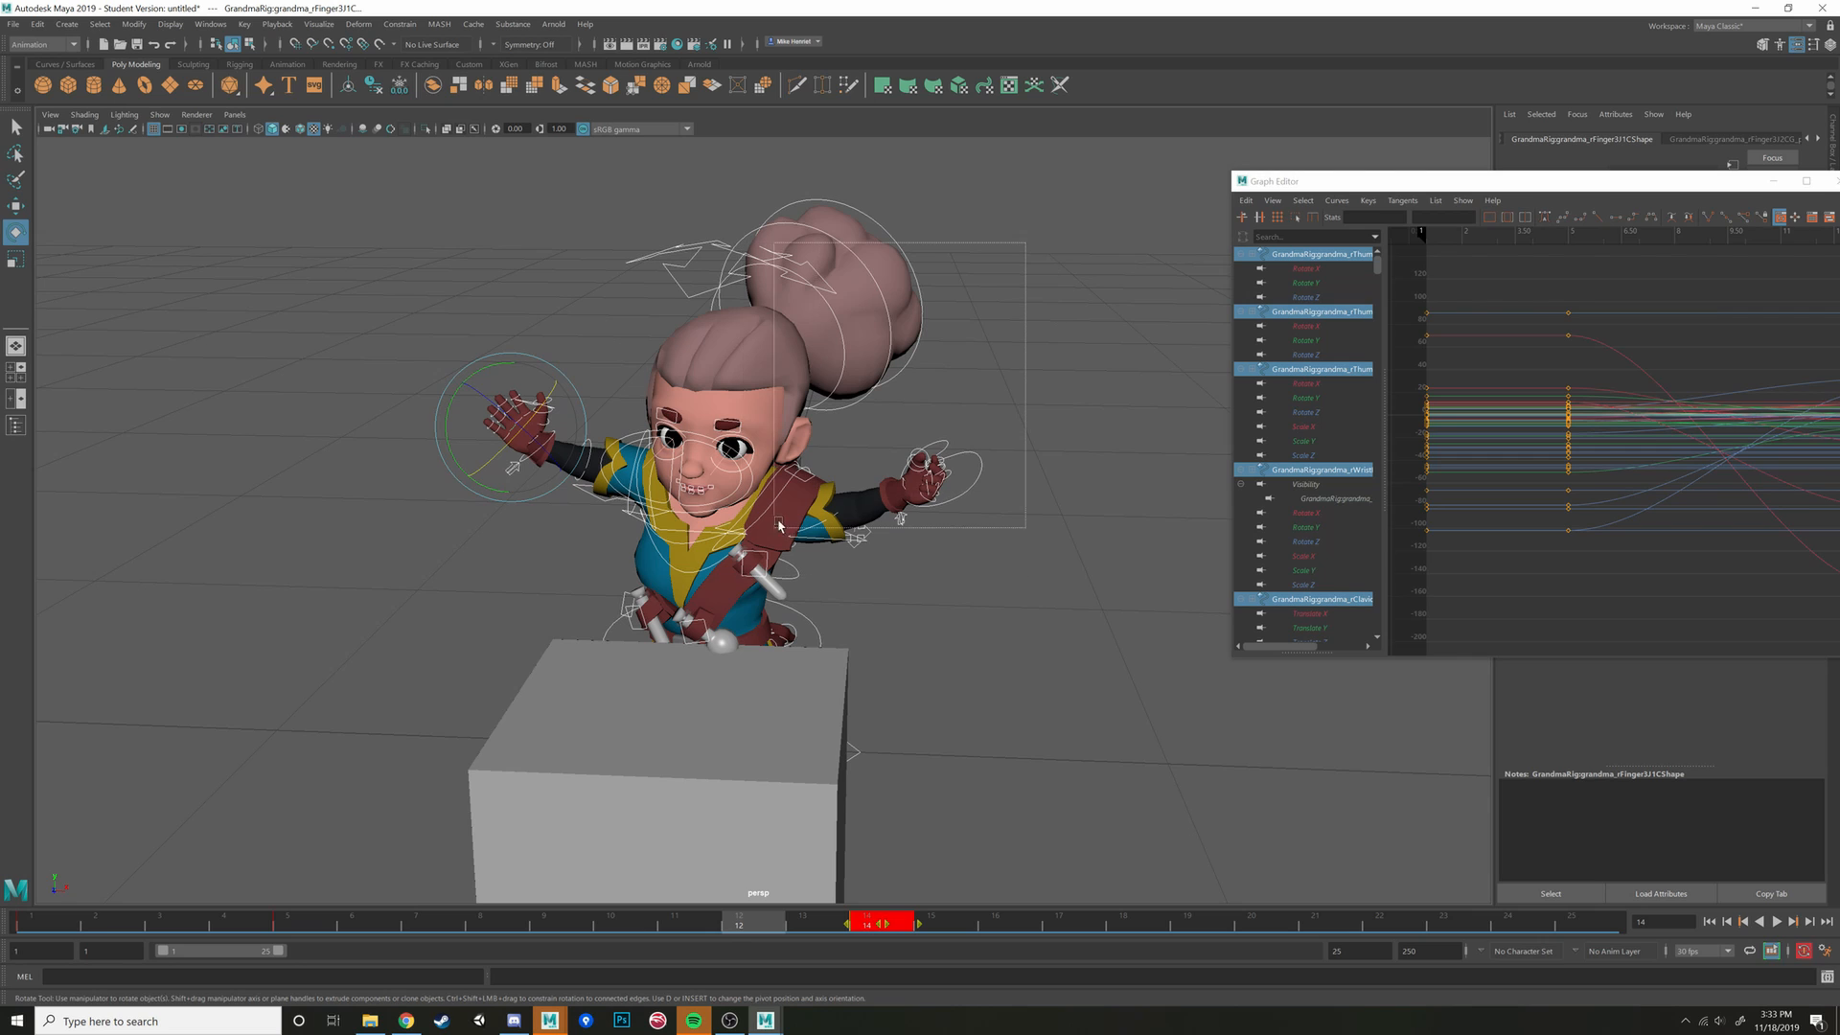
left_click_drag(778, 521, 774, 526)
left_click(867, 339, "ctrl")
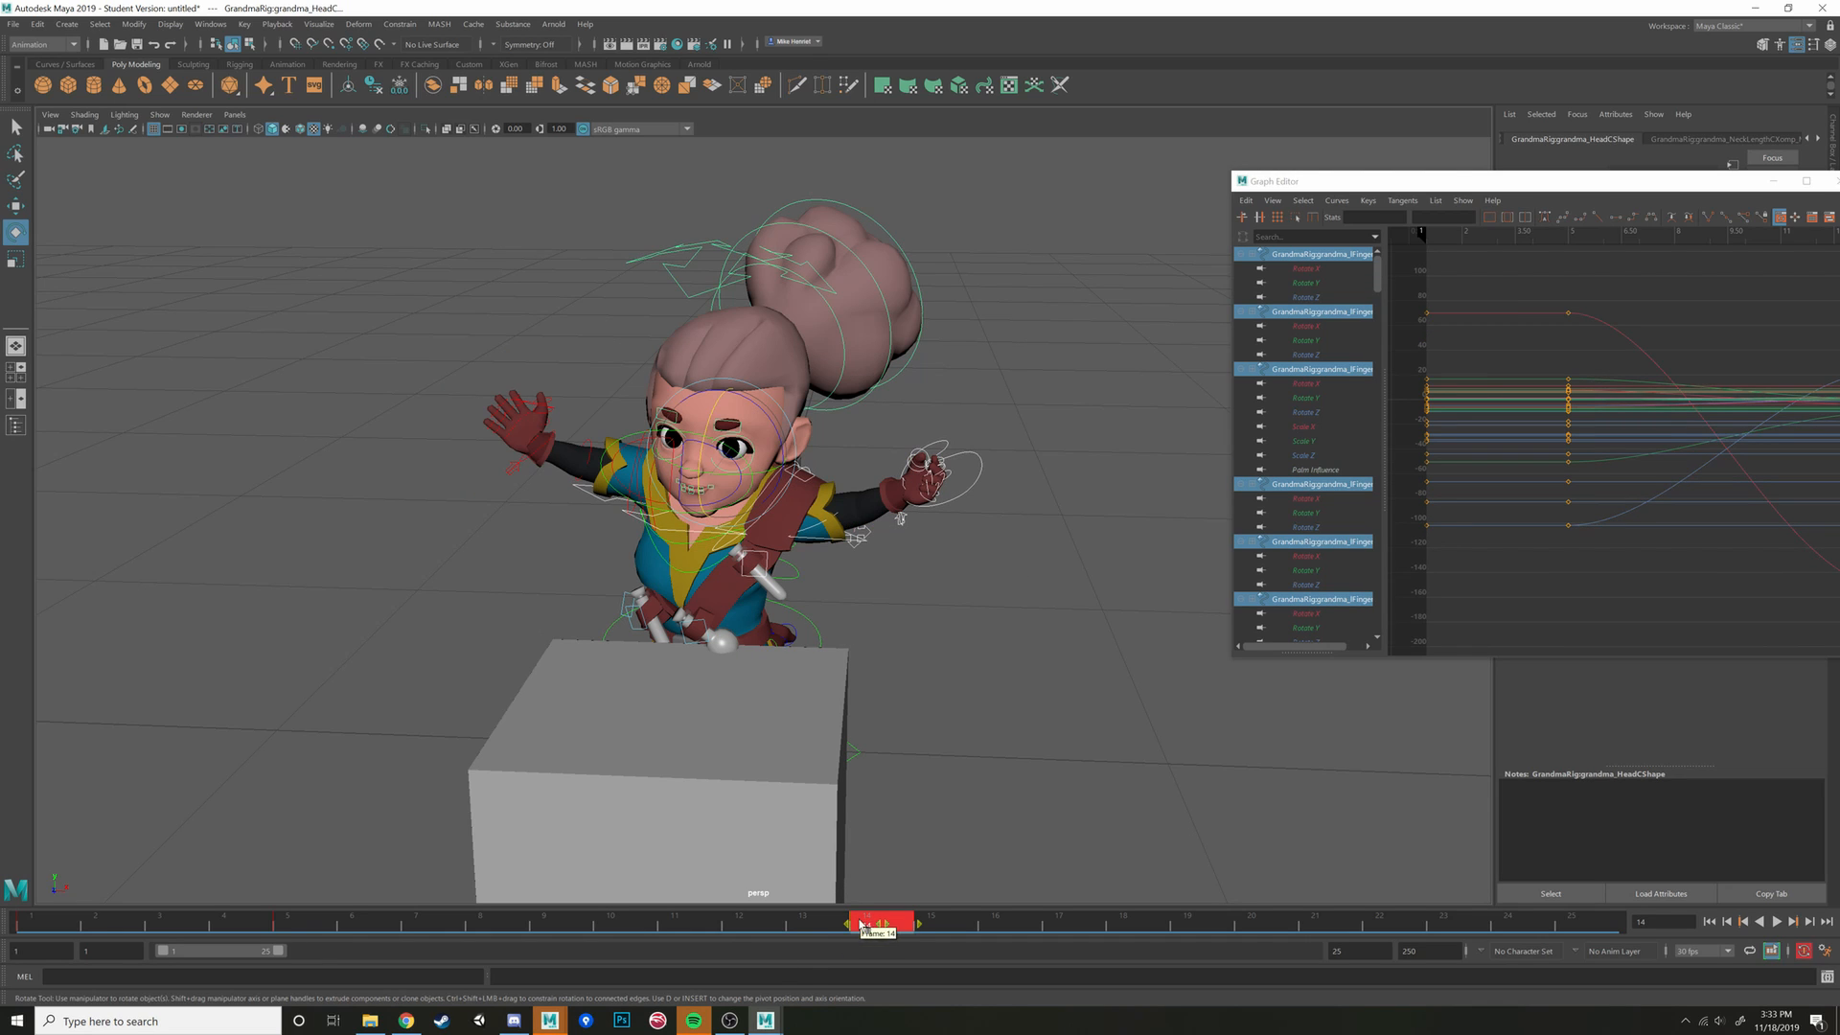
left_click_drag(888, 926, 1048, 939)
left_click_drag(997, 450, 1043, 428, "alt")
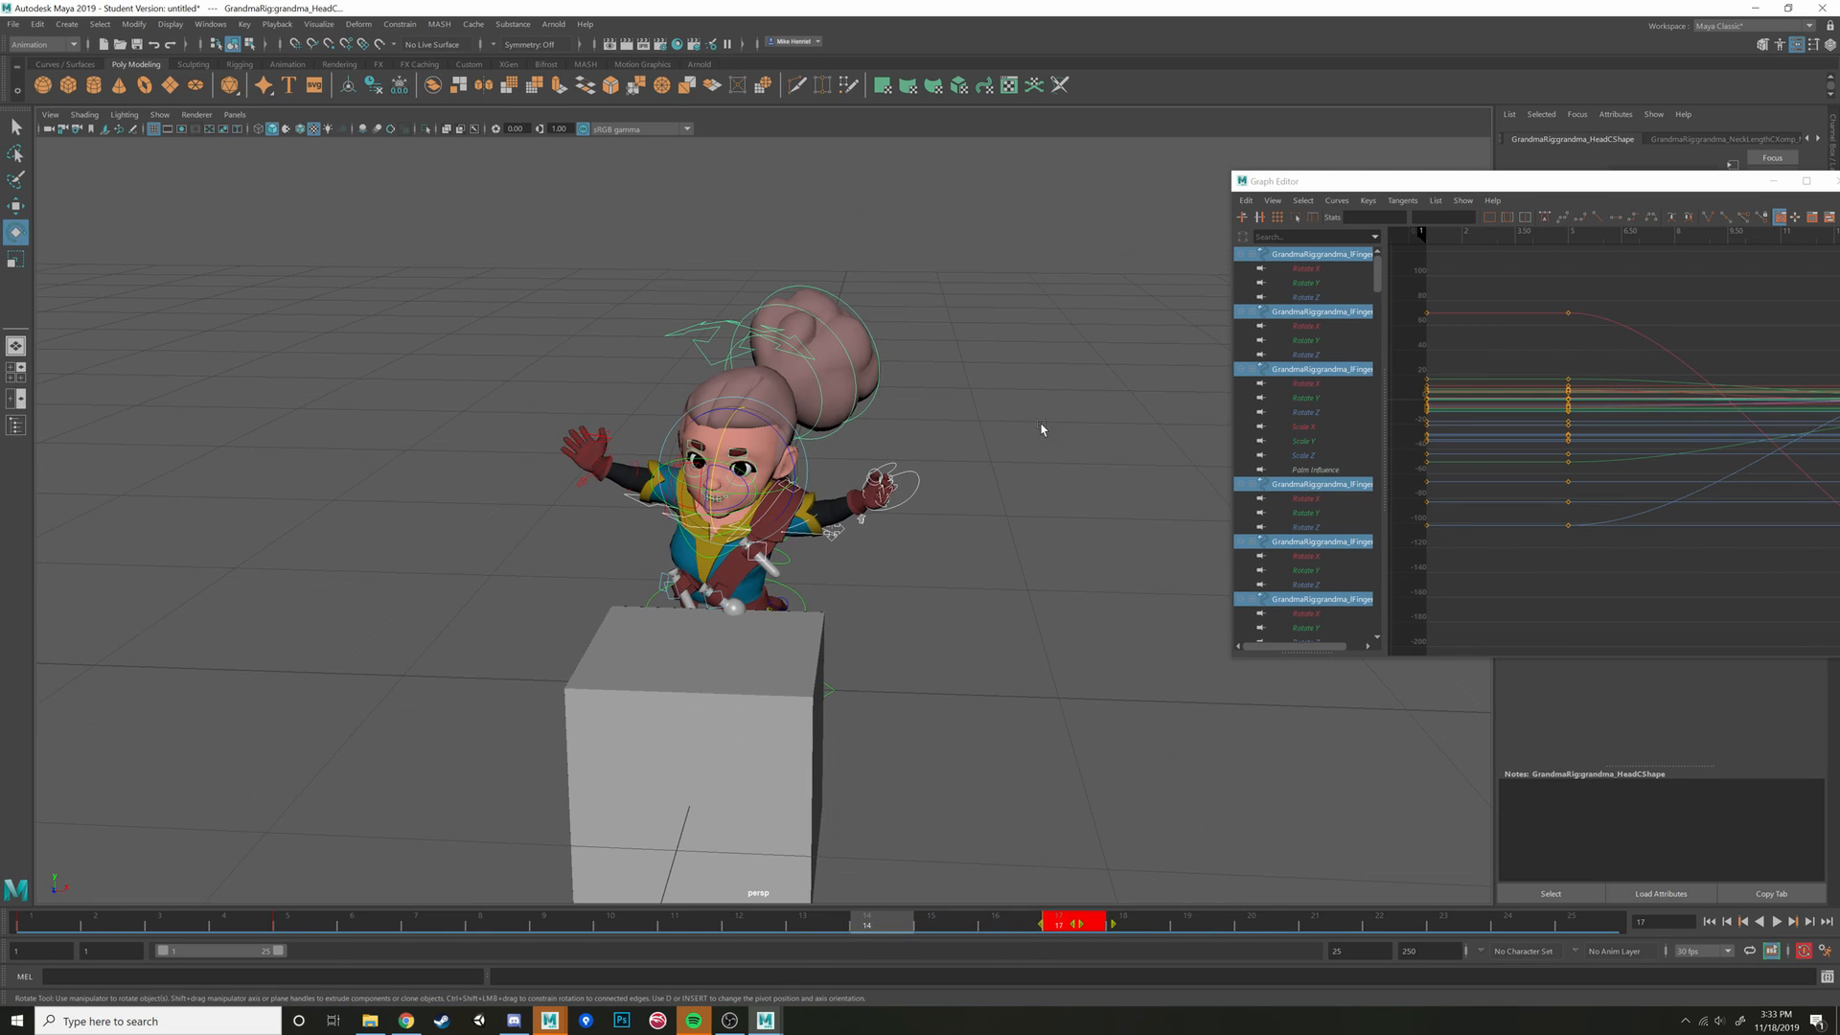
left_click_drag(1060, 255, 370, 760)
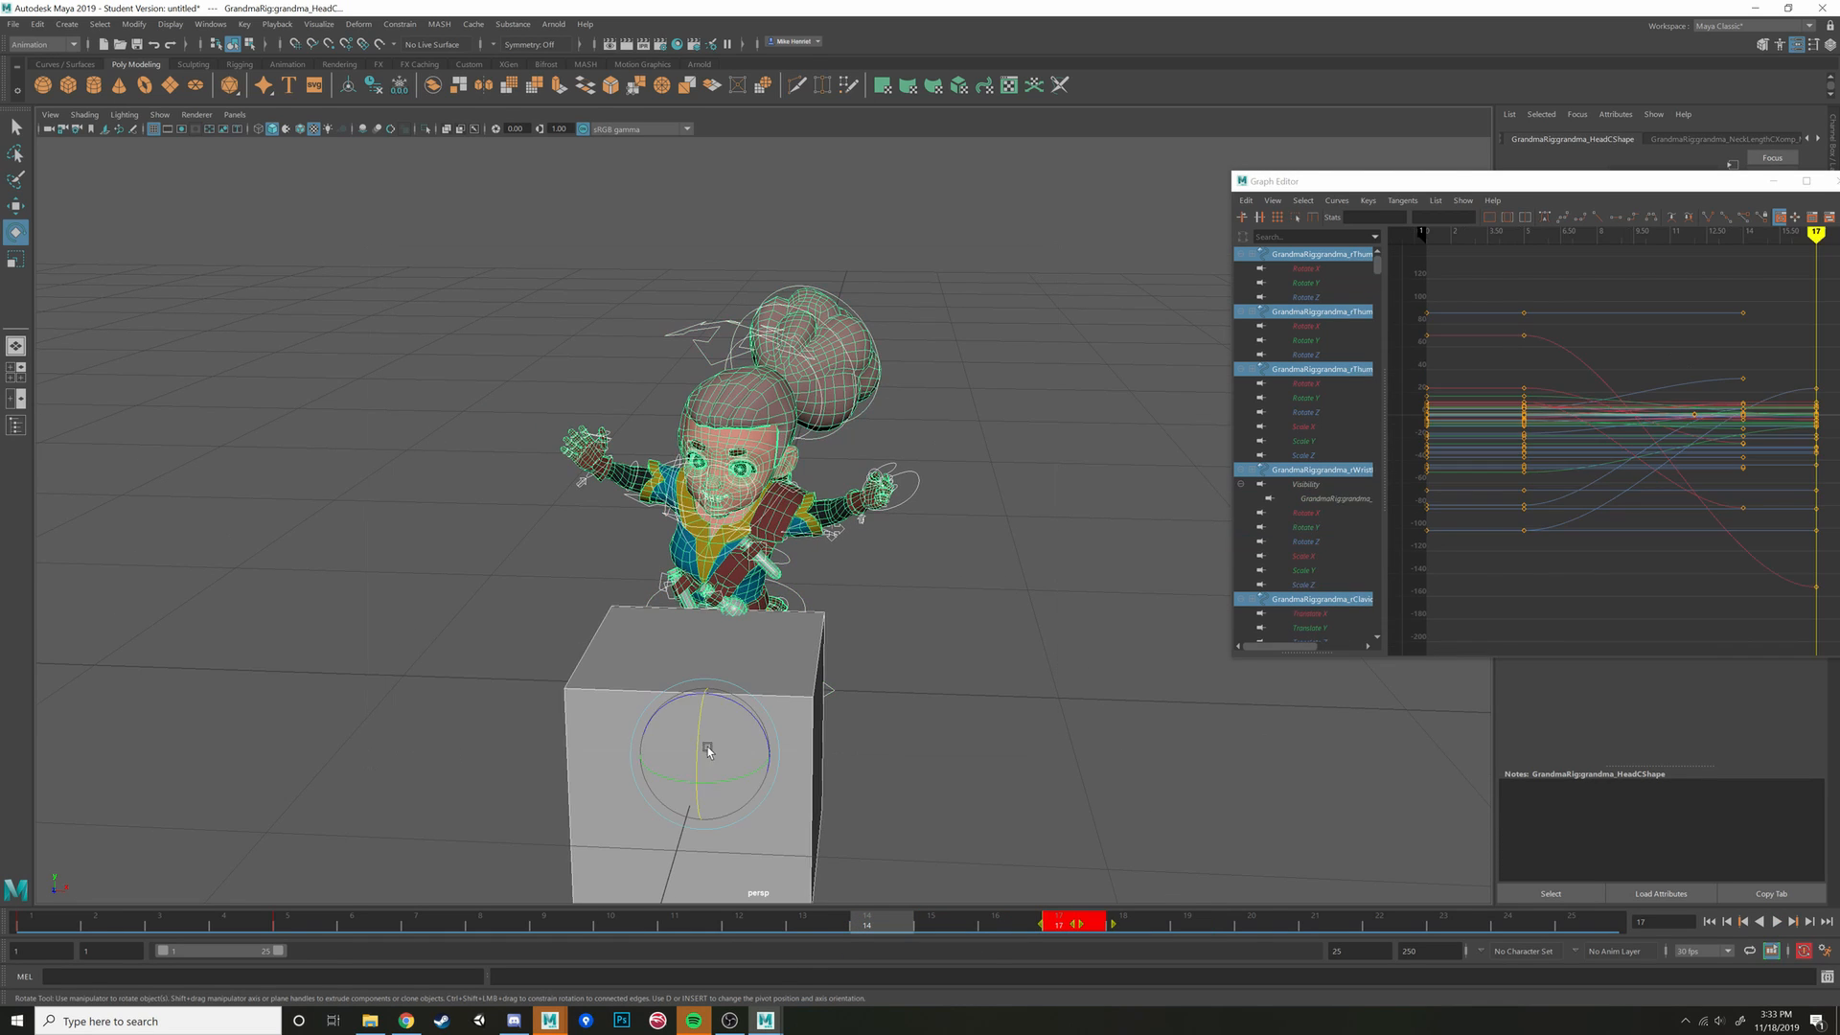
left_click(839, 383, "ctrl")
left_click(790, 715, "ctrl")
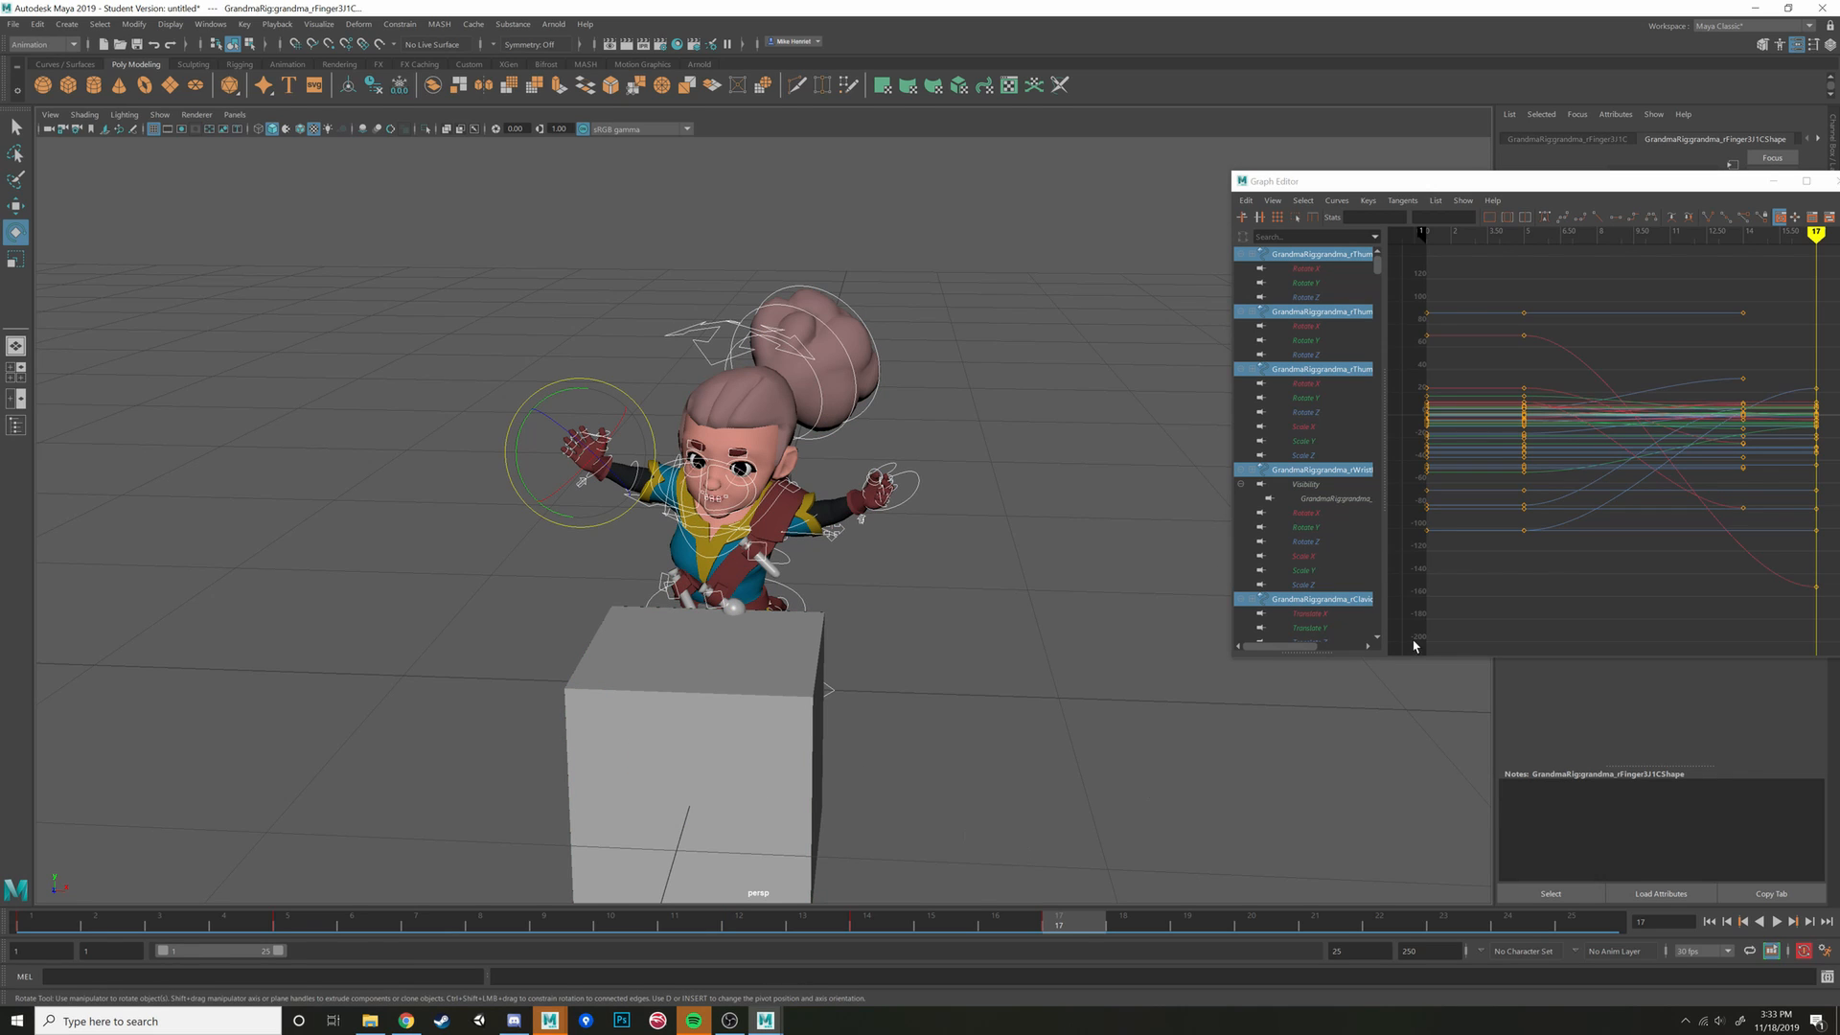
middle_click_drag(1802, 498, 1620, 501, "alt")
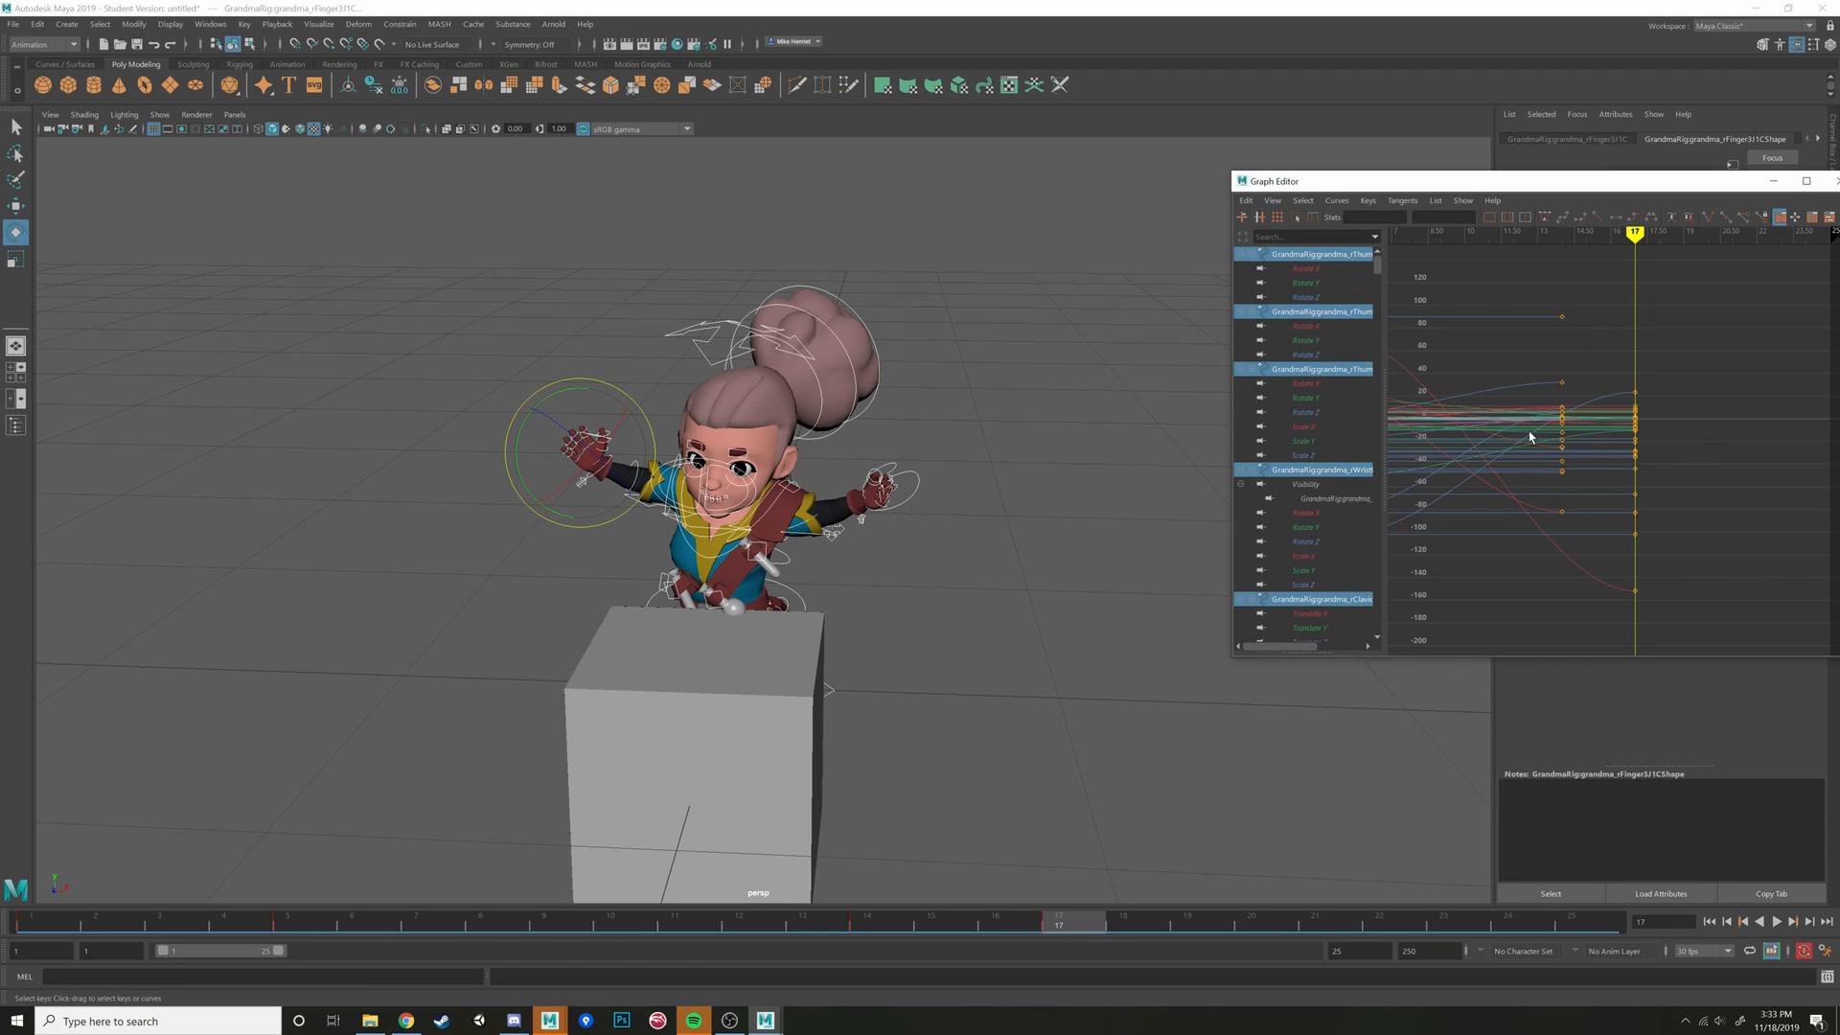
Undo the key shift to frame 17 and the control selection changes made around it
key("ctrl+z")
key("ctrl+z")
key("ctrl+z")
key("ctrl+z")
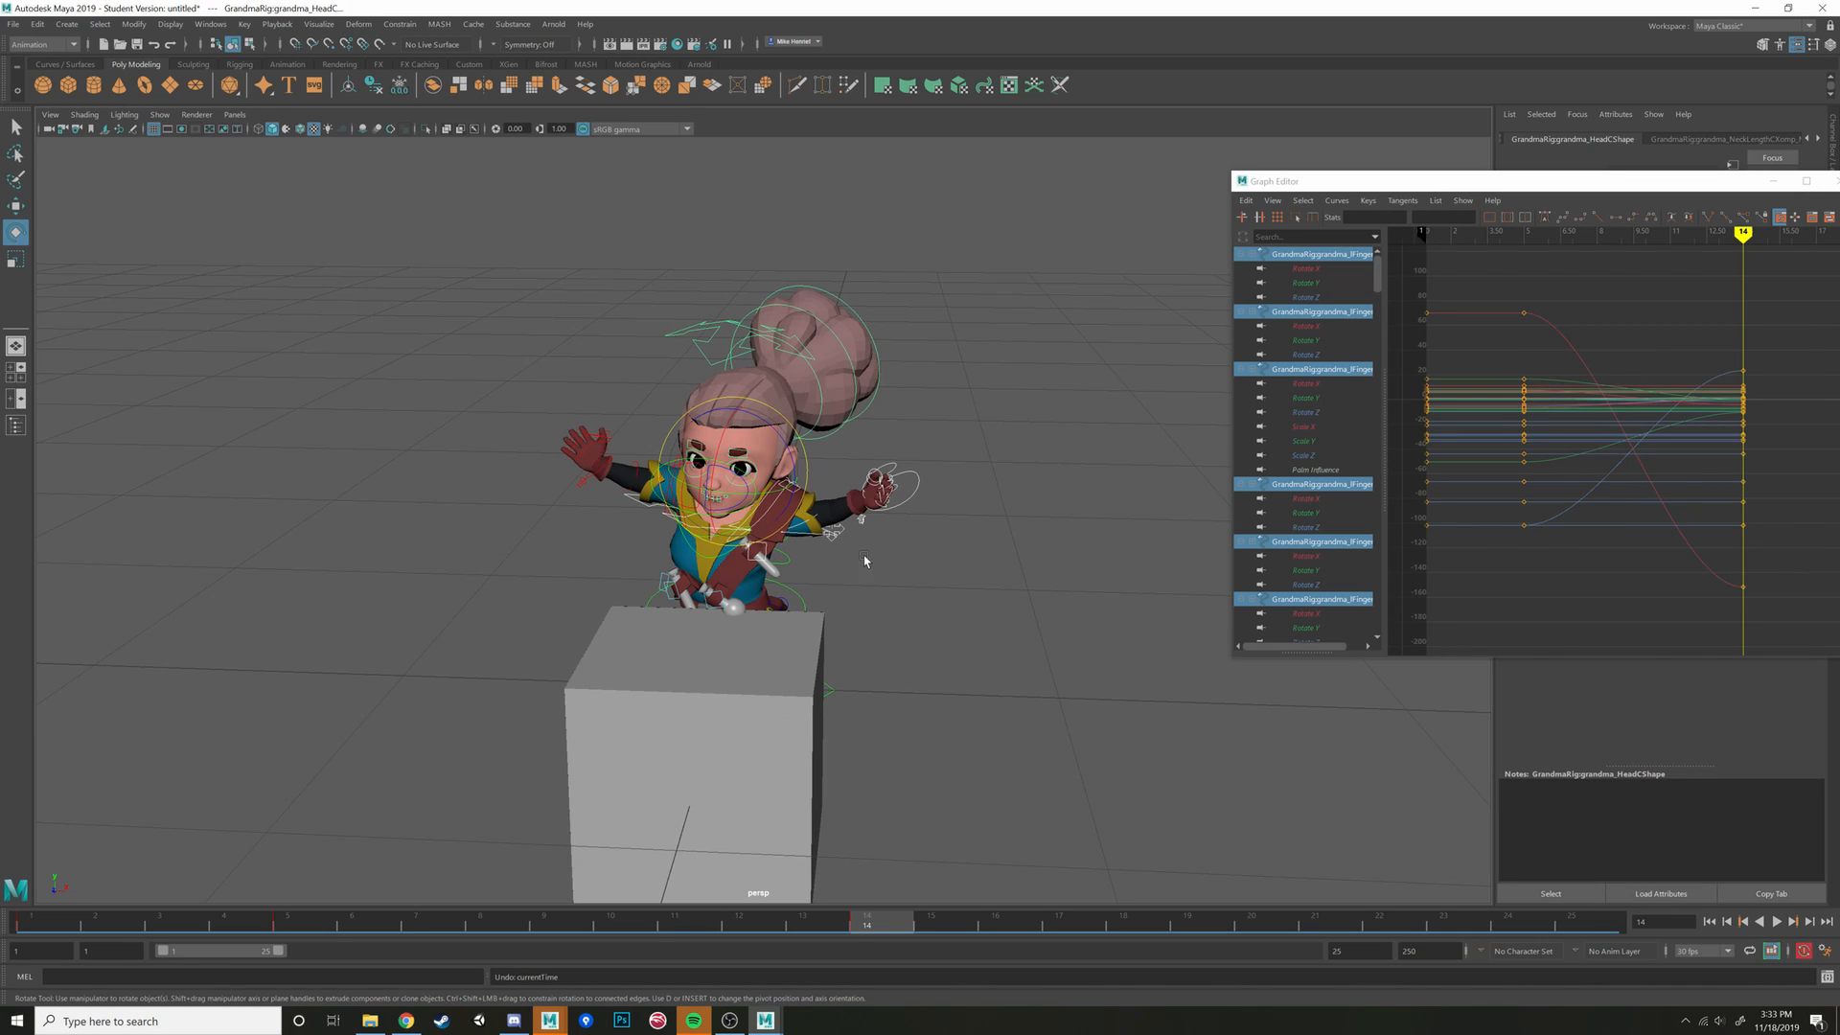
key("ctrl+z")
key("ctrl+z")
key("ctrl+z")
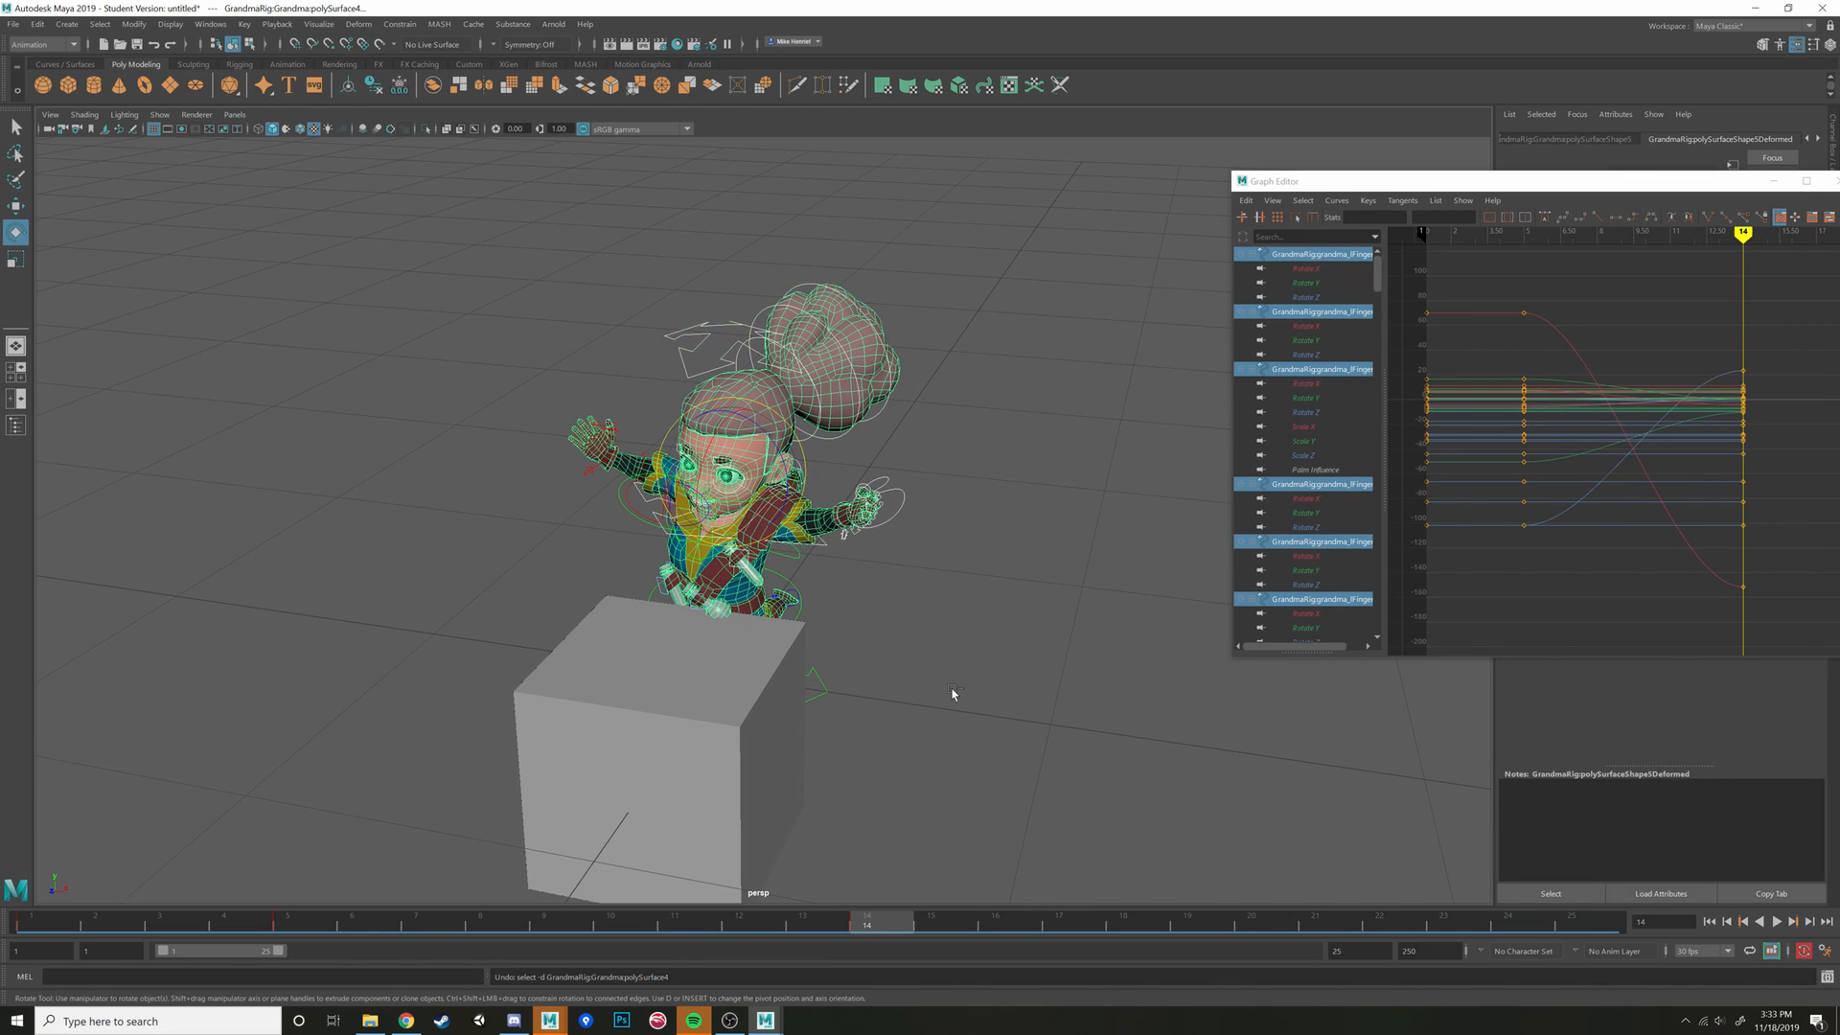
key("ctrl+z")
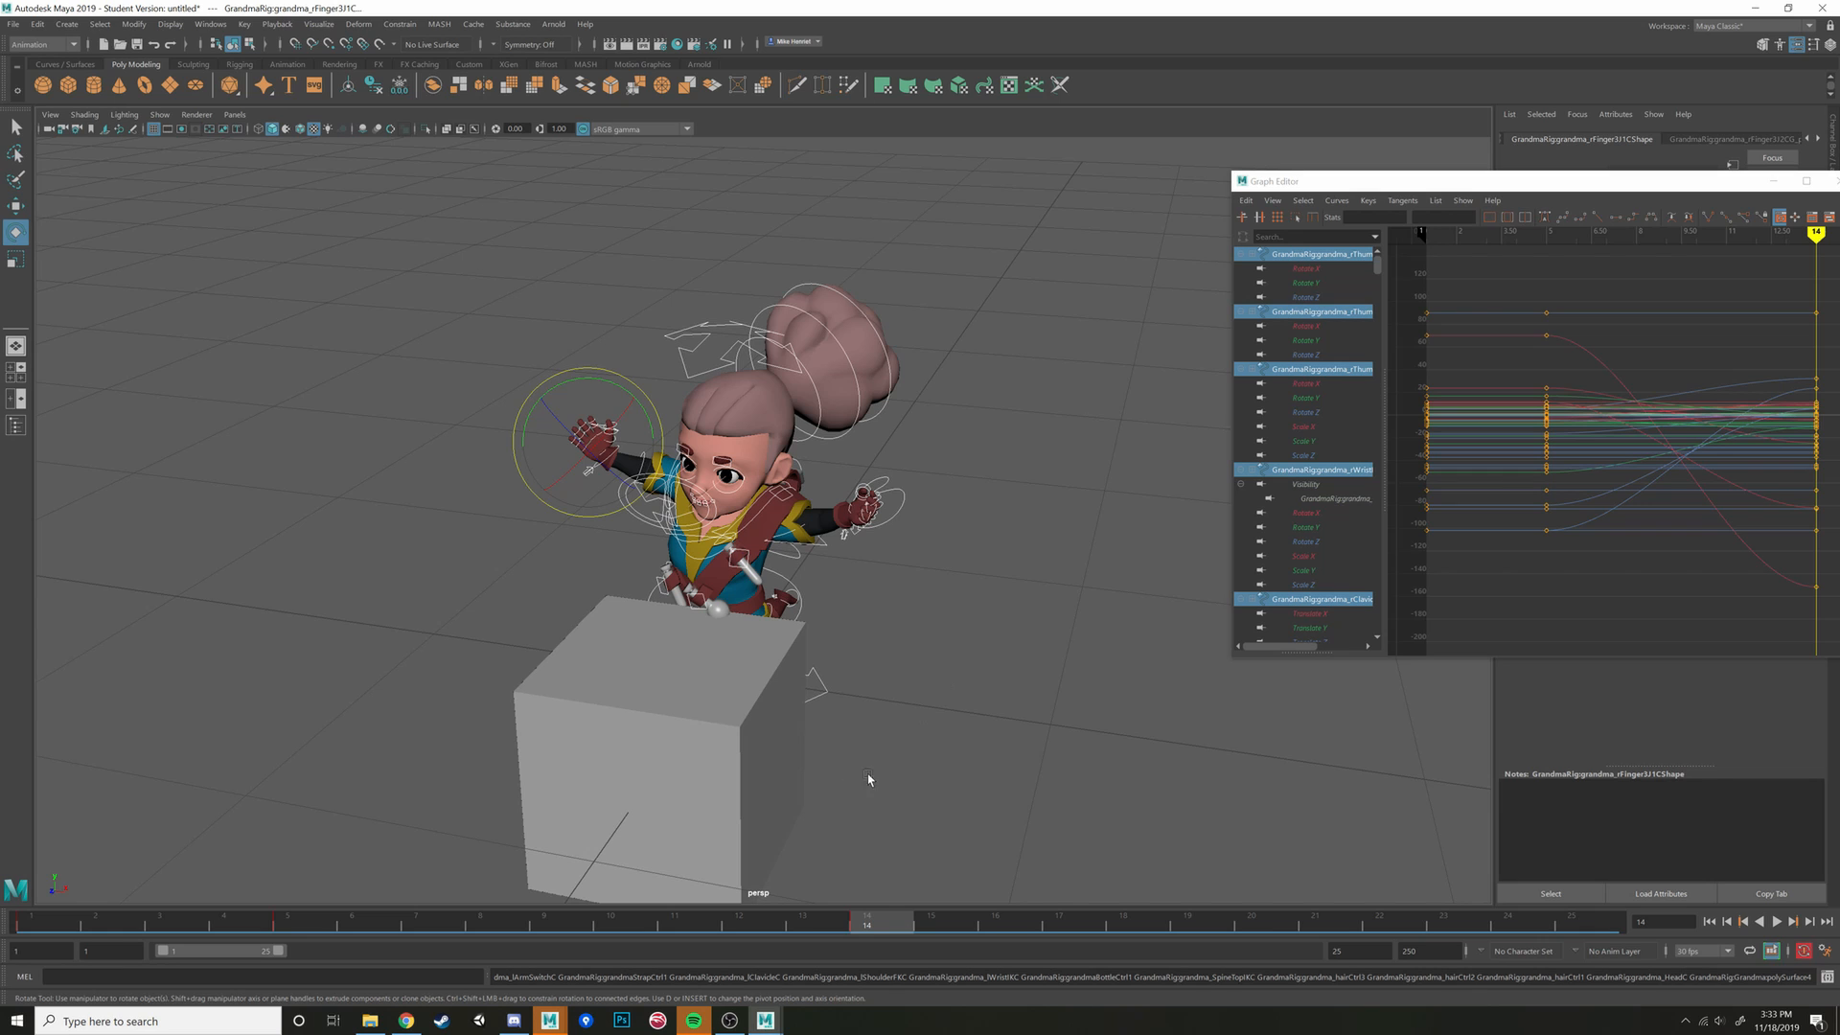
Play and scrub the change from the crouch into the raised-arms pose at frame 14
key("alt+v")
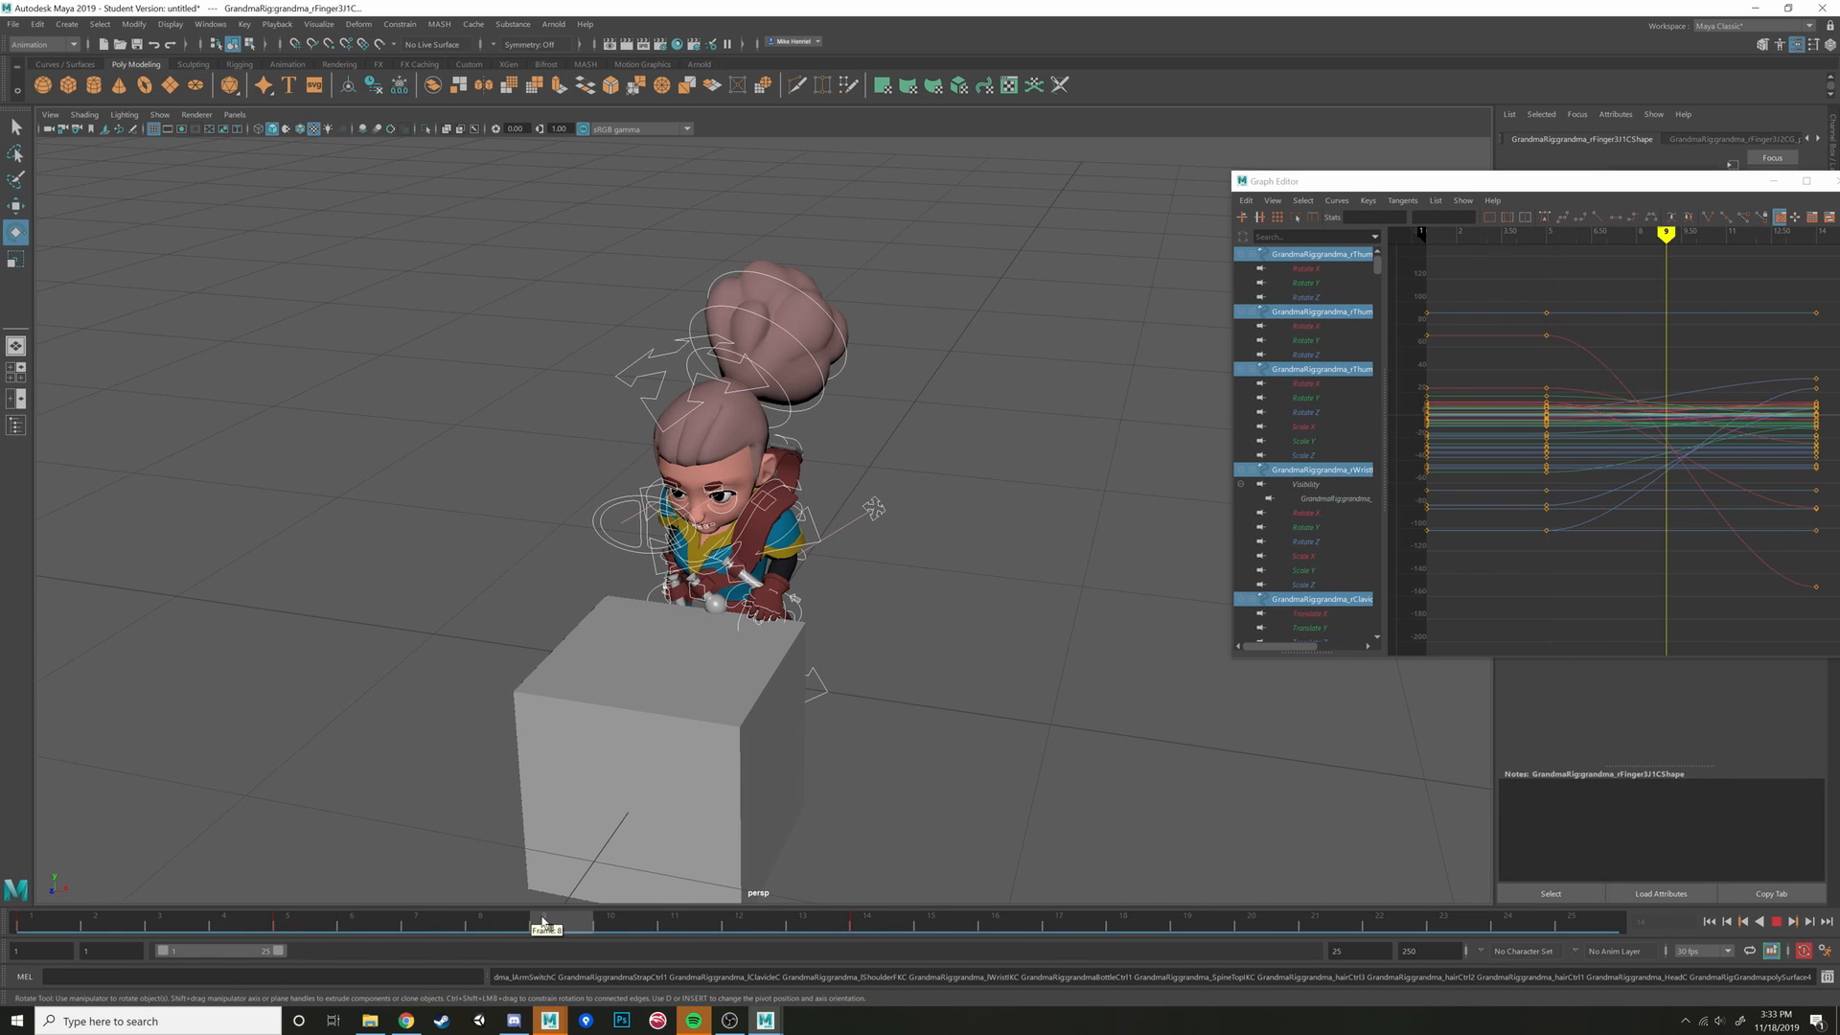
left_click_drag(745, 936, 887, 943)
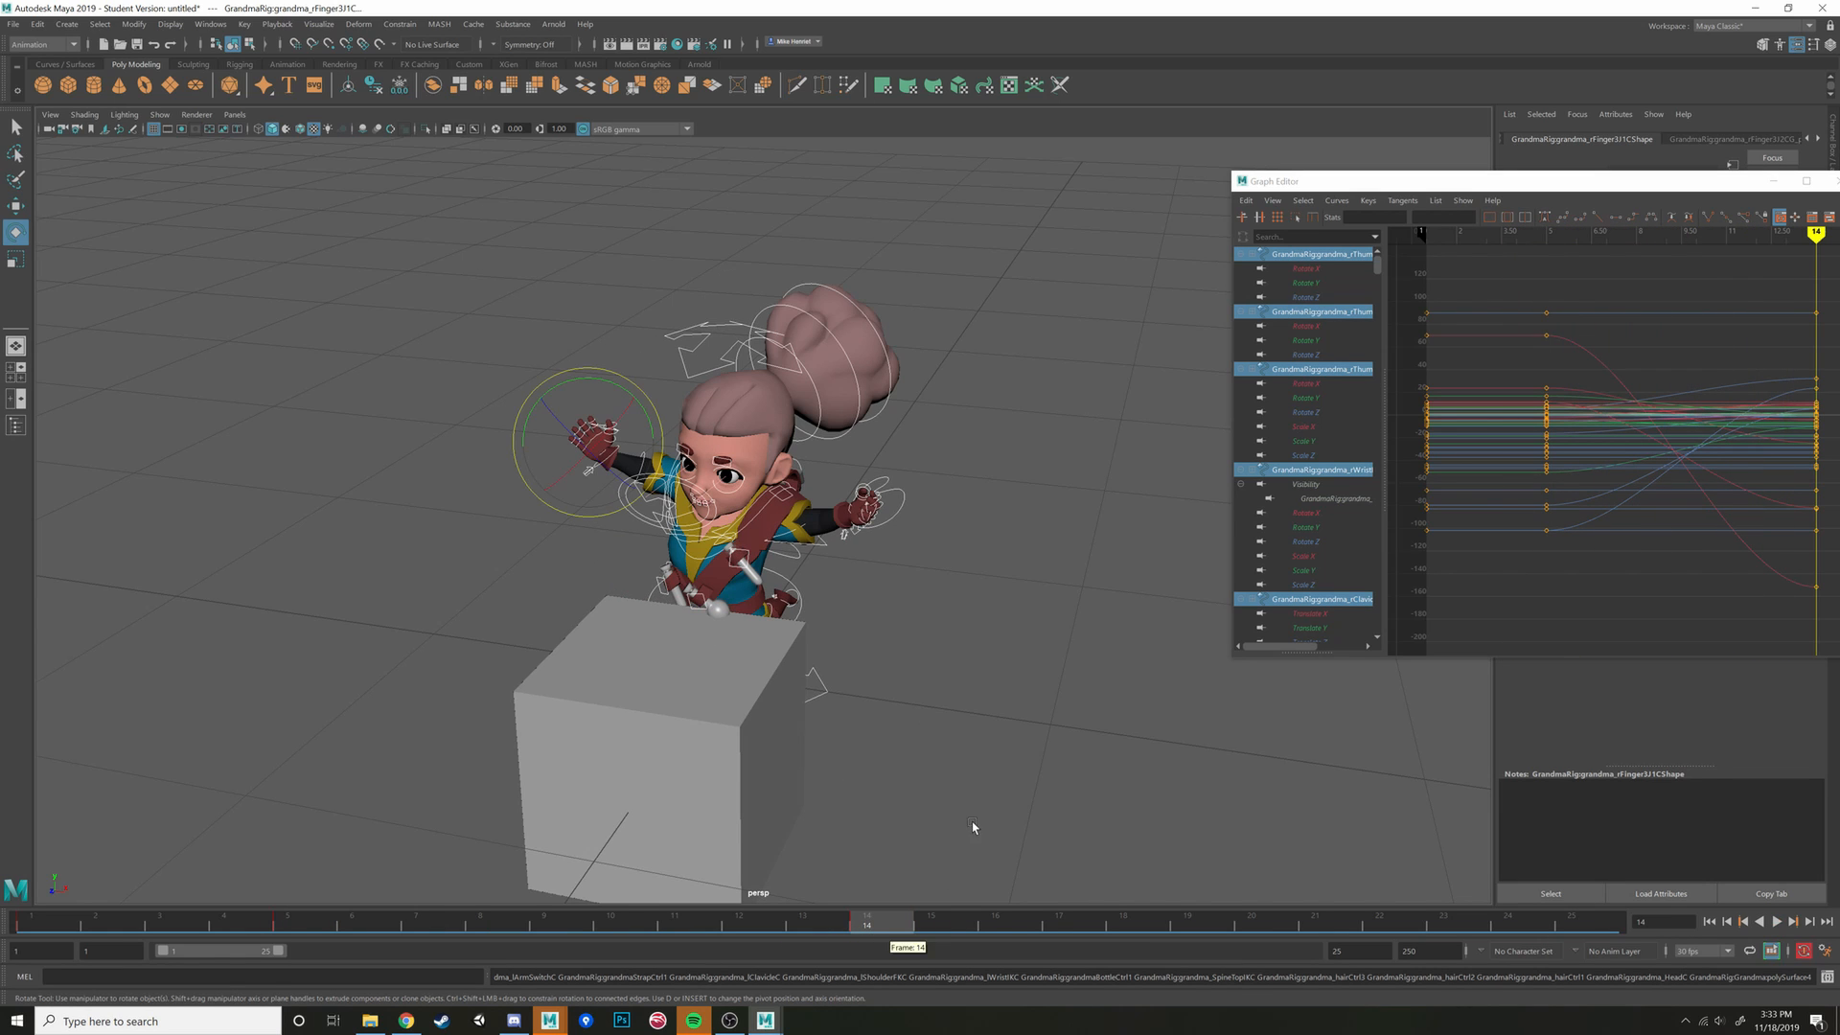
mouse_move(973, 826)
left_mouse_down("alt")
mouse_move(1022, 789)
mouse_move(1051, 682)
mouse_move(936, 760)
mouse_move(920, 795)
left_mouse_up("alt")
left_click(681, 931)
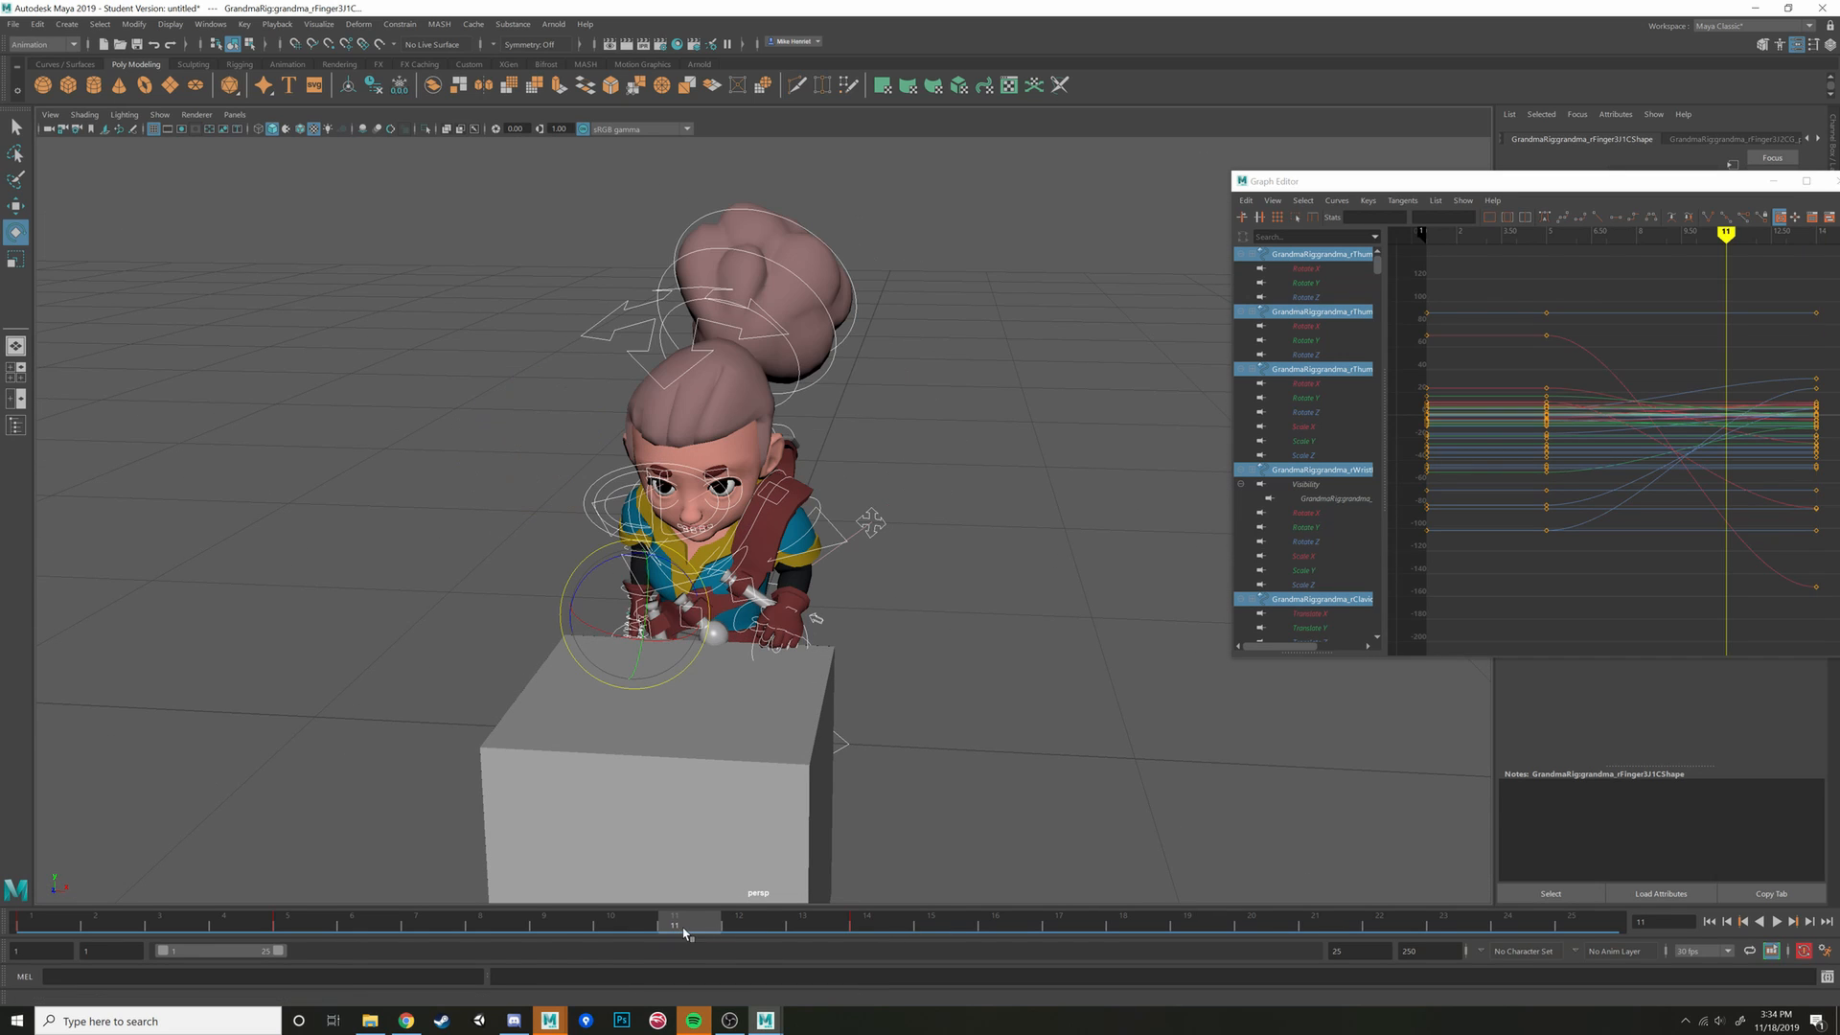
Move the raised-arms pose keys from frame 14 to frame 15
mouse_move(765, 923)
left_mouse_down()
mouse_move(652, 927)
mouse_move(877, 934)
mouse_move(768, 938)
left_mouse_up()
left_click(862, 923, "shift")
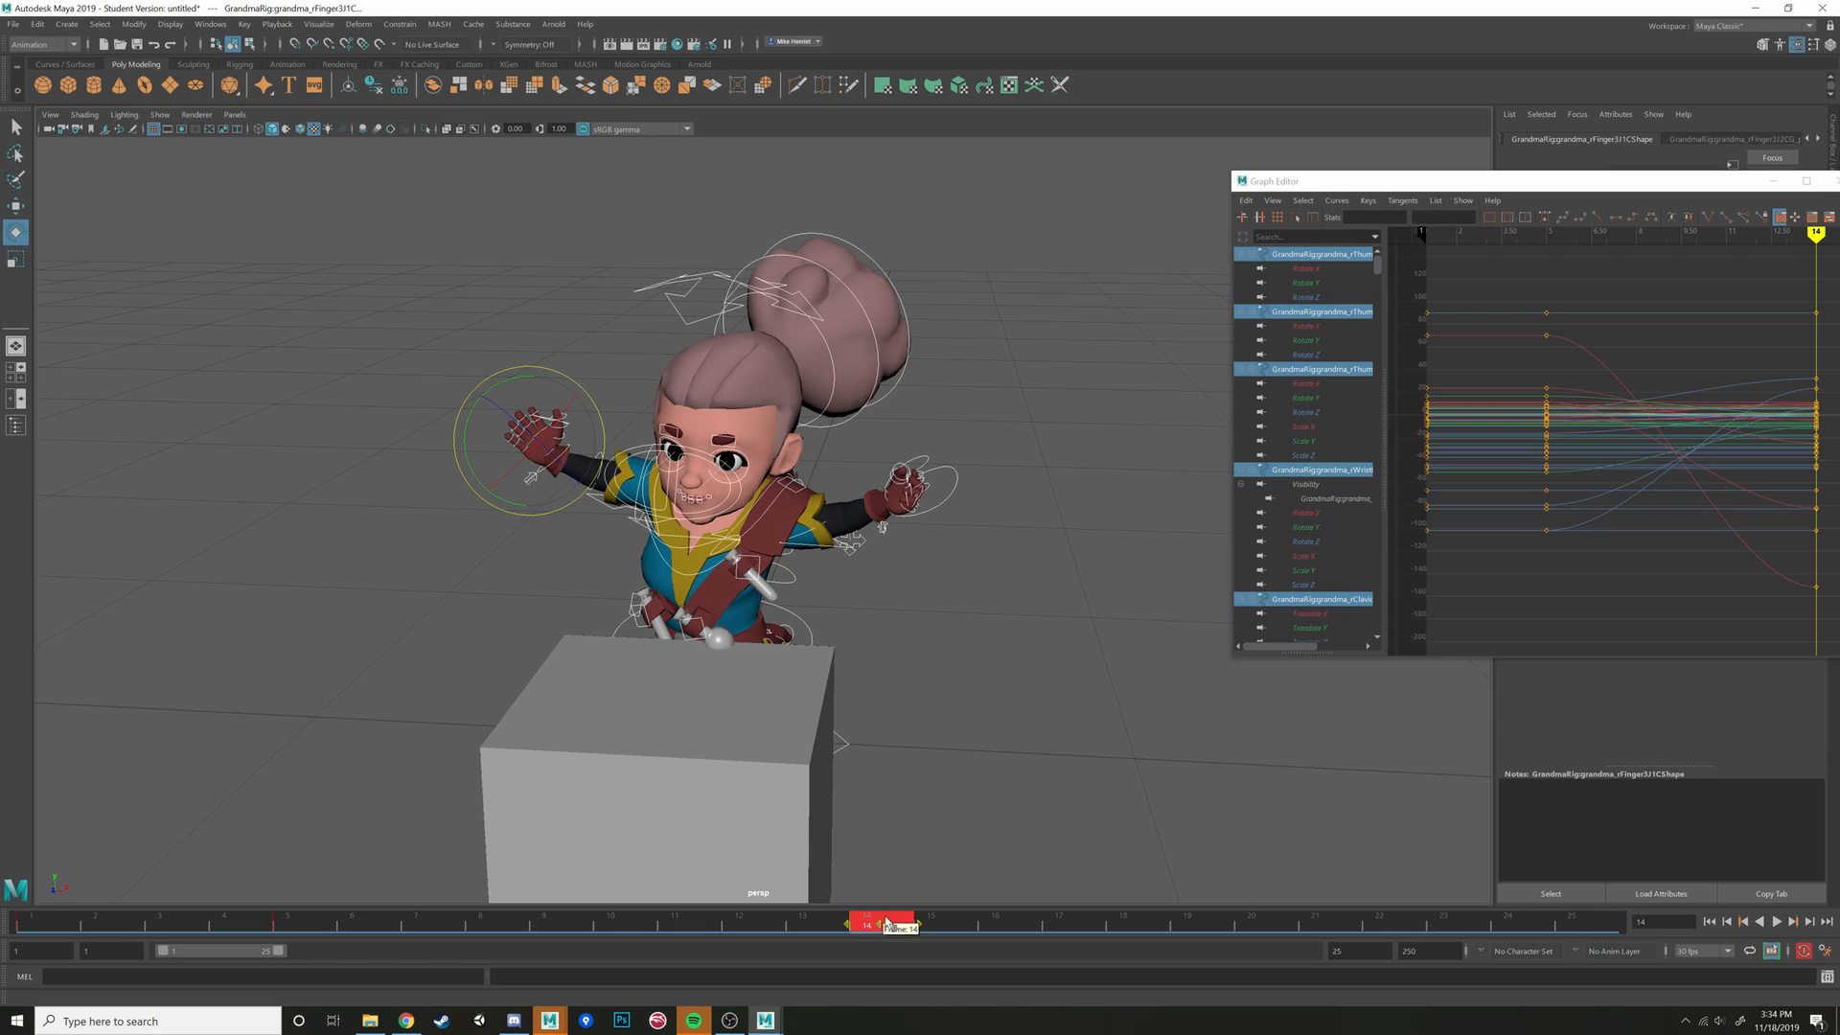
left_click_drag(886, 922, 936, 922)
Compare the poses at frames 12 and 15 from several angles
left_click(765, 929)
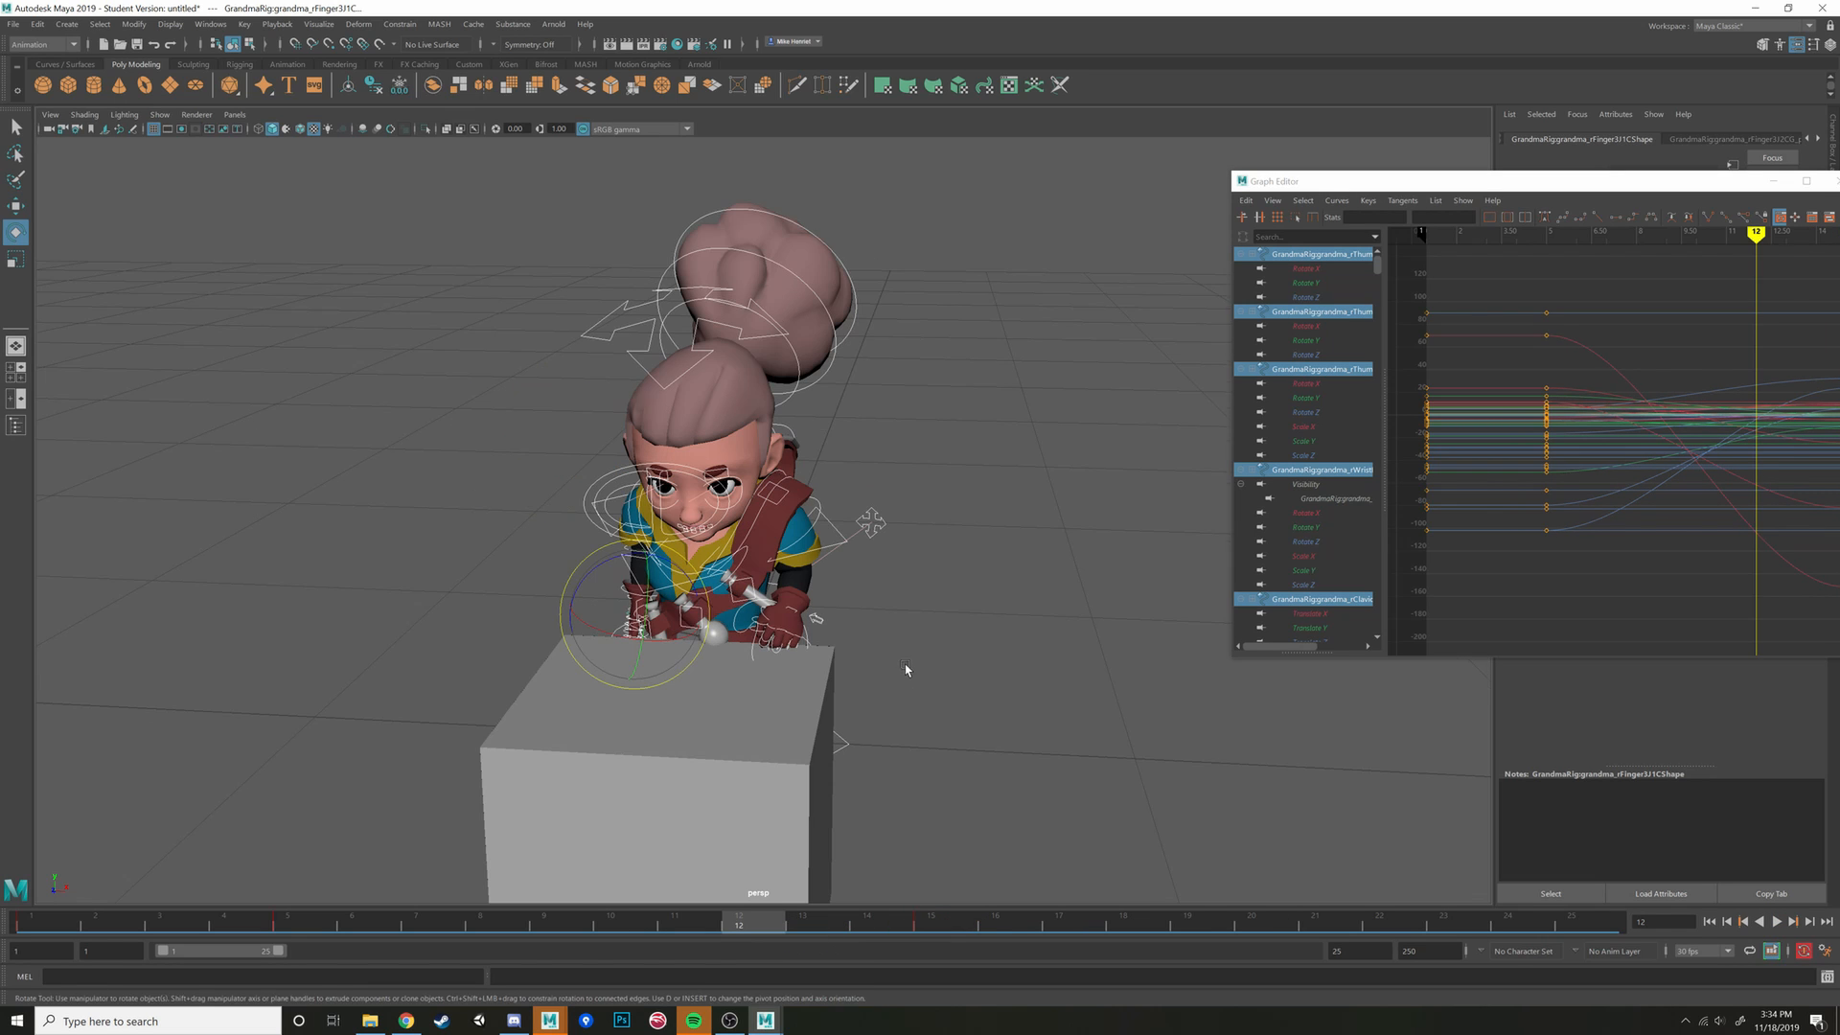
scroll(908, 652, "up", 4)
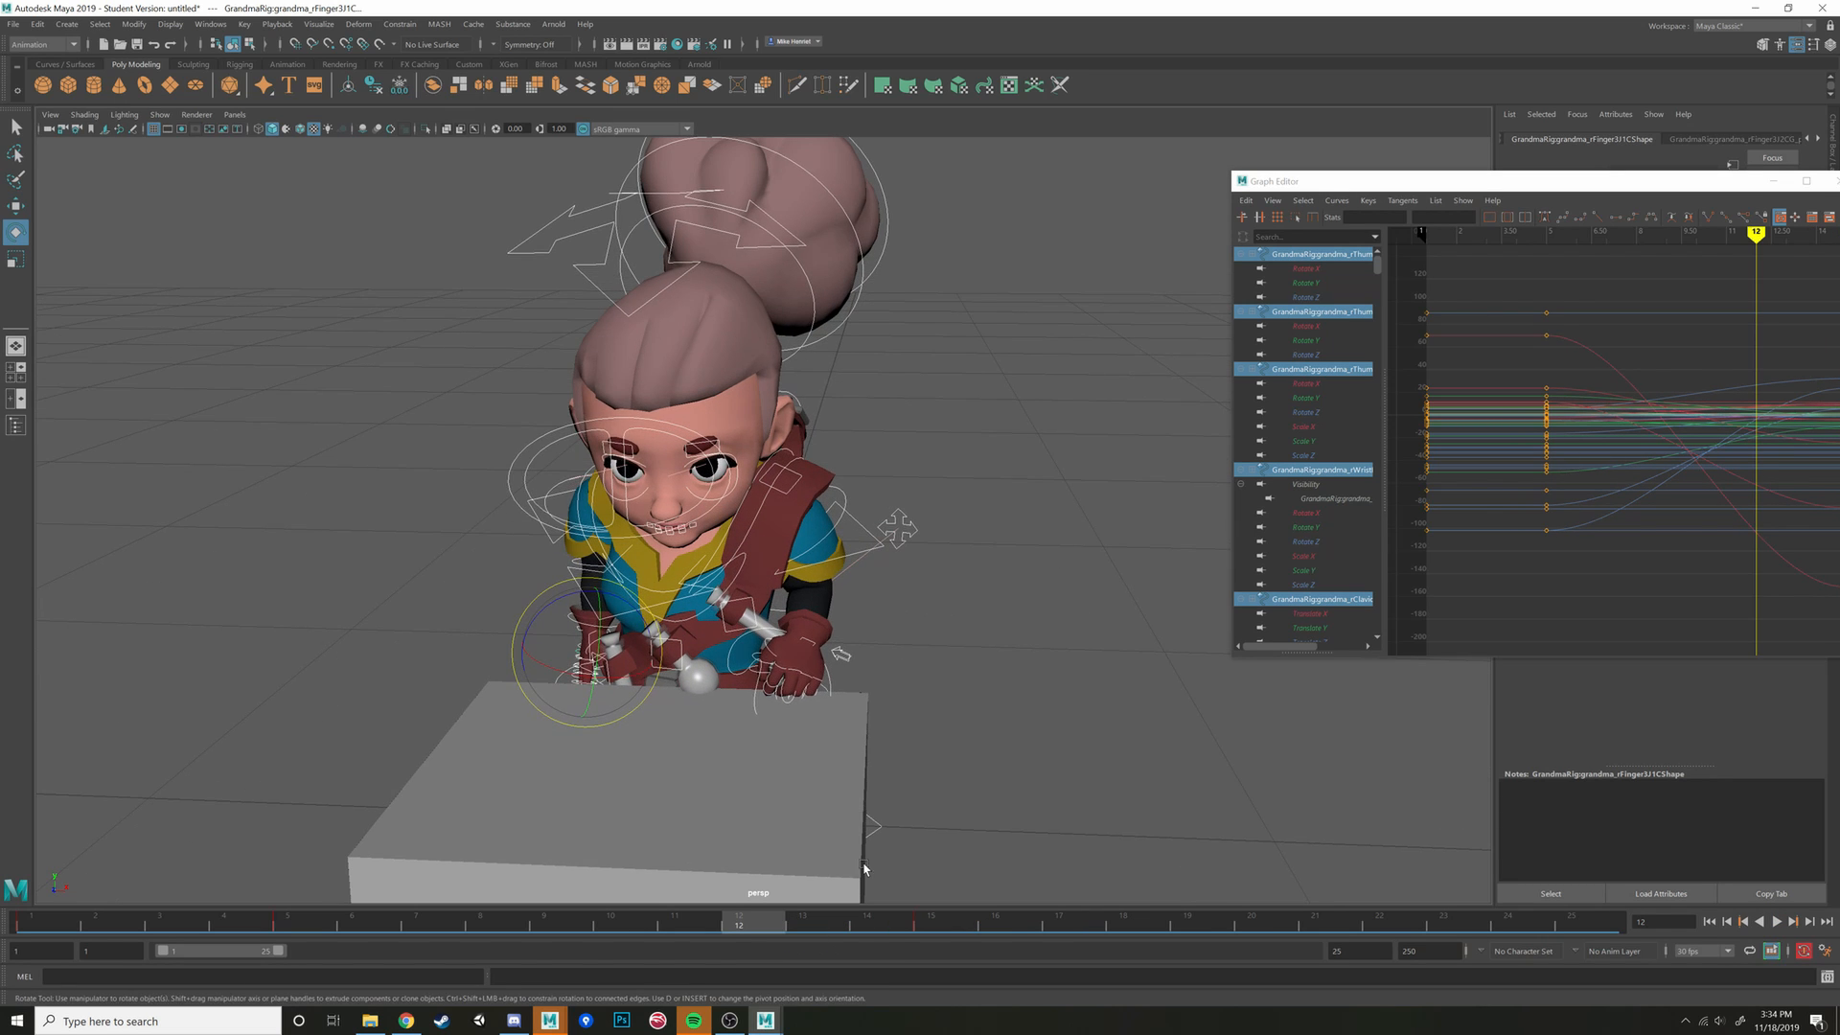
left_click_drag(866, 869, 781, 868, "alt")
left_click(925, 932)
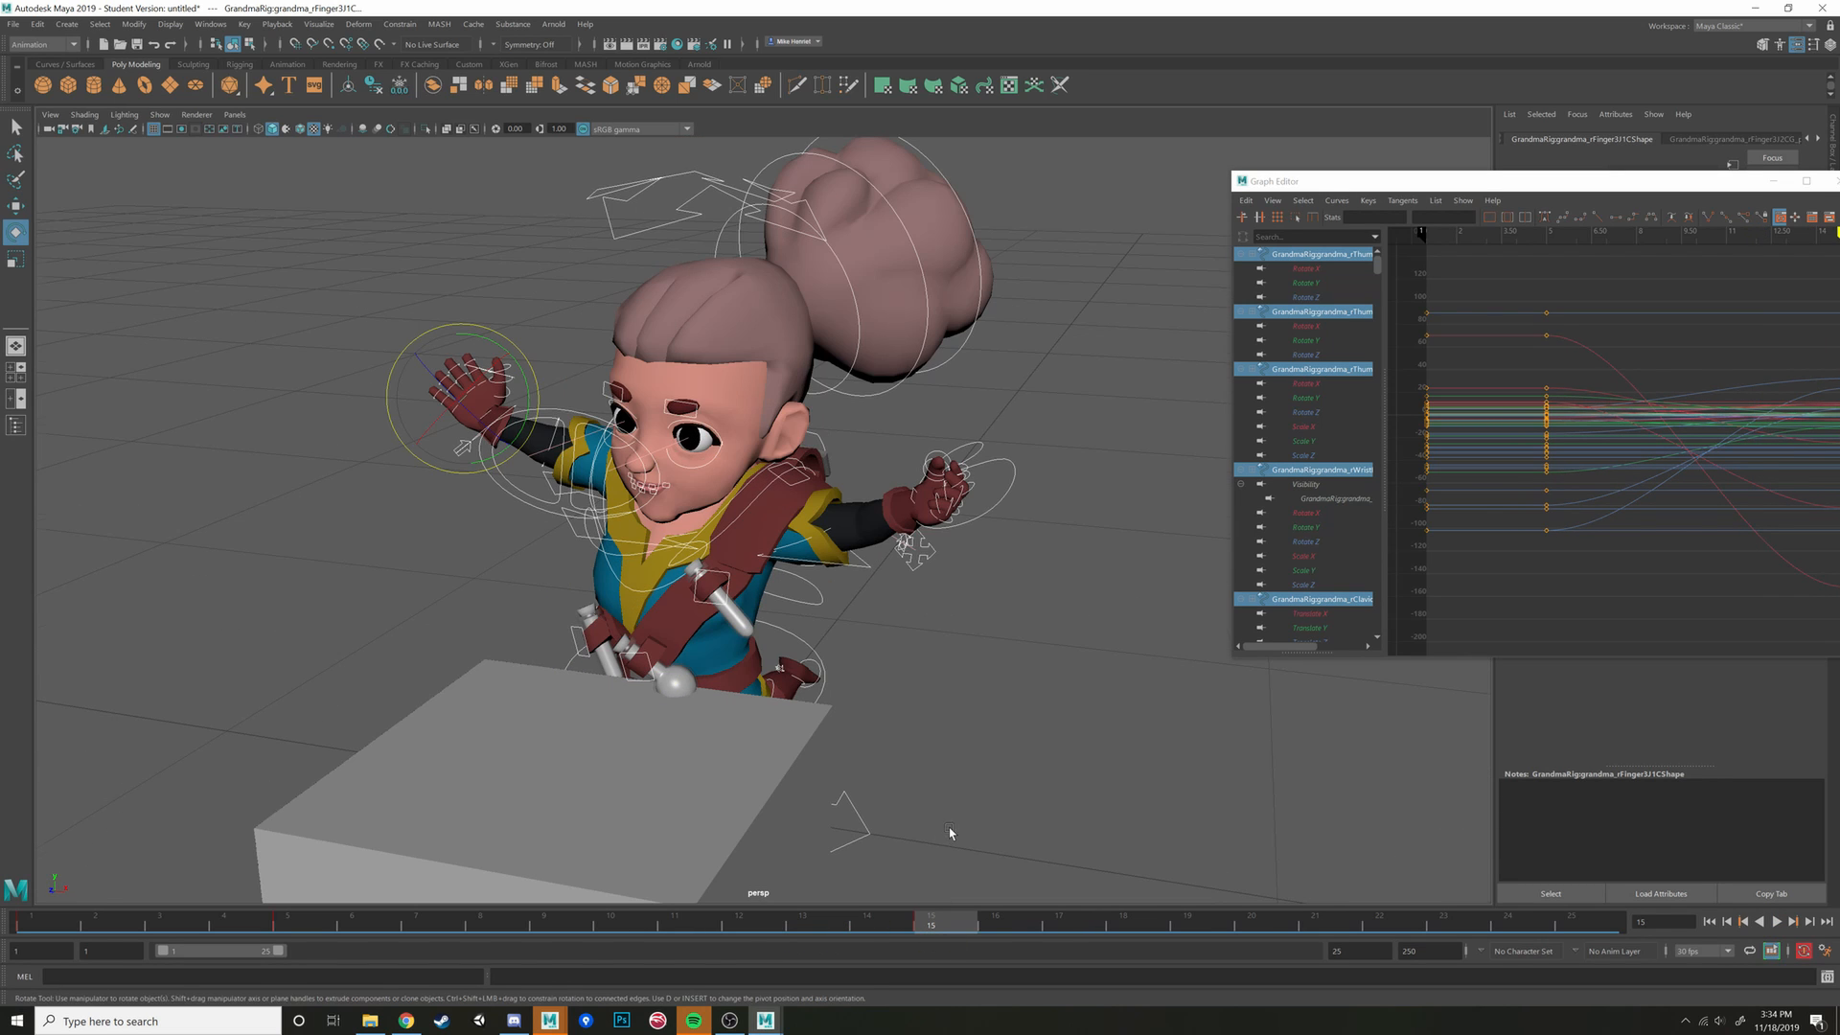
left_click_drag(951, 832, 1000, 573, "alt")
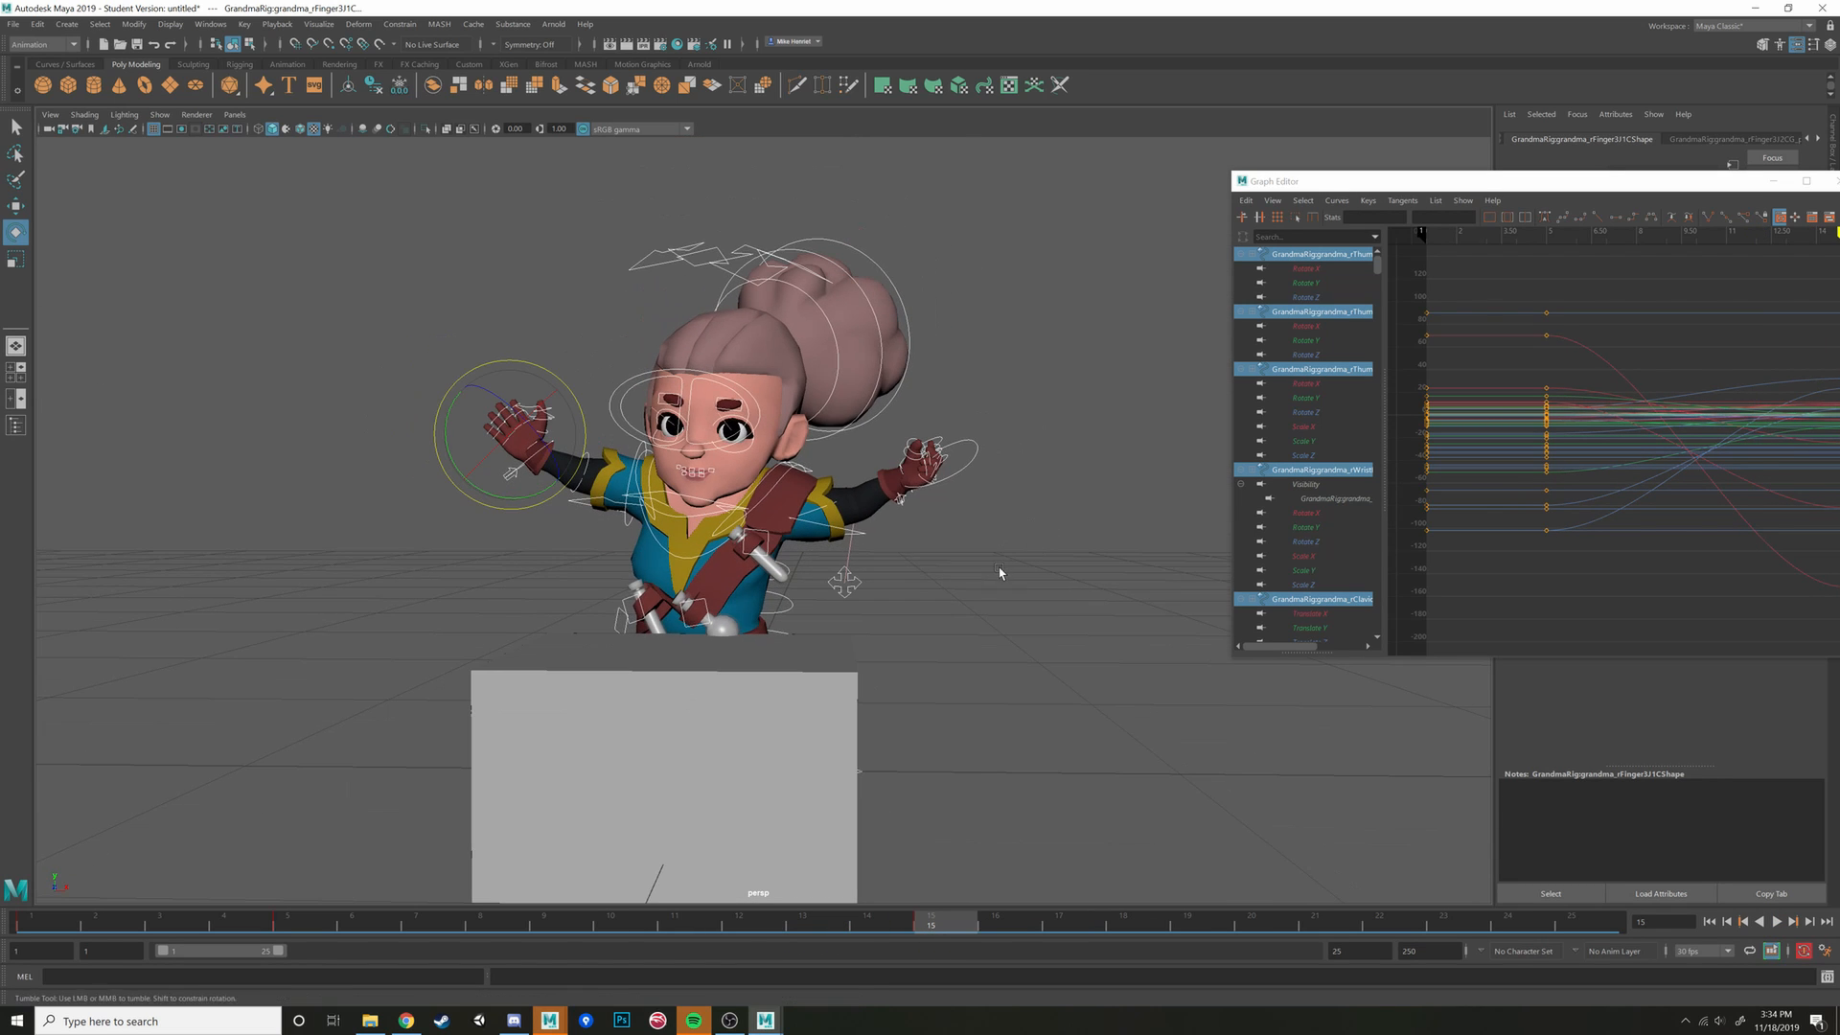
Copy the raised-arms pose keys from frame 15 and paste them at frame 12
right_click(932, 923)
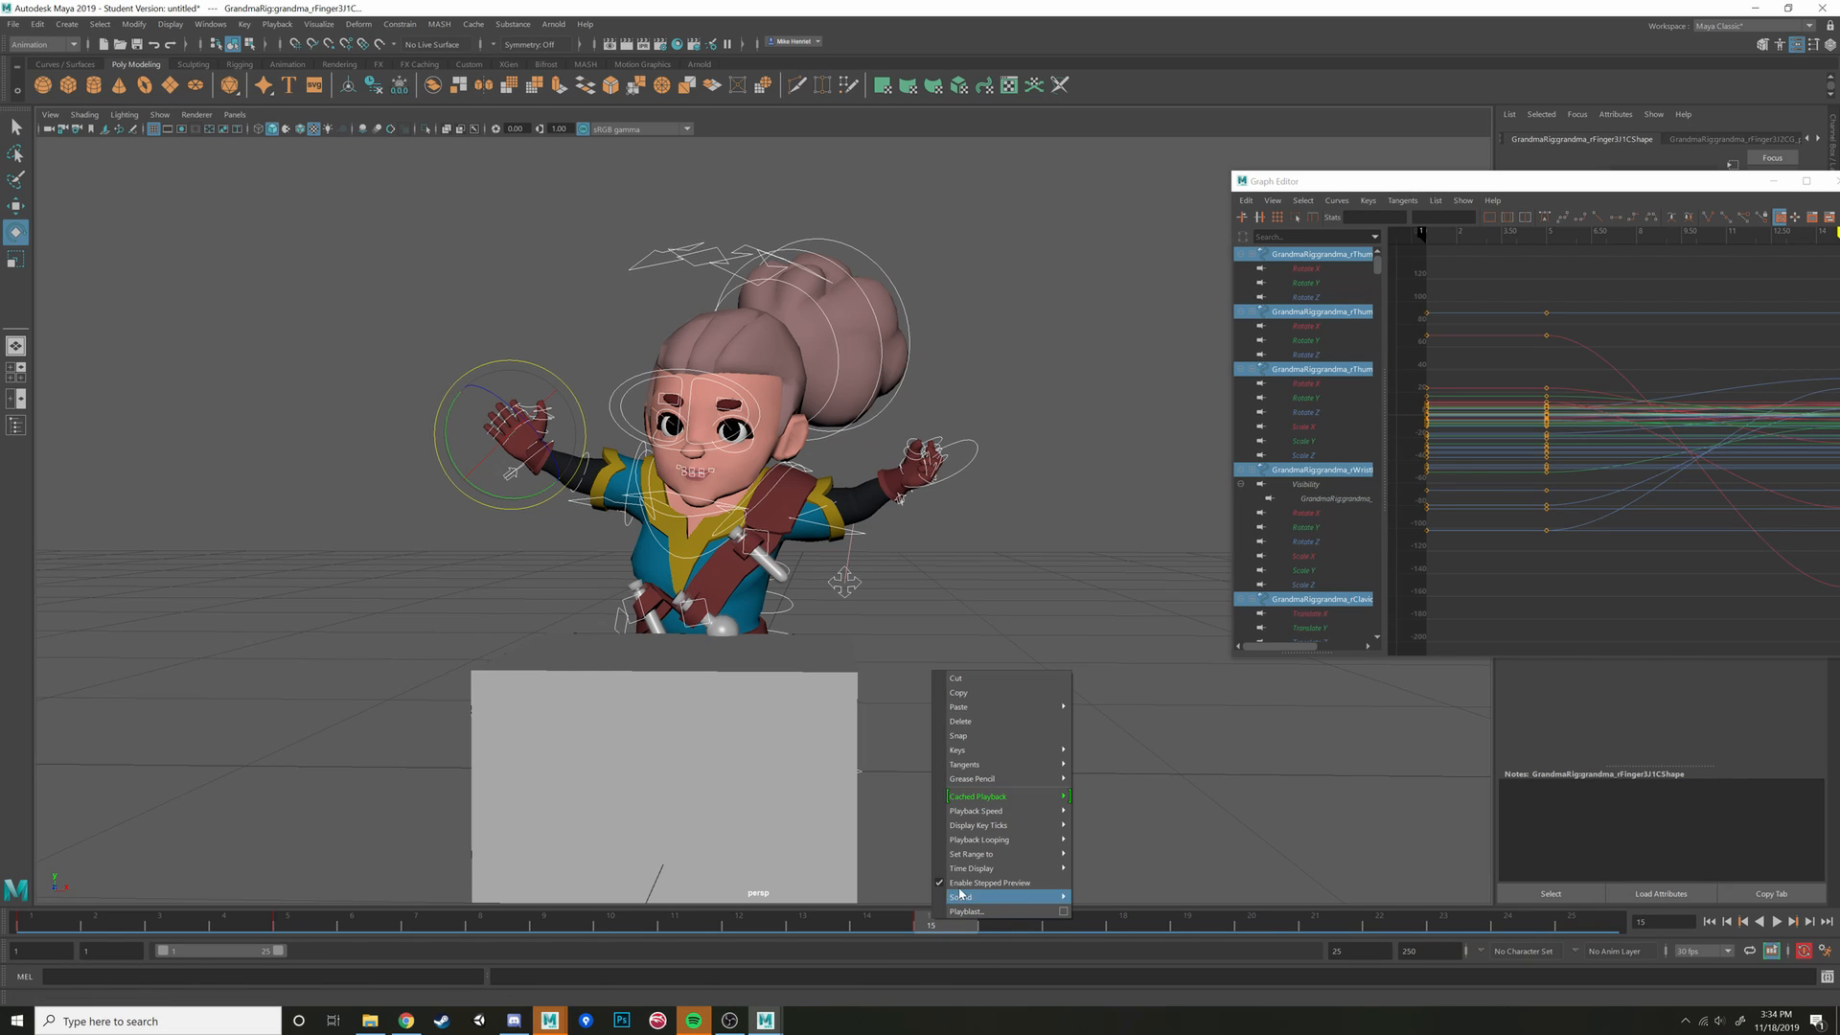
left_click(988, 702)
left_click(762, 923)
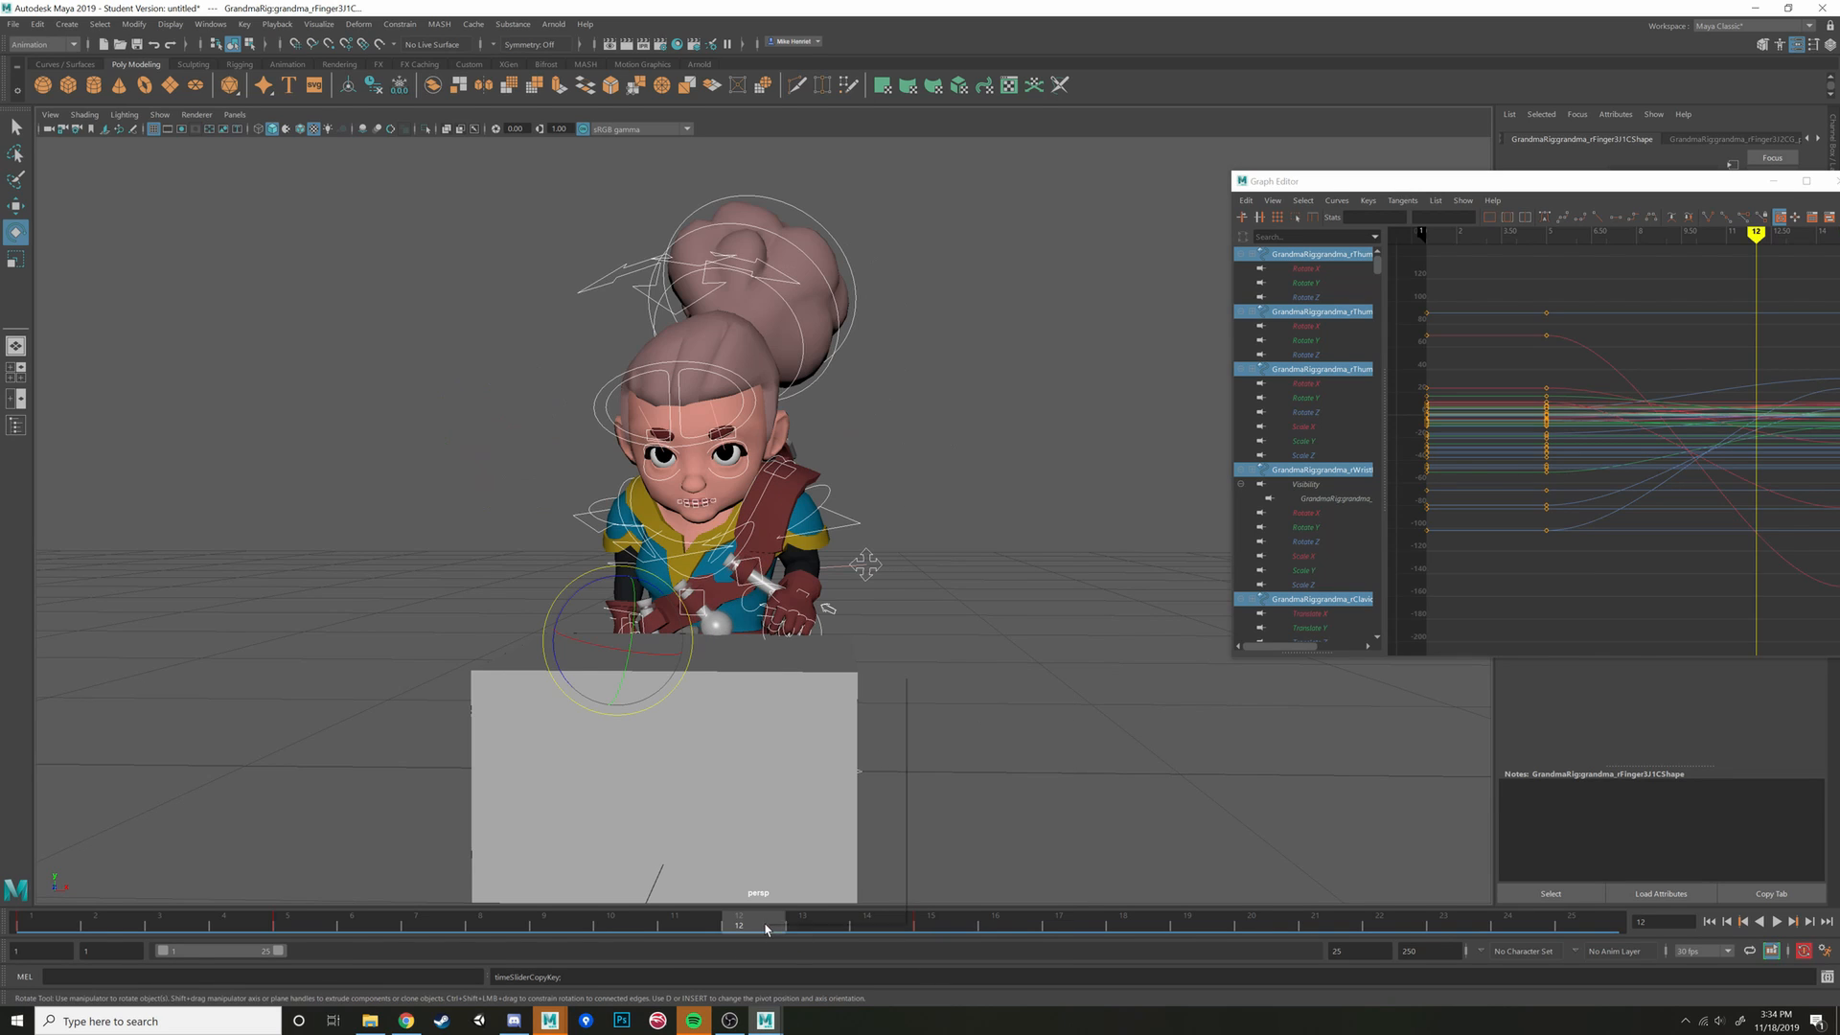
right_click(767, 923)
mouse_move(834, 712)
left_click(945, 724)
left_click_drag(949, 740, 969, 748, "alt")
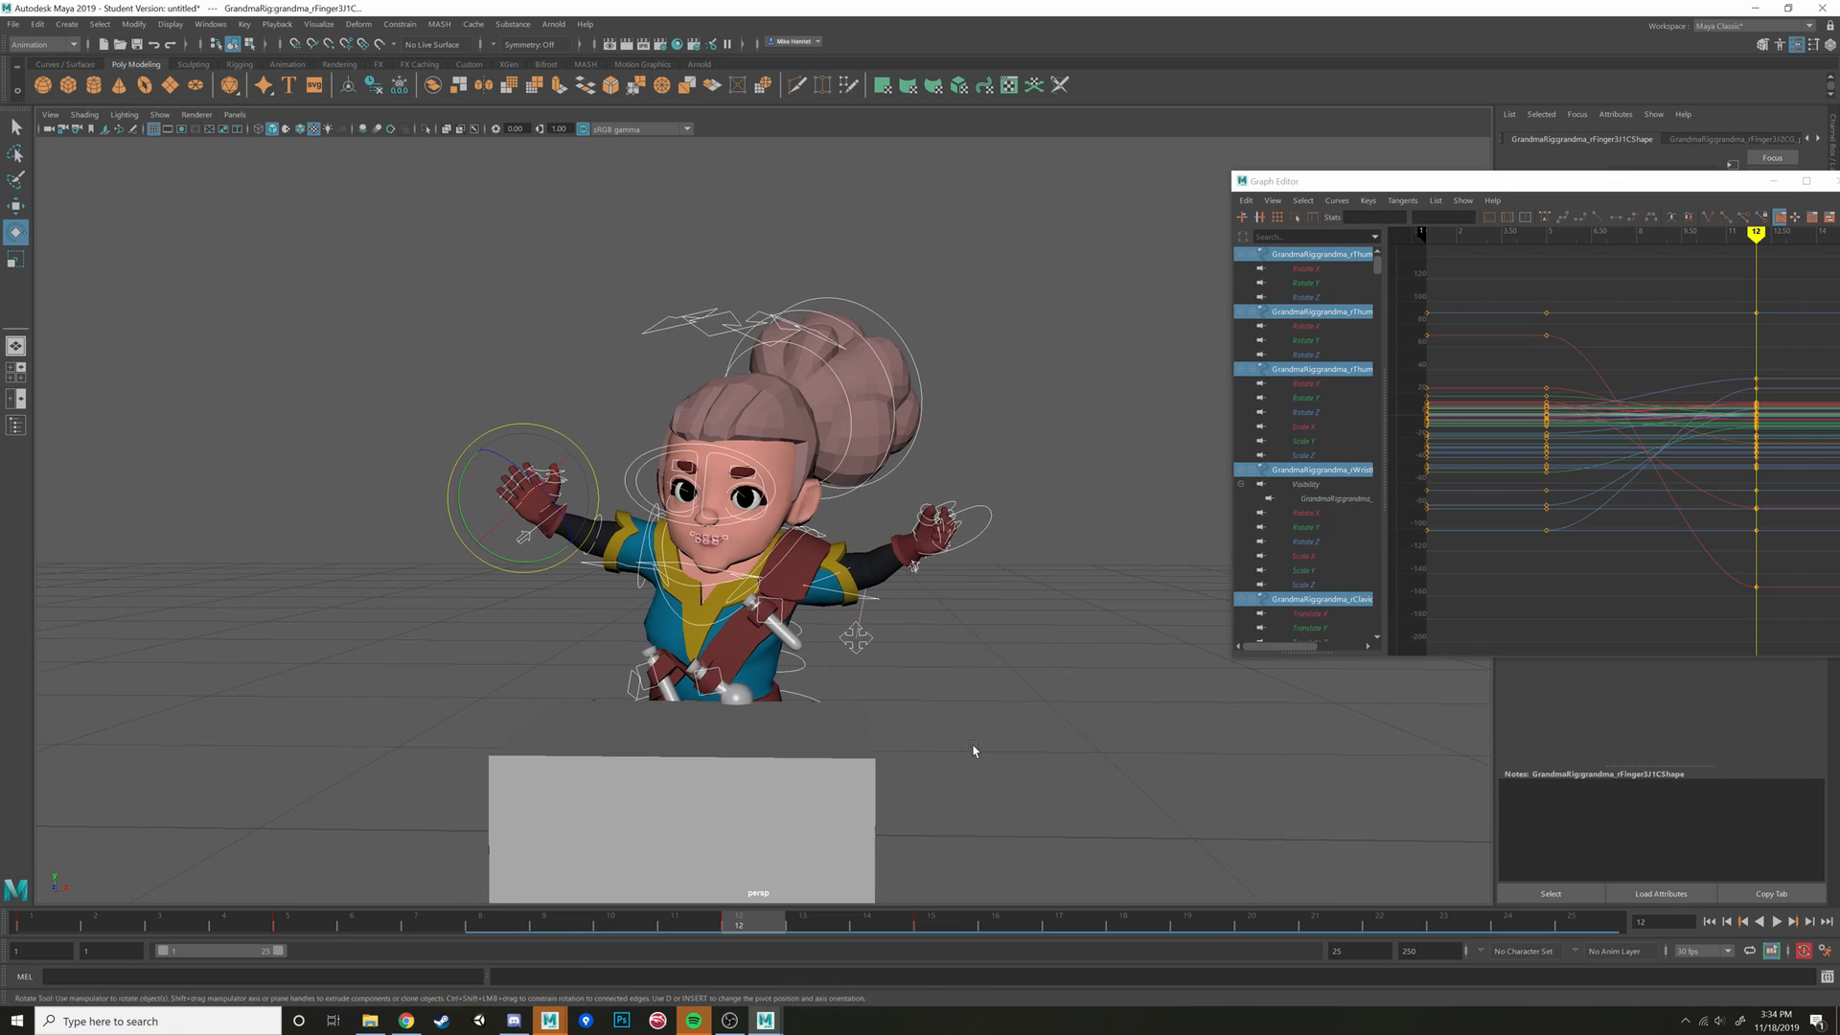
Select the rig's root control and raise the body slightly at frame 12
left_click_drag(1000, 544, 1002, 546)
left_click_drag(863, 663, 700, 714, "alt")
key("w")
left_click(818, 697)
mouse_move(817, 697)
left_mouse_down("alt")
mouse_move(864, 691)
mouse_move(800, 699)
left_mouse_up("alt")
left_click_drag(800, 699, 821, 685, "alt")
left_click_drag(707, 670, 710, 801)
scroll(607, 629, "up", 5)
left_click_drag(607, 629, 805, 591, "alt")
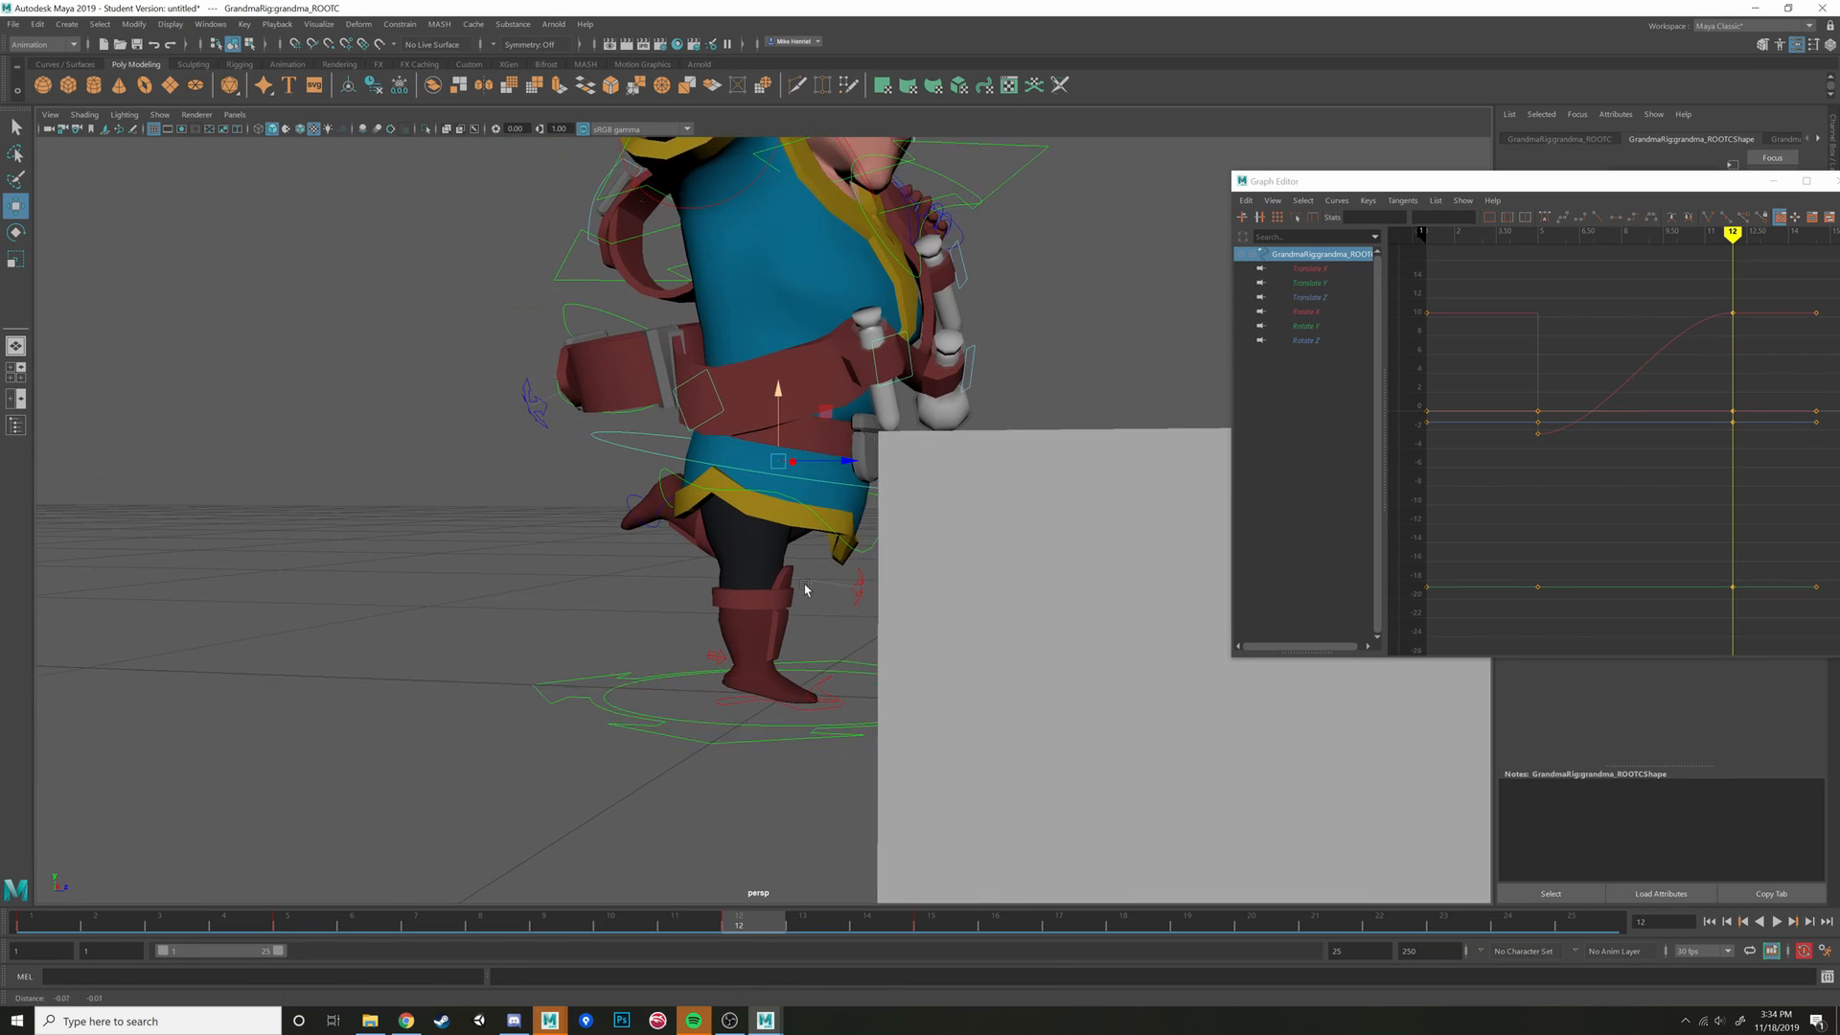
scroll(805, 591, "up", 4)
mouse_move(792, 365)
left_mouse_down()
mouse_move(794, 407)
mouse_move(807, 367)
left_mouse_up()
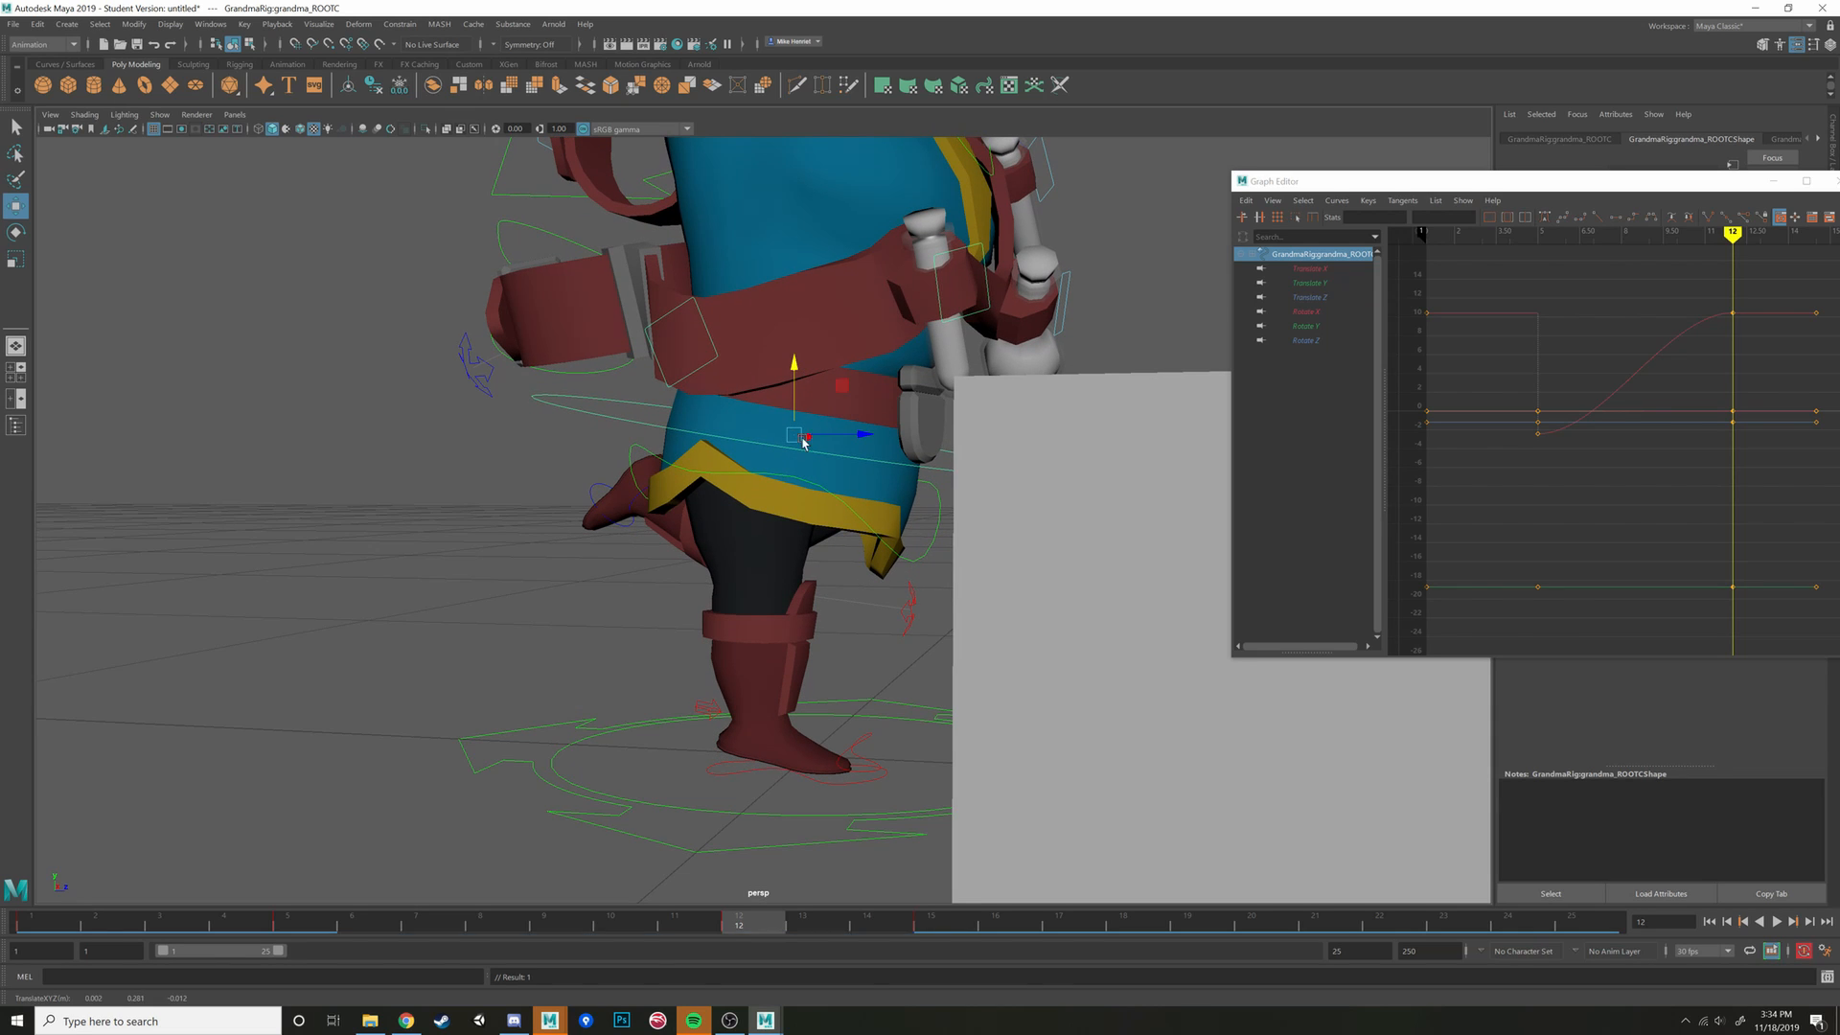
Raise the right foot IK control at frame 12 and rotate it so the heel lifts and the toes point down
left_click(734, 774)
left_click_drag(760, 793, 780, 780, "alt")
right_click_drag(781, 780, 887, 743, "alt")
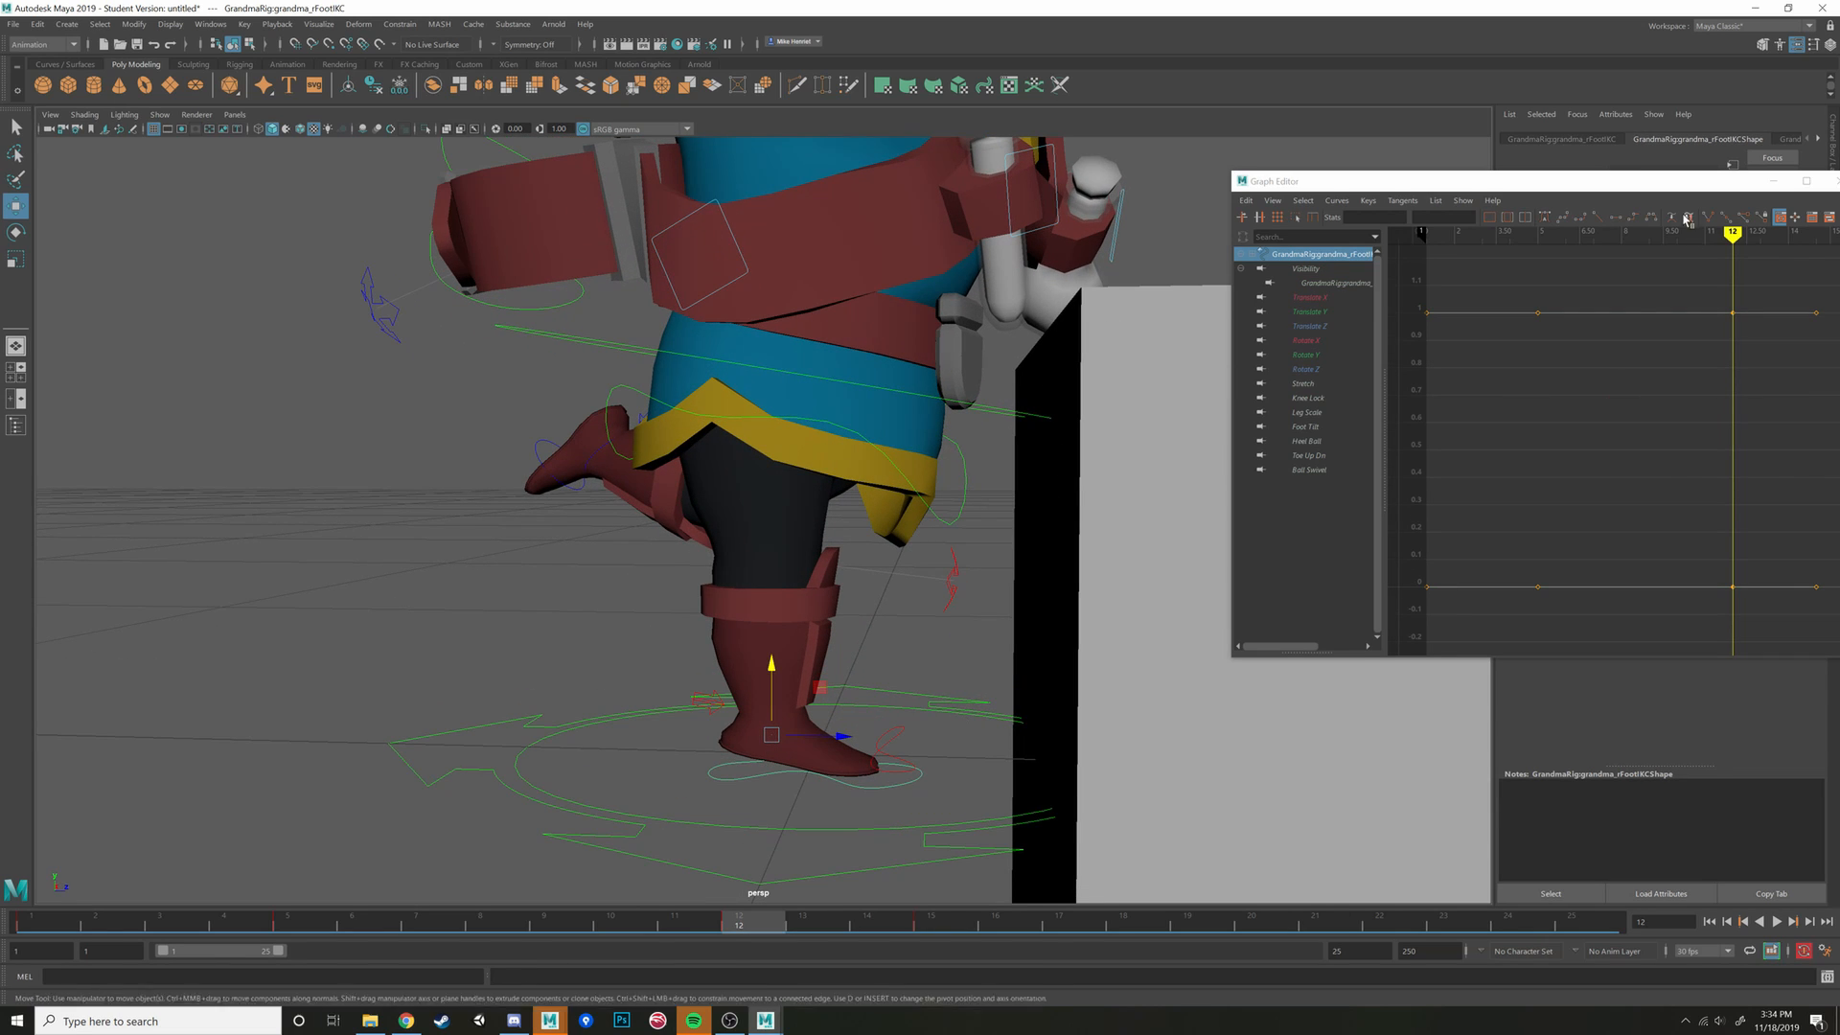
key("q")
key("w")
left_click_drag(773, 672, 862, 712)
key("e")
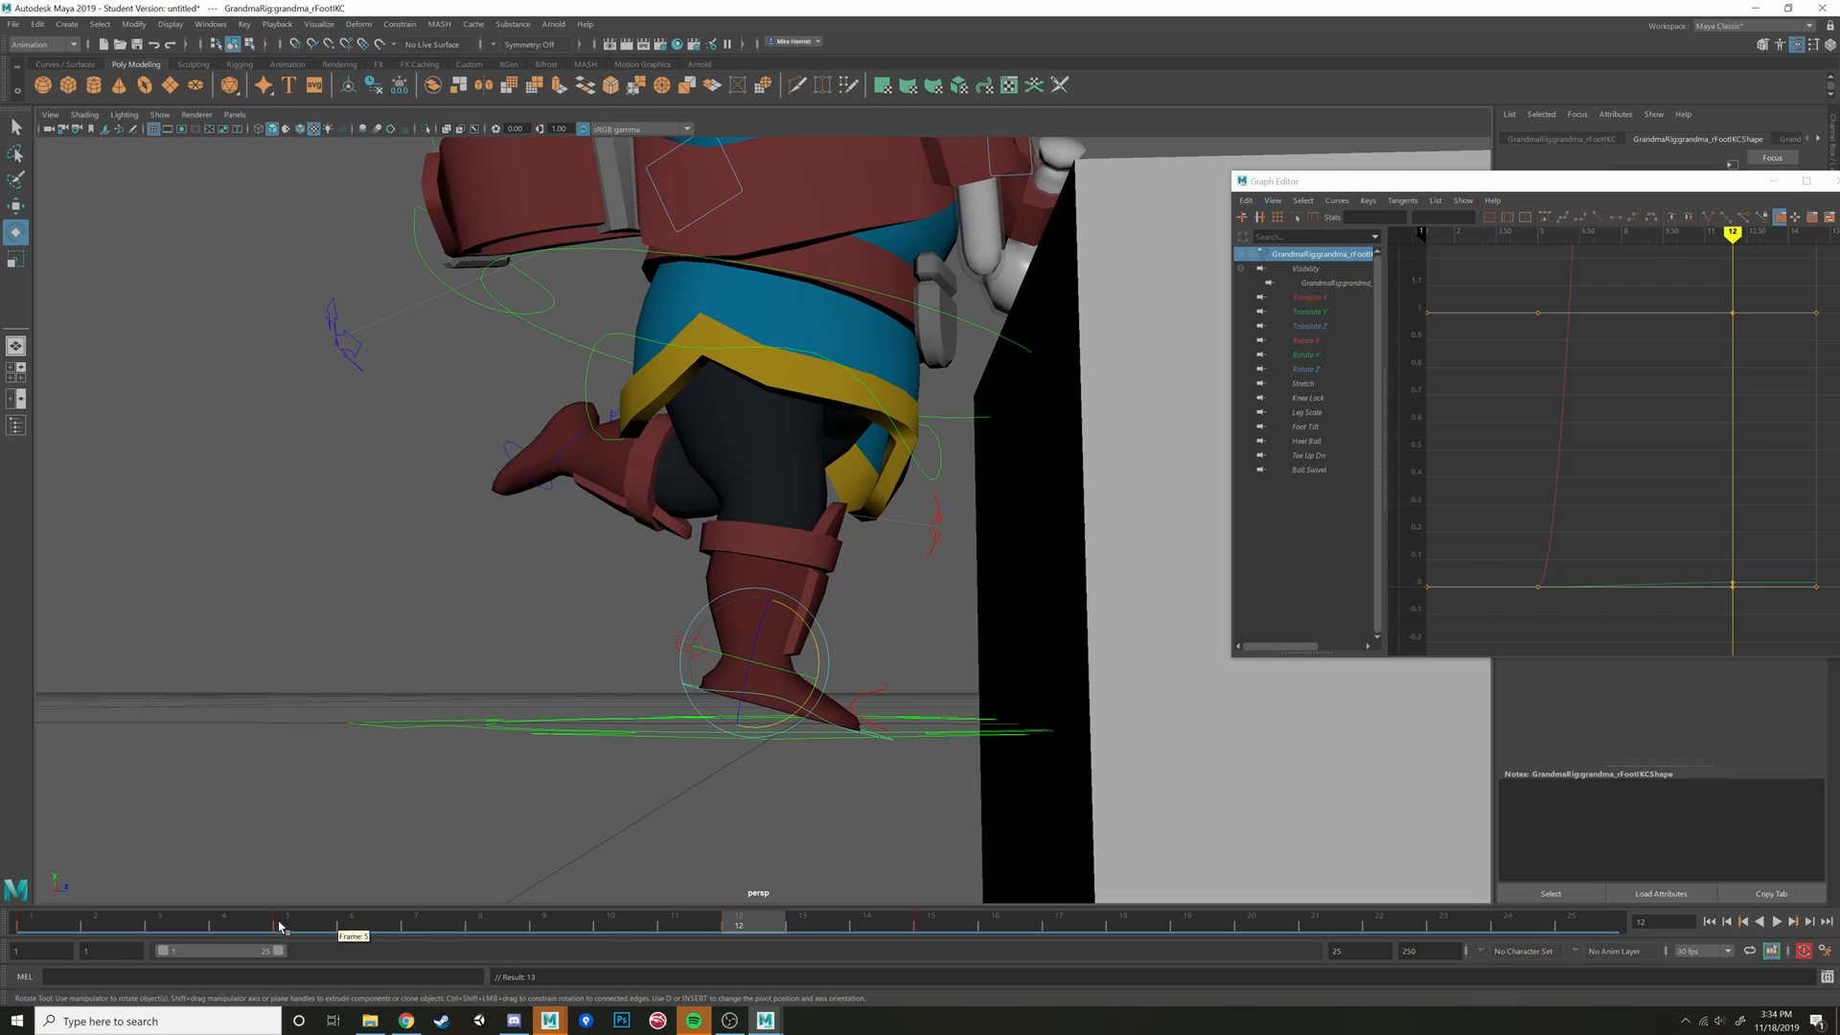
Move the right foot IK control slightly toward the box at frame 12 and check it against the crouched foot position
mouse_move(279, 926)
left_mouse_down()
mouse_move(741, 939)
mouse_move(360, 935)
mouse_move(726, 953)
left_mouse_up()
key("w")
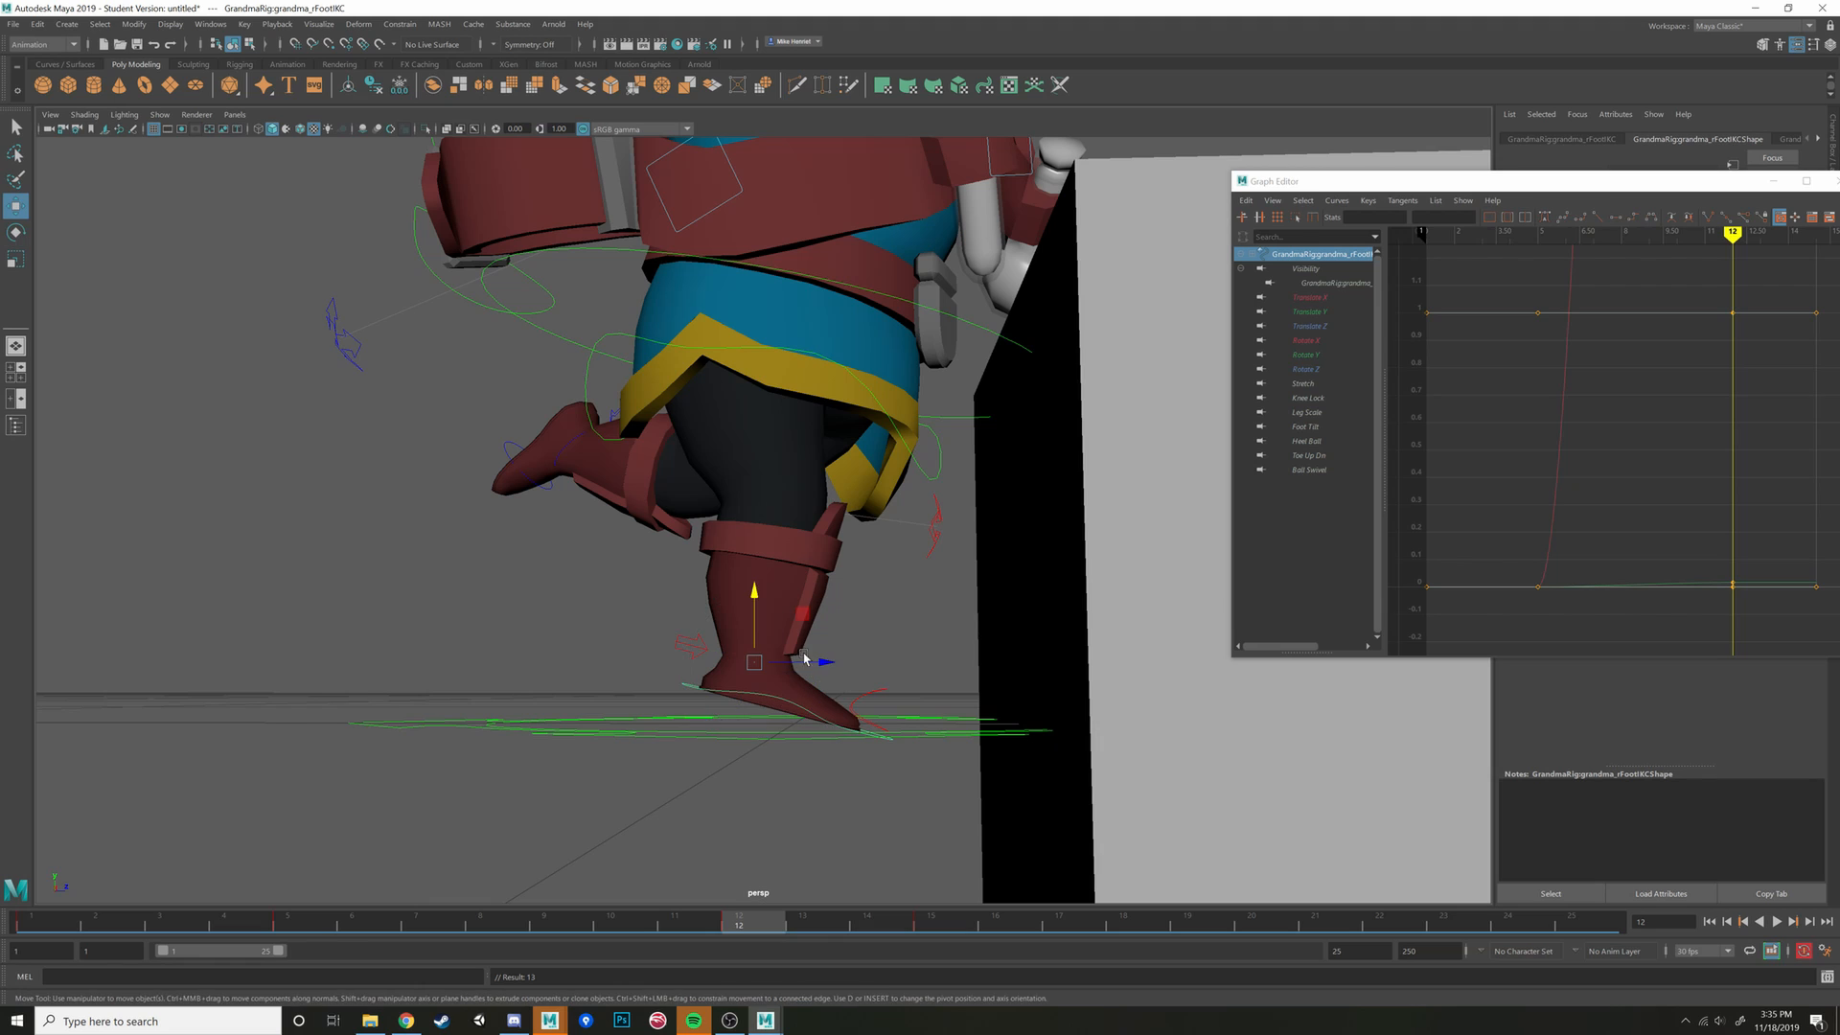
left_click_drag(827, 665, 842, 669)
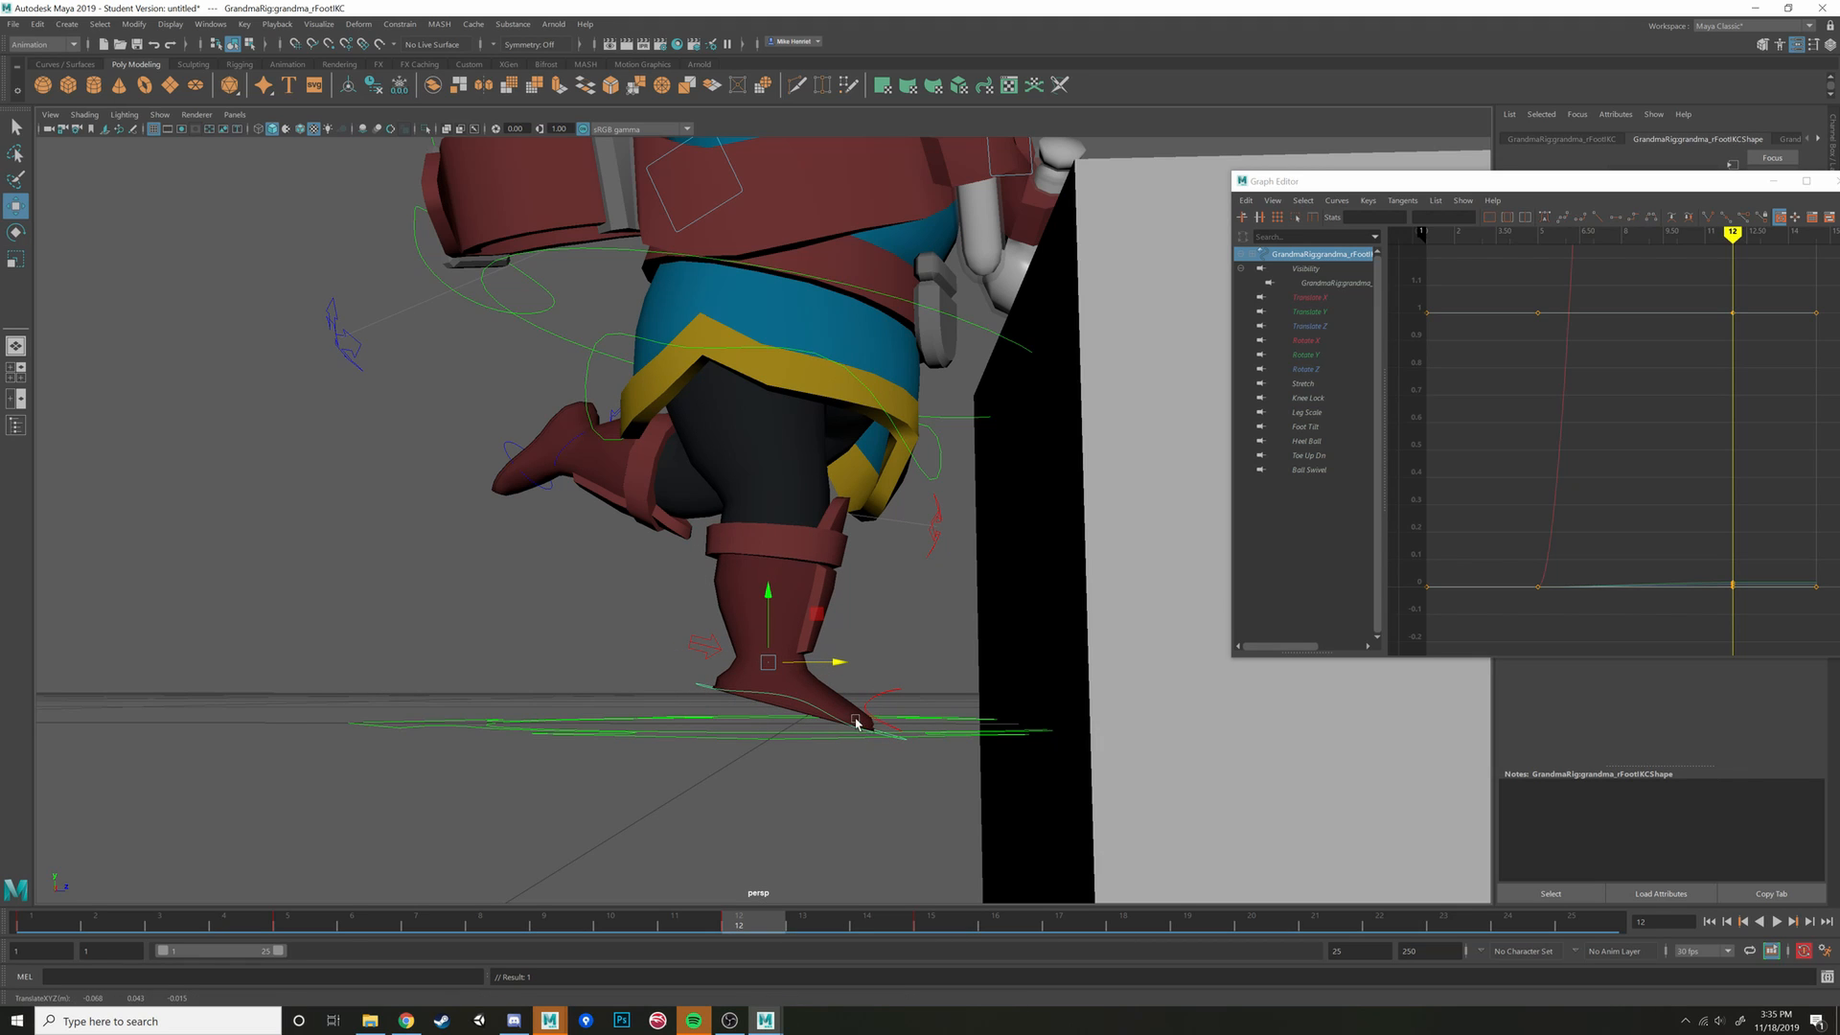
key("alt+v")
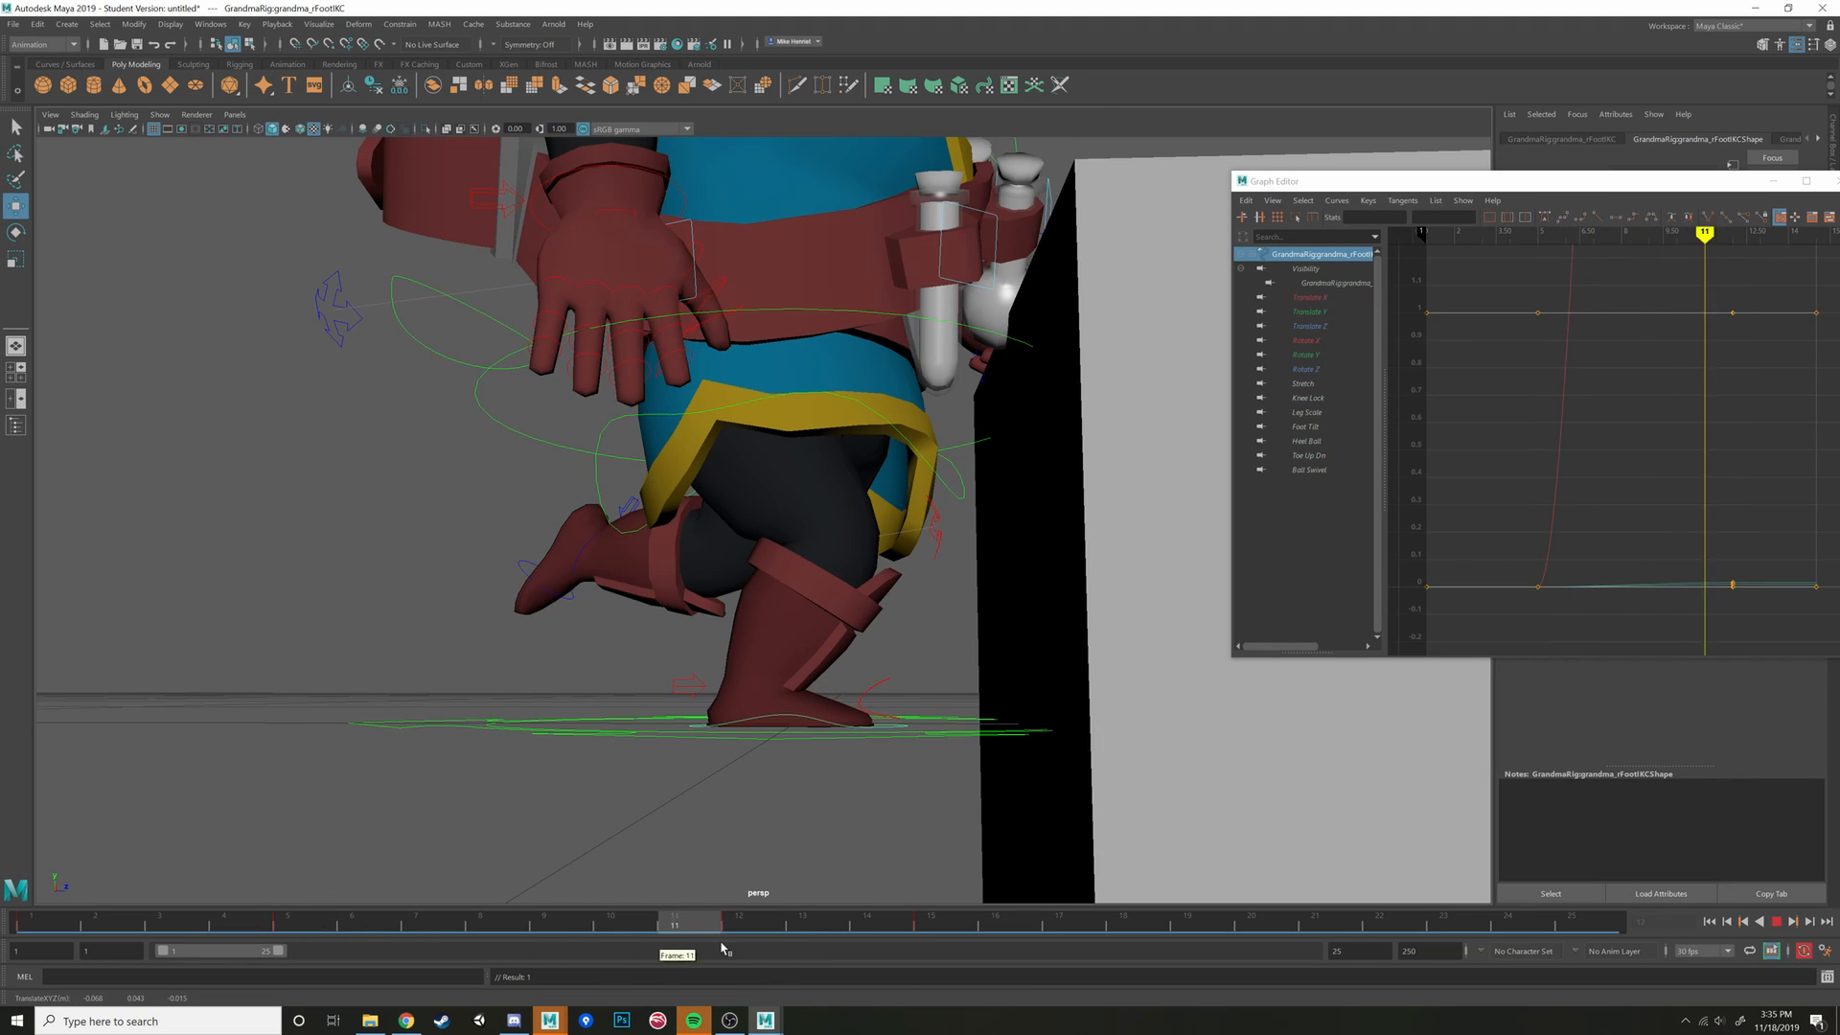
left_click_drag(670, 938, 753, 940)
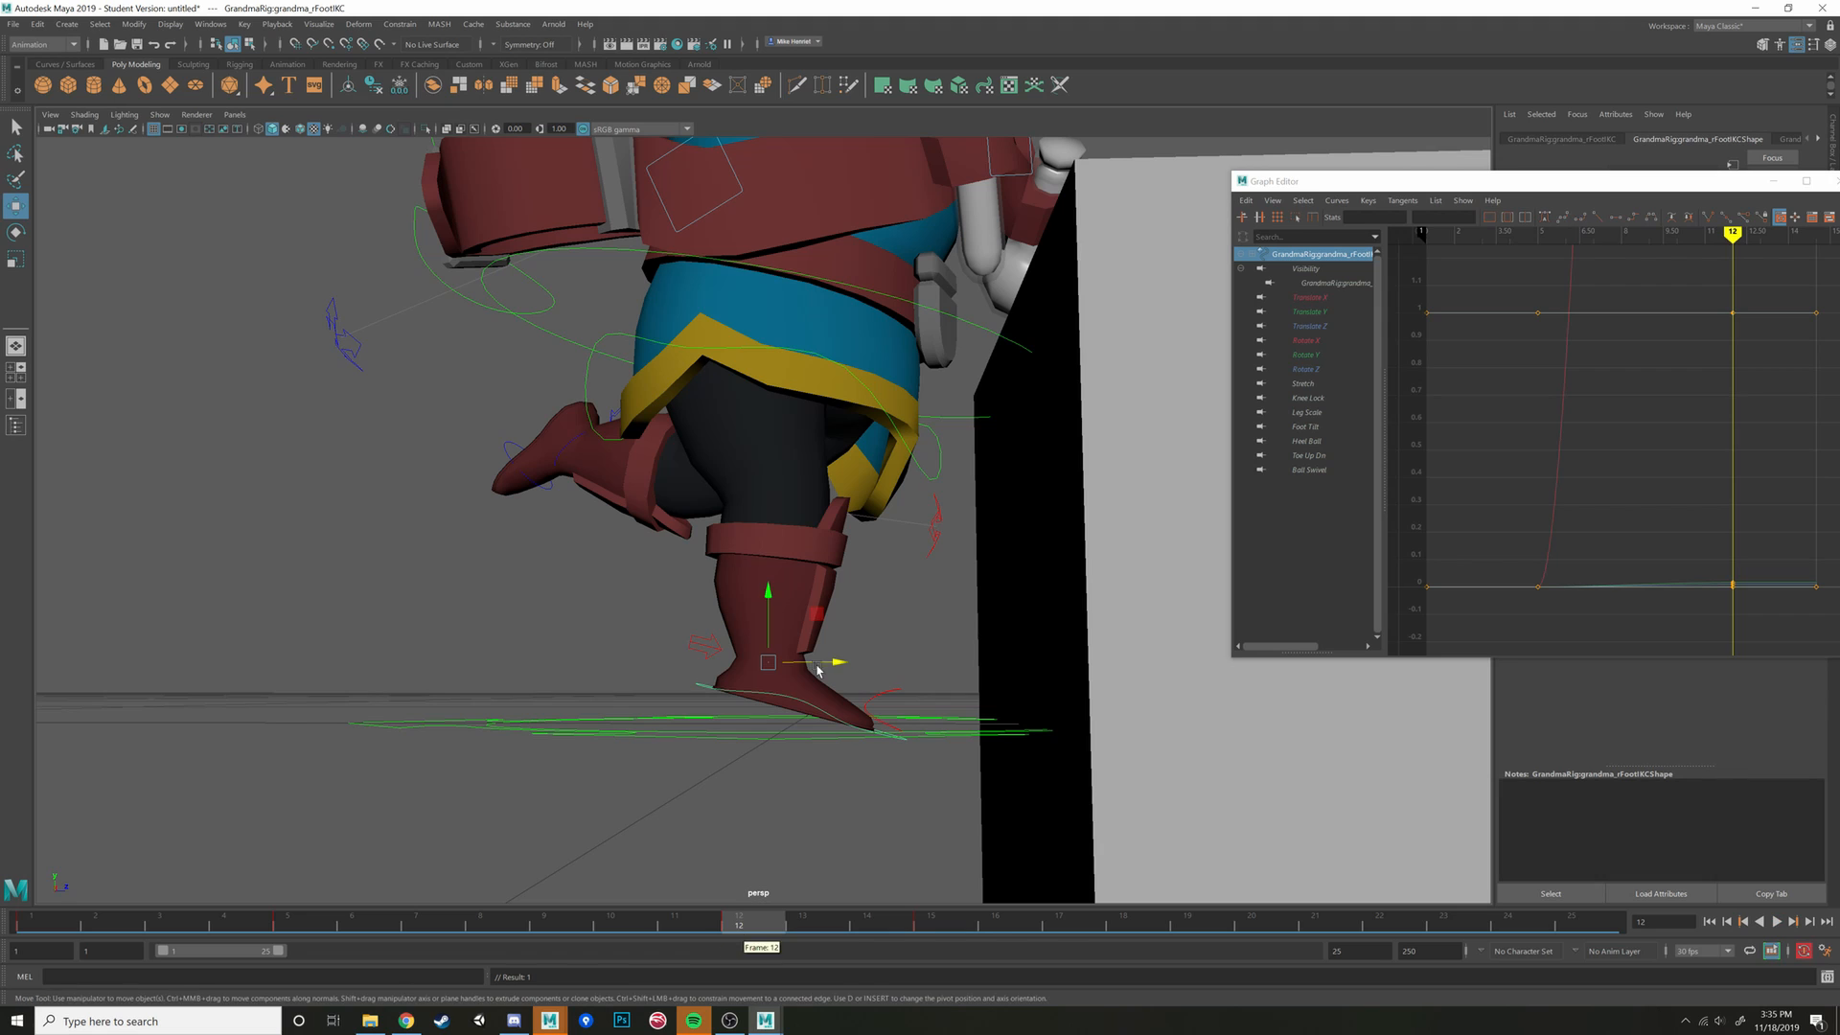
Nudge the right foot IK control slightly away from the box at frame 12 and check the whole pose
left_click_drag(819, 615, 816, 613)
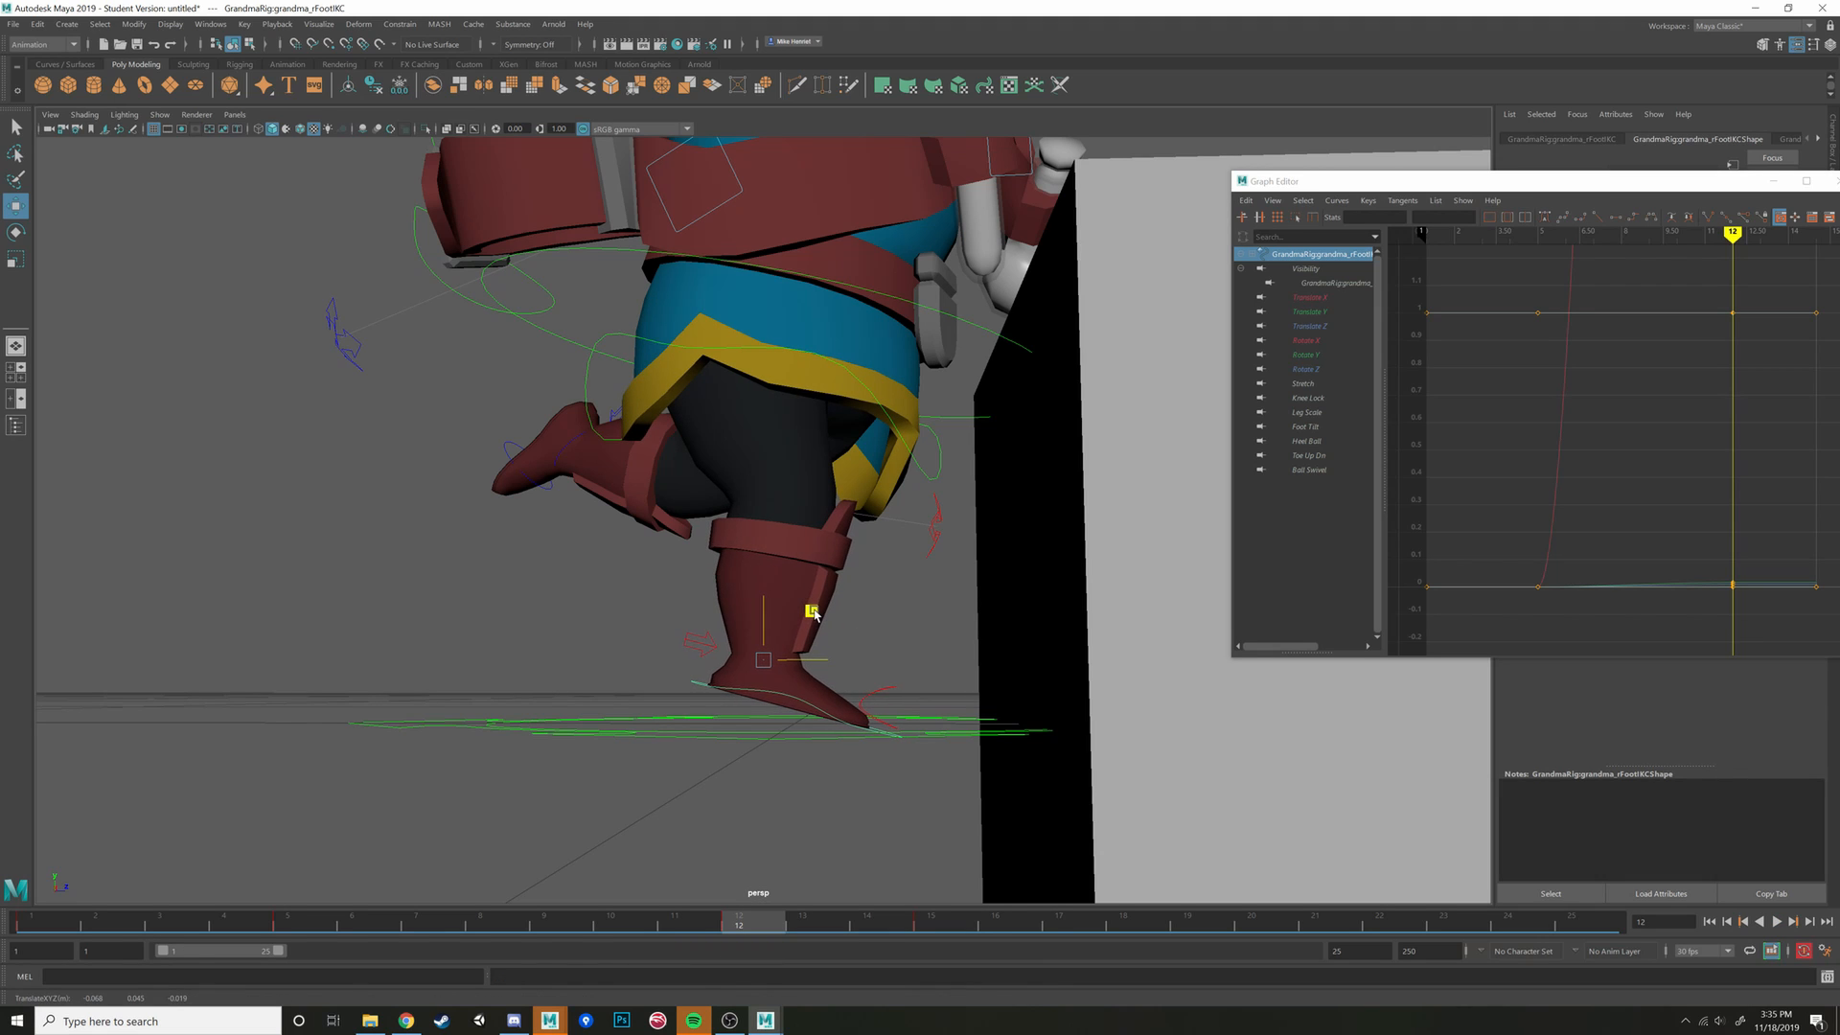
mouse_move(740, 928)
left_mouse_down()
mouse_move(287, 936)
mouse_move(924, 956)
mouse_move(603, 913)
mouse_move(727, 901)
mouse_move(386, 936)
mouse_move(742, 928)
left_mouse_up()
scroll(826, 533, "down", 6)
left_click_drag(826, 533, 769, 592, "alt")
middle_click_drag(768, 592, 837, 694, "alt")
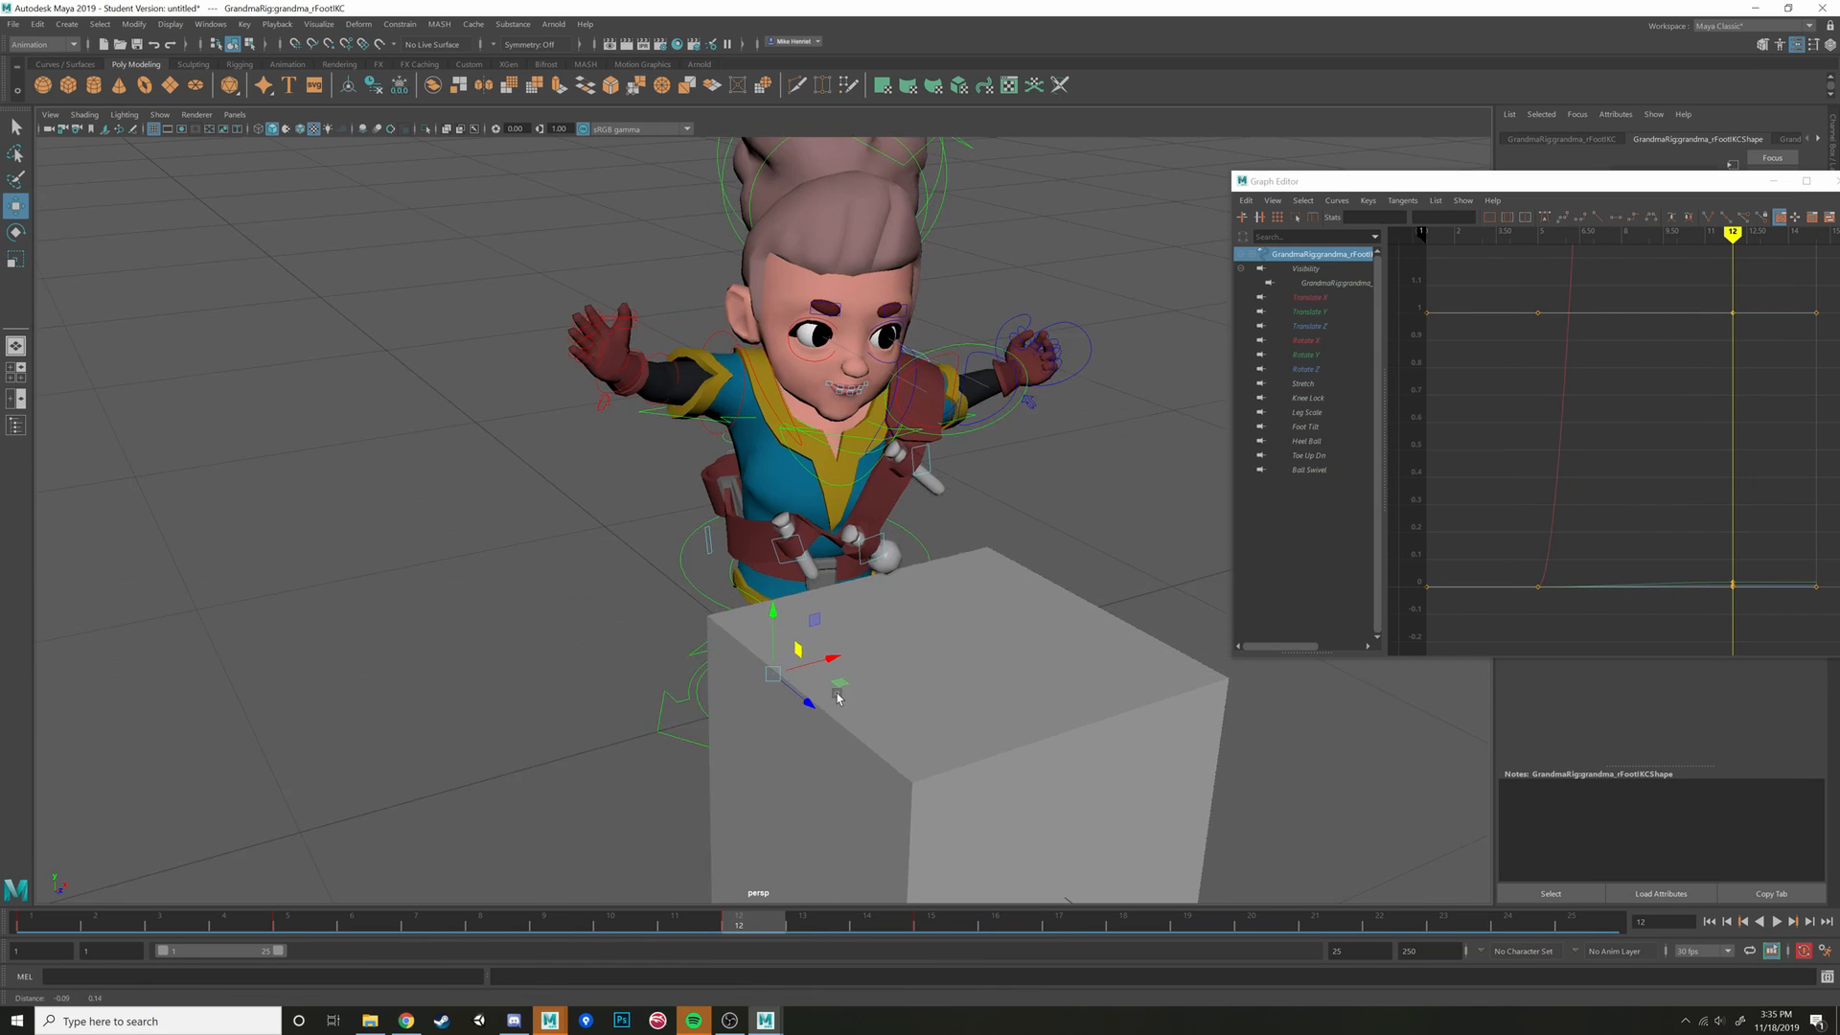
Raise the left wrist IK control at frame 12 so the hand comes up beside the hair bun
left_click_drag(836, 694, 748, 685, "alt")
right_click_drag(747, 685, 968, 671, "alt")
left_click_drag(968, 671, 953, 508, "alt")
left_click_drag(1162, 391, 1031, 583)
scroll(1152, 530, "down", 3)
left_click_drag(951, 533, 939, 520, "alt")
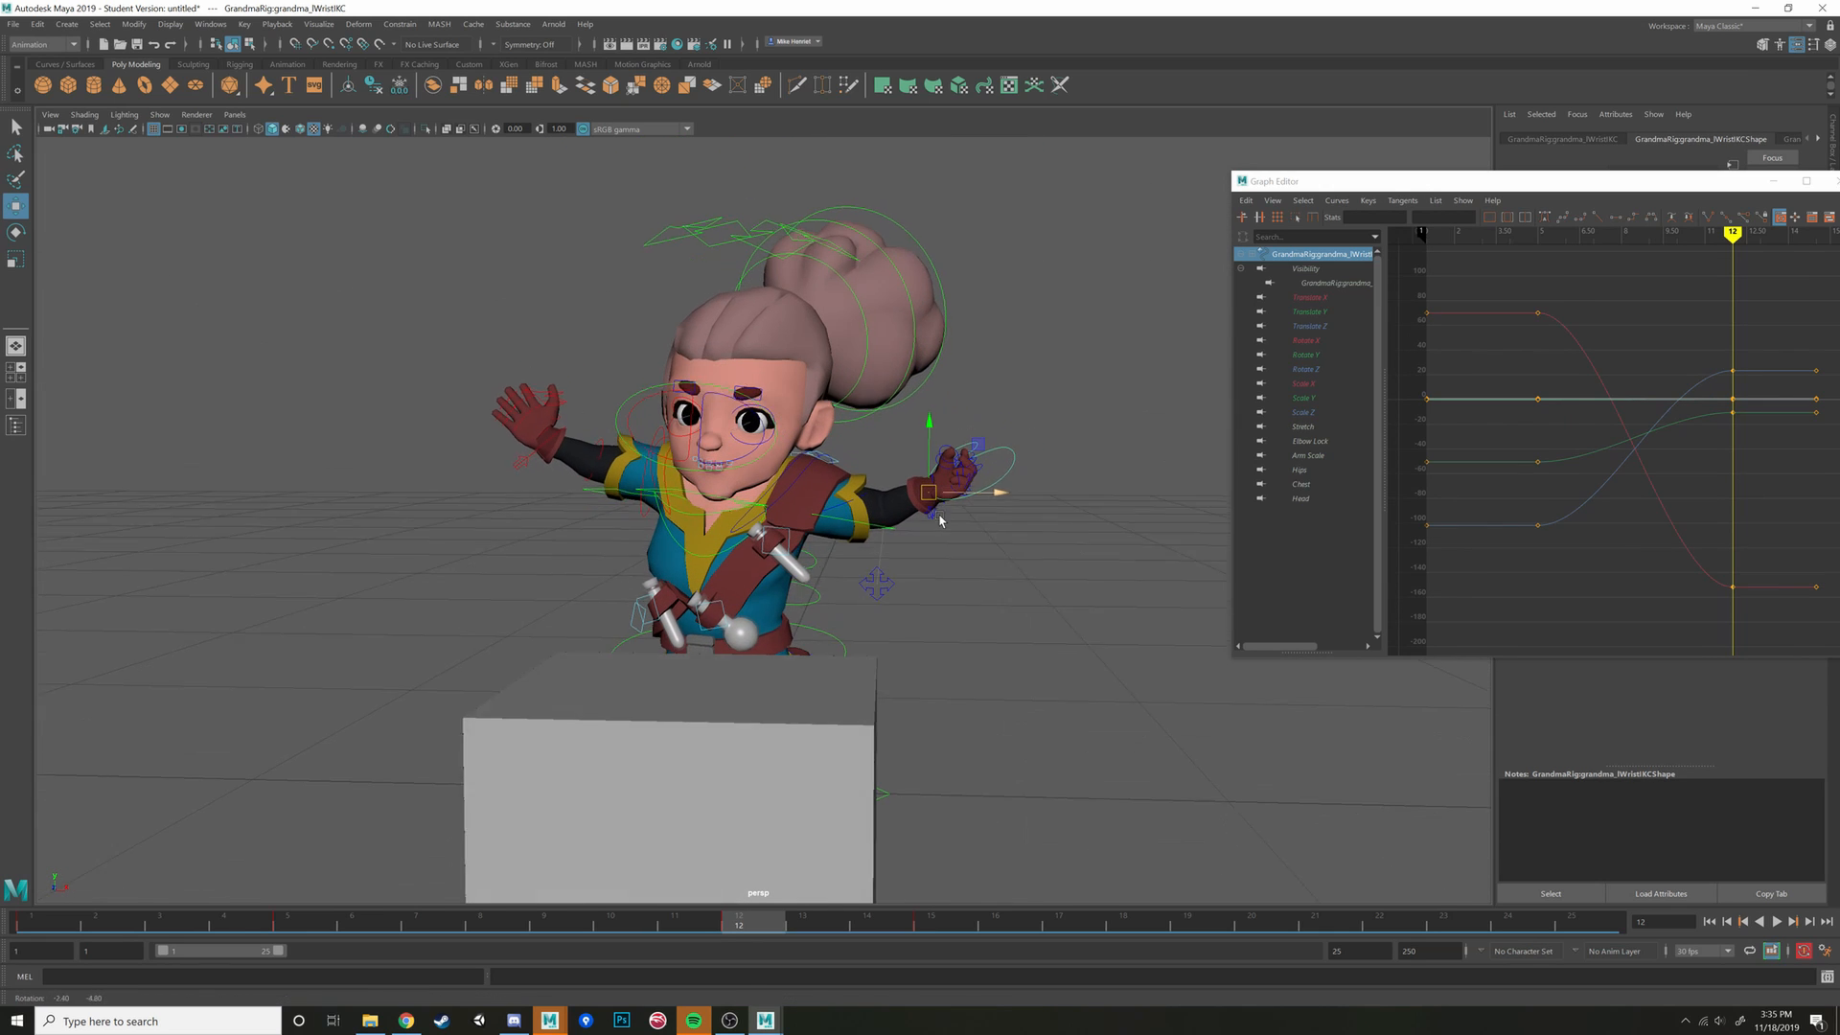
left_click_drag(976, 442, 956, 382)
left_click_drag(958, 490, 912, 428, "alt")
left_click(920, 596)
left_click(844, 444)
key("e")
key("w")
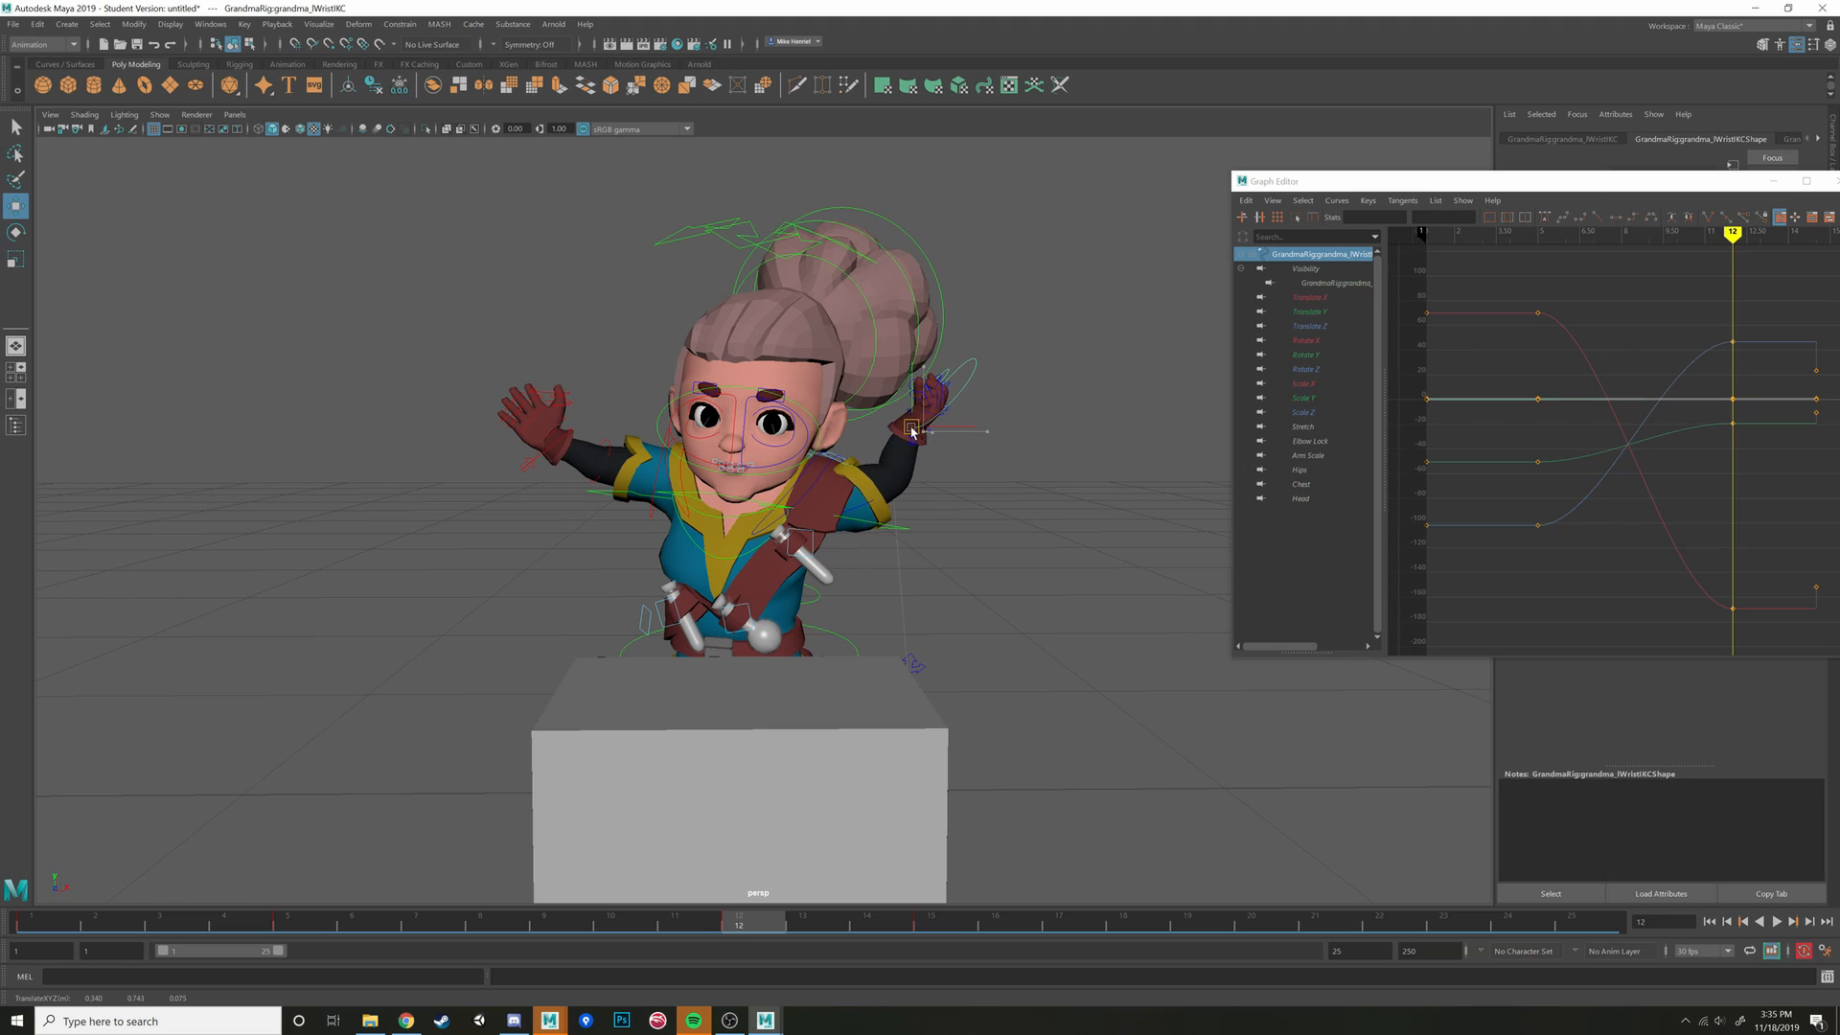
Rotate the left clavicle control upward at frame 12 and raise the left wrist IK control further to extend the arm
left_click(820, 480)
key("e")
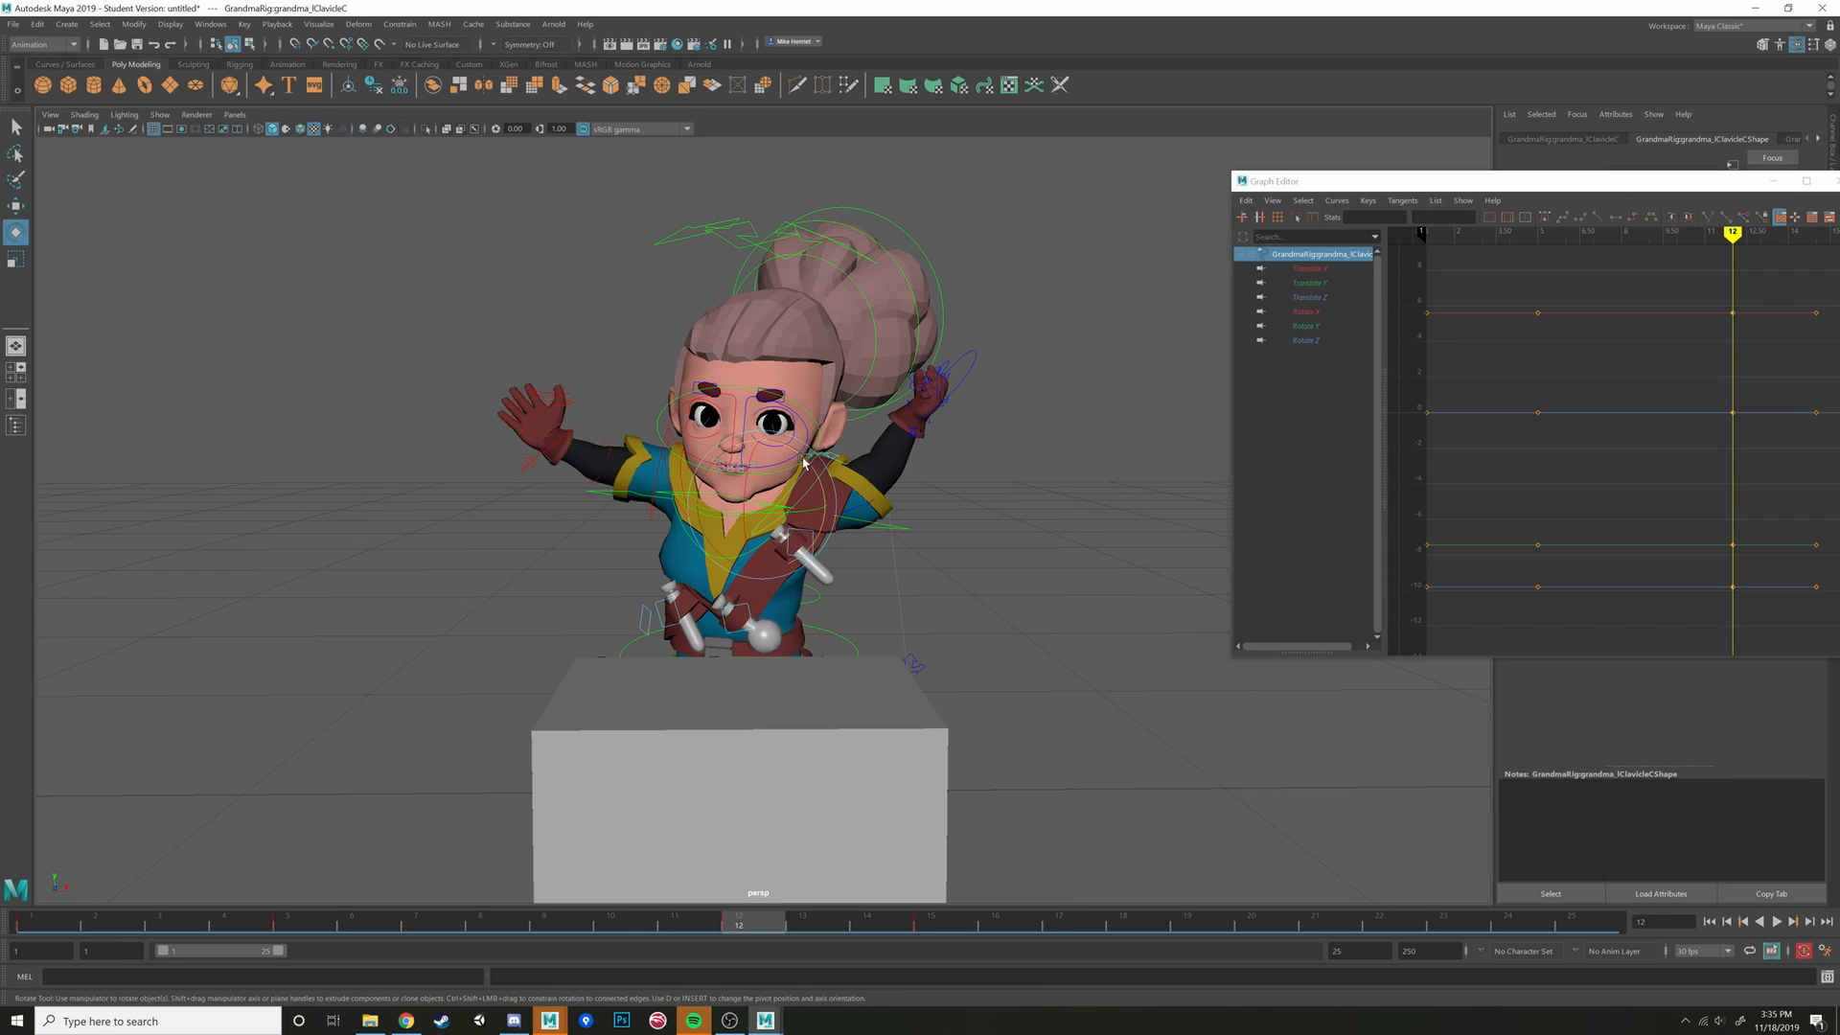
left_click_drag(804, 464, 825, 440)
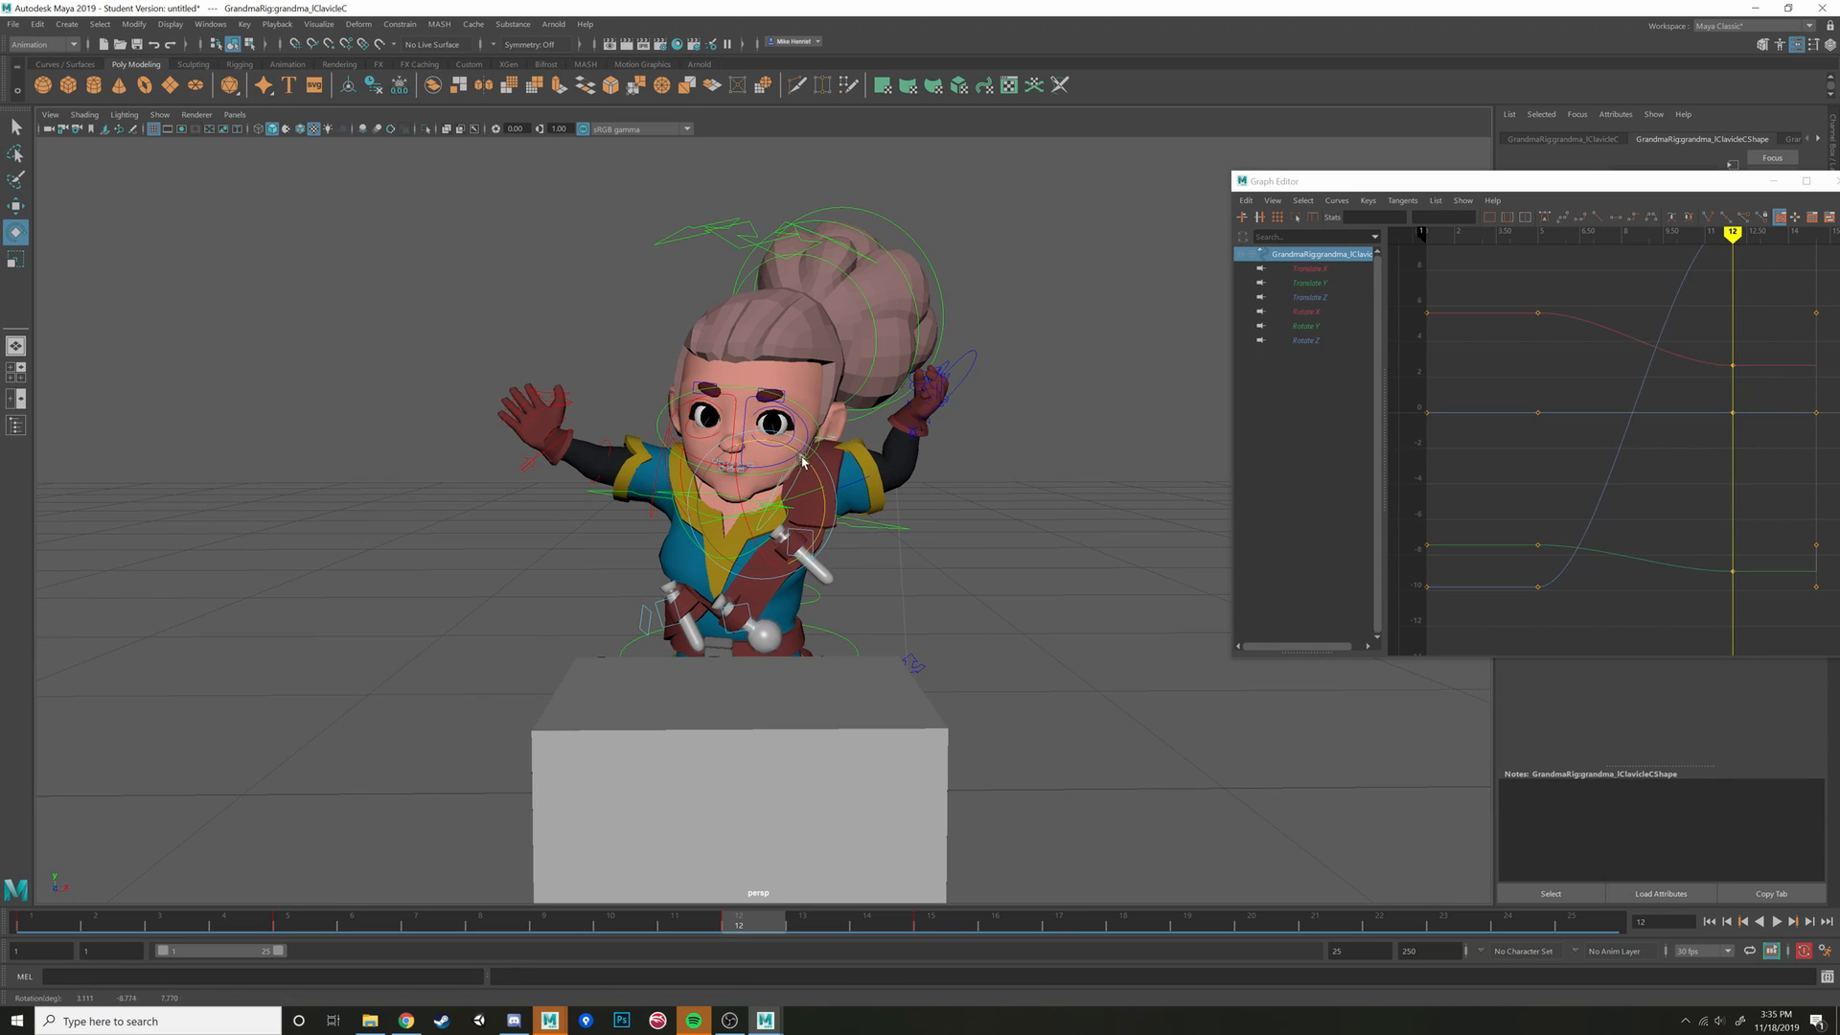
left_click(966, 382)
key("w")
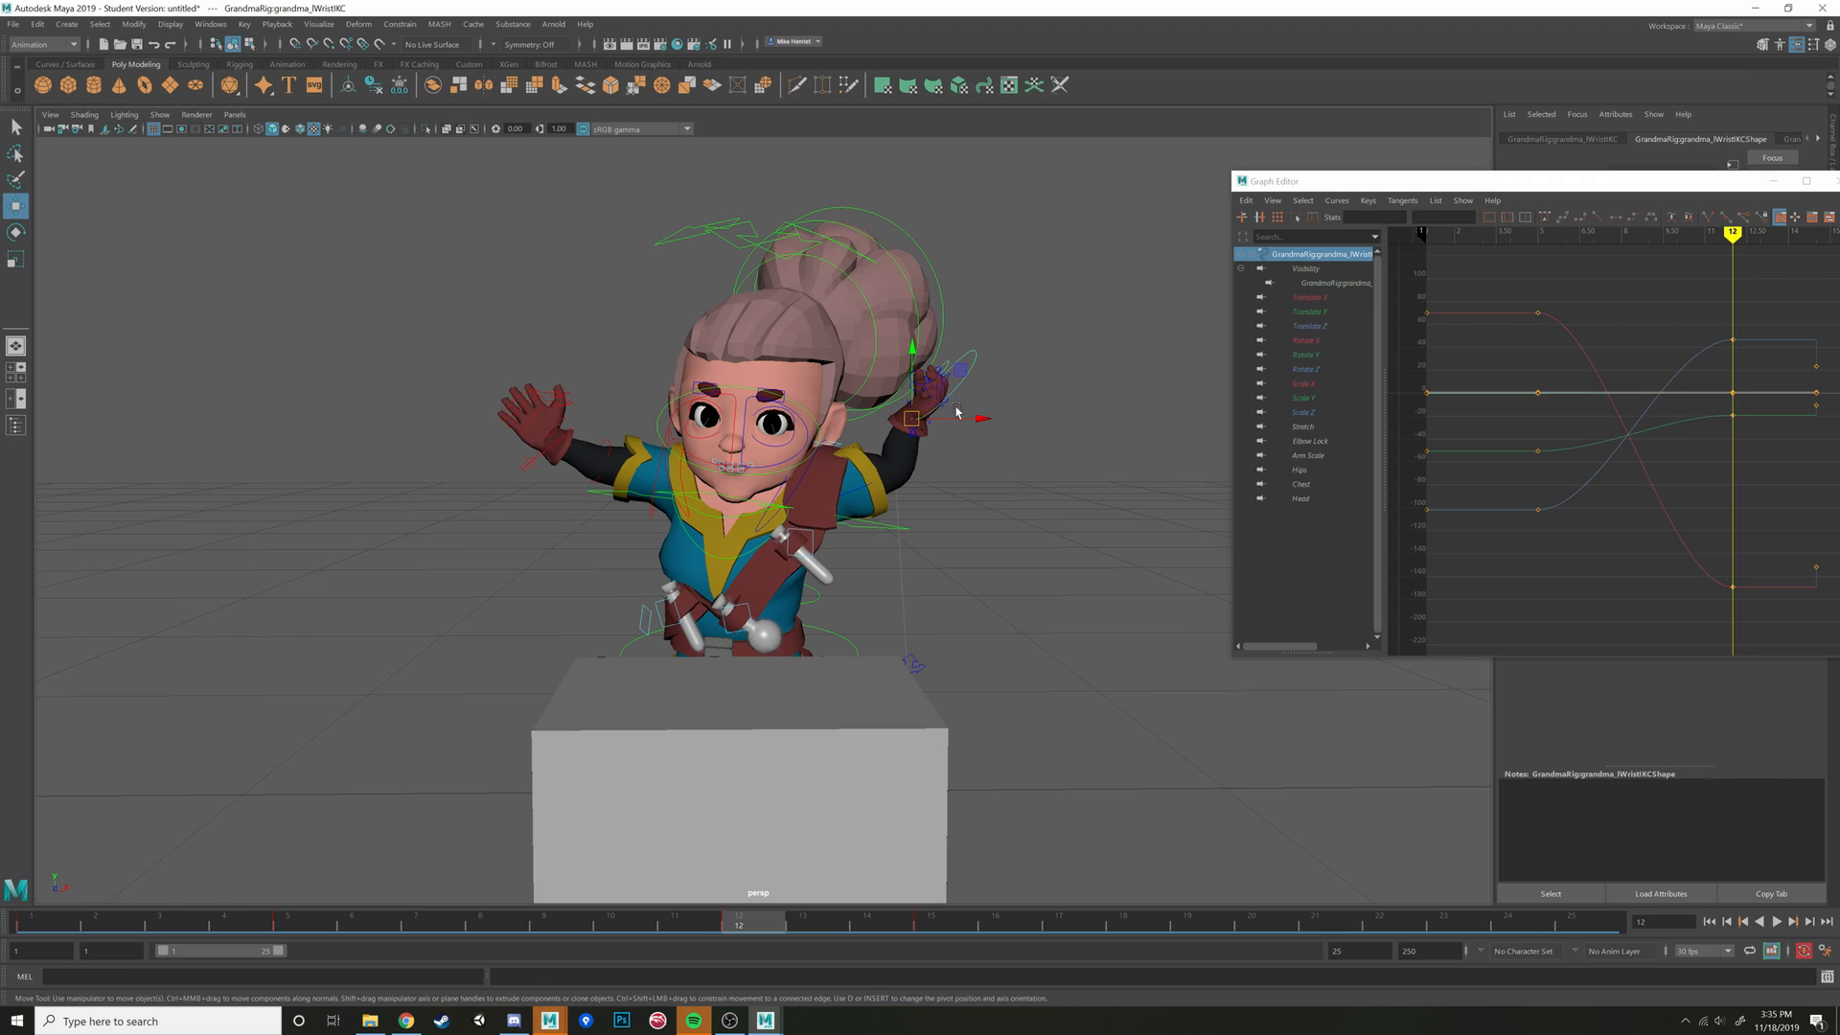
left_click_drag(956, 412, 960, 359)
scroll(947, 428, "up", 8)
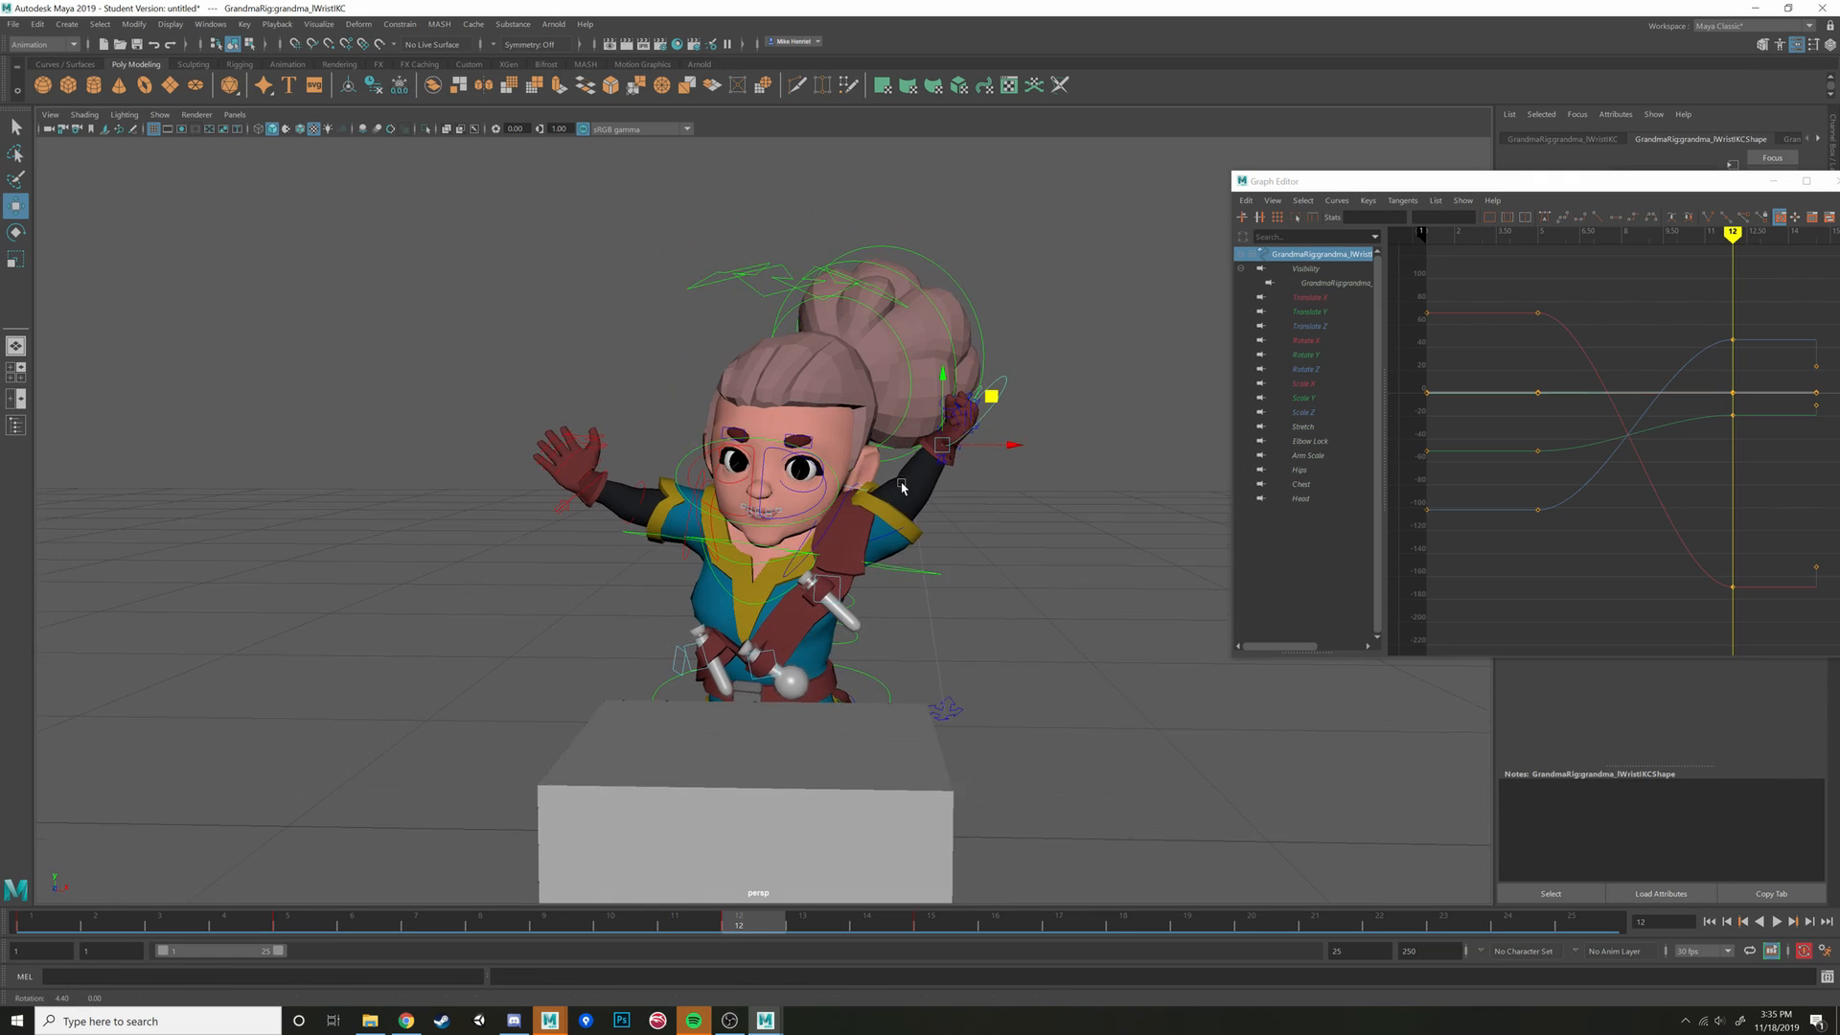
Rotate the left and right lower eyelid controls at frame 12 to raise both lower lids
left_click(840, 539)
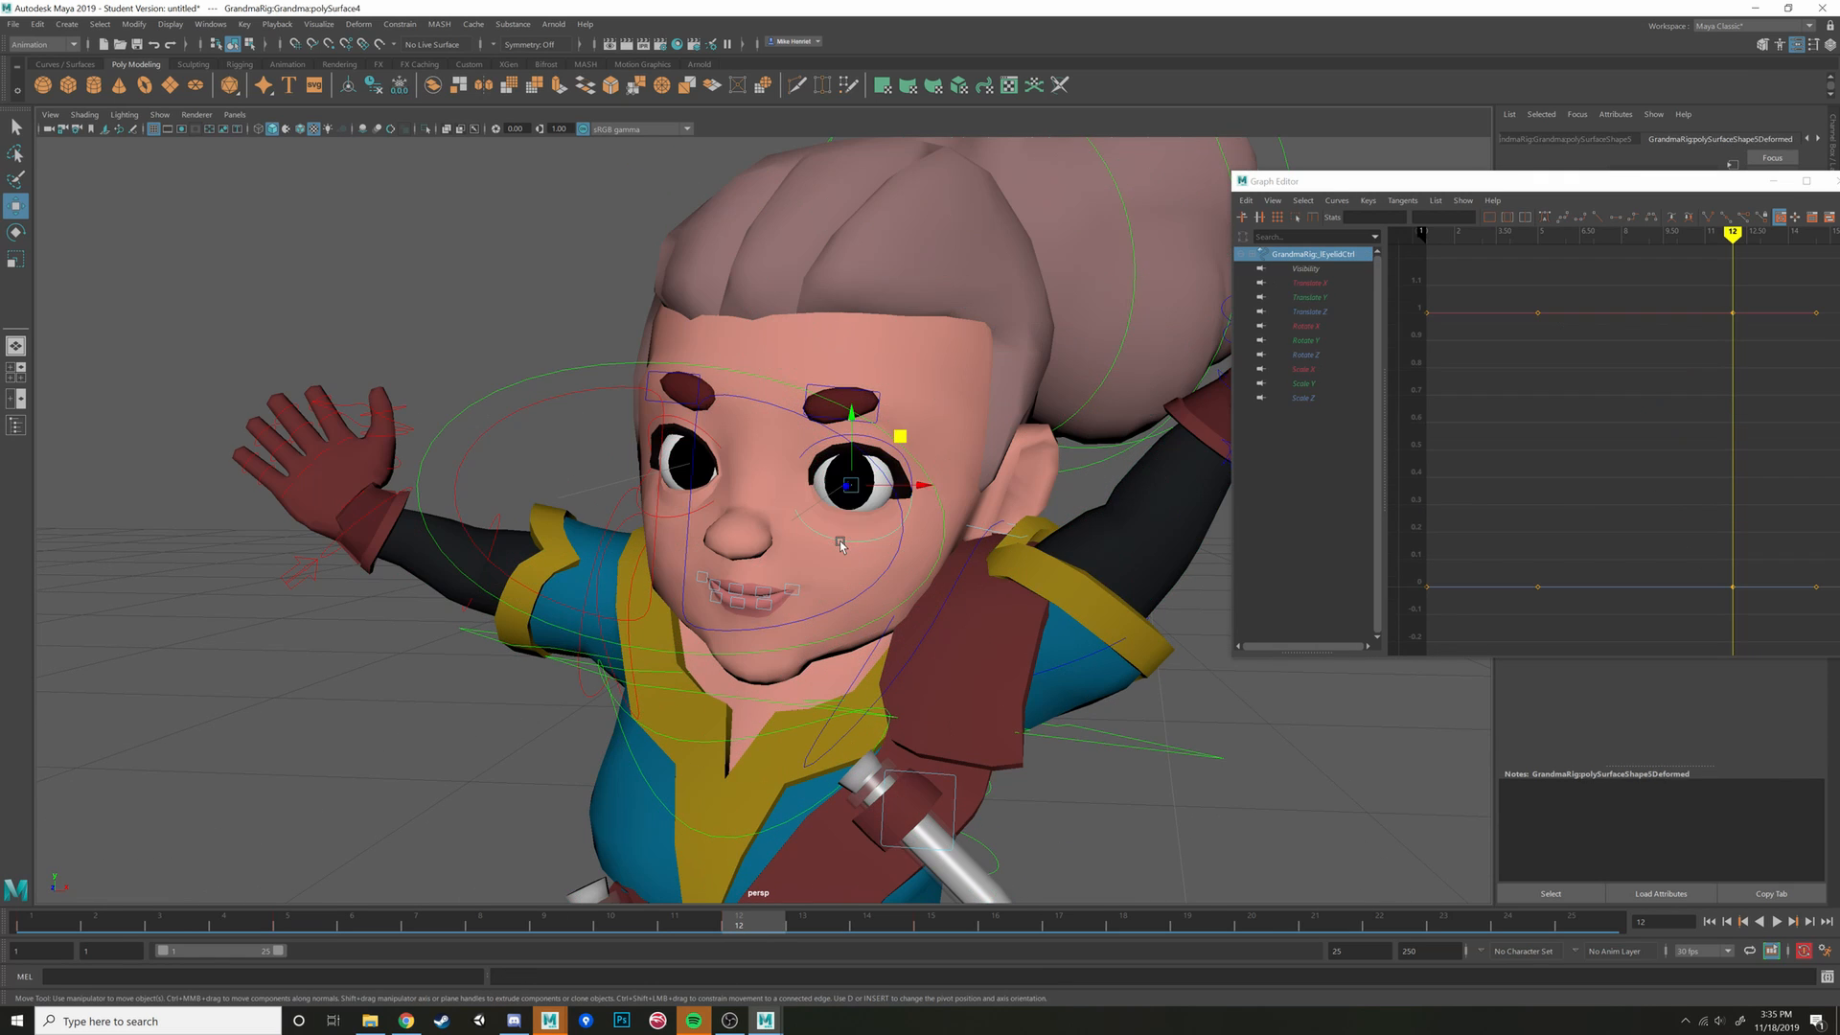
key("e")
left_click_drag(855, 474, 856, 456)
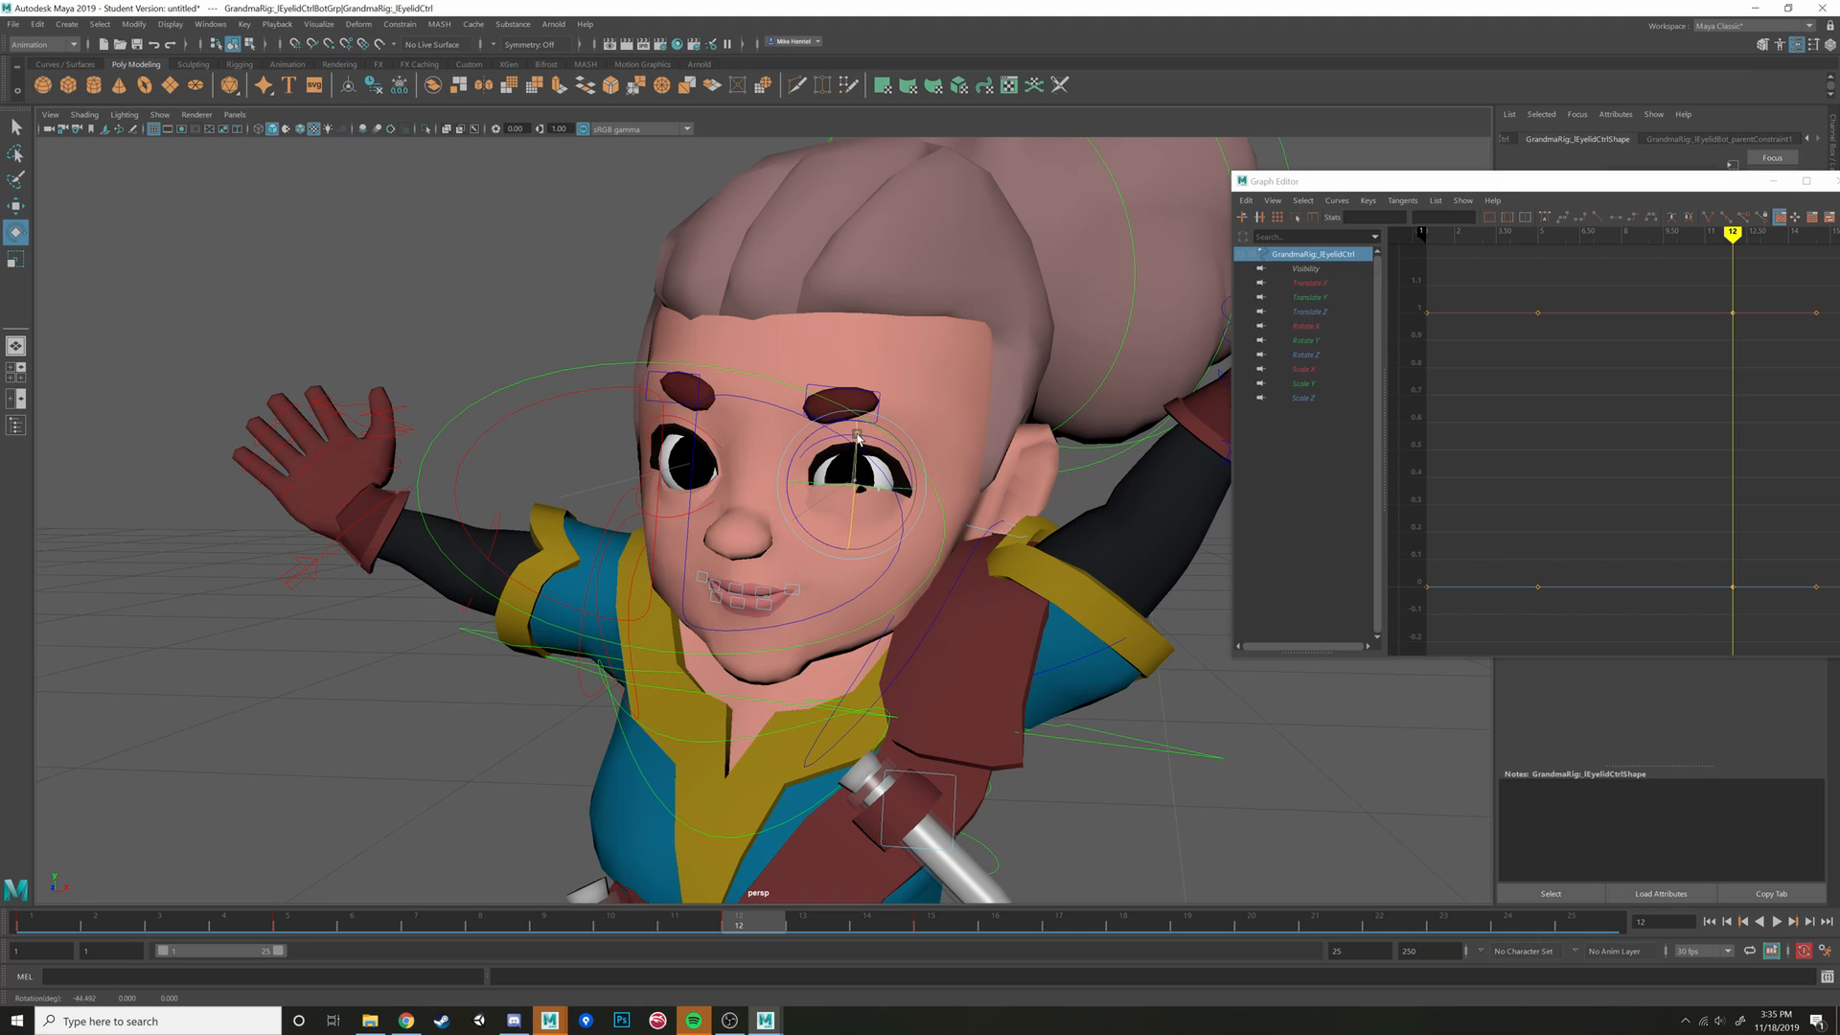
left_click(784, 425)
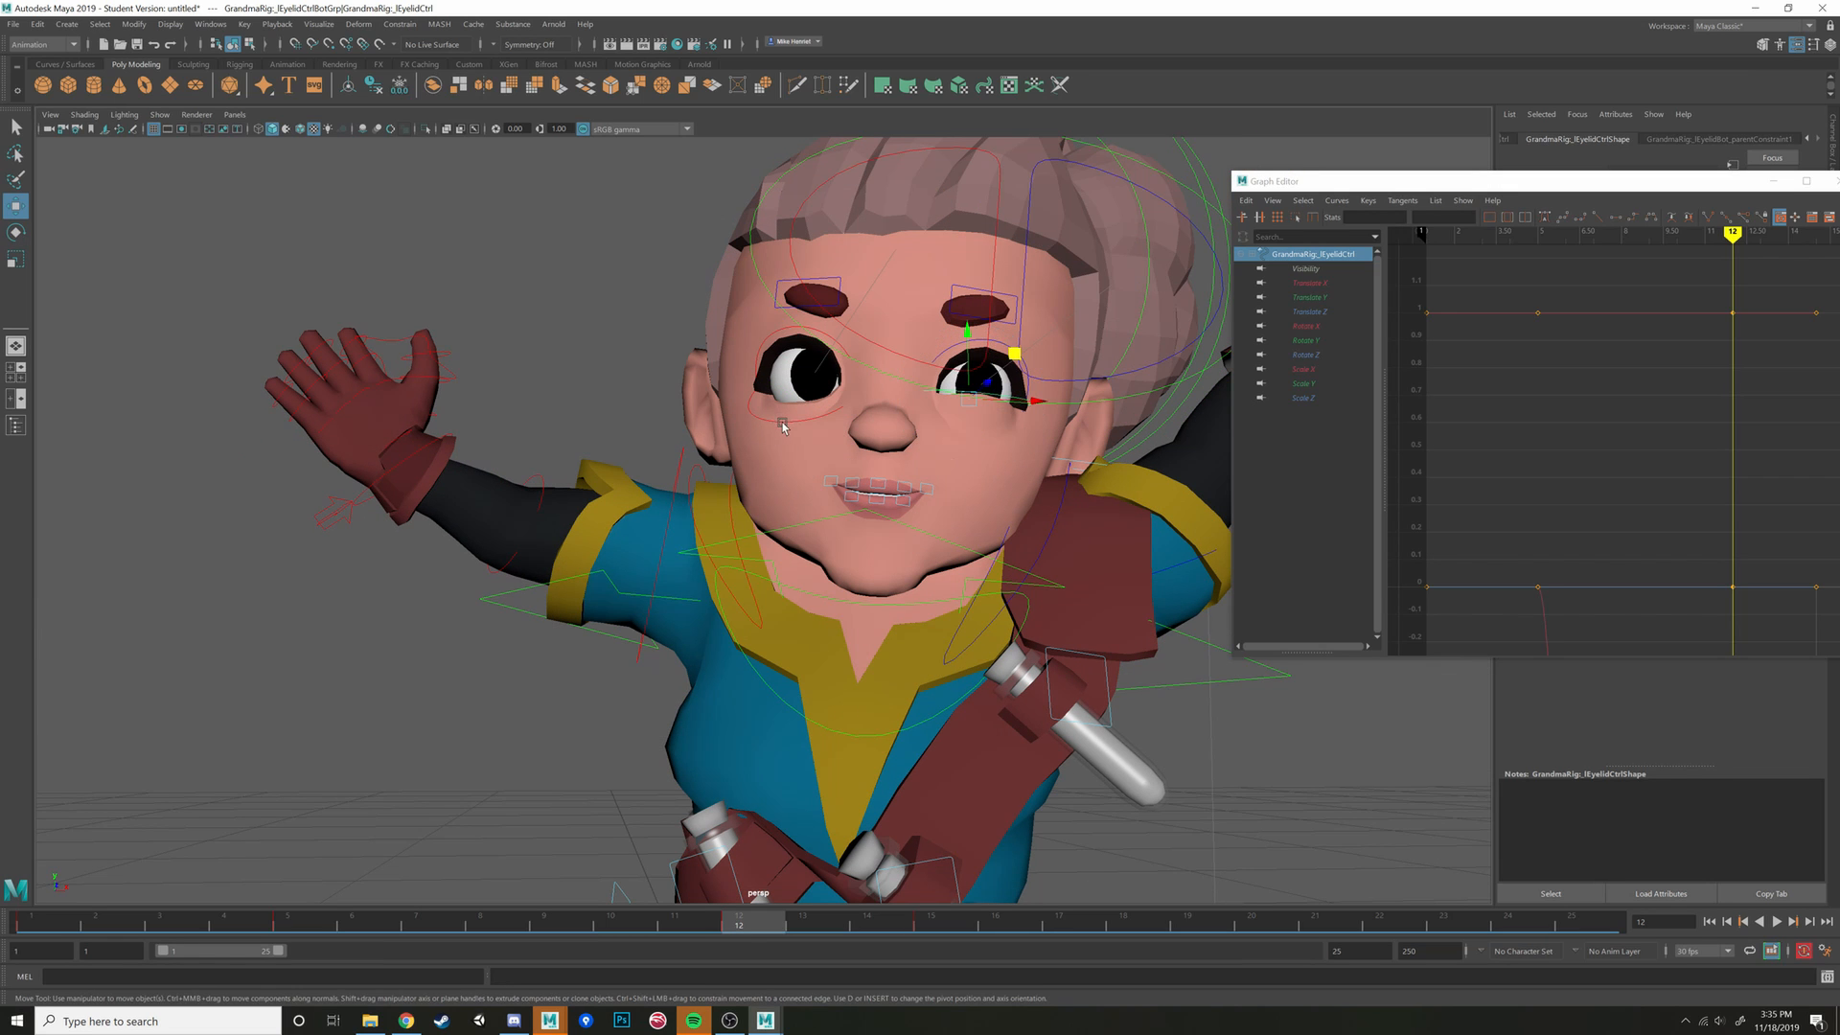
left_click_drag(778, 377, 783, 343)
left_click_drag(783, 350, 767, 484, "alt")
right_click_drag(766, 484, 887, 513, "alt")
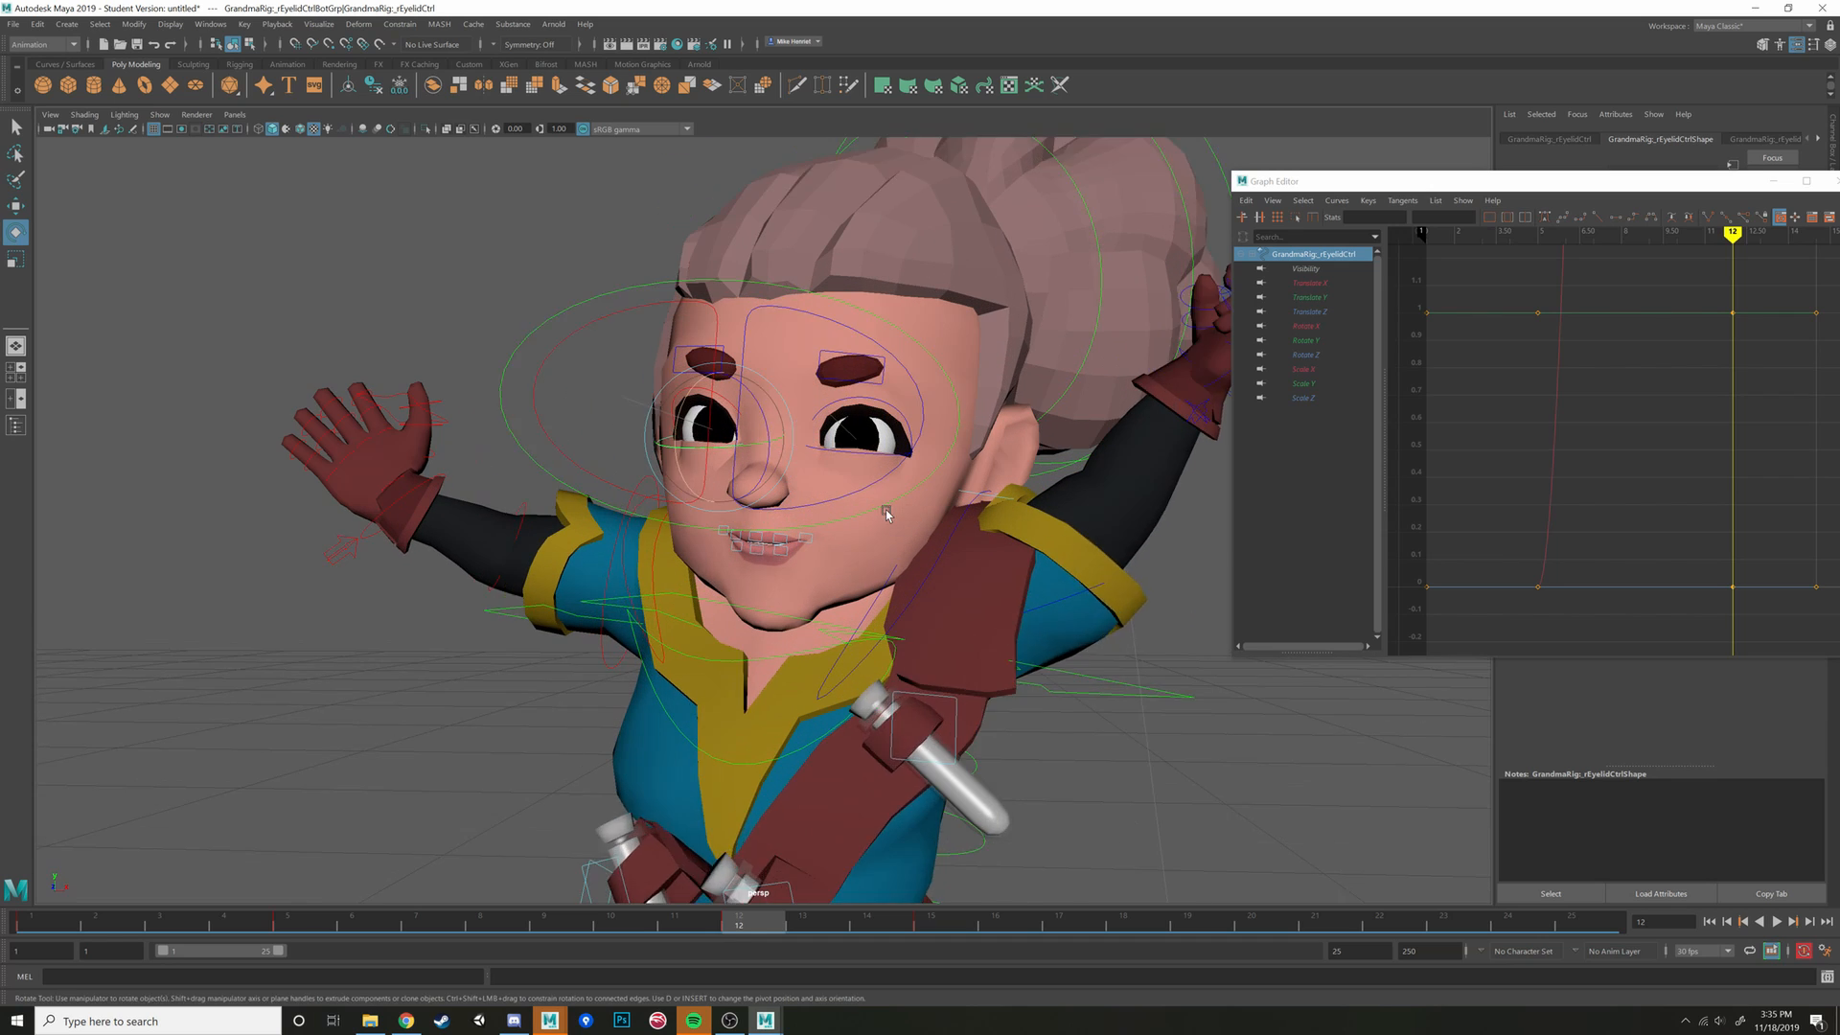
Rotate both lower eyelid controls together at frame 12, and ease the right lower lid down slightly
scroll(887, 513, "up", 2)
key("w")
left_click(874, 372, "shift")
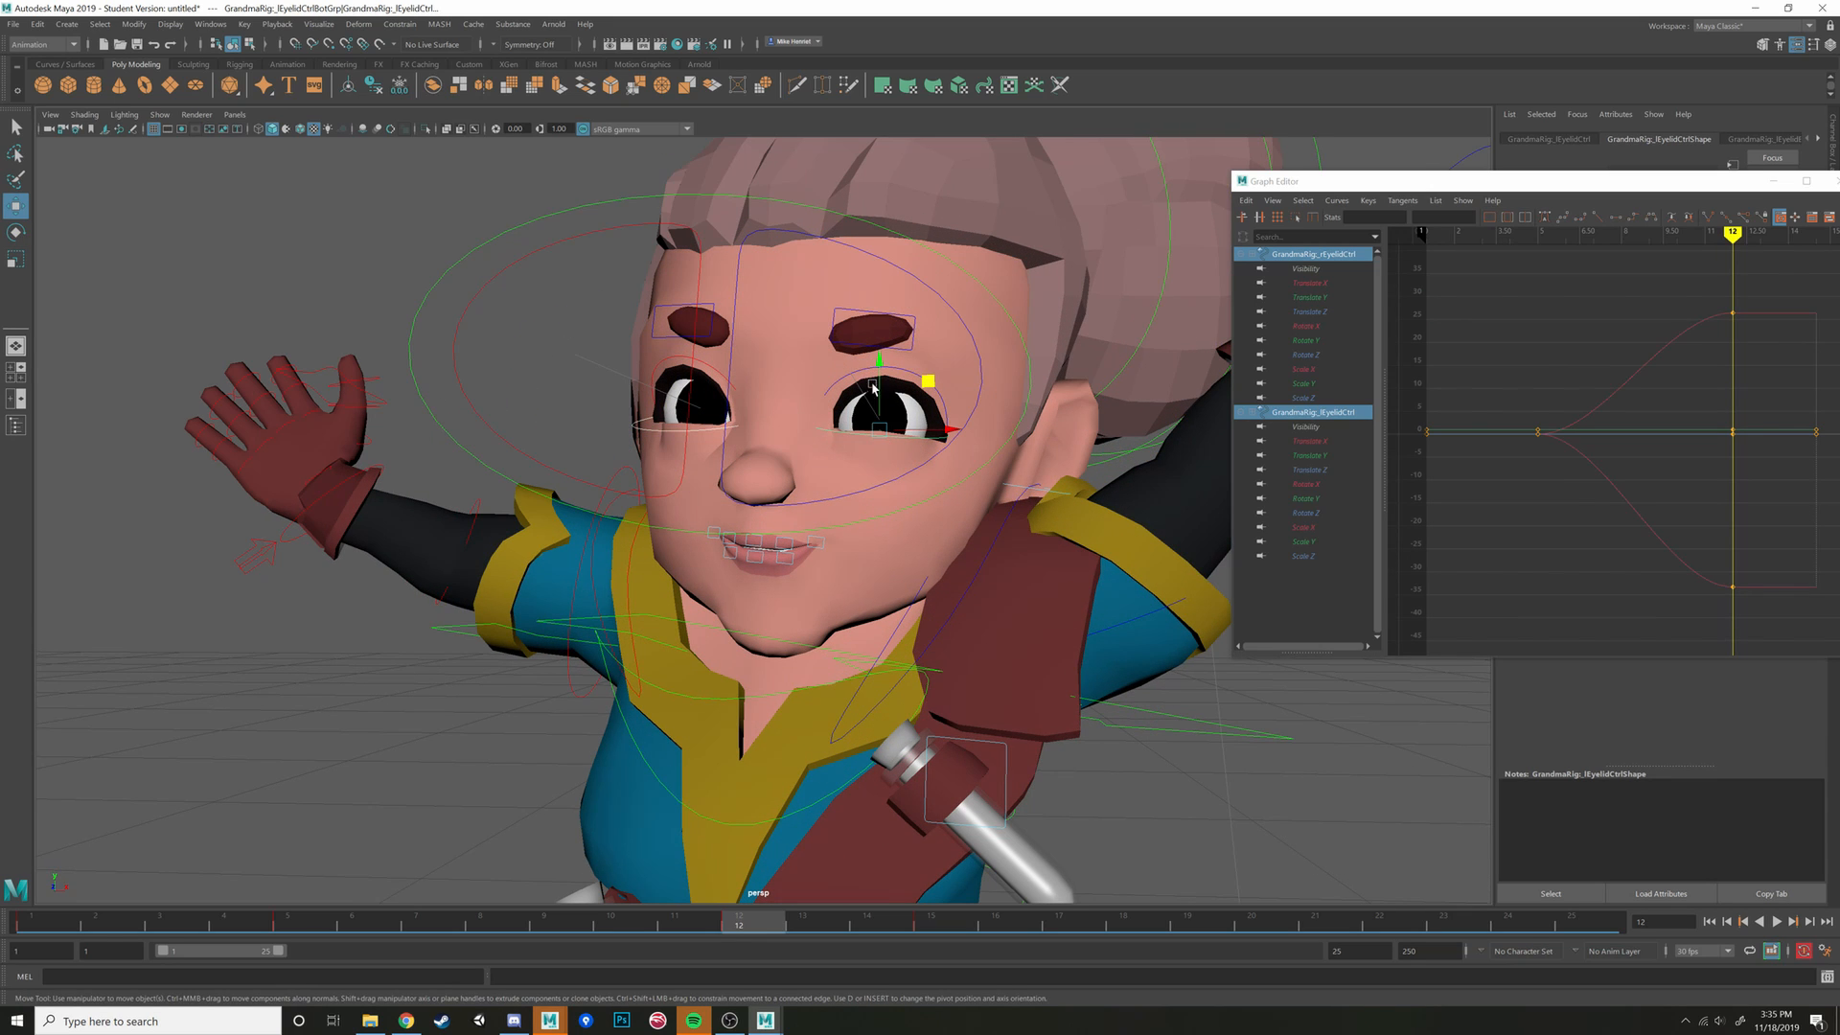
key("e")
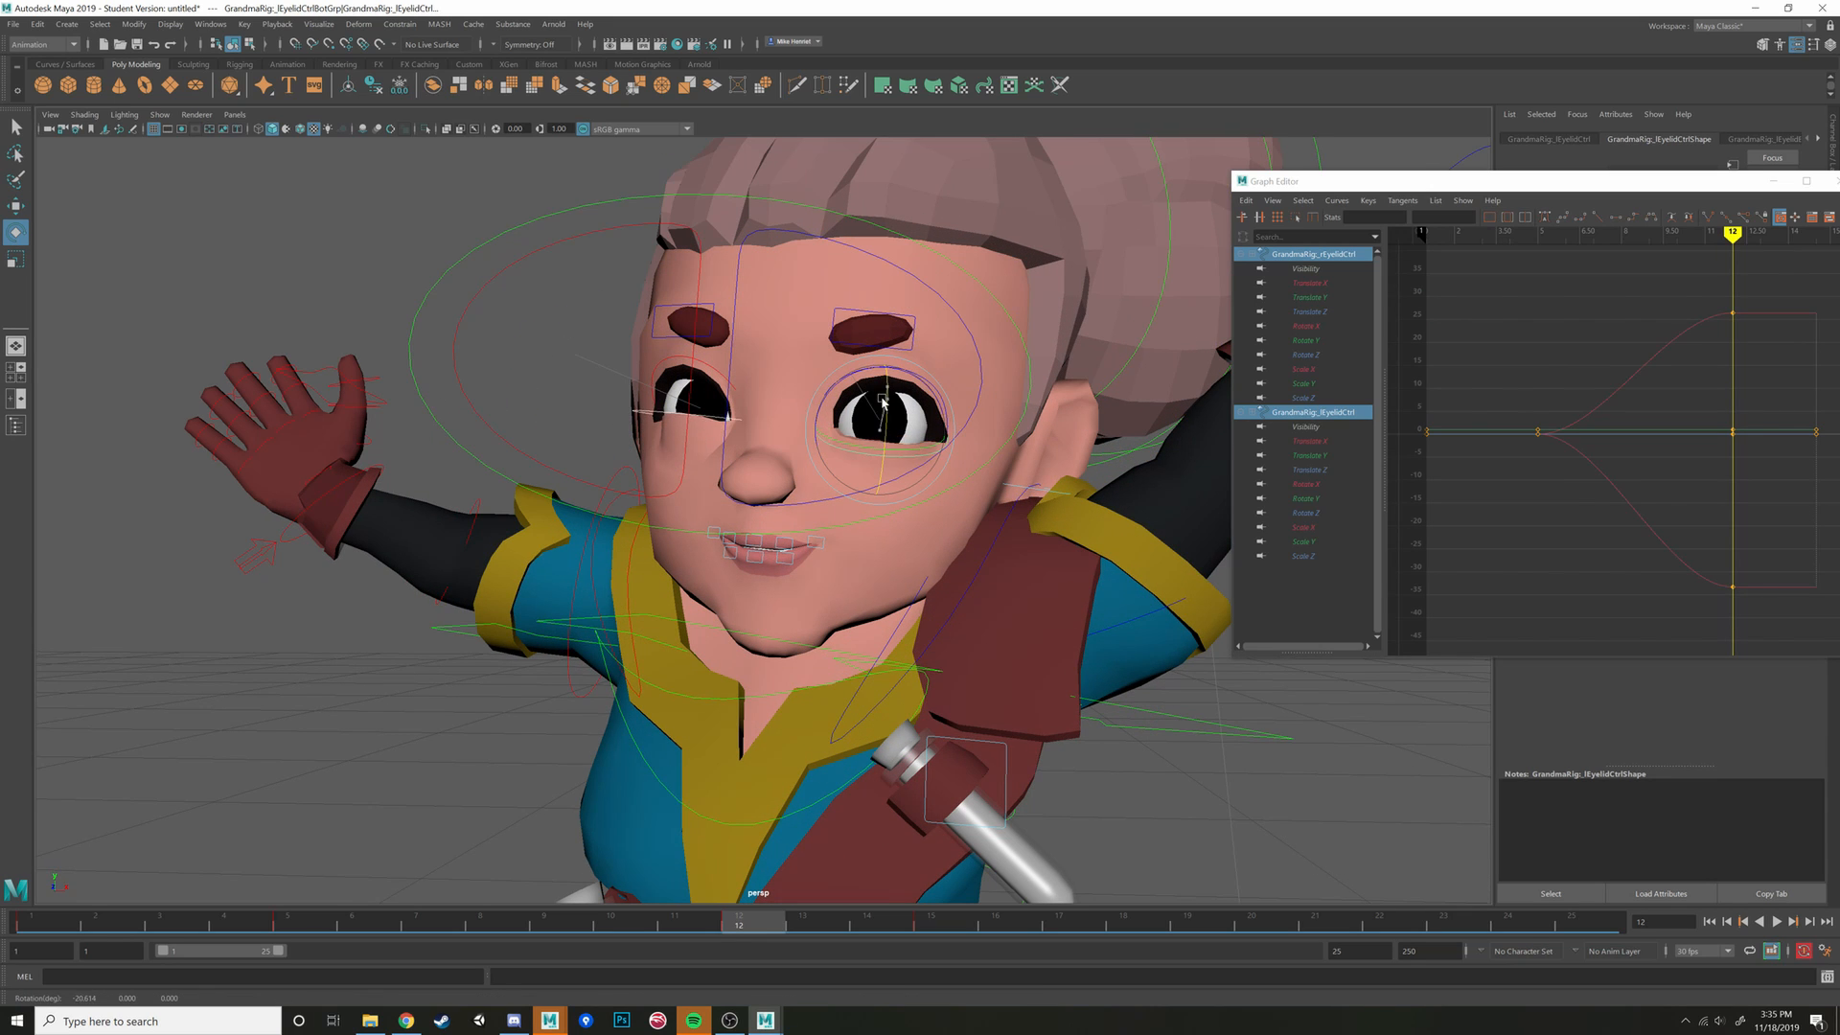
left_click(648, 431)
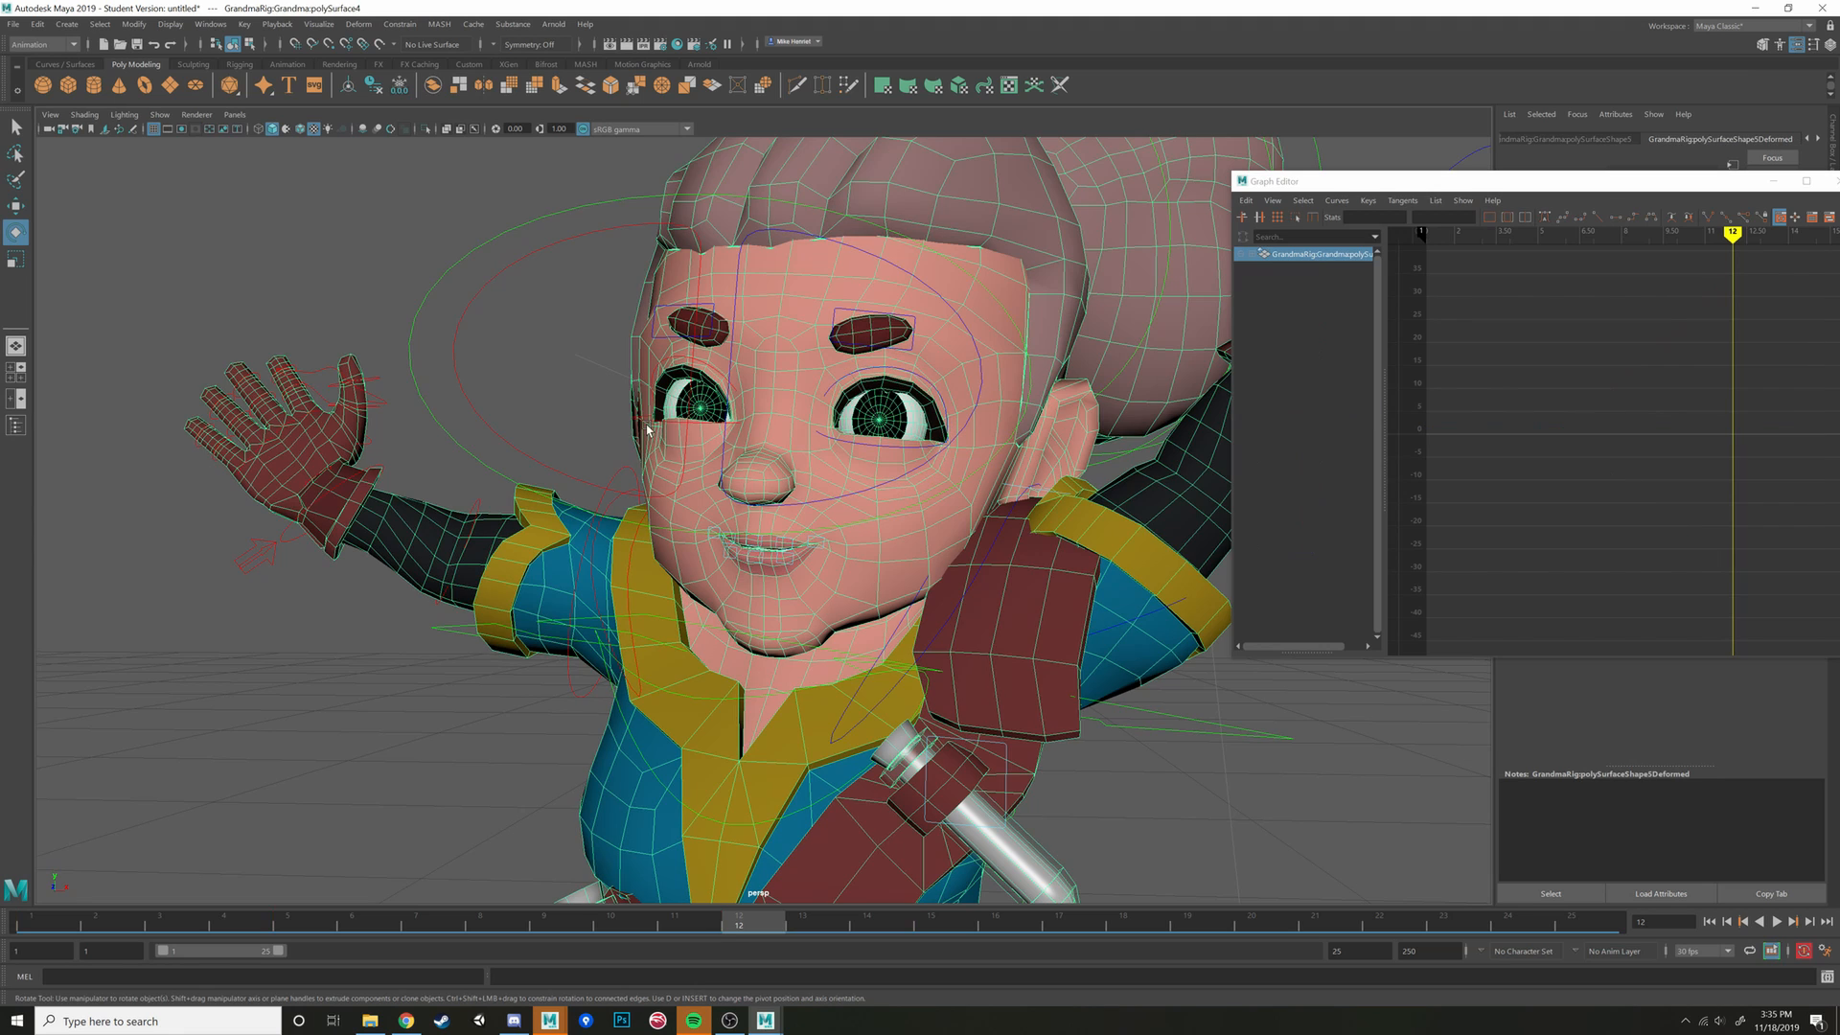
left_click(655, 426)
left_click_drag(676, 393, 671, 402)
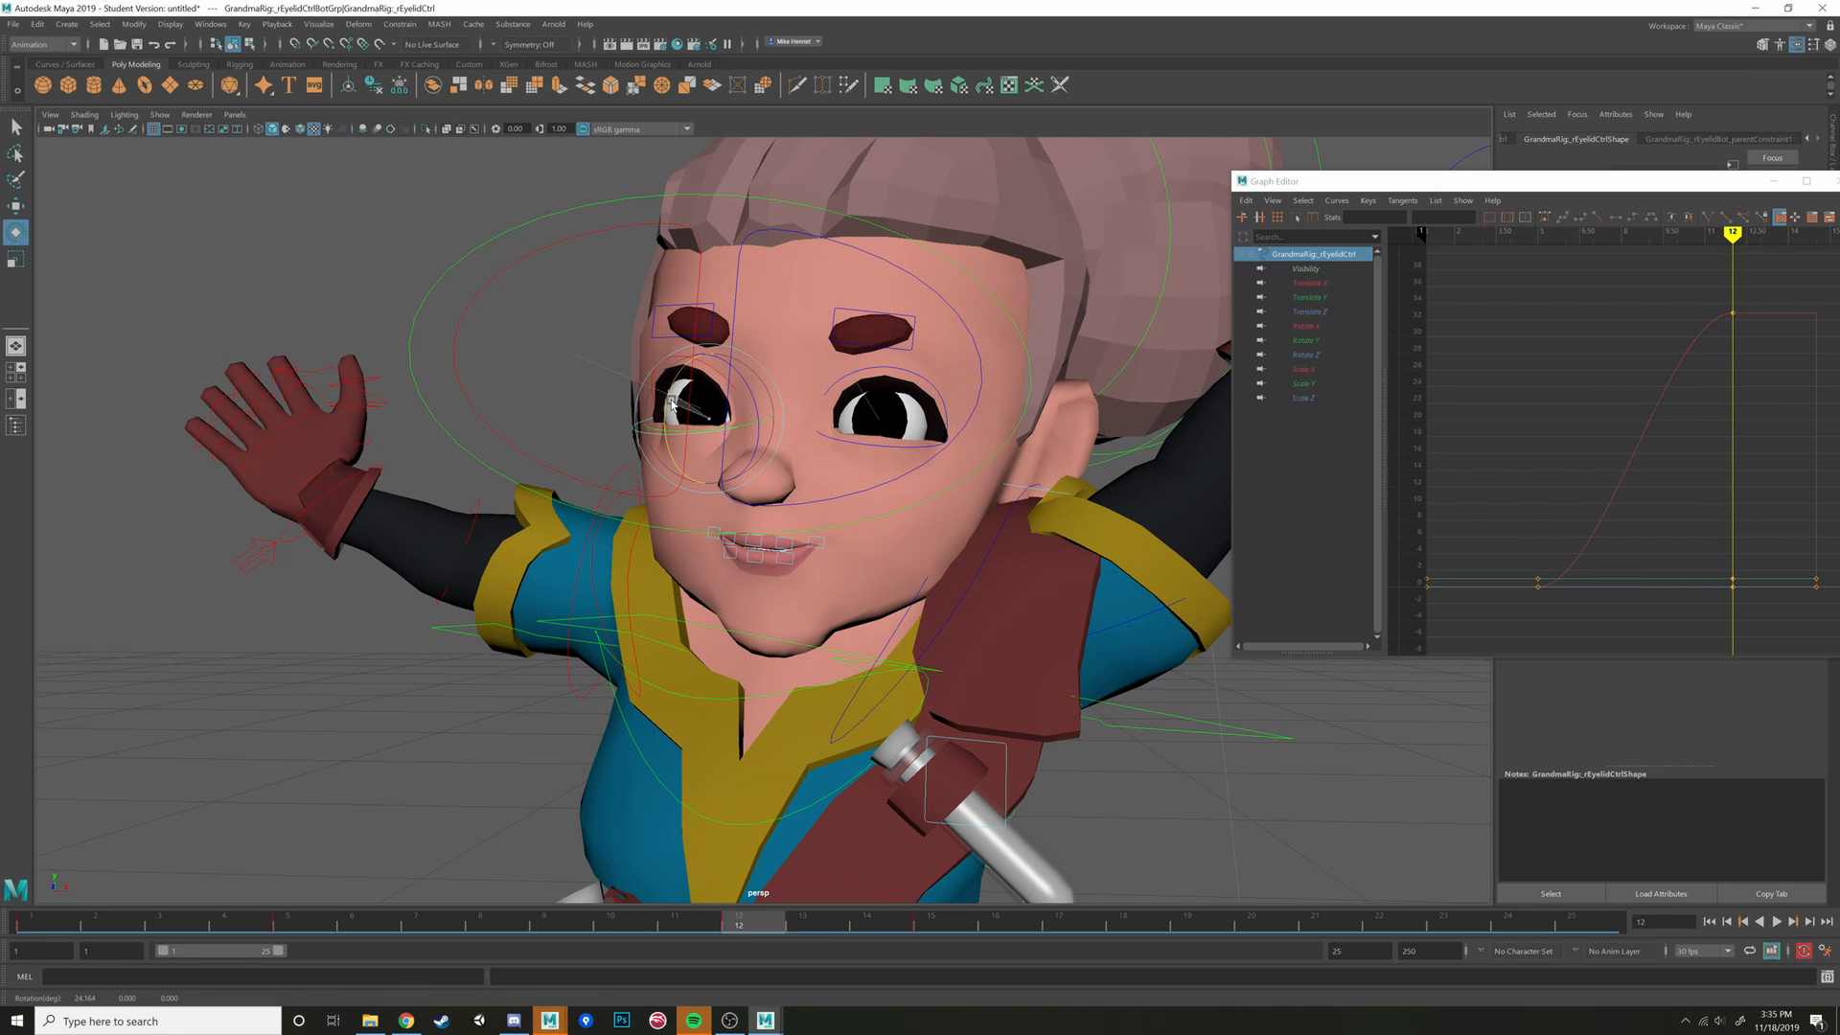
Raise the left eyebrow control slightly at frame 12 and tilt its outer end downward
right_click_drag(671, 402, 614, 412, "alt")
left_click_drag(767, 432, 827, 459, "alt")
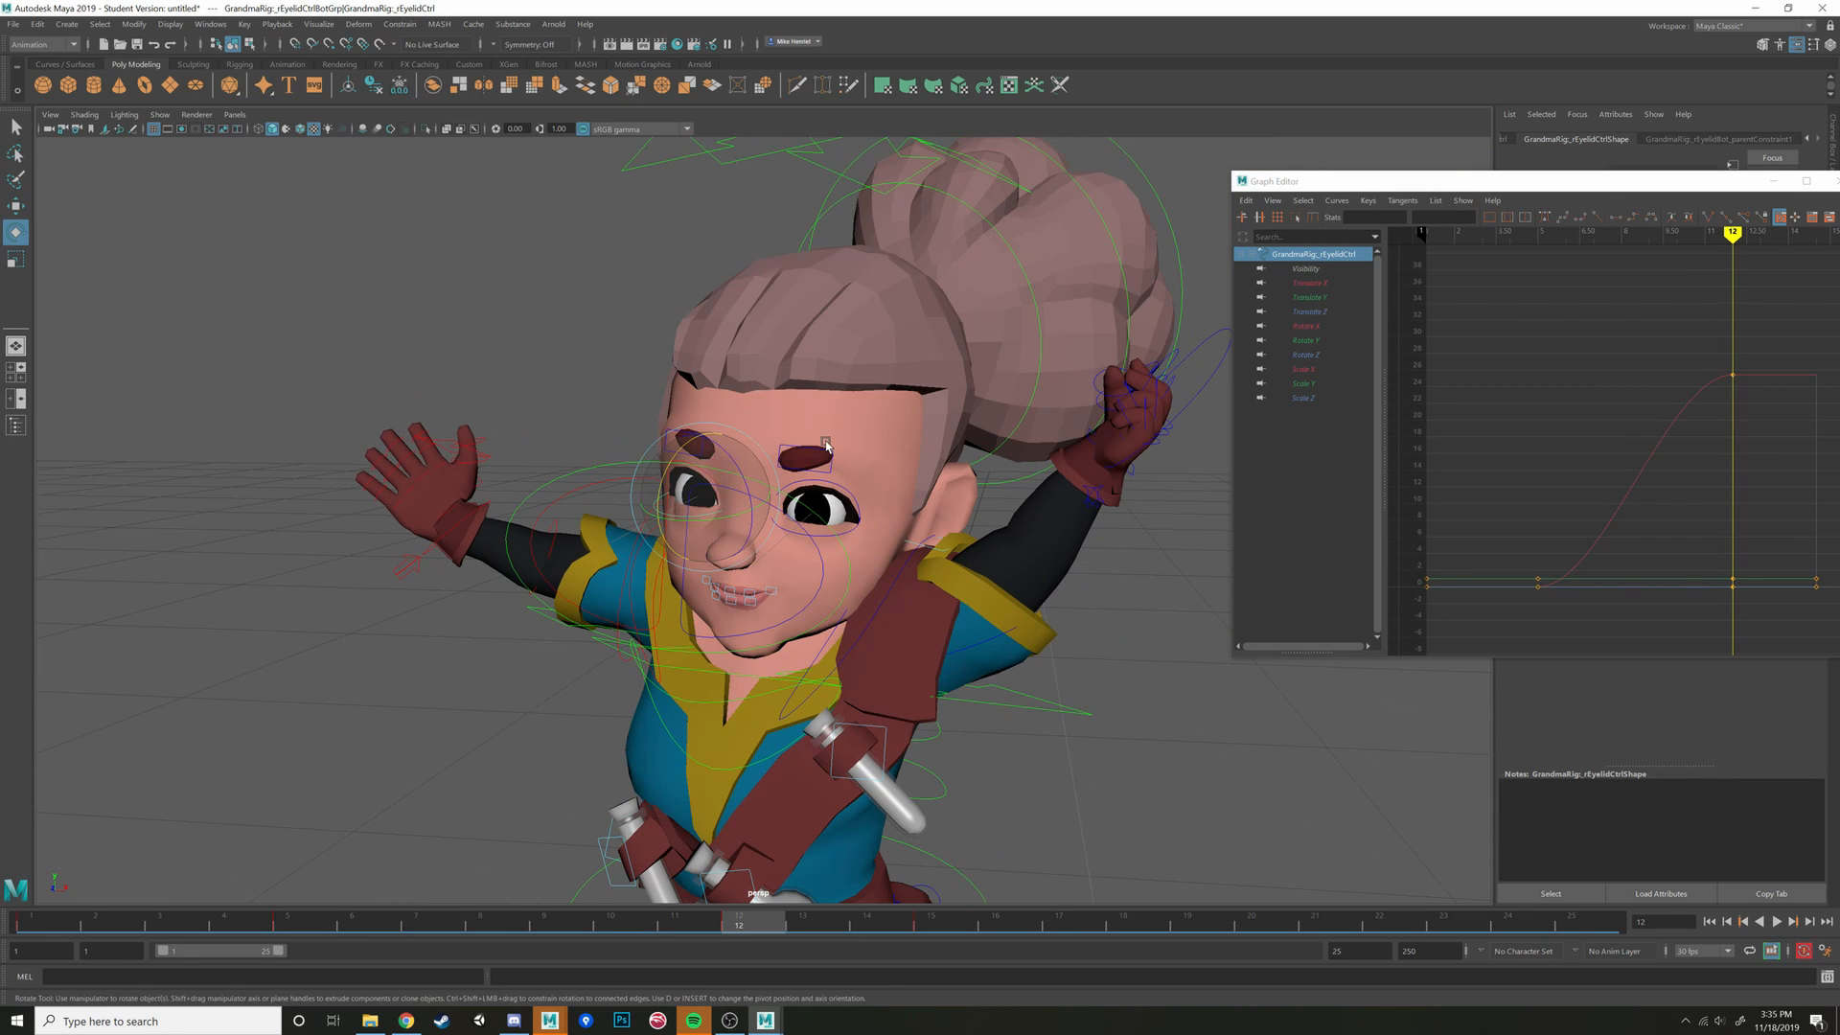
key("w")
left_click(827, 459)
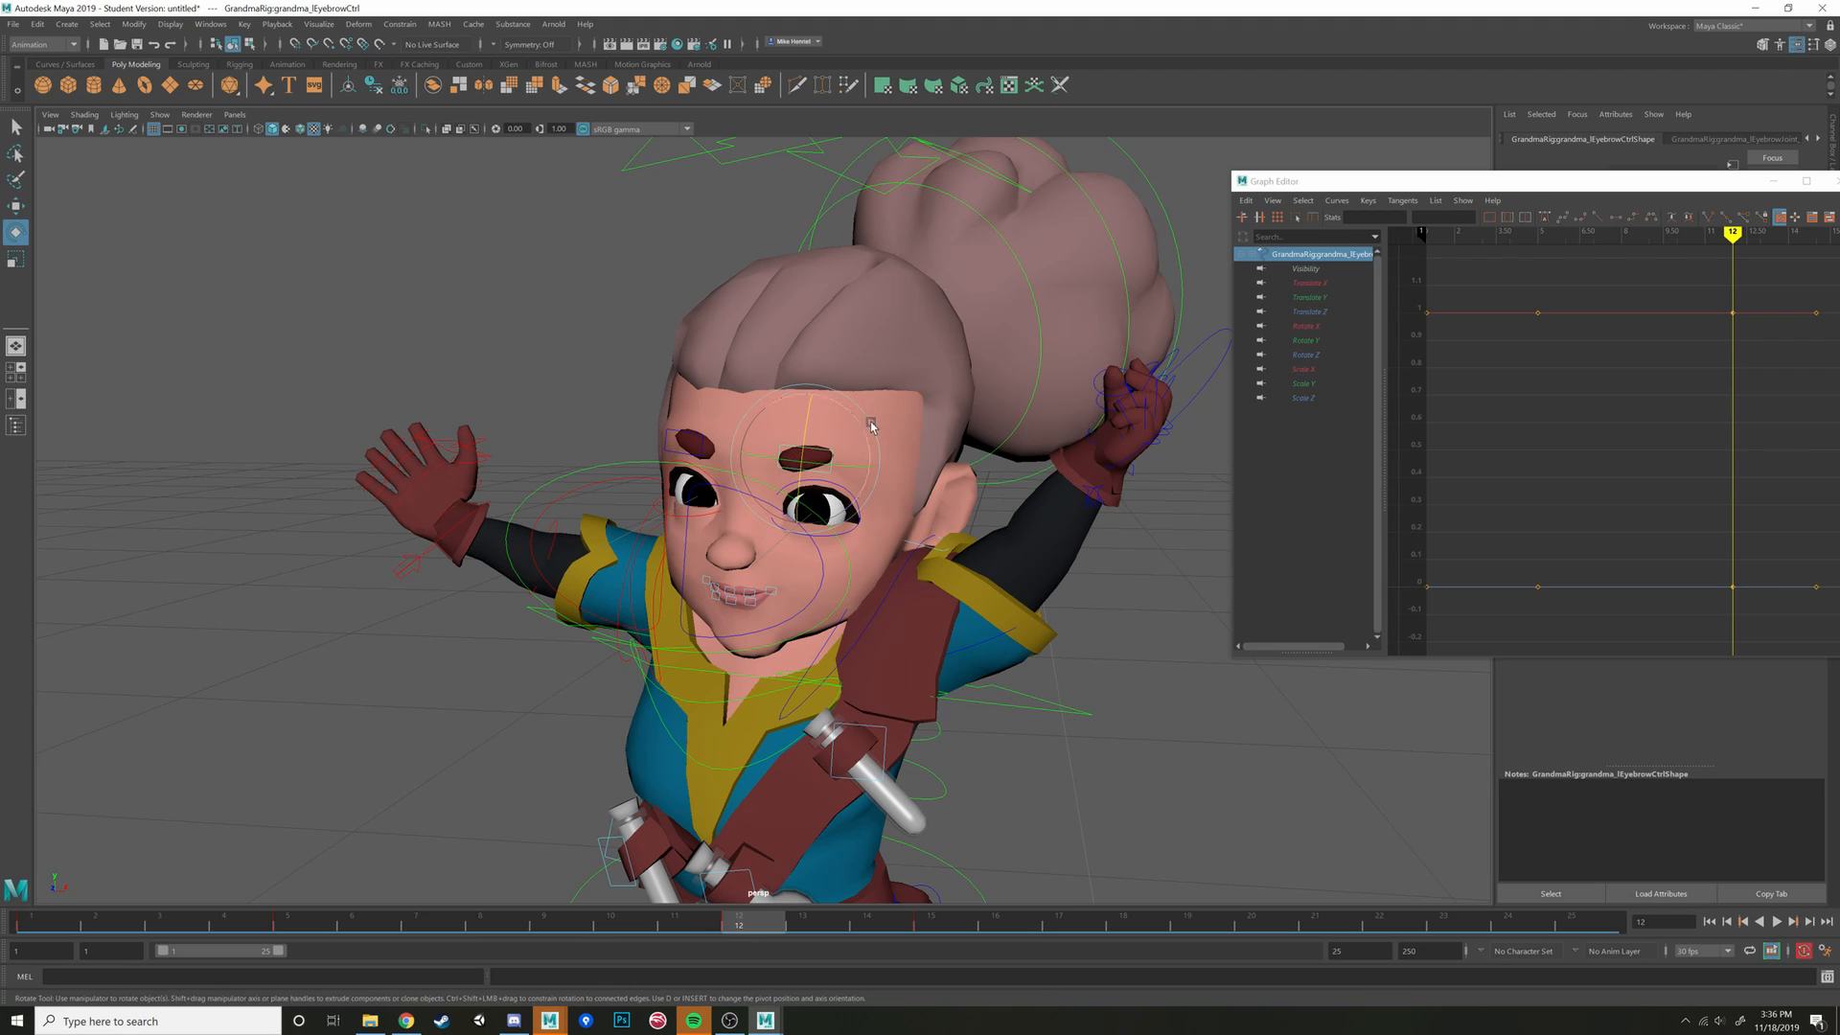
left_click(863, 432)
key("w")
left_click_drag(863, 449, 850, 405)
key("e")
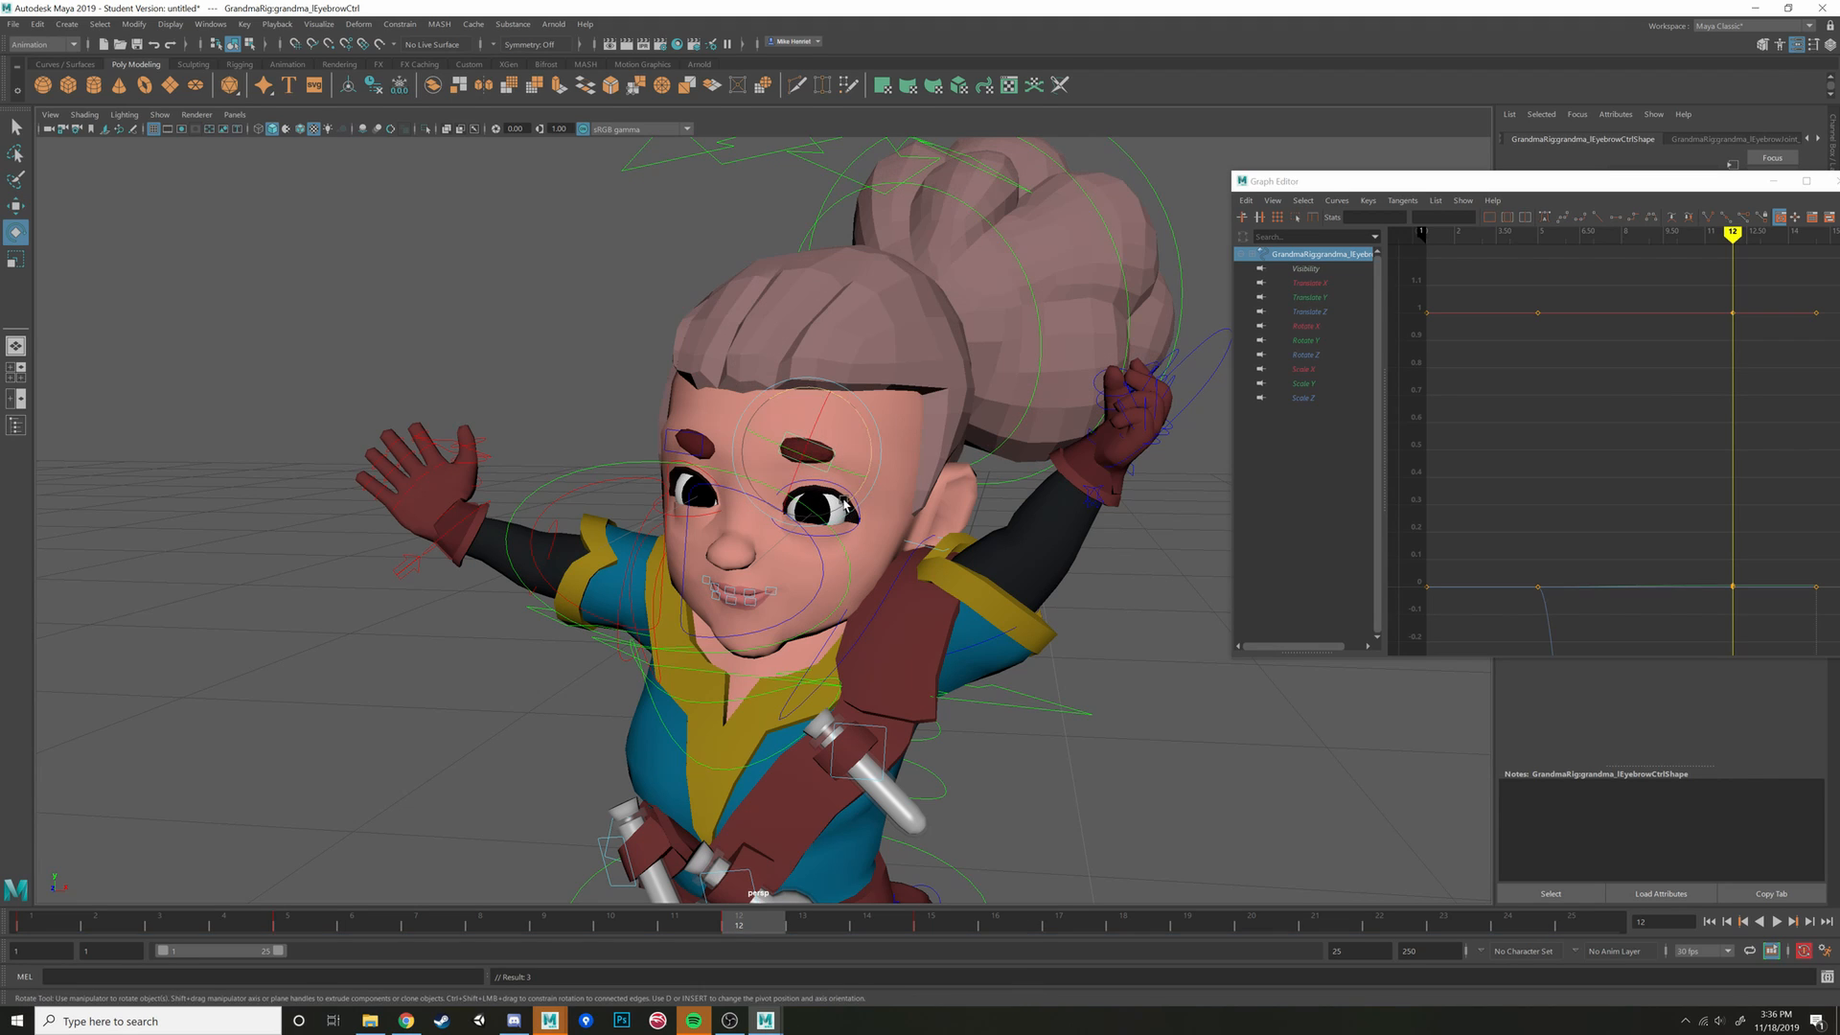
Rotate the right eyebrow control at frame 12 to tilt it opposite to the left eyebrow and raise it slightly
left_click(682, 437)
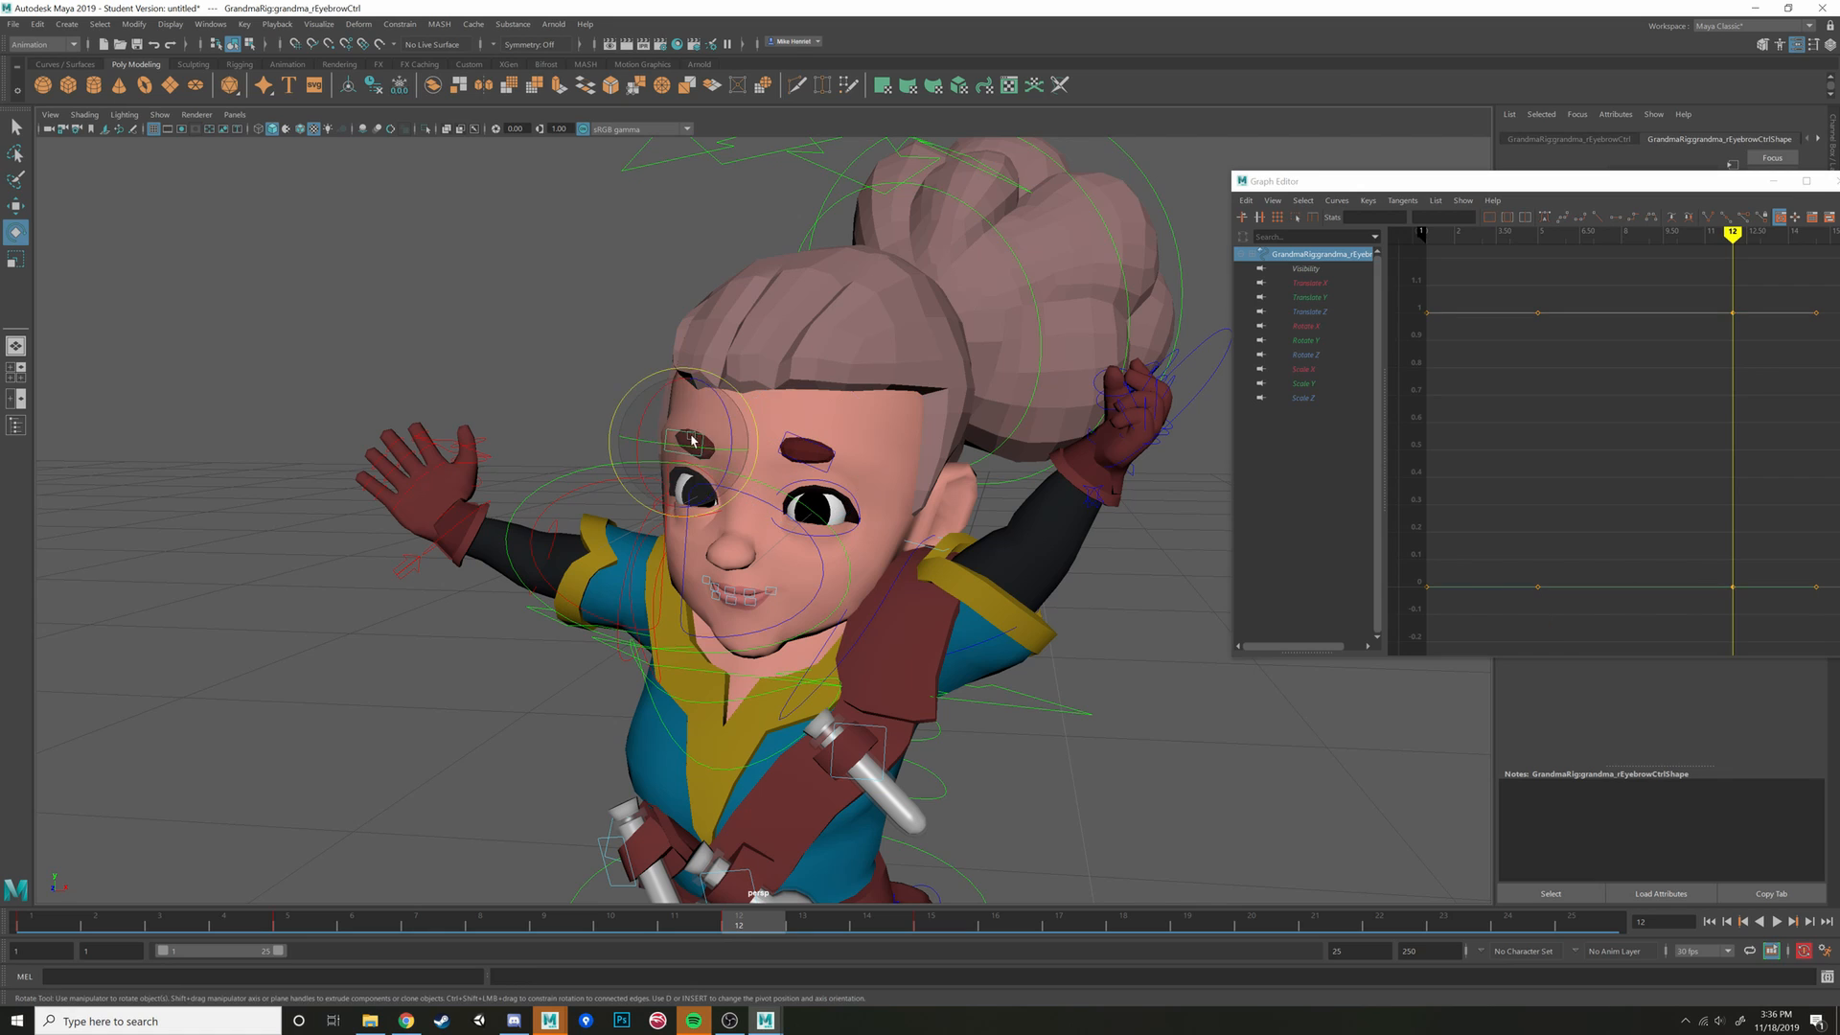
left_click_drag(728, 414, 782, 417, "alt")
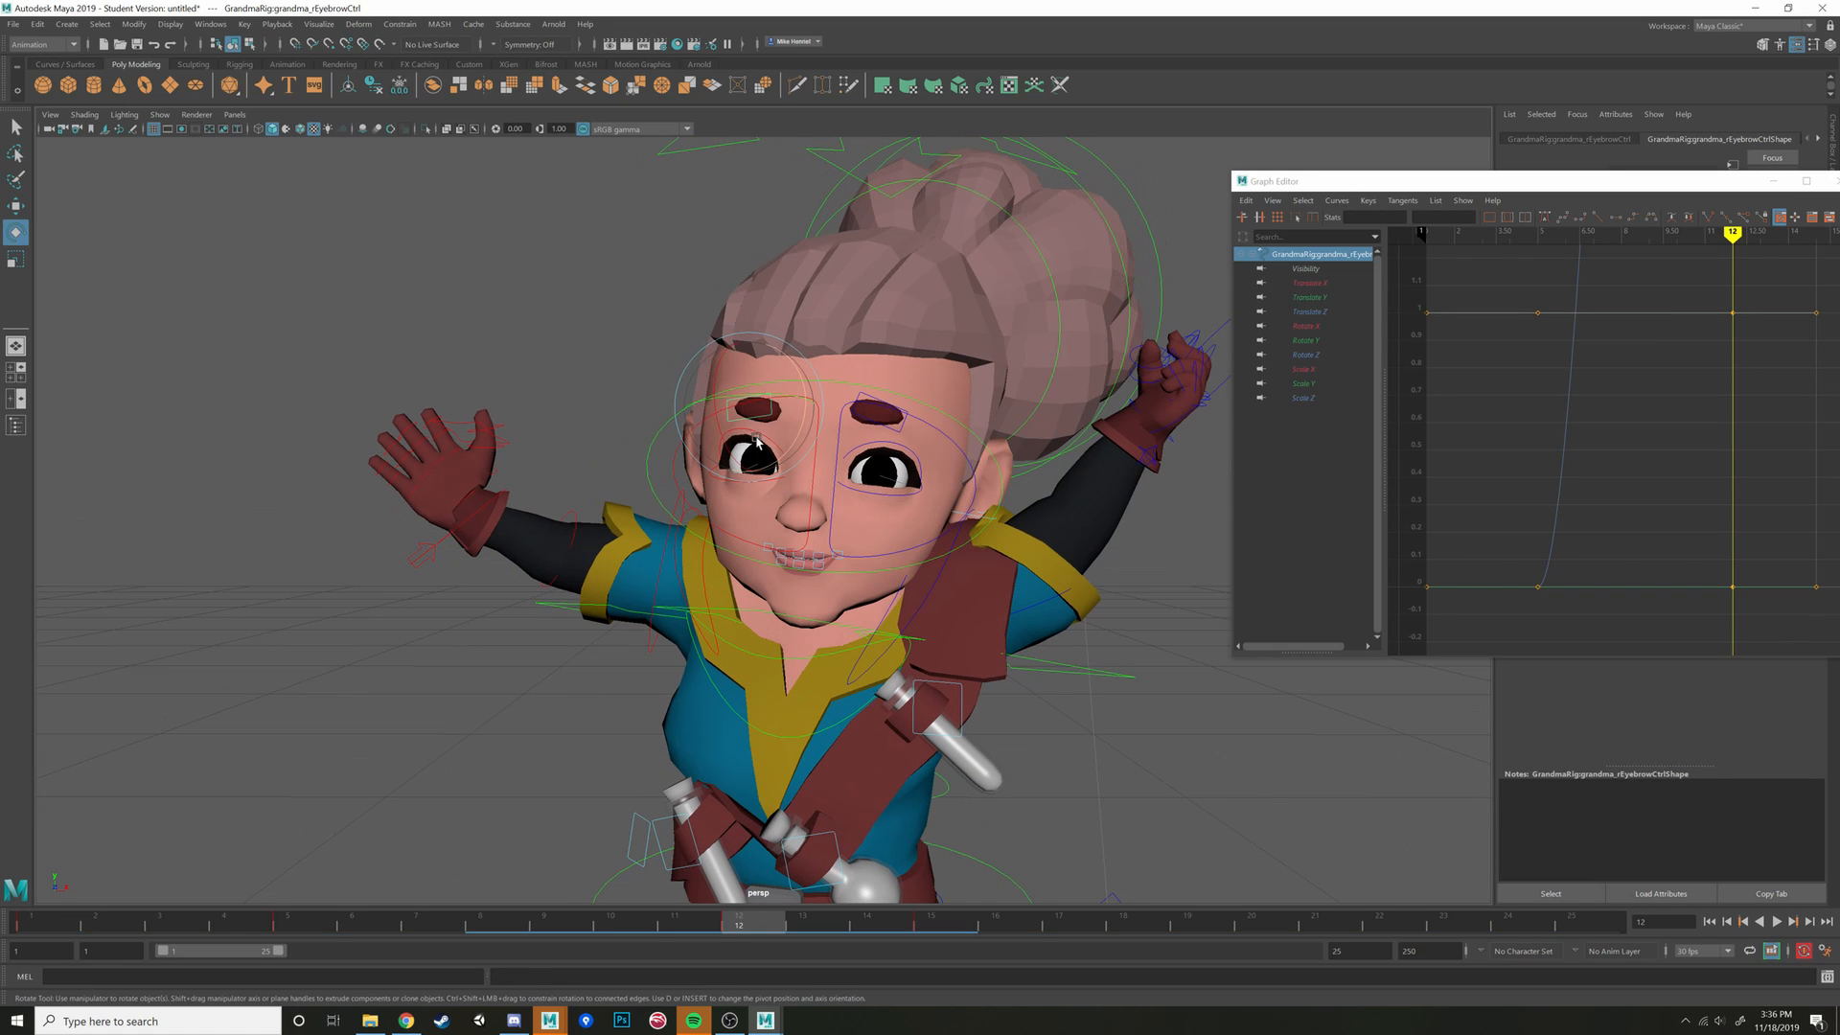
key("w")
key("e")
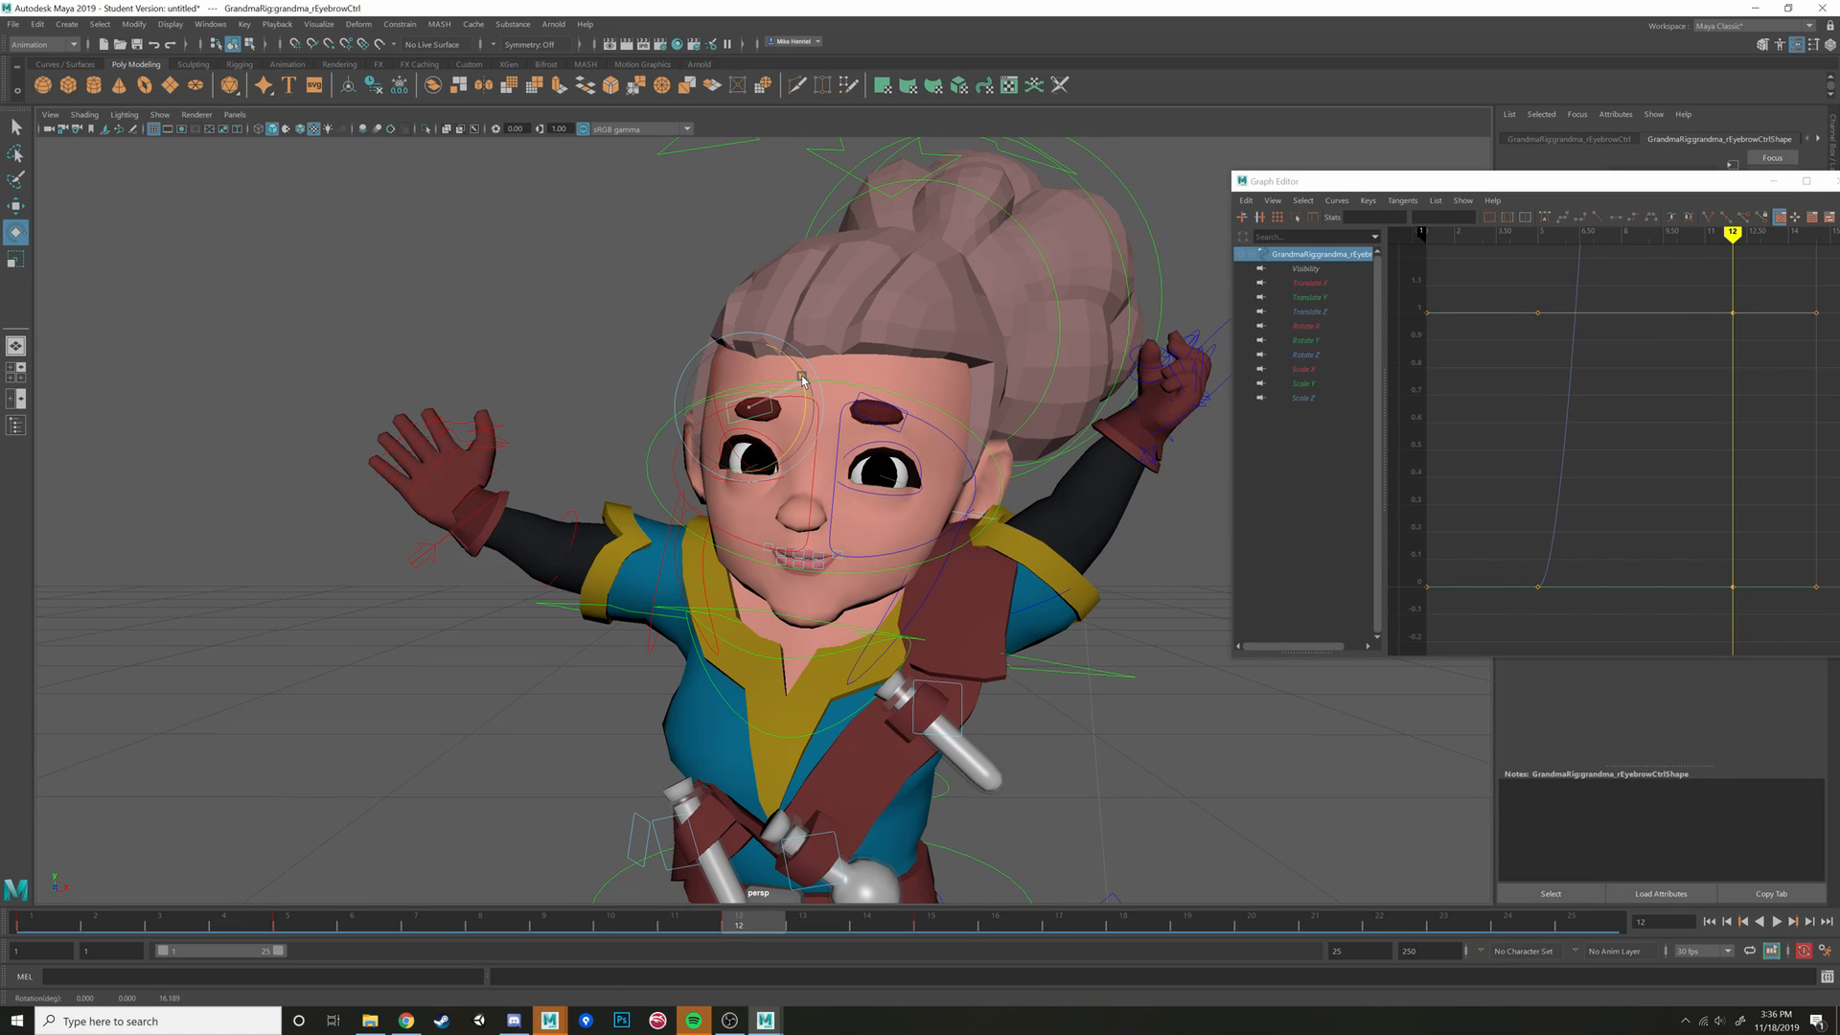
key("w")
scroll(801, 374, "down", 6)
left_click_drag(801, 374, 762, 360, "alt")
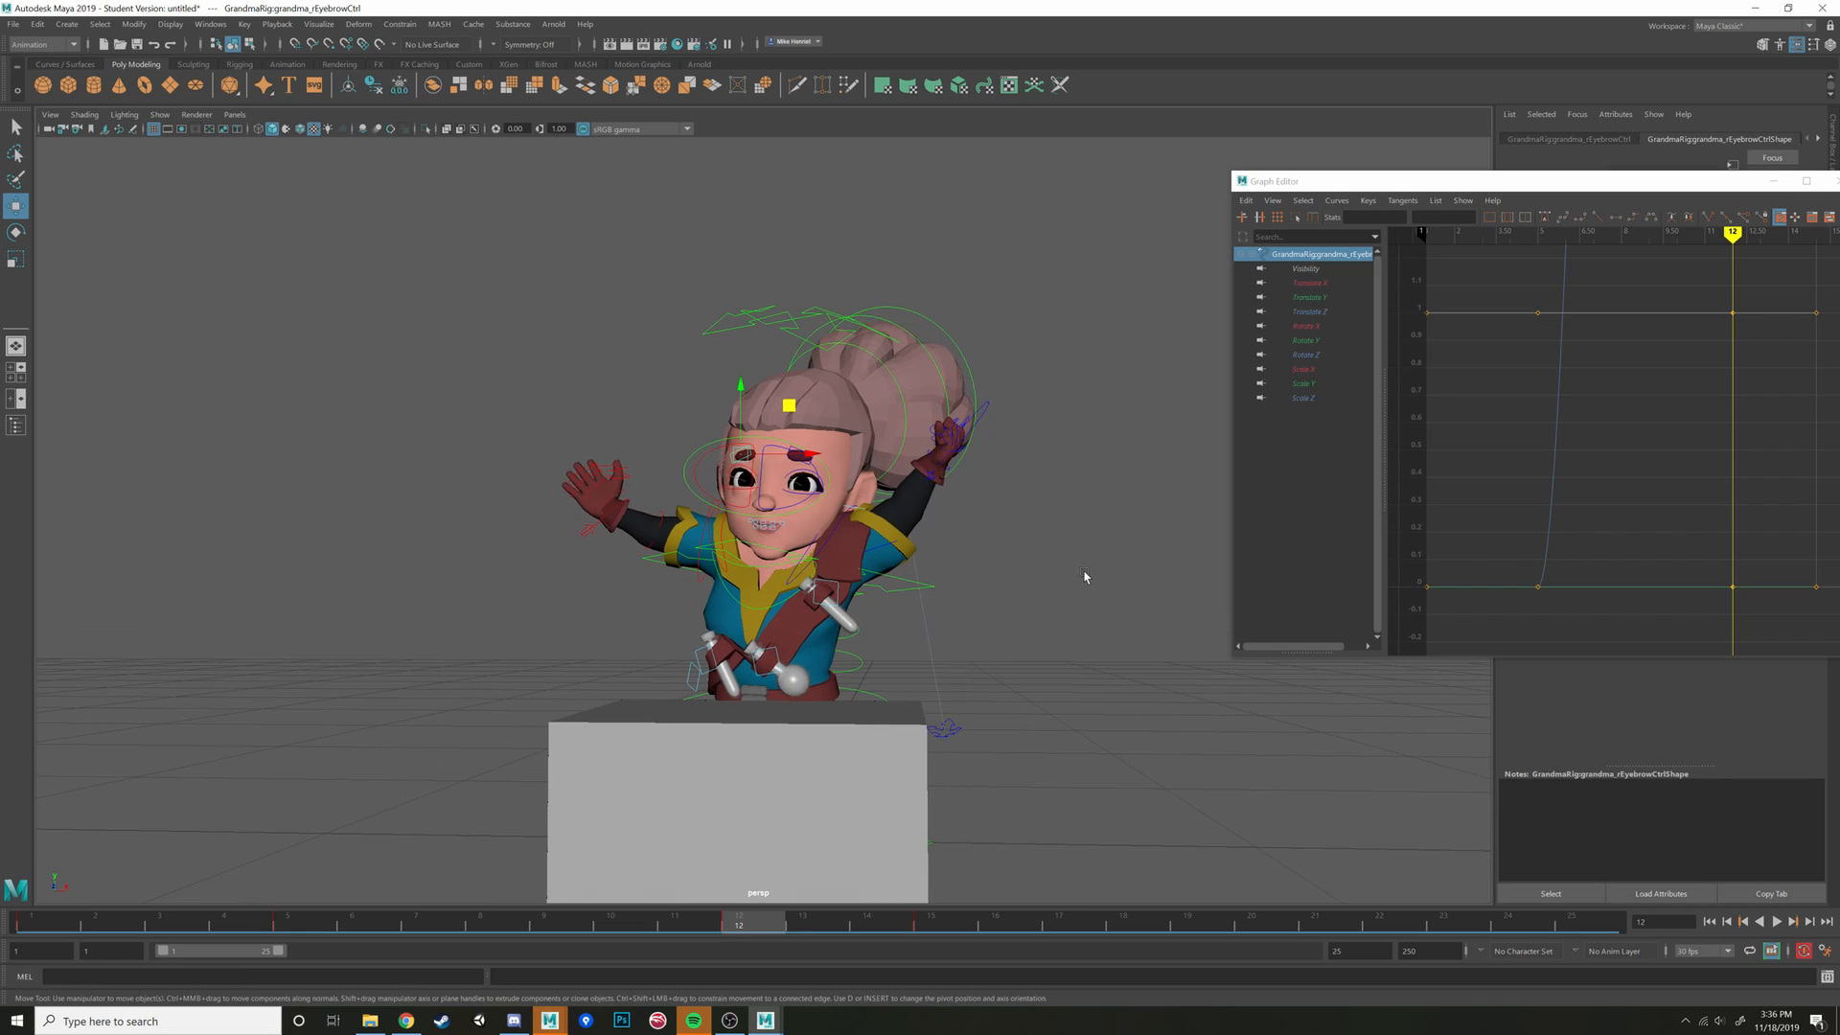
Rotate the left lower eyelid control at frame 12 to lower the lid and open the left eye more
left_click(1084, 575)
left_click_drag(1084, 575, 842, 592, "alt")
scroll(932, 596, "up", 6)
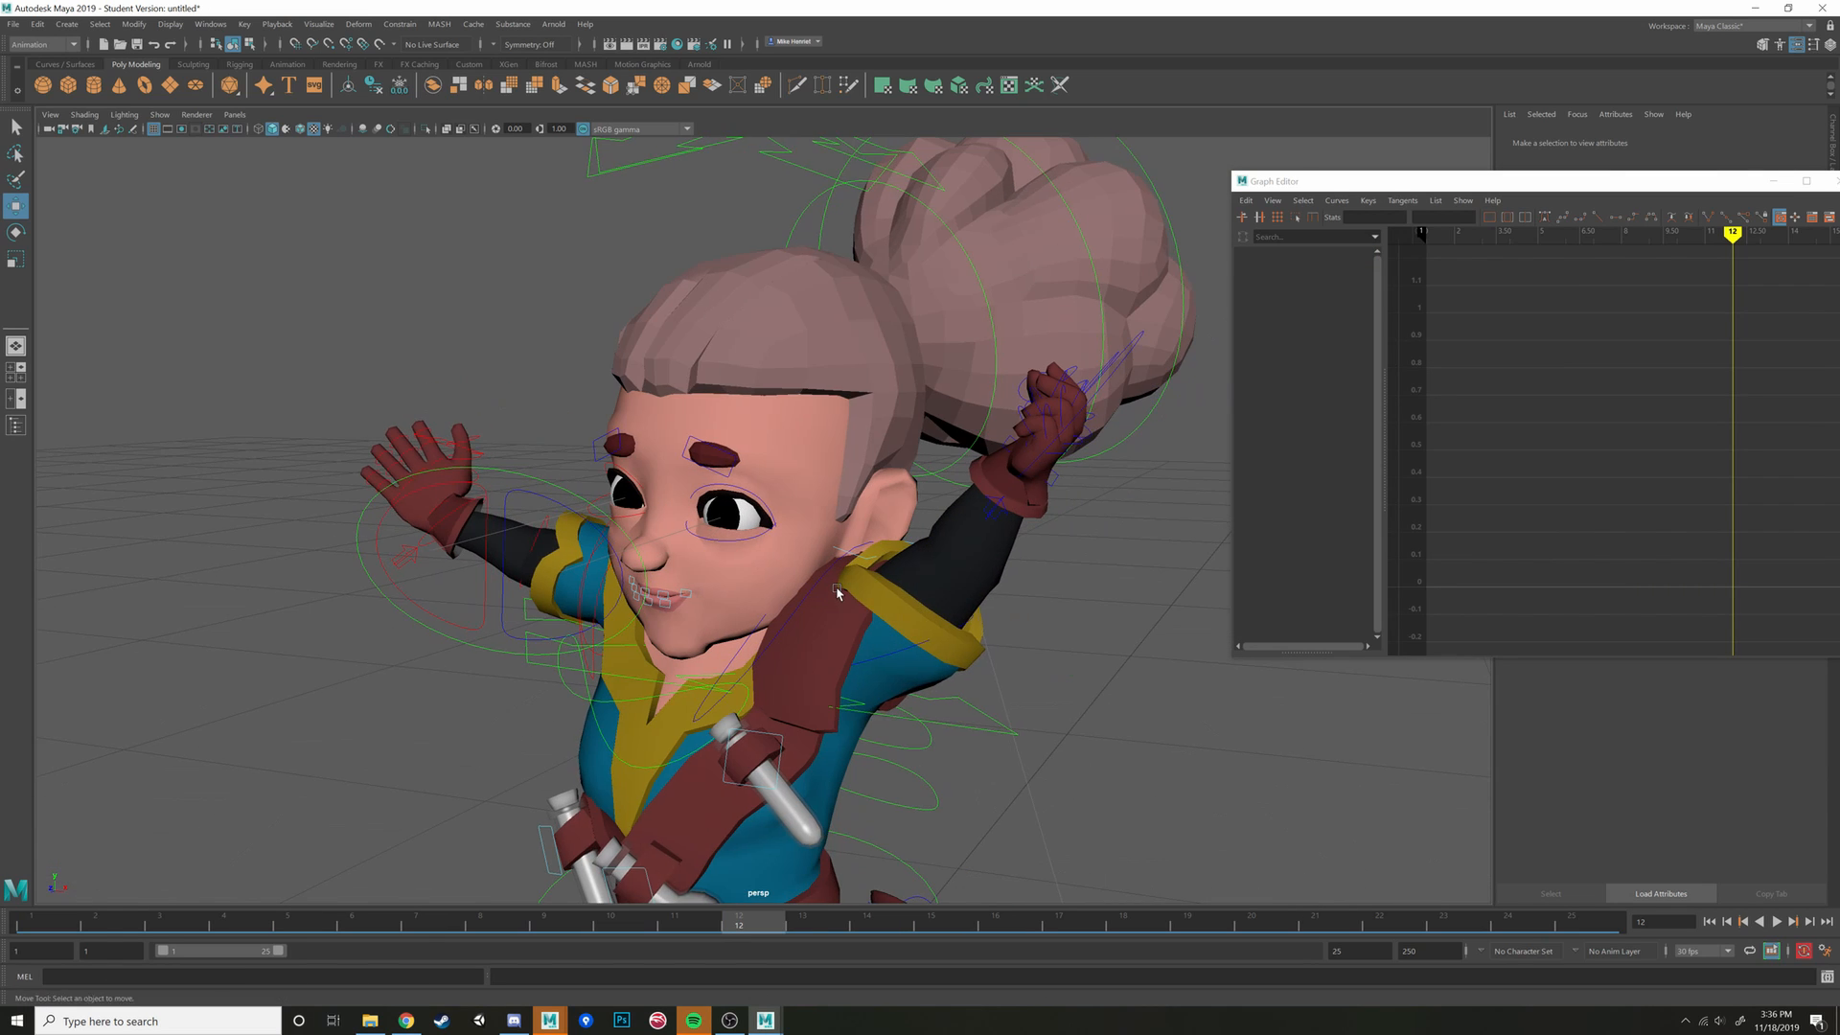
middle_click_drag(843, 591, 889, 548, "alt")
scroll(777, 520, "up", 2)
left_click(782, 498)
left_click(622, 468, "shift")
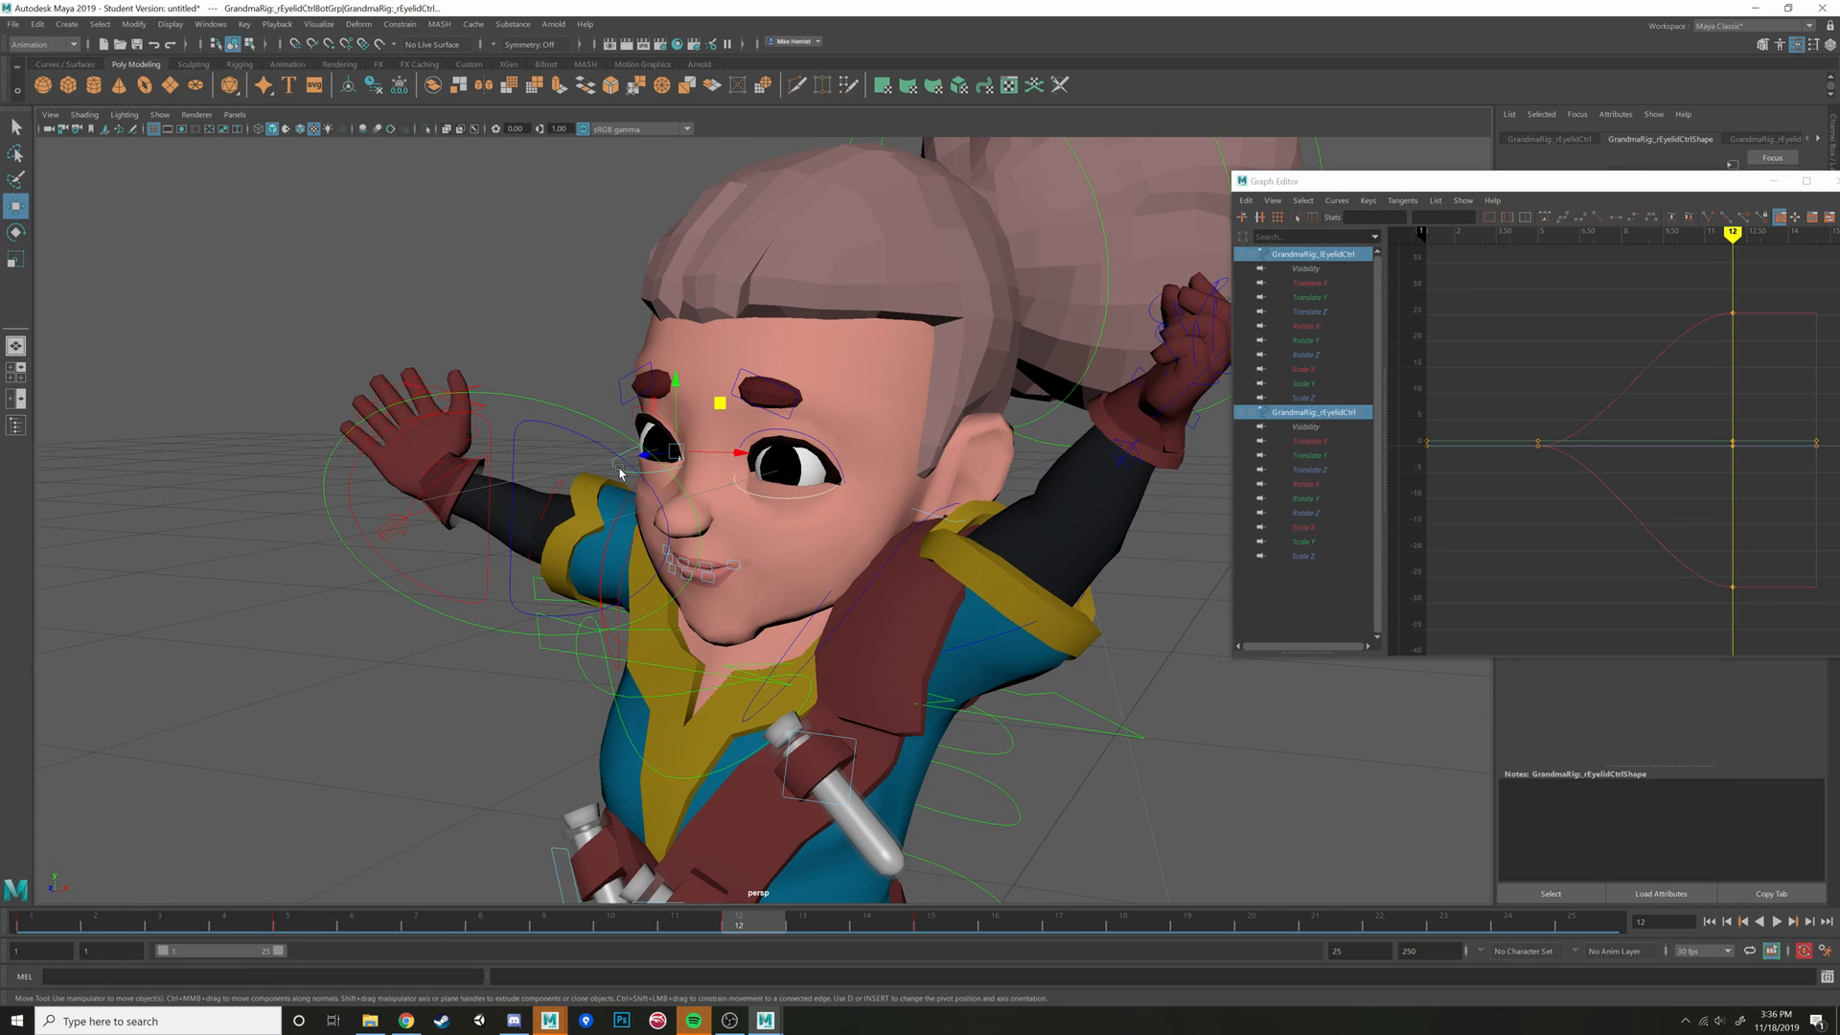
key("e")
key("w")
left_click(644, 477, "shift")
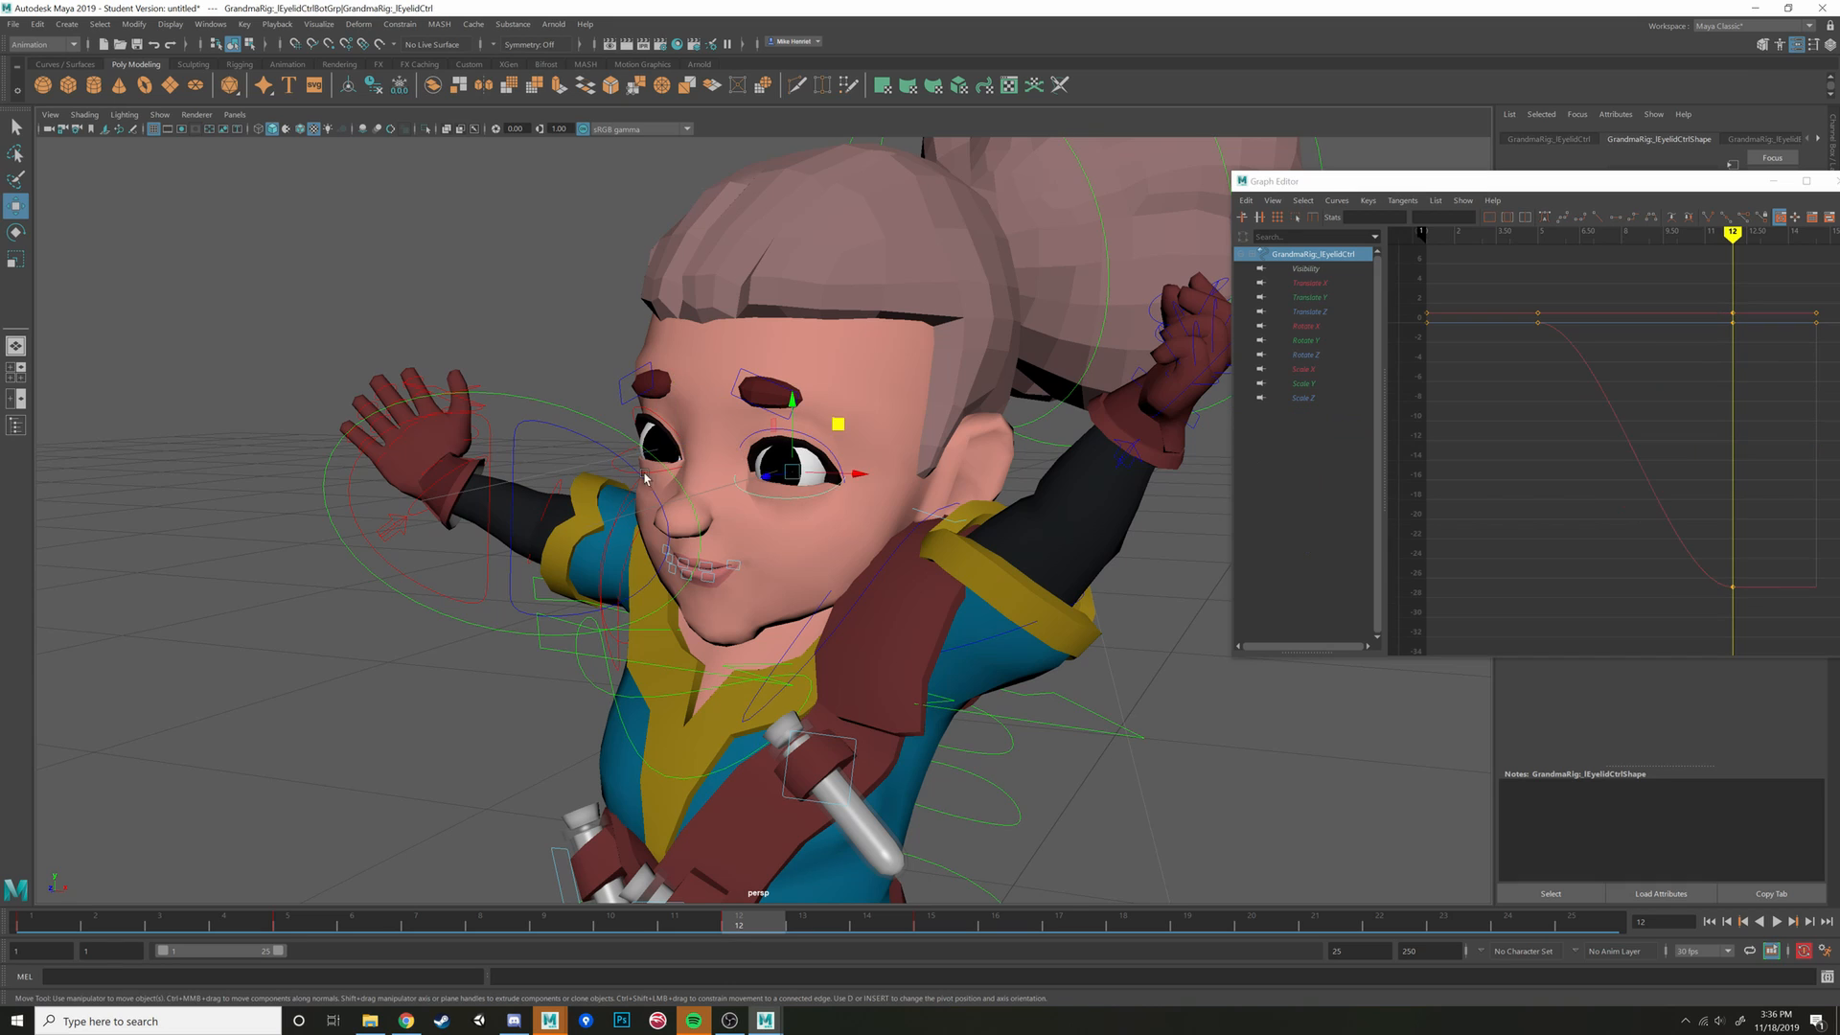
left_click_drag(790, 439, 780, 446)
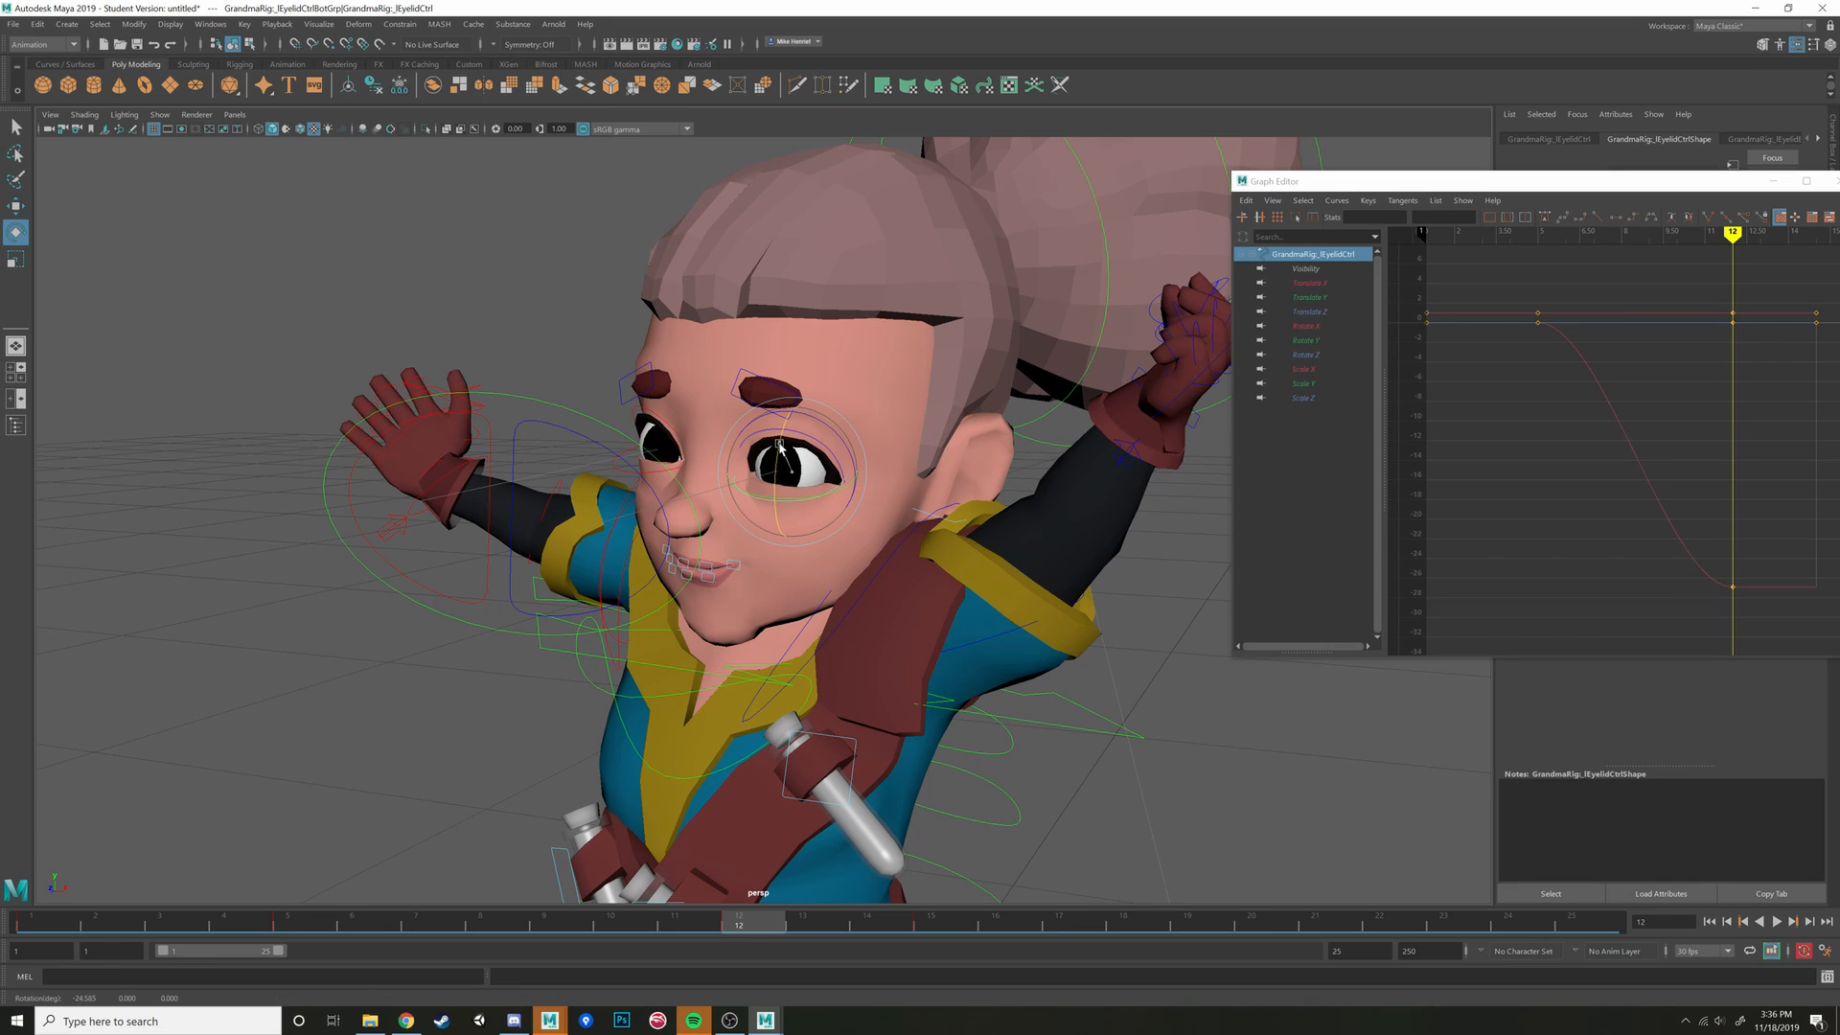
Rotate the right lower eyelid control at frame 12 to open the right eye slightly, and select the left eyebrow control
left_click(623, 466)
left_click(623, 470)
left_click_drag(630, 416, 628, 424)
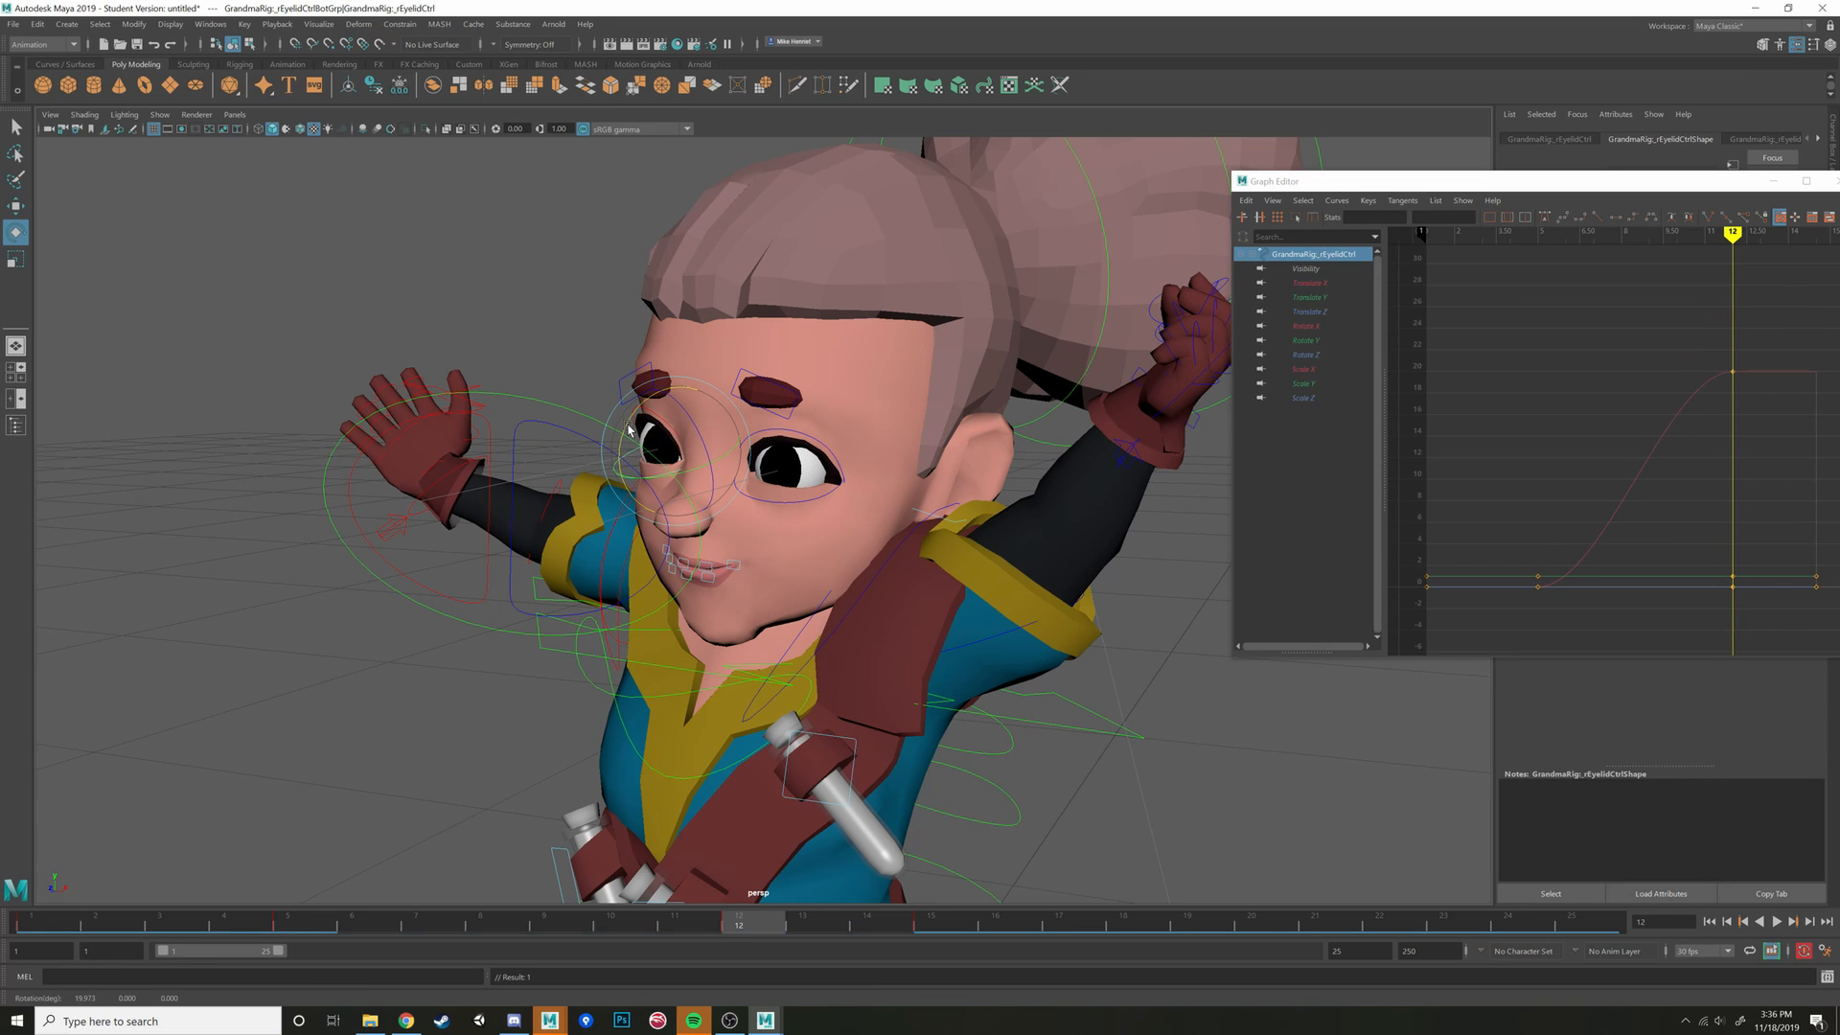
scroll(628, 424, "down", 5)
left_click_drag(748, 412, 882, 439, "alt")
scroll(888, 437, "up", 3)
left_click(858, 445)
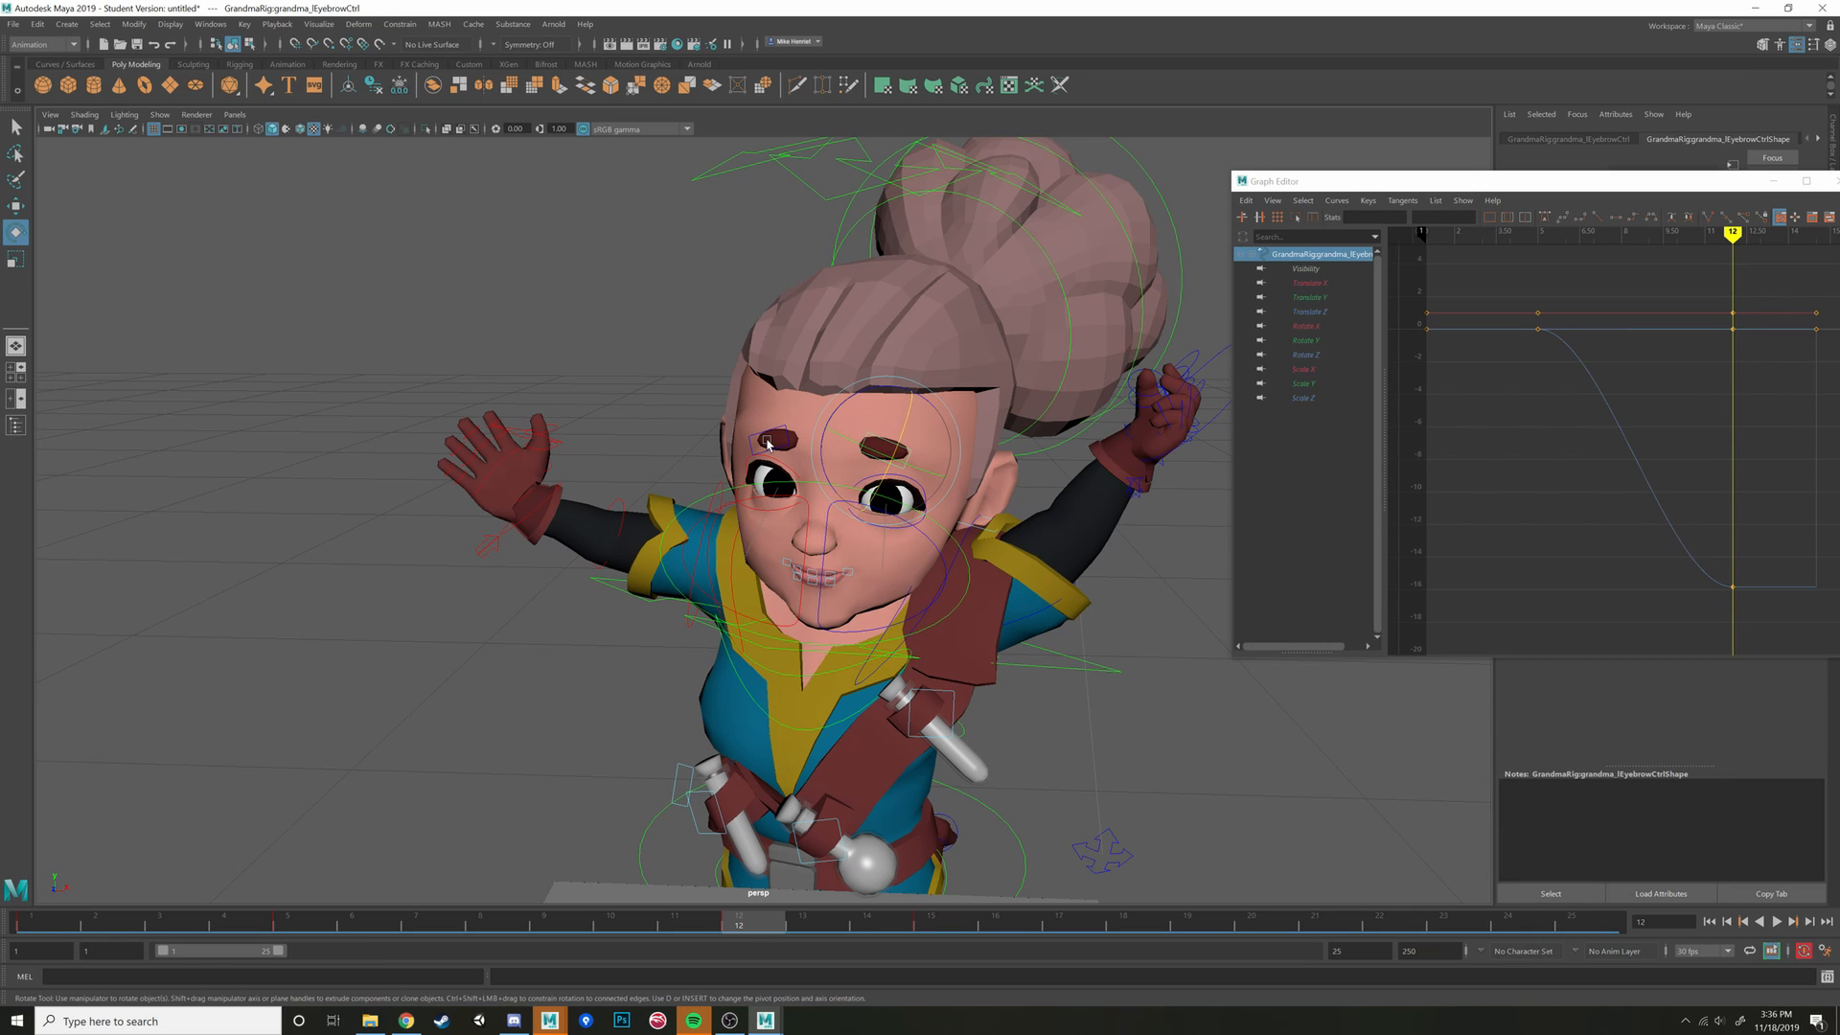
Rotate the right shoulder FK control at frame 12 so the right arm reaches higher
scroll(976, 604, "down", 5)
left_click(1039, 620)
left_click_drag(1039, 599, 853, 572, "alt")
scroll(867, 570, "up", 2)
left_click_drag(719, 489, 816, 524, "alt")
left_click(787, 517)
scroll(784, 517, "down", 2)
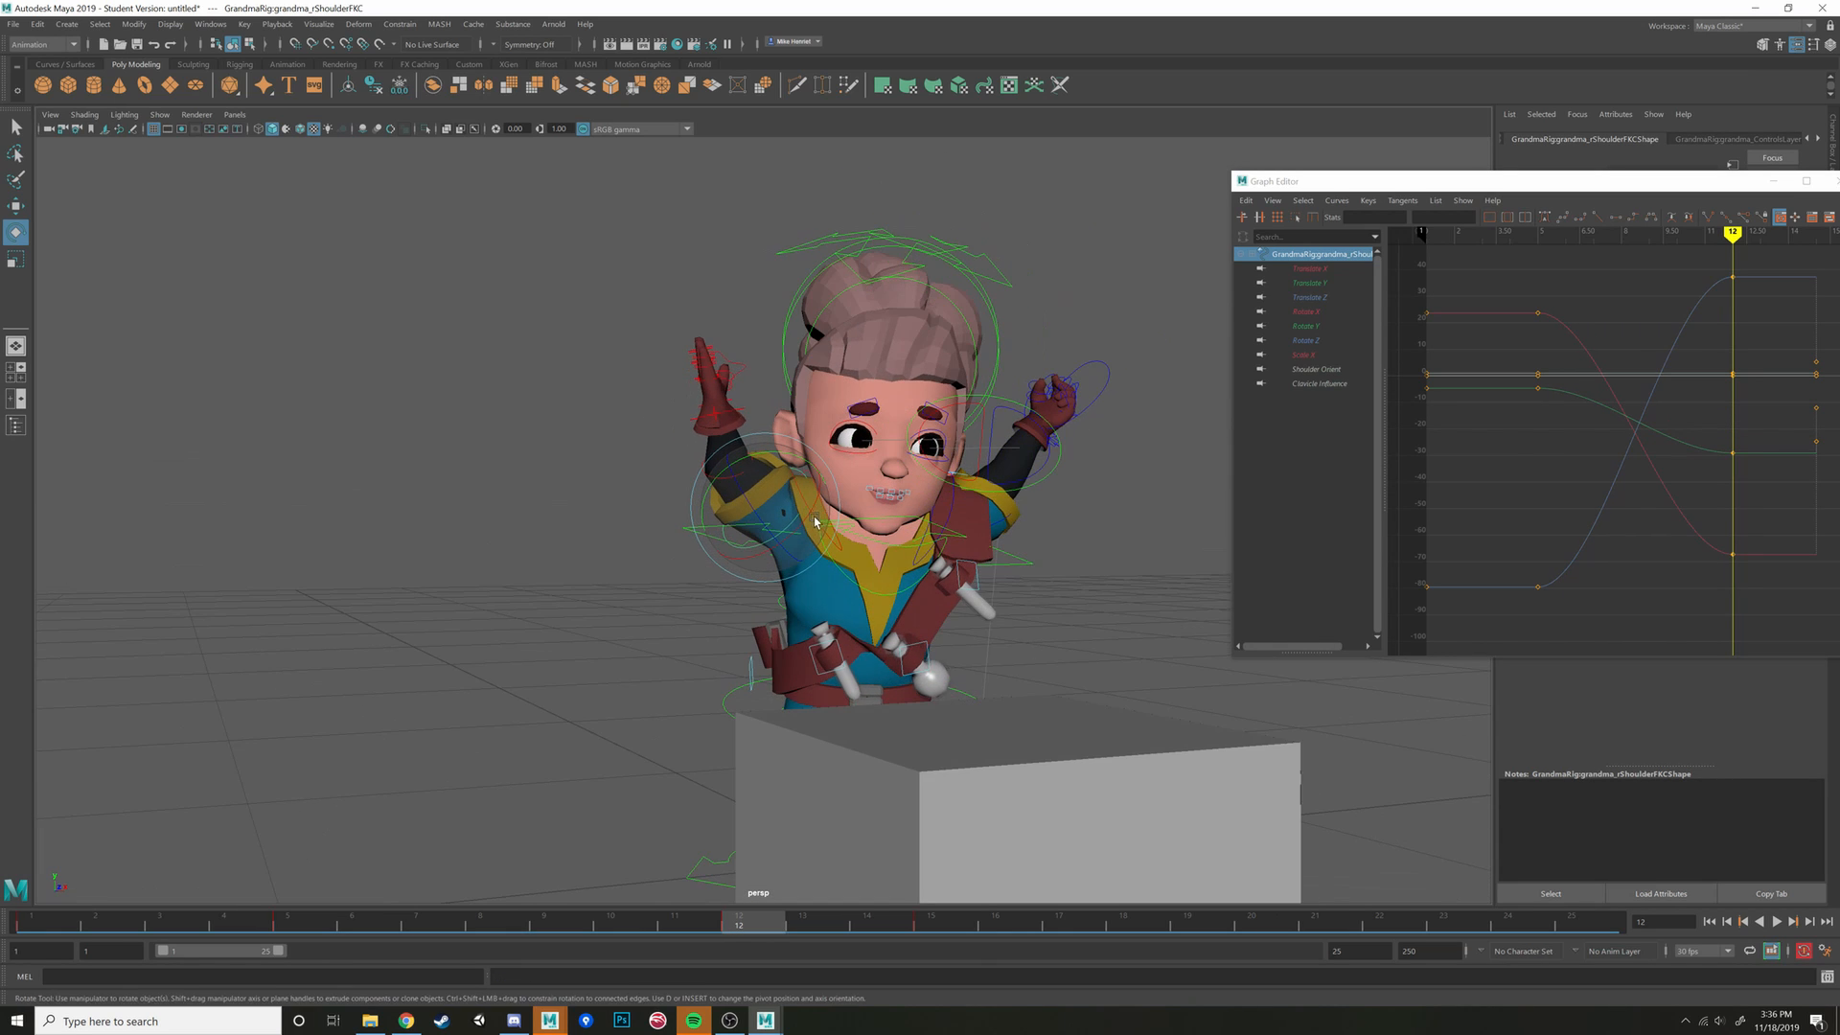
middle_click_drag(815, 524, 767, 512, "alt")
Select the spine controls together and rotate them at frame 12 to arch the torso further back
left_click_drag(767, 515, 644, 591, "alt")
left_click_drag(620, 514, 651, 494, "shift")
left_click_drag(845, 419, 836, 406)
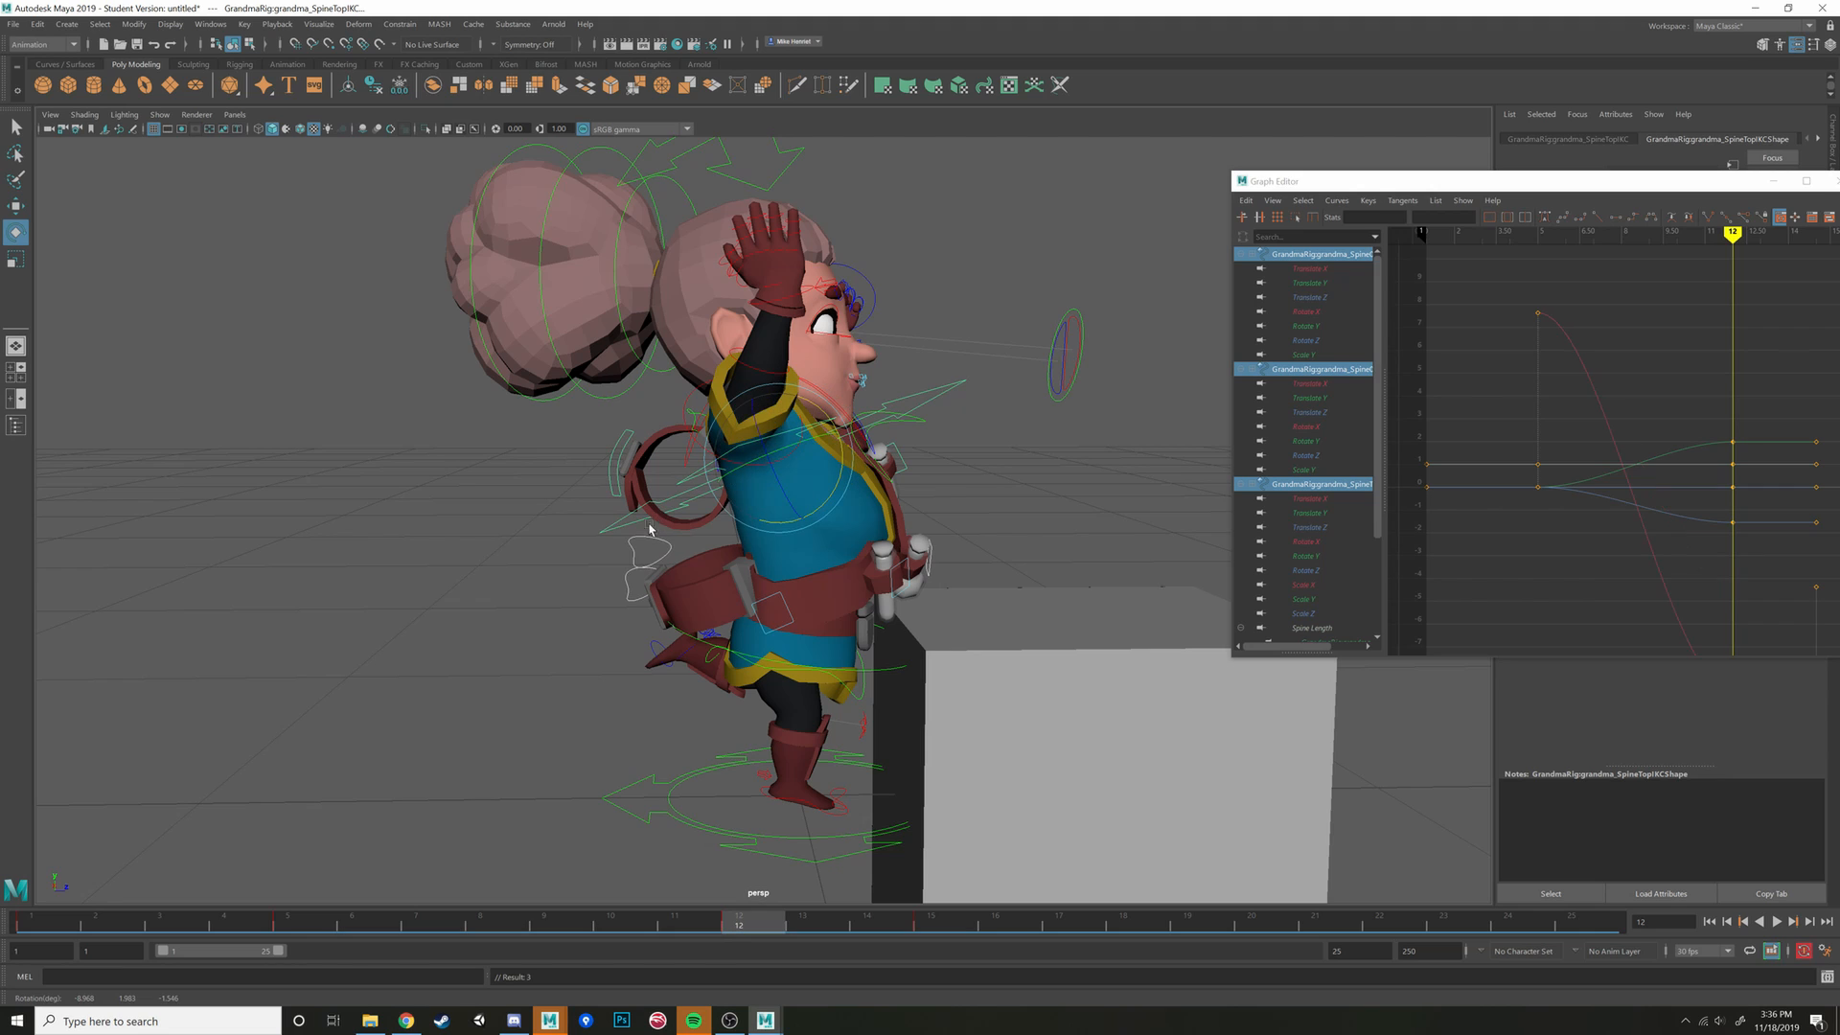
Rotate the rig's root control at frame 12 to adjust the lean of the whole body
left_click(718, 638)
left_click(684, 638)
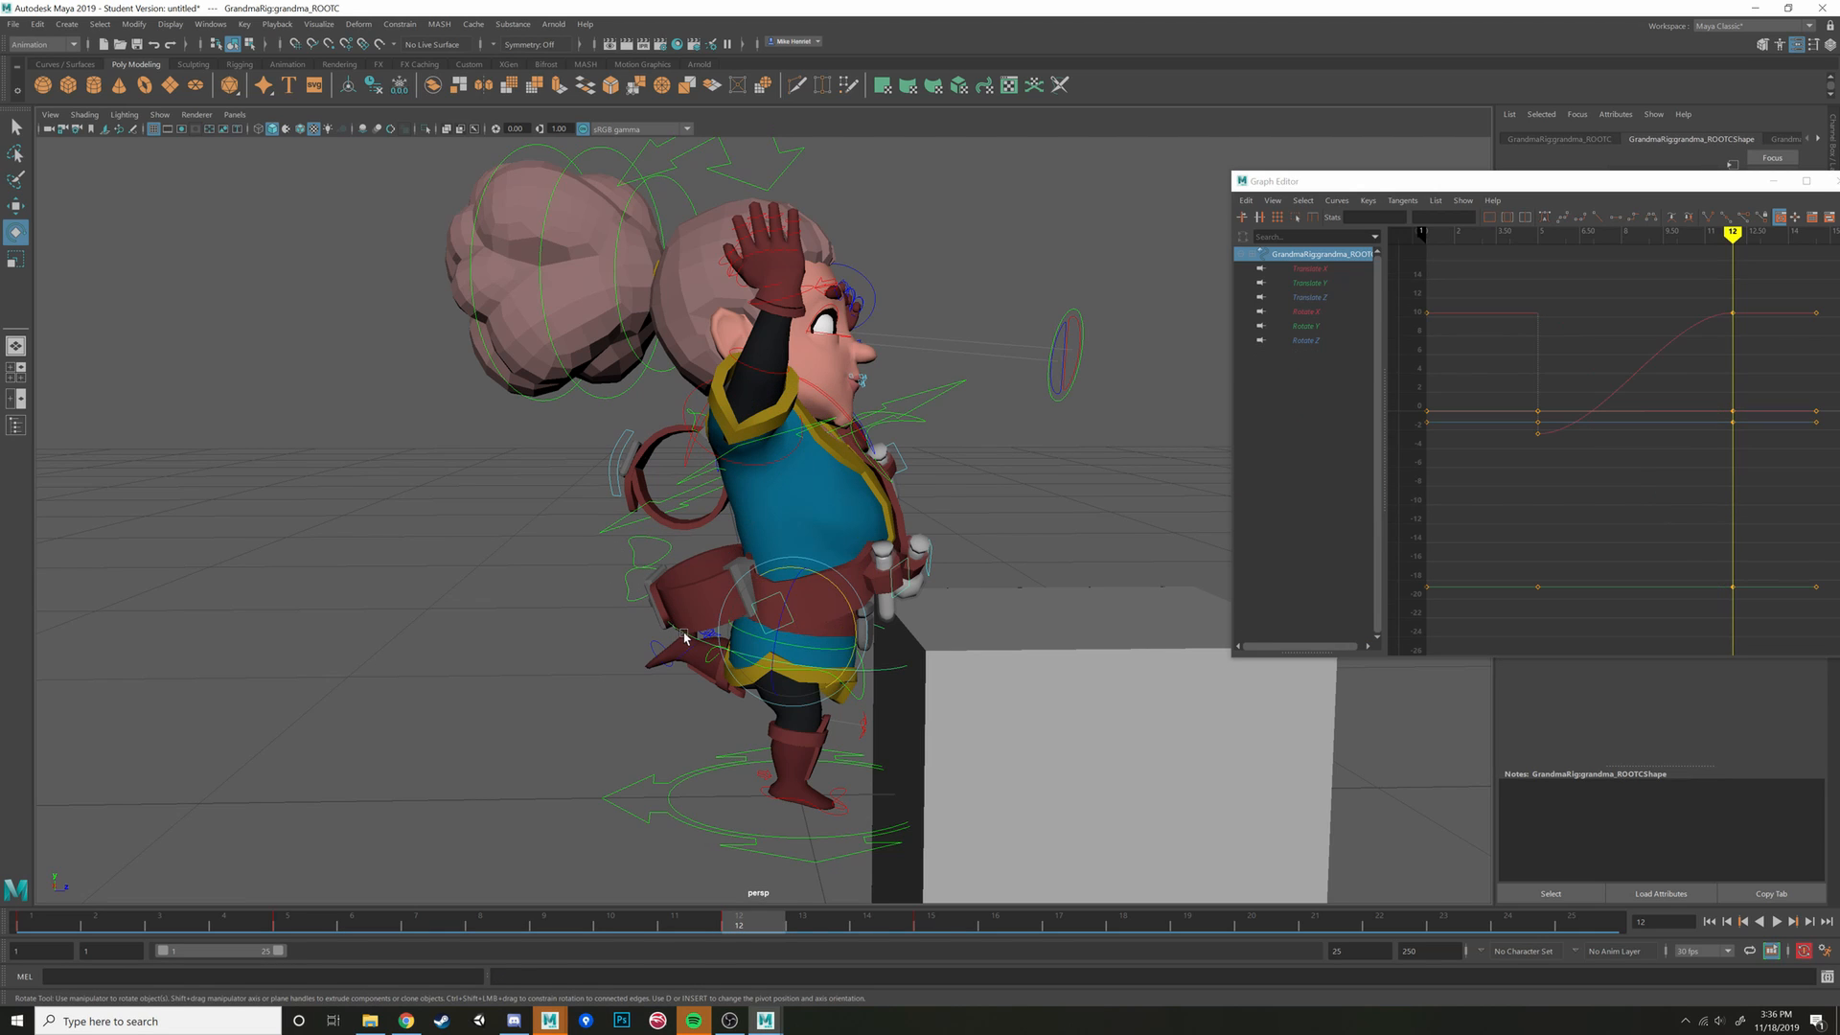
left_click_drag(778, 573, 669, 615)
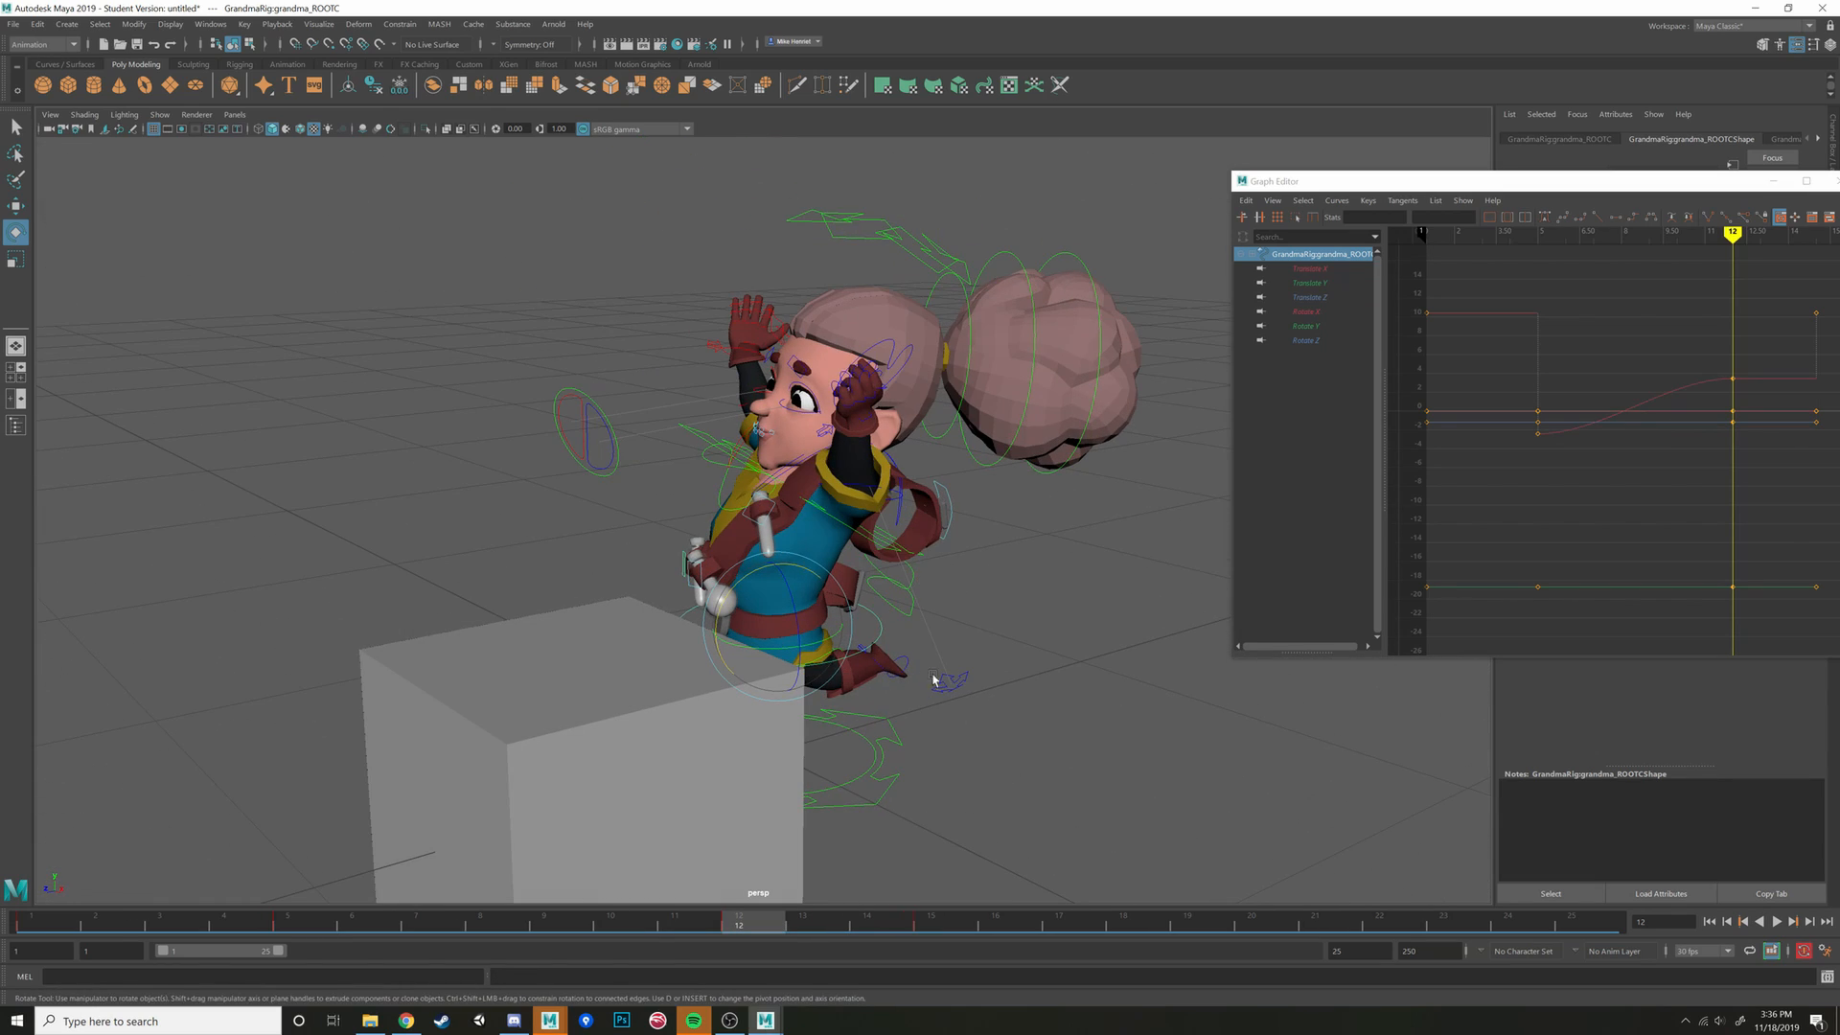
Move the left elbow IK control at frame 12 to adjust where the raised arm's elbow points
mouse_move(939, 671)
left_mouse_down("alt")
mouse_move(887, 673)
mouse_move(961, 658)
left_mouse_up("alt")
left_click(967, 719)
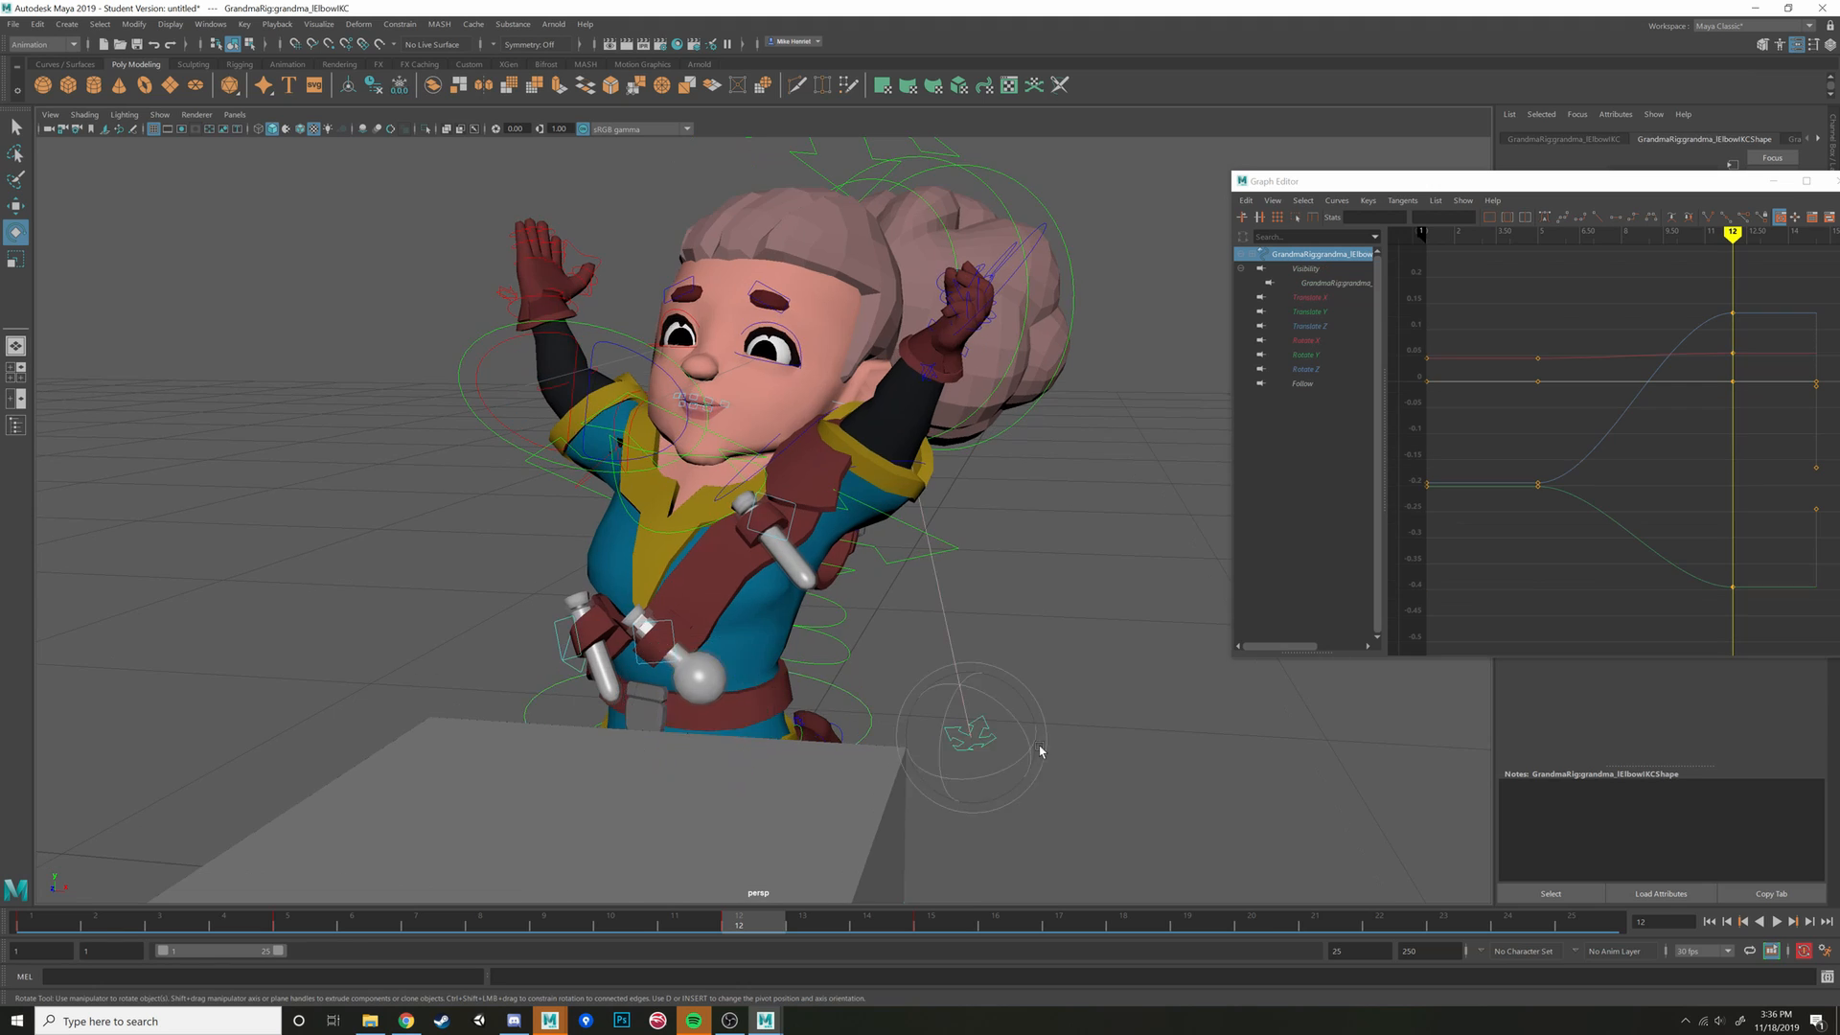
left_click_drag(1039, 747, 907, 740, "alt")
key("w")
left_click_drag(754, 658, 796, 606)
Select the left wrist control and adjust its position and rotation at frame 12 to refine the raised hand
left_click_drag(798, 609, 997, 666, "alt")
left_click(970, 391)
key("e")
left_click_drag(1022, 386, 708, 418, "alt")
key("w")
left_click_drag(607, 391, 748, 520)
key("e")
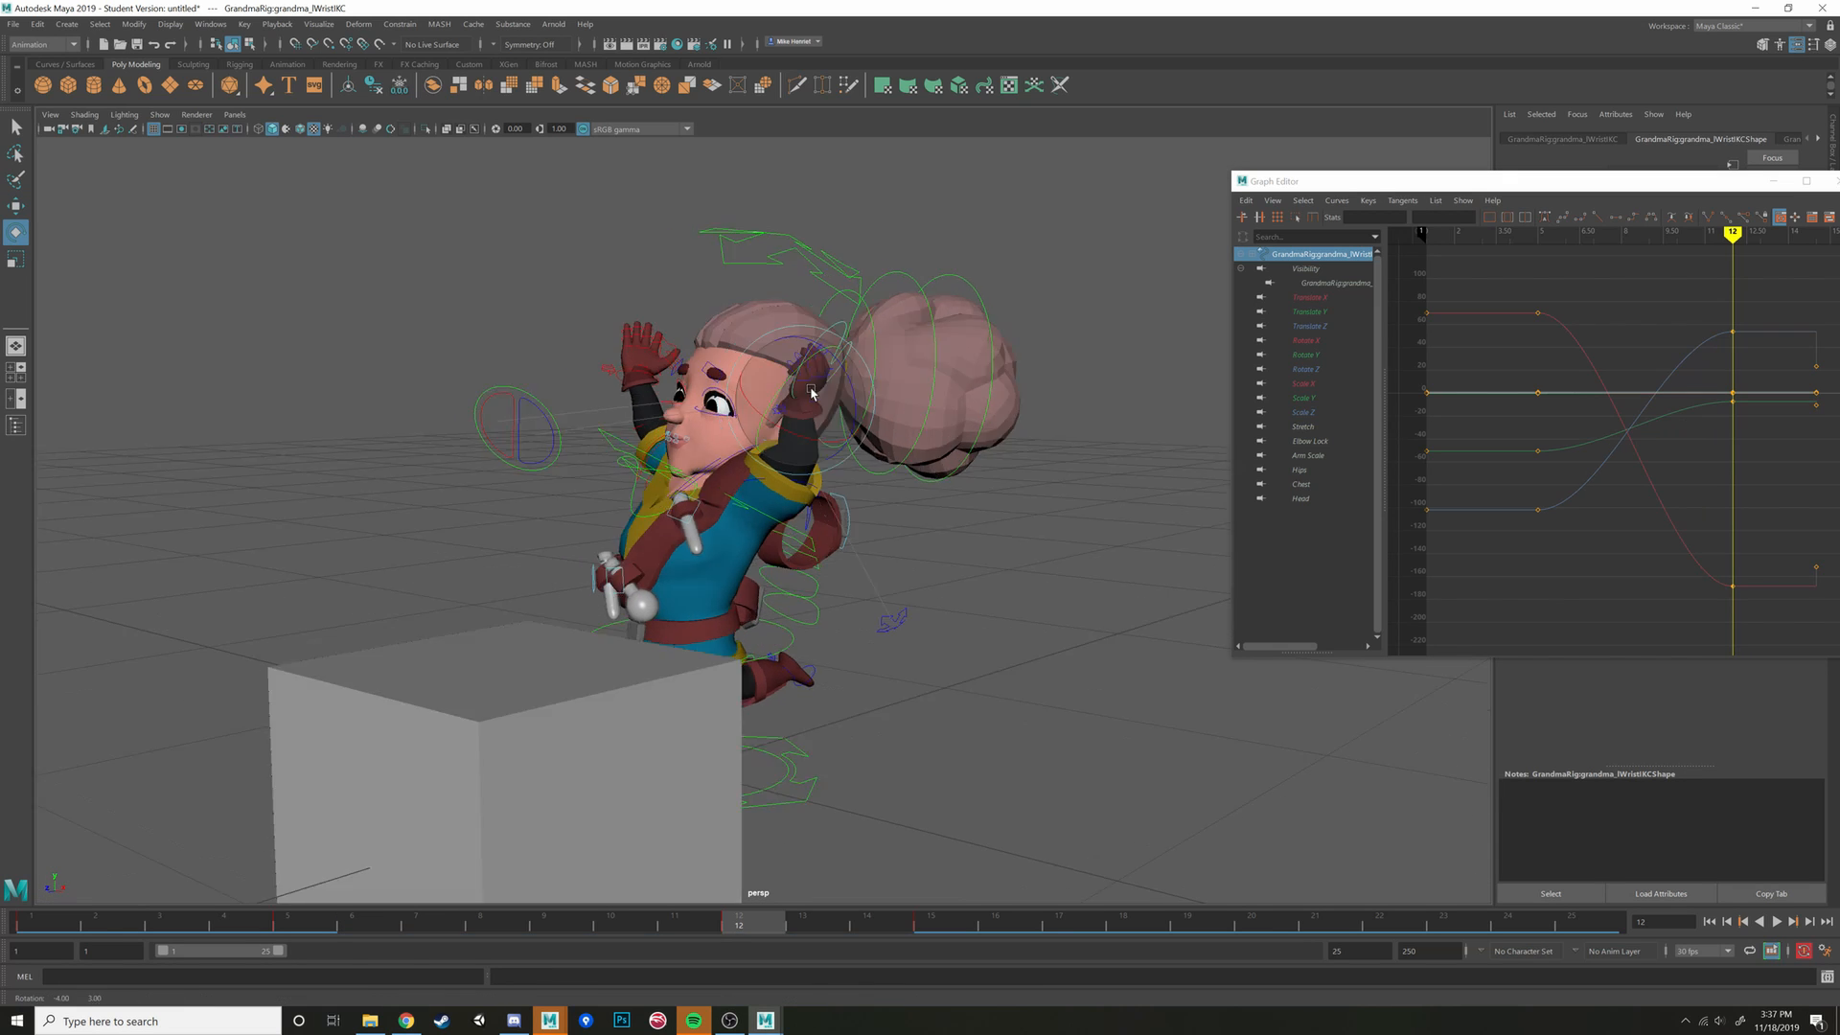
Select all the left hand's finger and thumb controls and set Rotate X, Y and Z to 0 at frame 12
key("f")
right_click_drag(748, 520, 867, 472, "alt")
key("w")
left_click(903, 485)
left_click_drag(904, 484, 1016, 508, "alt")
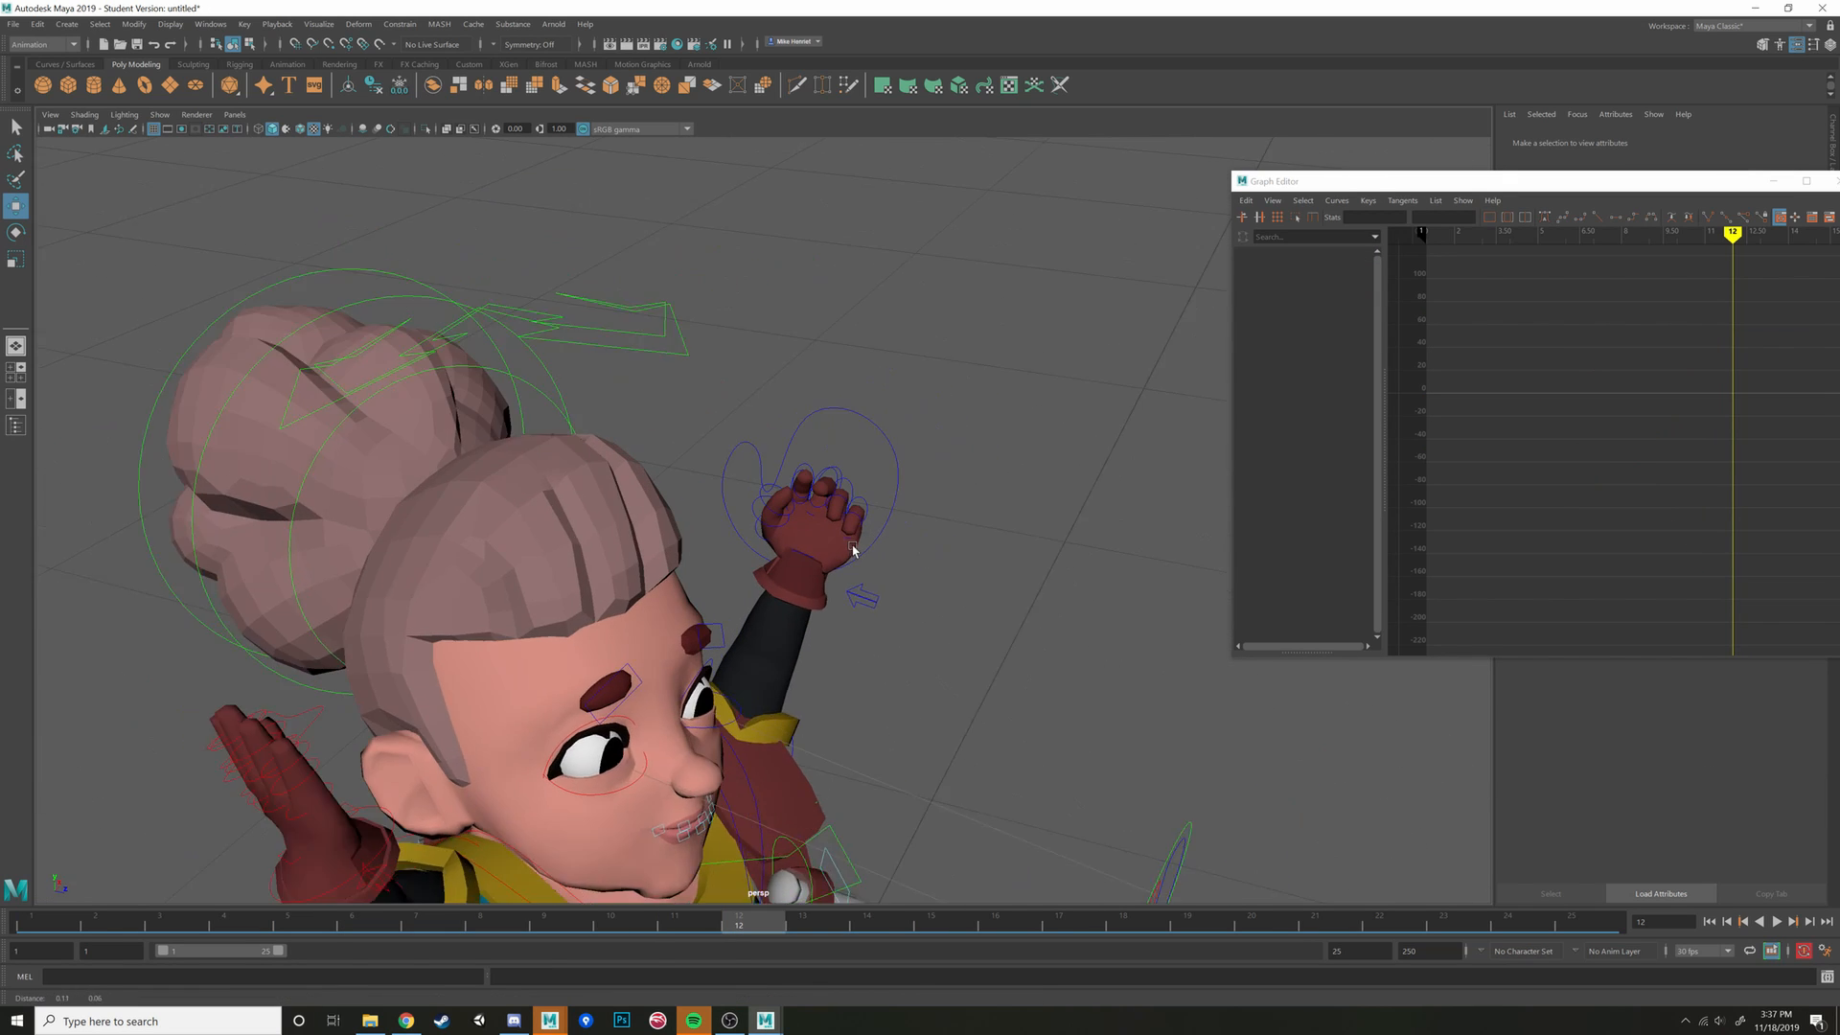
scroll(819, 439, "up", 5)
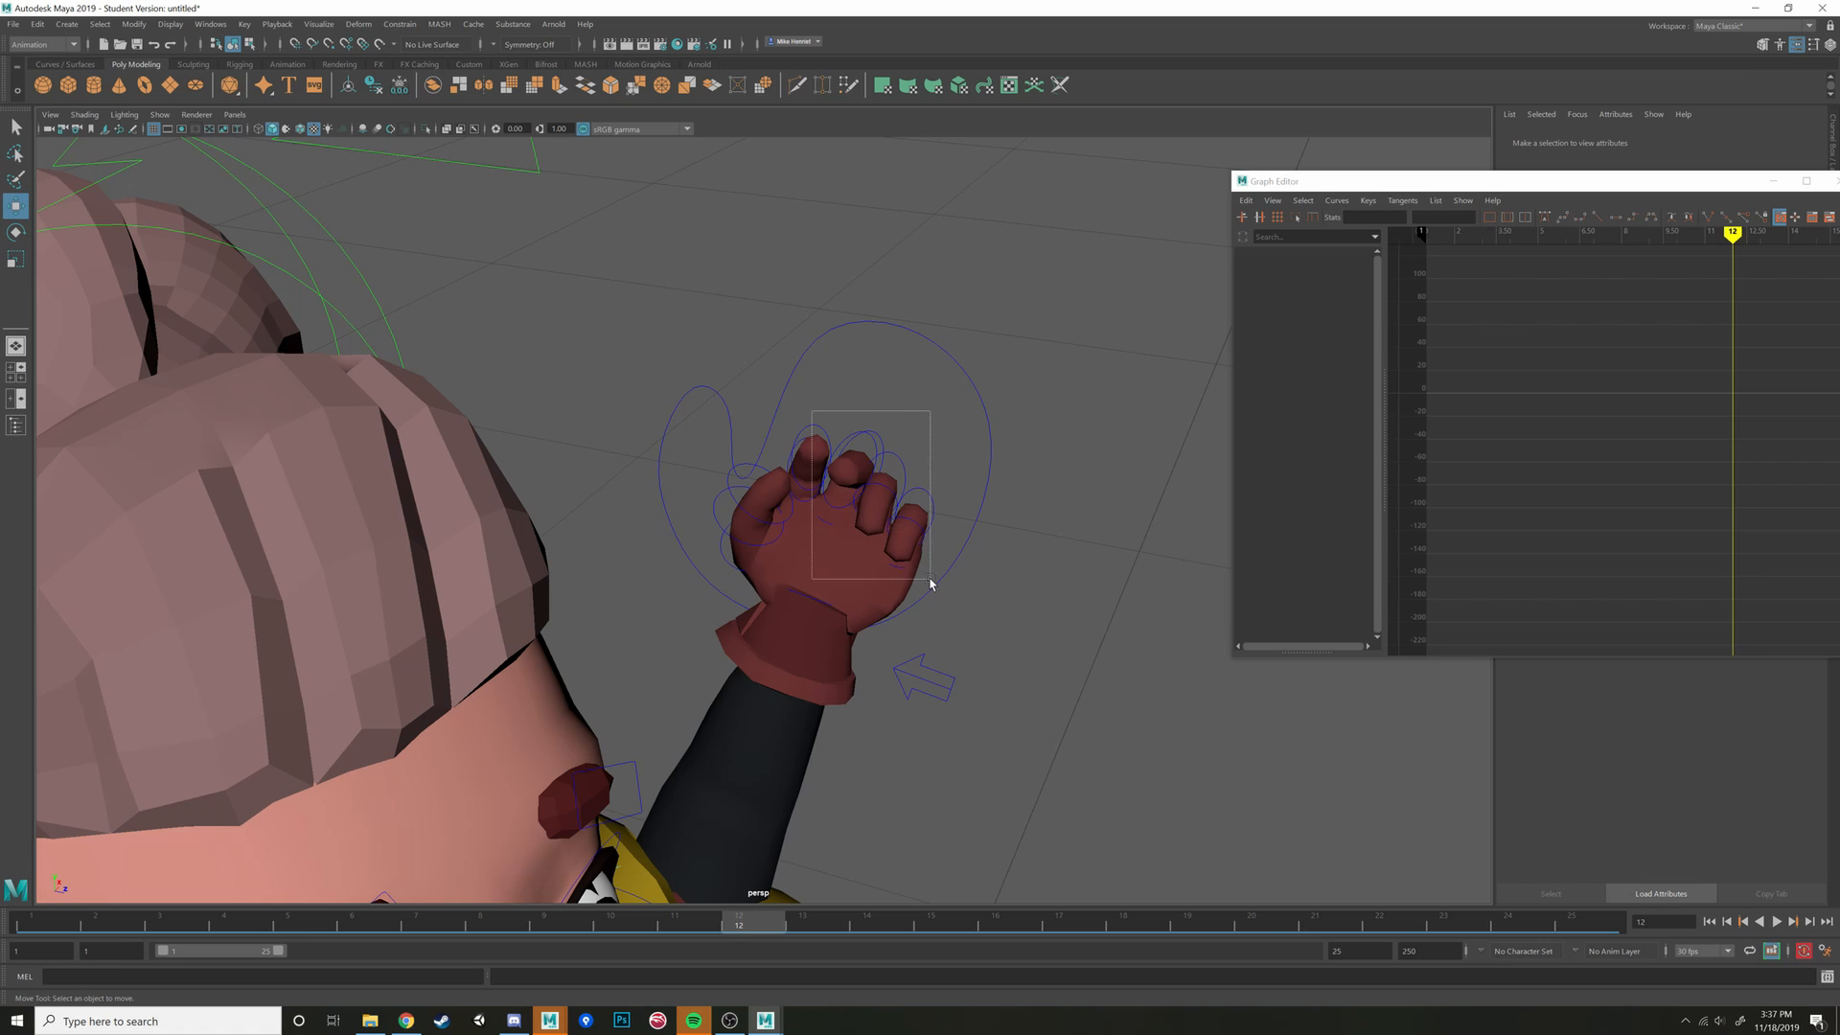
left_click_drag(930, 583, 932, 575)
left_click(838, 576)
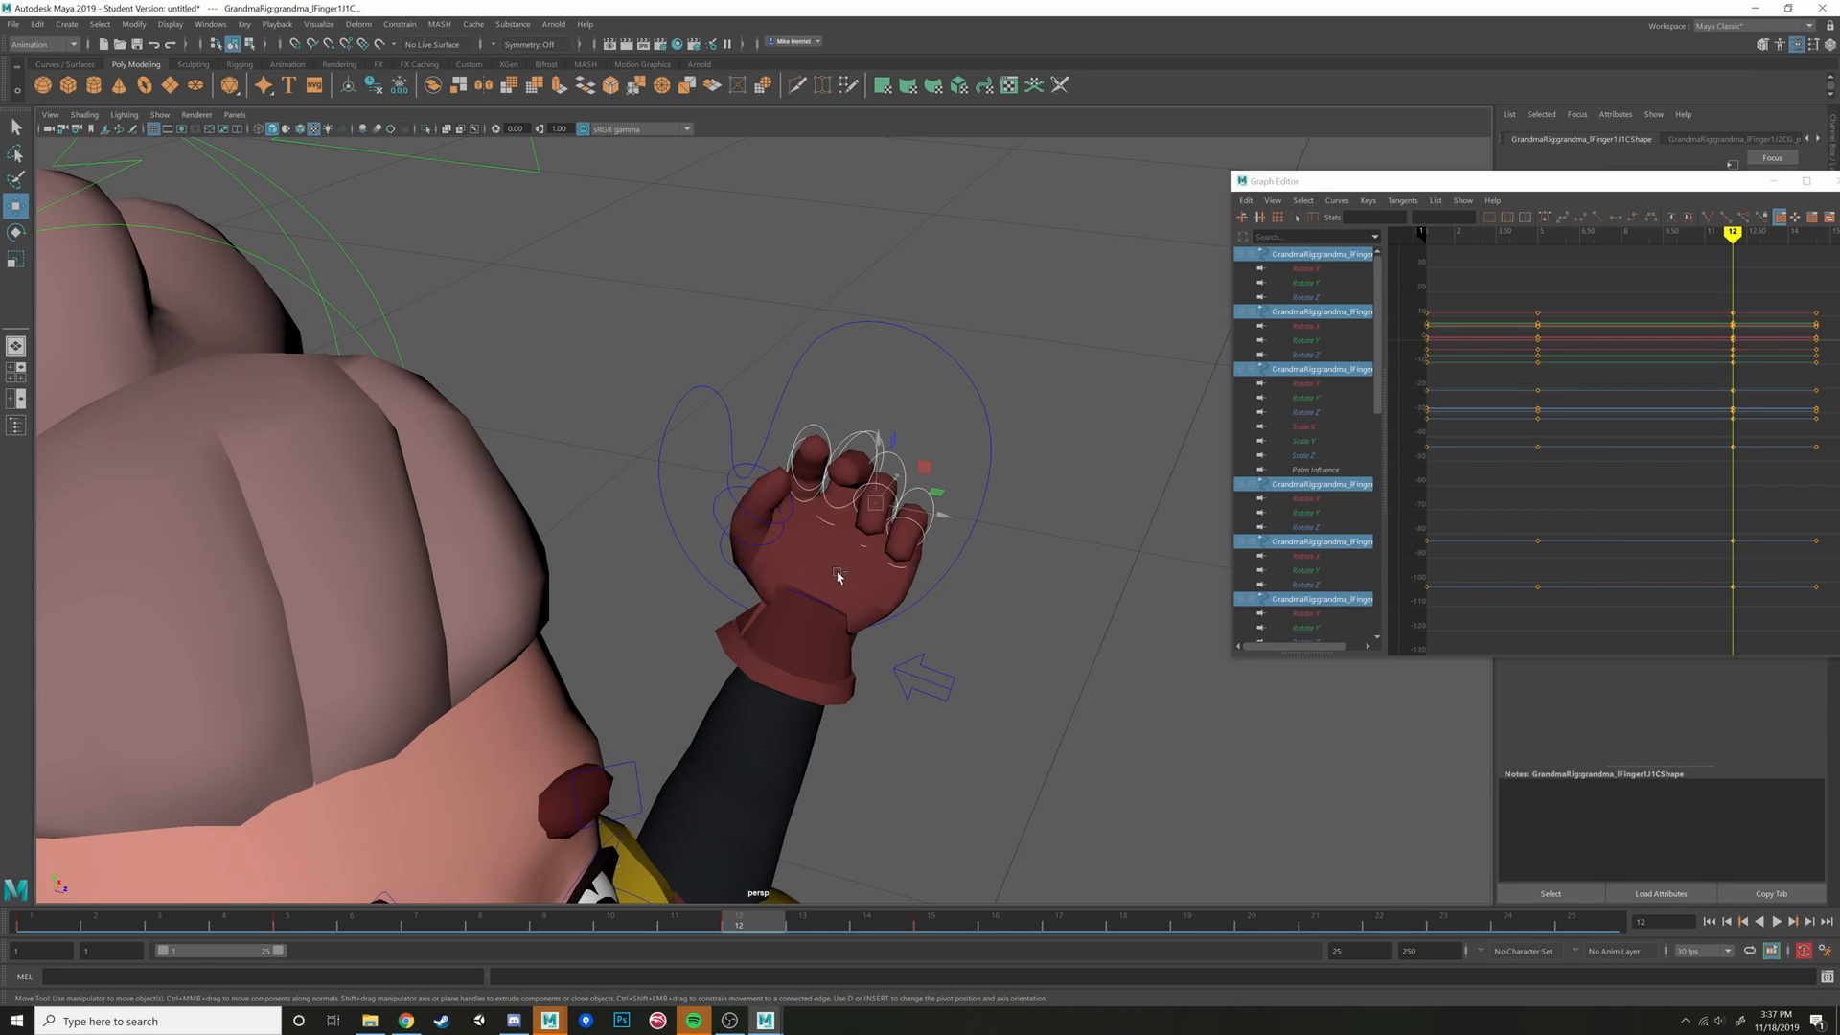
left_click(753, 567)
left_click(757, 572)
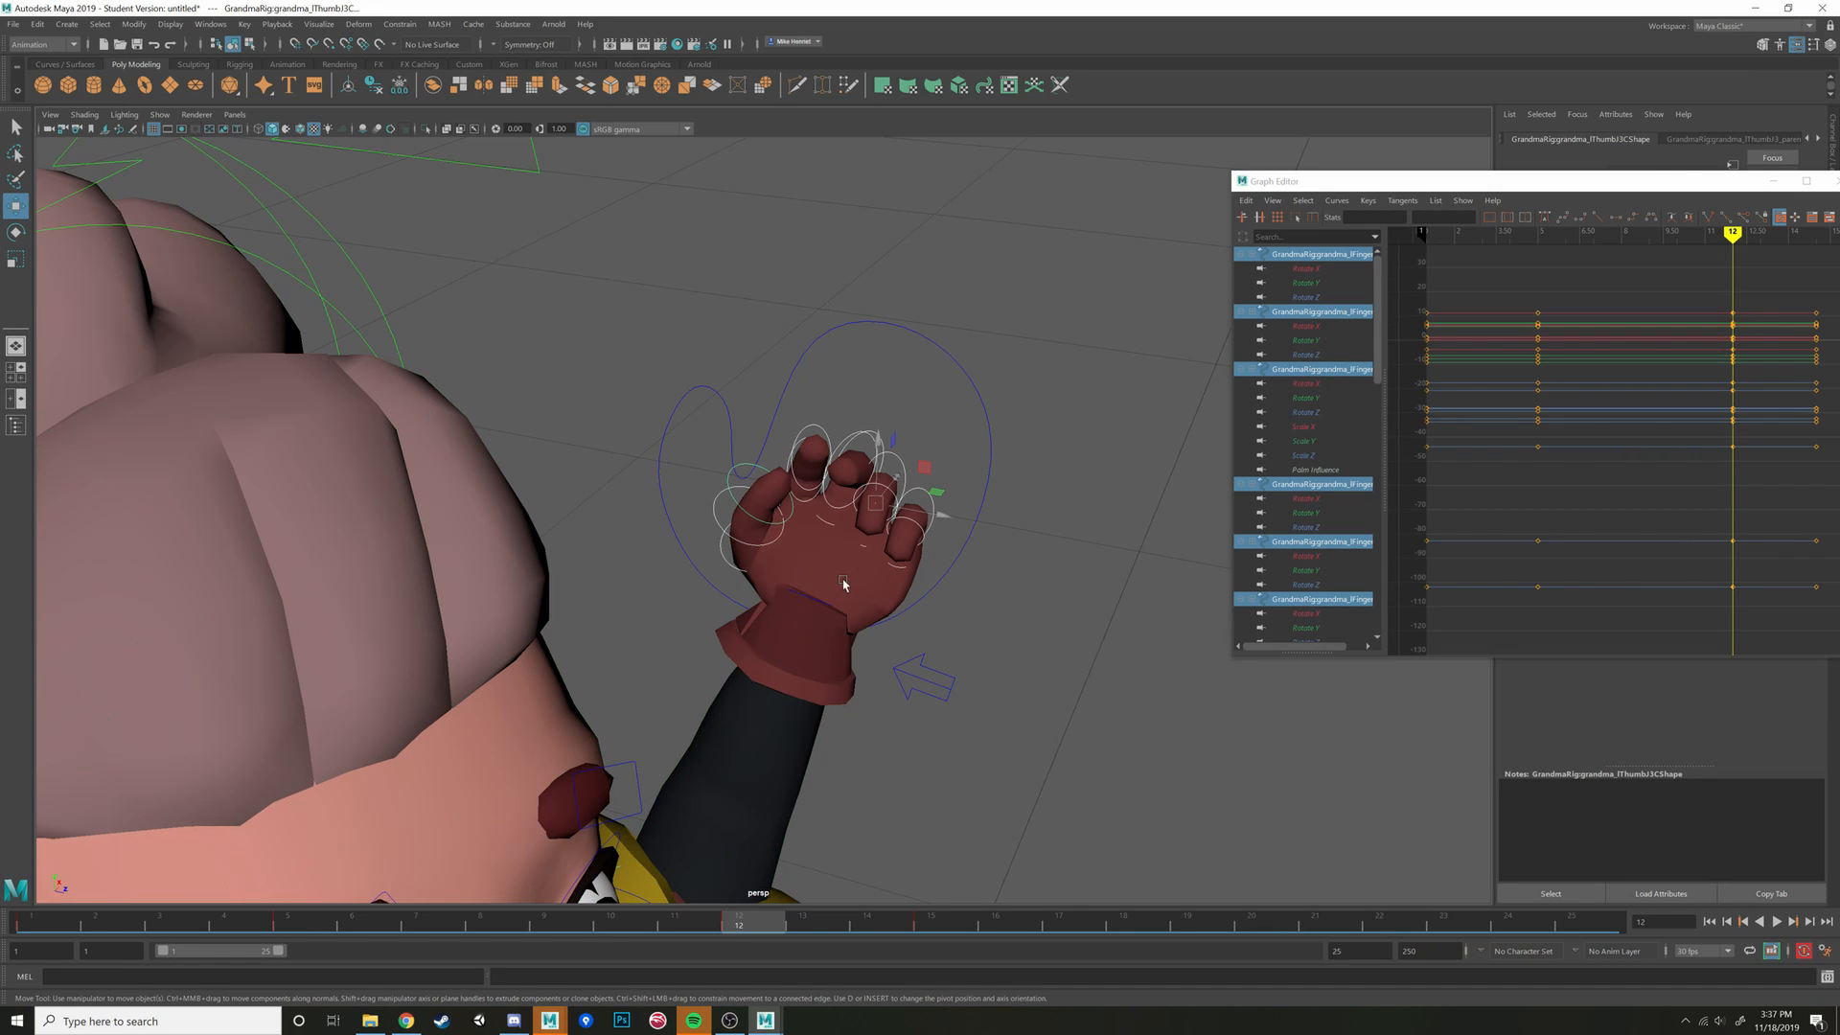
left_click_drag(1682, 187, 1372, 465)
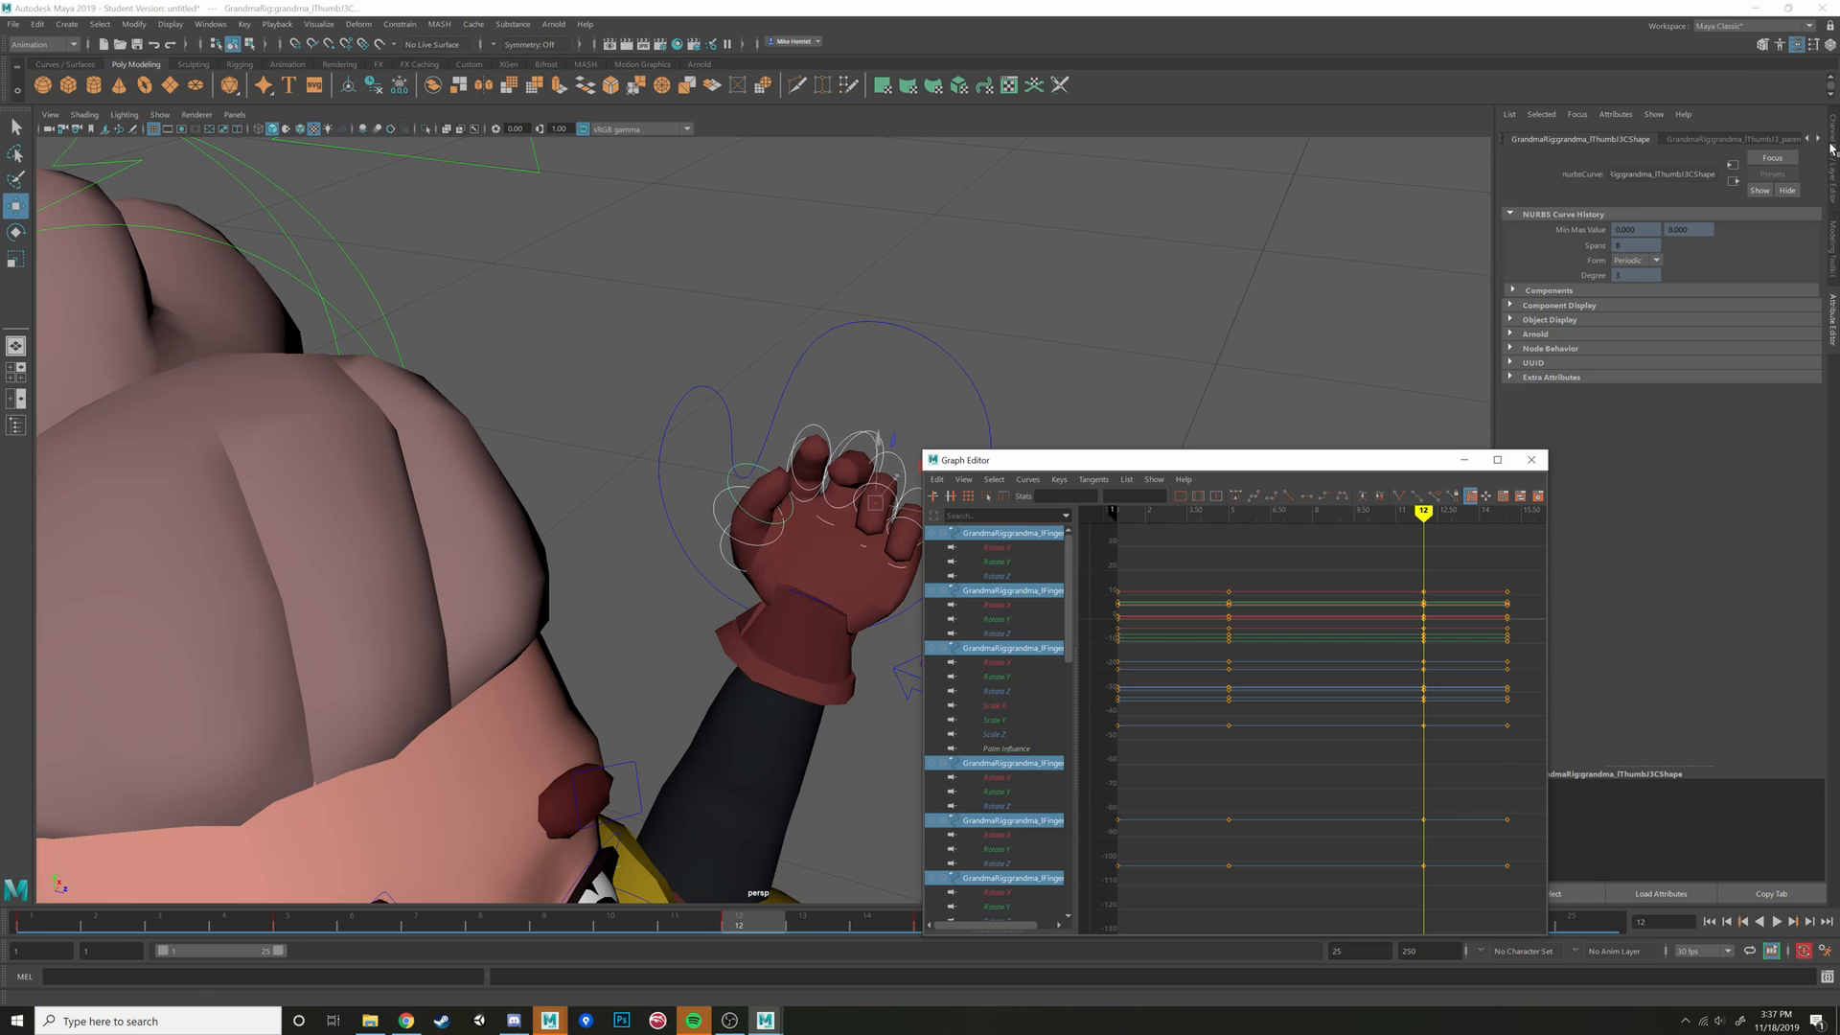
left_click(1831, 149)
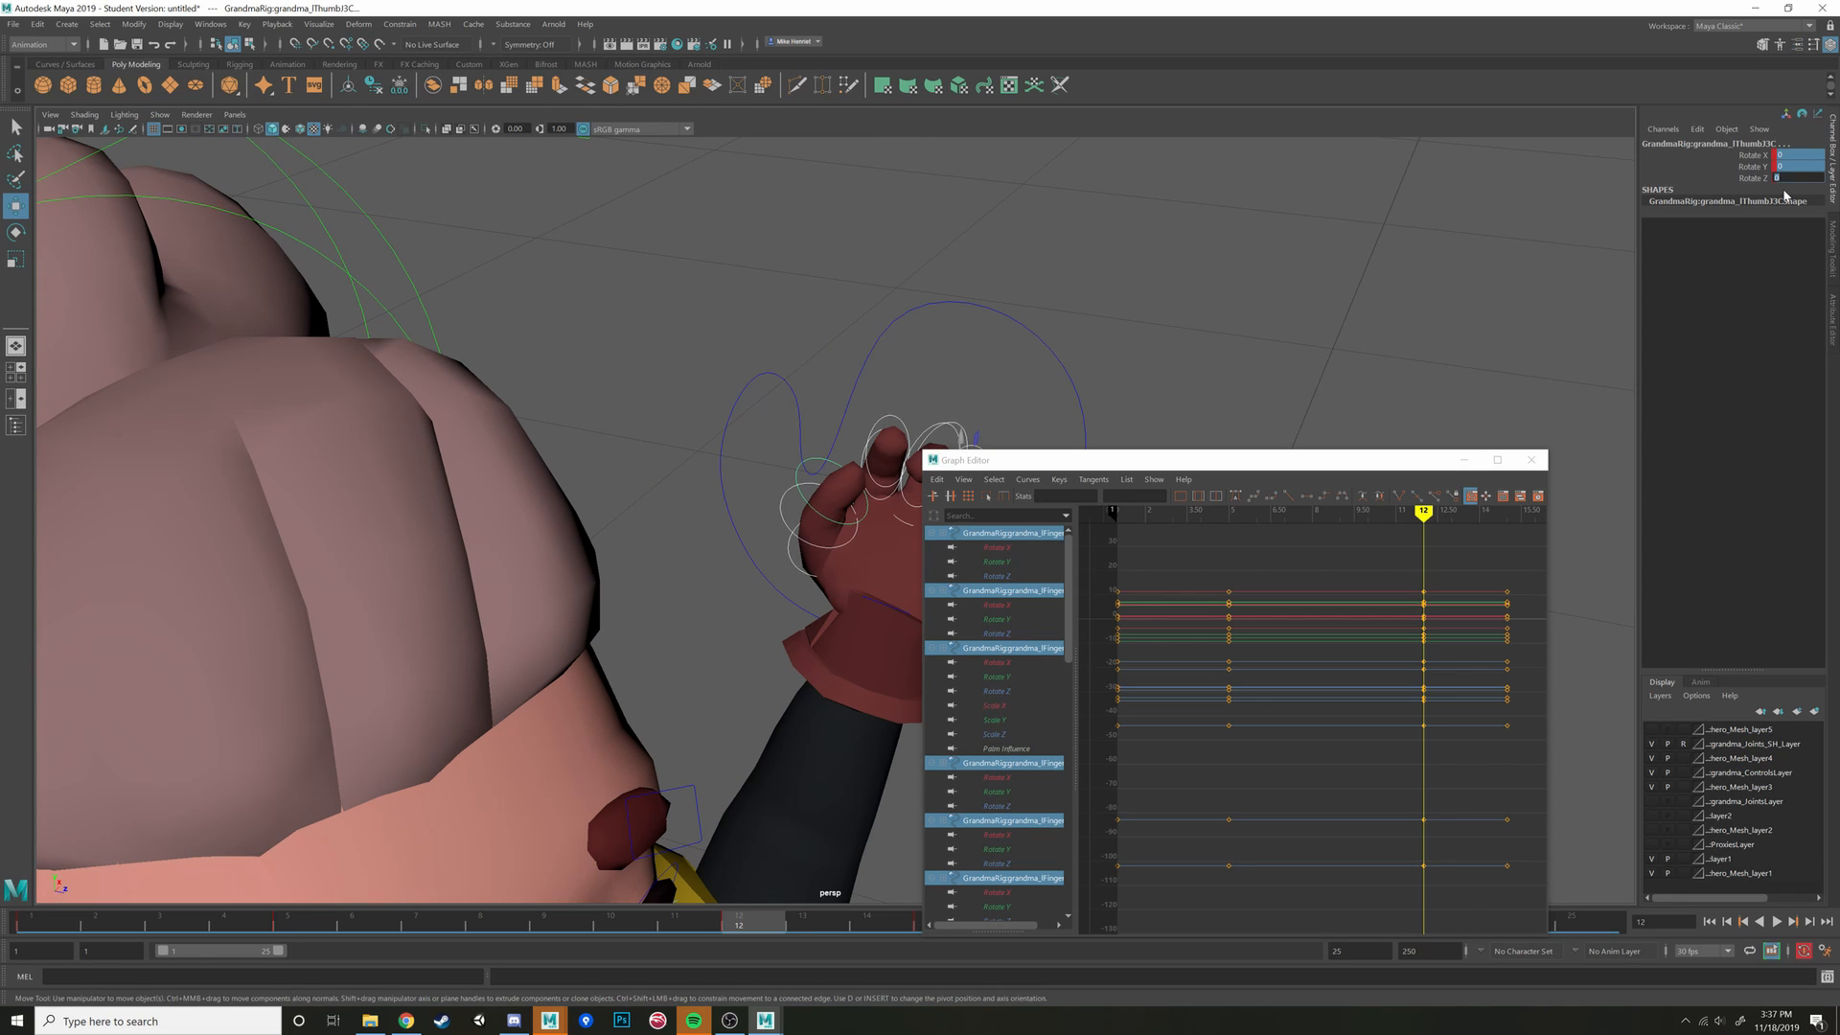
key("Return")
scroll(1142, 437, "down", 4)
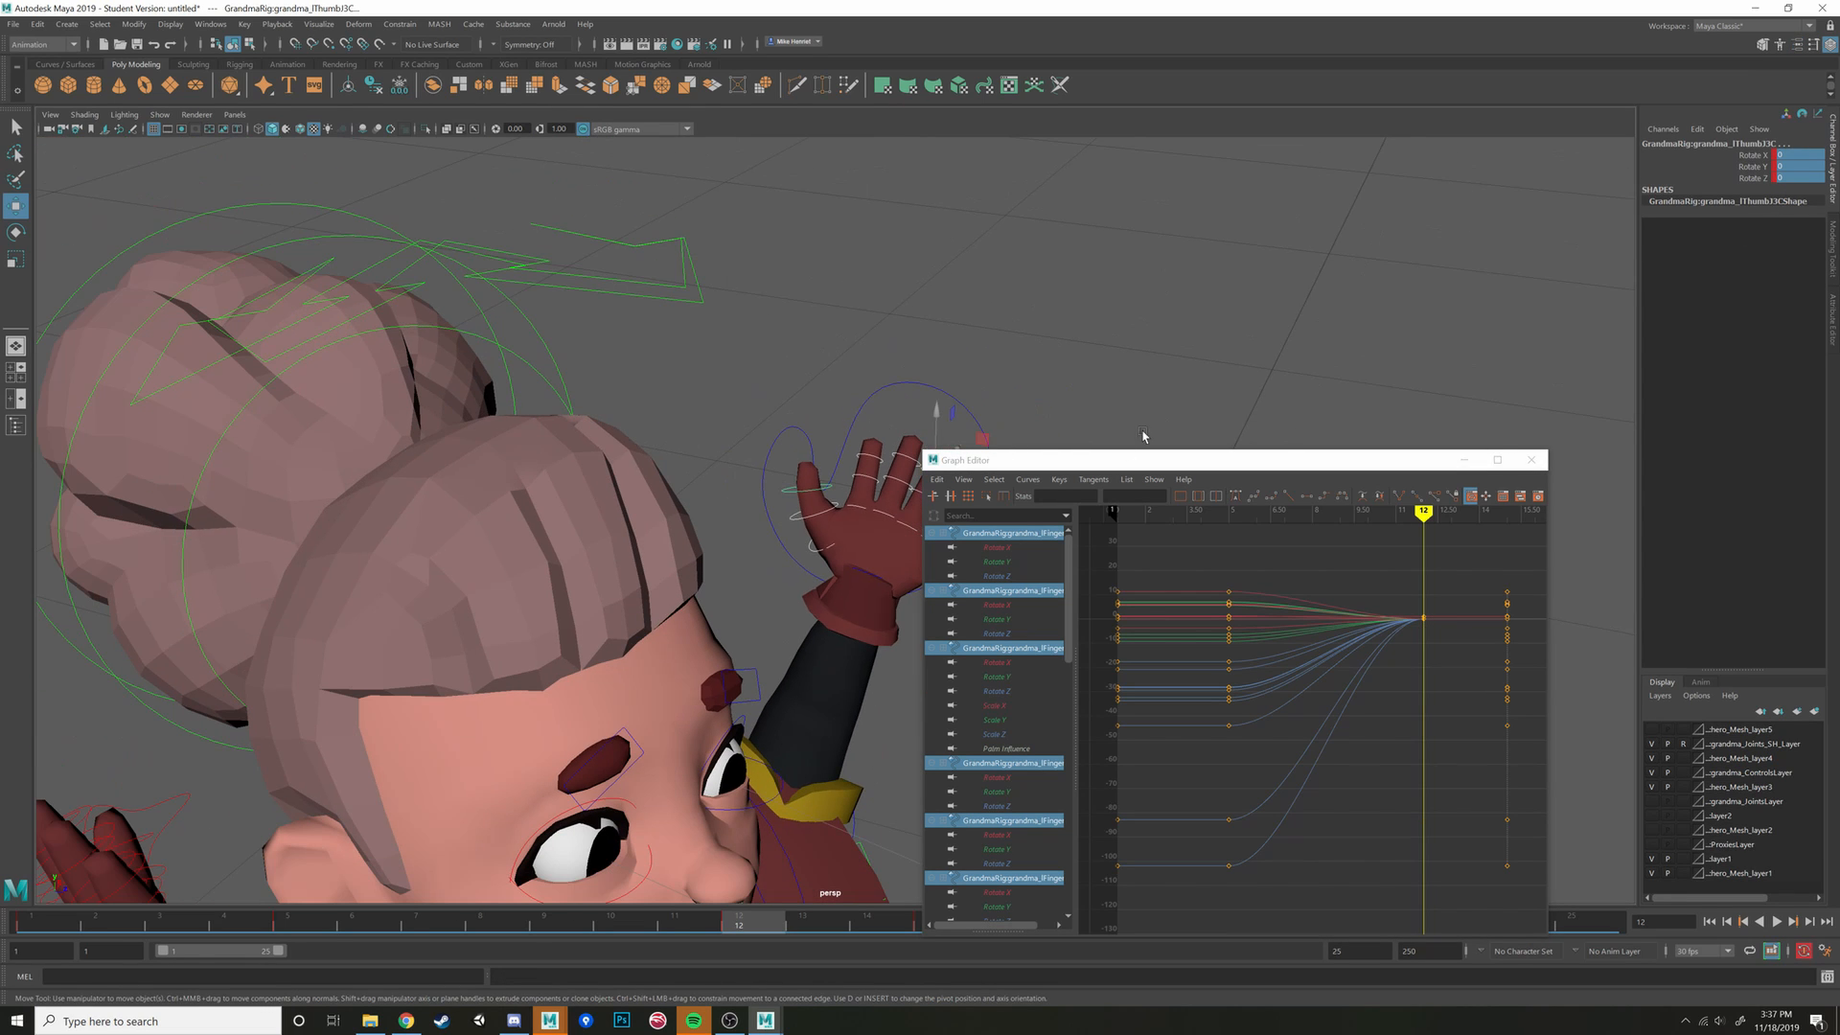
Delete the left finger and thumb keys at frame 15 in the Graph Editor so the hand stays open
left_click_drag(1134, 470, 1329, 495)
left_click_drag(1202, 391, 1009, 367, "alt")
middle_click_drag(1009, 368, 1040, 319, "alt")
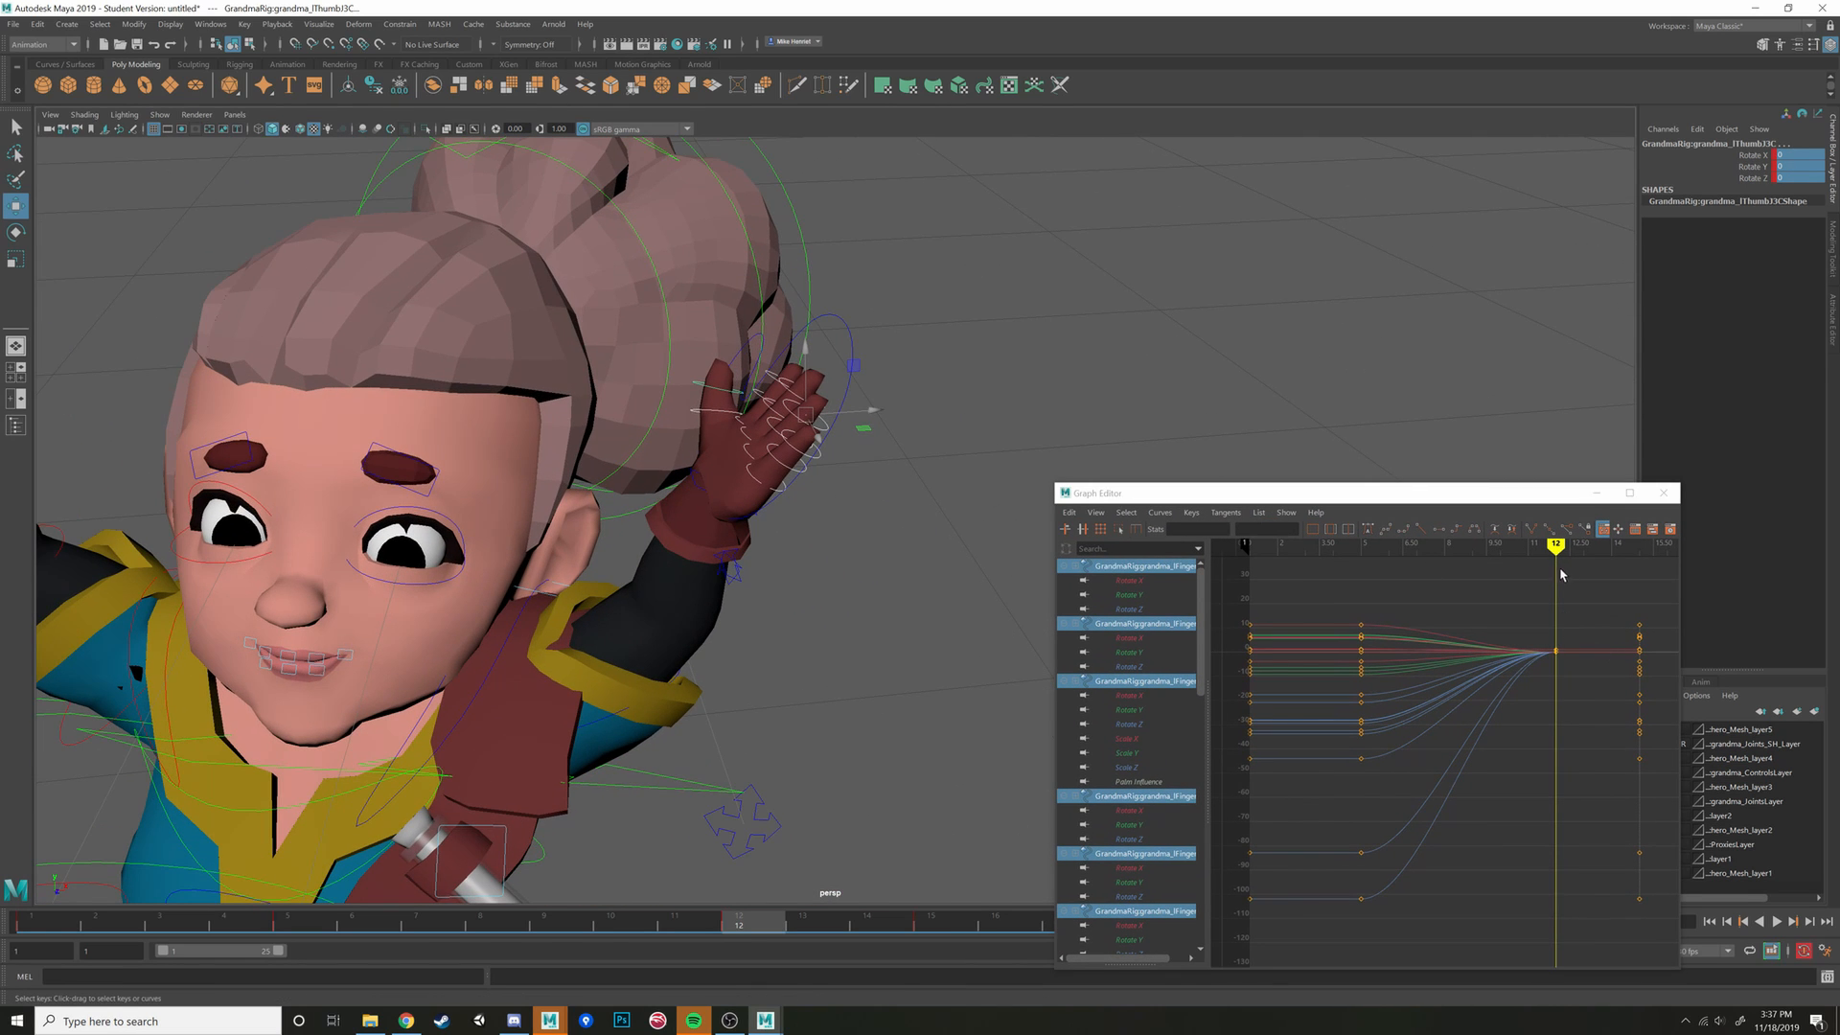
mouse_move(1560, 573)
left_mouse_down()
mouse_move(1472, 573)
mouse_move(1665, 571)
mouse_move(1637, 571)
left_mouse_up()
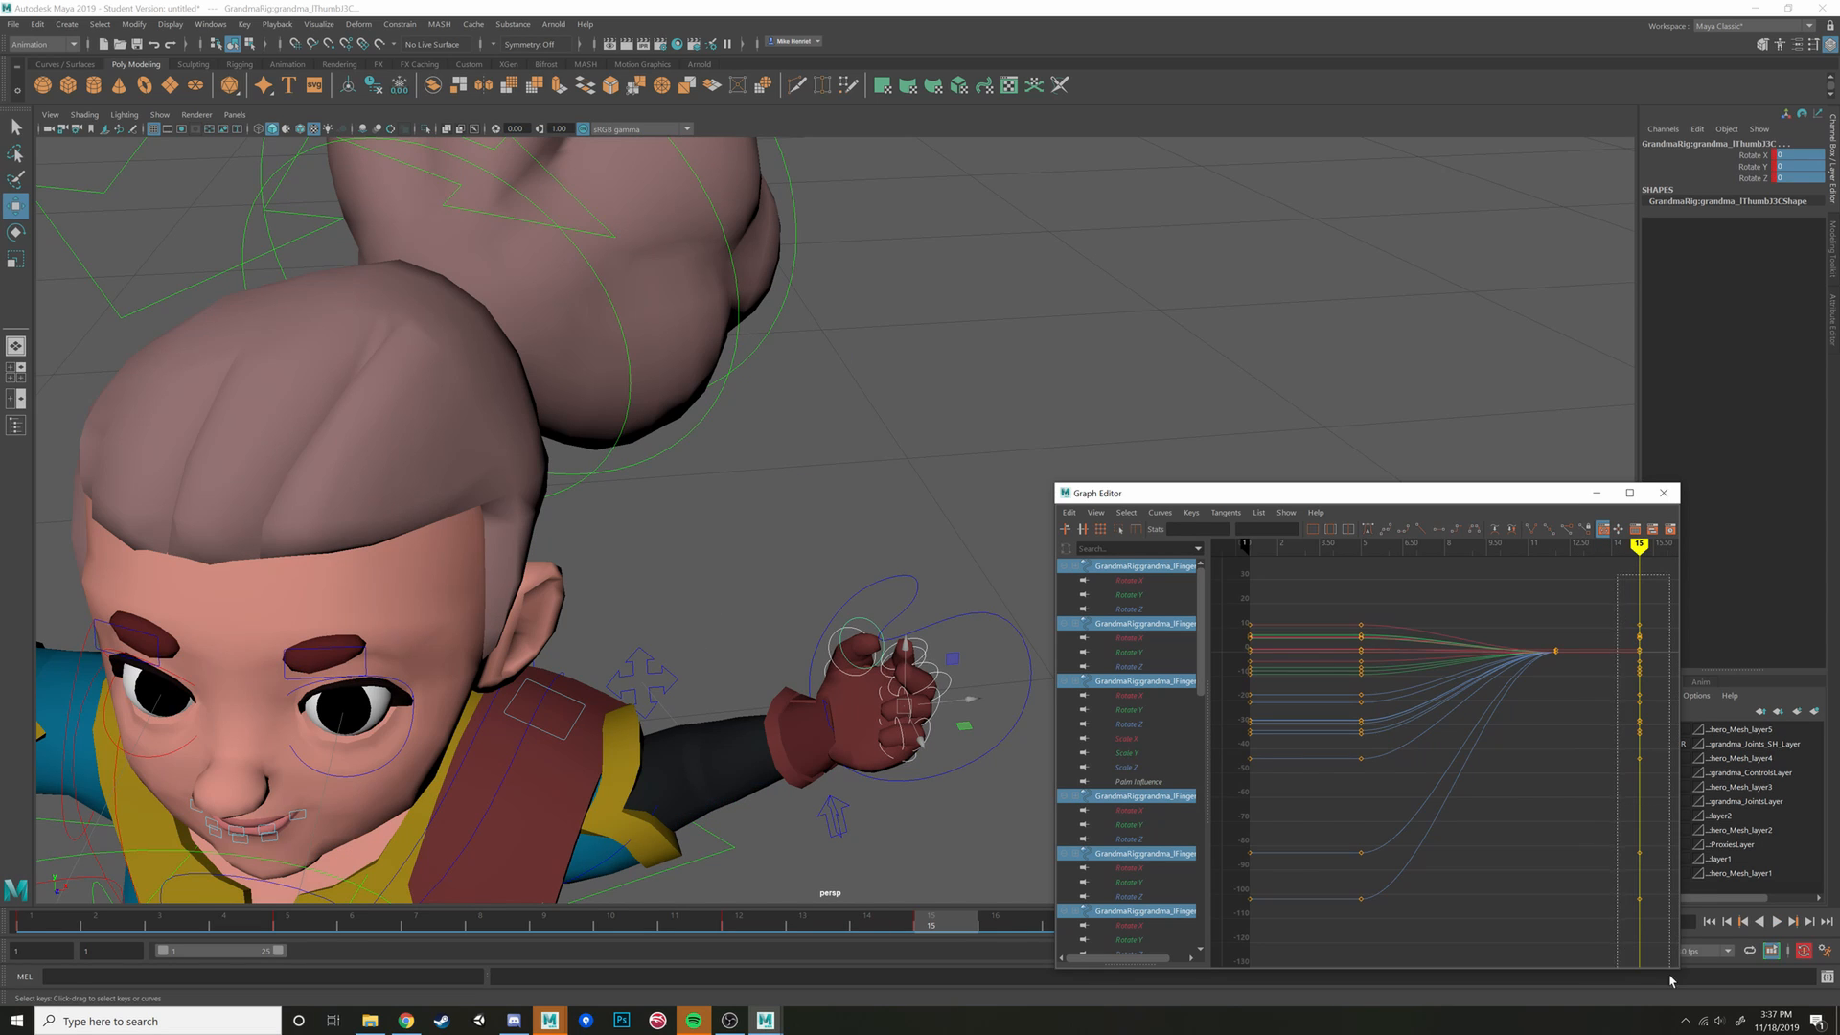
left_click_drag(1670, 980, 1655, 948)
key("Delete")
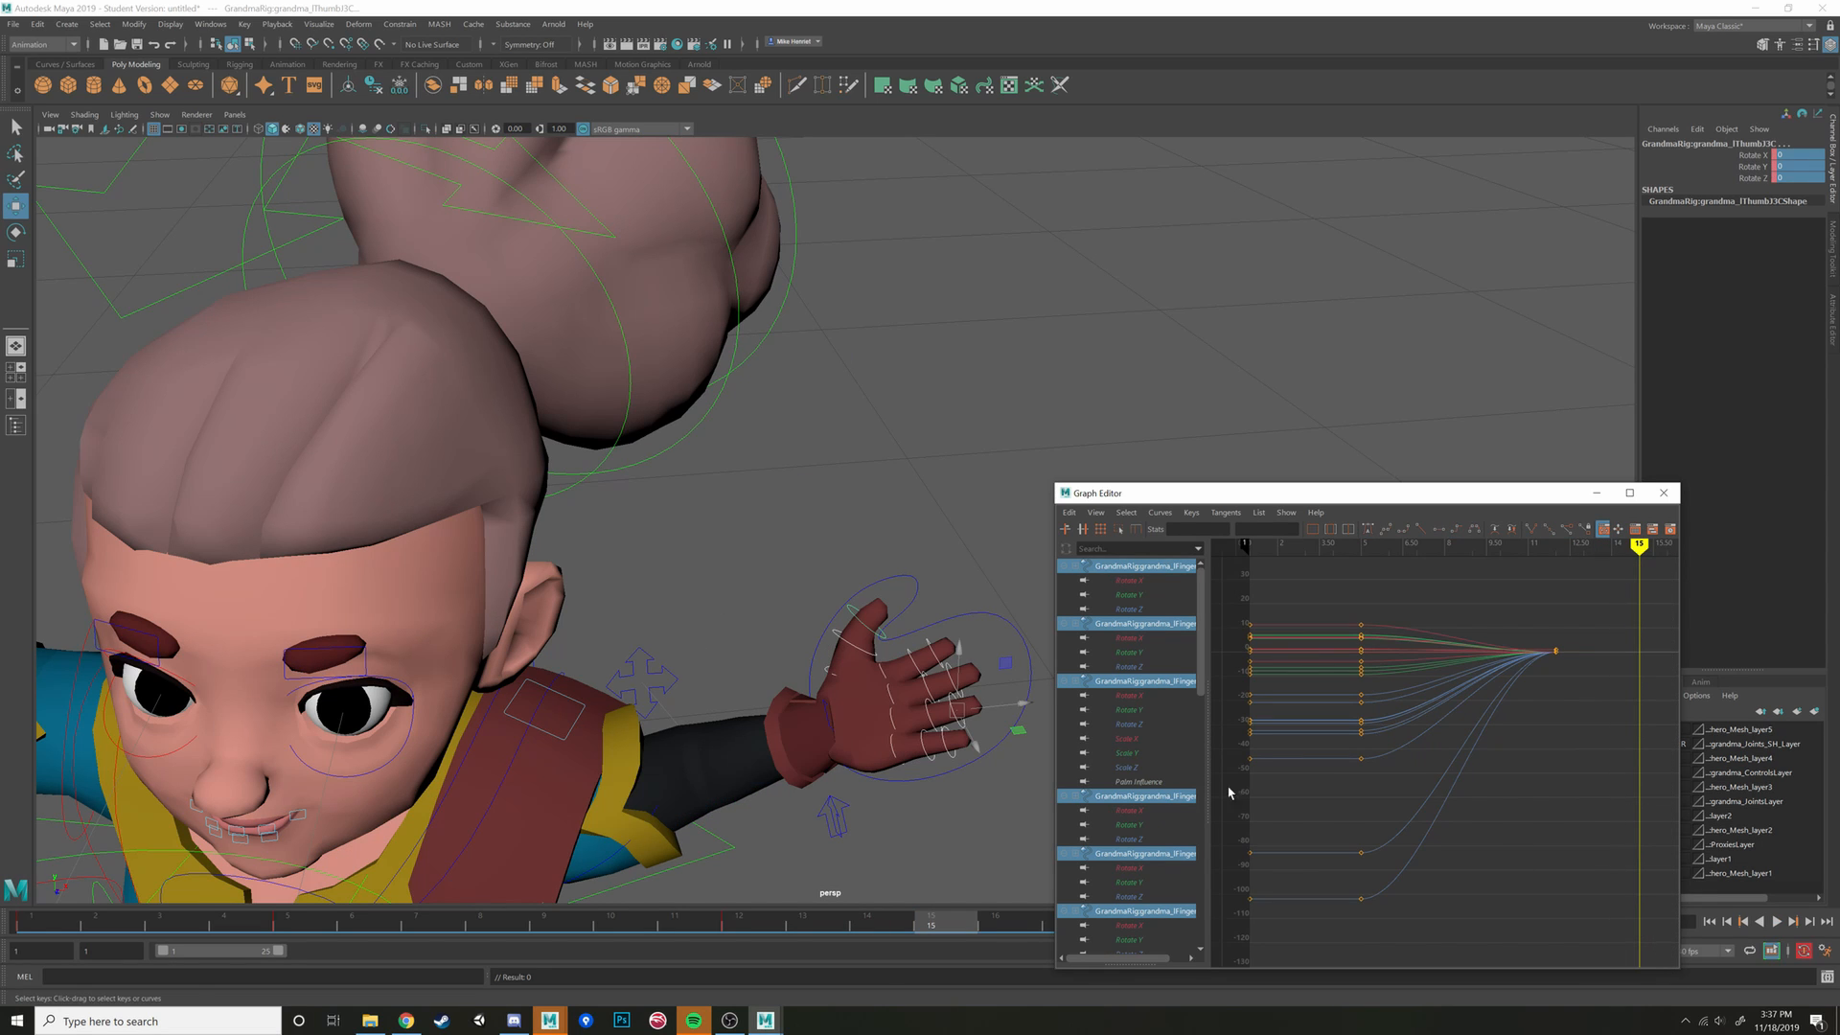
key("ctrl+z")
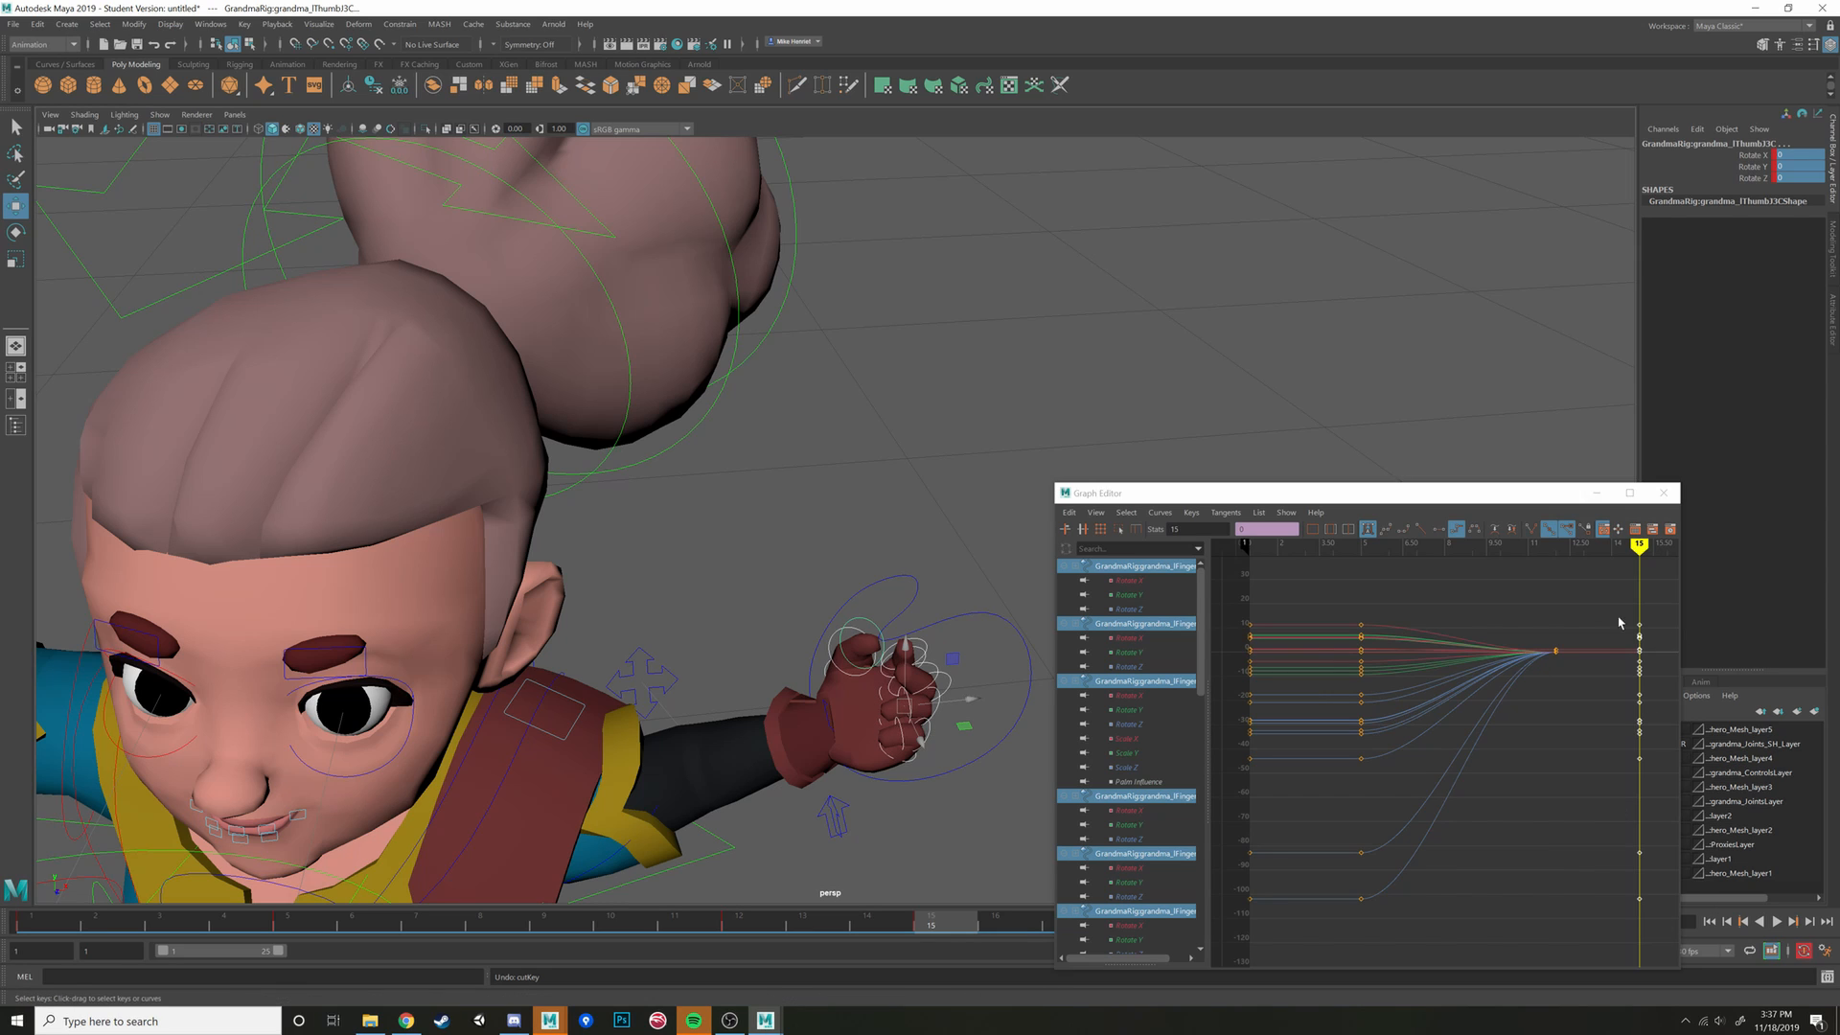
left_click_drag(1617, 591, 1661, 920)
key("Delete")
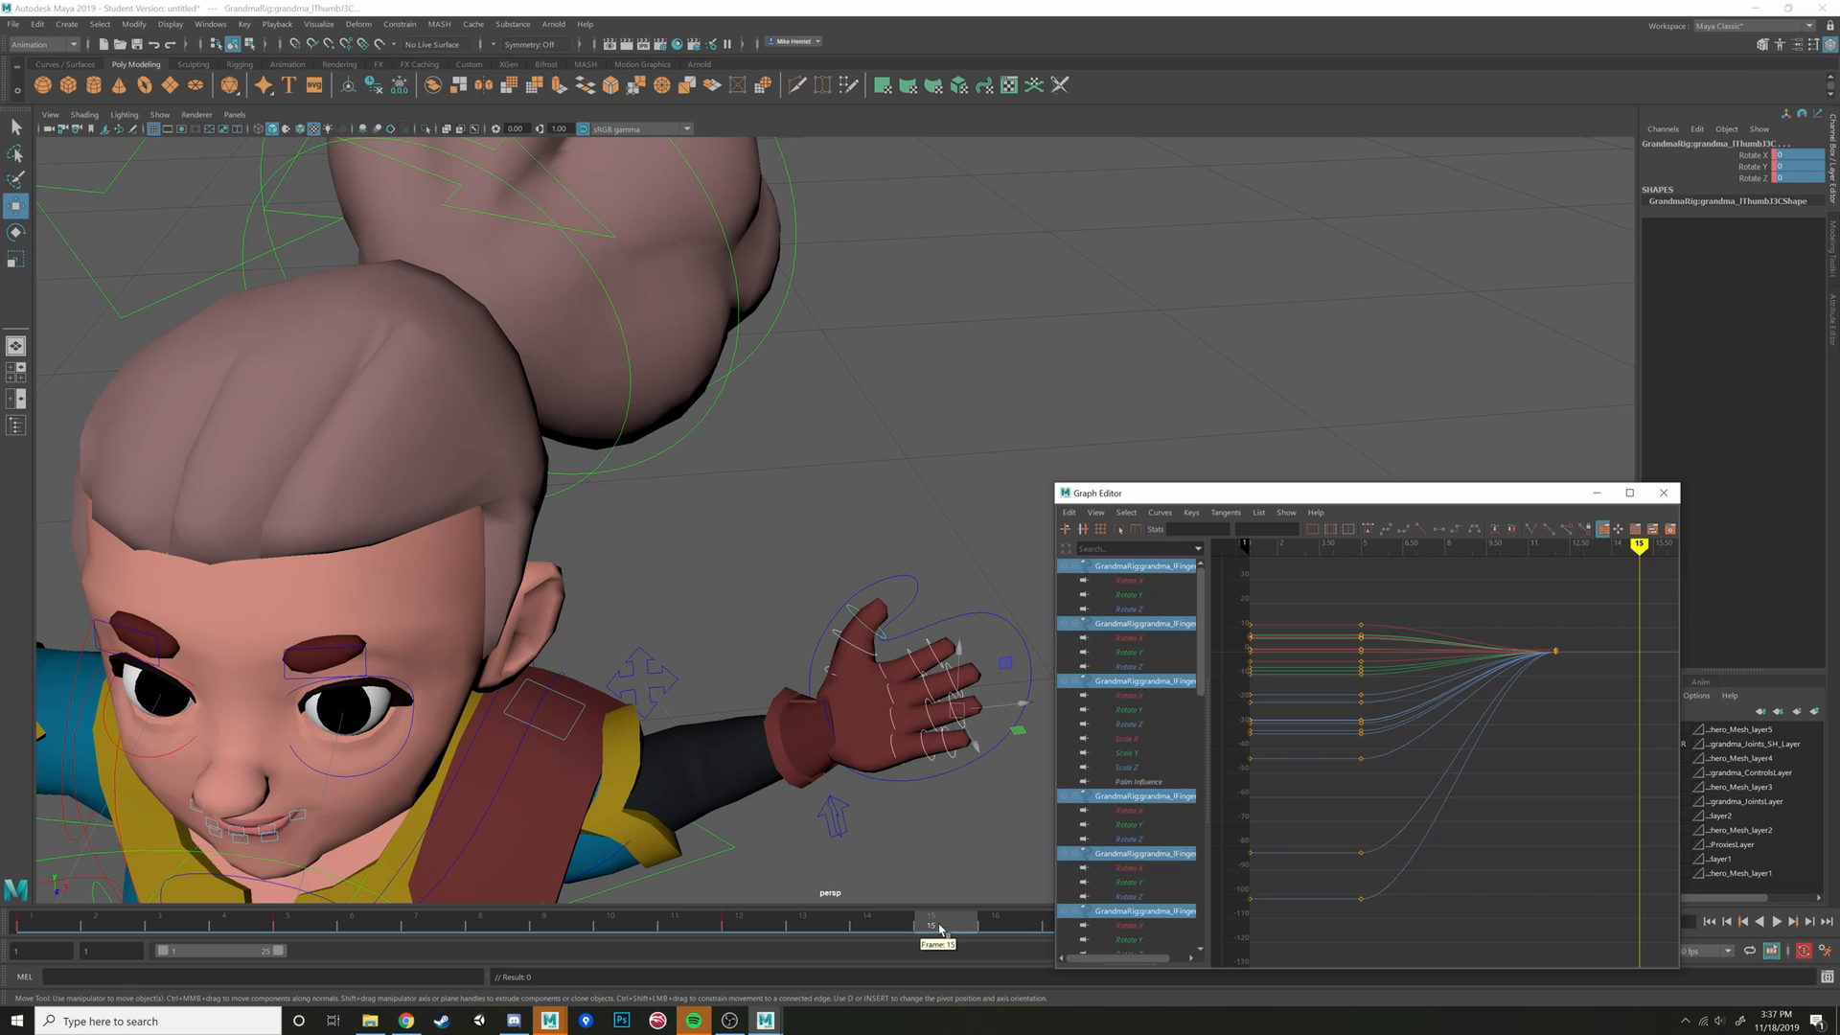
Close the Graph Editor and play the animation from frame 5, examining the pop-up motion behind the box from the front
left_click_drag(939, 926, 305, 843)
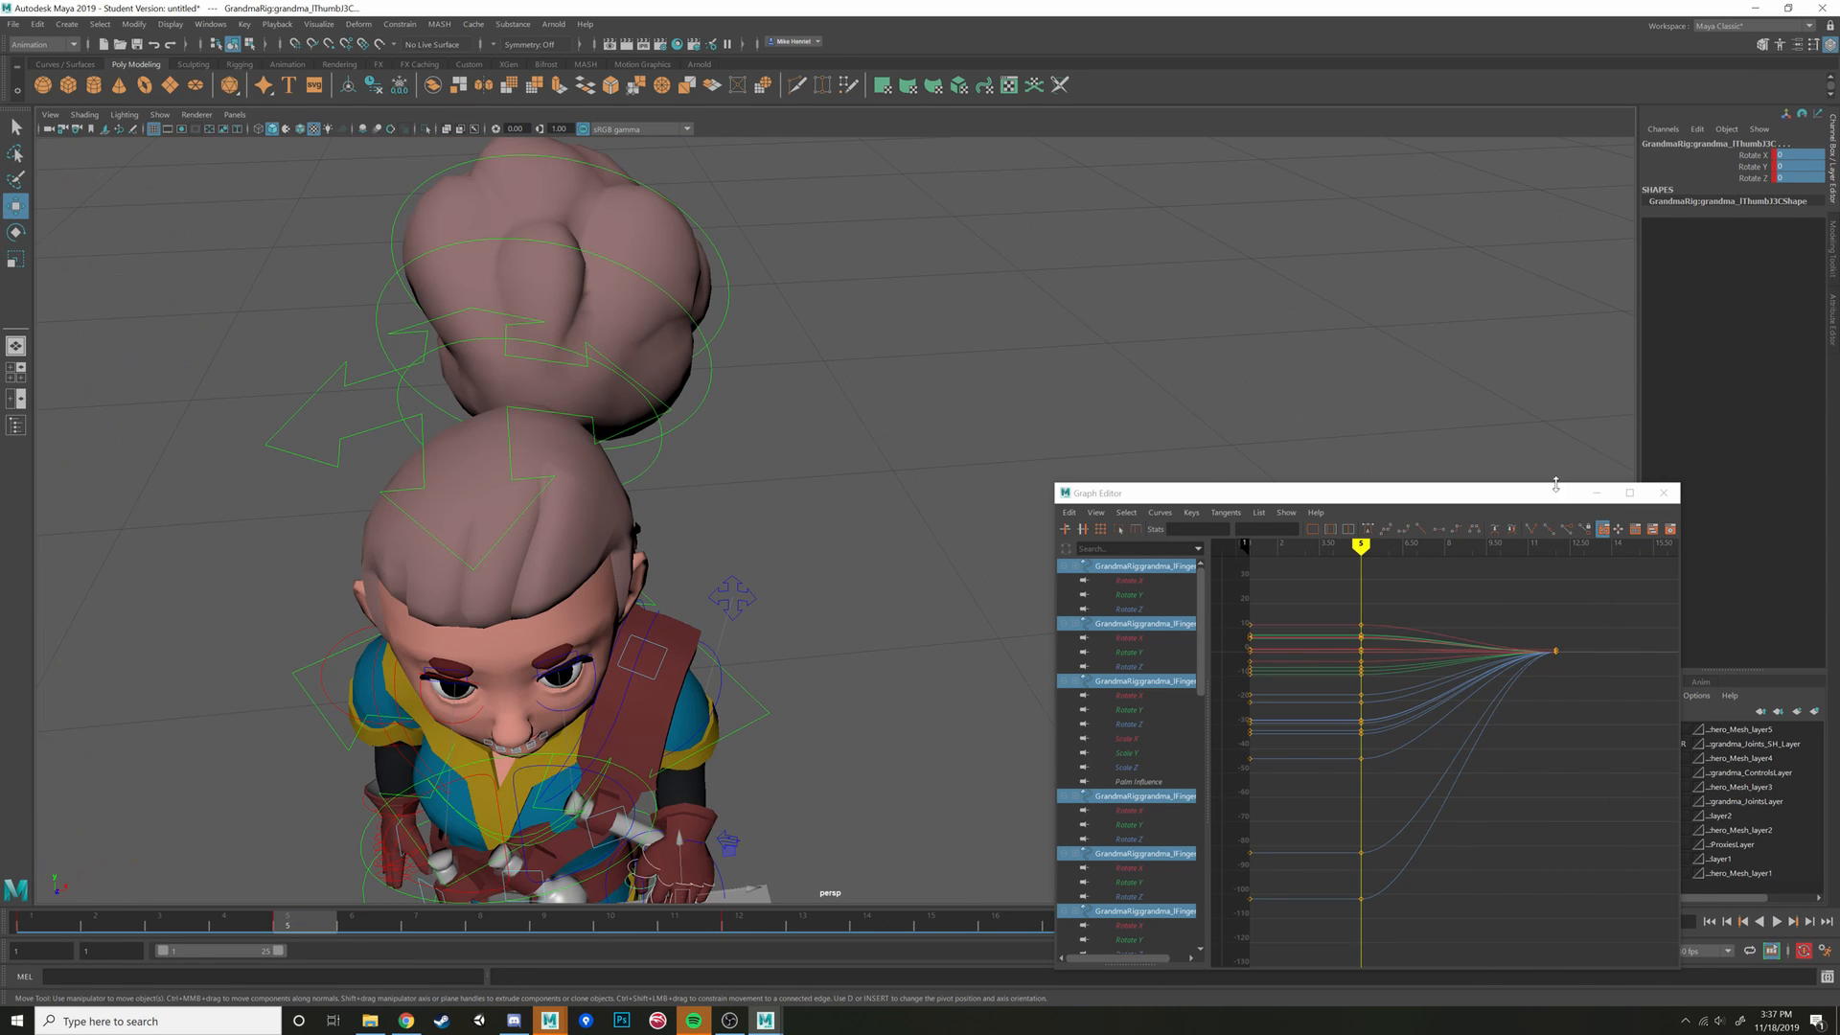
left_click(1668, 491)
scroll(1101, 517, "down", 5)
left_click_drag(1101, 518, 1006, 629, "alt")
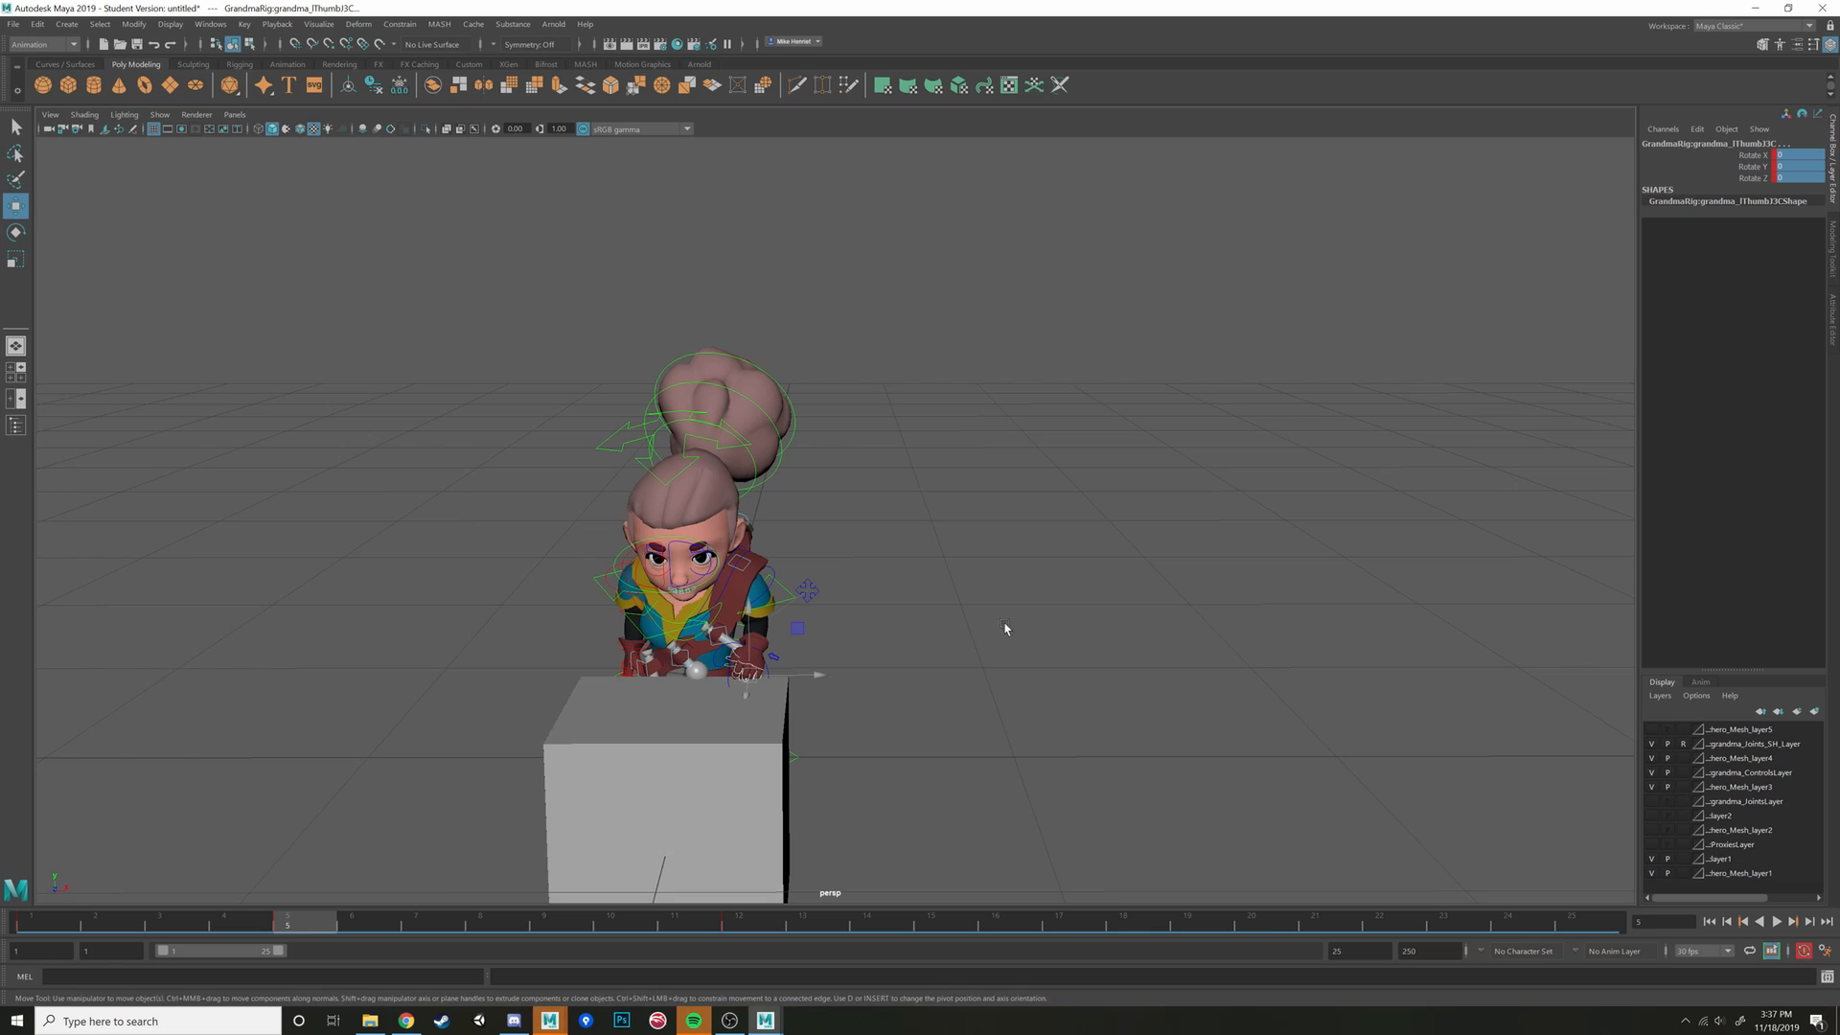
left_click(1777, 921)
scroll(1208, 746, "down", 3)
middle_click_drag(1101, 694, 1223, 635, "alt")
scroll(1222, 636, "up", 1)
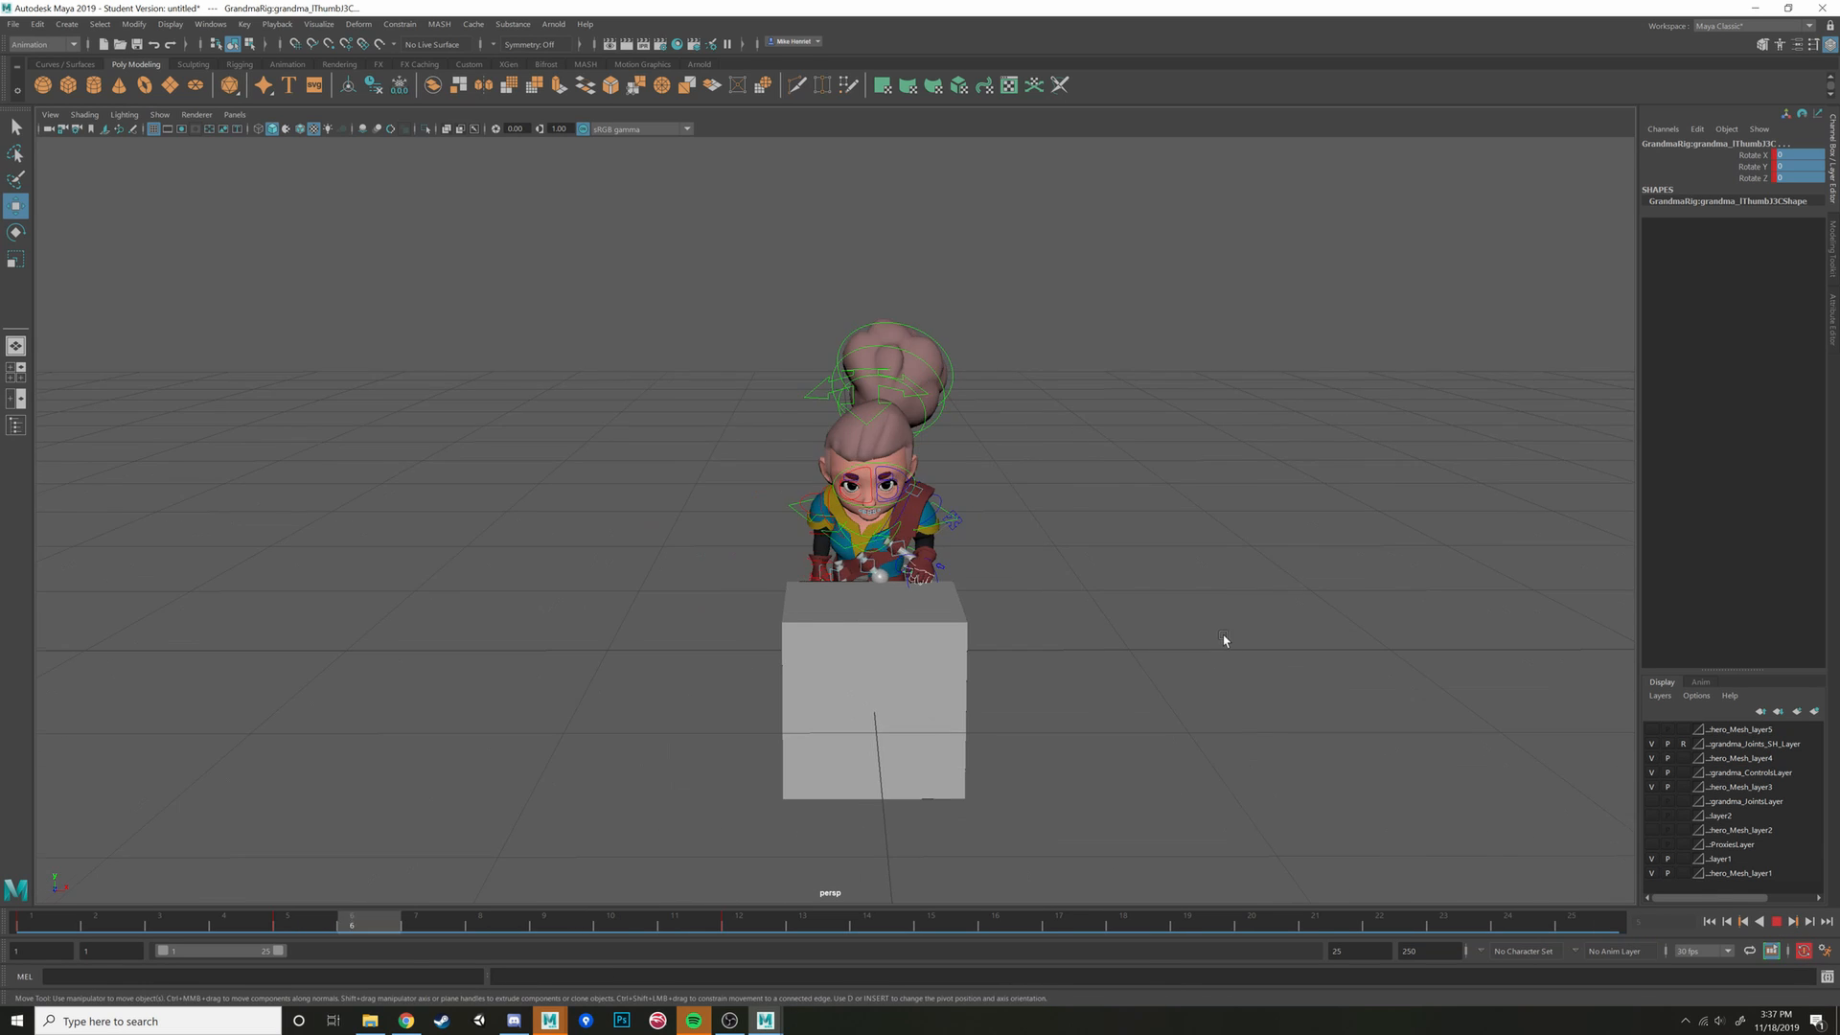
left_click_drag(1222, 635, 1102, 739, "alt")
scroll(1185, 627, "up", 2)
scroll(1150, 621, "up", 2)
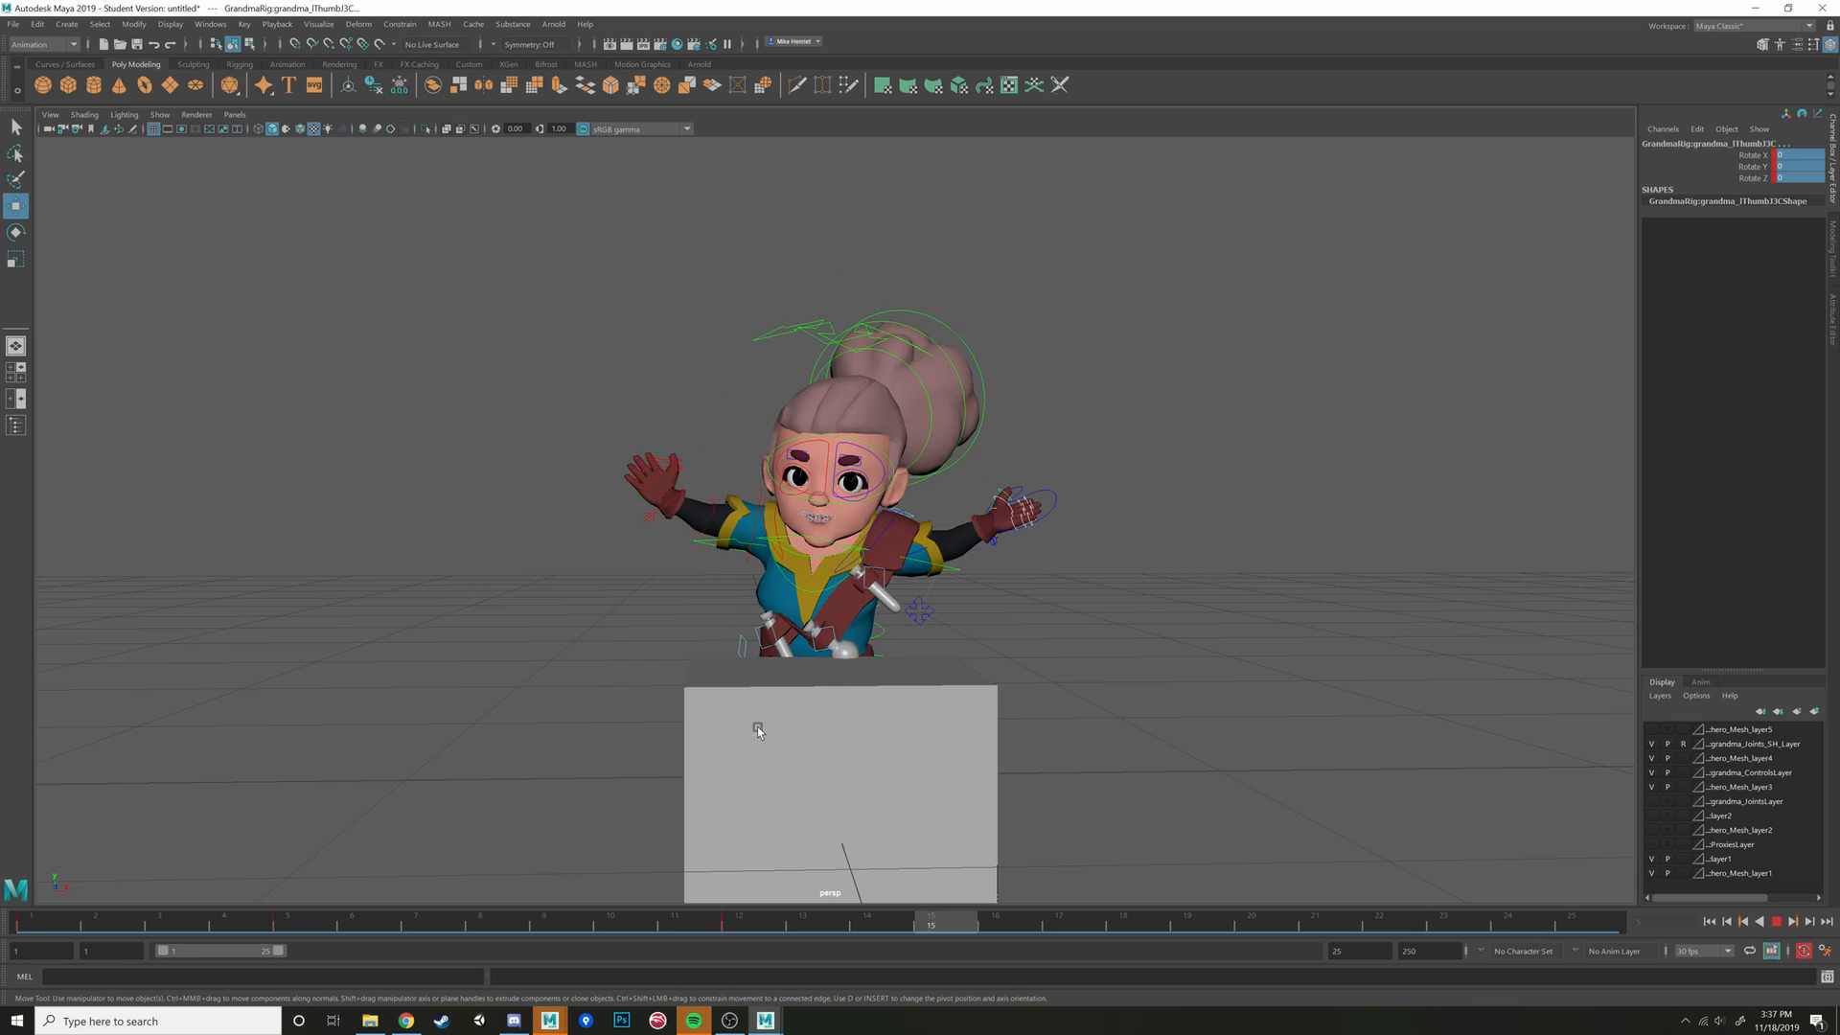
key("Escape")
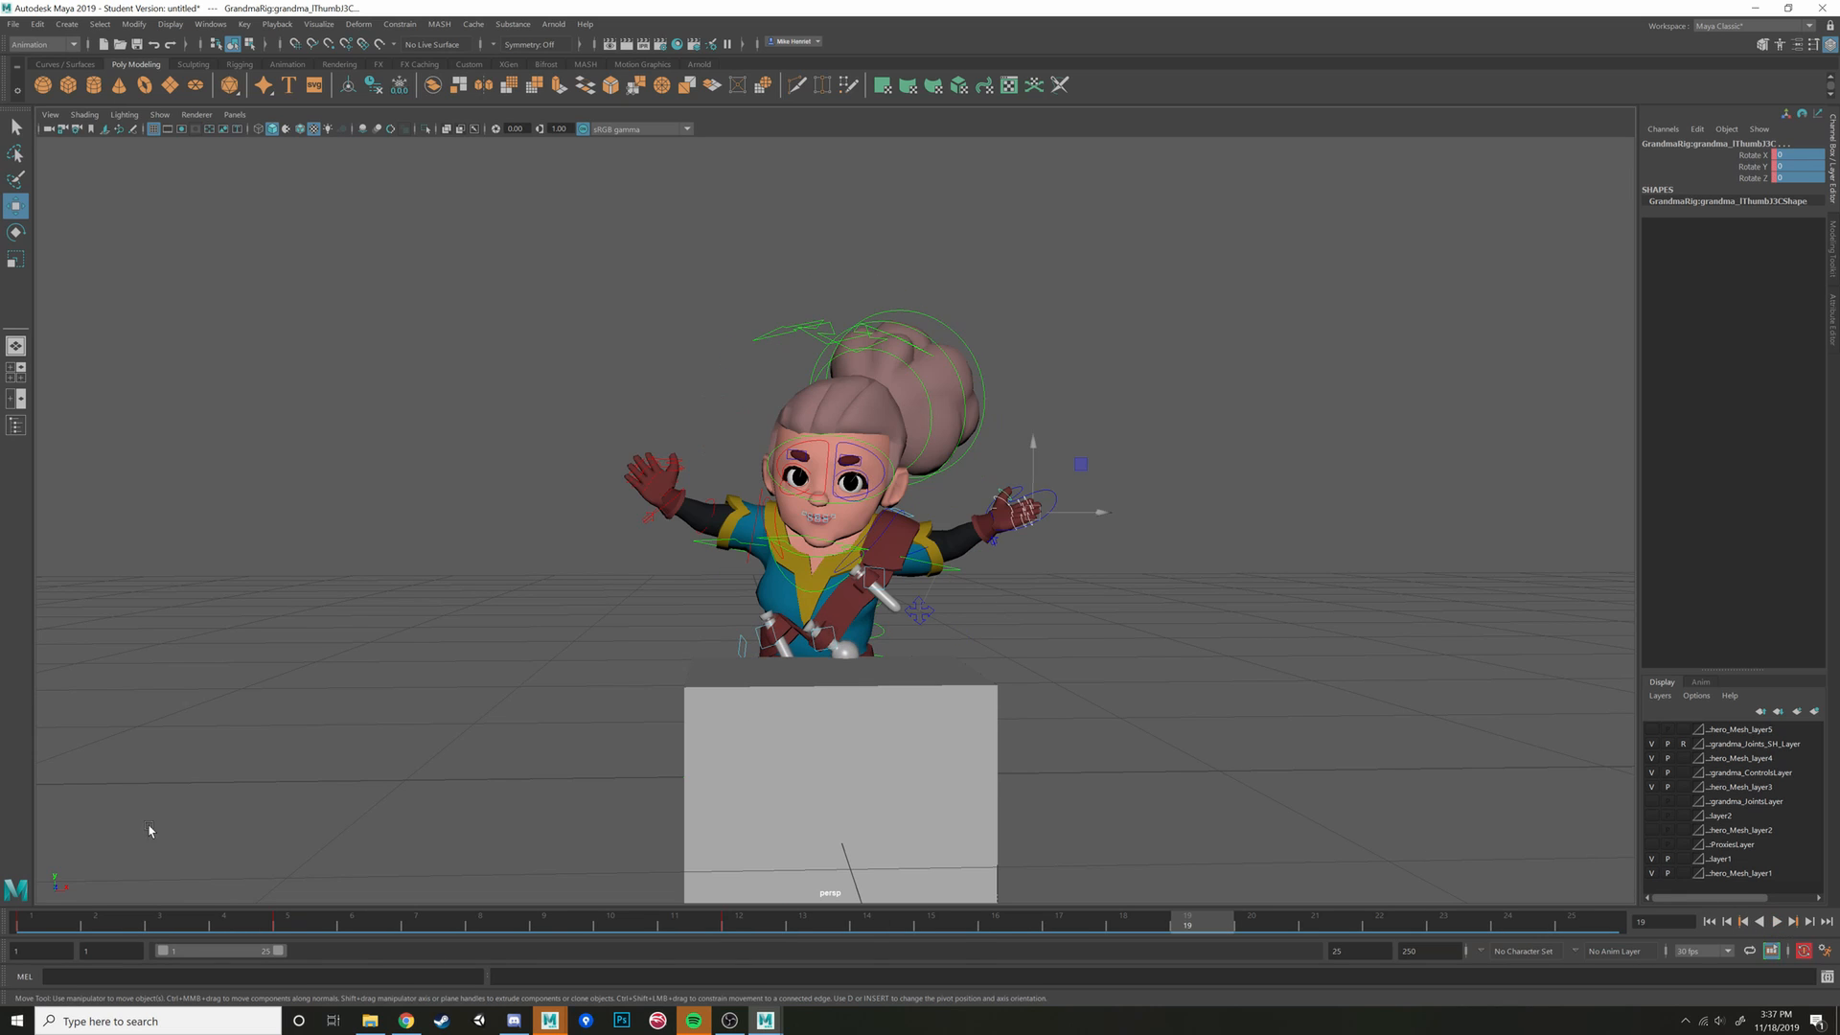
Go to frame 1 and select all the grandma rig's controls without the mesh geometry
mouse_move(35, 934)
left_mouse_down()
mouse_move(412, 956)
mouse_move(106, 920)
mouse_move(649, 963)
mouse_move(23, 926)
left_mouse_up()
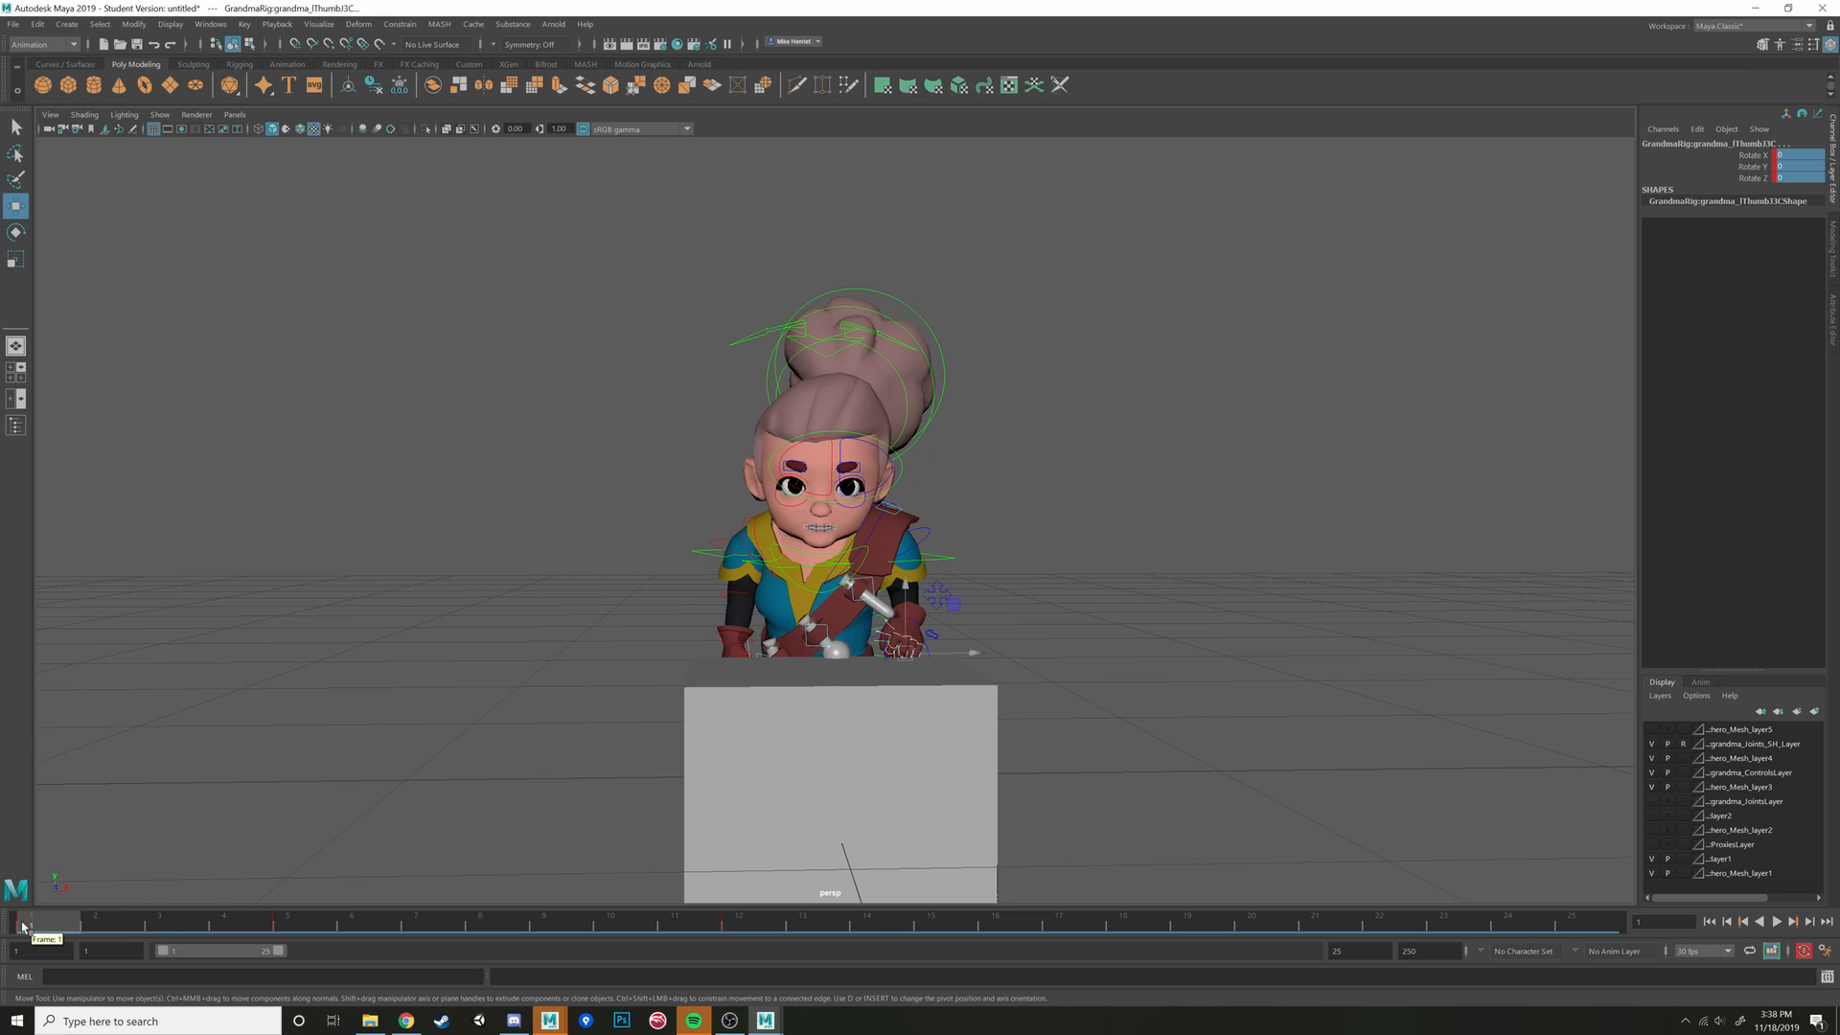
left_click_drag(949, 750, 1109, 697, "alt")
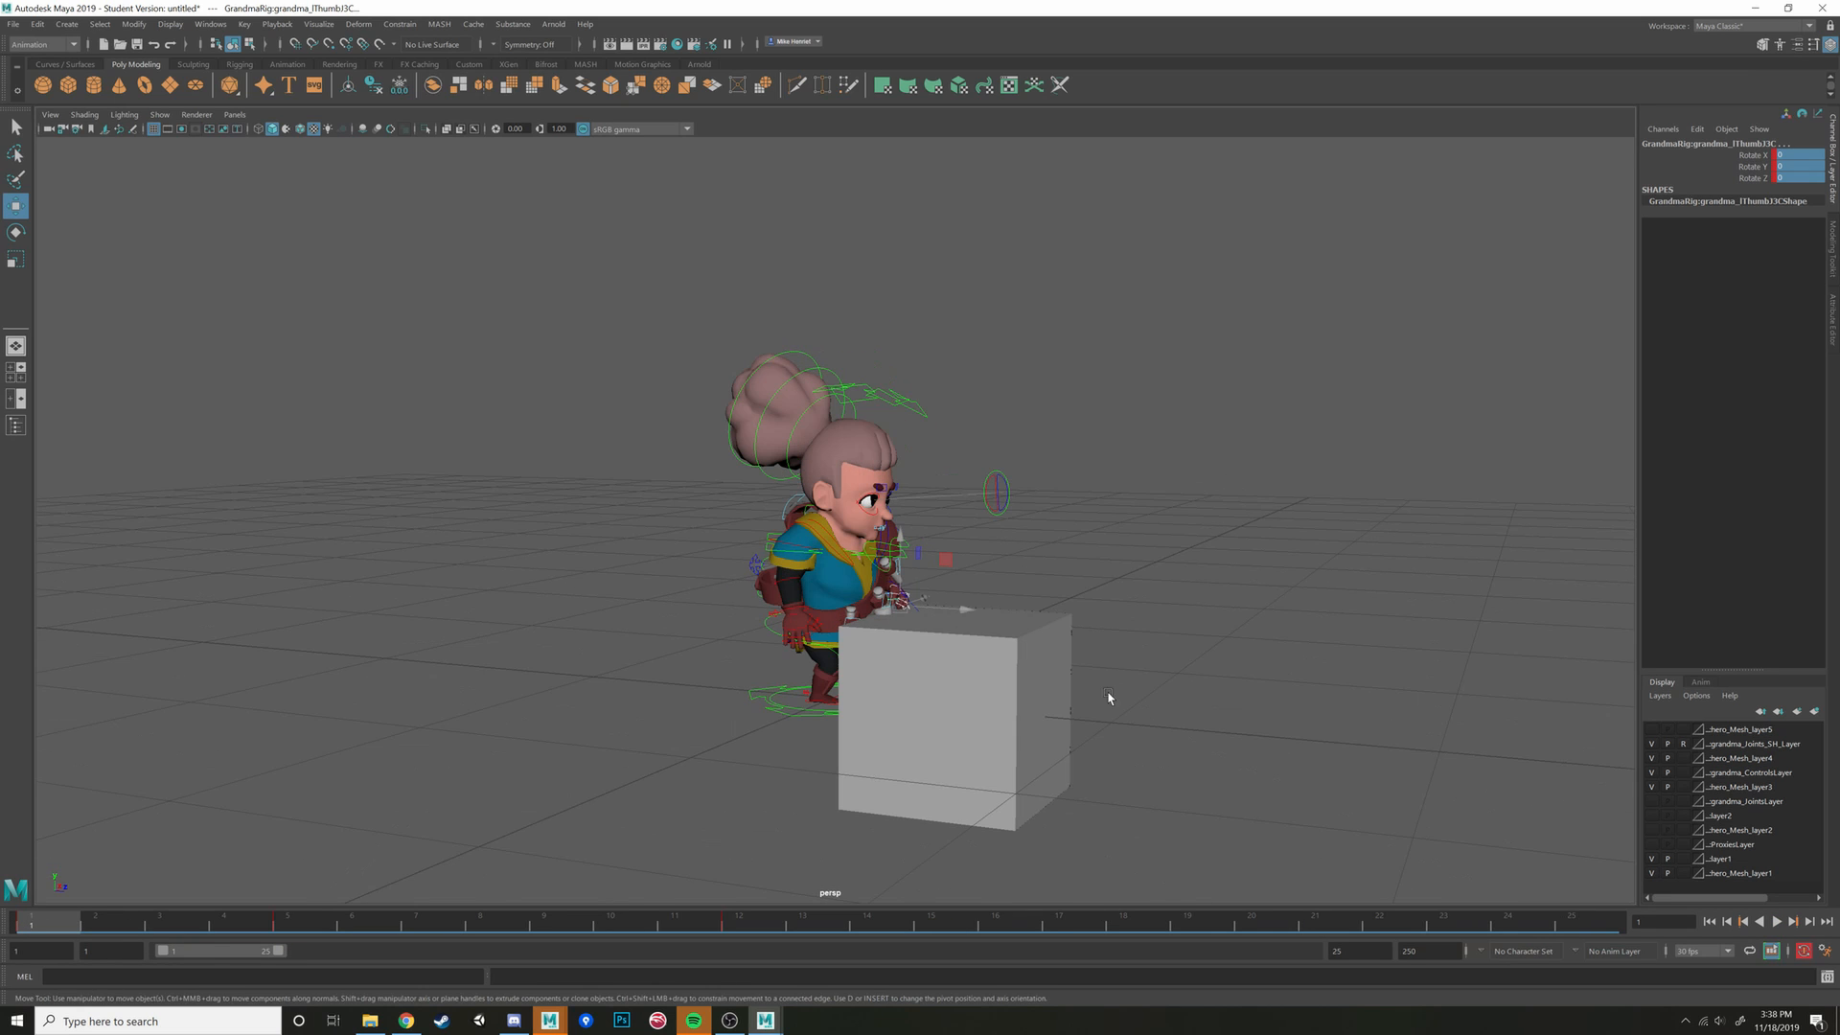
left_click_drag(619, 336, 971, 703)
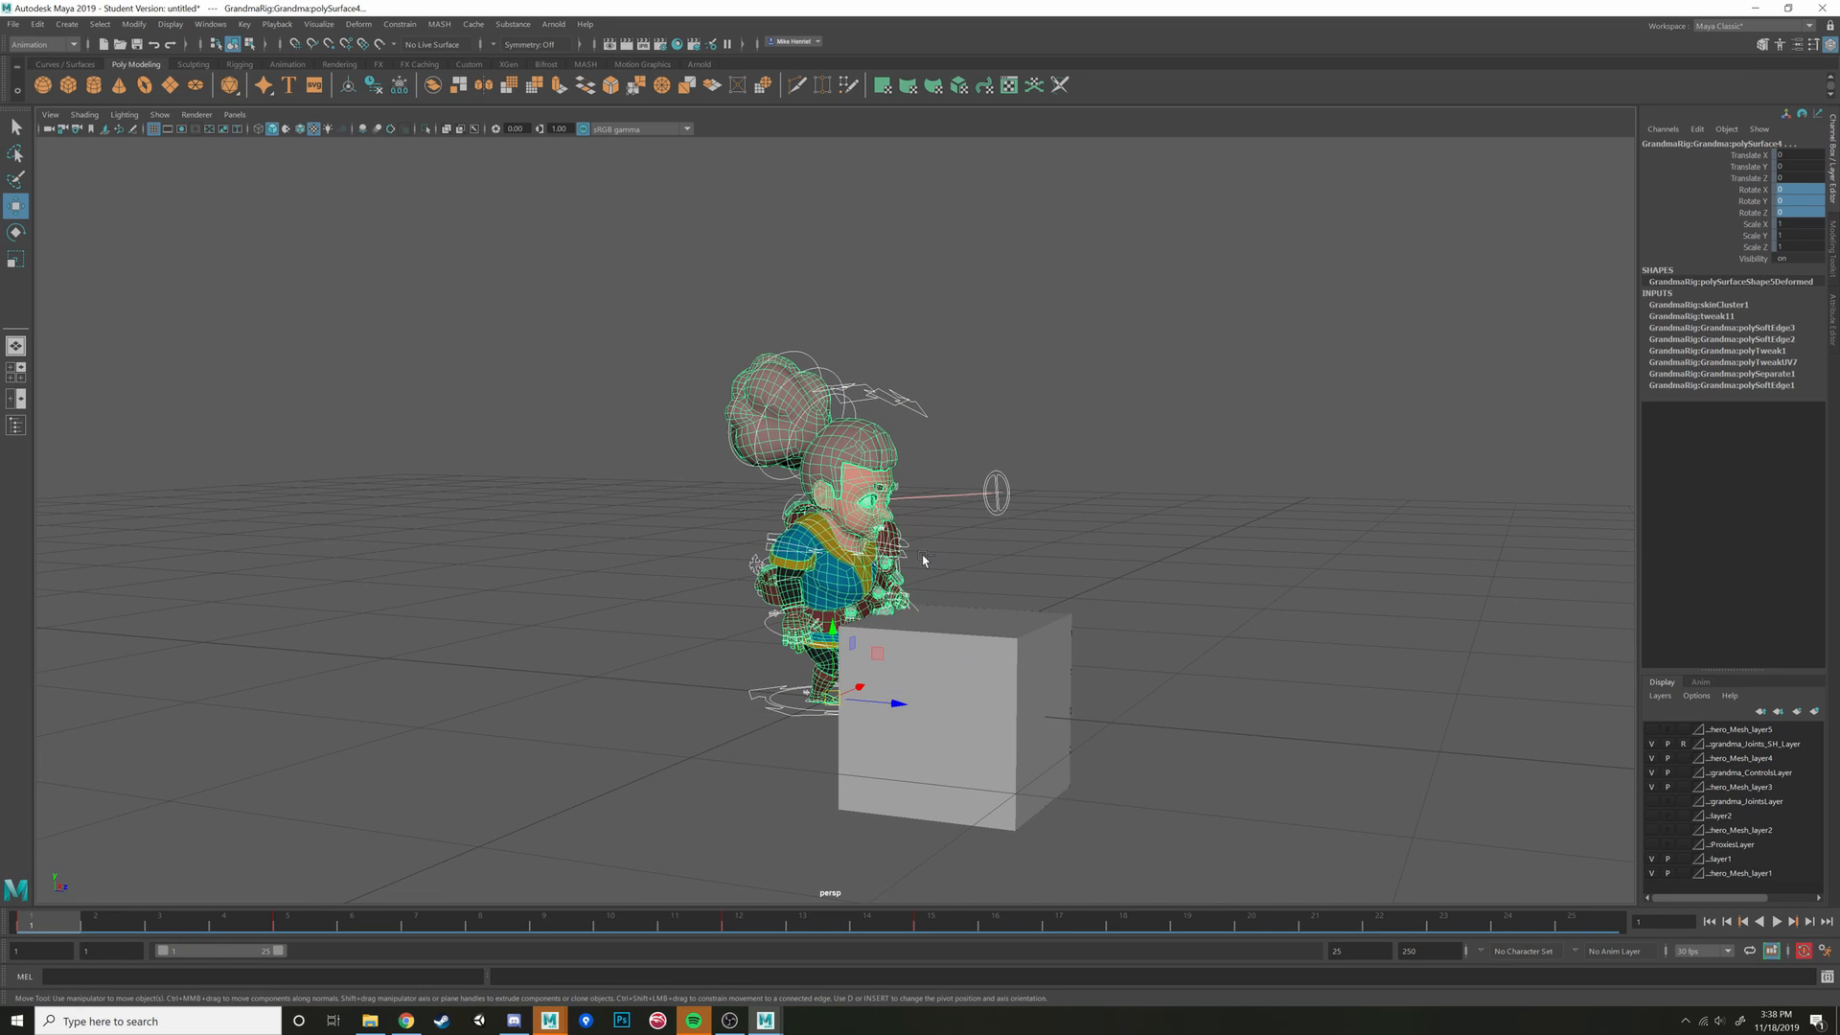
left_click(873, 462)
middle_click_drag(1127, 537, 1078, 581, "alt")
scroll(1052, 591, "up", 4)
left_click_drag(1052, 591, 1092, 566, "alt")
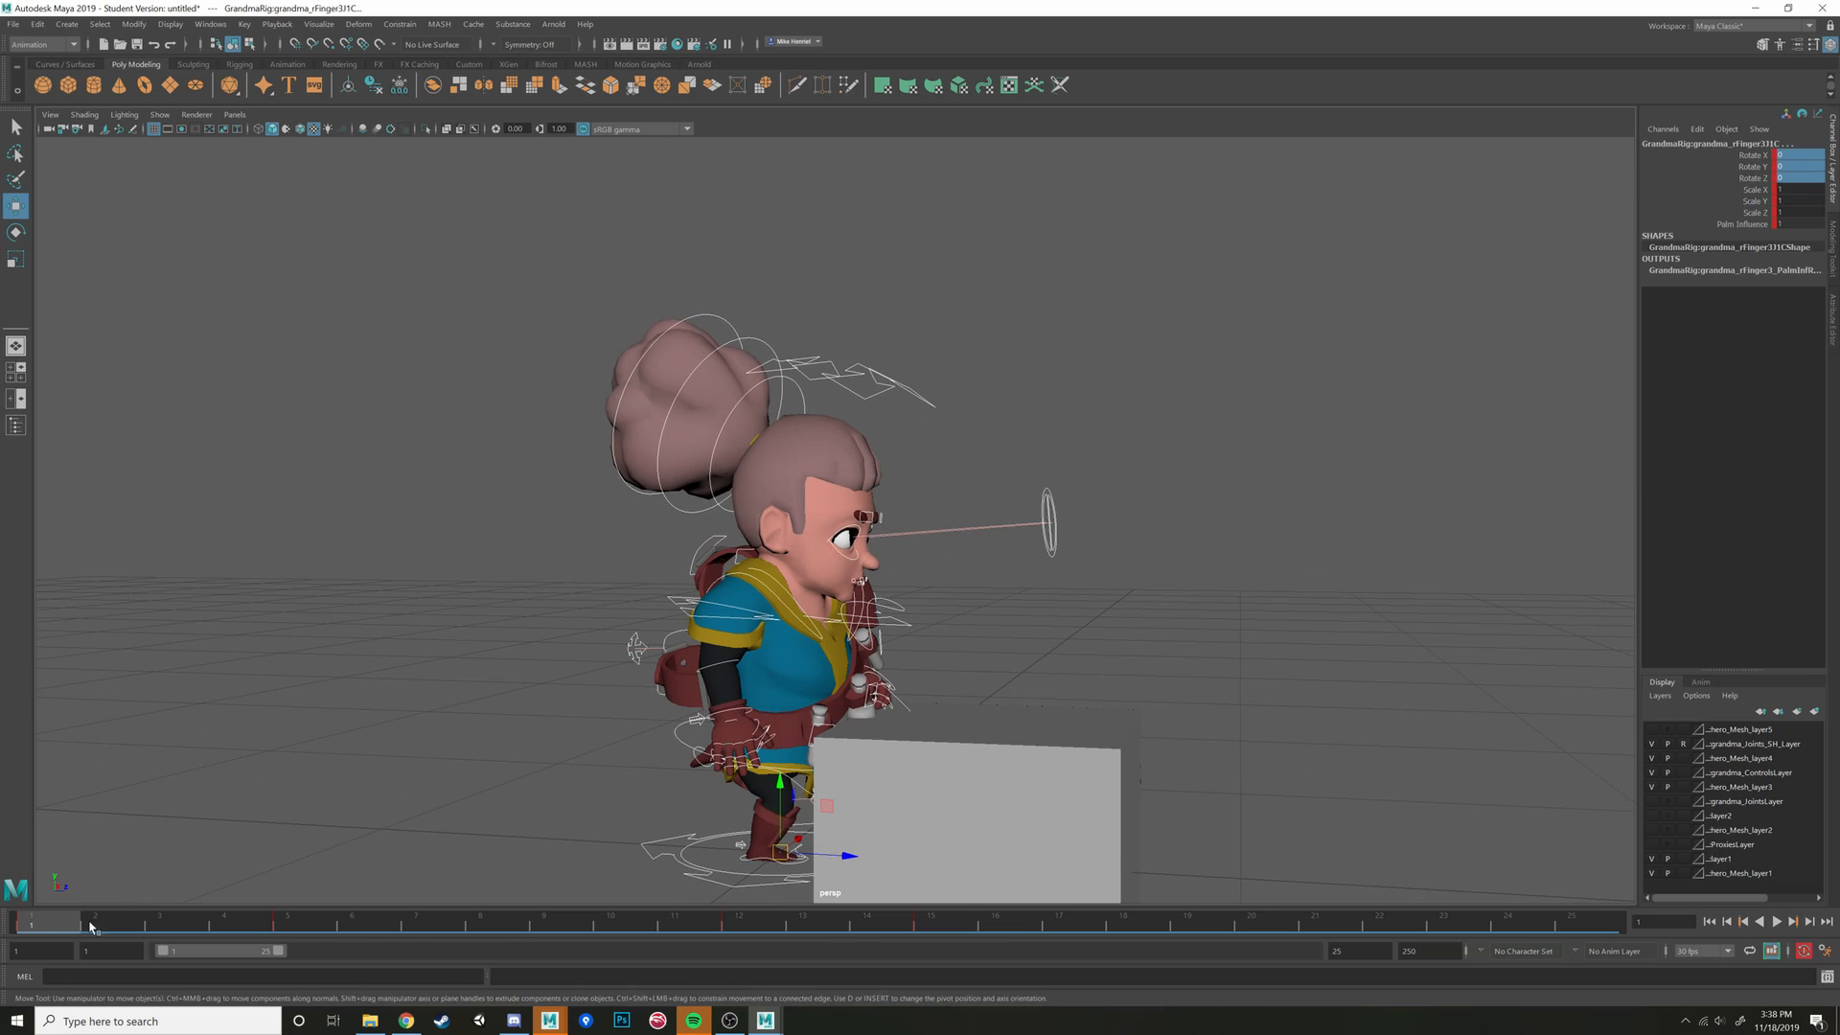
Copy the rig's keys at frame 1 and paste them at frame 3 to hold the starting pose
right_click(39, 922)
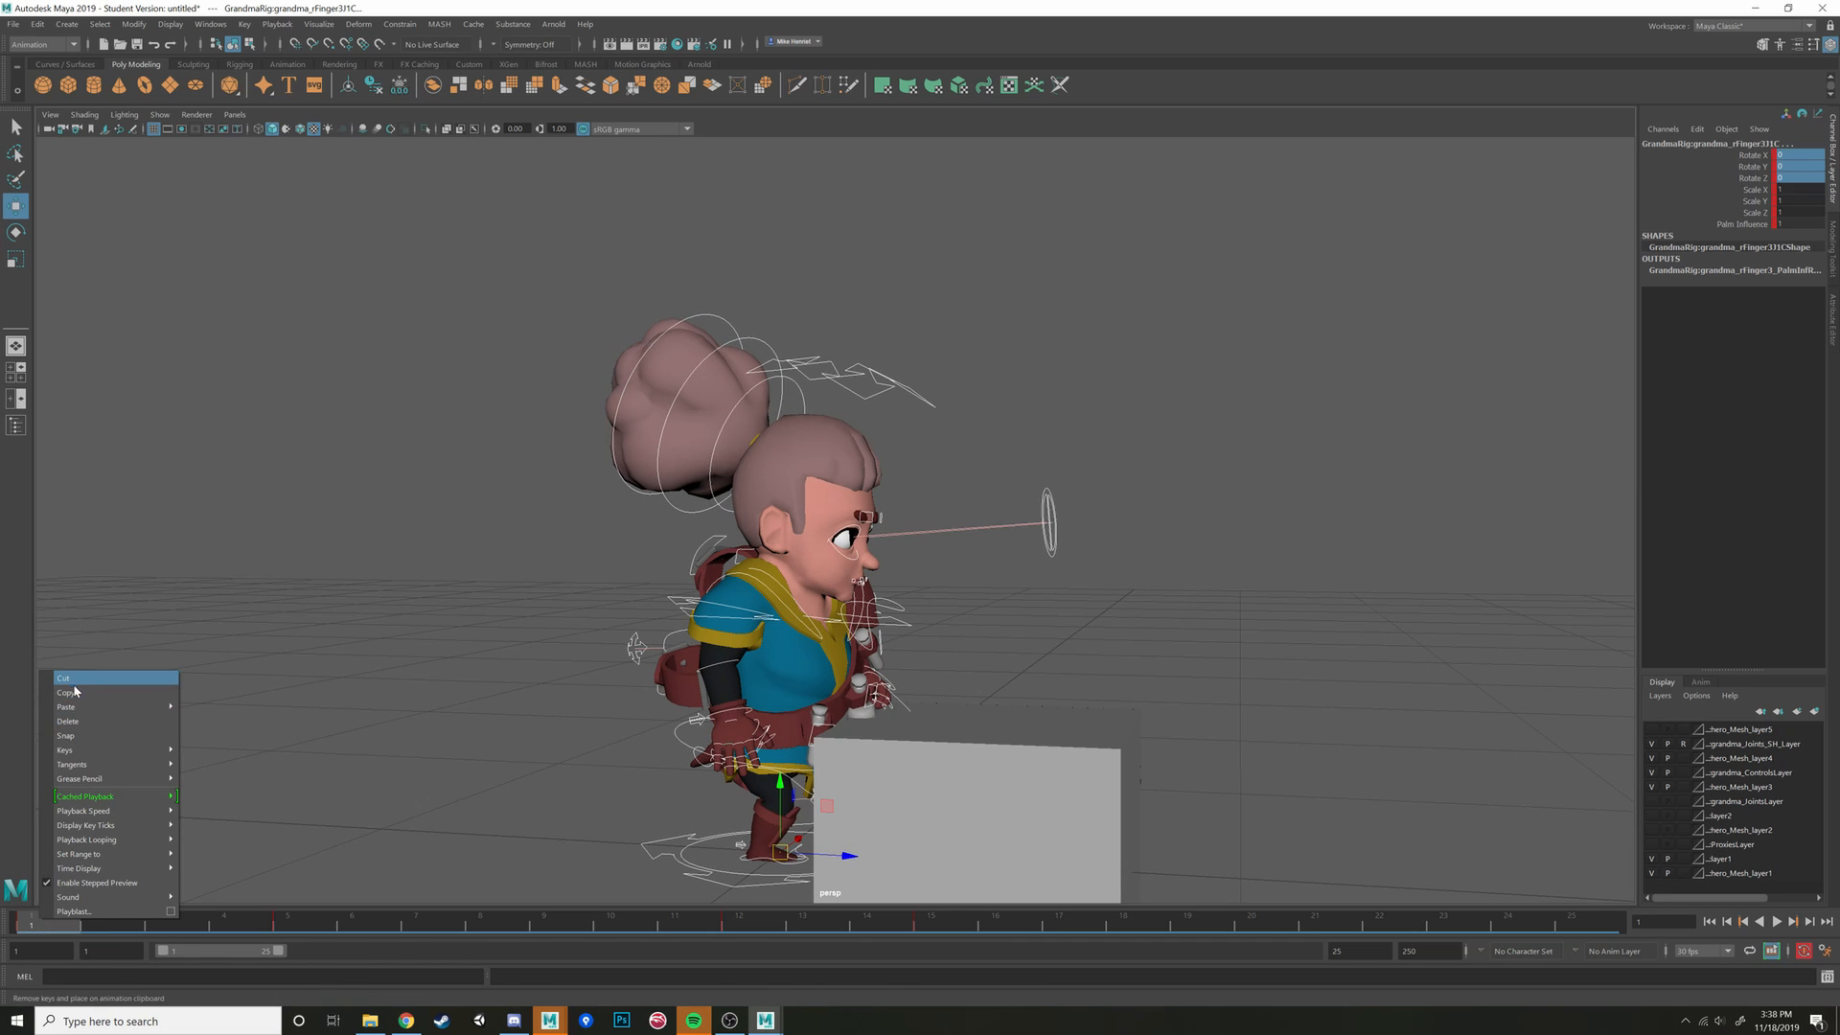
left_click(72, 694)
right_click(27, 927)
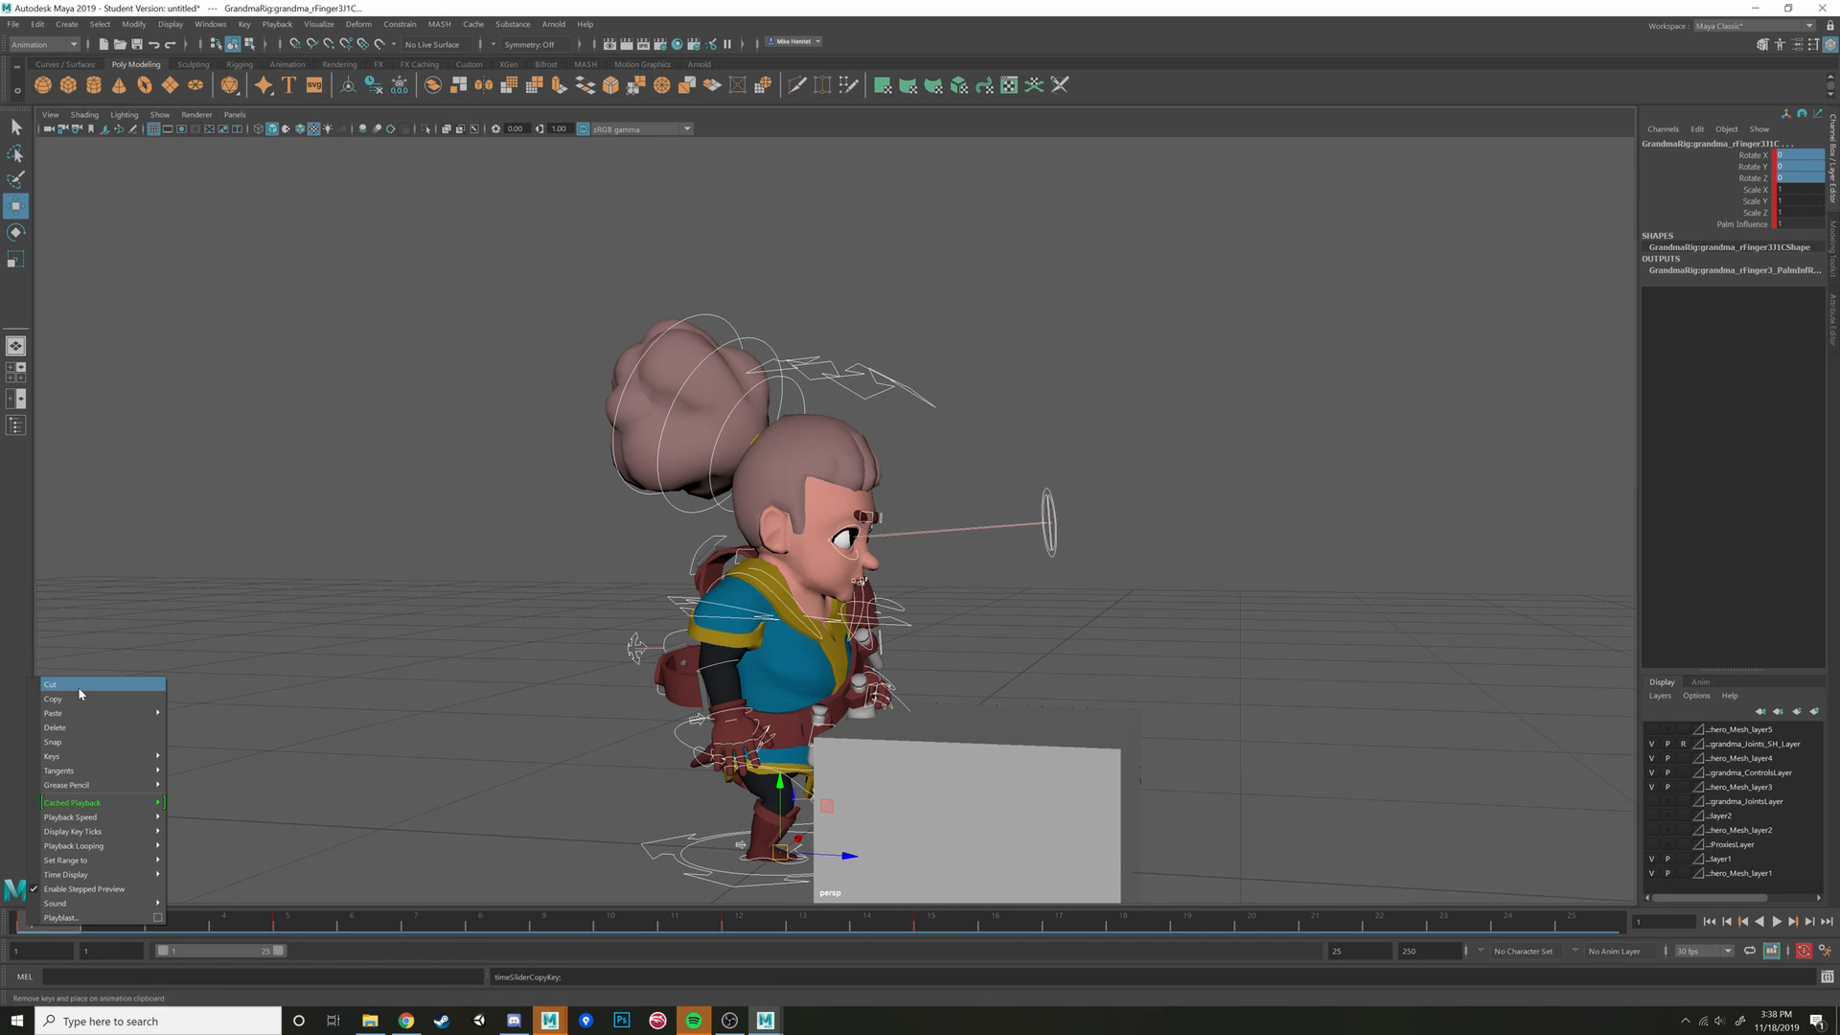
left_click(70, 701)
left_click(159, 922)
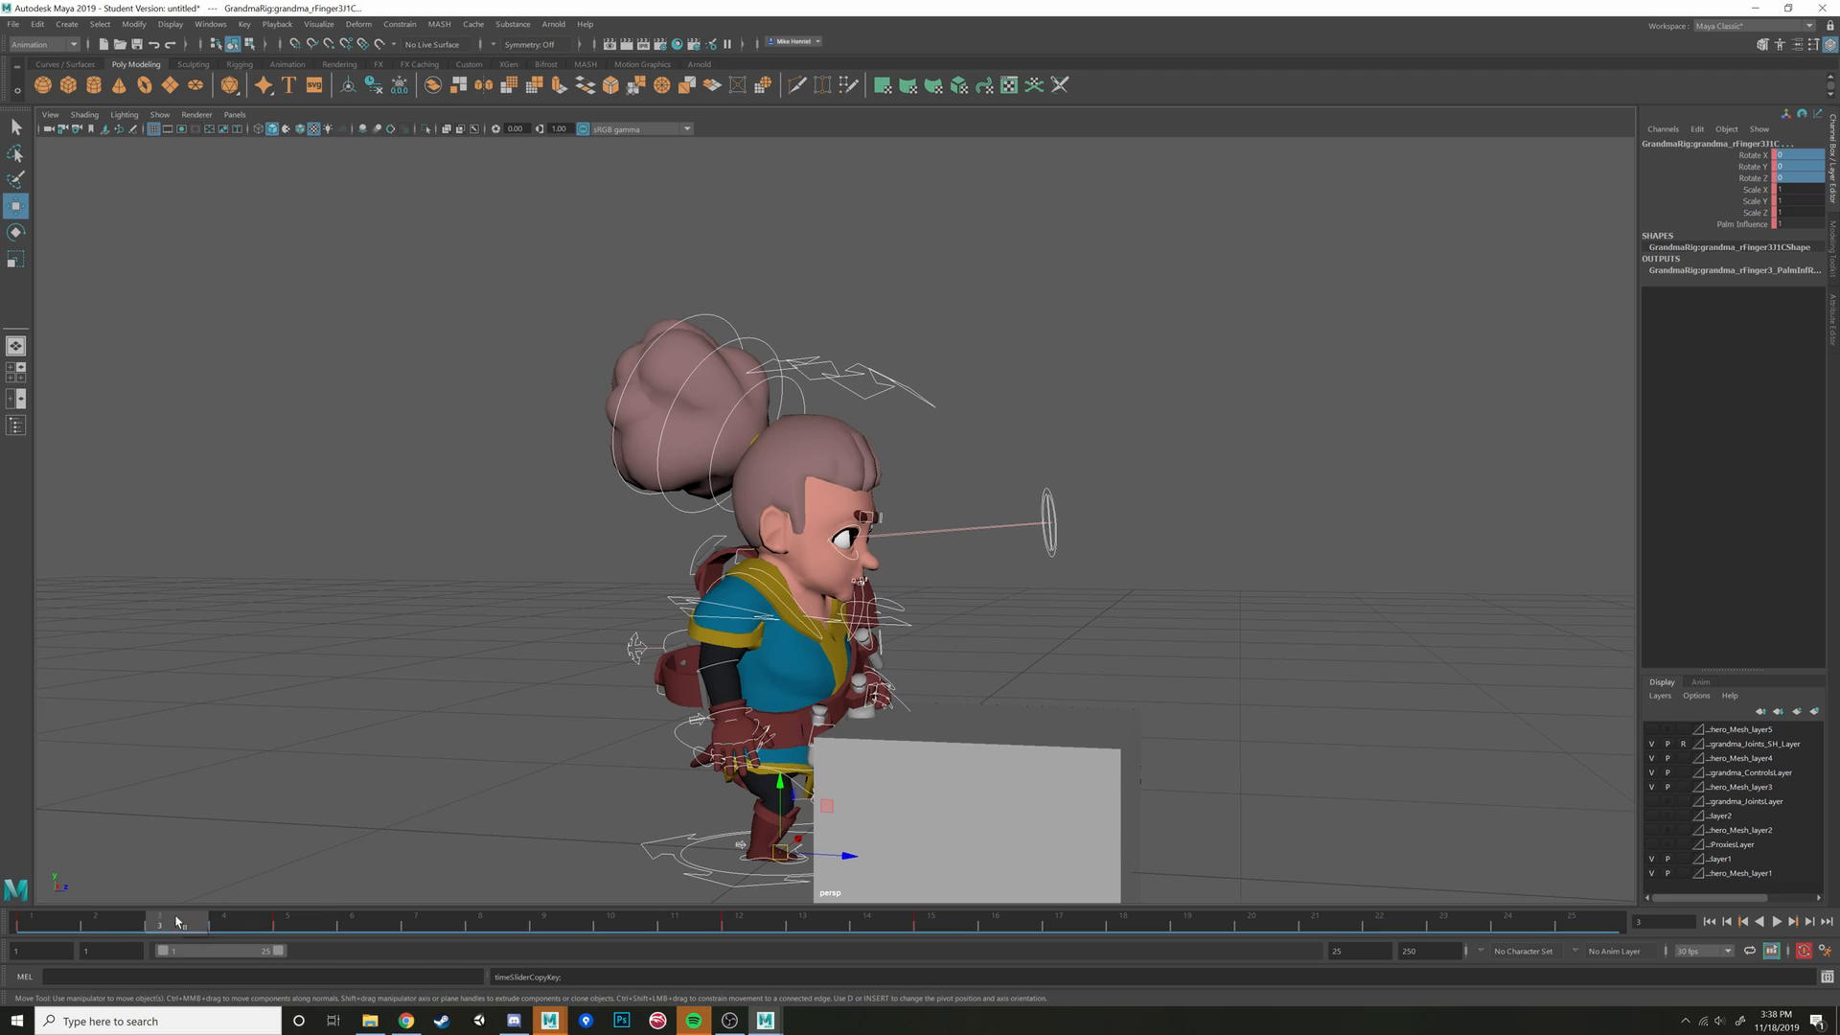
right_click(180, 922)
mouse_move(287, 703)
left_click(345, 716)
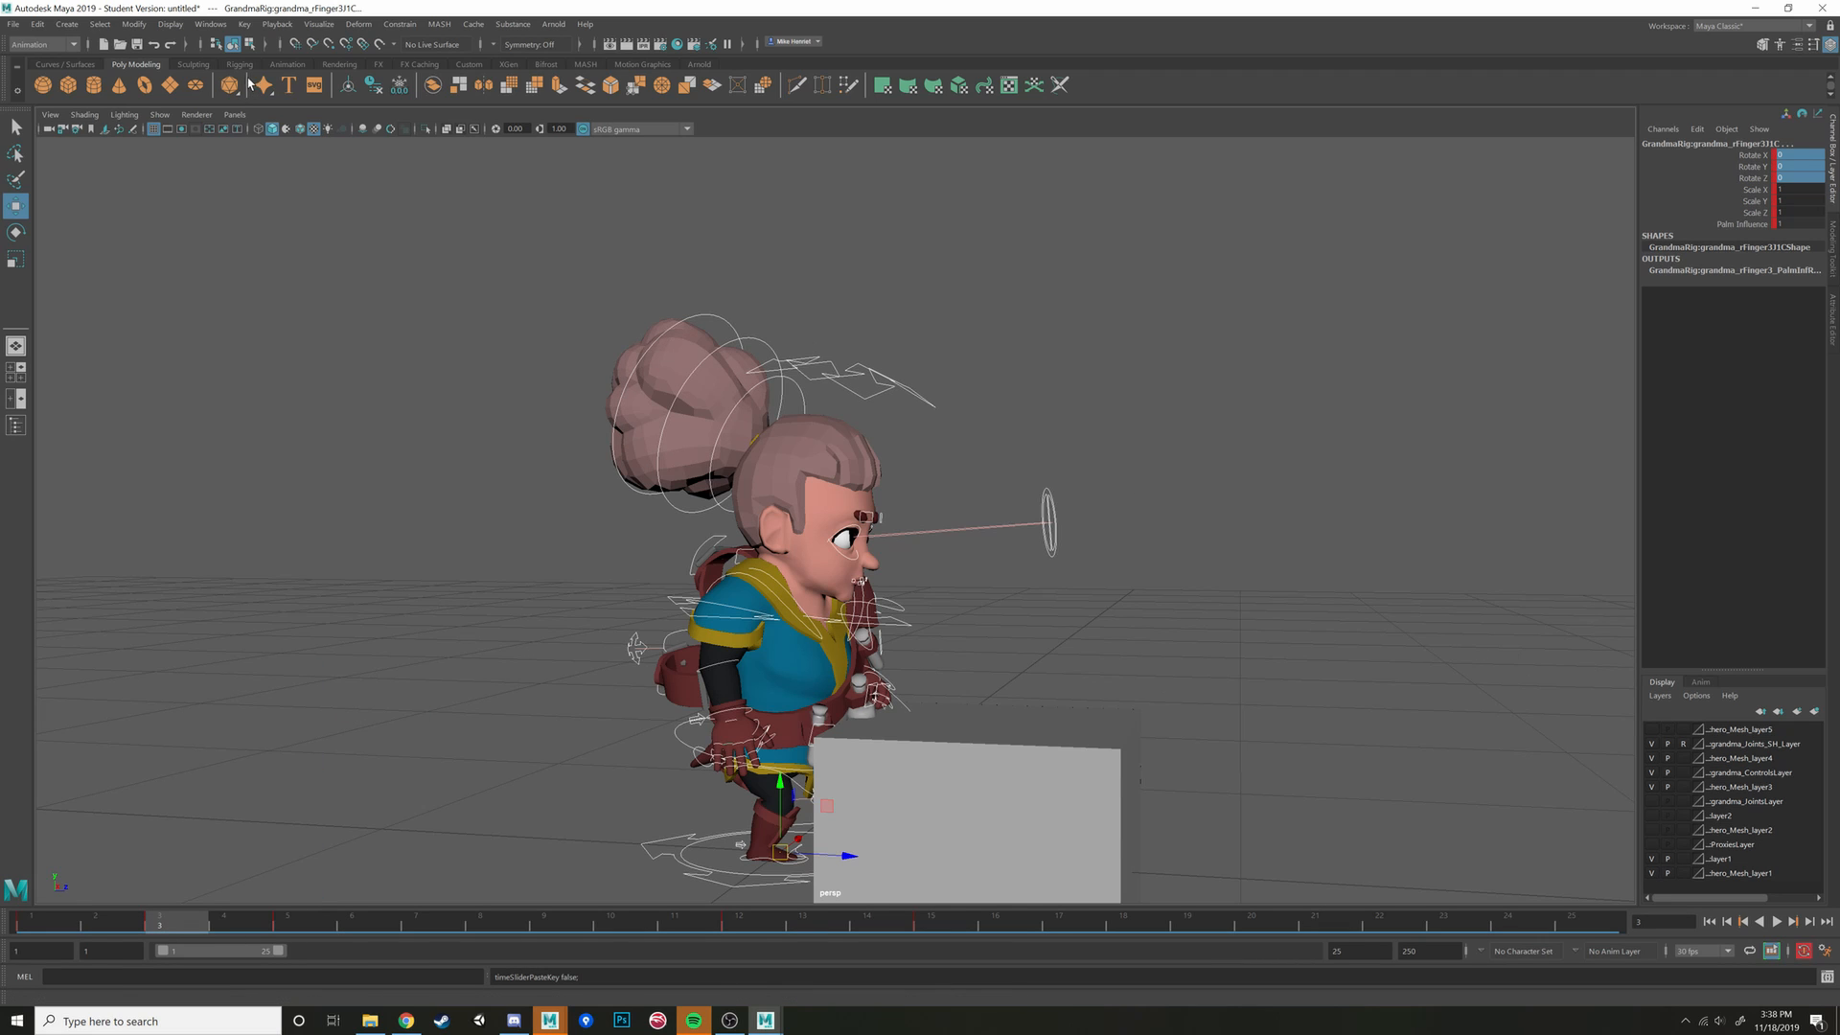
Open the Graph Editor for the selected rig controls and check the pasted frame 3 keys against the frame 5 pose
left_click(209, 24)
mouse_move(318, 108)
left_click(387, 116)
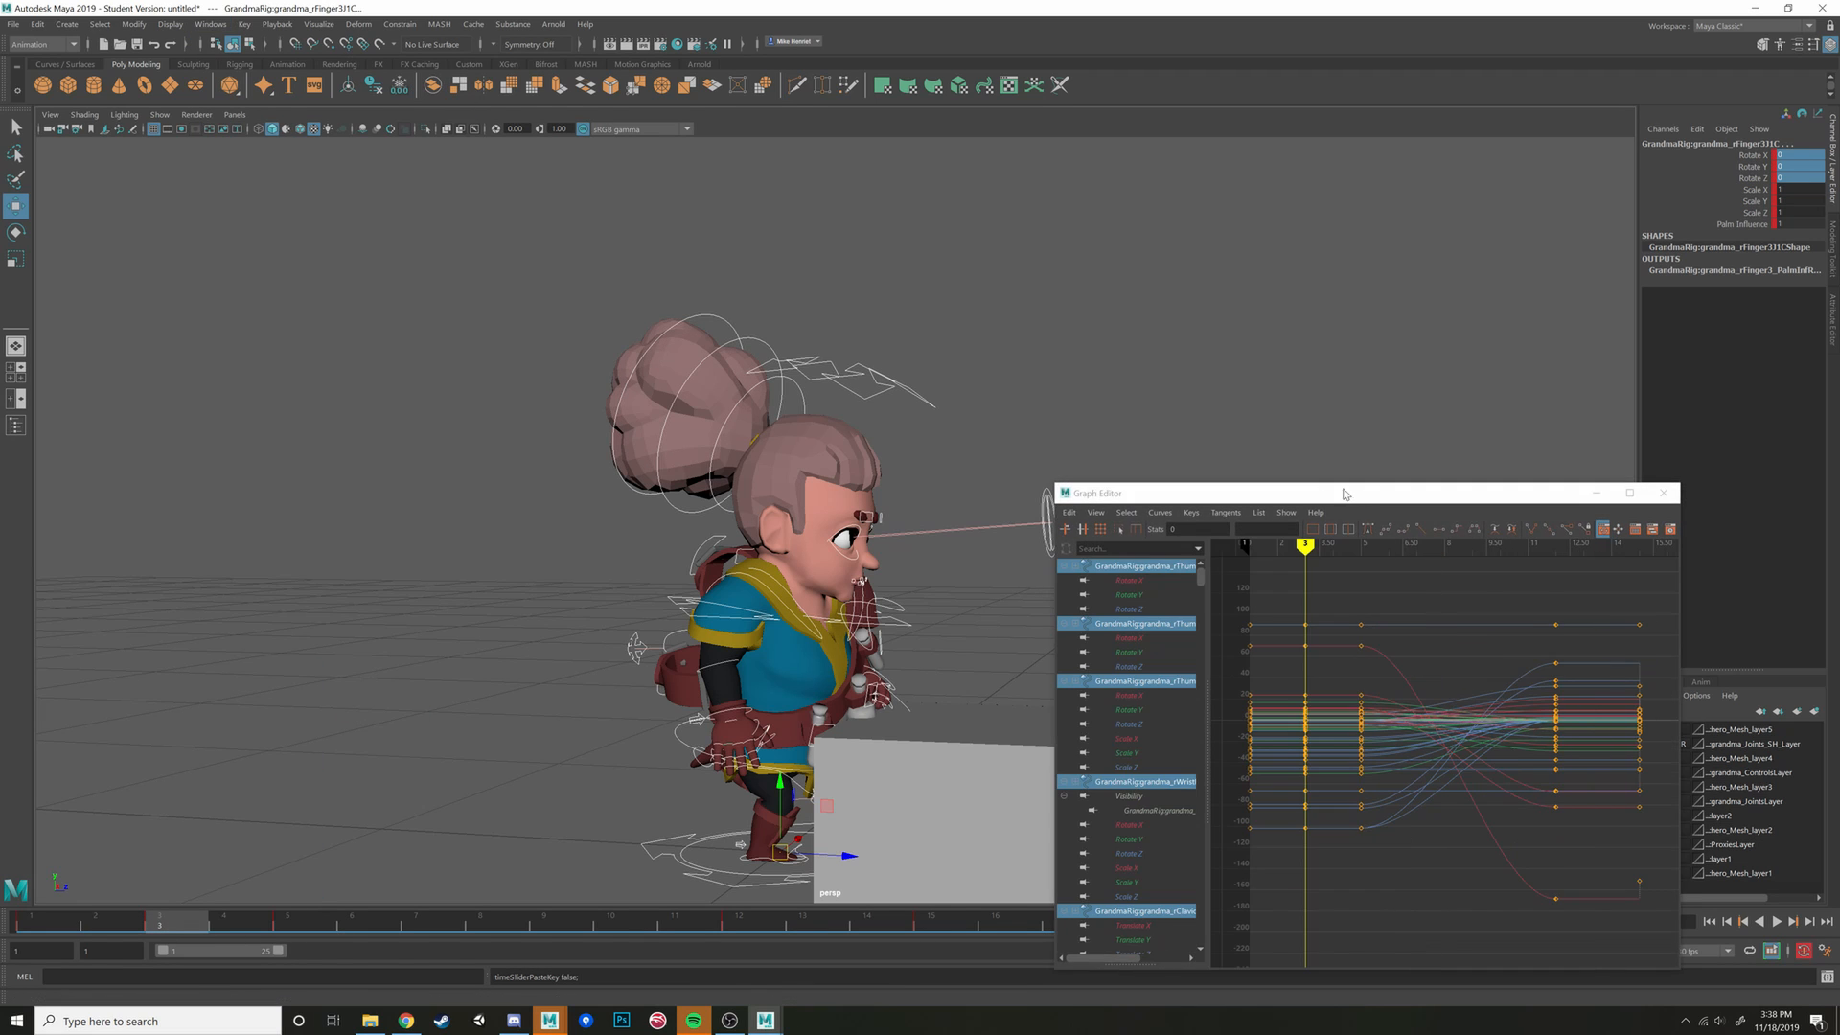
scroll(1338, 511, "down", 3)
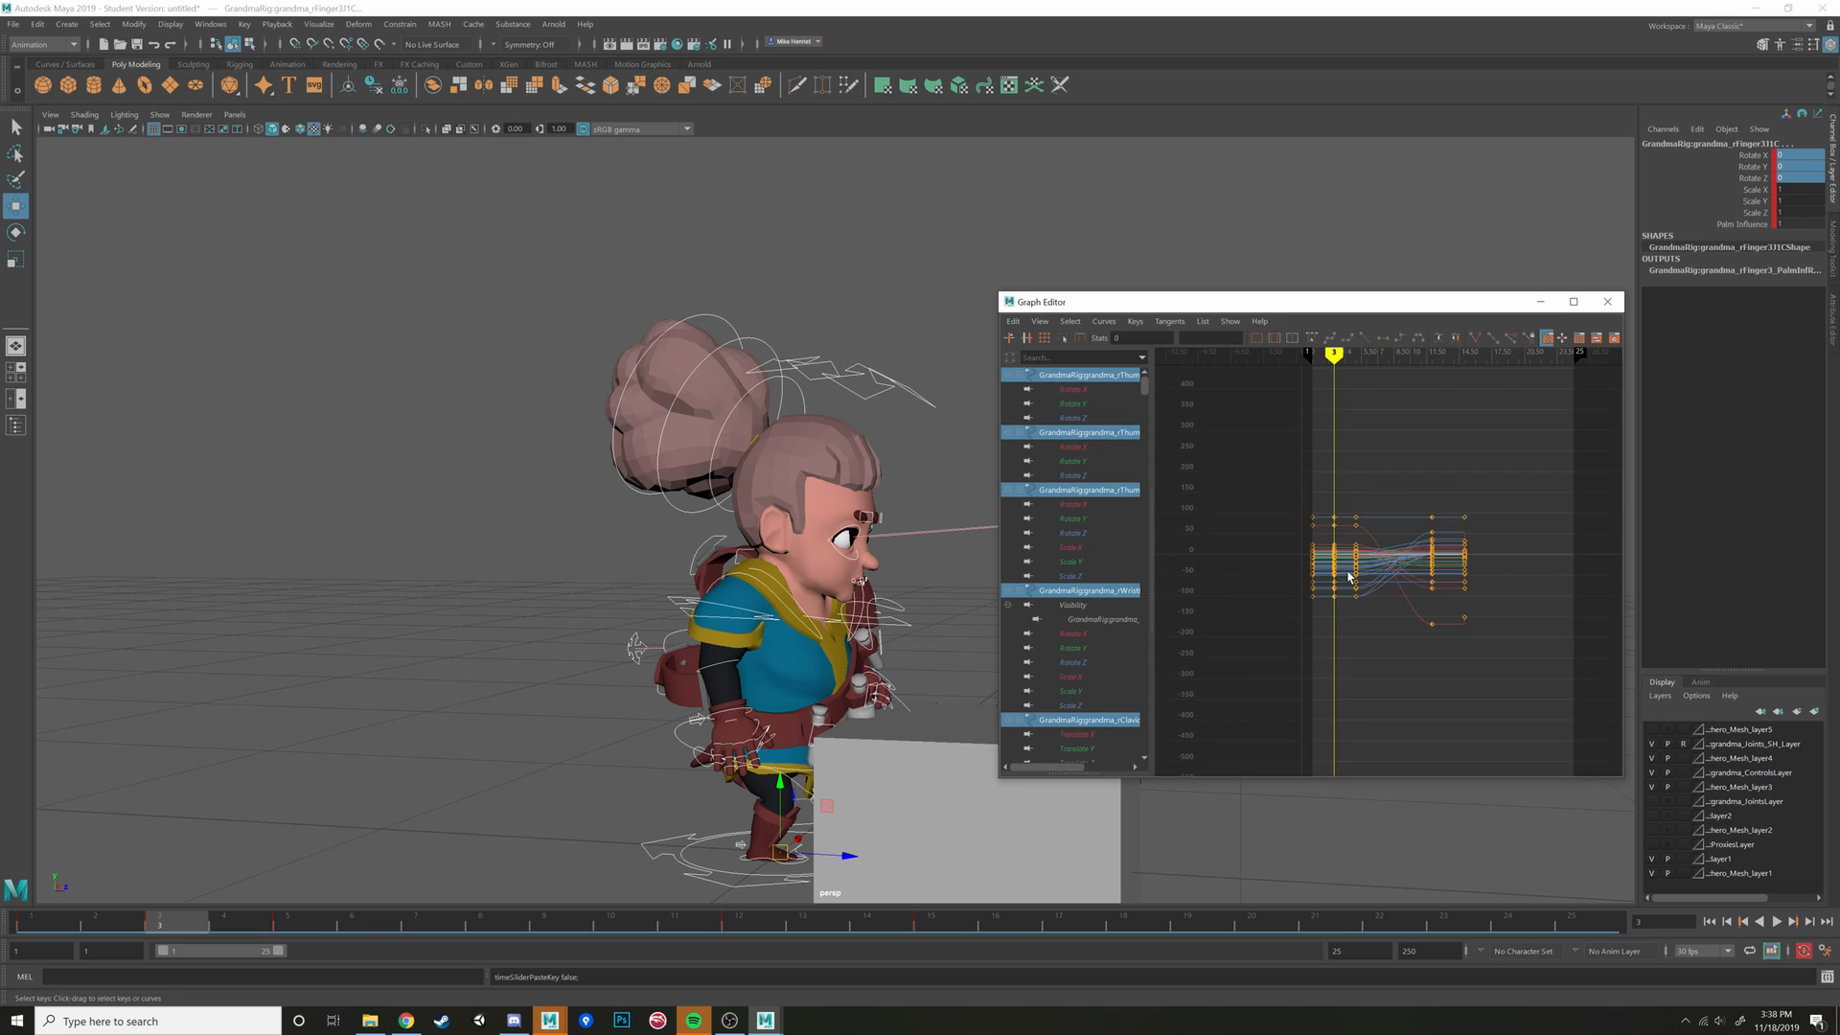
left_click_drag(1333, 499, 1341, 663)
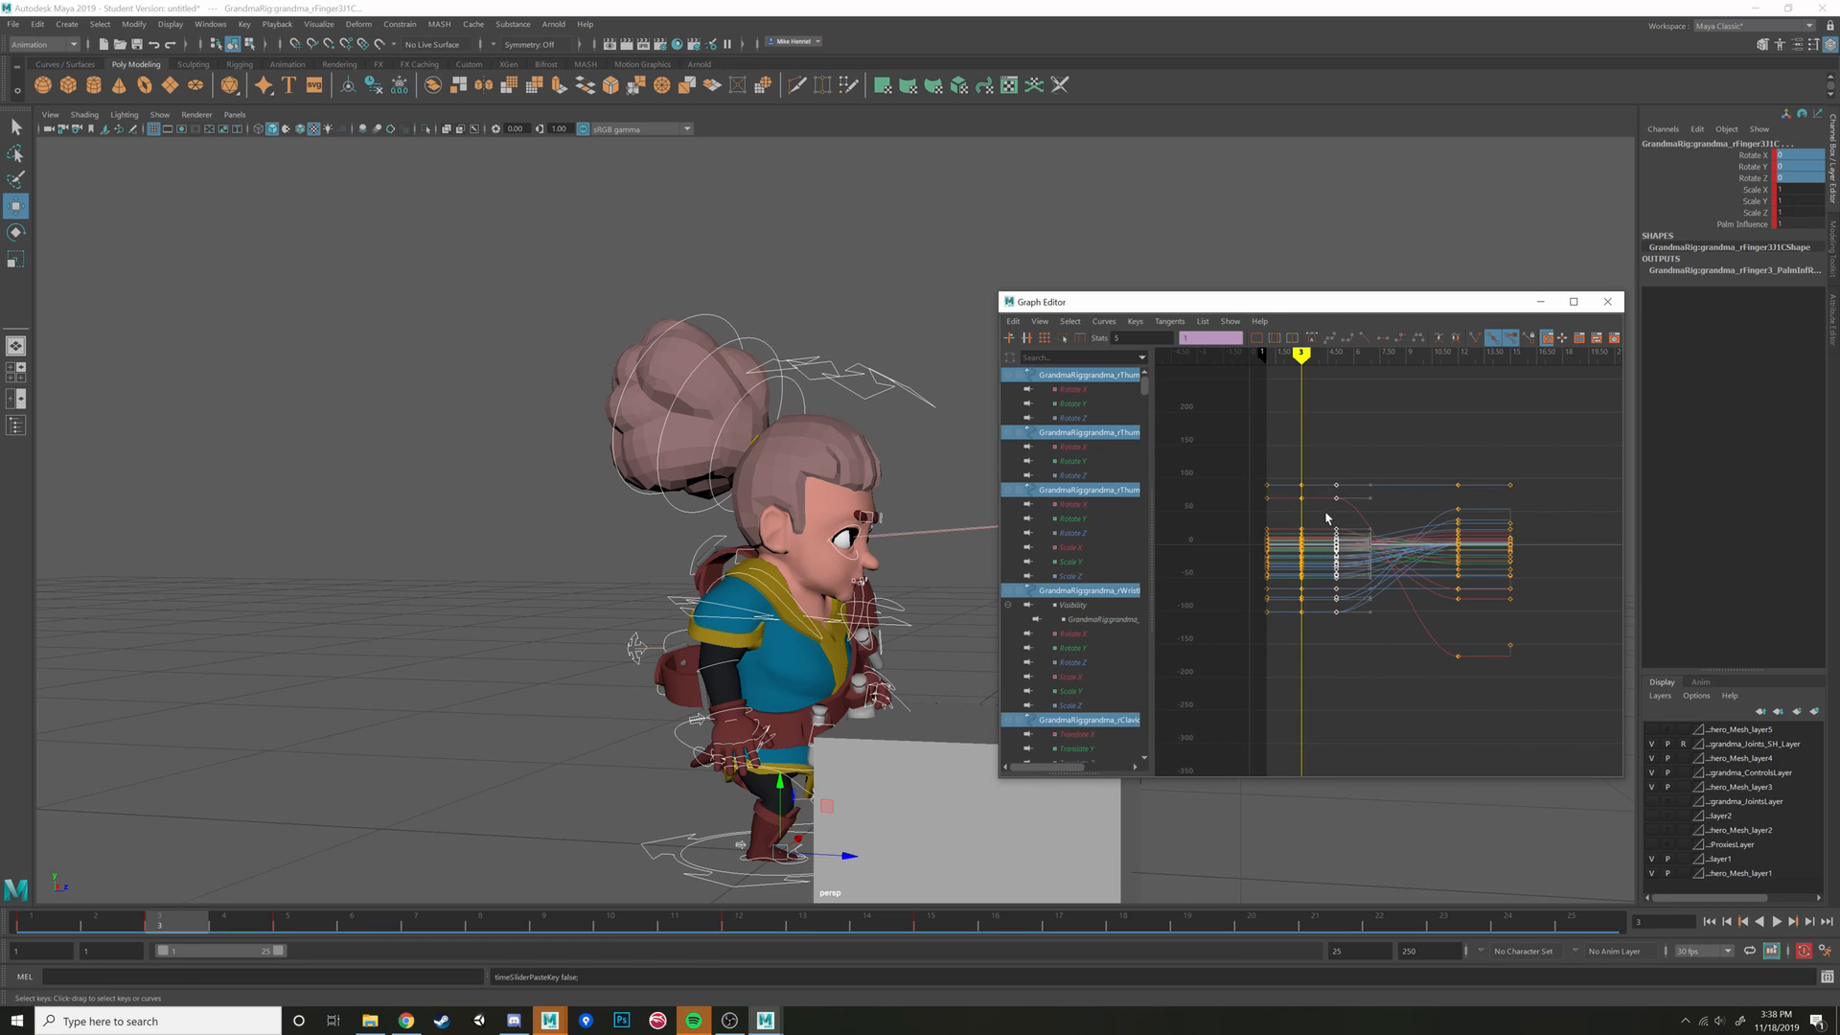
left_click(255, 931)
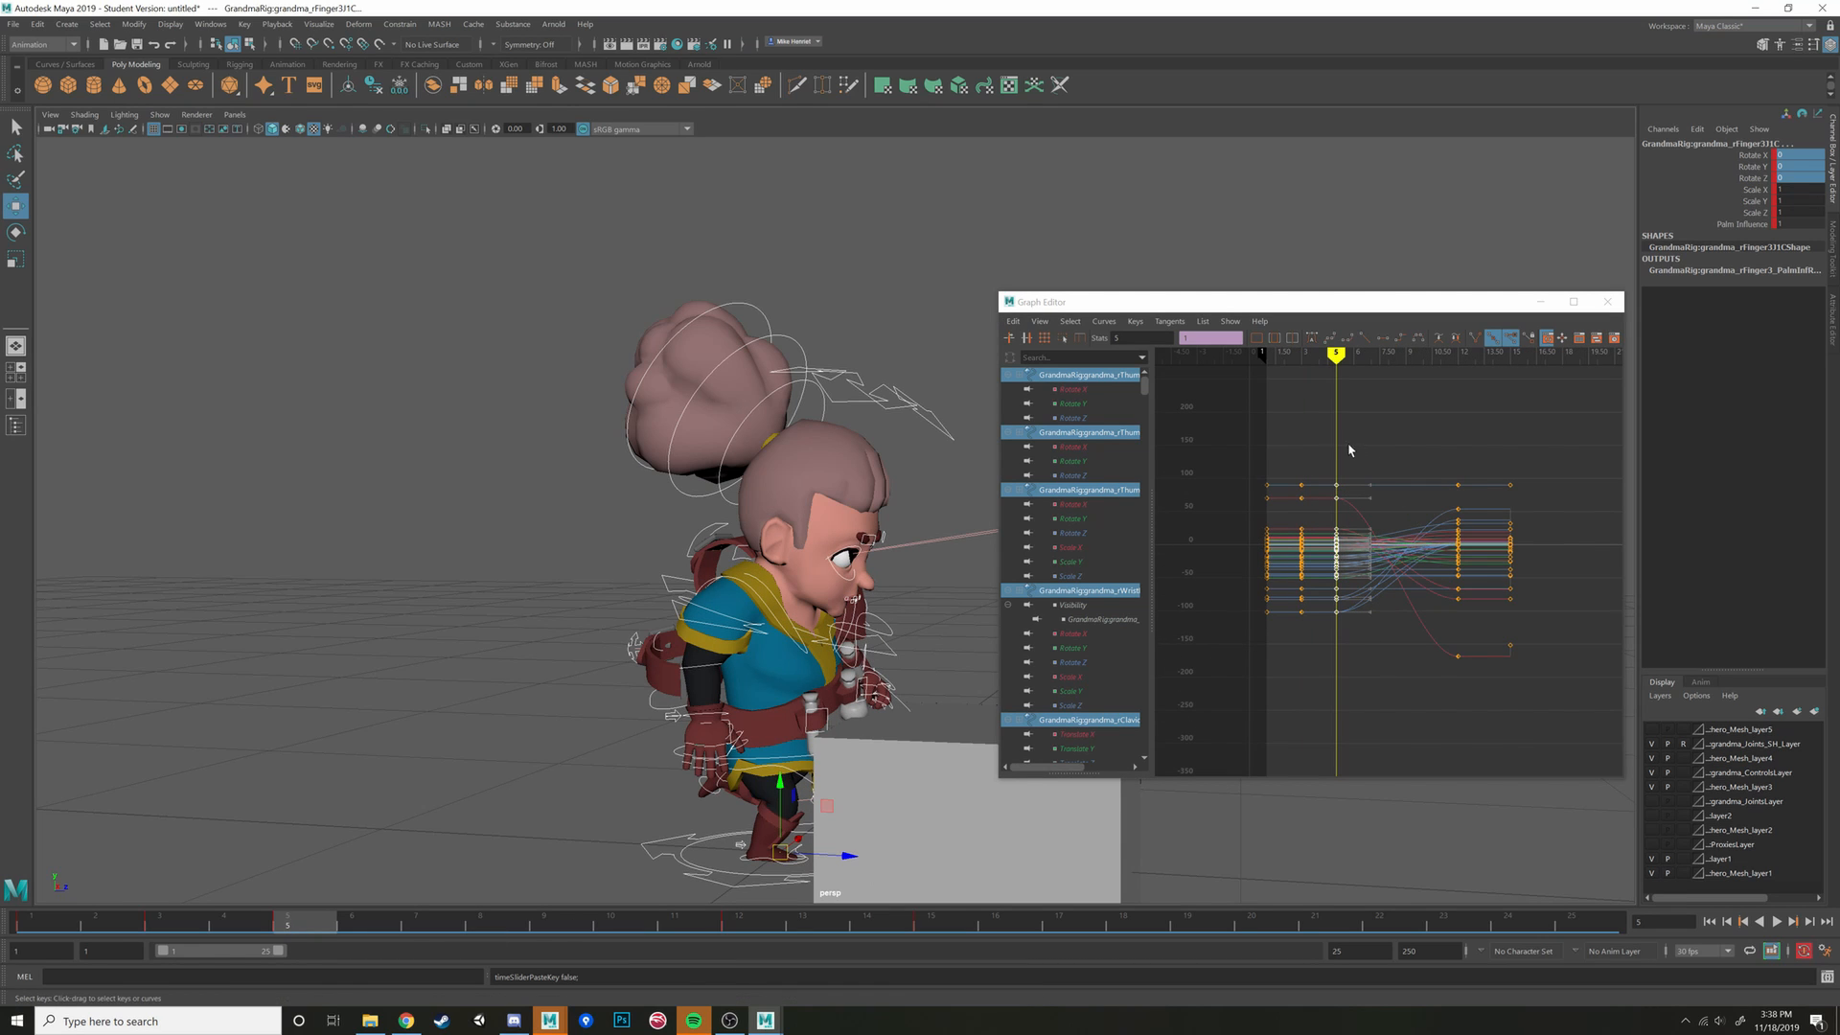
mouse_move(291, 932)
left_mouse_down()
mouse_move(185, 933)
mouse_move(295, 925)
left_mouse_up()
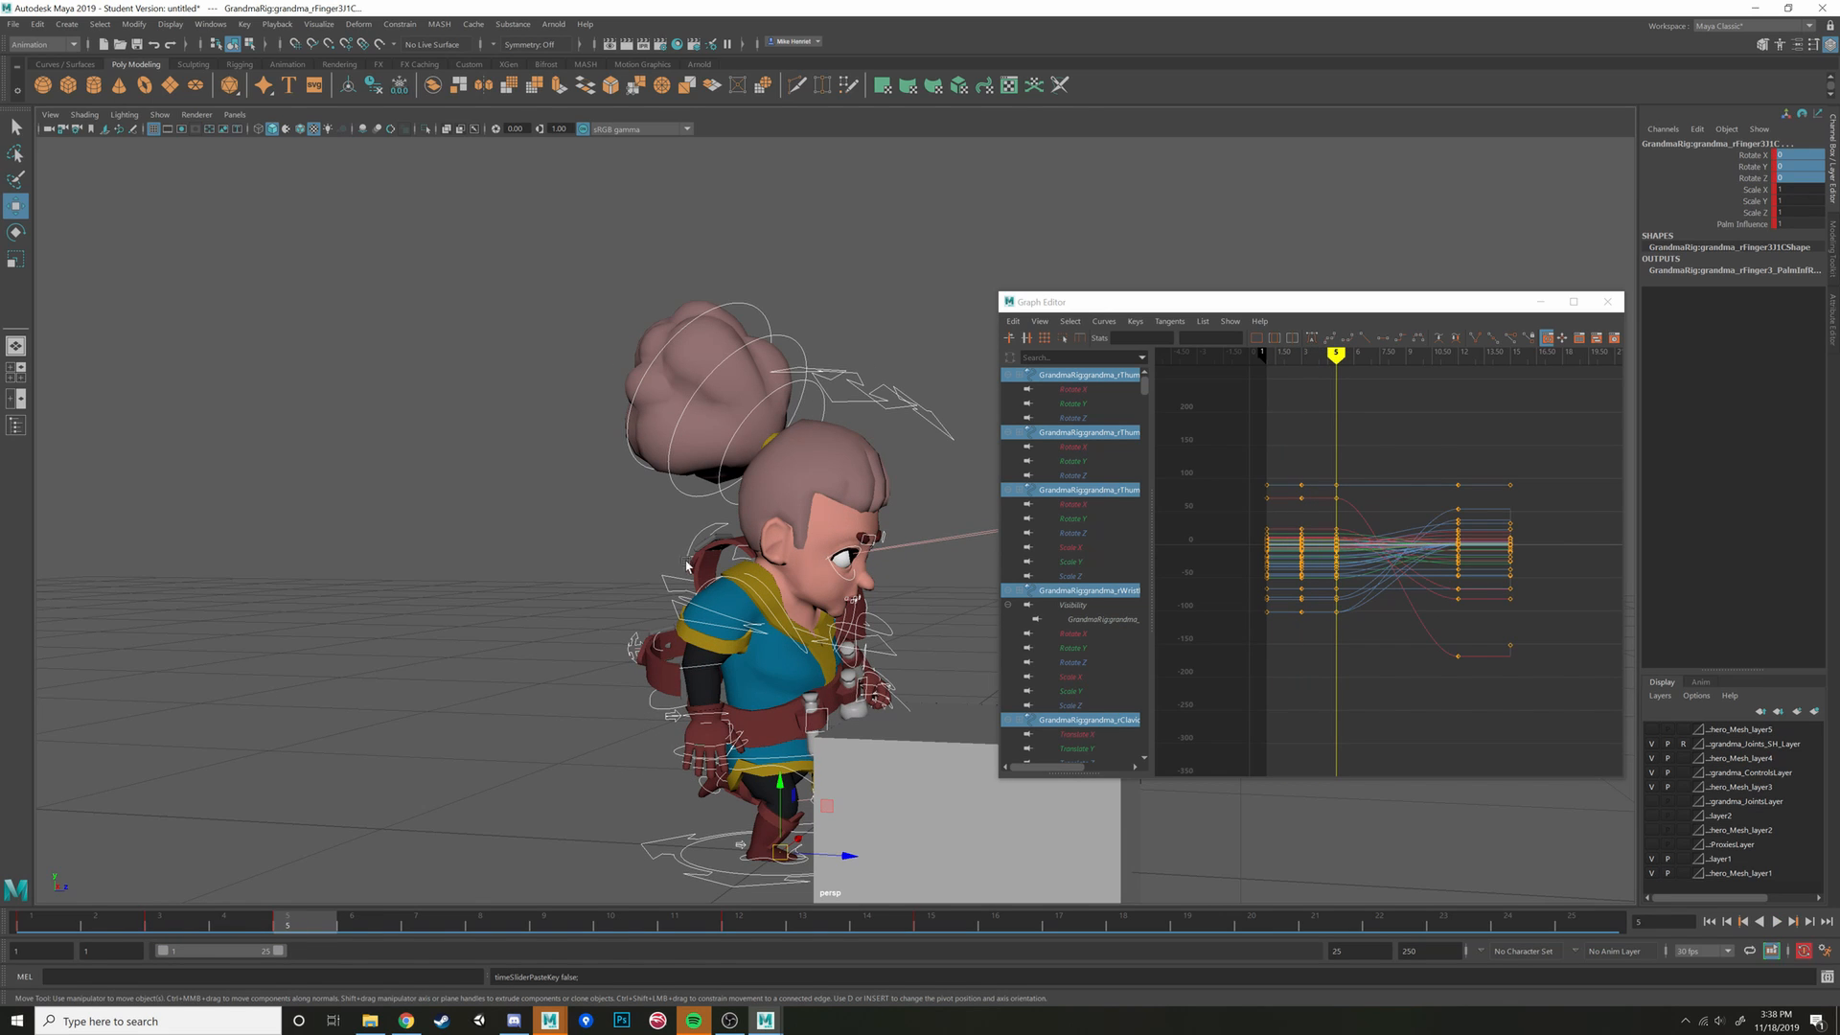
Shift the rig's keys from frame 3 onward six frames later in the Graph Editor, starting them at frame 9 to extend the hold
left_click_drag(1419, 422, 1296, 678)
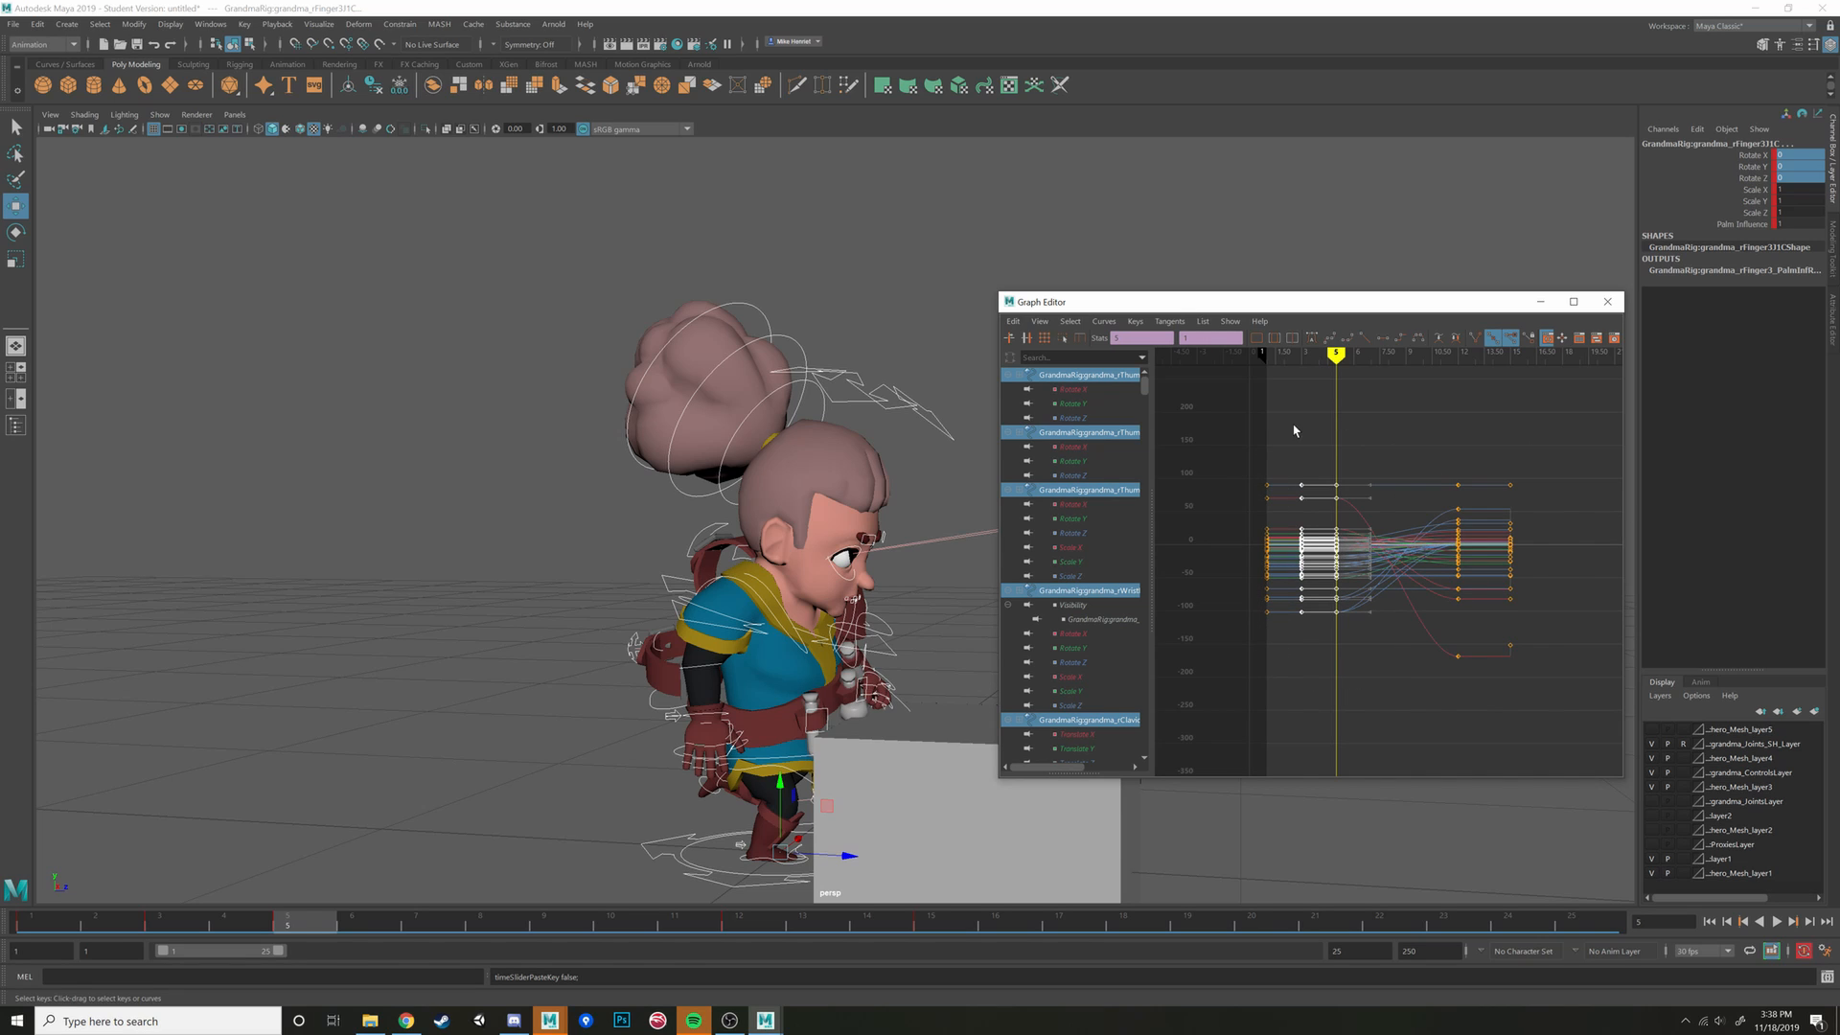
left_click_drag(1574, 684, 1574, 684)
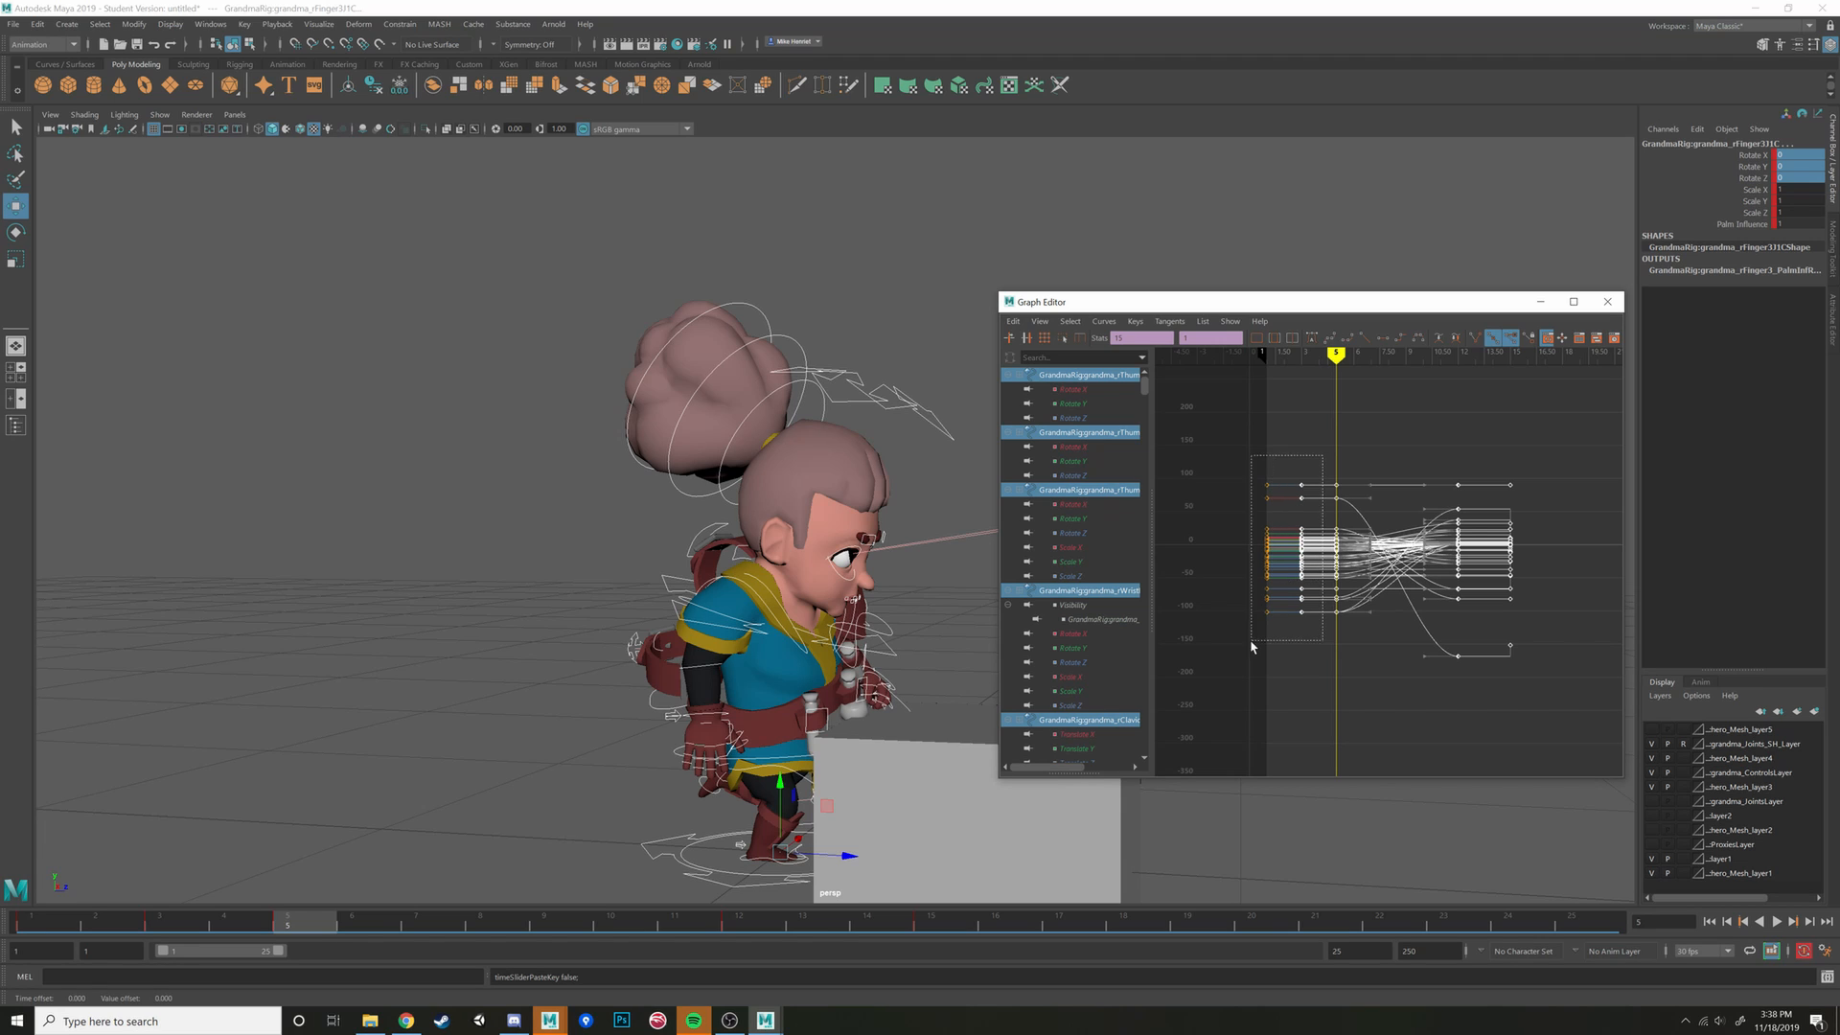
left_click_drag(1250, 647, 1251, 647)
left_click_drag(1284, 437, 1619, 755)
middle_click_drag(1335, 652, 1416, 649, "shift")
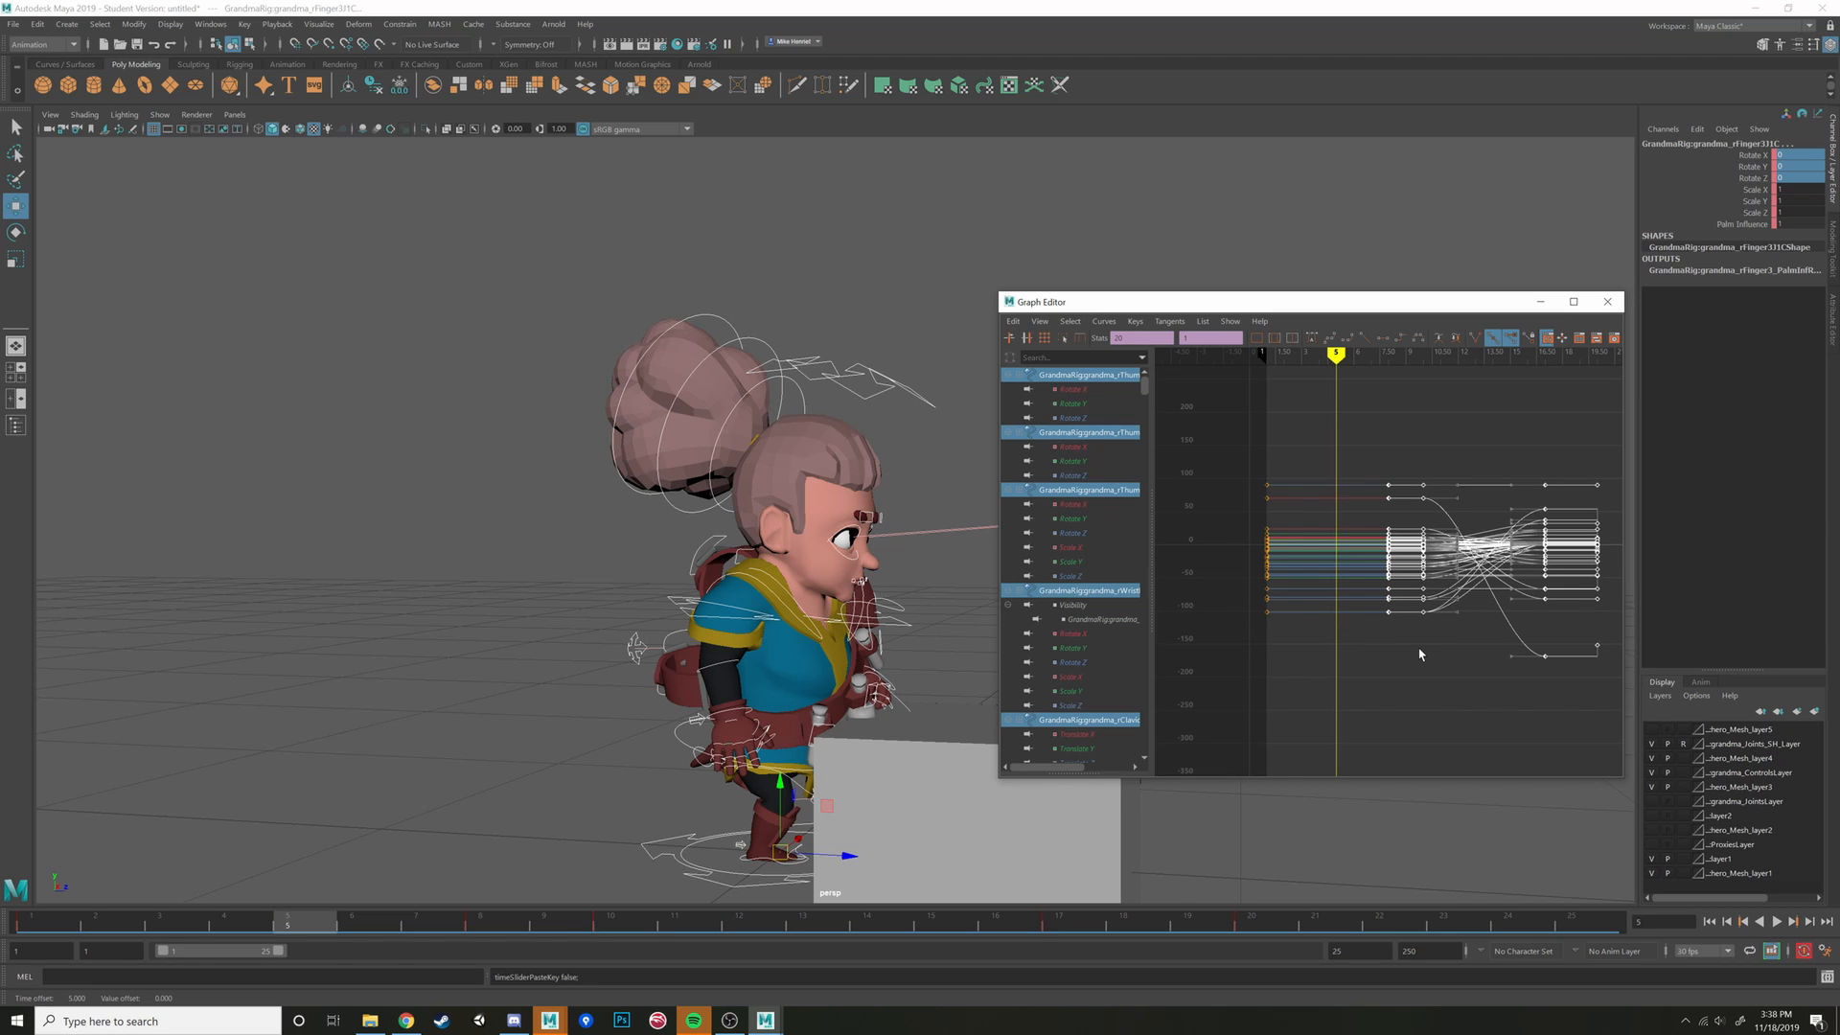
middle_click_drag(1417, 656, 1360, 650, "alt")
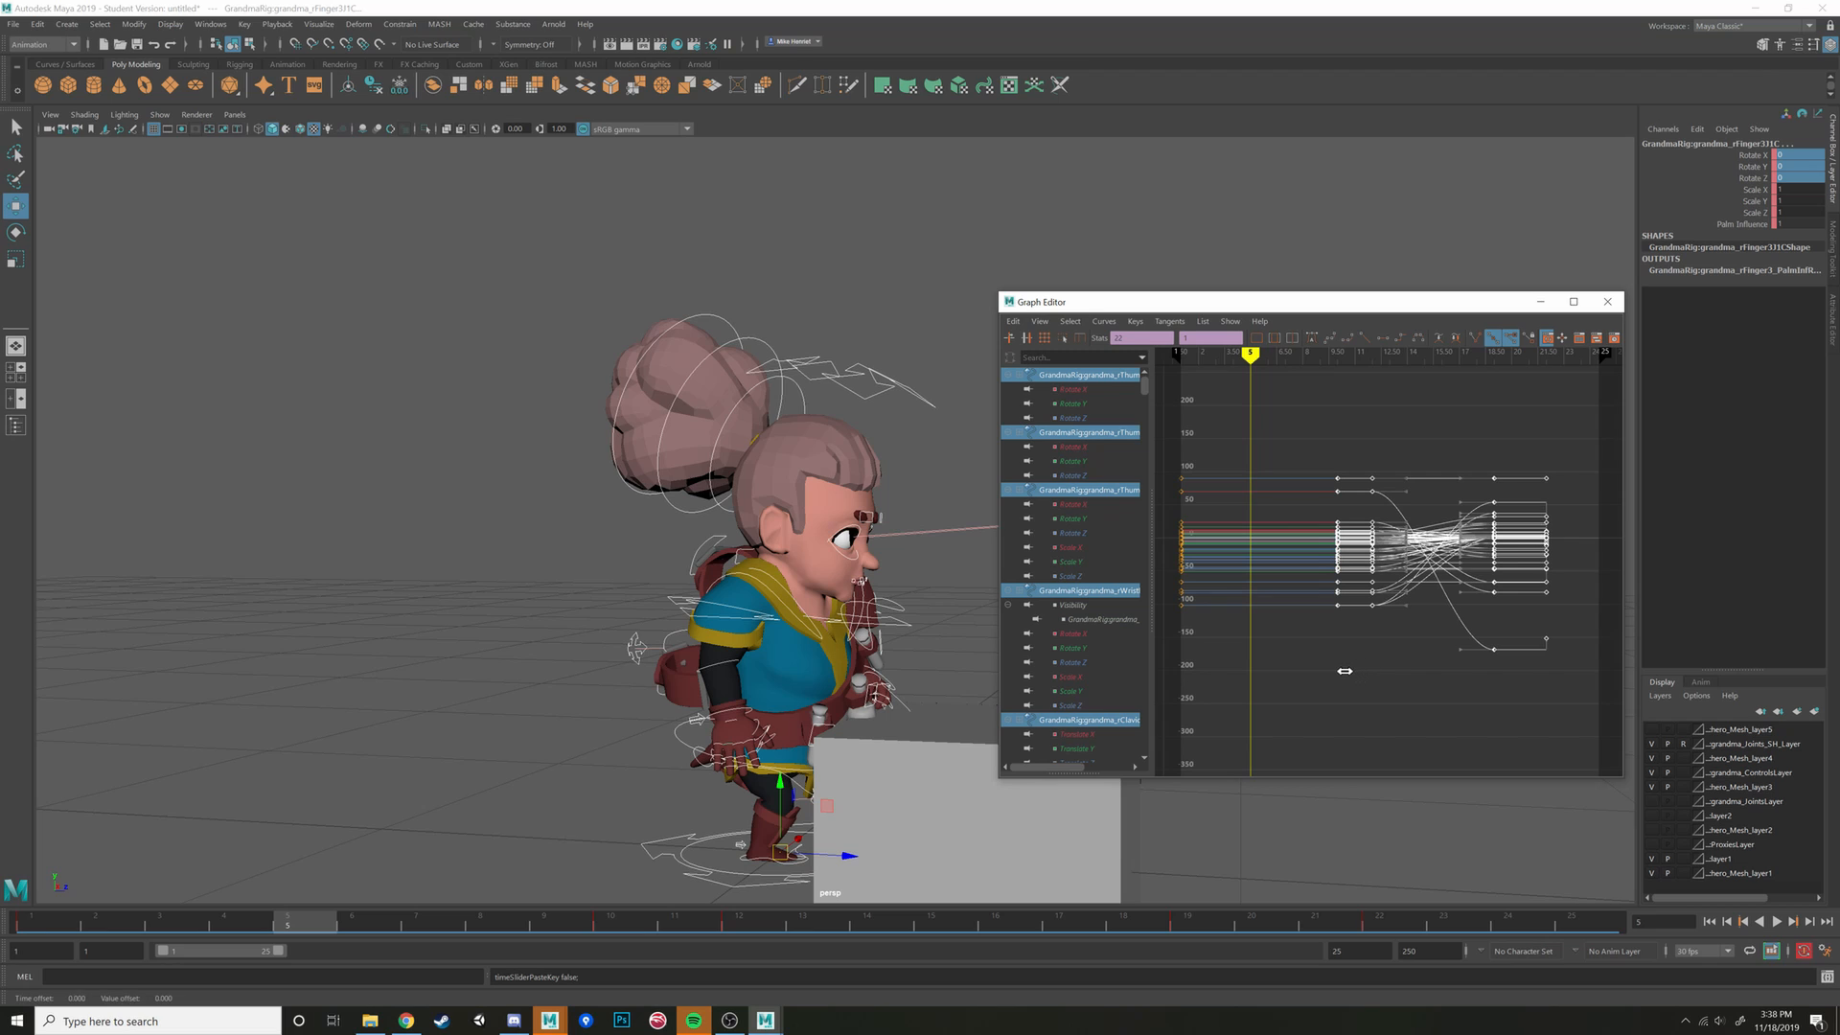
middle_click_drag(1345, 671, 1319, 674, "shift")
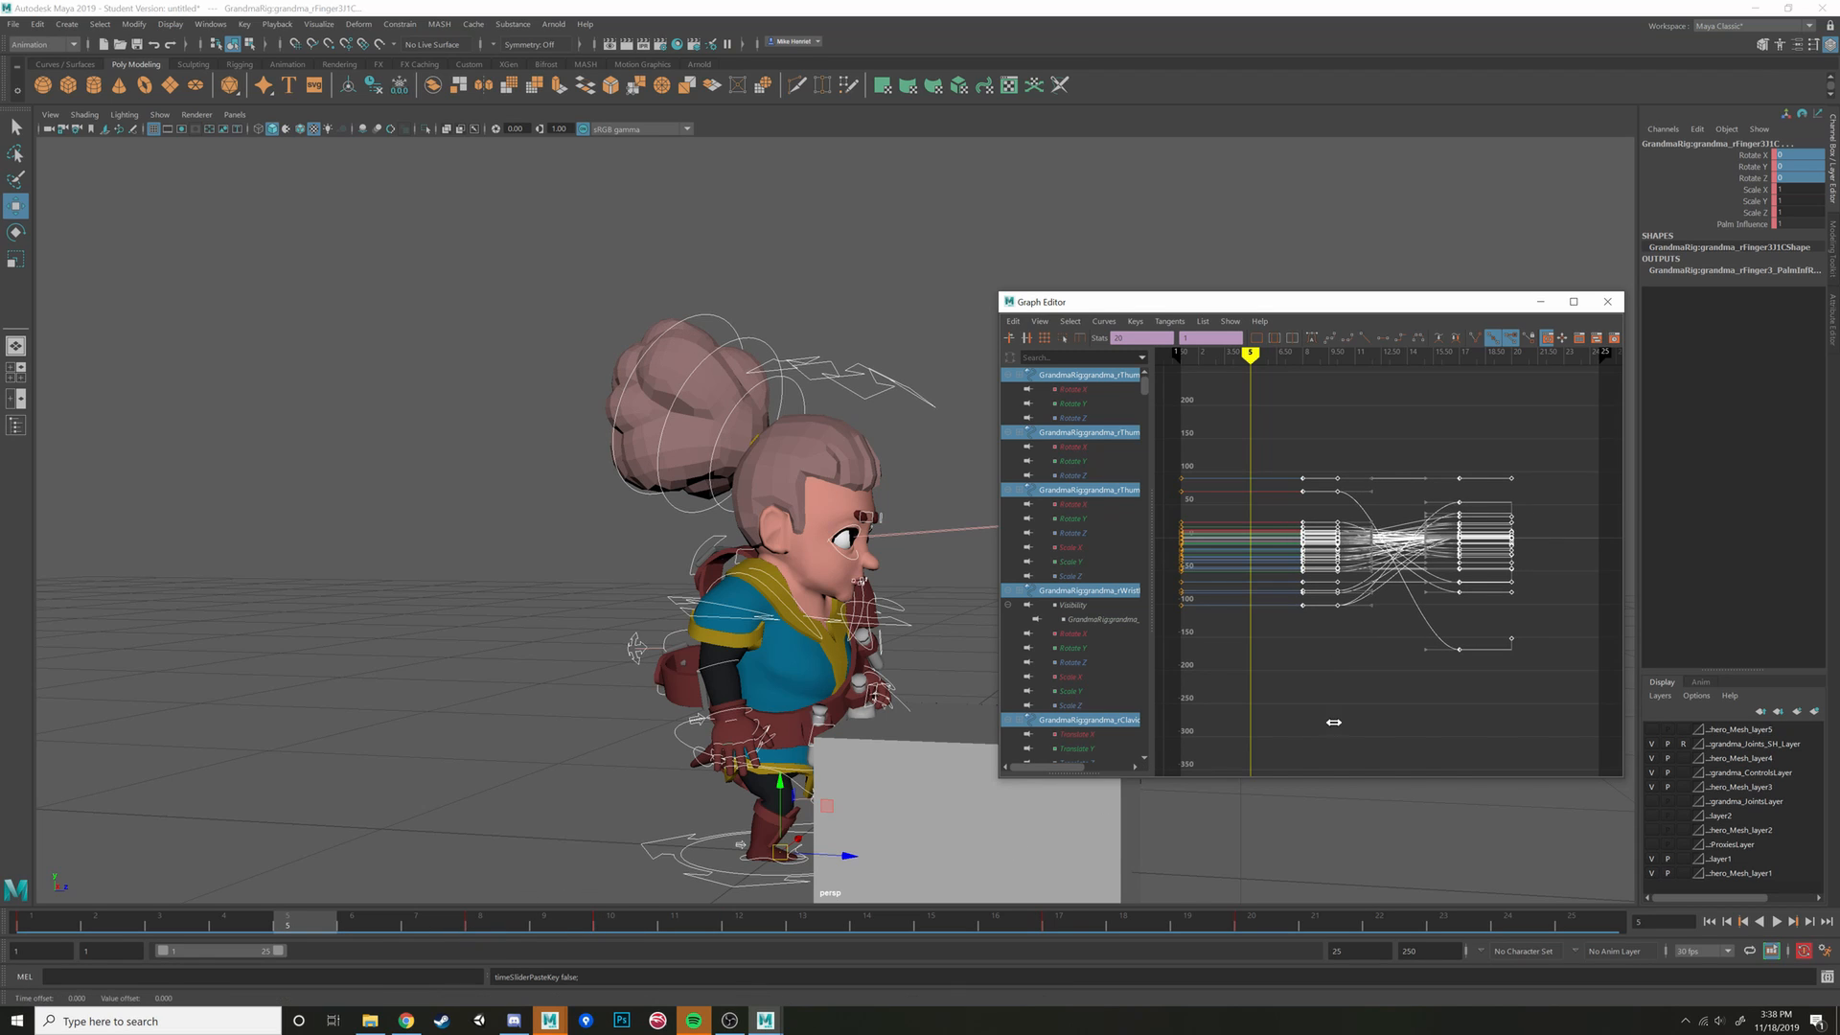
middle_click_drag(1337, 722, 1348, 721, "shift")
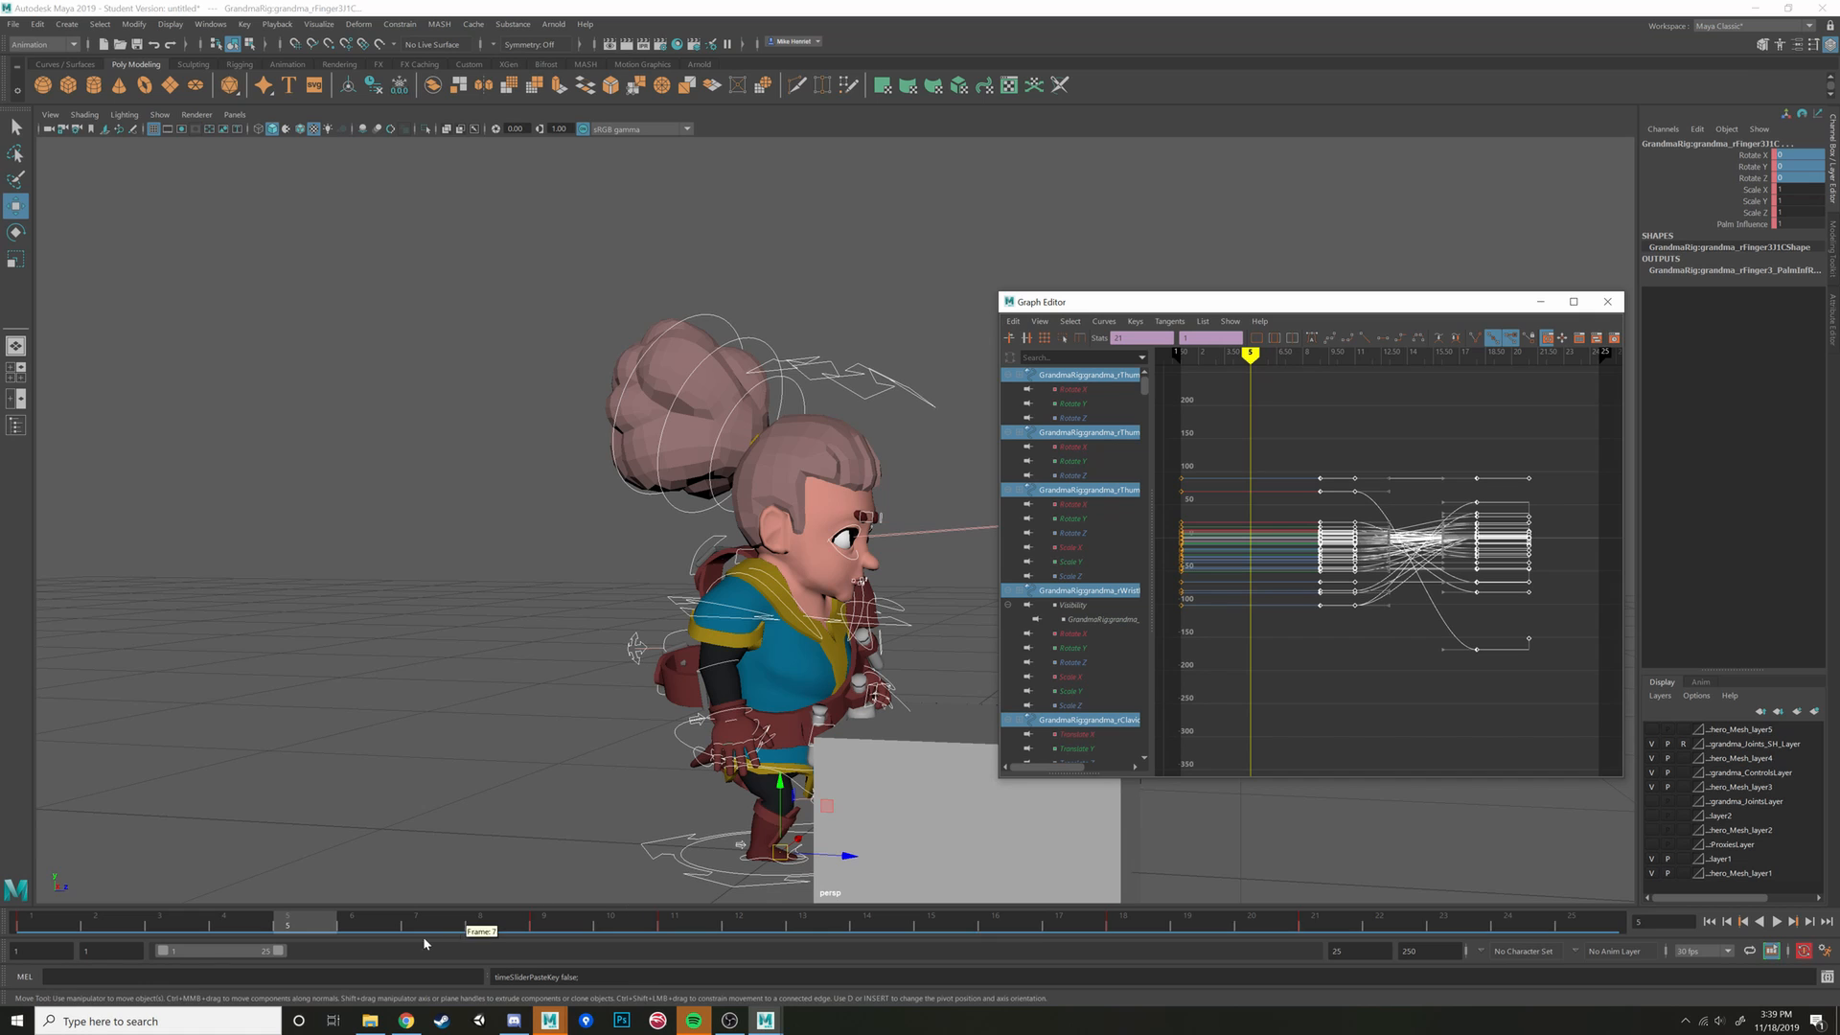
Move the Graph Editor away from the character and play the retimed animation, examining the pop-up from the side and front
left_click_drag(170, 921, 149, 921)
key("alt+v")
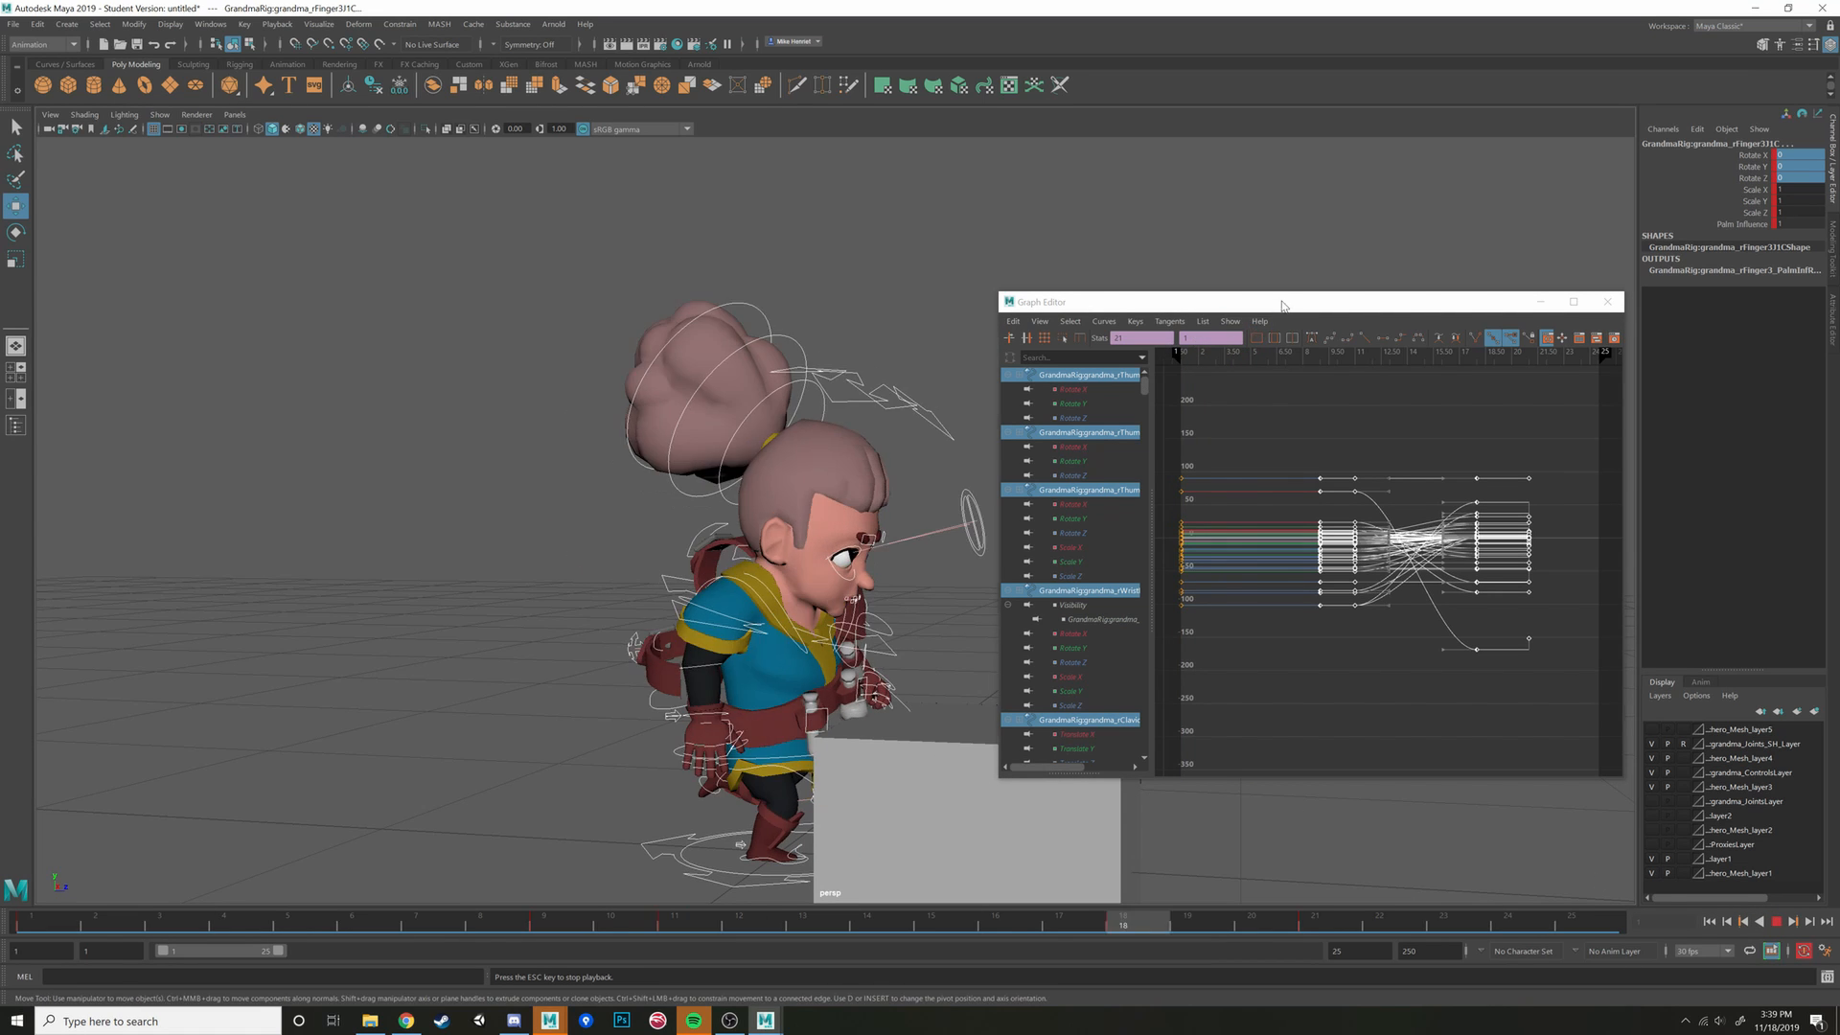
left_click_drag(1283, 301, 1485, 334)
left_click_drag(1150, 403, 1060, 526, "alt")
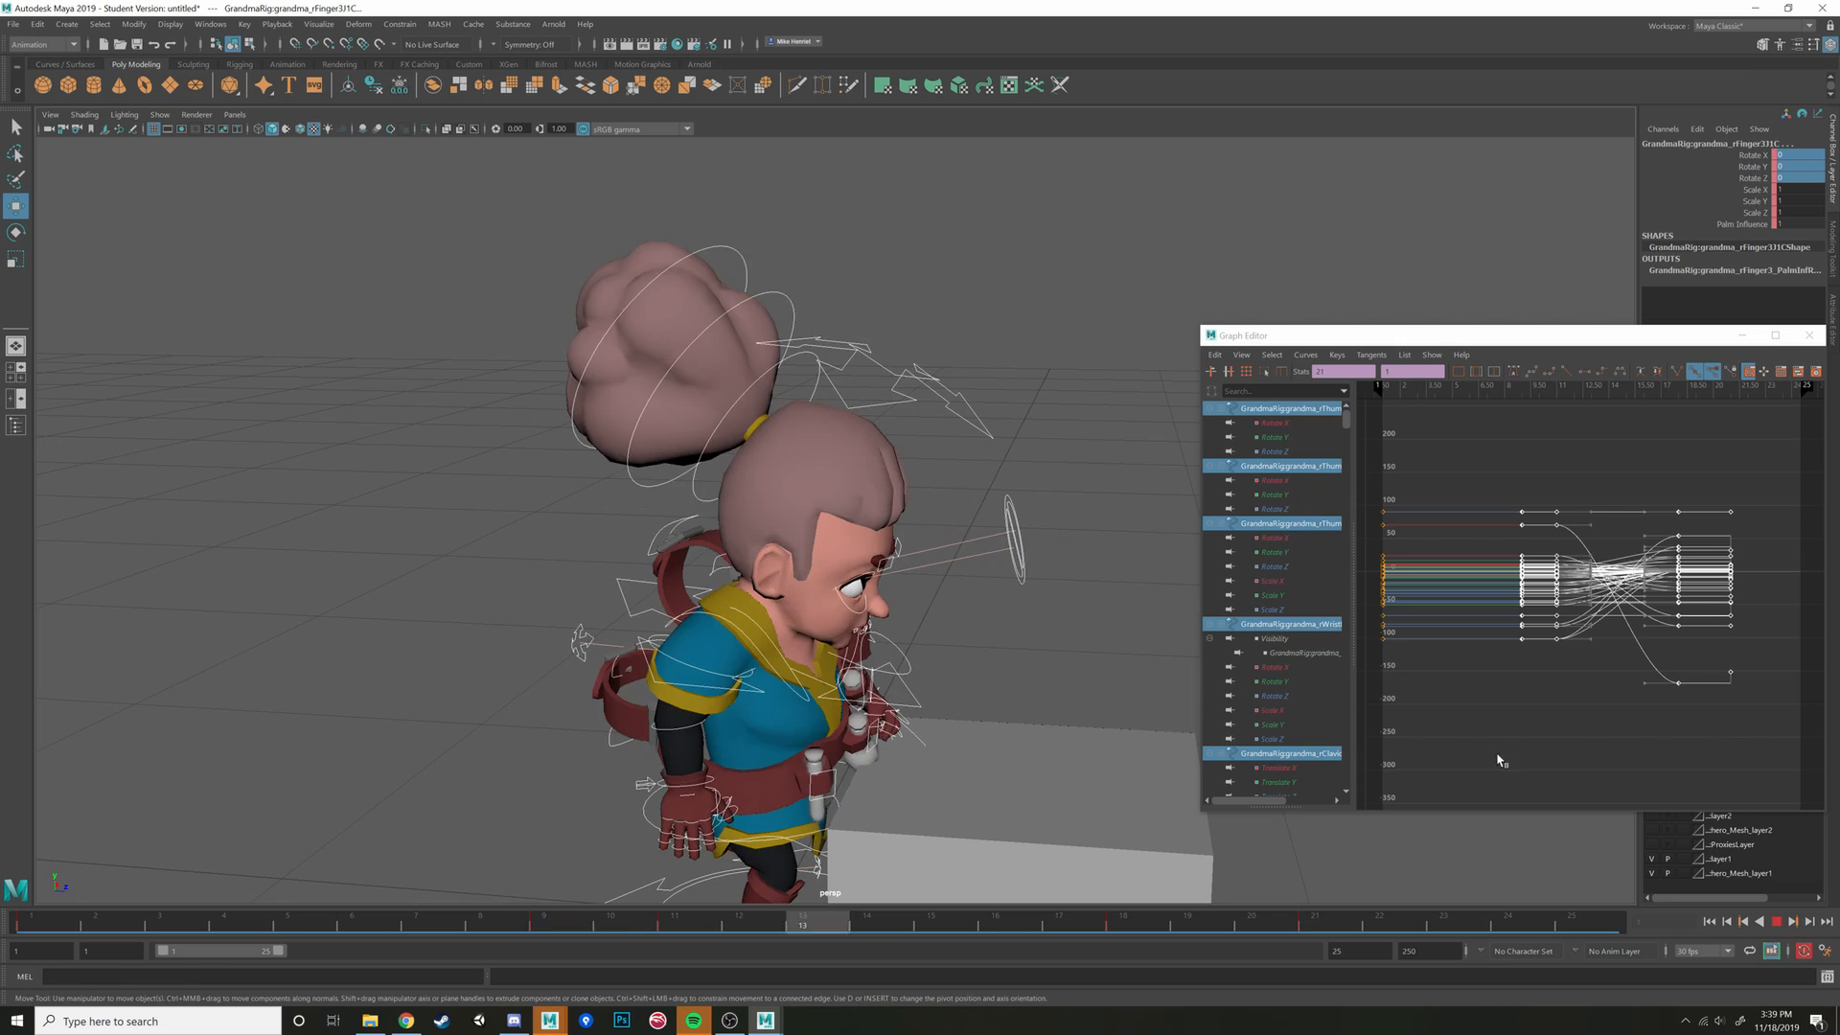
left_click_drag(1007, 594, 879, 576, "alt")
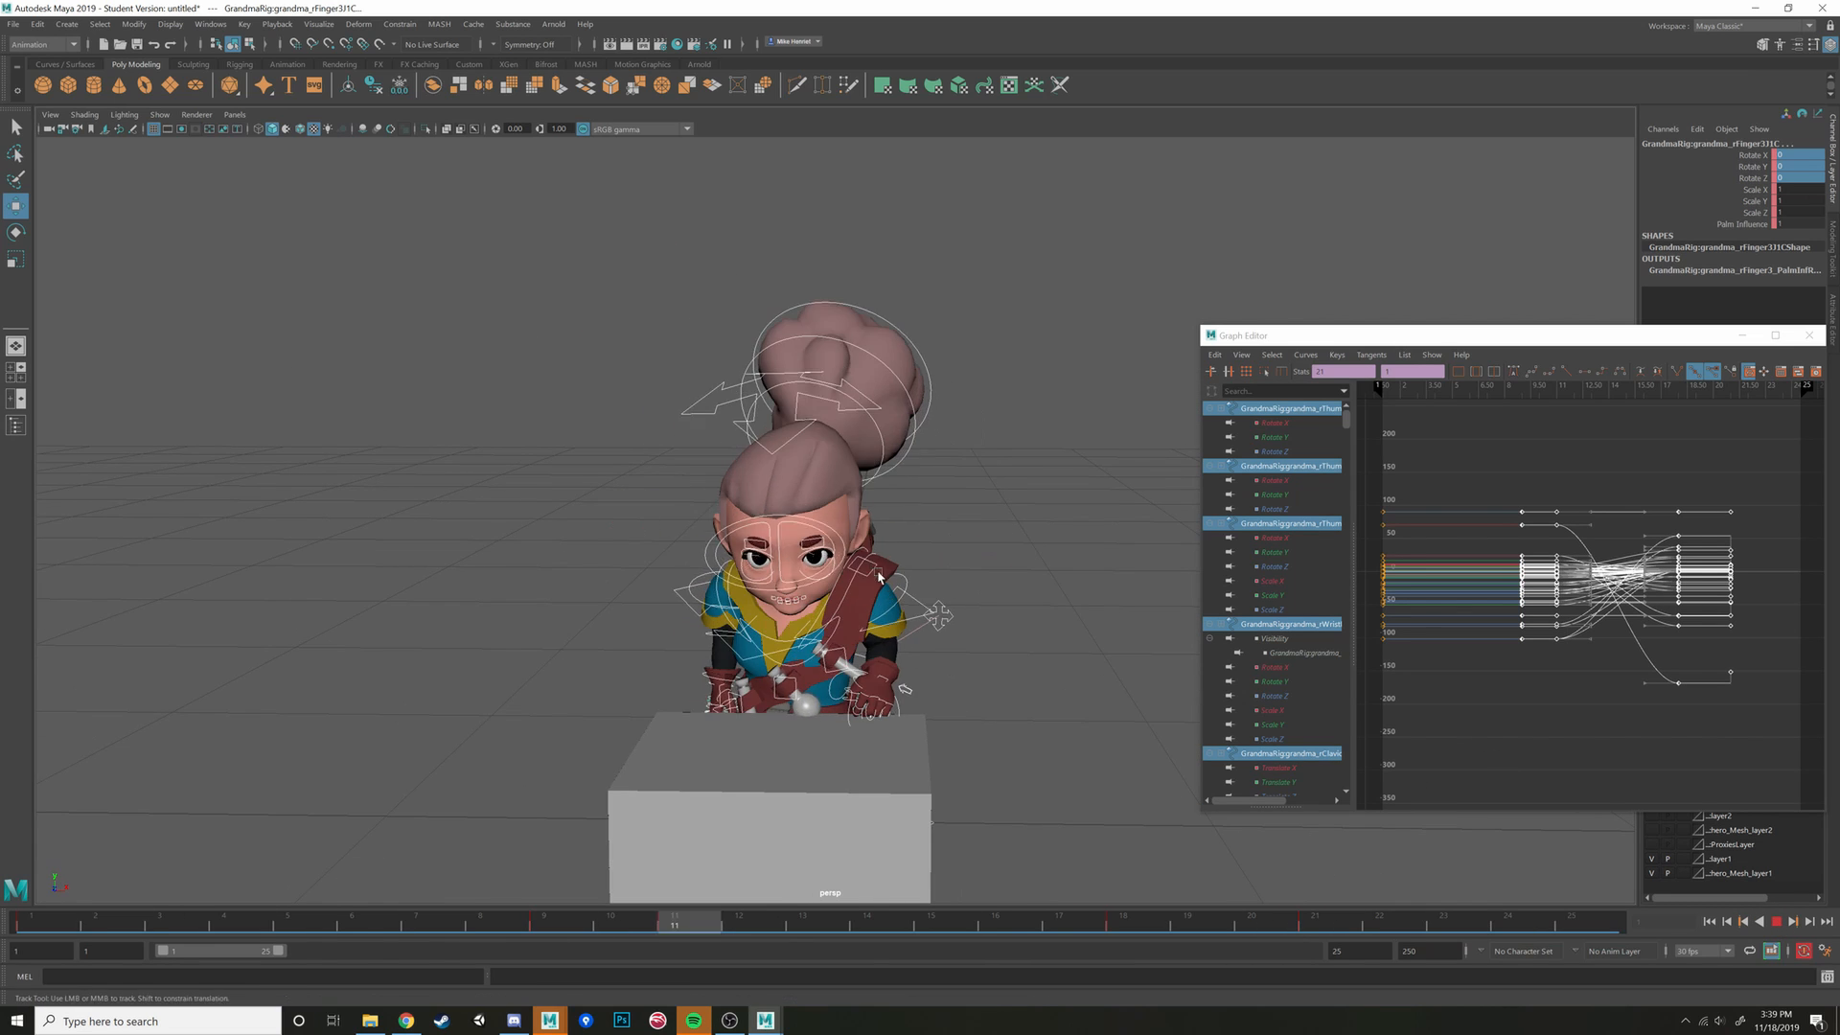
middle_click_drag(879, 576, 953, 583, "alt")
left_click_drag(953, 584, 961, 579, "alt")
left_click(1776, 921)
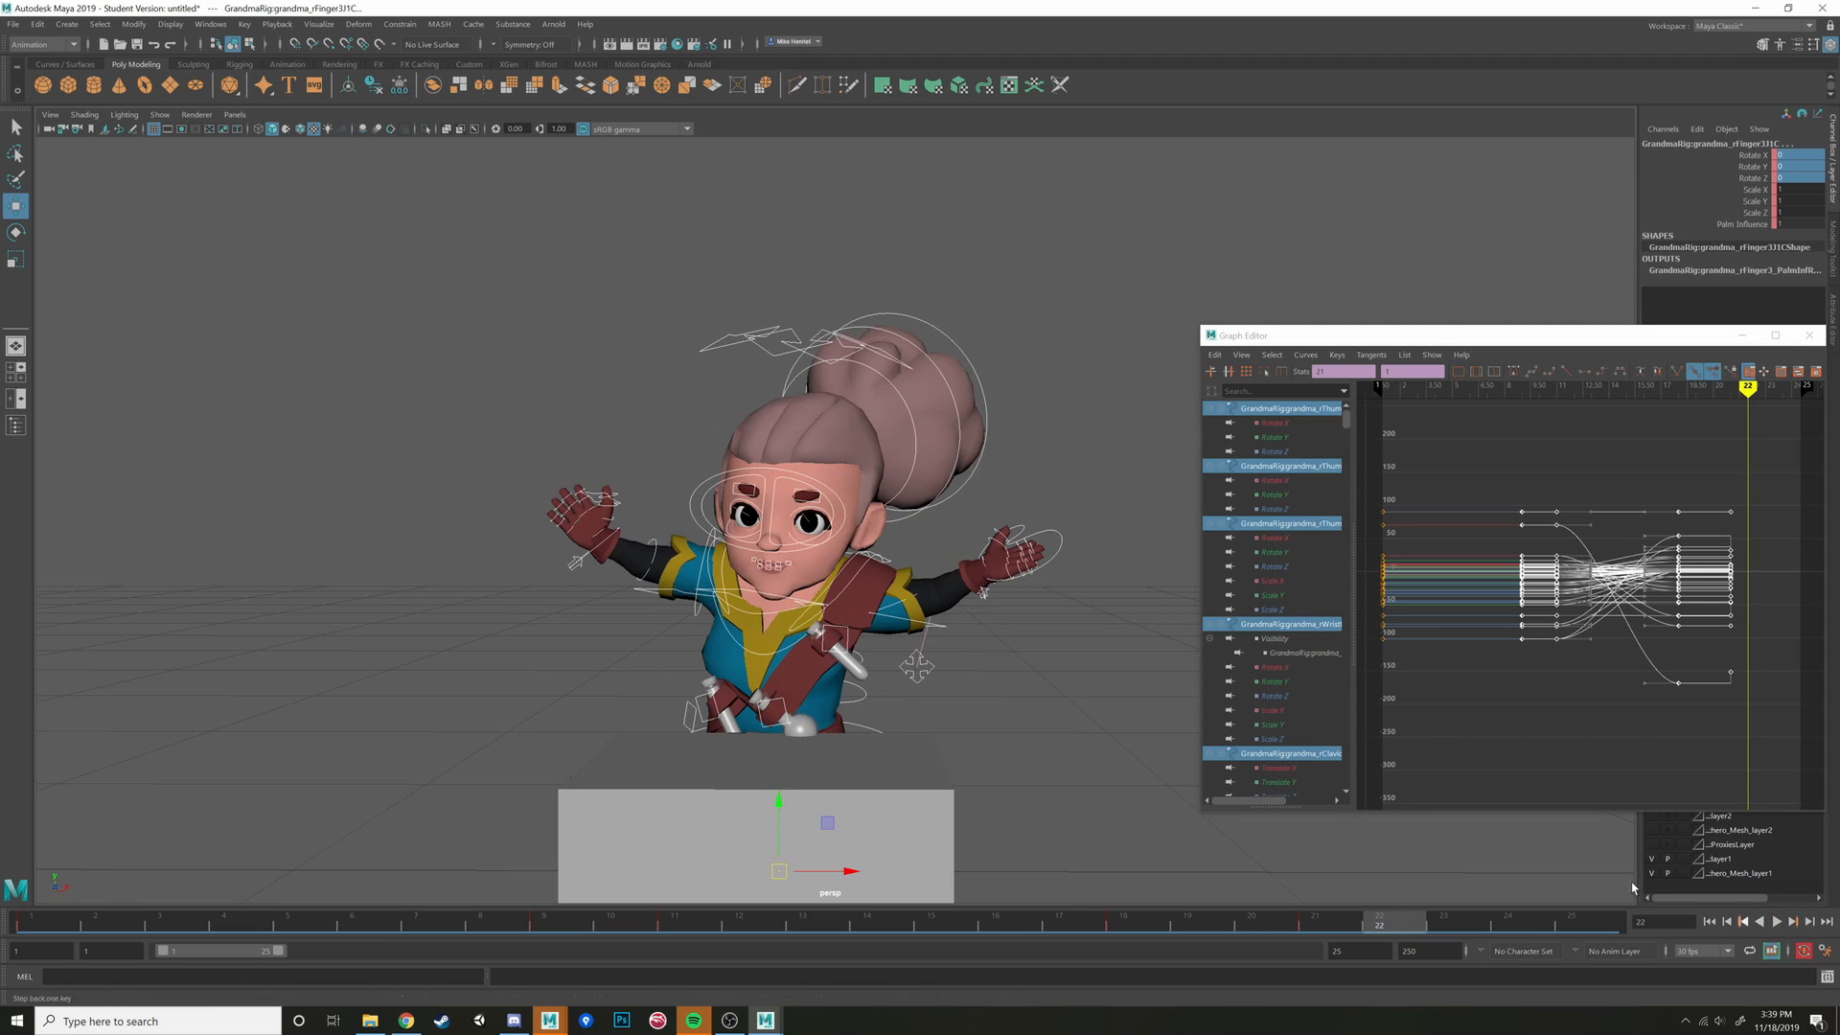
key("alt+v")
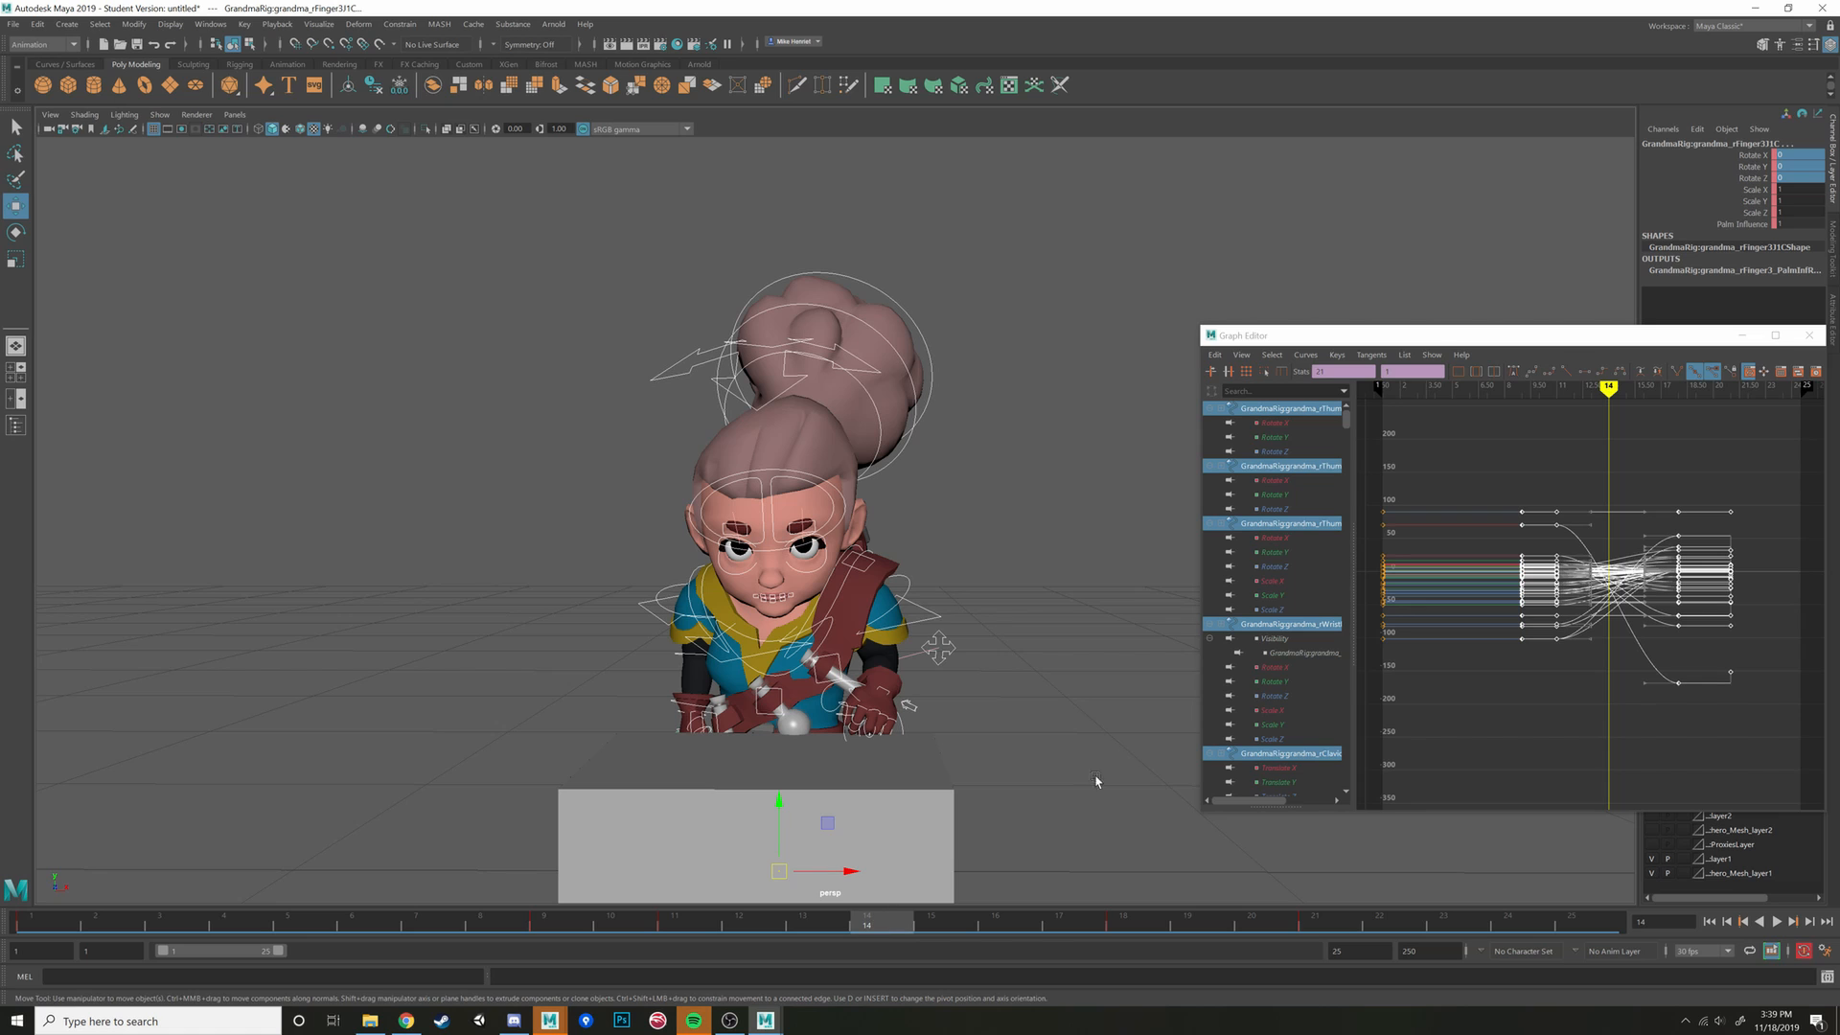
Turn off stepped preview and play the interpolated motion from frame 4
right_click(1087, 914)
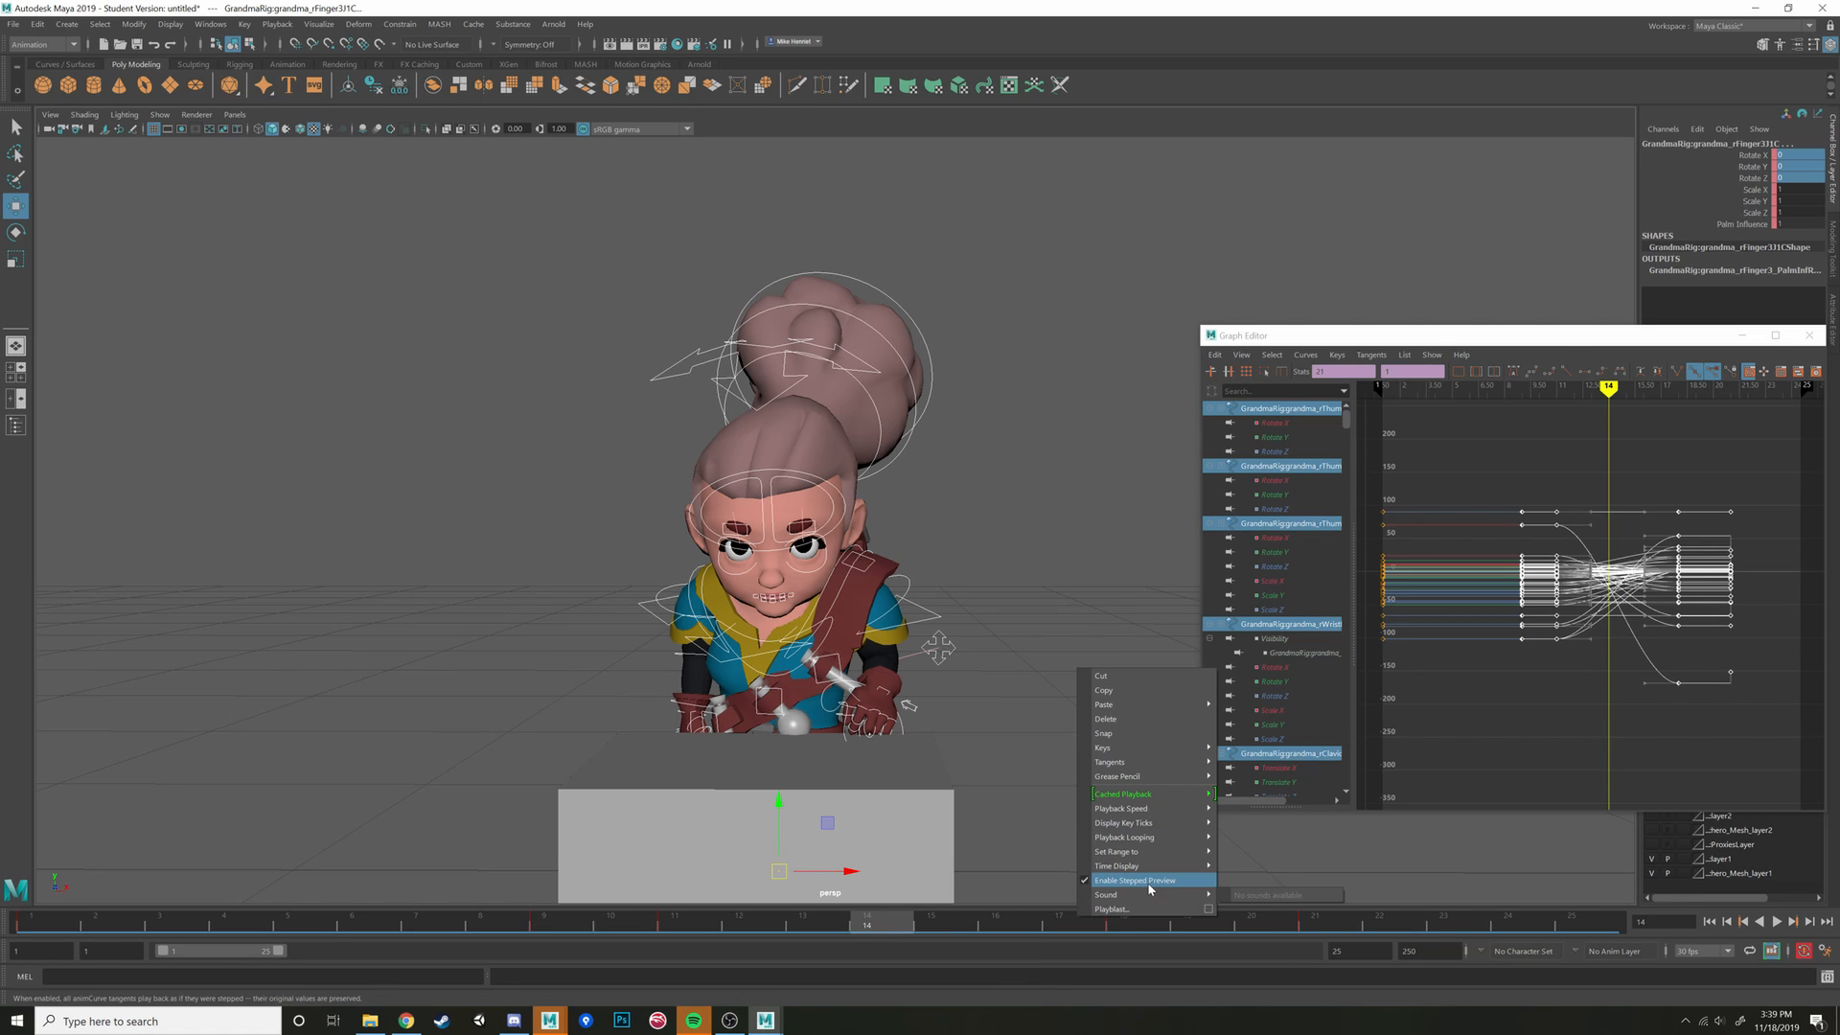
left_click(1118, 880)
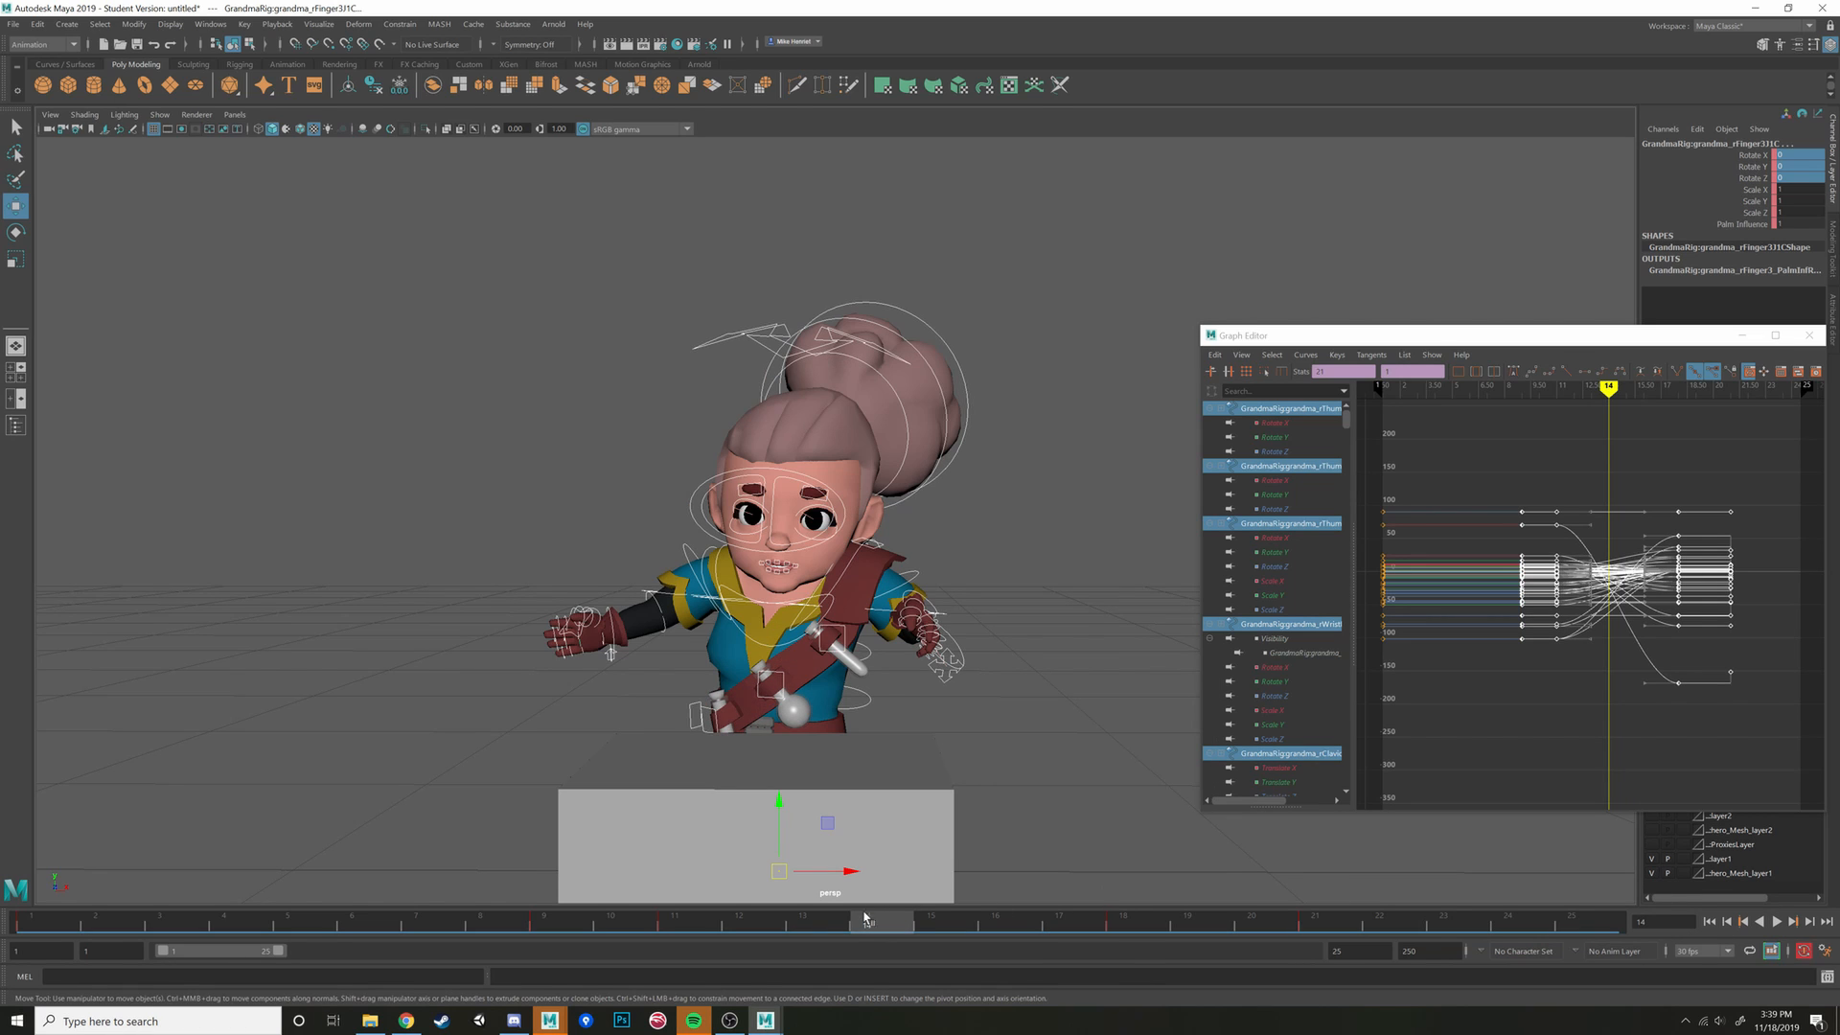
left_click_drag(865, 918, 224, 918)
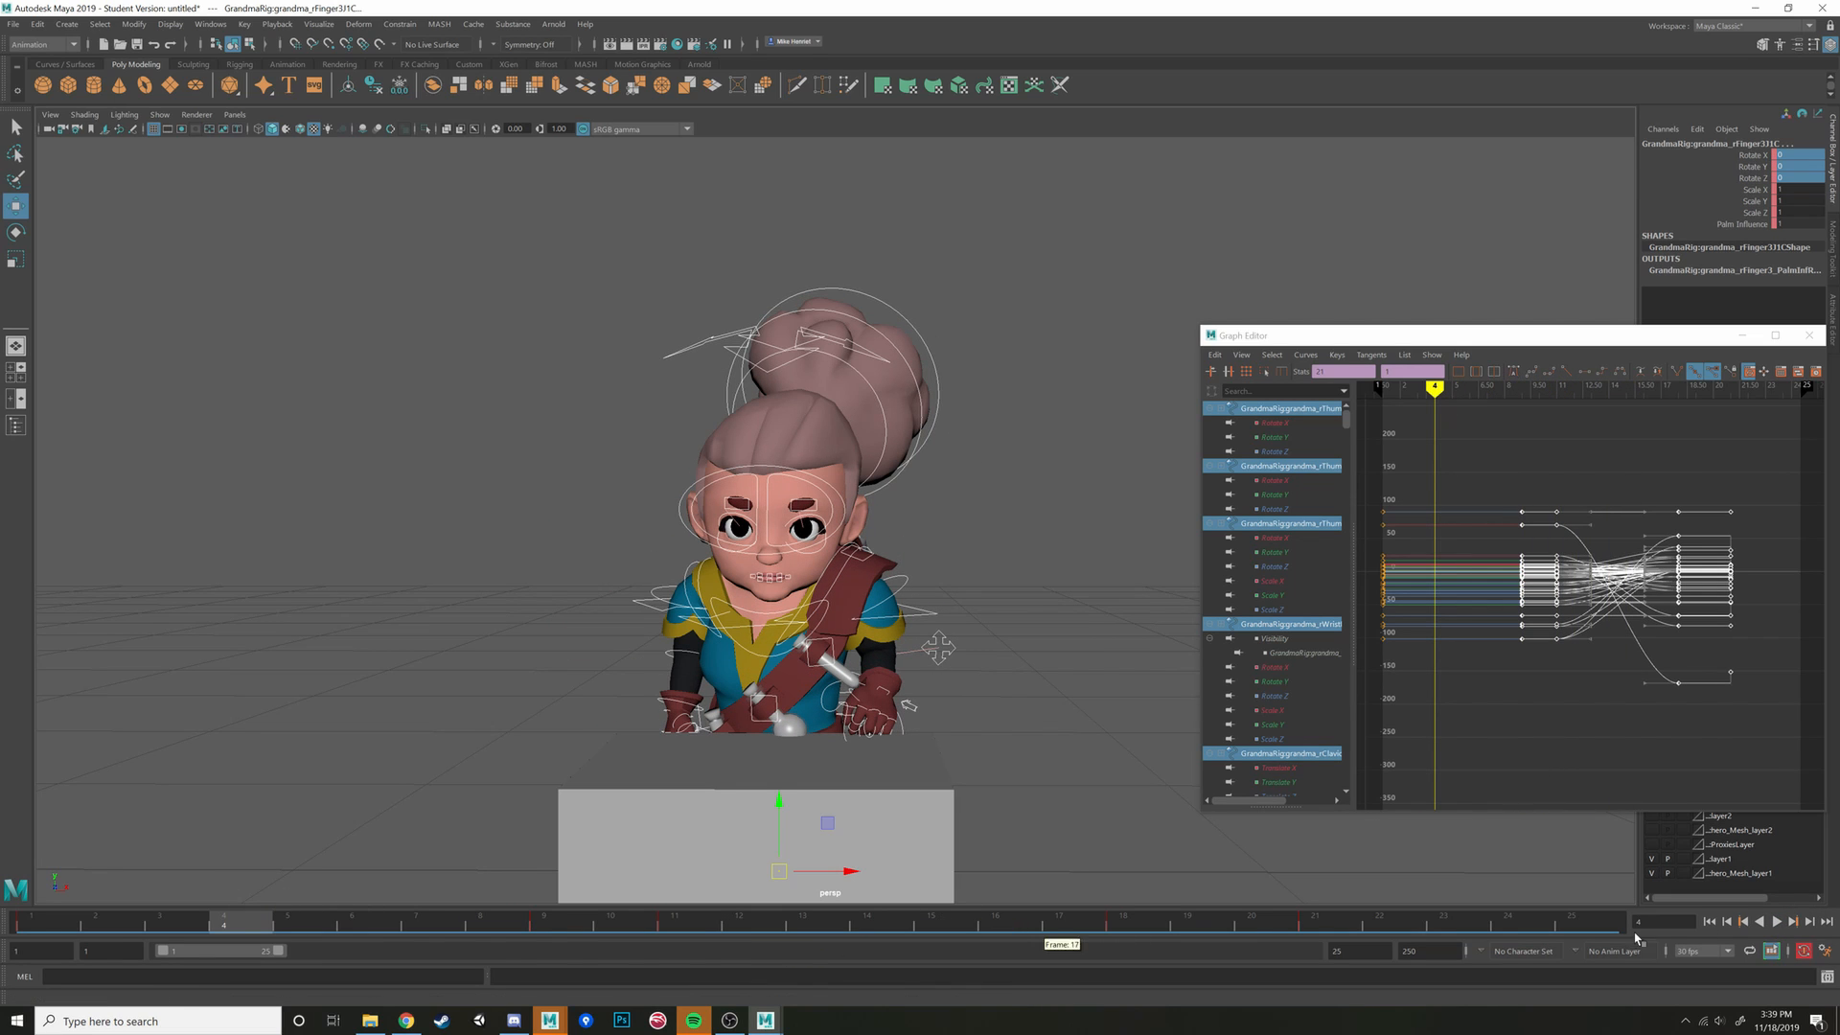
left_click(1778, 922)
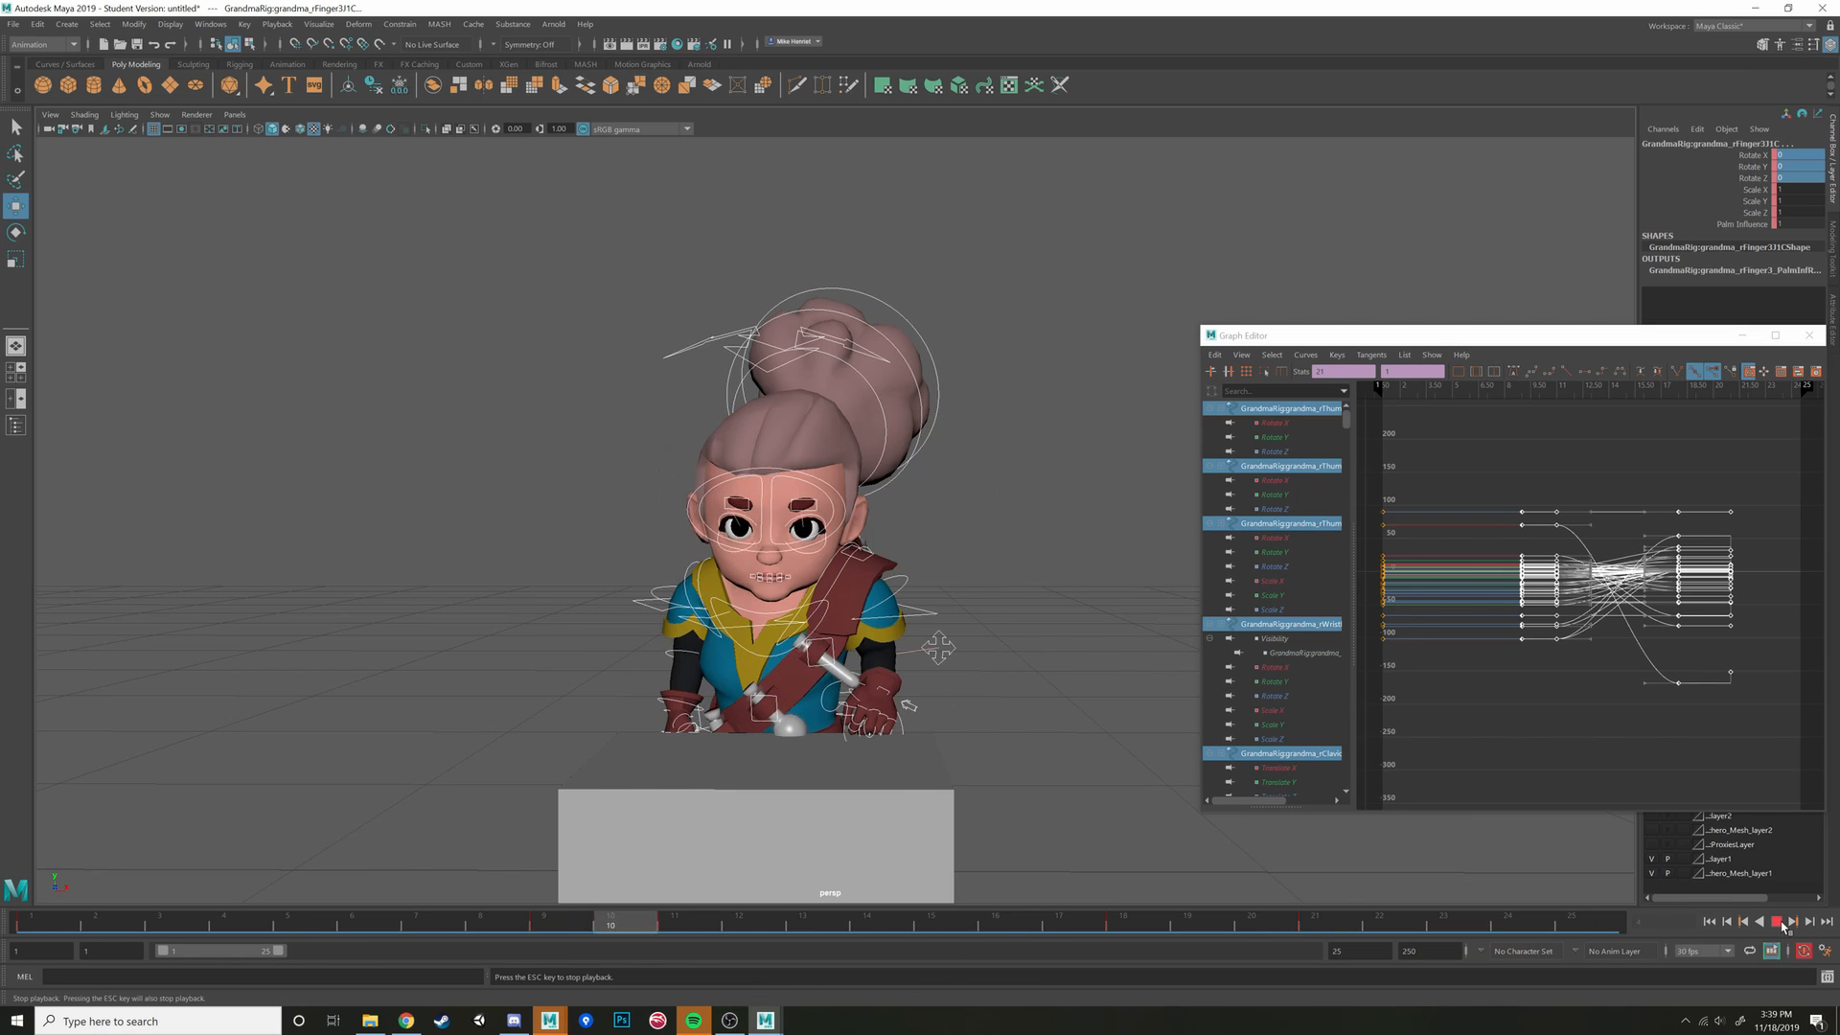
left_click(1778, 922)
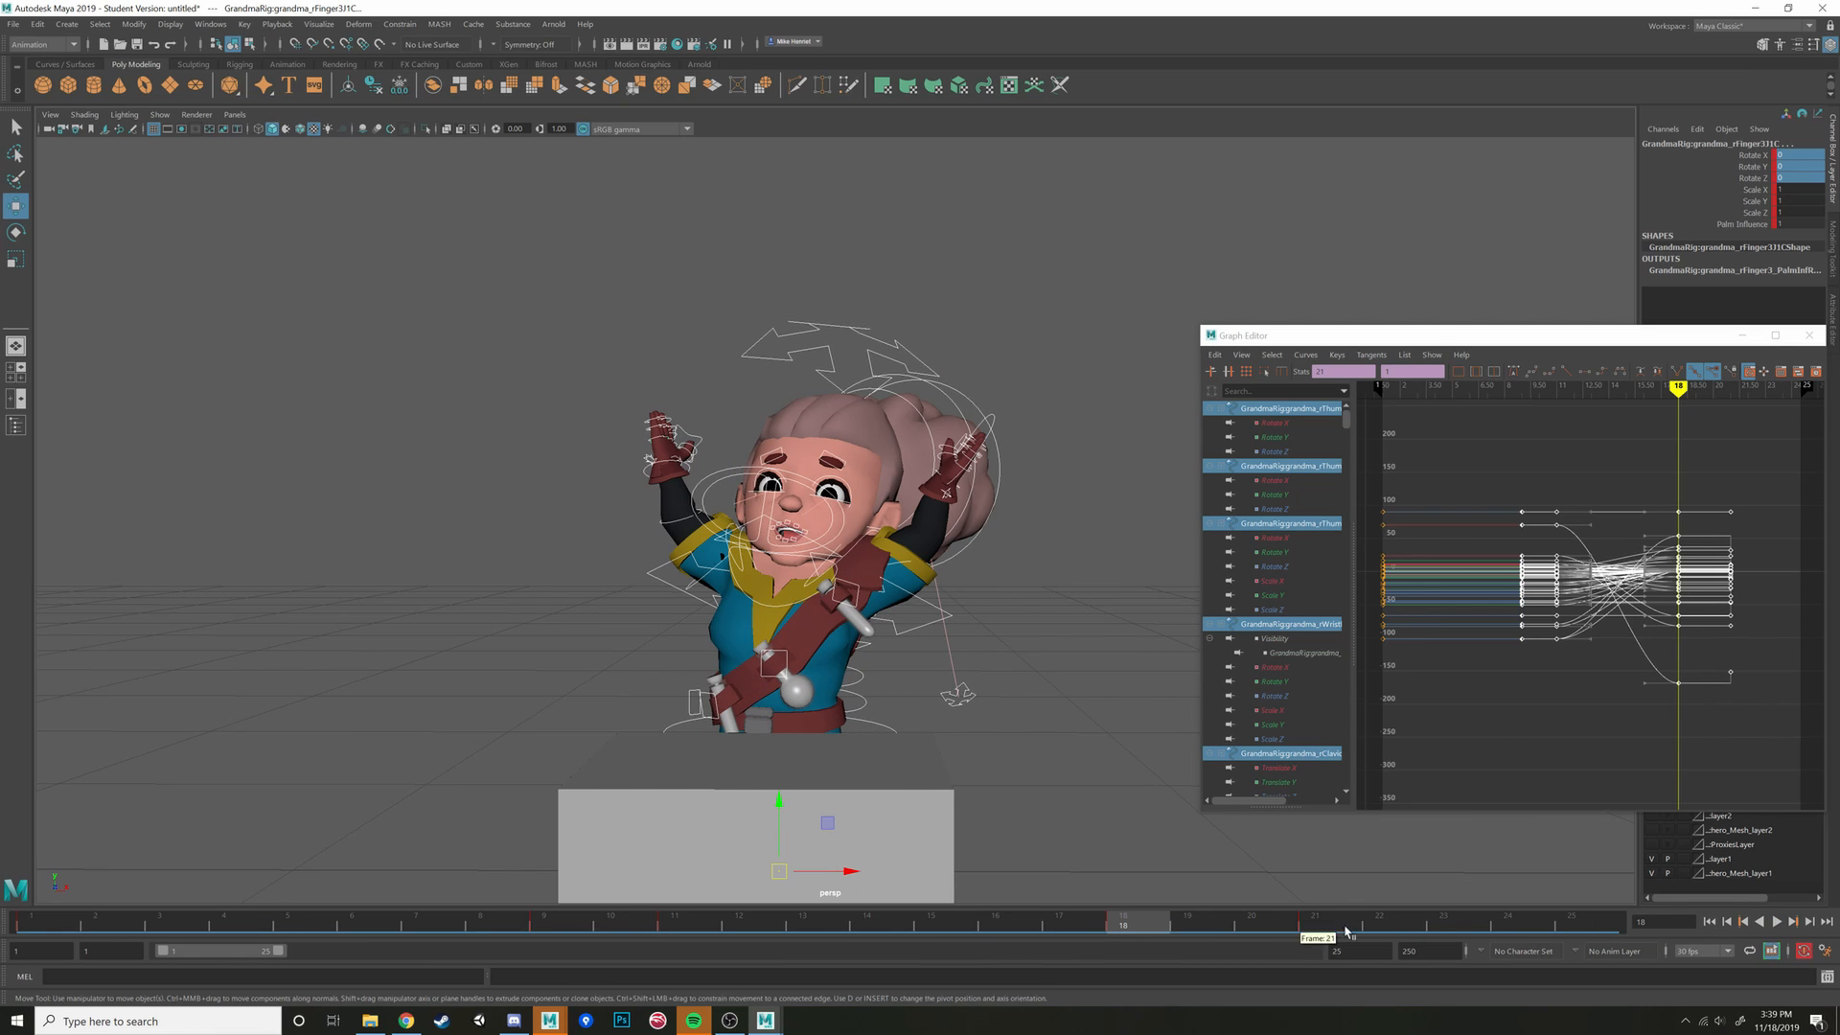
Select all the rig's keys in the Graph Editor and set their tangents to Auto
scroll(1705, 526, "down", 2)
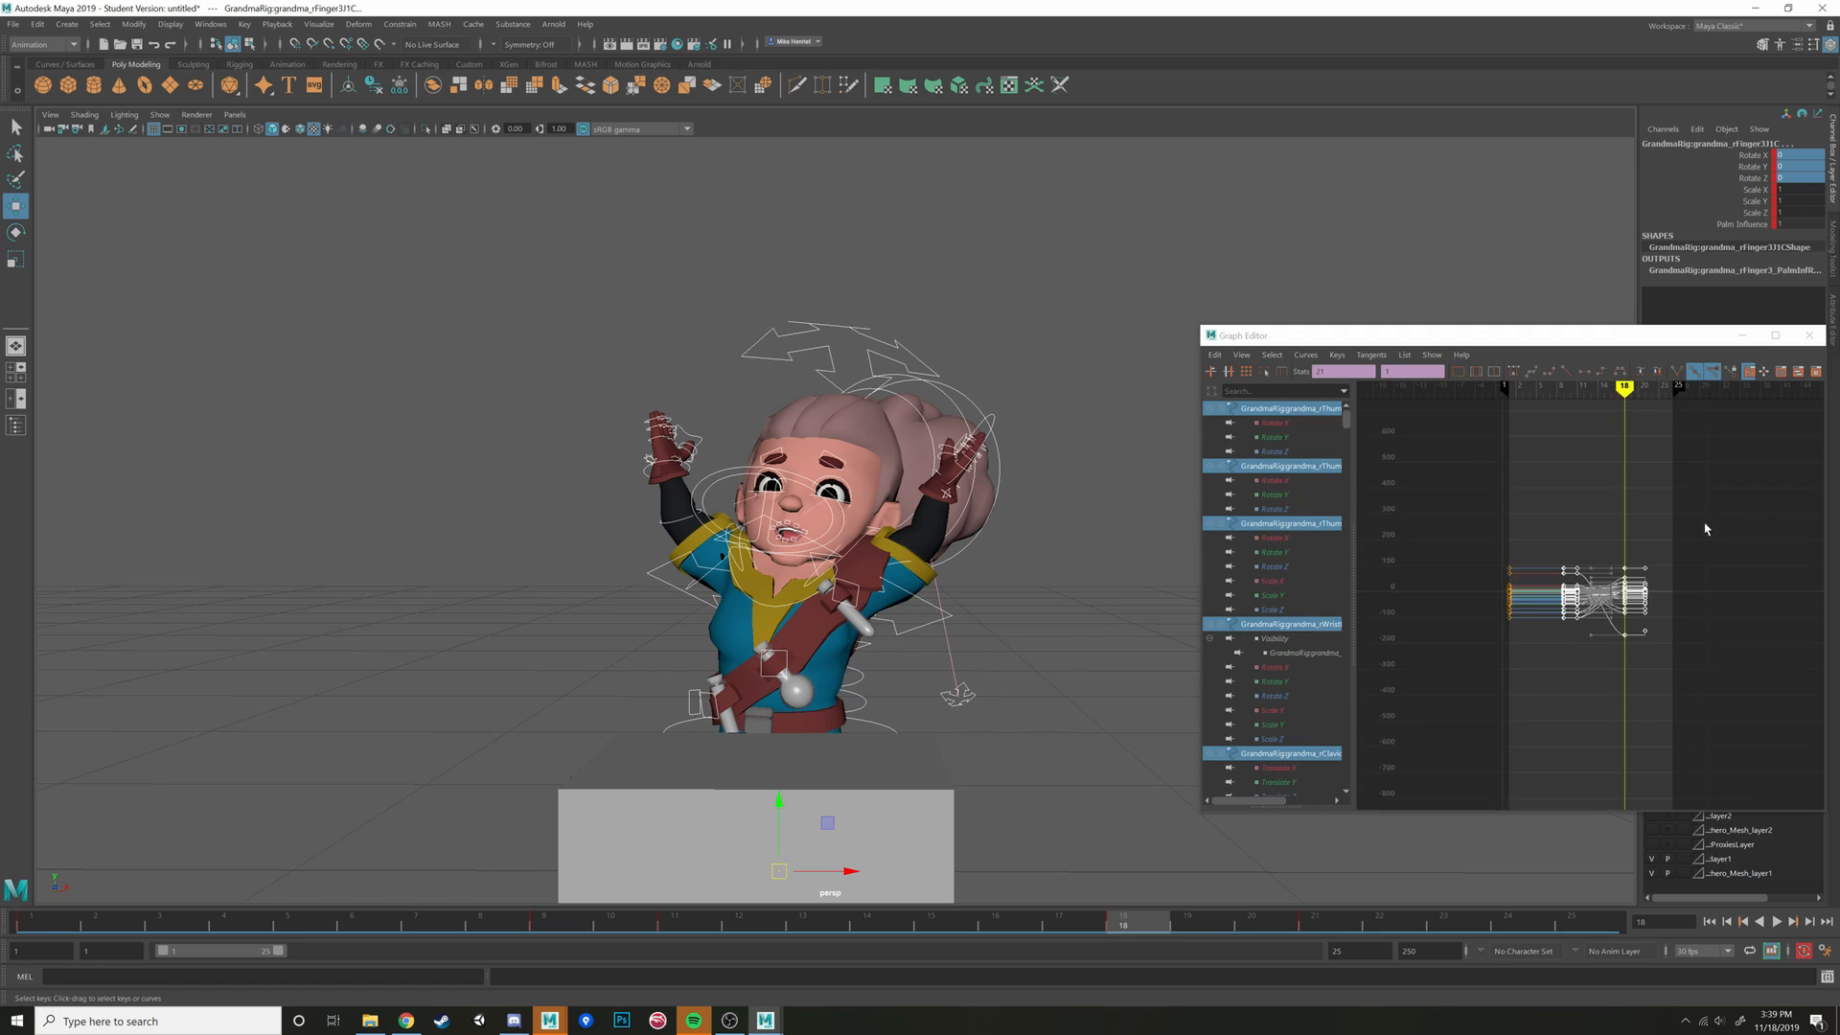
scroll(1708, 524, "up", 2)
scroll(1713, 521, "down", 1)
left_click_drag(1737, 502, 1384, 697)
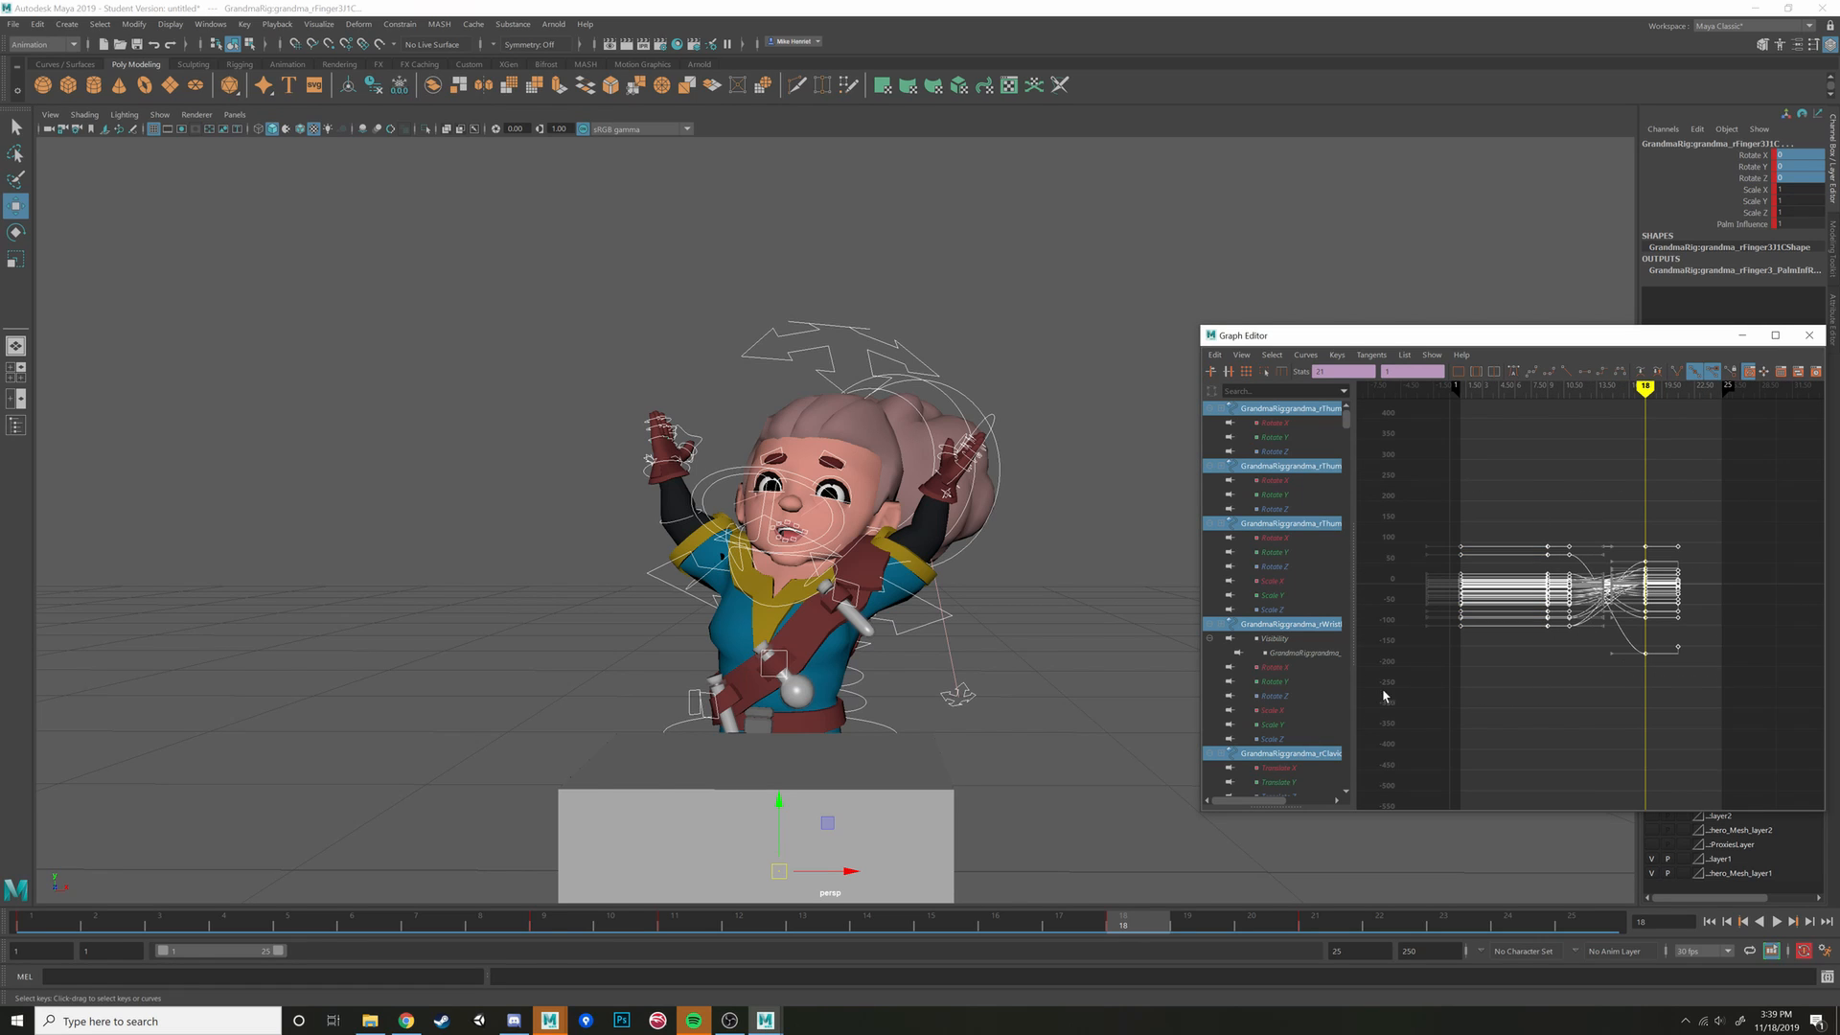
left_click(1513, 371)
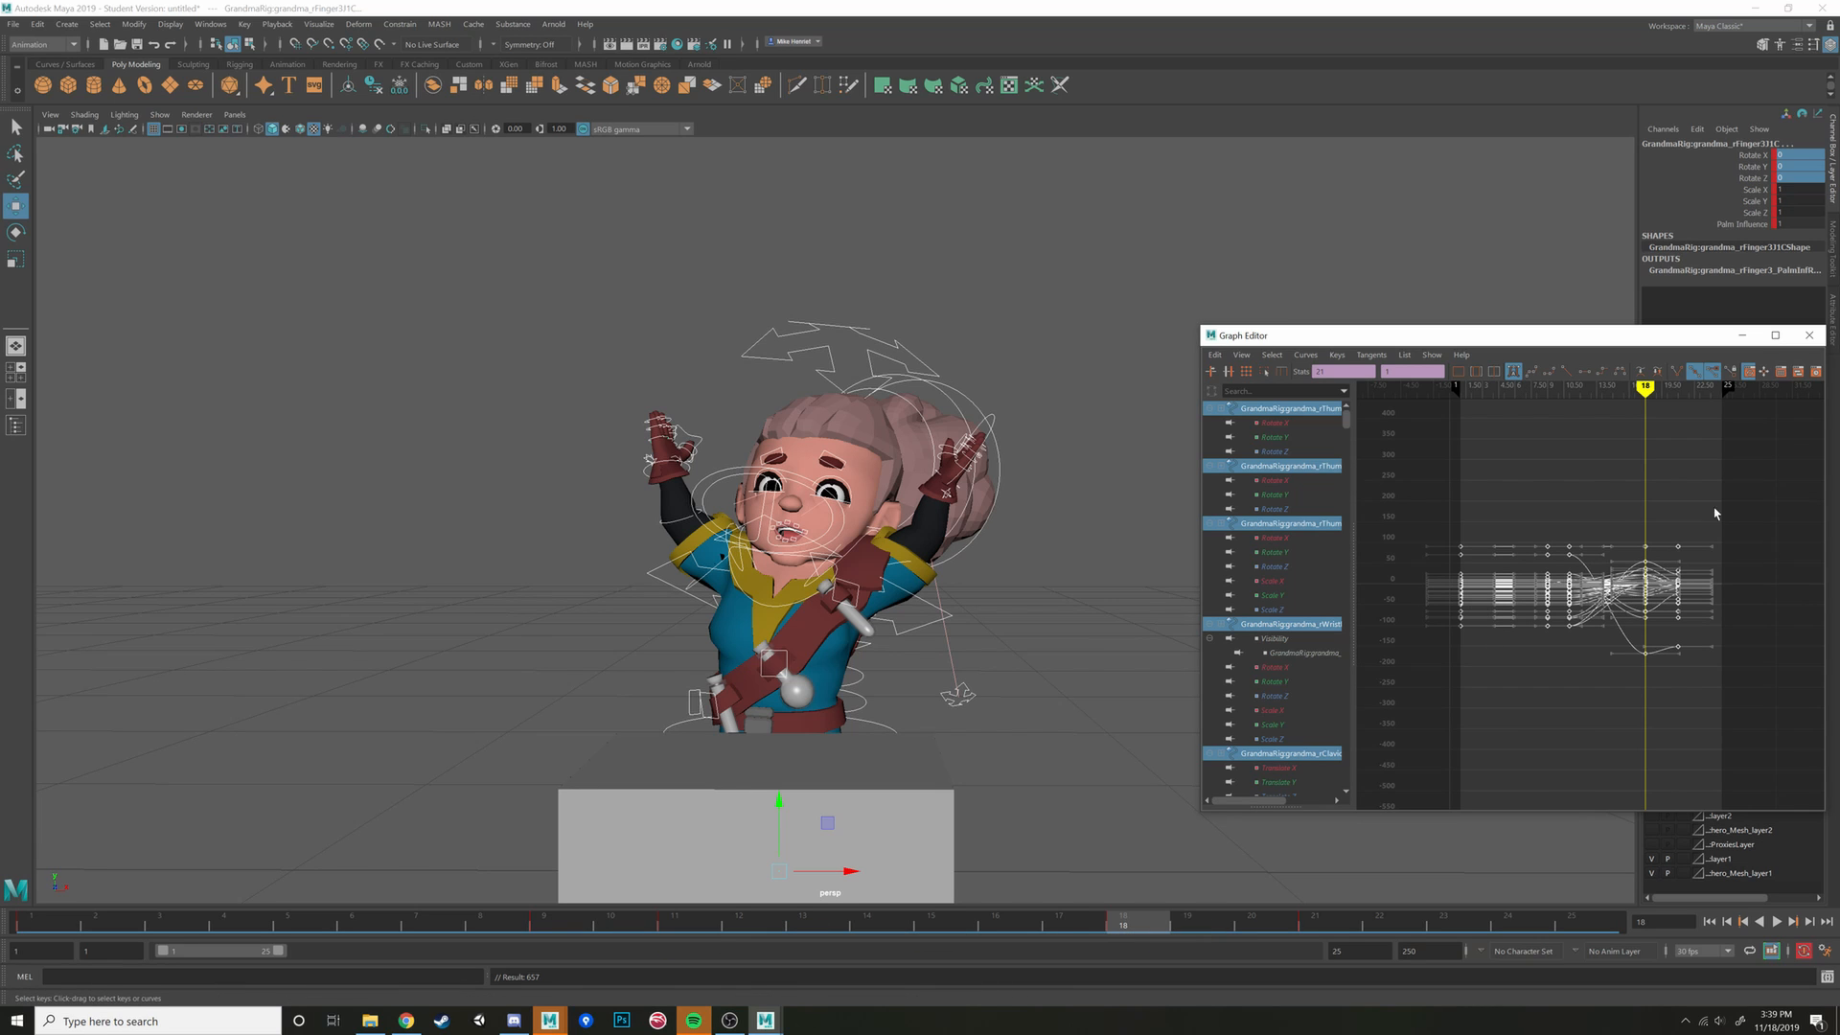
Play and scrub the smoothed animation from frame 1, examining the pop-up and arm motion from the front
mouse_move(1131, 928)
left_mouse_down()
mouse_move(593, 942)
mouse_move(68, 901)
mouse_move(920, 916)
mouse_move(39, 913)
left_mouse_up()
left_click(1778, 922)
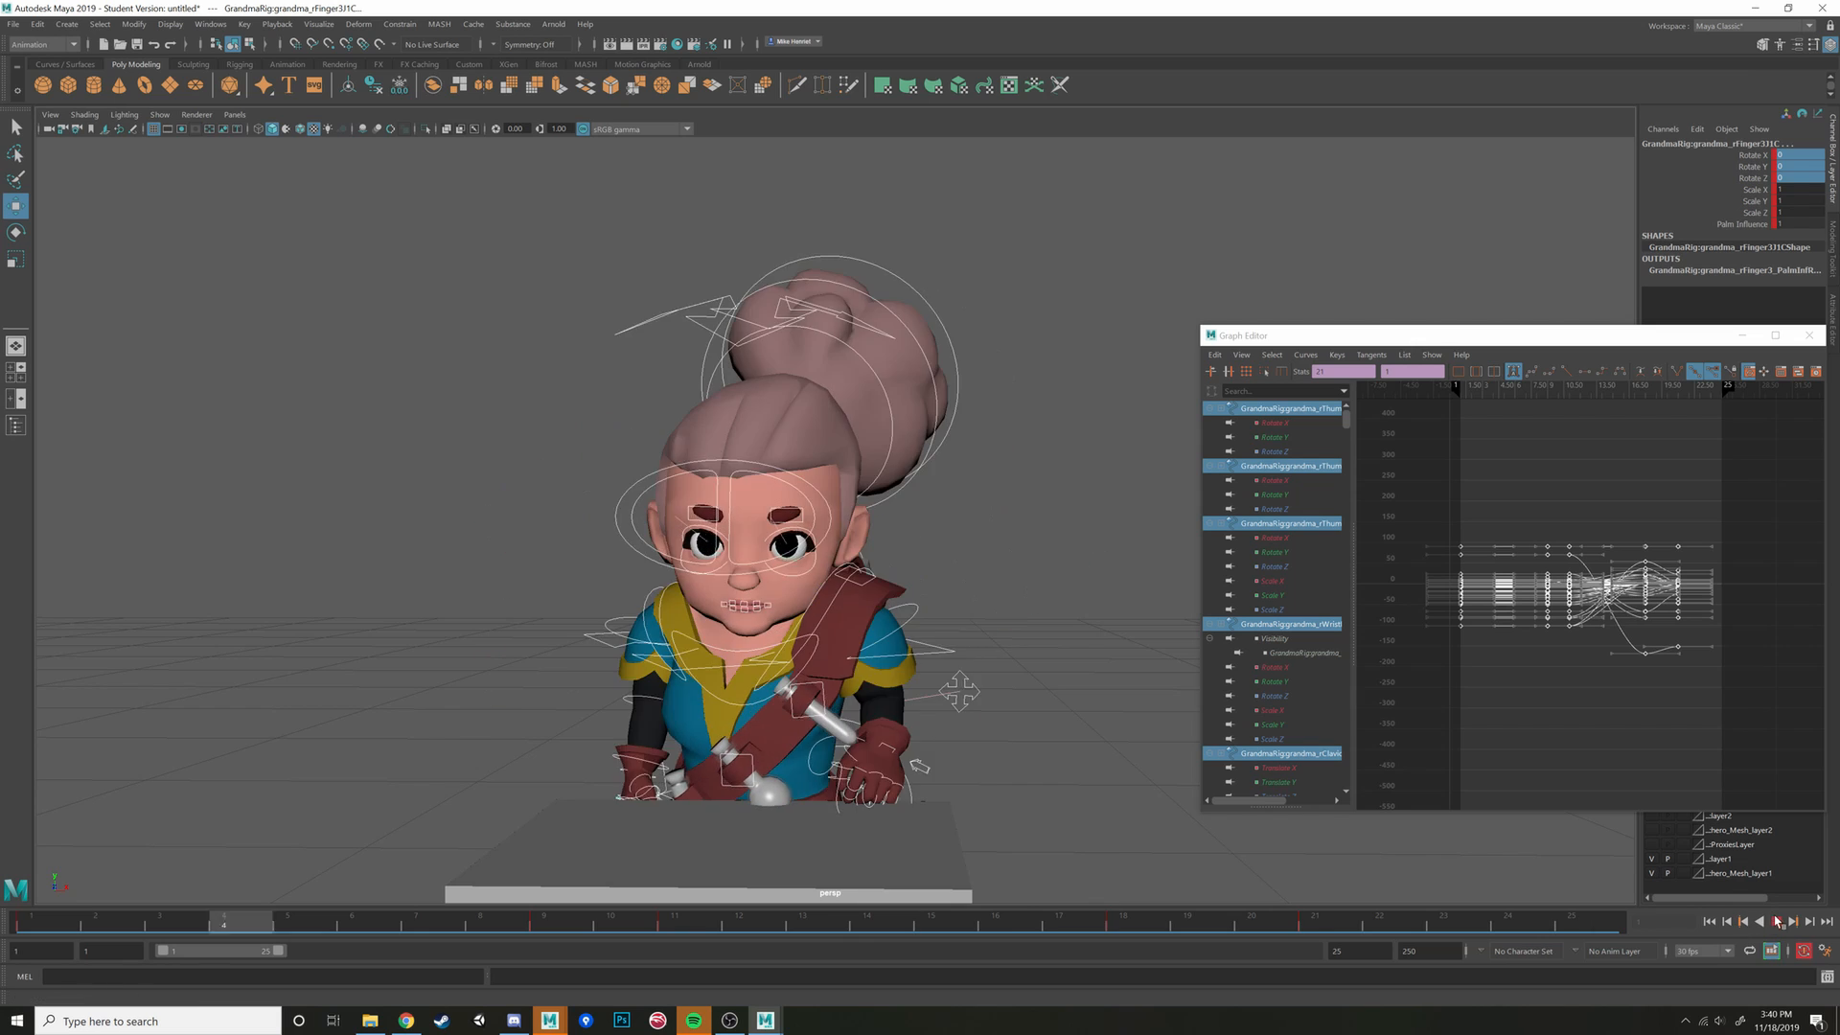
key("Escape")
key("alt+v")
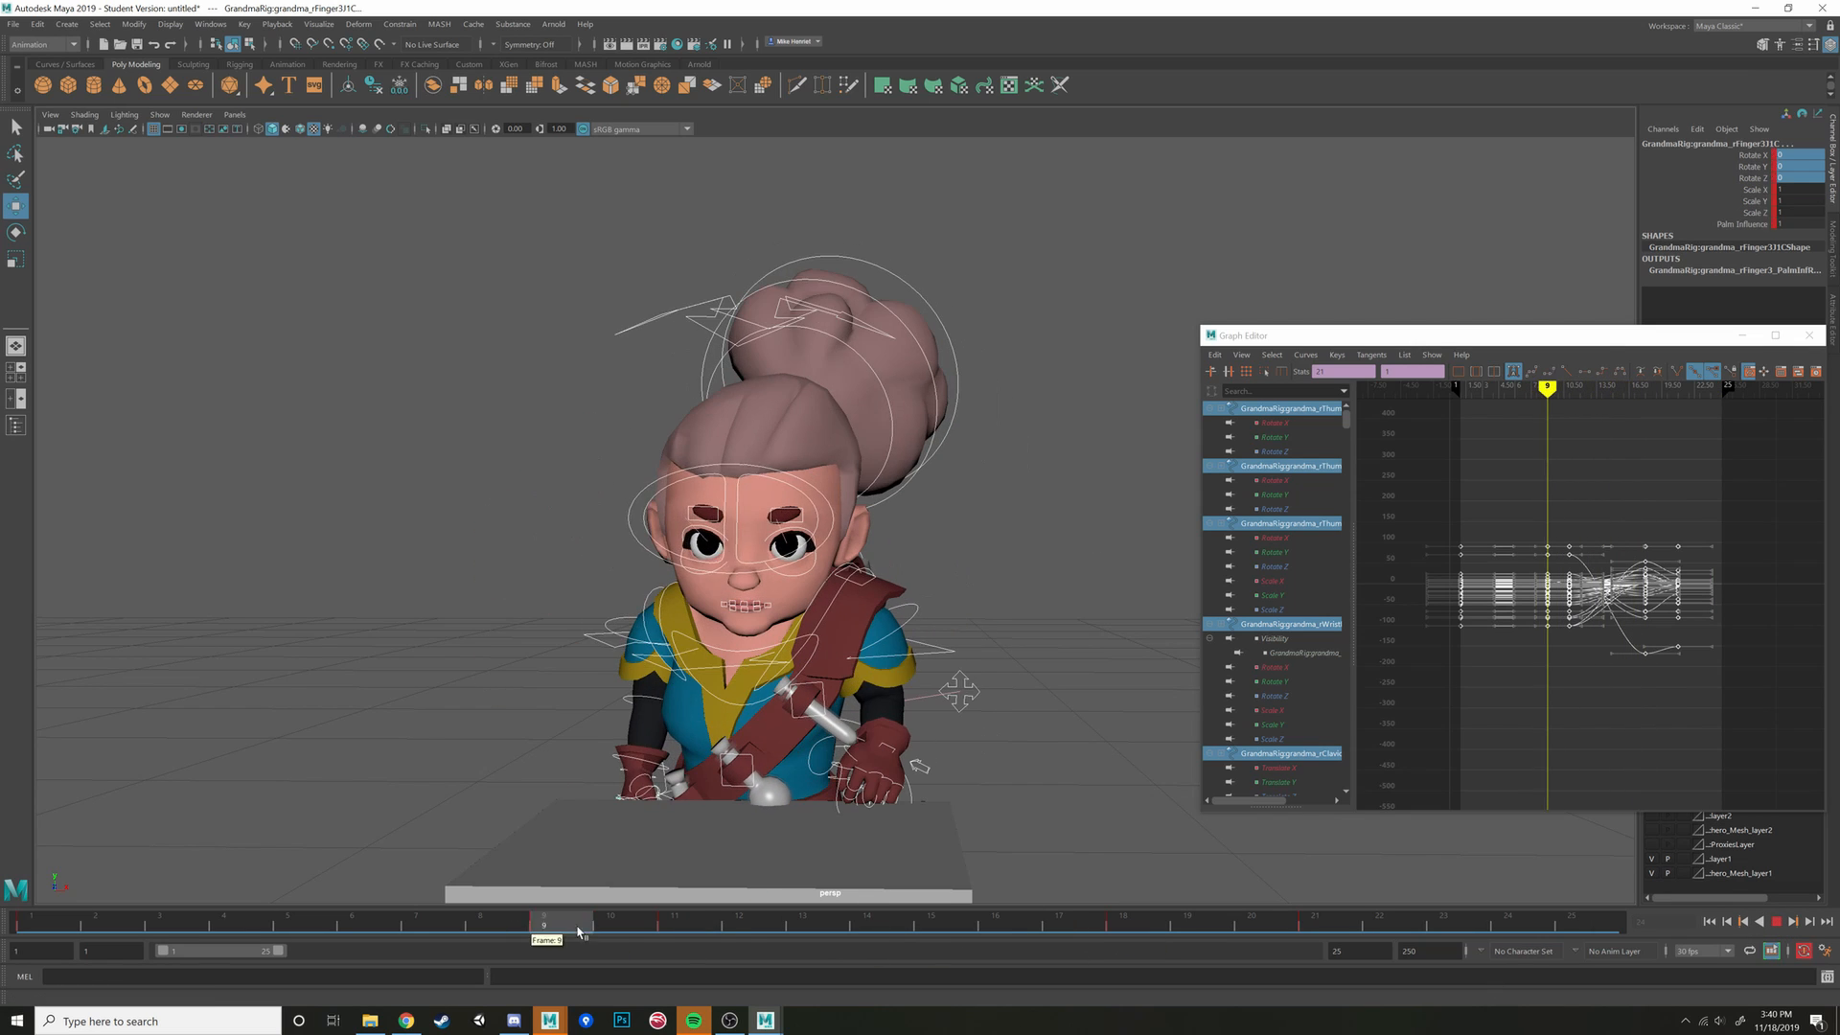
left_click_drag(937, 924, 878, 928)
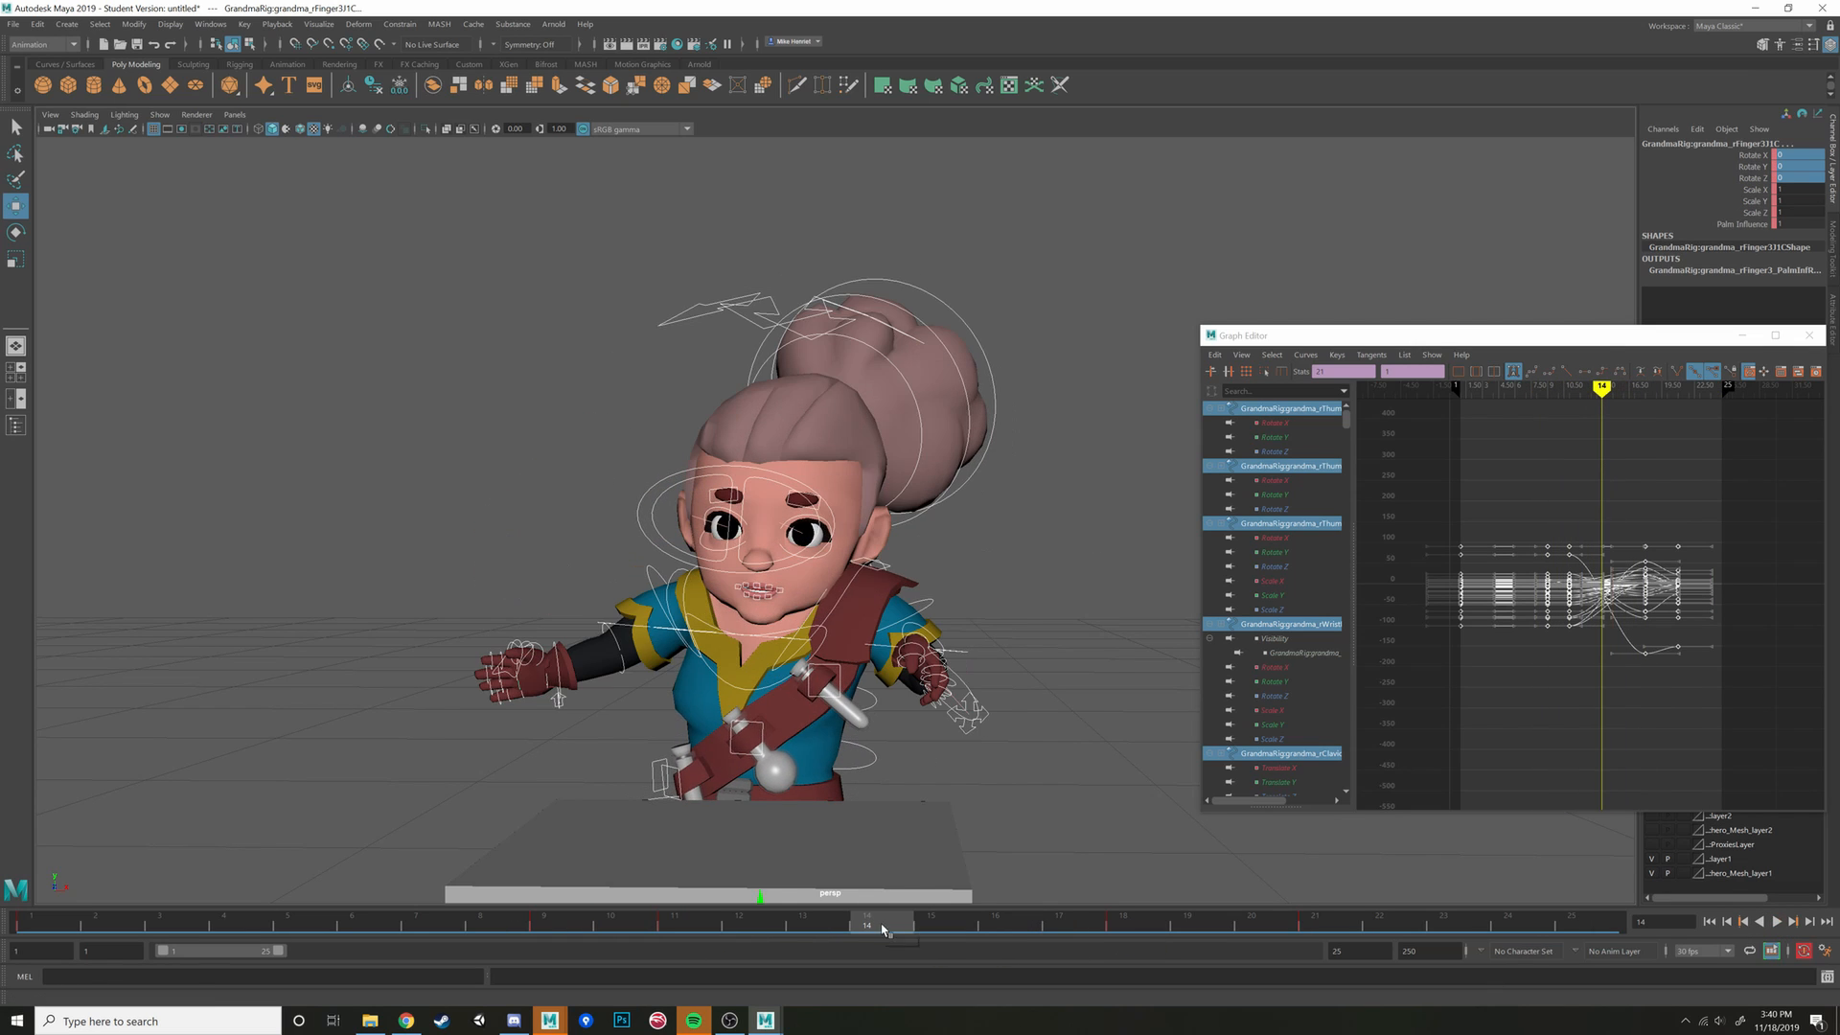
left_click_drag(1131, 824, 852, 816, "alt")
left_click_drag(858, 718, 981, 760, "alt")
key("alt+v")
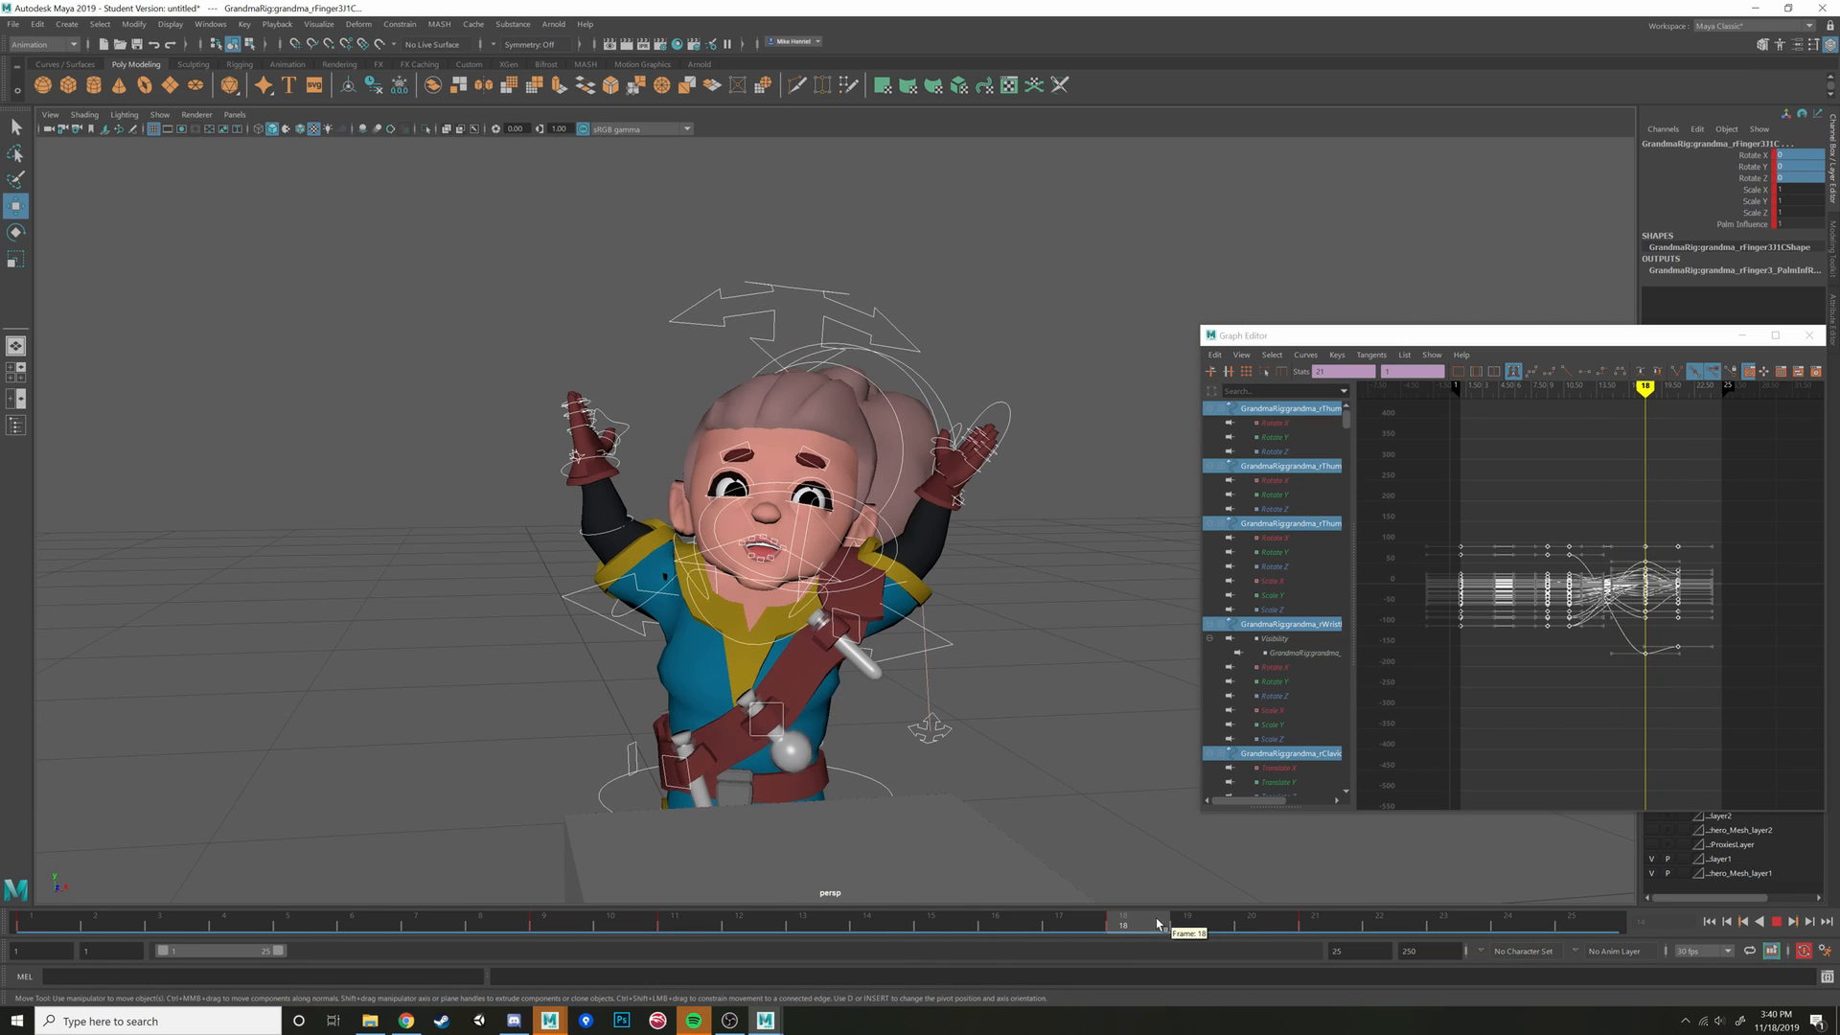
mouse_move(1168, 922)
left_mouse_down()
mouse_move(1466, 948)
mouse_move(1353, 949)
mouse_move(1514, 942)
mouse_move(352, 936)
left_mouse_up()
left_click(1776, 921)
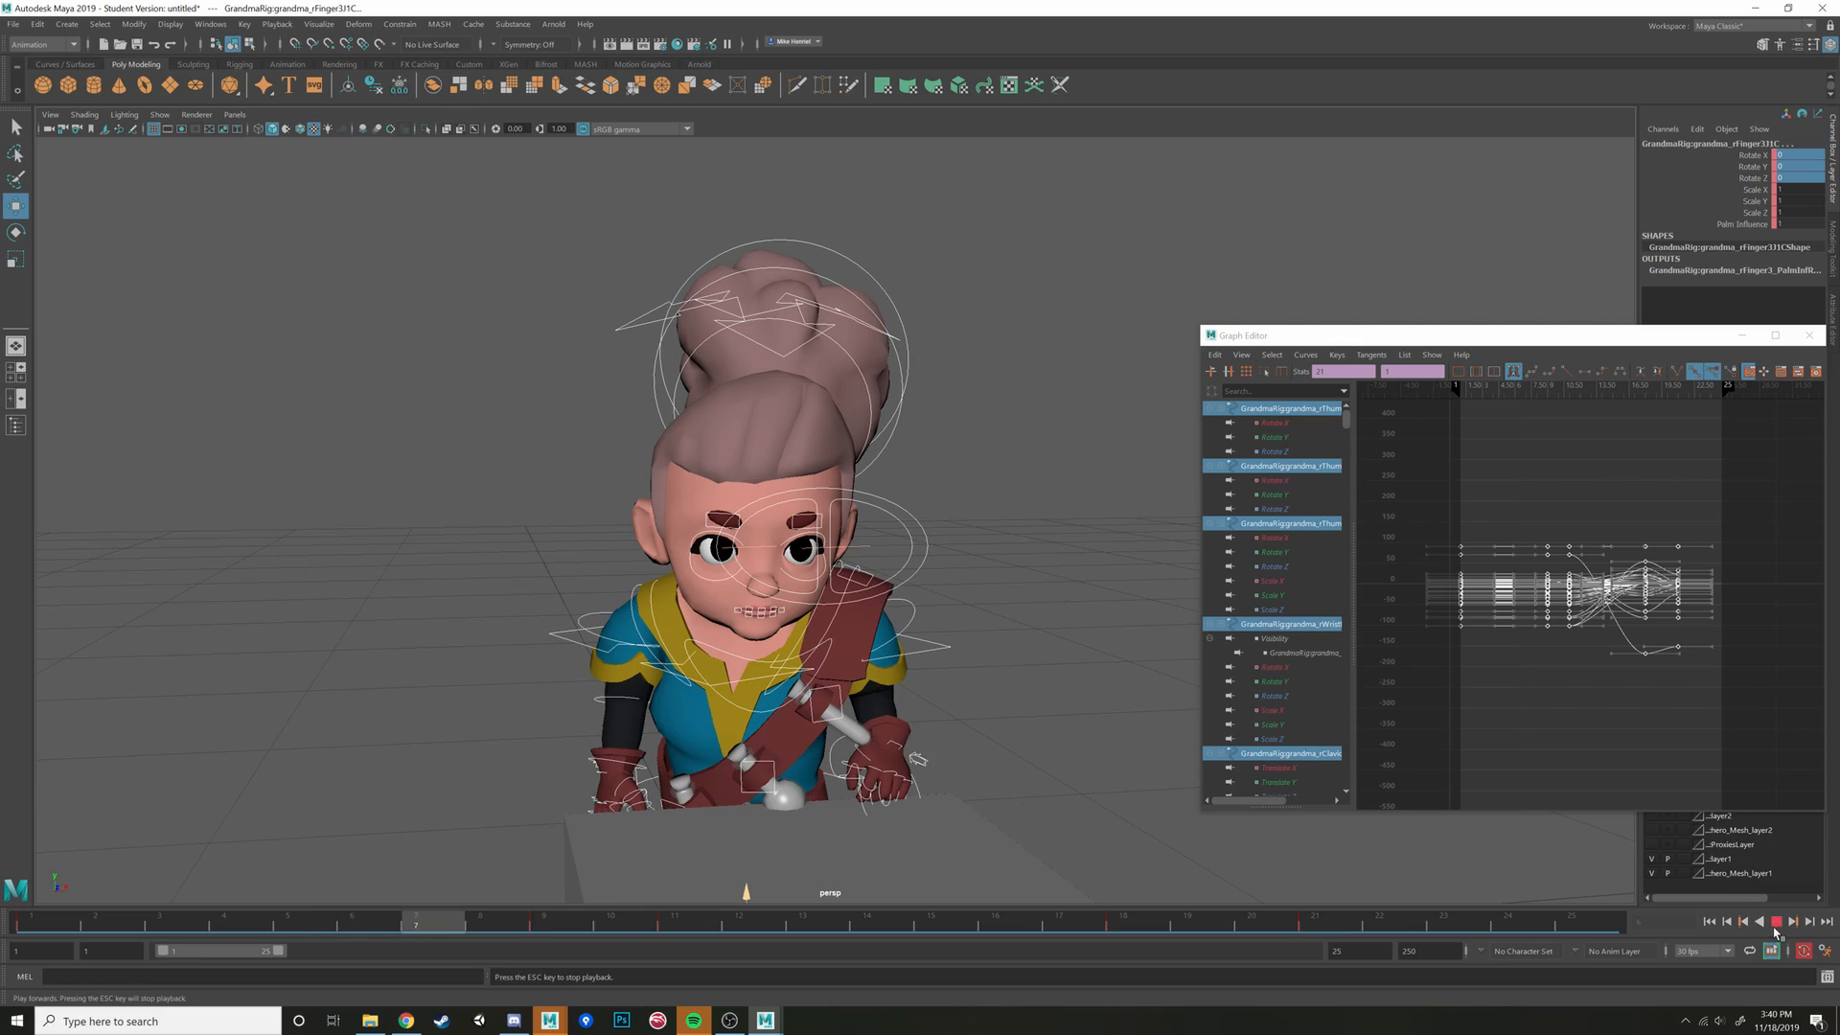
Examine the playback from the side, return to frame 1, and inspect the starting pose against the box
left_click_drag(786, 767, 1098, 781, "alt")
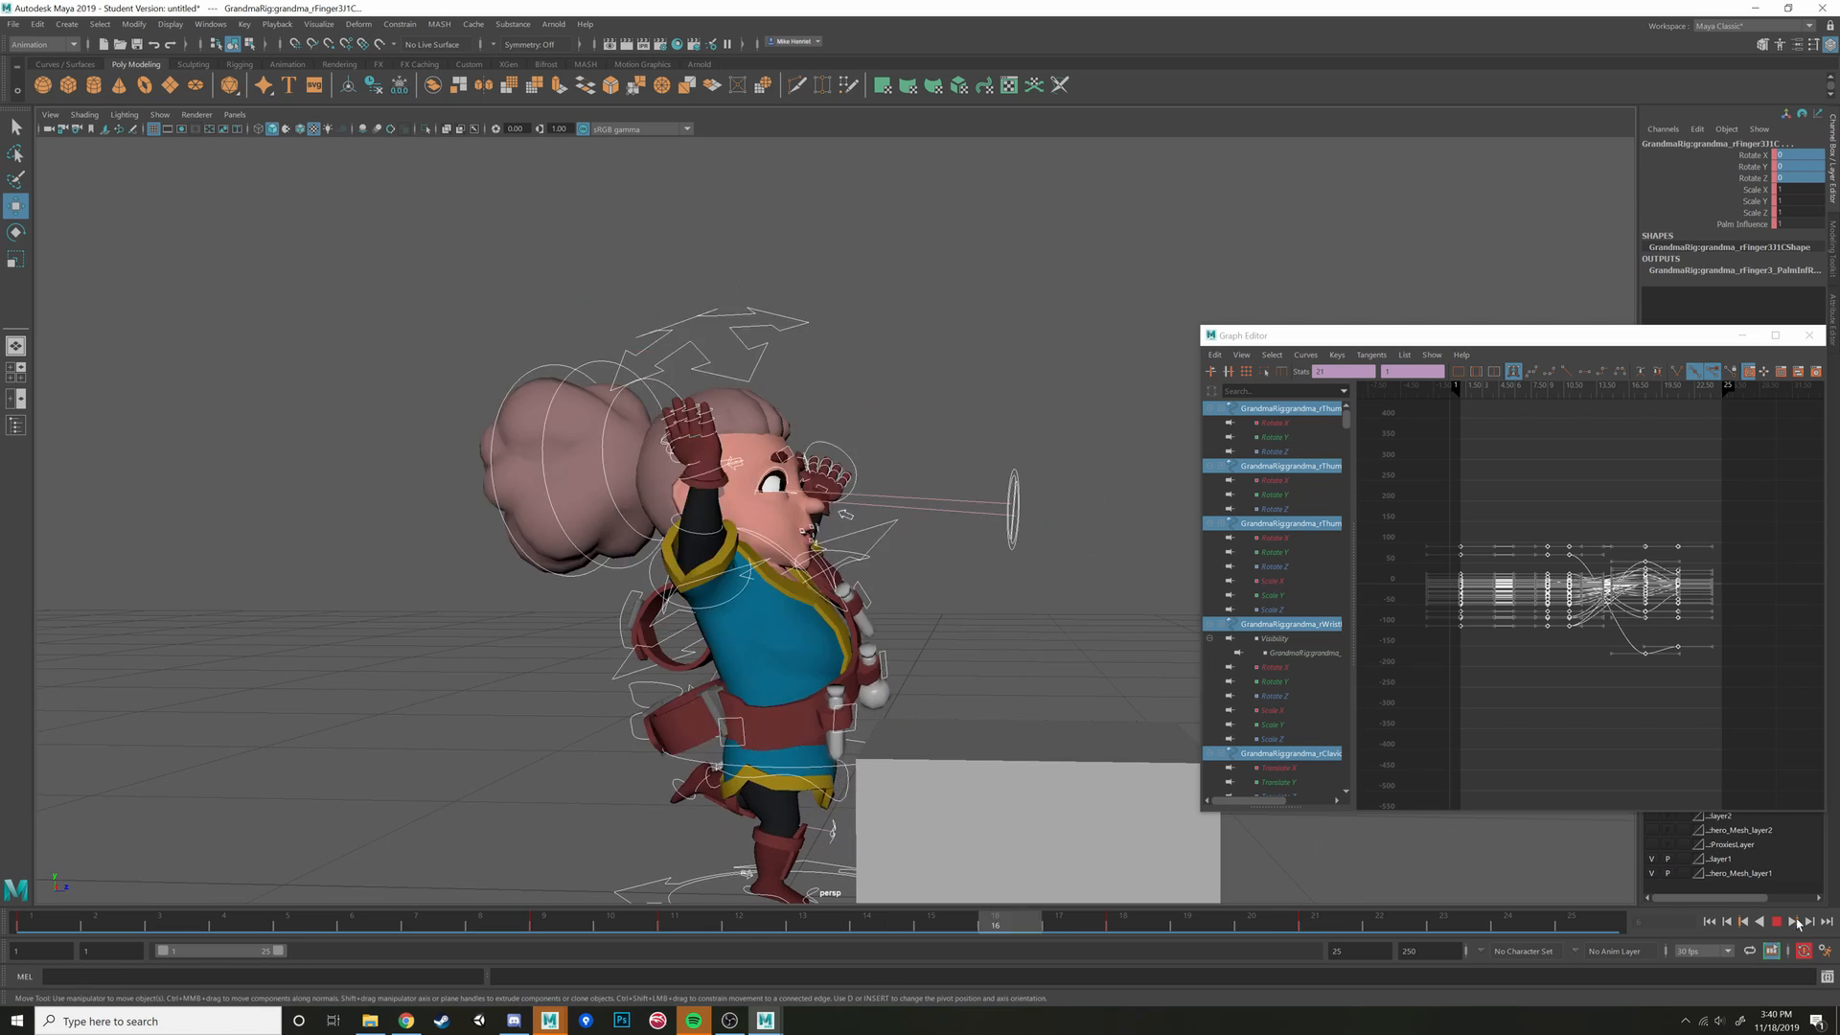
left_click(1777, 922)
left_click_drag(987, 924, 168, 918)
scroll(744, 871, "down", 5)
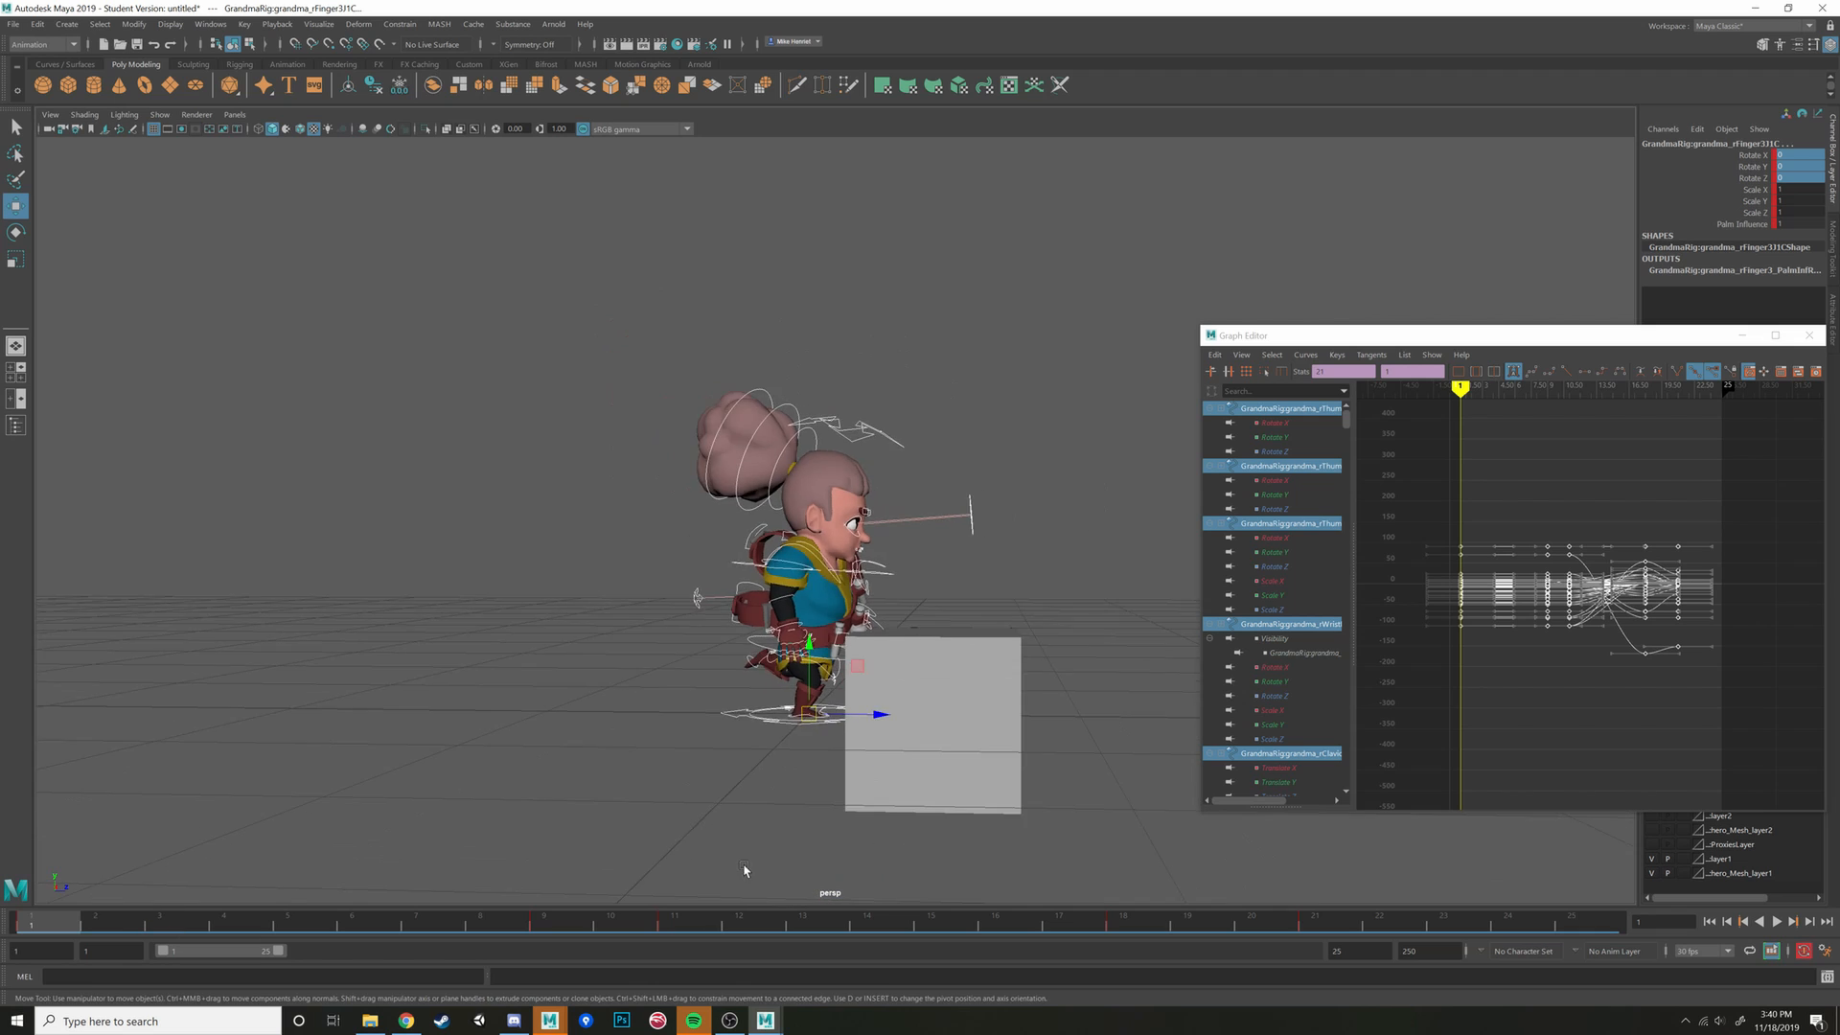
left_click_drag(968, 603, 806, 696, "alt")
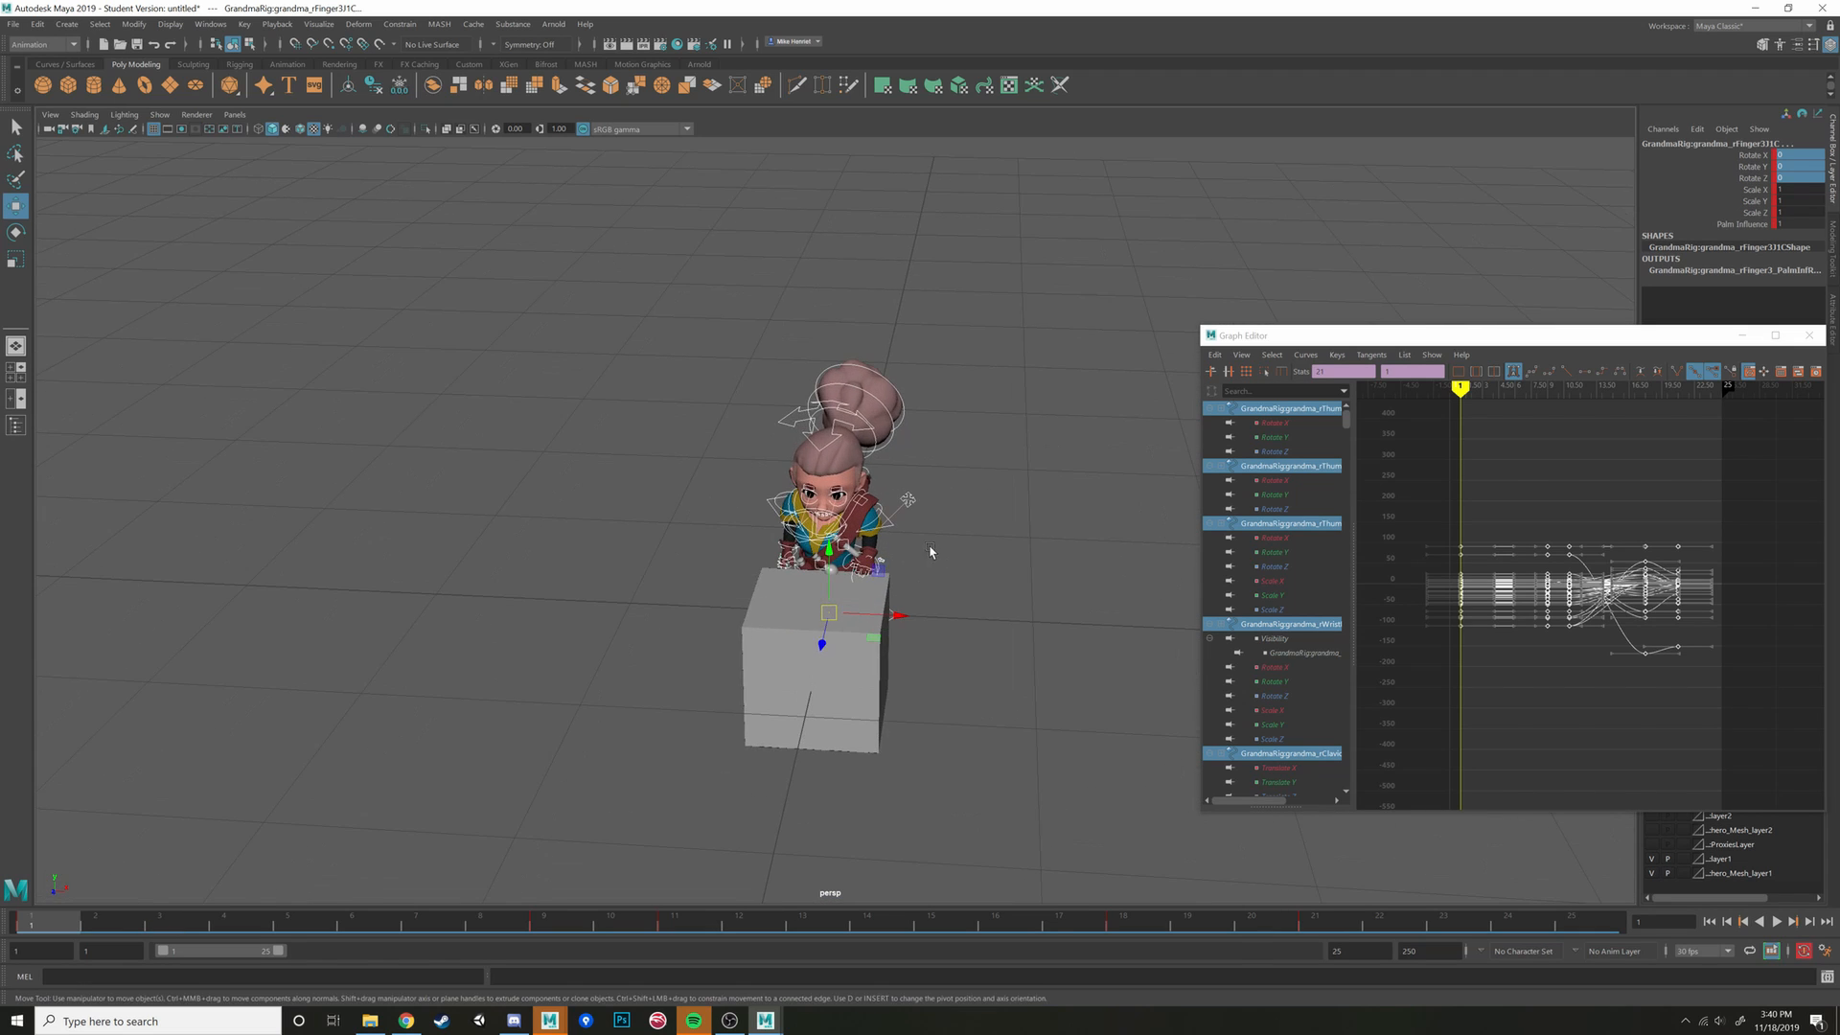
left_click_drag(930, 552, 951, 550, "alt")
Try to raise the grandma rig's root control at frame 18 to a Translate Y of about 0.19
mouse_move(340, 935)
left_mouse_down()
mouse_move(1171, 888)
mouse_move(1261, 935)
mouse_move(1337, 935)
mouse_move(1095, 935)
mouse_move(1476, 987)
mouse_move(584, 974)
mouse_move(885, 916)
mouse_move(1154, 932)
left_mouse_up()
left_click_drag(719, 661, 981, 682, "alt")
scroll(981, 681, "up", 4)
left_click(743, 659)
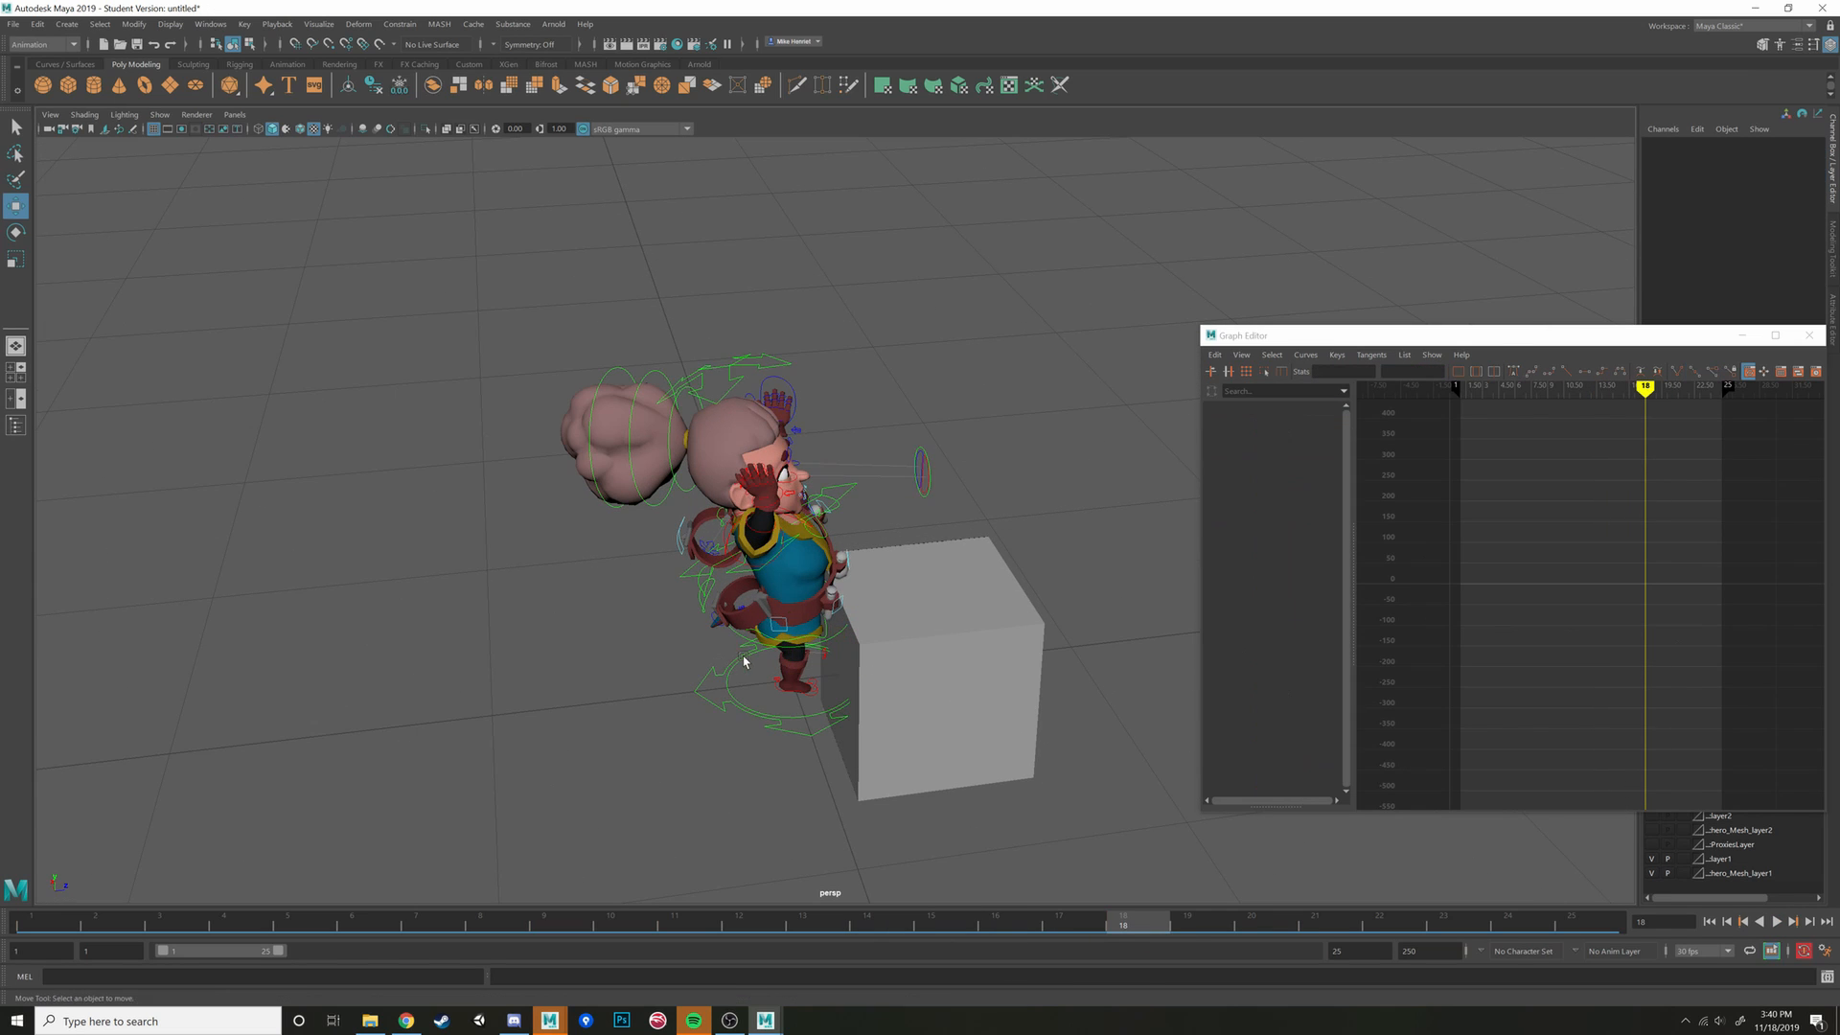
left_click_drag(744, 660, 865, 655, "alt")
left_click(752, 635)
left_click(738, 629)
left_click_drag(843, 528, 850, 485)
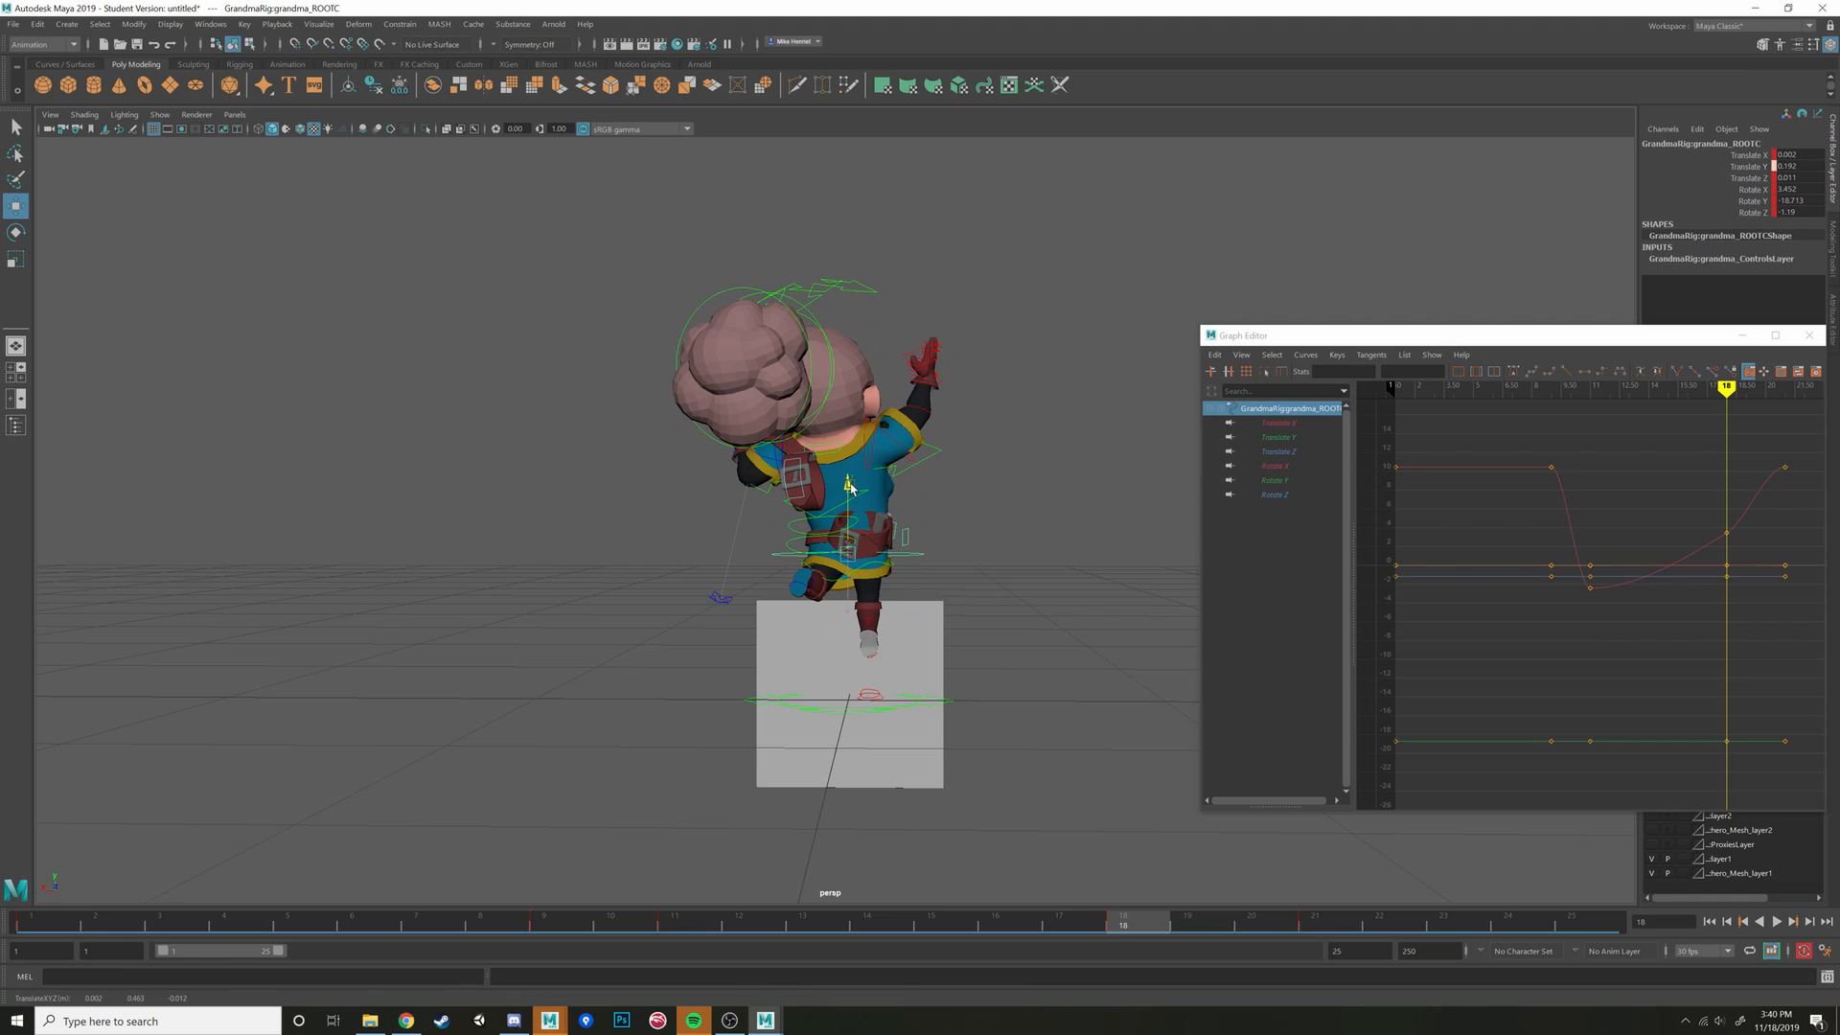
Play the raised-root motion from frame 1 around the box and undo the root control's move
left_click_drag(908, 641, 1094, 826, "alt")
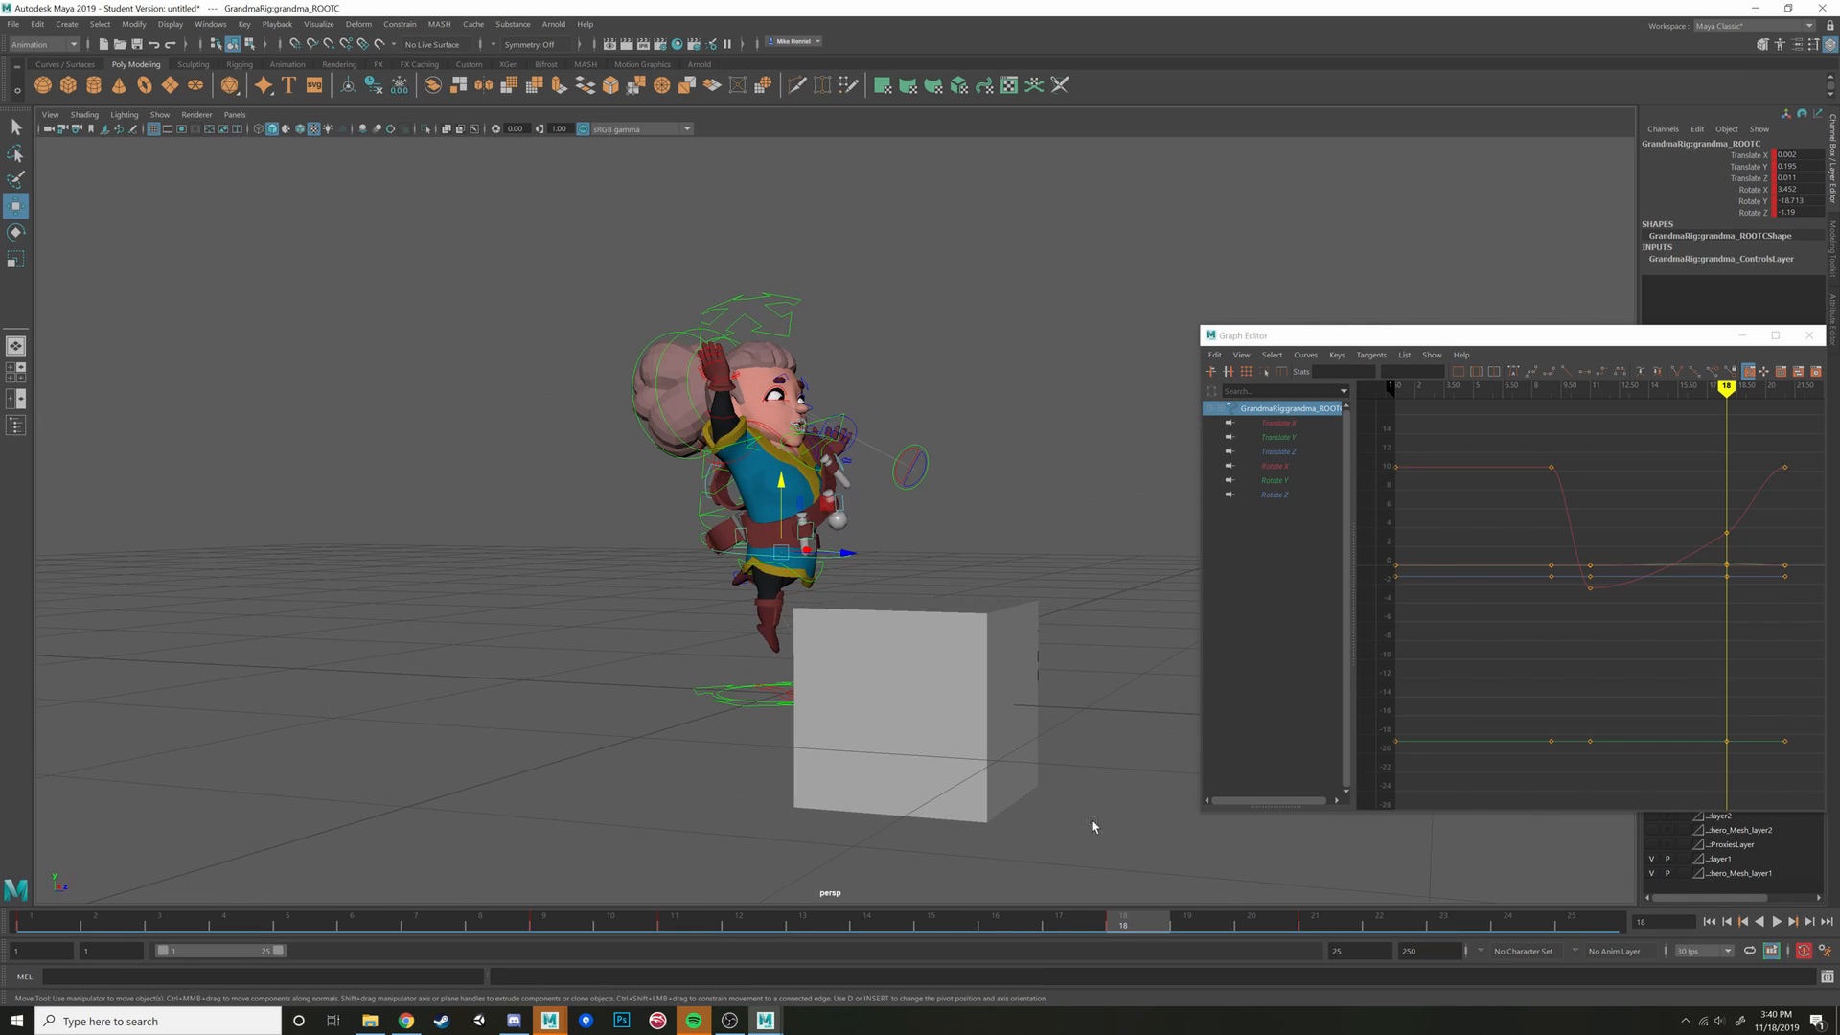
left_click_drag(838, 847, 901, 849, "alt")
left_click_drag(1088, 922, 29, 923)
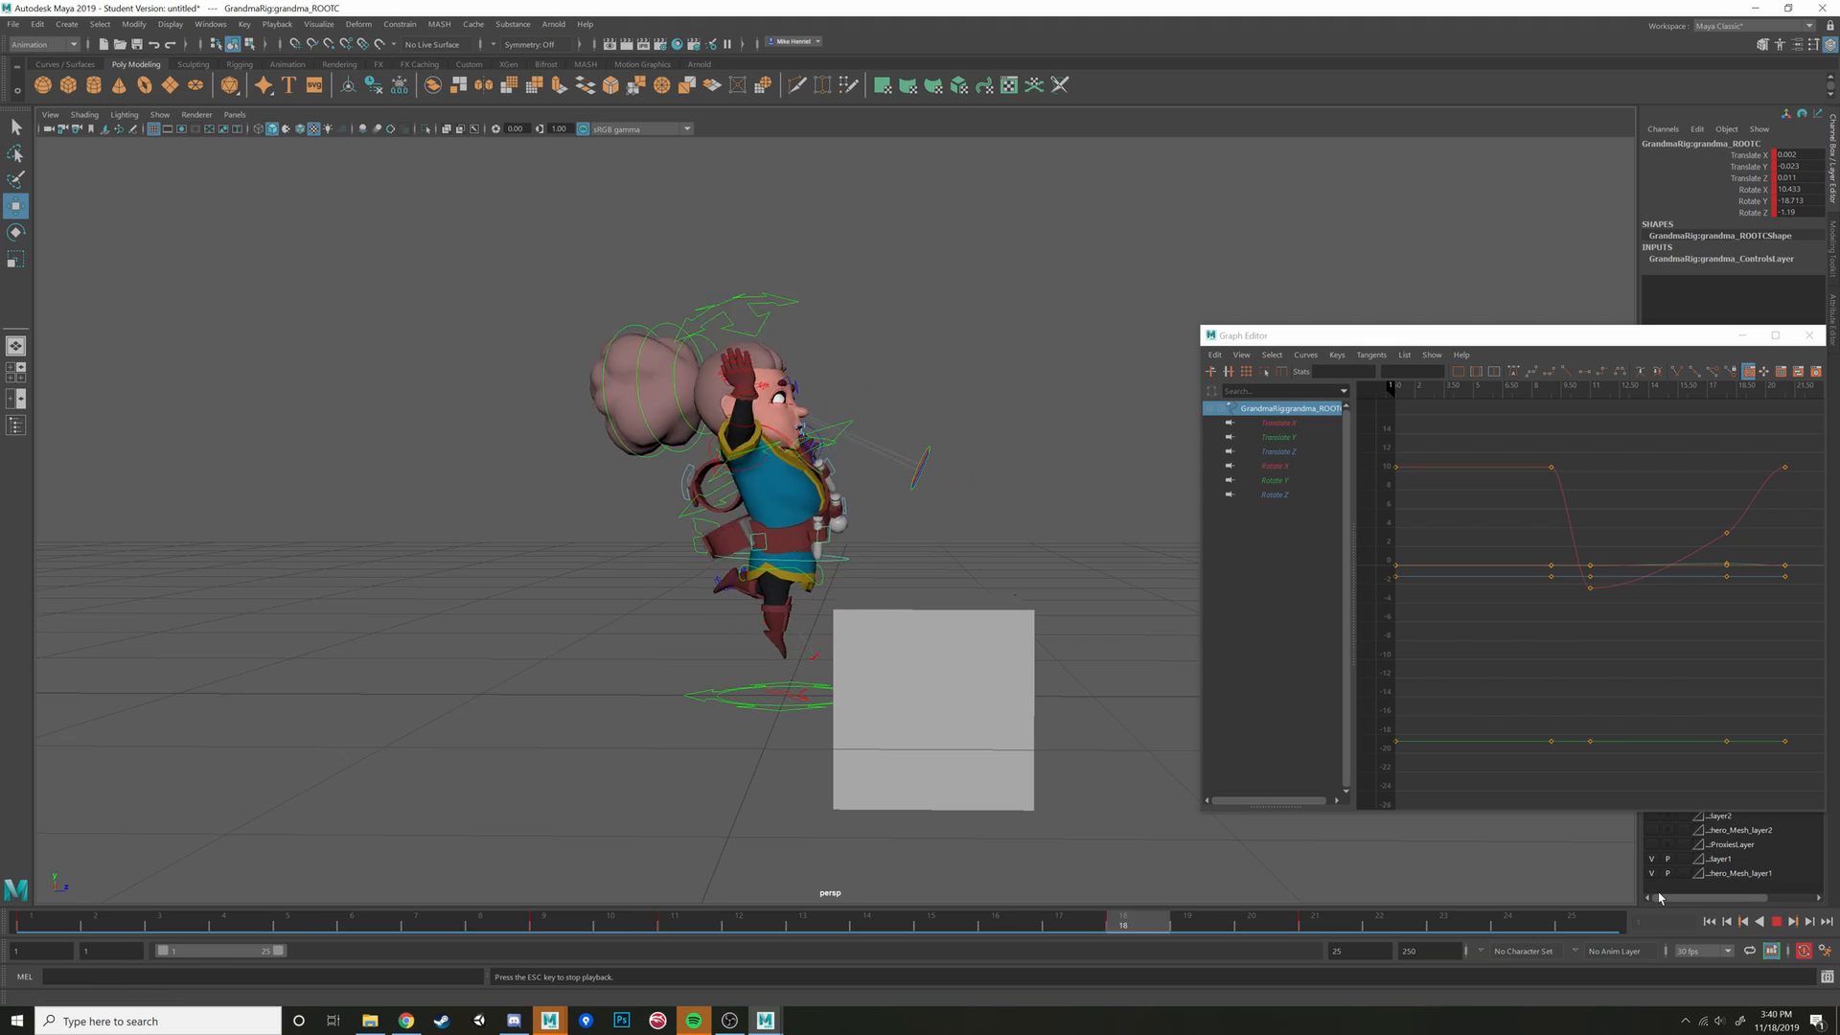
left_click_drag(990, 772, 854, 789, "alt")
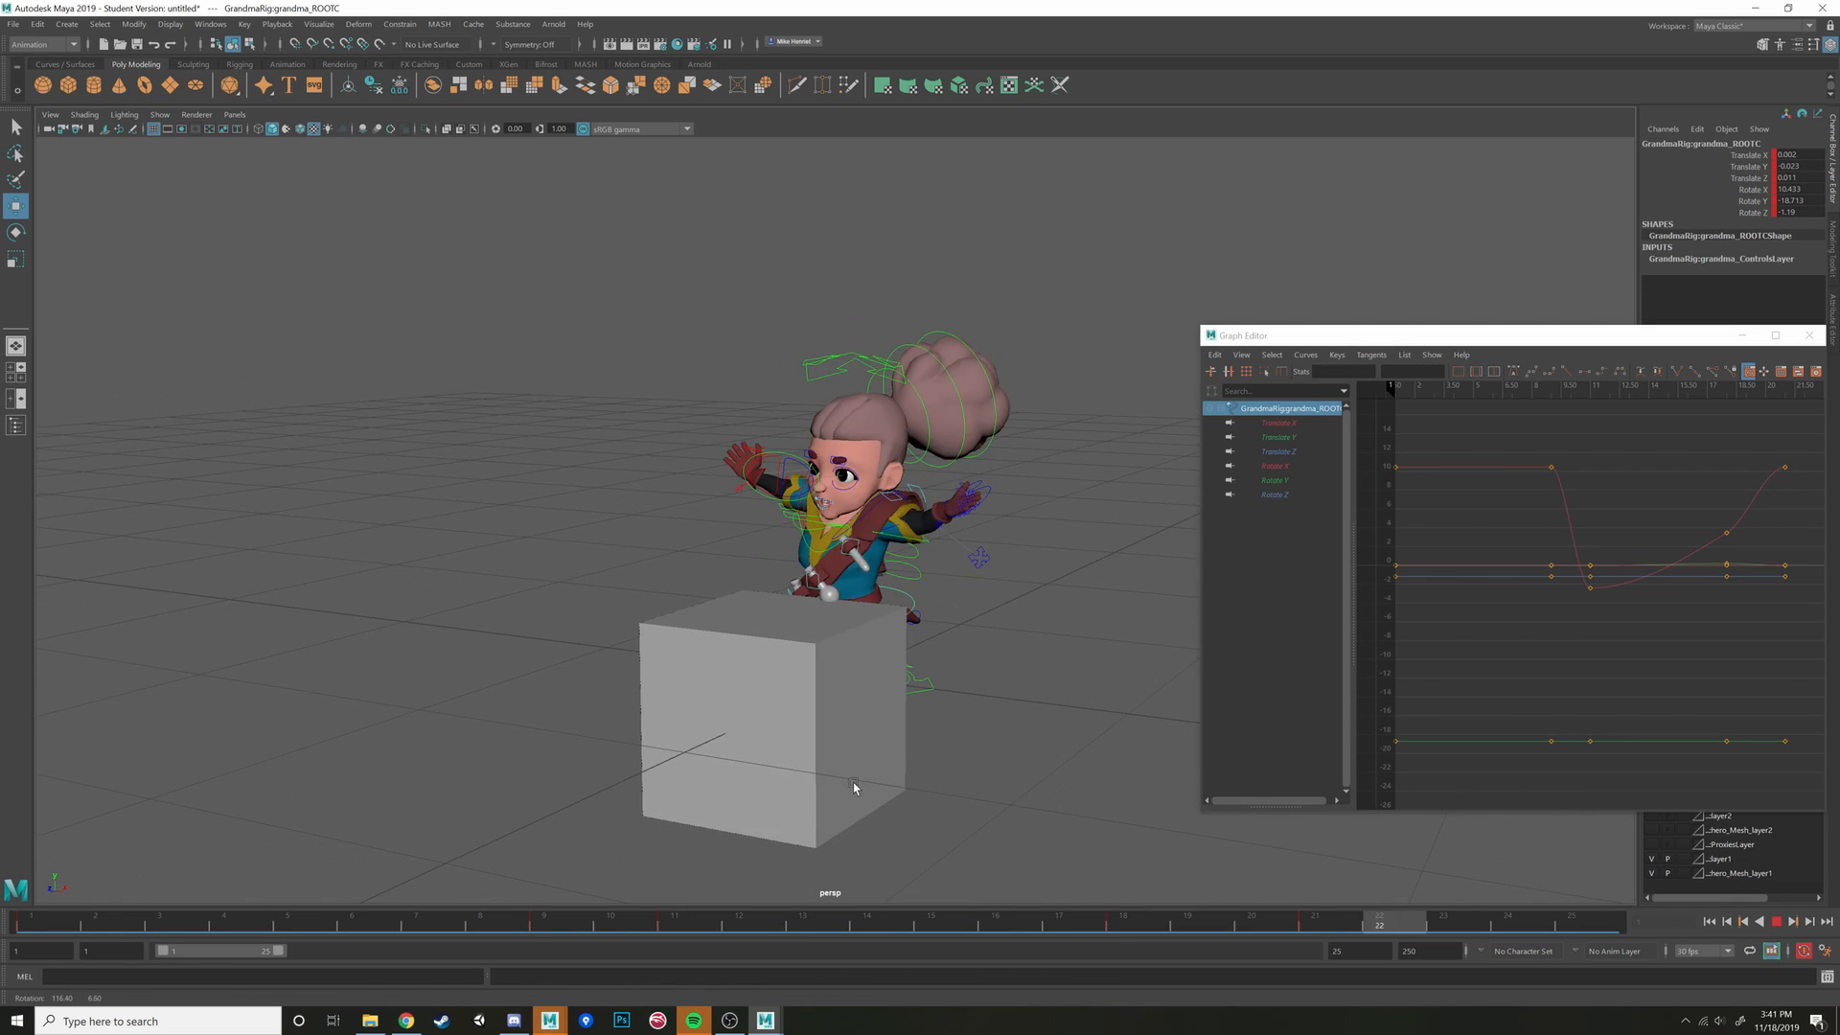
left_click(1775, 922)
key("ctrl+z")
key("ctrl+z")
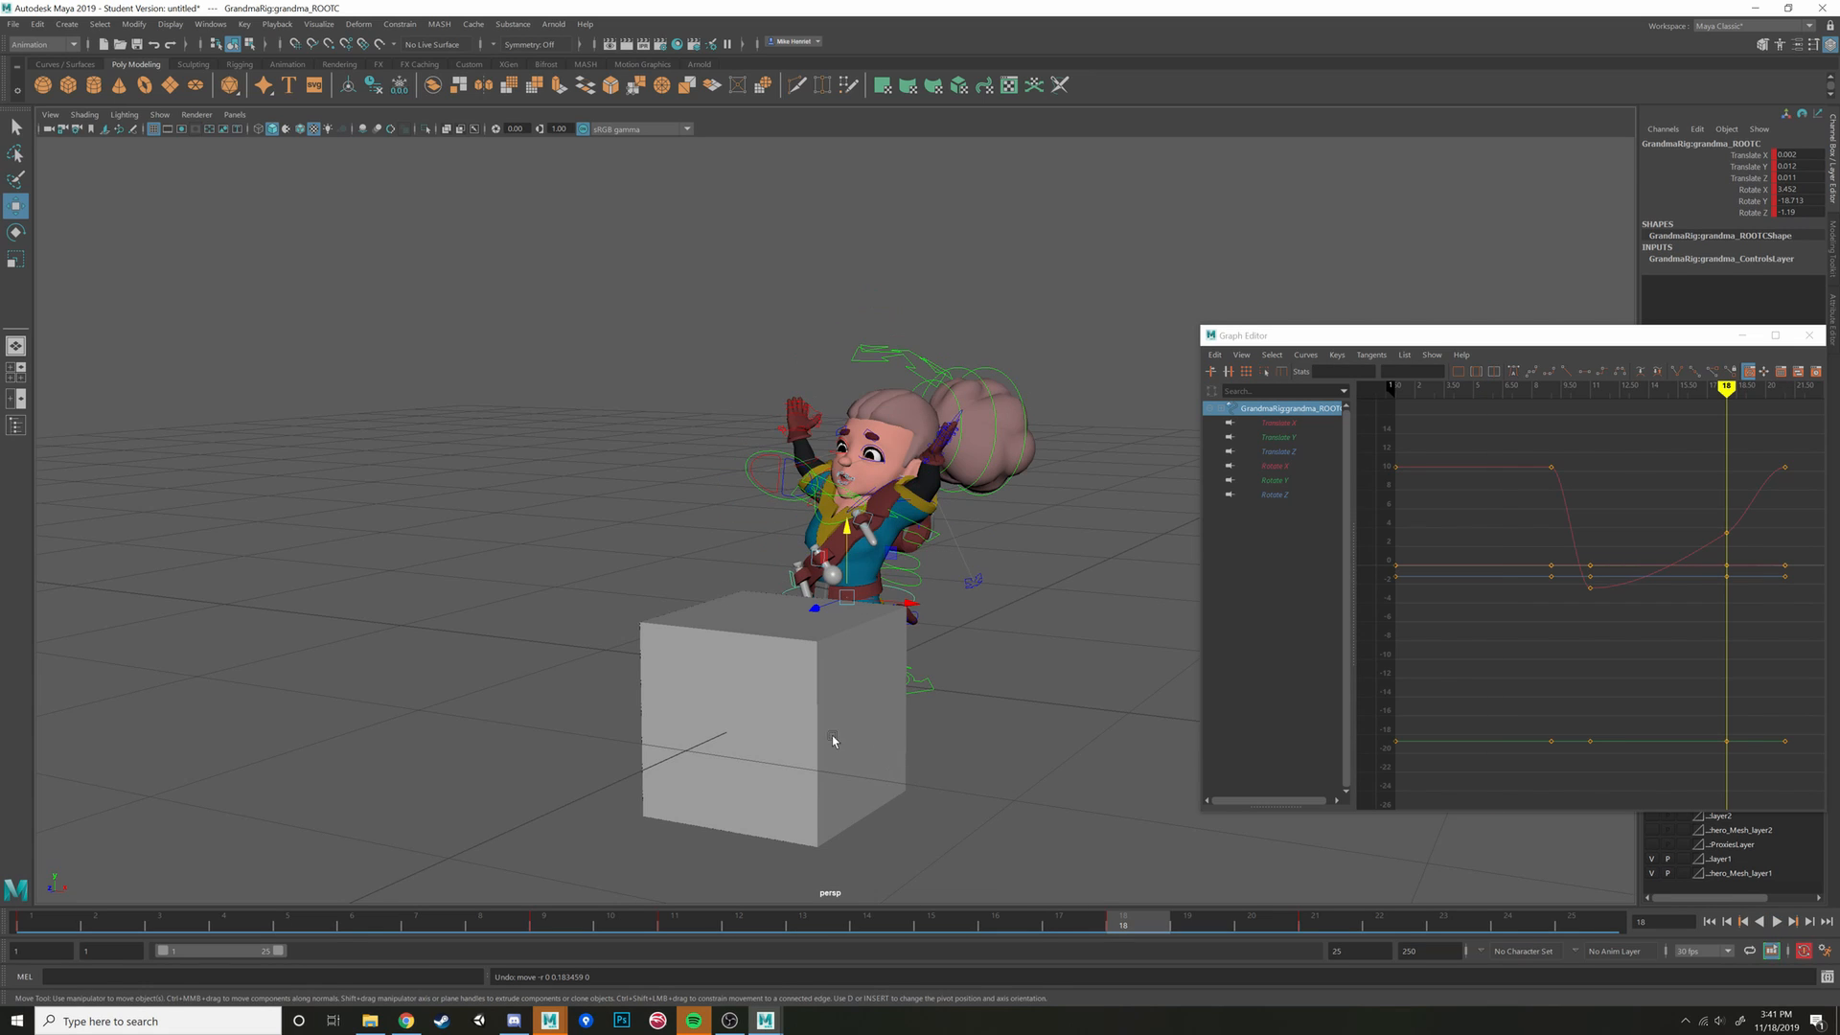
Play and scrub the motion from the side view, stopping at frame 14 to examine the rising pose
left_click_drag(833, 739, 943, 706, "alt")
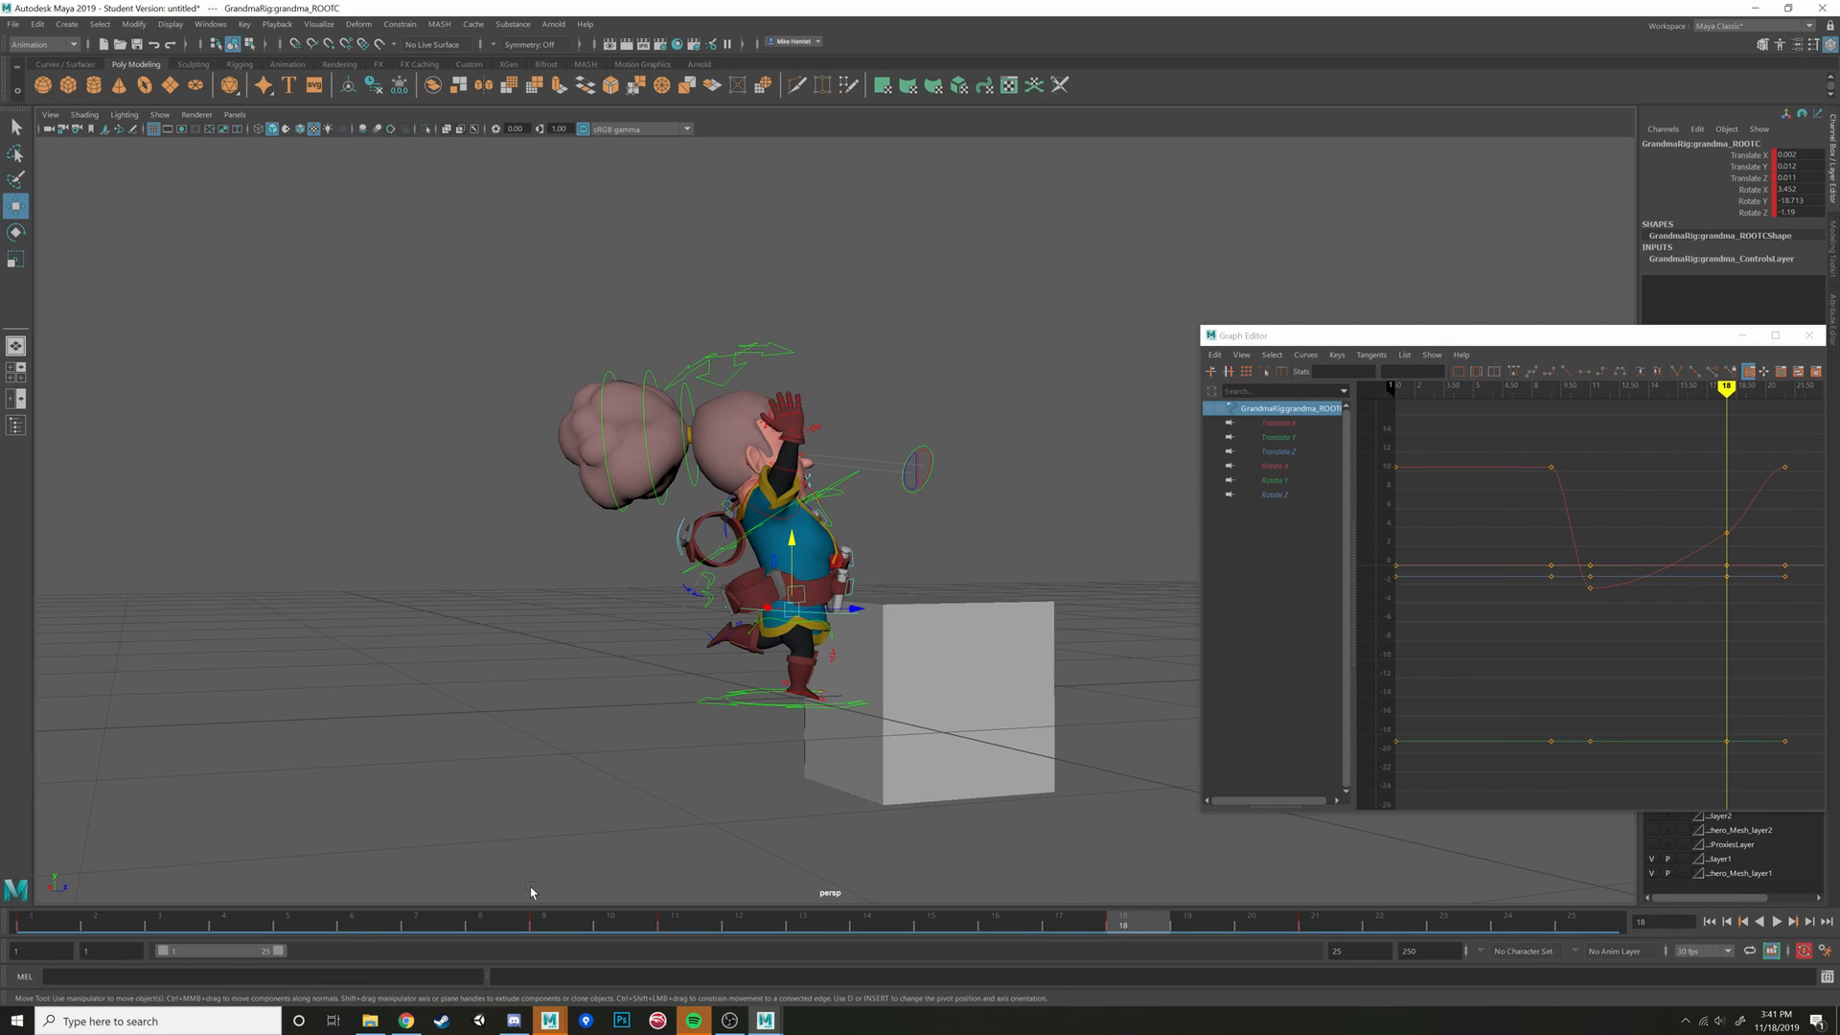
key("alt+v")
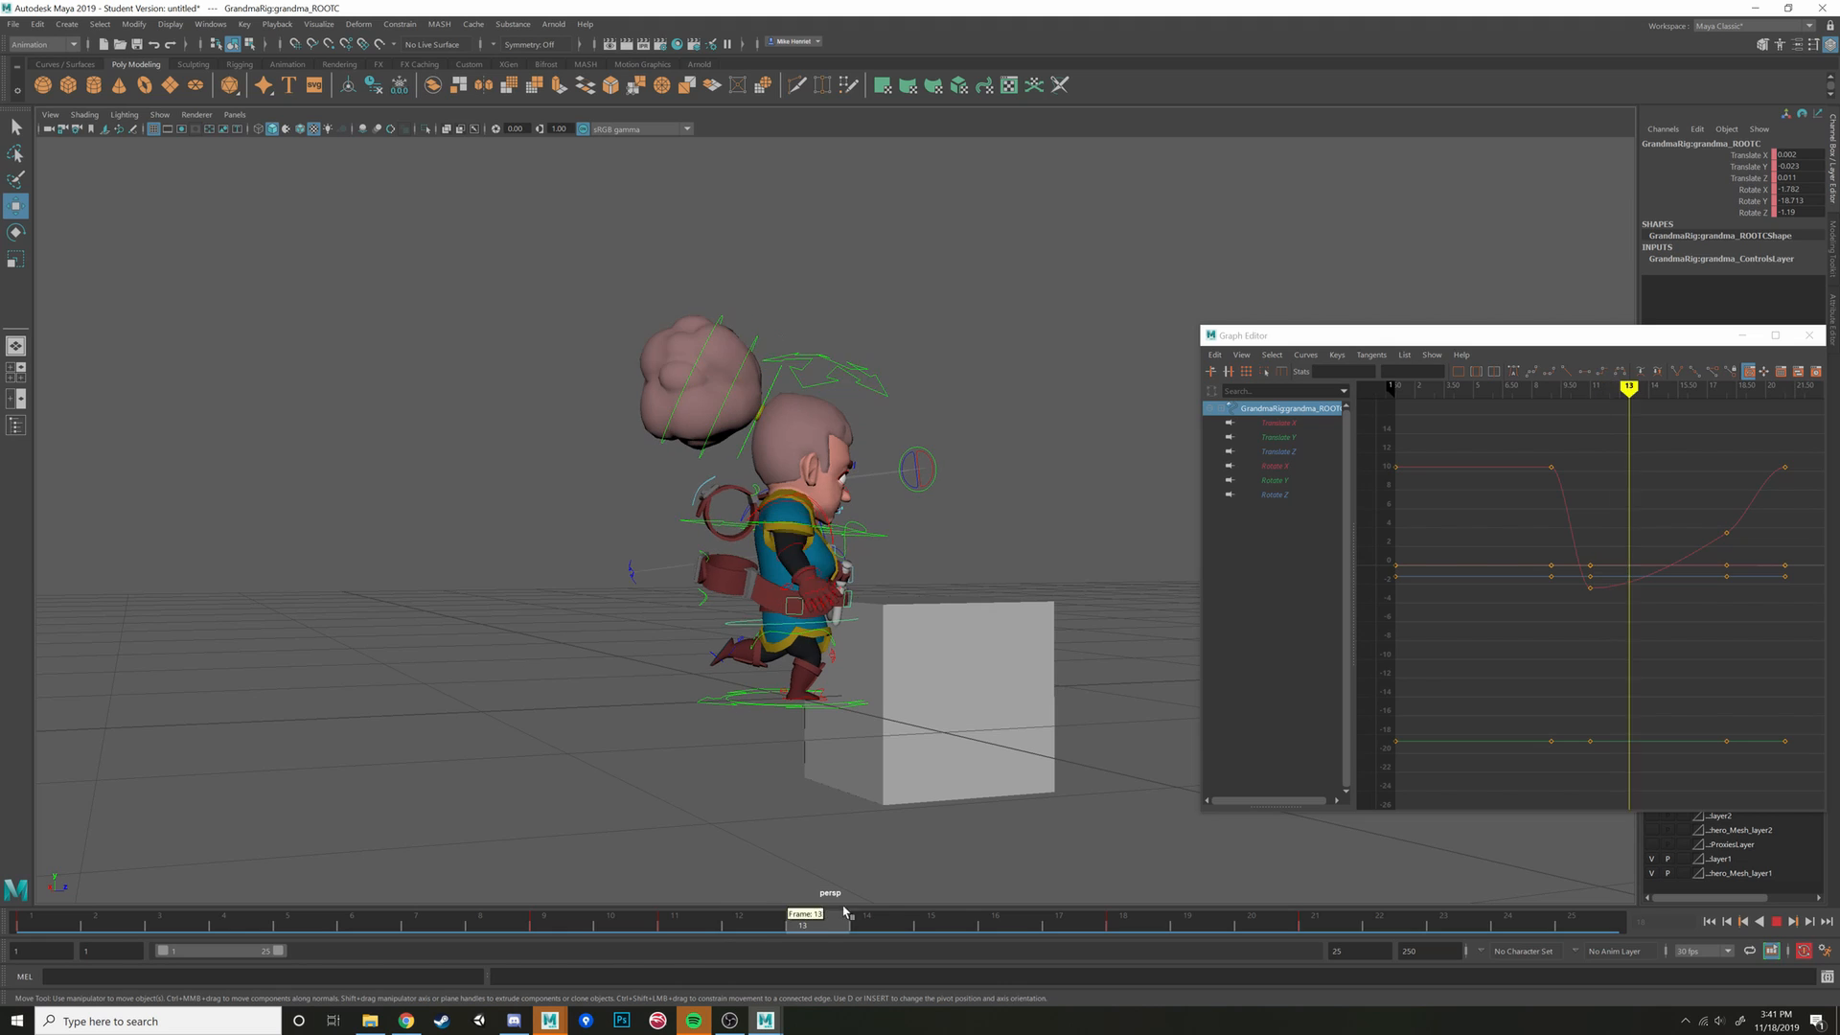
left_click_drag(920, 922, 898, 922)
left_click_drag(1006, 731, 541, 446, "alt")
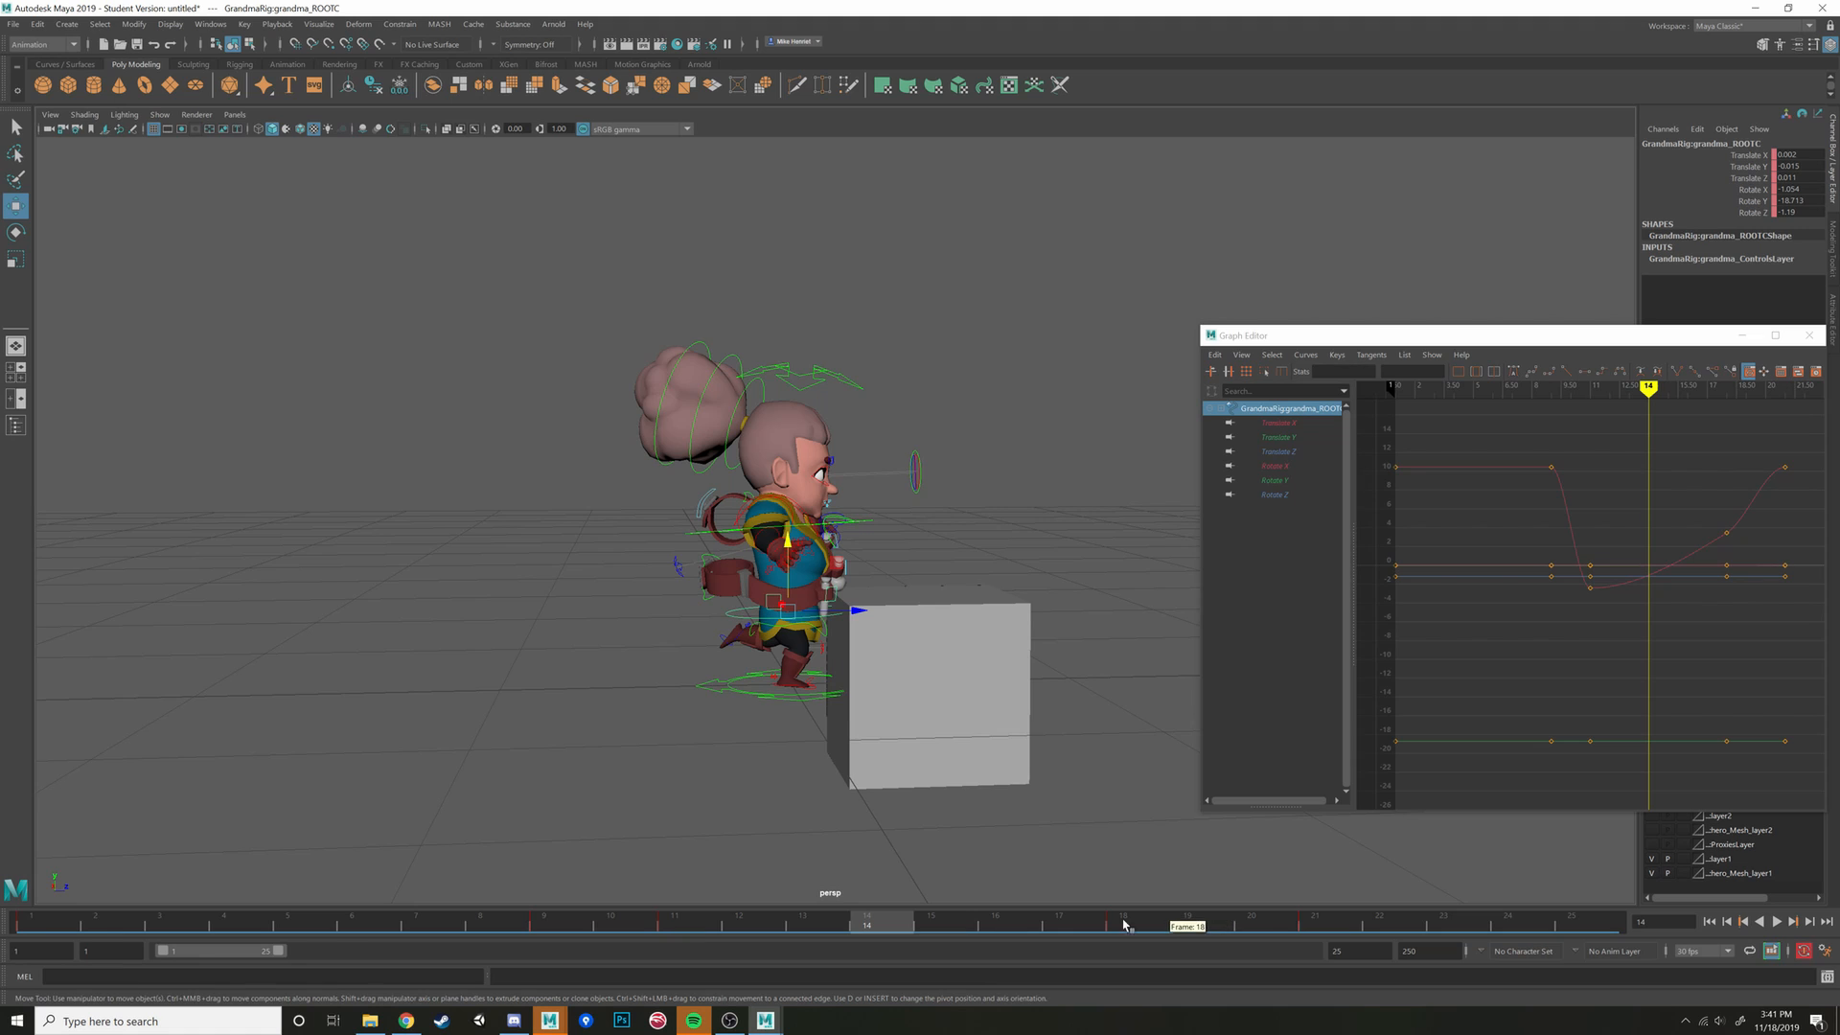
Select all of the grandma rig's controls and key them at frame 14
left_click_drag(1018, 717, 1017, 716)
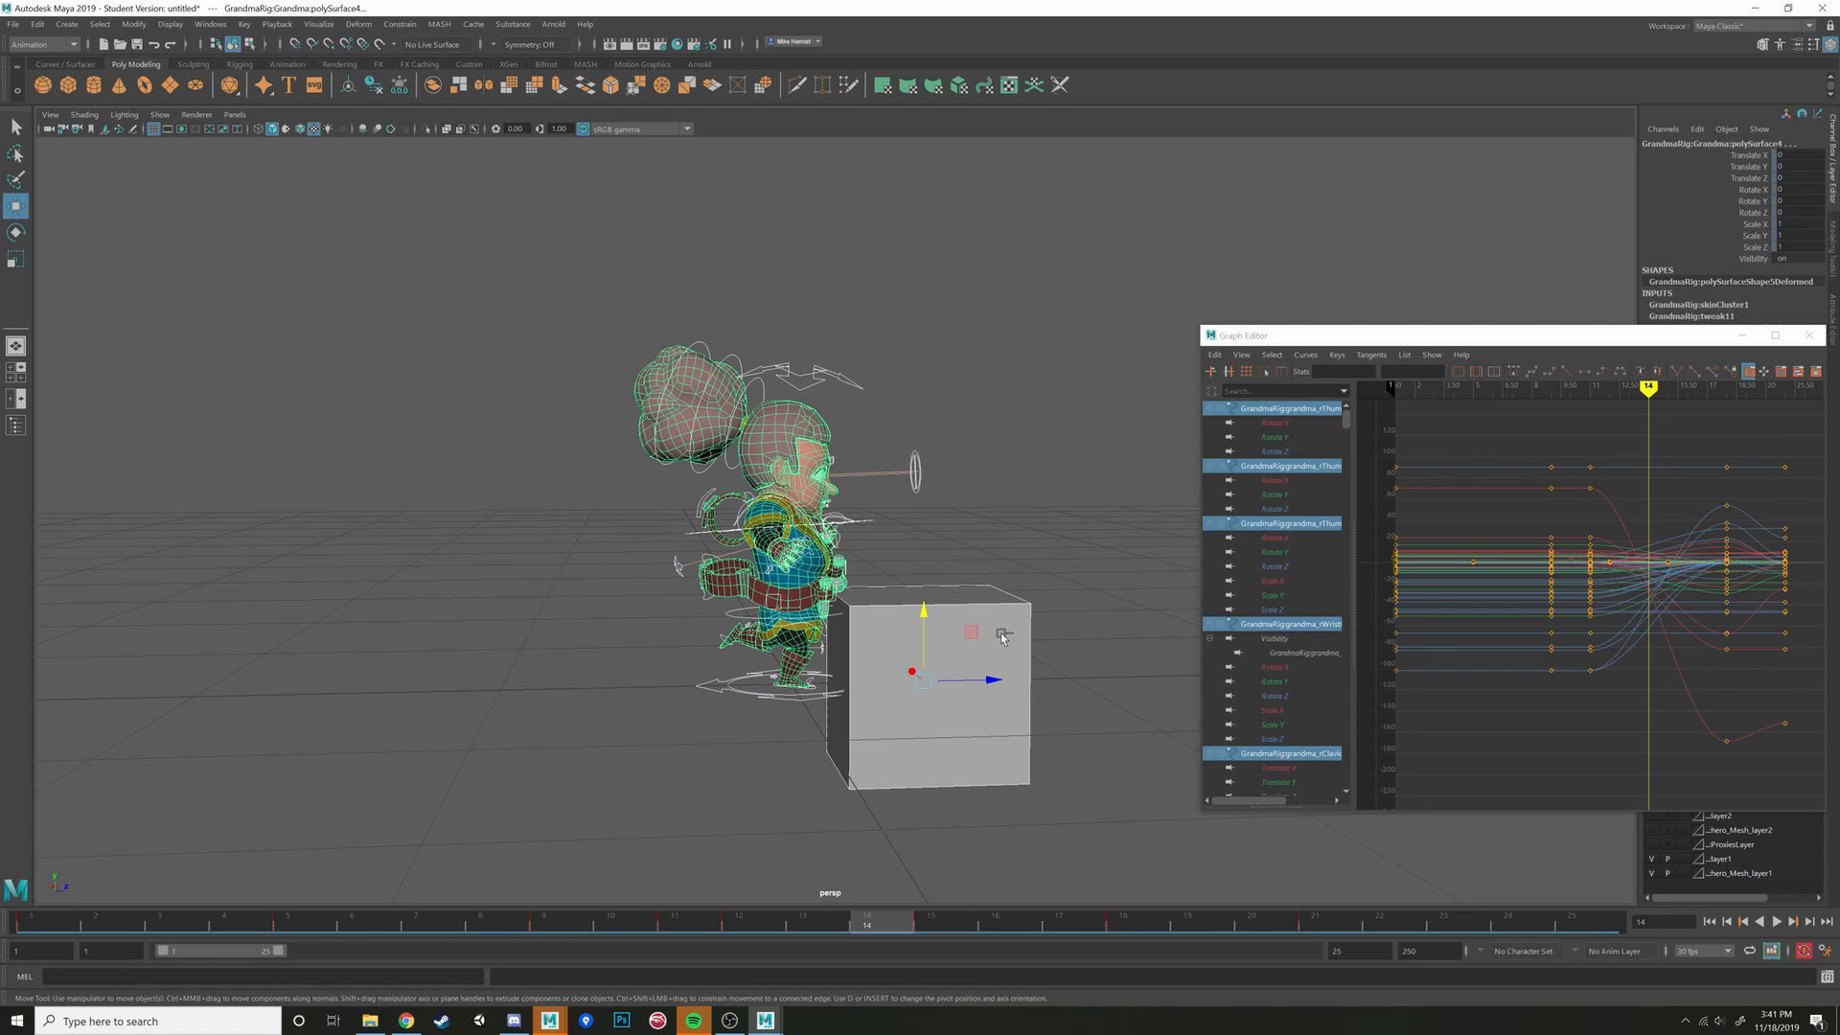
left_click(813, 428, "shift")
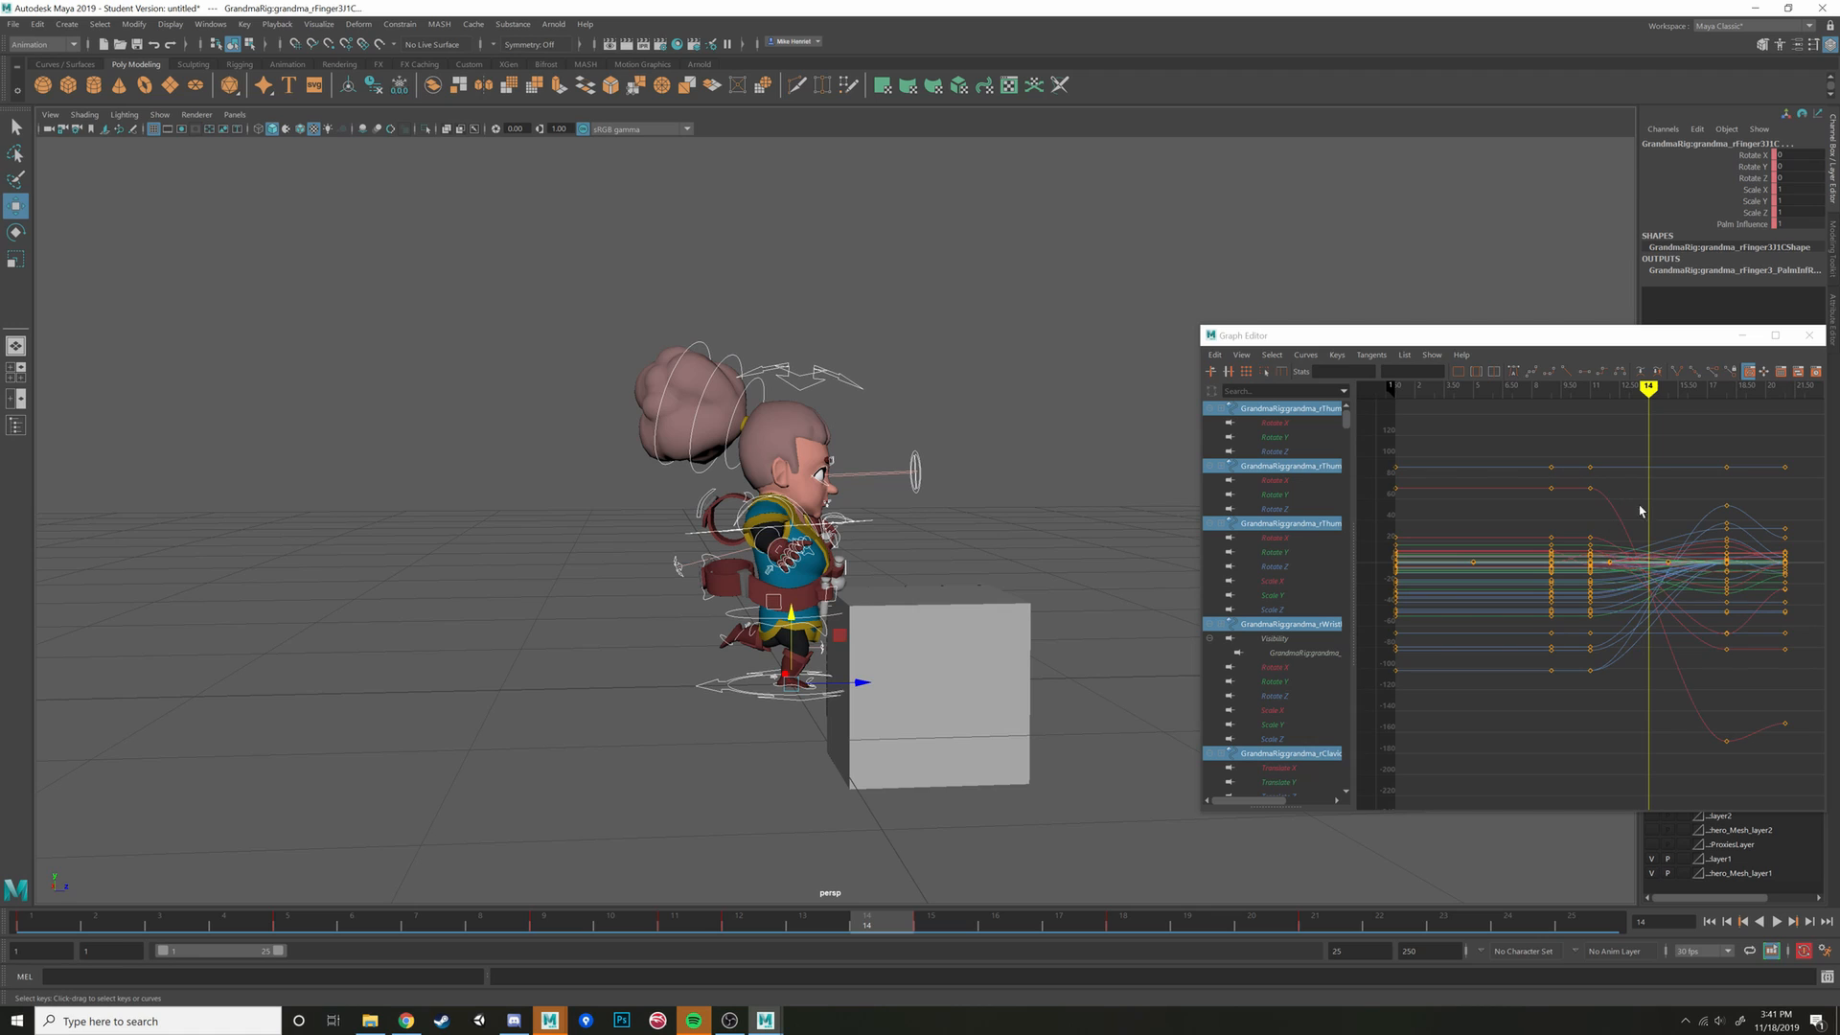
mouse_move(1648, 429)
left_mouse_down()
mouse_move(1716, 429)
mouse_move(1646, 428)
left_mouse_up()
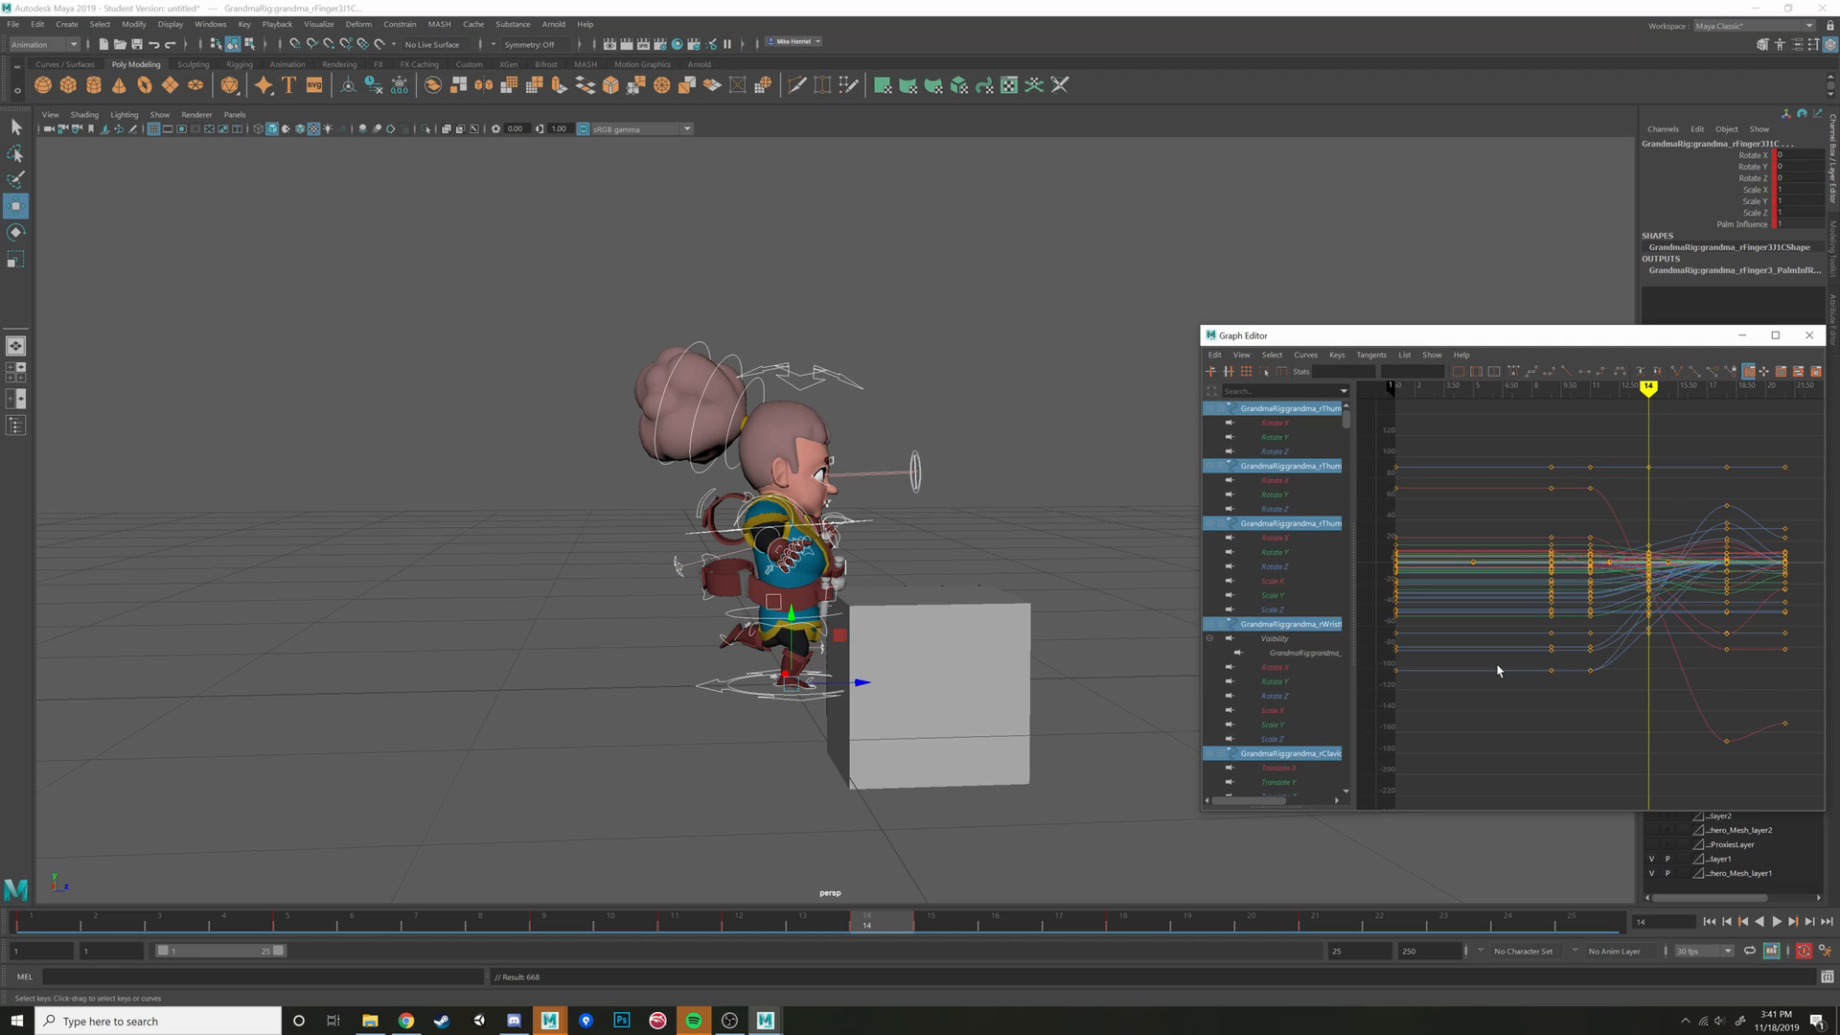
Clear any keys on the rig's controls at frame 15 and return to frame 14
left_click(927, 923)
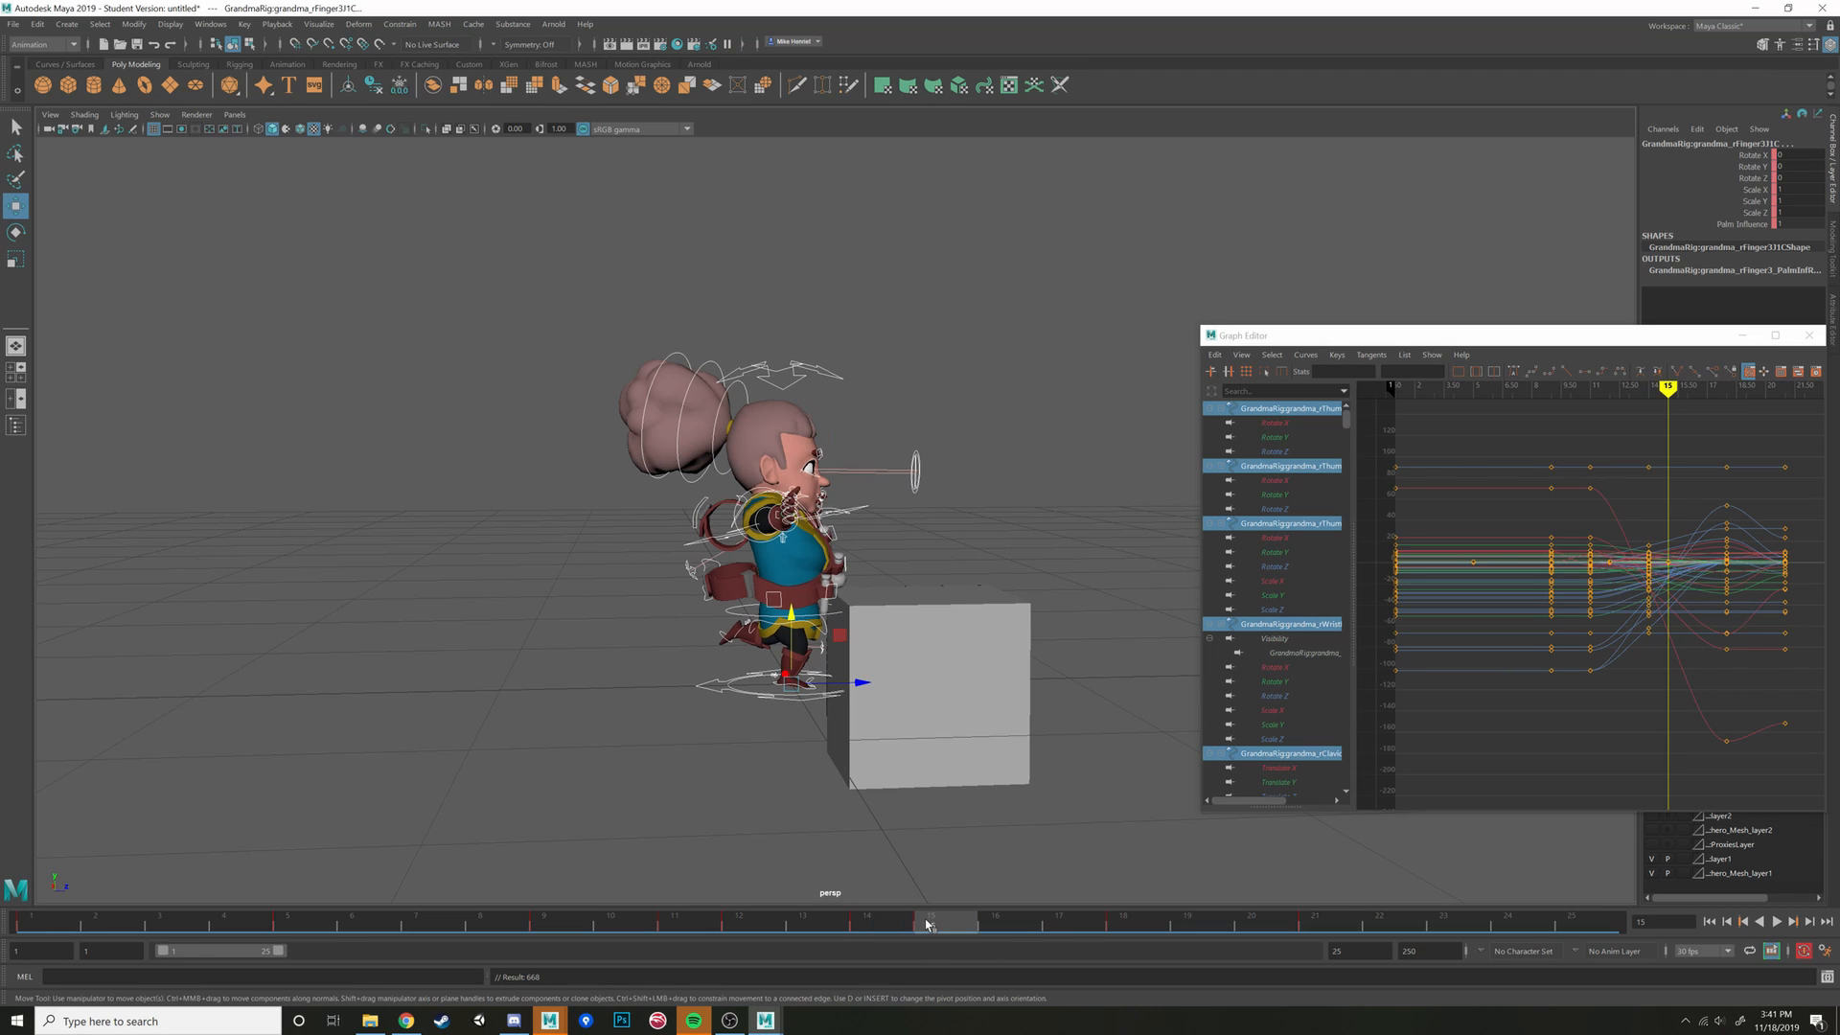
right_click(928, 922)
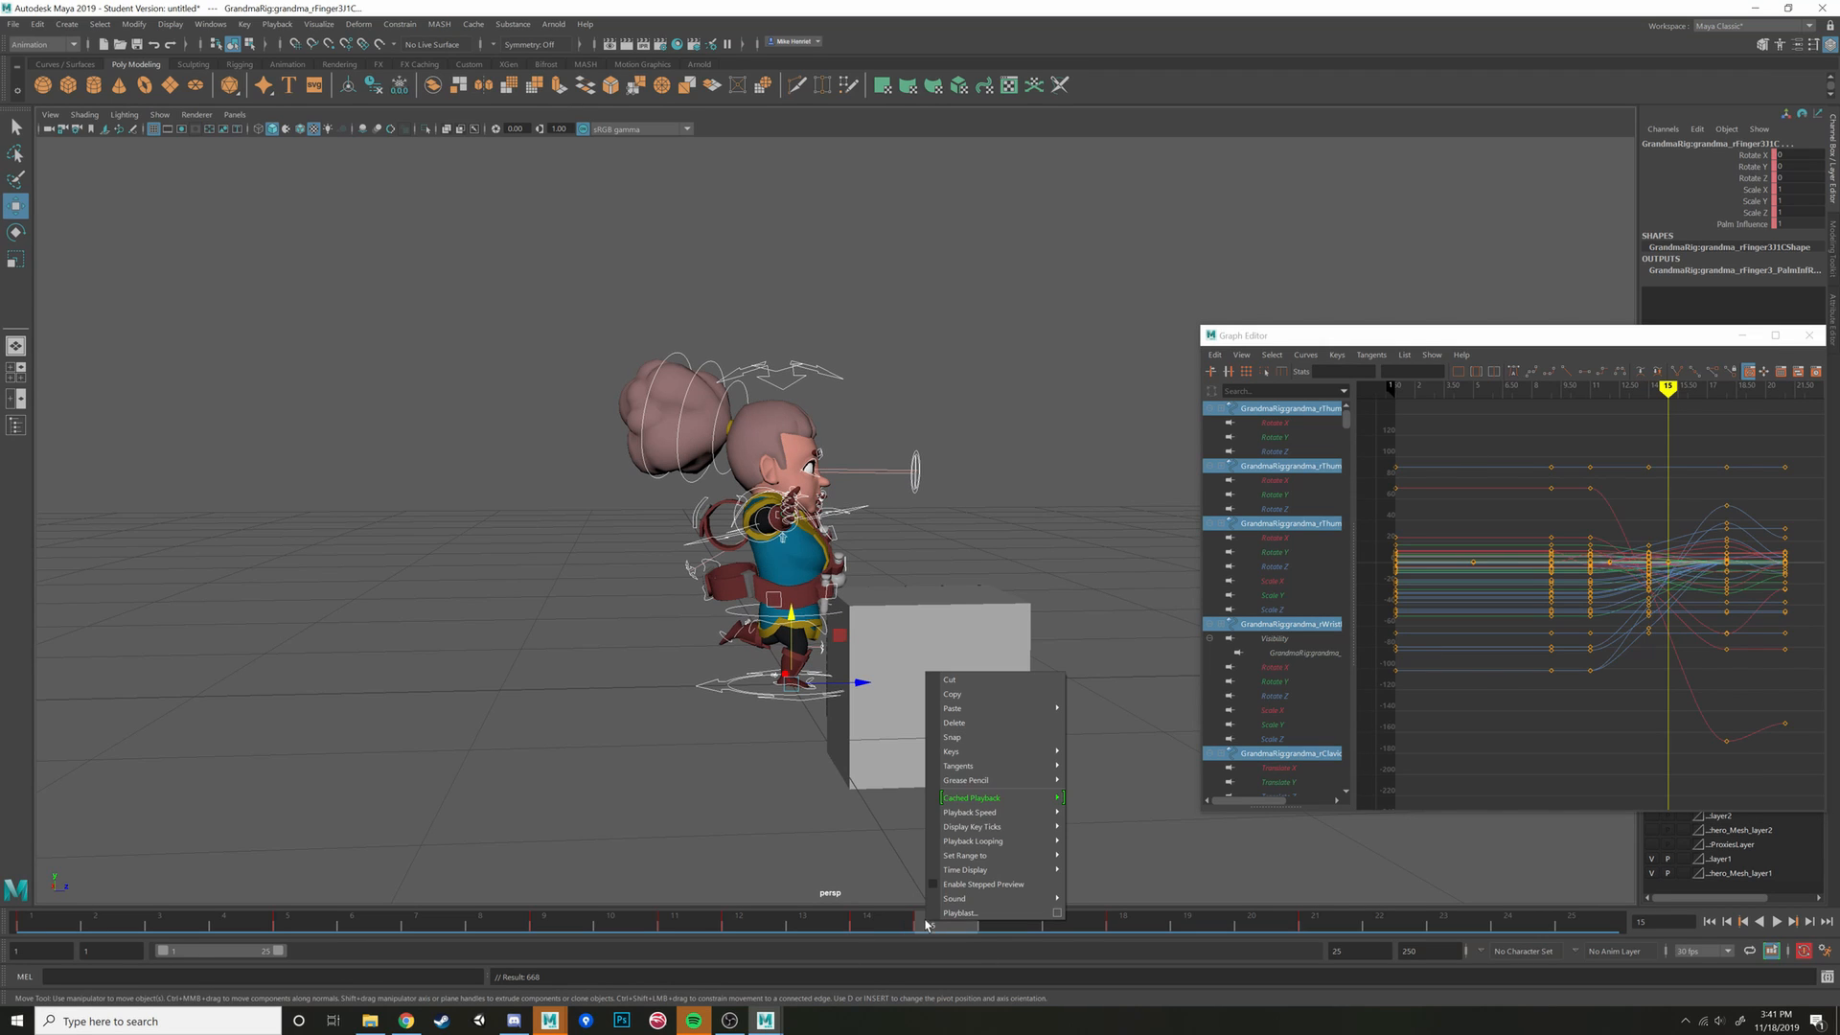
left_click(971, 725)
left_click(904, 923)
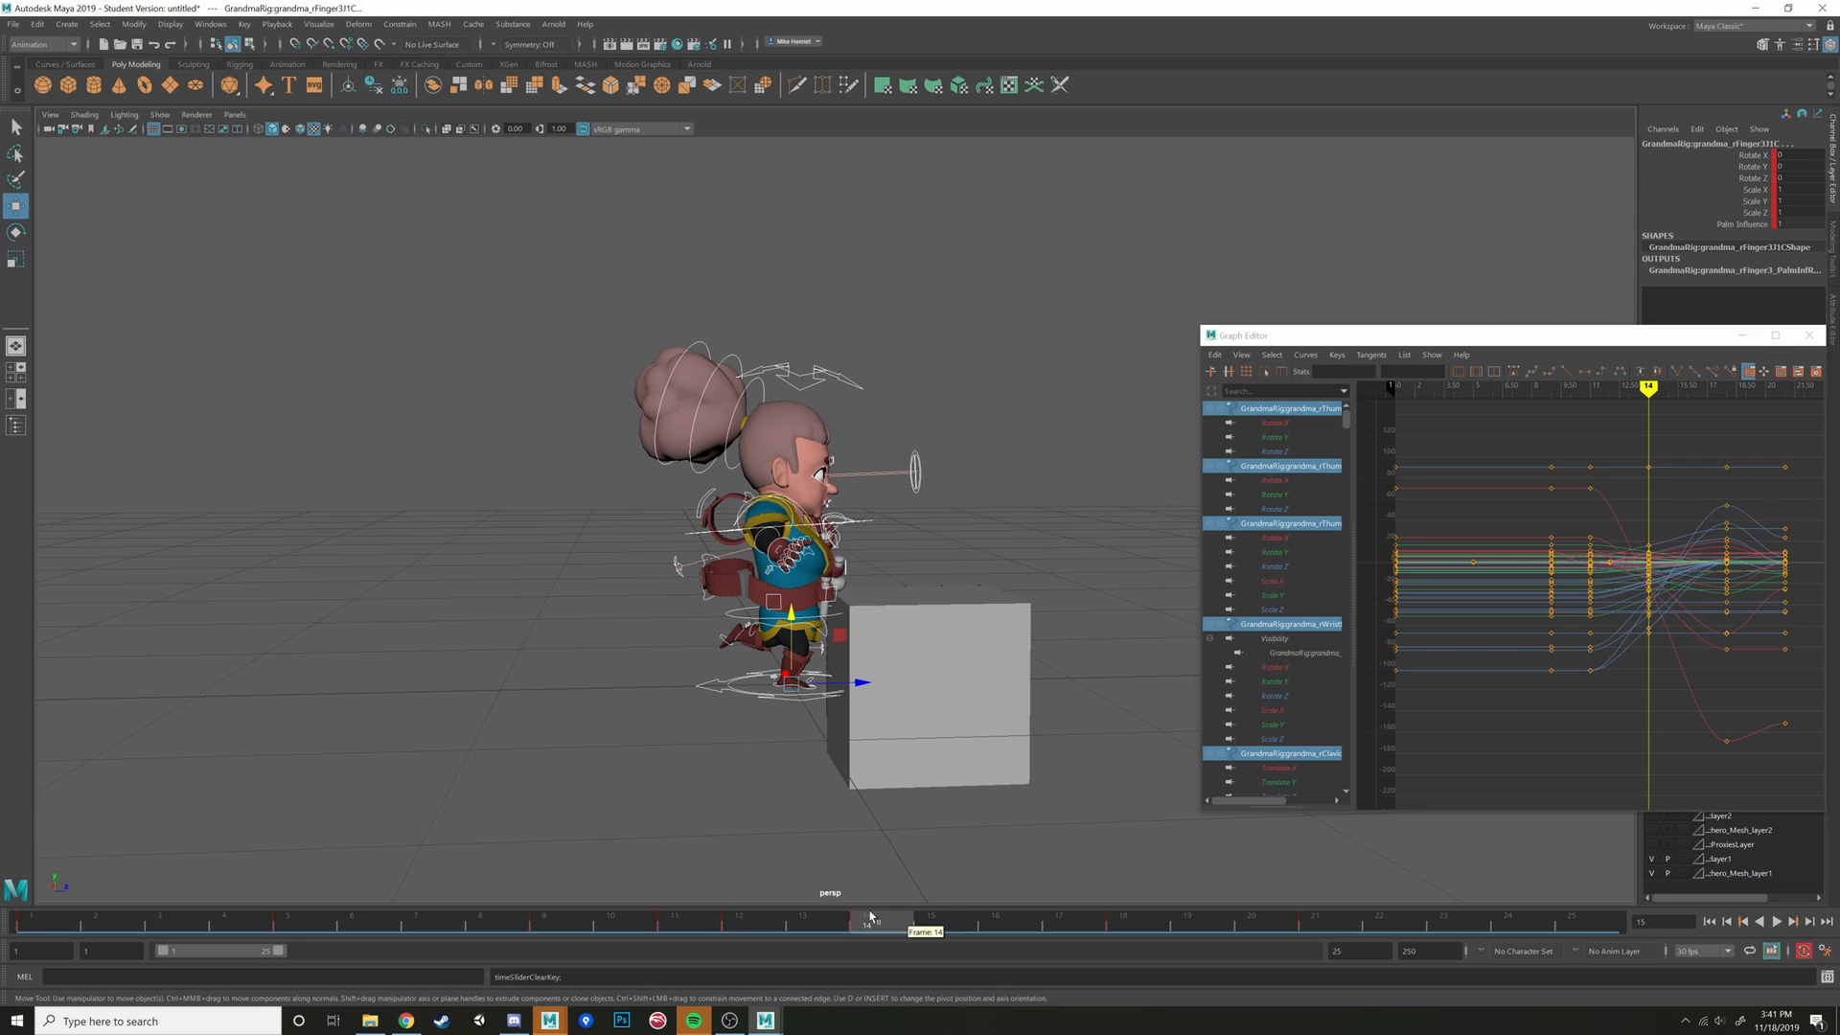
Clear any keys on the rig's controls at frame 12 and remove the stray curve key near frame 5
left_click_drag(871, 917, 706, 917)
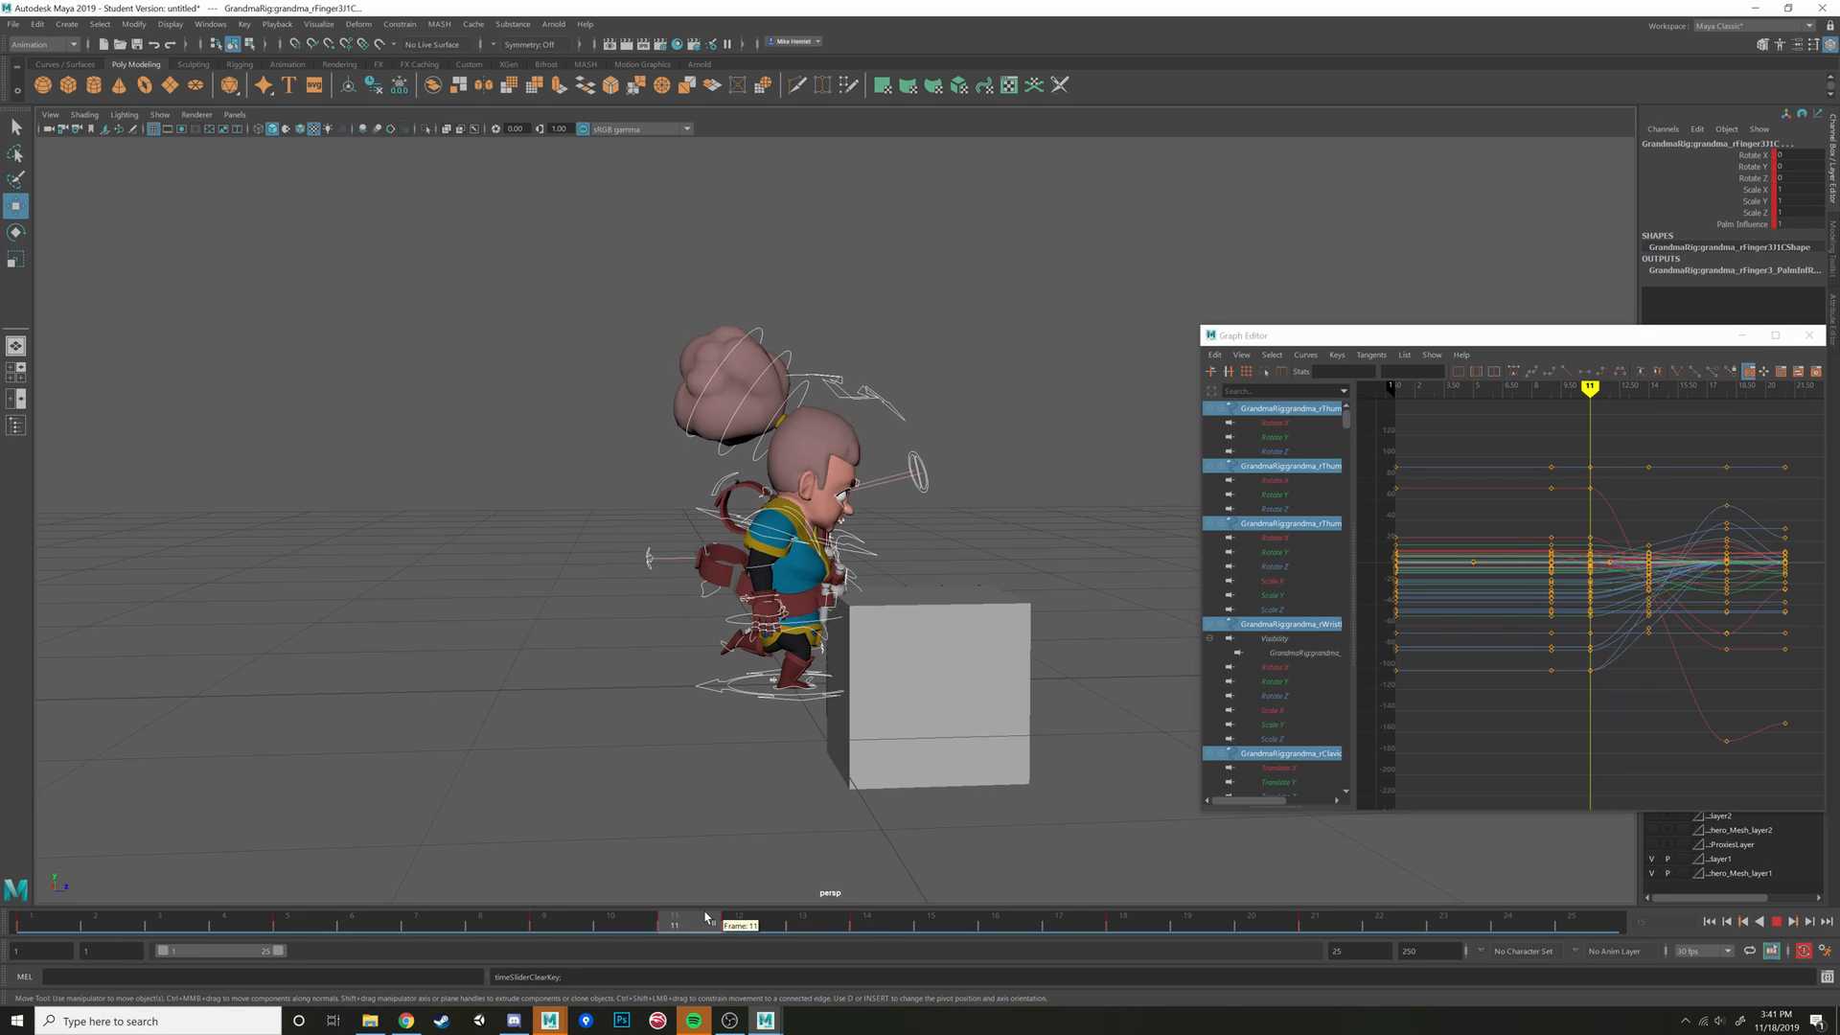
left_click(732, 923)
right_click(745, 922)
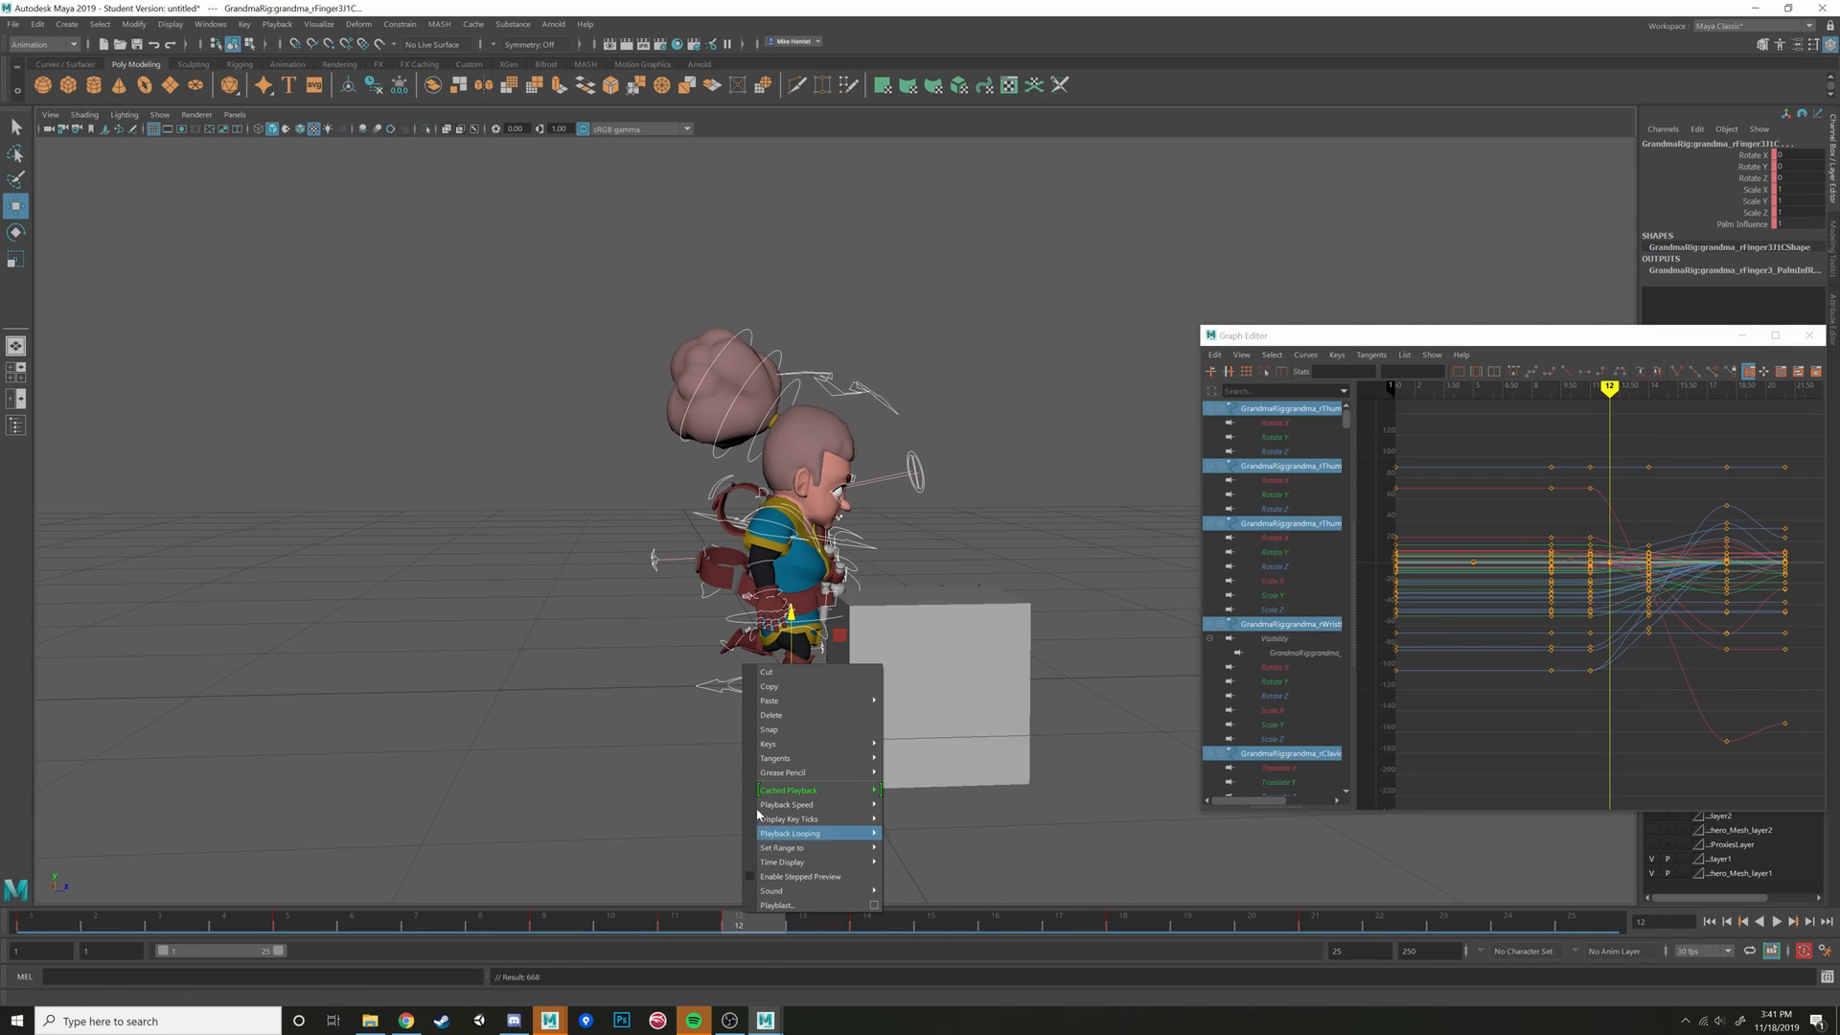
left_click(787, 725)
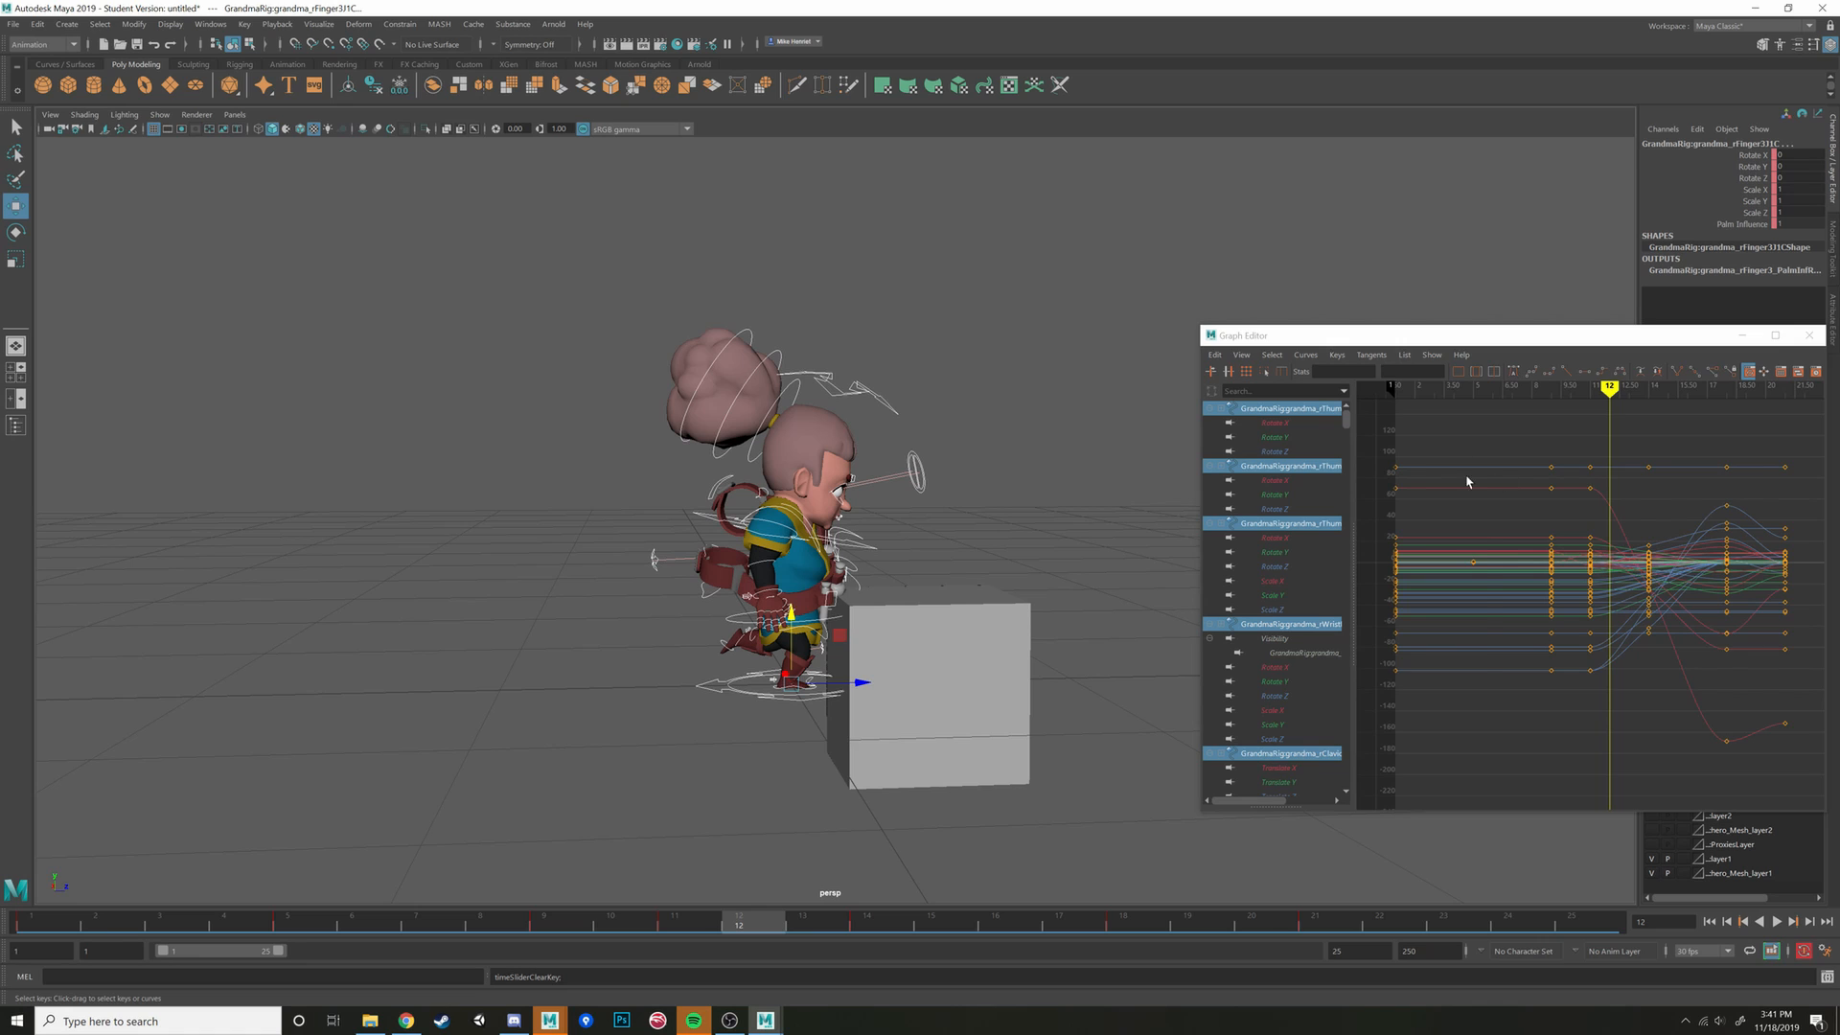
left_click(1473, 562)
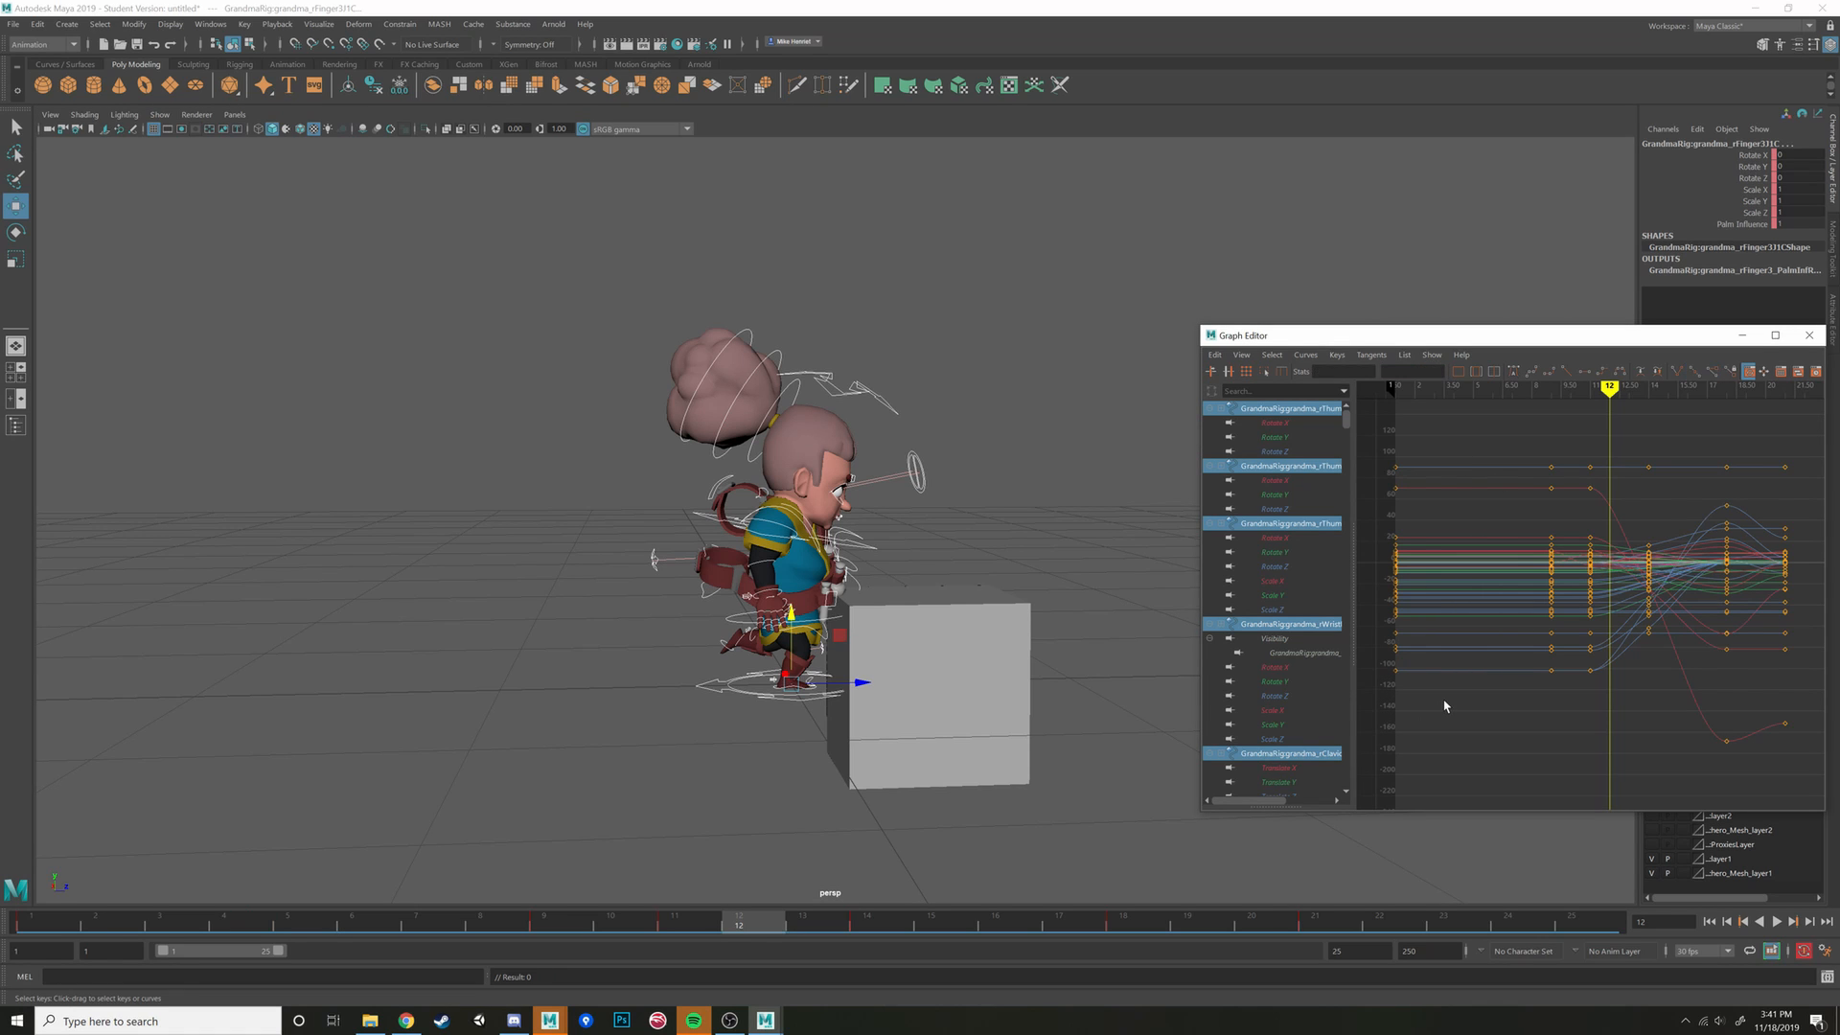
Clear the rig's keys at frame 14 and set a fresh key on all controls there
mouse_move(1613, 388)
left_mouse_down()
mouse_move(1672, 398)
mouse_move(1626, 408)
mouse_move(1645, 442)
left_mouse_up()
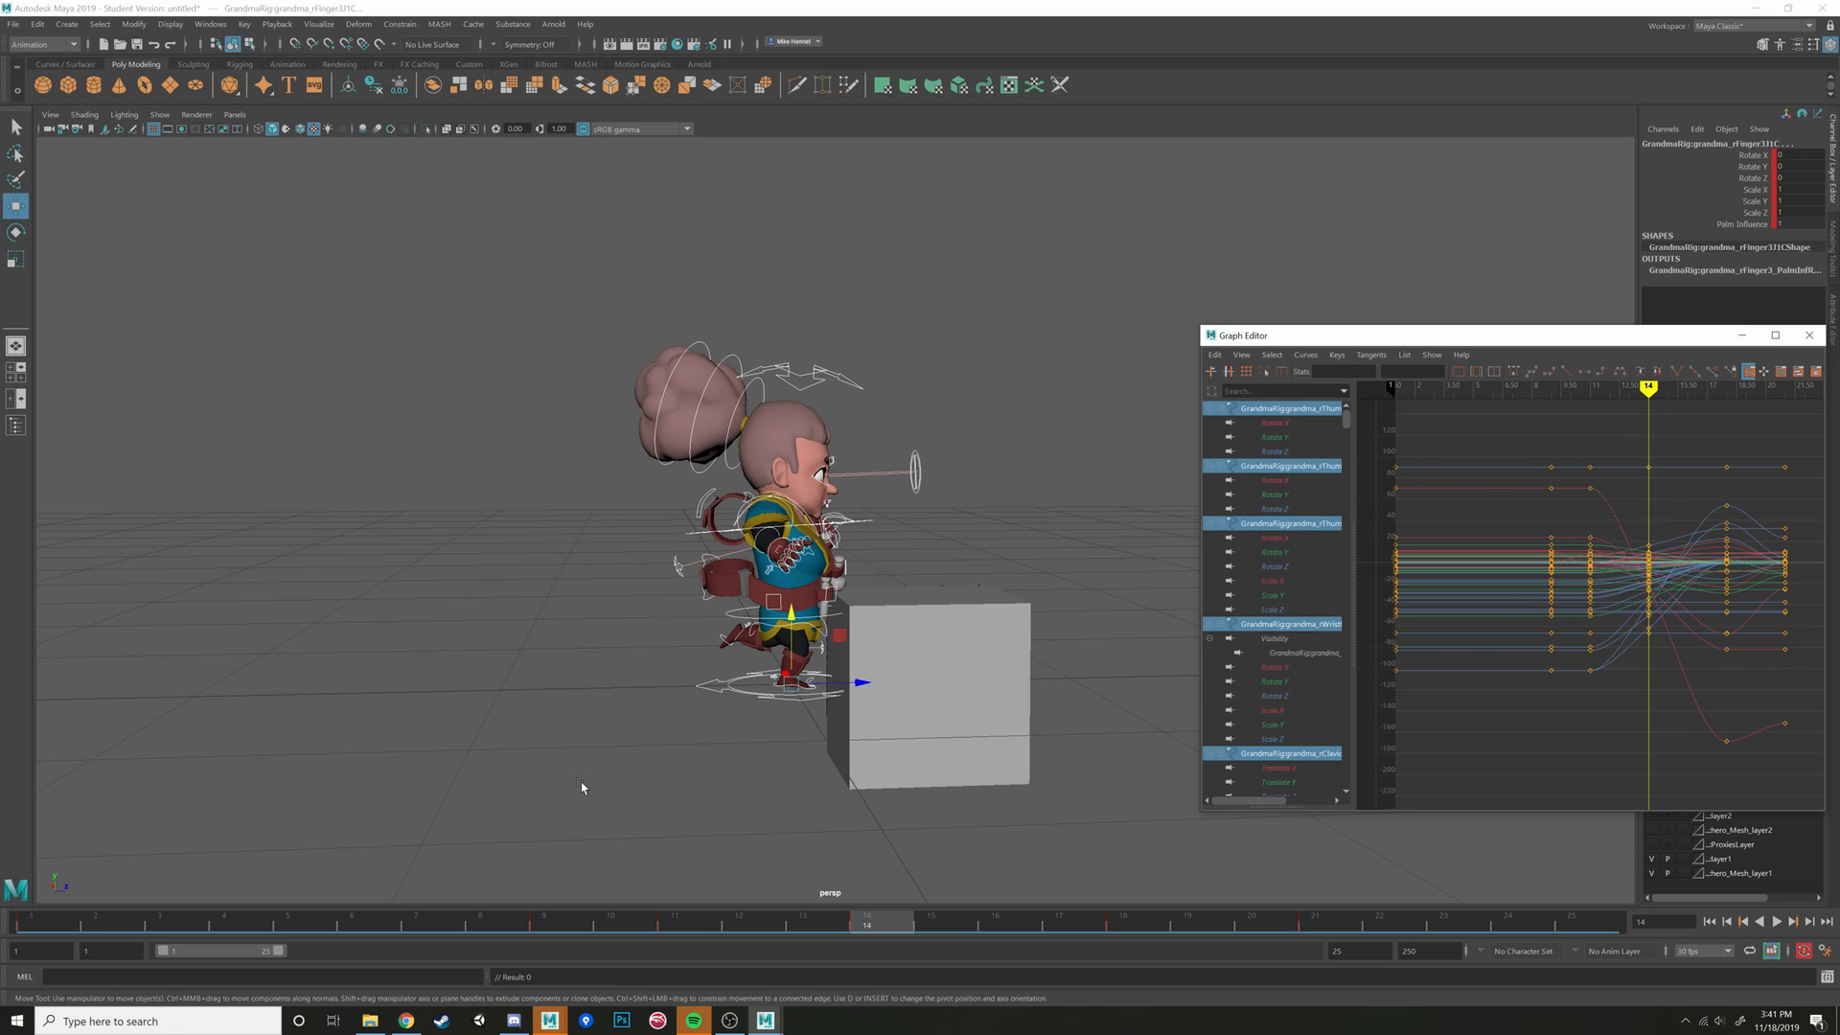
right_click(880, 925)
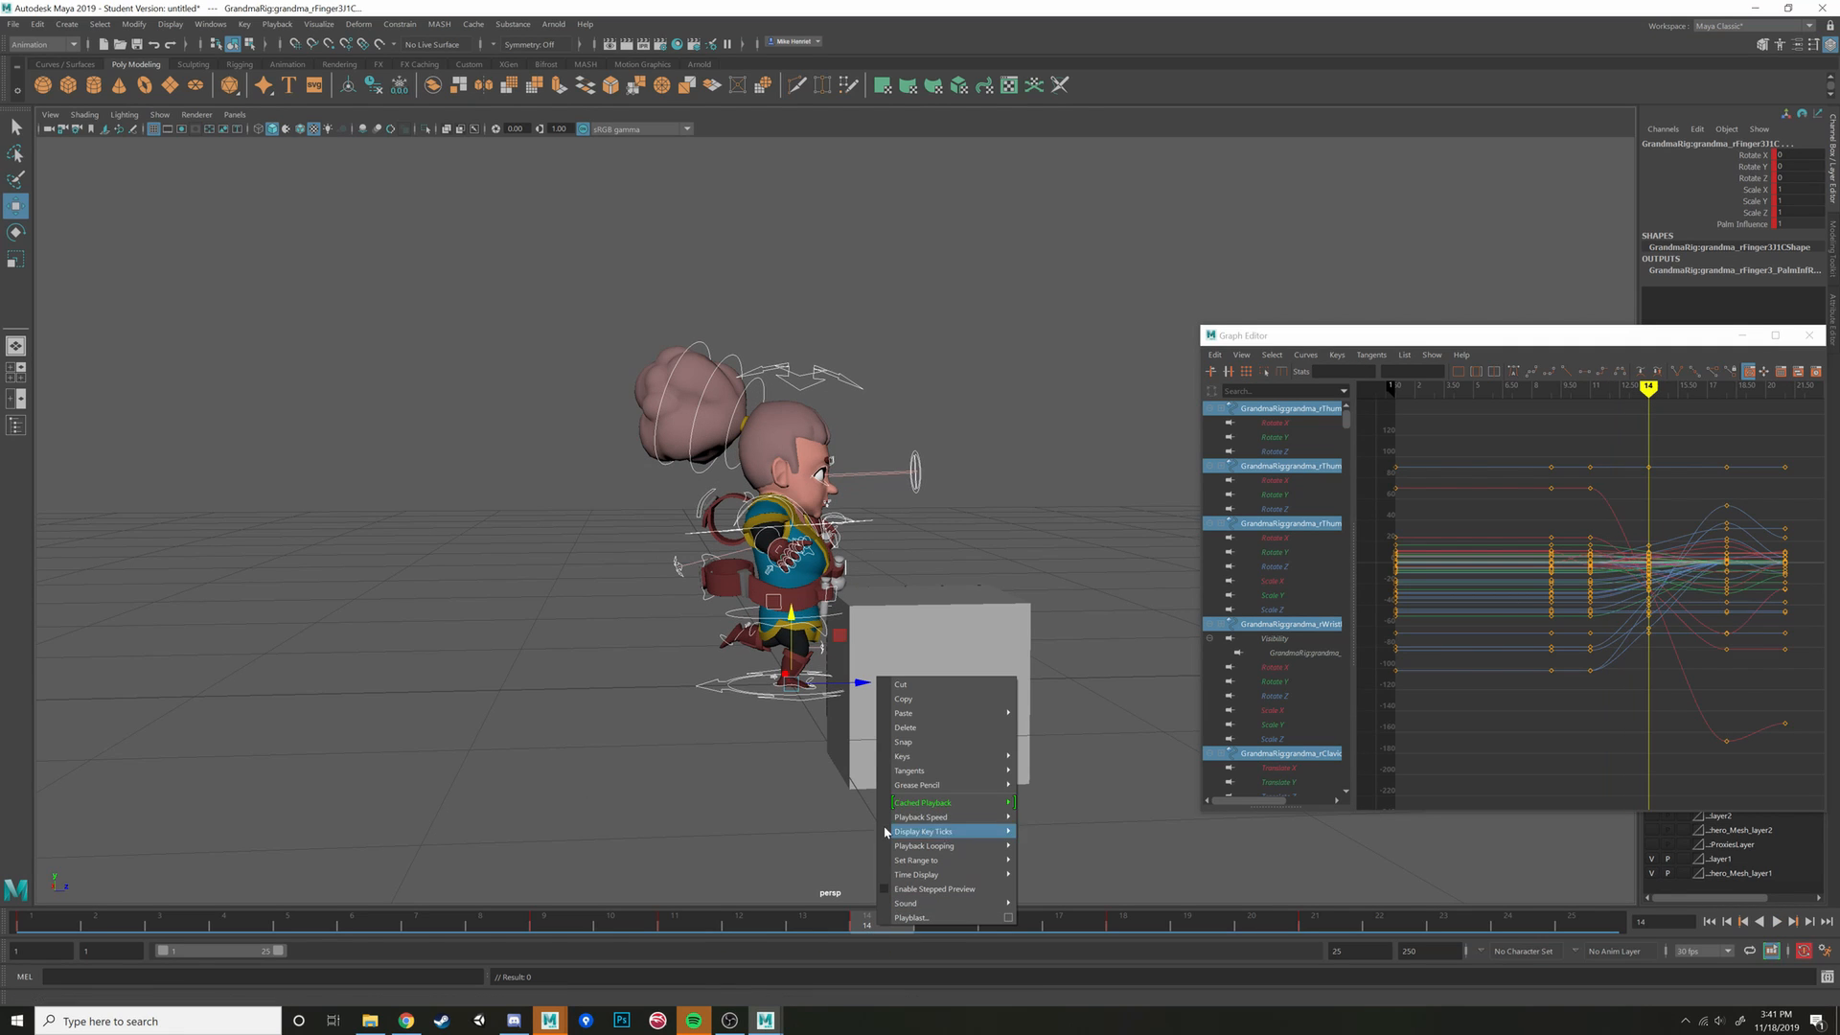
left_click(929, 729)
mouse_move(901, 925)
left_mouse_down()
mouse_move(690, 928)
mouse_move(863, 928)
left_mouse_up()
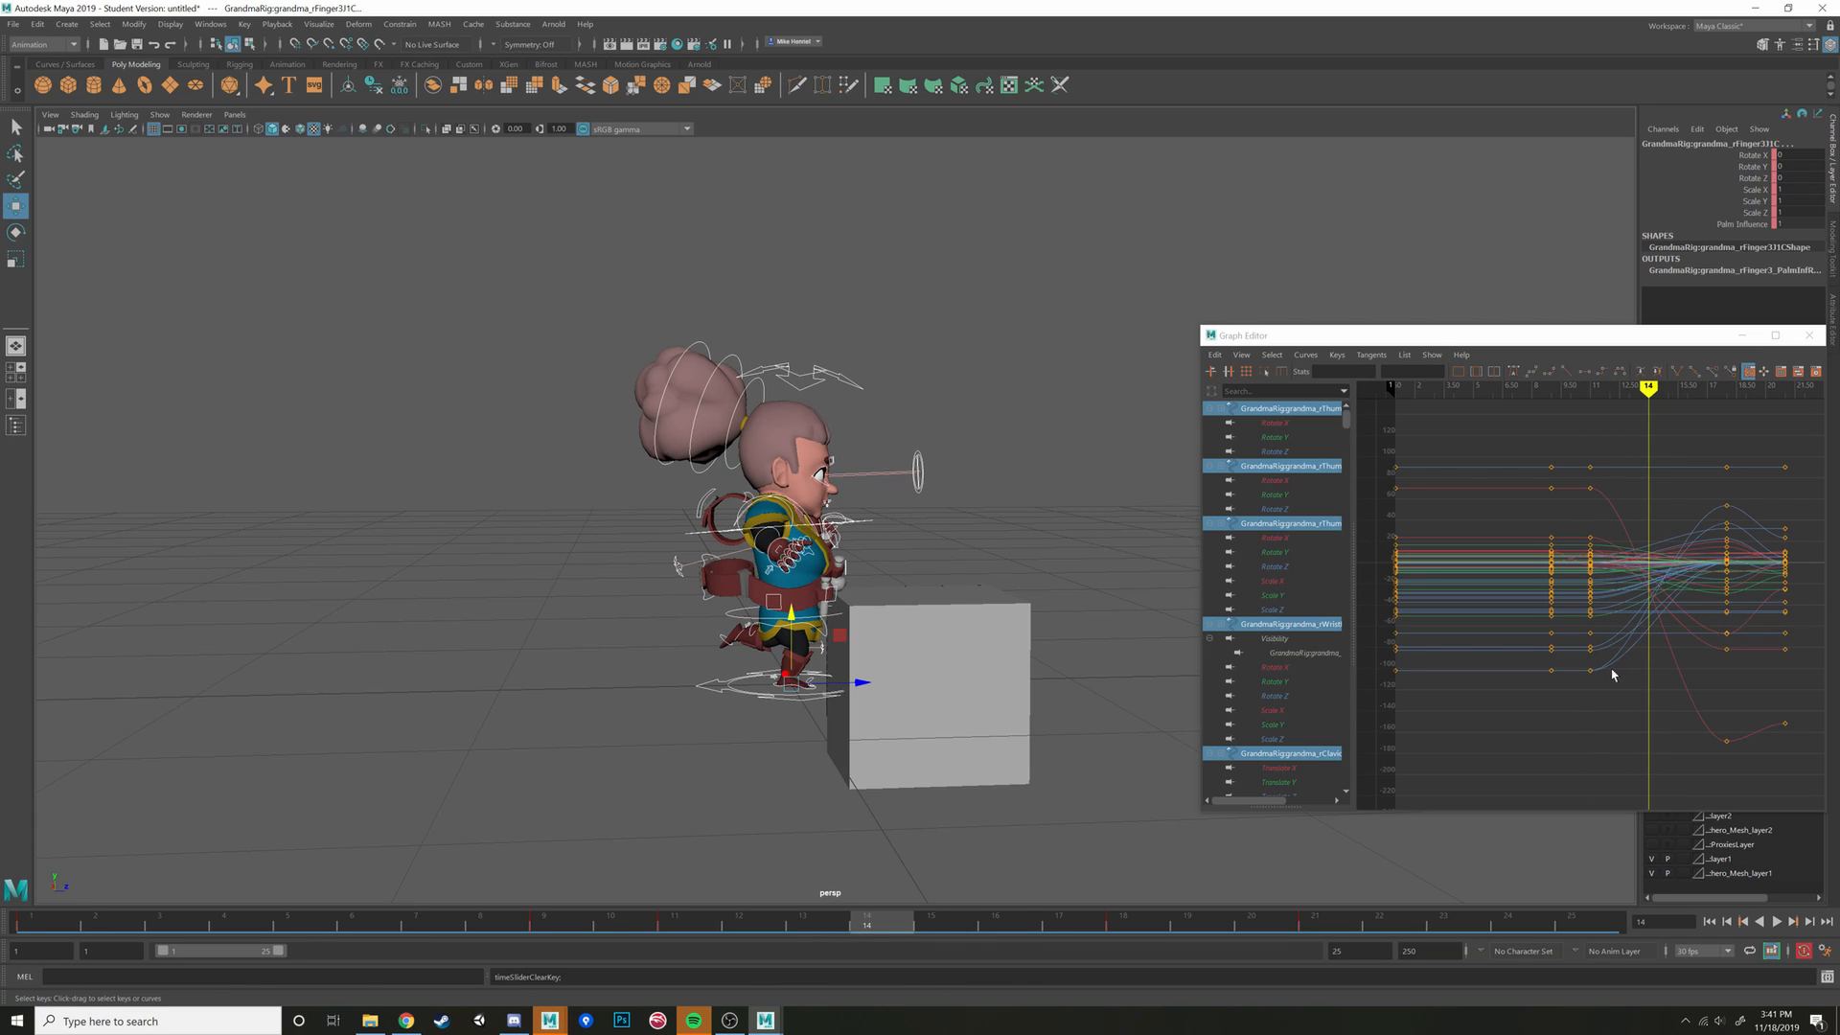
key("s")
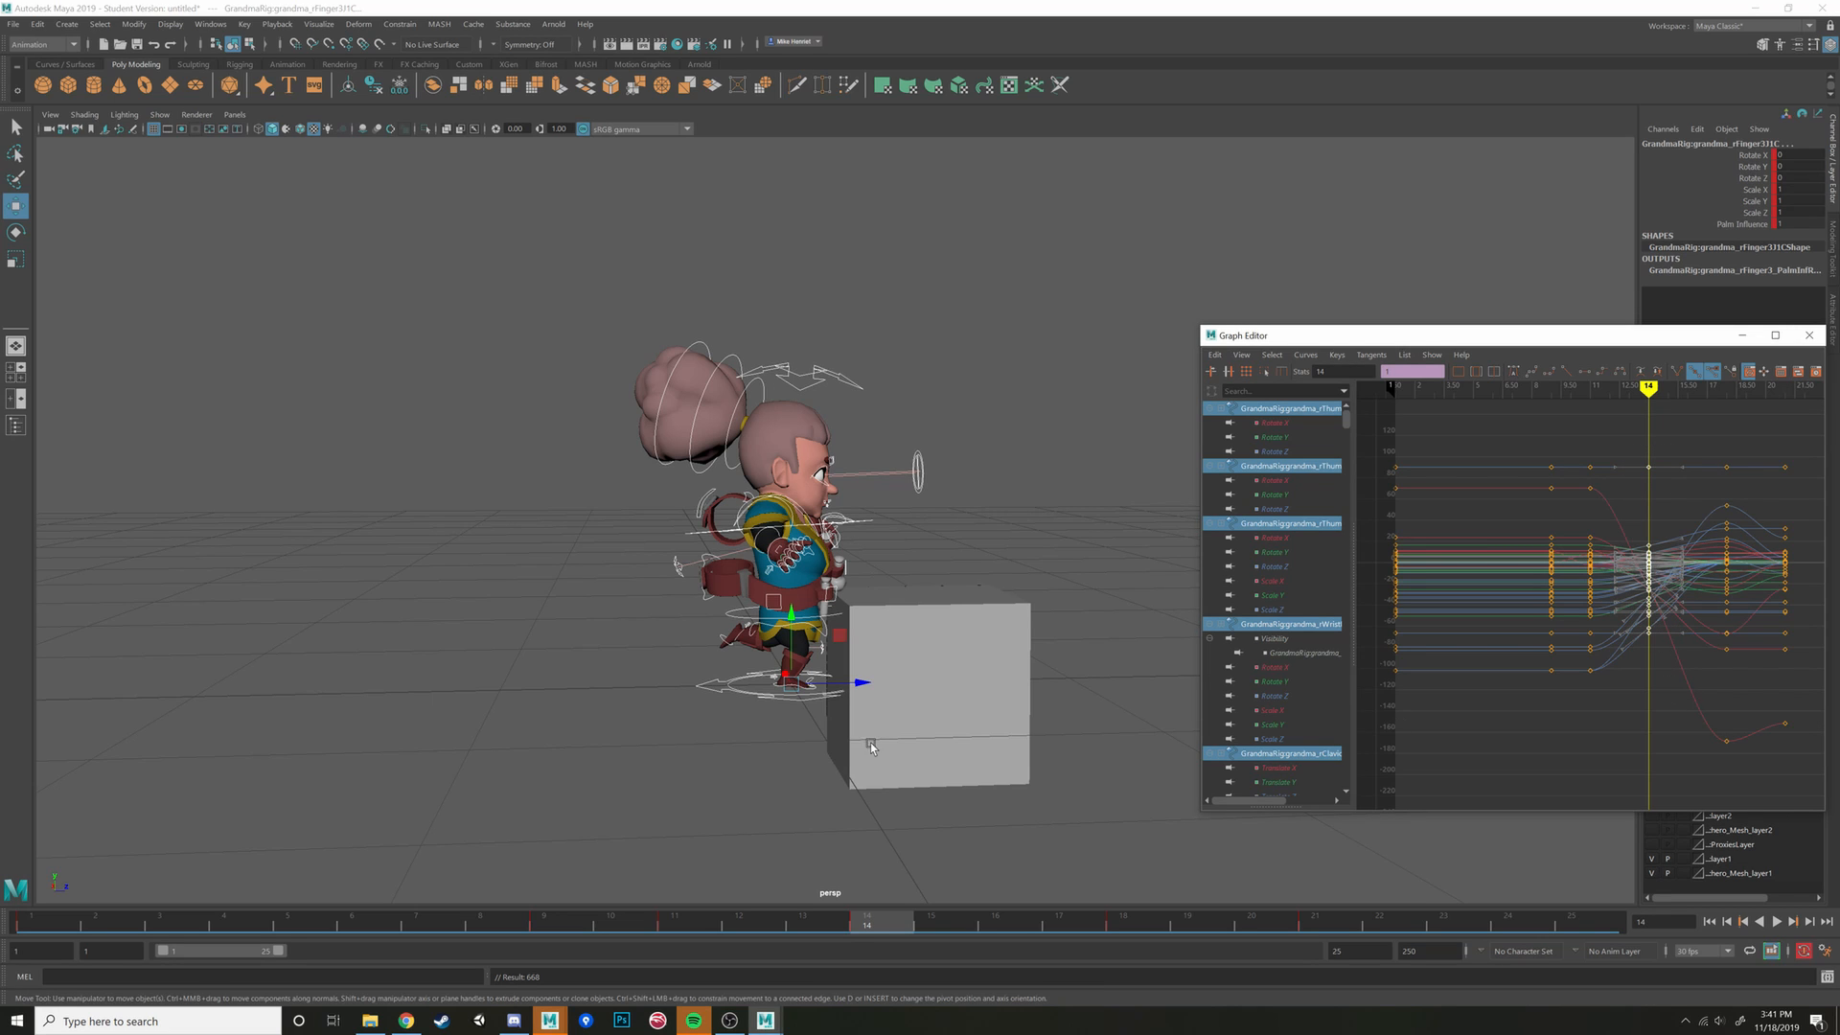
Play the motion and orbit around the box to examine the pop-up, stopping at the overshoot pose on frame 18
left_click_drag(887, 921, 177, 922)
right_click(808, 926)
left_click(906, 886)
left_click(1776, 921)
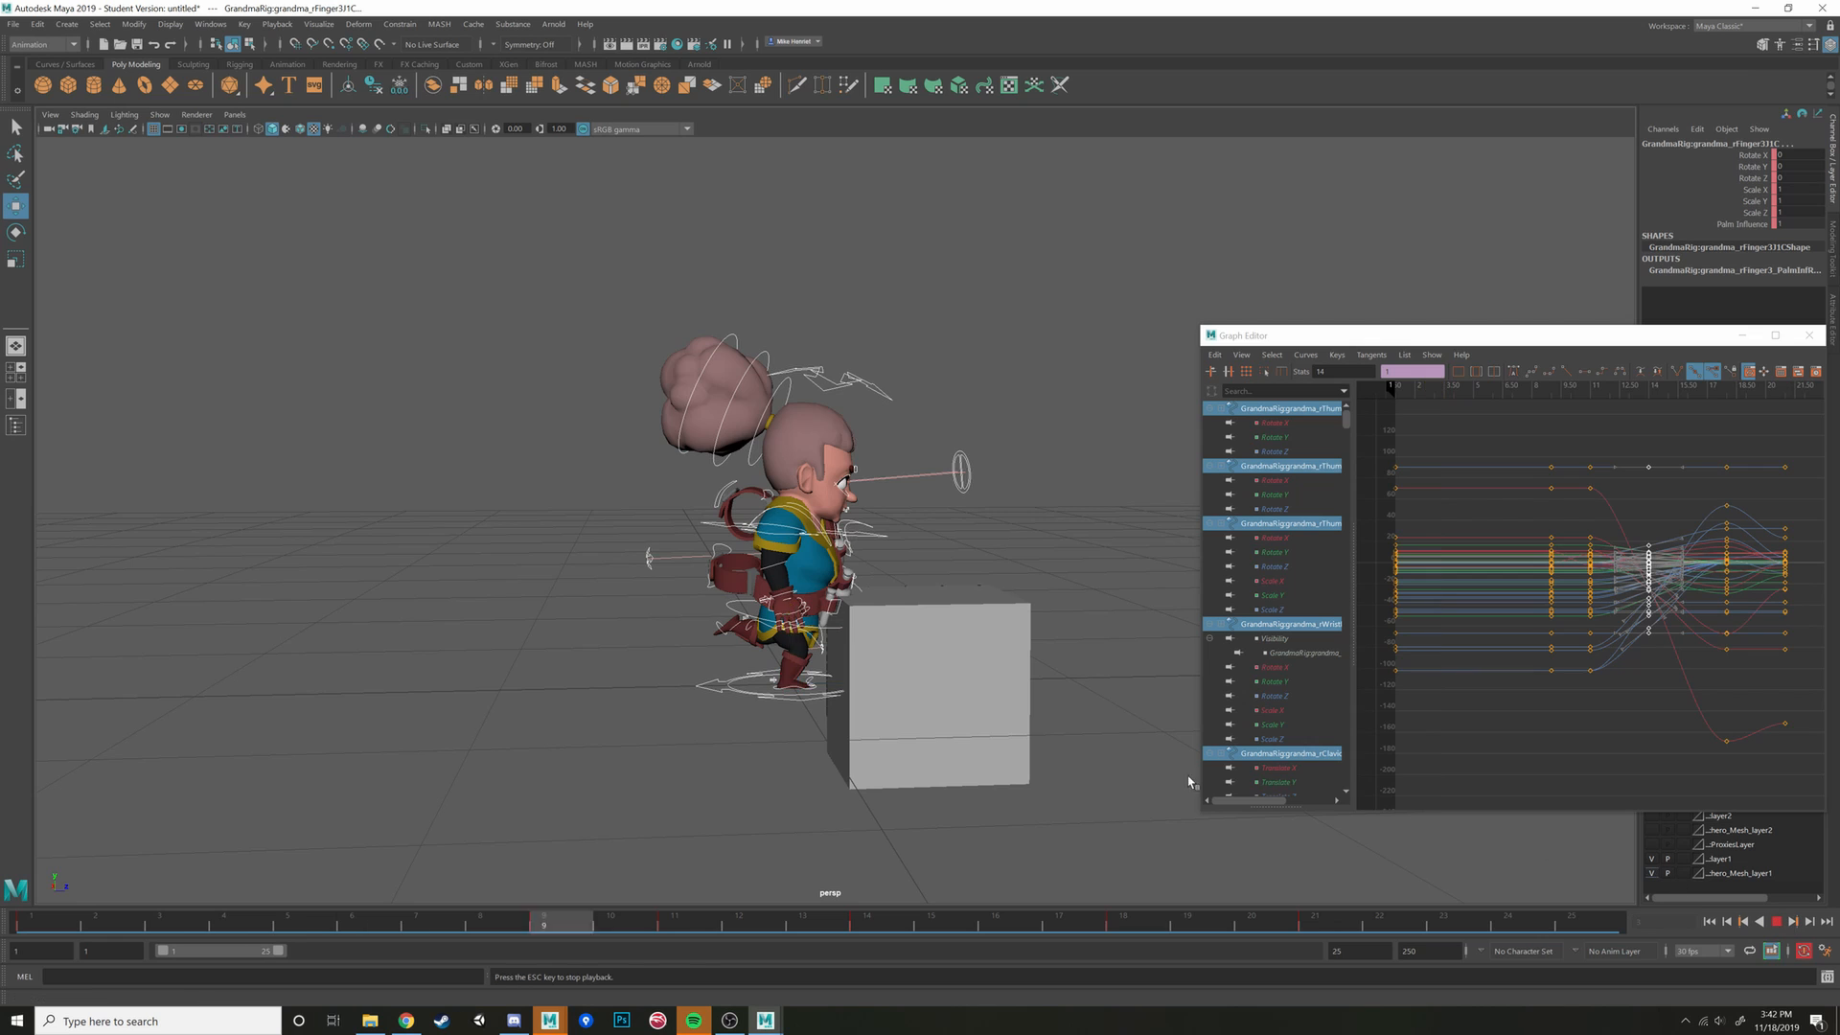
left_click_drag(1009, 686, 879, 699, "alt")
right_click_drag(878, 699, 911, 698, "alt")
left_click_drag(911, 698, 776, 700, "alt")
right_click_drag(776, 699, 833, 704, "alt")
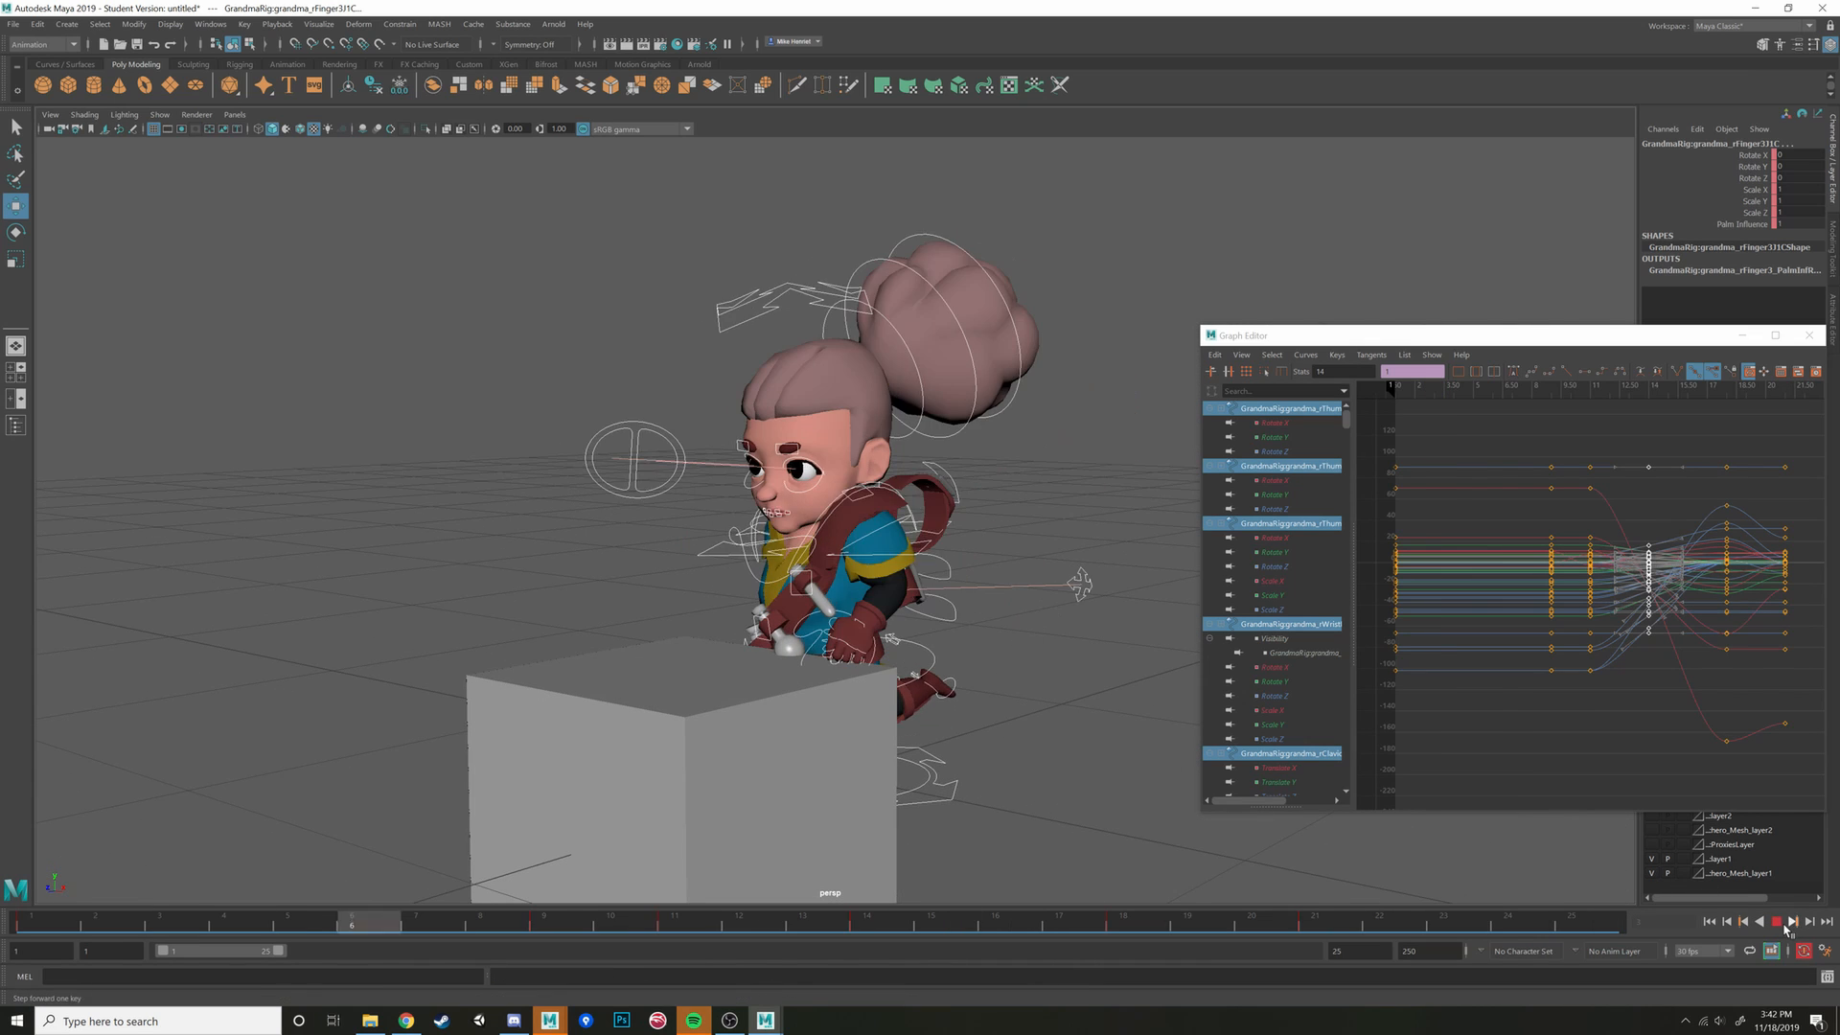
left_click_drag(1059, 922, 1107, 925)
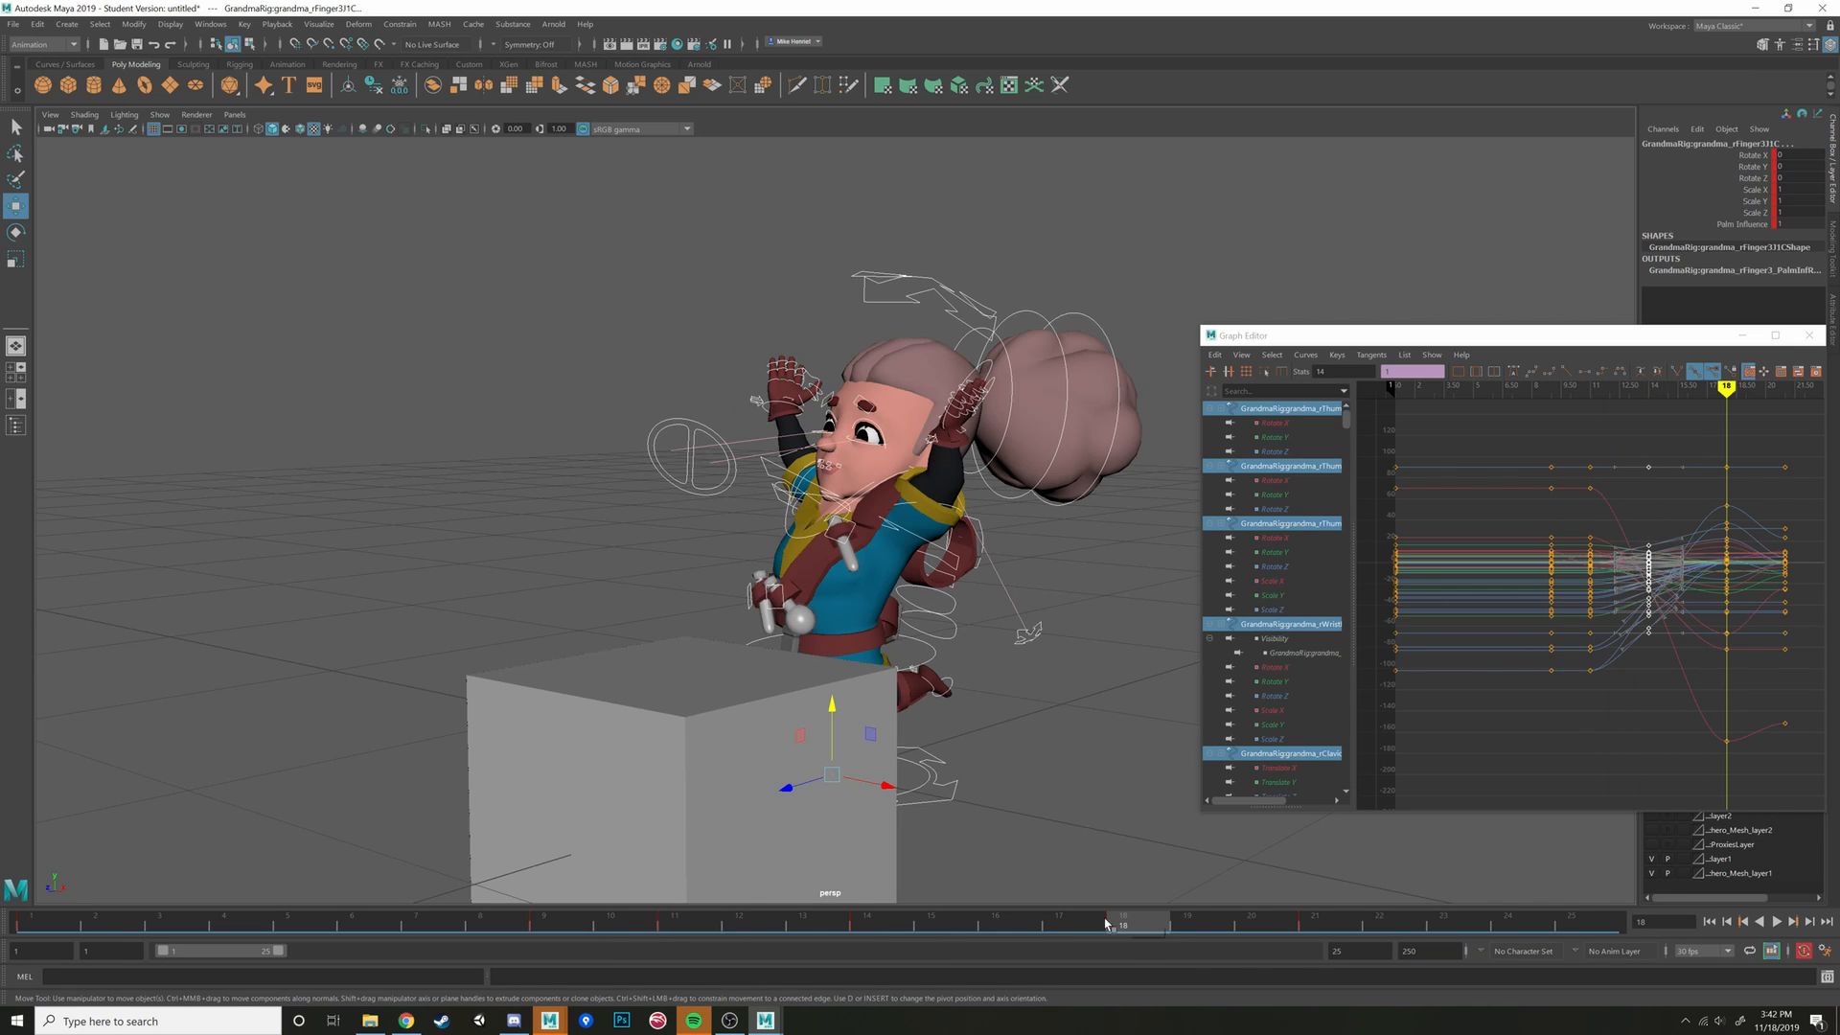
Rotate the left wrist control at frame 14 to about 58 in X and -140 in Z so the hand drags behind
left_click_drag(668, 919, 887, 928)
left_click_drag(1065, 645, 848, 648, "alt")
left_click(753, 567)
key("e")
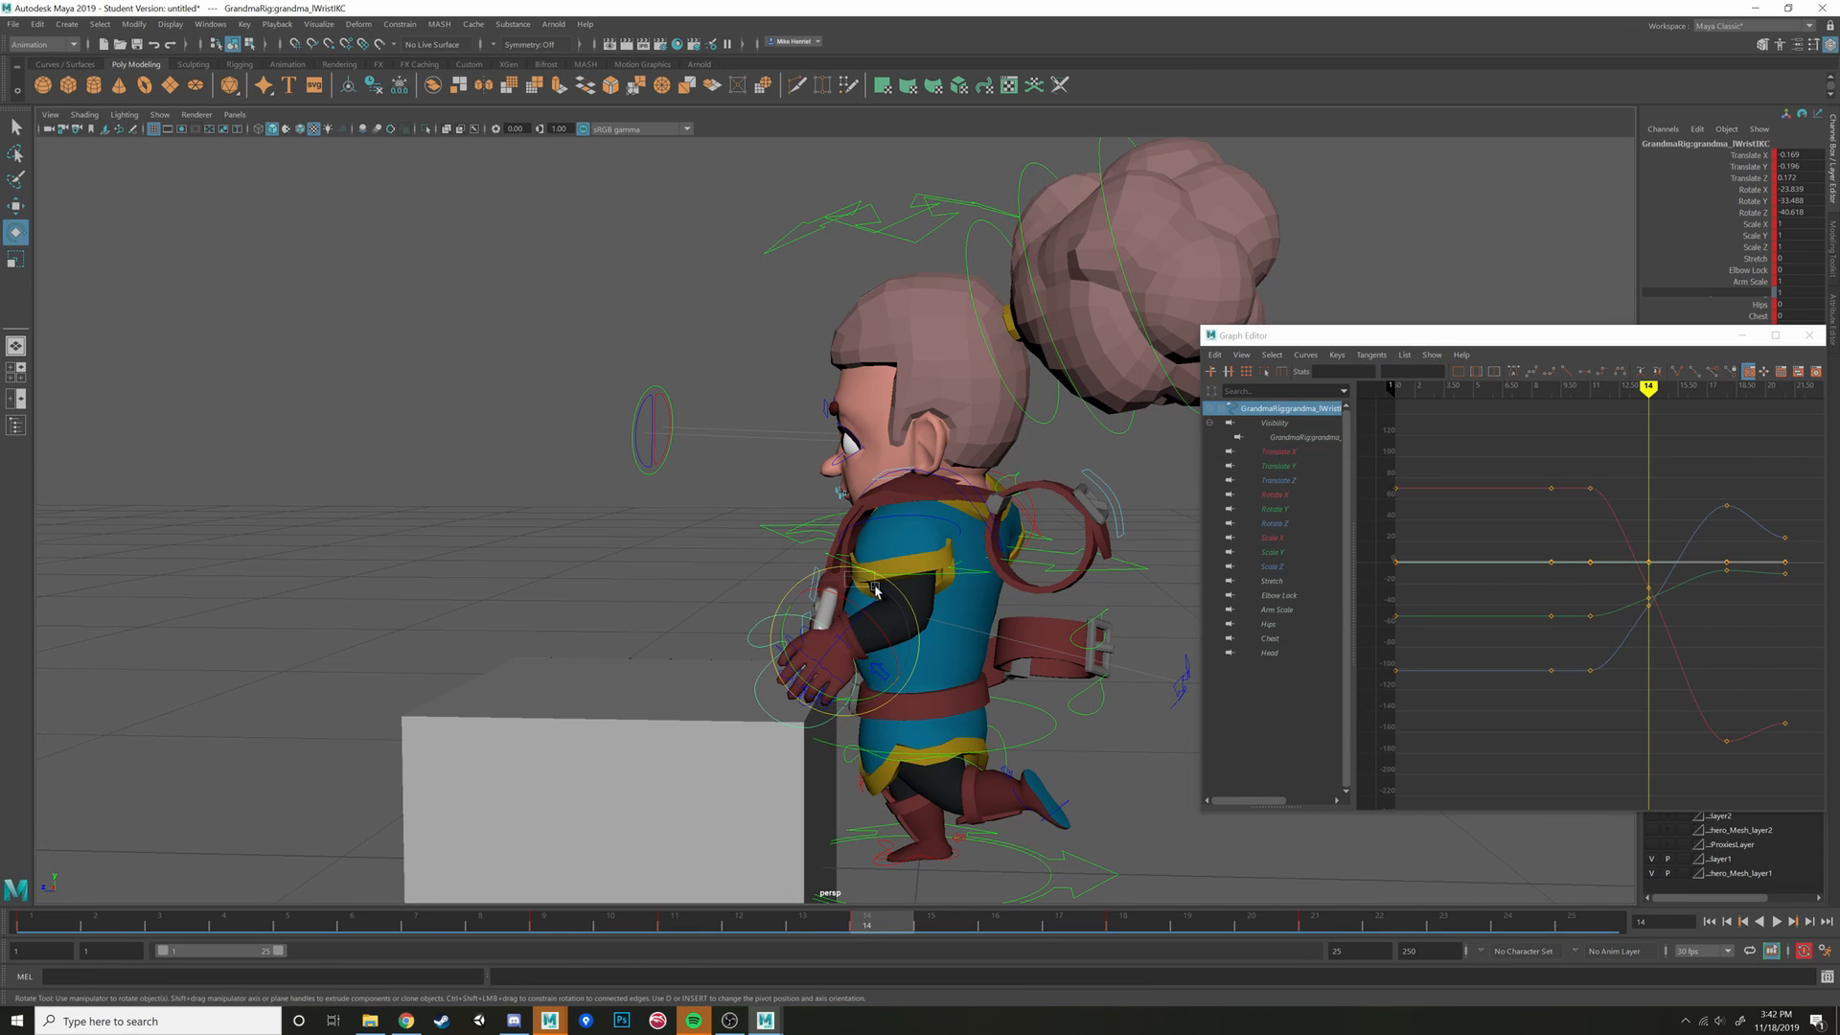
left_click(863, 581)
key("ctrl+z")
left_click_drag(872, 599, 918, 584, "alt")
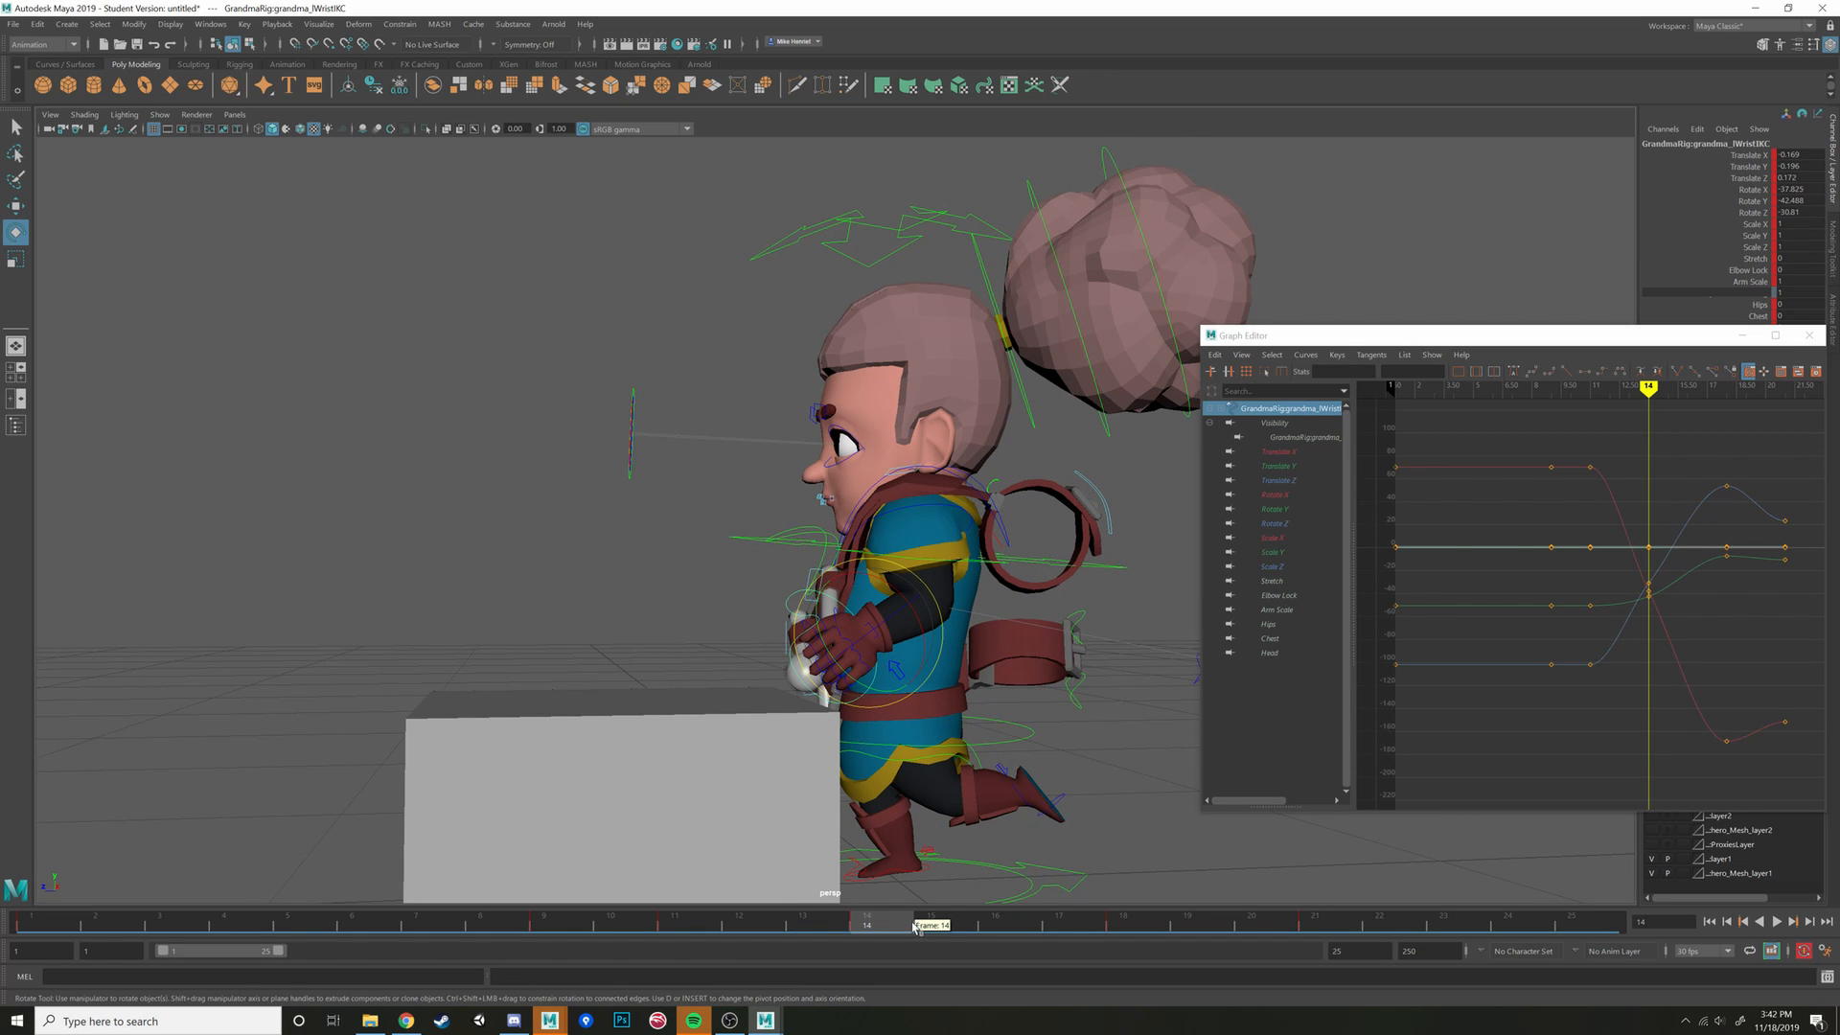
left_click_drag(843, 721, 729, 634, "alt")
scroll(978, 705, "up", 3)
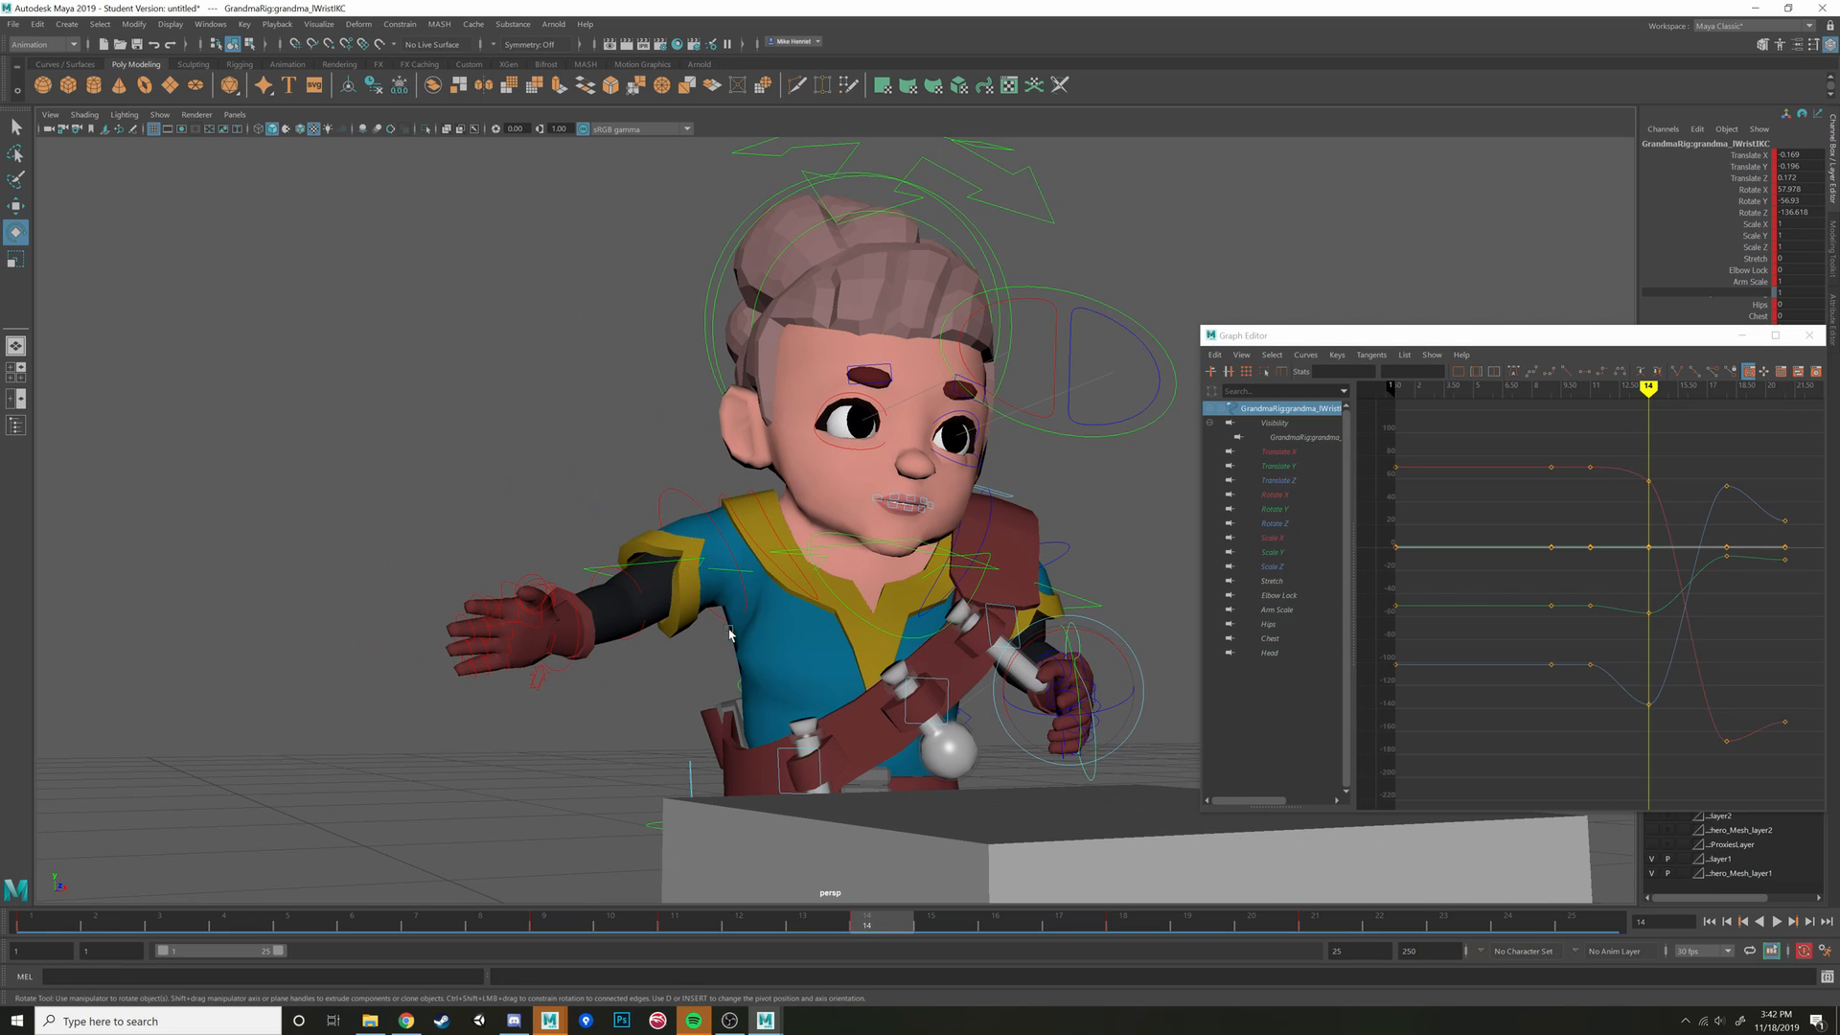
Rotate the right shoulder control at frame 14 to lower the outstretched arm toward the body
left_click(640, 590)
left_click(677, 505)
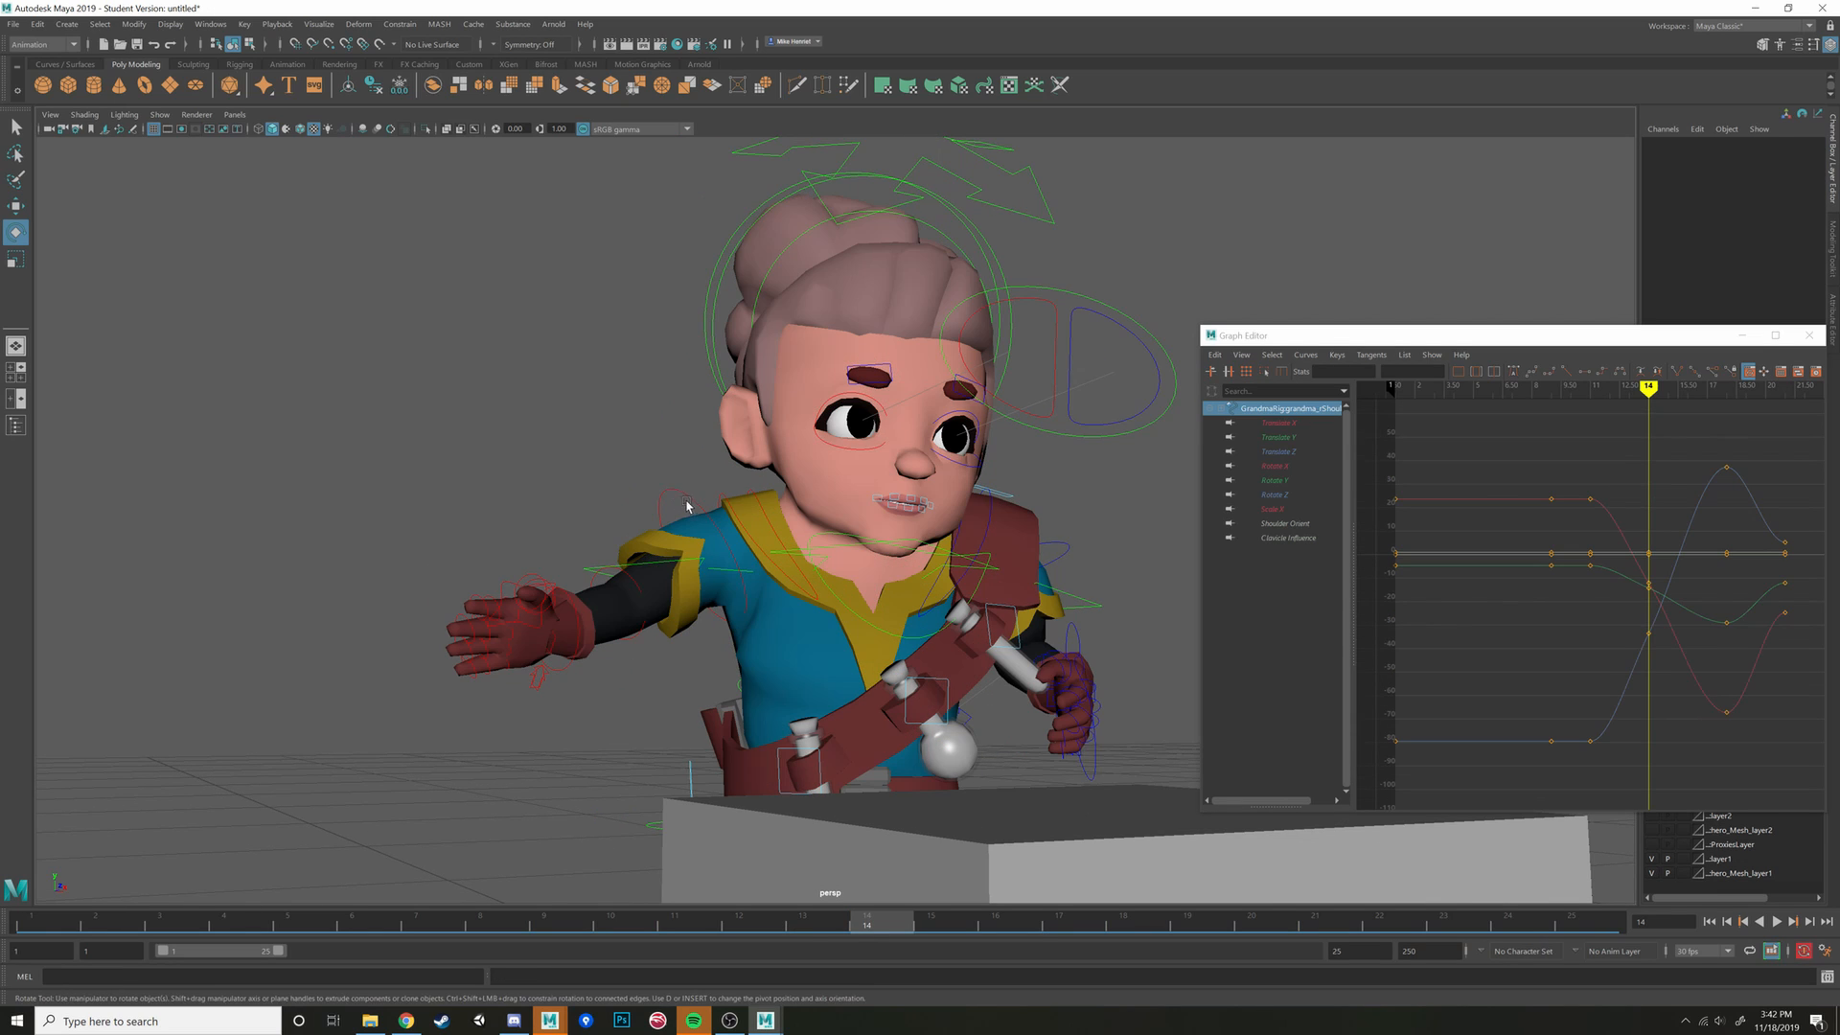
left_click_drag(685, 532, 790, 556)
key("w")
Bend the right elbow at frame 14 and turn the right hand inward in front of the belly
left_click(699, 607)
key("e")
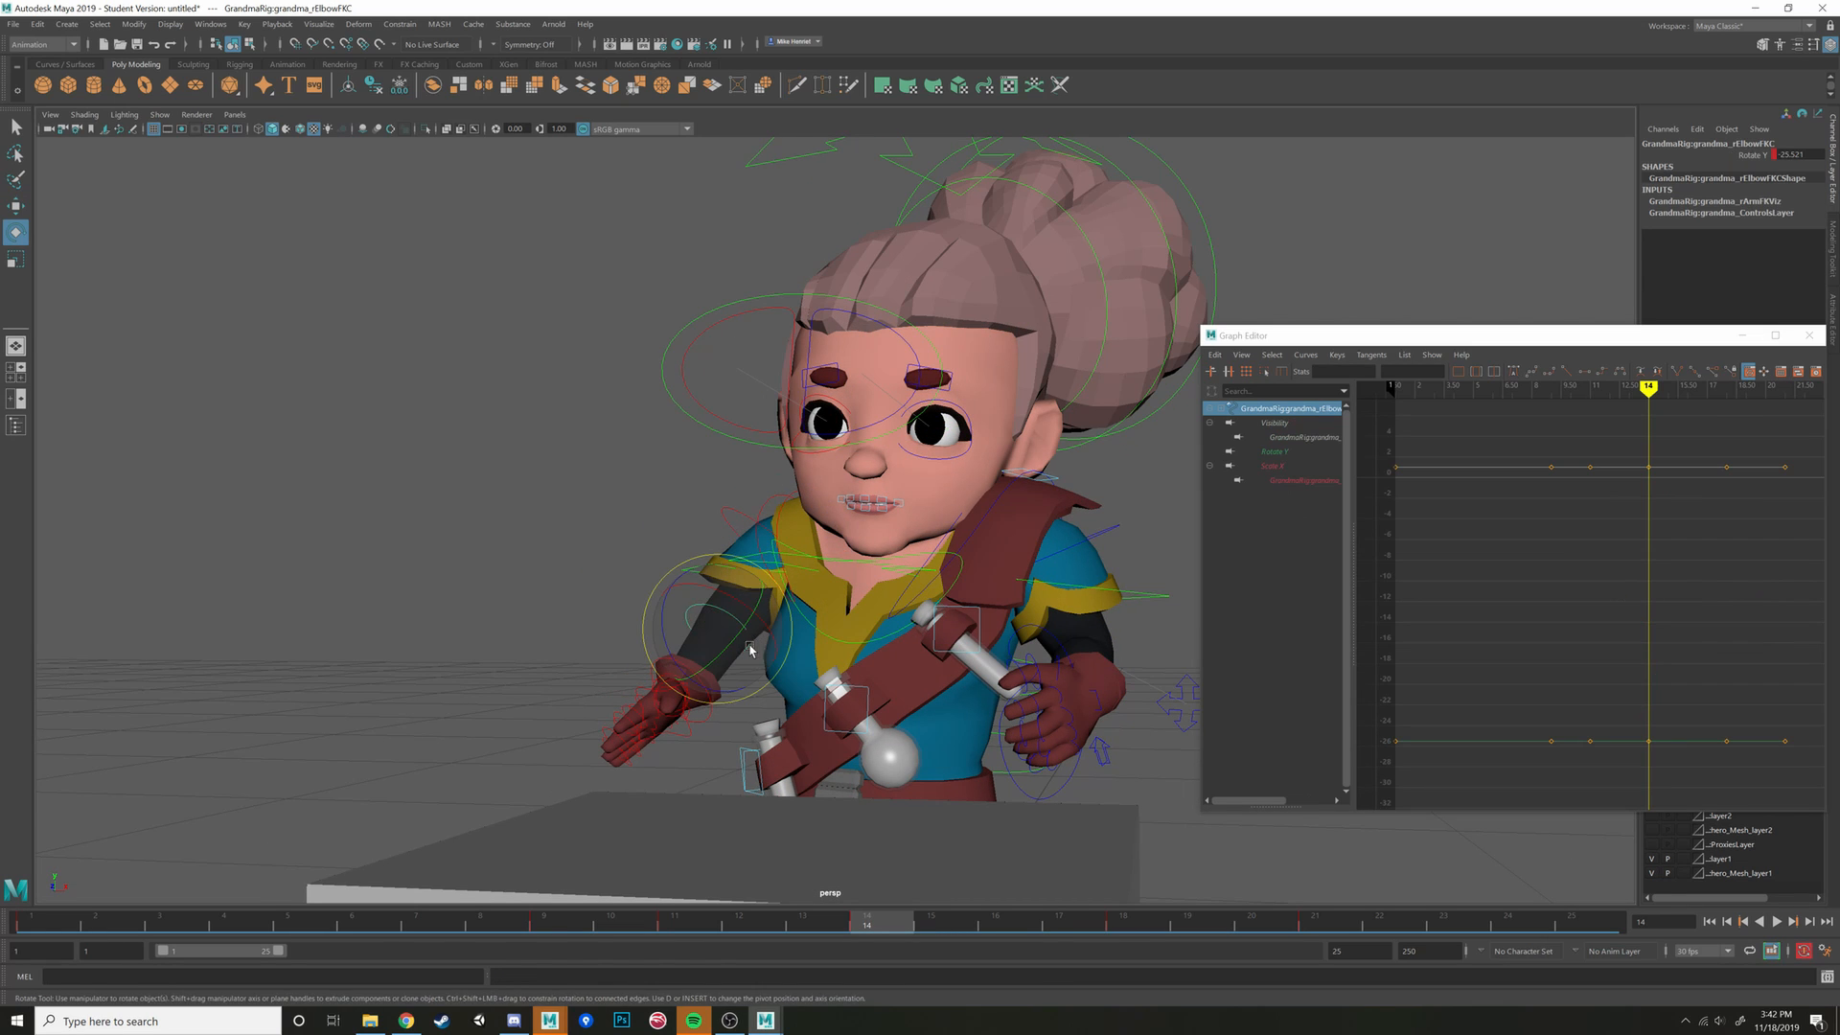
left_click_drag(712, 671, 767, 666)
left_click(746, 690)
left_click_drag(767, 666, 906, 635)
key("w")
Rotate the right clavicle control at frame 14 to about -2.7 in X, -12.7 in Y and -11.5 in Z
left_click_drag(710, 613, 740, 587, "alt")
left_click(799, 544)
key("e")
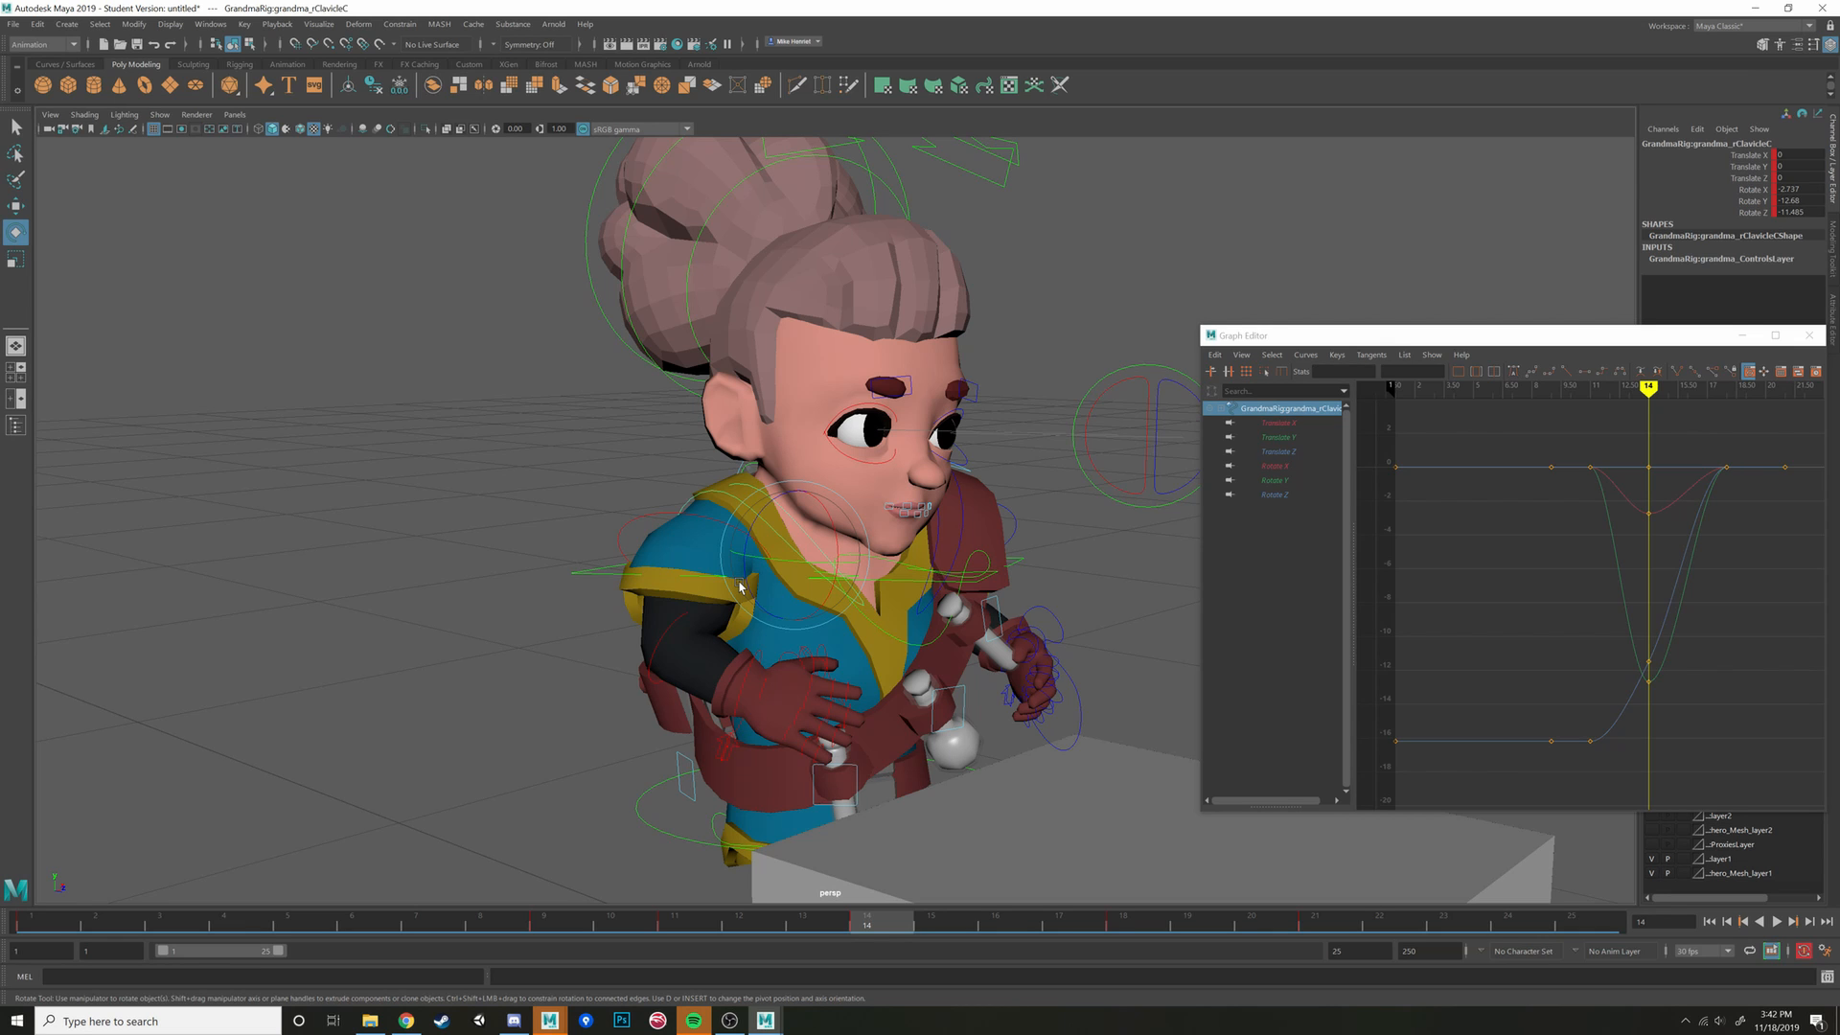
Frame the right hand up close and select the right arm switch control beside it
scroll(719, 473, "up", 2)
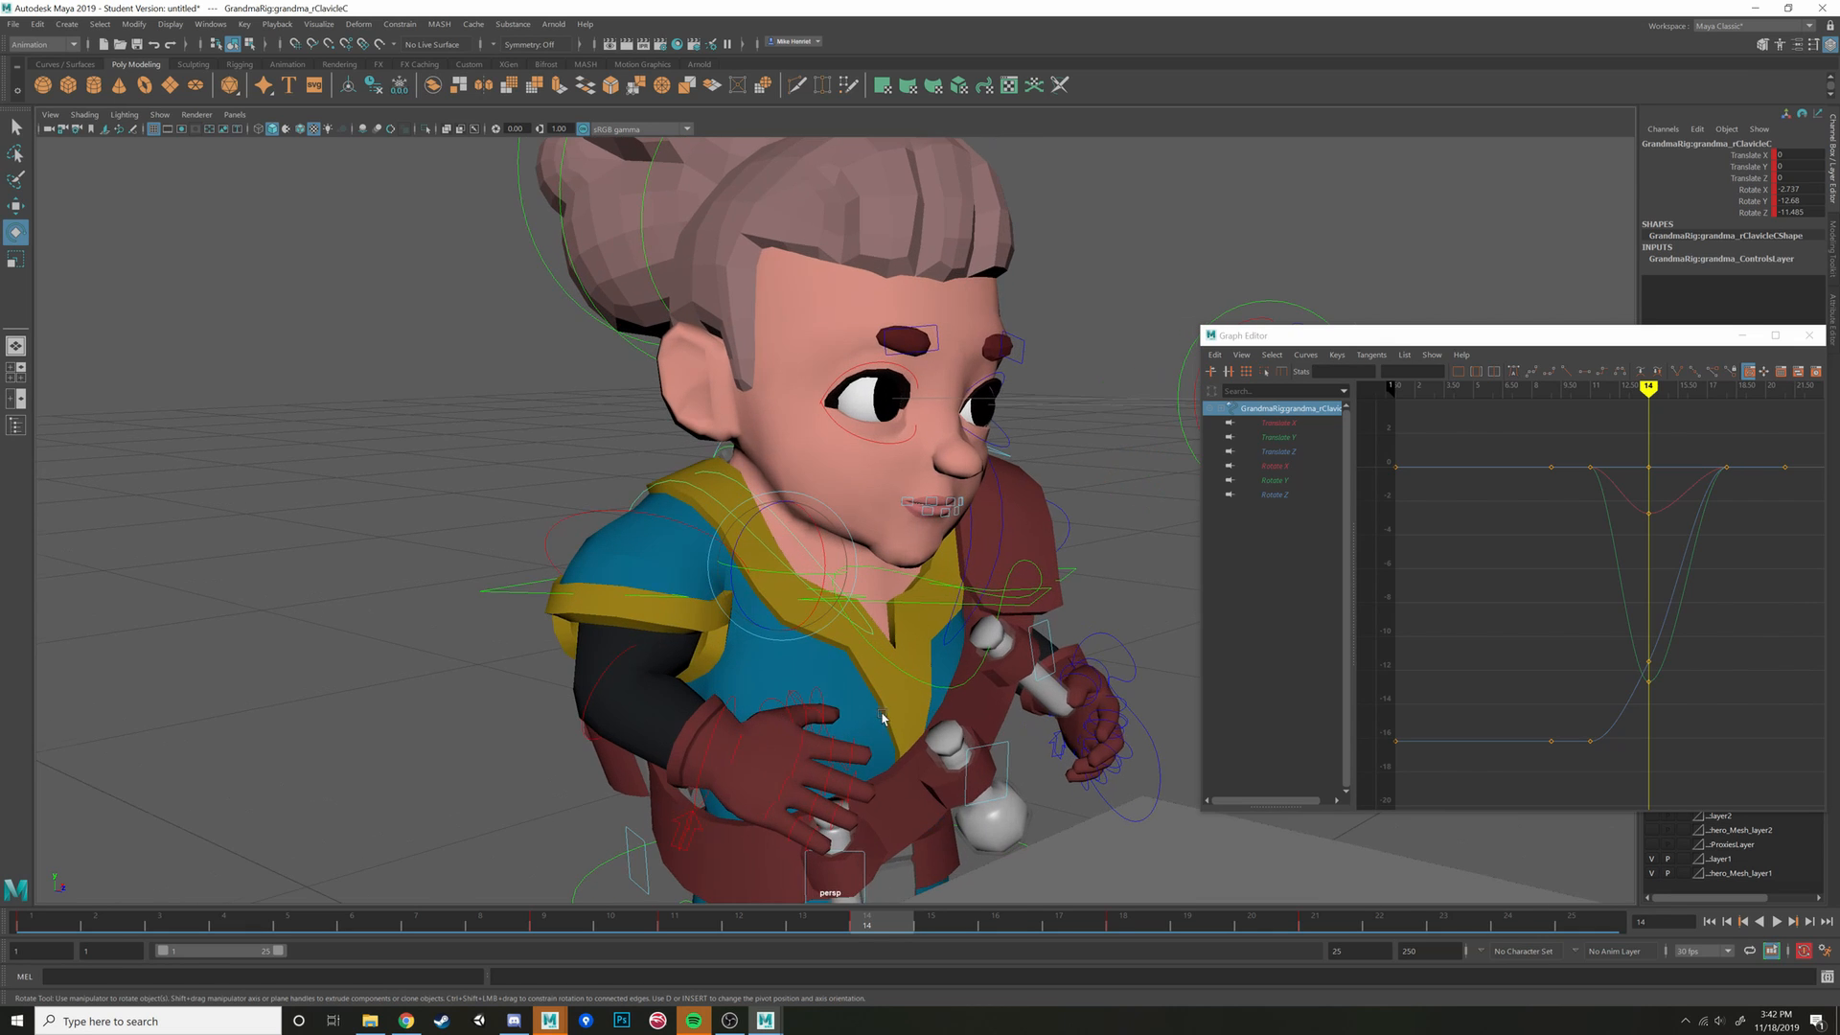
middle_click_drag(766, 714, 829, 538, "alt")
left_click_drag(830, 538, 728, 501, "alt")
middle_click_drag(728, 501, 790, 496, "alt")
scroll(790, 495, "up", 2)
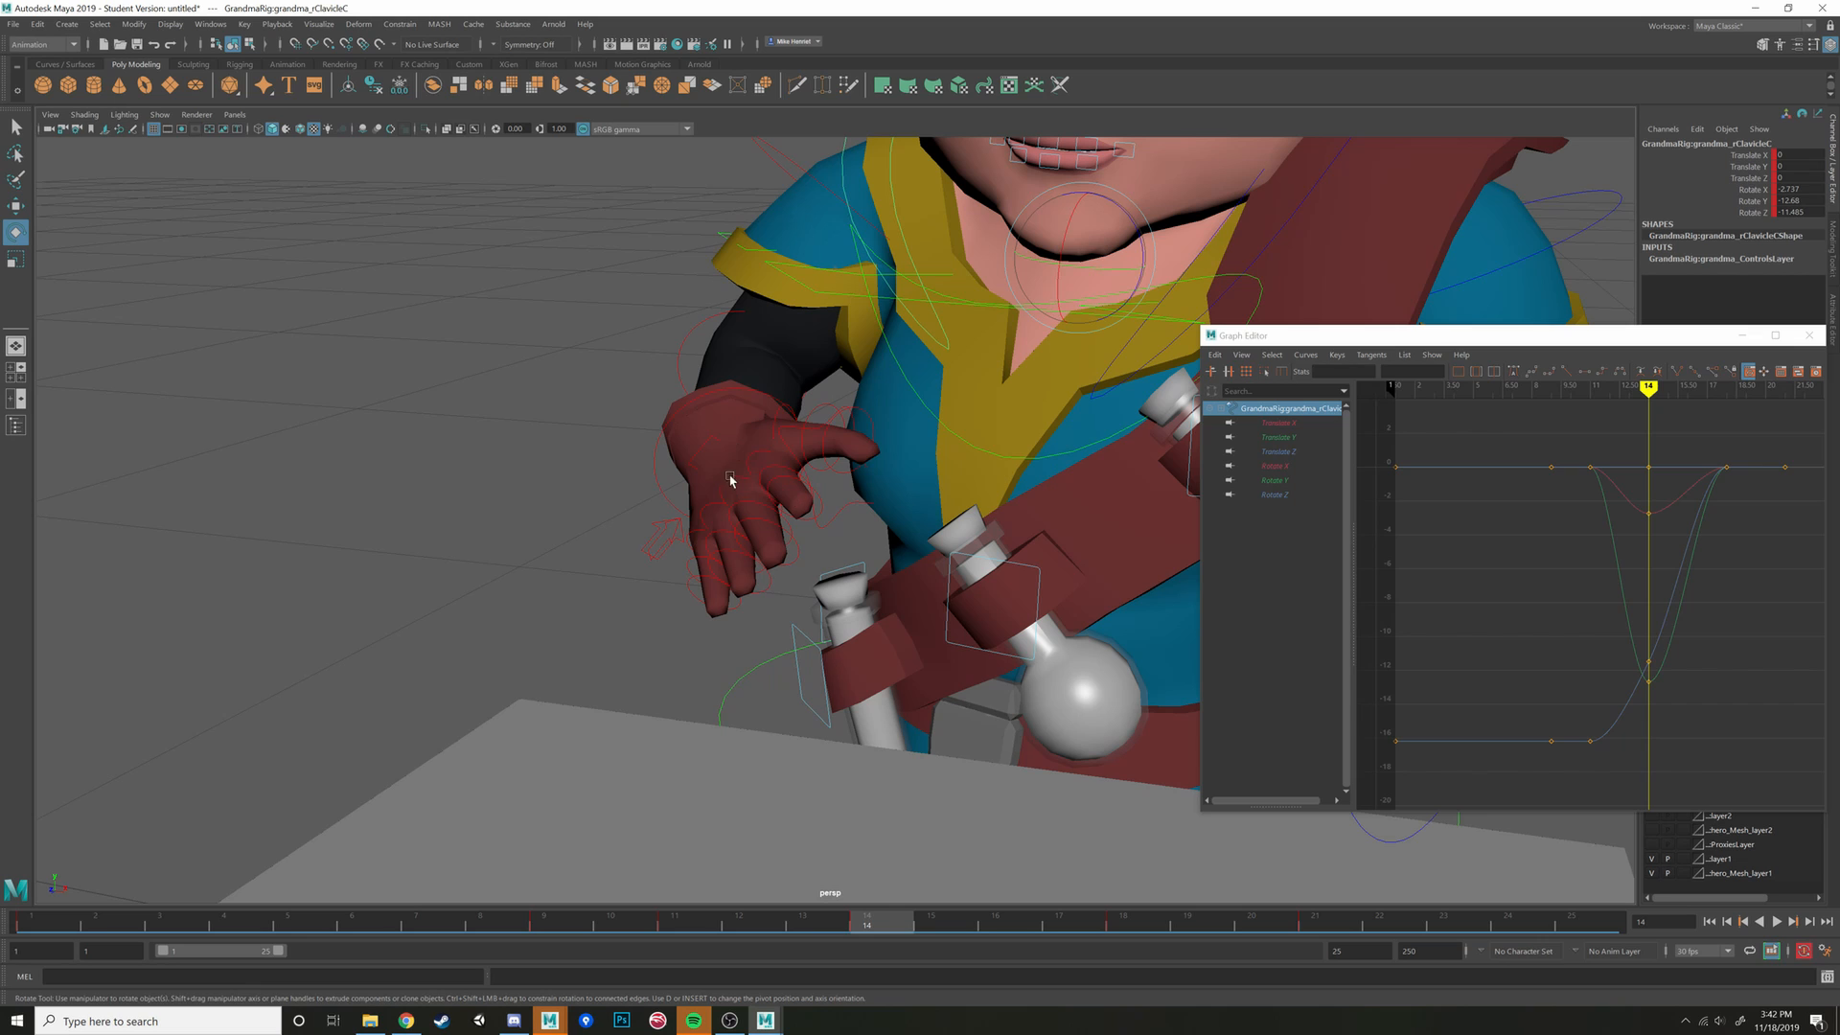
left_click_drag(804, 526, 687, 446, "alt")
left_click(688, 462)
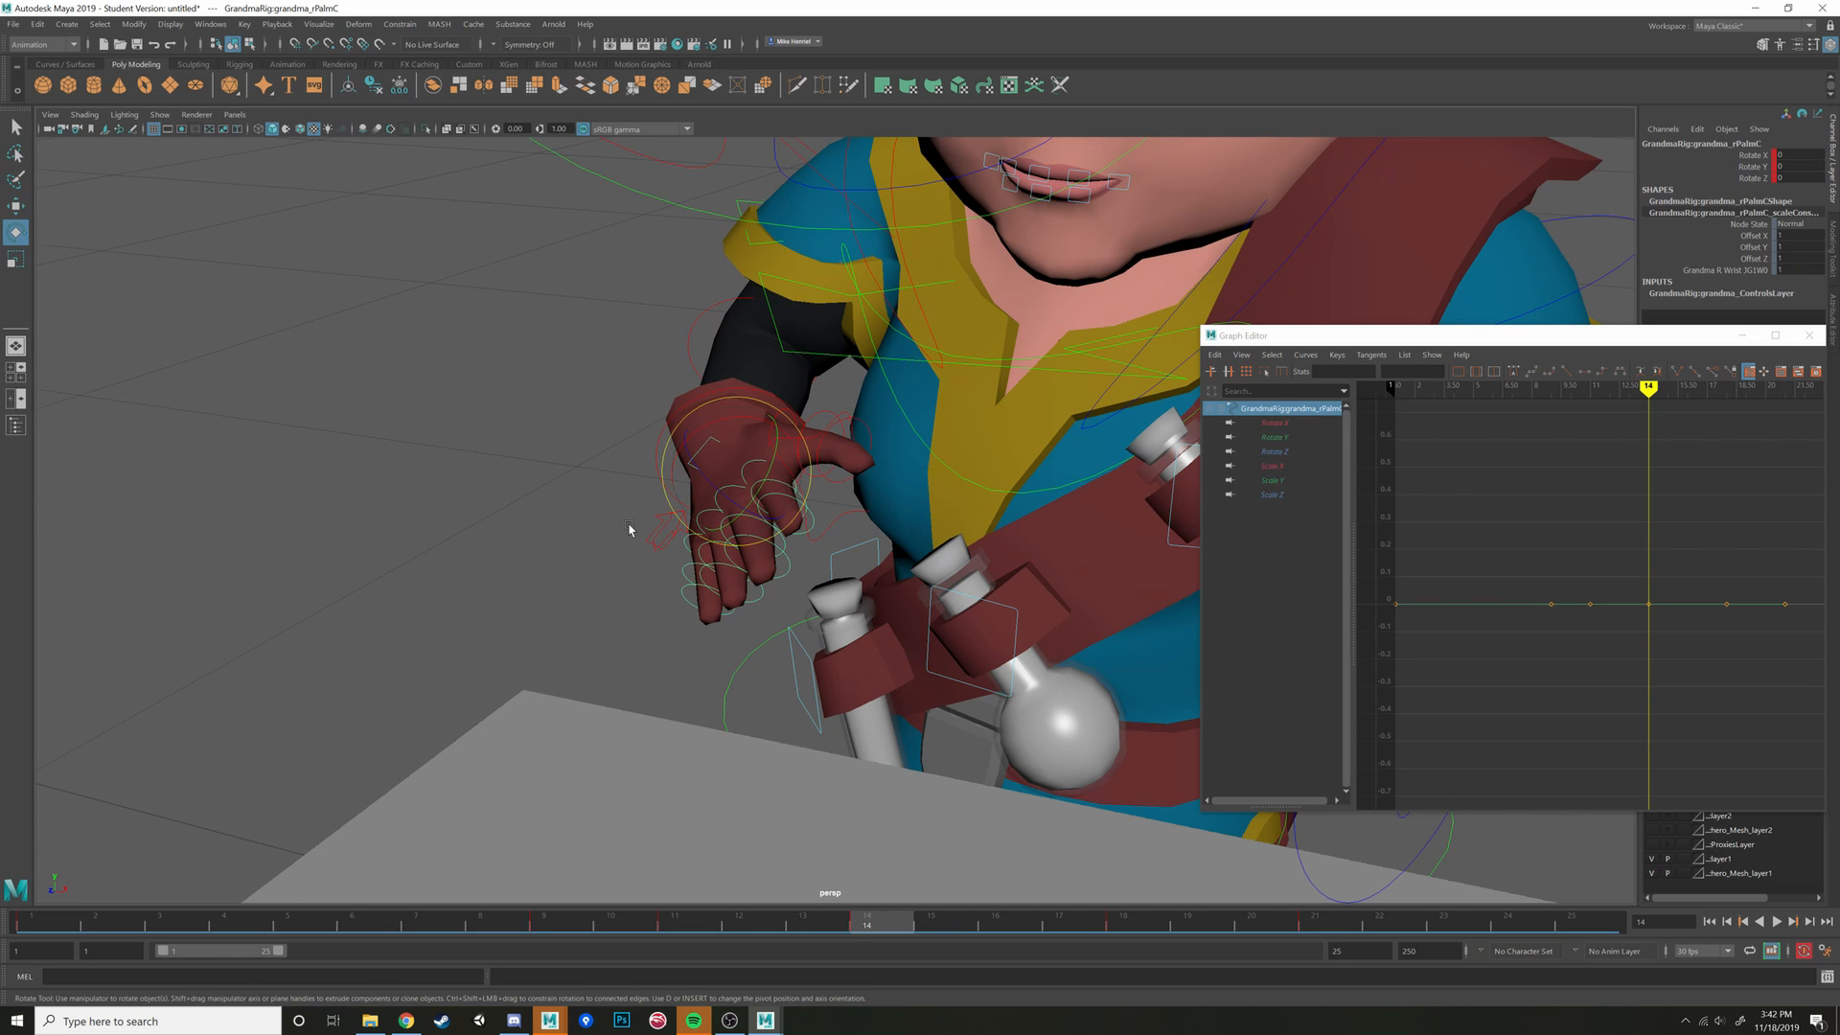
left_click_drag(629, 529, 650, 558, "alt")
left_click(658, 545)
Move the Graph Editor off the channel list and select curl channels 1 to 3 for the thumb and all four fingers
left_click(1736, 190)
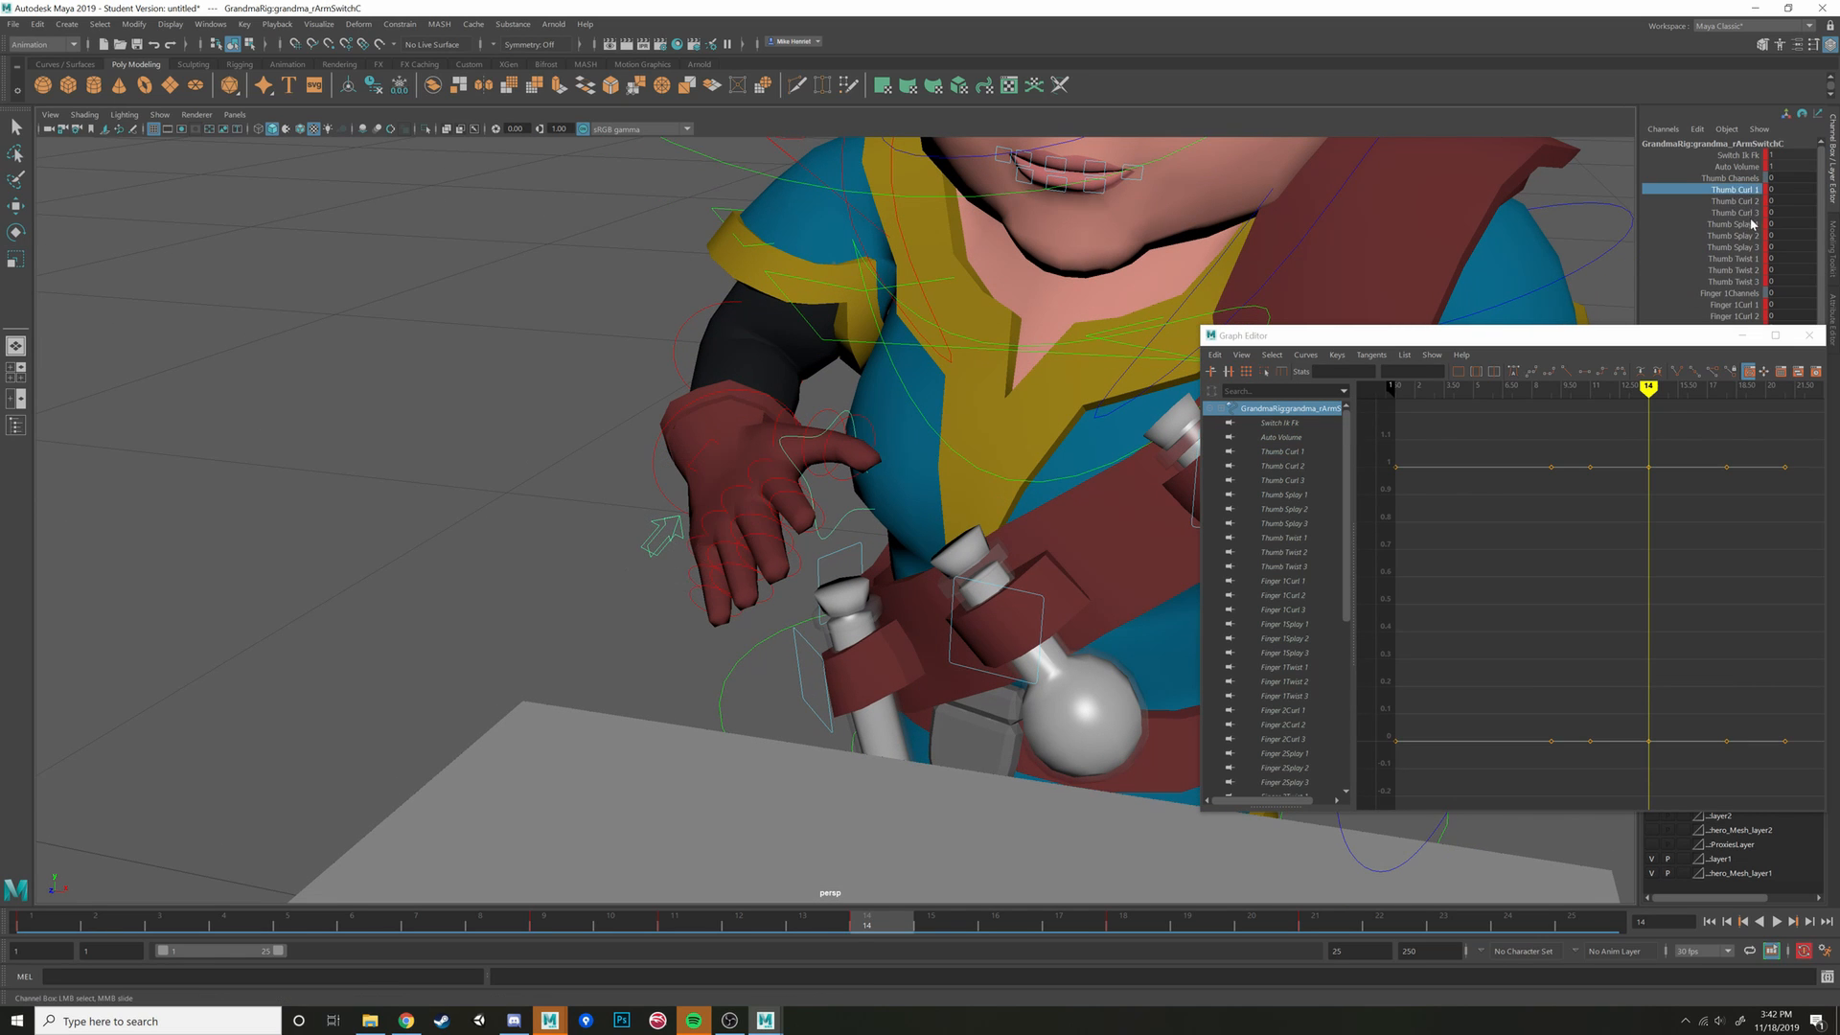
left_click_drag(1752, 224, 1749, 213)
left_click_drag(1678, 336, 456, 210)
left_click_drag(1007, 444, 842, 444, "alt")
right_click_drag(841, 443, 965, 435, "alt")
left_click_drag(862, 450, 944, 518, "alt")
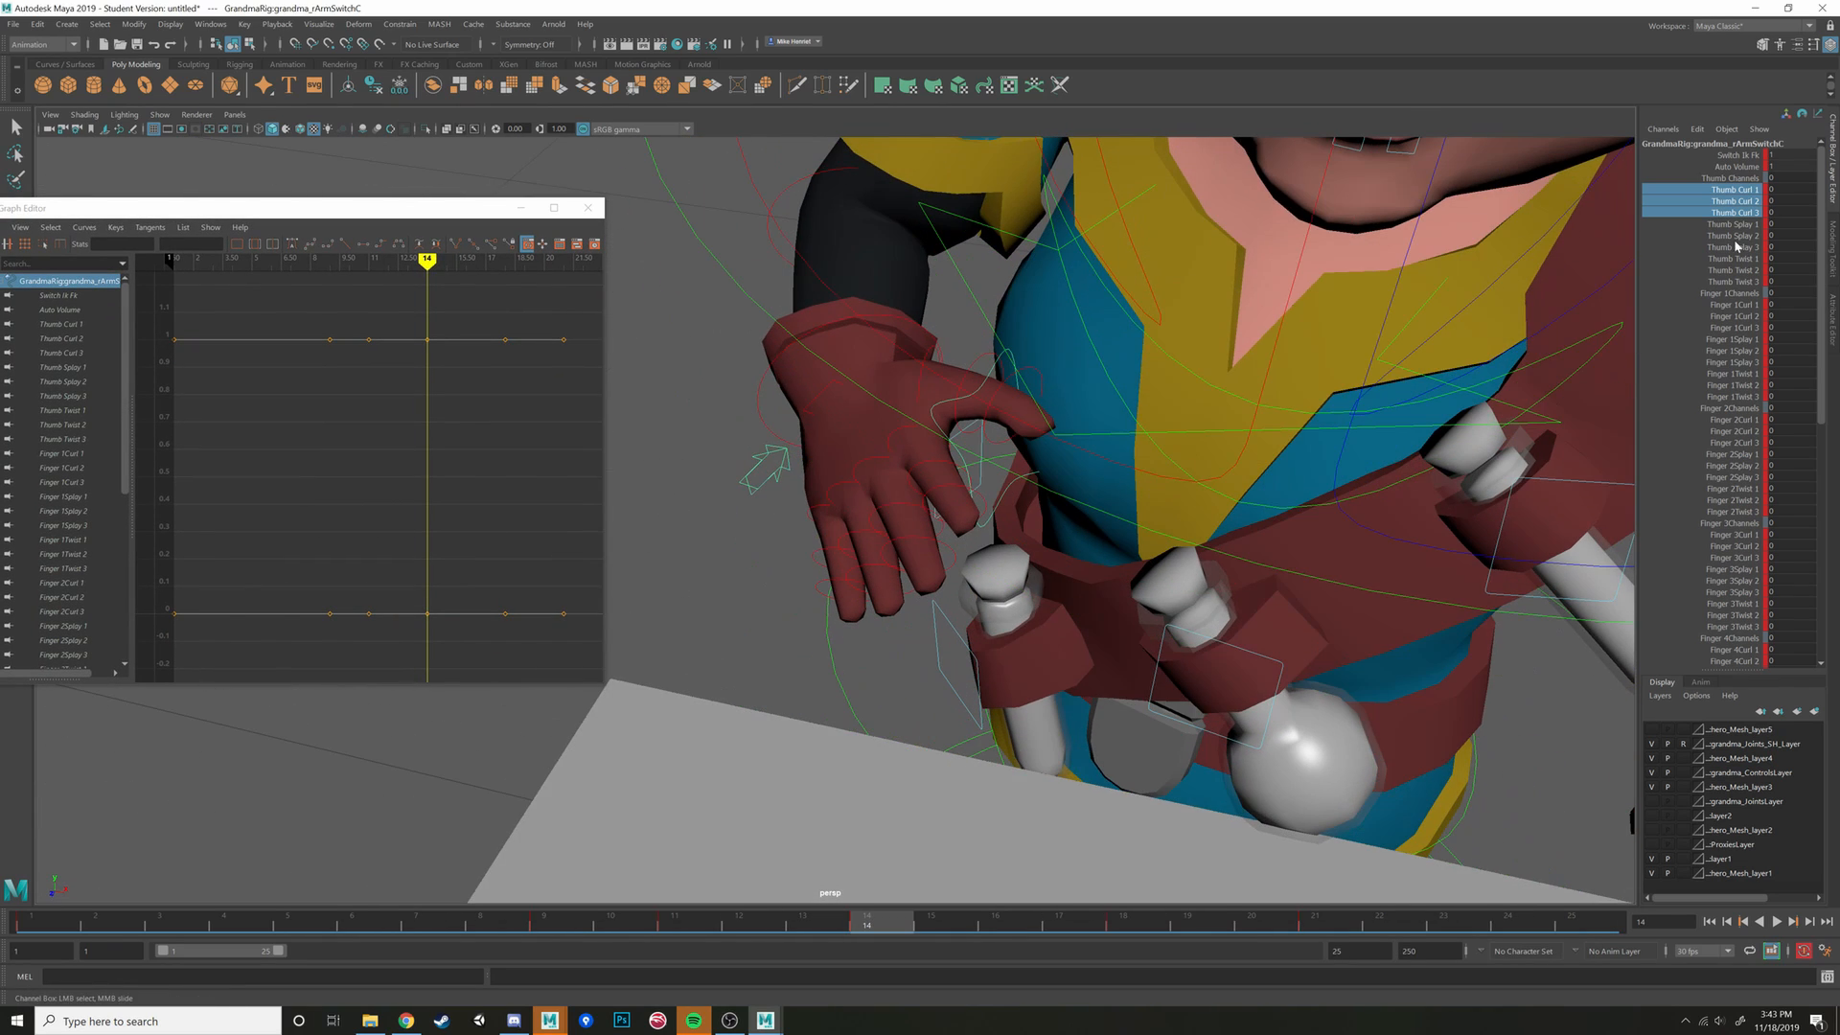
left_click_drag(1740, 305, 1742, 316, "ctrl")
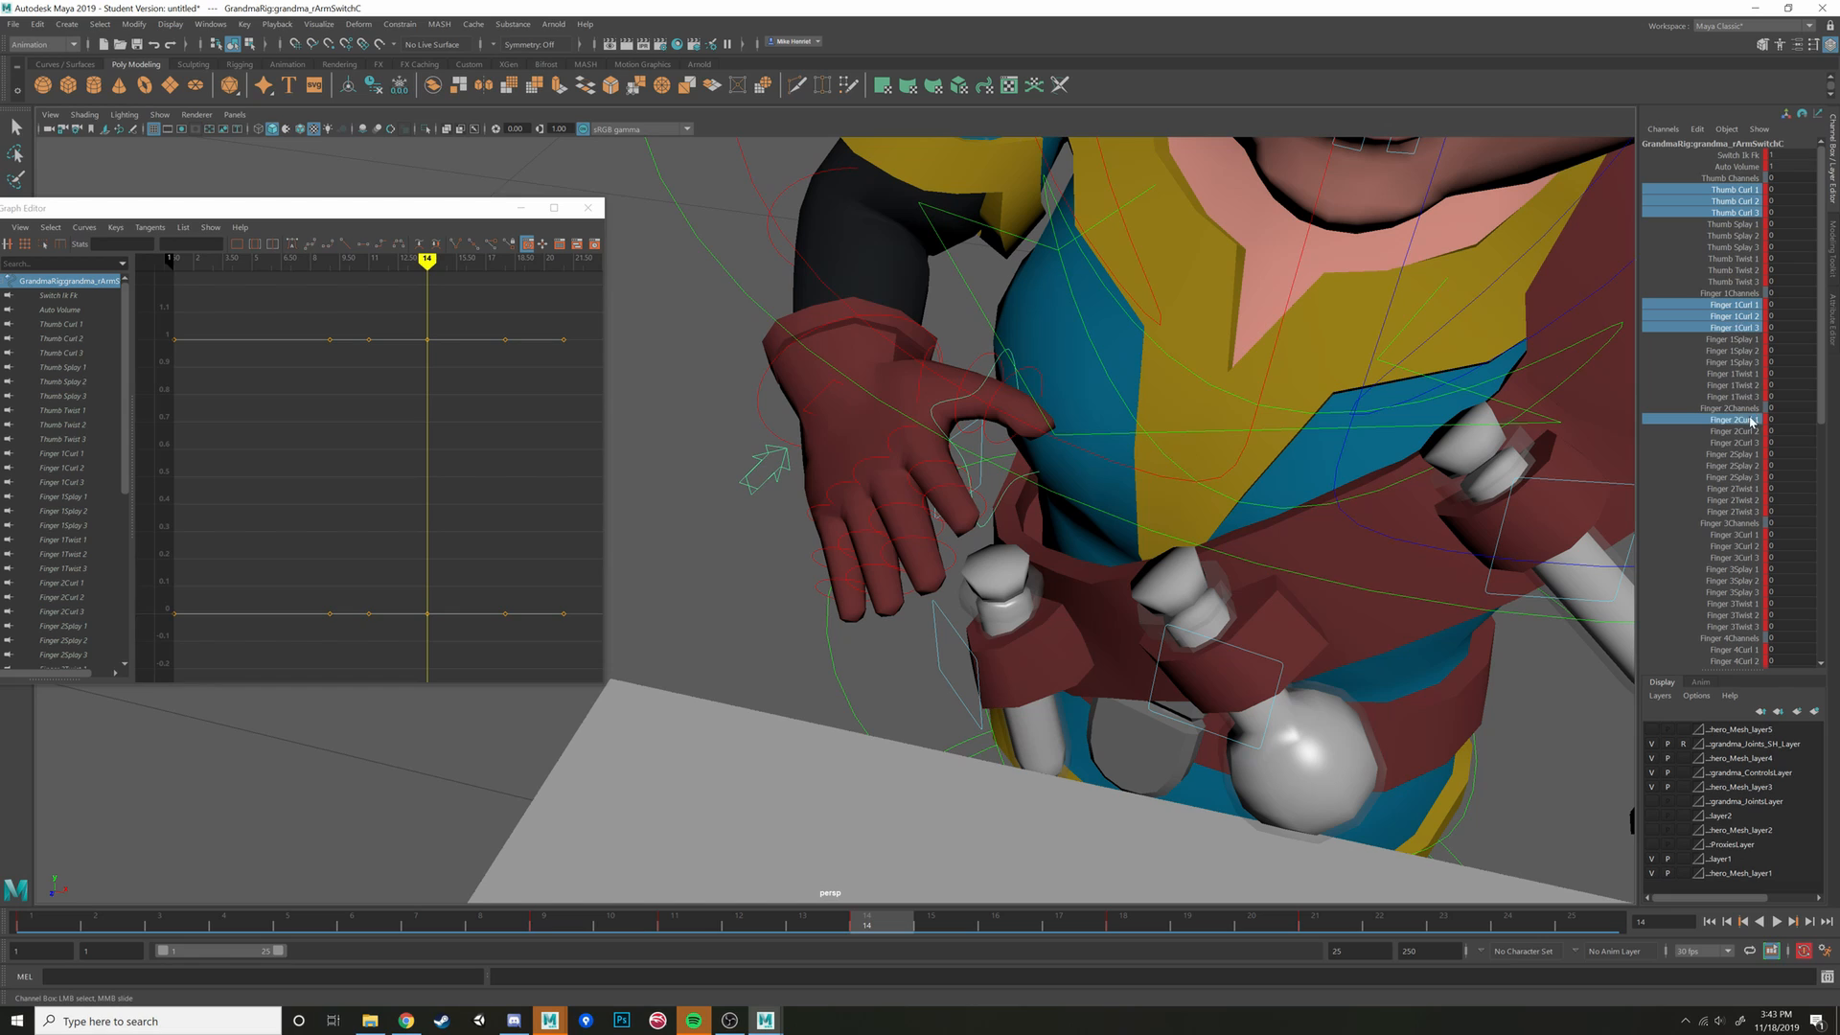
left_click_drag(1750, 422, 1747, 434, "ctrl")
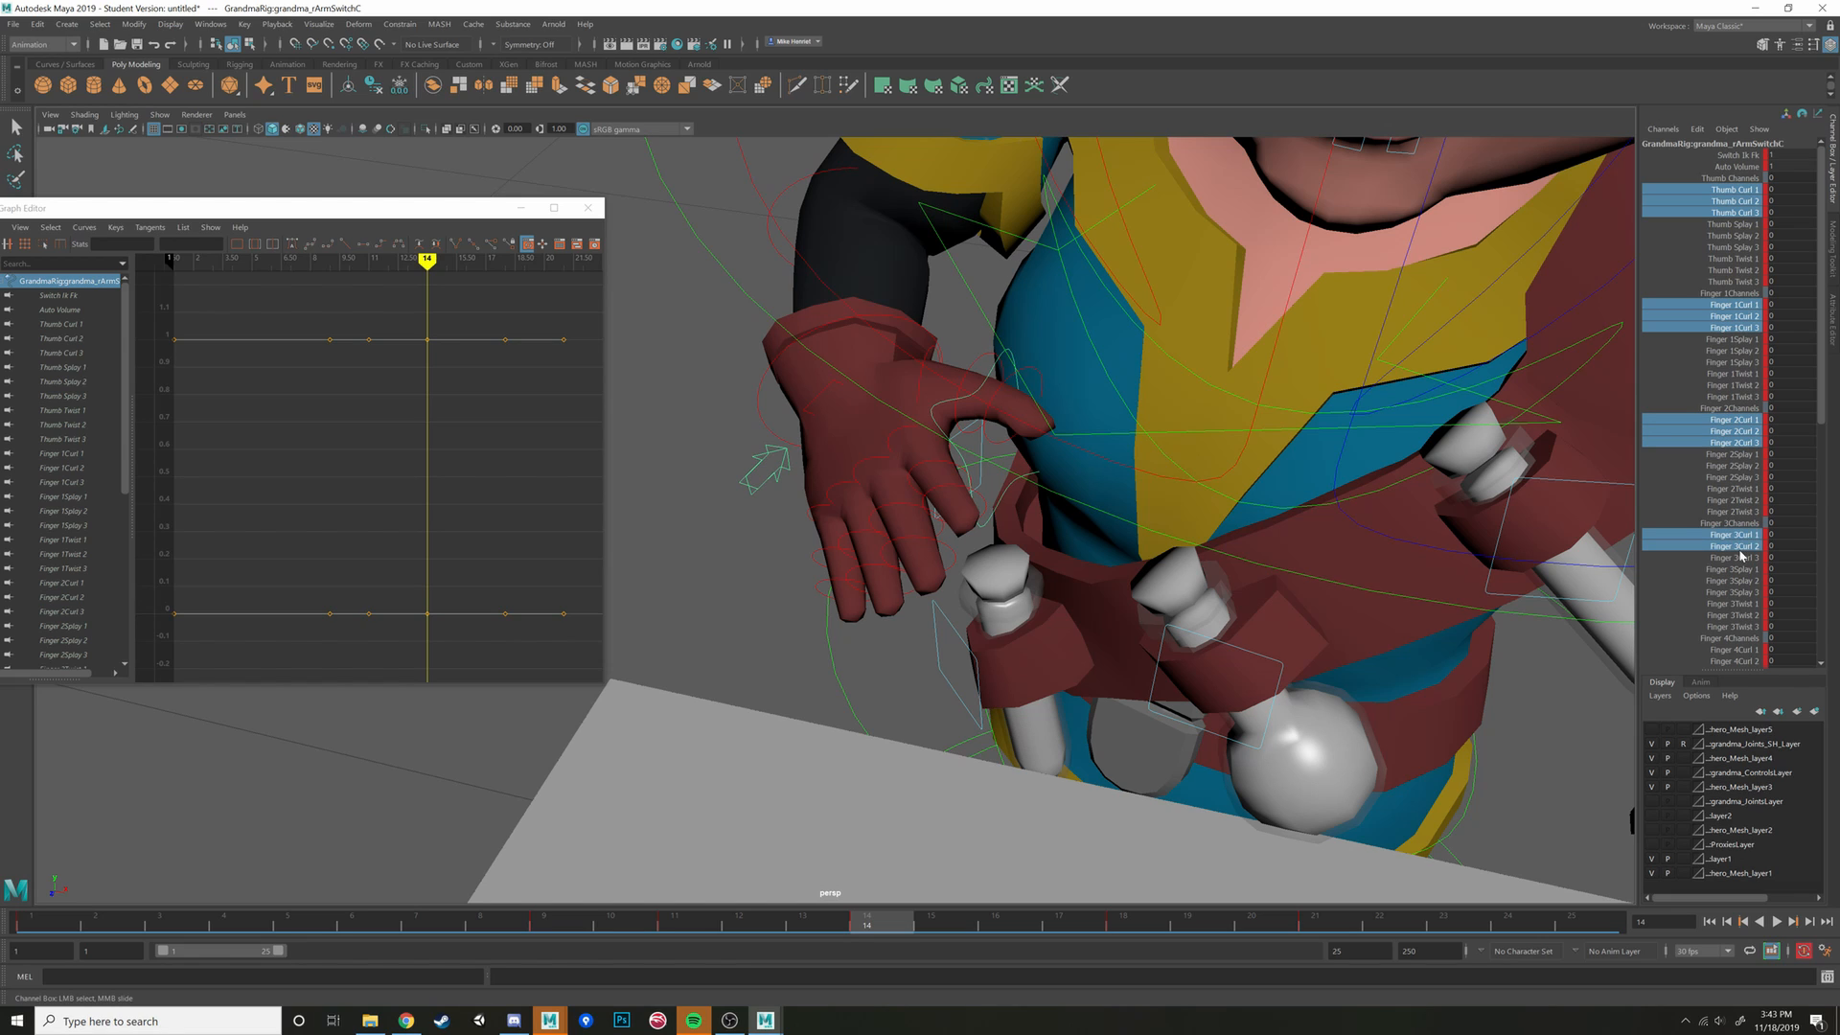
scroll(1745, 599, "down", 2)
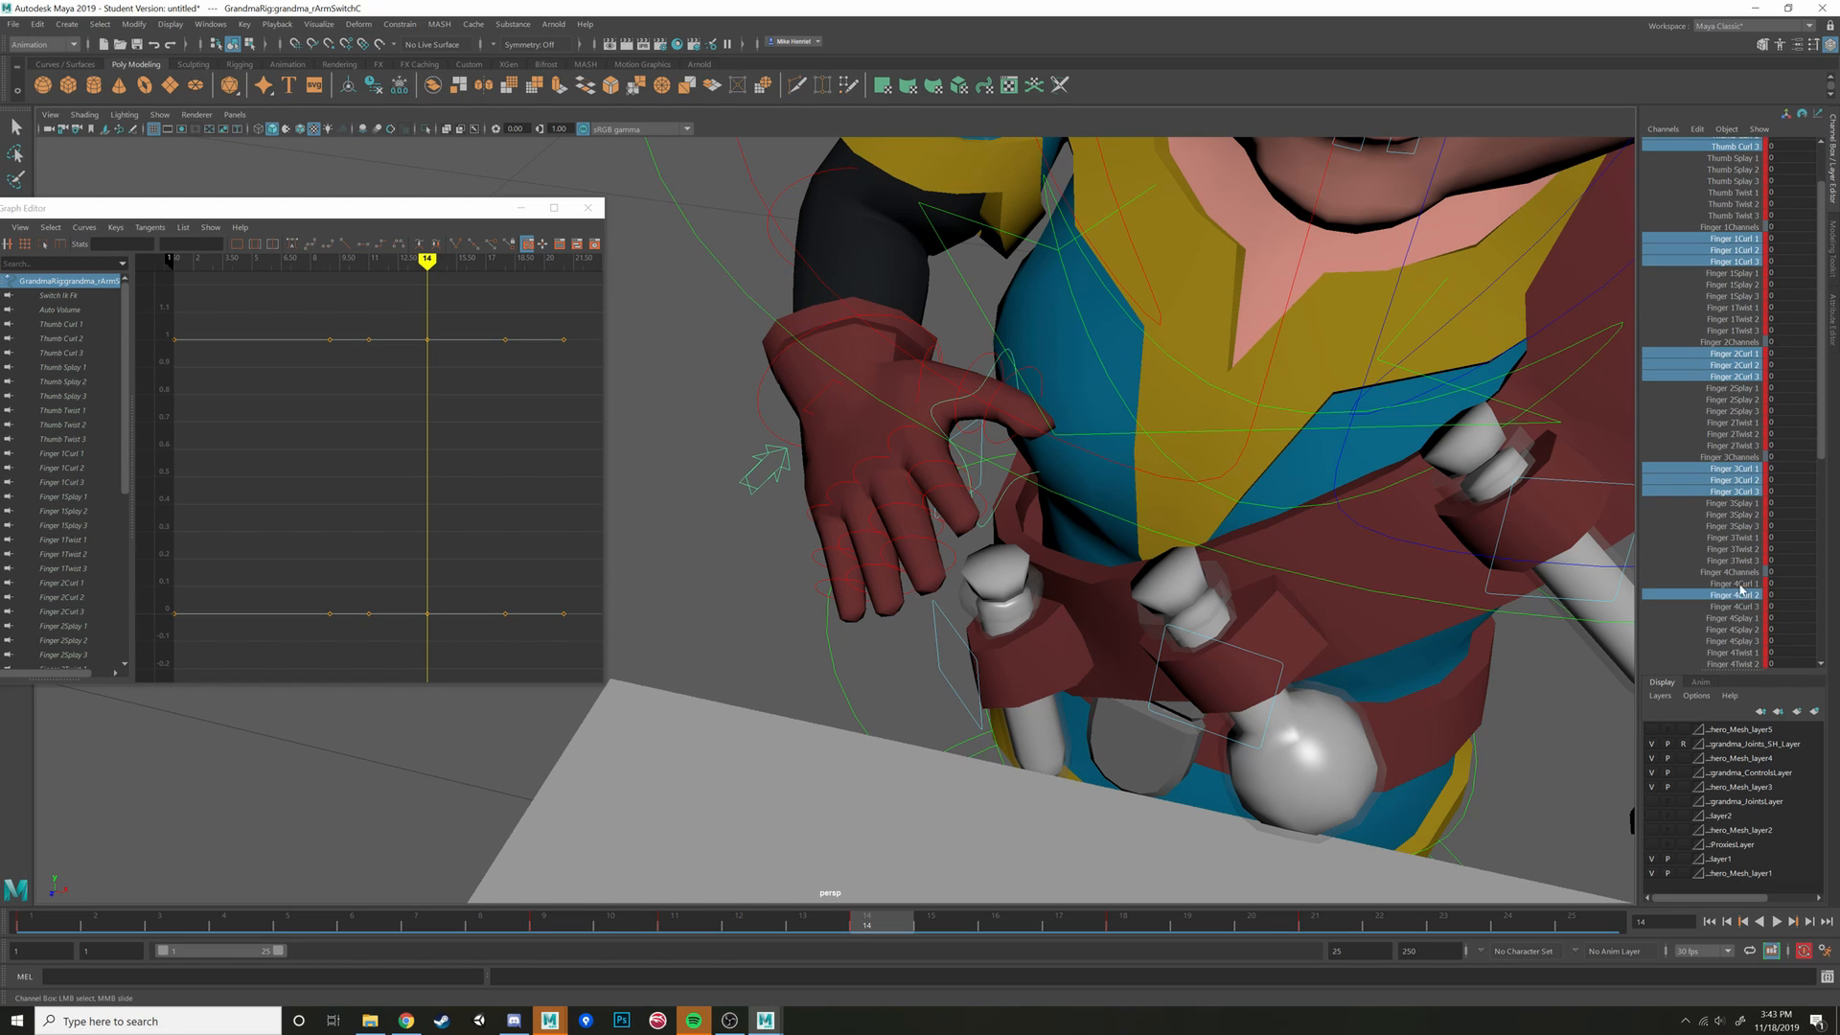
Curl the right thumb and fingers into a fist at frame 14, with all curl values at about -6.6
middle_click_drag(882, 616, 851, 617)
scroll(878, 609, "down", 4)
left_click_drag(878, 610, 908, 486, "alt")
scroll(986, 434, "up", 5)
middle_click_drag(940, 567, 939, 569)
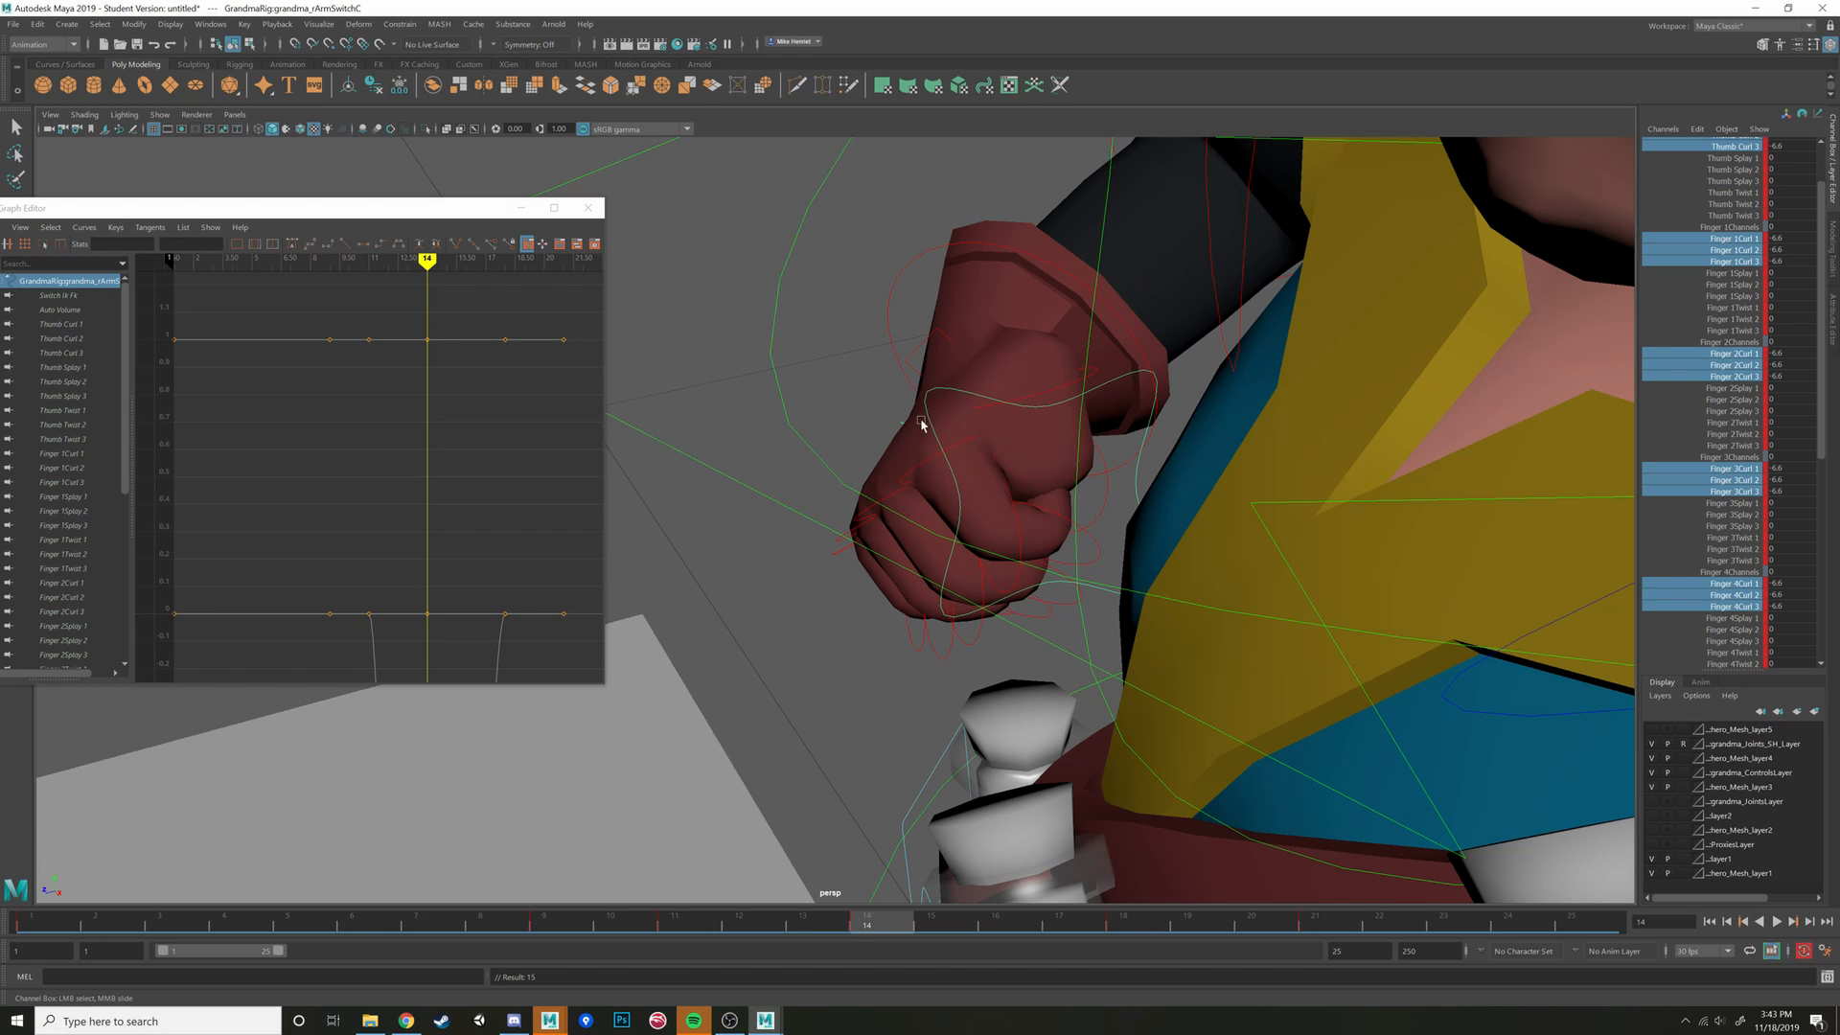
Reset the right arm switch's Thumb Curl 1, 2 and 3 to 0 at frame 14
left_click_drag(1089, 510, 1064, 329, "alt")
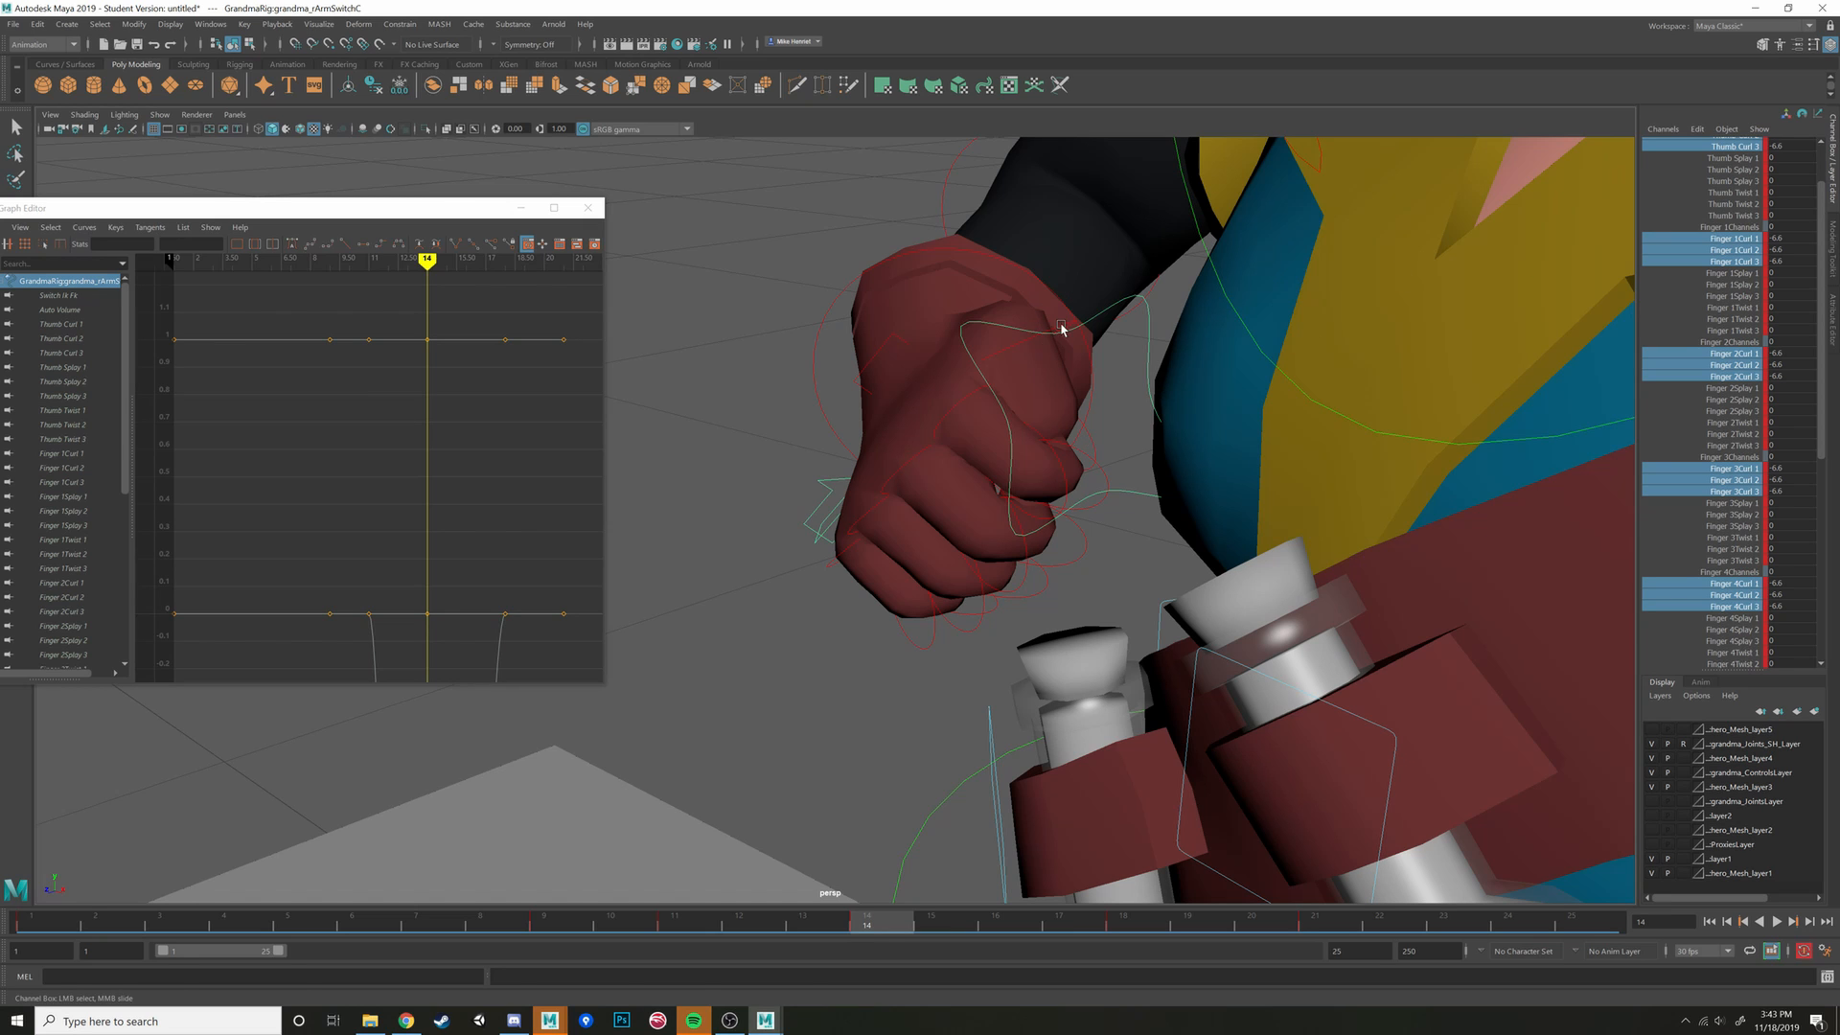
left_click(1061, 329)
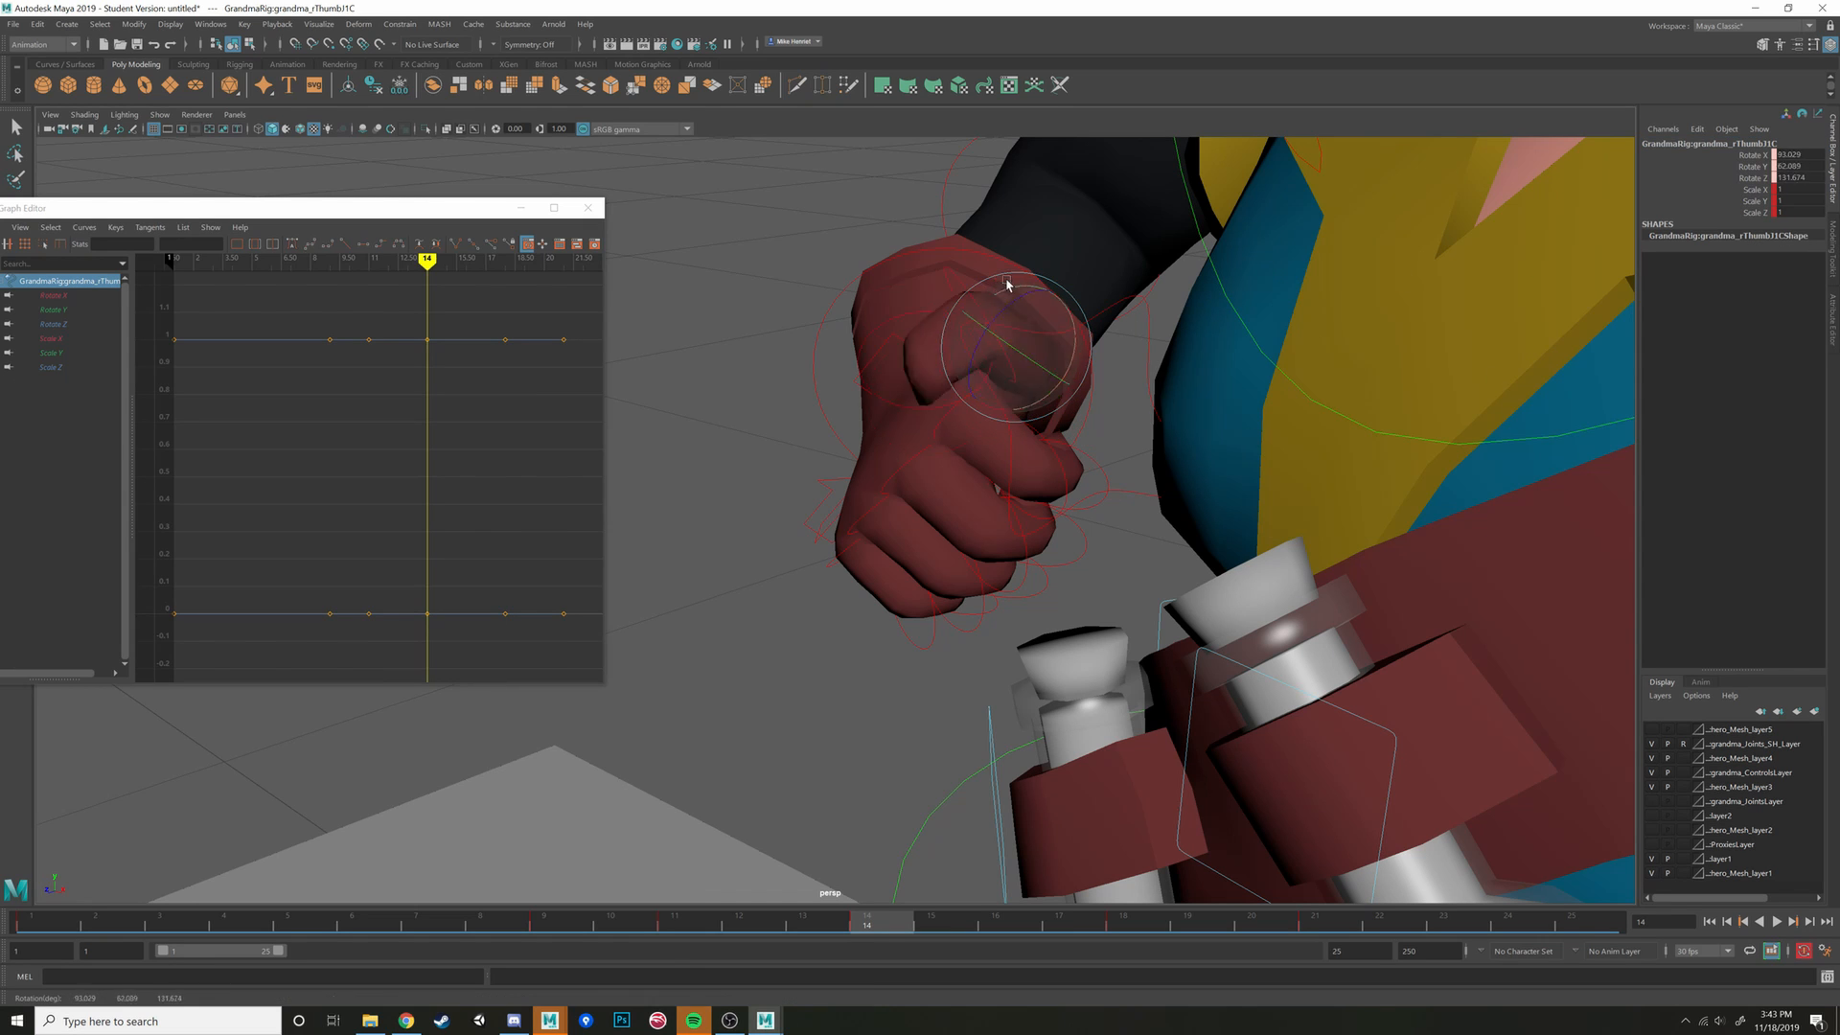
key("ctrl+z")
left_click_drag(1064, 397, 989, 445, "alt")
key("w")
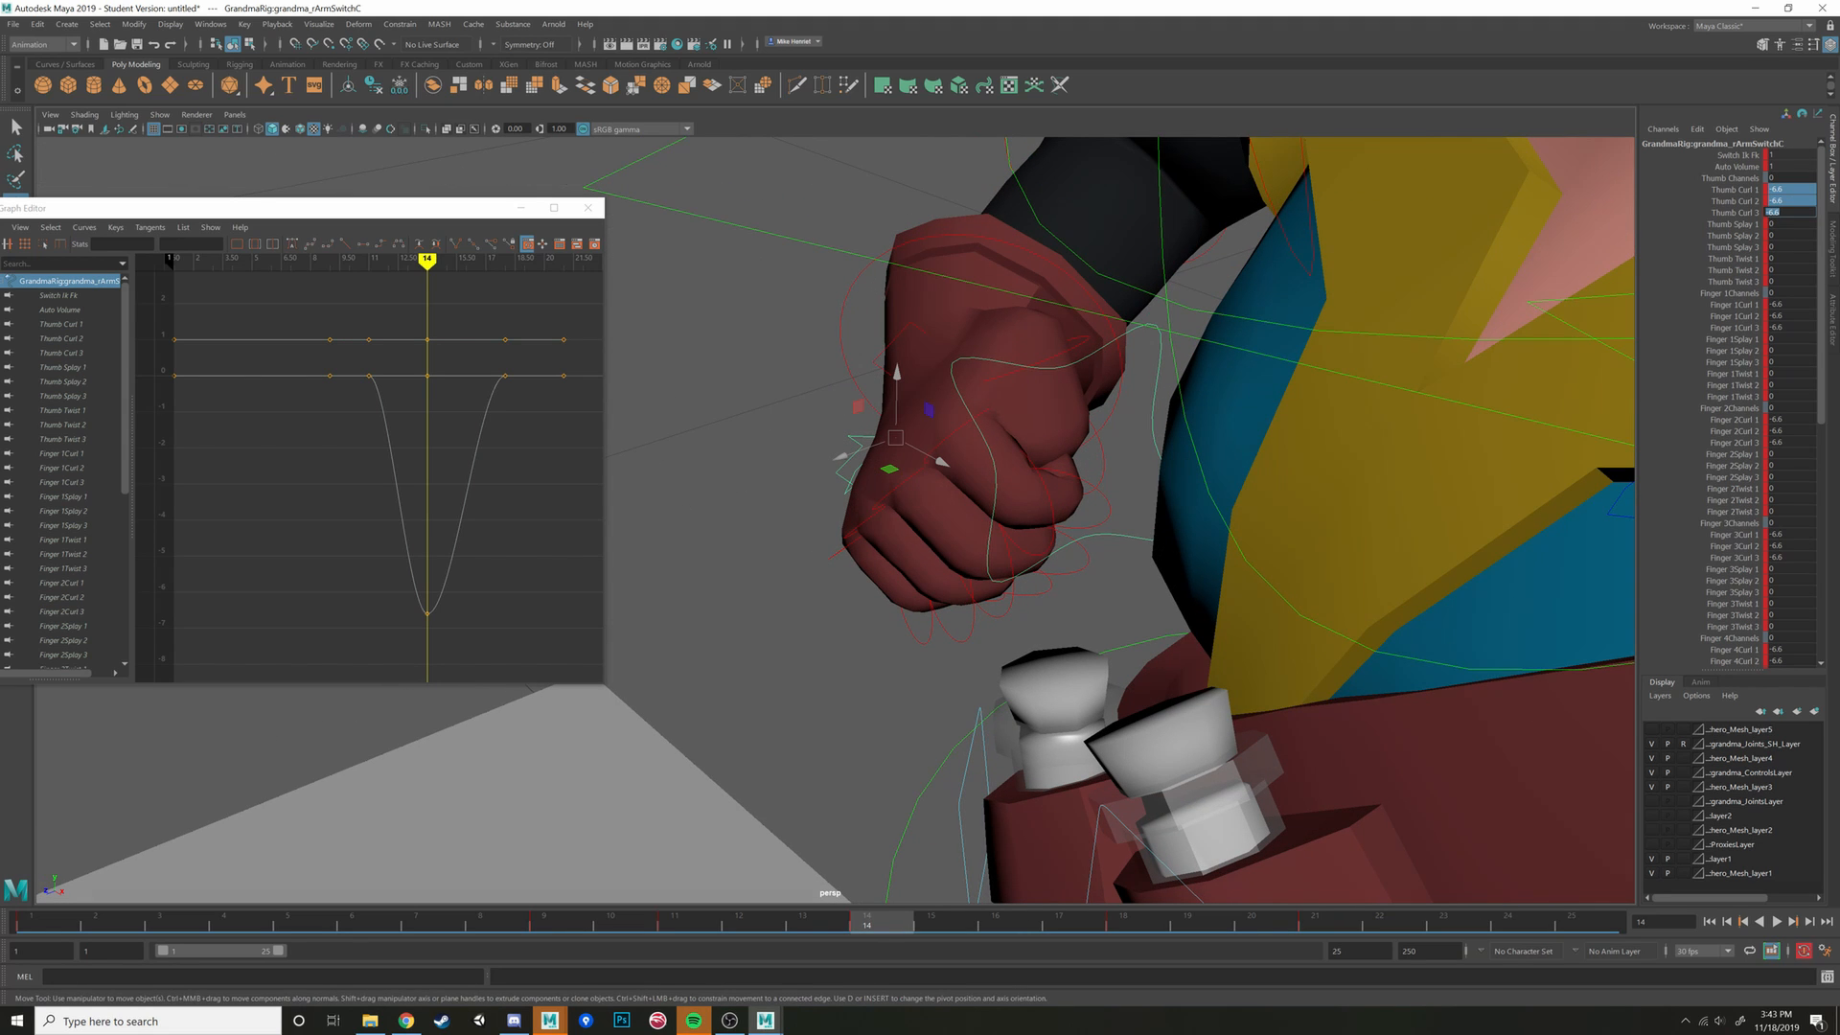
key("Return")
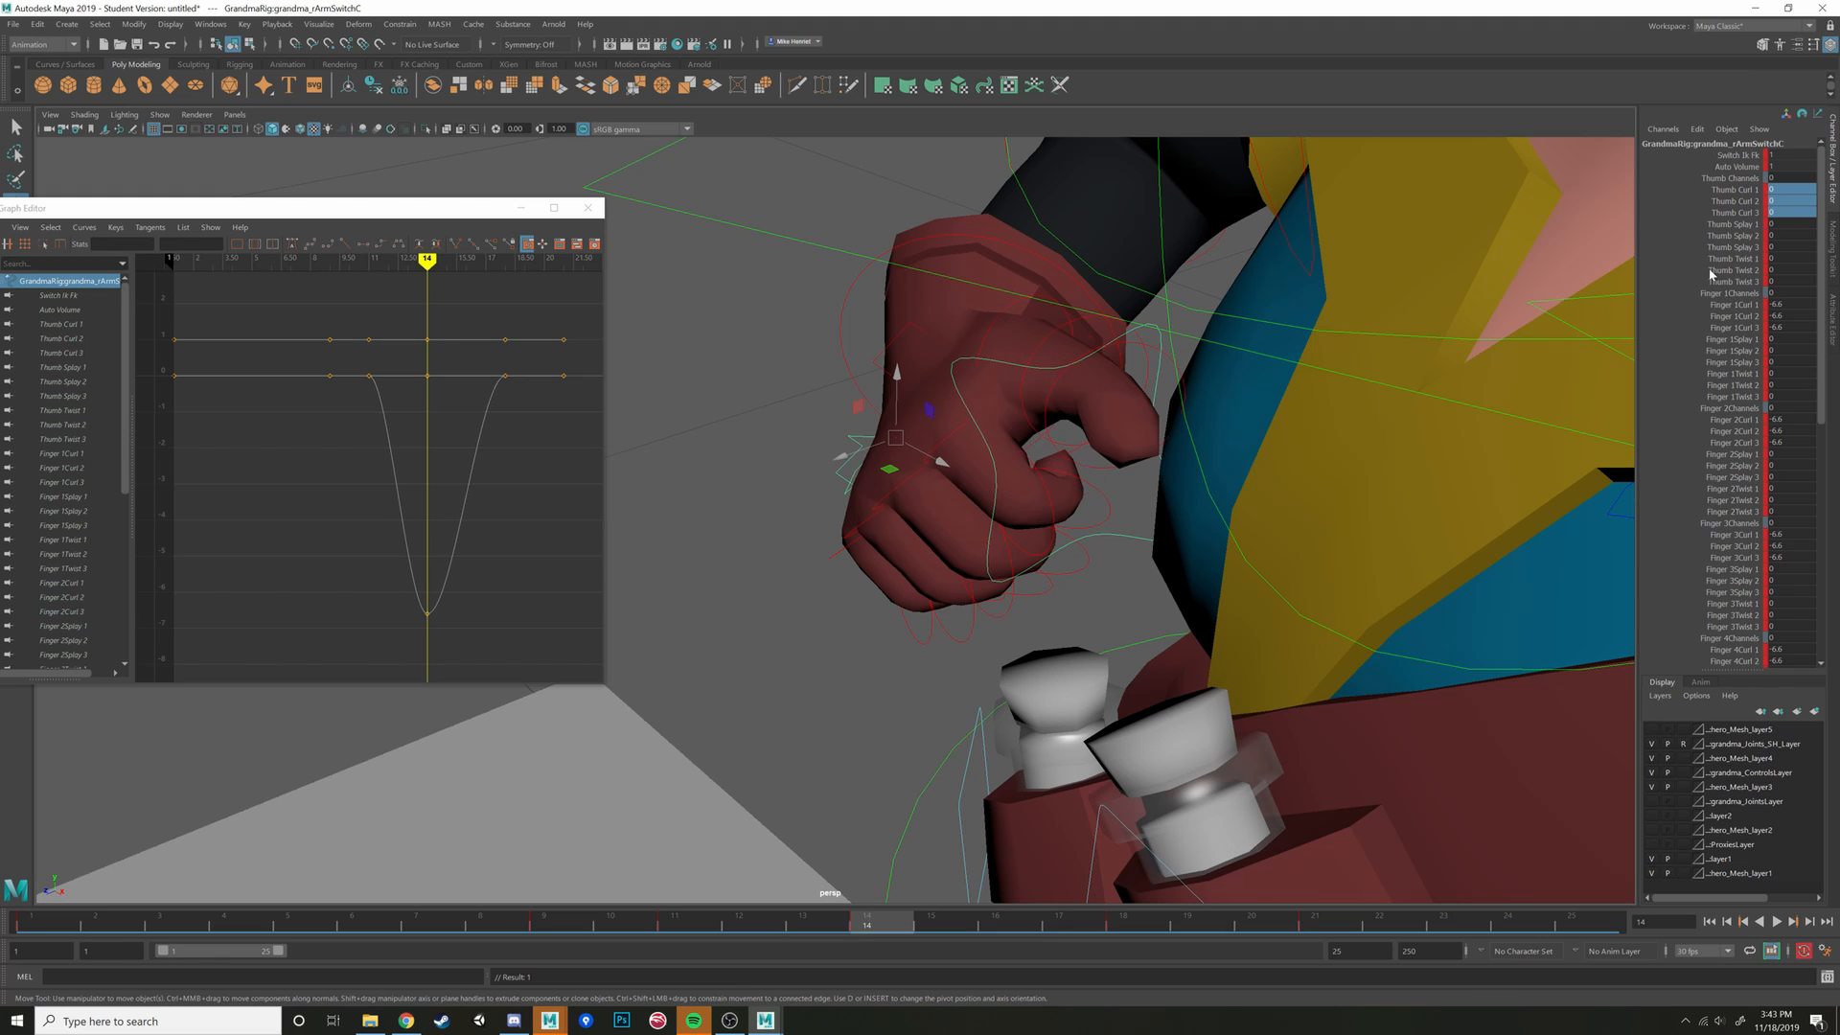
Pose the right thumb against the fist at frame 14 by rotating its individual joint controls
left_click(1048, 297)
left_click(1059, 322)
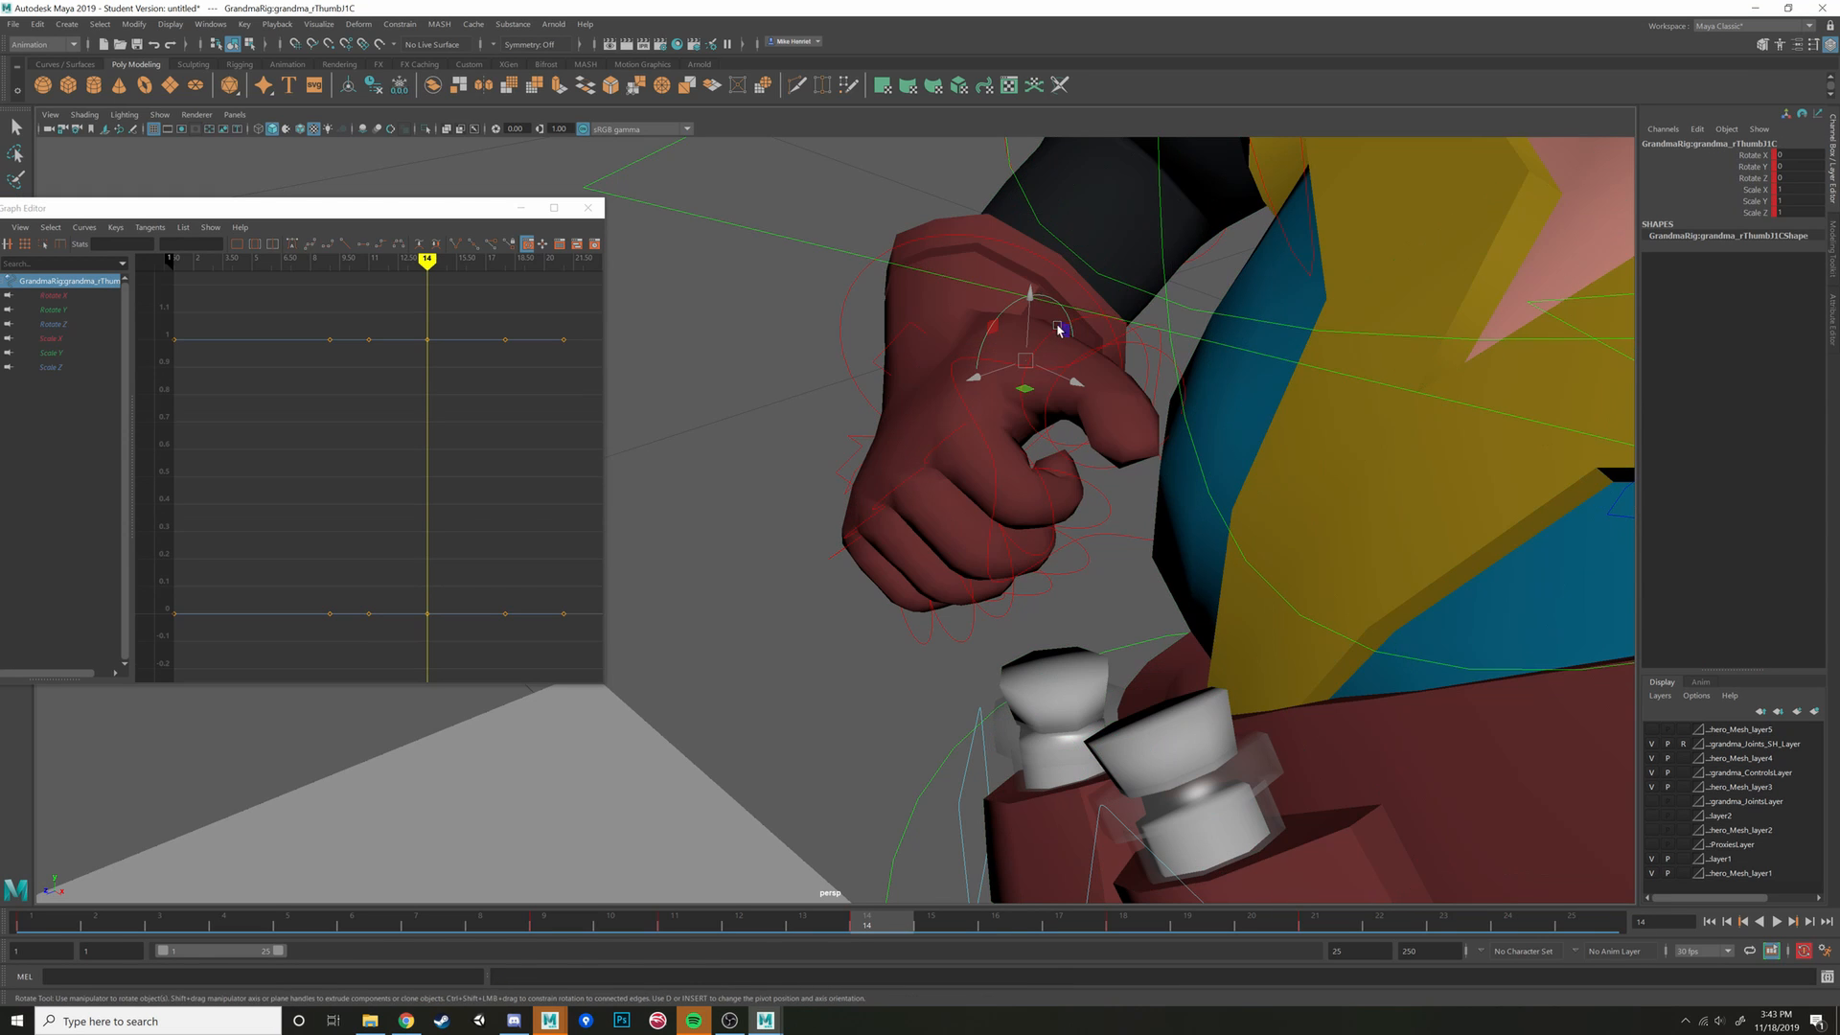
key("e")
left_click_drag(1060, 329, 1068, 530, "alt")
left_click(1119, 380)
left_click(1031, 302)
left_click(1063, 509)
left_click(1061, 515)
left_click(1077, 522)
Rotate the right hand's base finger controls at frame 14 to tighten the fist, with finger 4 at about -11.2 in Y
key("w")
left_click(966, 389)
key("e")
right_click_drag(1068, 530, 1008, 480, "alt")
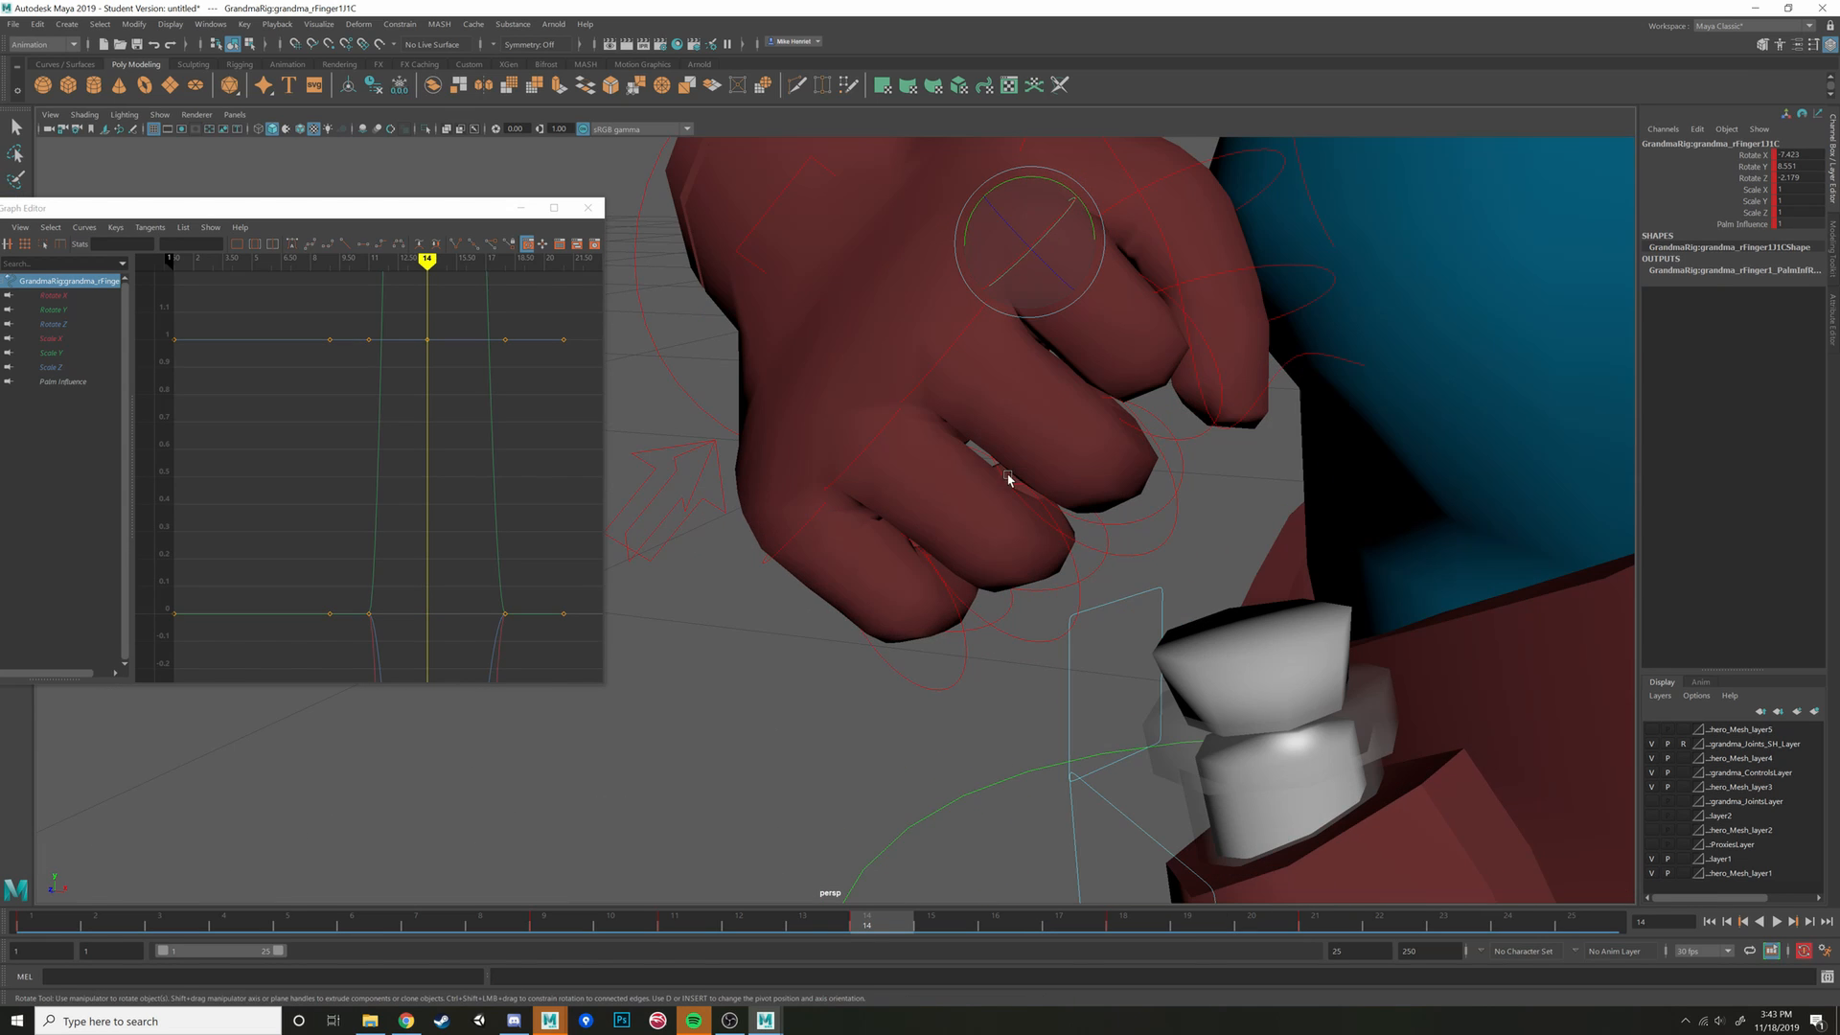
left_click(879, 438)
left_click(876, 434)
left_click_drag(936, 419, 892, 399)
left_click(811, 526)
left_click(809, 526)
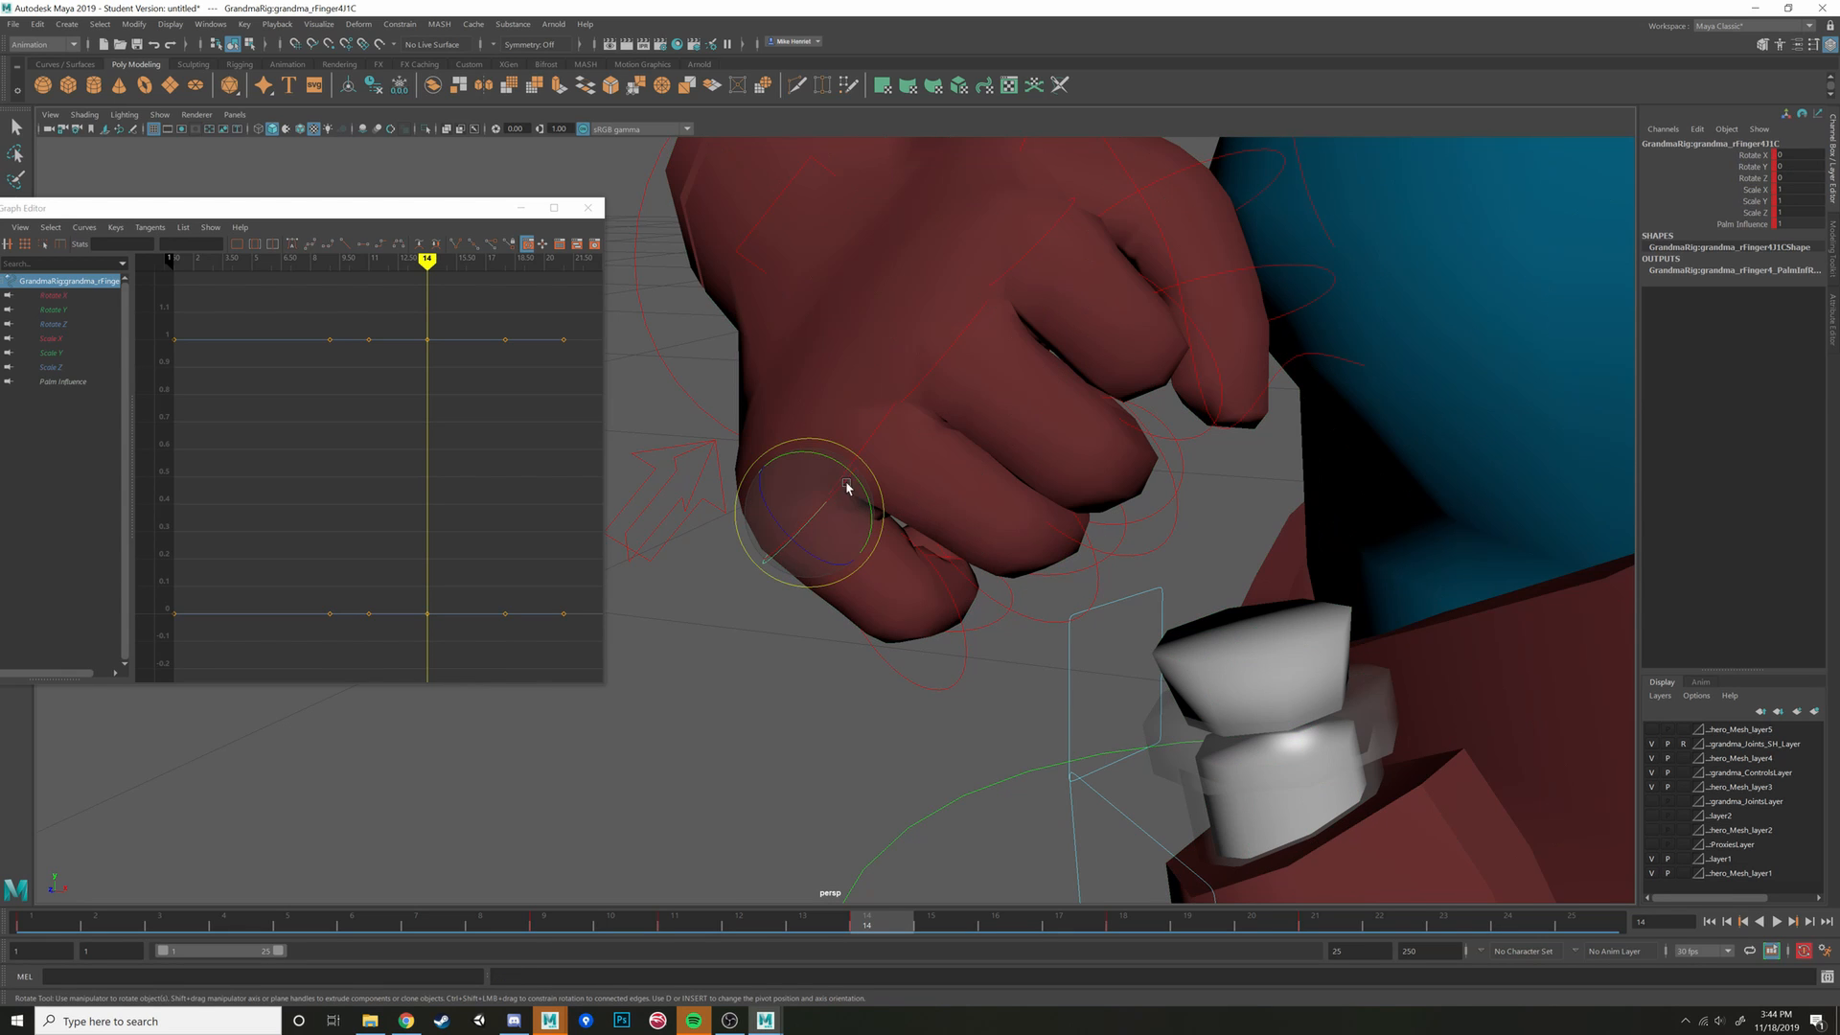
left_click_drag(850, 489, 822, 452)
Select the left hand's finger joint controls in wireframe display and rotate them together to curl the fingers into a fist at frame 14
right_click_drag(1016, 455, 853, 450, "alt")
left_click_drag(905, 451, 1124, 473, "alt")
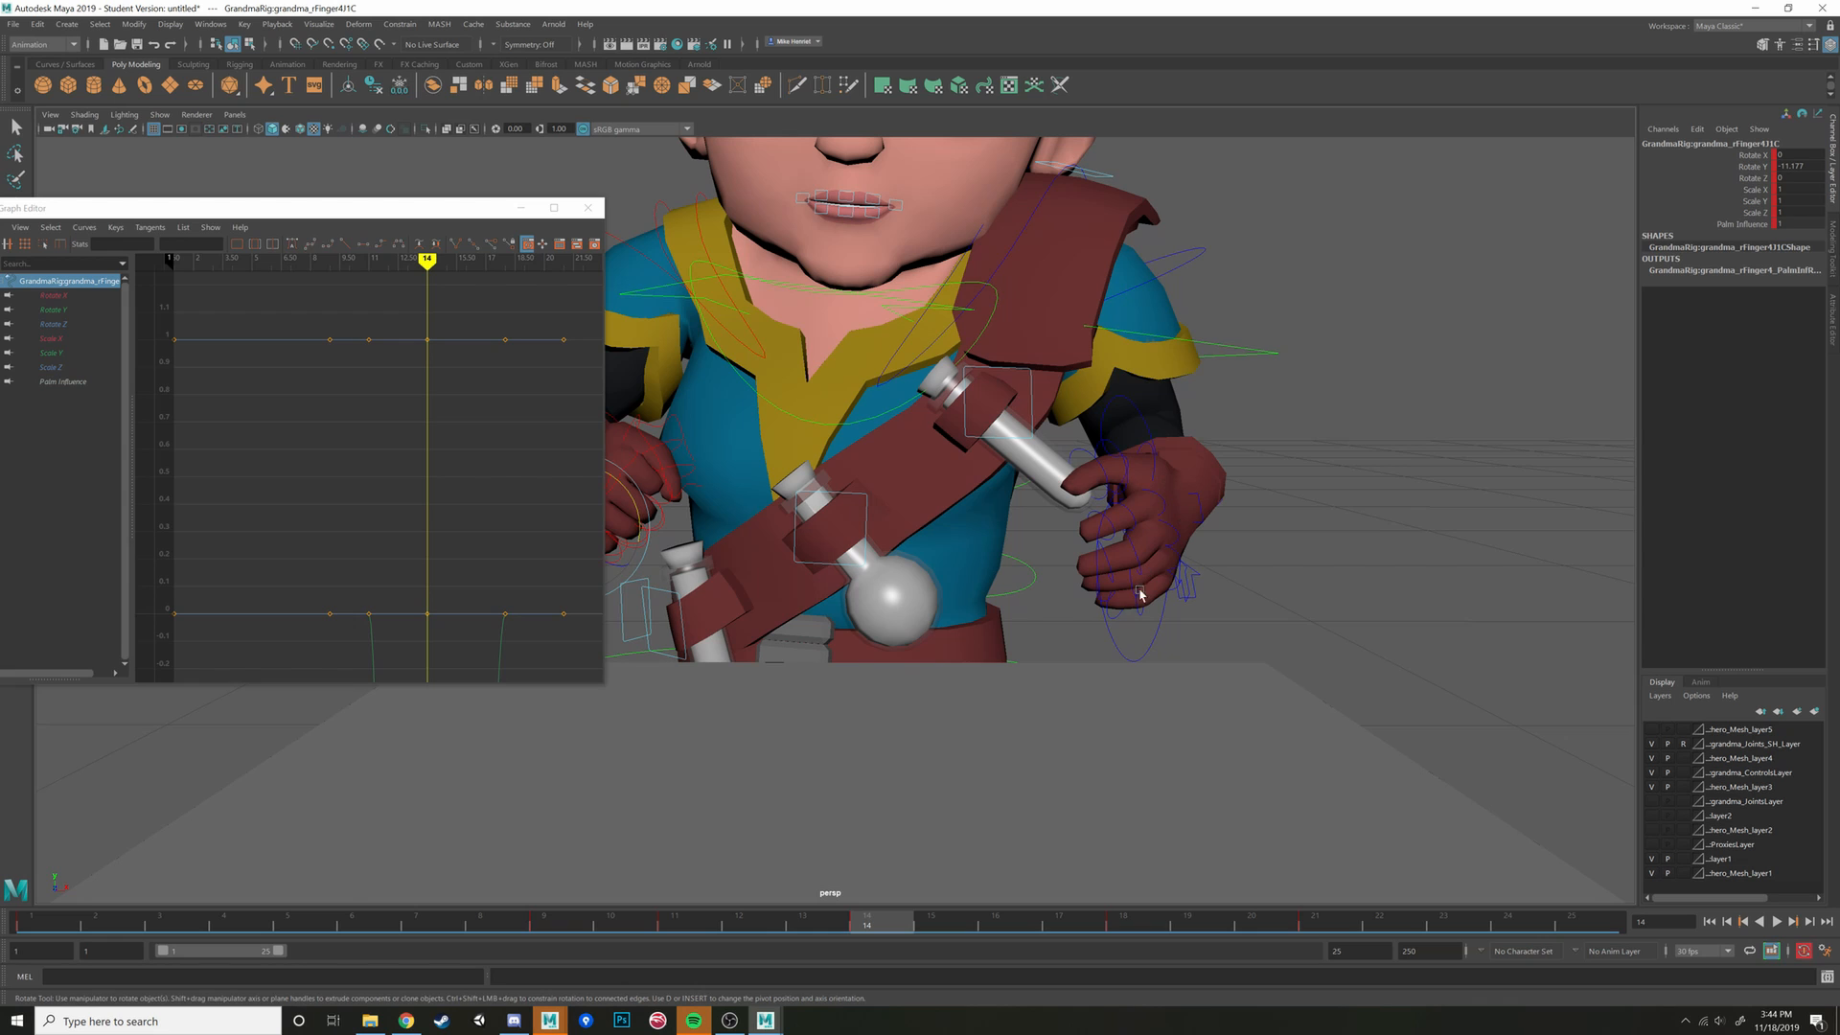
scroll(1139, 594, "up", 10)
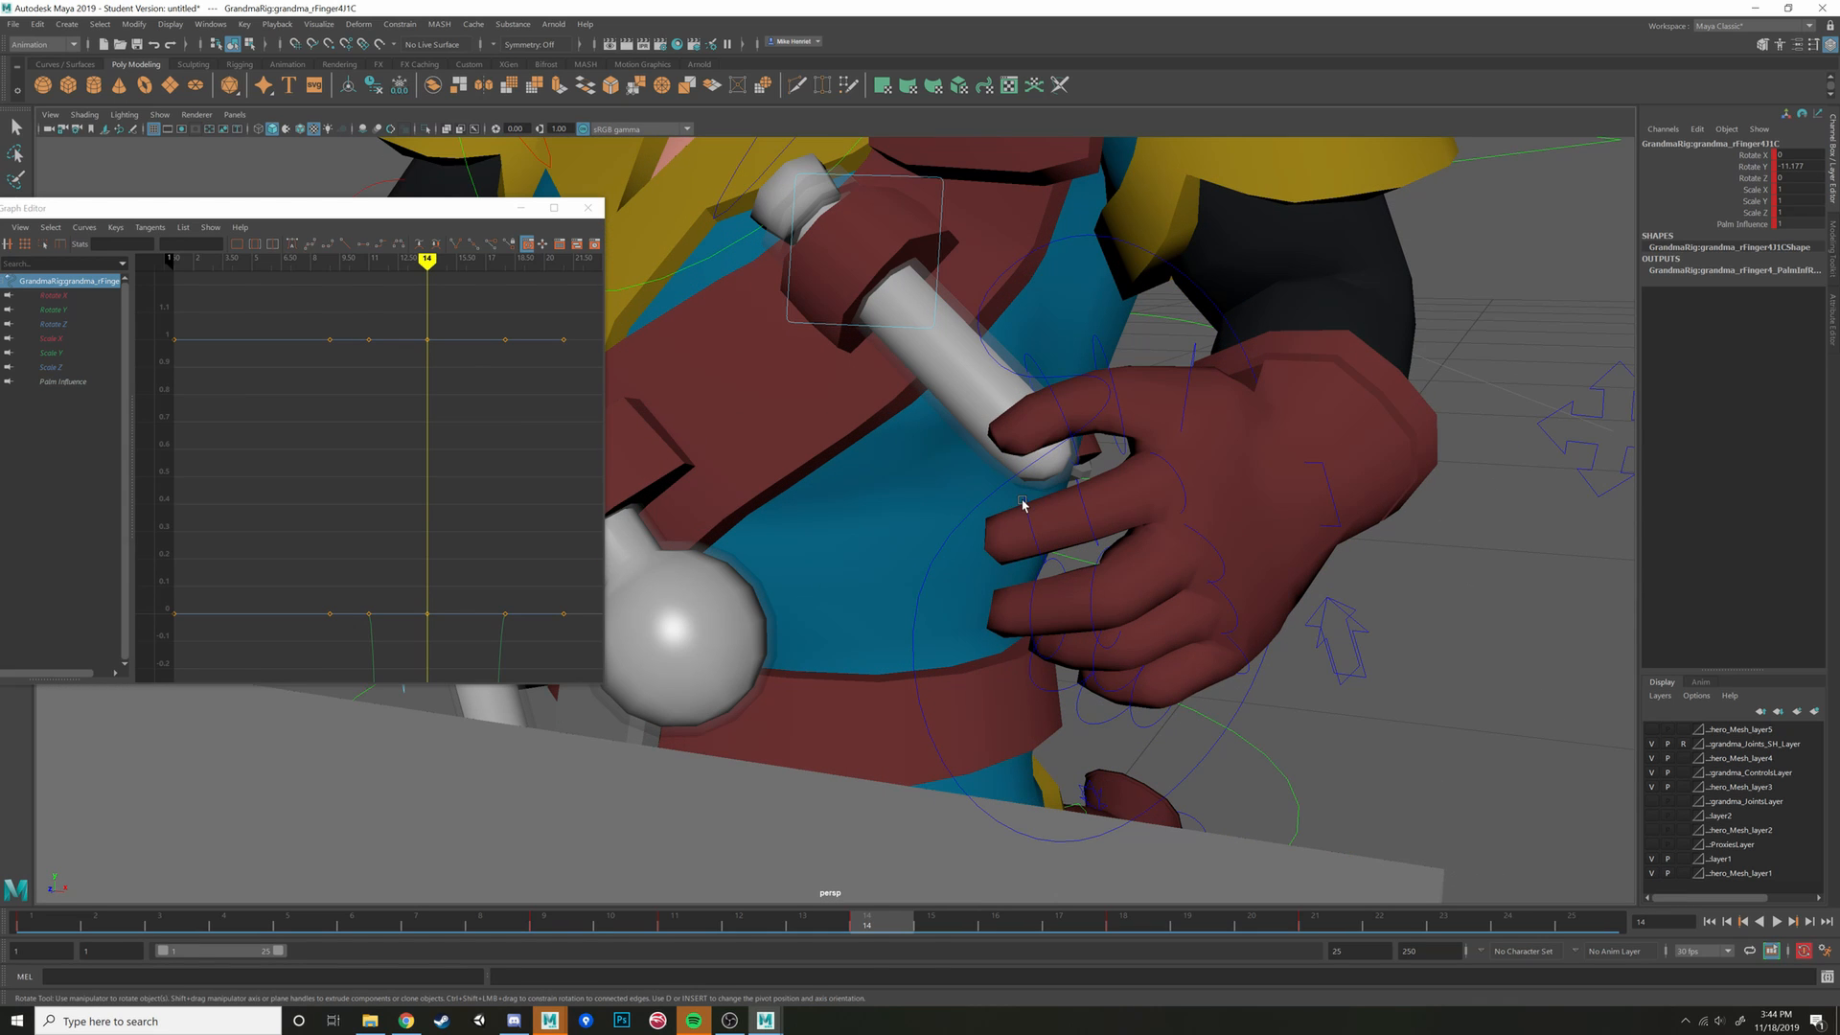
left_click(1022, 505)
left_click(1171, 473, "shift")
key("w")
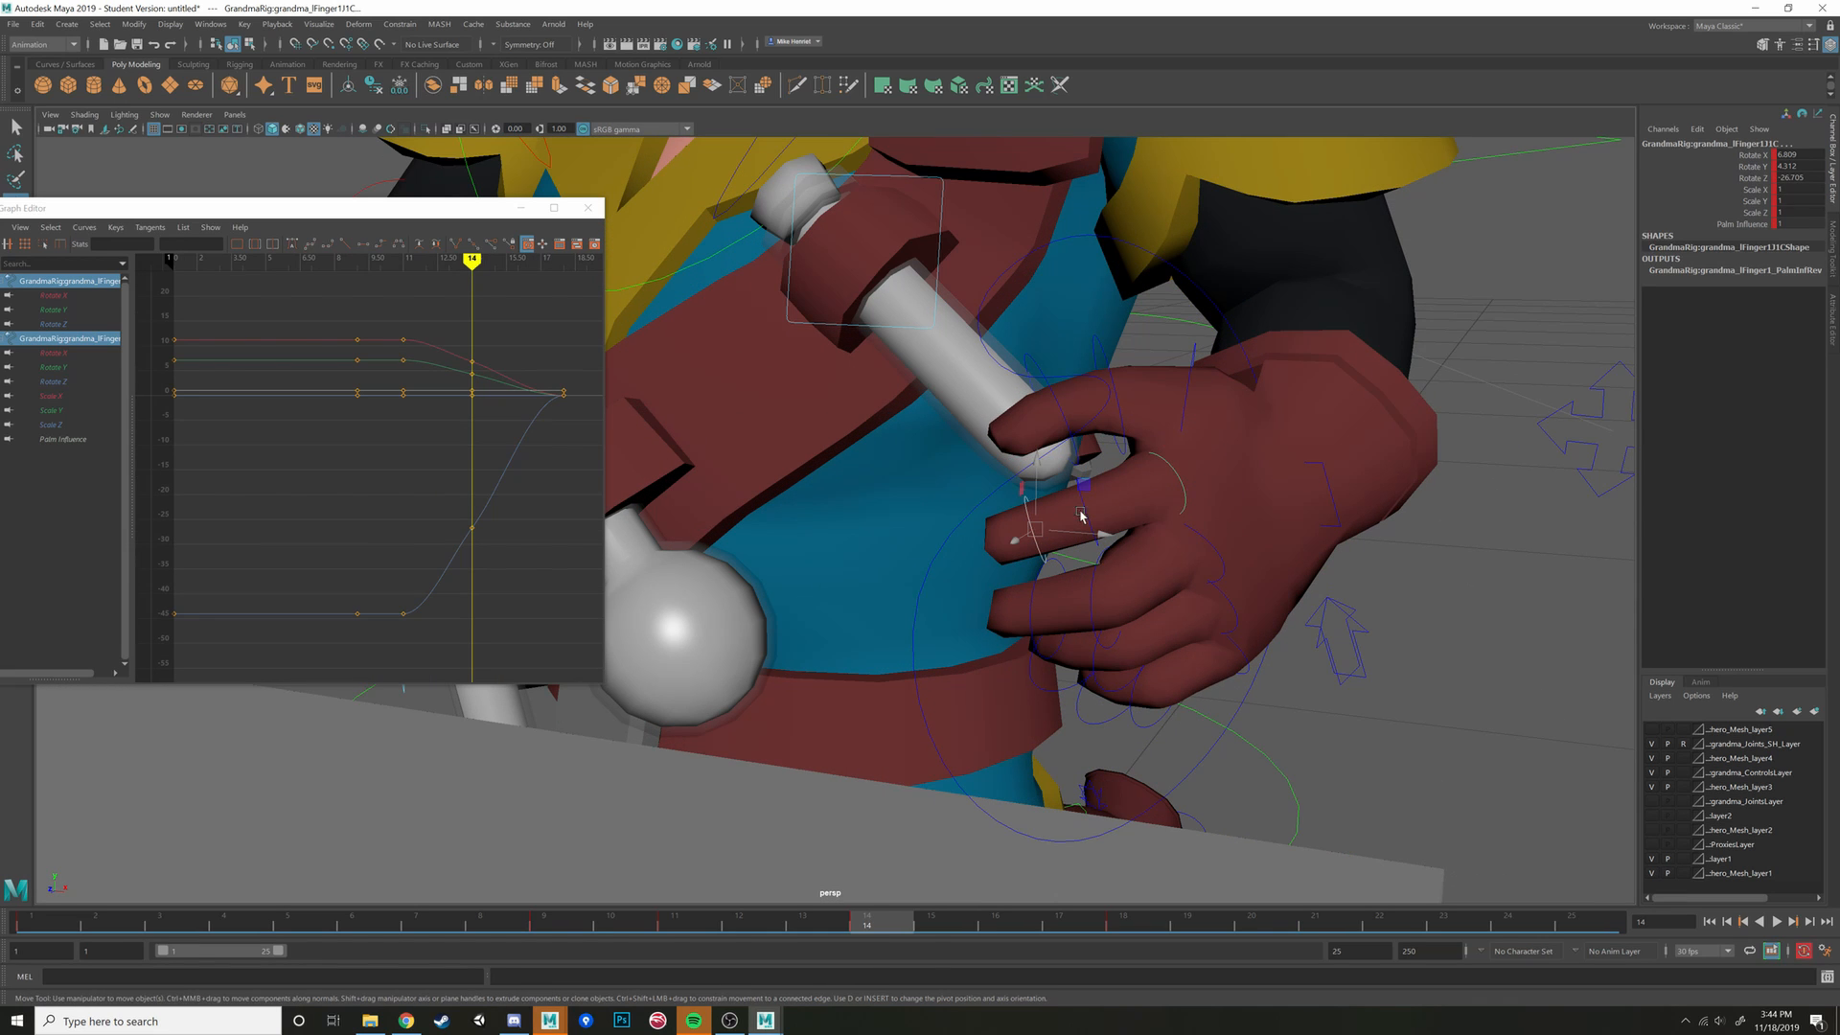
left_click(1093, 529, "shift")
key("4")
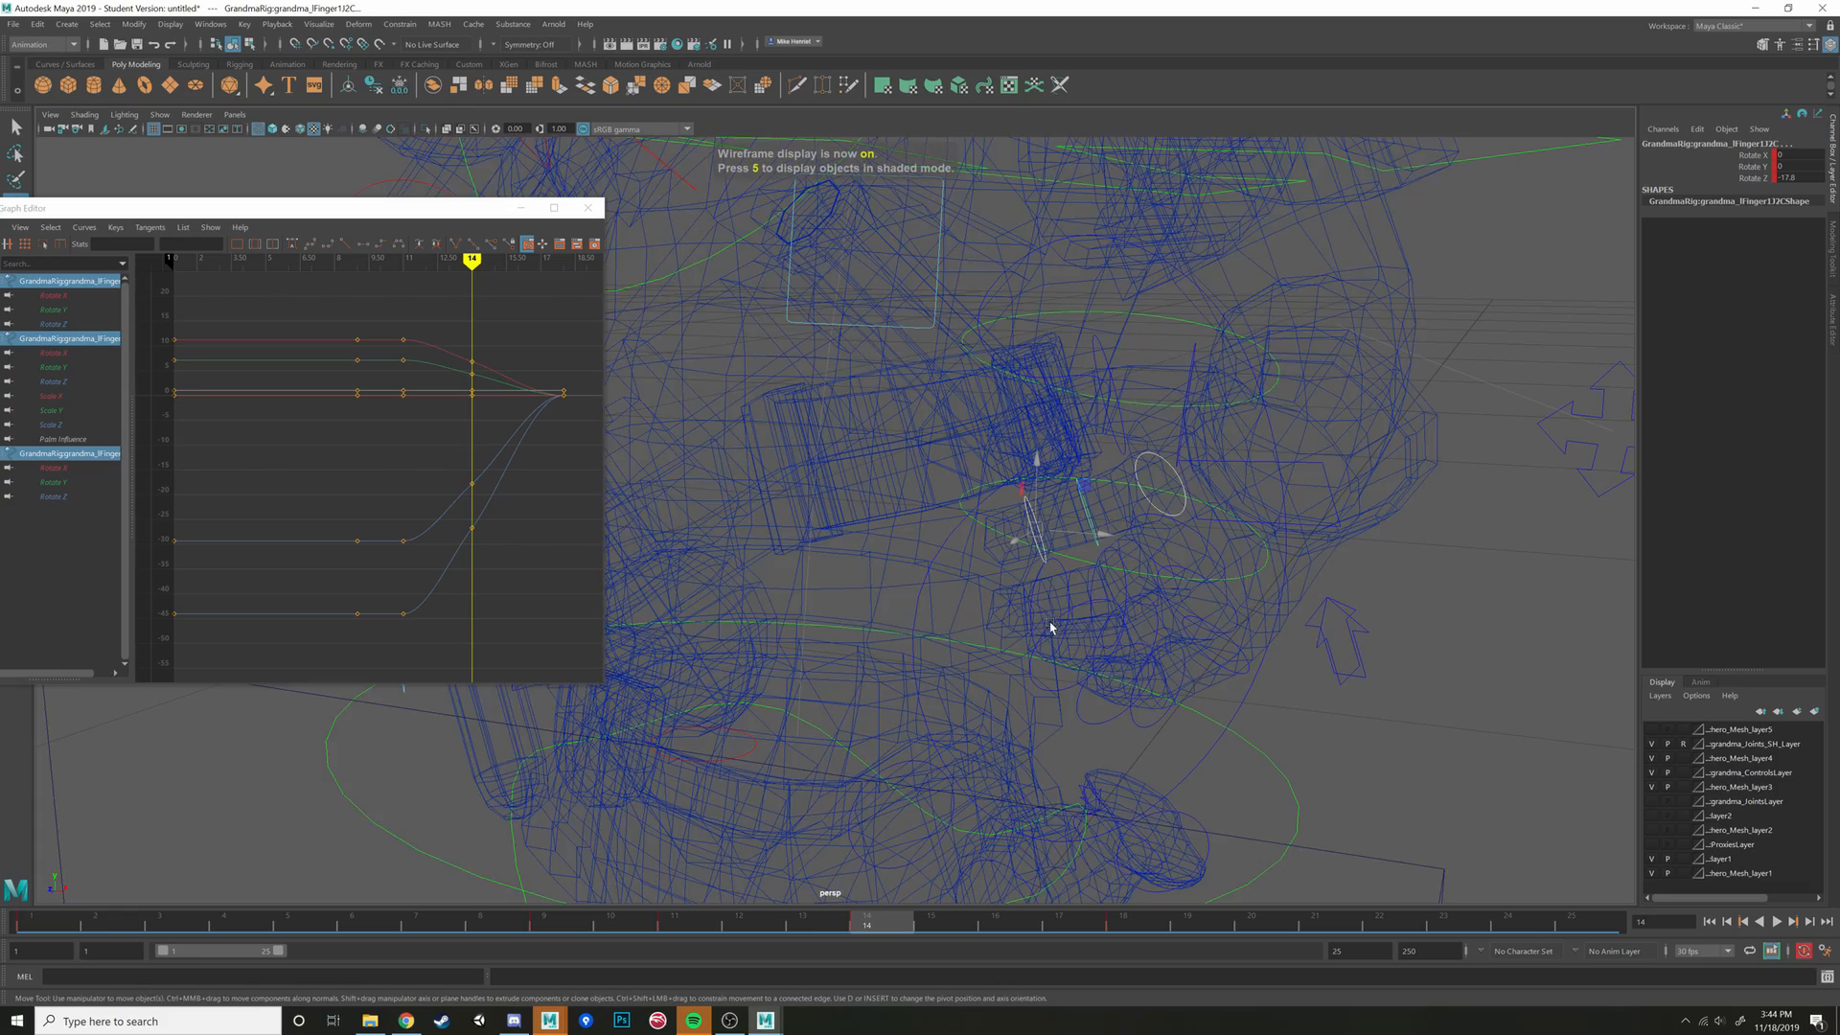
left_click_drag(1029, 627, 1038, 623, "alt")
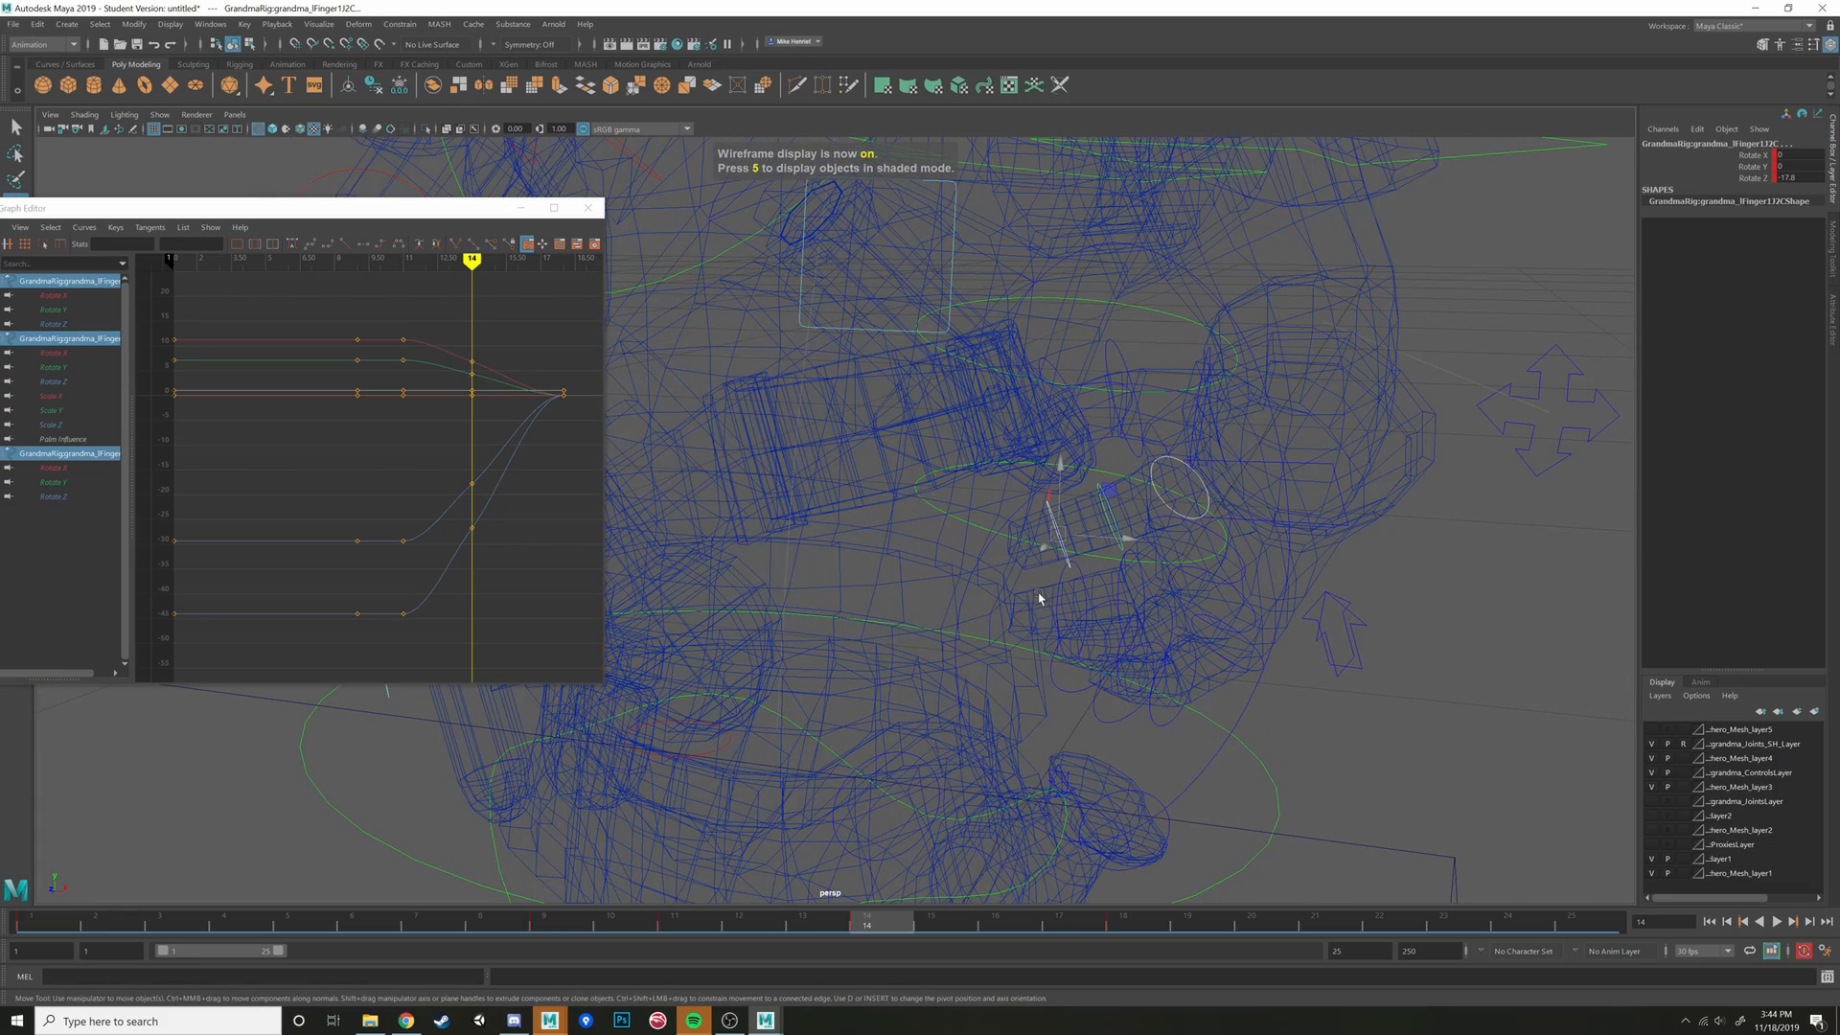
left_click(1157, 656, "shift")
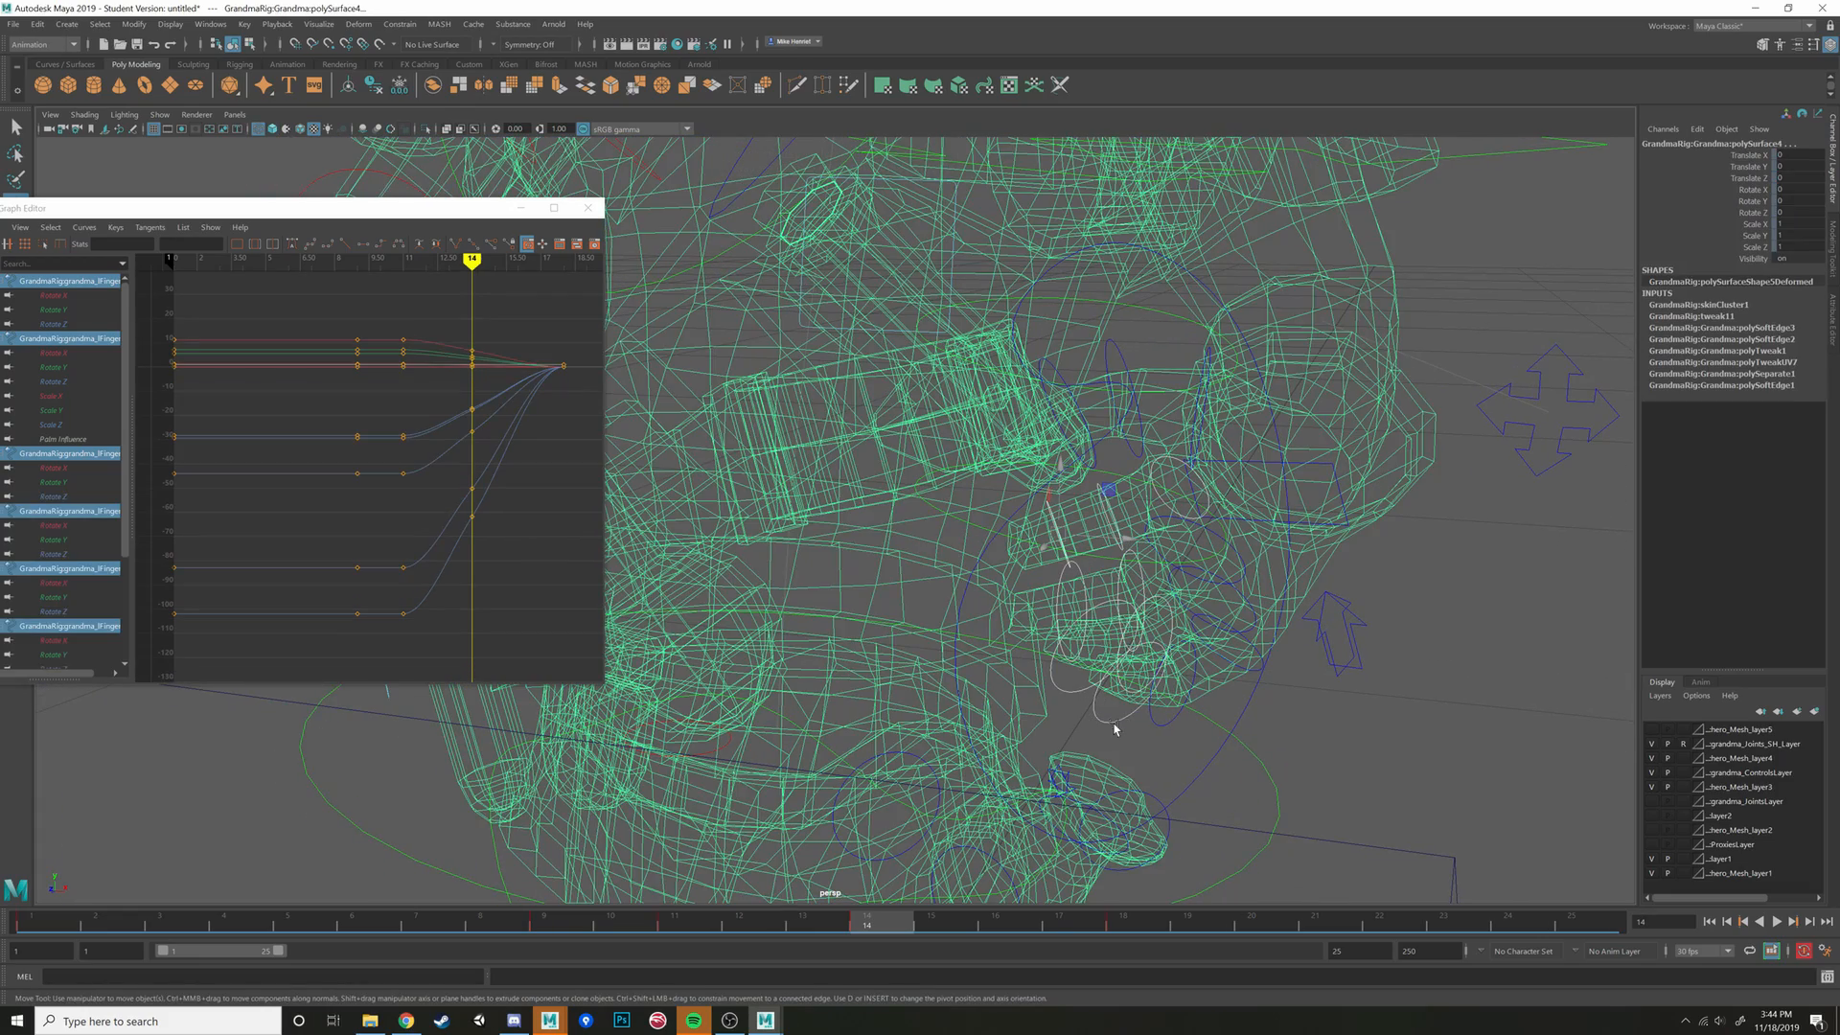
left_click(1155, 724, "shift")
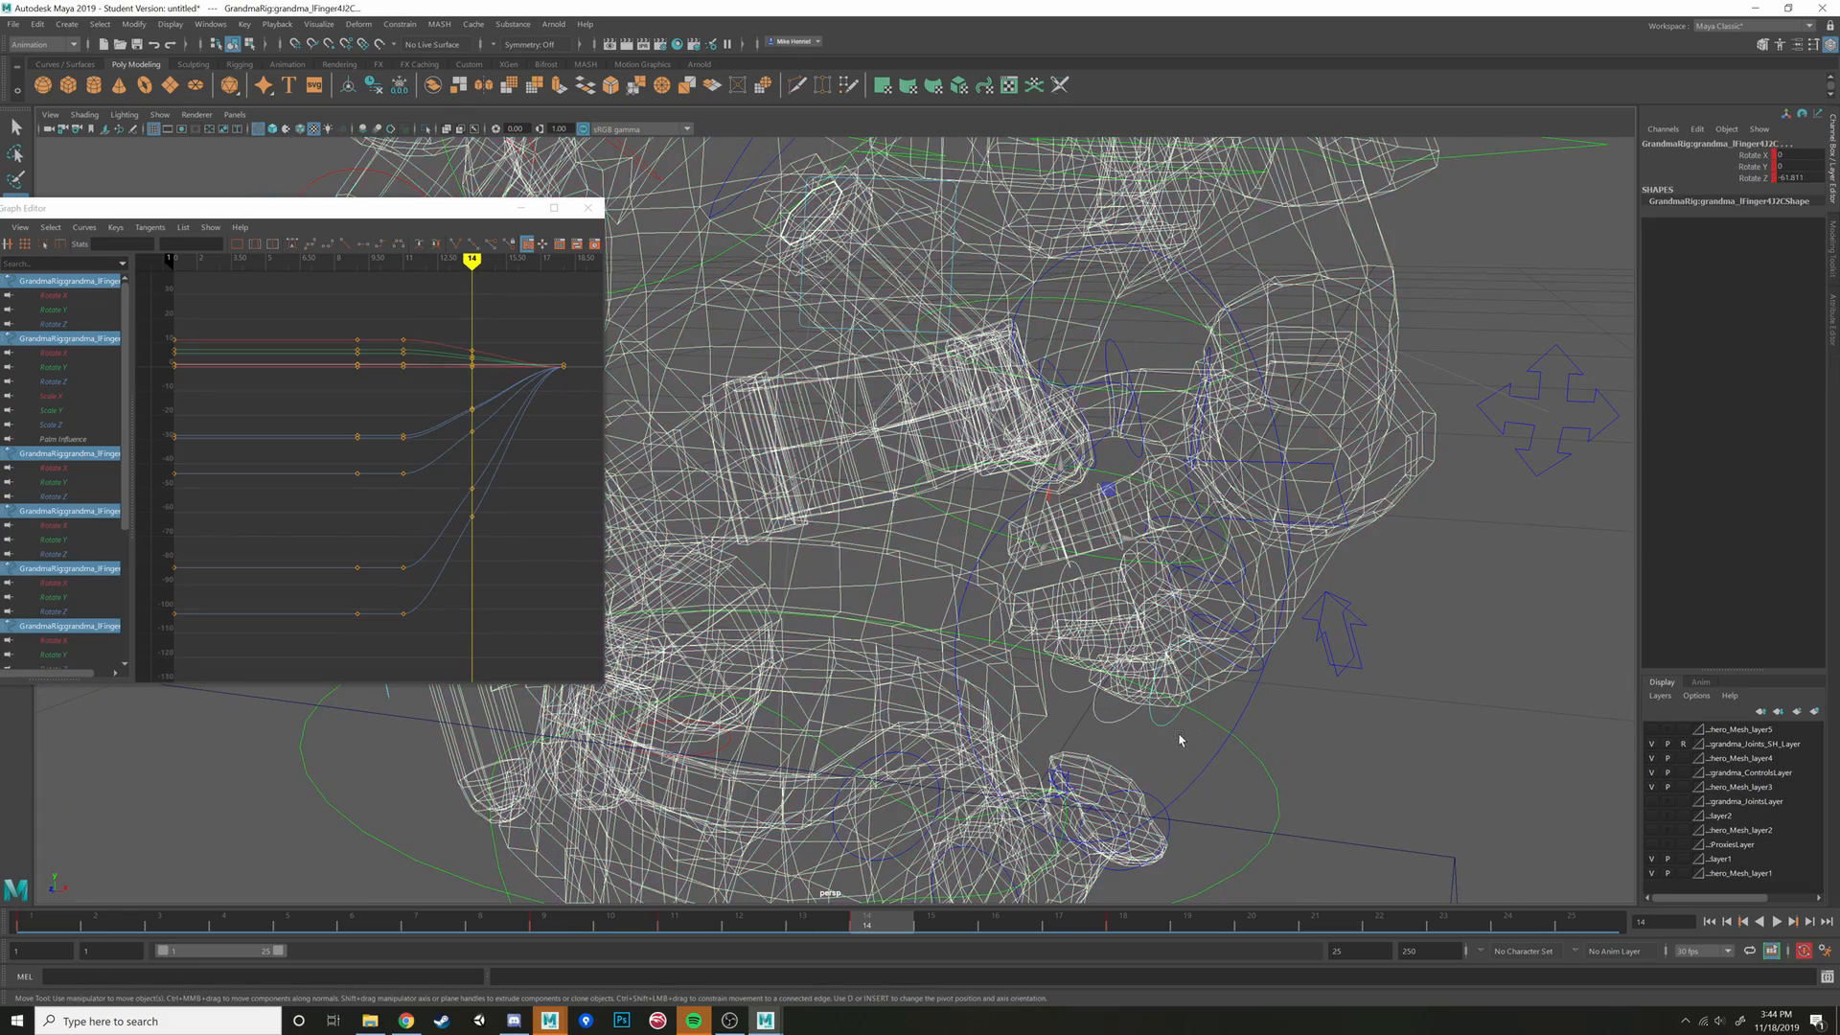
left_click(1256, 652)
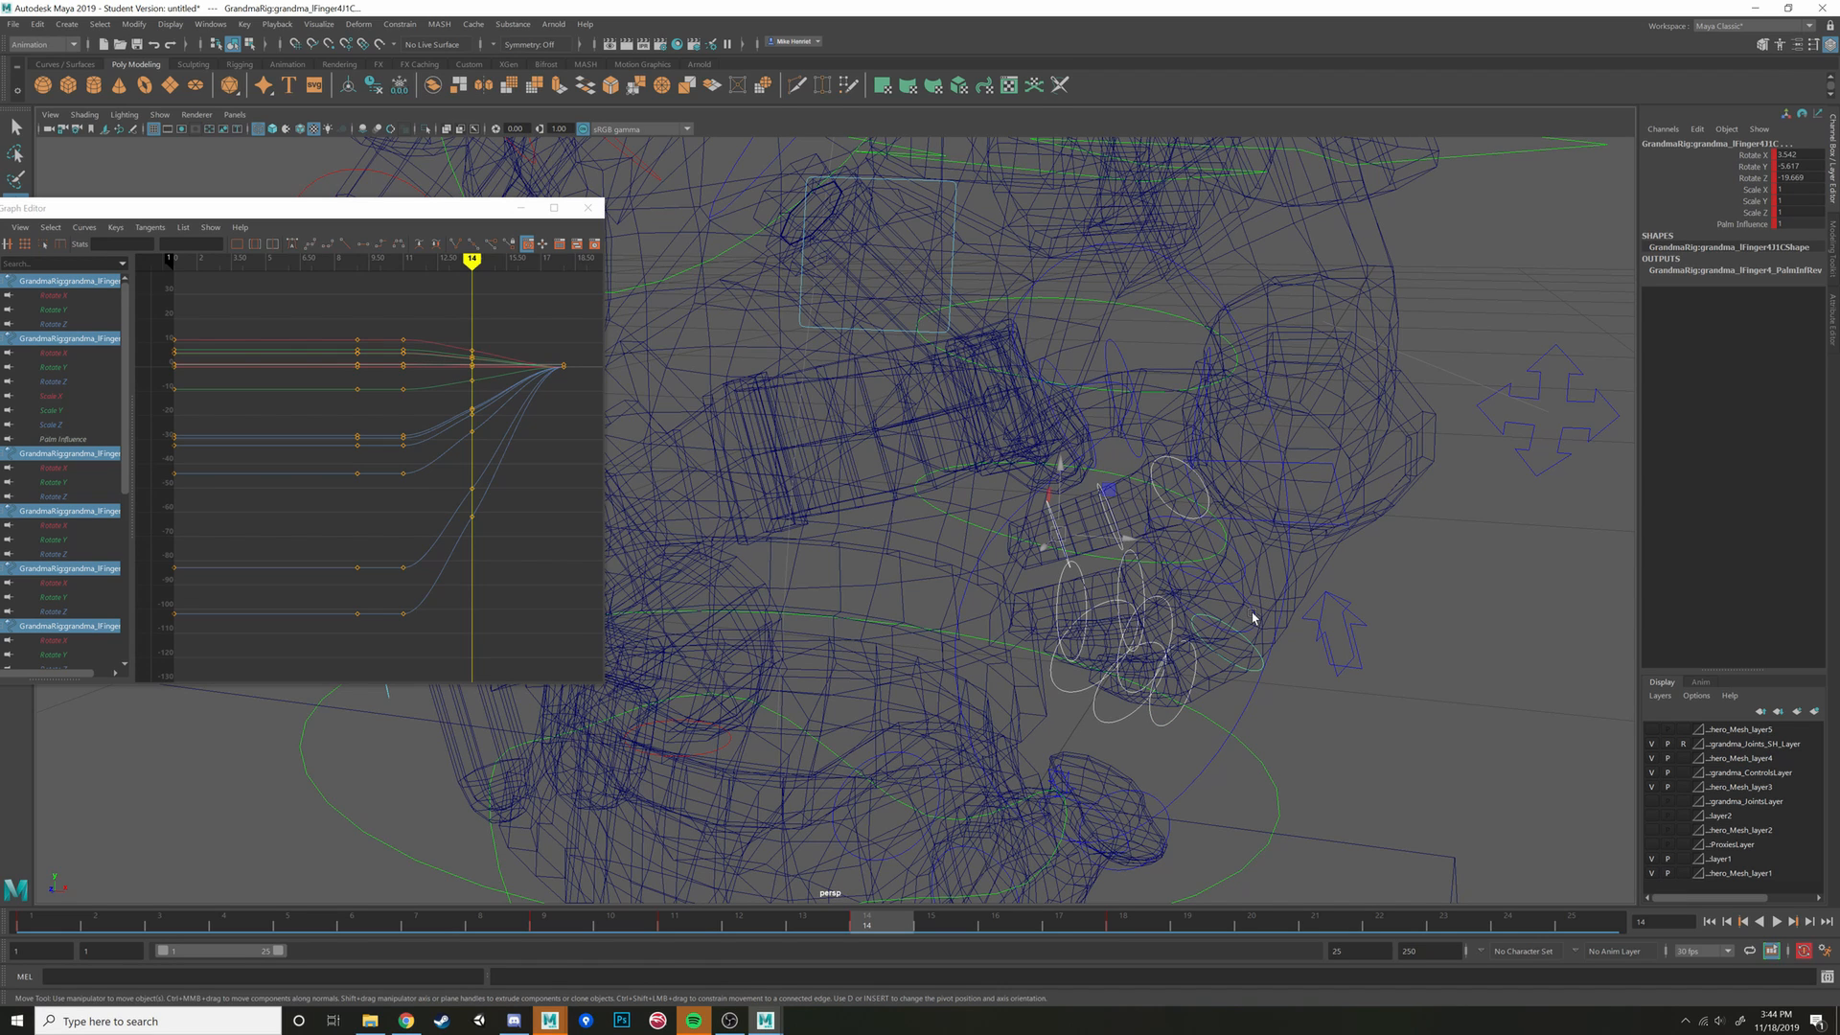
left_click(1251, 612, "shift")
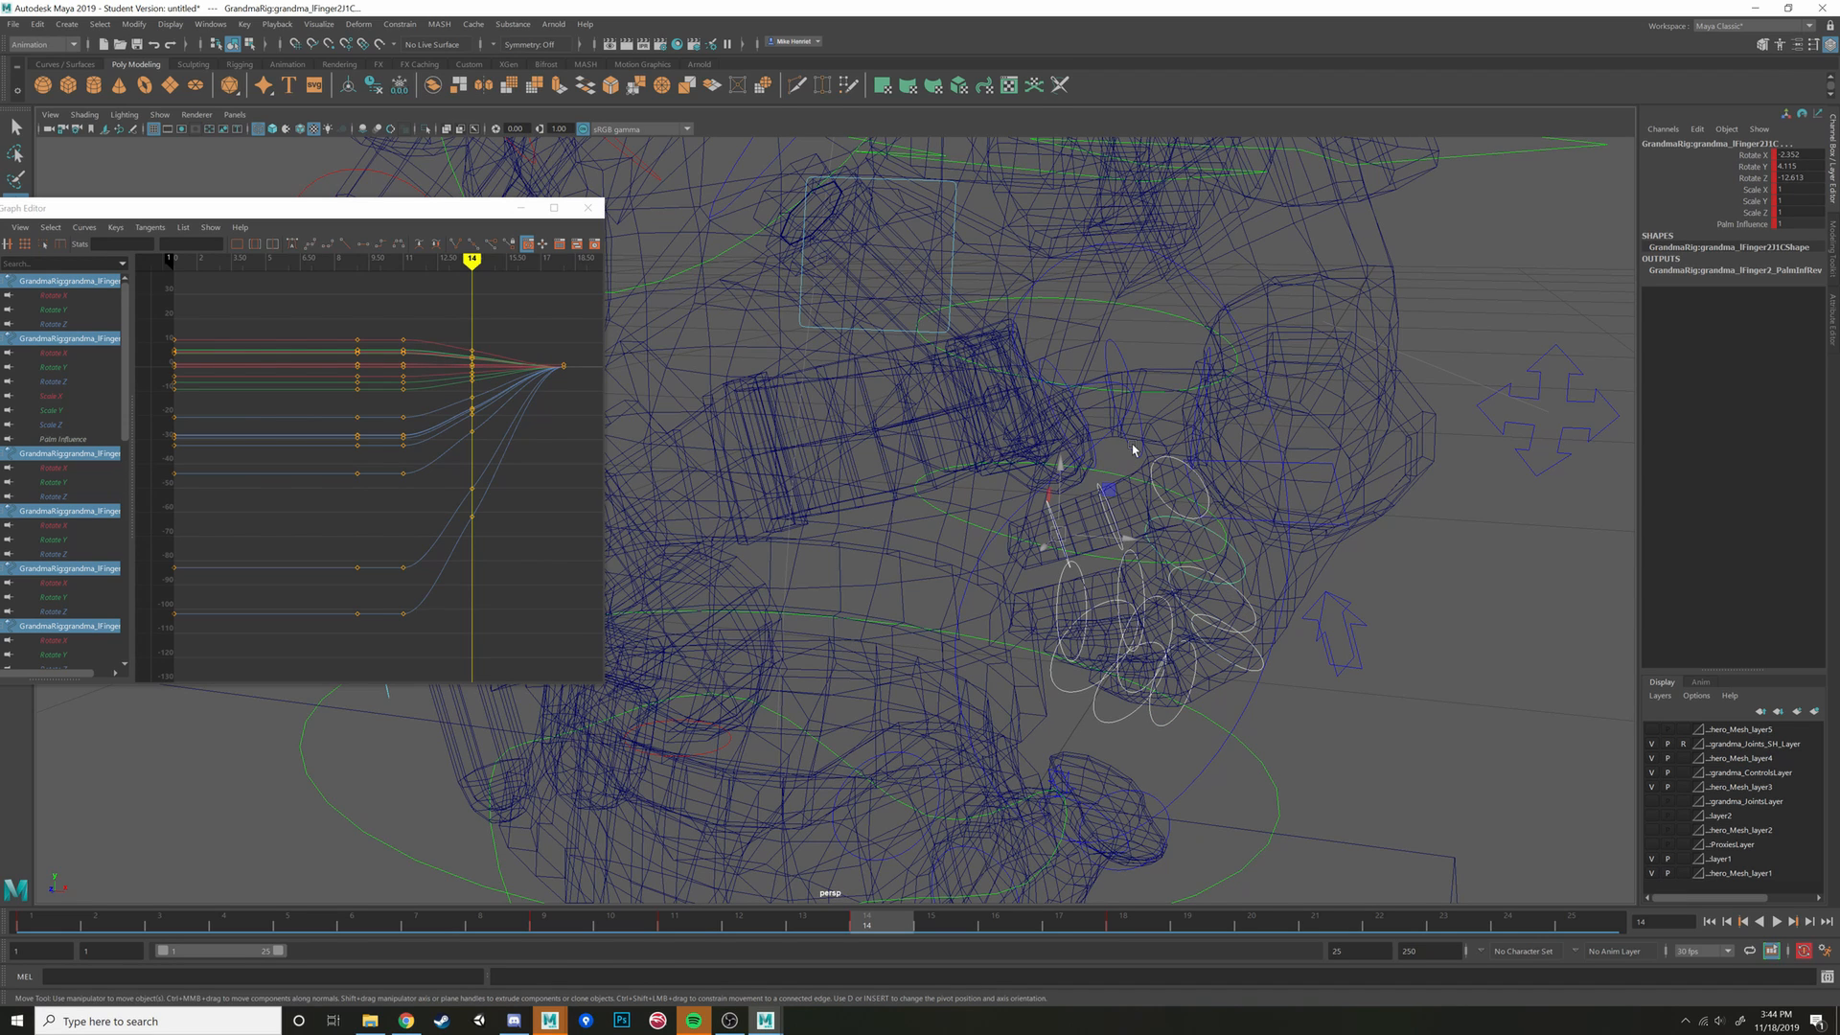
key("5")
key("e")
mouse_move(1171, 584)
left_mouse_down()
mouse_move(1128, 569)
mouse_move(1206, 595)
mouse_move(1155, 602)
left_mouse_up()
key("ctrl+z")
Rotate the left thumb's joint controls to fold the thumb over the fist at frame 14
left_click(1211, 355)
left_click_drag(1212, 357, 952, 611, "alt")
left_click(1165, 401)
scroll(1165, 451, "down", 4)
key("w")
Restore the textured display and move the Graph Editor clear of the character with both fists in view
left_click_drag(587, 894, 871, 915, "alt")
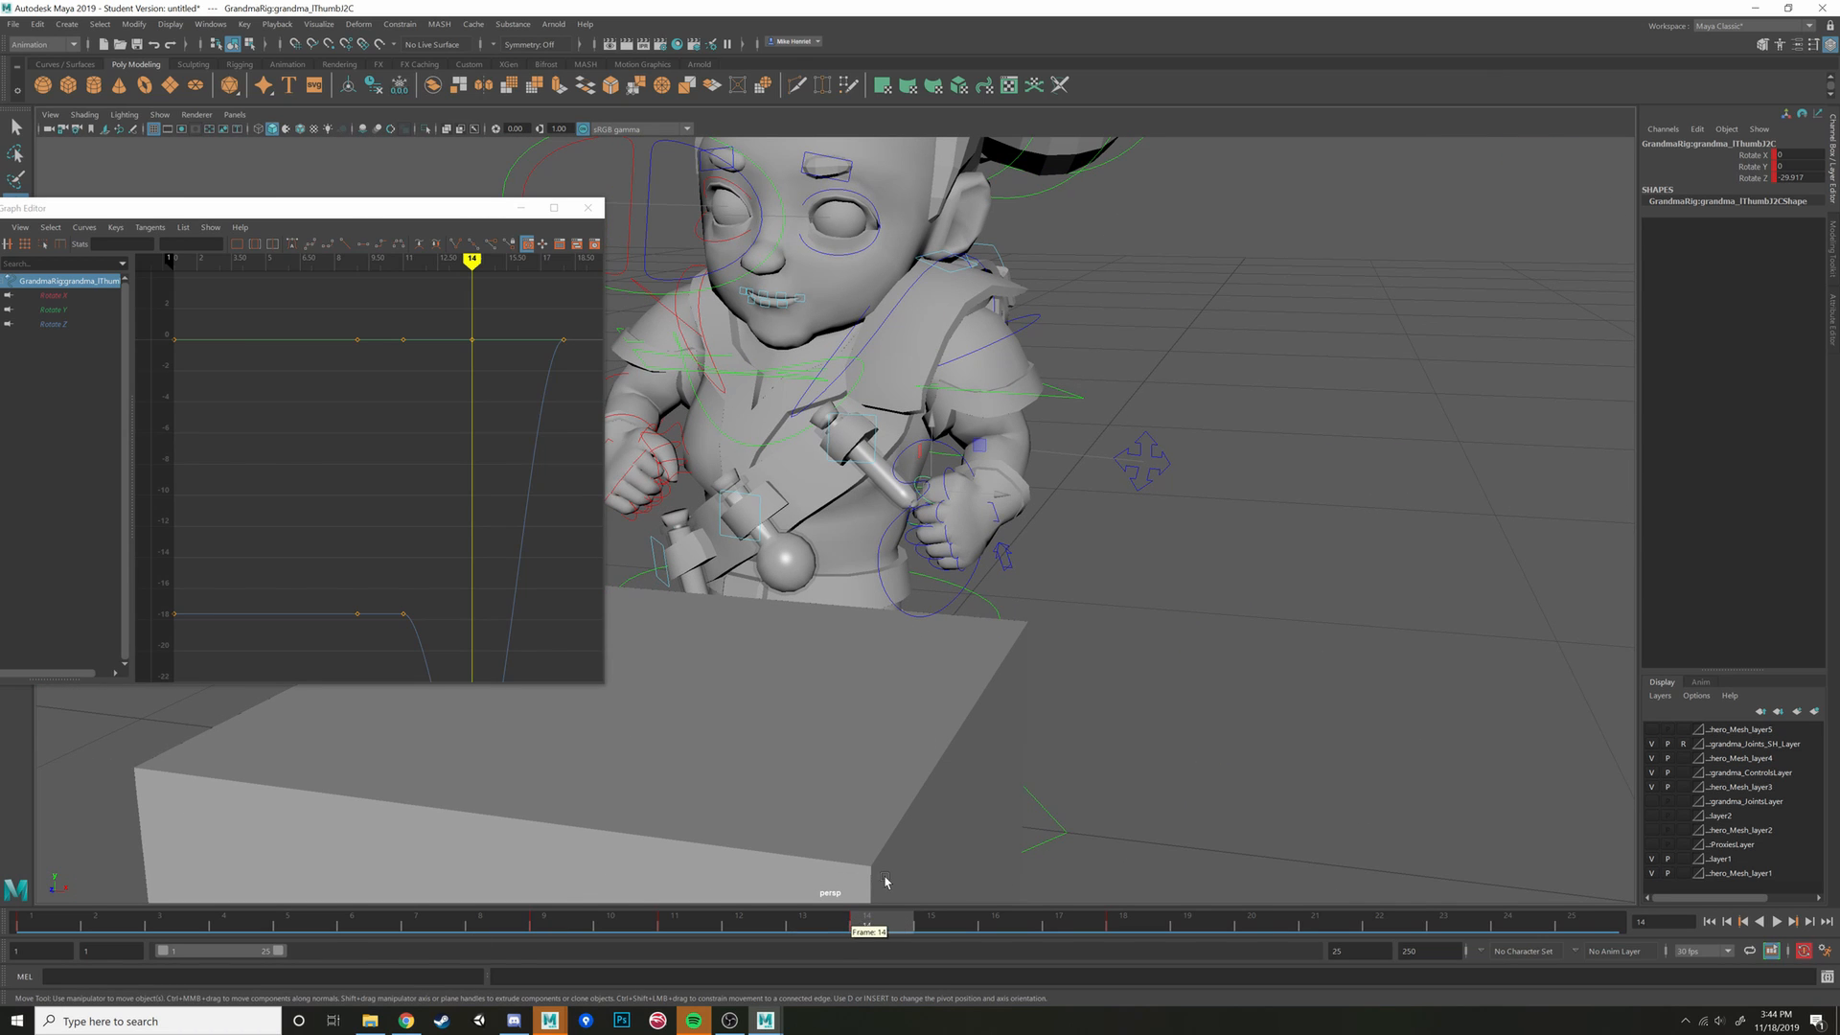
key("6")
mouse_move(303, 208)
left_mouse_down()
mouse_move(810, 297)
mouse_move(1454, 315)
left_mouse_up()
left_click_drag(997, 575, 891, 661, "alt")
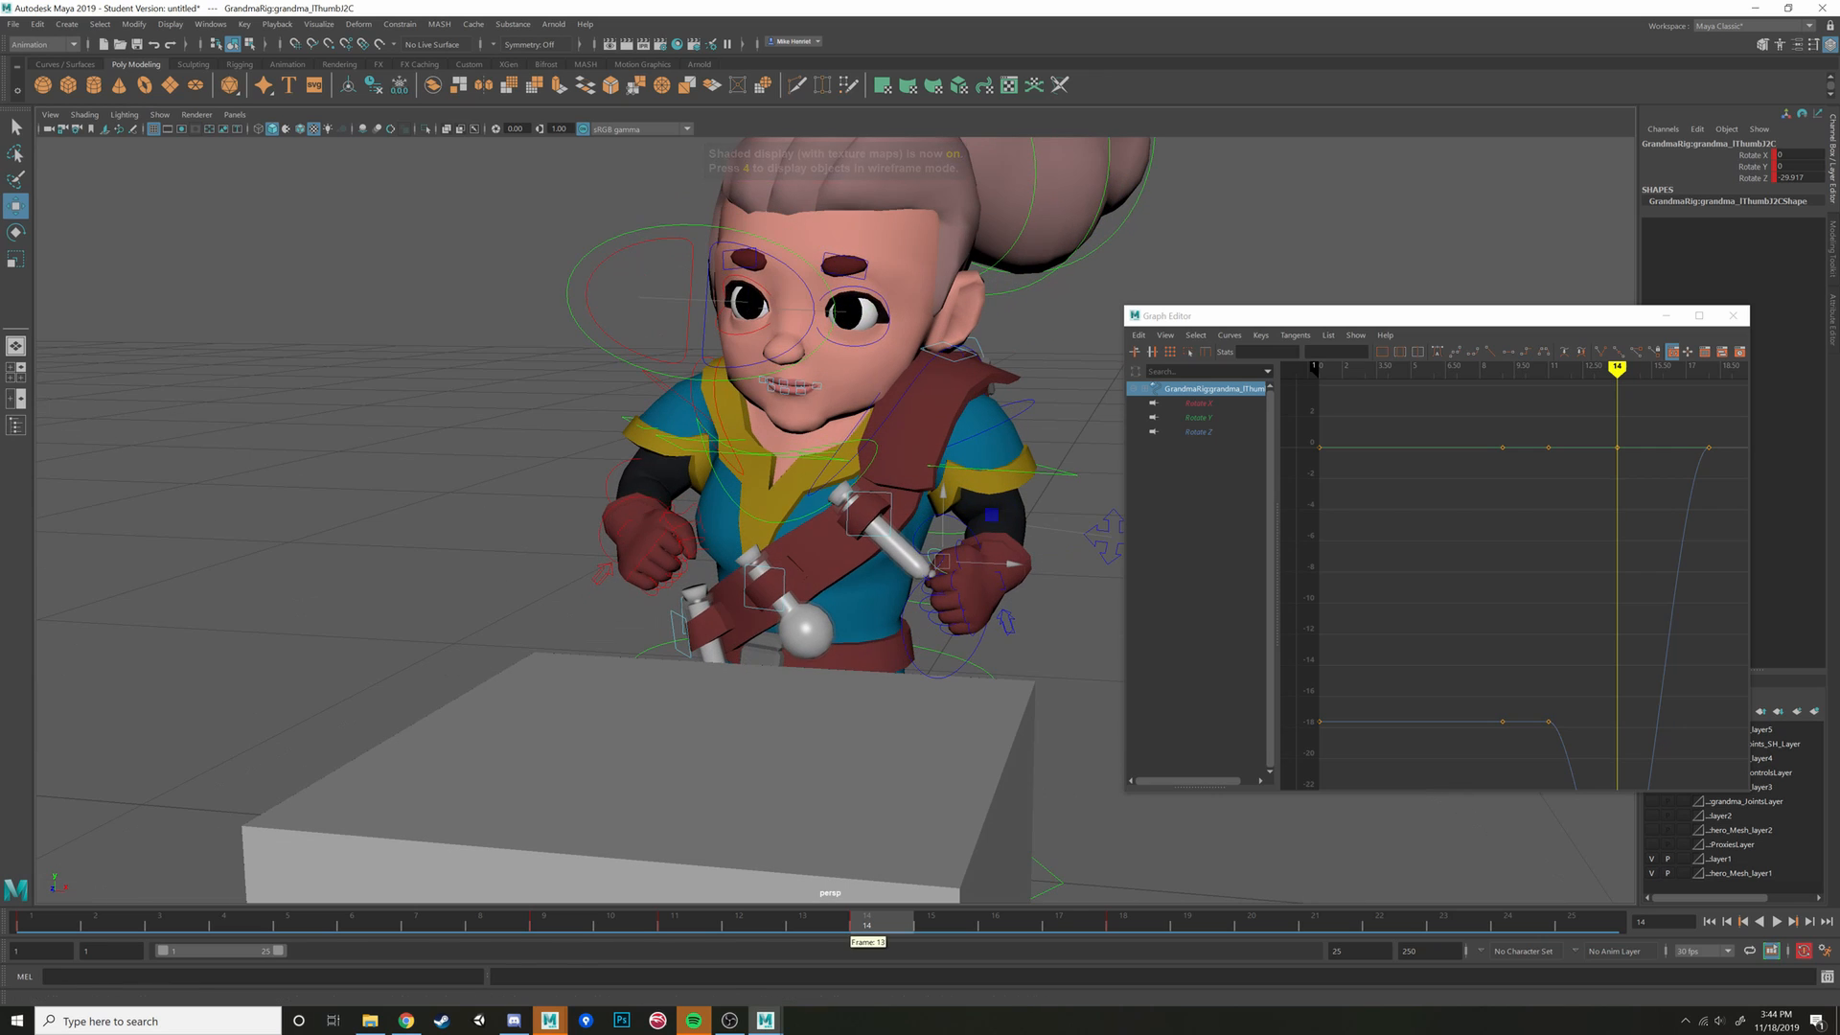
Scrub and play back the animation from the front and the side, examining the anticipation and the frame 14 breakdown
mouse_move(803, 944)
left_mouse_down()
mouse_move(738, 926)
mouse_move(287, 926)
left_mouse_up()
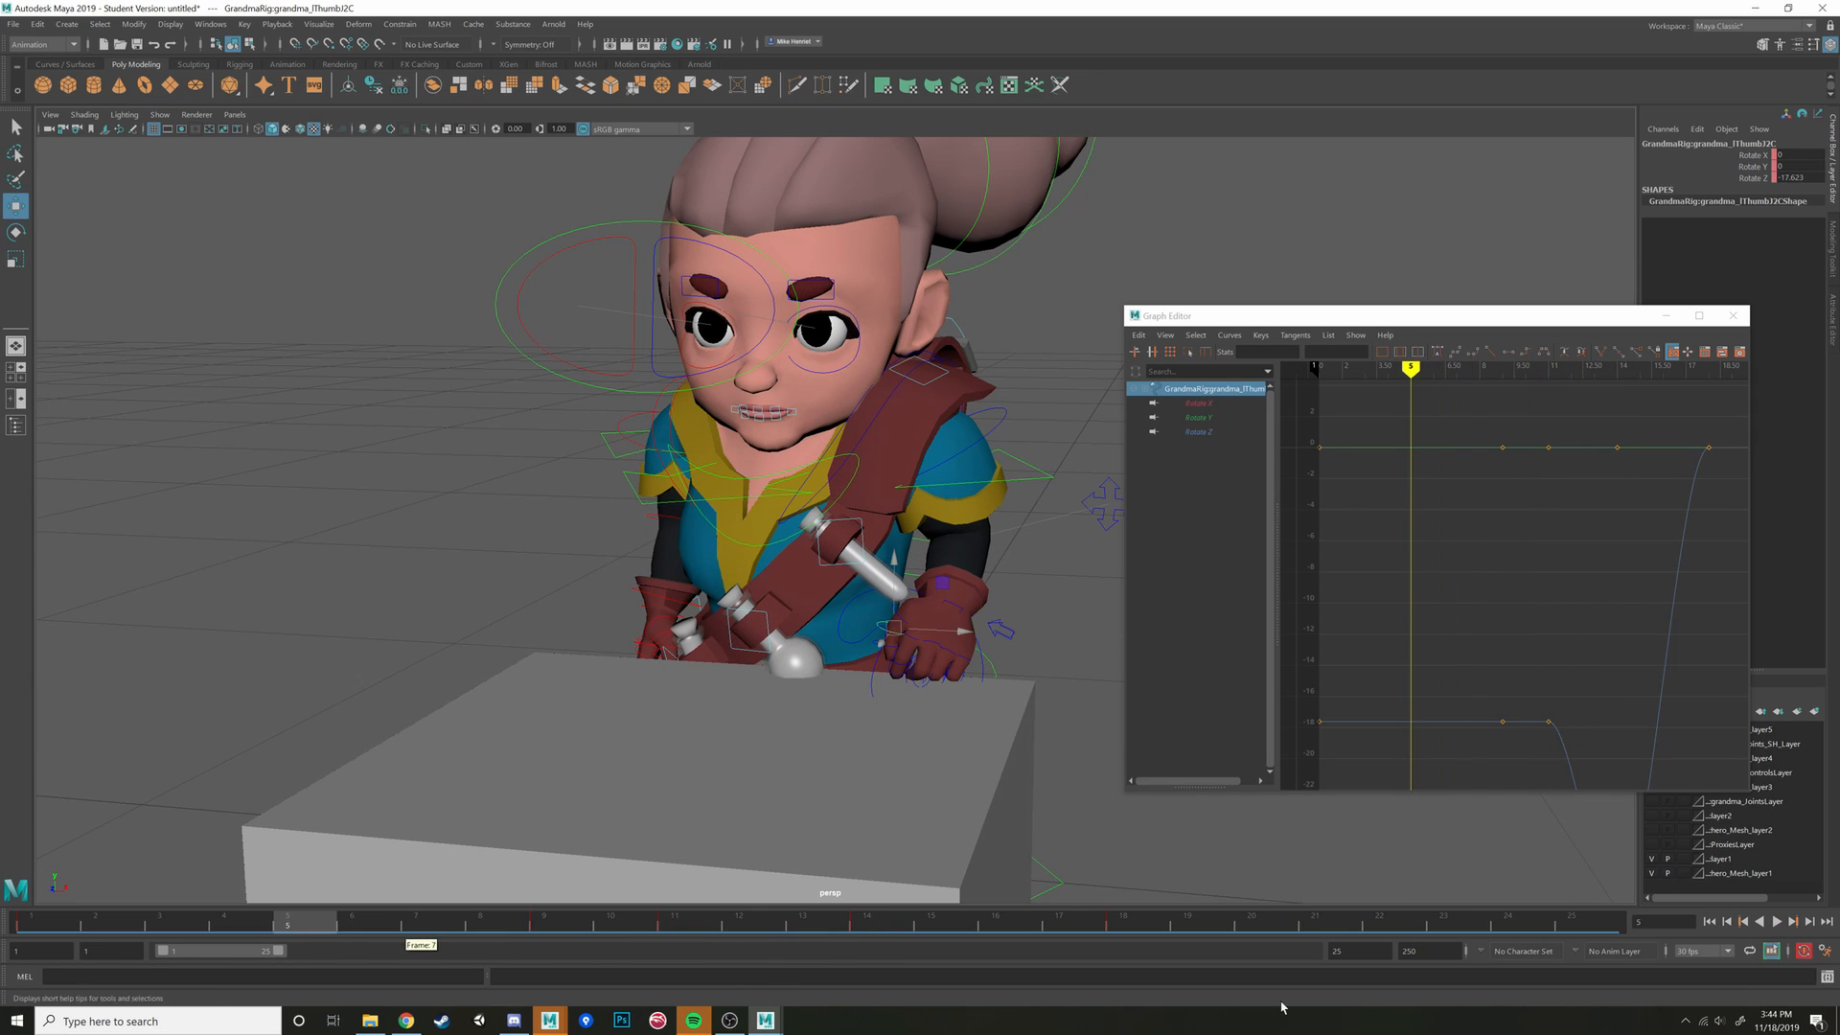
left_click(1777, 922)
scroll(981, 780, "down", 3)
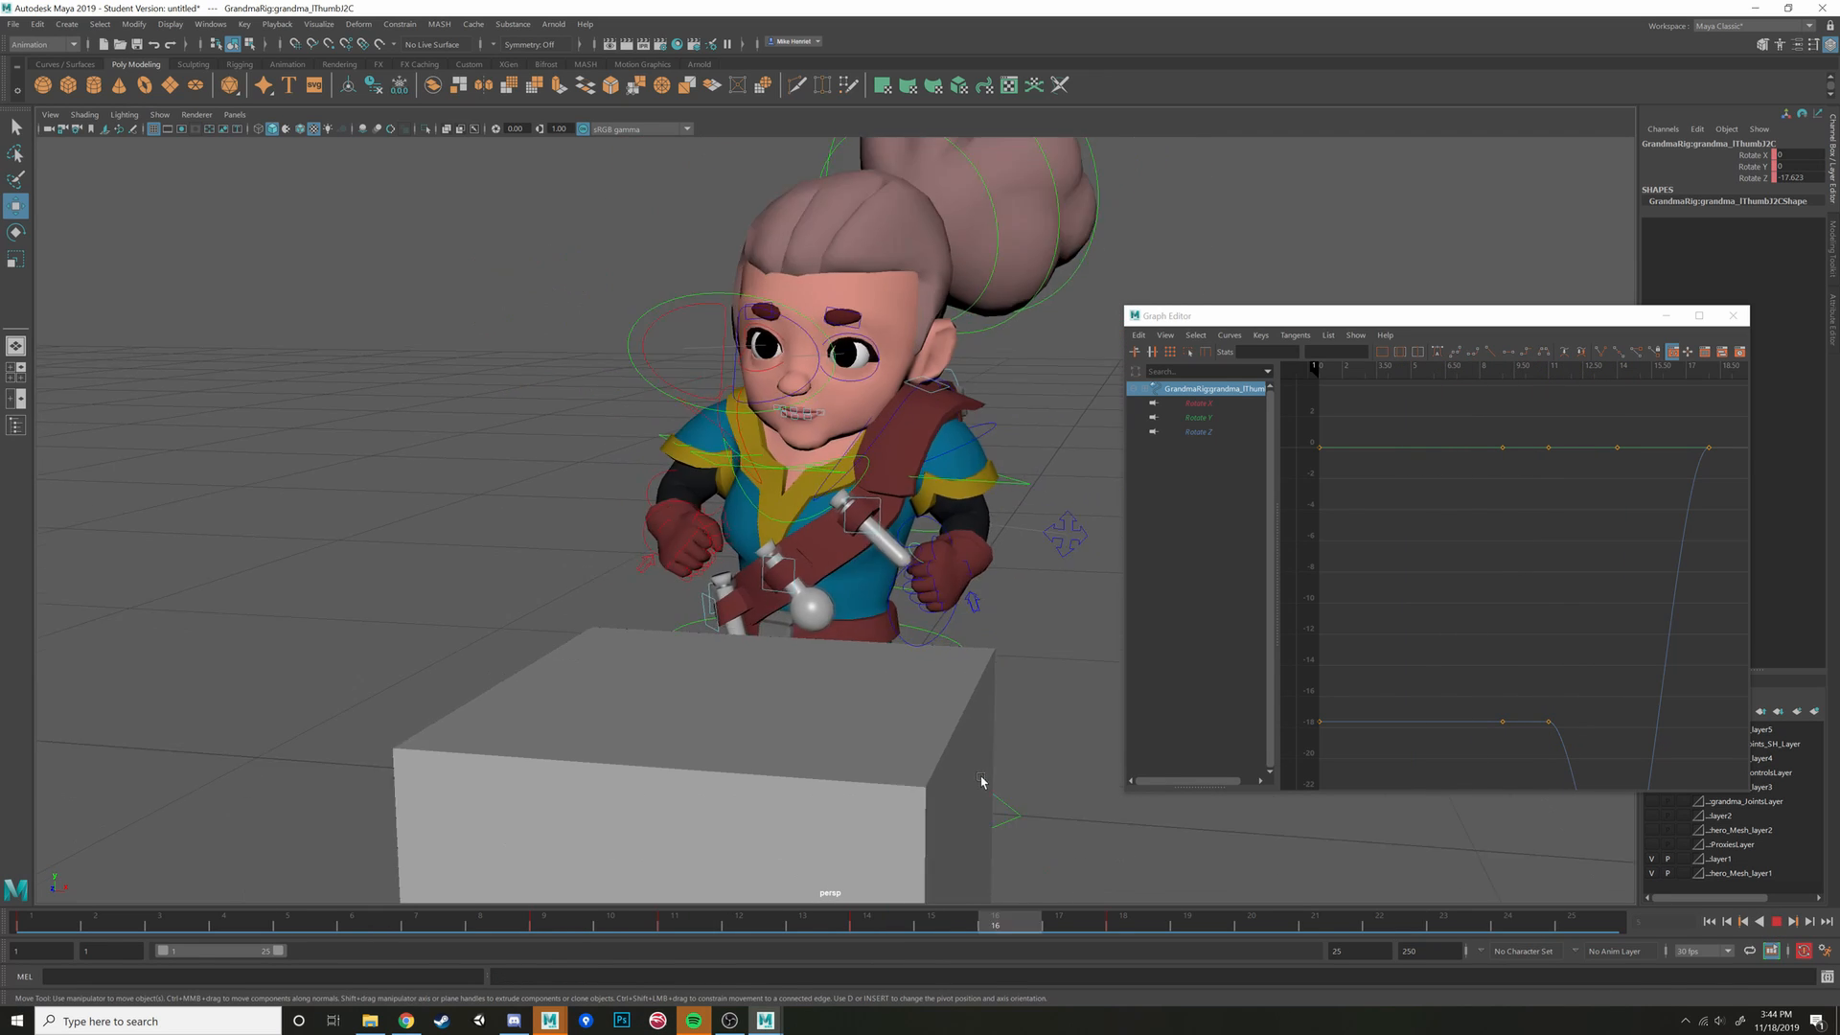
middle_click_drag(981, 780, 967, 795, "alt")
left_click_drag(967, 795, 1059, 797, "alt")
left_click(1776, 921)
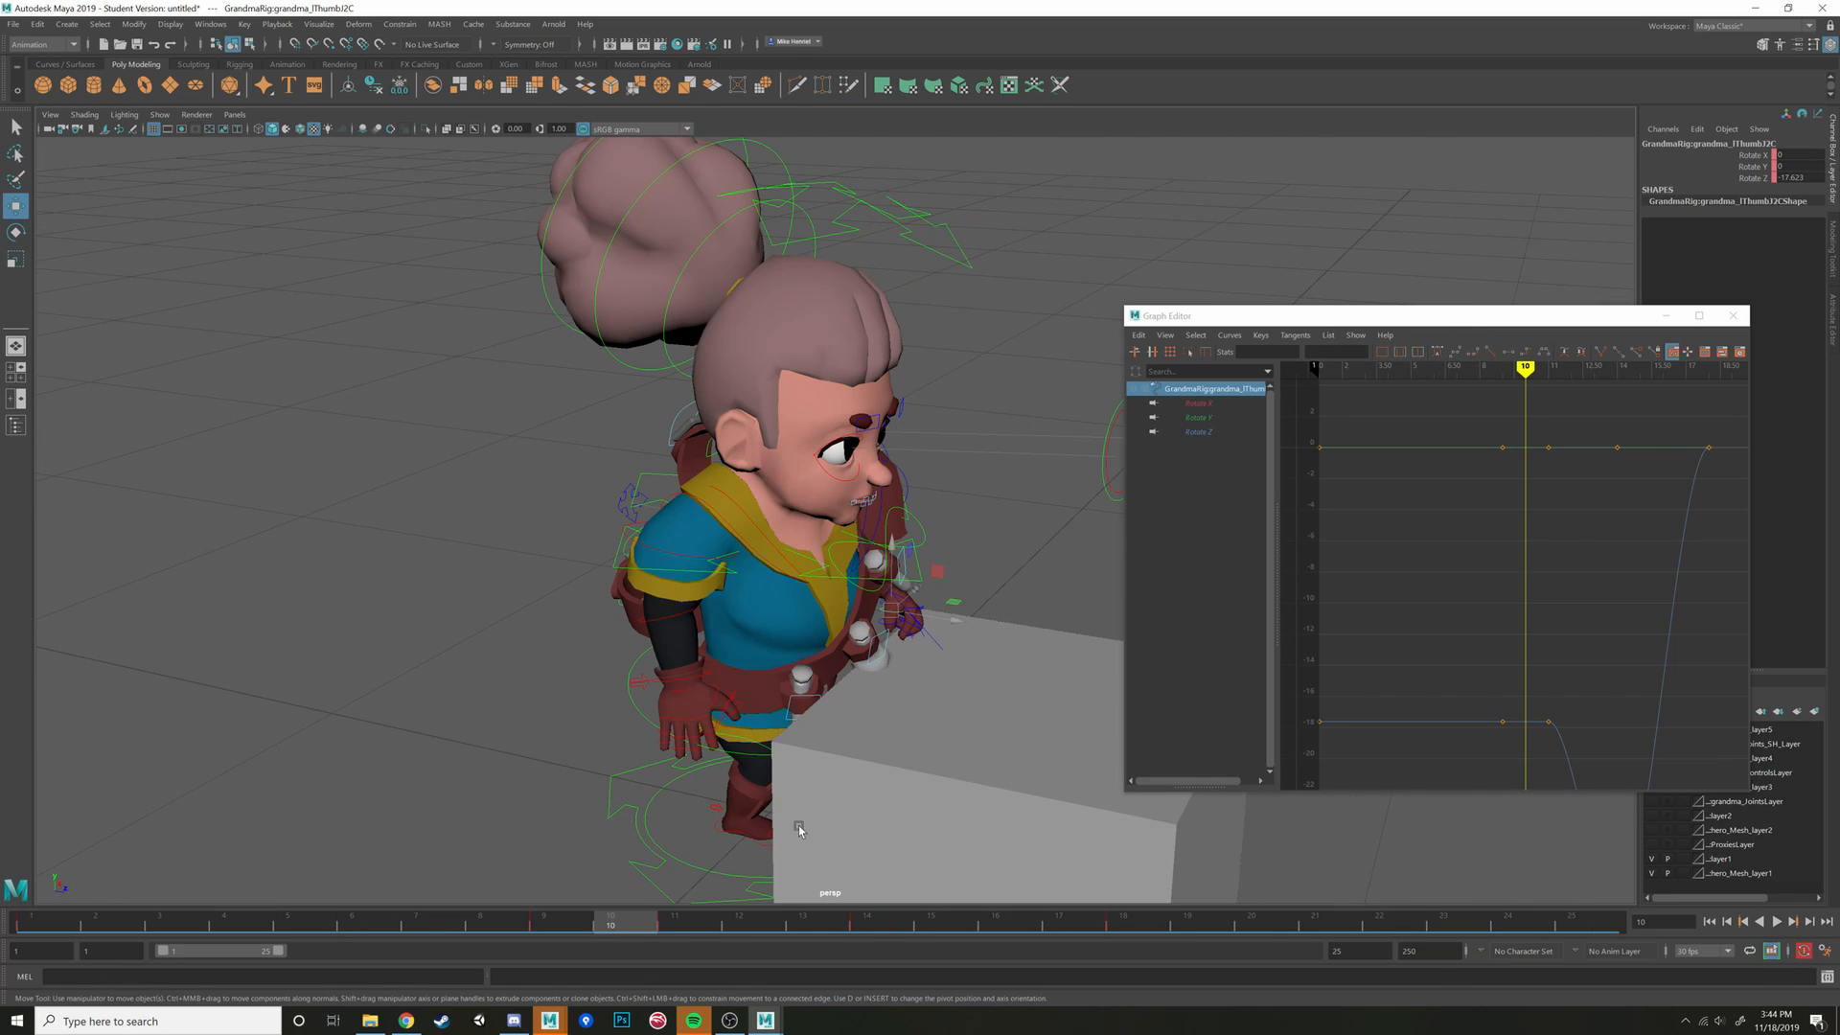
mouse_move(643, 932)
left_mouse_down()
mouse_move(1319, 941)
mouse_move(17, 911)
mouse_move(287, 927)
mouse_move(860, 918)
mouse_move(764, 911)
mouse_move(880, 950)
mouse_move(1102, 781)
mouse_move(1255, 889)
mouse_move(1415, 886)
mouse_move(1035, 828)
mouse_move(577, 801)
mouse_move(728, 792)
left_mouse_up()
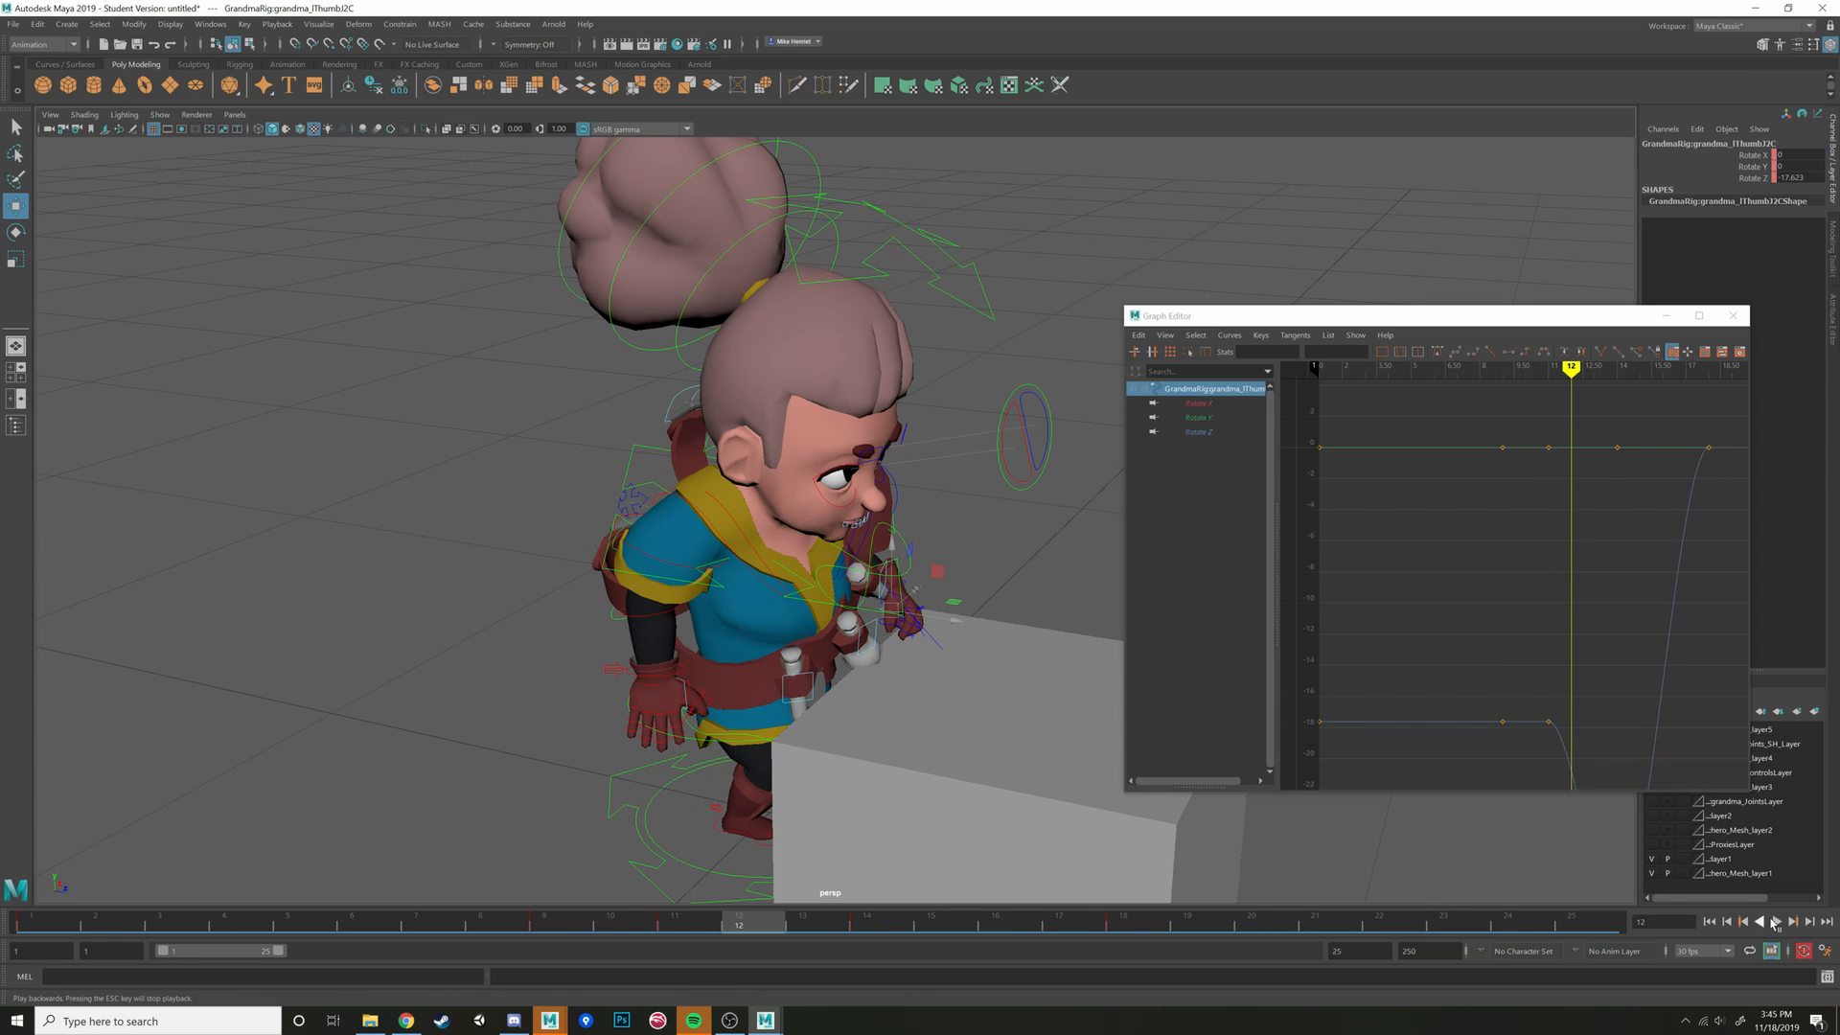
left_click(1777, 921)
left_click_drag(1041, 735, 851, 702, "alt")
right_click_drag(851, 703, 1165, 880, "alt")
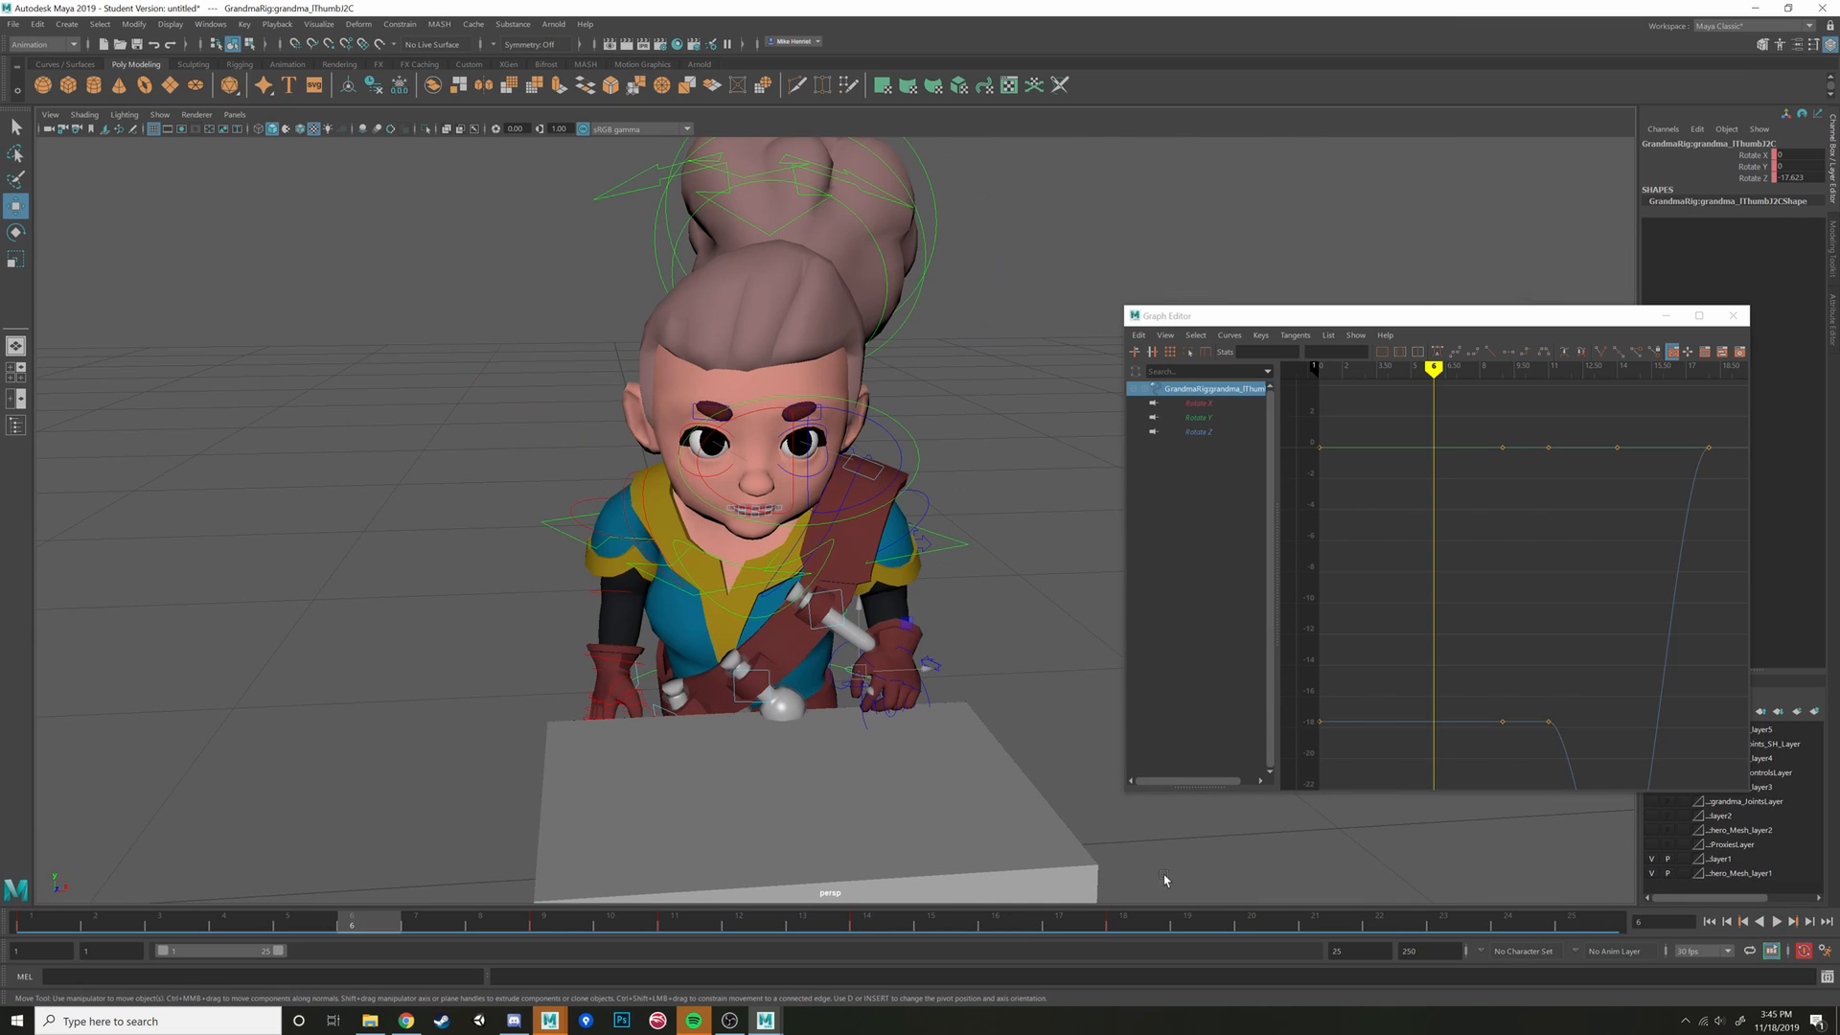
Select all of the grandma rig's controls, leaving the body meshes out of the selection
left_click_drag(773, 665, 795, 575, "alt")
left_click_drag(586, 236, 966, 770)
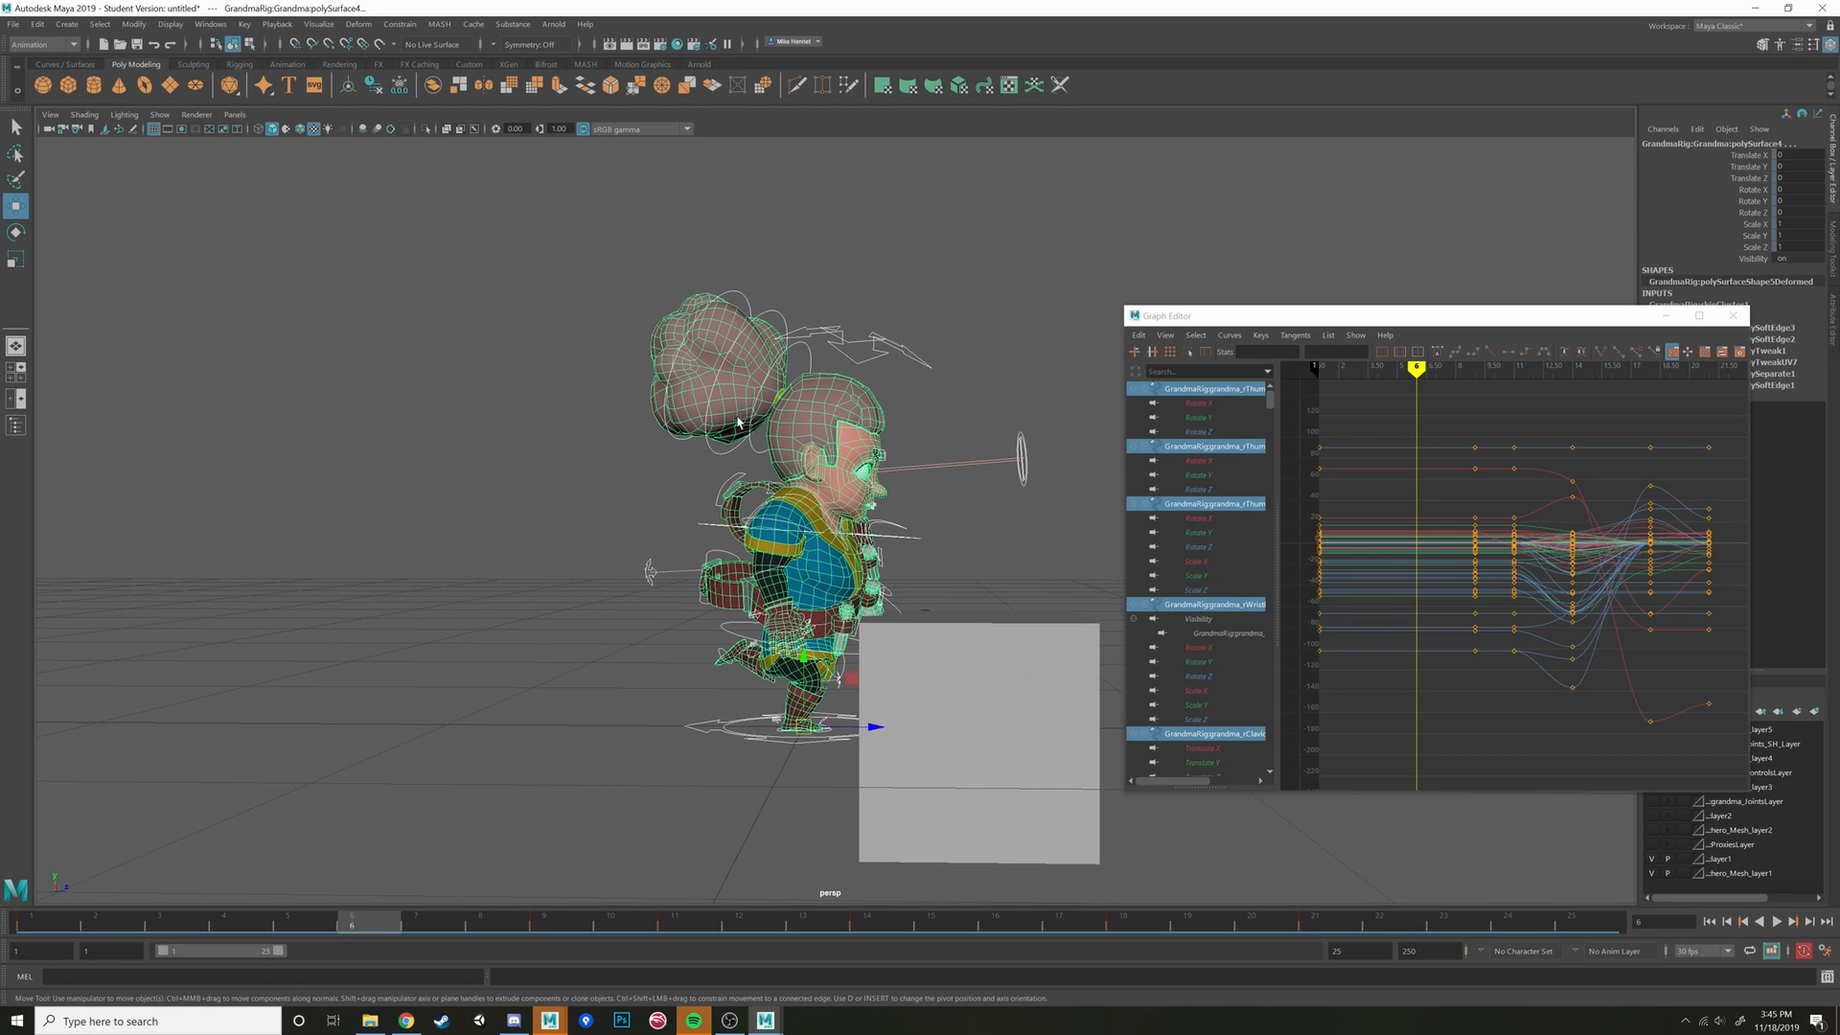
left_click(839, 402)
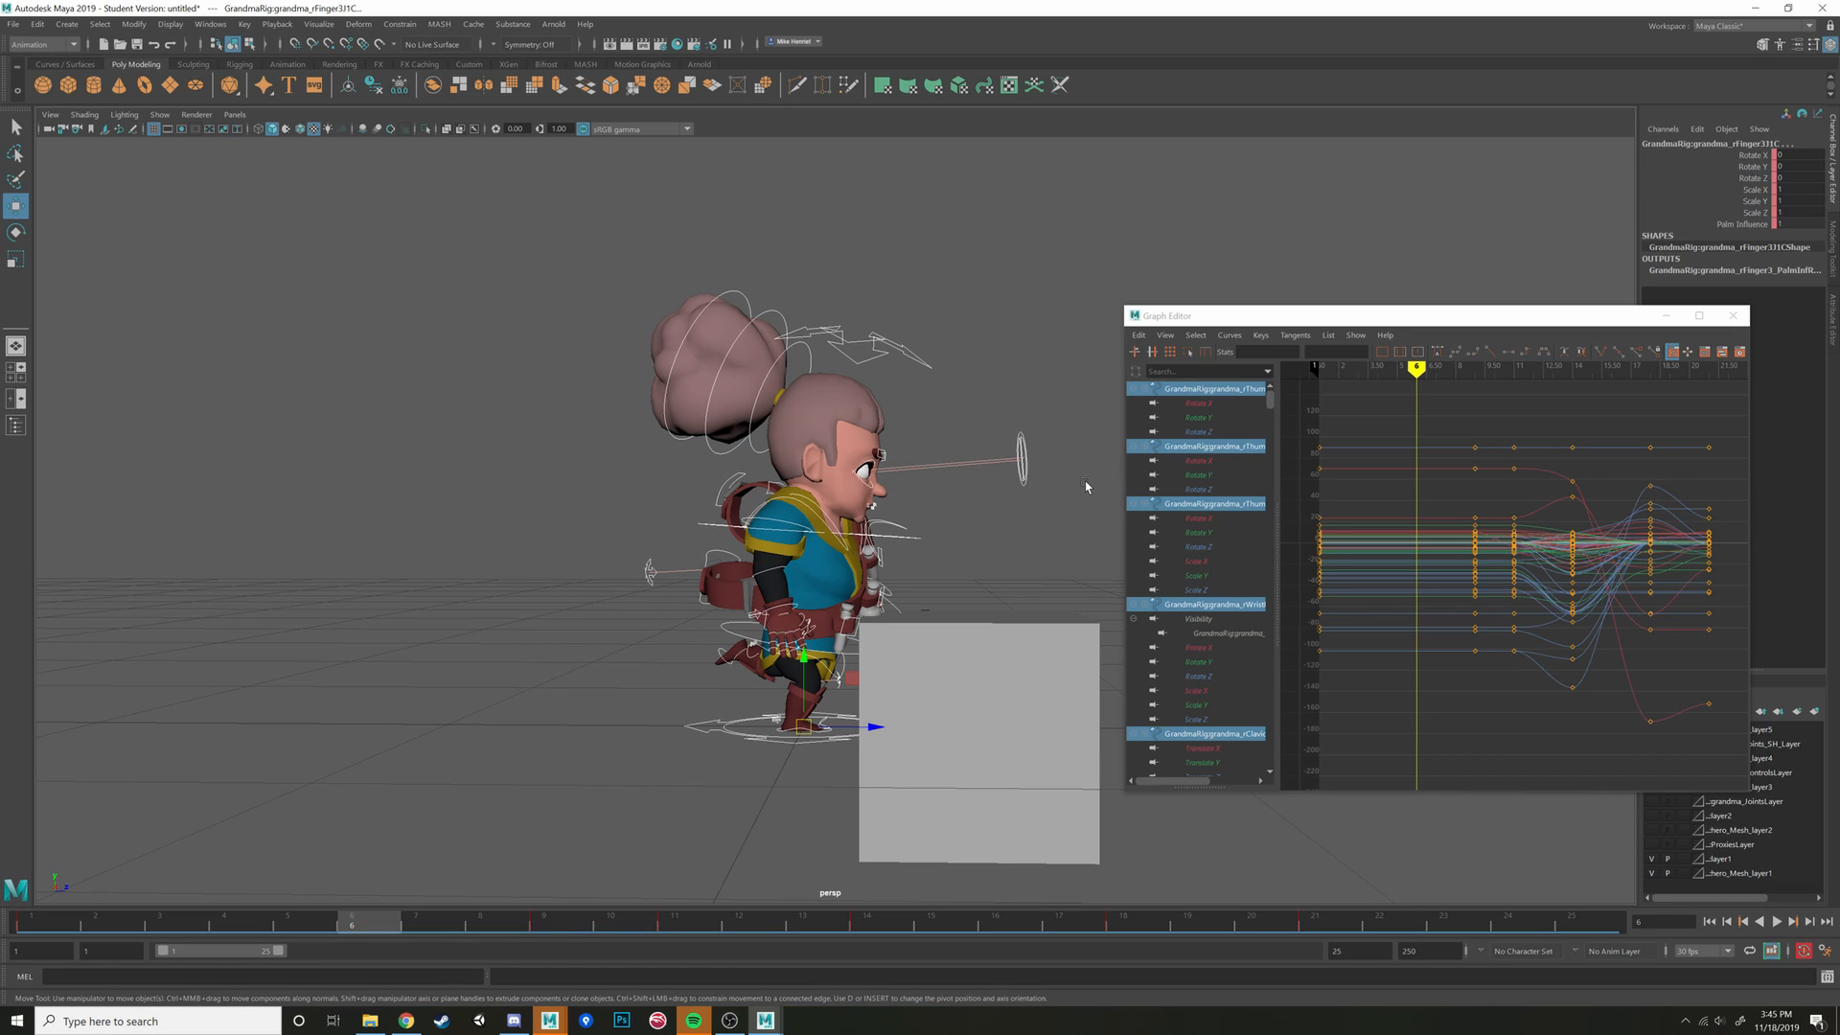
Examine the crouched pose behind the box from several angles and play the animation from frame 1
left_click_drag(872, 736, 613, 752, "alt")
right_click_drag(614, 752, 784, 715, "alt")
middle_click_drag(784, 715, 915, 699, "alt")
left_click_drag(916, 699, 762, 688, "alt")
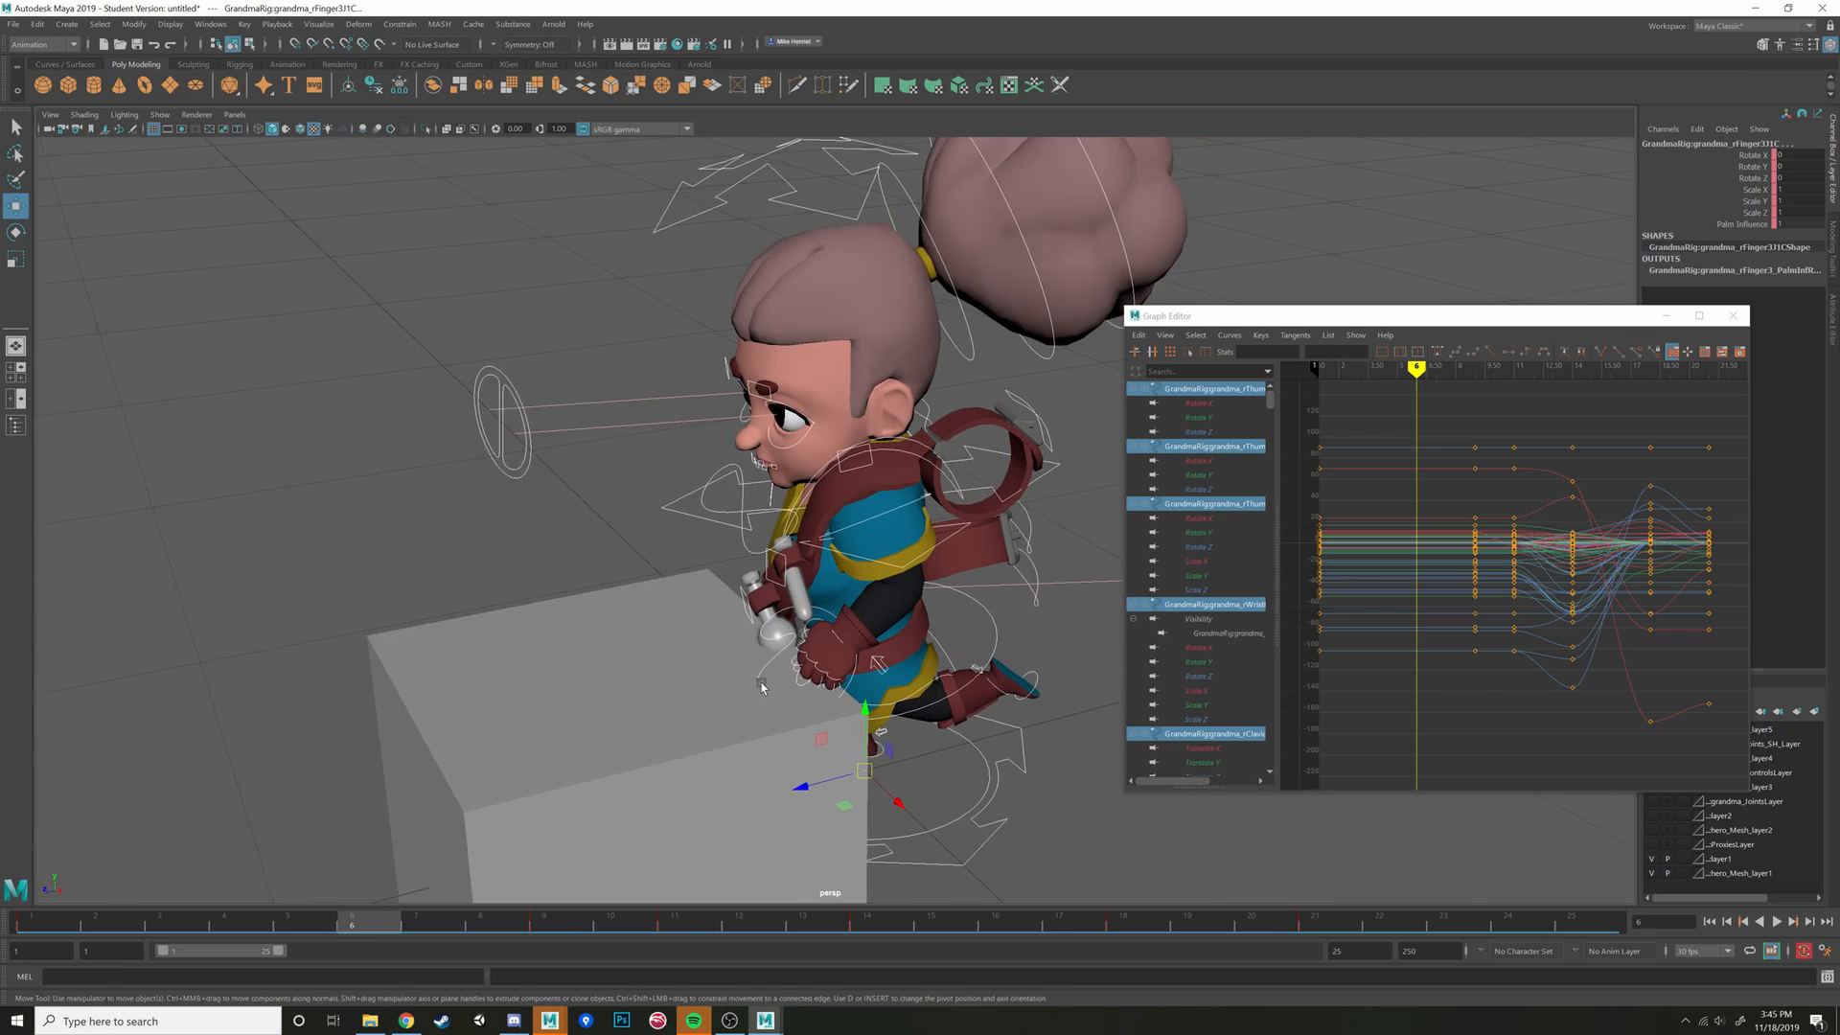
right_click(823, 920)
left_click(878, 878)
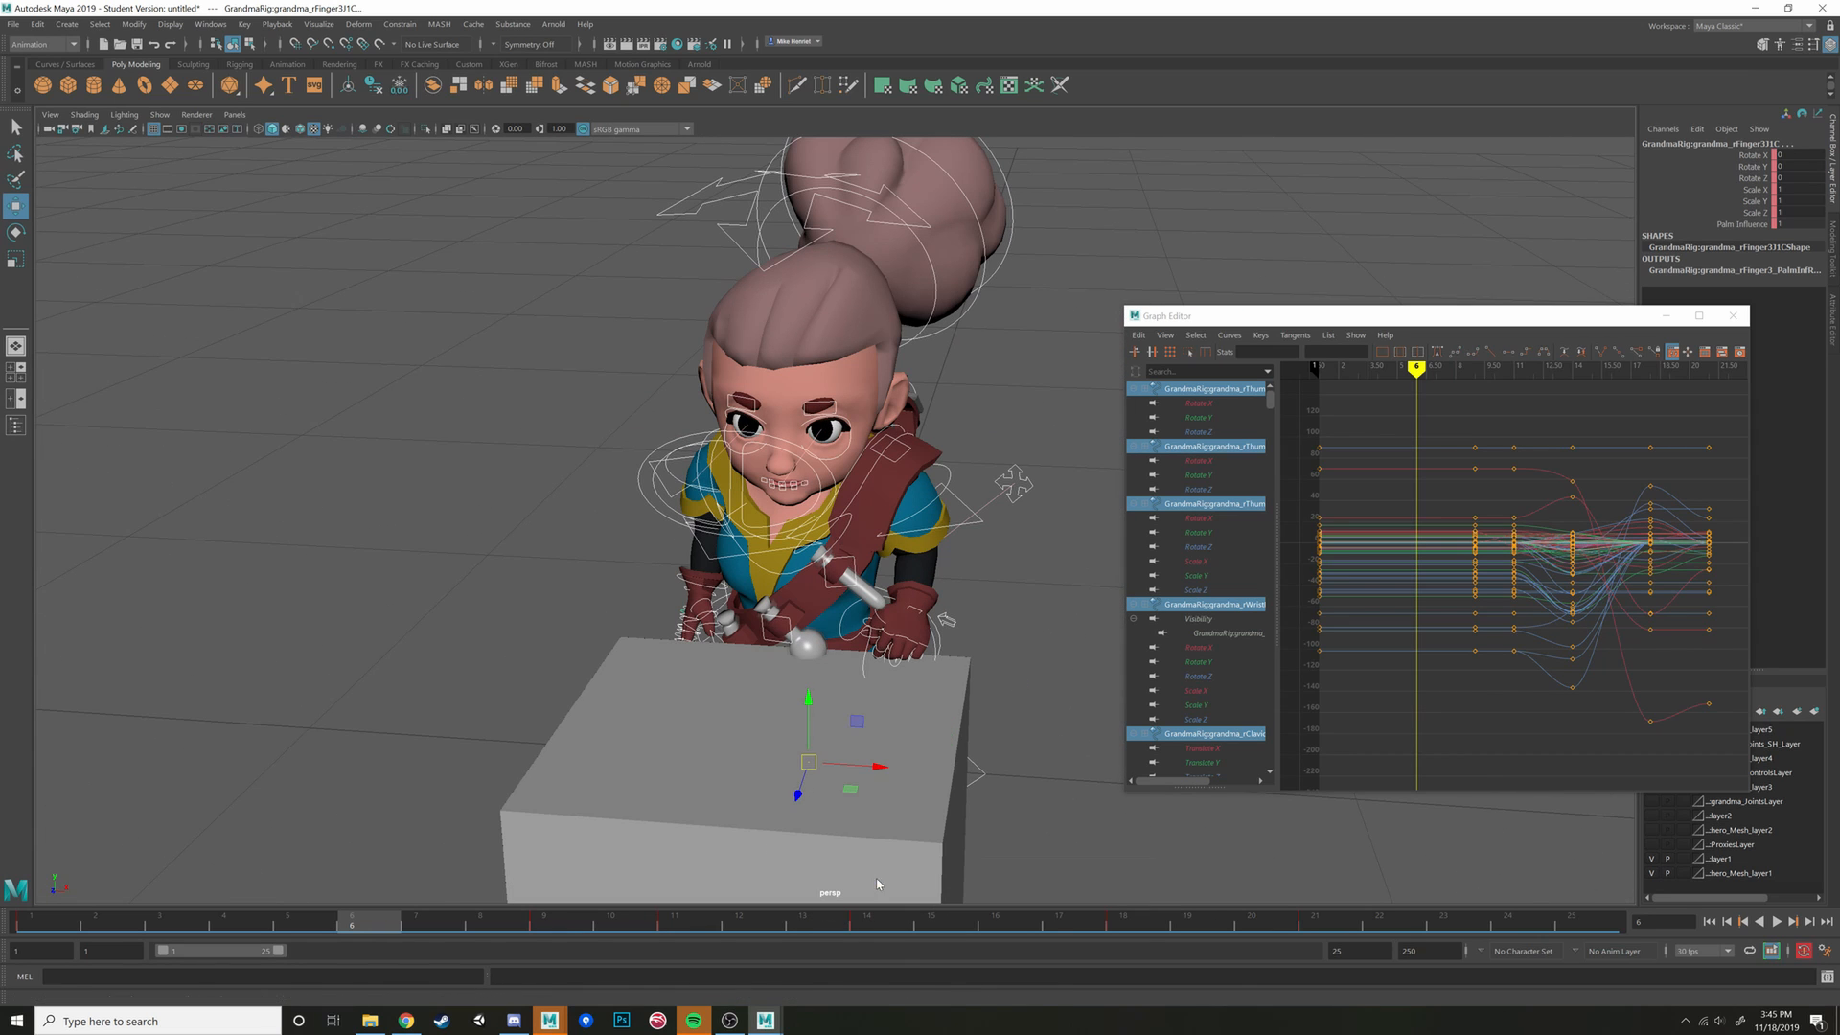
left_click_drag(342, 927, 613, 938)
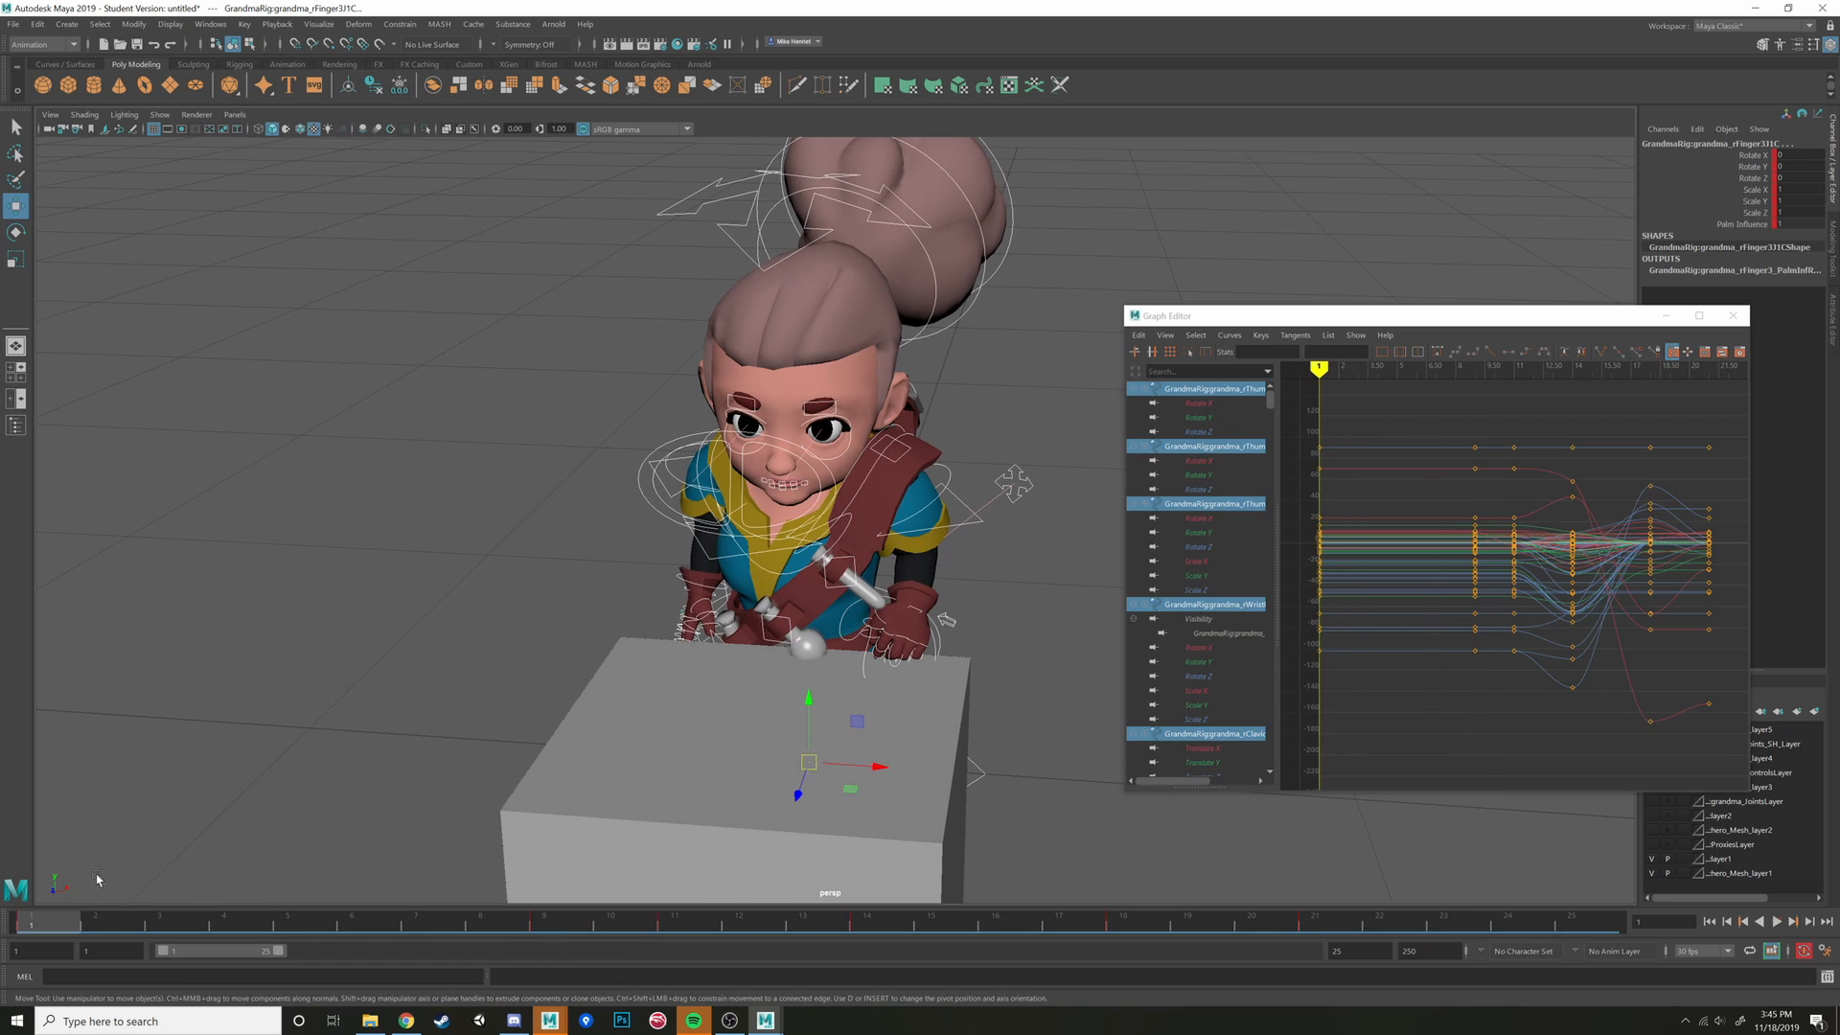
left_click(1776, 922)
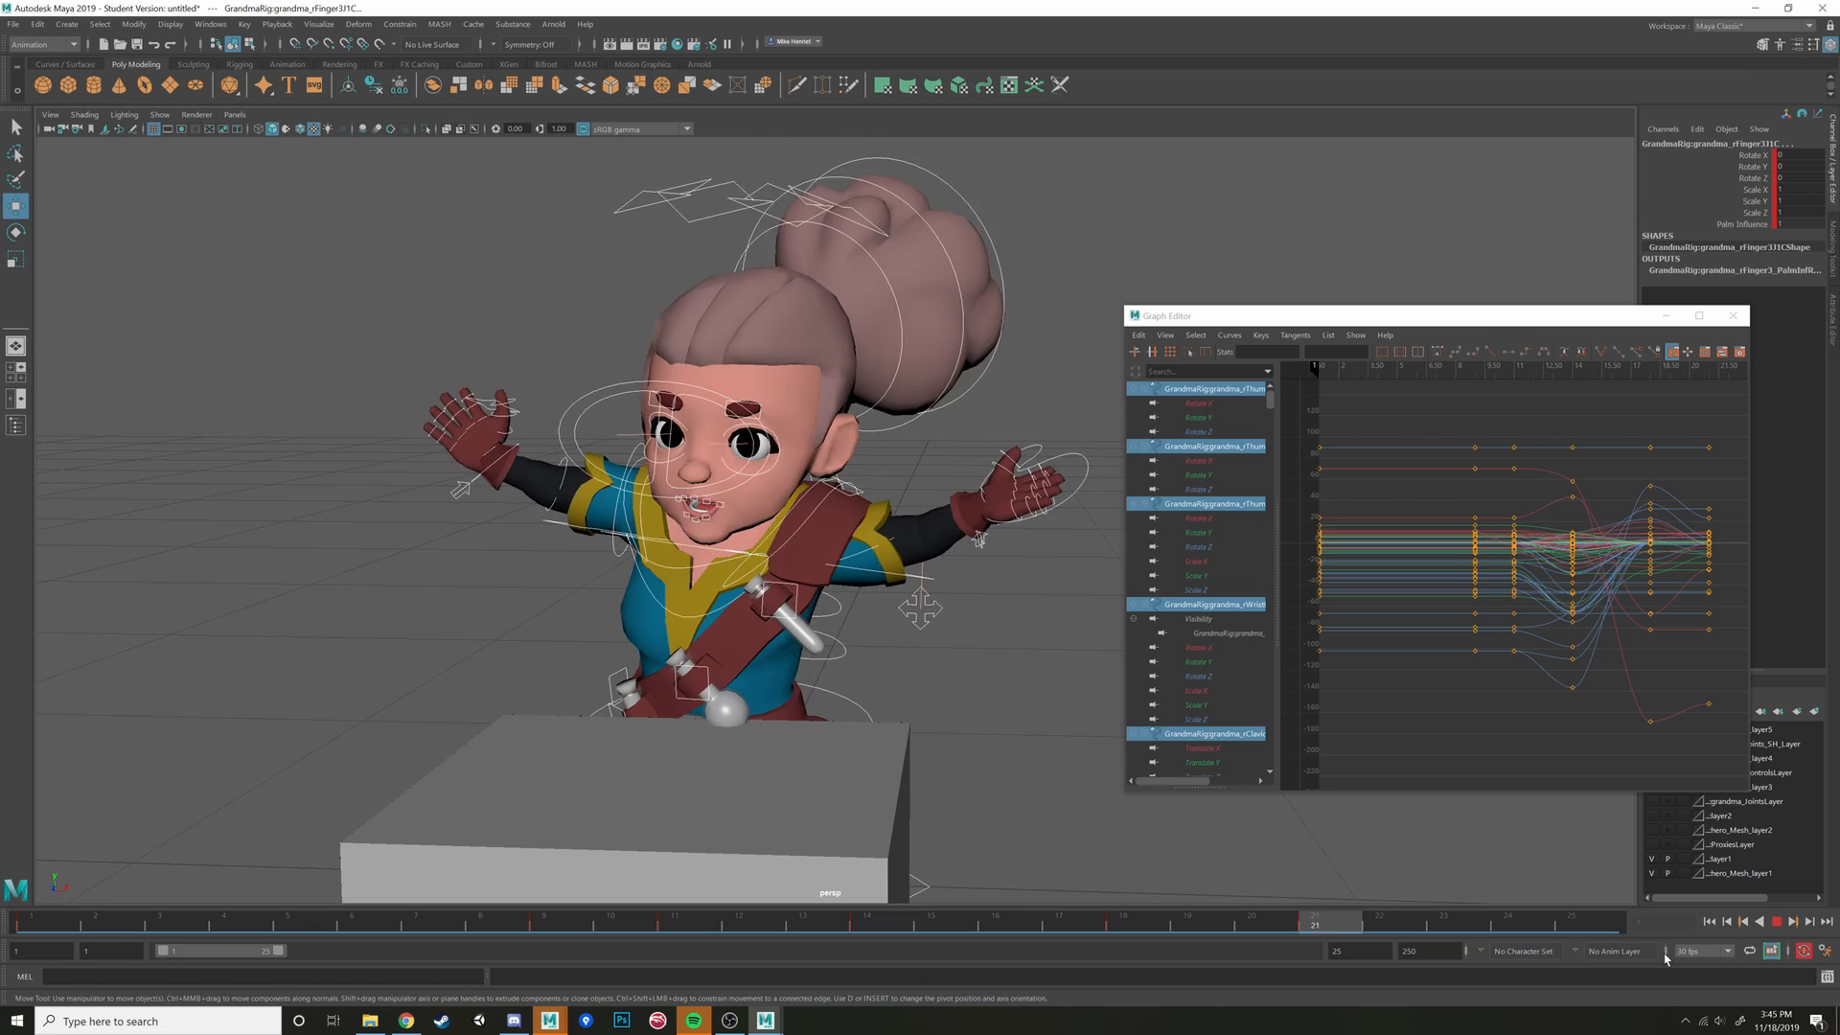
key("Escape")
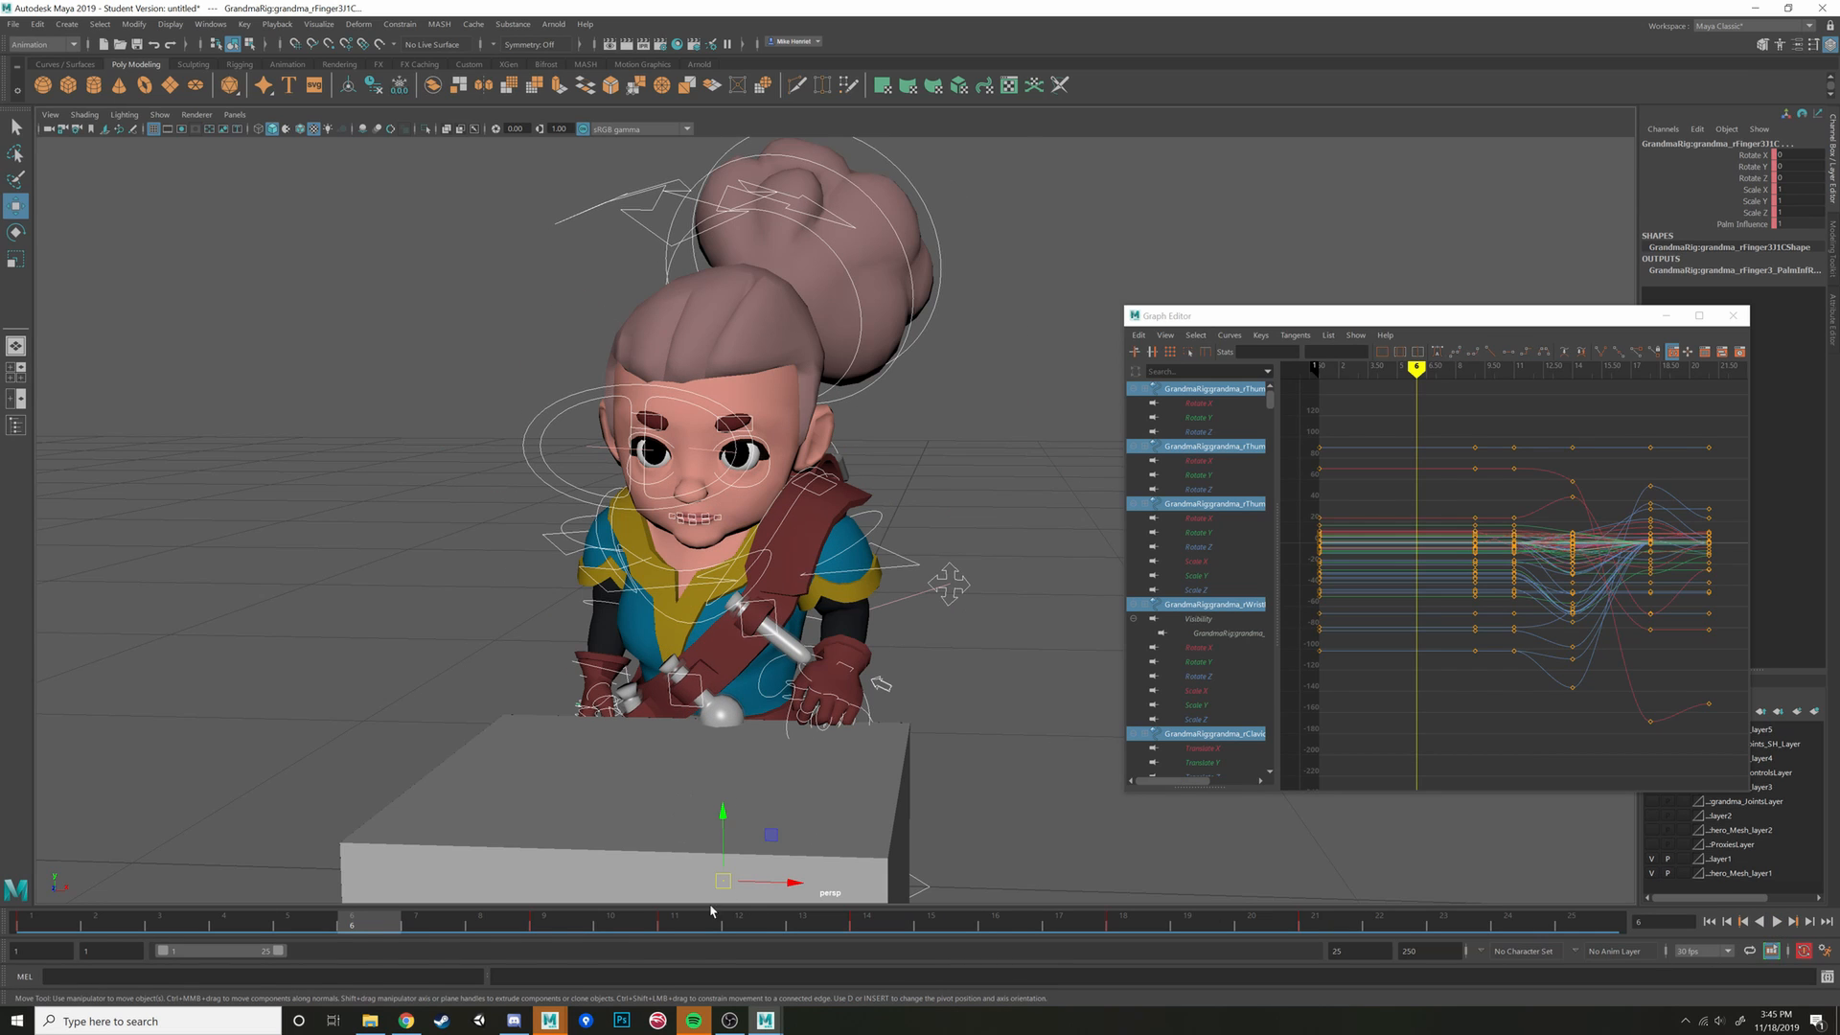
Replay the pop-up motion and inspect the frame 18 overshoot pose from the character's side
key("alt+v")
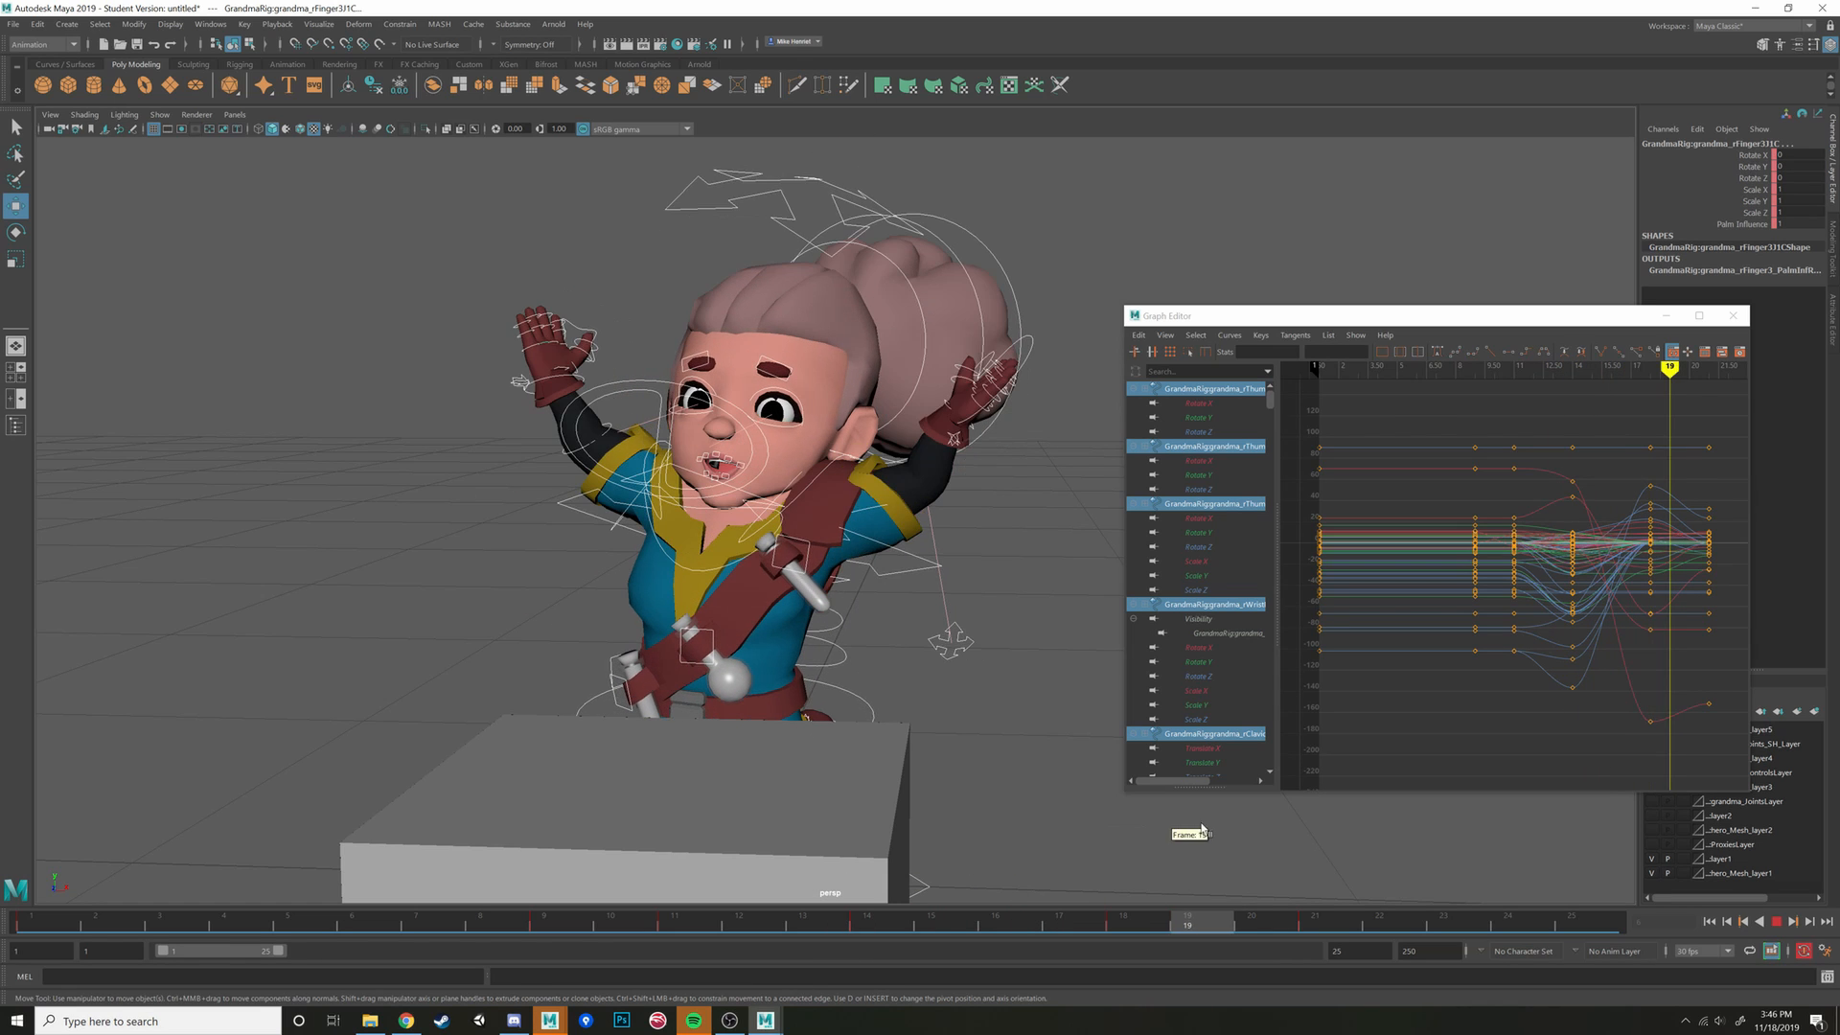
key("alt+v")
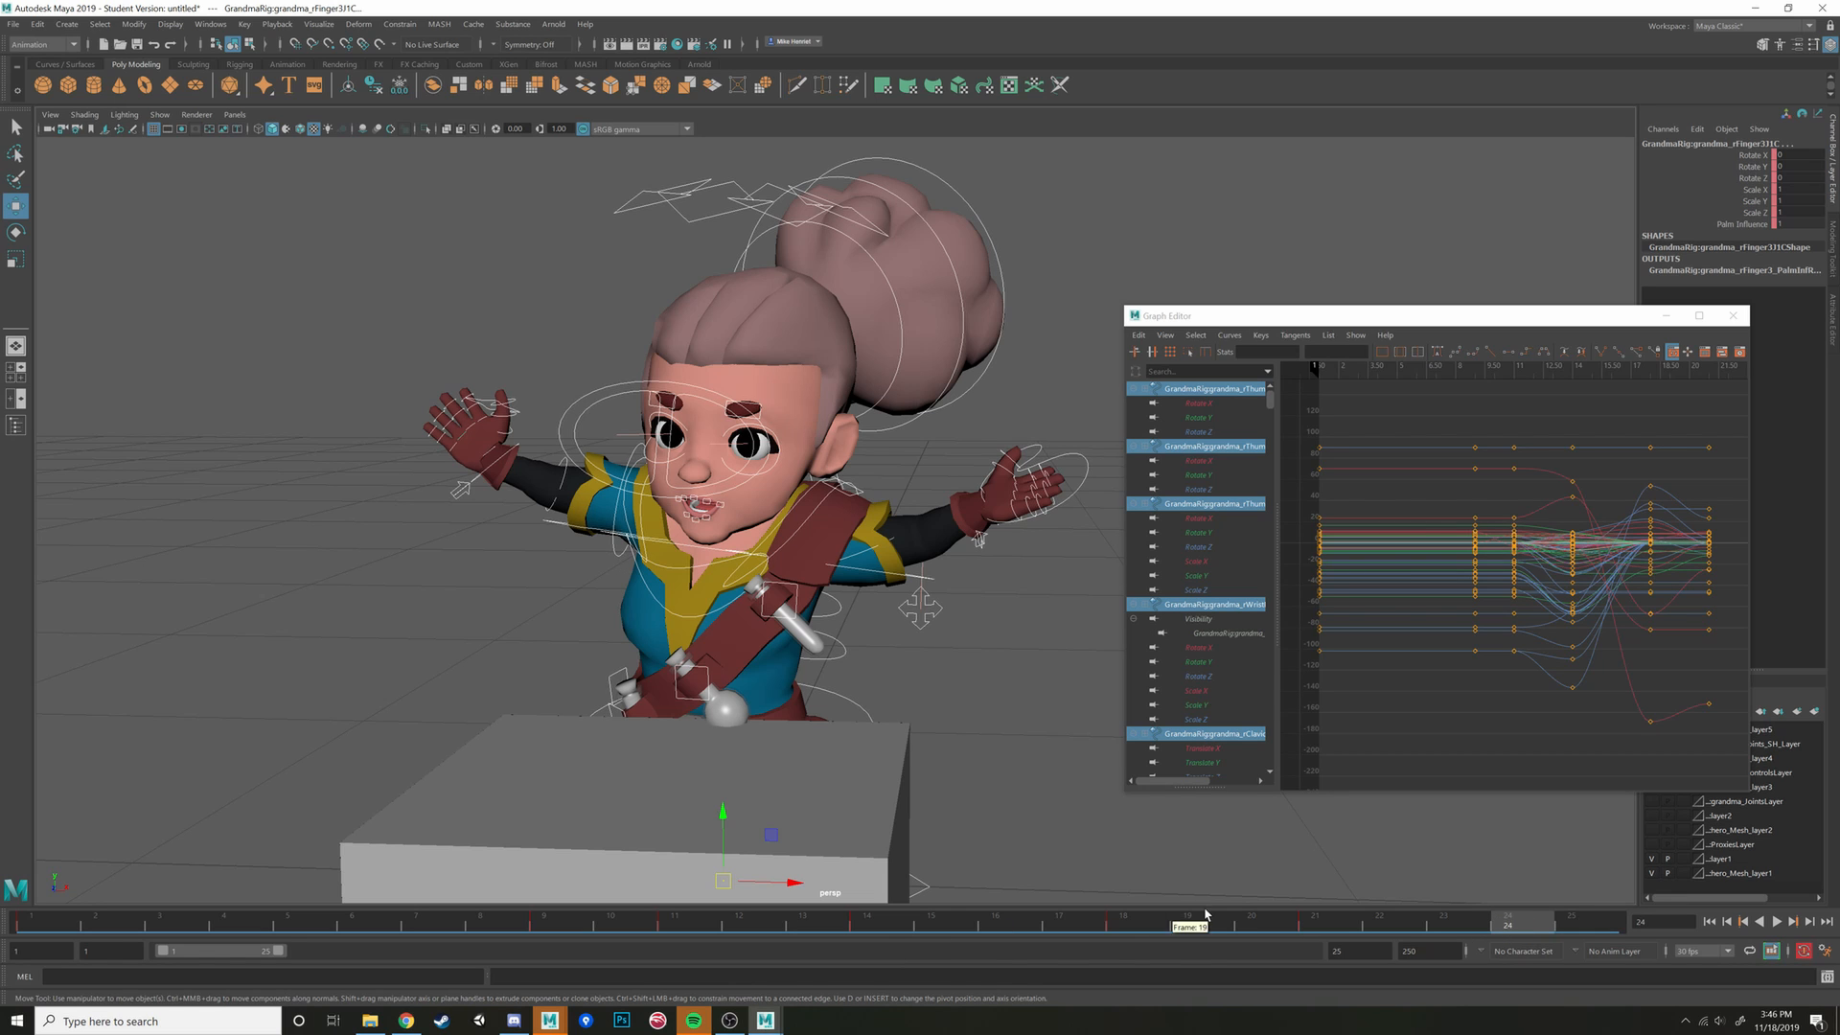
left_click(1169, 923)
key("alt+v")
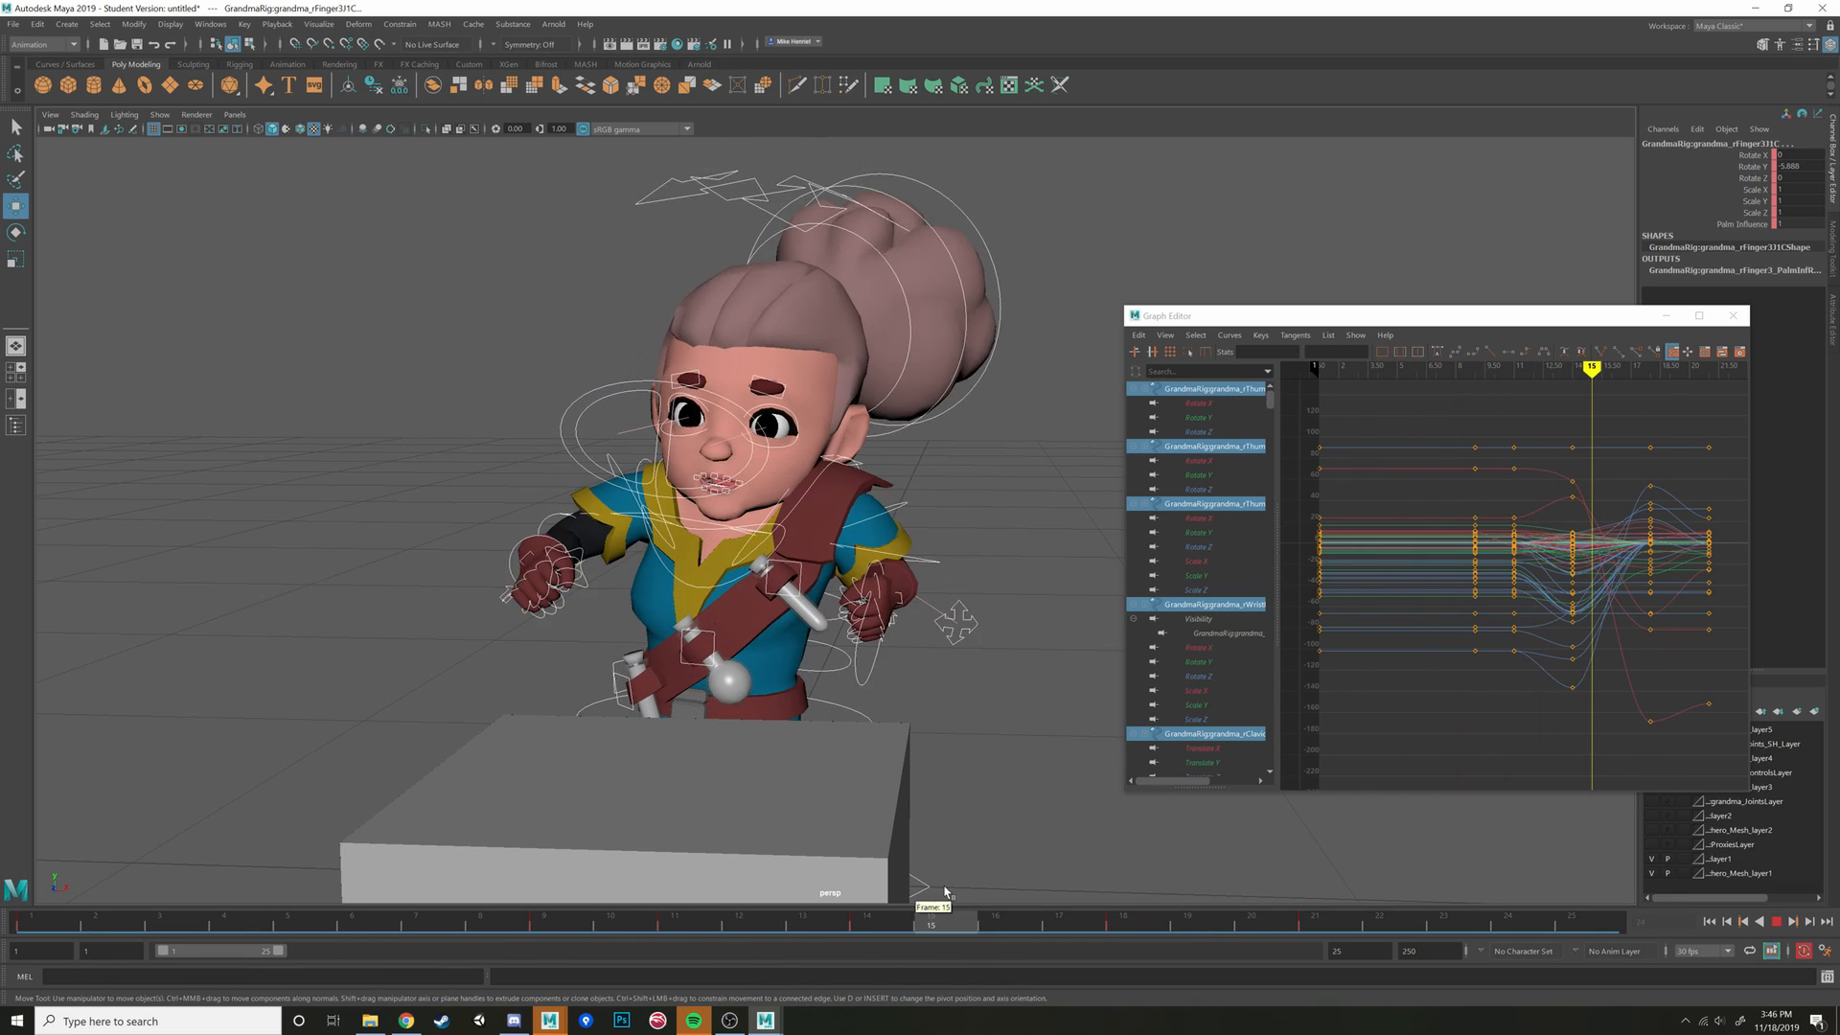
key("alt+v")
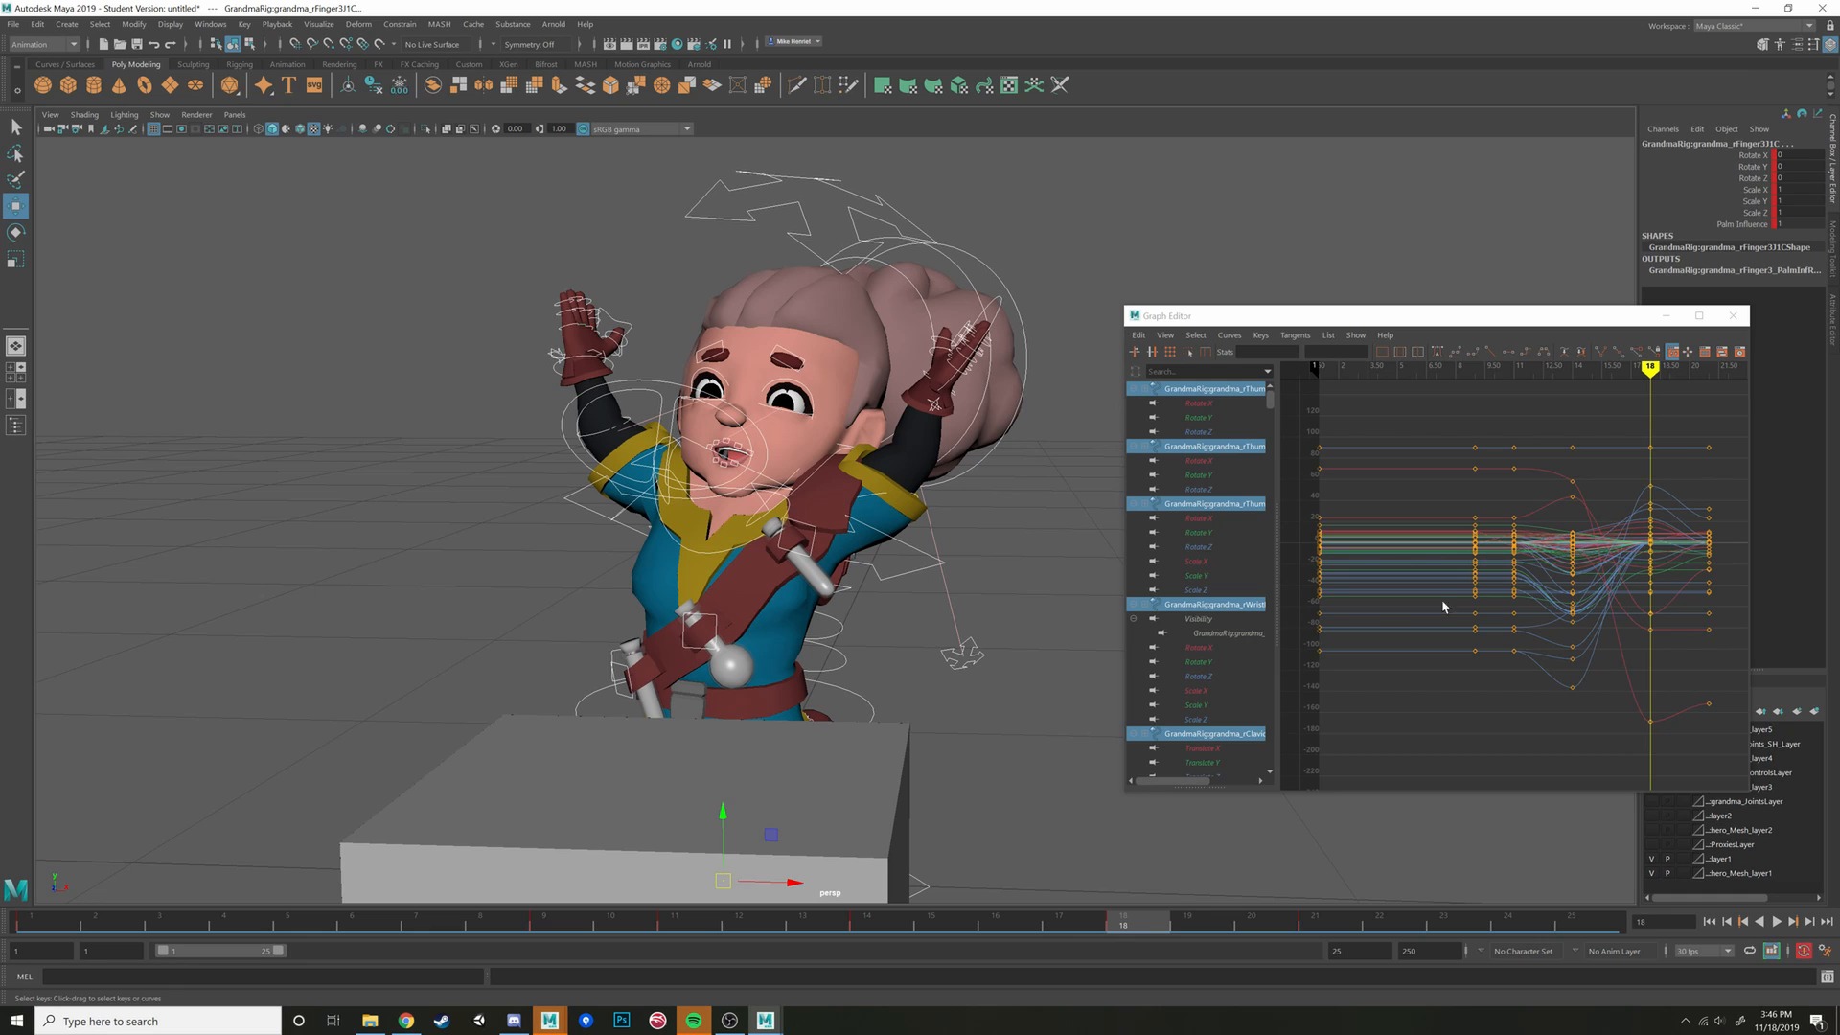
left_click_drag(1103, 662, 938, 678, "alt")
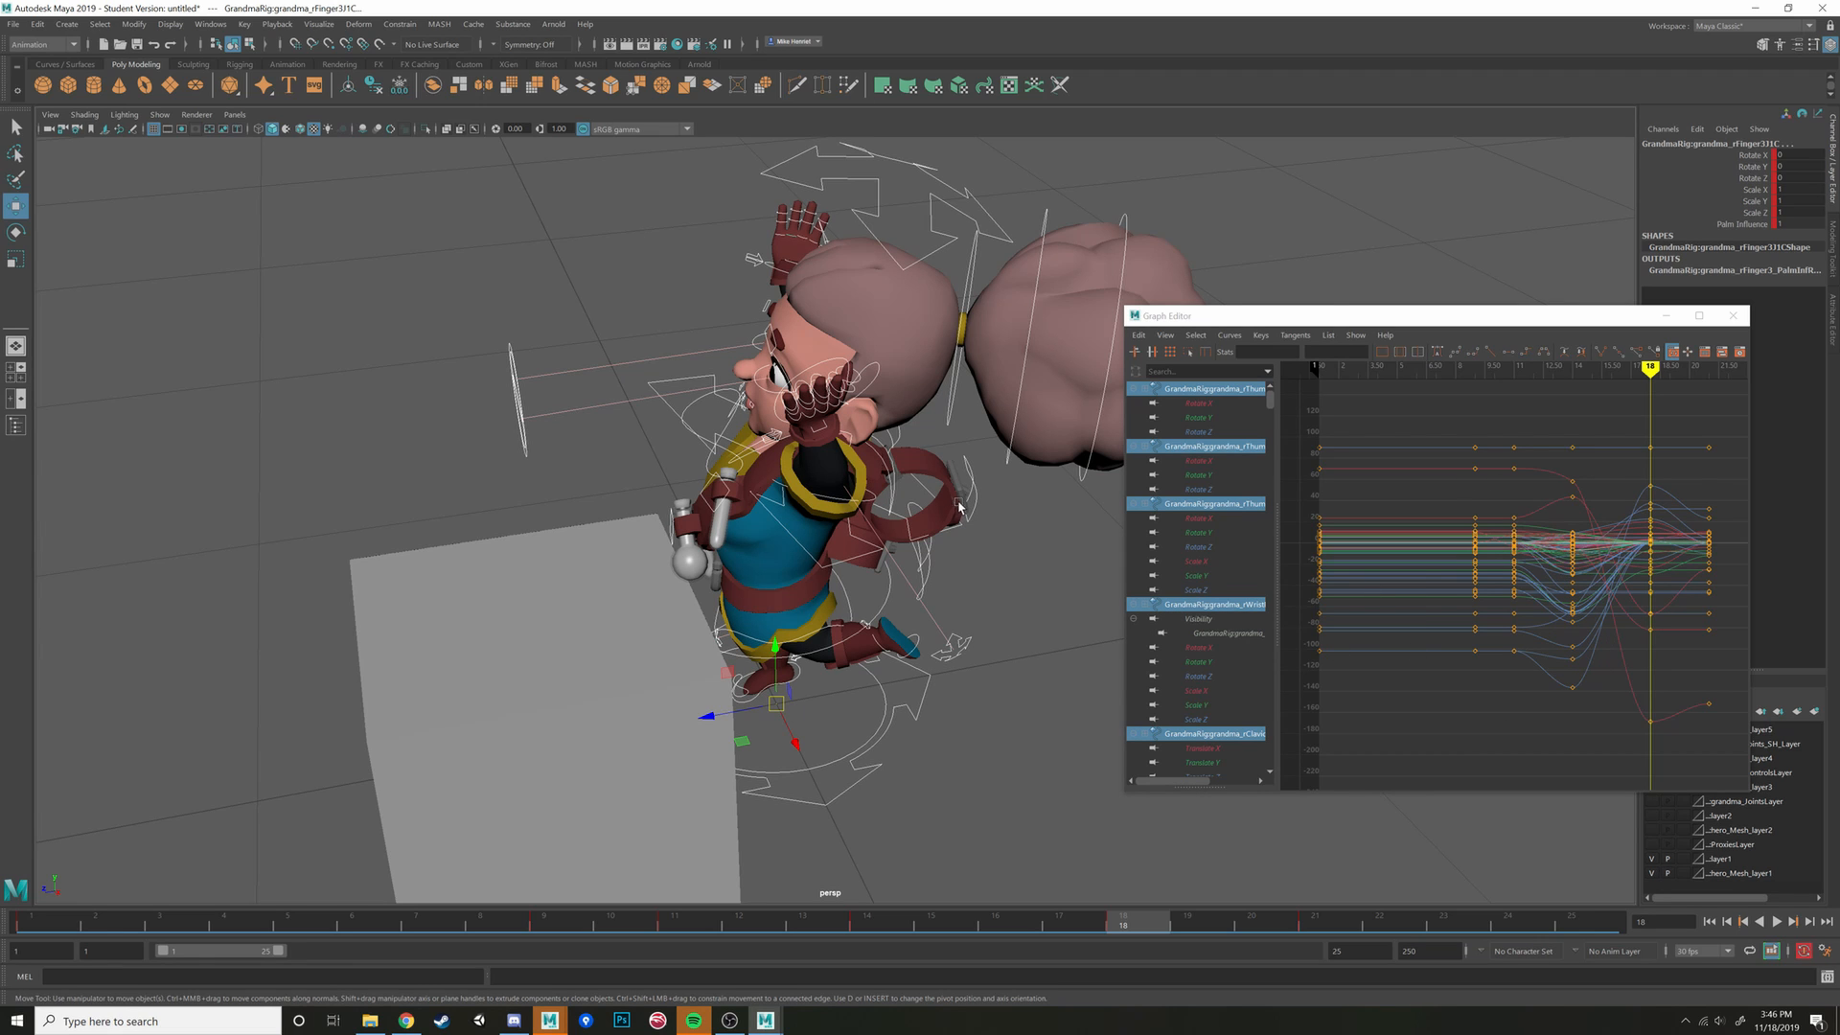
Rotate the grandma rig's root control at frame 18 to turn her body around above the box
left_click_drag(960, 508, 830, 549, "alt")
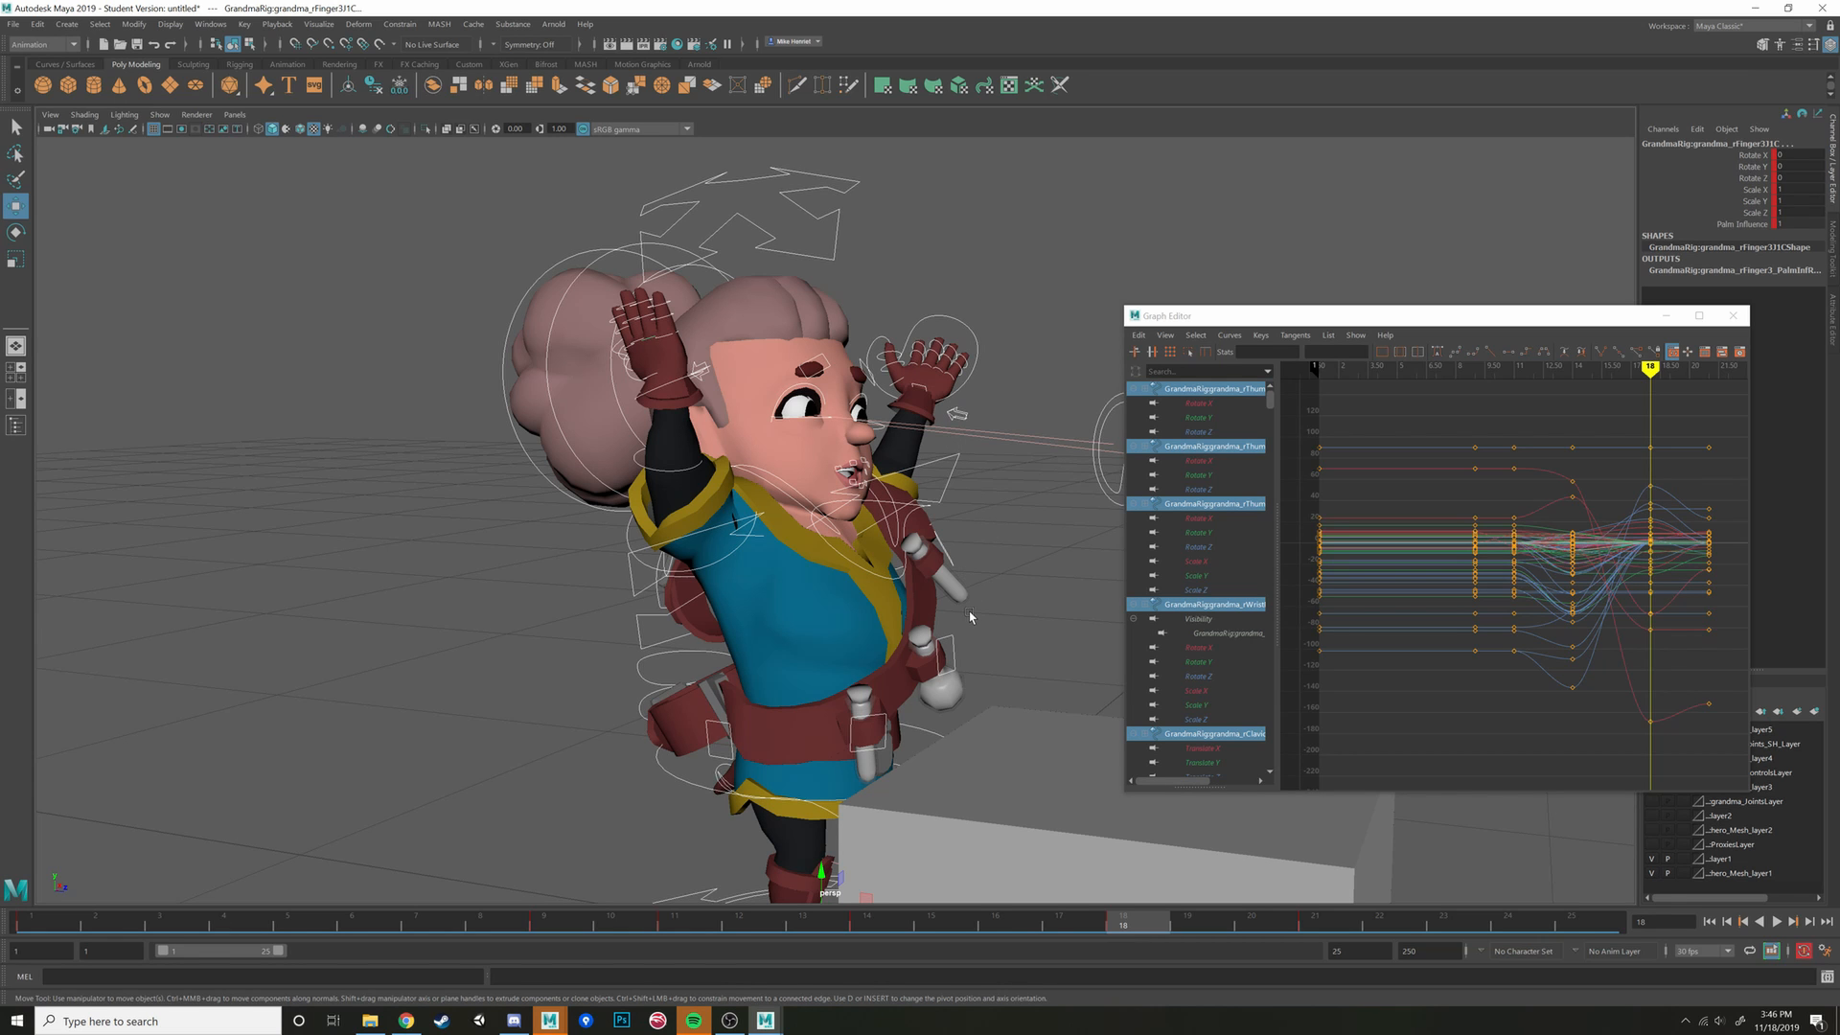
left_click_drag(970, 616, 1016, 671, "alt")
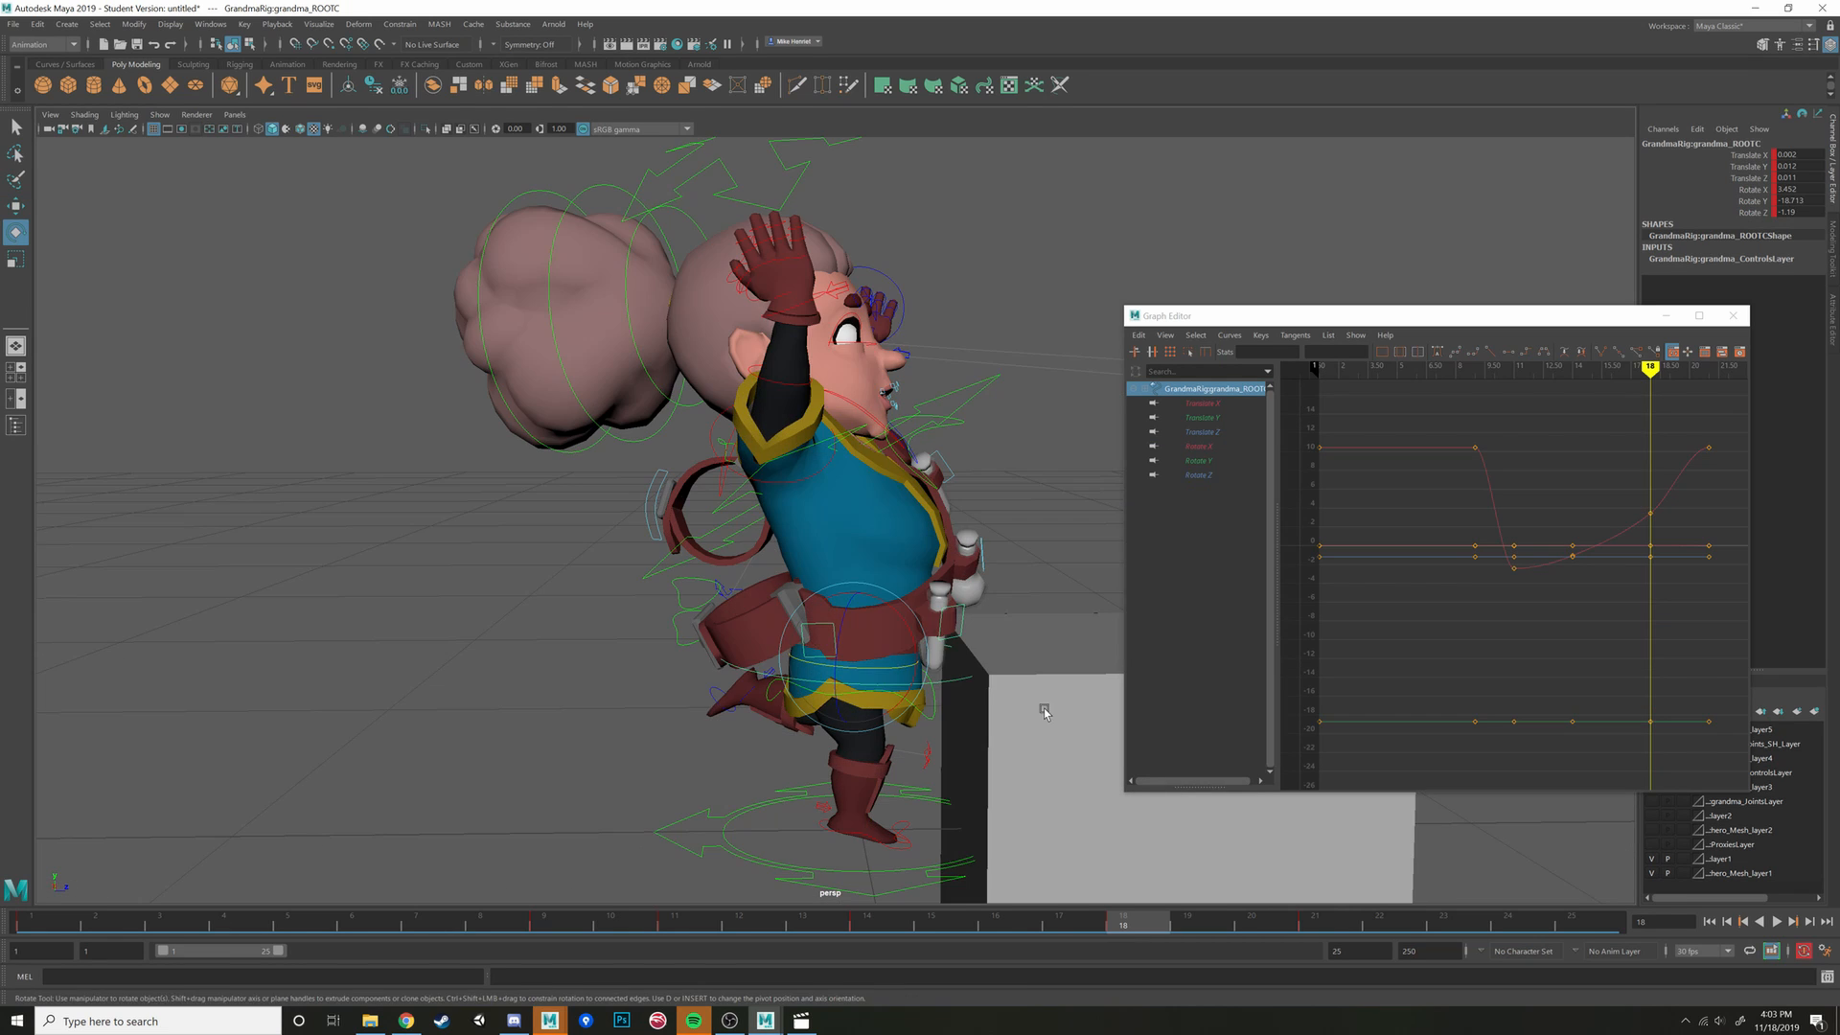
left_click_drag(1021, 705, 1027, 665, "alt")
left_click_drag(868, 648, 804, 653)
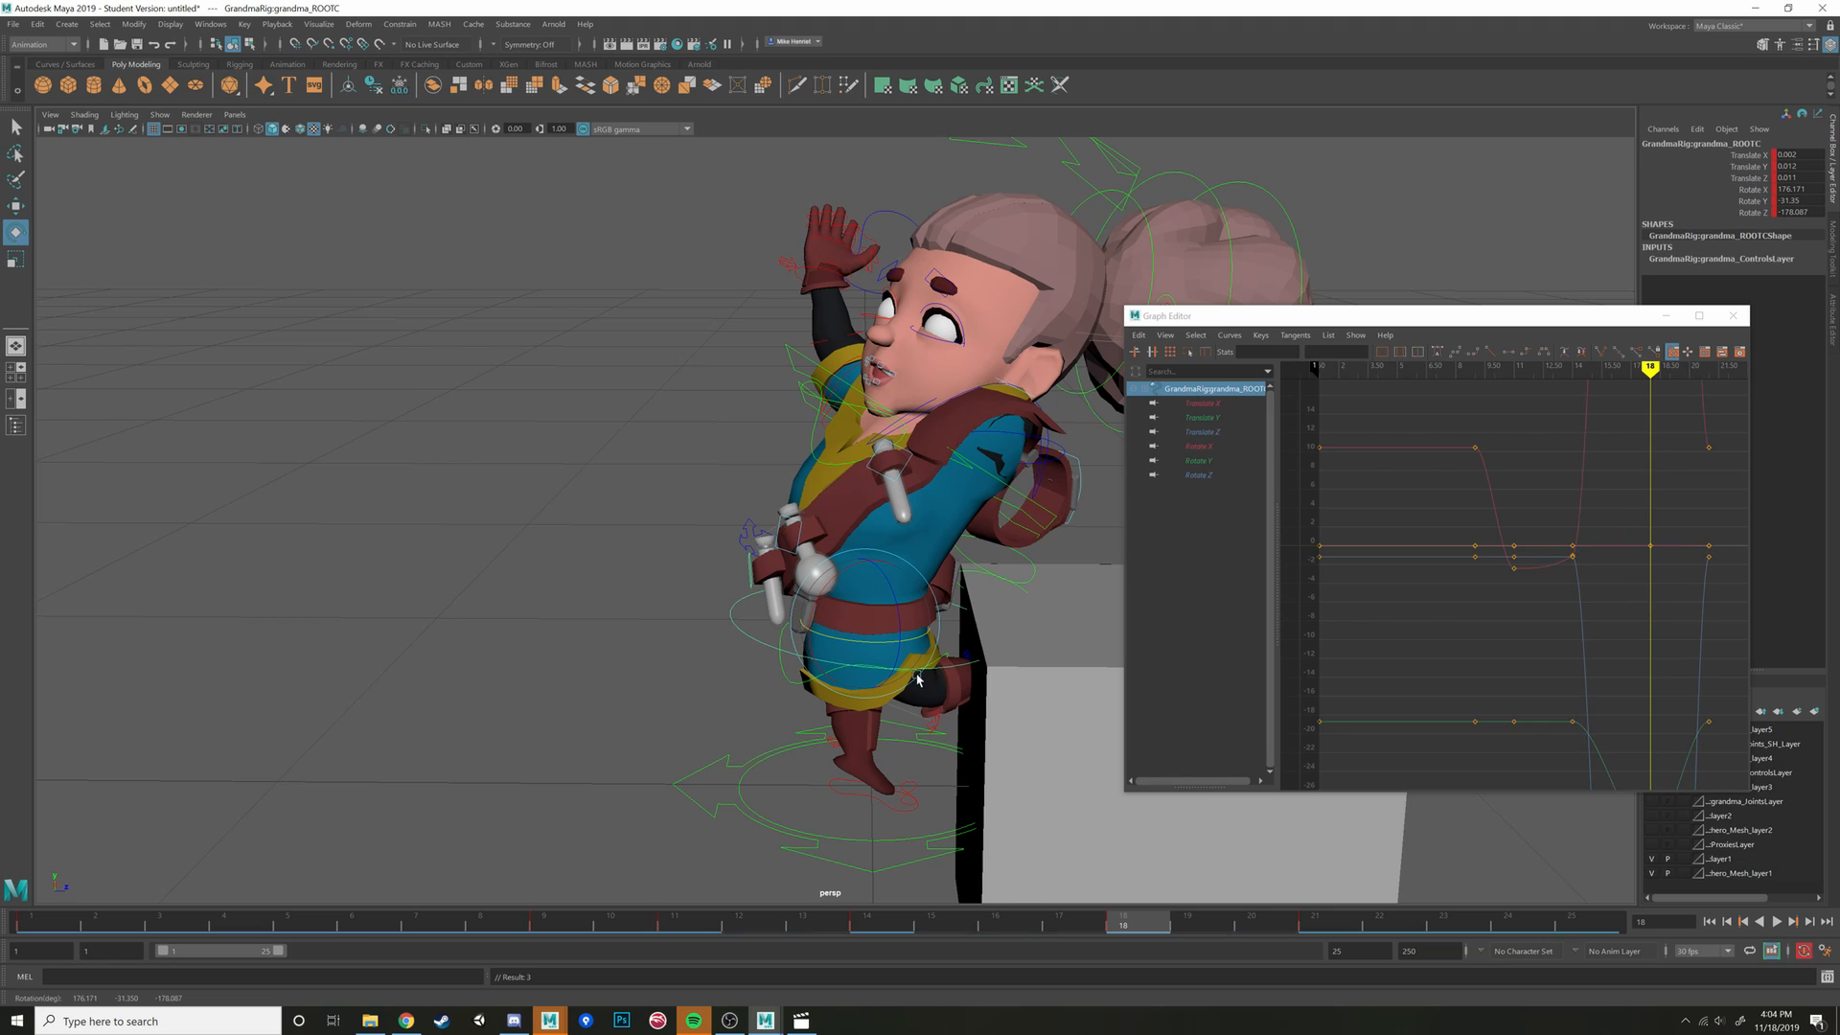
Examine the root control's rotation curves in the Graph Editor around the frame 18 key
key("a")
key("f")
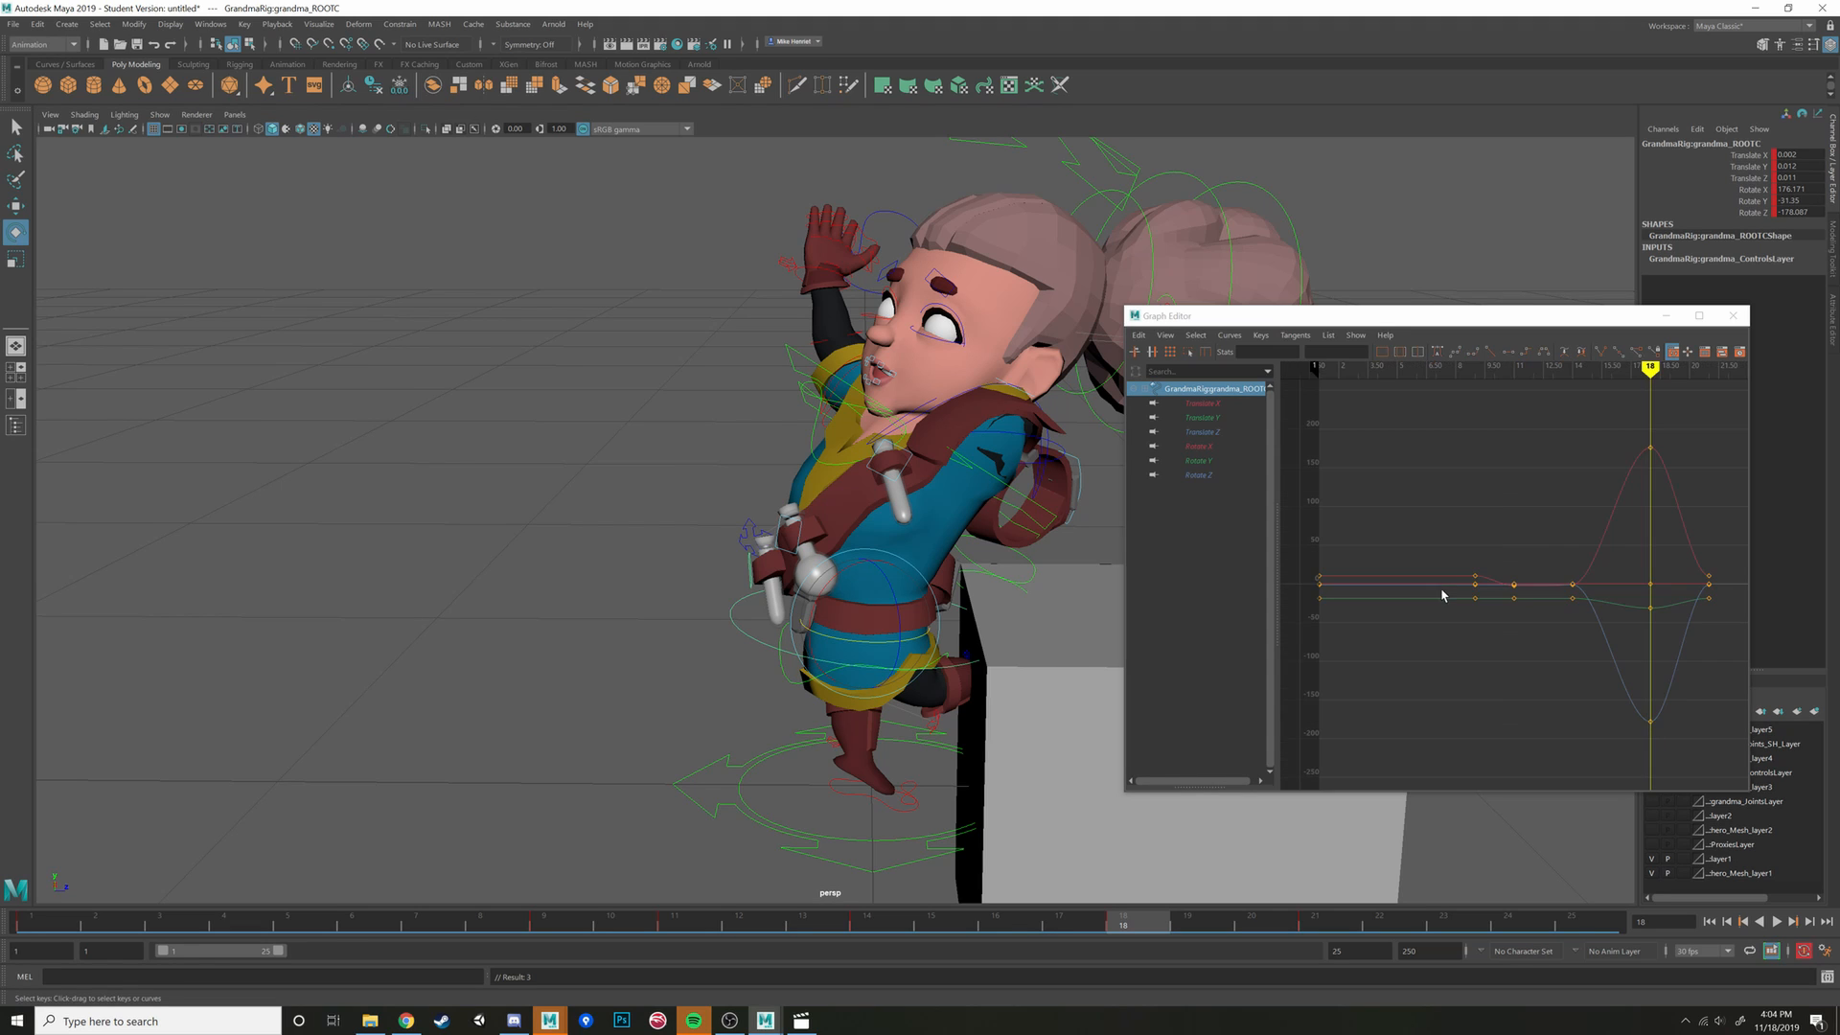
middle_click_drag(1511, 595, 1428, 559, "alt")
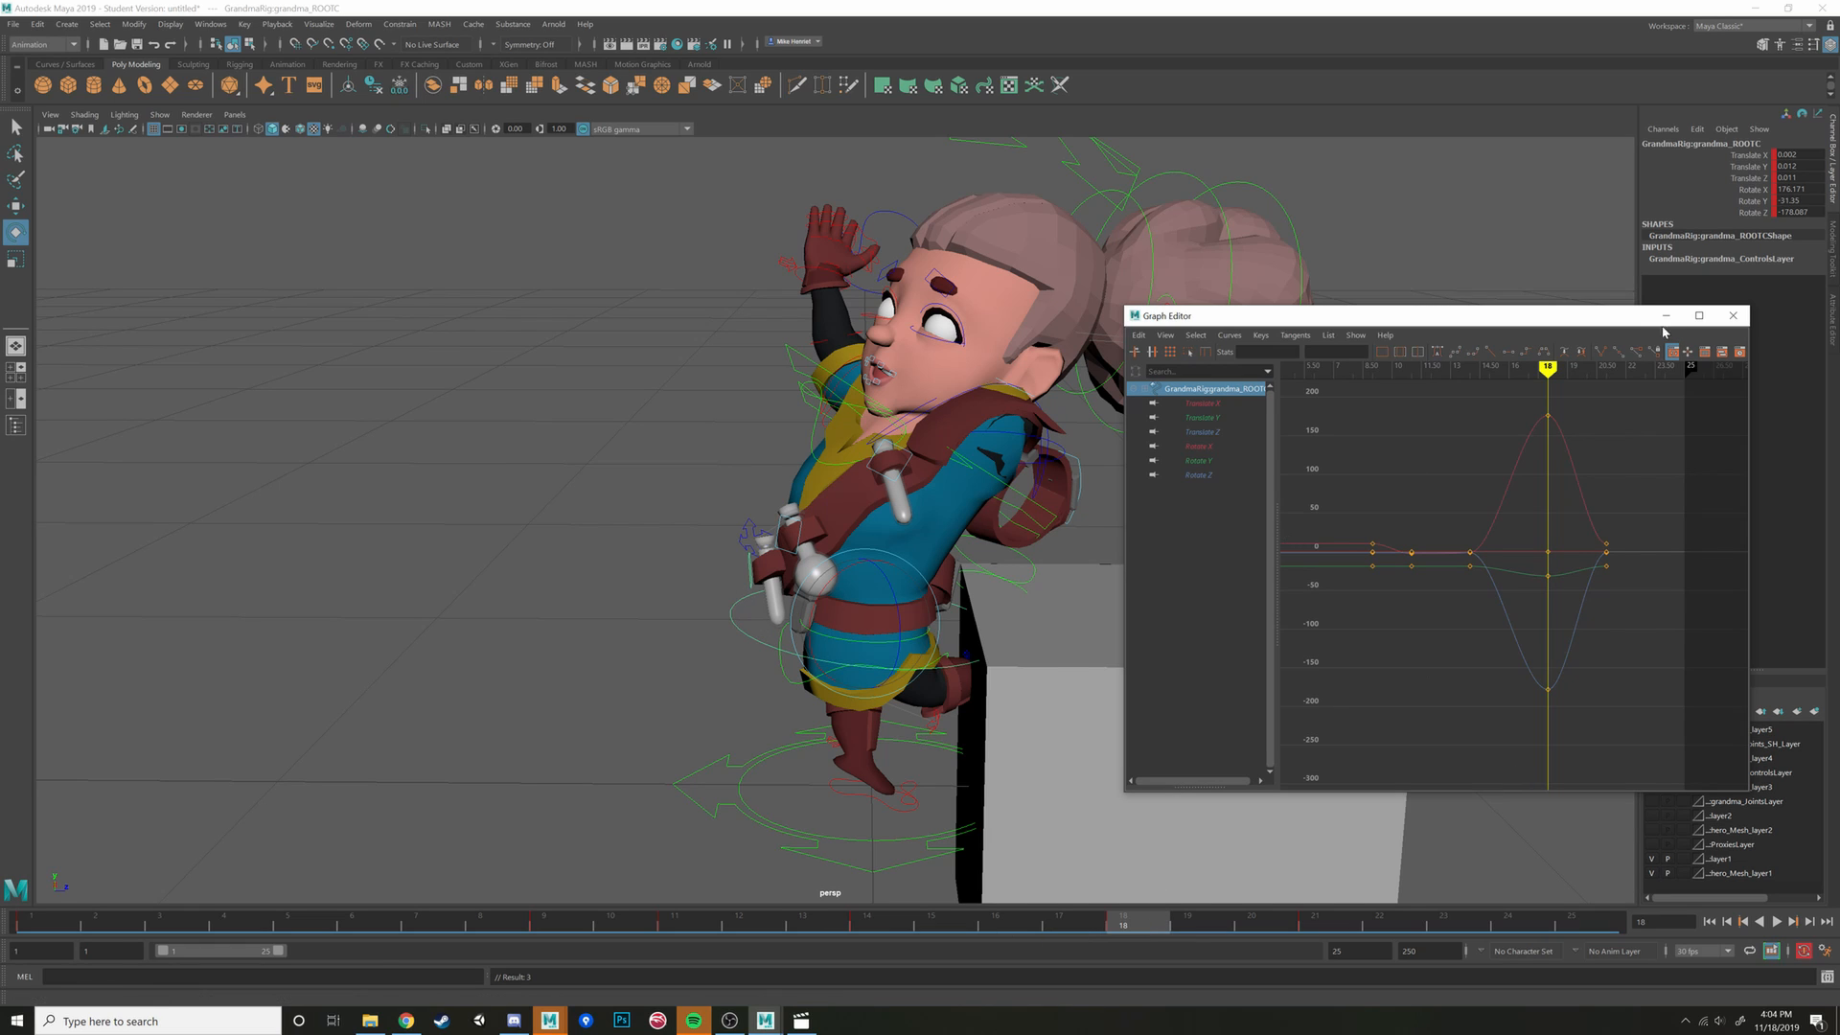
scroll(1486, 665, "up", 4)
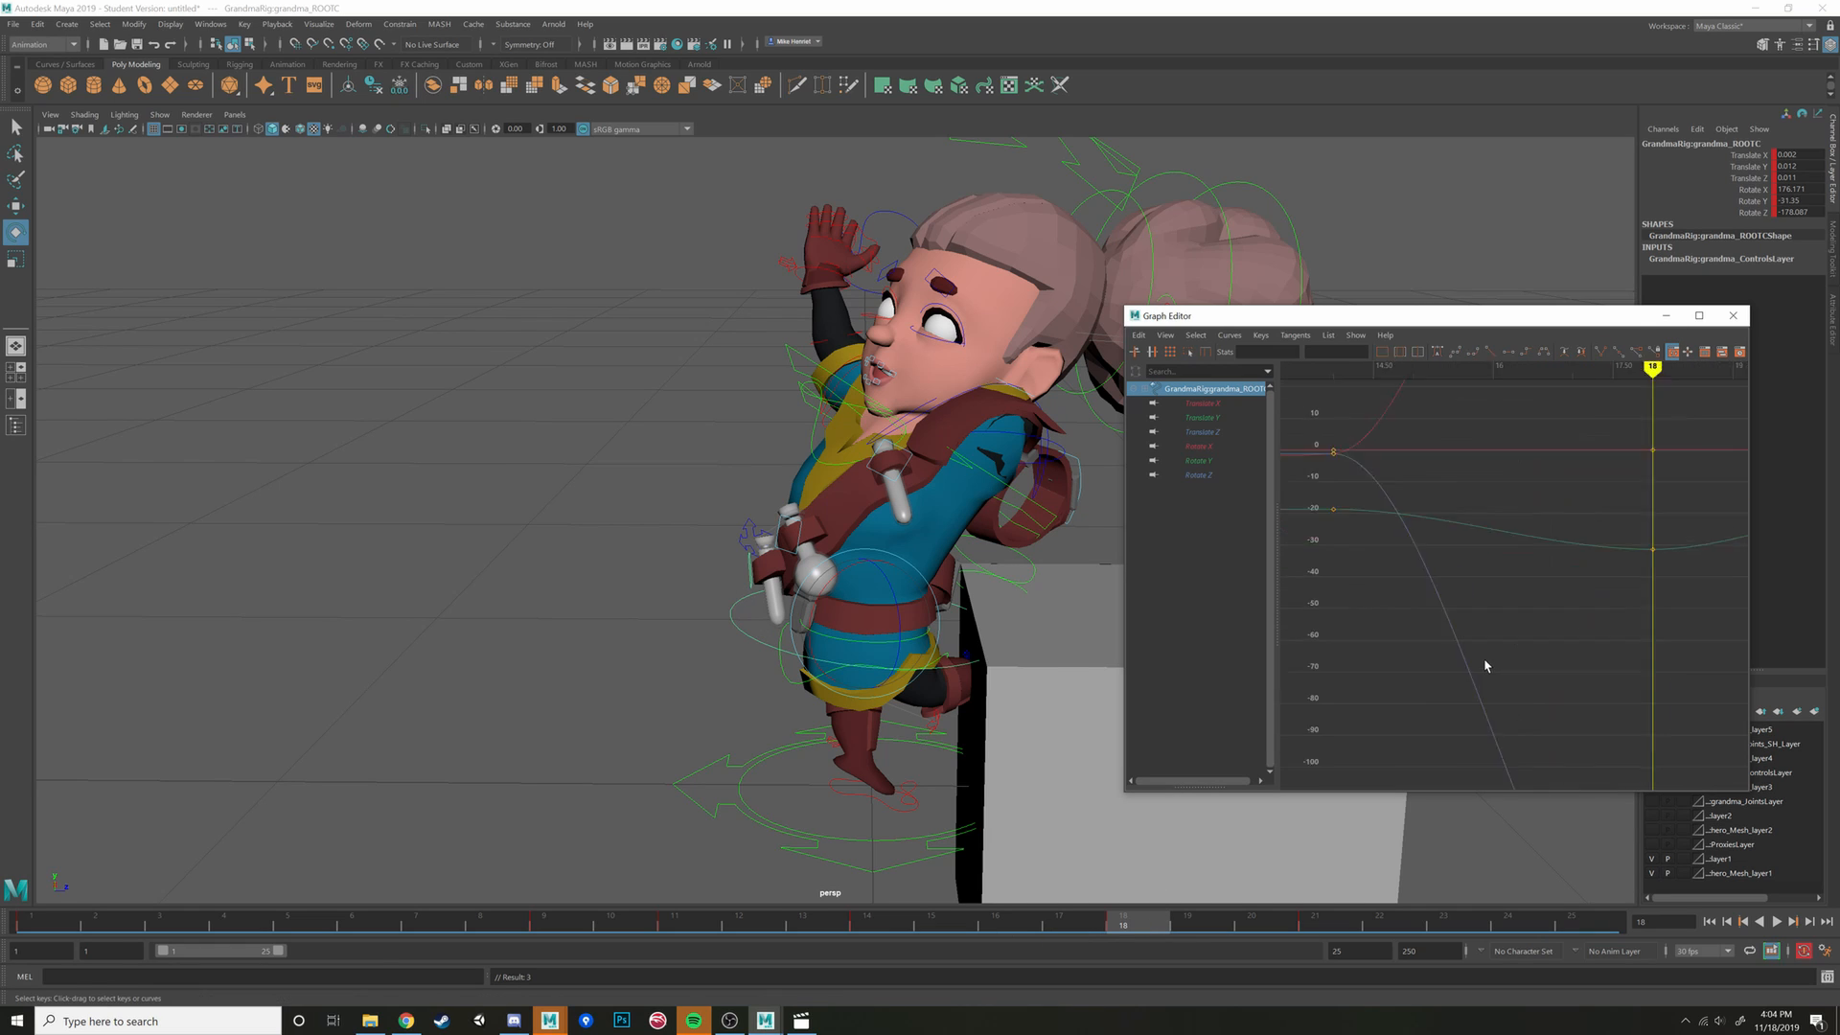
scroll(1486, 657, "down", 4)
scroll(1507, 646, "up", 2)
mouse_move(1515, 632)
middle_mouse_down("alt")
mouse_move(1507, 646)
mouse_move(1537, 643)
middle_mouse_up("alt")
scroll(1506, 646, "up", 2)
scroll(1506, 646, "down", 1)
scroll(1518, 618, "down", 4)
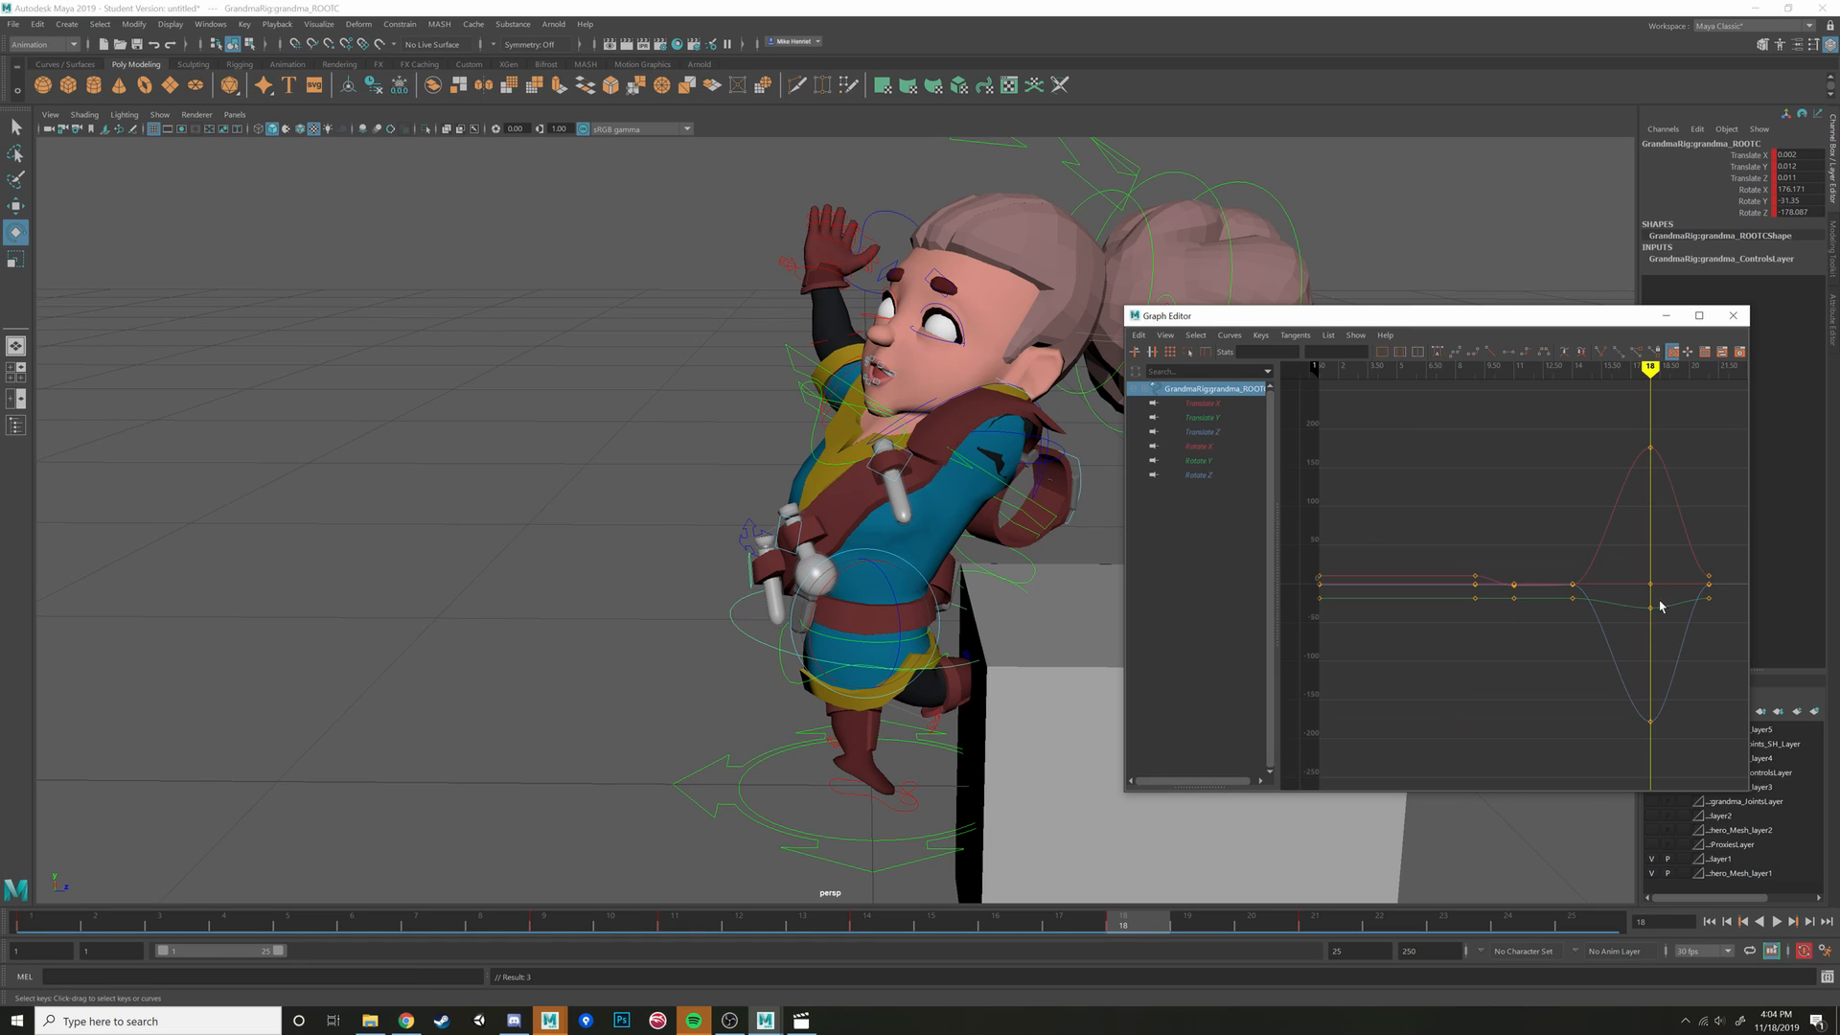
middle_click_drag(1656, 604, 1554, 625, "alt")
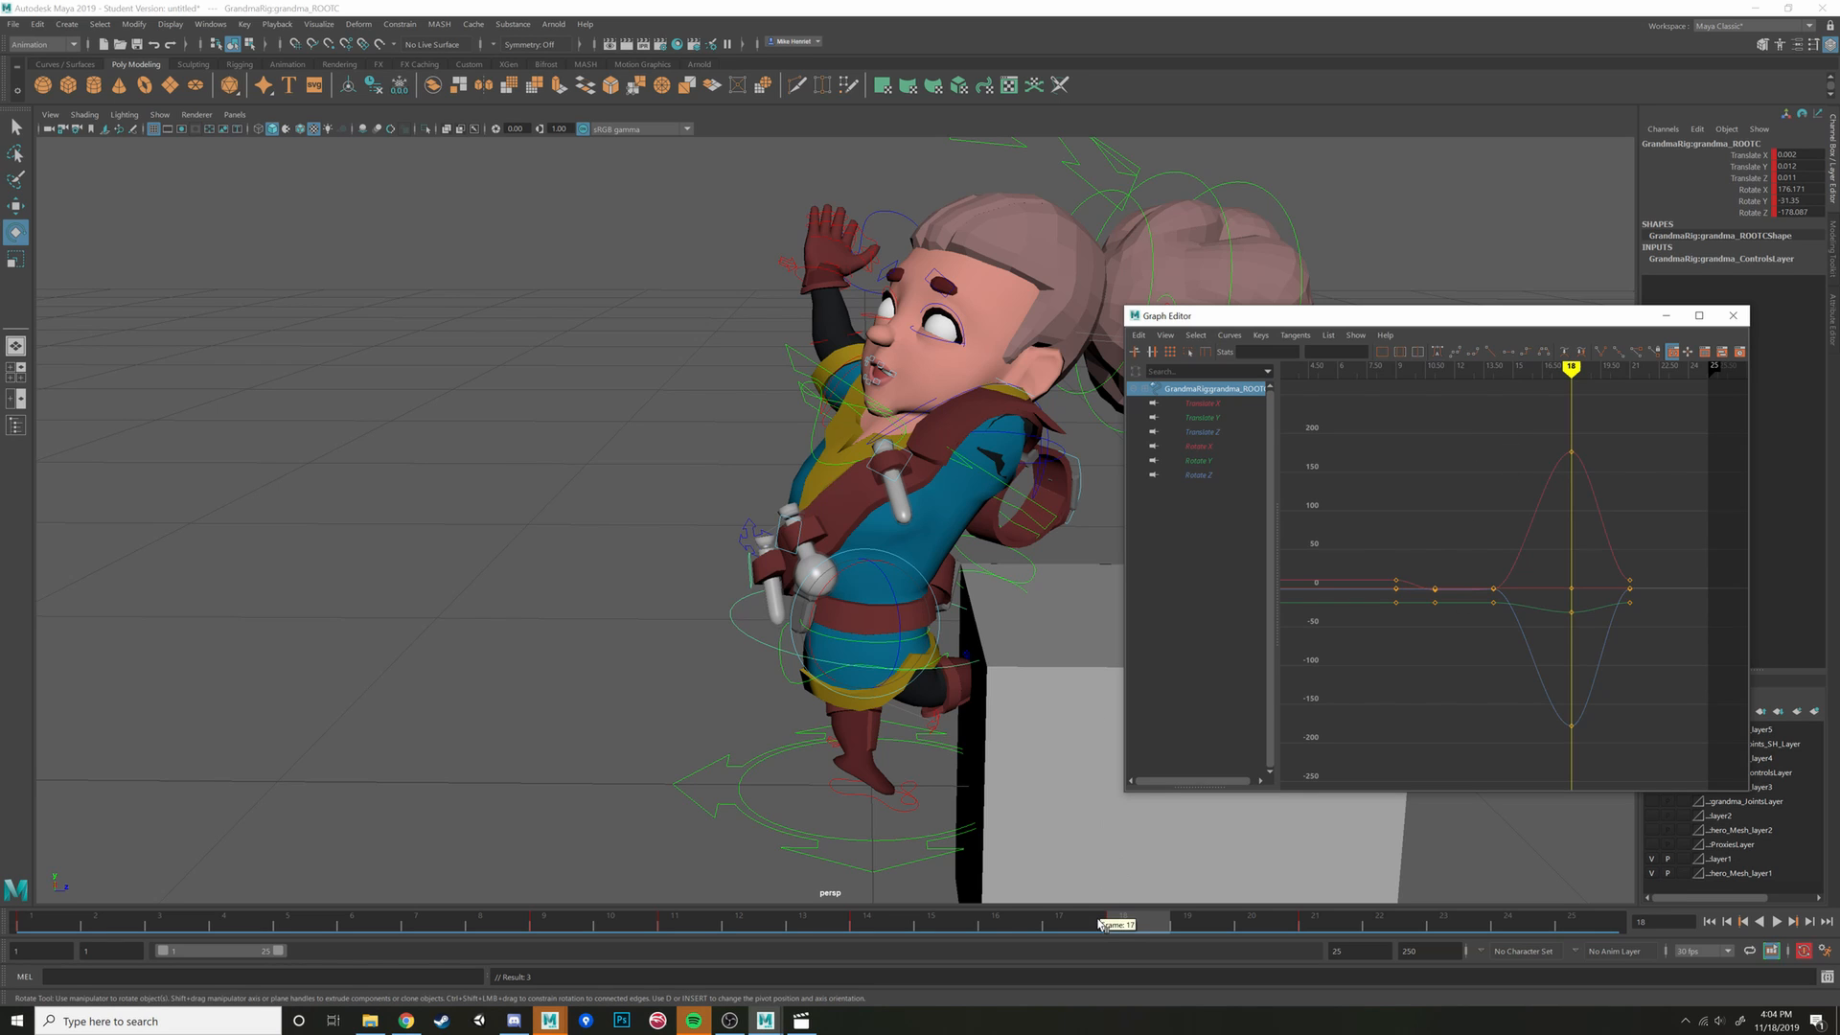
Scrub the timeline between frames 15 and 18 to examine how the root rotates into the overshoot pose
mouse_move(1104, 926)
left_mouse_down()
mouse_move(893, 922)
mouse_move(1117, 936)
left_mouse_up()
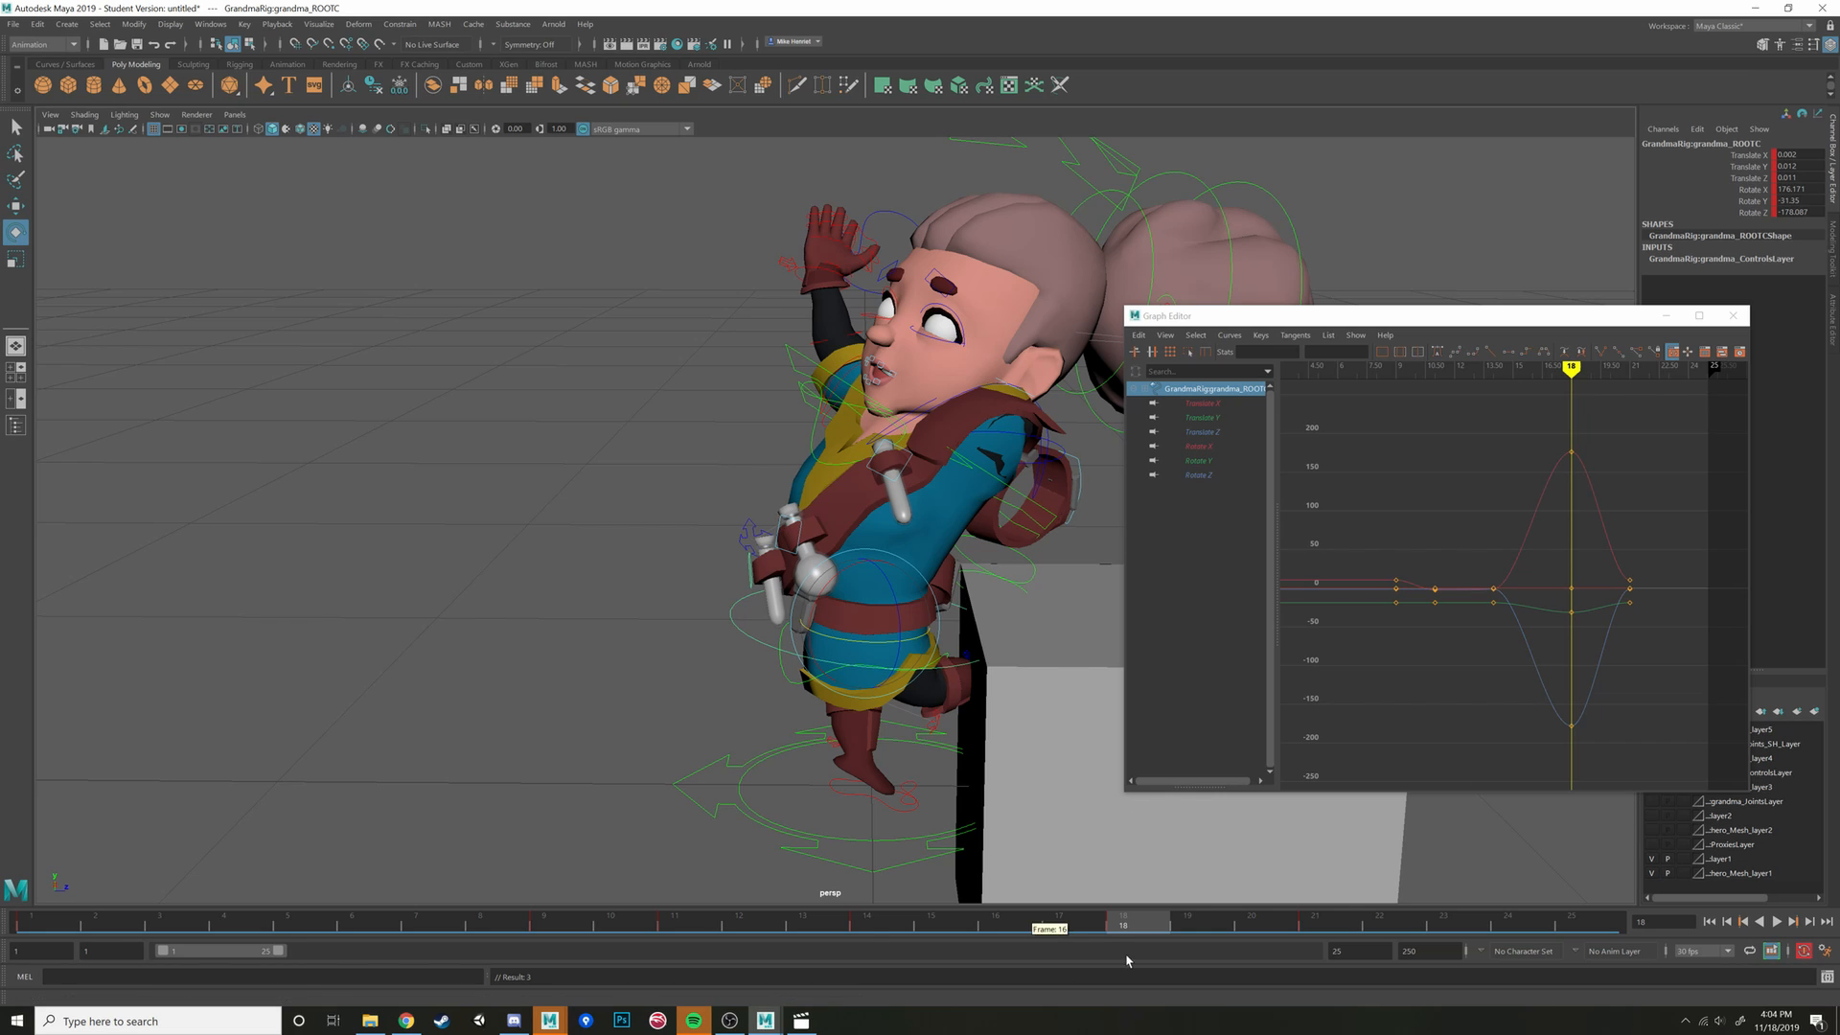
mouse_move(1121, 923)
left_mouse_down()
mouse_move(793, 922)
mouse_move(1256, 922)
mouse_move(929, 922)
mouse_move(1187, 931)
mouse_move(1109, 925)
left_mouse_up()
mouse_move(1150, 925)
left_mouse_down()
mouse_move(1011, 923)
mouse_move(1184, 926)
mouse_move(929, 926)
mouse_move(1141, 937)
left_mouse_up()
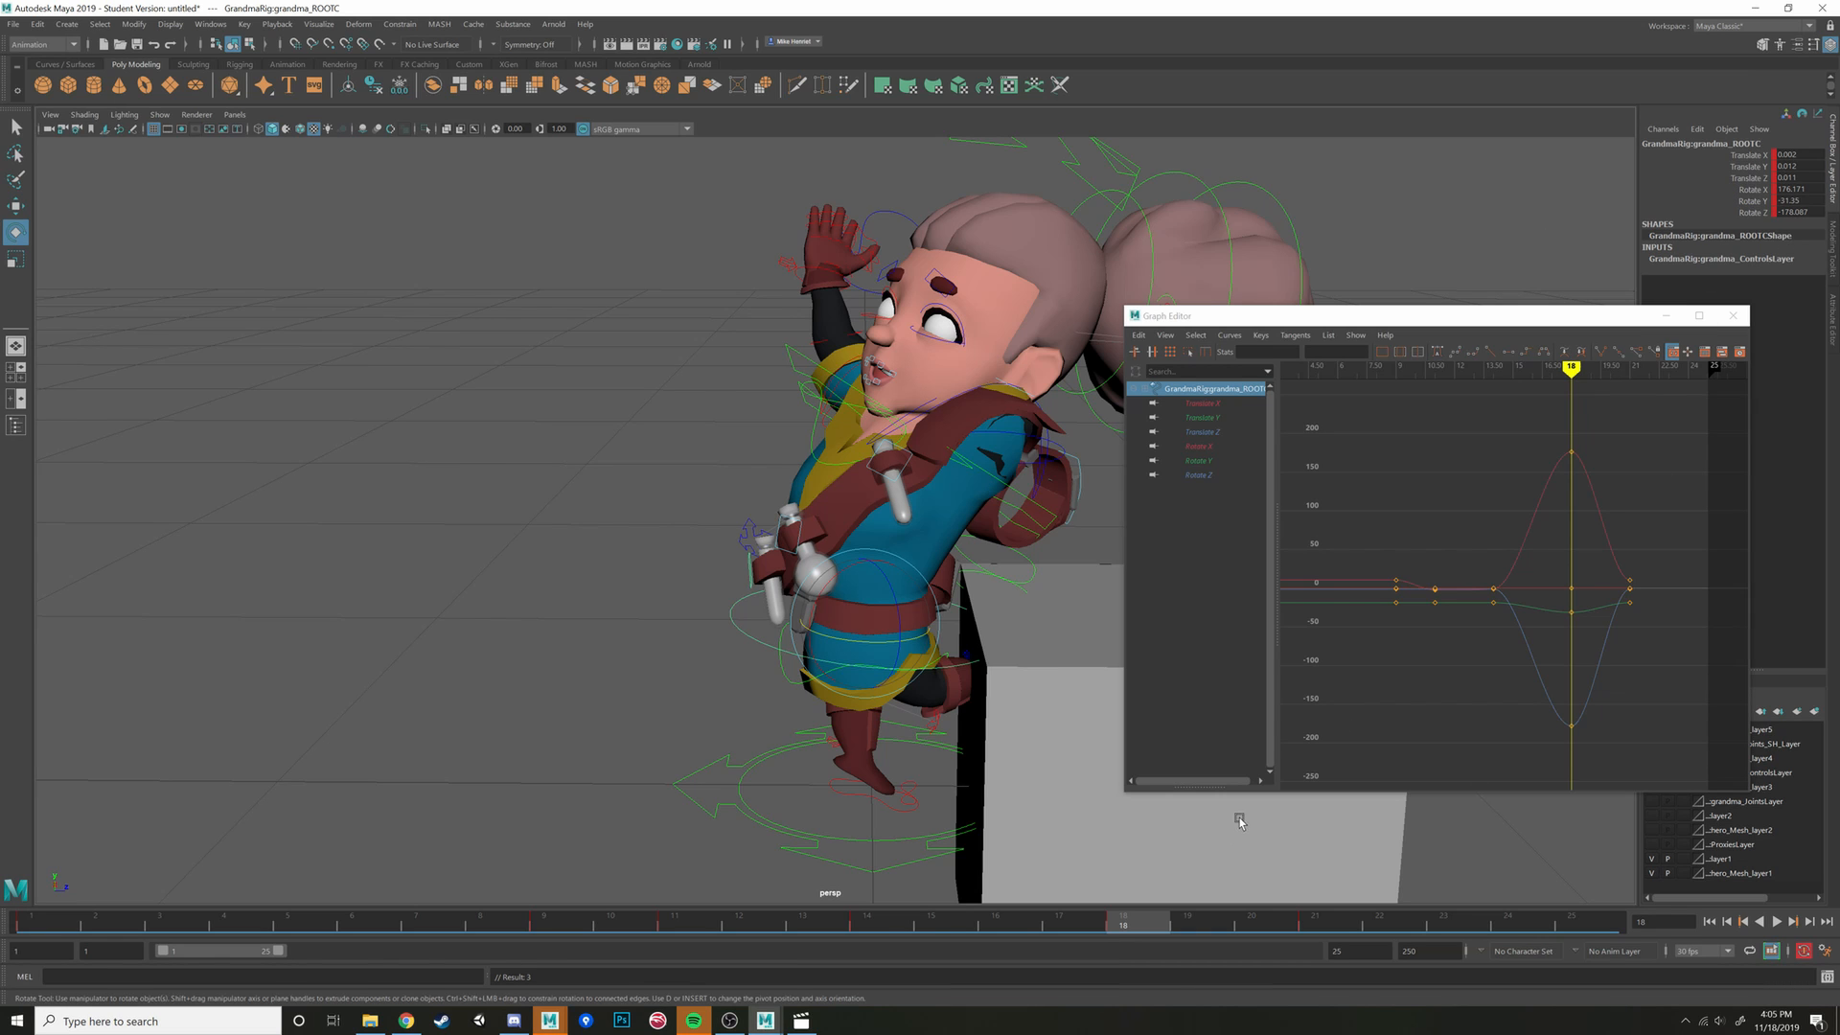
left_click_drag(1060, 924, 1120, 950)
left_click_drag(1112, 931, 1025, 954)
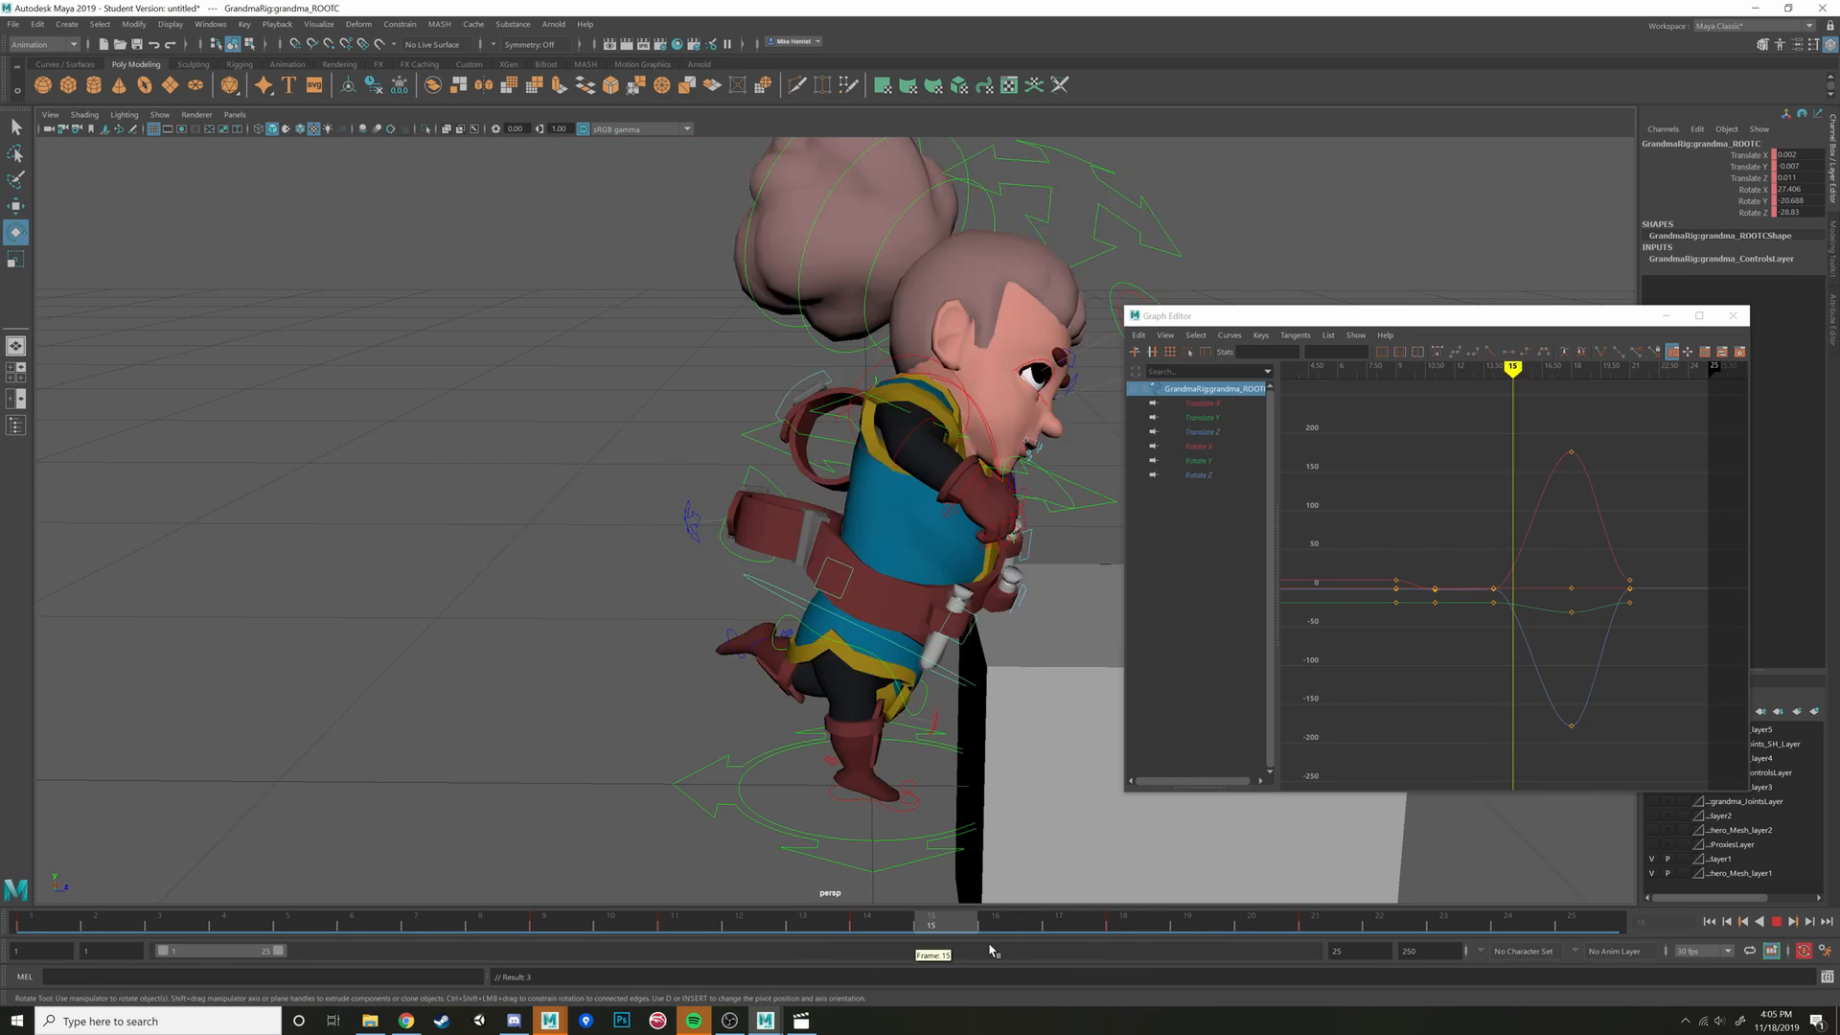
left_click(1119, 936)
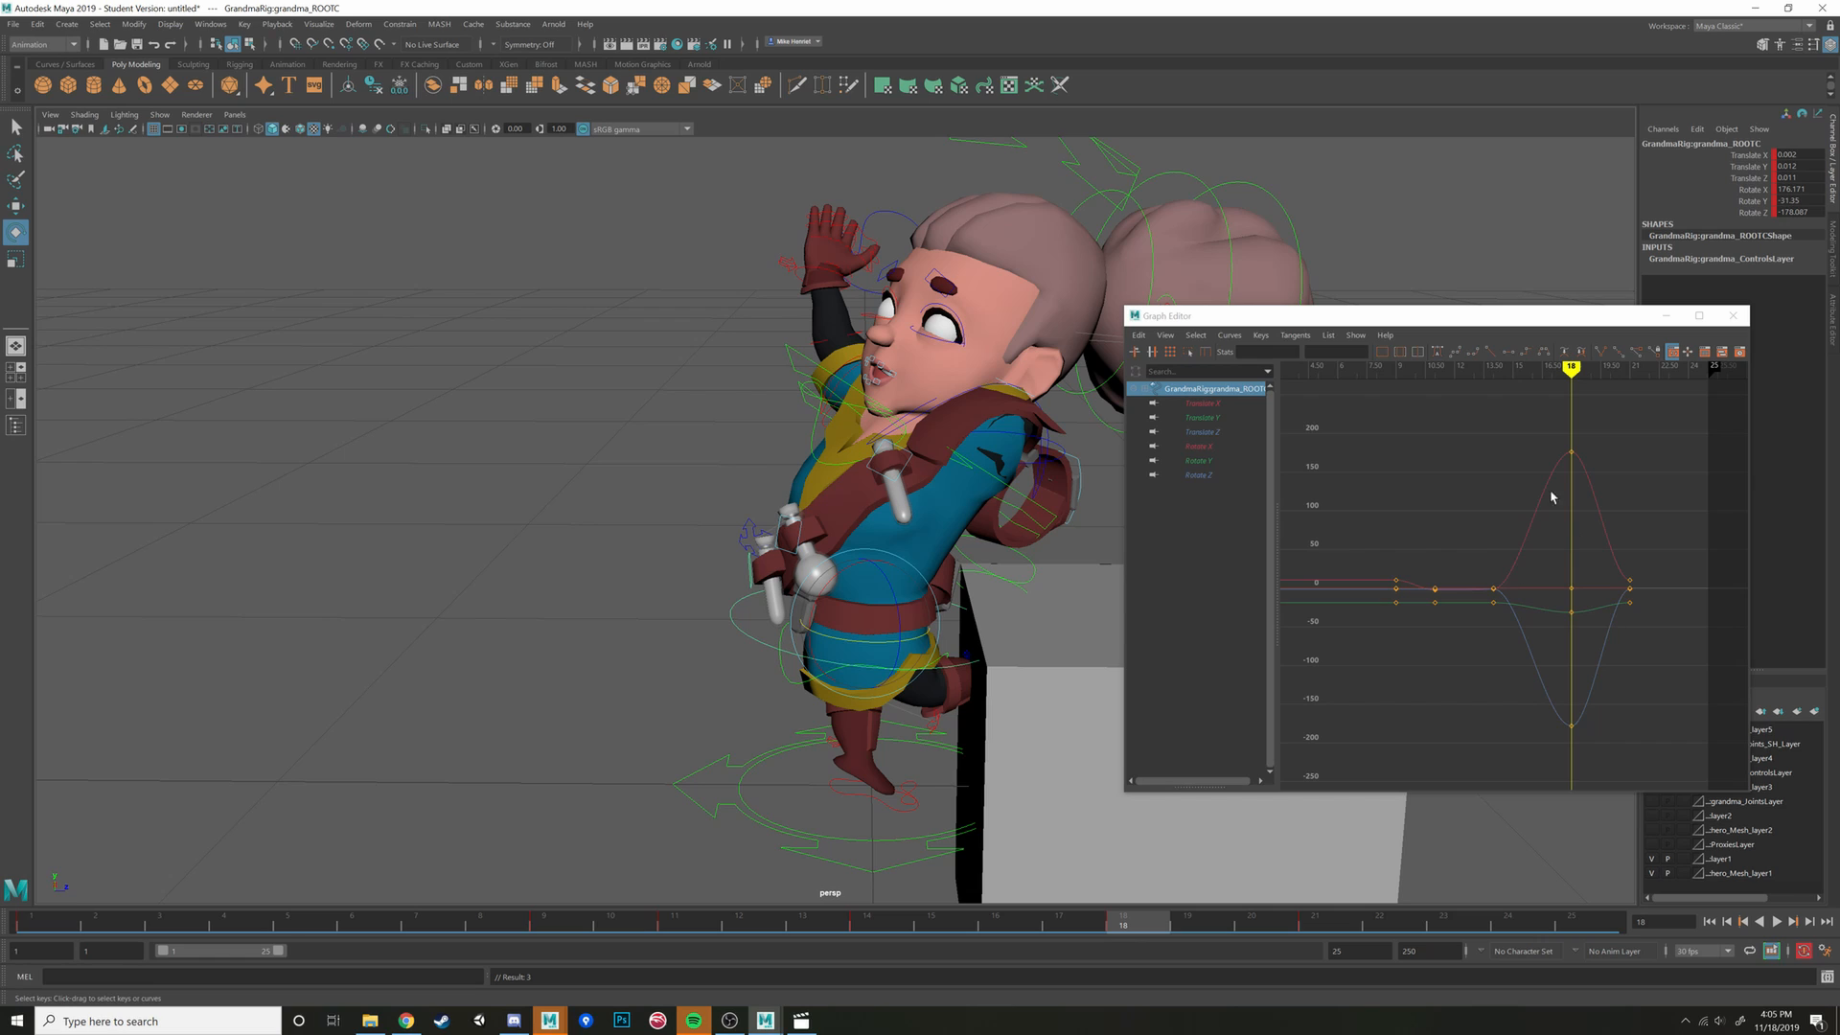
Apply the Euler Filter to the root control's animation curves across the frame 14 and 18 keys
left_click_drag(1488, 426, 1618, 721)
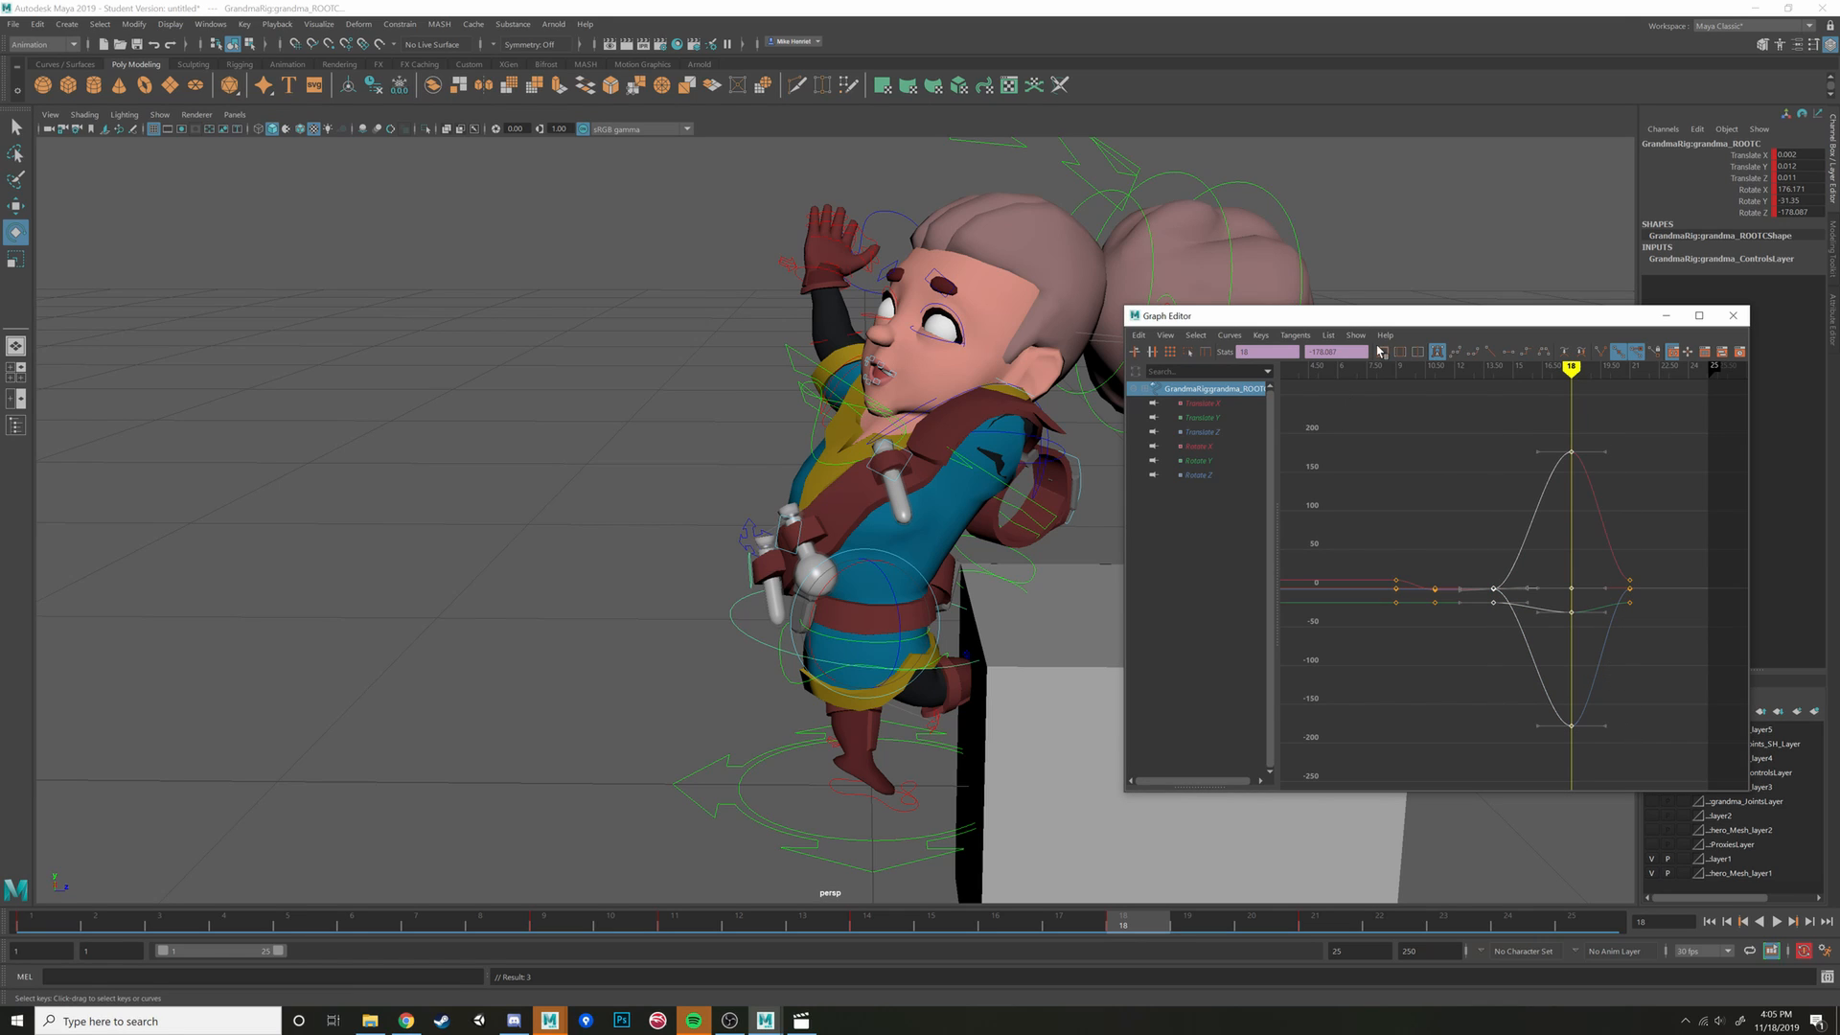
left_click(1233, 336)
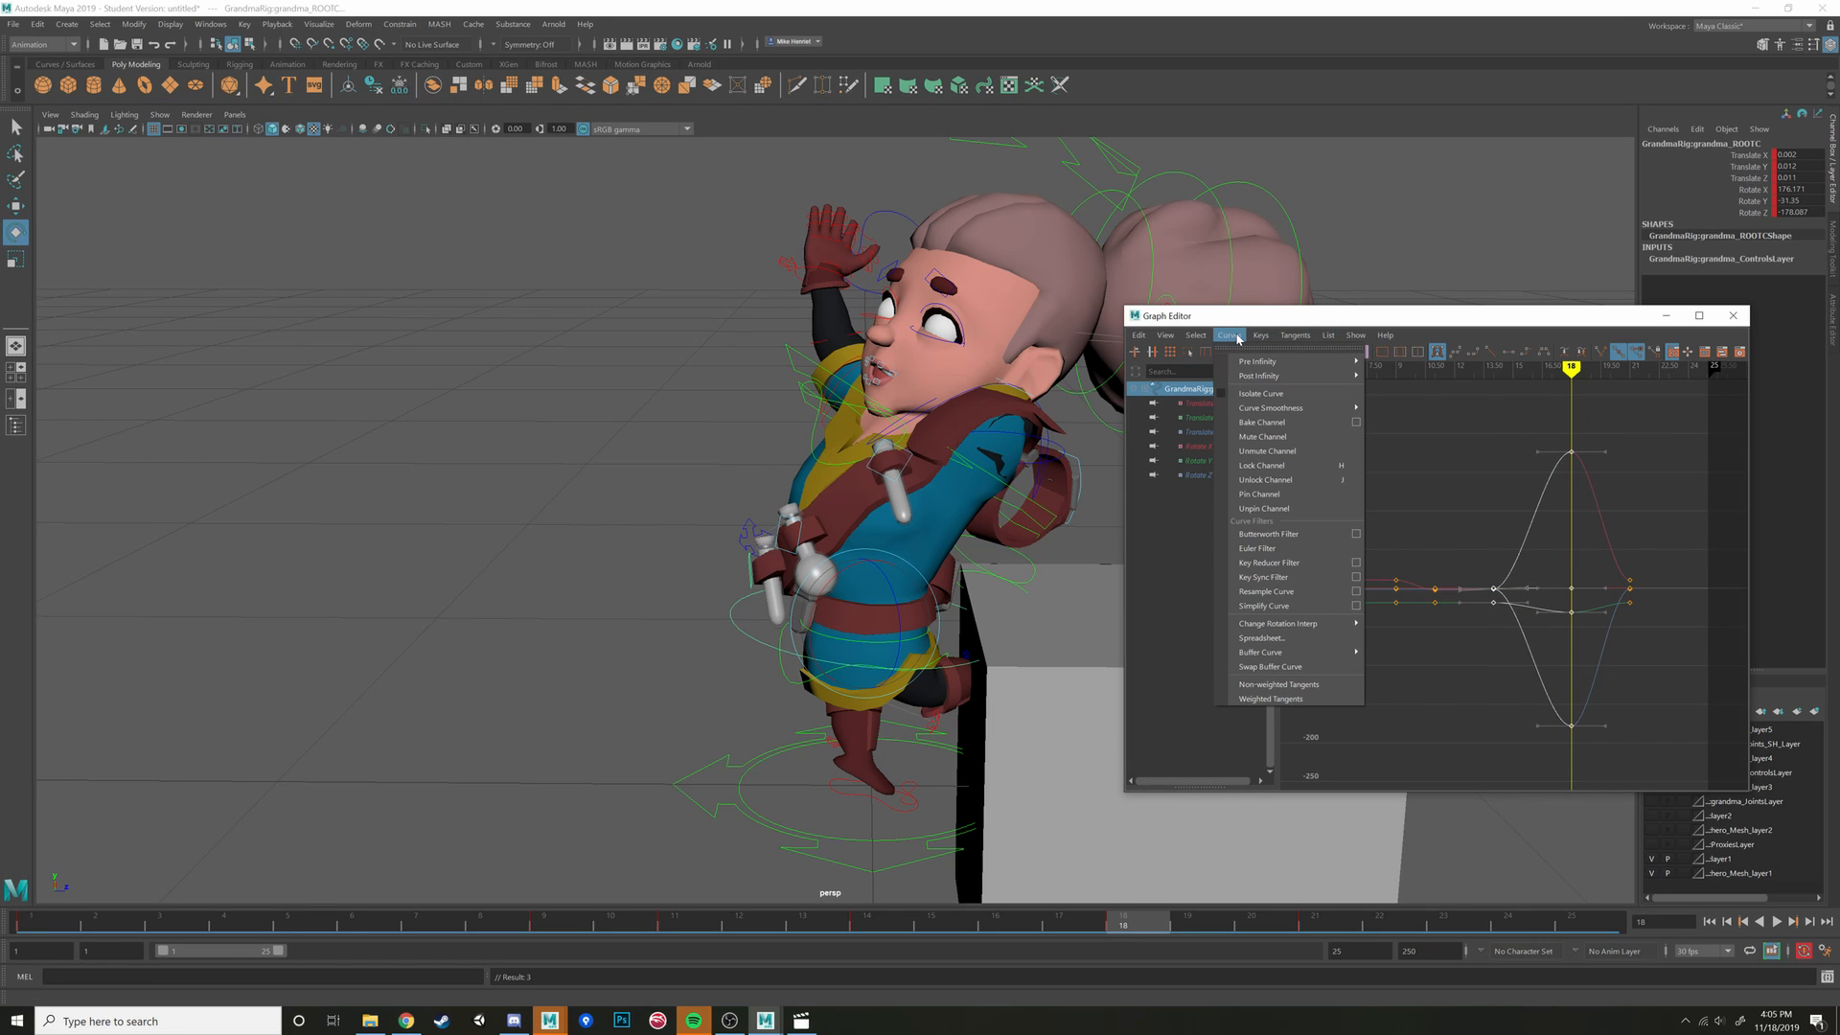
left_click(1281, 549)
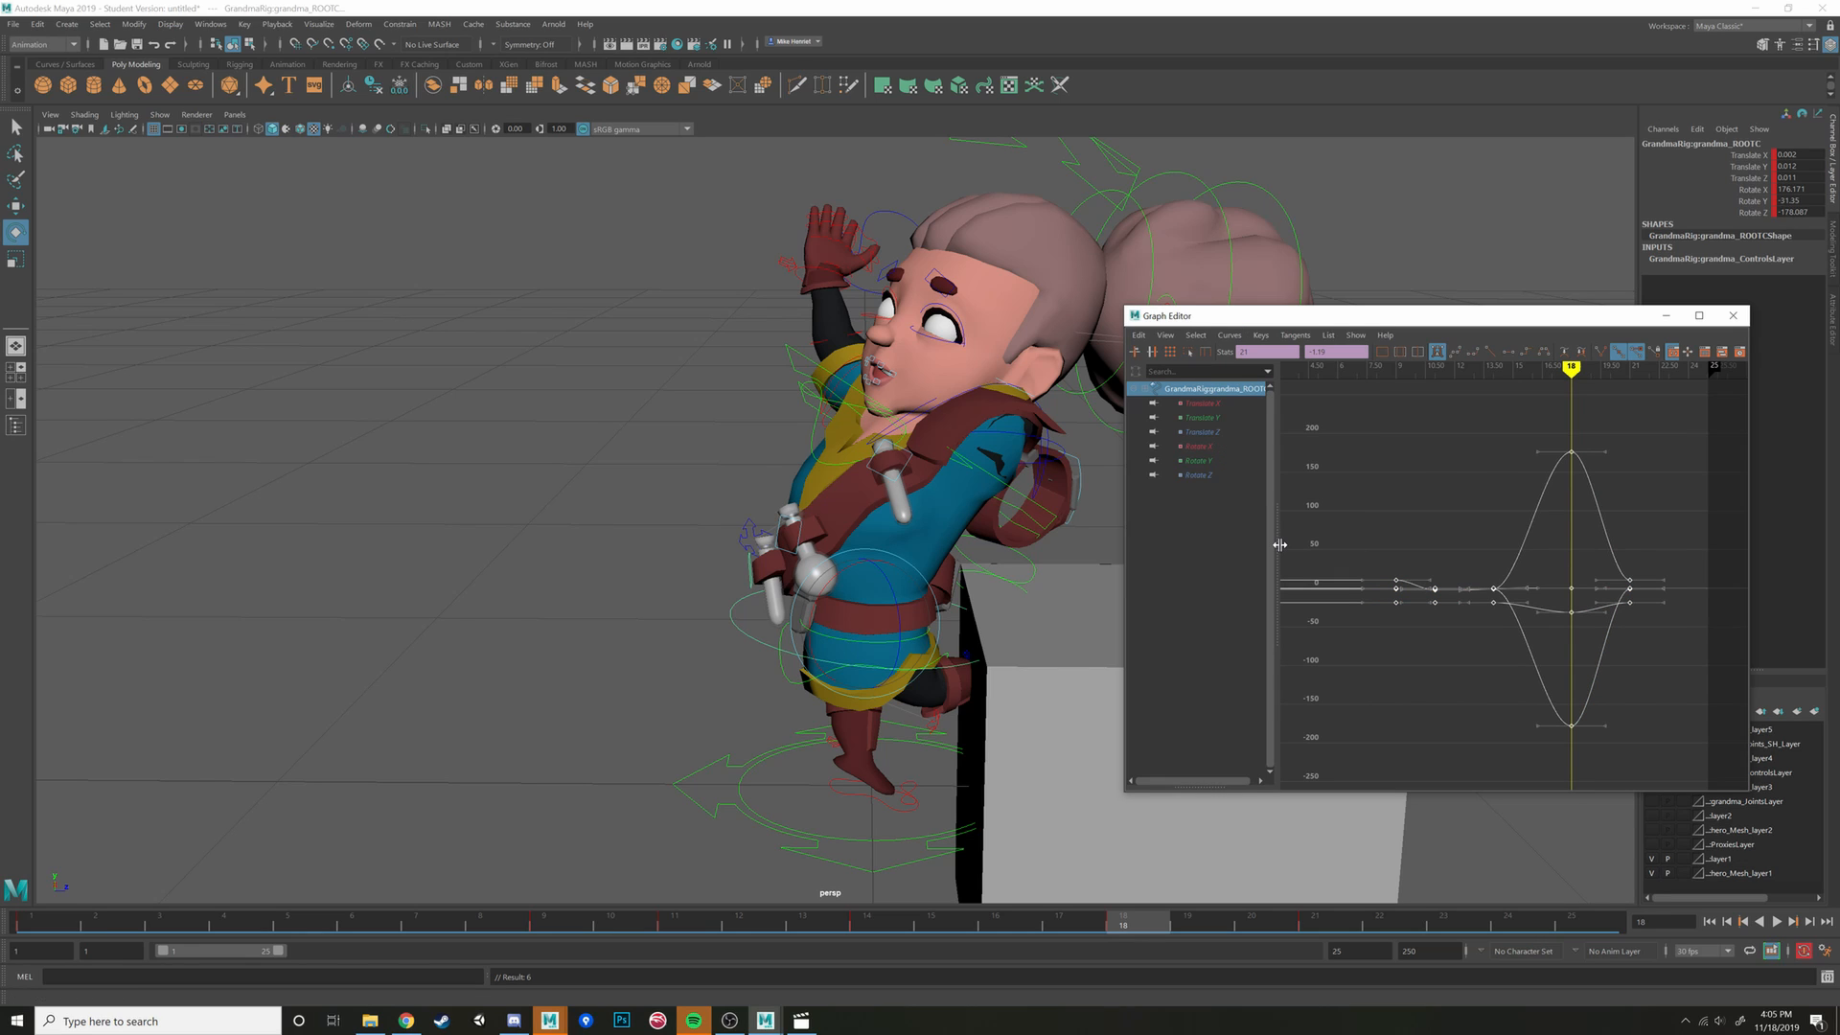
left_click(1534, 543)
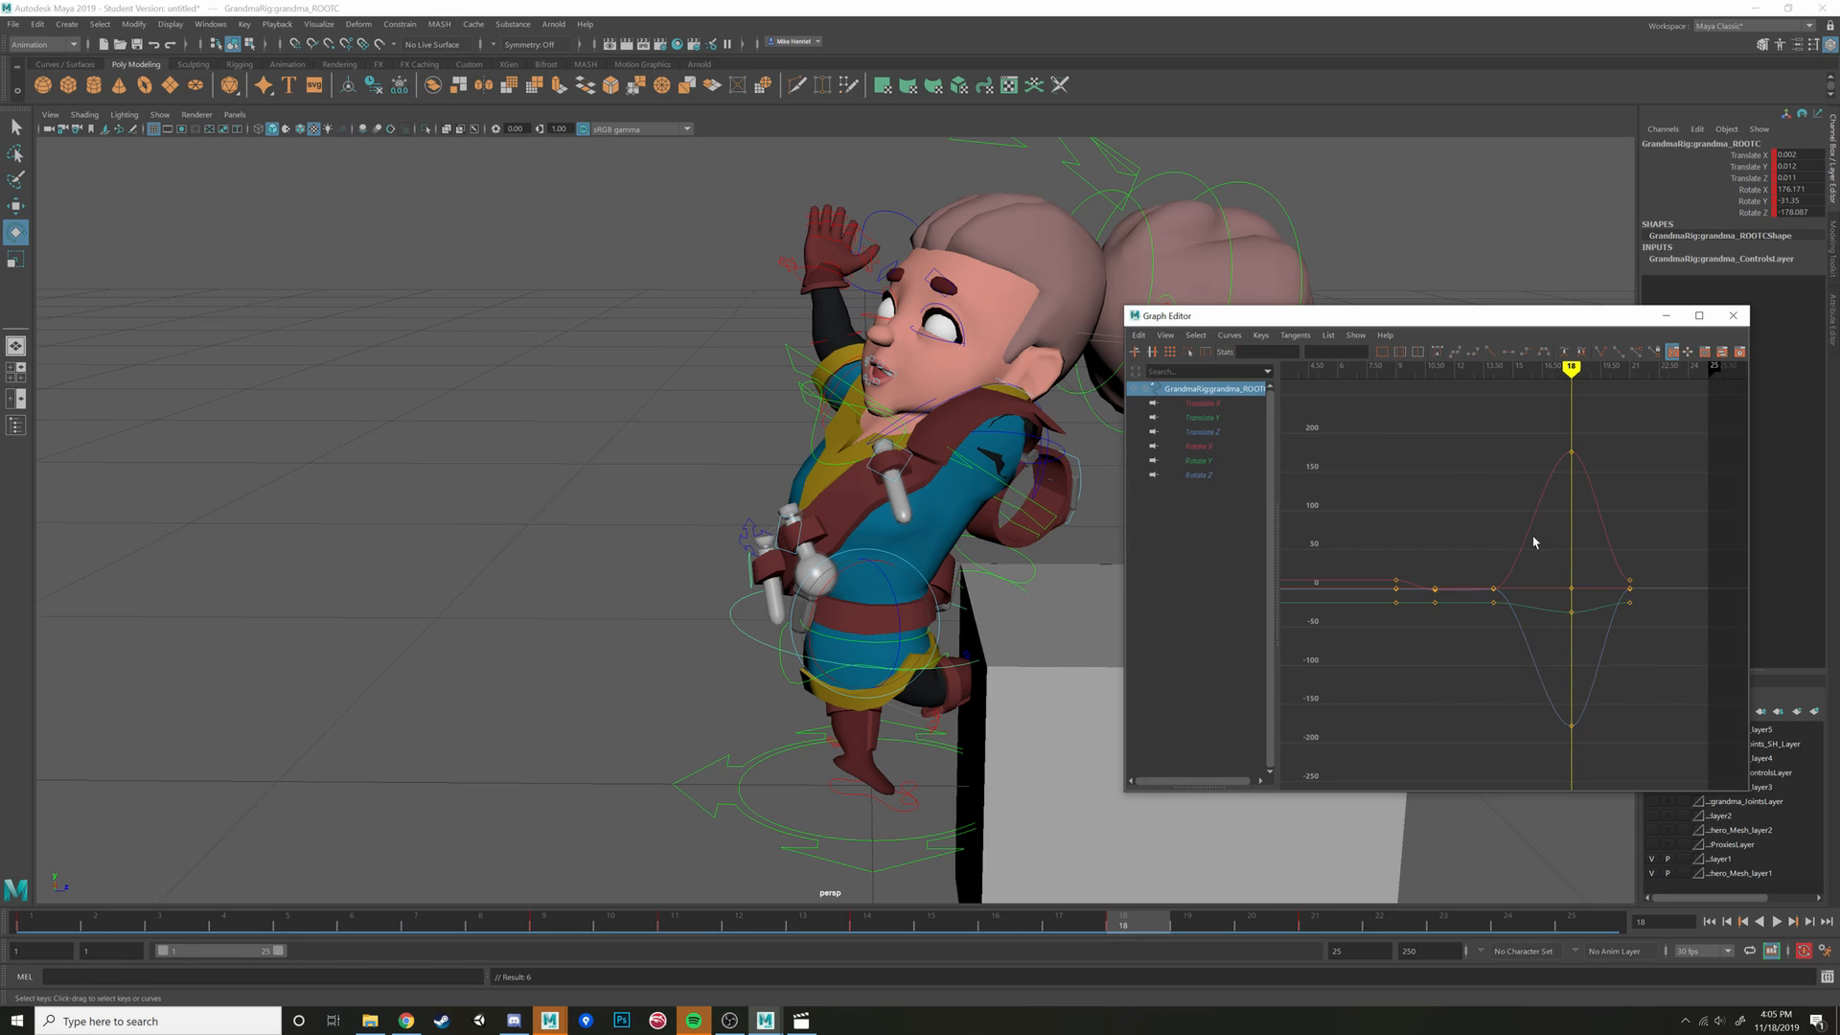
Try to lower the root's Rotate X key at frame 18 to -1.054, and undo the change
left_click_drag(1516, 443, 1591, 462)
key("f")
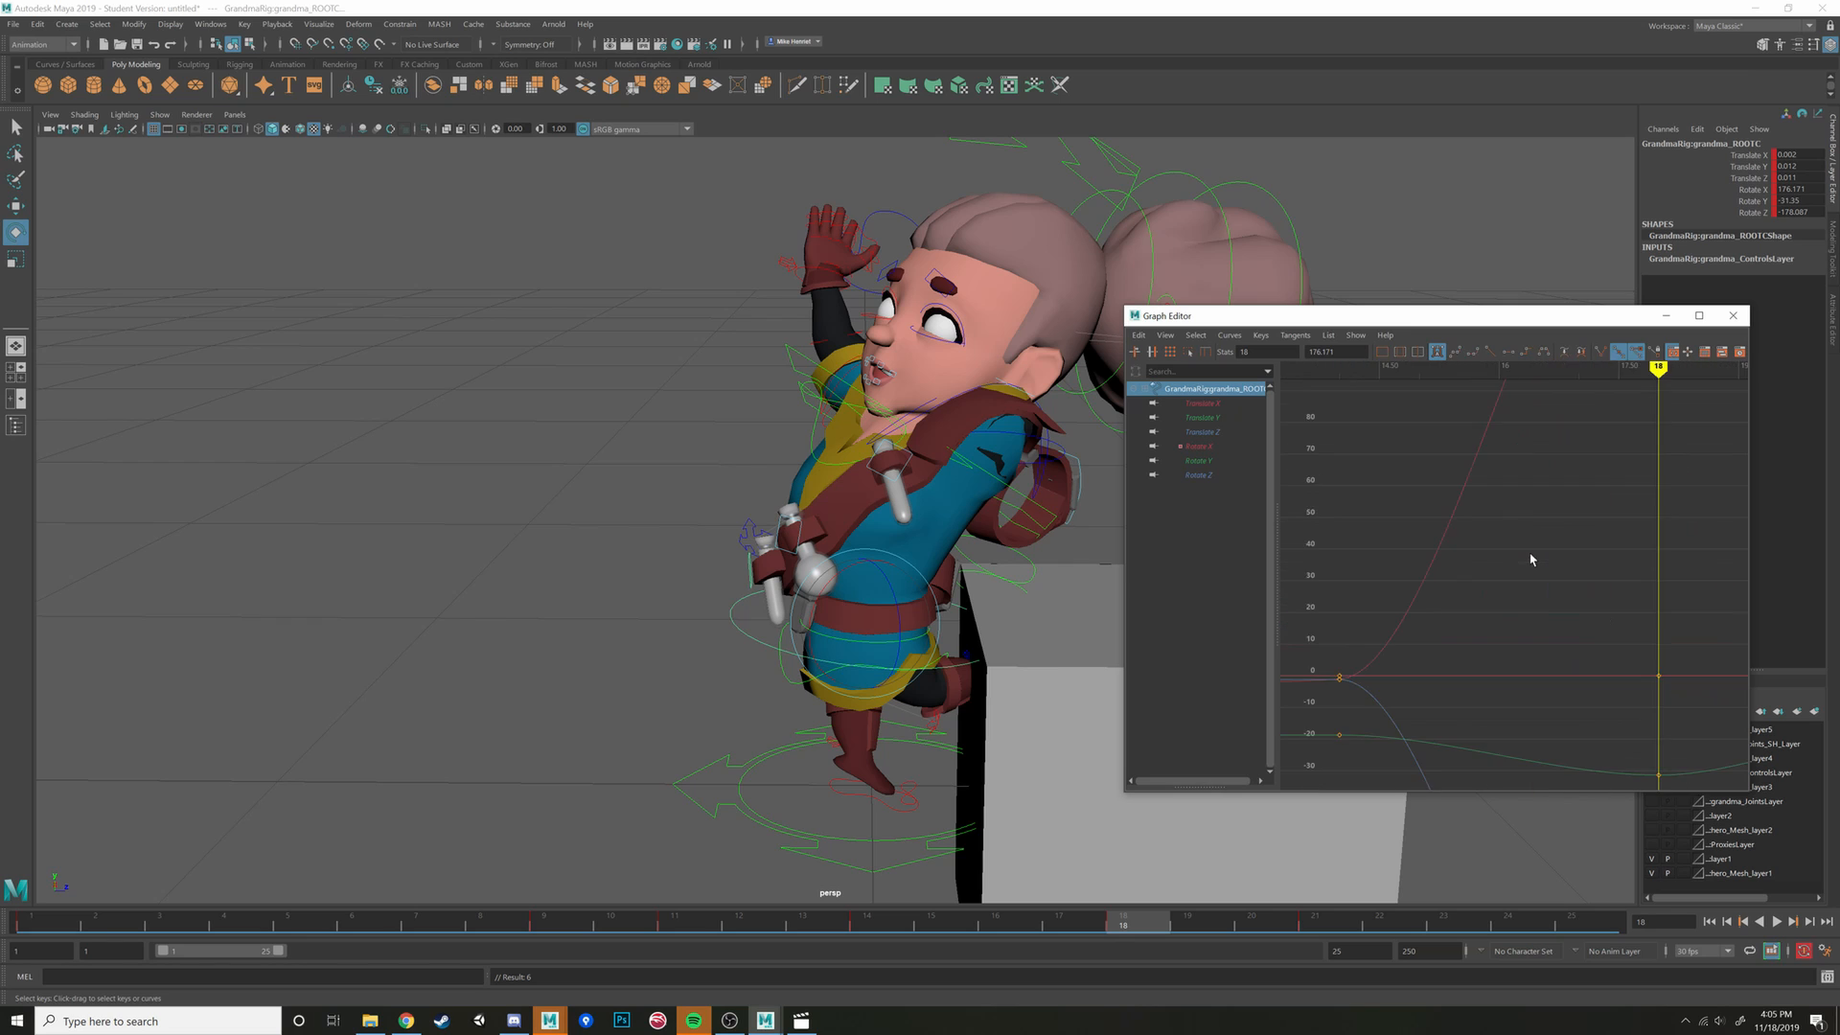
key("w")
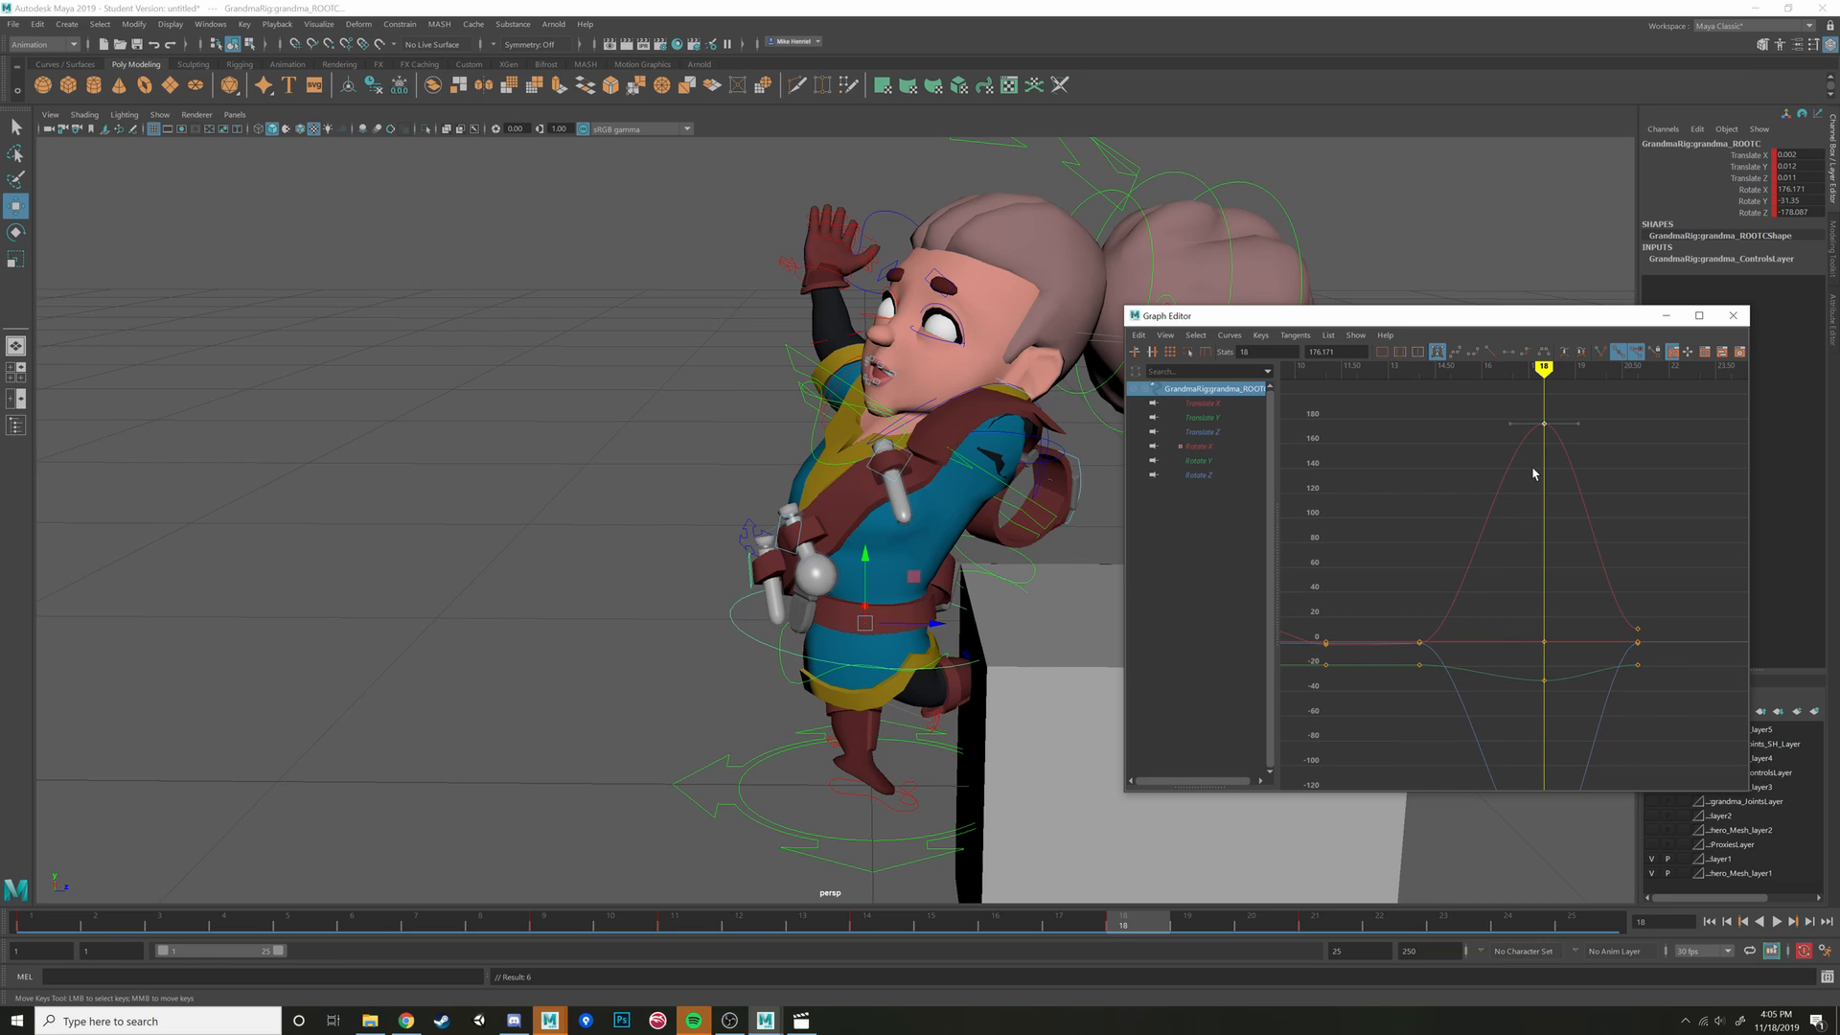
middle_click_drag(1534, 473, 1520, 709)
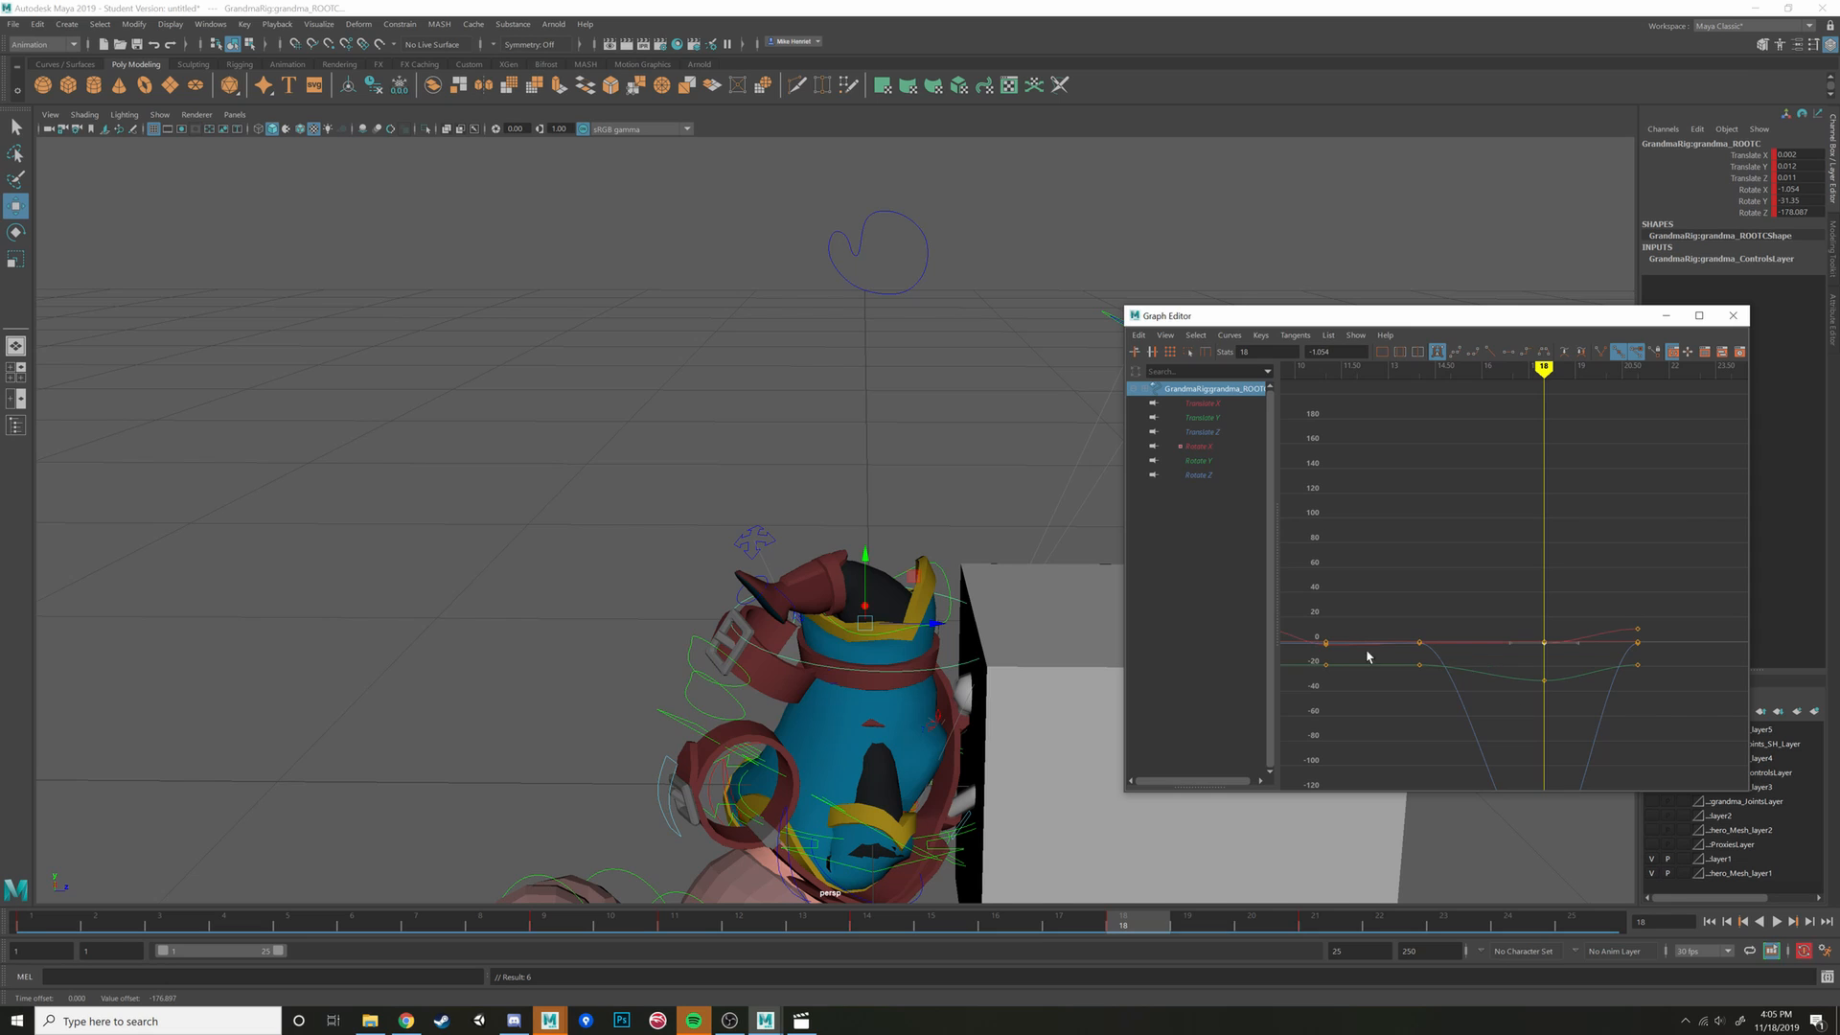
key("ctrl+z")
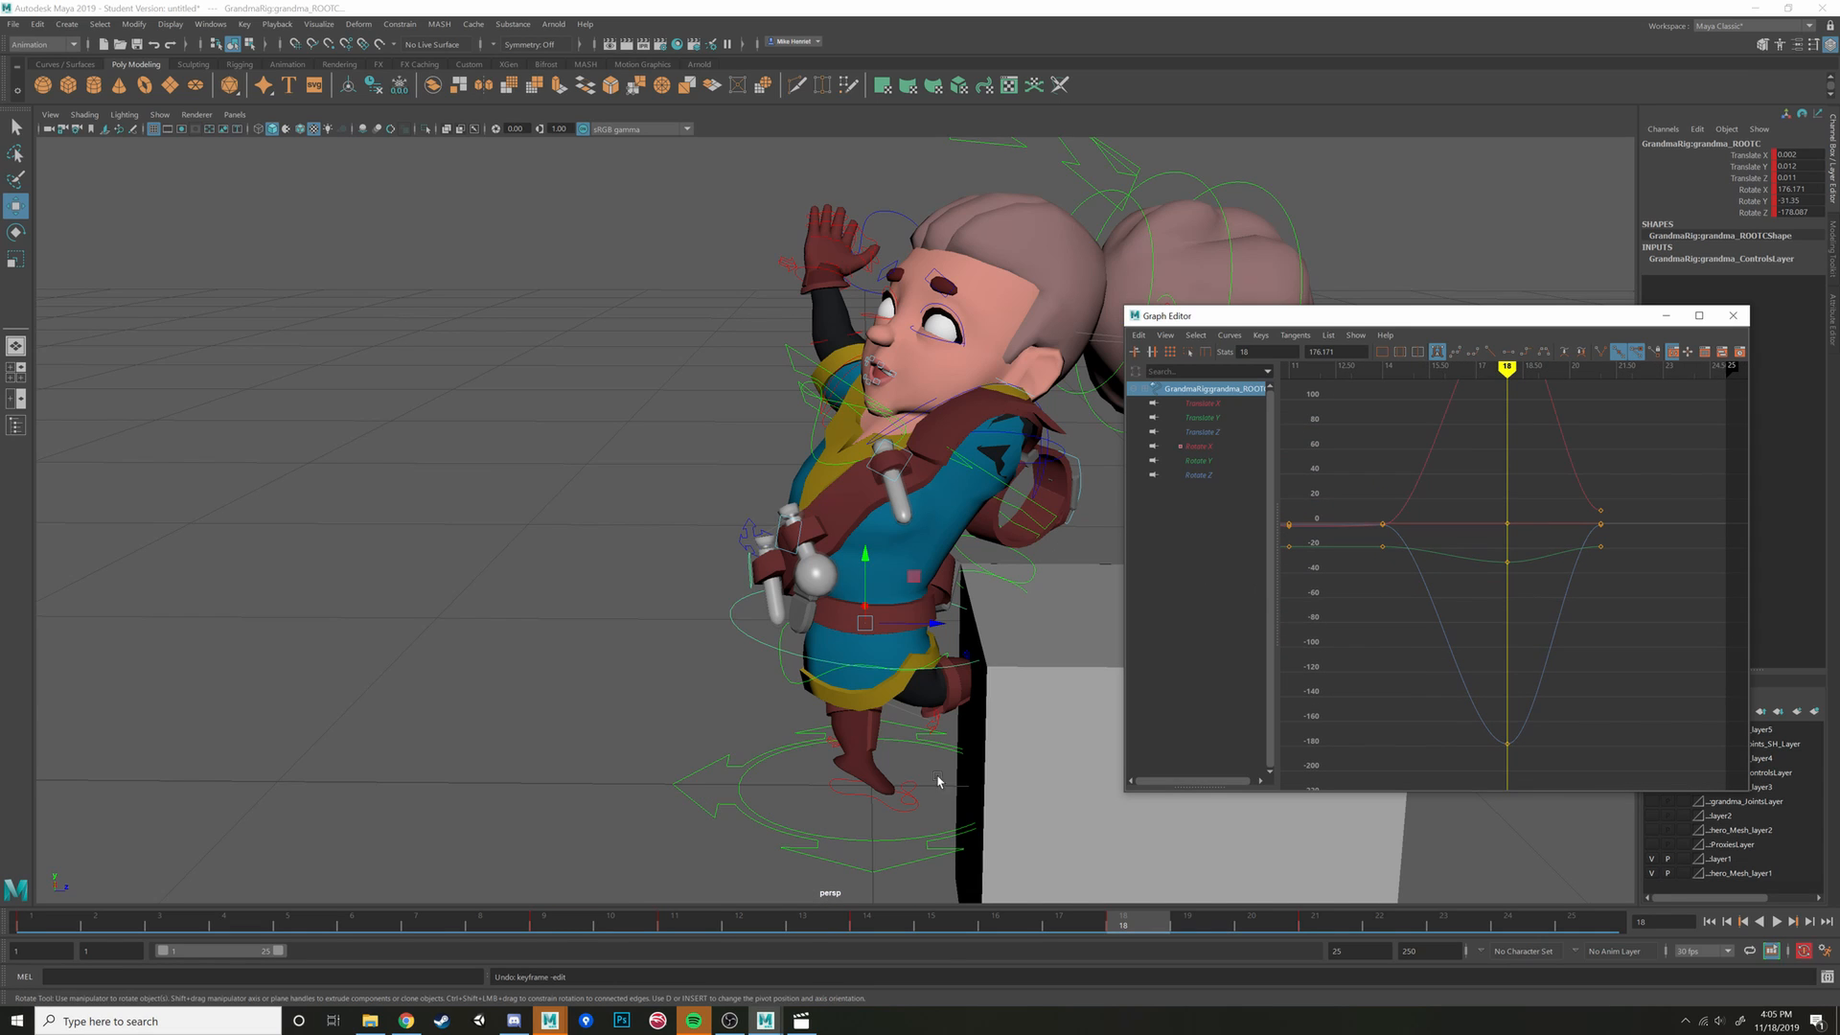
Try to turn the root control further around its vertical axis at frame 18, and undo the rotation
left_click_drag(1039, 926, 1123, 925)
key("e")
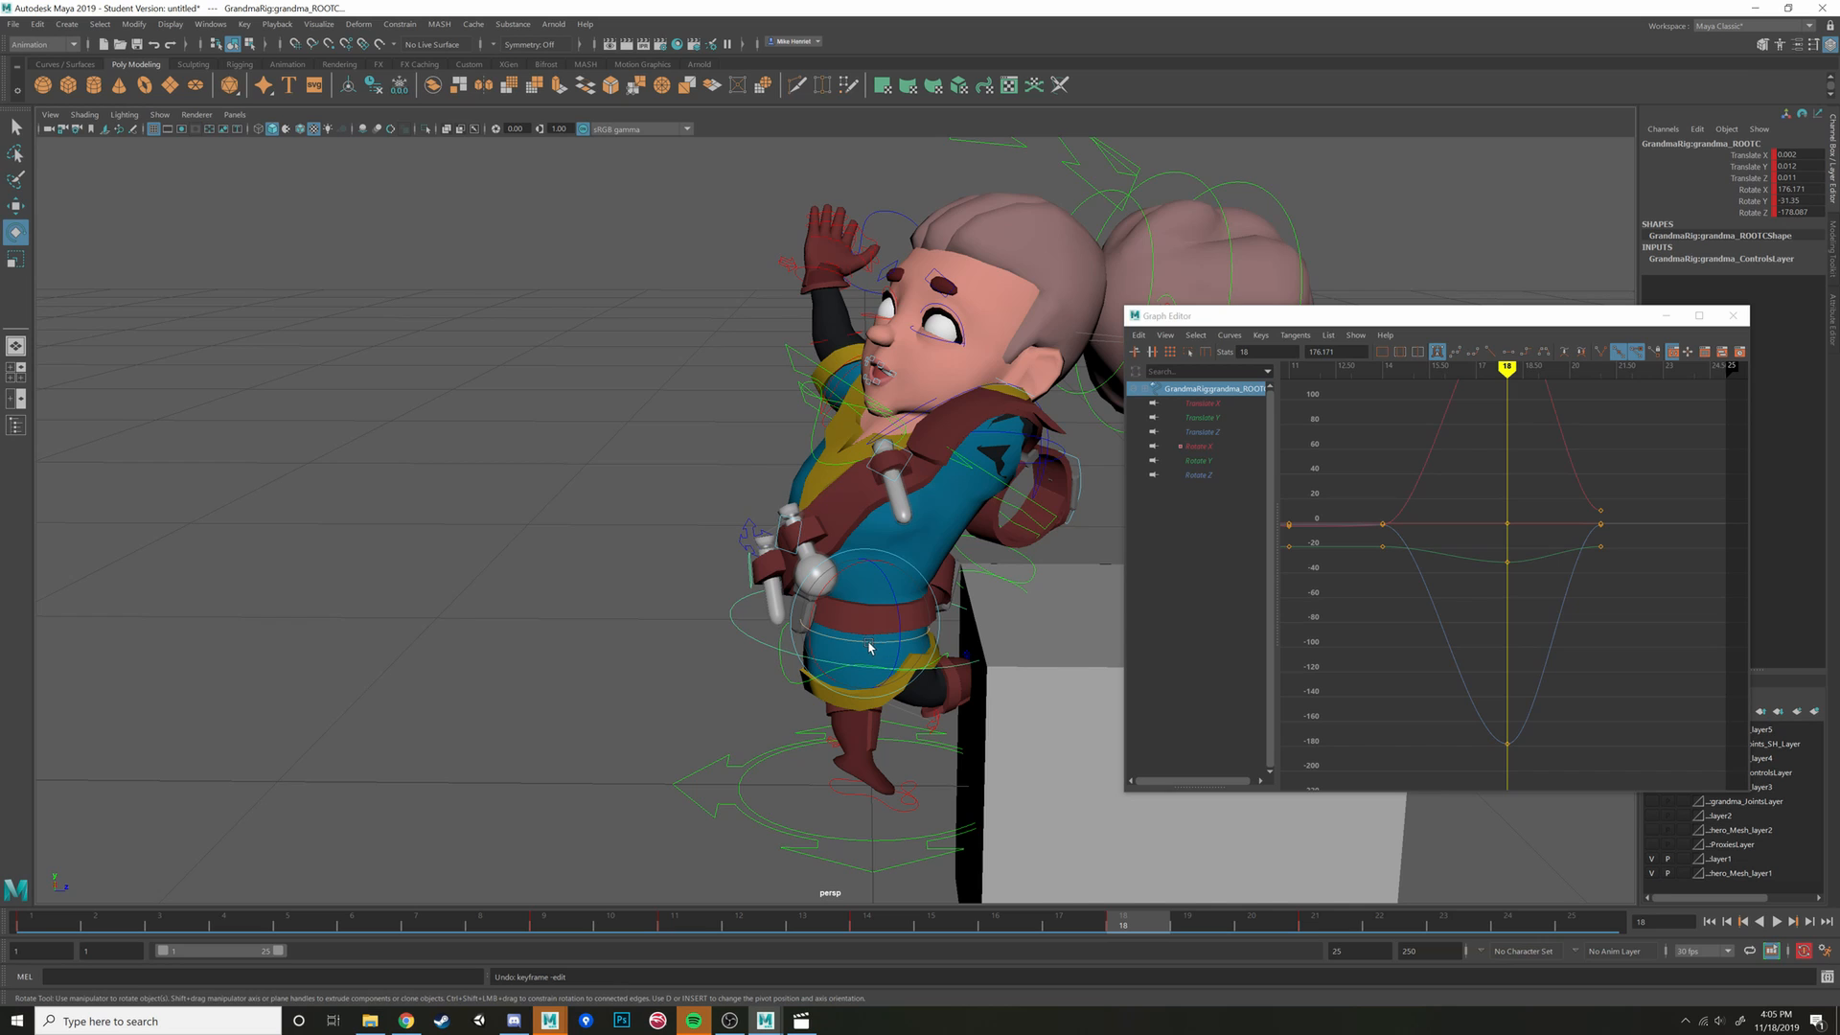
left_click_drag(870, 647, 1107, 654)
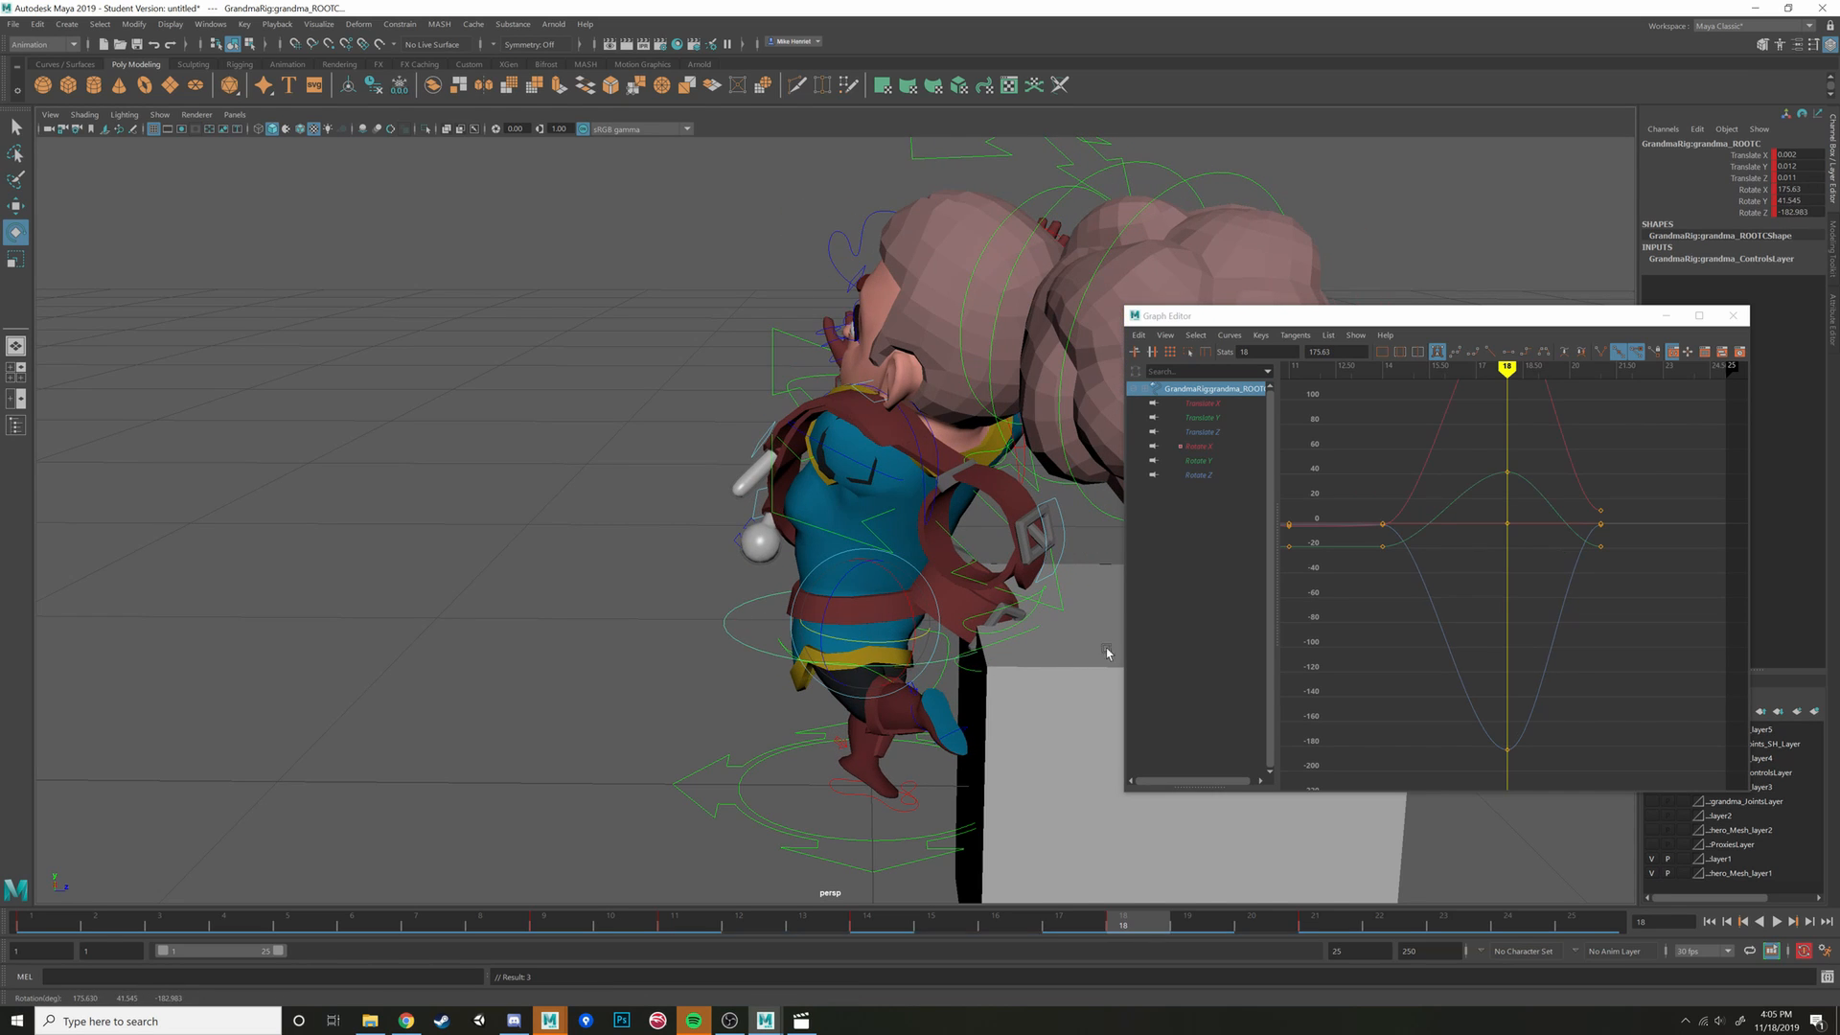
key("ctrl+z")
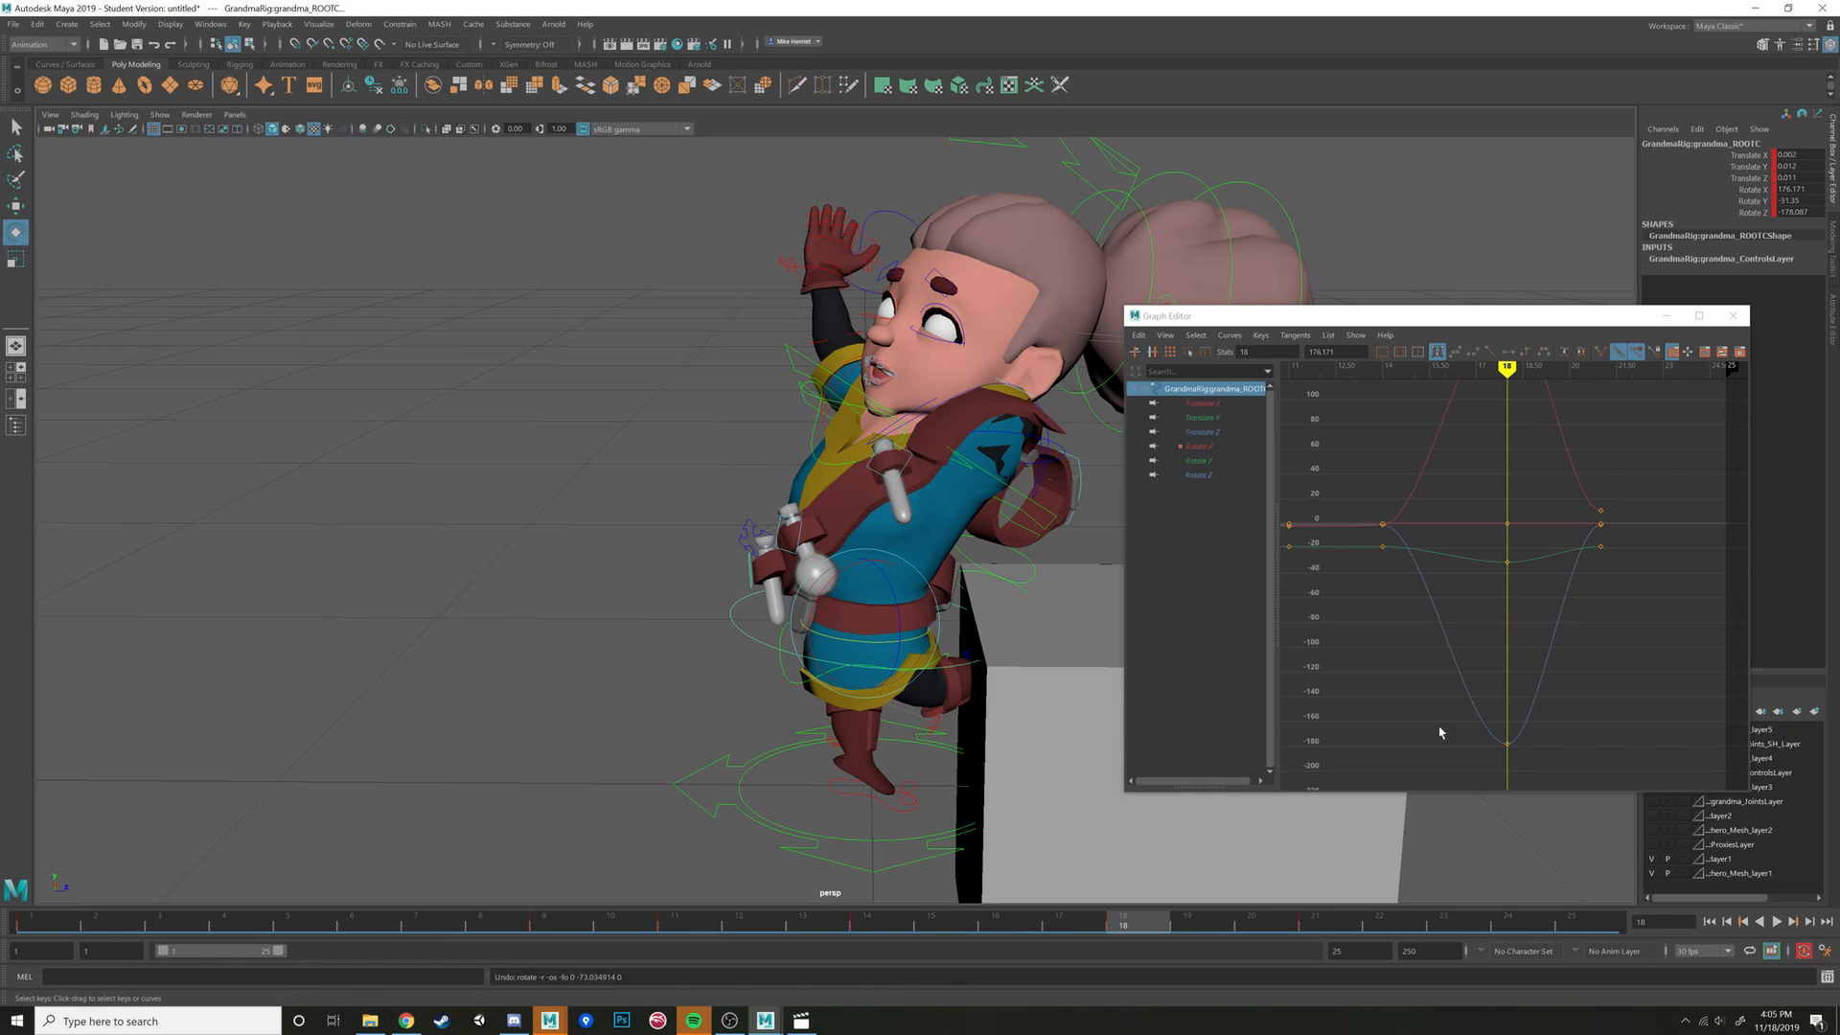
Move the root's frame 18 keys in the Graph Editor, Rotate Z to about -1.96 and Rotate X to about -1.05
left_click_drag(1450, 710, 1564, 788)
middle_click_drag(1436, 771, 1443, 553)
middle_click_drag(1479, 446, 1466, 674, "alt")
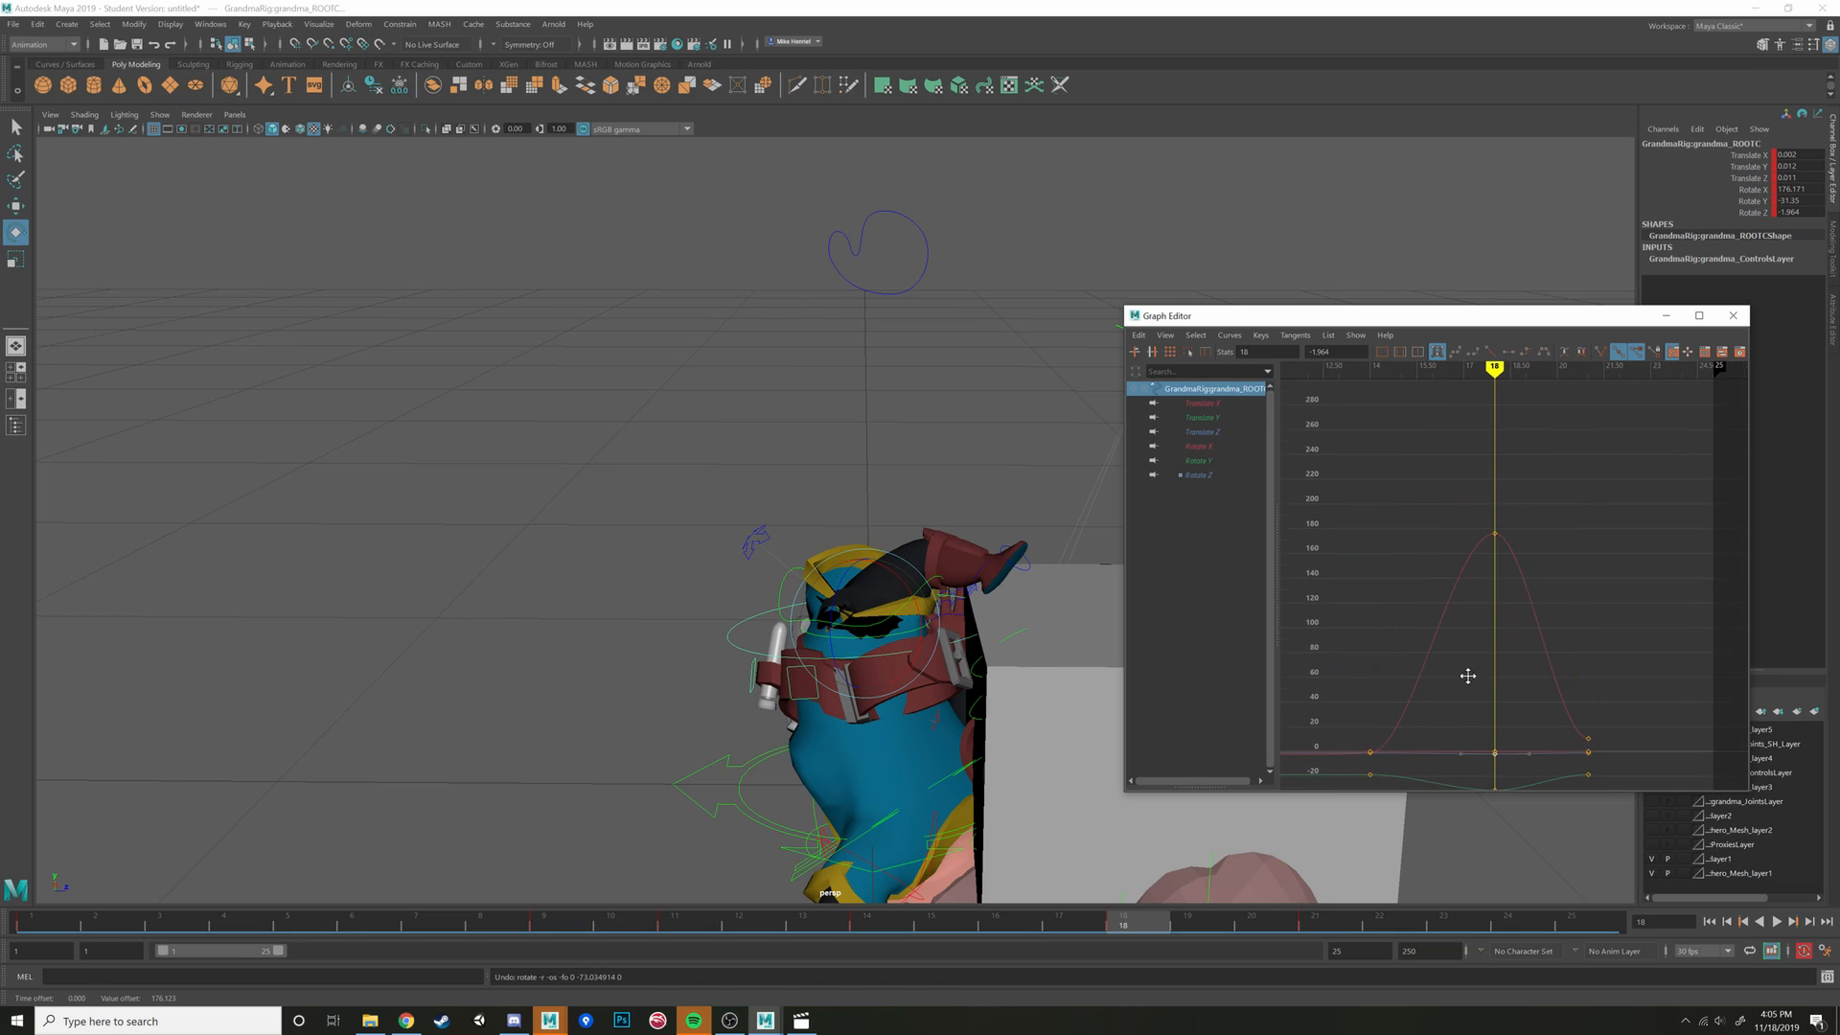
left_click_drag(1452, 488, 1560, 629)
middle_click_drag(1480, 632, 1466, 741, "alt")
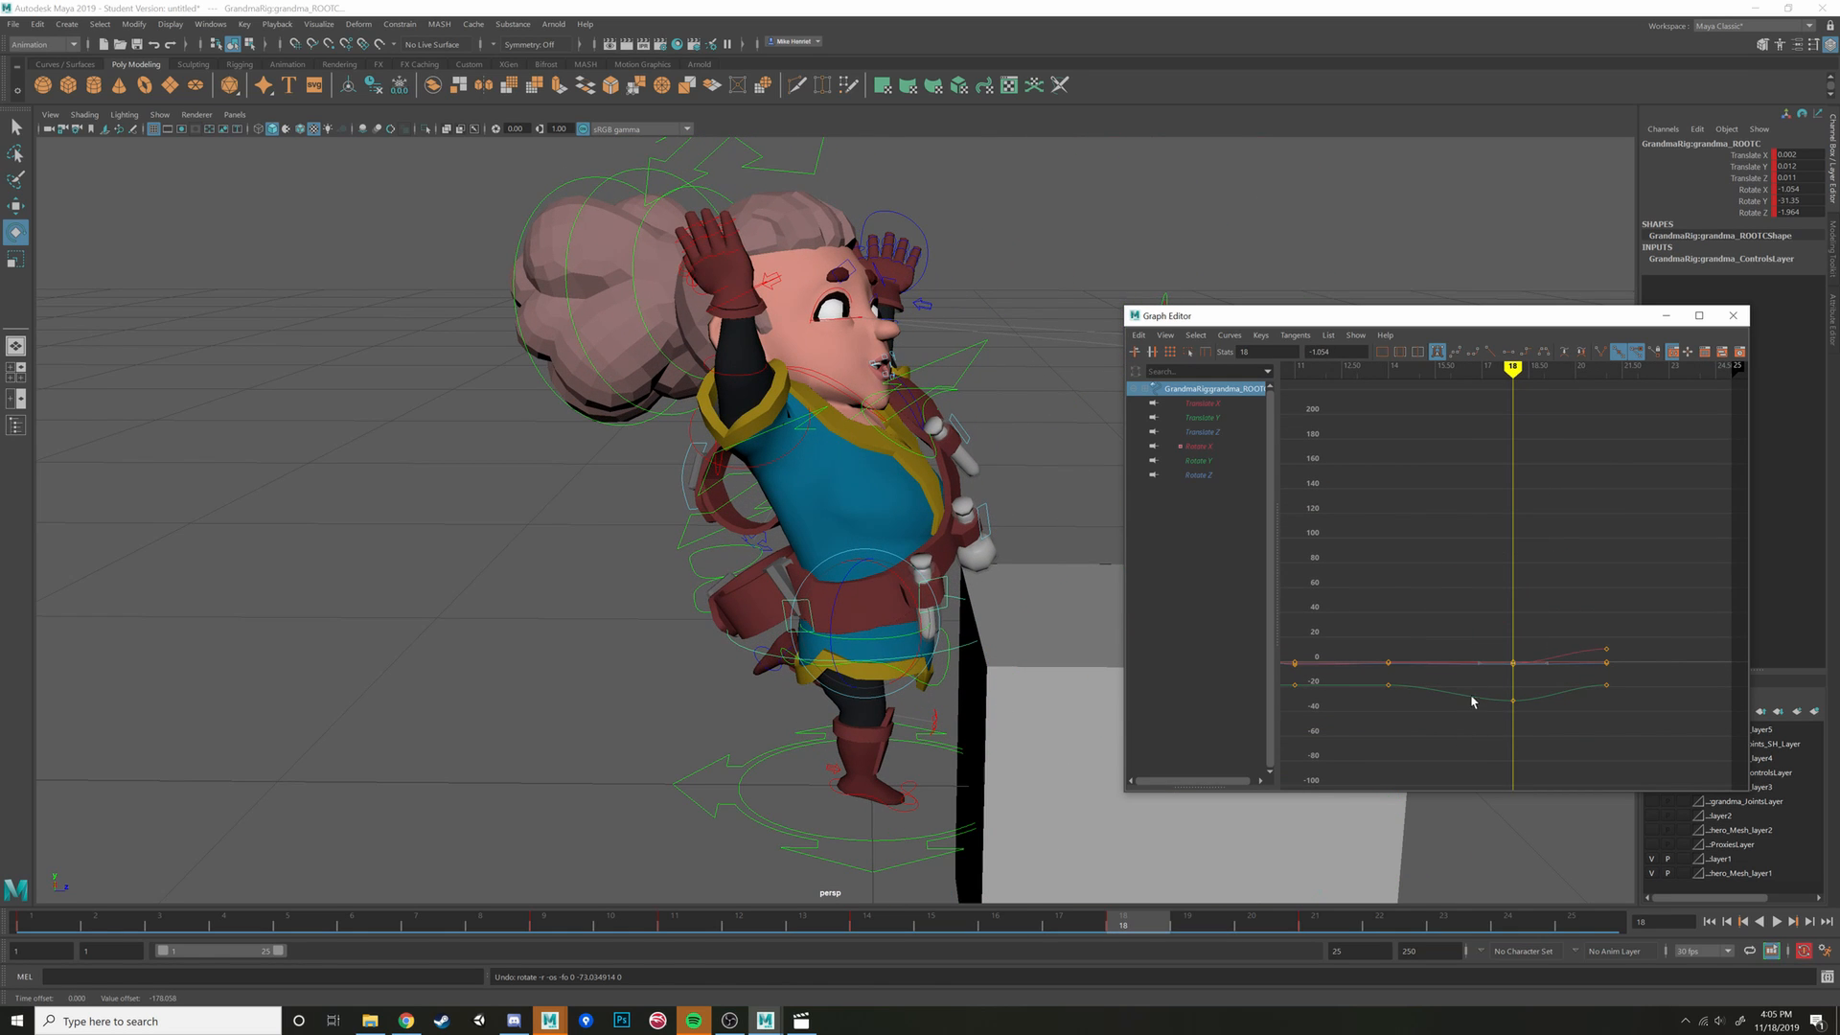
Lower the root's Rotate Y key at frame 18 to about -349
left_click_drag(1466, 678, 1534, 760)
middle_click_drag(1533, 760, 1475, 845, "alt")
left_click(1230, 335)
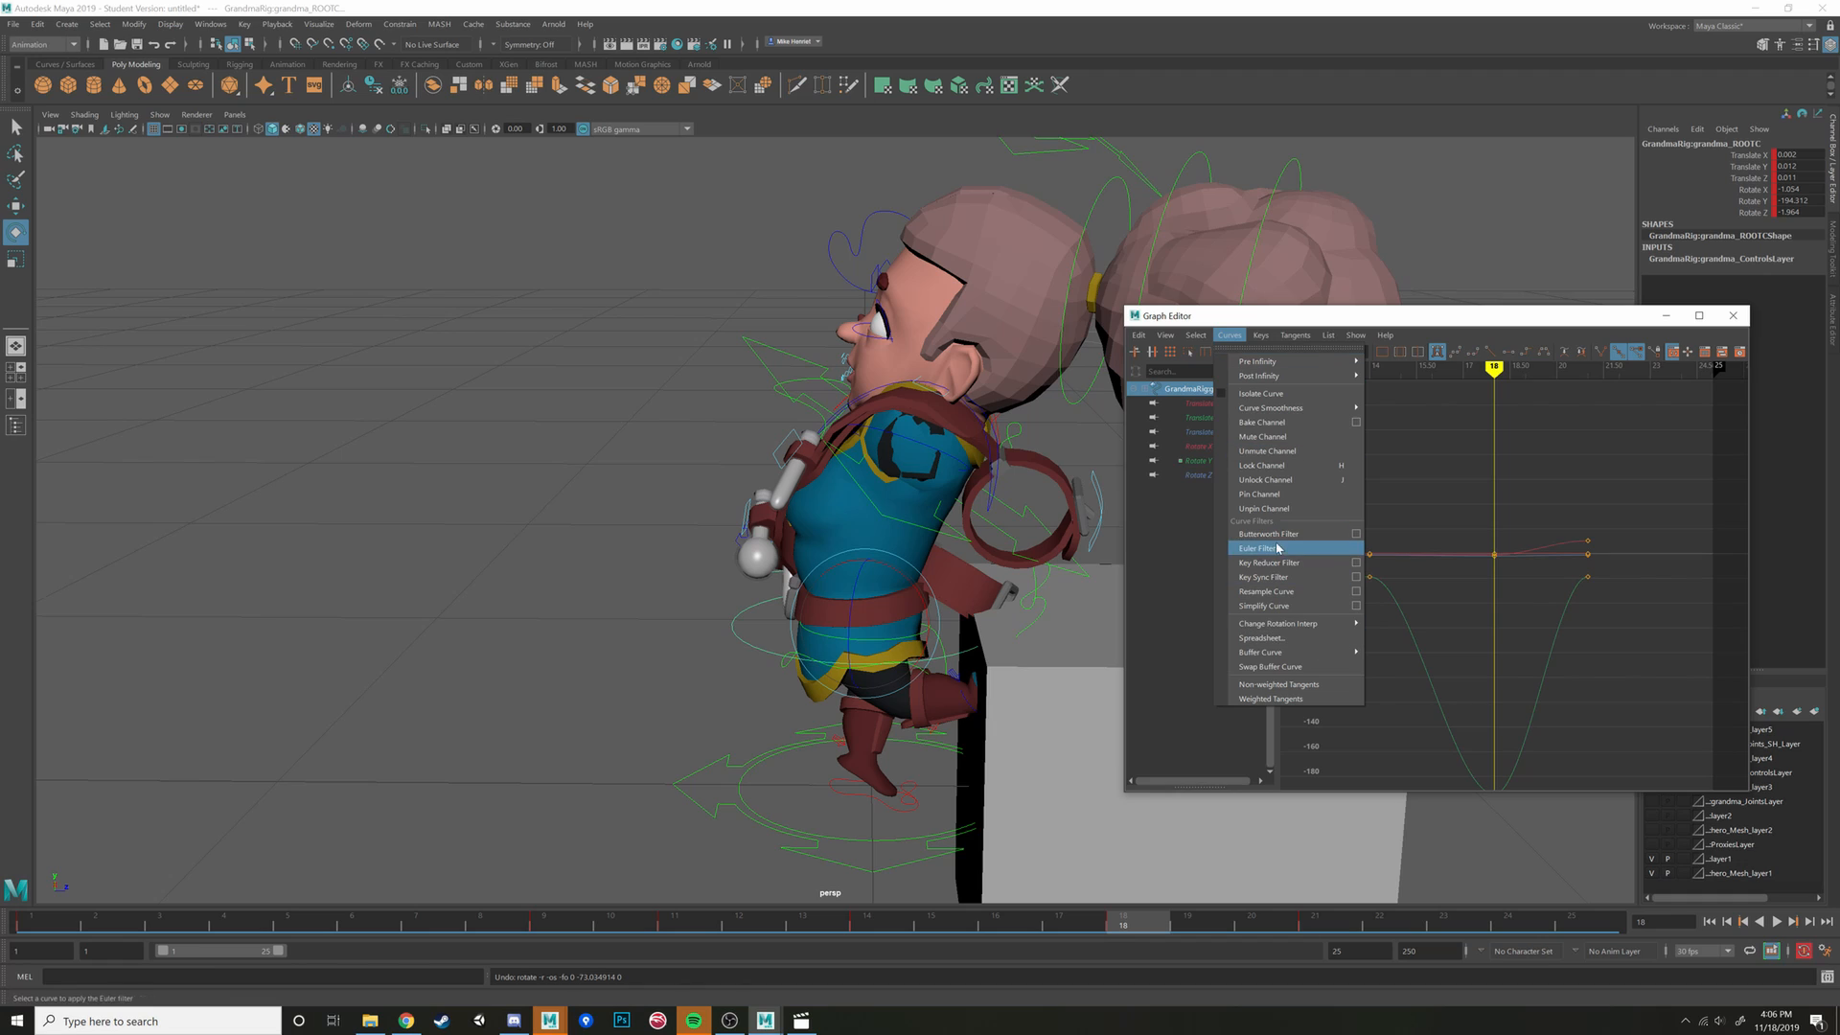
left_click(1474, 517)
key("f")
left_click_drag(1520, 637, 1466, 652)
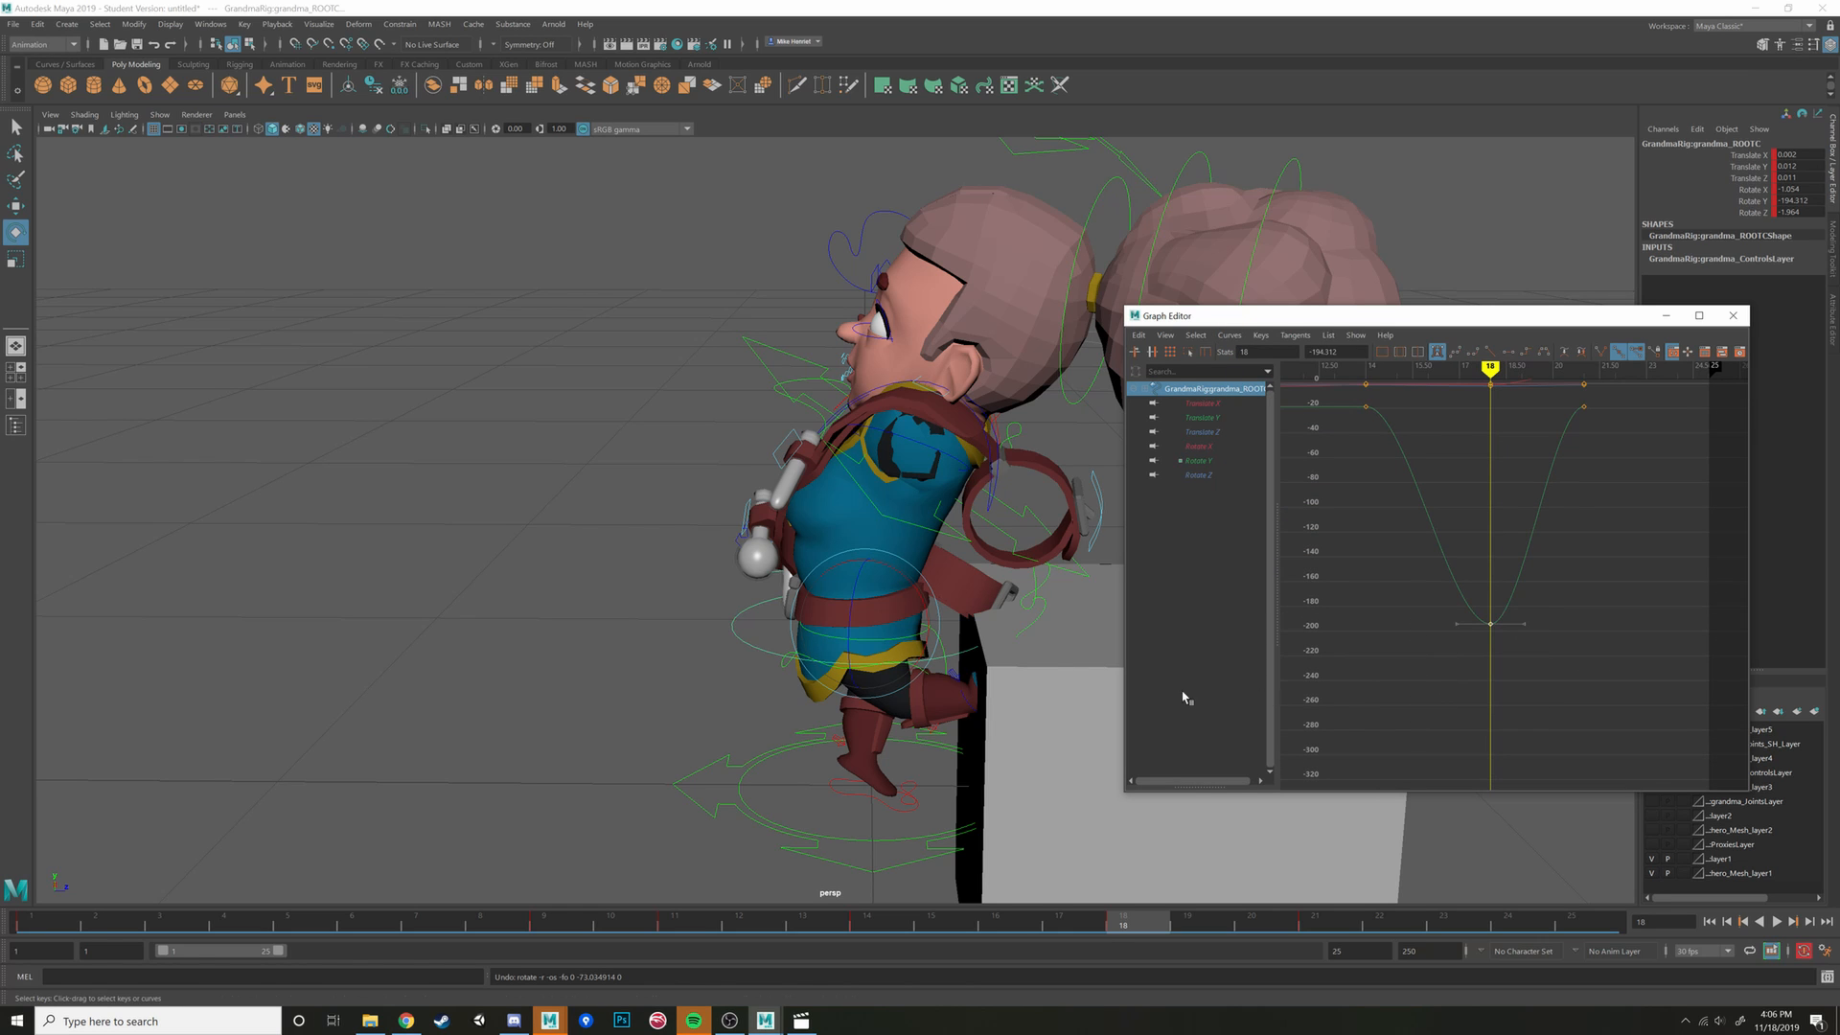
left_click_drag(862, 682, 948, 671, "alt")
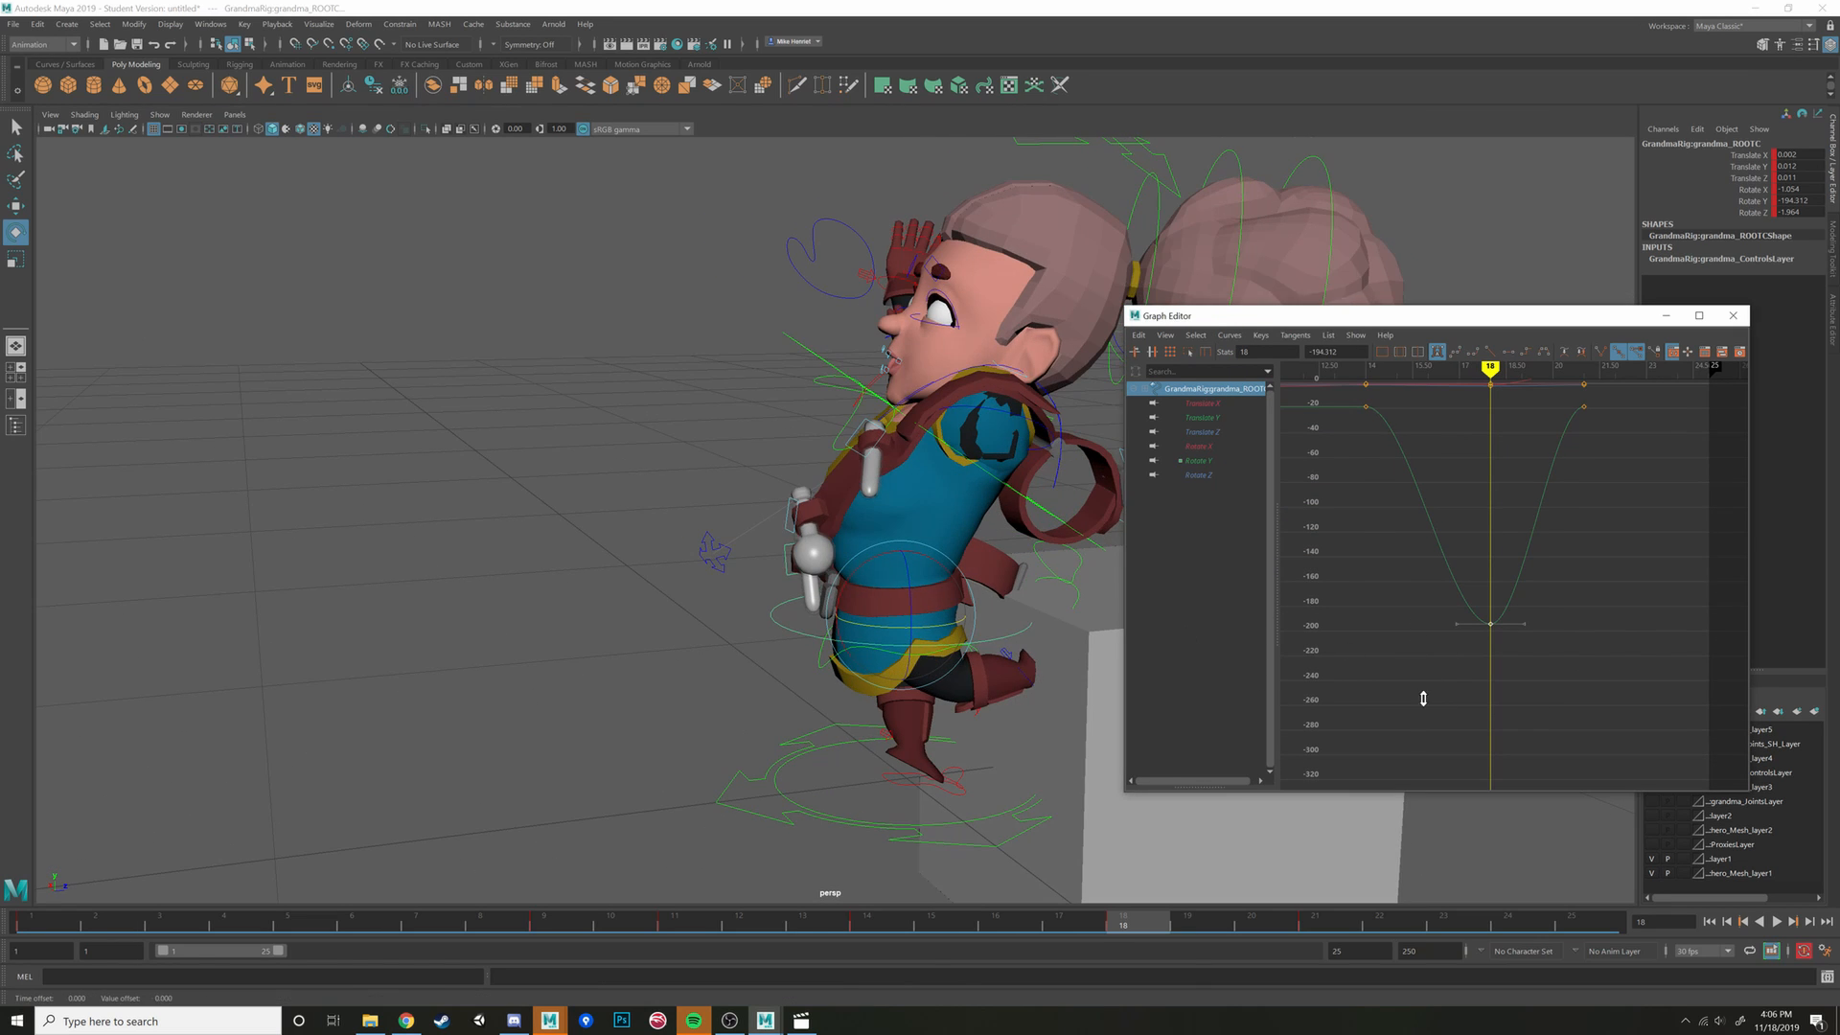
middle_click_drag(1422, 699, 1419, 864, "shift")
key("a")
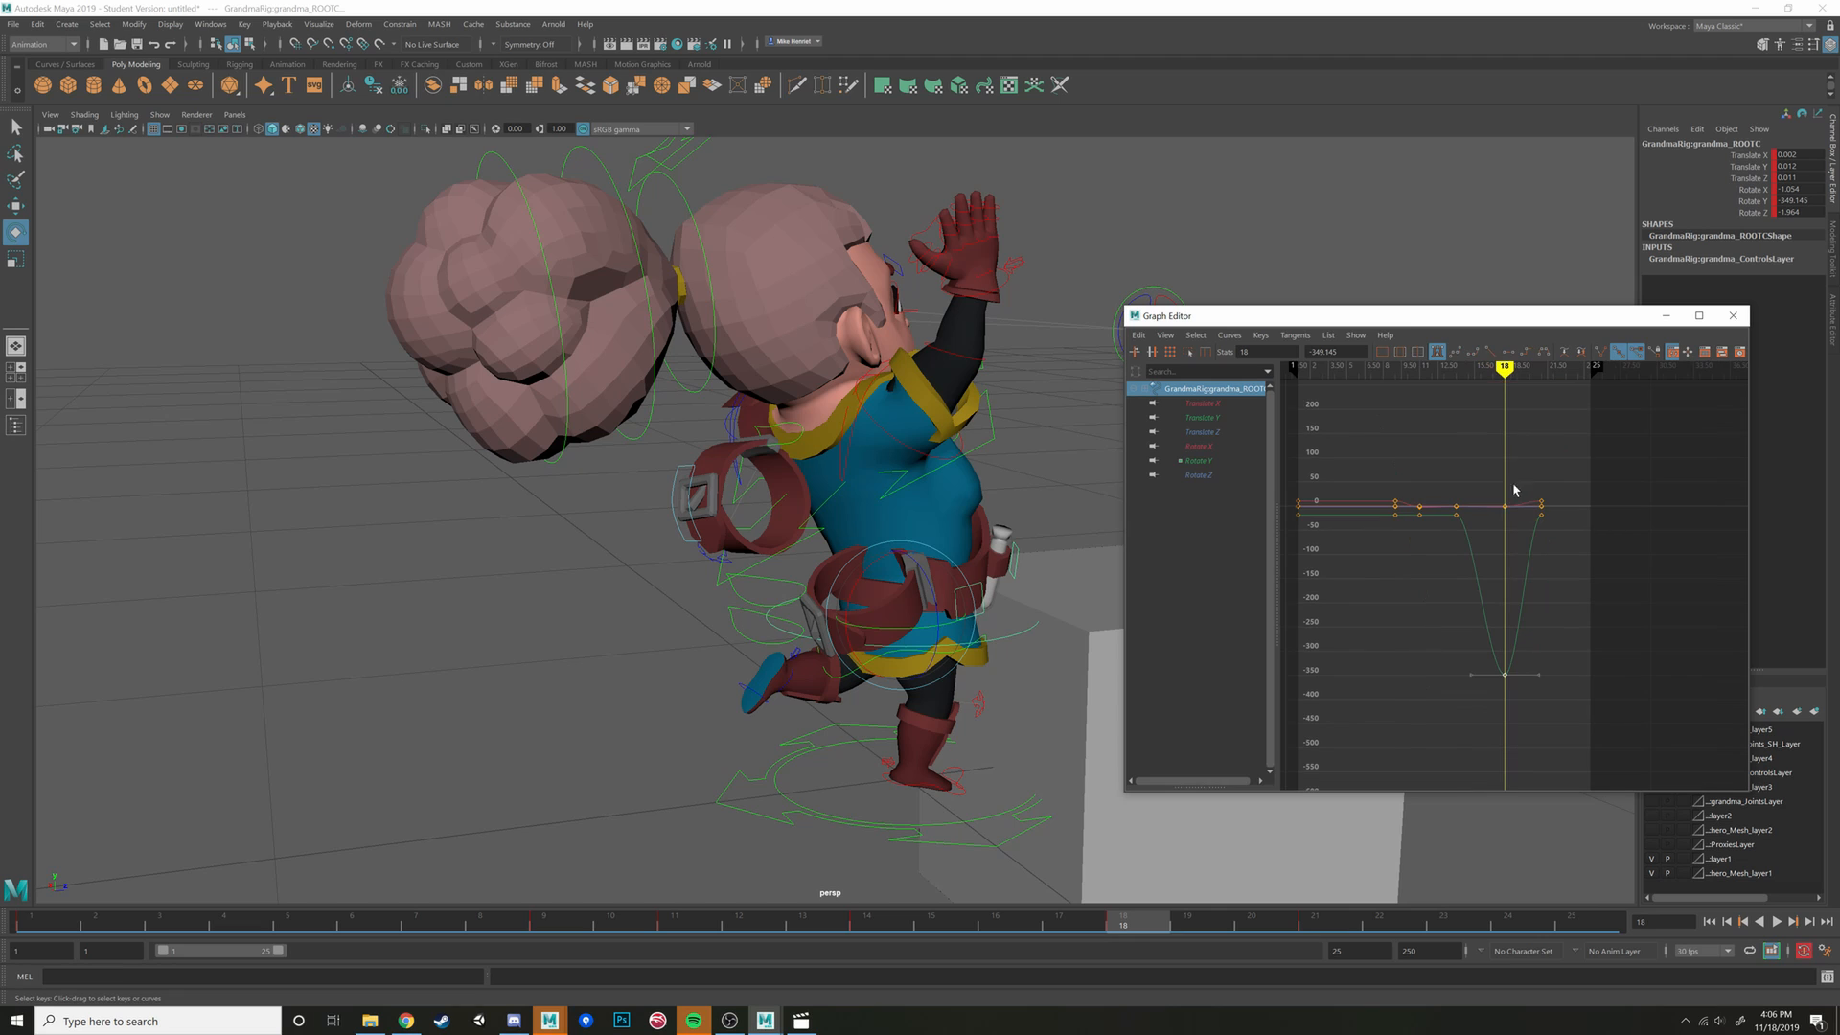
Lower the root's Rotate Y key at frame 21 to about -349, level with the frame 18 key
left_click_drag(1572, 551, 1572, 552)
middle_click_drag(1571, 552, 1560, 728, "shift")
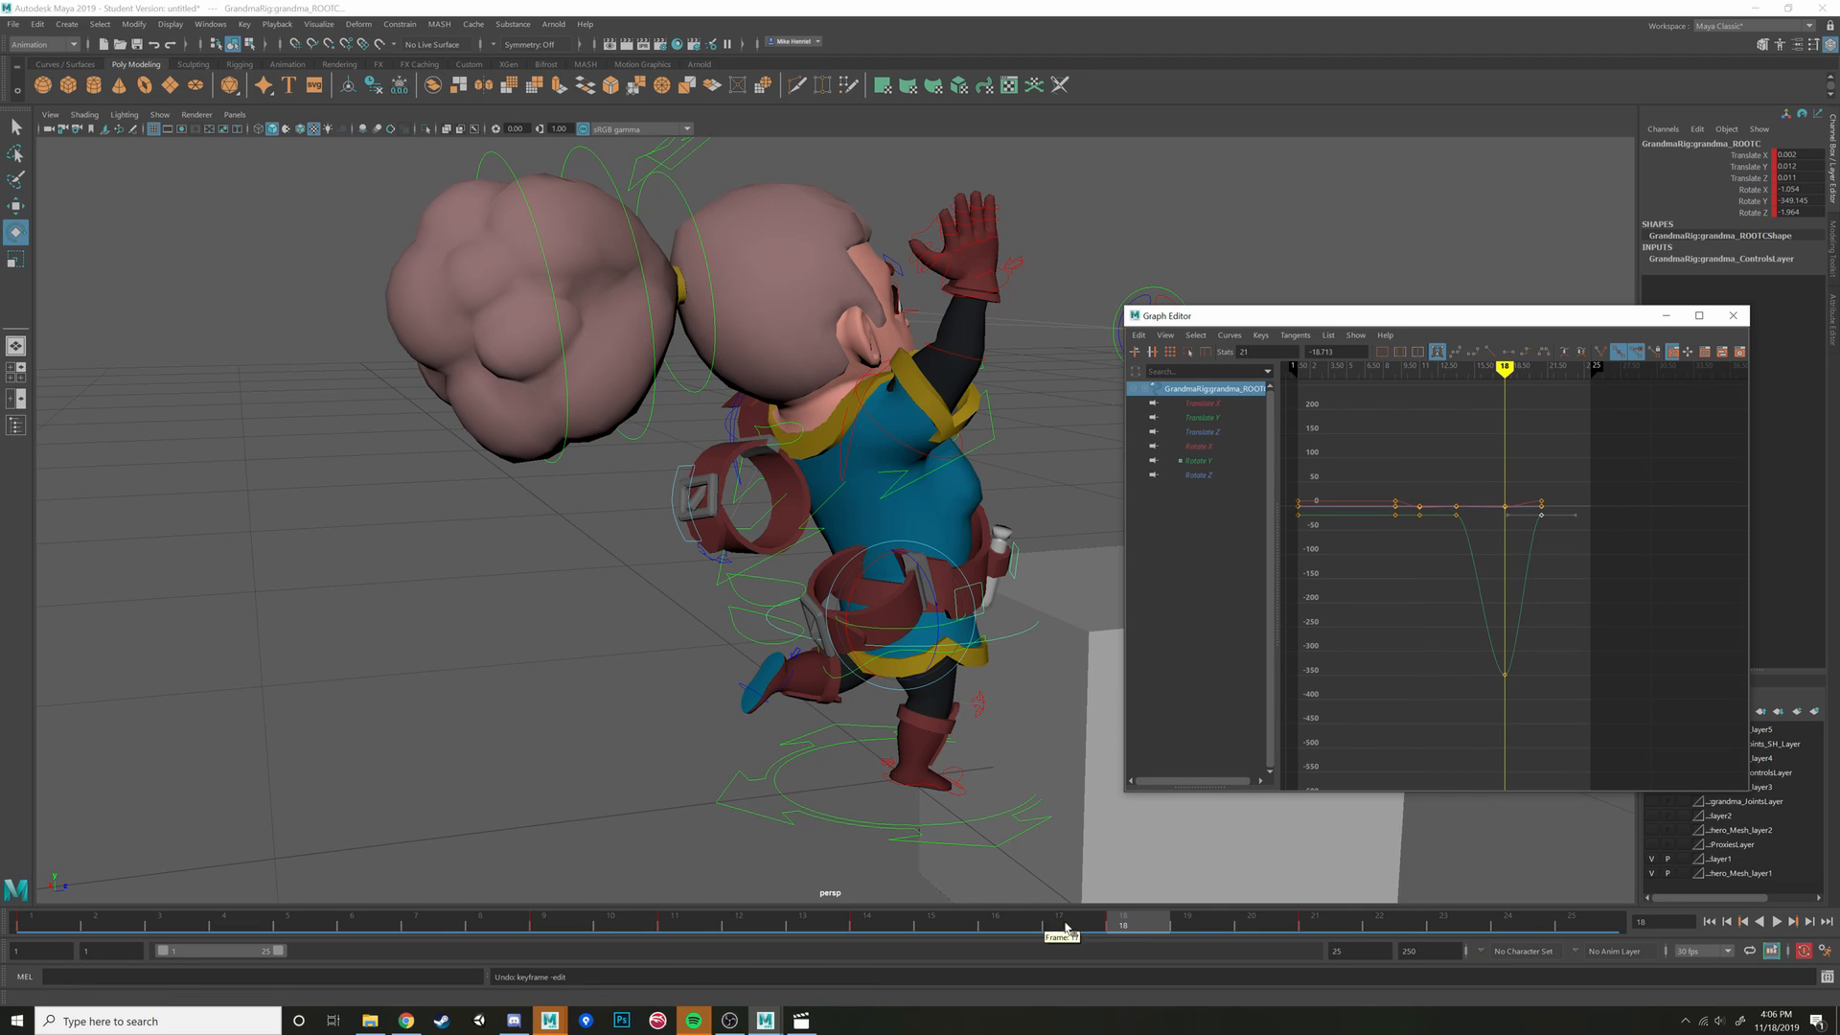
left_click(807, 915)
left_click_drag(811, 918, 1307, 918)
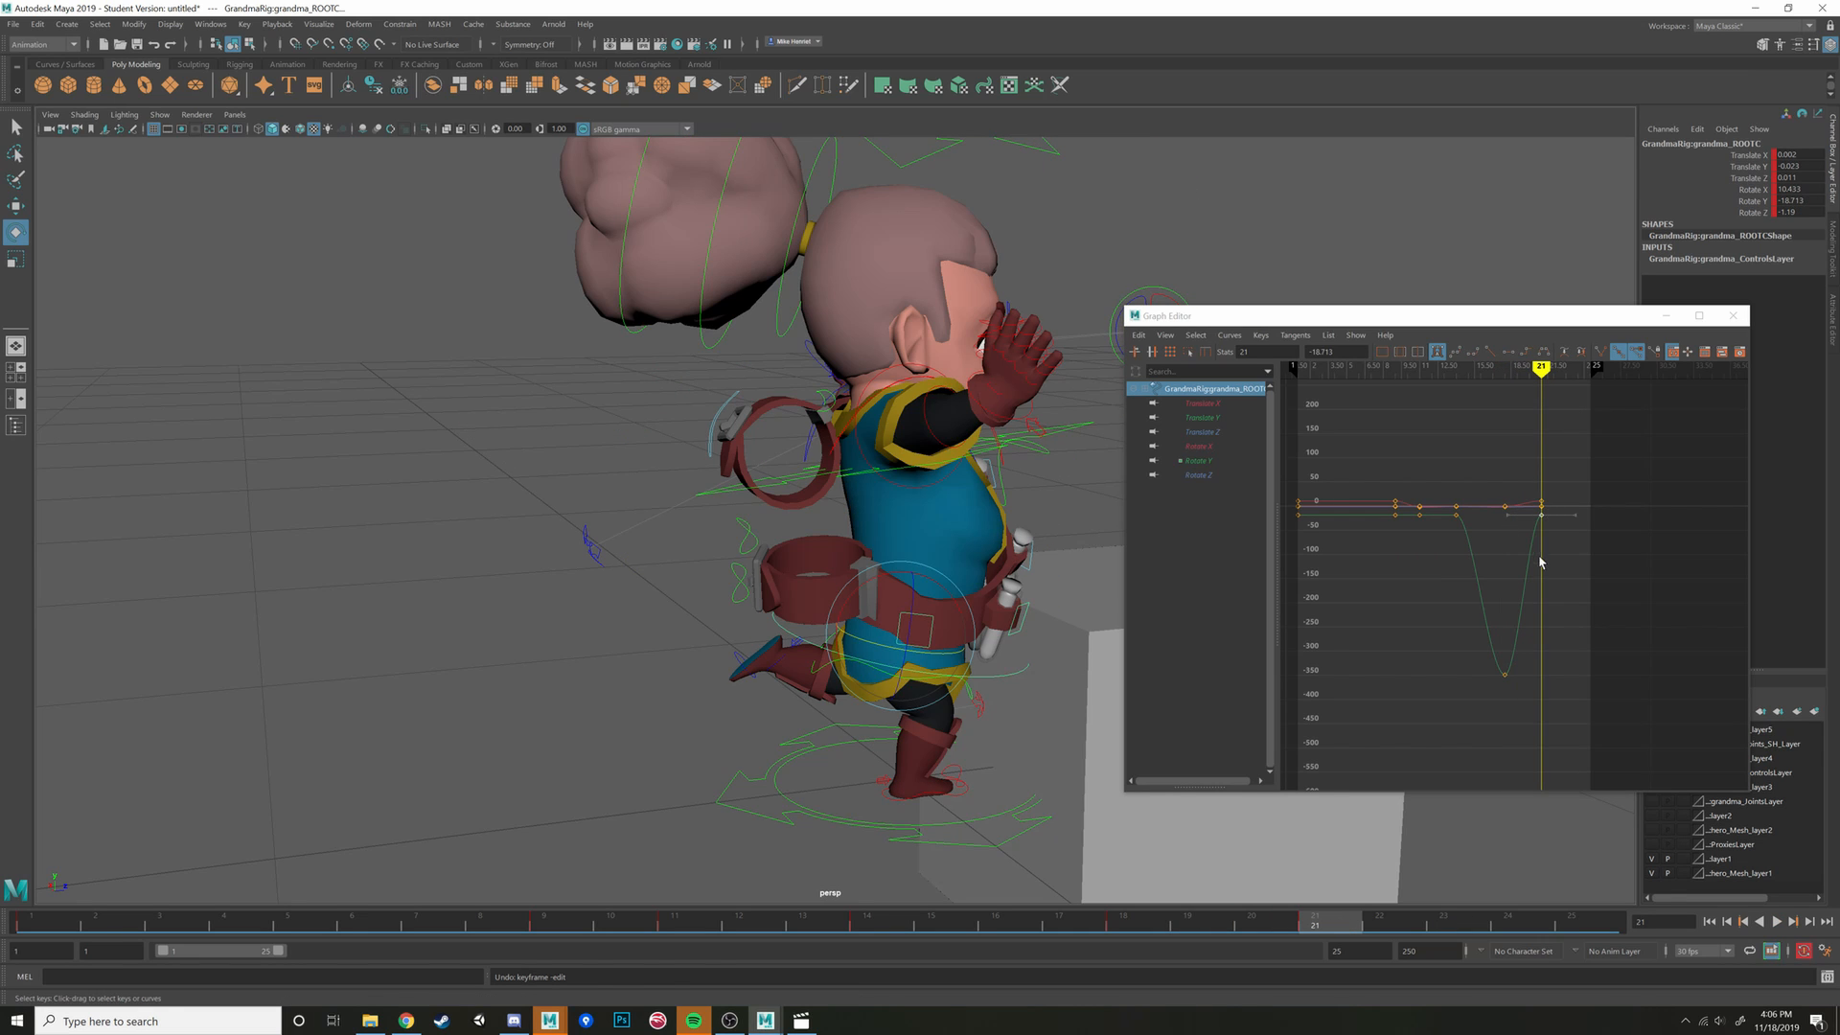
middle_click_drag(1540, 563, 1541, 718)
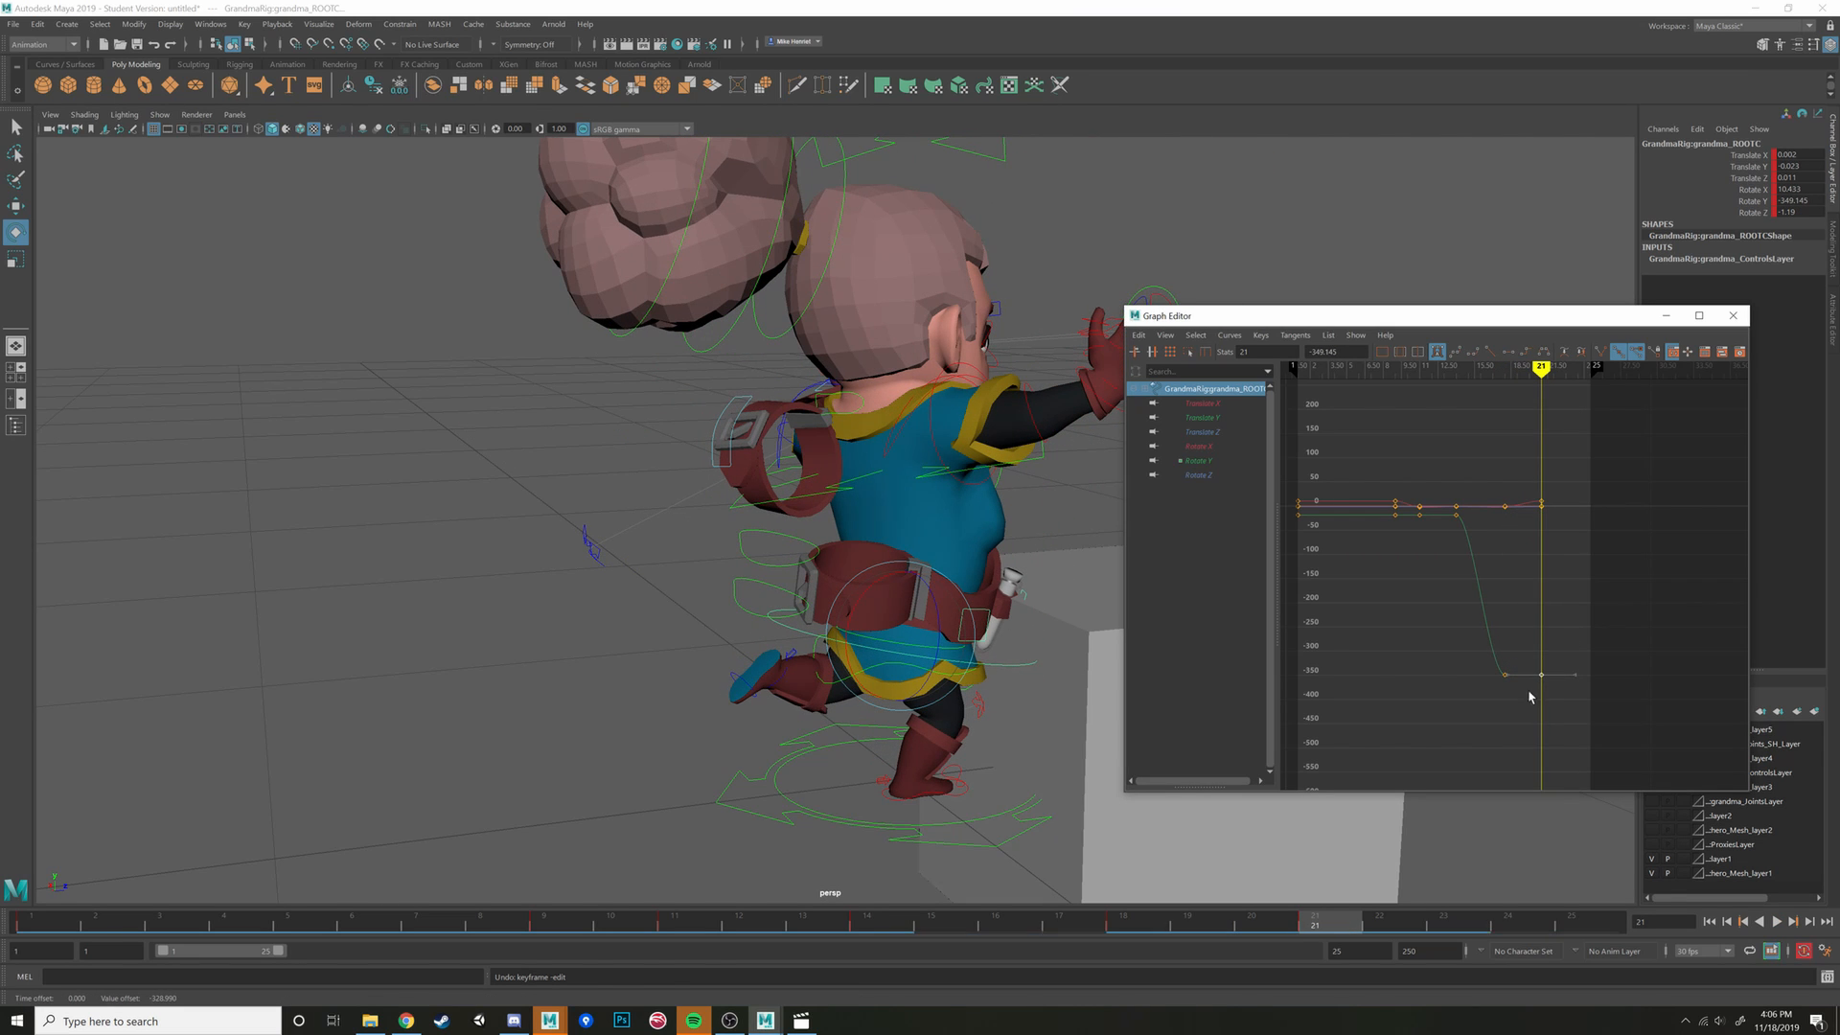
Play back the animation to review the root's turn from frame 14 into the overshoot
key("alt+v")
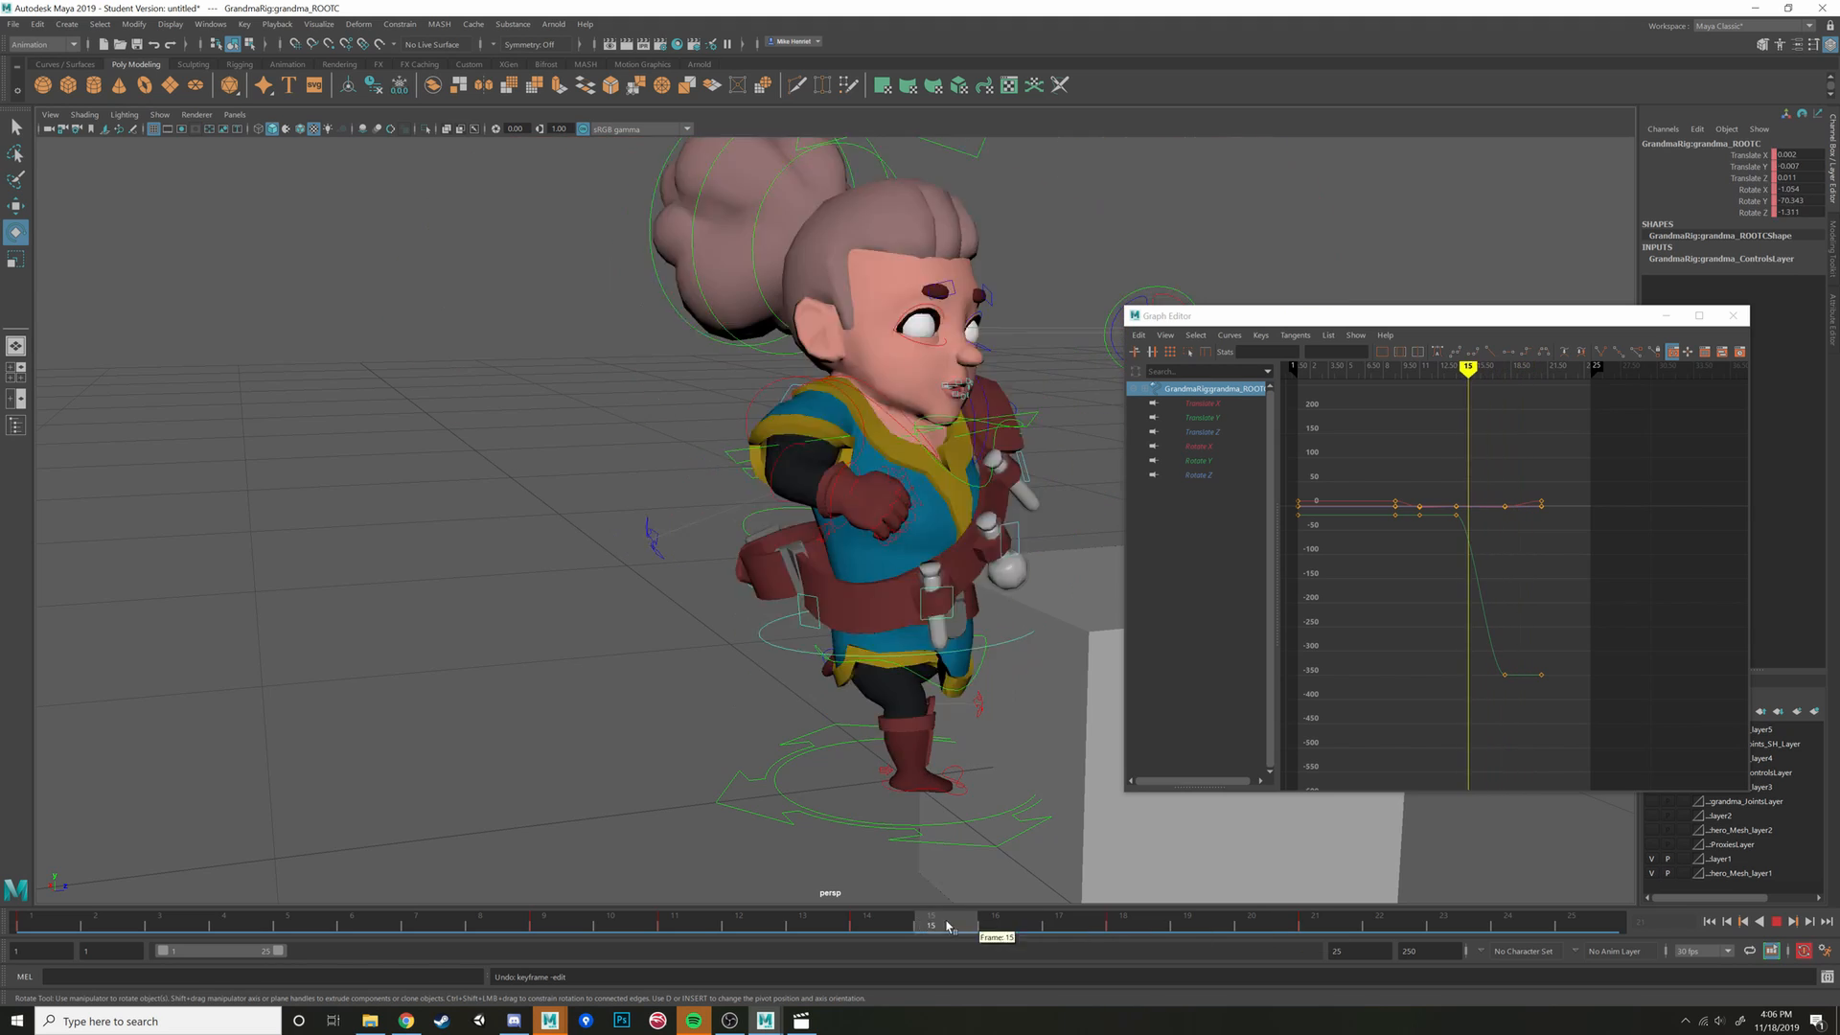
key("alt+v")
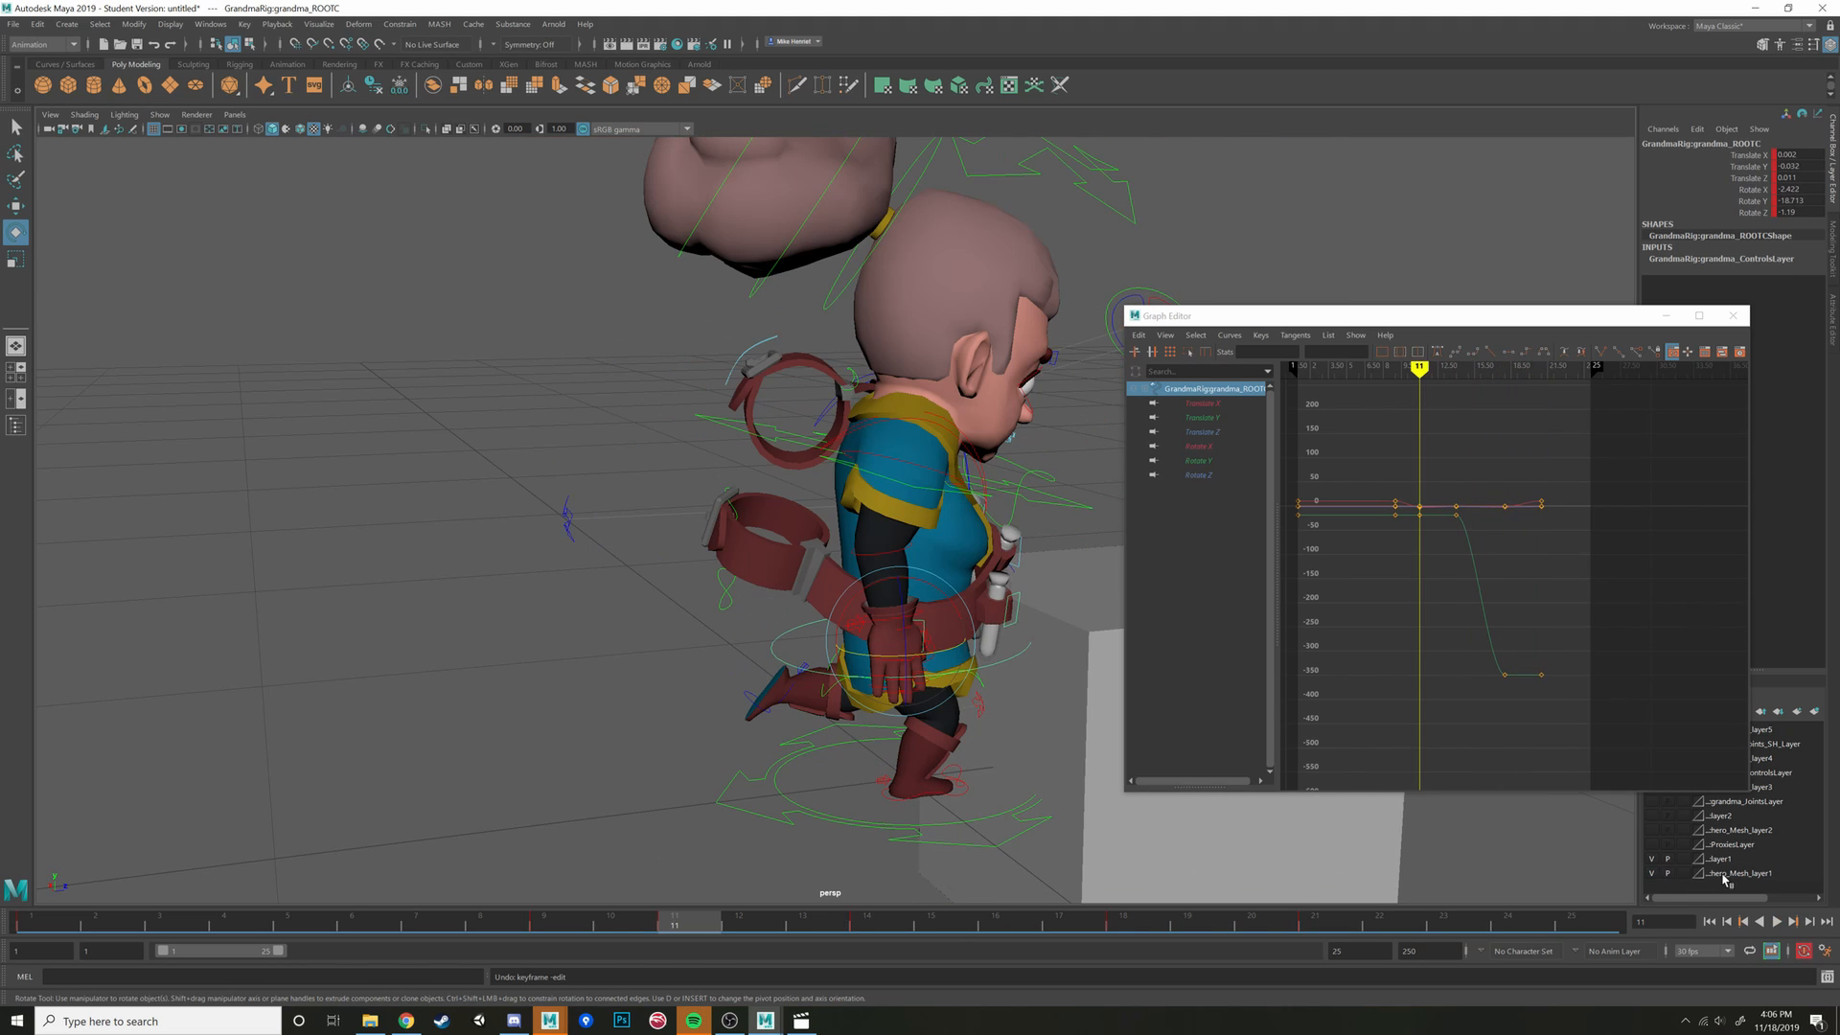
left_click(1776, 922)
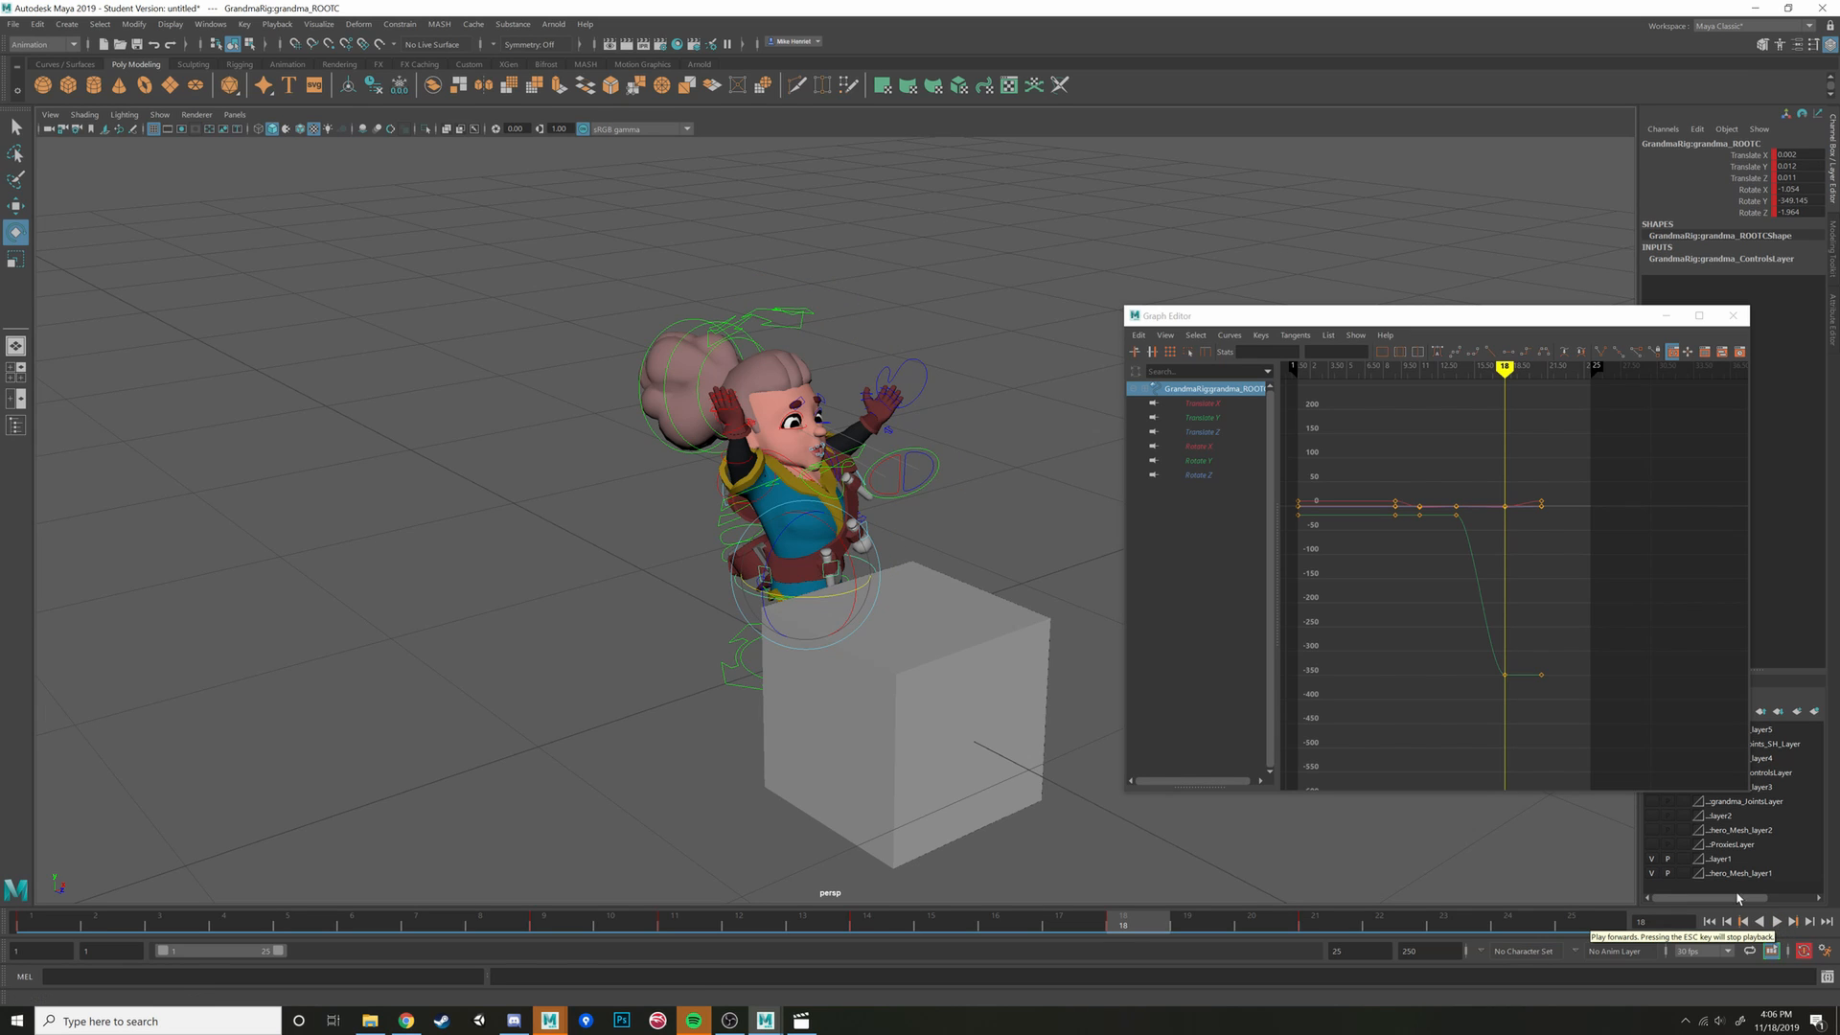
Raise the root's Rotate Y keys at frames 18 and 21 together to about -18.7, level with the earlier Rotate Y keys
left_click_drag(970, 396, 880, 489, "alt")
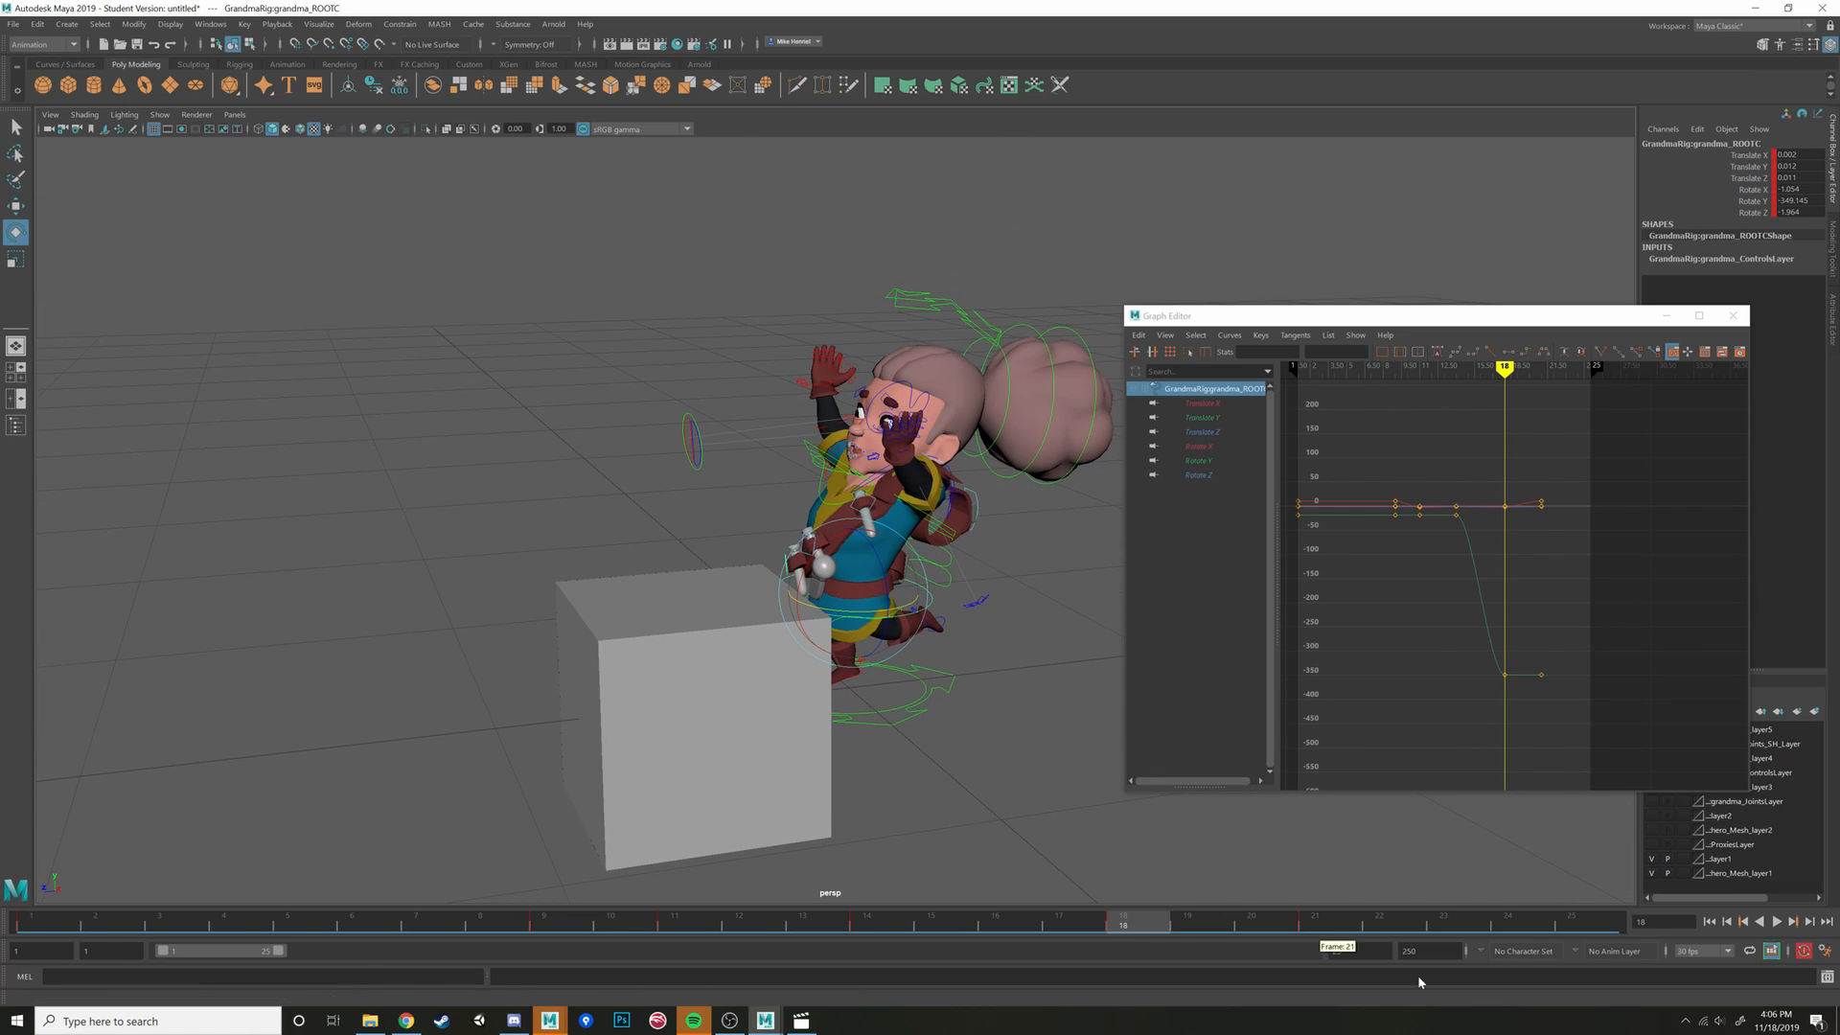
left_click_drag(1307, 918, 1059, 920)
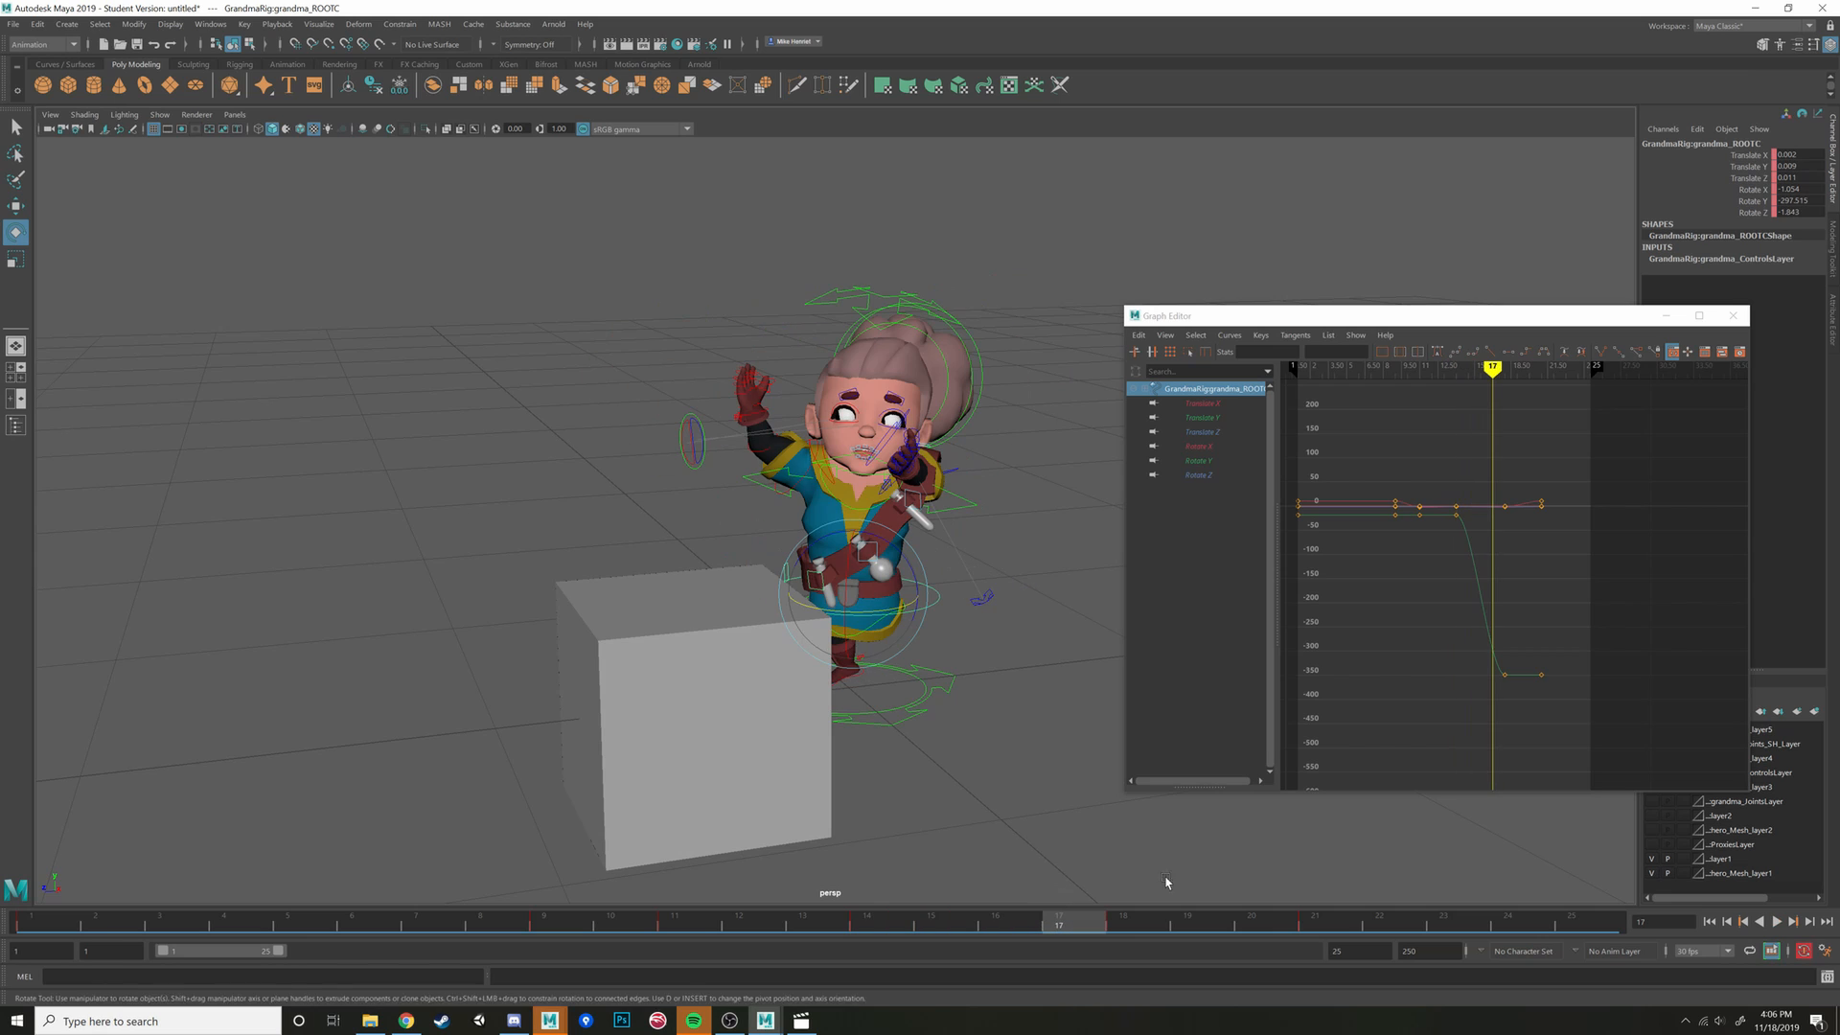
left_click_drag(1467, 637, 1594, 743)
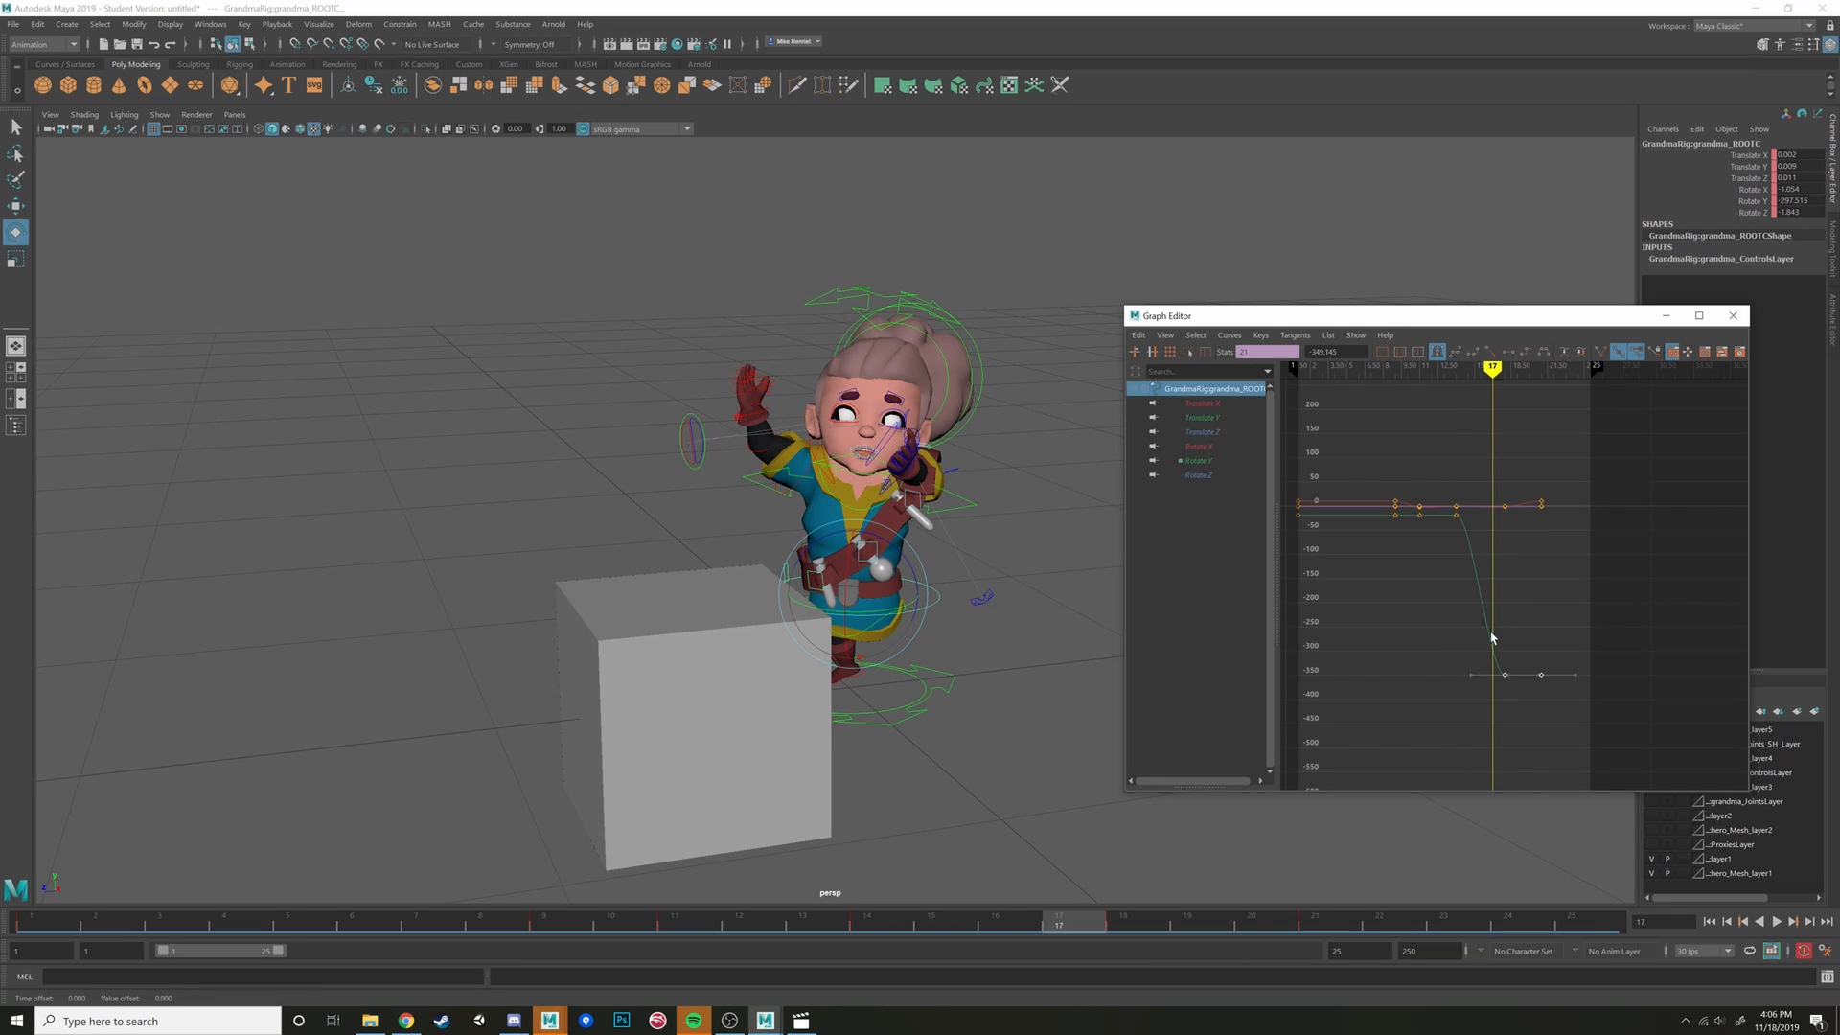
middle_click_drag(1484, 593, 1483, 573, "shift")
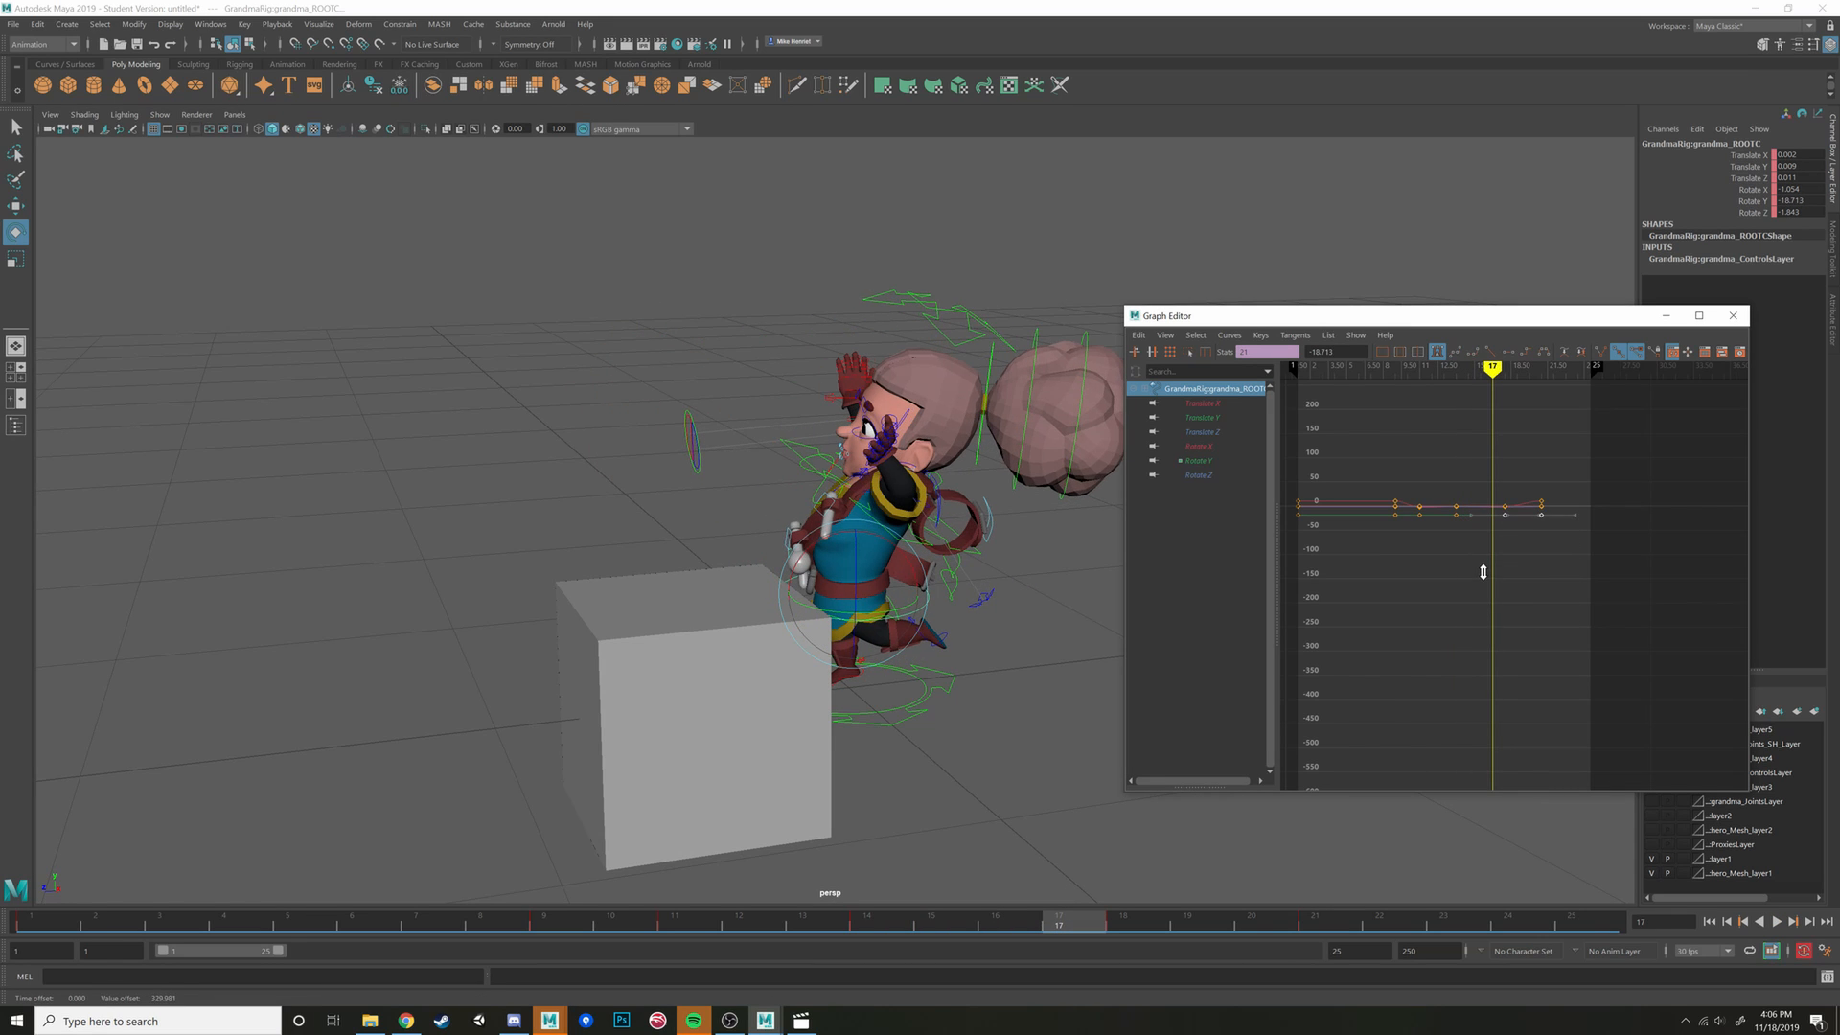
scroll(1485, 573, "up", 5)
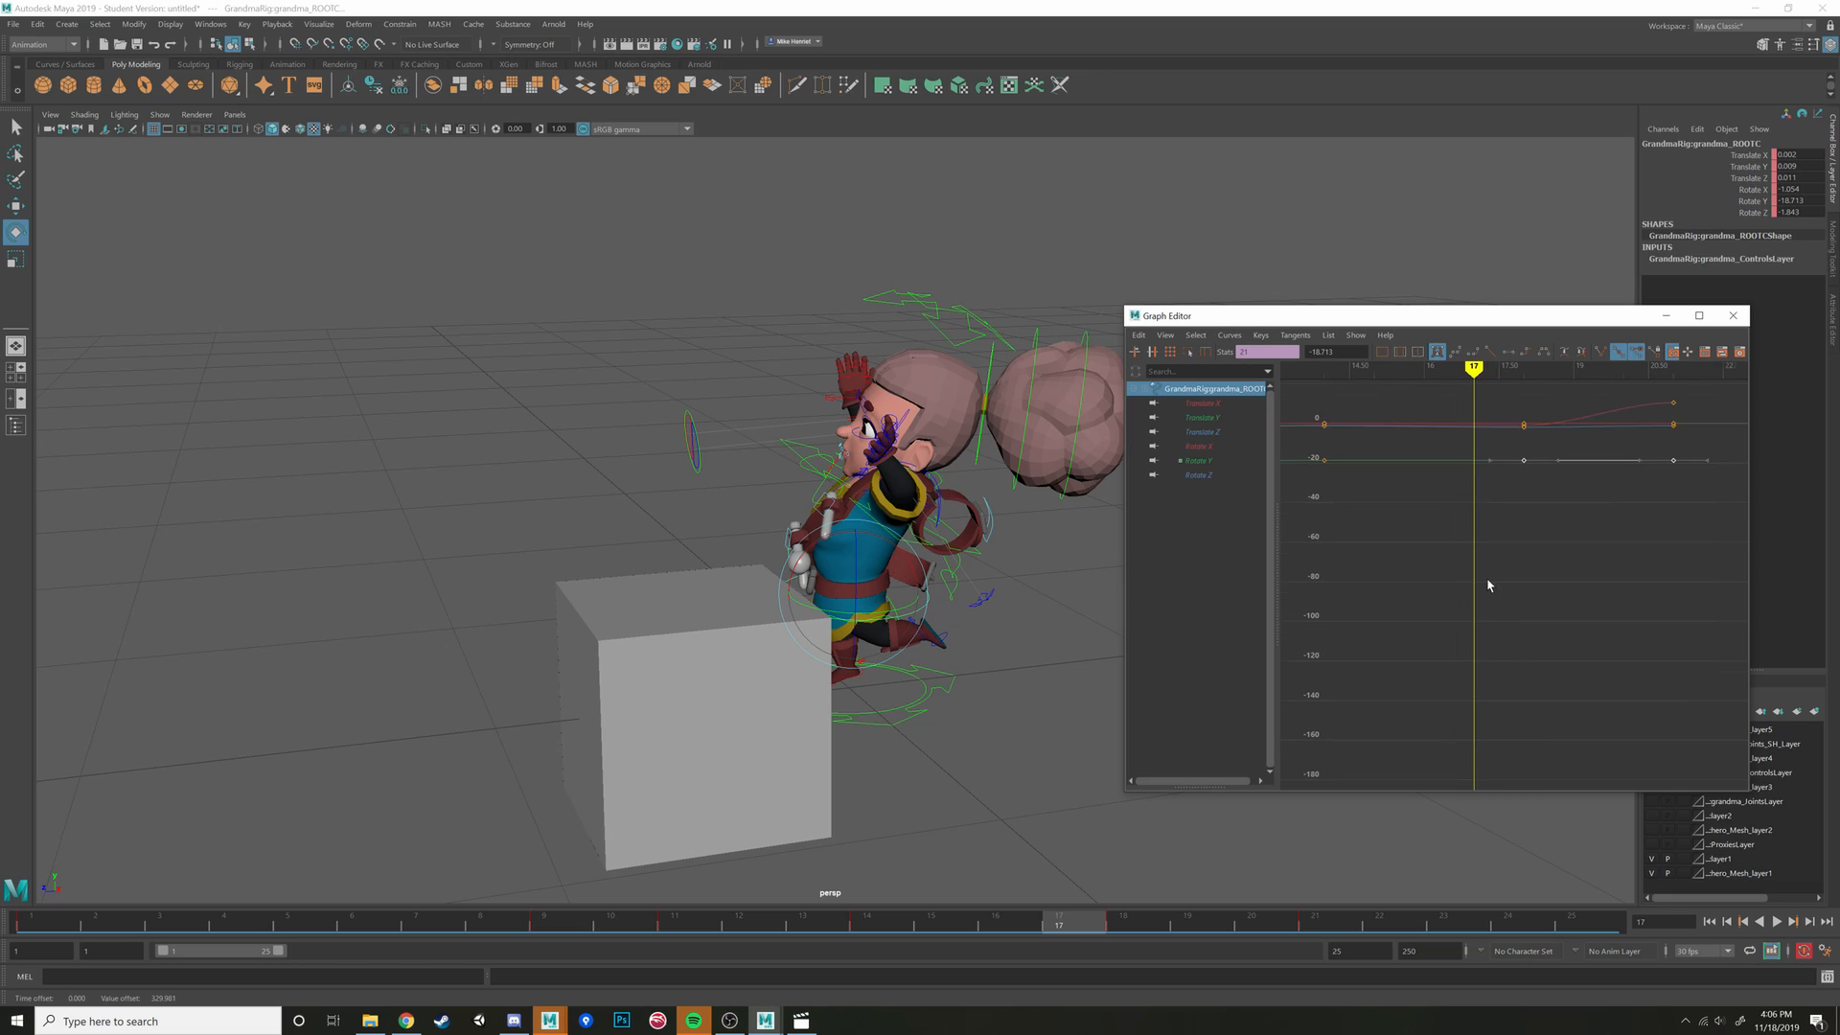
Play back the animation to check the root's rotation with the leveled Rotate Y curve
key("alt+v")
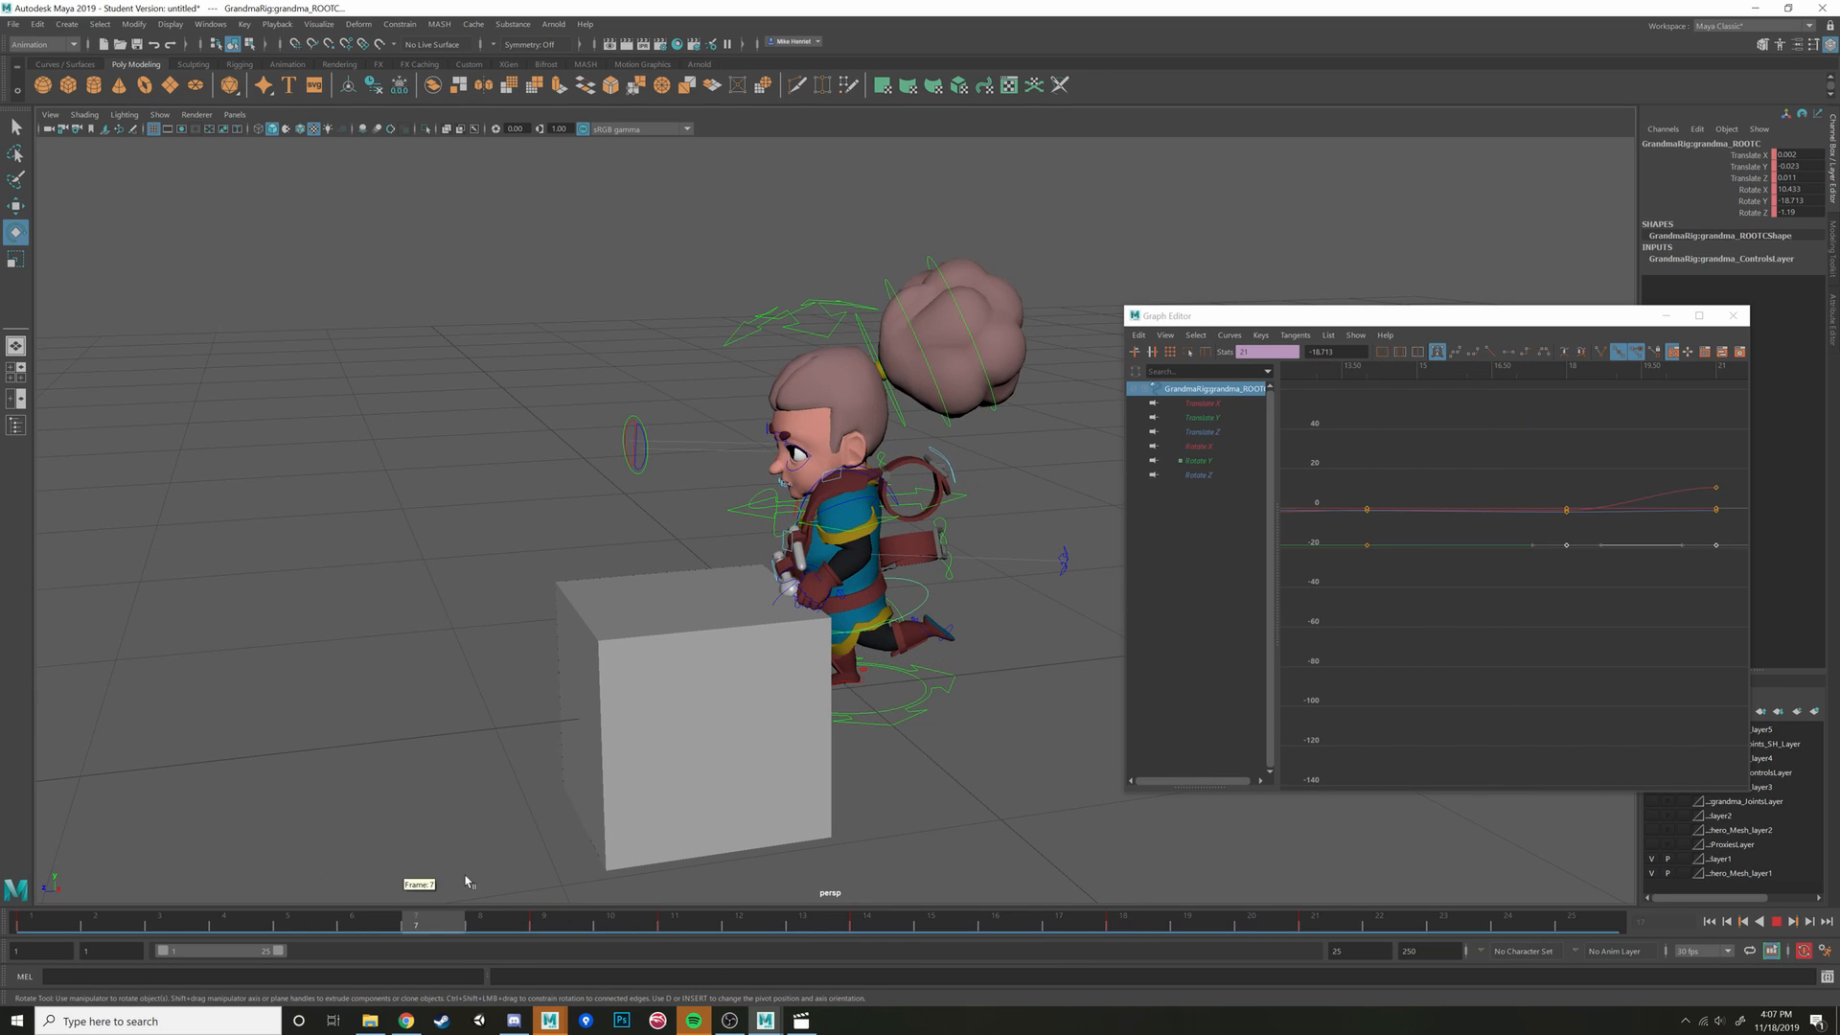
key("alt+v")
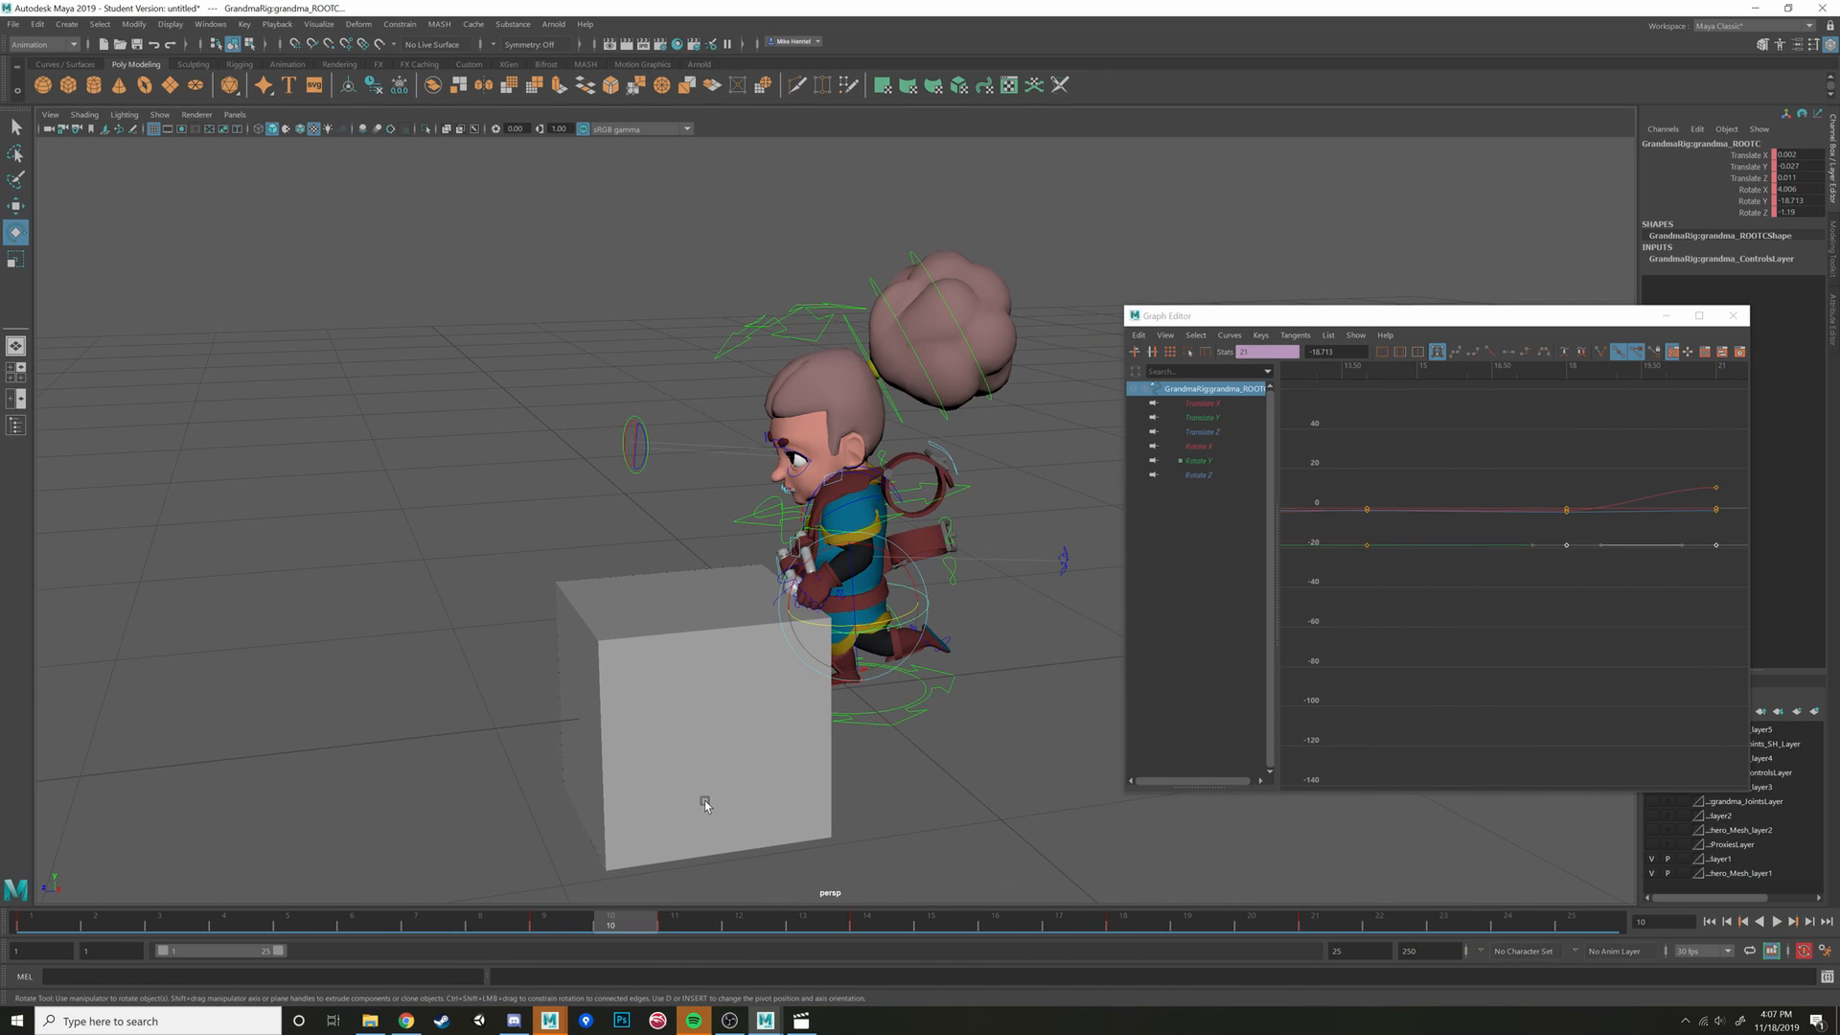